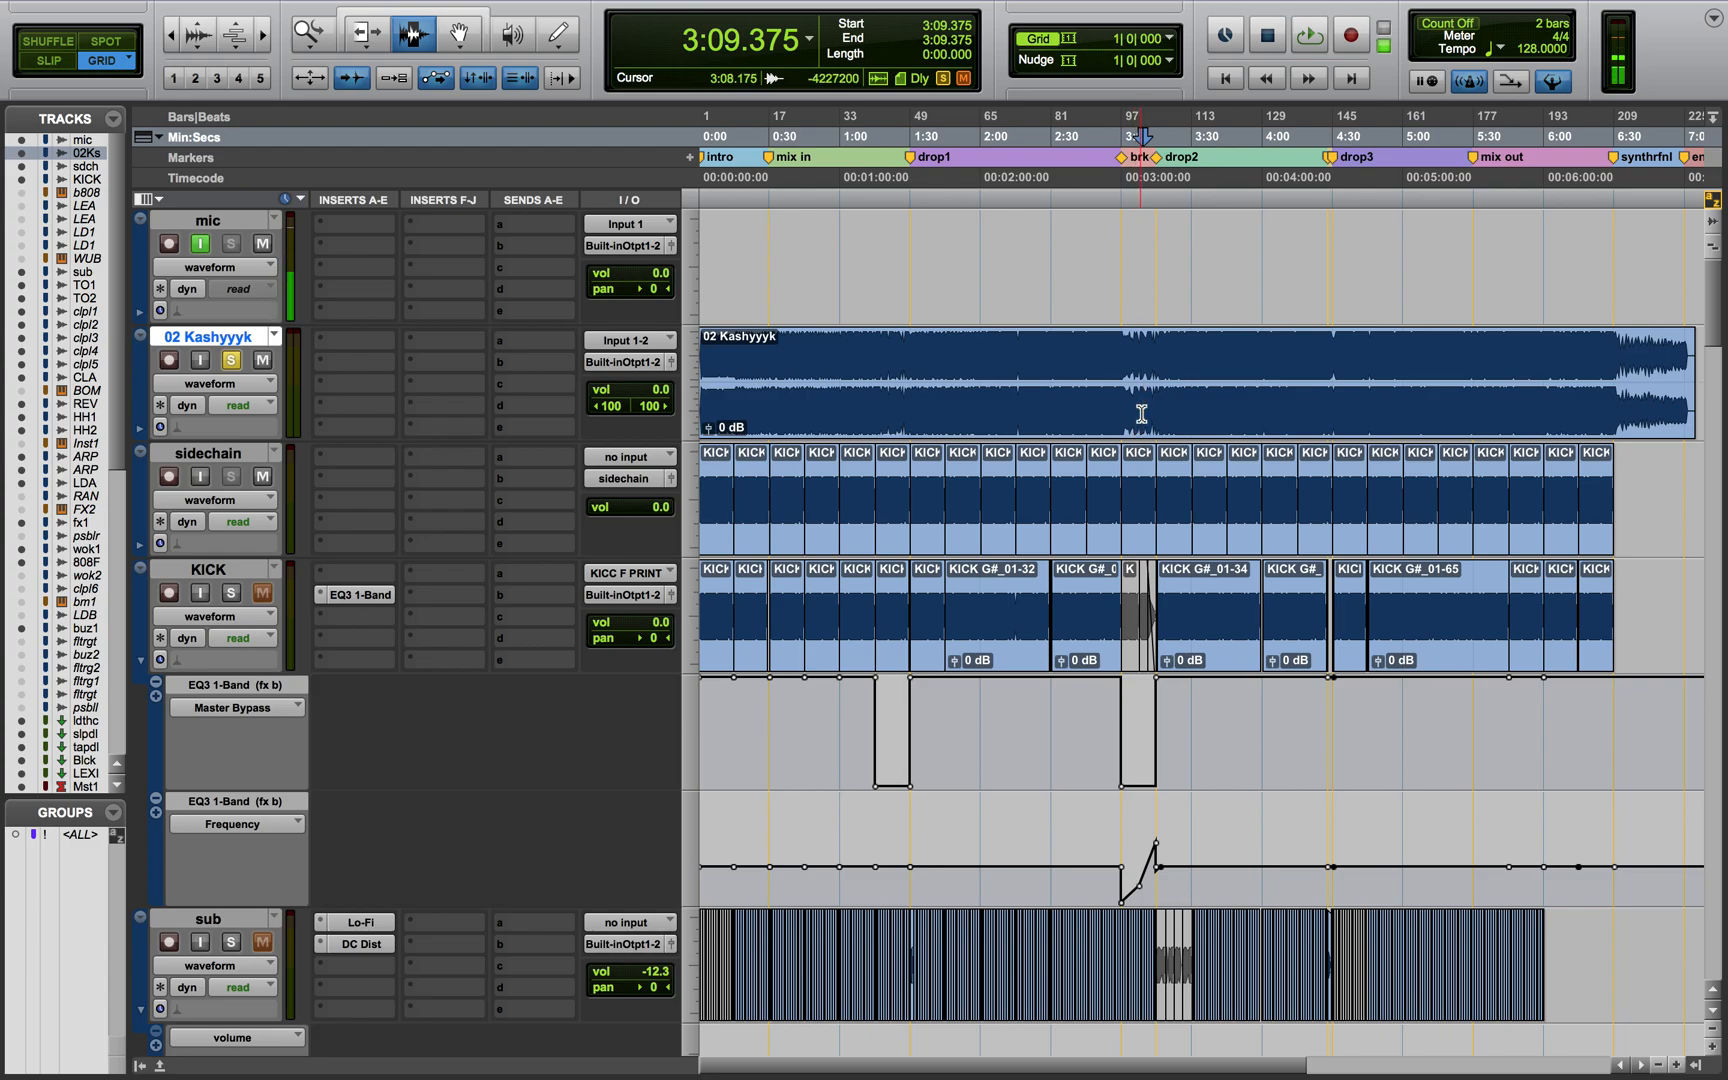
# Play the soloed 02 Kashyyyk track from 3:09.375 in the break into drop2
pyautogui.press('super+bracketright')
pyautogui.press('super+bracketright')
pyautogui.press('space')
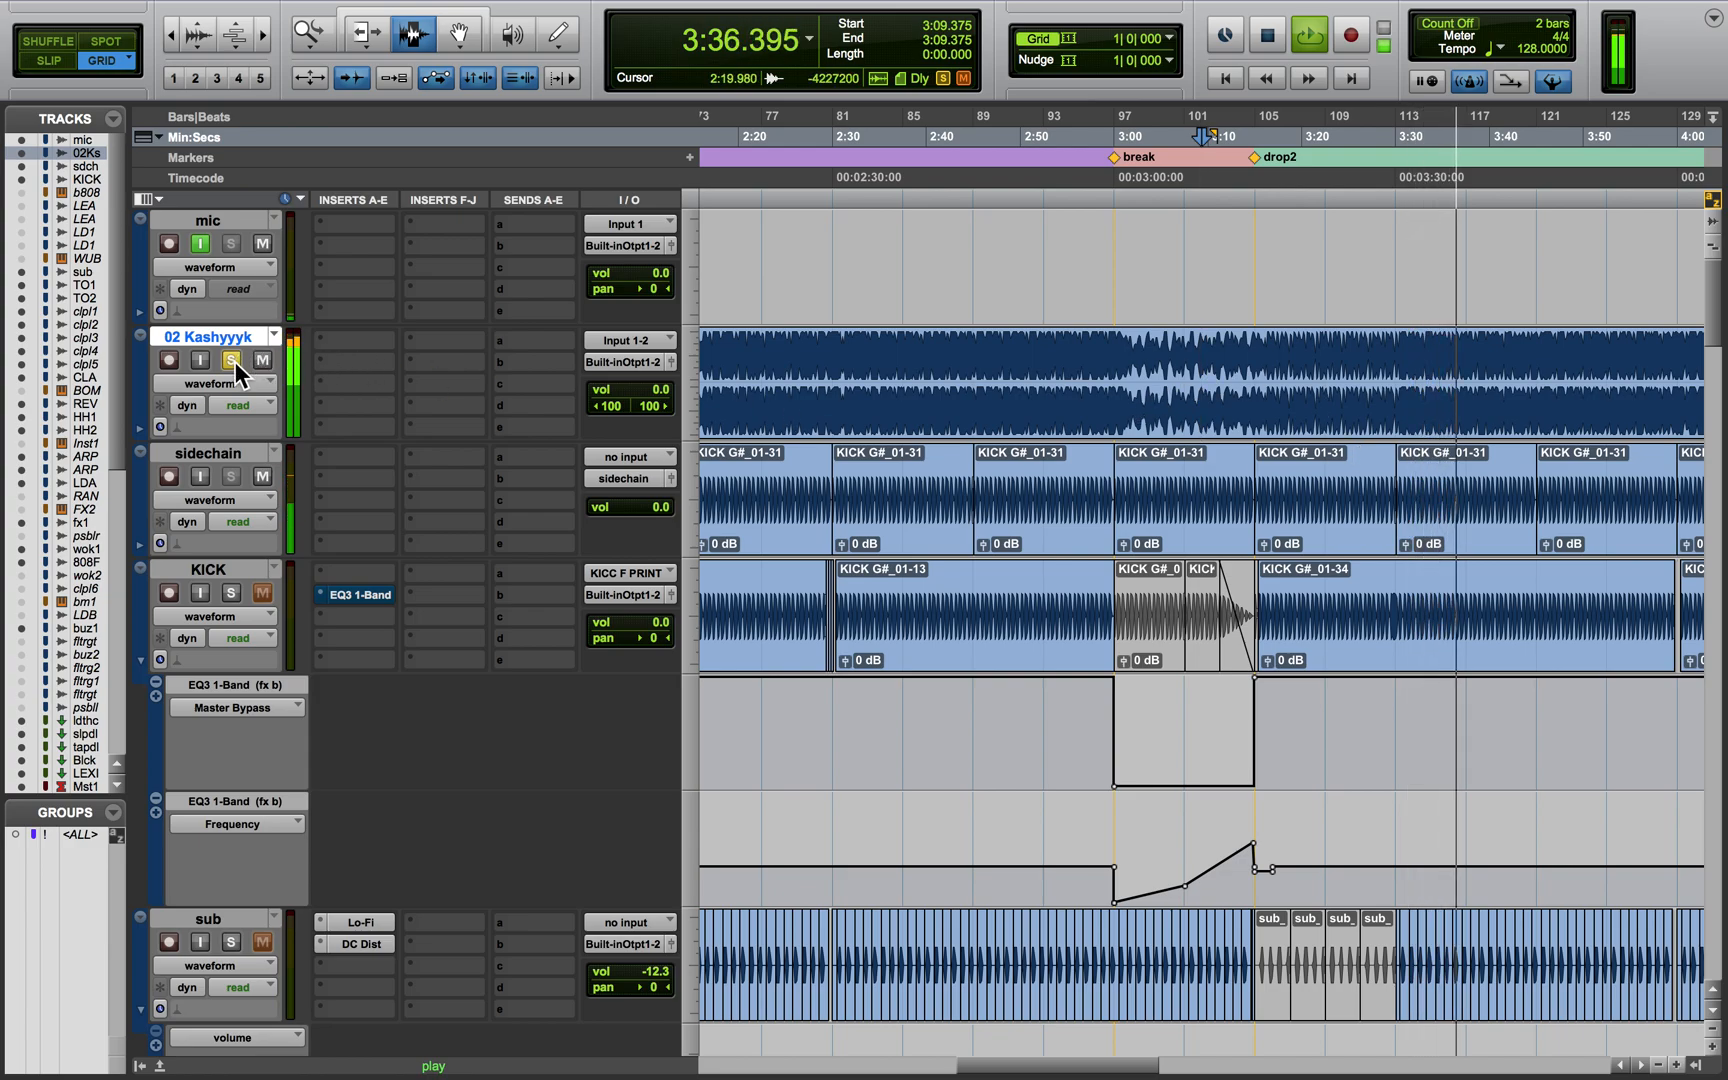
pyautogui.press('space')
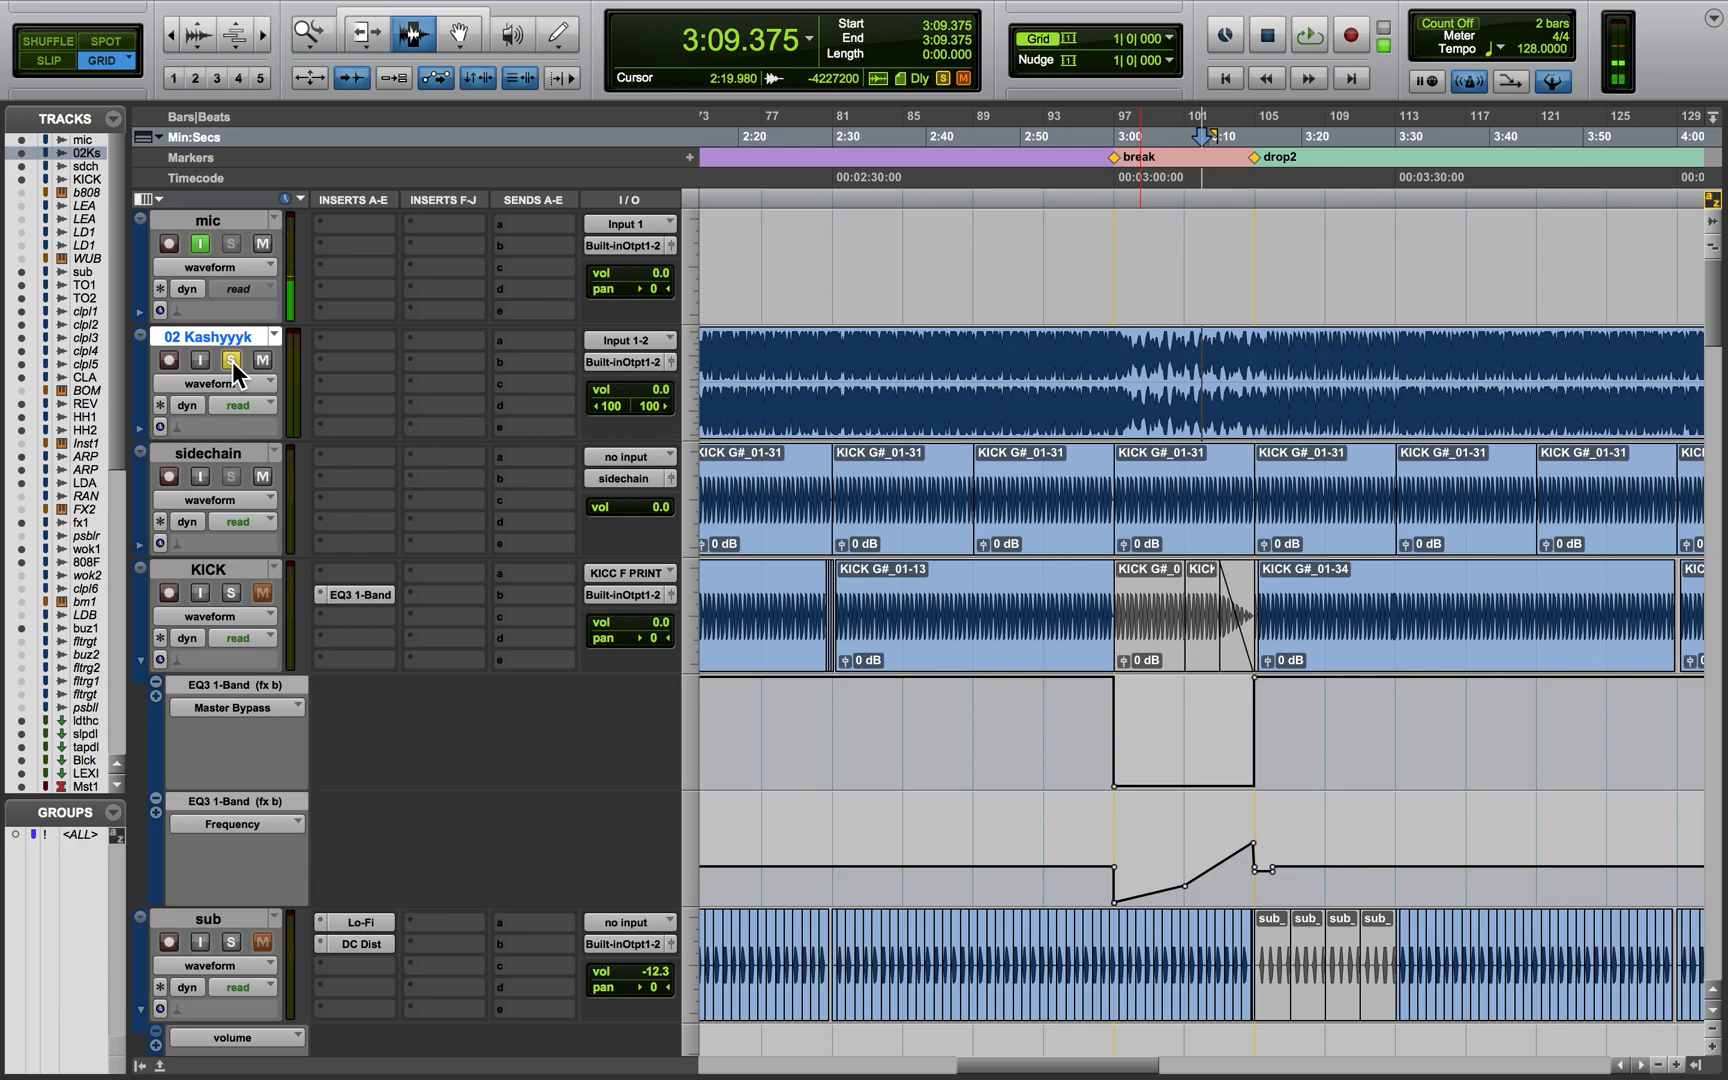
# Turn off solo on the 02 Kashyyyk track
pyautogui.click(232, 360)
pyautogui.rightClick(230, 340)
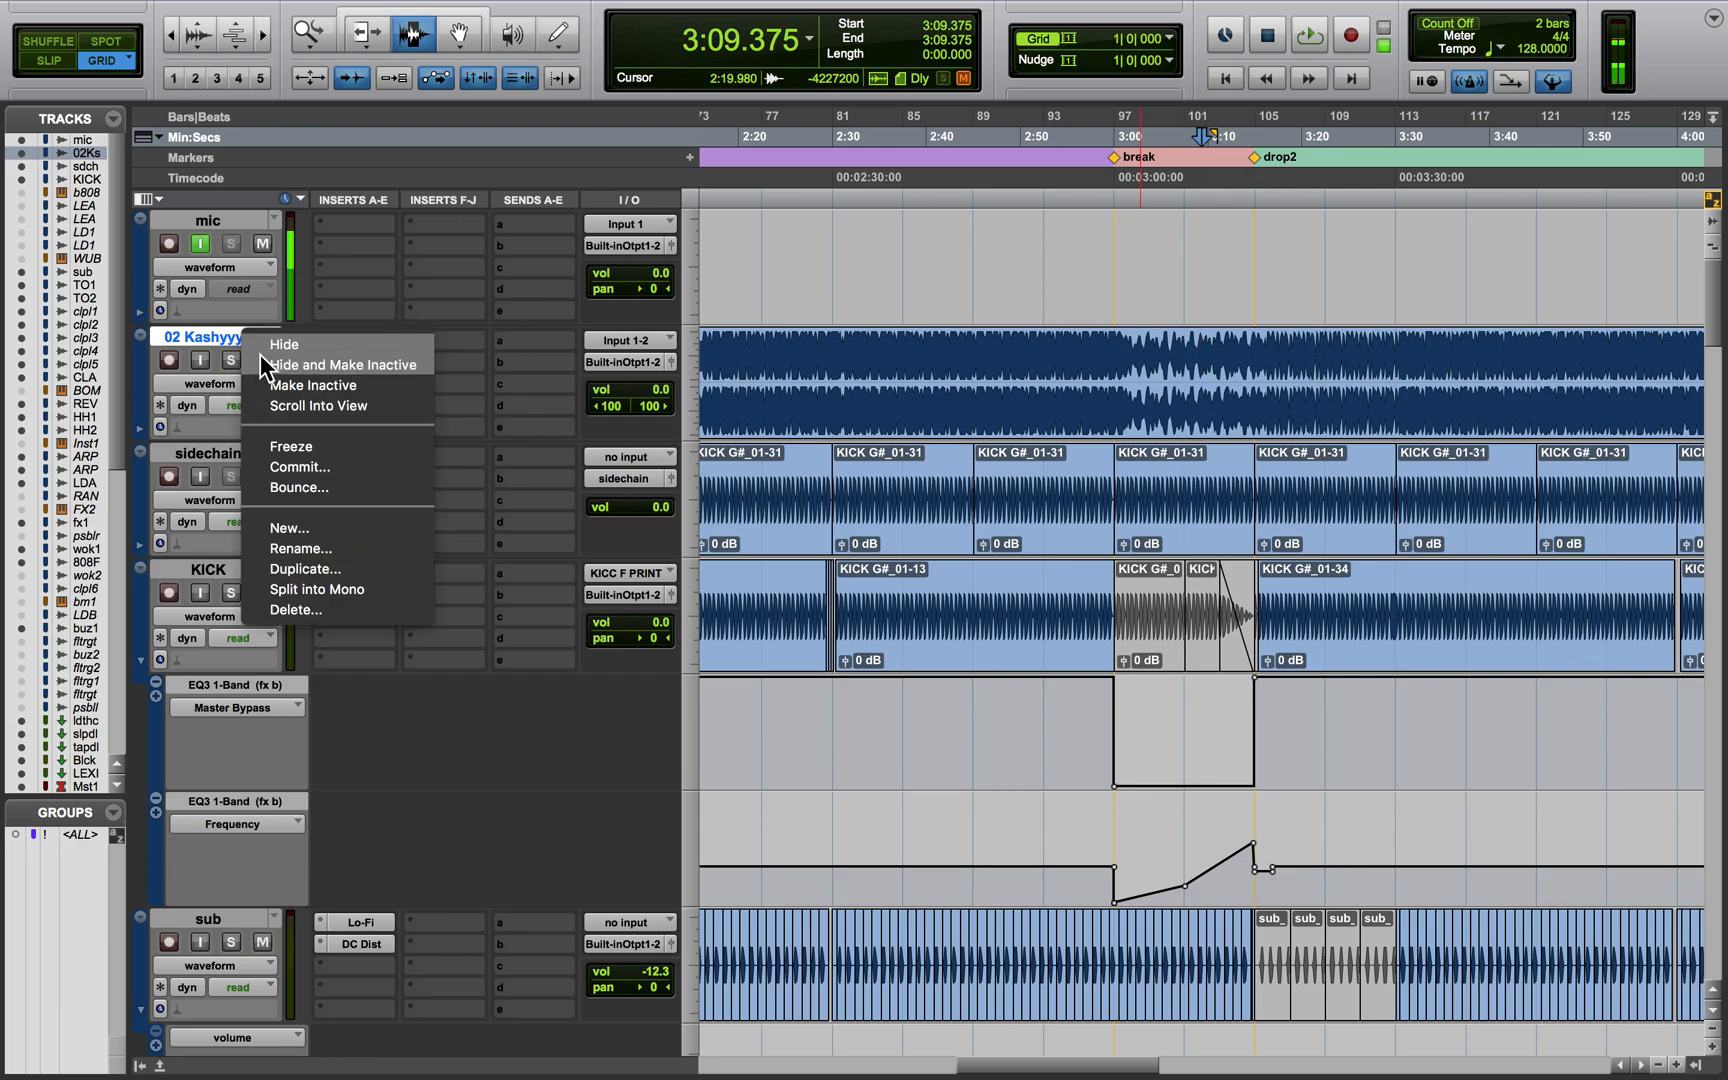
pyautogui.click(929, 408)
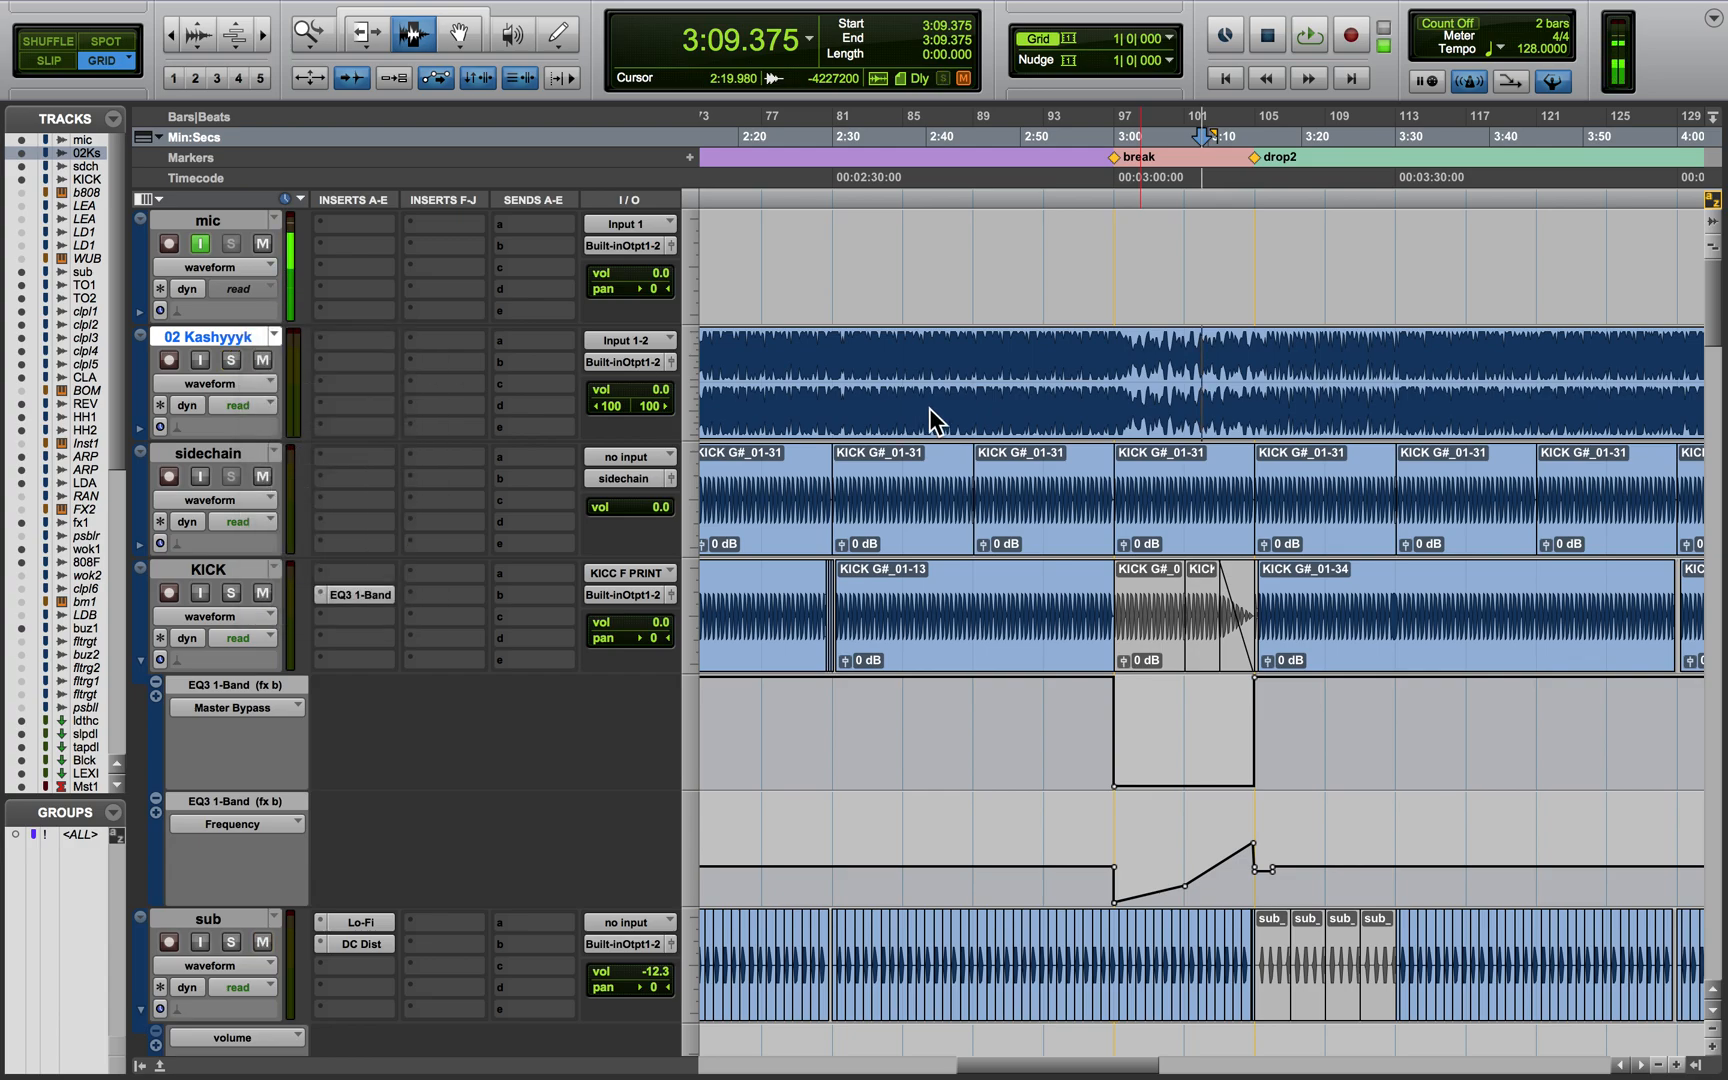
# Select the entire 02 Kashyyyk clip and fit it to the edit window
pyautogui.press('space')
pyautogui.doubleClick(891, 400)
pyautogui.hotkey('ctrl', 'e')
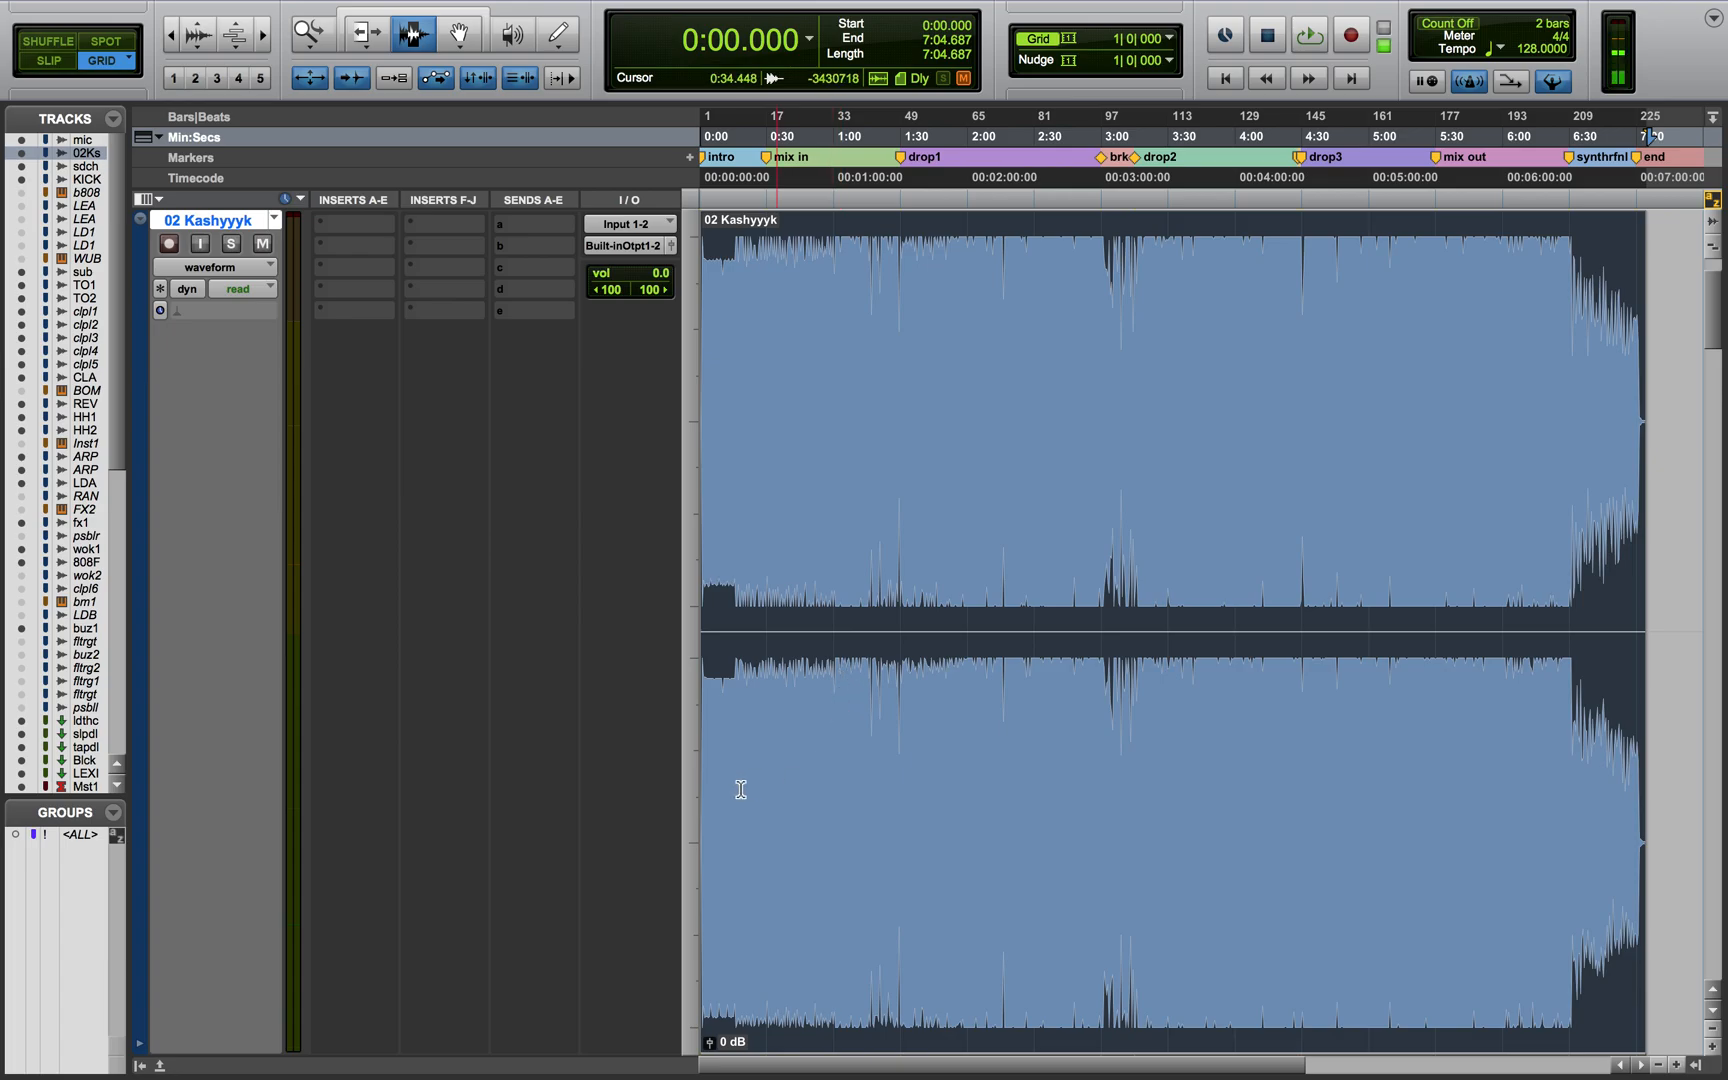
# Hide the 02 Kashyyyk track and make it inactive
pyautogui.scroll(-20, 847, 690)
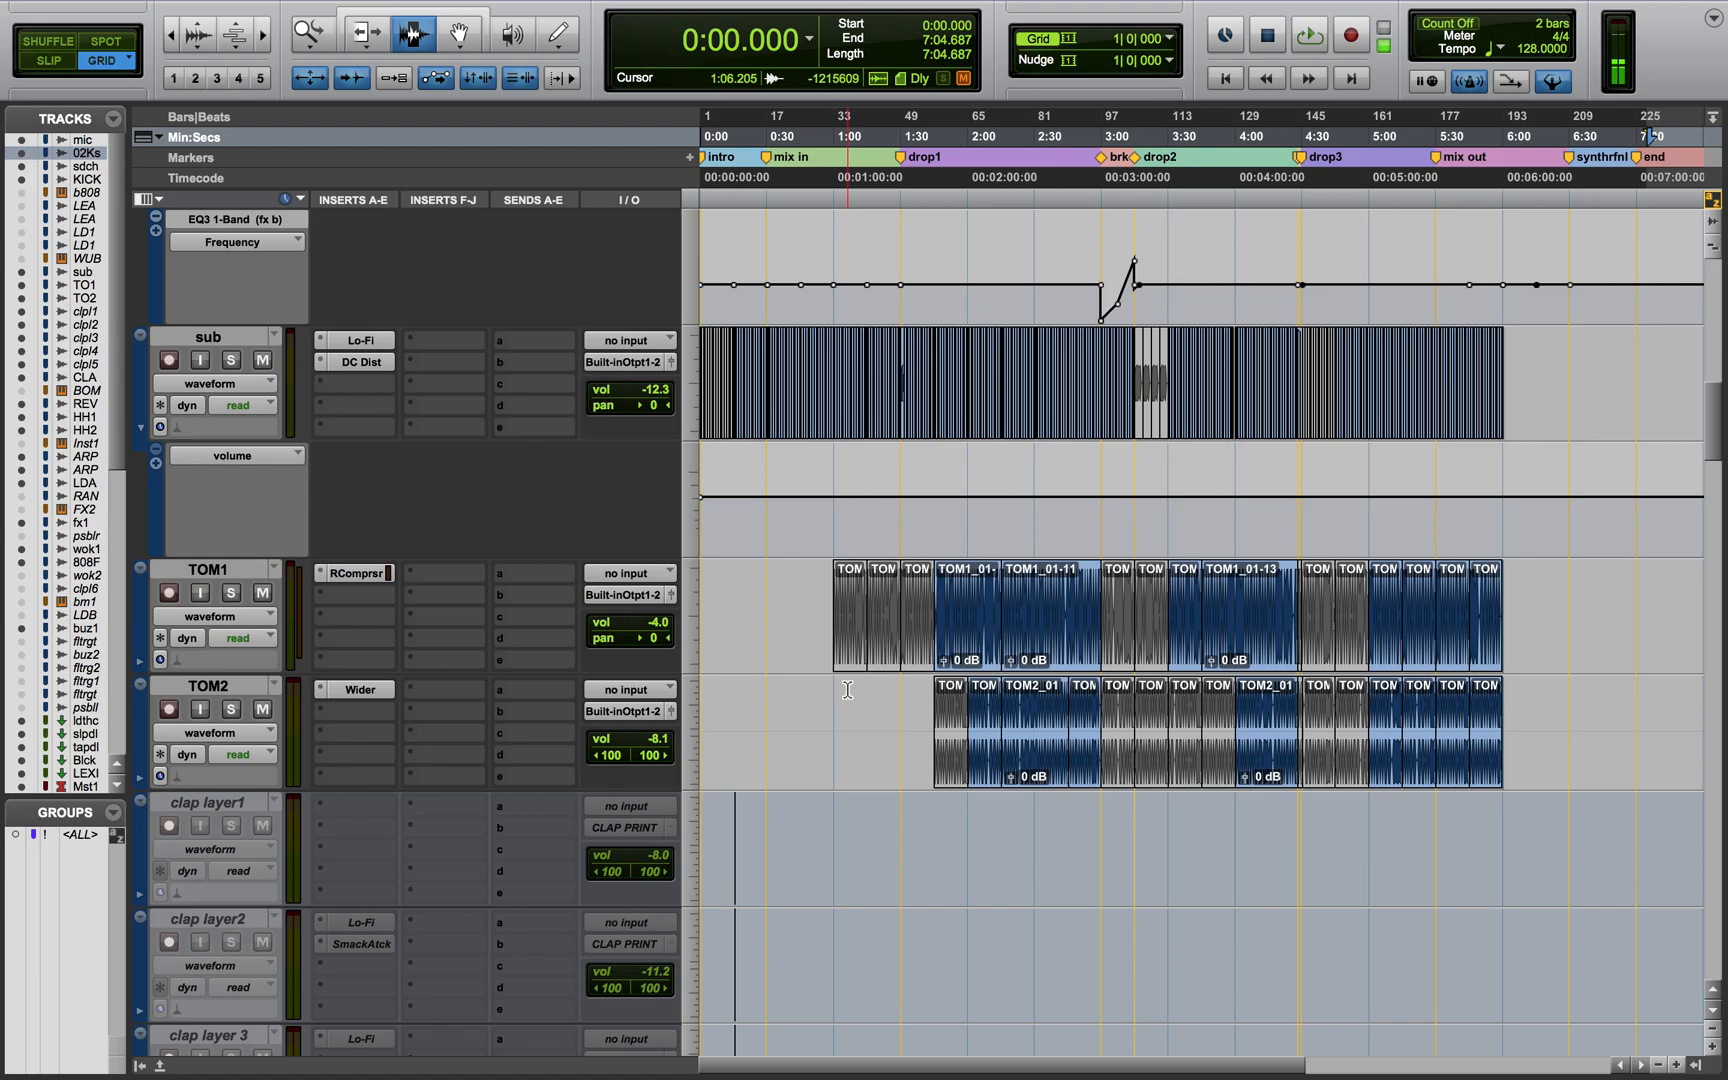
pyautogui.scroll(20, 847, 690)
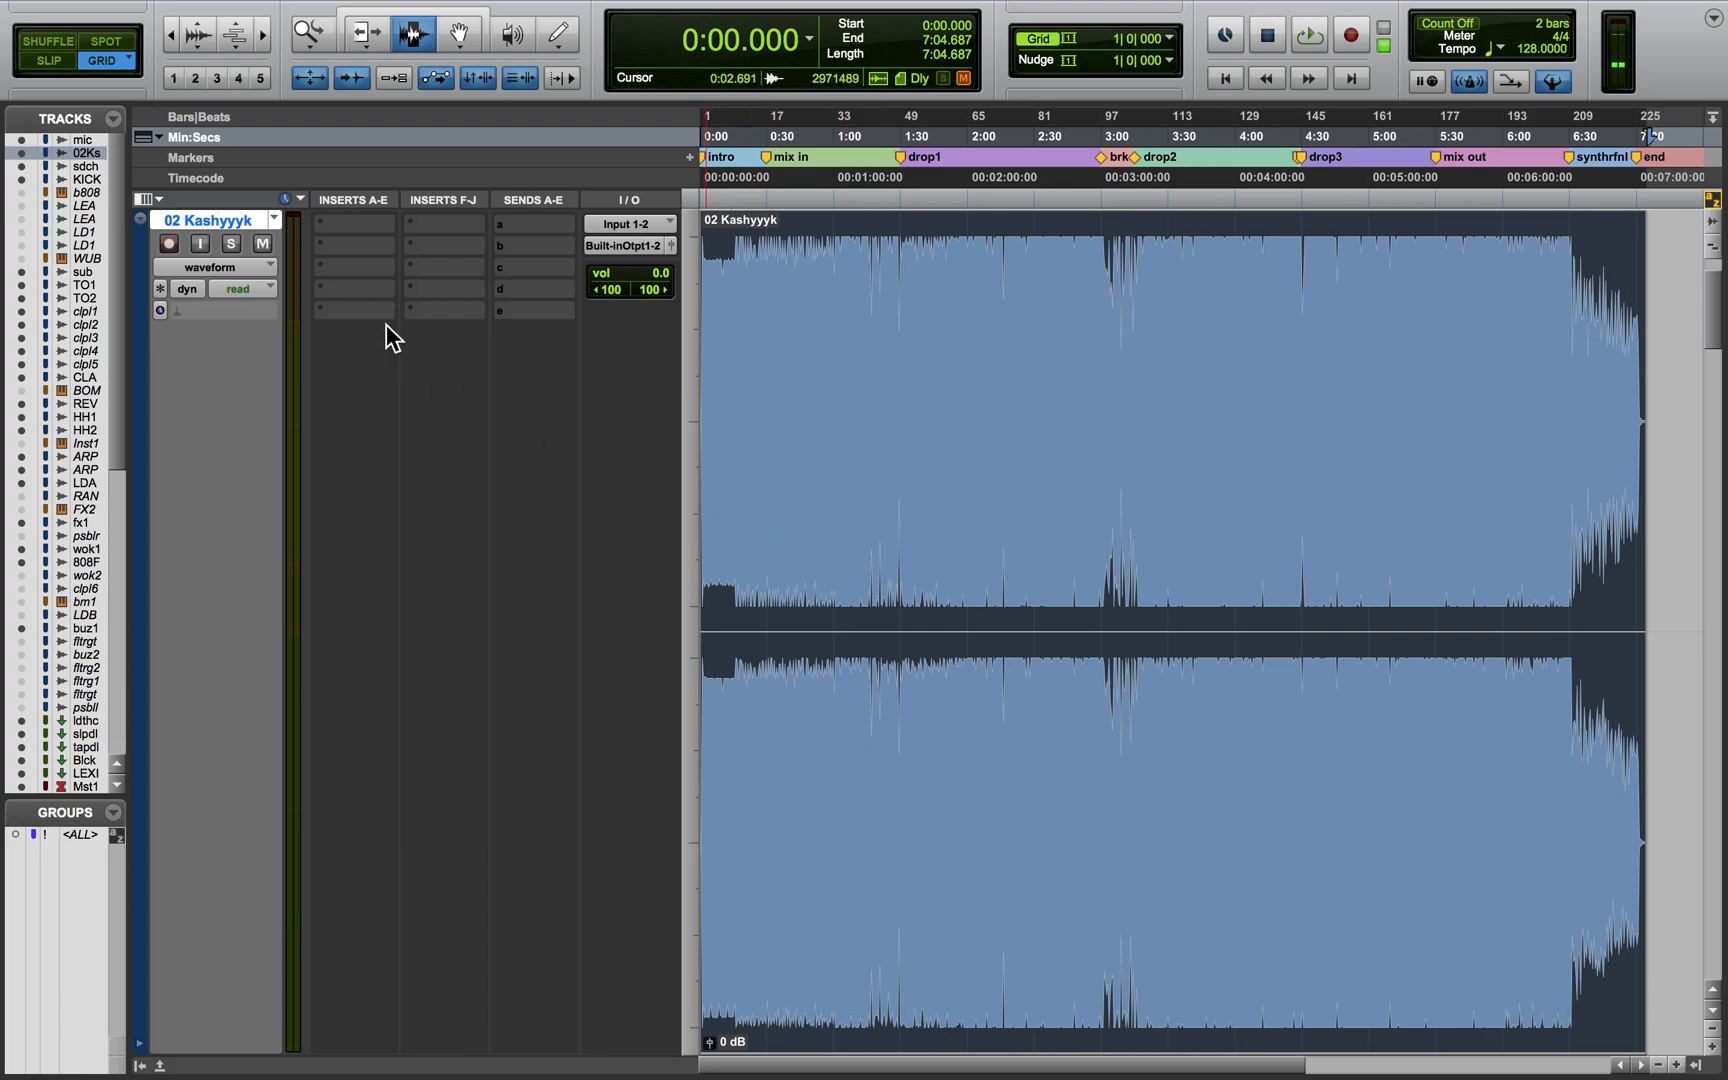
pyautogui.click(250, 223)
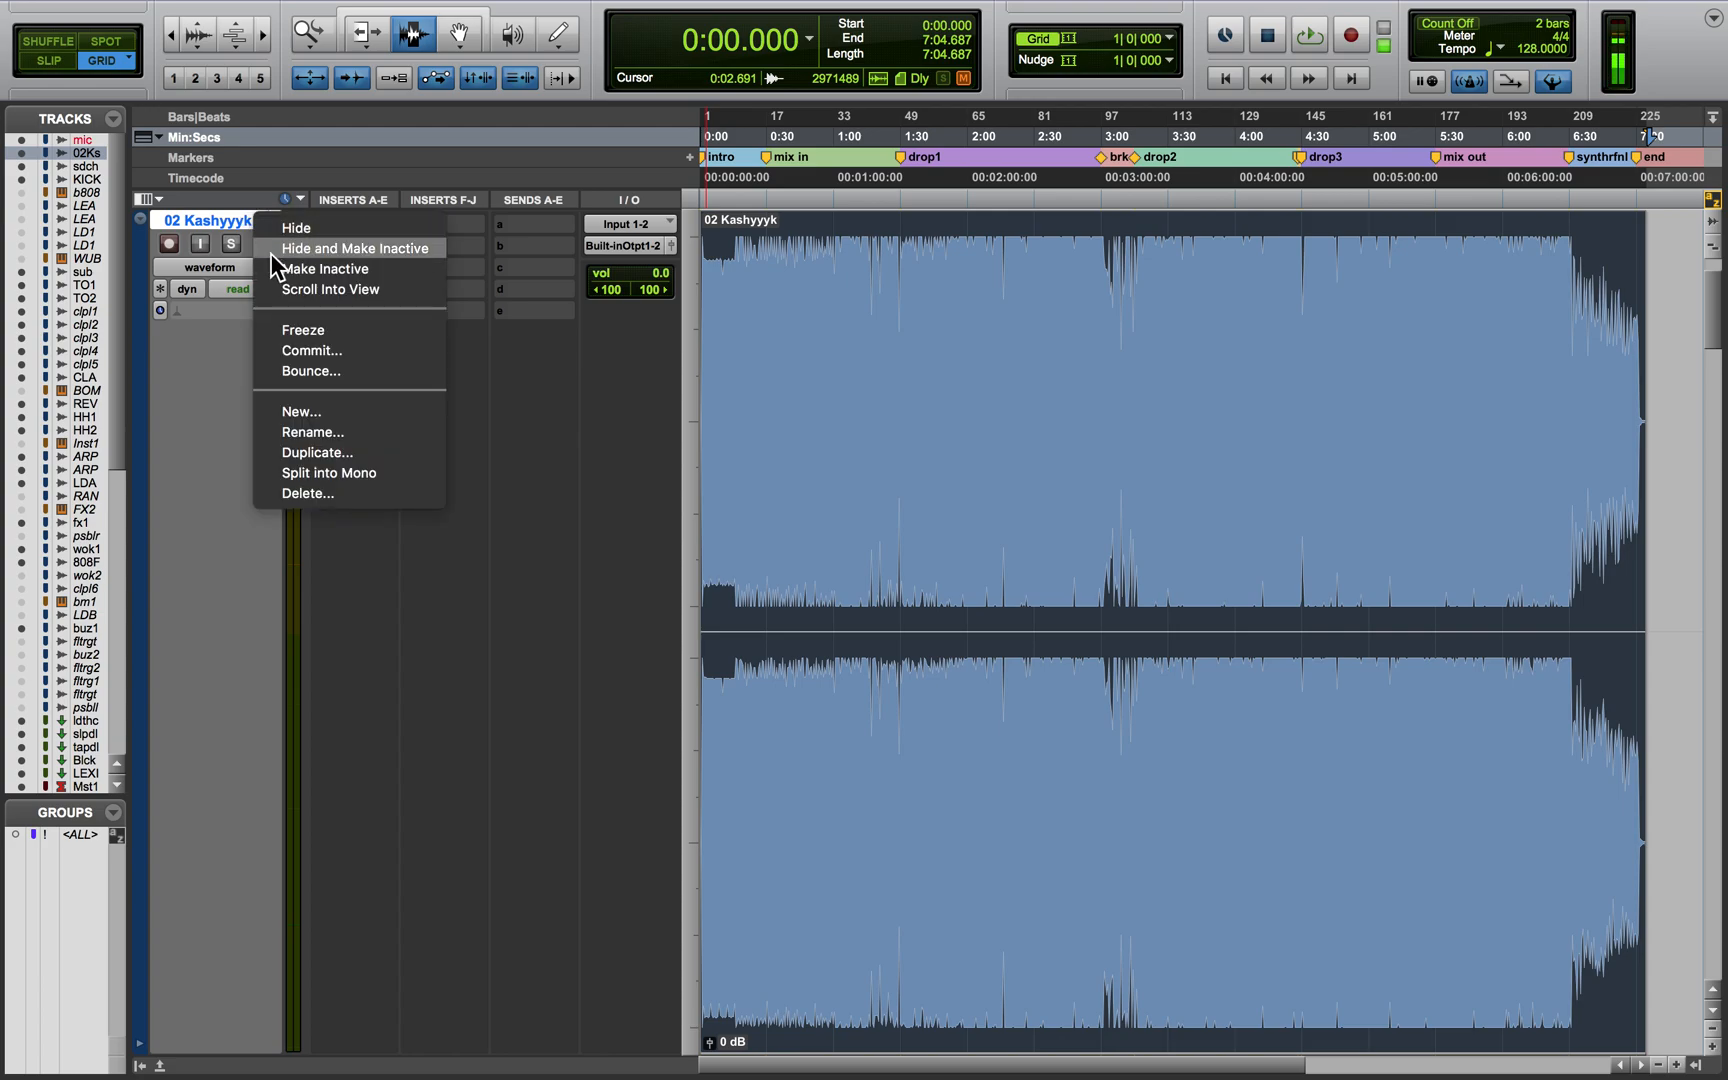
pyautogui.click(270, 250)
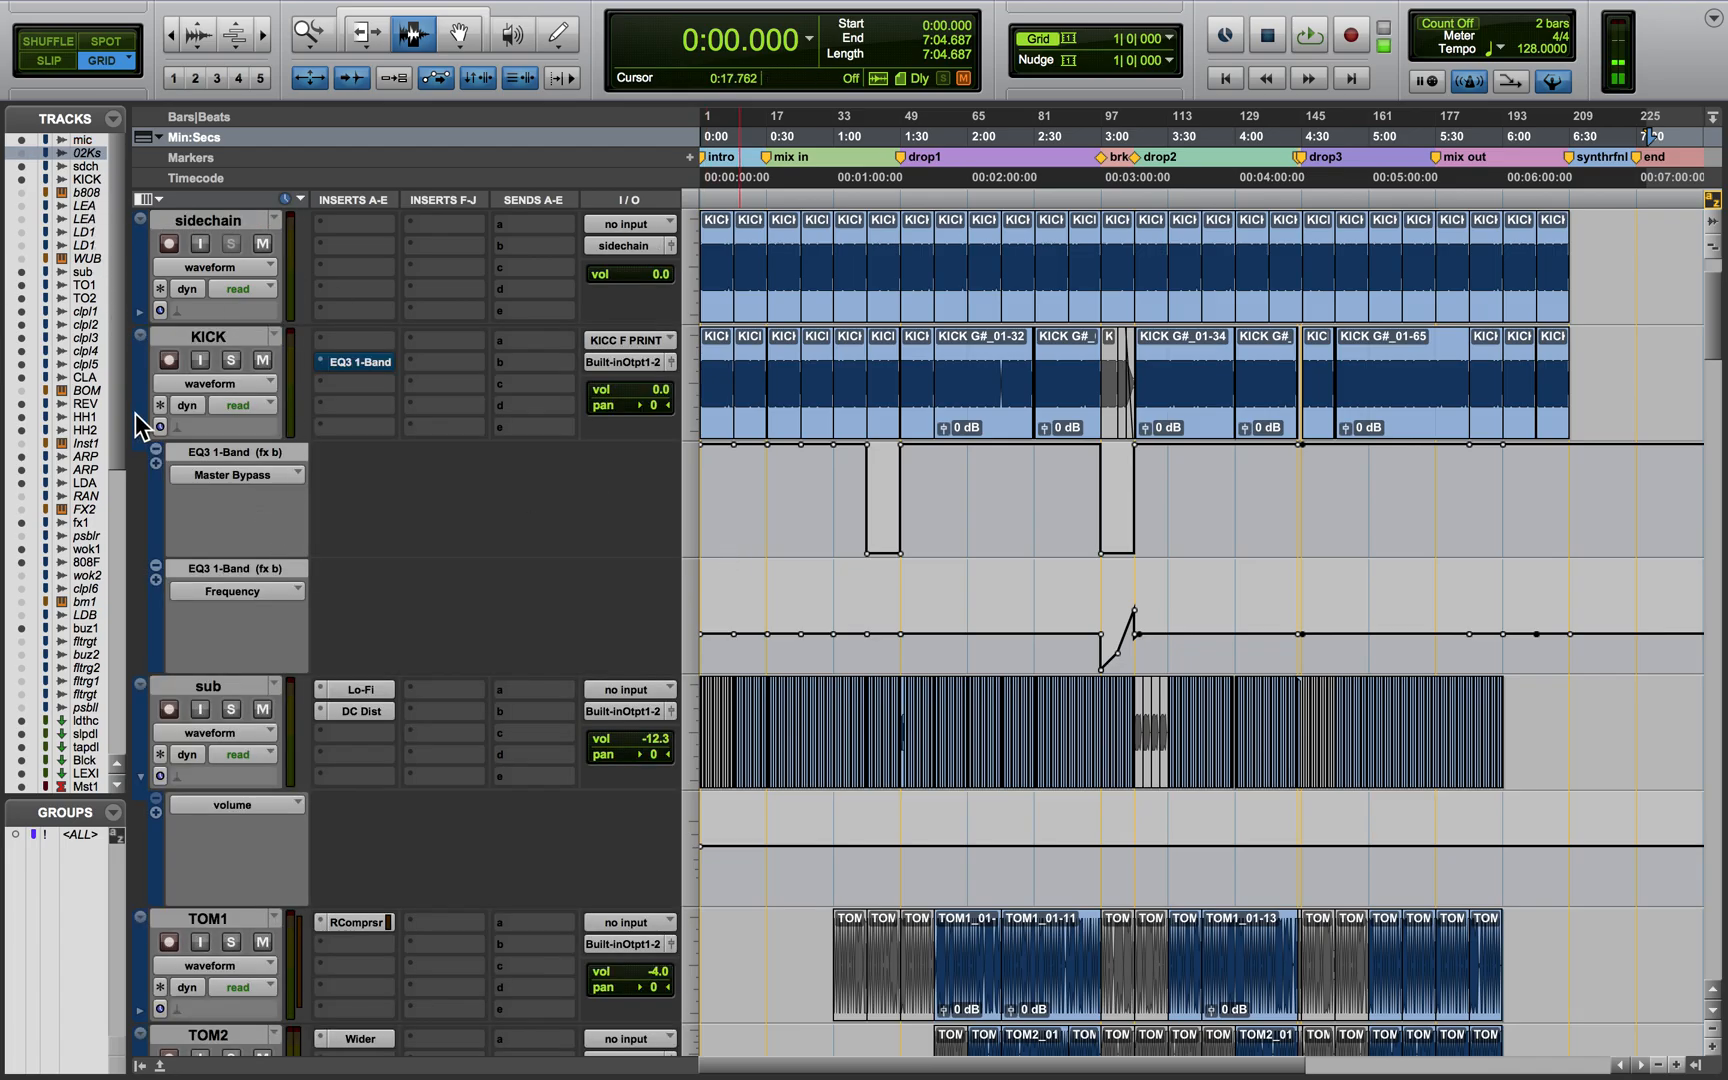
# Widen the track list to read the full track names, and narrow it again
pyautogui.moveTo(121, 418); pyautogui.dragTo(264, 418)
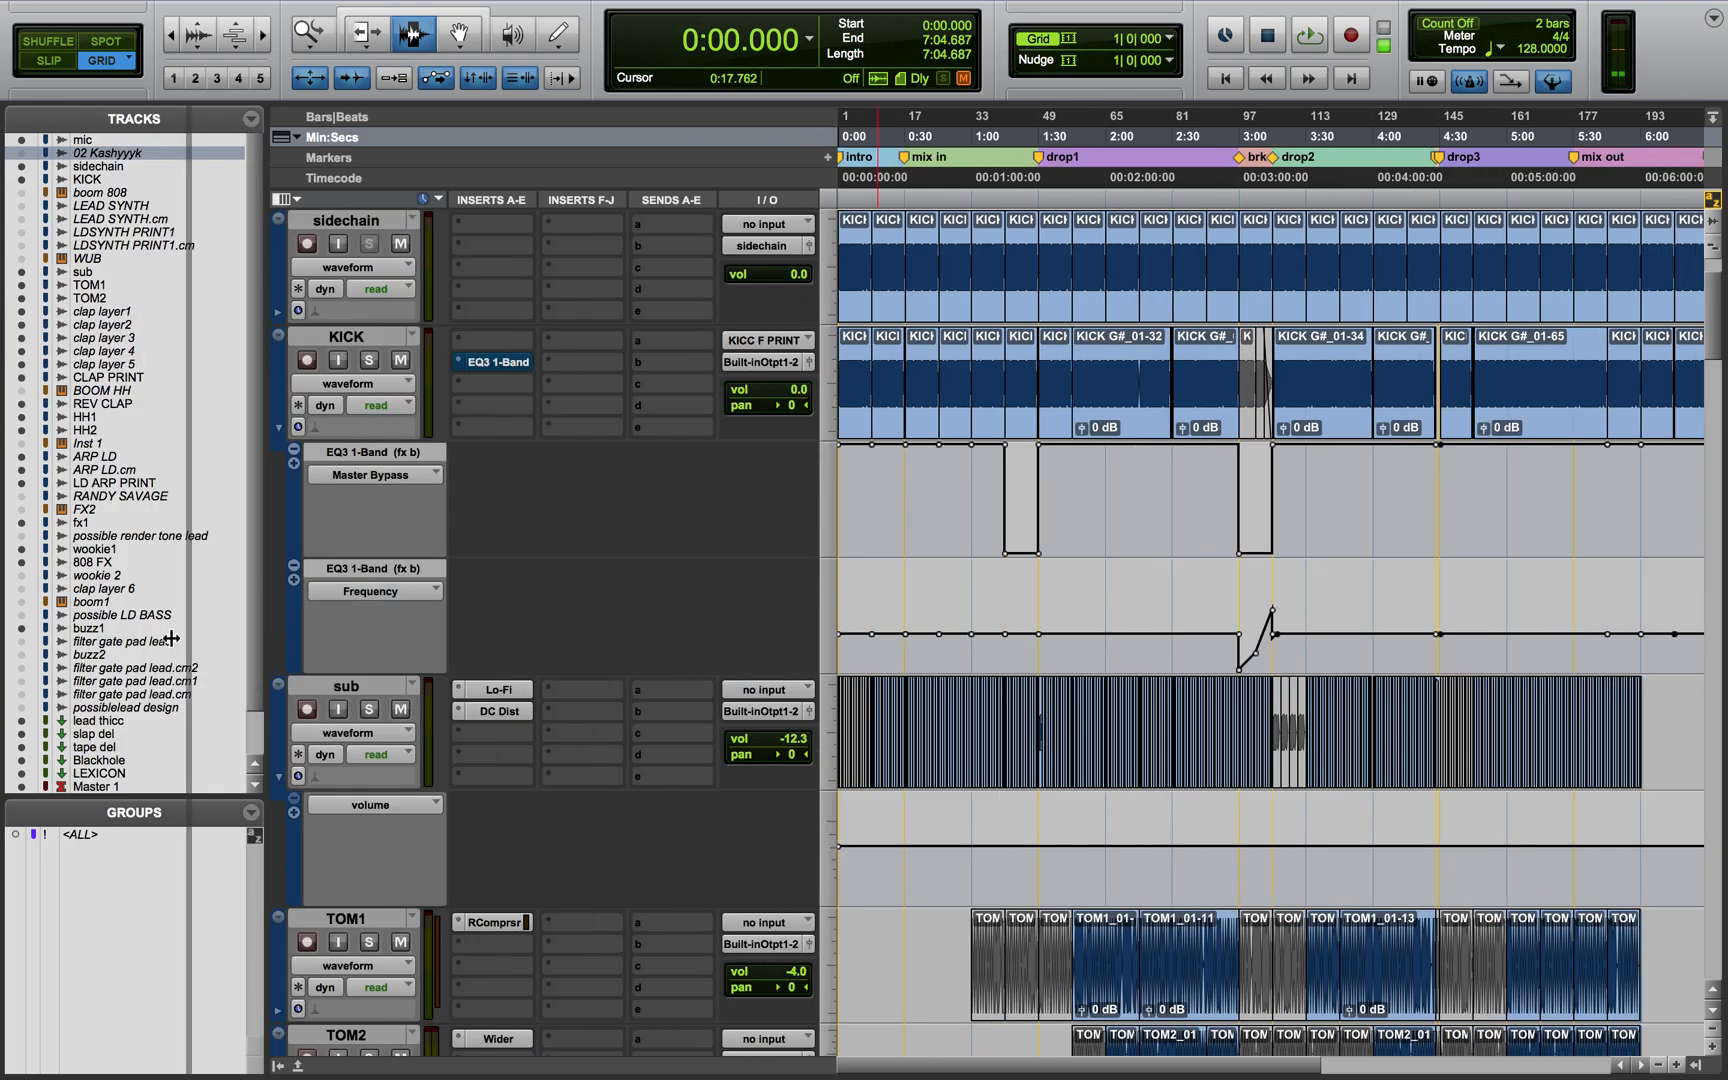
pyautogui.moveTo(267, 650); pyautogui.dragTo(71, 642)
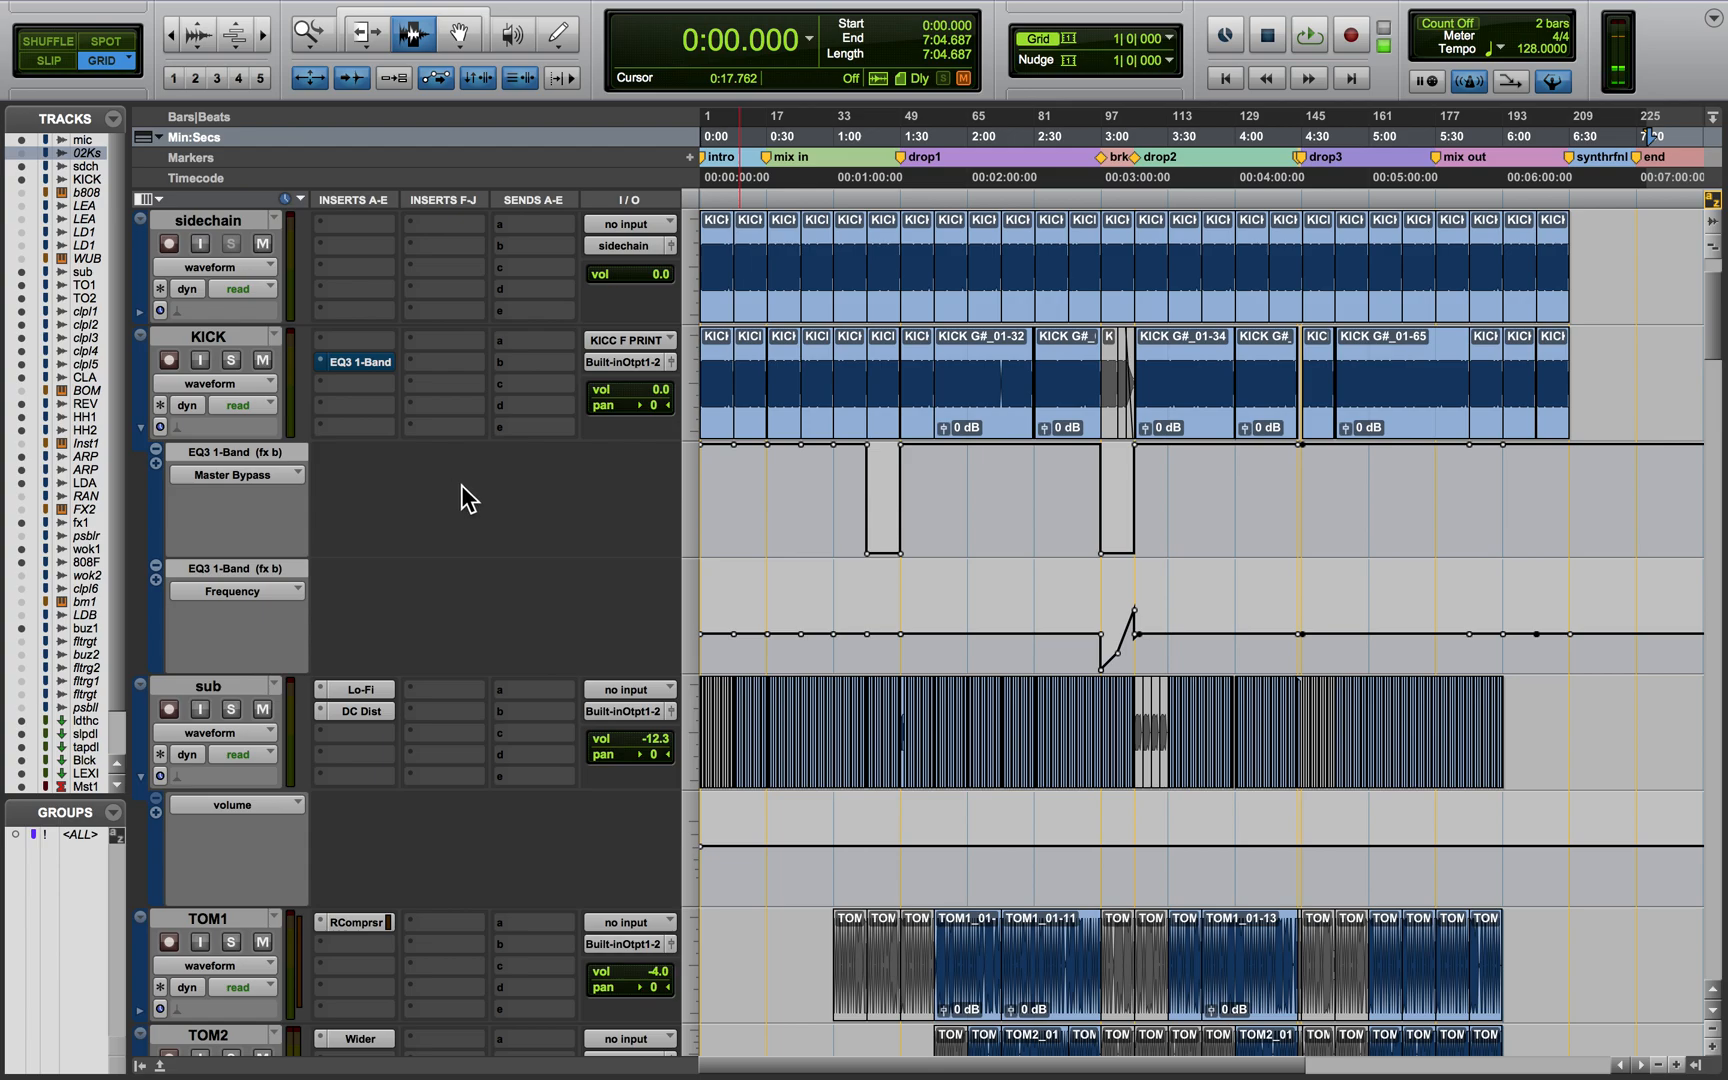
# Place the edit cursor at 0:18.750 on the KICK track, solo the track and examine its individual kick hits
pyautogui.click(737, 352)
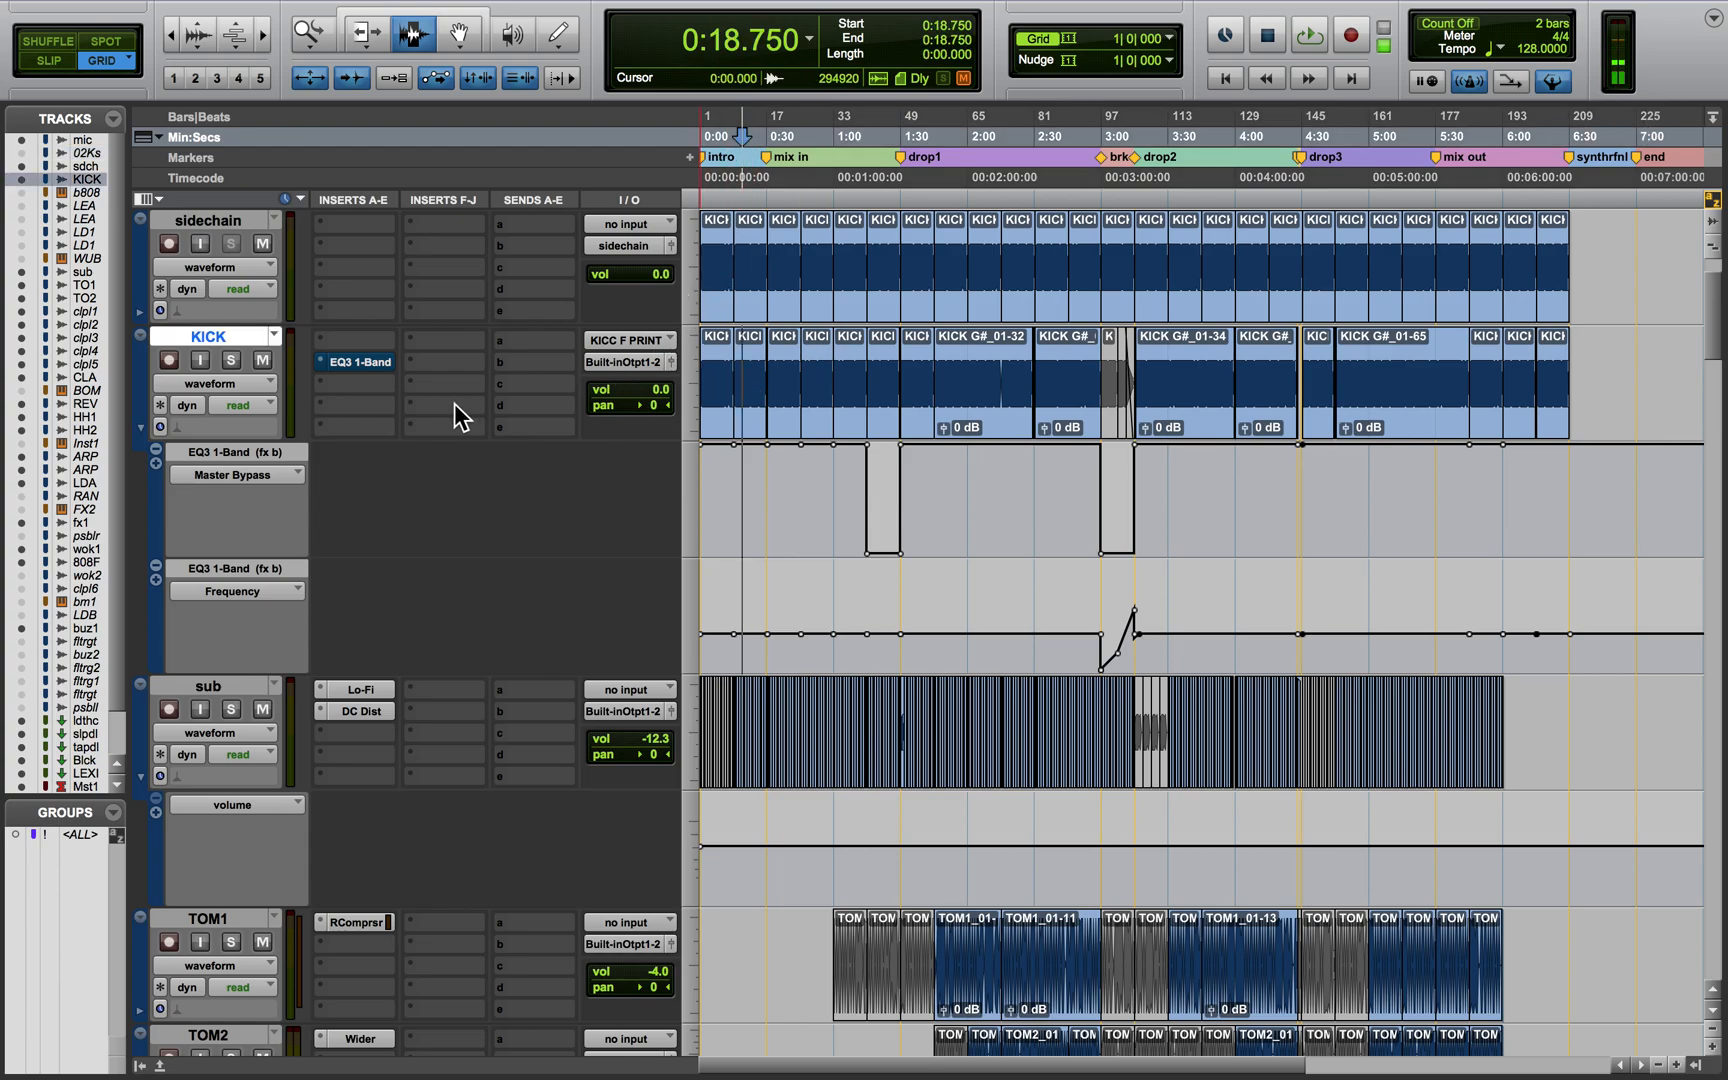
pyautogui.click(236, 360)
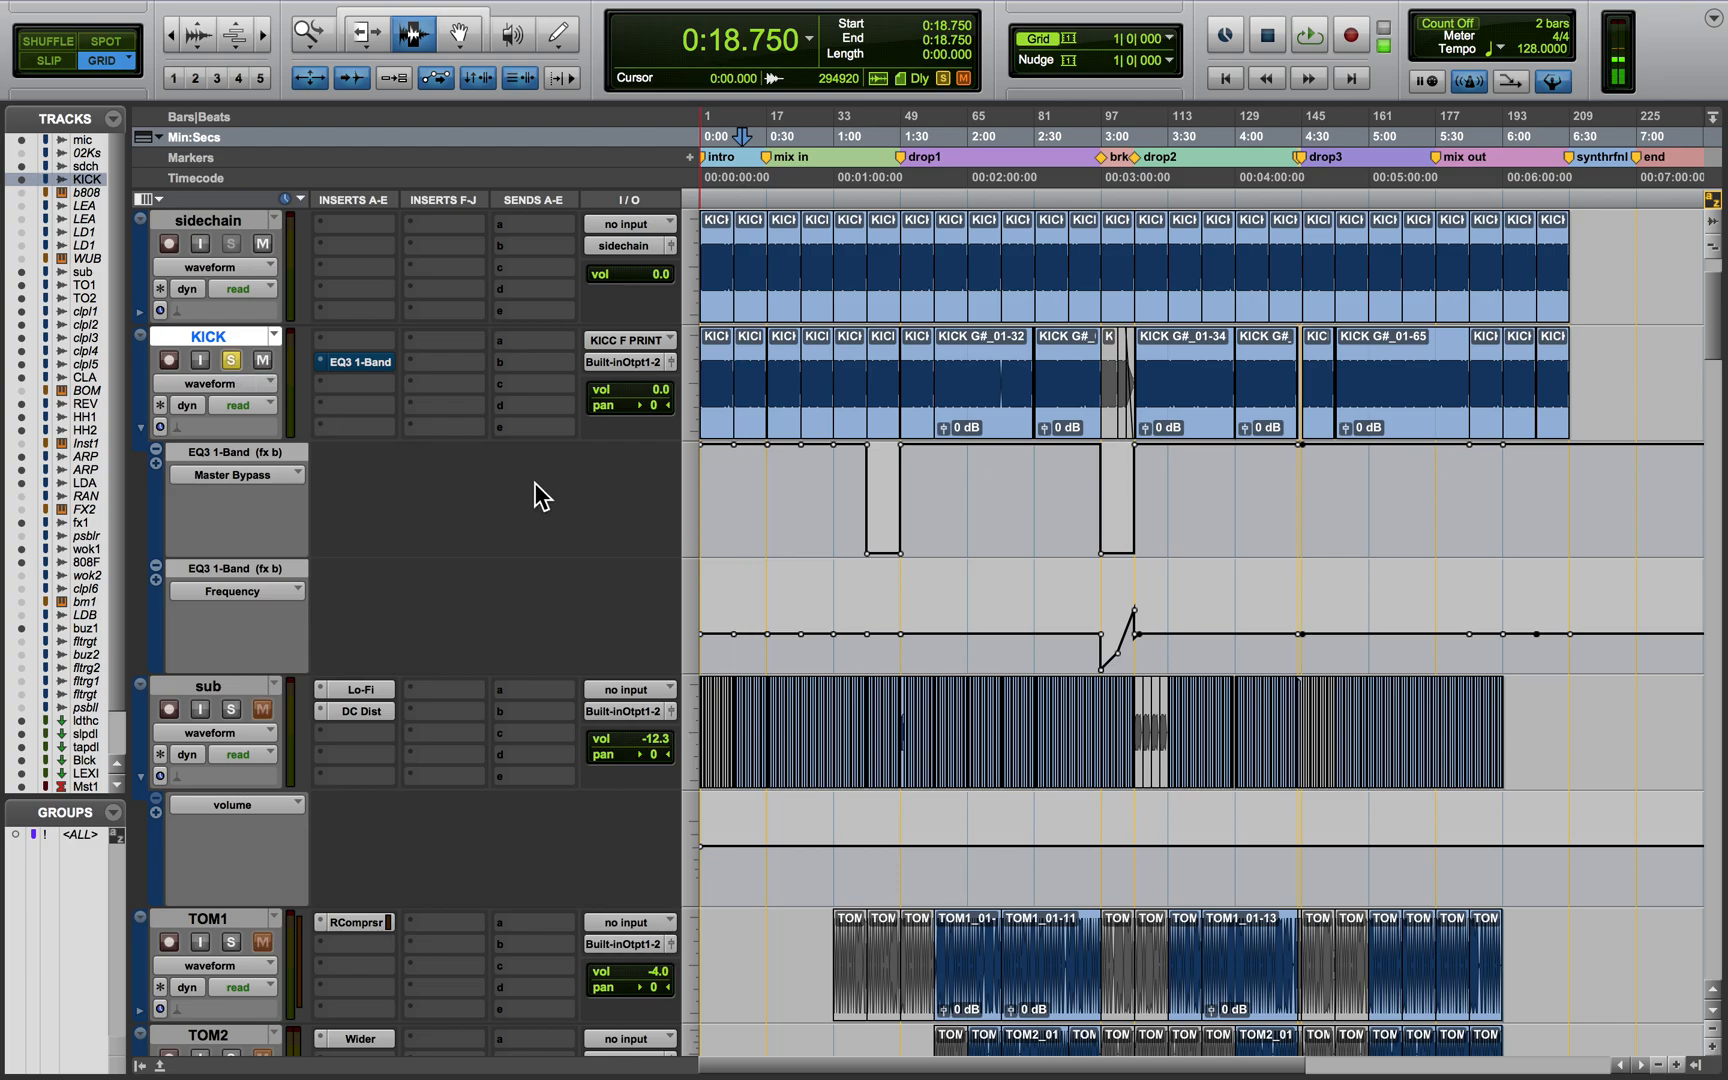
pyautogui.press('super+bracketright')
pyautogui.press('super+bracketright')
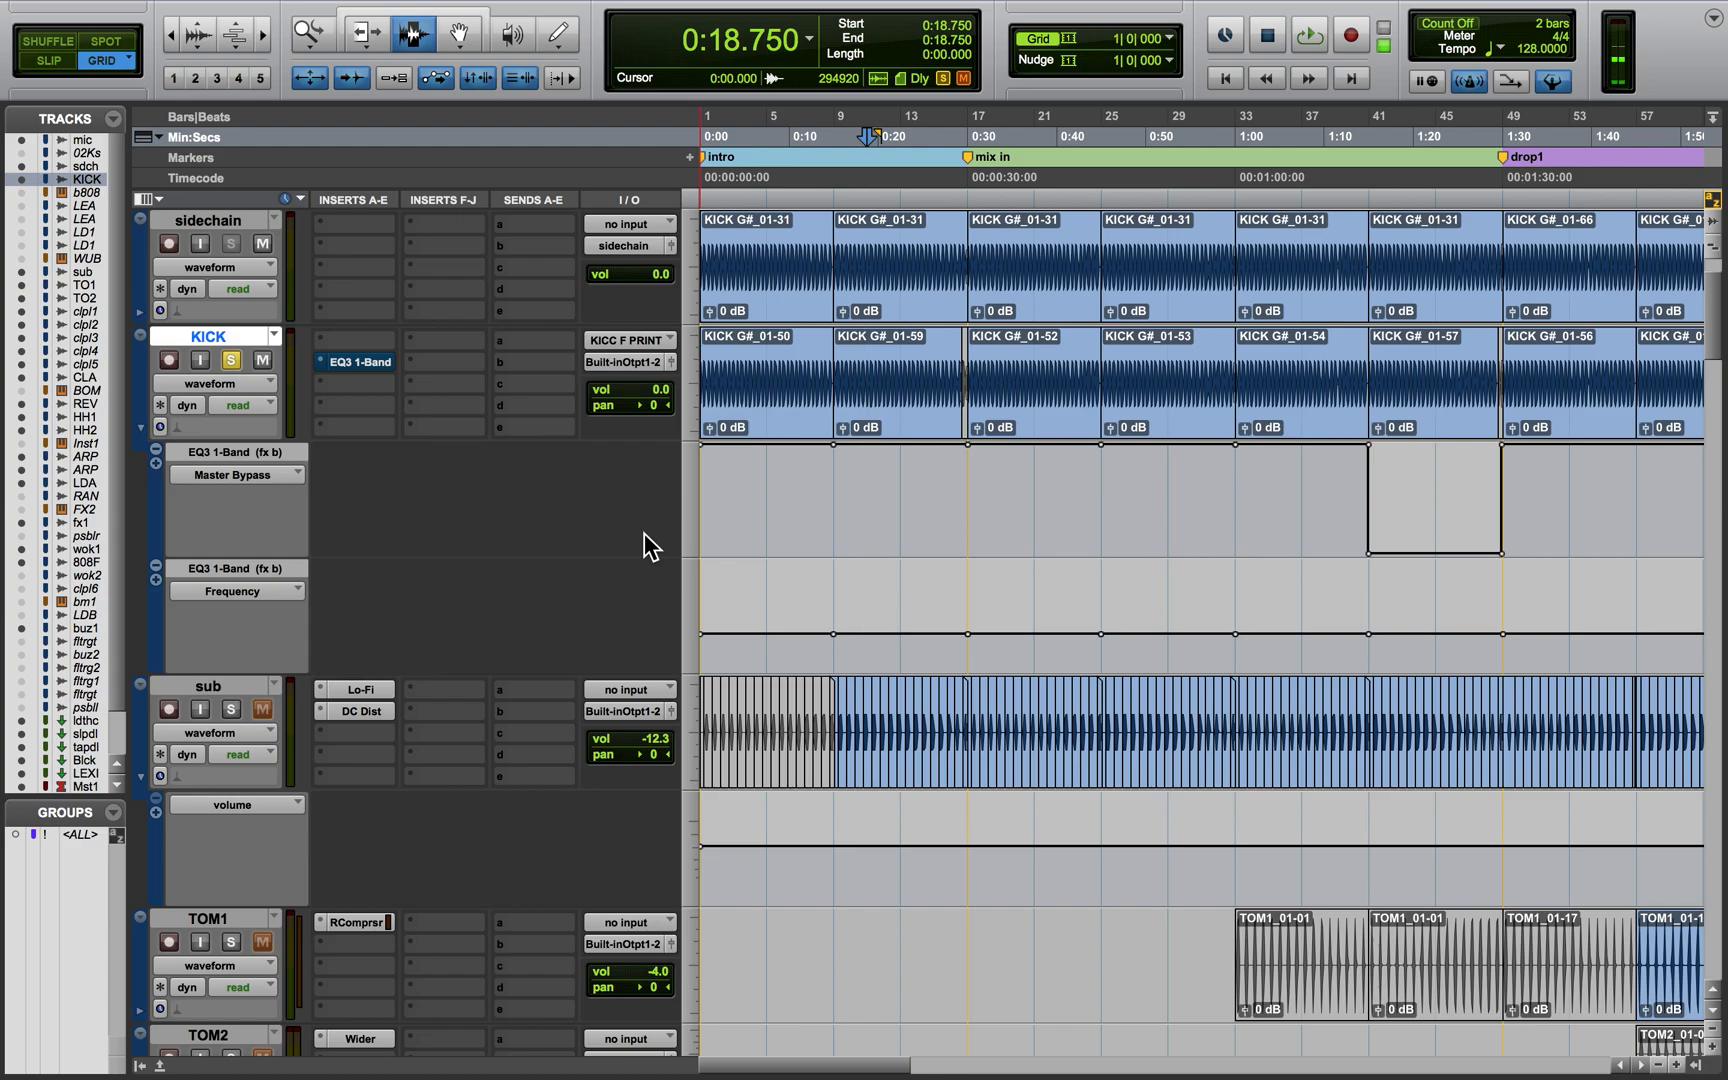
pyautogui.press('super+bracketright')
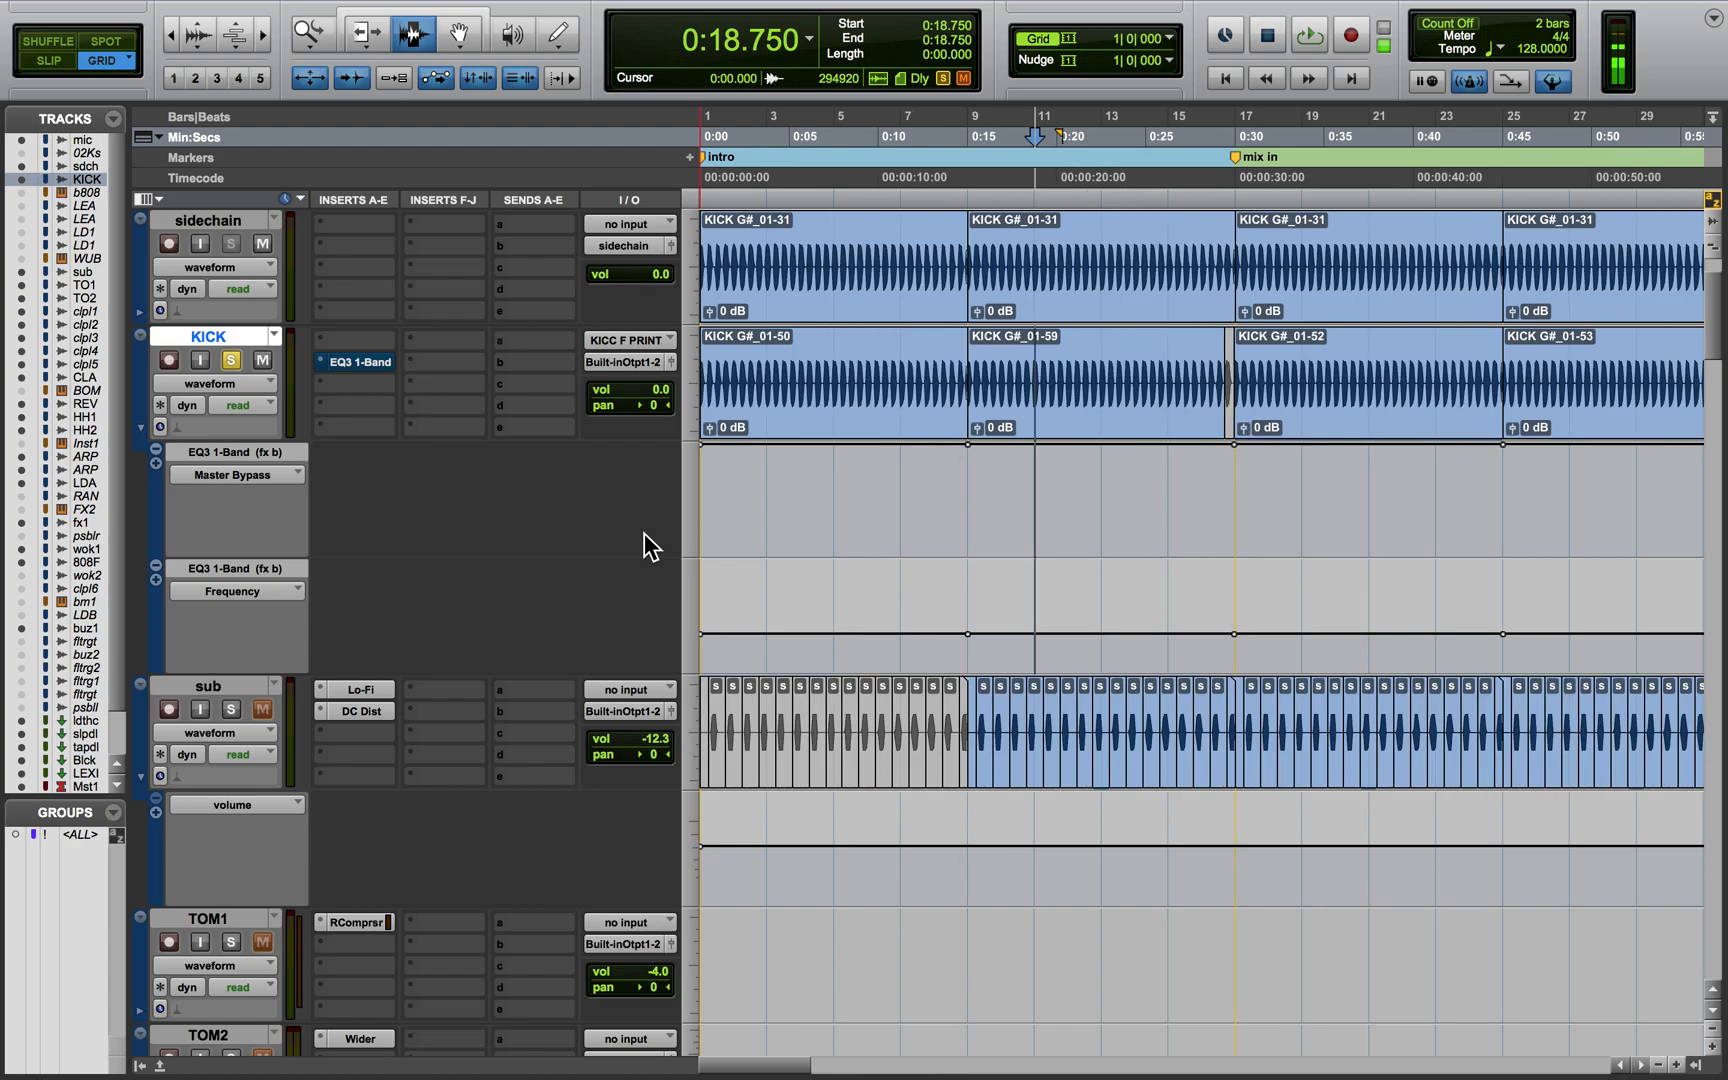
pyautogui.press('super+bracketright')
pyautogui.press('super+bracketright')
pyautogui.press('super+bracketright')
pyautogui.press('super+bracketright')
pyautogui.press('super+bracketright')
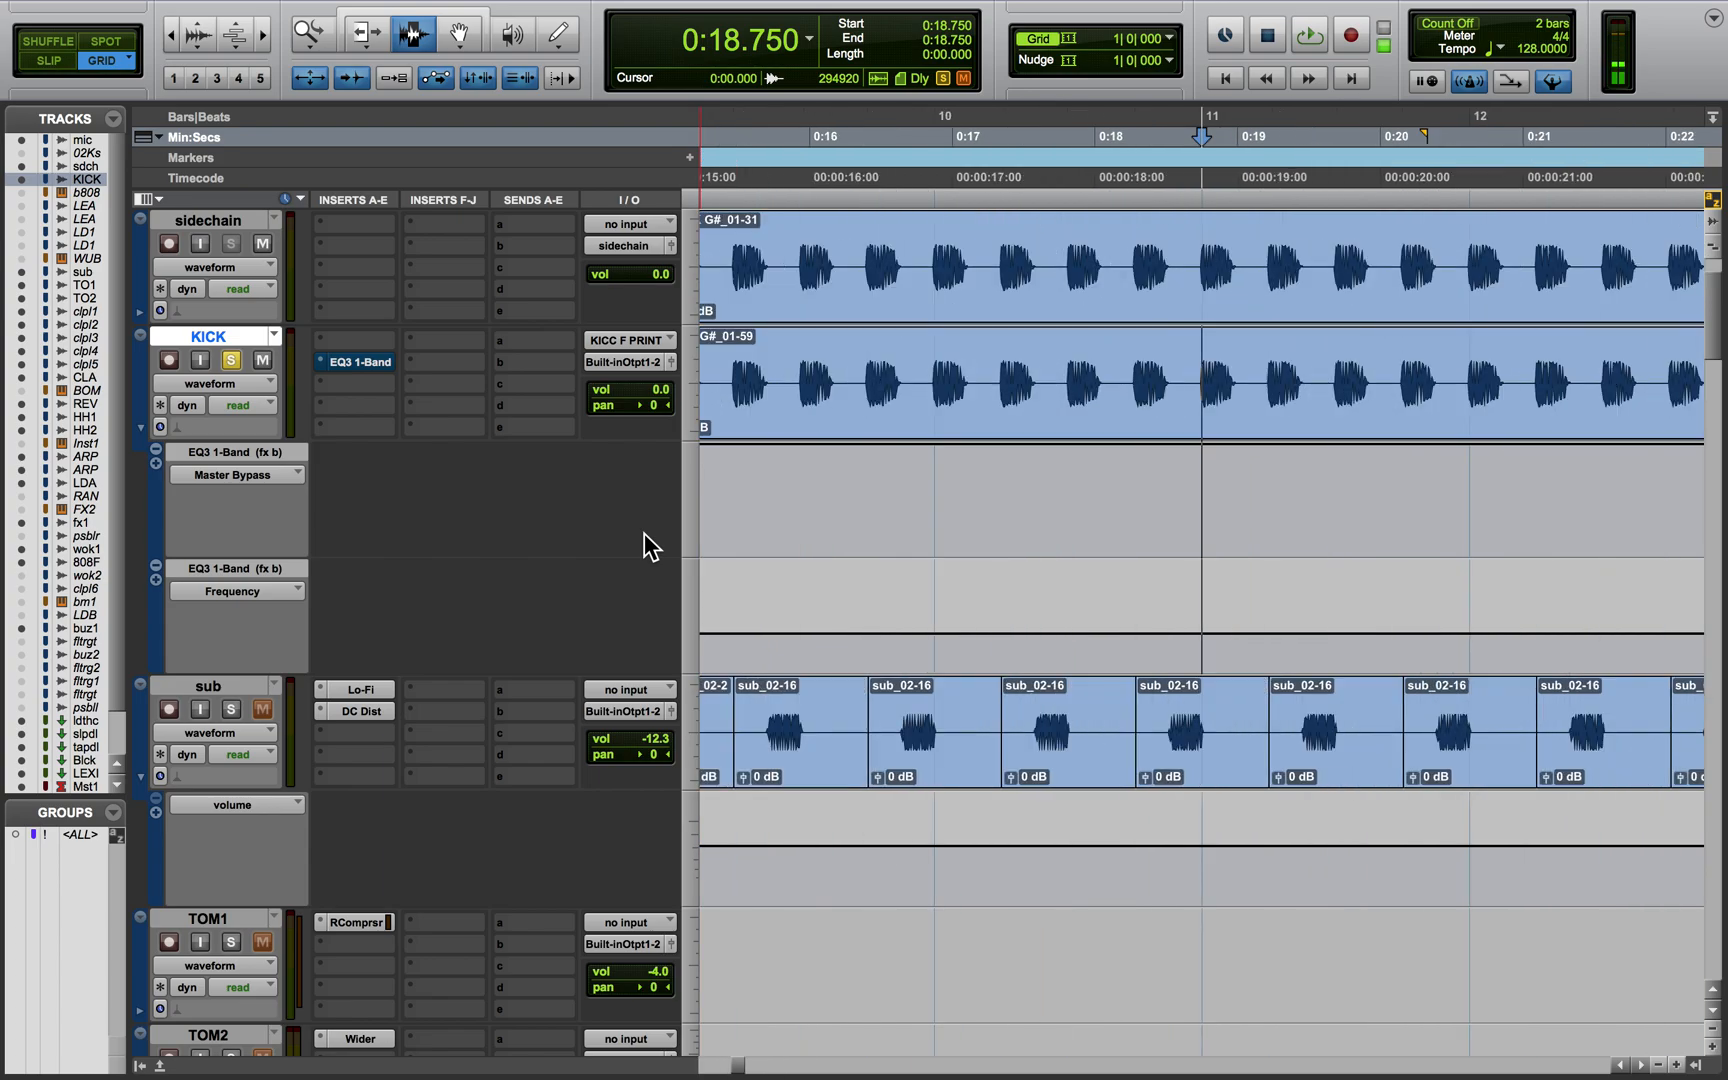
pyautogui.press('super+bracketright')
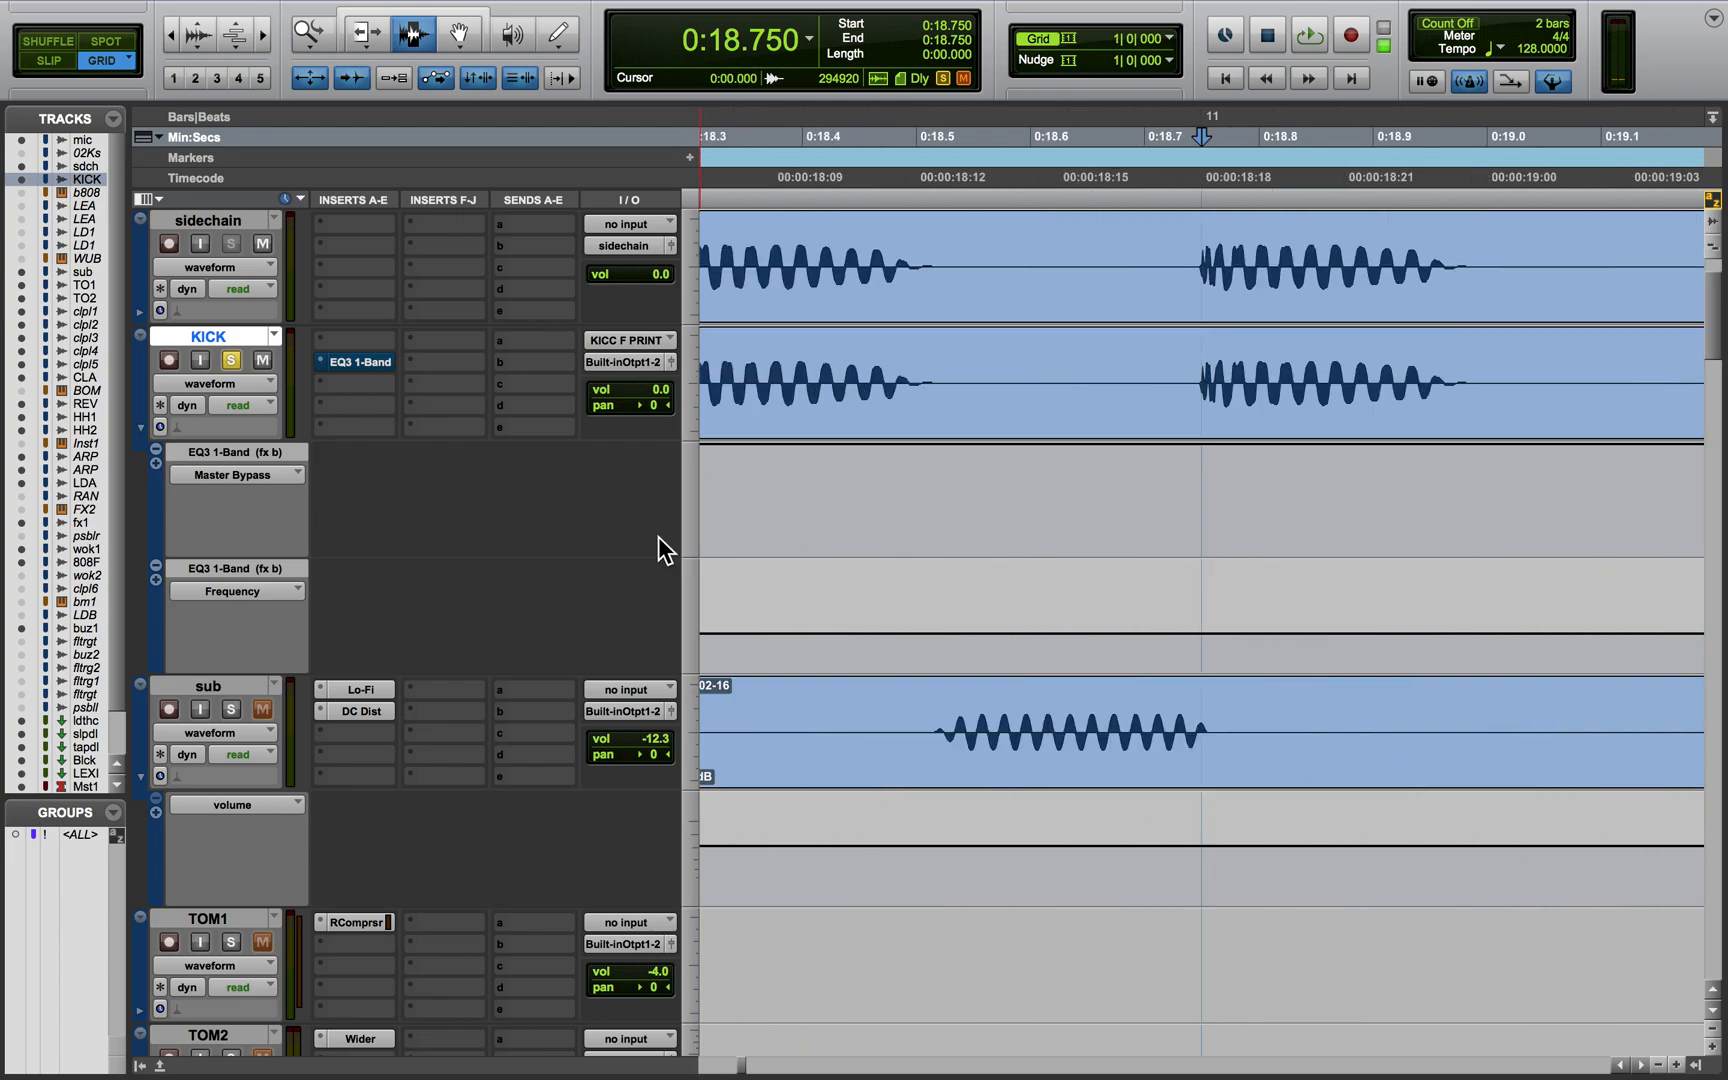
# Enlarge the KICK track's height to inspect the kick waveform up close
pyautogui.click(694, 428)
pyautogui.click(721, 467)
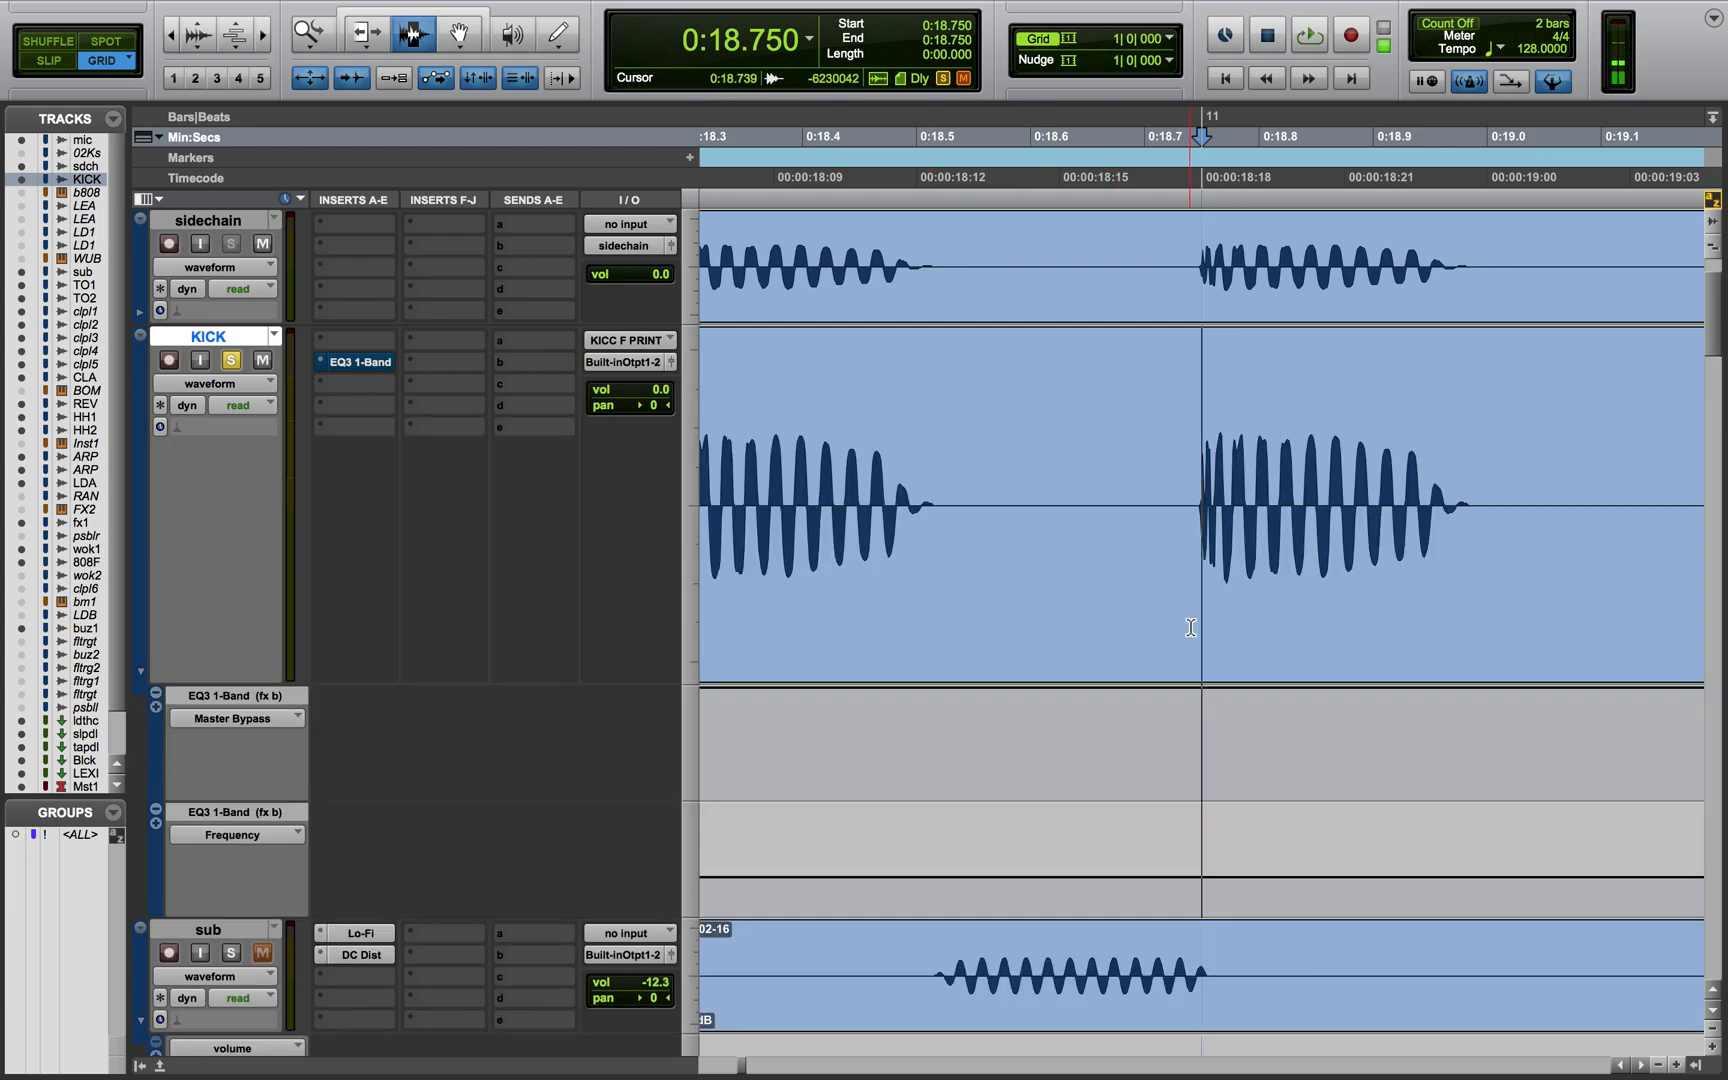
pyautogui.hscroll(-3, 1162, 570)
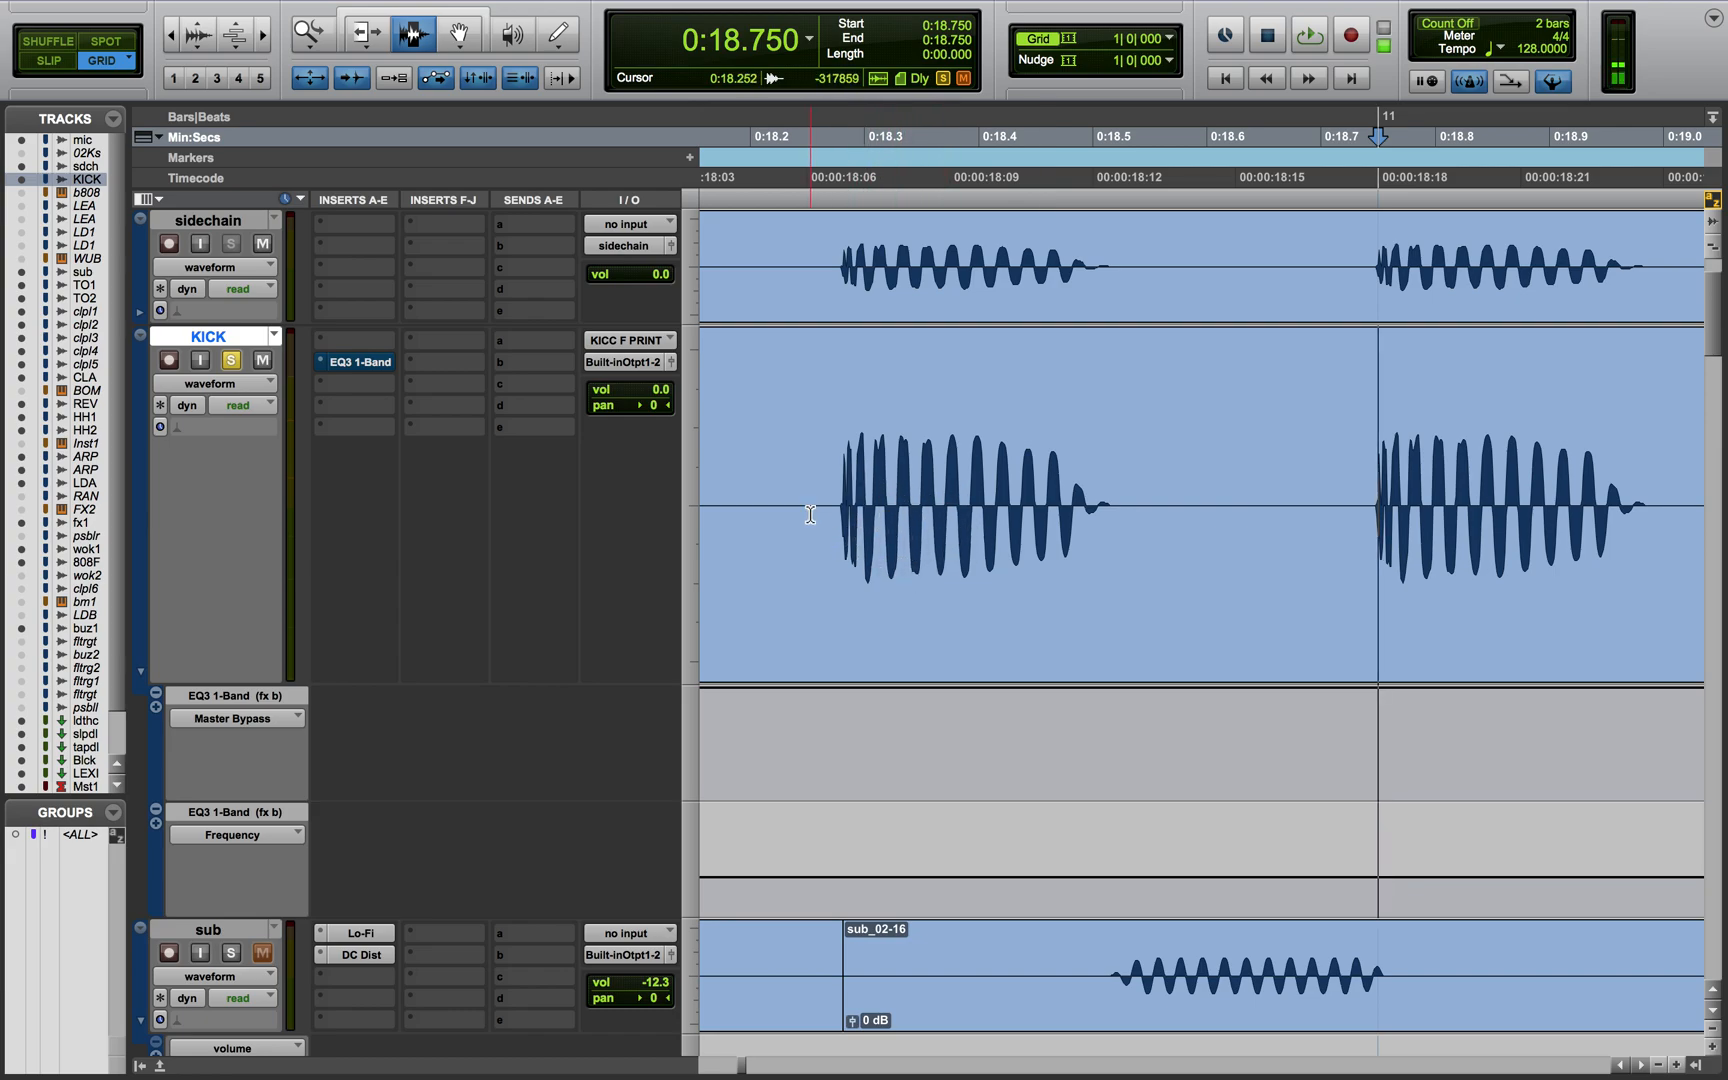
# Open the KICK track's EQ3 1-Band and check its automated settings at 1:22.500 and 3:05.625, closing the plug-in at the end
pyautogui.click(350, 364)
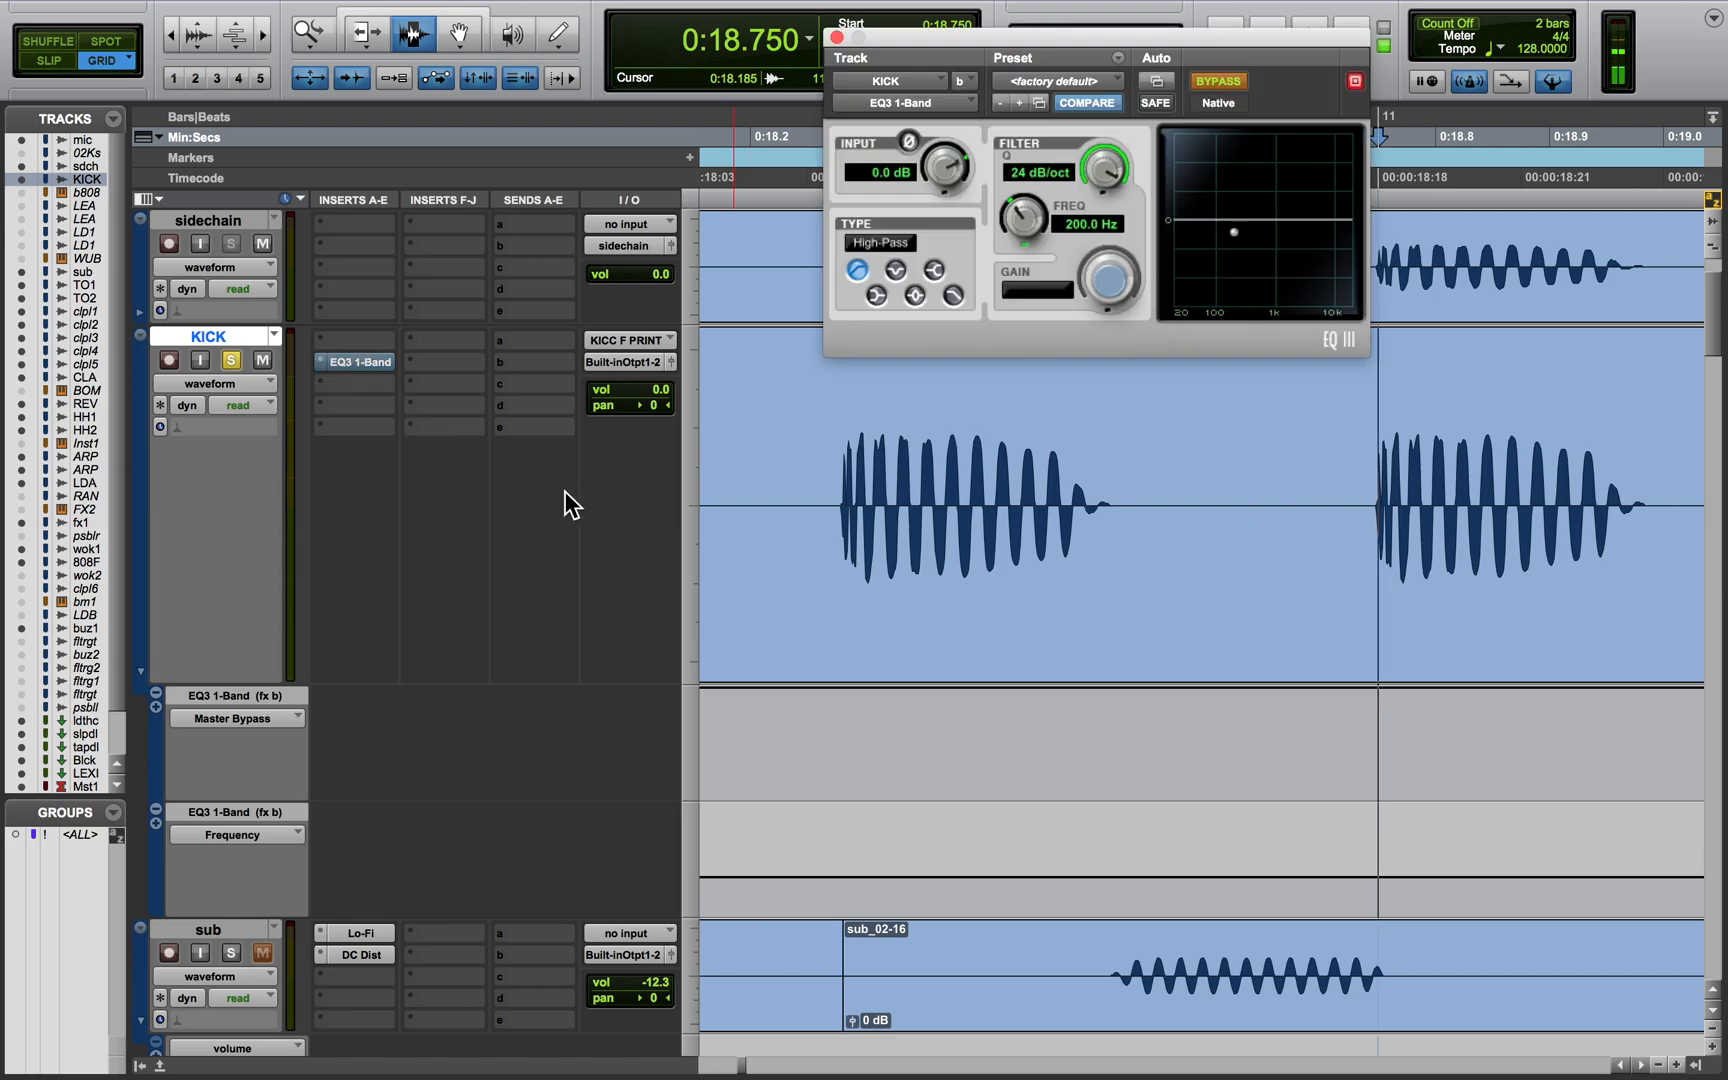
pyautogui.press('r')
pyautogui.press('r')
pyautogui.press('r')
pyautogui.press('r')
pyautogui.press('r')
pyautogui.press('r')
pyautogui.press('r')
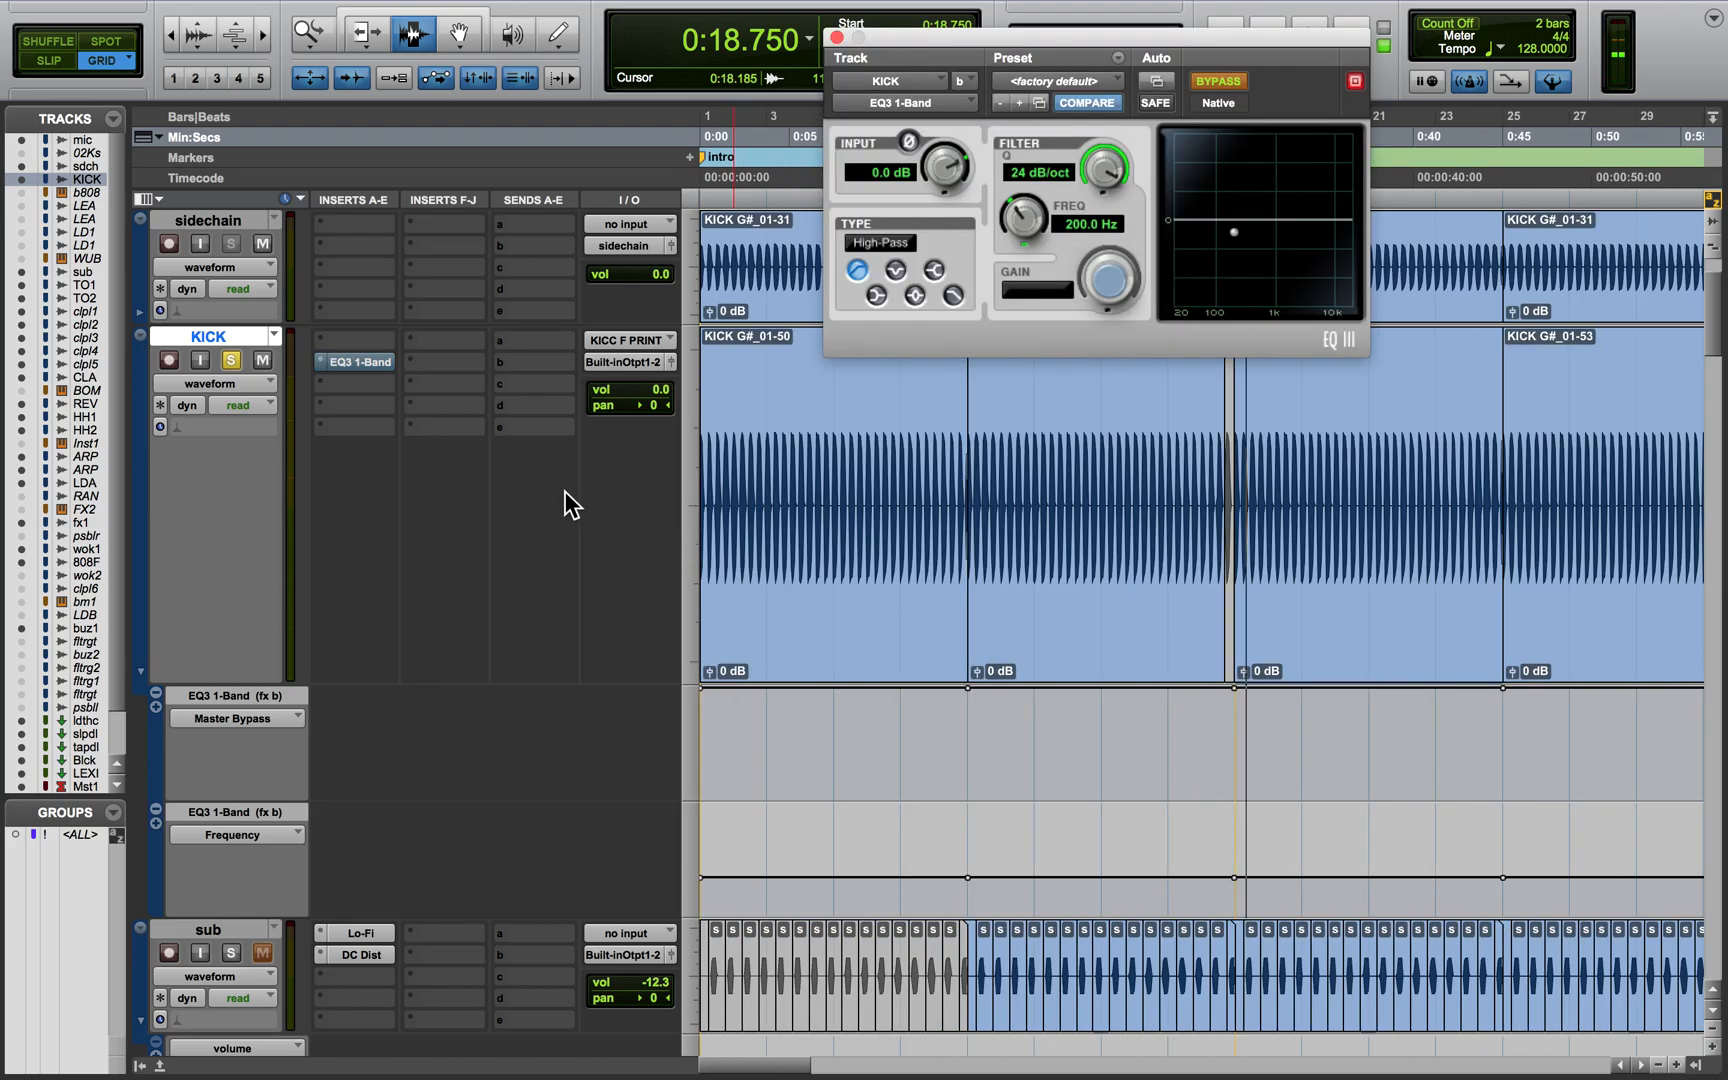
pyautogui.click(1488, 763)
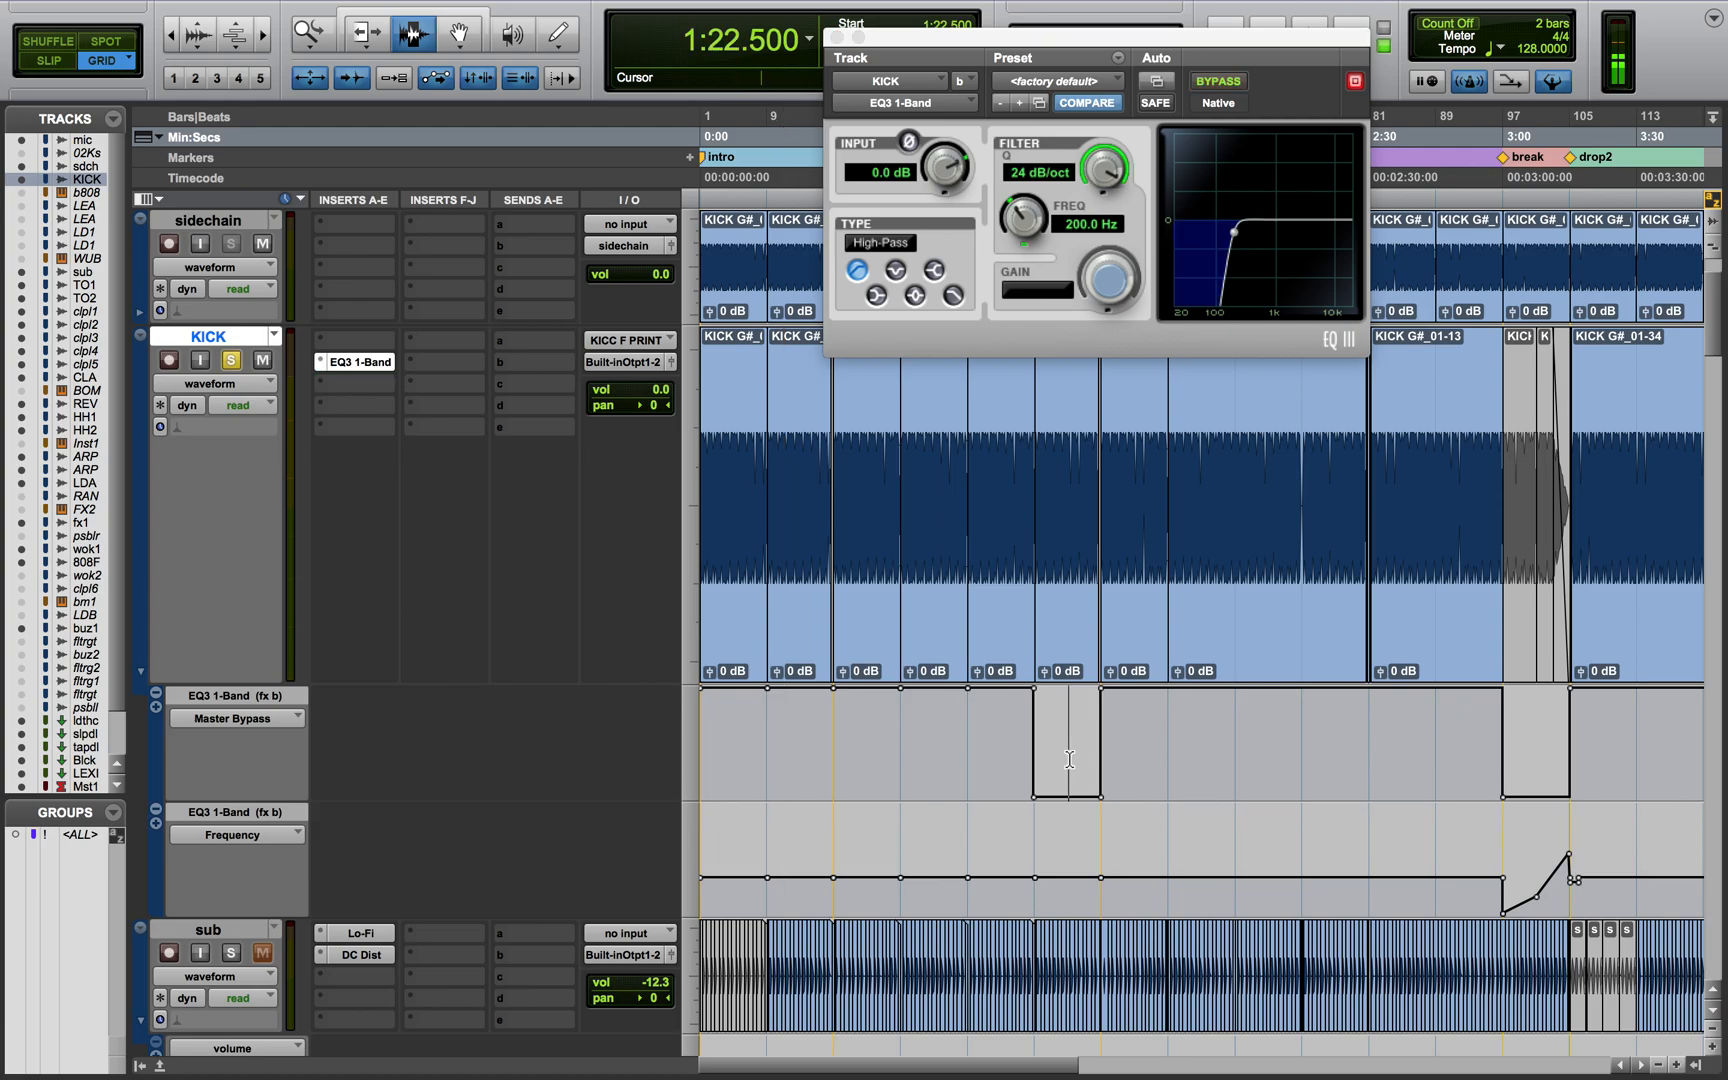
pyautogui.click(1526, 760)
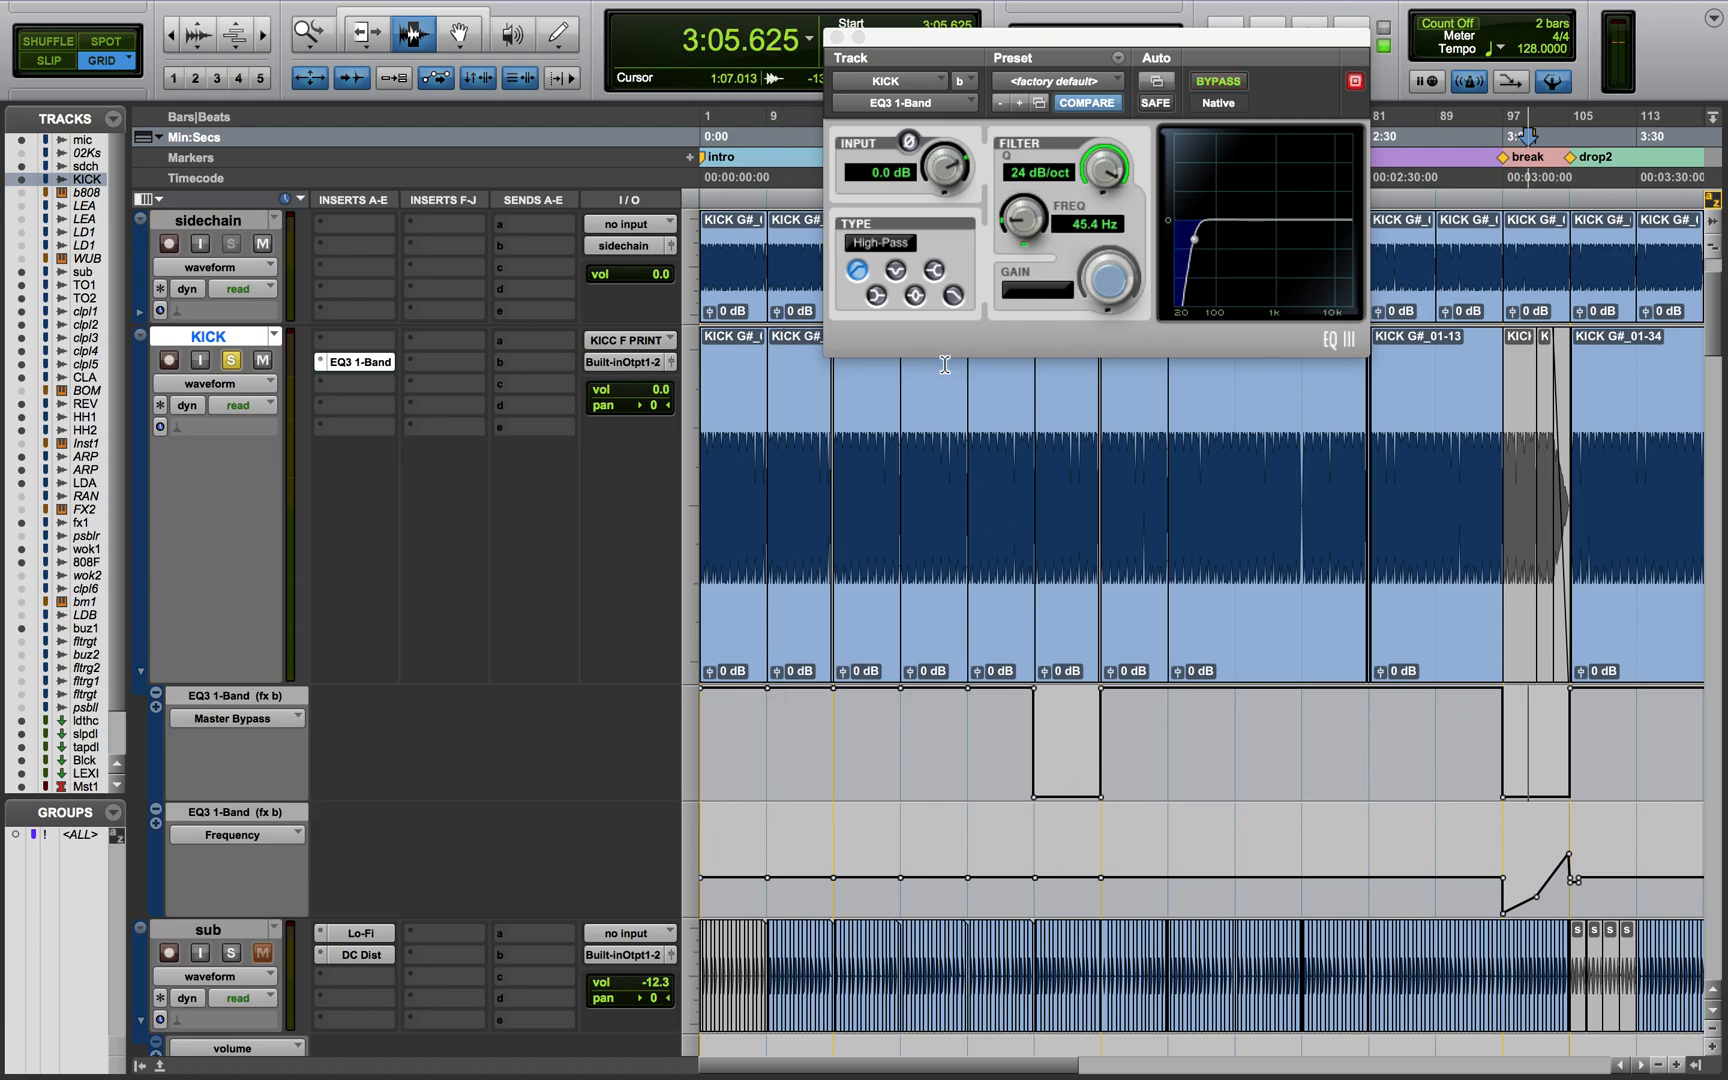
pyautogui.click(836, 37)
# Select the KICK clip at the start of the mix in section and fit it to the edit window
pyautogui.click(869, 549)
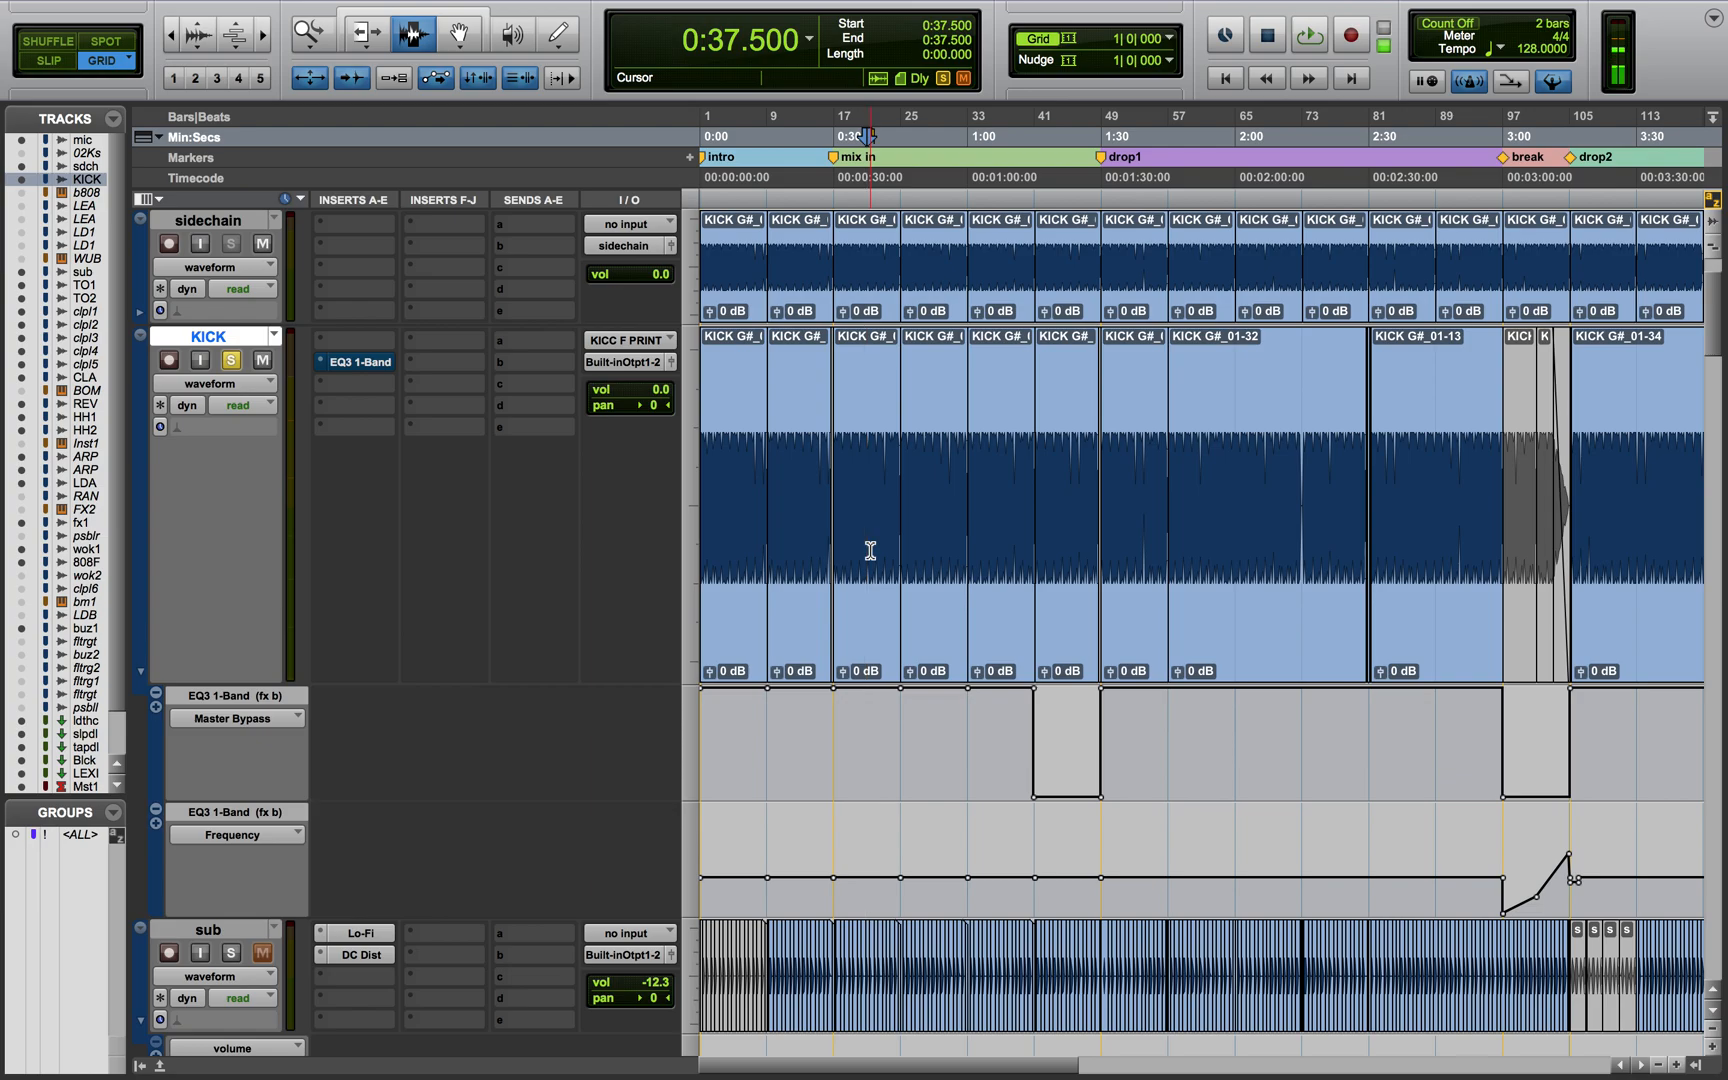
pyautogui.doubleClick(870, 550)
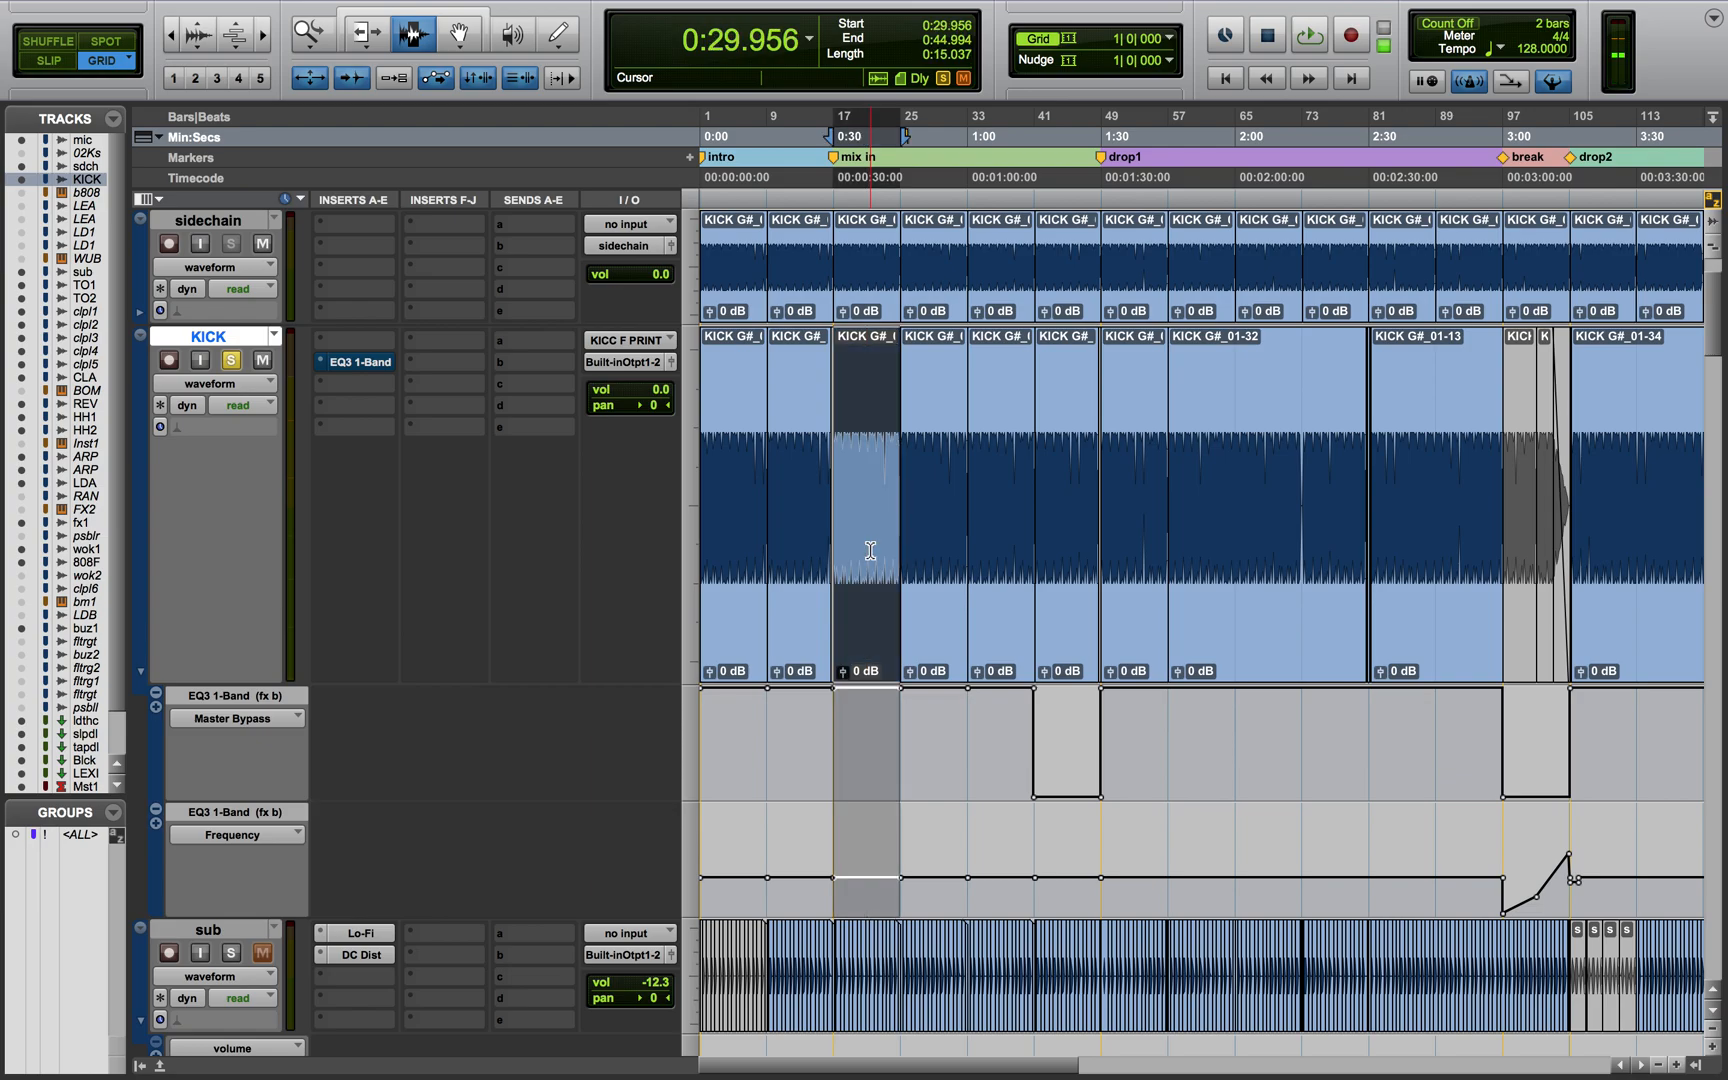
pyautogui.hotkey('alt', 'f')
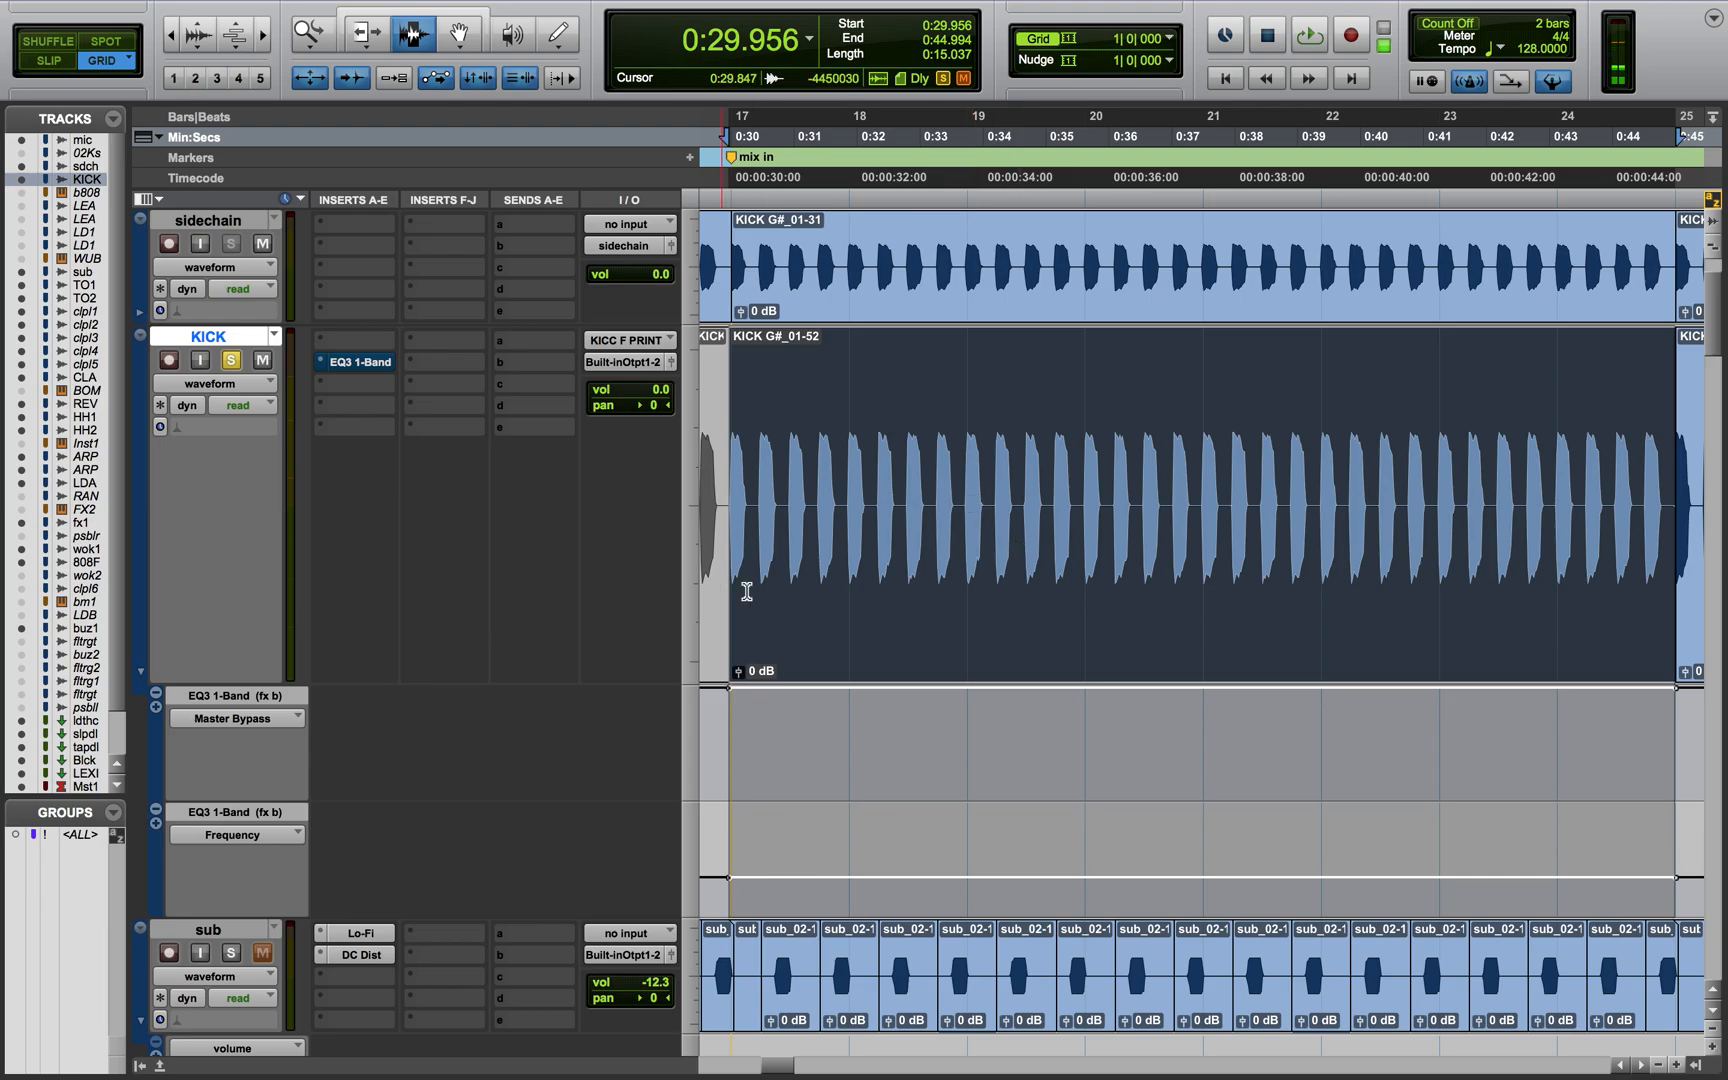
# Select the sub track clip starting at 0:32.343 and turn off the KICK track's solo
pyautogui.scroll(-5, 896, 863)
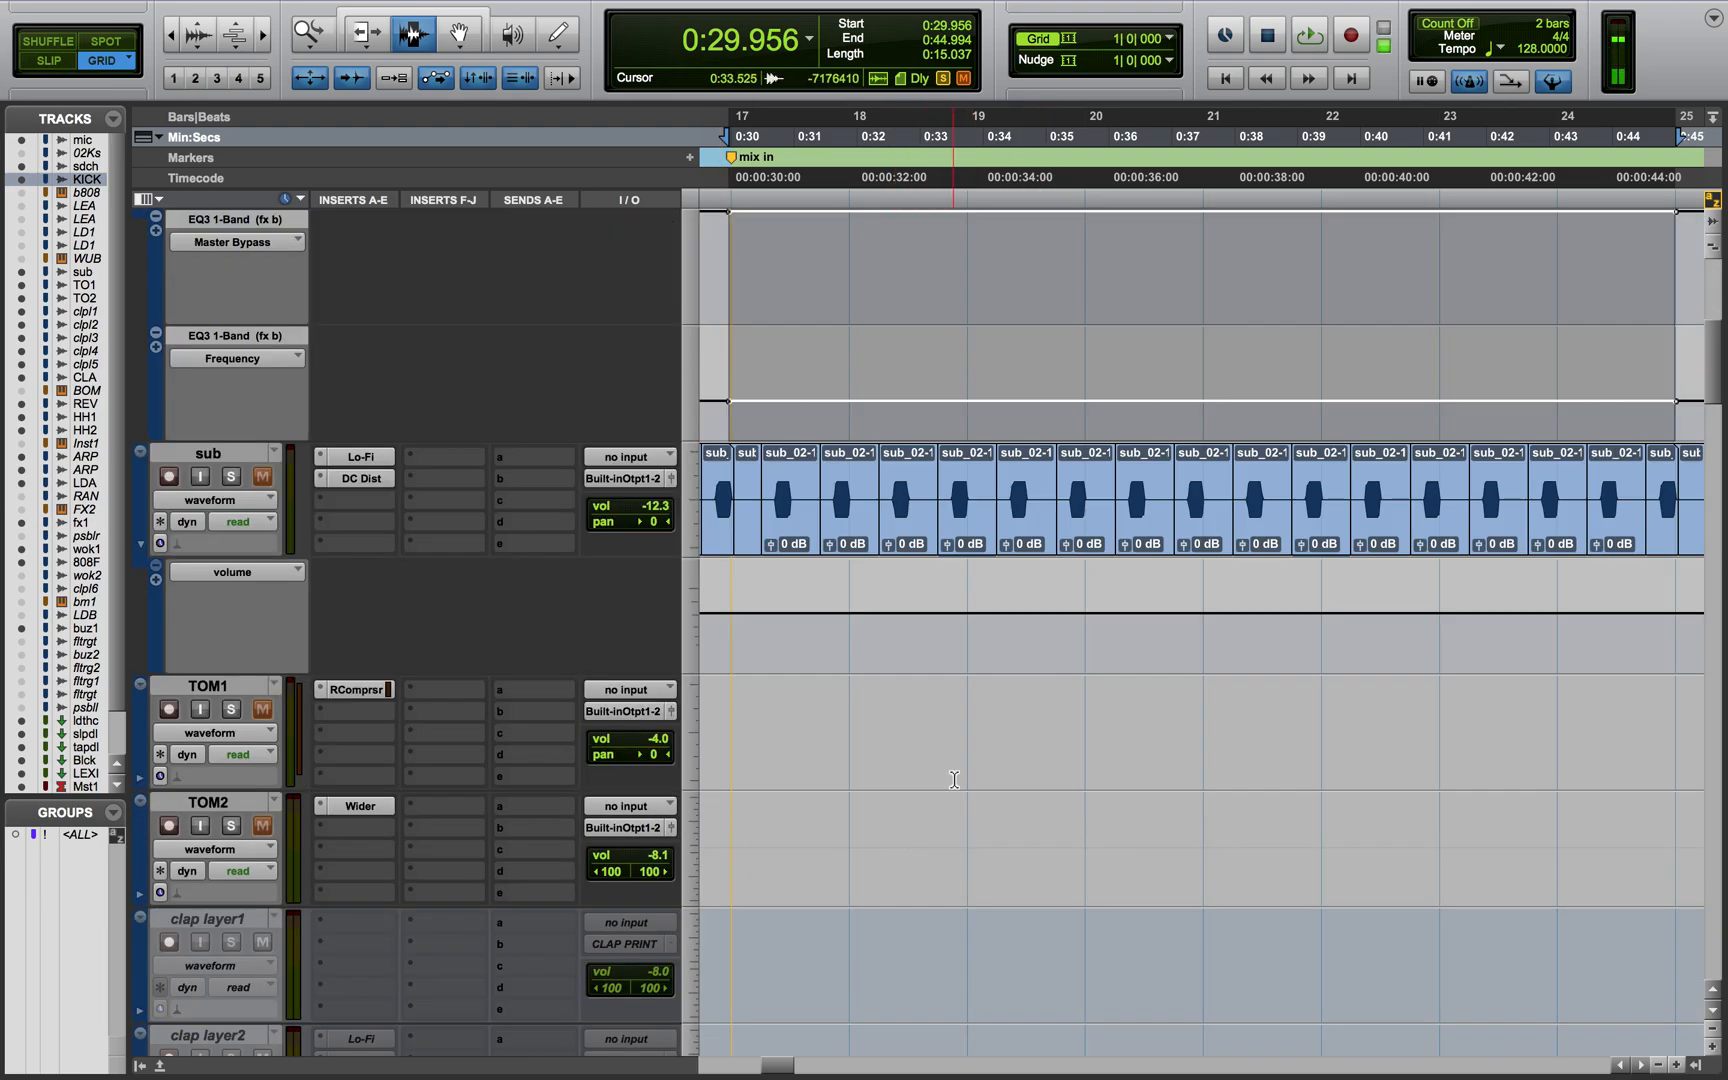
pyautogui.click(925, 612)
pyautogui.doubleClick(909, 530)
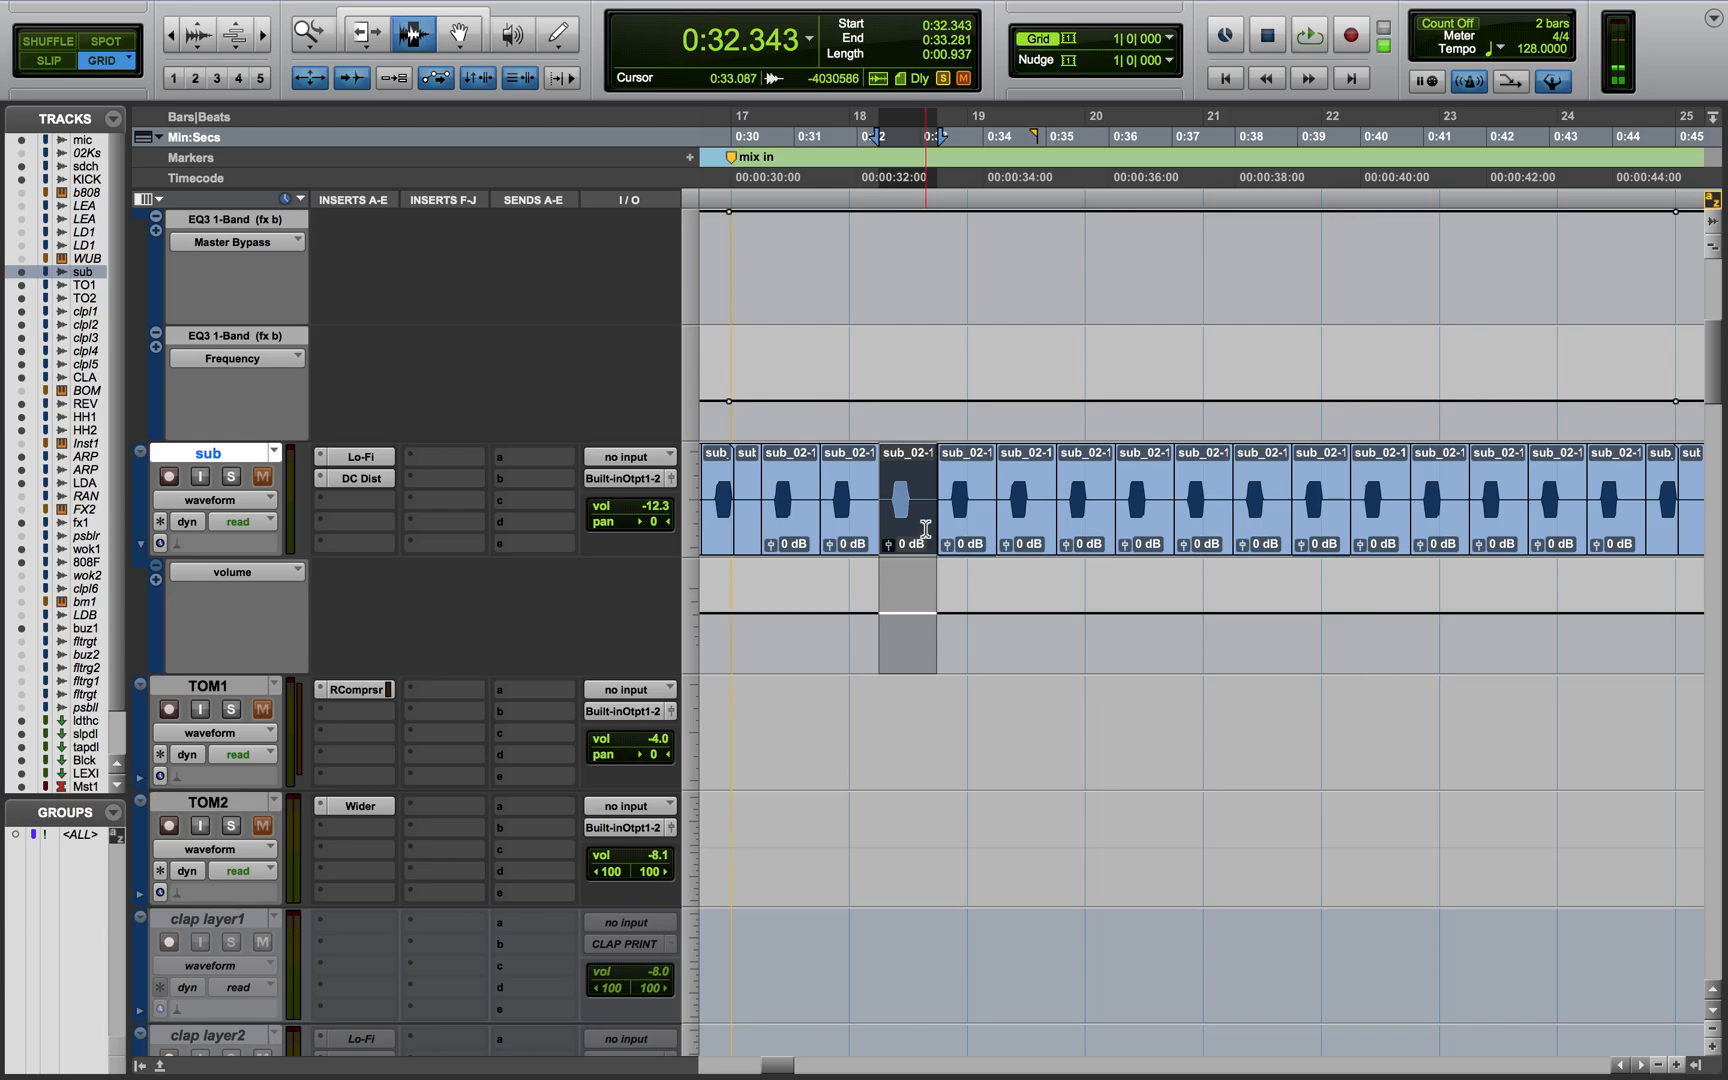
pyautogui.scroll(5, 920, 525)
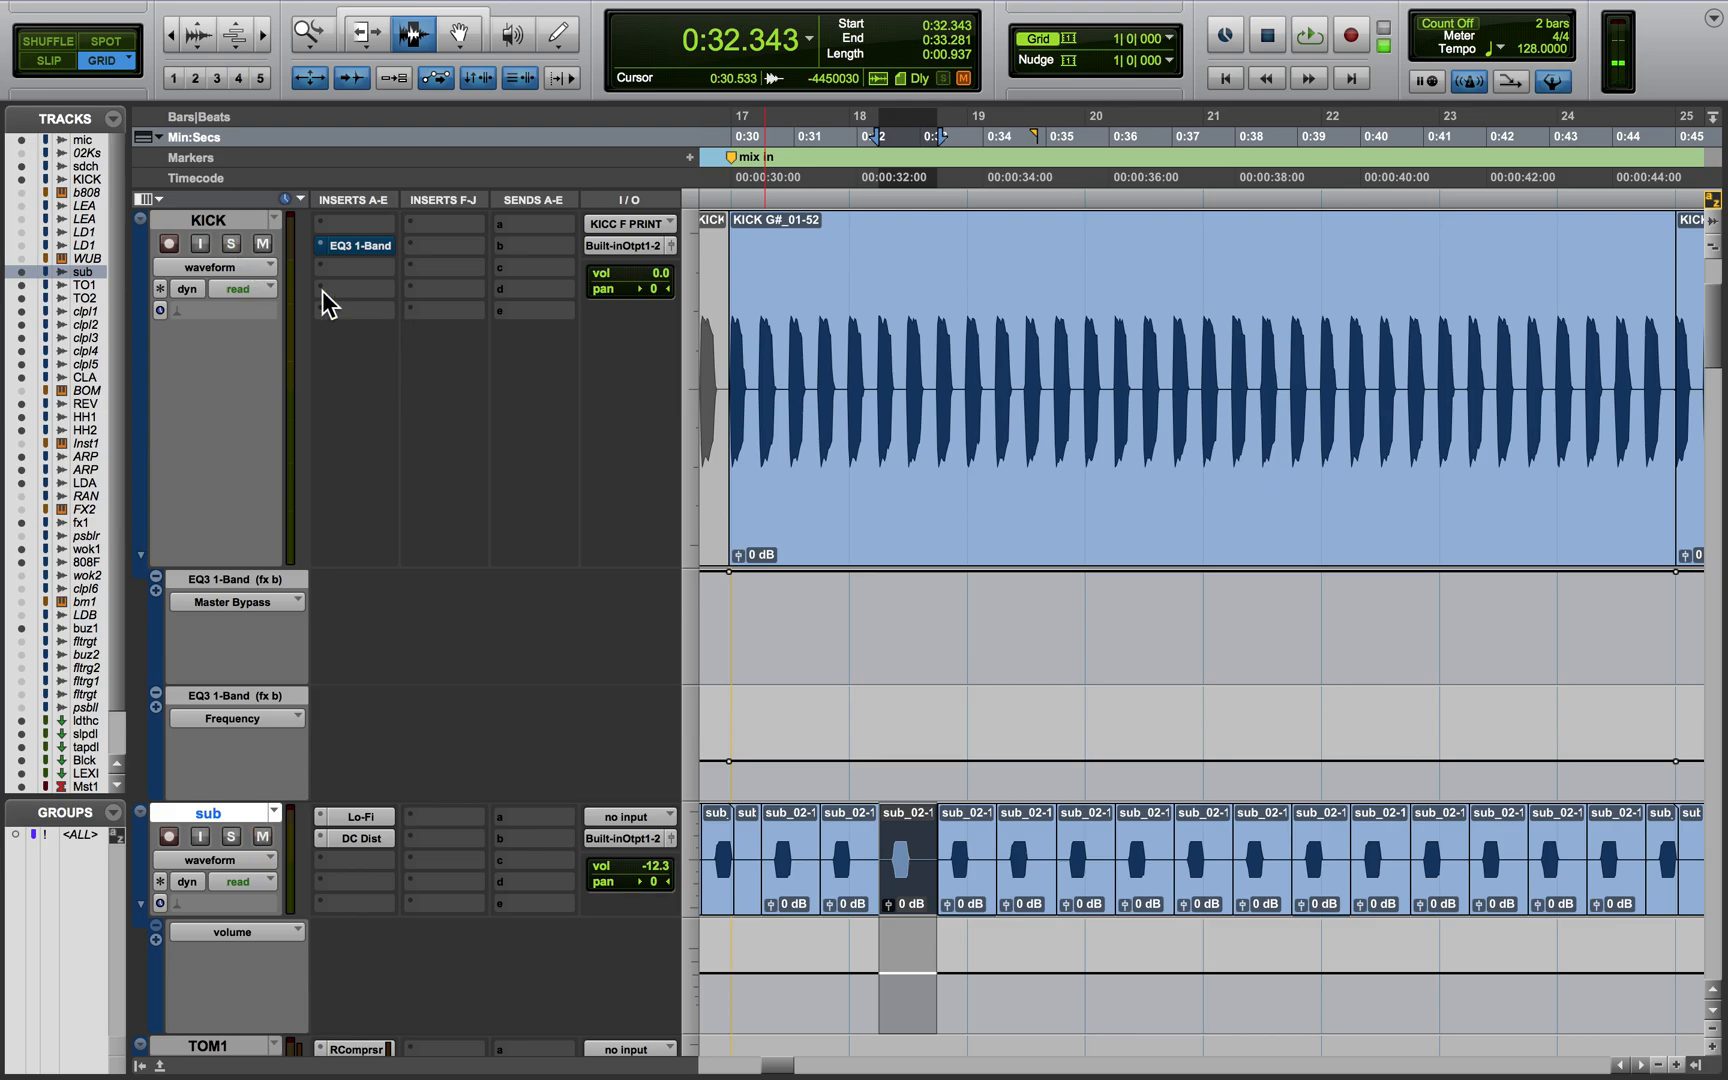
# Place the edit cursor on the KICK track at 0:30.000, the start of mix in, and solo the track
pyautogui.click(808, 437)
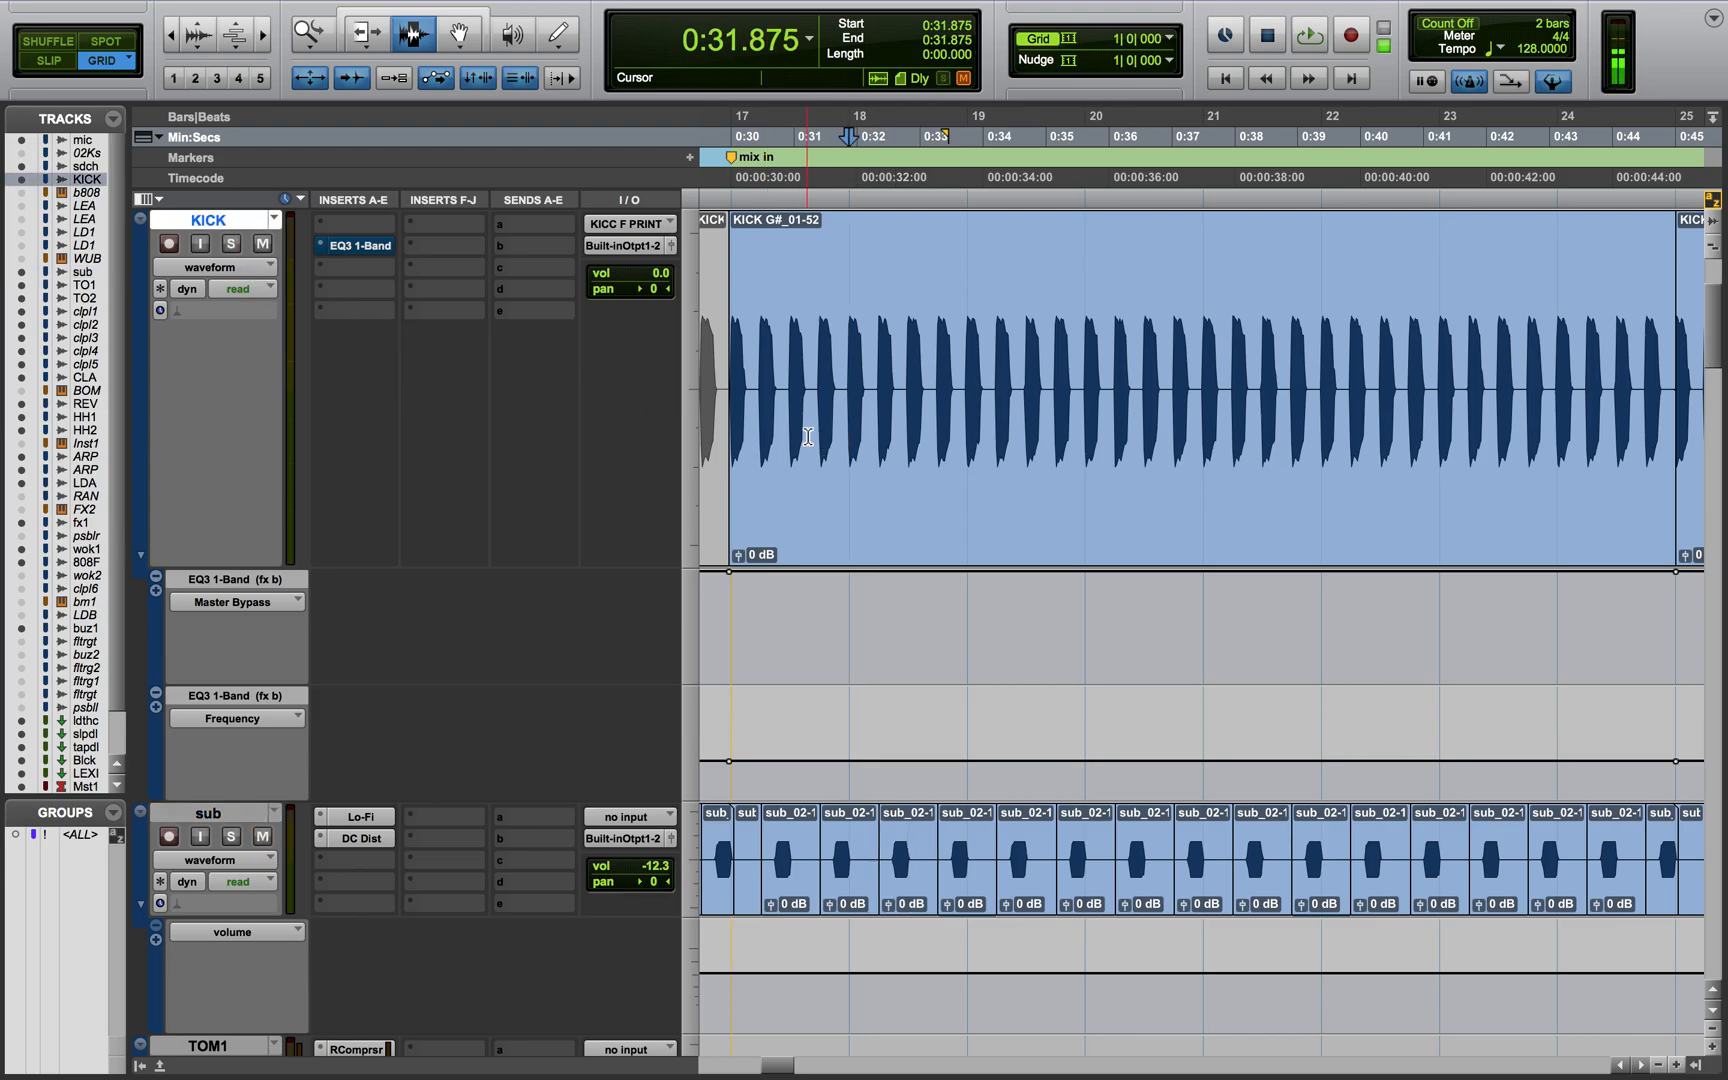
pyautogui.press('super+bracketright')
pyautogui.press('super+bracketright')
pyautogui.press('super+bracketright')
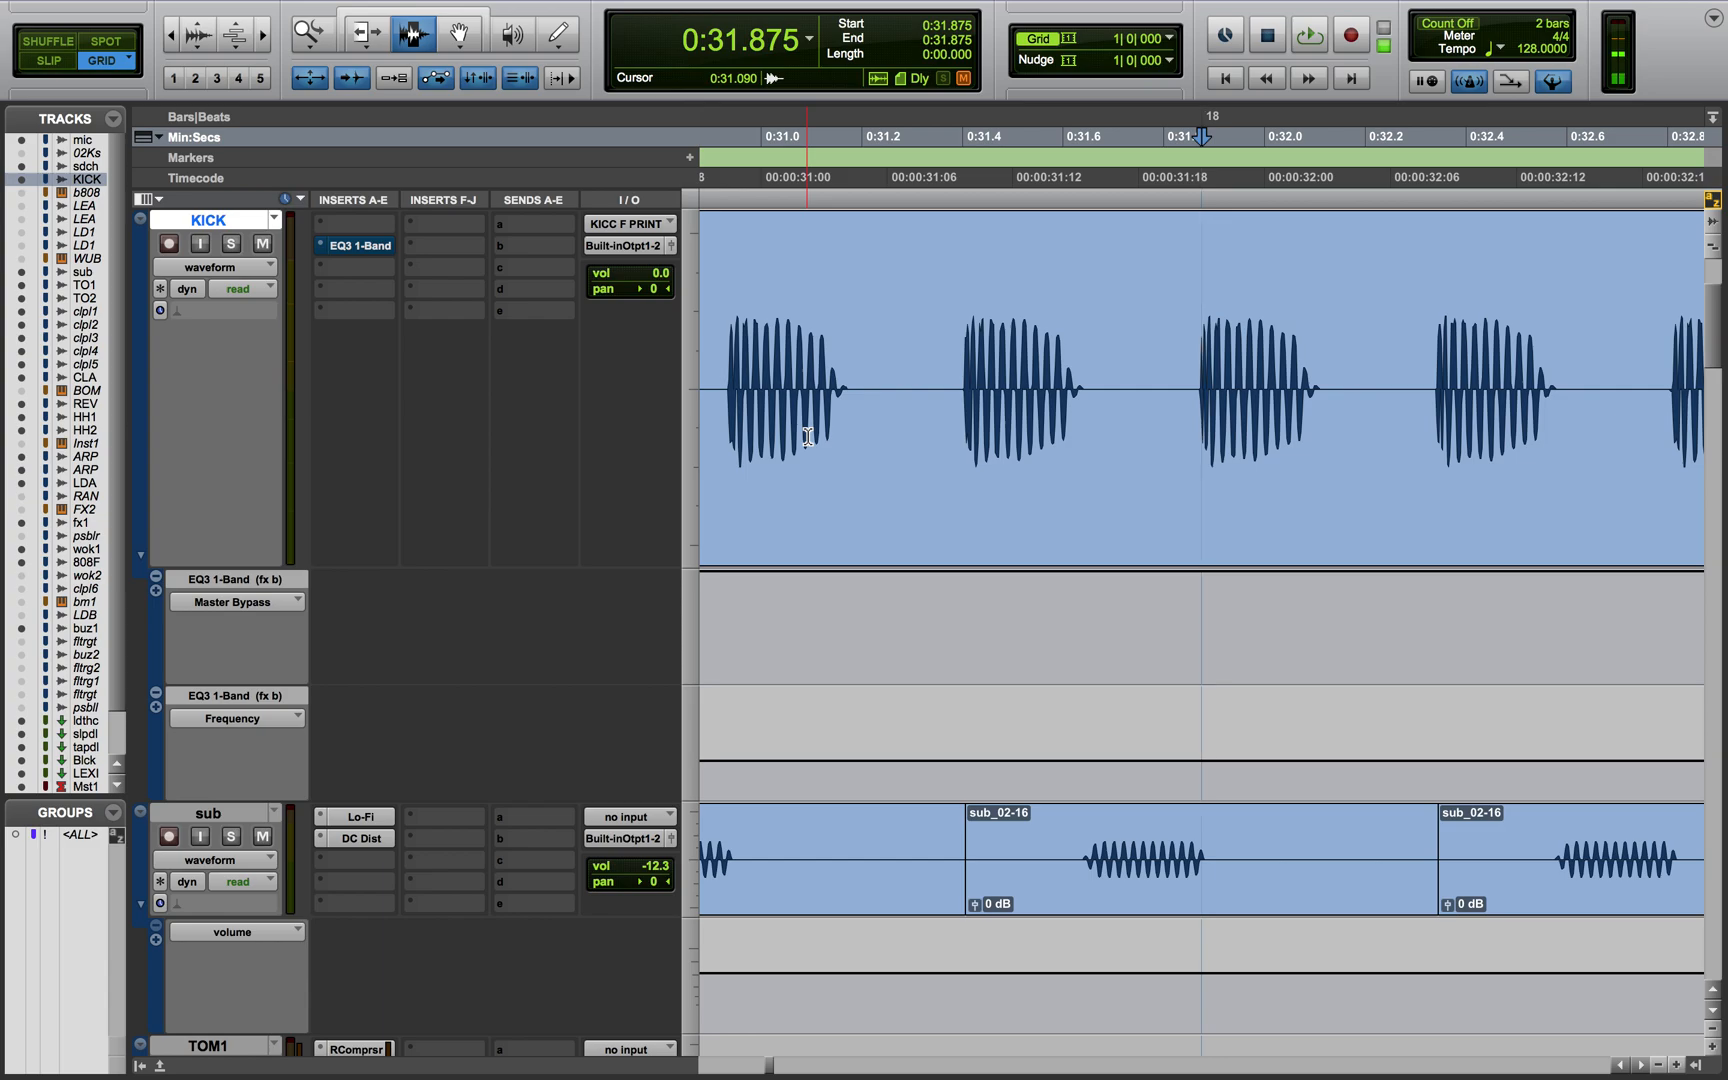
pyautogui.hscroll(-10, 830, 360)
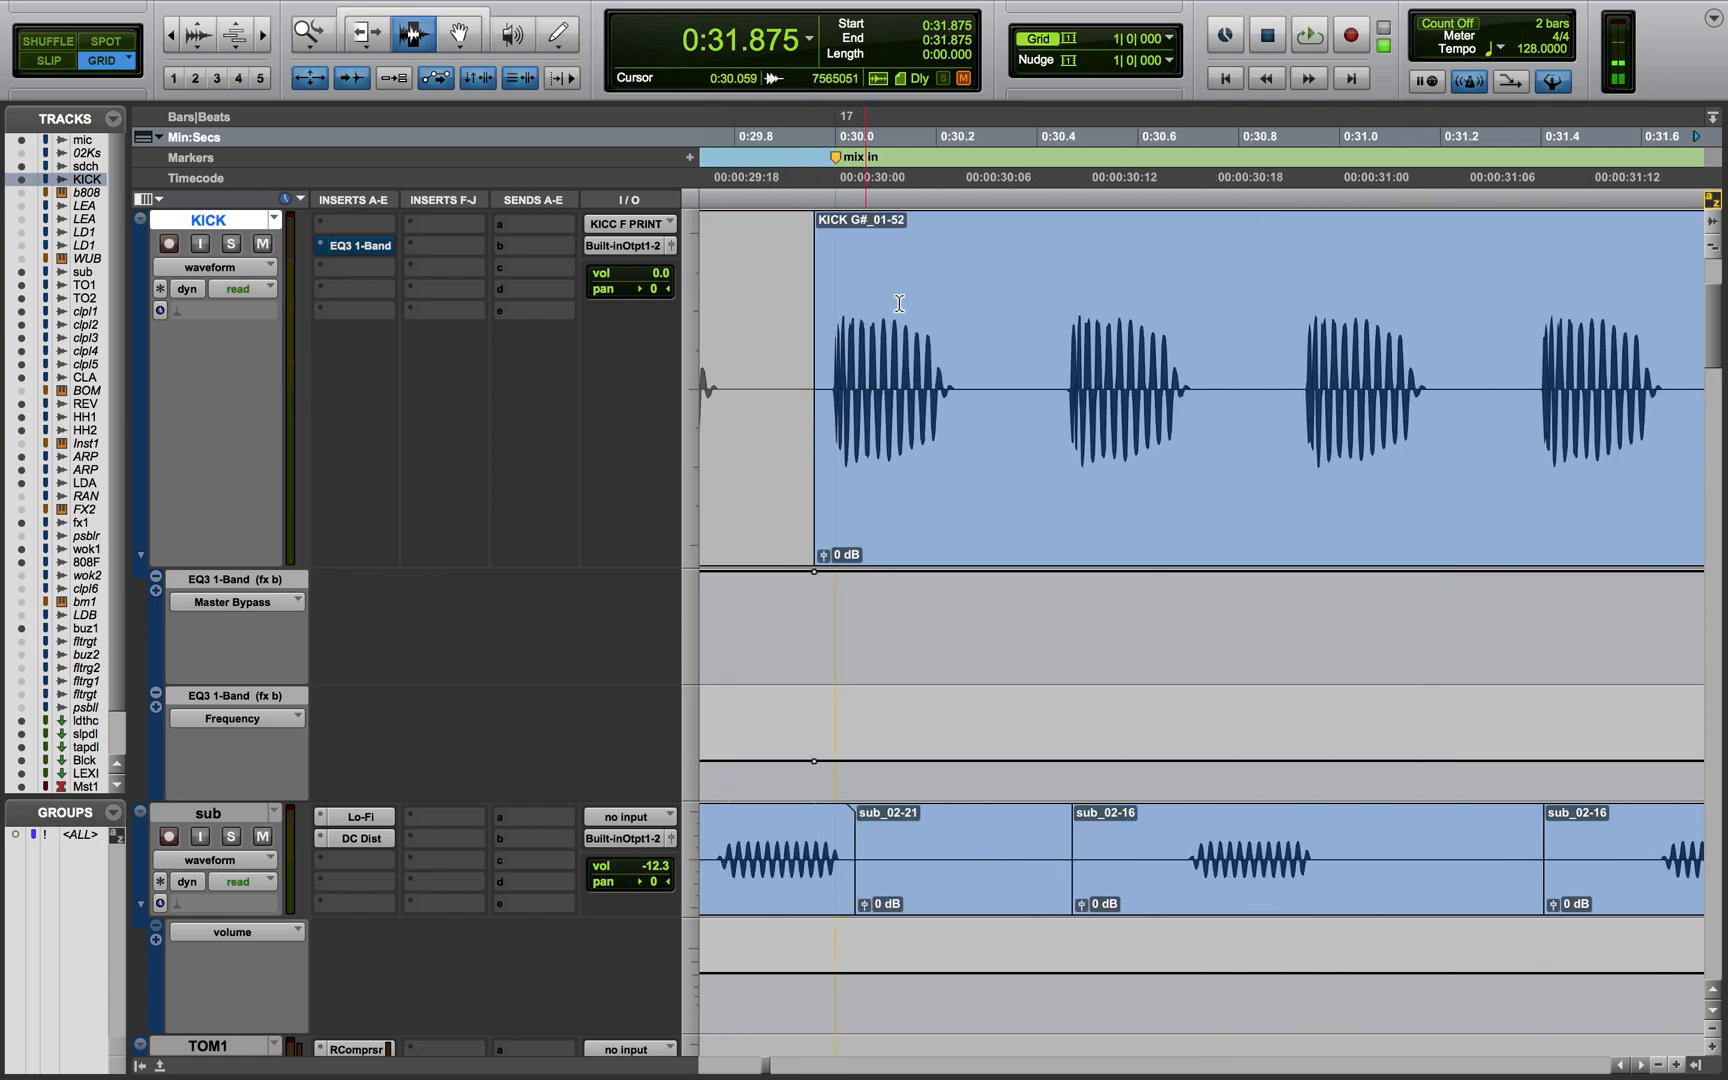
pyautogui.click(834, 394)
pyautogui.click(231, 243)
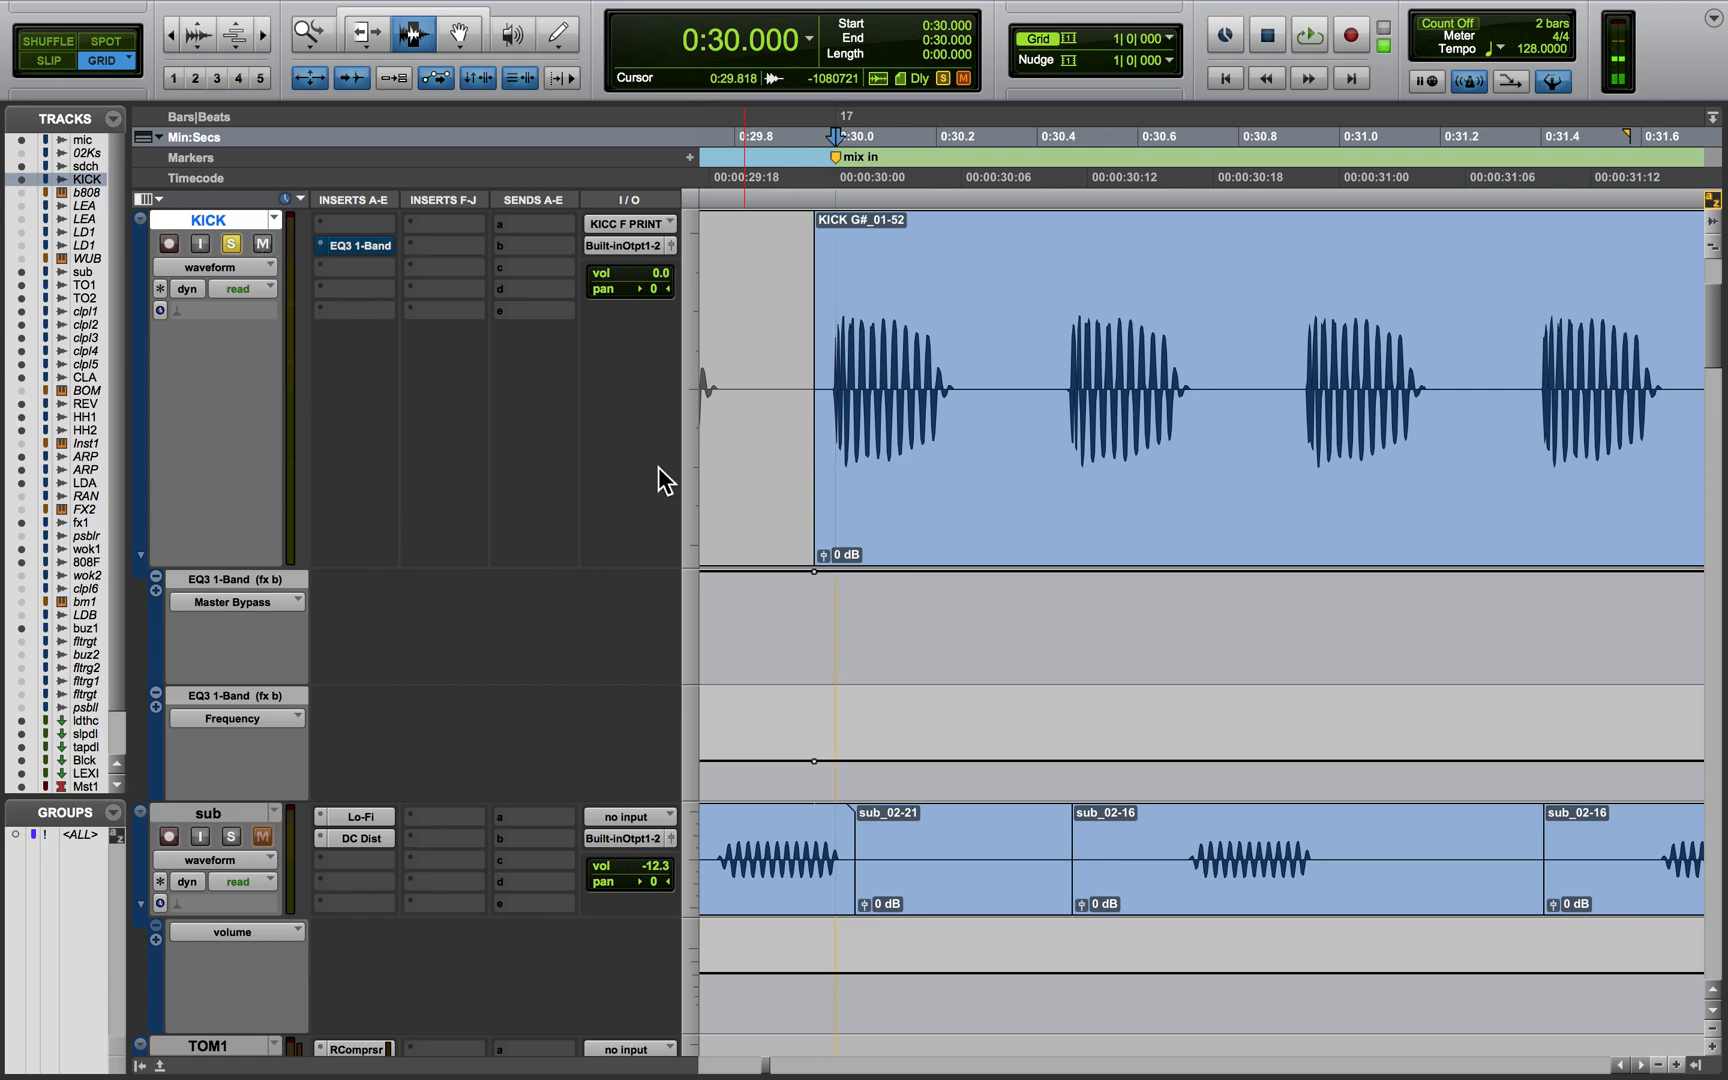
# Play the soloed KICK track from 0:30.000
pyautogui.press('space')
pyautogui.press('space')
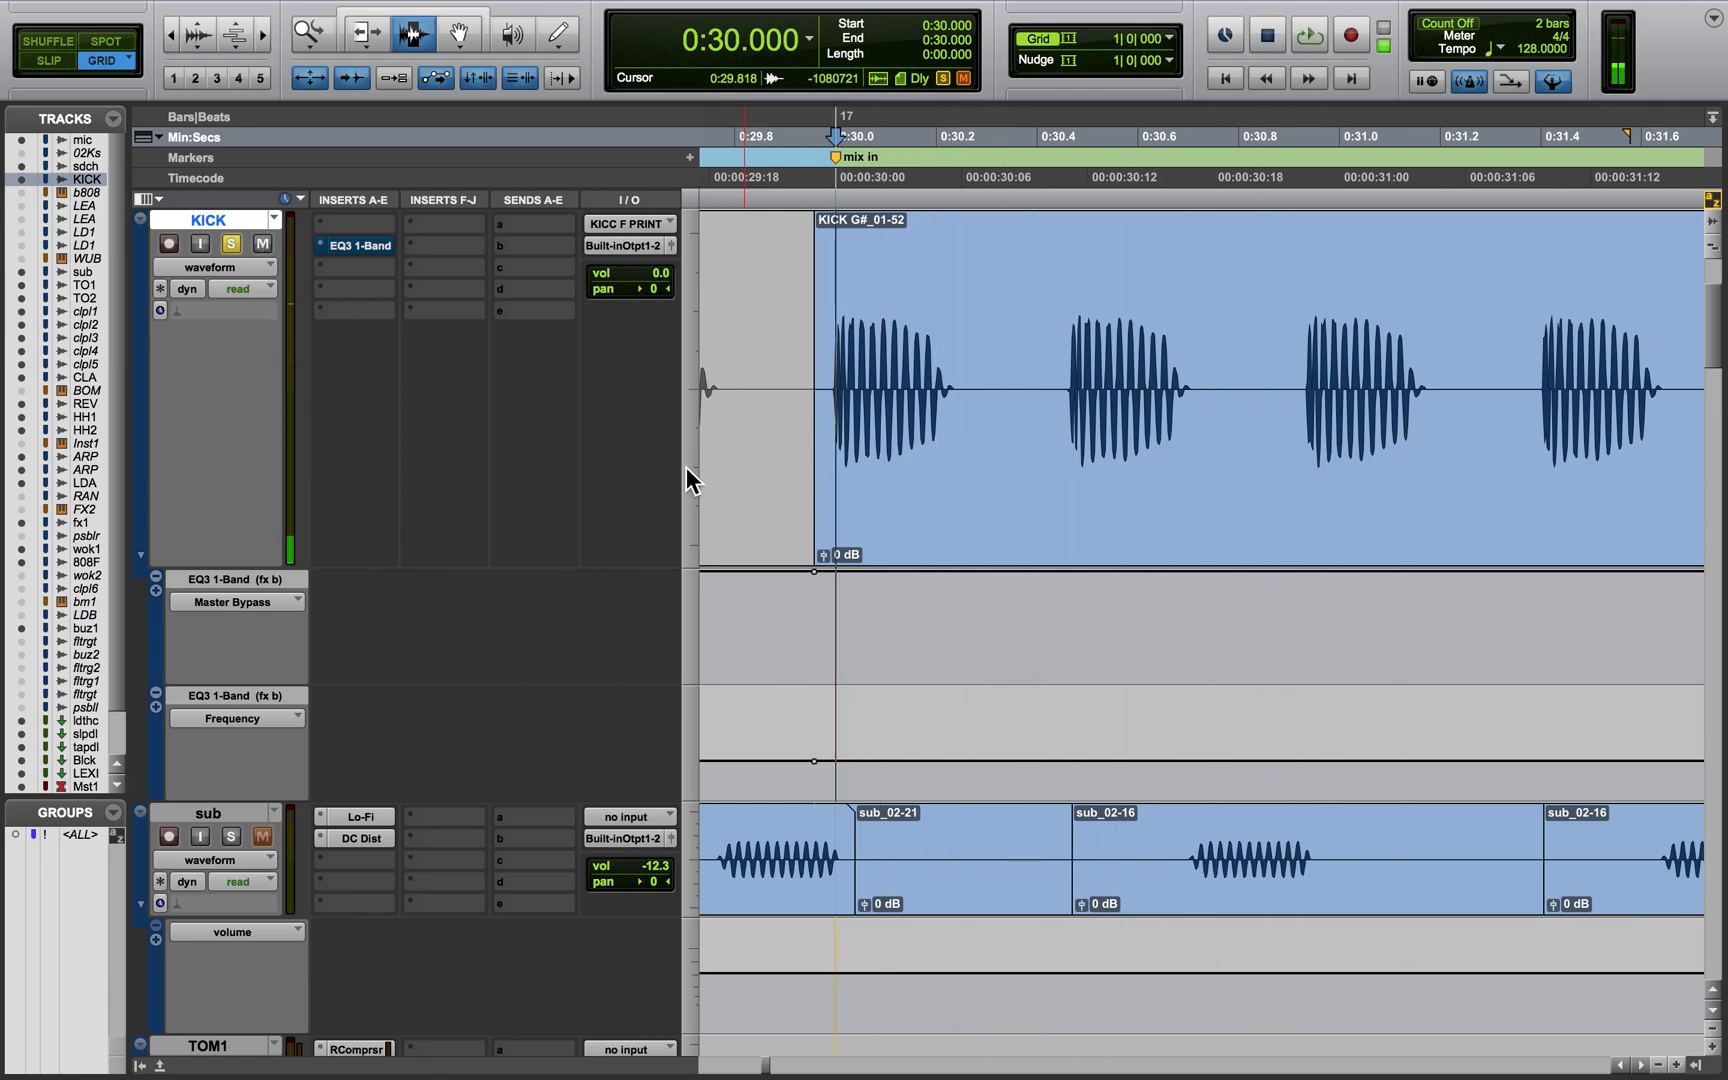
pyautogui.press('space')
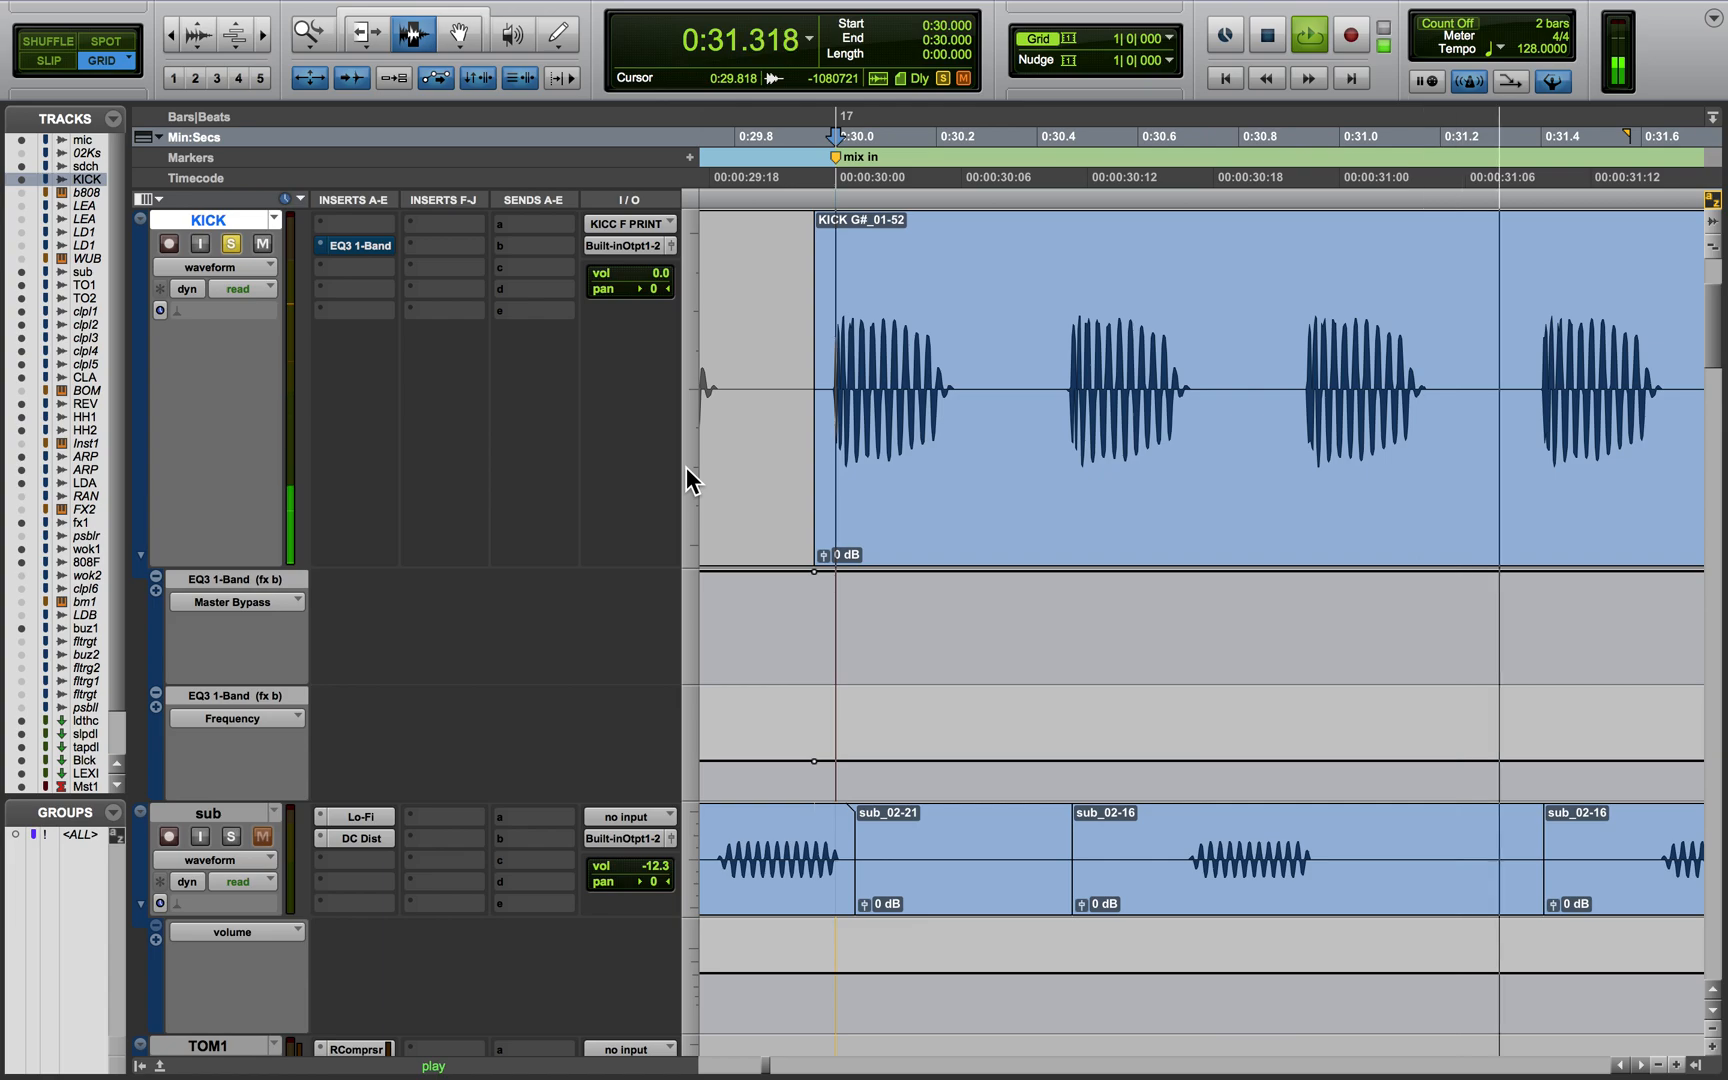
# Stop playback and turn off the KICK track's solo
pyautogui.press('space')
pyautogui.click(229, 246)
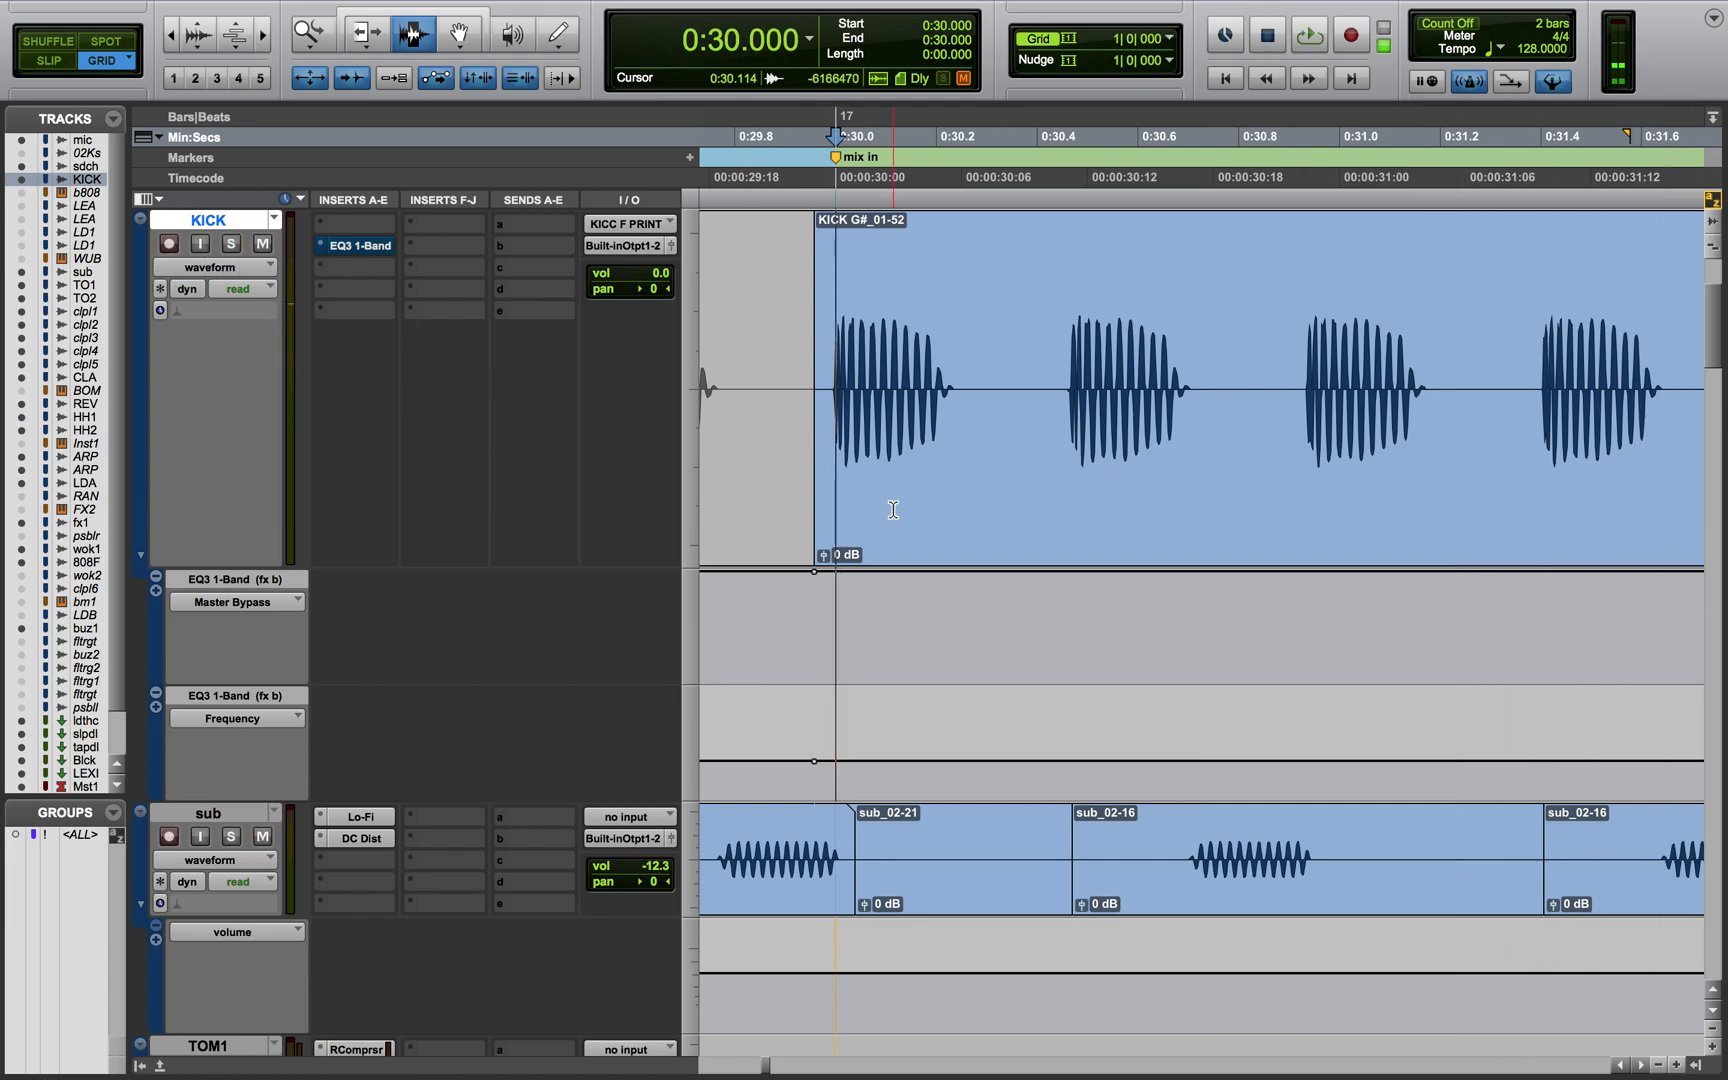
# Set the grid to 1/8 note and select the first mix in kick hit from 0:30.000 to 0:30.234, then clear the selection
pyautogui.click(1170, 38)
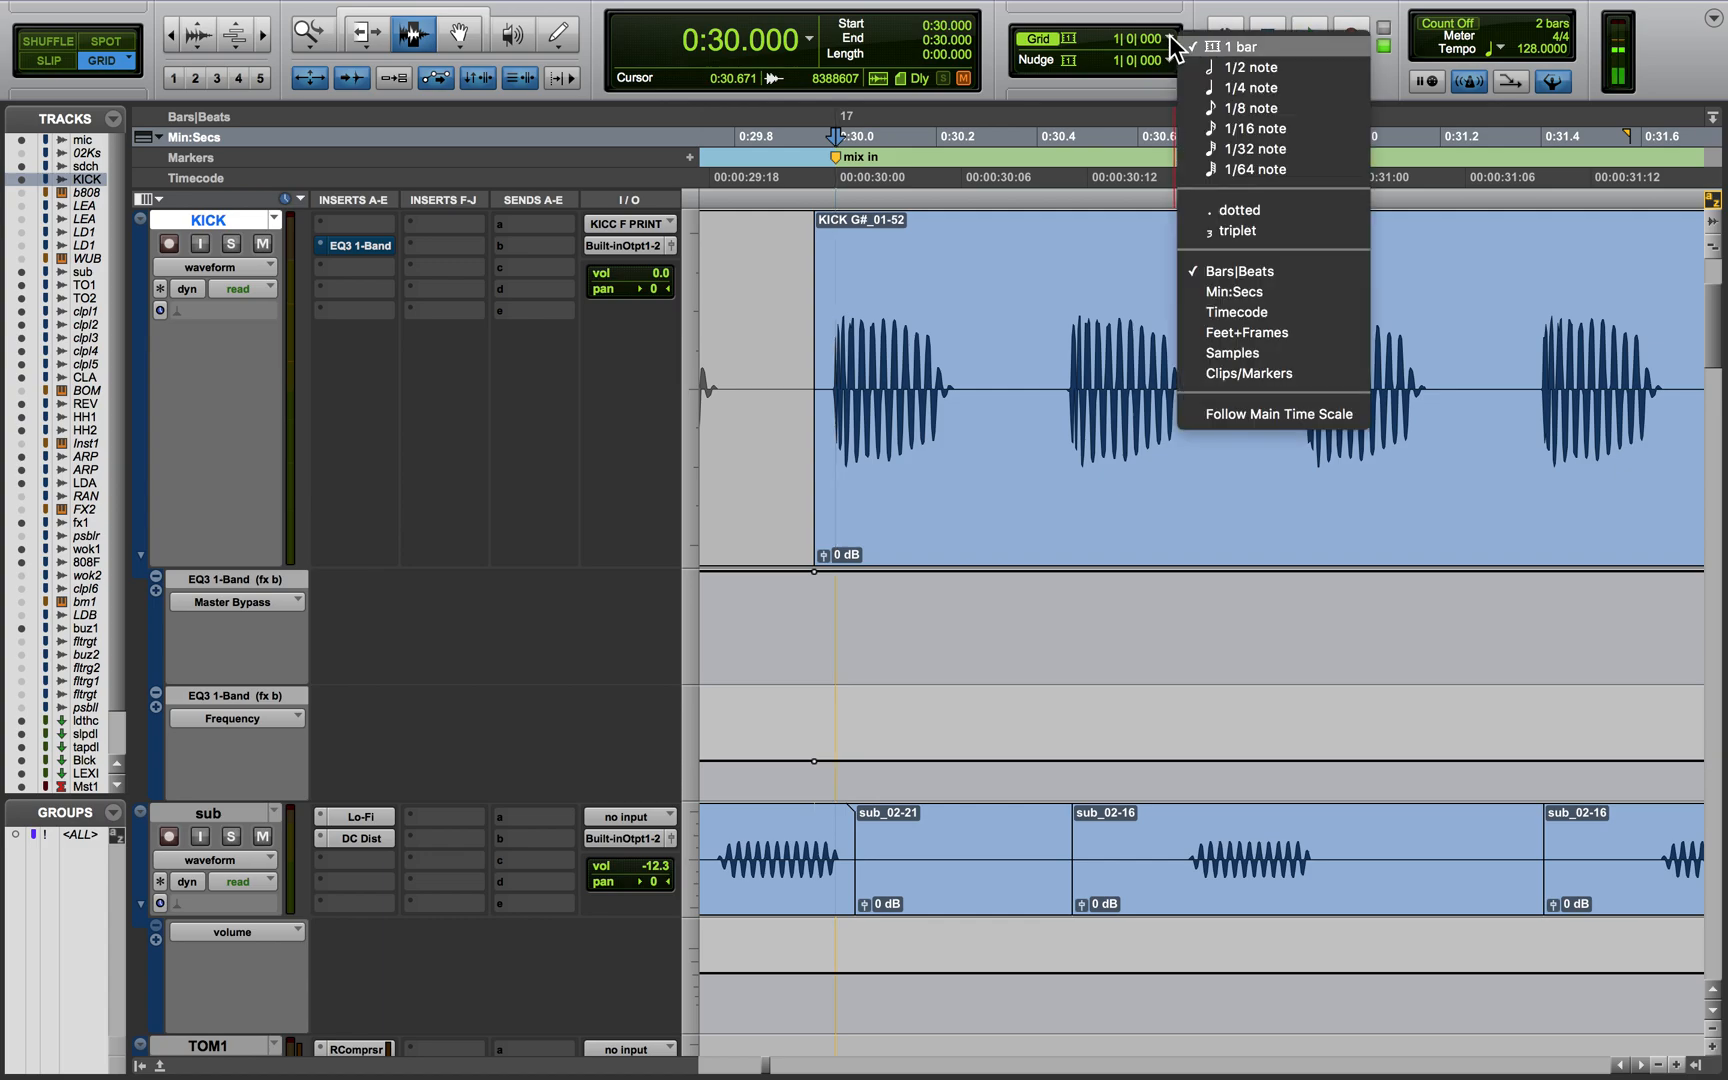
pyautogui.click(1213, 105)
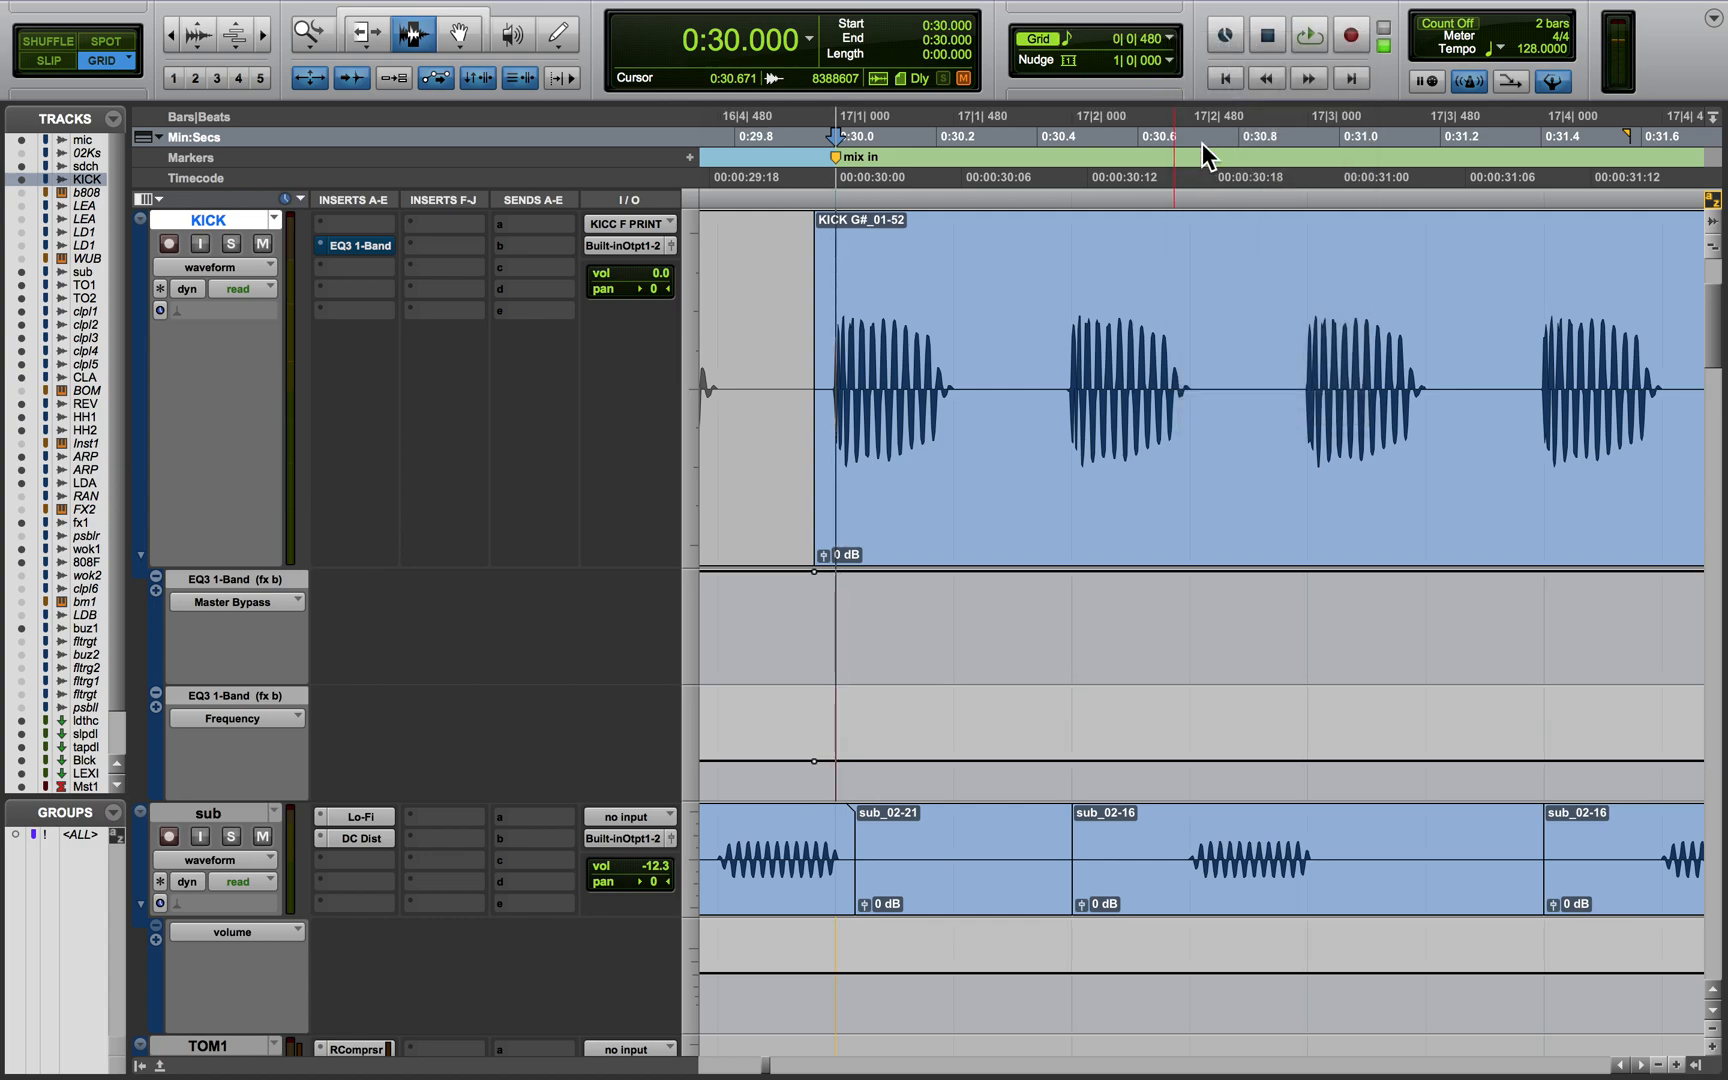
pyautogui.click(960, 480)
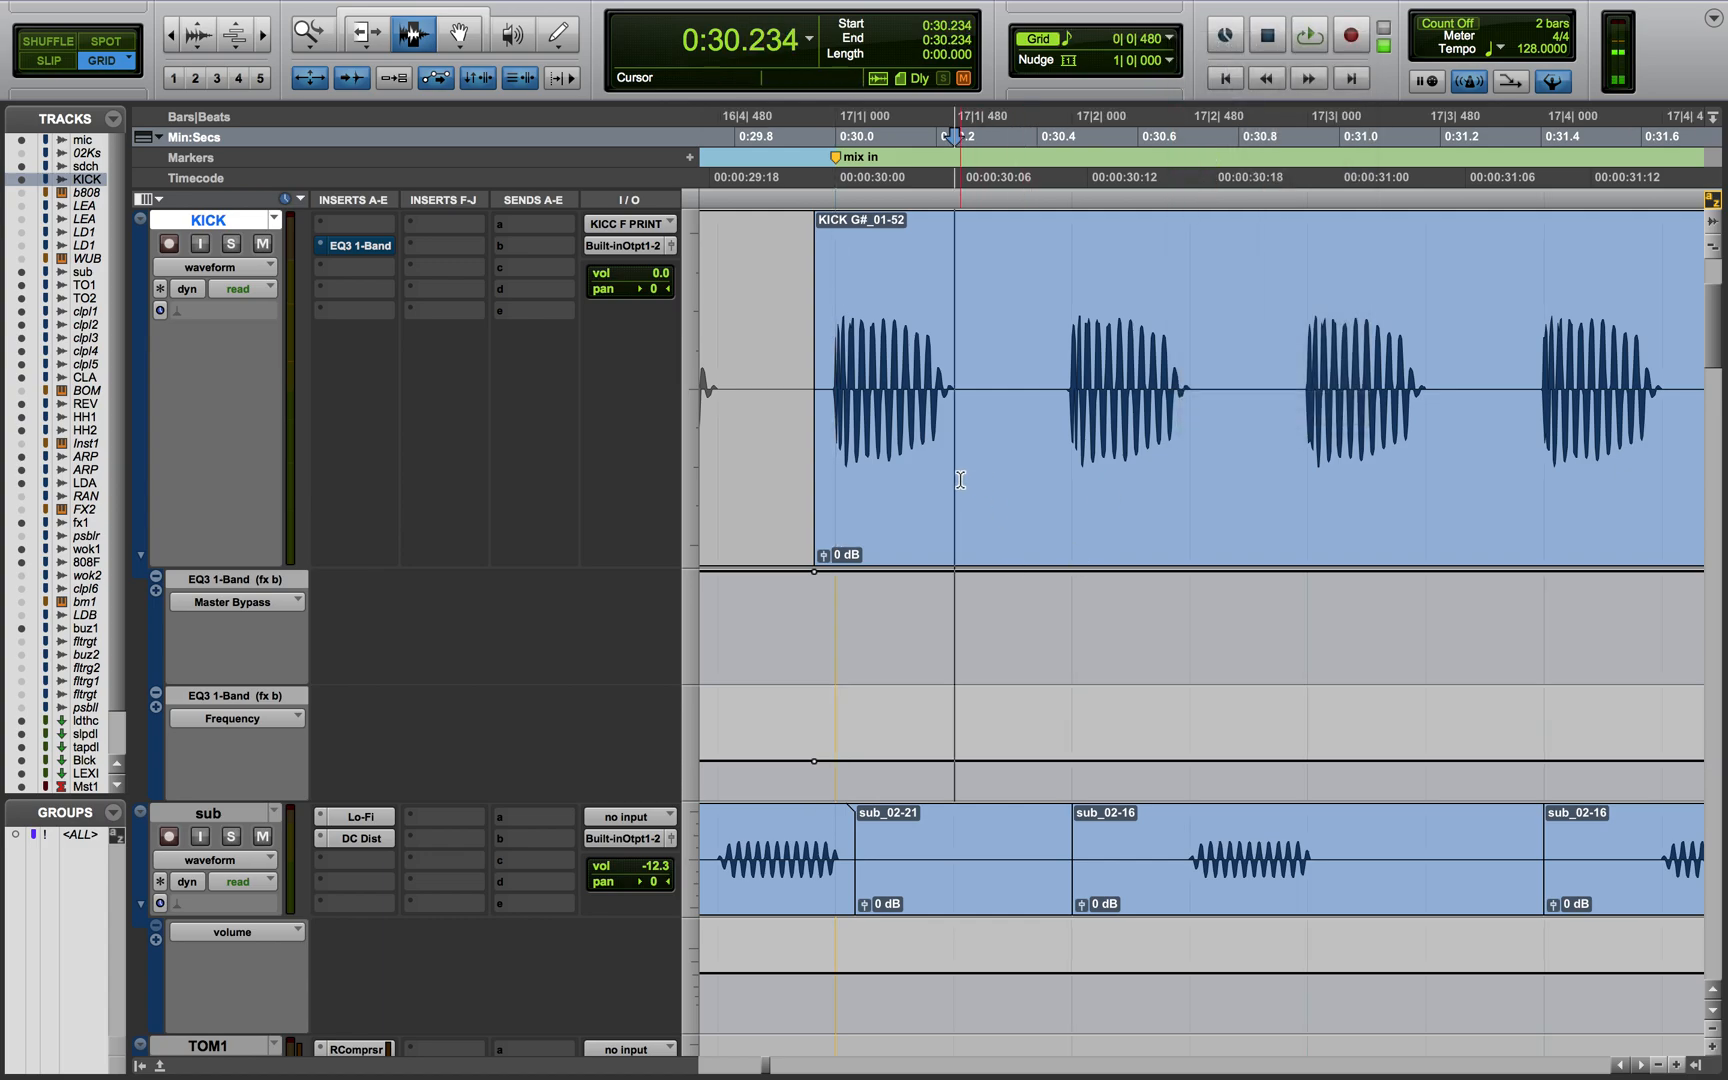
pyautogui.moveTo(960, 480); pyautogui.dragTo(858, 482)
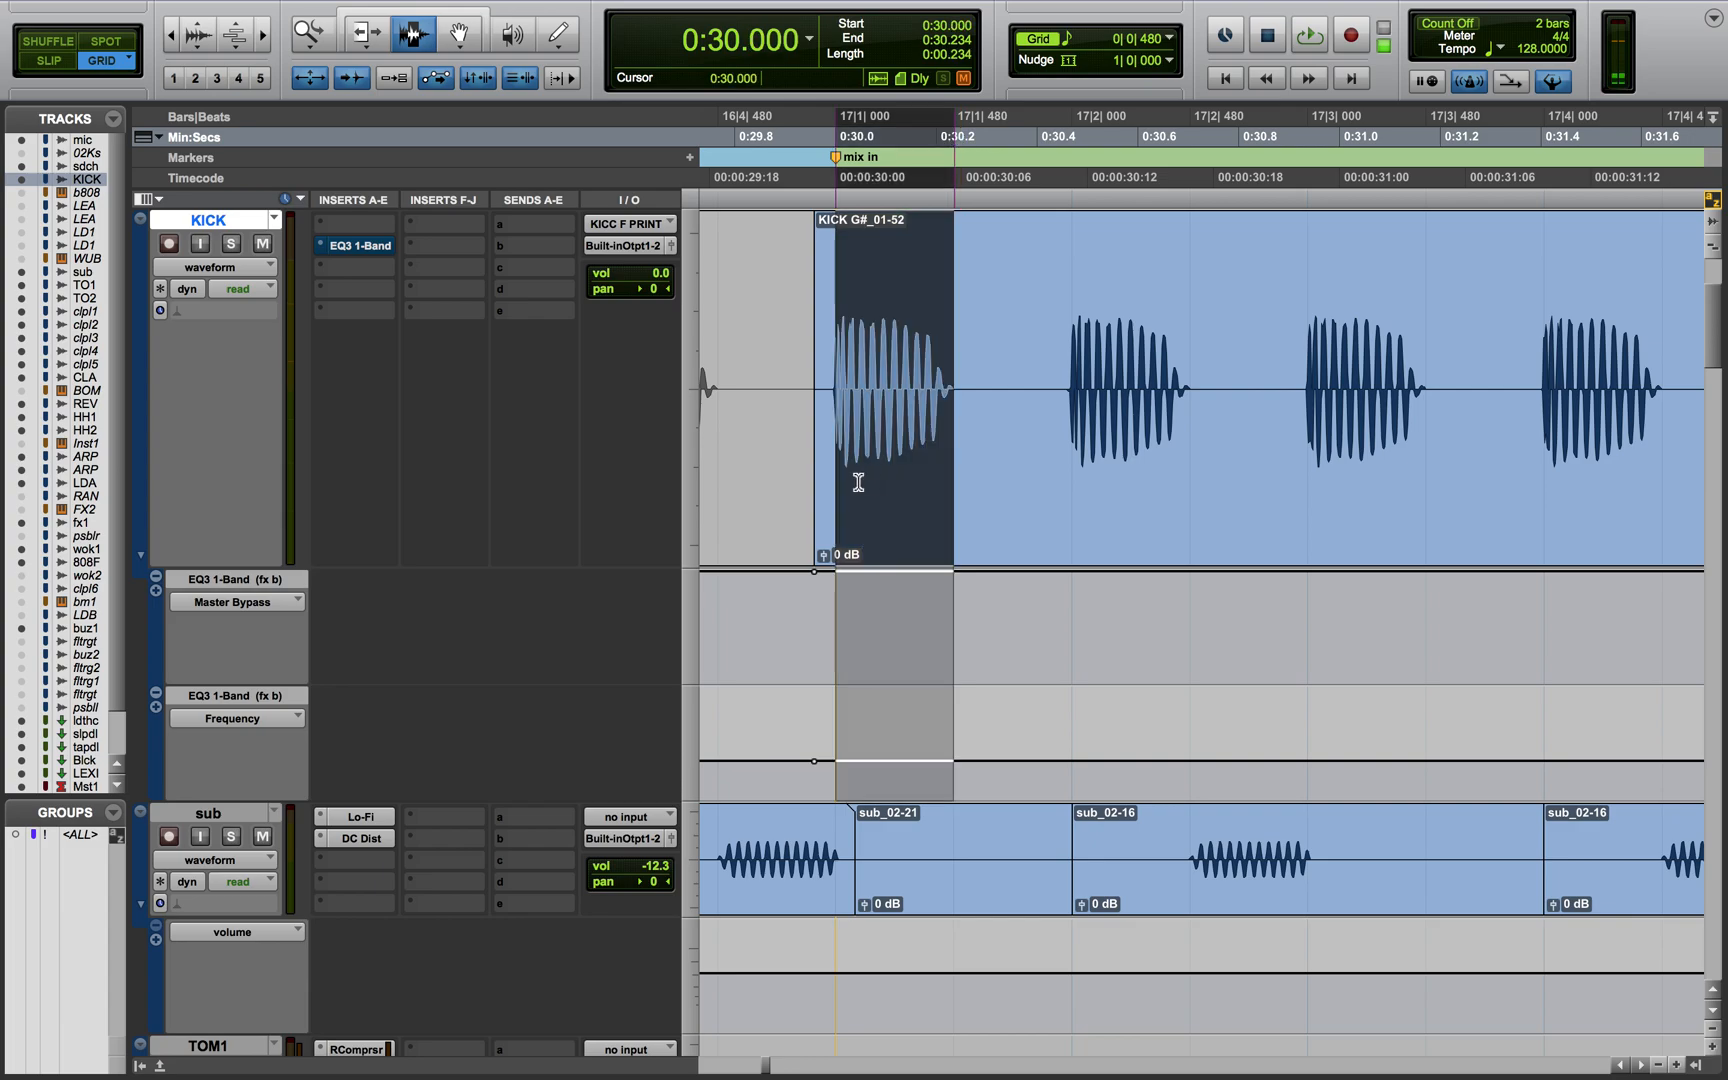
pyautogui.click(952, 466)
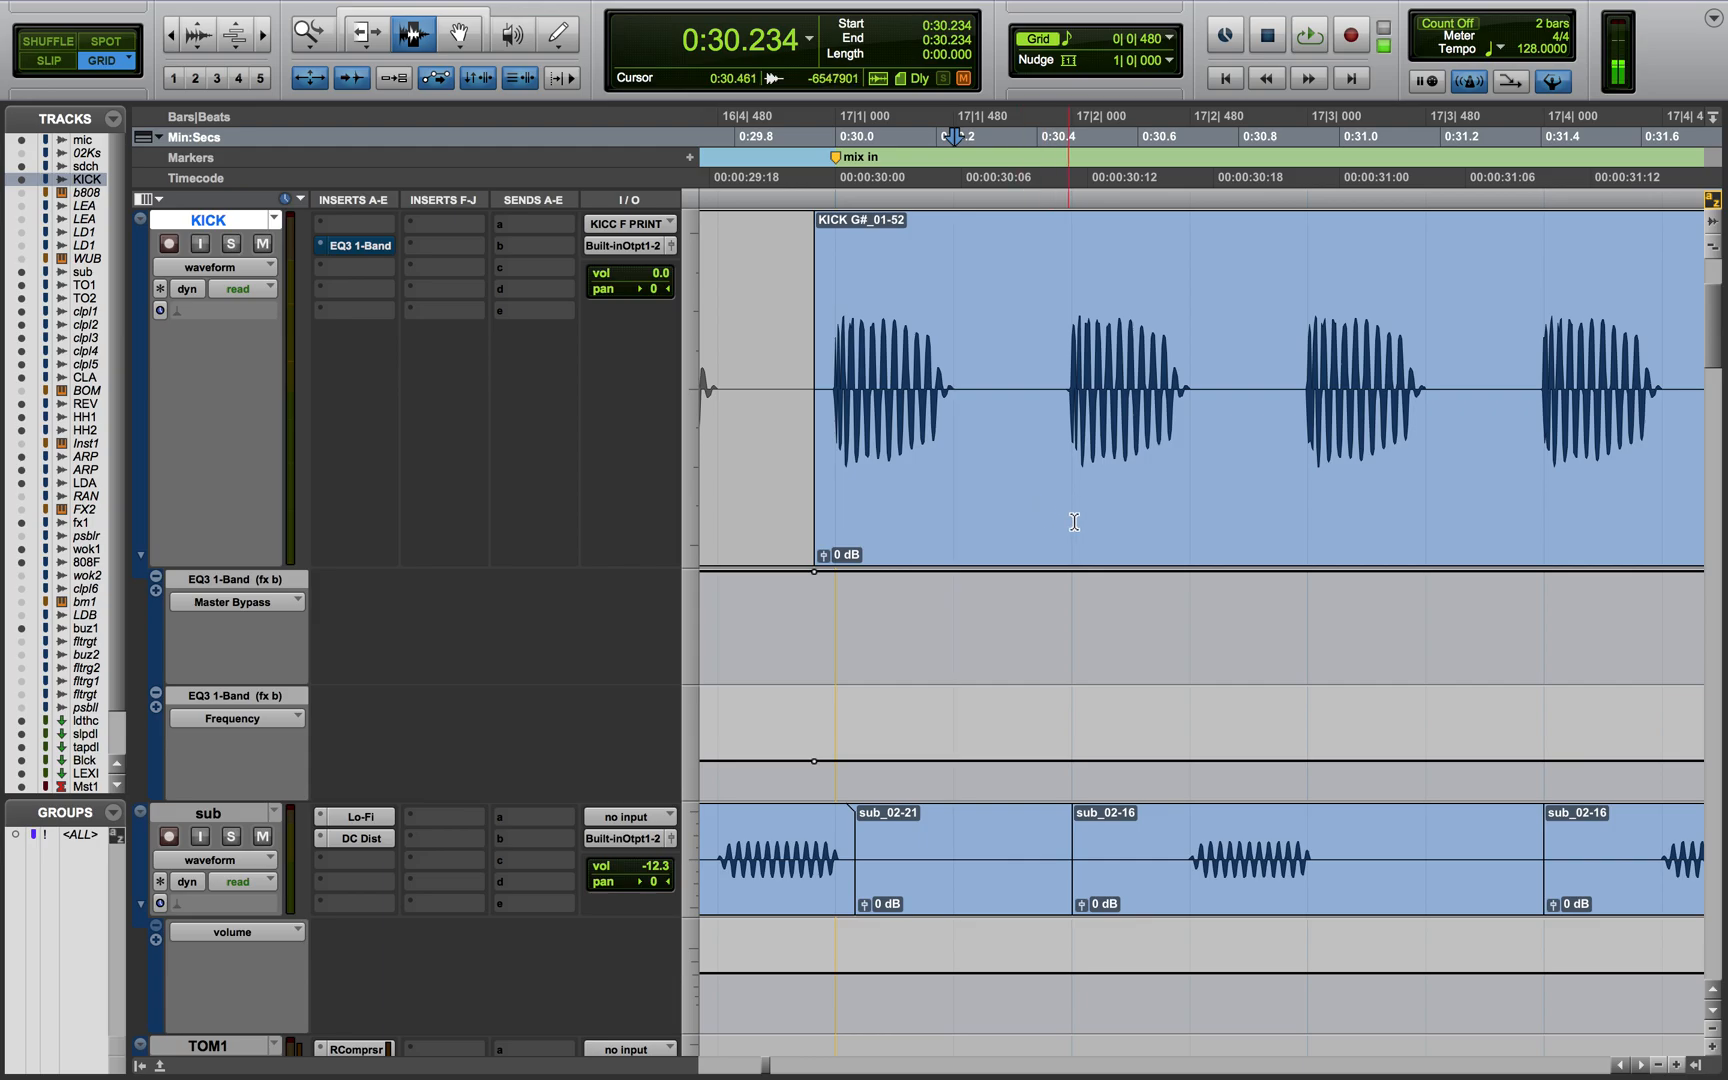
# Place the edit cursor on the KICK track at 0:26.953, at the end of a kick hit's tail
pyautogui.hscroll(-5, 1030, 515)
pyautogui.hscroll(-7, 1076, 523)
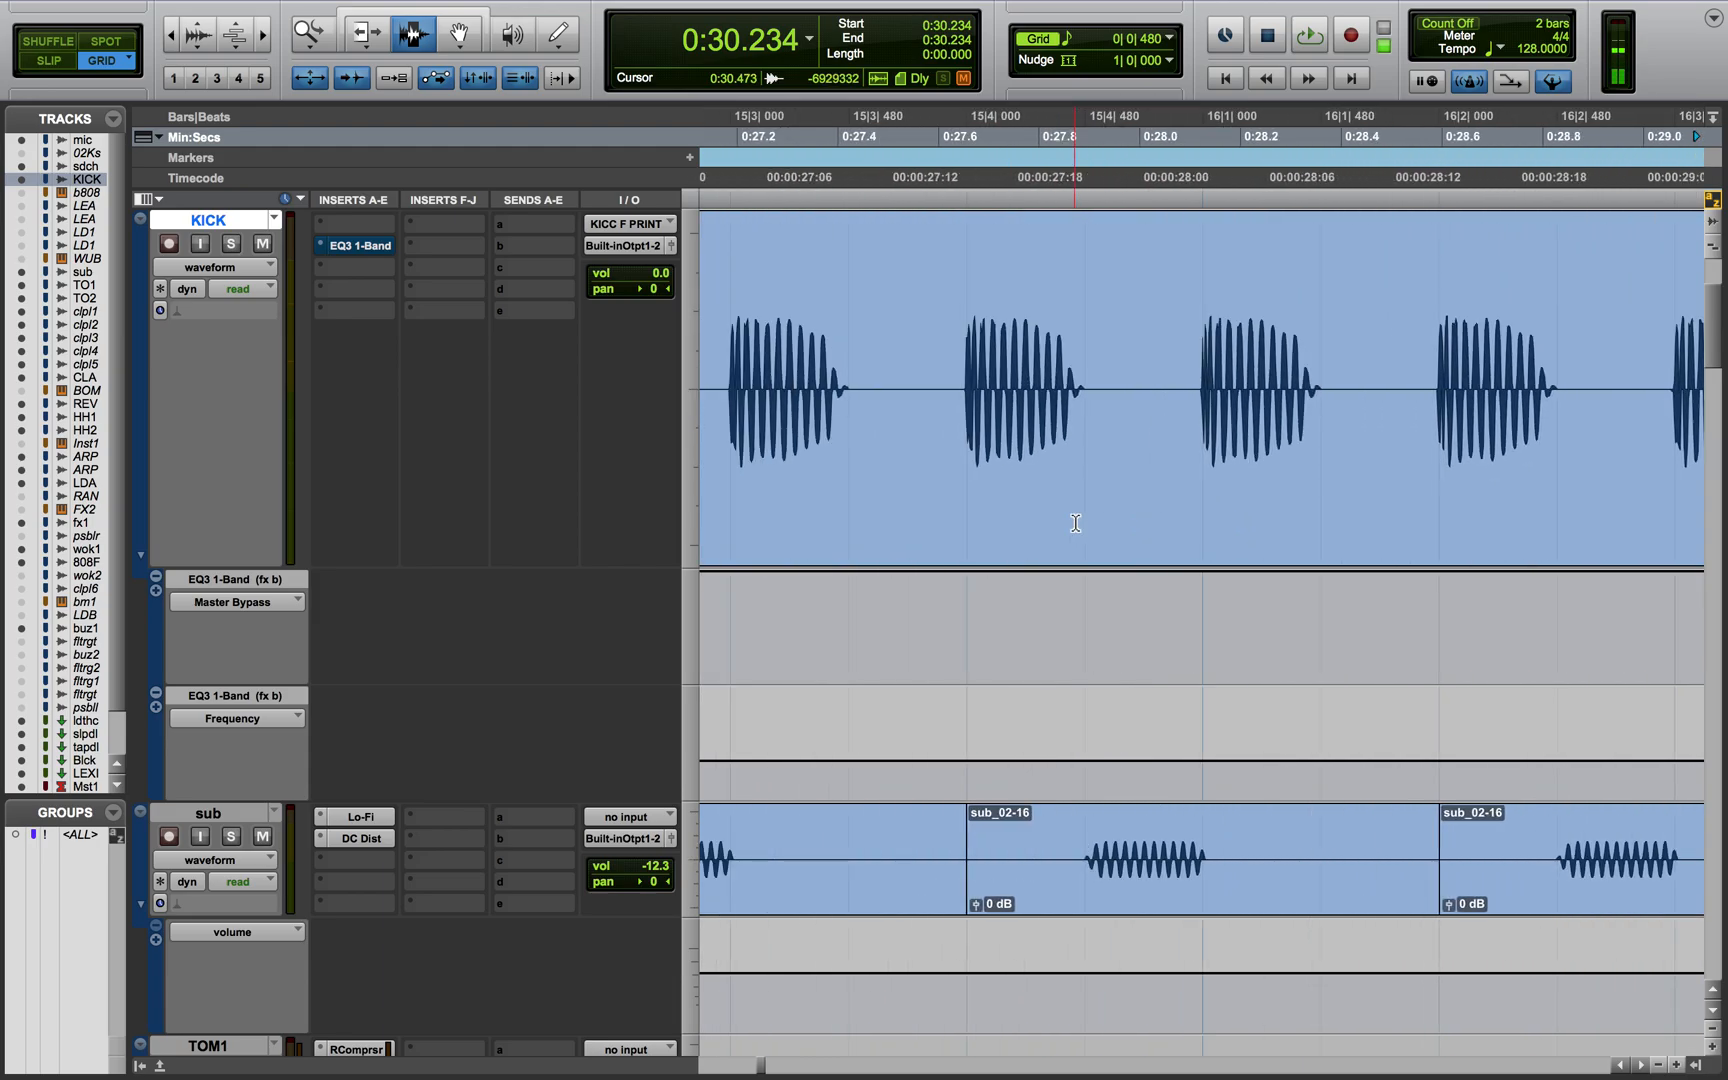
pyautogui.scroll(2, 1076, 523)
pyautogui.hscroll(-2, 1076, 523)
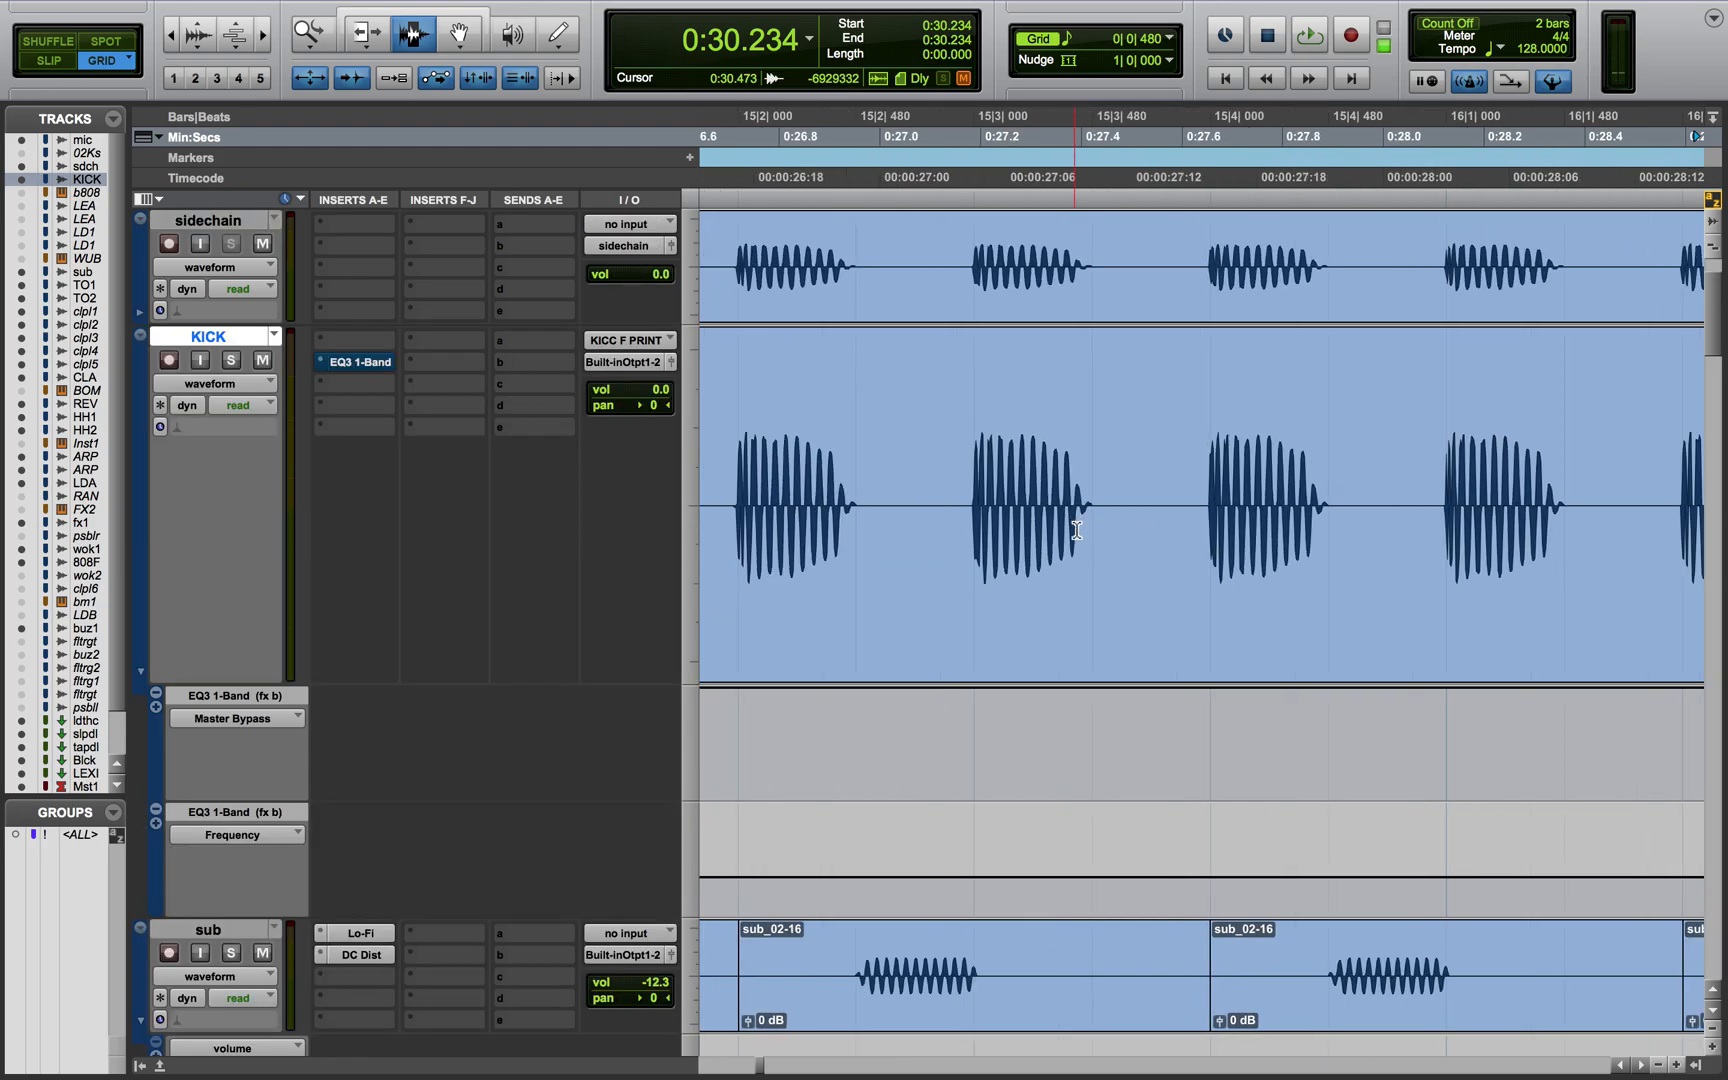
pyautogui.hscroll(-4, 1123, 612)
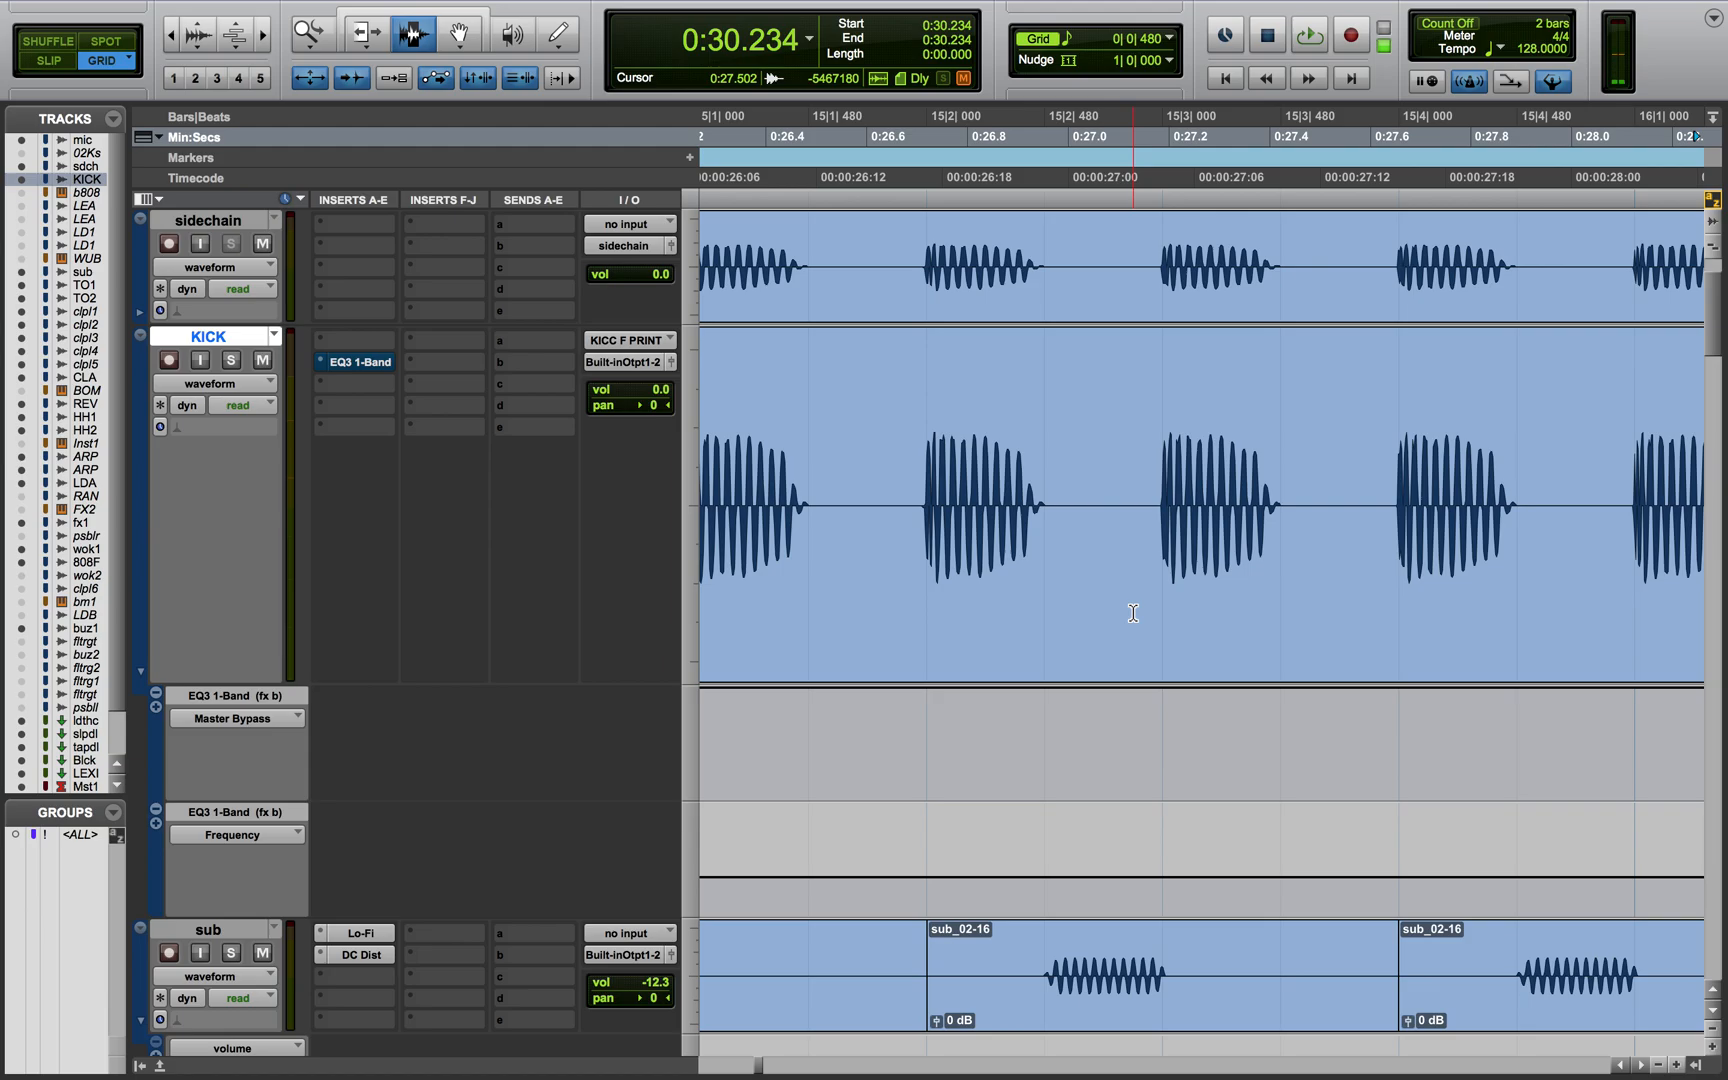
pyautogui.click(1040, 506)
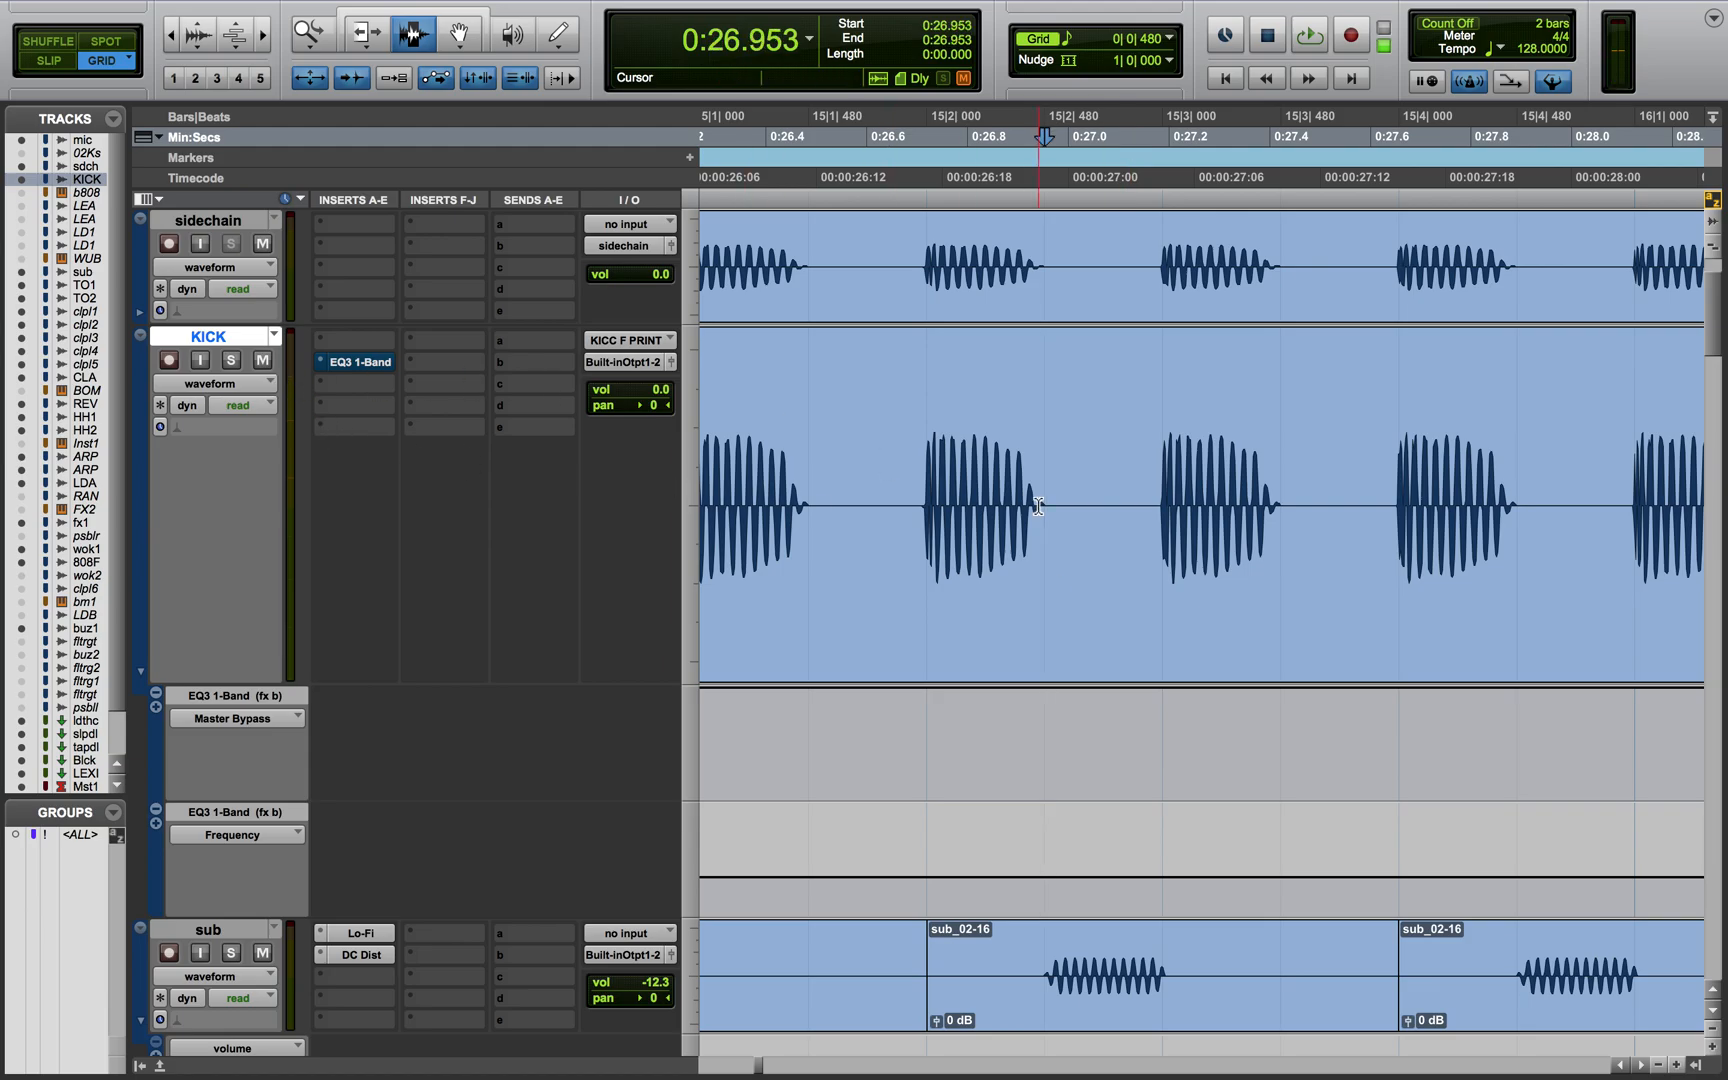
# Enlarge the sub track's height and move the edit cursor to the start of the sub note at 0:26.015
pyautogui.press('r')
pyautogui.scroll(-5, 369, 491)
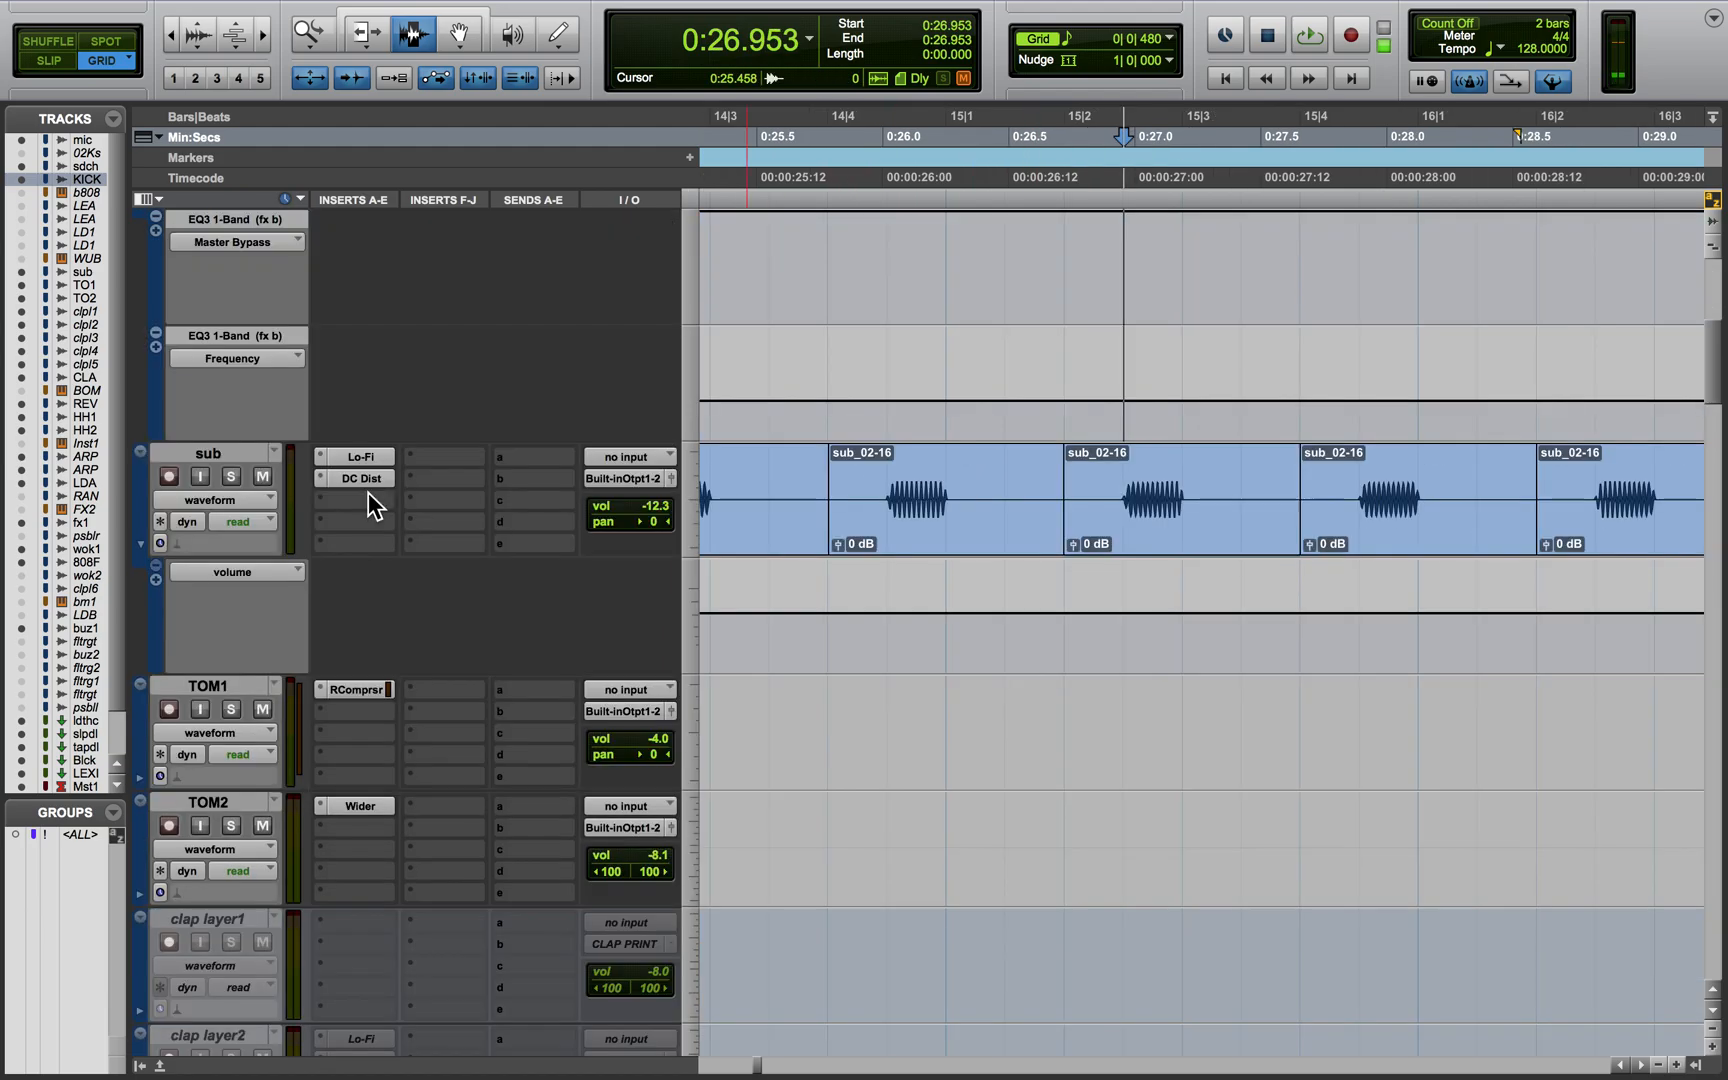
pyautogui.click(208, 453)
pyautogui.click(692, 522)
pyautogui.click(725, 574)
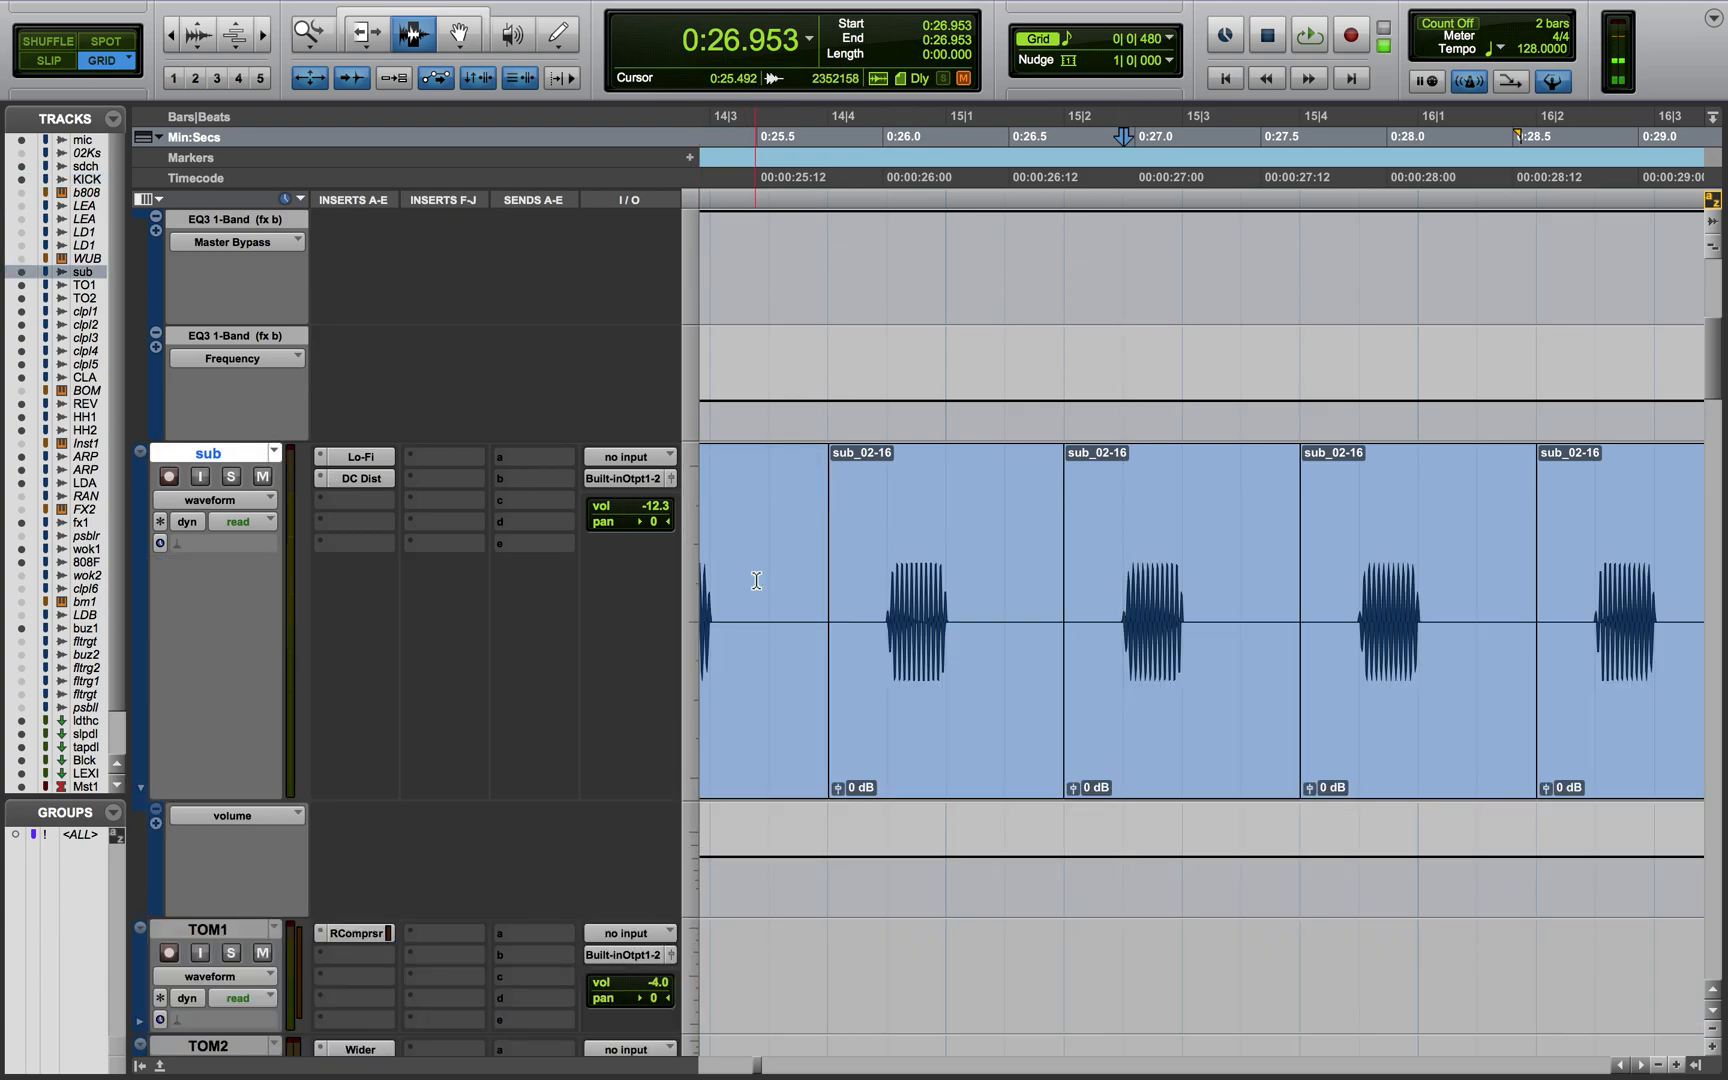
pyautogui.hotkey('alt', 'Tab')
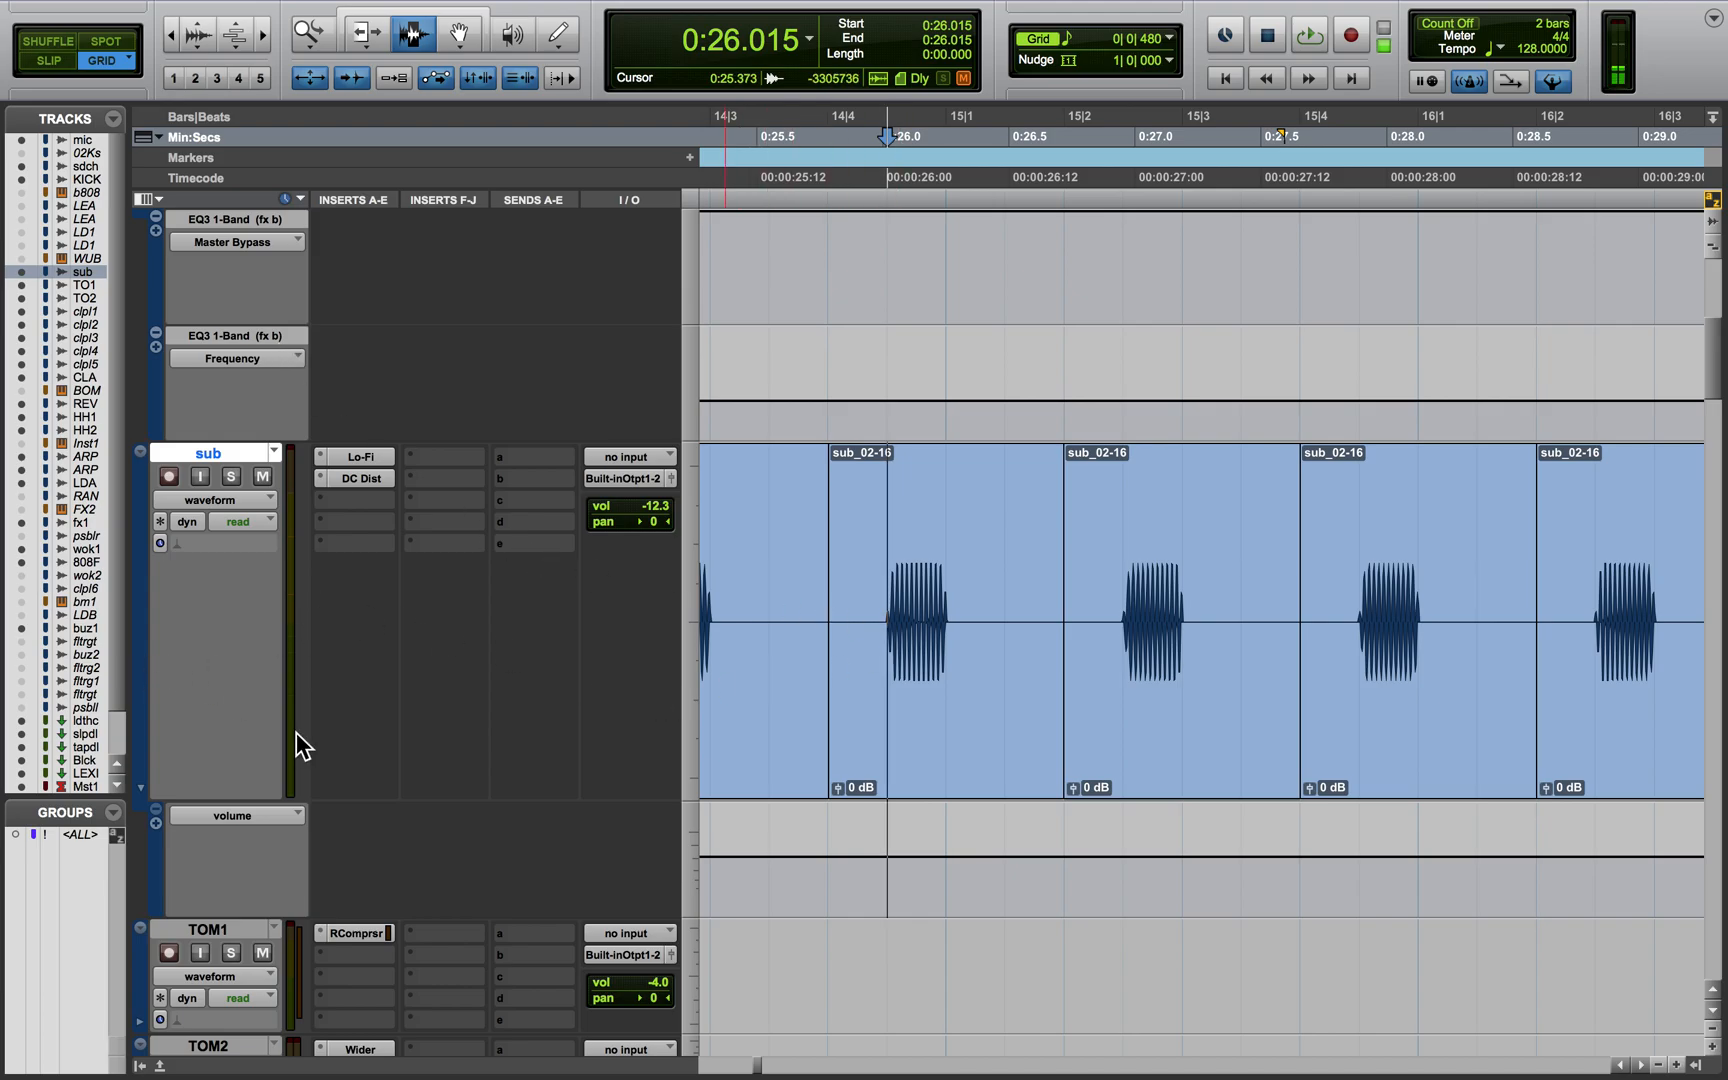
# Examine the frequency spectrum in the MAnalyzer insert on the Master 1 track and close the plug-in
pyautogui.scroll(-20, 296, 734)
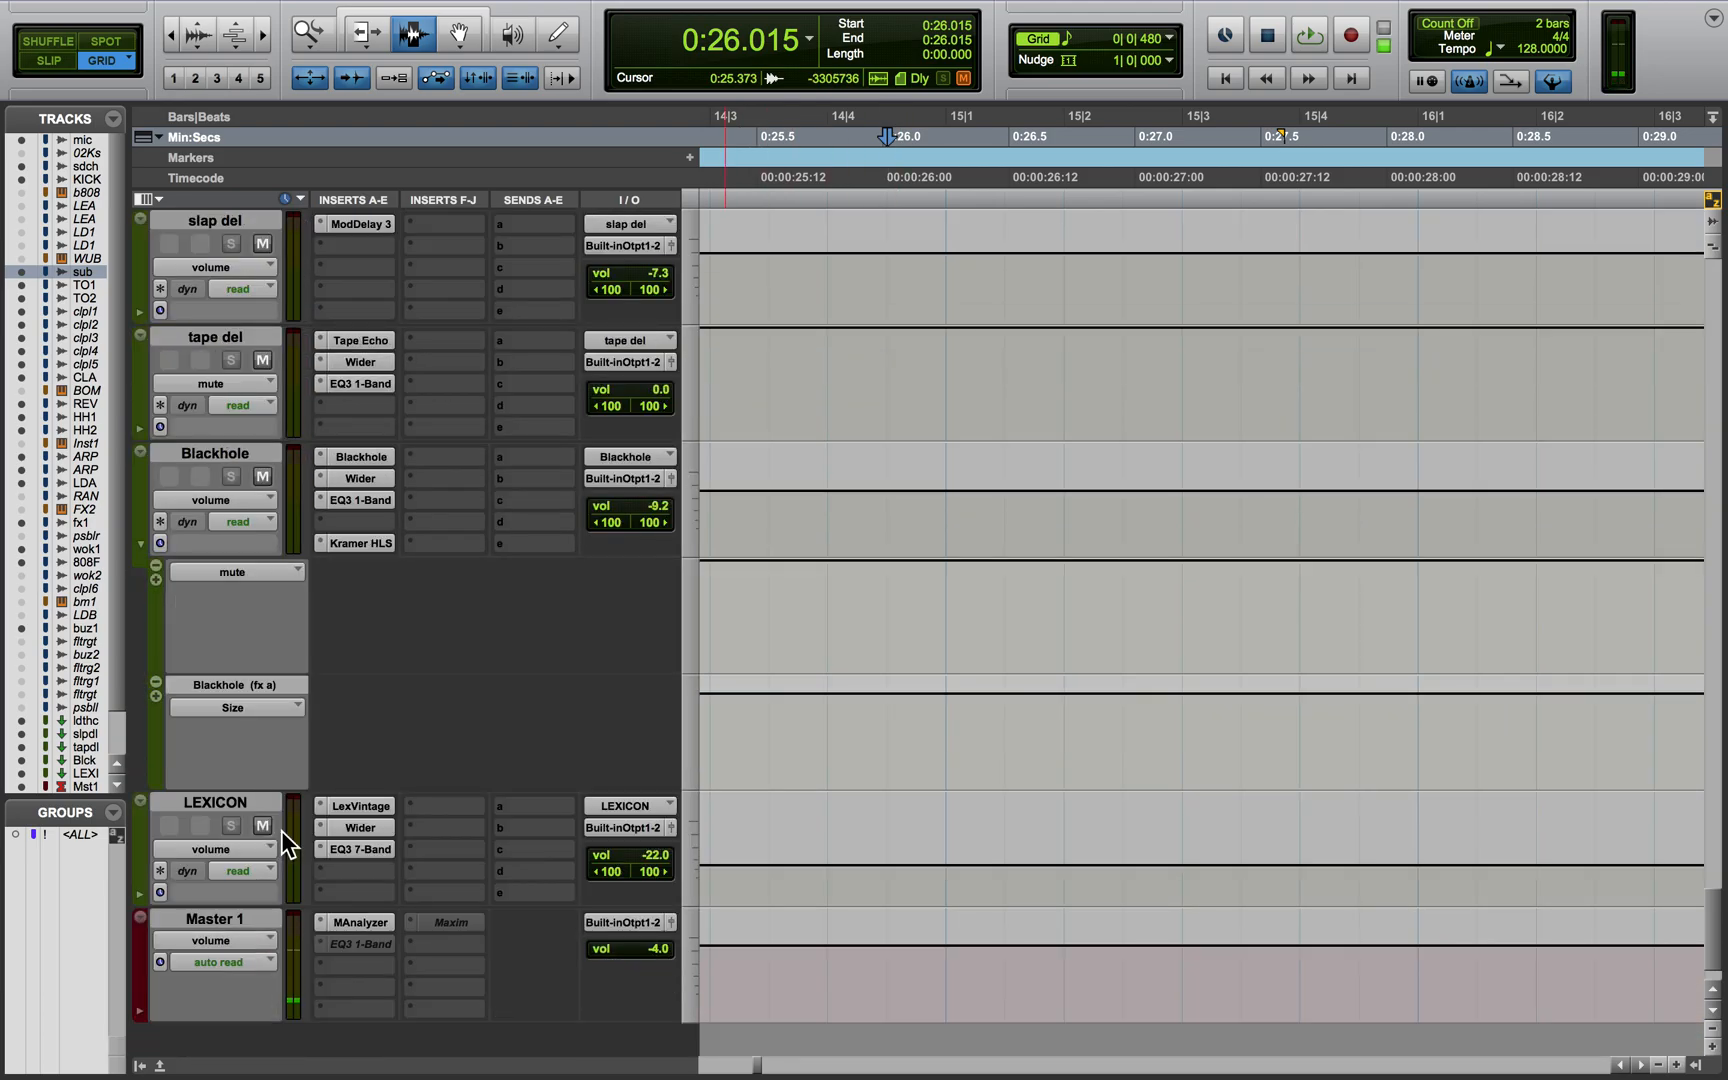
pyautogui.click(364, 923)
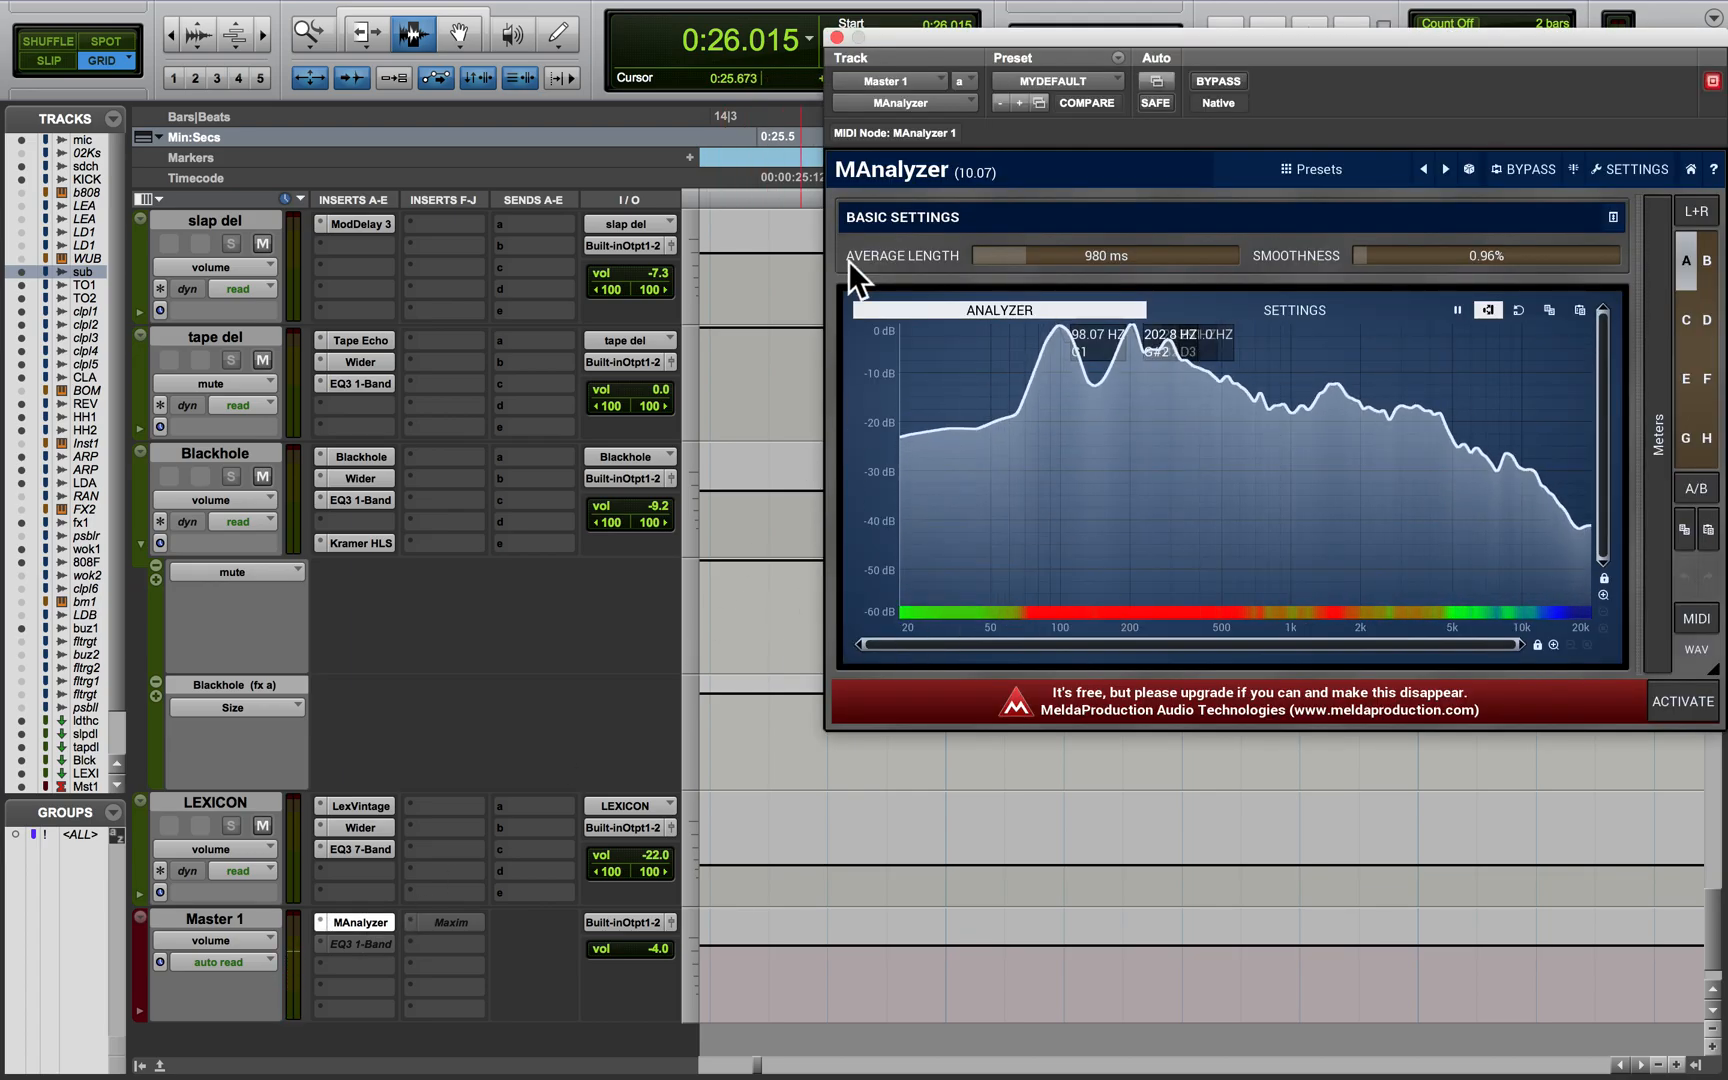
pyautogui.click(836, 37)
# Return to the sub track, open the AudioSuite Signal Generator to view its waveform, frequency and level settings, and close it
pyautogui.scroll(15, 831, 660)
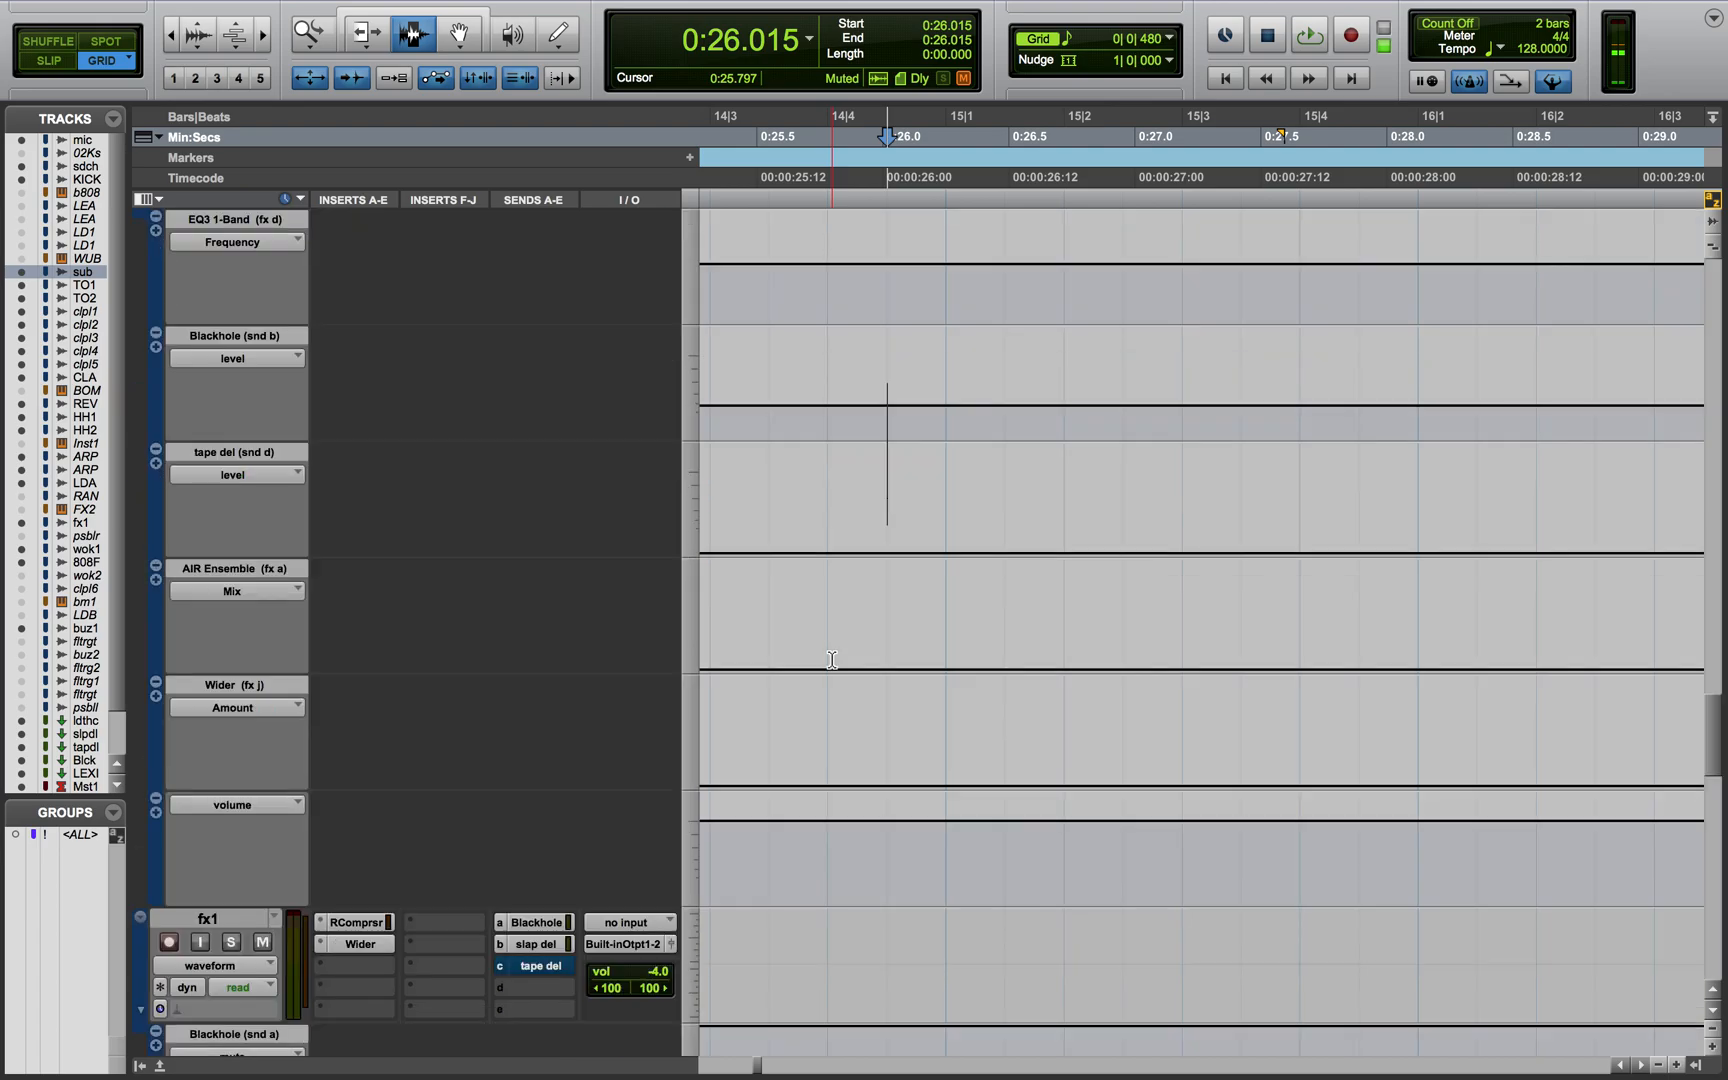
pyautogui.scroll(20, 831, 660)
pyautogui.scroll(5, 831, 660)
pyautogui.scroll(-7, 831, 660)
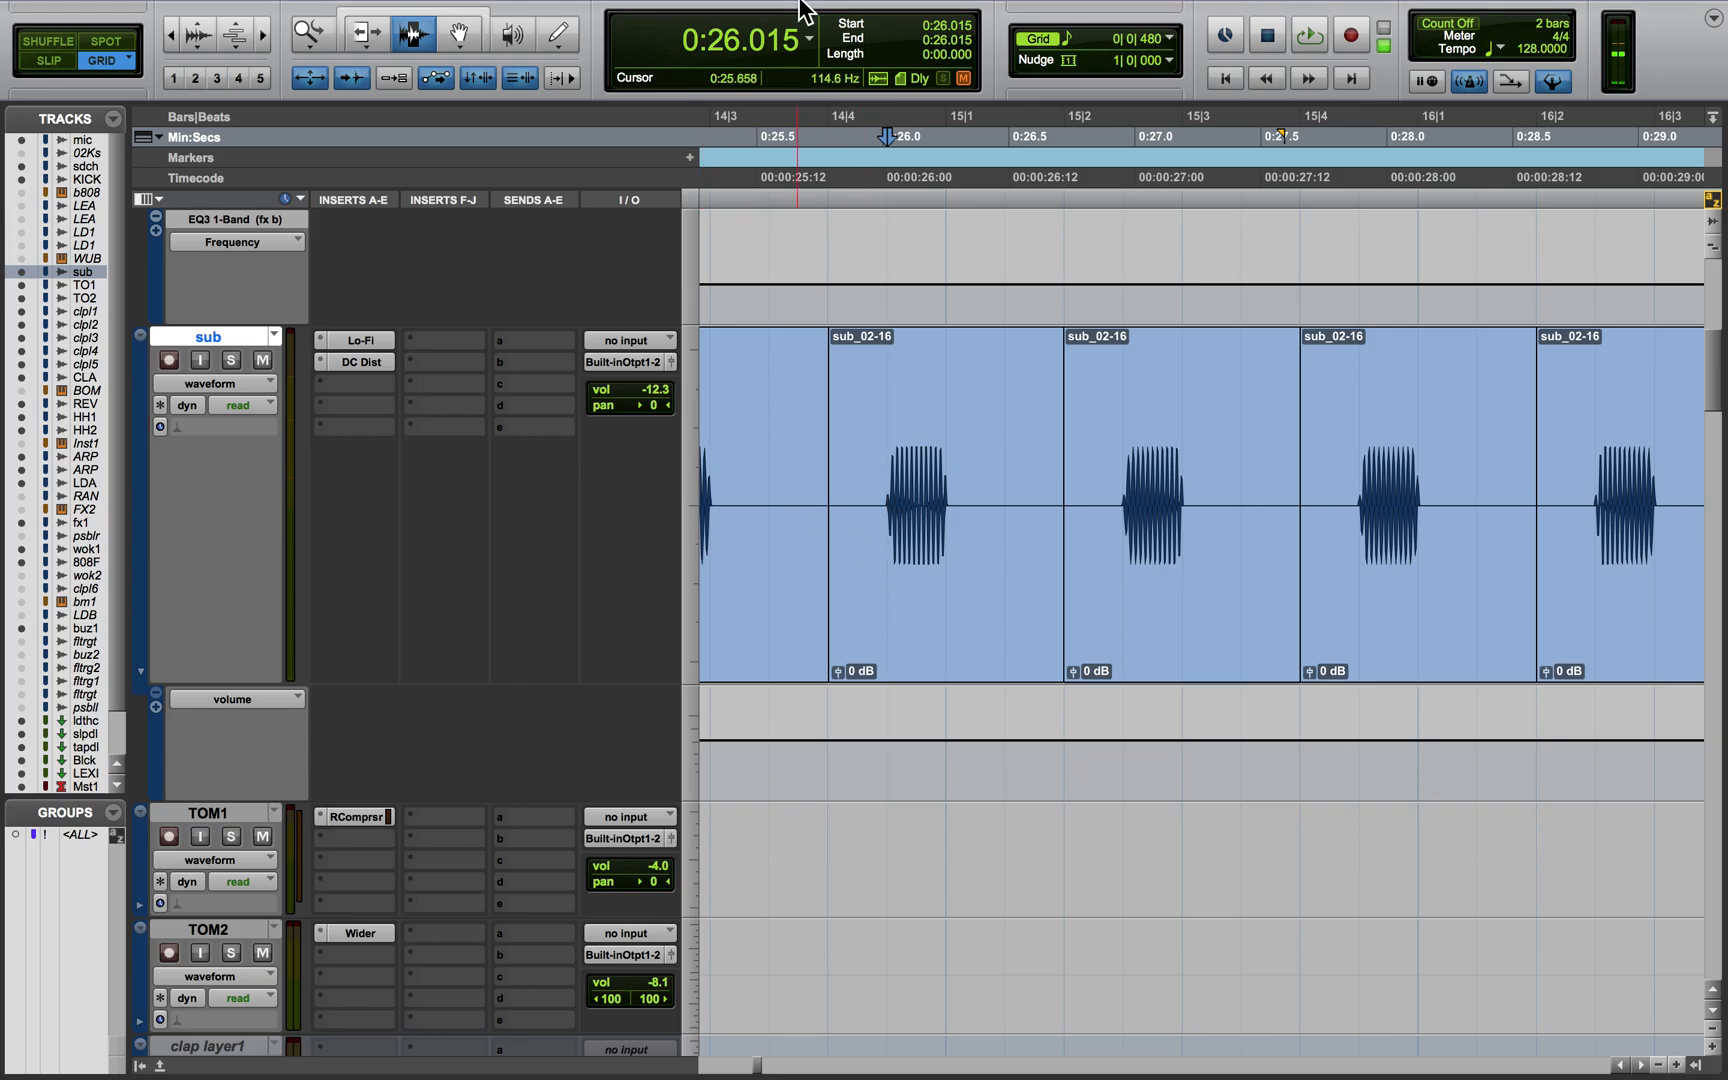
pyautogui.moveTo(800, 6)
pyautogui.click(577, 14)
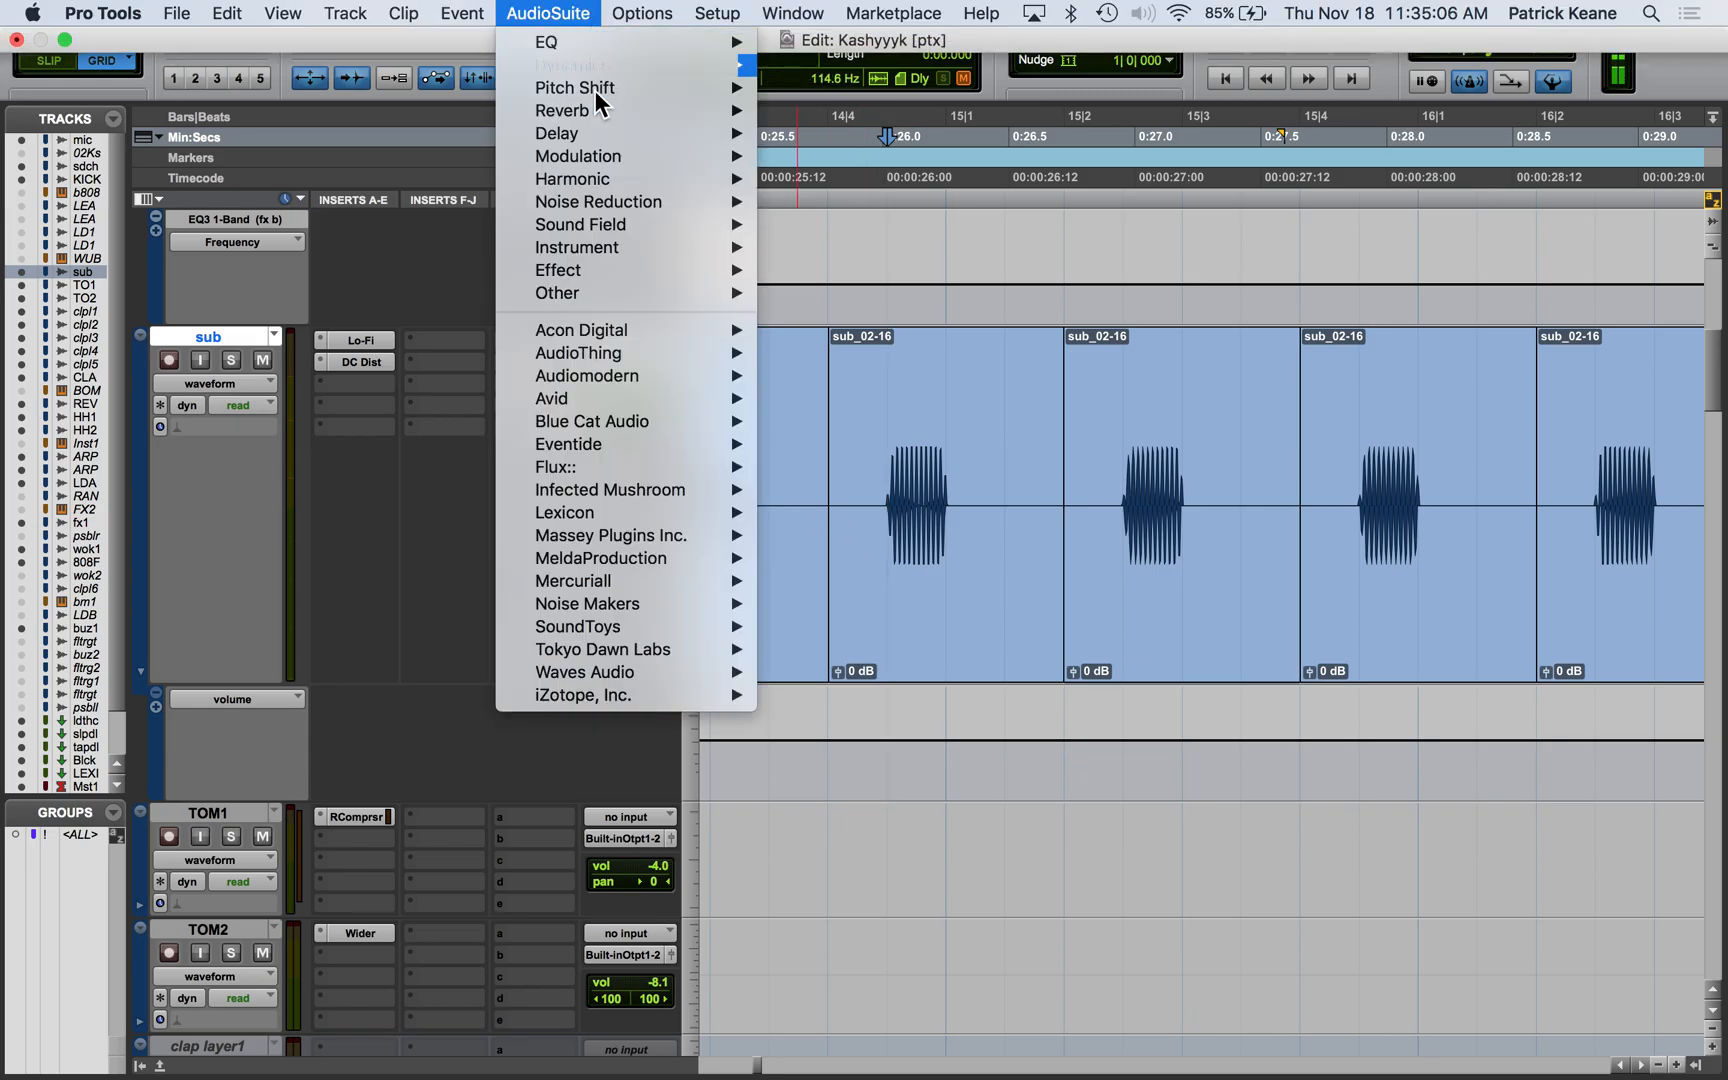
pyautogui.moveTo(616, 290)
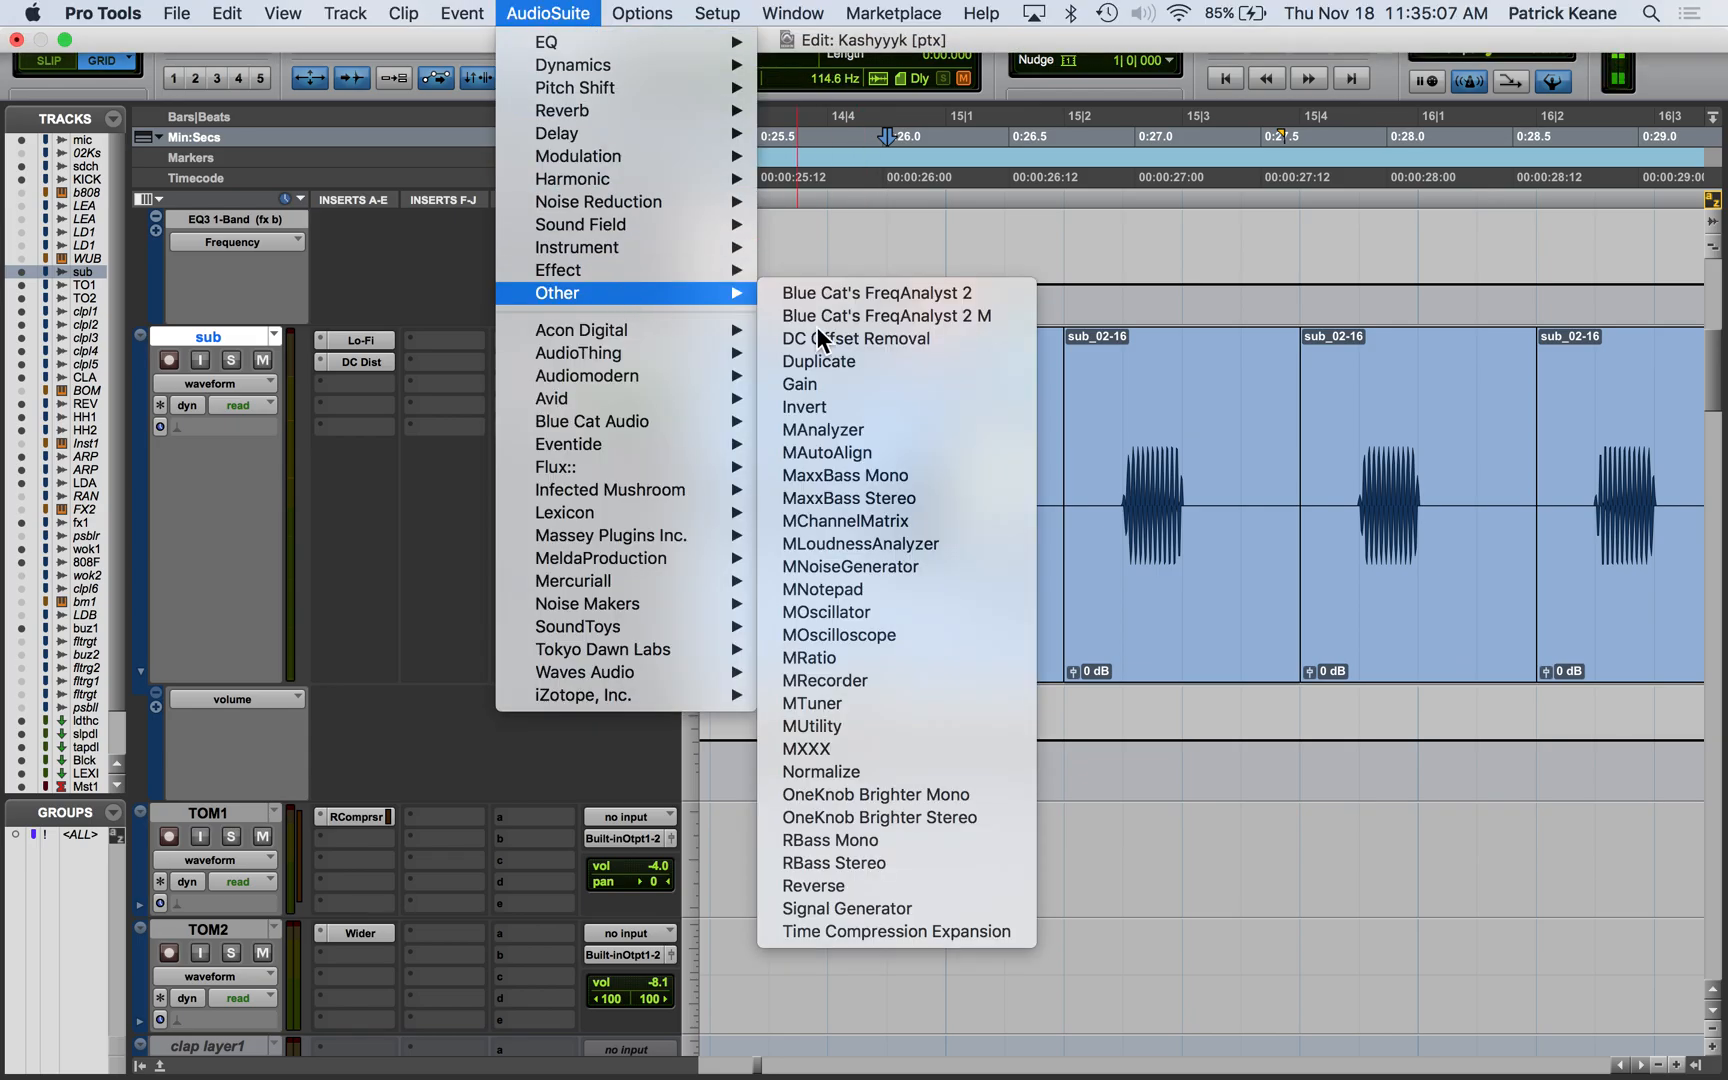
pyautogui.click(936, 886)
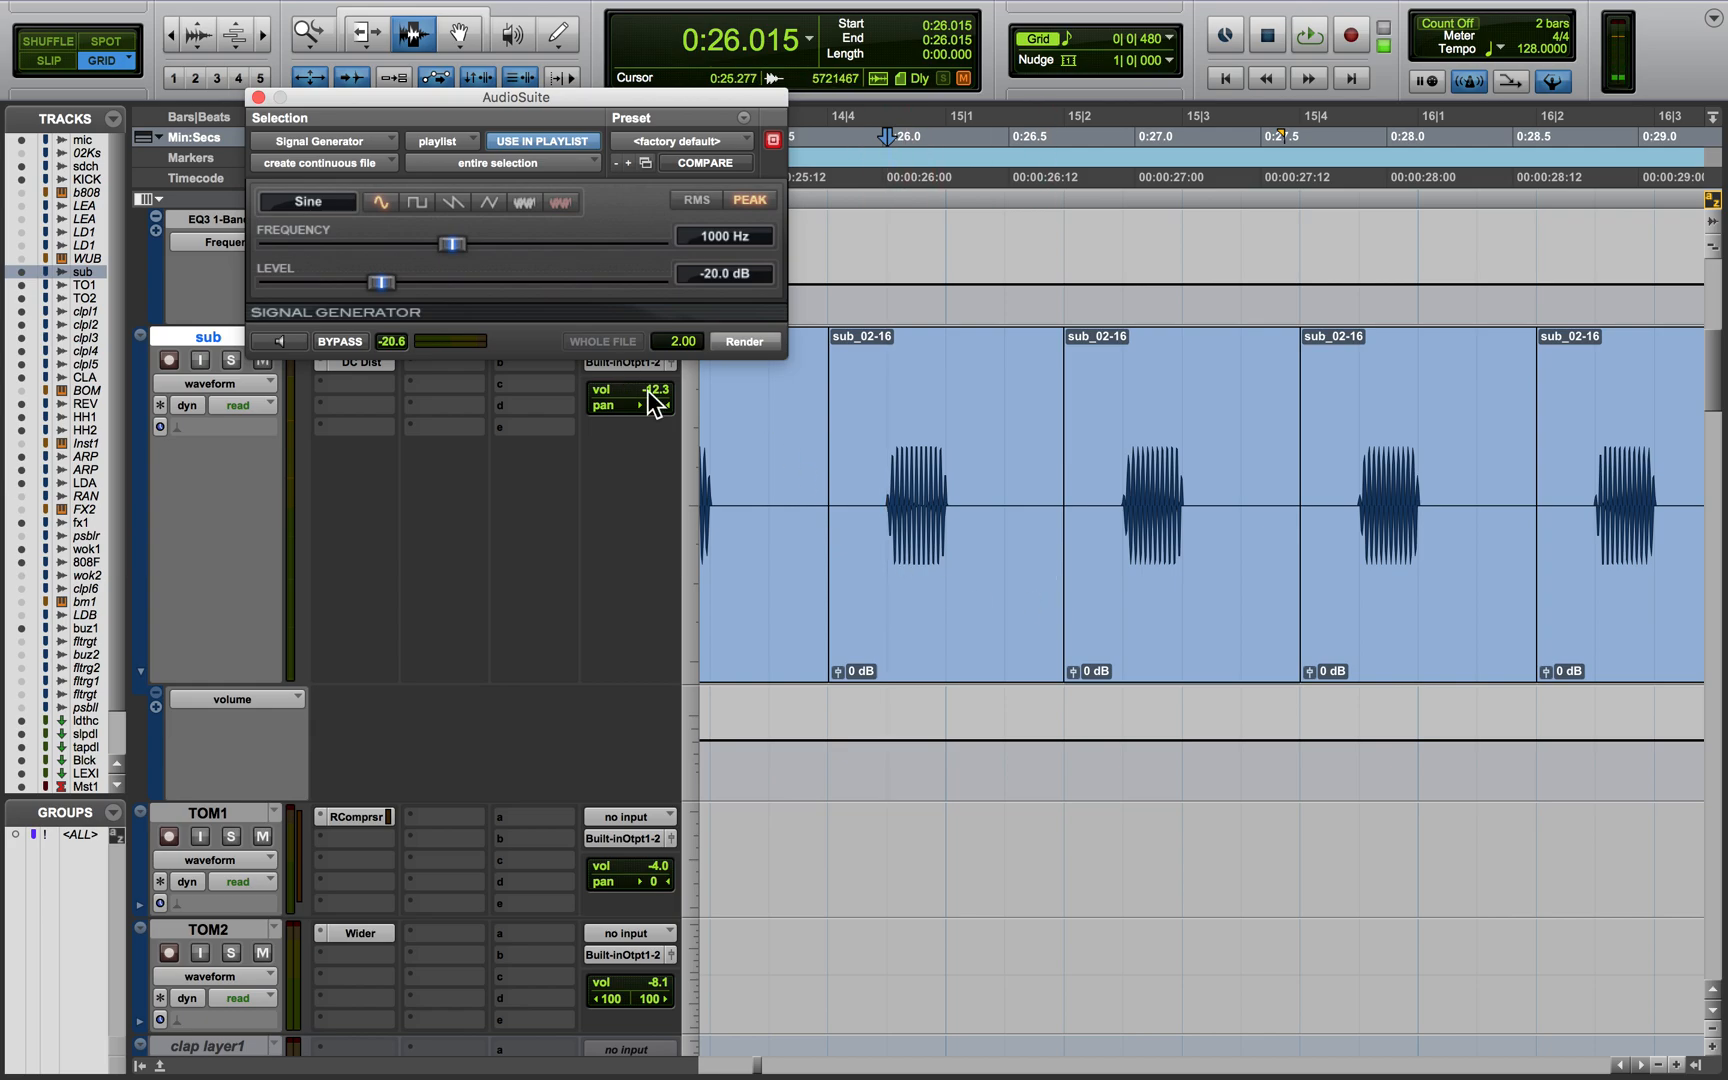
pyautogui.click(254, 95)
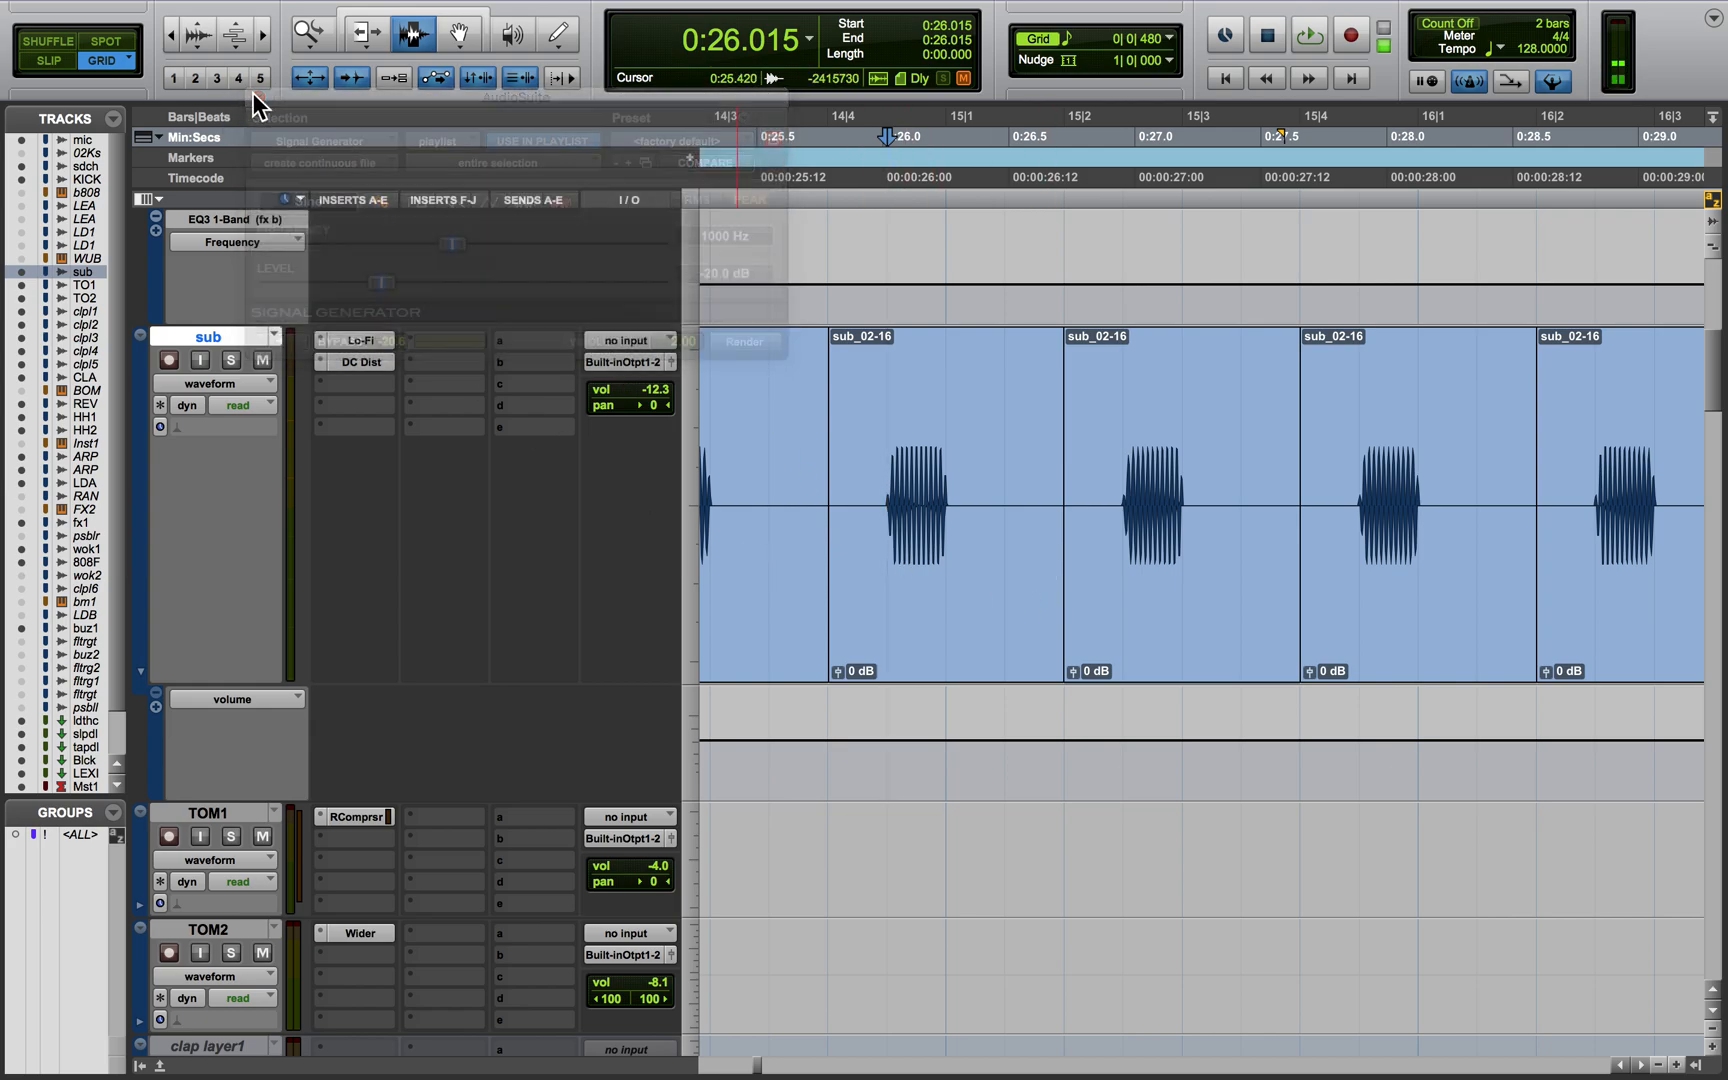
# Review the settings of the Lo-Fi and DC Distortion inserts on the sub track and close both plug-ins
pyautogui.click(377, 338)
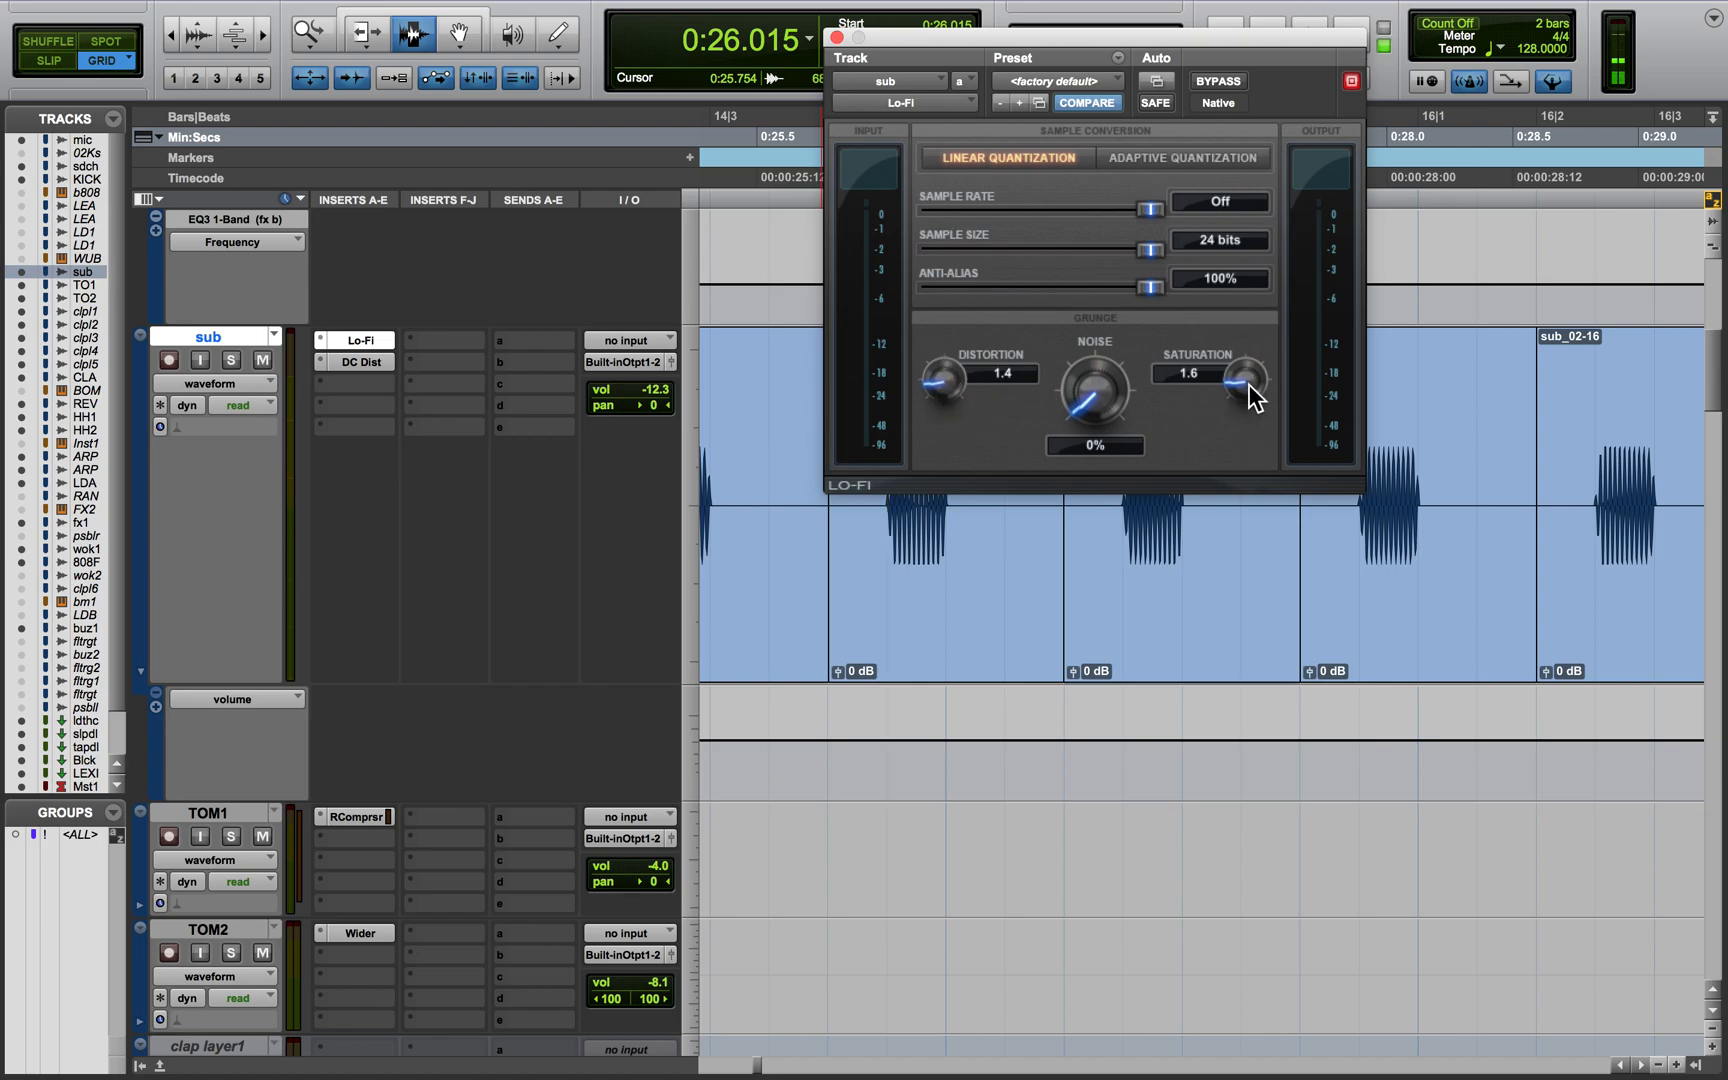
pyautogui.click(836, 36)
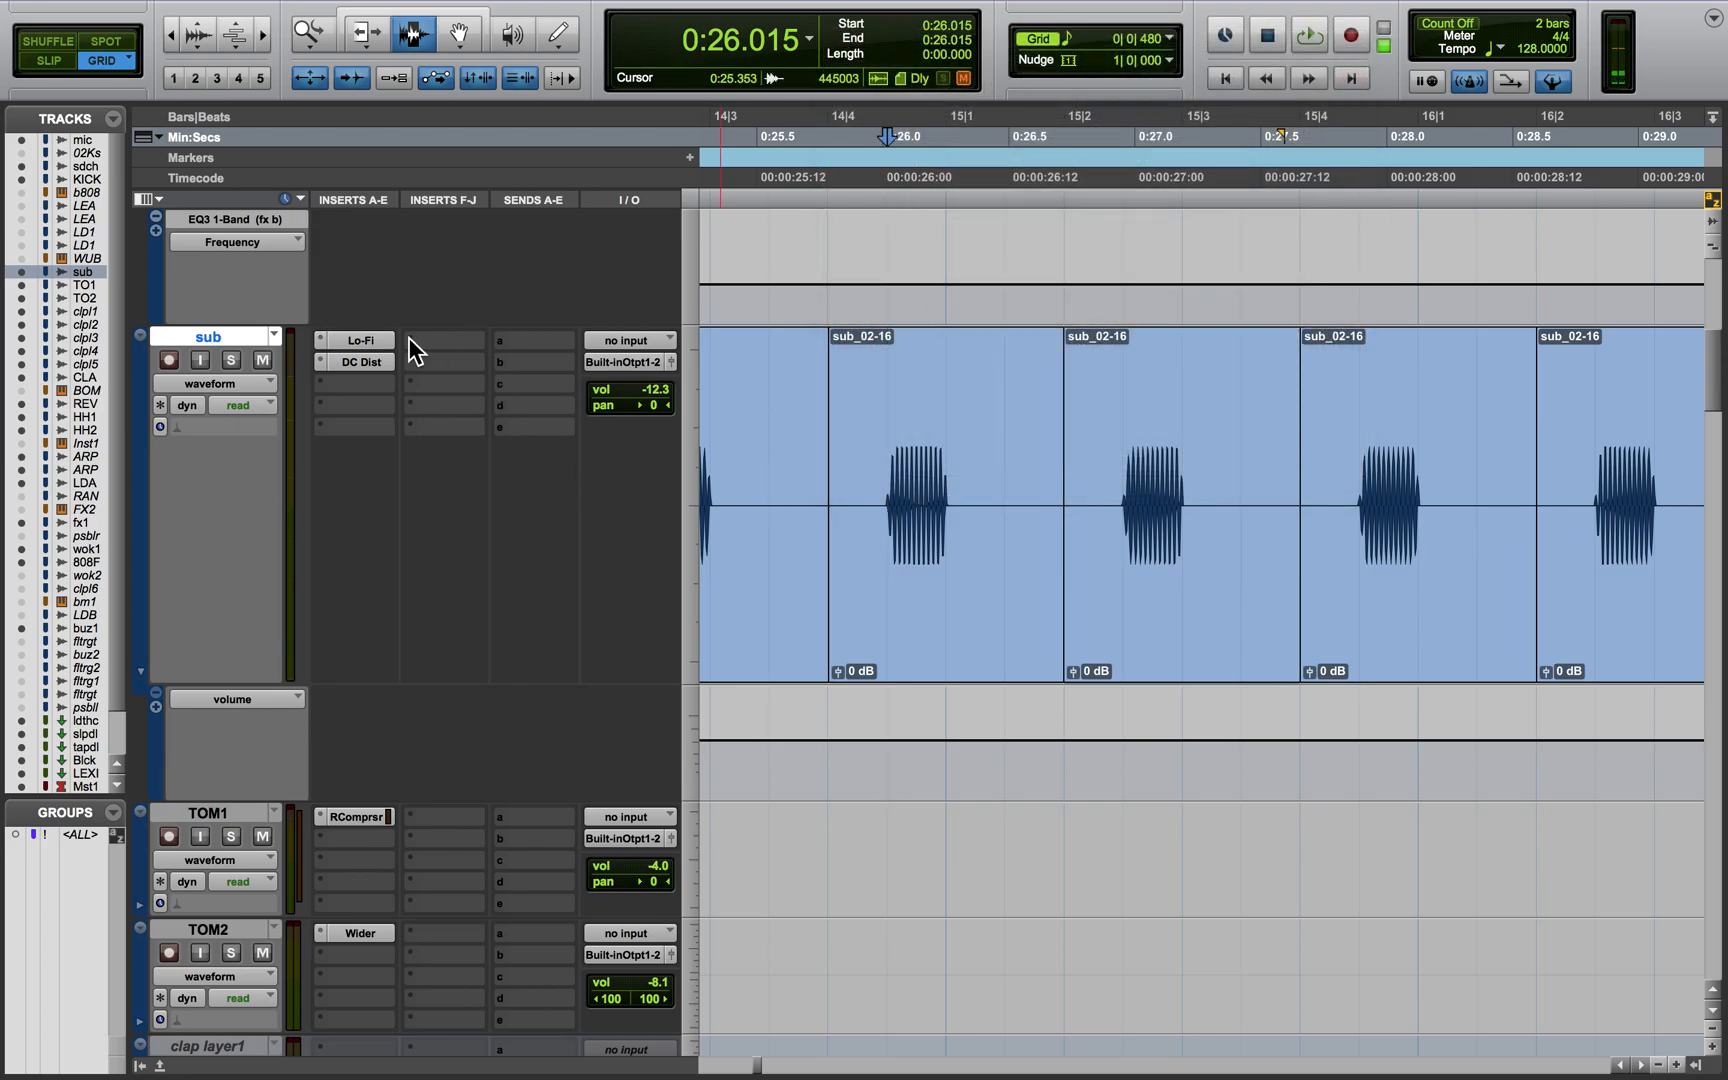
pyautogui.click(387, 358)
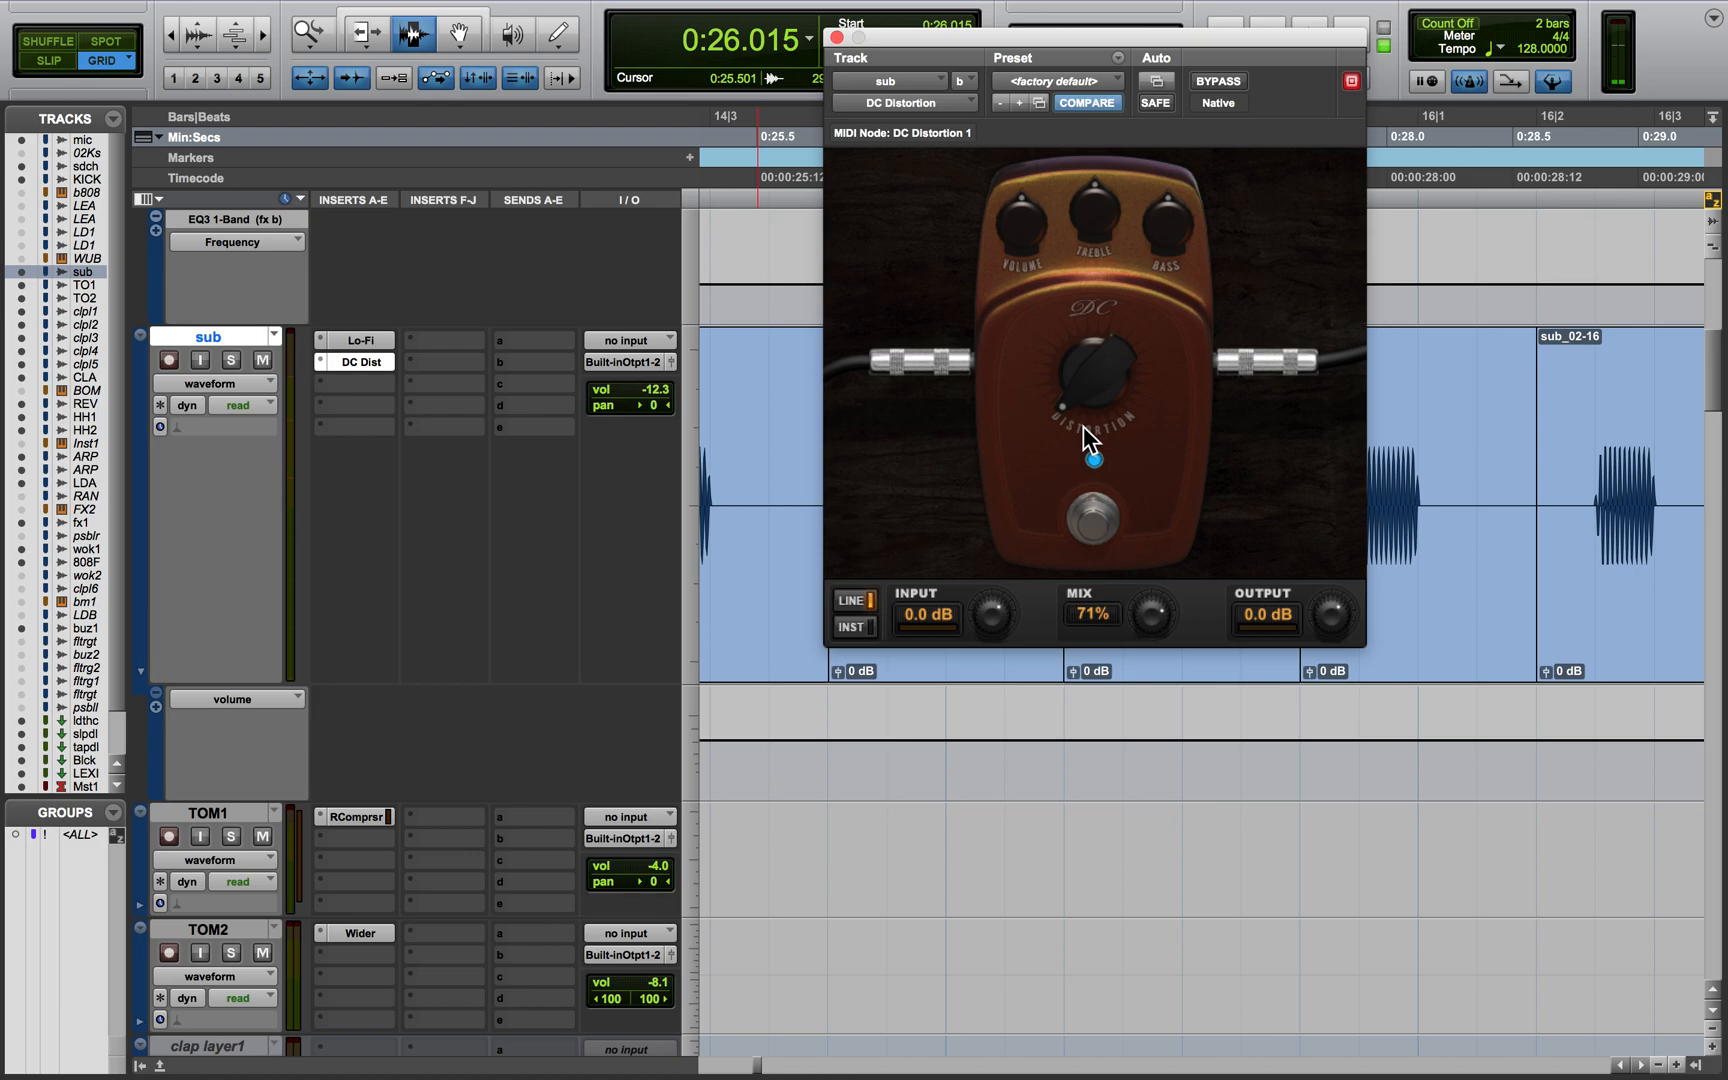
pyautogui.moveTo(1093, 397)
pyautogui.click(837, 38)
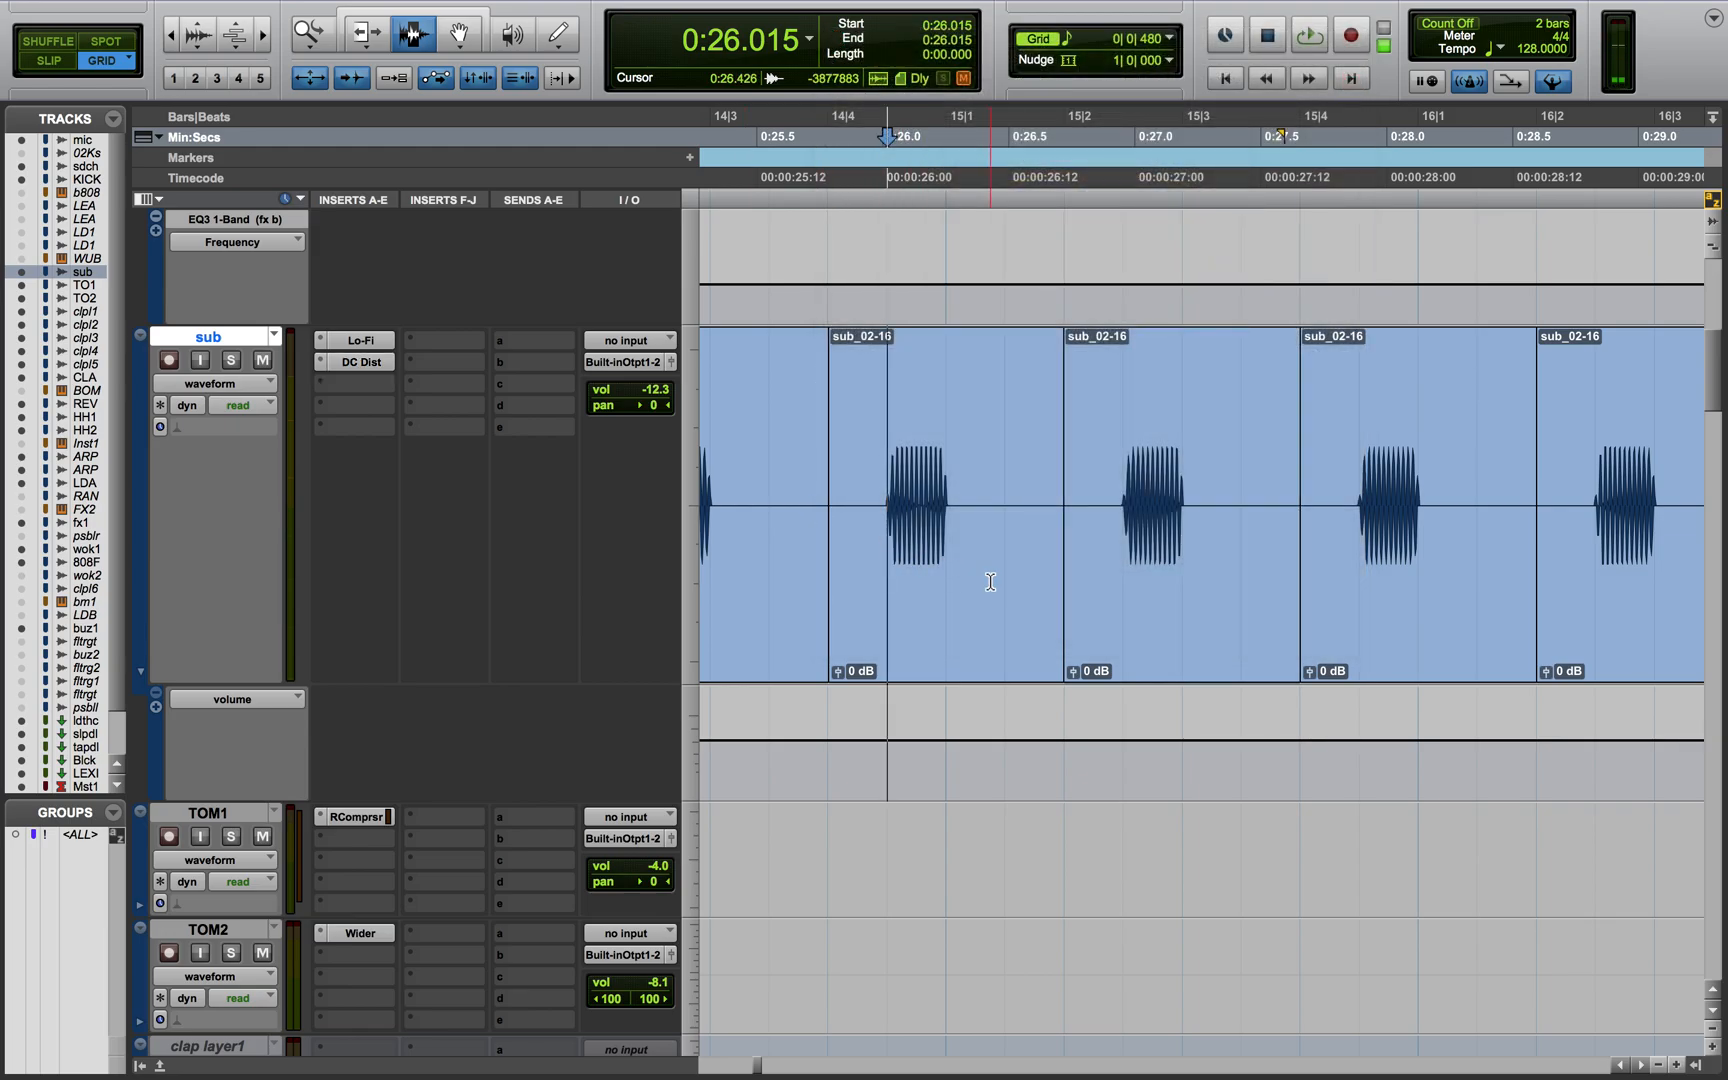
# Select one beat across the KICK and sub tracks from 0:25.781 to 0:26.250, then clear the selection
pyautogui.press('t')
pyautogui.scroll(5, 990, 582)
pyautogui.scroll(-1, 990, 582)
pyautogui.moveTo(1117, 462); pyautogui.dragTo(1301, 823)
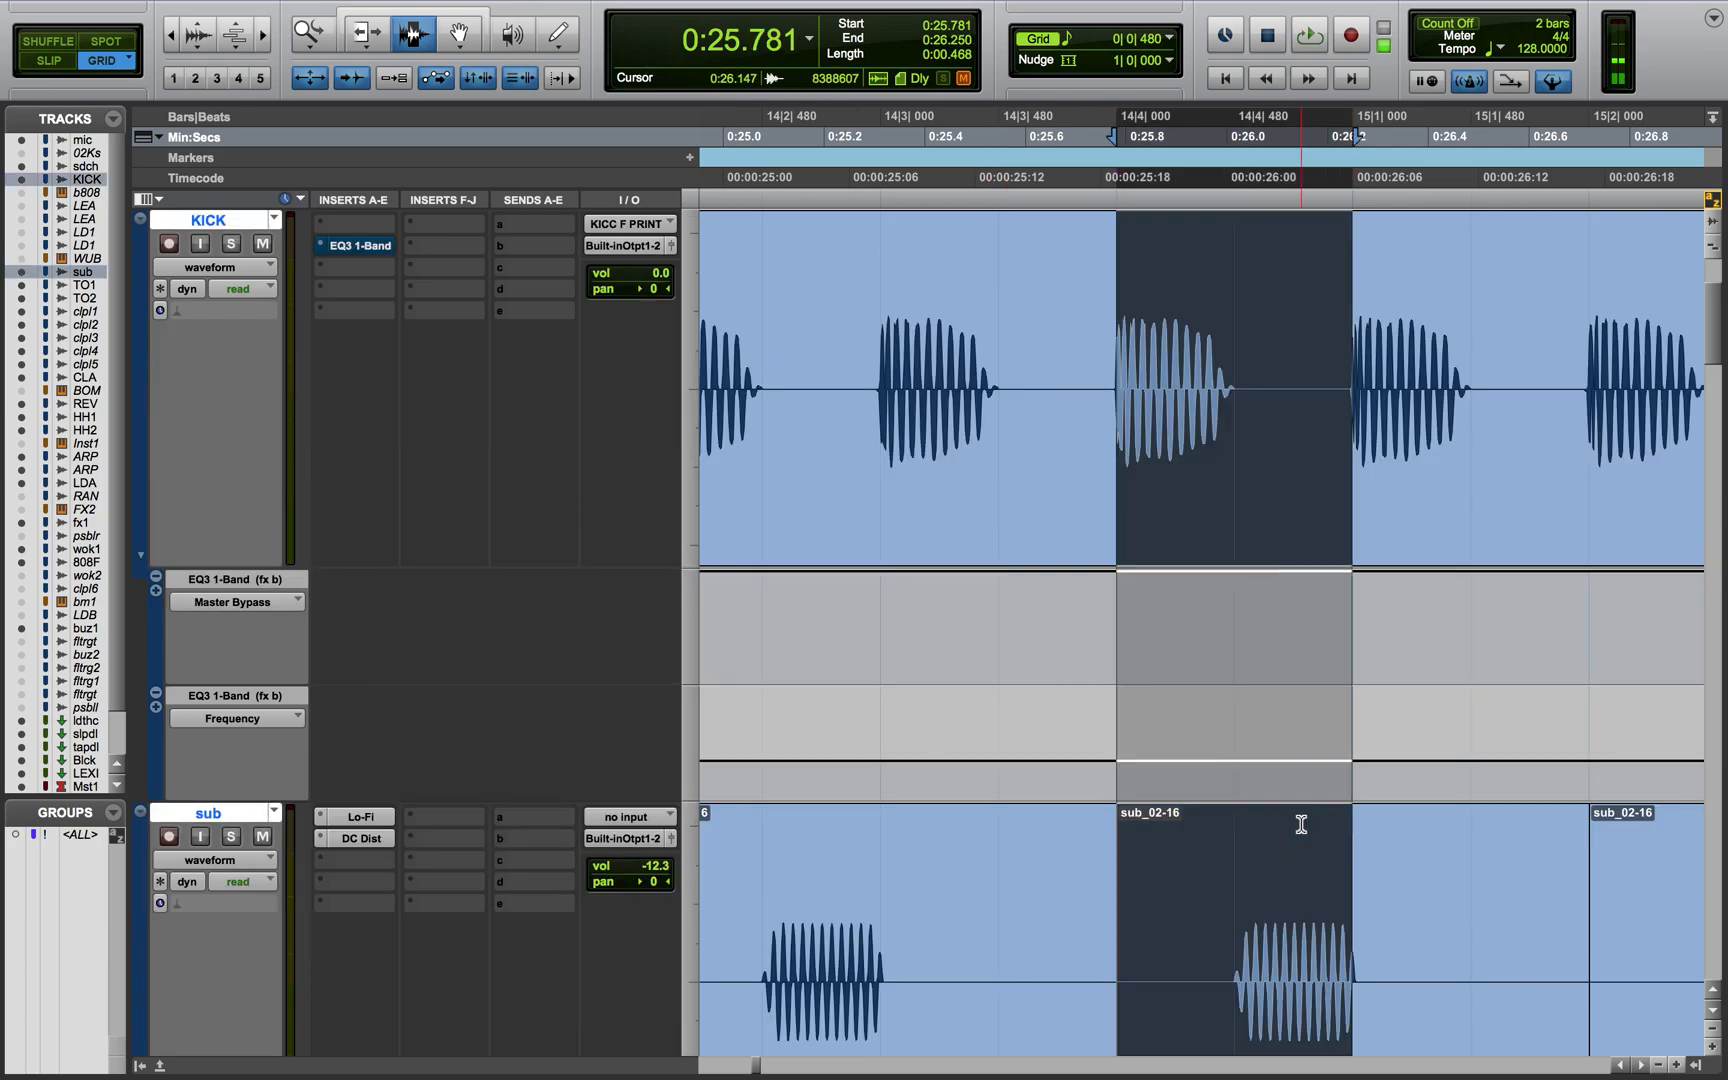
pyautogui.click(963, 924)
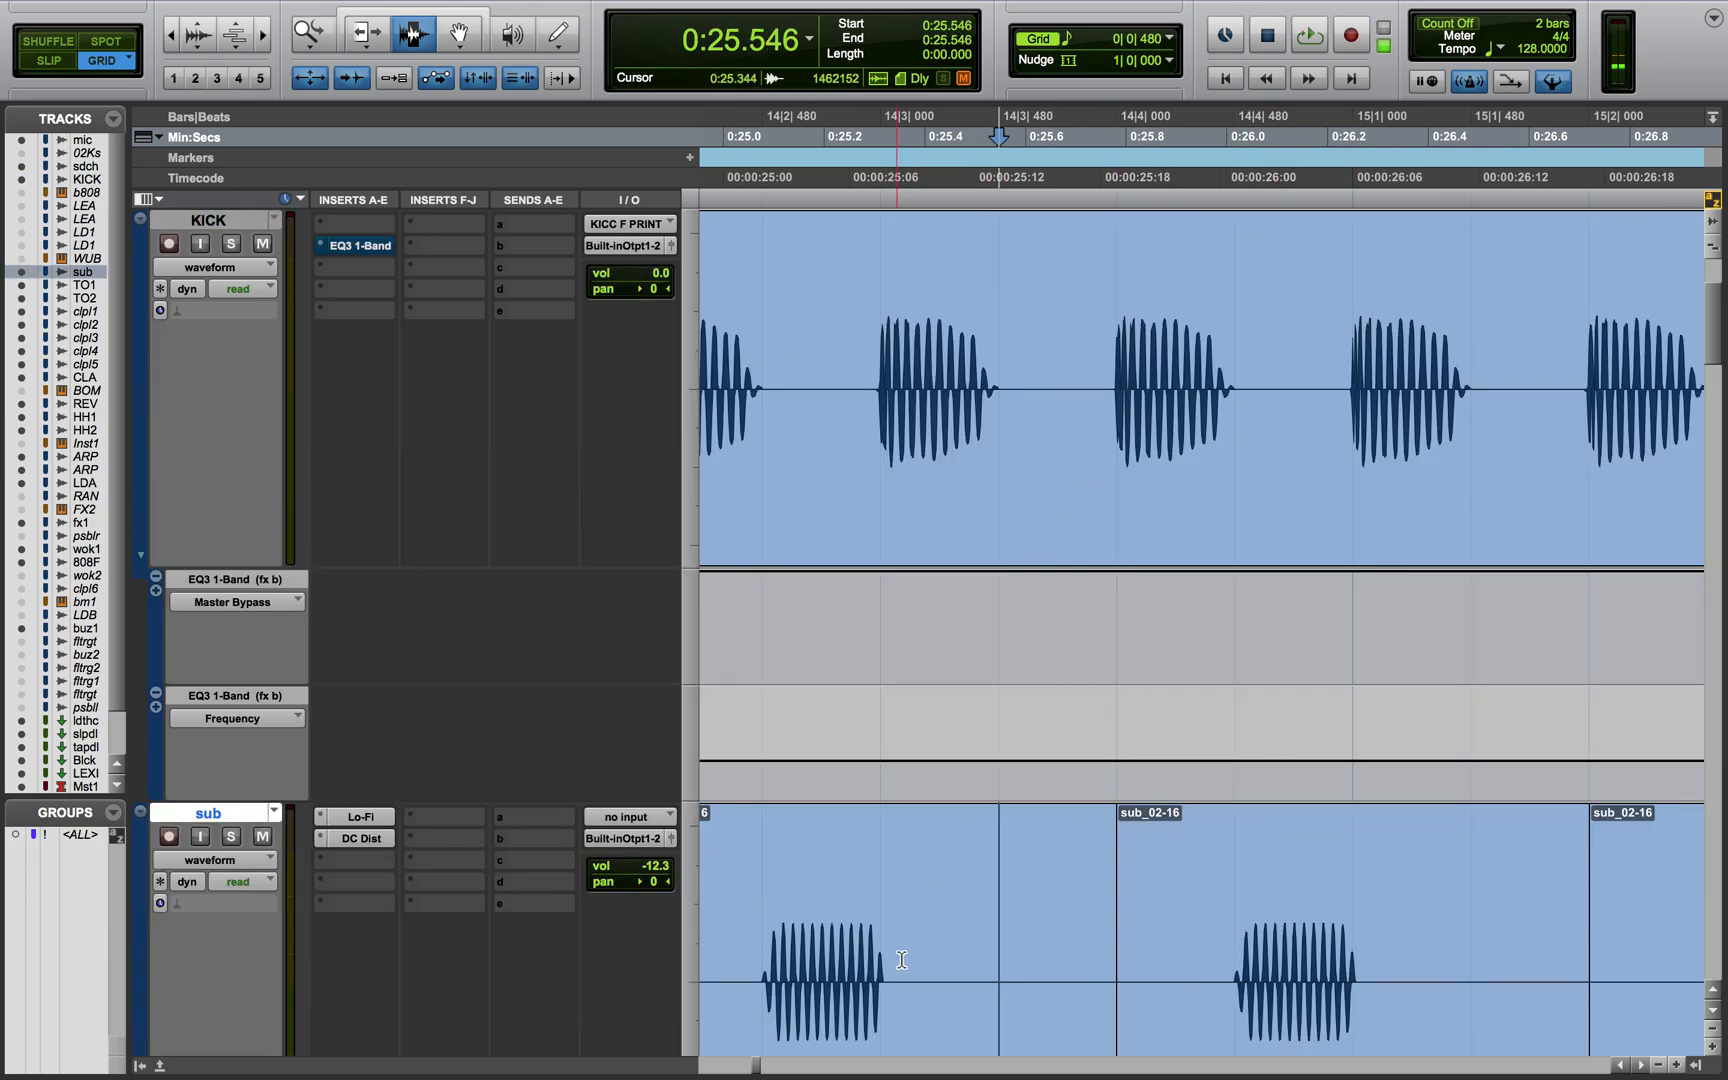
# Select the TOM1 track and bring all tracks to one uniform, medium-sized height
pyautogui.hscroll(-5, 886, 958)
pyautogui.scroll(-5, 885, 963)
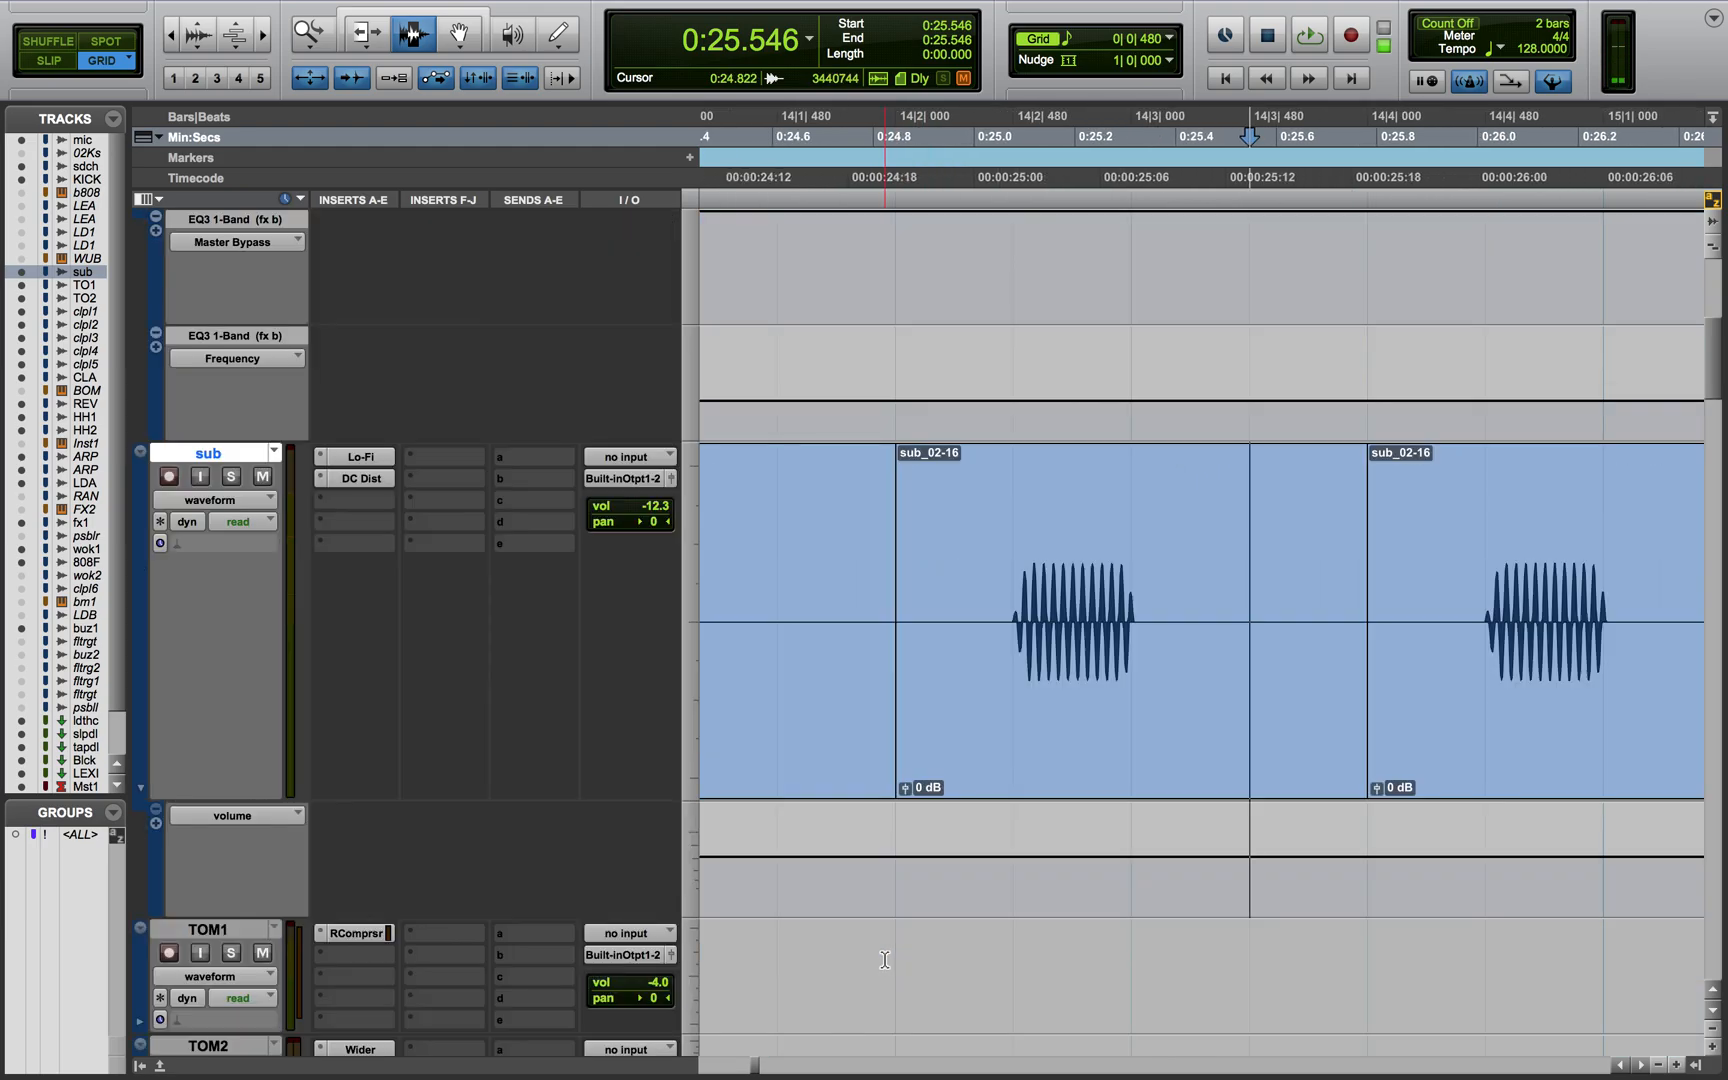
pyautogui.press('r')
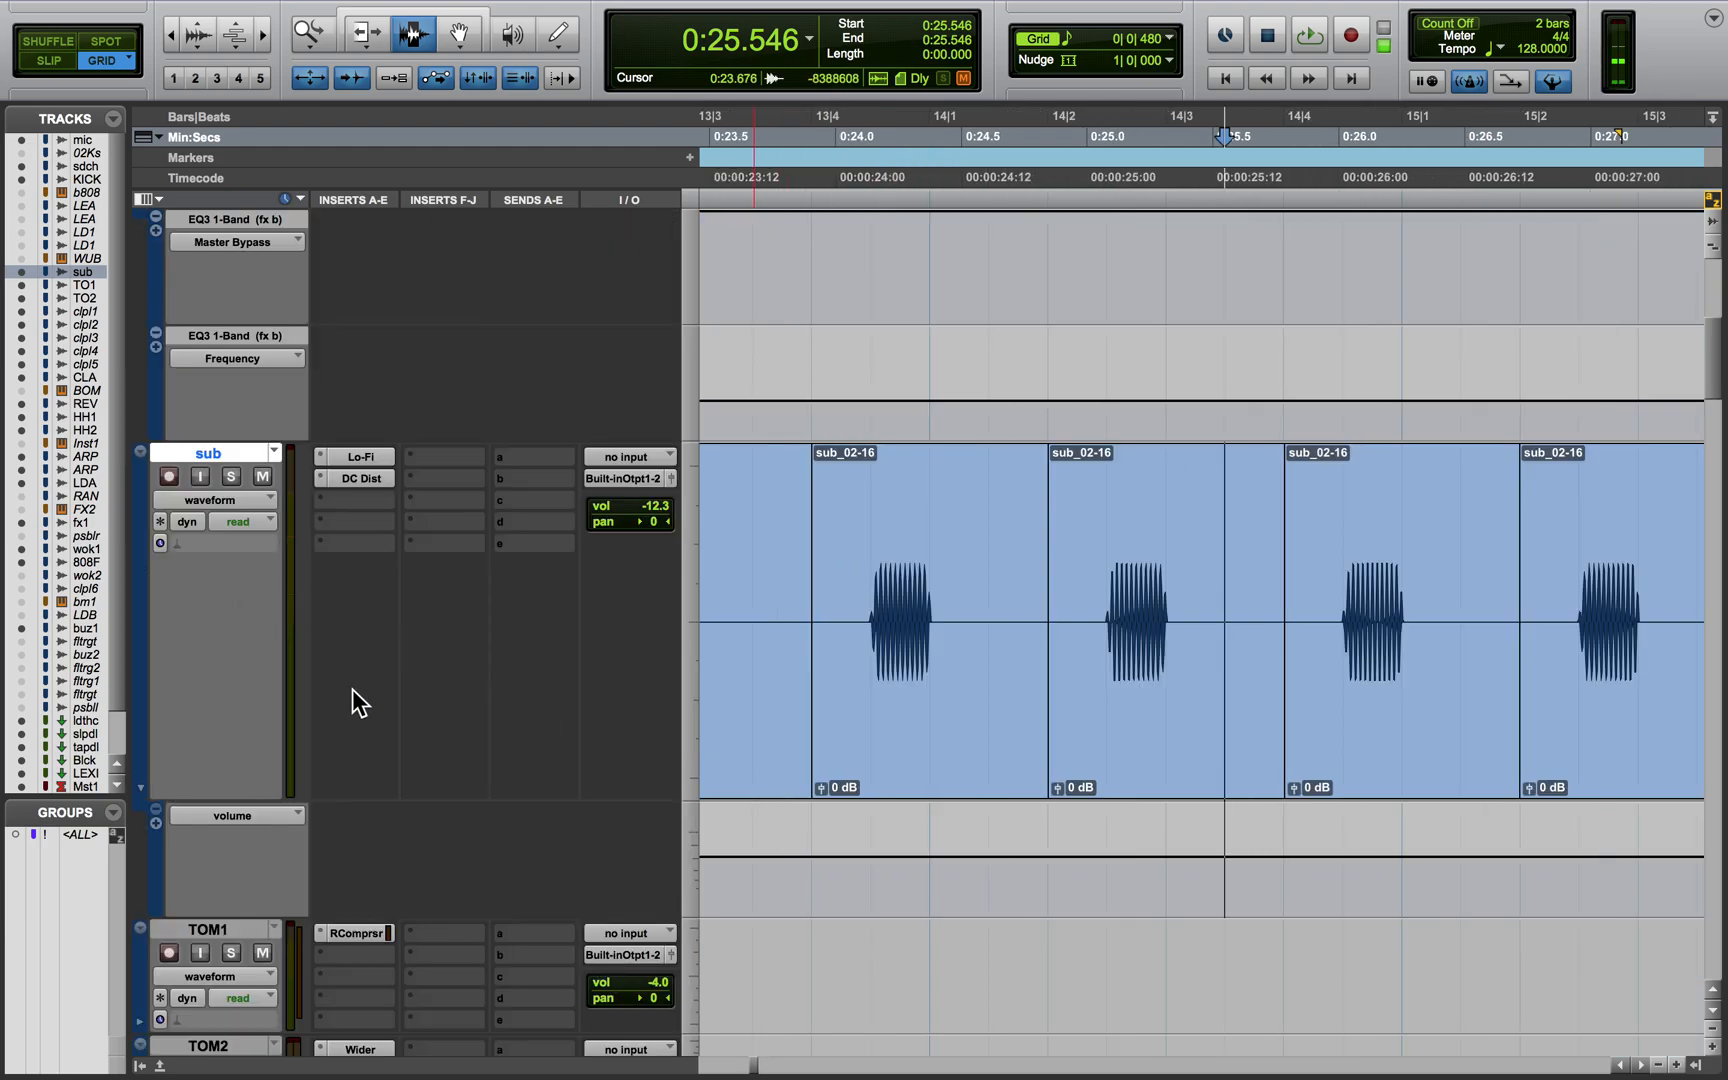
pyautogui.scroll(-10, 352, 688)
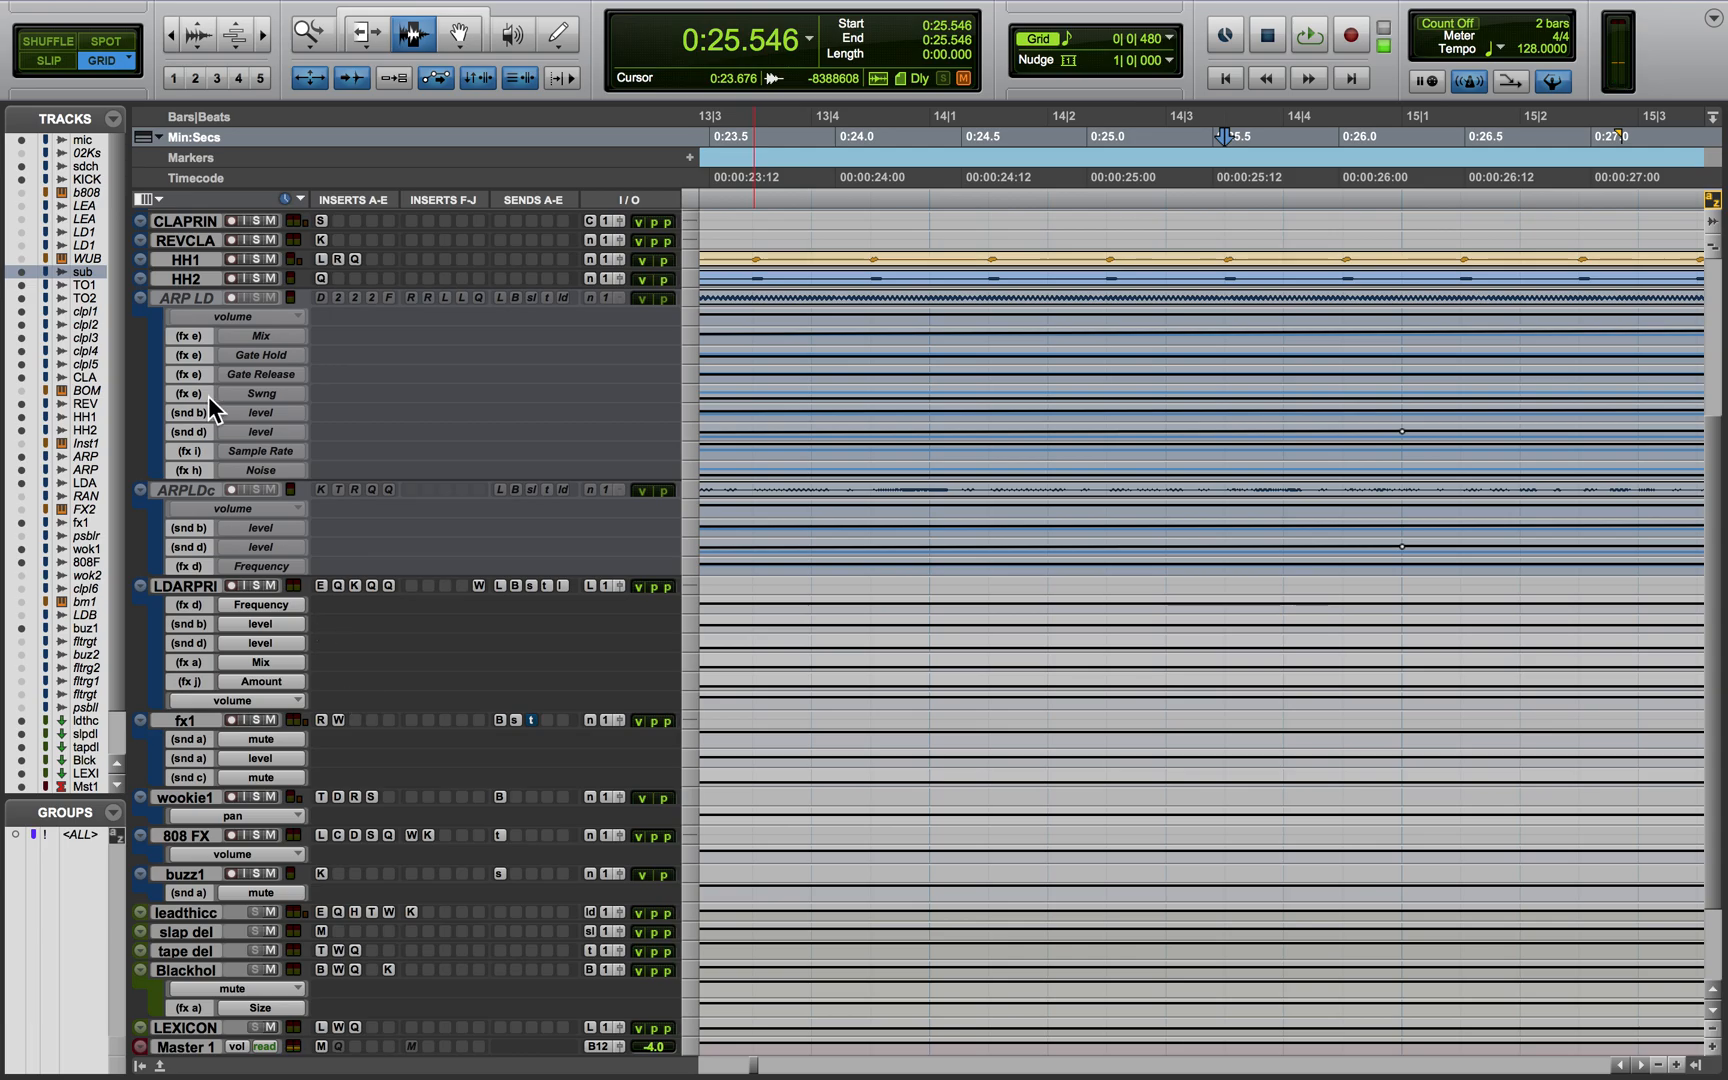
pyautogui.scroll(5, 208, 396)
pyautogui.click(194, 355)
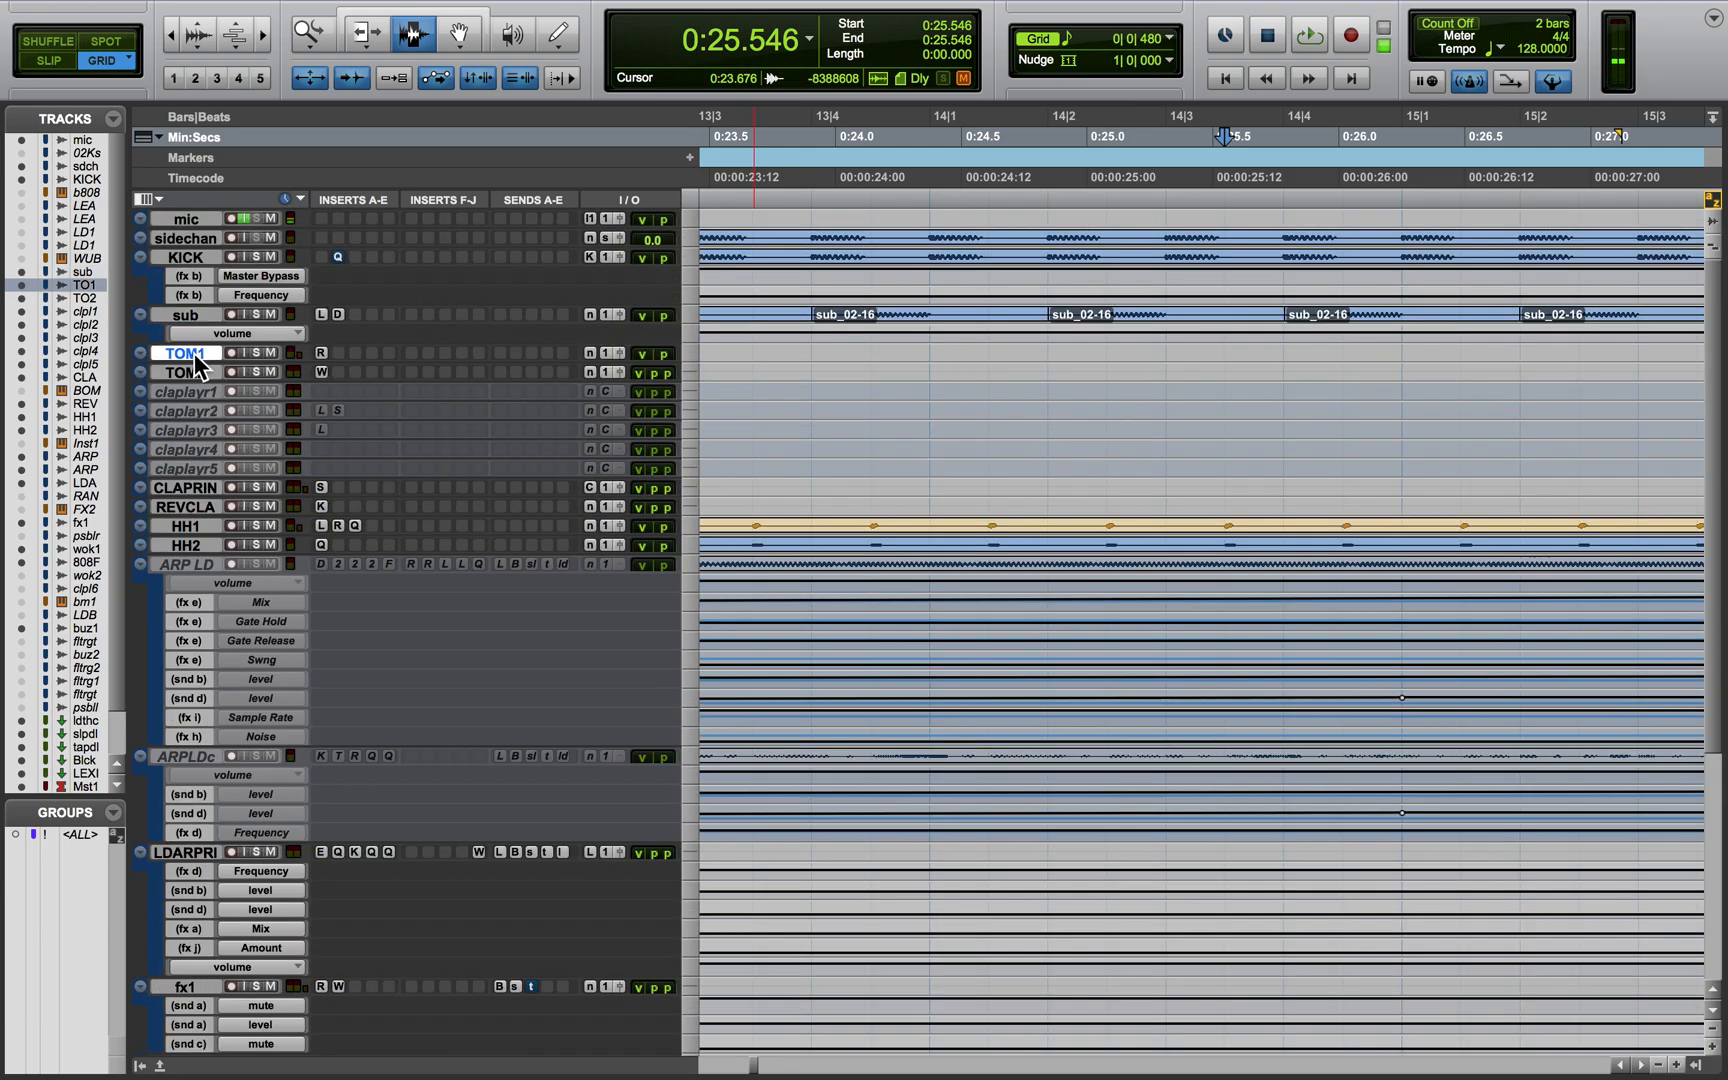
pyautogui.hotkey('ctrl', 'alt', 'Up')
pyautogui.hotkey('ctrl', 'alt', 'Up')
pyautogui.hotkey('ctrl', 'alt', 'Up')
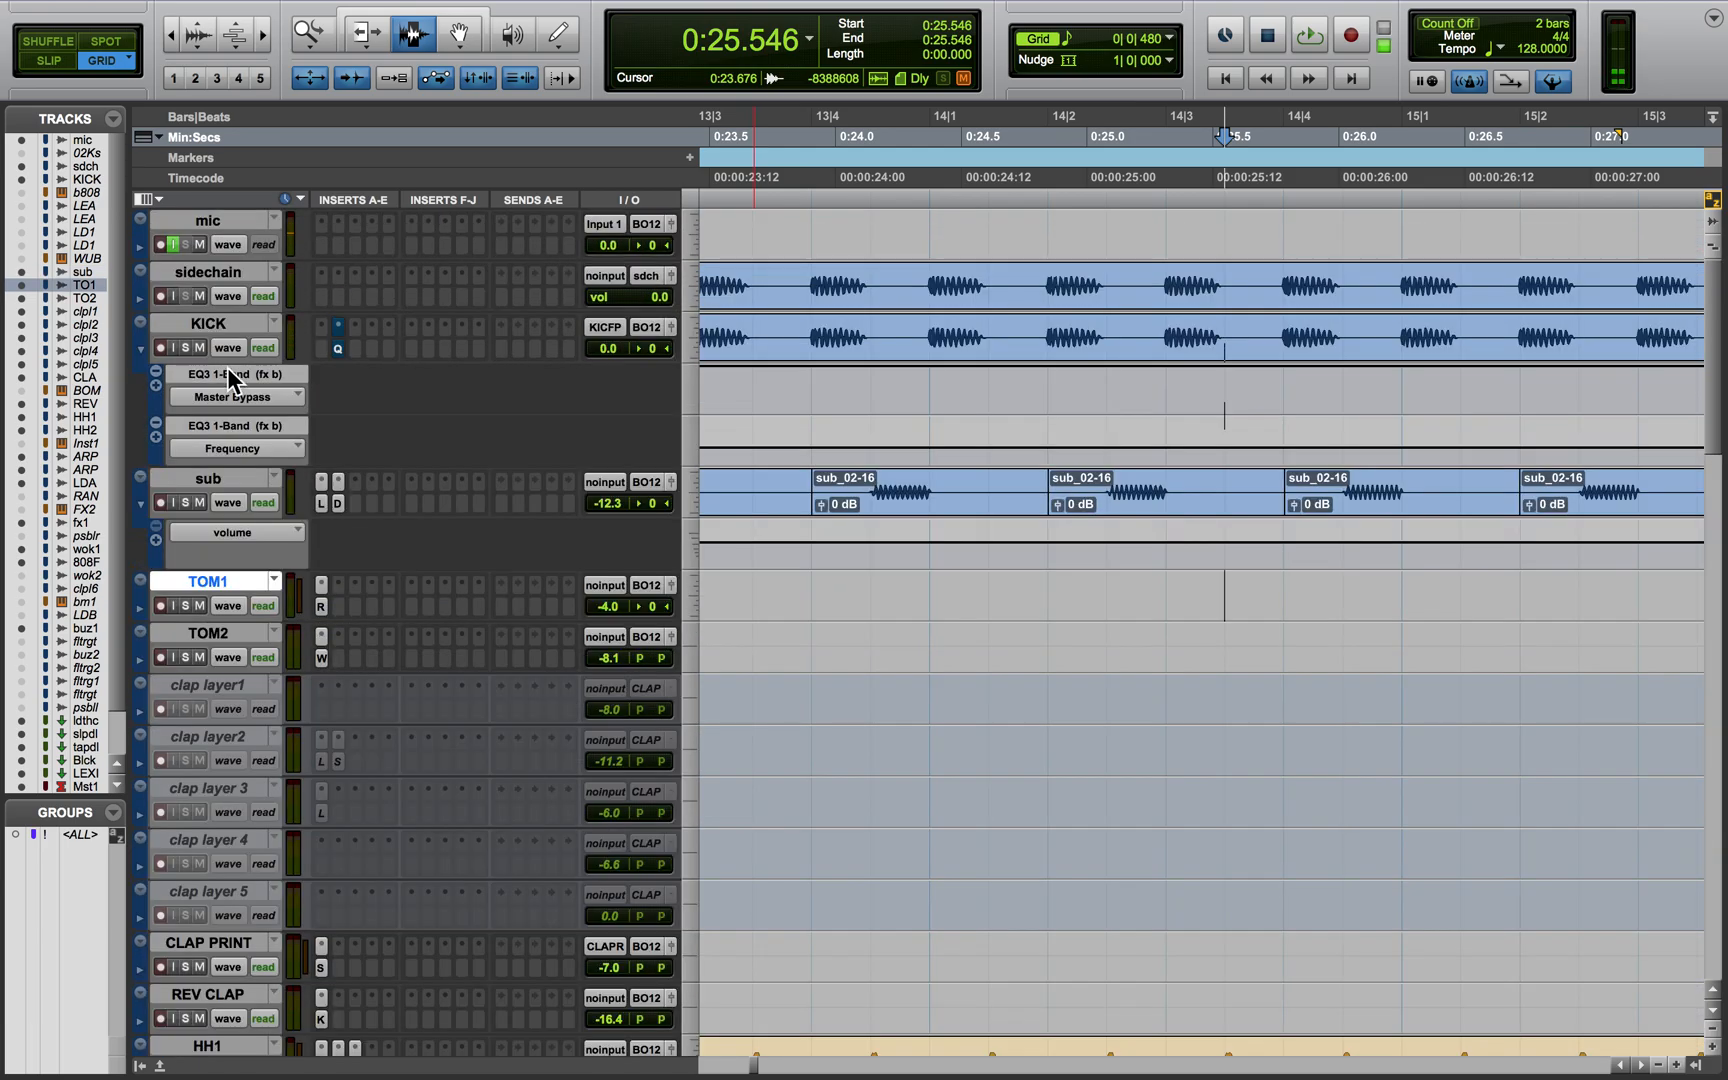
pyautogui.scroll(-5, 377, 538)
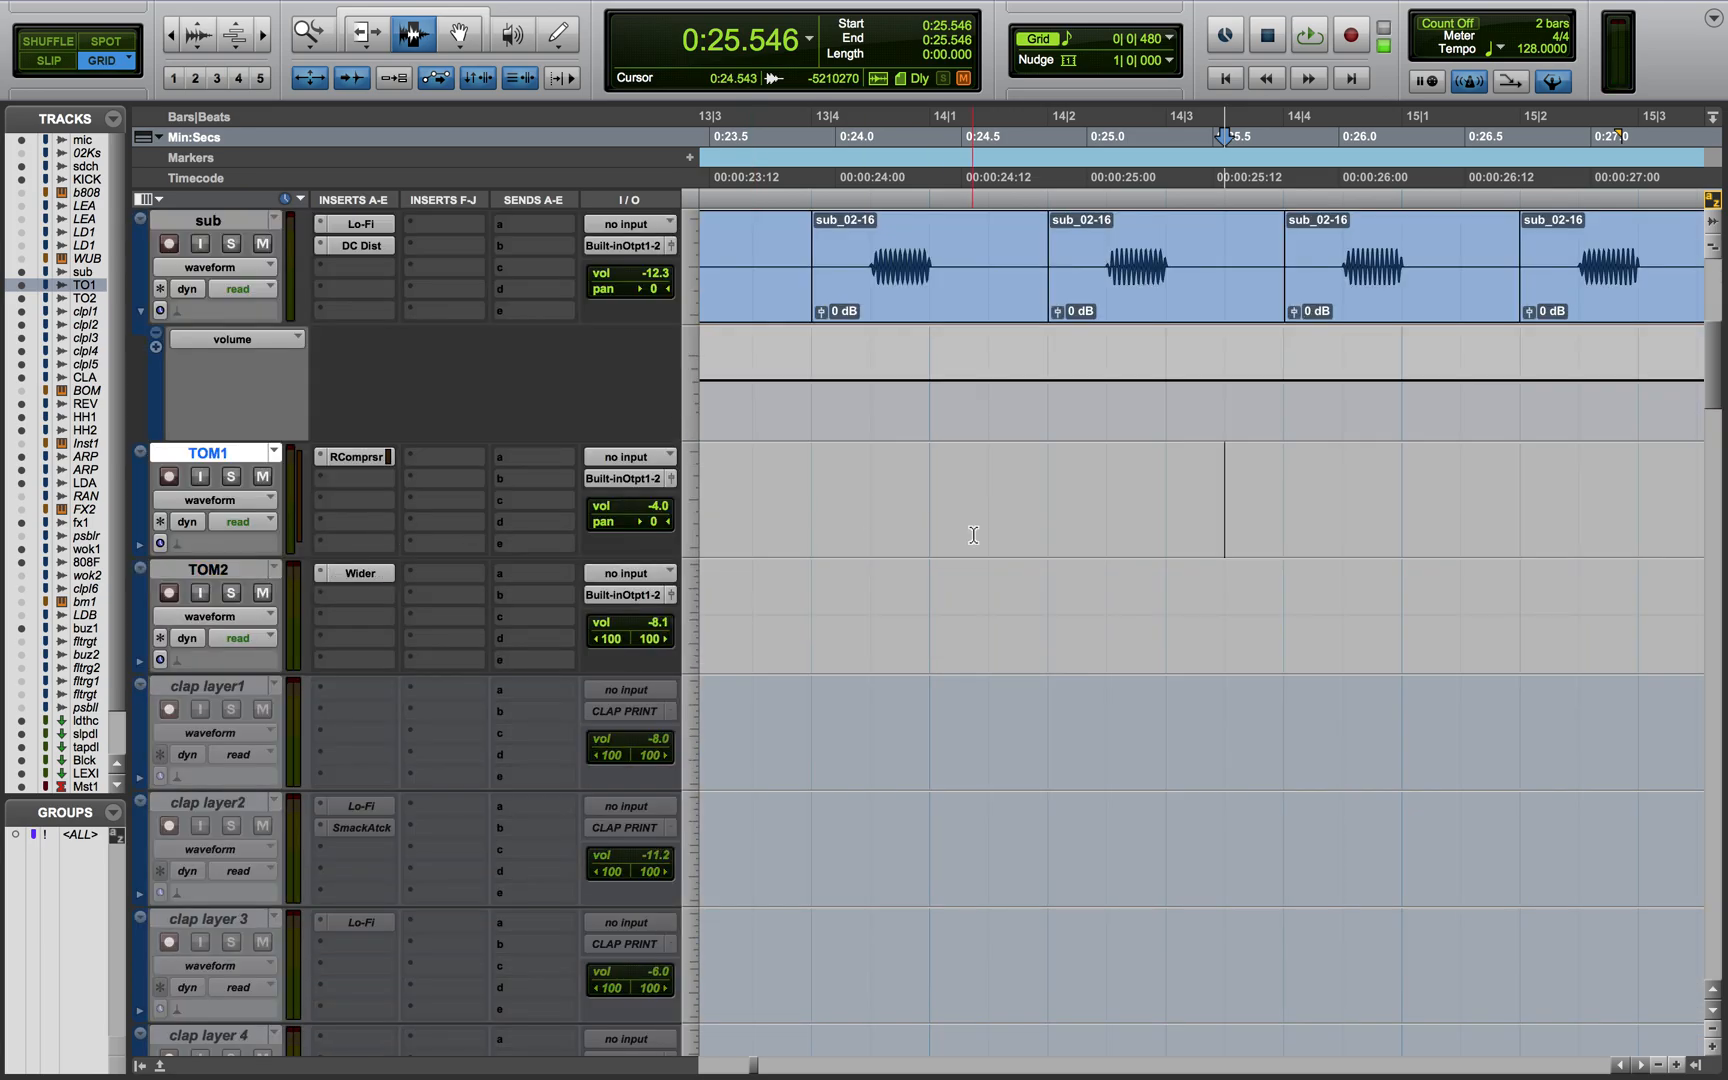
# Examine the TOM1 and TOM2 clips around the drop1 marker in a wider view of the timeline
pyautogui.press('r')
pyautogui.press('r')
pyautogui.press('r')
pyautogui.hscroll(-2, 1152, 622)
pyautogui.press('r')
pyautogui.hscroll(12, 1152, 622)
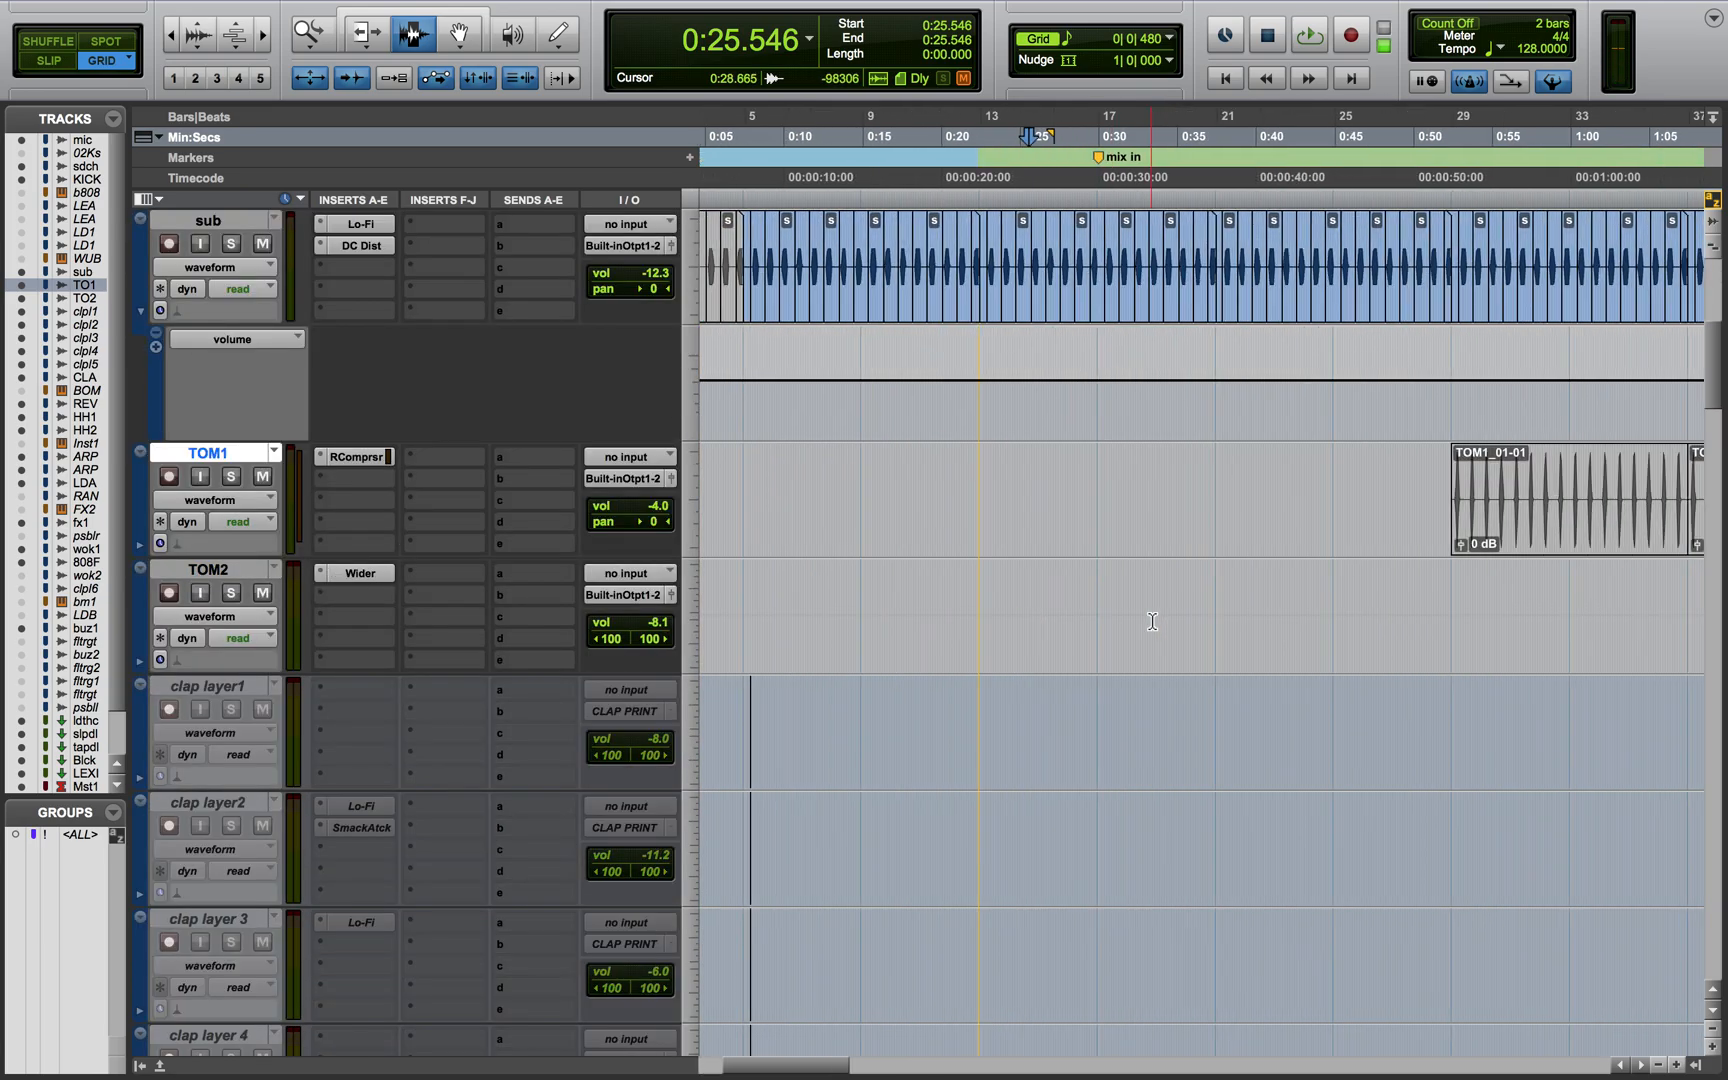
pyautogui.hscroll(1, 1152, 622)
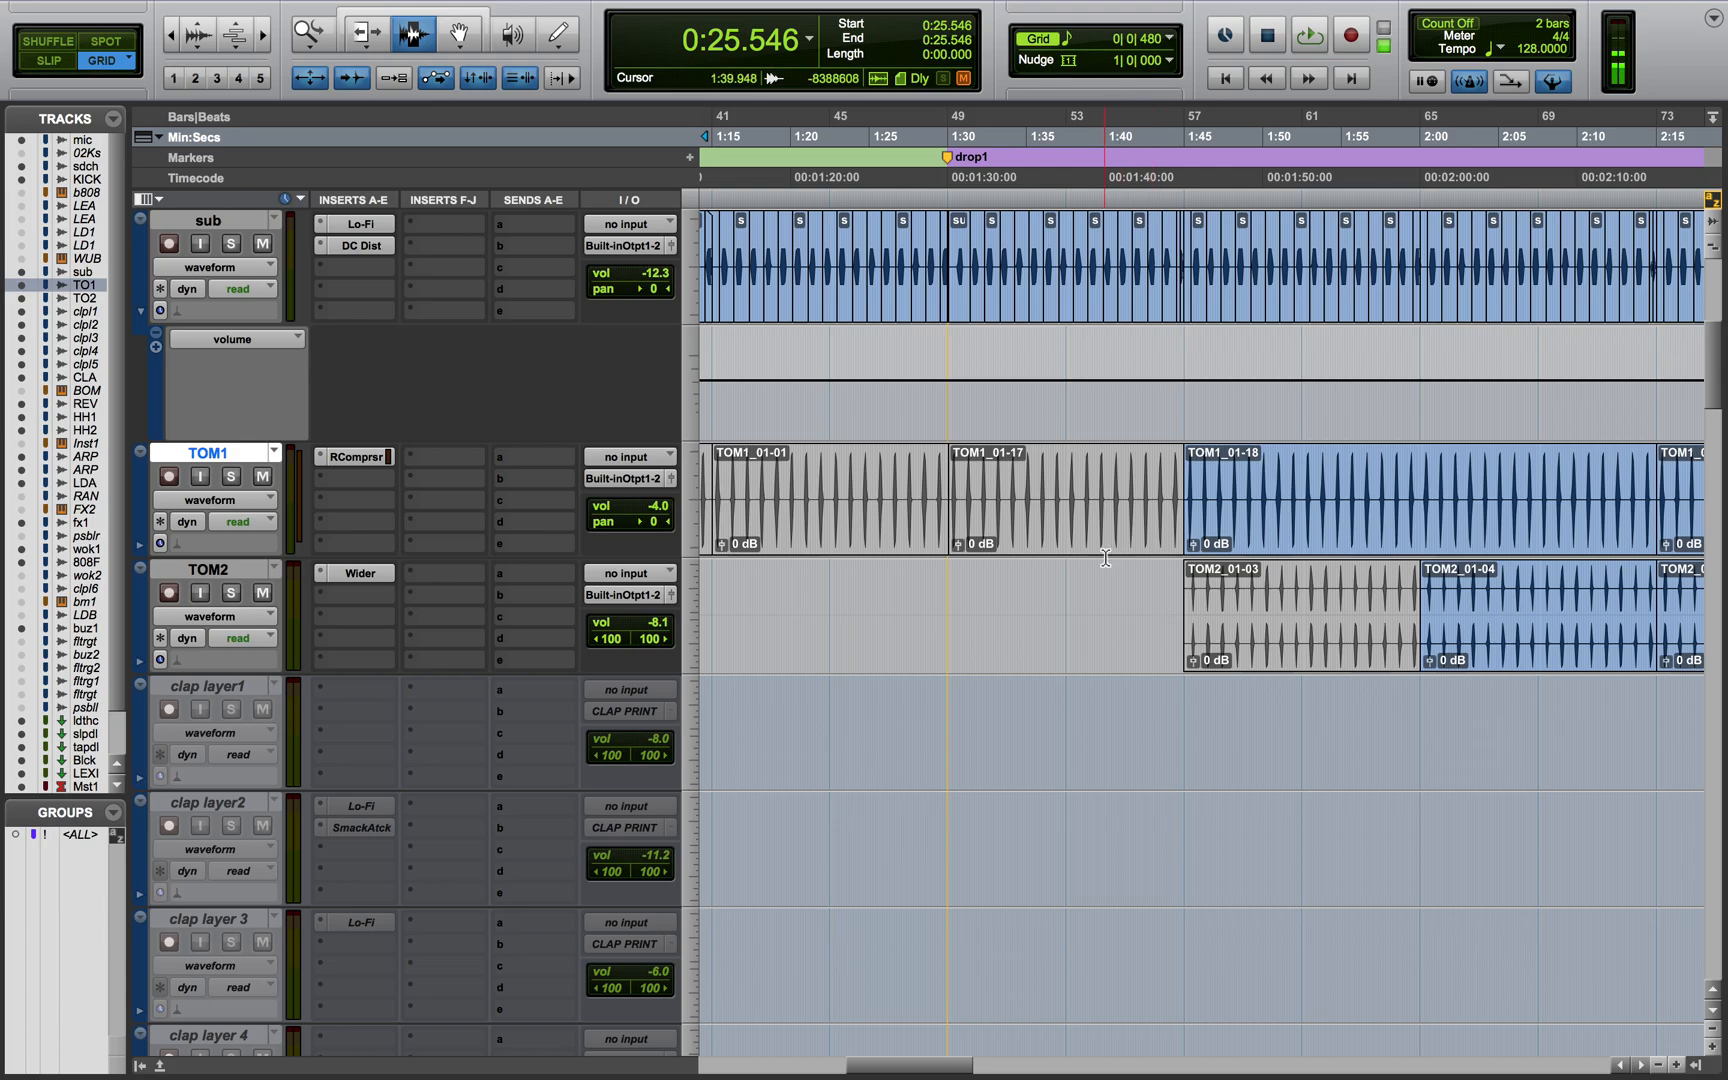
# Select the muted TOM1 clip from 1:00.000 to 1:15.000 and examine the clips between the mix in and drop1 markers
pyautogui.hscroll(-3, 1033, 545)
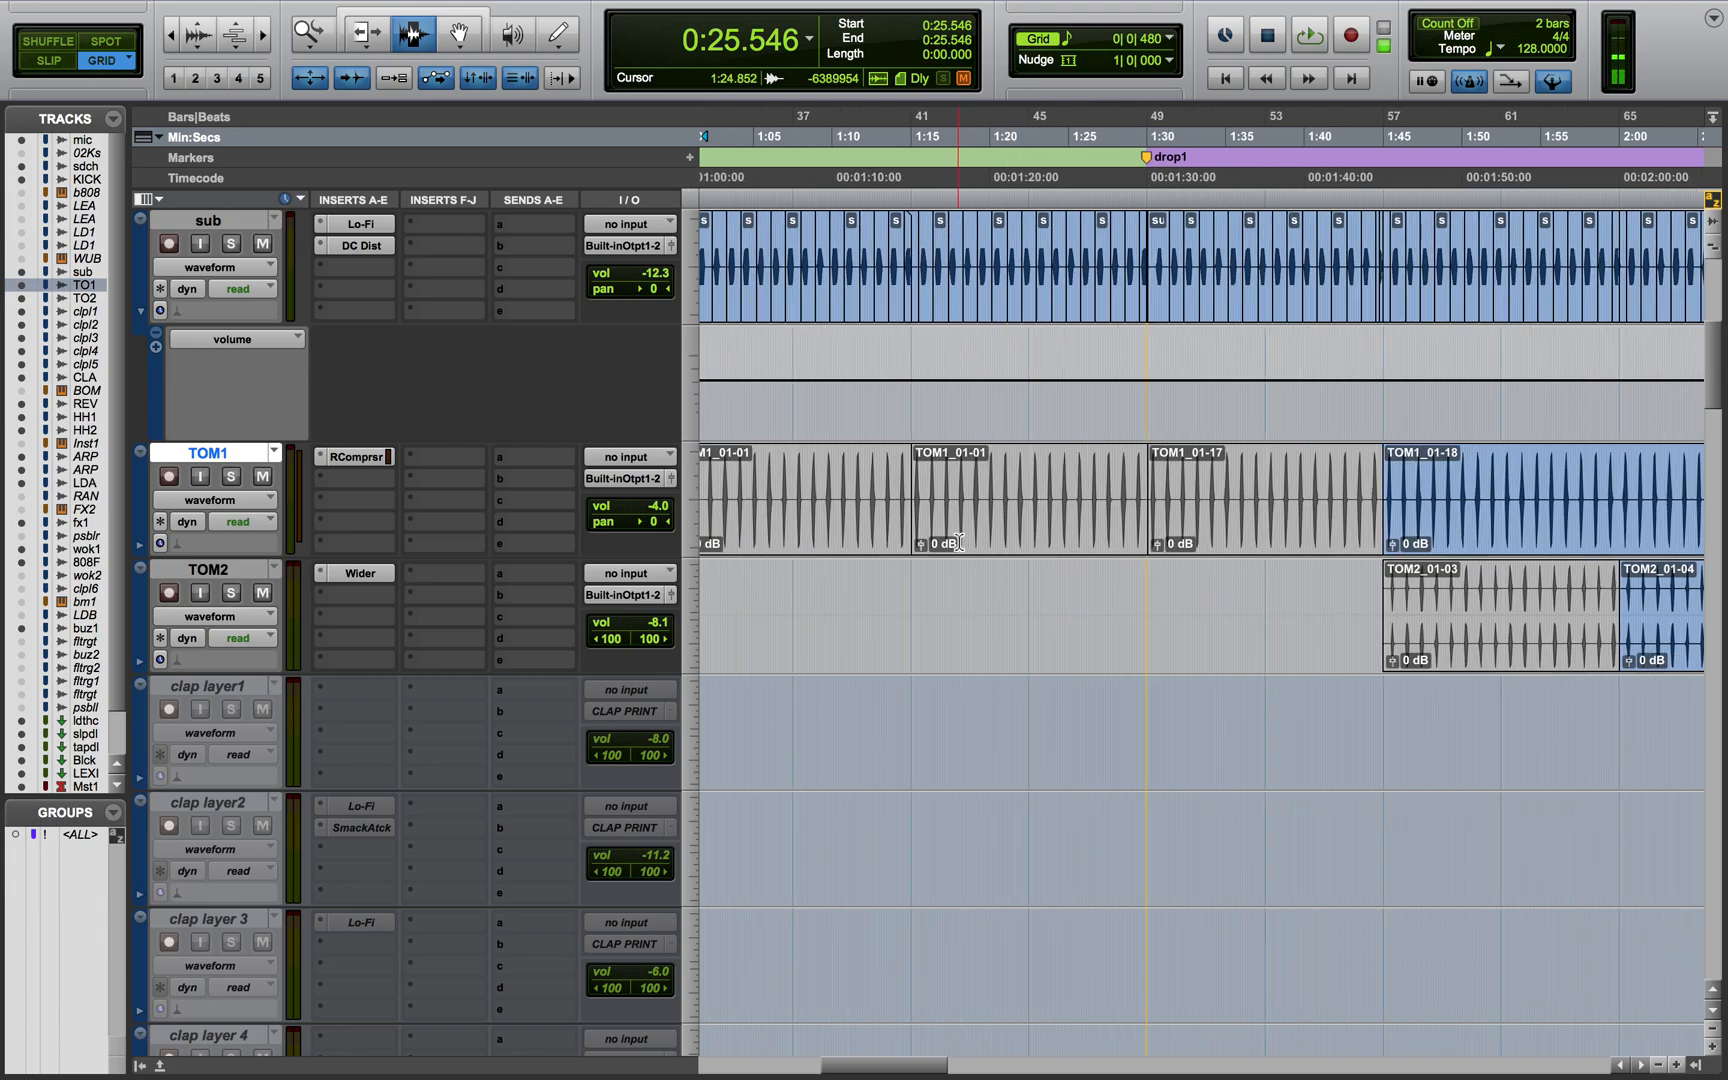
pyautogui.doubleClick(894, 533)
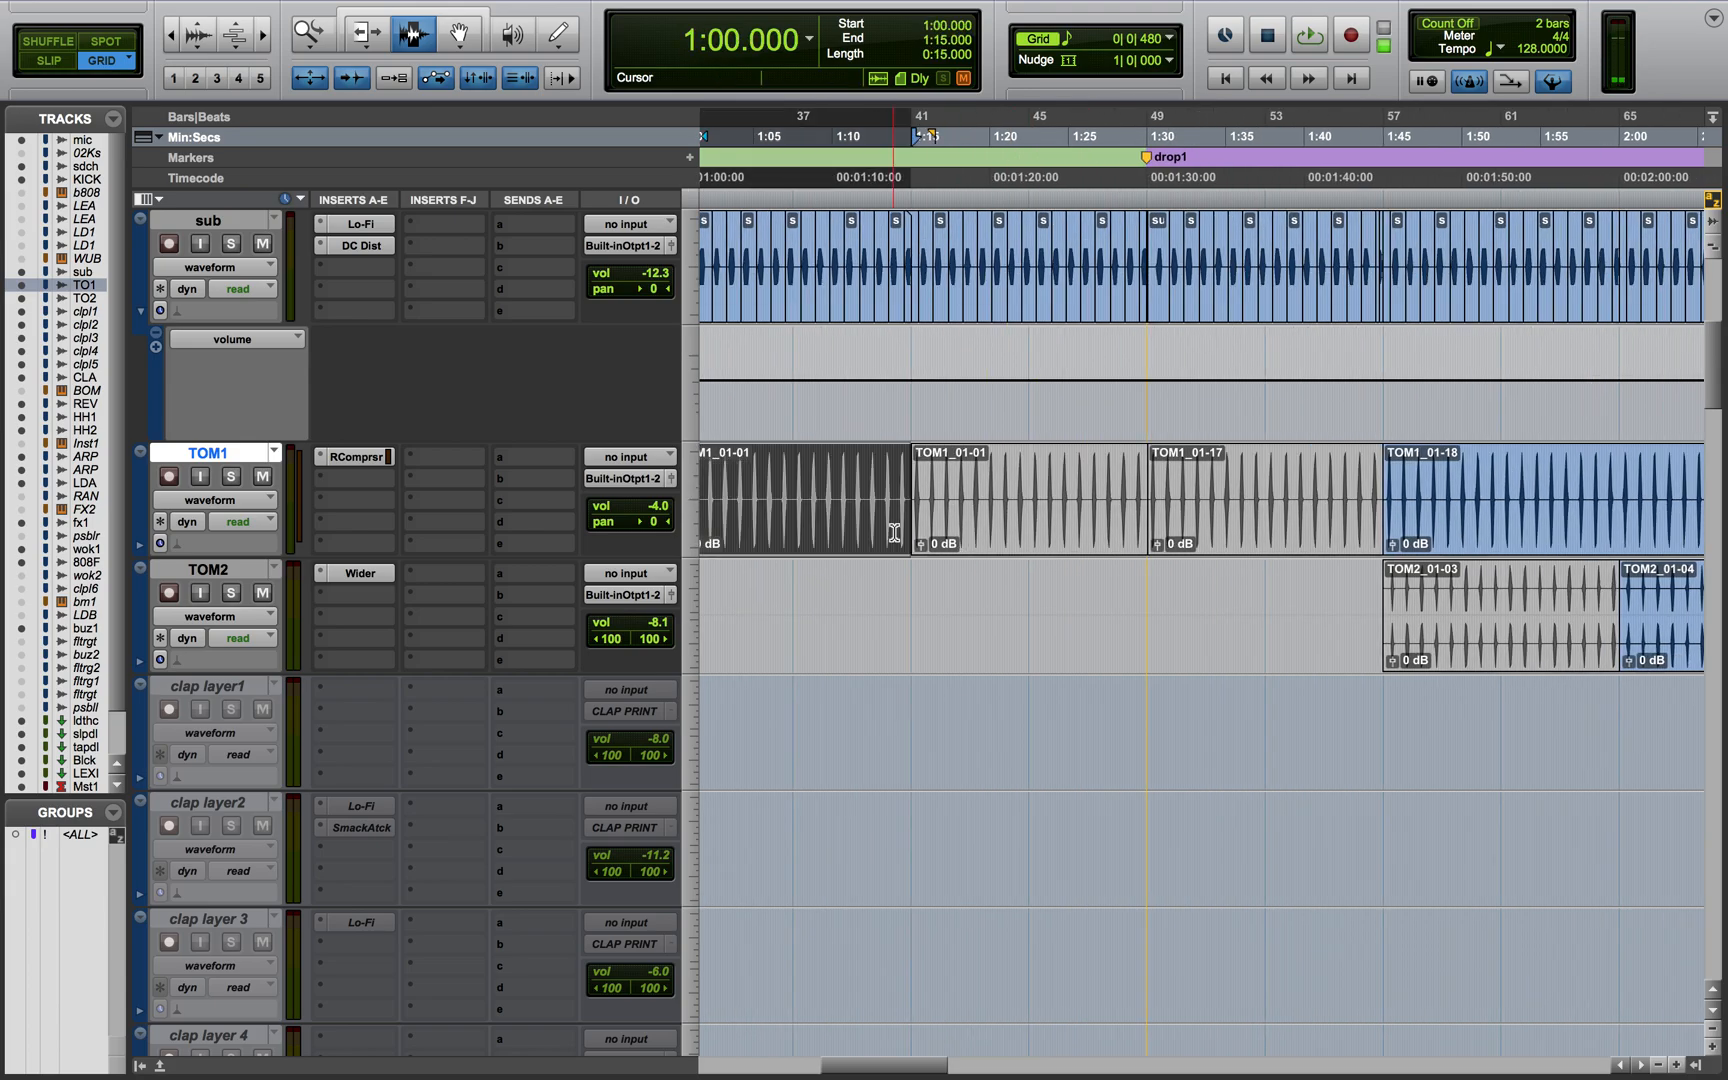
pyautogui.press('r')
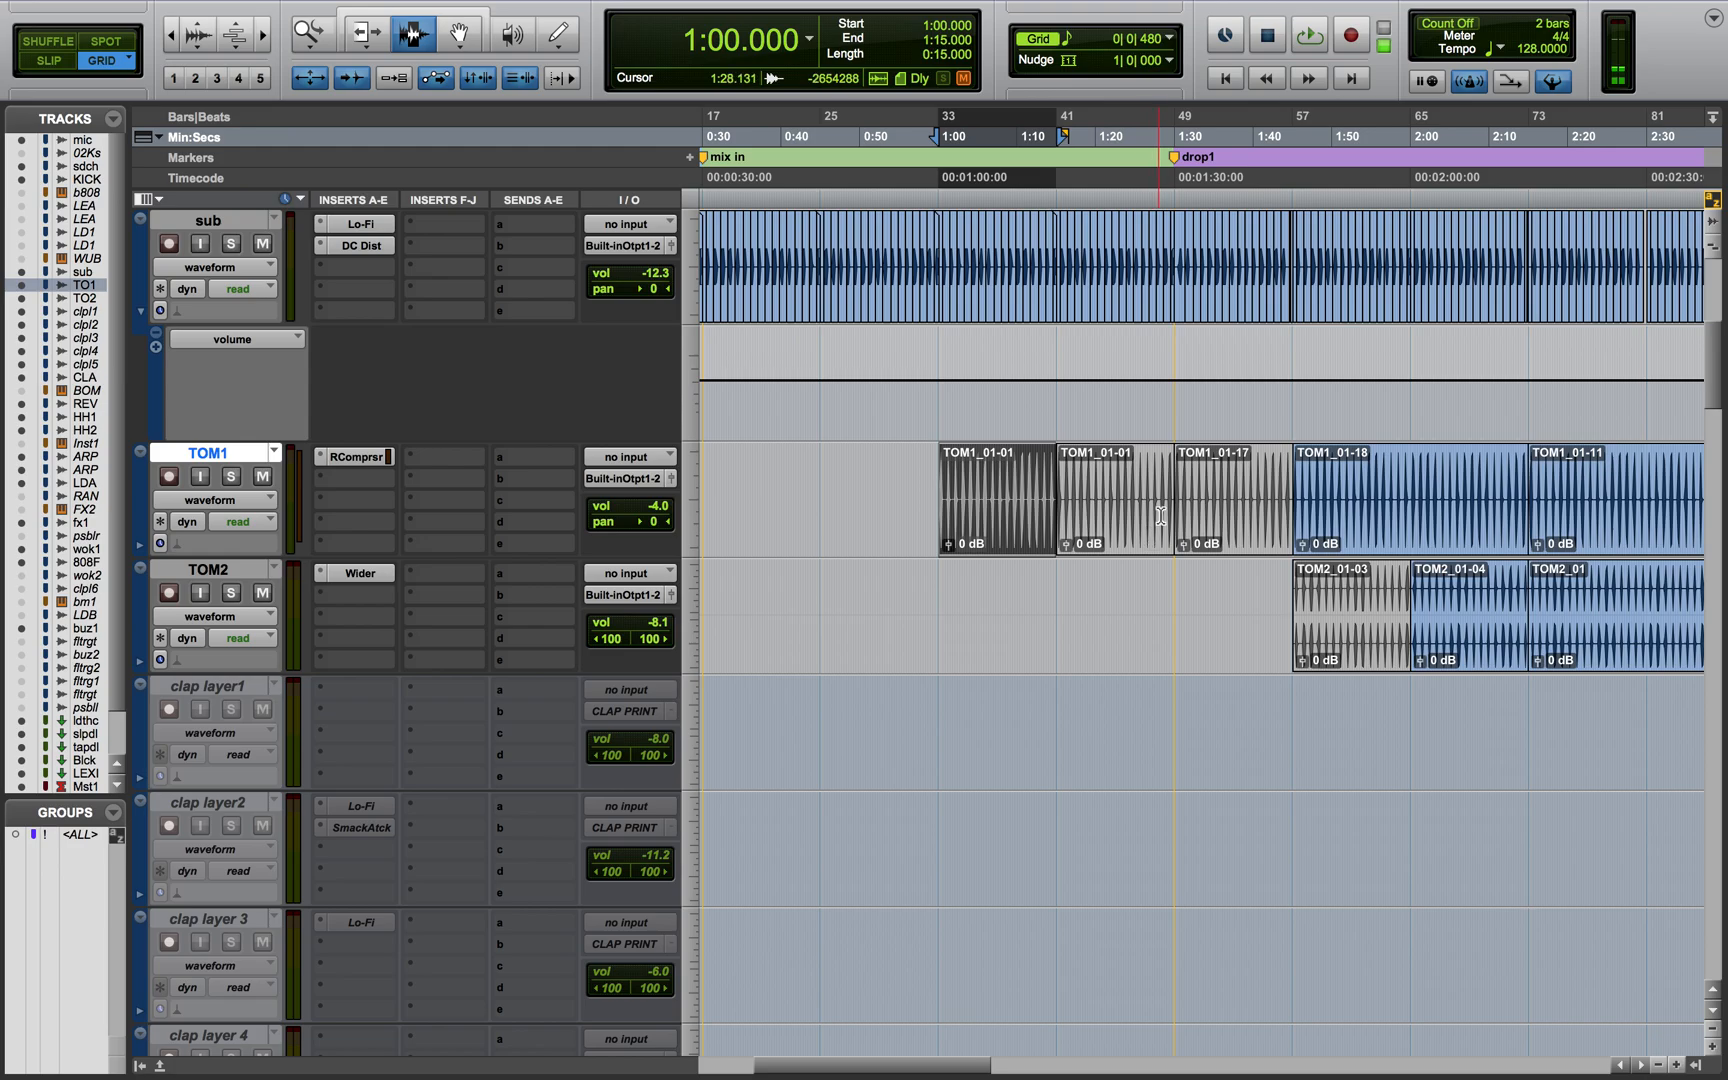
# Place the edit cursor at 1:45.000 on TOM1 and examine the sub, TOM1 and TOM2 hits around it up close
pyautogui.click(1294, 527)
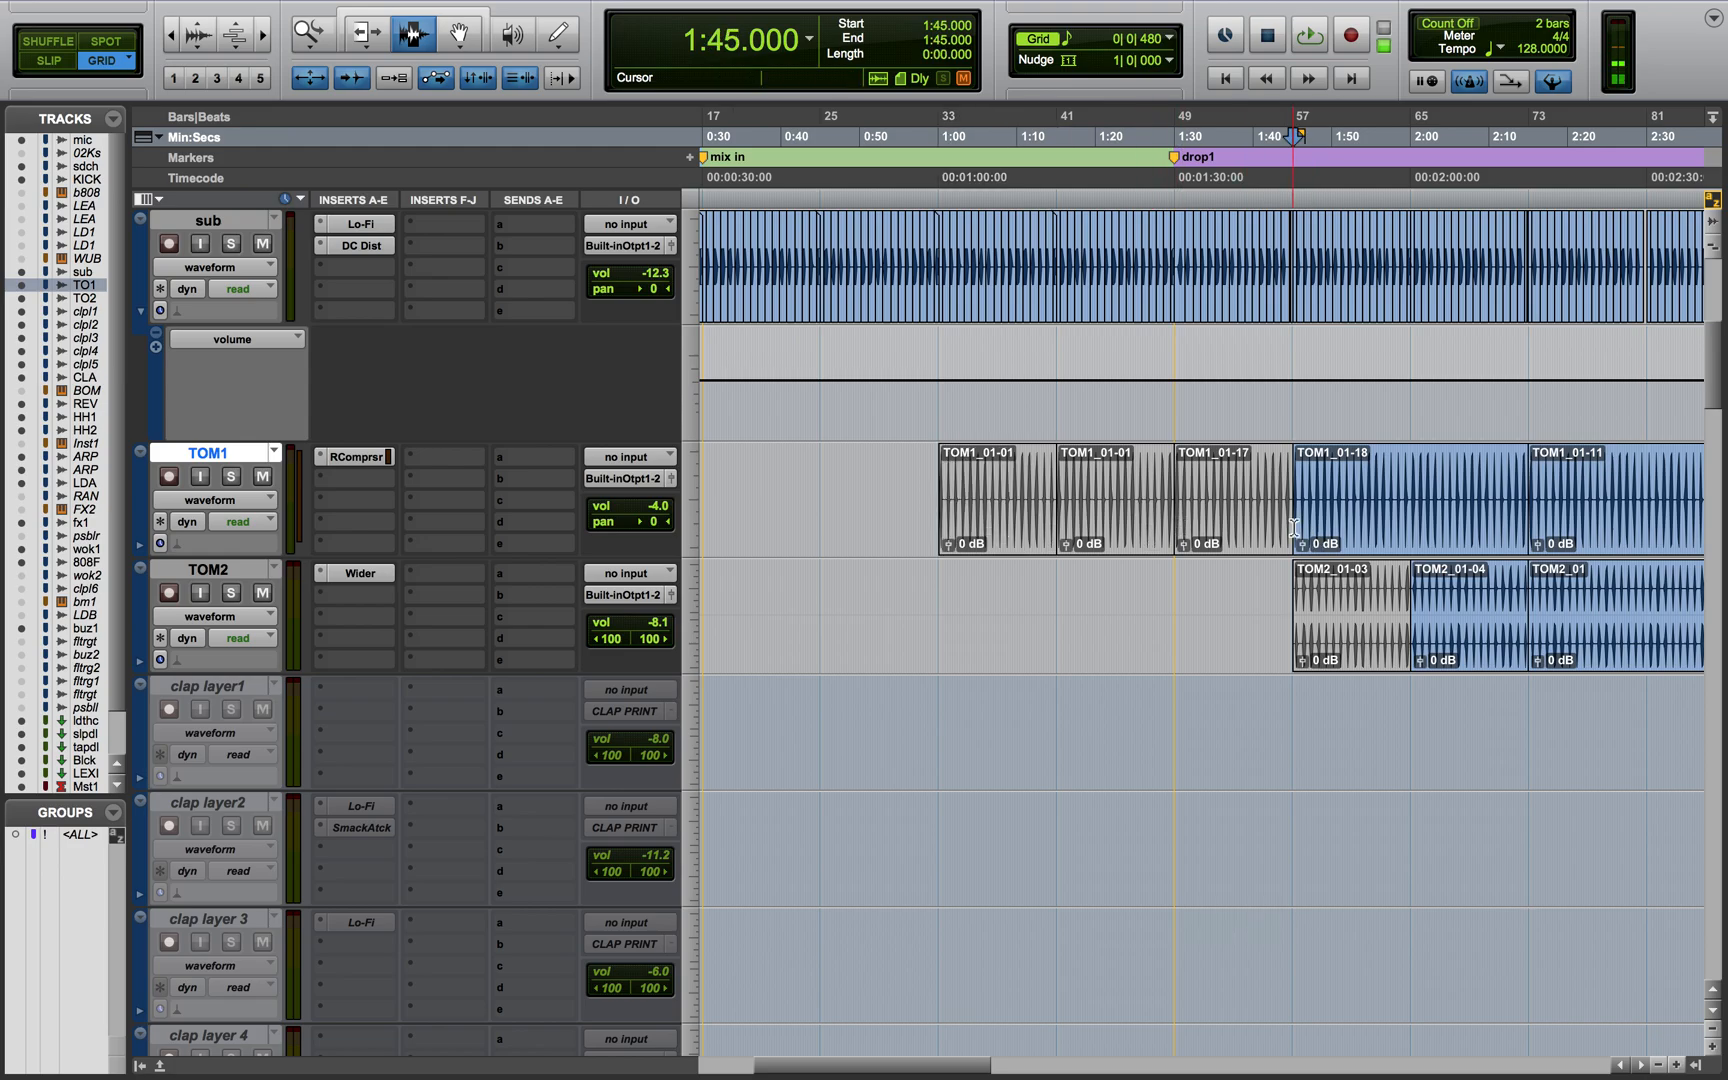
pyautogui.press('t')
pyautogui.press('t')
pyautogui.press('t')
pyautogui.press('t')
pyautogui.press('t')
pyautogui.press('t')
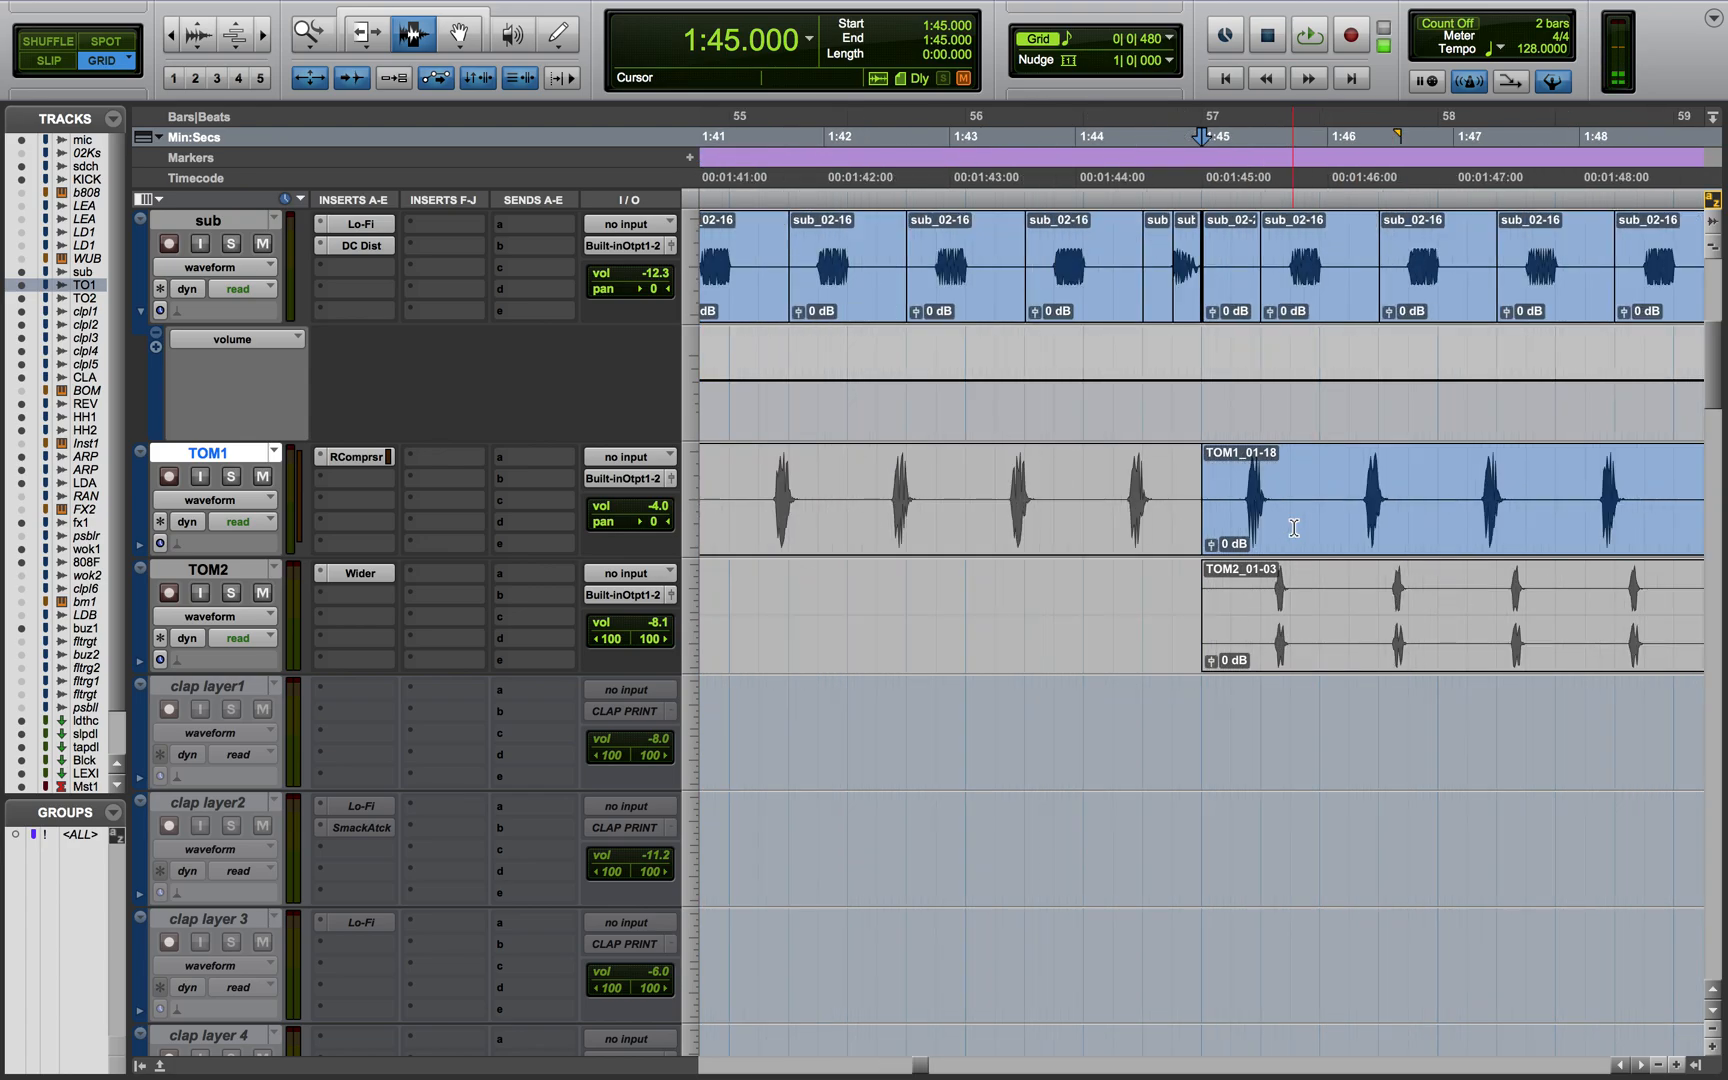
pyautogui.scroll(1, 1294, 527)
pyautogui.hscroll(2, 1294, 527)
pyautogui.scroll(1, 1294, 527)
pyautogui.hscroll(2, 1294, 527)
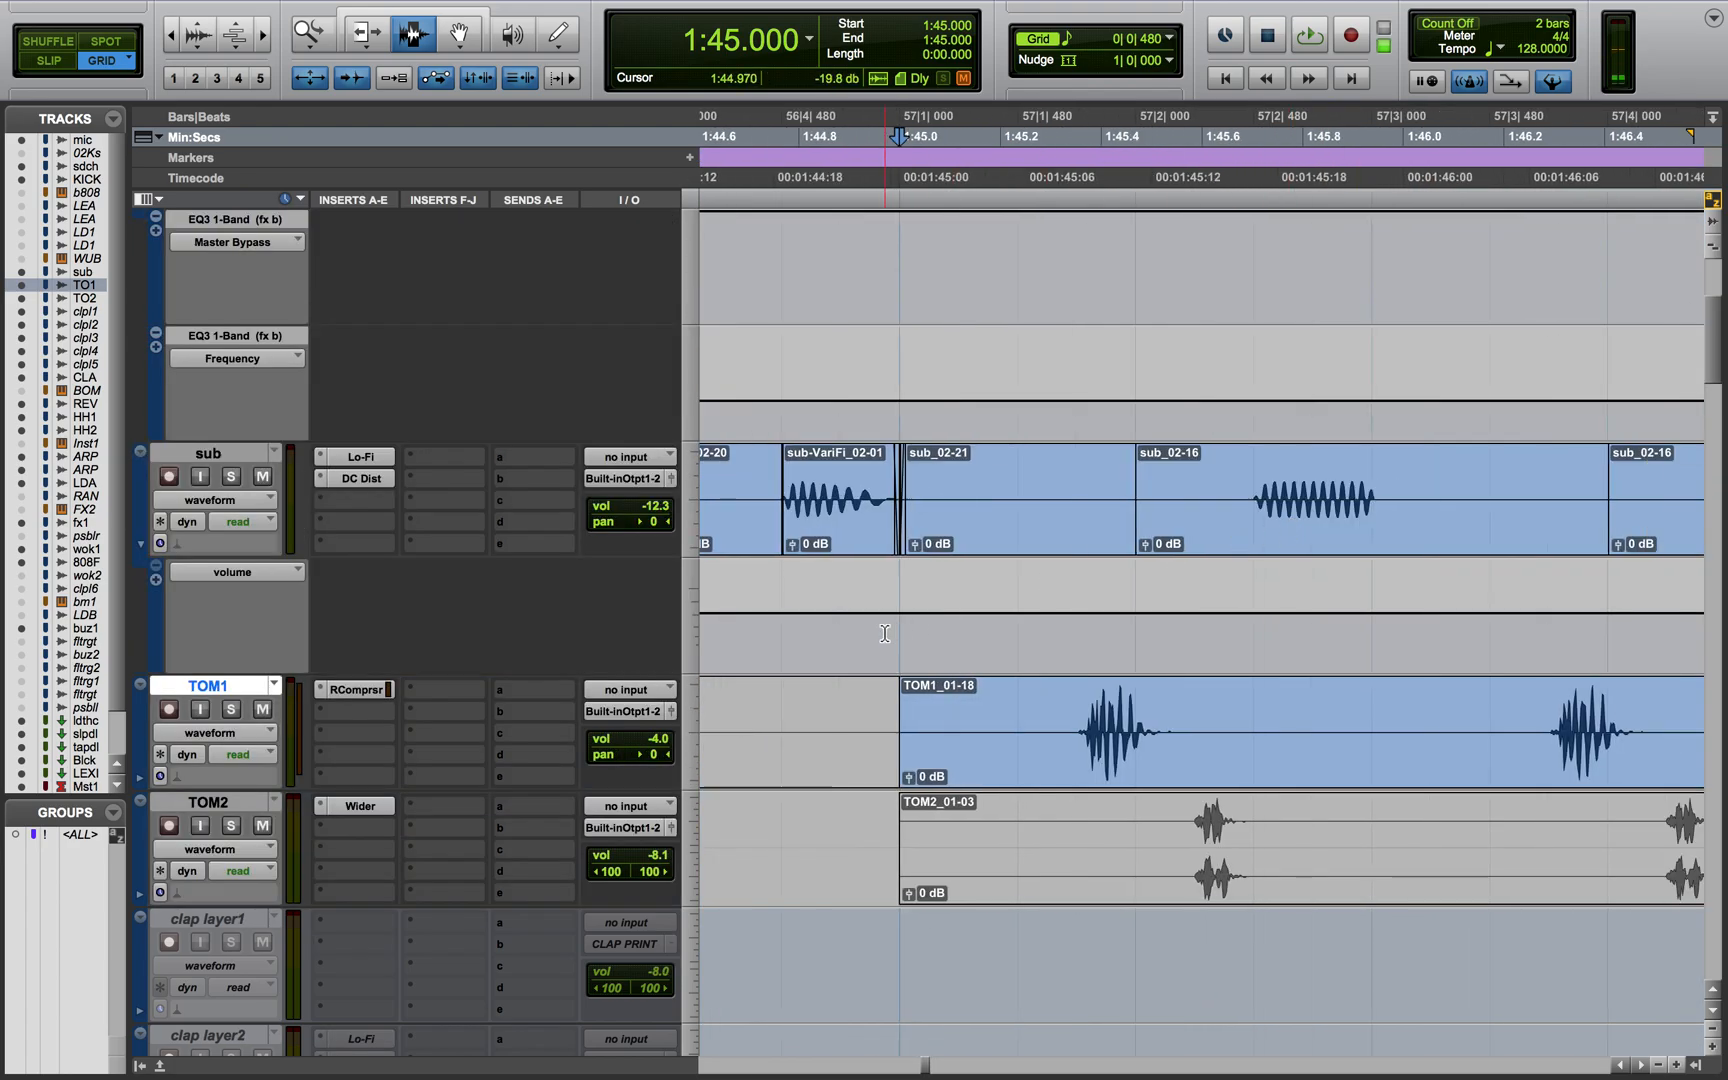
# Play the sub track in solo from 1:45.703, then stop playback and unsolo it
pyautogui.click(233, 476)
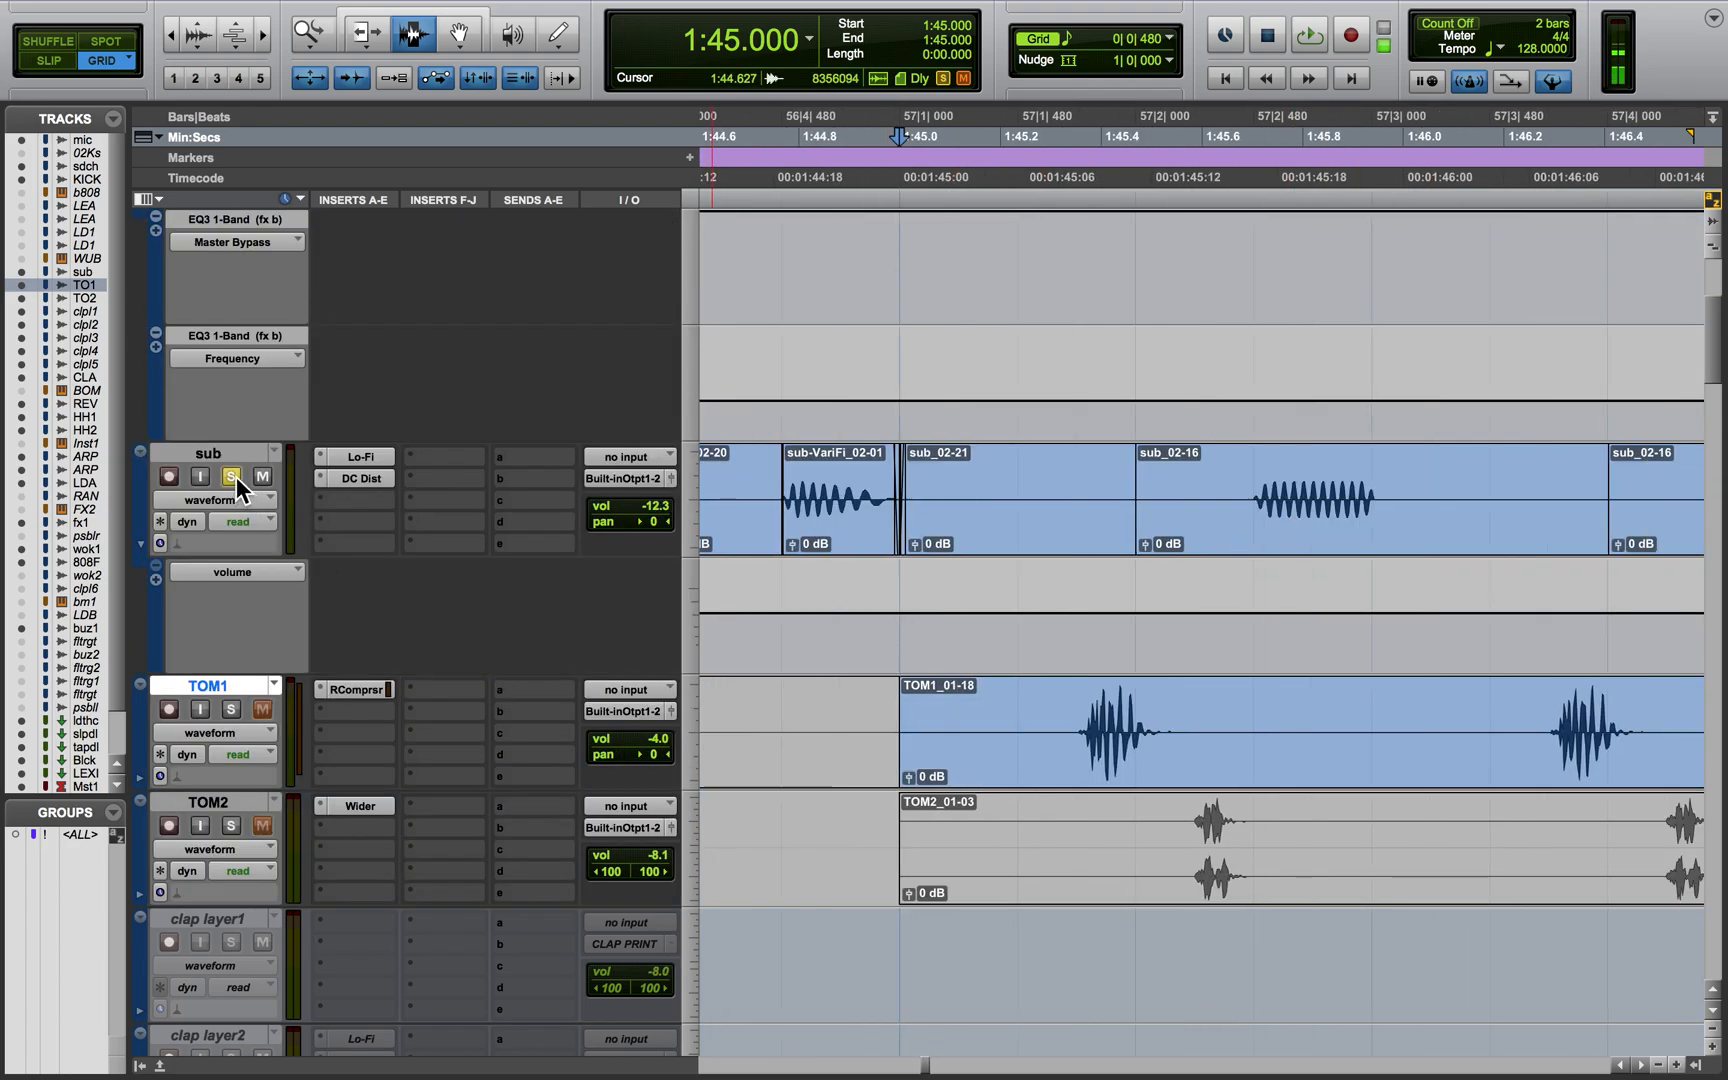
pyautogui.click(1231, 511)
pyautogui.press('space')
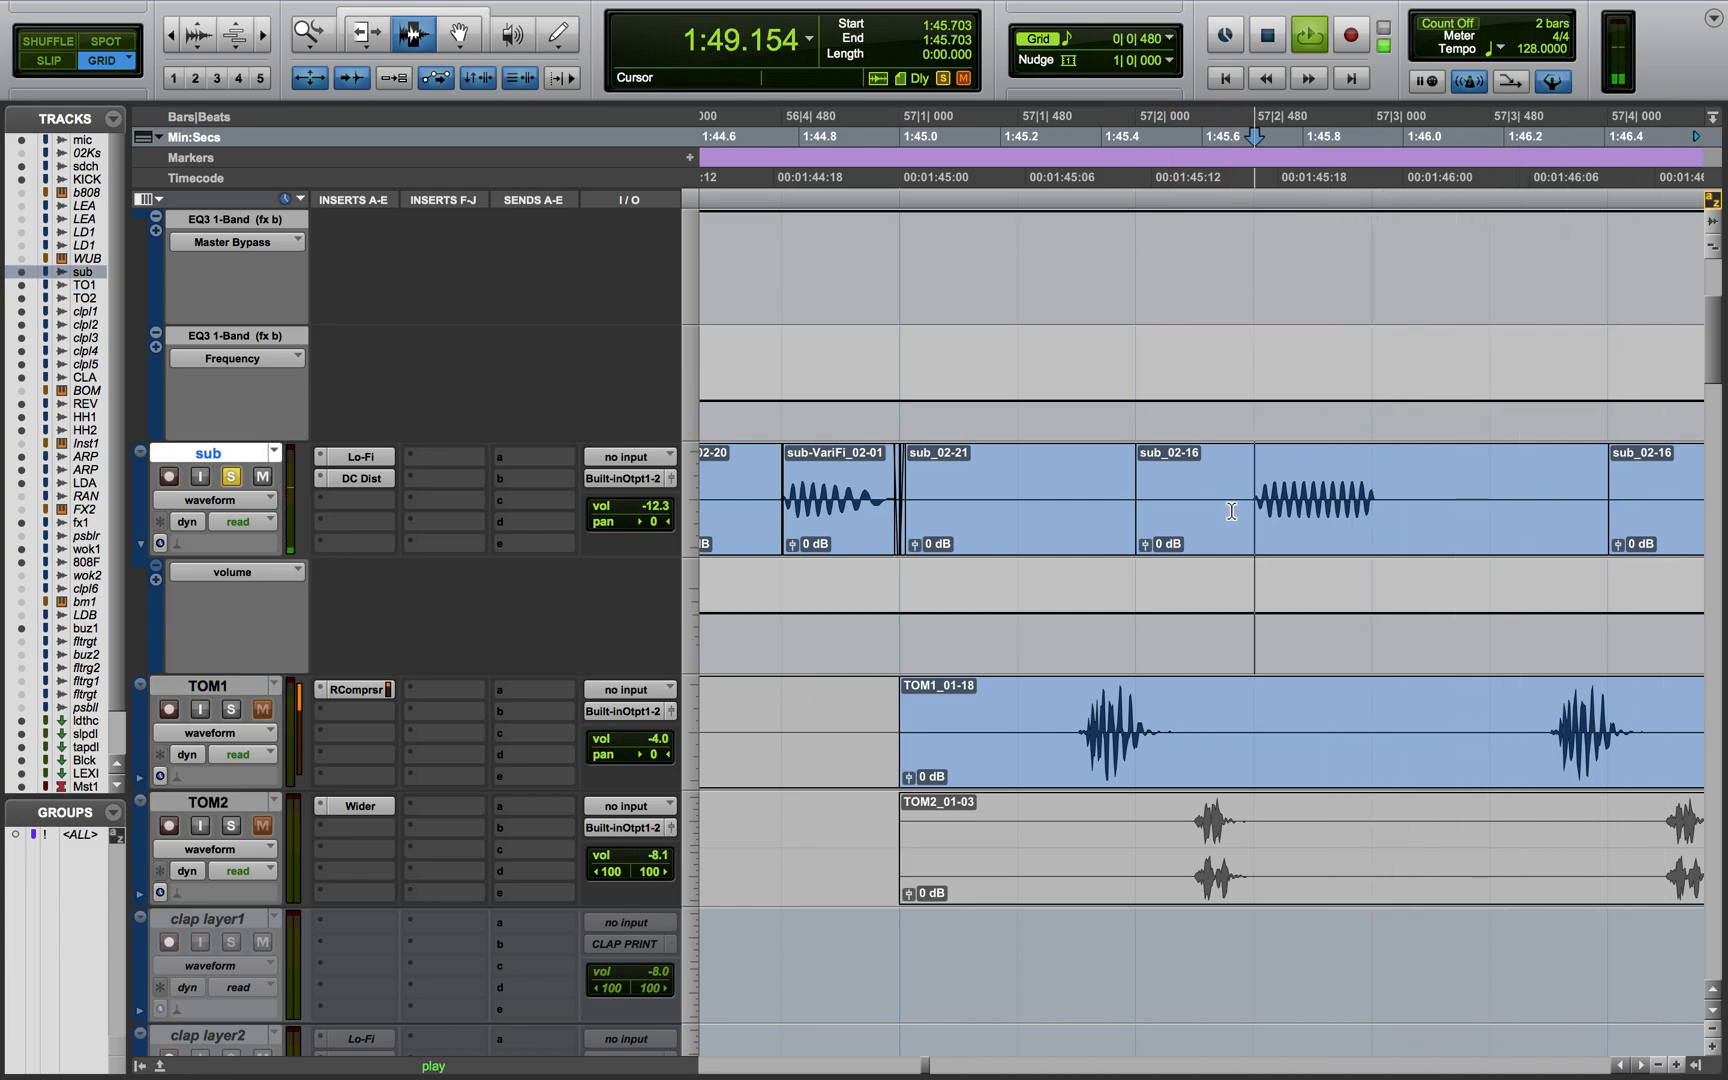
pyautogui.press('space')
pyautogui.click(231, 476)
# Play the TOM1 track in solo from 1:45.000, then stop playback and unsolo it
pyautogui.click(866, 718)
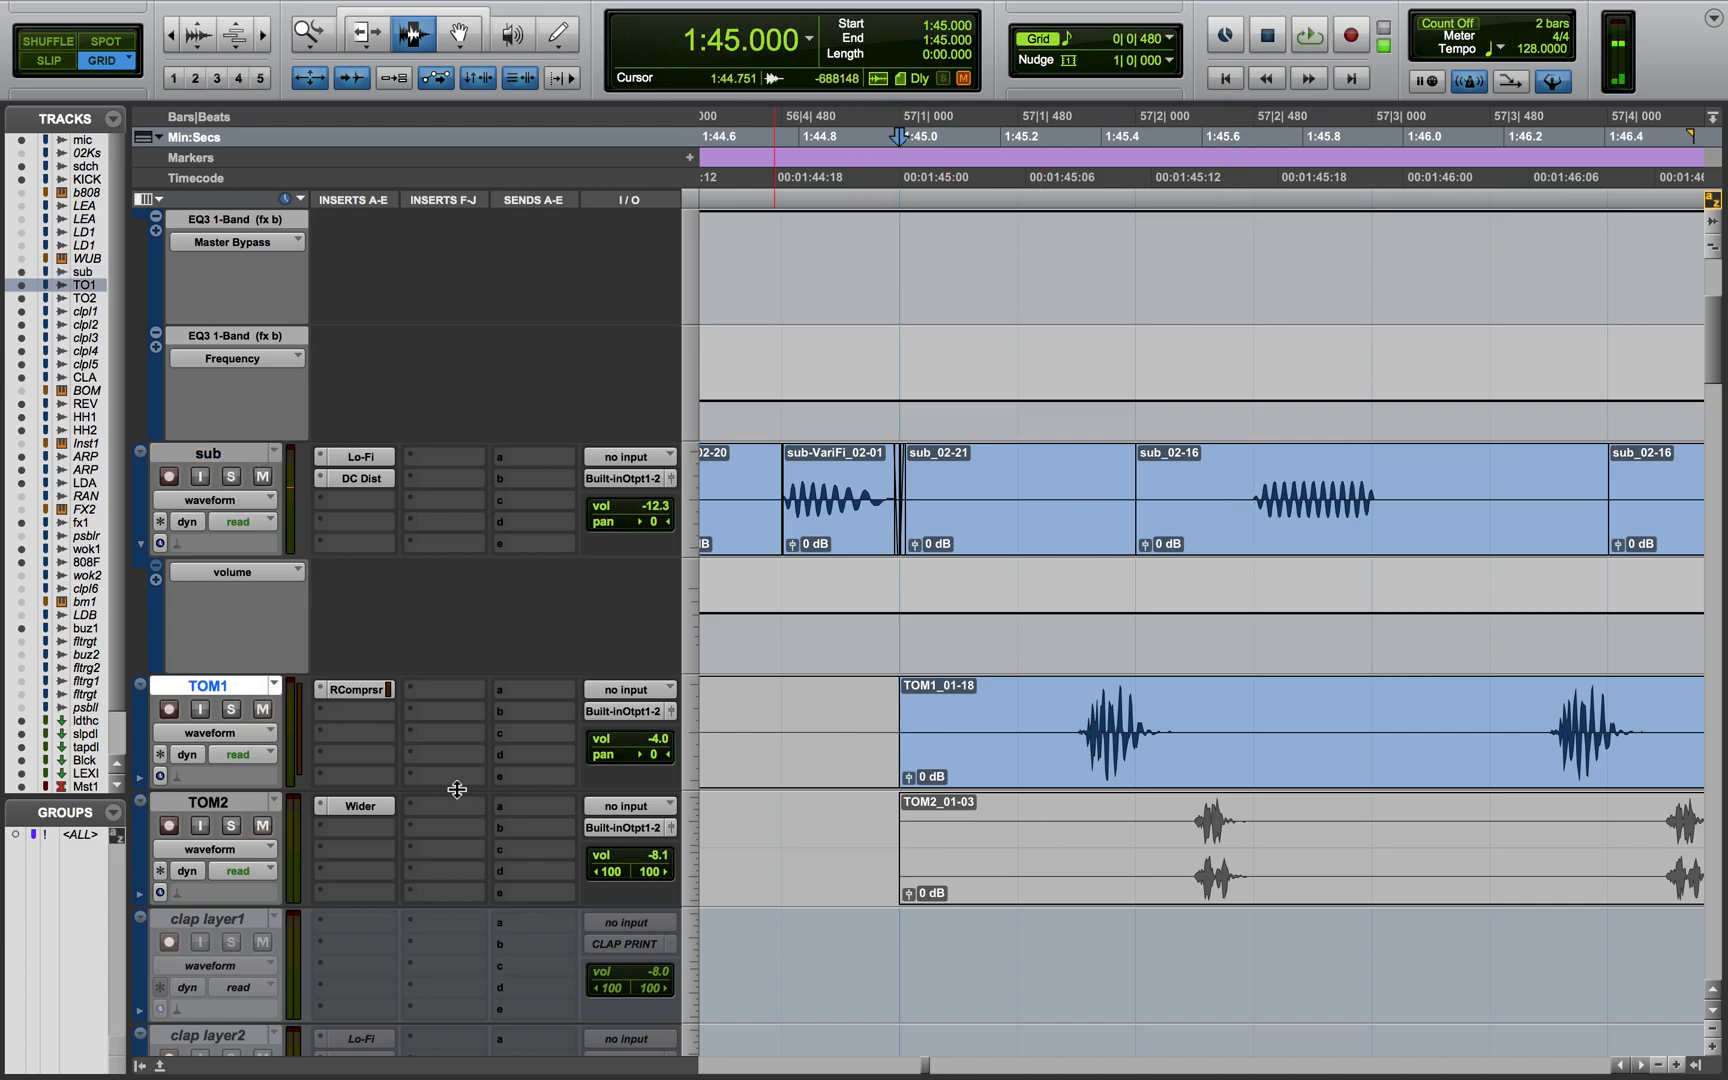
pyautogui.click(231, 710)
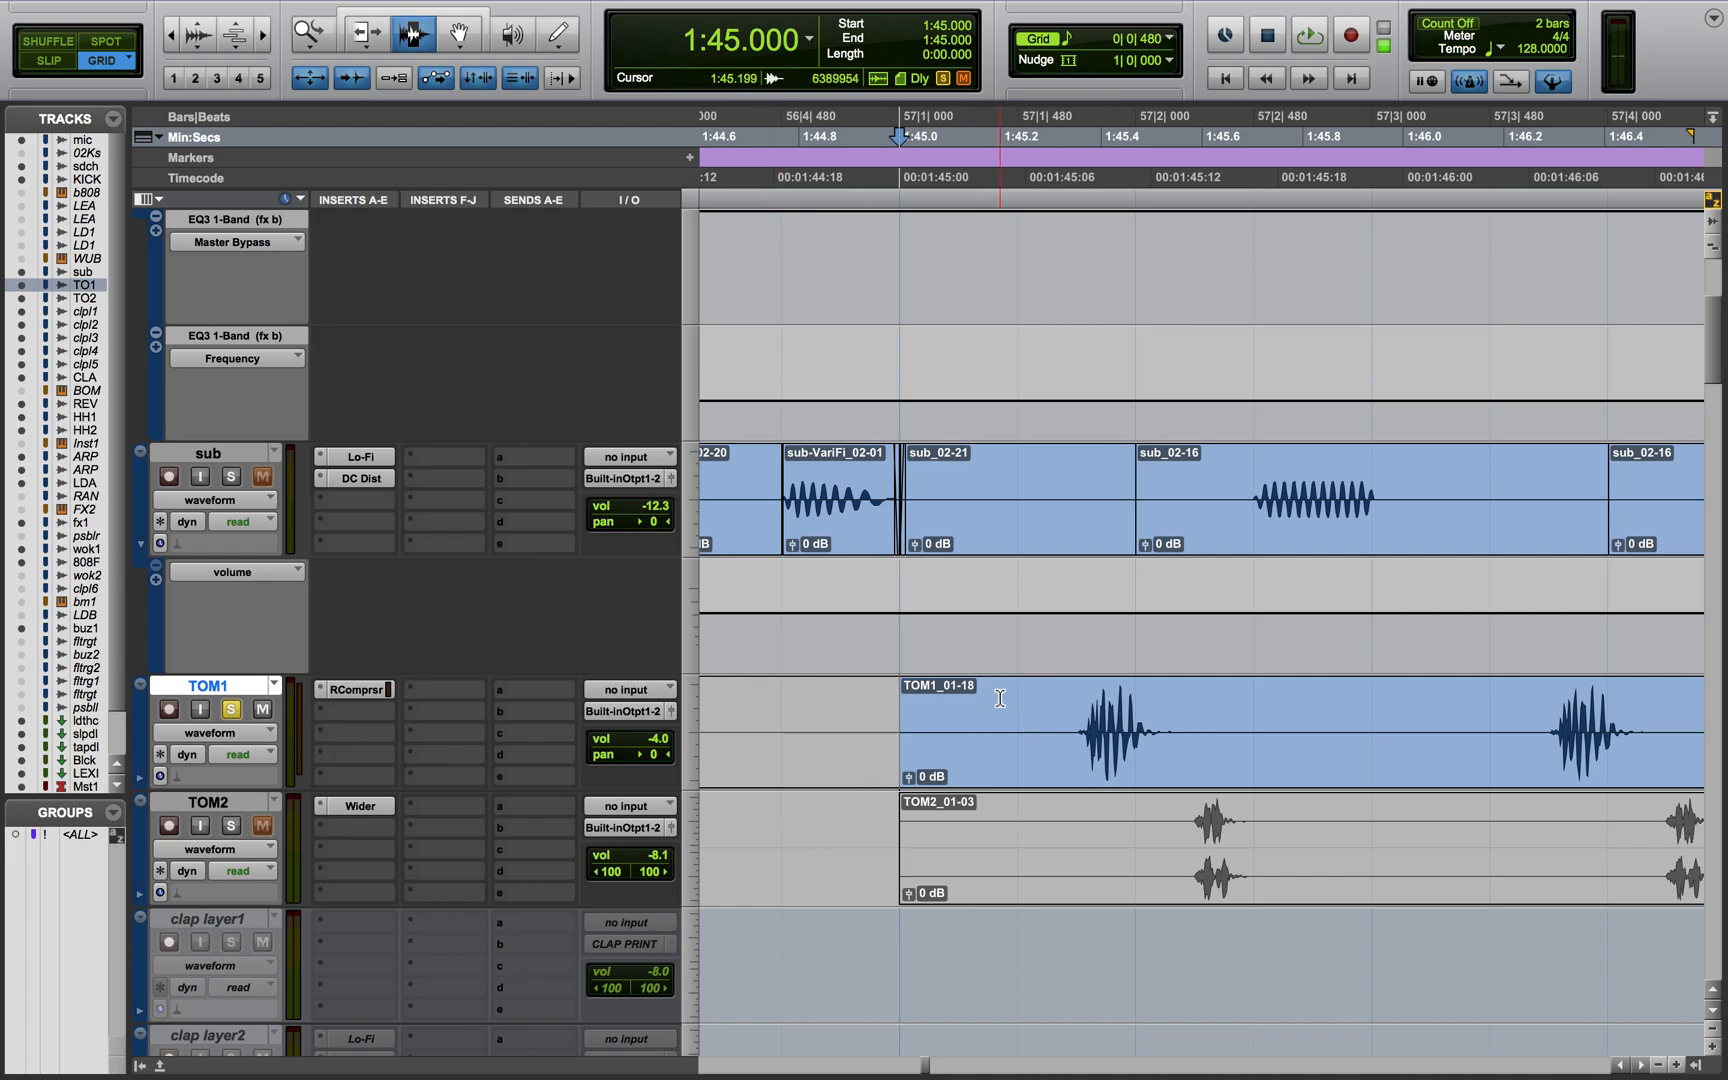
pyautogui.press('space')
pyautogui.press('space')
pyautogui.click(231, 711)
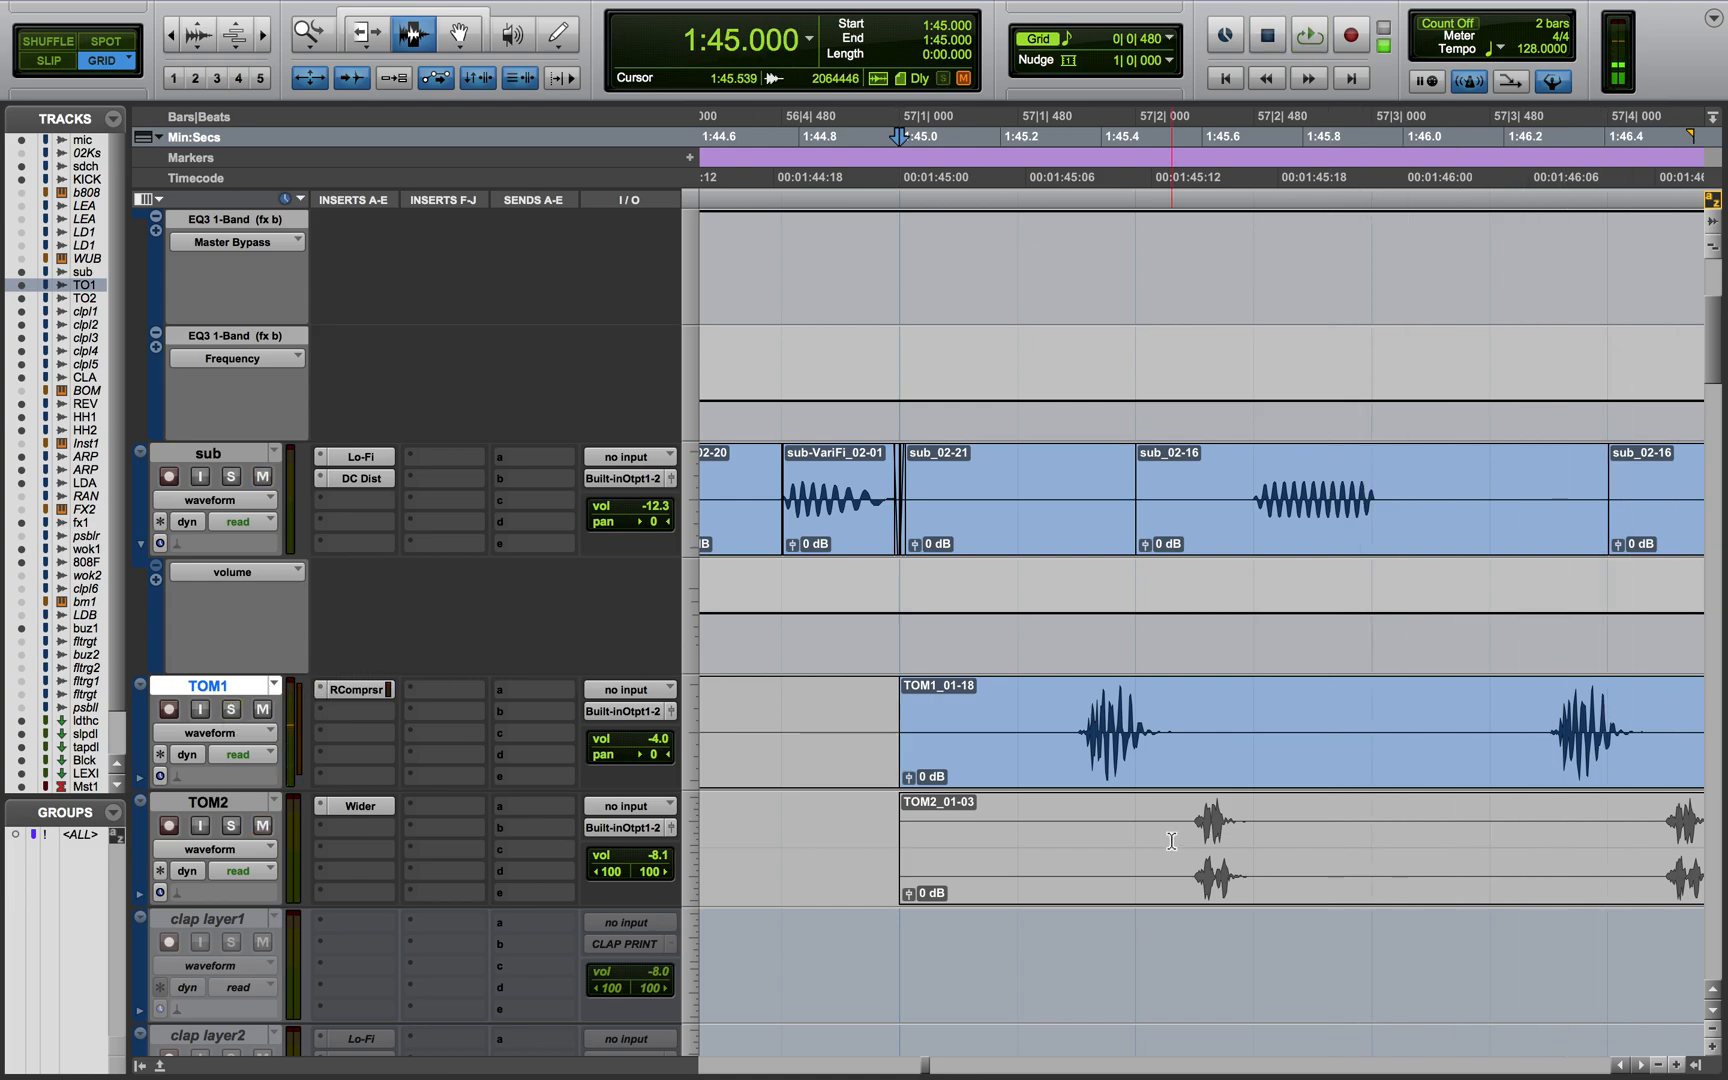
# Examine how the TOM1 and TOM2 hits line up with the KICK and sub clips around bar 57
pyautogui.press('super+bracketleft')
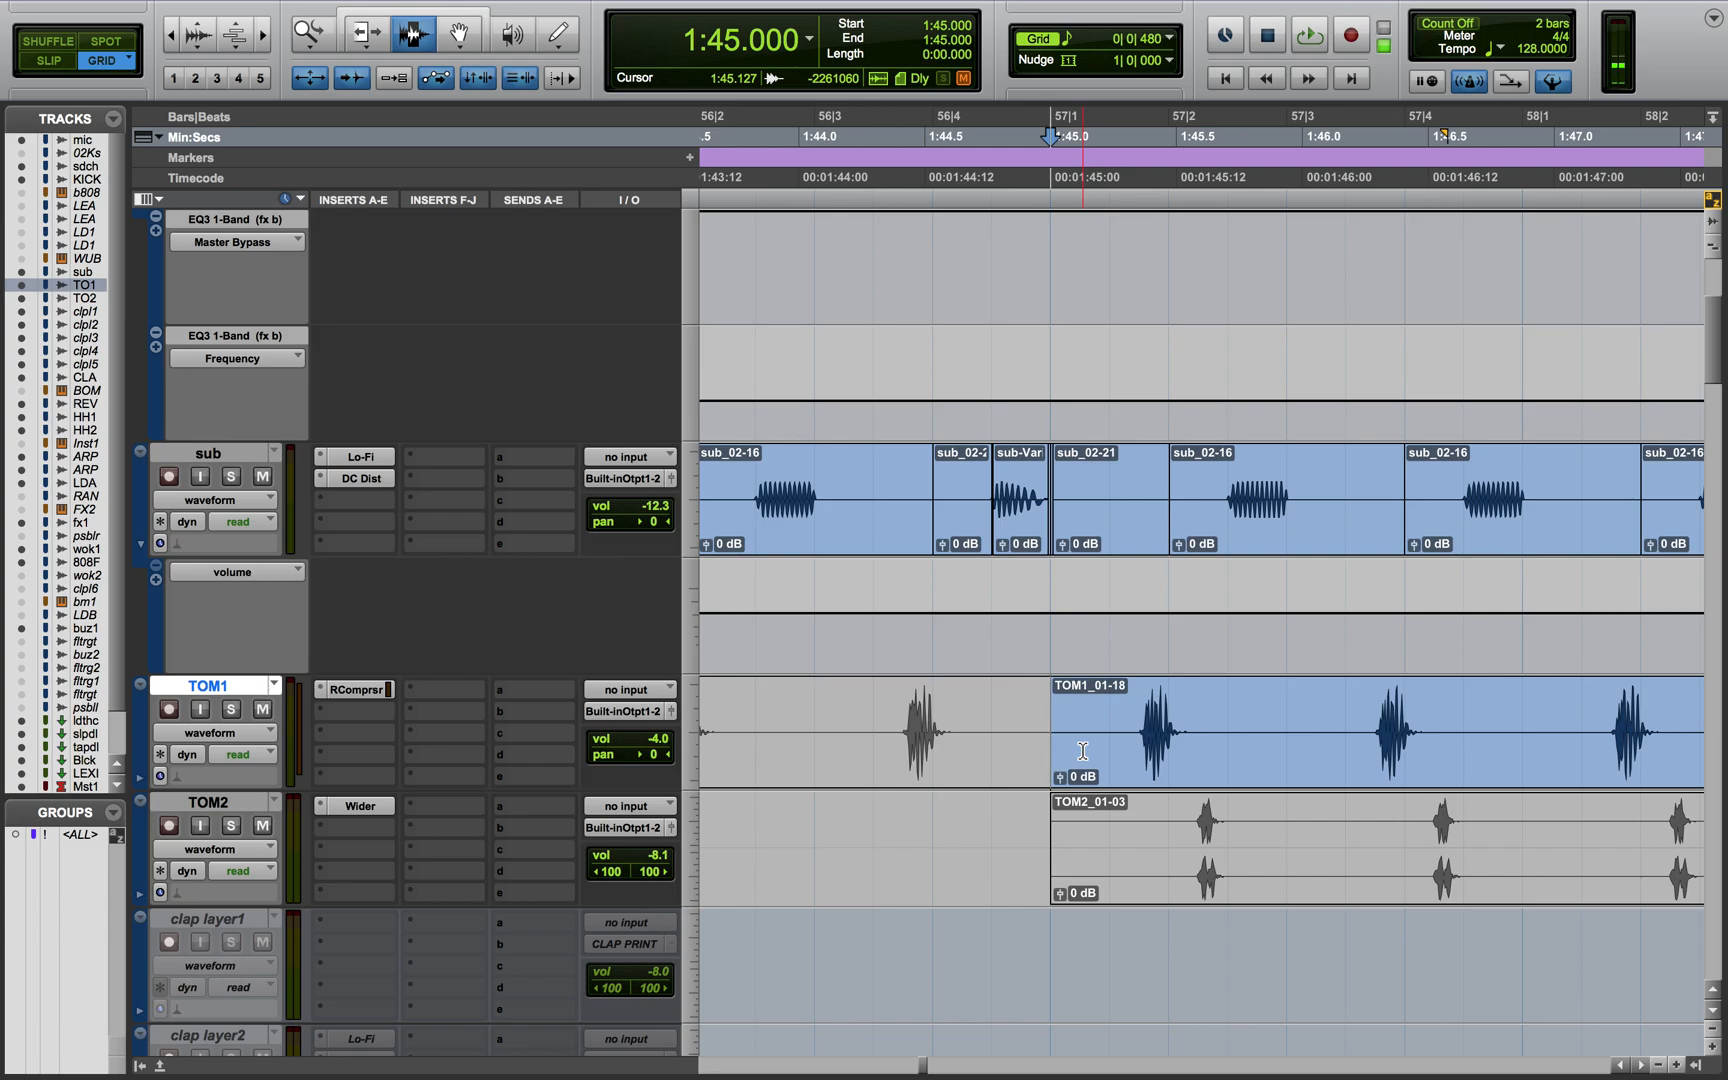
pyautogui.hscroll(5, 1085, 750)
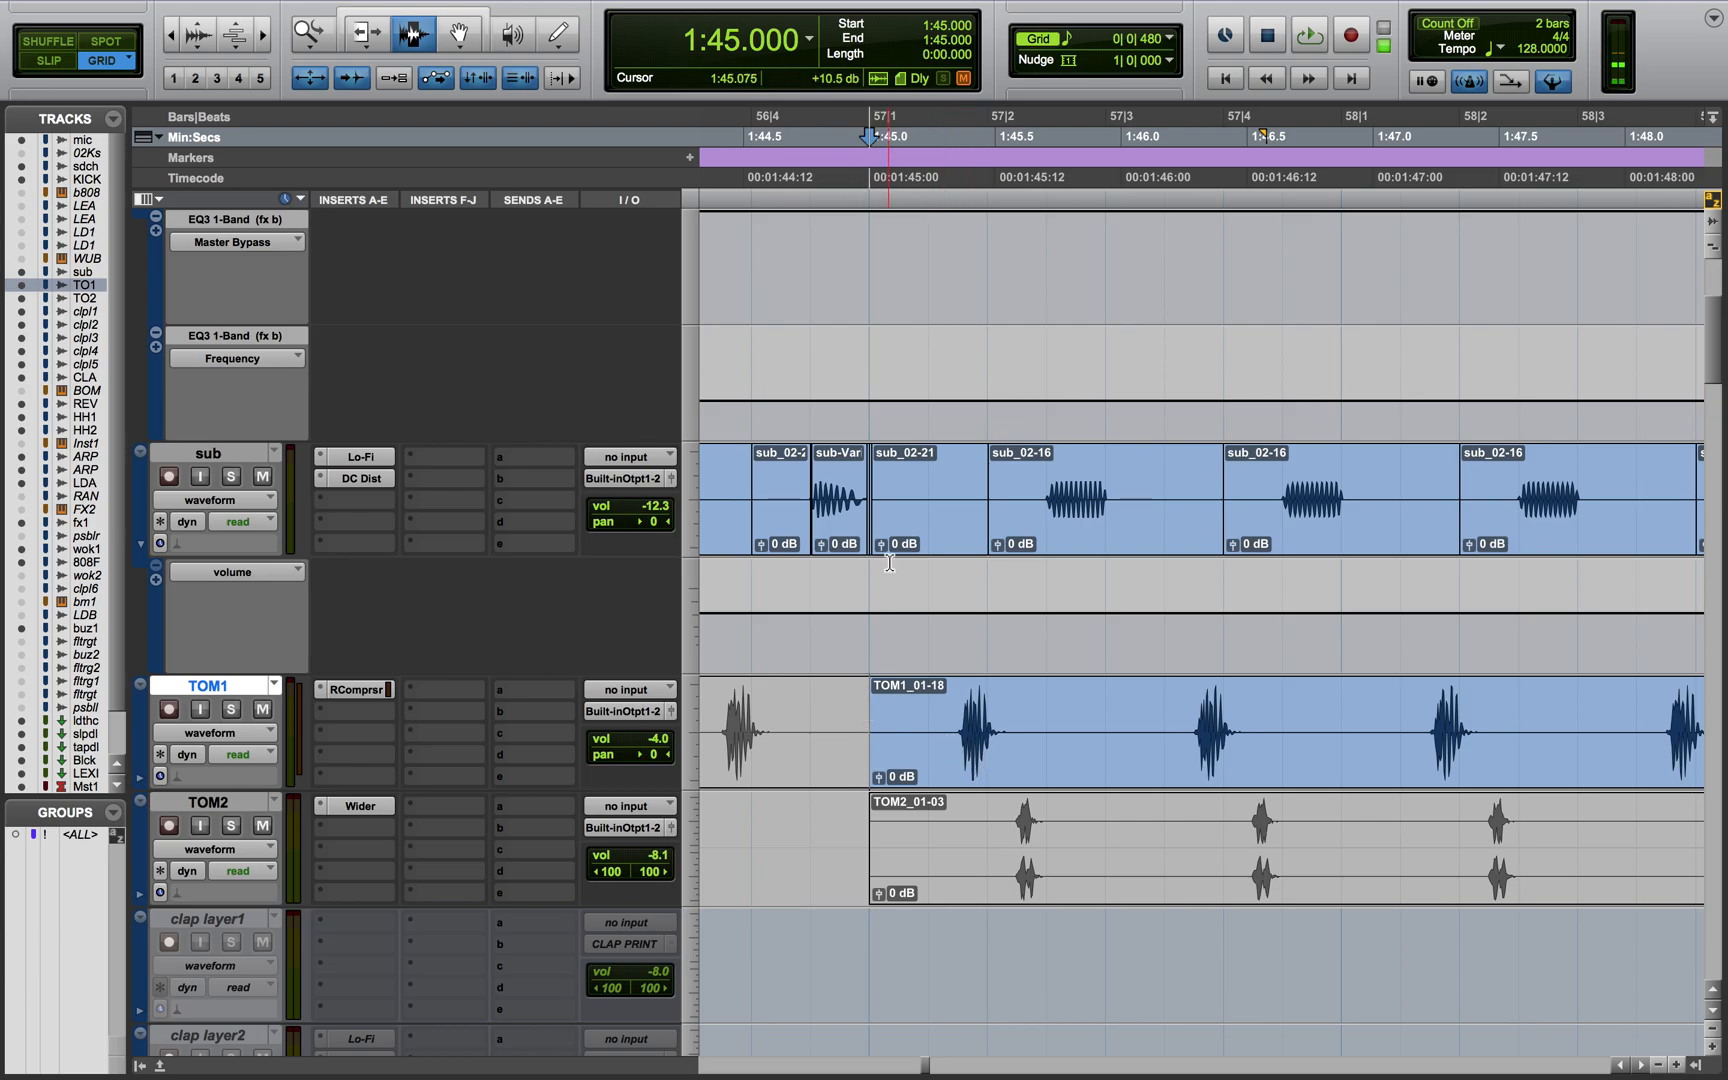
pyautogui.scroll(2, 889, 563)
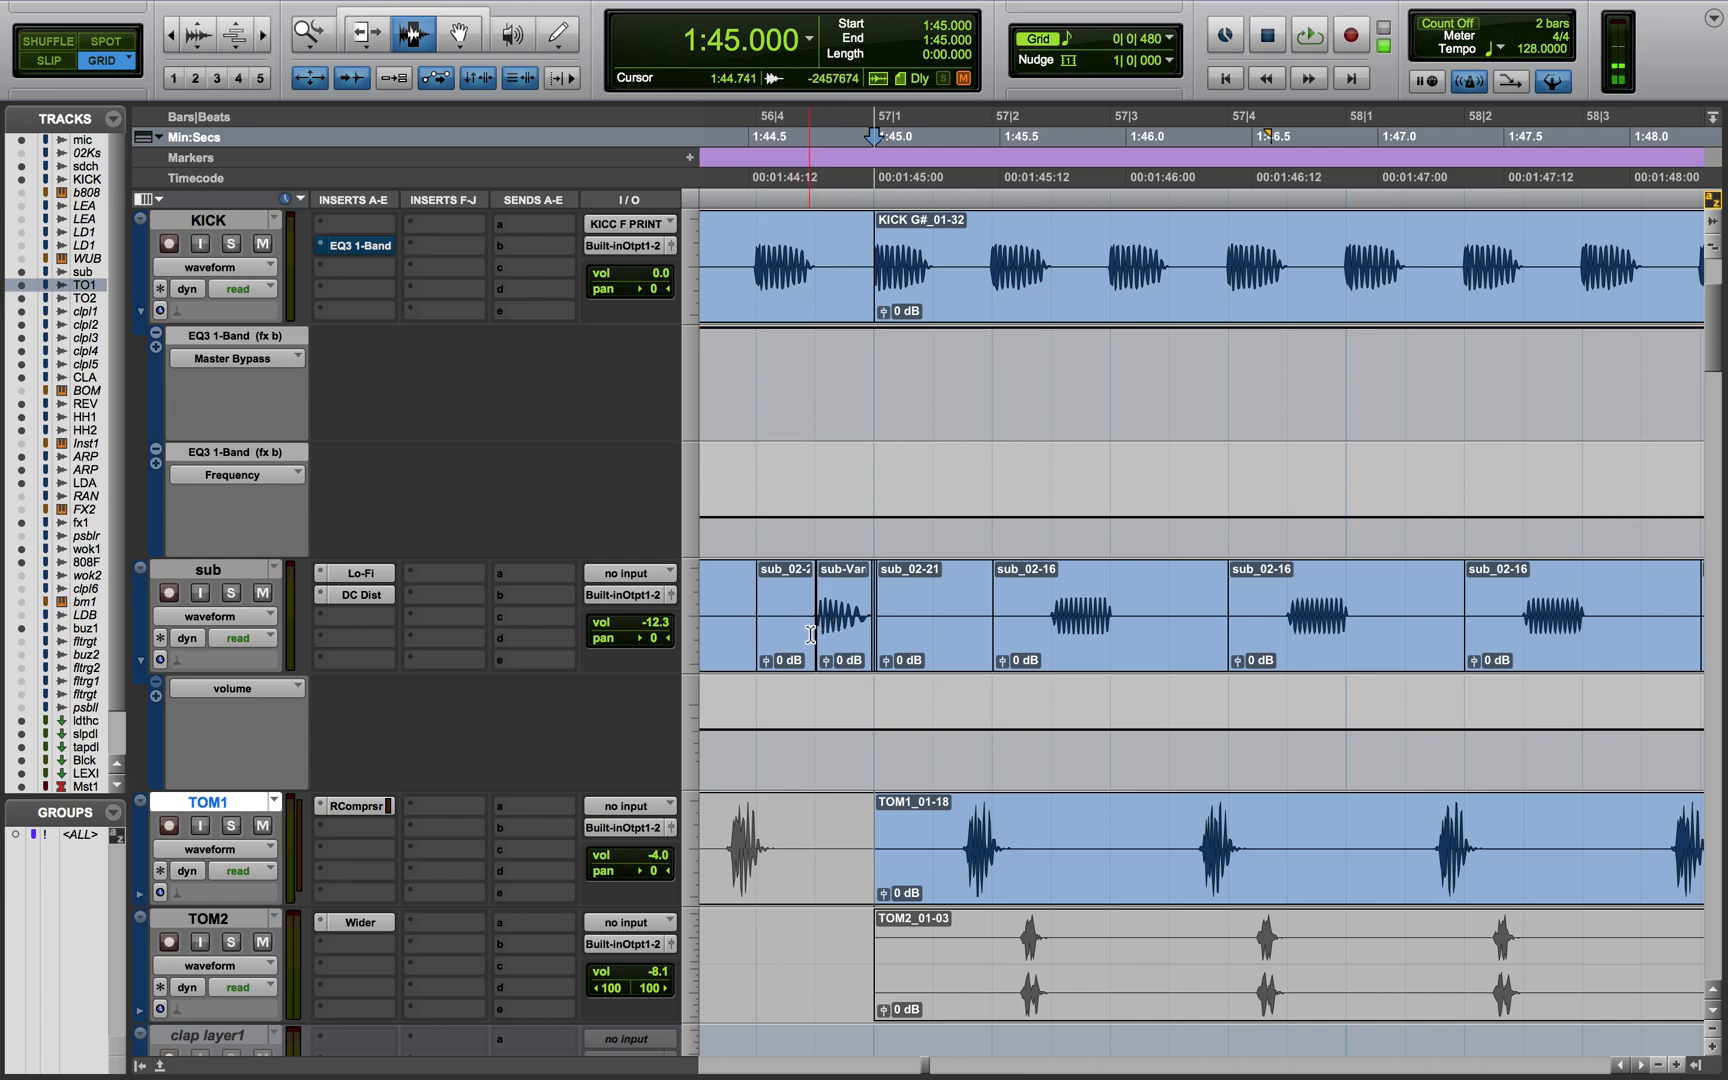
# Solo the sub track, select its short clip from 1:44.765 to 1:45.000 and review the Vari-Fi AudioSuite settings, closing the window
pyautogui.click(719, 625)
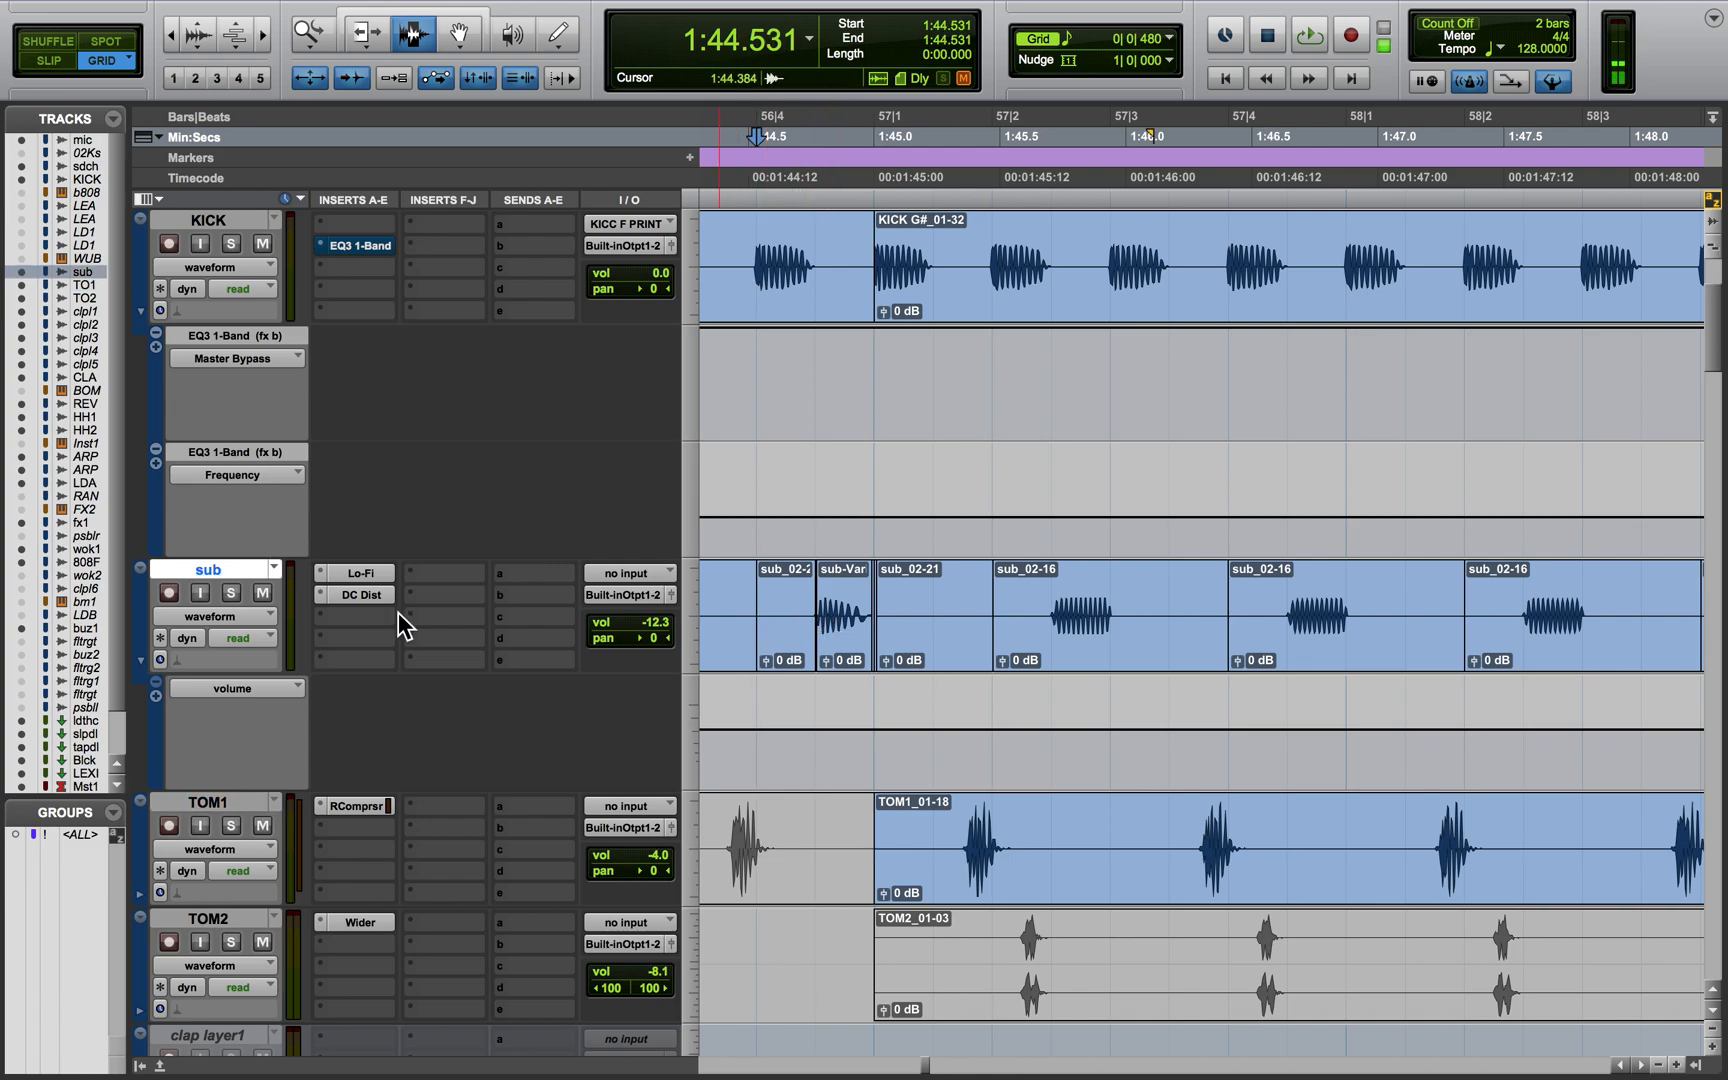
pyautogui.click(230, 595)
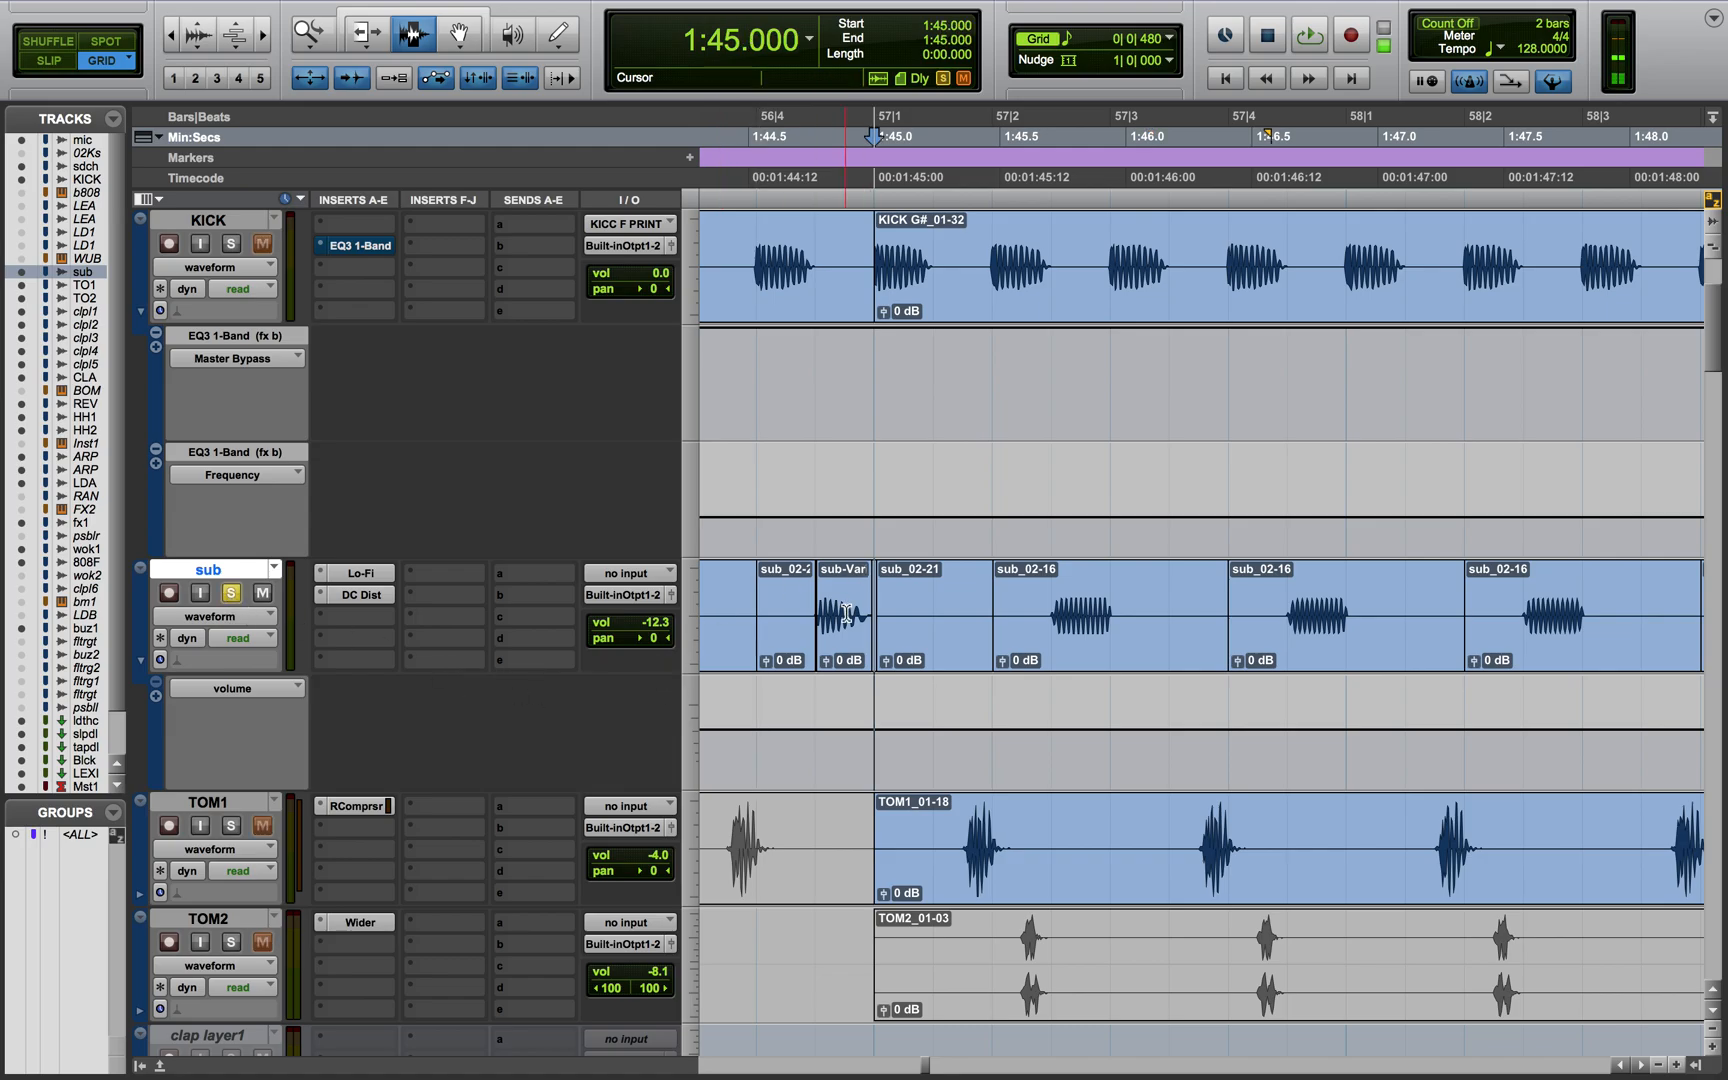
pyautogui.doubleClick(865, 577)
pyautogui.moveTo(455, 8)
pyautogui.click(563, 12)
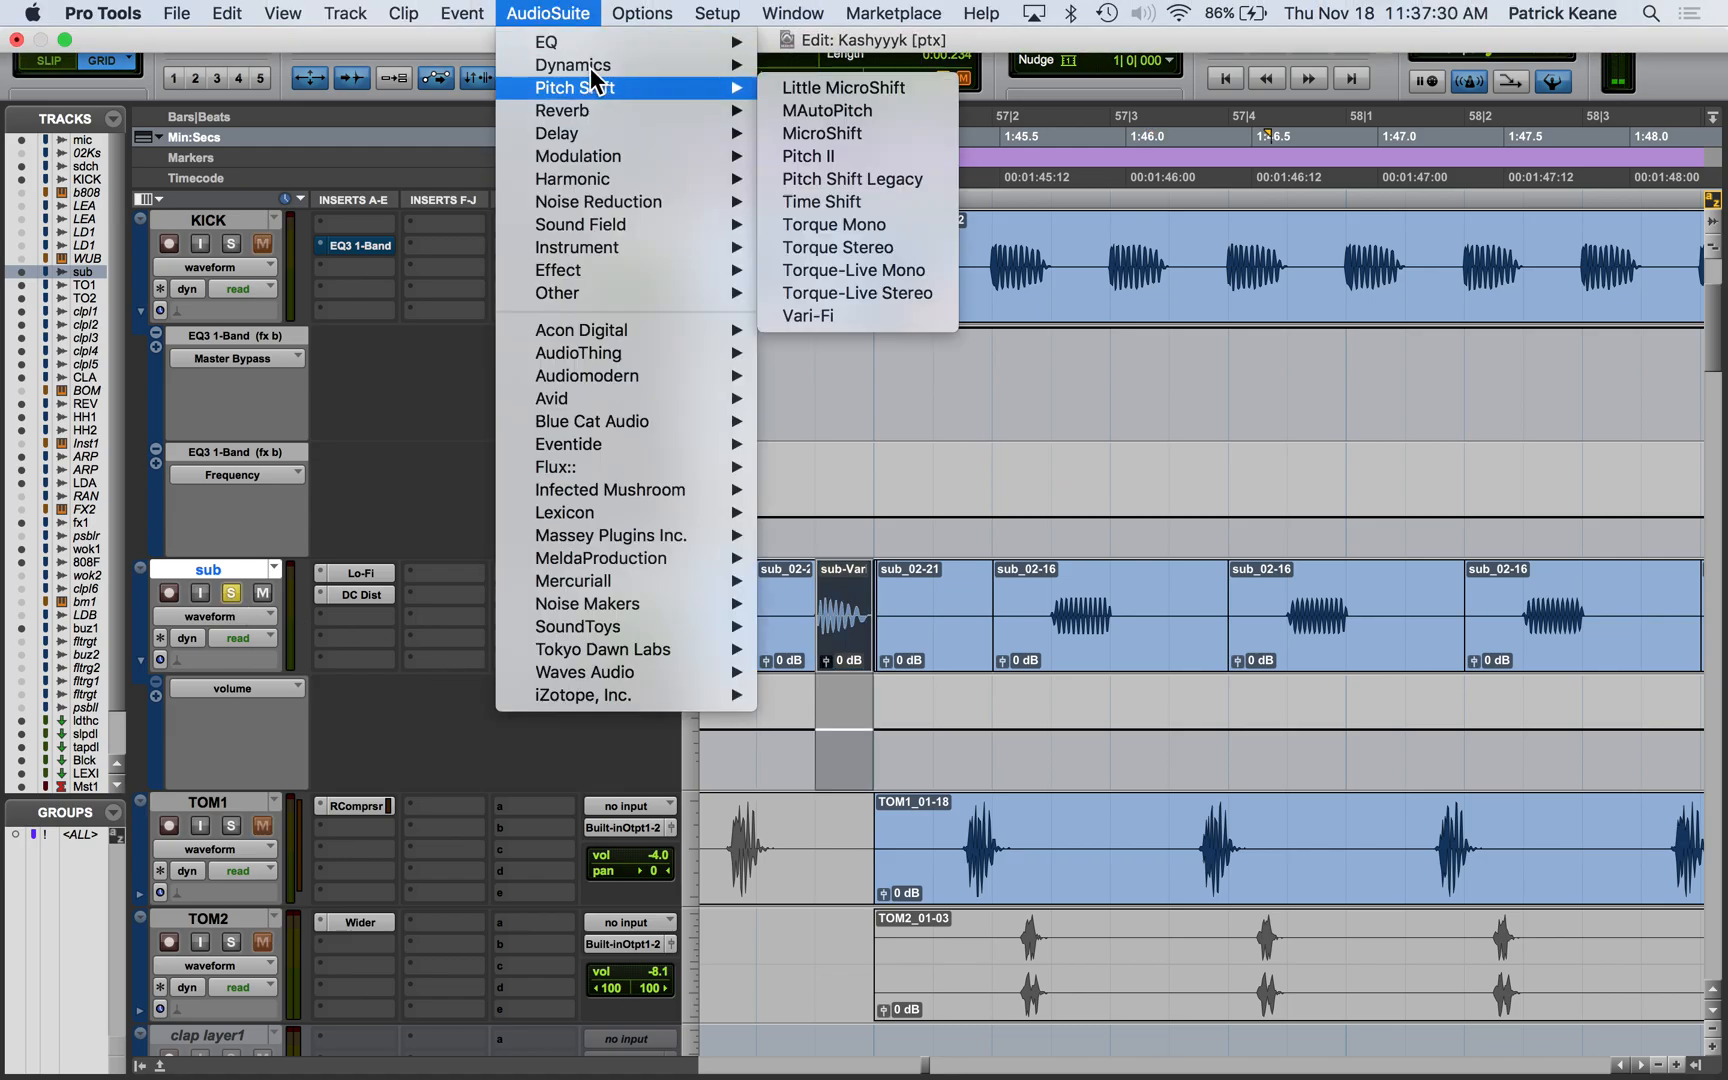
pyautogui.moveTo(600, 88)
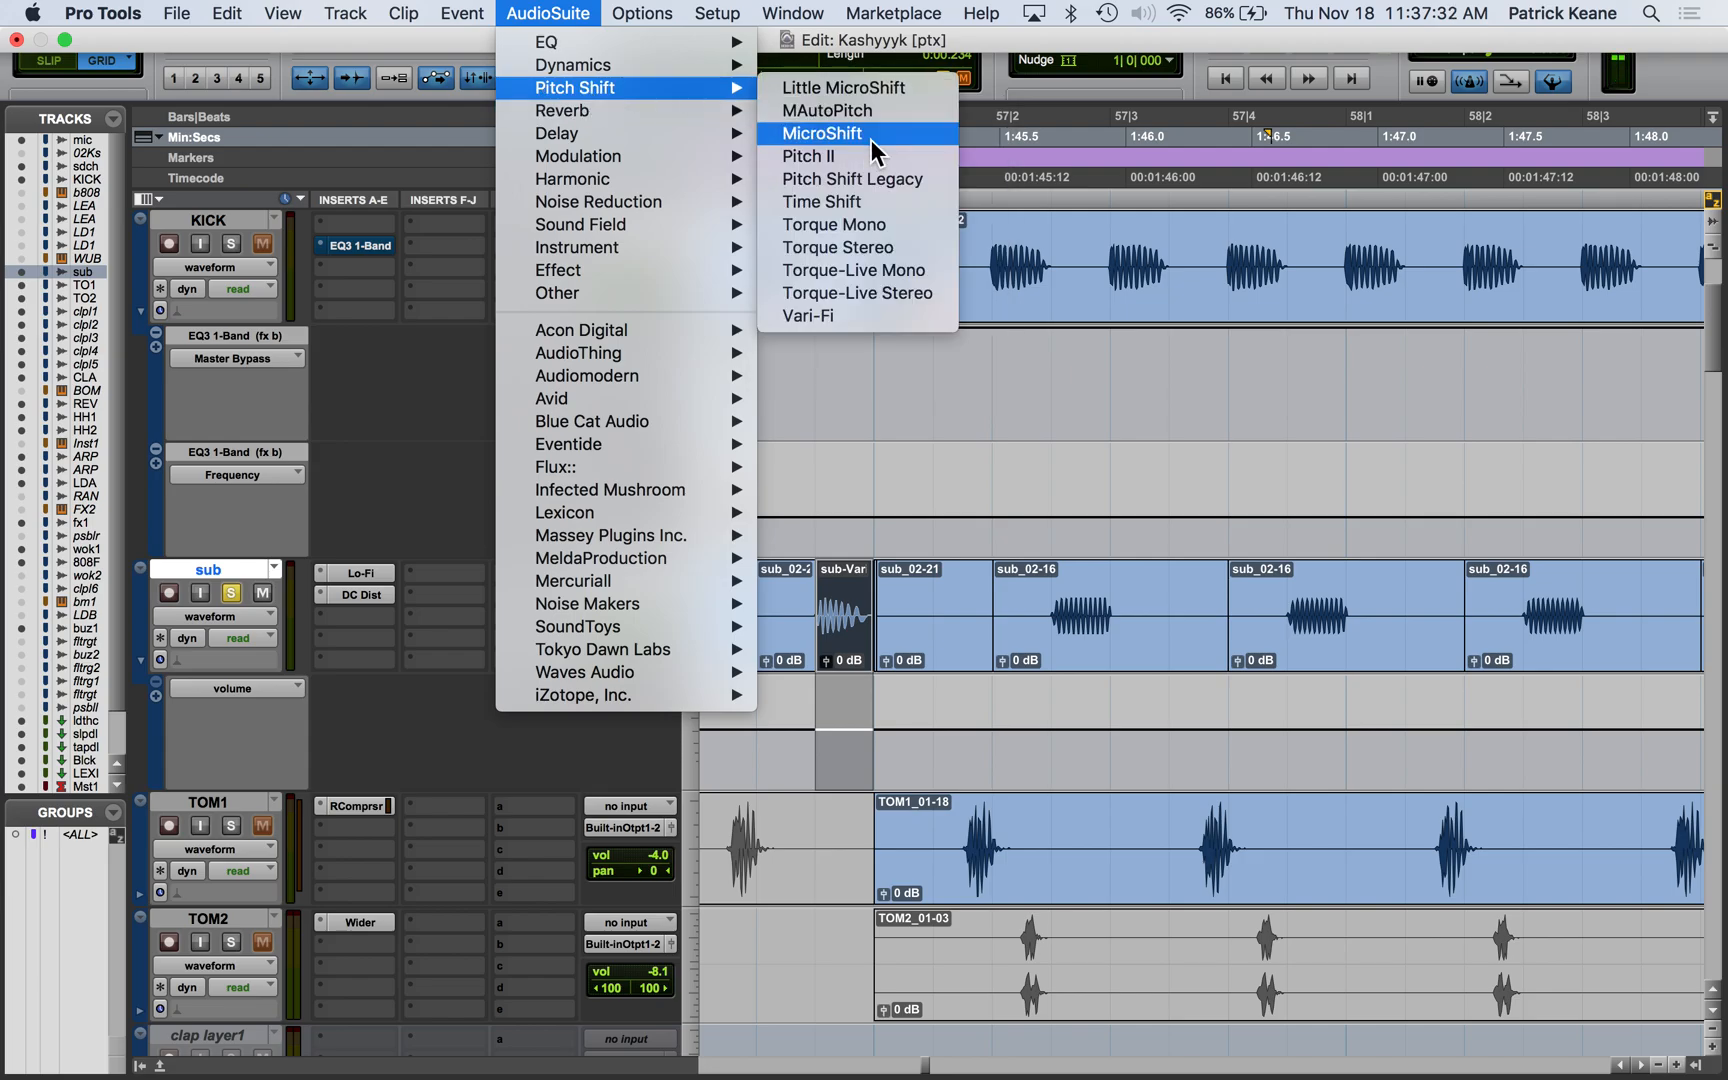
pyautogui.click(850, 316)
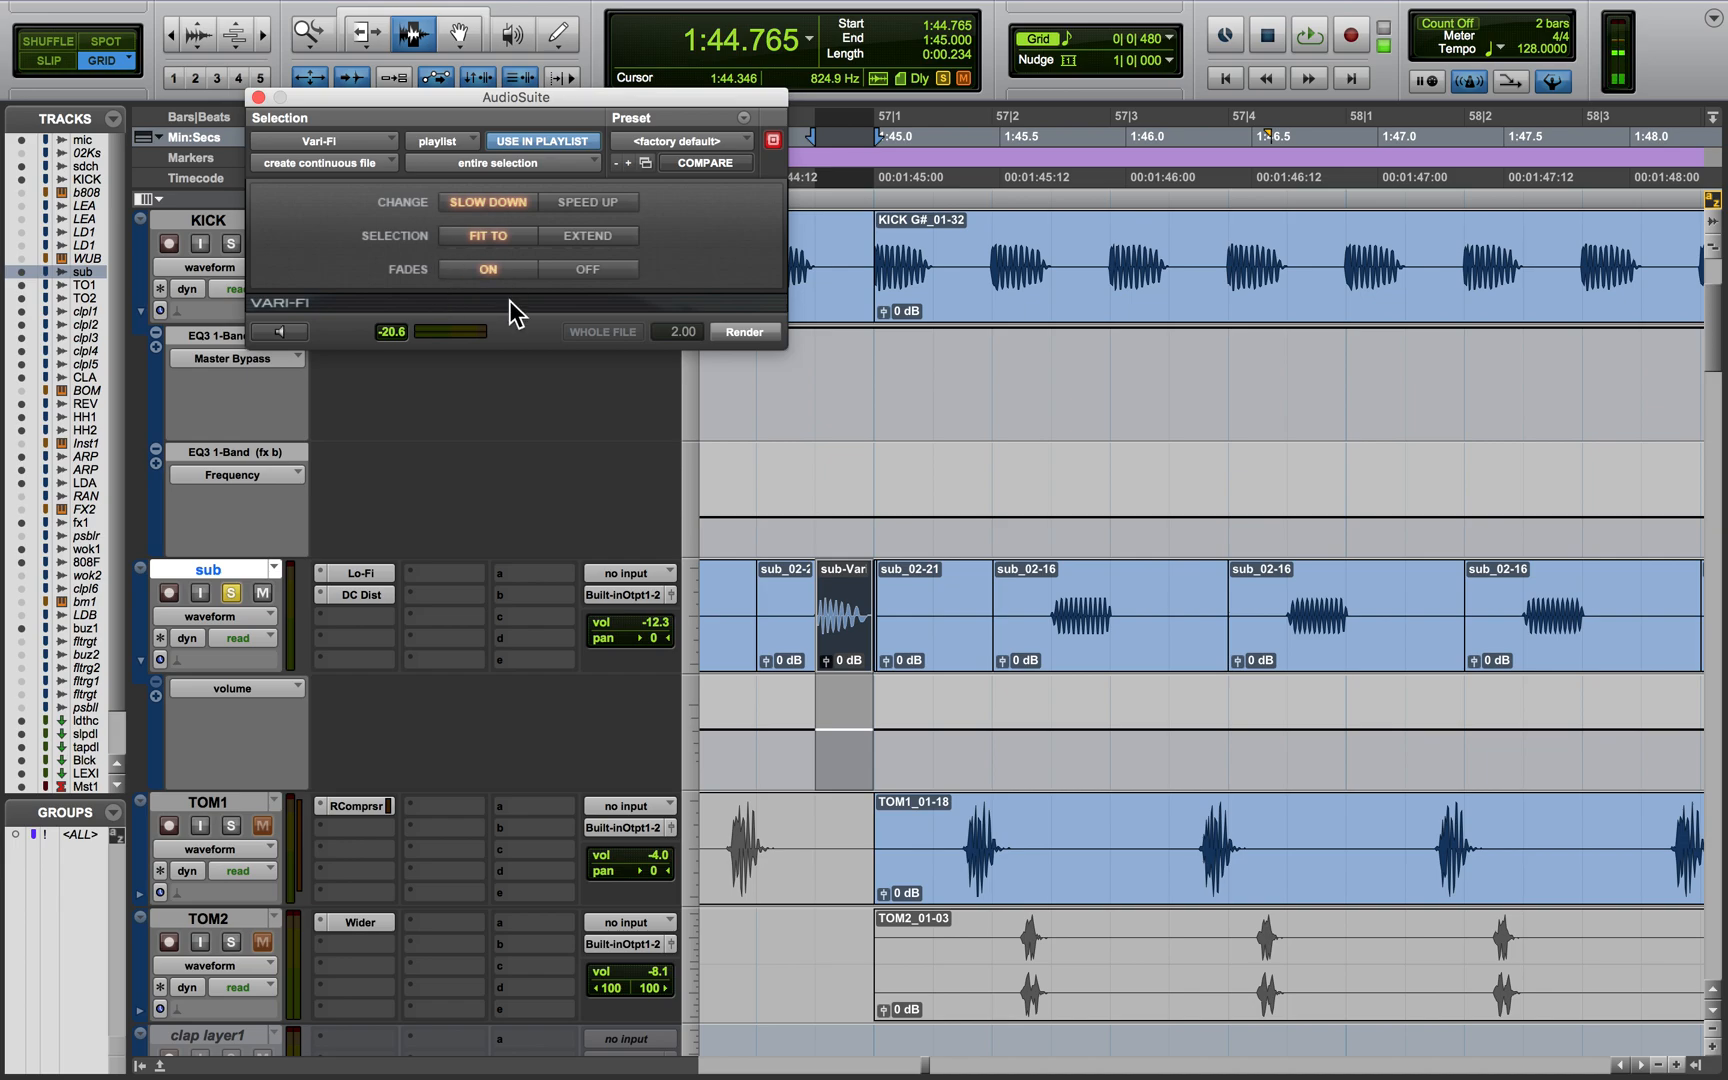
pyautogui.click(258, 97)
# Play the KICK, sub and TOM1 tracks together in solo from 1:43.593, then stop and clear all solos
pyautogui.click(750, 622)
pyautogui.hscroll(-1, 745, 622)
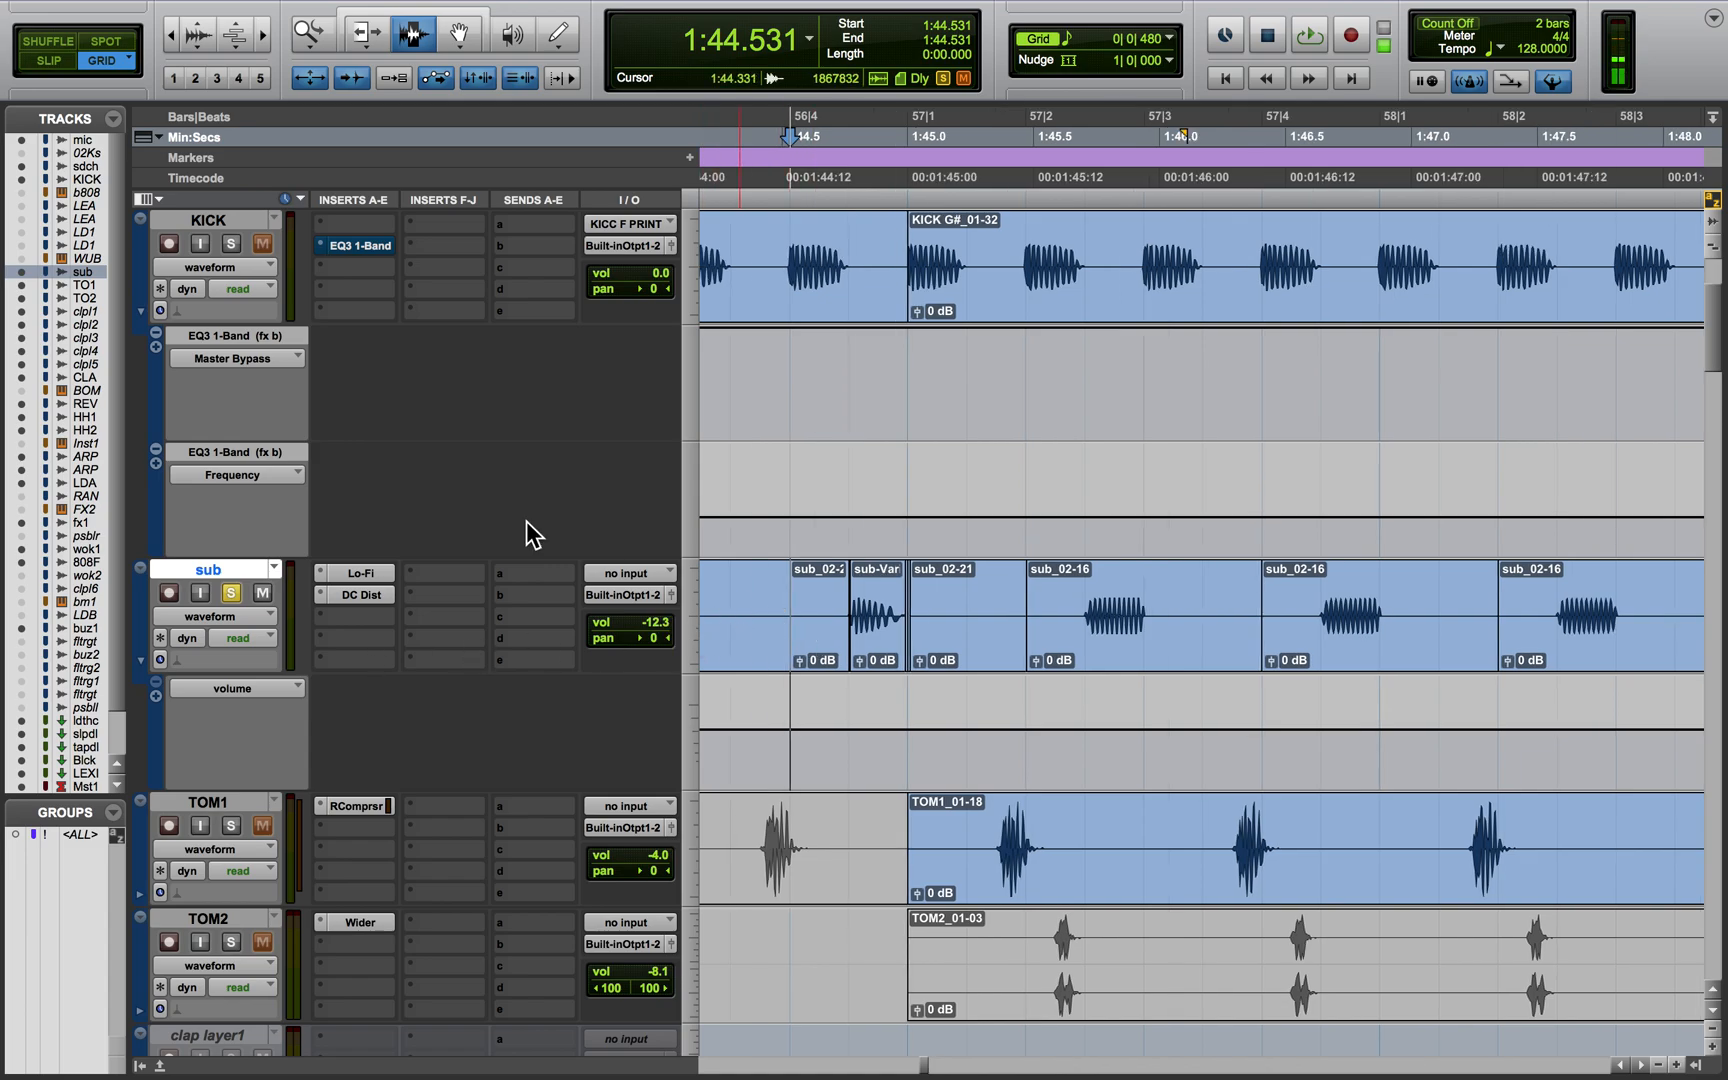
pyautogui.click(233, 825)
pyautogui.hscroll(-2, 744, 670)
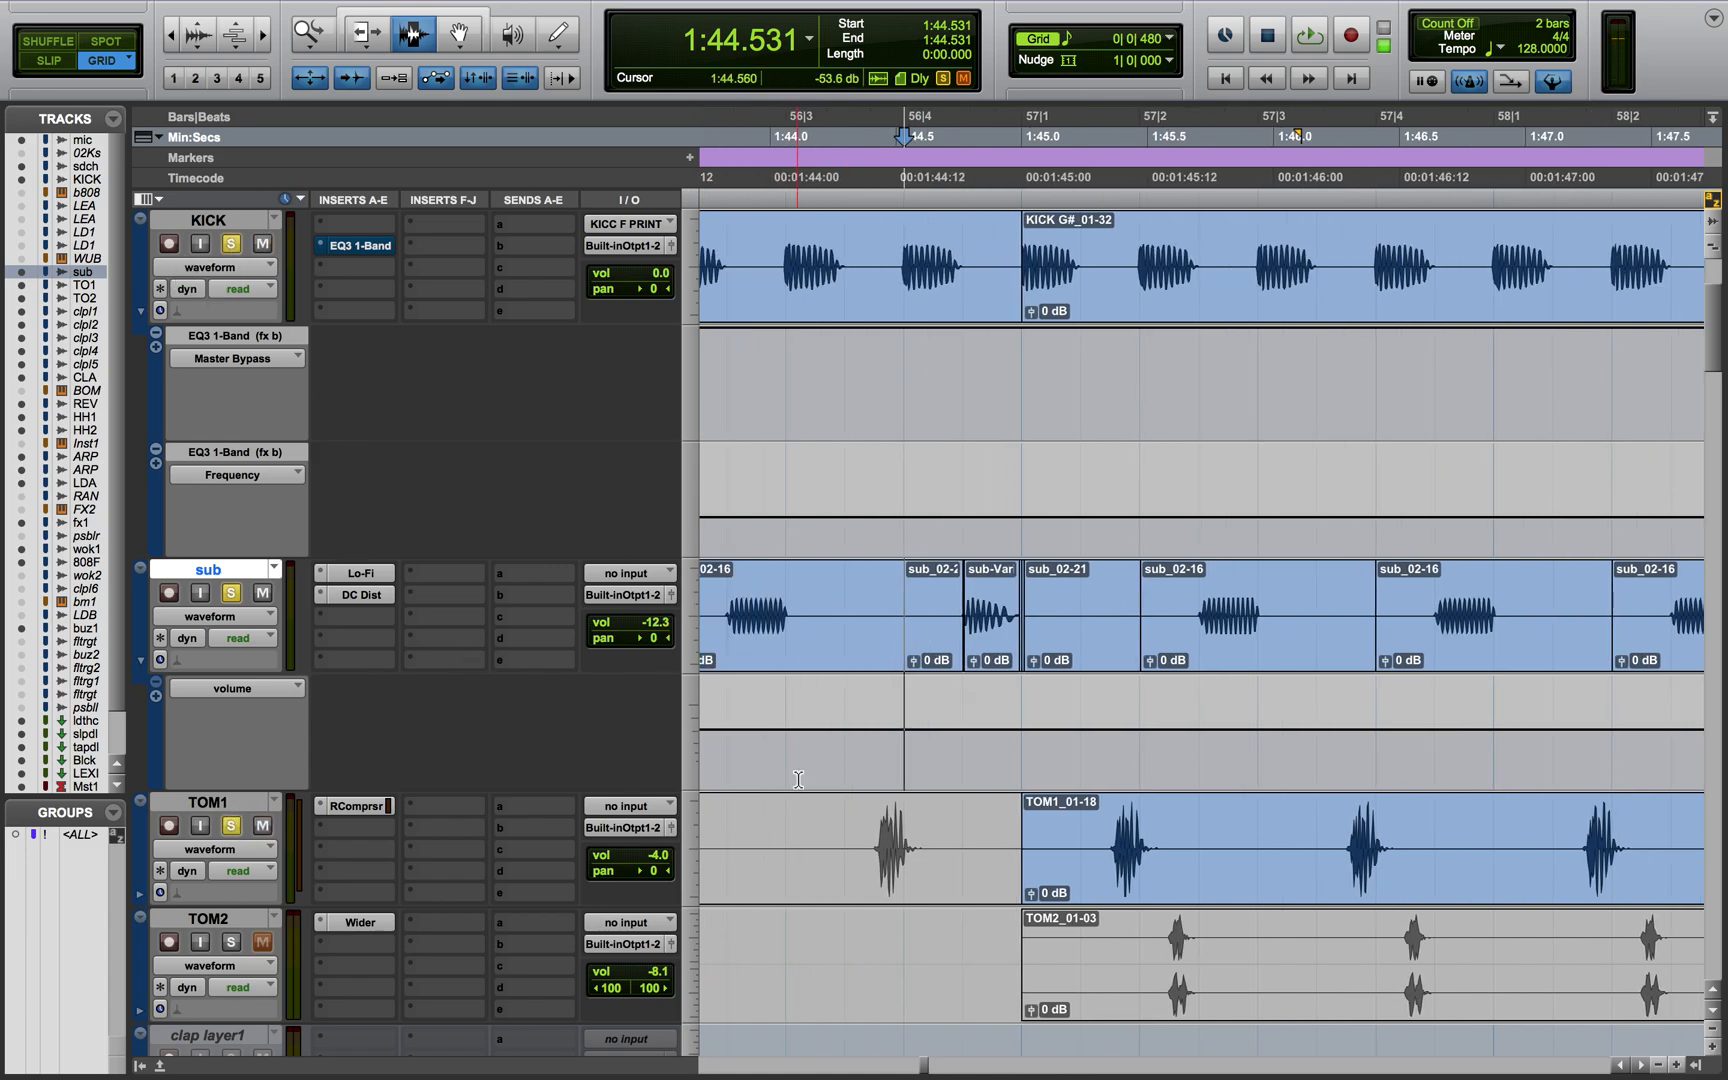
pyautogui.click(748, 658)
pyautogui.press('space')
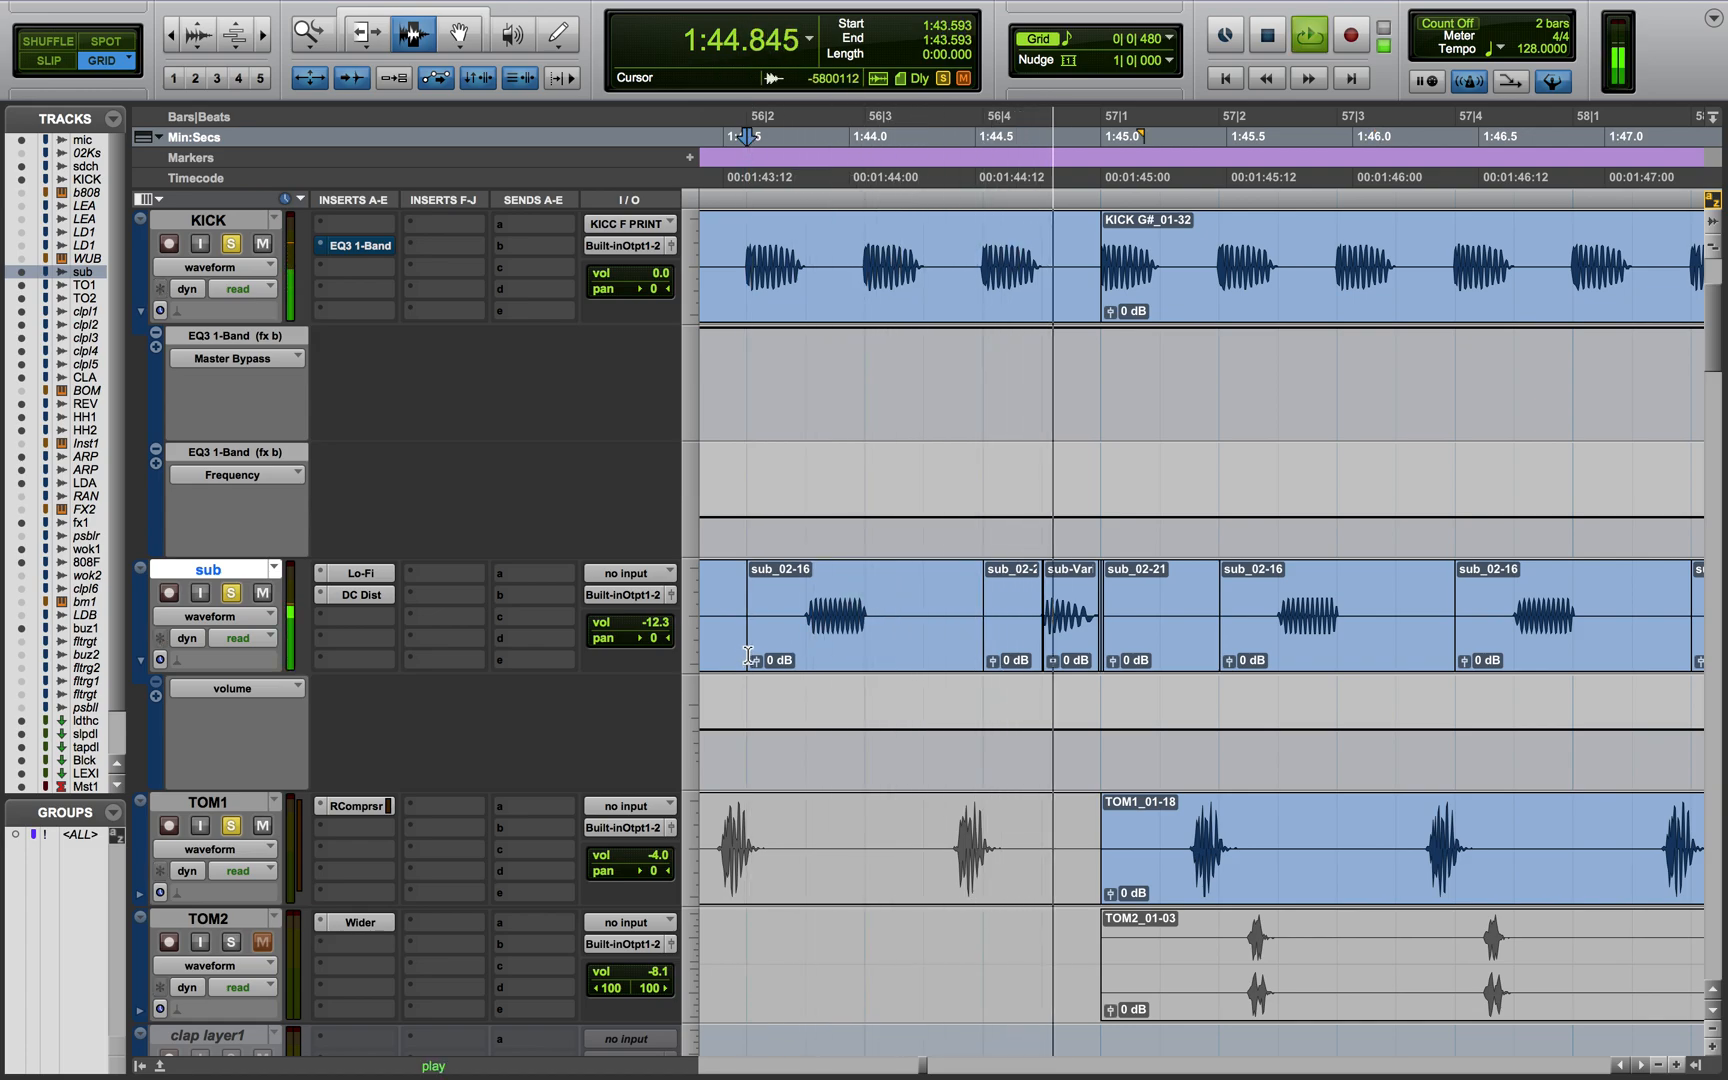
pyautogui.hscroll(5, 1043, 698)
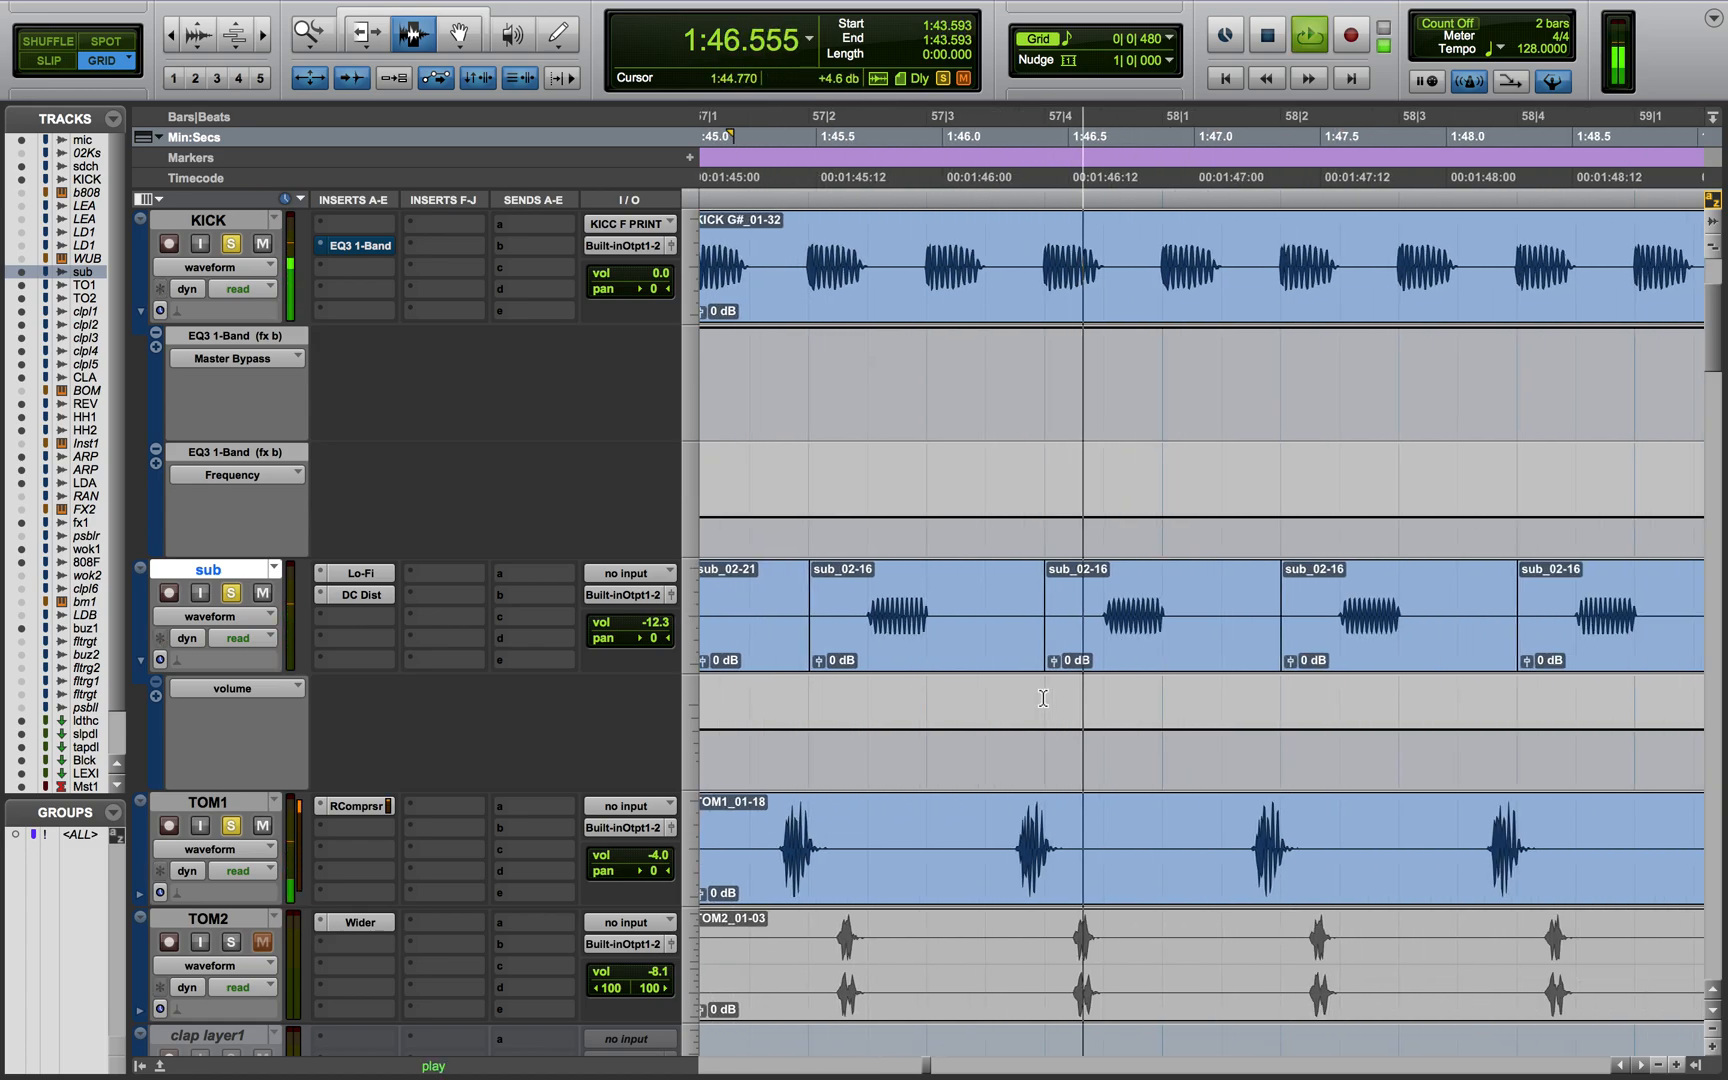
pyautogui.hscroll(2, 1043, 698)
pyautogui.press('space')
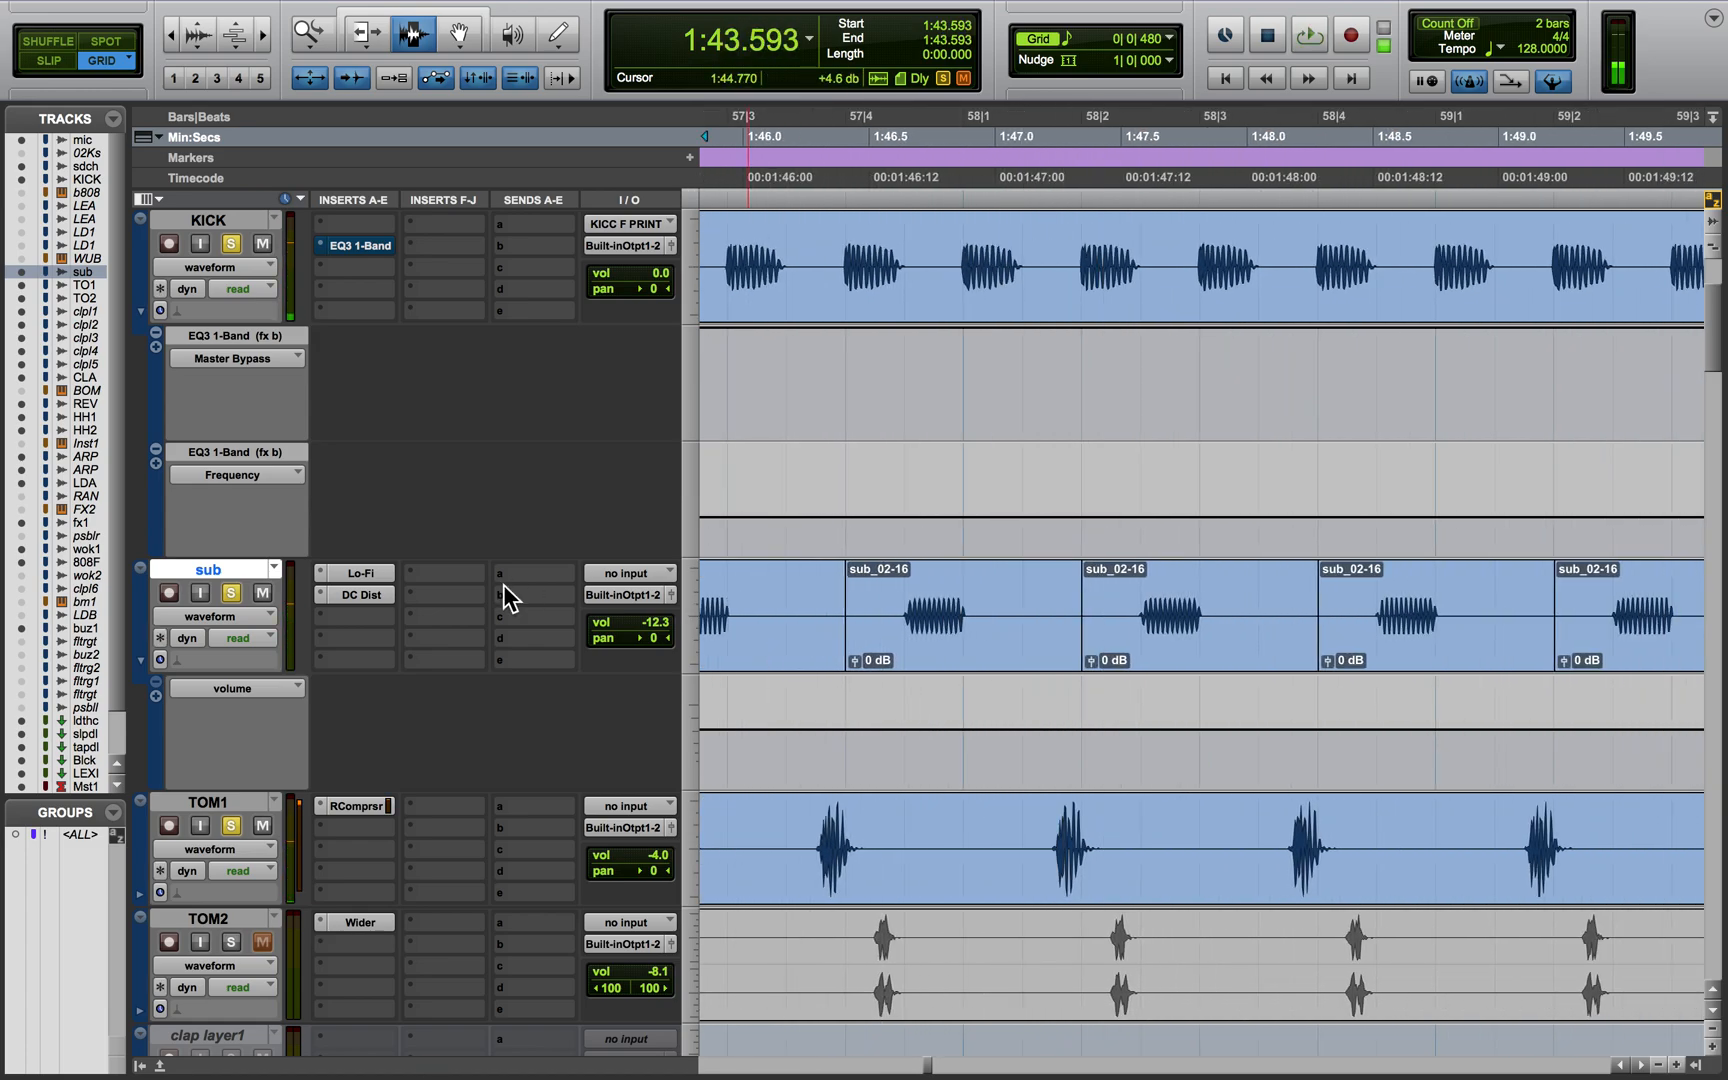
pyautogui.keyDown('alt'); pyautogui.click(232, 594); pyautogui.keyUp('alt')
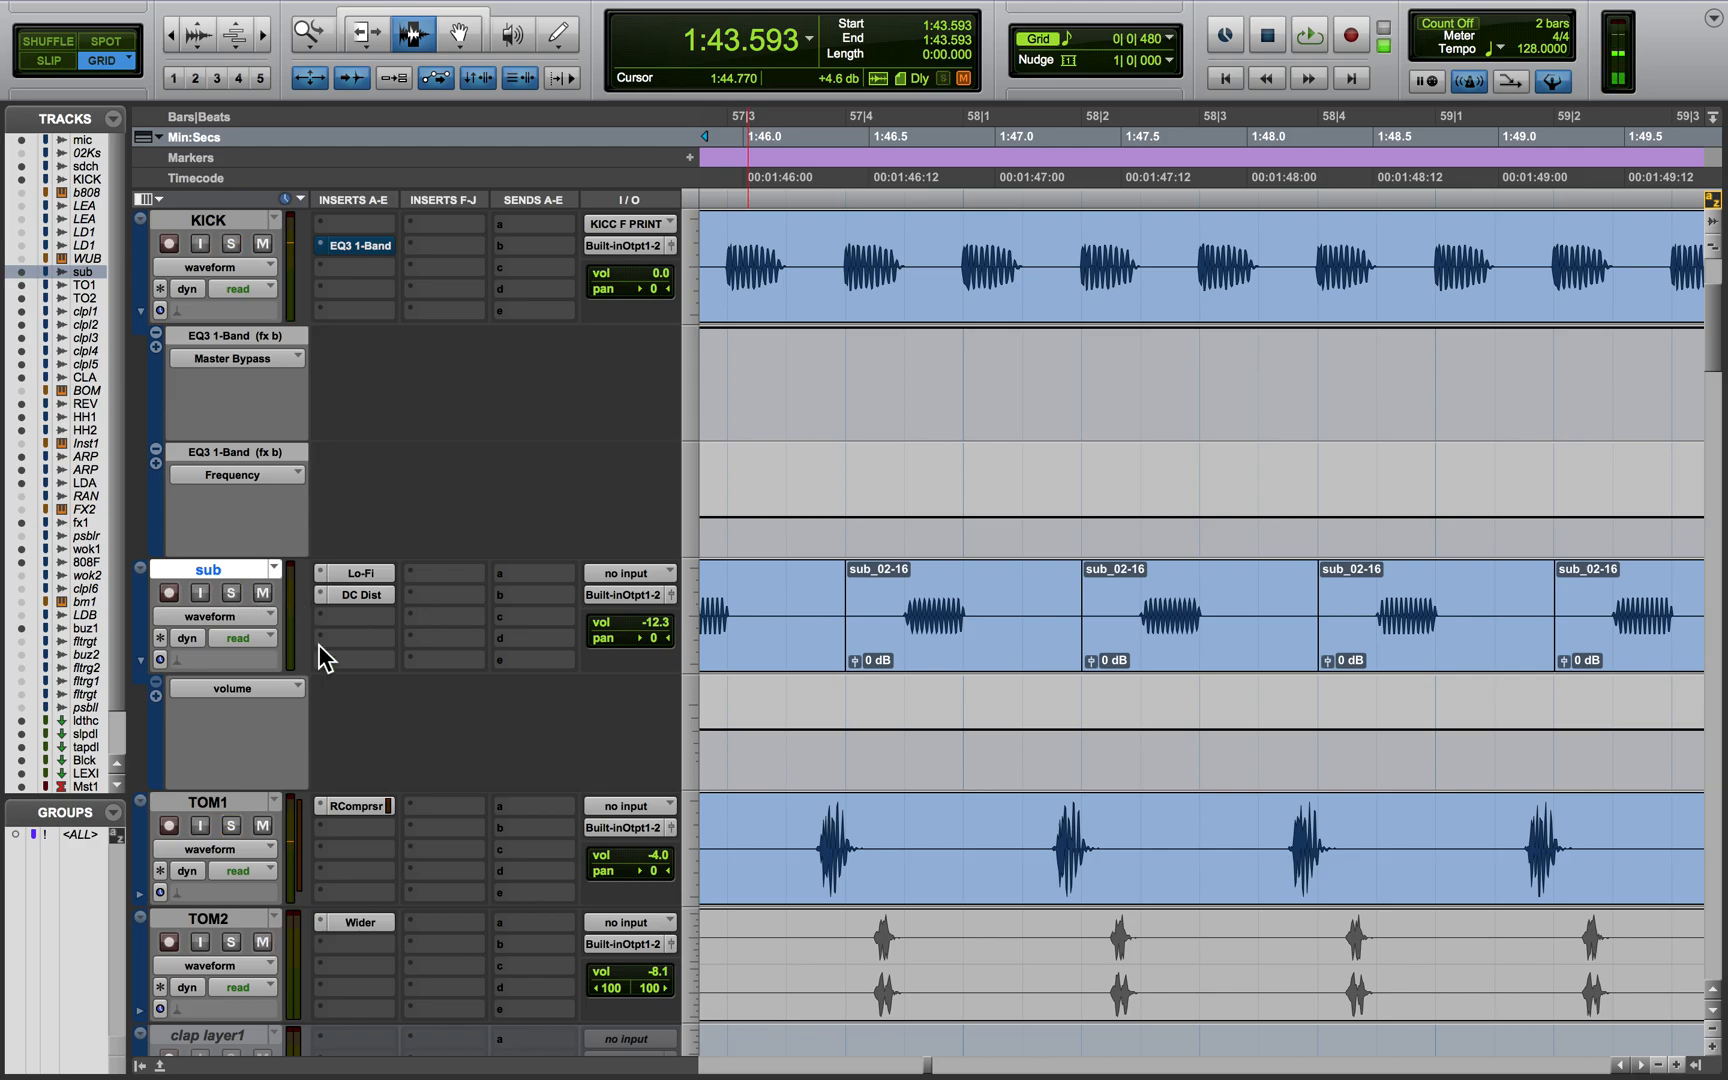
# Examine the sidechain, KICK, sub and tom clips just before and after 1:45.000
pyautogui.hscroll(-4, 793, 757)
pyautogui.scroll(-3, 793, 757)
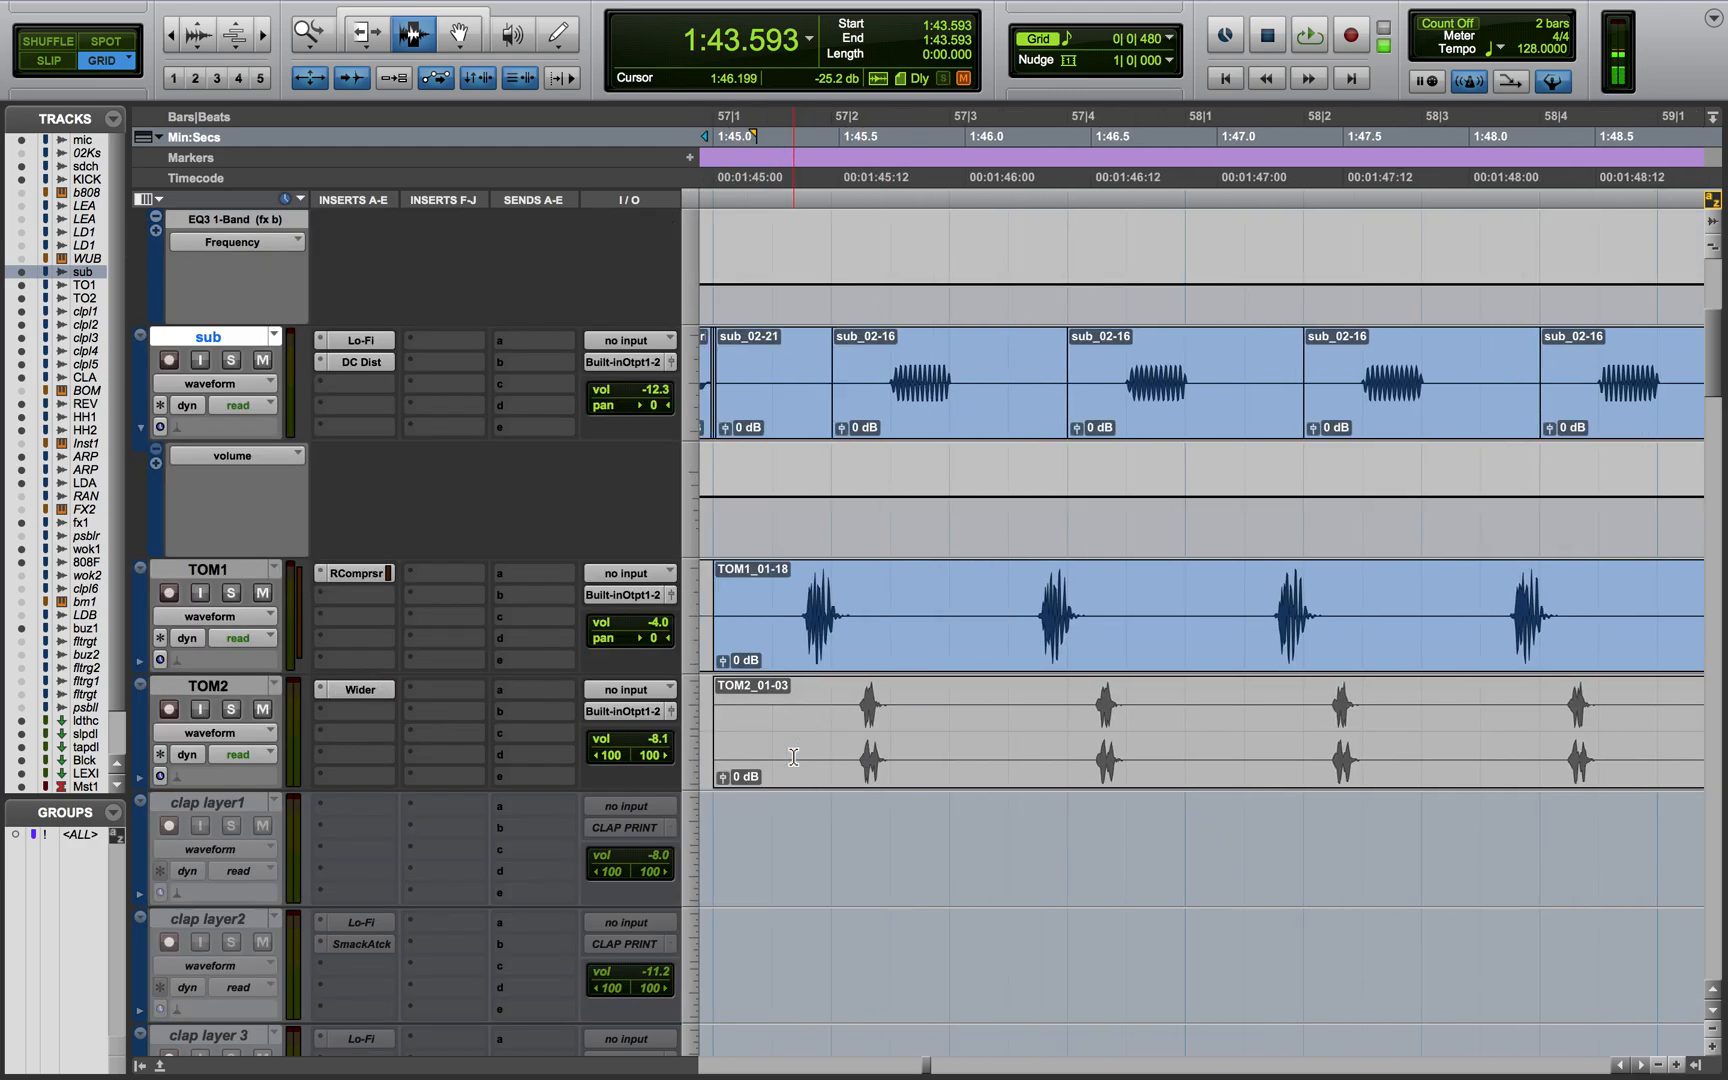
pyautogui.hscroll(-5, 793, 757)
pyautogui.scroll(3, 793, 757)
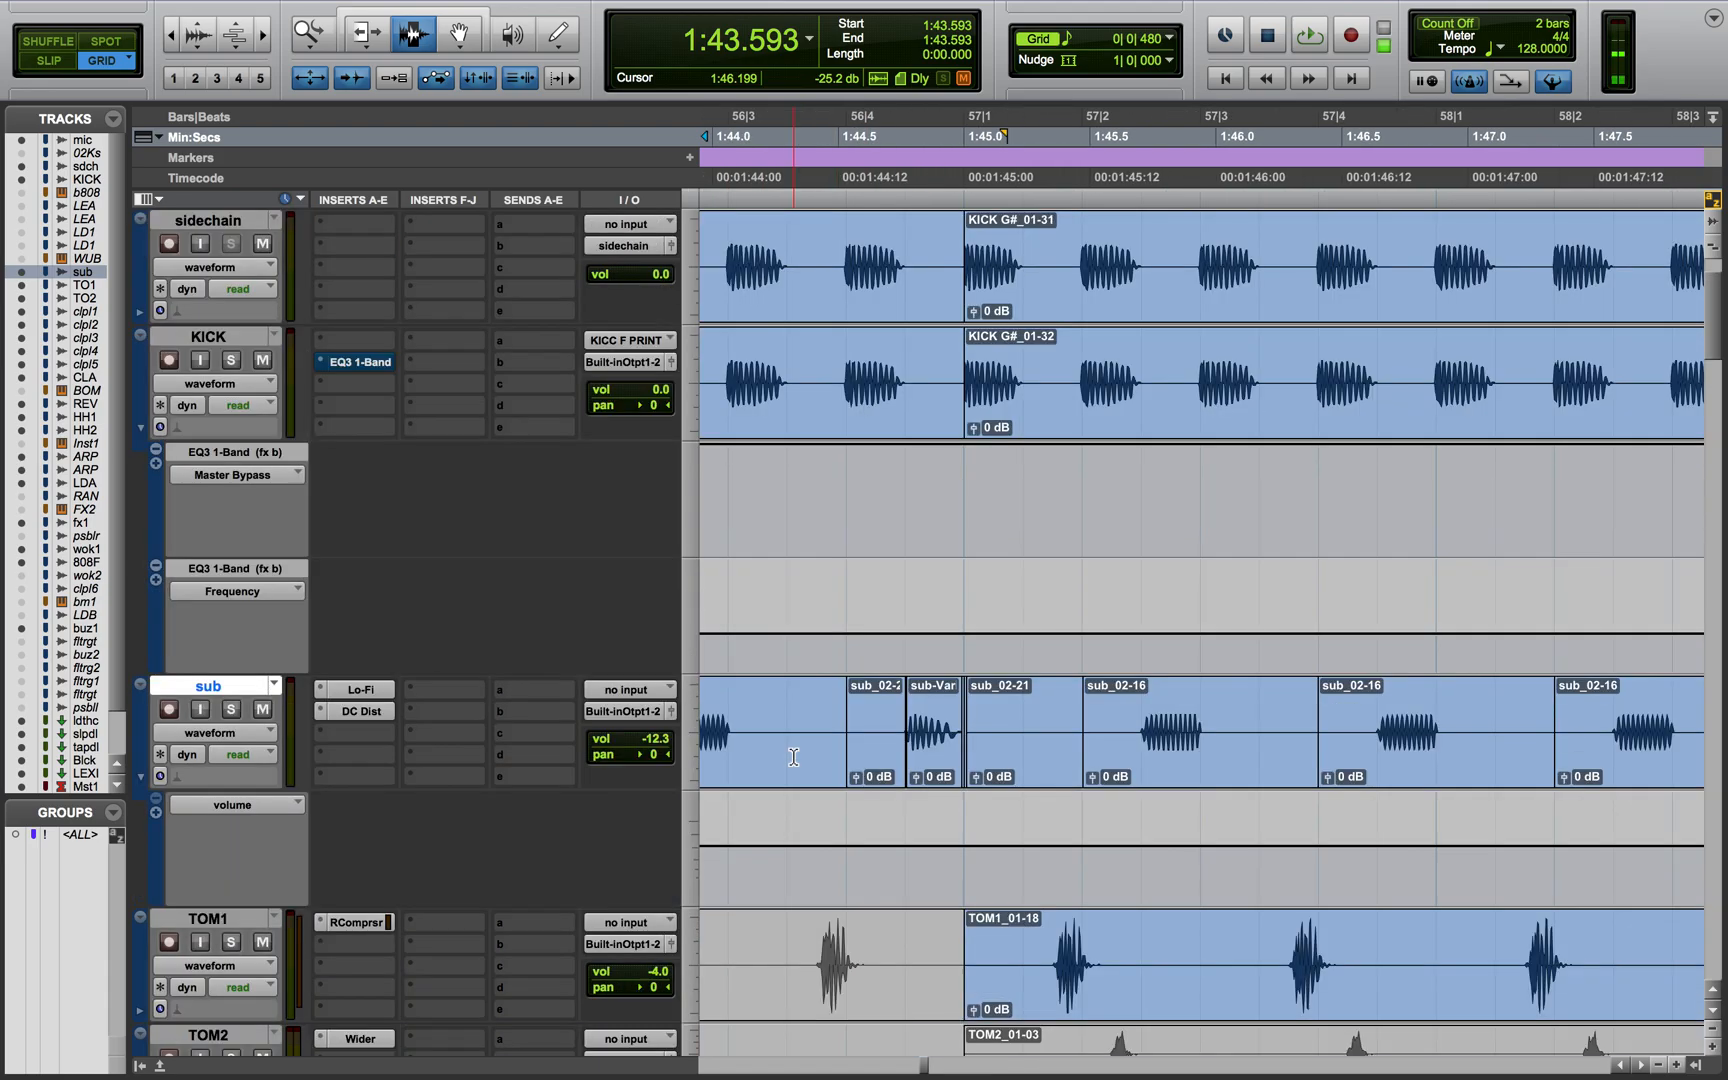
pyautogui.hscroll(-4, 793, 757)
pyautogui.scroll(-3, 793, 757)
pyautogui.hscroll(8, 793, 757)
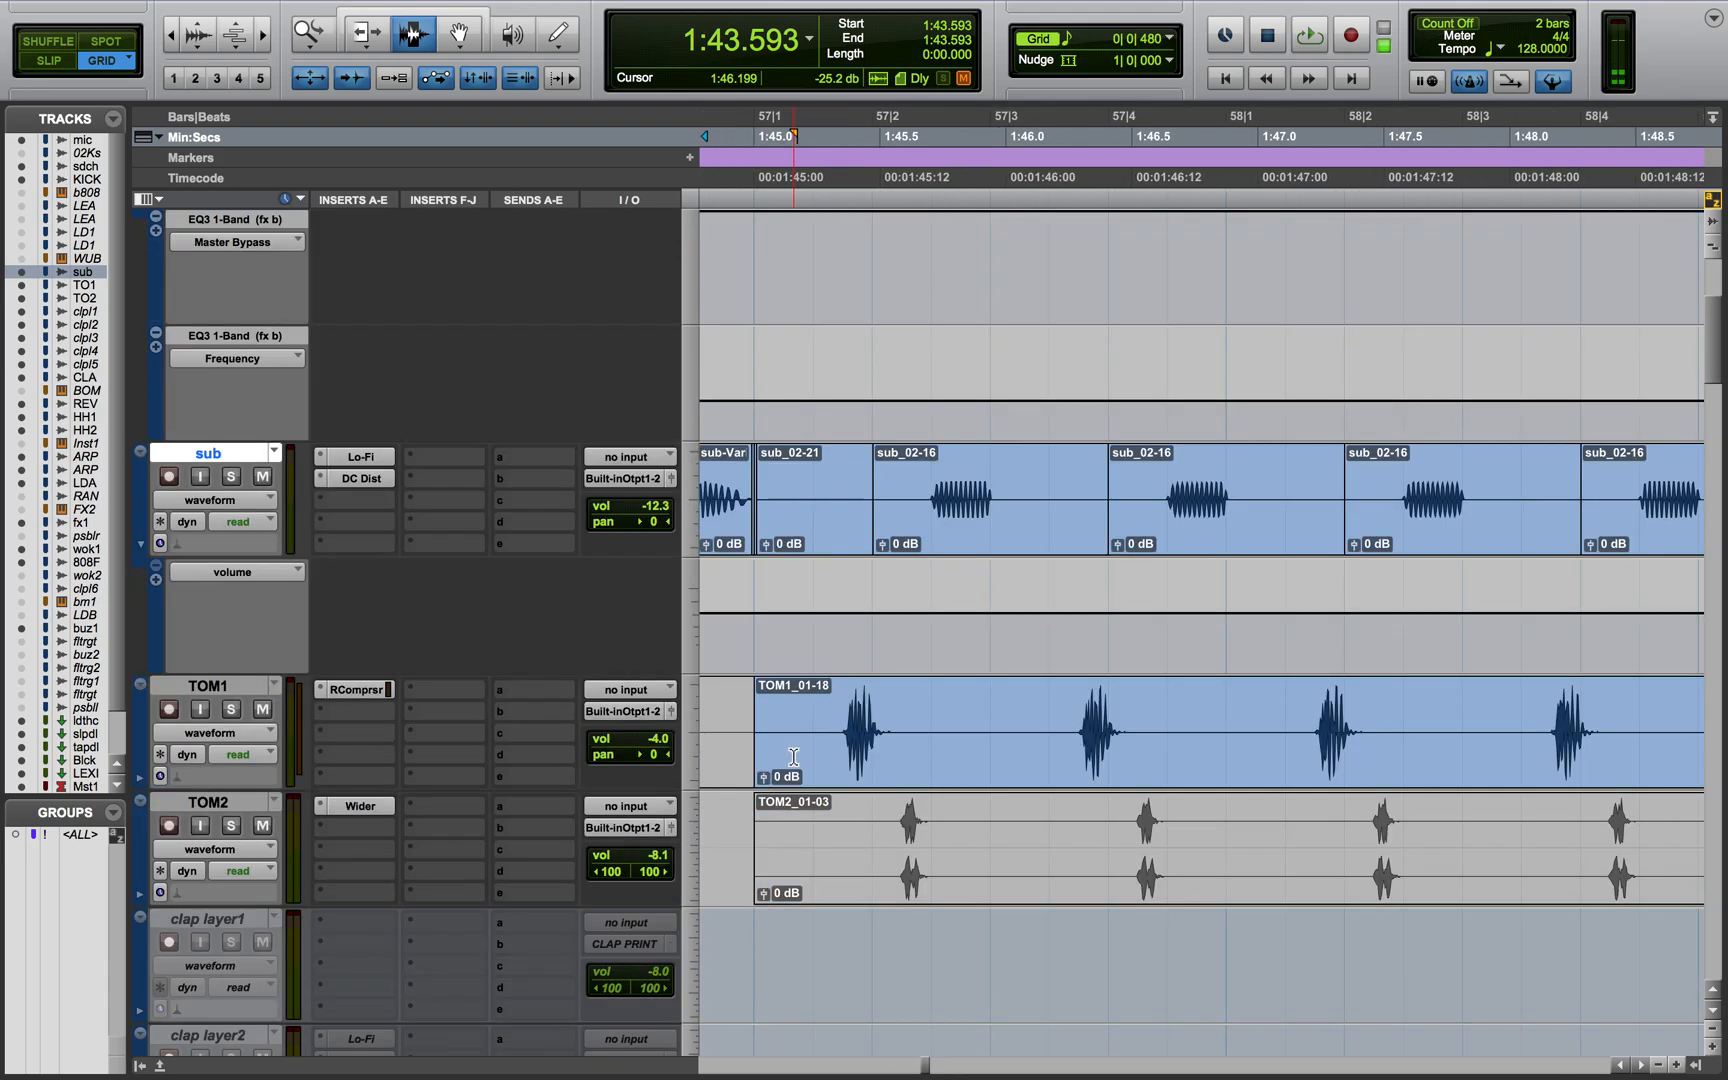
# Solo the KICK, sub and TOM1 tracks, play them from 1:45.000 and stop playback
pyautogui.click(760, 537)
pyautogui.click(231, 476)
pyautogui.scroll(3, 232, 474)
pyautogui.click(231, 360)
pyautogui.scroll(-1, 247, 554)
pyautogui.scroll(-1, 247, 554)
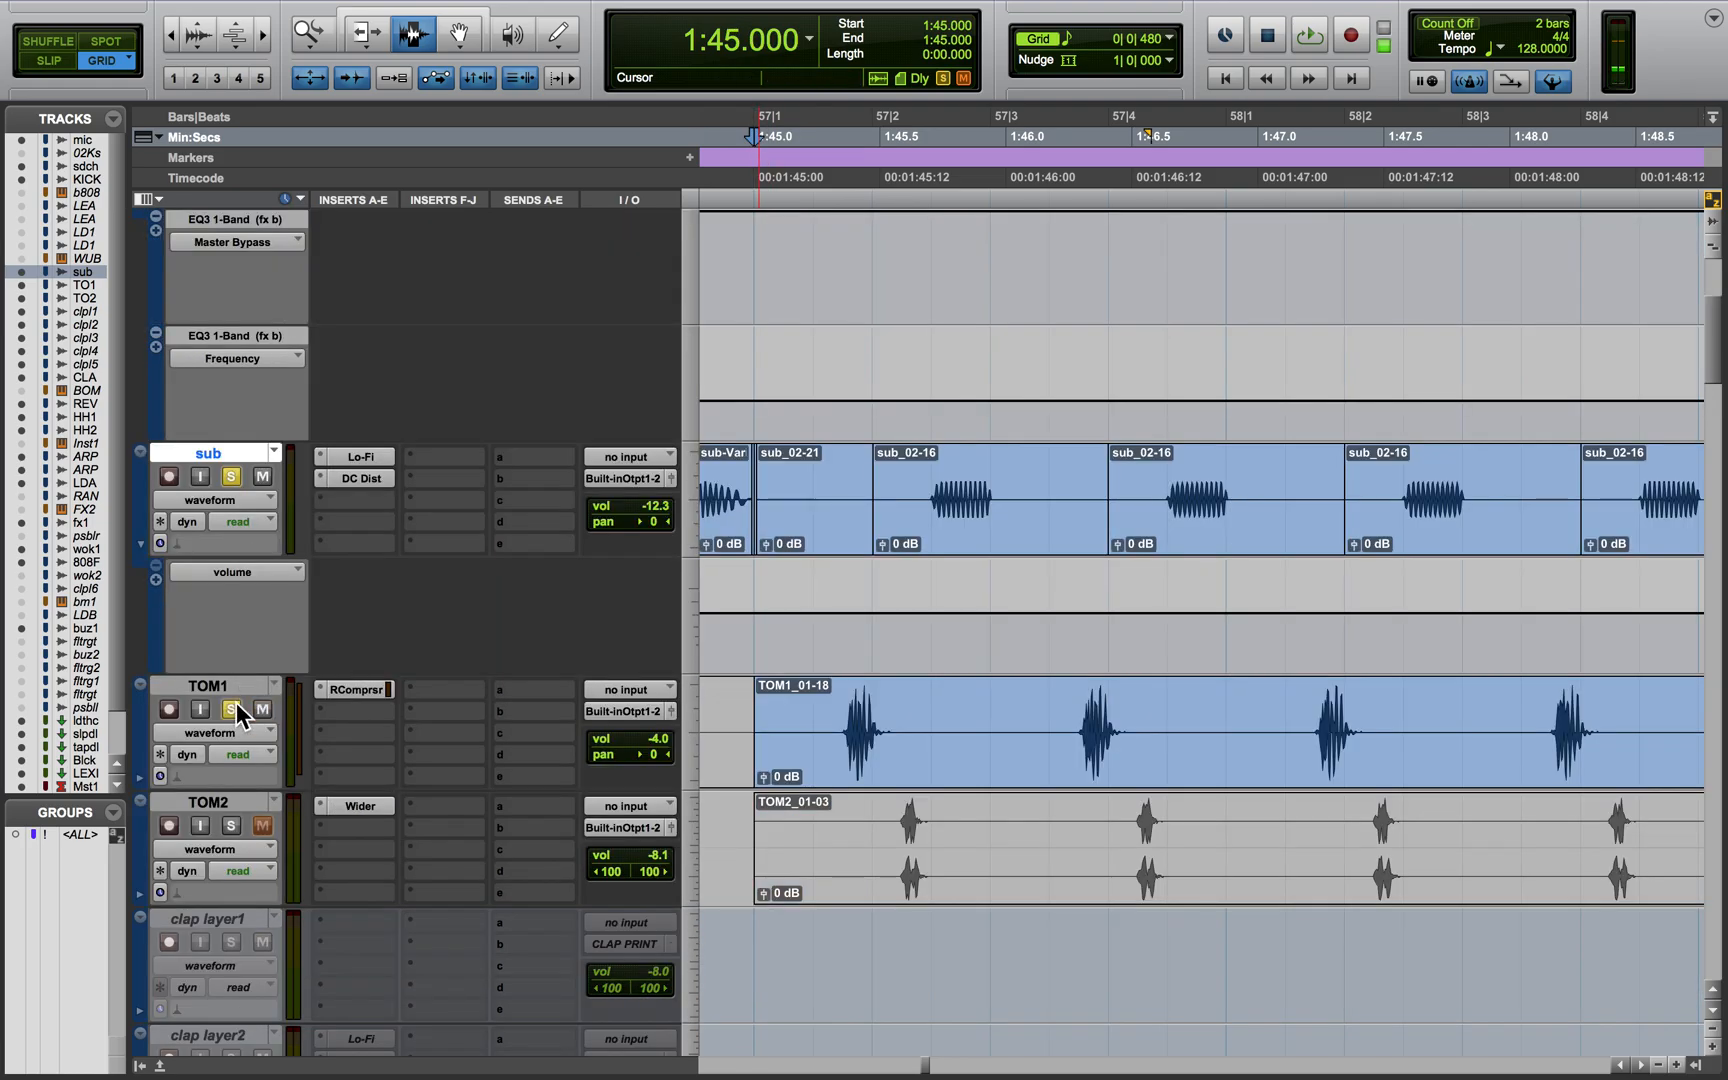
pyautogui.click(236, 702)
pyautogui.press('space')
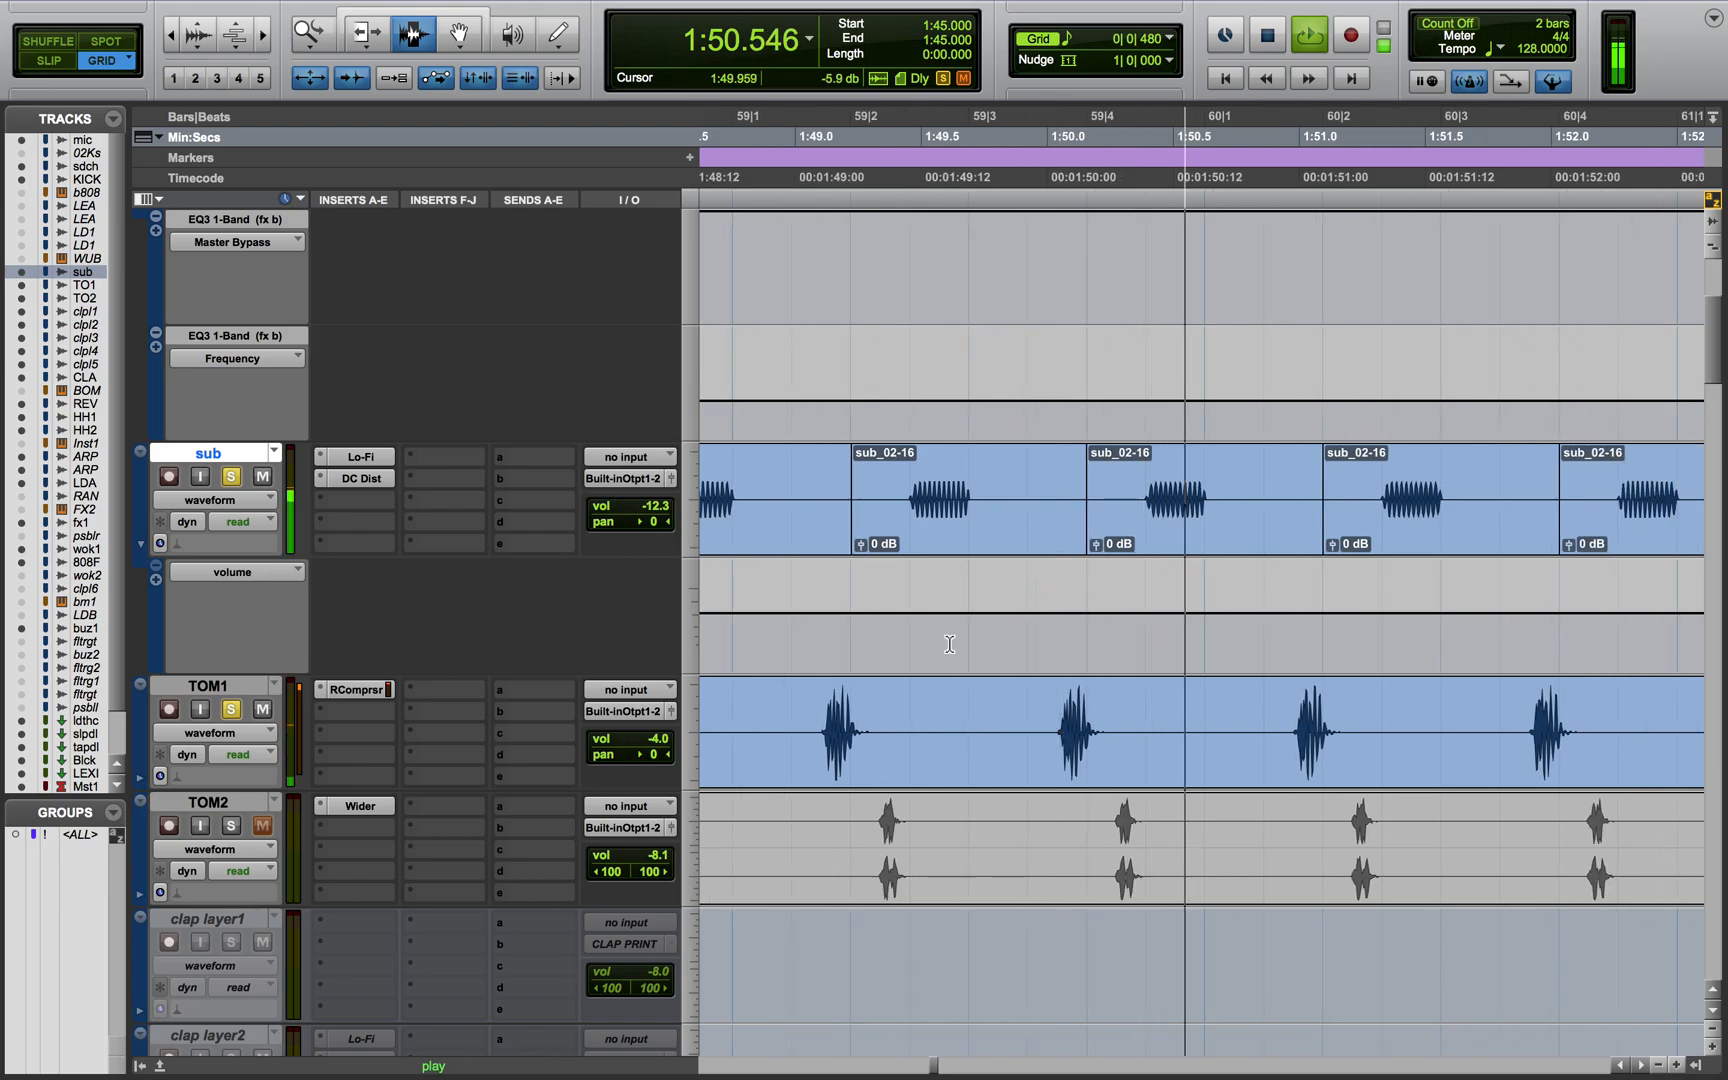
pyautogui.press('space')
# Add TOM2 to the soloed tracks and bring the start of its unmuted TOM2_01-04 clip into view
pyautogui.click(231, 825)
pyautogui.hscroll(15, 966, 835)
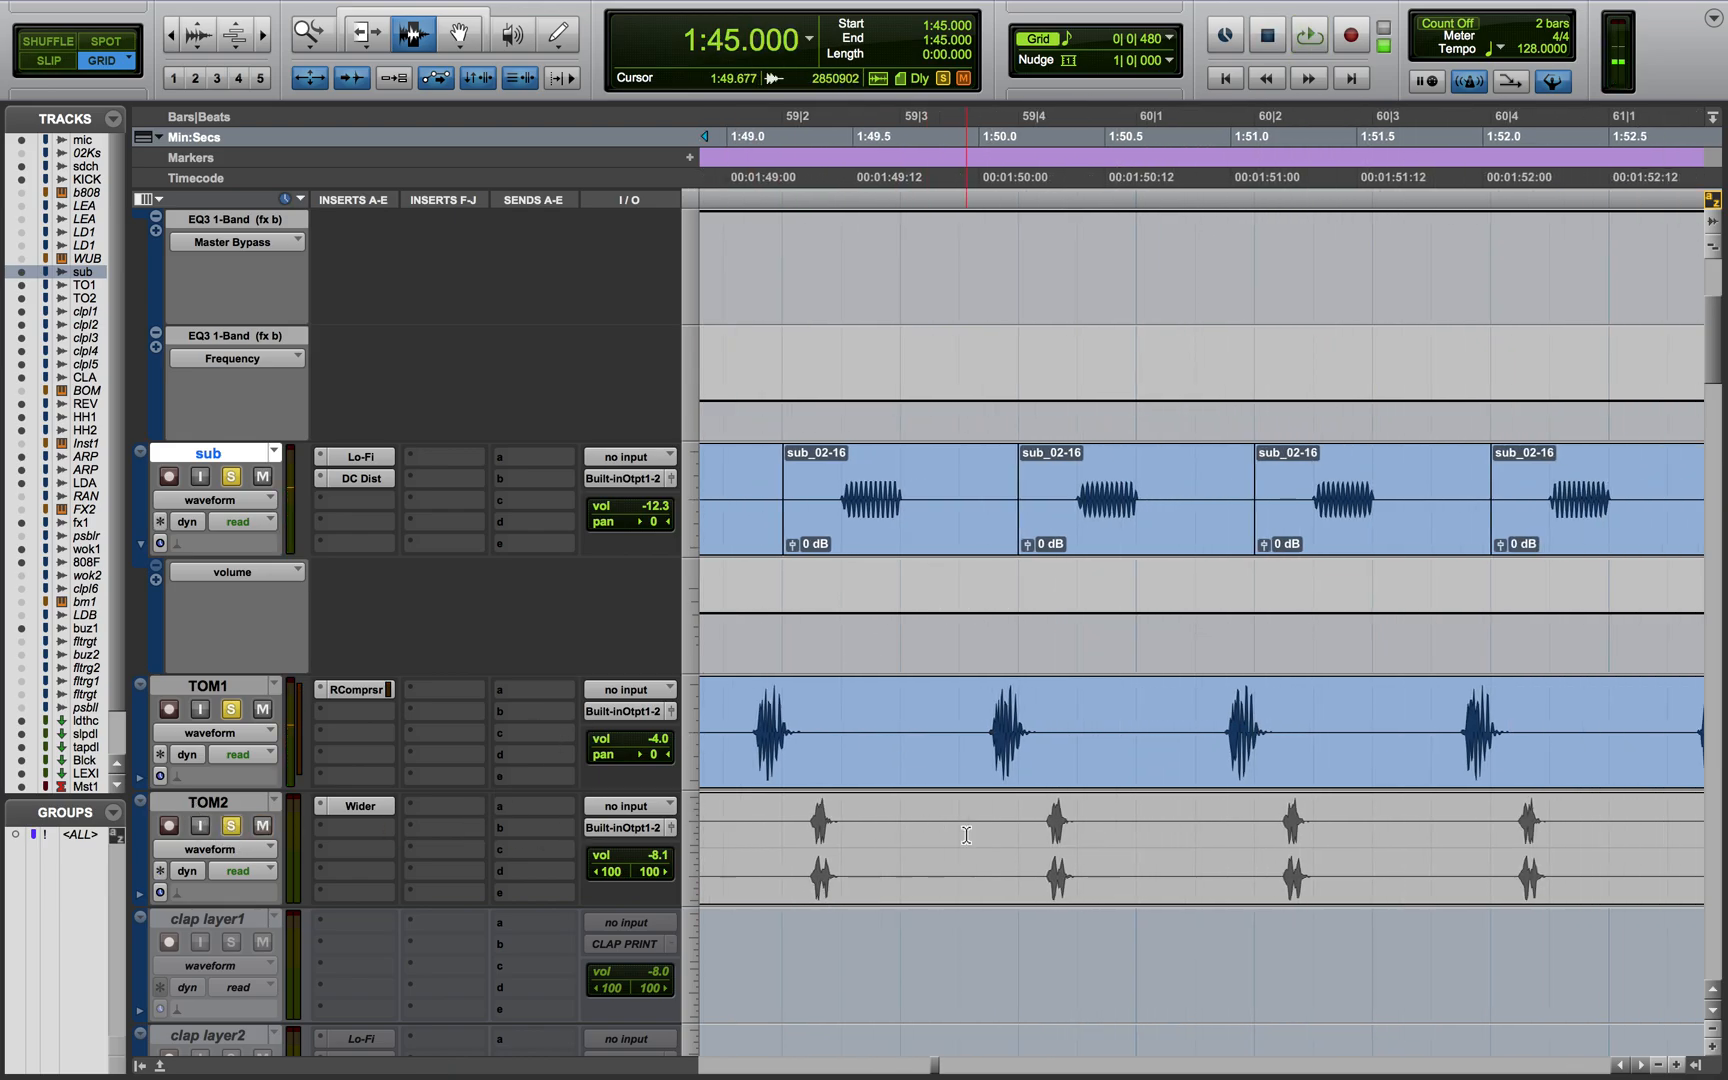
pyautogui.scroll(-3, 966, 835)
pyautogui.hscroll(12, 966, 835)
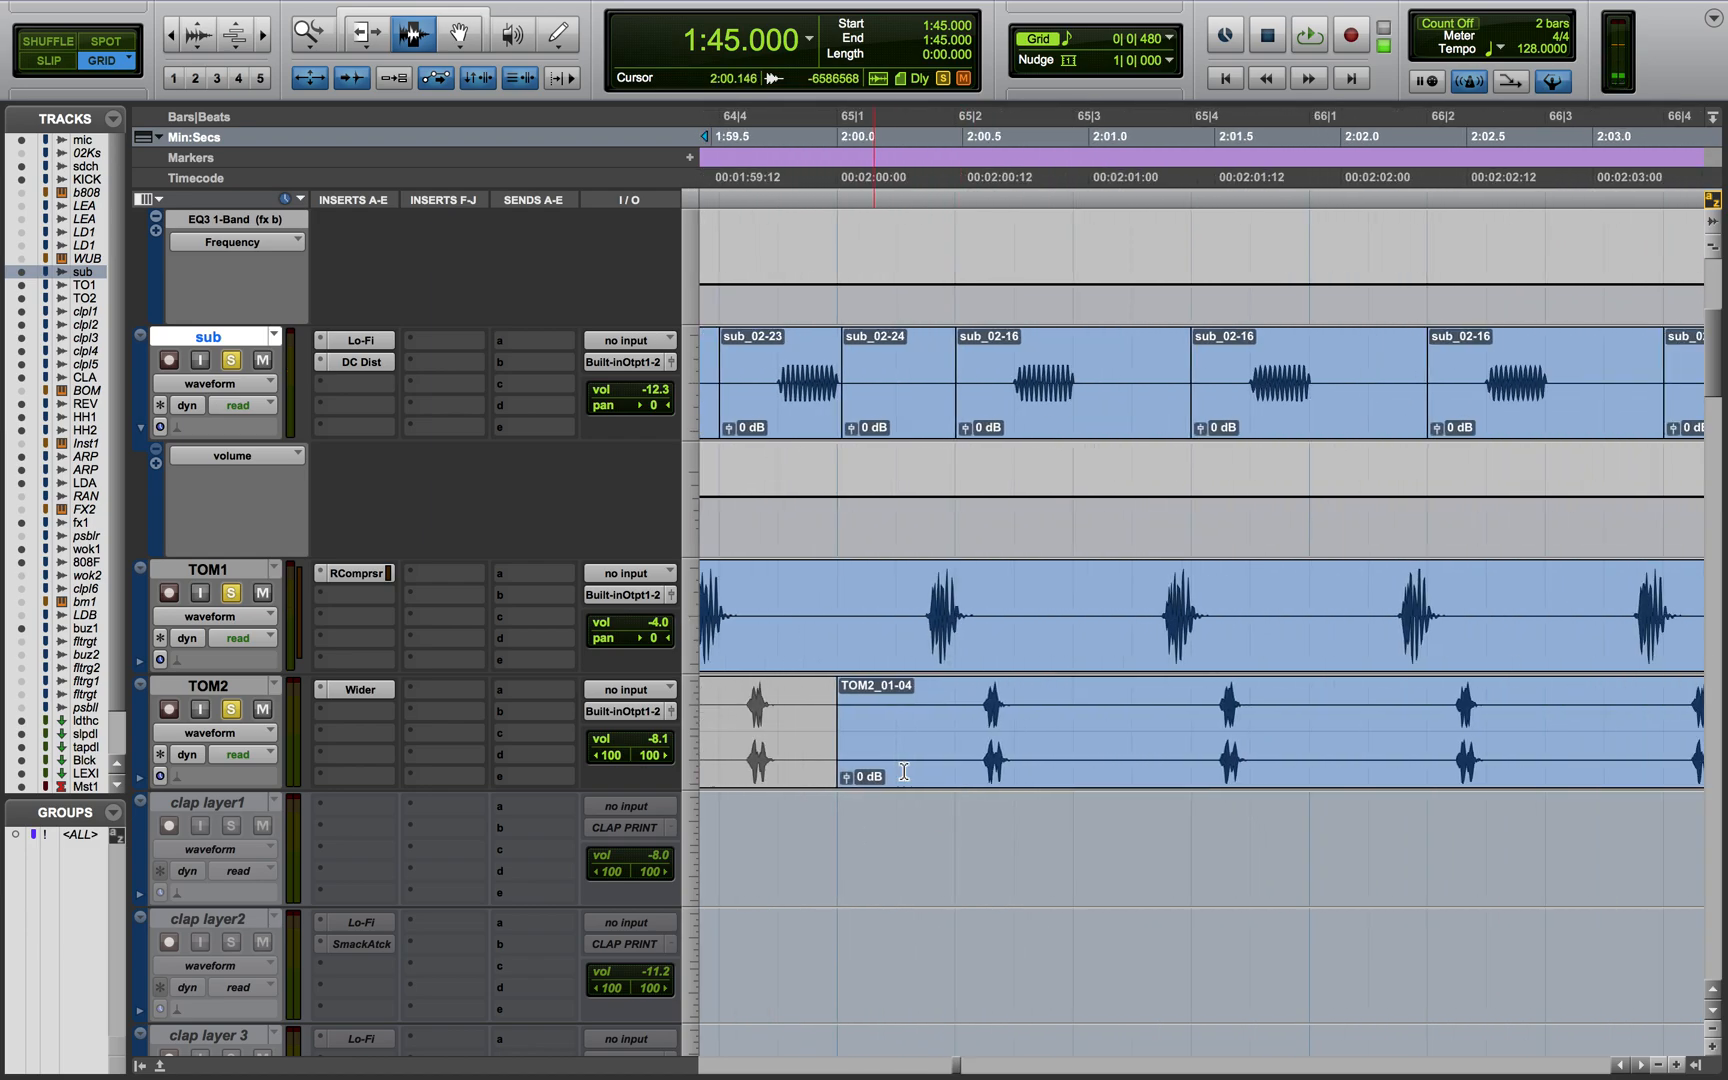
# Place the edit cursor at 2:00.468 on TOM2 and review the track's Wider insert, closing the plug-in window
pyautogui.click(946, 746)
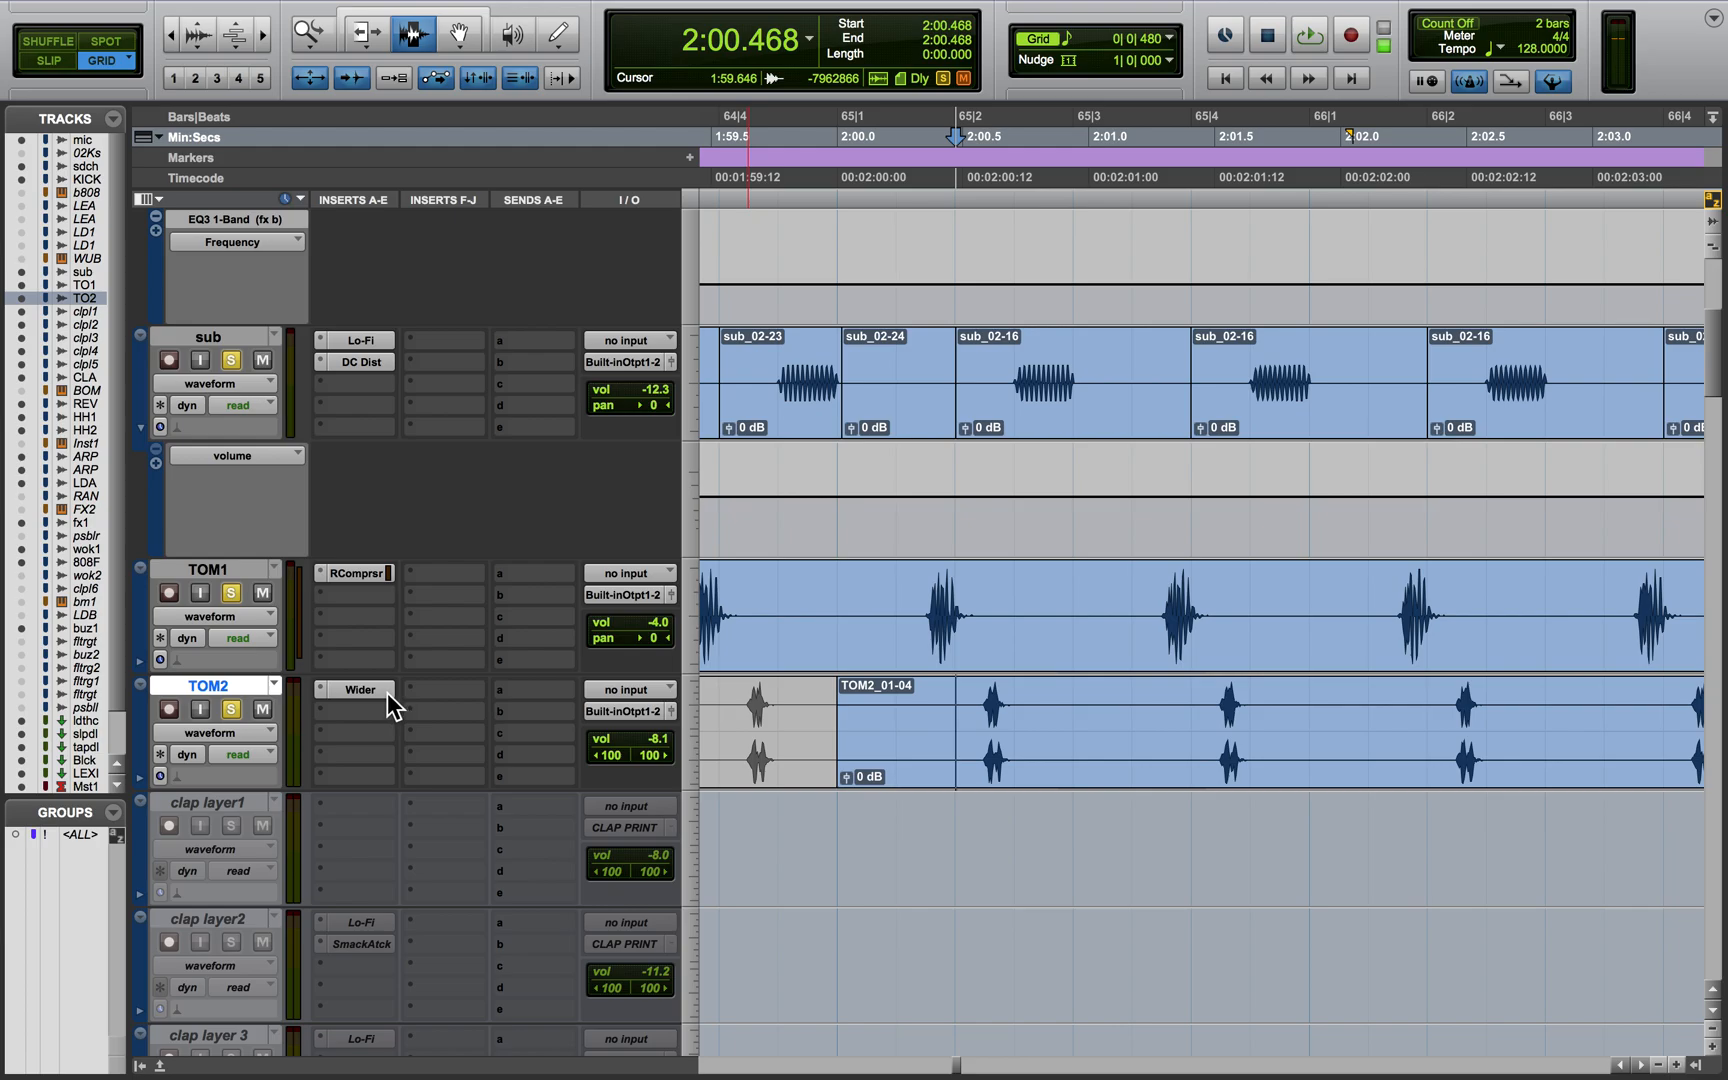
pyautogui.click(387, 693)
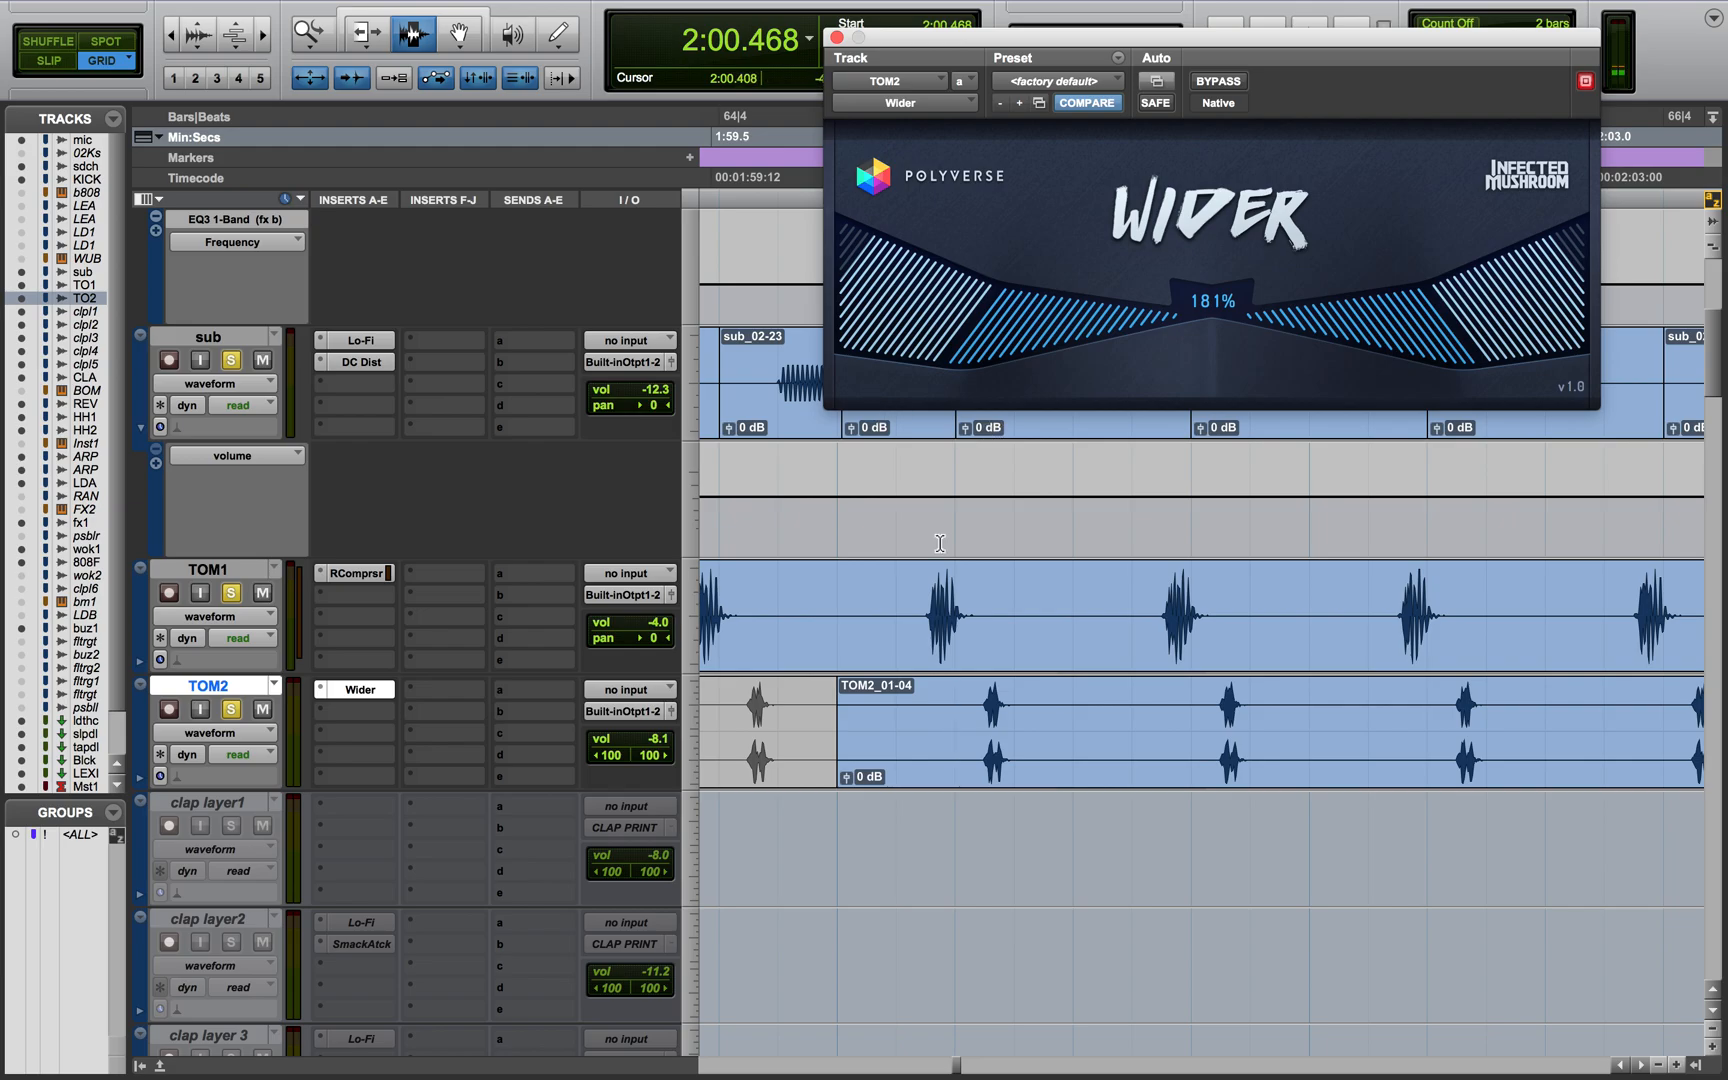
pyautogui.click(837, 38)
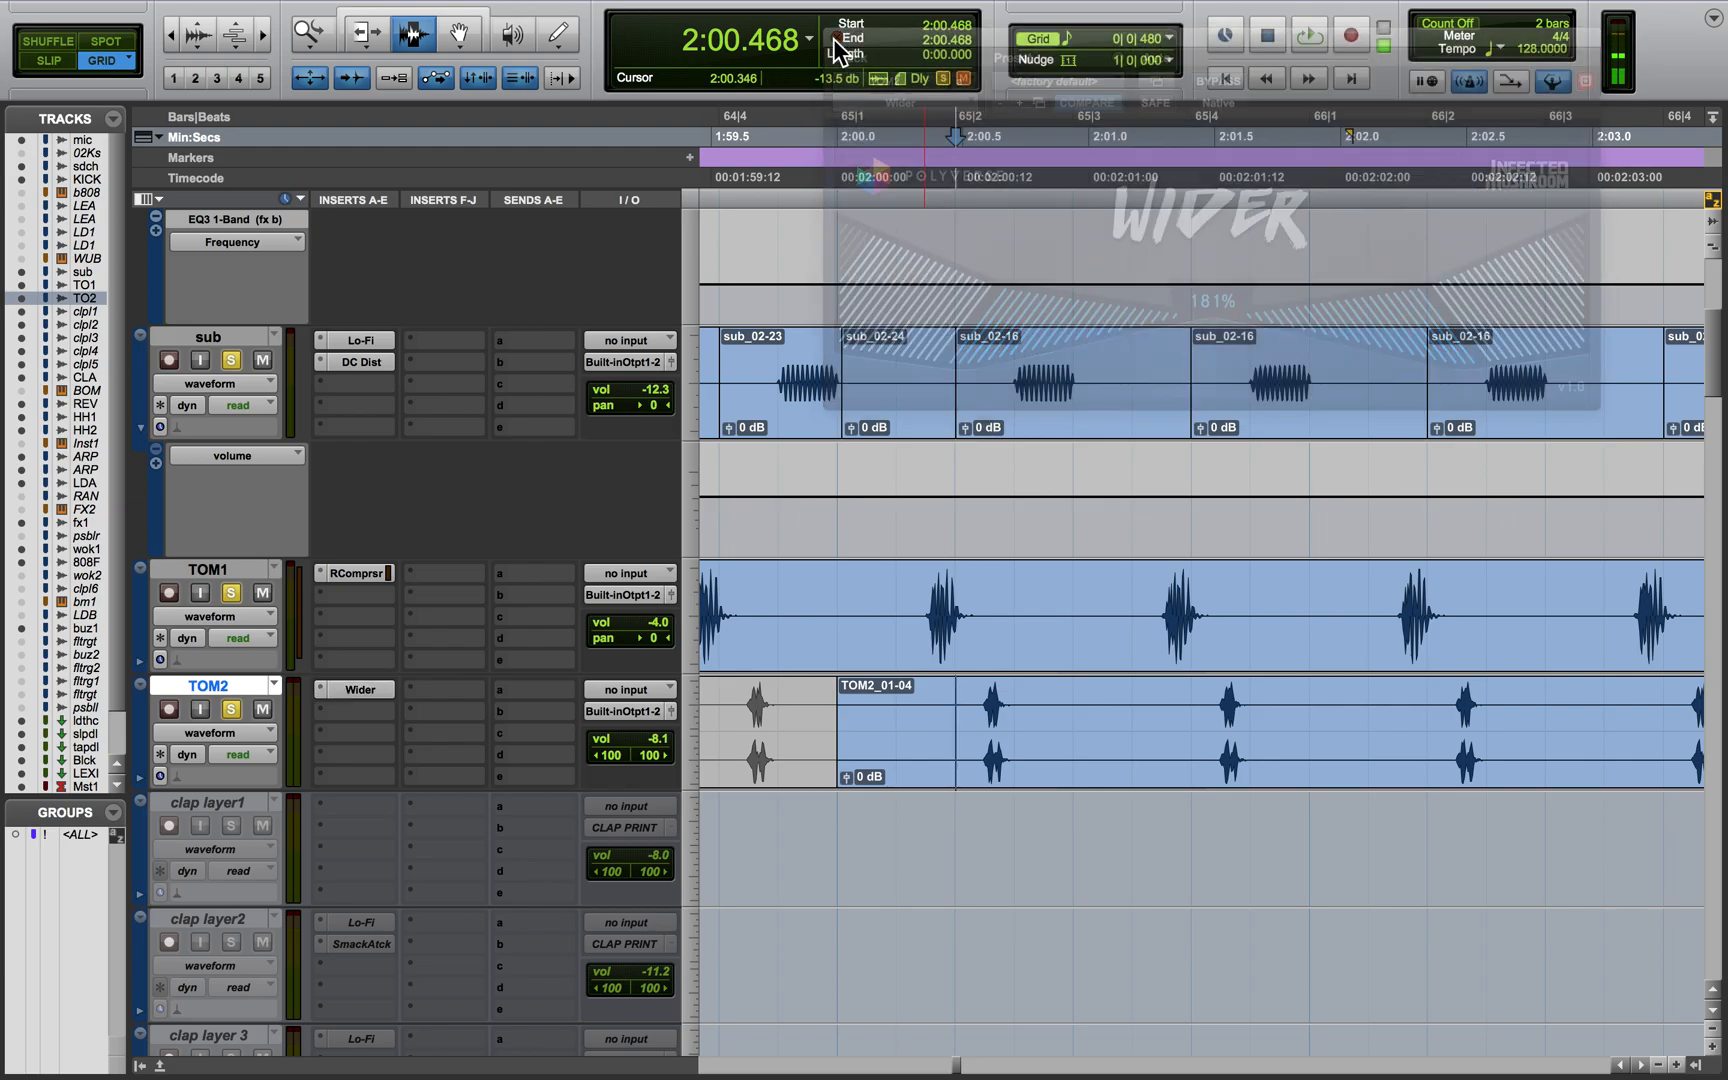
# Review the output windows of the KICK, sub and TOM1 tracks one after another, closing the window at the end
pyautogui.scroll(2, 837, 532)
pyautogui.scroll(3, 837, 532)
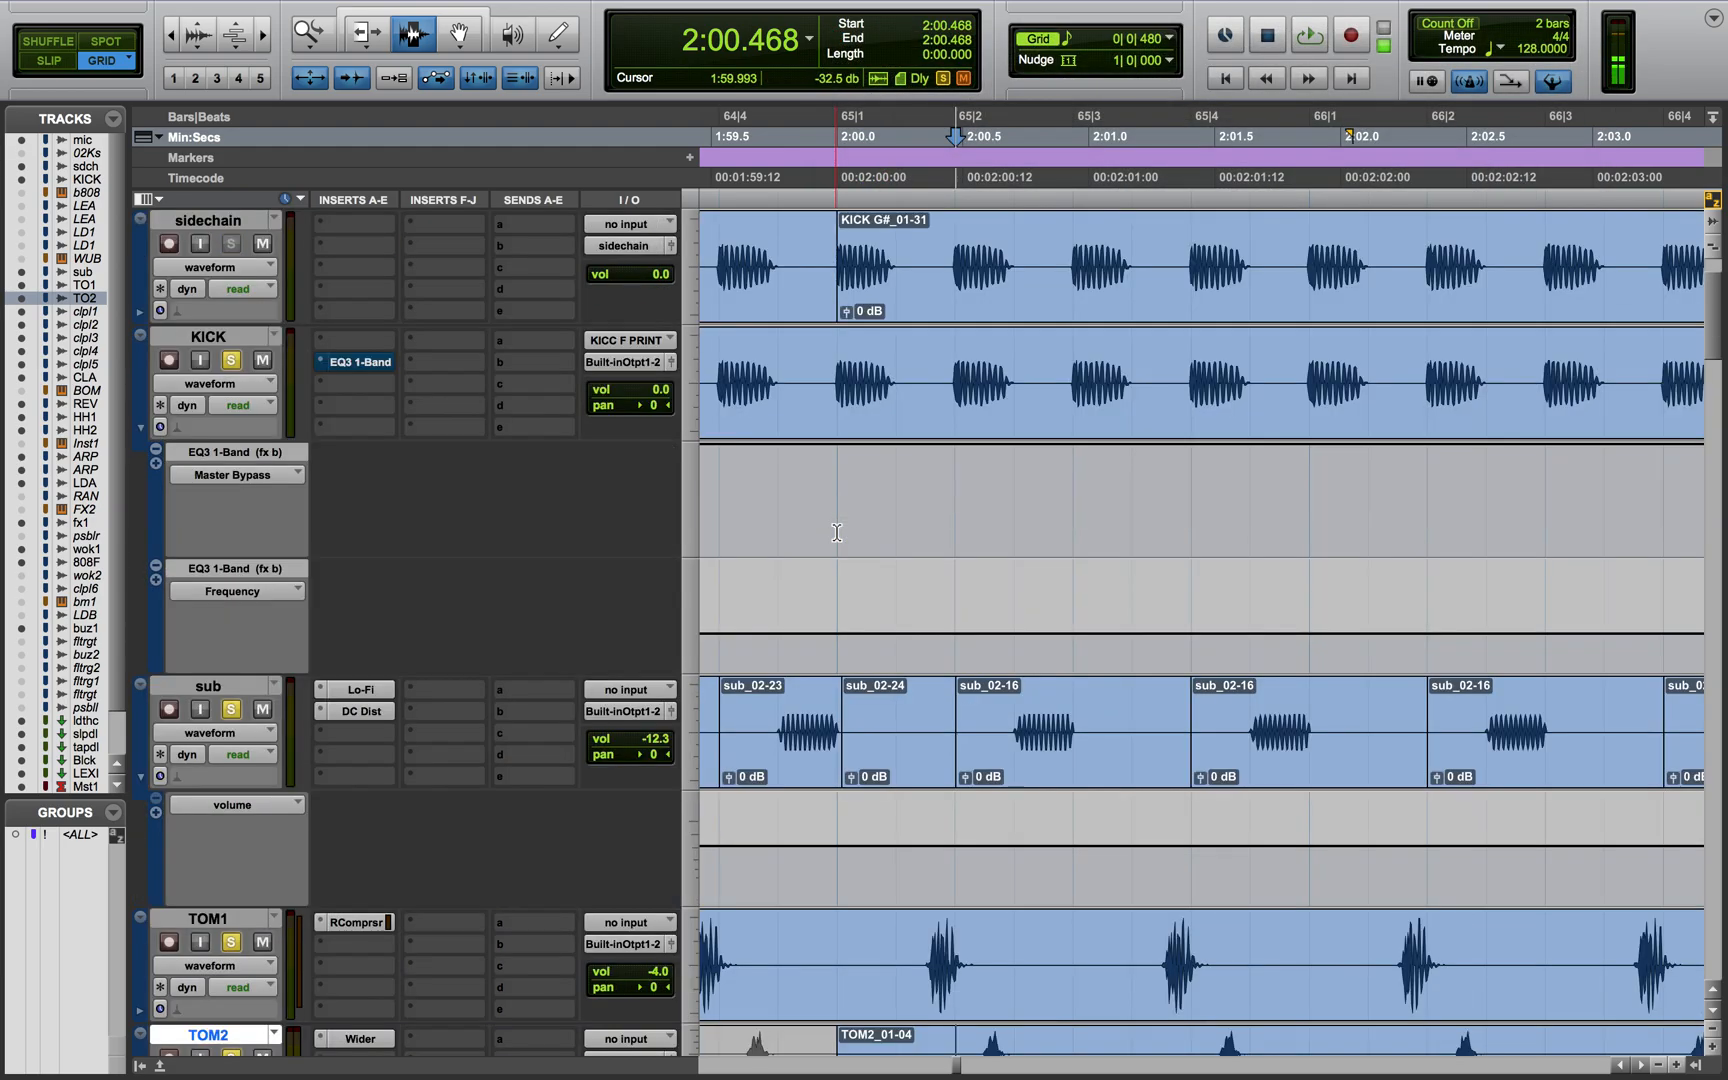
pyautogui.click(670, 361)
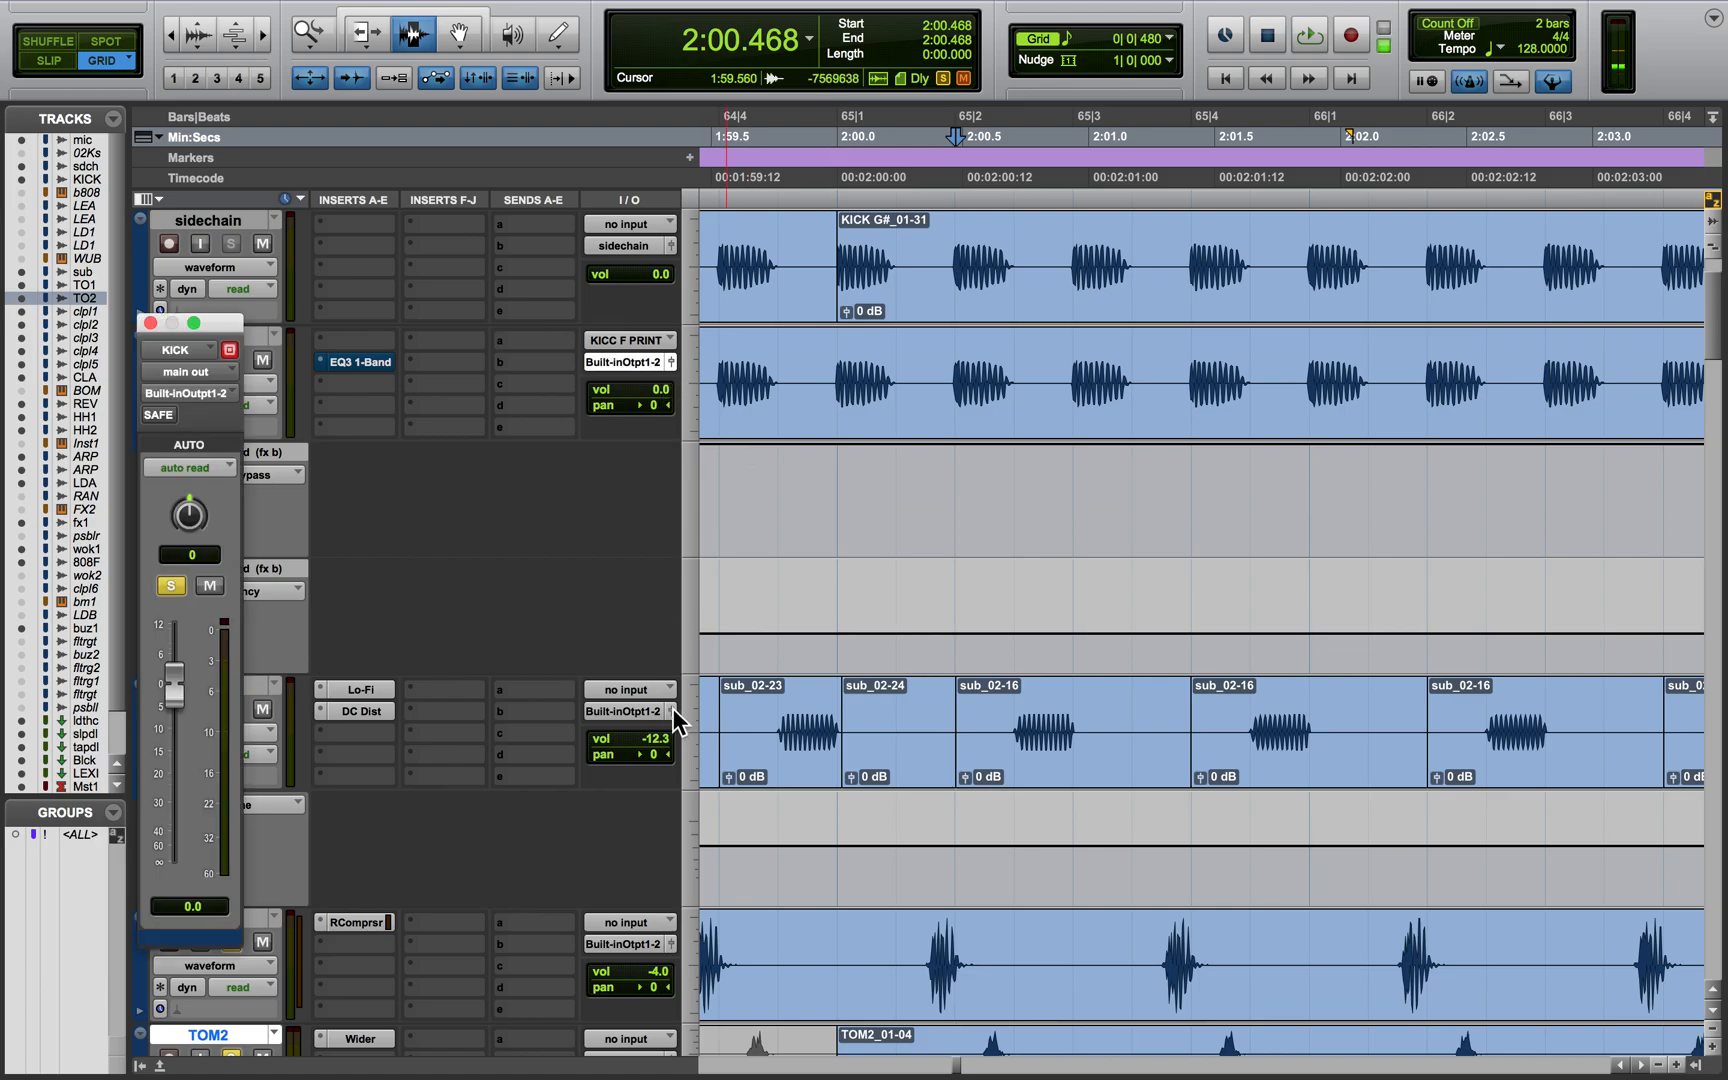
pyautogui.click(674, 711)
pyautogui.scroll(-3, 686, 650)
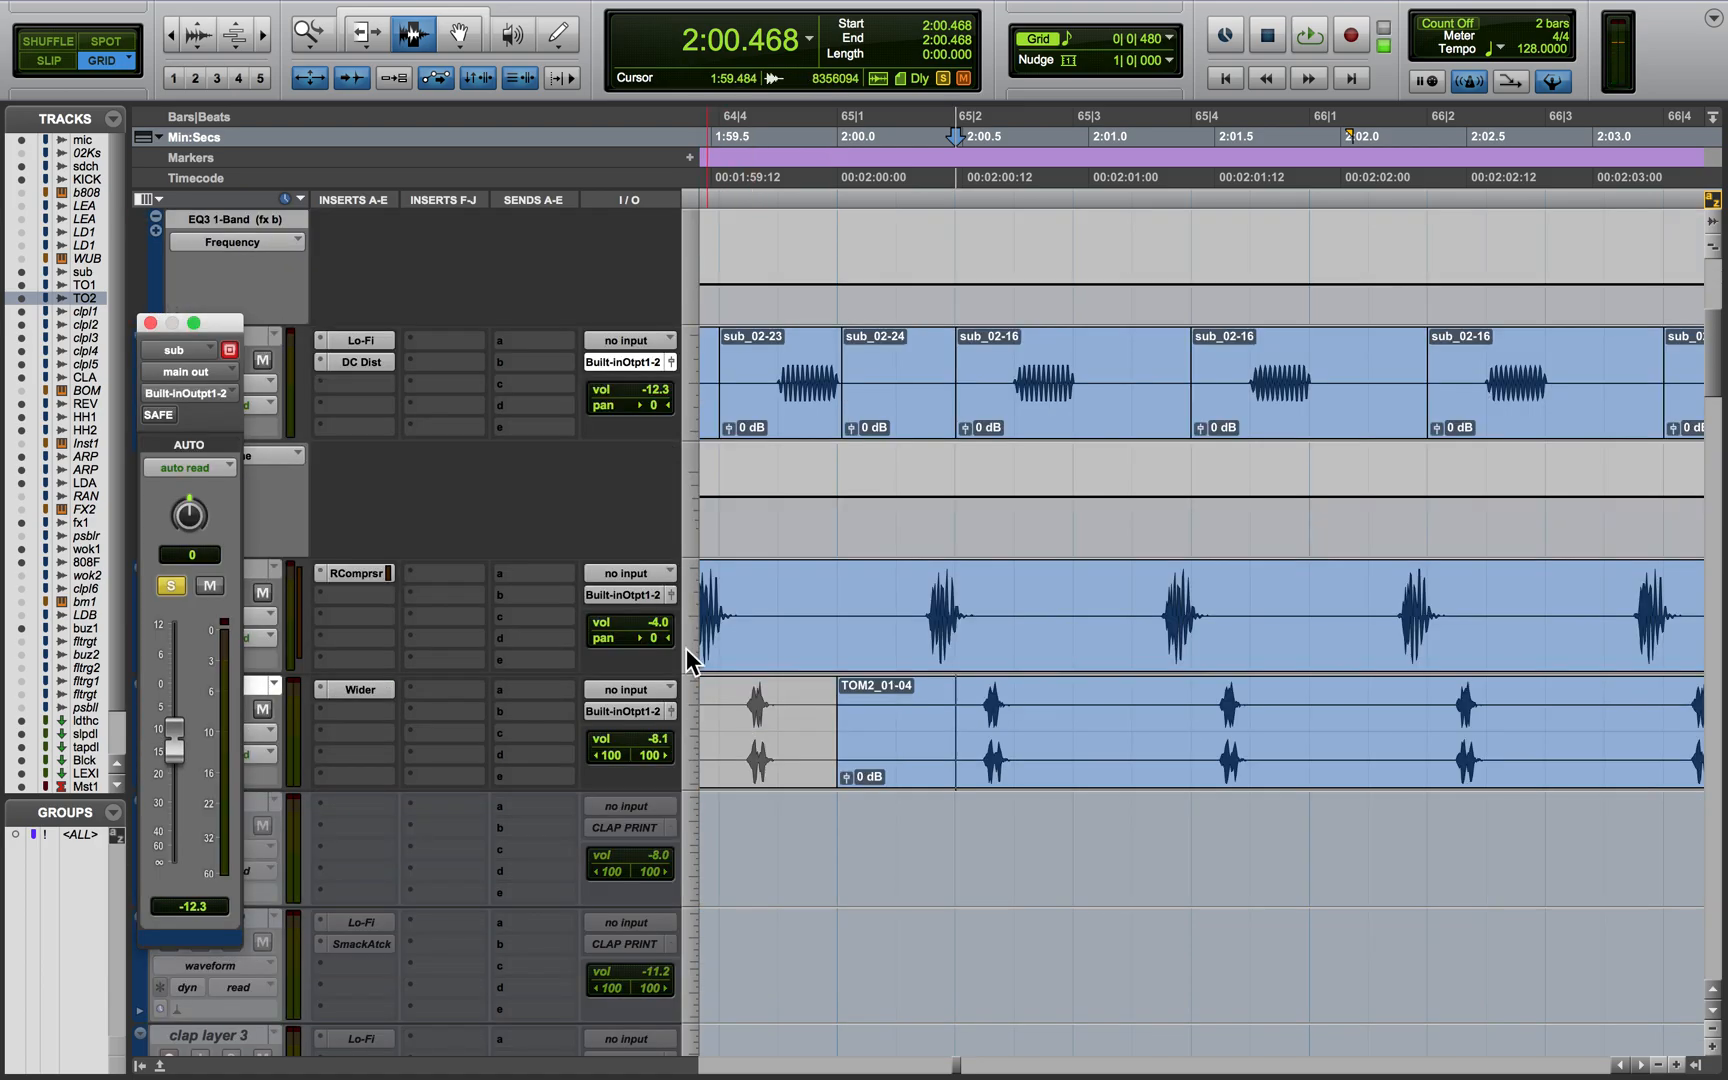
pyautogui.click(670, 594)
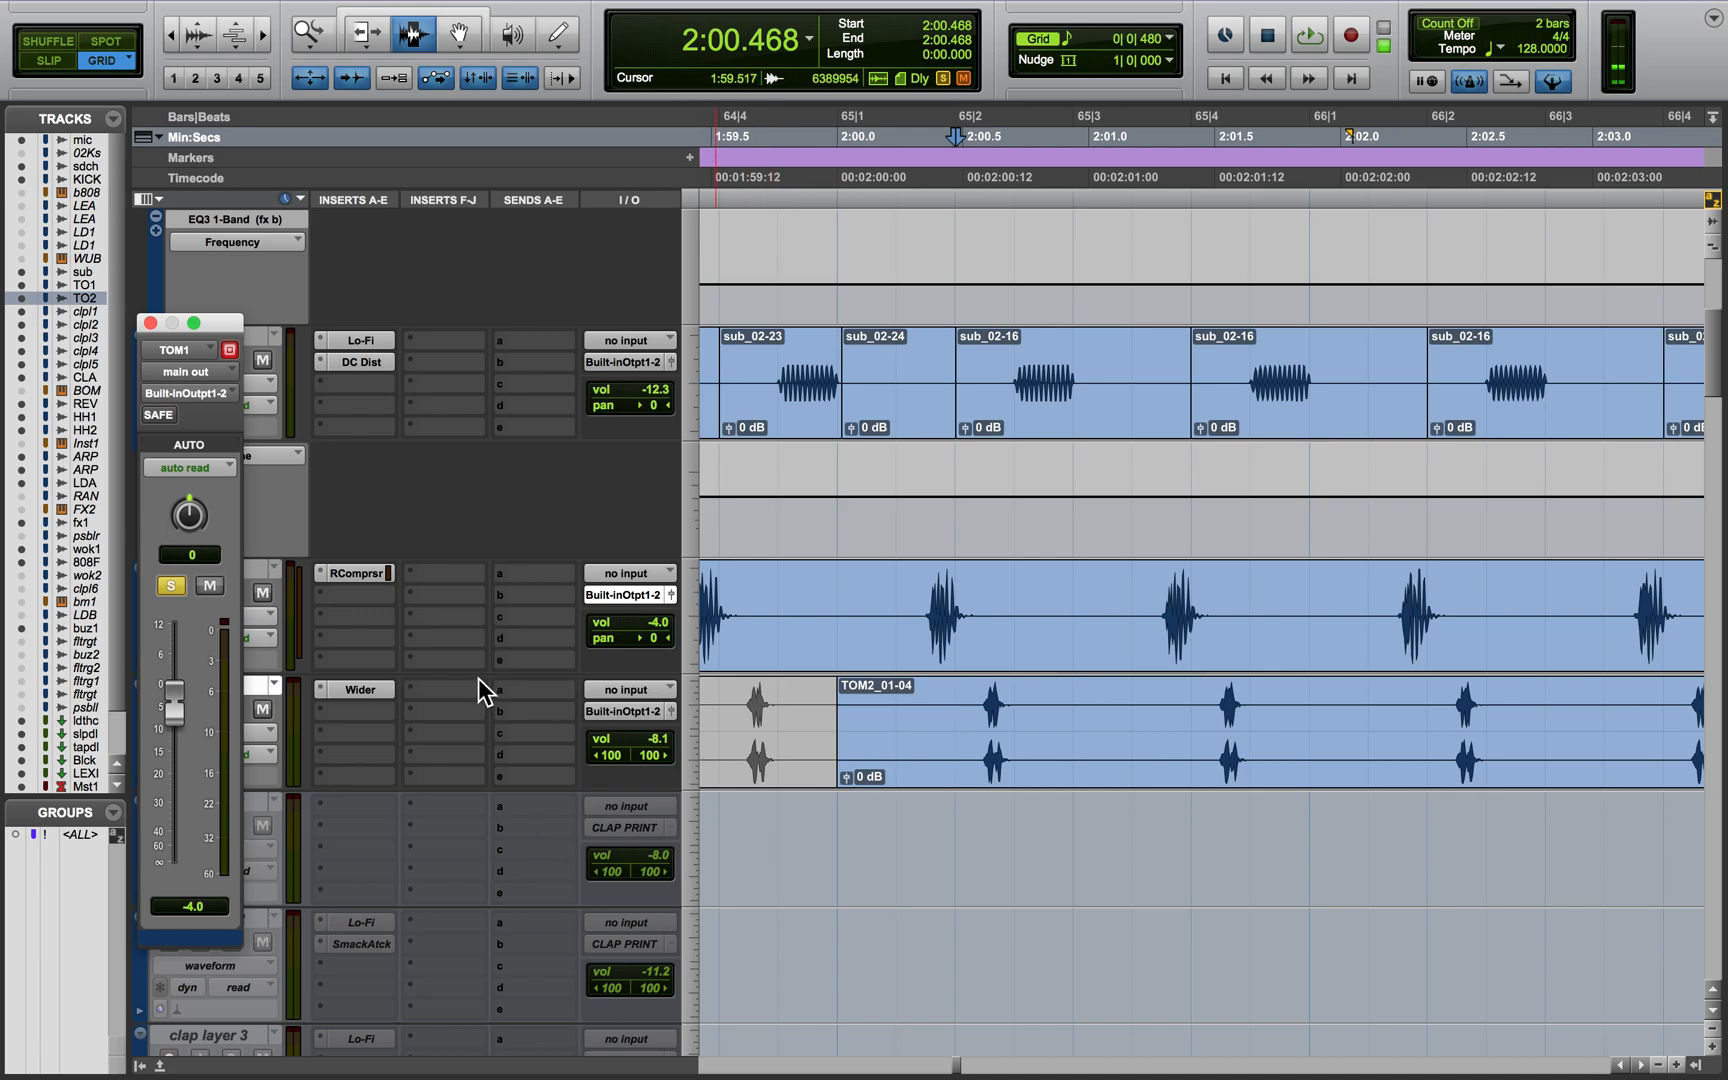
pyautogui.click(150, 322)
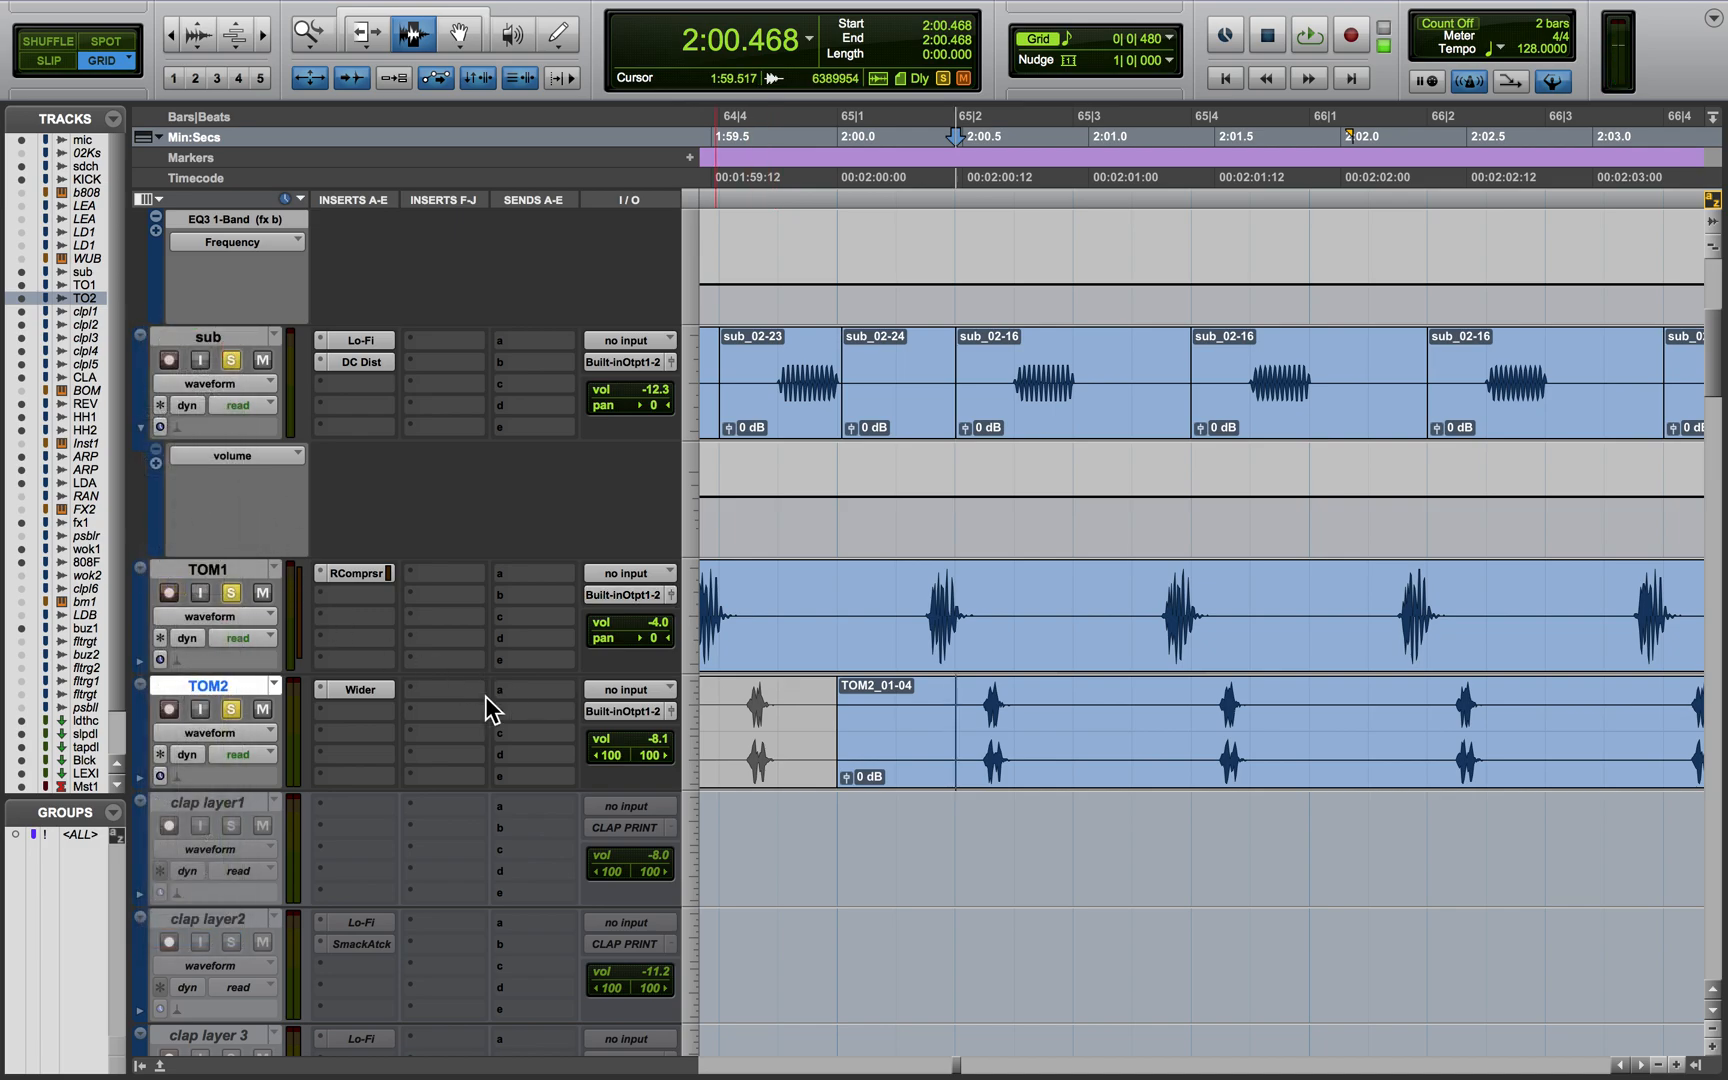
# Review TOM2's output window and its Wider insert, closing both windows
pyautogui.click(674, 710)
pyautogui.hscroll(3, 999, 749)
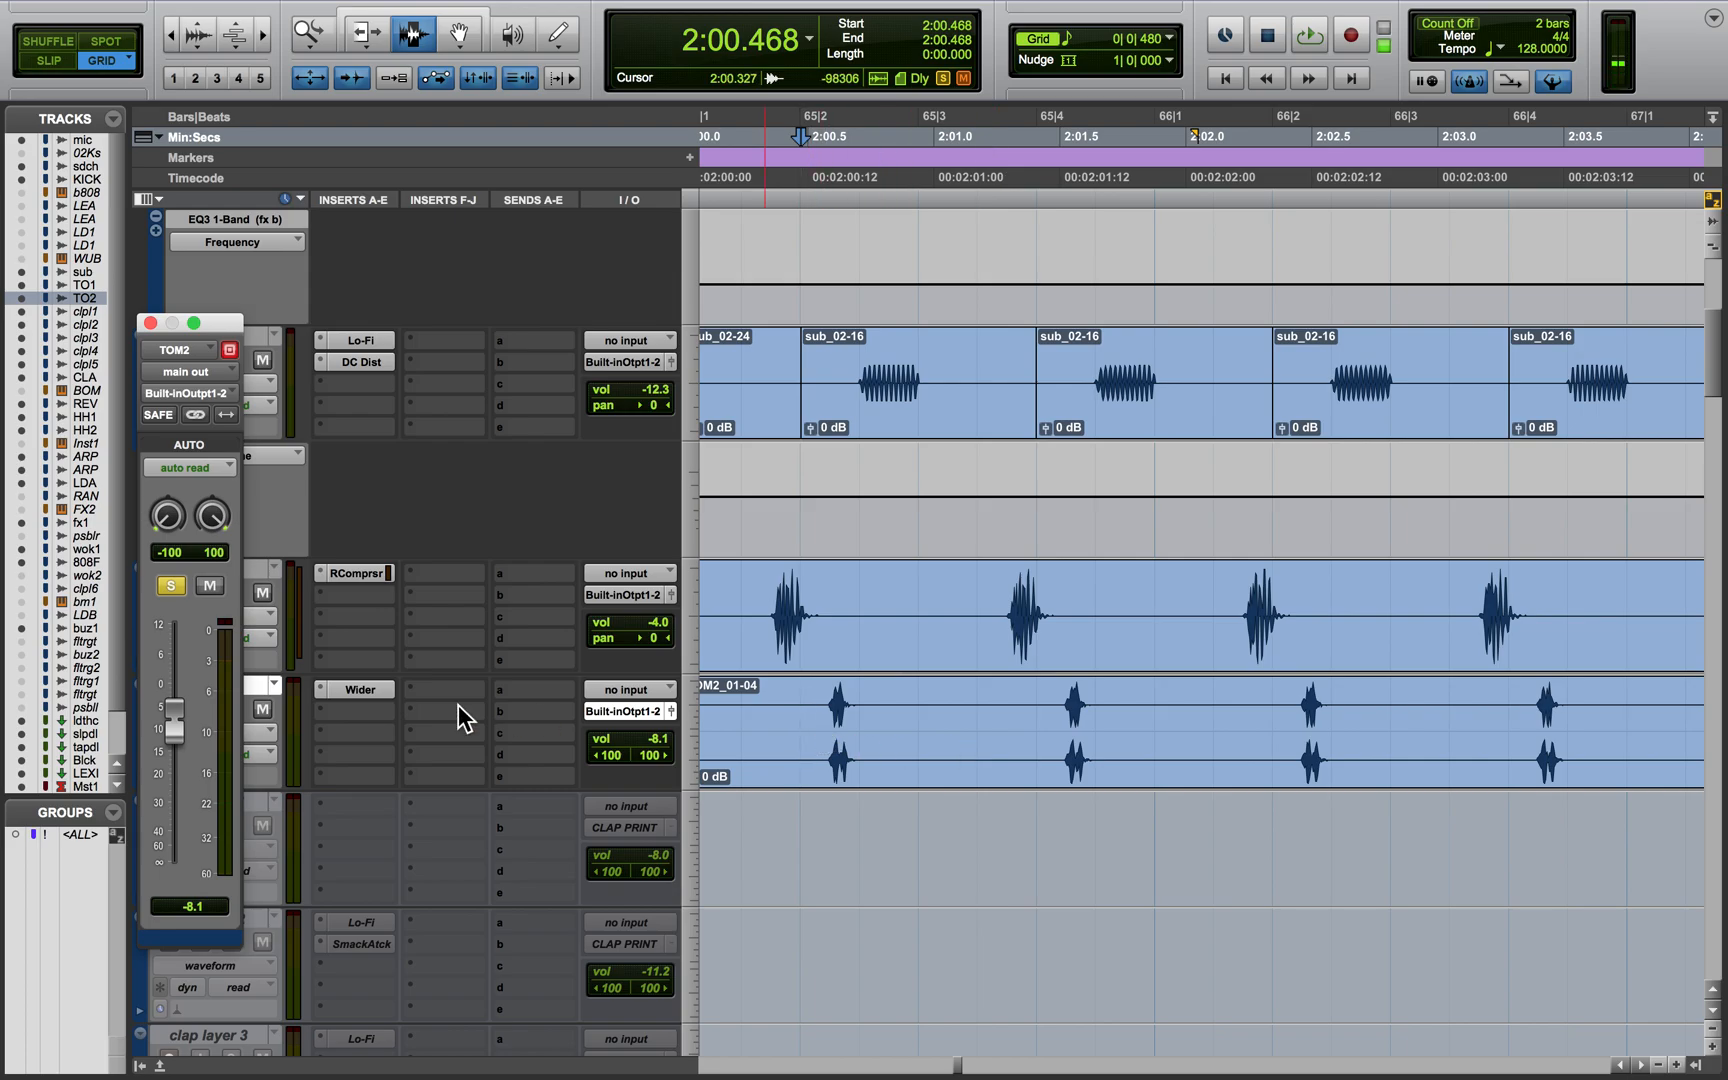
pyautogui.click(374, 688)
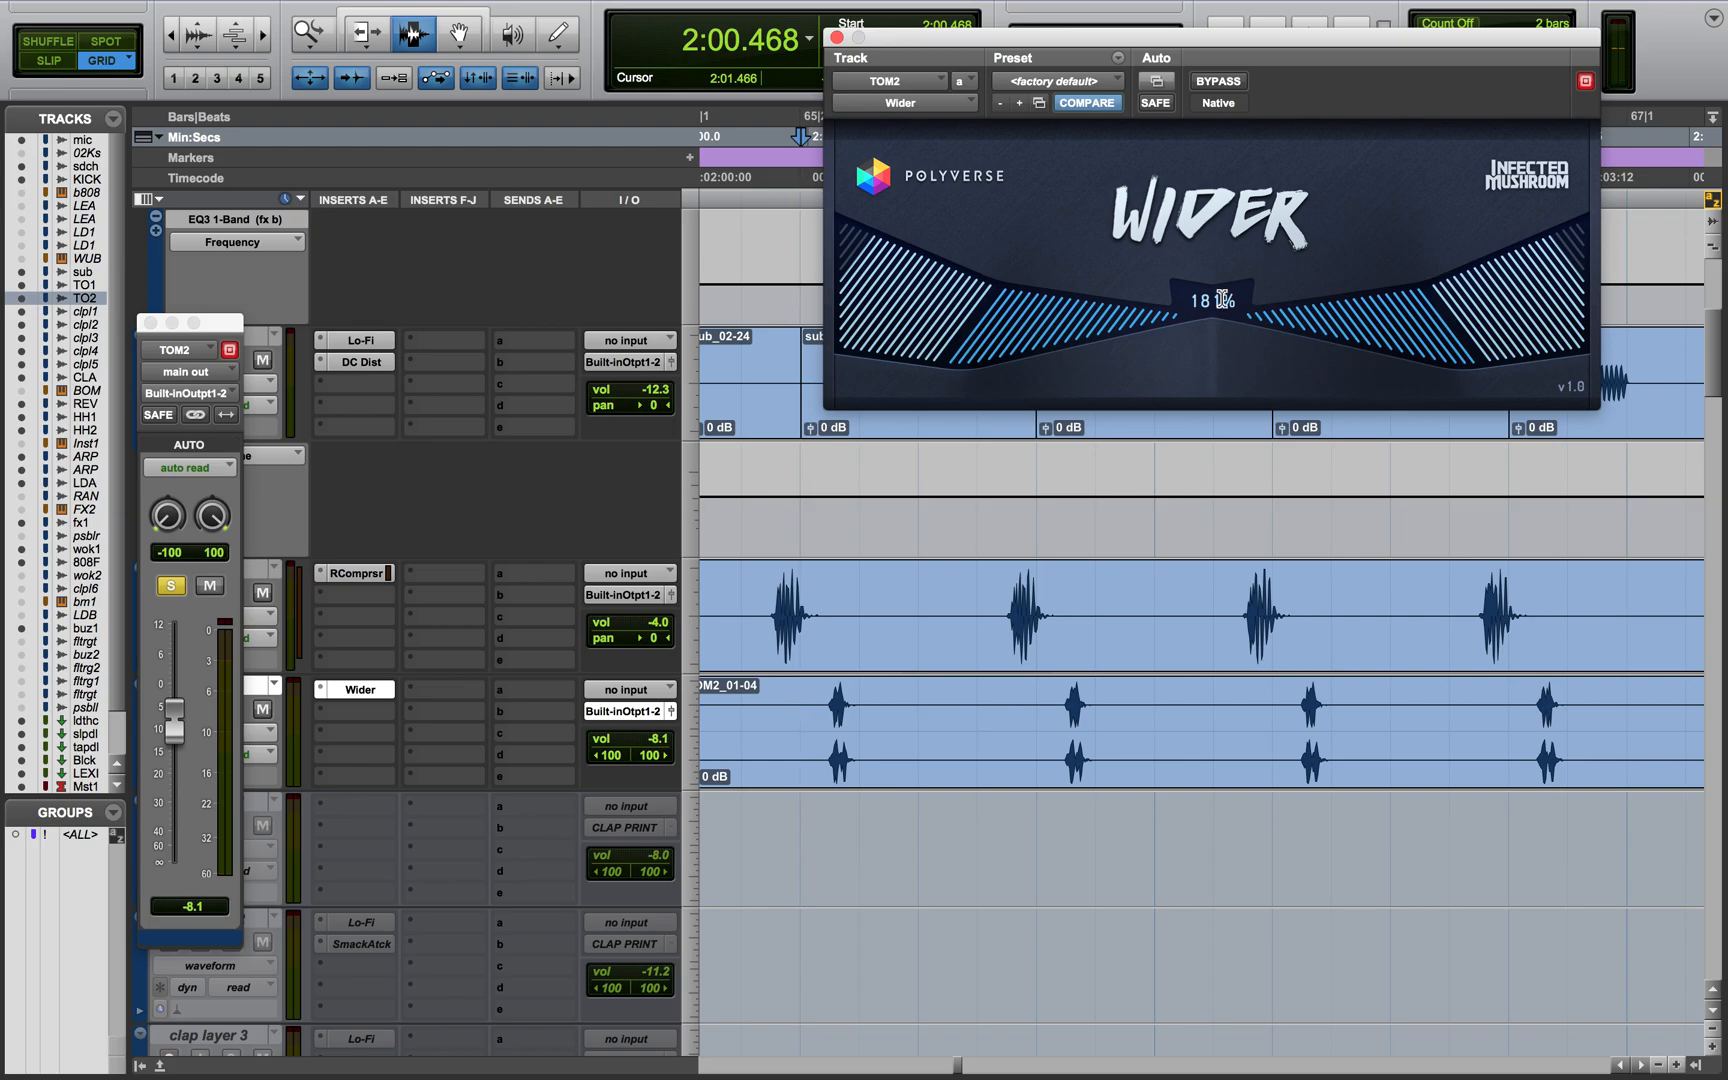
pyautogui.click(836, 37)
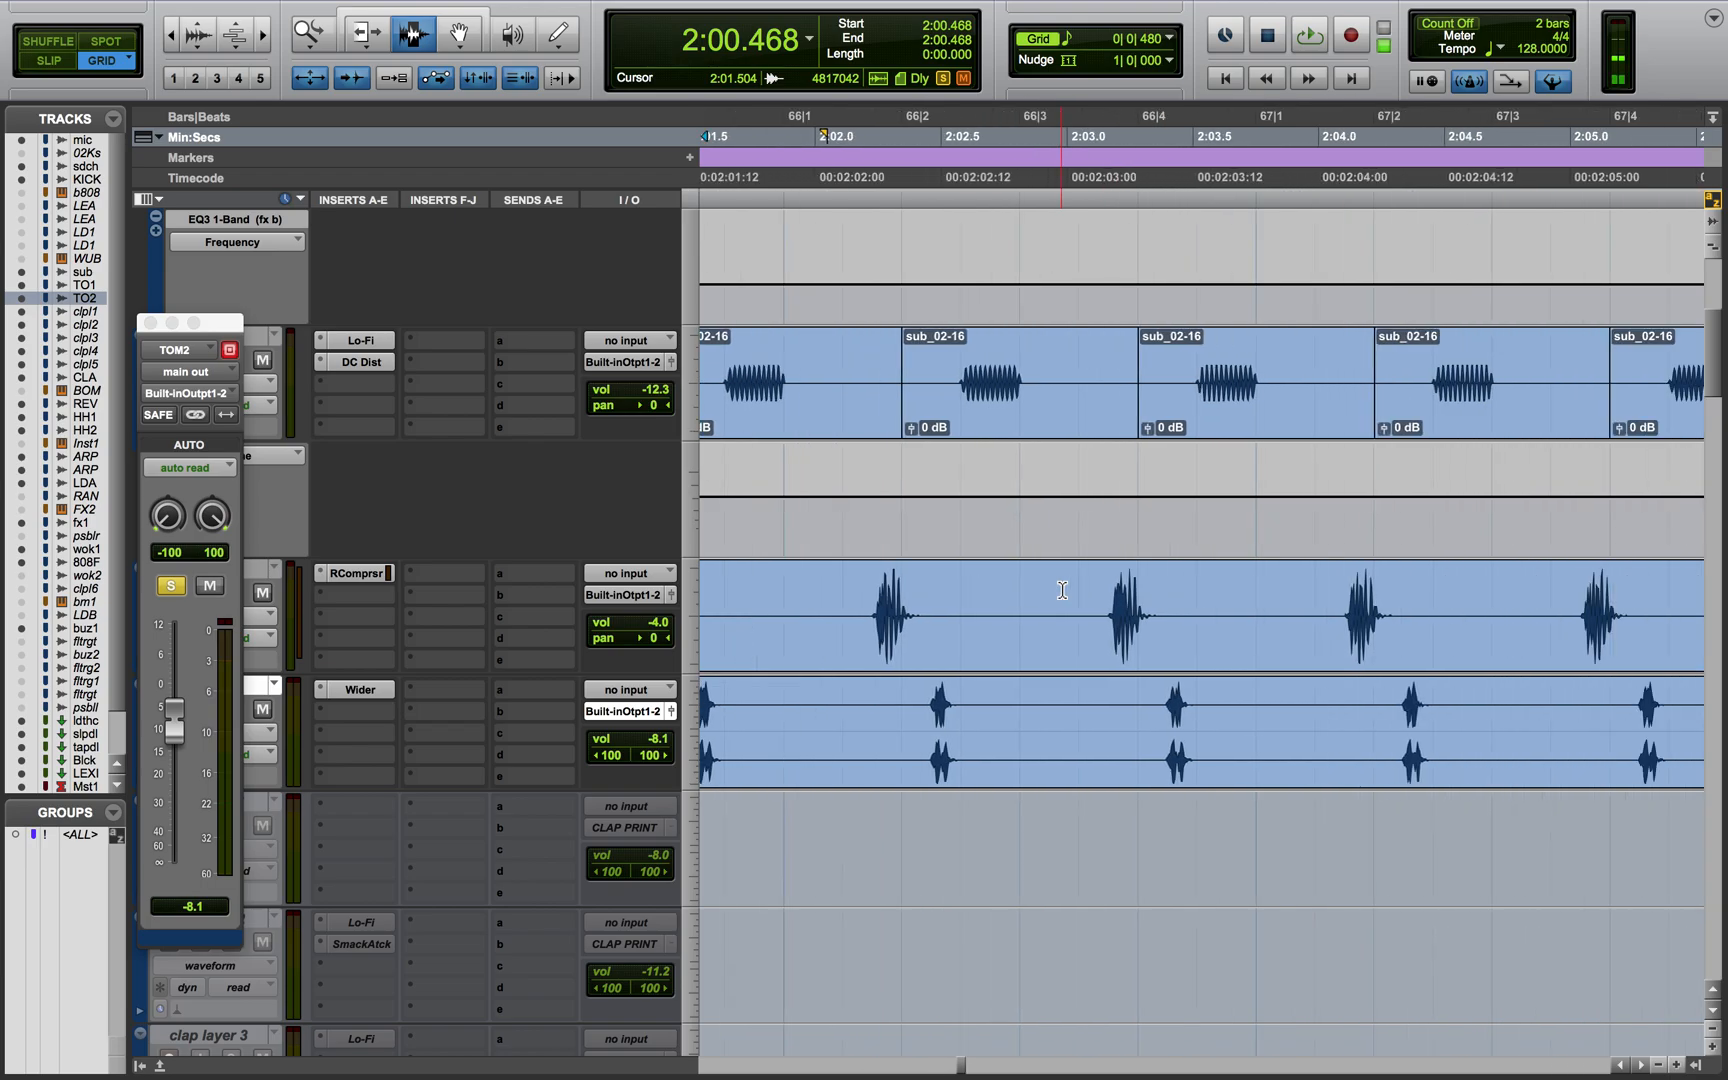
pyautogui.scroll(1, 1063, 590)
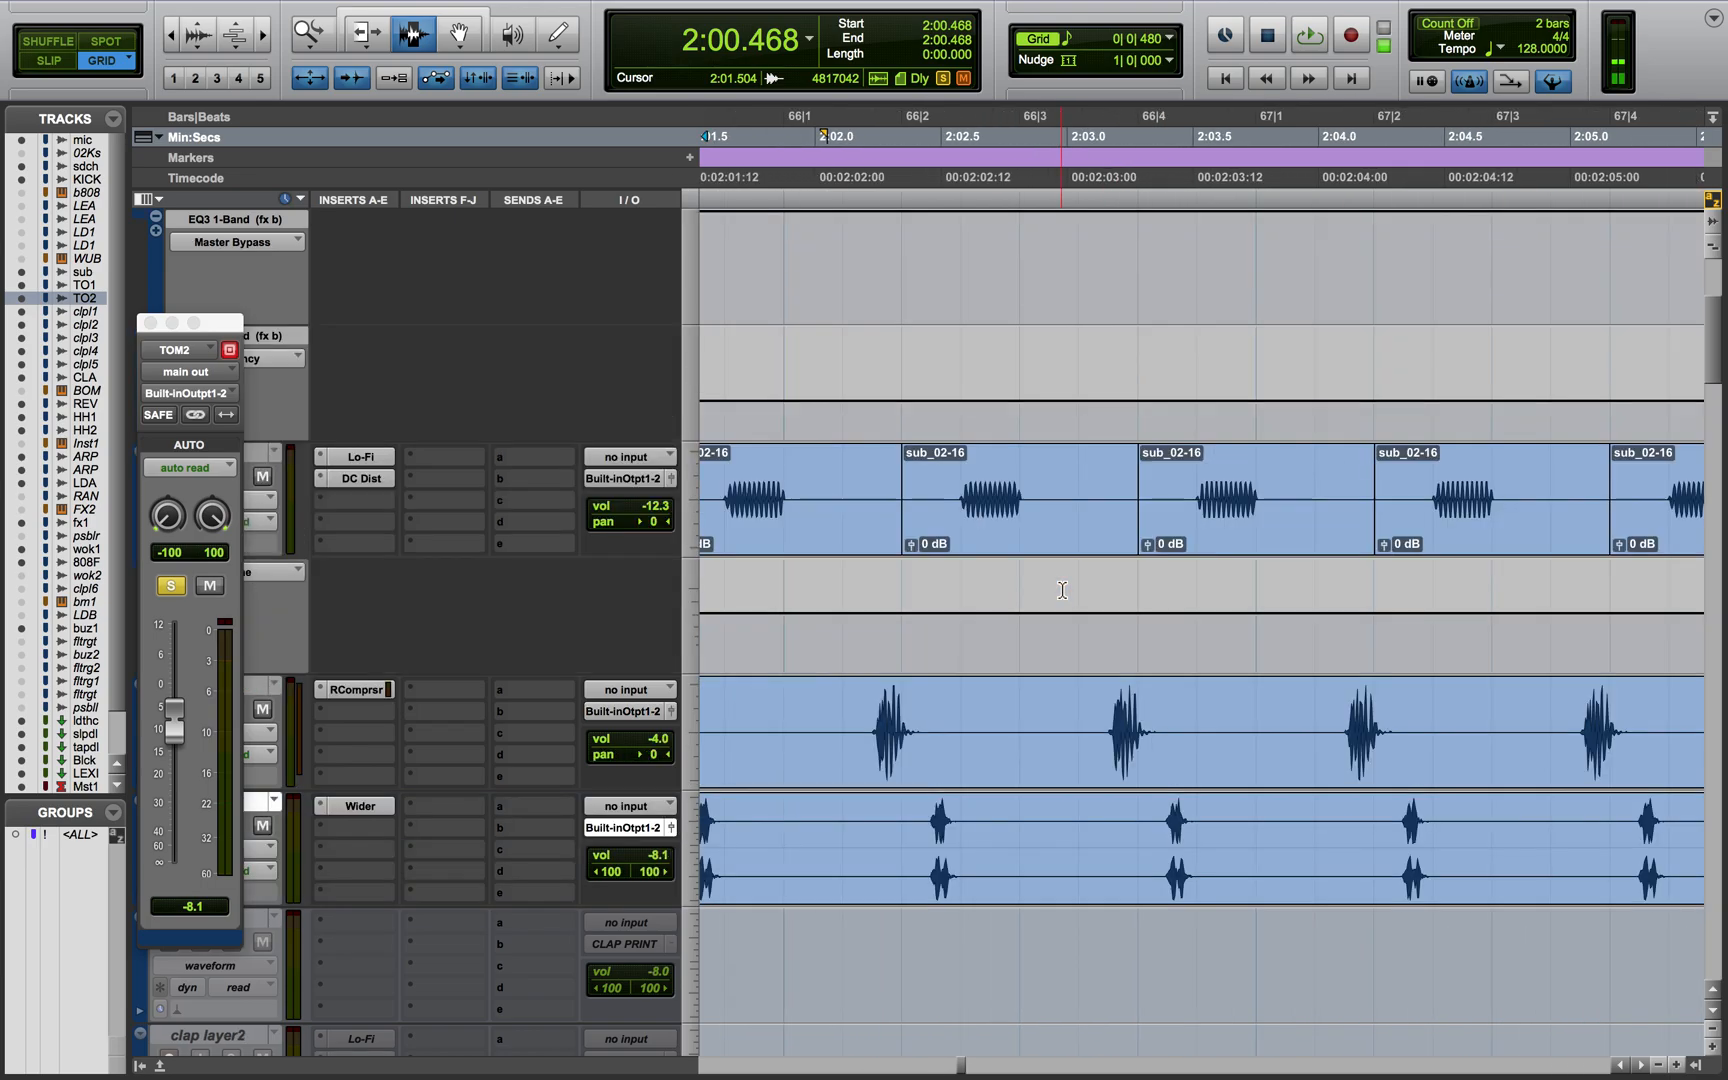
pyautogui.click(151, 321)
# Place the edit cursor at 2:01.875 on TOM1, play the soloed kick, sub and tom tracks and stop playback
pyautogui.click(789, 729)
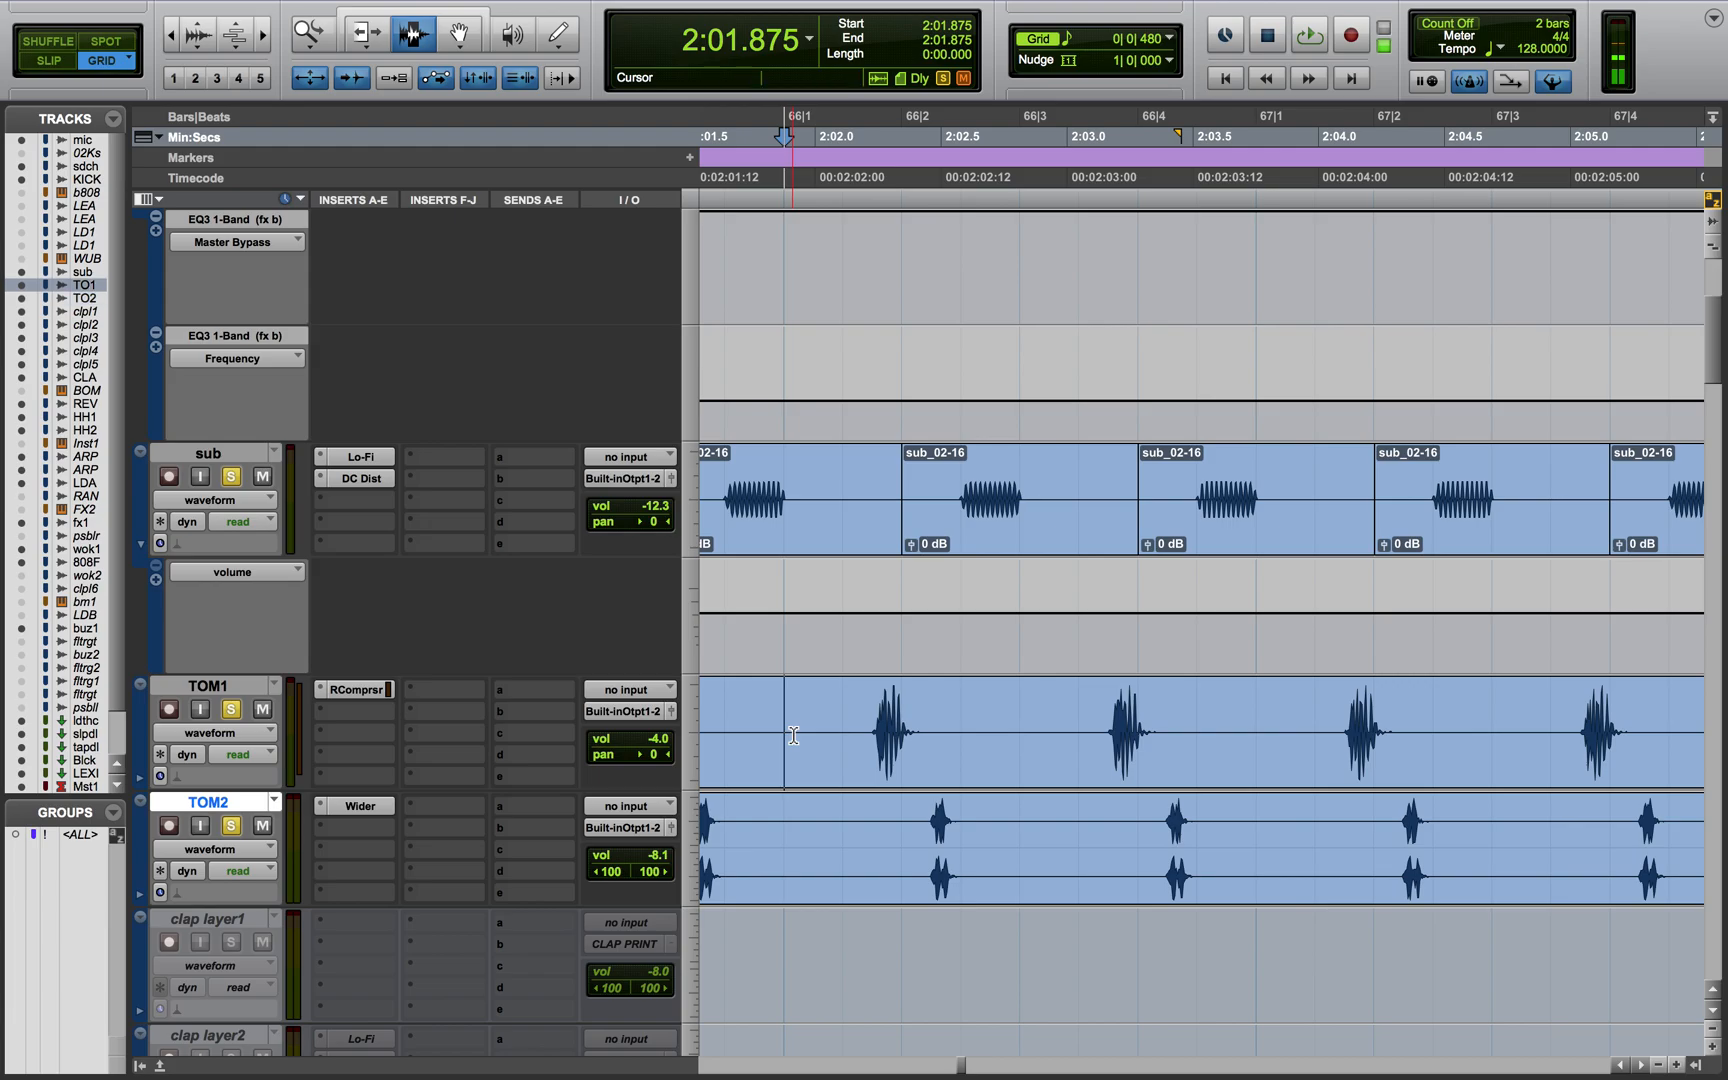
pyautogui.press('space')
pyautogui.scroll(2, 794, 729)
pyautogui.scroll(-2, 794, 729)
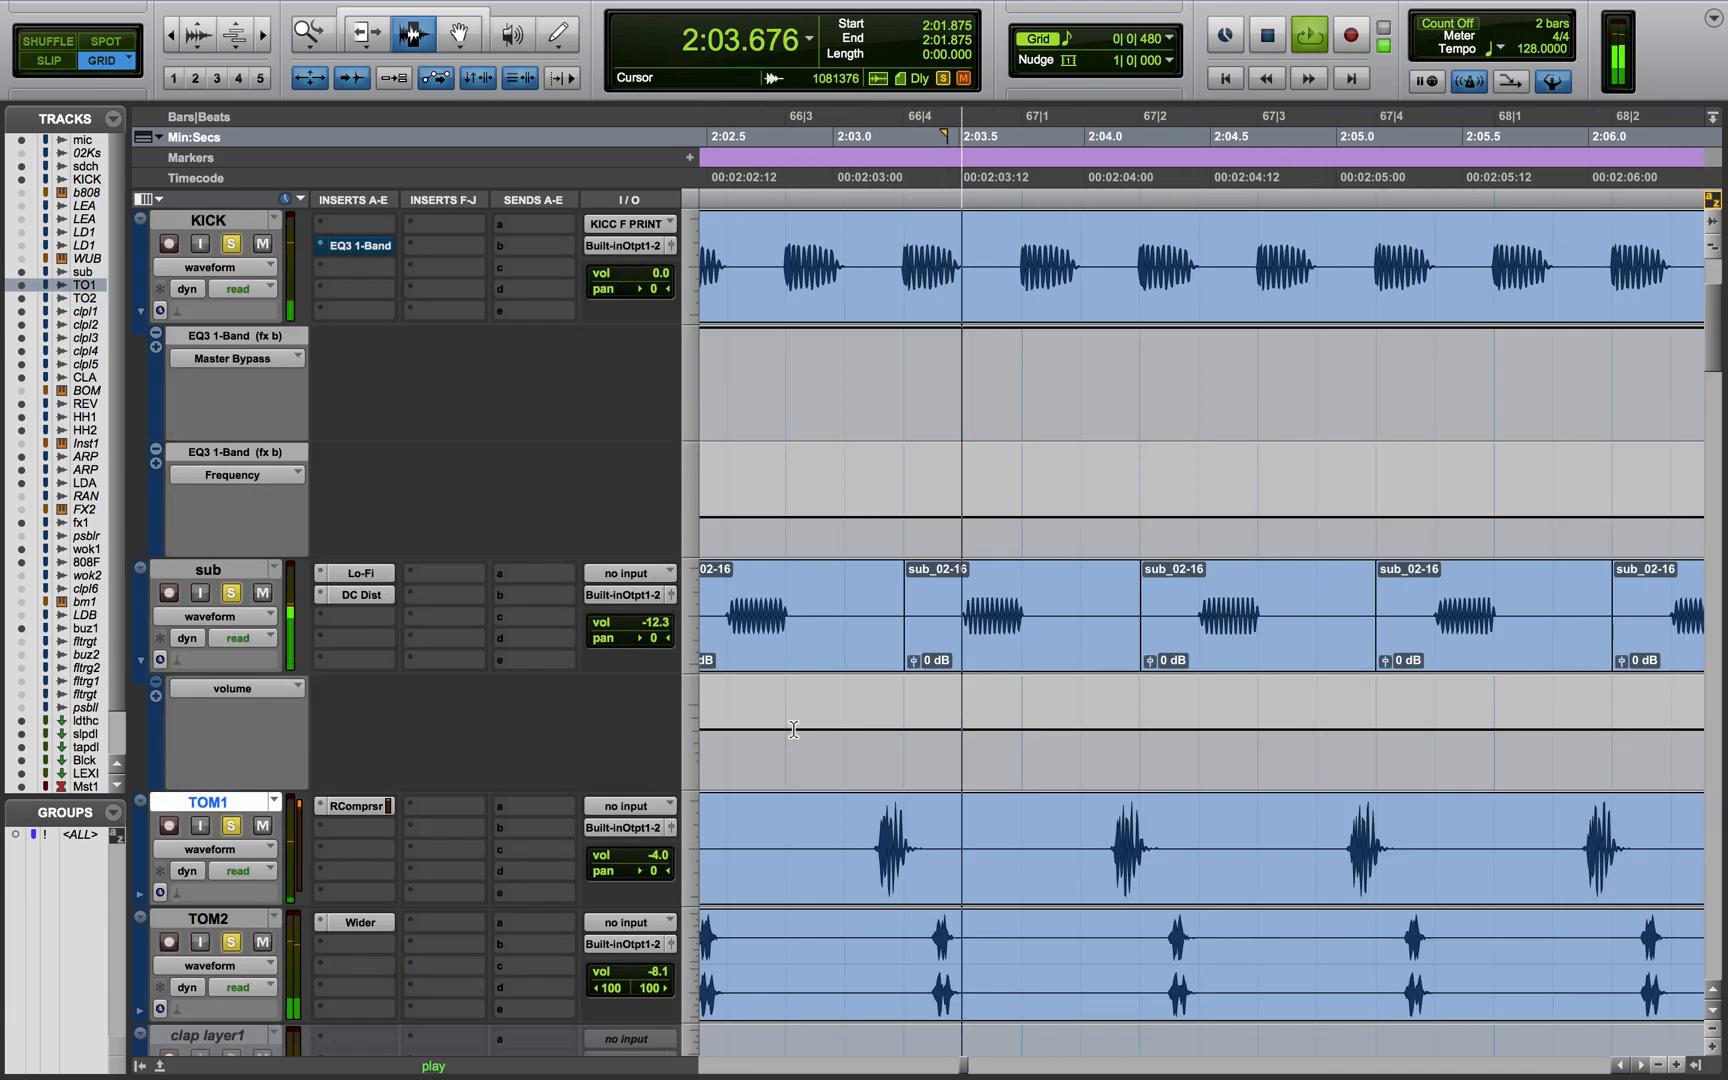
pyautogui.scroll(2, 794, 729)
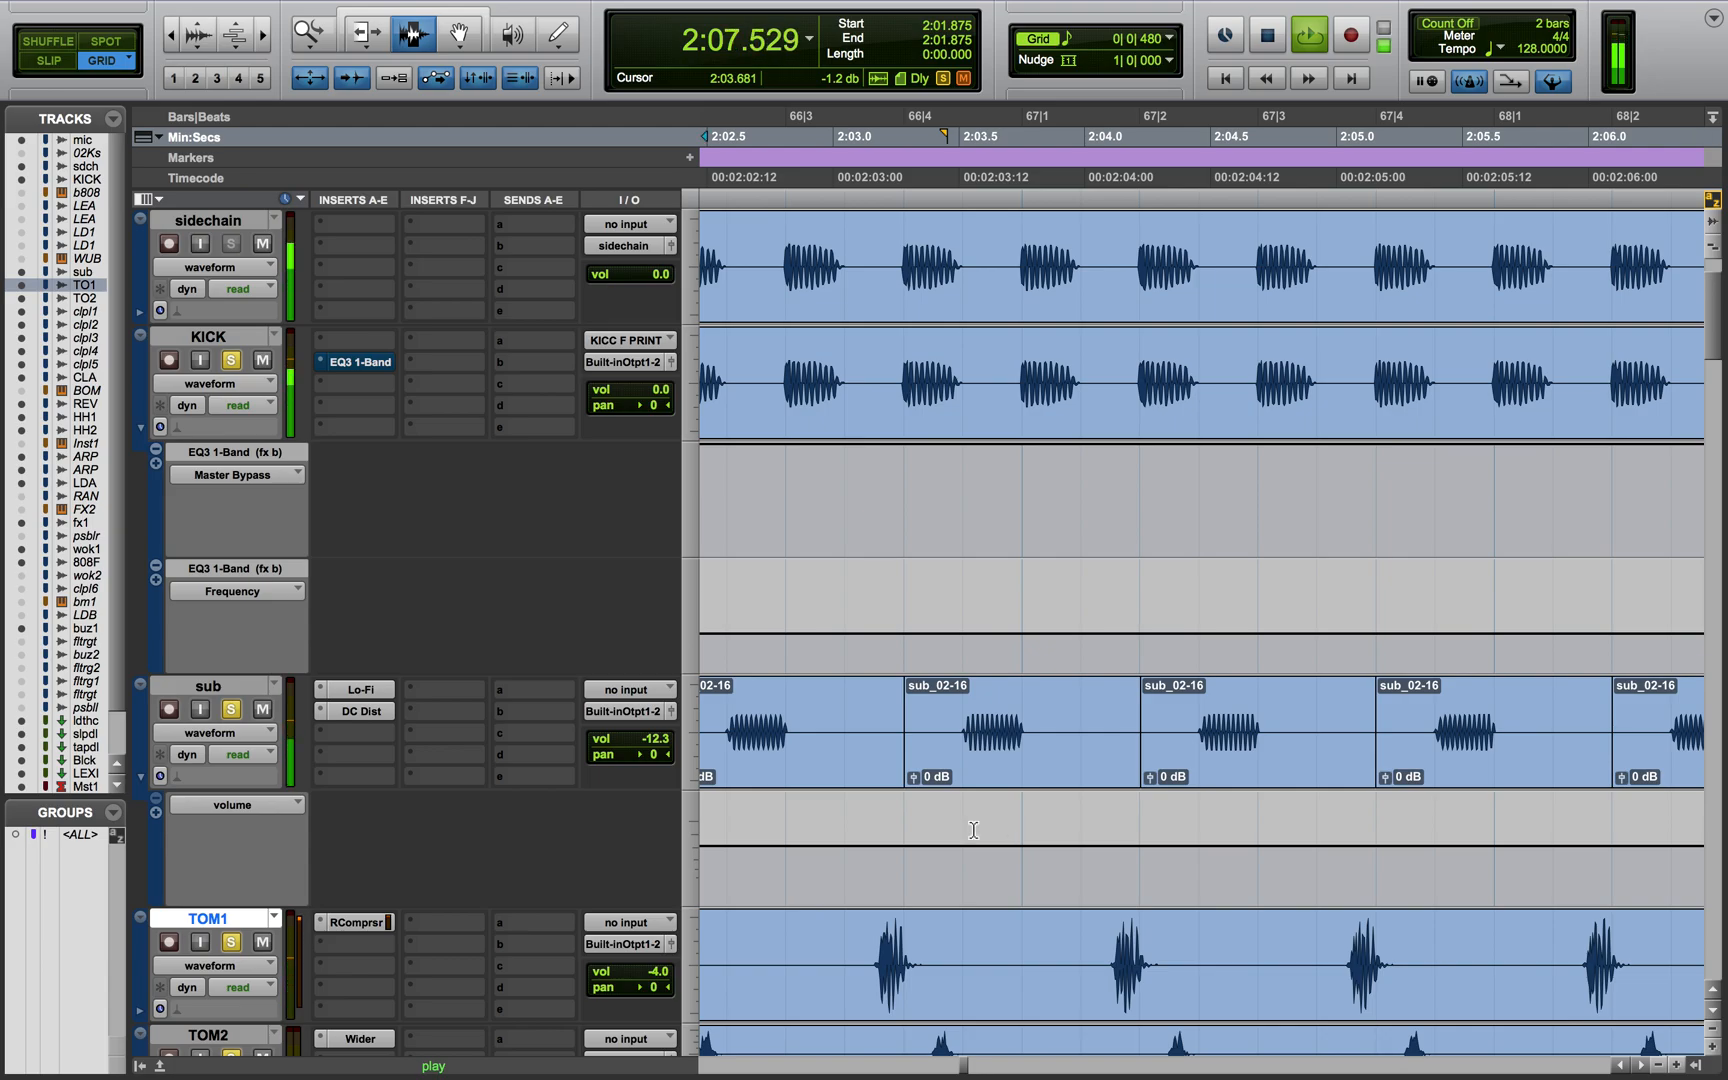
pyautogui.press('space')
# Select the TOM2 hit from 2:01.406 to 2:01.640 and clear the solo on all tracks
pyautogui.scroll(-2, 686, 832)
pyautogui.hscroll(-2, 686, 832)
pyautogui.scroll(-1, 686, 832)
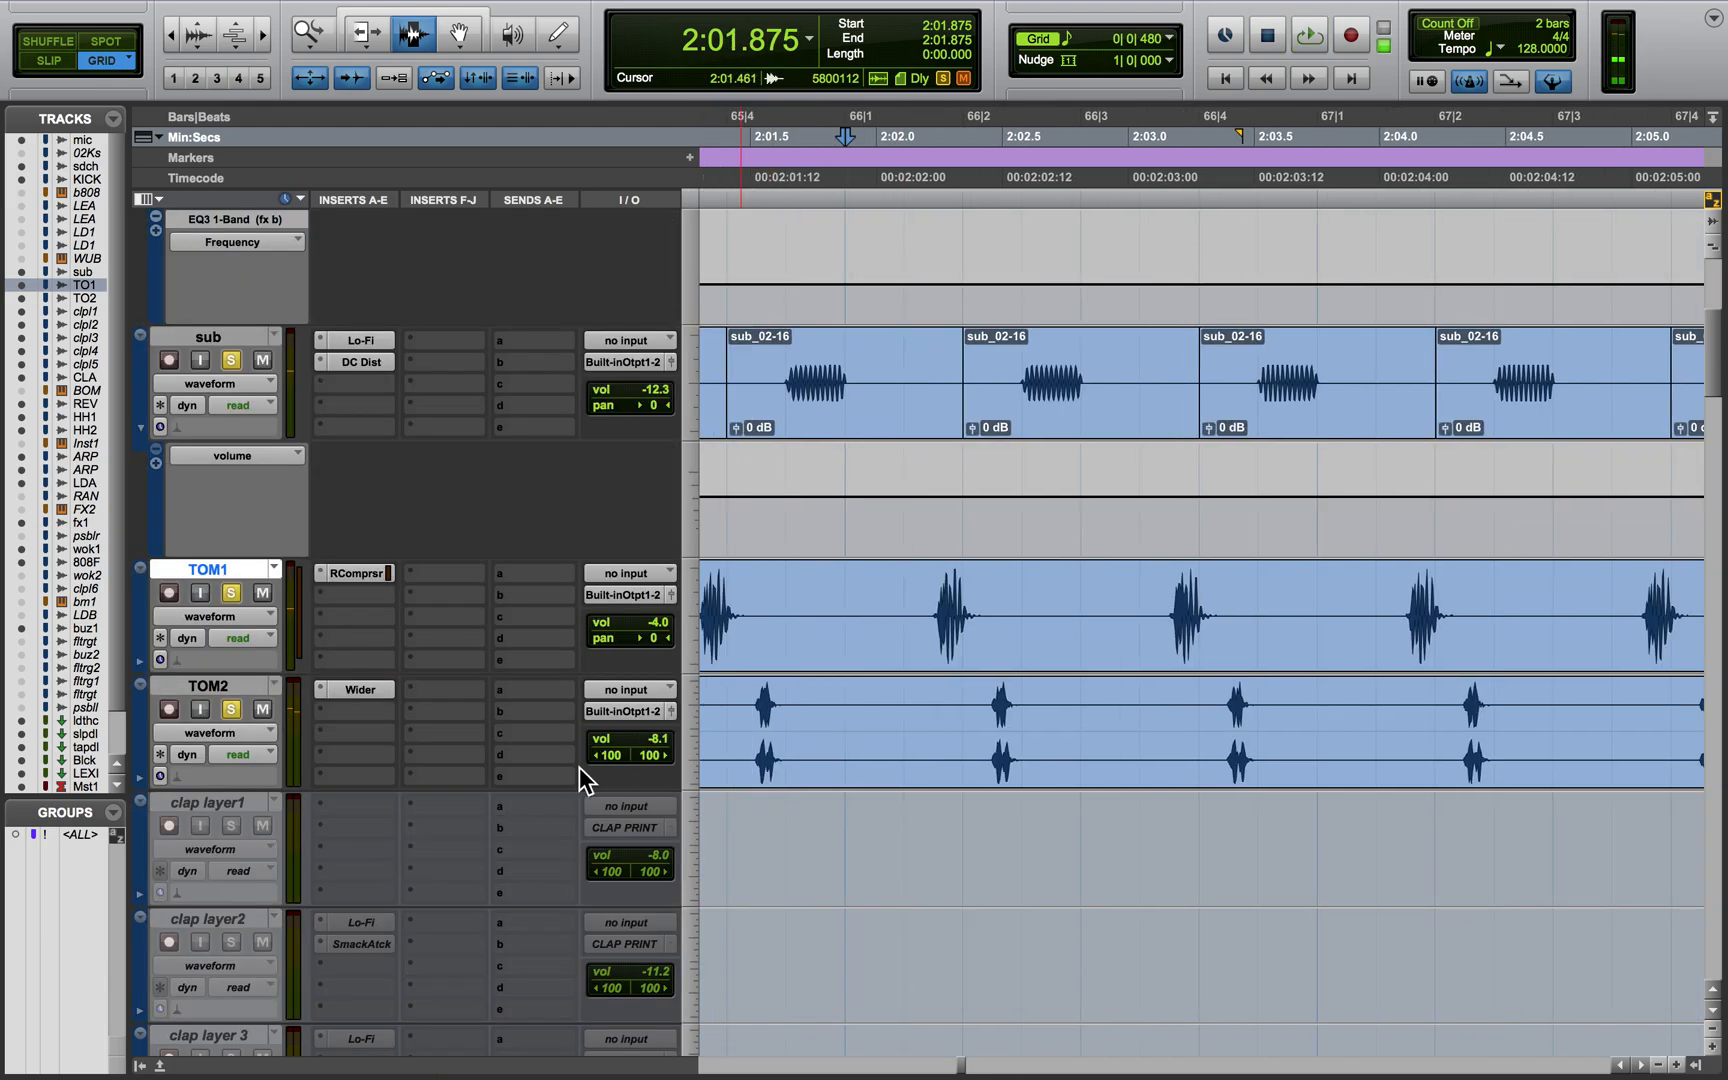
pyautogui.click(740, 736)
pyautogui.moveTo(740, 736); pyautogui.dragTo(786, 740)
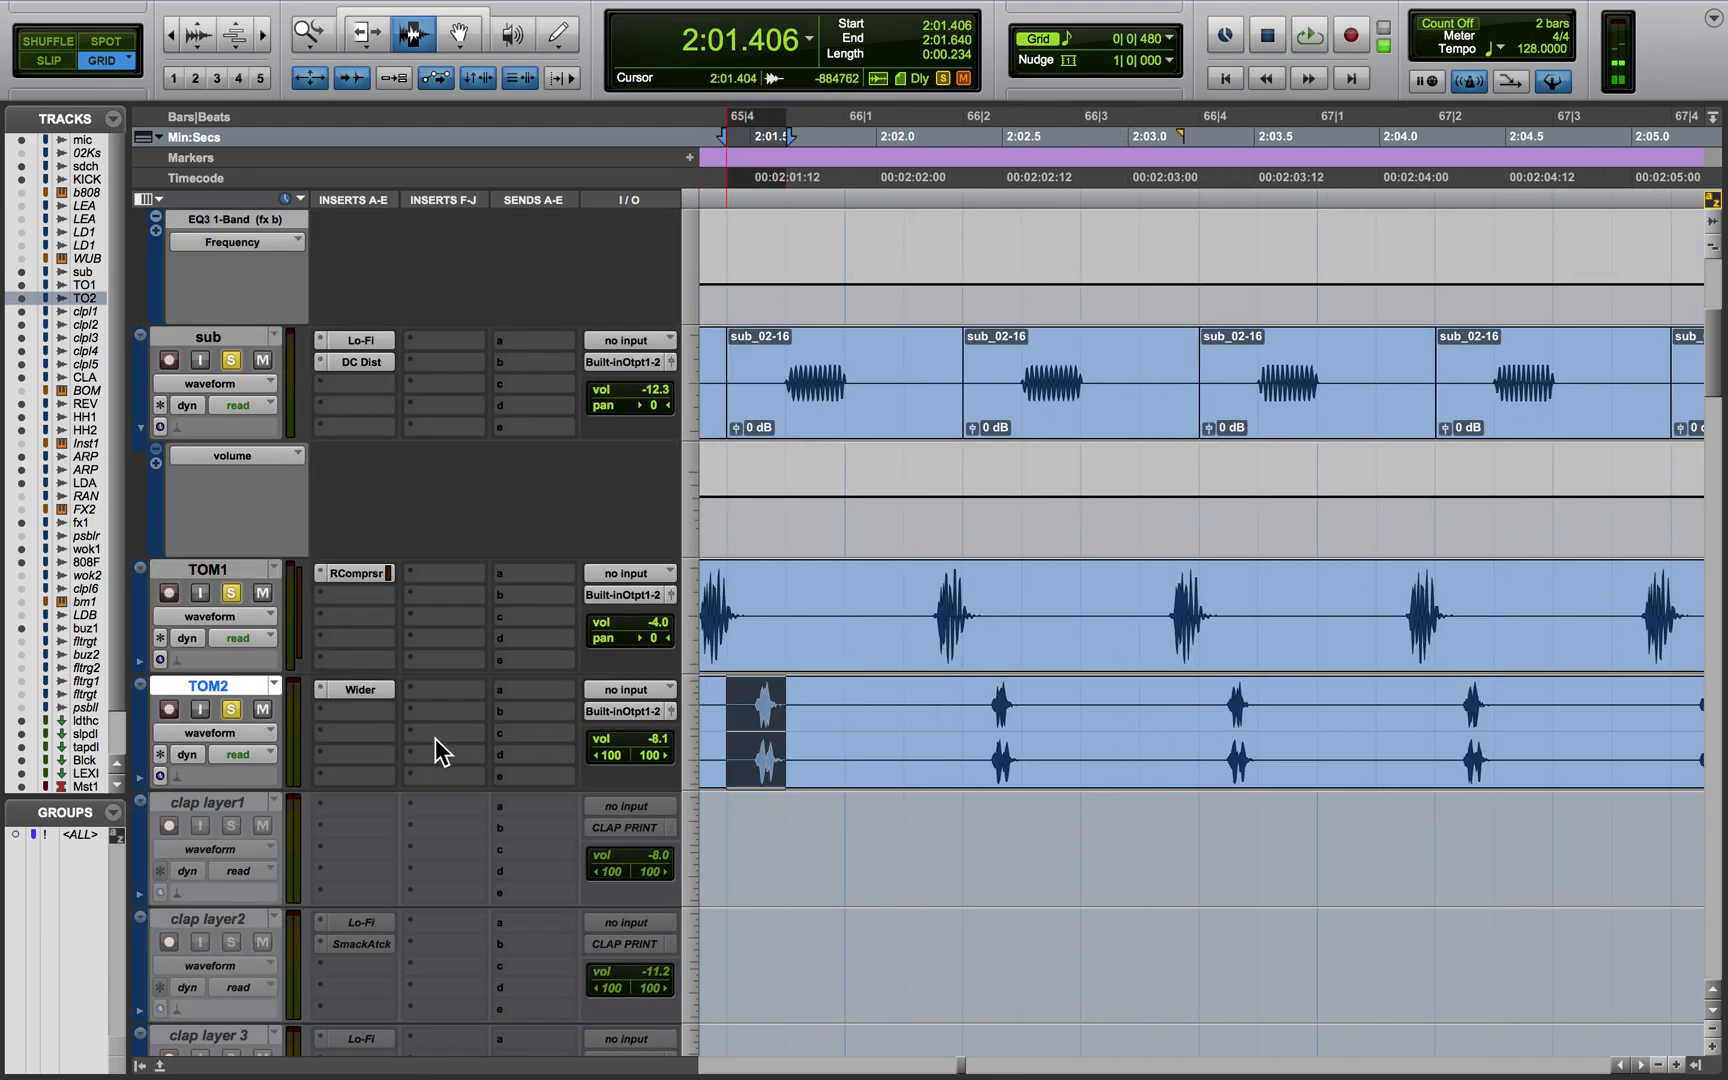
pyautogui.hscroll(-3, 822, 720)
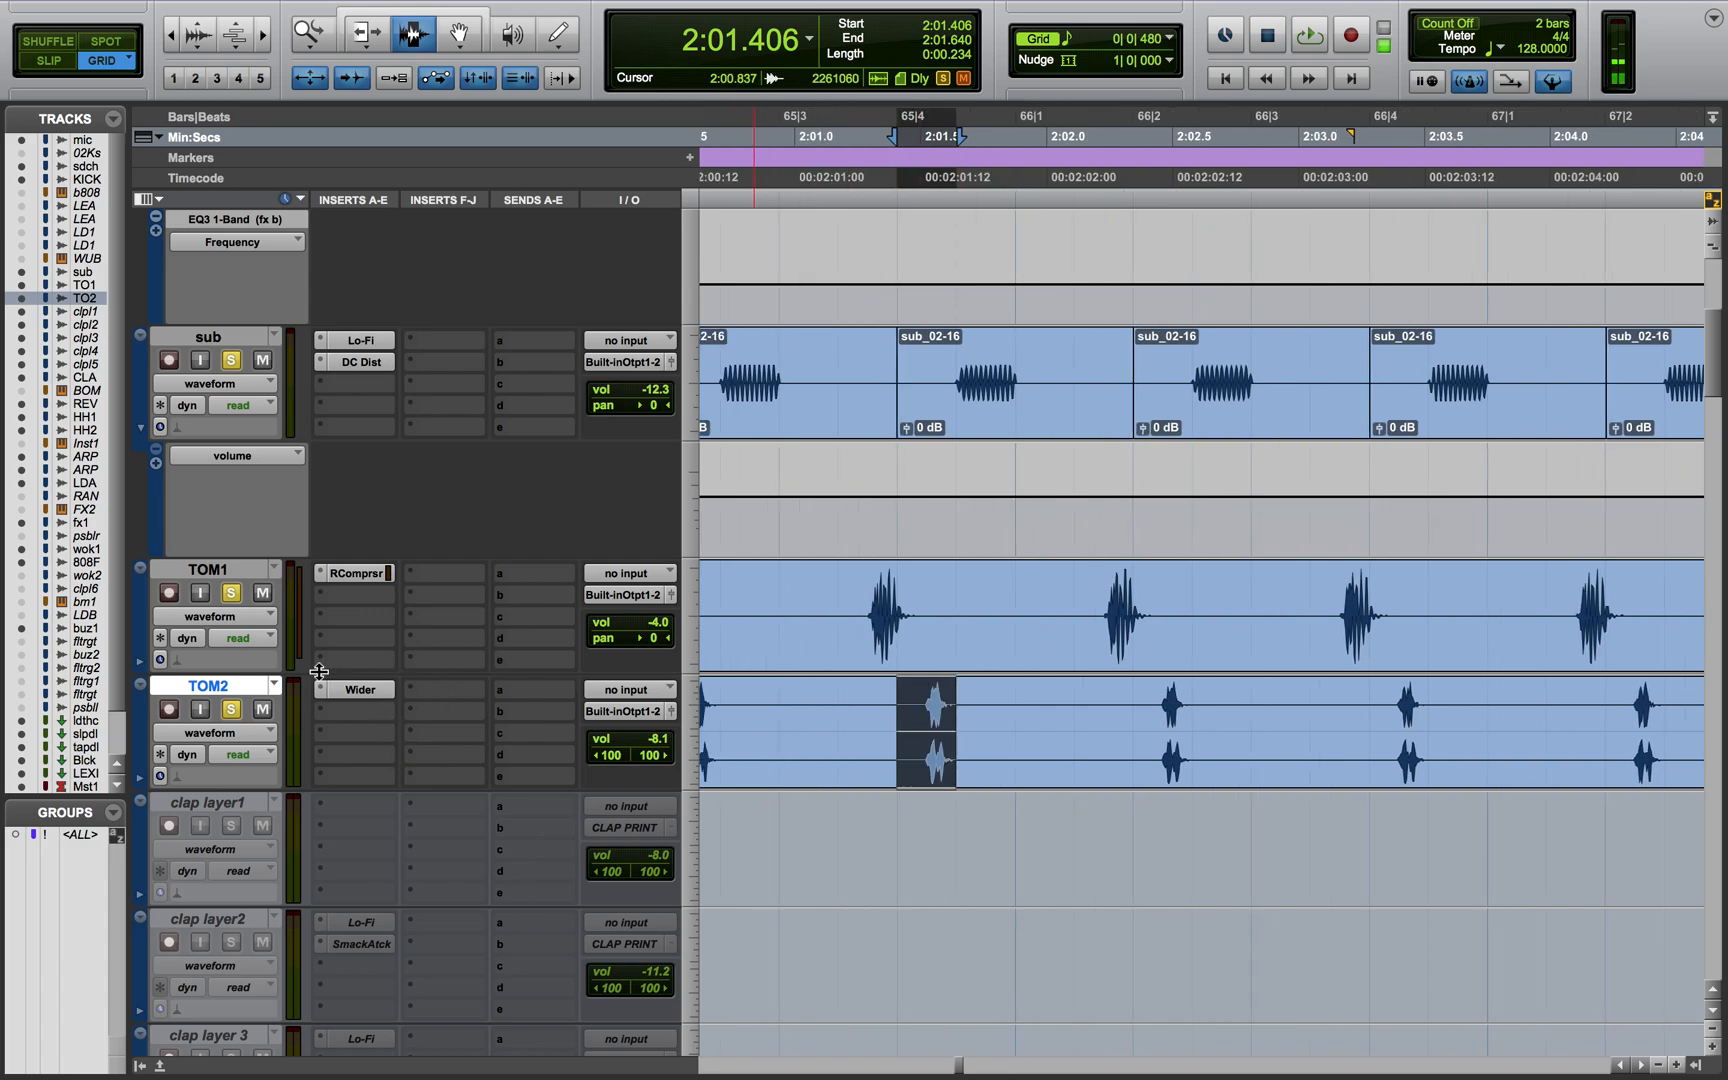
pyautogui.keyDown('alt'); pyautogui.click(233, 709); pyautogui.keyUp('alt')
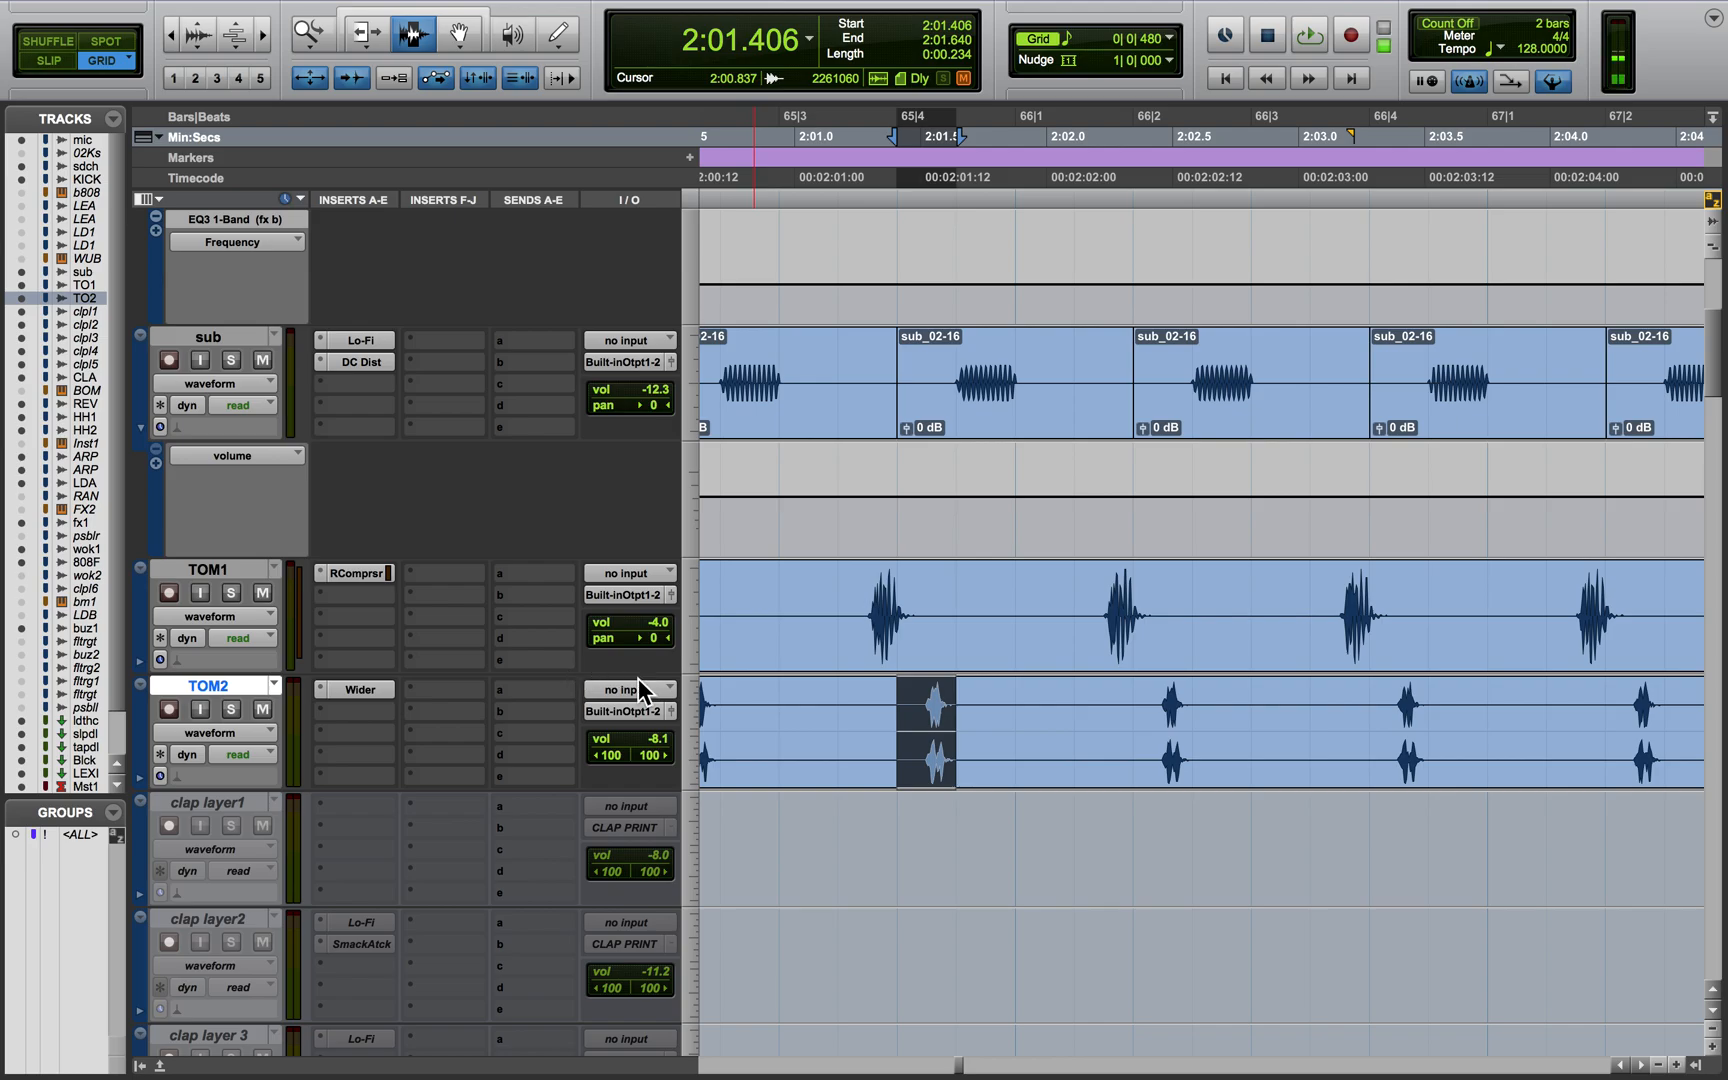
# Examine the clap layer, CLAP PRINT and REV CLAP tracks from around 2:01 back to 1:45
pyautogui.scroll(-6, 861, 697)
pyautogui.hscroll(-3, 861, 697)
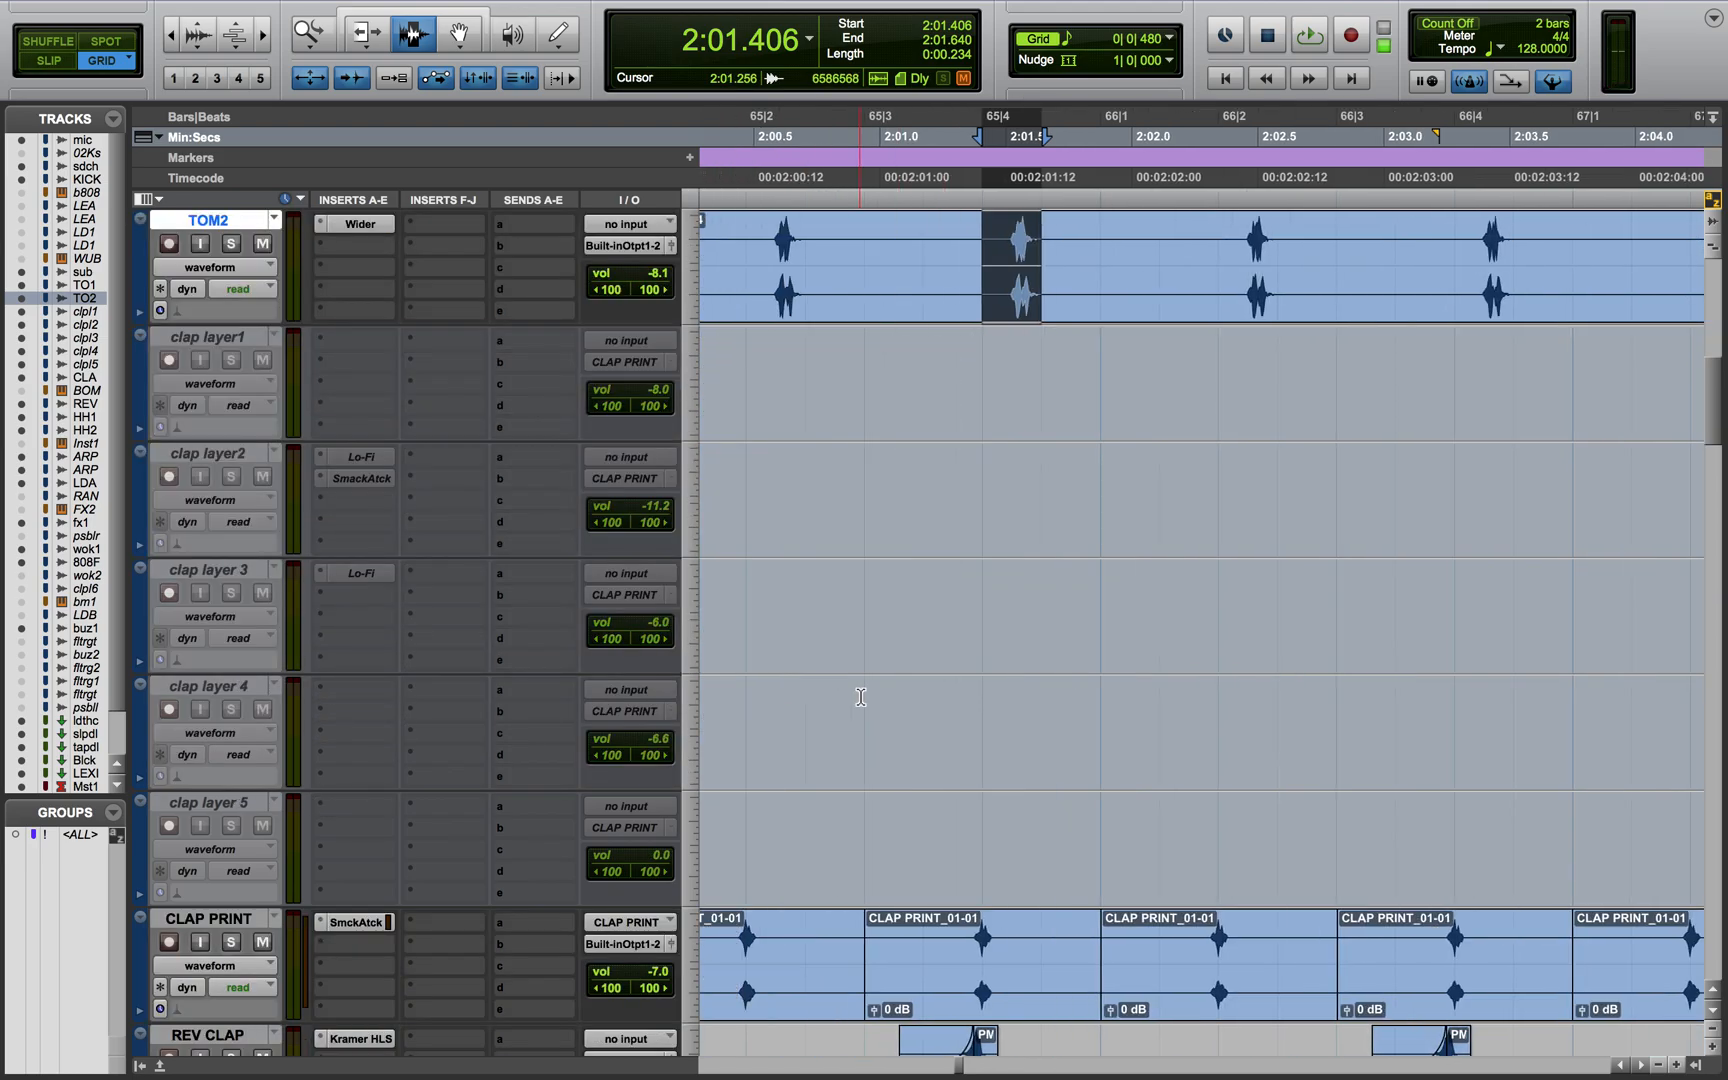
pyautogui.hscroll(10, 861, 697)
pyautogui.scroll(-1, 861, 697)
pyautogui.hscroll(-20, 861, 697)
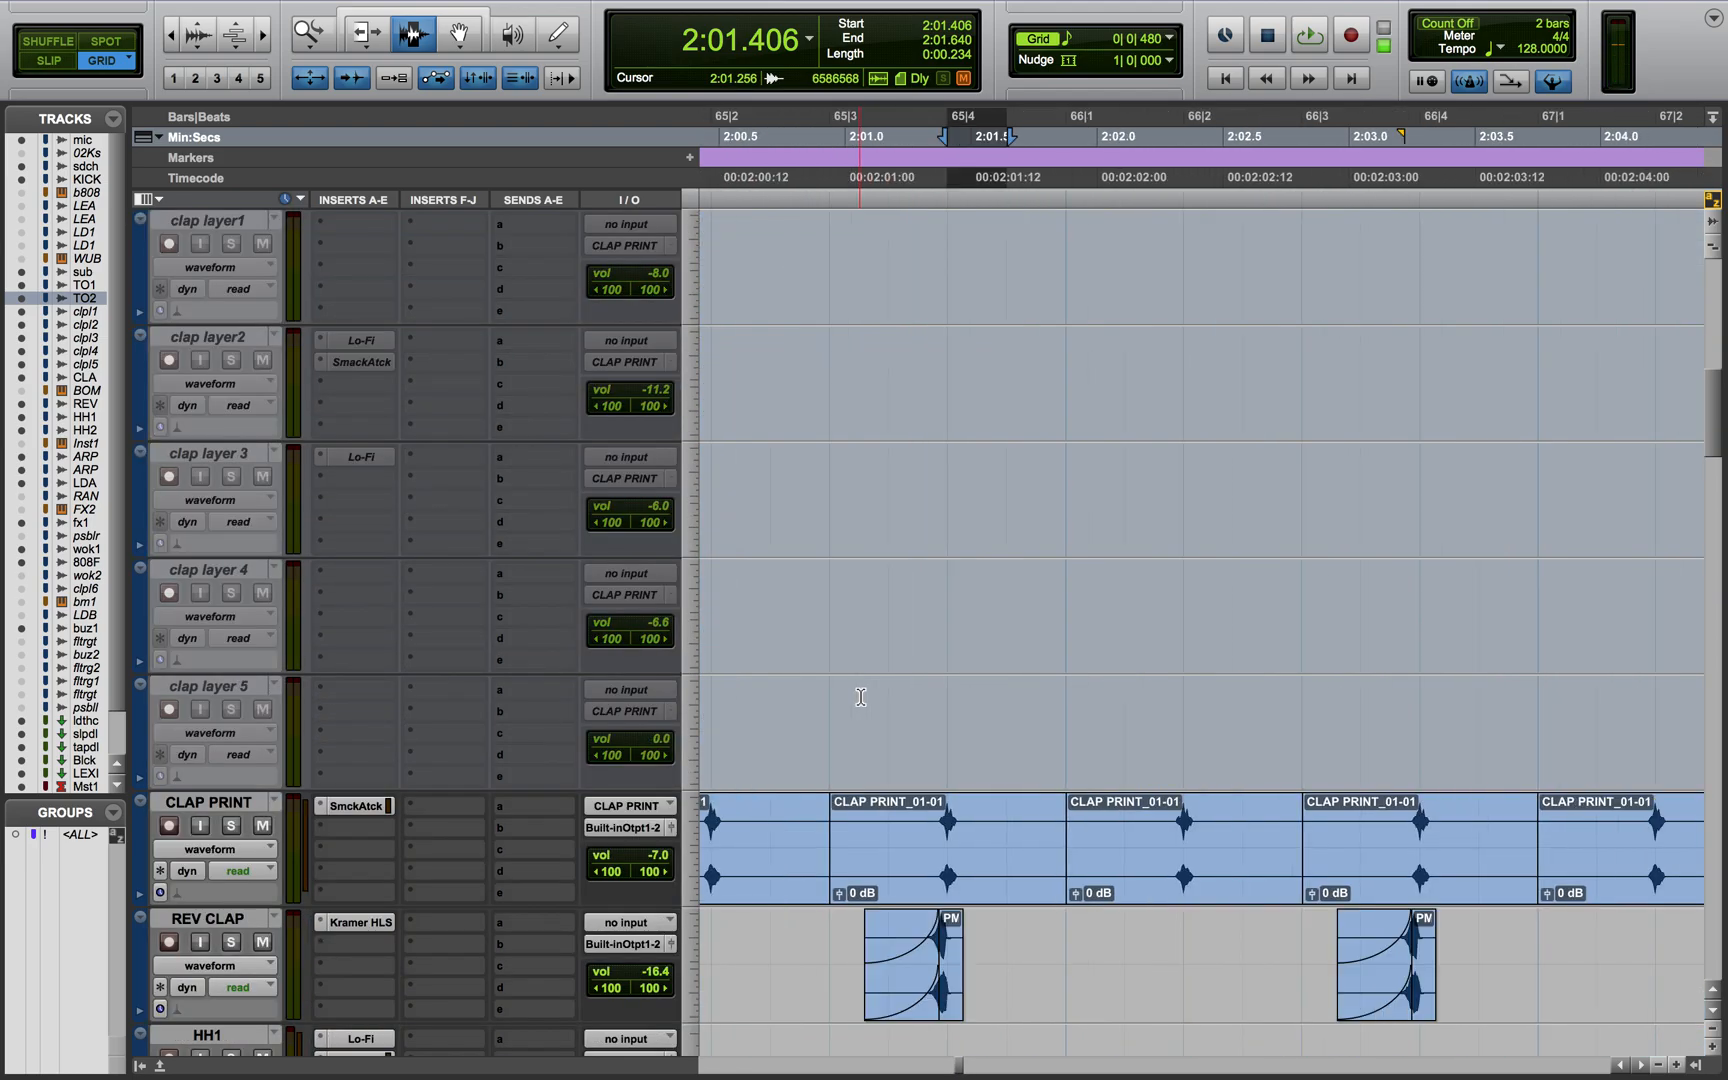
pyautogui.scroll(1, 861, 697)
pyautogui.scroll(1, 861, 697)
pyautogui.scroll(-1, 861, 697)
pyautogui.hscroll(-20, 861, 697)
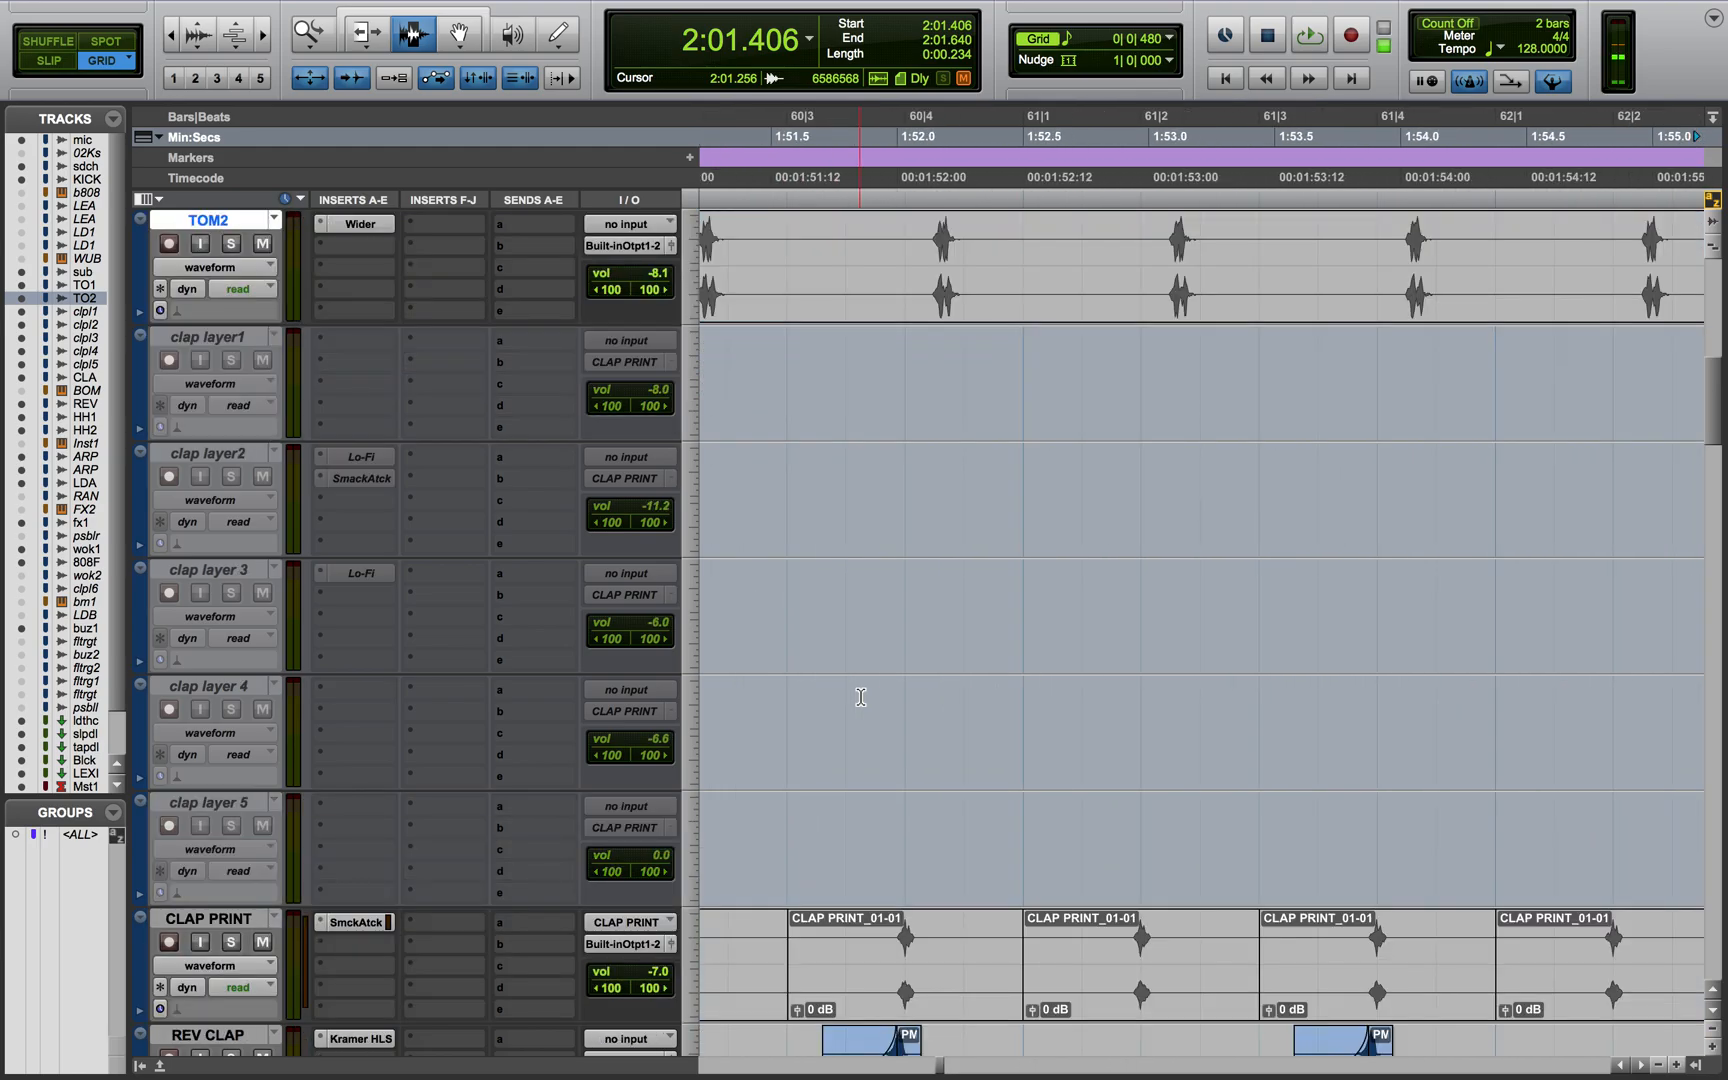
pyautogui.scroll(-1, 861, 697)
pyautogui.scroll(1, 861, 697)
pyautogui.hscroll(-10, 861, 697)
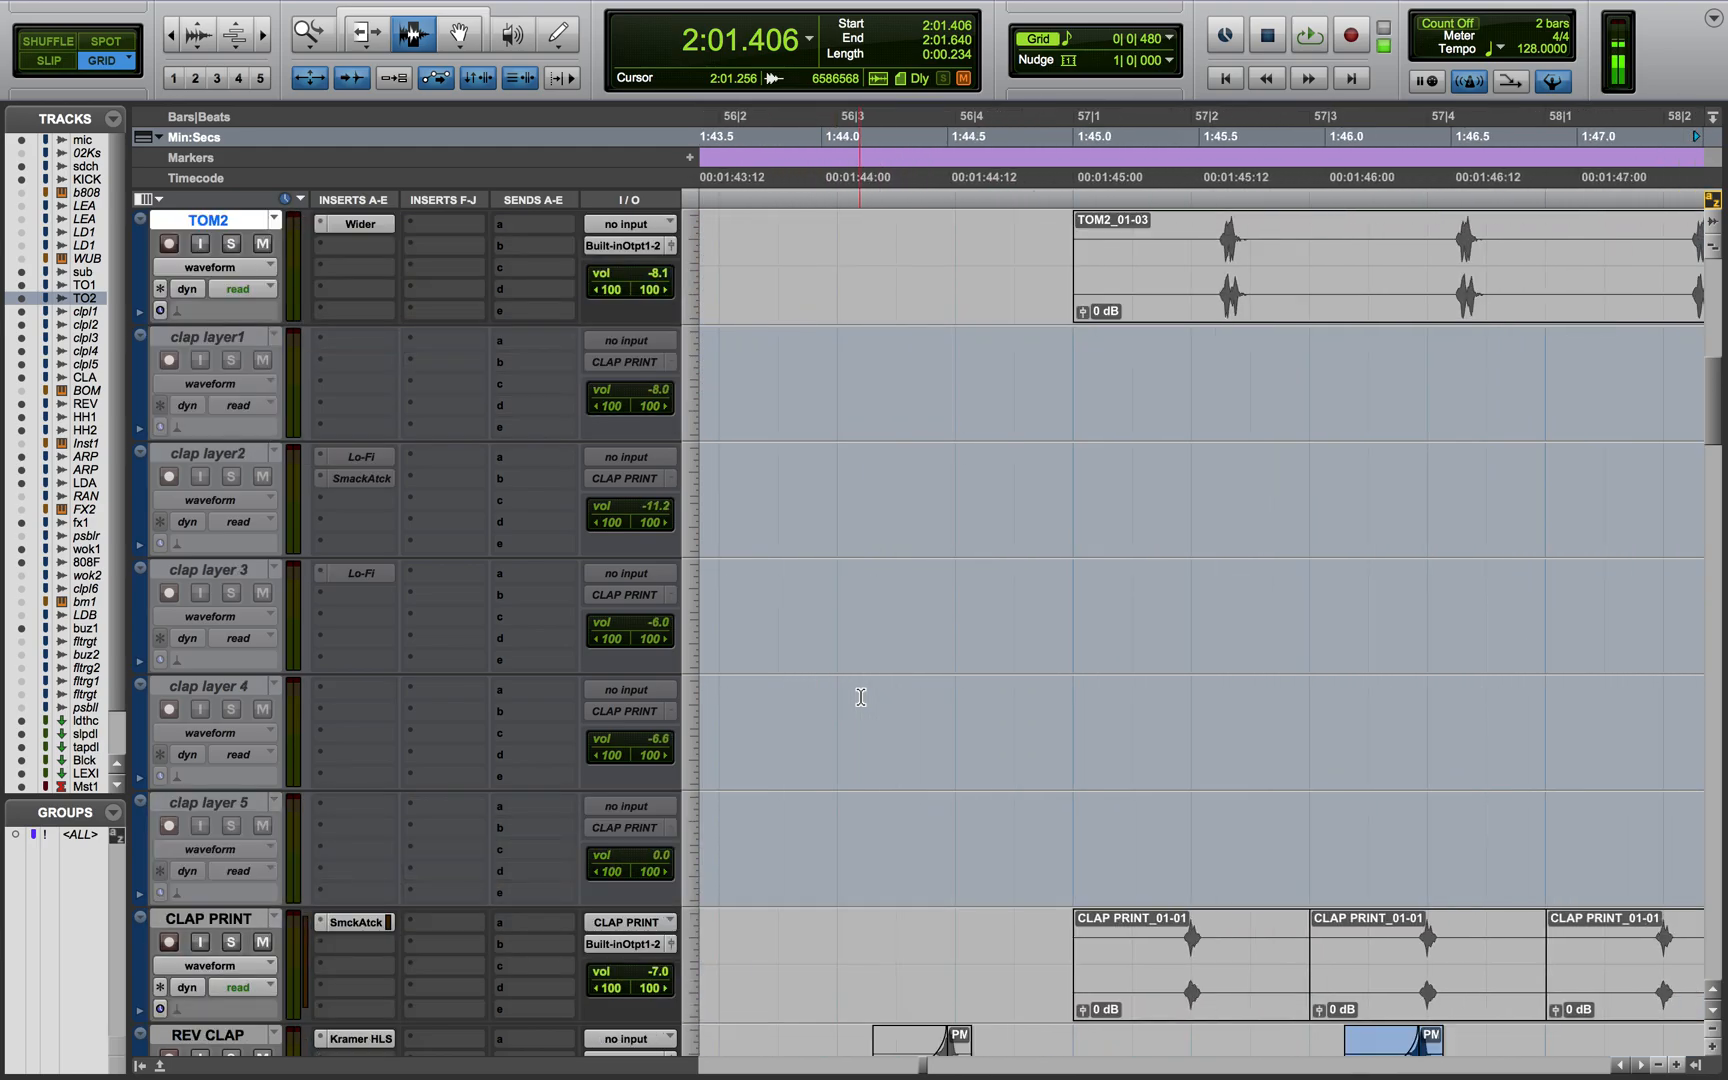
# Trace the clap tracks back towards the start of the session to find the original clap layer clips at bar 9
pyautogui.hscroll(-18, 861, 697)
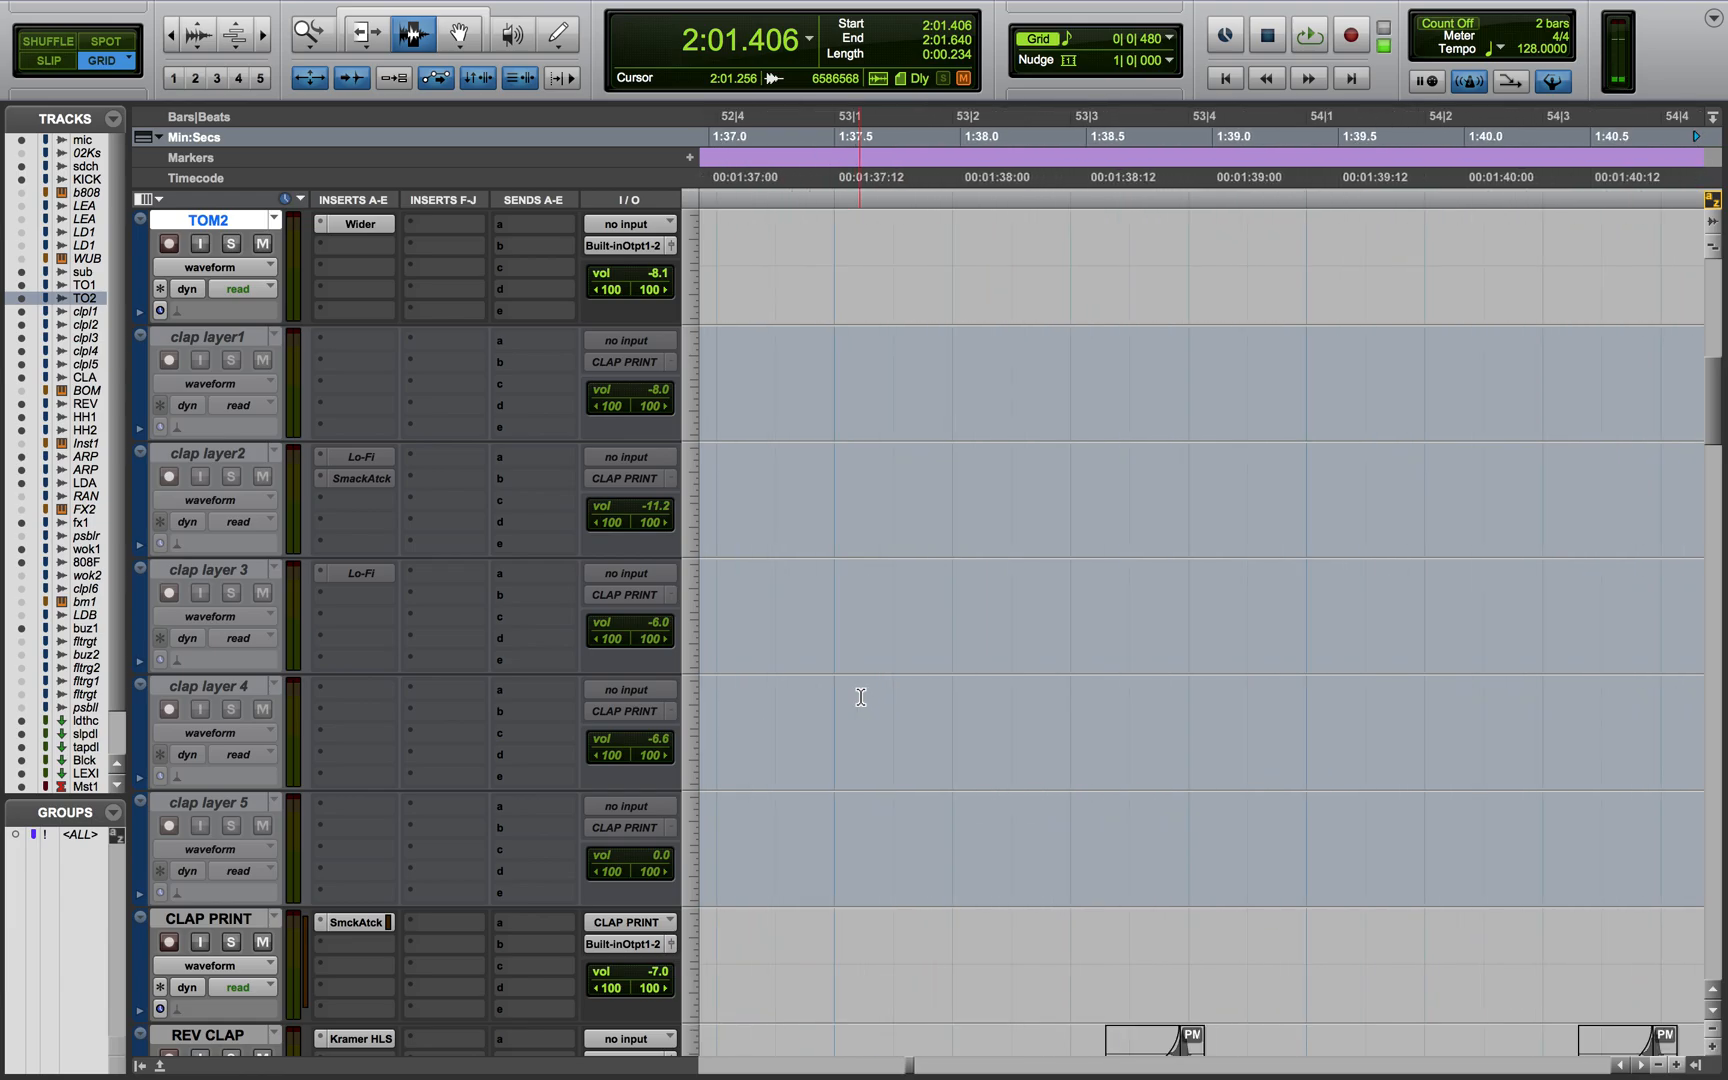
pyautogui.hscroll(-20, 861, 697)
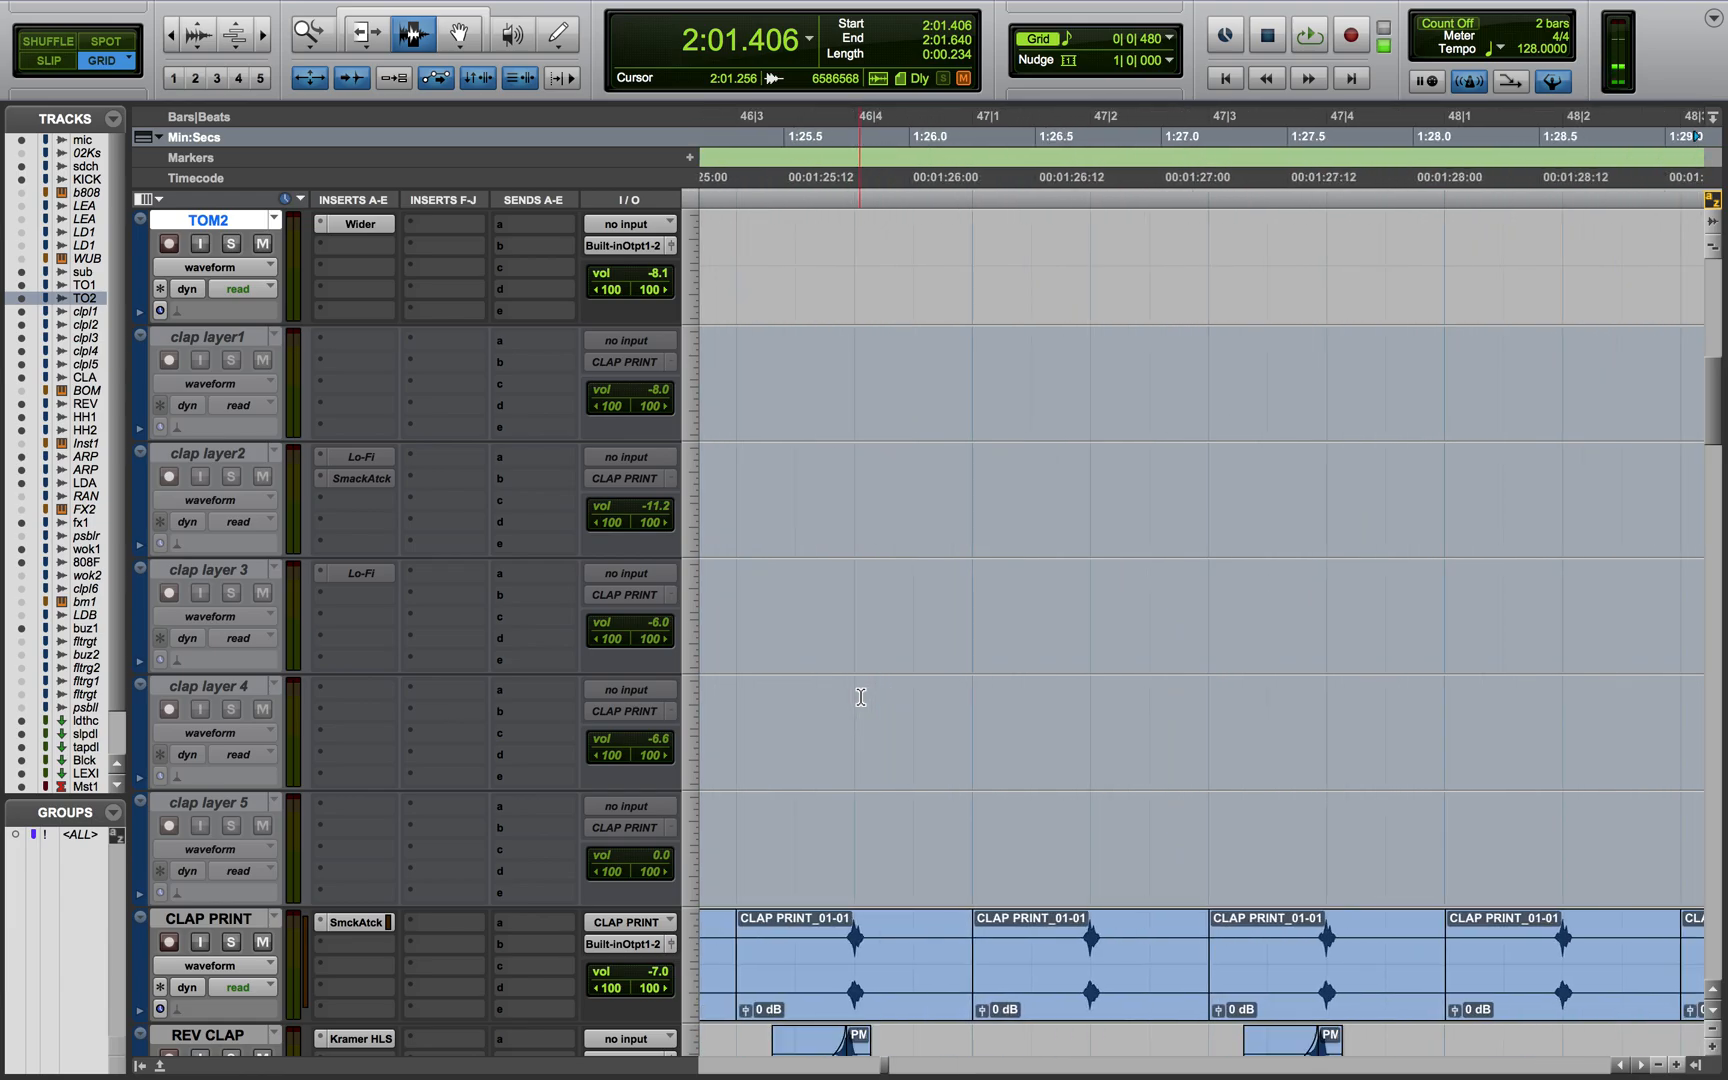
pyautogui.keyDown('alt'); pyautogui.scroll(-2, 861, 697); pyautogui.keyUp('alt')
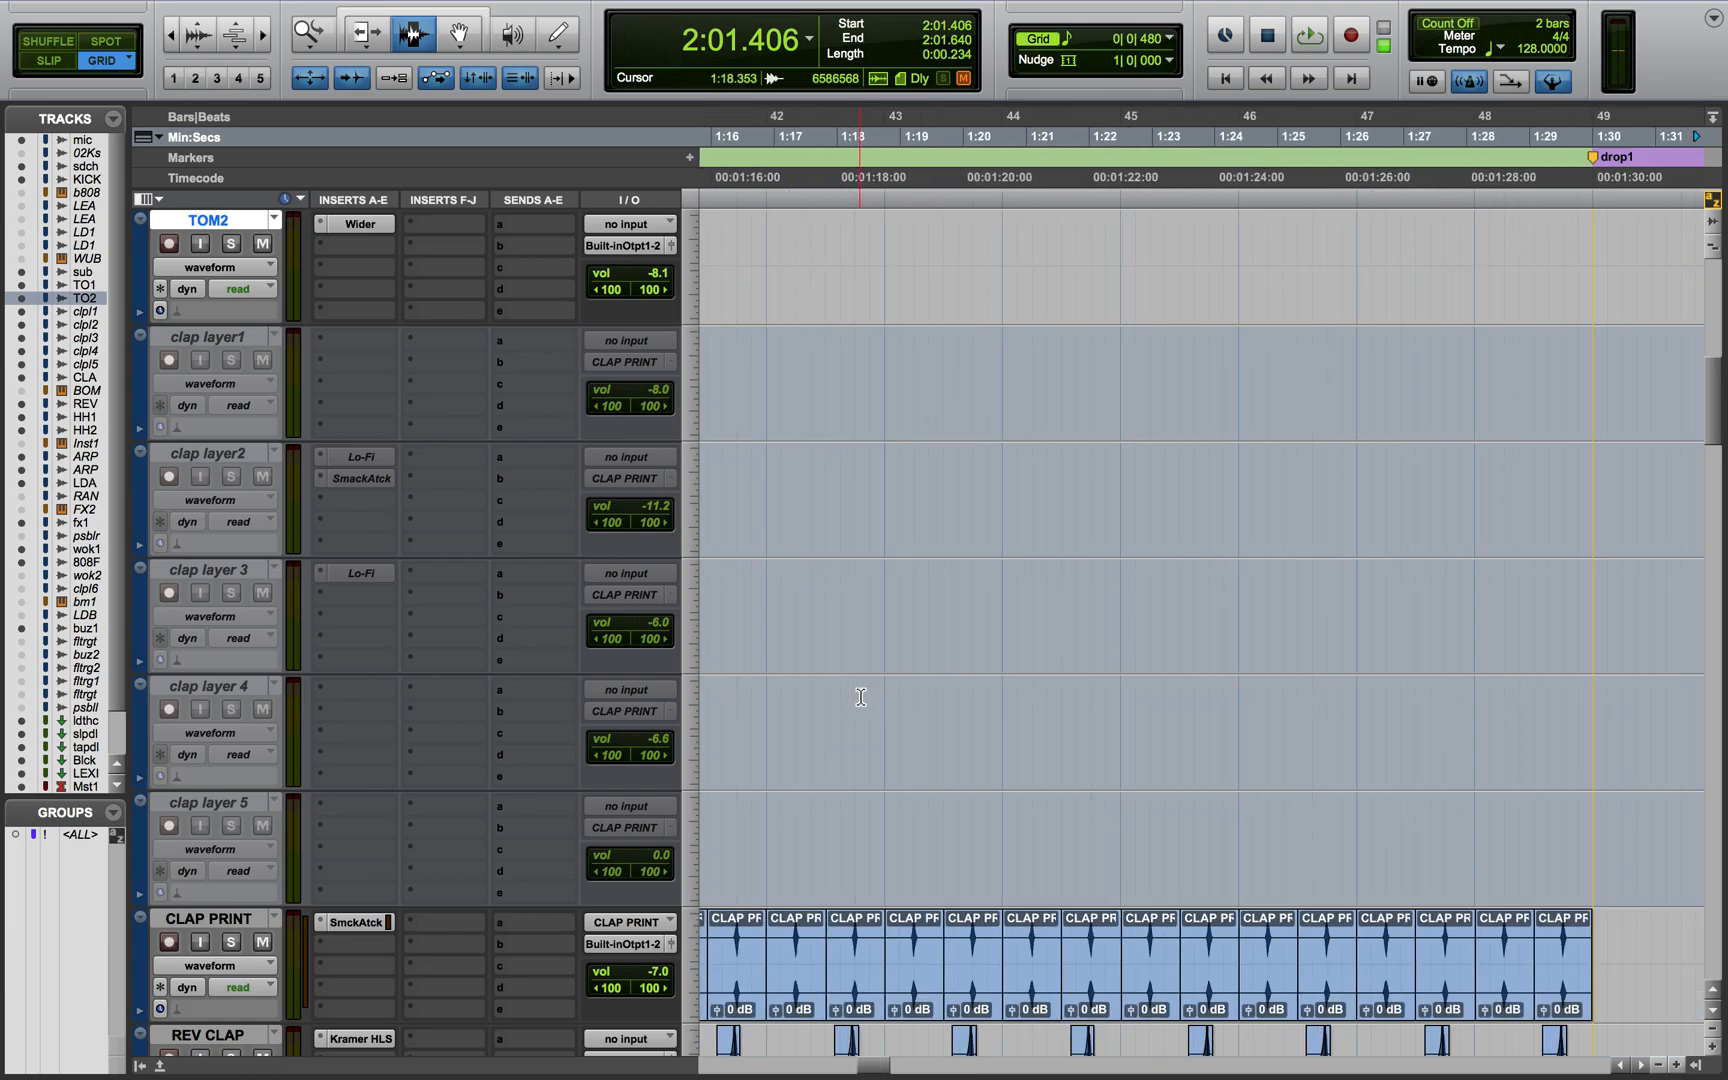
pyautogui.scroll(-2, 861, 697)
pyautogui.scroll(2, 861, 697)
pyautogui.hscroll(-20, 861, 697)
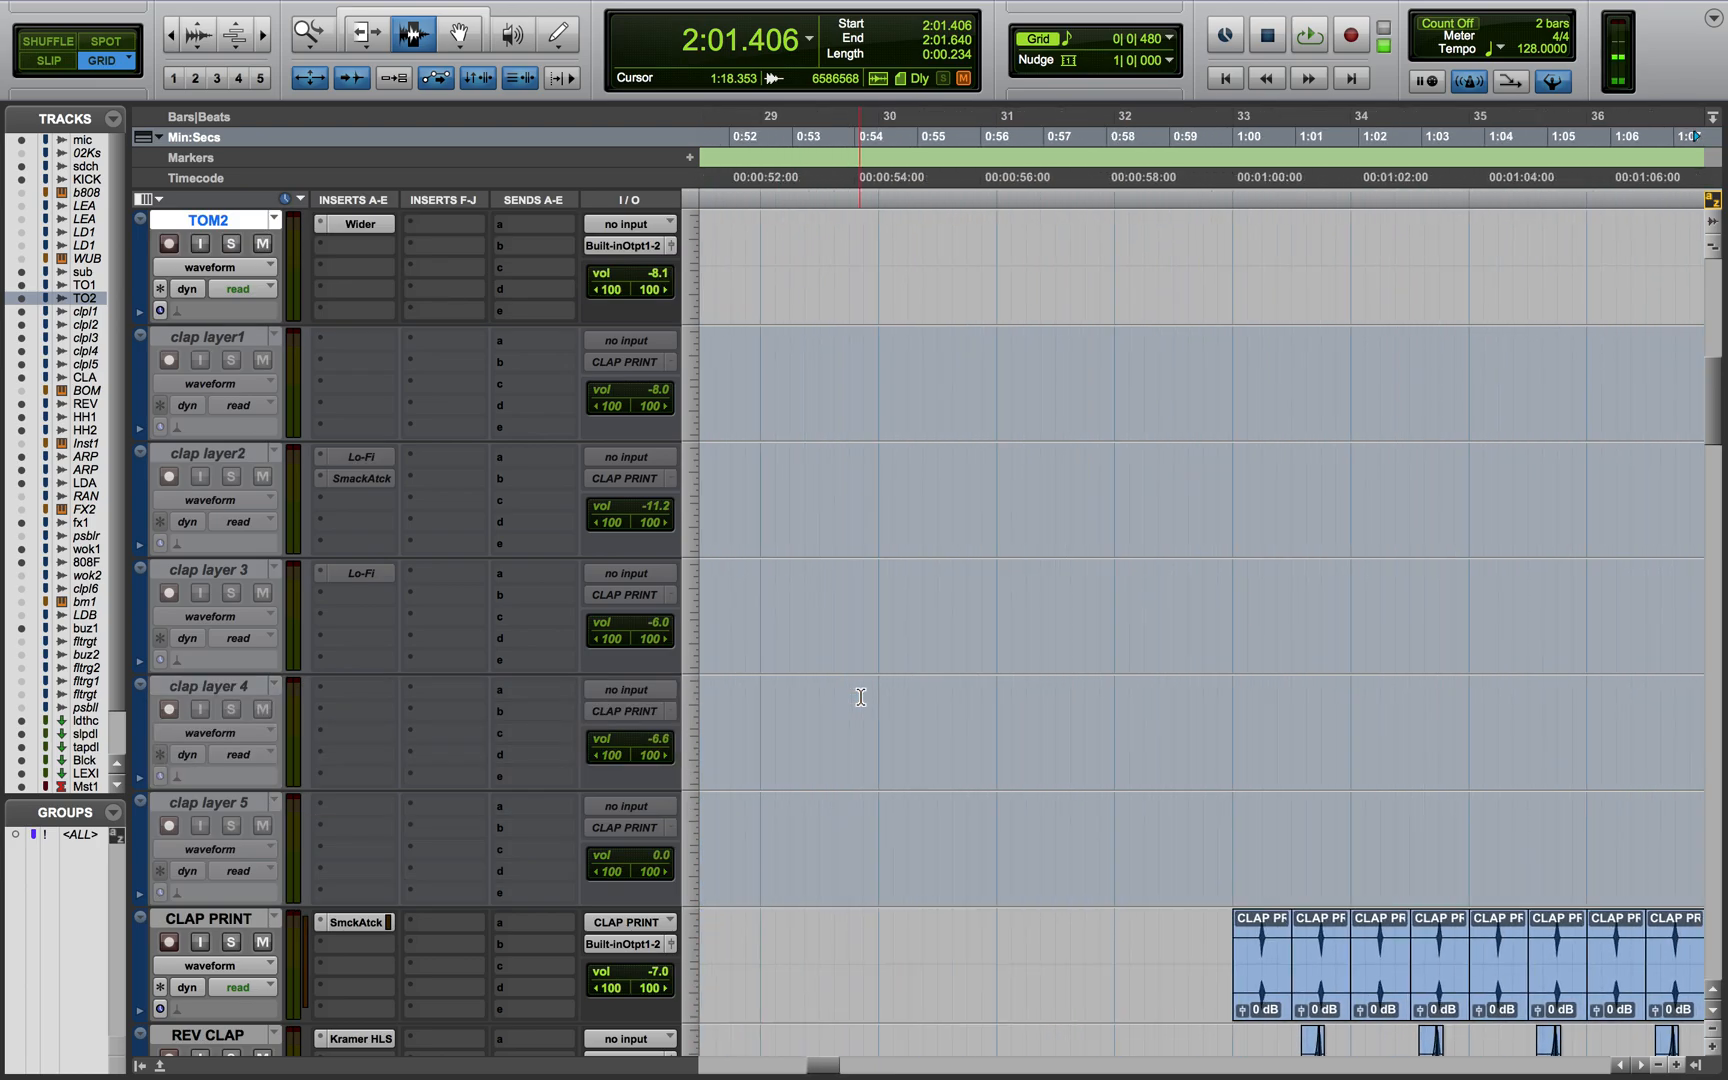
pyautogui.scroll(1, 861, 697)
pyautogui.hscroll(4, 861, 697)
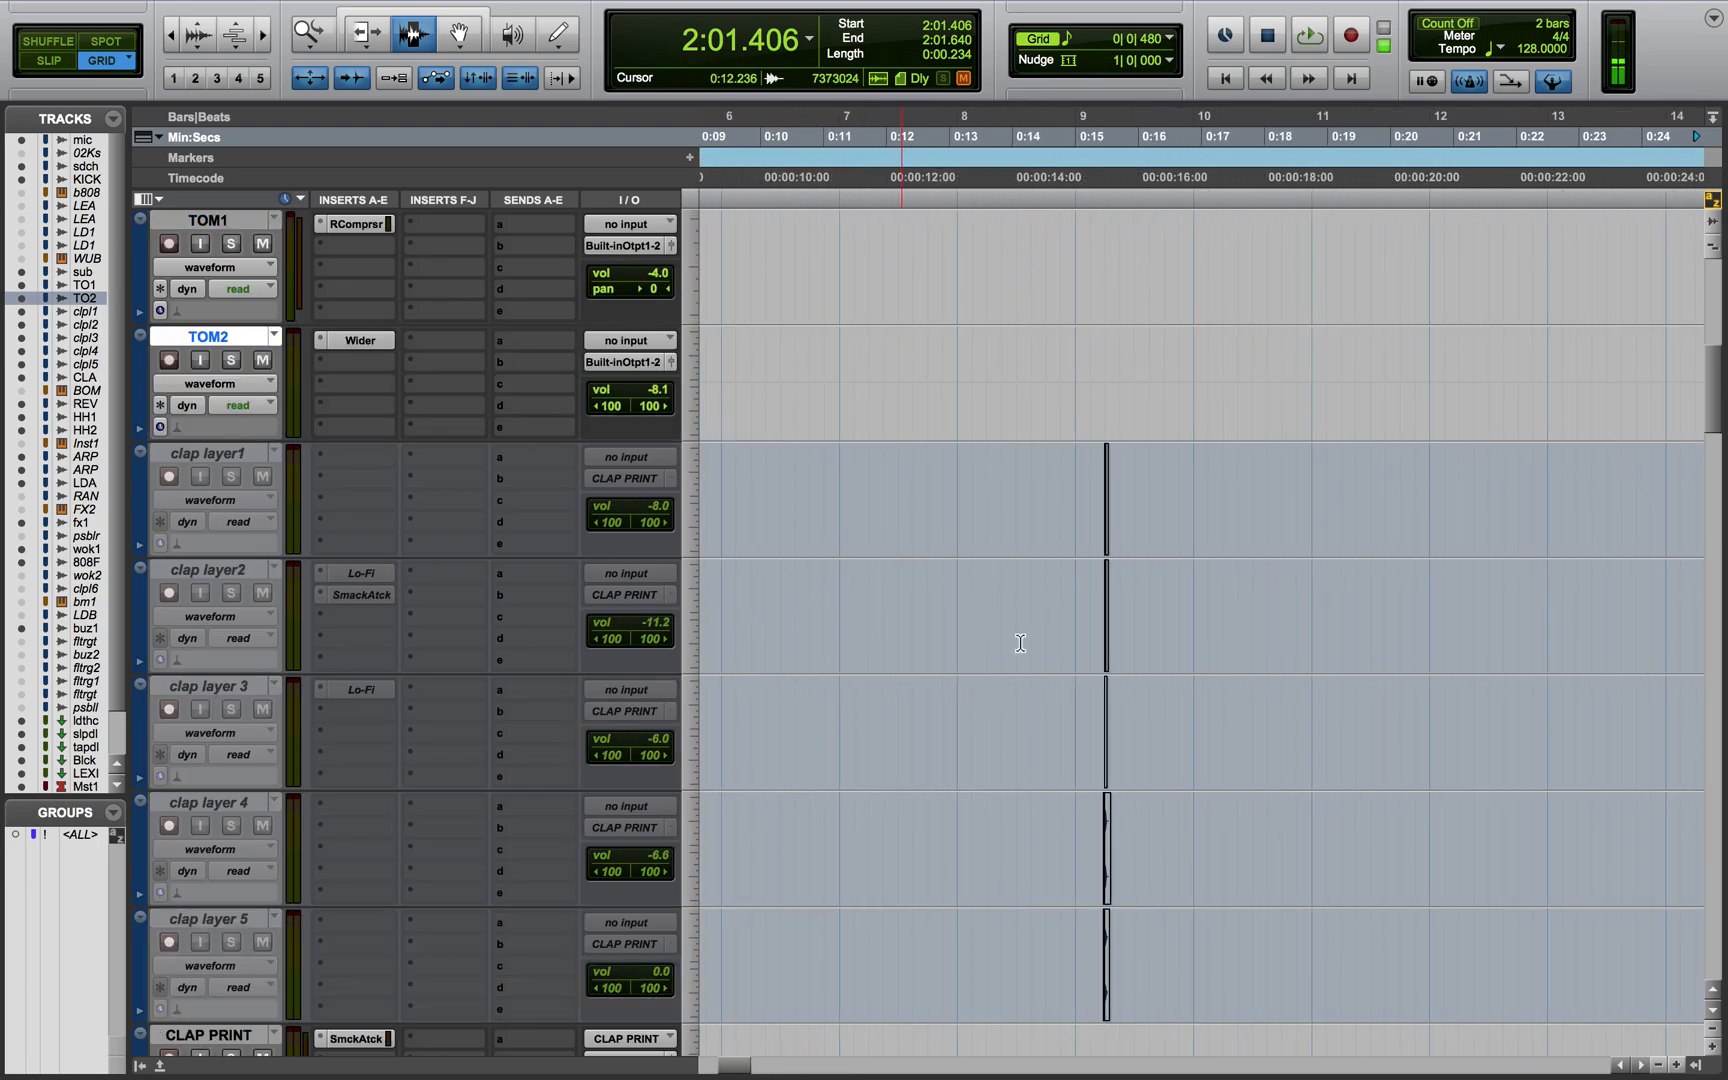
# Mark the area around the clips on clap layer1 to clap layer 5, finishing with the edit cursor at 0:16.406
pyautogui.click(1030, 513)
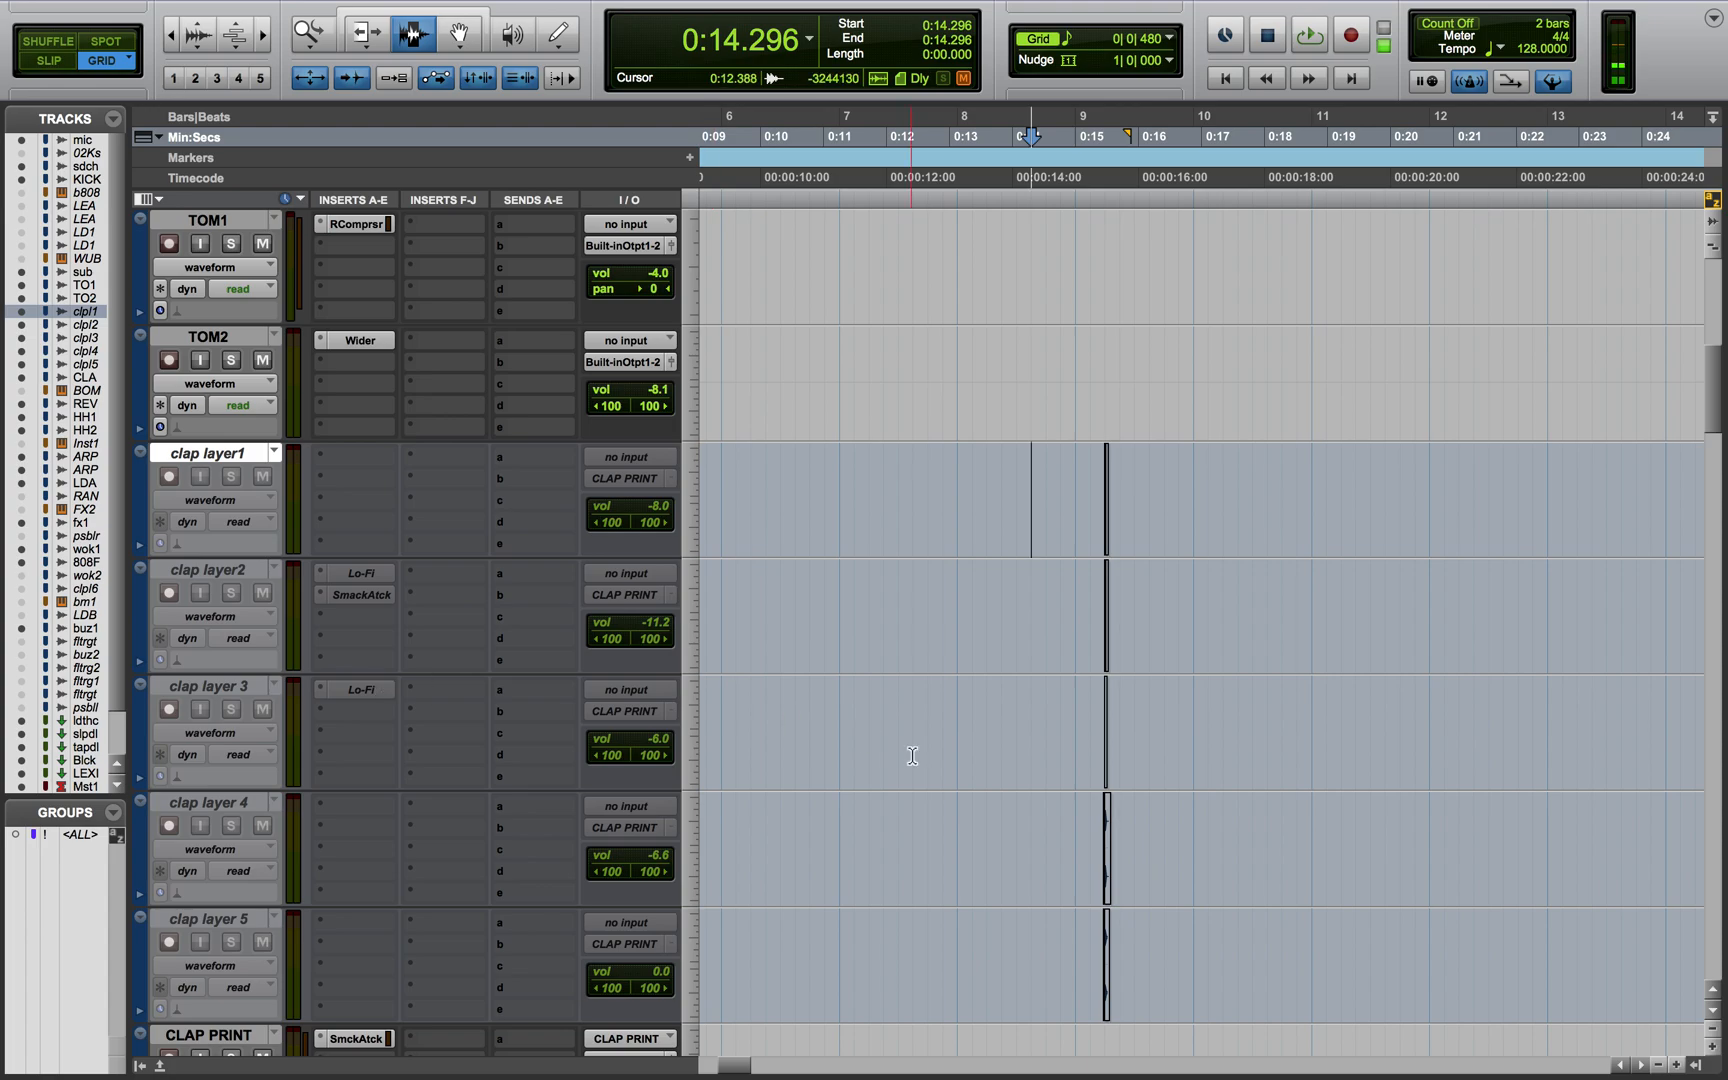
pyautogui.hscroll(1, 926, 756)
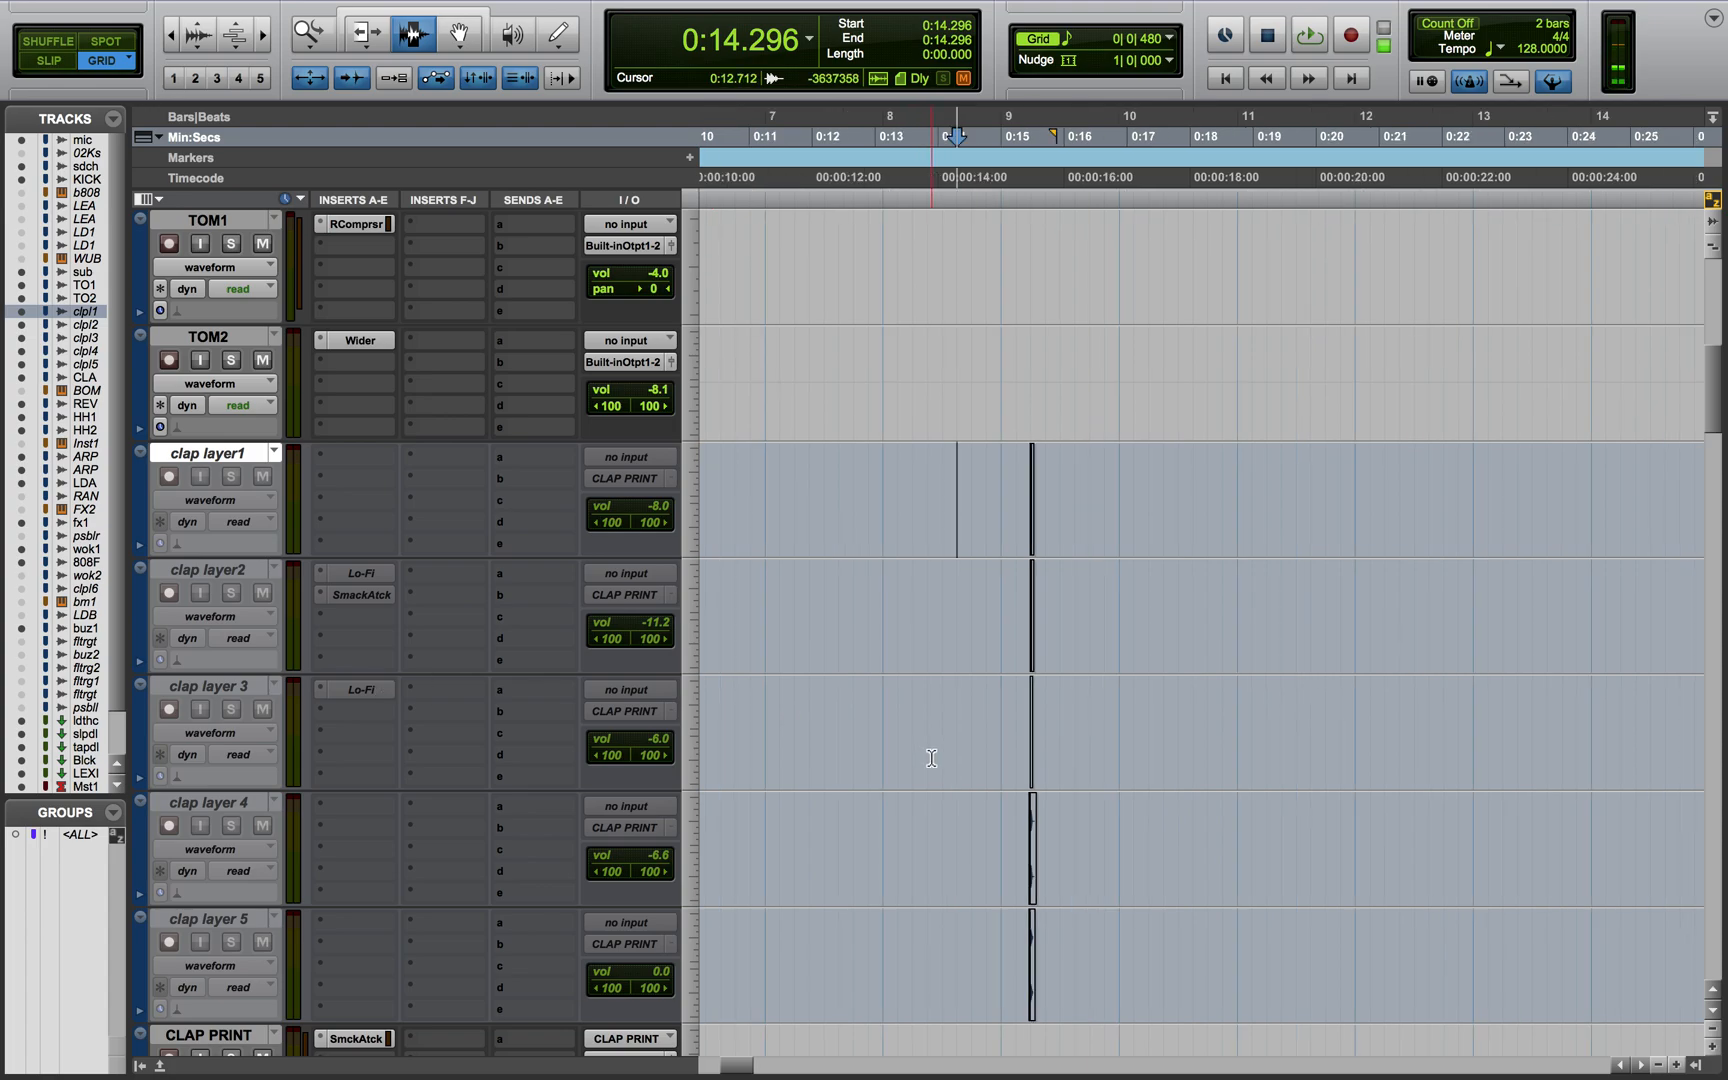
pyautogui.scroll(-1, 926, 756)
pyautogui.moveTo(959, 350); pyautogui.dragTo(1085, 843)
pyautogui.click(1085, 843)
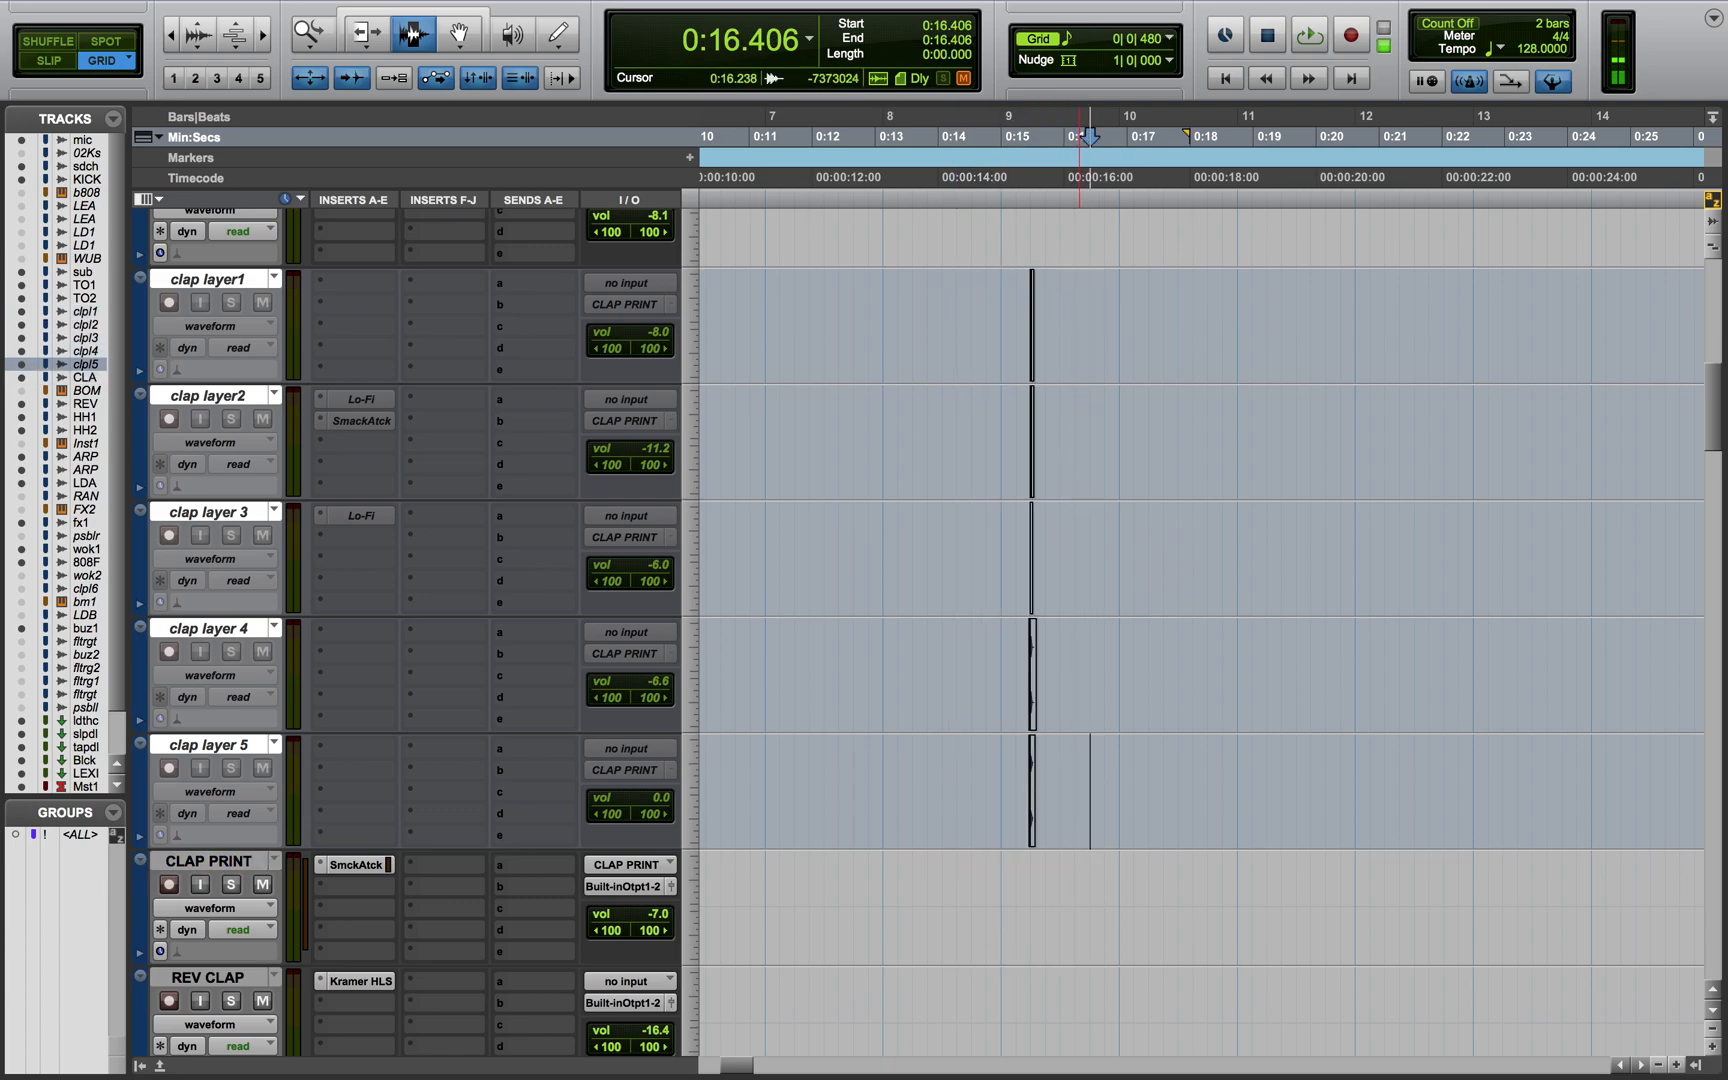
# Select the tracks clap layer1 through clap layer 5 and make them active
pyautogui.click(239, 284)
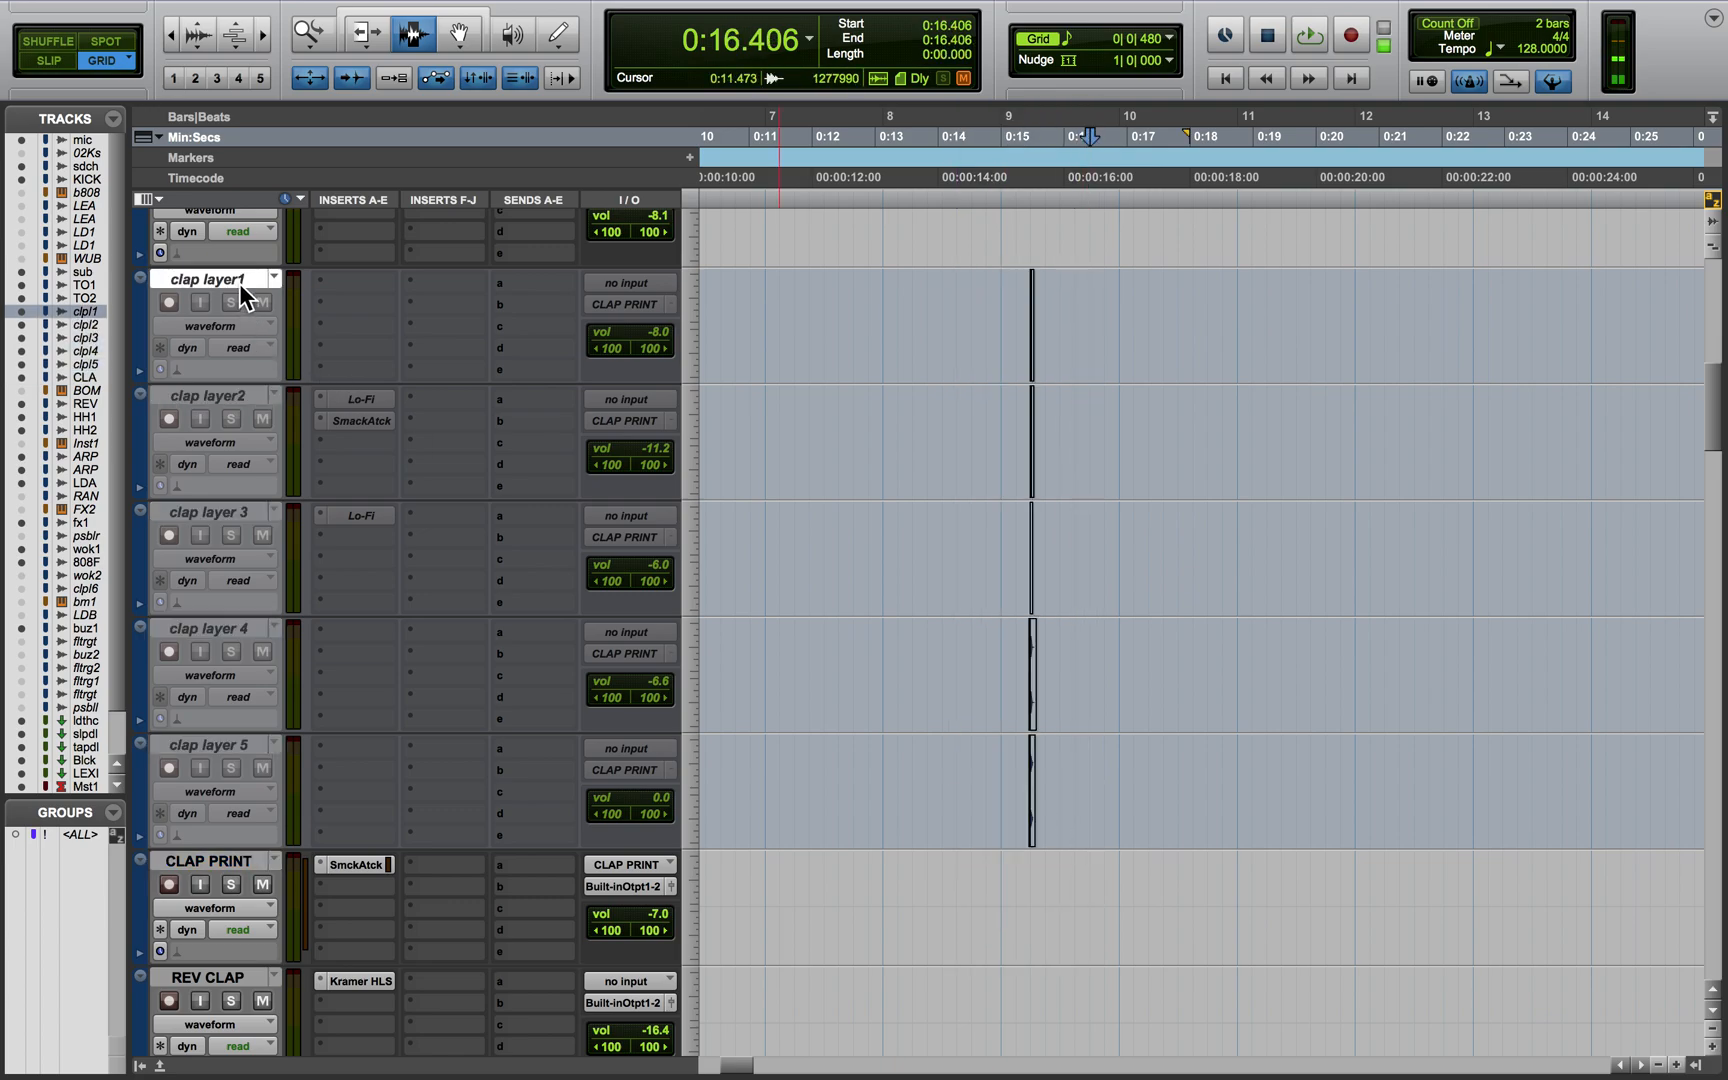
pyautogui.keyDown('shift'); pyautogui.click(244, 745); pyautogui.keyUp('shift')
pyautogui.rightClick(244, 745)
pyautogui.click(275, 763)
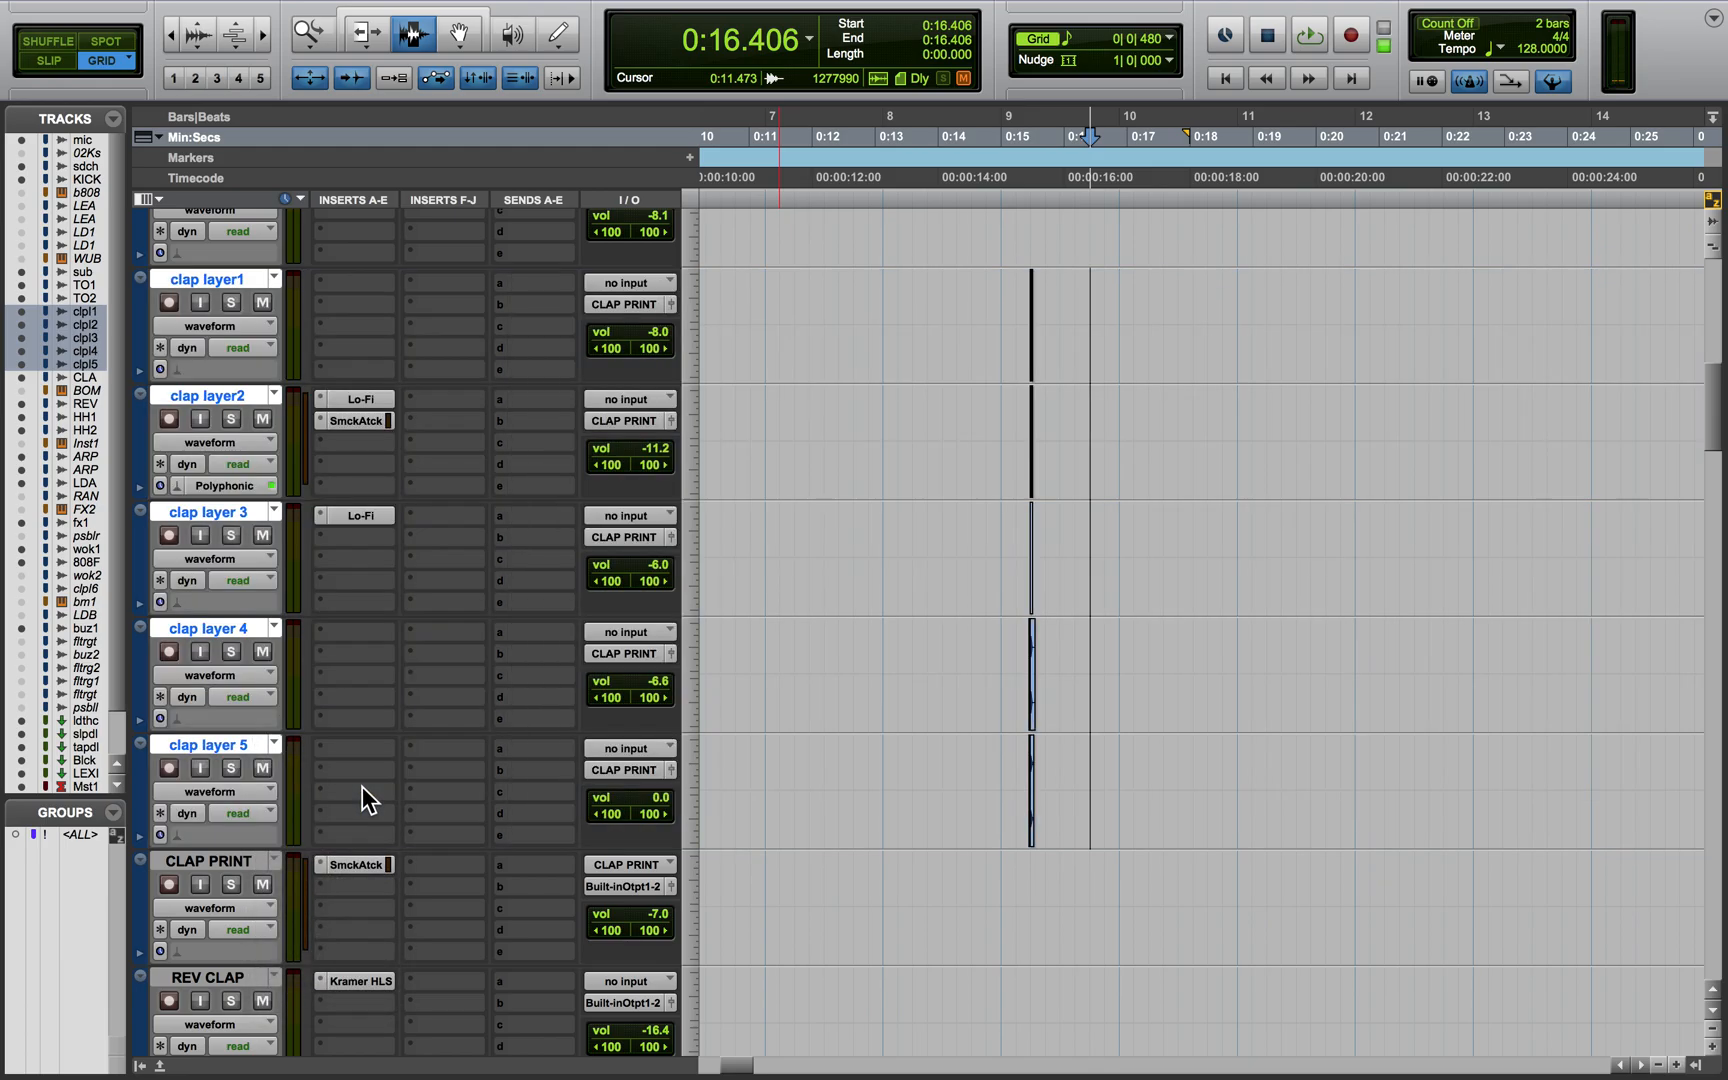
# Place the edit cursor at 0:15.234 on clap layer1 and enlarge the timeline around the five clap clips
pyautogui.click(1016, 345)
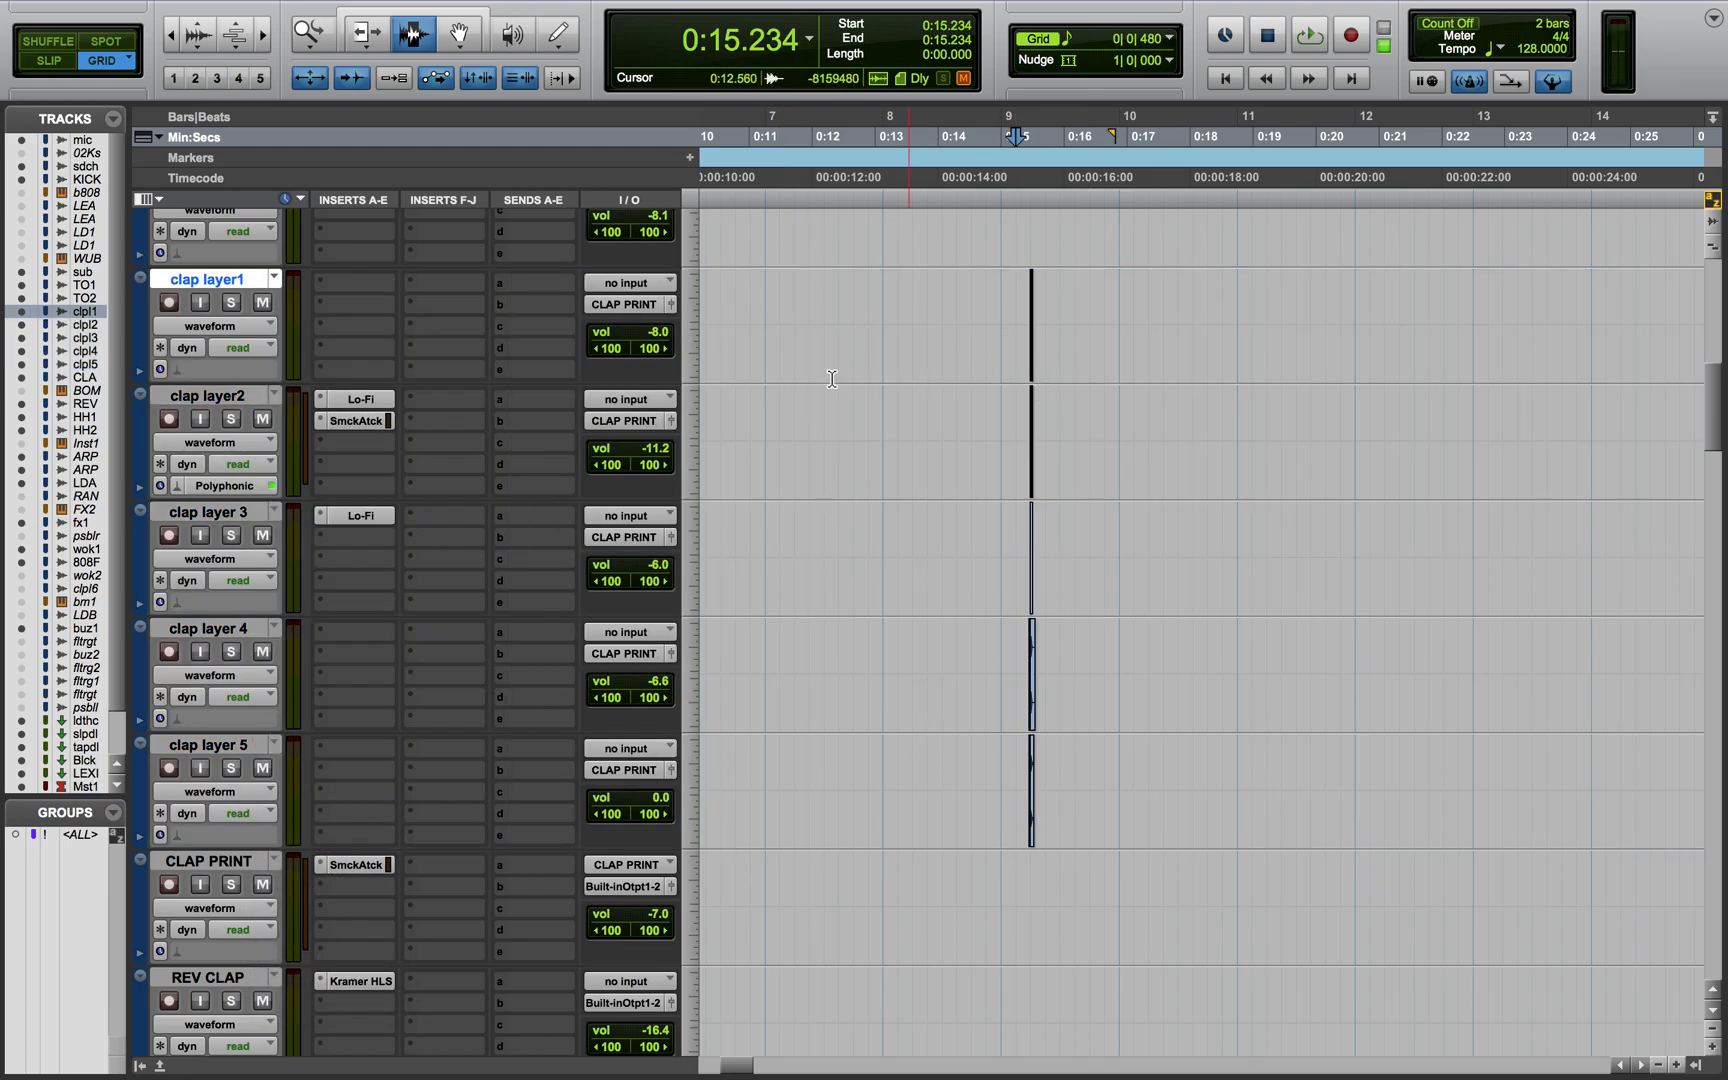
pyautogui.press('t')
pyautogui.press('t')
pyautogui.press('t')
pyautogui.press('t')
pyautogui.press('t')
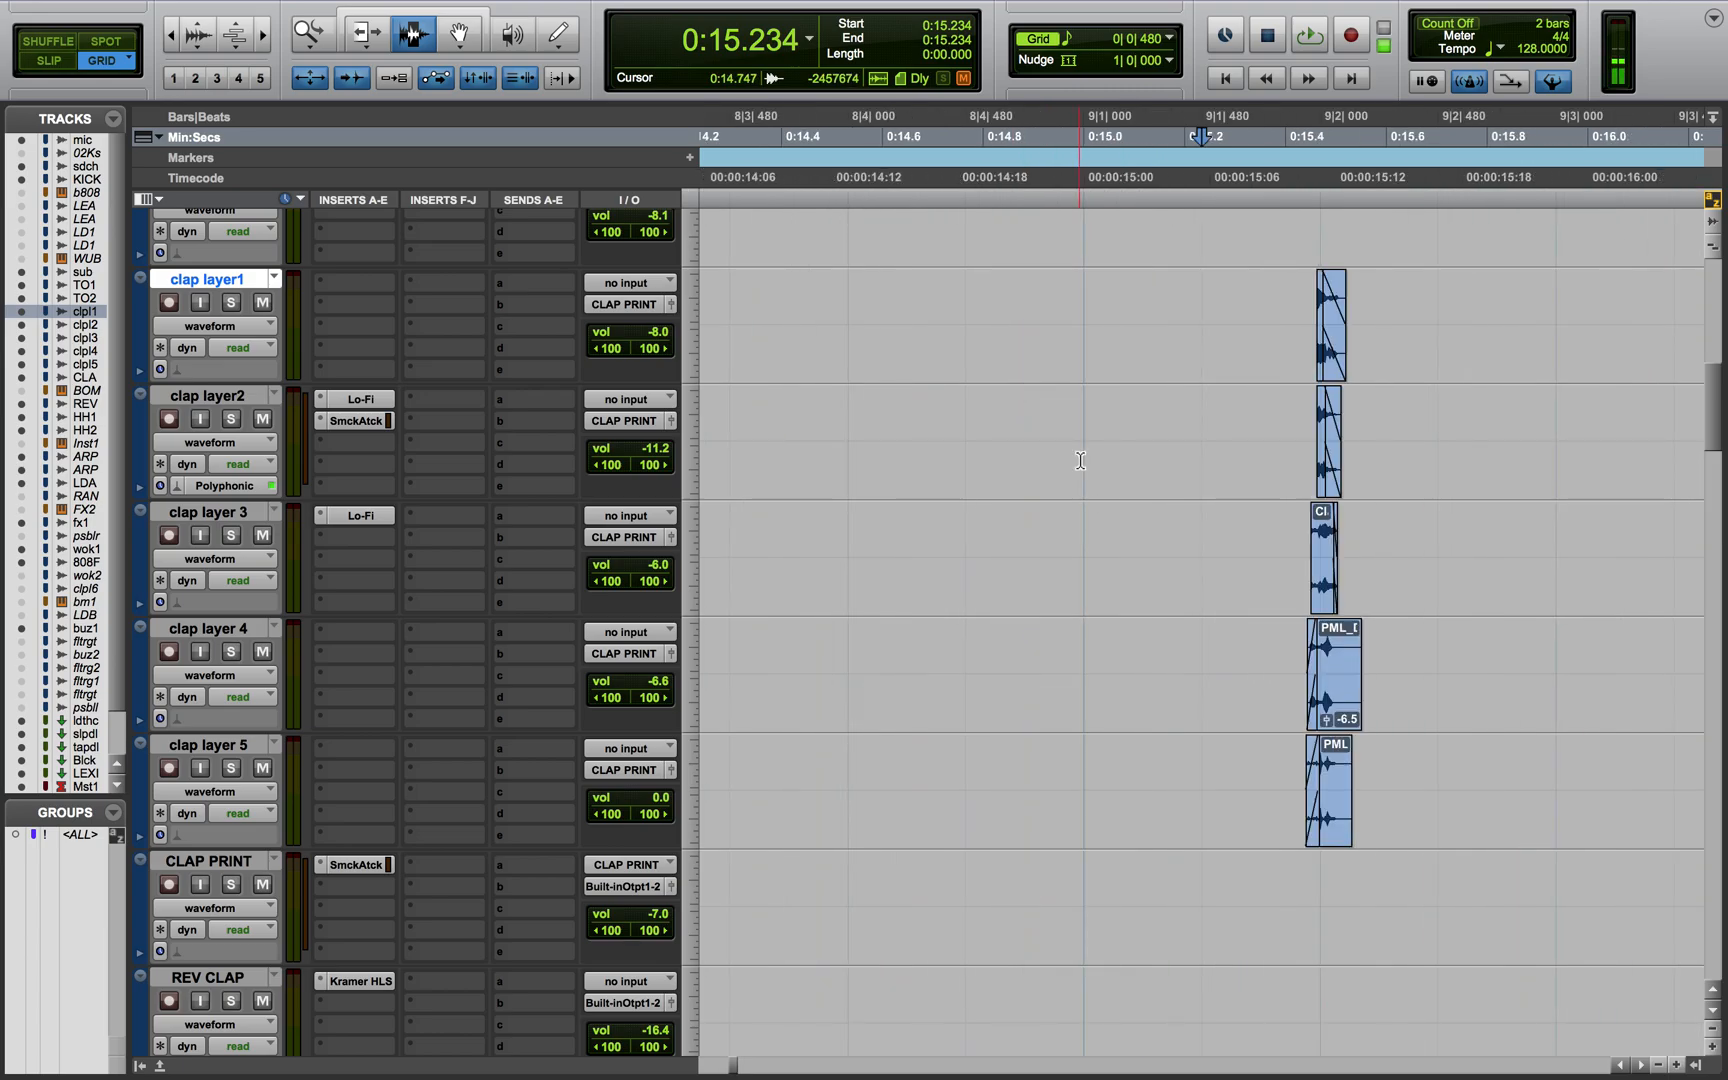
pyautogui.hscroll(5, 1080, 461)
pyautogui.scroll(1, 1080, 461)
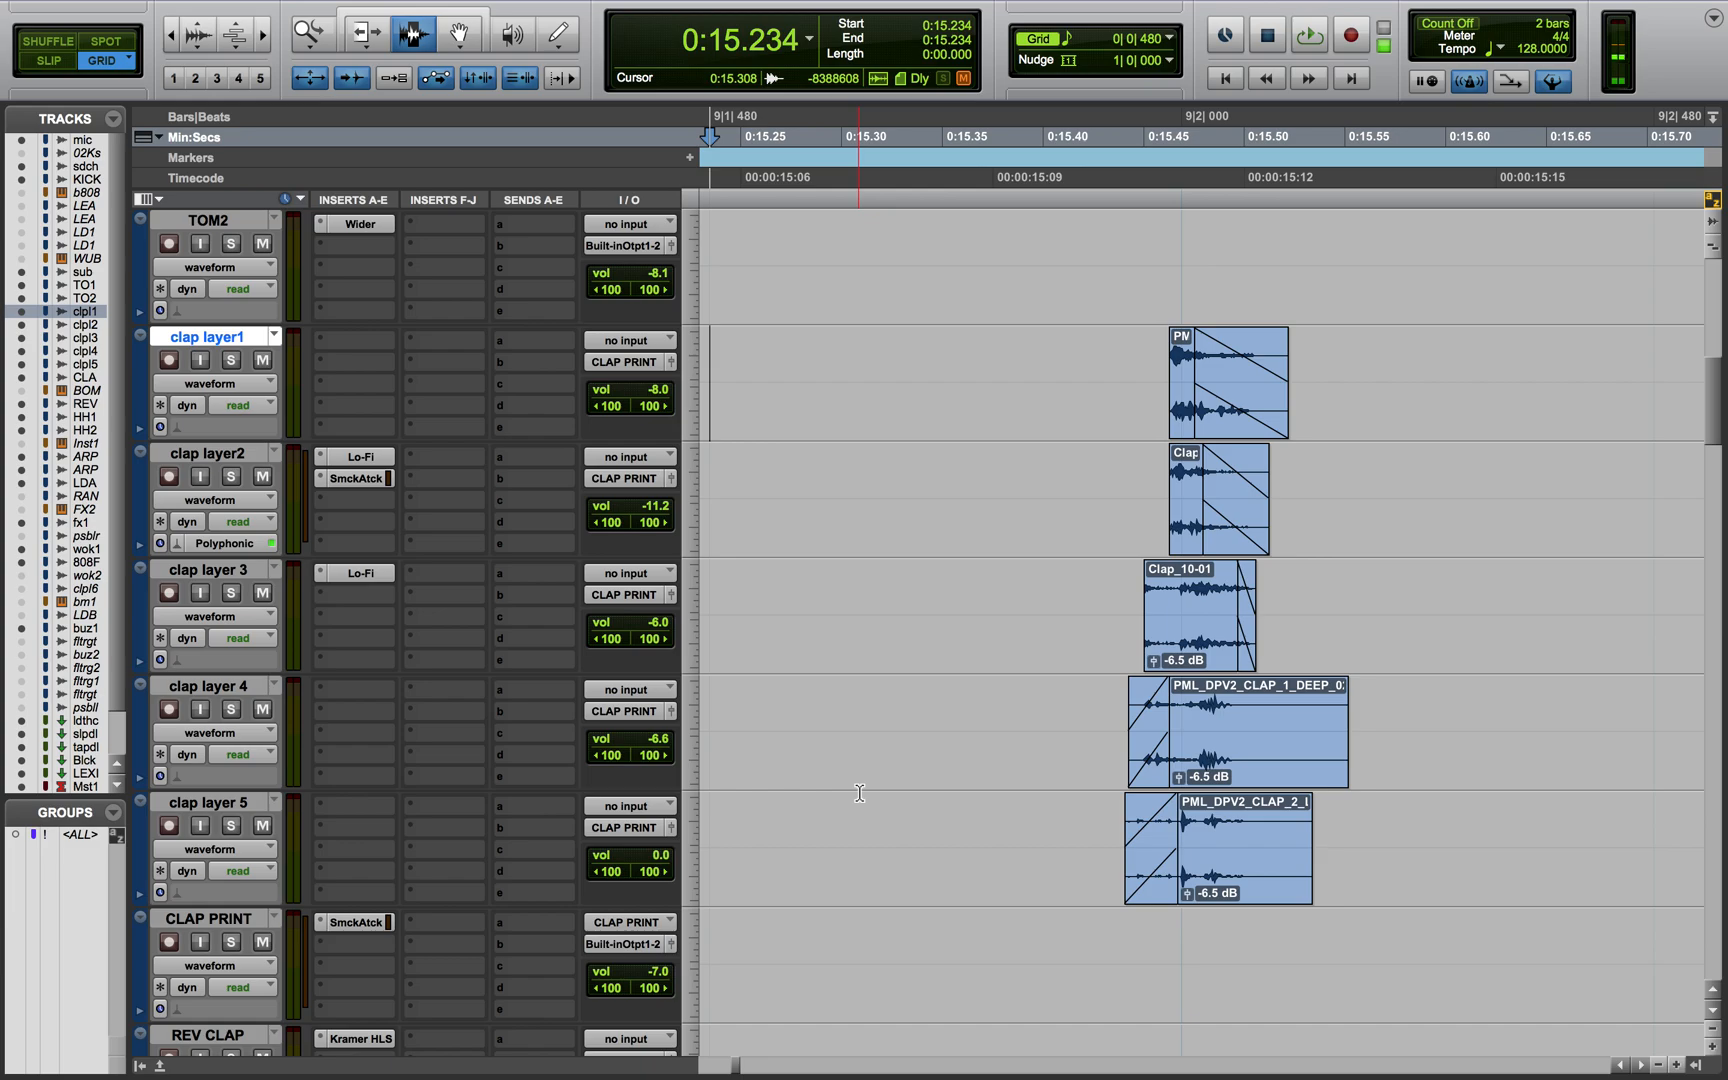
# Solo clap layer1, switch to Slip mode, place the edit cursor at 0:15.358 and audition the clap
pyautogui.click(228, 357)
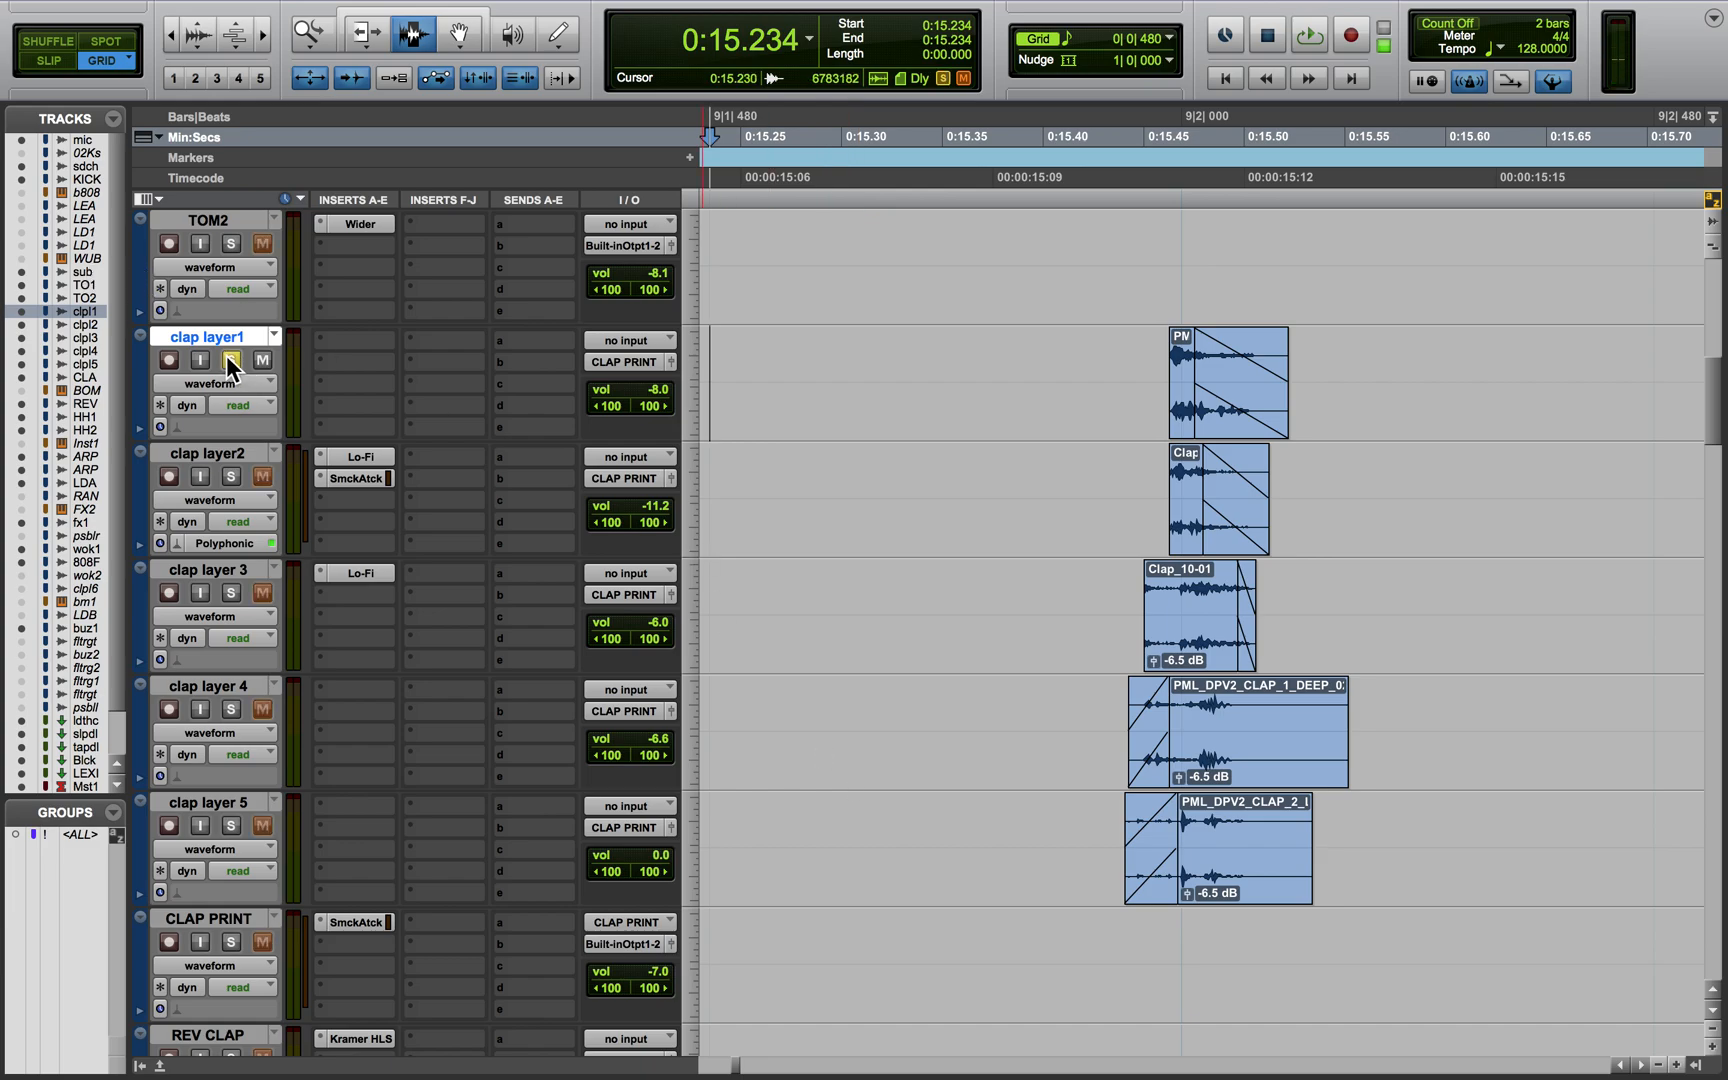
pyautogui.press('F3')
pyautogui.click(960, 409)
pyautogui.press('space')
pyautogui.press('space')
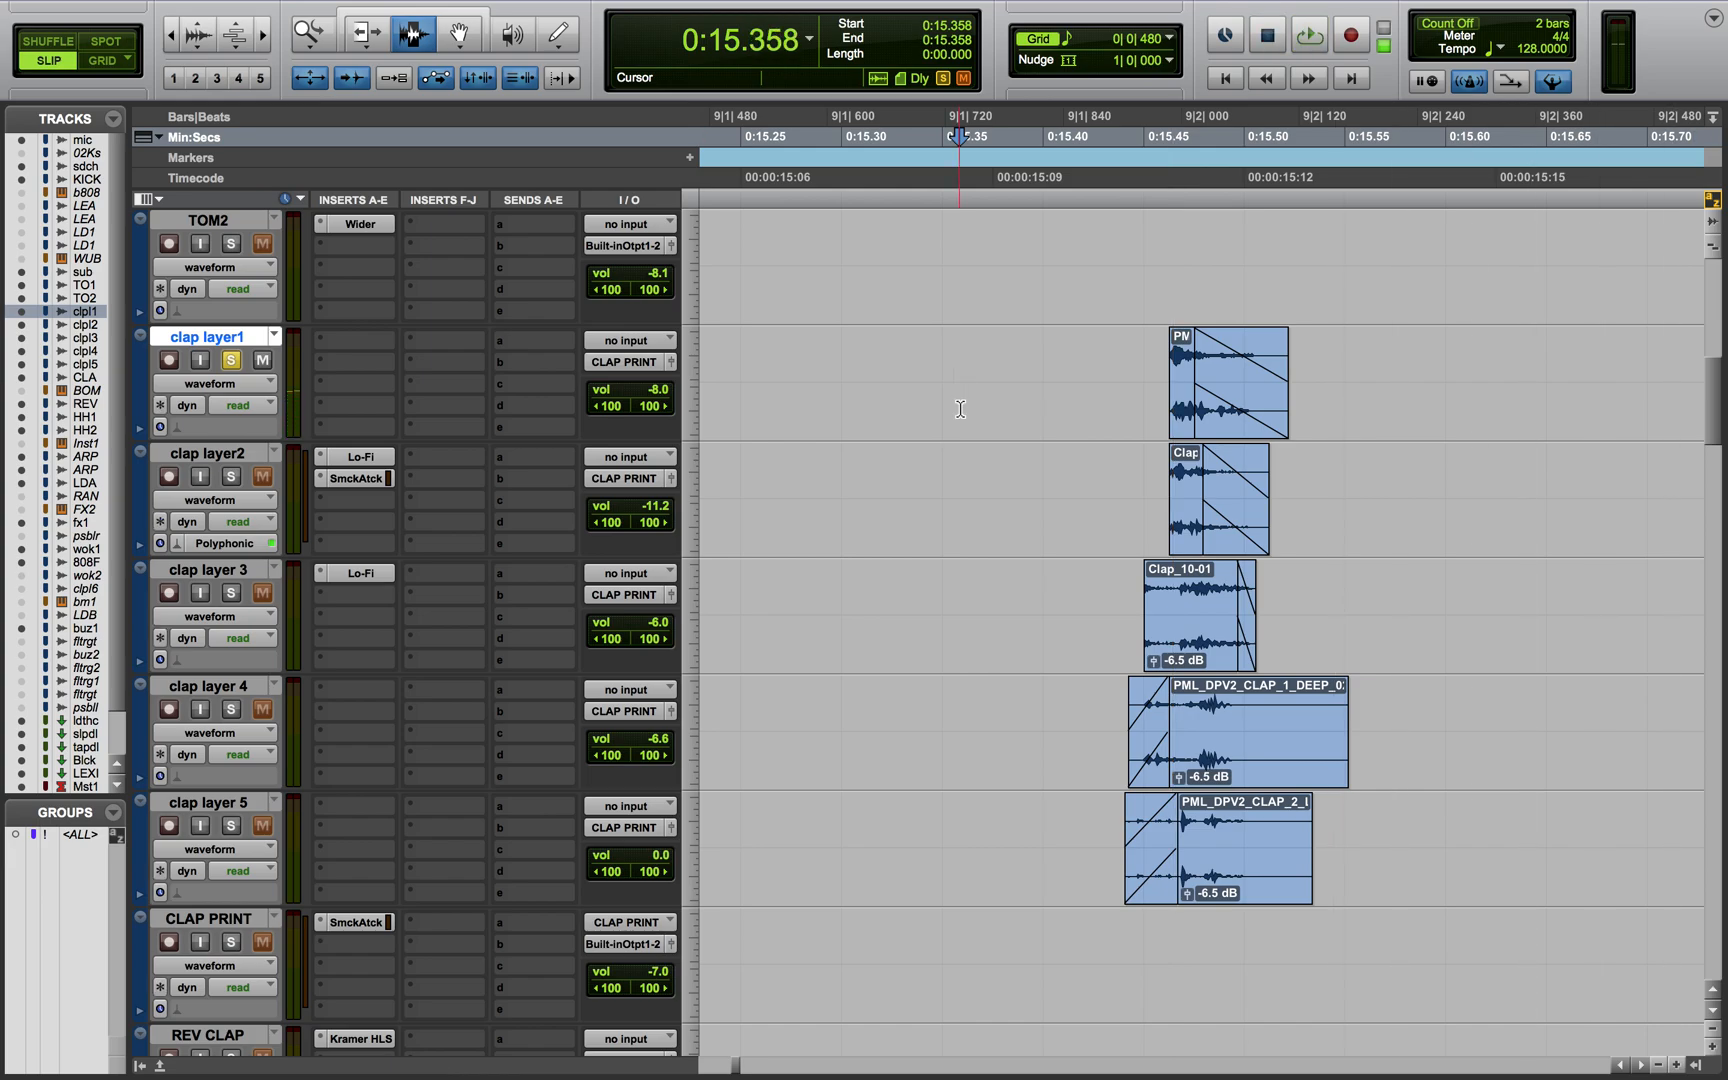
# Place the edit cursor at 0:14.892 on clap layer1 and audition the soloed clap
pyautogui.press('r')
pyautogui.press('r')
pyautogui.click(907, 397)
pyautogui.press('space')
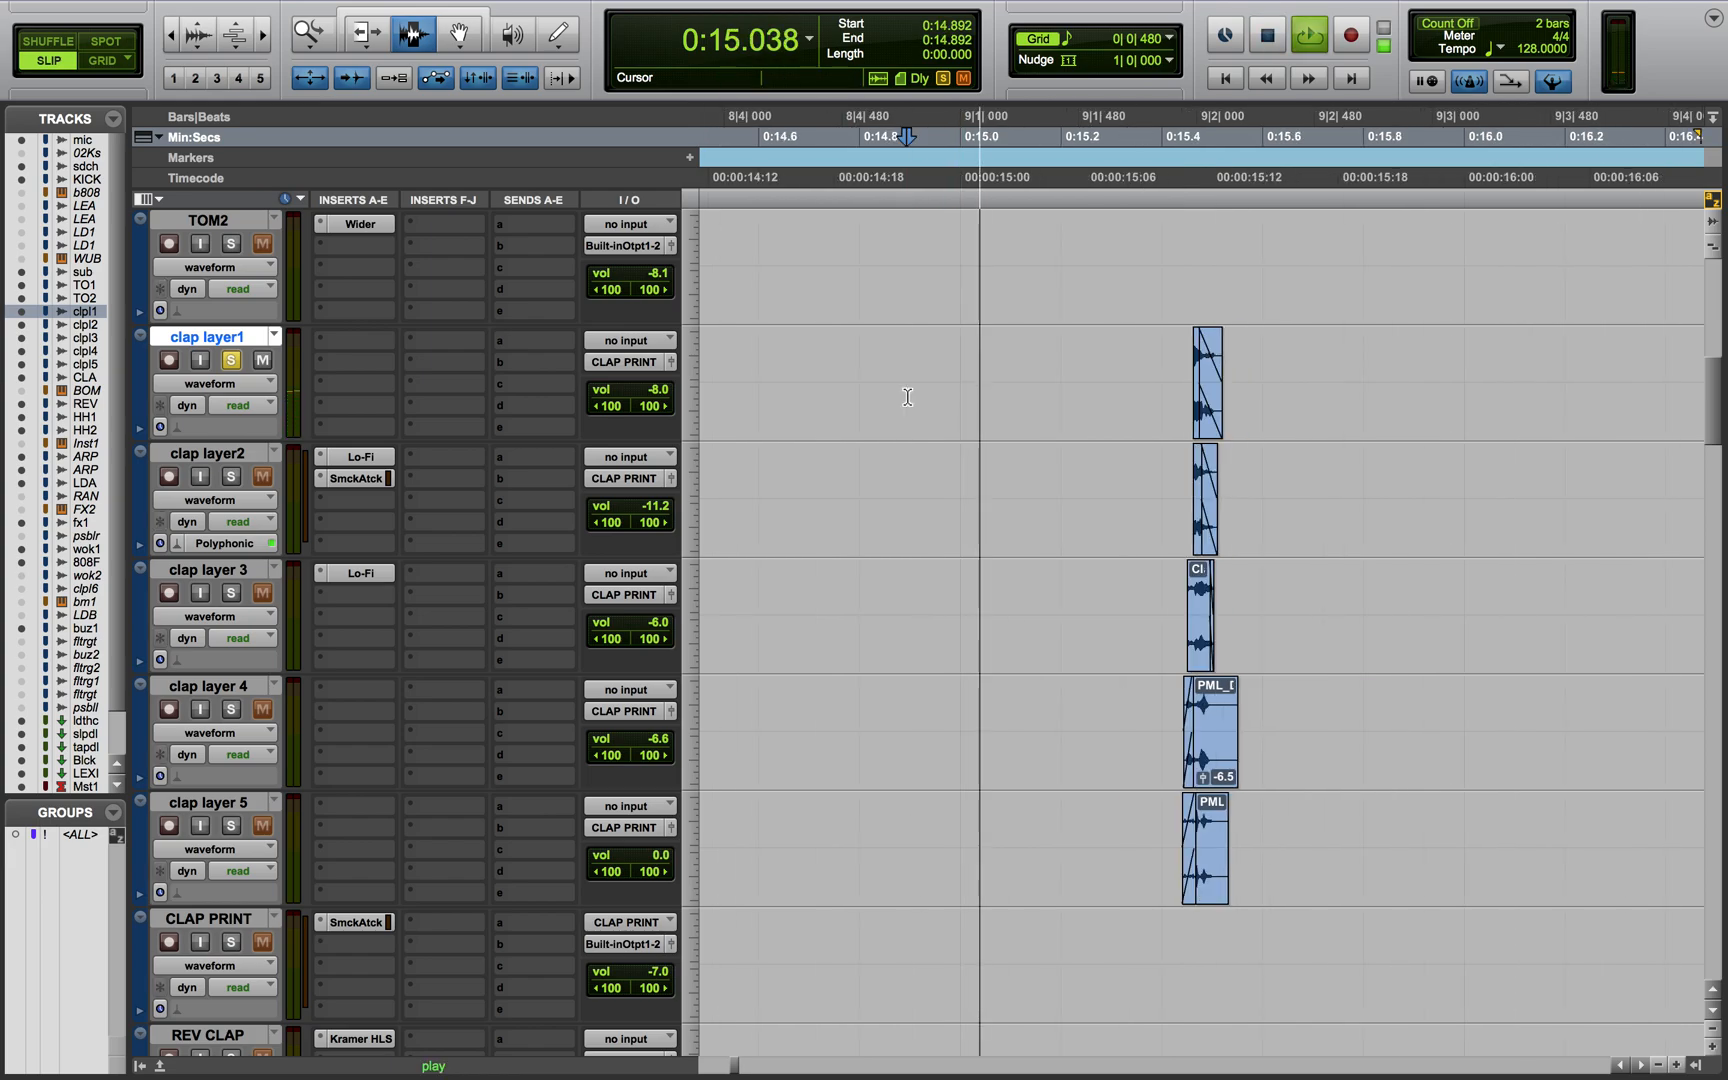
pyautogui.press('space')
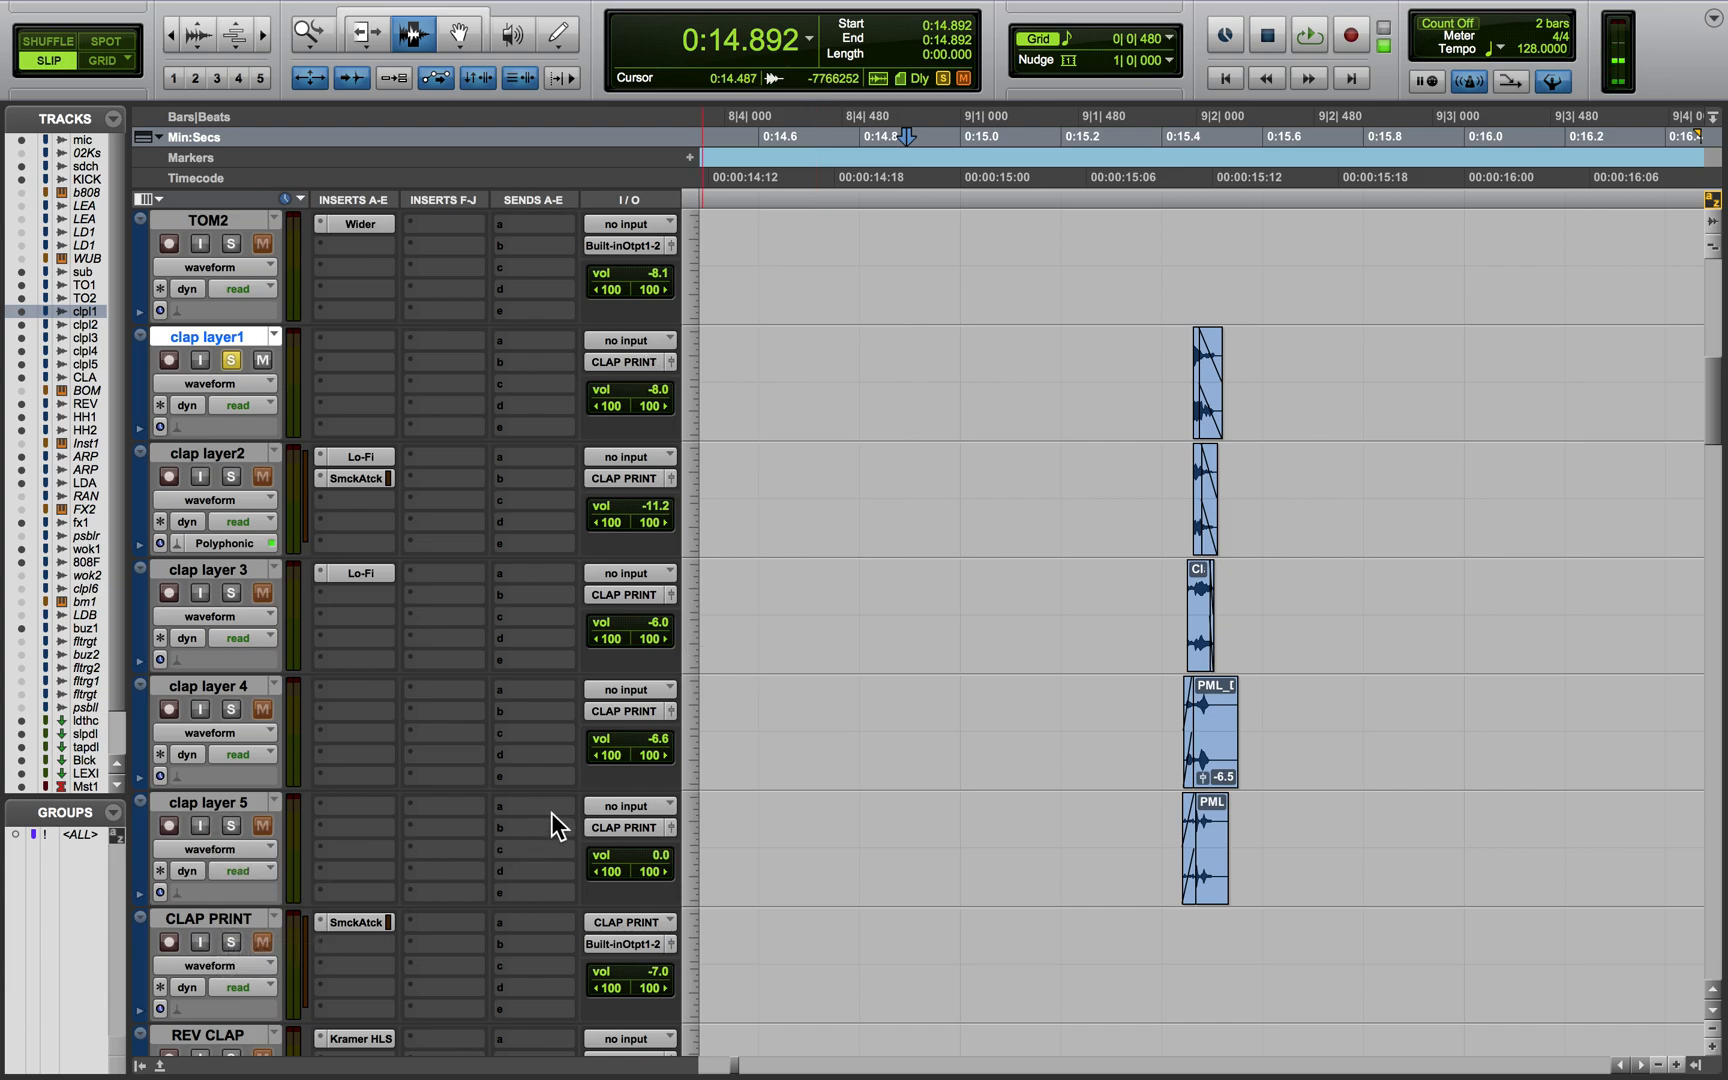
# Select clap layer1 through clap layer 5 and route clap layer1's output to Built-in Output 1-2 (Stereo), applying it to all five tracks
pyautogui.click(234, 924)
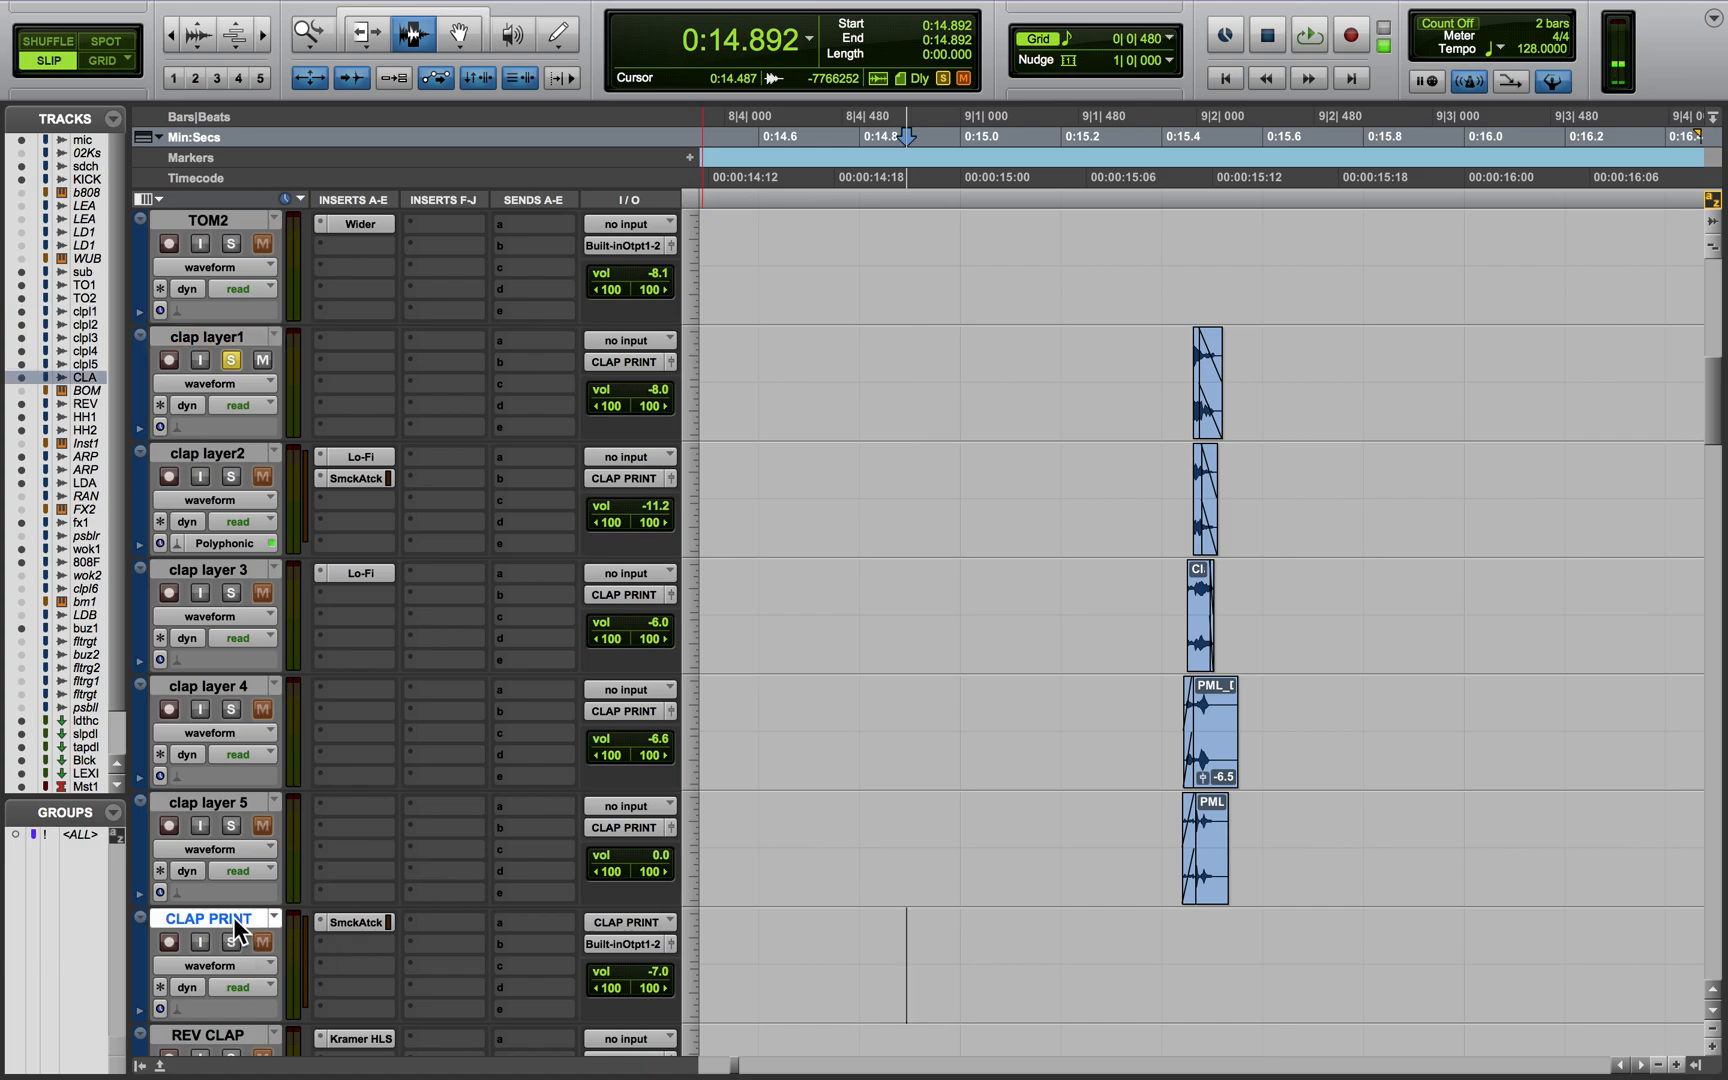
pyautogui.click(226, 801)
pyautogui.keyDown('shift'); pyautogui.click(228, 338); pyautogui.keyUp('shift')
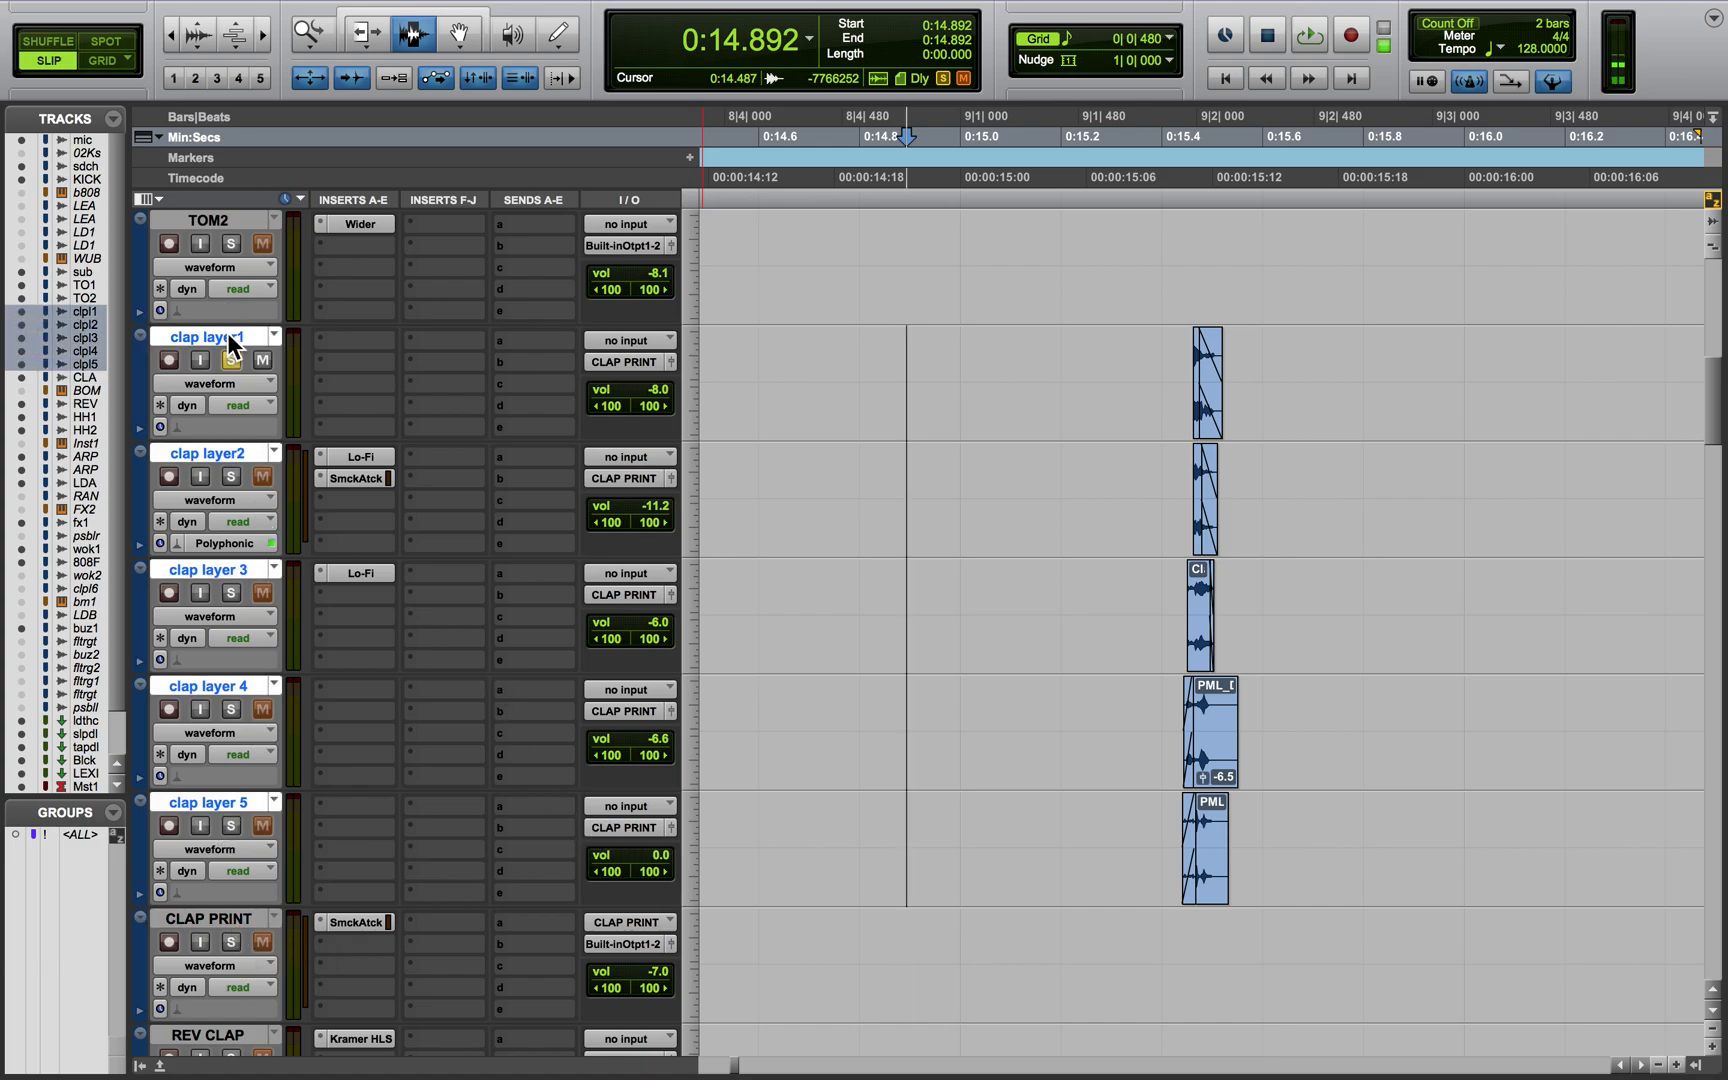
pyautogui.click(620, 358)
pyautogui.moveTo(640, 363)
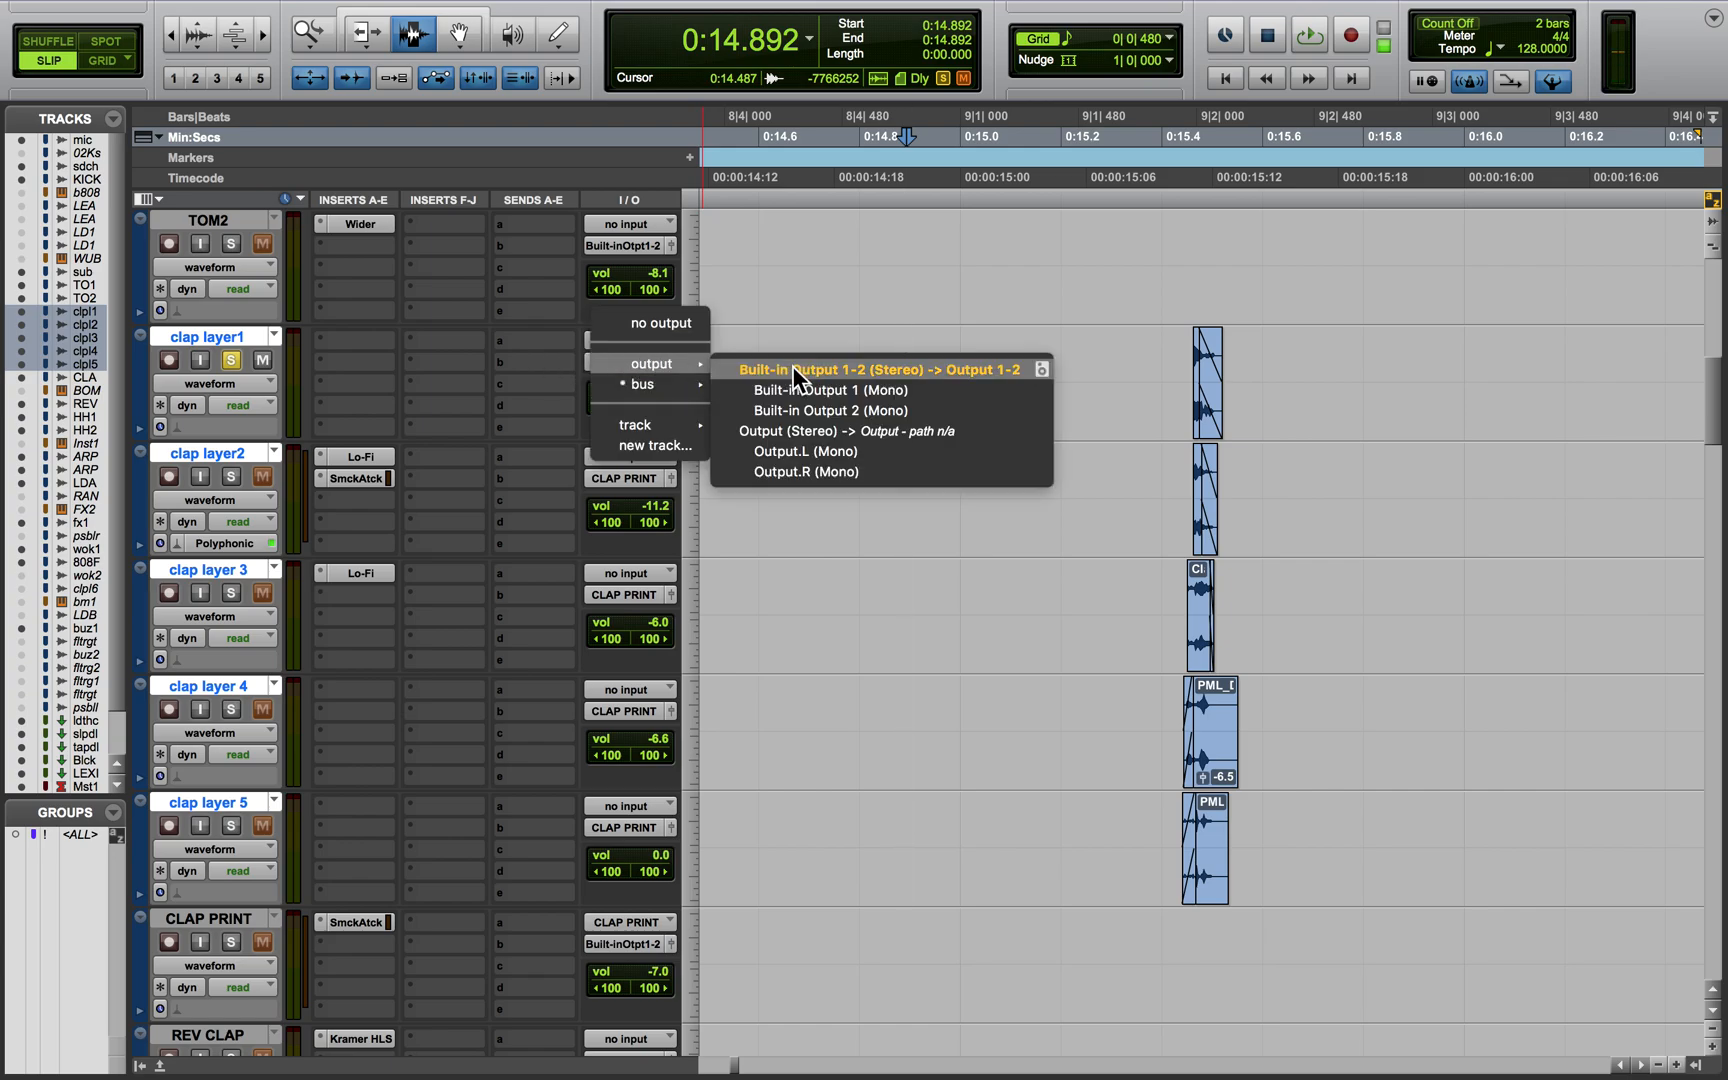
pyautogui.click(792, 366)
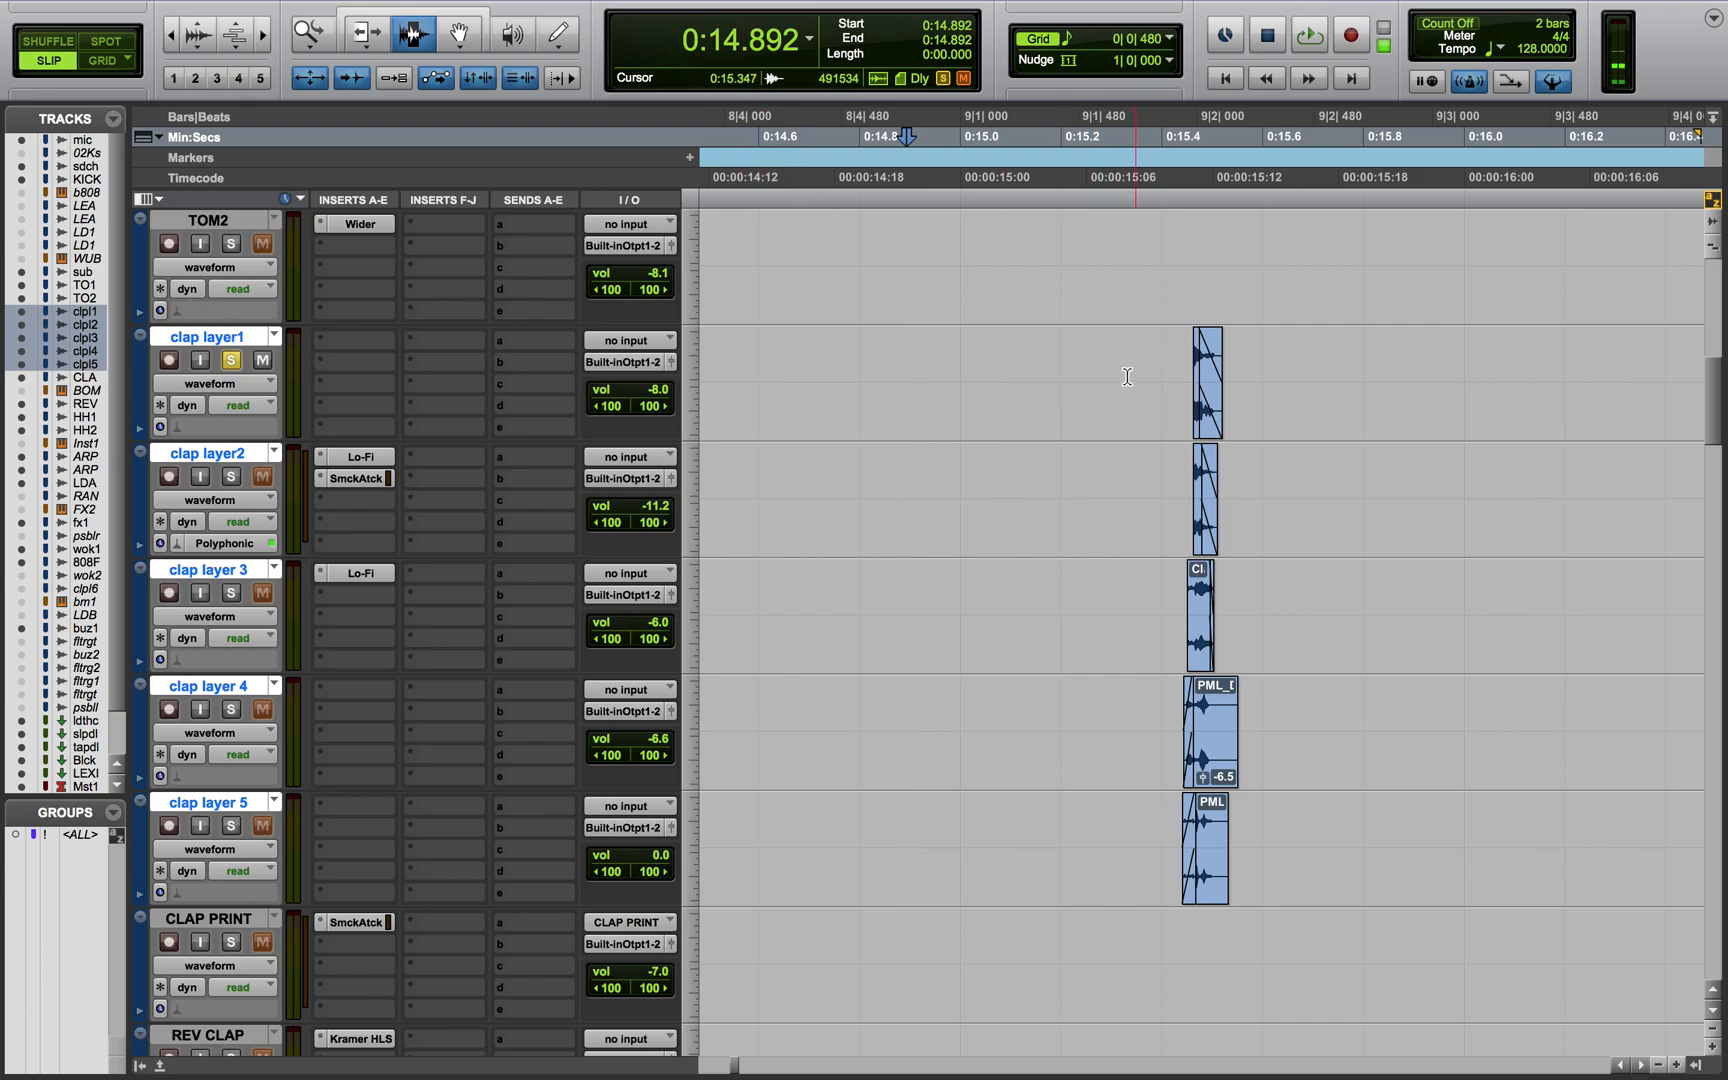
# Audition the soloed clap layer1 twice, starting from 0:15.061 and from 0:15.052
pyautogui.click(991, 406)
pyautogui.press('space')
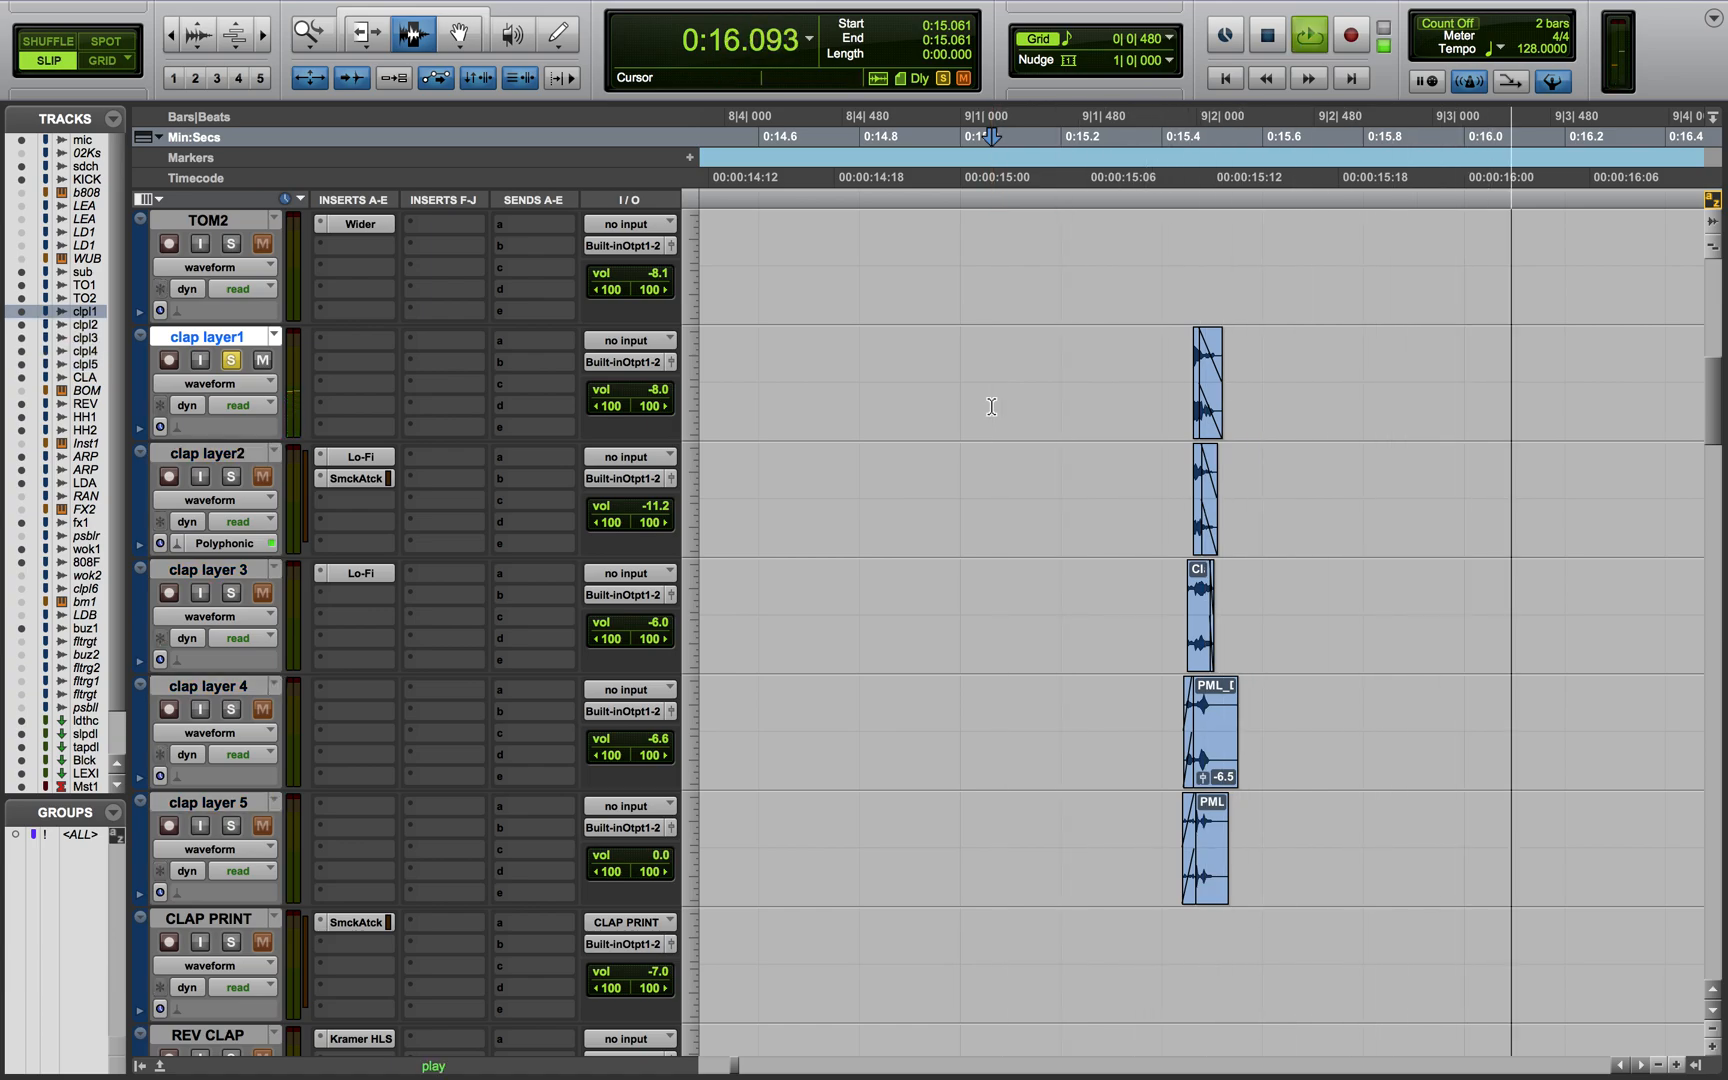
pyautogui.press('space')
pyautogui.click(986, 406)
pyautogui.press('space')
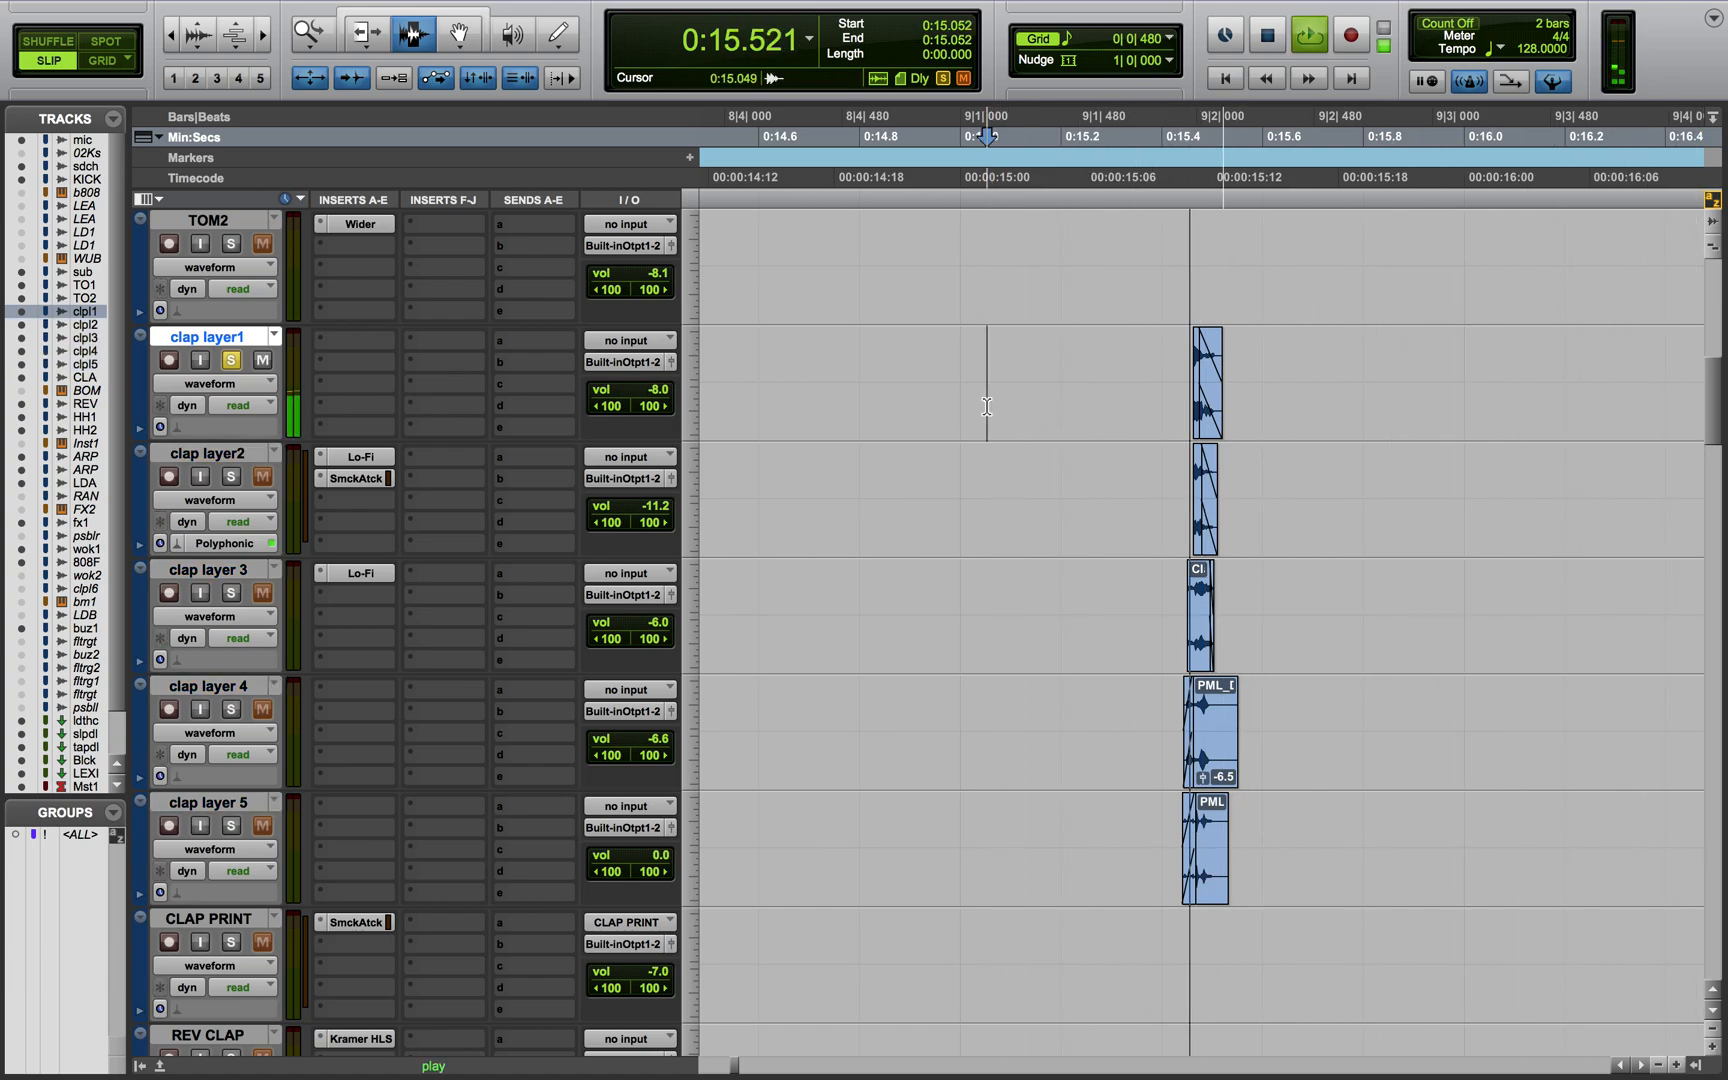
pyautogui.press('space')
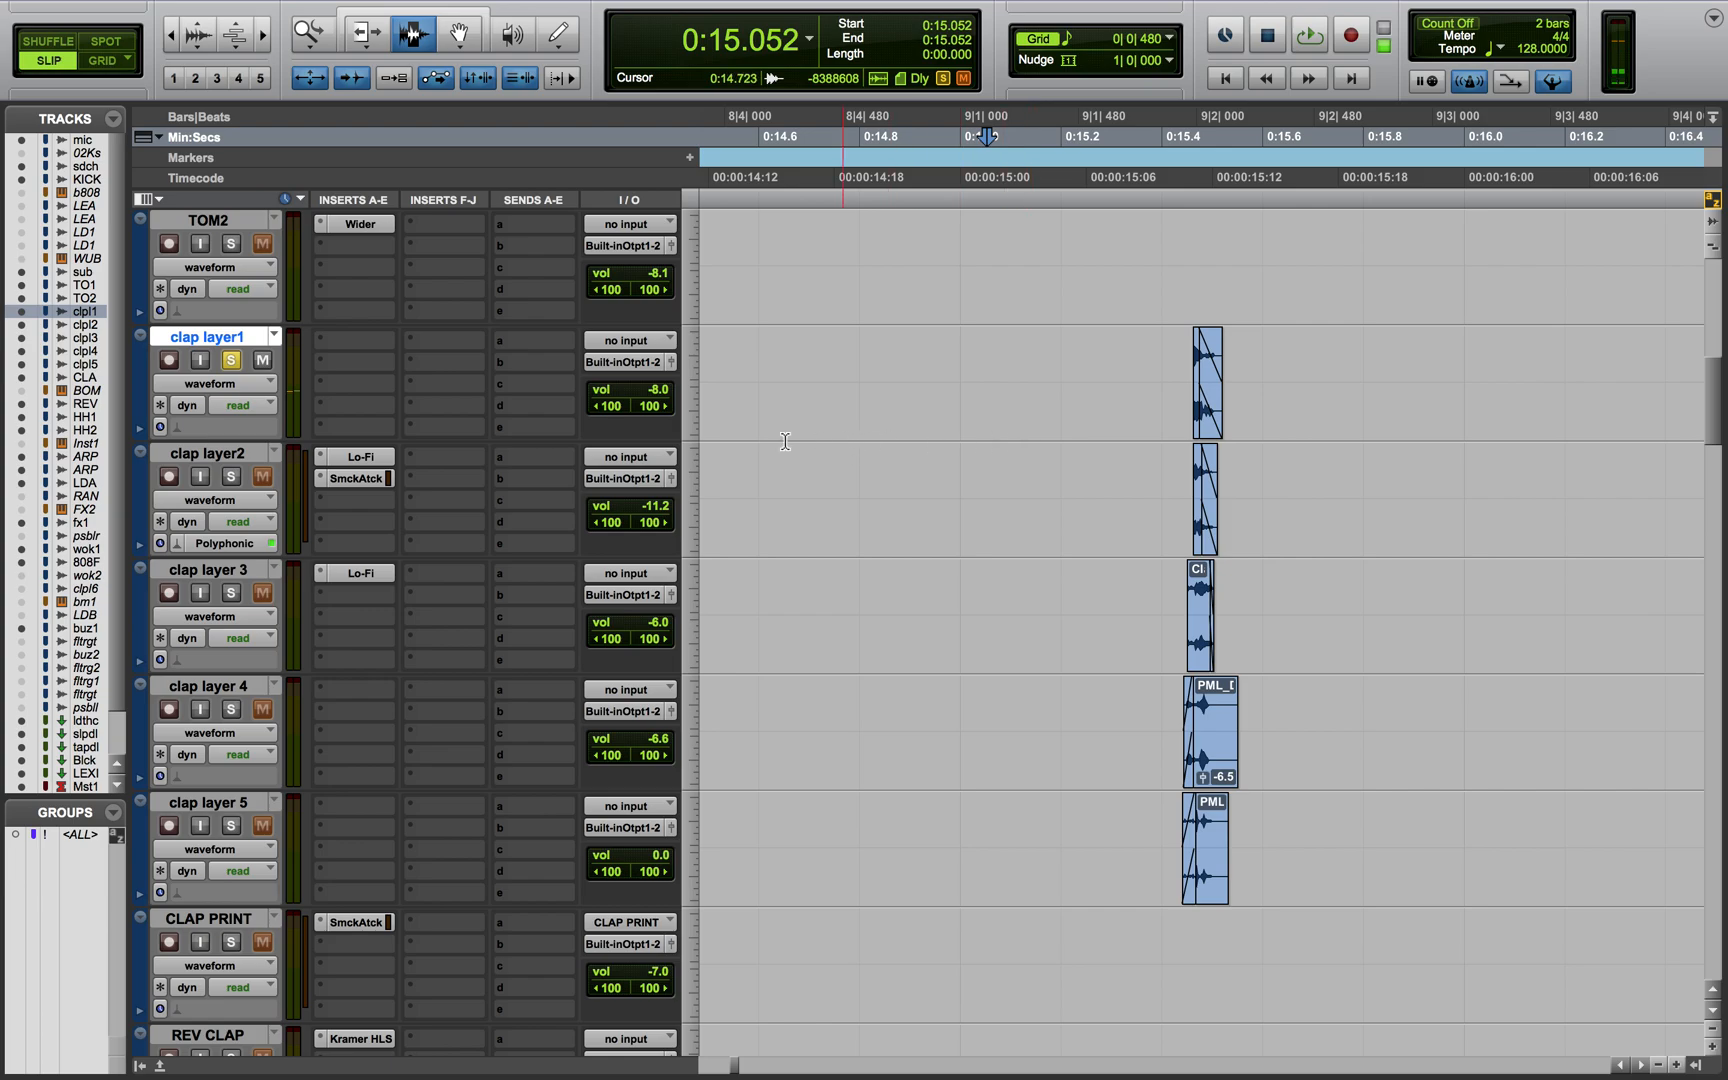
# Switch the solo from clap layer1 to clap layer2 and audition it from 0:15.311
pyautogui.click(230, 360)
pyautogui.click(231, 476)
pyautogui.click(1118, 519)
pyautogui.press('space')
pyautogui.press('space')
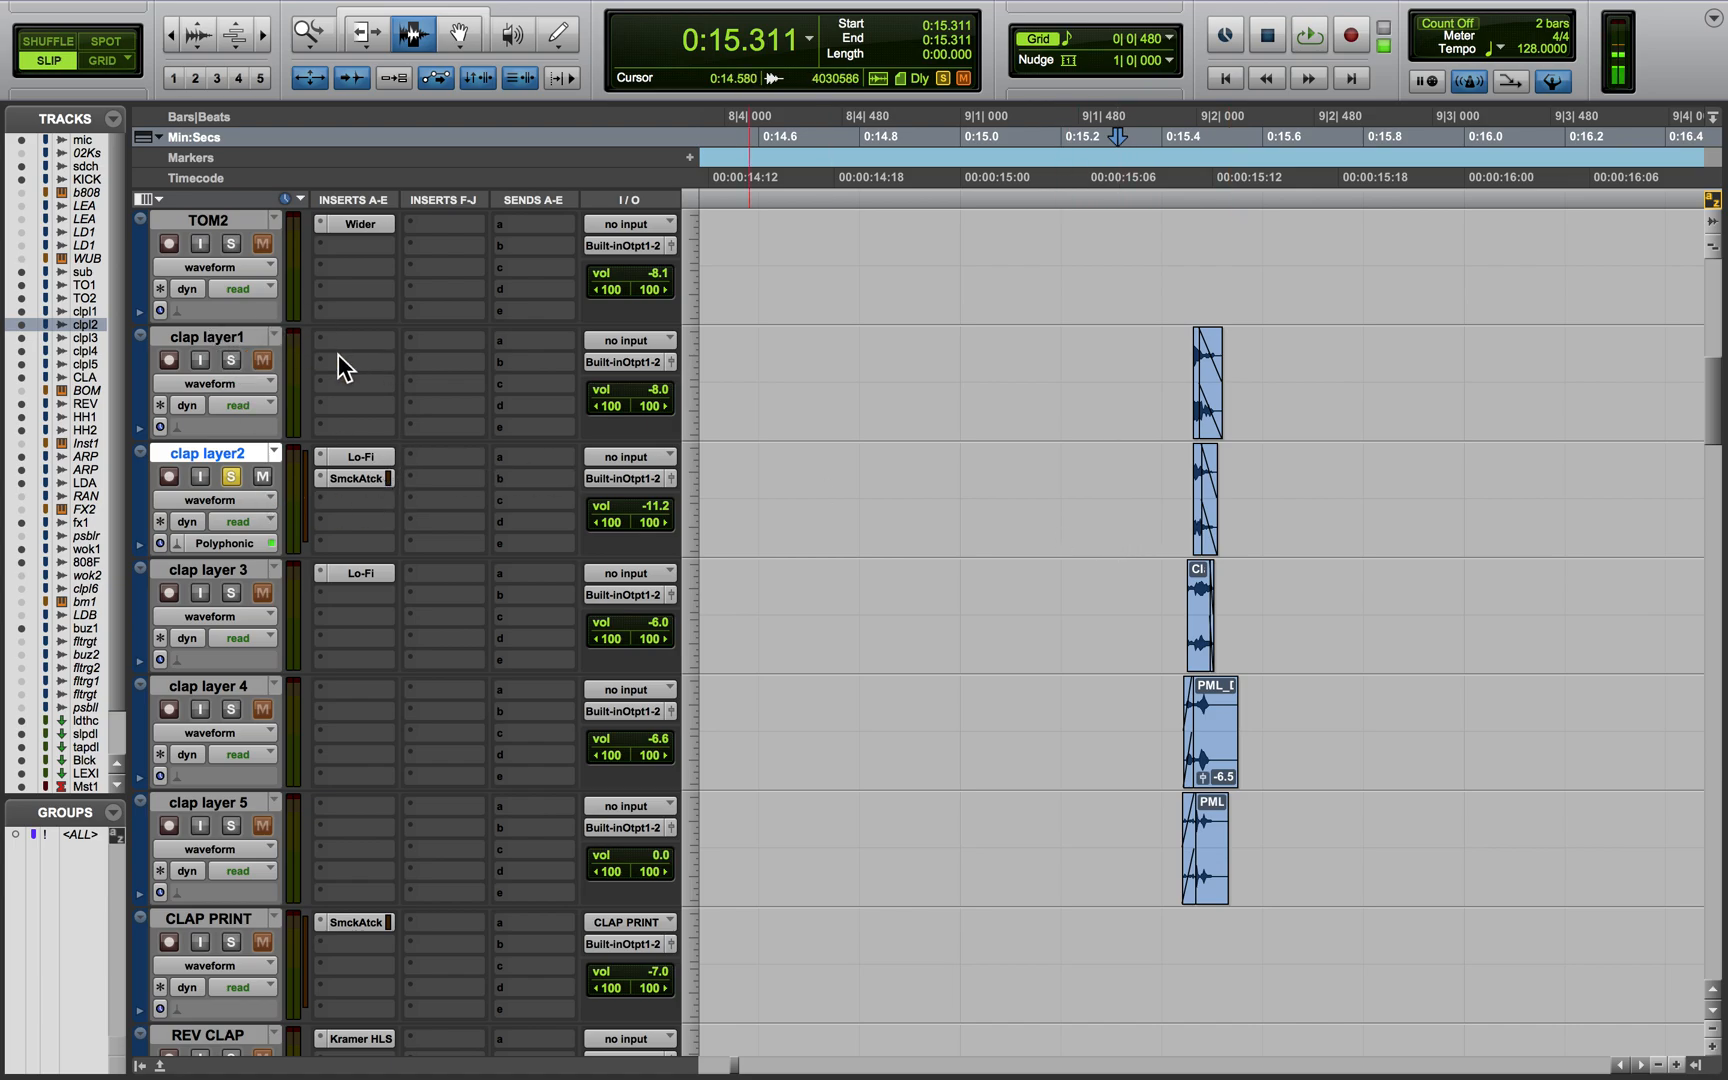
# Examine the Lo-Fi and Smack Attack settings and the output fader of clap layer2, closing the windows when done
pyautogui.click(362, 455)
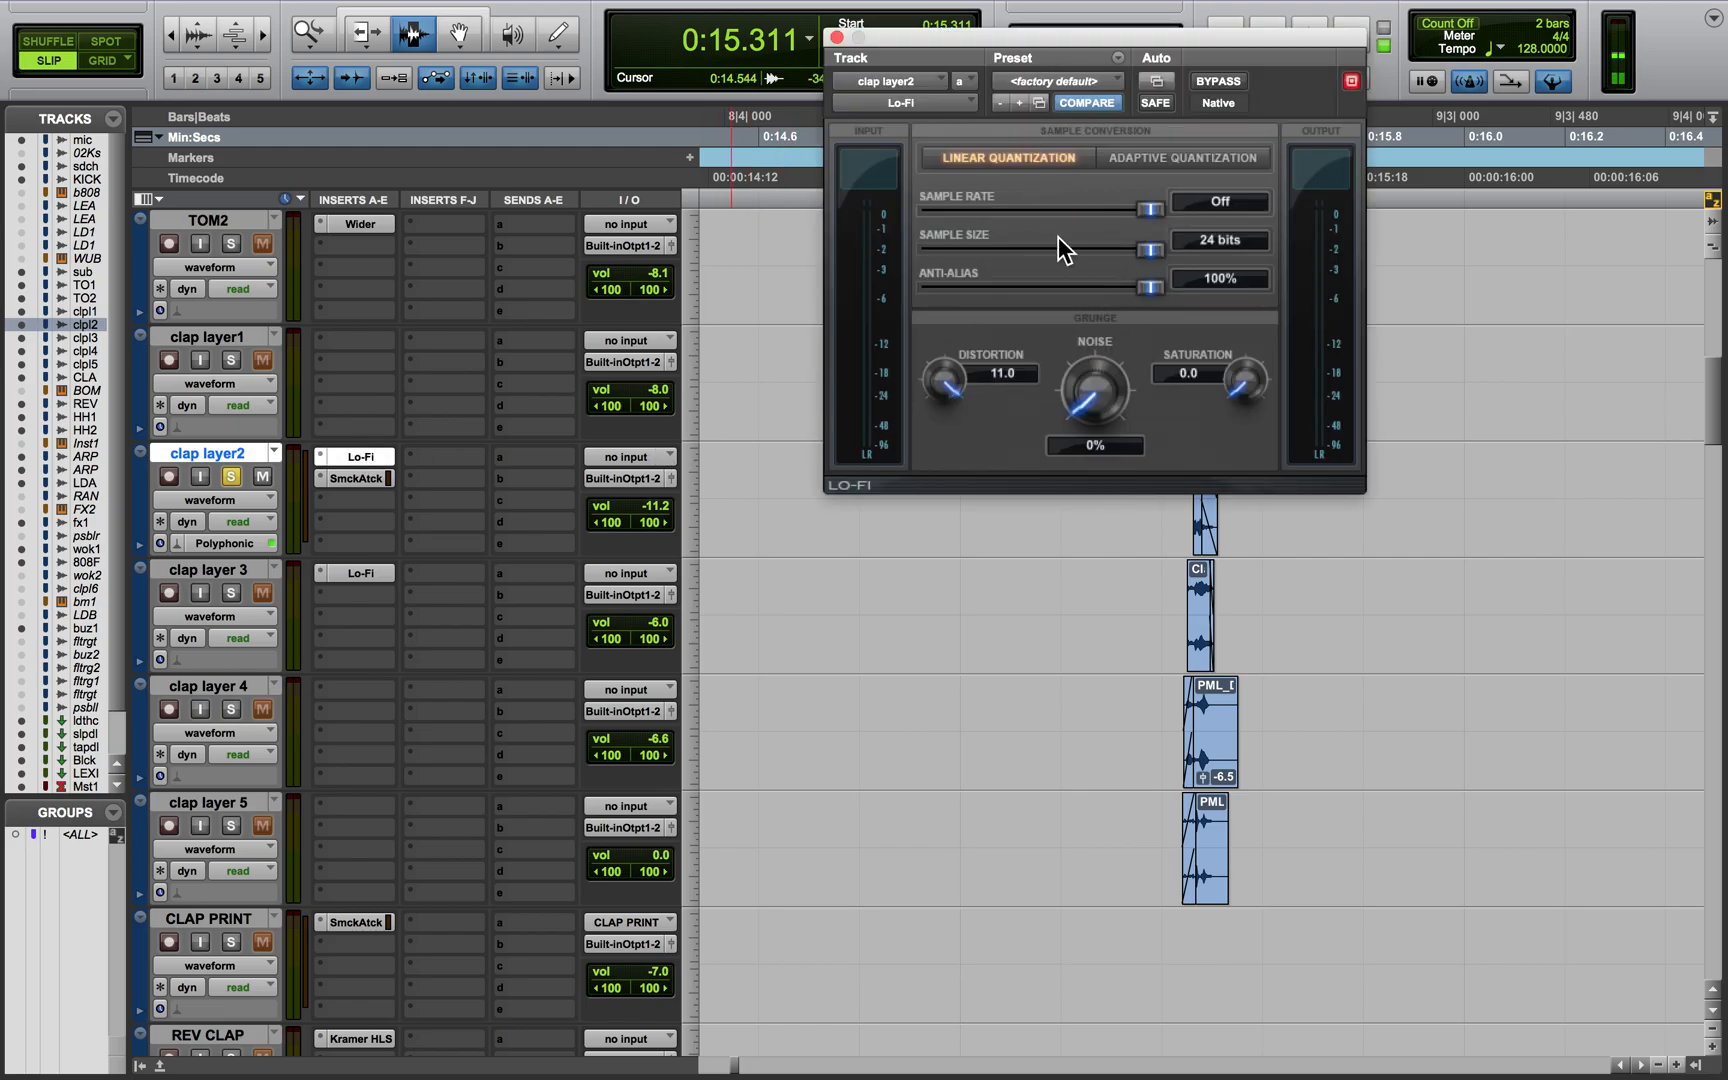
pyautogui.click(350, 476)
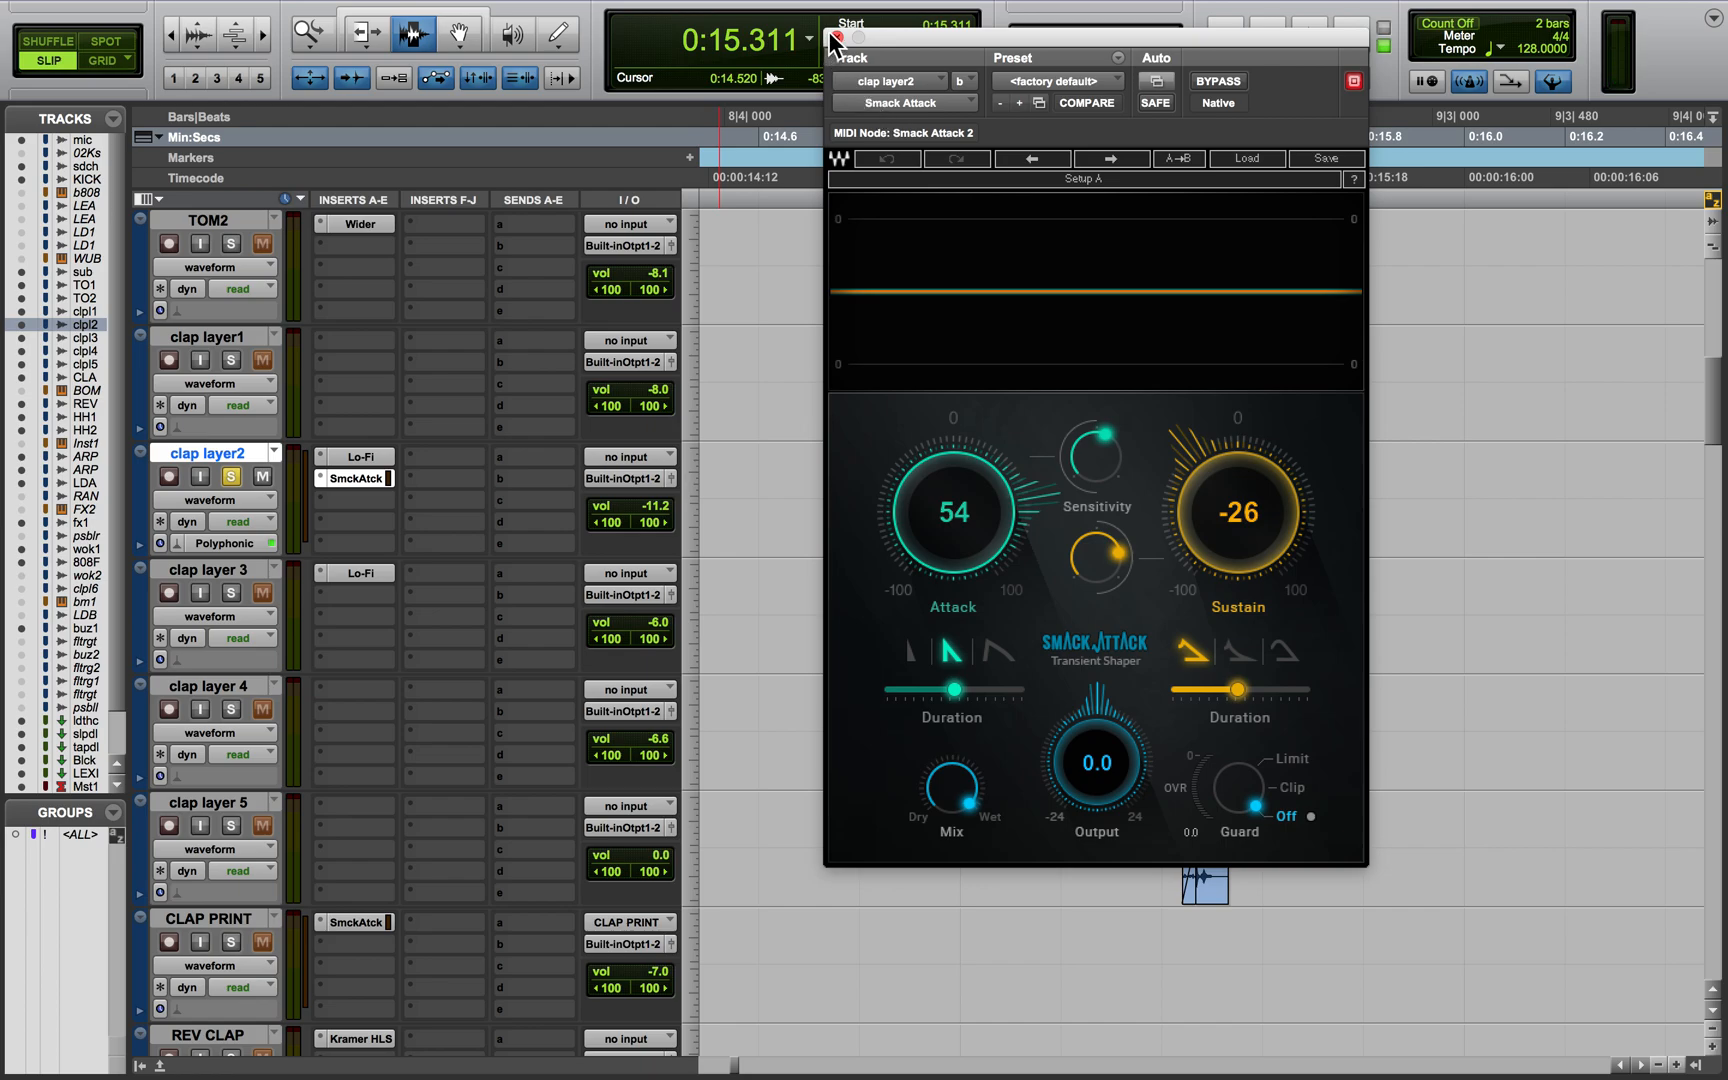
pyautogui.click(672, 478)
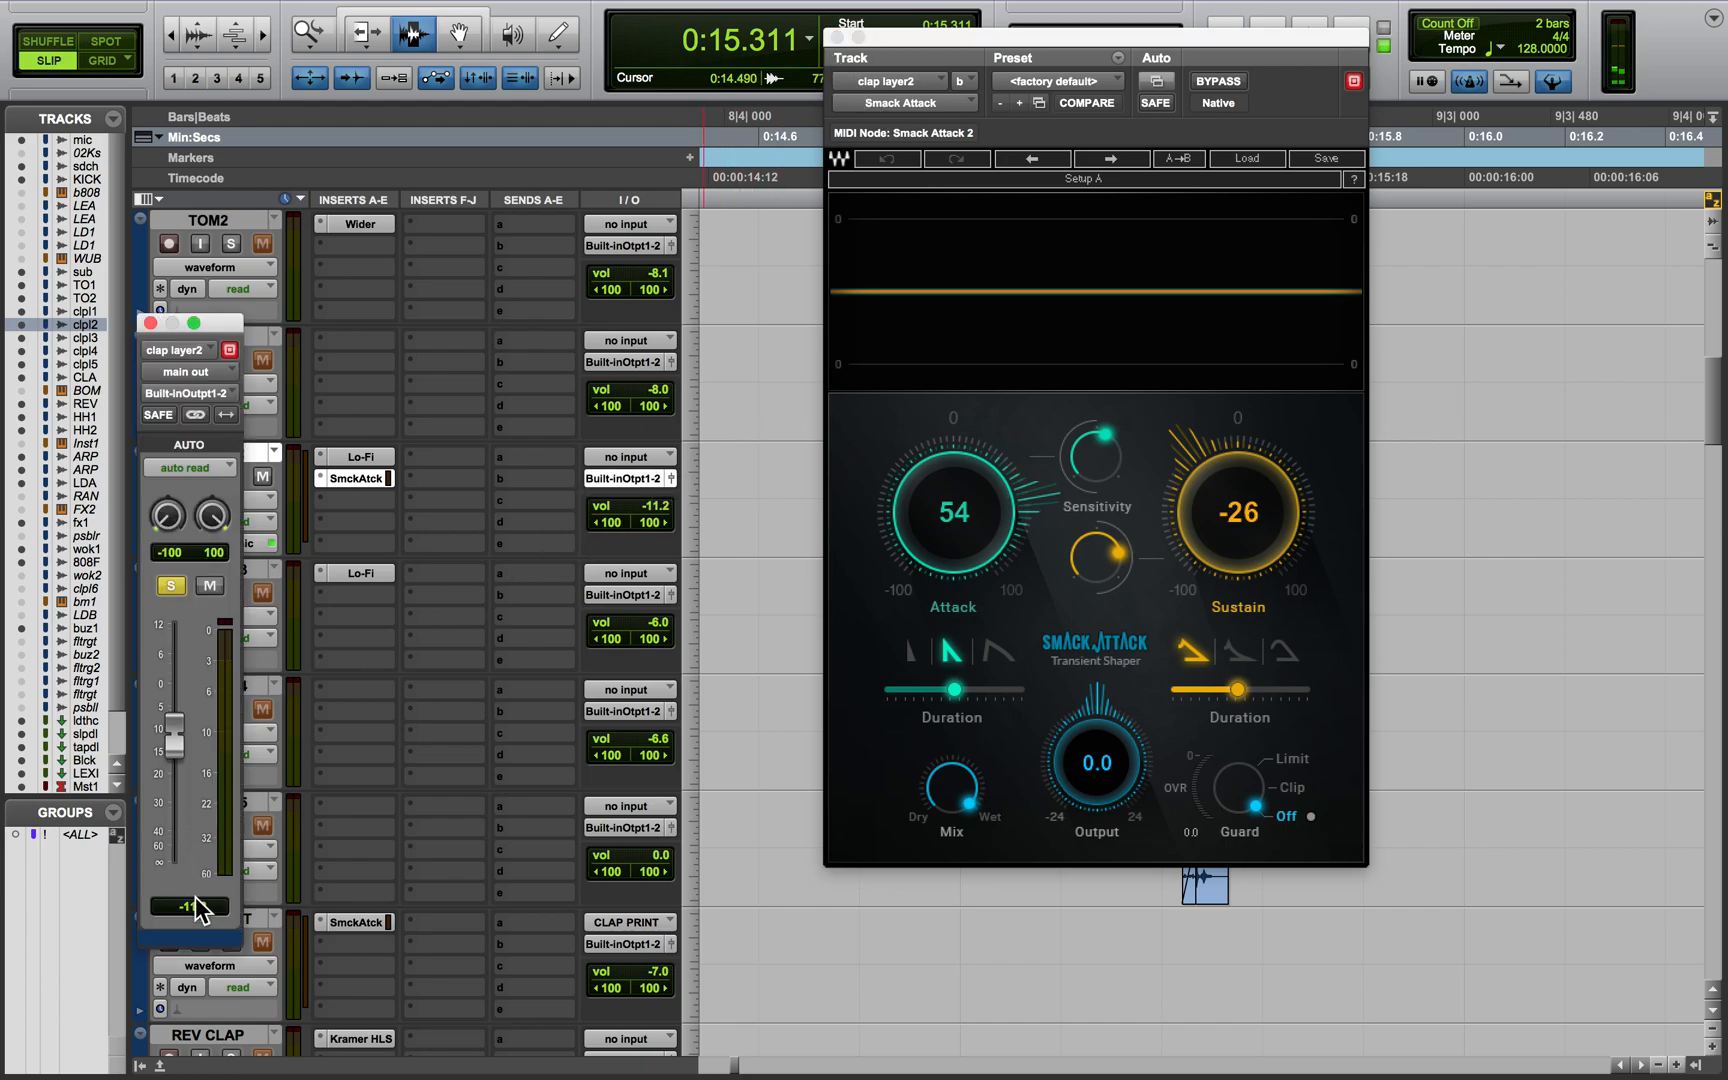
pyautogui.click(150, 323)
pyautogui.click(836, 37)
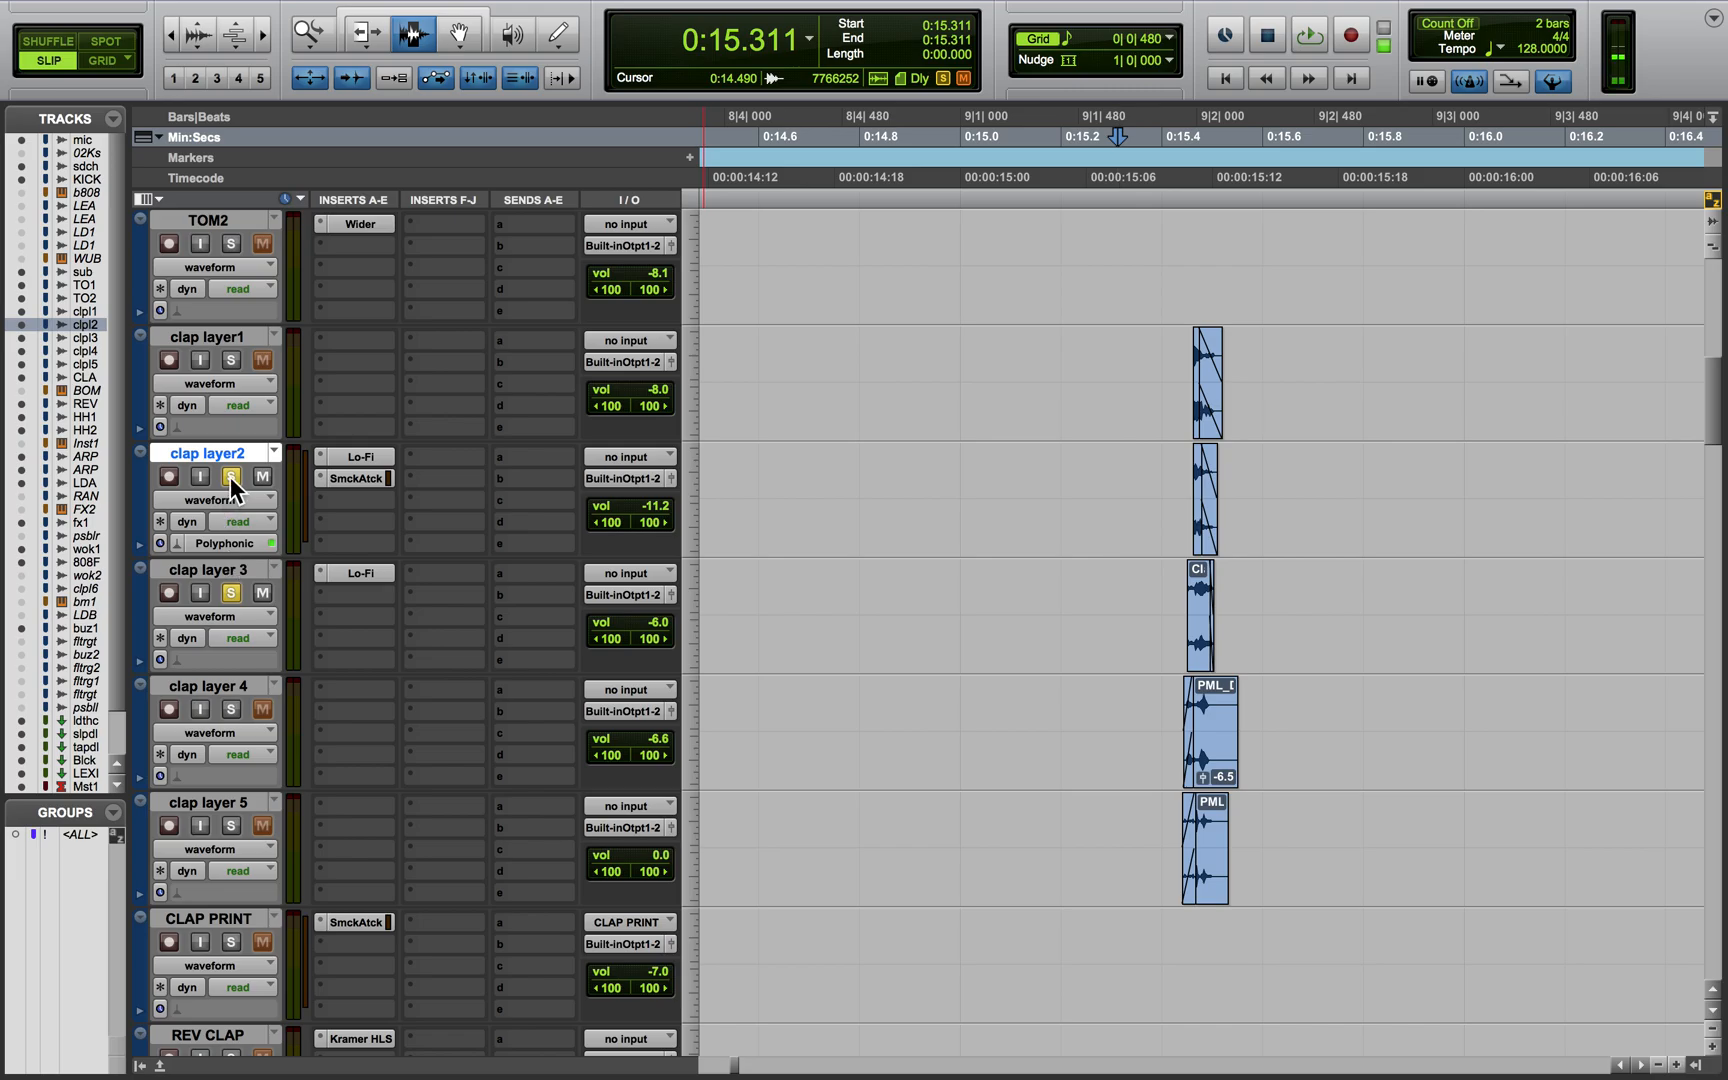
# Examine the Lo-Fi settings on clap layer 3, audition the soloed track from 0:15.197 and unsolo it
pyautogui.click(368, 574)
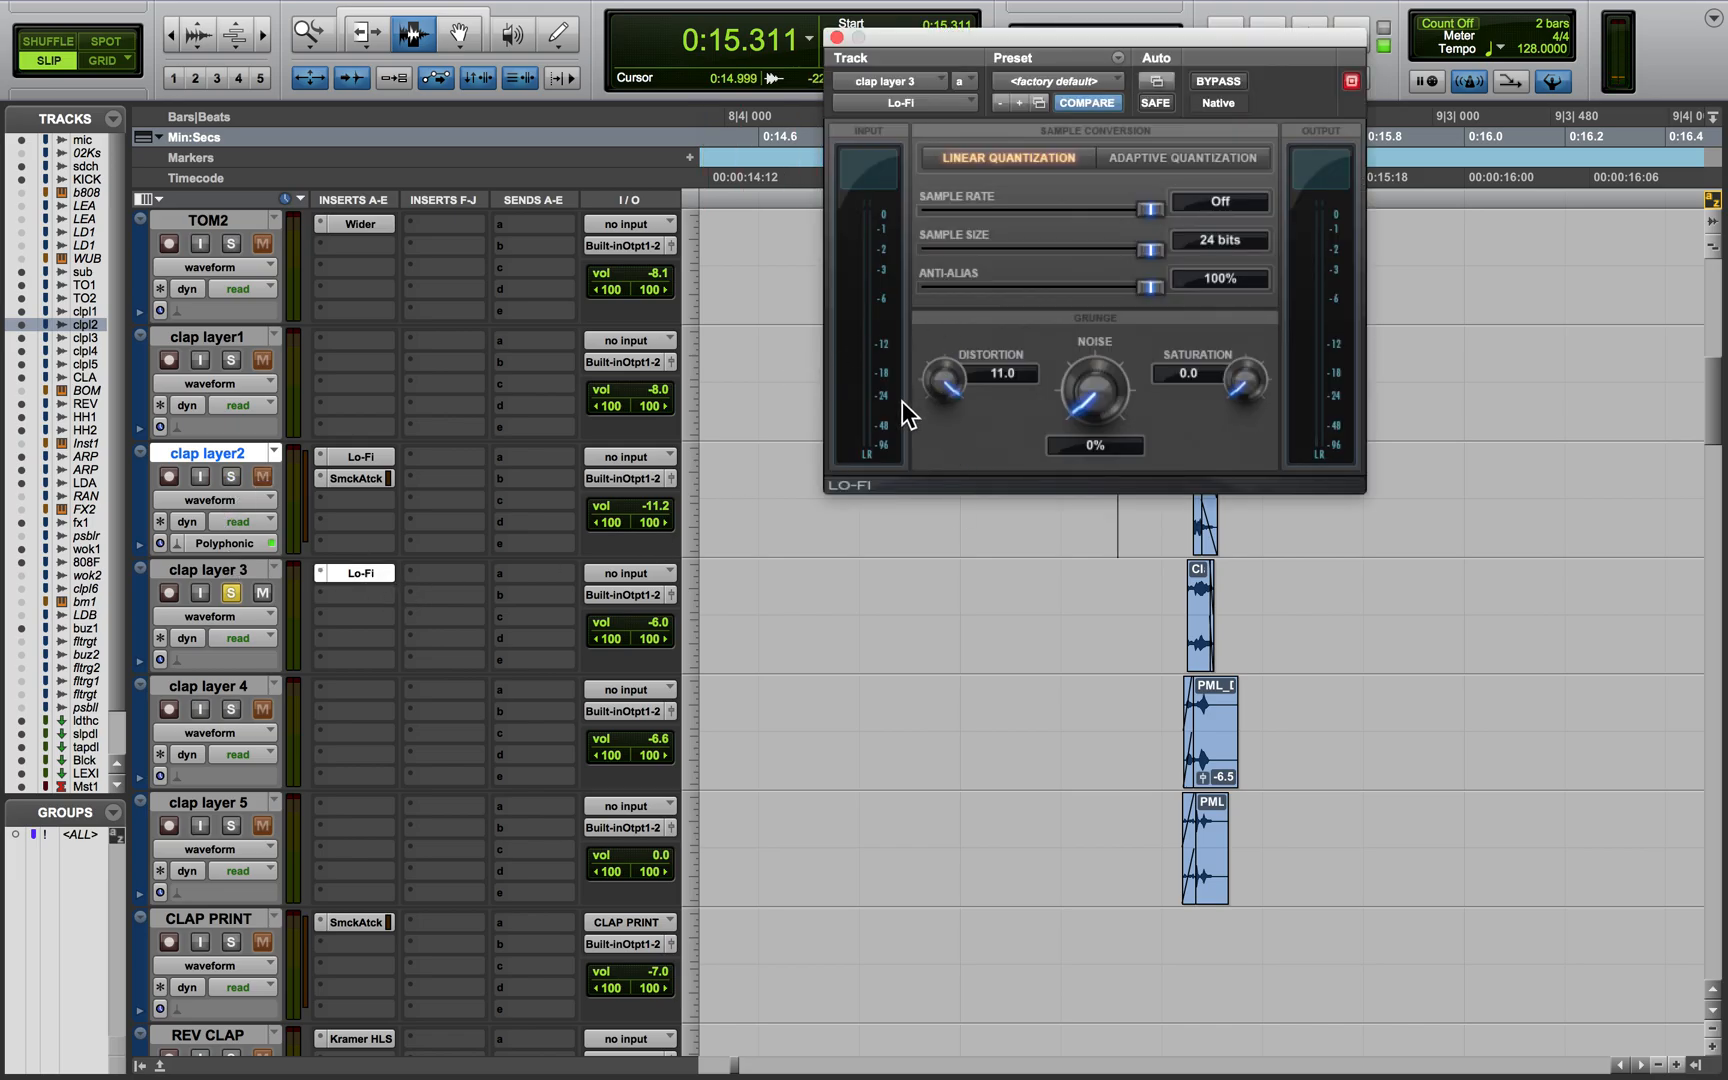
pyautogui.click(836, 37)
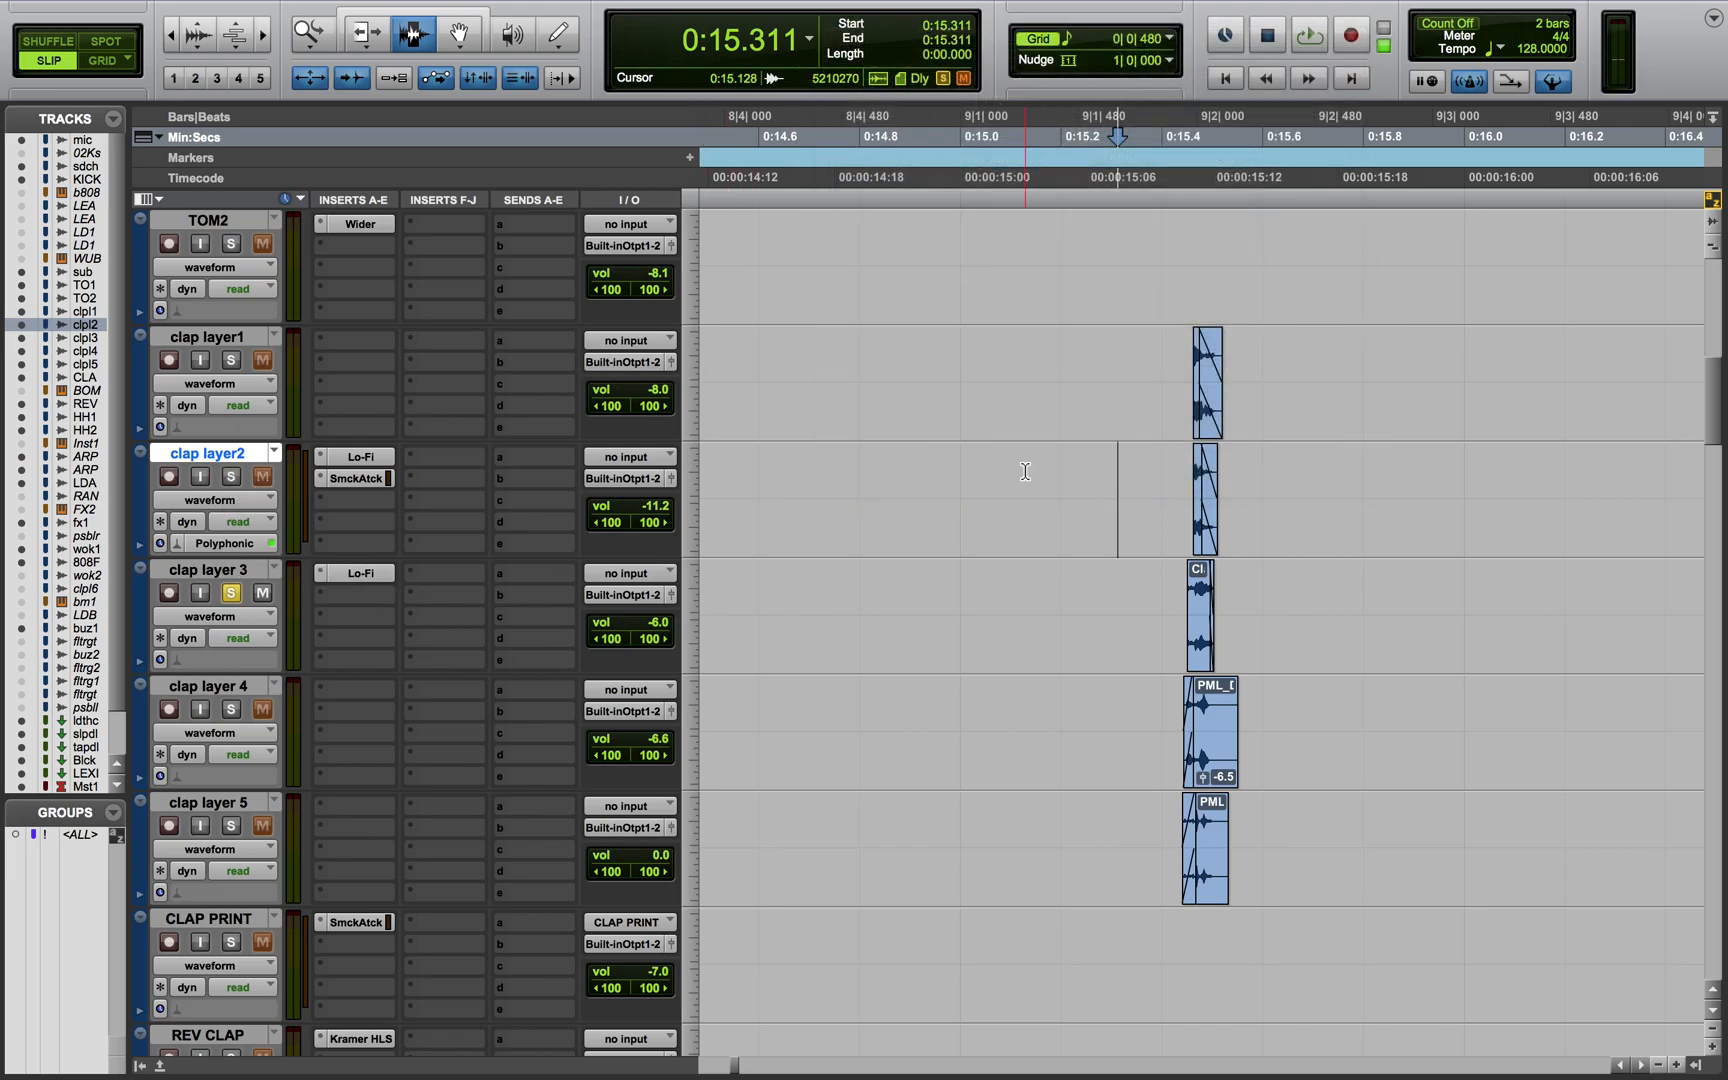
pyautogui.press('space')
pyautogui.click(1060, 652)
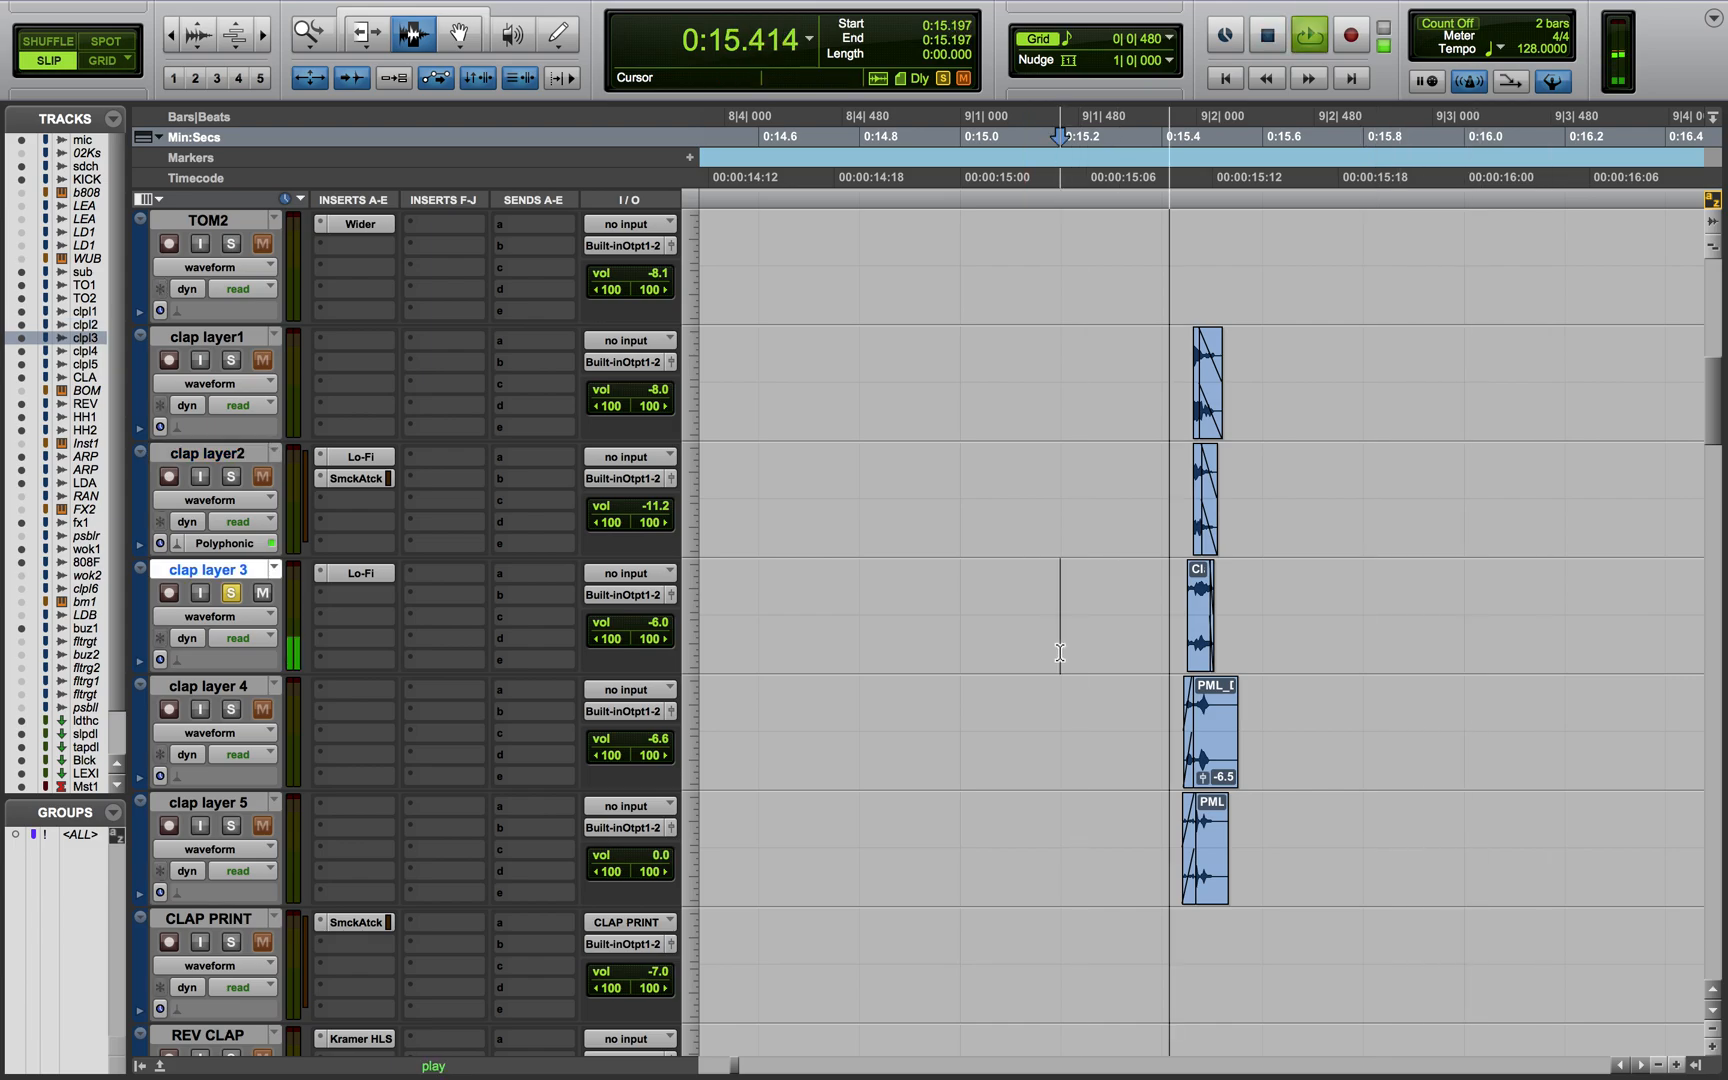
pyautogui.press('space')
pyautogui.click(231, 592)
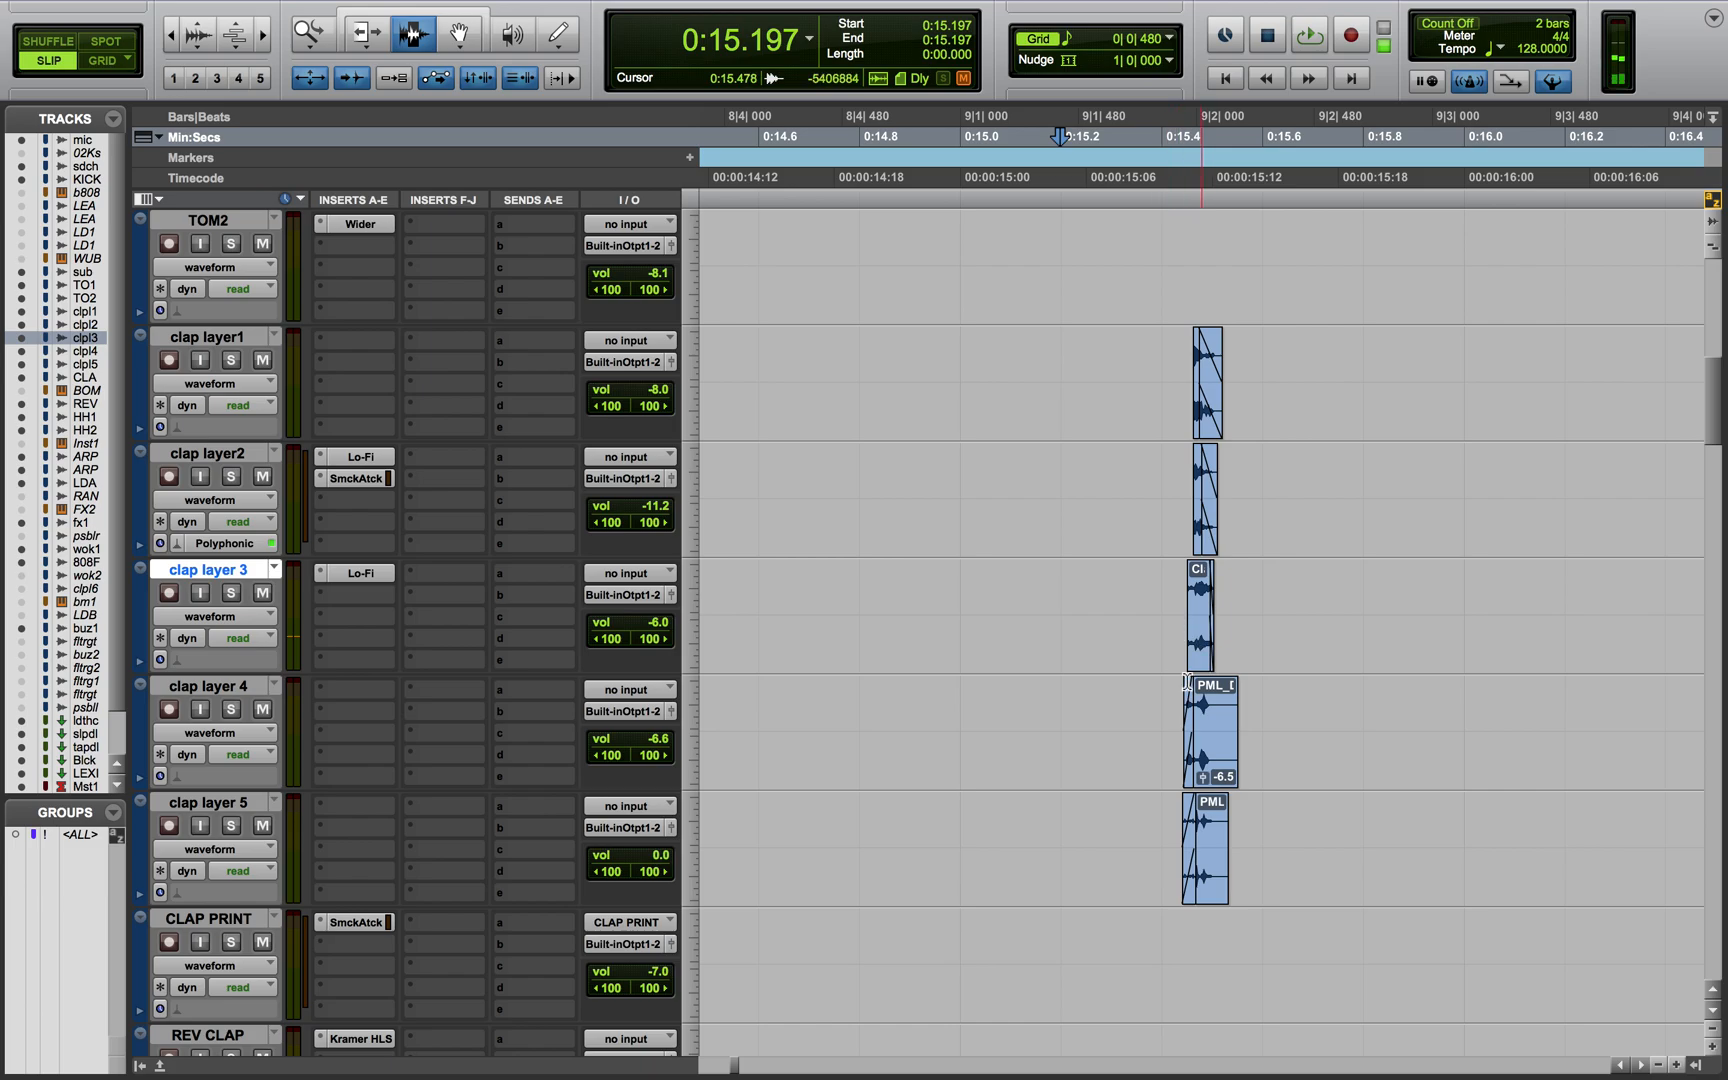
# Solo clap layer 4, audition it twice from 0:15.257 and unsolo the track
pyautogui.click(227, 712)
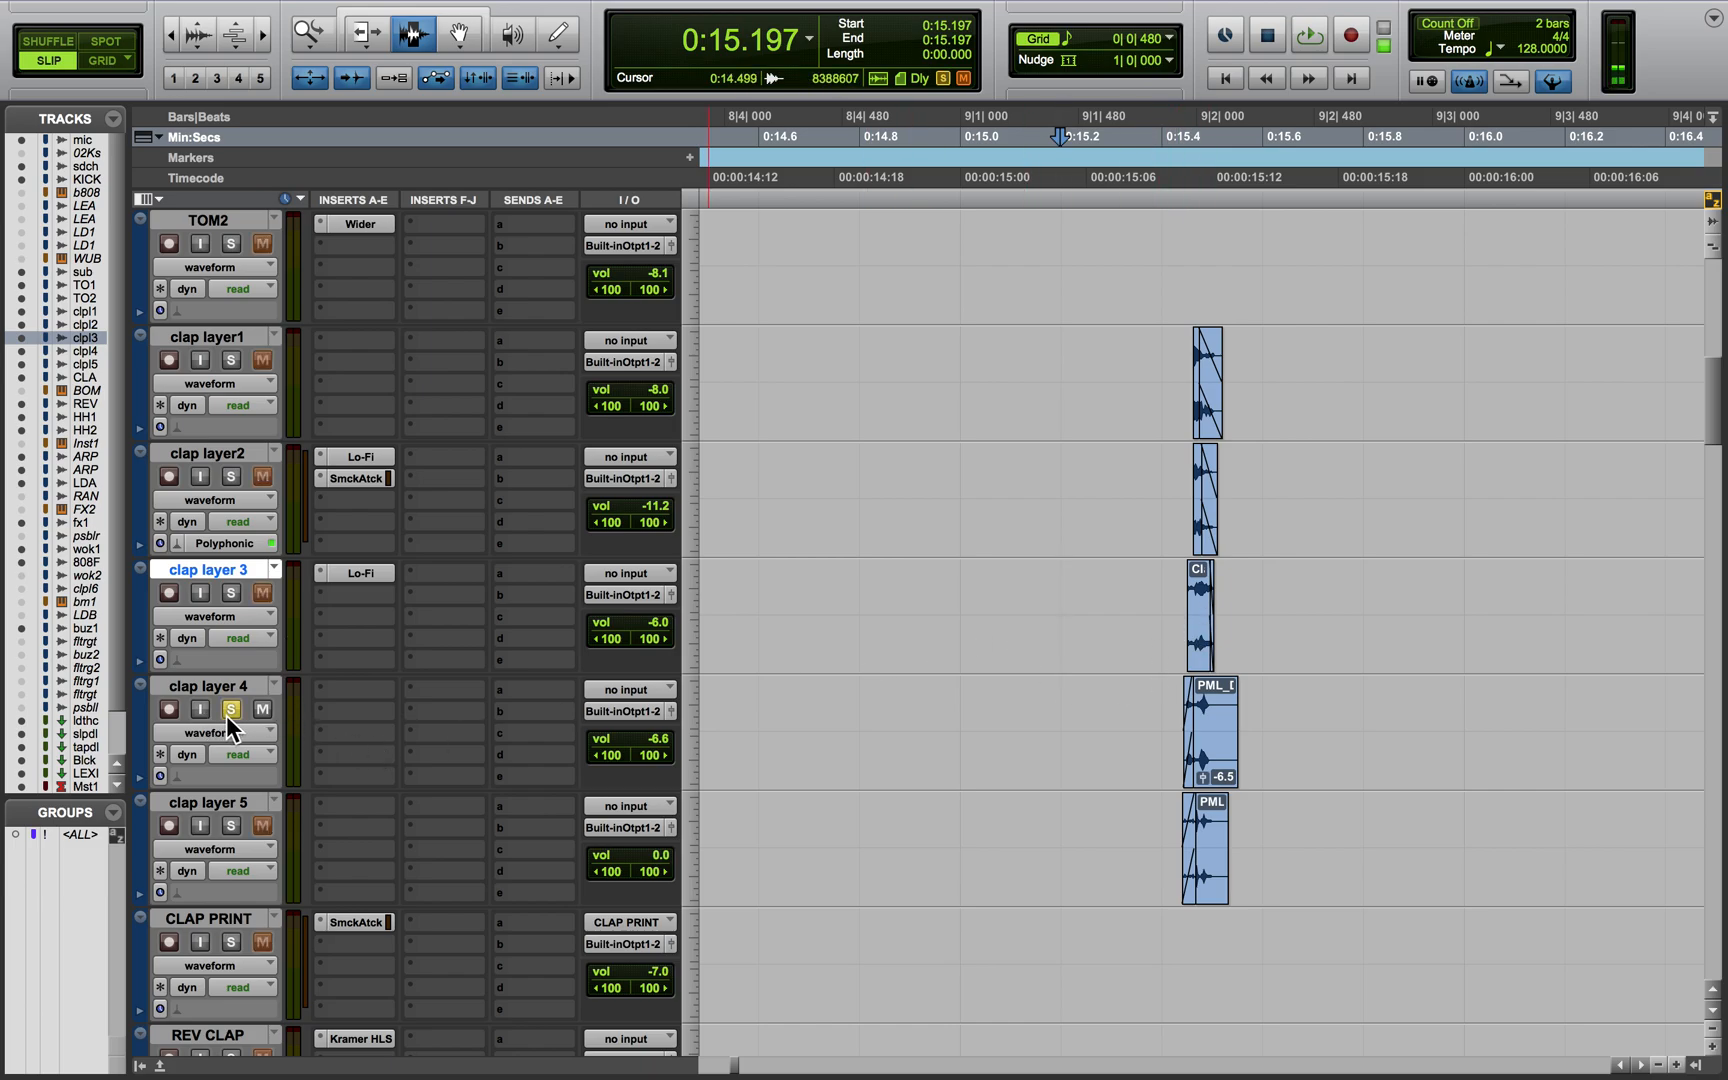
pyautogui.click(1091, 754)
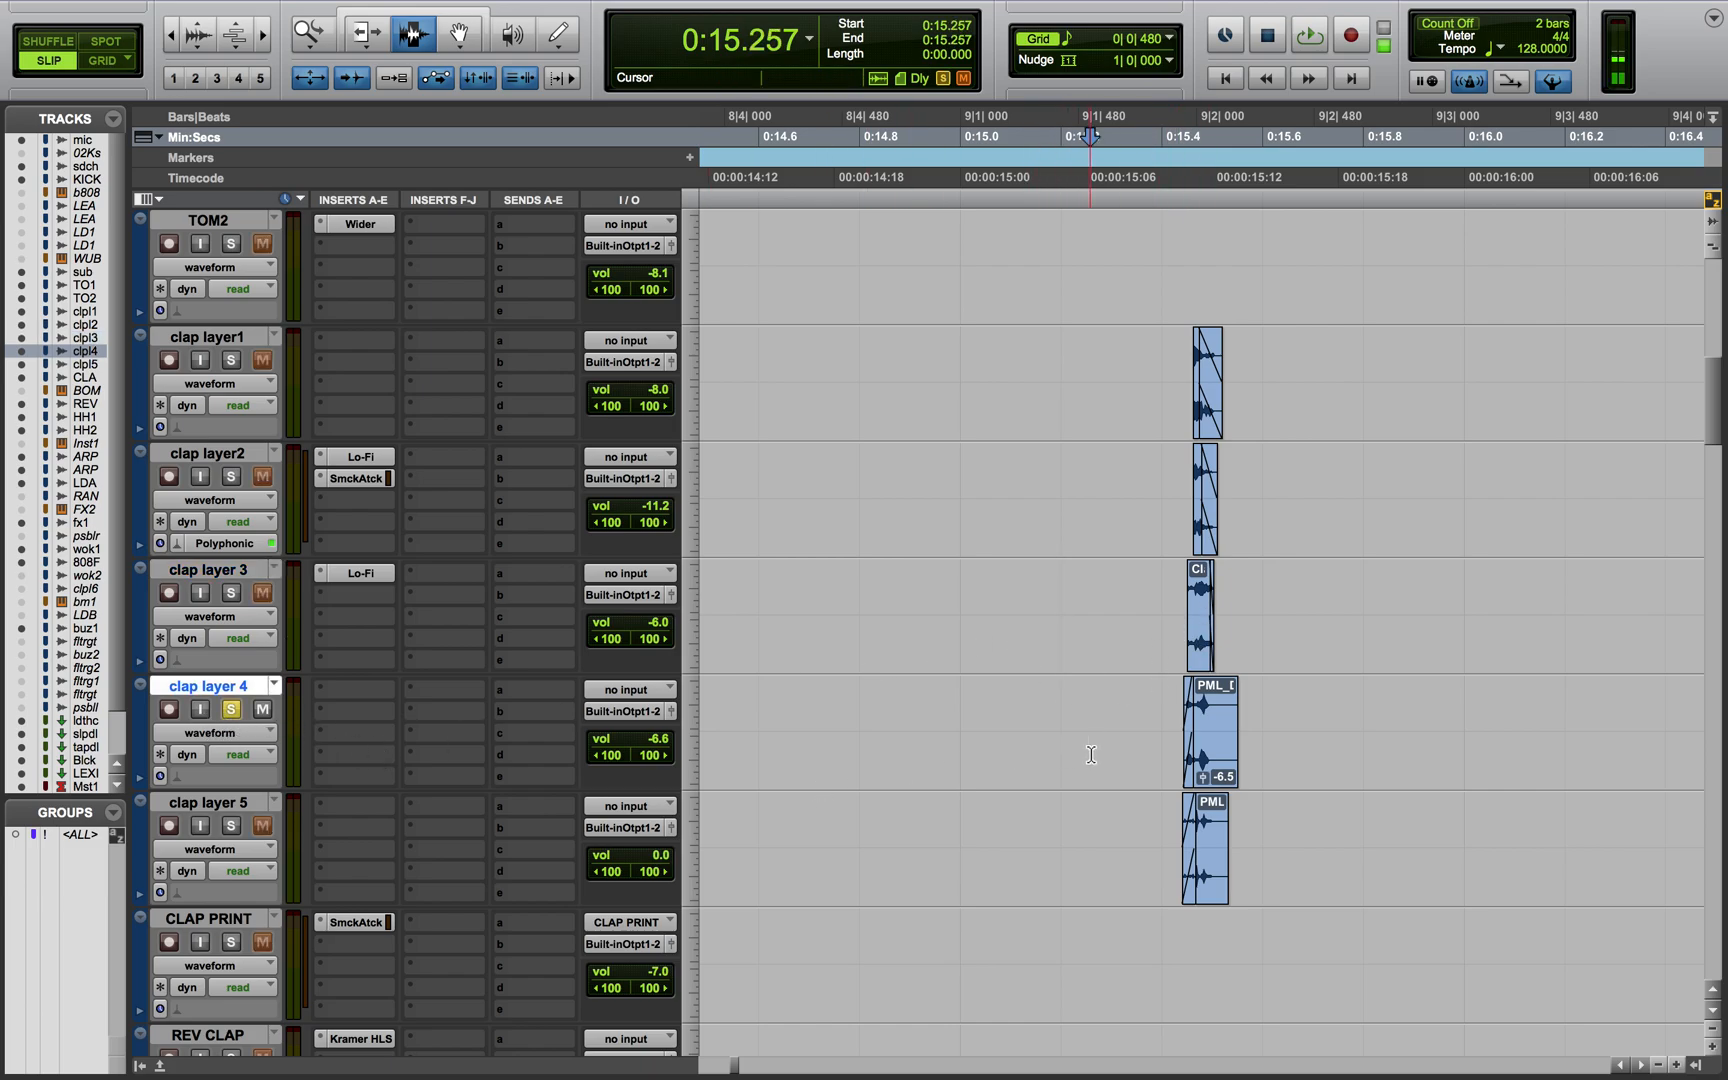
pyautogui.press('space')
pyautogui.press('space')
pyautogui.press('space')
pyautogui.press('space')
pyautogui.click(231, 709)
# Audition the soloed clap layer 5 with the edit cursor placed at 0:15.283
pyautogui.press('space')
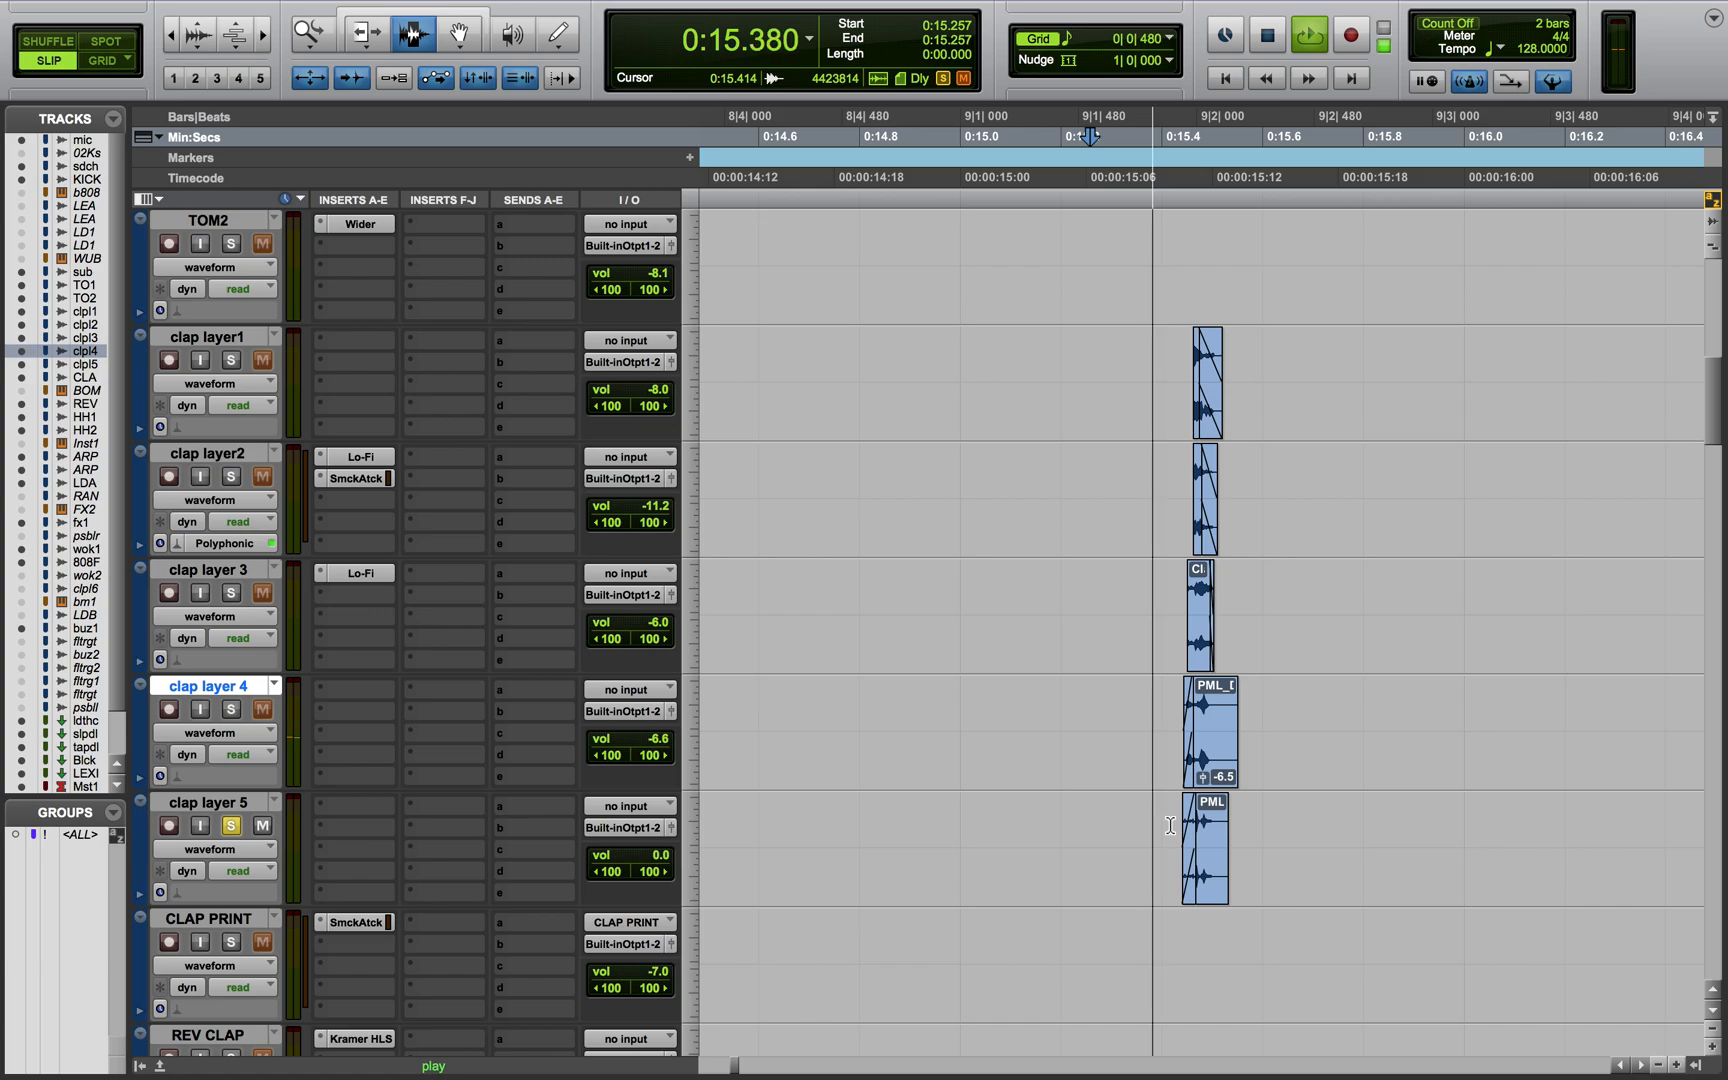
pyautogui.press('space')
pyautogui.click(1104, 829)
pyautogui.press('space')
pyautogui.press('space')
# Solo all five clap layers together and audition the combined clap from 0:14.956
pyautogui.click(232, 826)
pyautogui.click(231, 826)
pyautogui.click(225, 709)
pyautogui.click(228, 592)
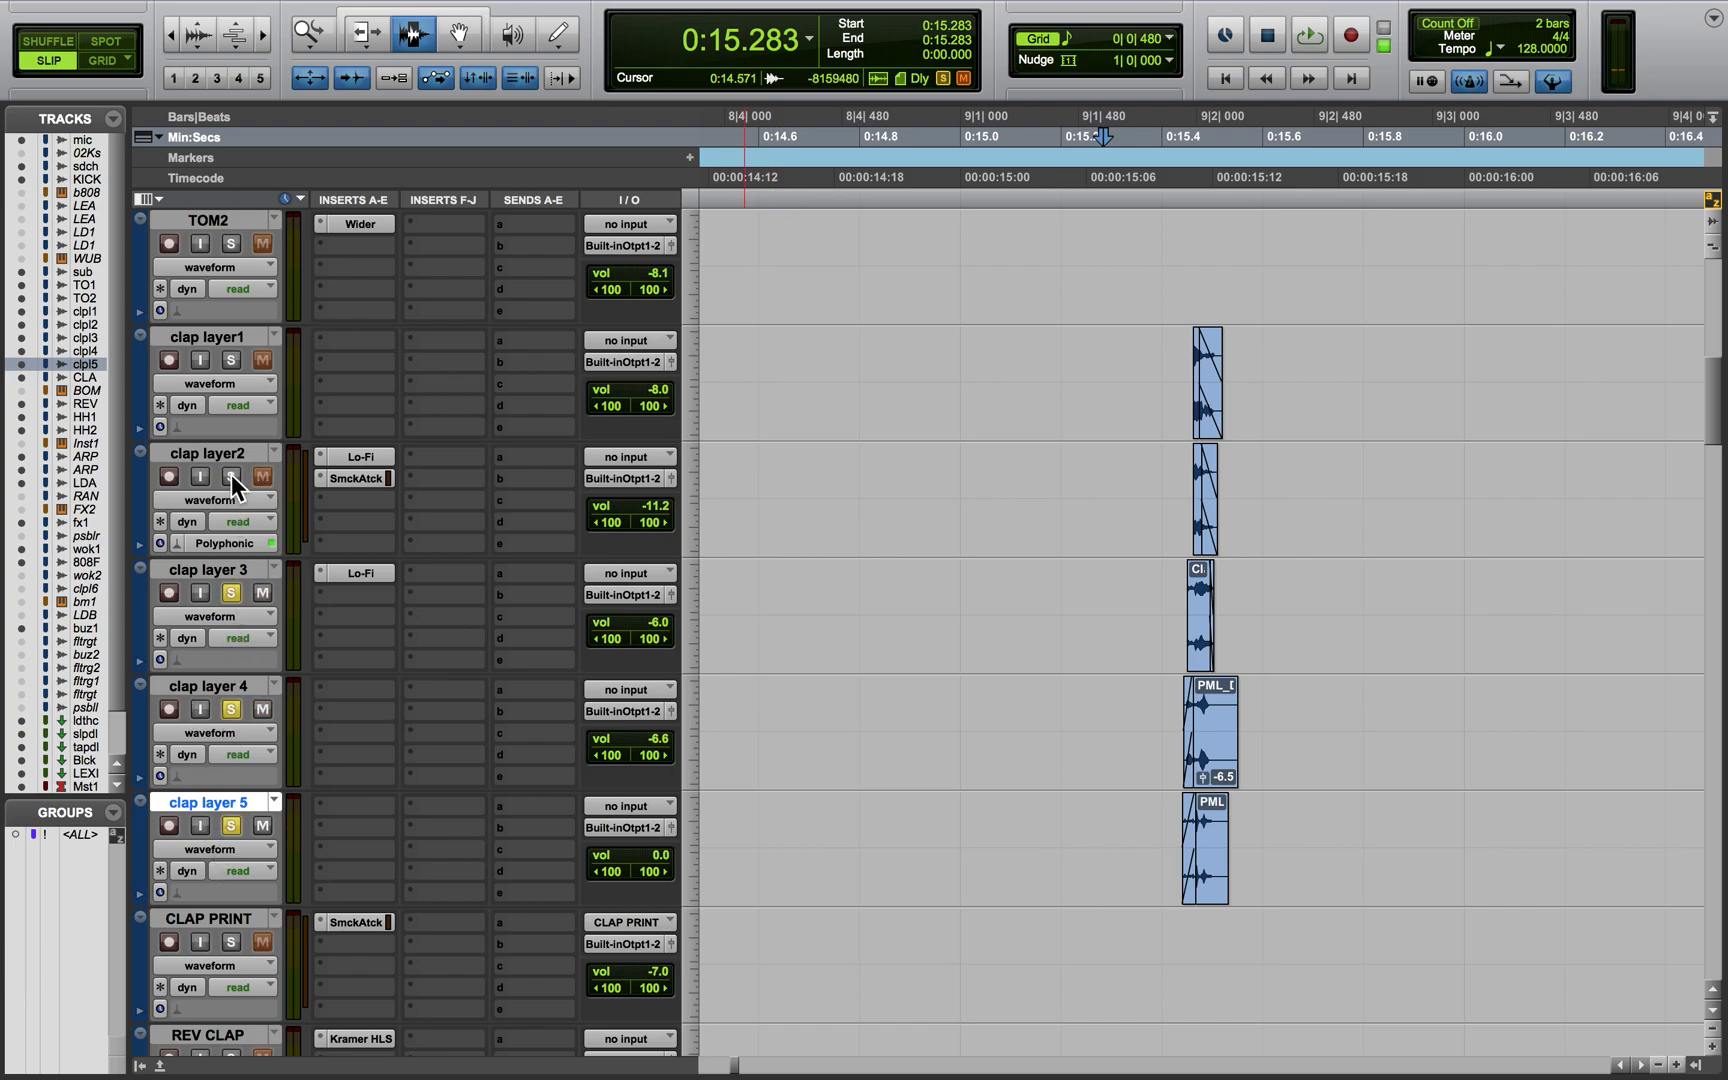
pyautogui.click(939, 568)
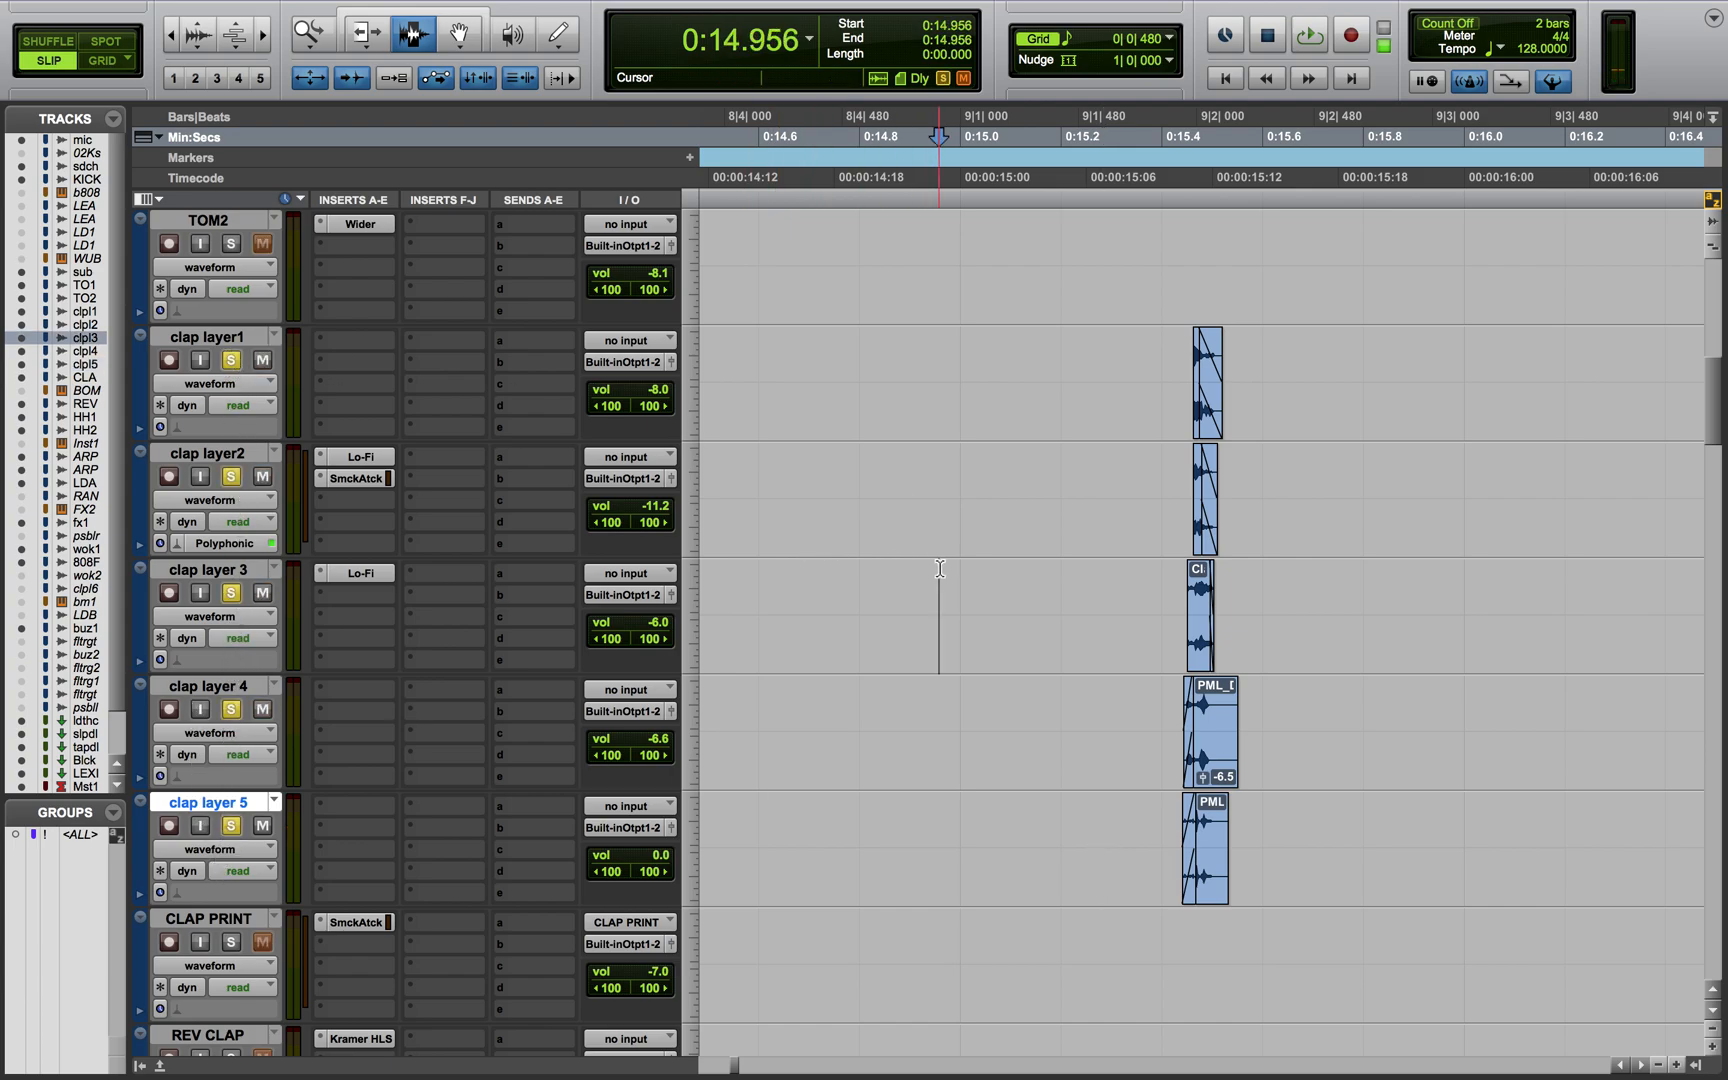
pyautogui.press('space')
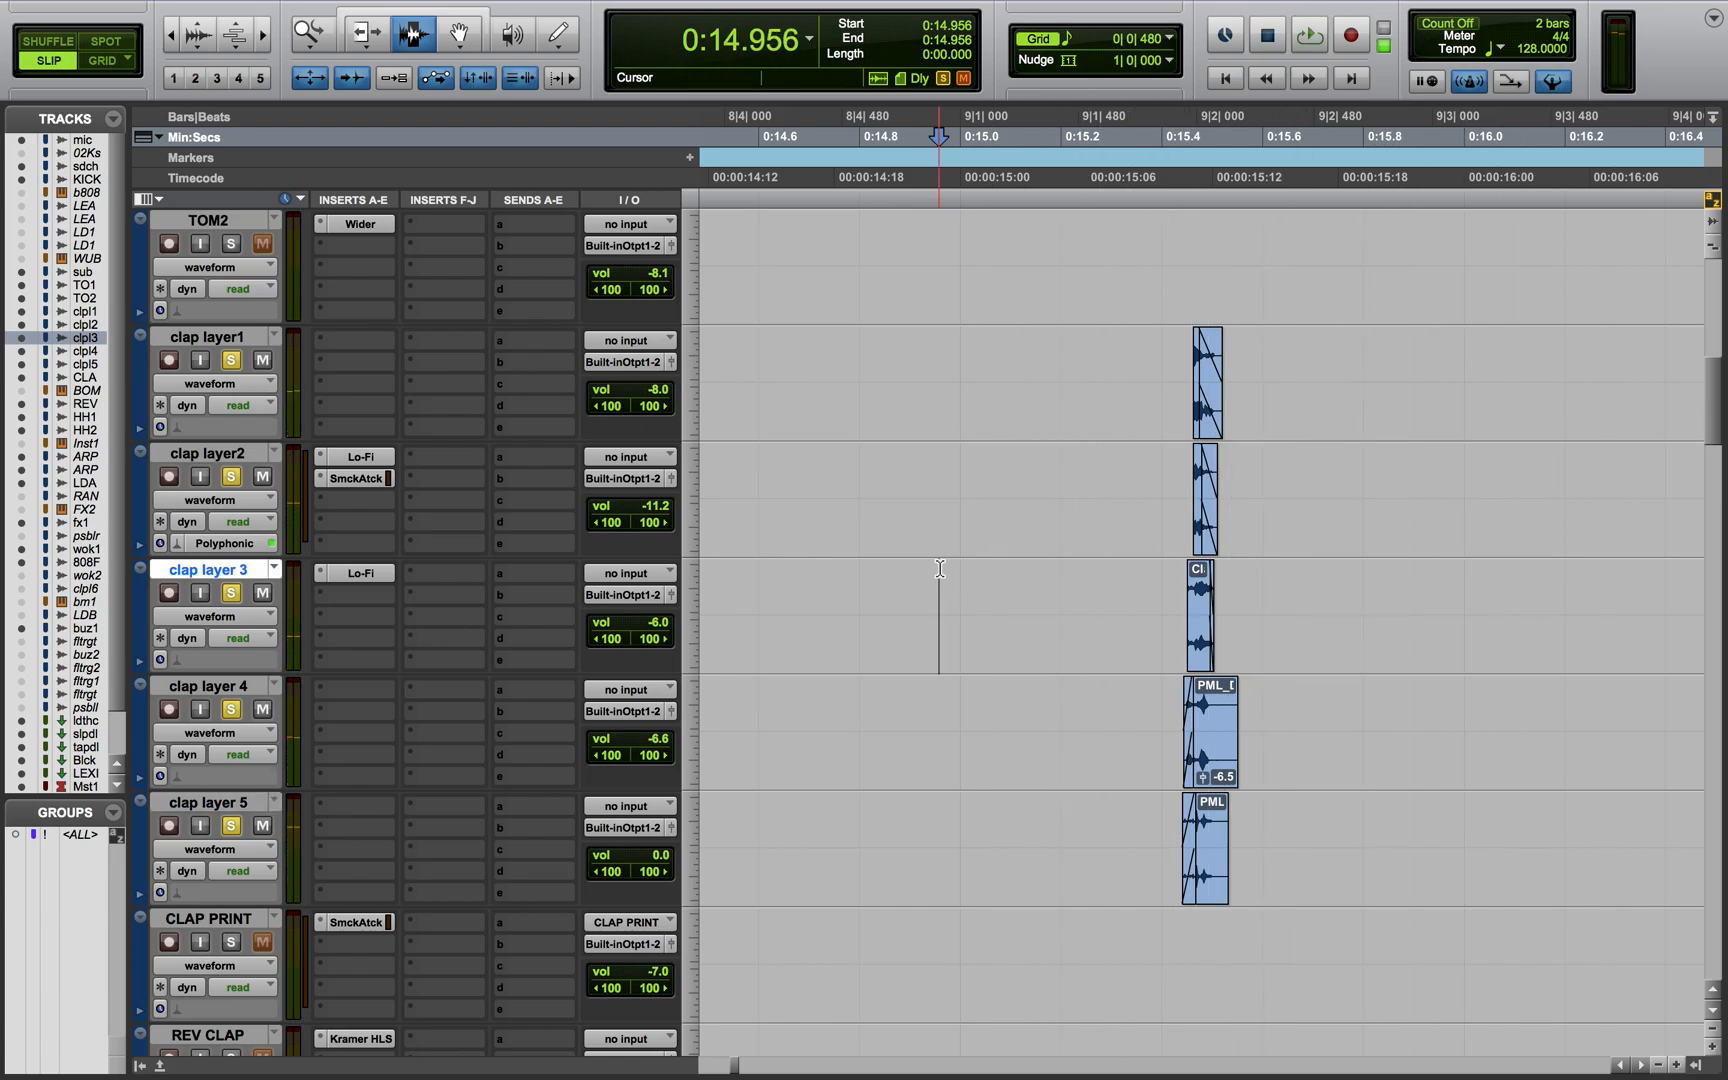
pyautogui.press('space')
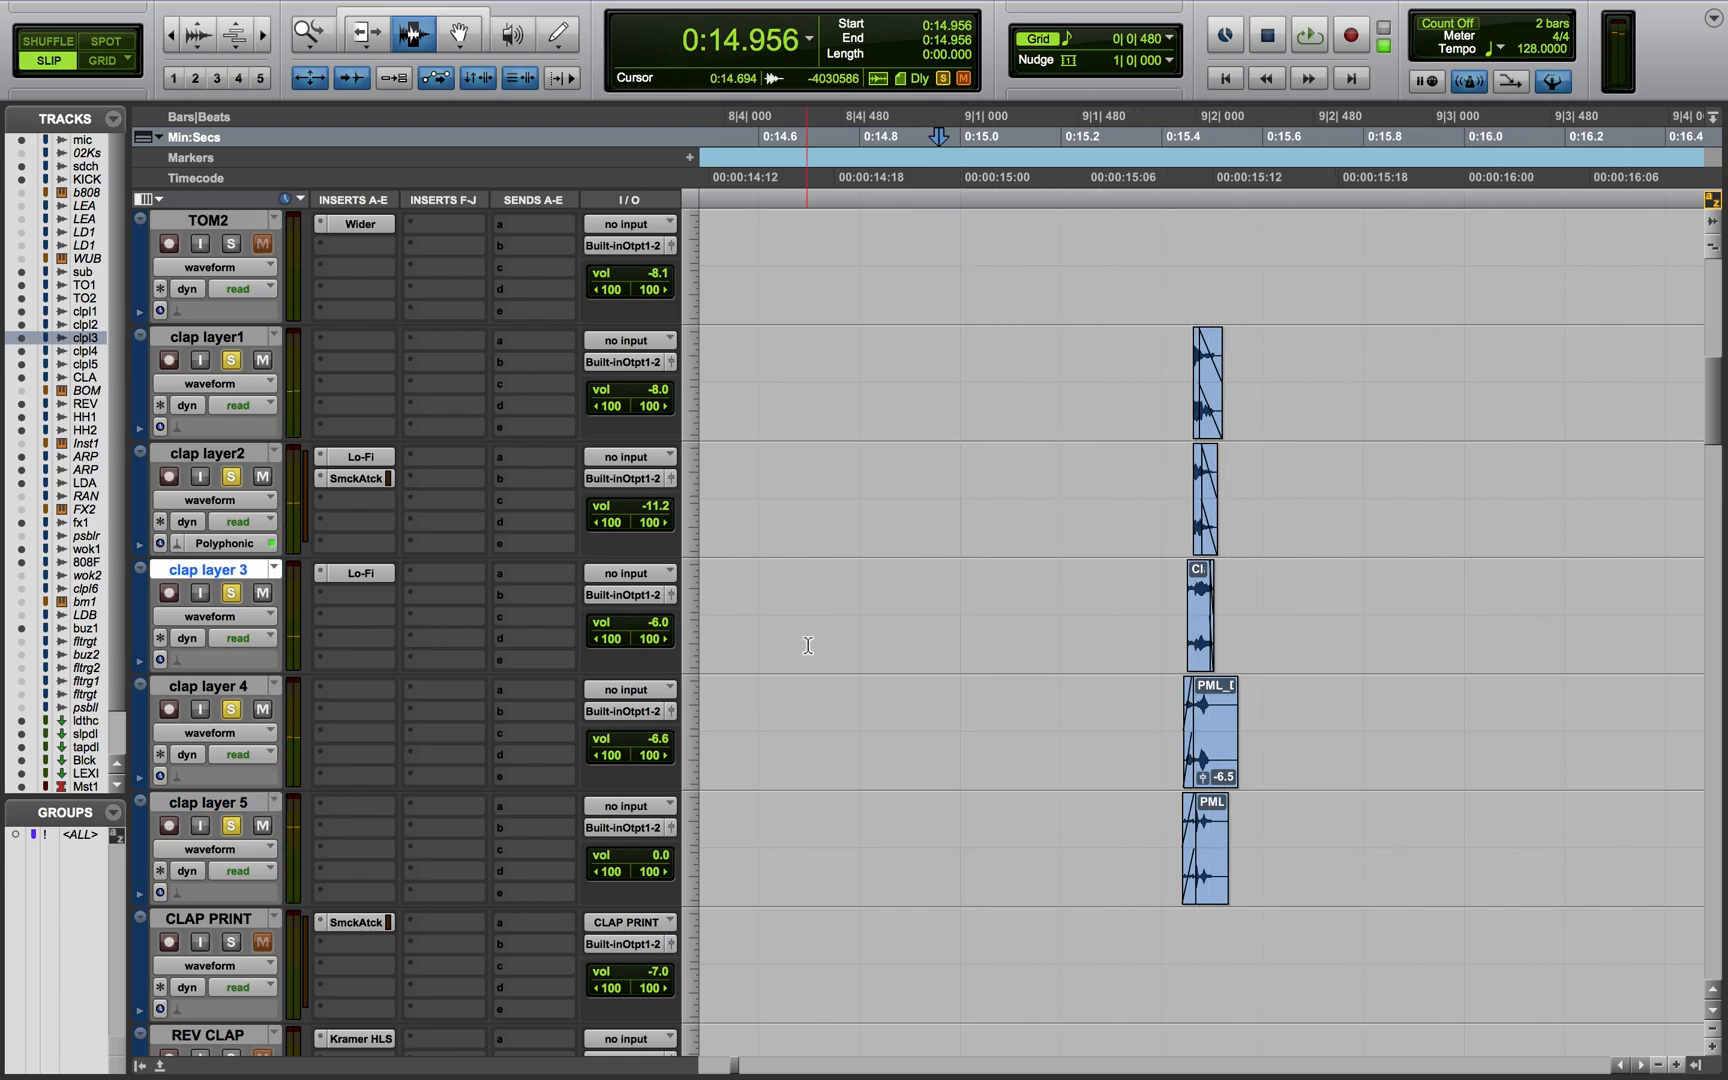
# Clear all solos and make the tracks clap layer1 through clap layer 5 inactive
pyautogui.keyDown('alt'); pyautogui.click(232, 822); pyautogui.keyUp('alt')
pyautogui.click(230, 801)
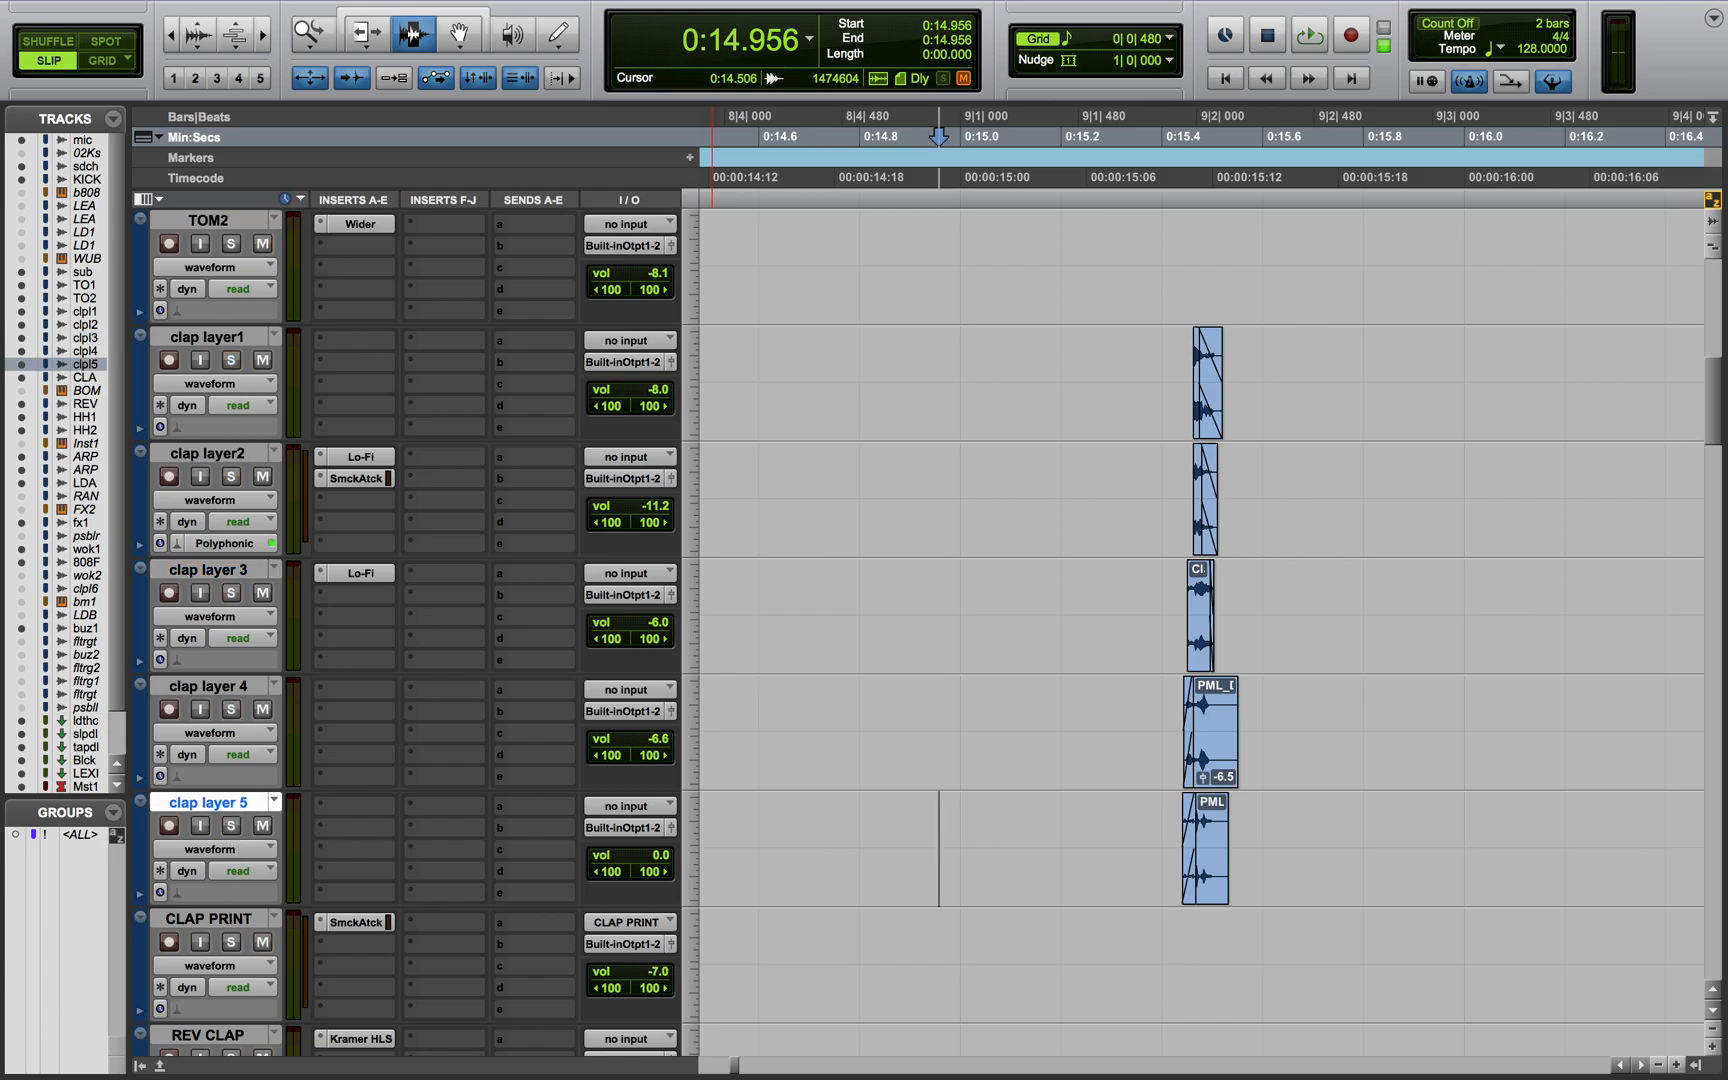
pyautogui.keyDown('shift'); pyautogui.click(219, 325); pyautogui.keyUp('shift')
pyautogui.rightClick(219, 325)
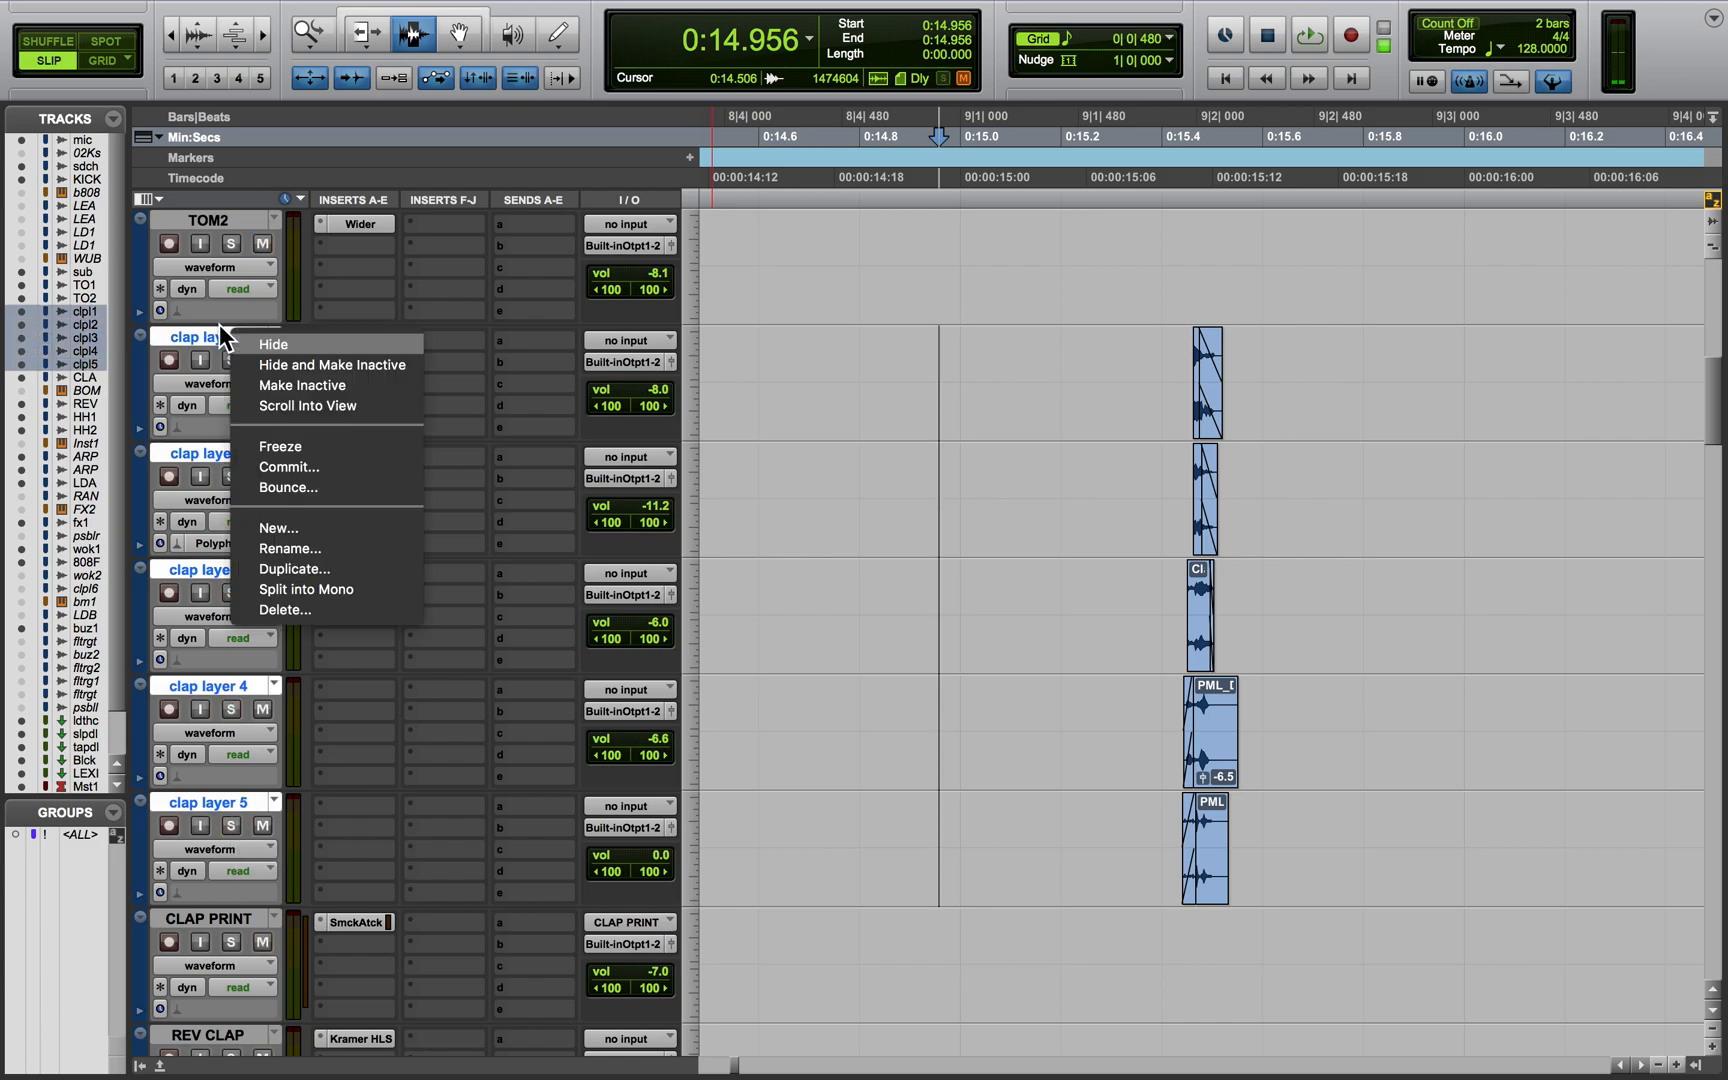
pyautogui.click(263, 383)
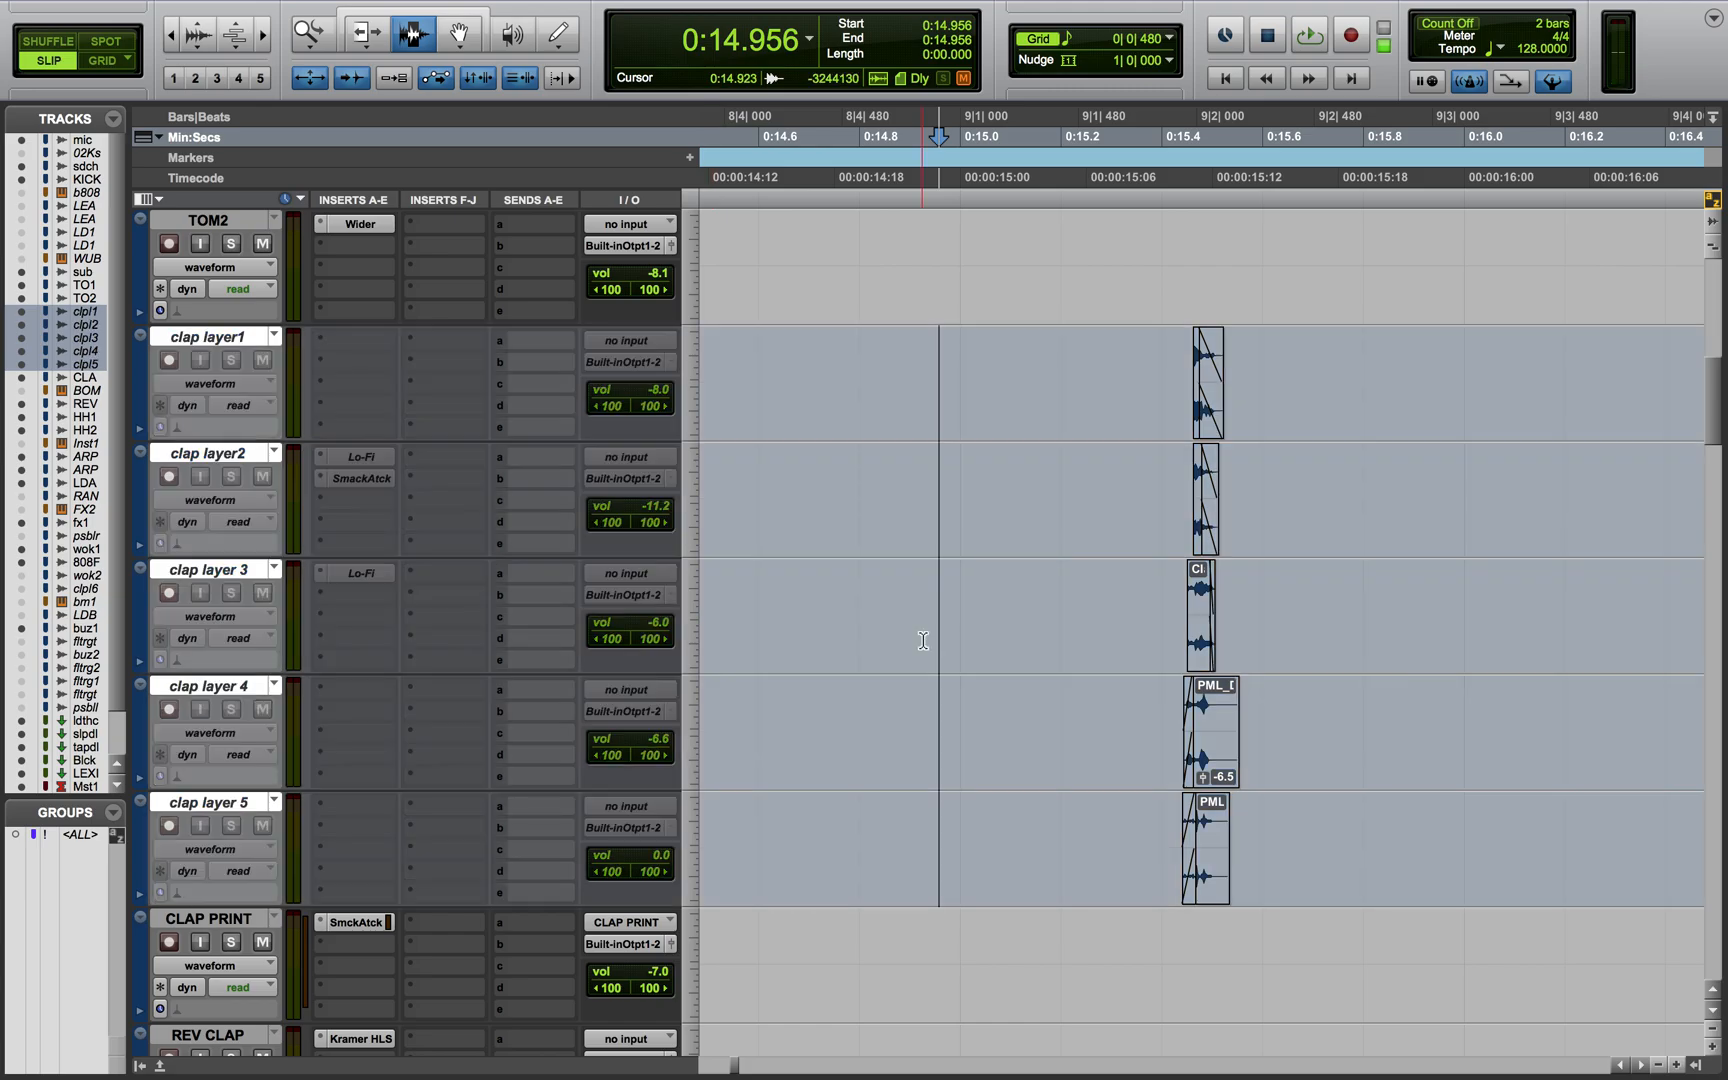
# Place the edit cursor at 1:00.037, where the CLAP PRINT clips begin at bar 33, and solo that track
pyautogui.hscroll(5, 910, 635)
pyautogui.scroll(1, 910, 635)
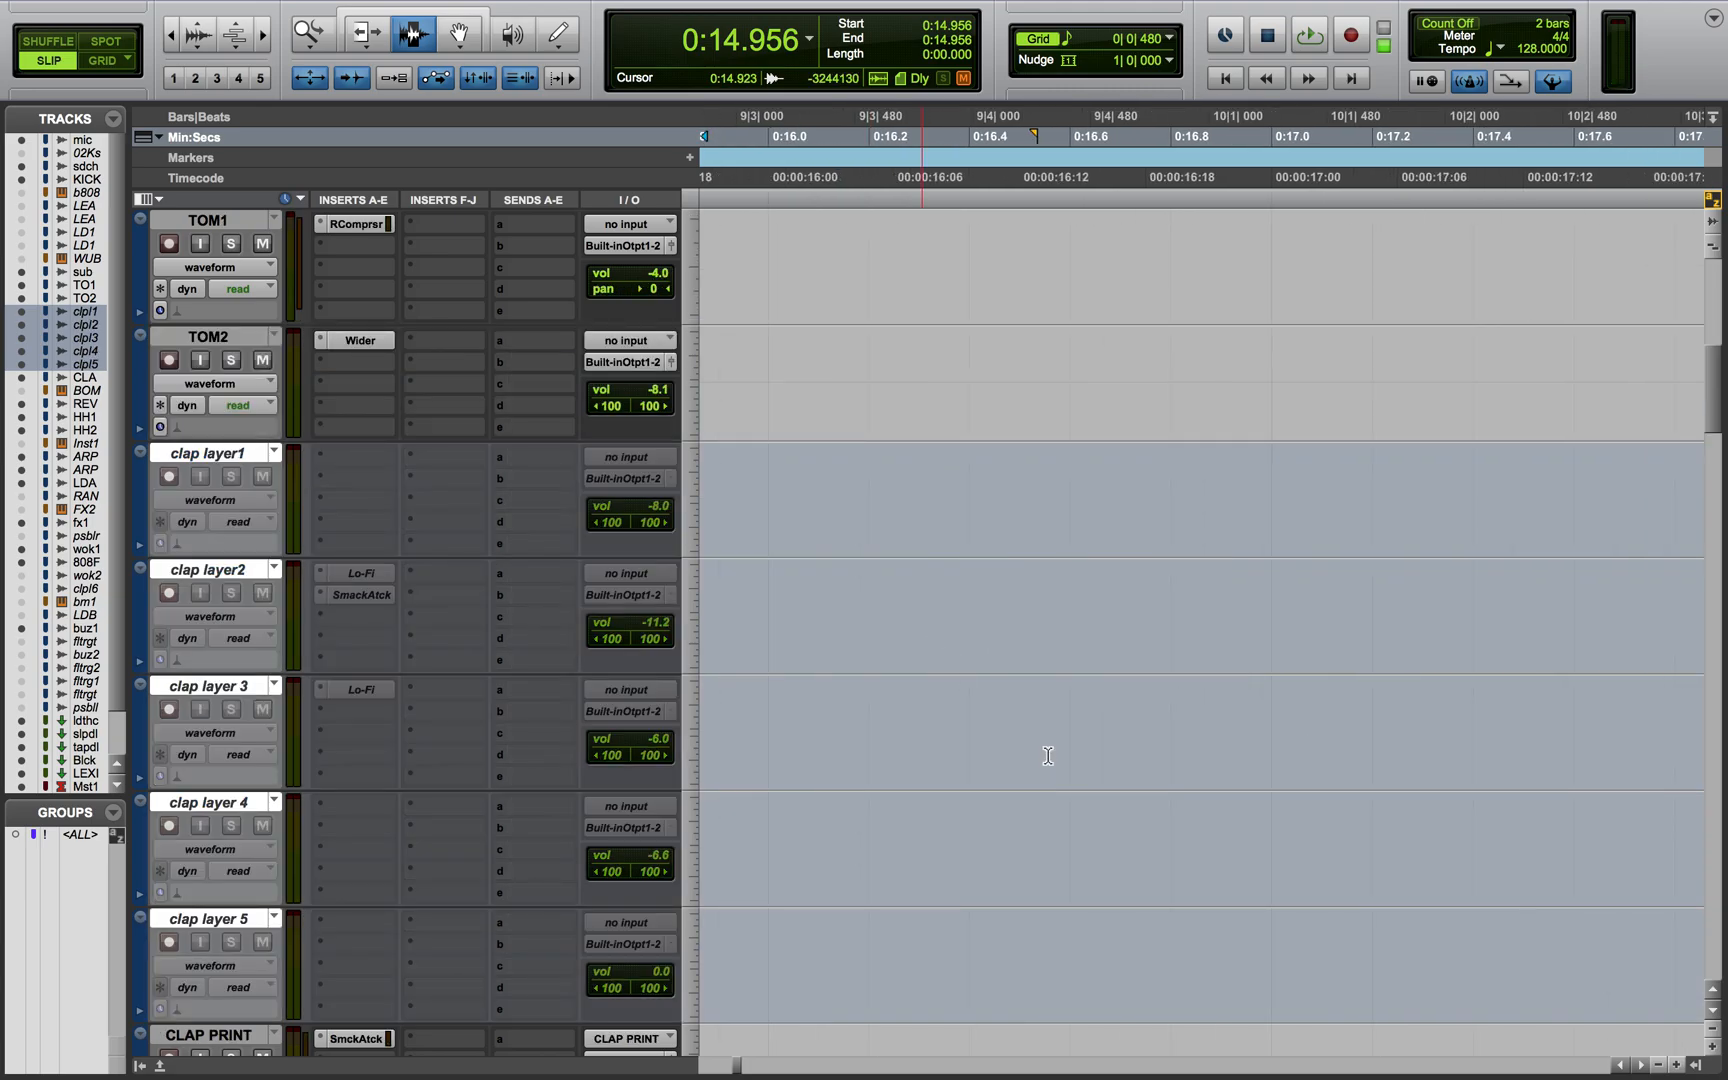
pyautogui.press('r')
pyautogui.press('r')
pyautogui.press('r')
pyautogui.press('r')
pyautogui.hscroll(15, 1058, 763)
pyautogui.scroll(-4, 1059, 763)
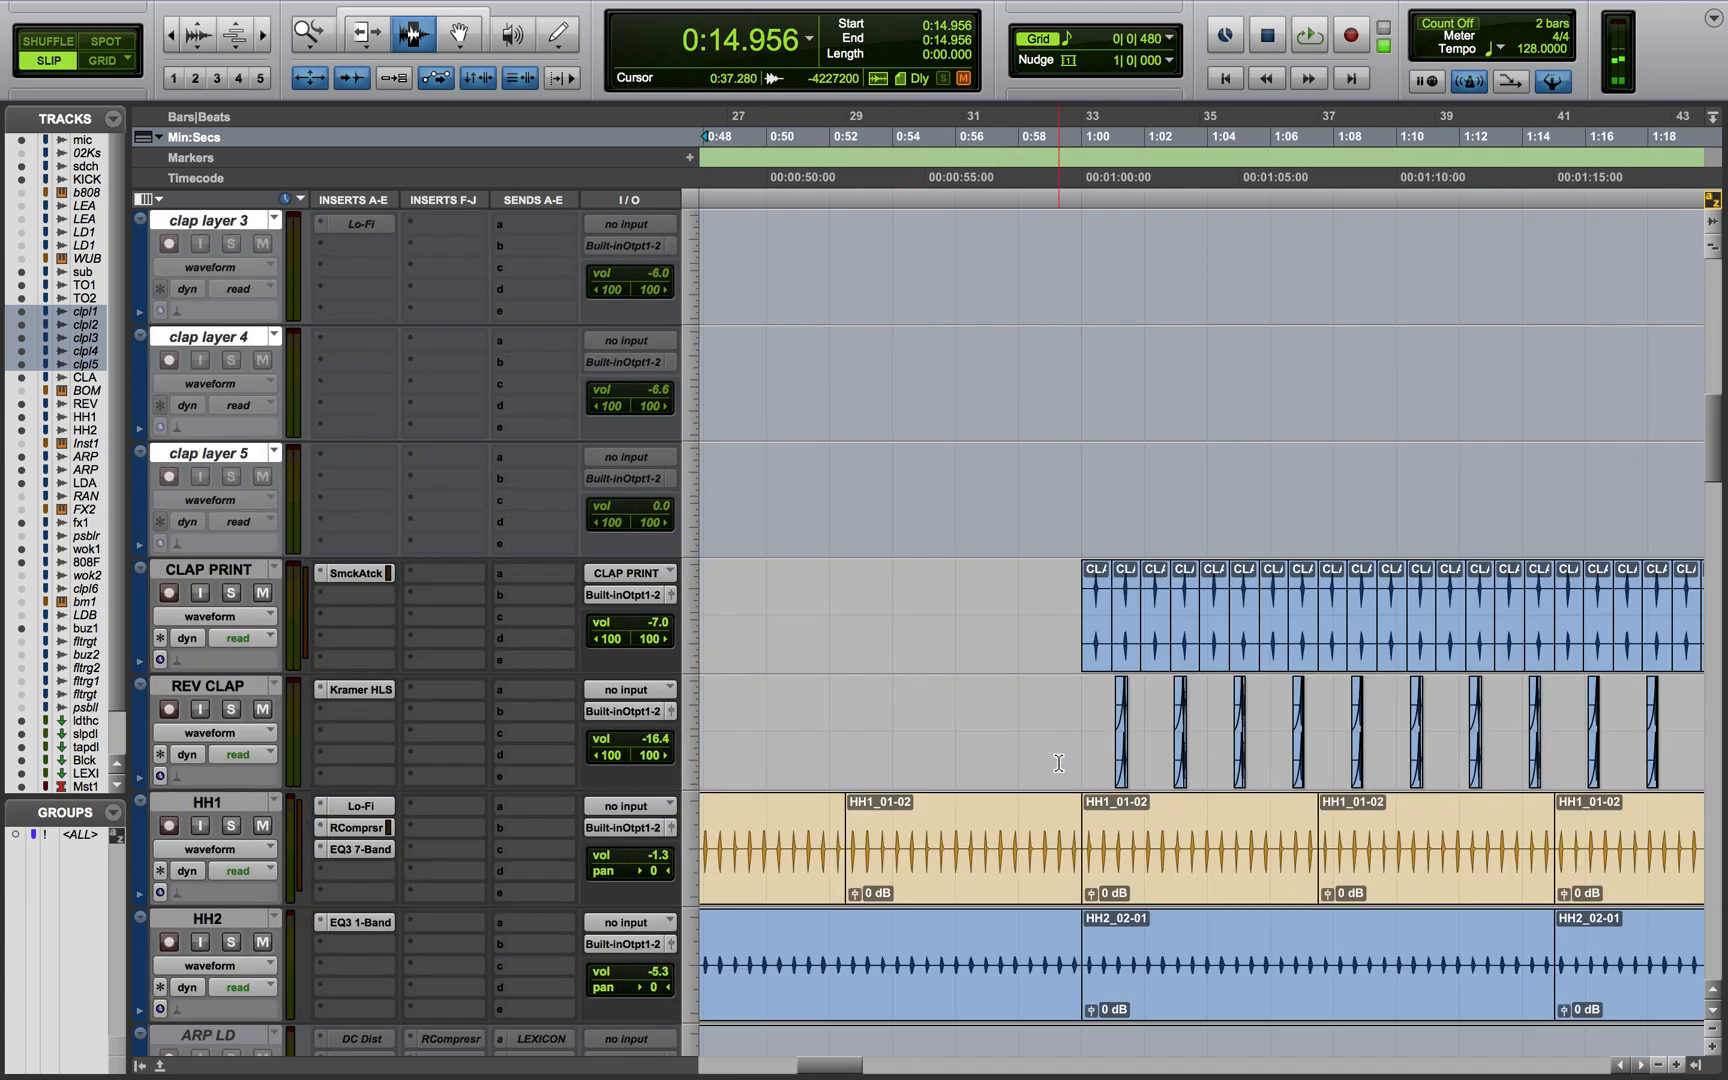
pyautogui.hscroll(2, 1059, 763)
pyautogui.click(1004, 633)
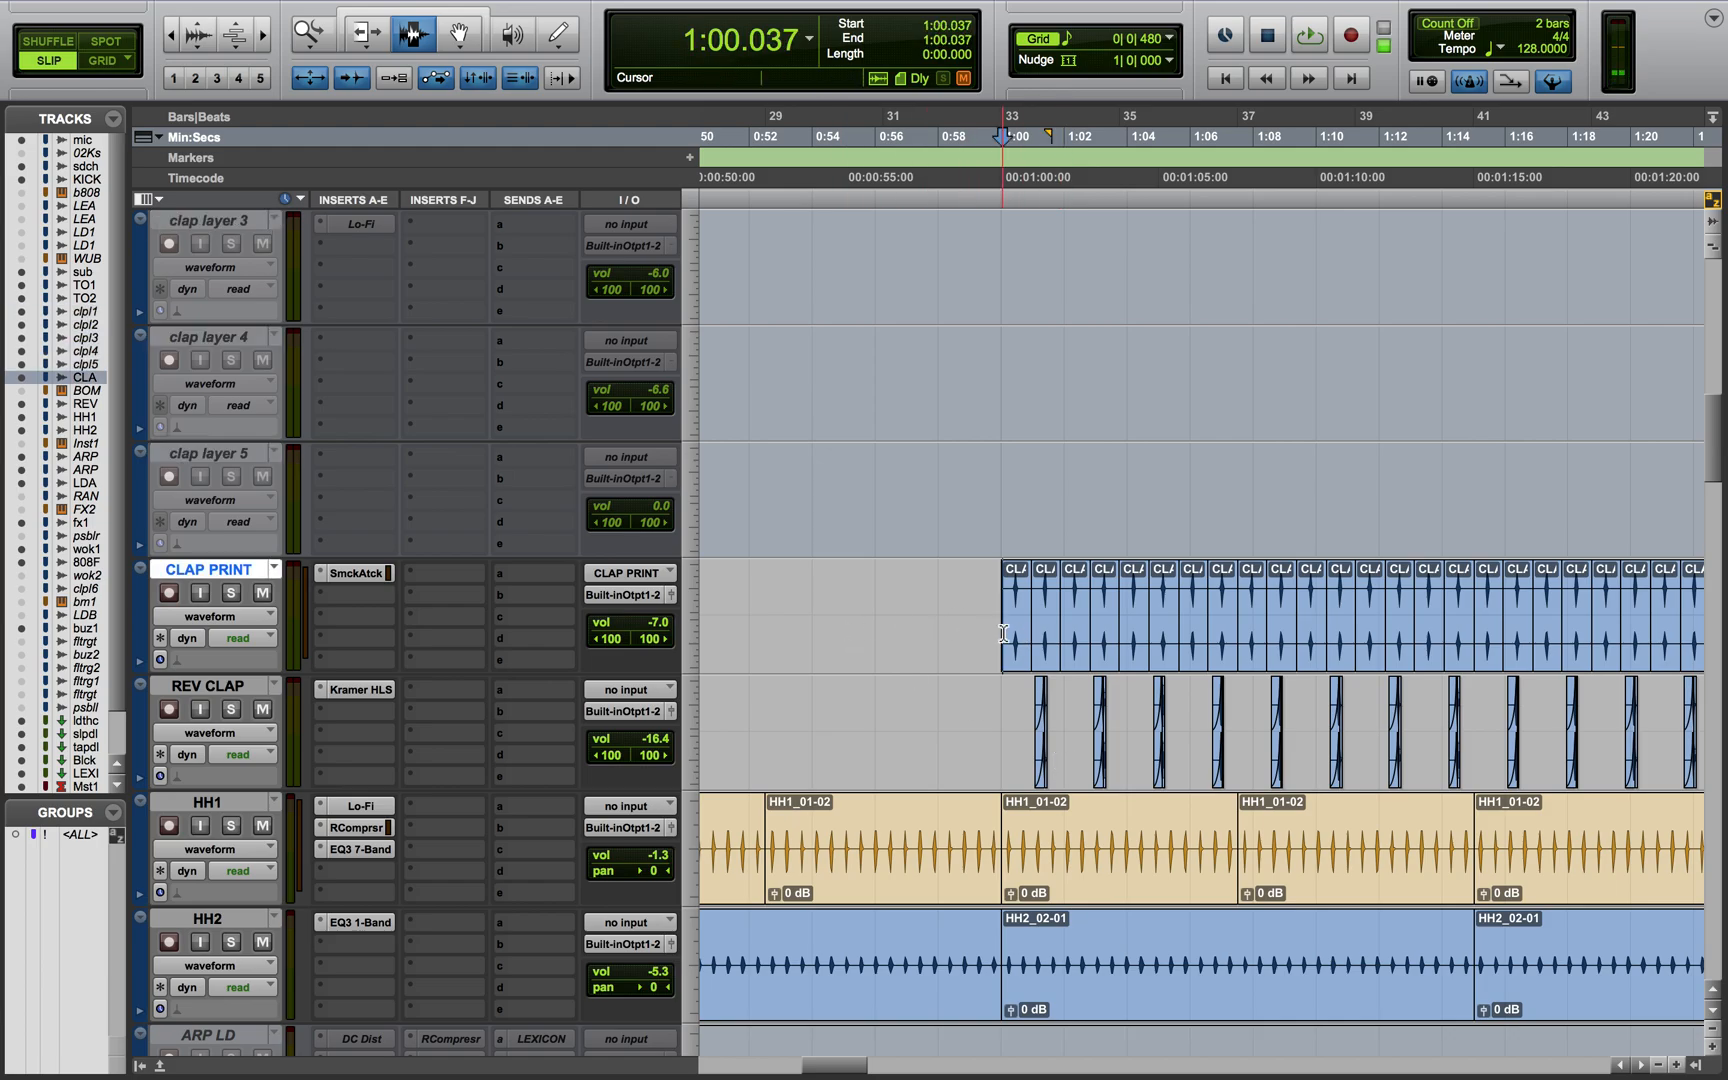
pyautogui.click(230, 593)
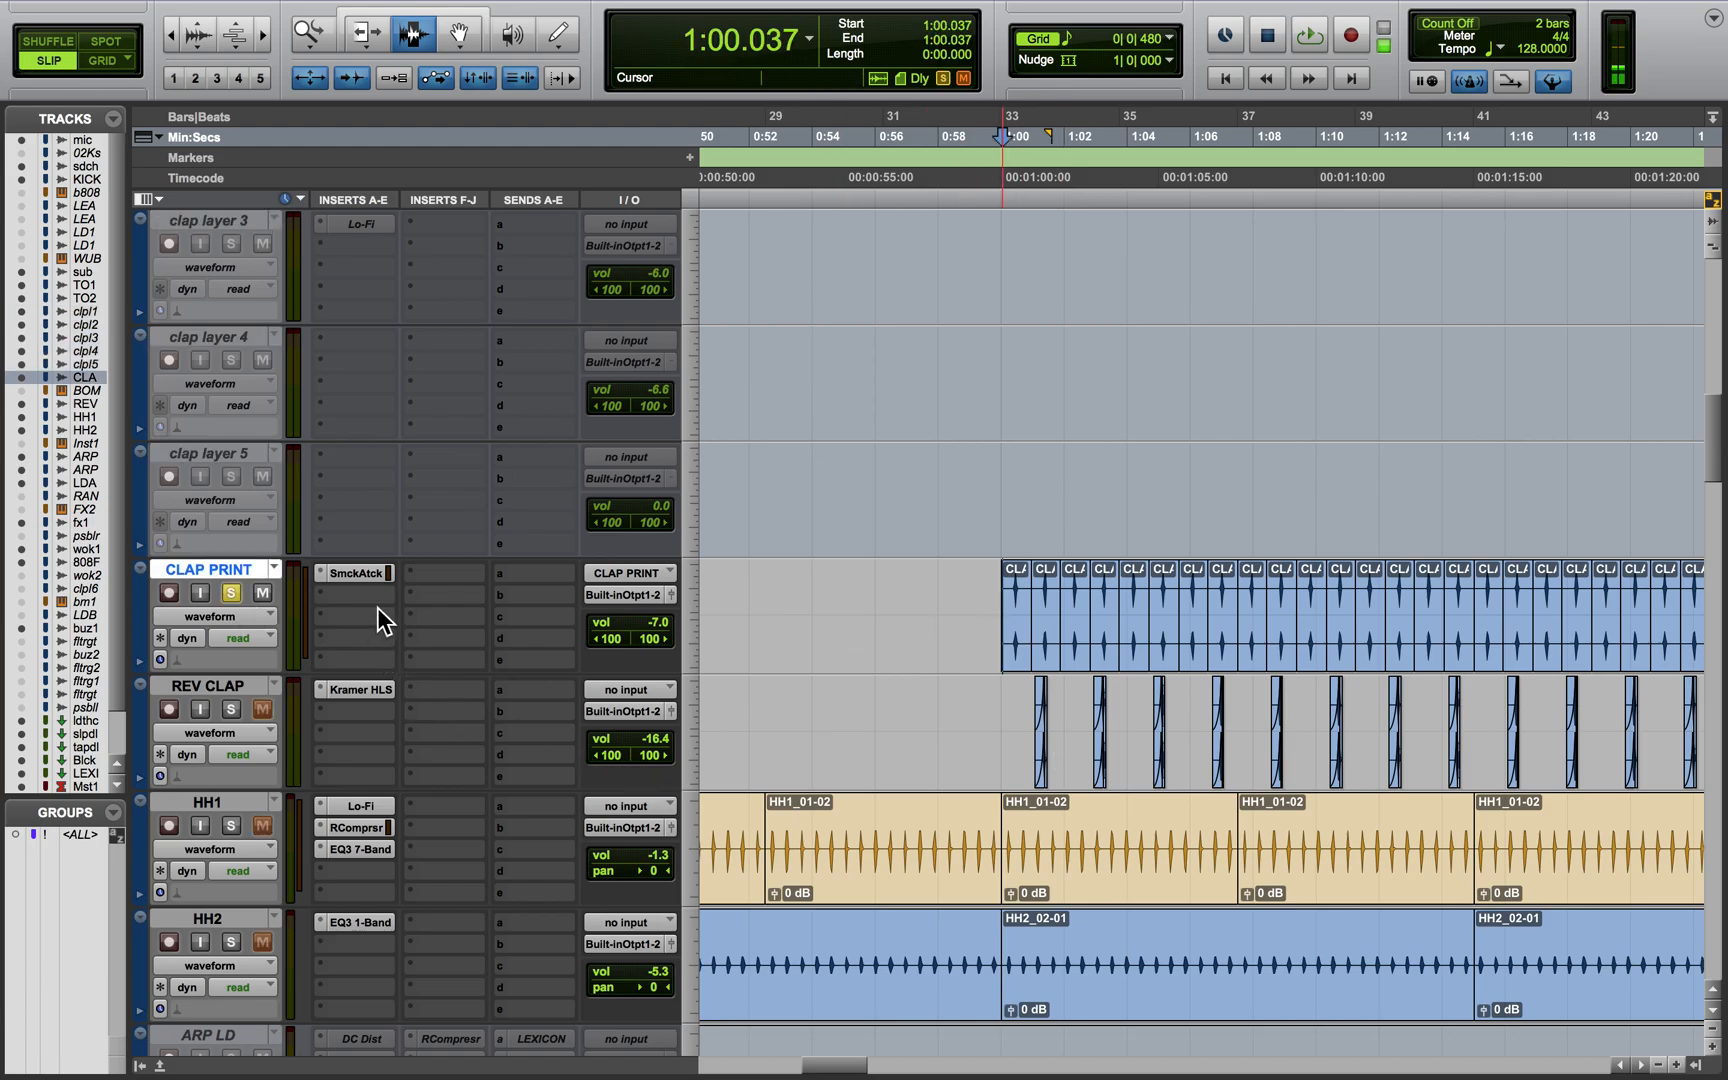
# Examine the Smack Attack settings on CLAP PRINT, audition the printed claps from 1:00.037 and unsolo the track
pyautogui.click(382, 575)
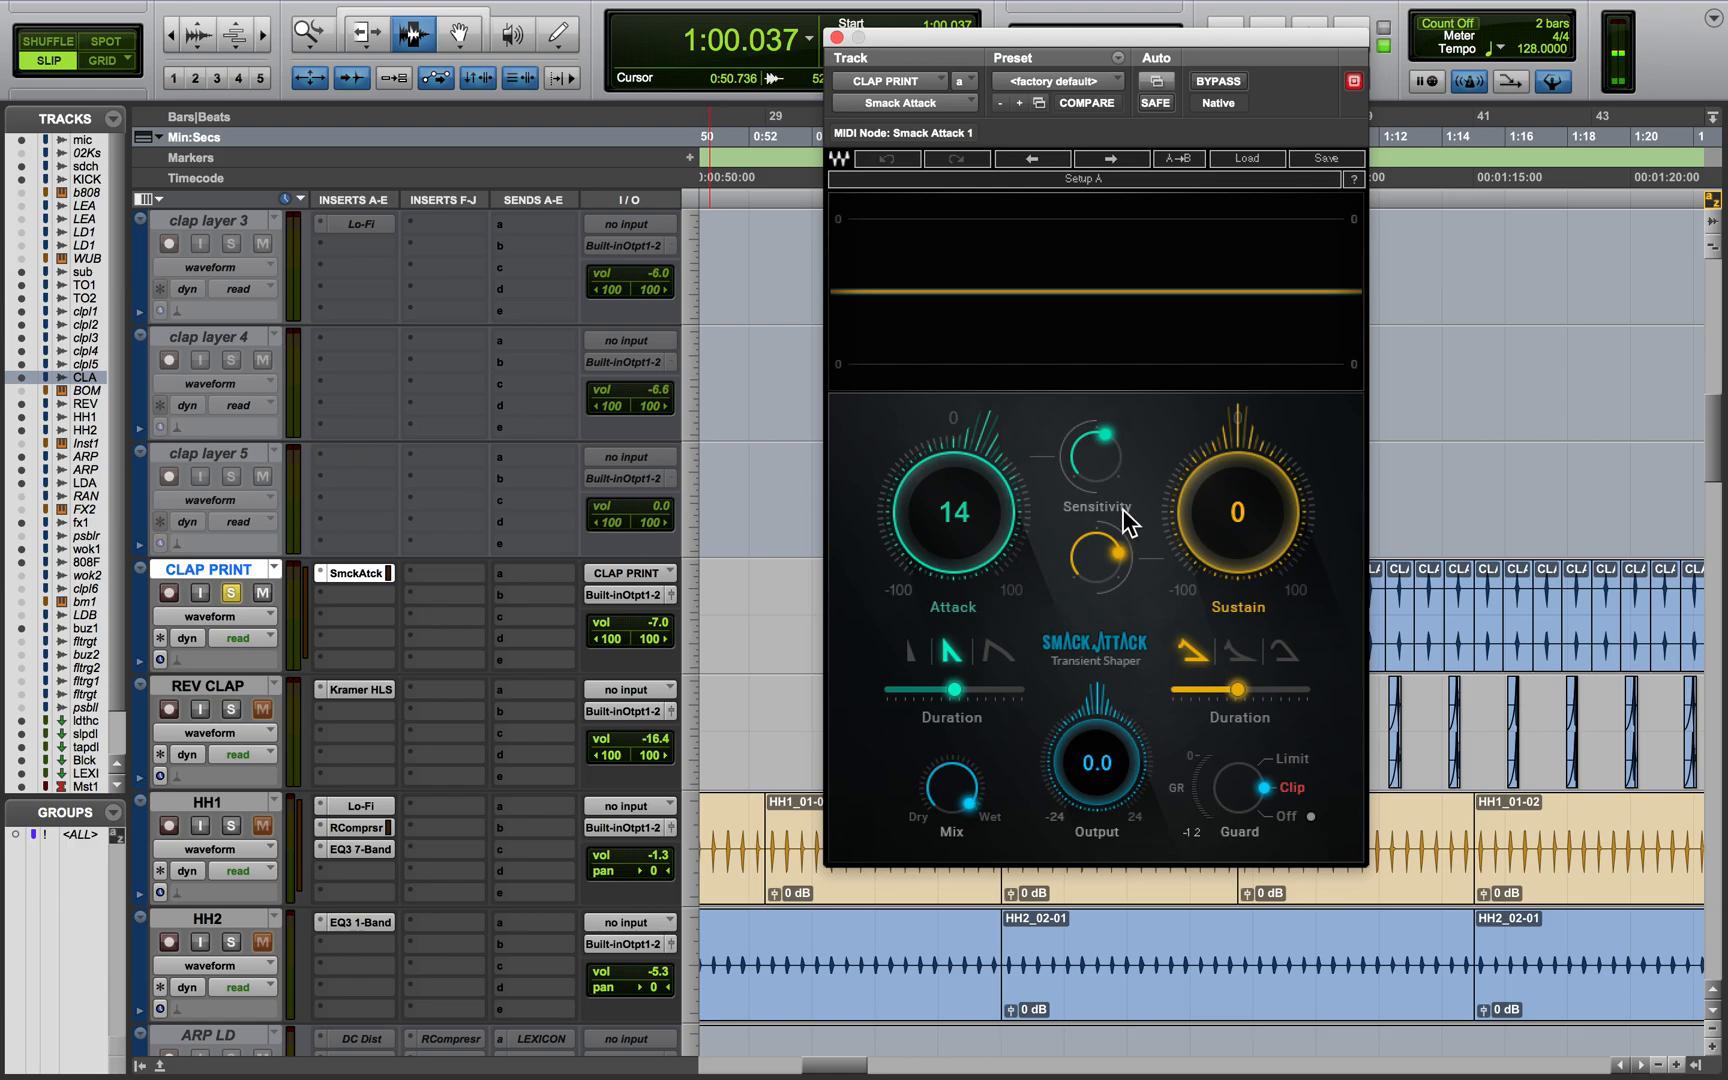
pyautogui.click(837, 37)
pyautogui.press('space')
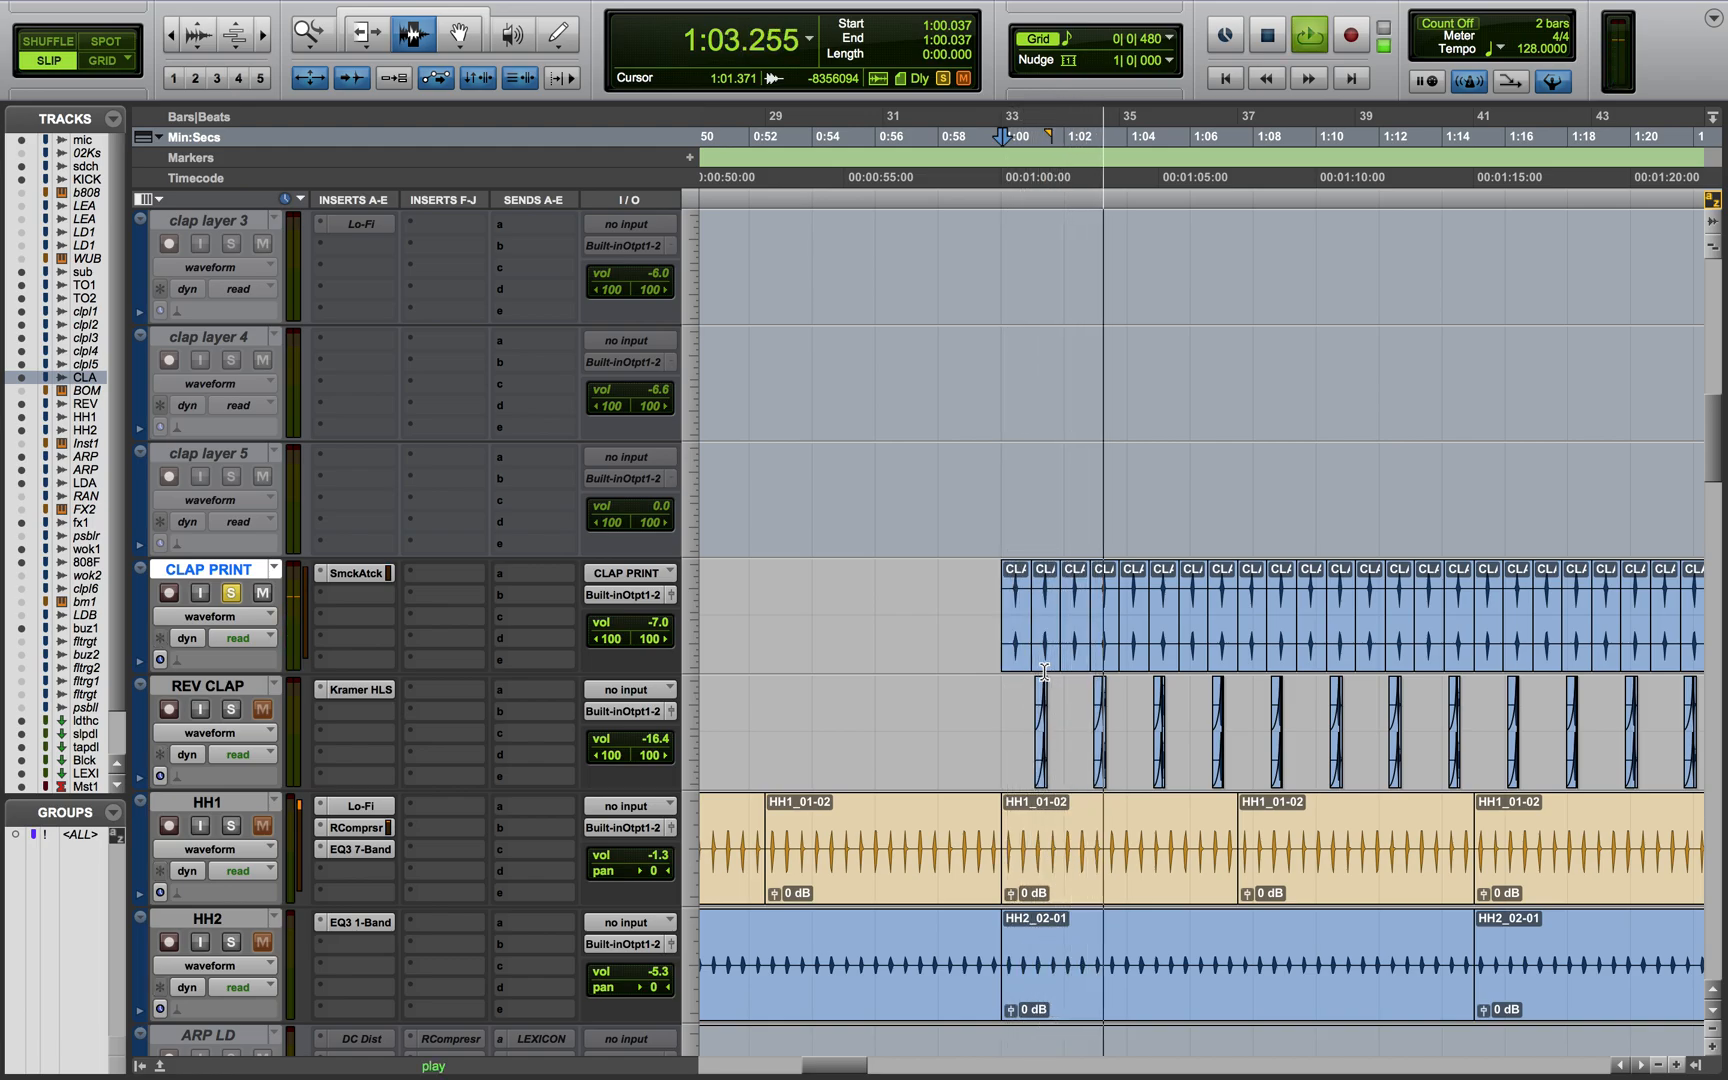
pyautogui.press('space')
pyautogui.click(229, 592)
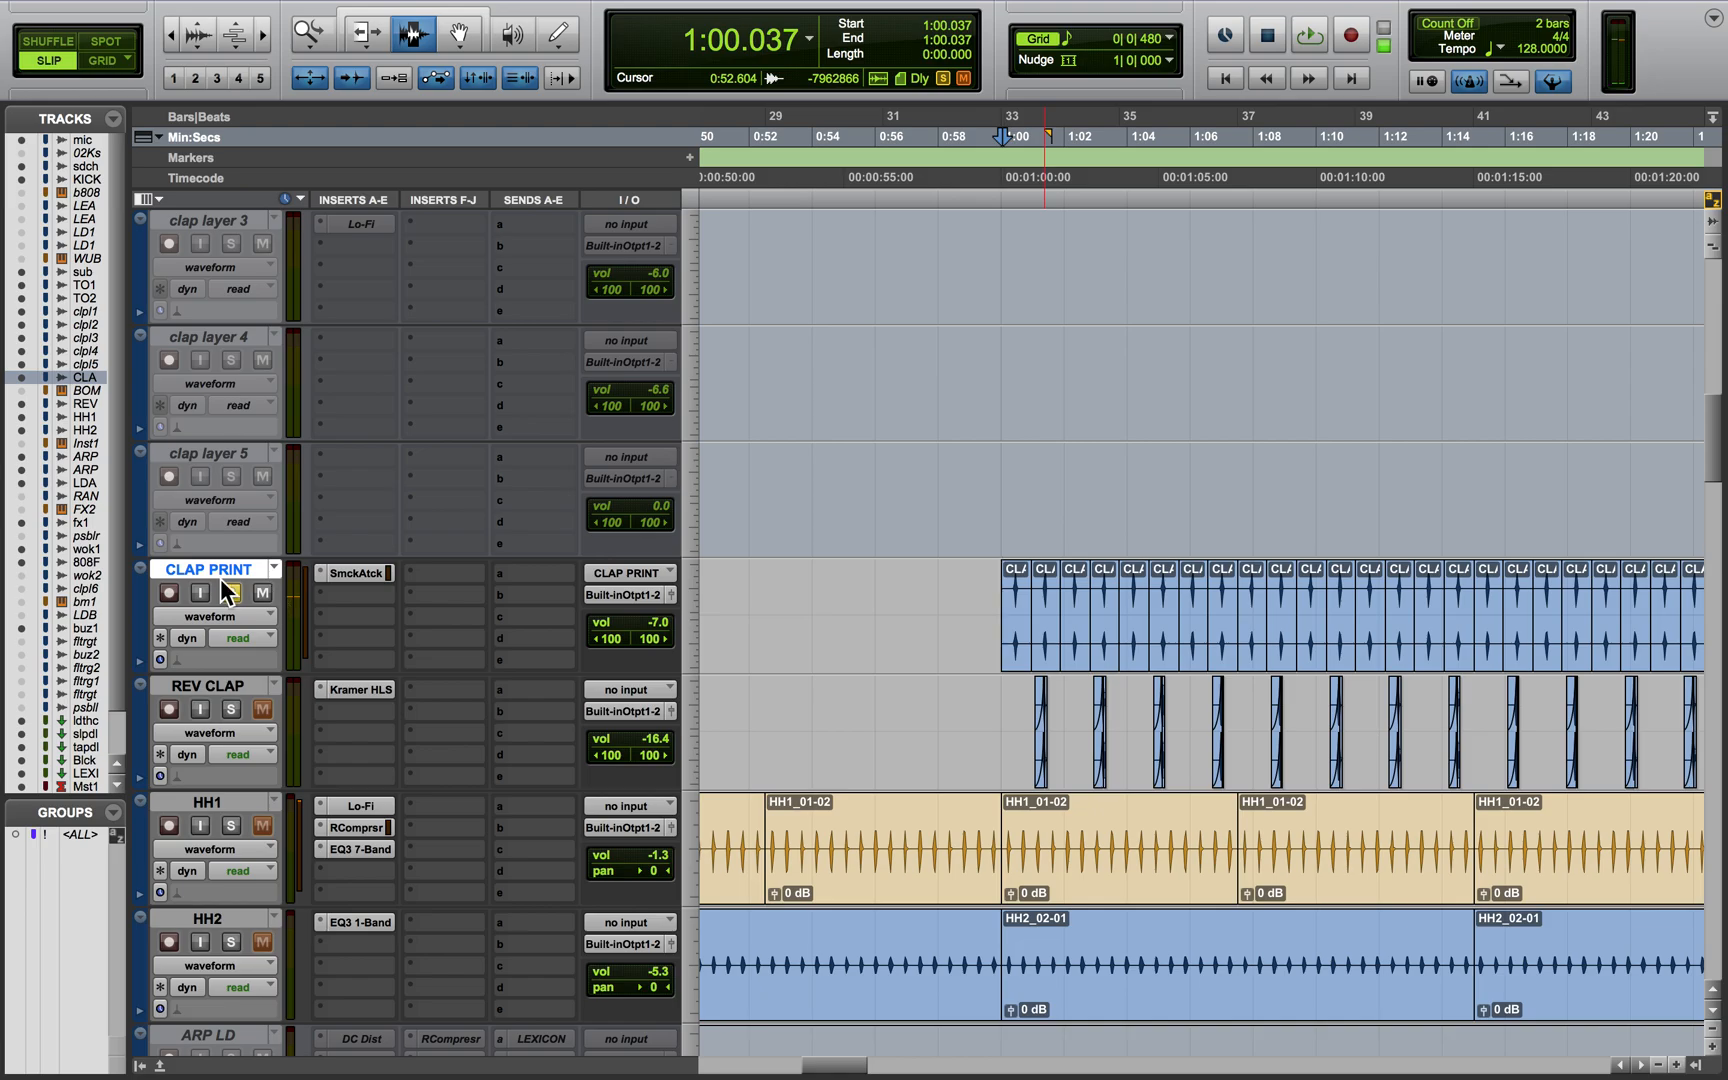
# Solo the REV CLAP track and audition its reversed claps from 1:00.113
pyautogui.click(231, 709)
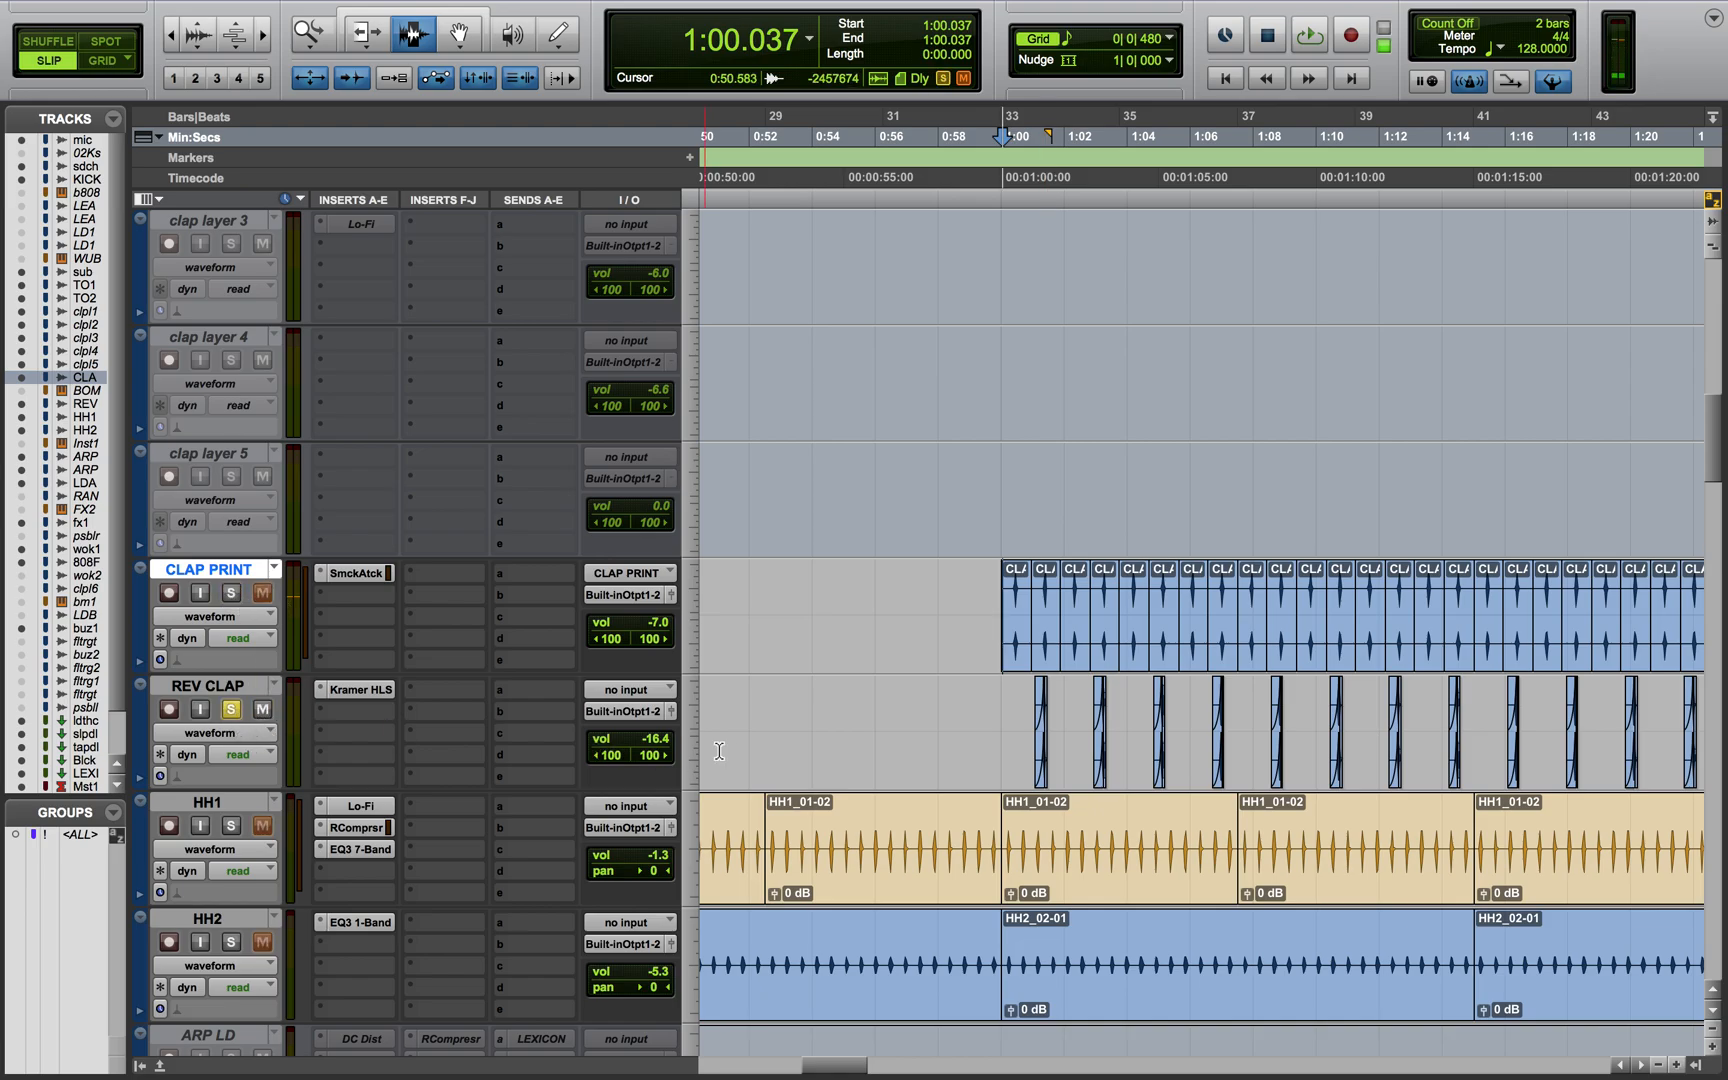
pyautogui.click(1004, 728)
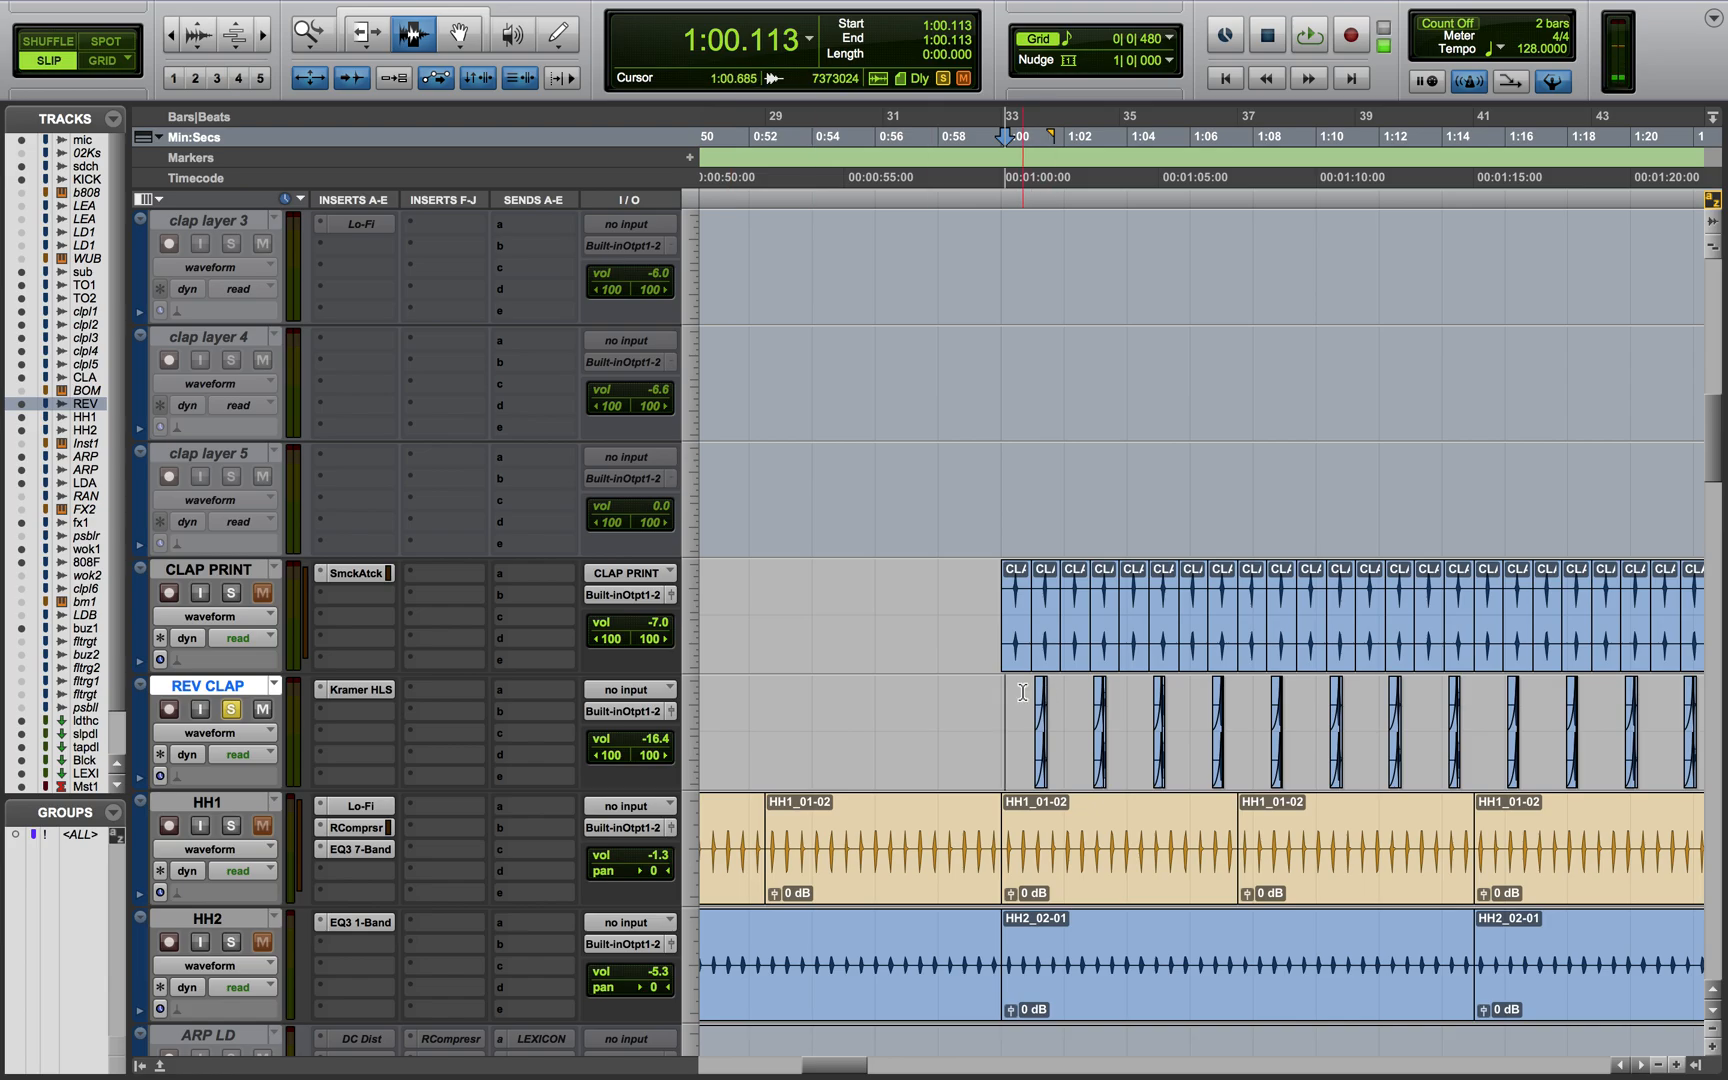
pyautogui.press('super+bracketright')
pyautogui.press('super+bracketright')
pyautogui.press('super+bracketright')
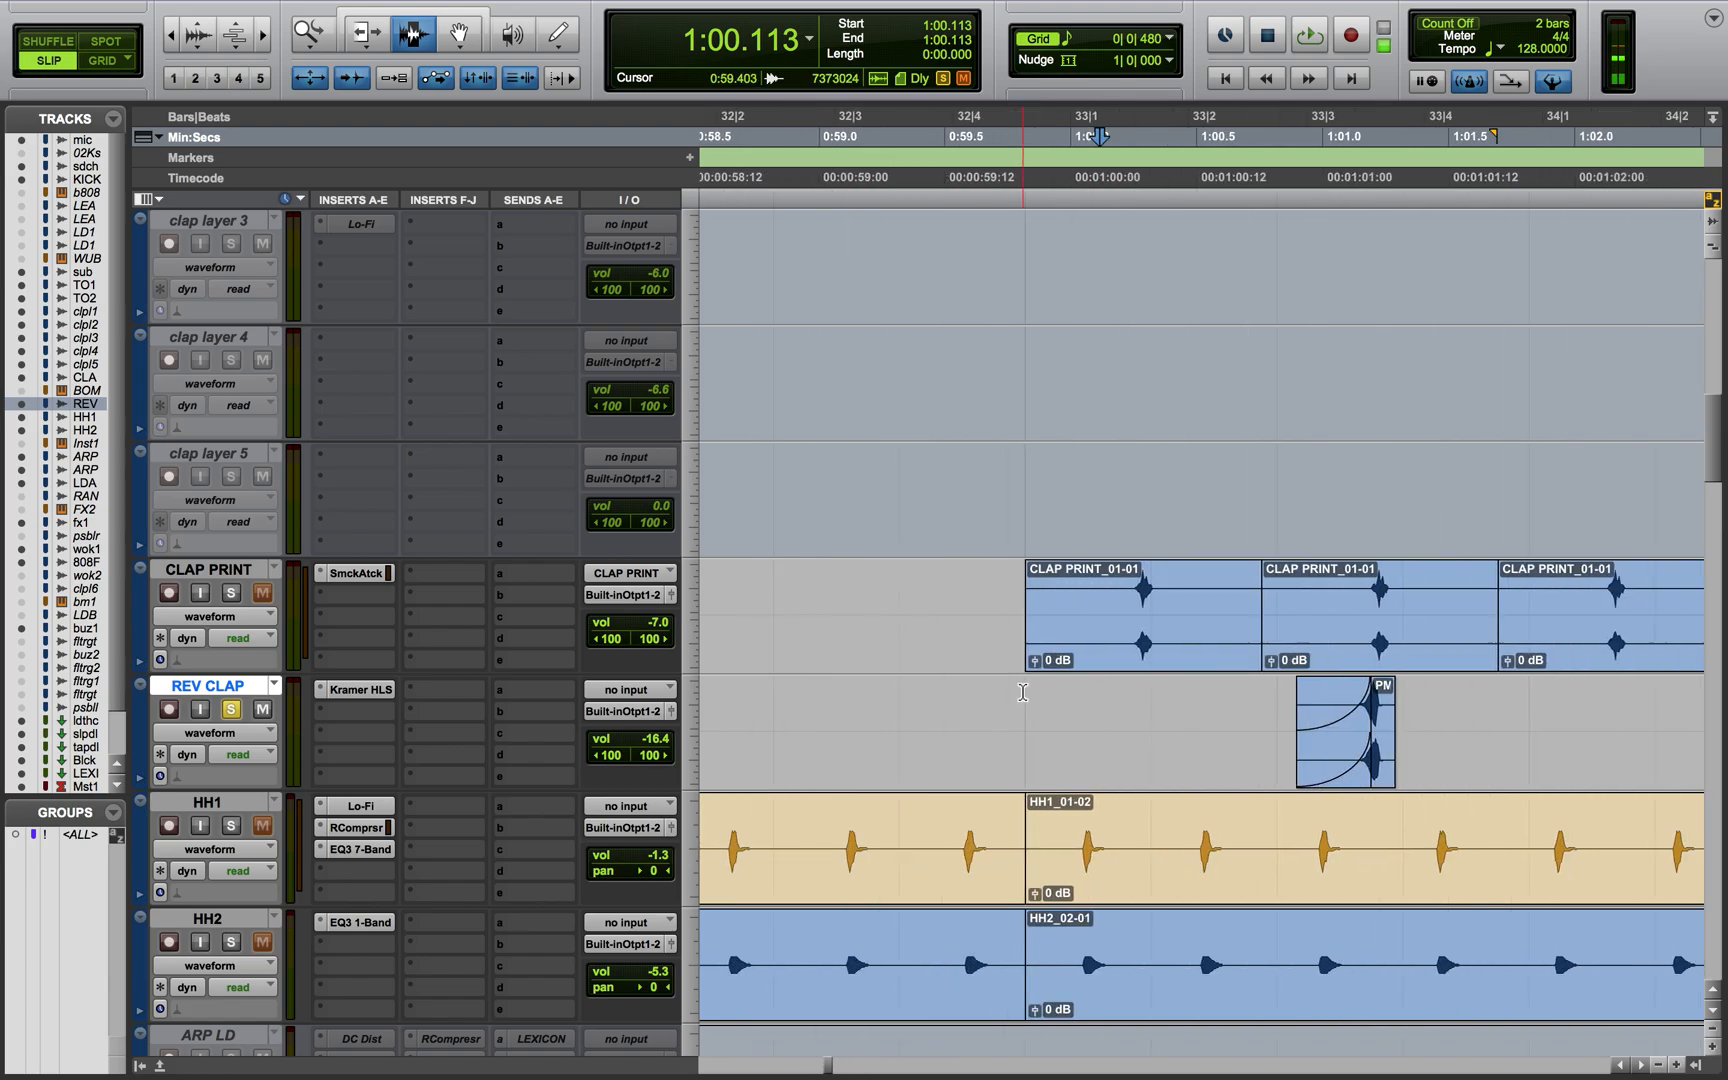
pyautogui.hscroll(5, 1022, 692)
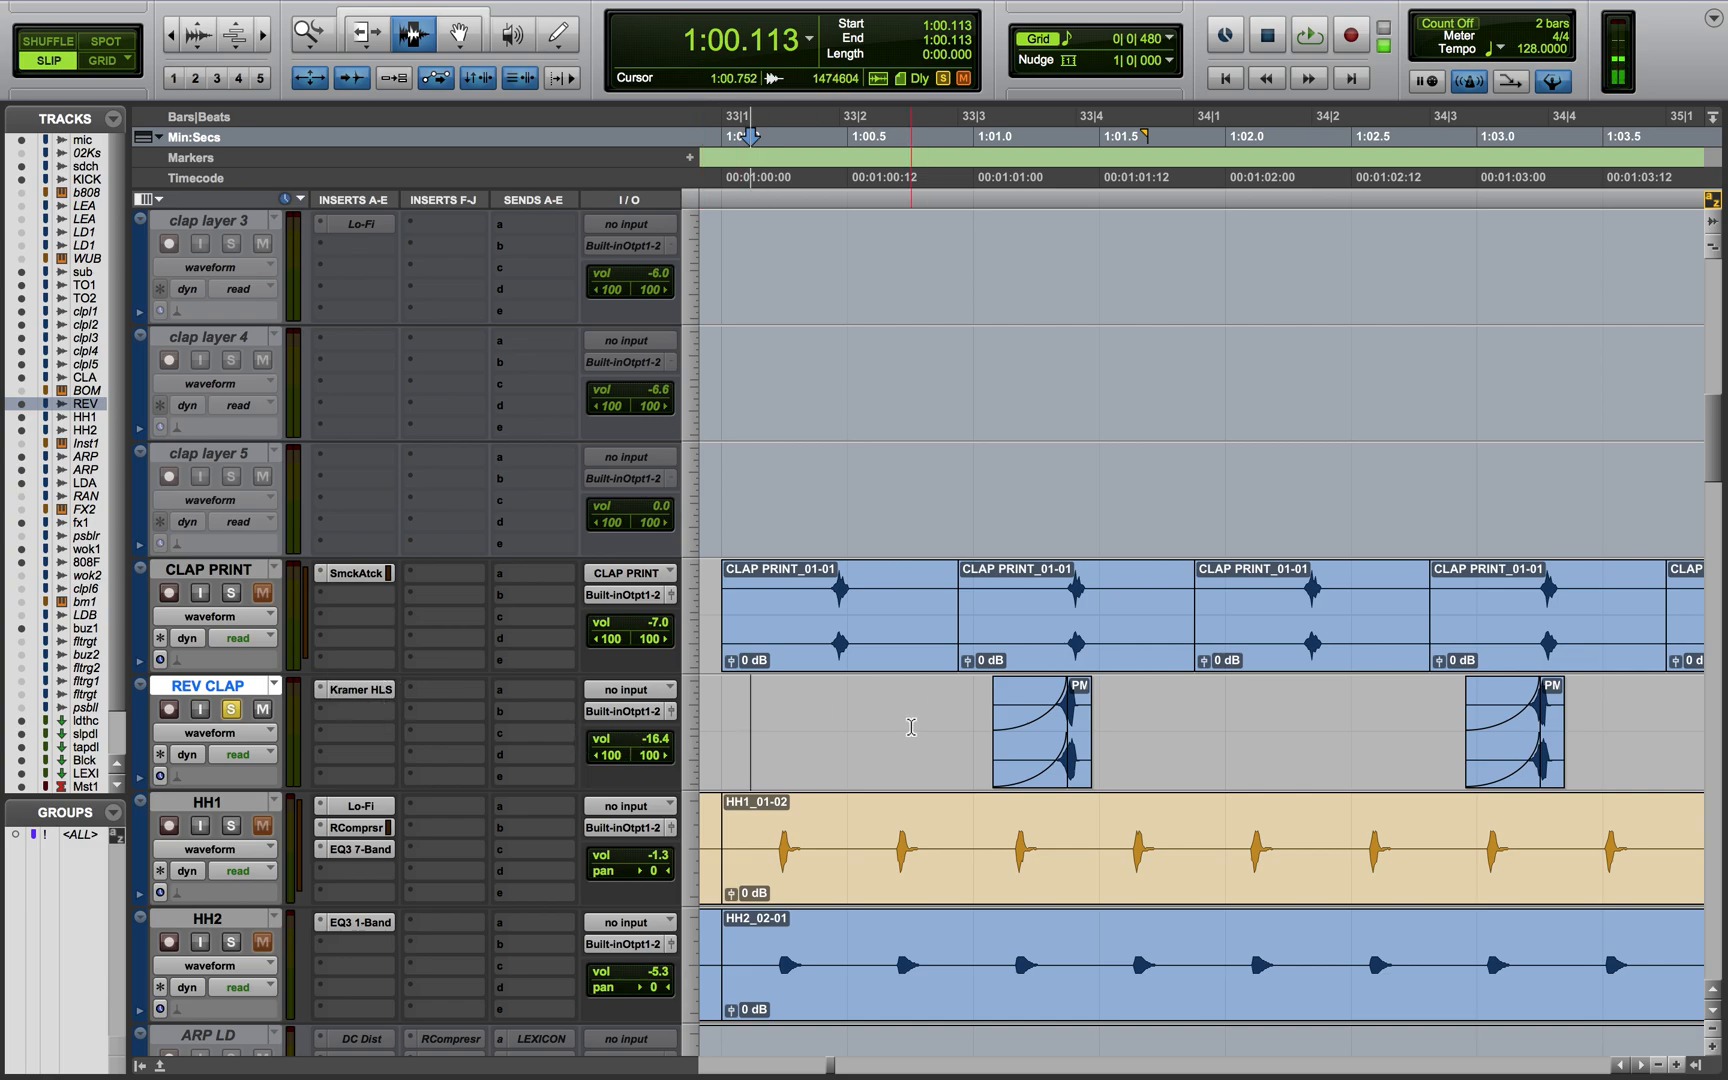
pyautogui.press('space')
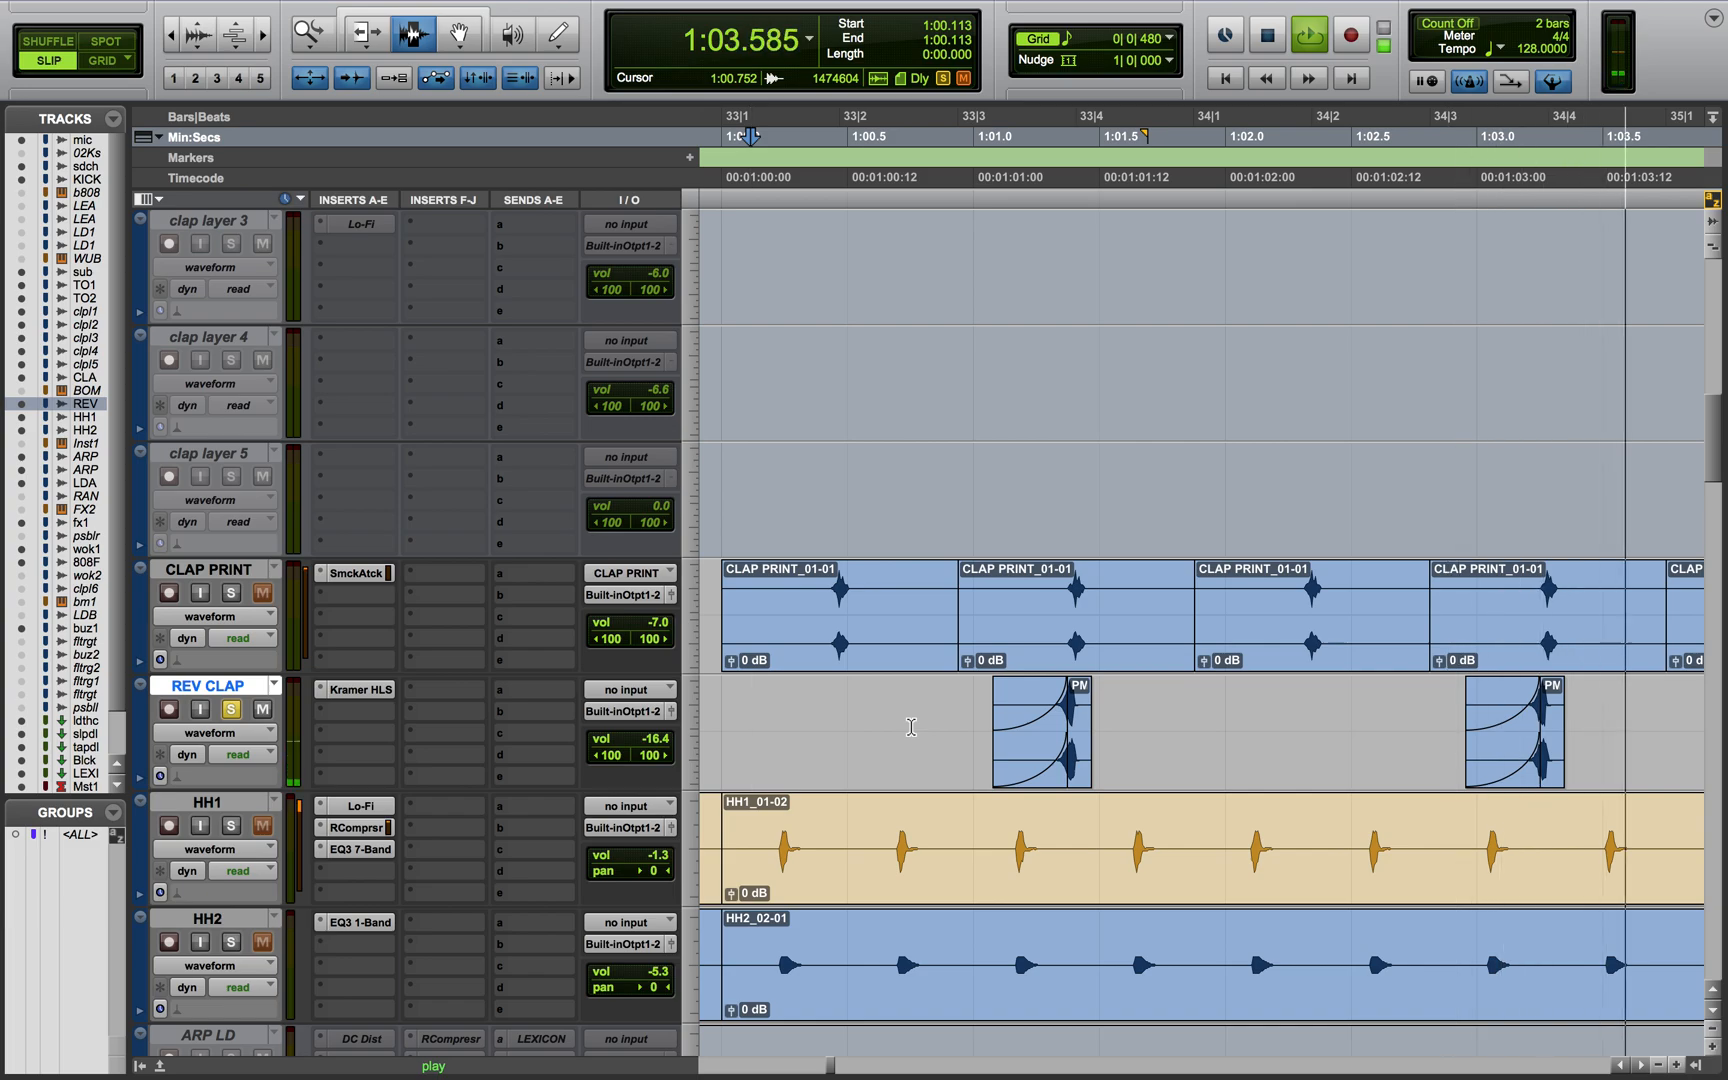
pyautogui.press('space')
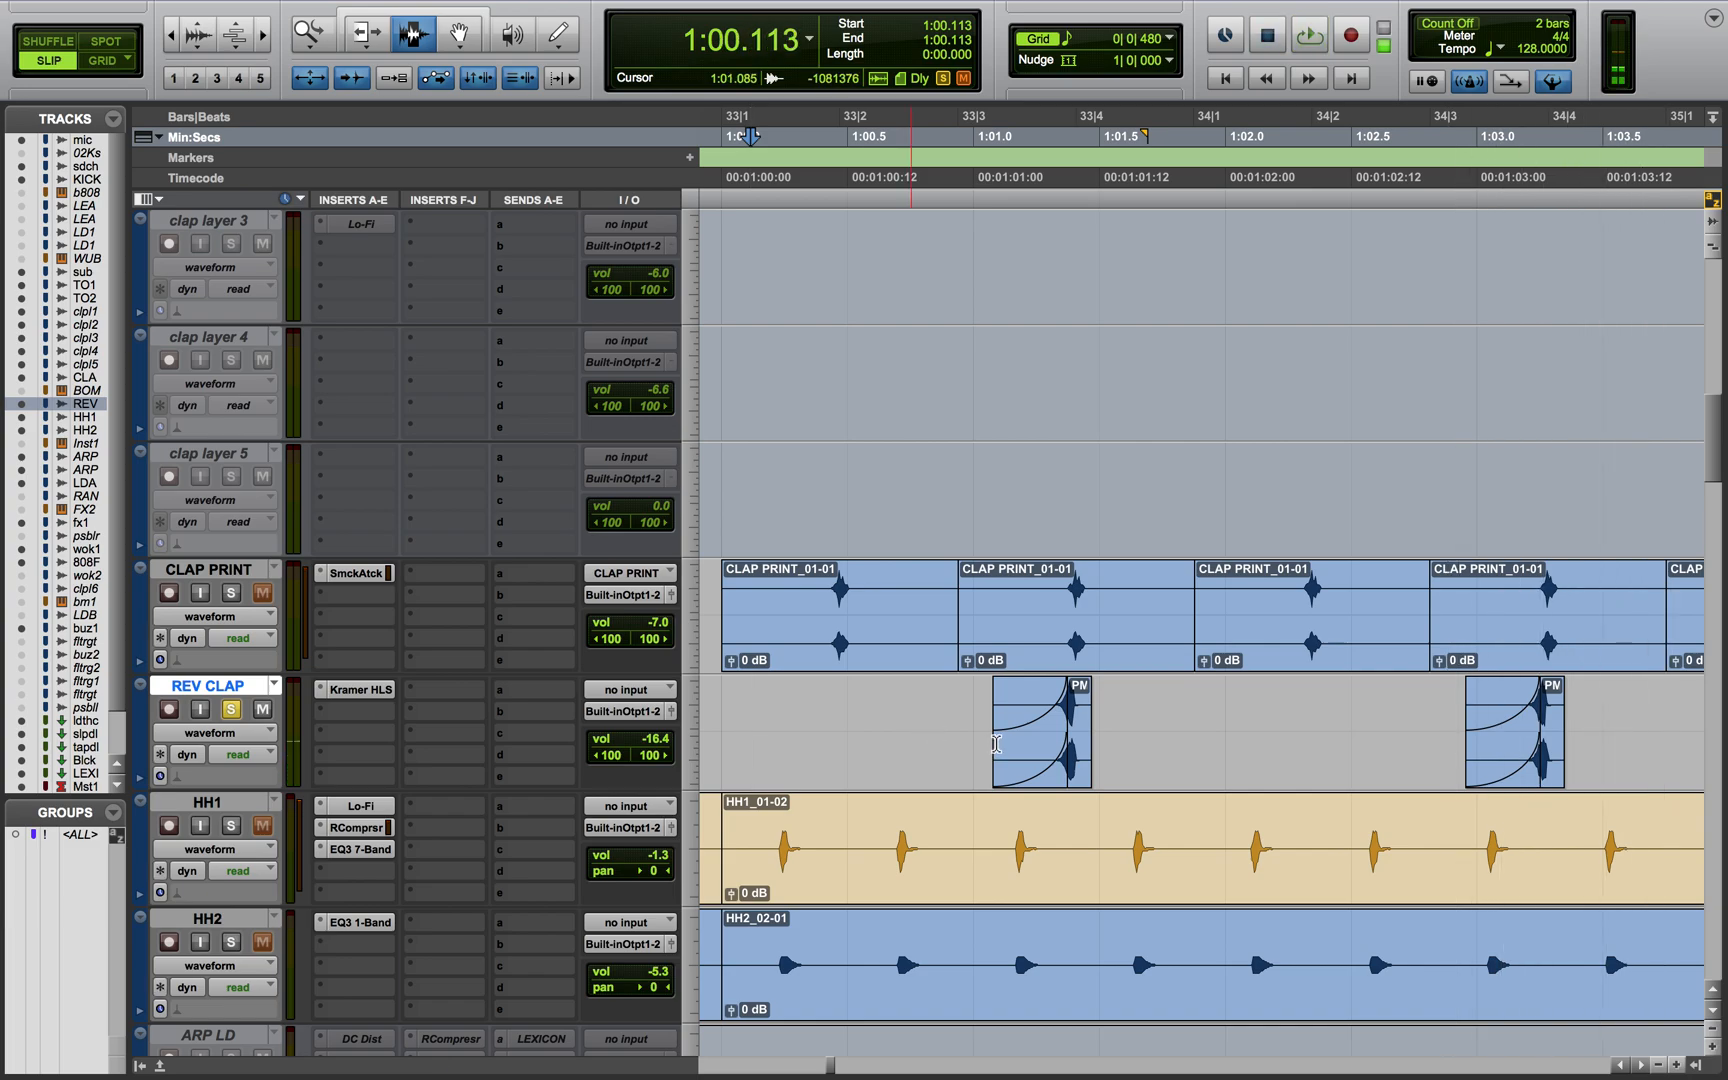
# Select the first reversed clap clip on REV CLAP and inspect its fade-in and waveform up close
pyautogui.click(1073, 756)
pyautogui.scroll(10, 1073, 756)
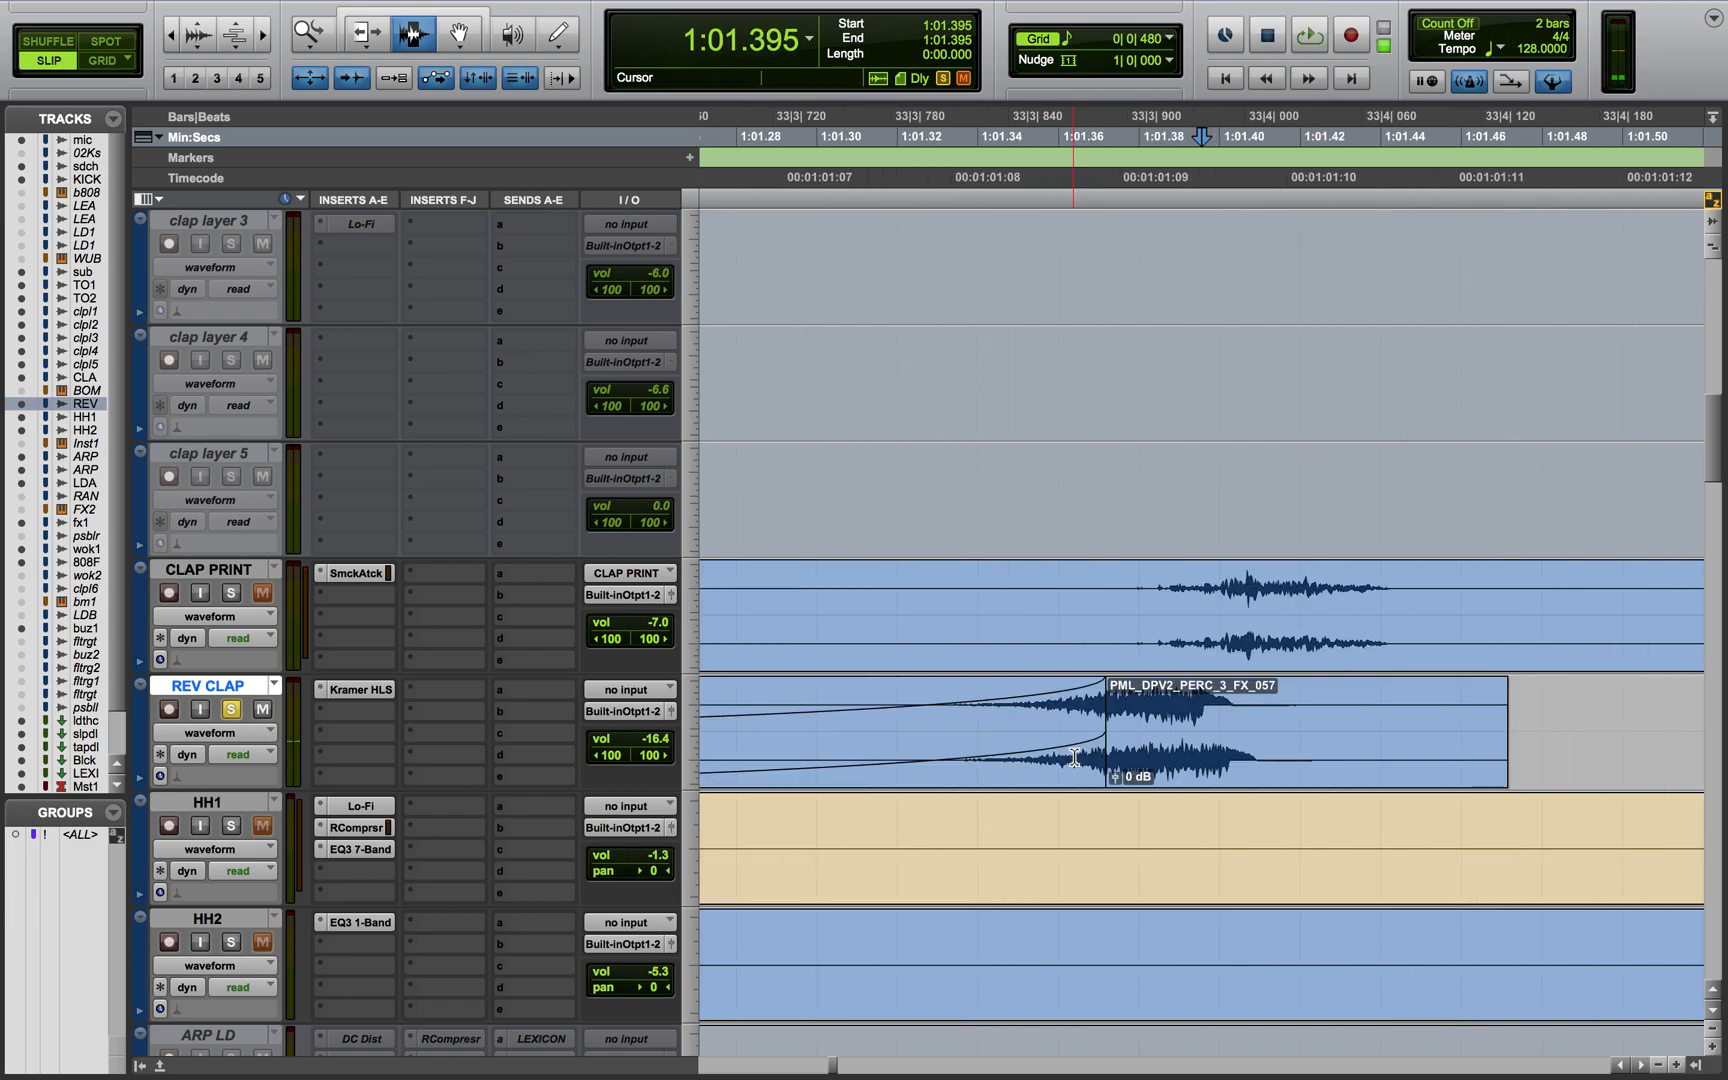
pyautogui.doubleClick(1080, 728)
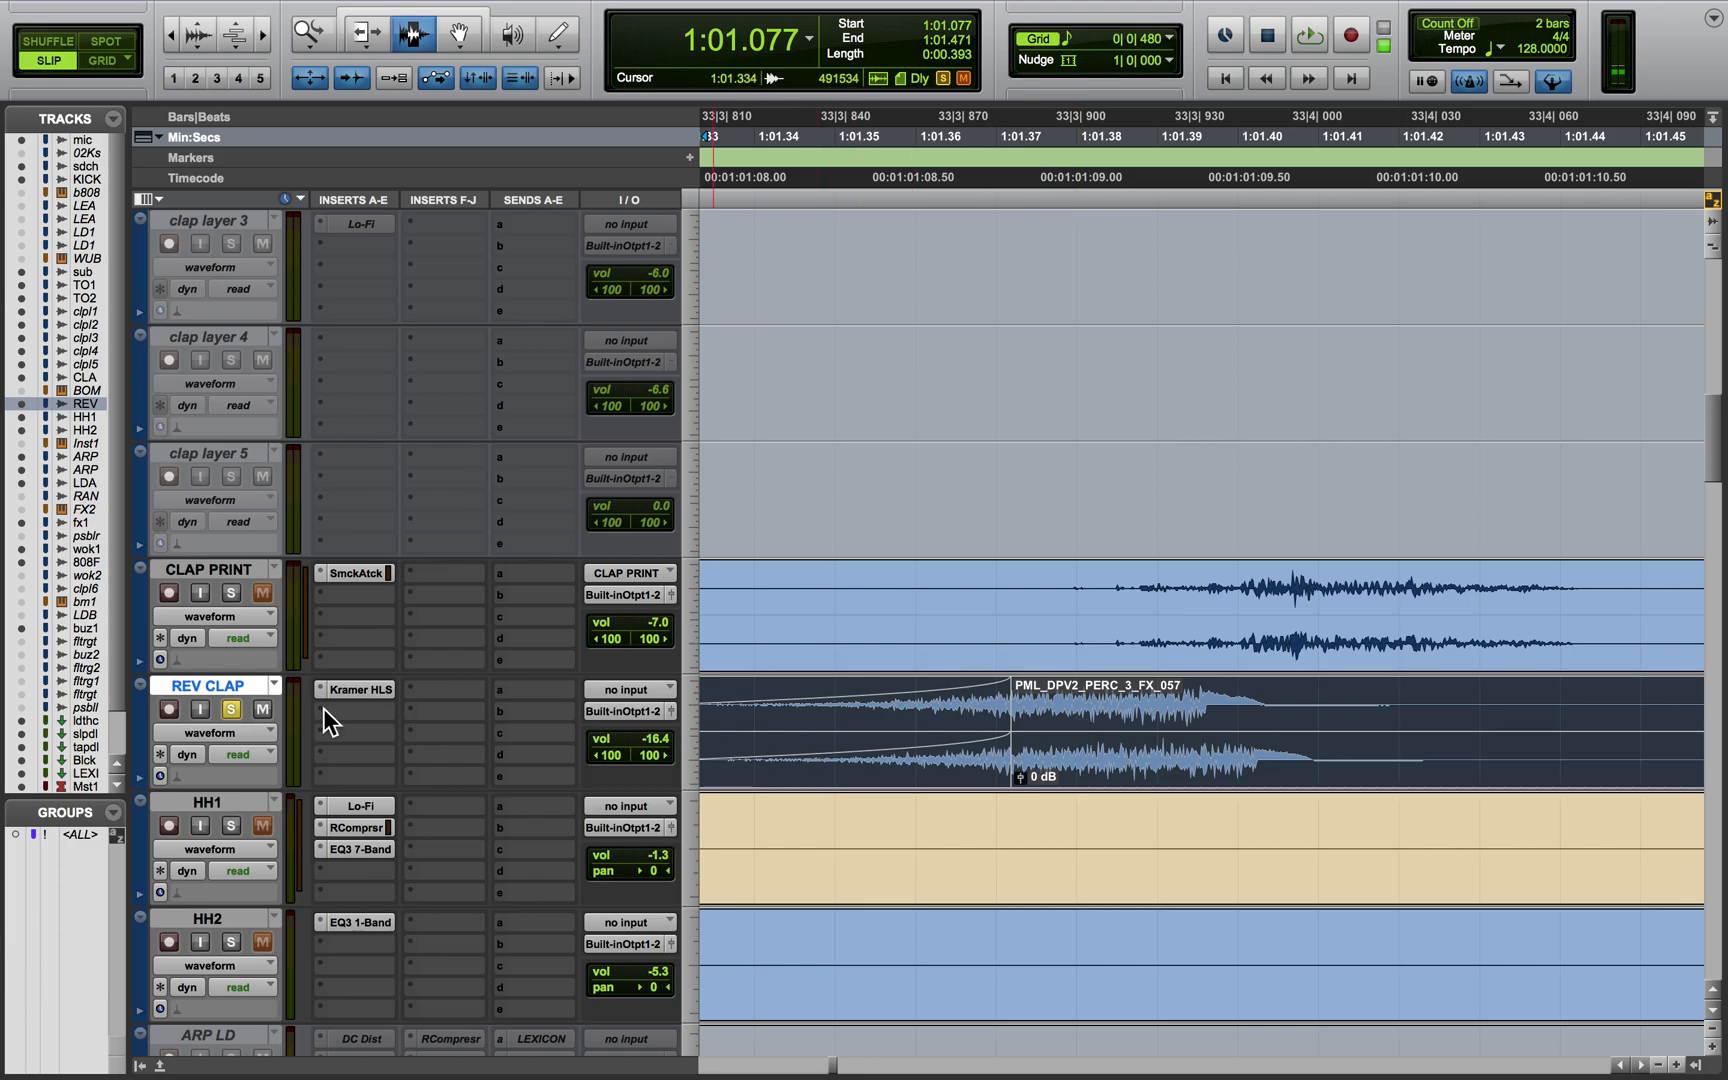
pyautogui.press('r')
pyautogui.press('r')
pyautogui.press('r')
pyautogui.press('r')
pyautogui.press('r')
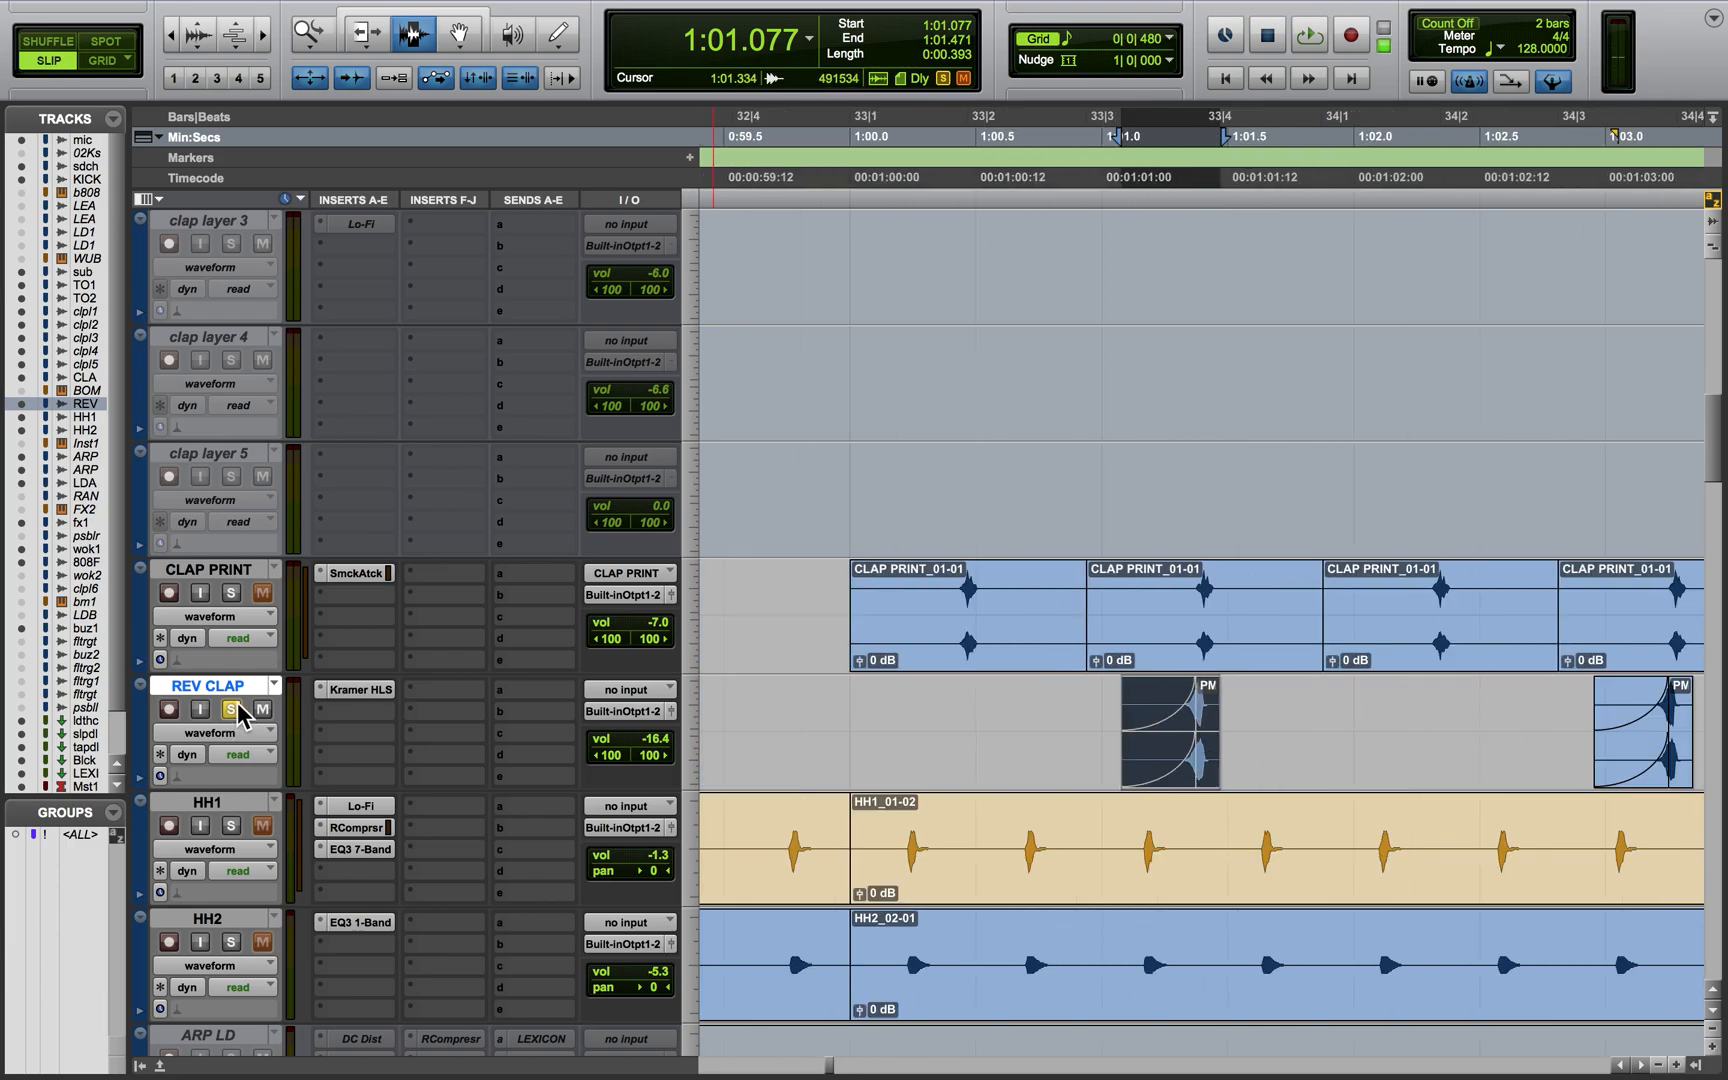
# Unsolo REV CLAP and examine the Kramer HLS settings on it
pyautogui.click(236, 707)
pyautogui.click(361, 696)
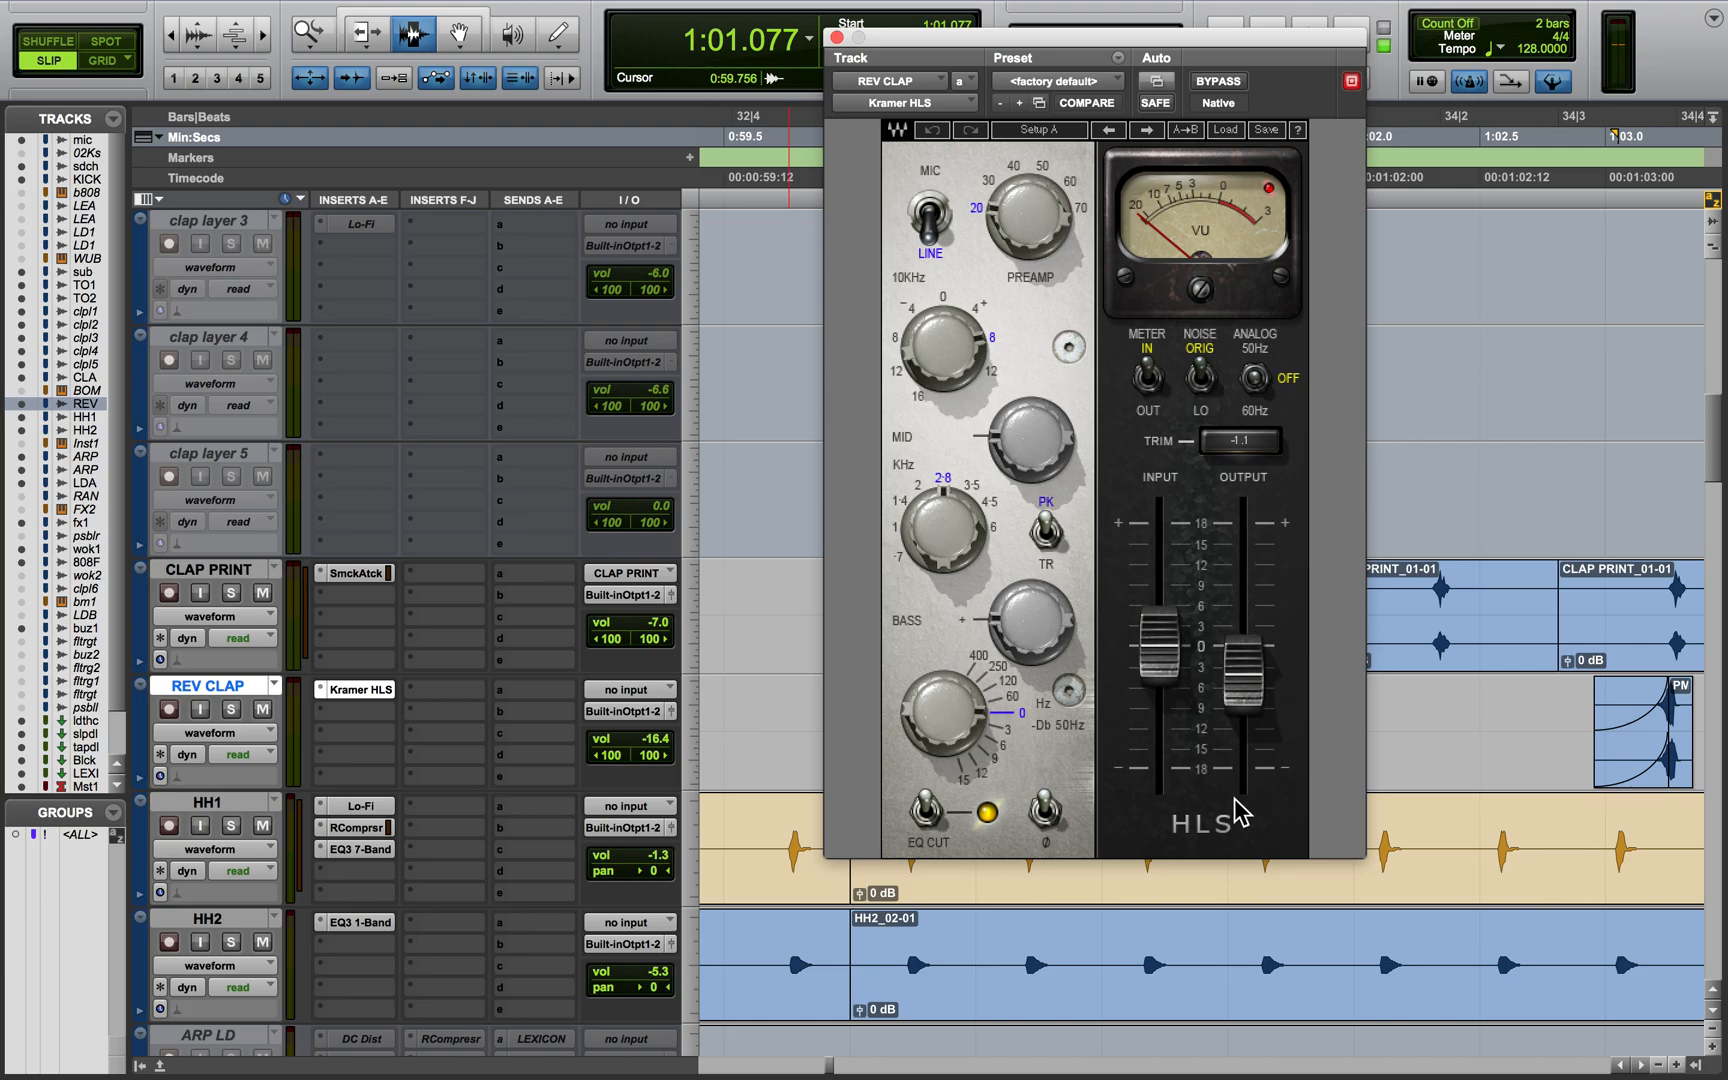
pyautogui.click(1247, 706)
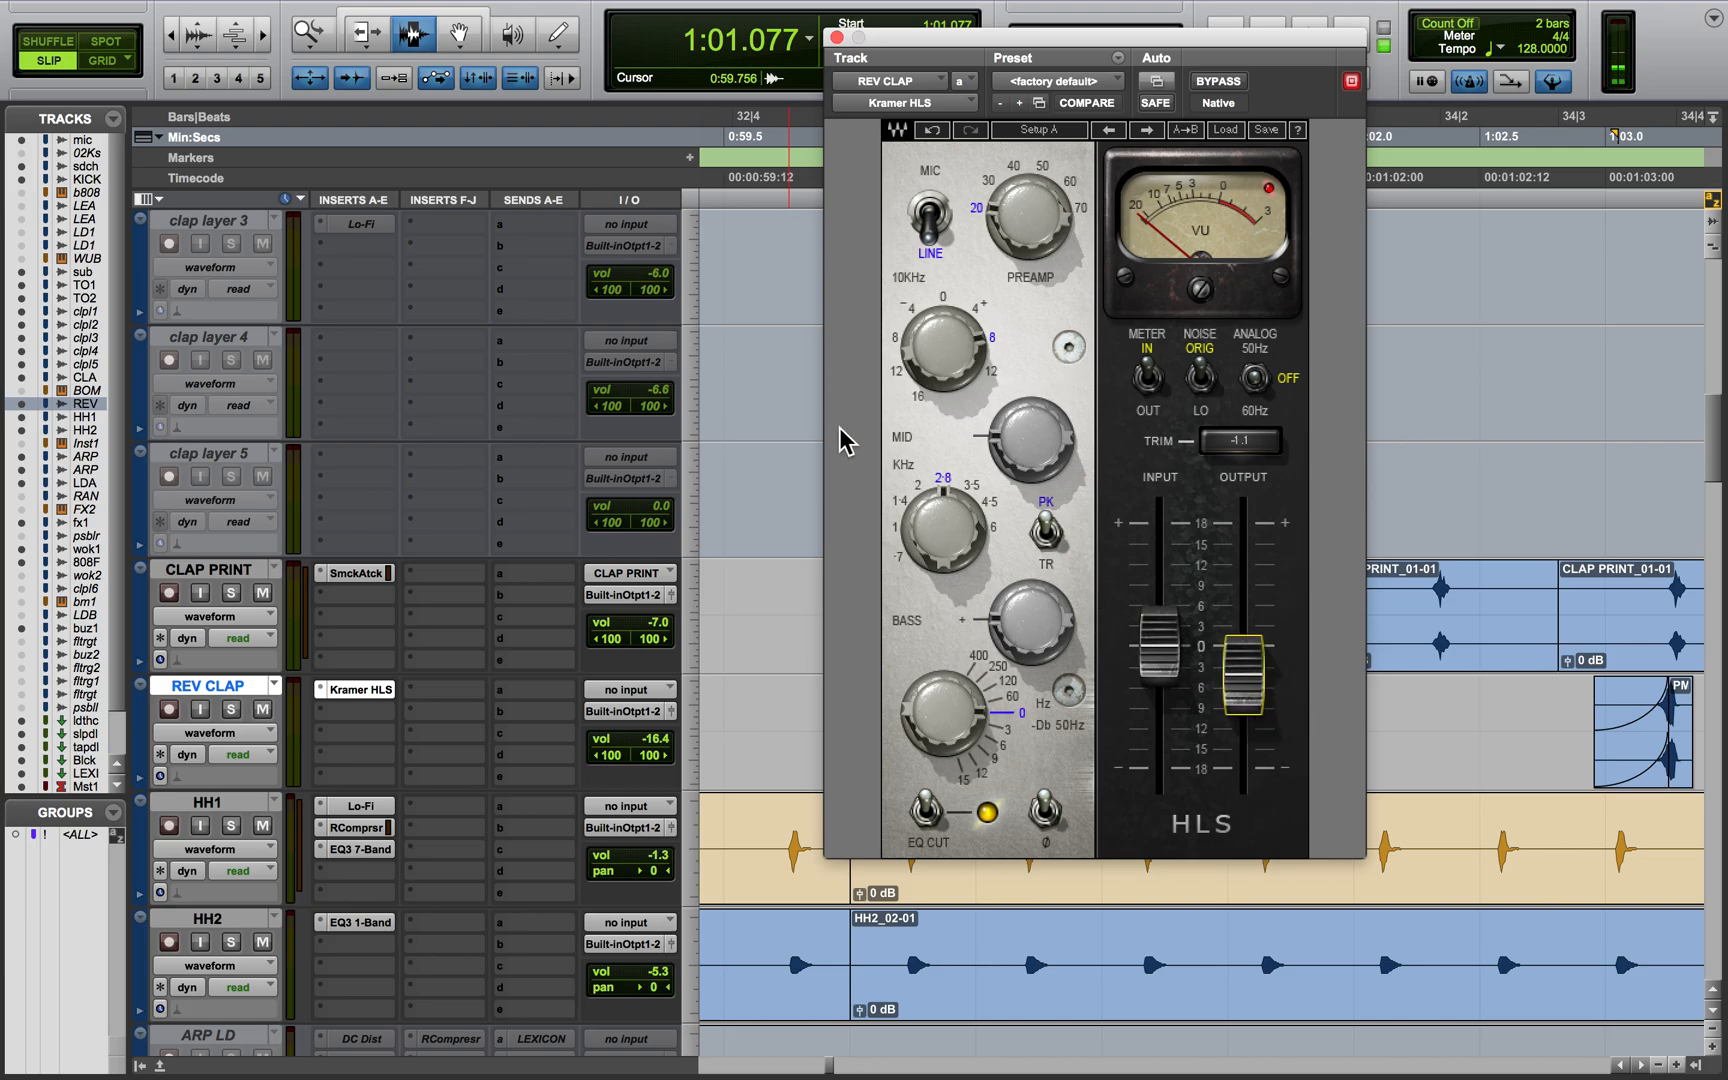
pyautogui.click(837, 37)
# Reduce the track heights and solo REV CLAP, CLAP PRINT, TOM1, TOM2, sub and KICK together
pyautogui.hscroll(5, 1096, 752)
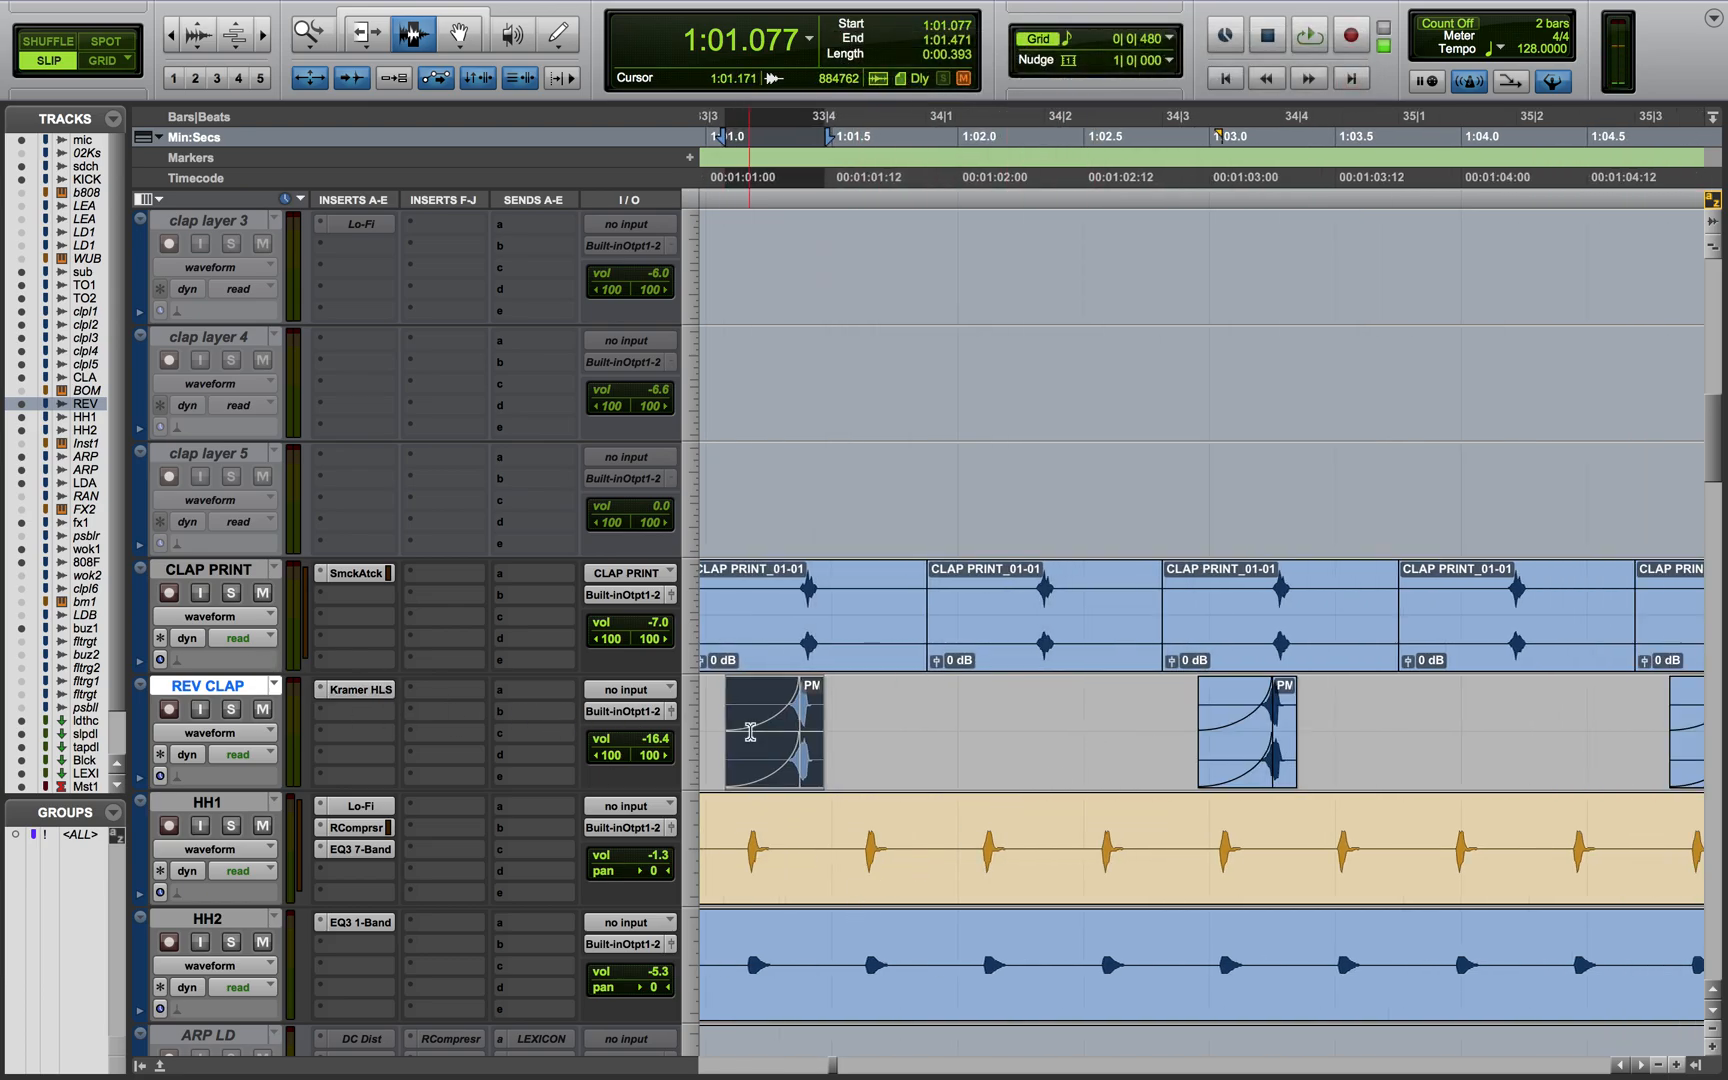
pyautogui.press('r')
pyautogui.press('r')
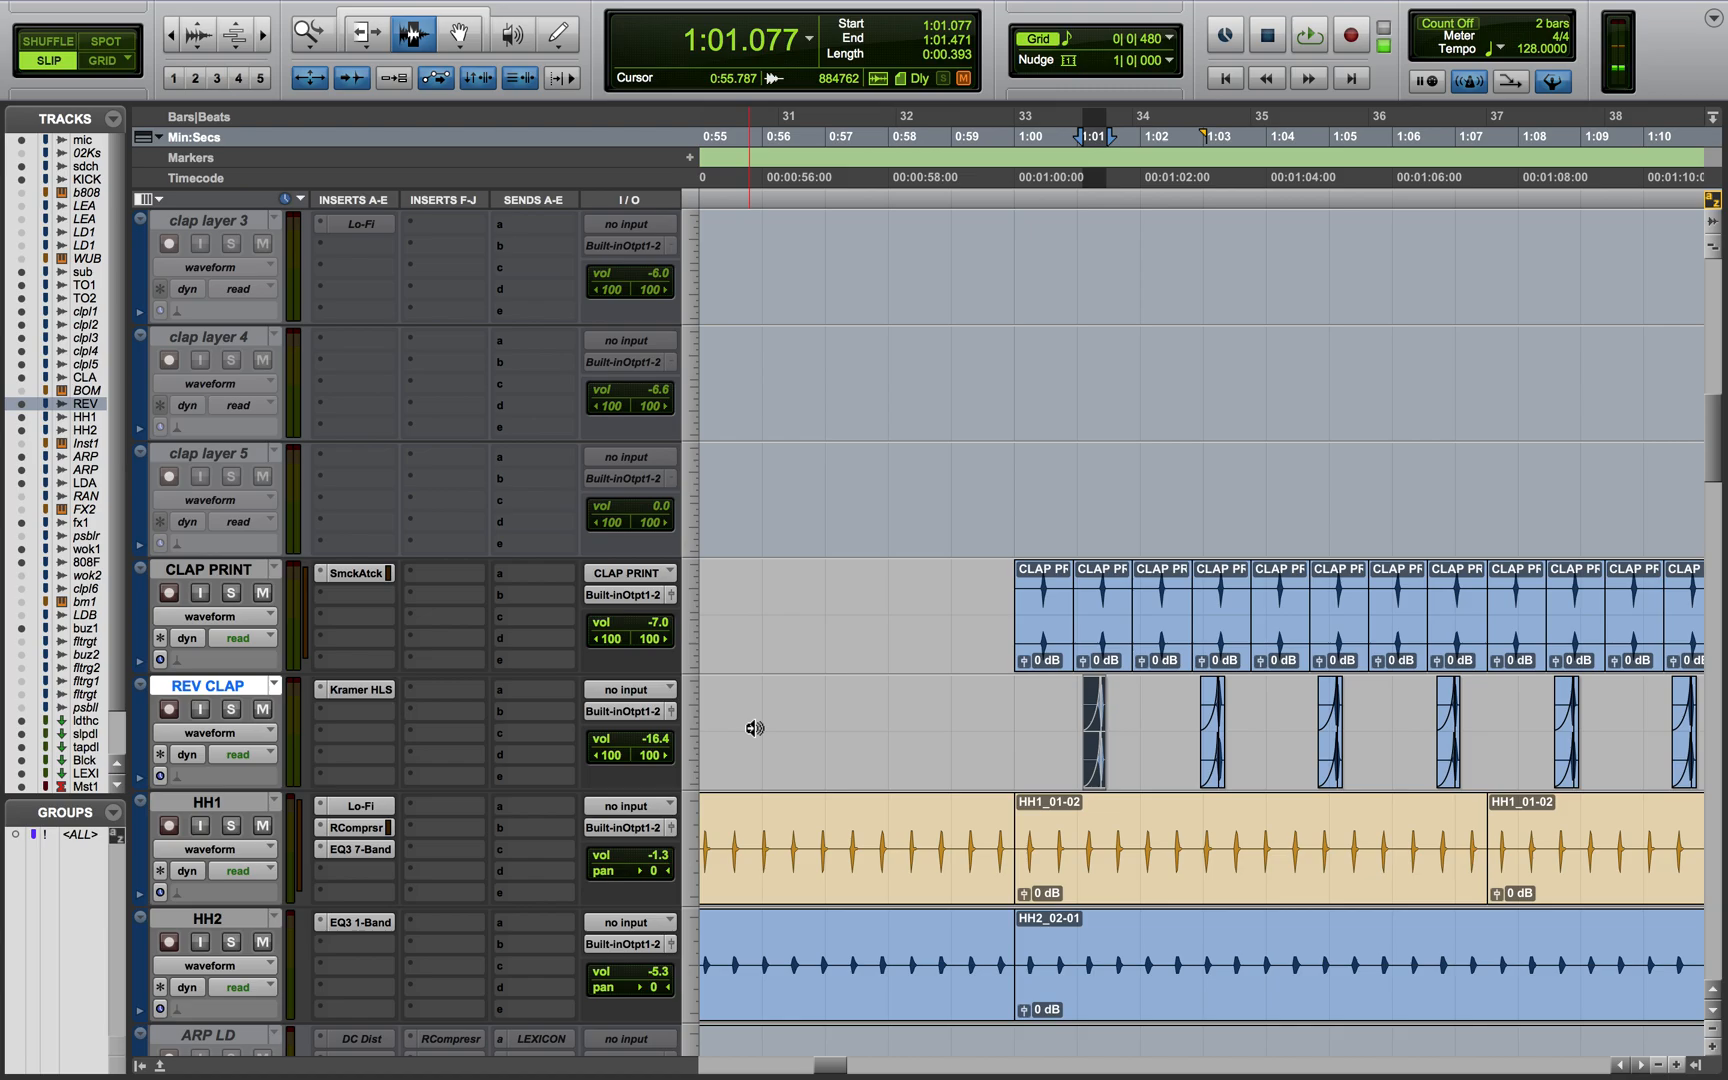
pyautogui.scroll(-10, 754, 728)
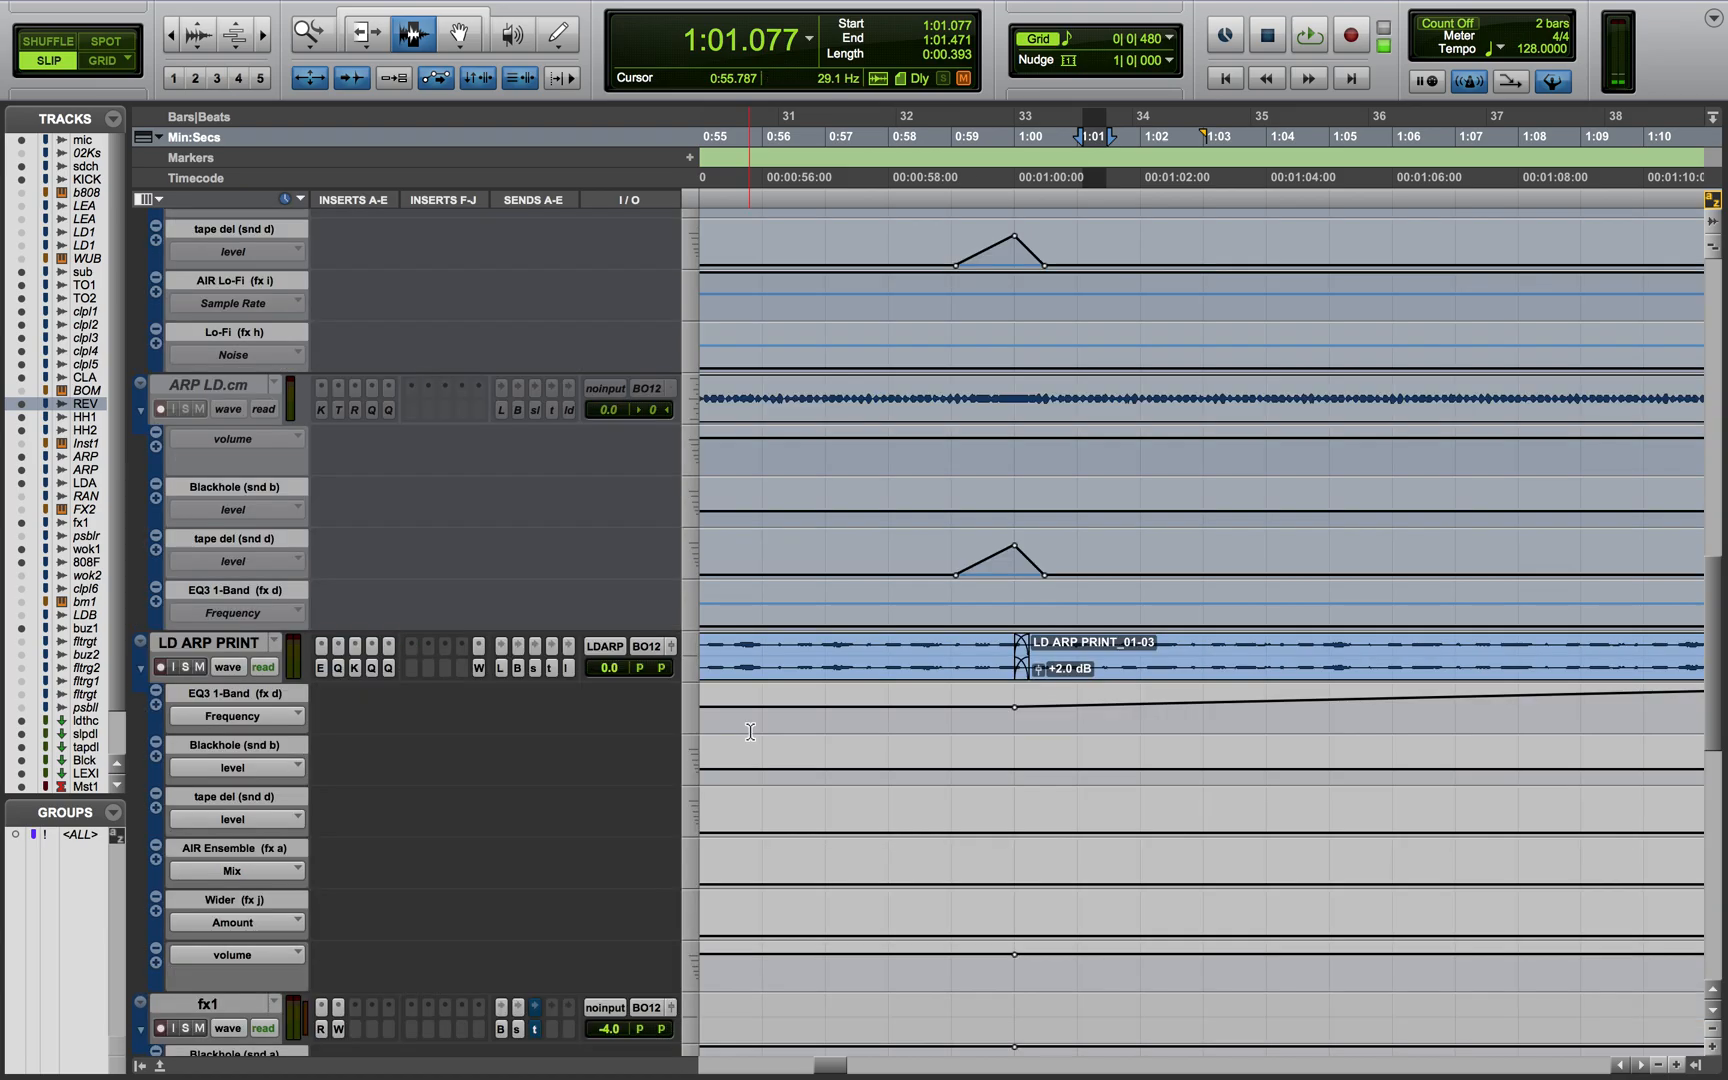
pyautogui.scroll(10, 751, 731)
pyautogui.click(230, 742)
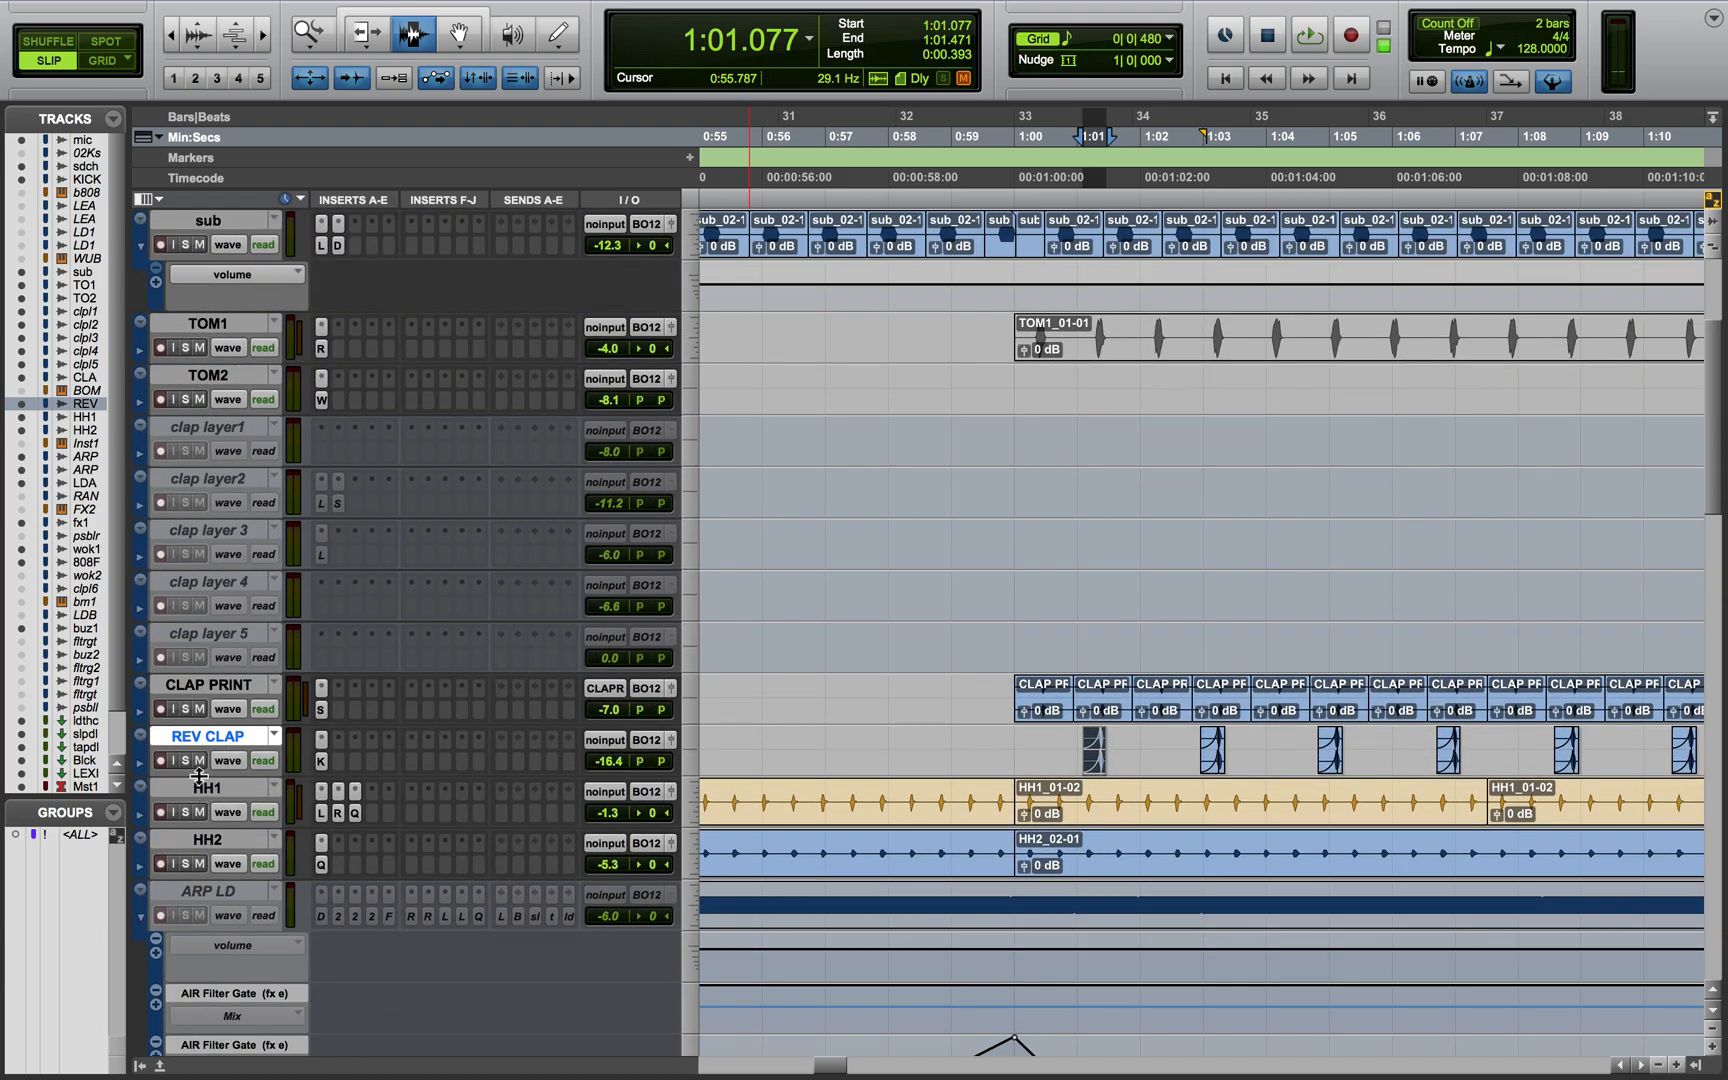
pyautogui.click(185, 761)
pyautogui.click(185, 709)
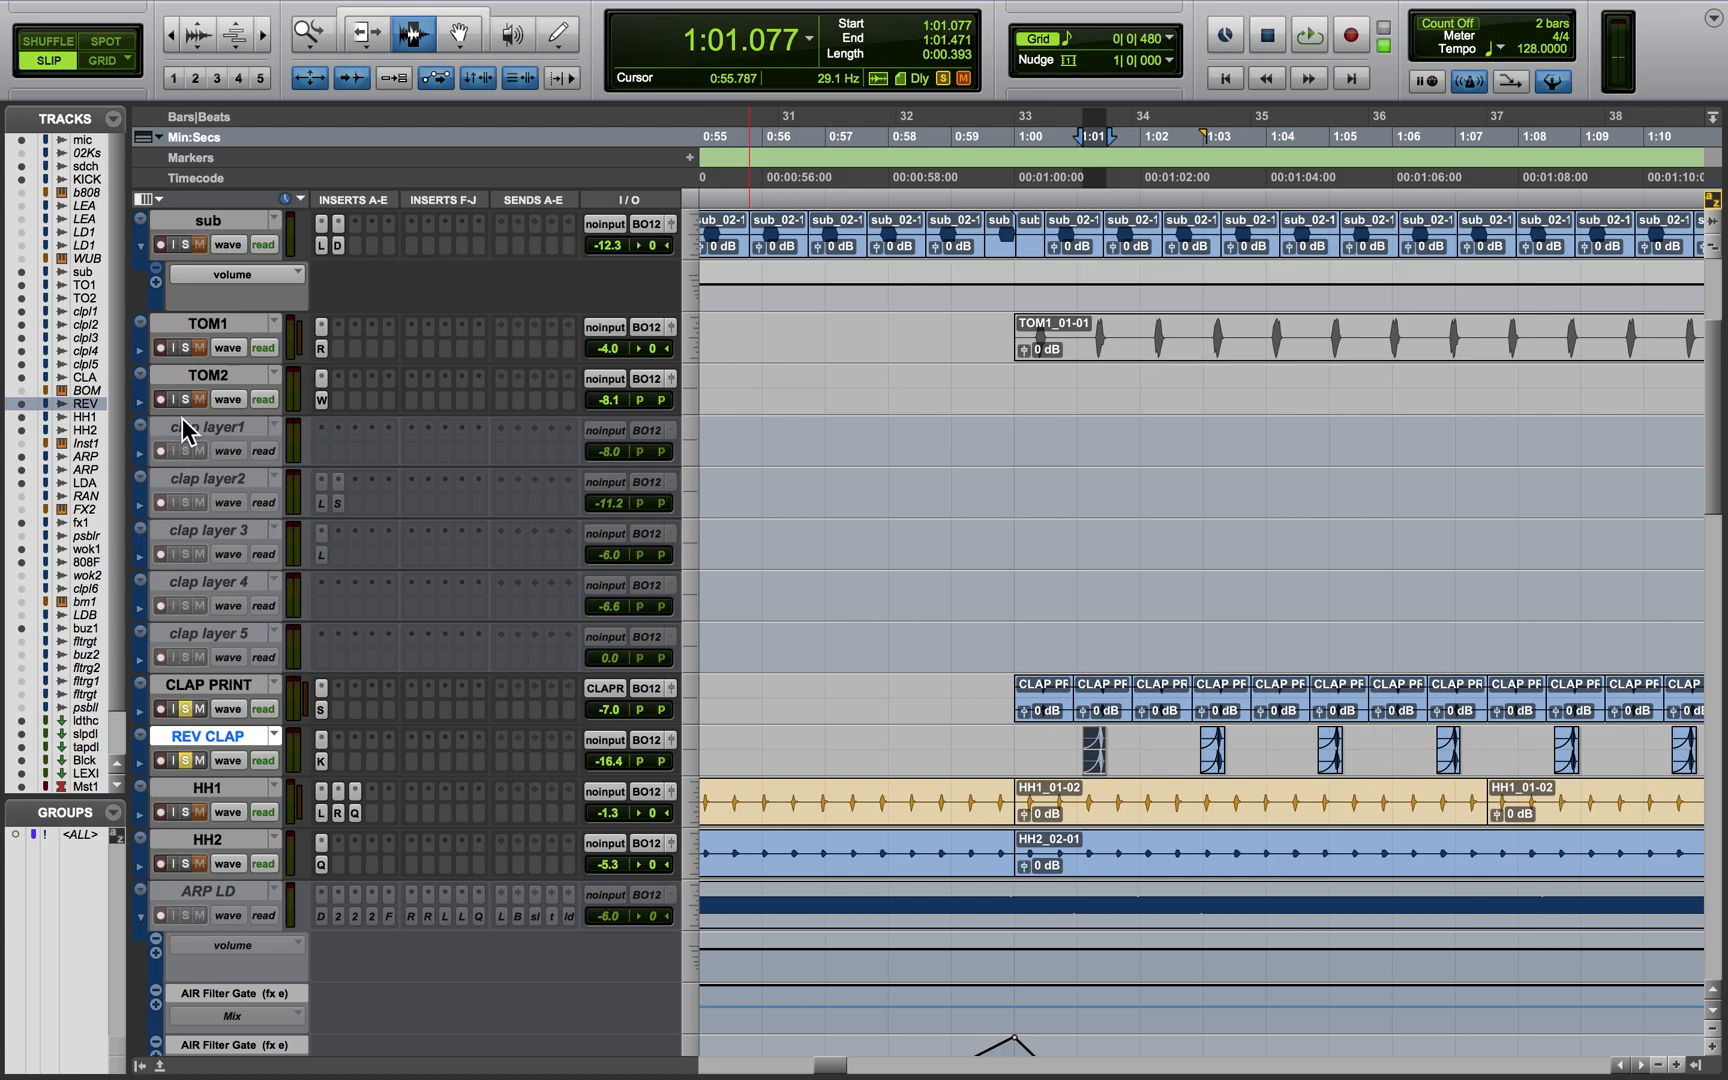
pyautogui.click(185, 348)
pyautogui.scroll(2, 184, 340)
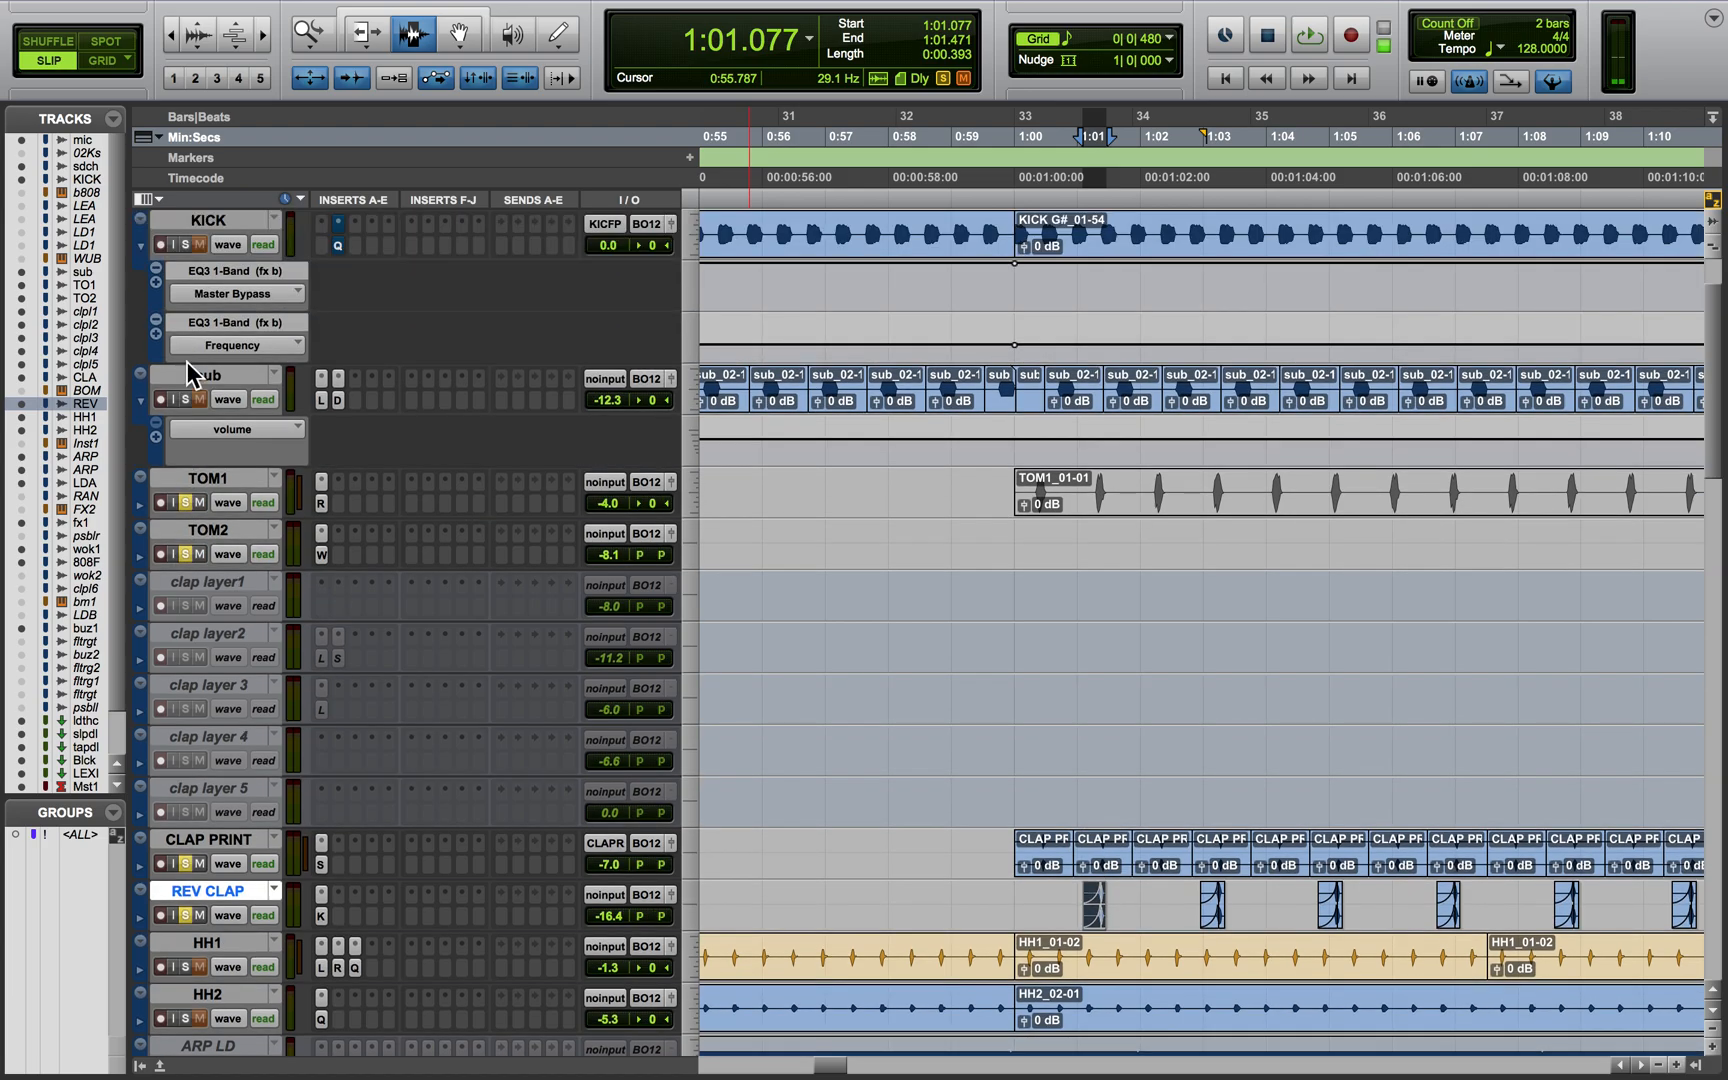
pyautogui.click(186, 399)
pyautogui.click(185, 244)
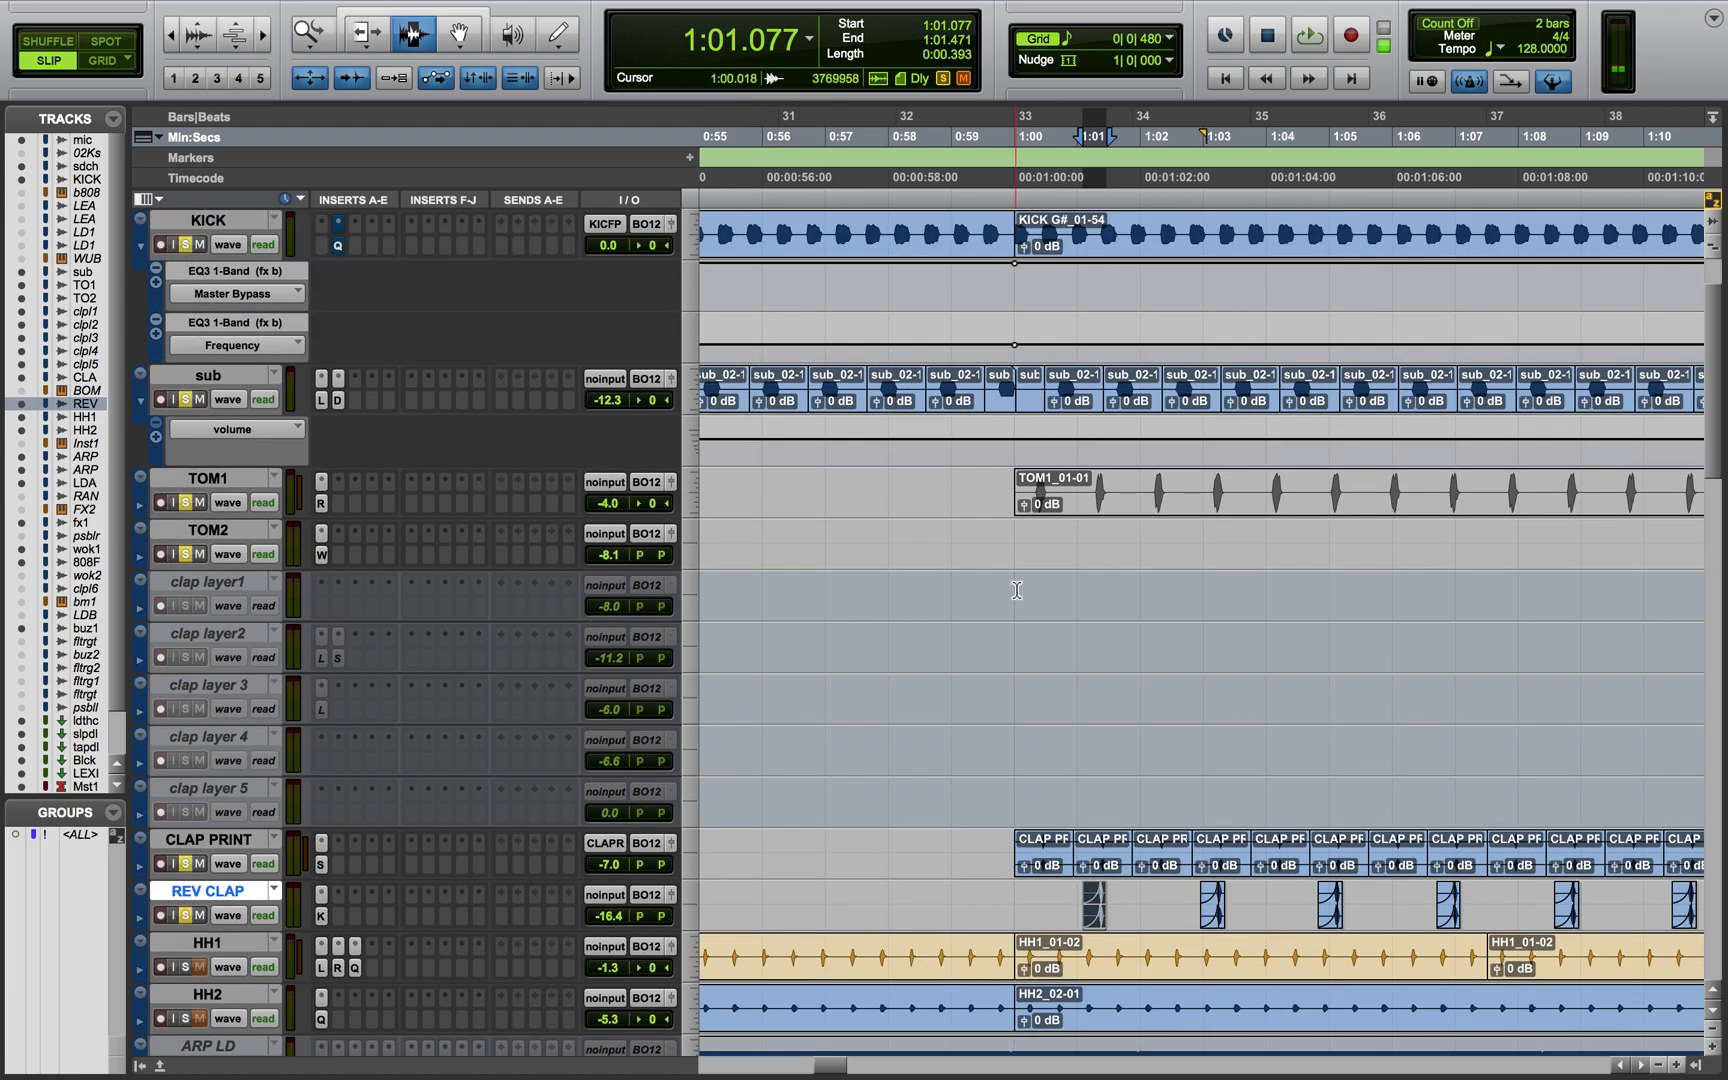
# Audition the soloed kick, sub, tom and clap tracks together from 0:59.904
pyautogui.click(1009, 701)
pyautogui.press('space')
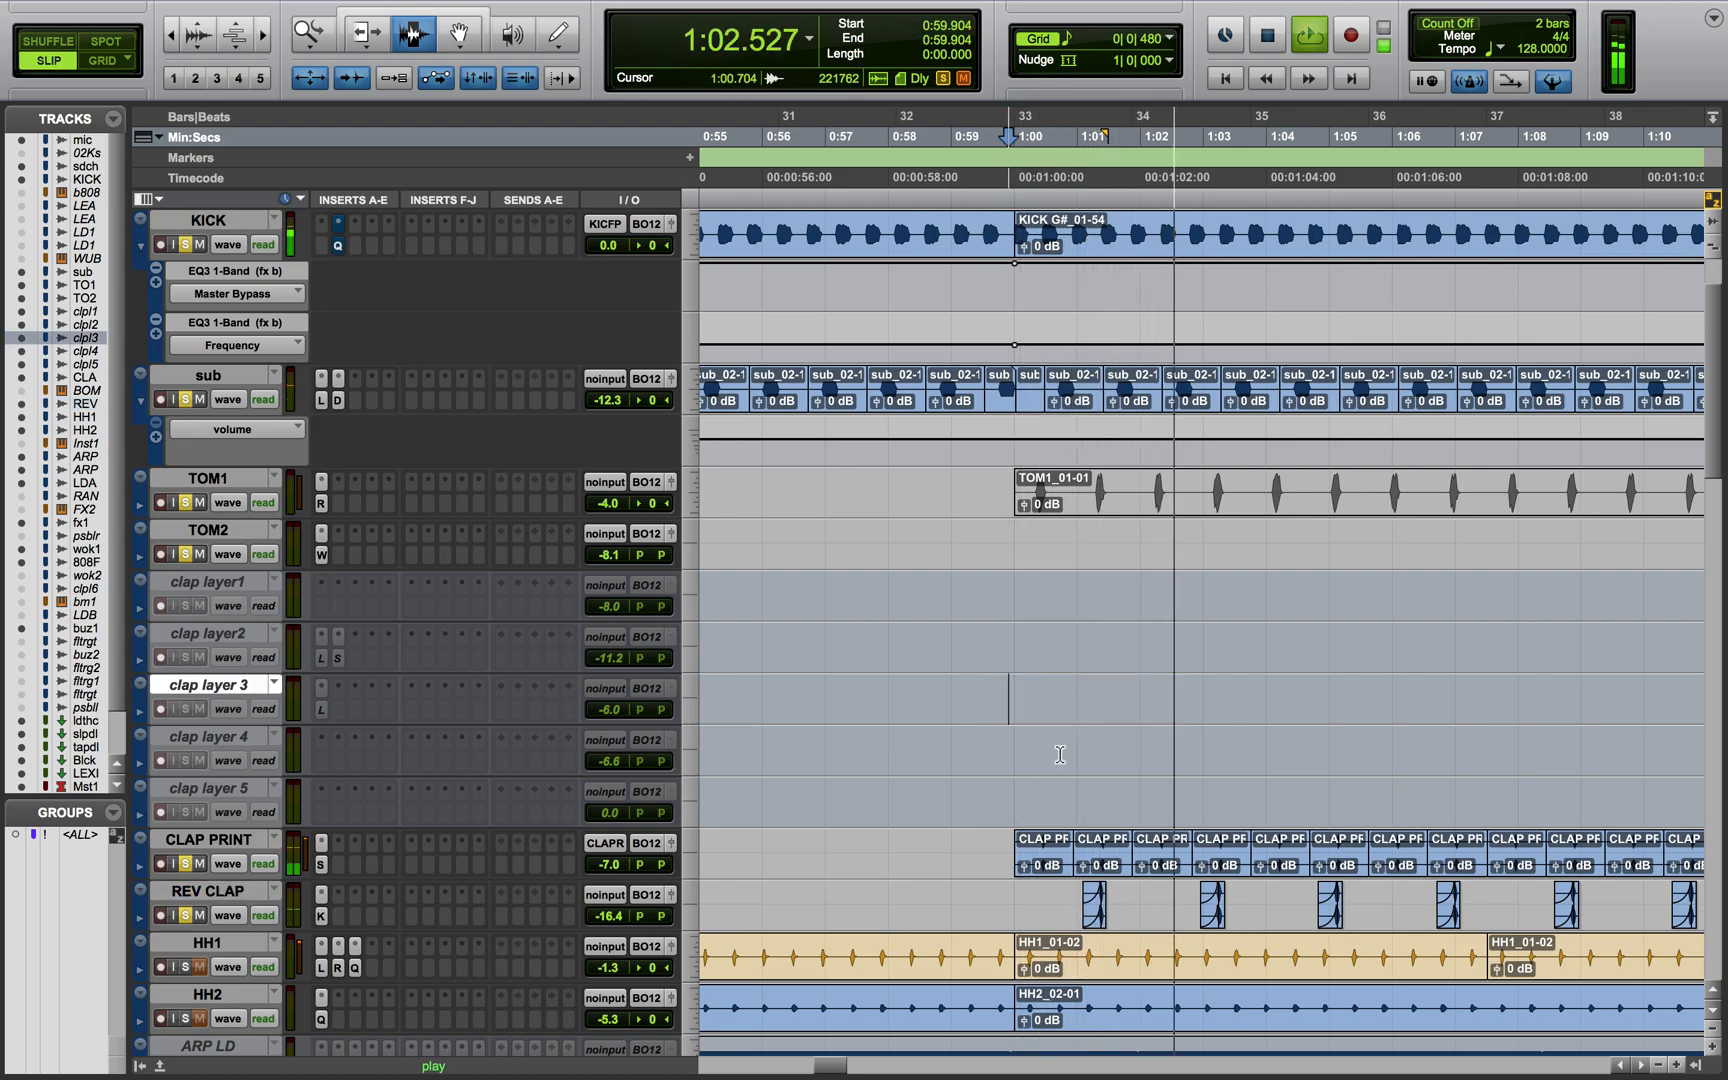
pyautogui.hscroll(12, 1060, 755)
pyautogui.scroll(1, 1060, 755)
pyautogui.scroll(-2, 1060, 755)
pyautogui.hscroll(20, 1060, 755)
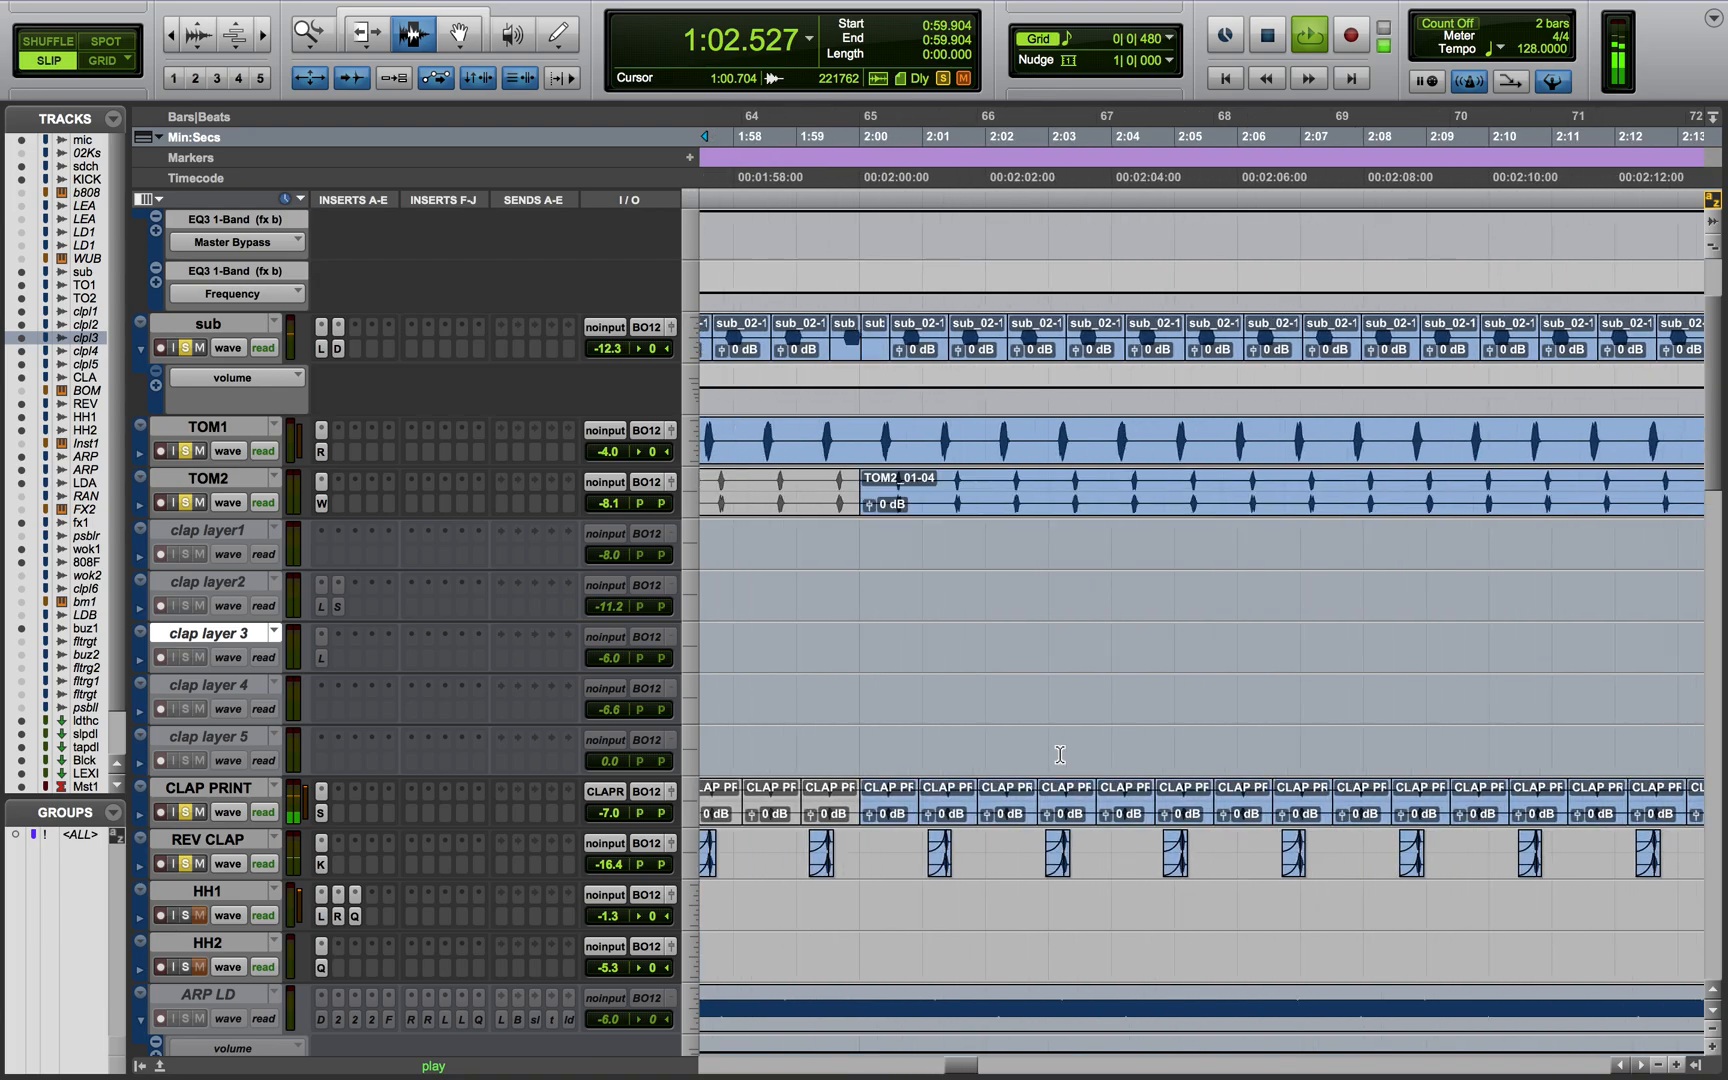
# Audition the soloed drum tracks from 2:15.513, where both toms play, and clear all solos
pyautogui.press('space')
pyautogui.click(953, 750)
pyautogui.press('space')
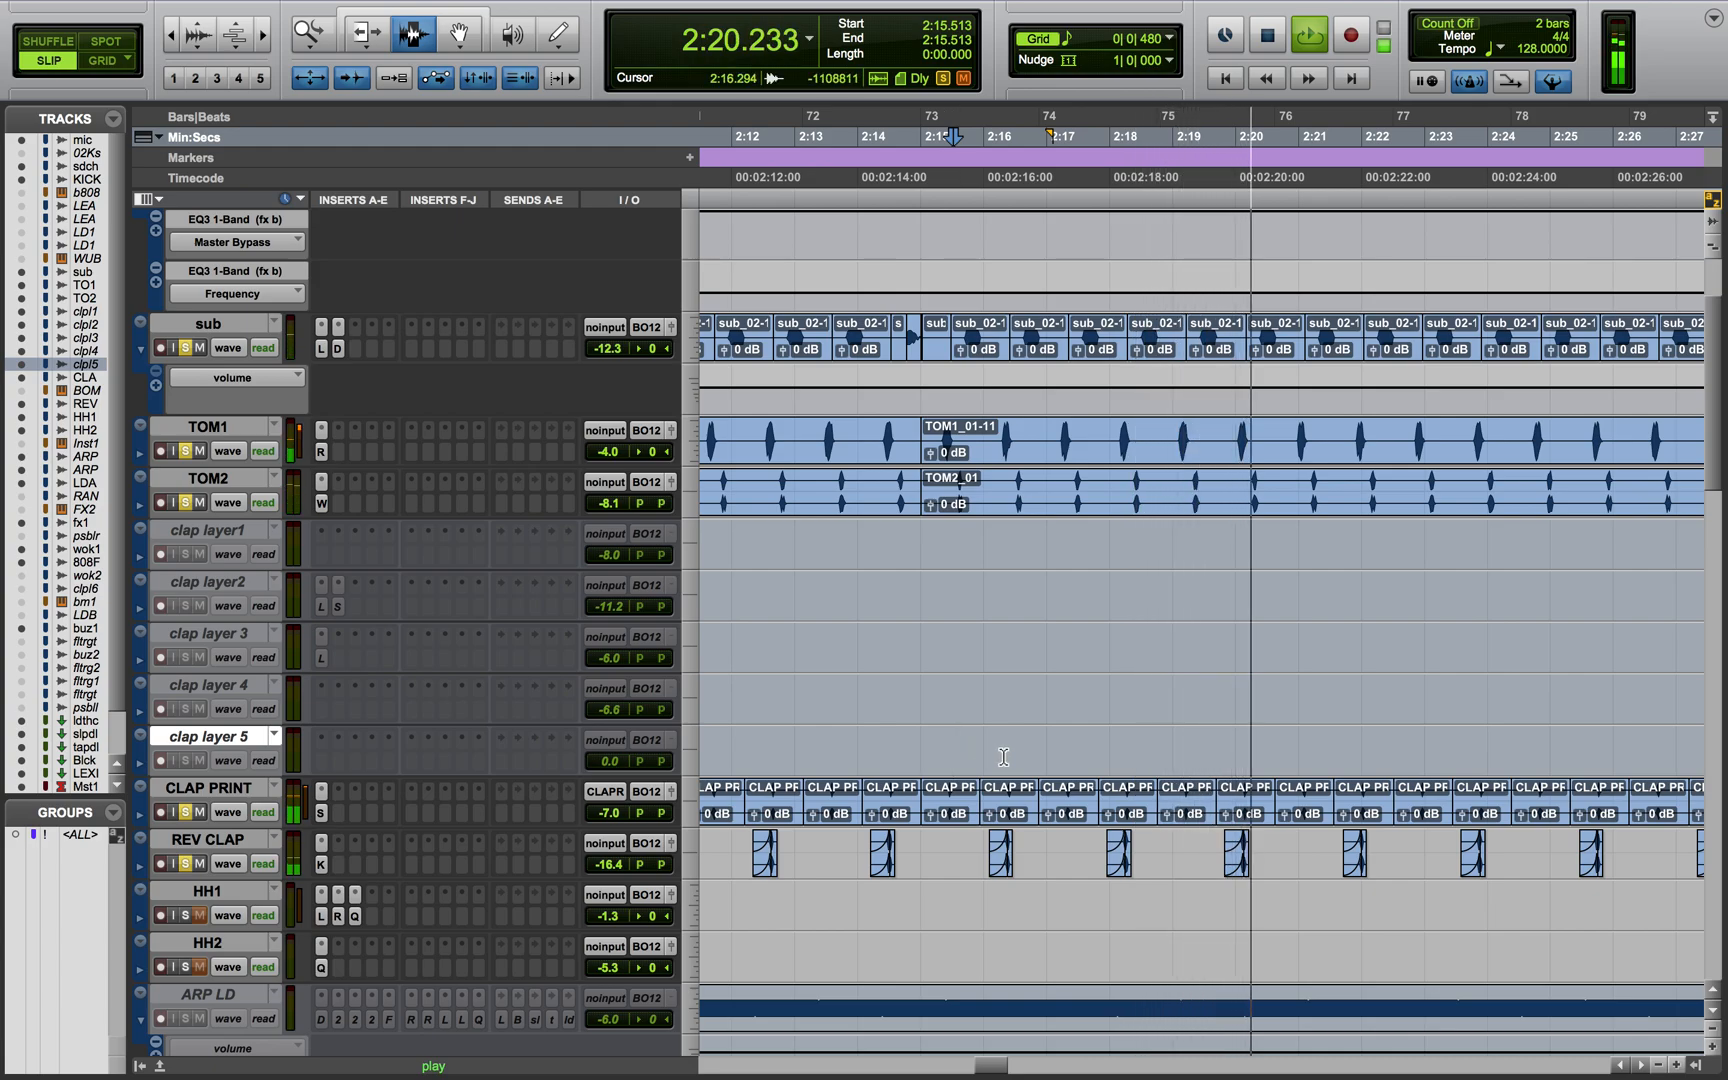
pyautogui.press('space')
pyautogui.keyDown('alt'); pyautogui.click(186, 503); pyautogui.keyUp('alt')
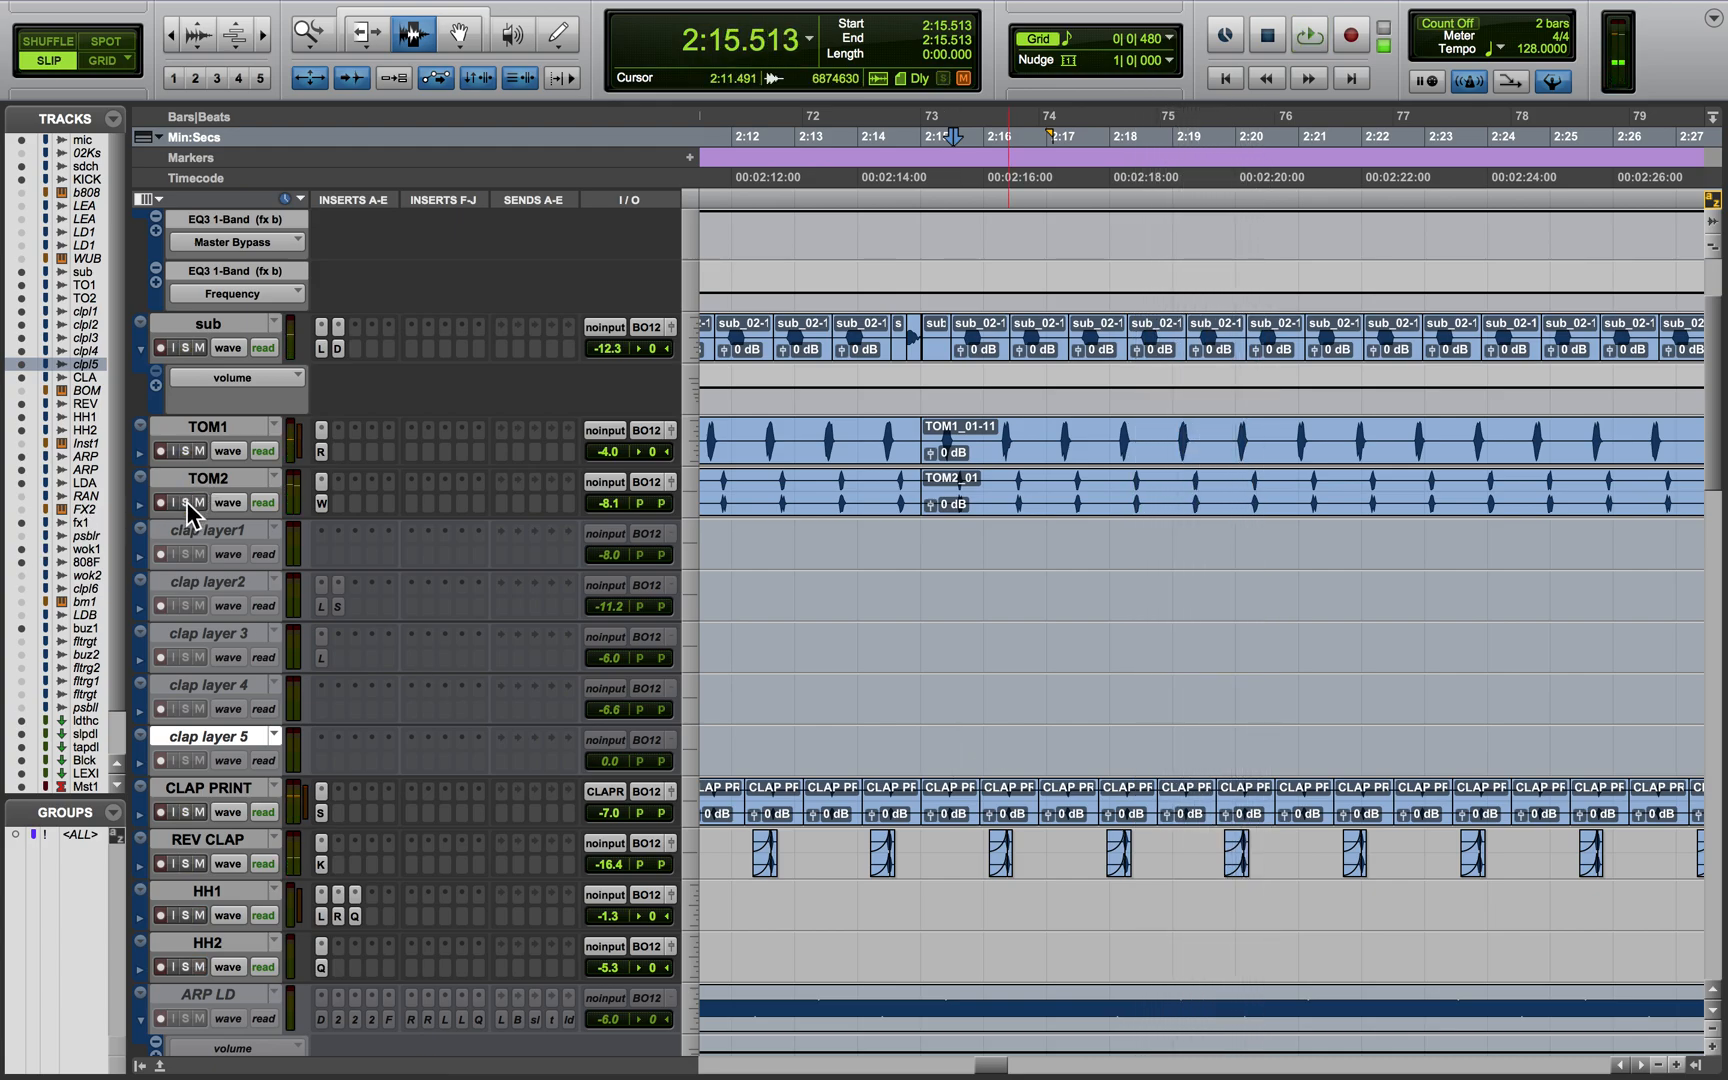
# Place the edit cursor at 3:59.273 on HH2, just before the red HH1 clips that start at bar 129
pyautogui.scroll(-15, 685, 630)
pyautogui.hscroll(-3, 871, 673)
pyautogui.hscroll(-3, 871, 673)
pyautogui.scroll(10, 871, 673)
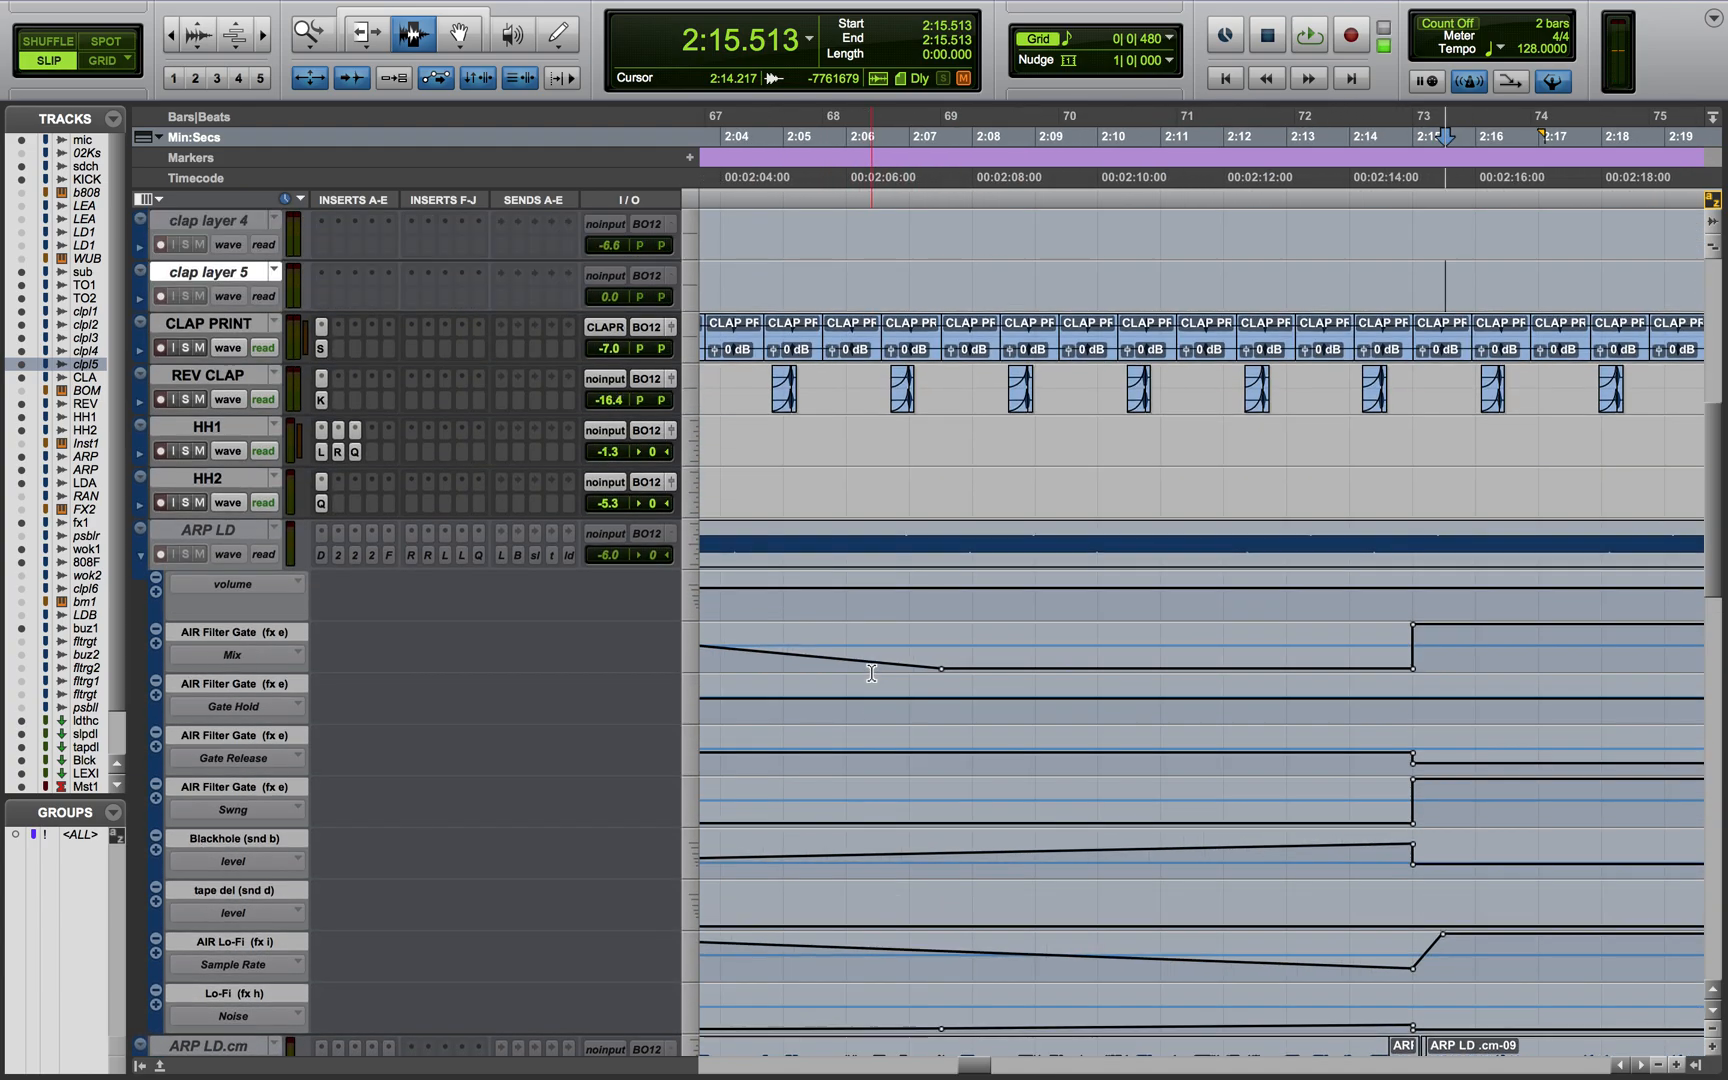
pyautogui.scroll(-12, 1200, 558)
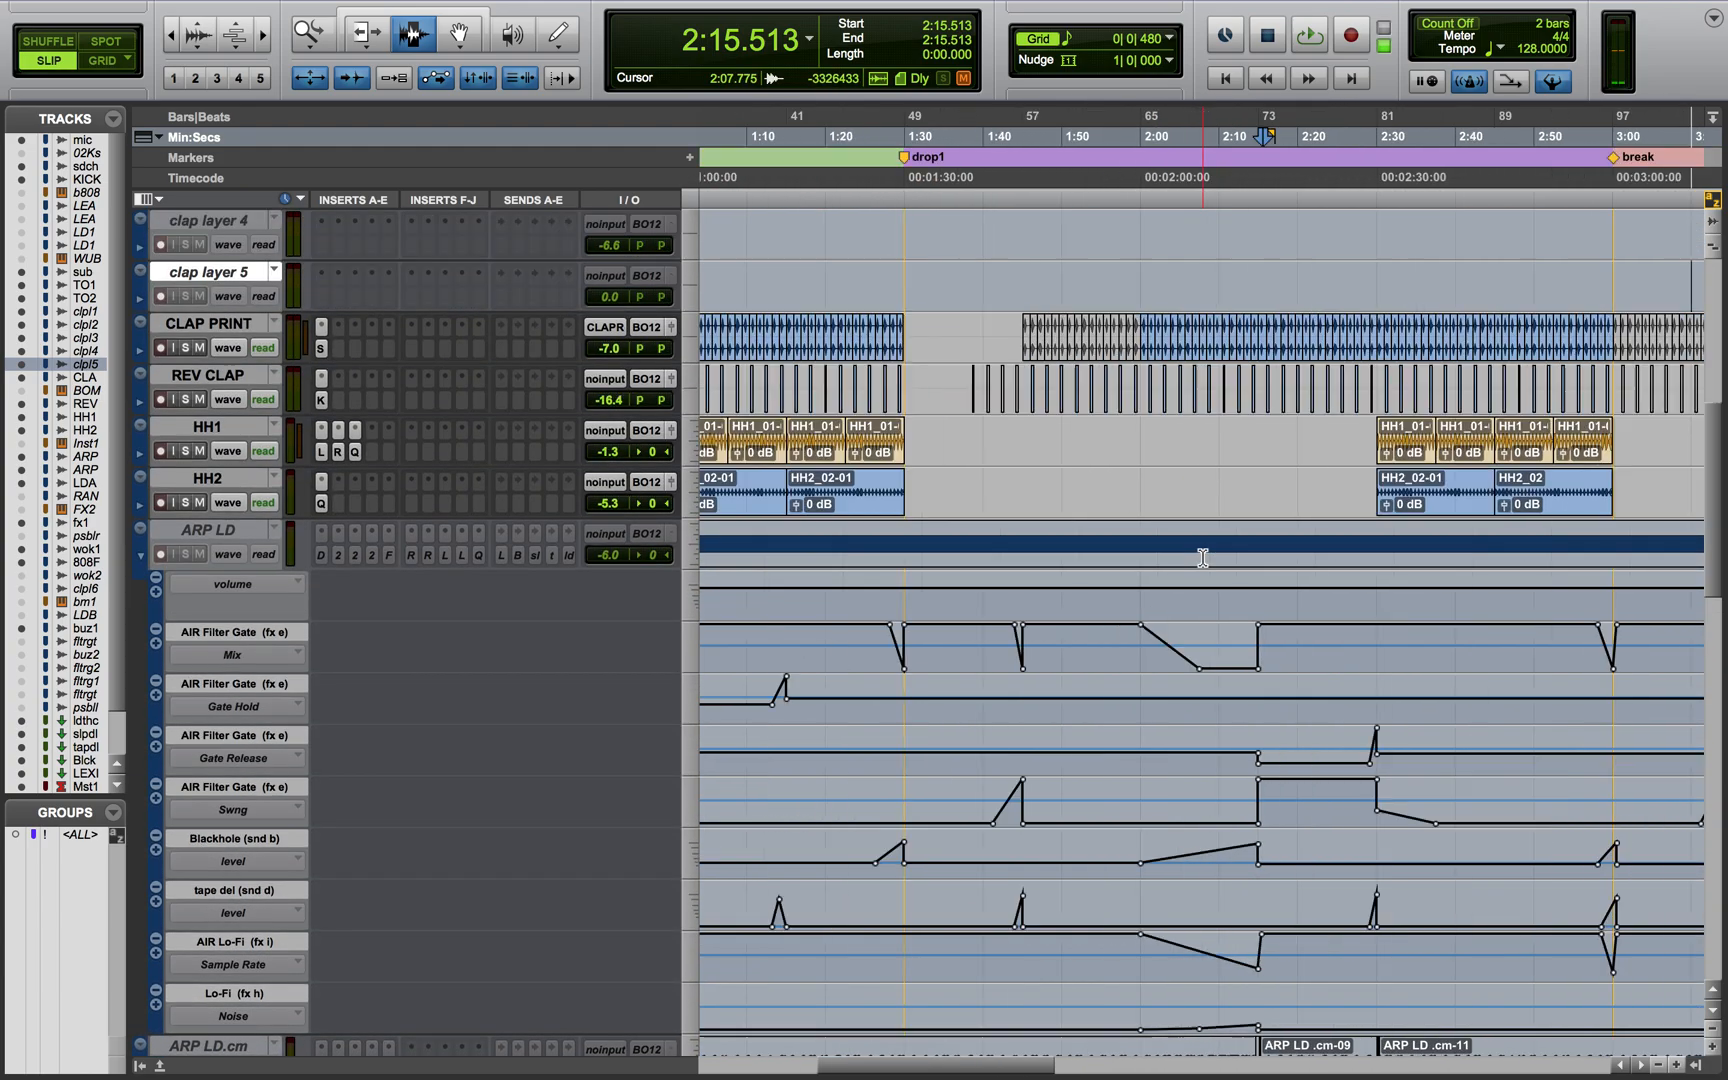
pyautogui.hscroll(2, 1202, 558)
pyautogui.click(1116, 482)
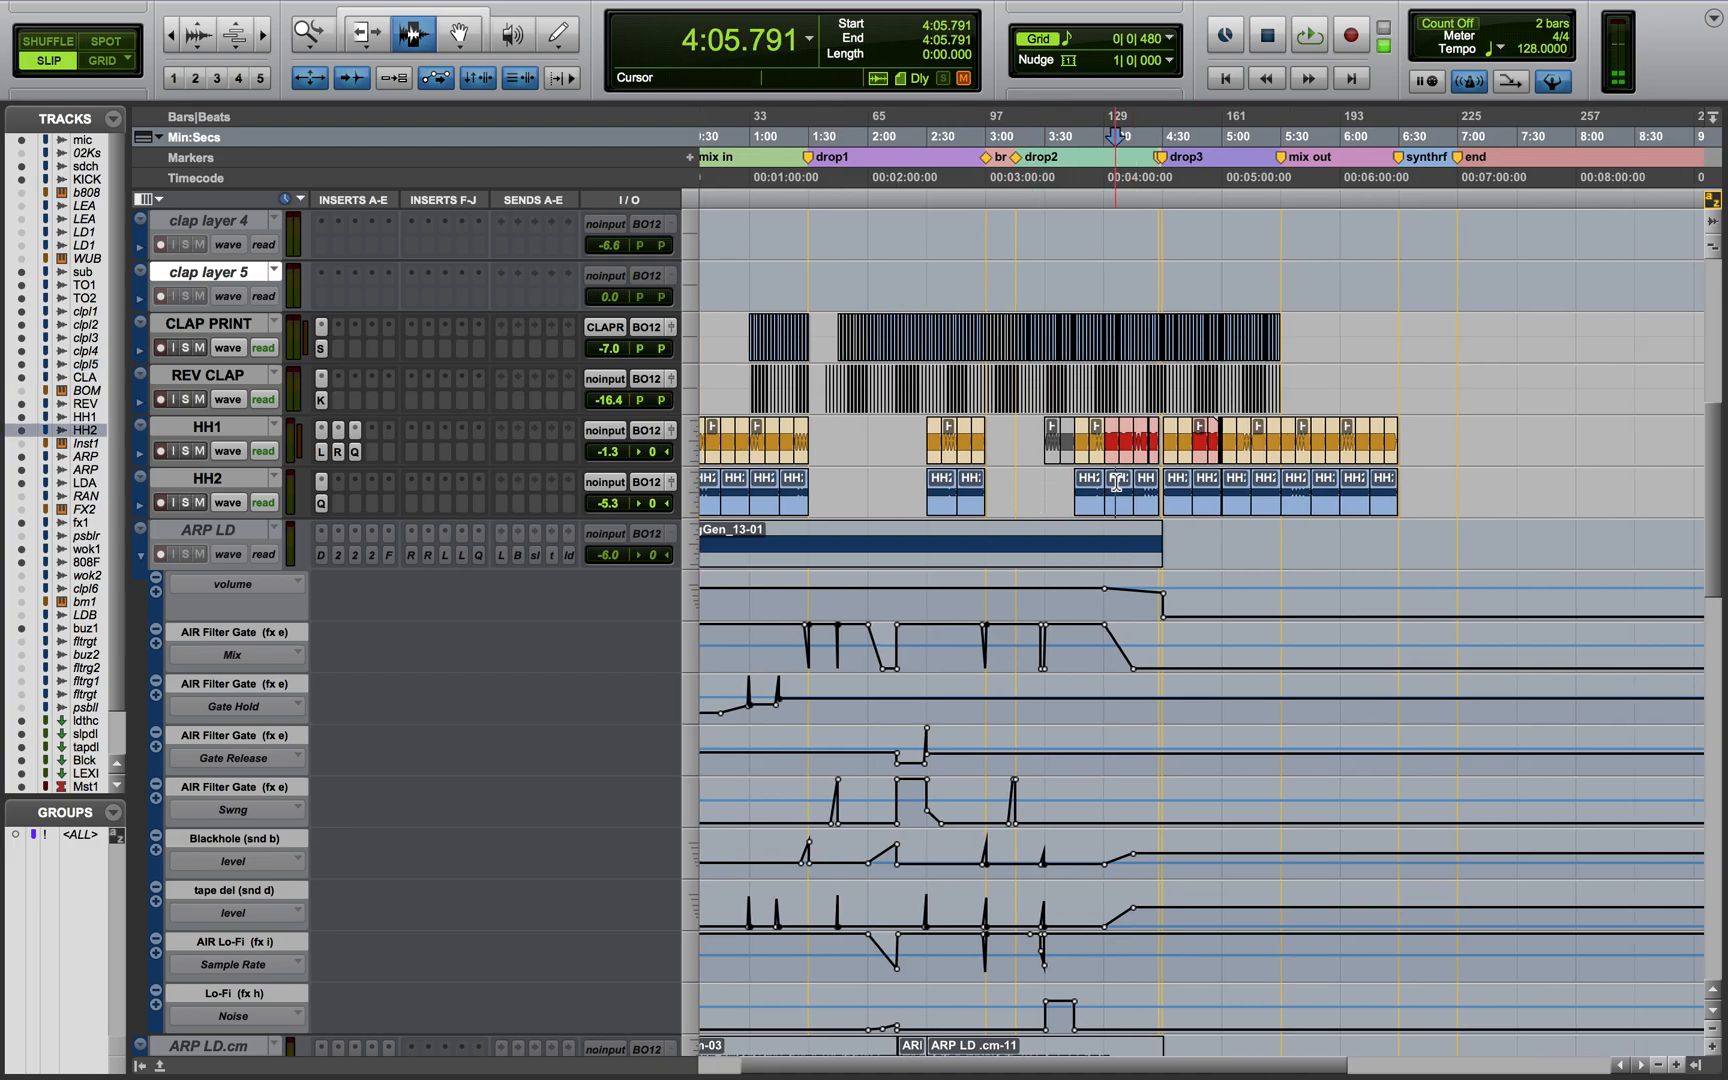
pyautogui.scroll(2, 1116, 482)
pyautogui.scroll(10, 1116, 482)
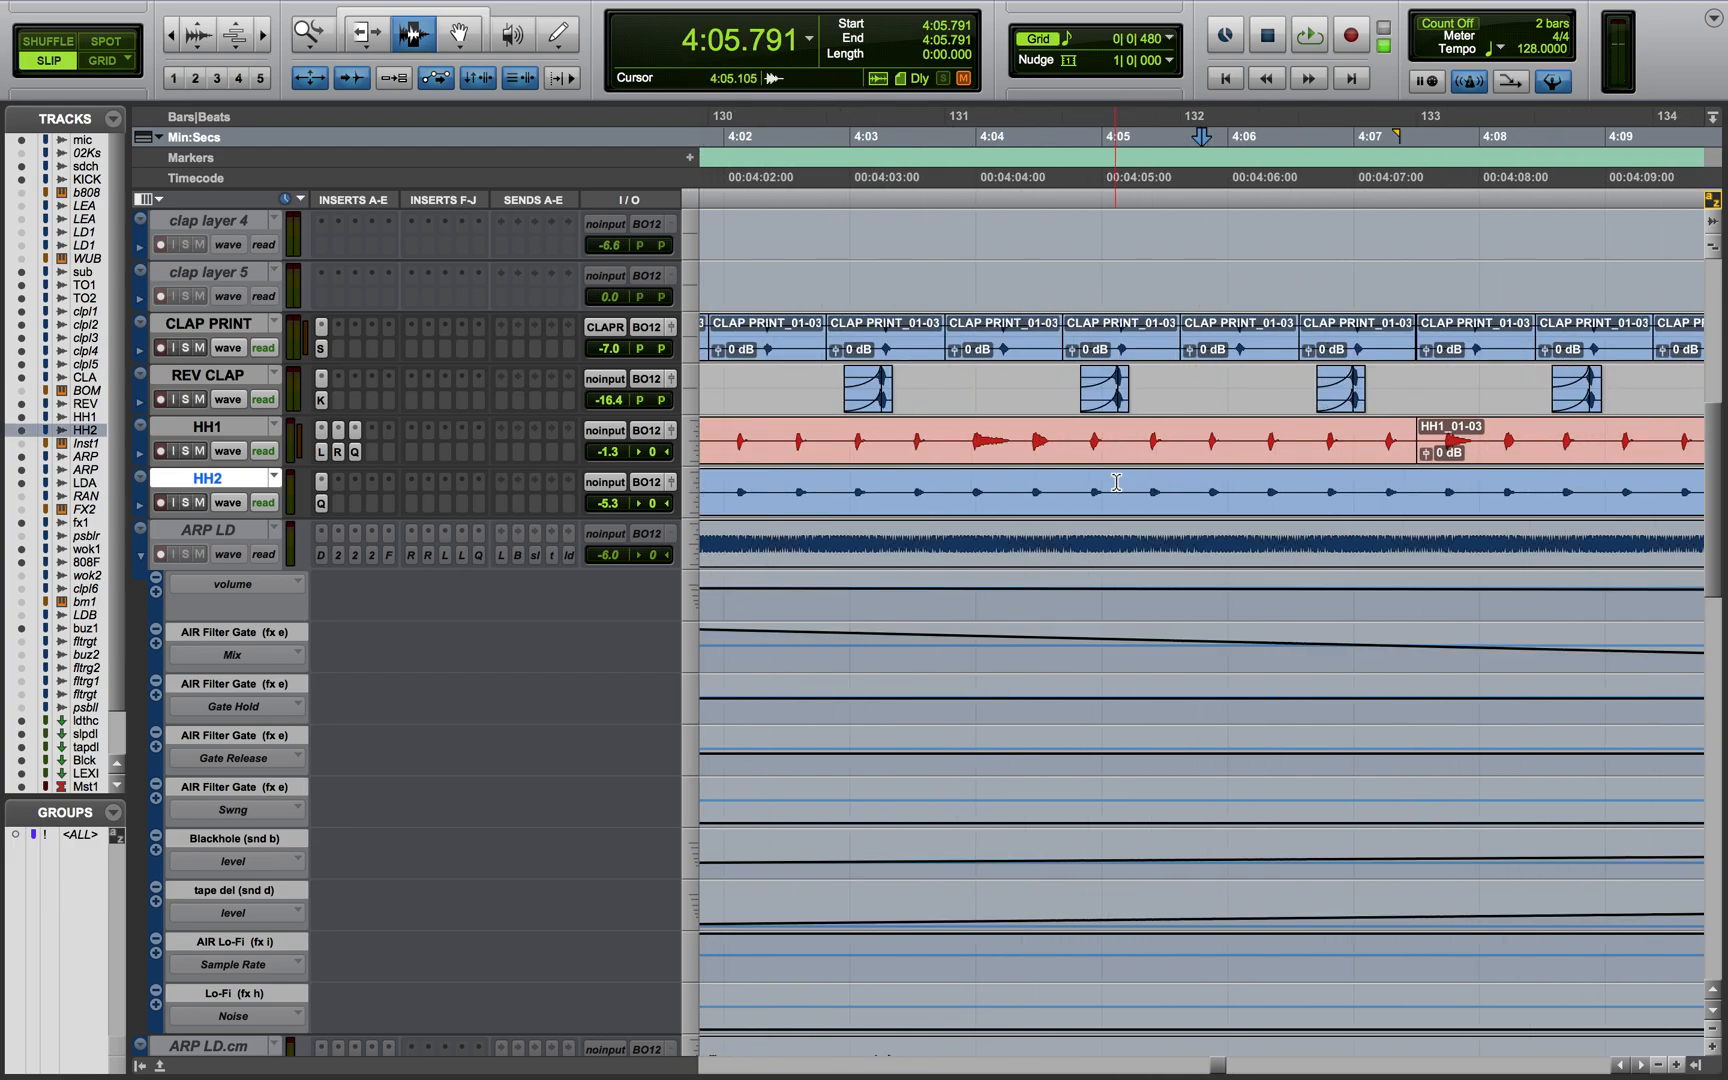
pyautogui.scroll(-4, 1116, 482)
pyautogui.click(997, 492)
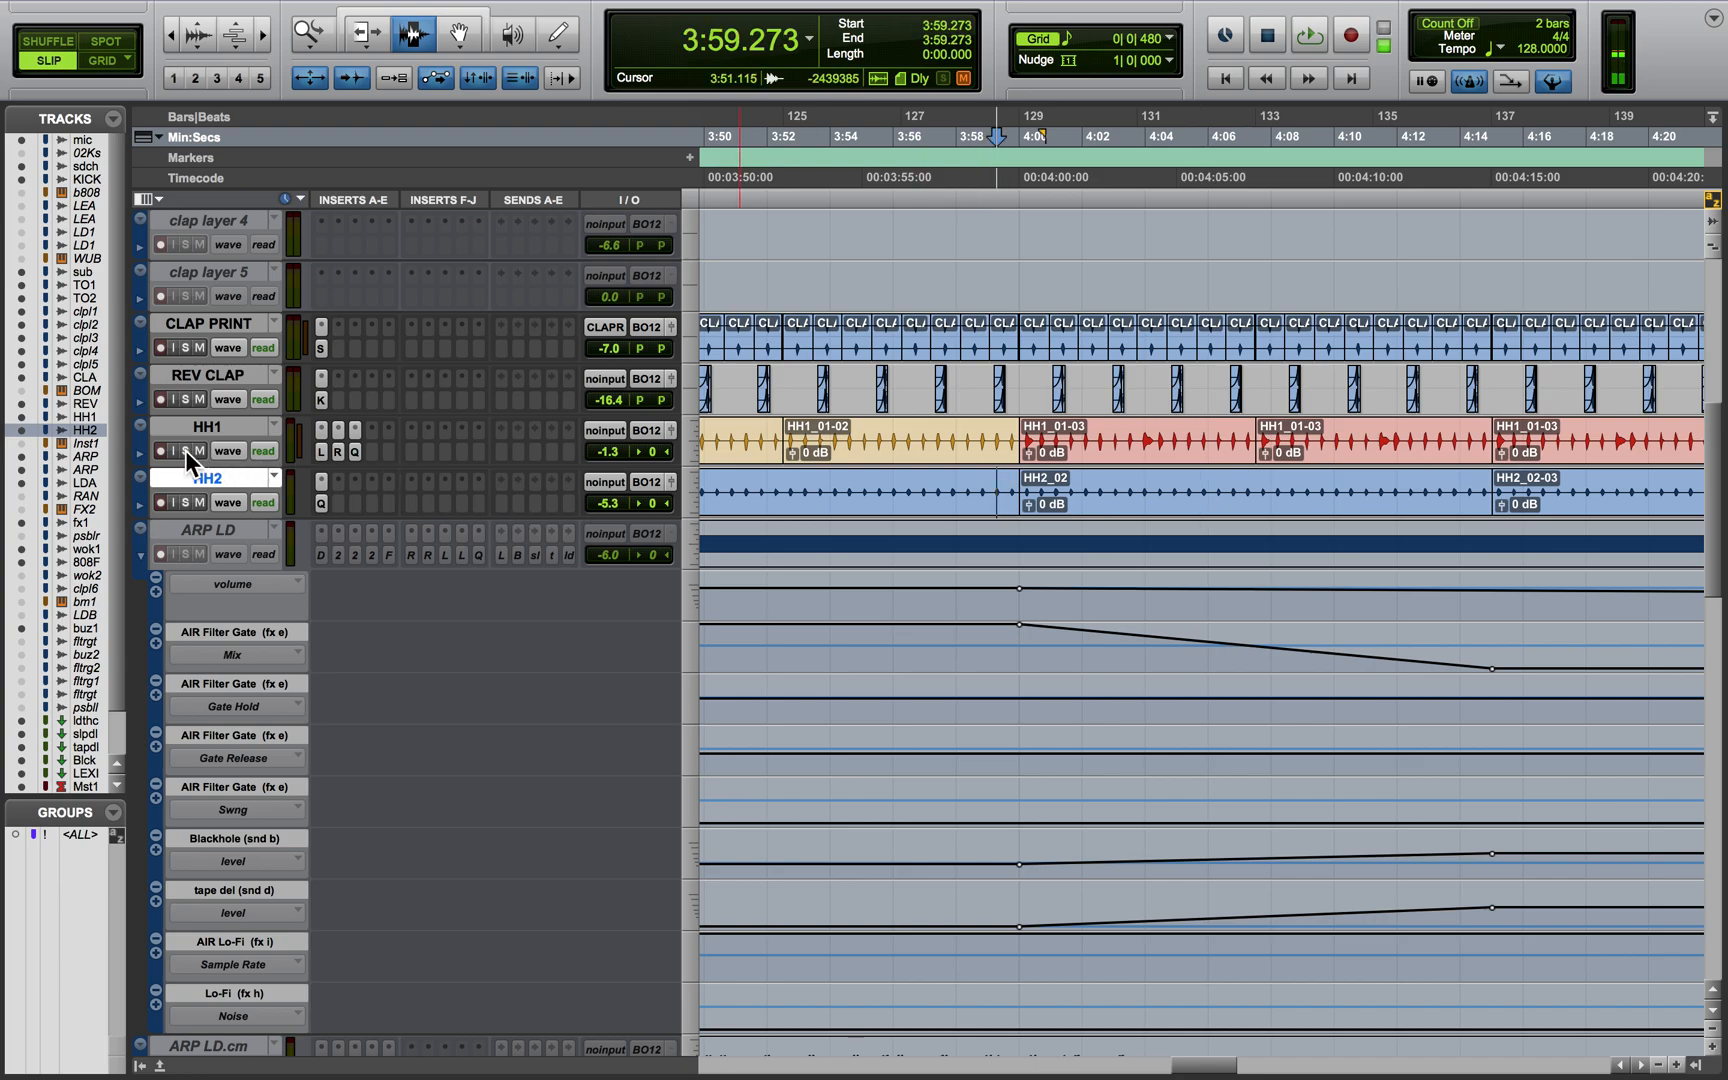
# Show the hidden BOOM HH track, enlarge its height and make it active
pyautogui.click(22, 390)
pyautogui.click(198, 372)
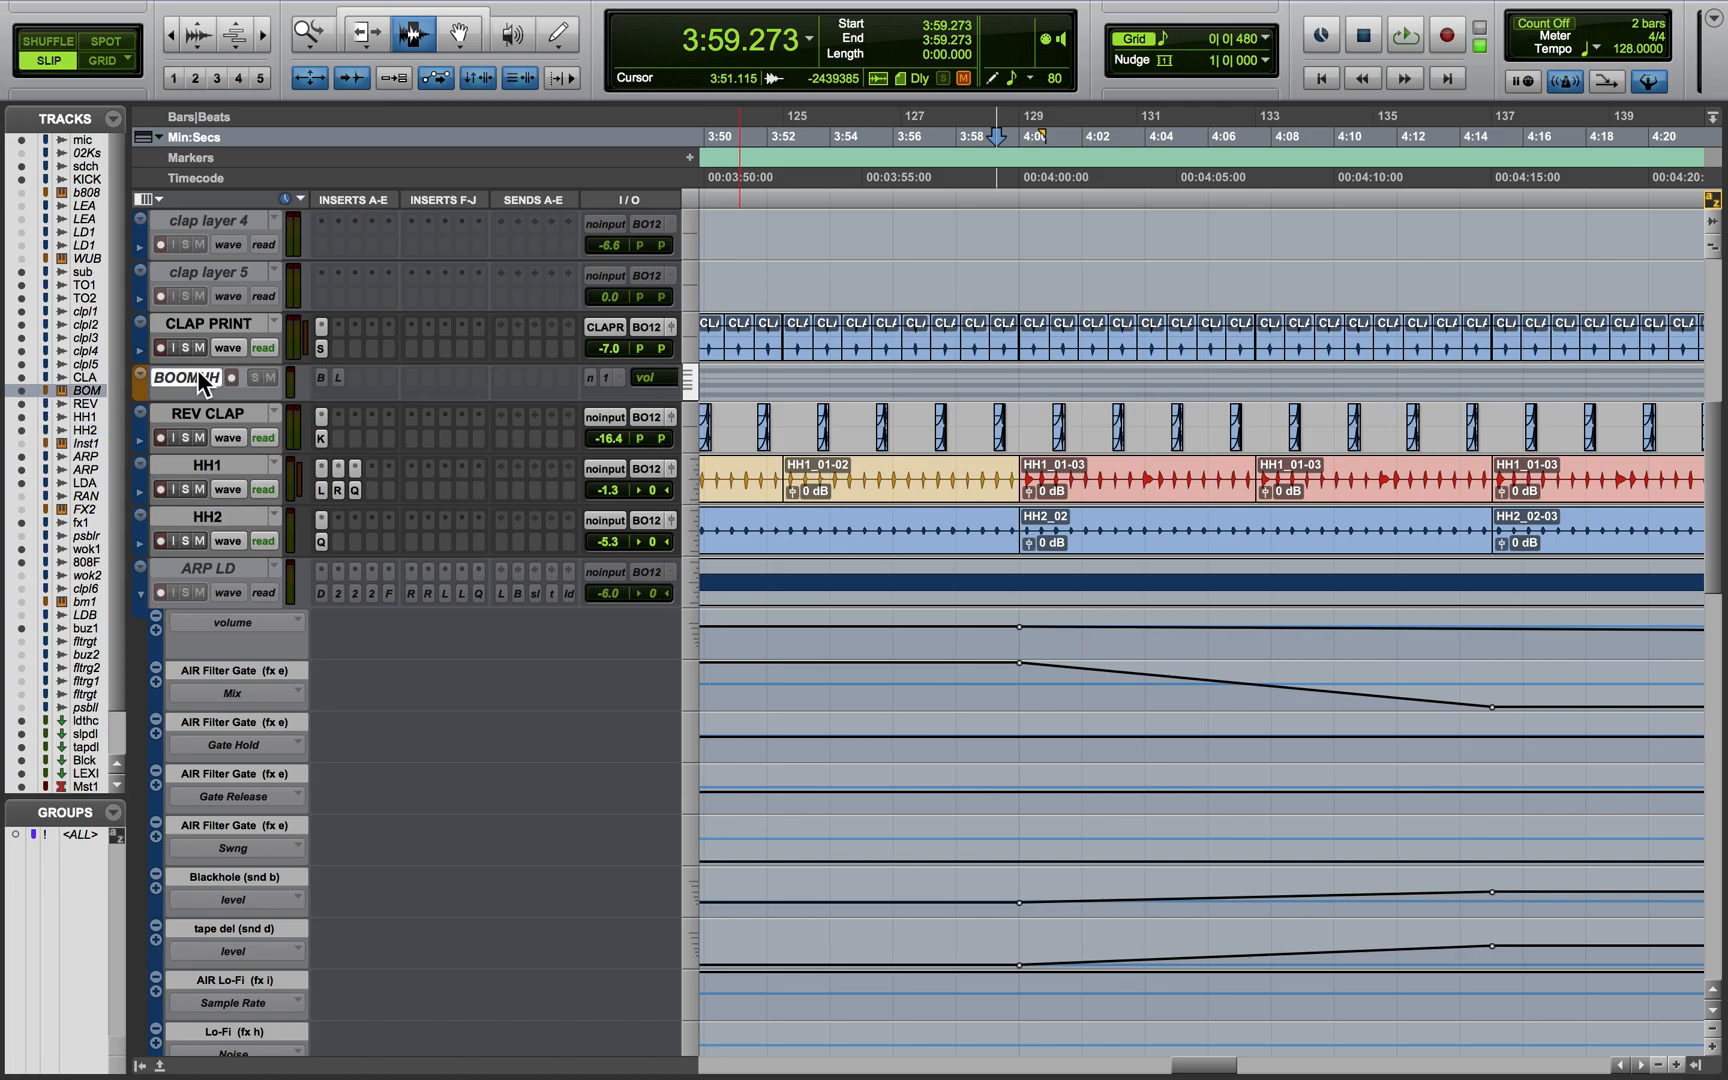
pyautogui.click(689, 380)
pyautogui.click(722, 450)
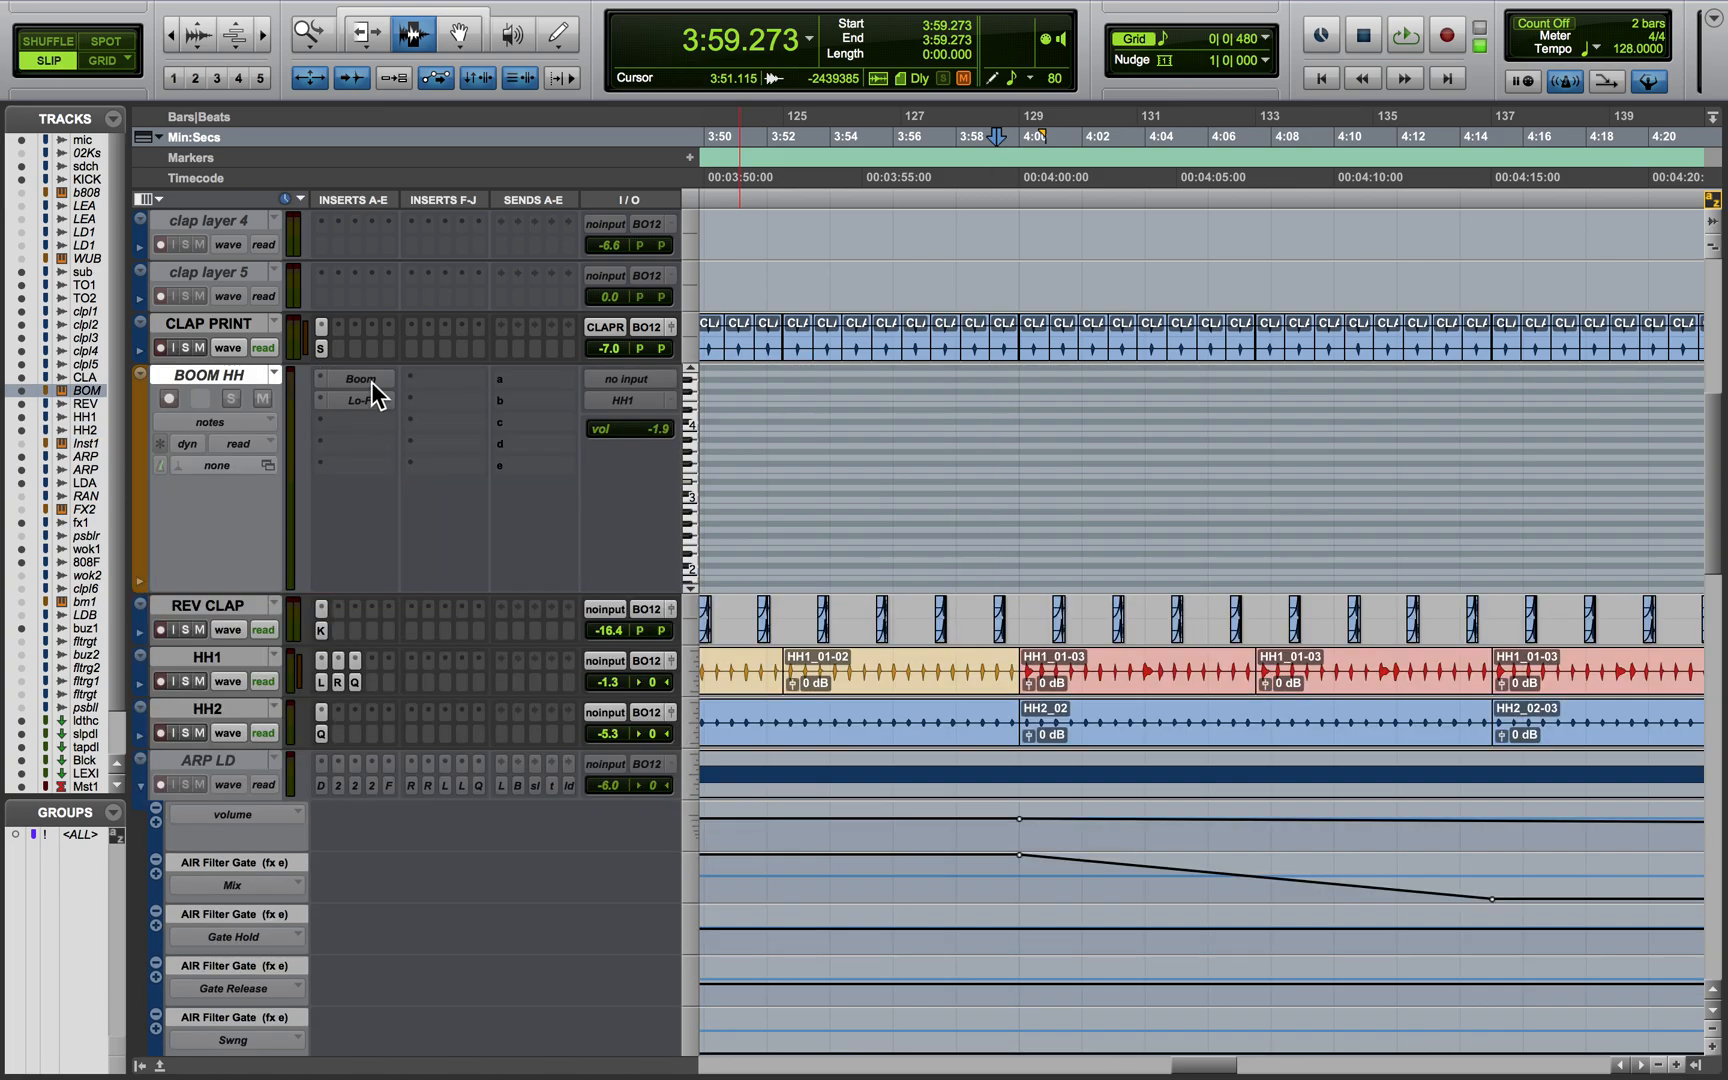
pyautogui.rightClick(256, 378)
pyautogui.click(277, 401)
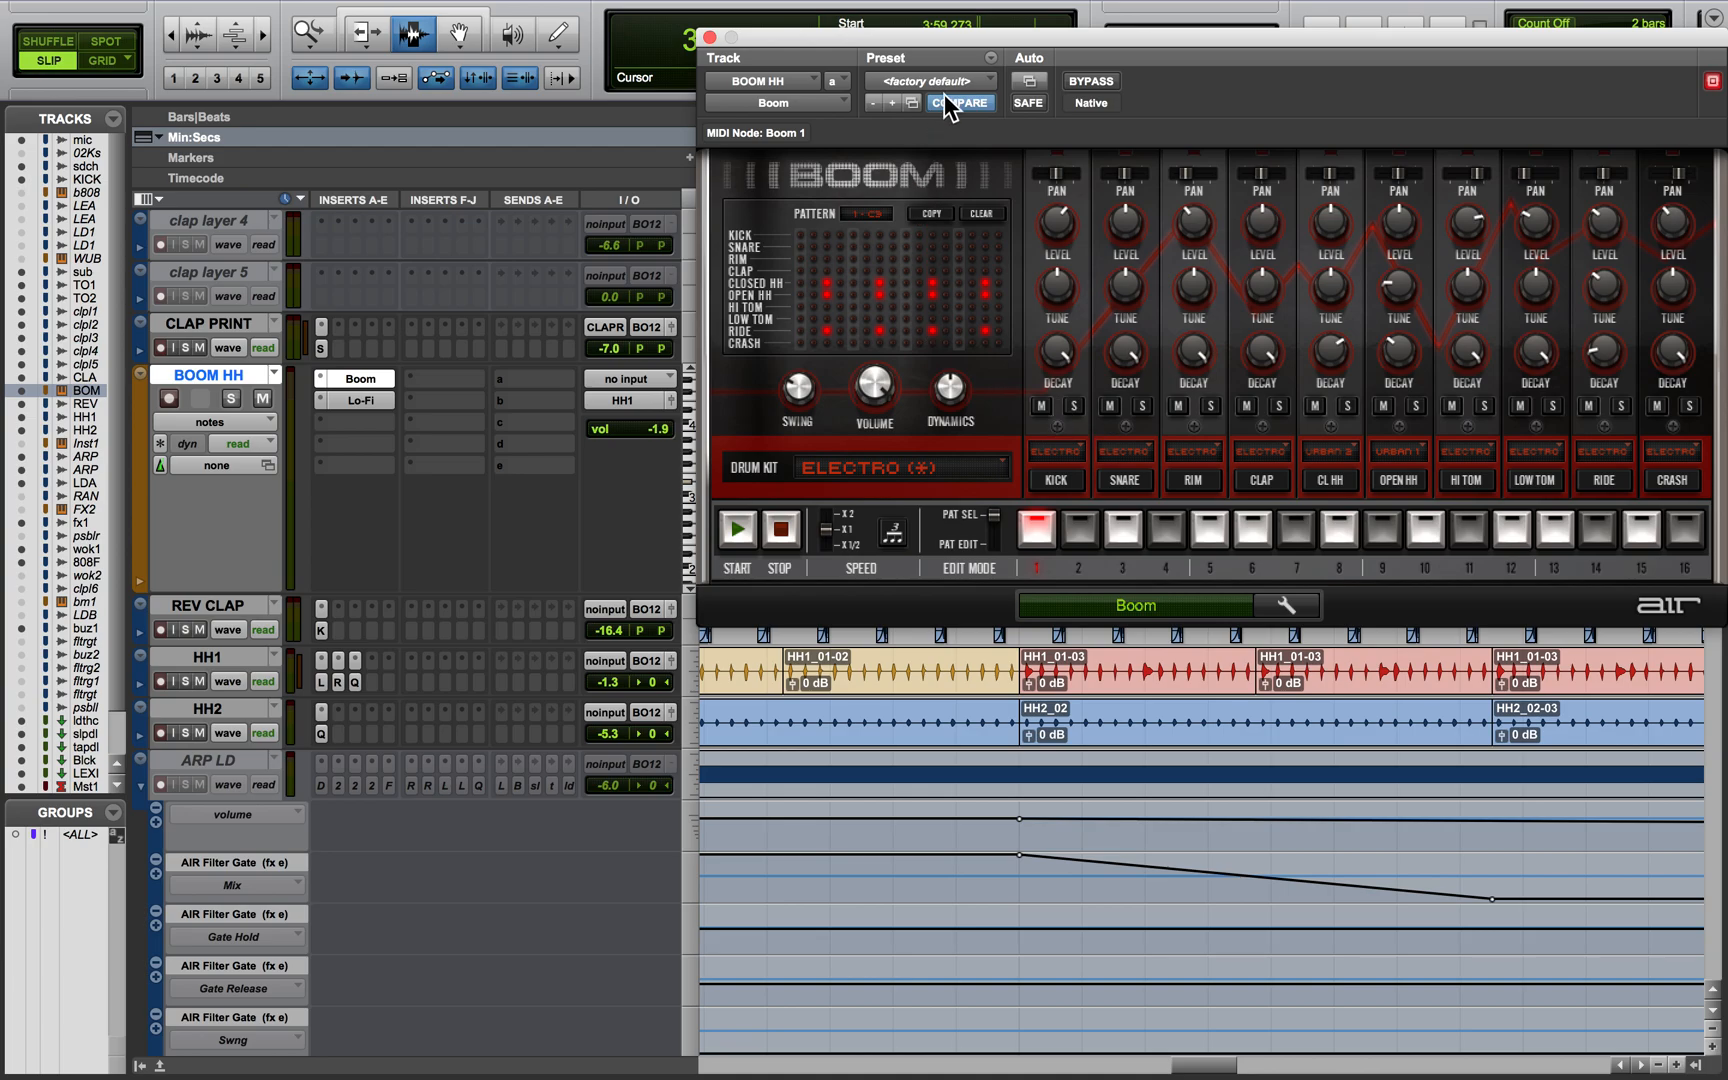
# Examine the Boom drum kit choices and pattern and the Lo-Fi settings on BOOM HH
pyautogui.click(1215, 462)
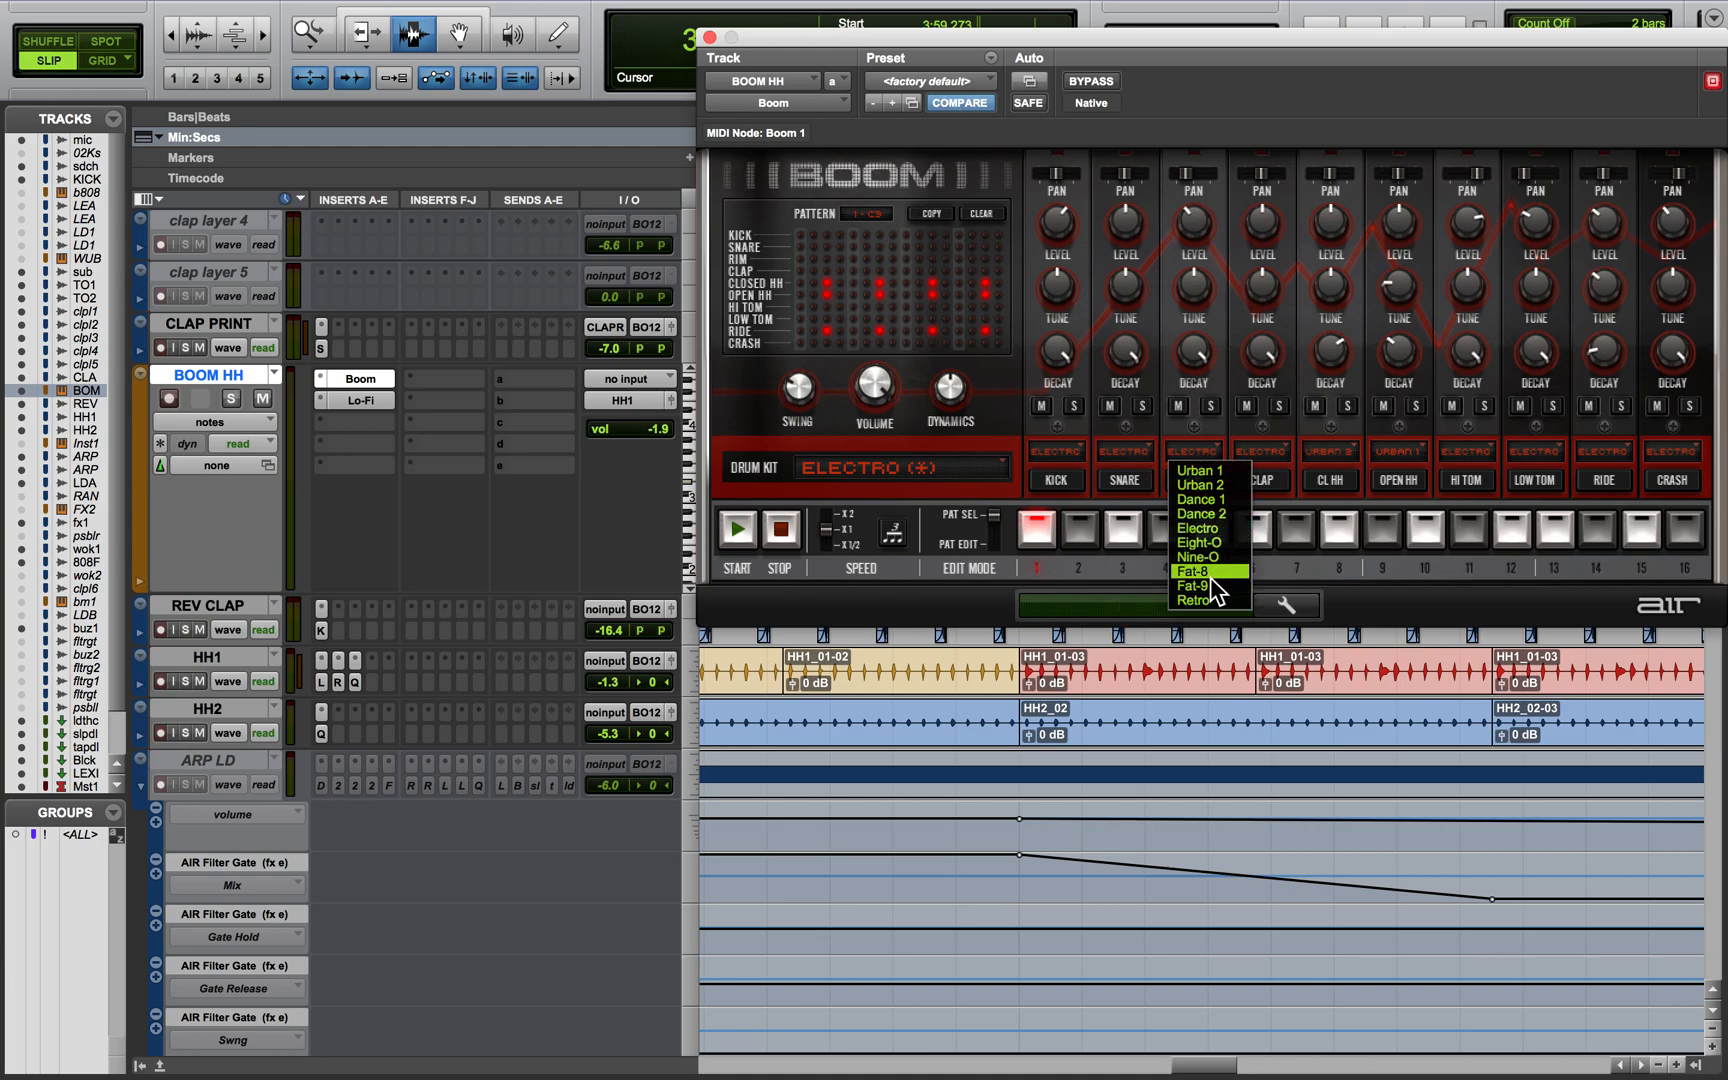
pyautogui.click(1145, 86)
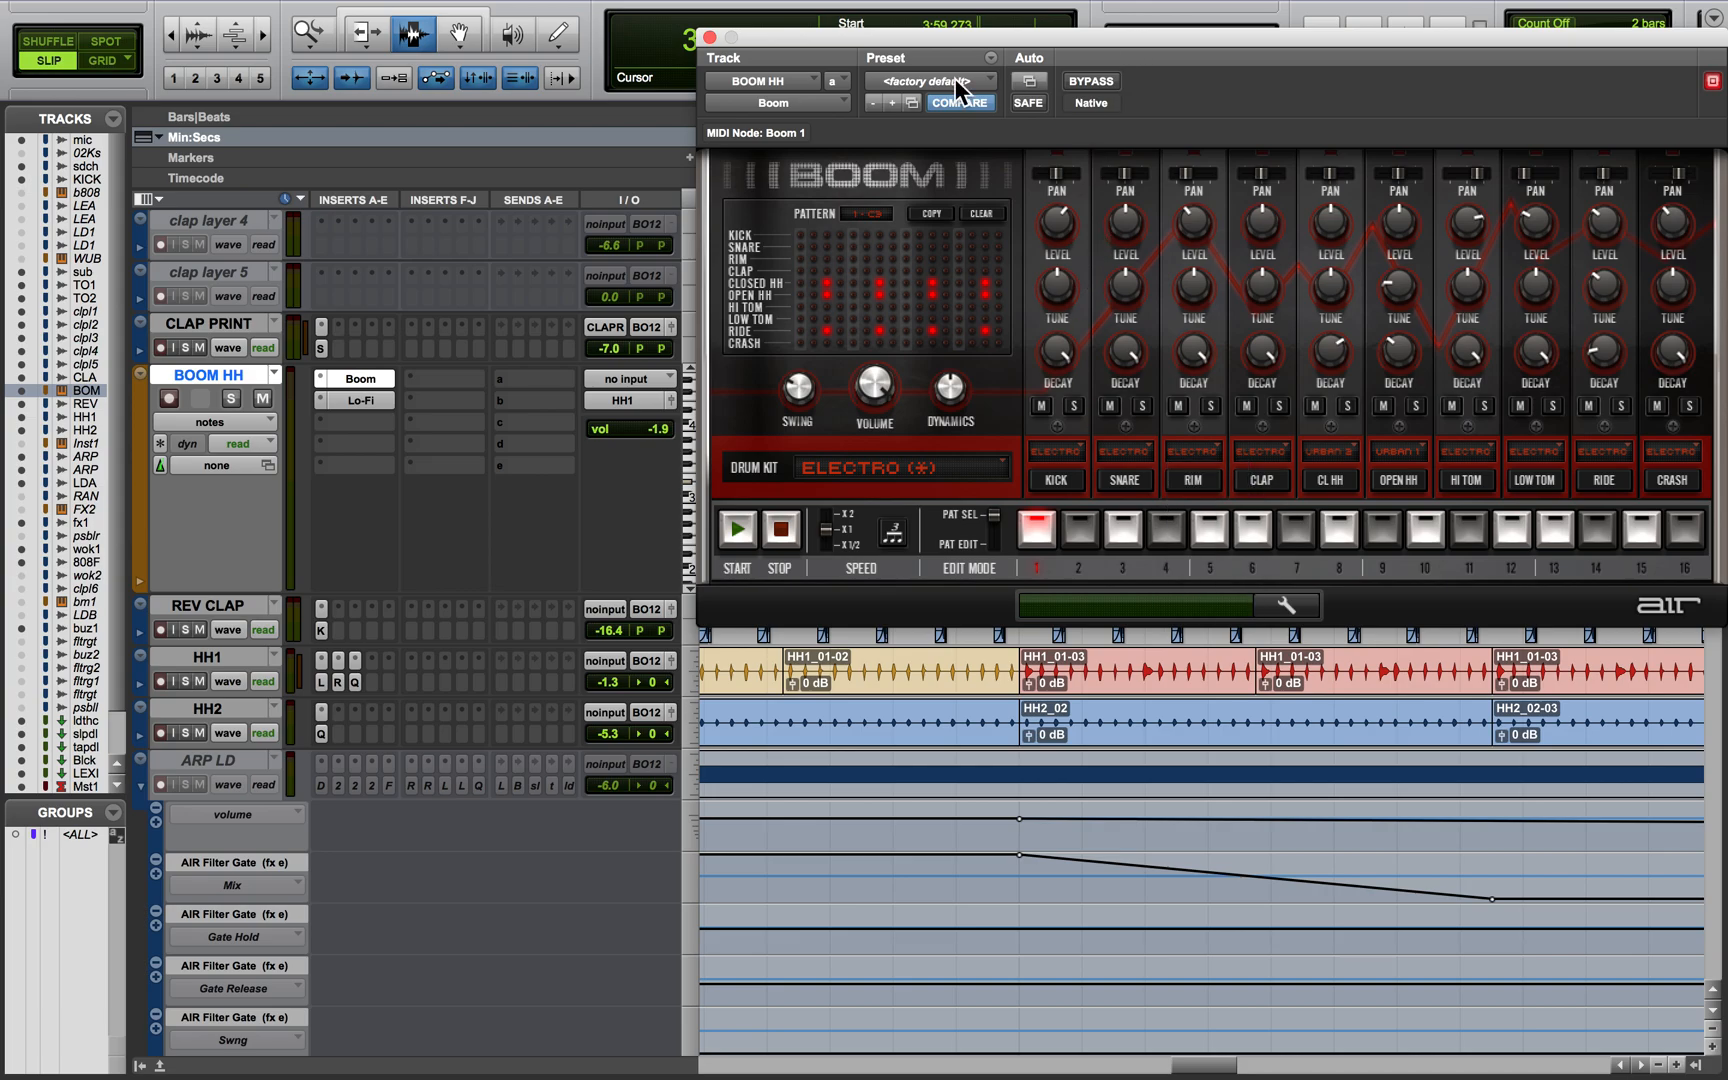
pyautogui.click(710, 38)
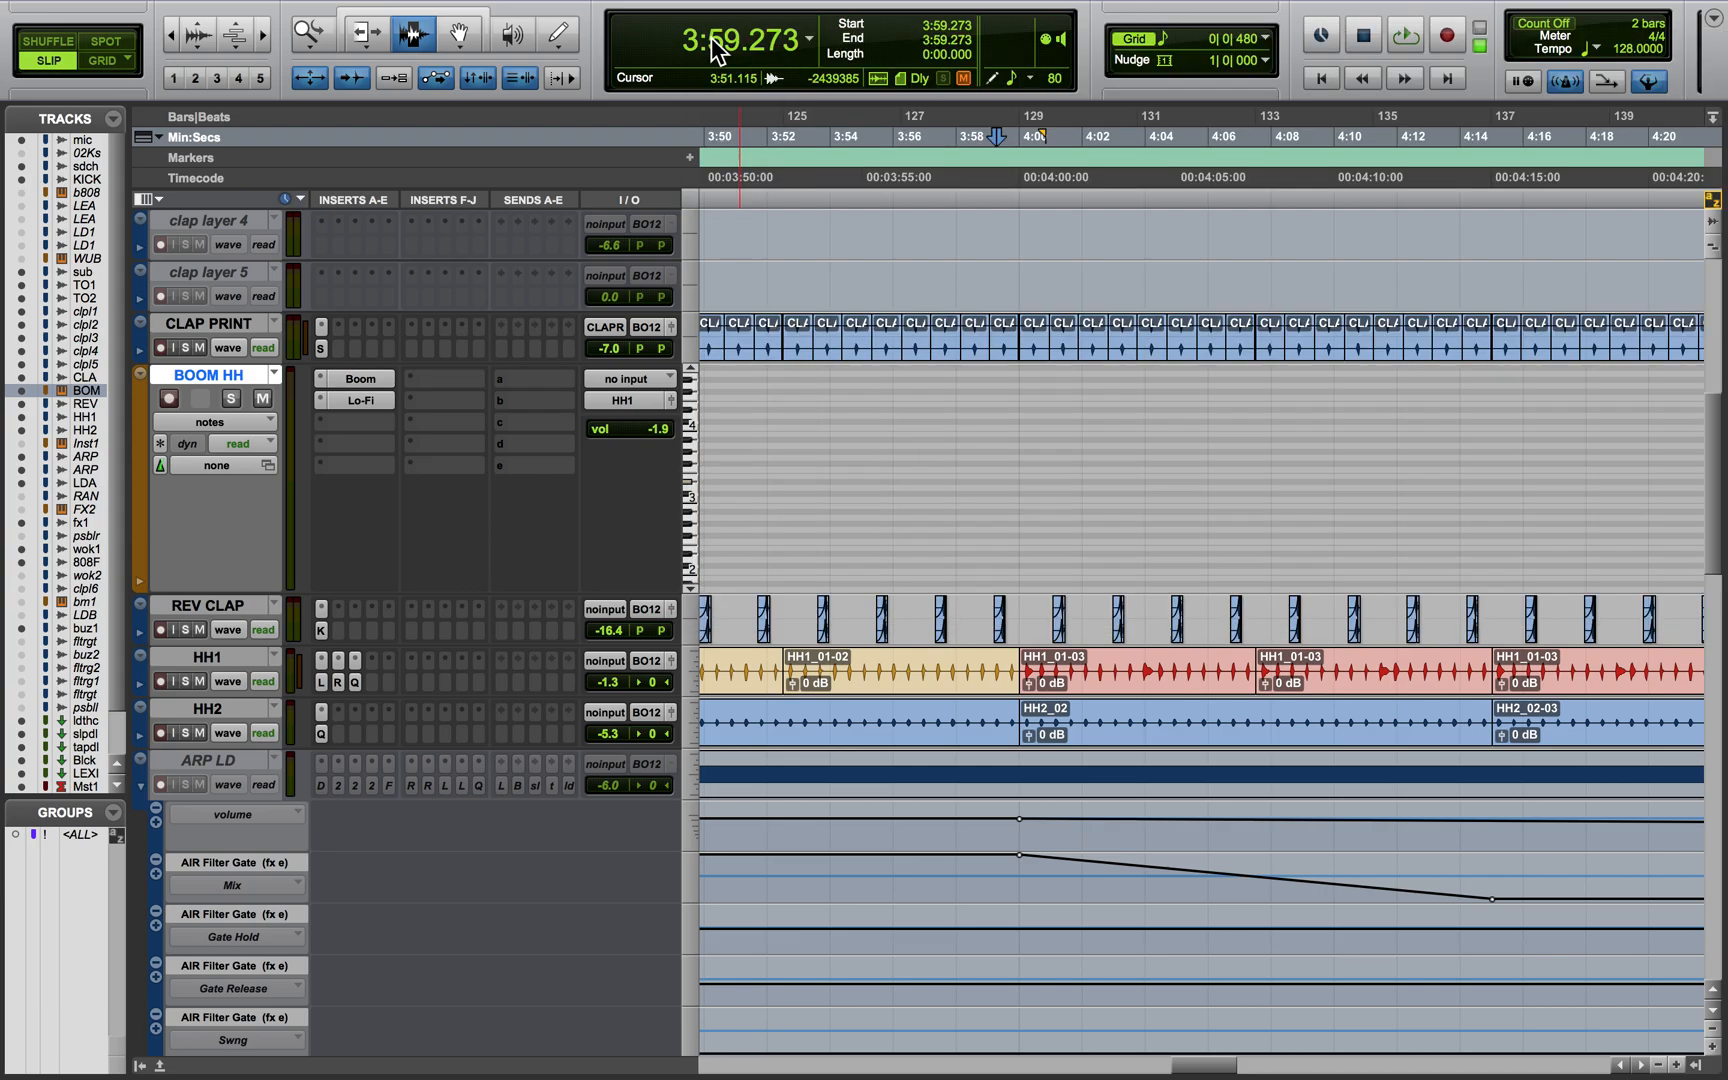
pyautogui.click(382, 401)
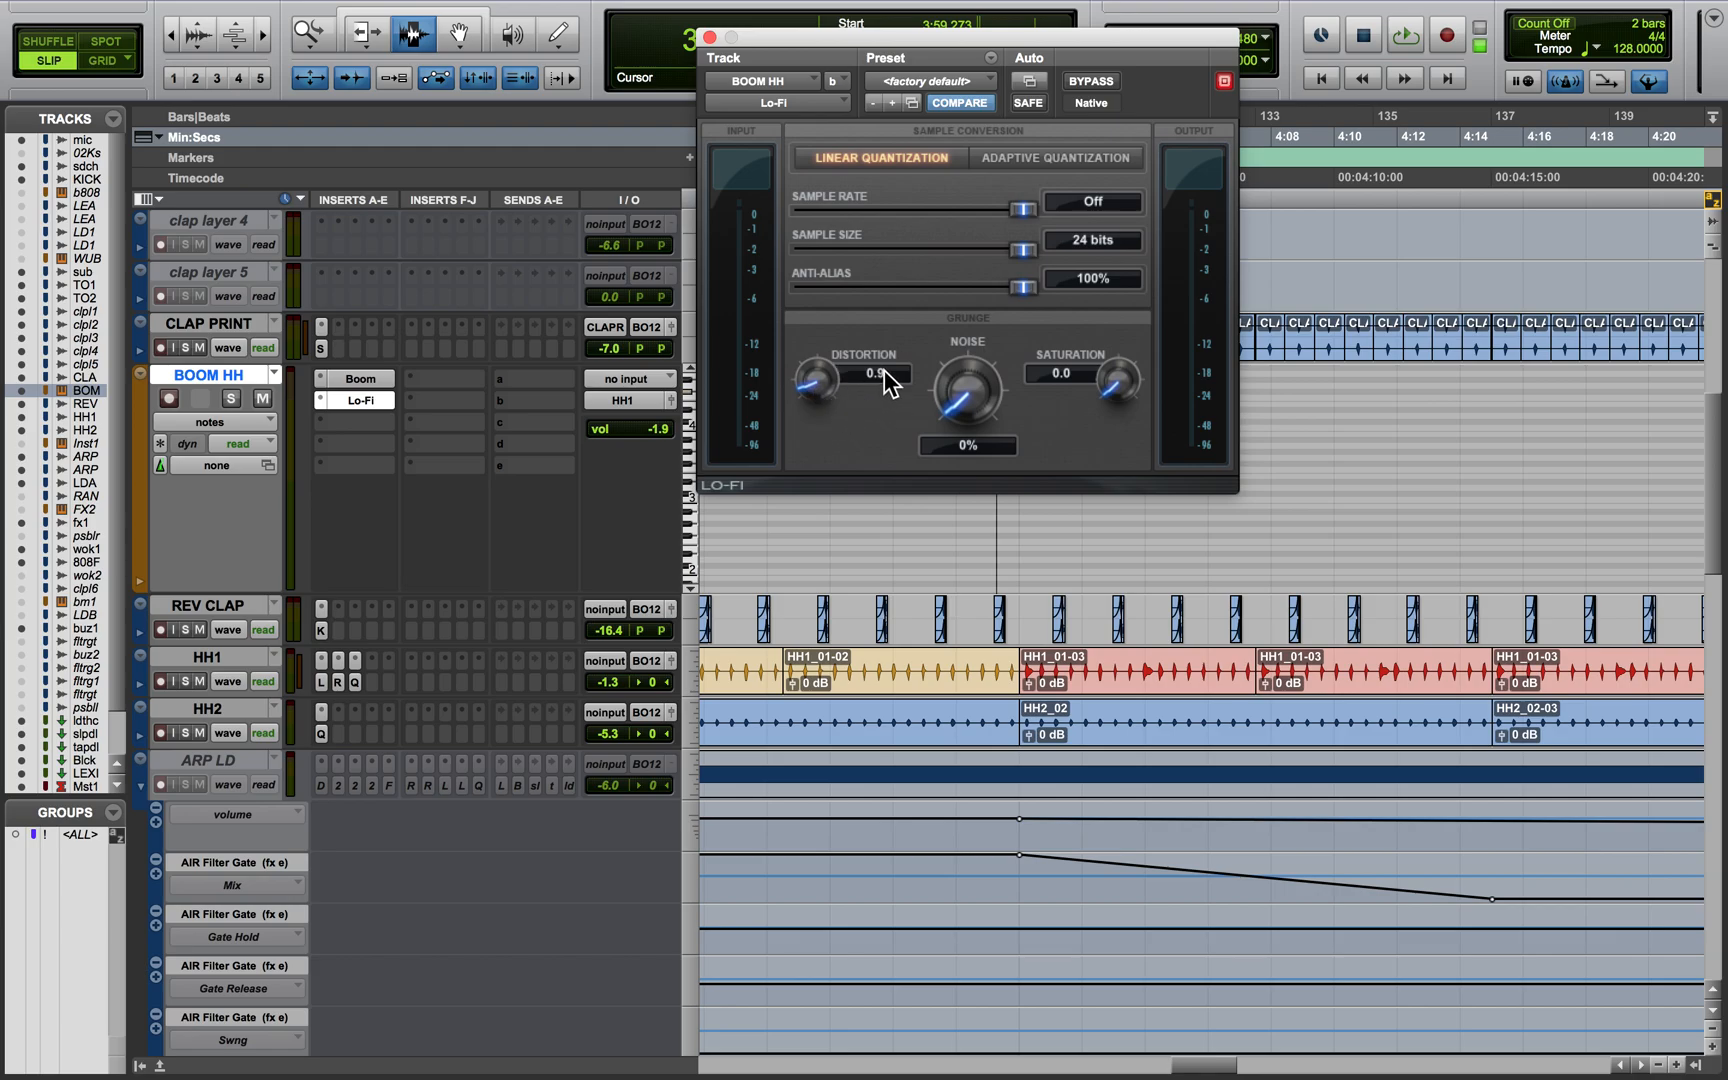
pyautogui.click(710, 38)
# Make the BOOM HH track inactive, and select and solo the HH1 track
pyautogui.rightClick(216, 370)
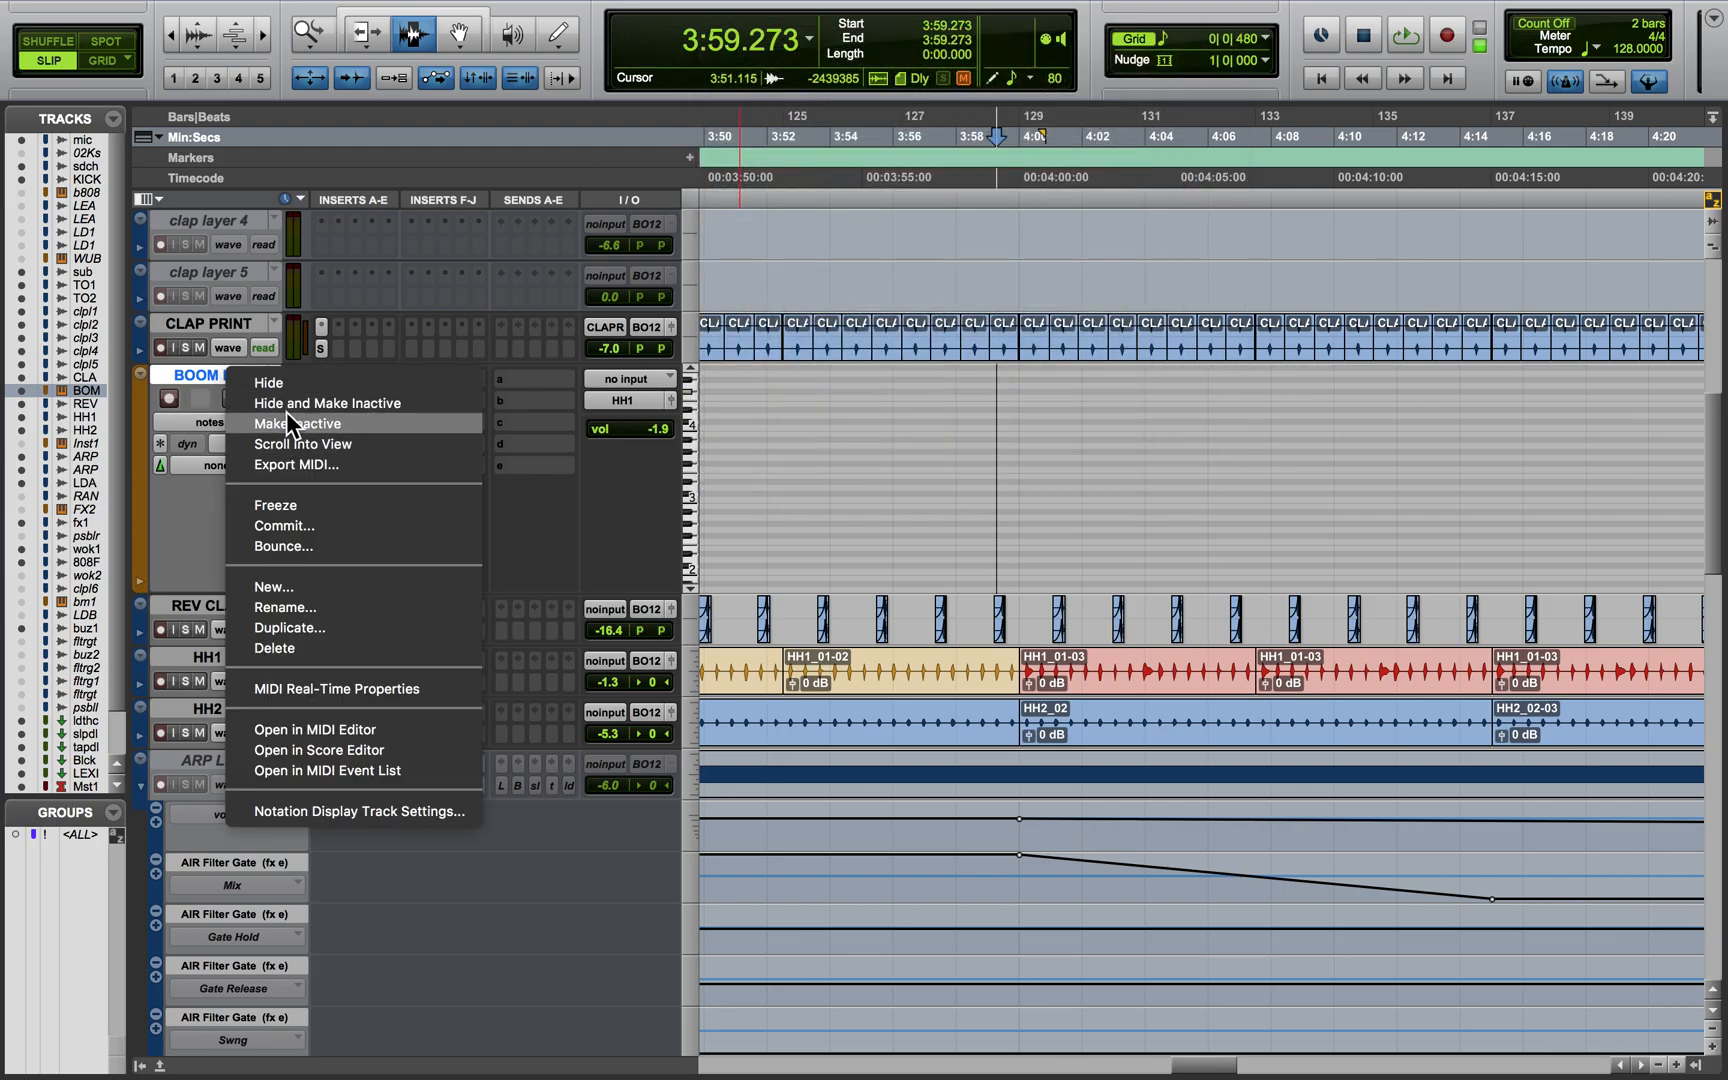
pyautogui.click(286, 416)
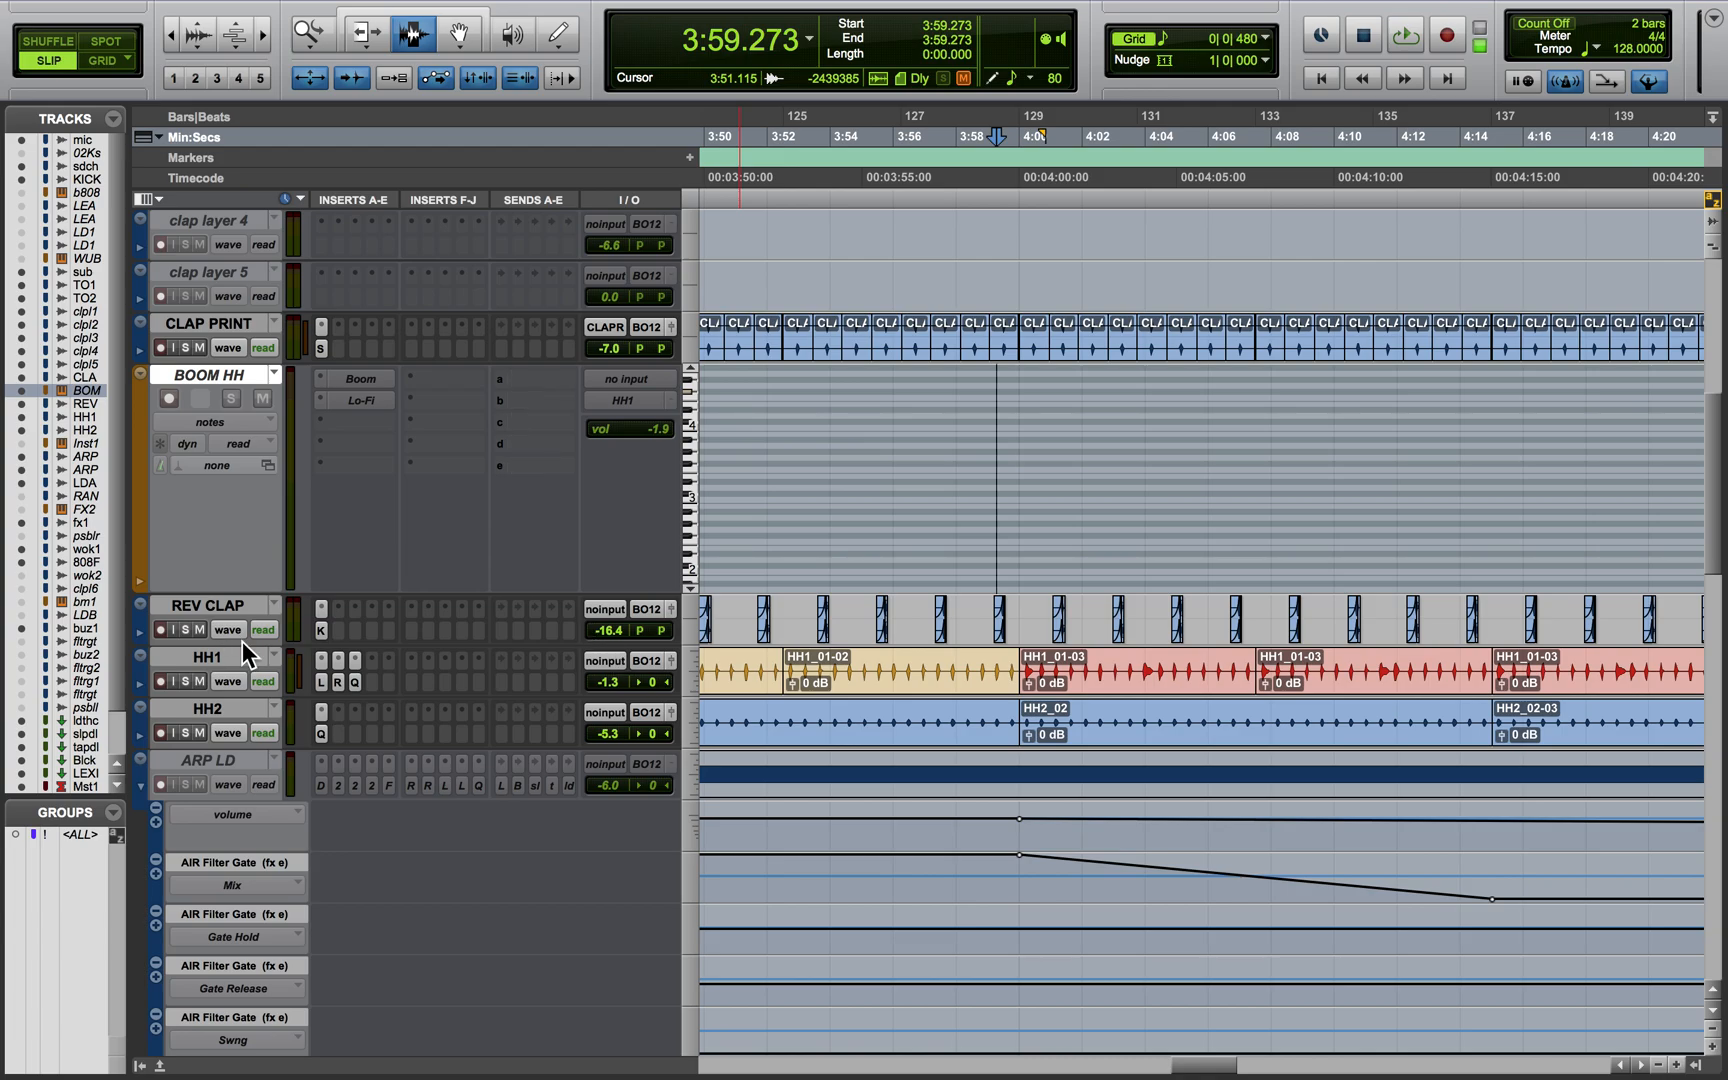
pyautogui.click(240, 656)
pyautogui.click(185, 680)
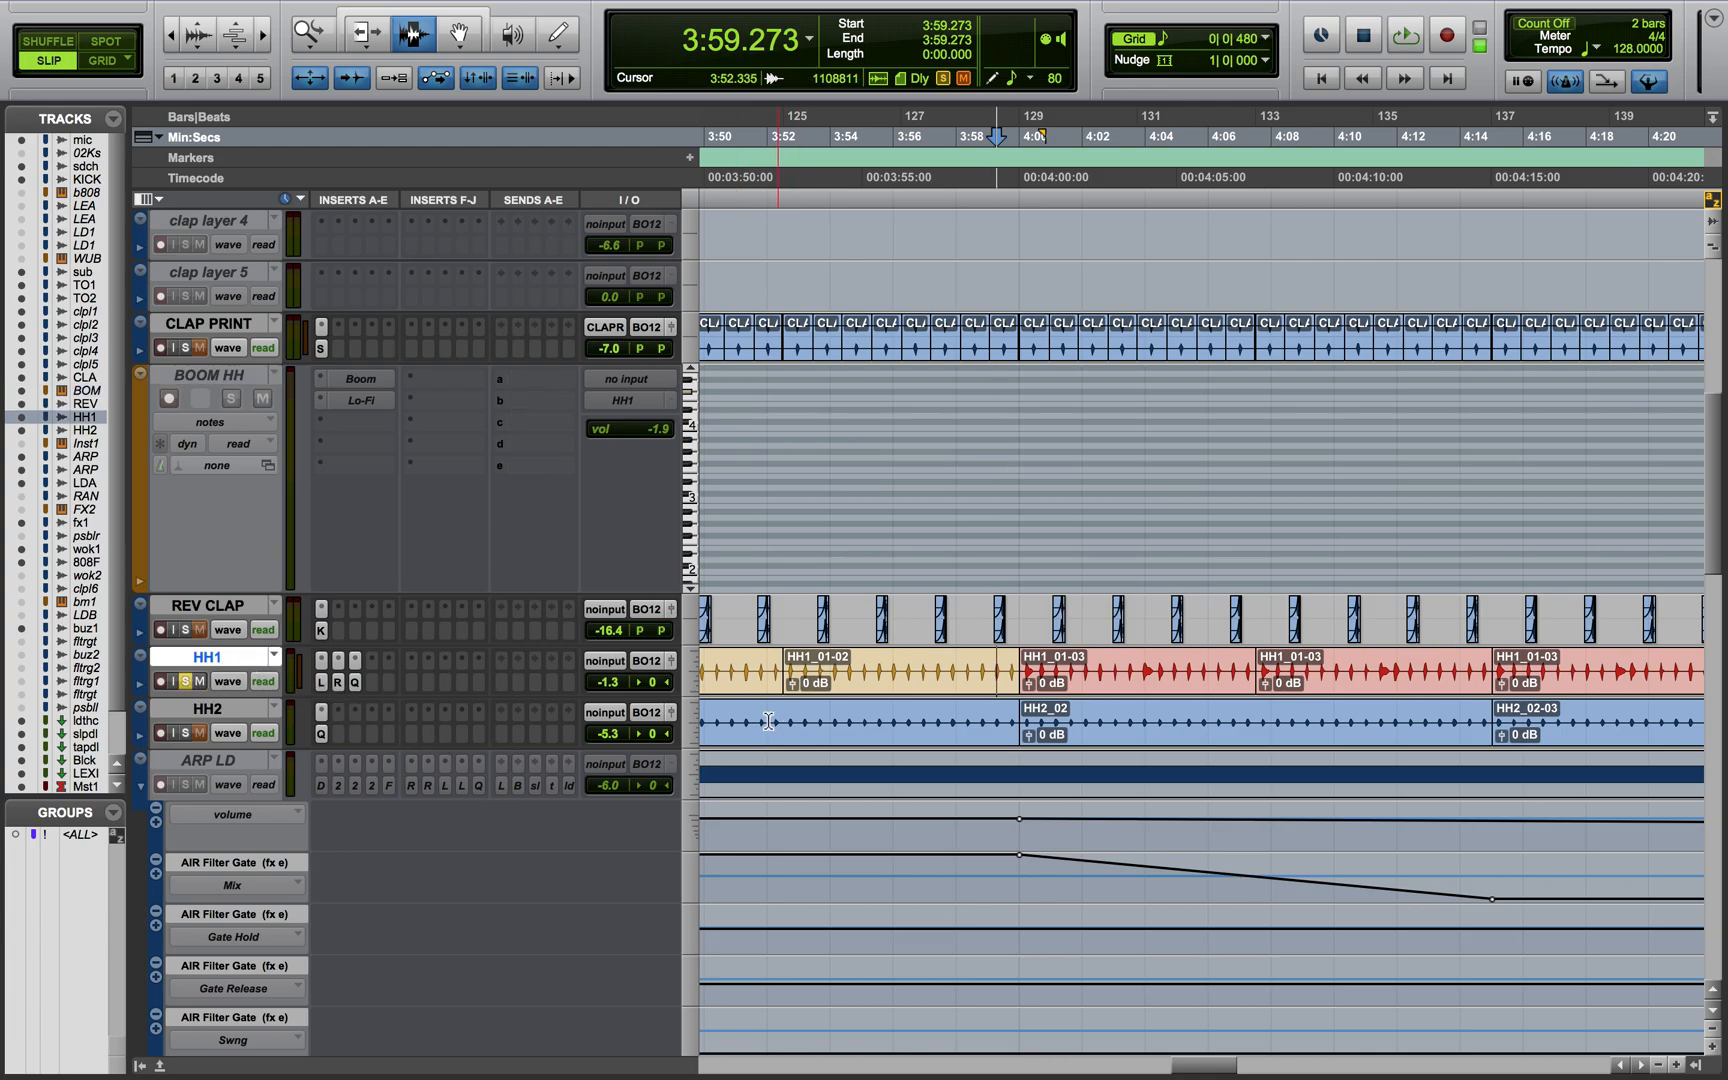
# Play the soloed HH1 track from 3:48.637, within its yellow clips
pyautogui.hscroll(-5, 820, 700)
pyautogui.click(872, 668)
pyautogui.press('space')
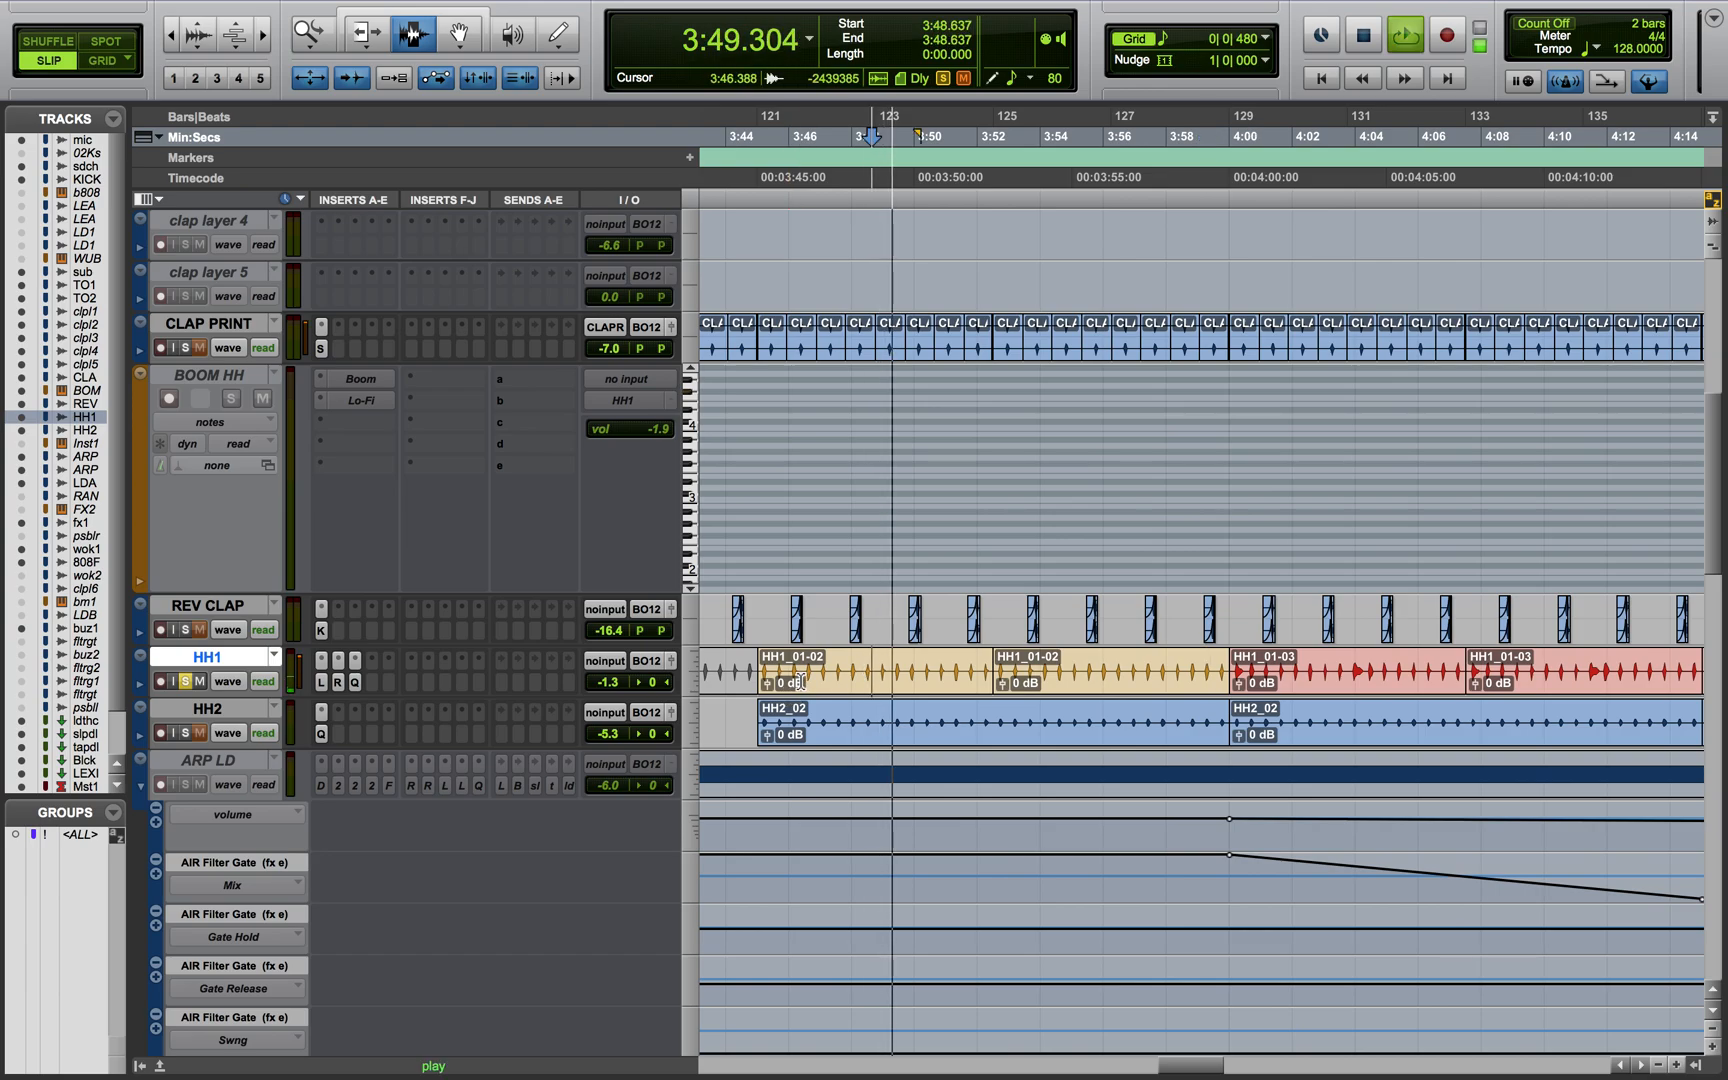
# Examine the Lo-Fi, RCompressor and EQ3 7-Band settings on HH1 during playback, close the plug-in window and stop
pyautogui.click(321, 681)
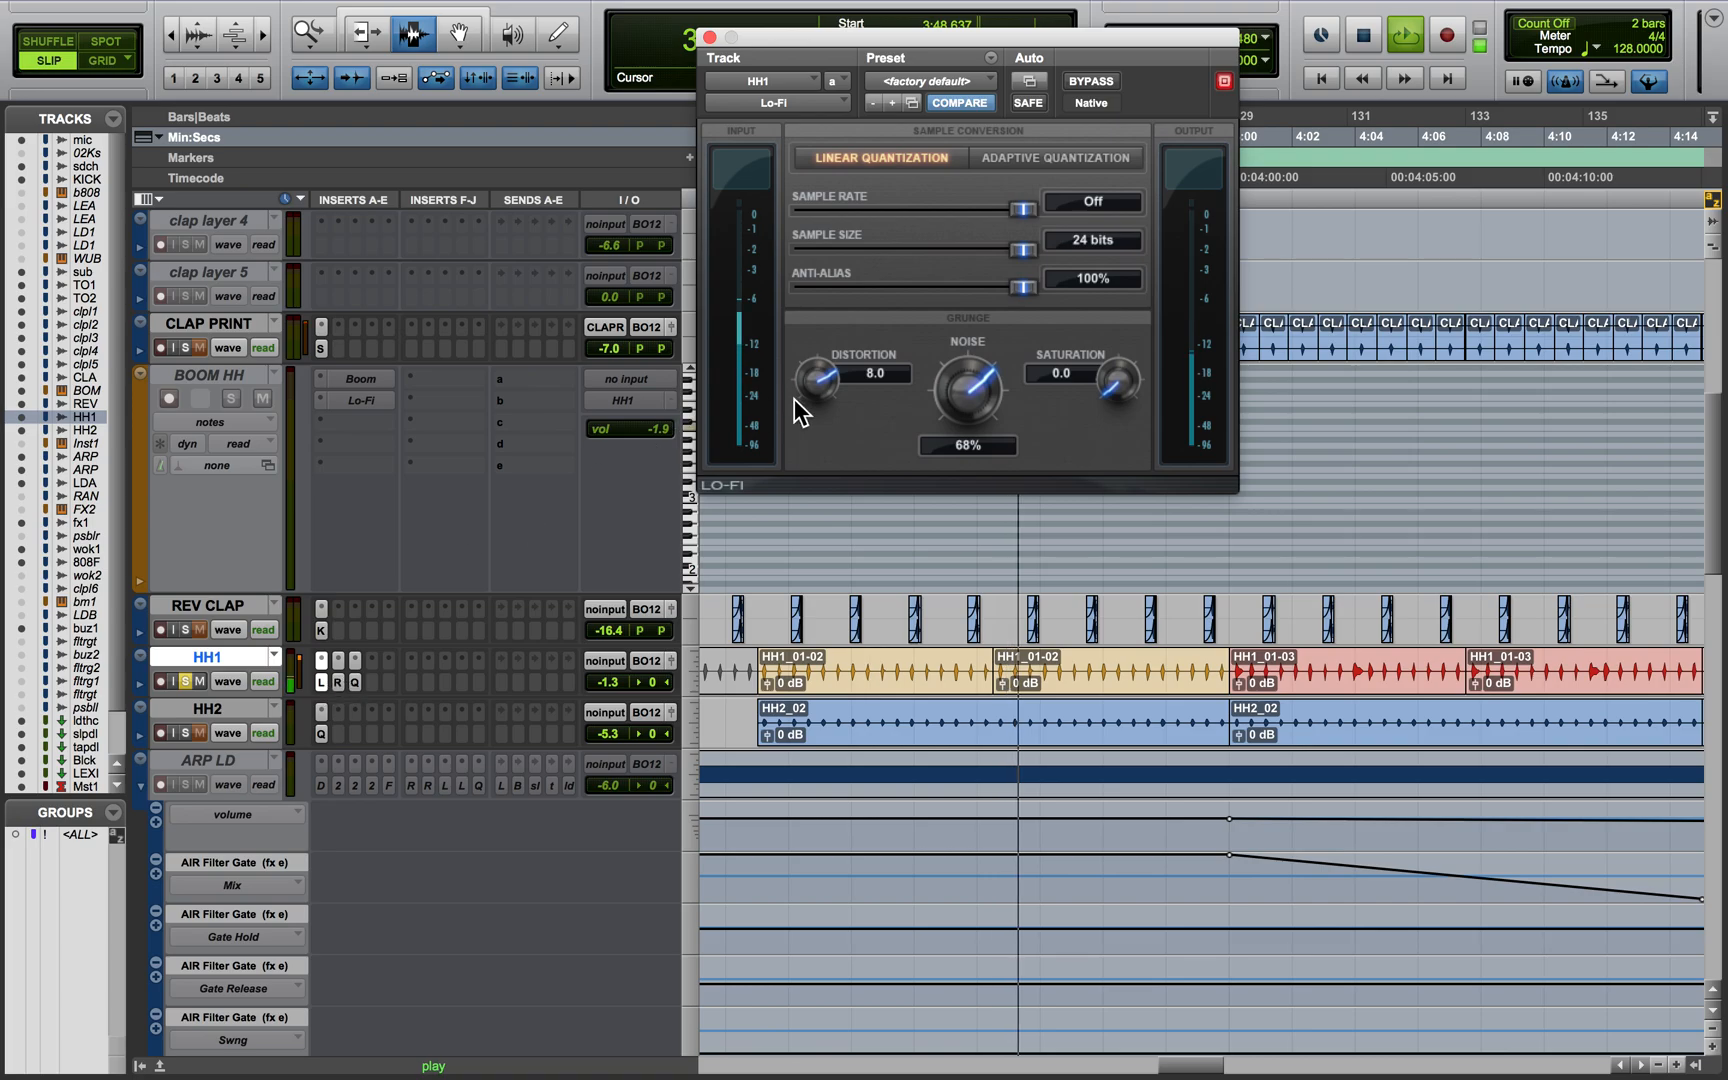
pyautogui.click(339, 681)
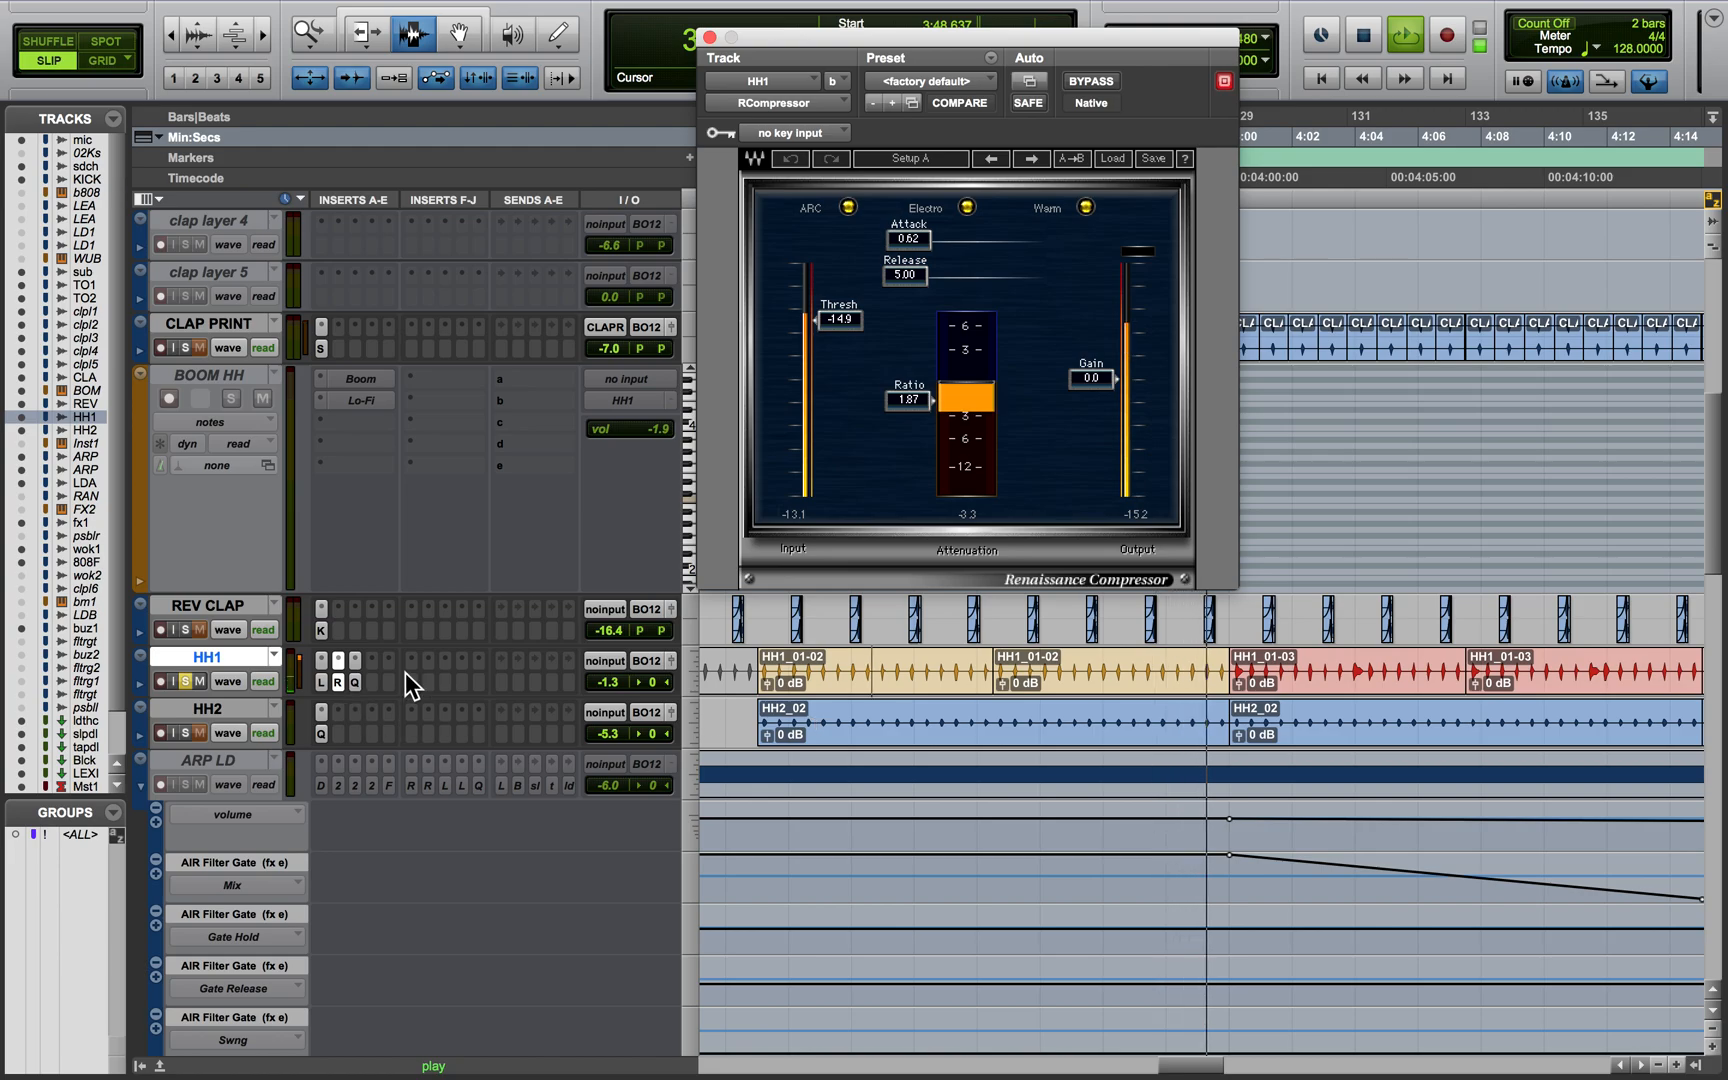
pyautogui.hscroll(3, 1187, 796)
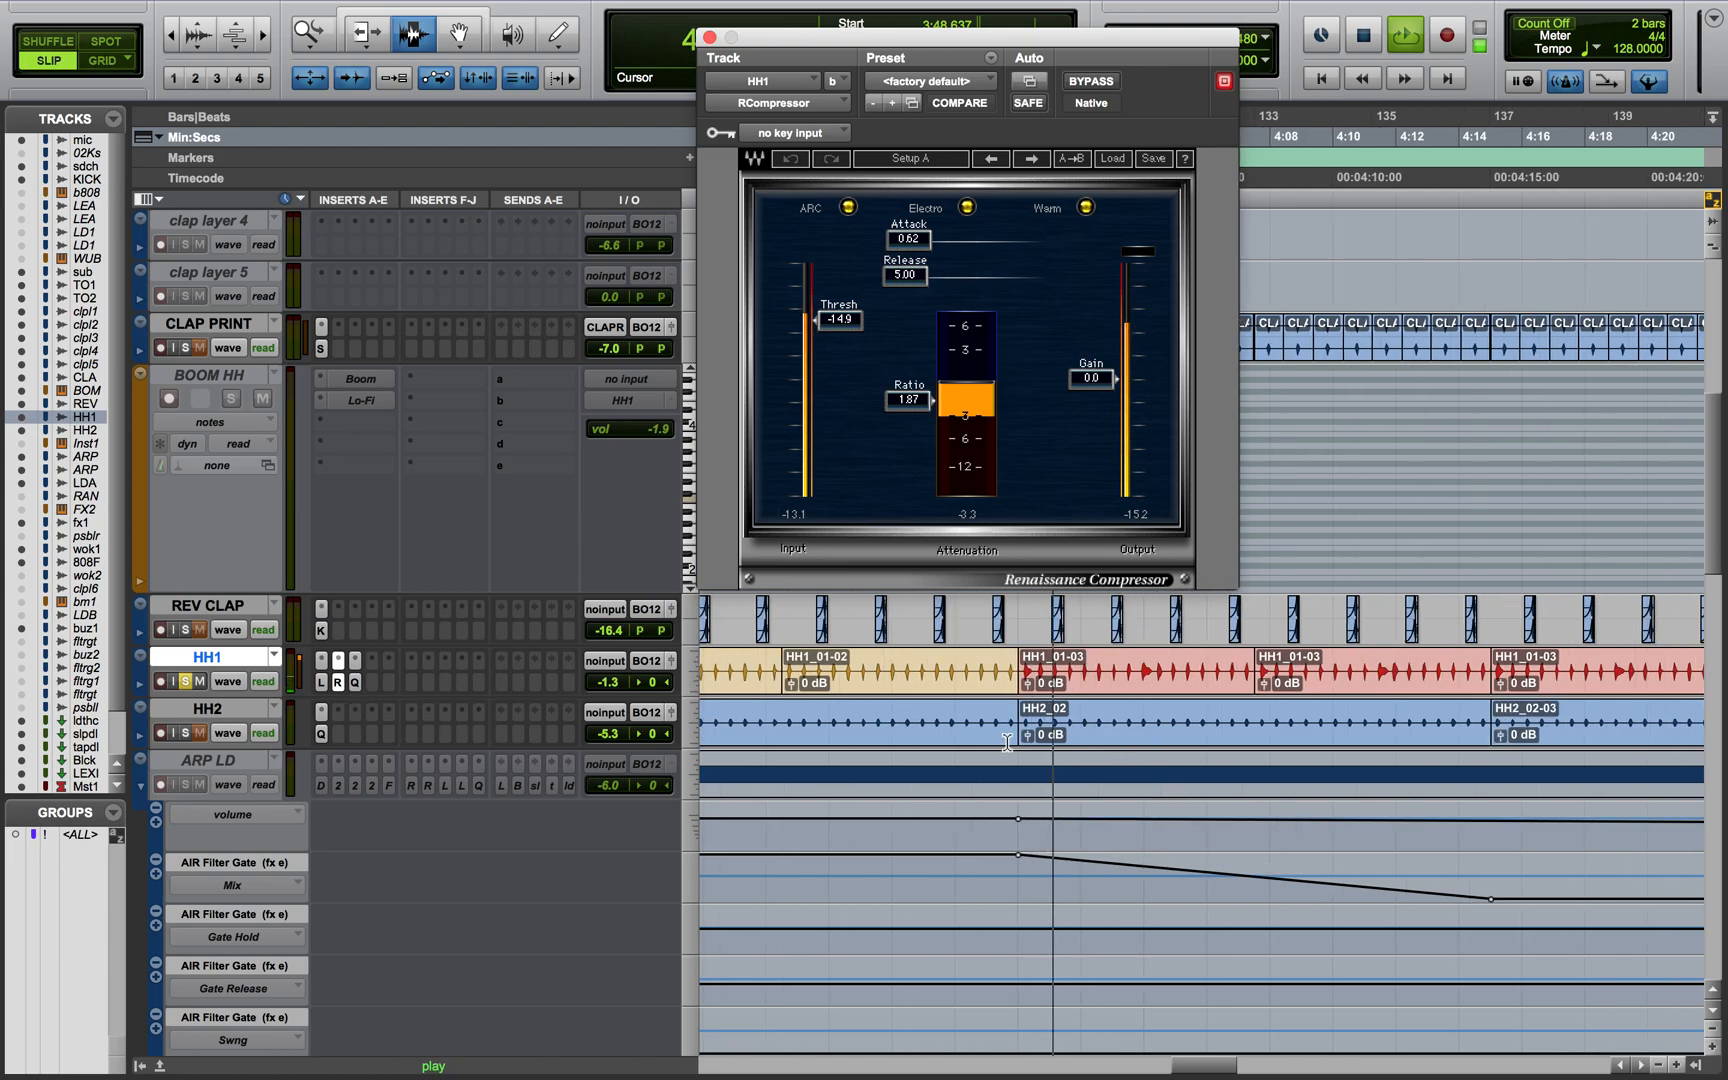
pyautogui.hscroll(2, 1224, 665)
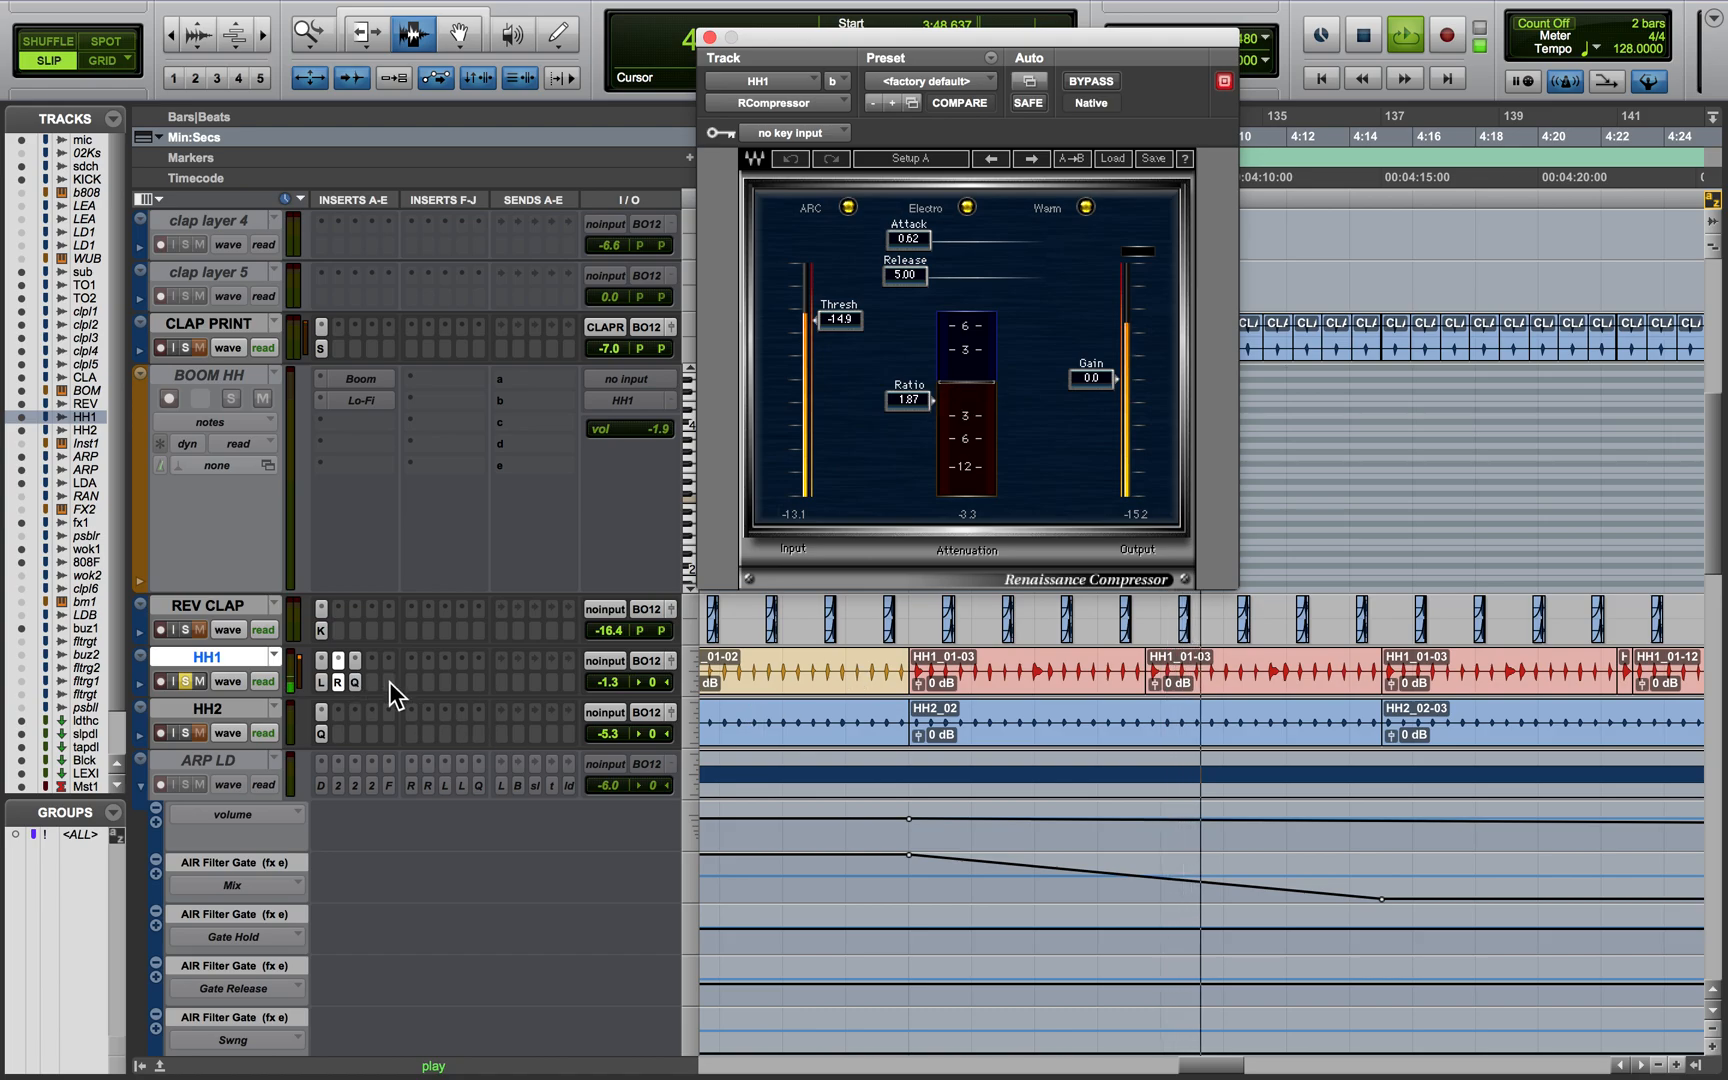
pyautogui.click(353, 683)
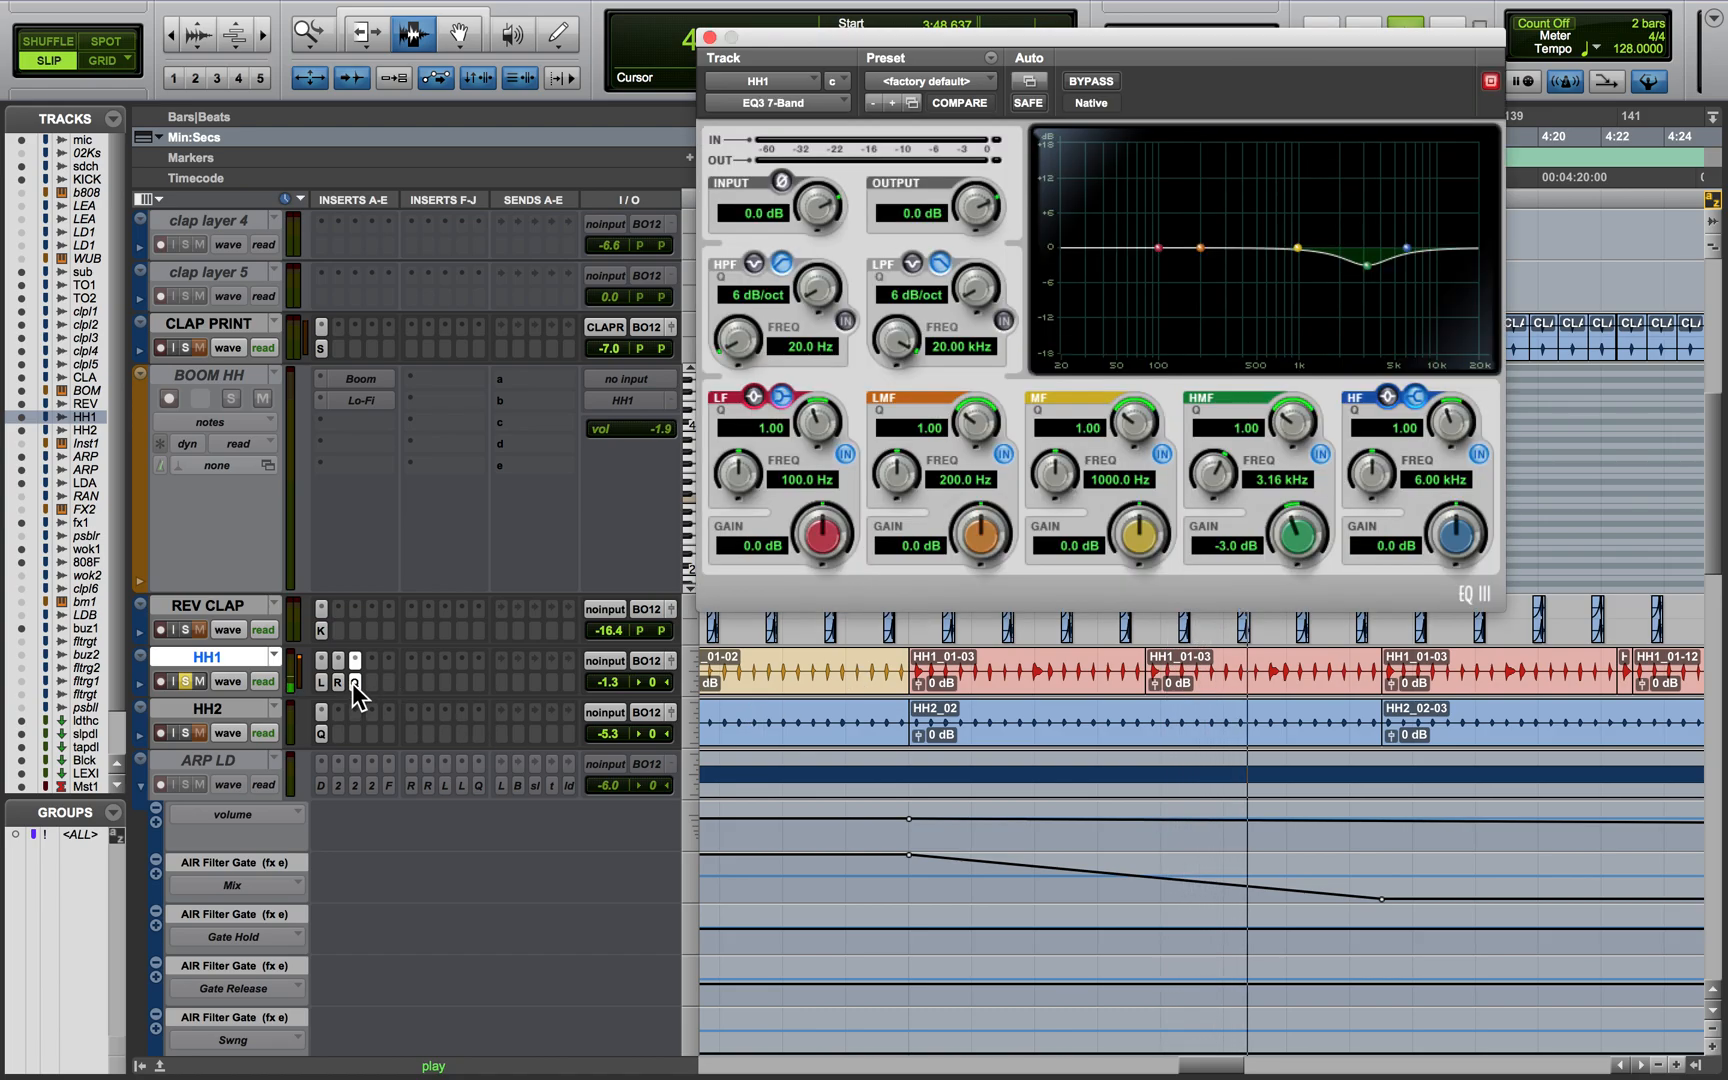
pyautogui.click(710, 37)
pyautogui.press('space')
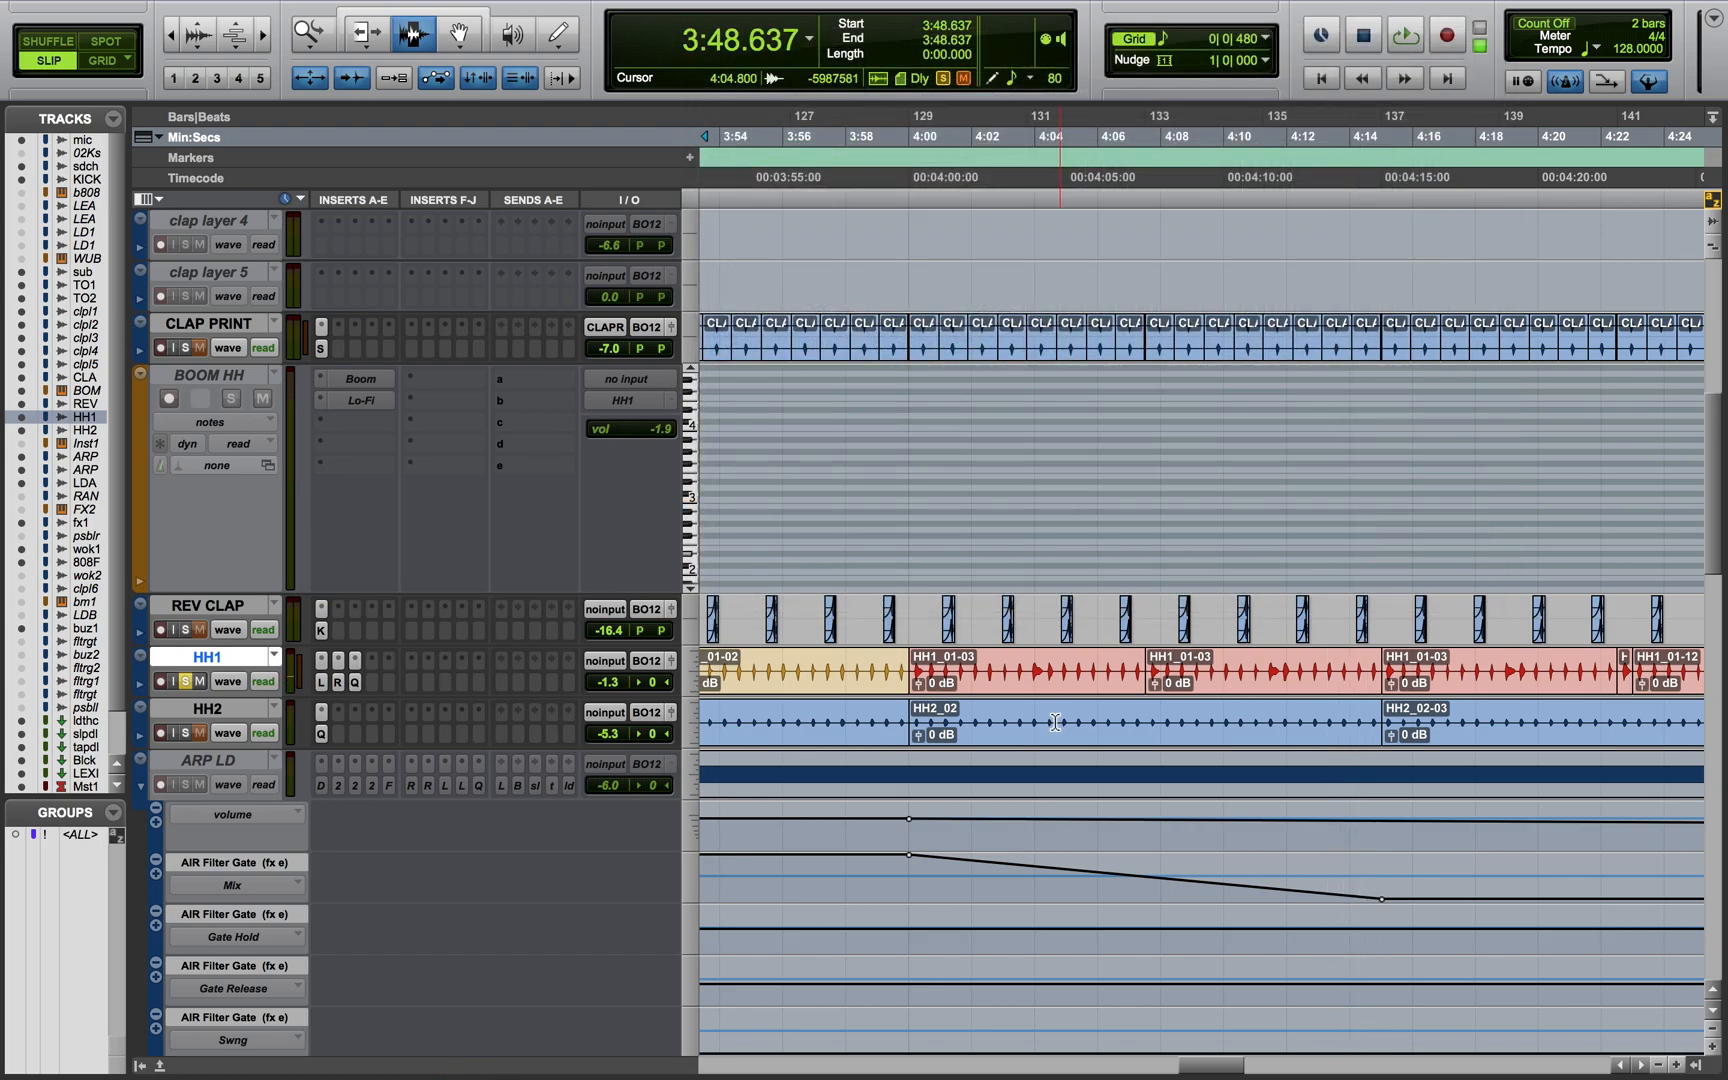
# Solo HH2 alongside HH1 and play both hi-hats from 4:10.175
pyautogui.hscroll(-5, 1109, 728)
pyautogui.scroll(-1, 1109, 728)
pyautogui.hscroll(-2, 1109, 728)
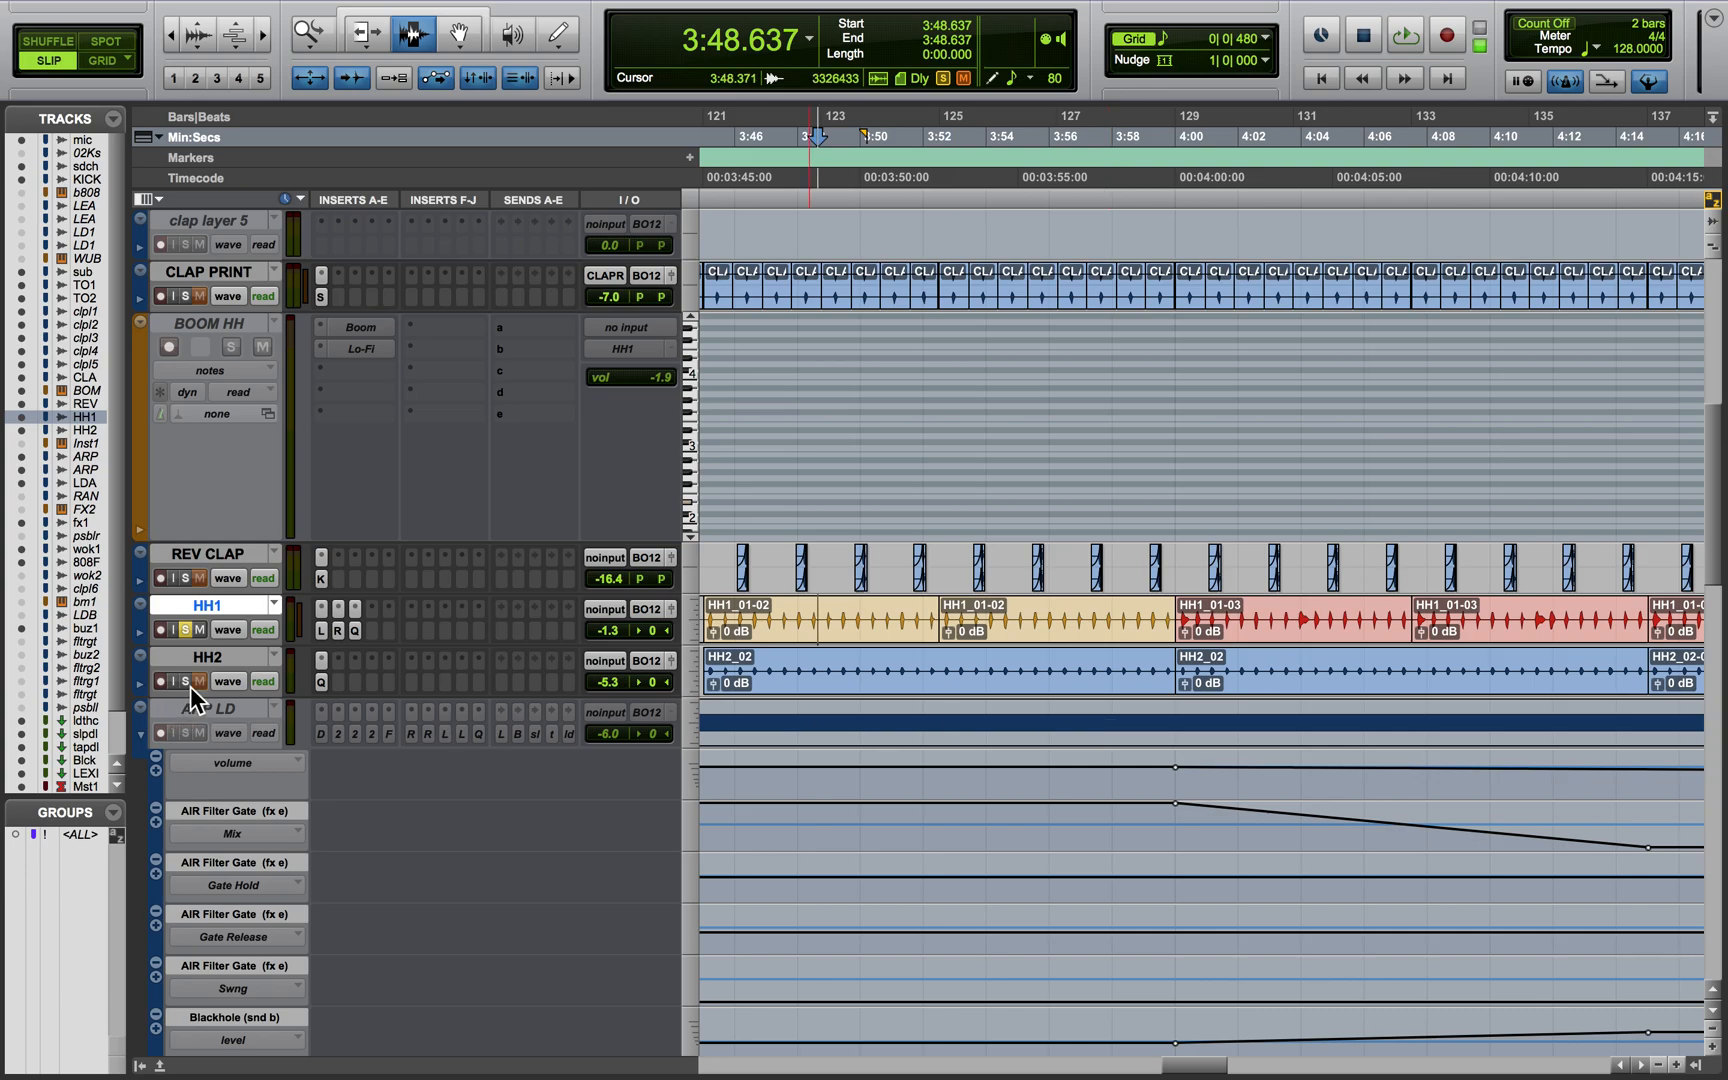
pyautogui.hscroll(8, 830, 690)
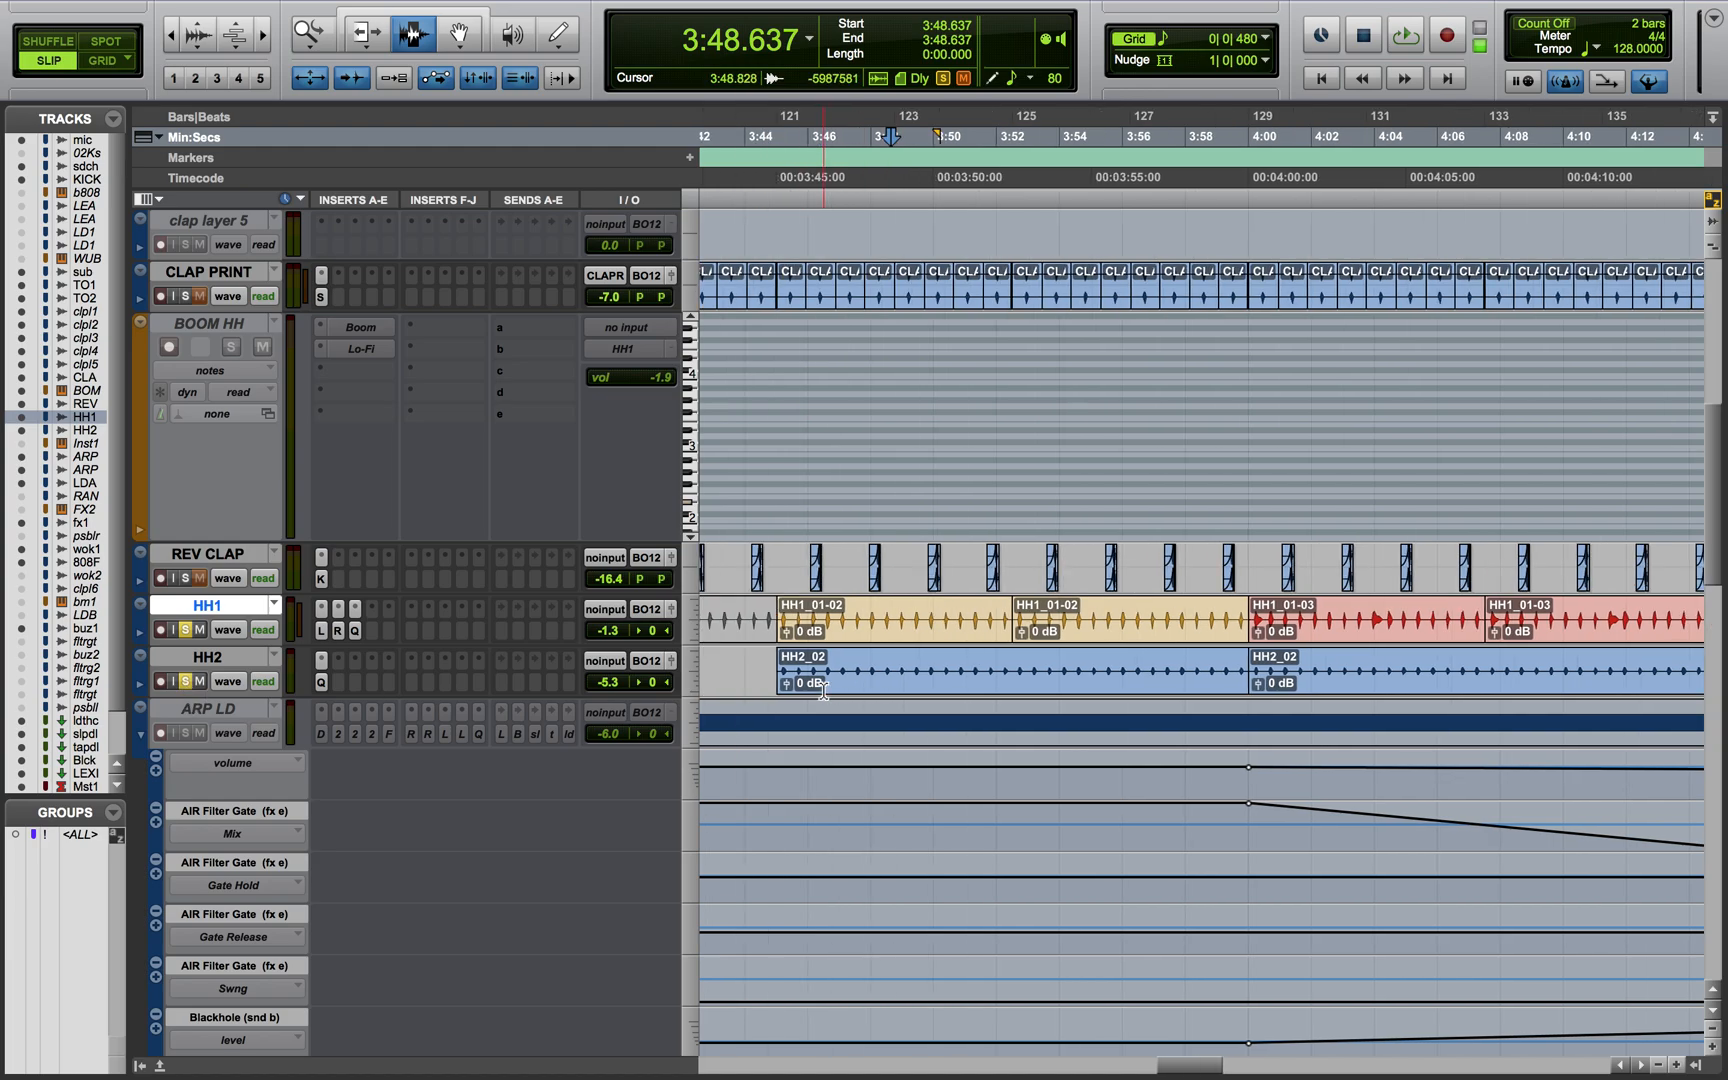
pyautogui.hscroll(8, 985, 683)
pyautogui.click(1029, 686)
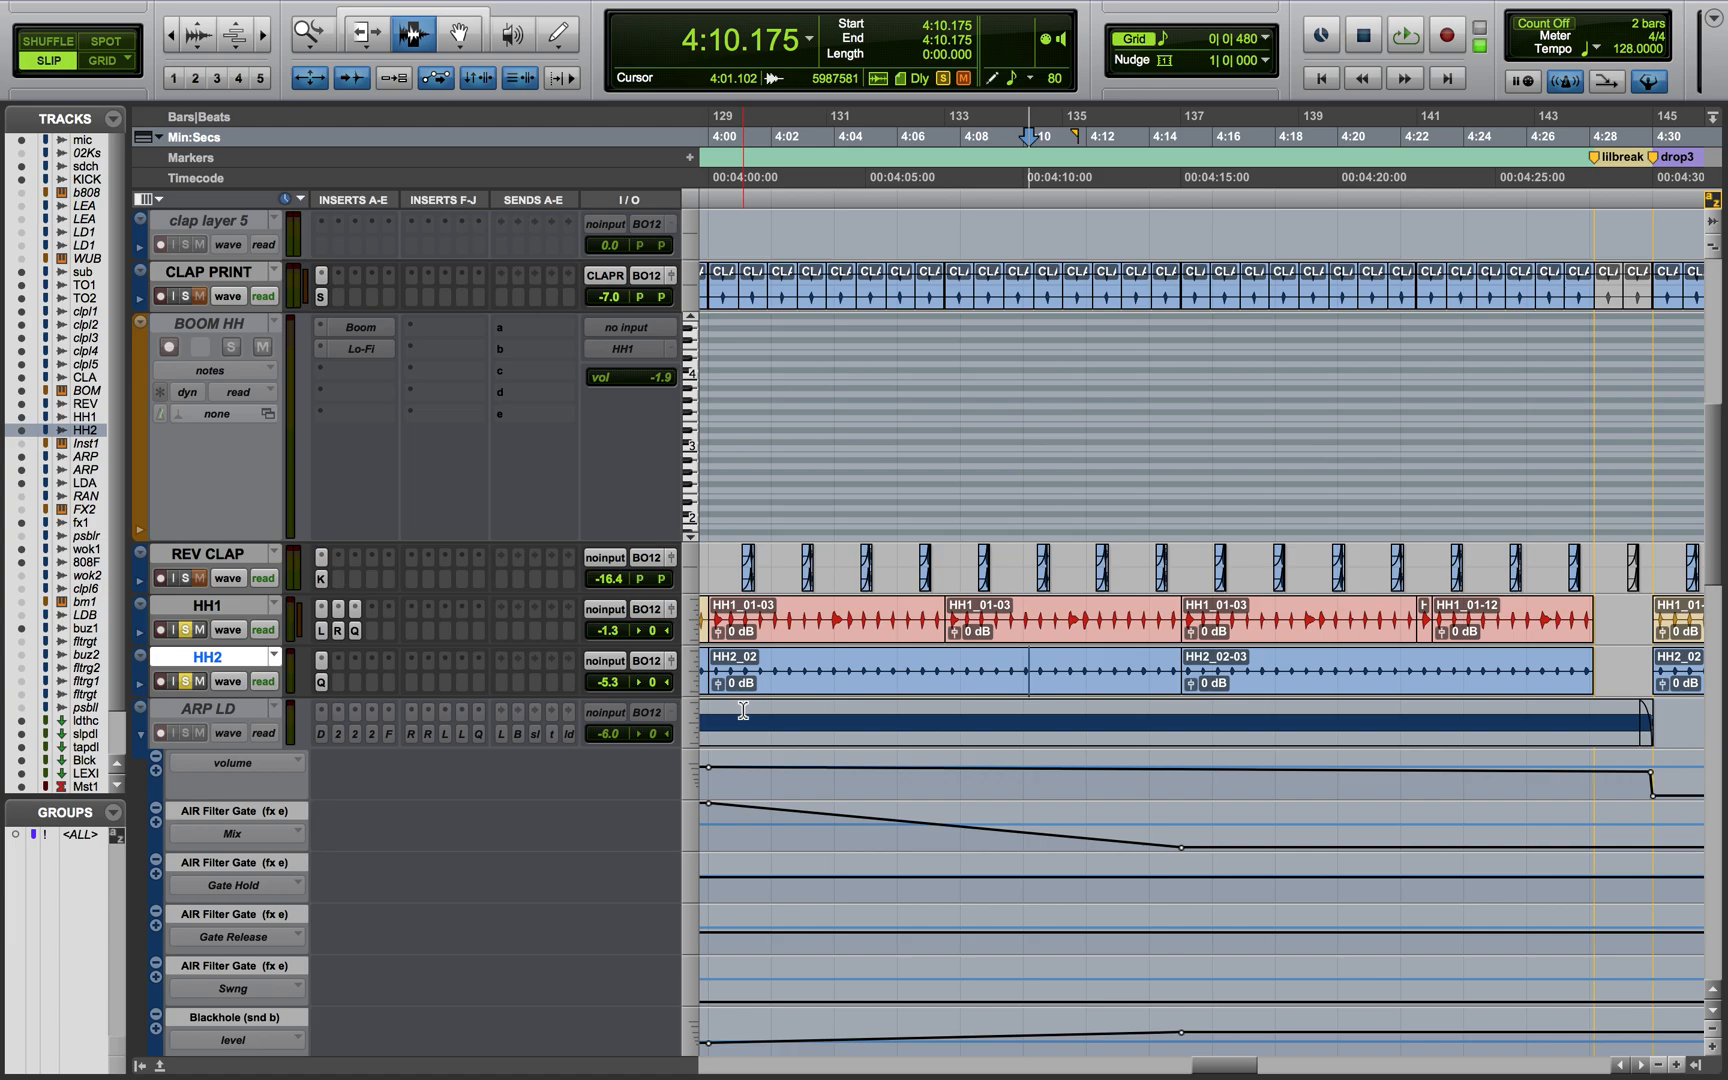
pyautogui.press('space')
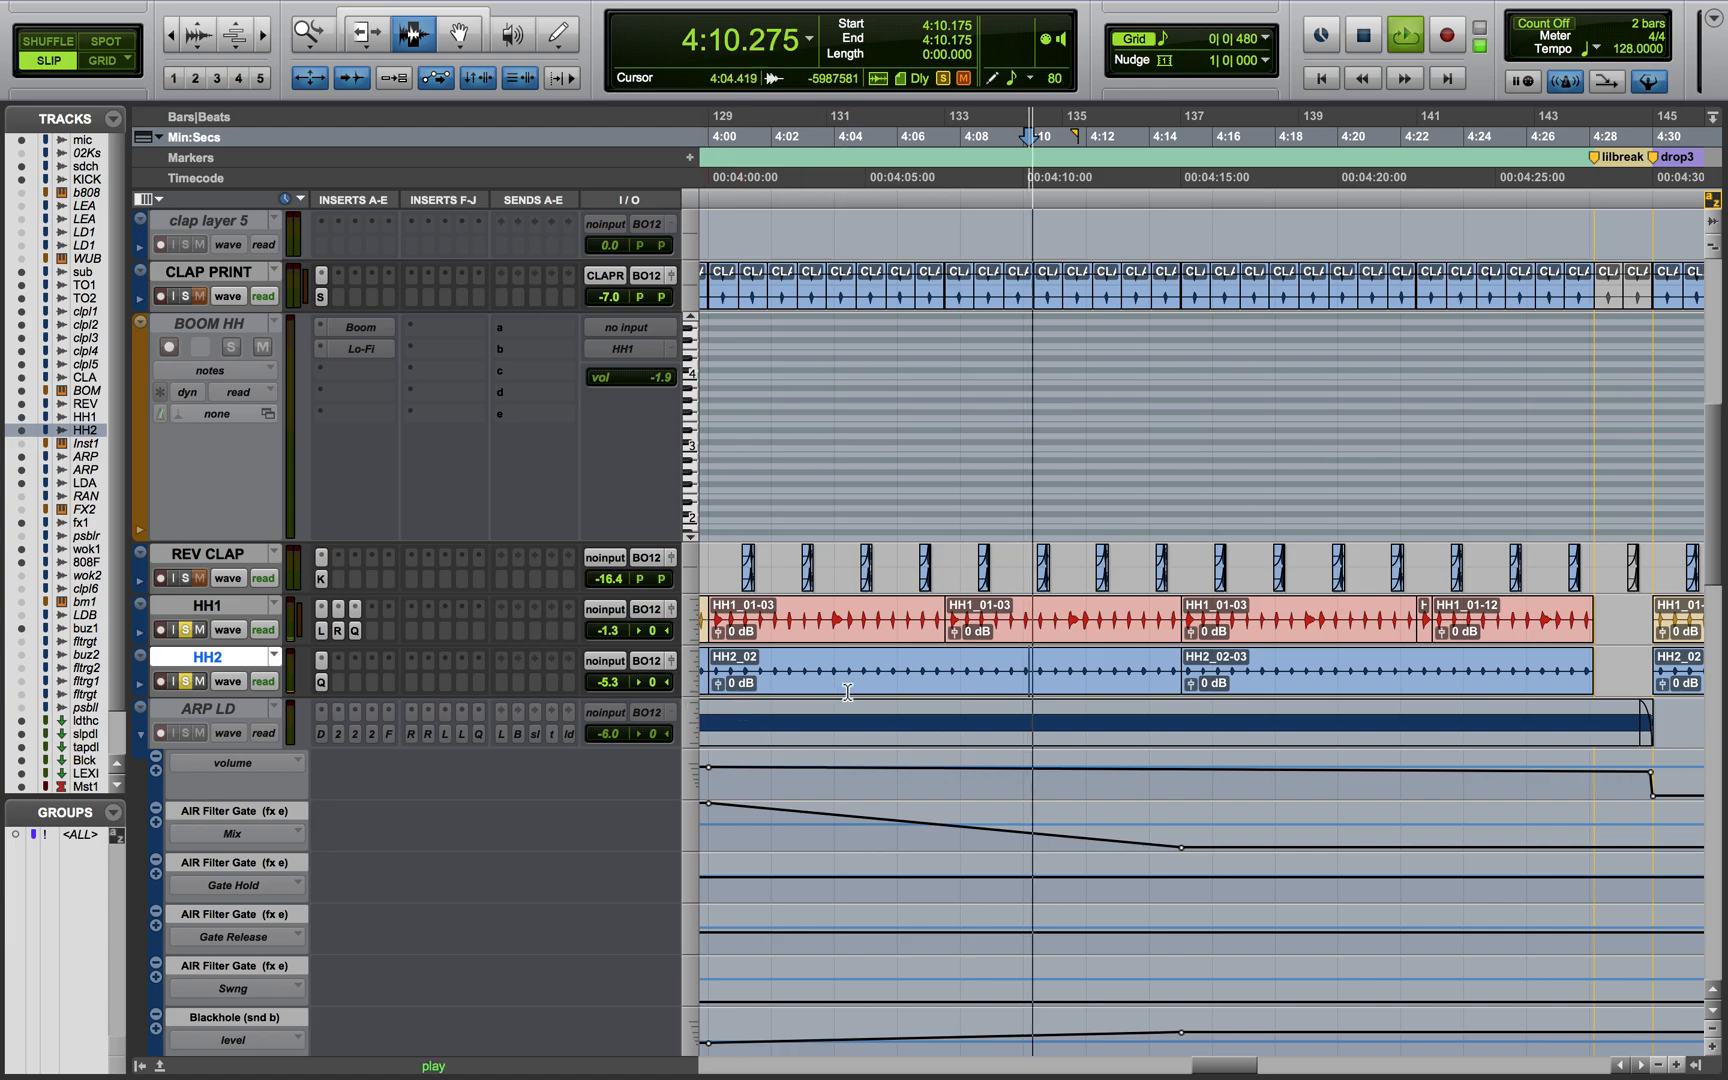
# Compare the hi-hats without and with HH2 by switching its solo off and on, and stop playback
pyautogui.click(184, 680)
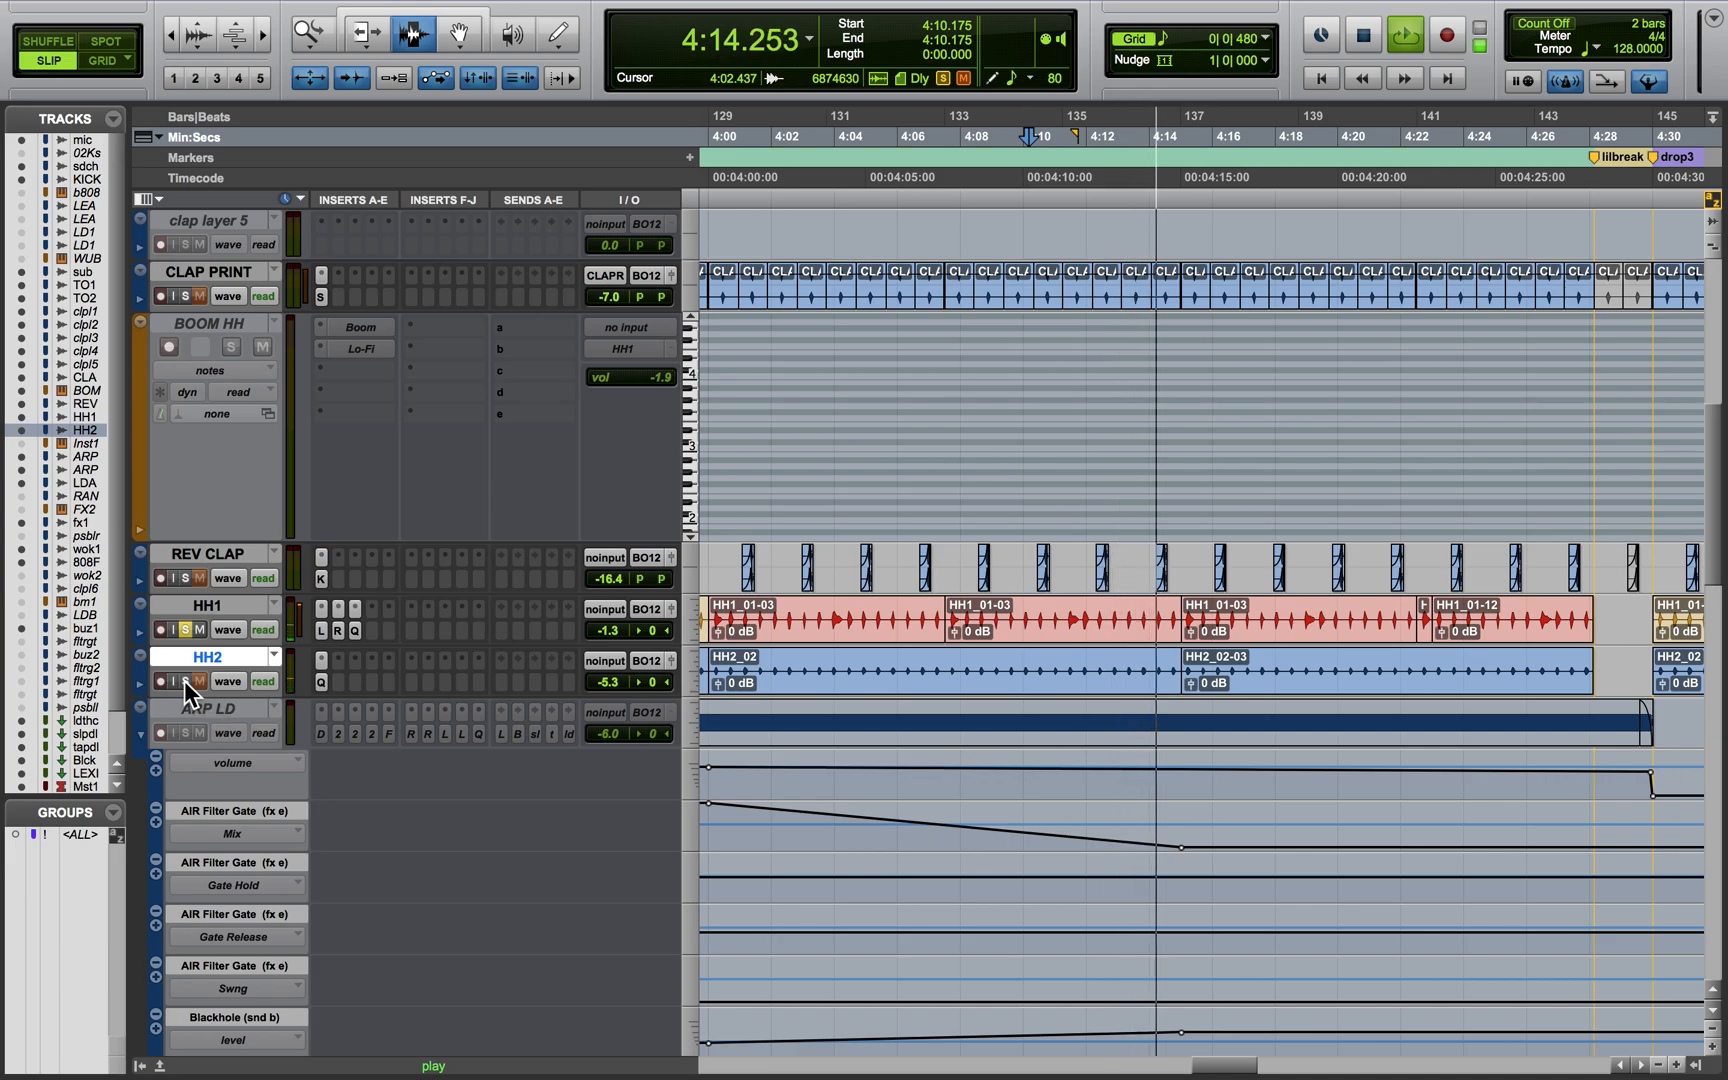
pyautogui.click(184, 680)
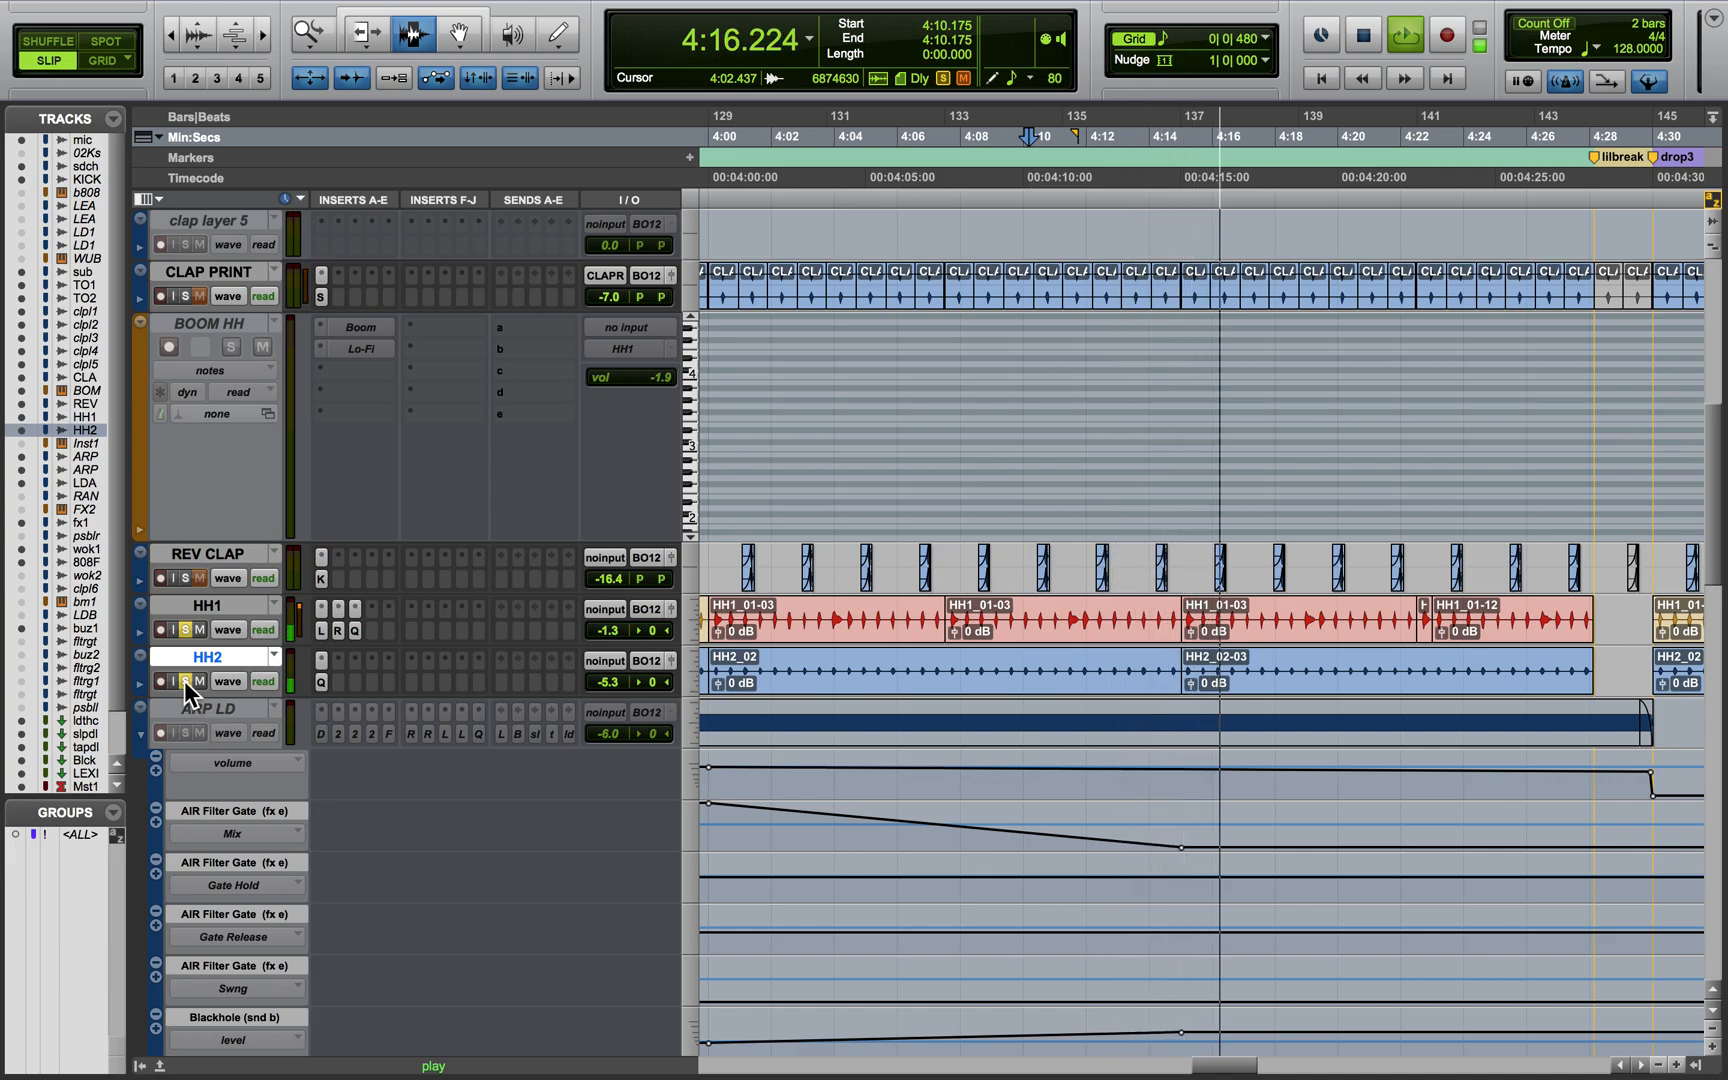
pyautogui.press('space')
# Look through the remaining HH1 and HH2 clips up to the synth riff only marker
pyautogui.hscroll(10, 1064, 674)
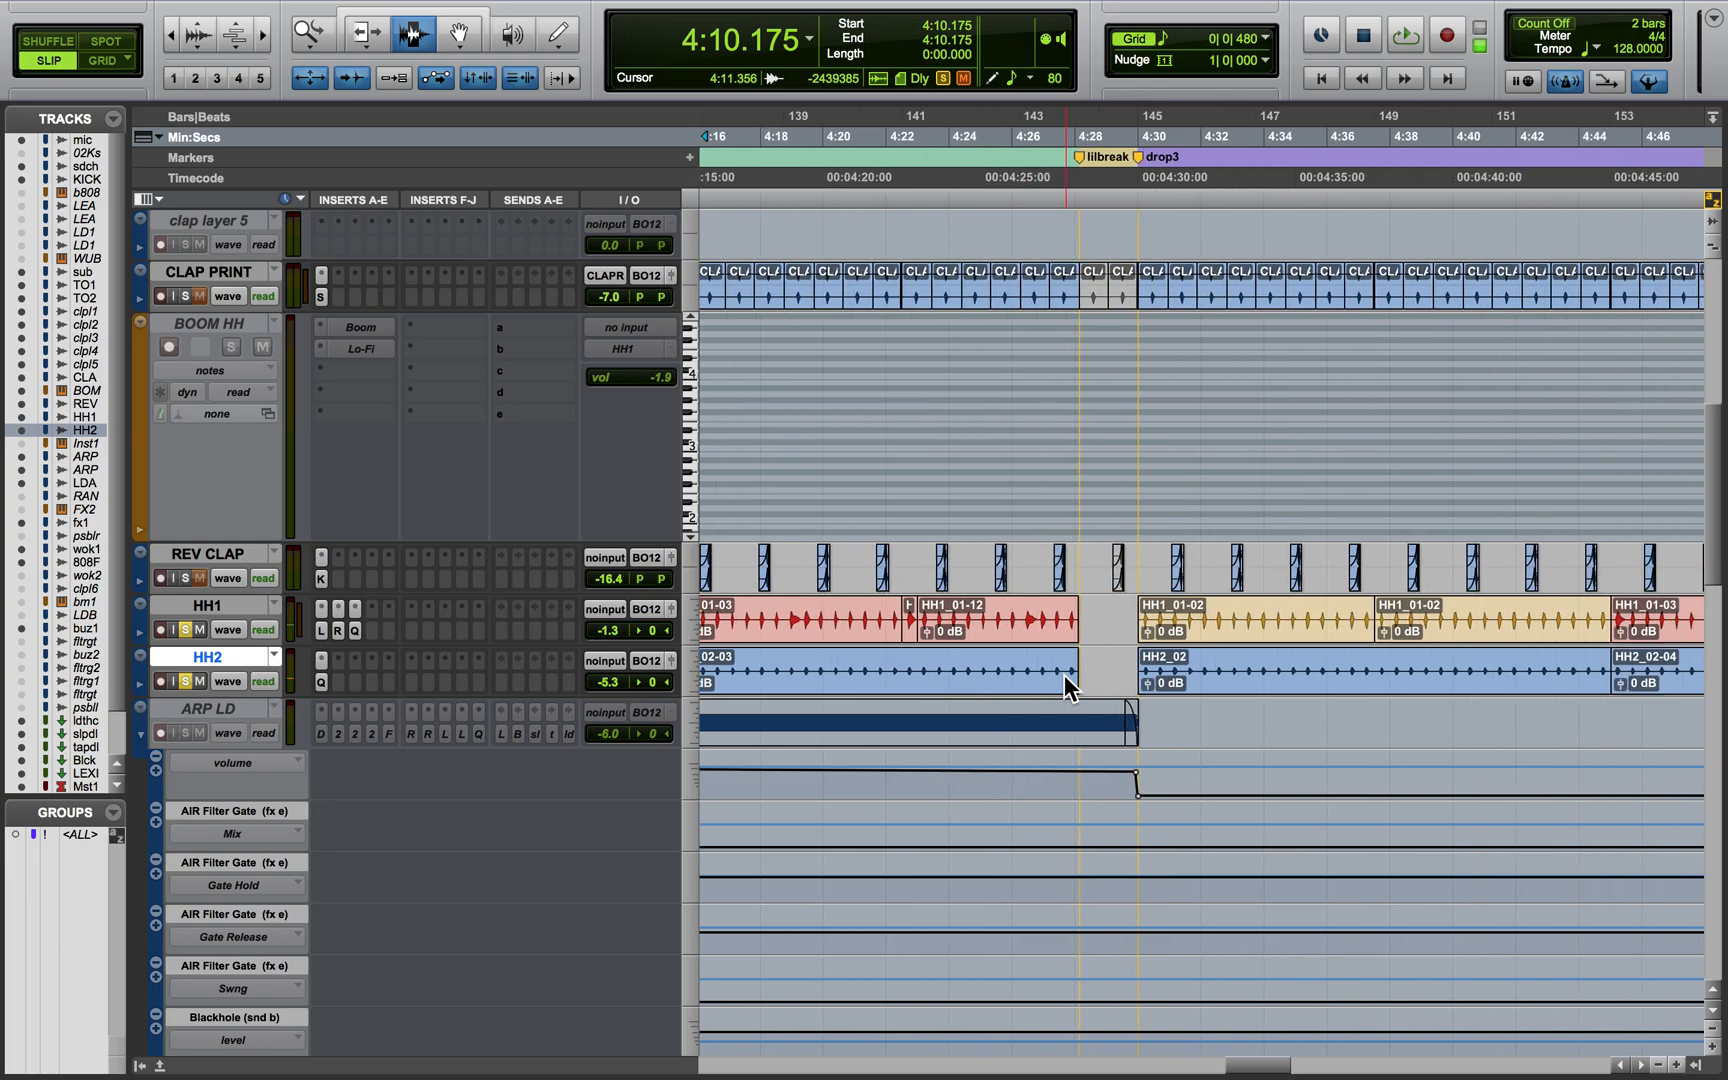
pyautogui.scroll(-1, 1064, 674)
pyautogui.hscroll(15, 1064, 674)
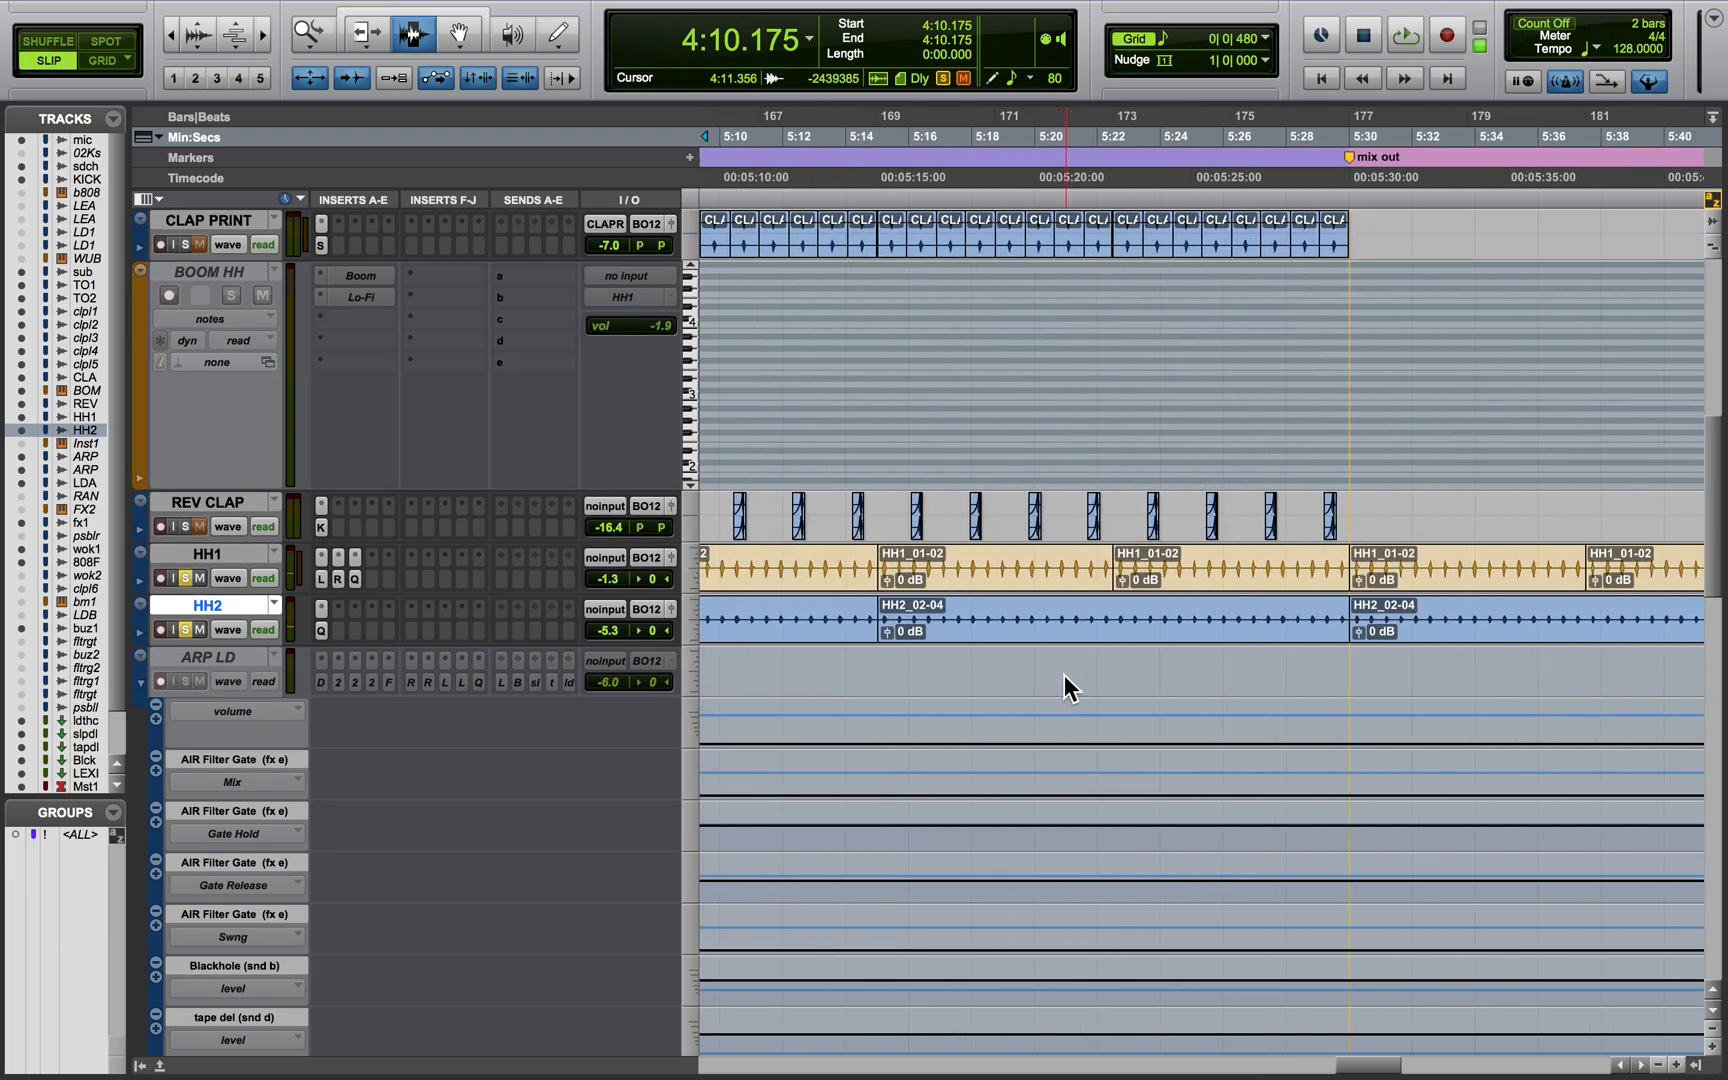
pyautogui.hscroll(15, 1064, 674)
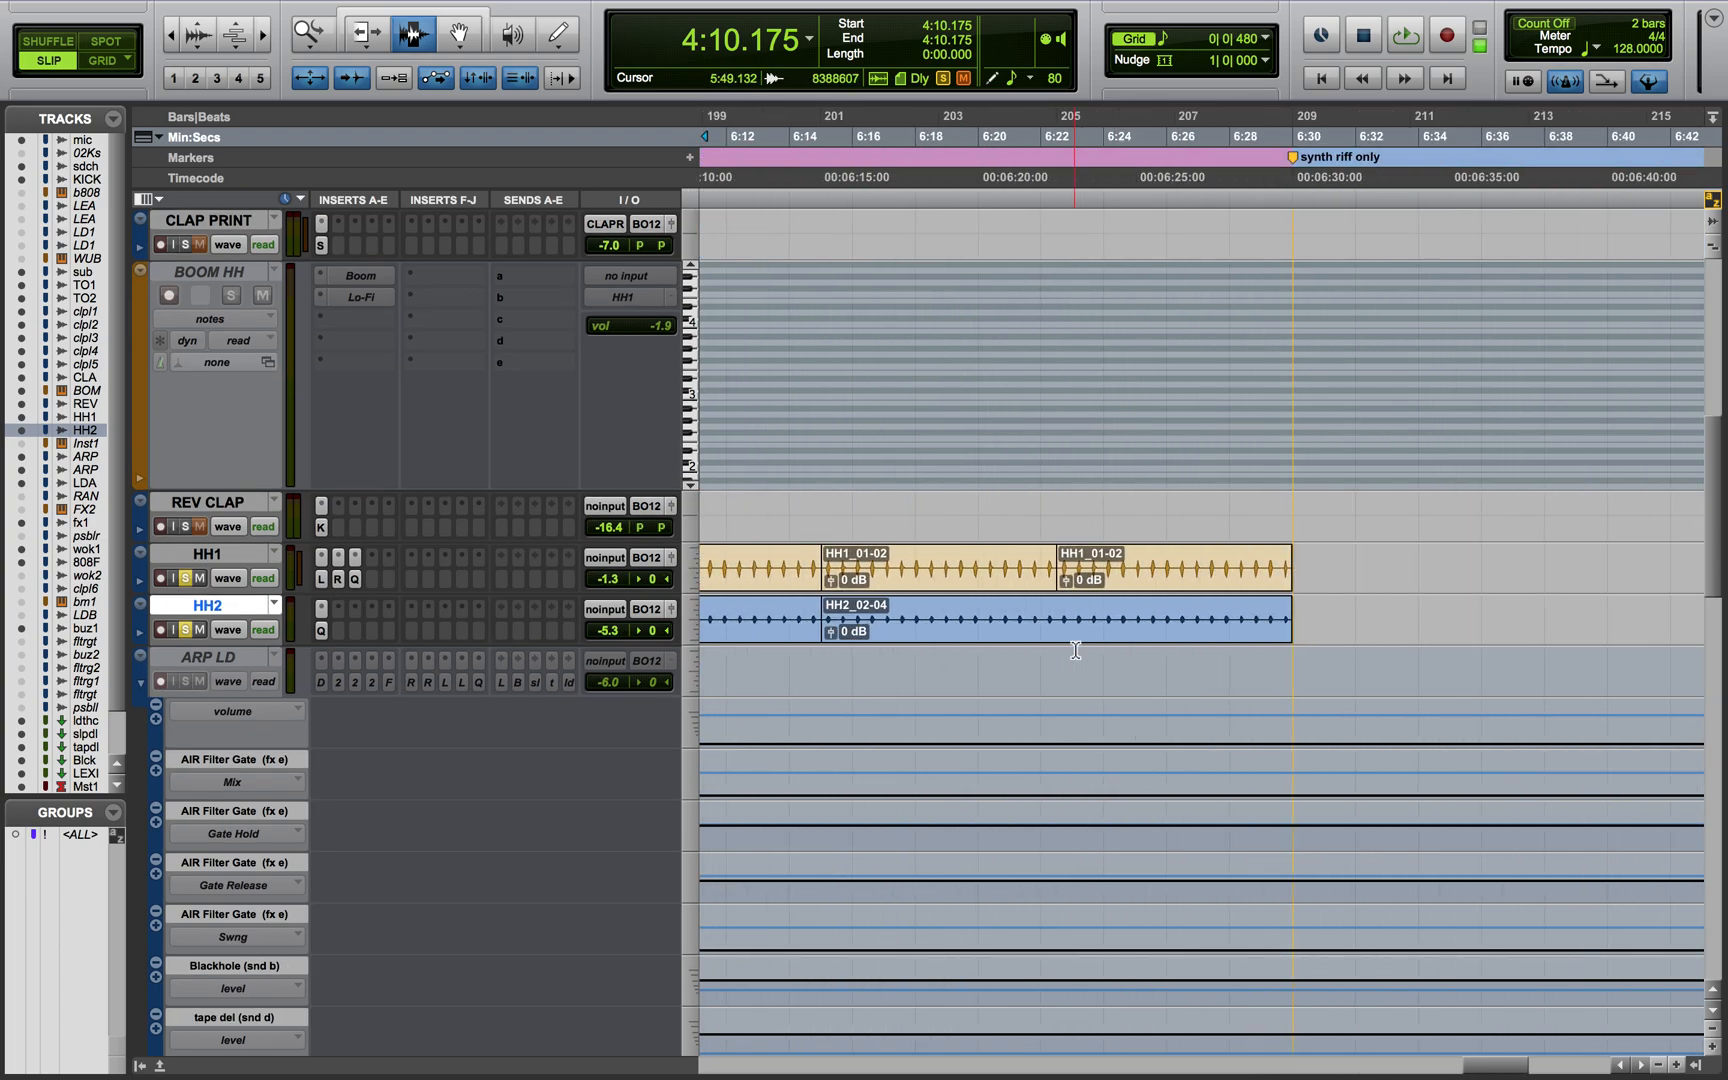
pyautogui.hscroll(-1, 1075, 651)
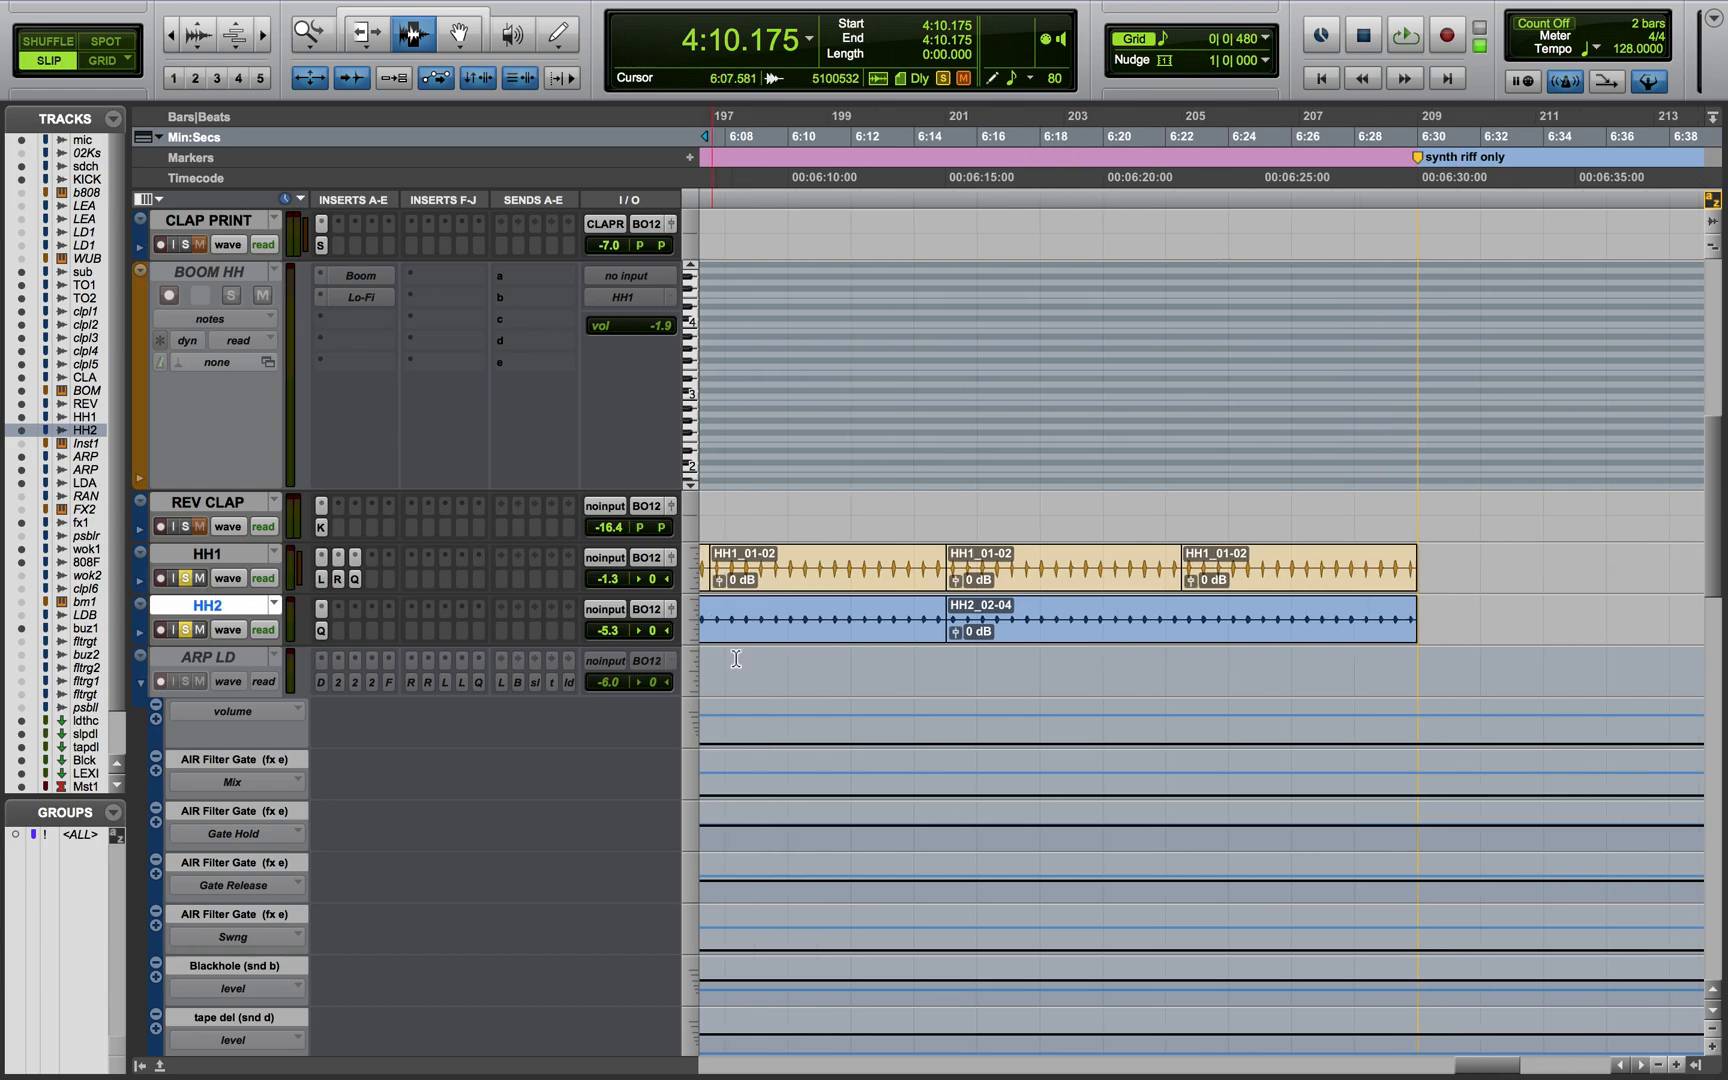
# Zoom out to the arrangement and add REV CLAP, CLAP PRINT, TOM2, TOM1, sub and KICK to the soloed hi-hats
pyautogui.scroll(-4, 713, 661)
pyautogui.click(889, 570)
pyautogui.scroll(1, 224, 512)
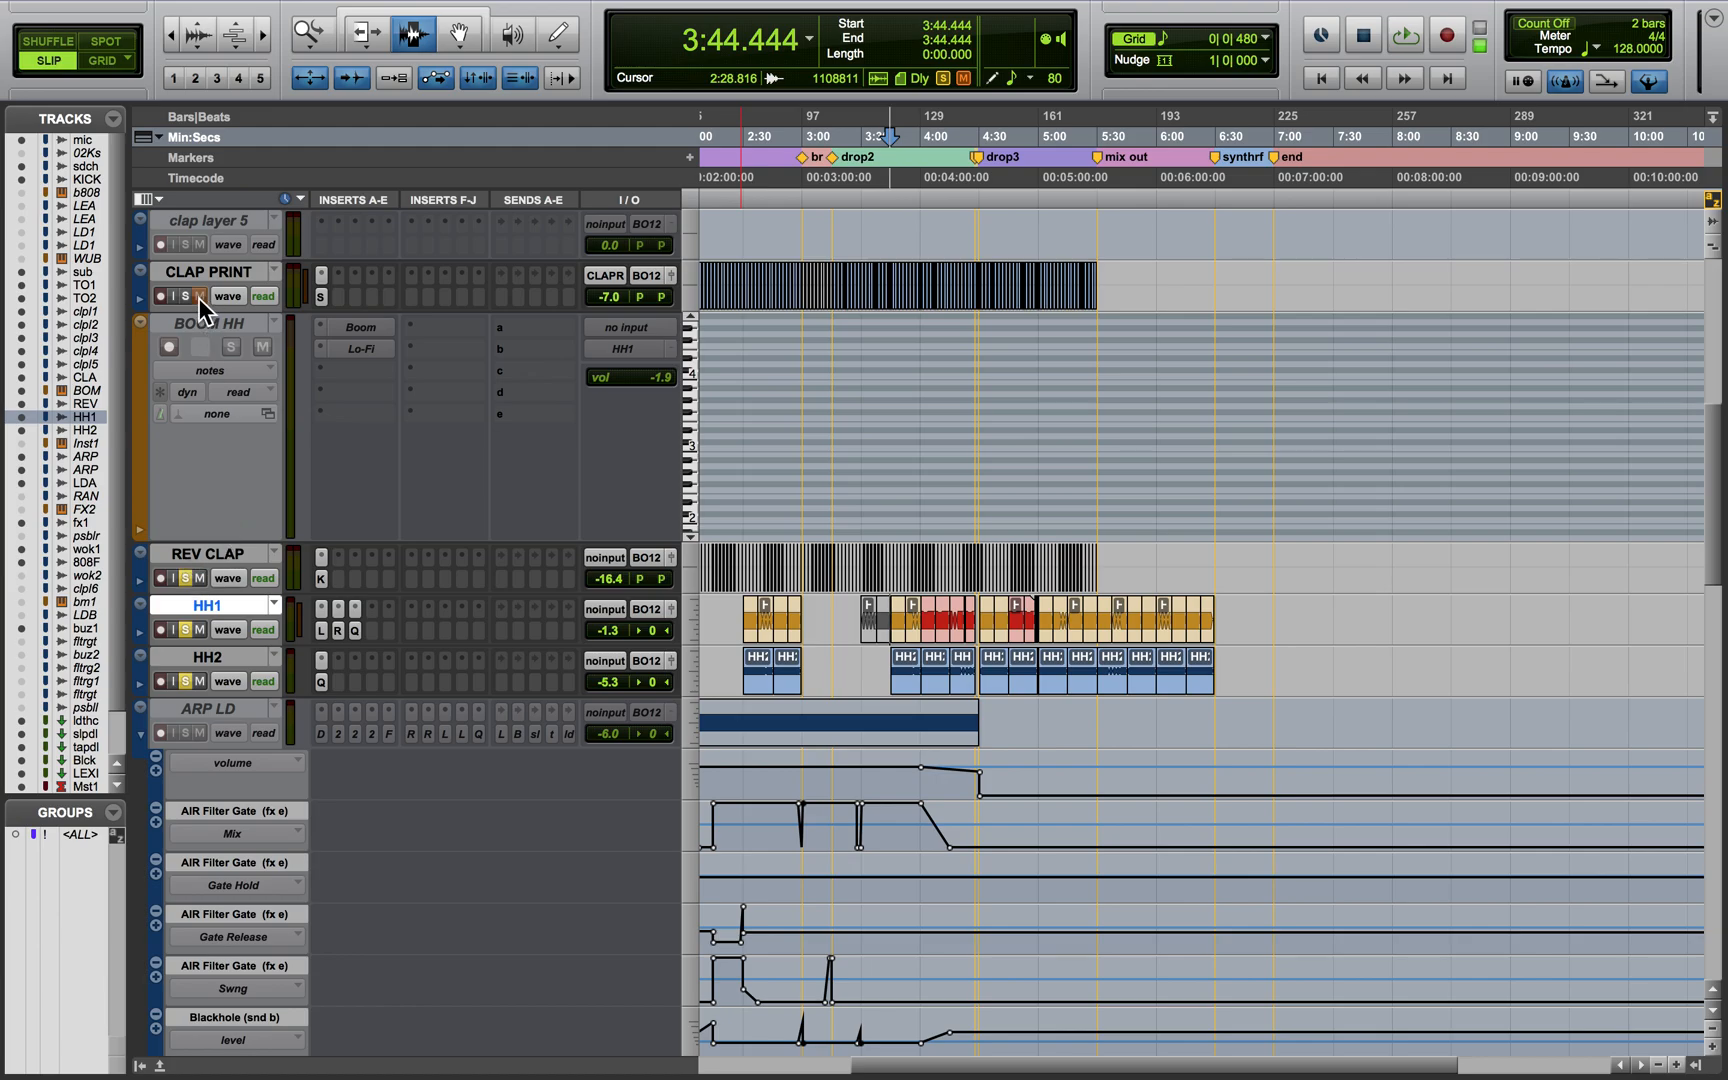
pyautogui.scroll(8, 184, 302)
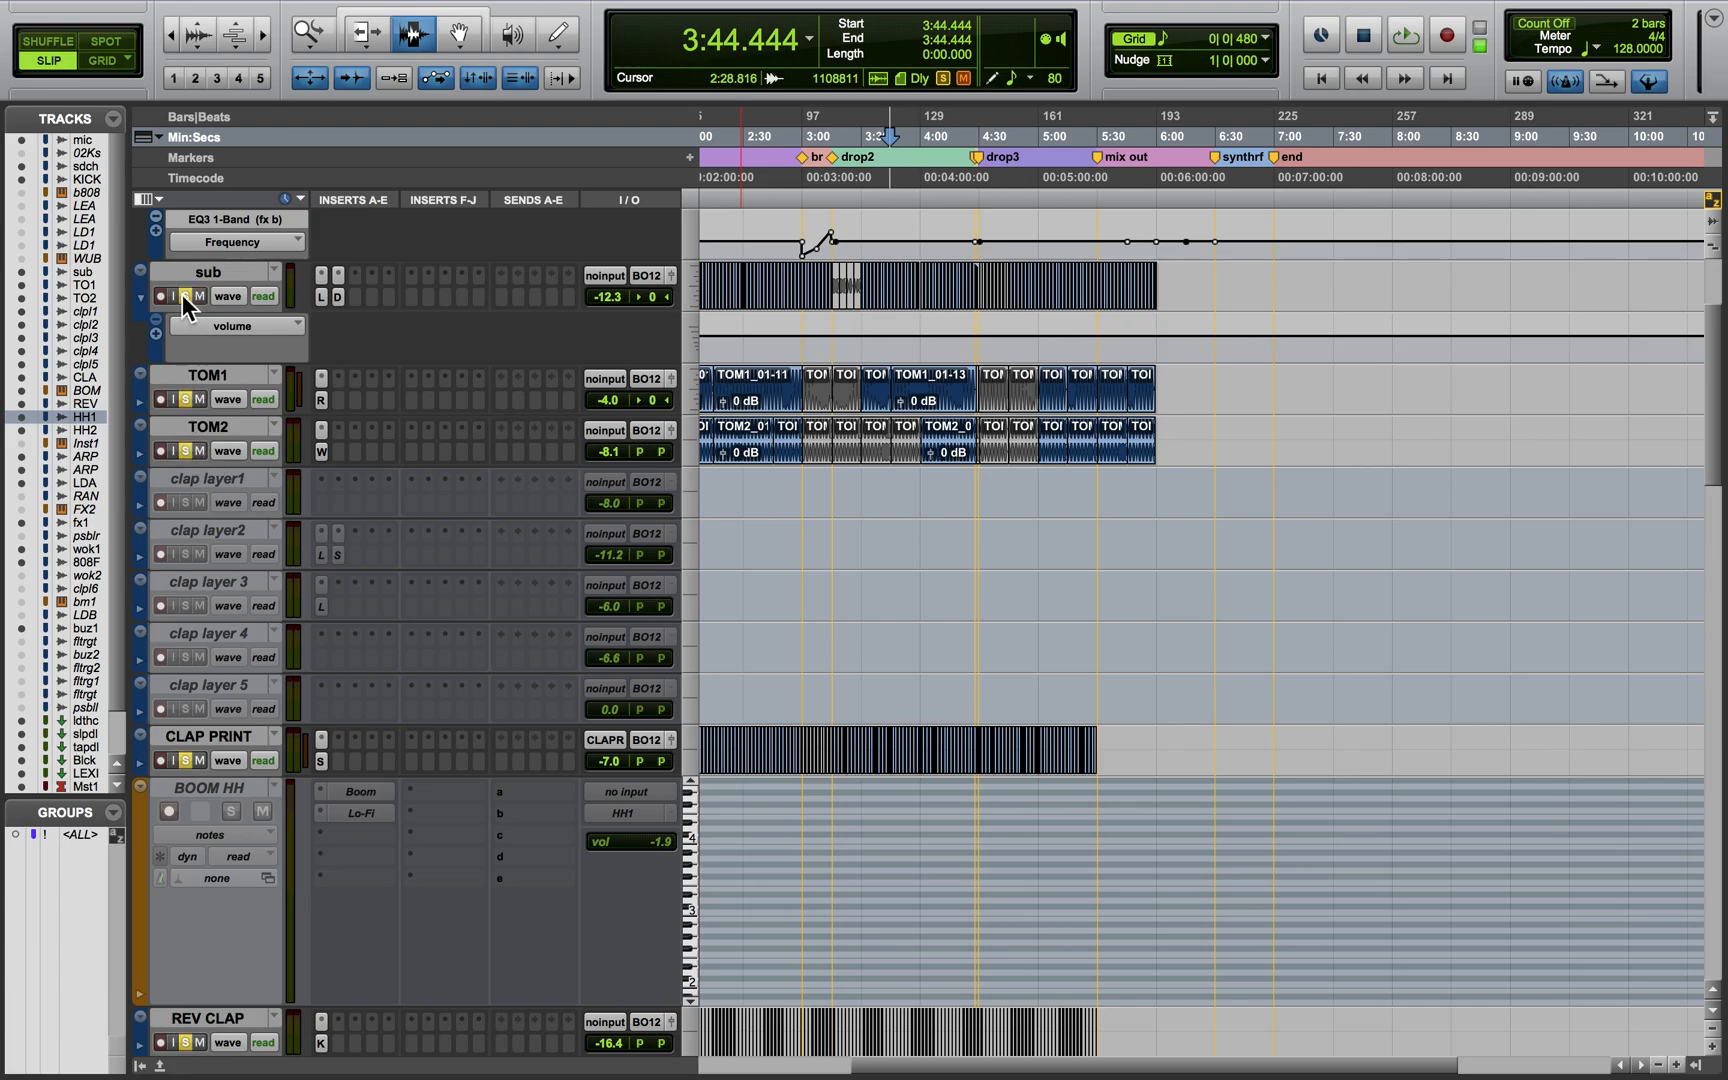
pyautogui.scroll(5, 182, 294)
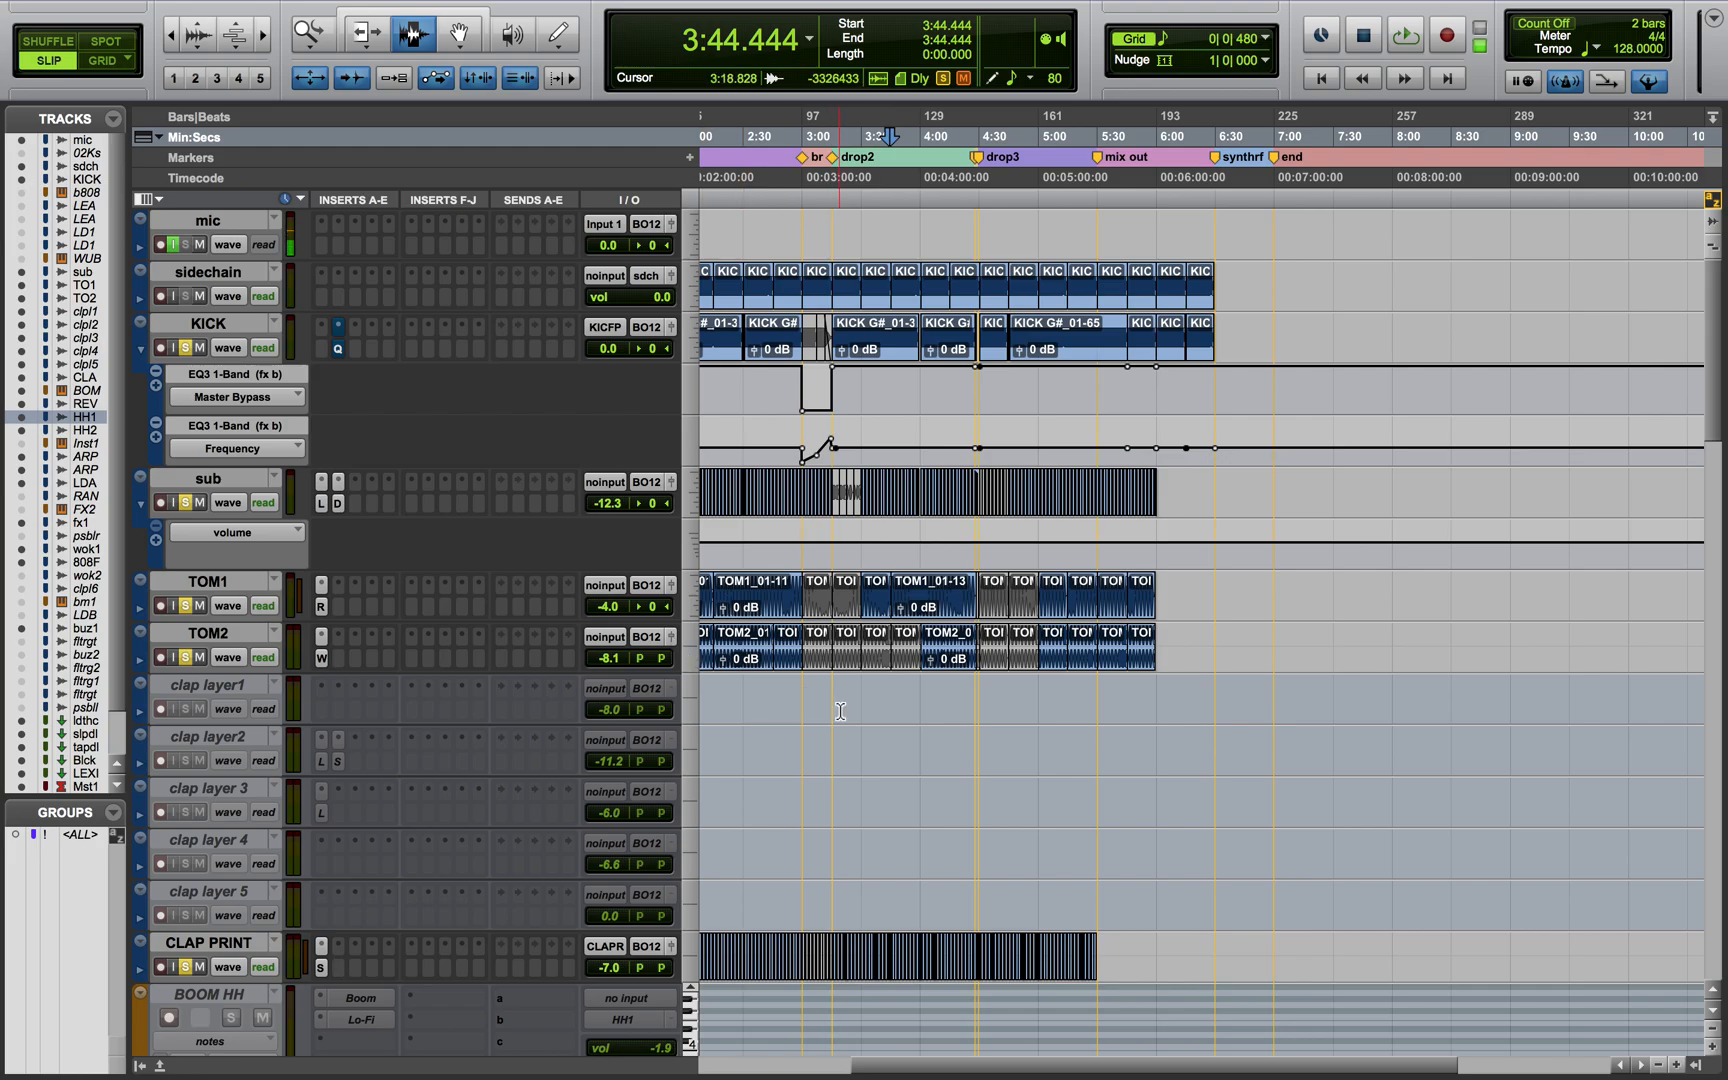
# Zoom in on the section before drop3 and place the edit cursor at 4:05.257 on BOOM HH
pyautogui.click(924, 712)
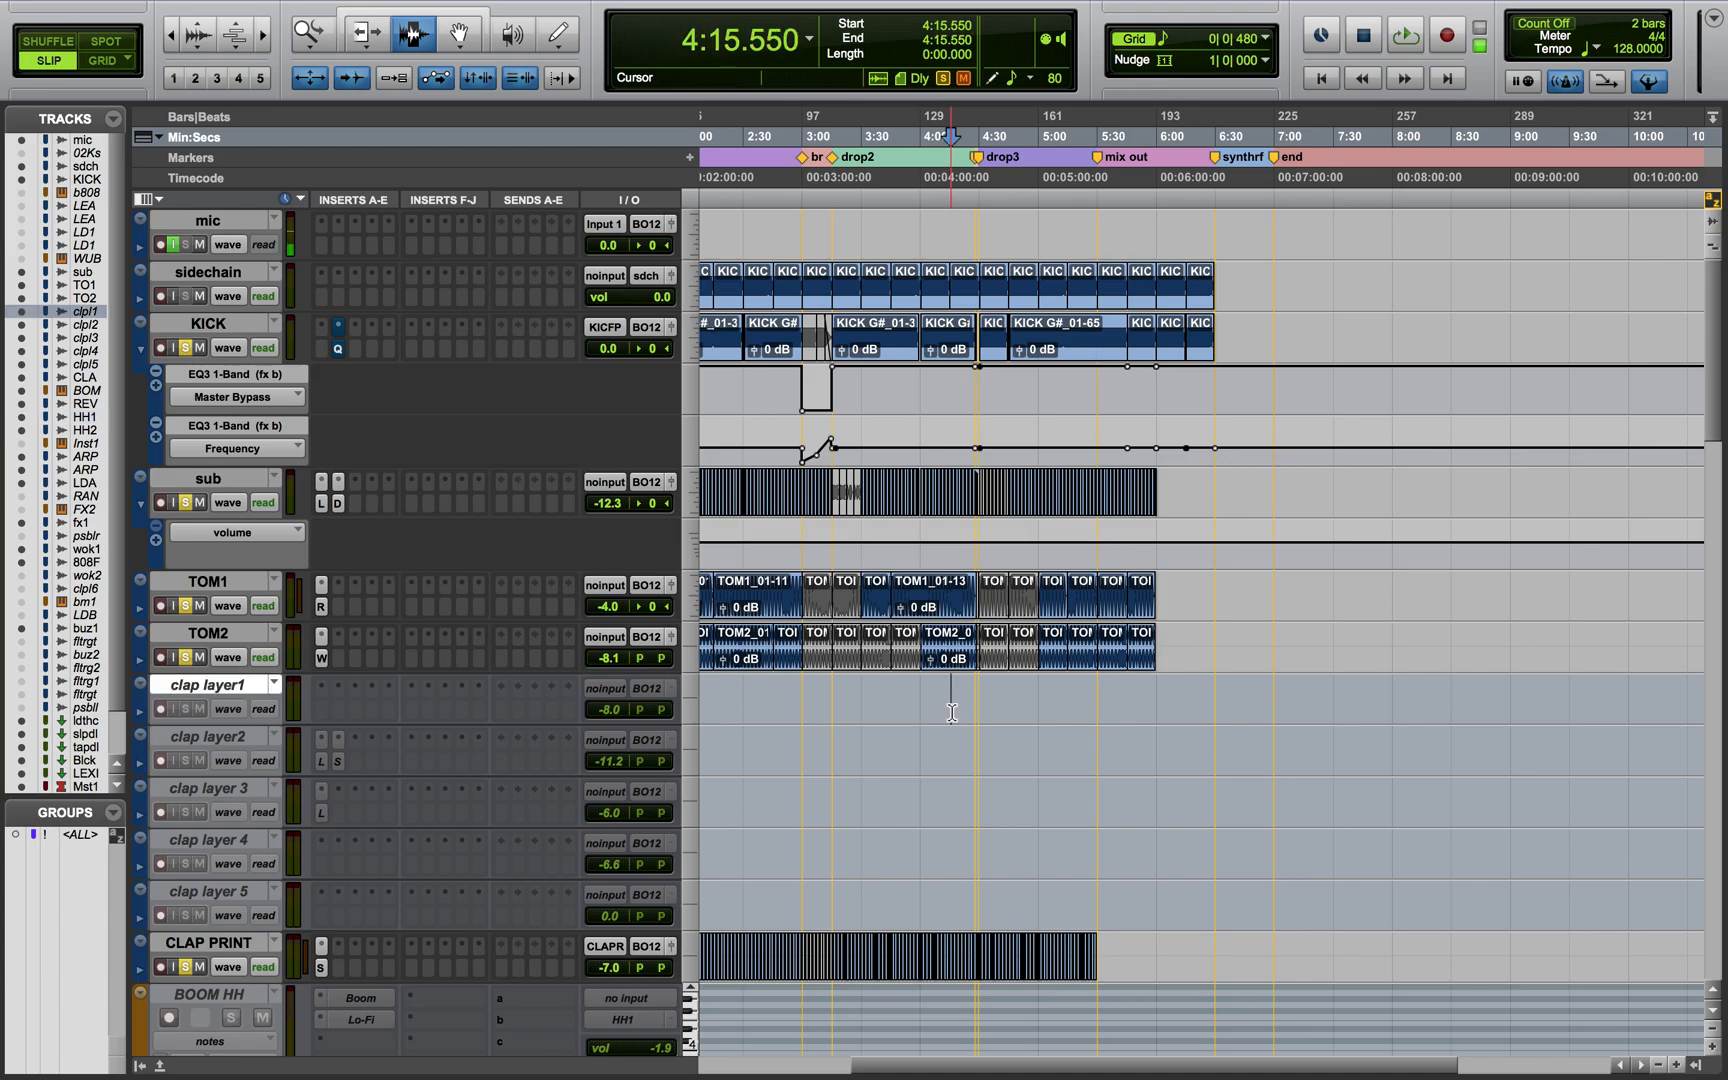
pyautogui.press('super+bracketright')
pyautogui.press('super+bracketright')
pyautogui.press('super+bracketright')
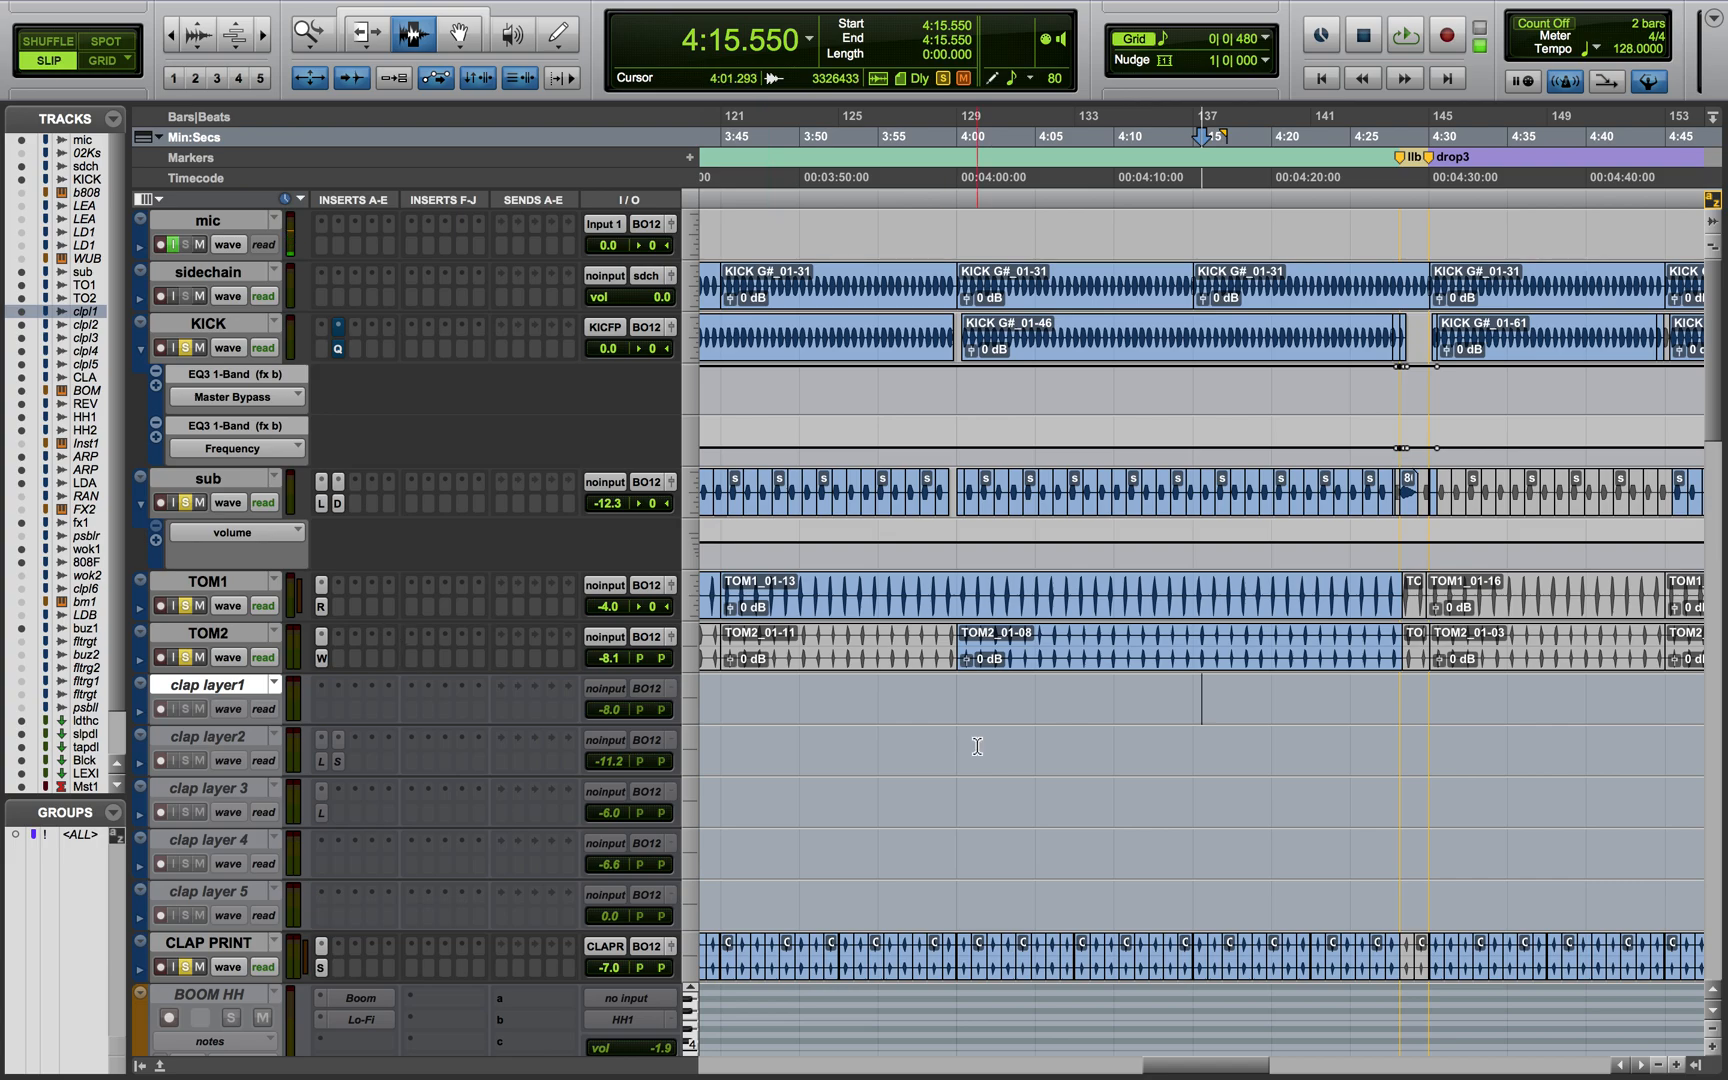
pyautogui.hscroll(3, 976, 745)
pyautogui.scroll(-4, 977, 745)
pyautogui.scroll(-2, 977, 745)
pyautogui.click(914, 815)
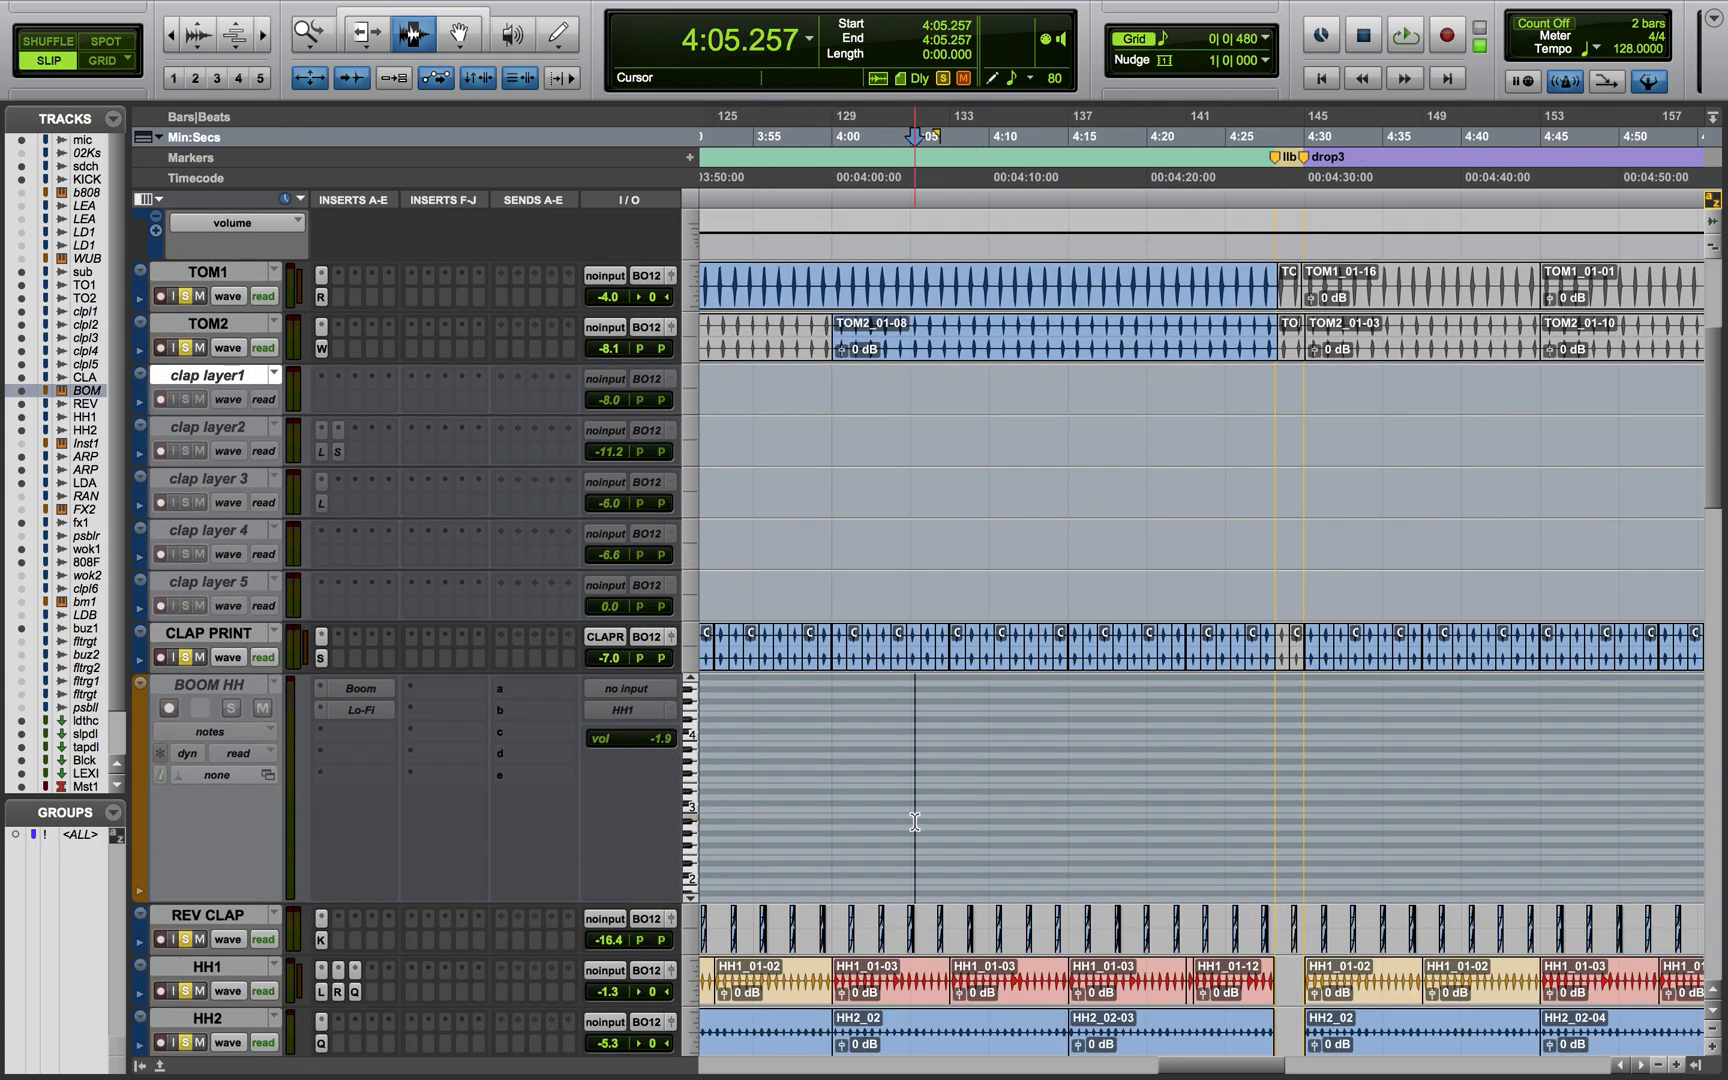
# Audition all the soloed drum tracks together from 4:05.257 and clear all solos
pyautogui.press('space')
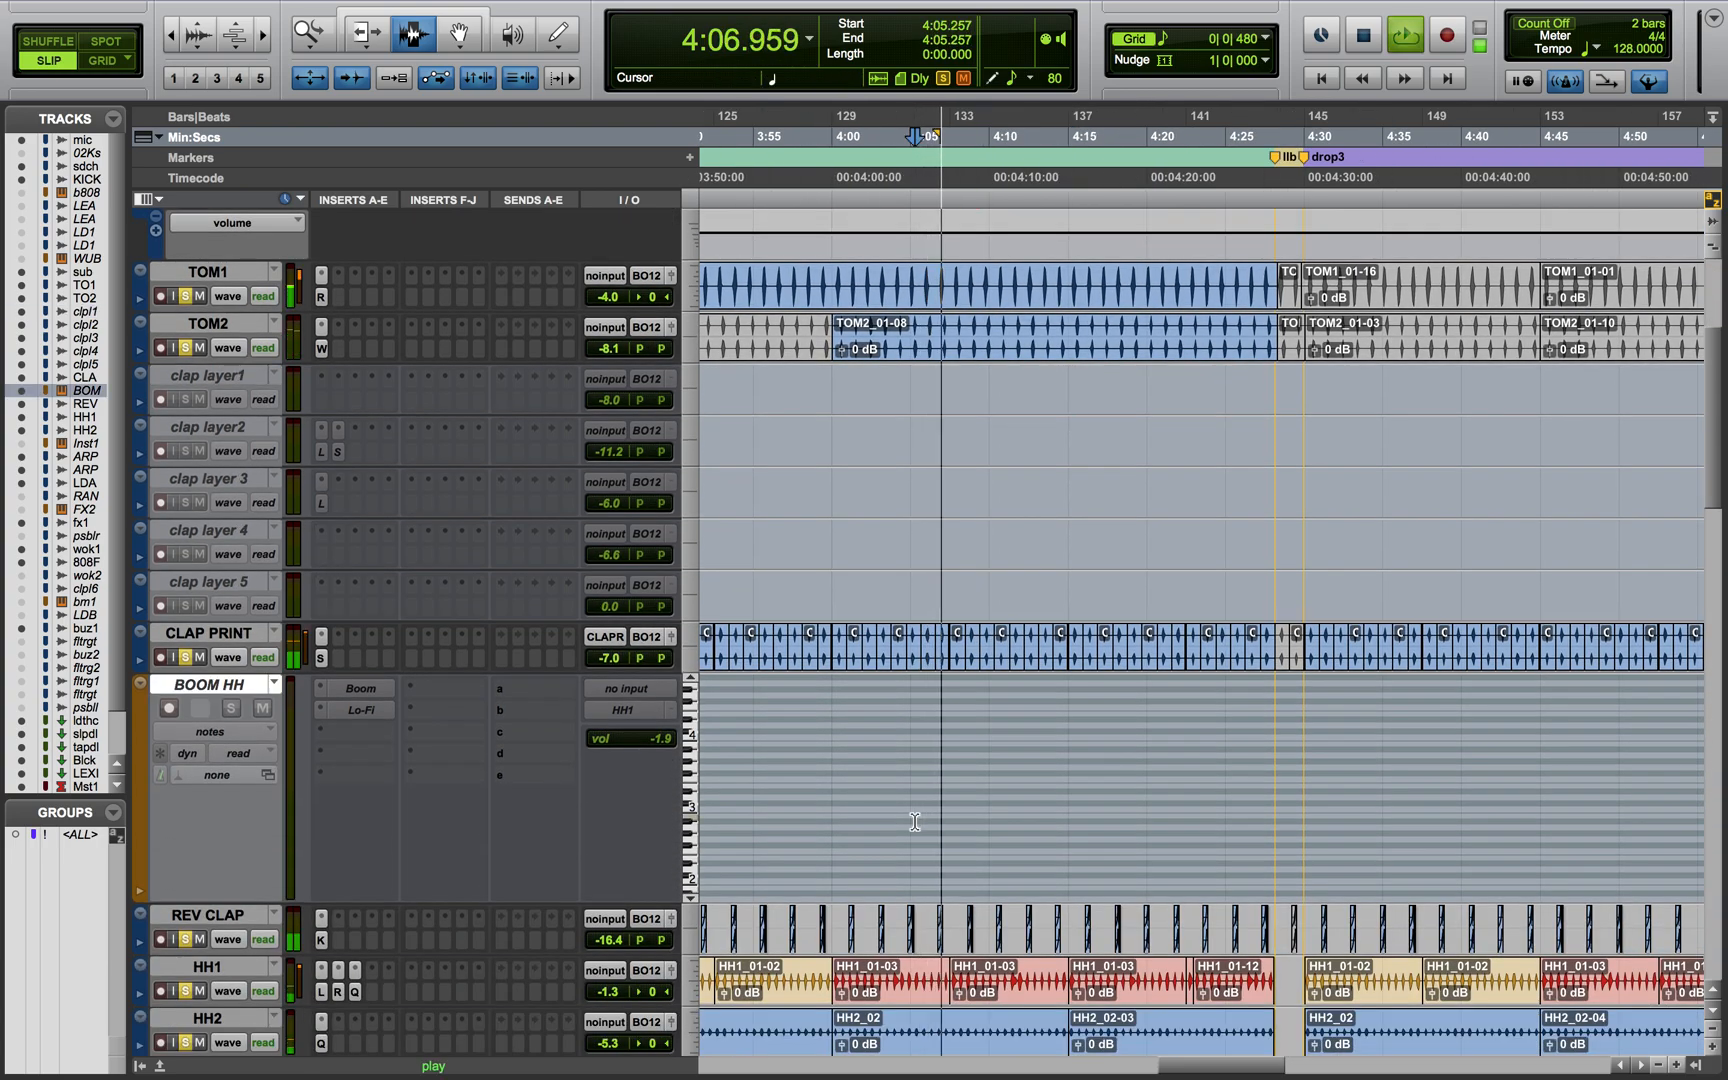
pyautogui.scroll(2, 914, 821)
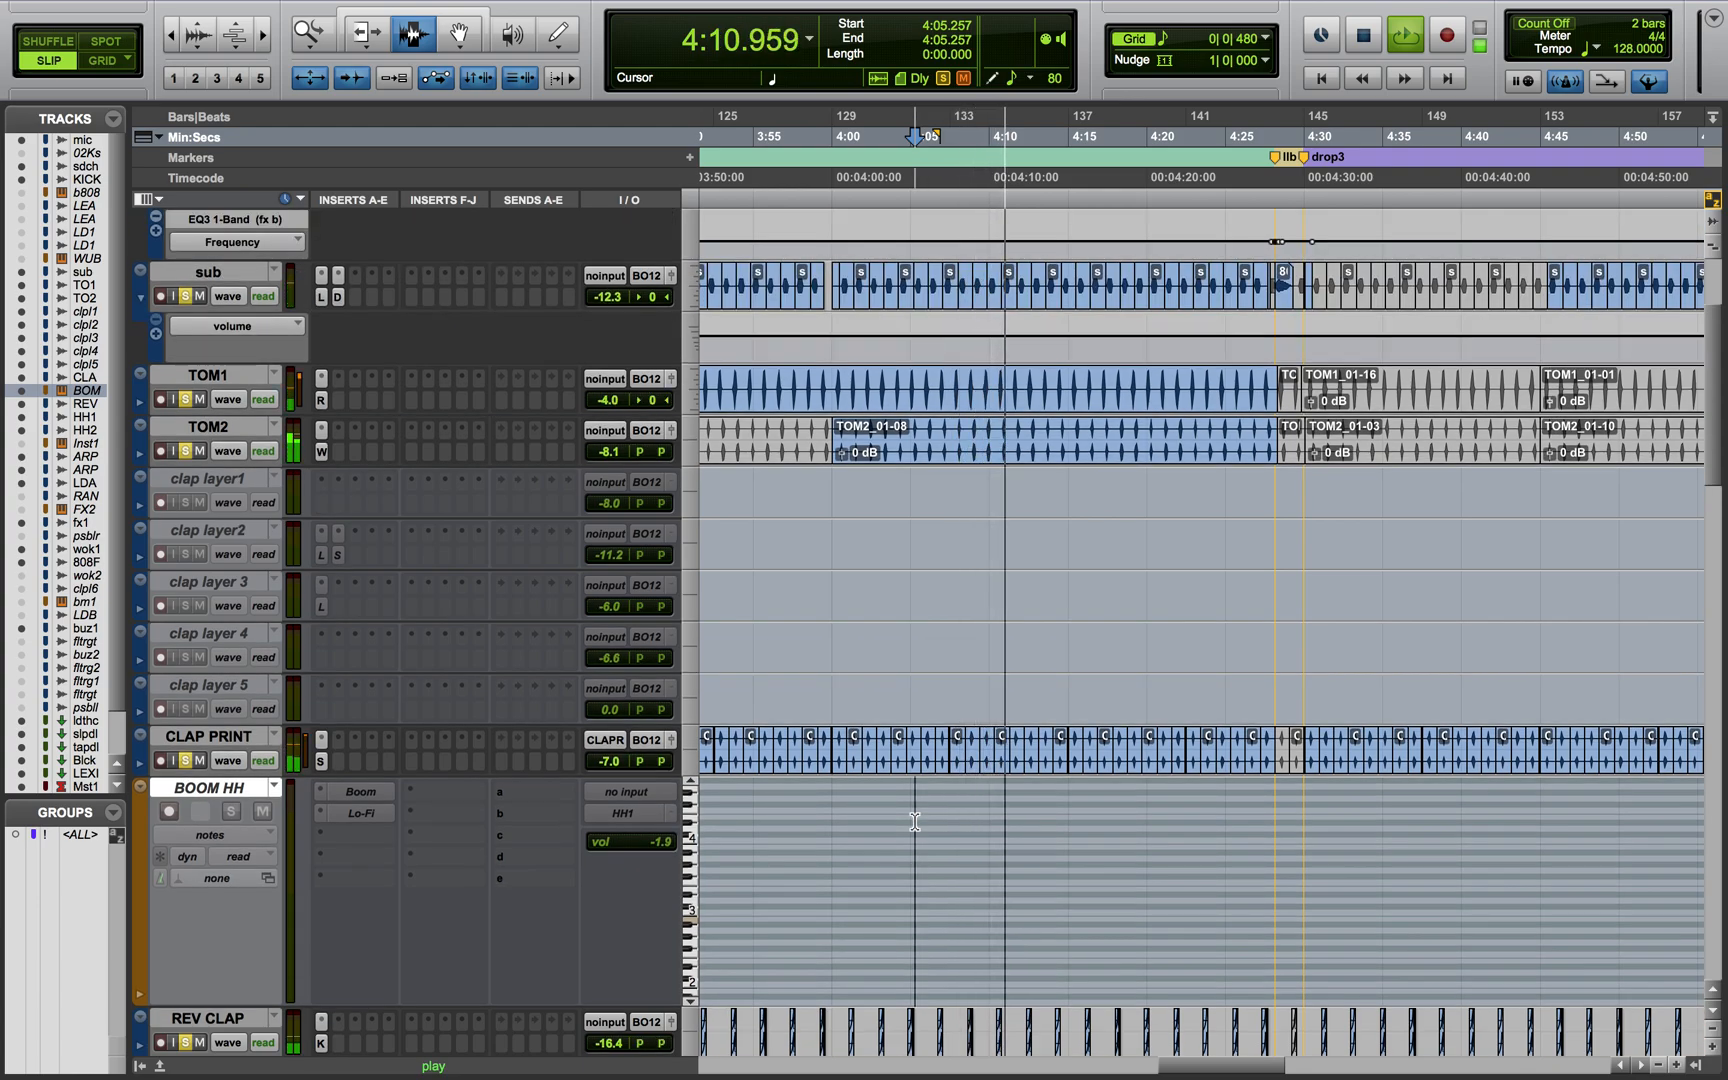
pyautogui.scroll(-2, 914, 821)
pyautogui.press('space')
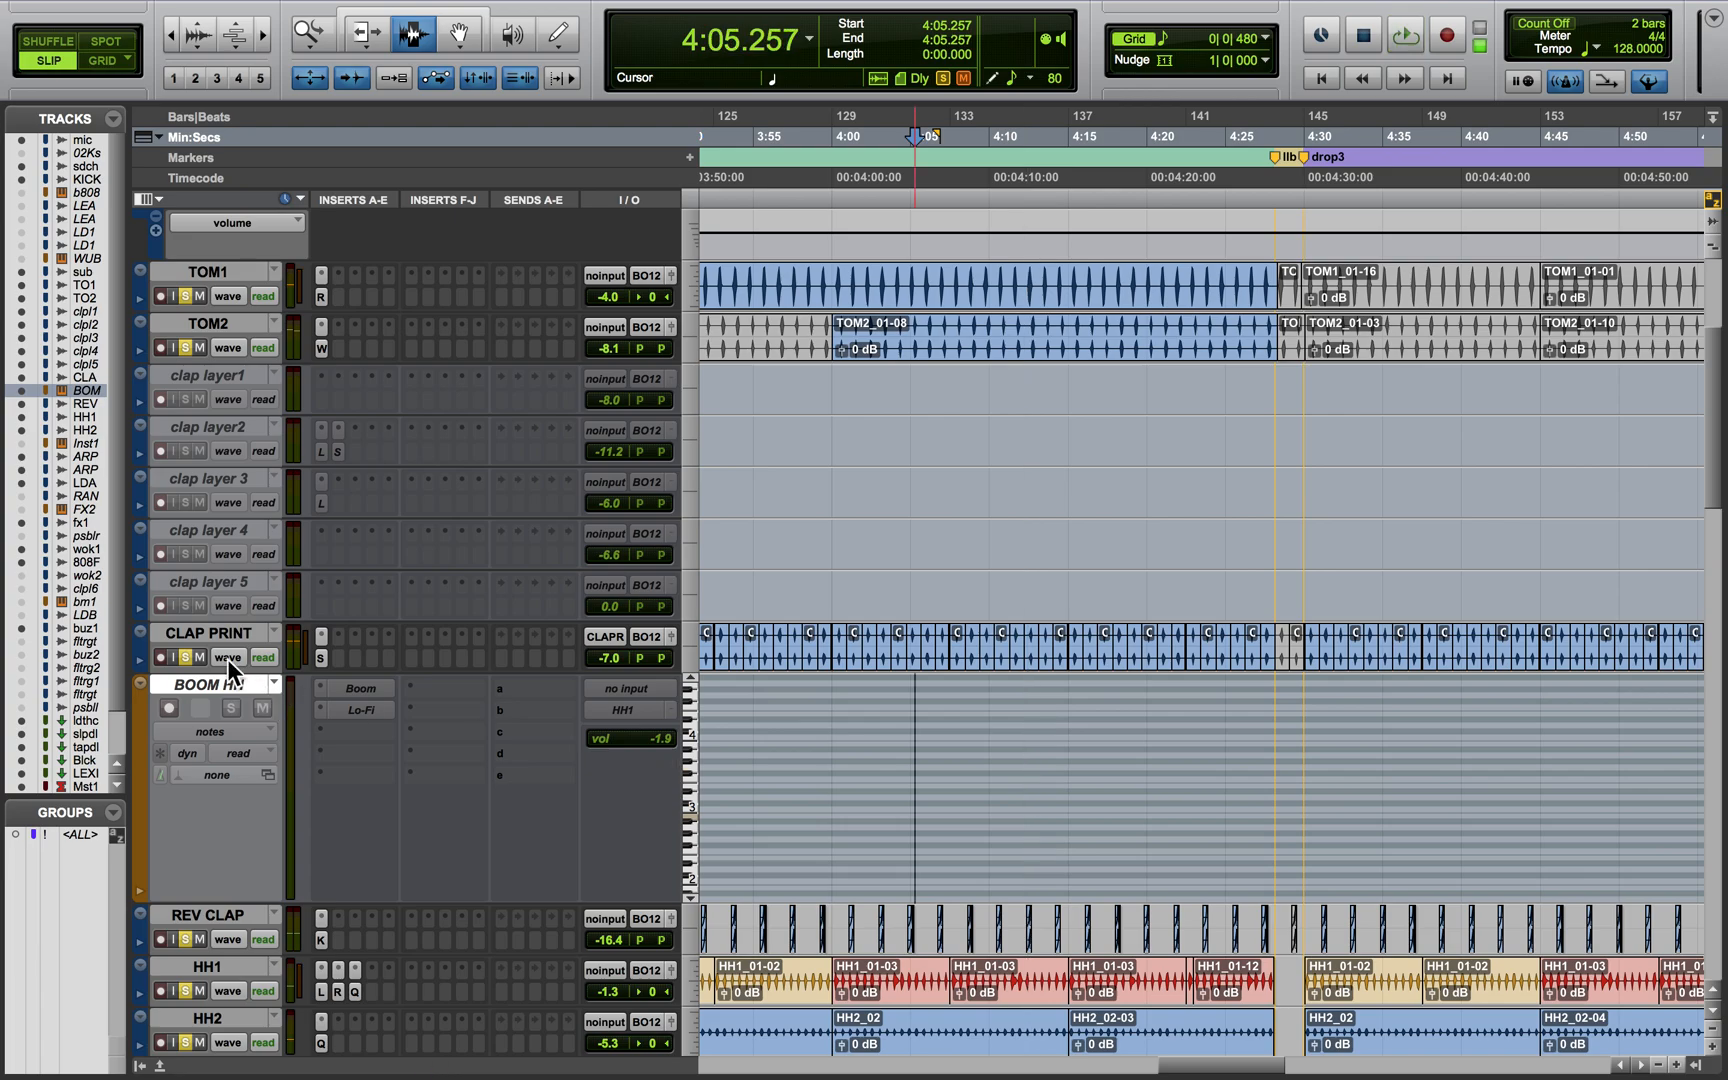
pyautogui.keyDown('alt'); pyautogui.click(185, 657); pyautogui.keyUp('alt')
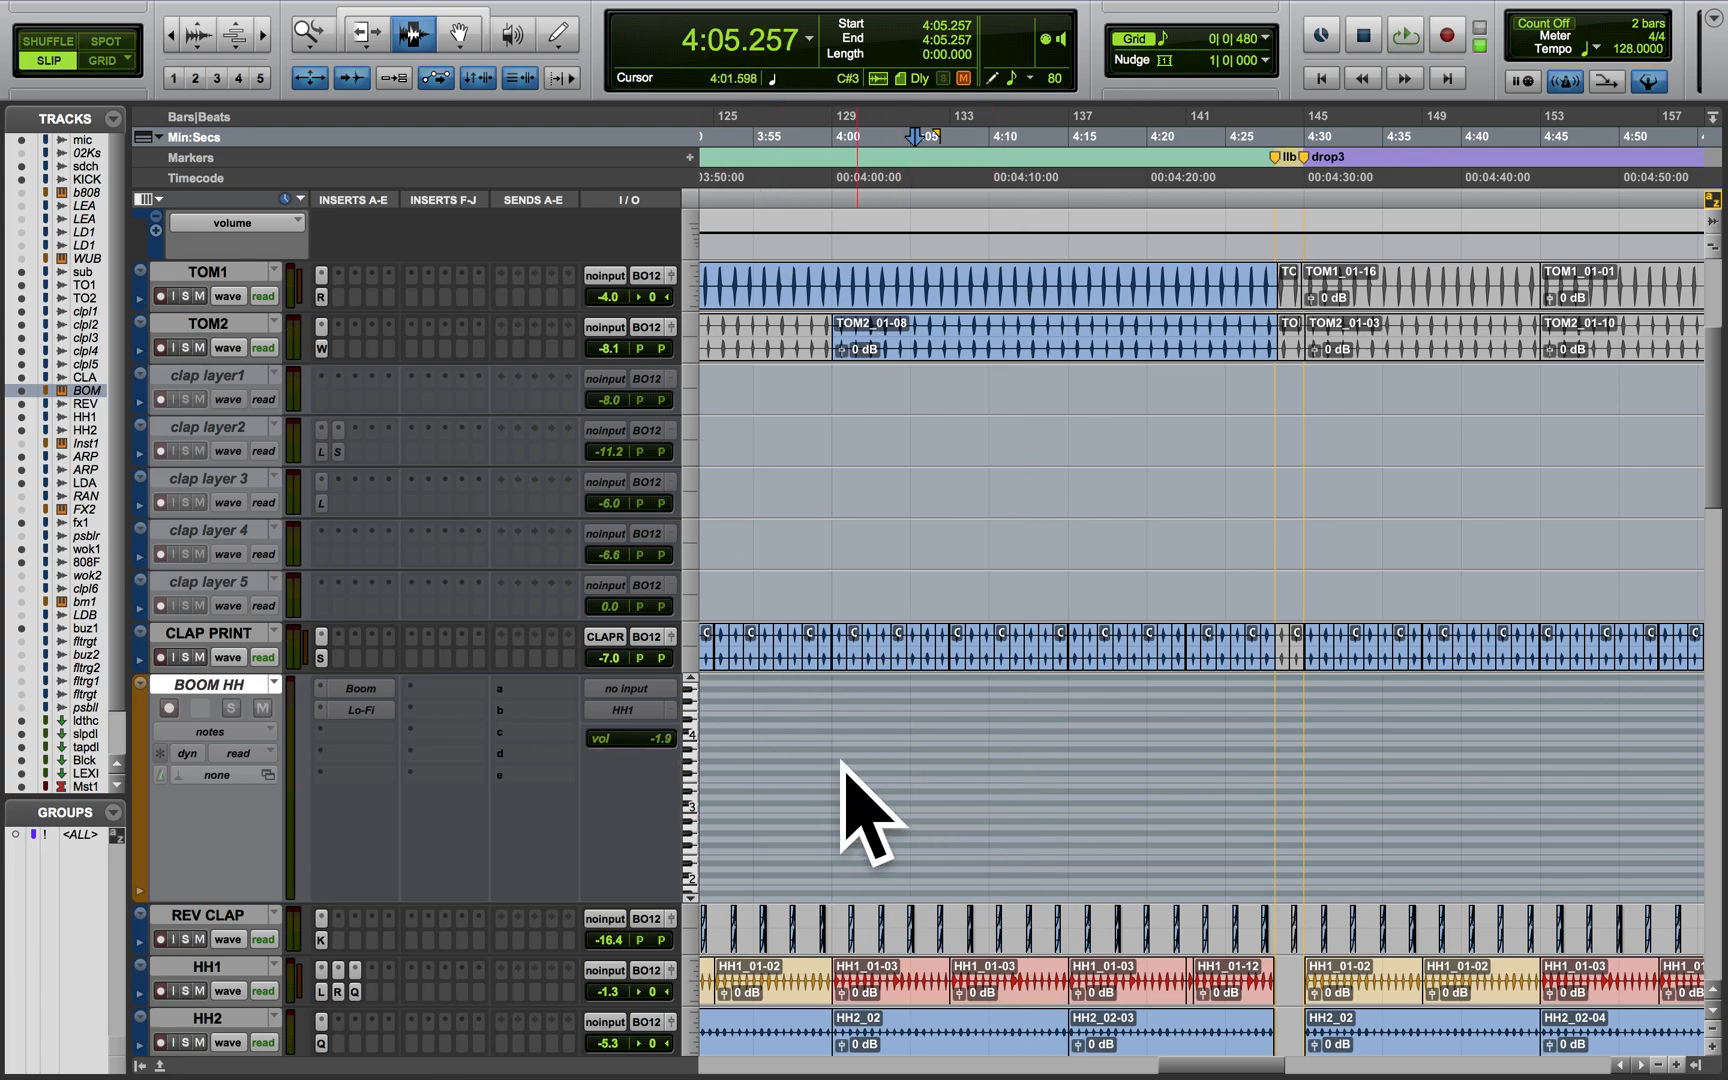
# Look back through the ARP LD and ARP LD.cm automation lanes from drop3 to the section around 2:15
pyautogui.scroll(-1, 923, 819)
pyautogui.hscroll(-2, 923, 819)
pyautogui.scroll(-12, 923, 819)
pyautogui.hscroll(-2, 923, 819)
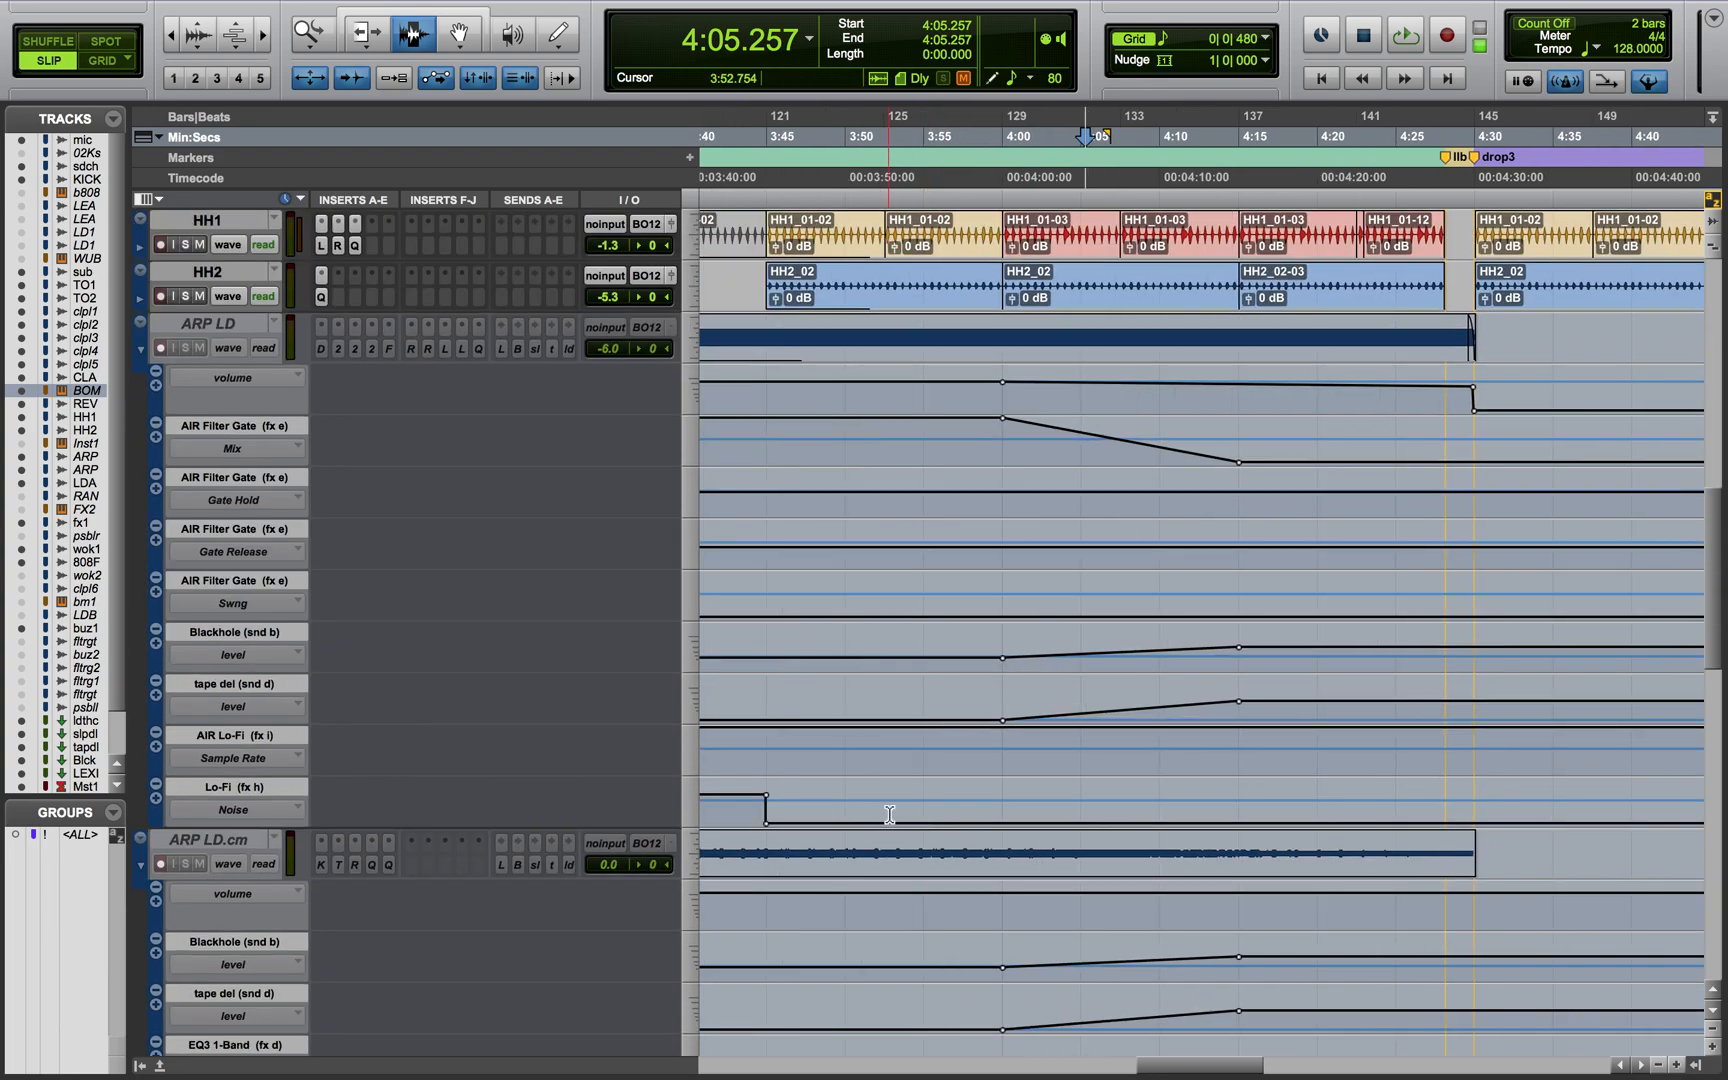
pyautogui.scroll(-1, 890, 814)
pyautogui.hscroll(-8, 890, 814)
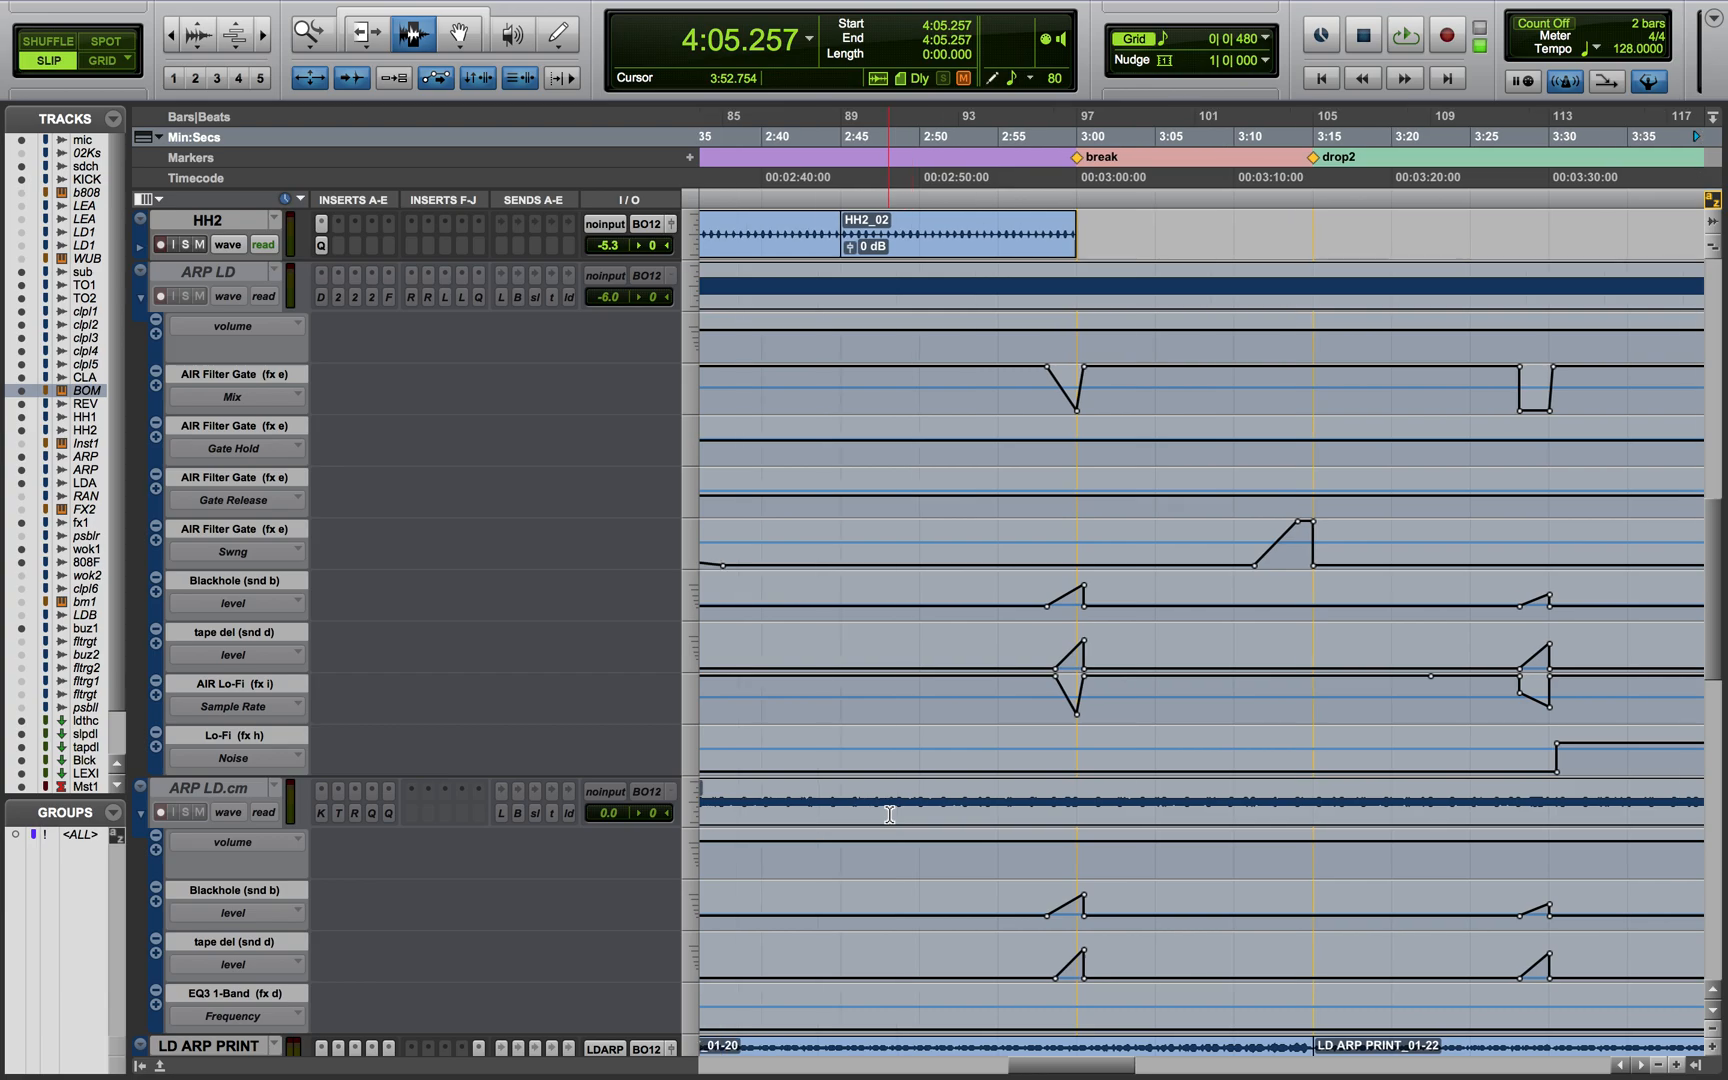
pyautogui.scroll(-1, 890, 814)
pyautogui.hscroll(-3, 890, 814)
pyautogui.scroll(-1, 890, 814)
pyautogui.hscroll(-1, 890, 814)
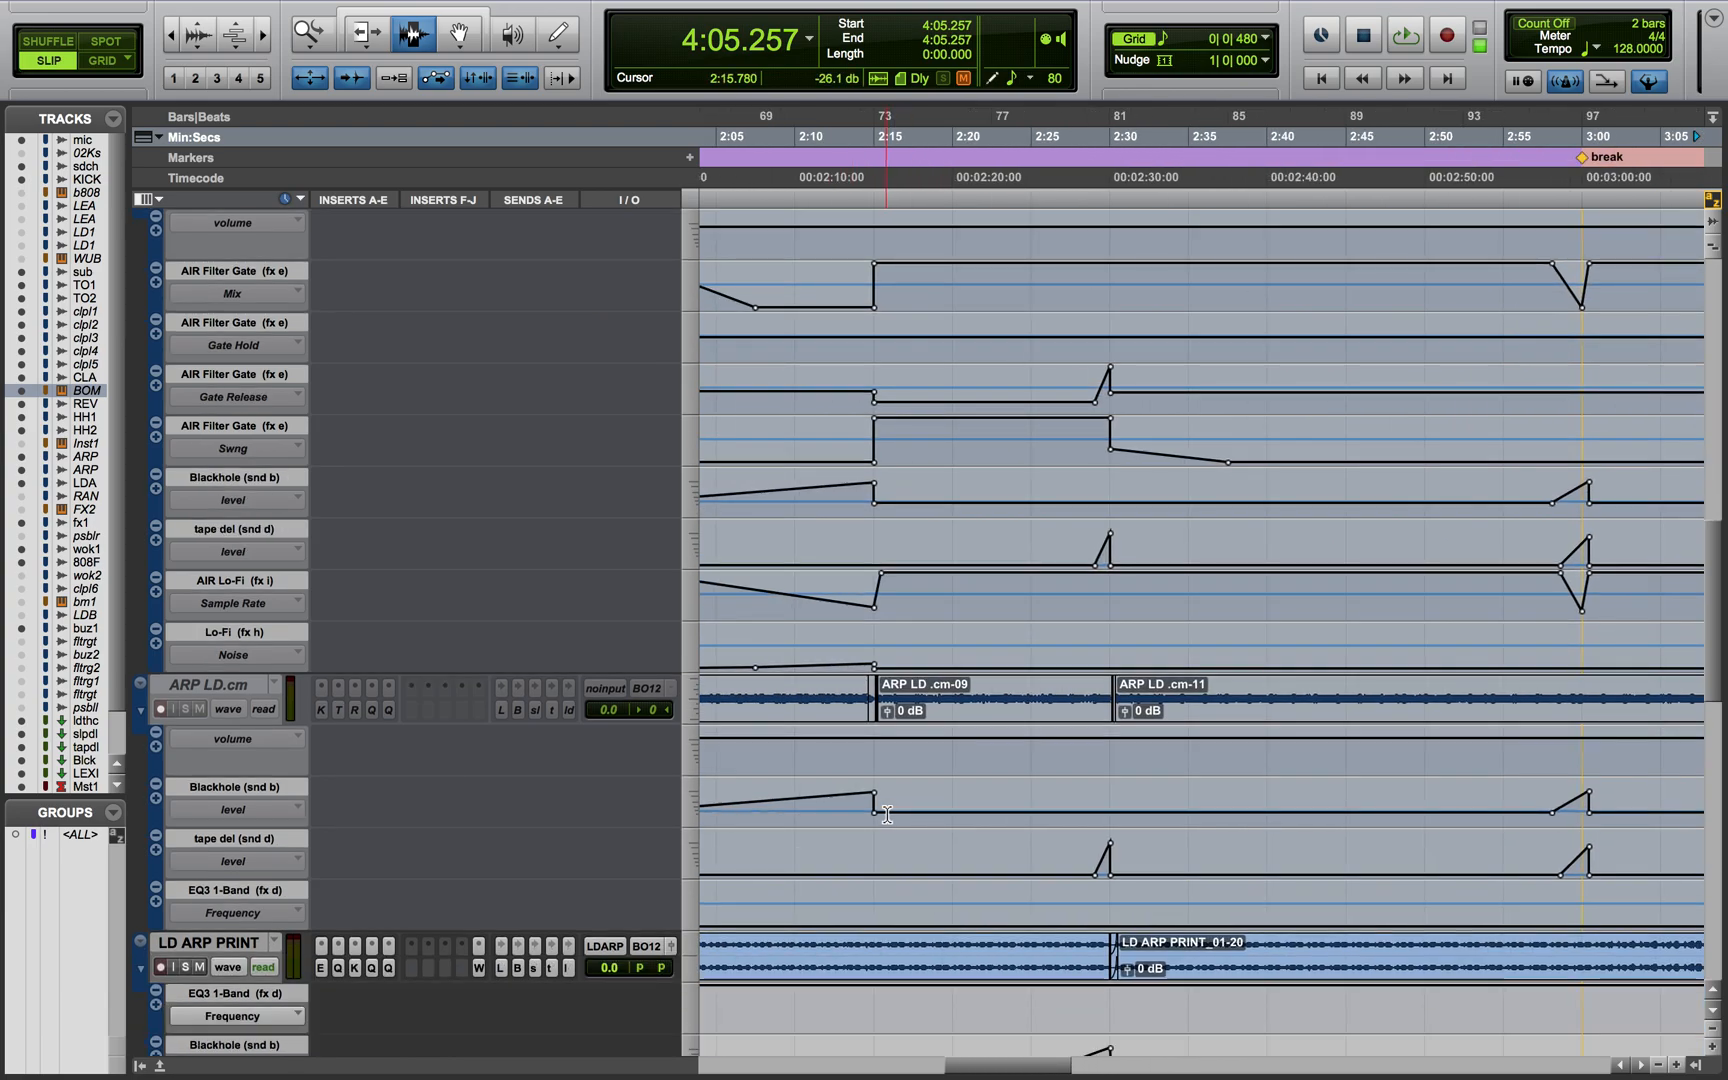
# Select the ARP LD track and zoom out to view its automation from mix in to drop3
pyautogui.scroll(3, 887, 814)
pyautogui.click(206, 324)
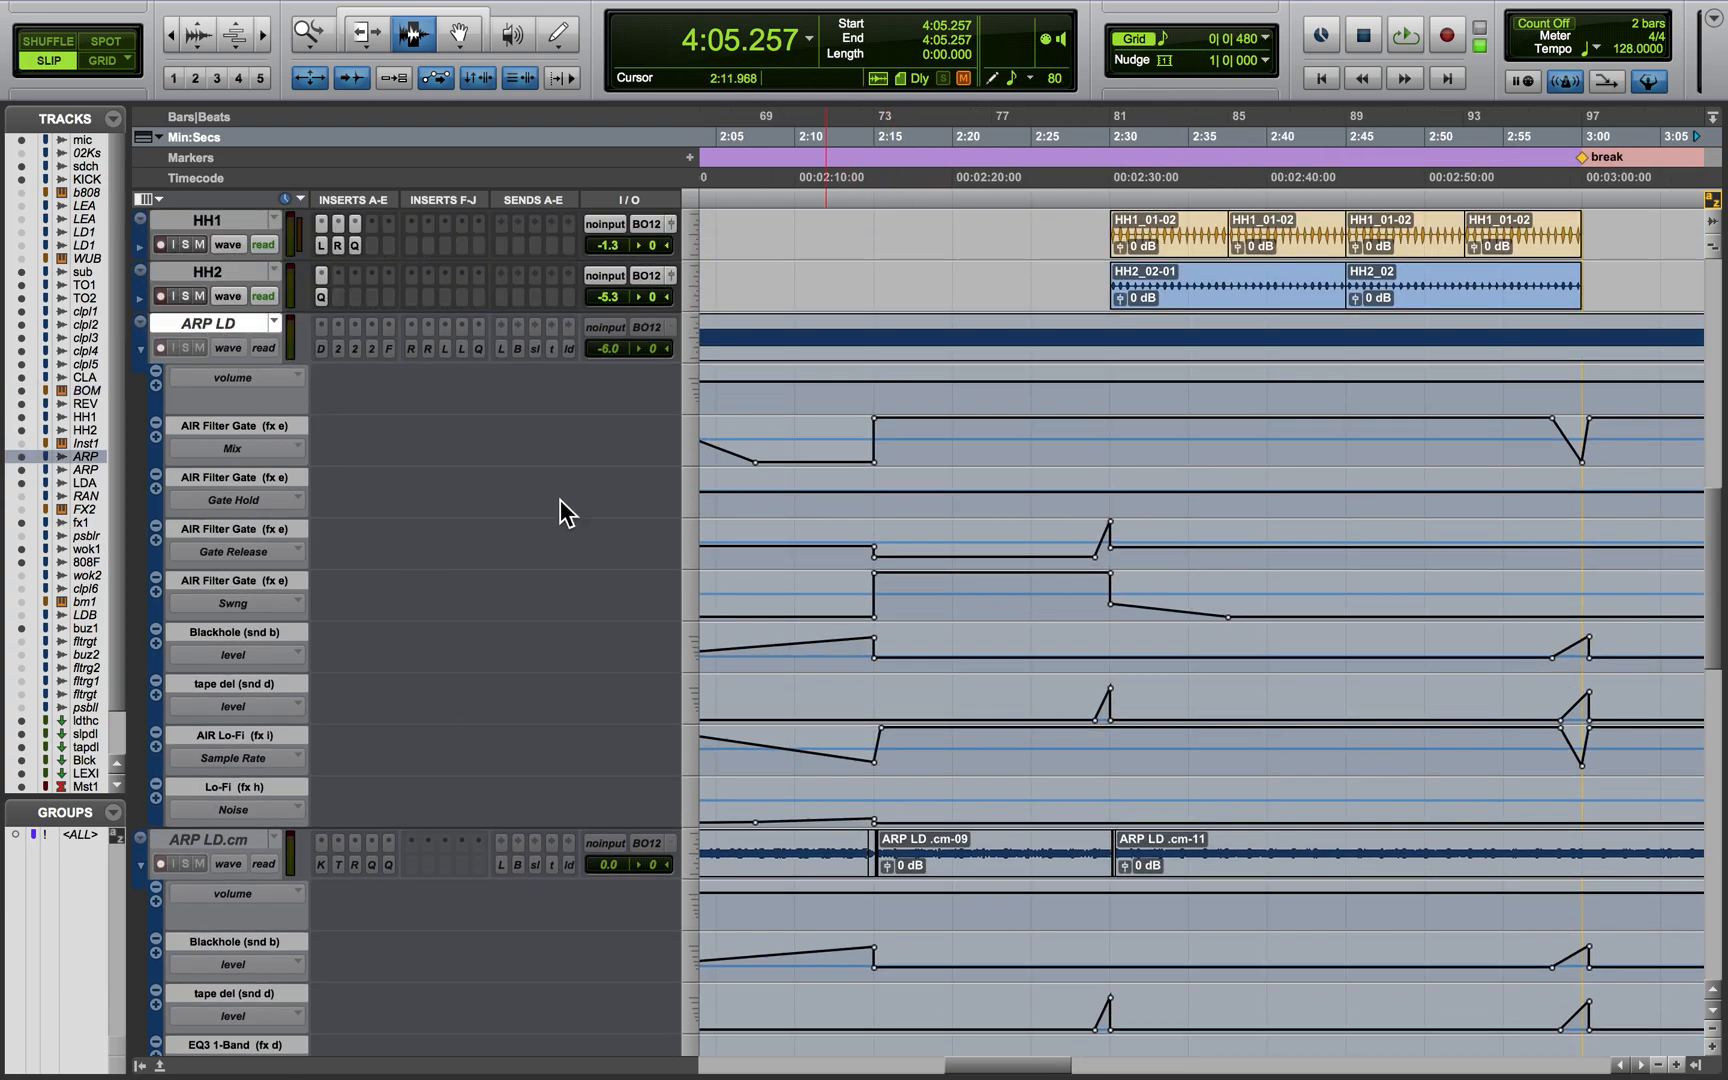
pyautogui.press('super+bracketleft')
pyautogui.press('super+bracketleft')
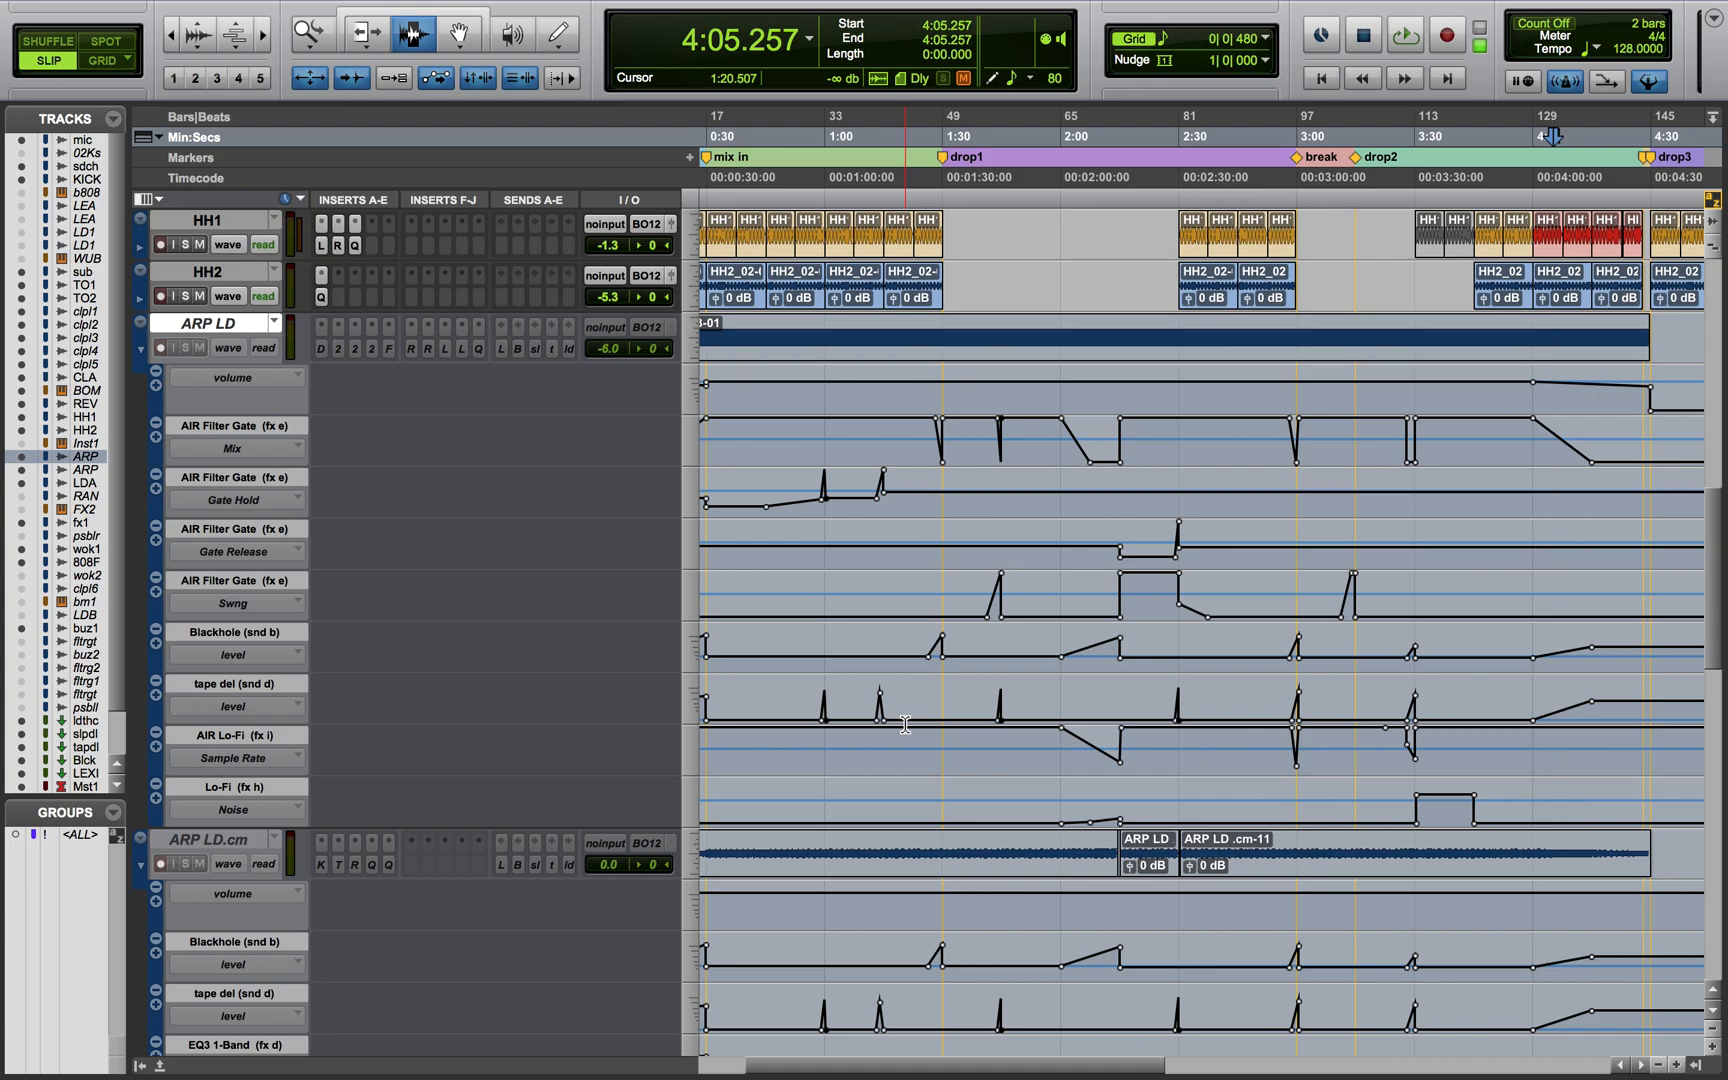
# Make the inactive ARP LD track active
pyautogui.hotkey('ctrl', 'alt', 'Down')
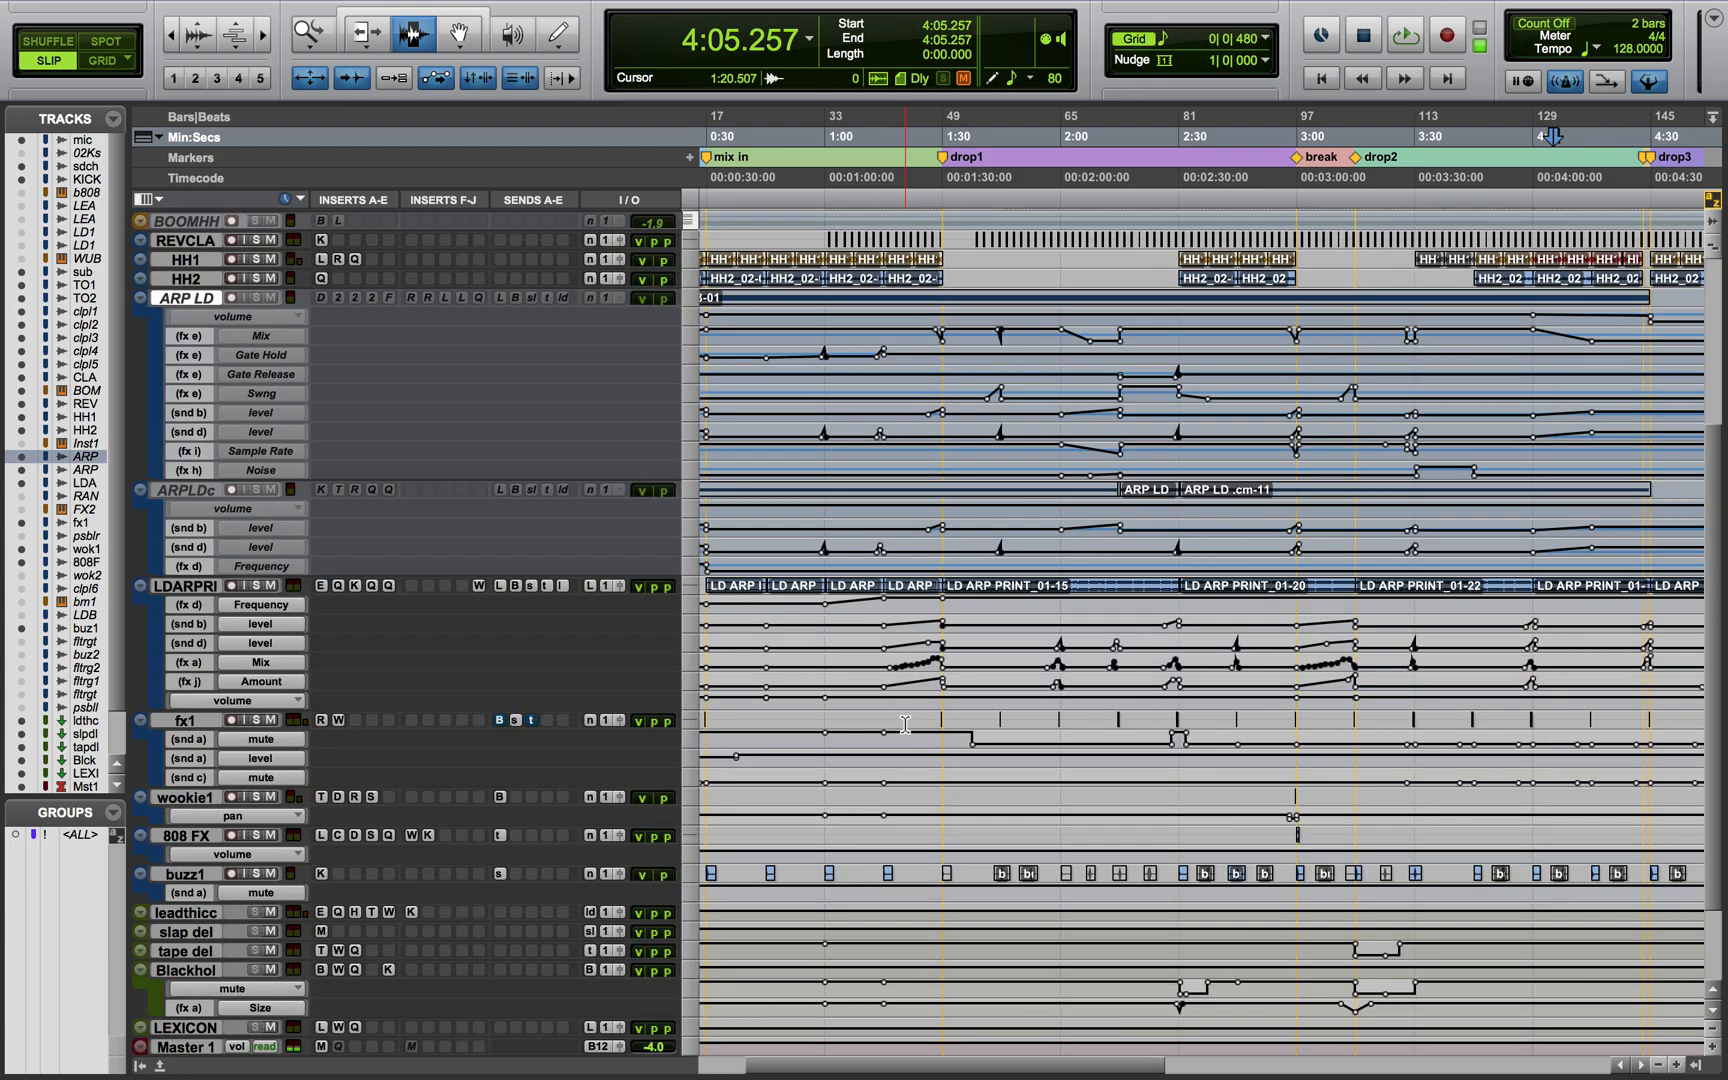
pyautogui.hotkey('ctrl', 'alt', 'Up')
pyautogui.hotkey('ctrl', 'alt', 'Up')
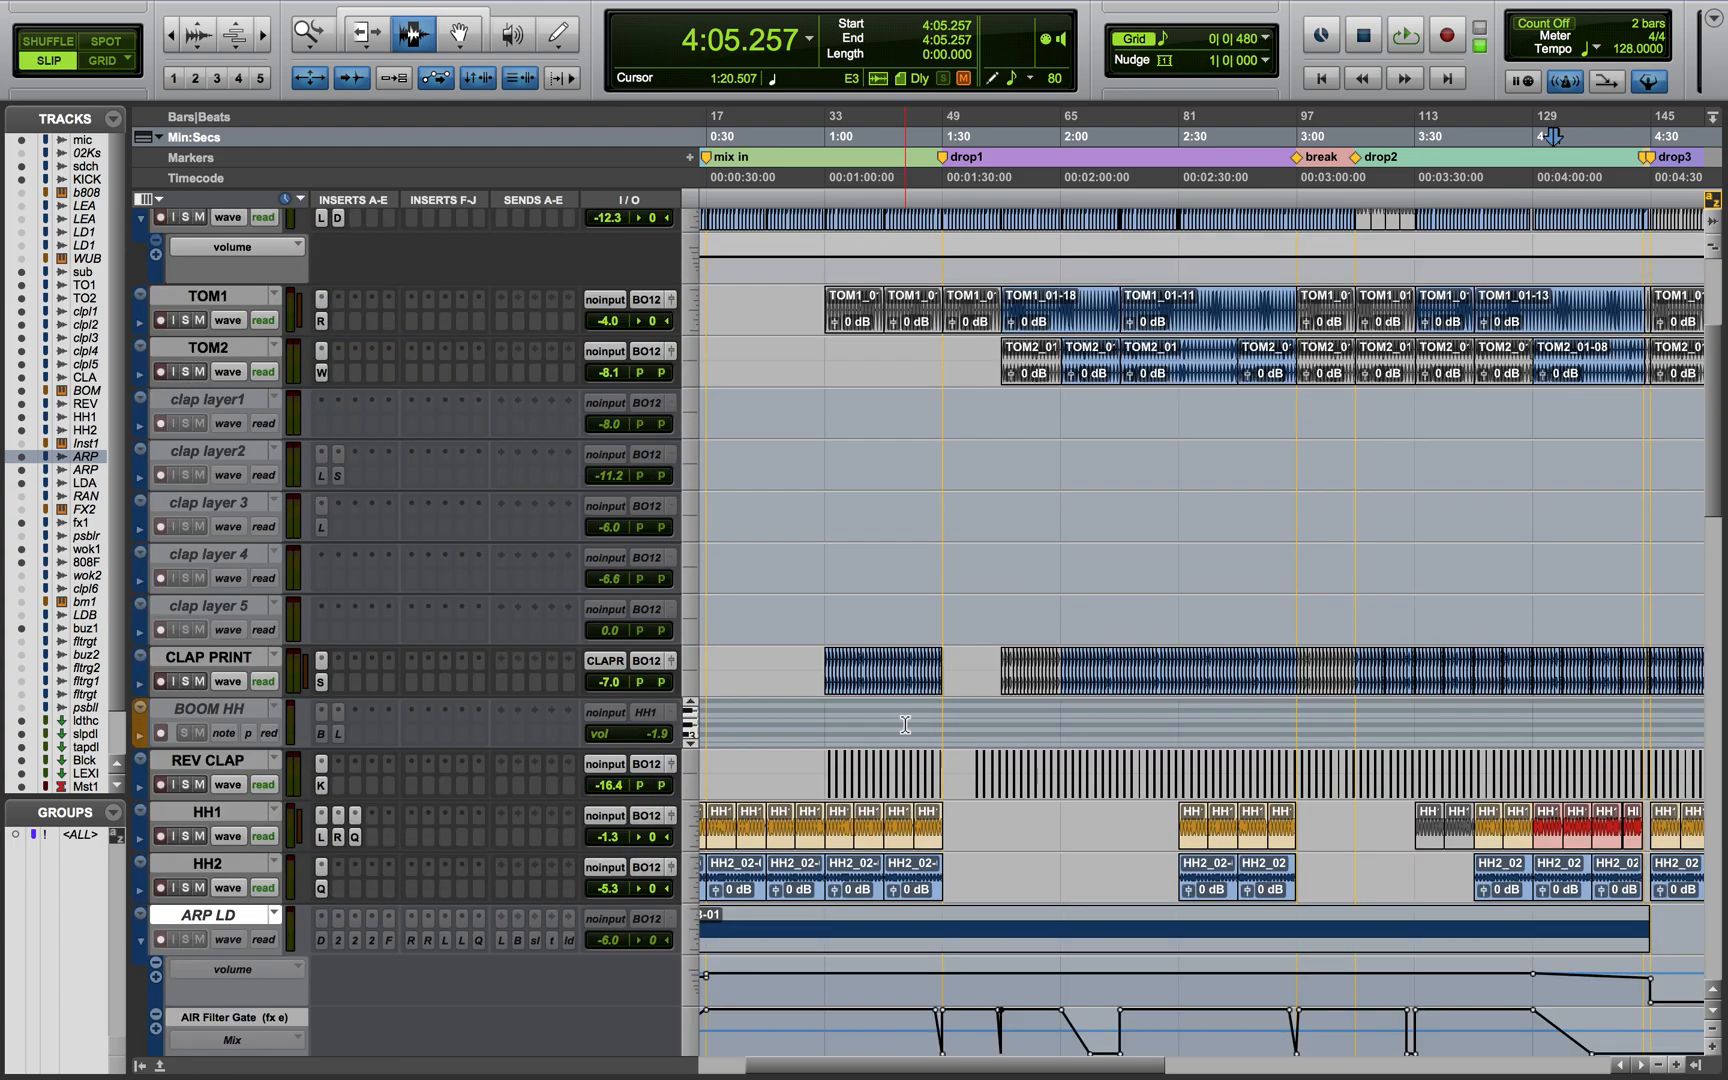
pyautogui.scroll(-3, 905, 725)
pyautogui.hscroll(-2, 905, 725)
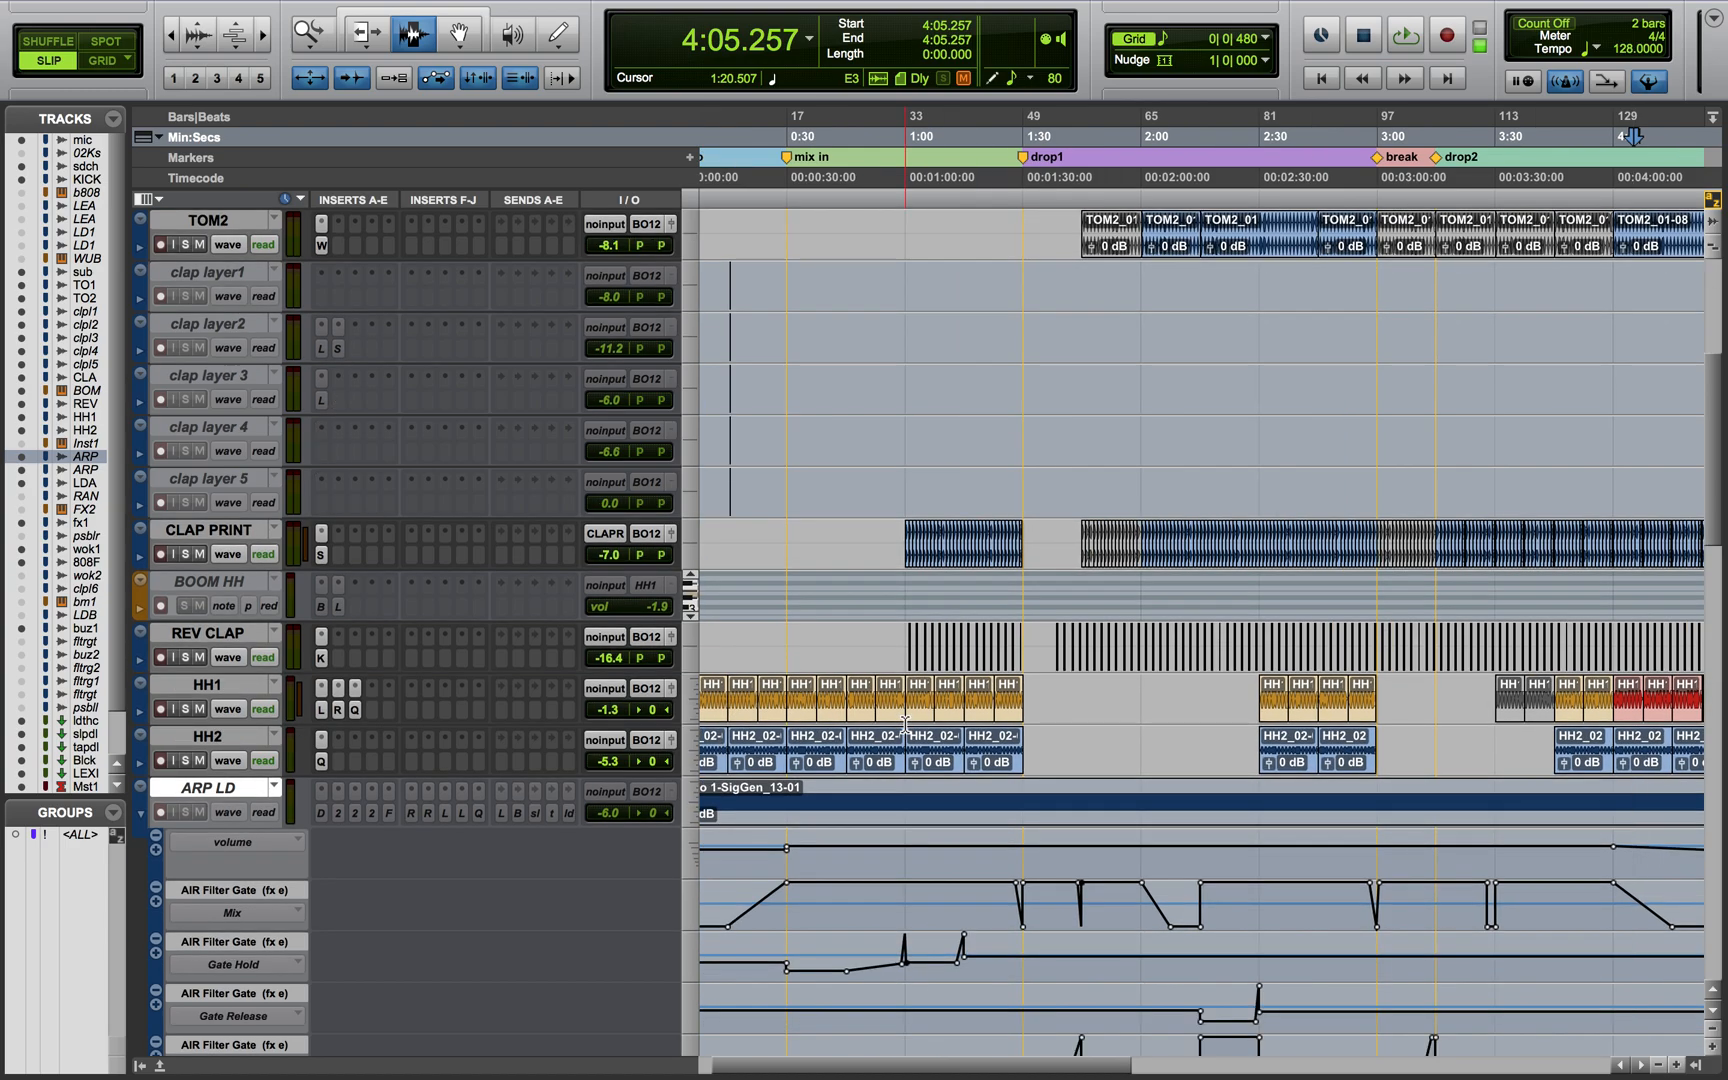
pyautogui.scroll(-12, 905, 725)
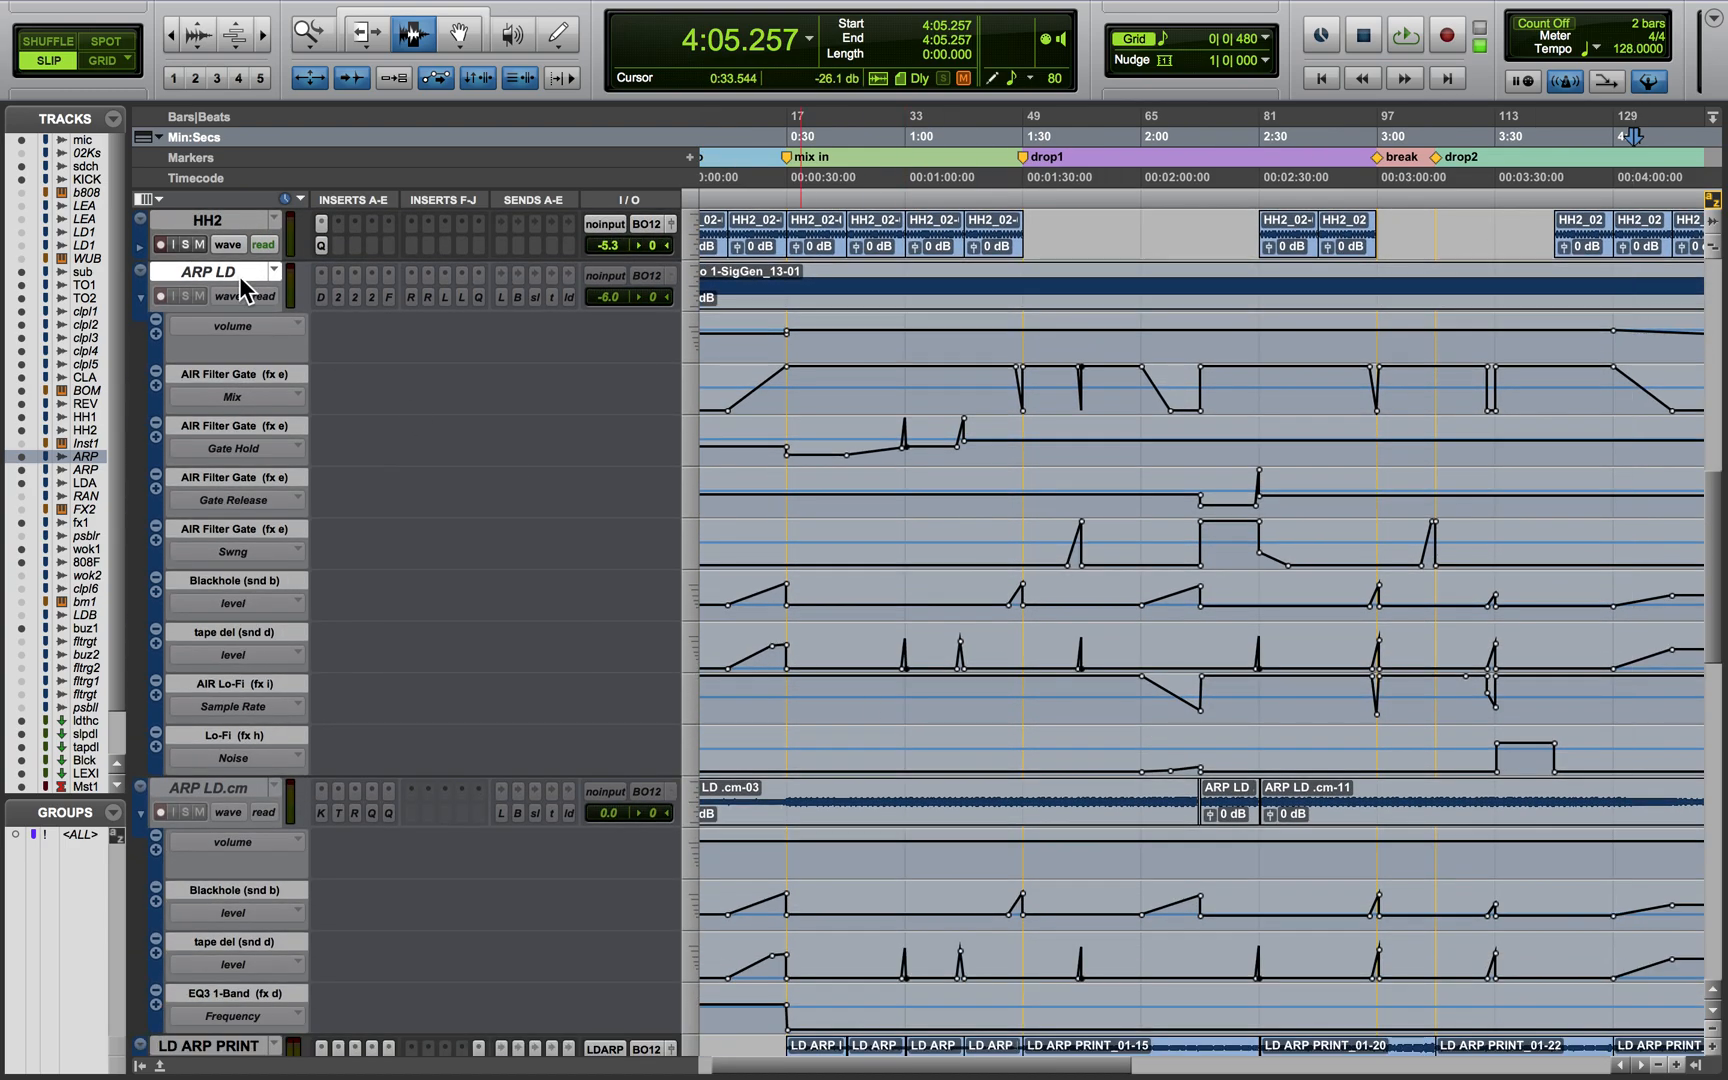
pyautogui.rightClick(244, 279)
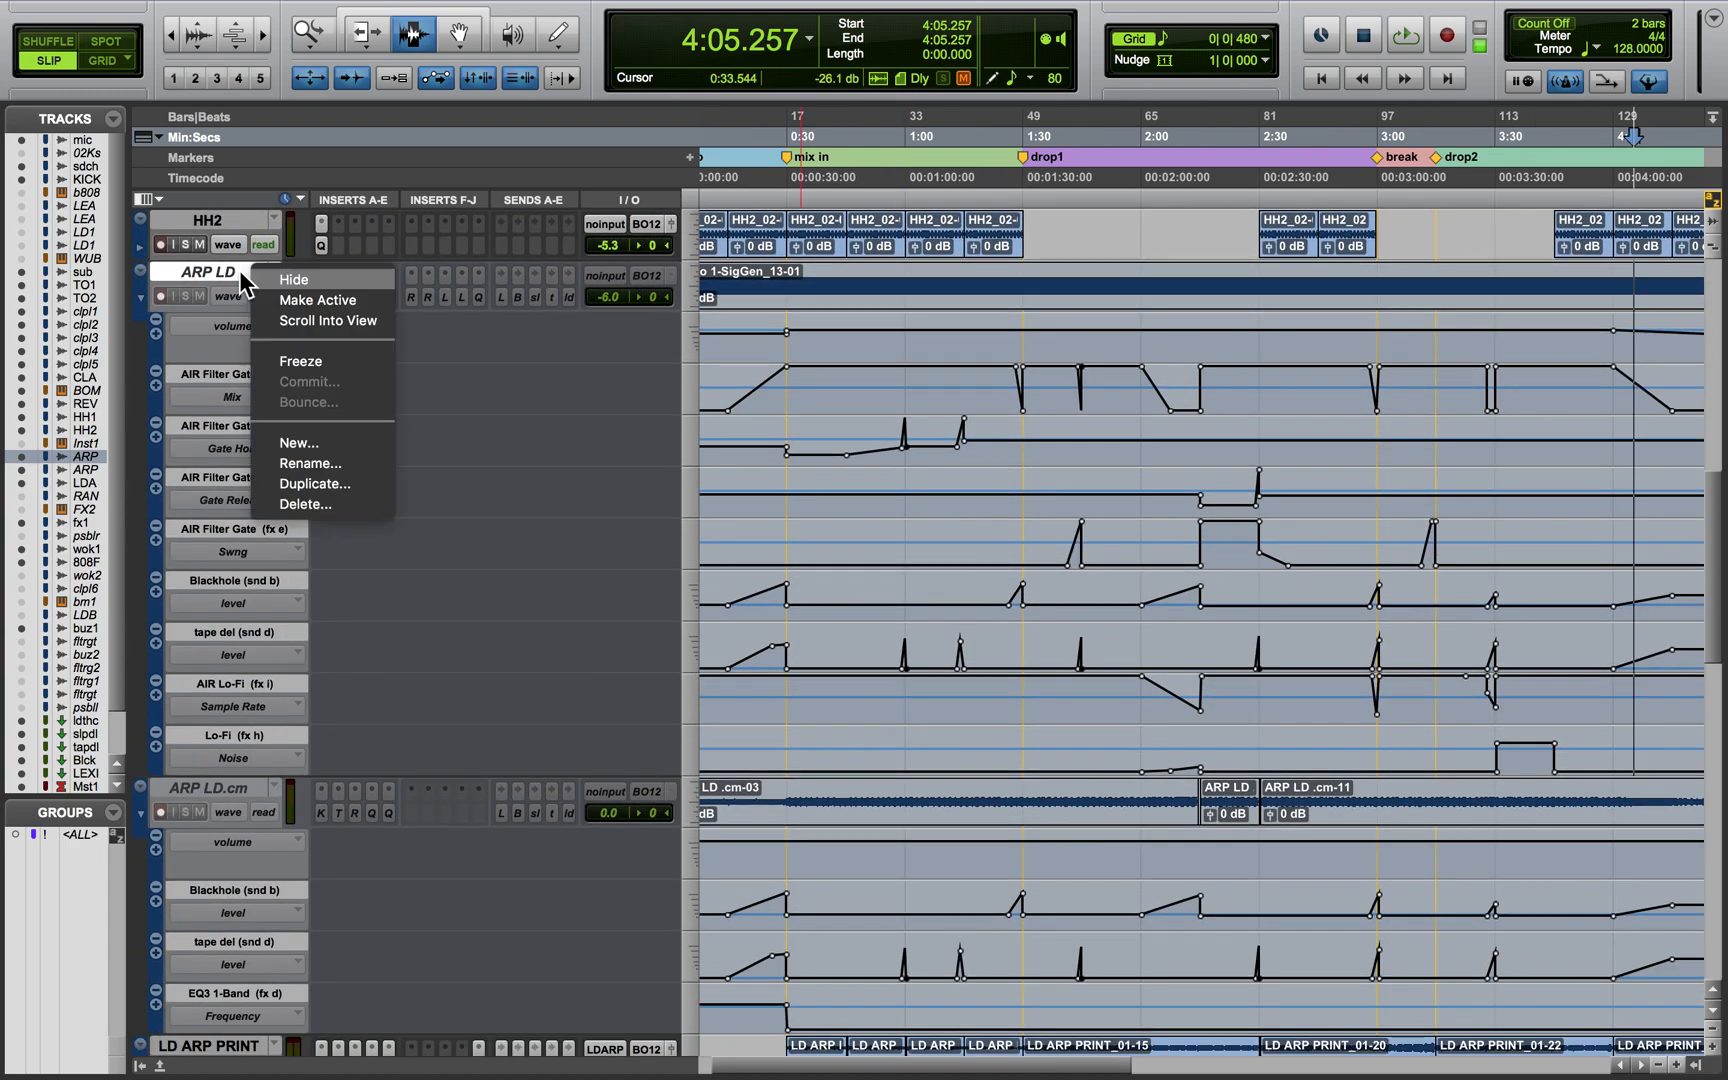
pyautogui.click(304, 300)
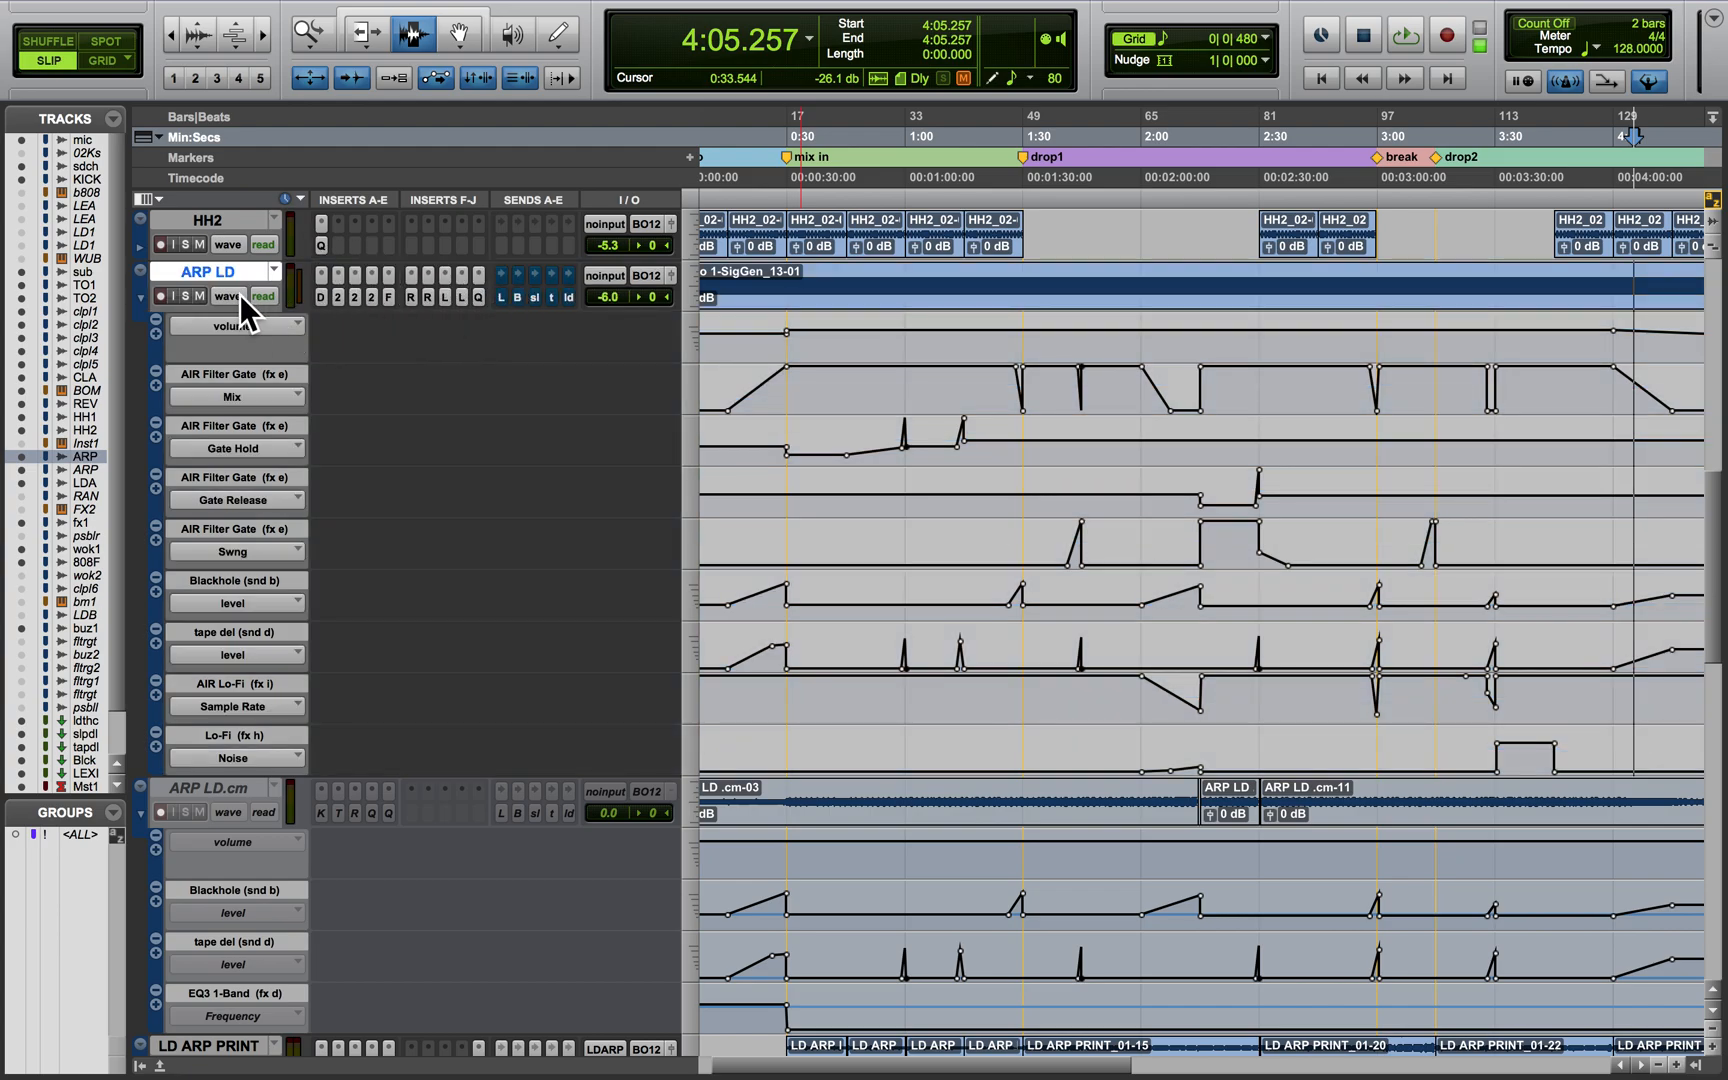
# Make the inactive ARP LD.cm track active as well
pyautogui.click(258, 786)
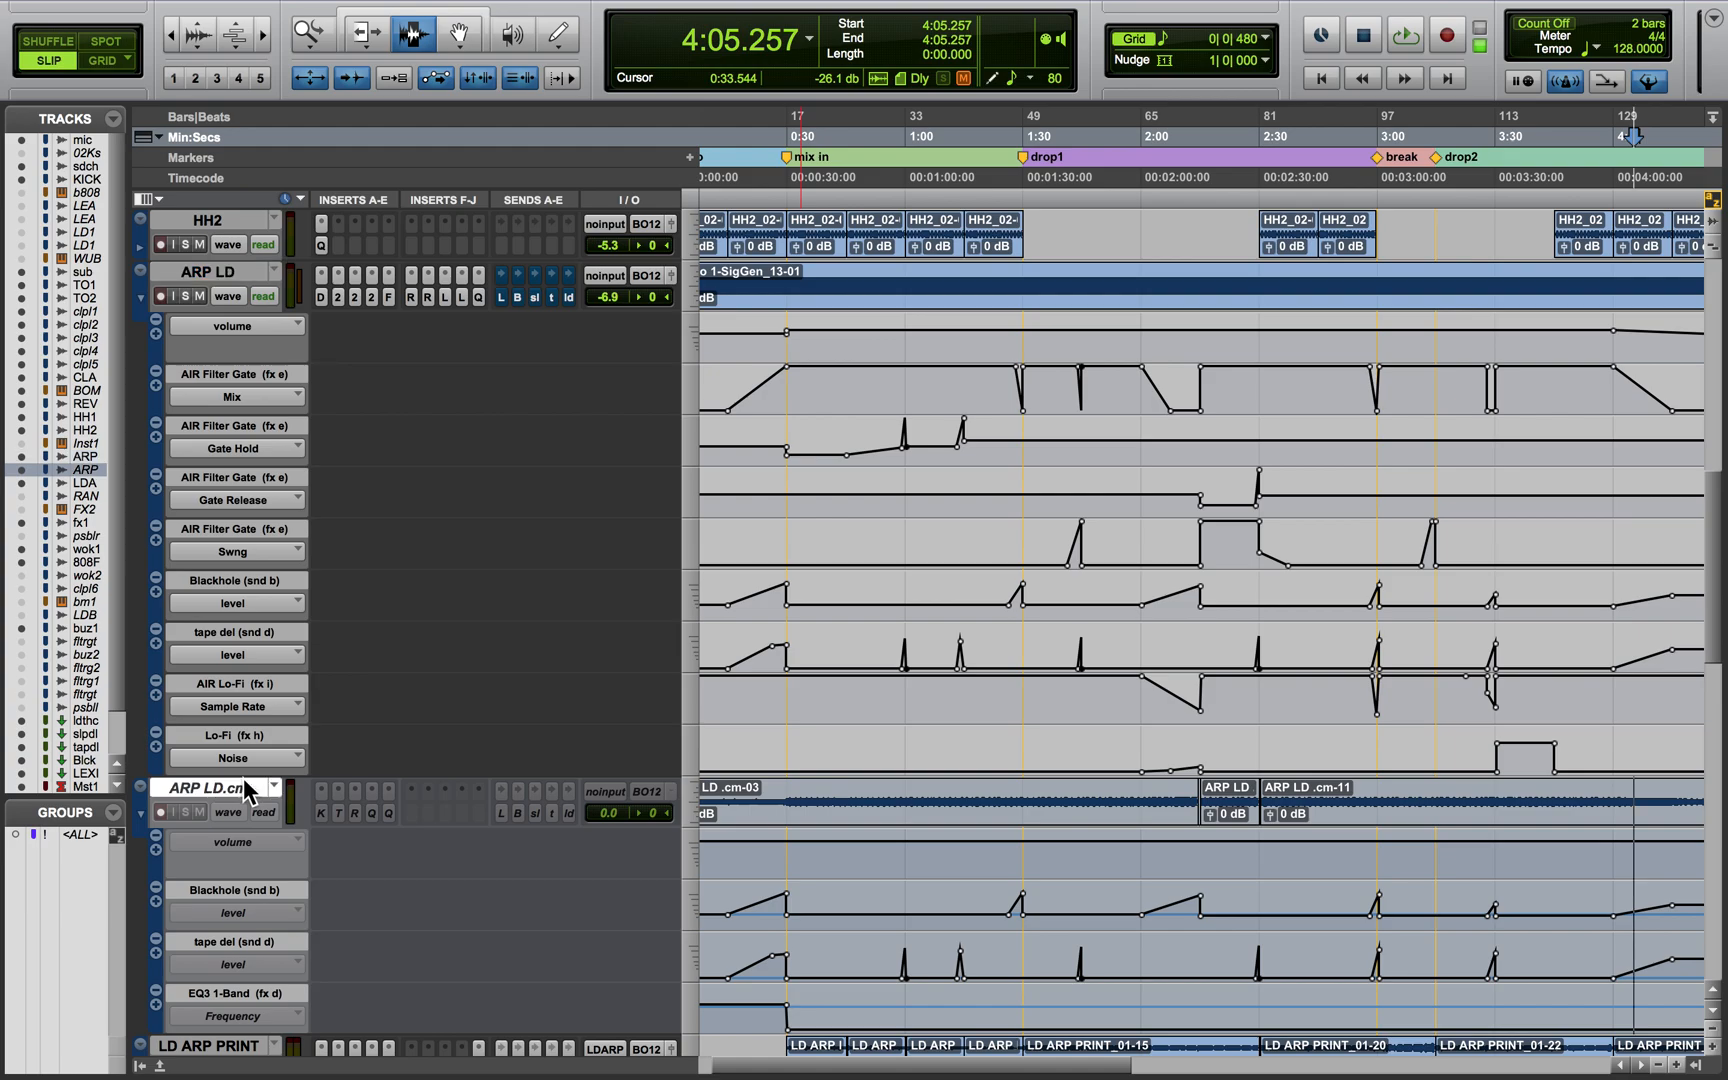
pyautogui.rightClick(256, 784)
pyautogui.click(303, 816)
# Reduce the height of all tracks and select ARP LD, ARP LD.cm and LD ARP PRINT in turn
pyautogui.scroll(-1, 636, 733)
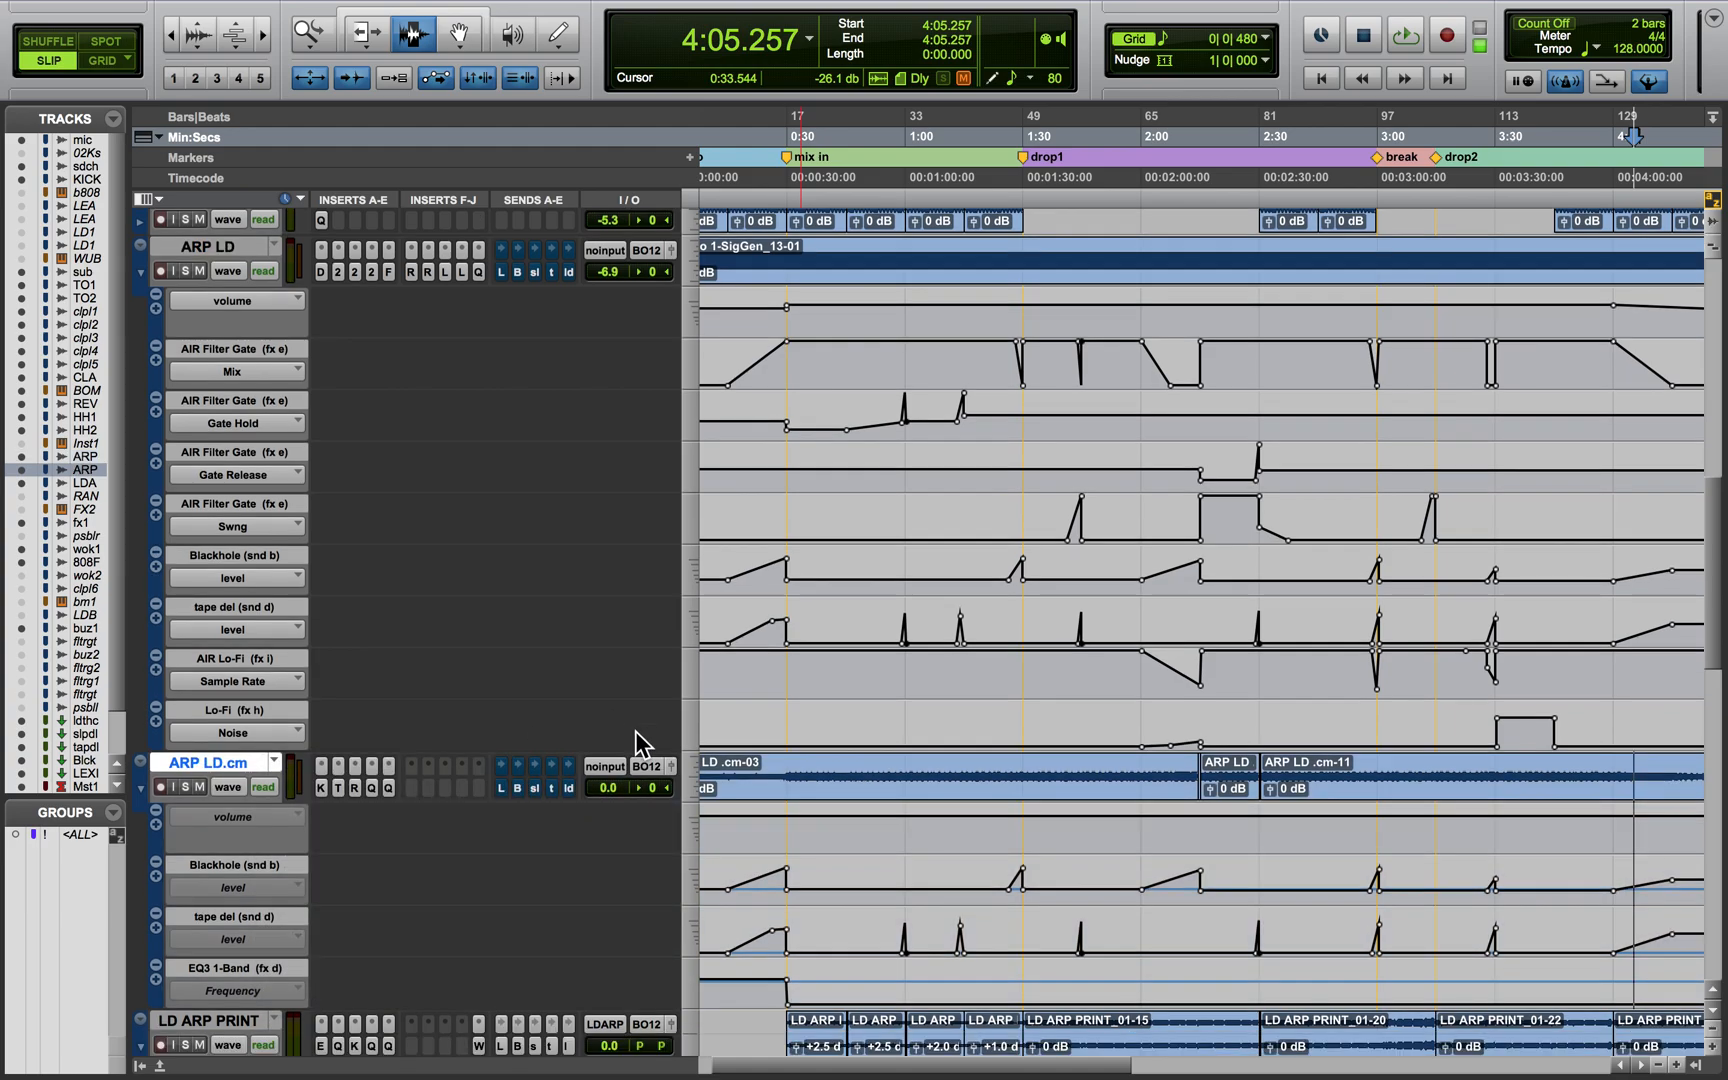
pyautogui.scroll(-1, 635, 745)
pyautogui.hotkey('ctrl', 'alt', 'Down')
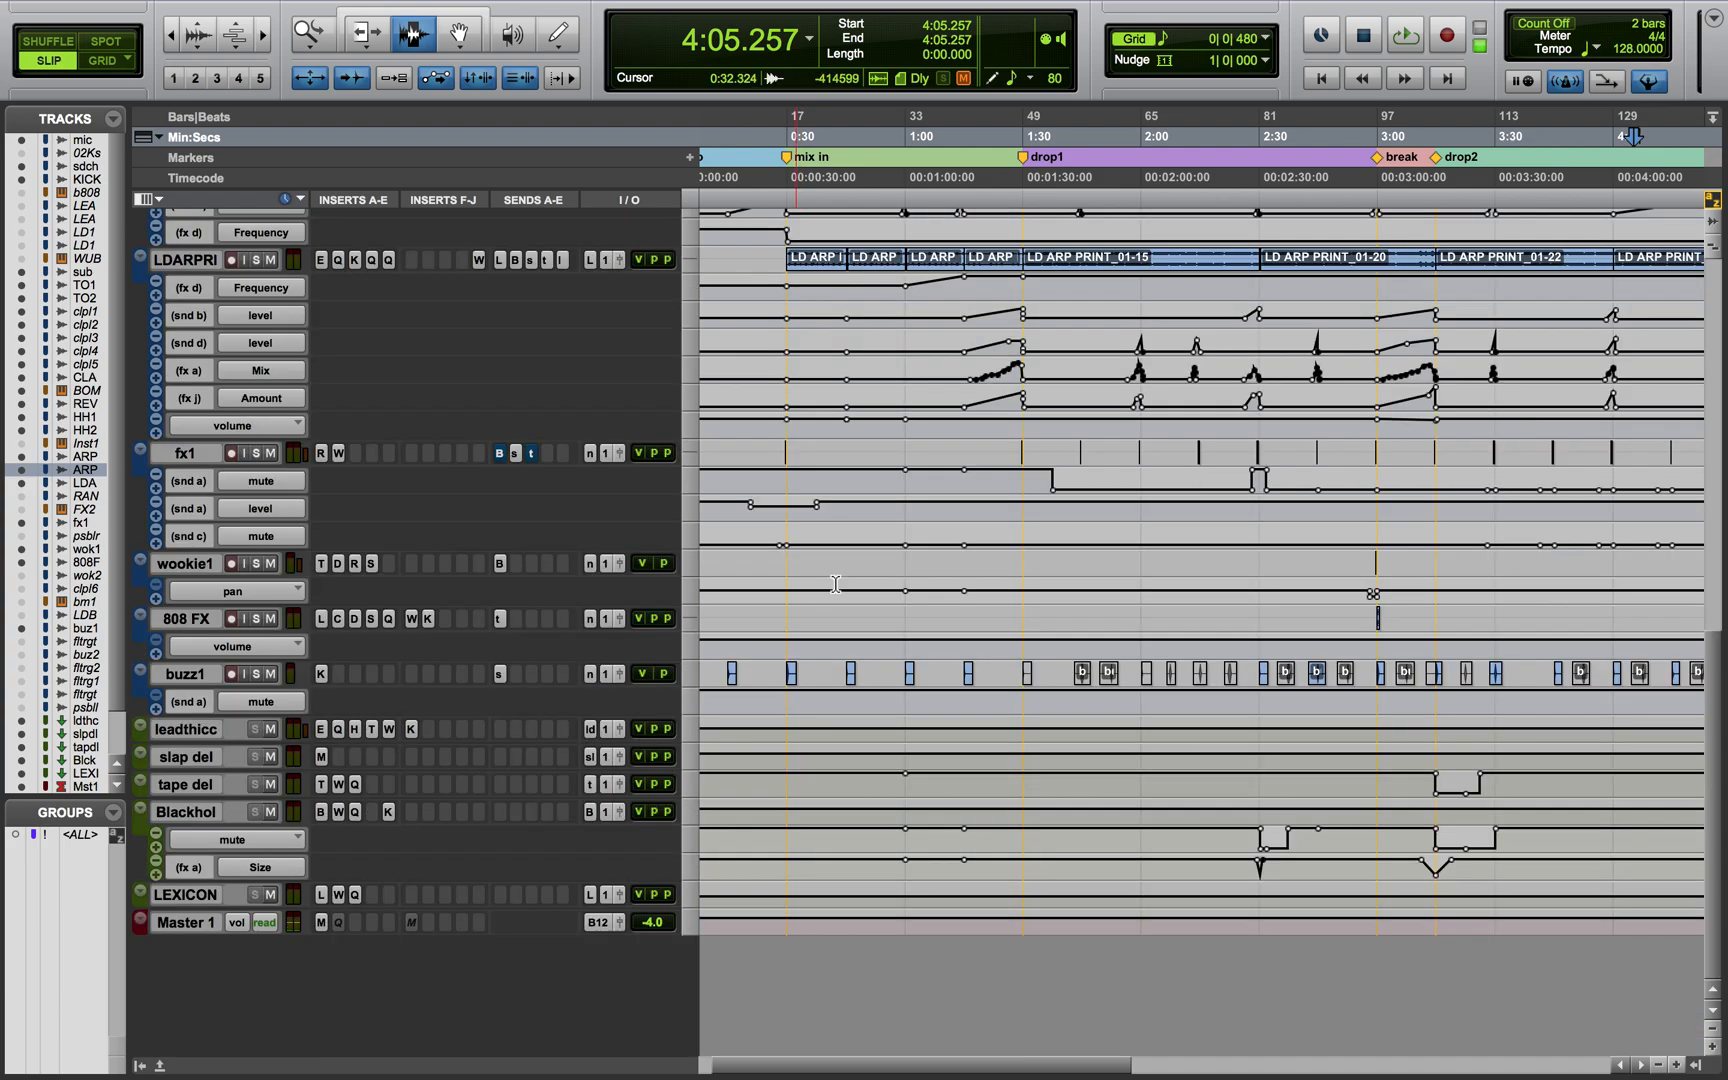
pyautogui.scroll(15, 853, 567)
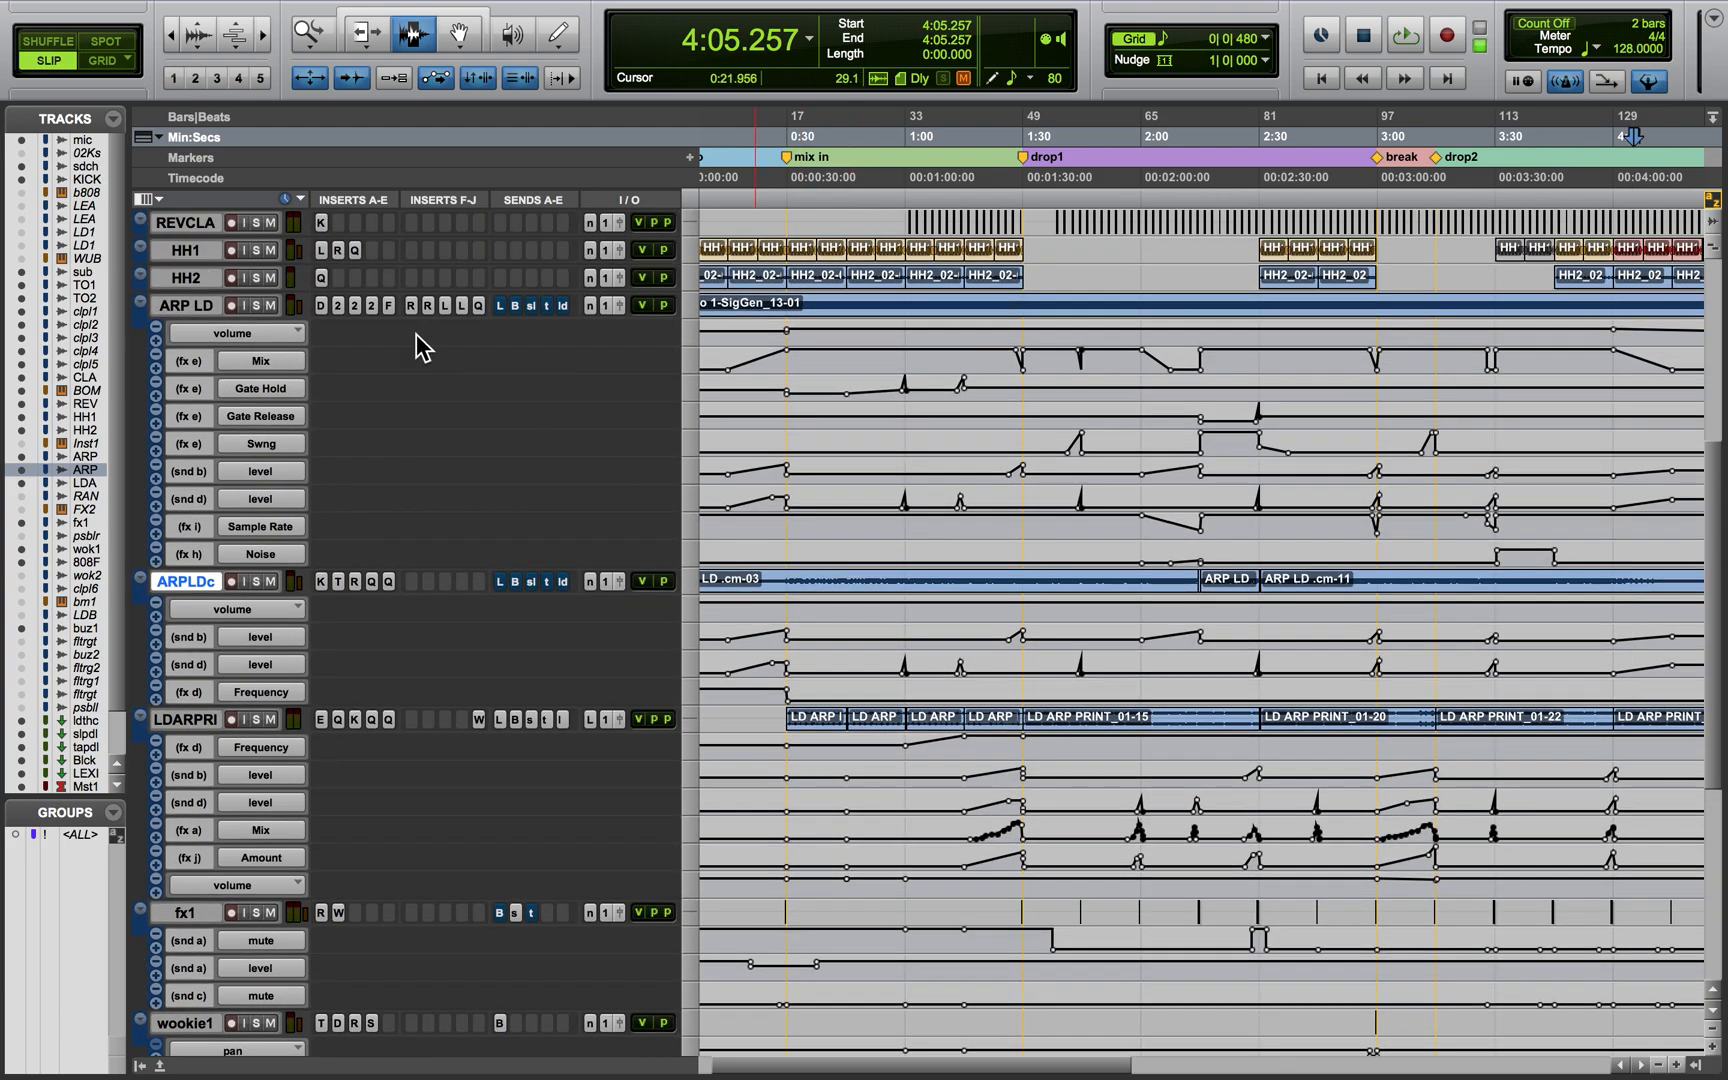
pyautogui.click(188, 302)
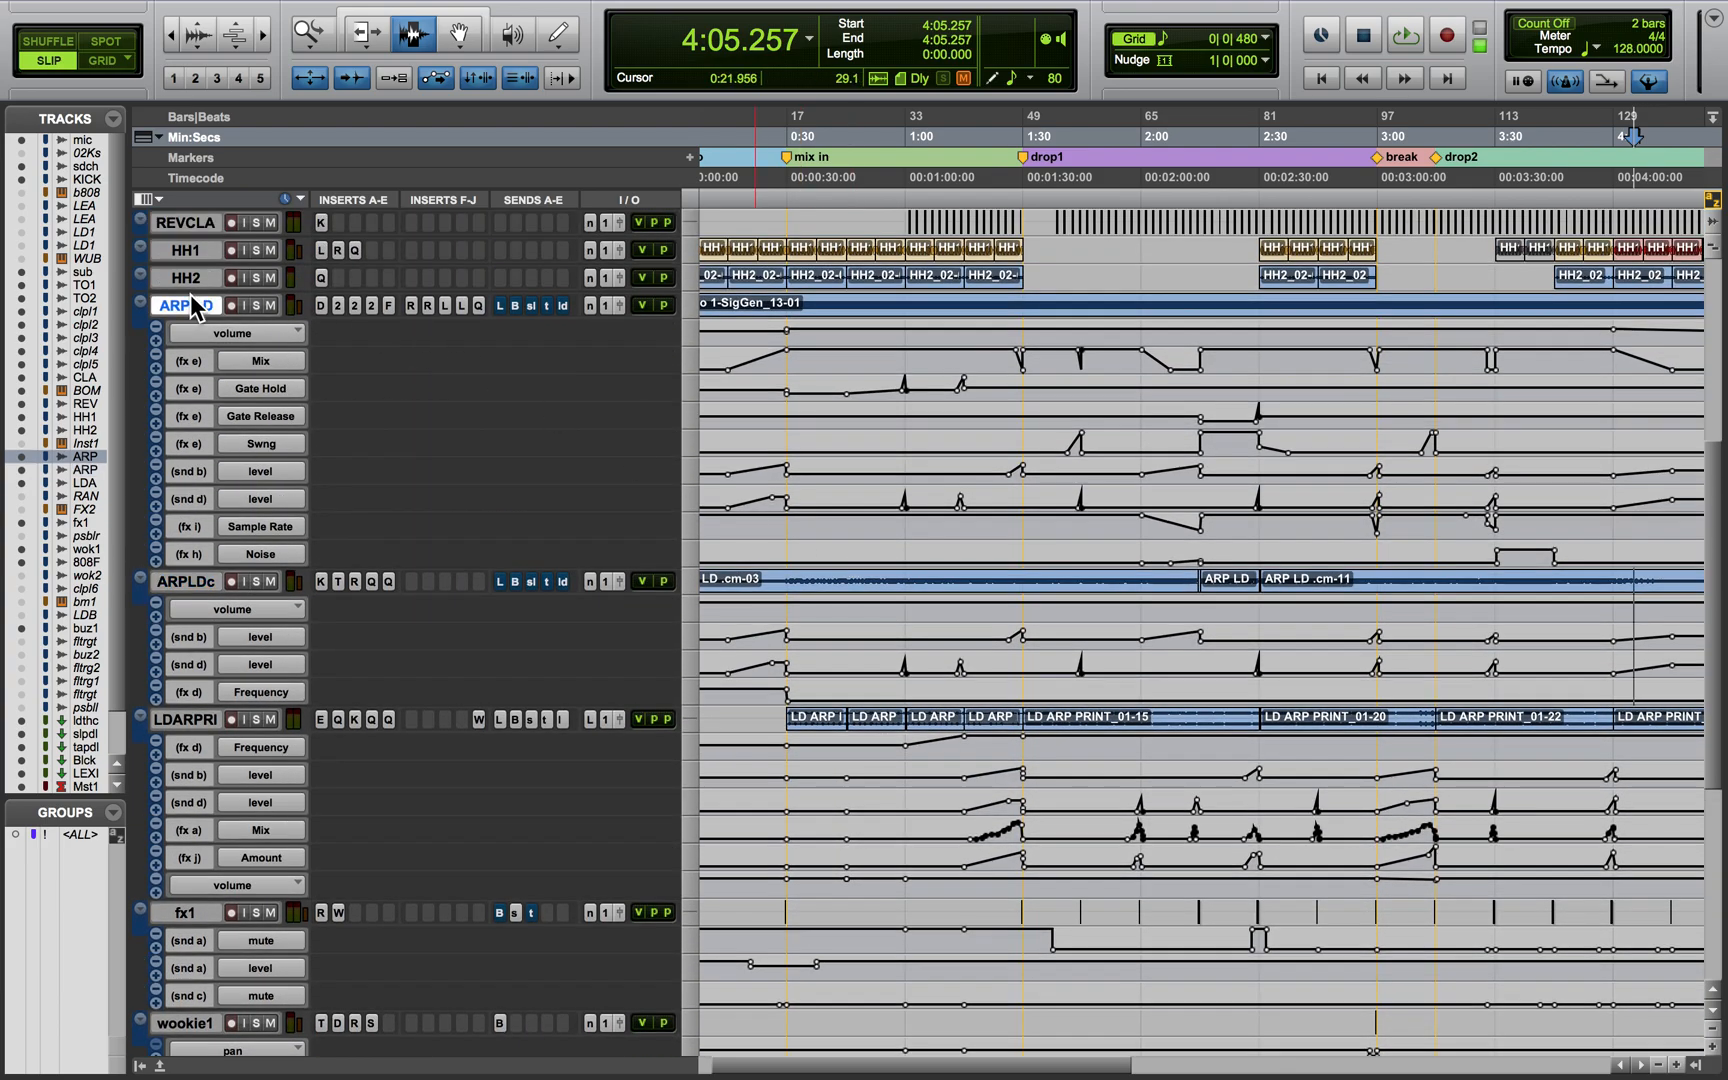
pyautogui.click(189, 582)
pyautogui.click(194, 718)
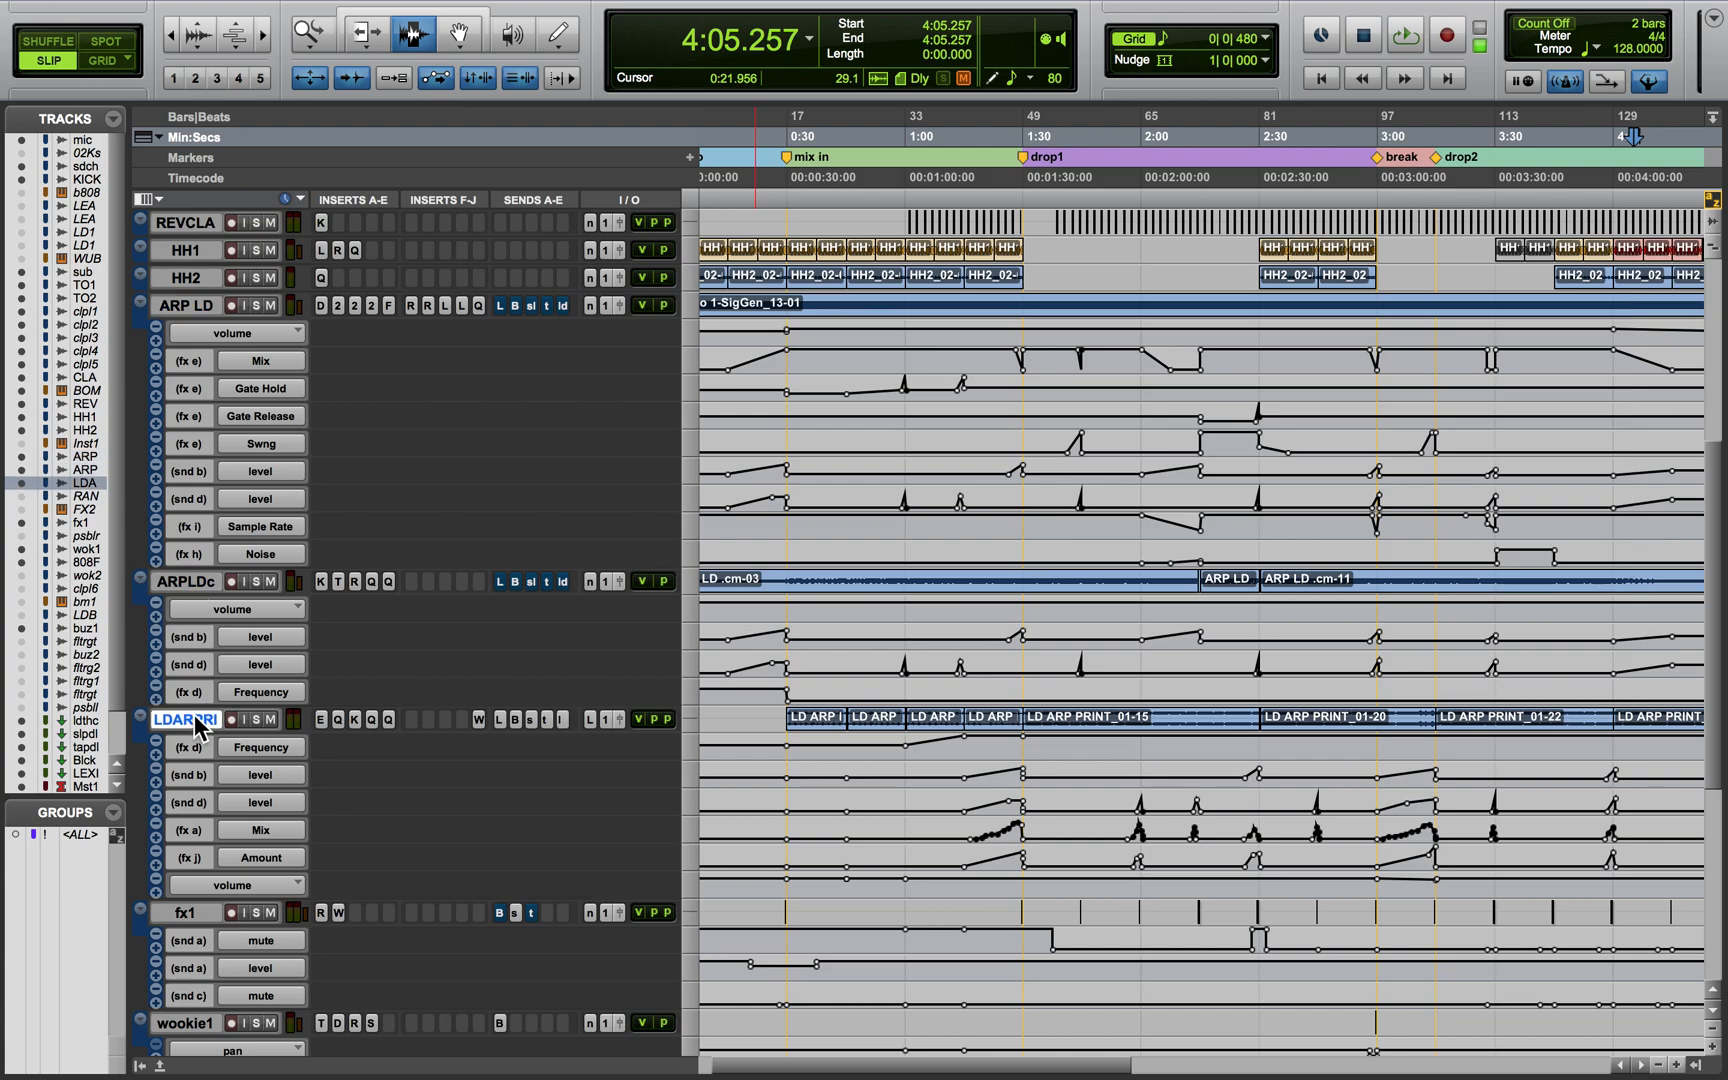
# Examine the three arp lead tracks and their automation across the whole session from intro to end
pyautogui.moveTo(816, 772); pyautogui.dragTo(1262, 766)
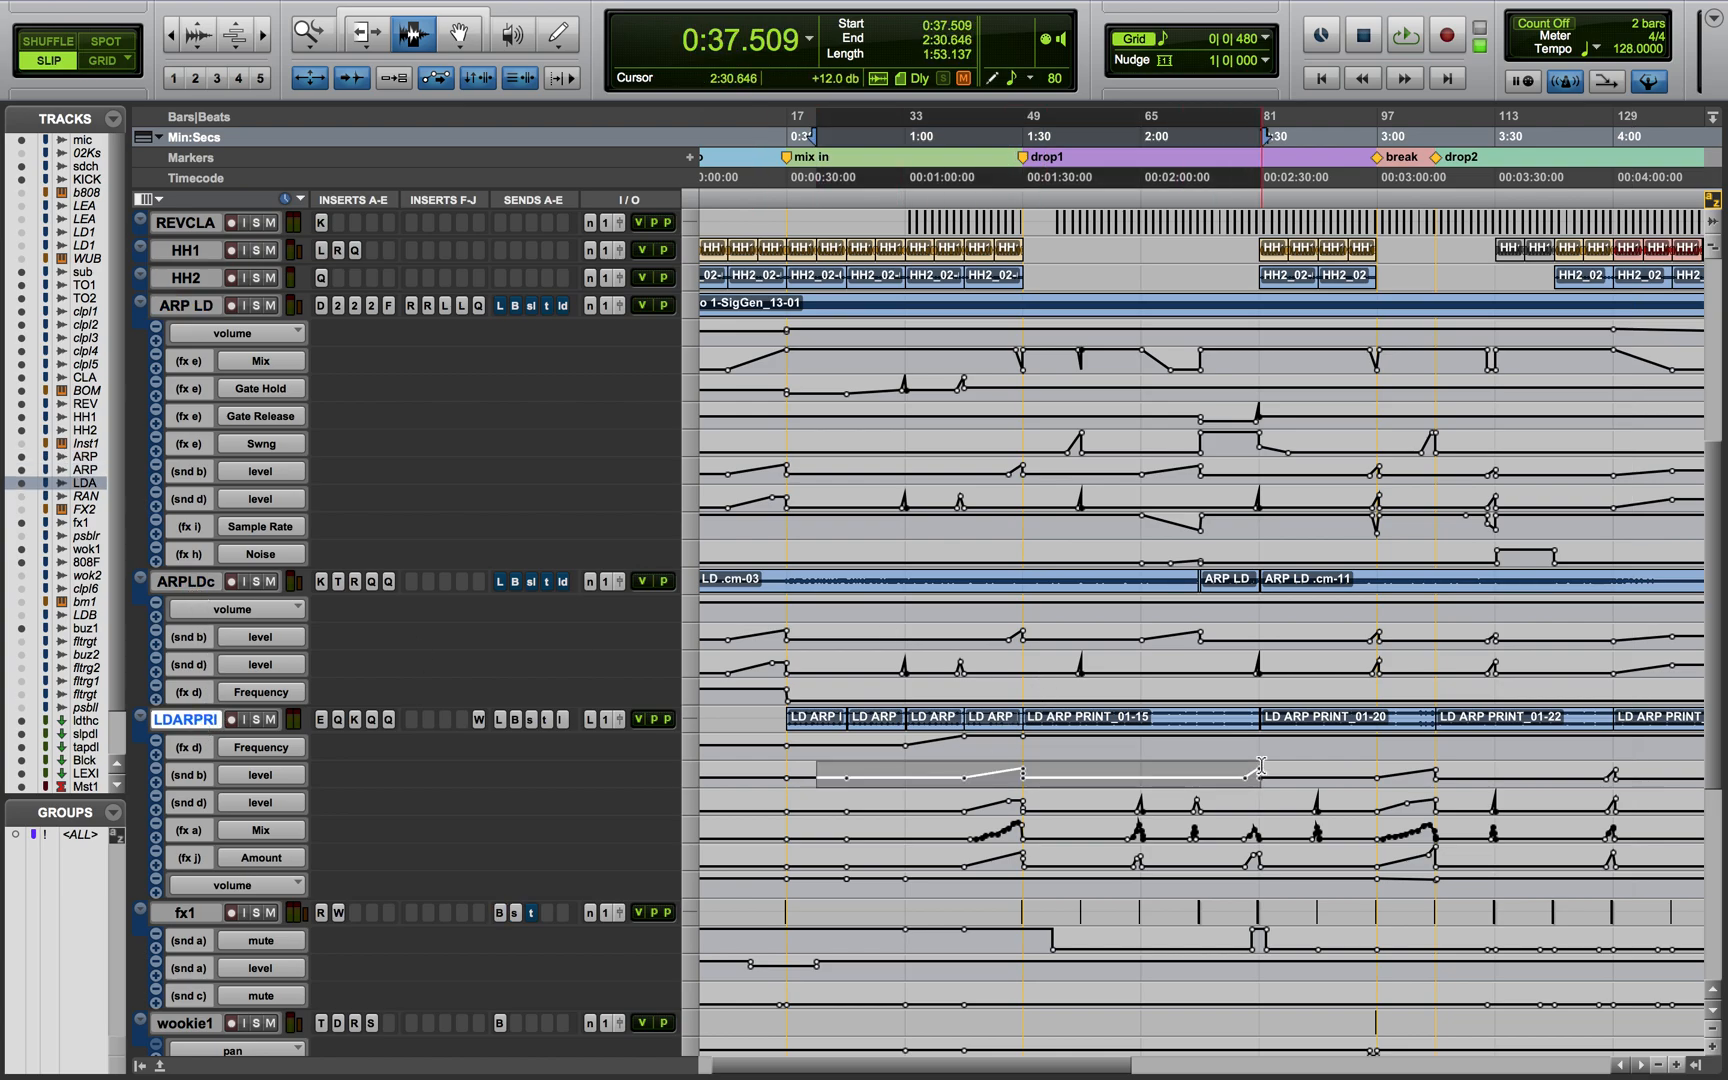
pyautogui.click(1175, 790)
pyautogui.hotkey('ctrl', '[')
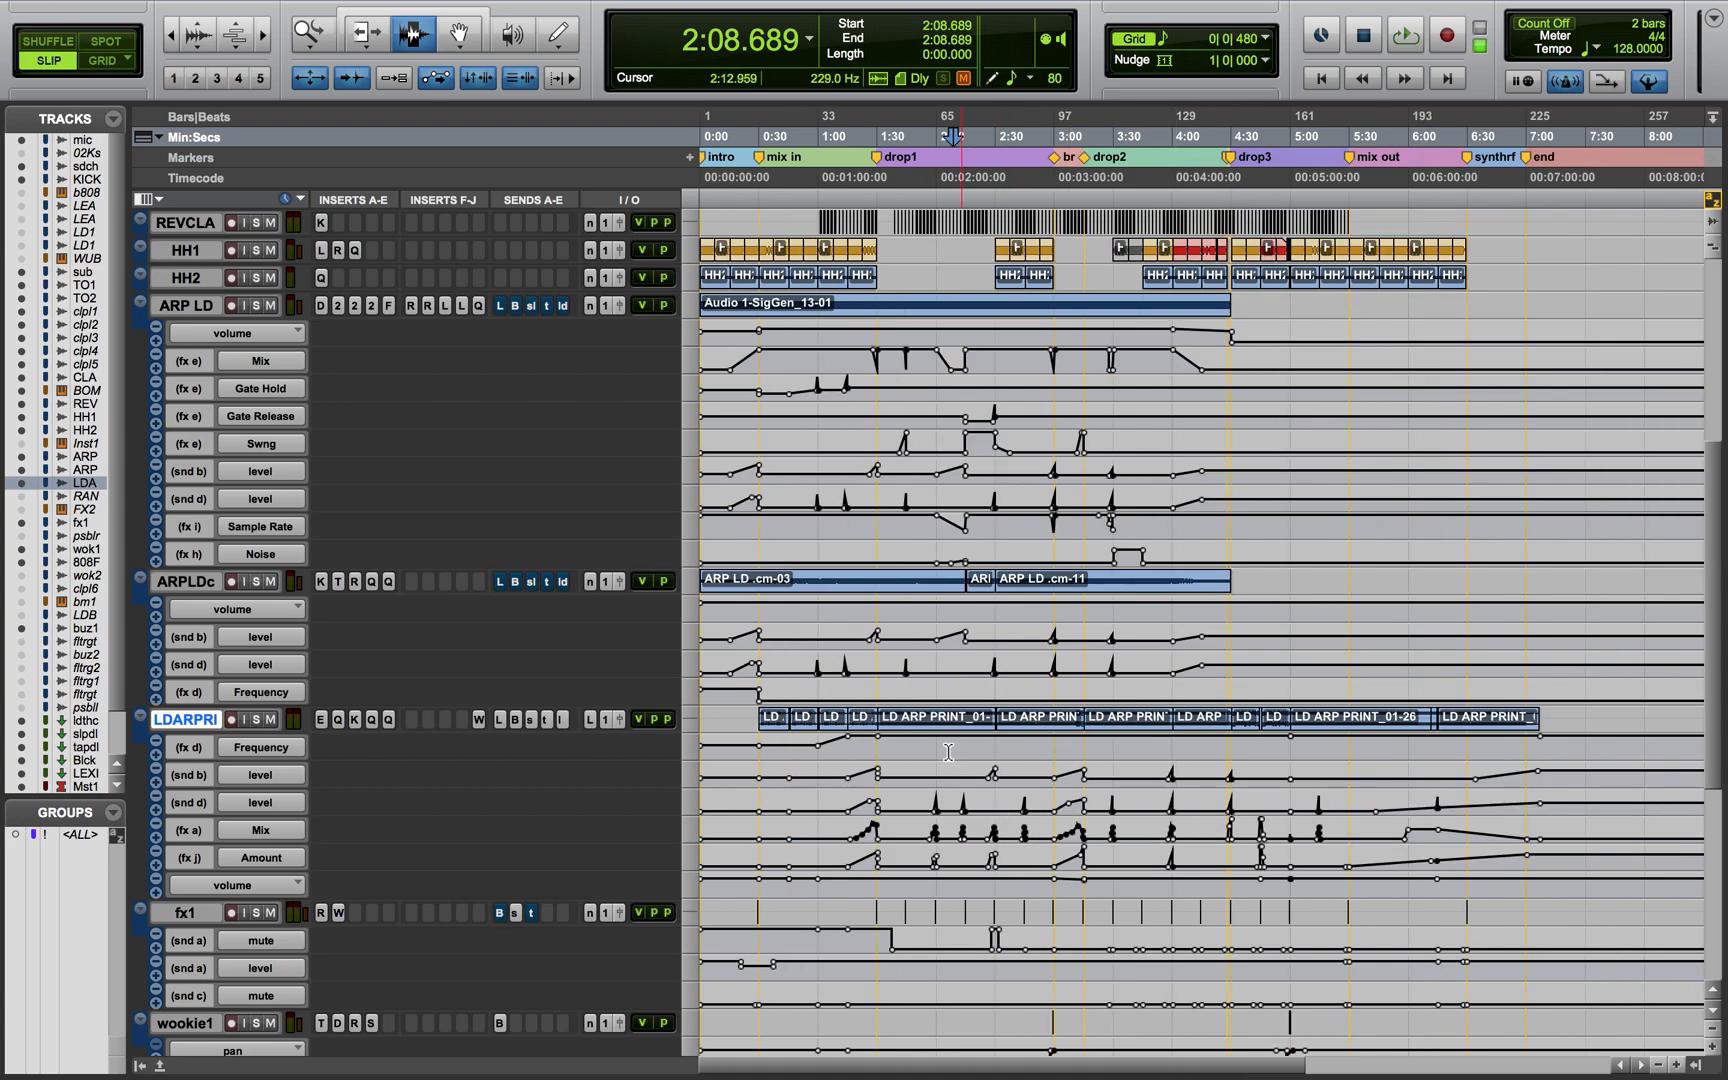
# Enlarge the ARP LD track so its insert and send names are readable, and return to the session start
pyautogui.click(190, 306)
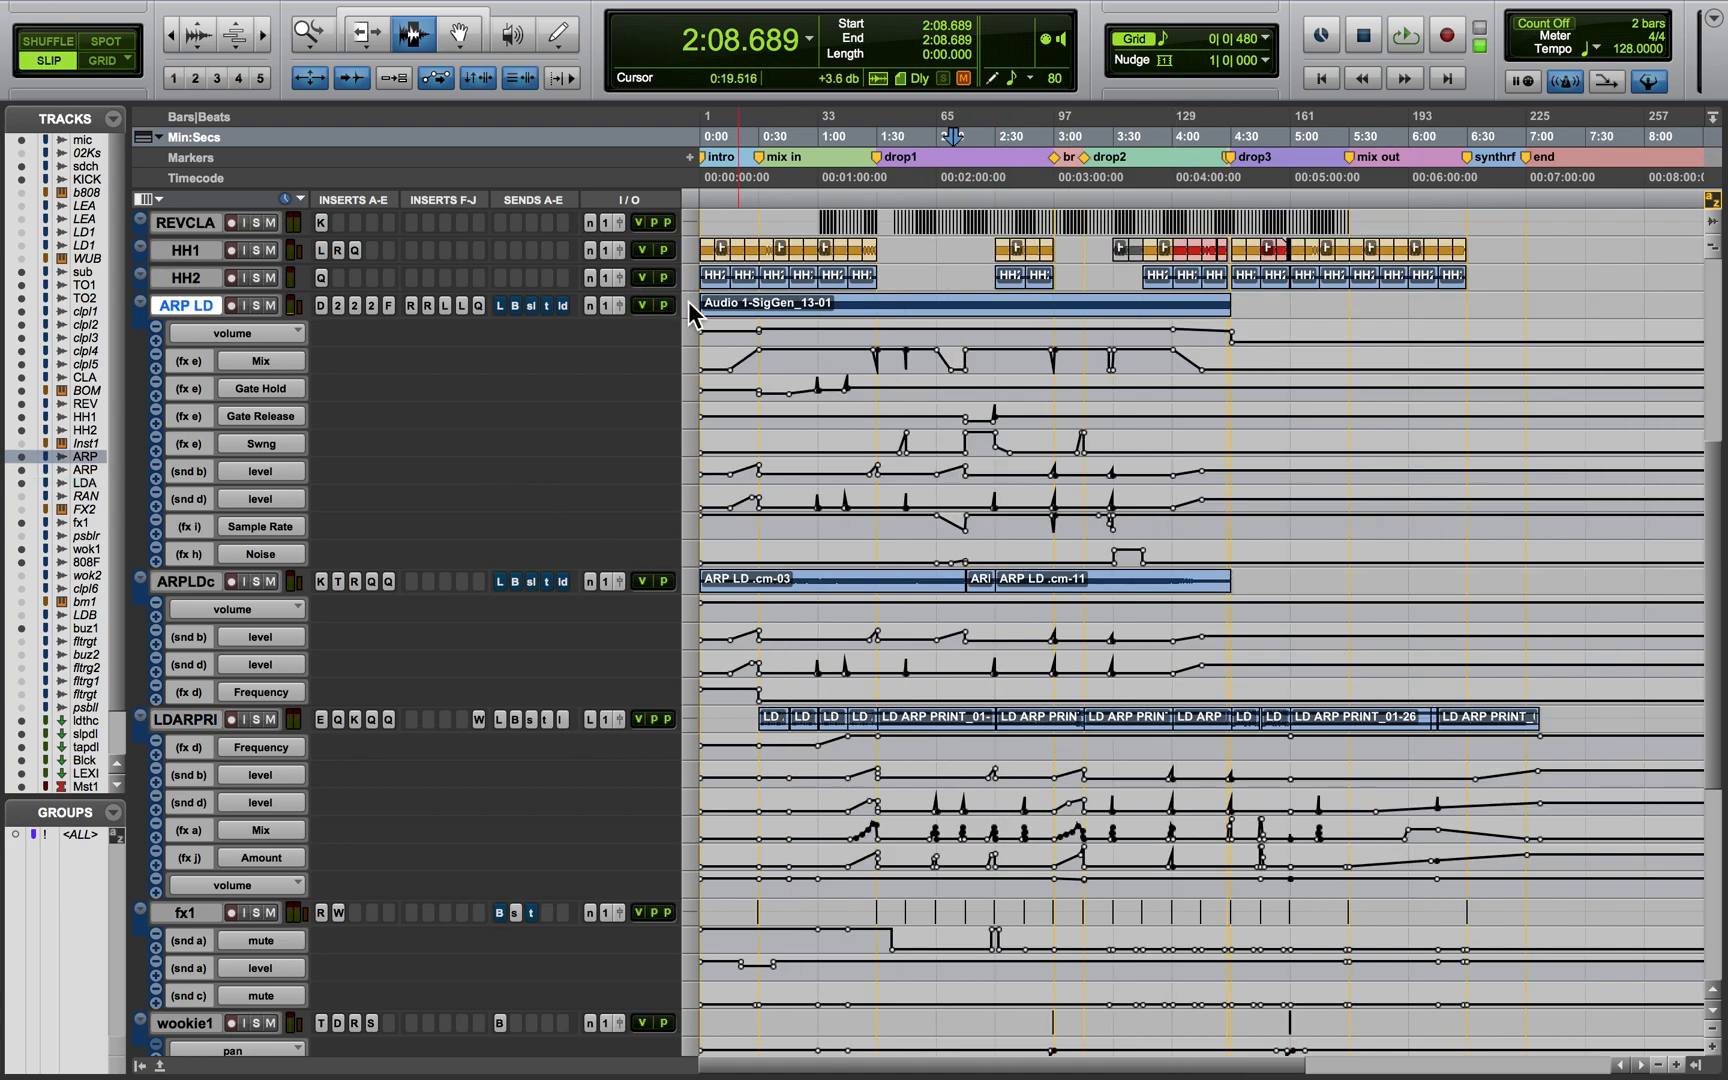
pyautogui.click(690, 308)
pyautogui.click(729, 378)
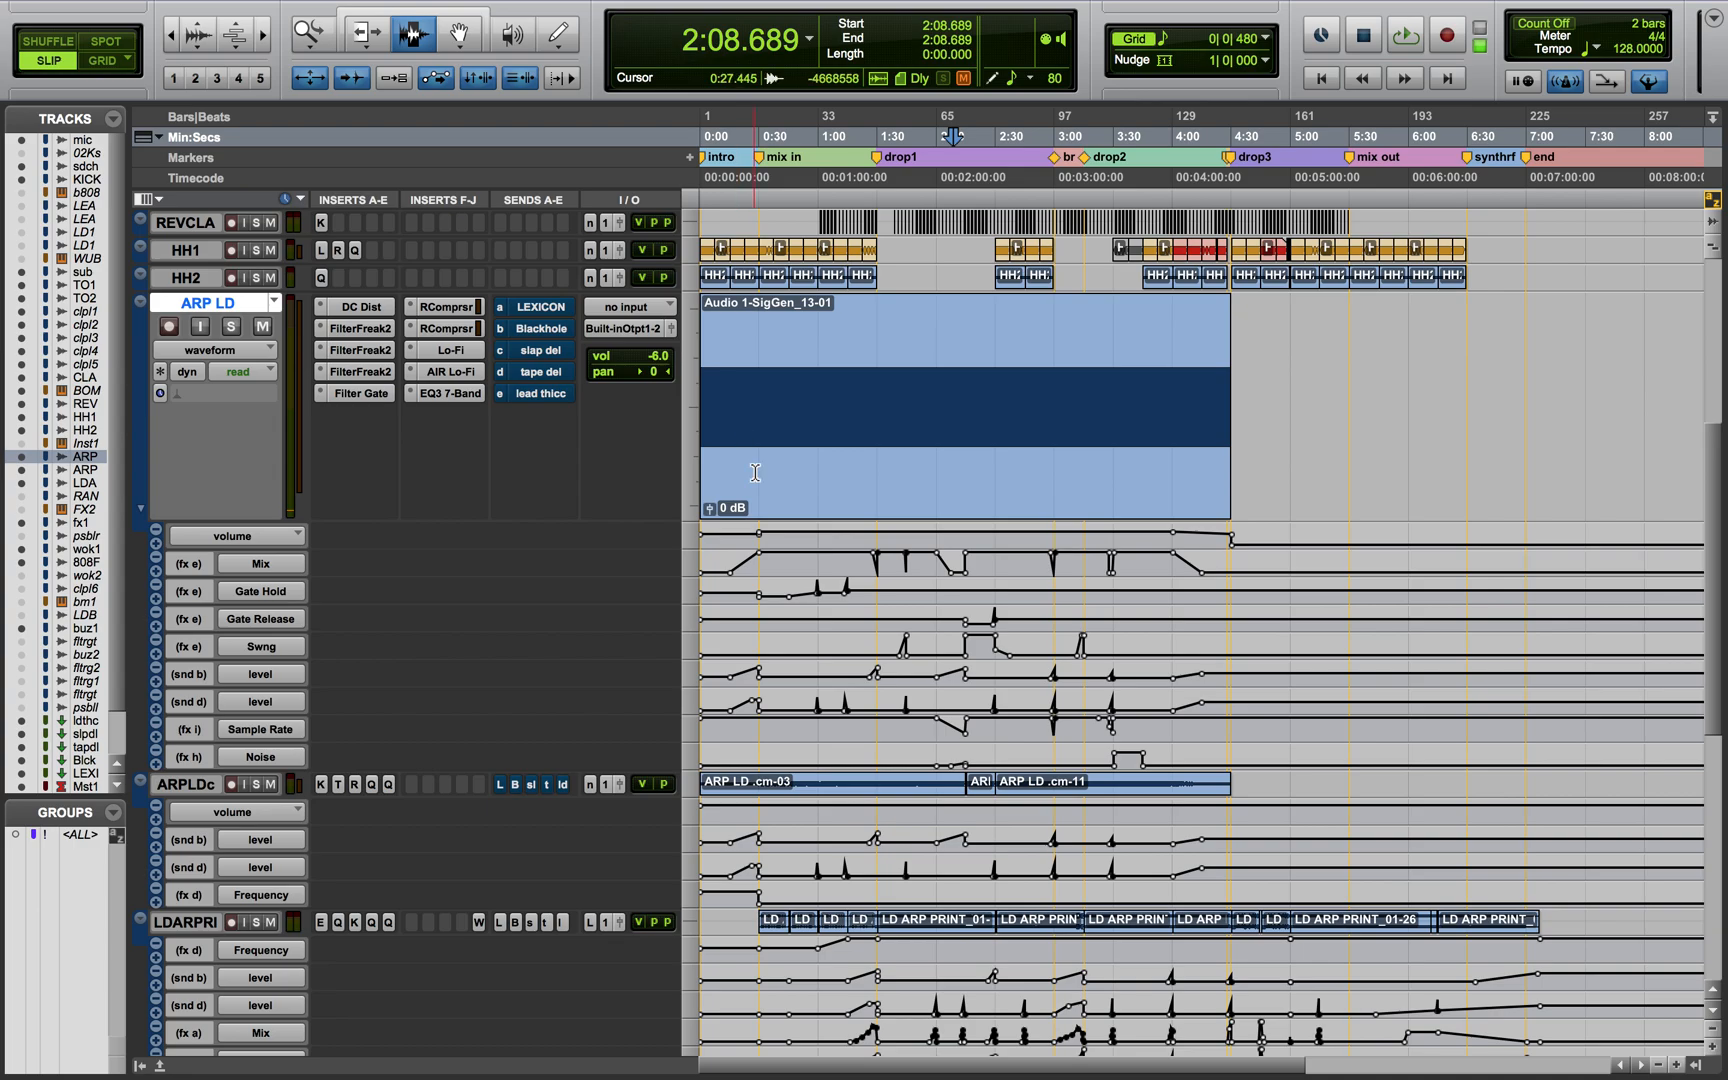
pyautogui.press('t')
pyautogui.press('t')
pyautogui.press('t')
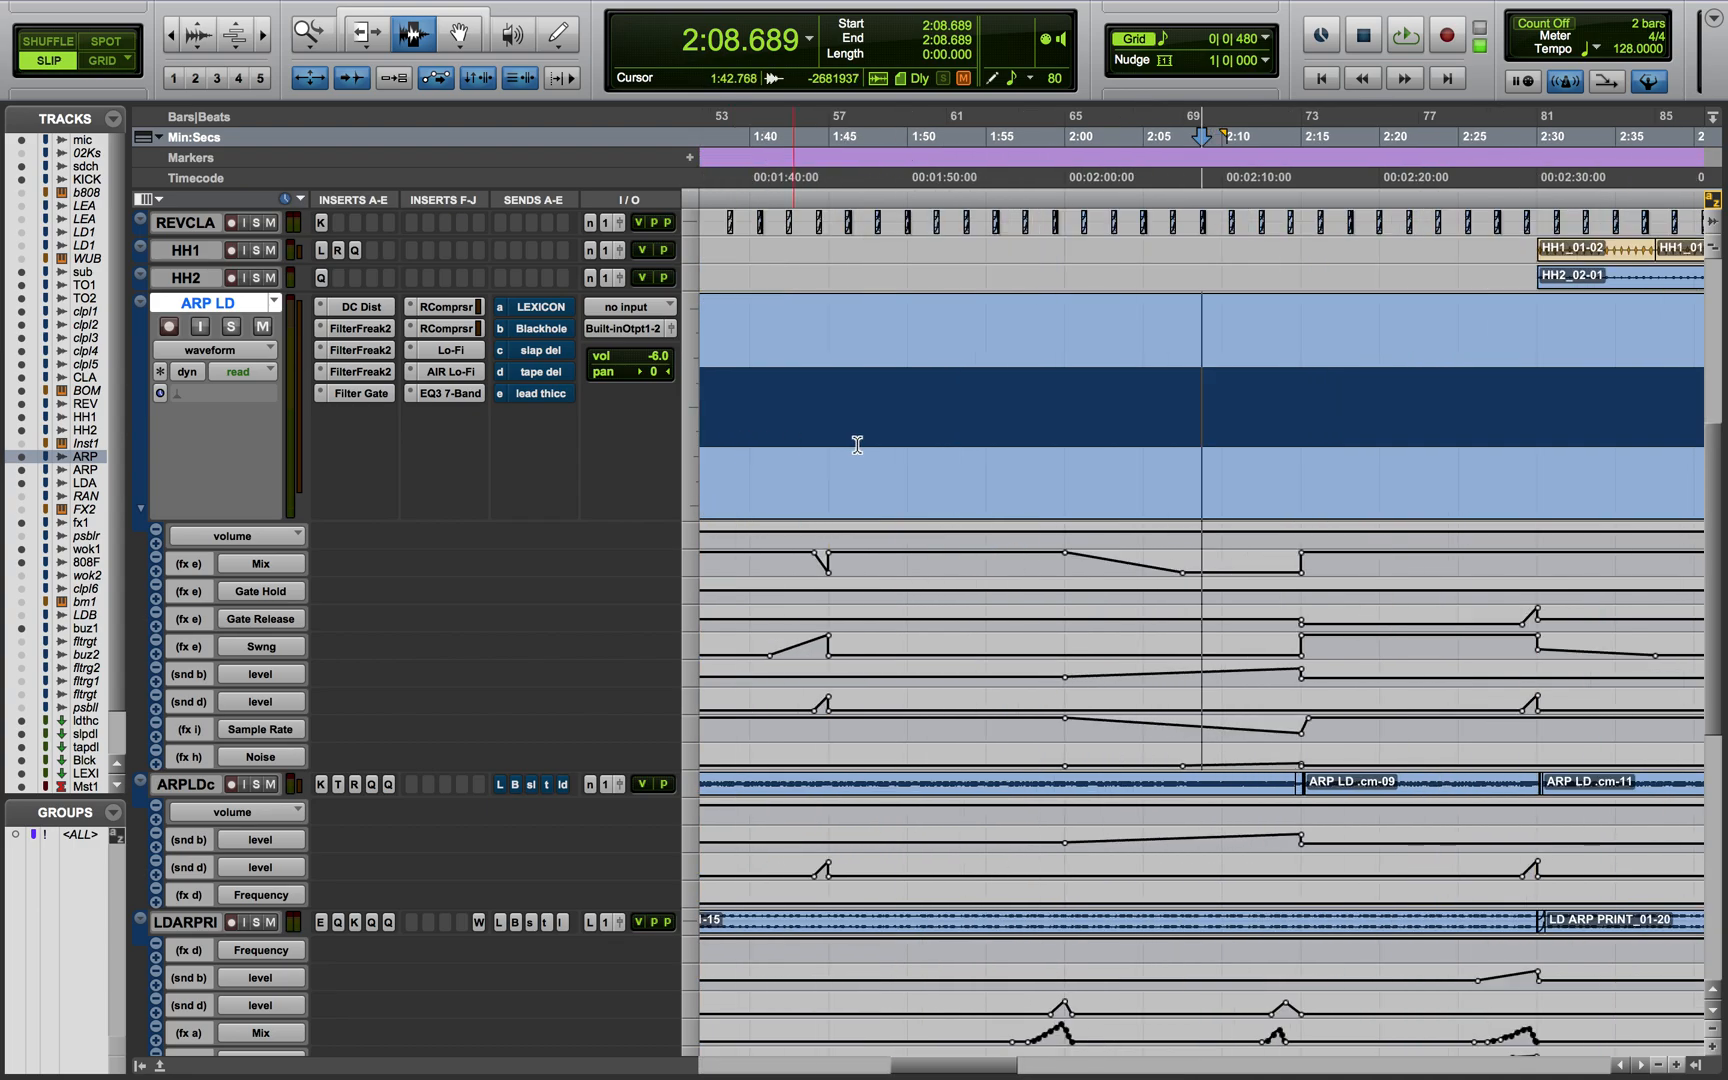
pyautogui.press('Return')
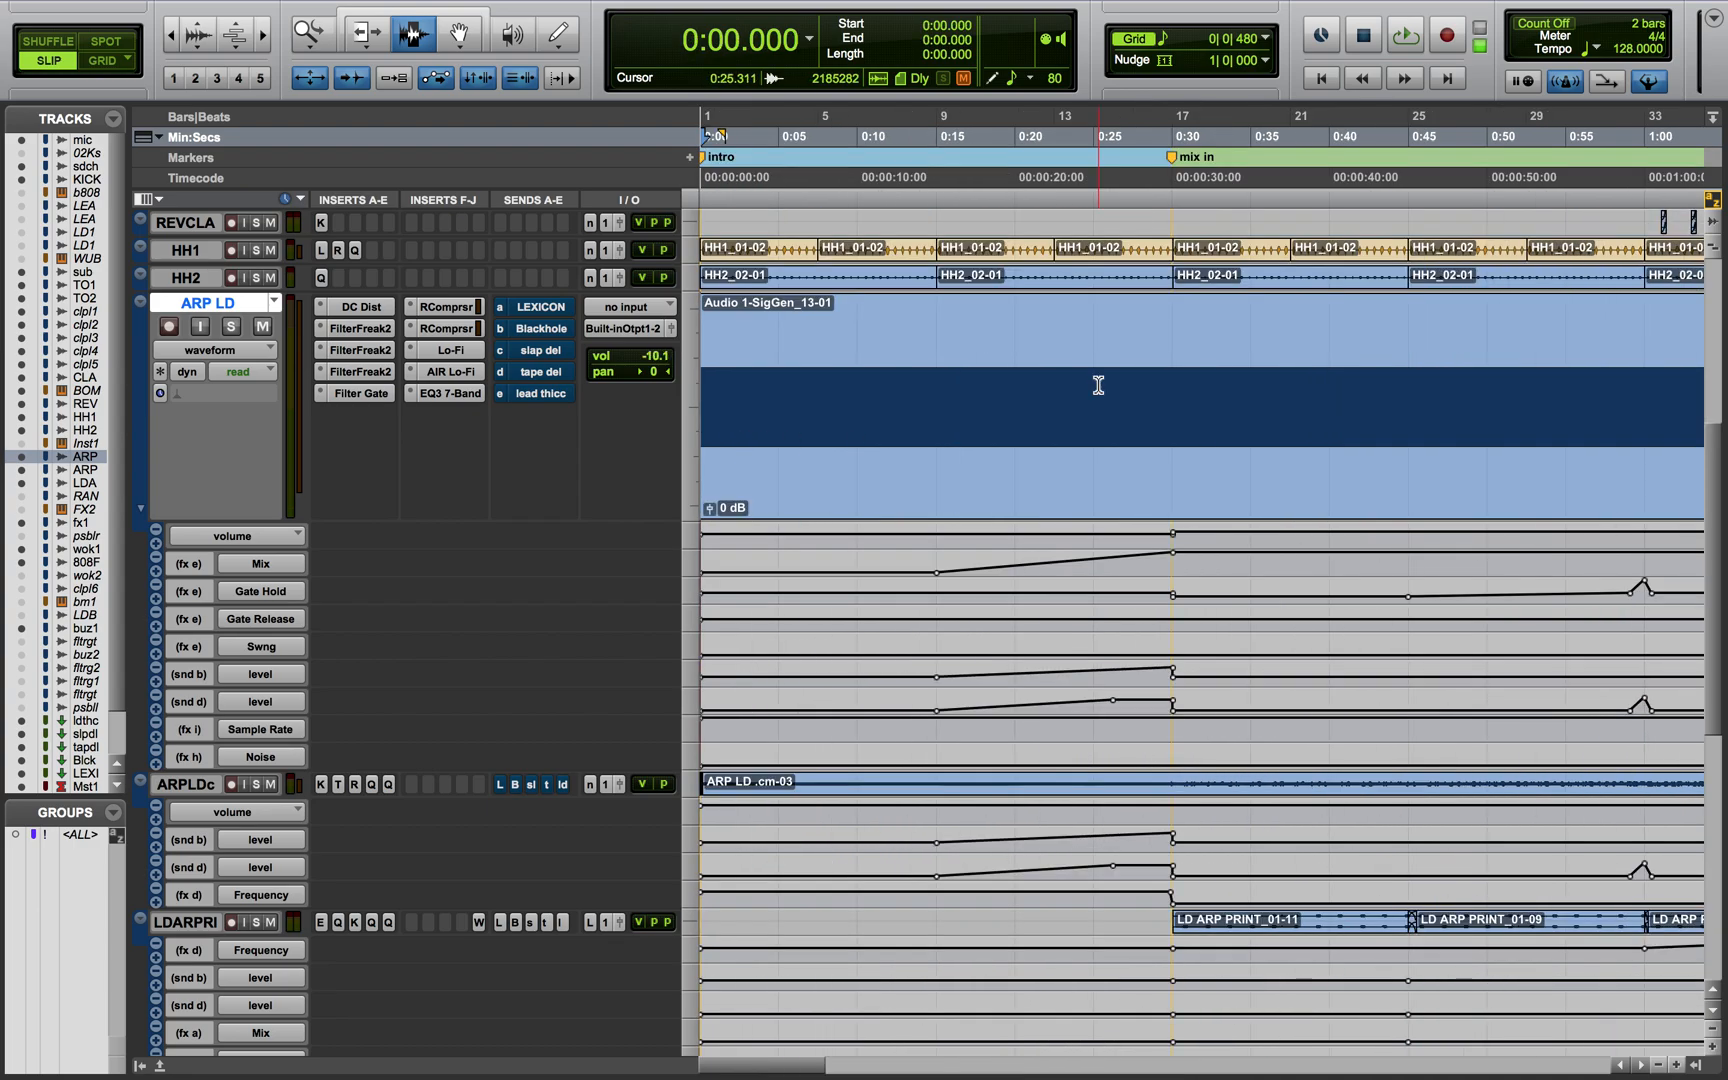
# Solo ARP LD with all its inserts bypassed and place the edit cursor at 0:06.022
pyautogui.click(230, 327)
pyautogui.hotkey('shift', 'a')
pyautogui.click(795, 423)
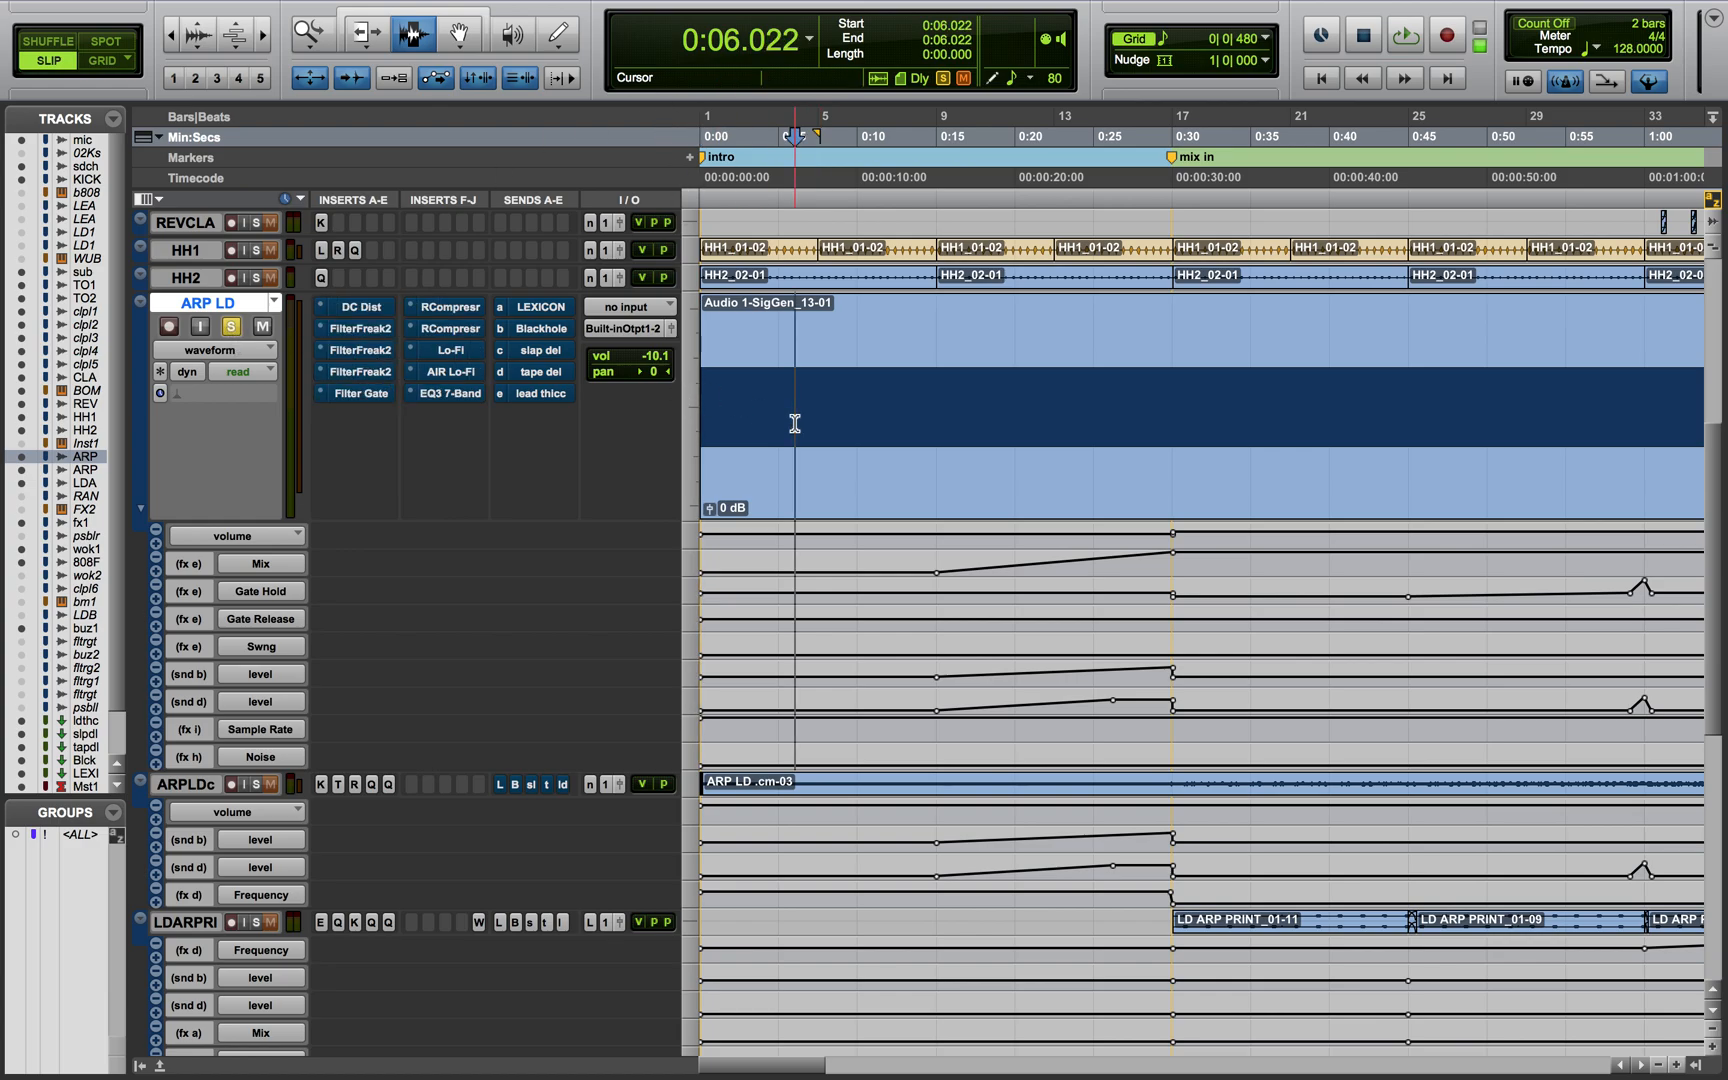
# Audition the unprocessed ARP LD signal from 0:06.022 and inspect its individual waveform cycles close up
pyautogui.press('space')
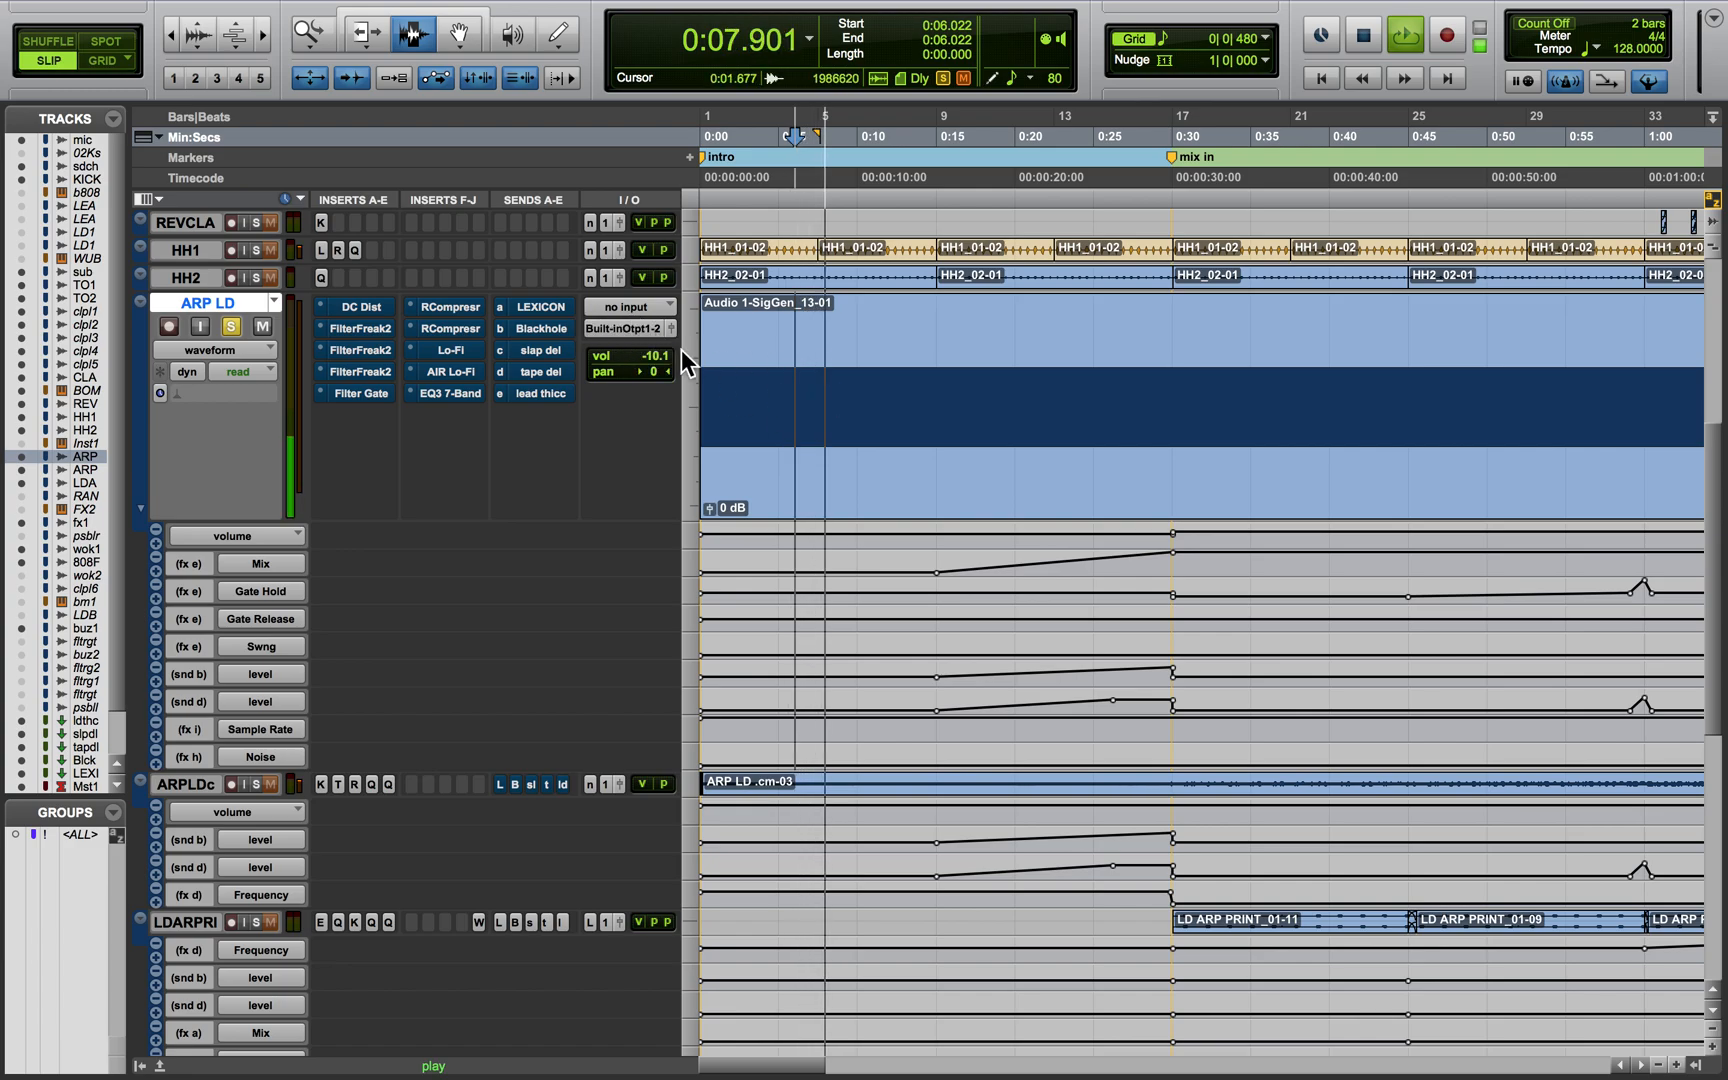
pyautogui.press('t')
pyautogui.press('t')
pyautogui.press('t')
pyautogui.press('t')
pyautogui.press('t')
pyautogui.press('t')
pyautogui.press('t')
pyautogui.press('t')
pyautogui.press('t')
pyautogui.press('t')
pyautogui.press('t')
pyautogui.press('t')
pyautogui.press('t')
pyautogui.press('t')
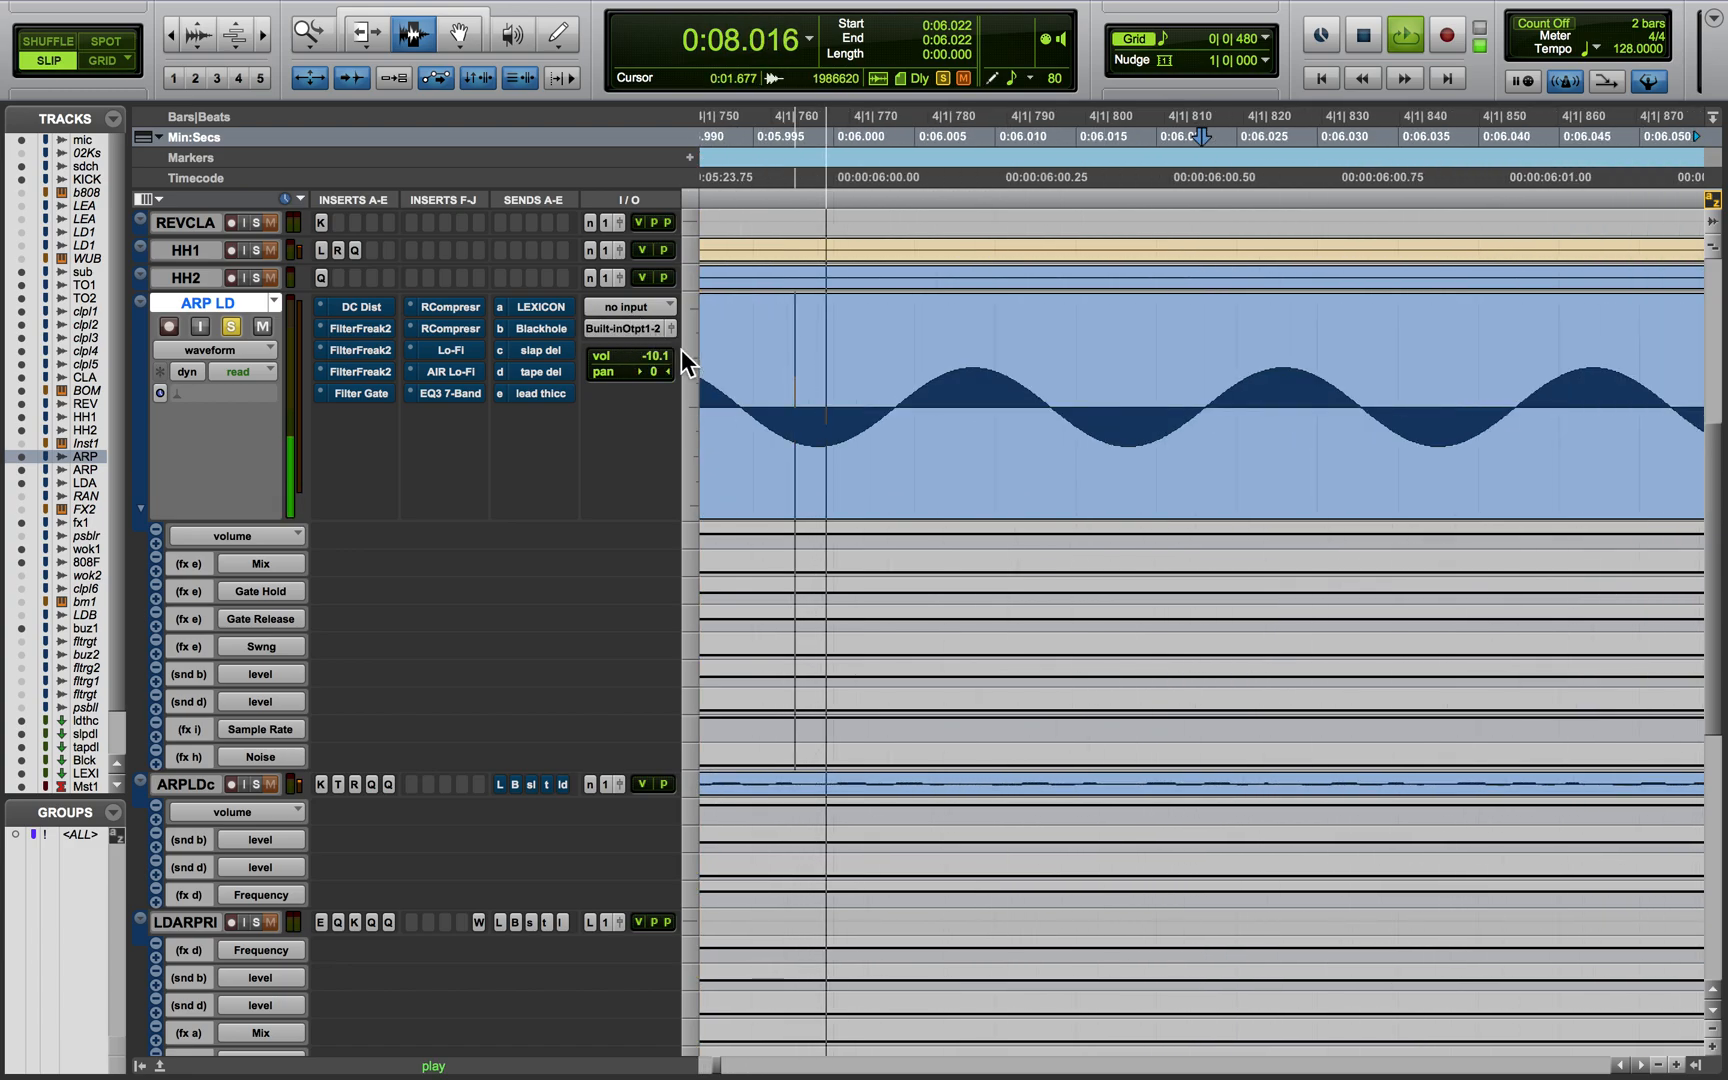
pyautogui.press('r')
pyautogui.press('r')
pyautogui.press('r')
pyautogui.press('r')
pyautogui.press('r')
pyautogui.press('r')
pyautogui.press('r')
pyautogui.press('r')
pyautogui.press('r')
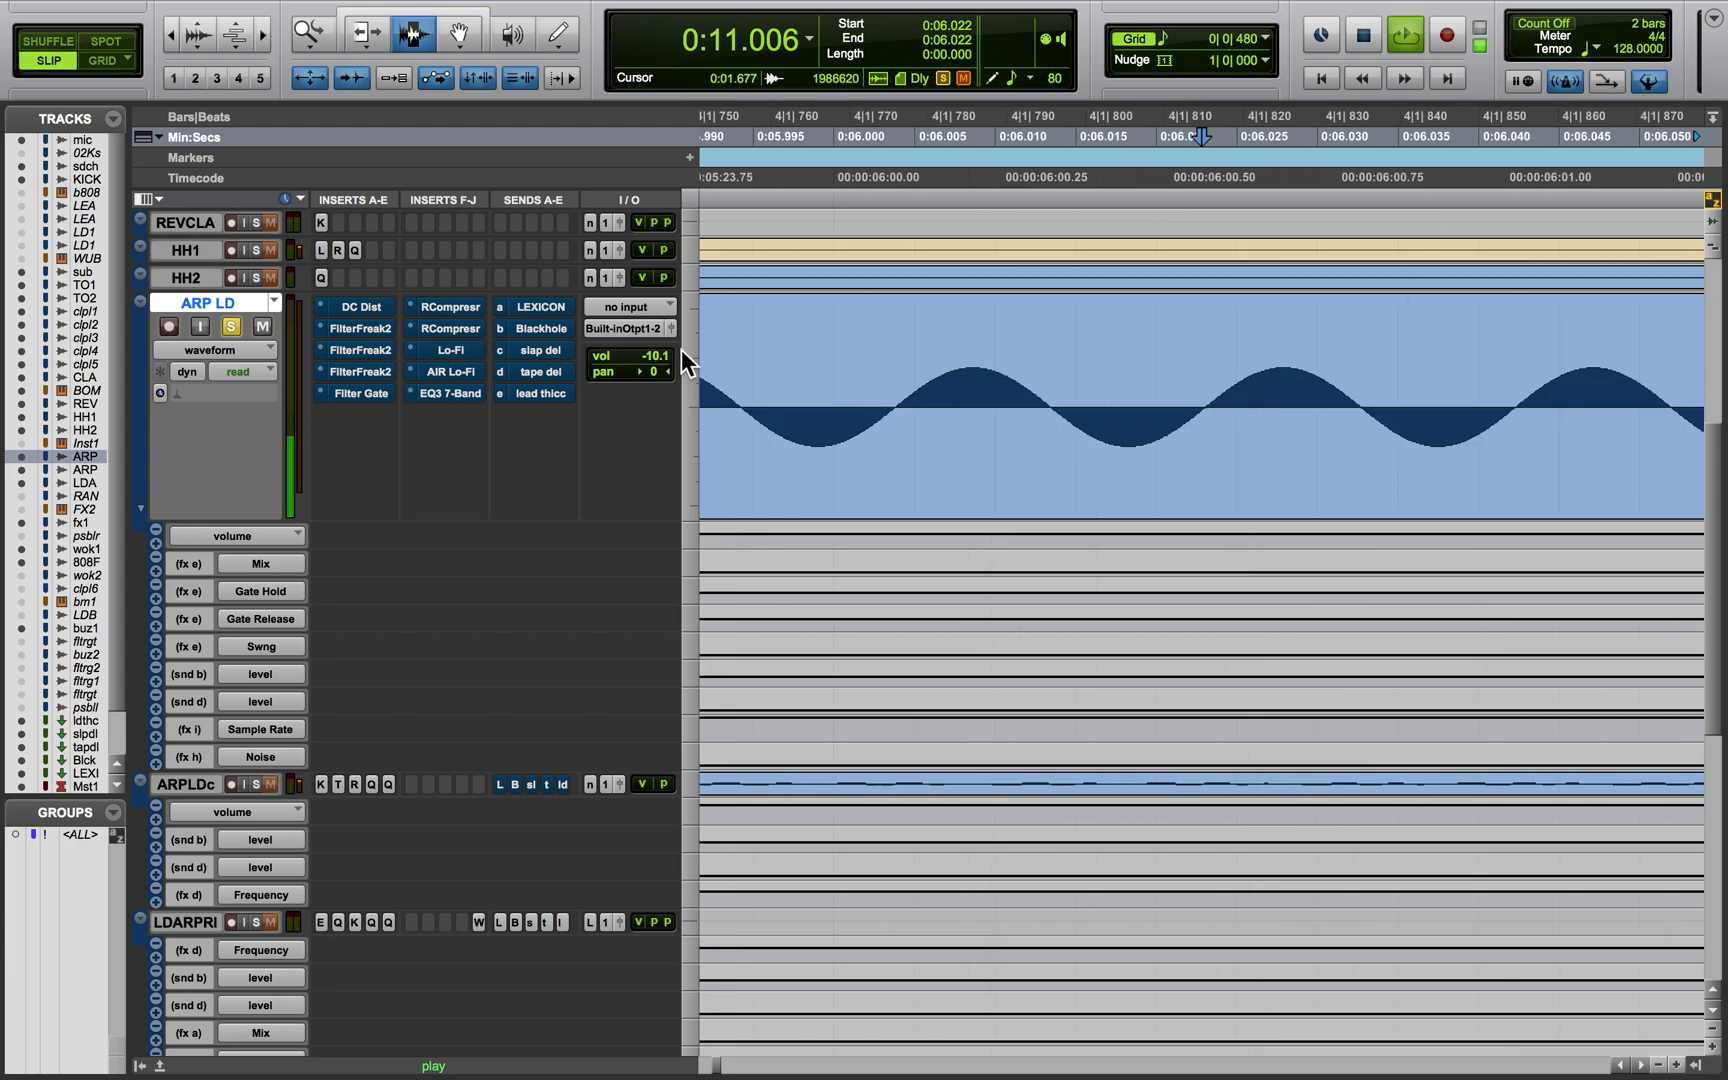
pyautogui.press('r')
pyautogui.press('r')
pyautogui.press('r')
pyautogui.press('r')
pyautogui.press('r')
pyautogui.press('r')
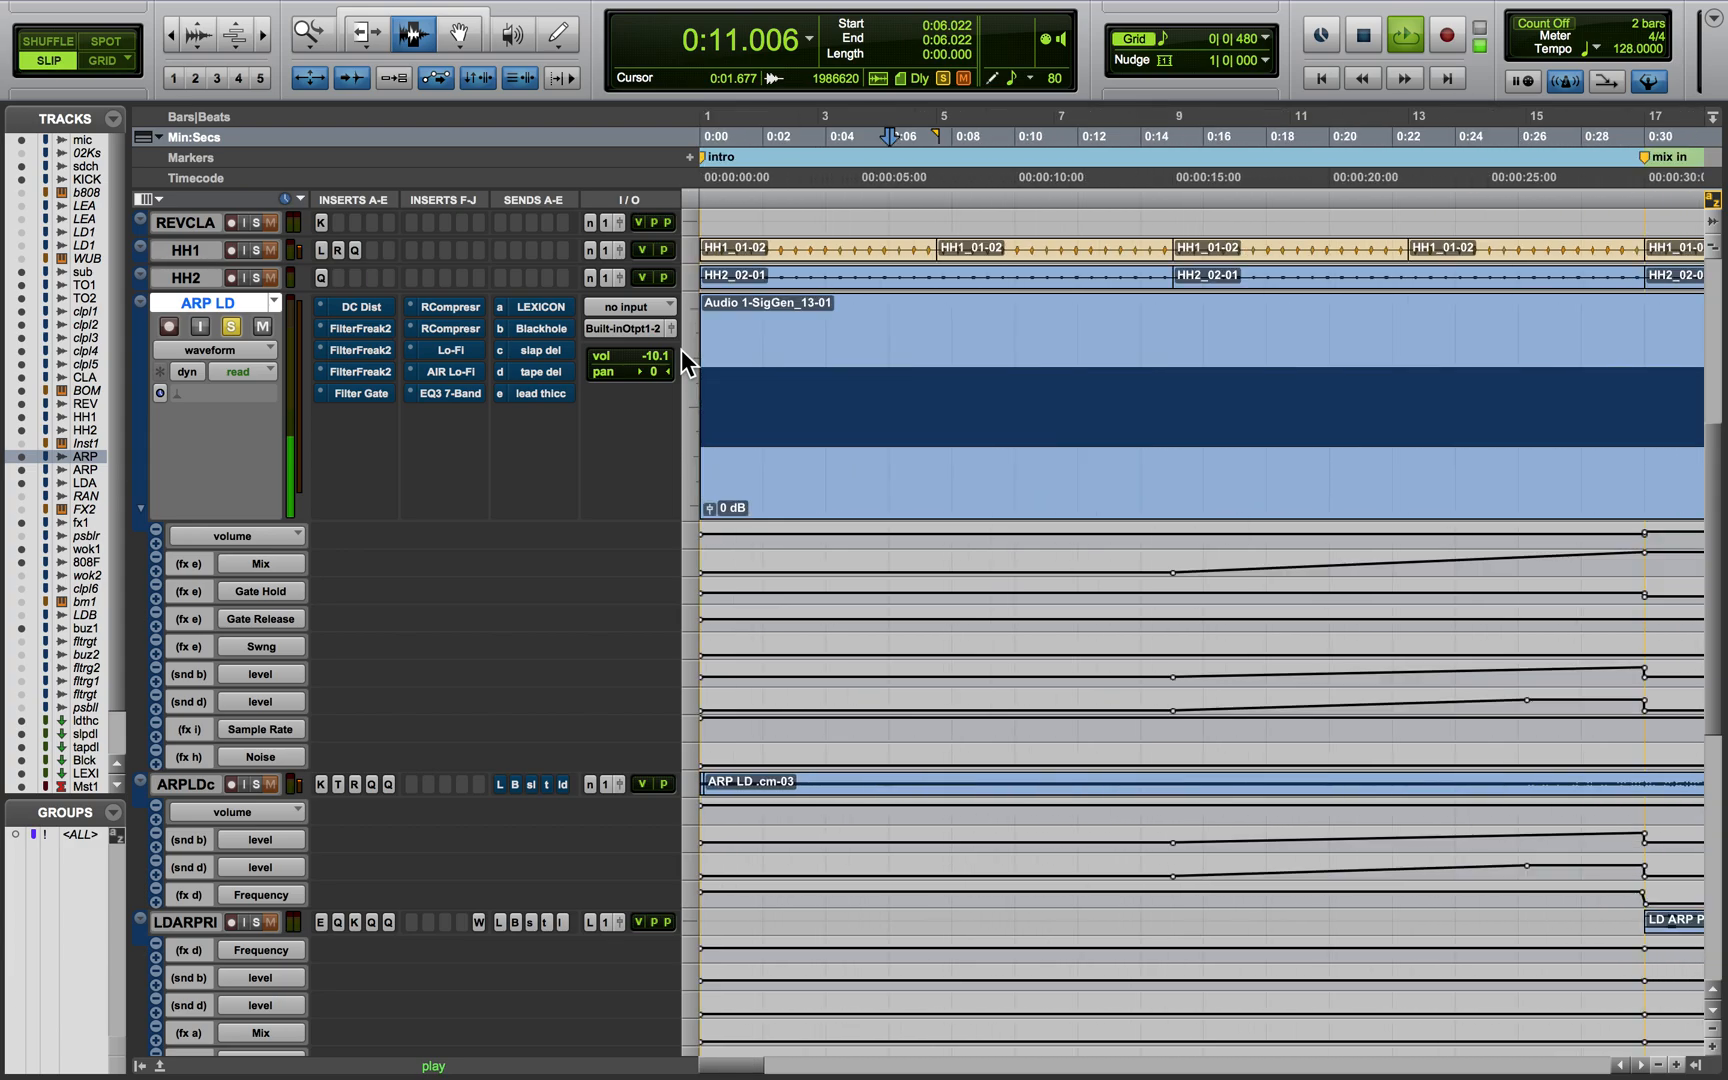
pyautogui.press('space')
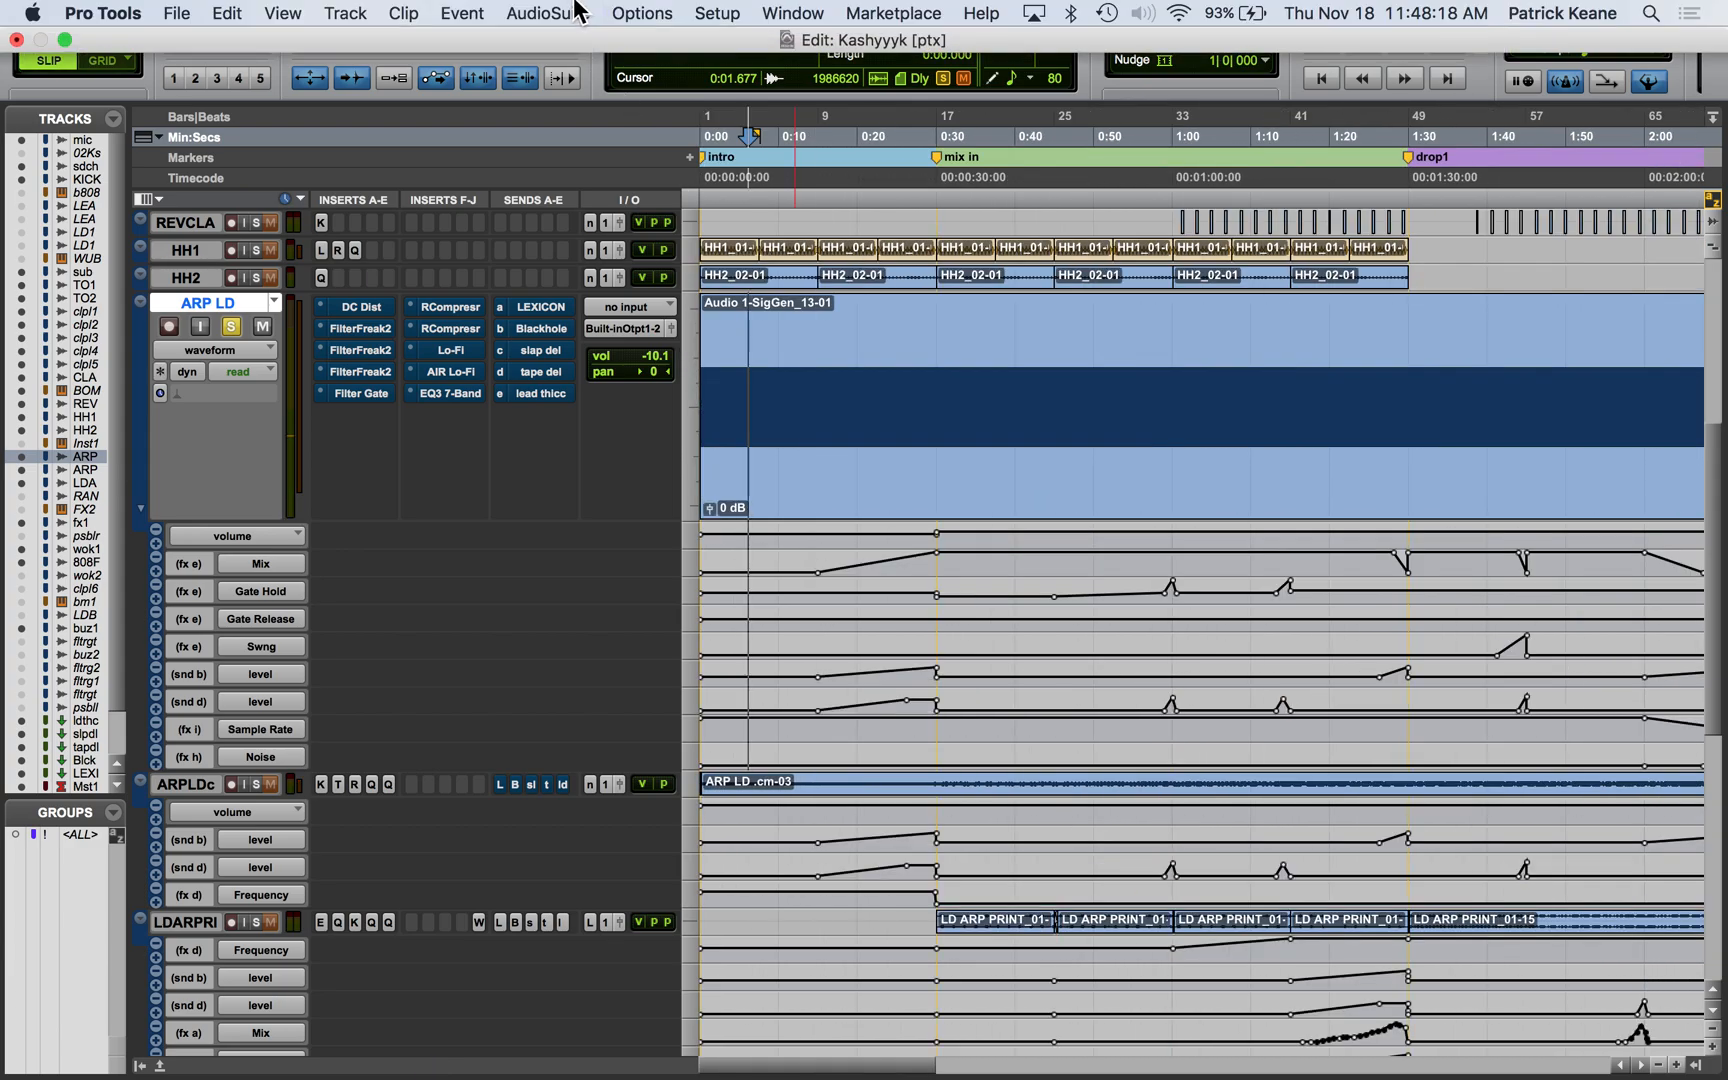
# Open the AudioSuite Signal Generator to examine its waveform, frequency and level settings, and close it
pyautogui.click(548, 13)
pyautogui.moveTo(595, 292)
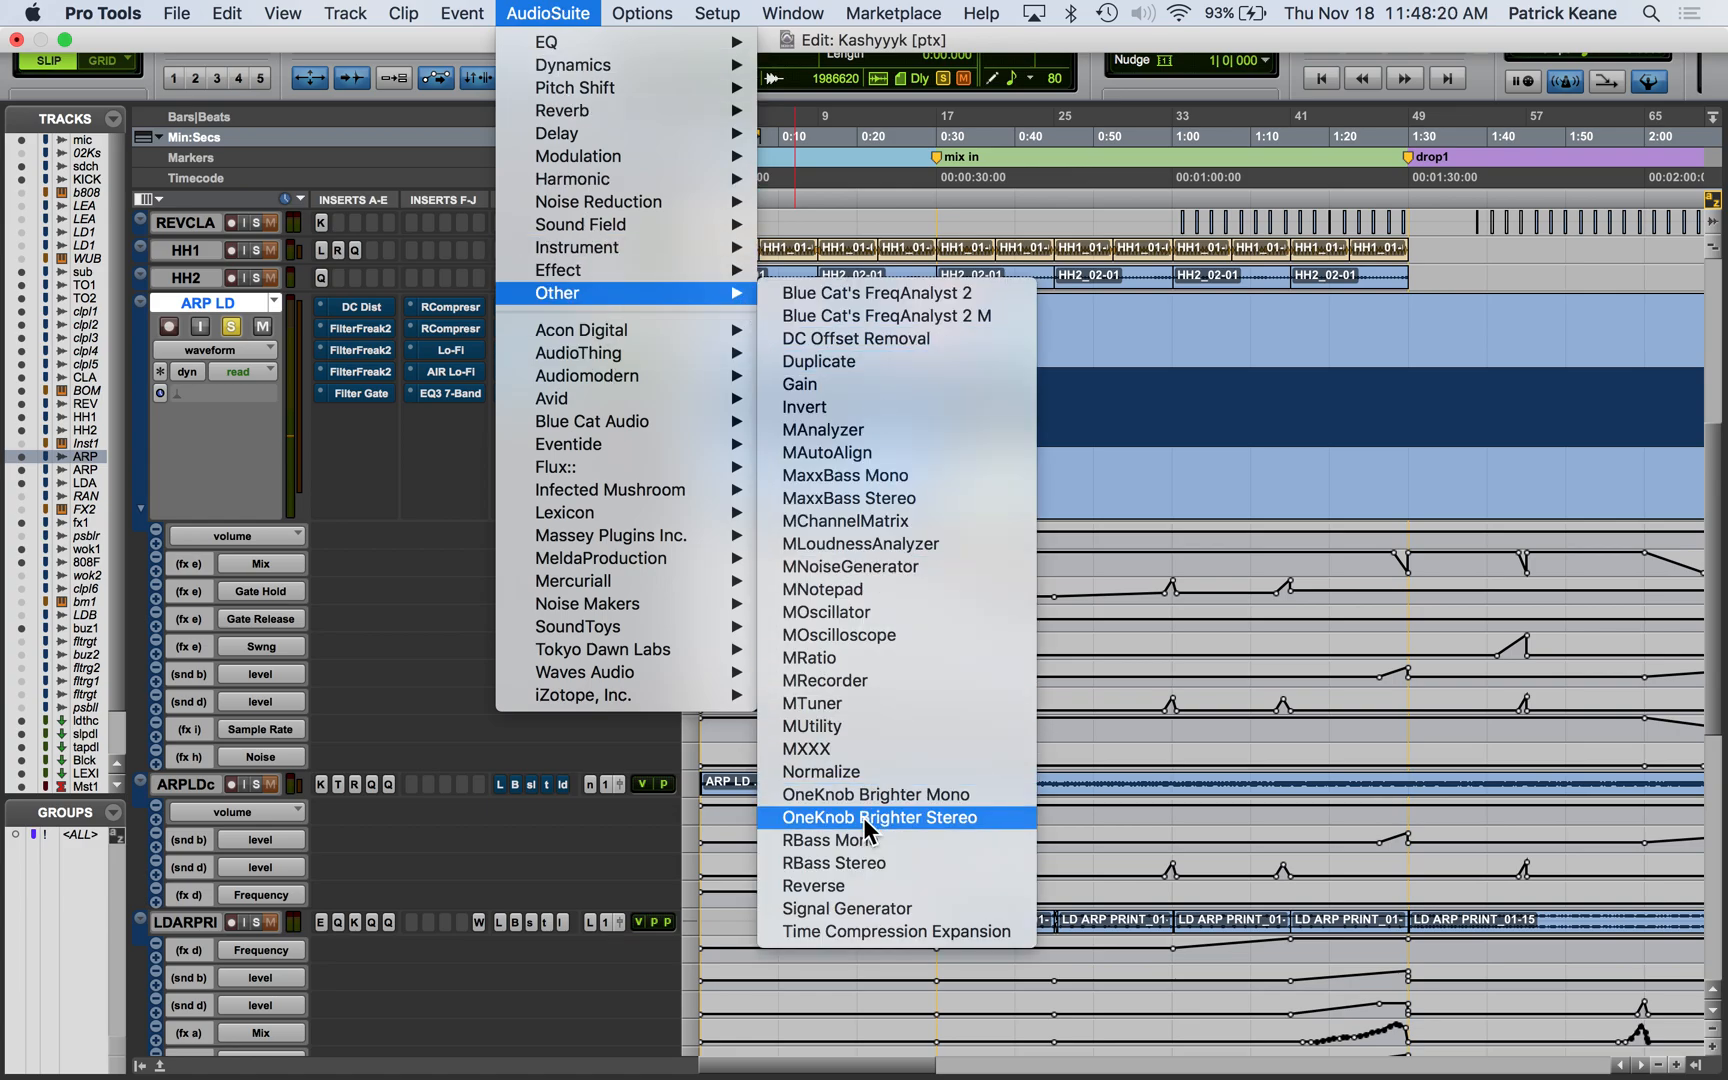
pyautogui.click(838, 907)
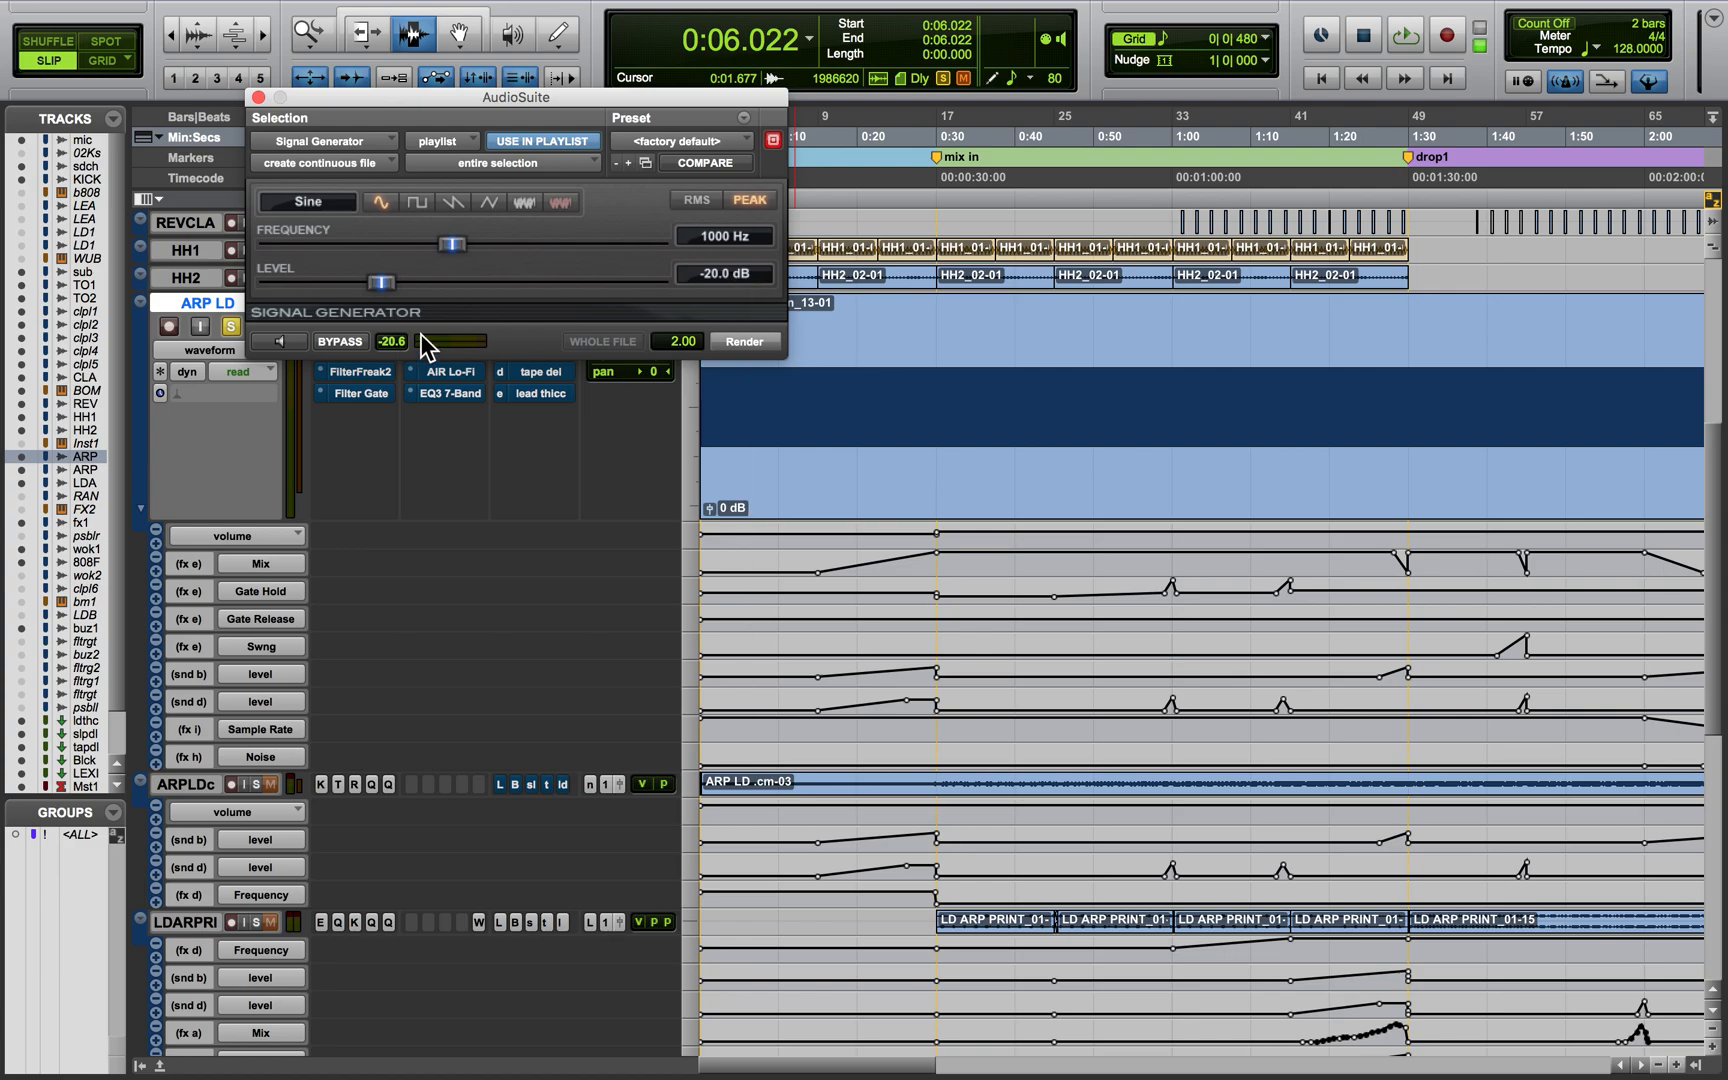
pyautogui.click(258, 97)
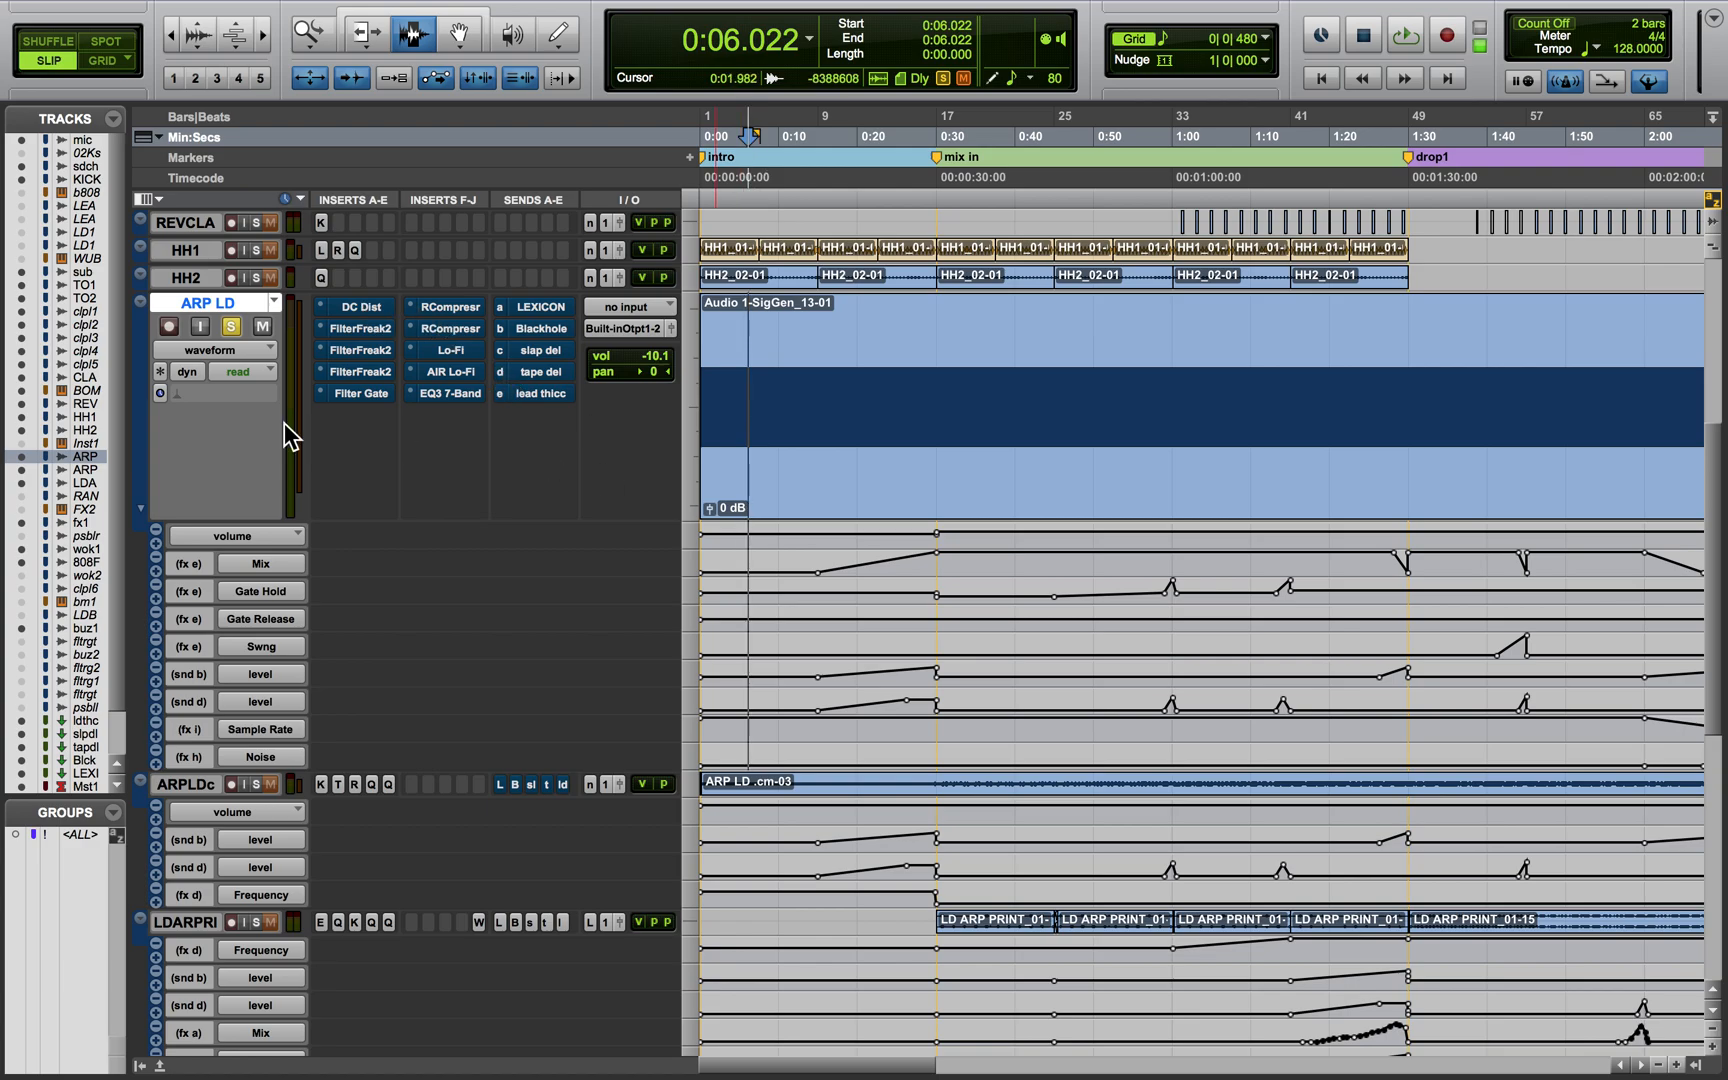
# Take the DC Distortion insert on ARP LD out of bypass and audition the distorted signal
pyautogui.click(381, 304)
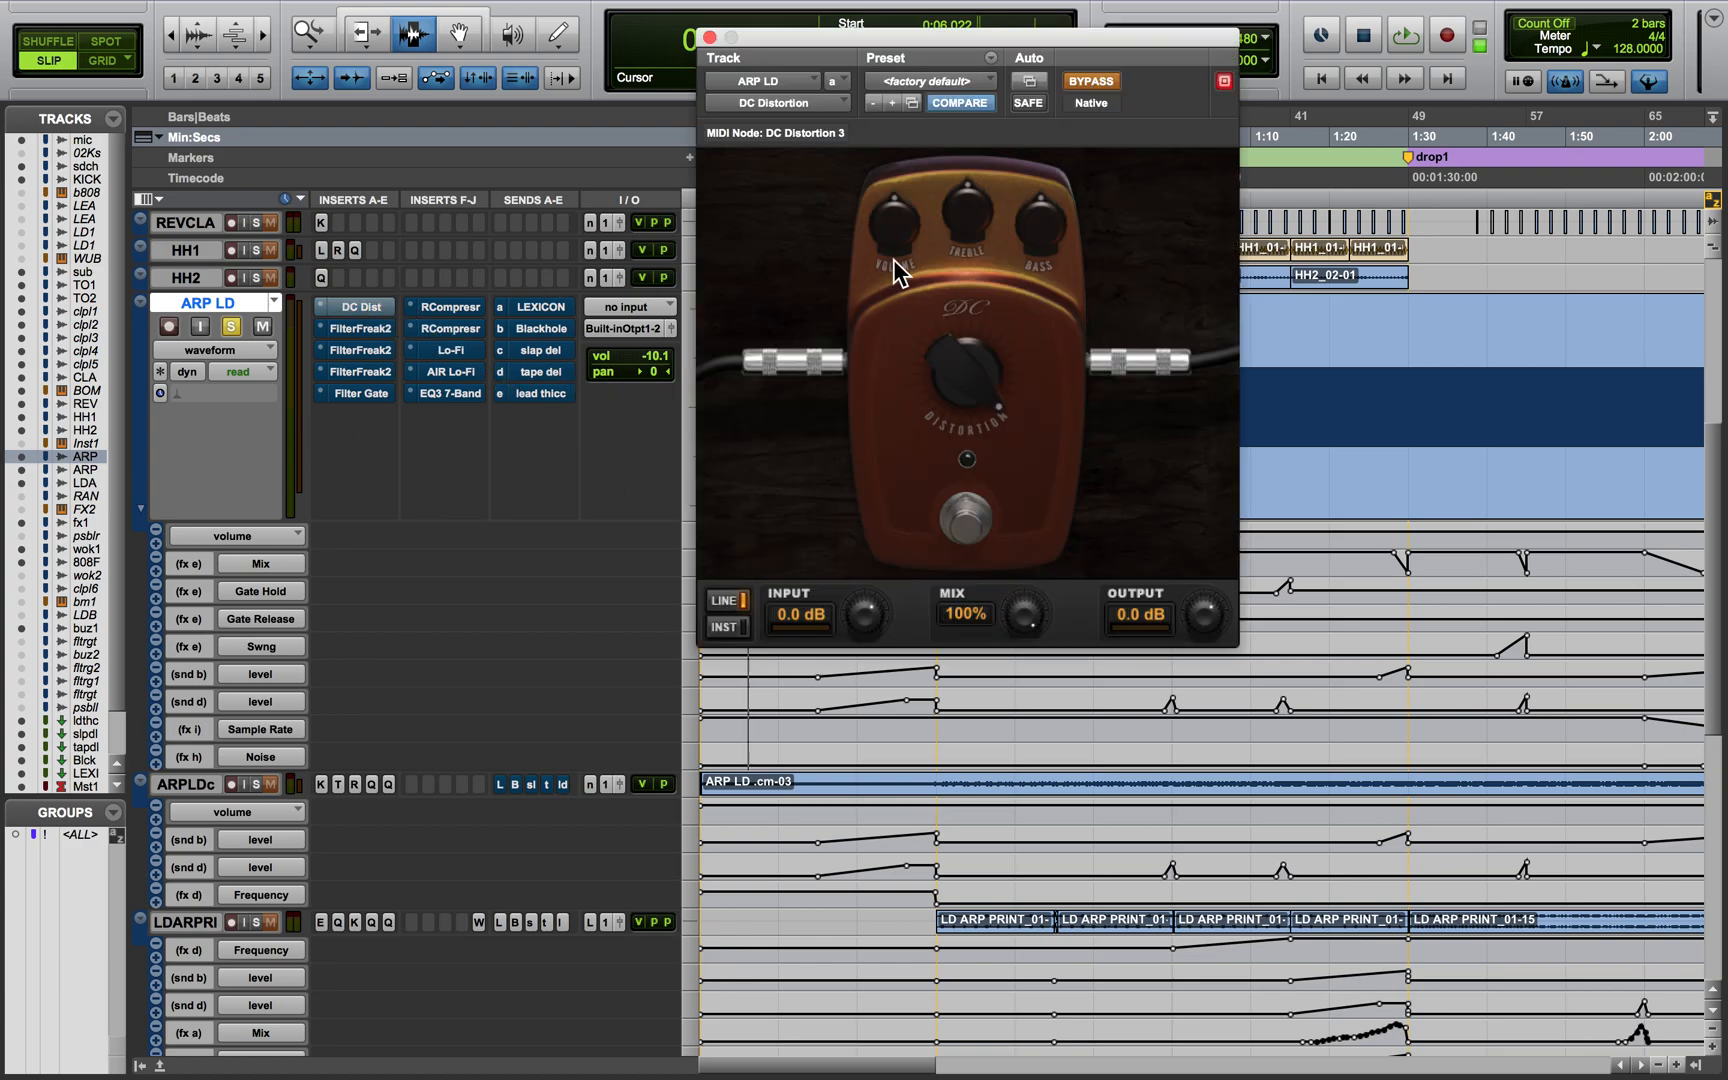
pyautogui.click(1091, 84)
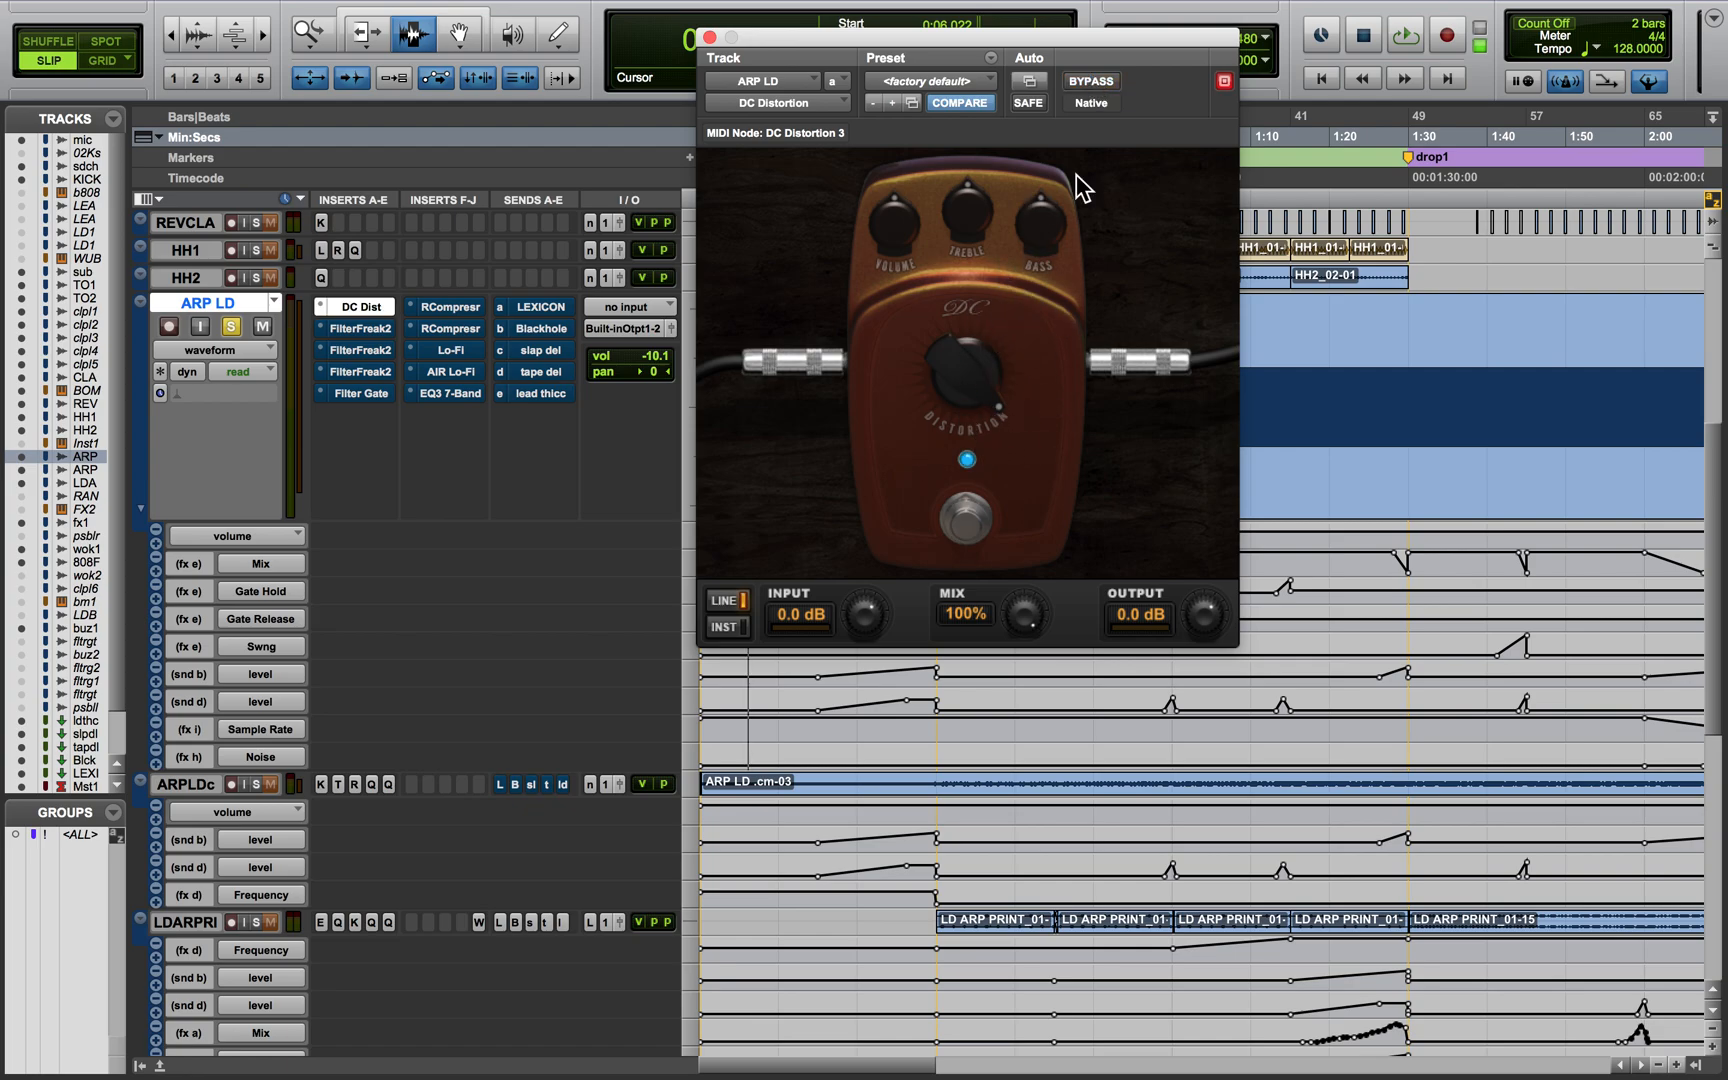
pyautogui.press('space')
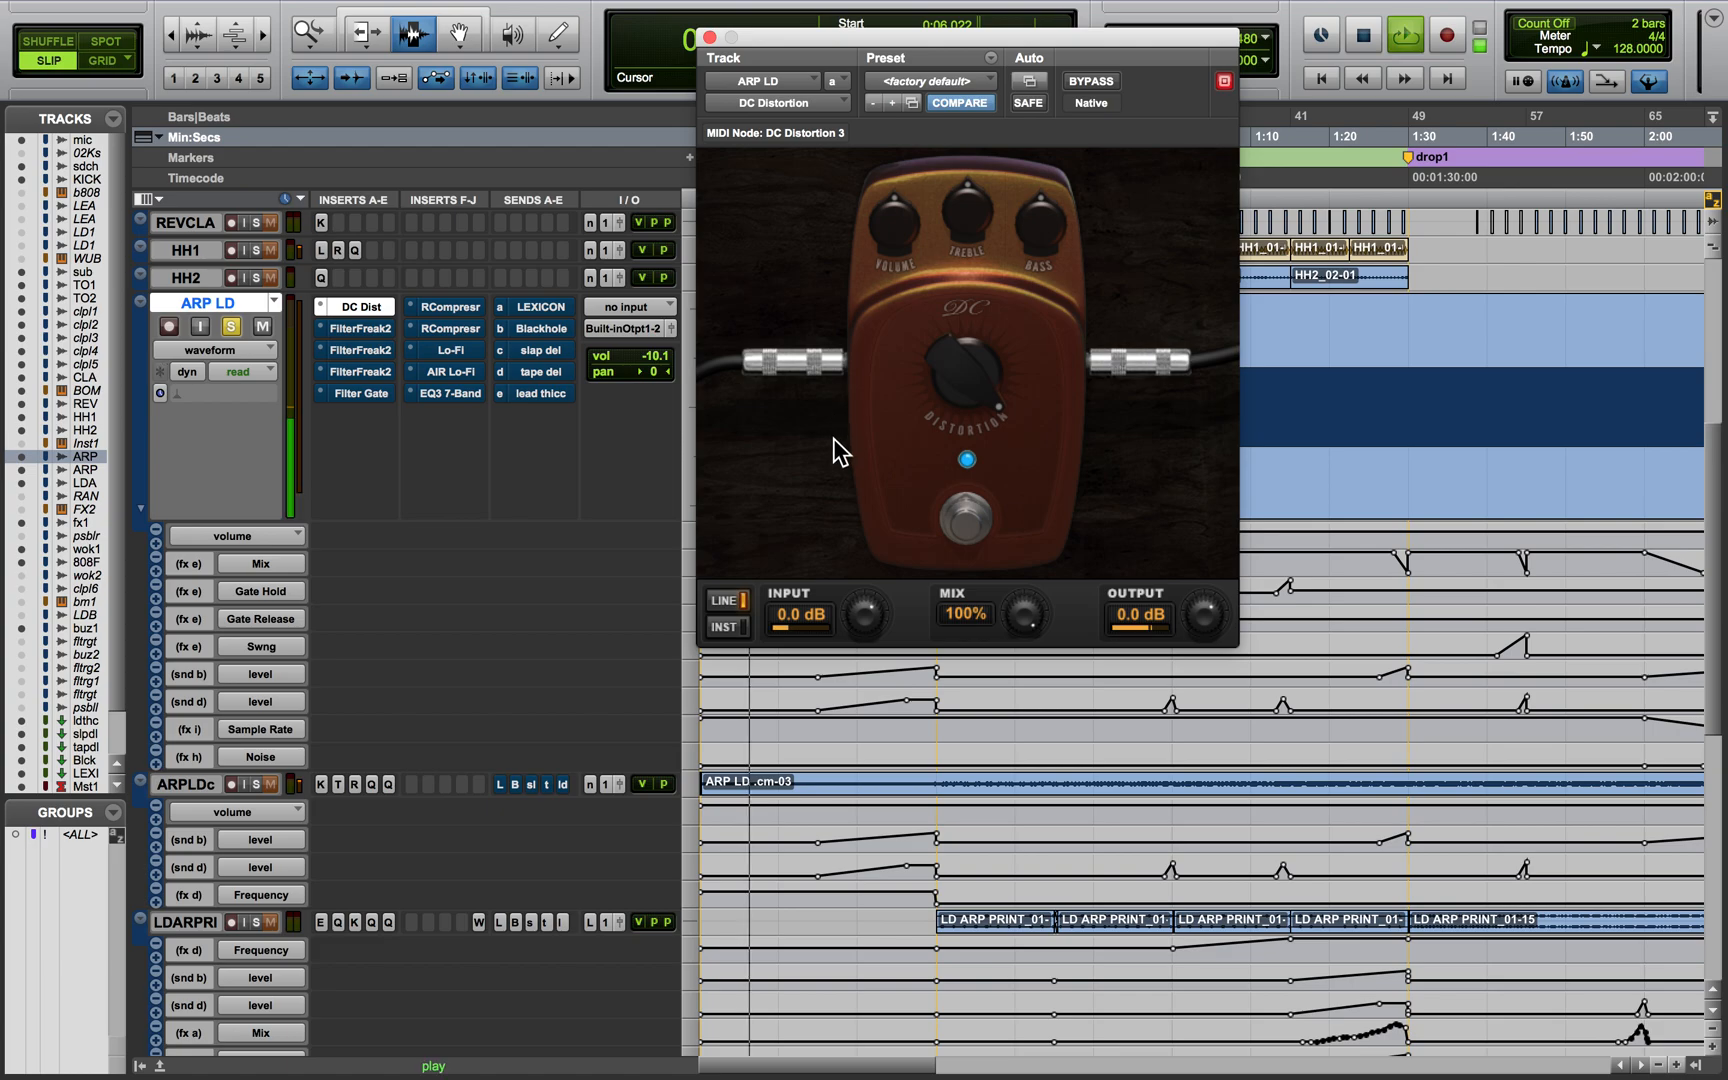
pyautogui.press('space')
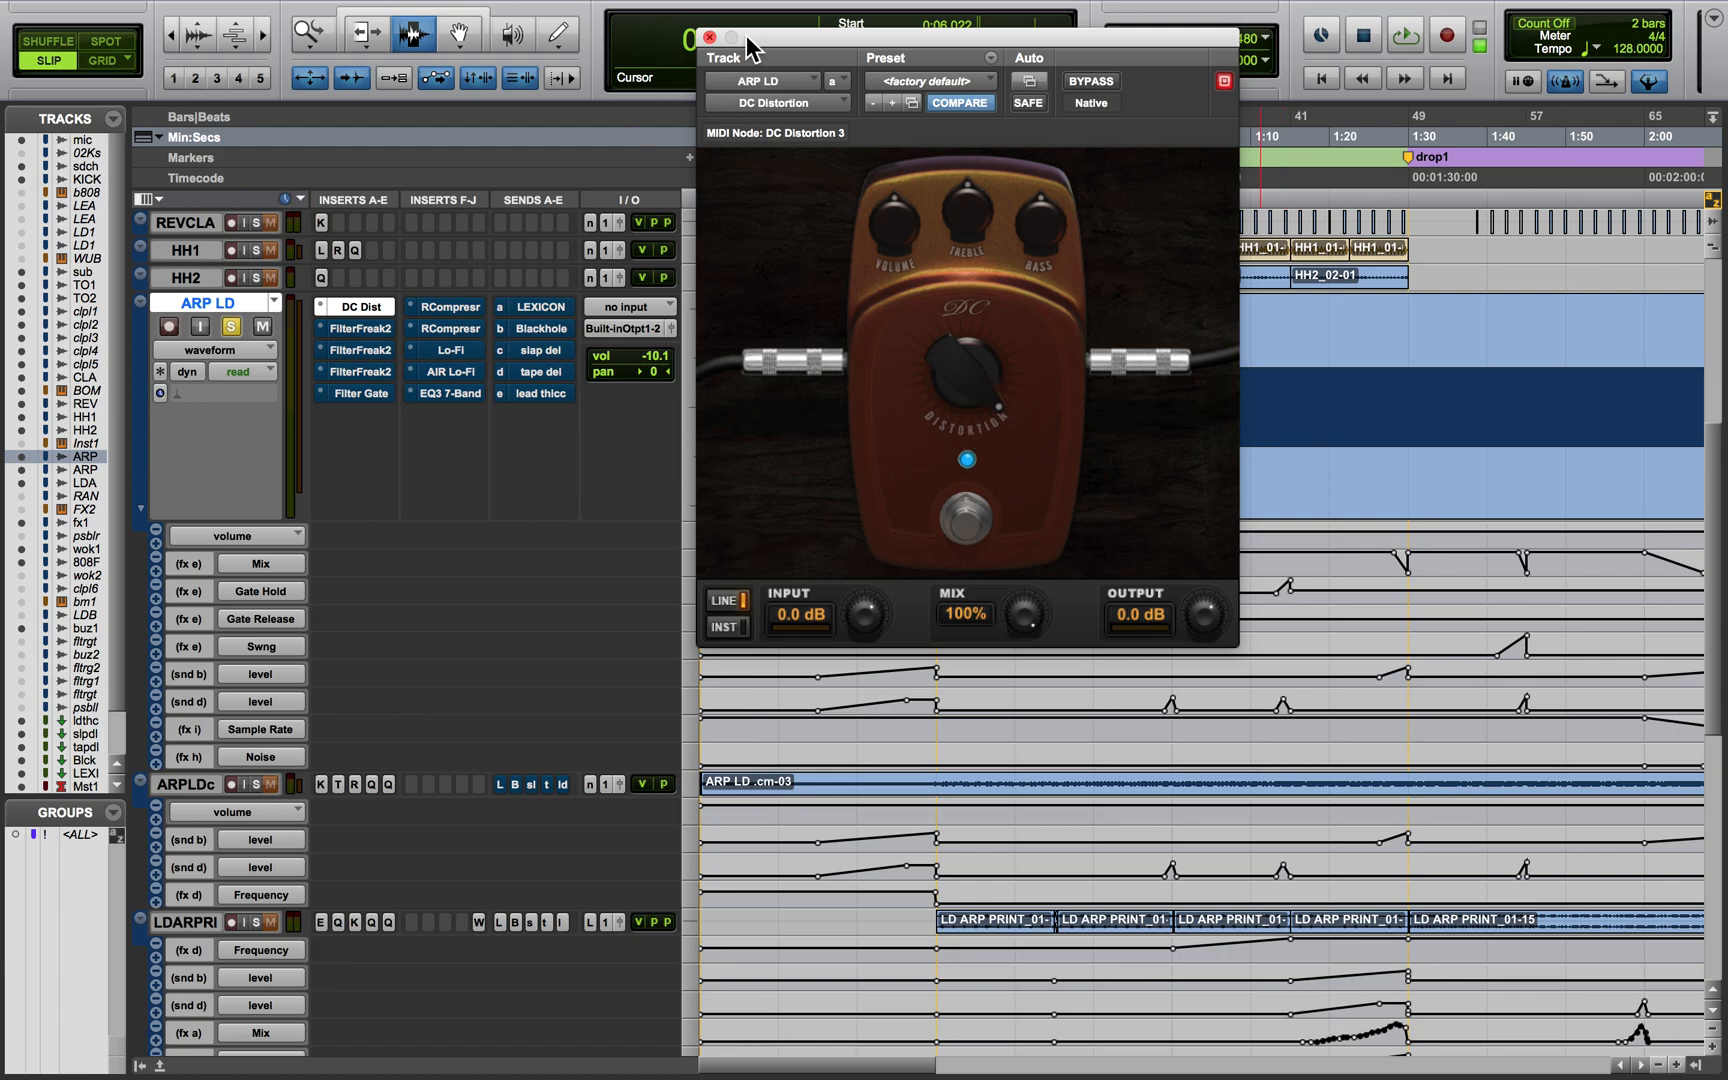
pyautogui.click(709, 38)
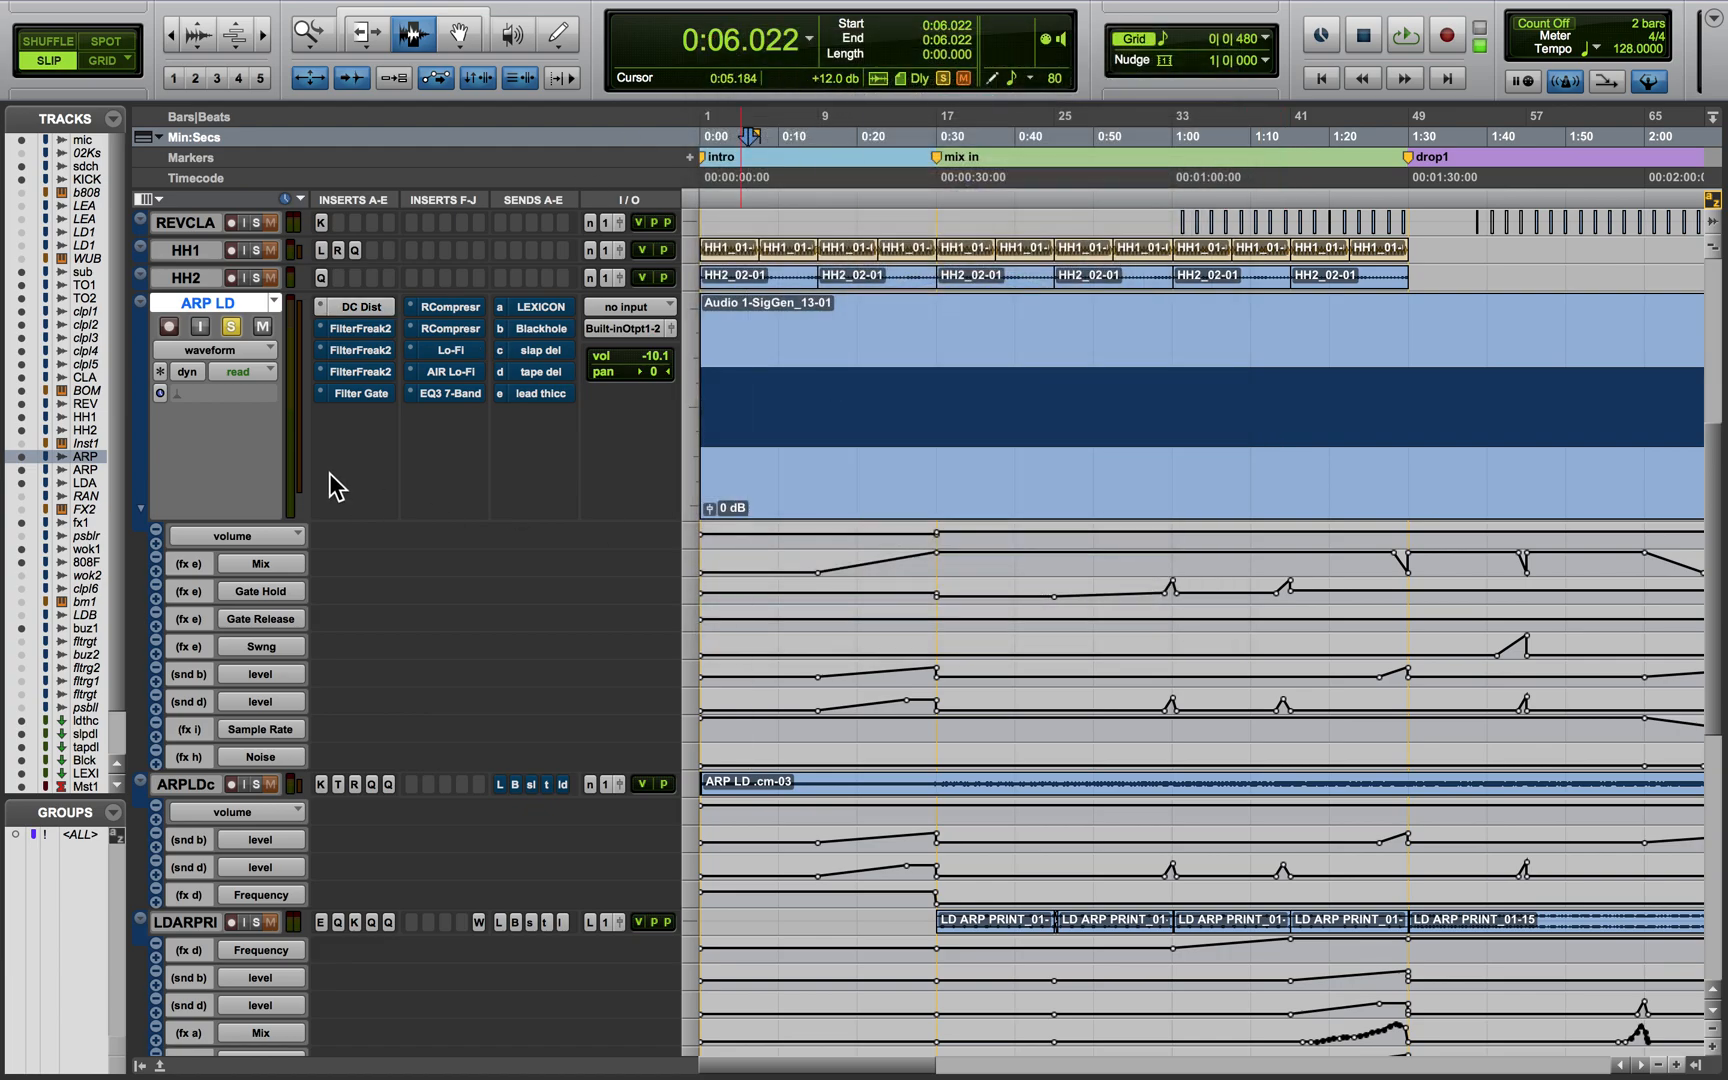
# Take the first FilterFreak2 insert on ARP LD out of bypass and audition the filtered signal from 0:06.022
pyautogui.click(379, 330)
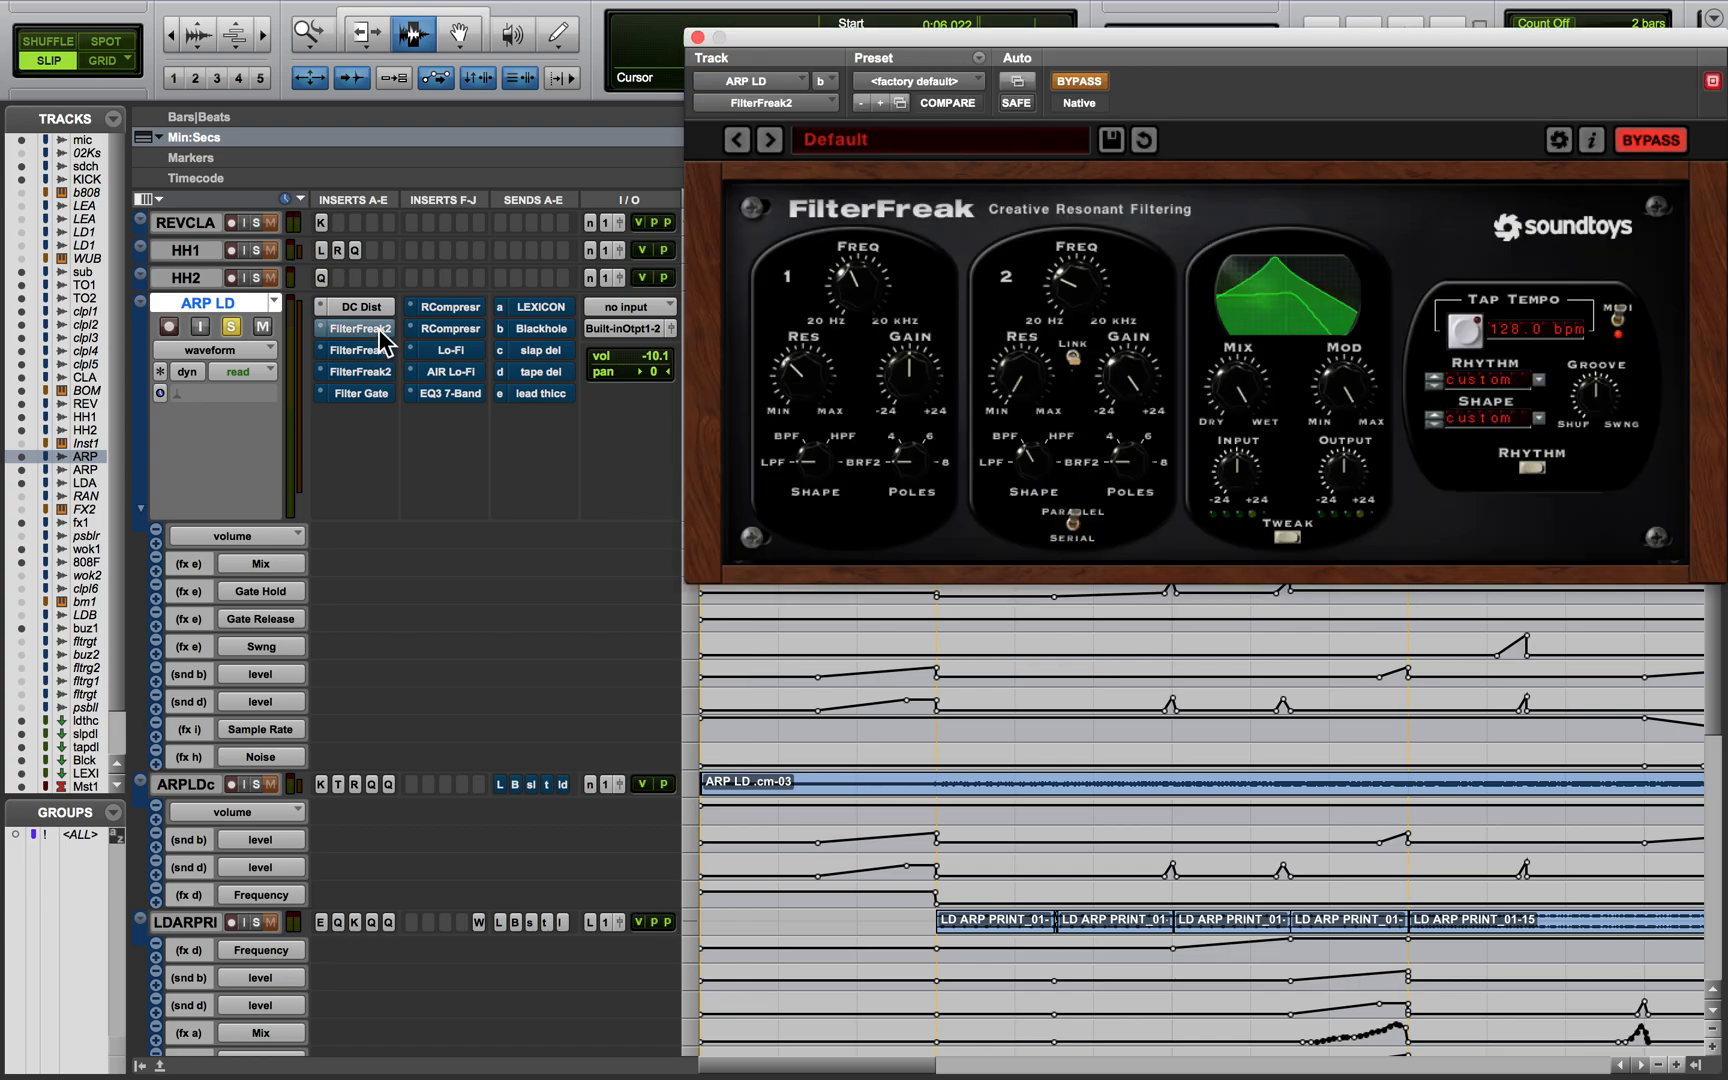
pyautogui.click(1079, 82)
pyautogui.click(1079, 82)
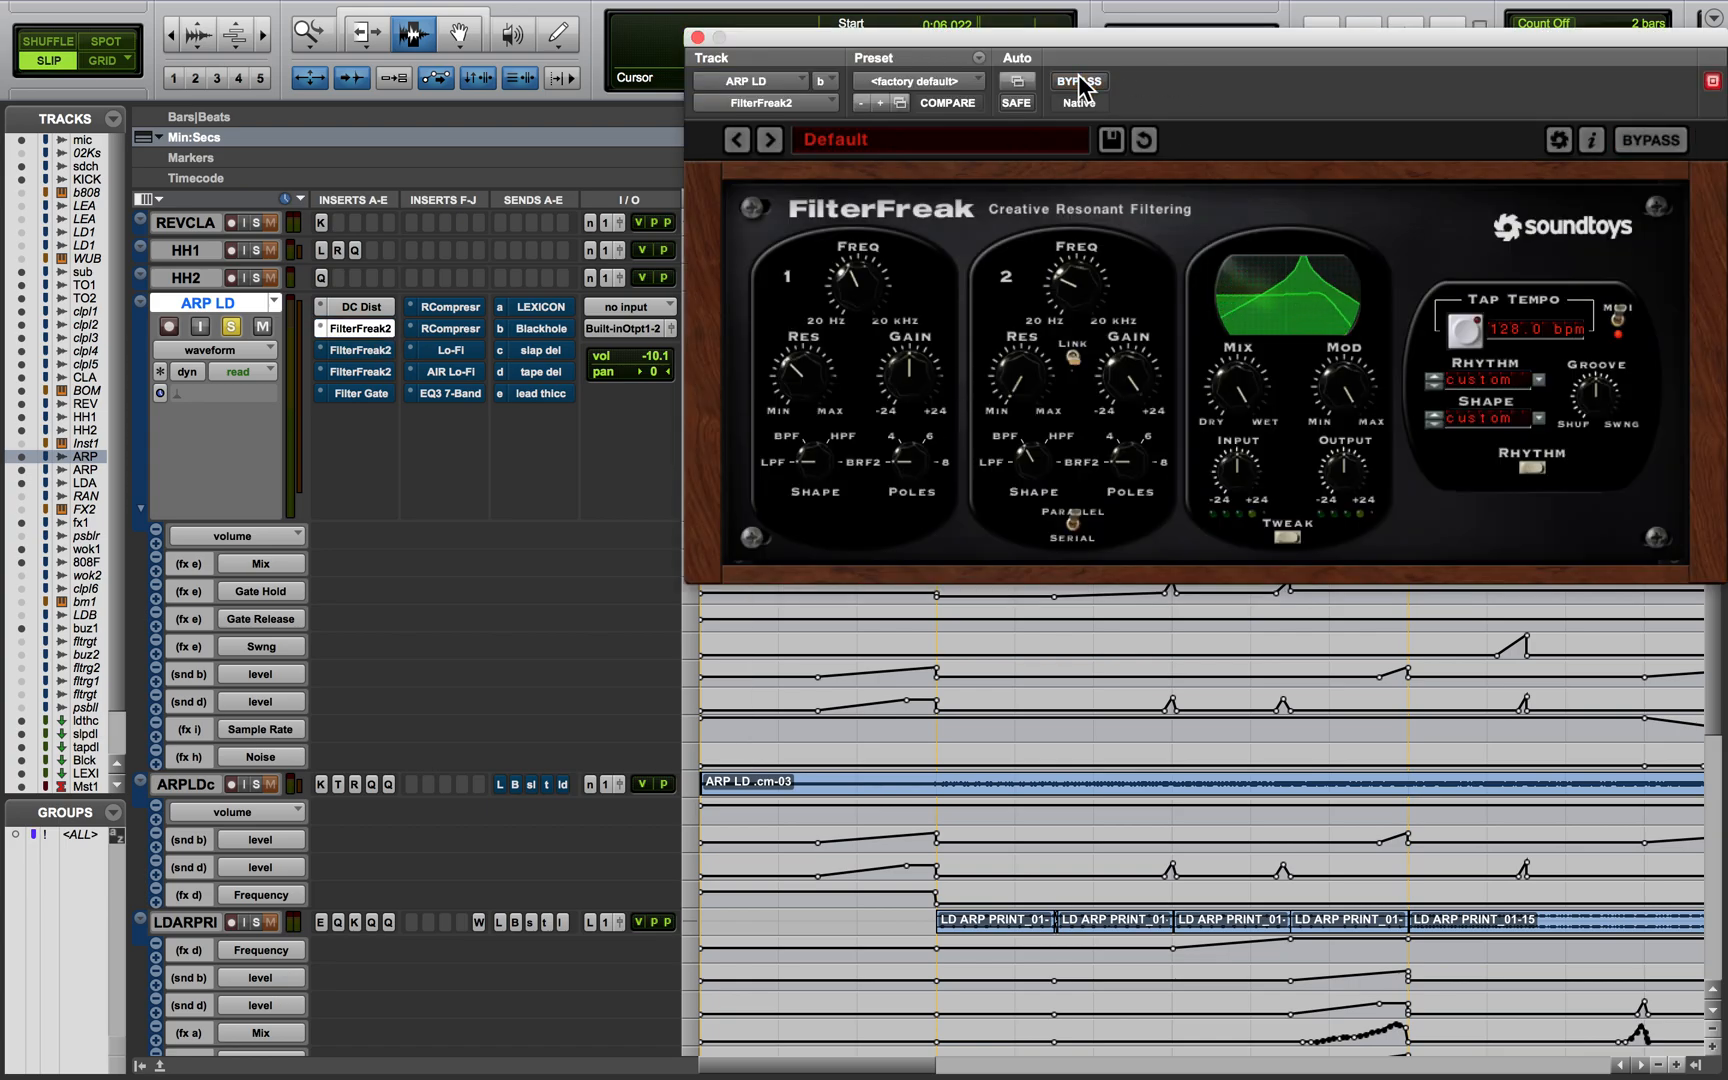
pyautogui.moveTo(766, 50); pyautogui.dragTo(730, 676)
pyautogui.press('space')
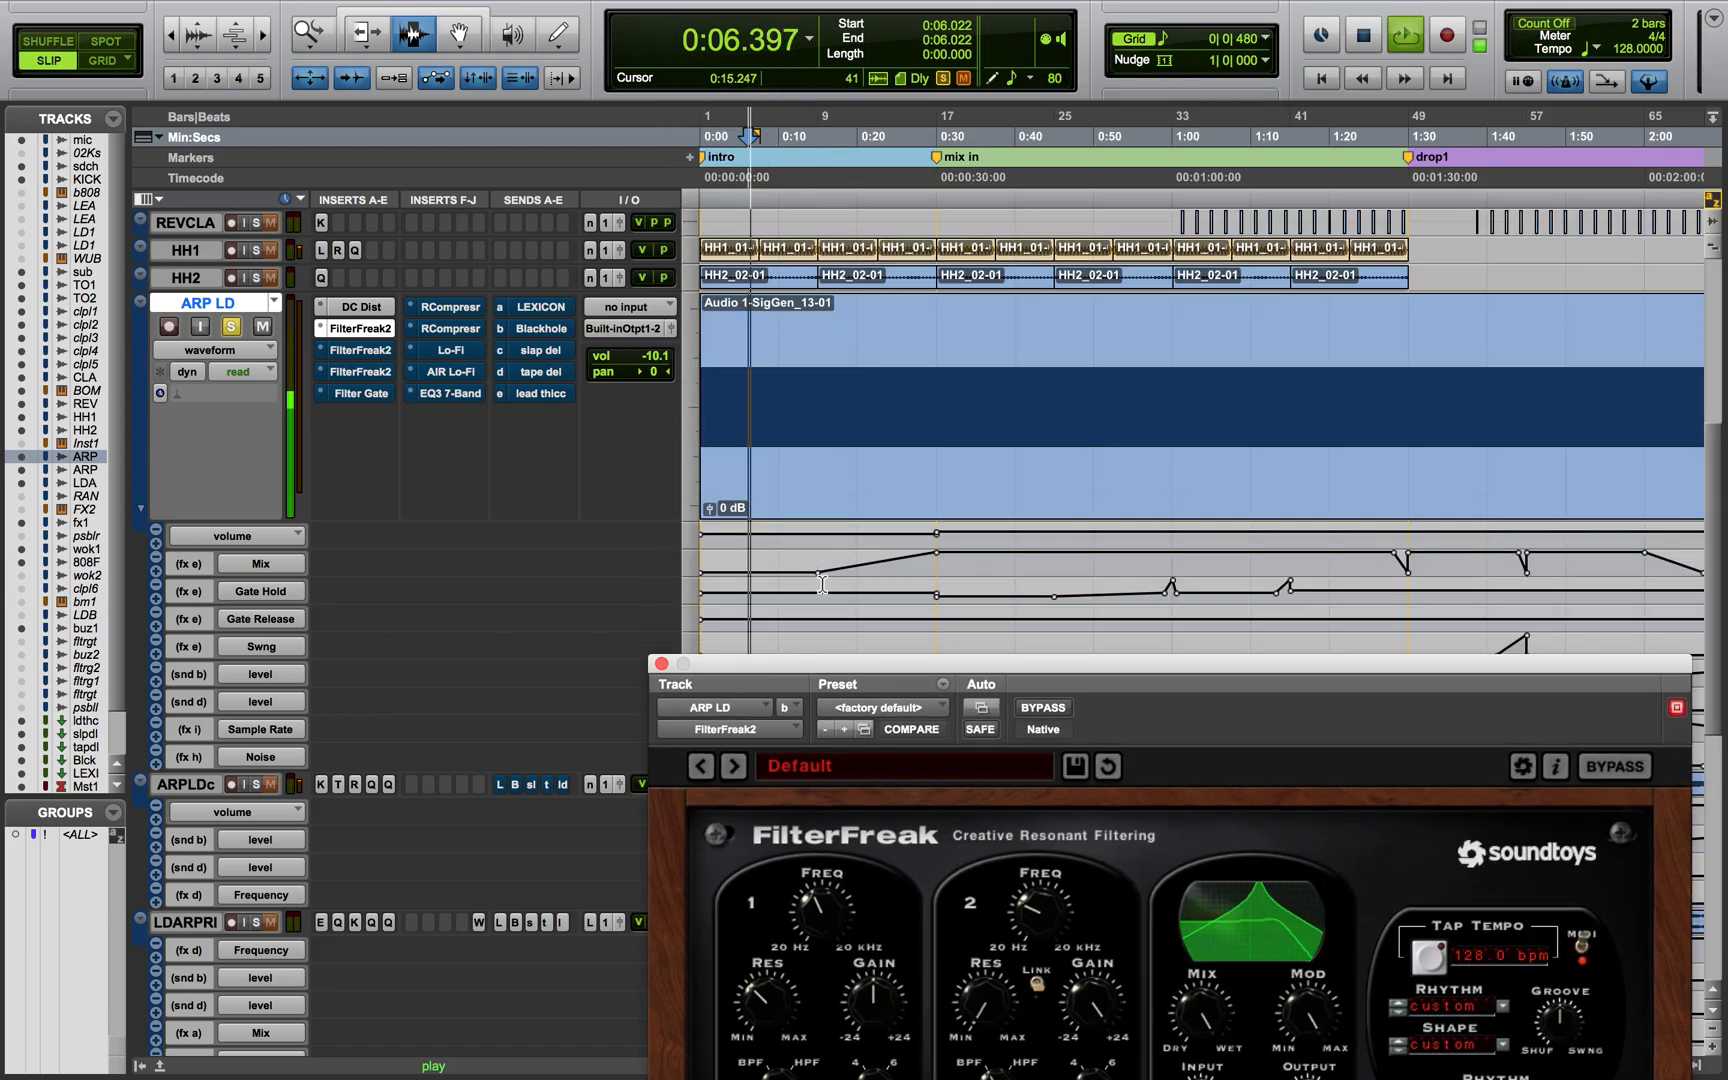
pyautogui.moveTo(832, 662); pyautogui.dragTo(748, 133)
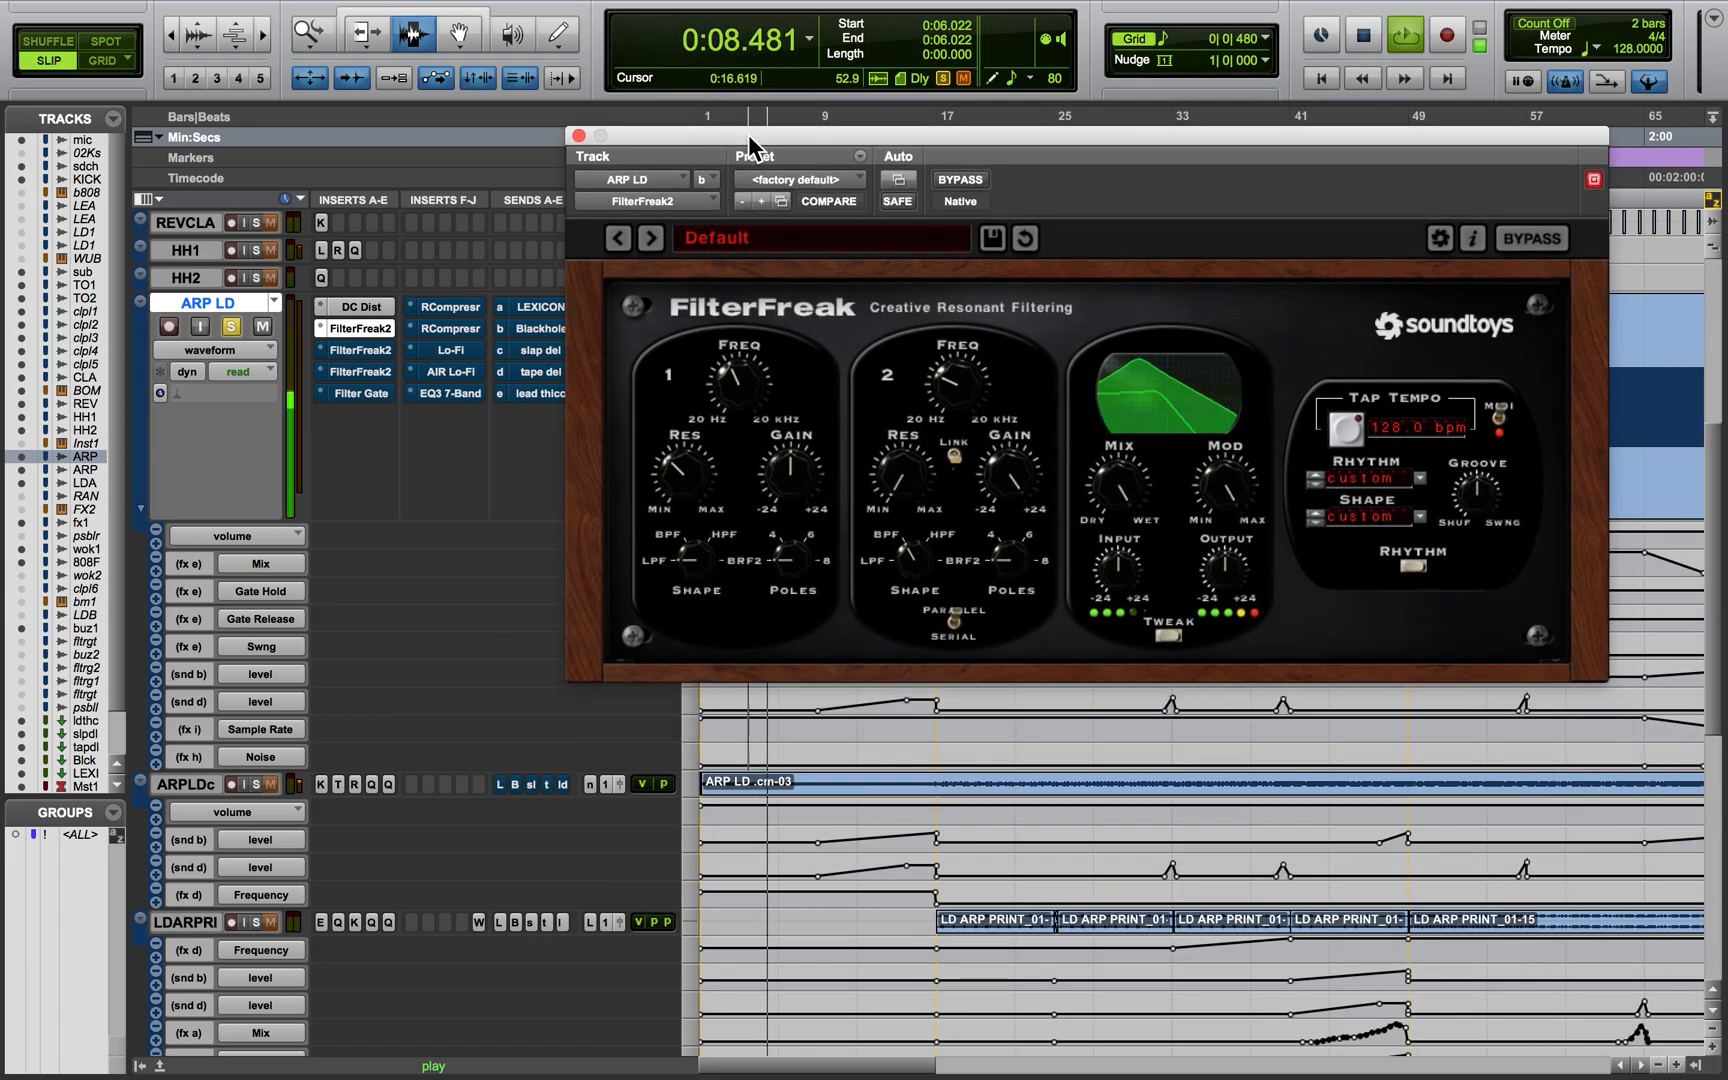
# Show the first FilterFreak2's extended settings and examine its modulation amounts, shape editor and rhythm editor during playback
pyautogui.click(1172, 635)
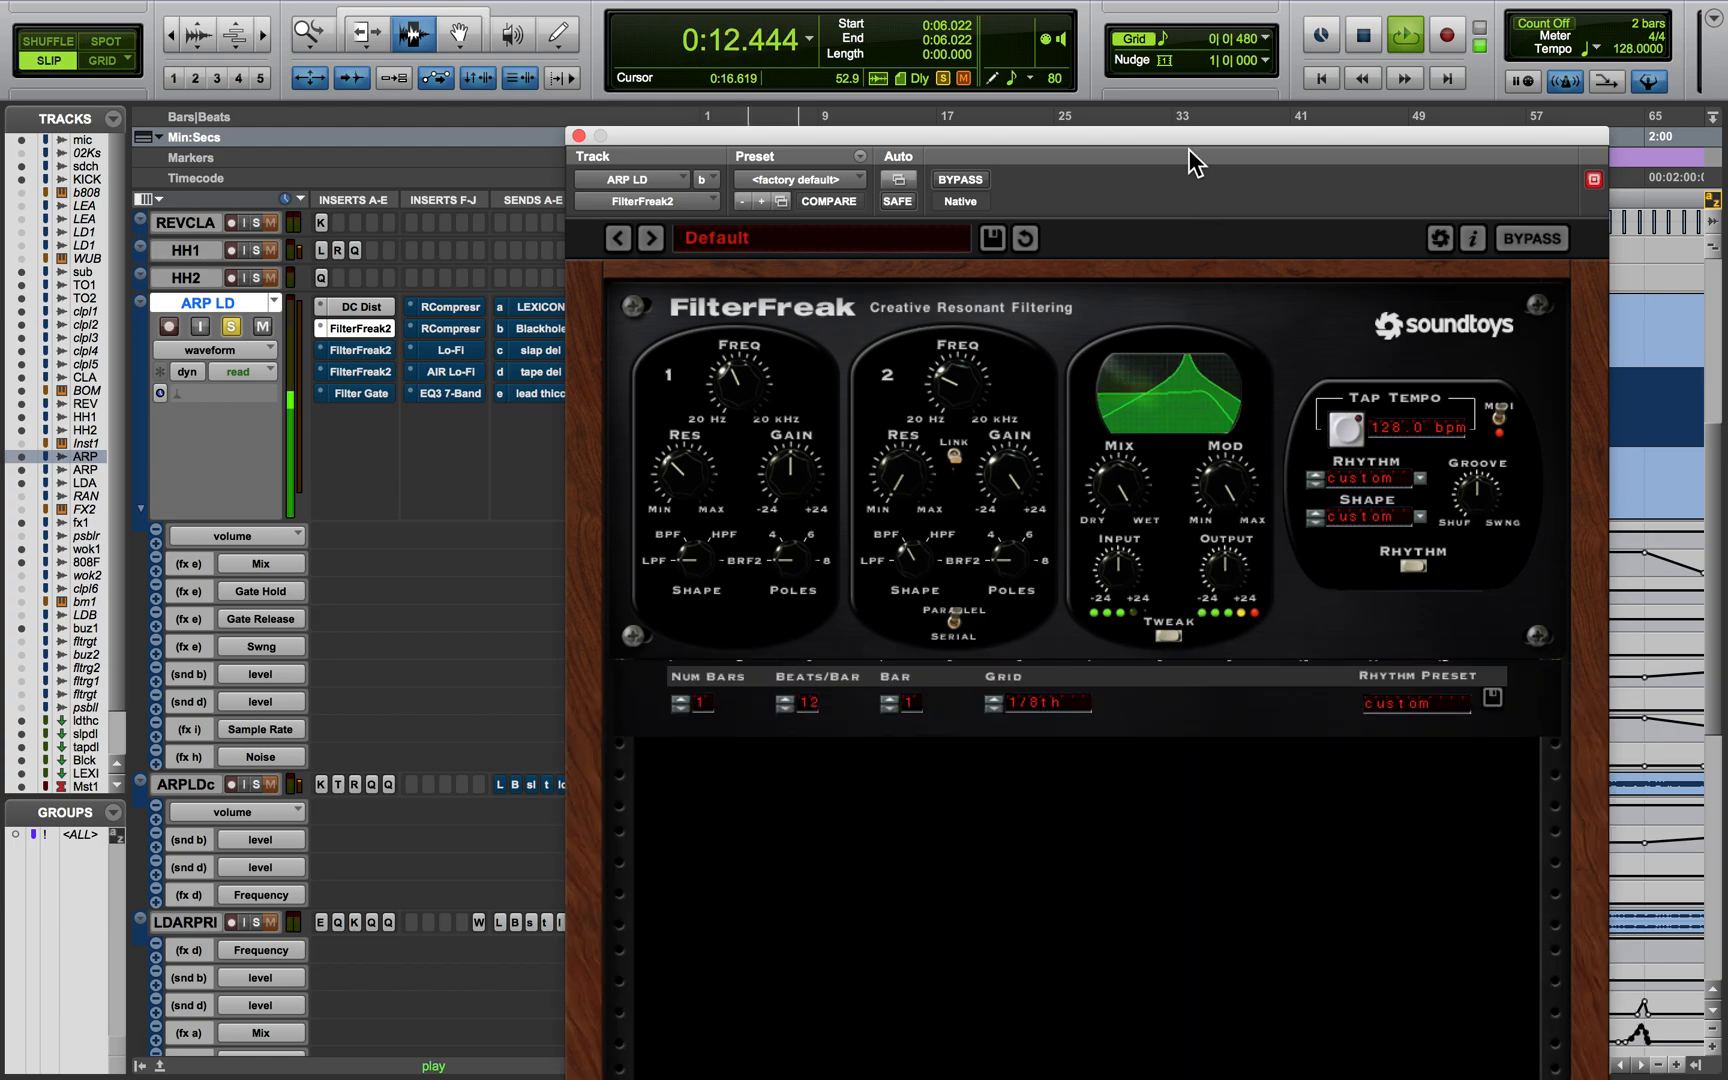
pyautogui.moveTo(1192, 141); pyautogui.dragTo(1160, 22)
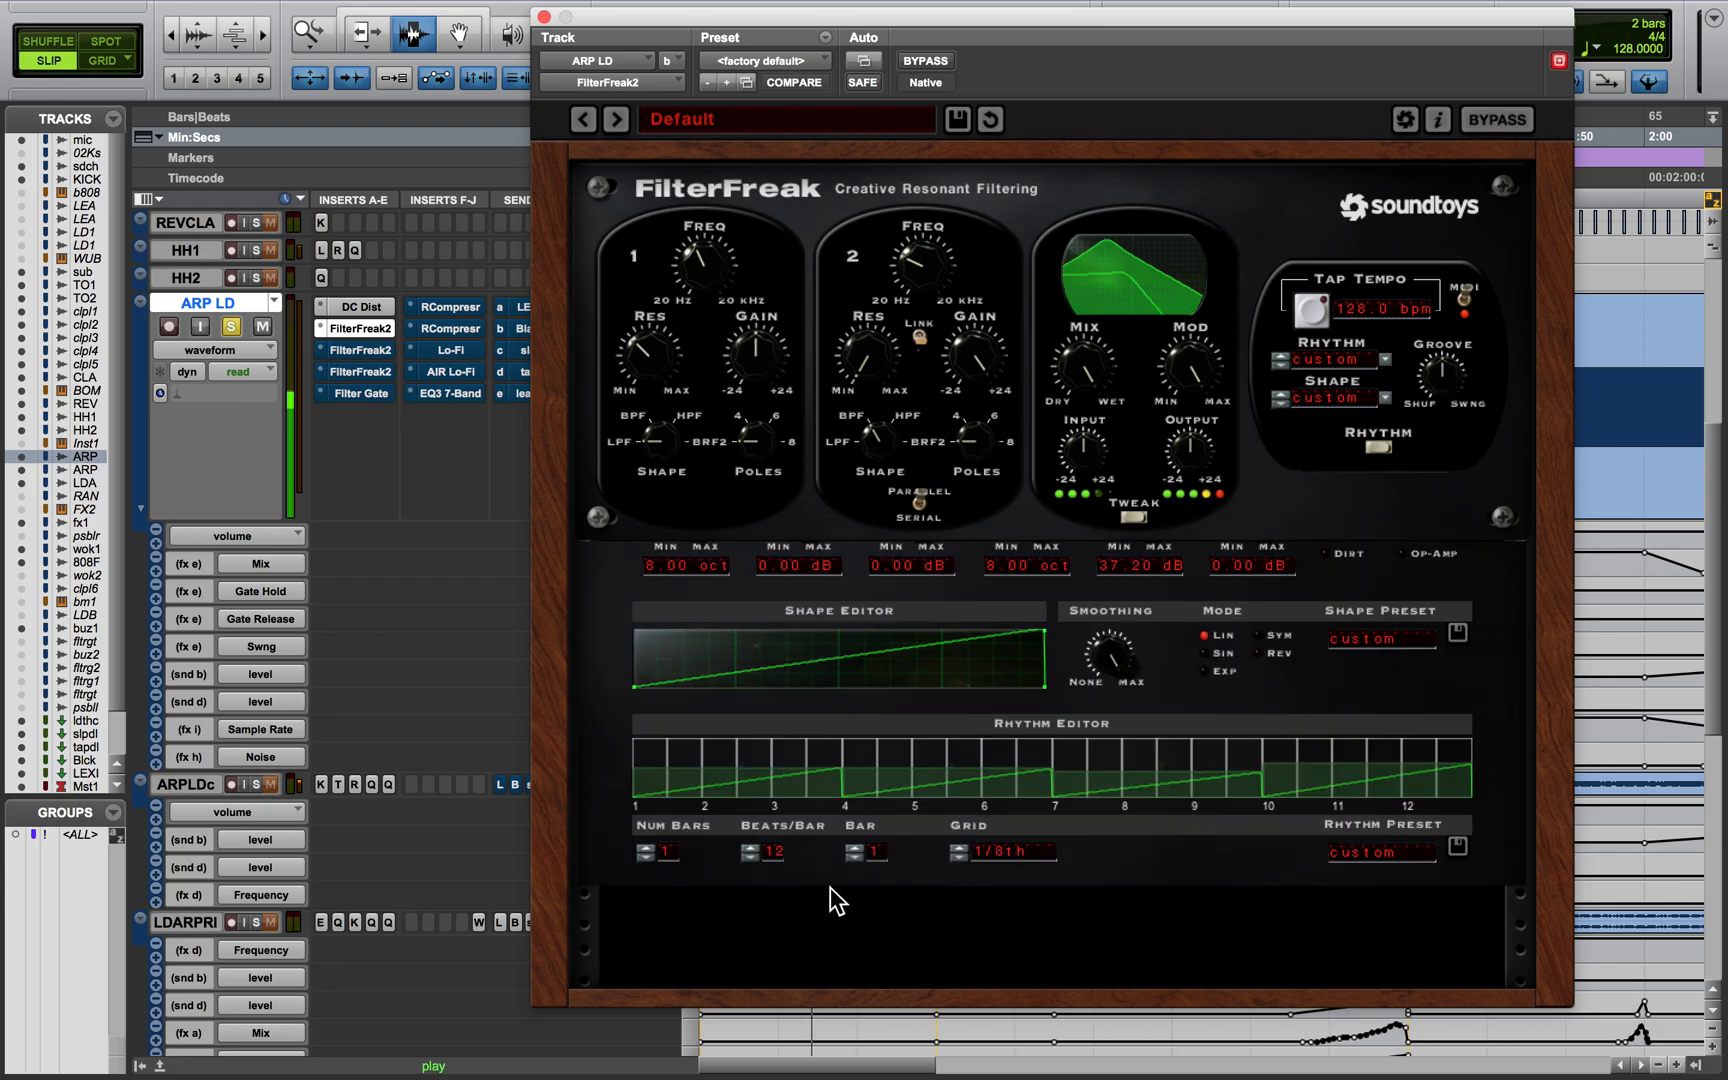
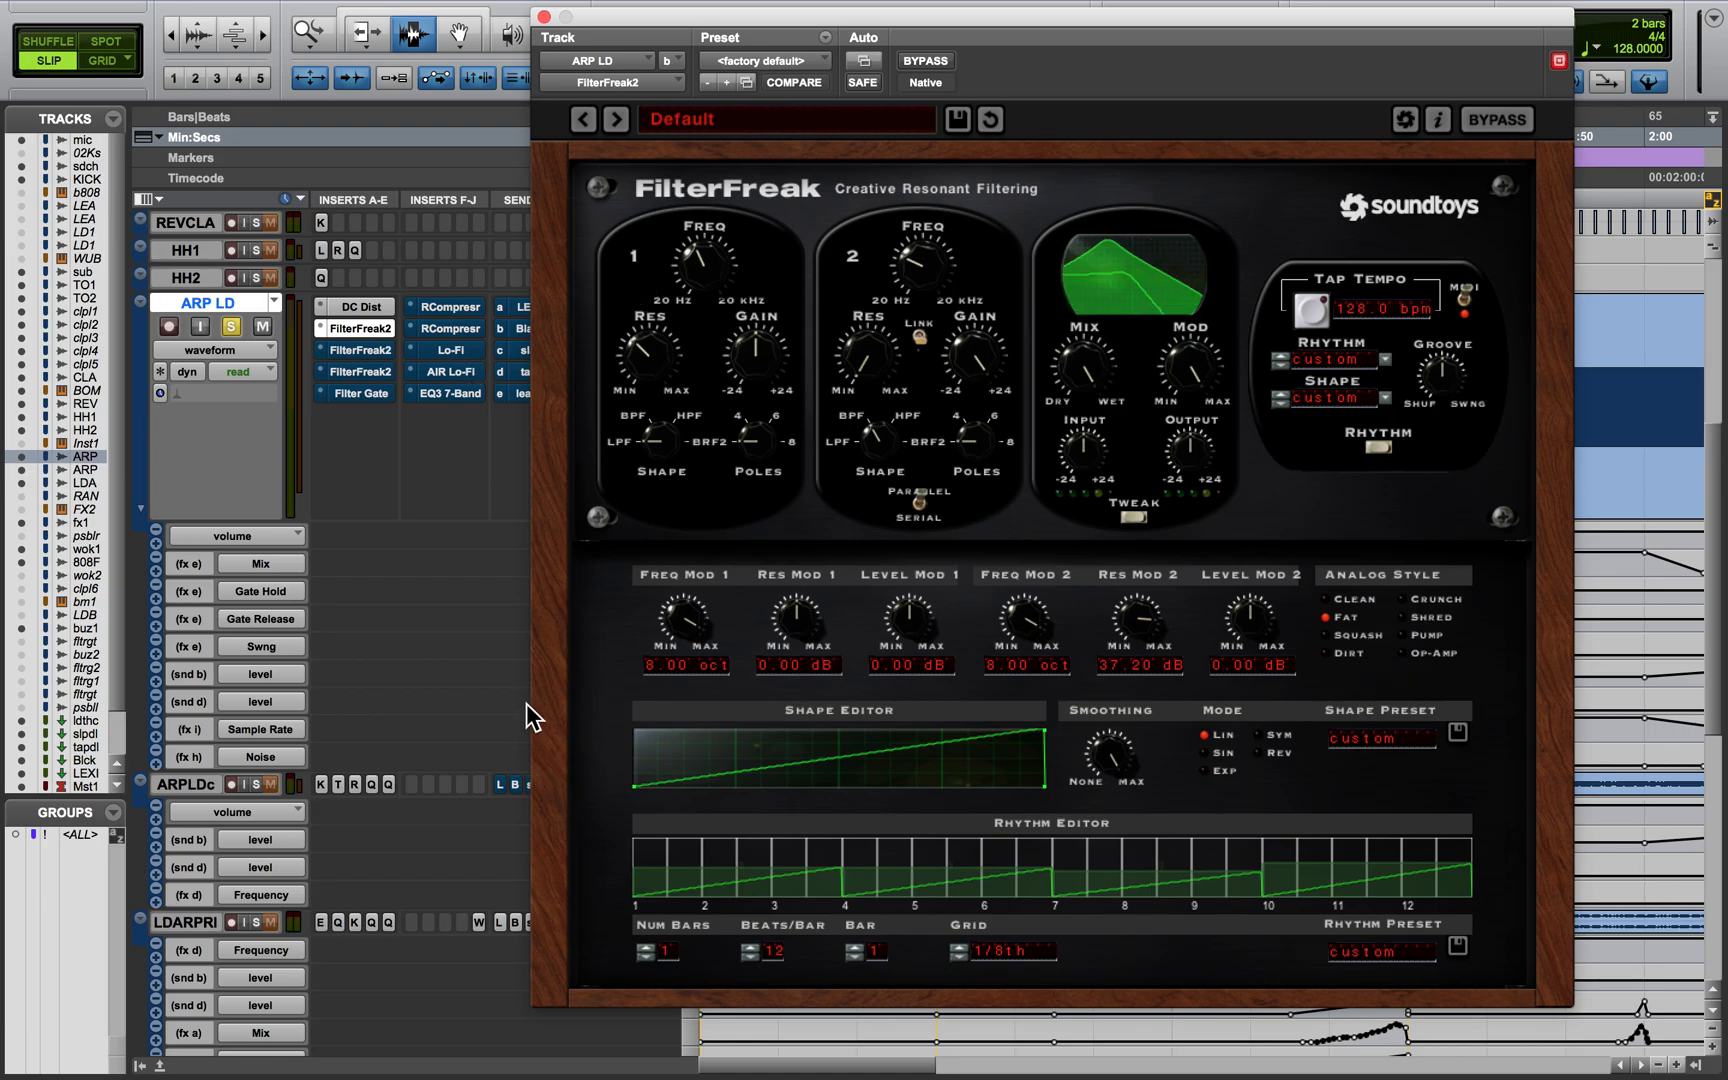
pyautogui.press('space')
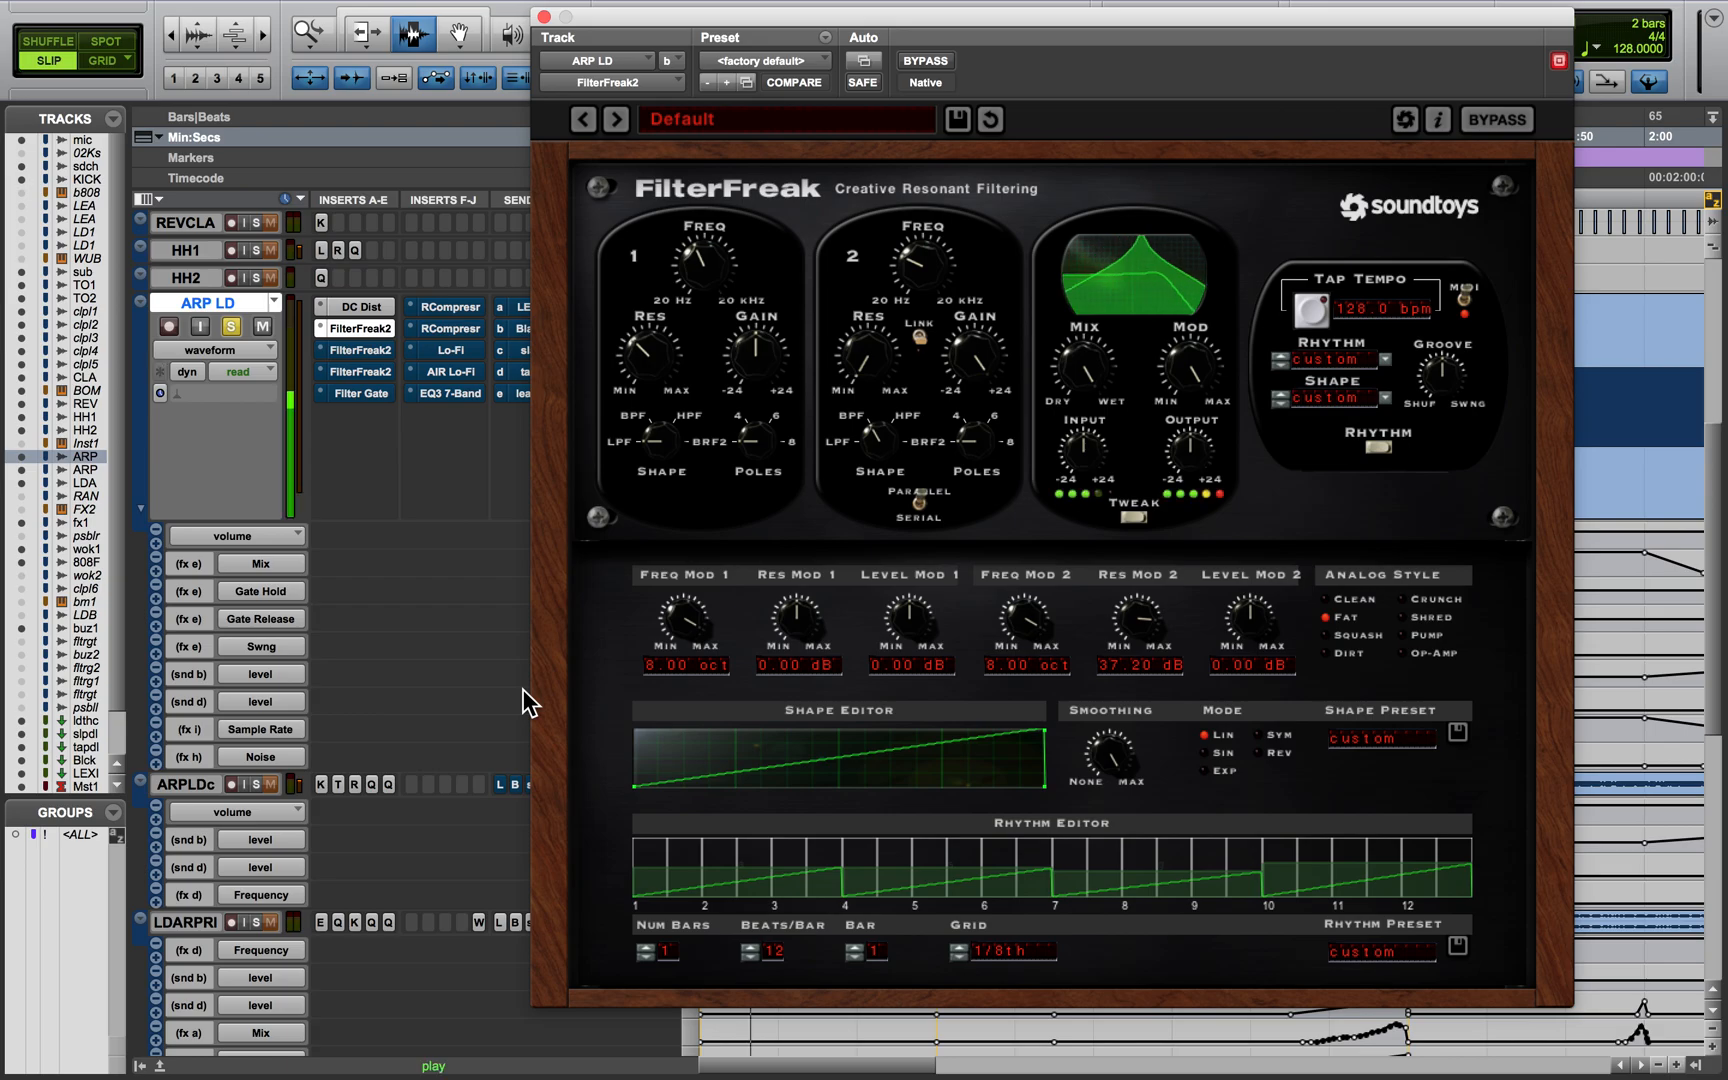
# Move the FilterFreak2 window clear of the ARP LD clip and audition the track from 0:50.774
pyautogui.moveTo(605, 17); pyautogui.dragTo(495, 520)
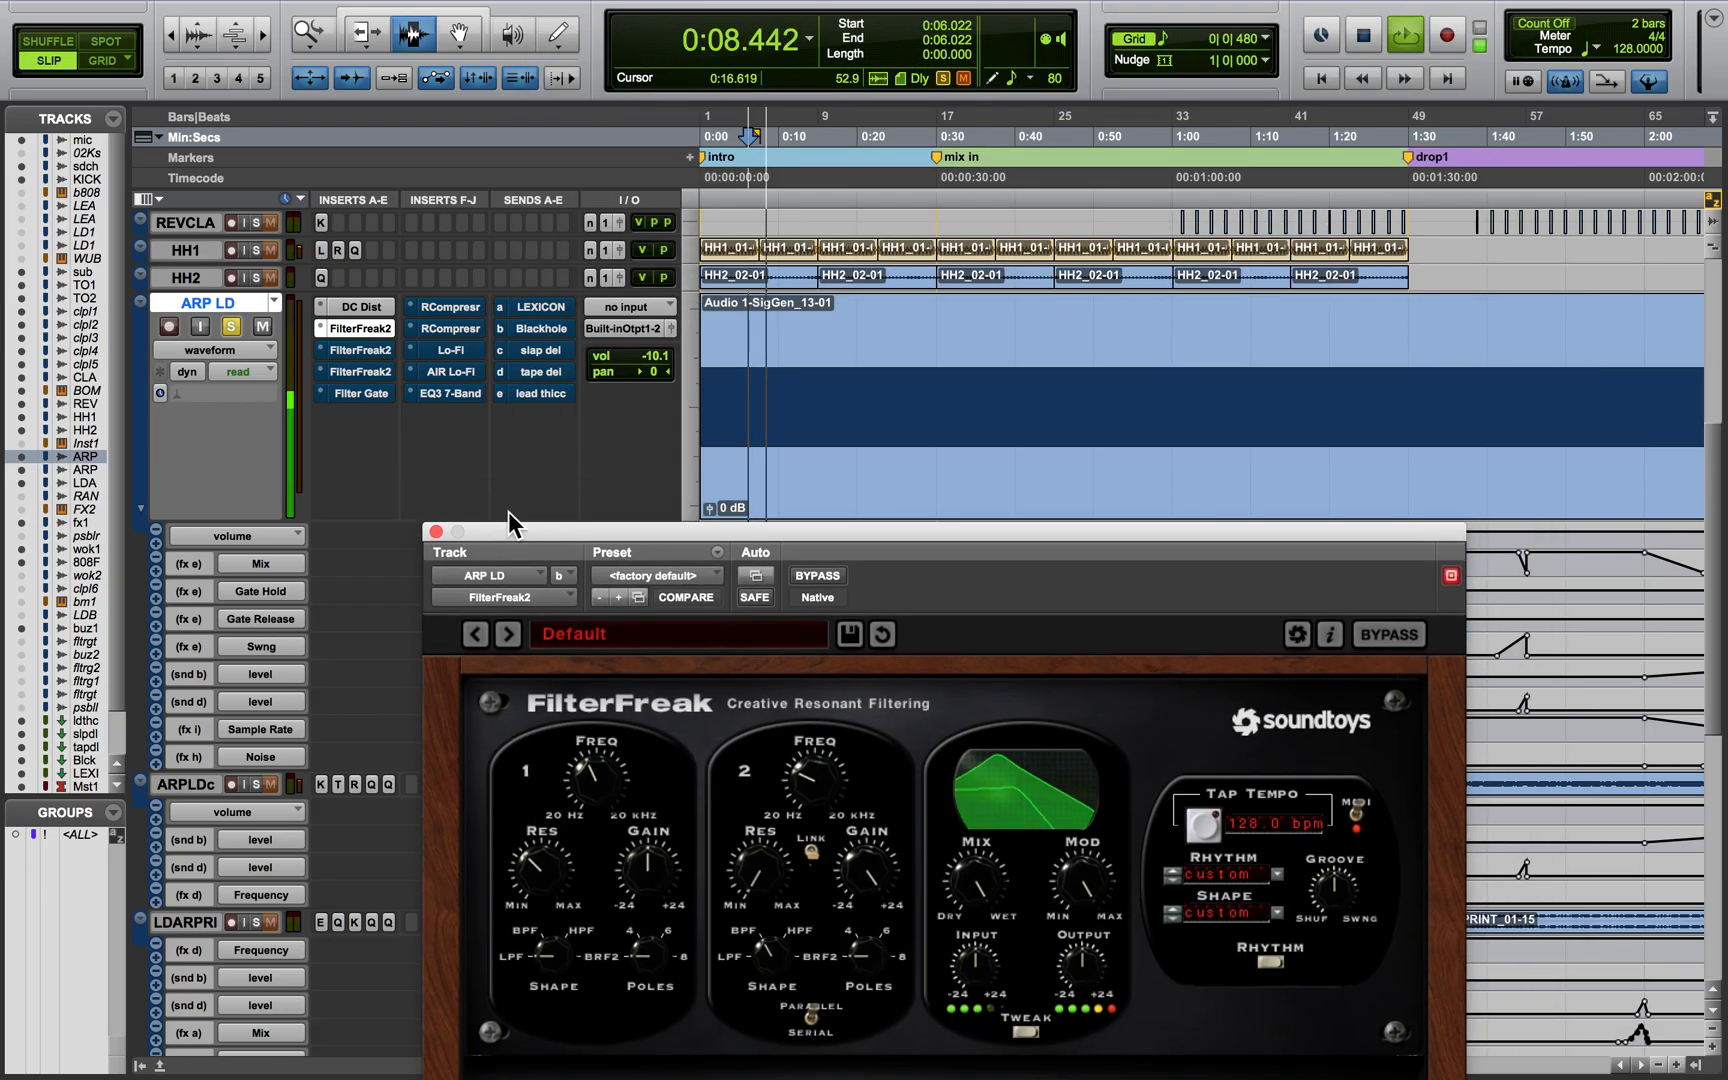
pyautogui.click(1101, 344)
pyautogui.press('space')
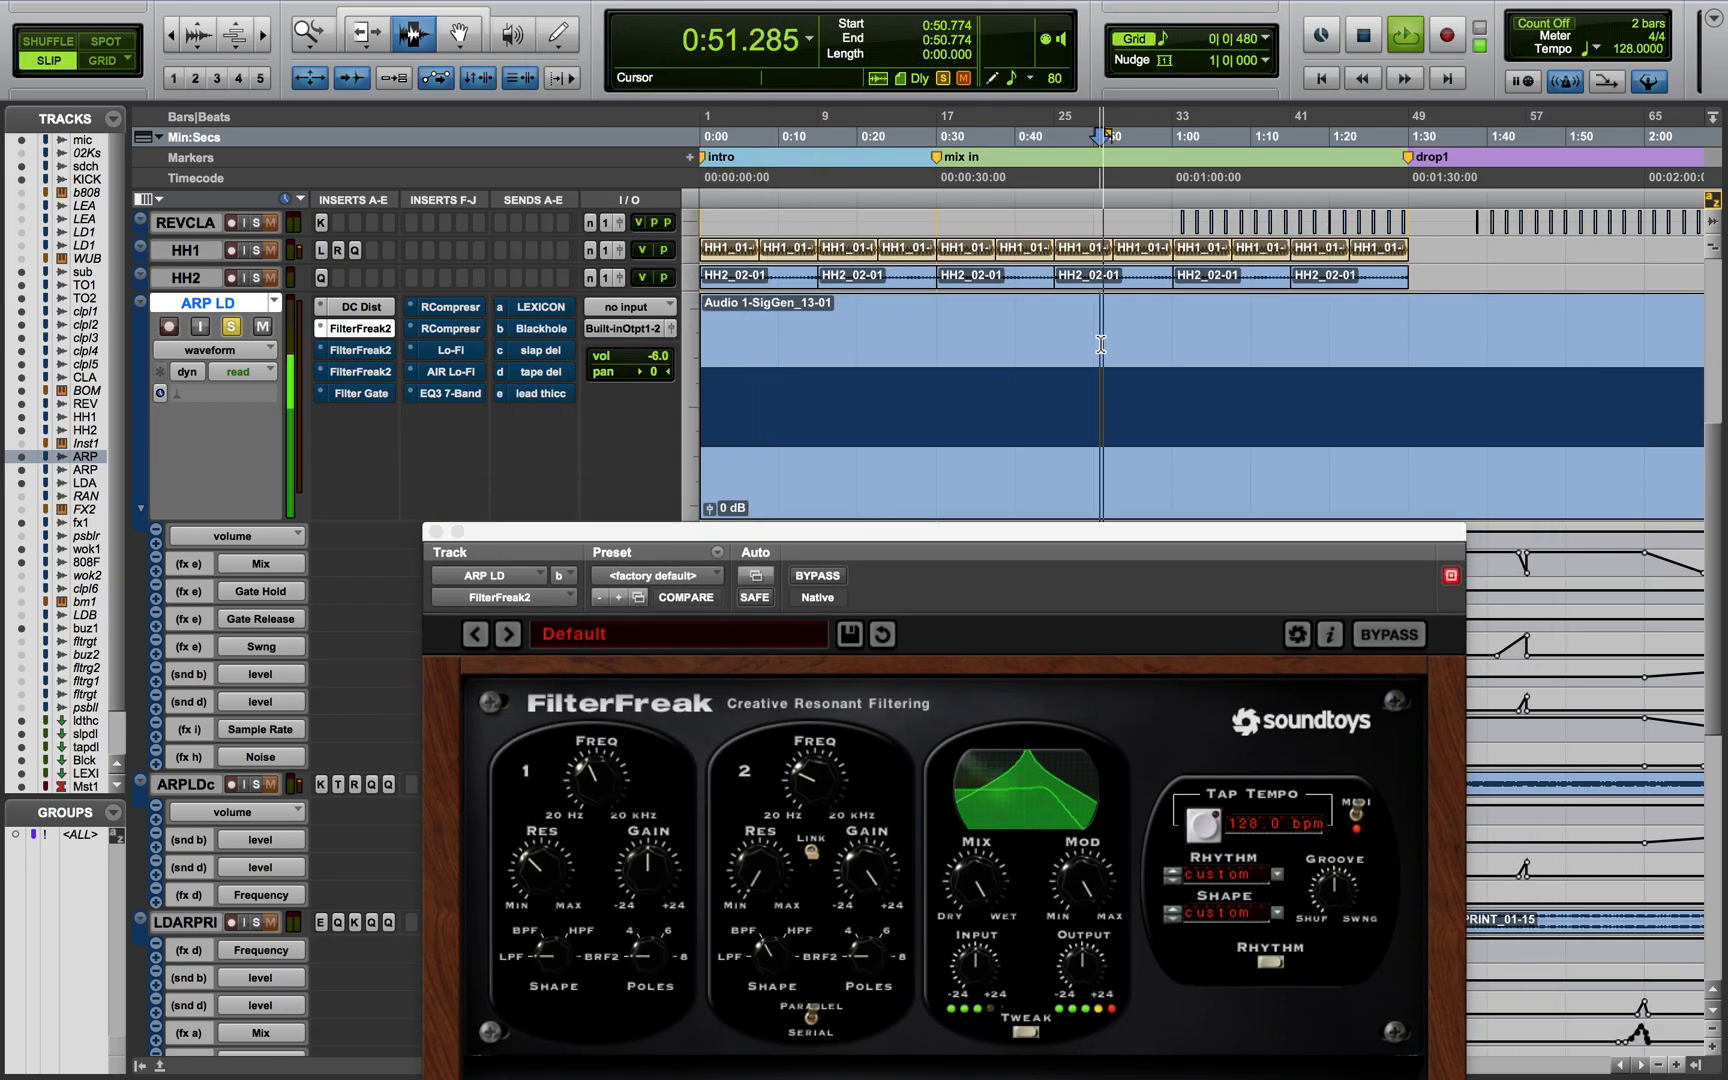
pyautogui.press('space')
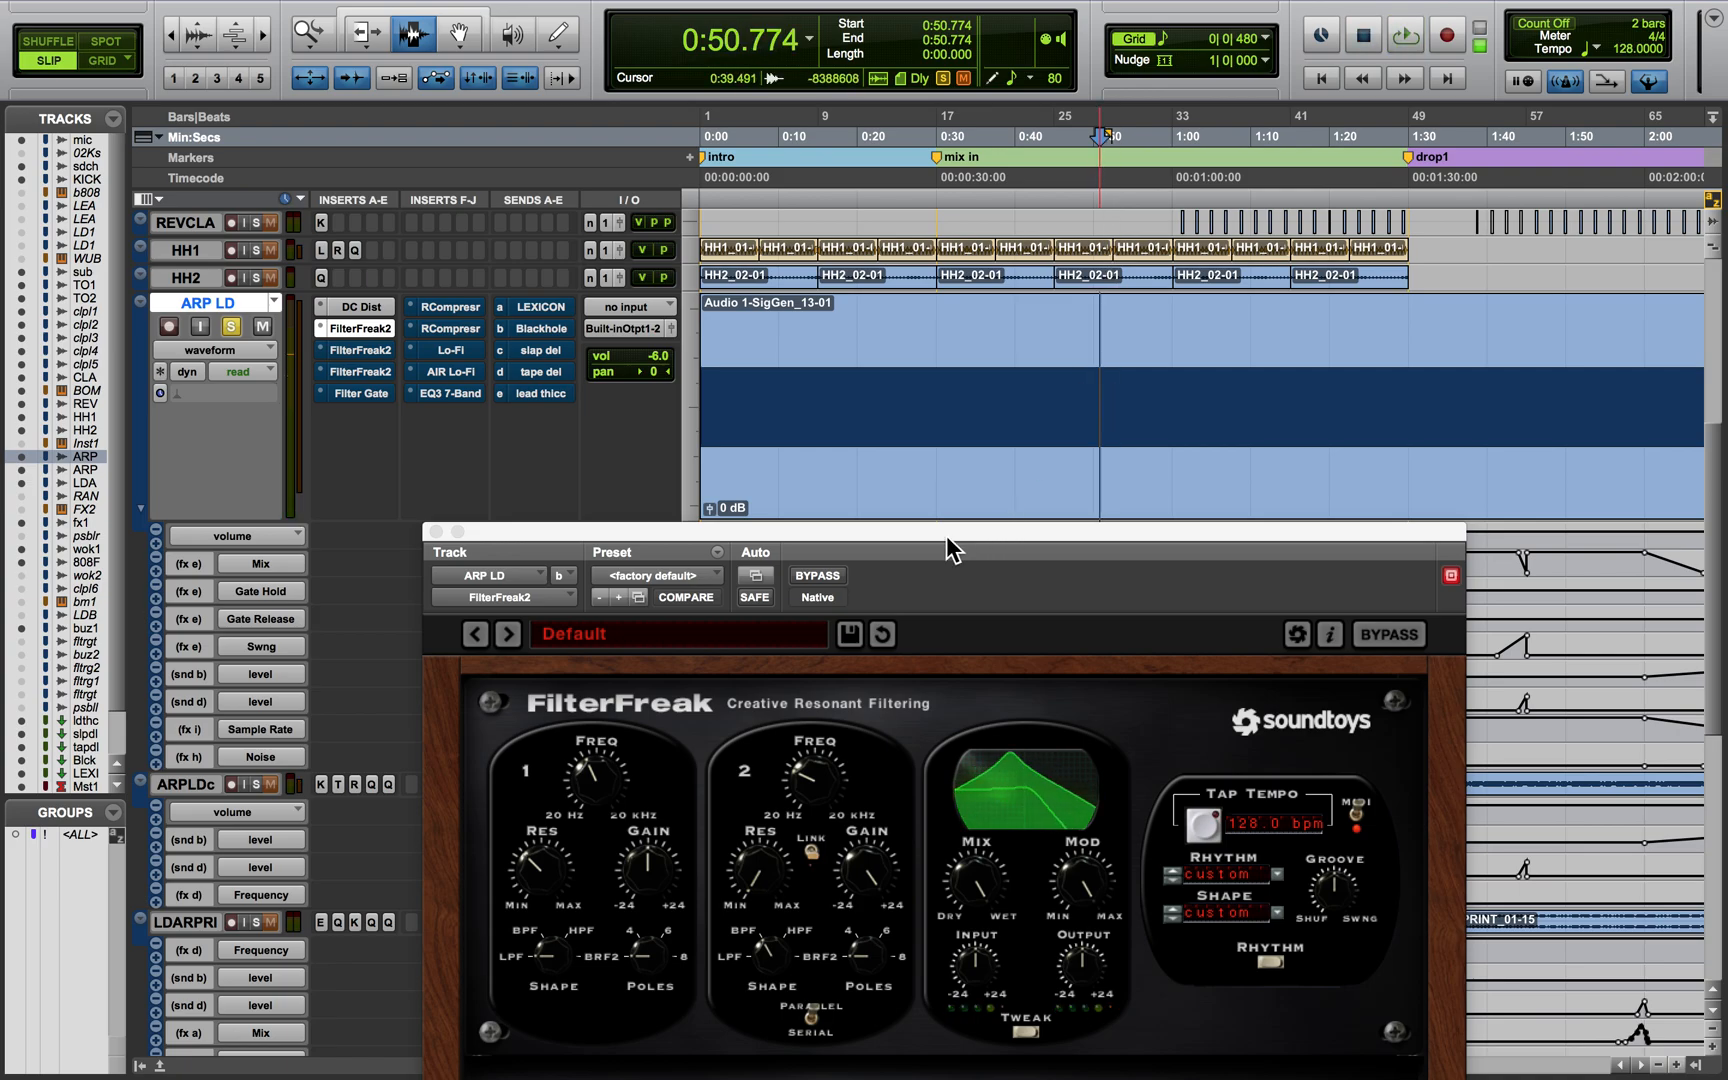
# Take the second FilterFreak2 insert on ARP LD out of bypass and audition both filters from 0:50.774
pyautogui.click(381, 352)
pyautogui.click(818, 576)
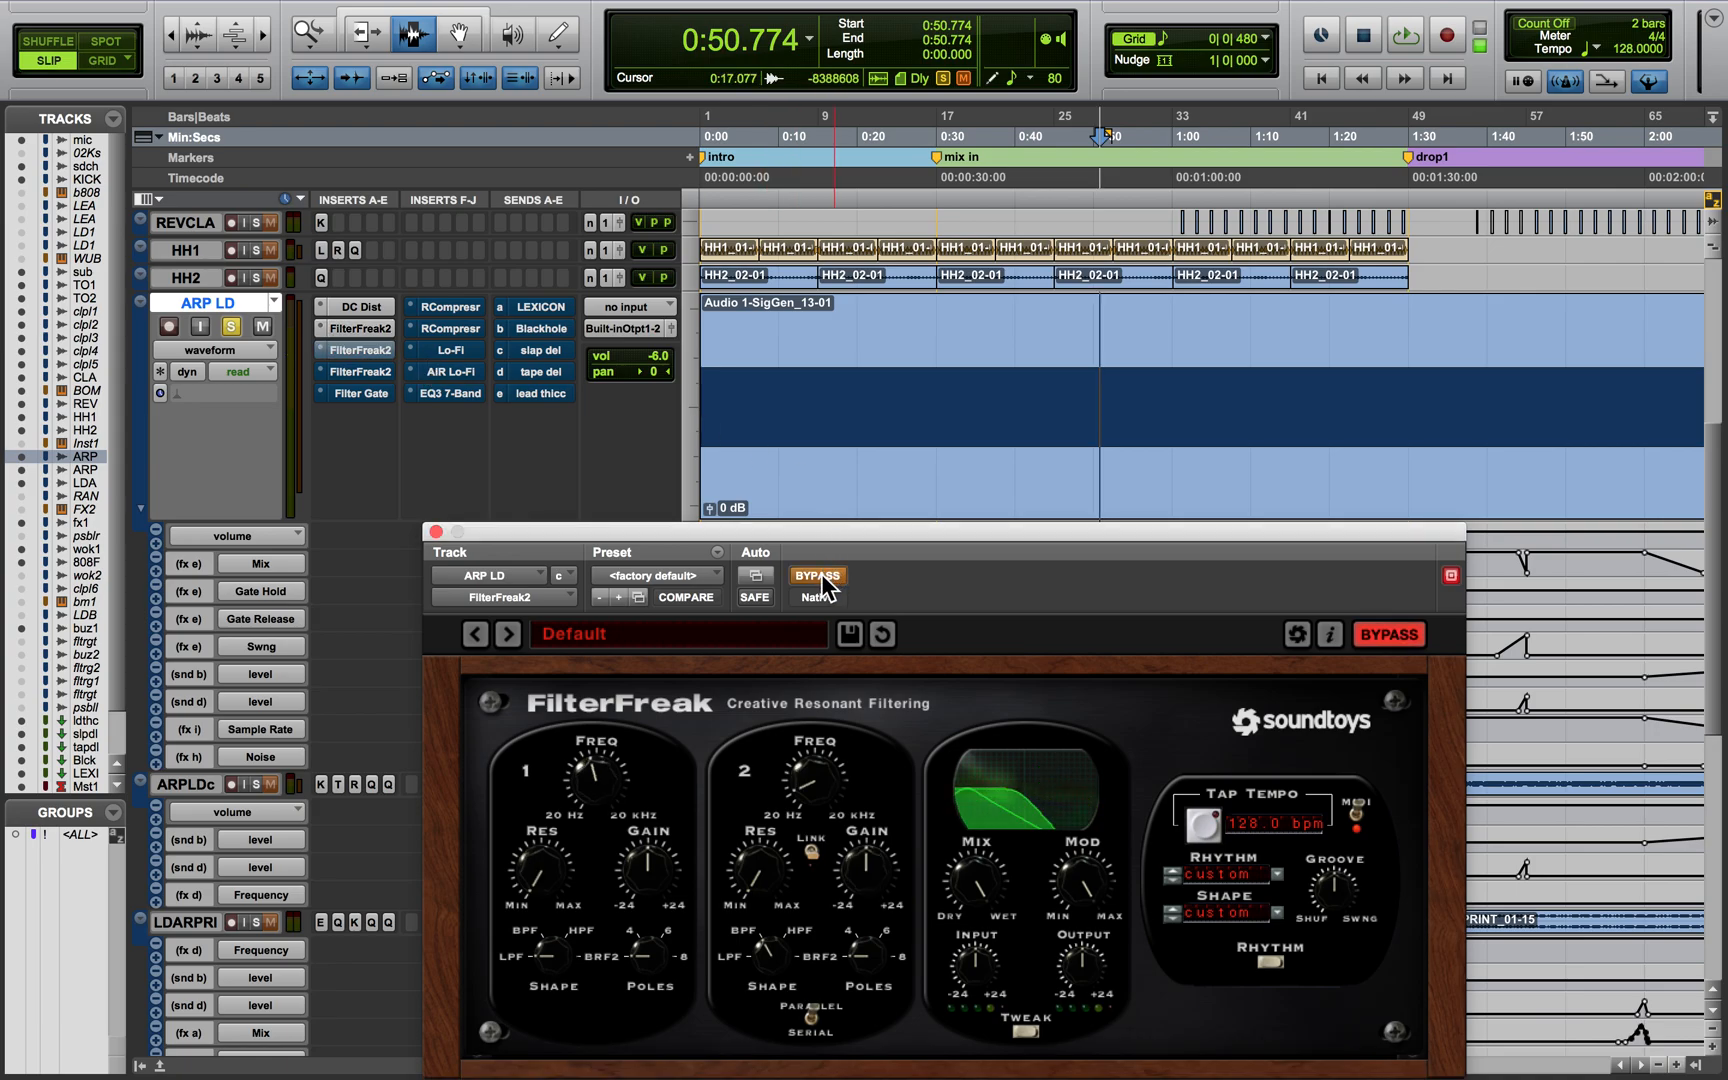
pyautogui.click(819, 576)
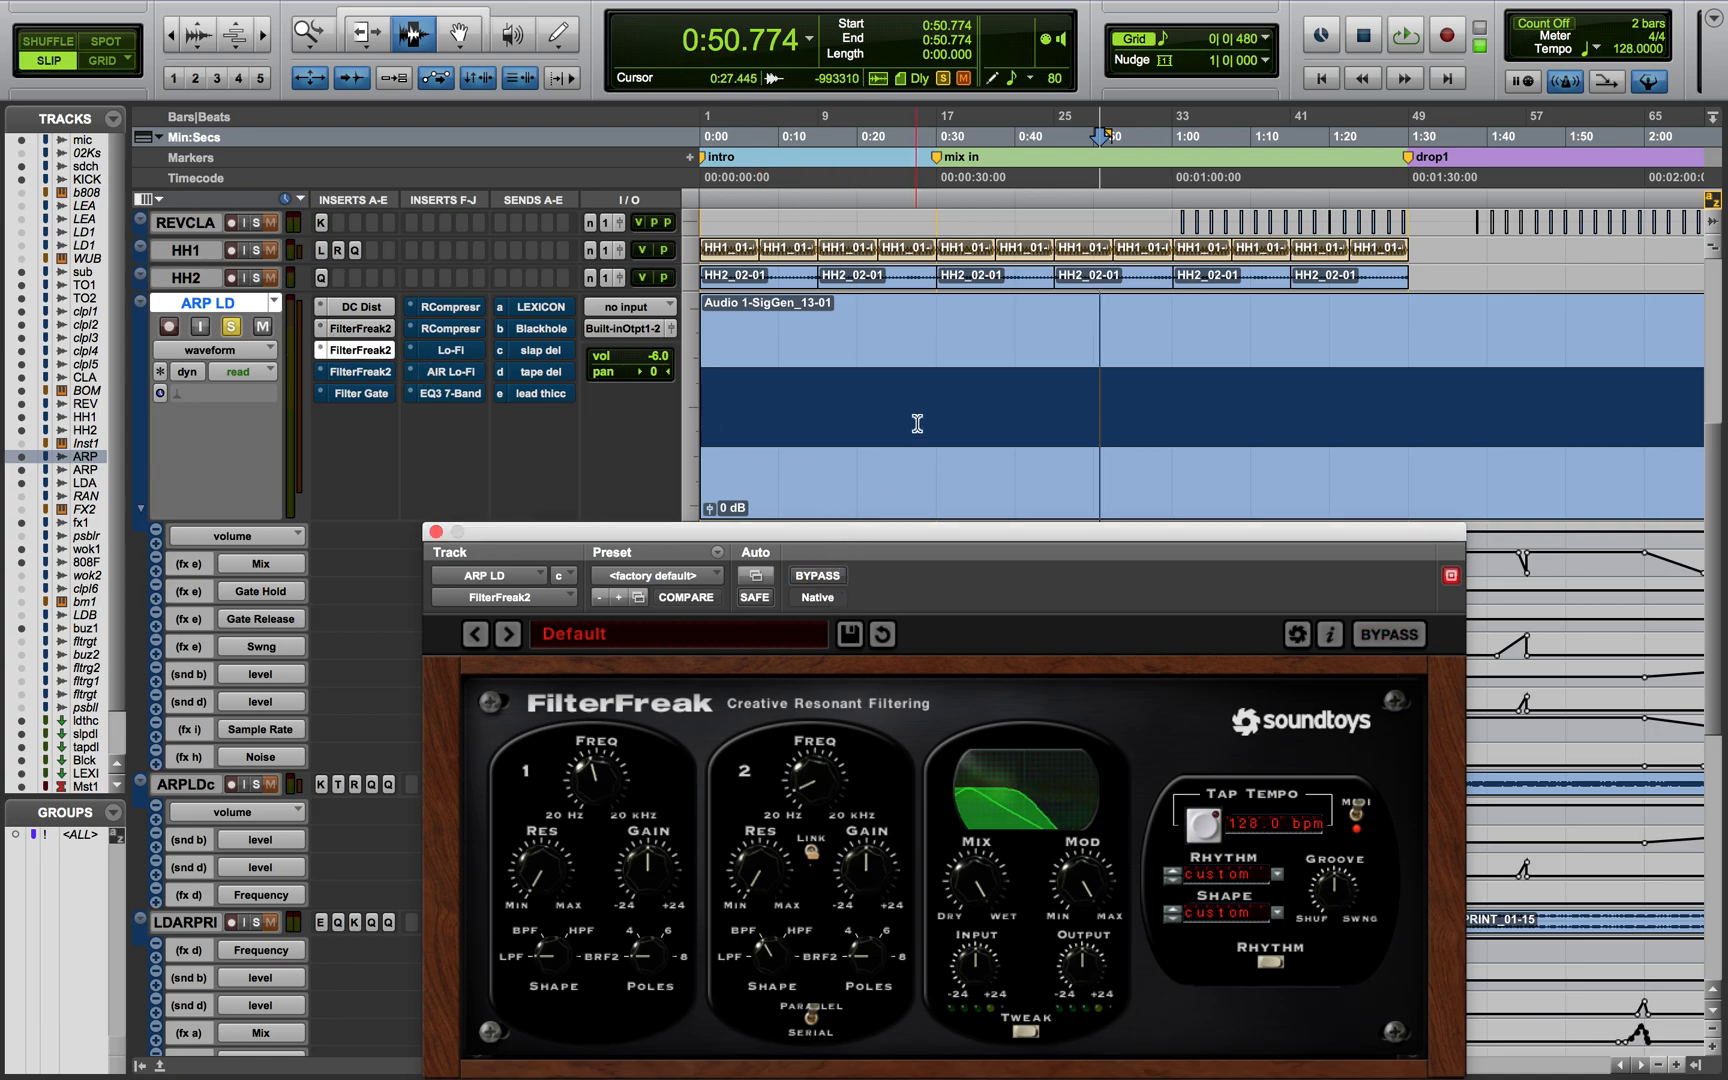
pyautogui.press('space')
pyautogui.moveTo(909, 528); pyautogui.dragTo(835, 97)
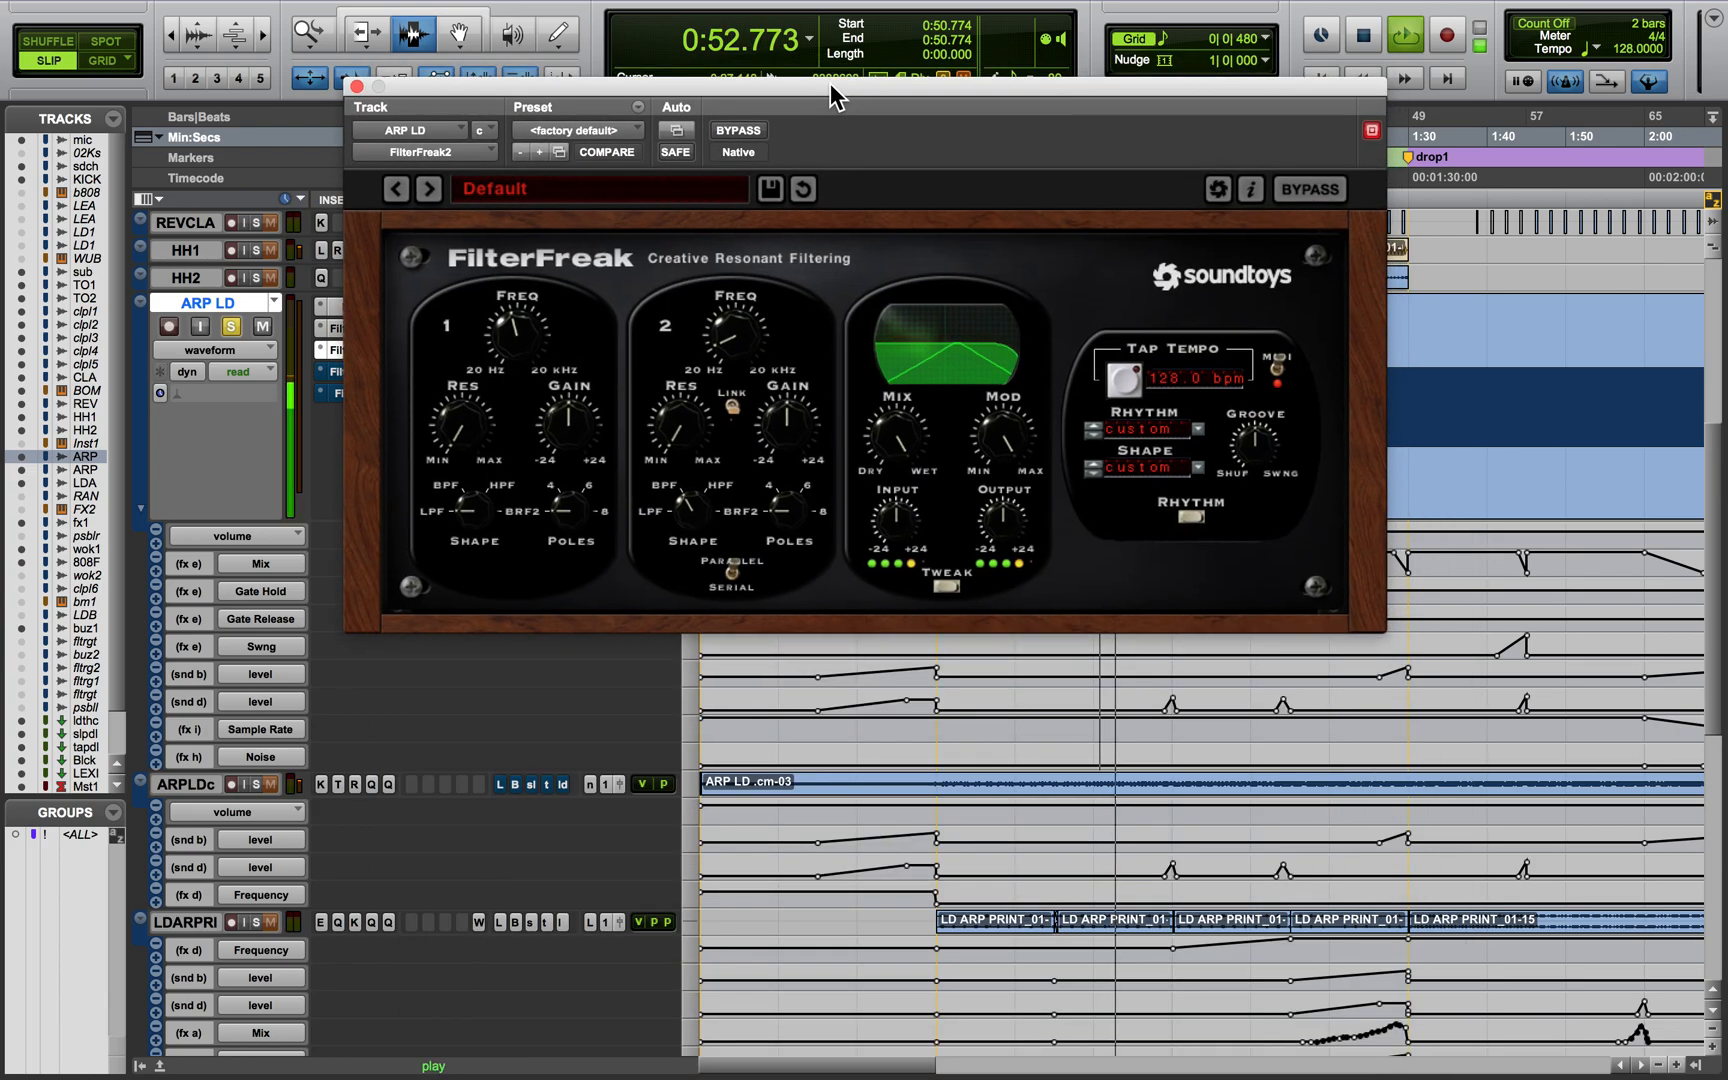
# Compare the extended modulation and rhythm settings of ARP LD's first two FilterFreak2 inserts during playback, close both windows and stop
pyautogui.click(934, 585)
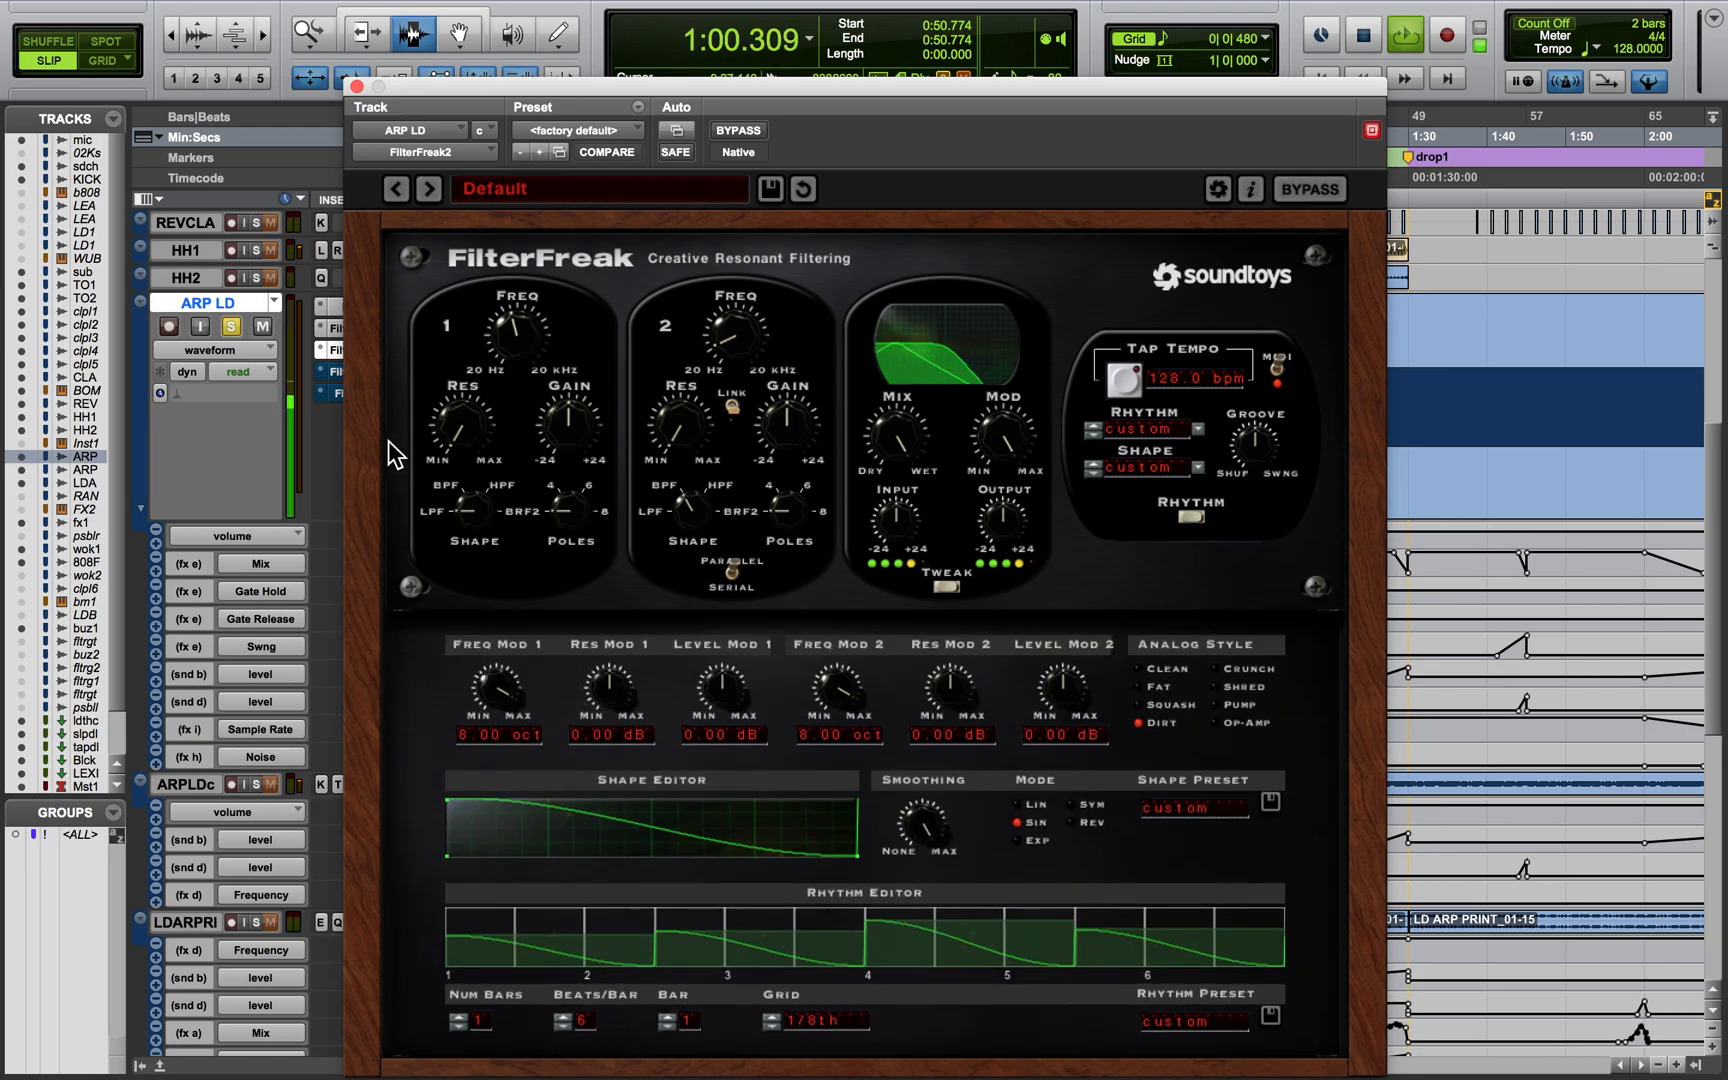
pyautogui.click(332, 328)
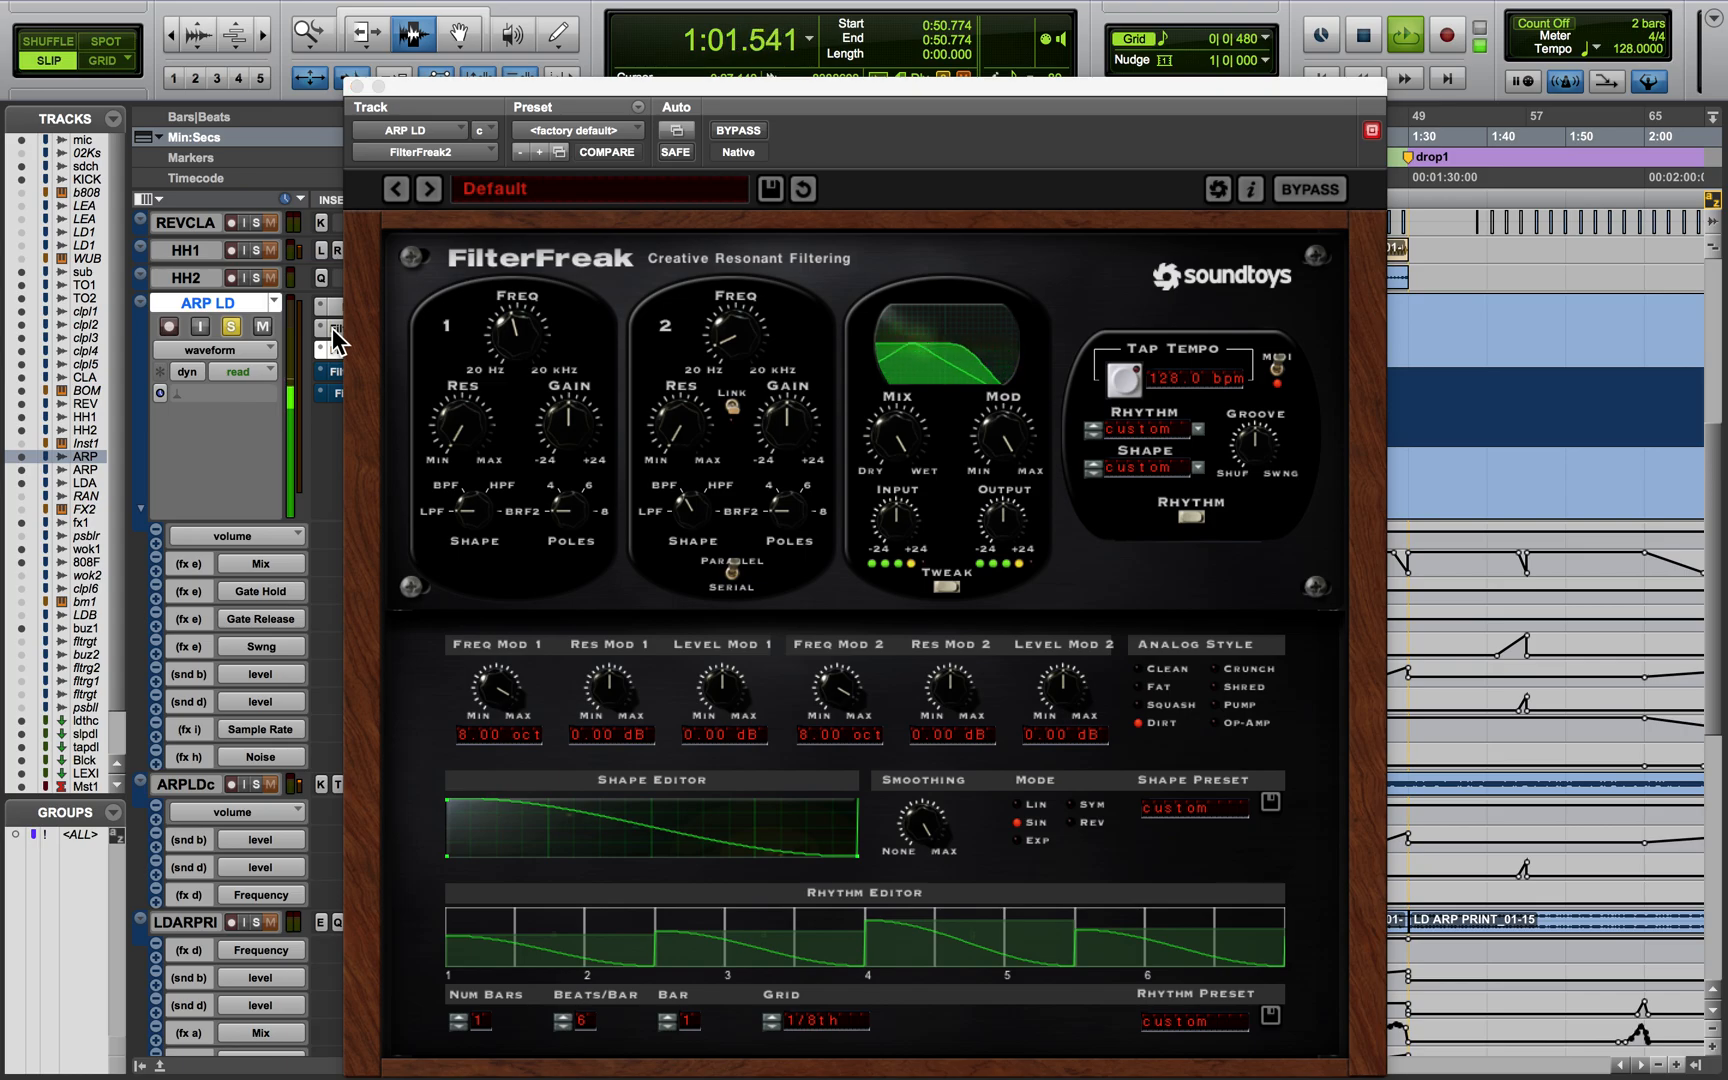
pyautogui.click(628, 538)
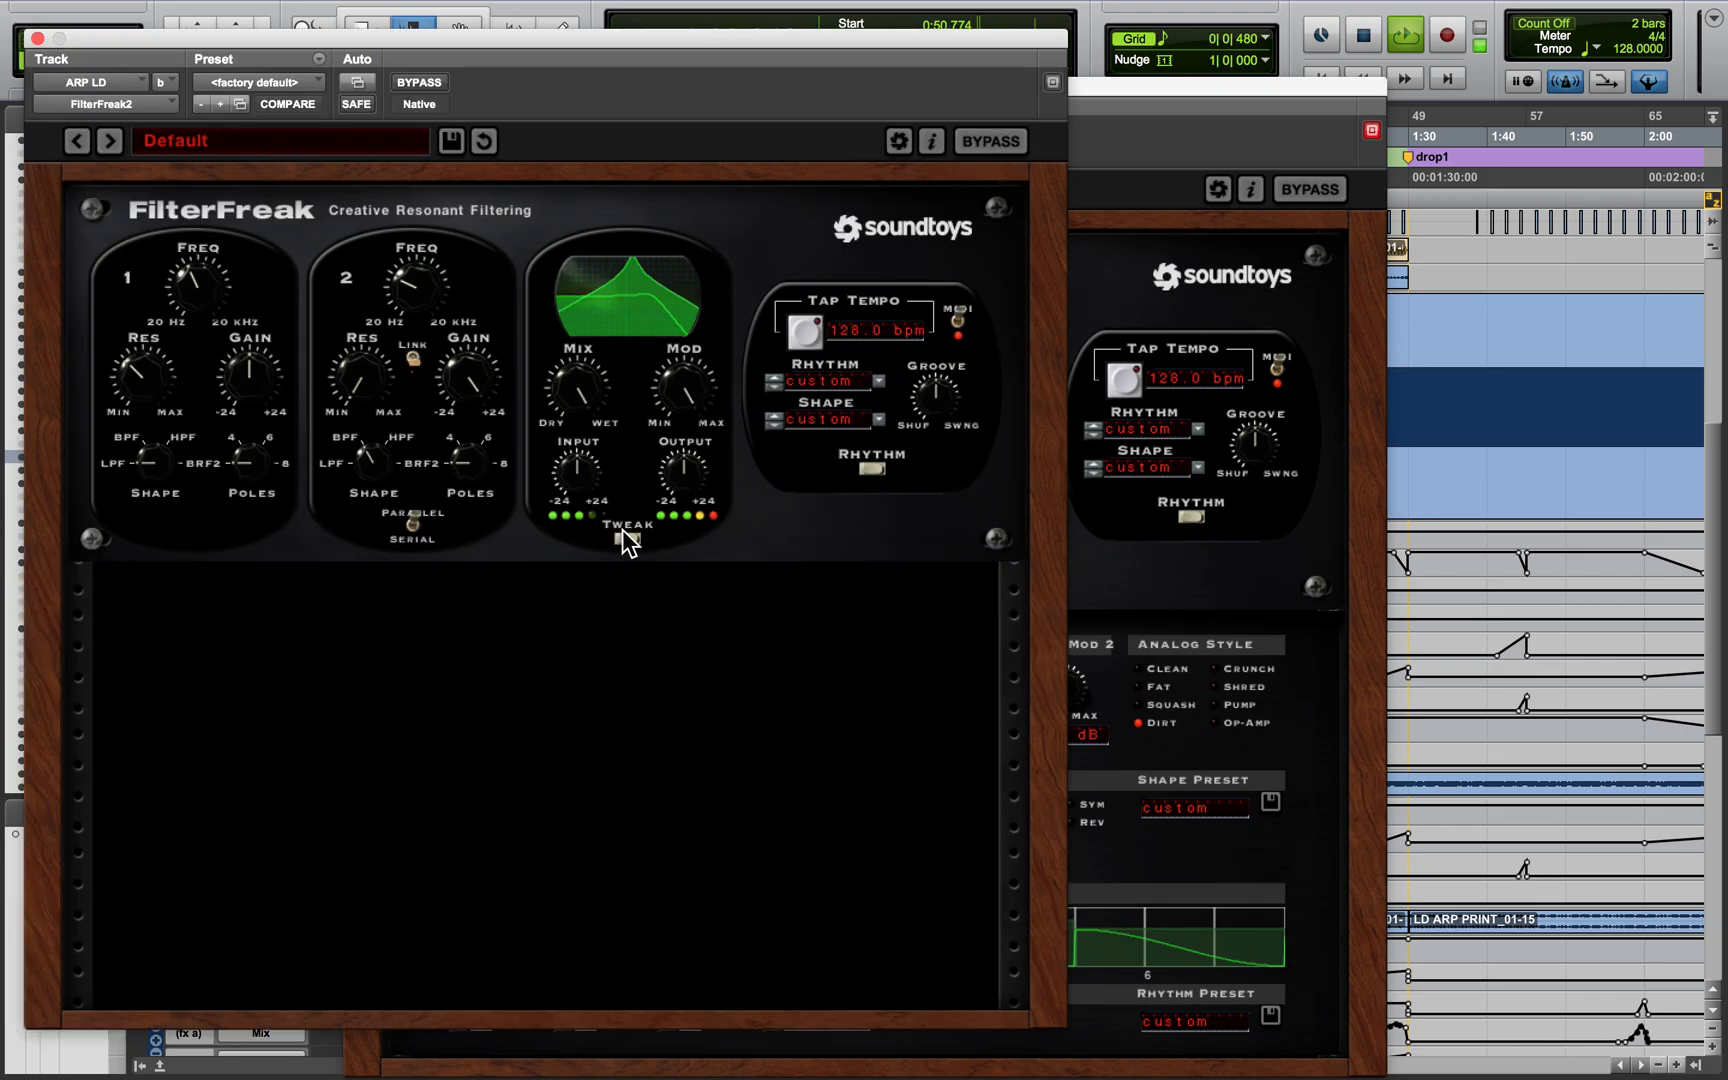
pyautogui.moveTo(647, 40); pyautogui.dragTo(500, 3)
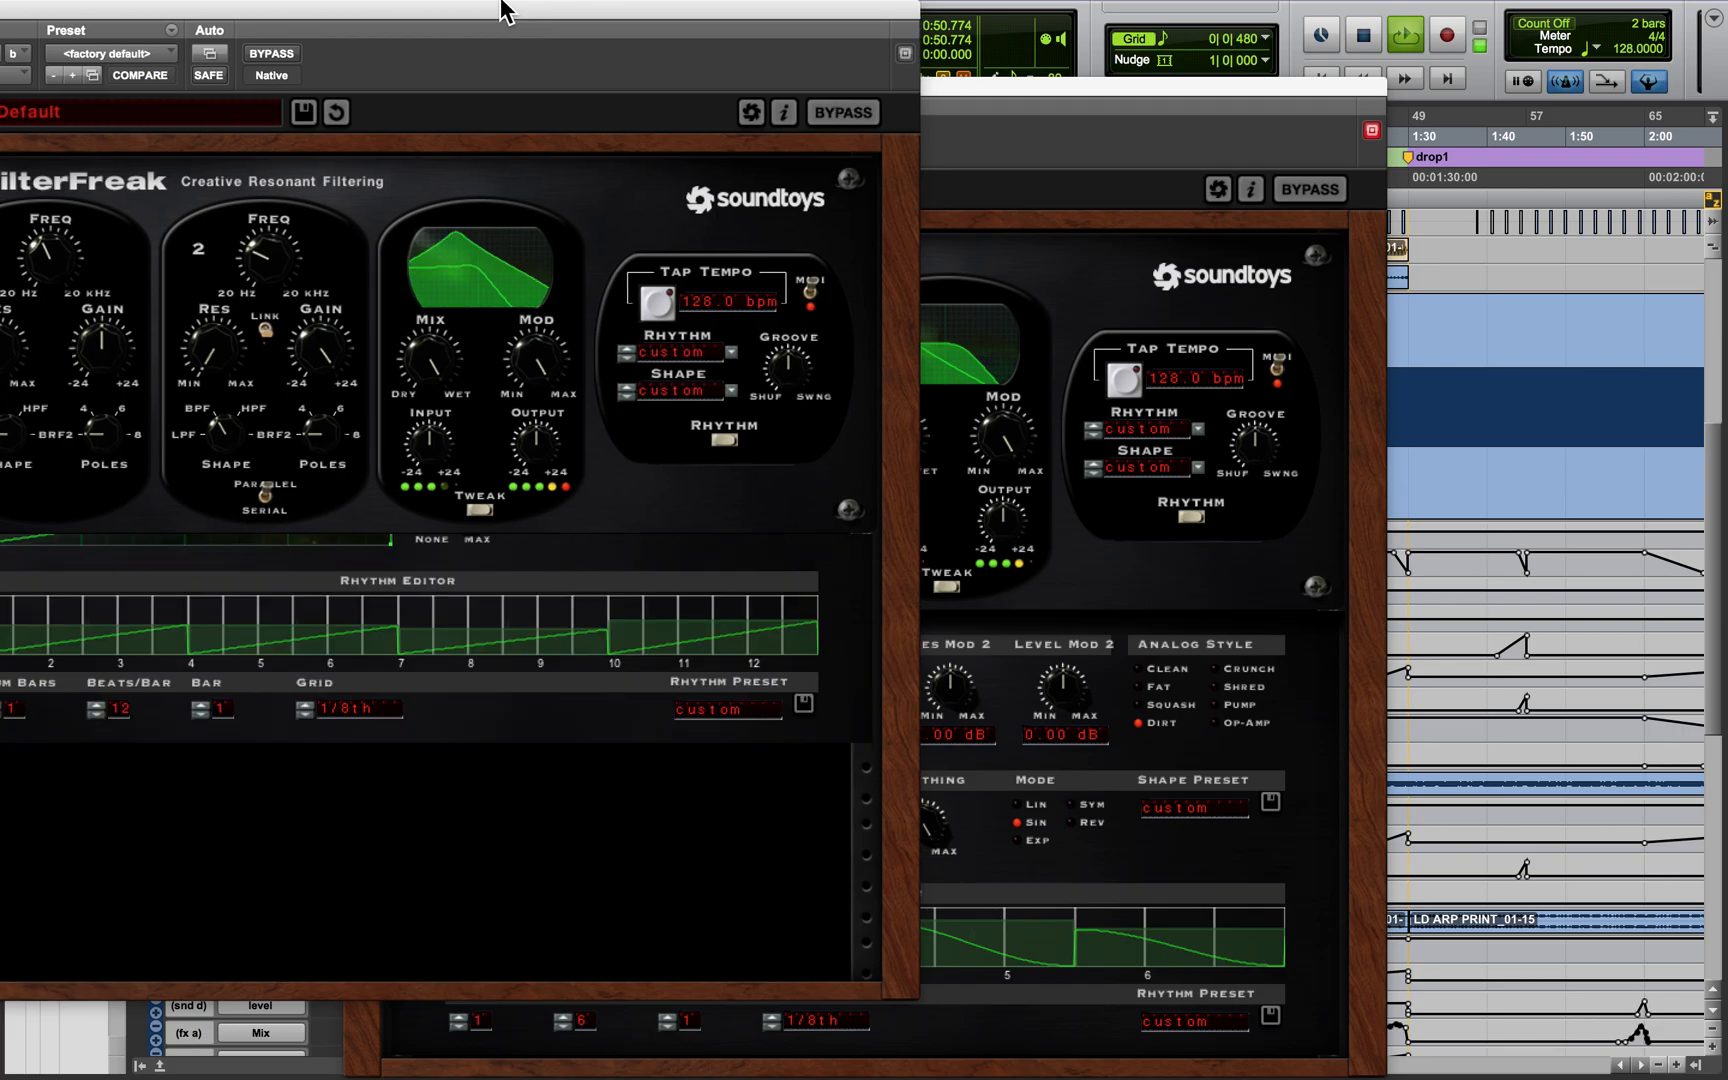
pyautogui.moveTo(1048, 88); pyautogui.dragTo(1143, 36)
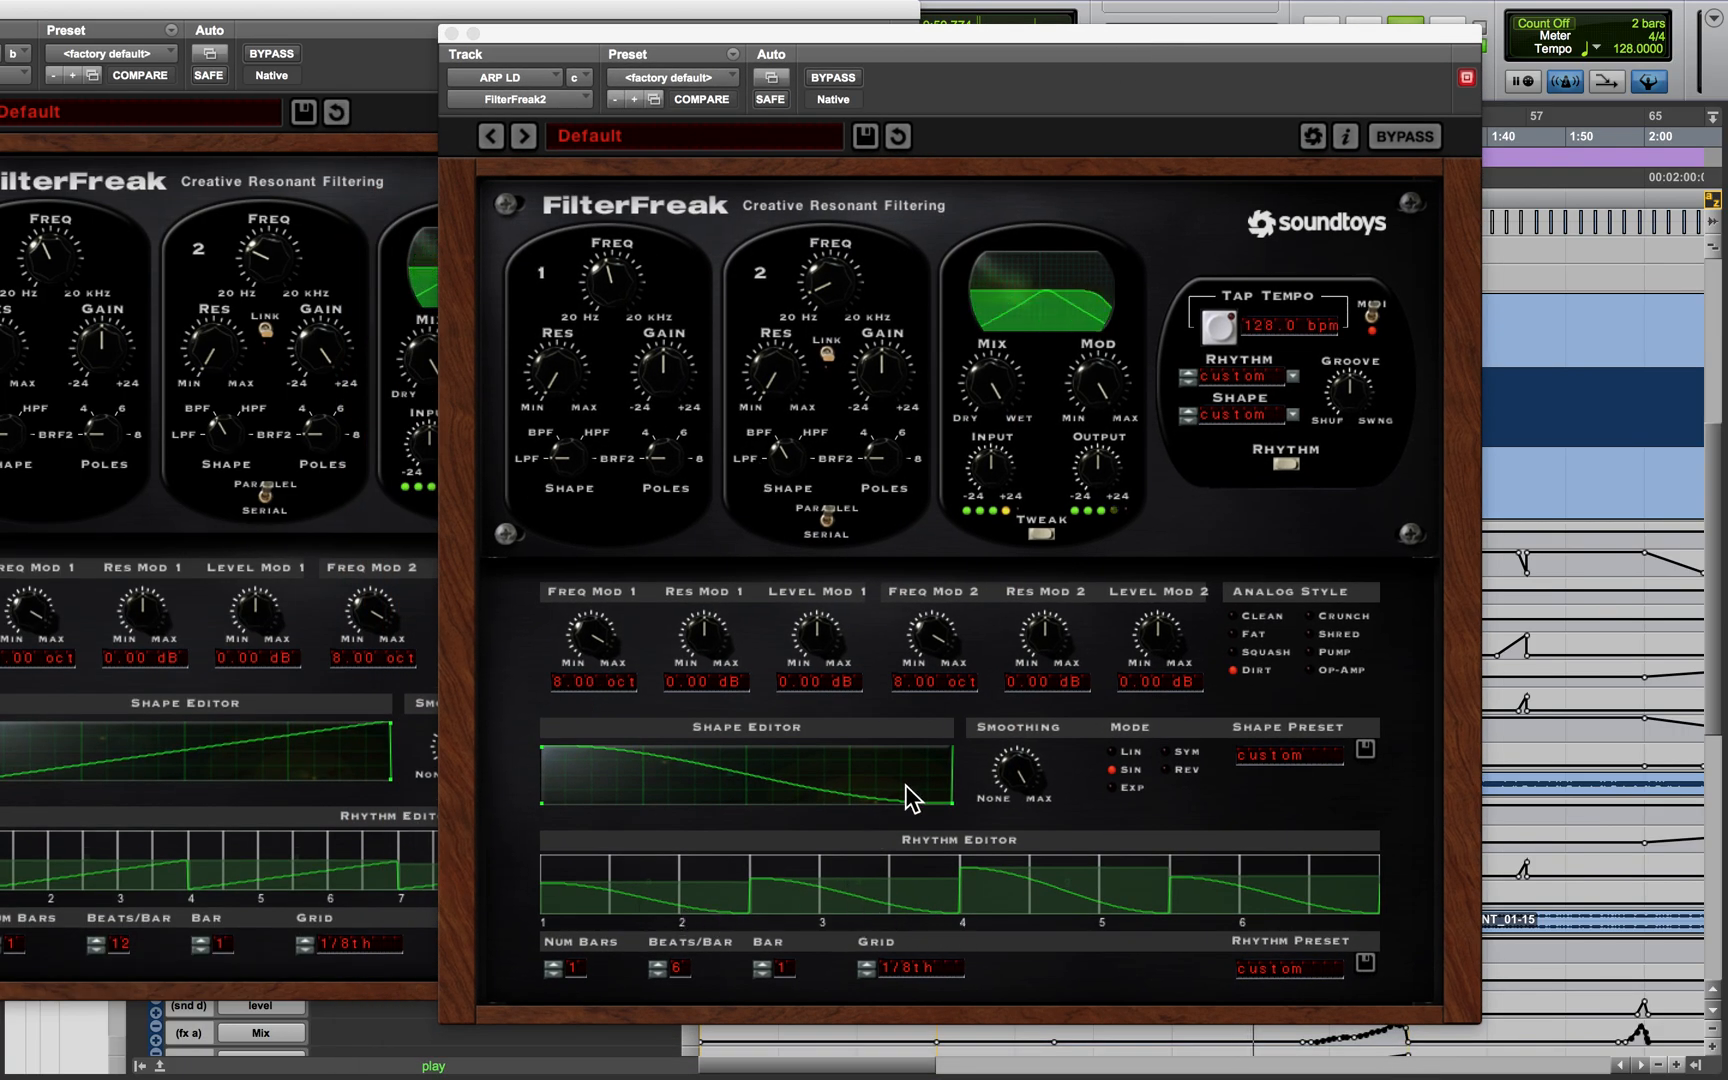
pyautogui.click(413, 39)
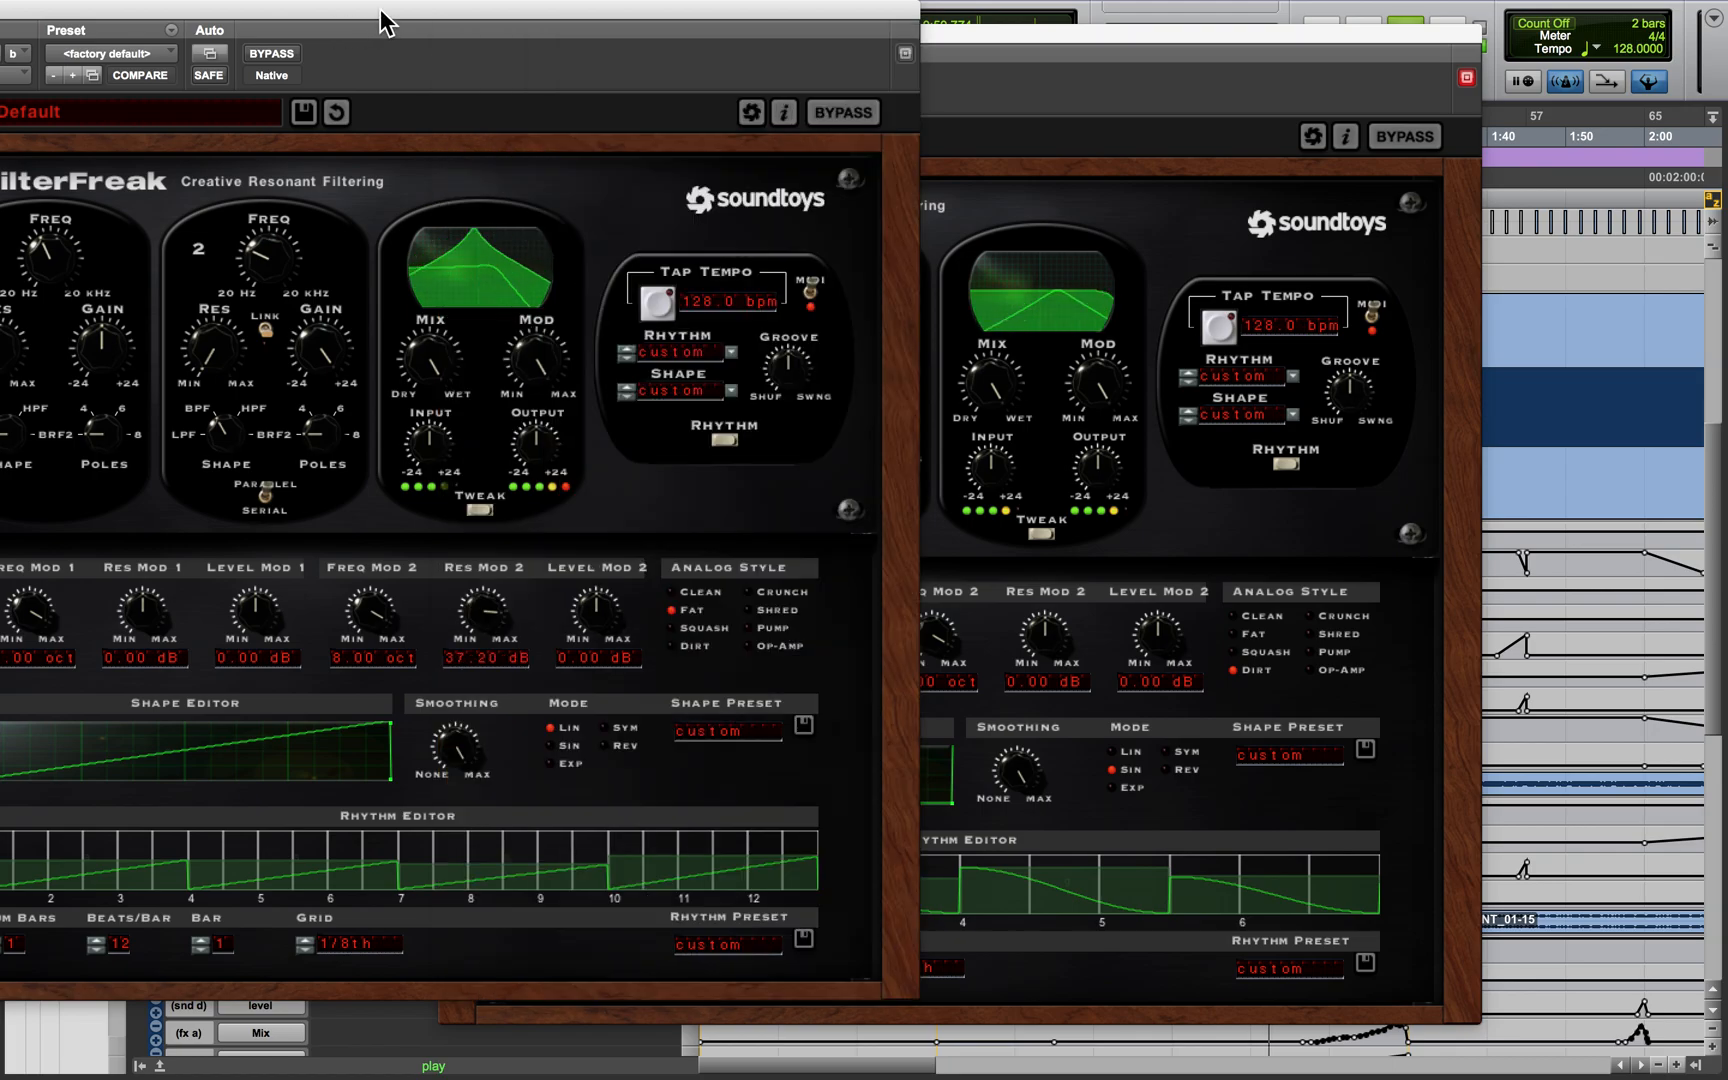
pyautogui.moveTo(386, 20); pyautogui.dragTo(625, 52)
pyautogui.click(130, 38)
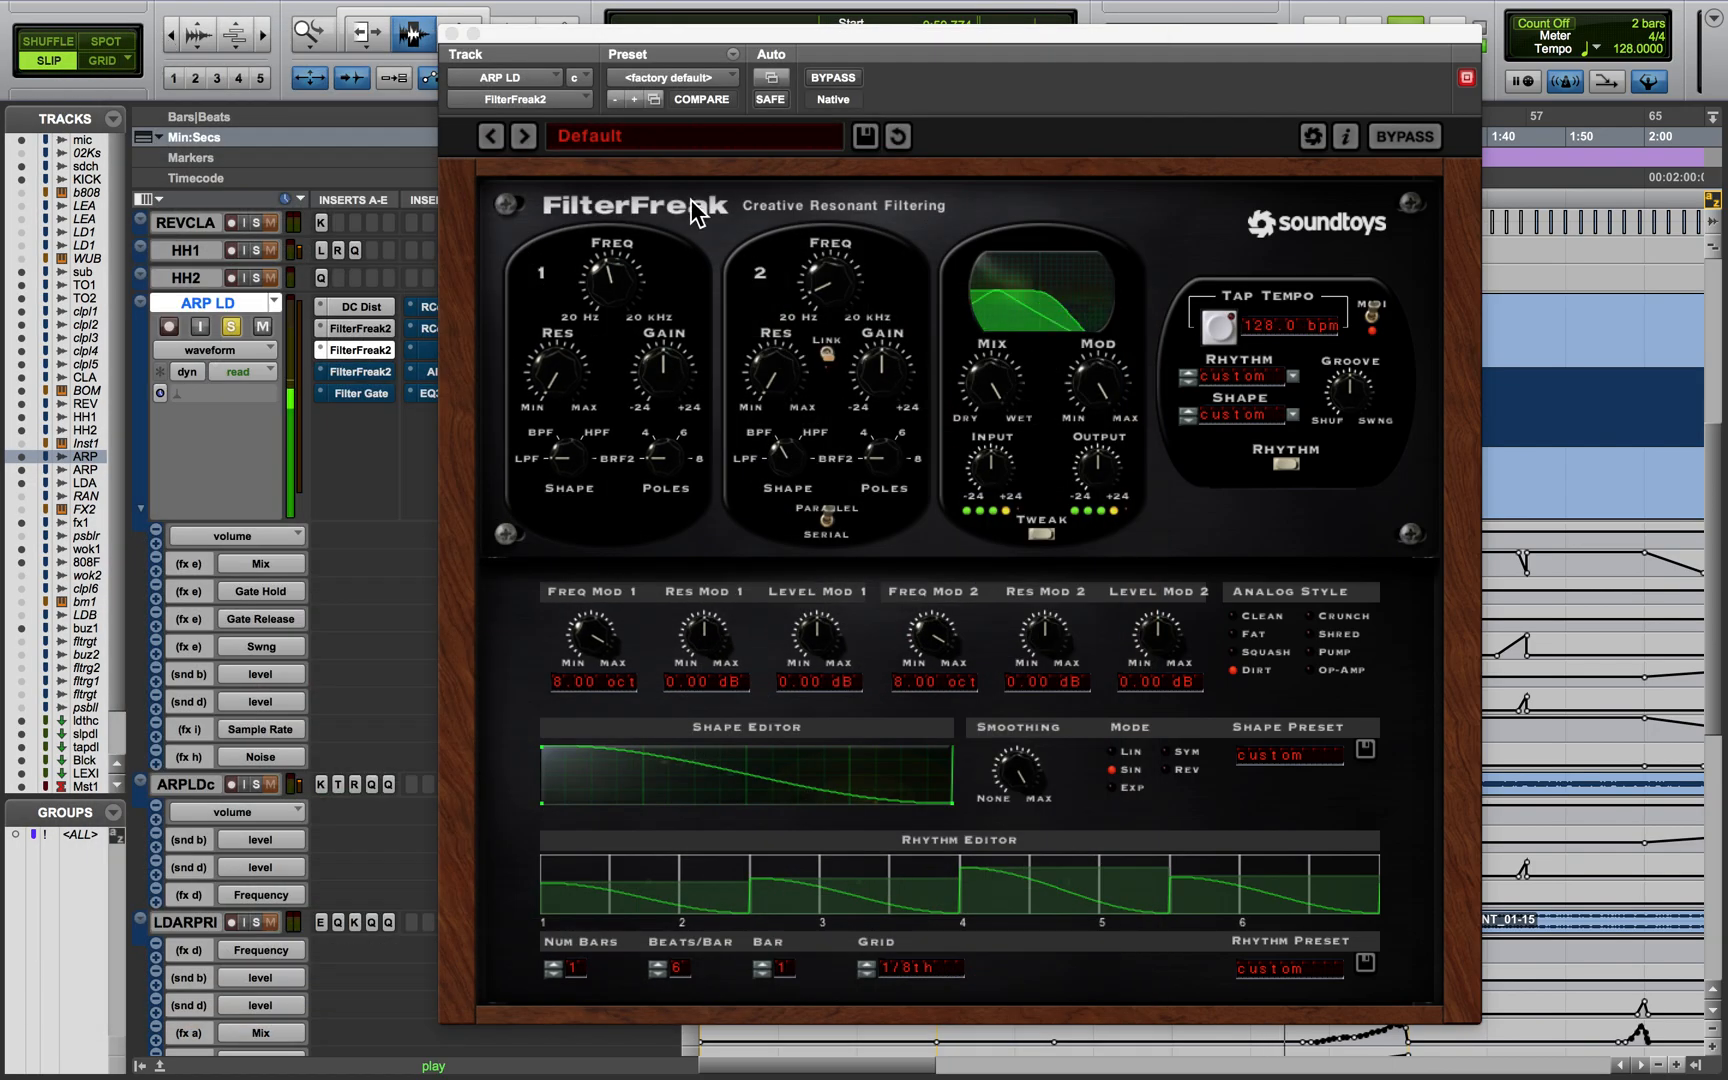
pyautogui.click(452, 33)
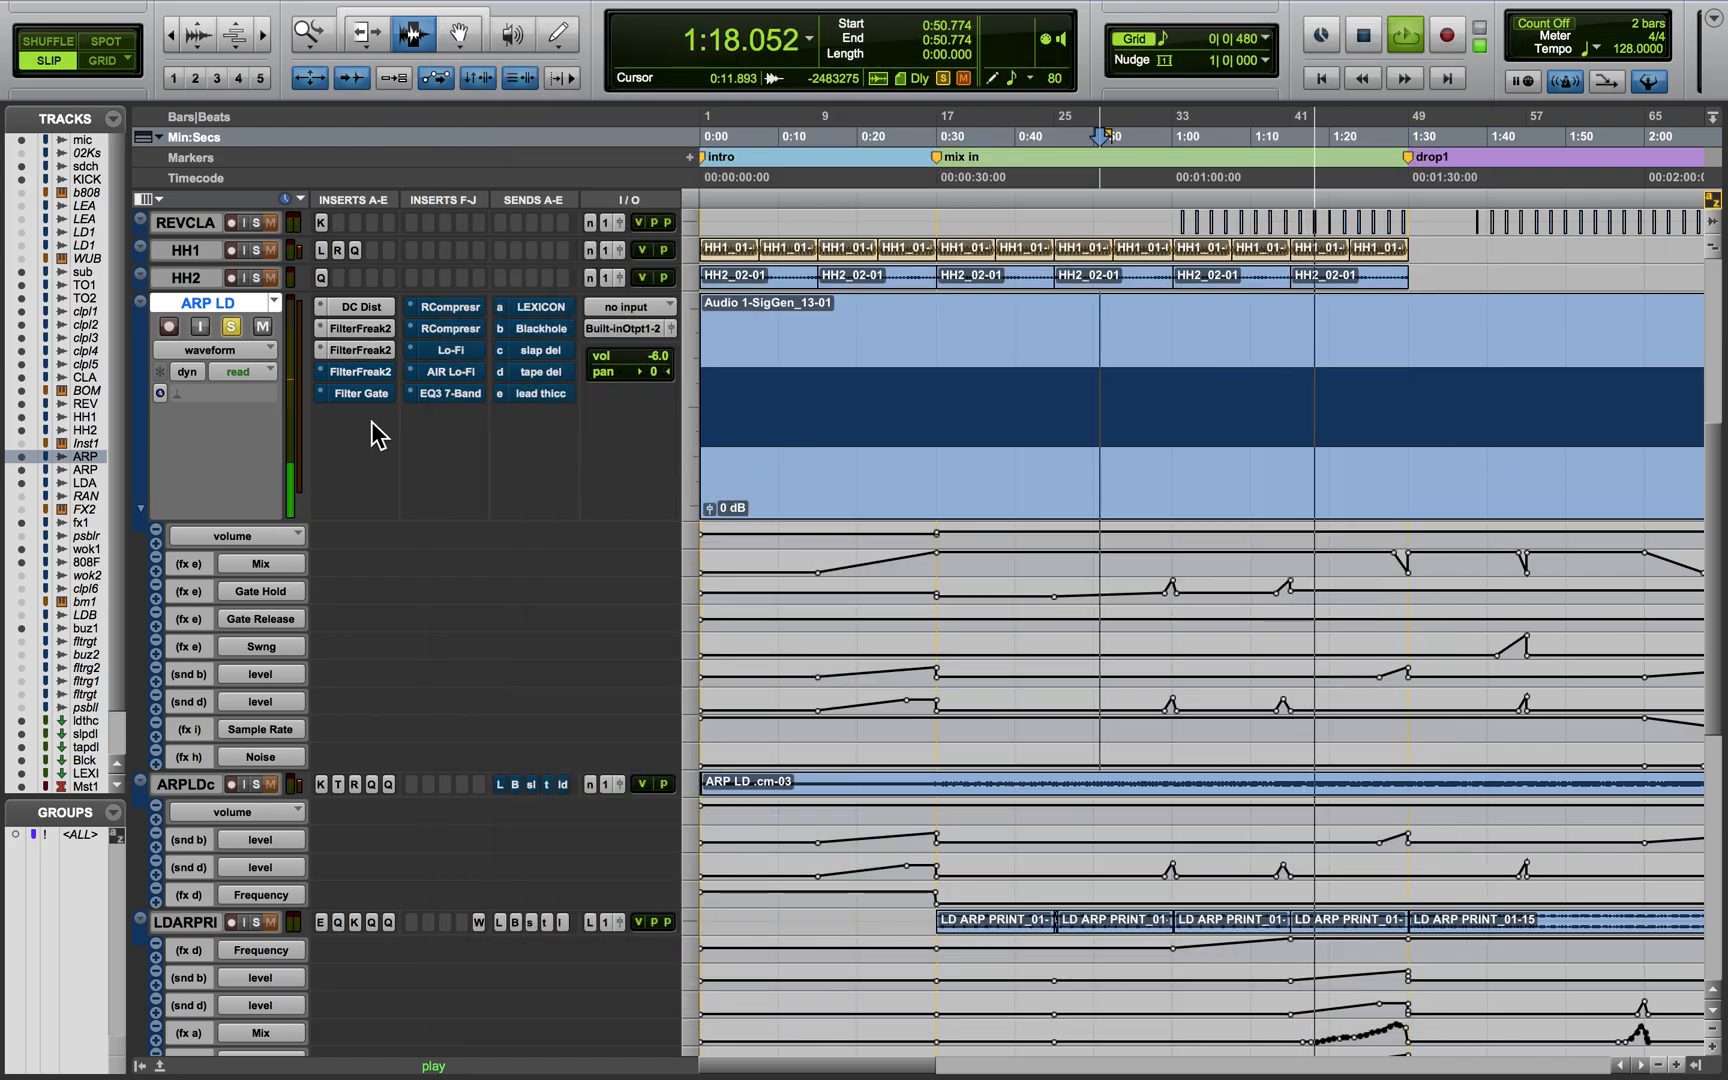
pyautogui.press('space')
# Take the third FilterFreak2 insert on ARP LD out of bypass and start playback from 0:47.420
pyautogui.click(350, 372)
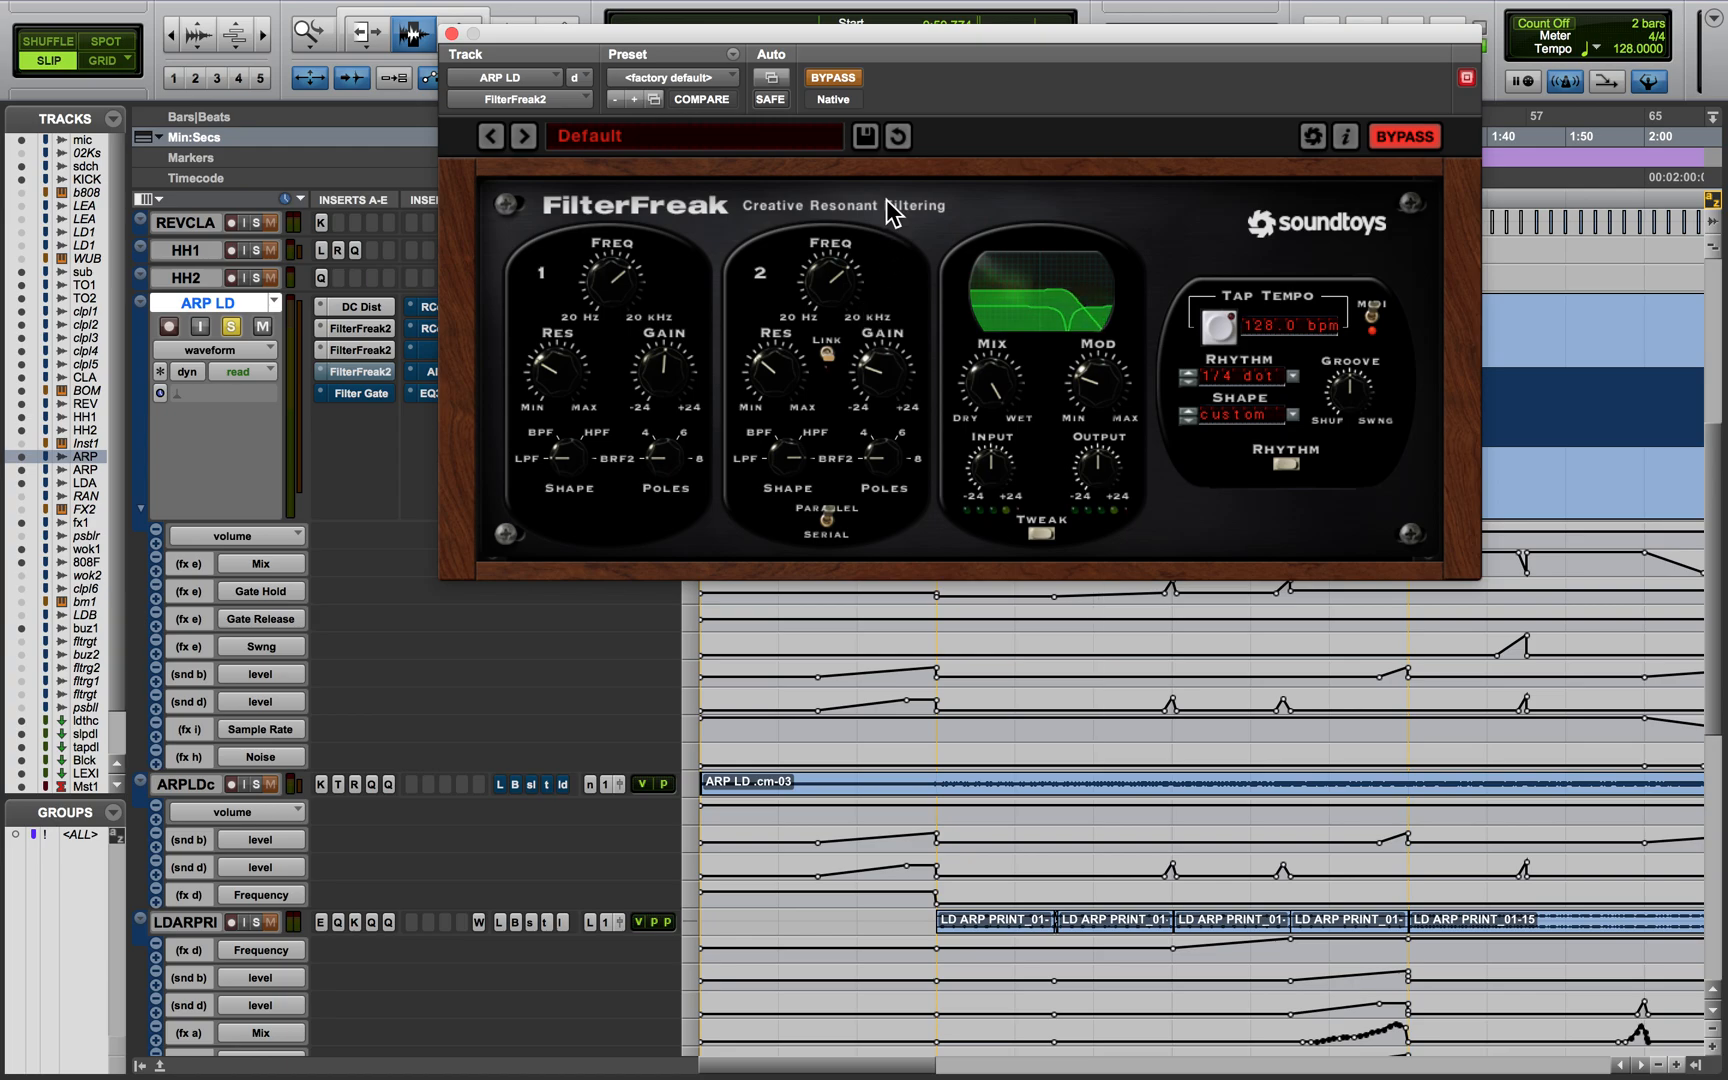
pyautogui.click(834, 75)
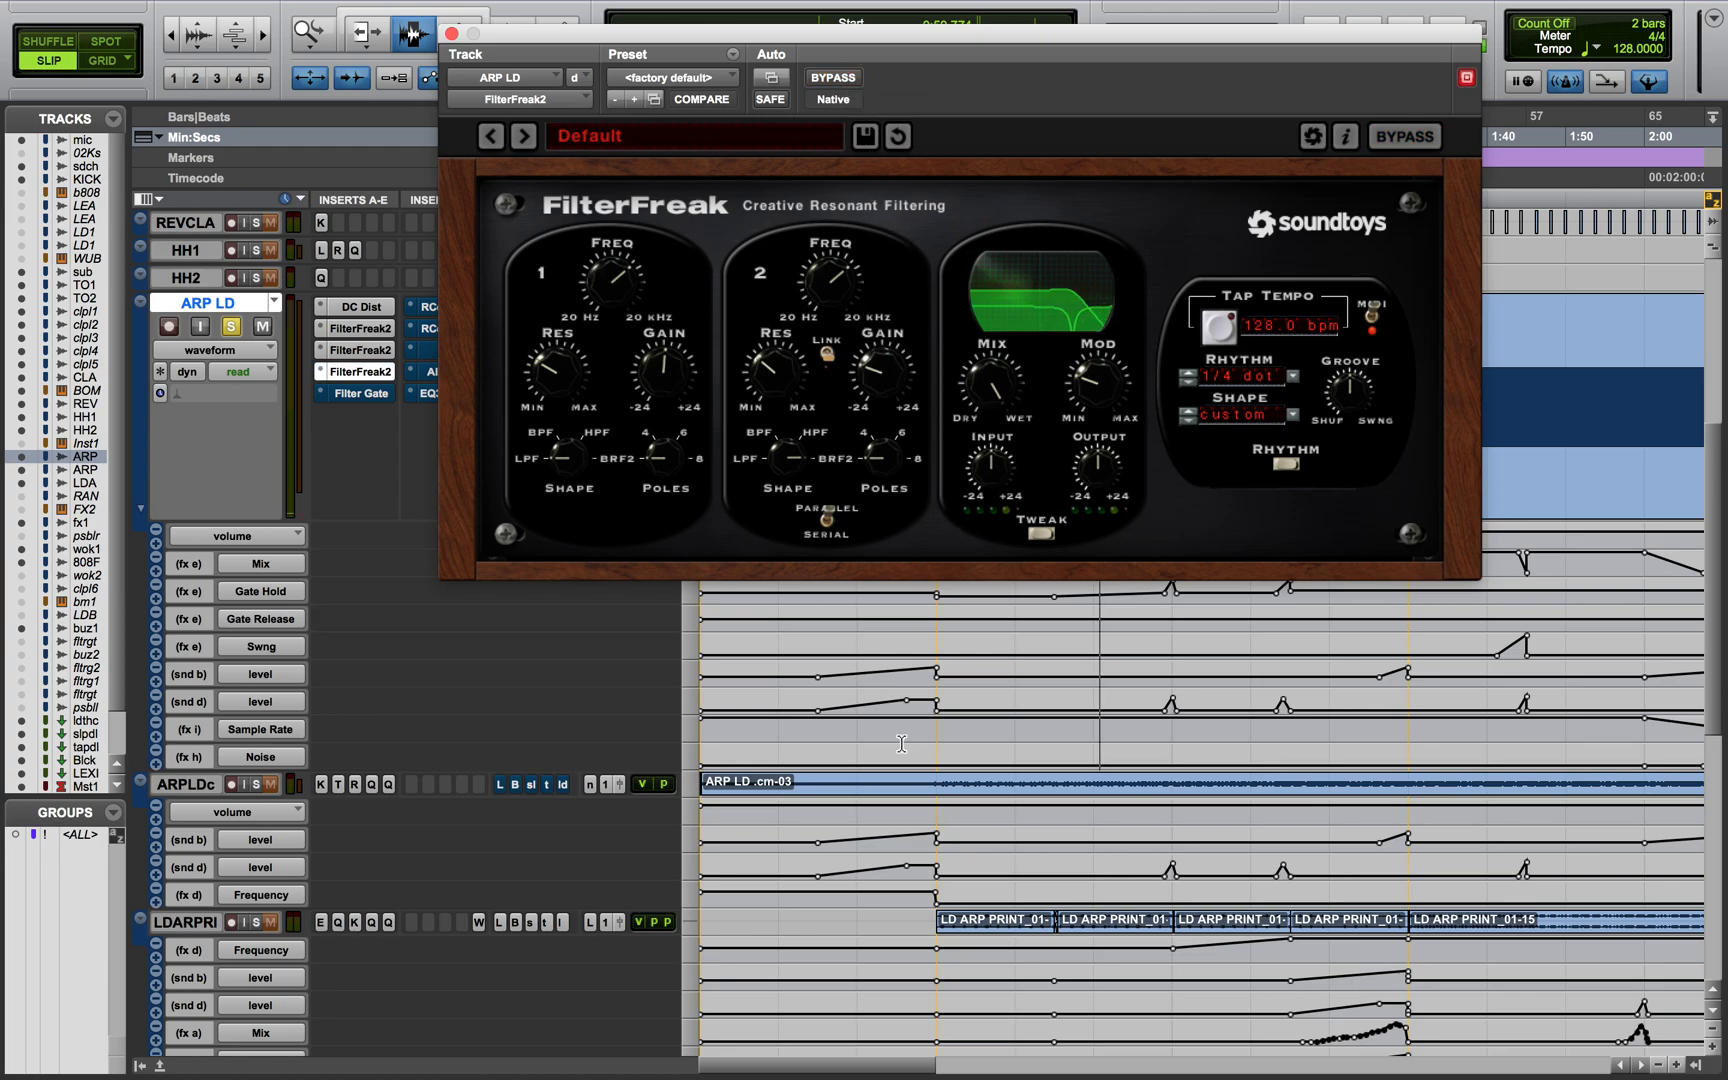
pyautogui.click(1100, 710)
pyautogui.click(1075, 695)
pyautogui.press('space')
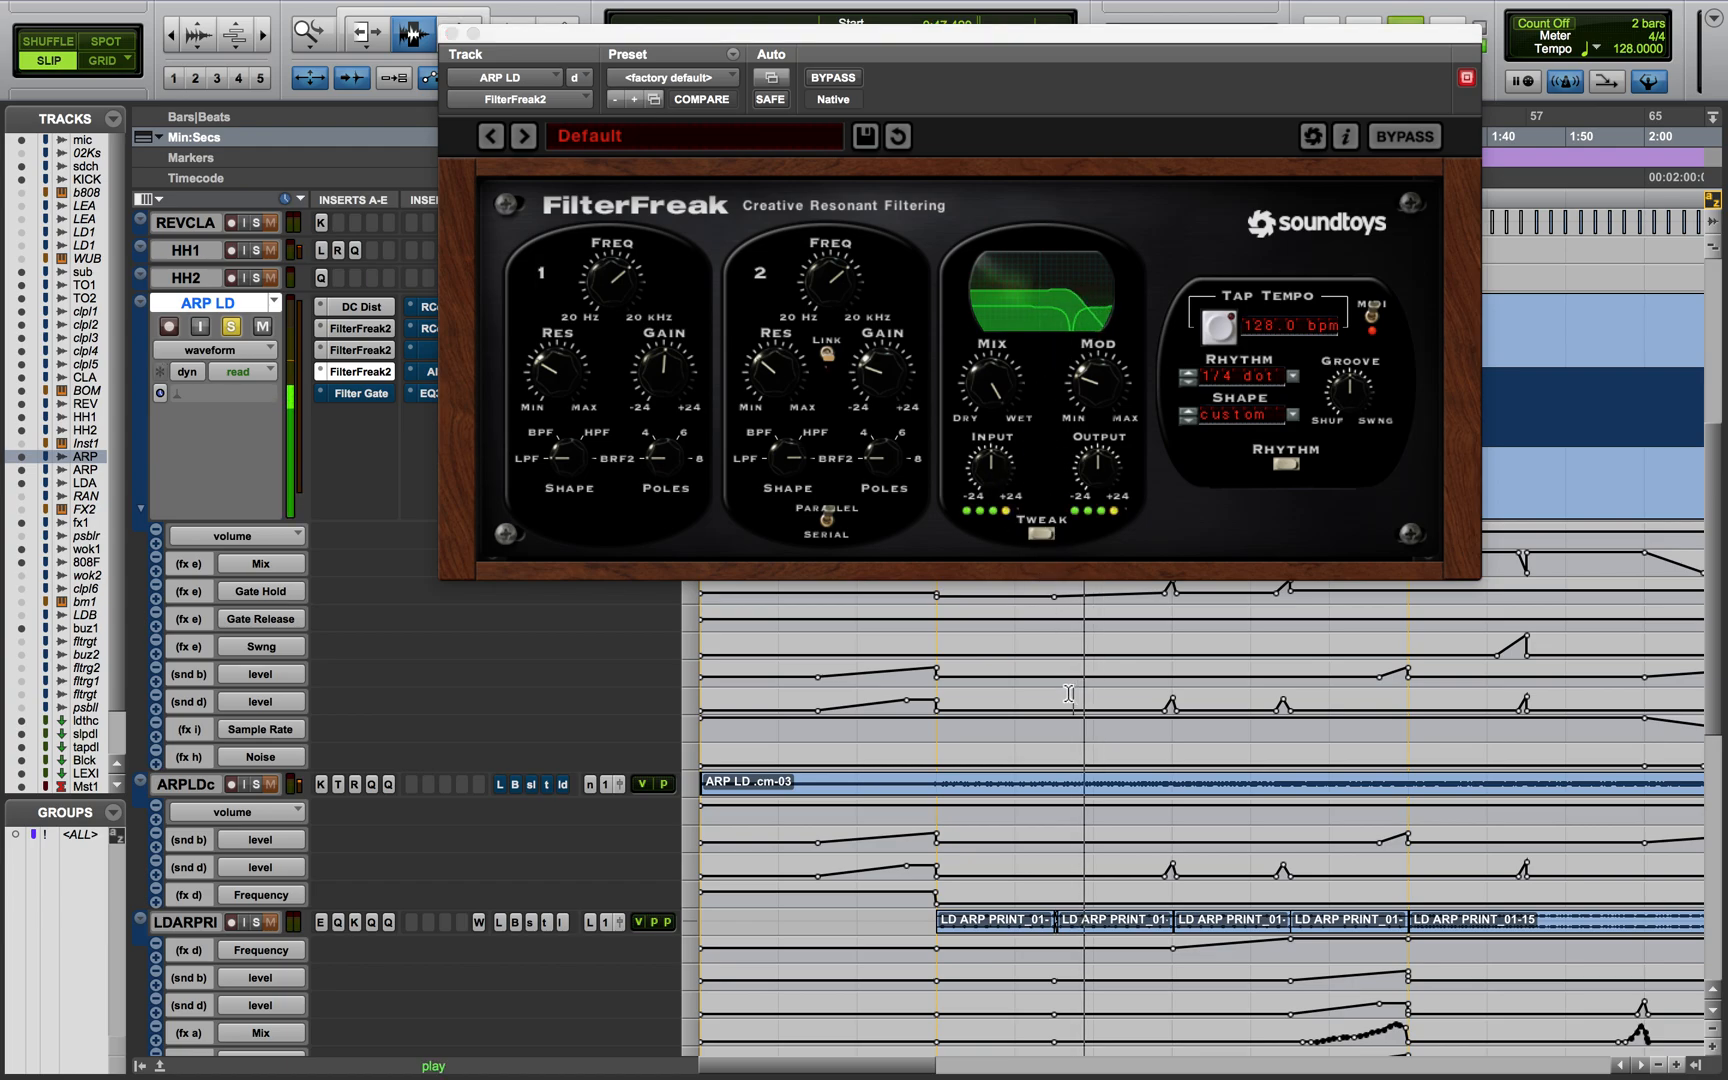
# Compare ARP LD with the third FilterFreak2 bypassed and active, leave it active and close its window
pyautogui.click(852, 82)
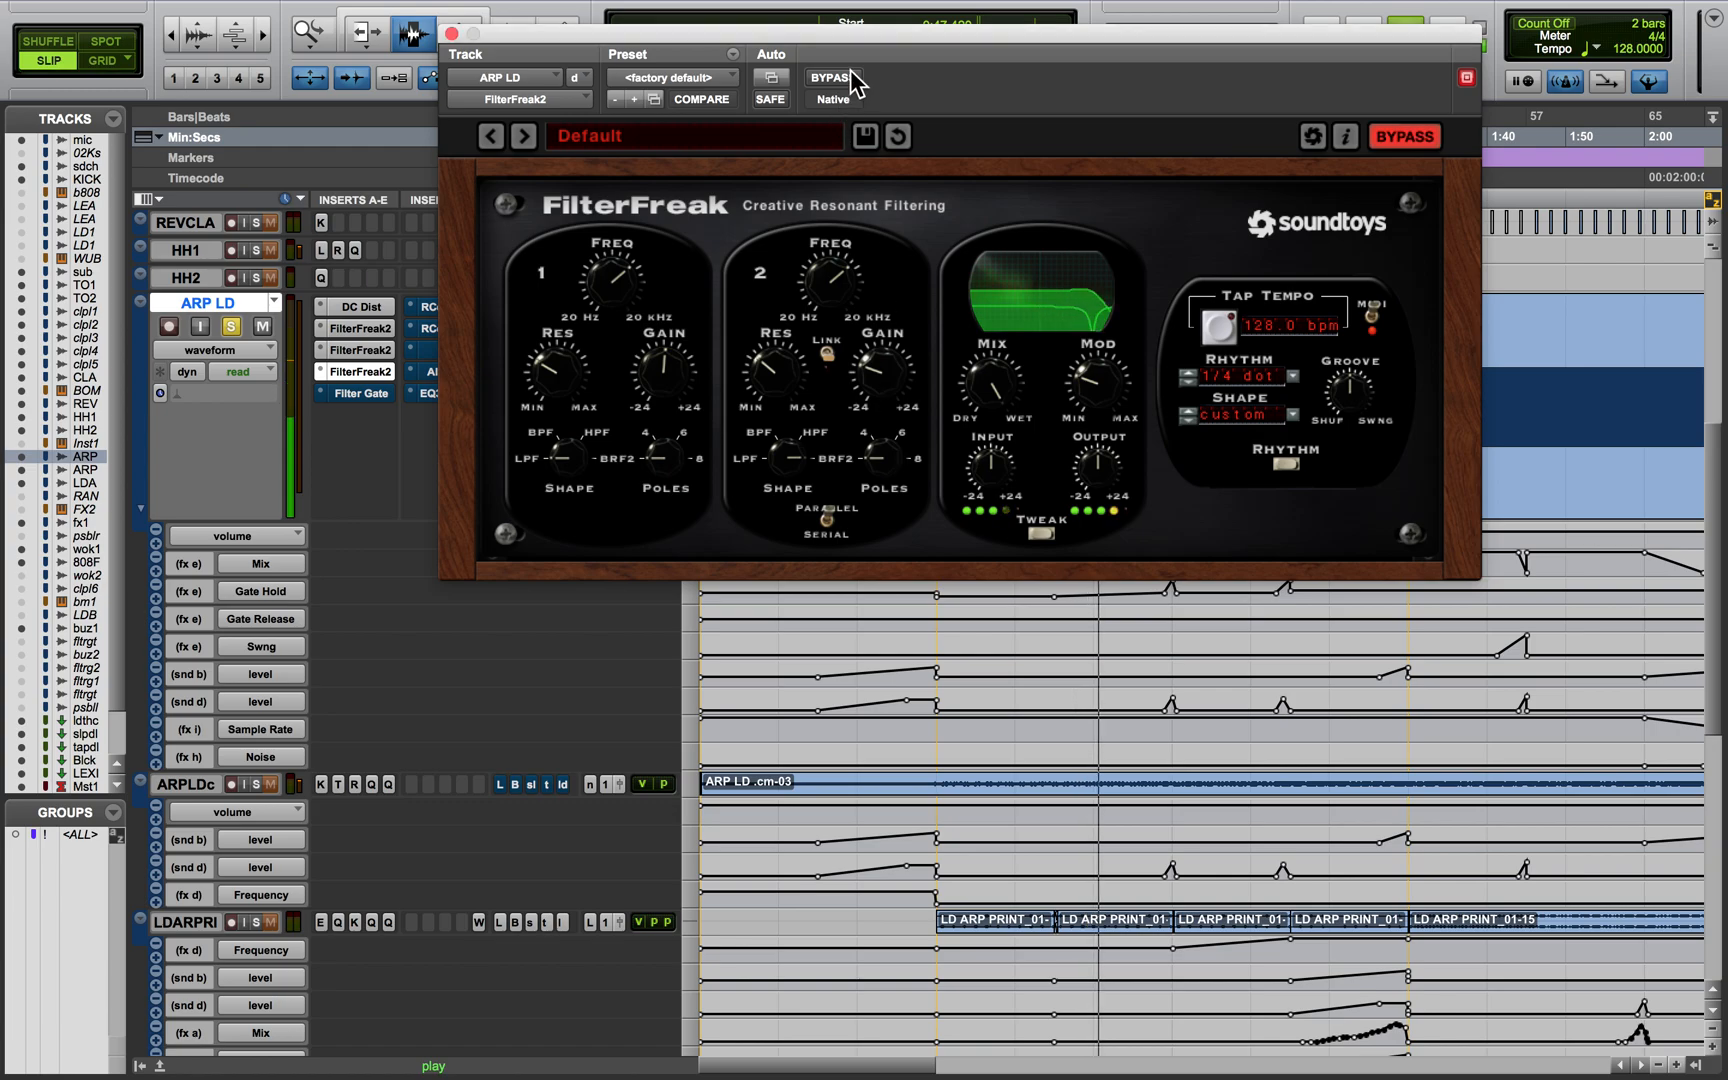
pyautogui.click(850, 72)
pyautogui.click(850, 72)
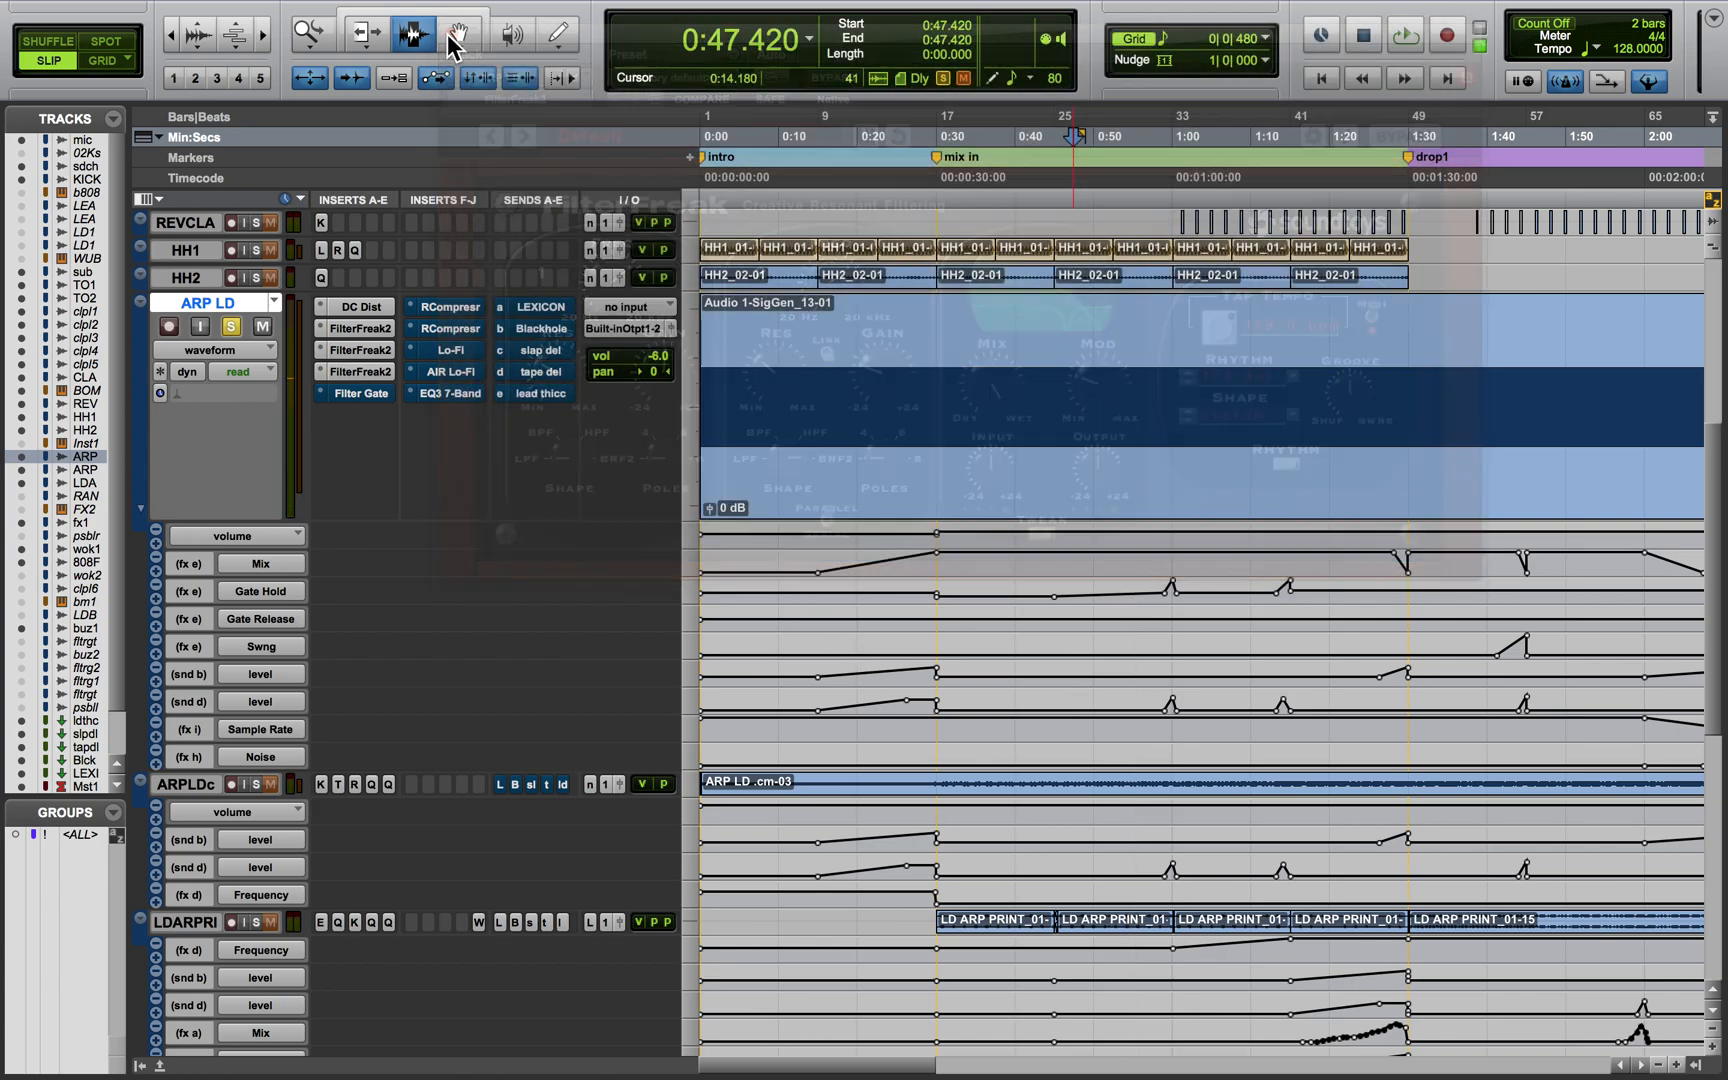
pyautogui.click(451, 33)
# Play ARP LD from the session start, take its Filter Gate insert out of bypass and close the plug-in window
pyautogui.press('Return')
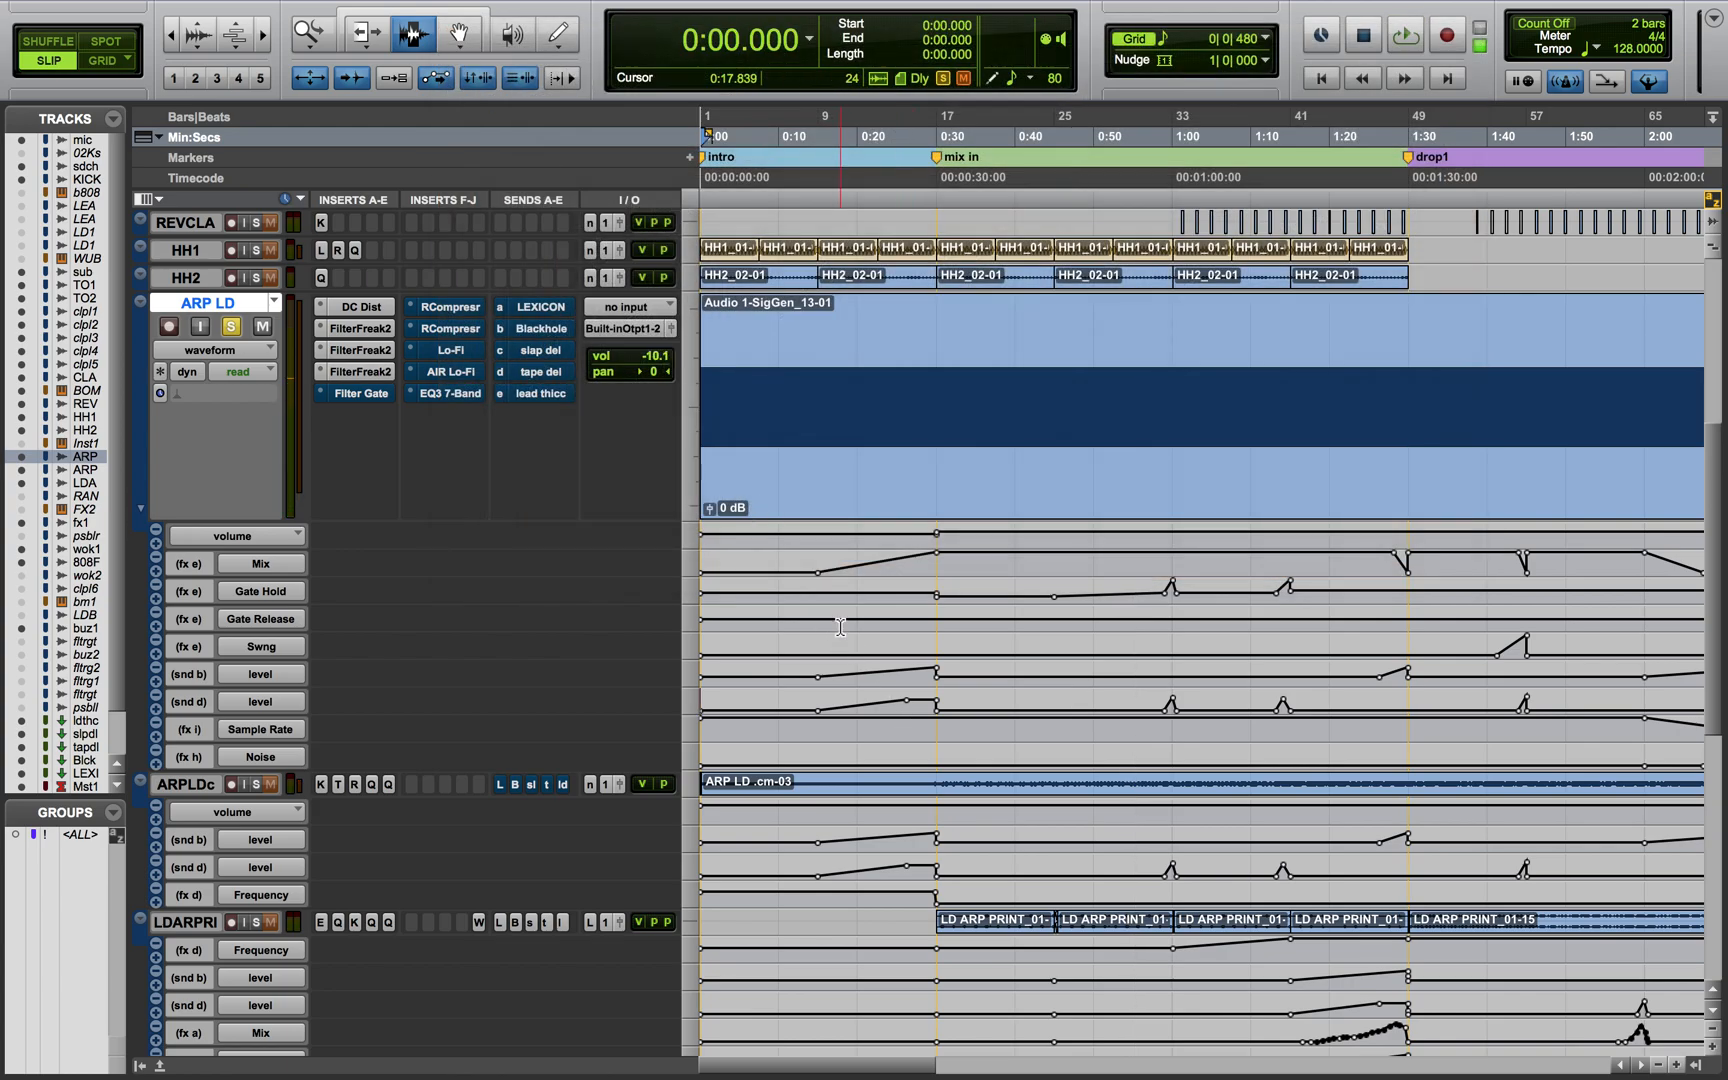
pyautogui.click(350, 393)
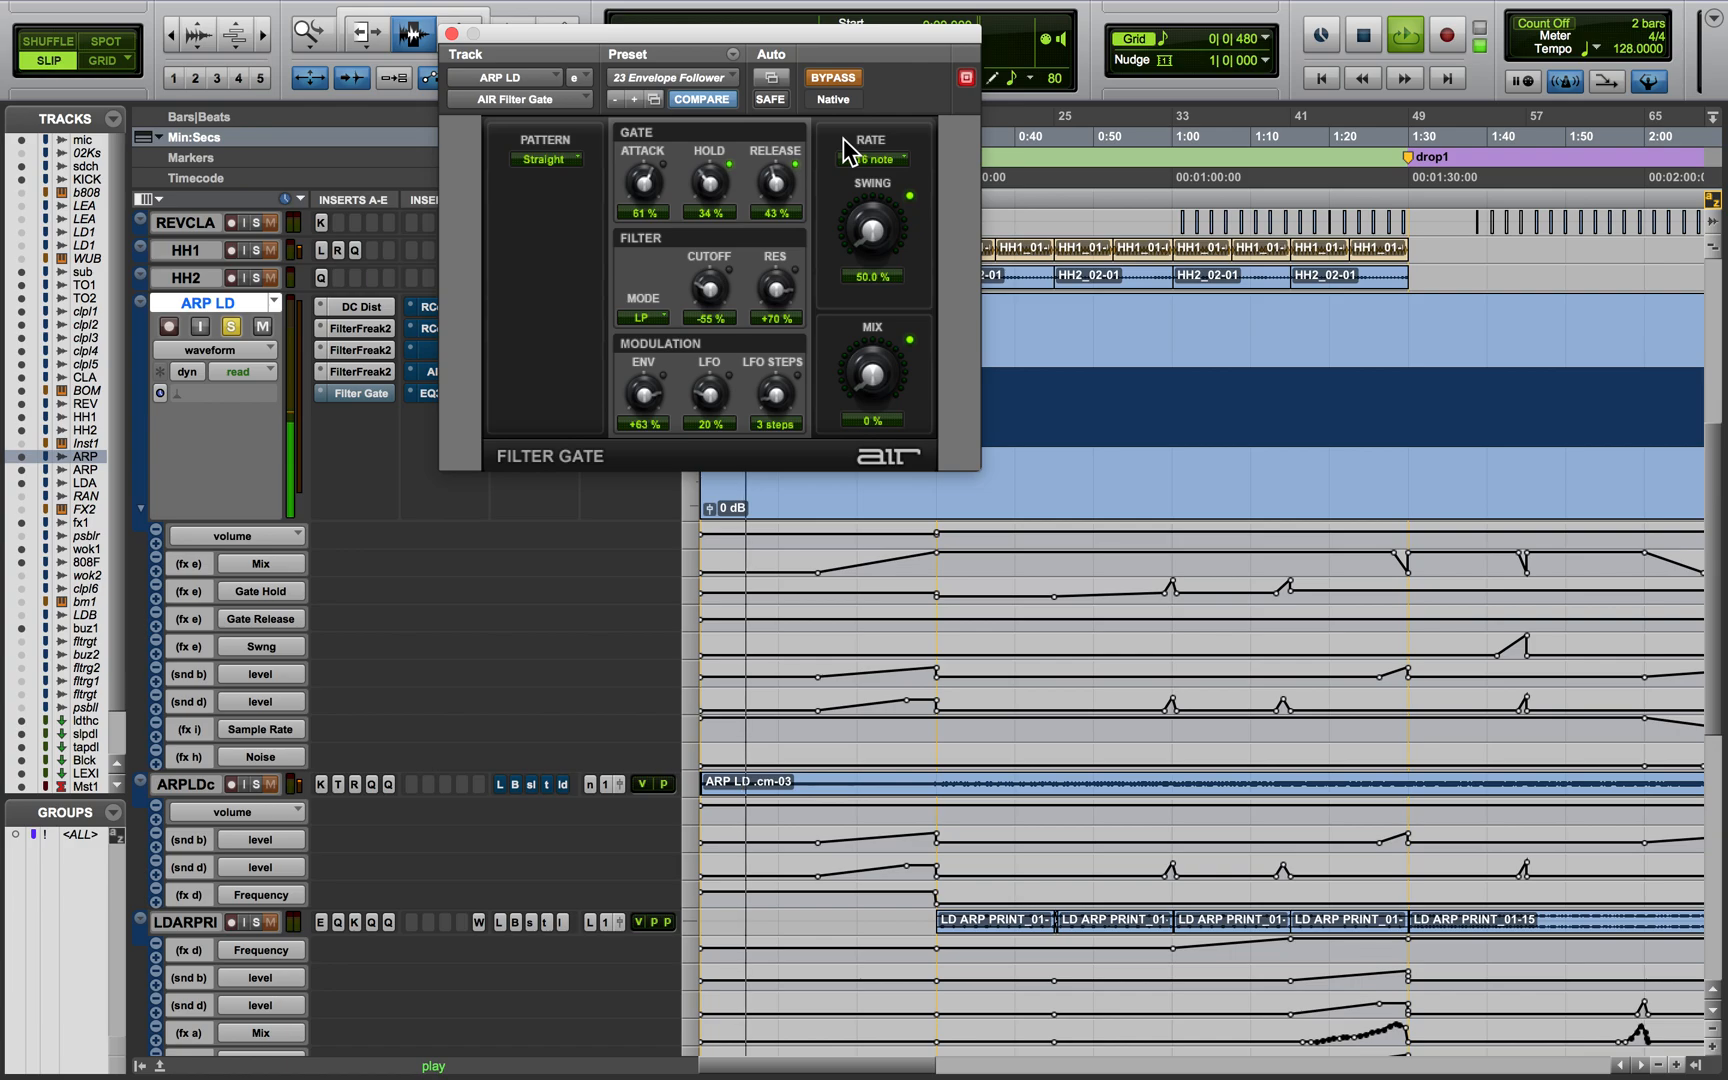
pyautogui.press('space')
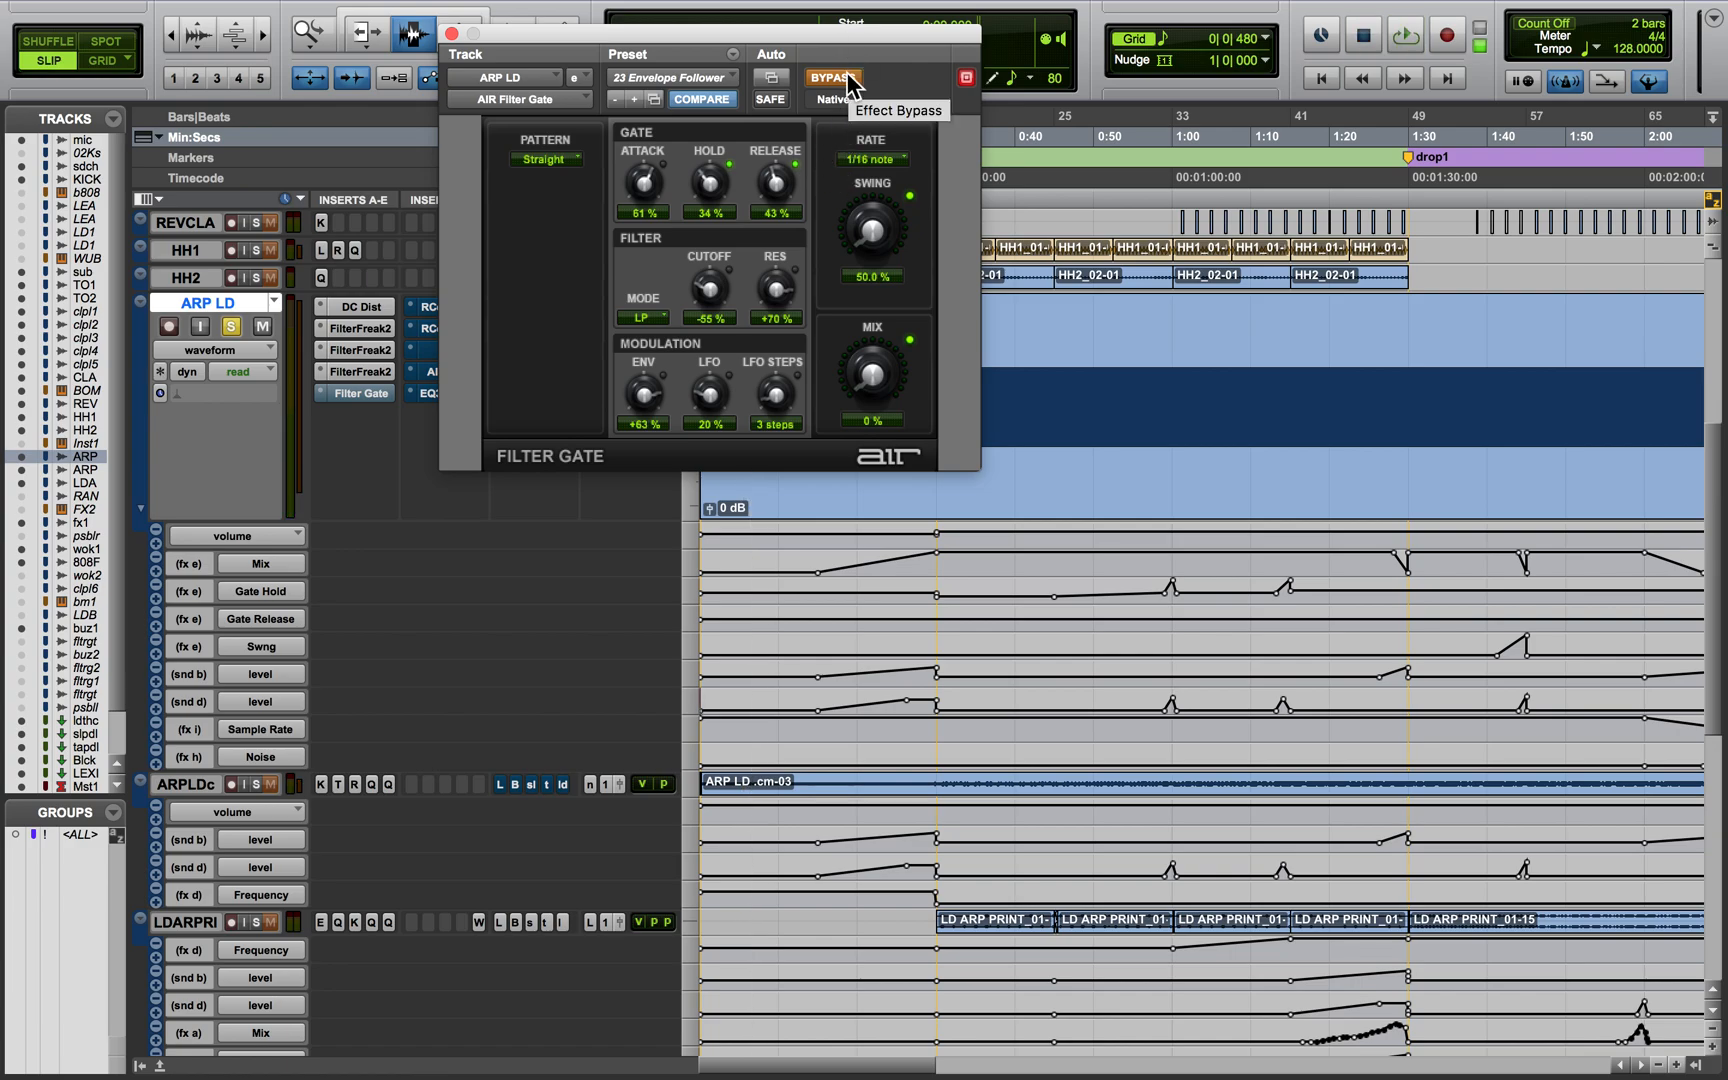
pyautogui.click(846, 80)
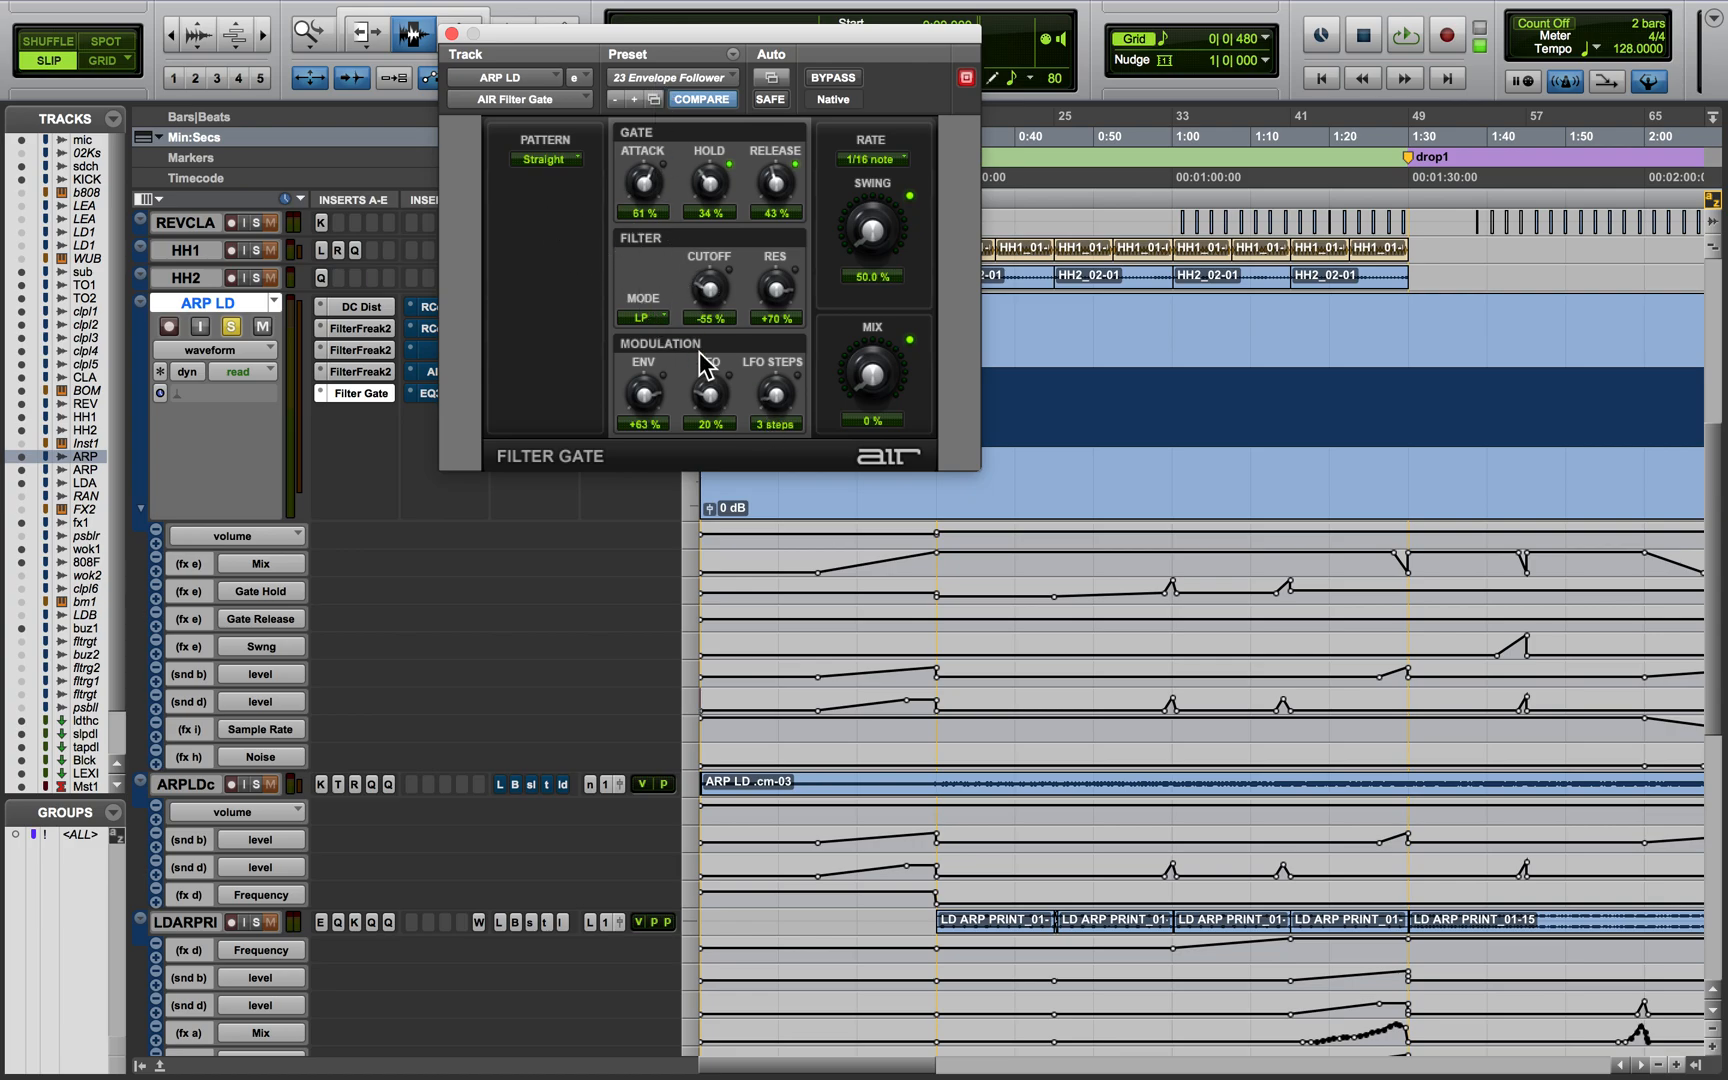
pyautogui.click(451, 34)
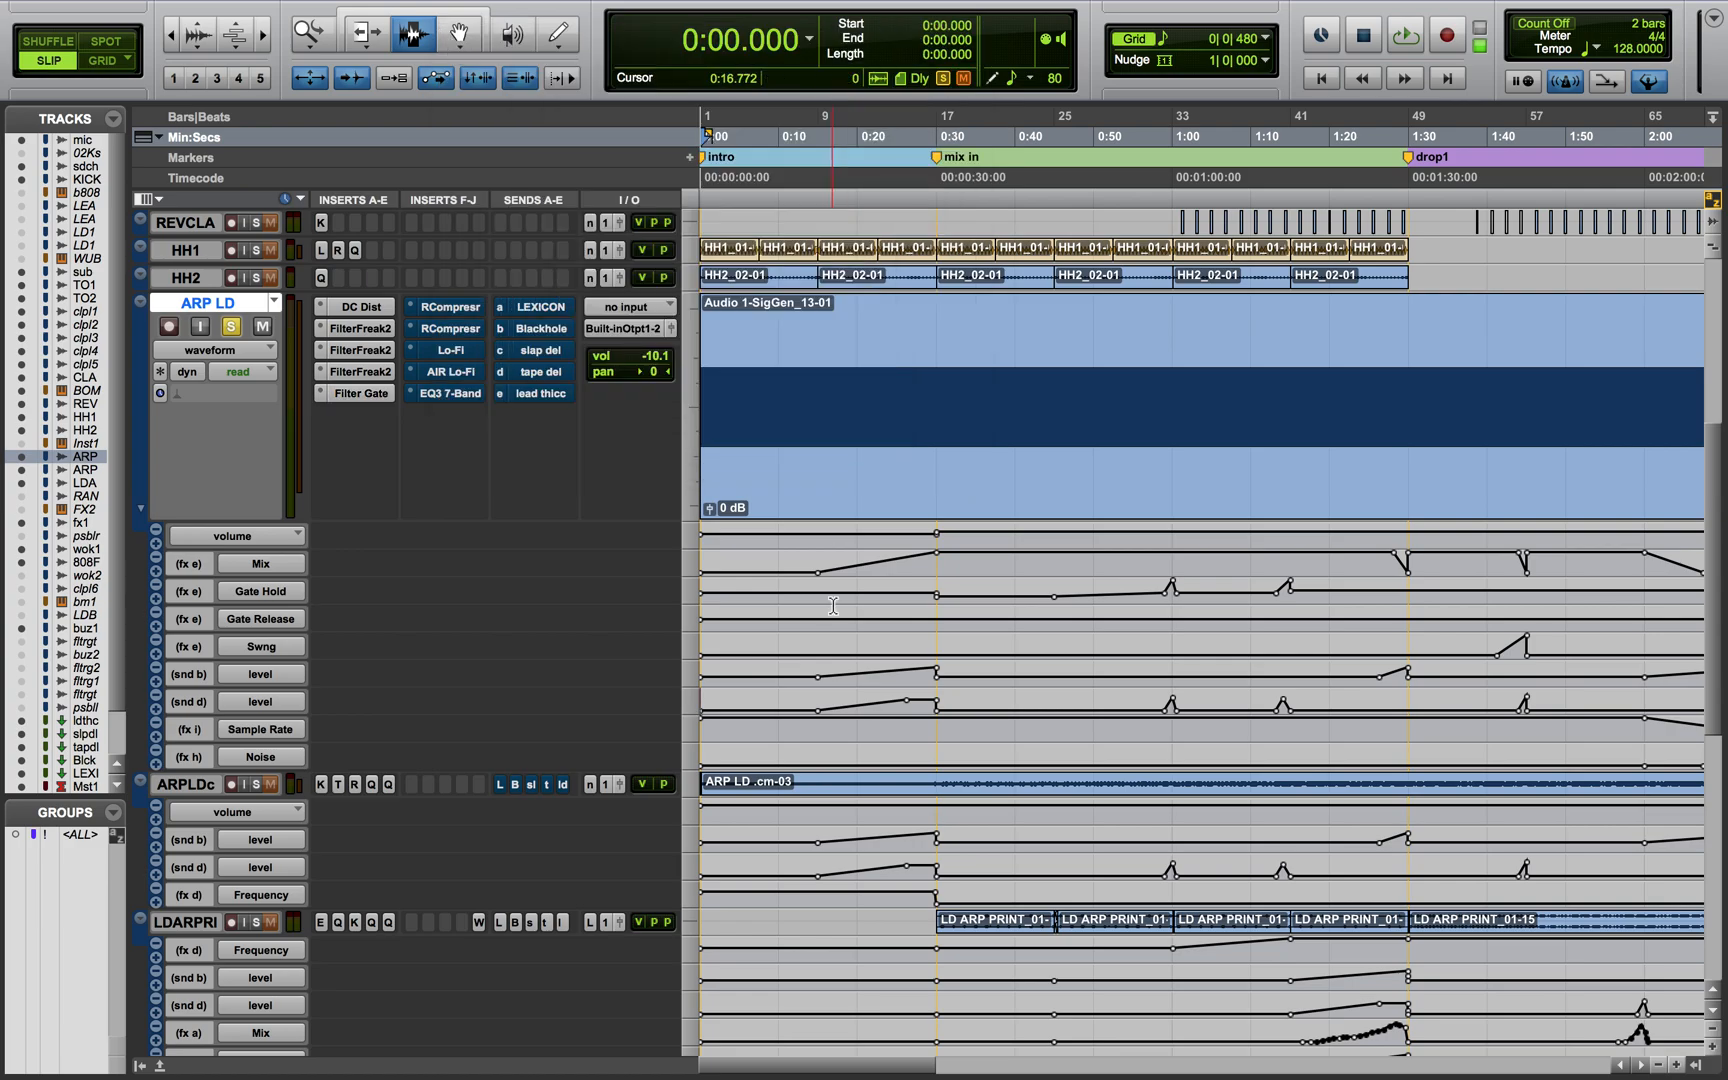
# Reopen Filter Gate on ARP LD and audition its Mix and Hold automation from shortly before the mix in marker
pyautogui.click(362, 393)
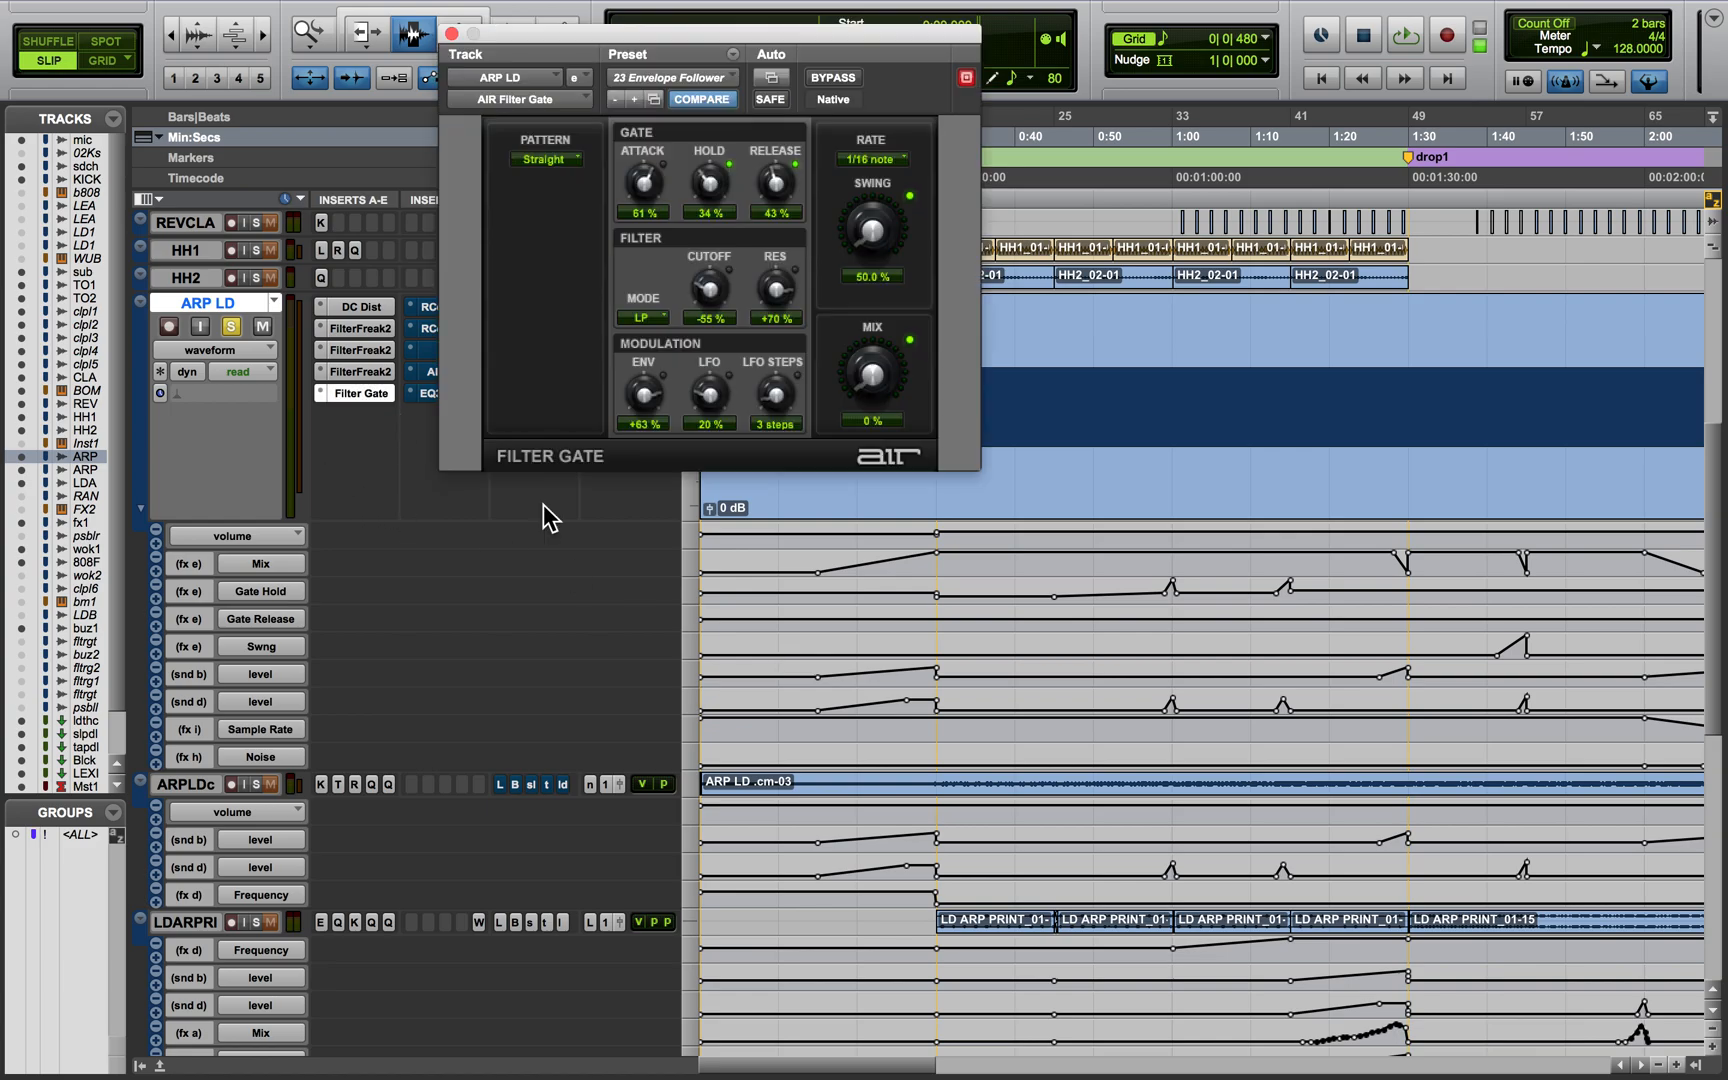
pyautogui.click(885, 678)
pyautogui.press('space')
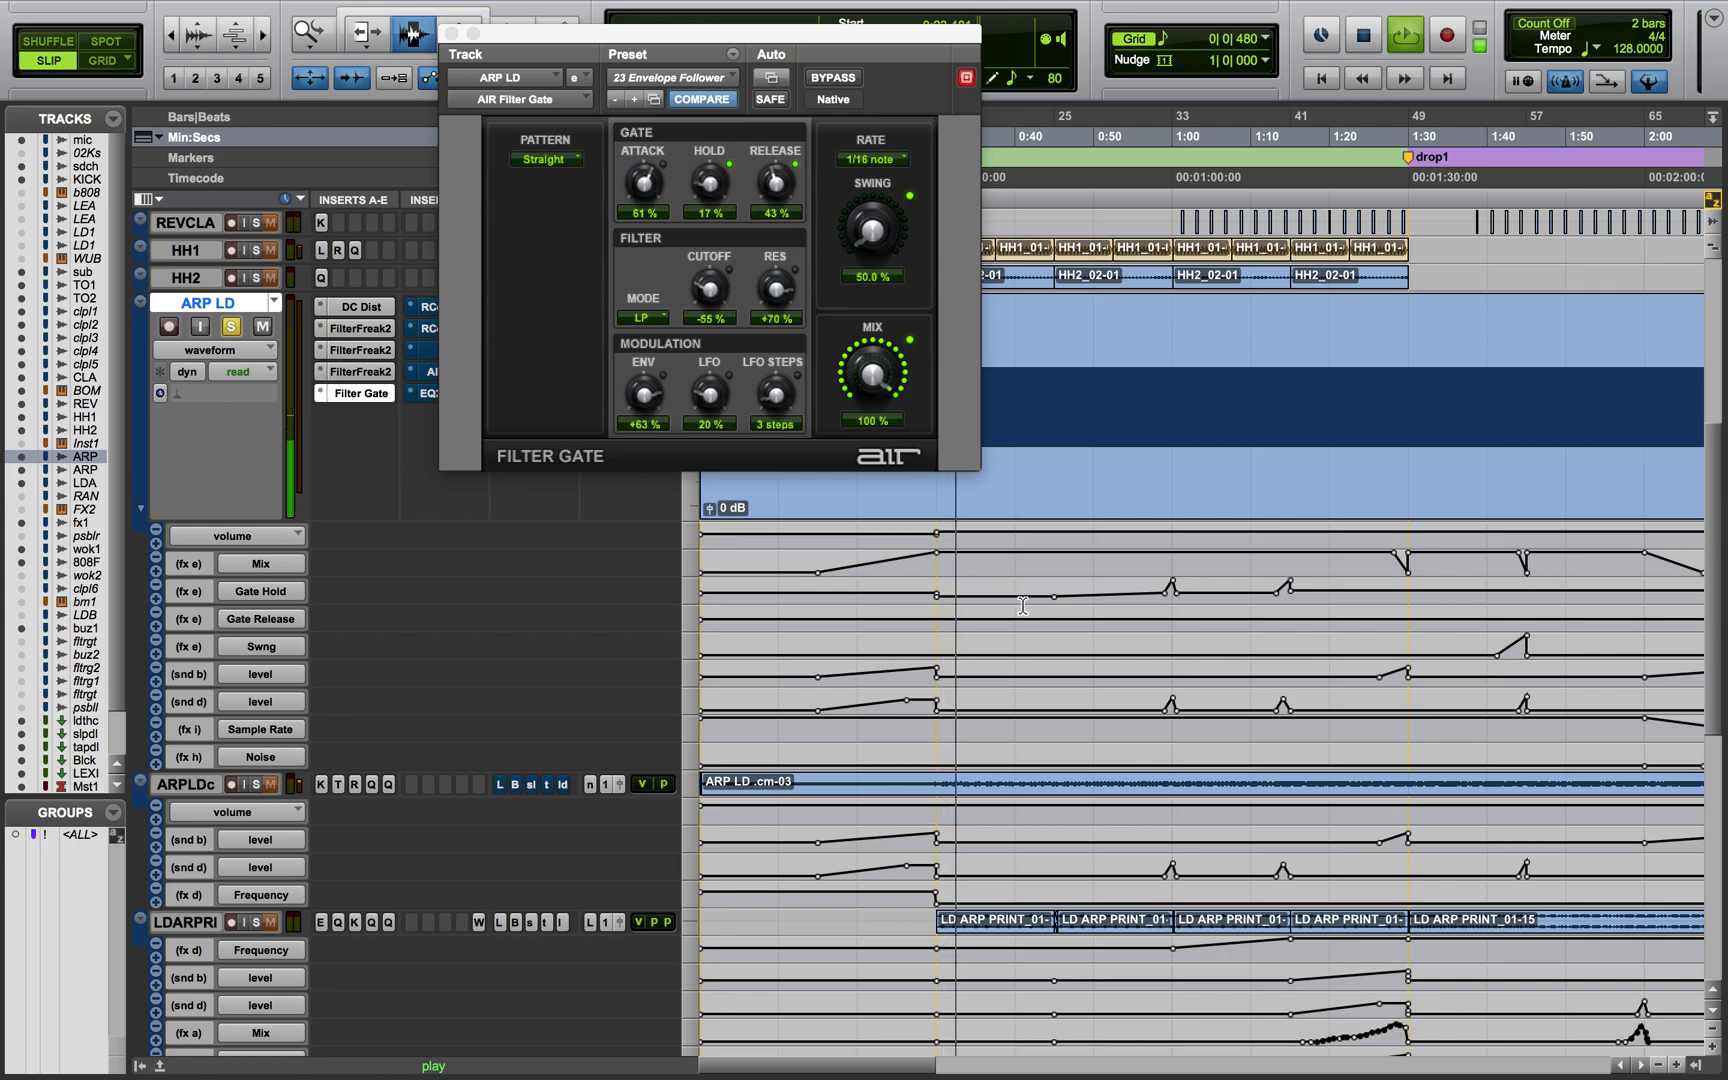
pyautogui.press('space')
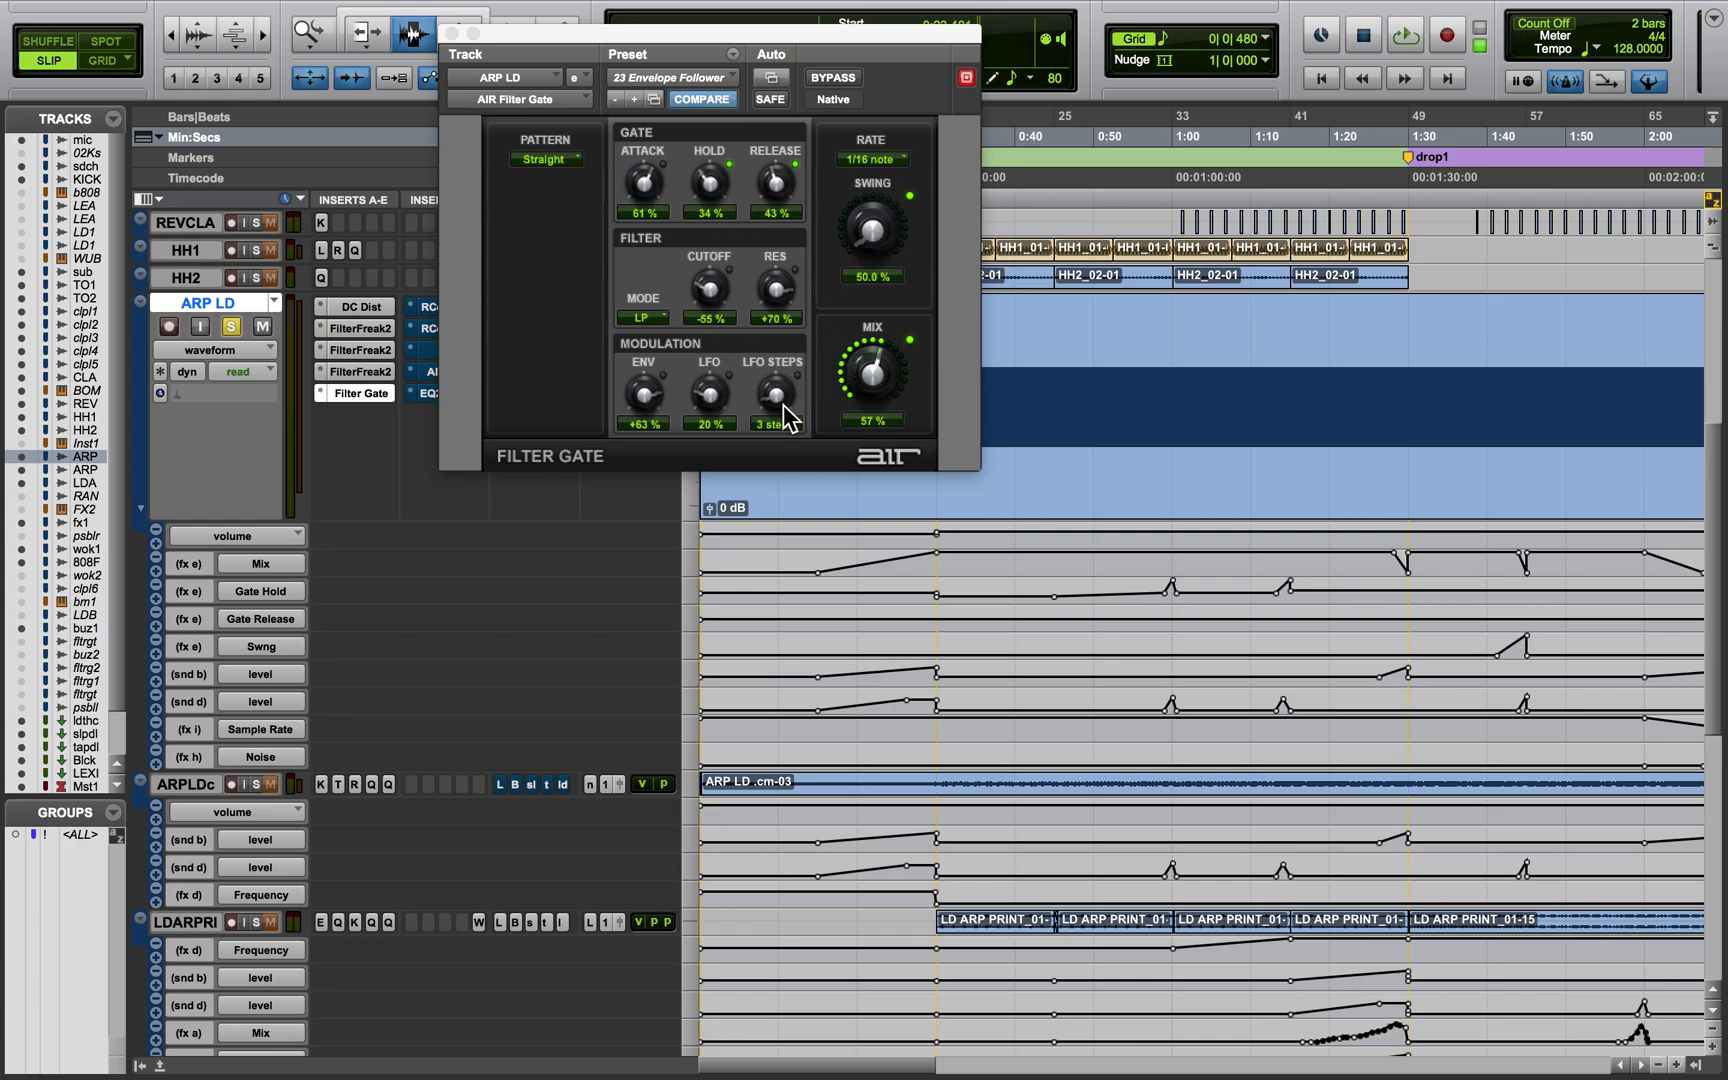
# Audition Filter Gate's automation on ARP LD at the Gate Hold spike near 1:00 and from the start of the Swing ramp in drop1
pyautogui.press('space')
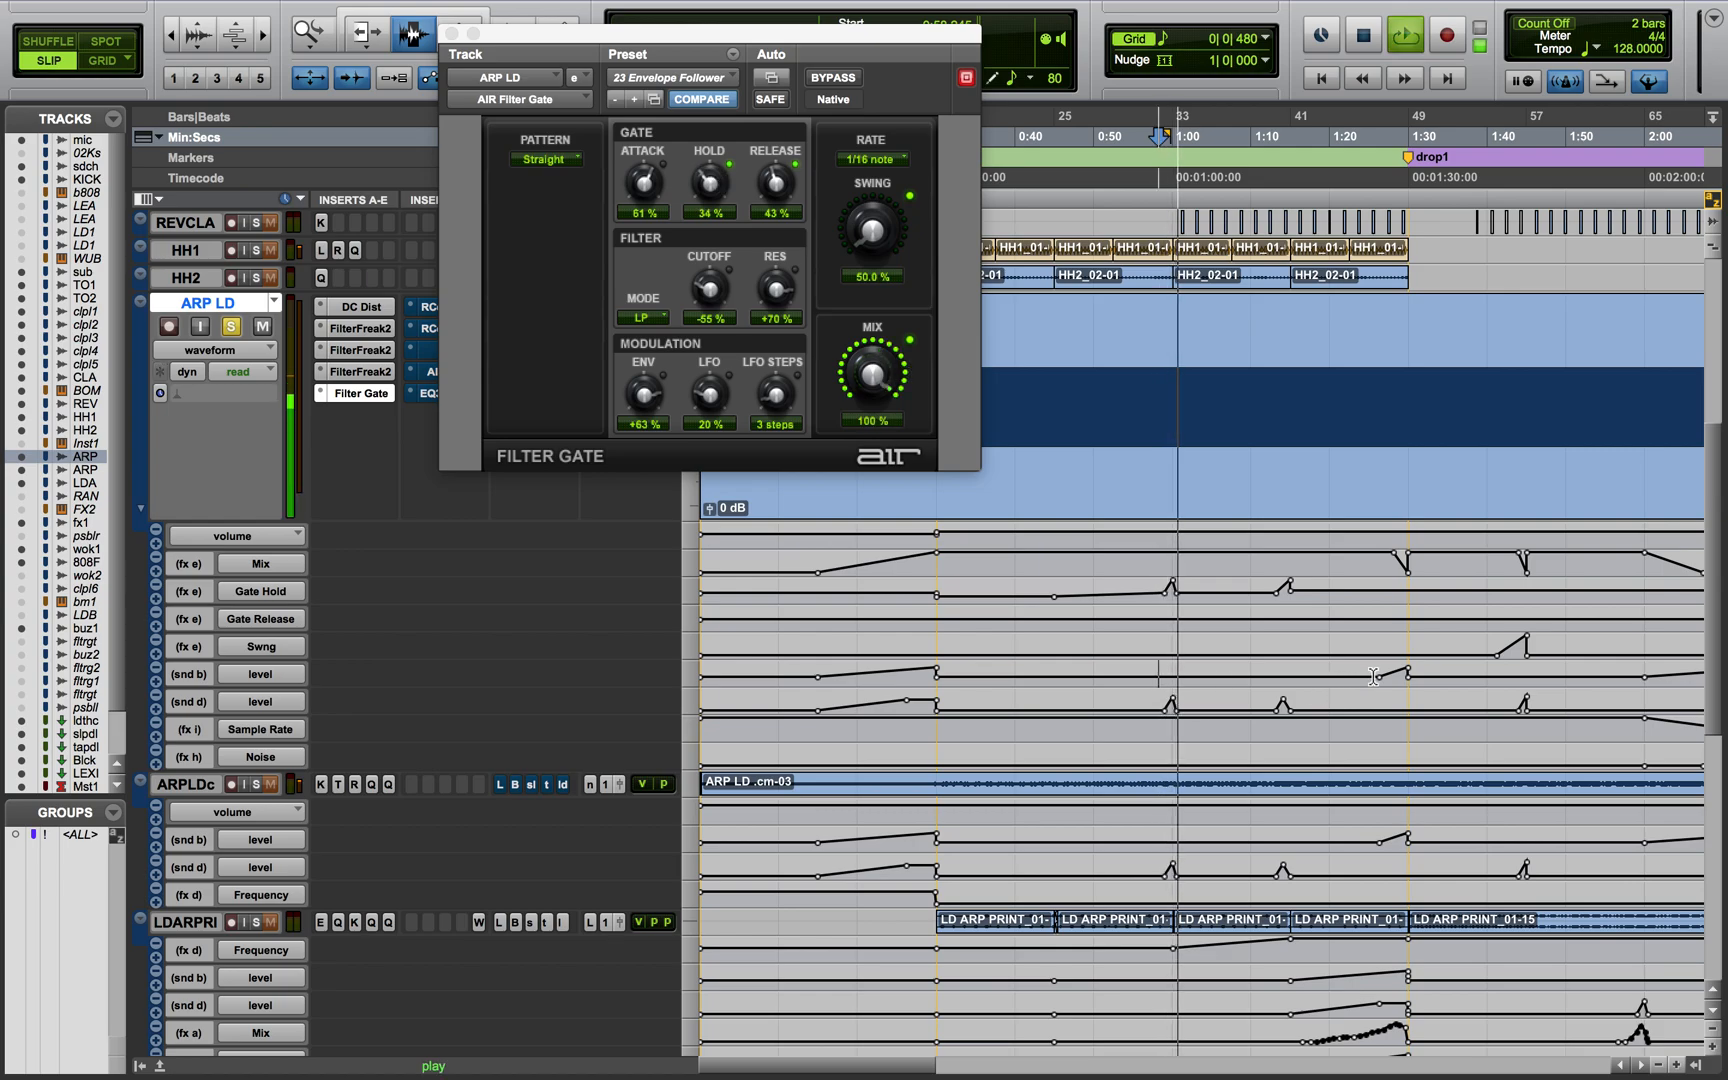
pyautogui.press('space')
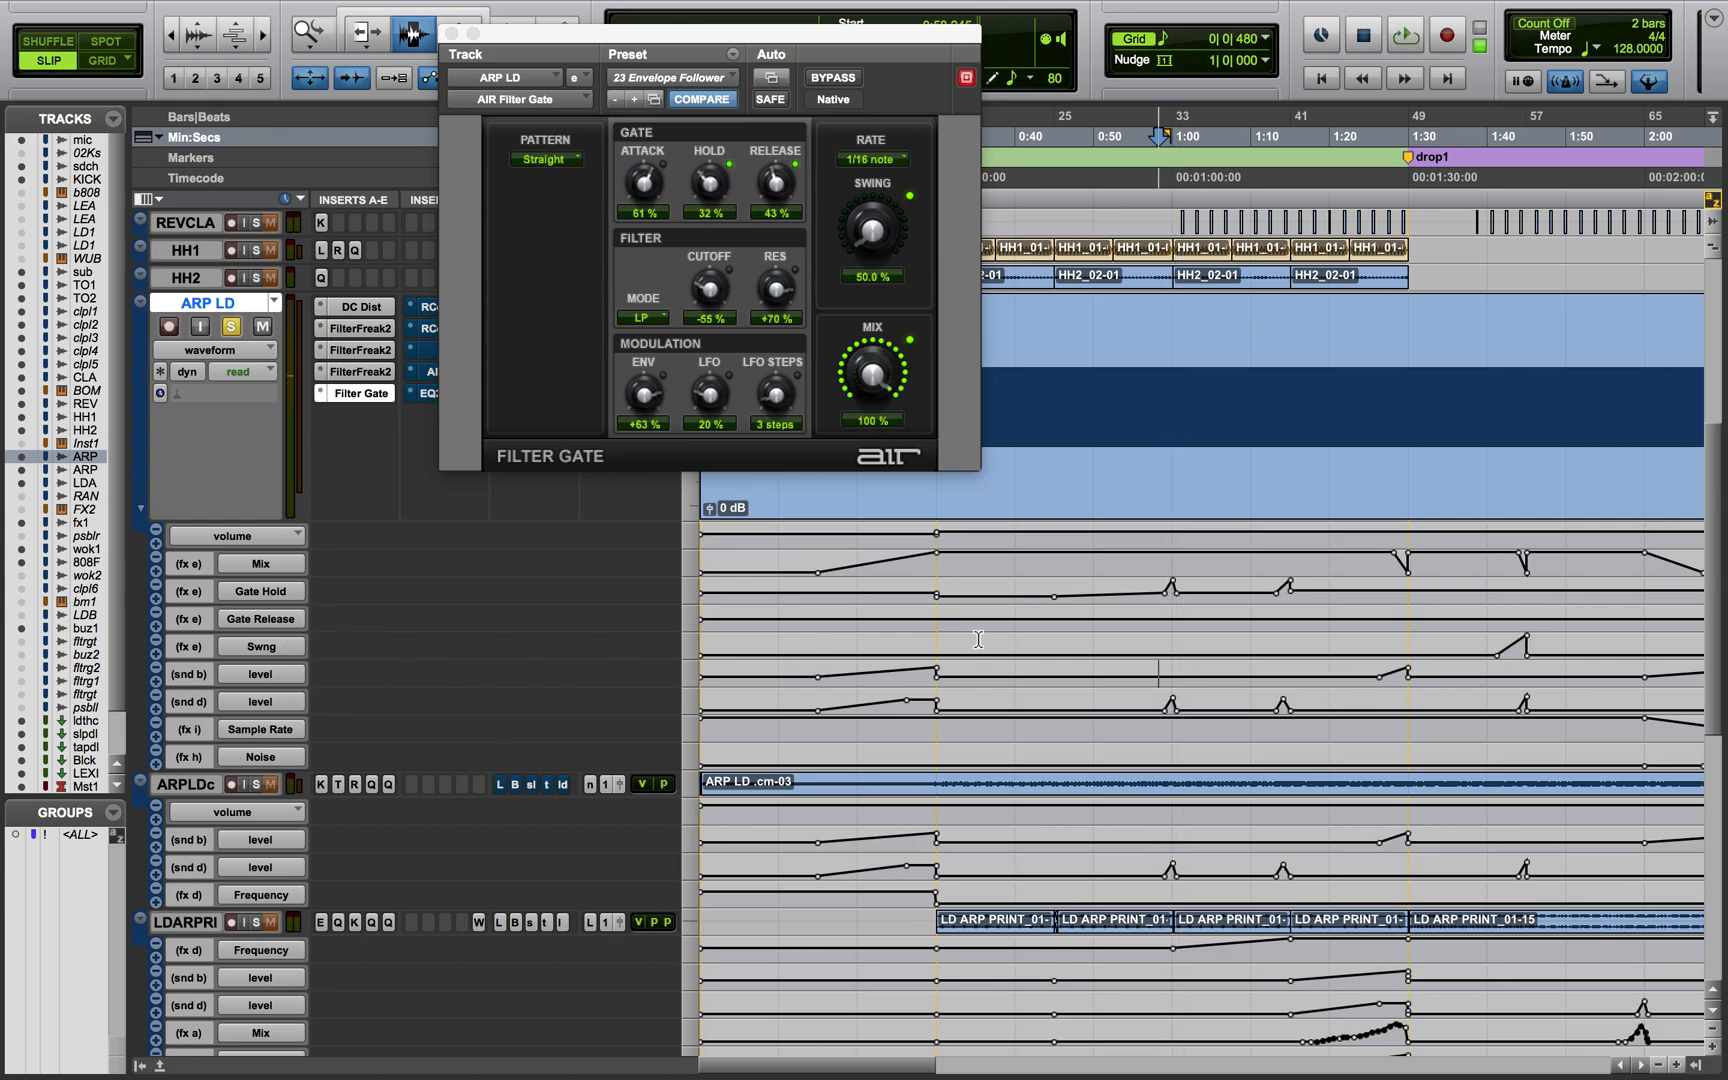
pyautogui.click(1496, 660)
pyautogui.press('space')
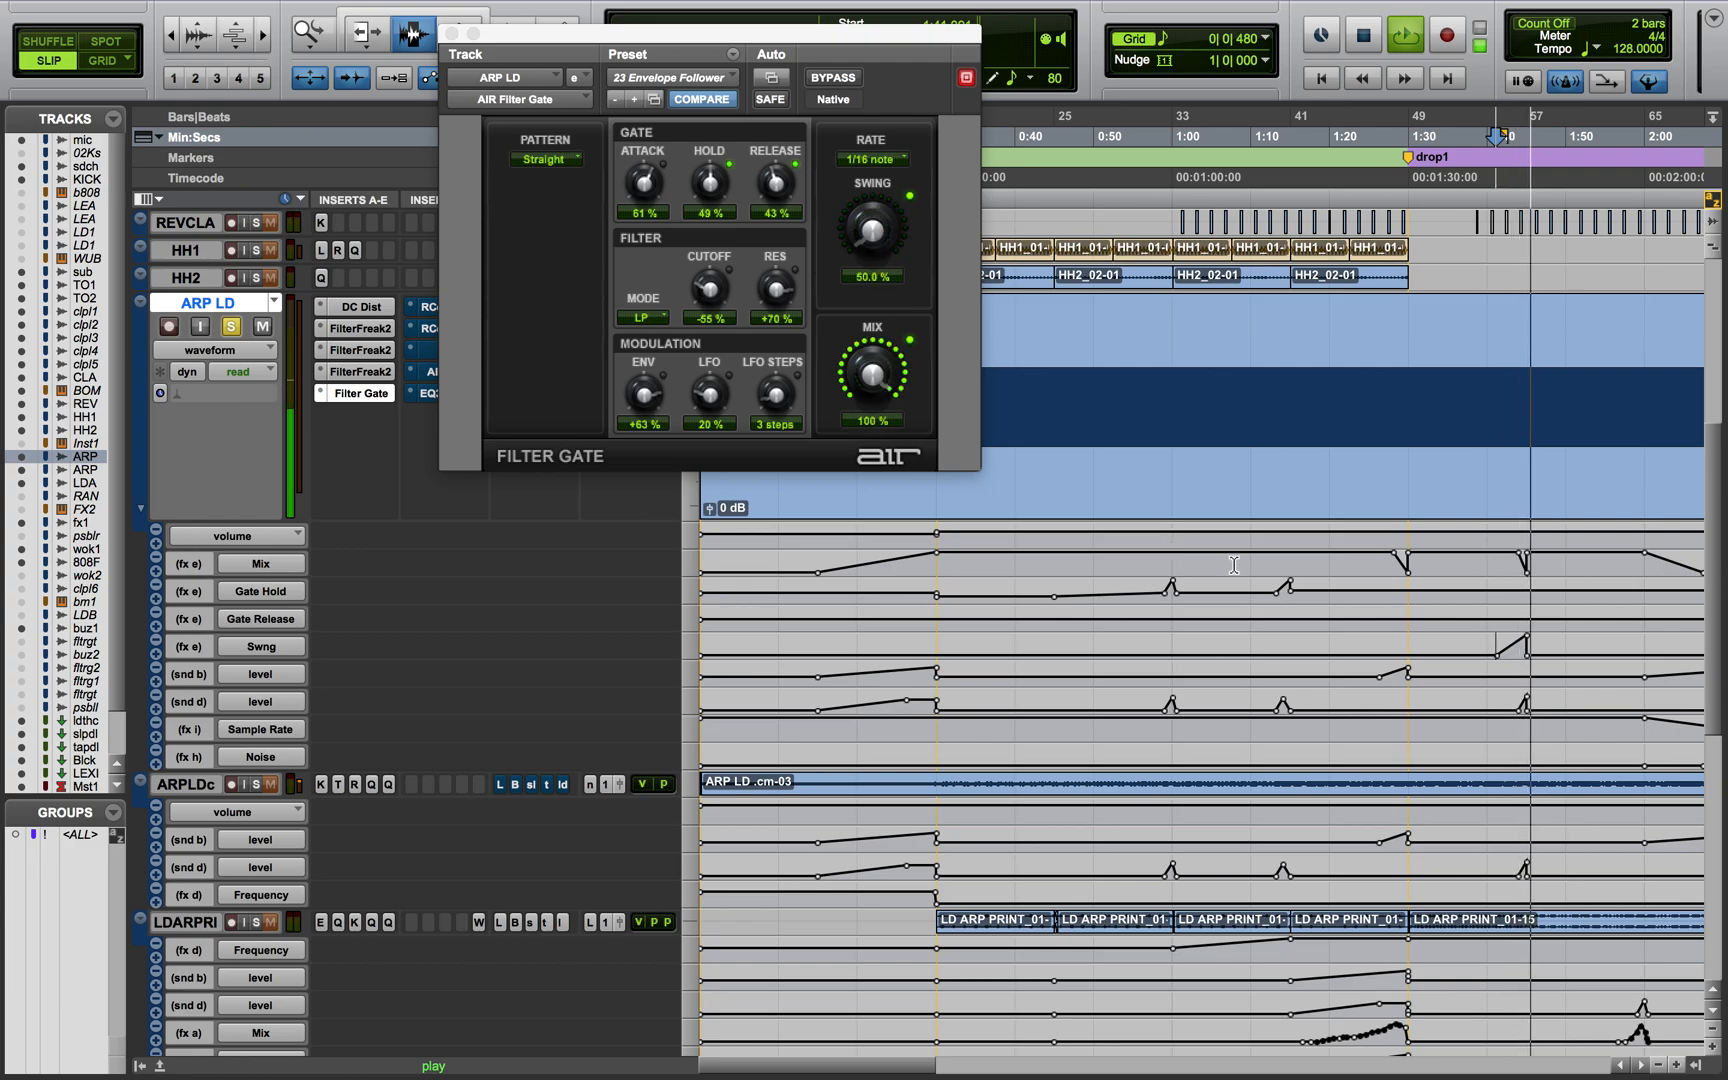
pyautogui.hscroll(5, 1175, 551)
pyautogui.press('space')
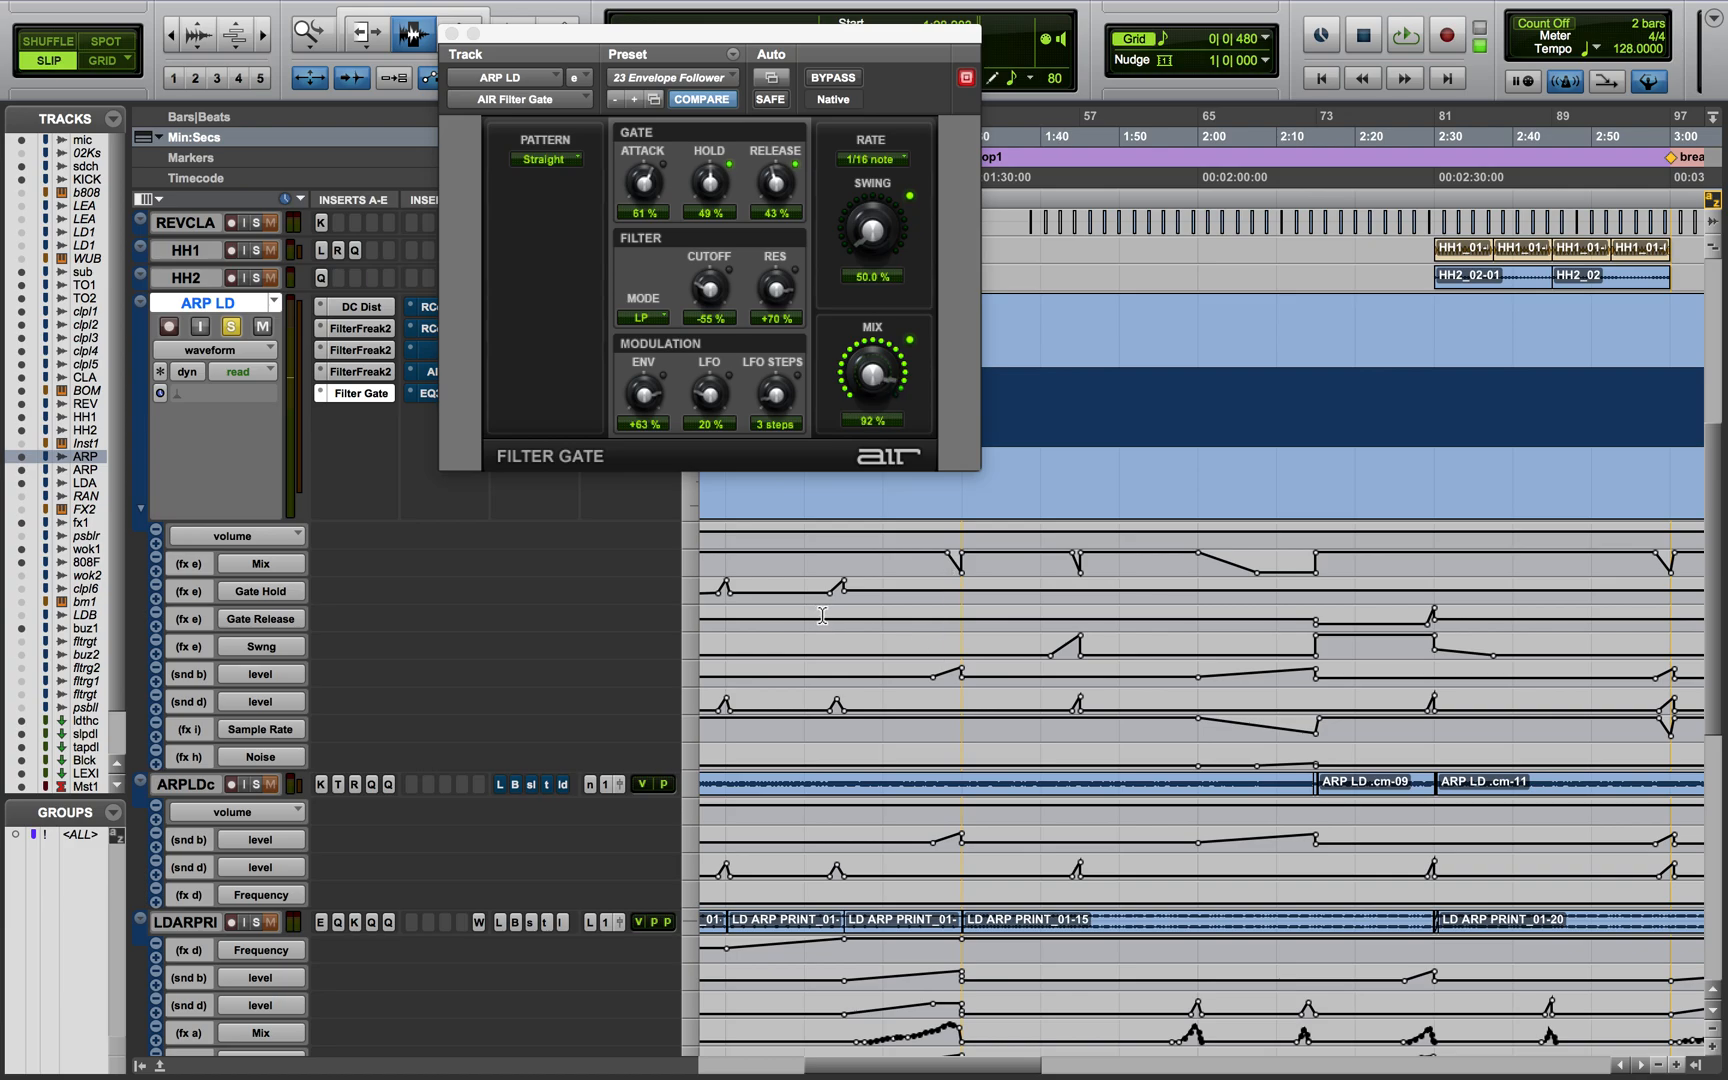
# Audition the Gate Hold spike on ARP LD from 1:12.731, view the automation up to drop2 and close Filter Gate
pyautogui.press('space')
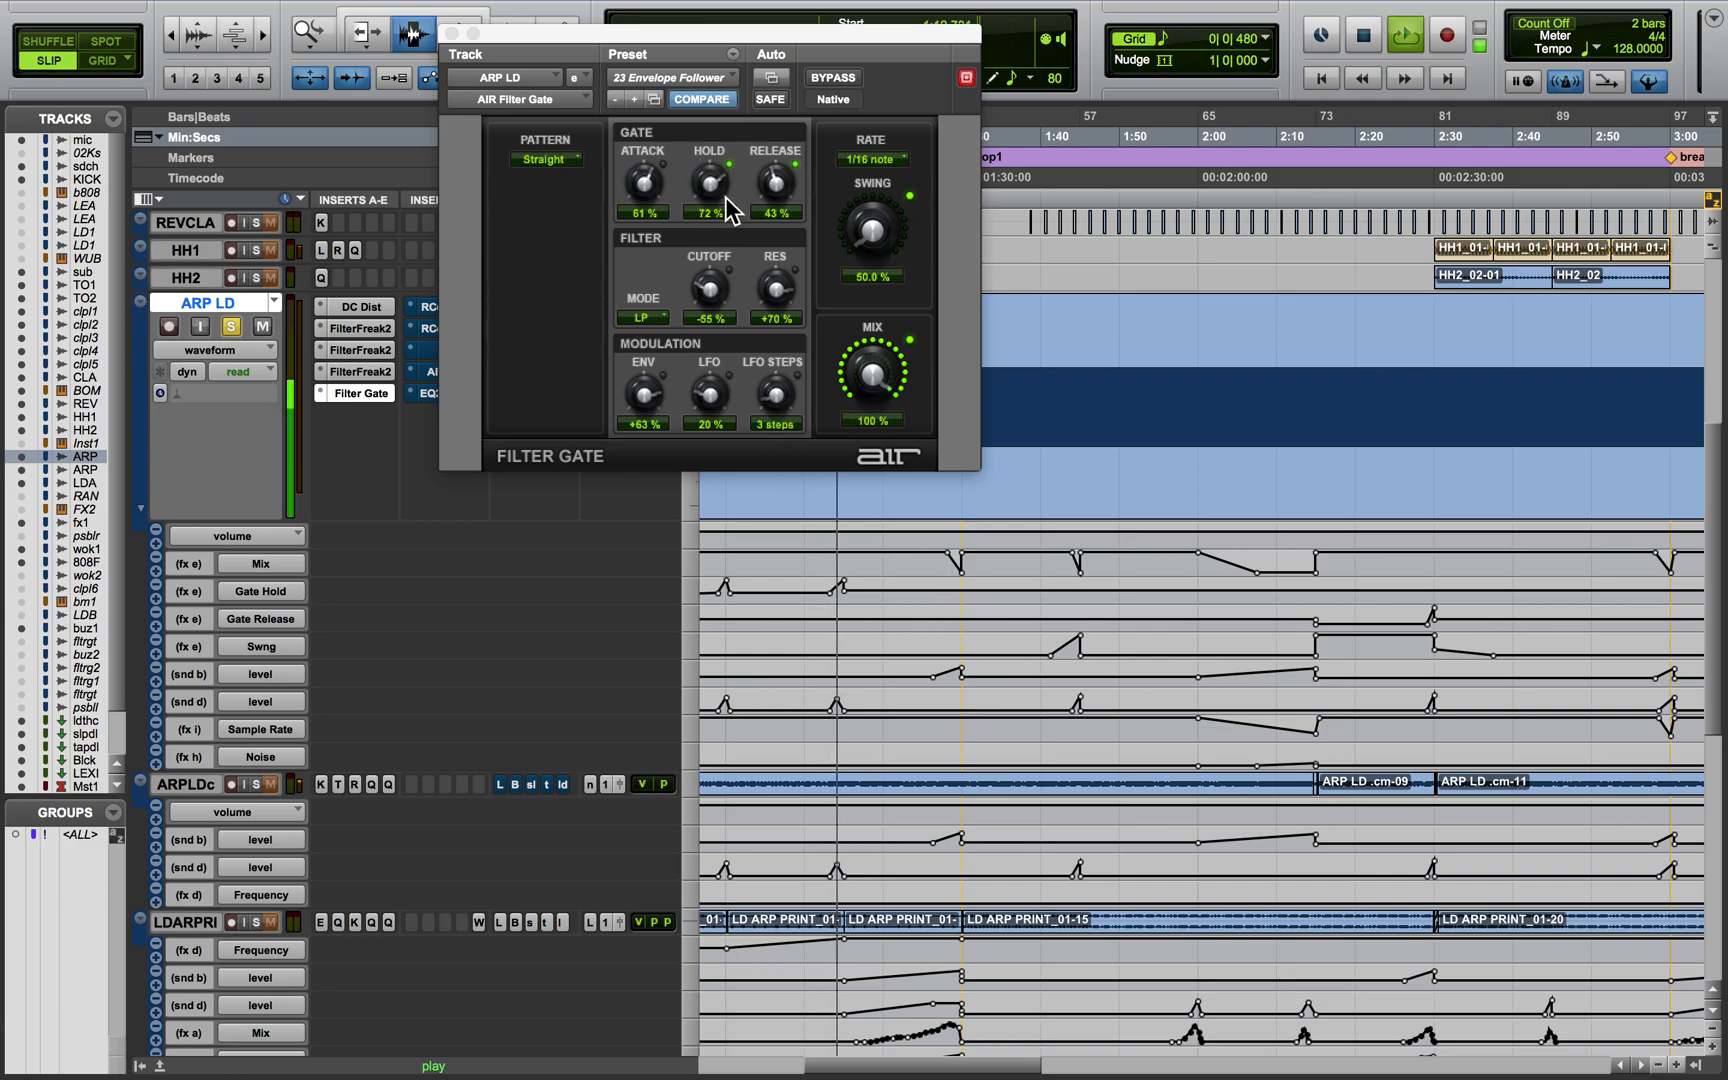
pyautogui.press('space')
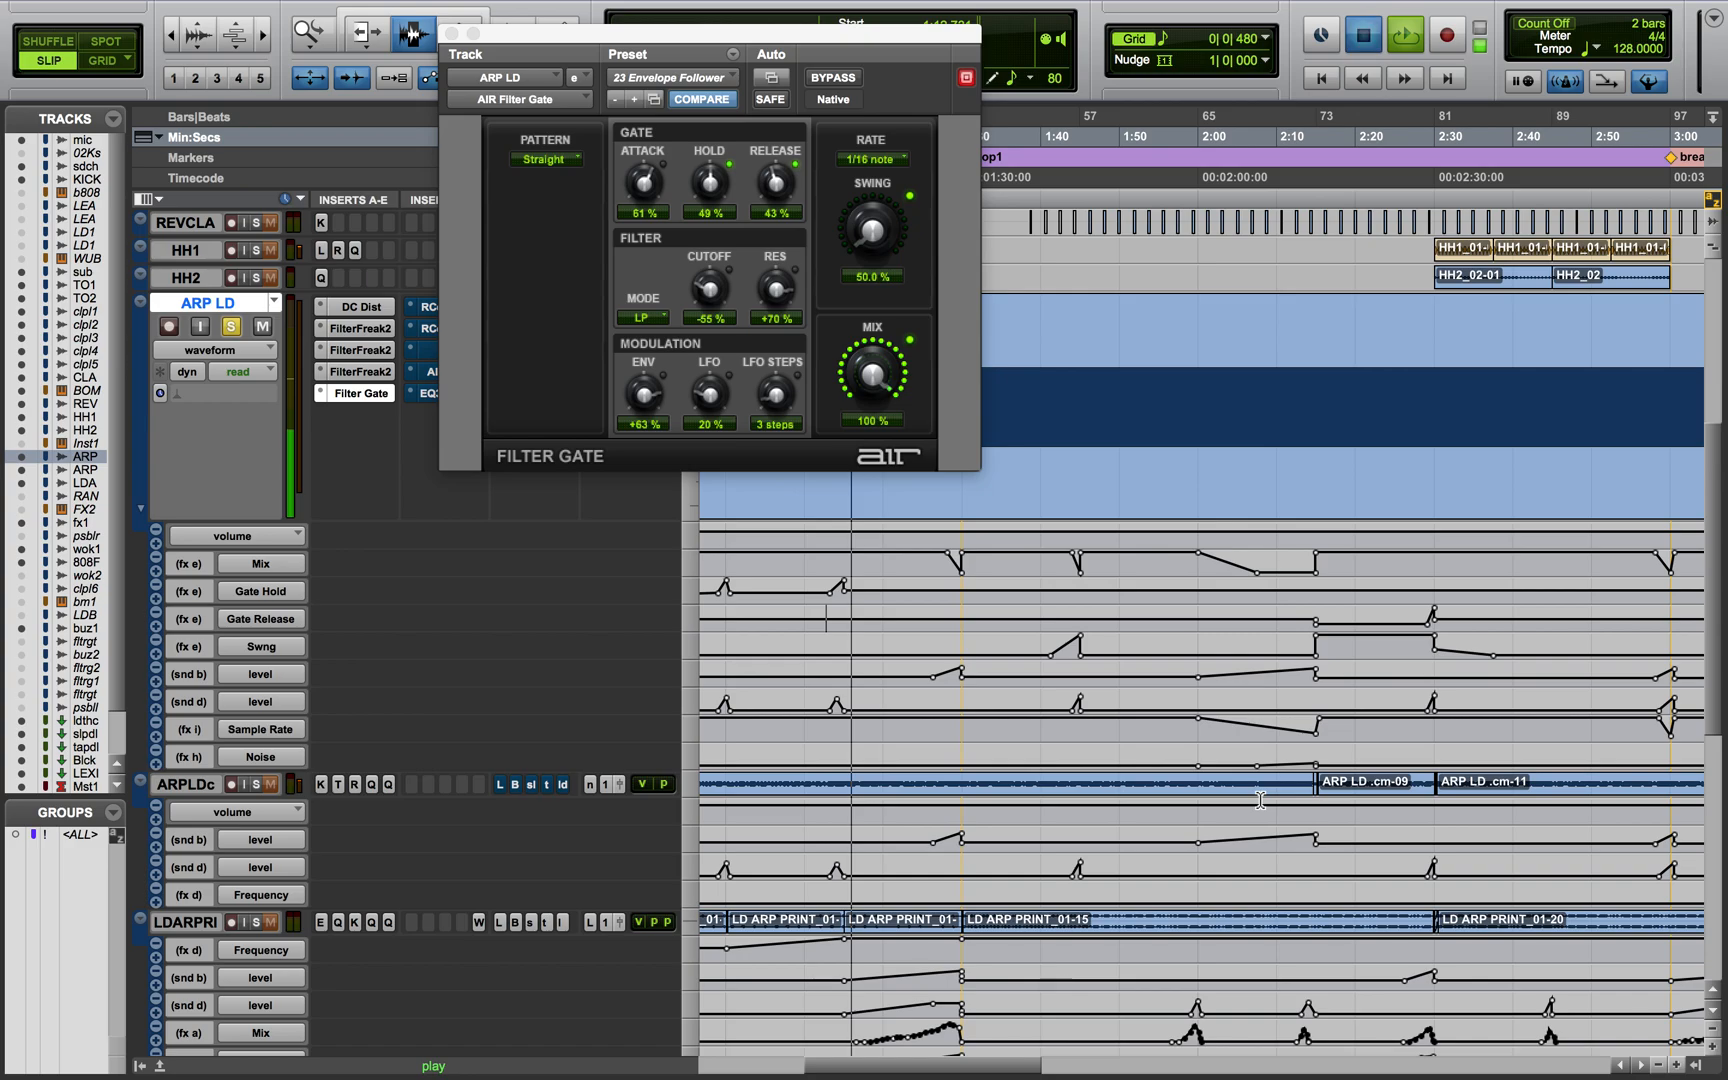
pyautogui.hscroll(3, 1260, 800)
pyautogui.hscroll(3, 1260, 800)
pyautogui.scroll(1, 1260, 800)
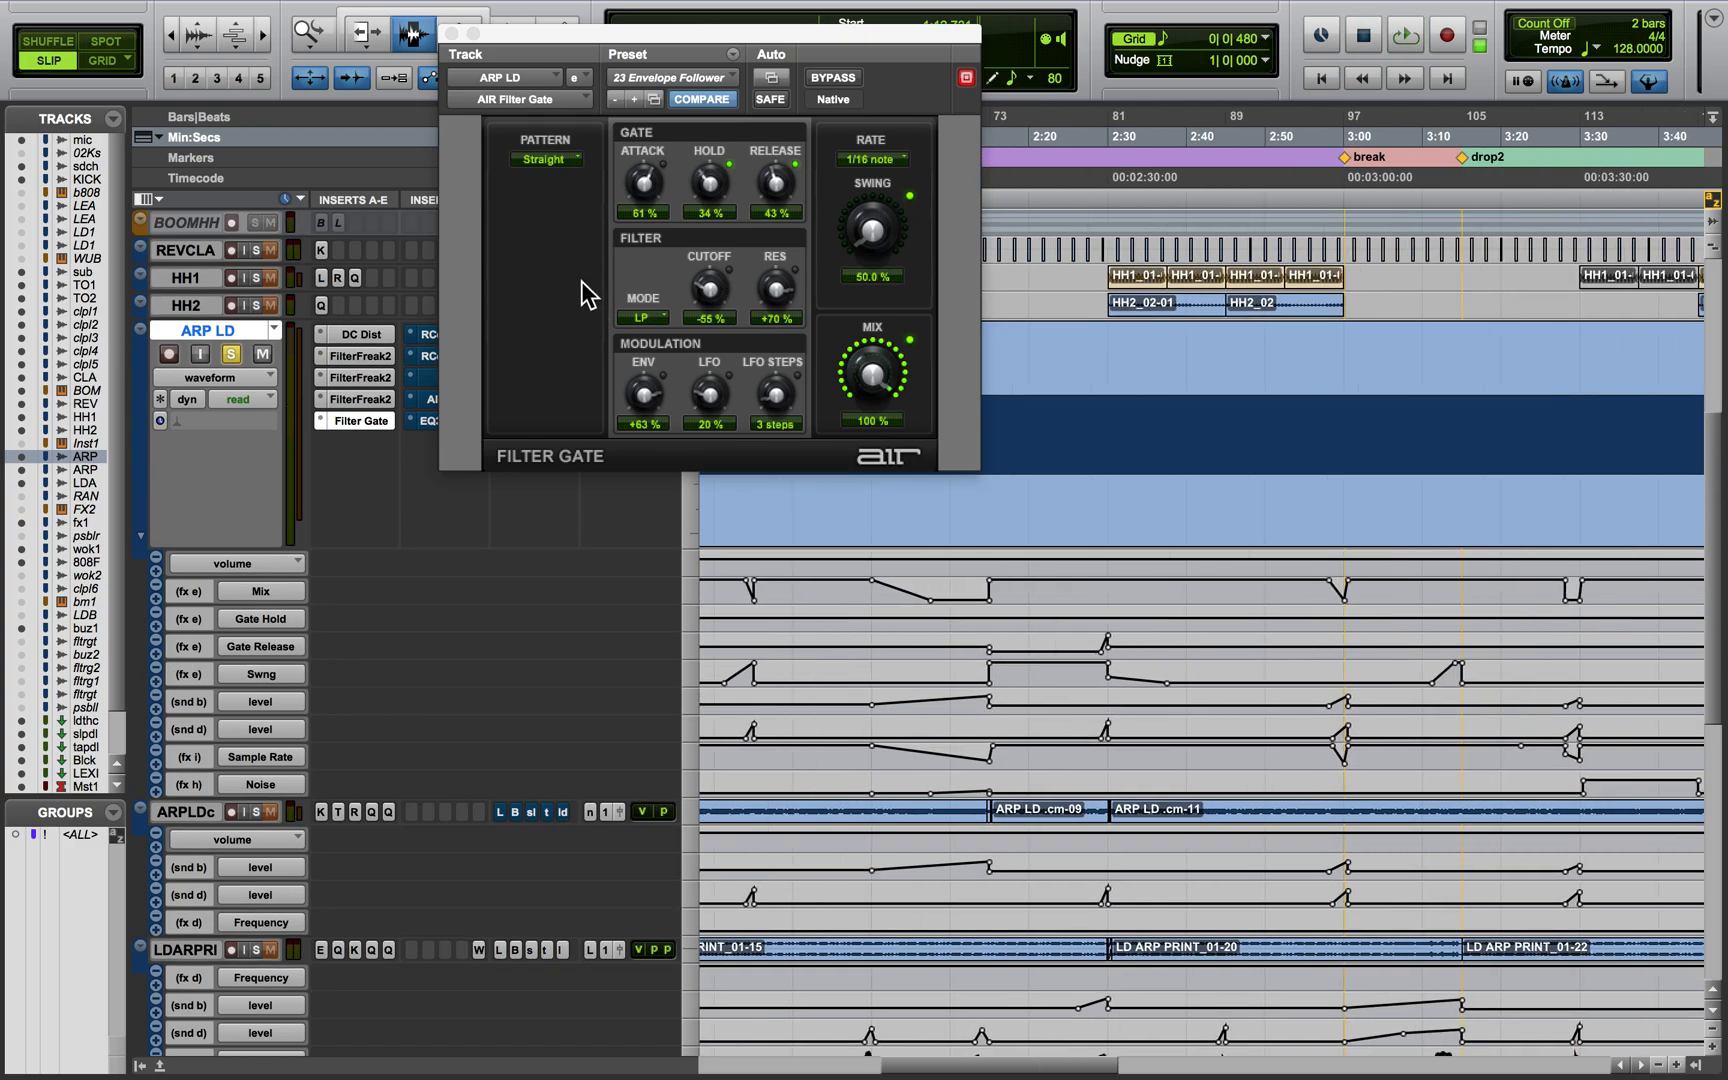
pyautogui.click(452, 34)
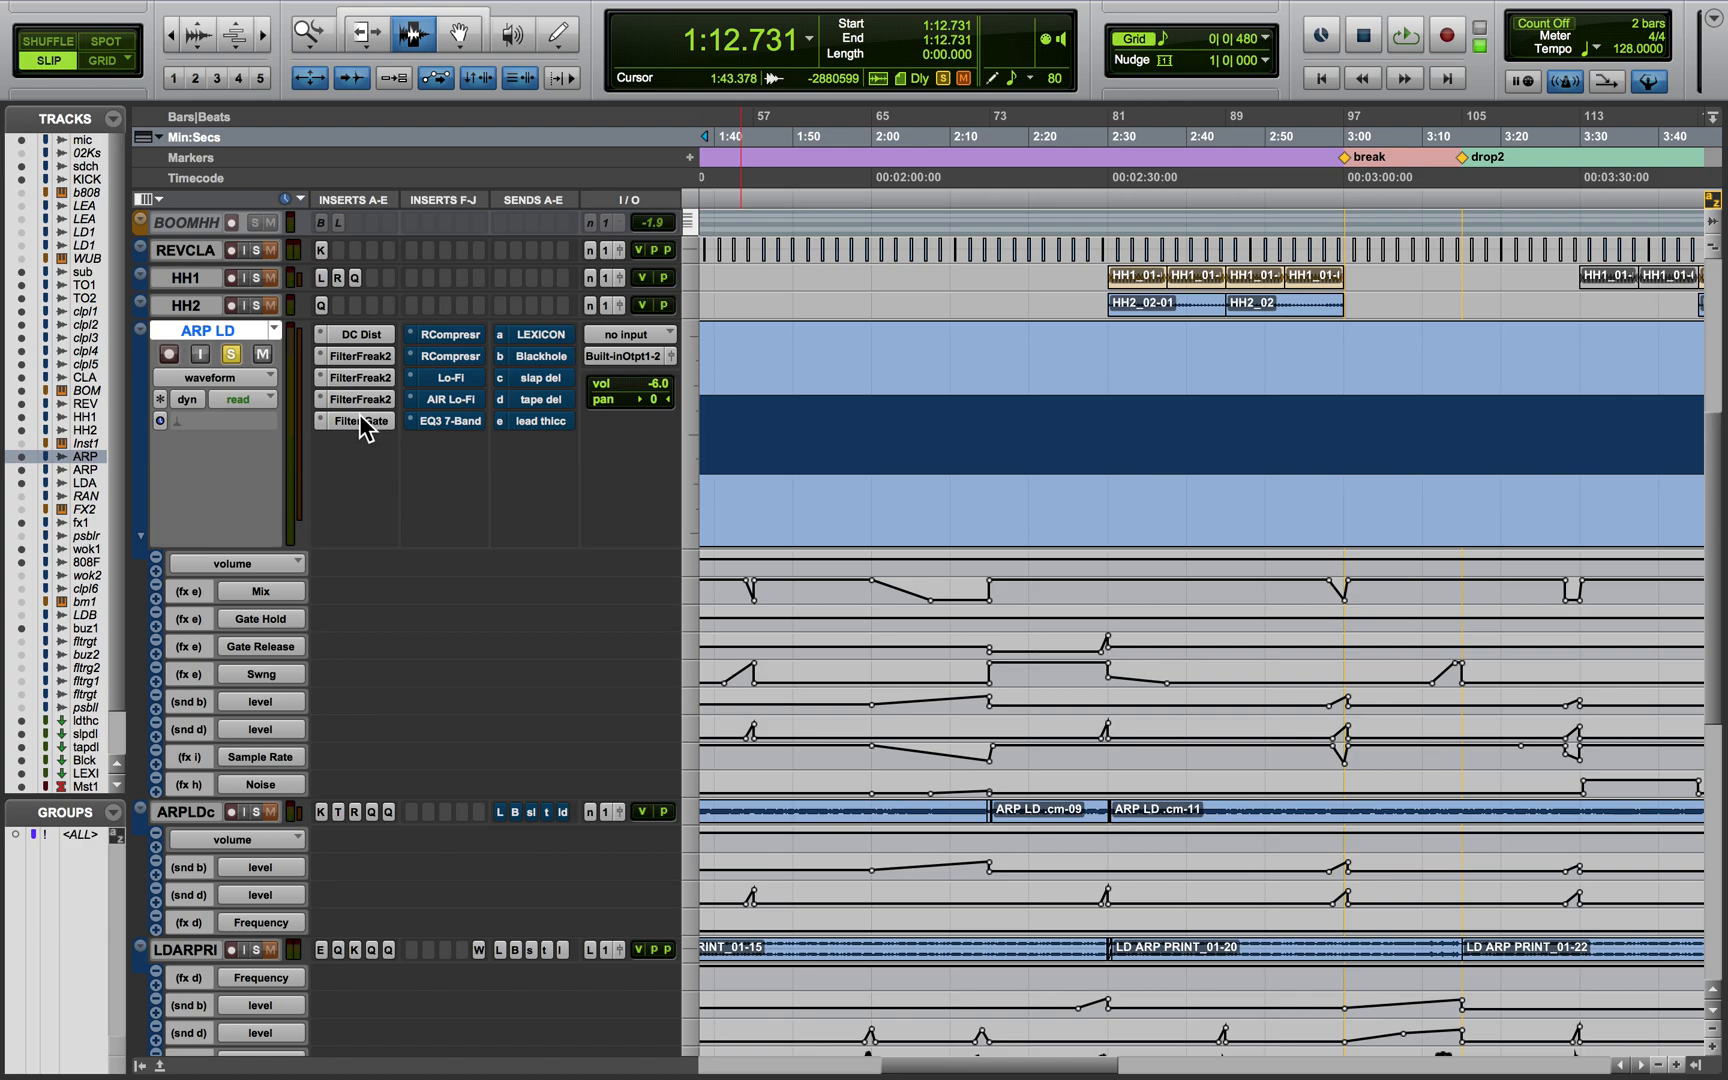
# Take both RCompressor inserts on ARP LD out of bypass, checking the second one's sidechain key input along the way
pyautogui.click(455, 336)
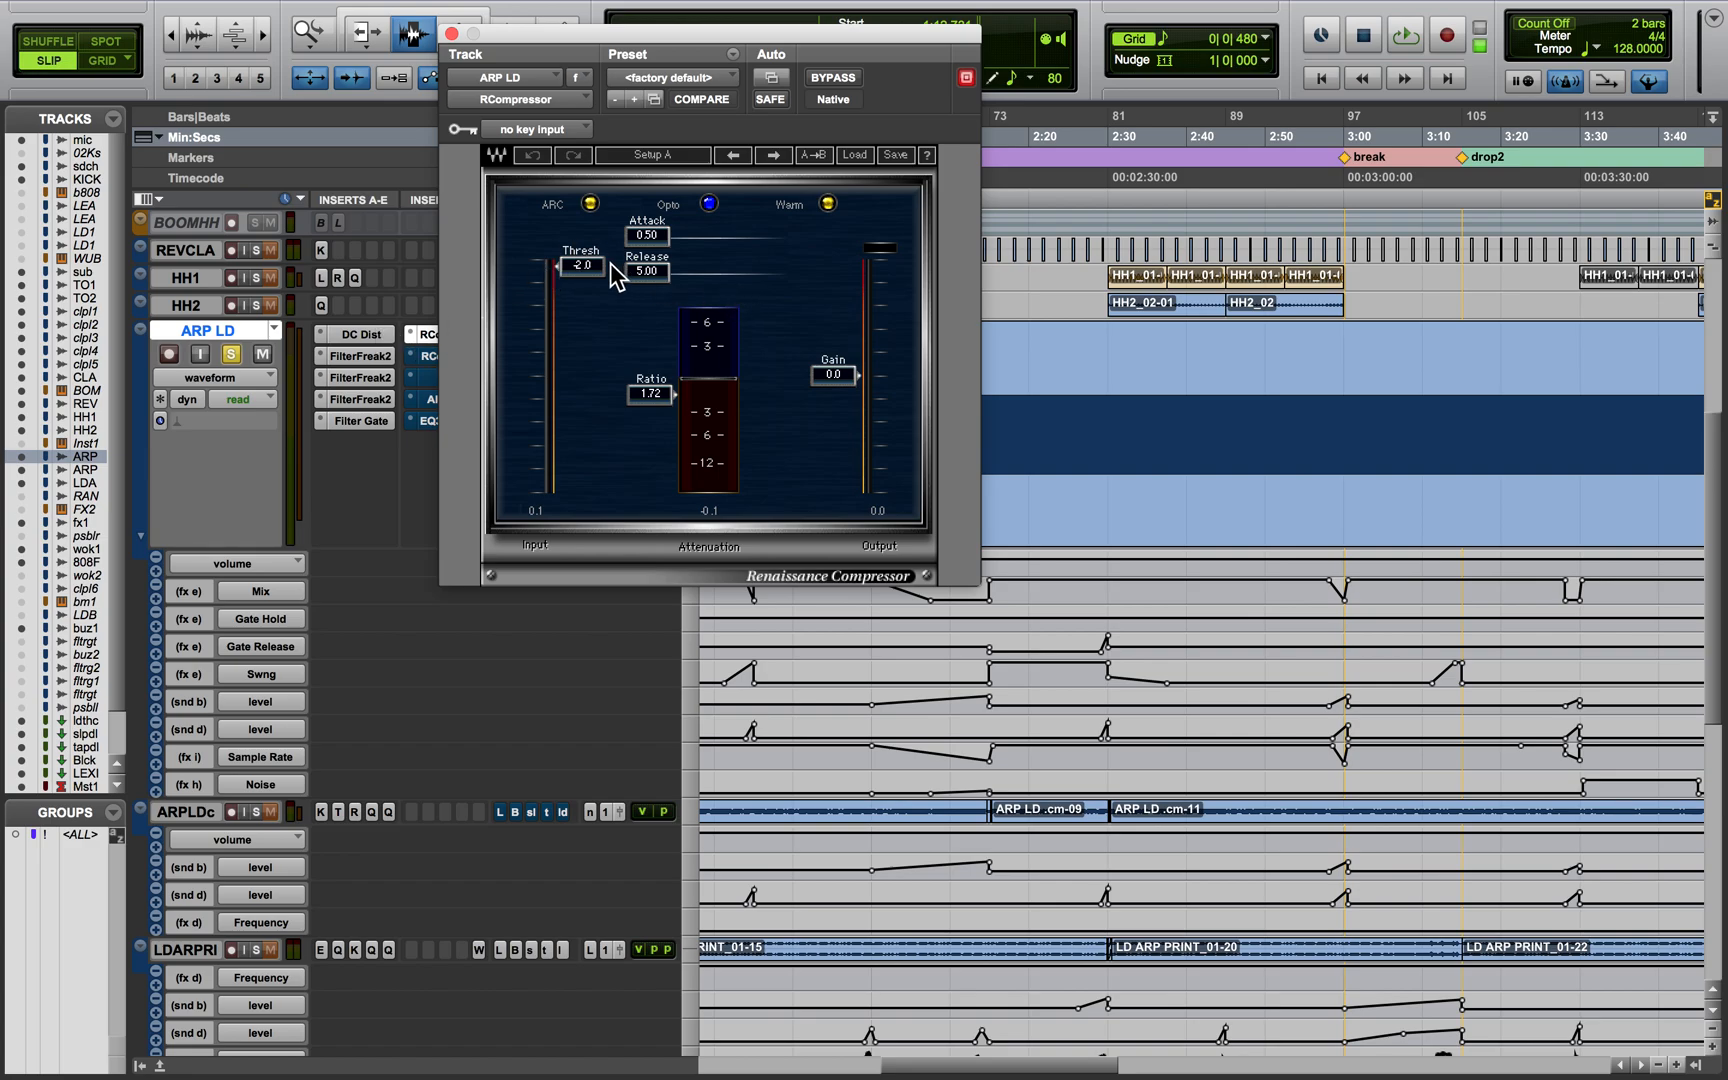
pyautogui.click(451, 34)
pyautogui.click(451, 352)
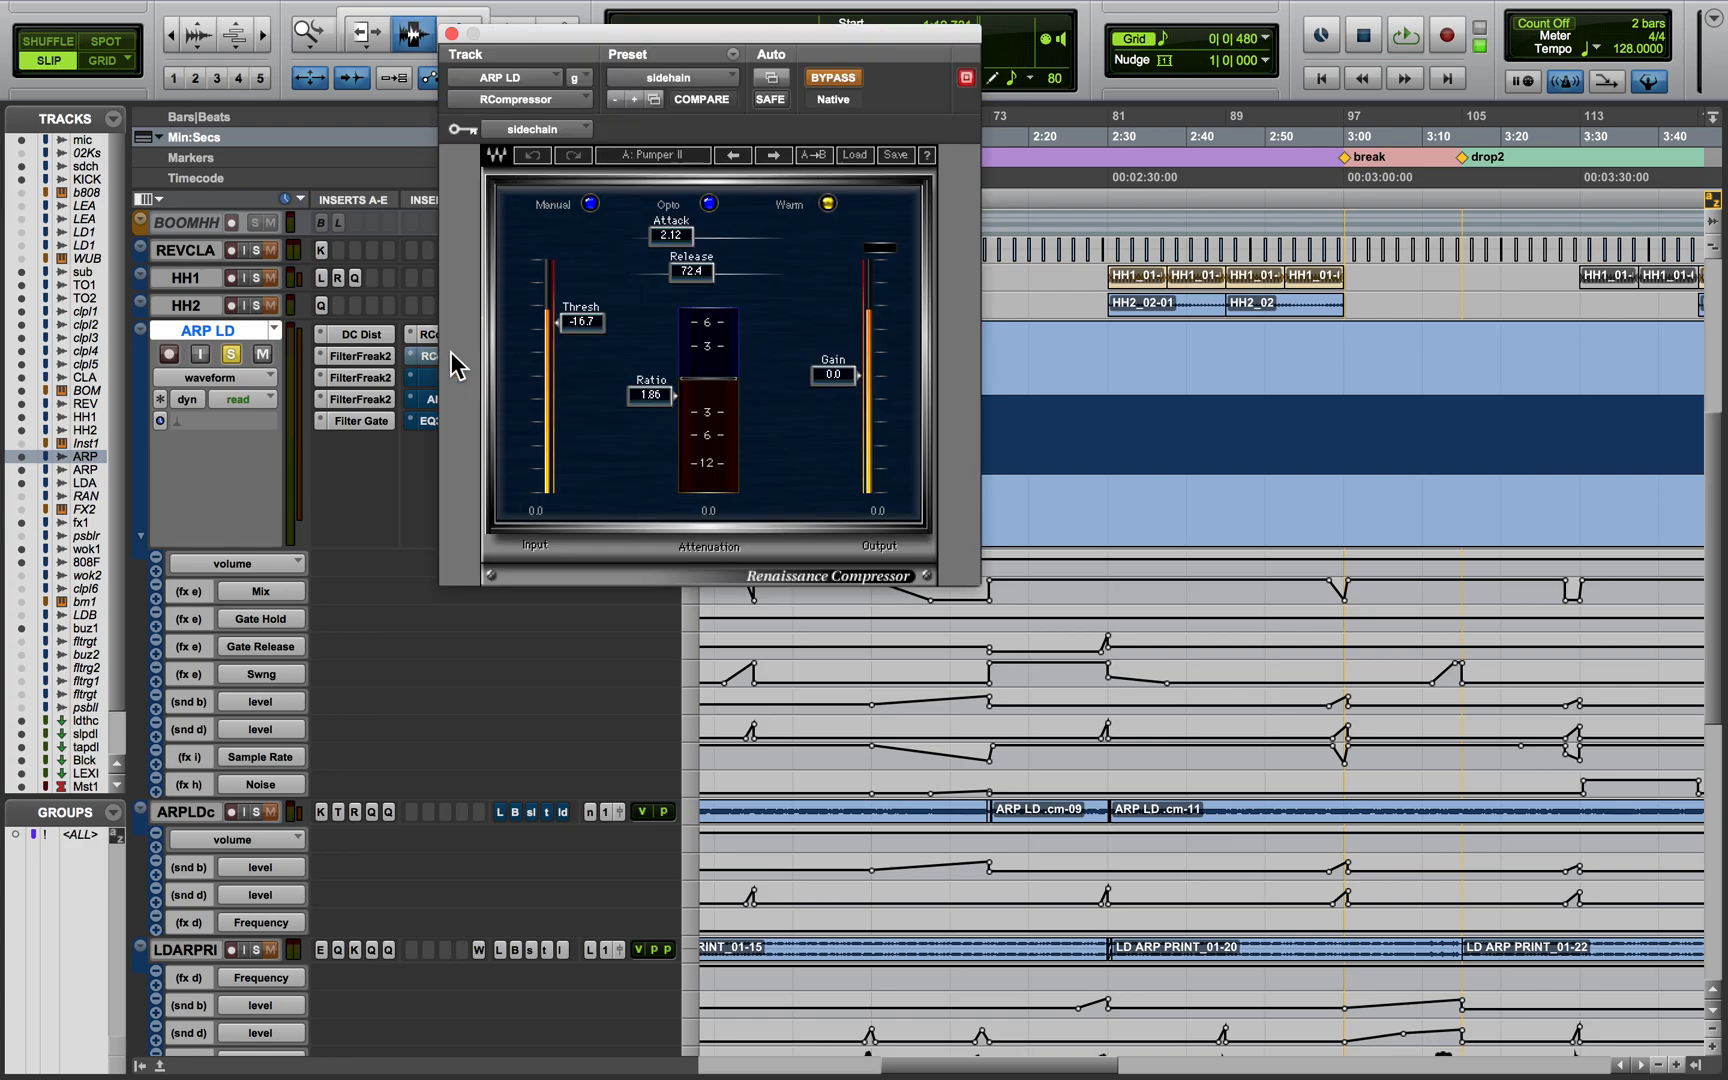
pyautogui.click(545, 129)
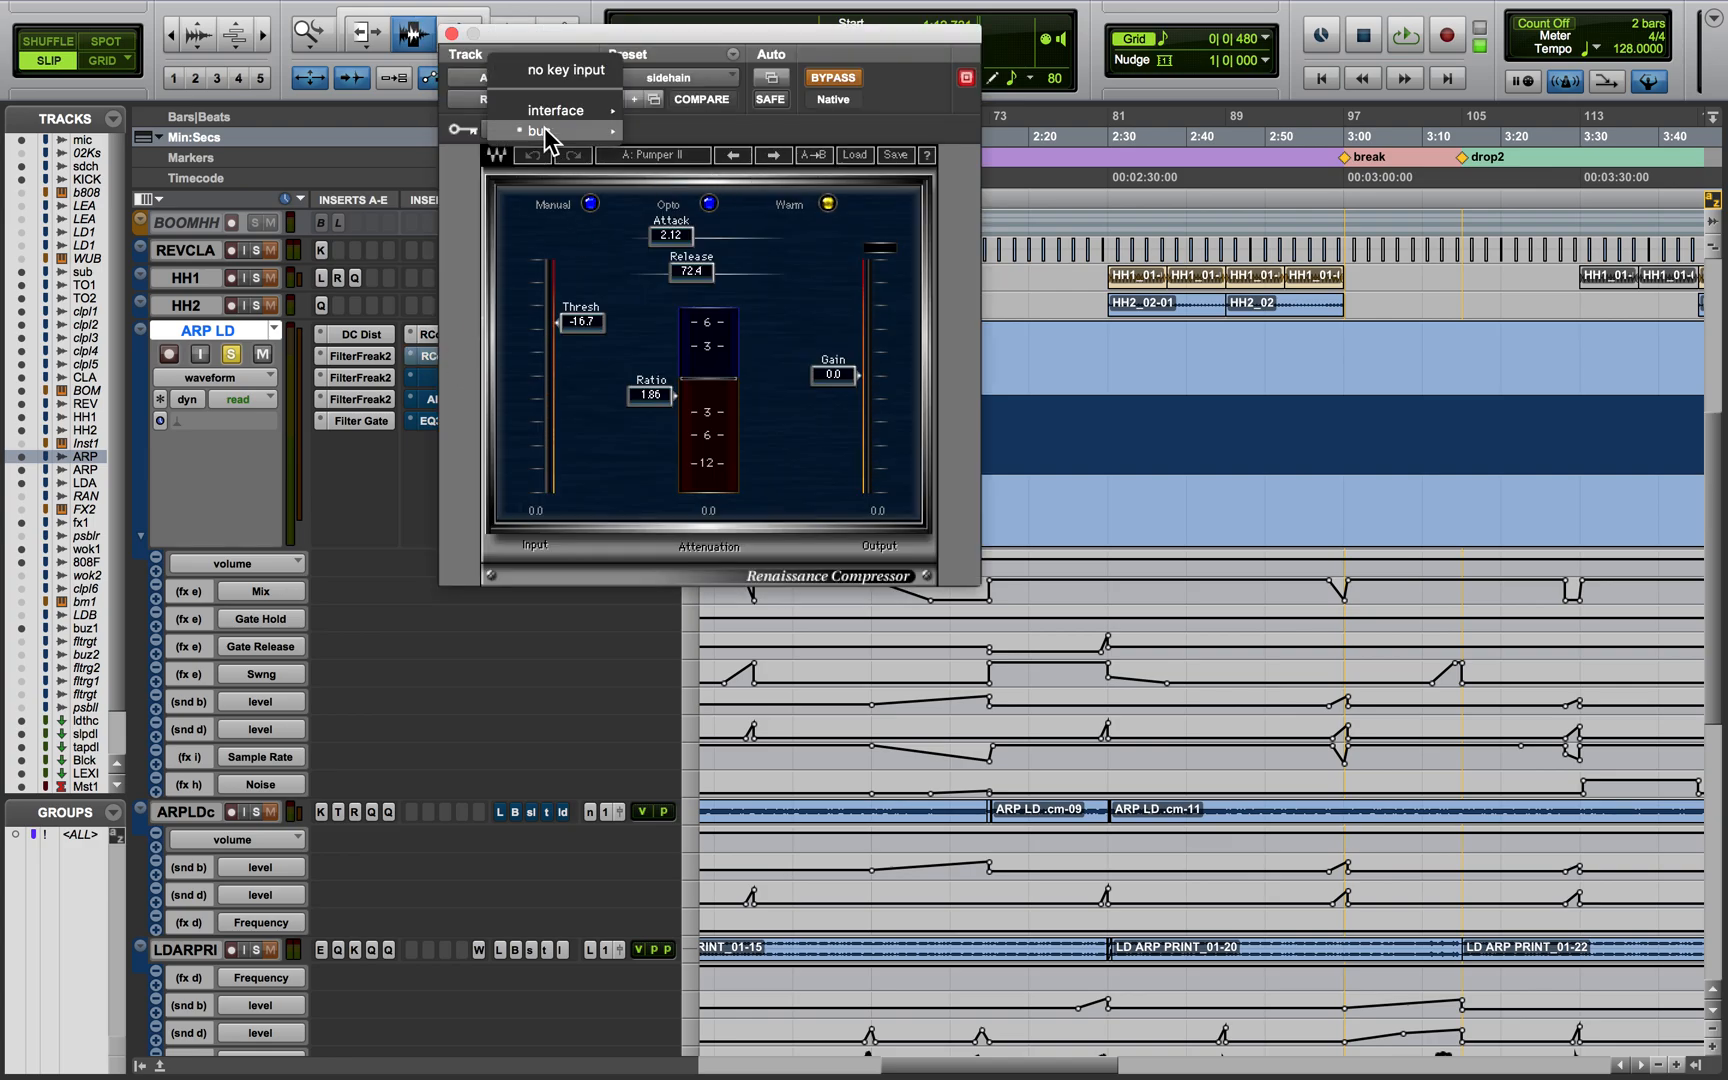
pyautogui.moveTo(554, 126)
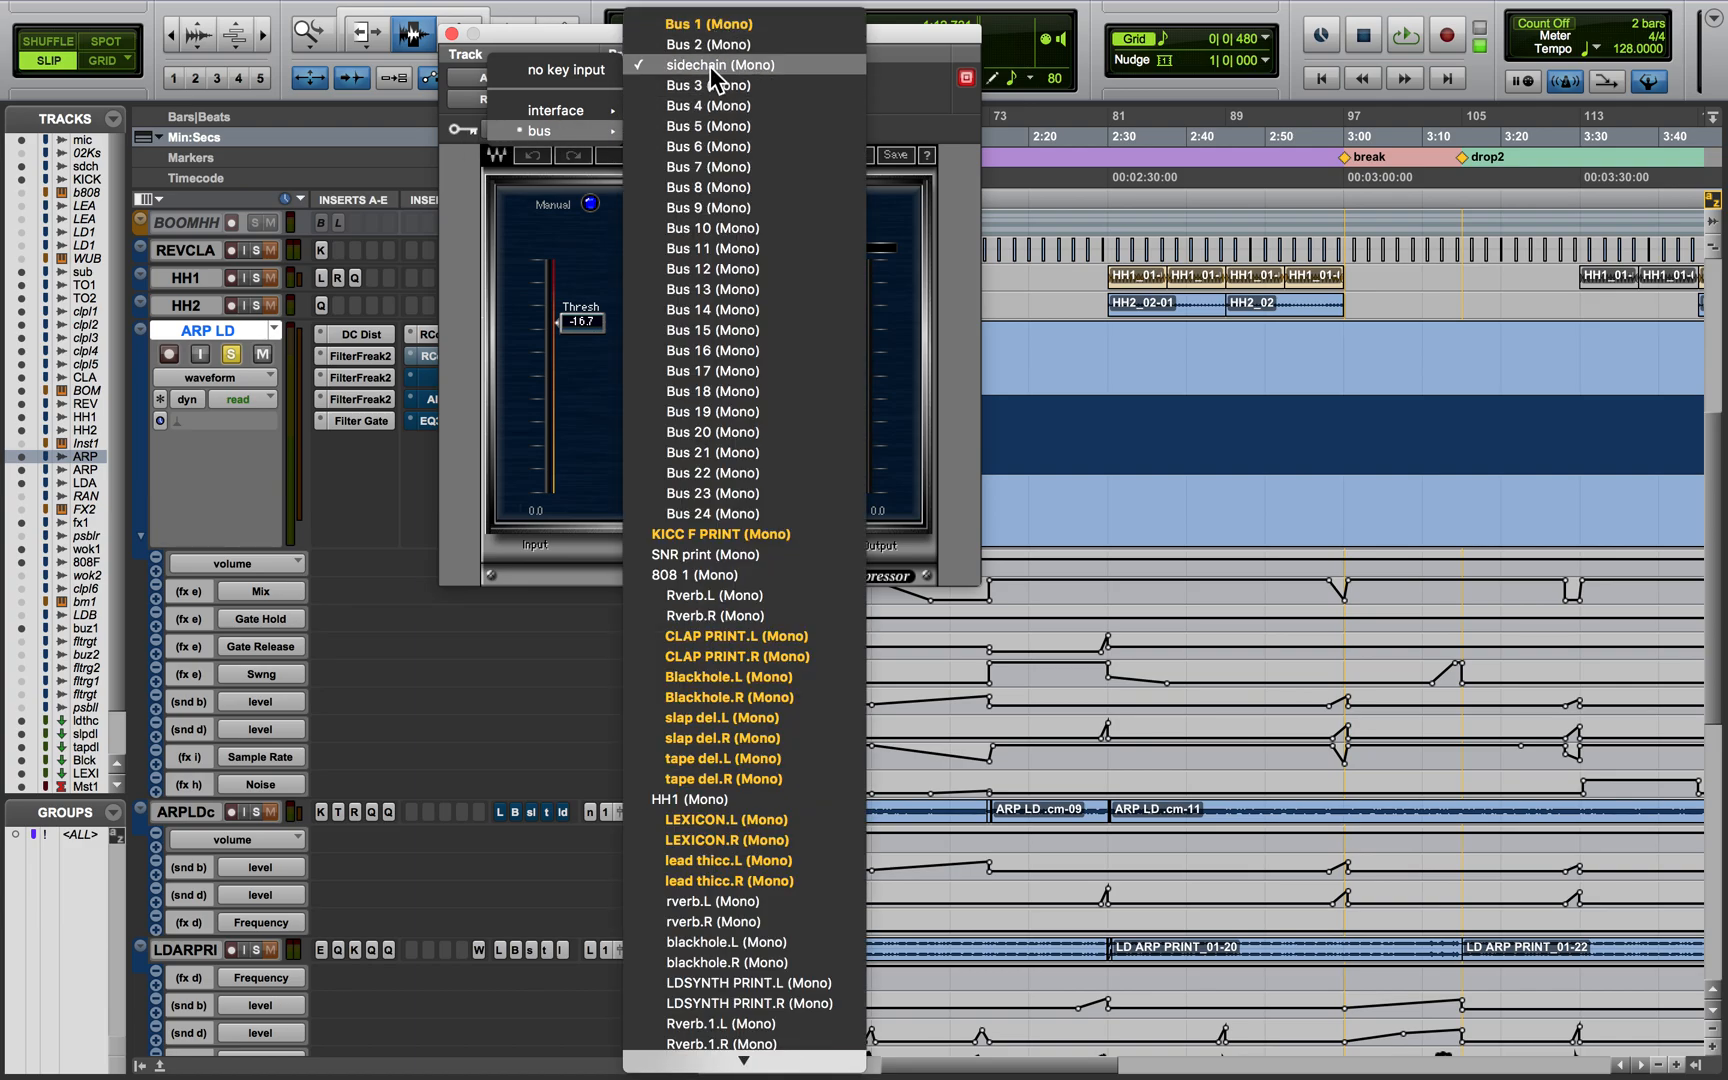
pyautogui.click(475, 342)
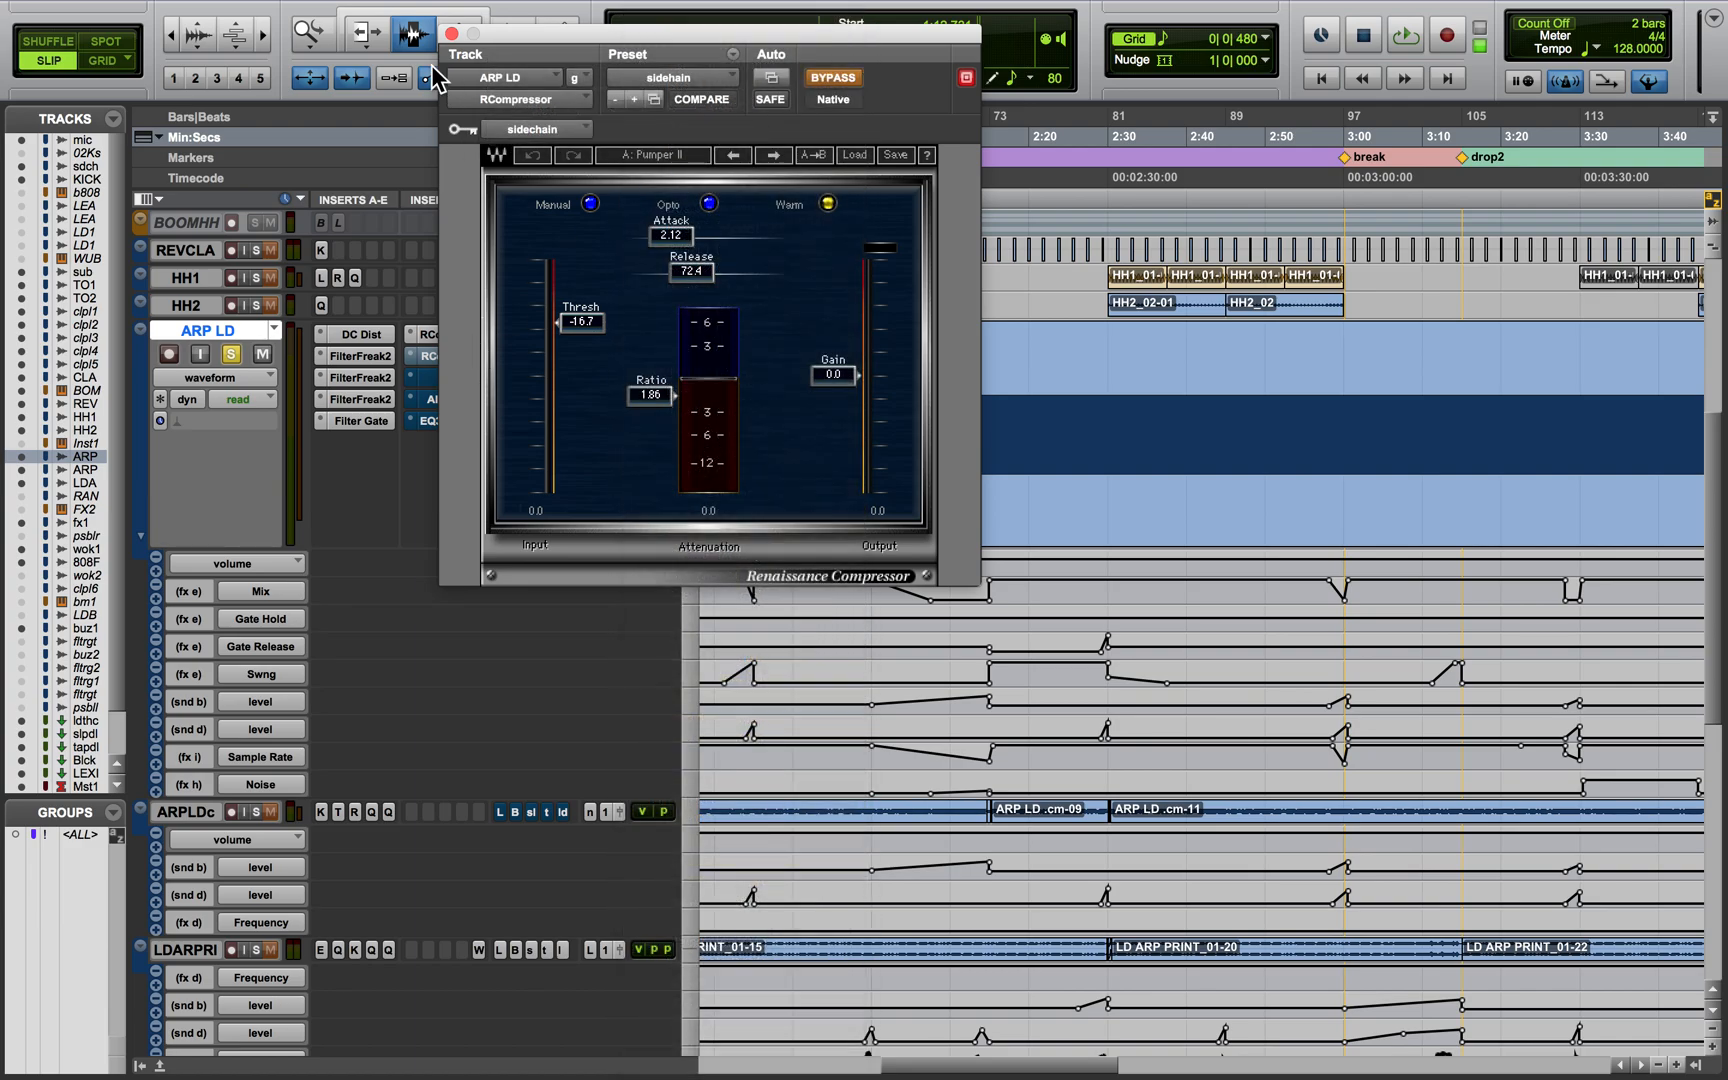
pyautogui.click(451, 35)
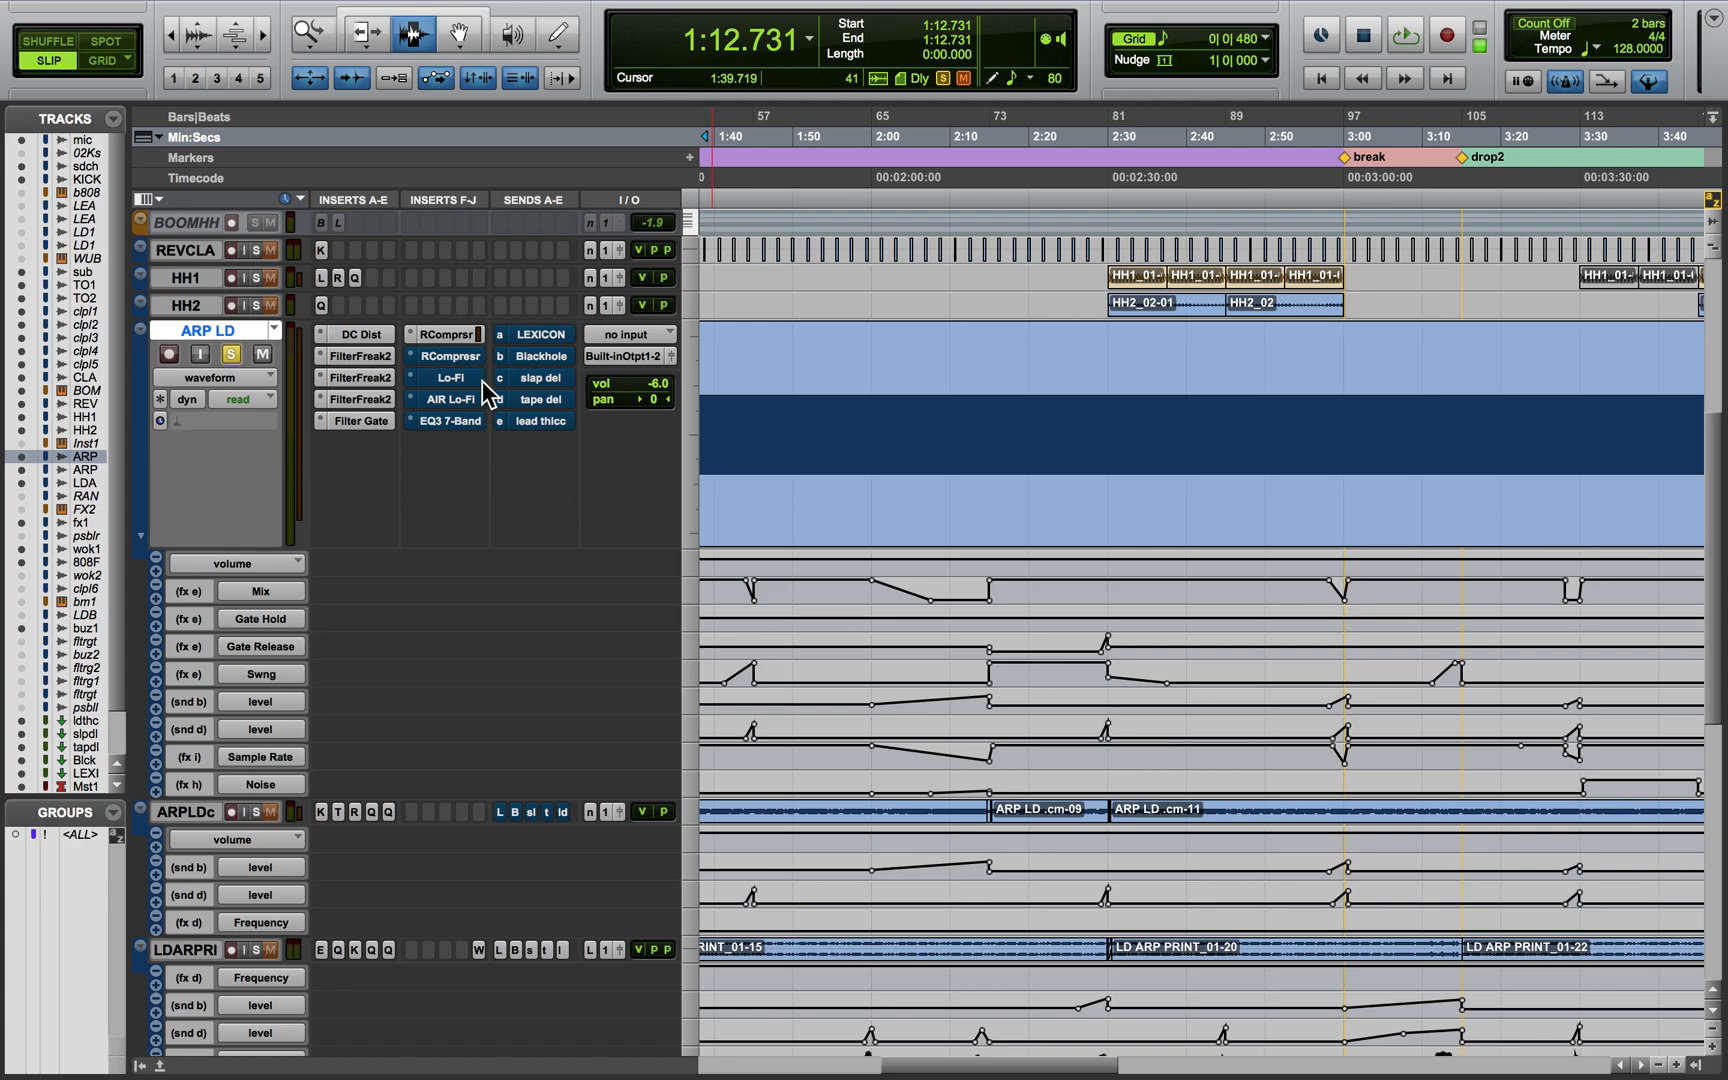
pyautogui.keyDown('super'); pyautogui.click(466, 355); pyautogui.keyUp('super')
# Take the Lo-Fi insert on ARP LD out of bypass and start playback from 3:28.282, just before its Noise automation
pyautogui.click(452, 378)
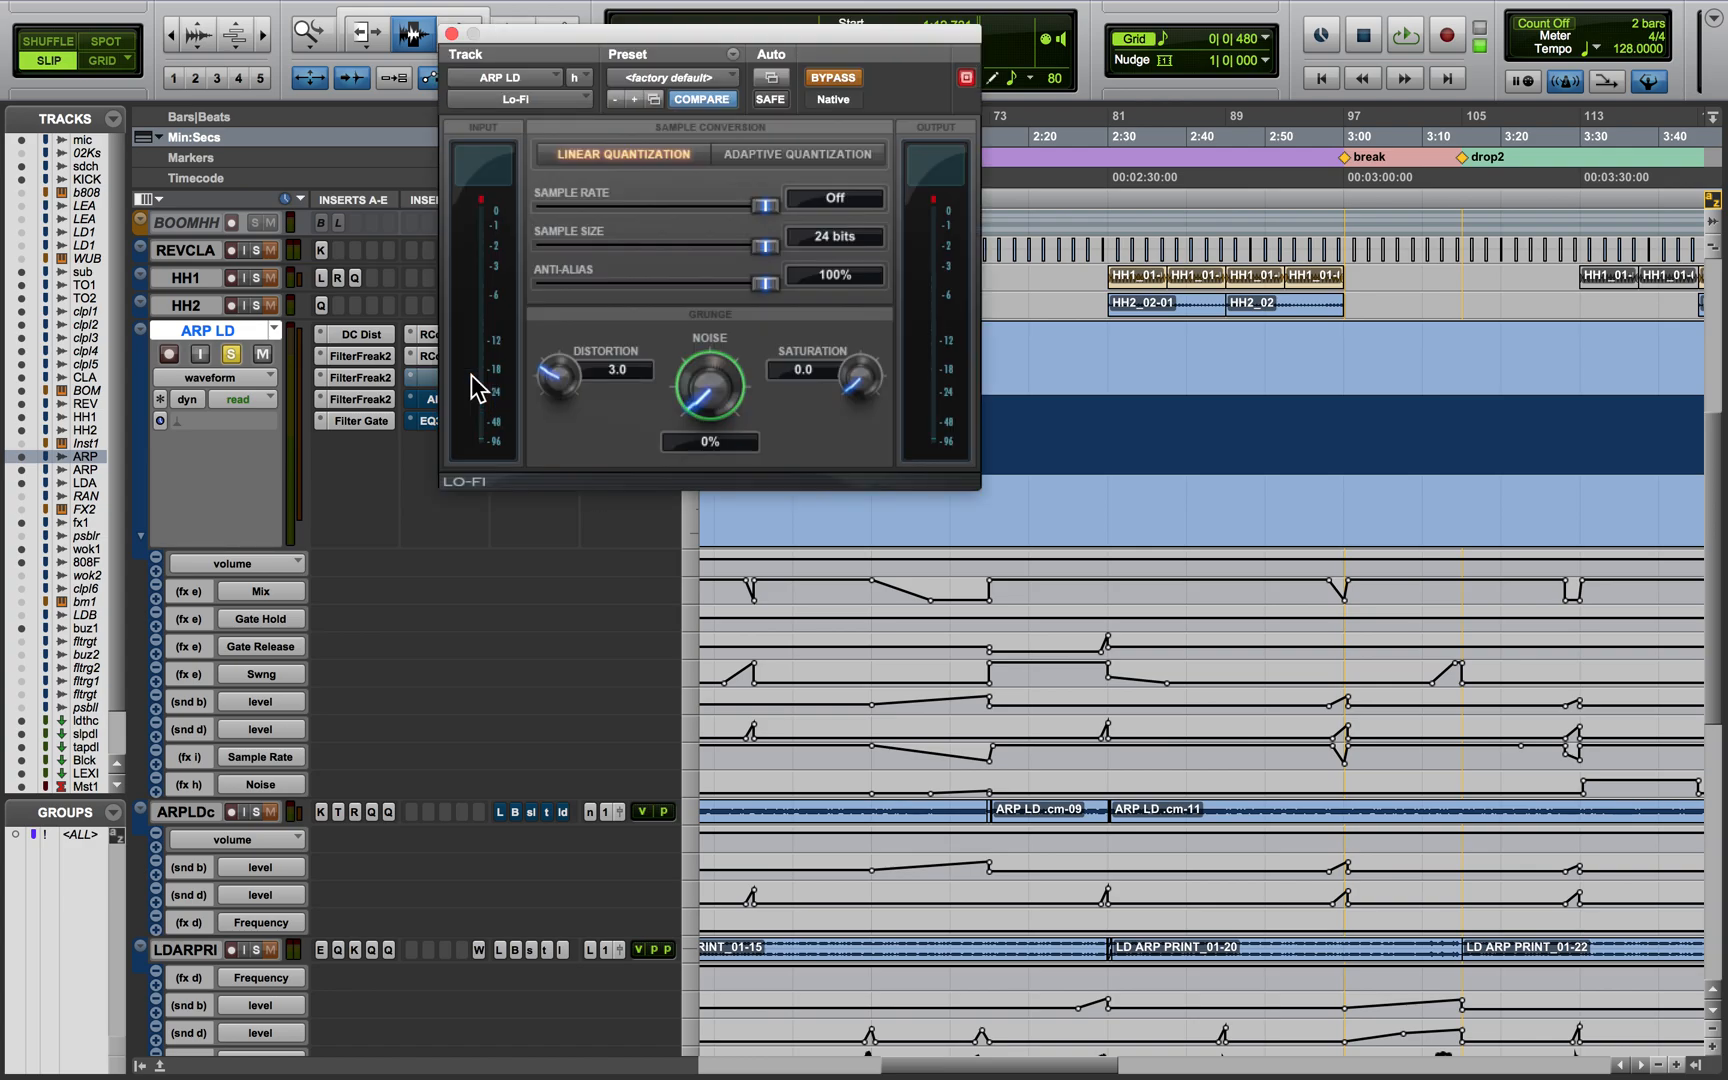
pyautogui.click(824, 80)
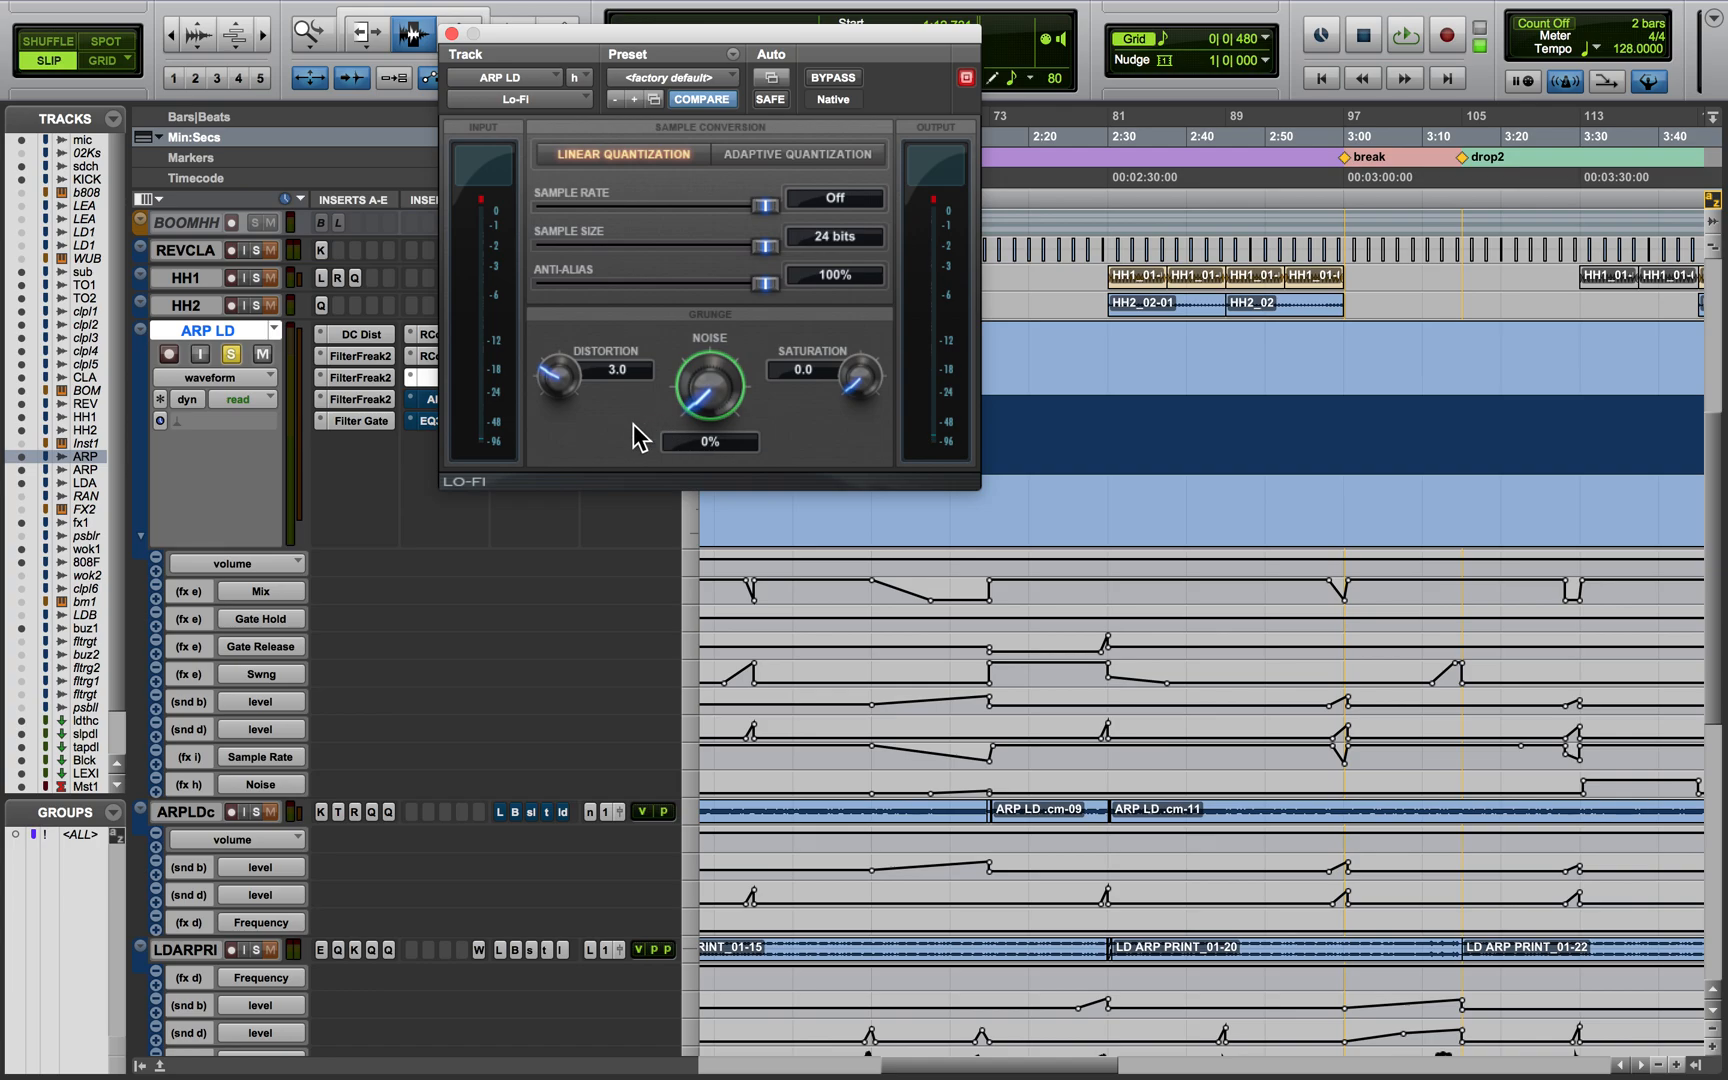
pyautogui.hscroll(5, 1092, 720)
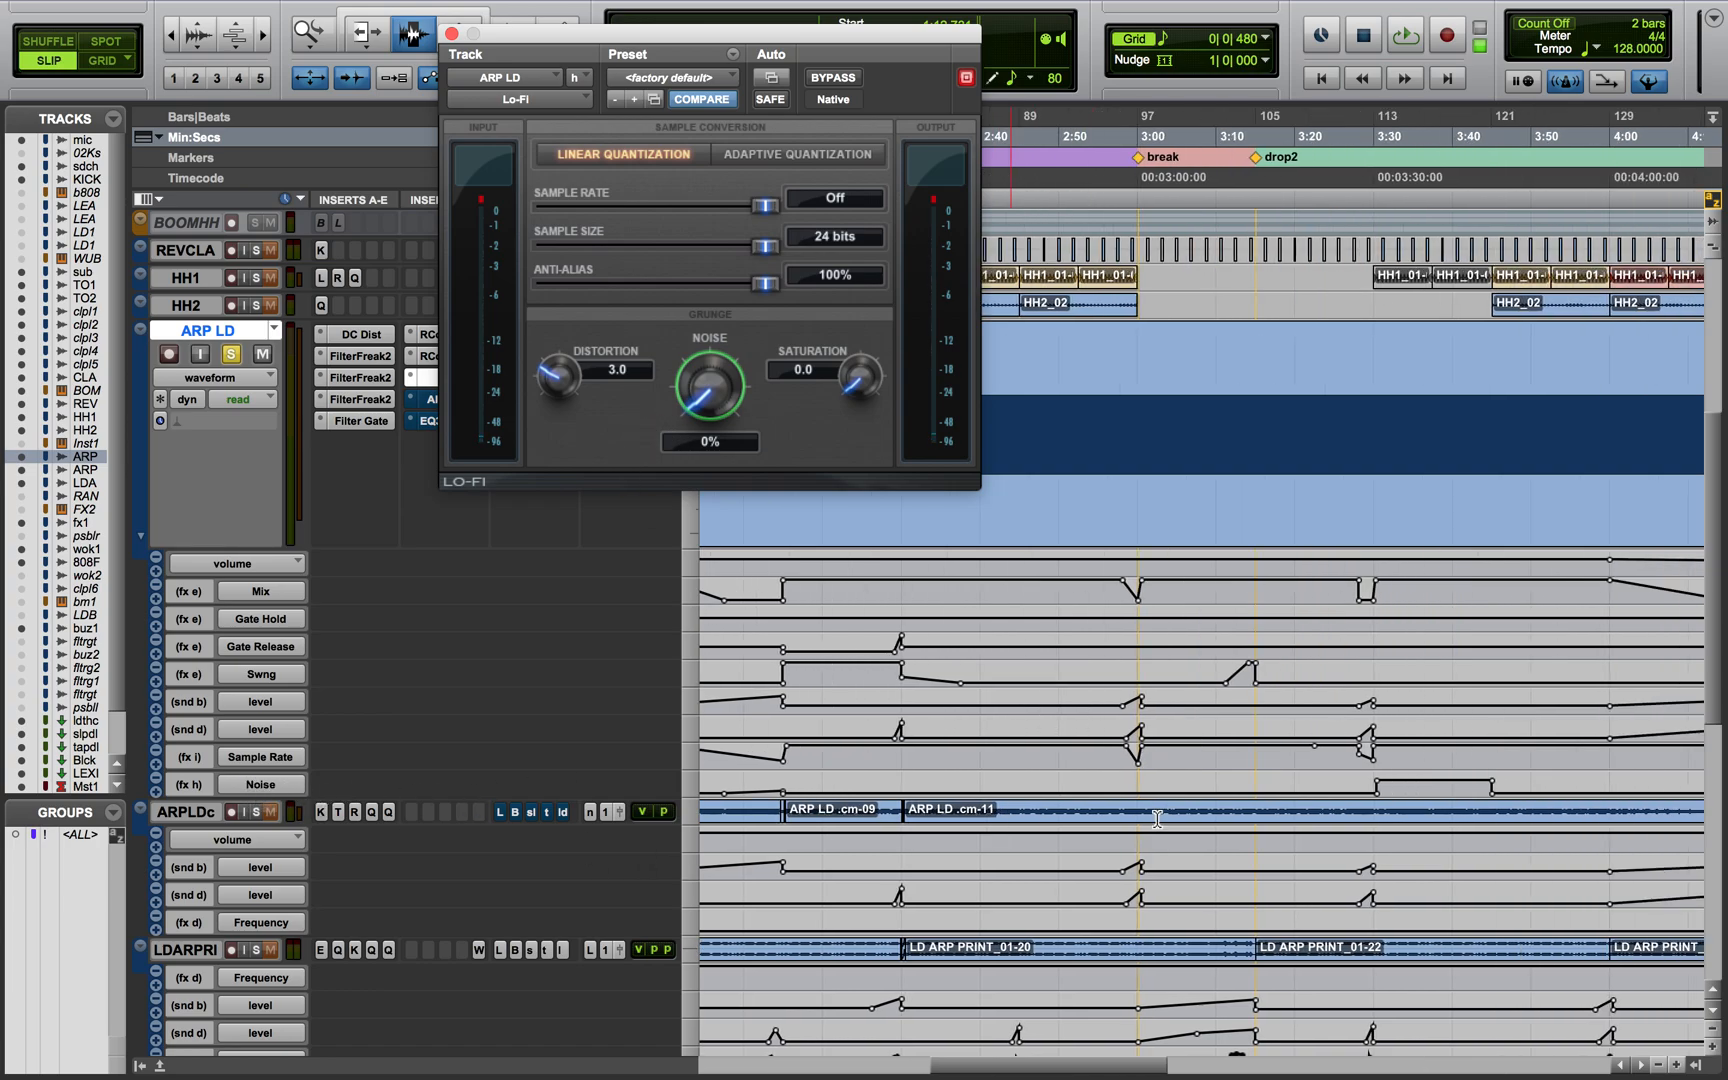
pyautogui.click(1360, 790)
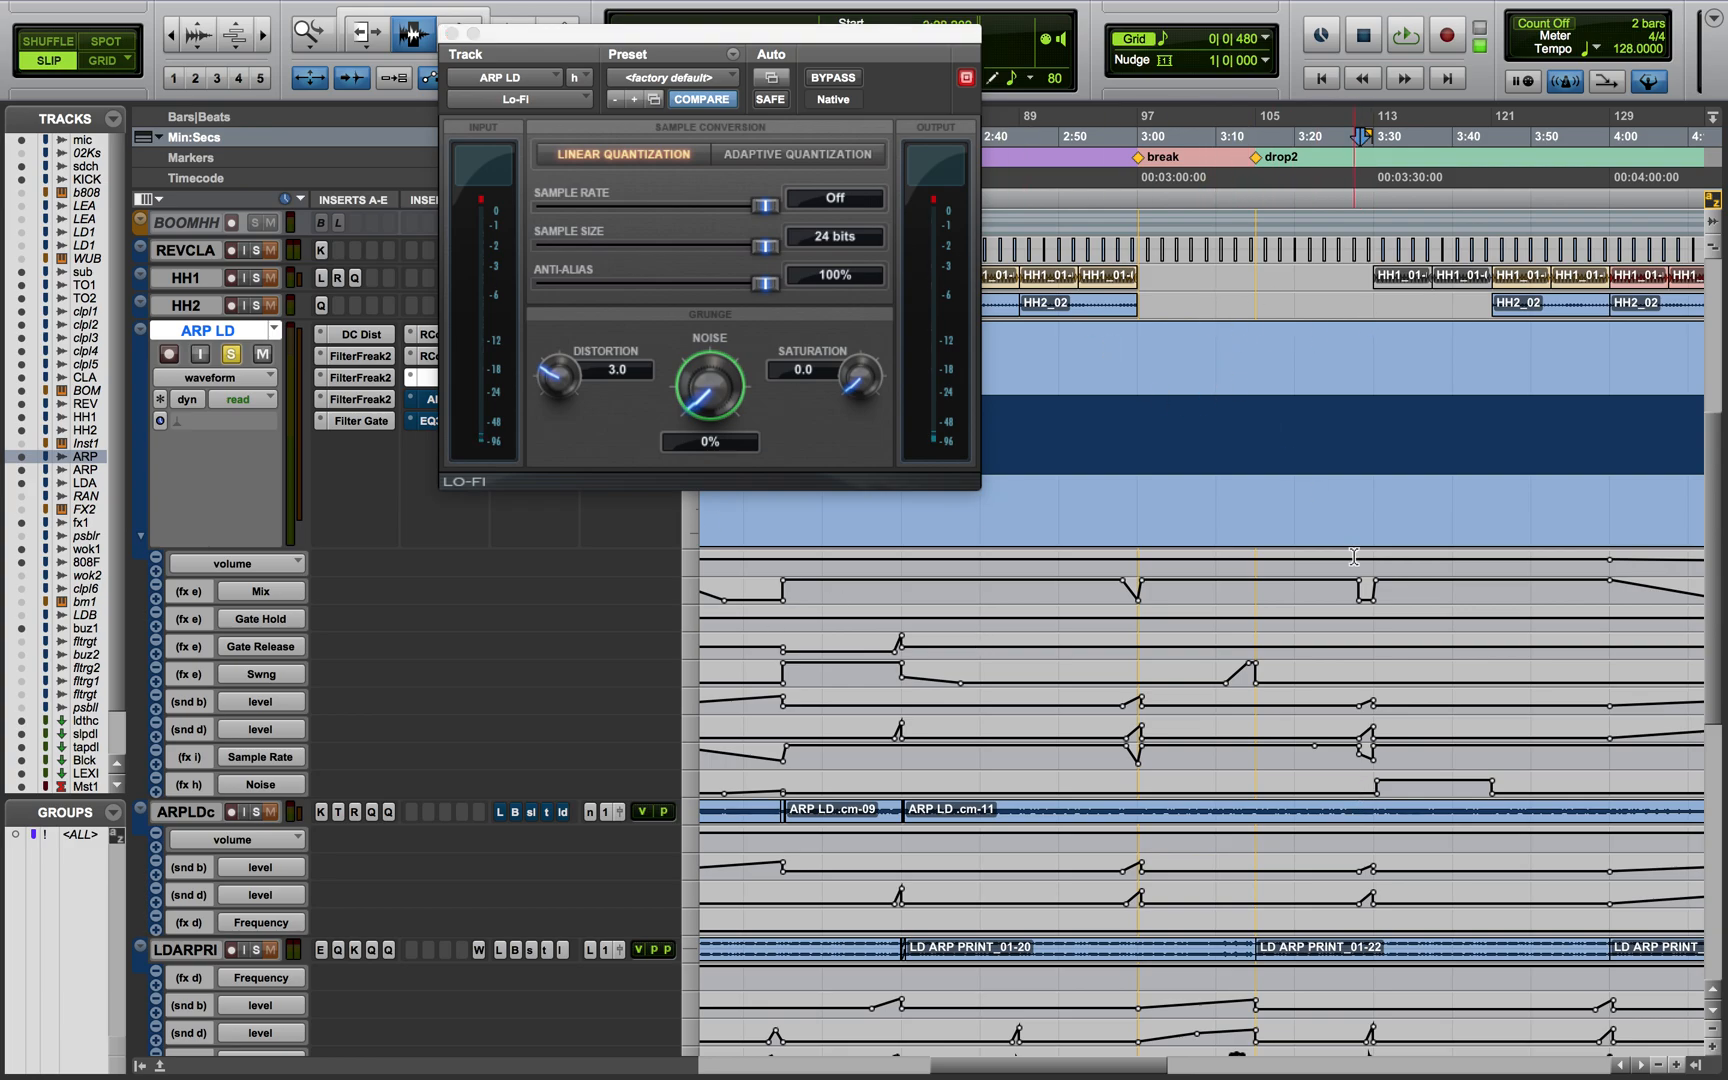
pyautogui.click(1438, 850)
pyautogui.press('space')
# Check Filter Gate's settings, audition Lo-Fi's Noise automation on ARP LD from 3:28.282 and close the plug-in window
pyautogui.click(370, 421)
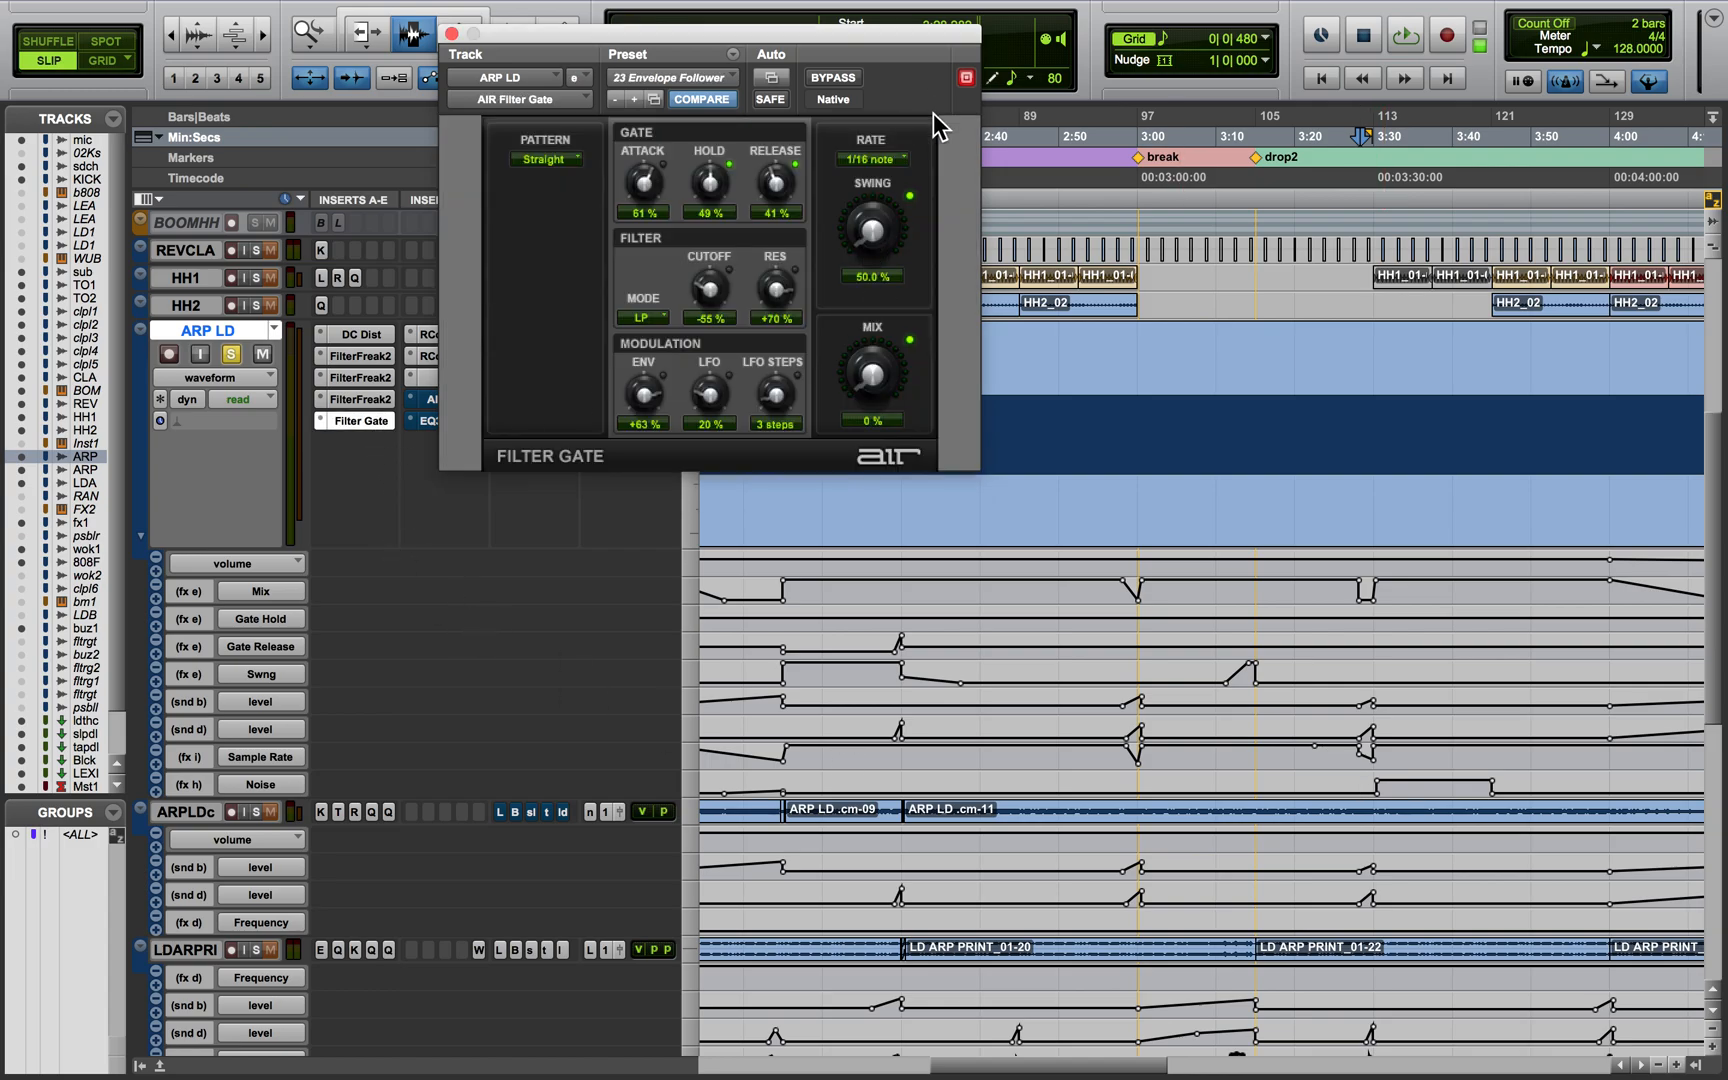
pyautogui.click(452, 34)
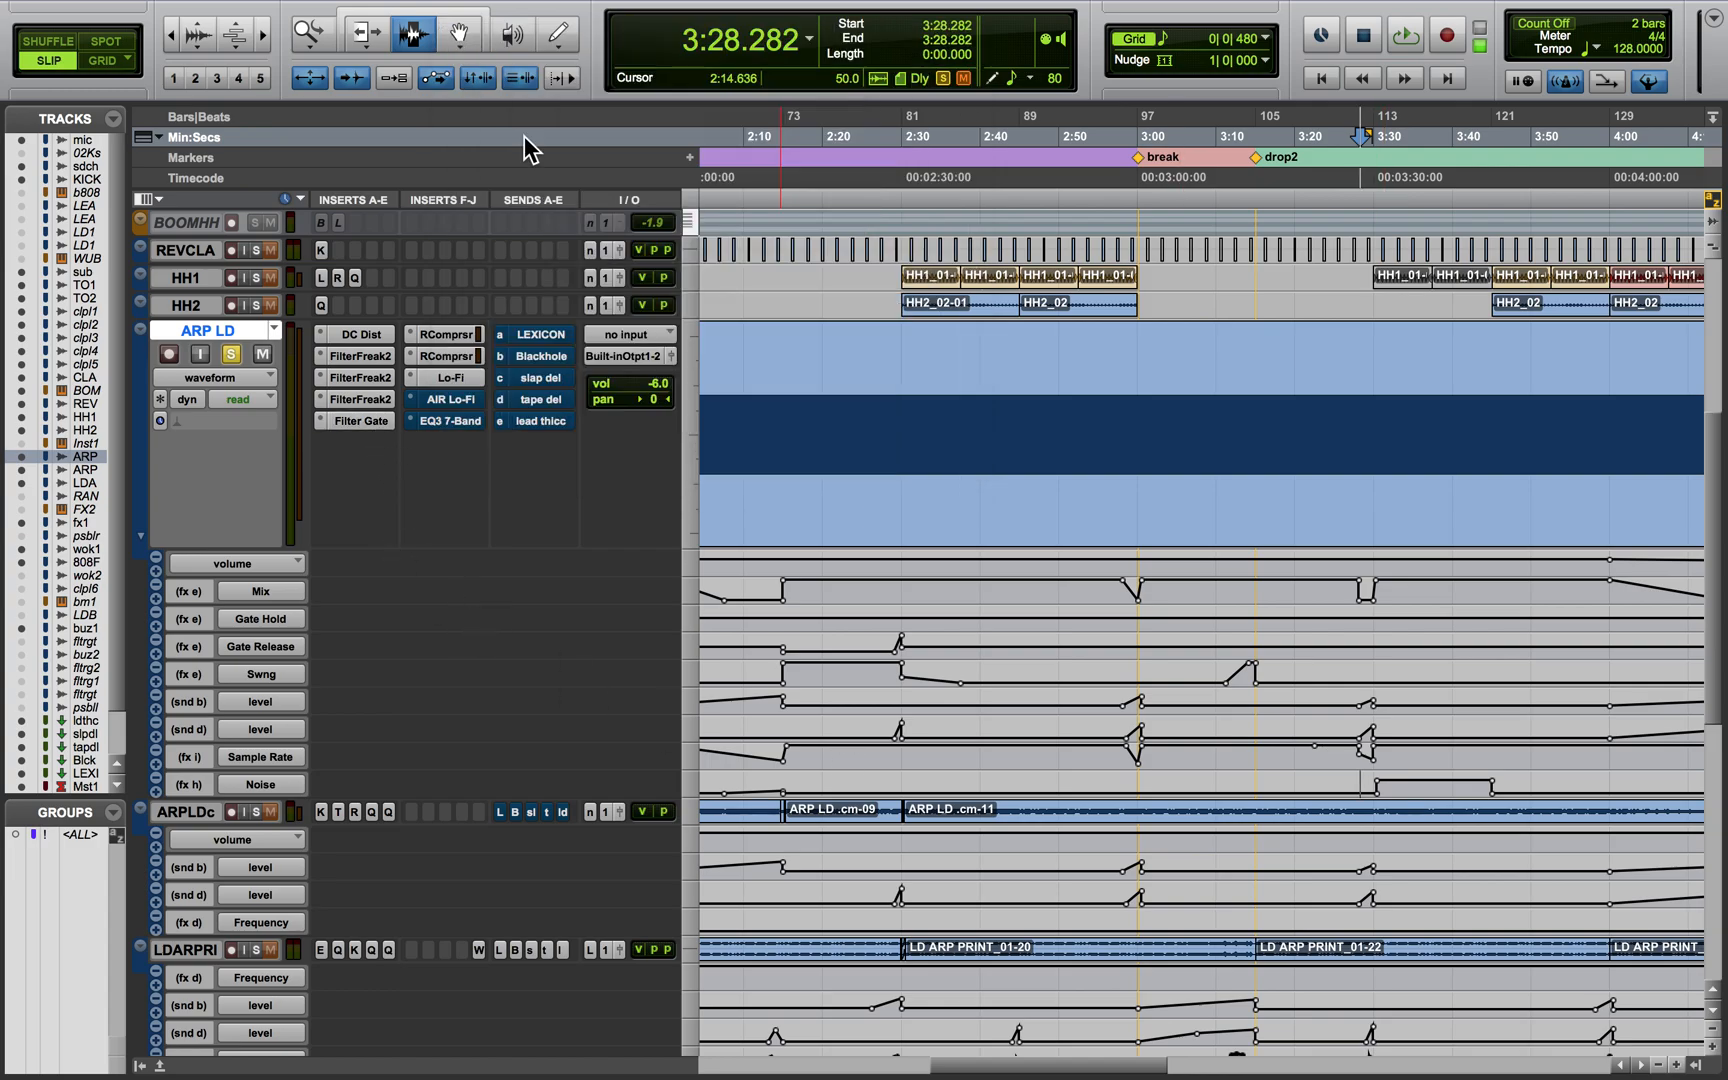
pyautogui.click(445, 378)
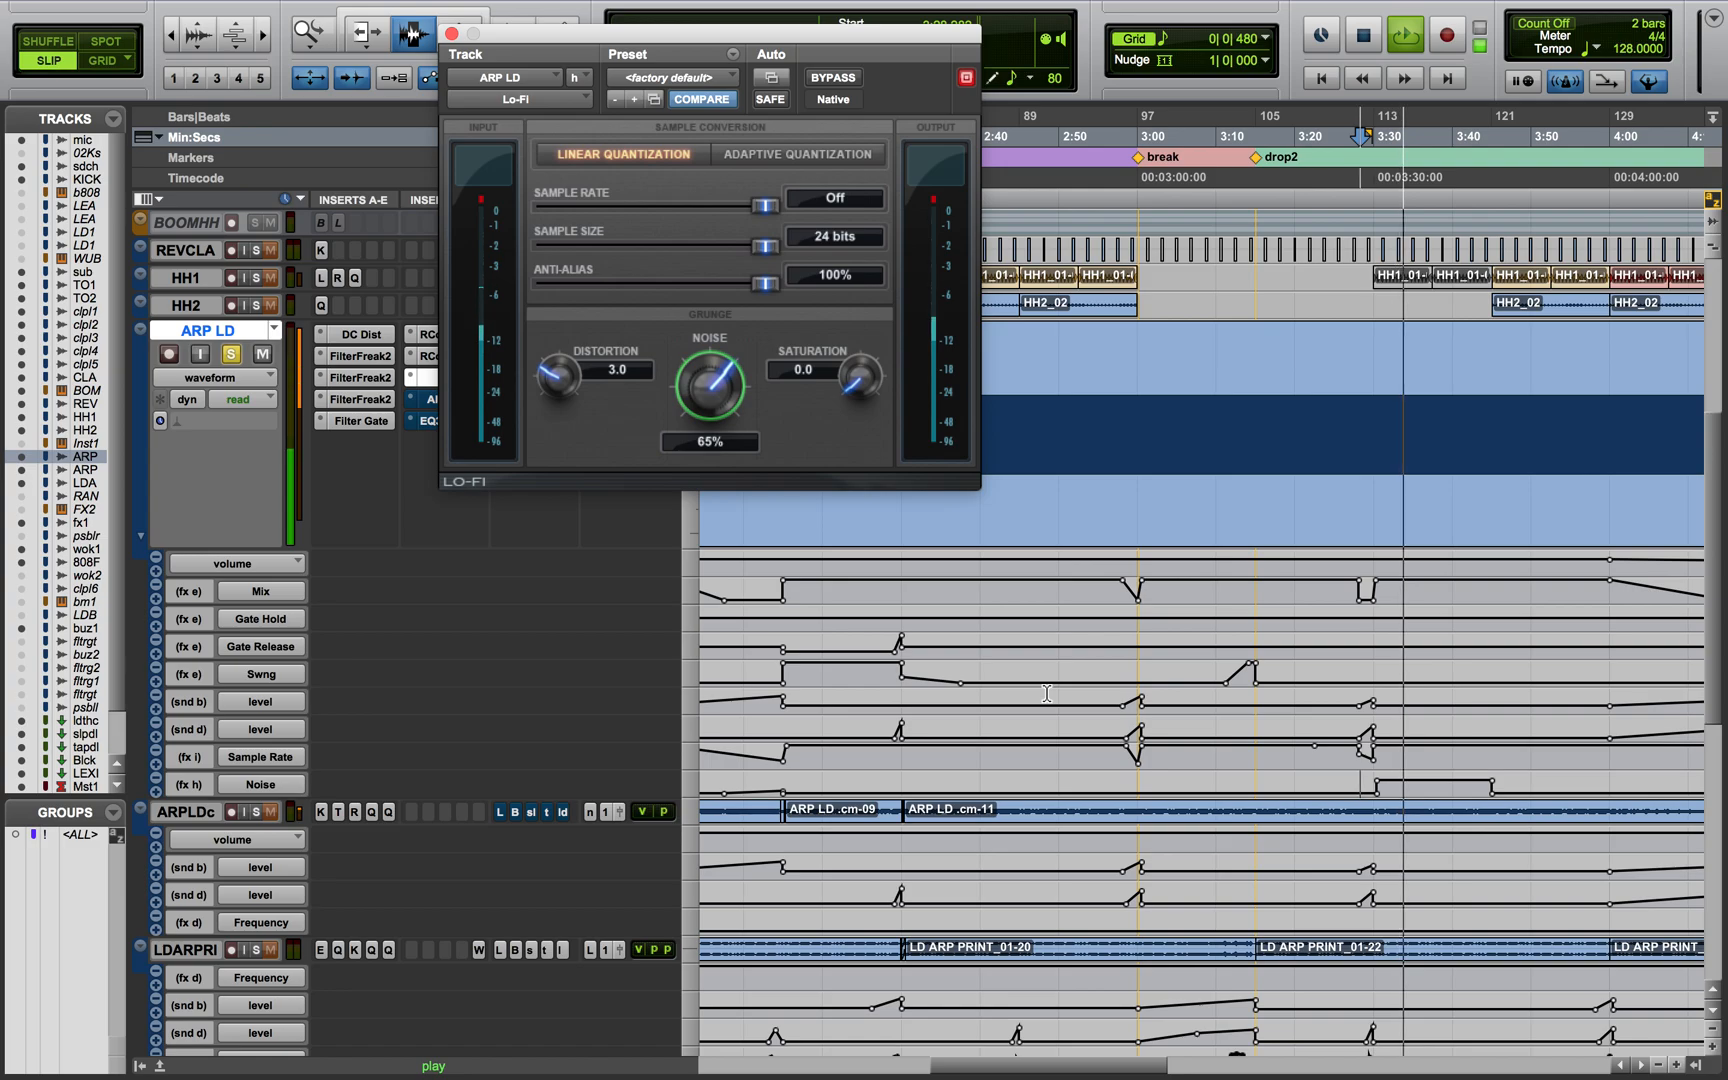
pyautogui.hscroll(5, 1047, 693)
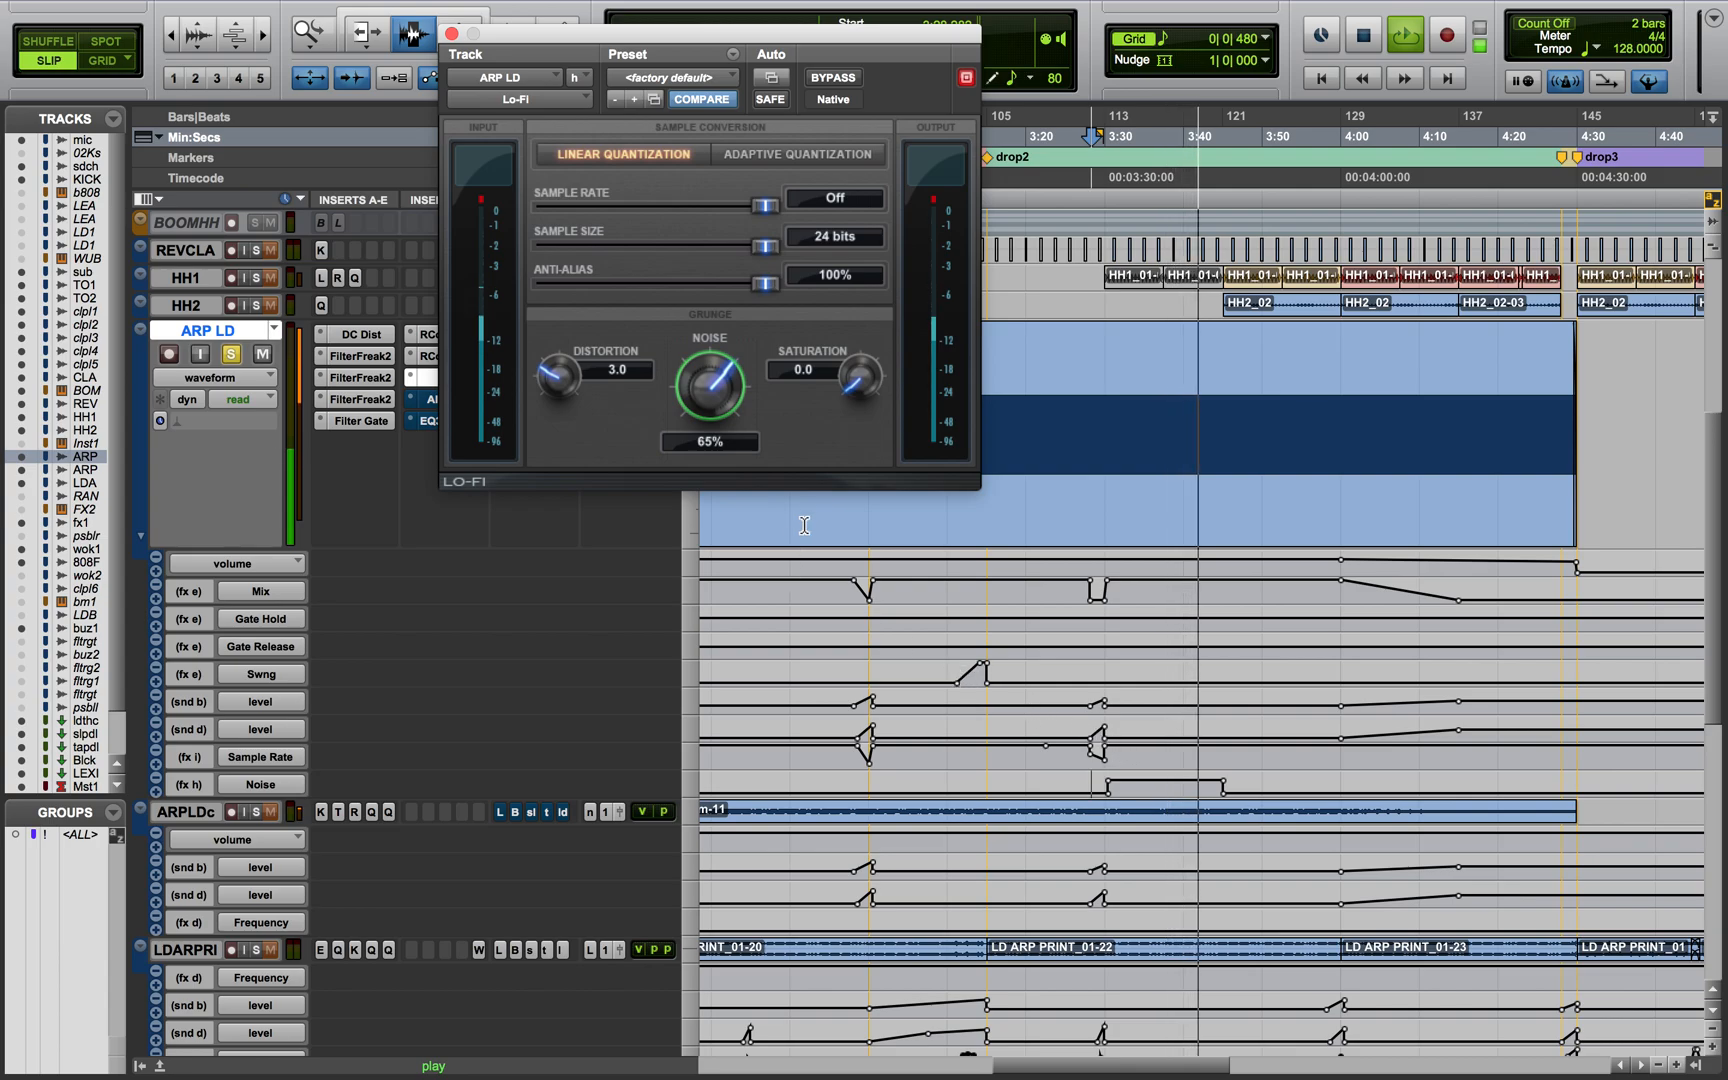
pyautogui.press('space')
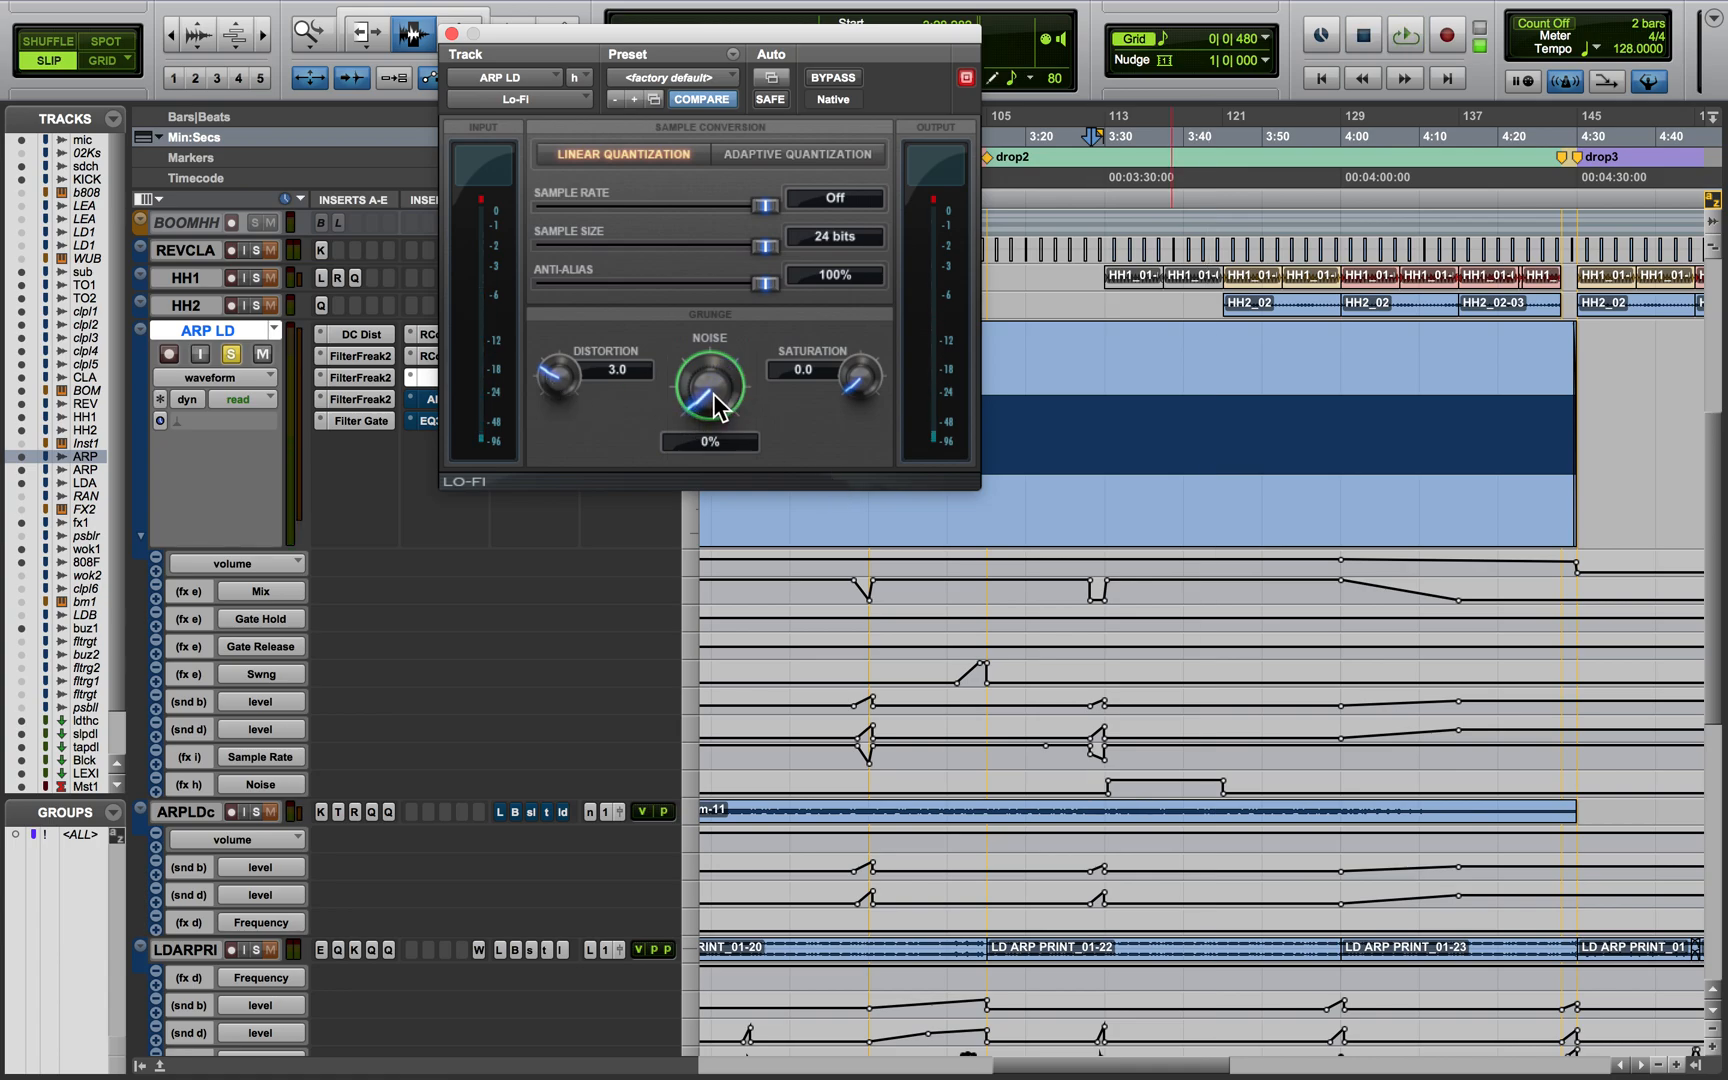
pyautogui.click(452, 35)
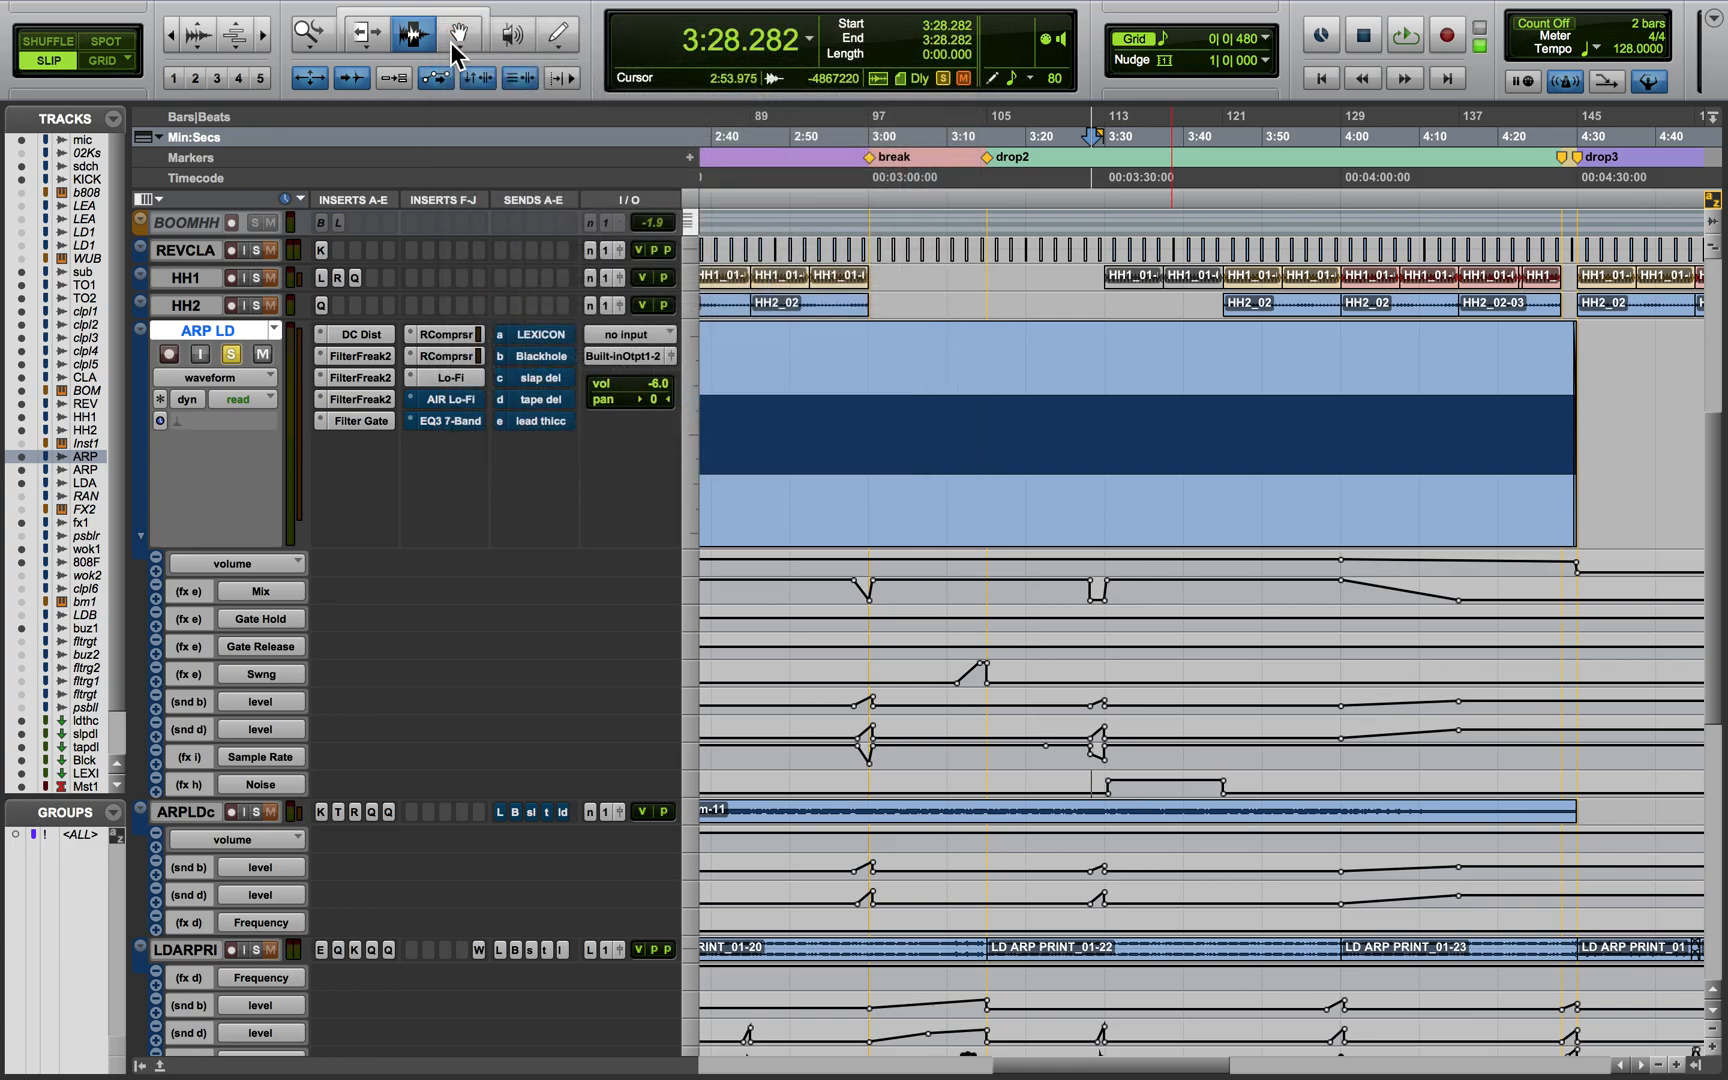
# Open AIR Lo-Fi on ARP LD, place the playback start at 2:57.329 before the break and move the plug-in window clear of the inserts
pyautogui.click(450, 400)
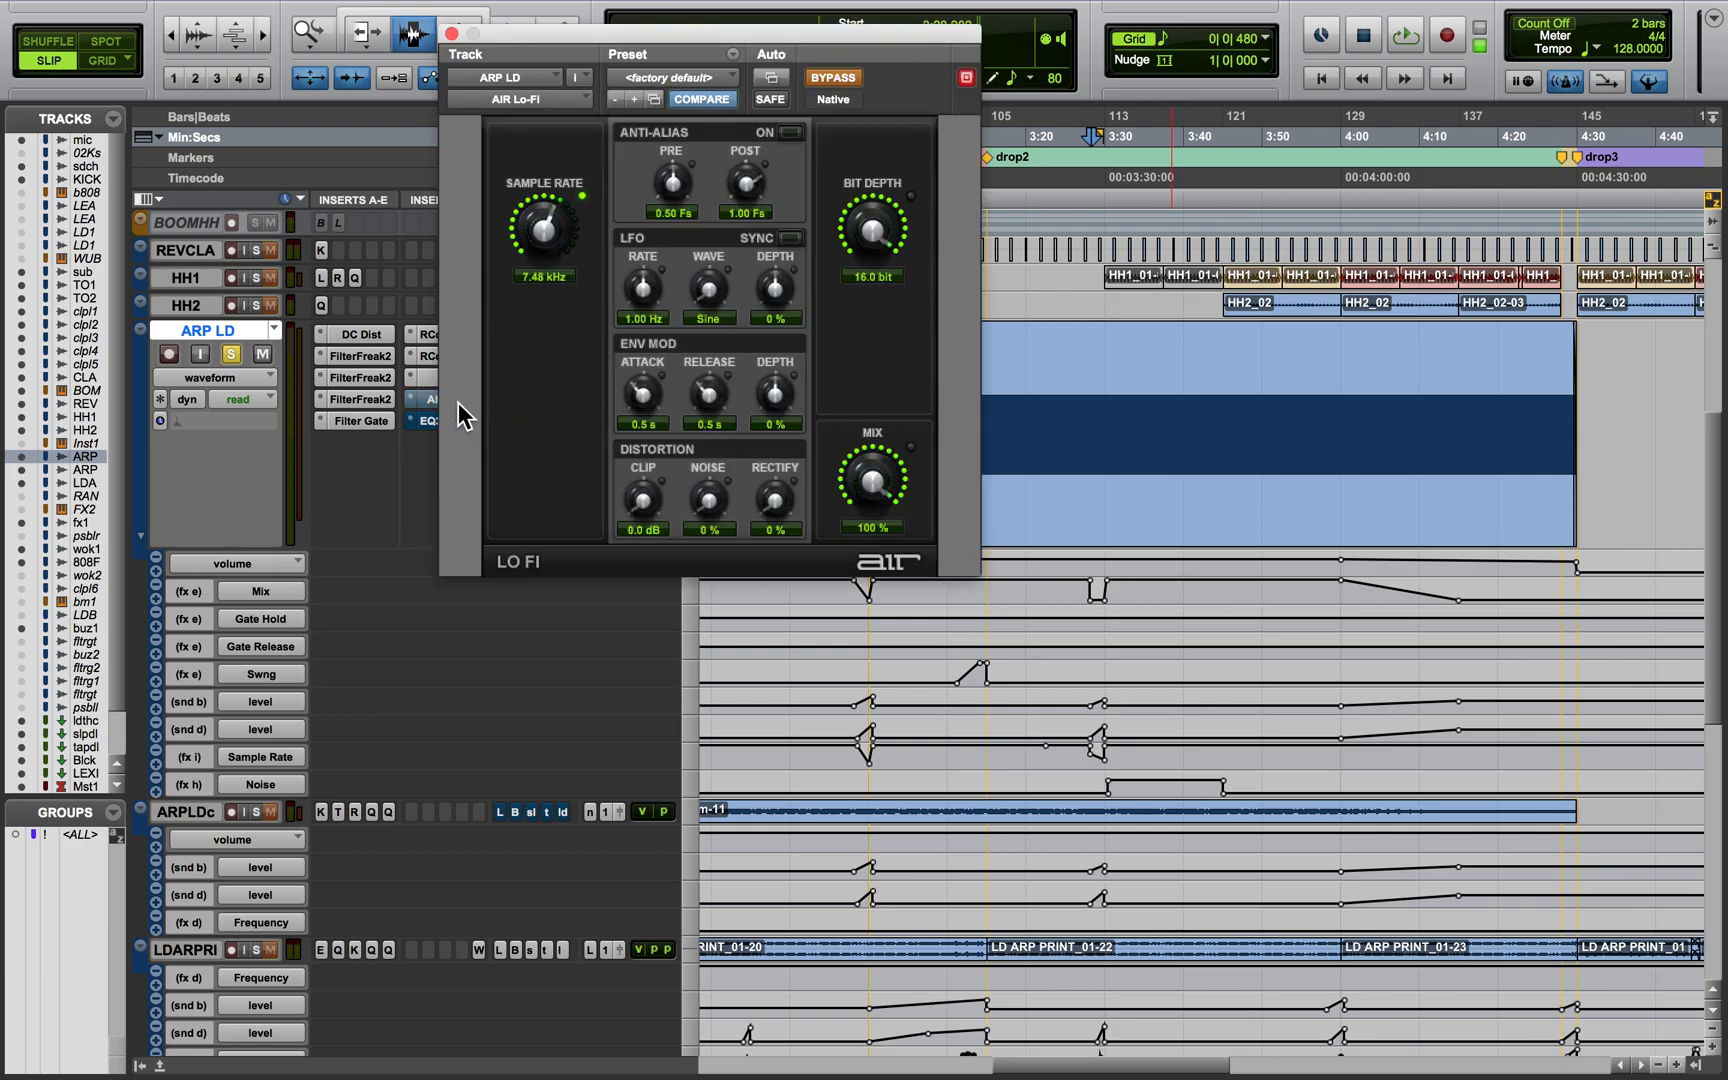
pyautogui.scroll(-1, 872, 830)
pyautogui.hscroll(-1, 872, 830)
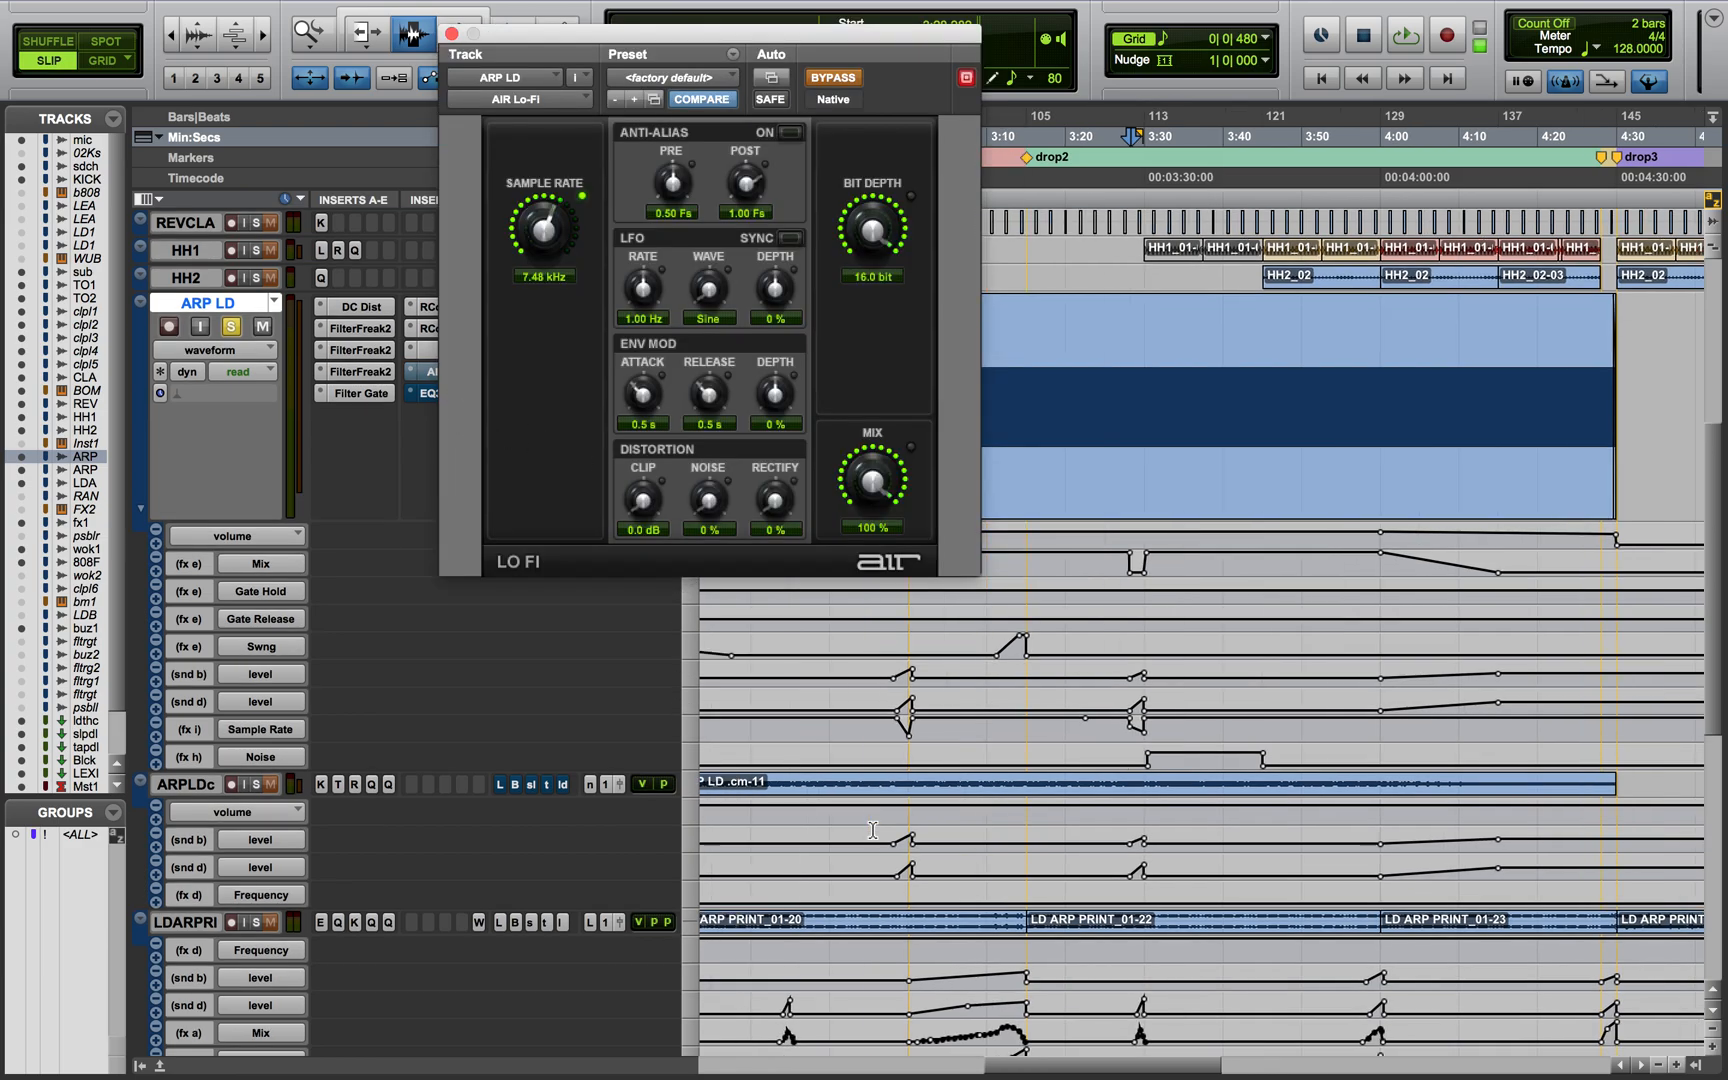
pyautogui.hscroll(-3, 904, 745)
pyautogui.click(1000, 730)
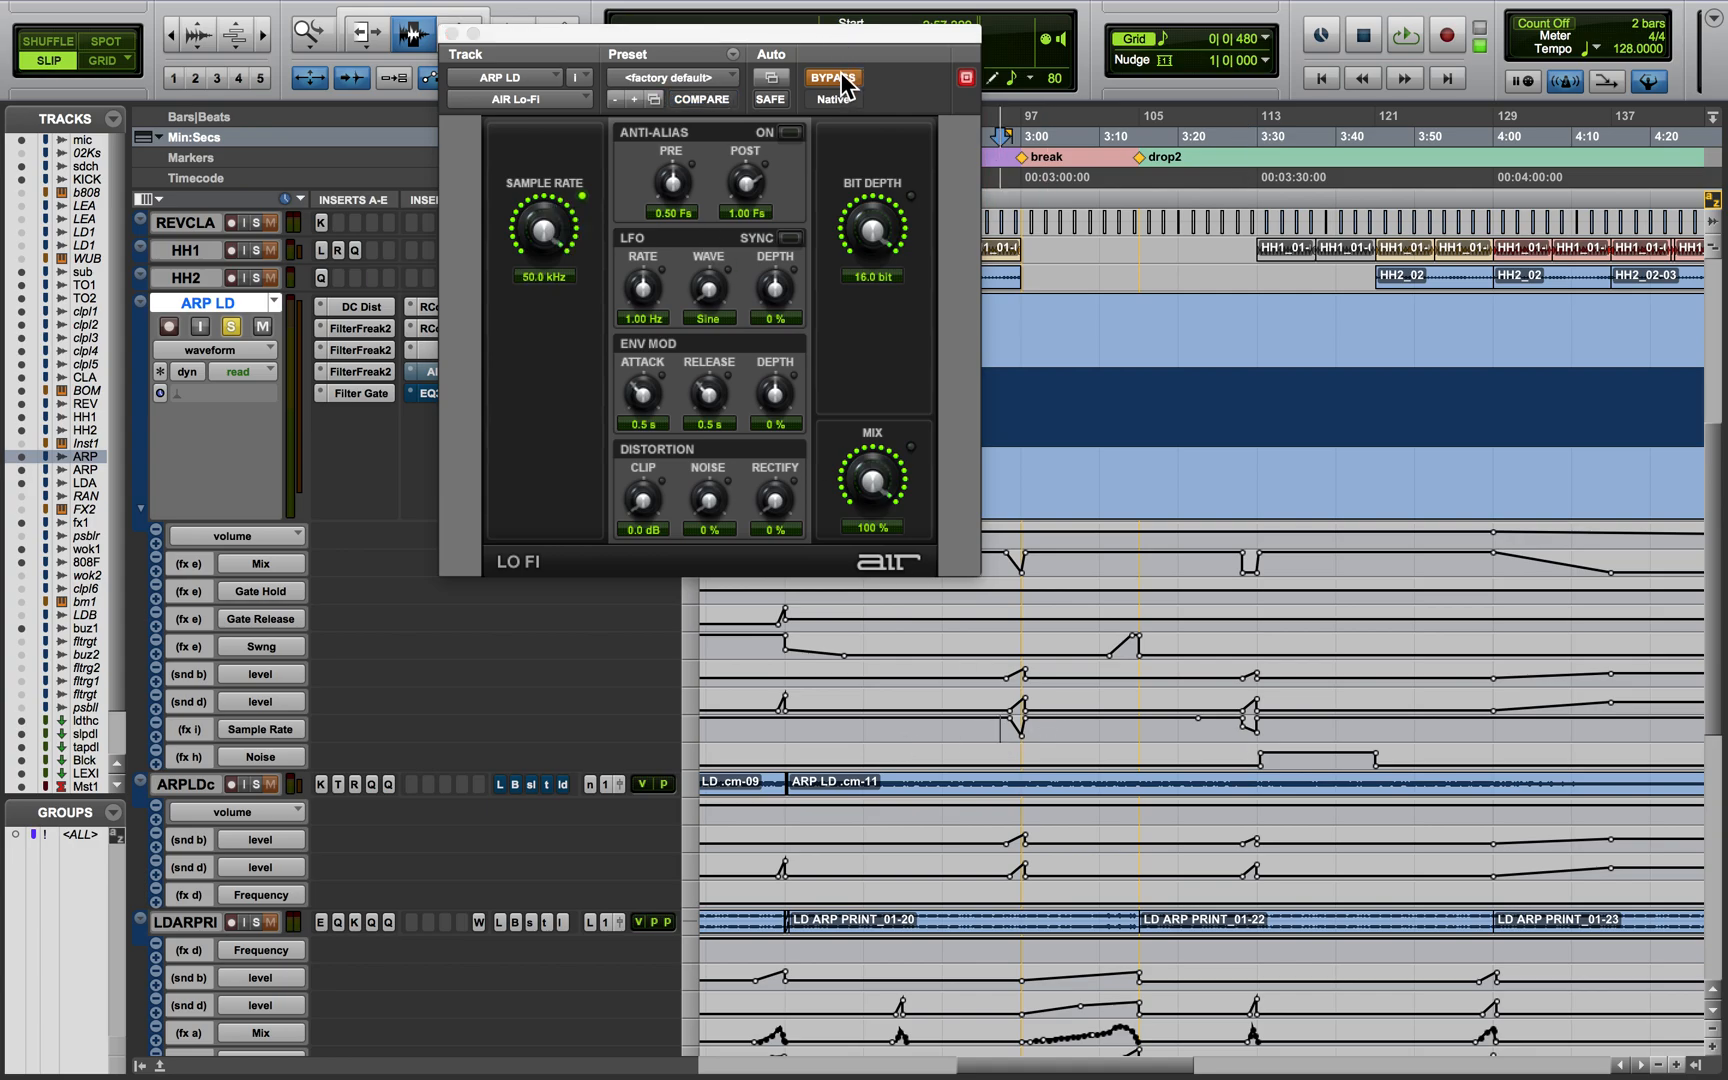
pyautogui.moveTo(543, 44); pyautogui.dragTo(674, 59)
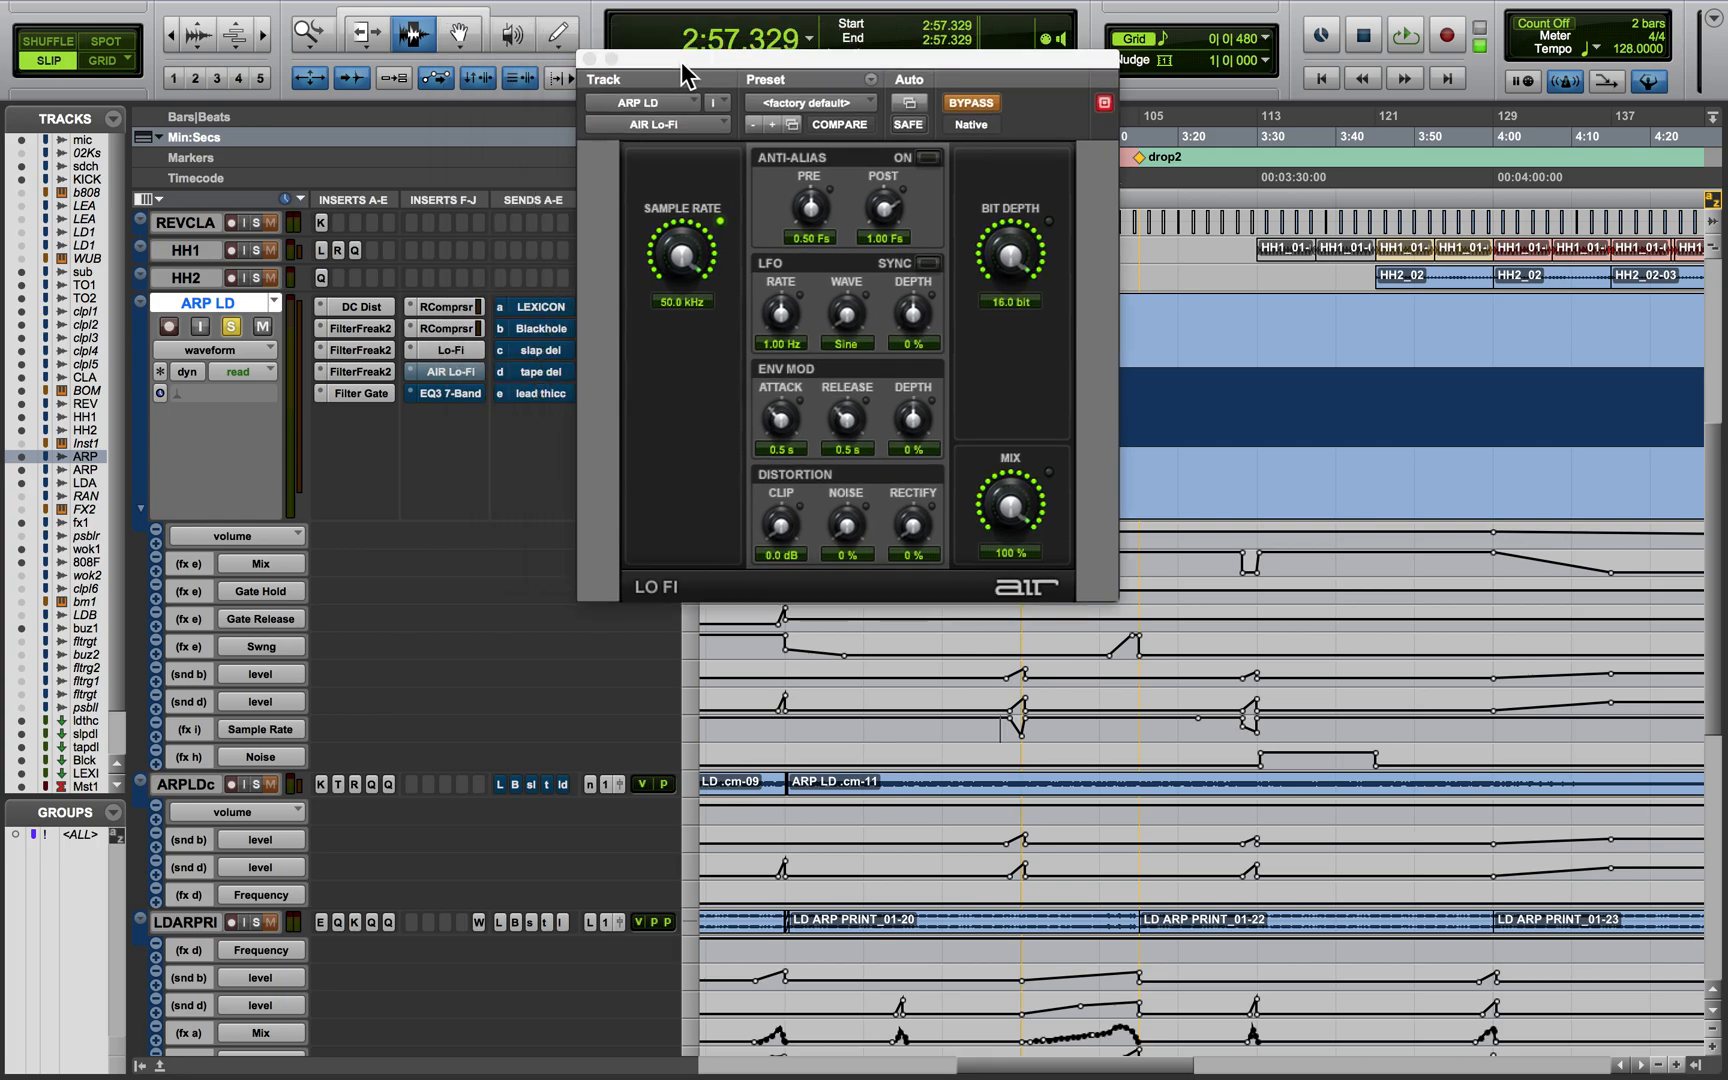
# Compare the Sample Rate controls of the Lo-Fi and AIR Lo-Fi inserts on ARP LD, ending on AIR Lo-Fi
pyautogui.click(464, 346)
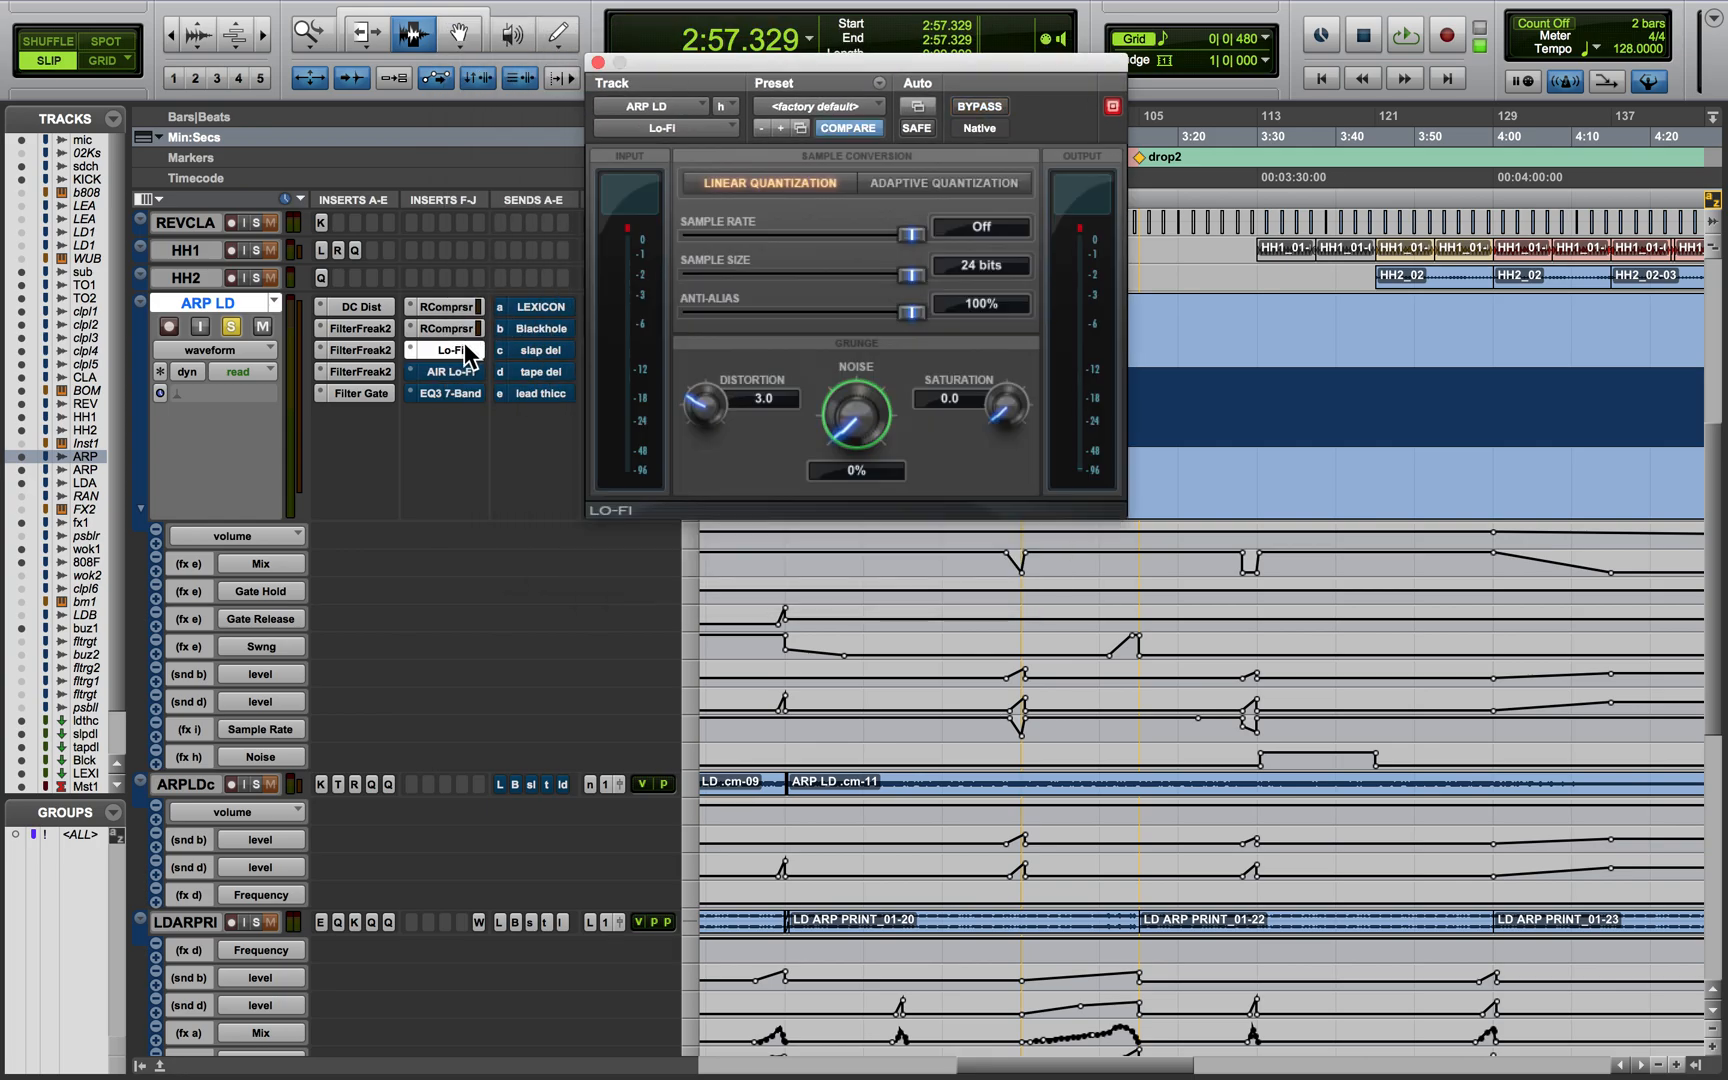
pyautogui.click(466, 372)
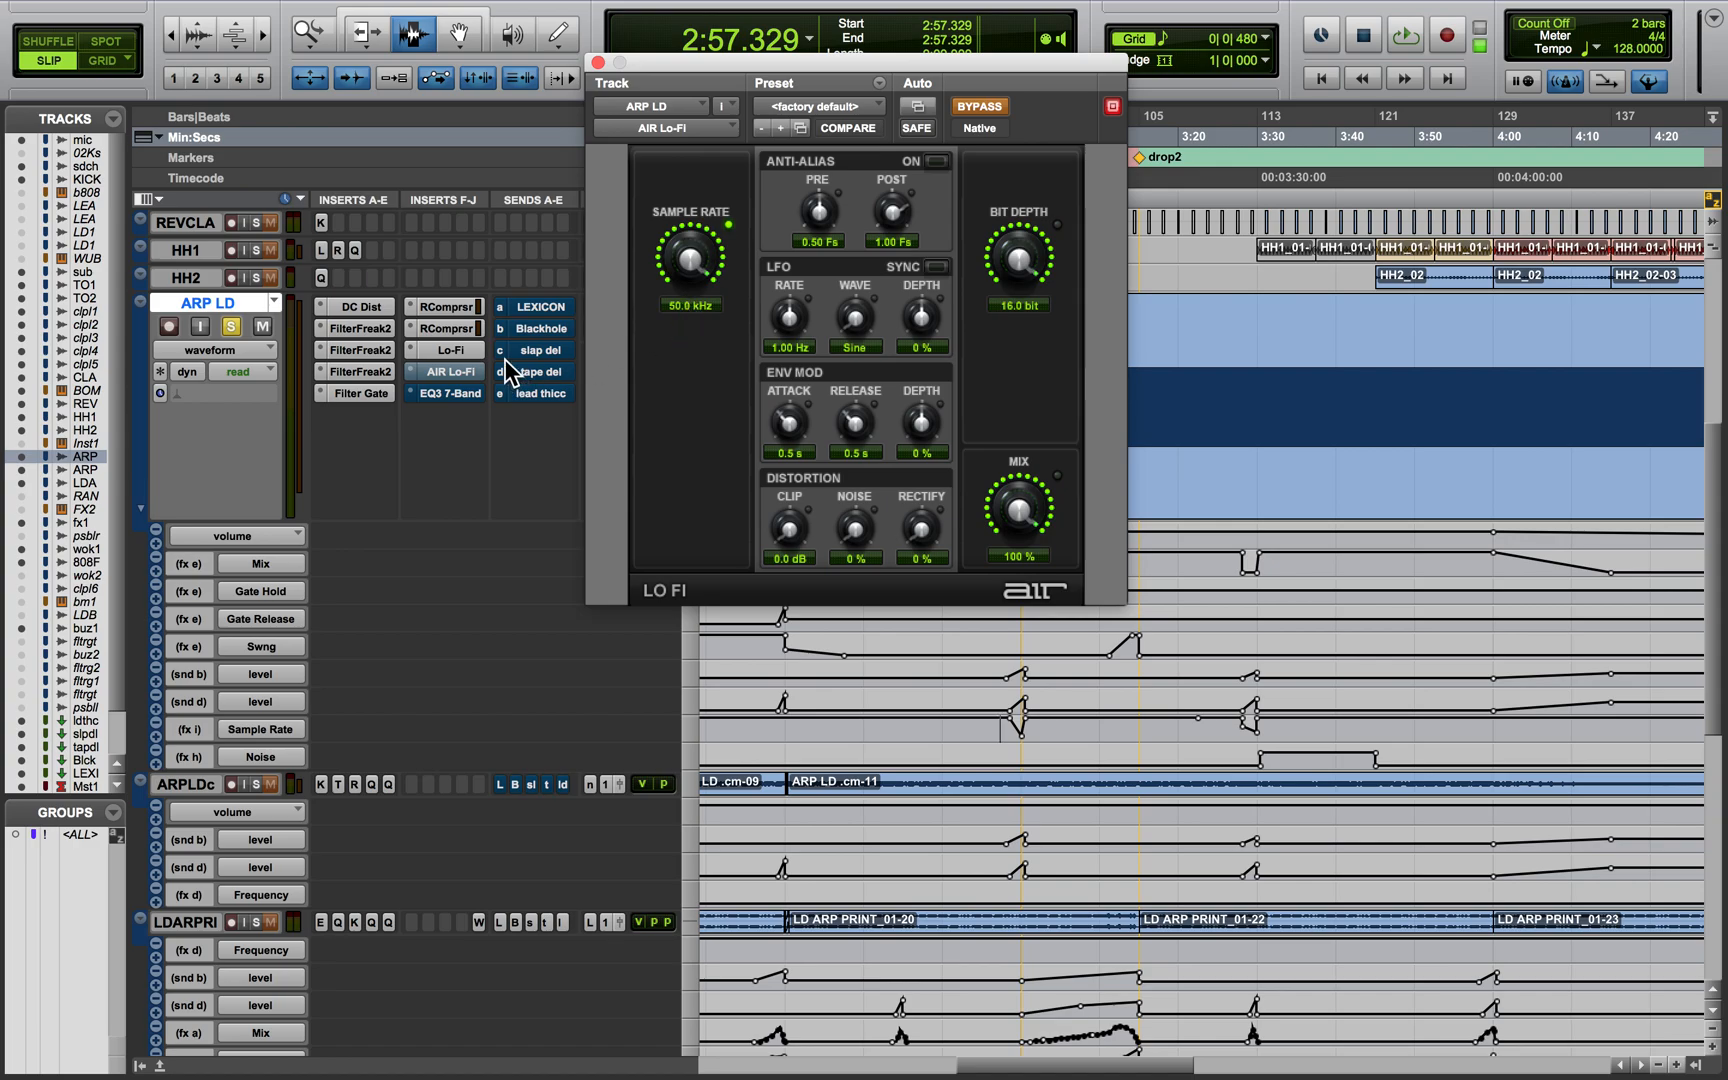
pyautogui.click(470, 348)
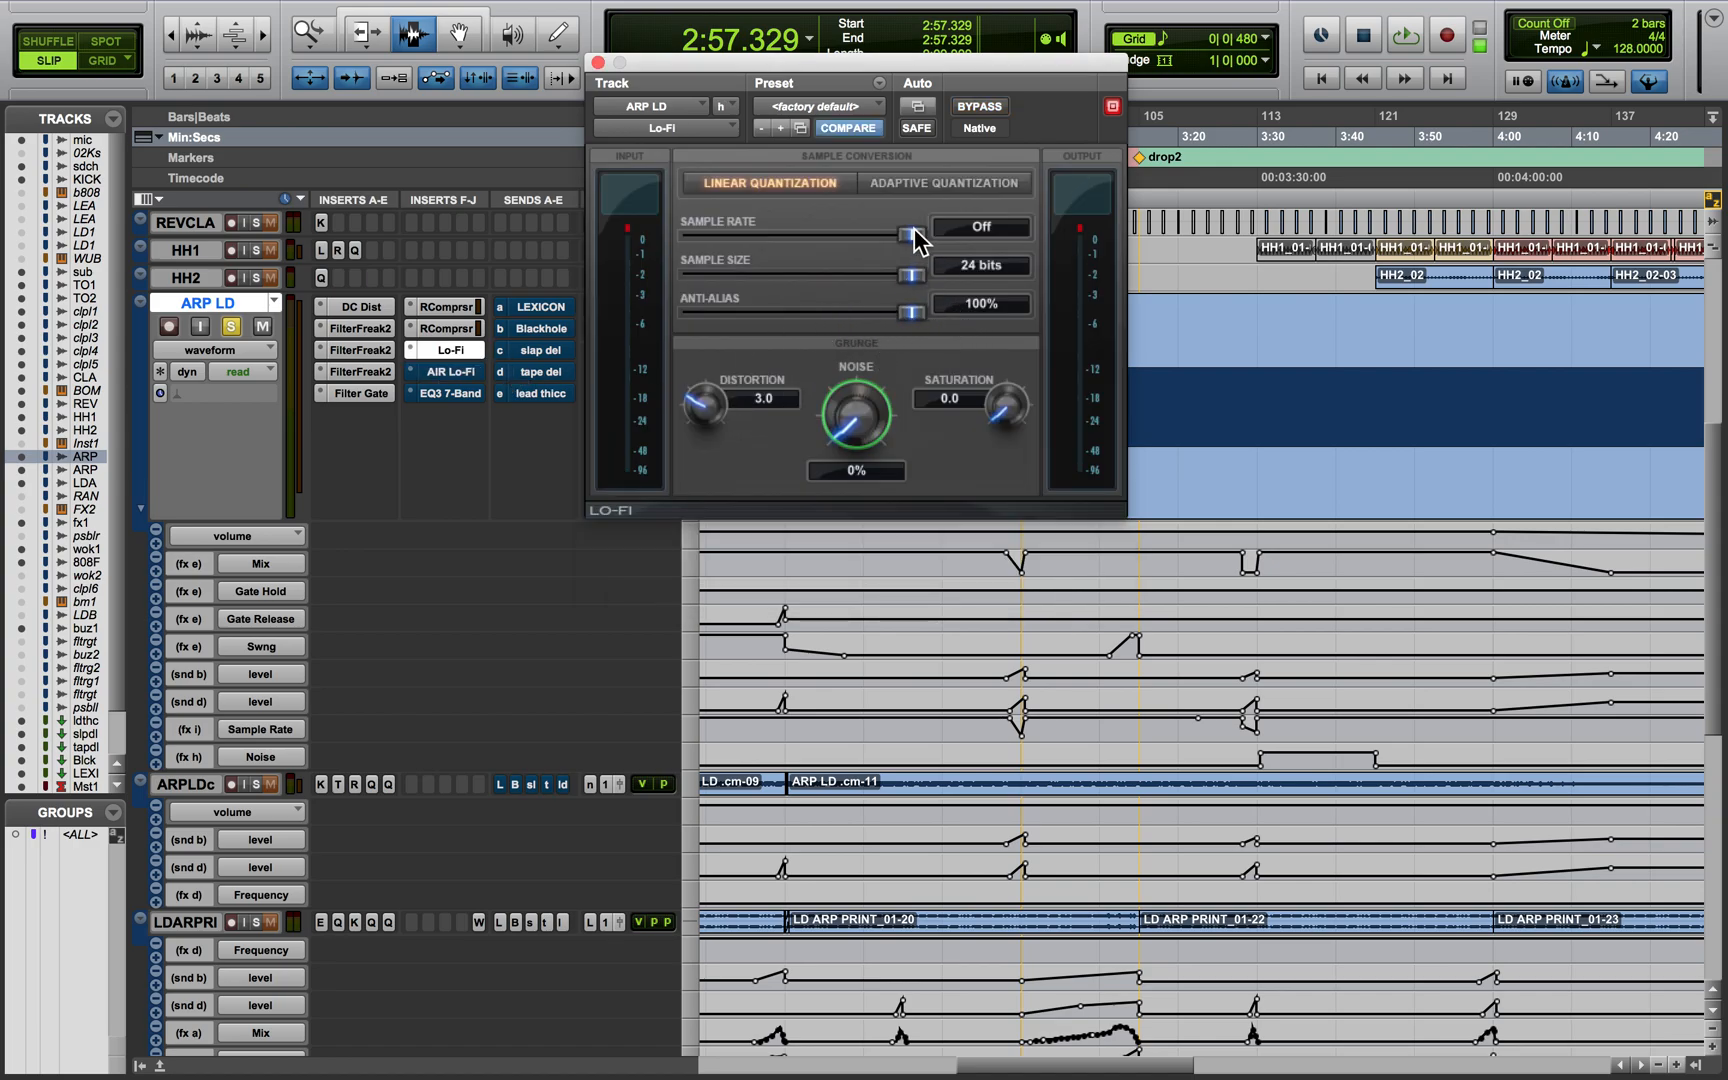
pyautogui.click(455, 372)
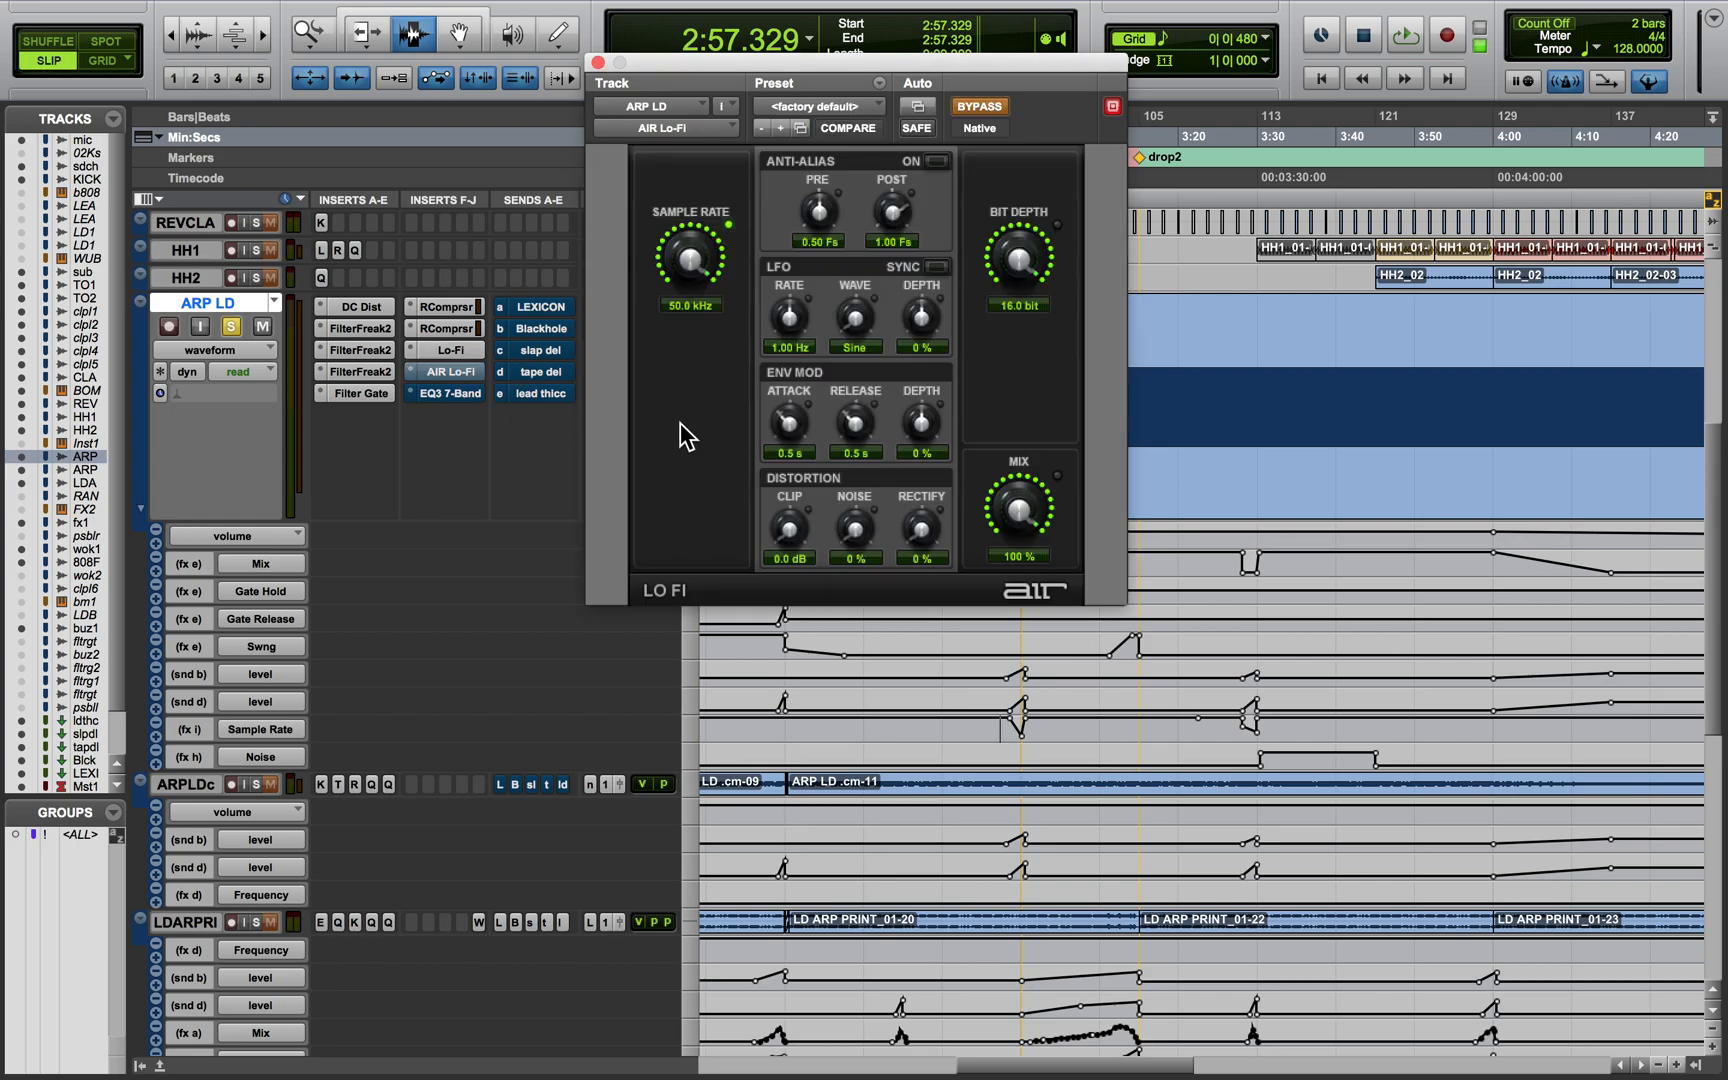
# Play ARP LD with AIR Lo-Fi still bypassed from 2:57.329 and from 2:04.268, and close the plug-in window
pyautogui.press('space')
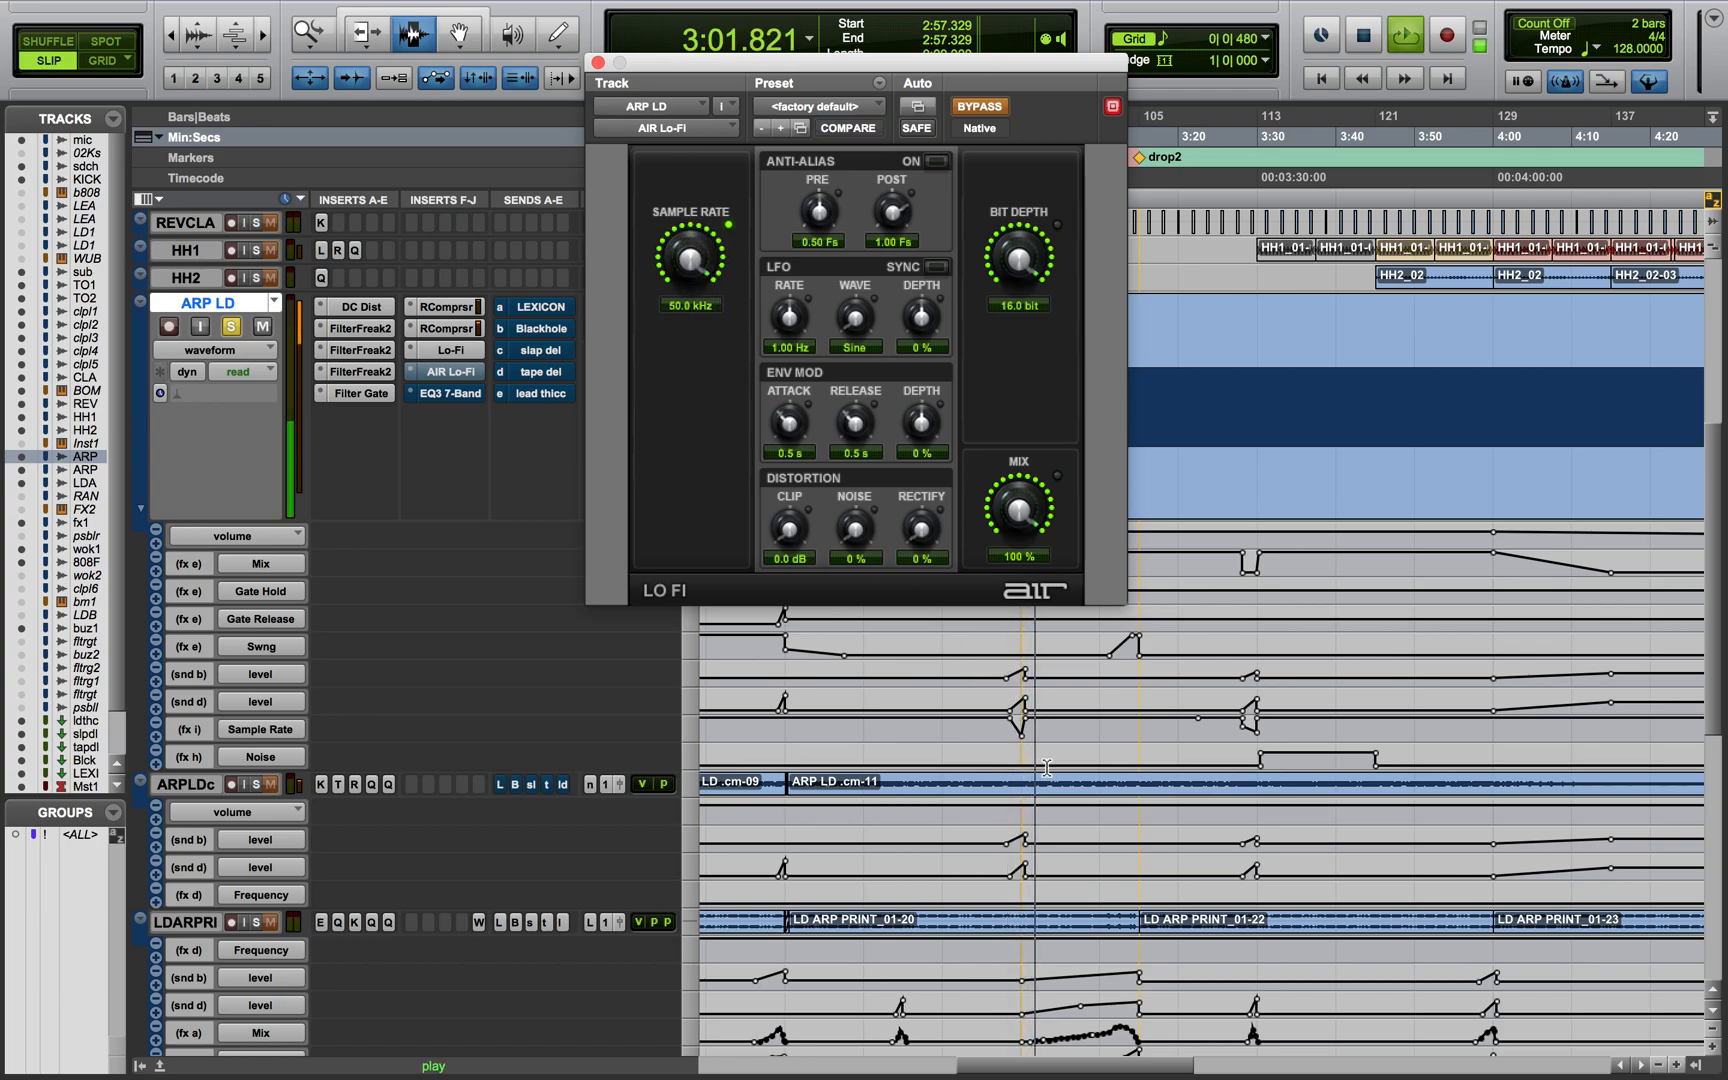
pyautogui.press('space')
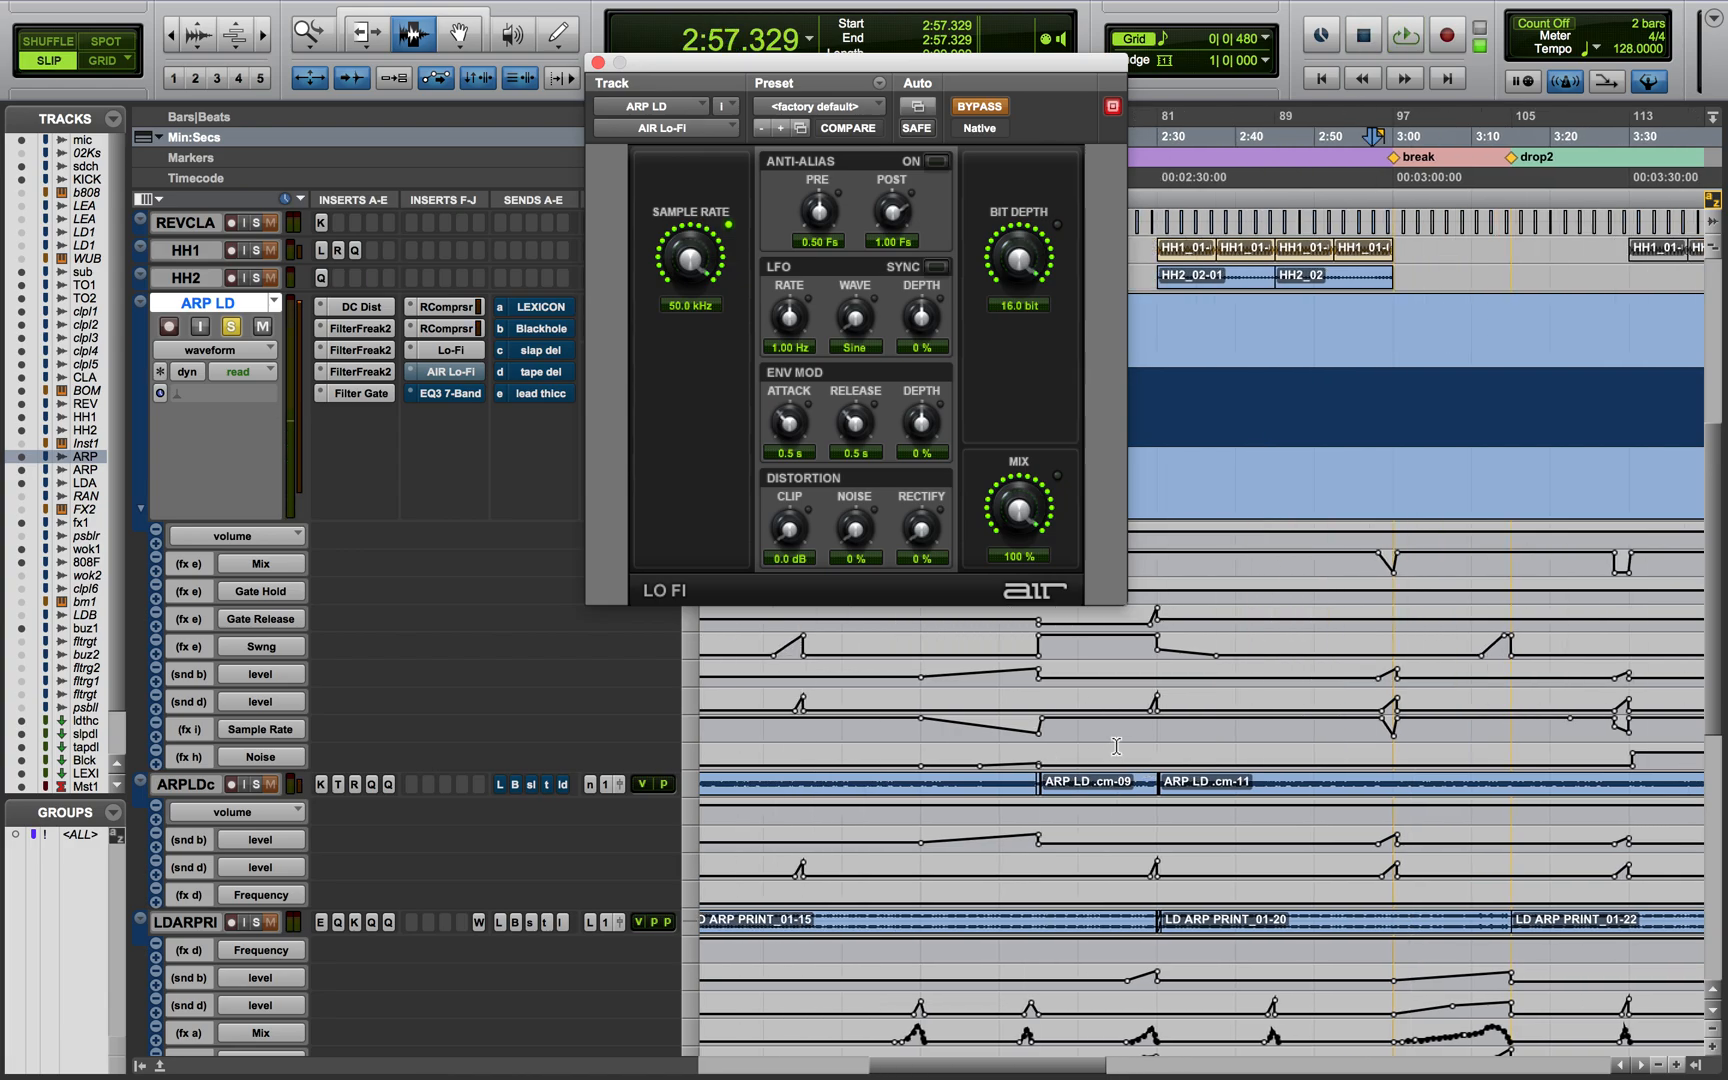
pyautogui.hscroll(-2, 1110, 743)
pyautogui.click(1034, 741)
pyautogui.press('space')
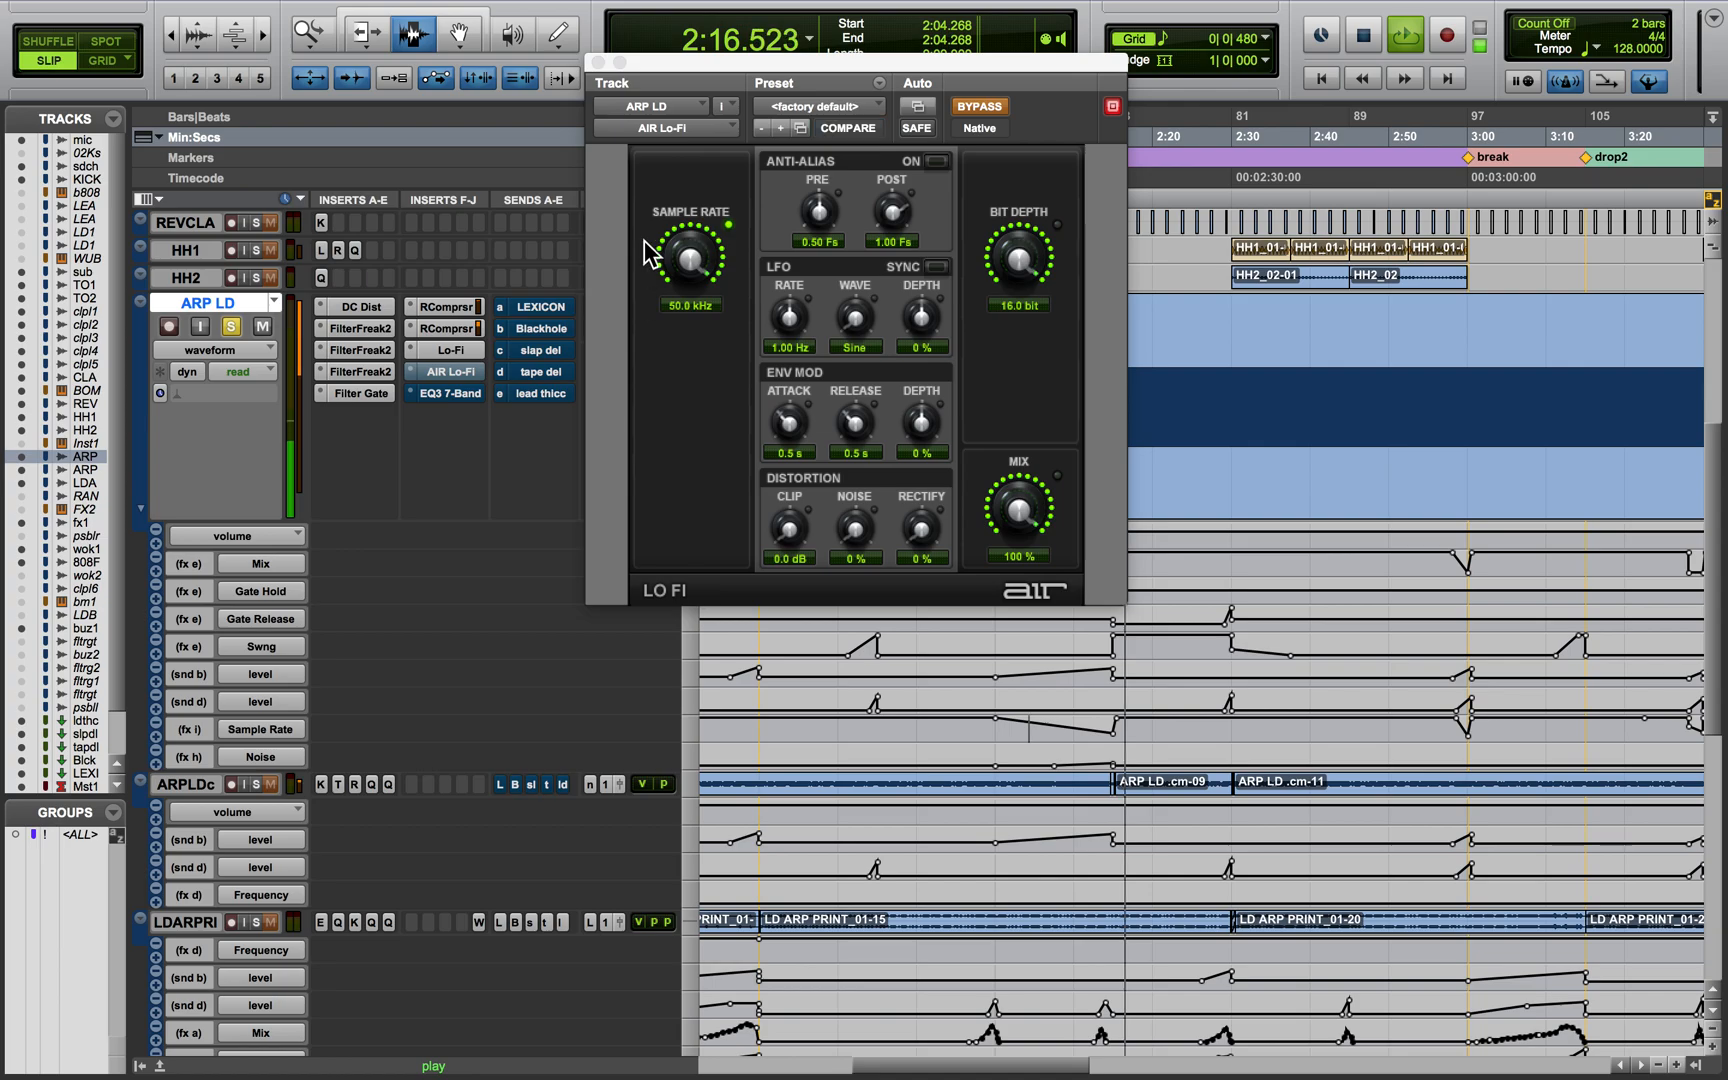
pyautogui.click(598, 62)
pyautogui.press('space')
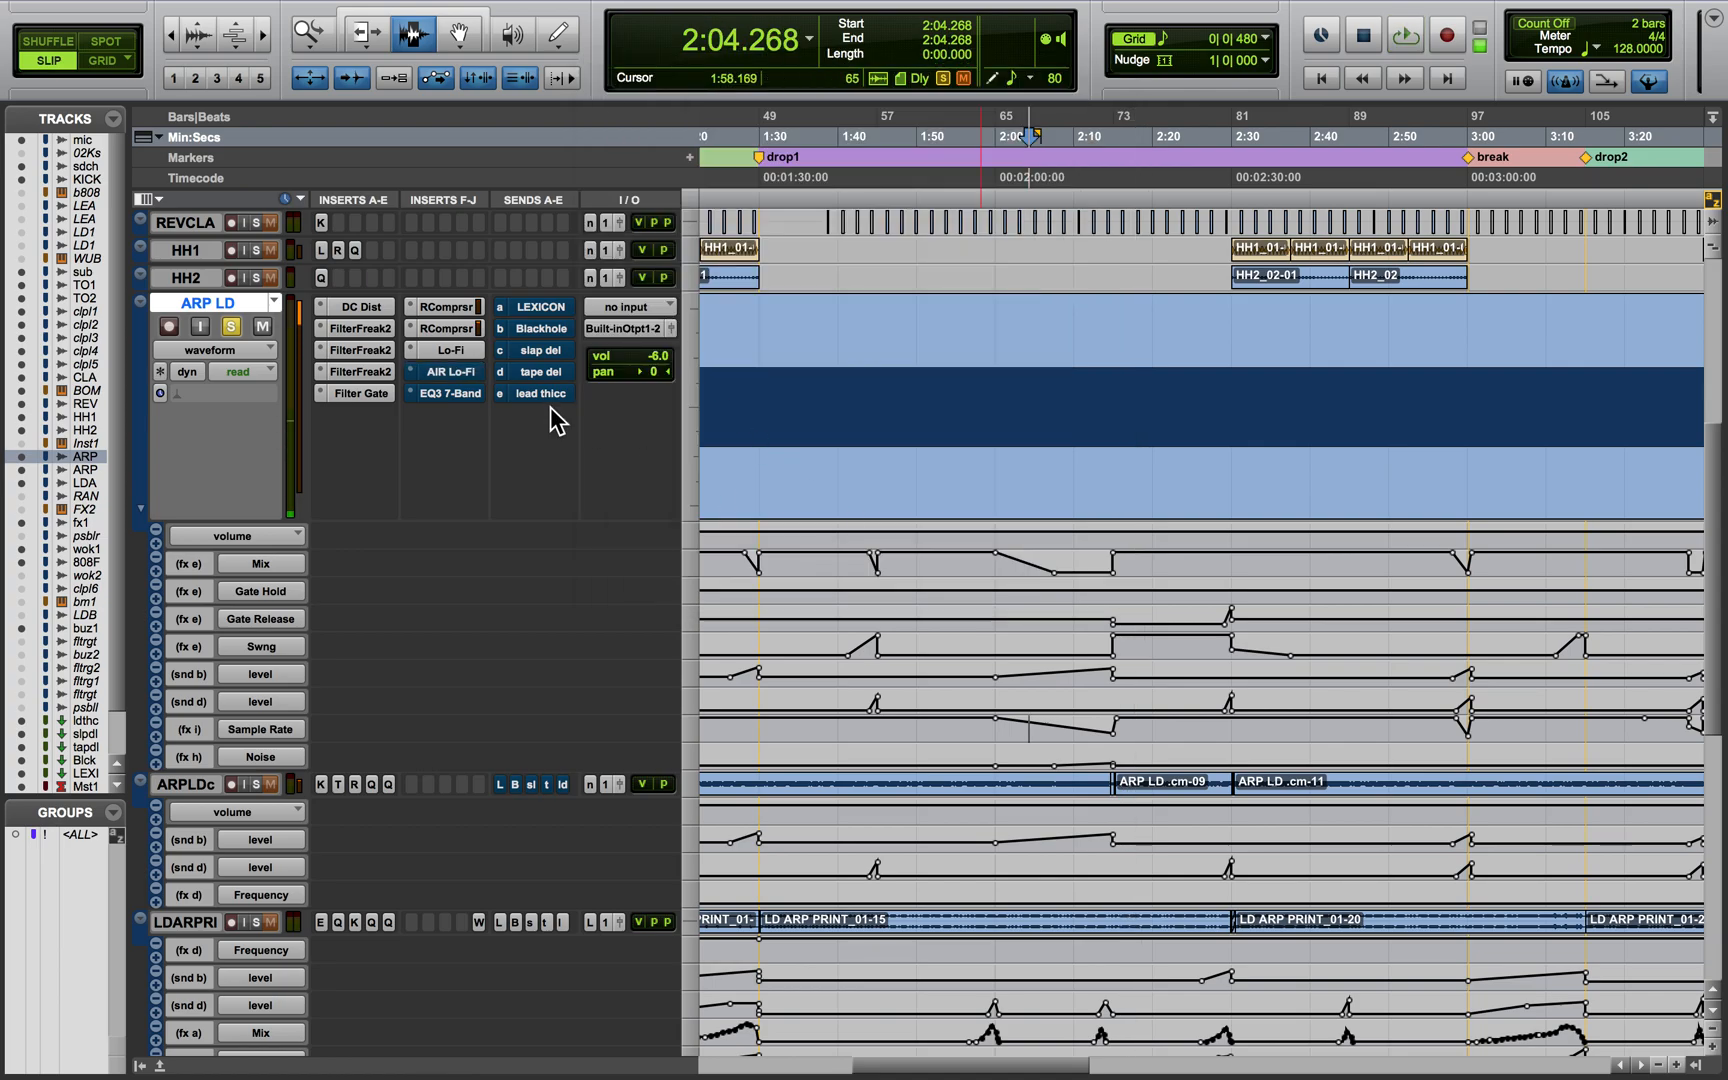
# Reopen AIR Lo-Fi on ARP LD and take it out of bypass
pyautogui.click(463, 372)
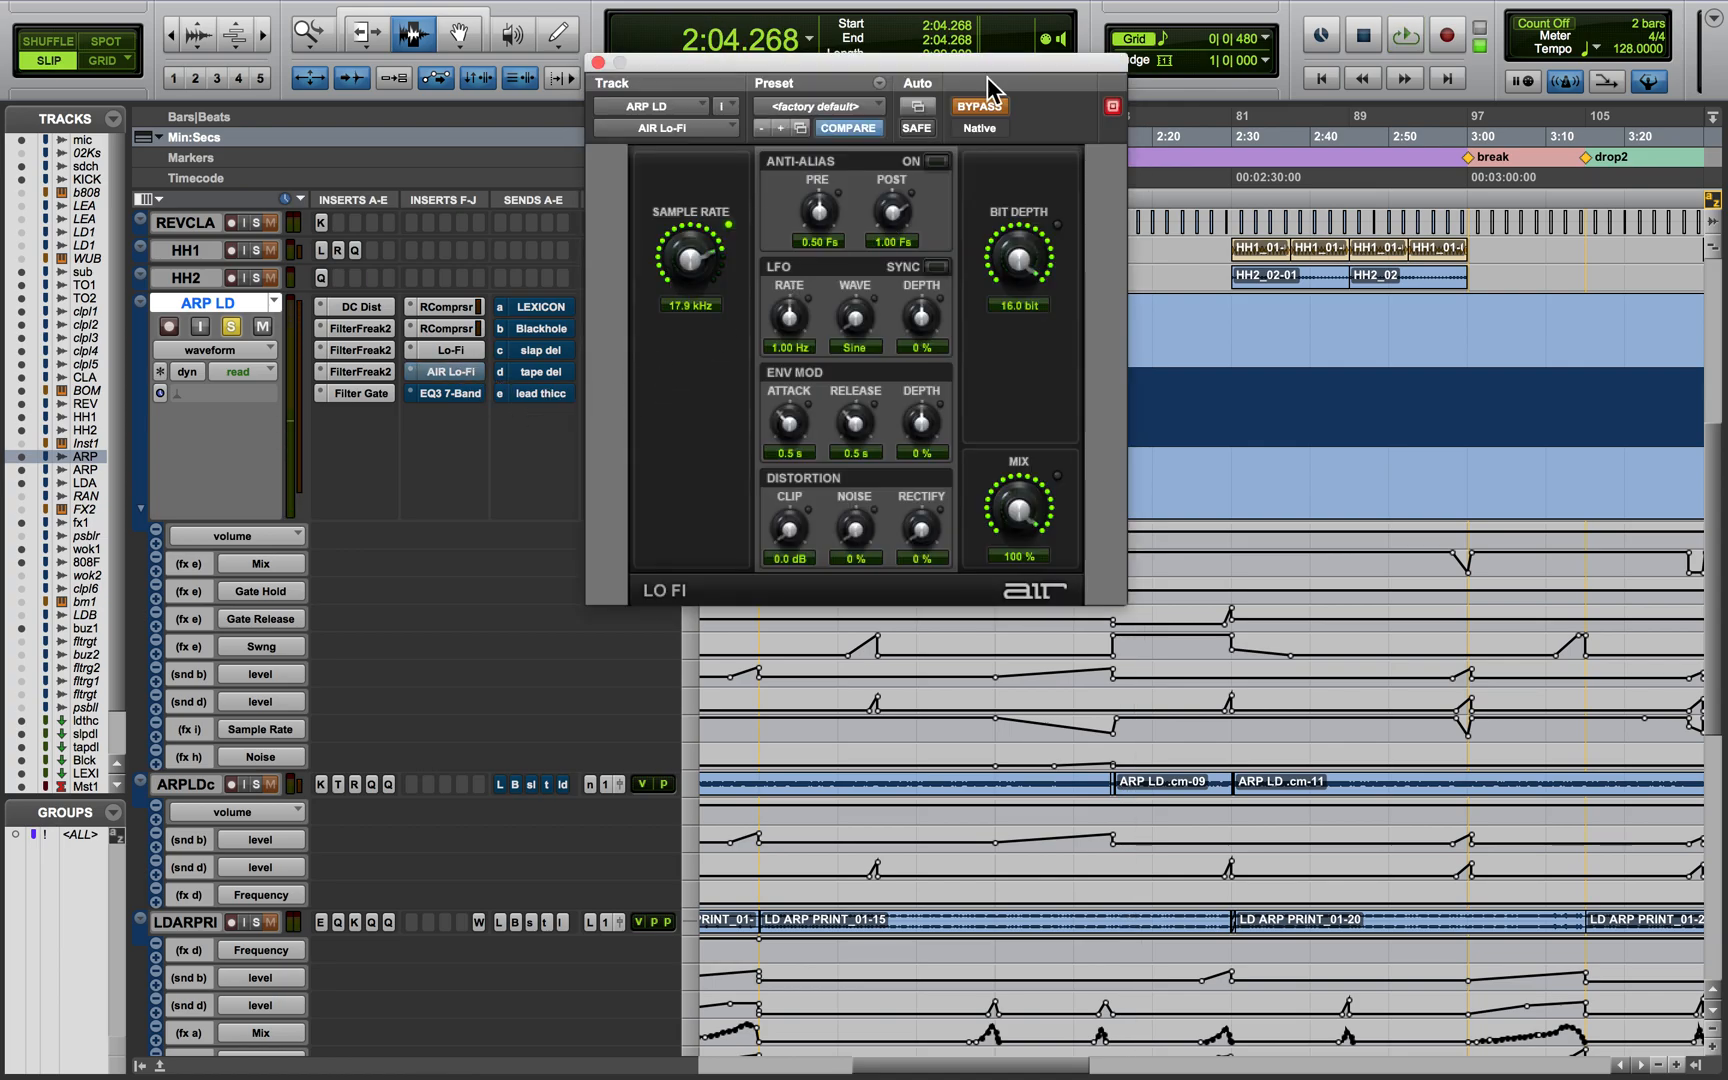
pyautogui.click(990, 108)
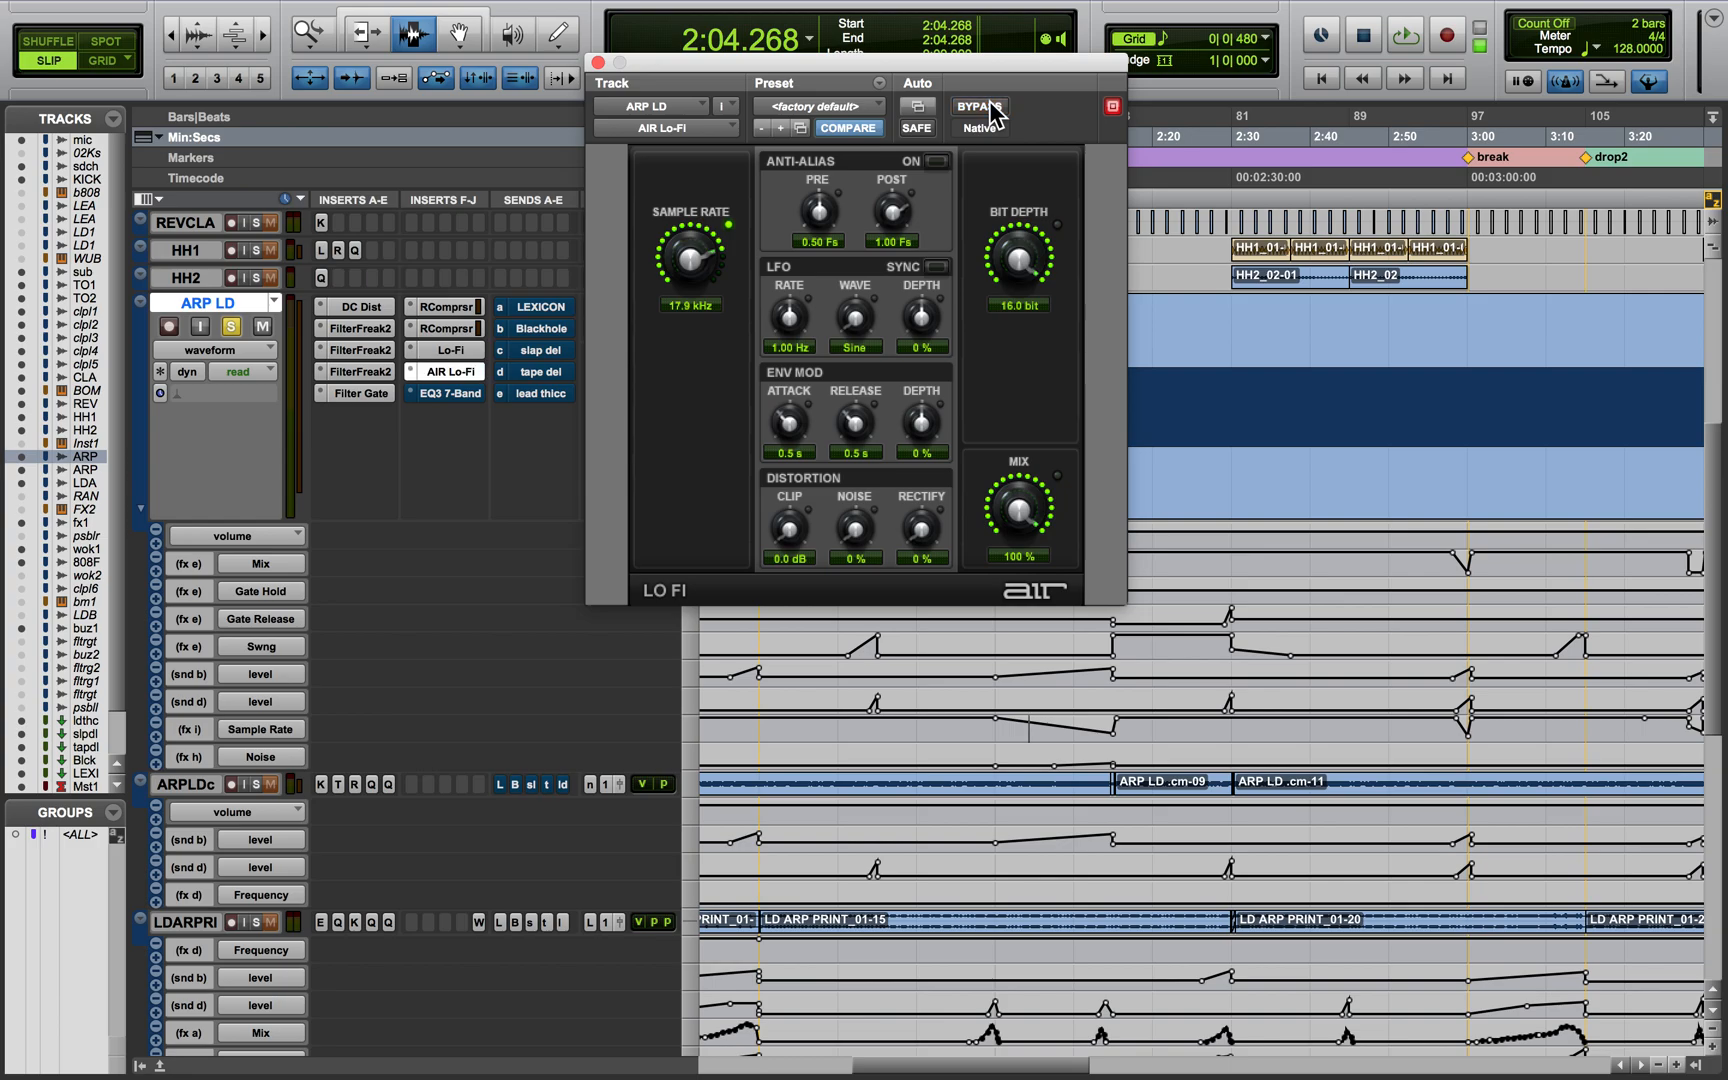
# Play back the Lo-Fi sample-rate automation on ARP LD from about 2:01 and again from about 2:57, just before the break
pyautogui.click(1004, 733)
pyautogui.press('space')
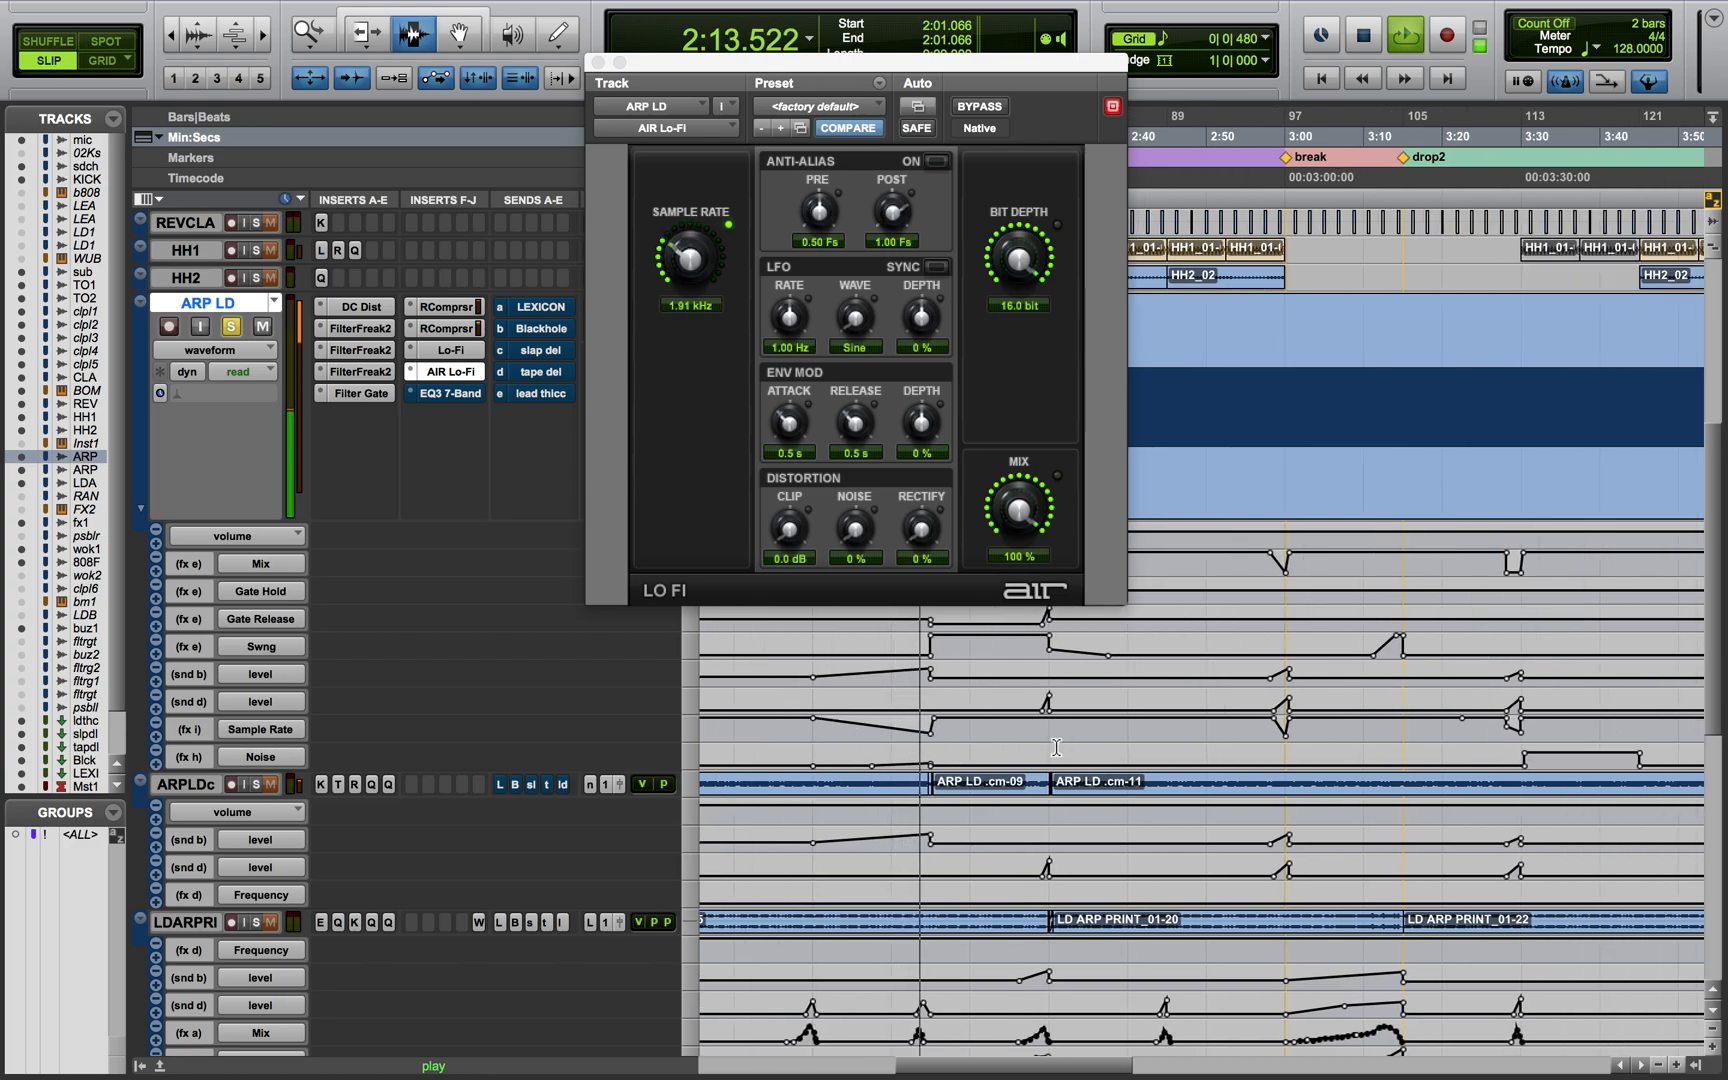
pyautogui.press('space')
pyautogui.click(1270, 735)
pyautogui.press('space')
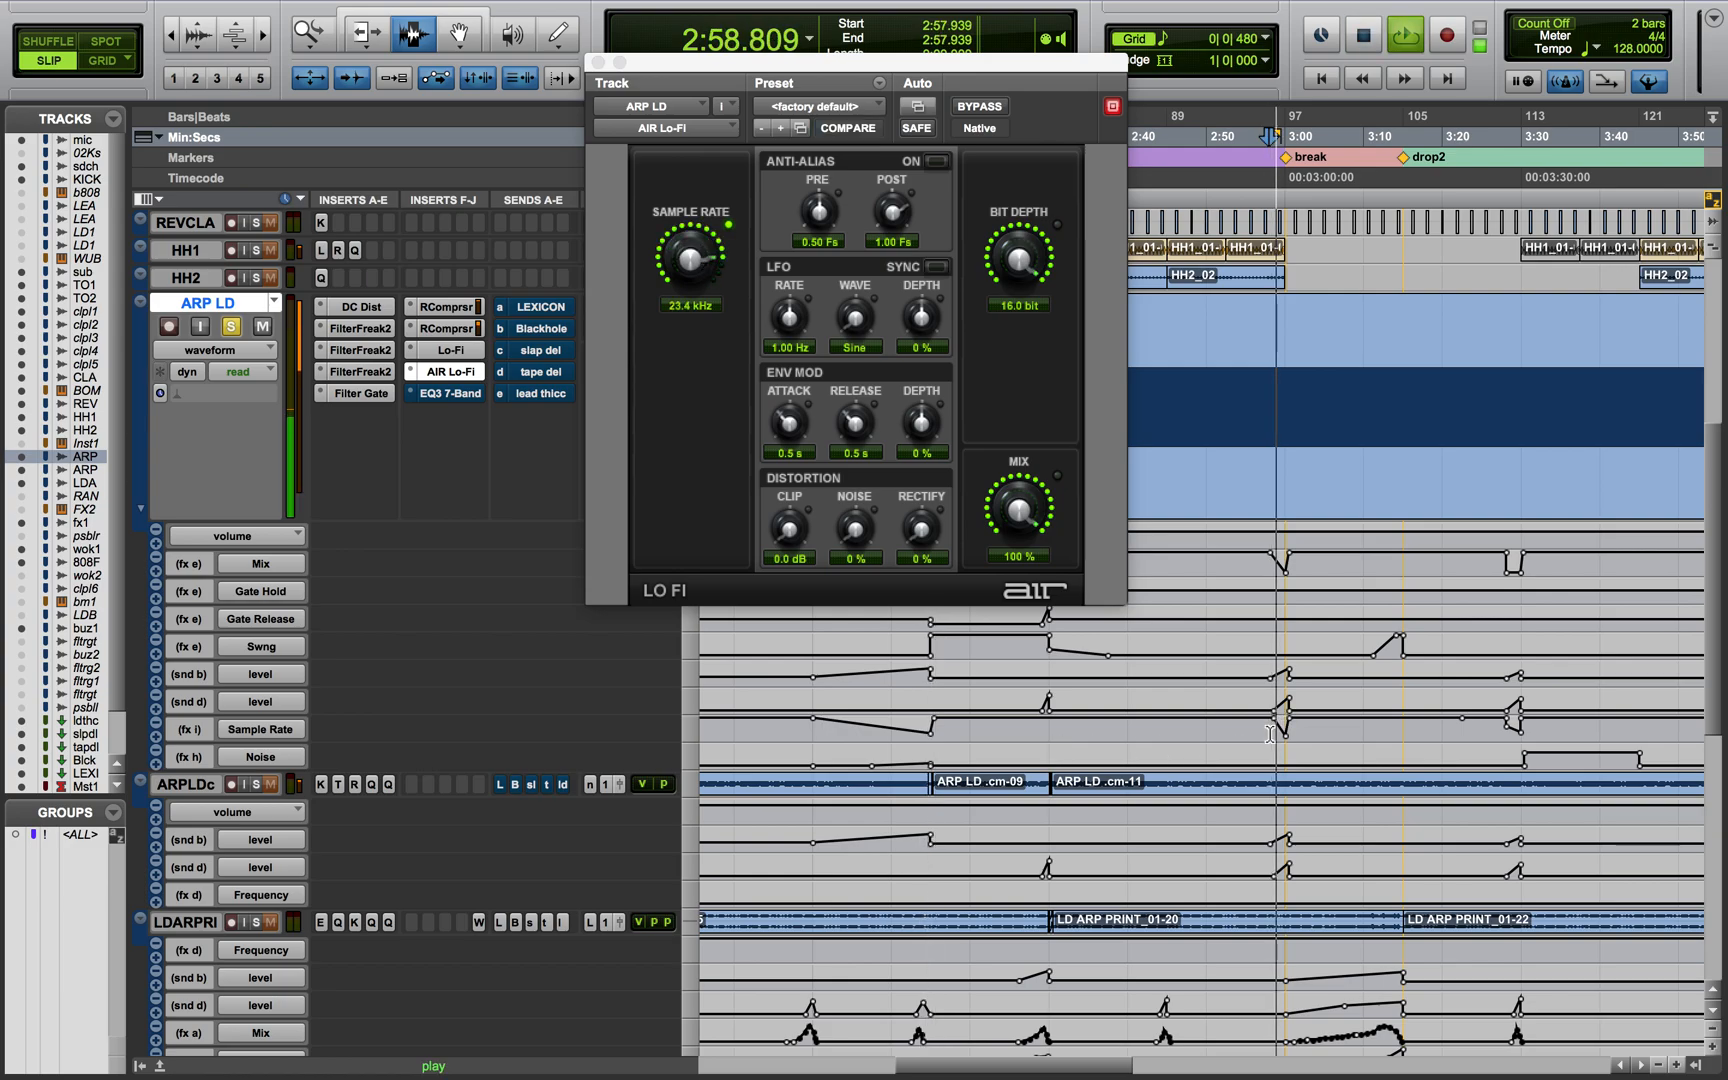
pyautogui.press('space')
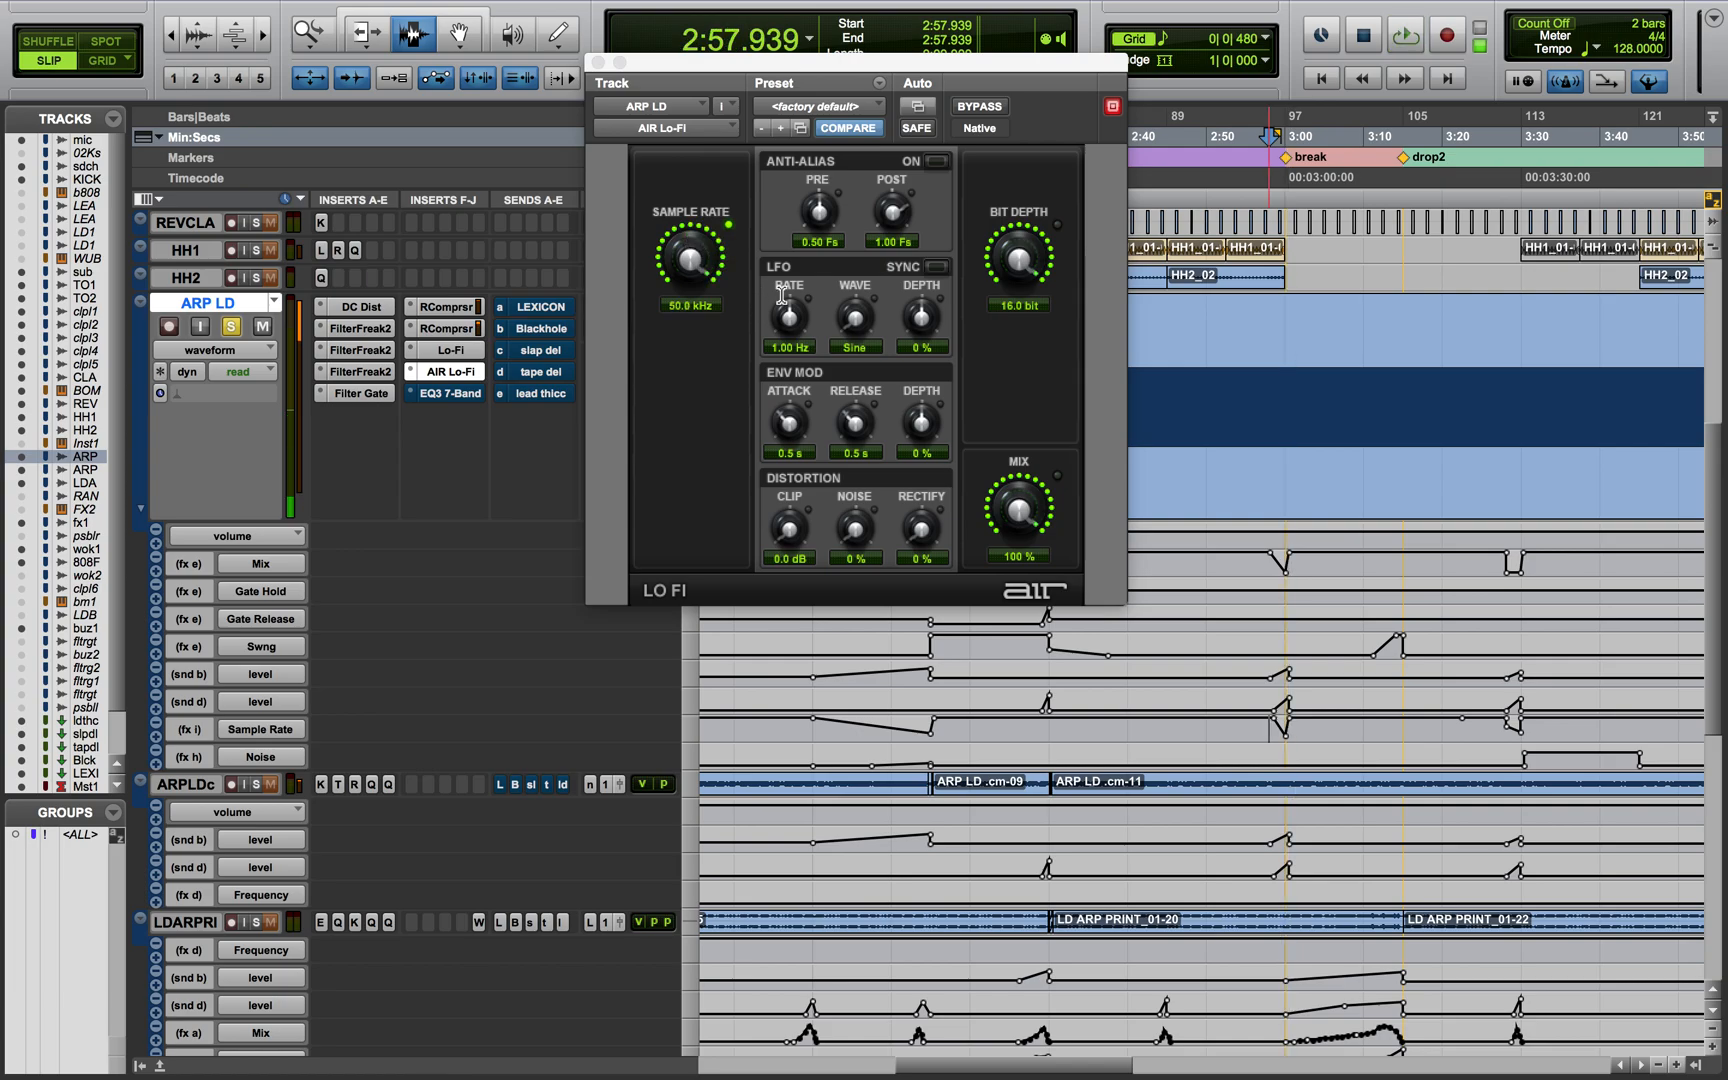
# Take the EQ3 7-Band insert on the ARP LD track out of bypass and close its window
pyautogui.click(458, 393)
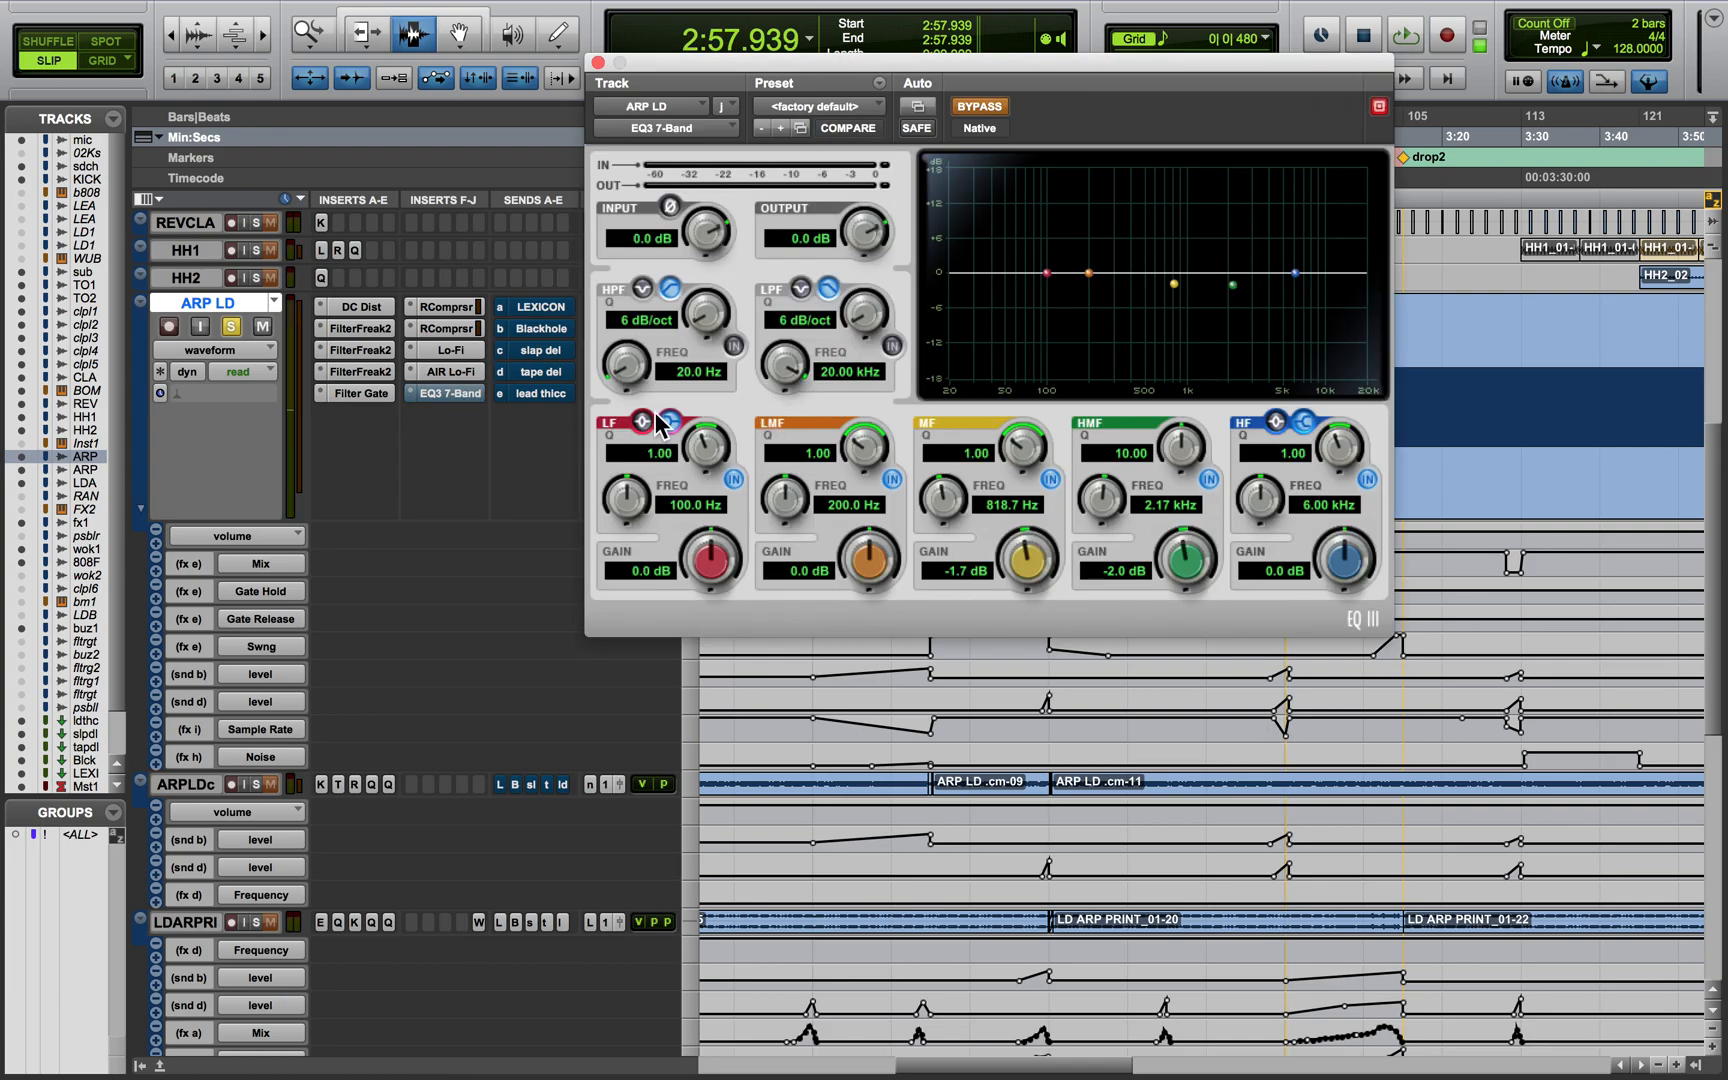
pyautogui.click(973, 104)
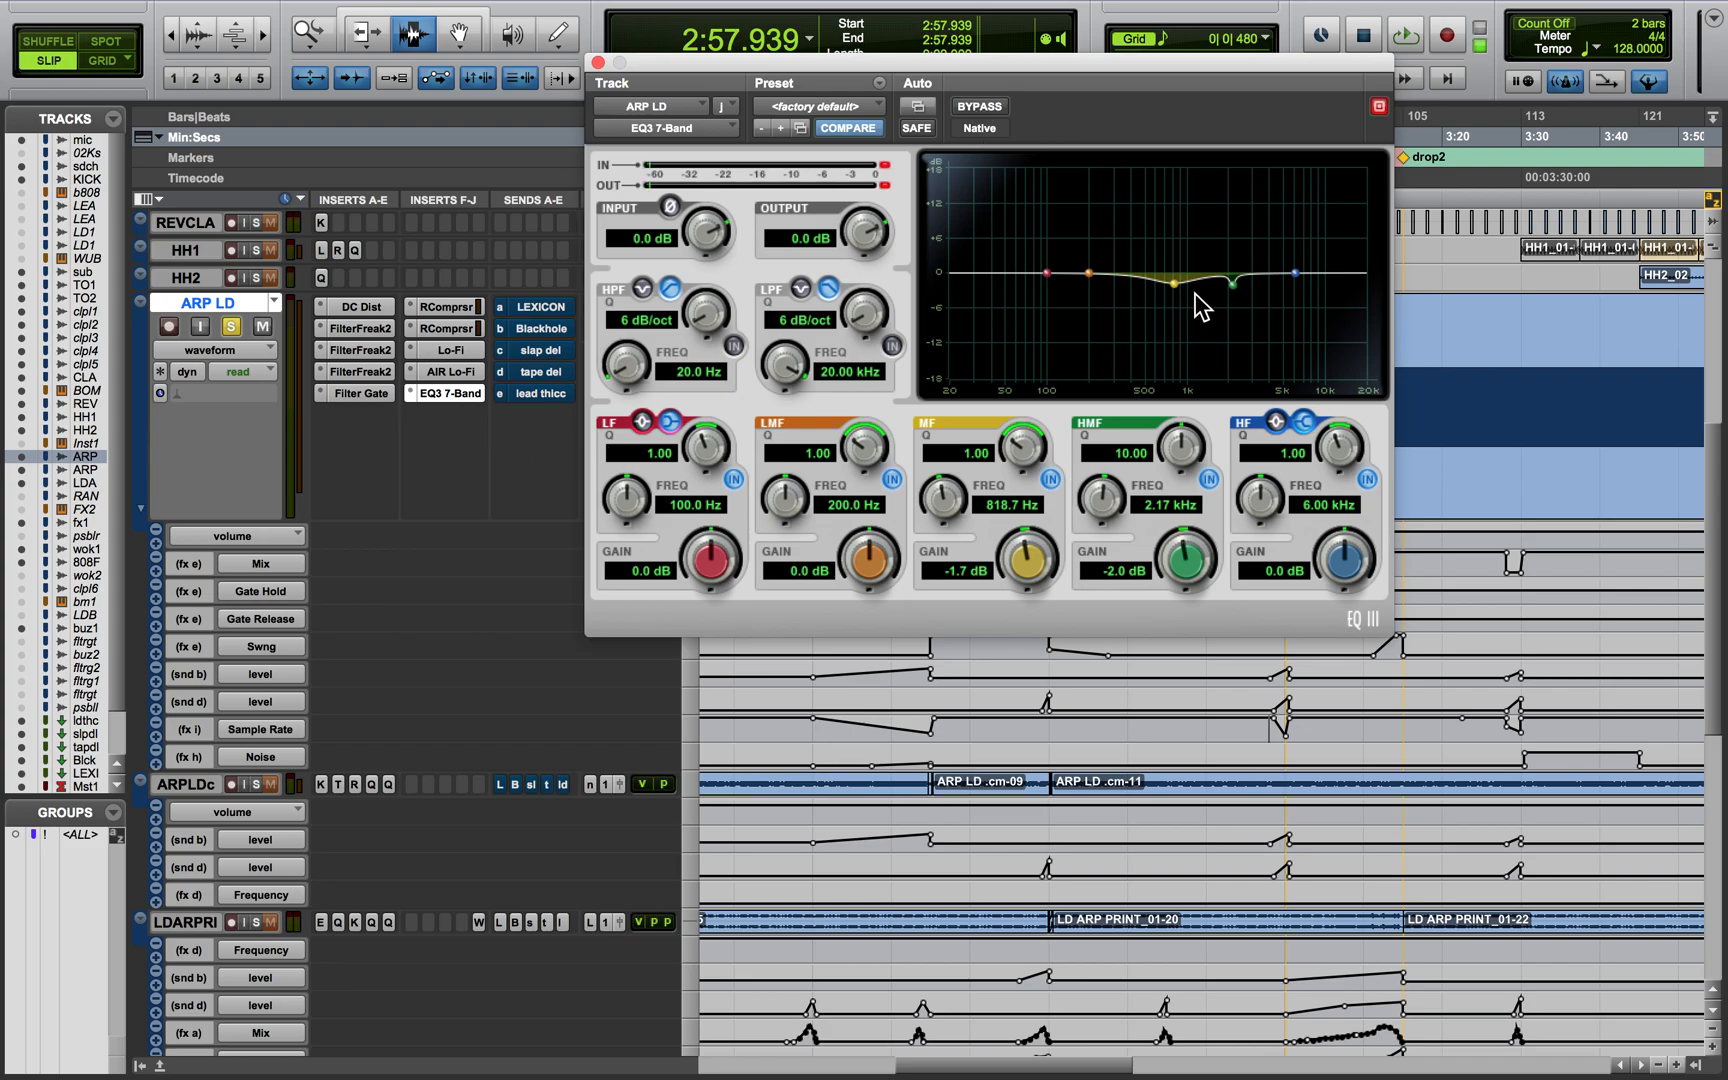
pyautogui.click(598, 62)
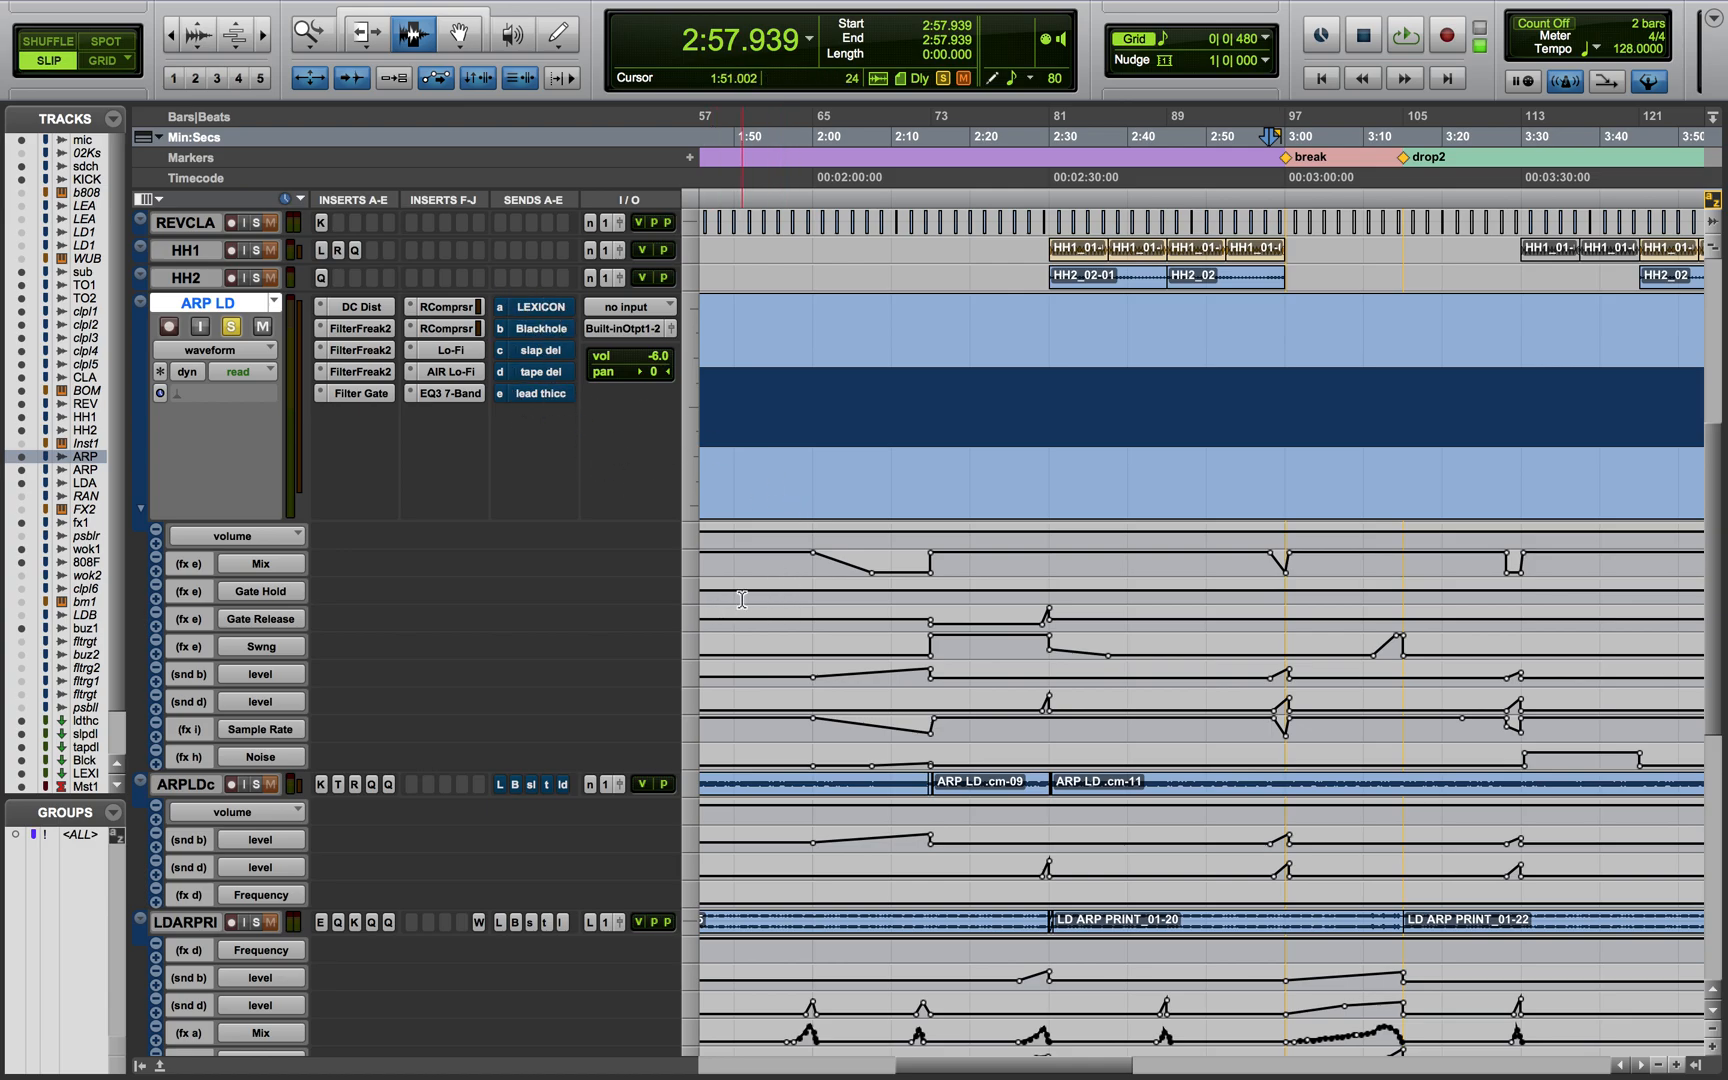
# Unsolo the original ARP LD track and make it inactive
pyautogui.click(229, 325)
pyautogui.rightClick(230, 295)
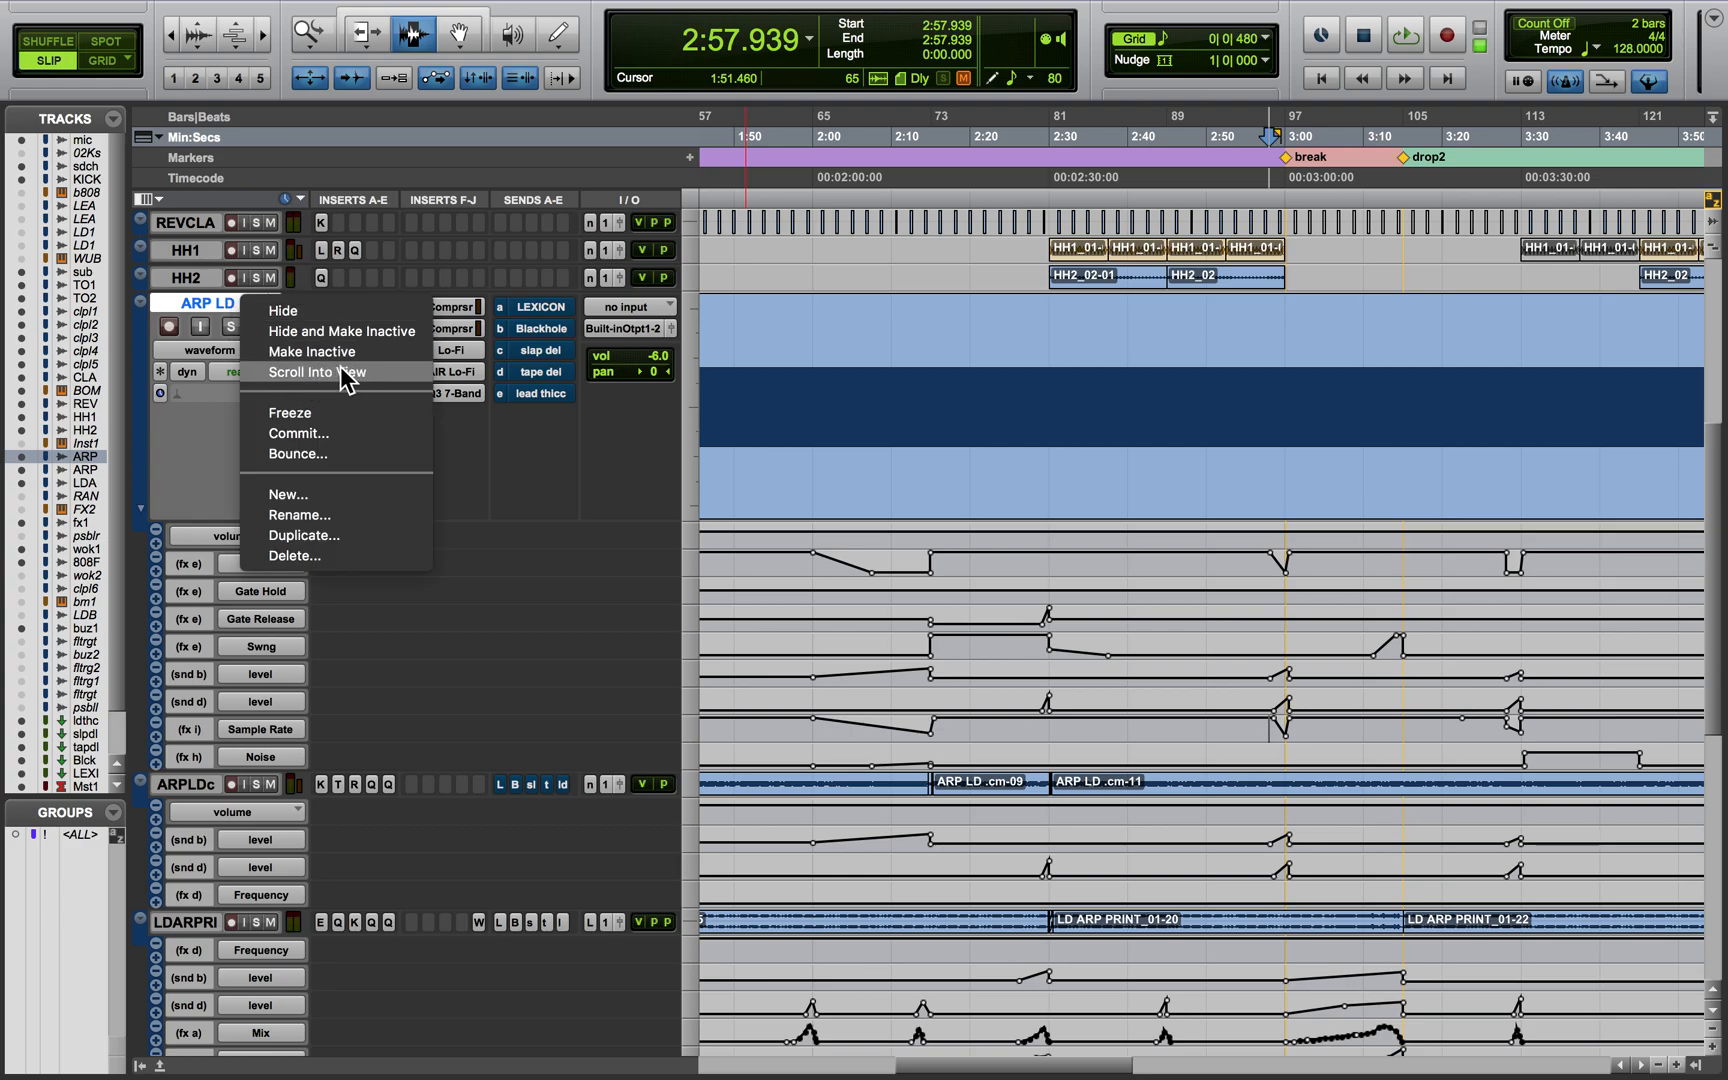
pyautogui.click(315, 353)
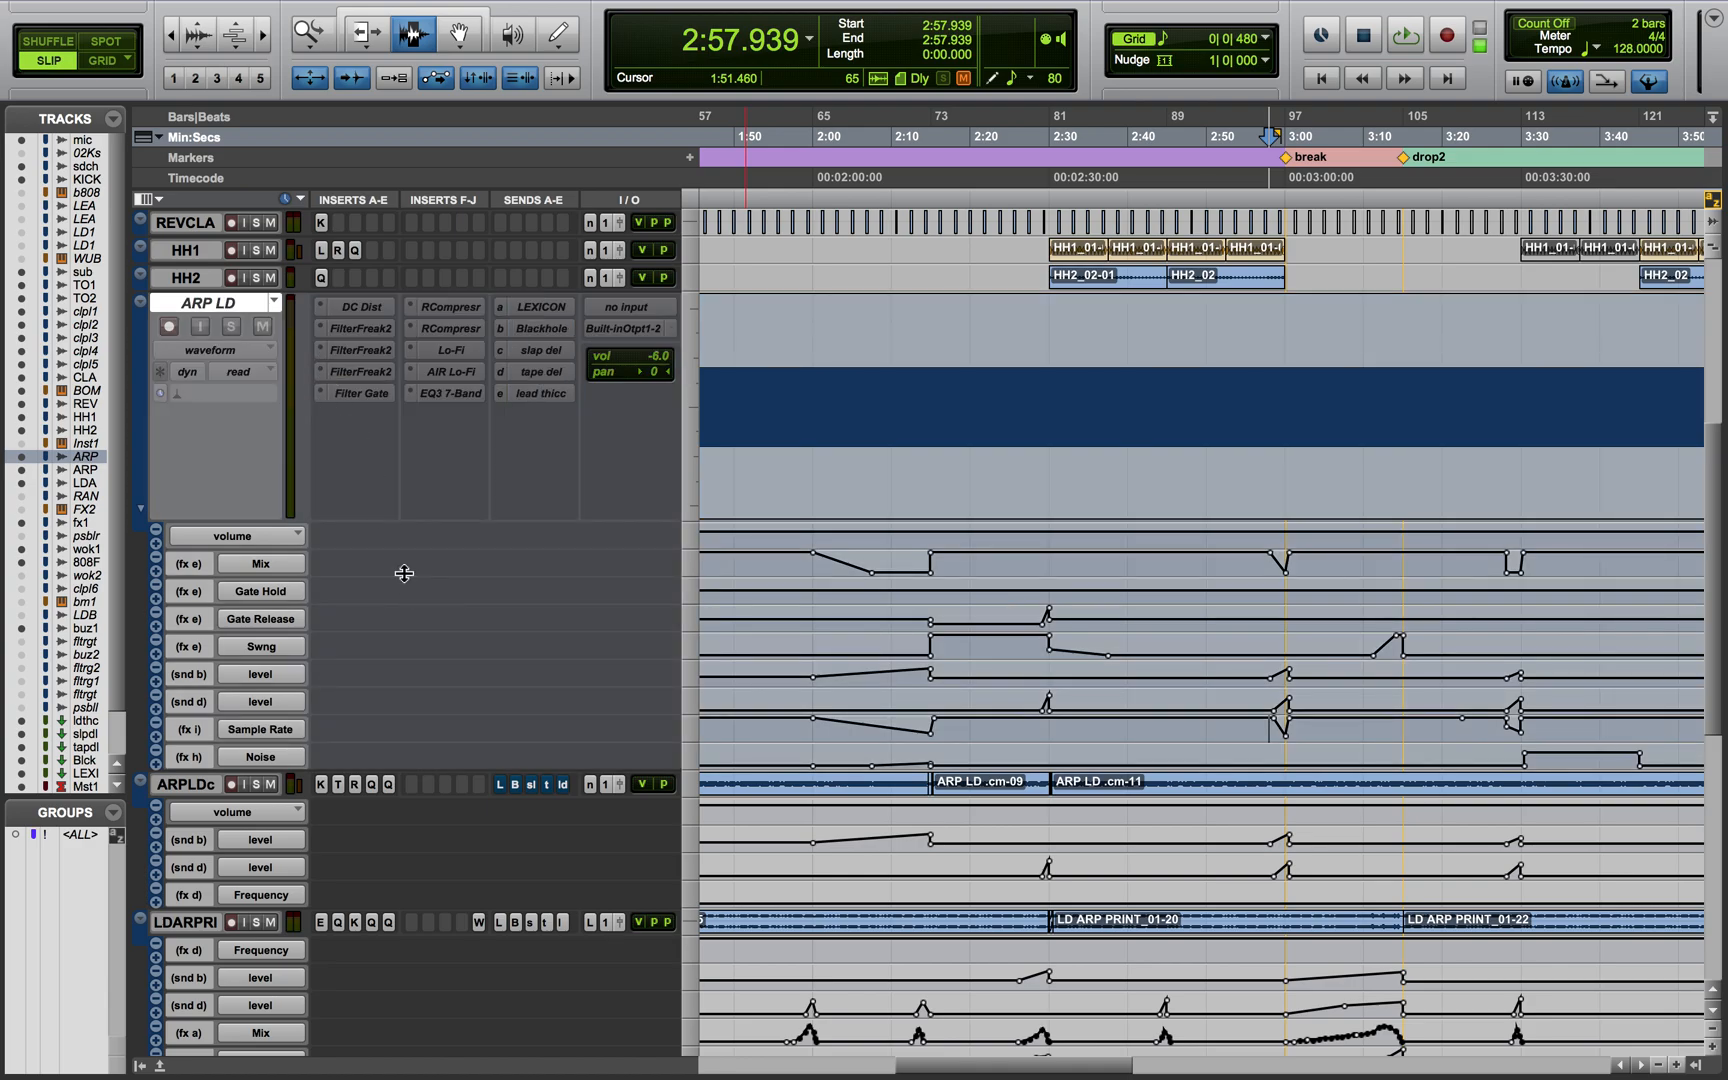
# Select the committed ARP LD.cm track, keeping its name, and set its track height to large
pyautogui.scroll(-1, 189, 788)
pyautogui.click(188, 780)
pyautogui.click(190, 755)
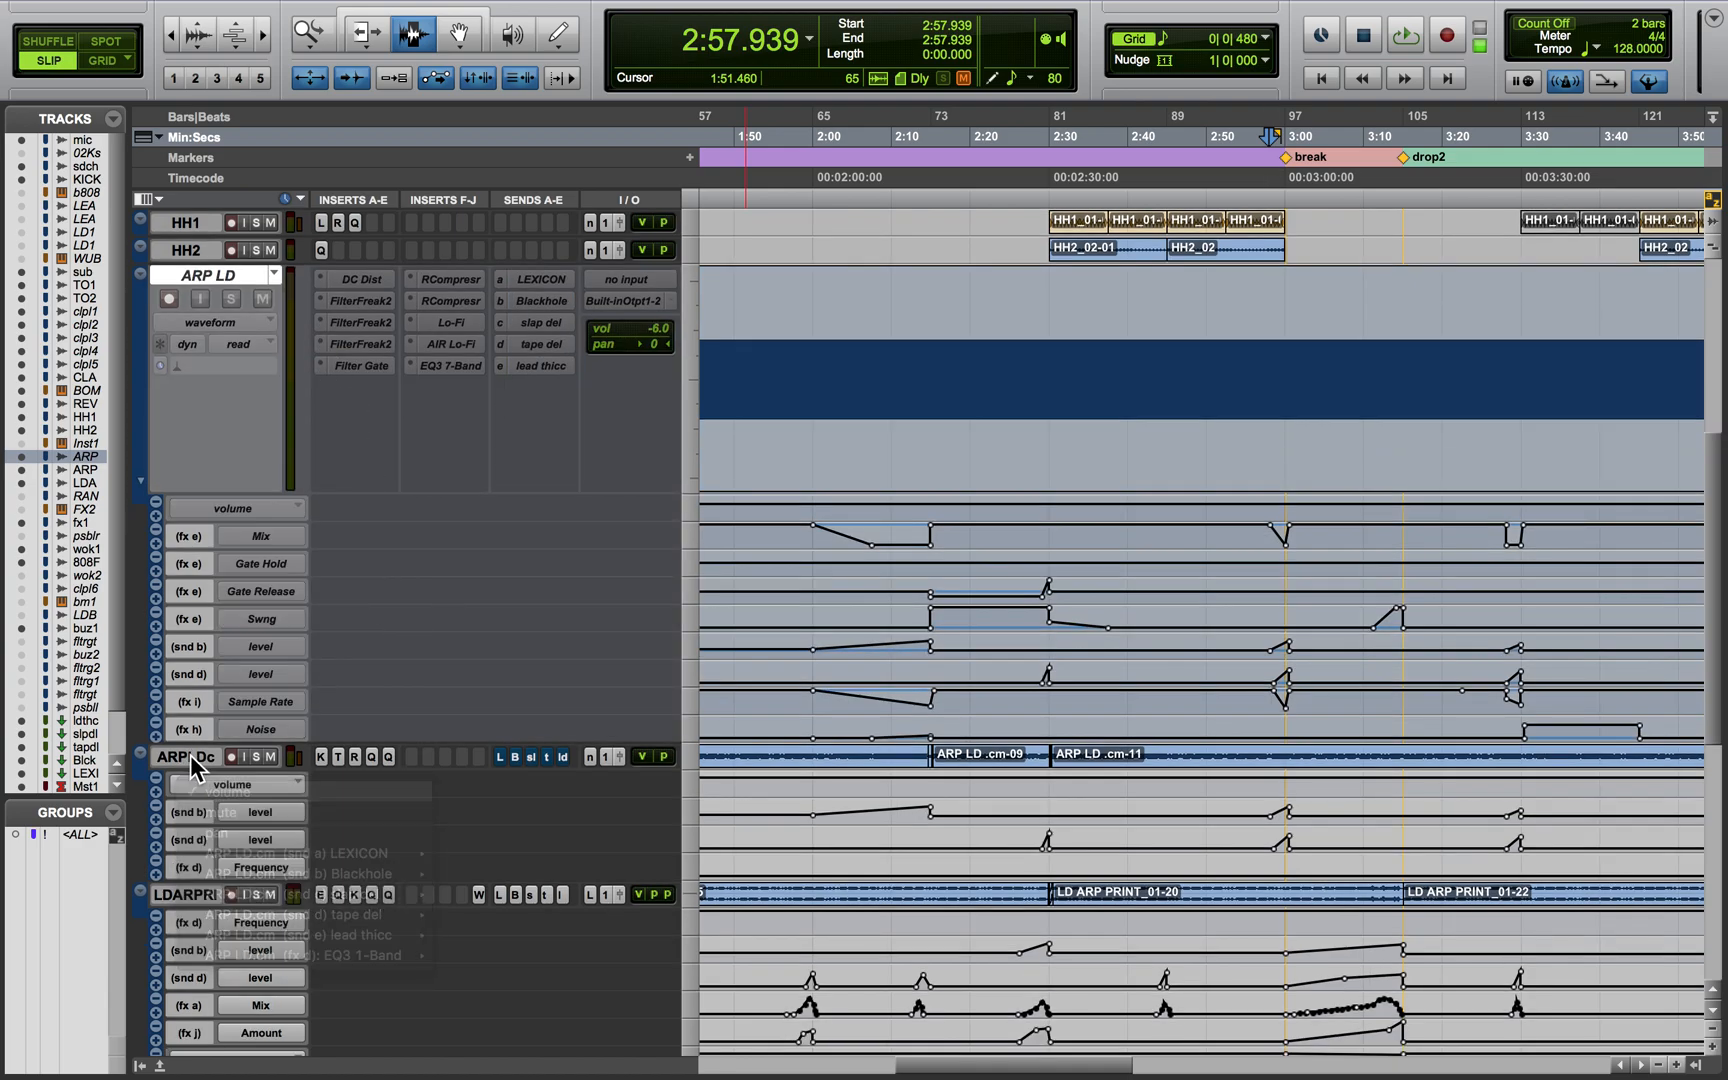
pyautogui.doubleClick(190, 755)
pyautogui.click(911, 535)
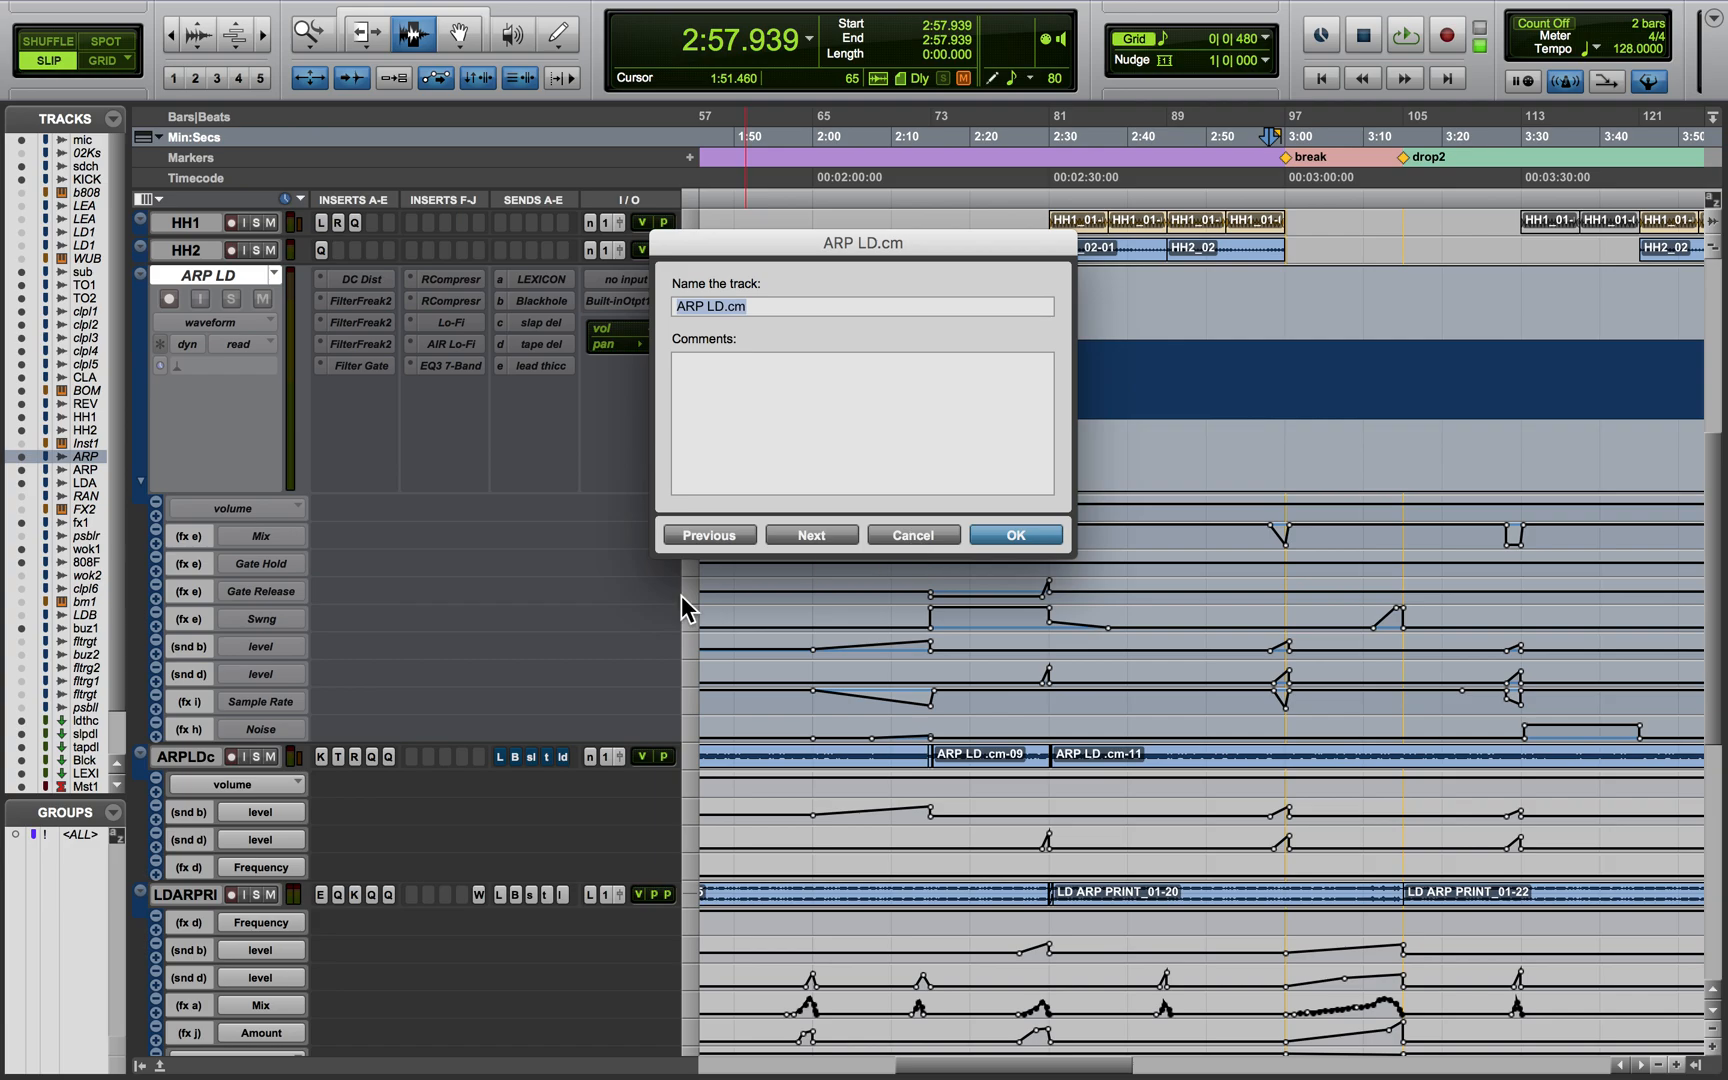
pyautogui.click(184, 756)
pyautogui.click(684, 754)
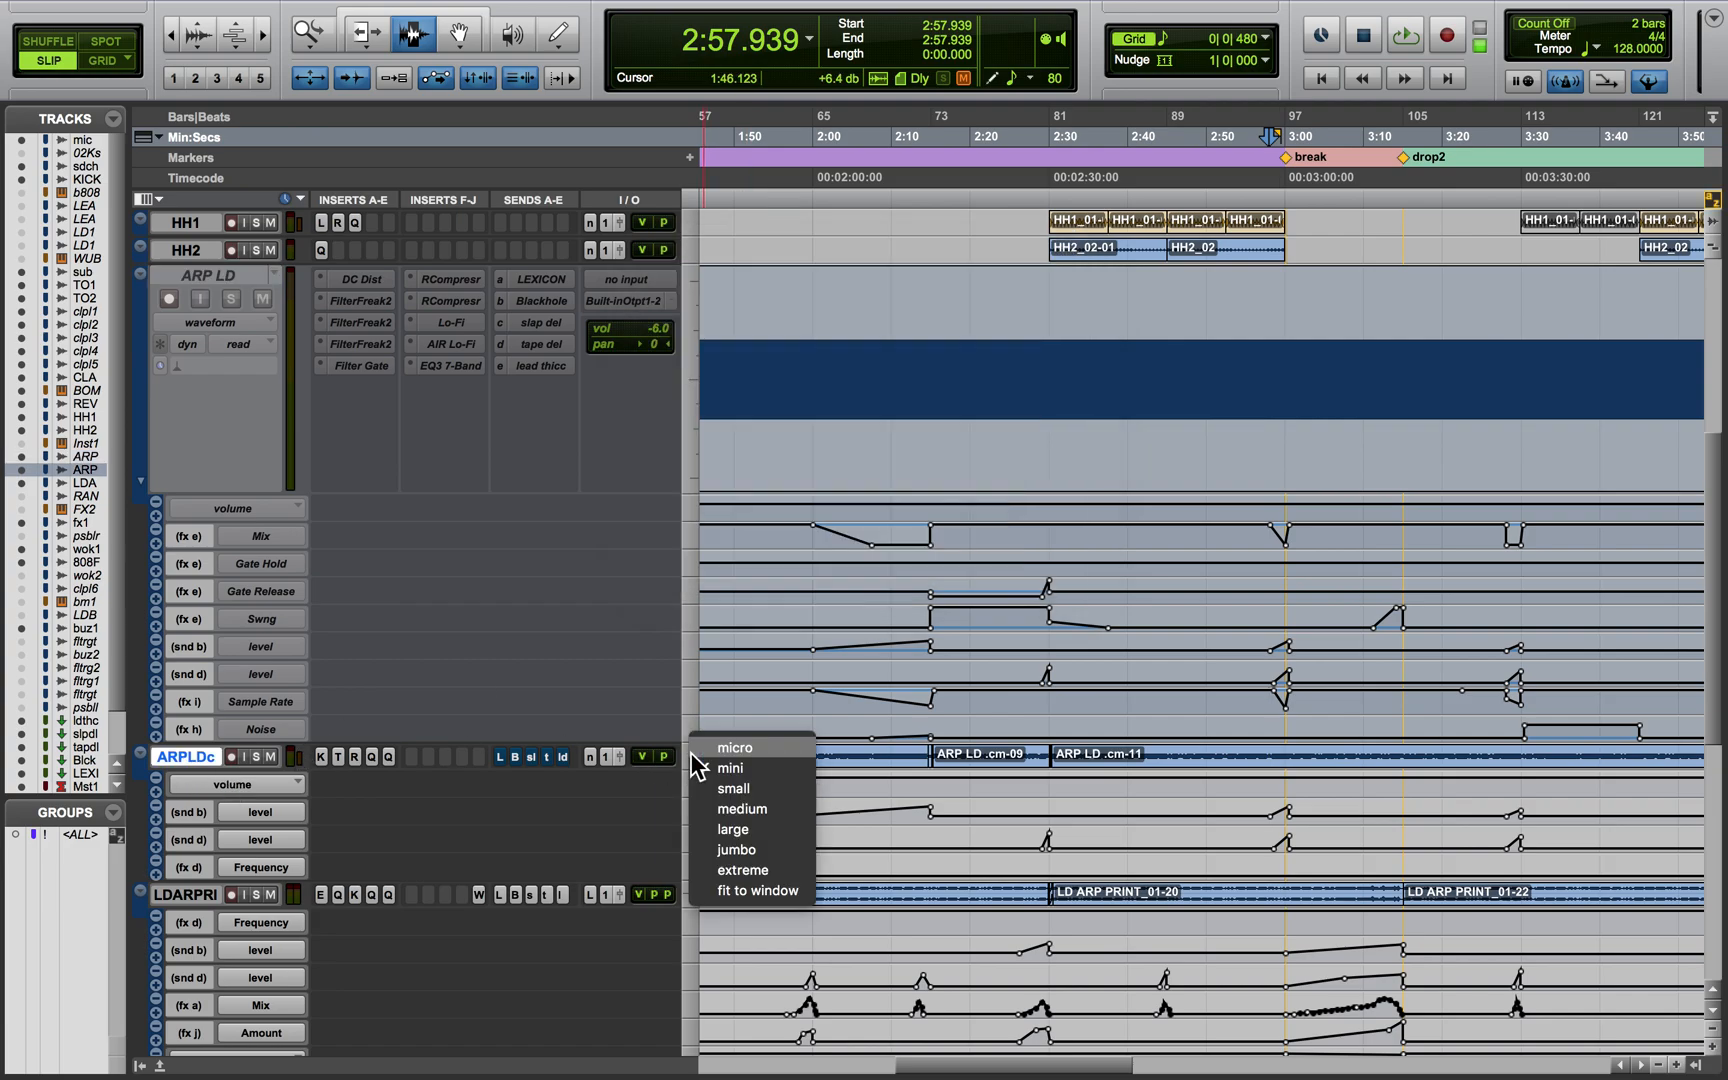
pyautogui.click(736, 828)
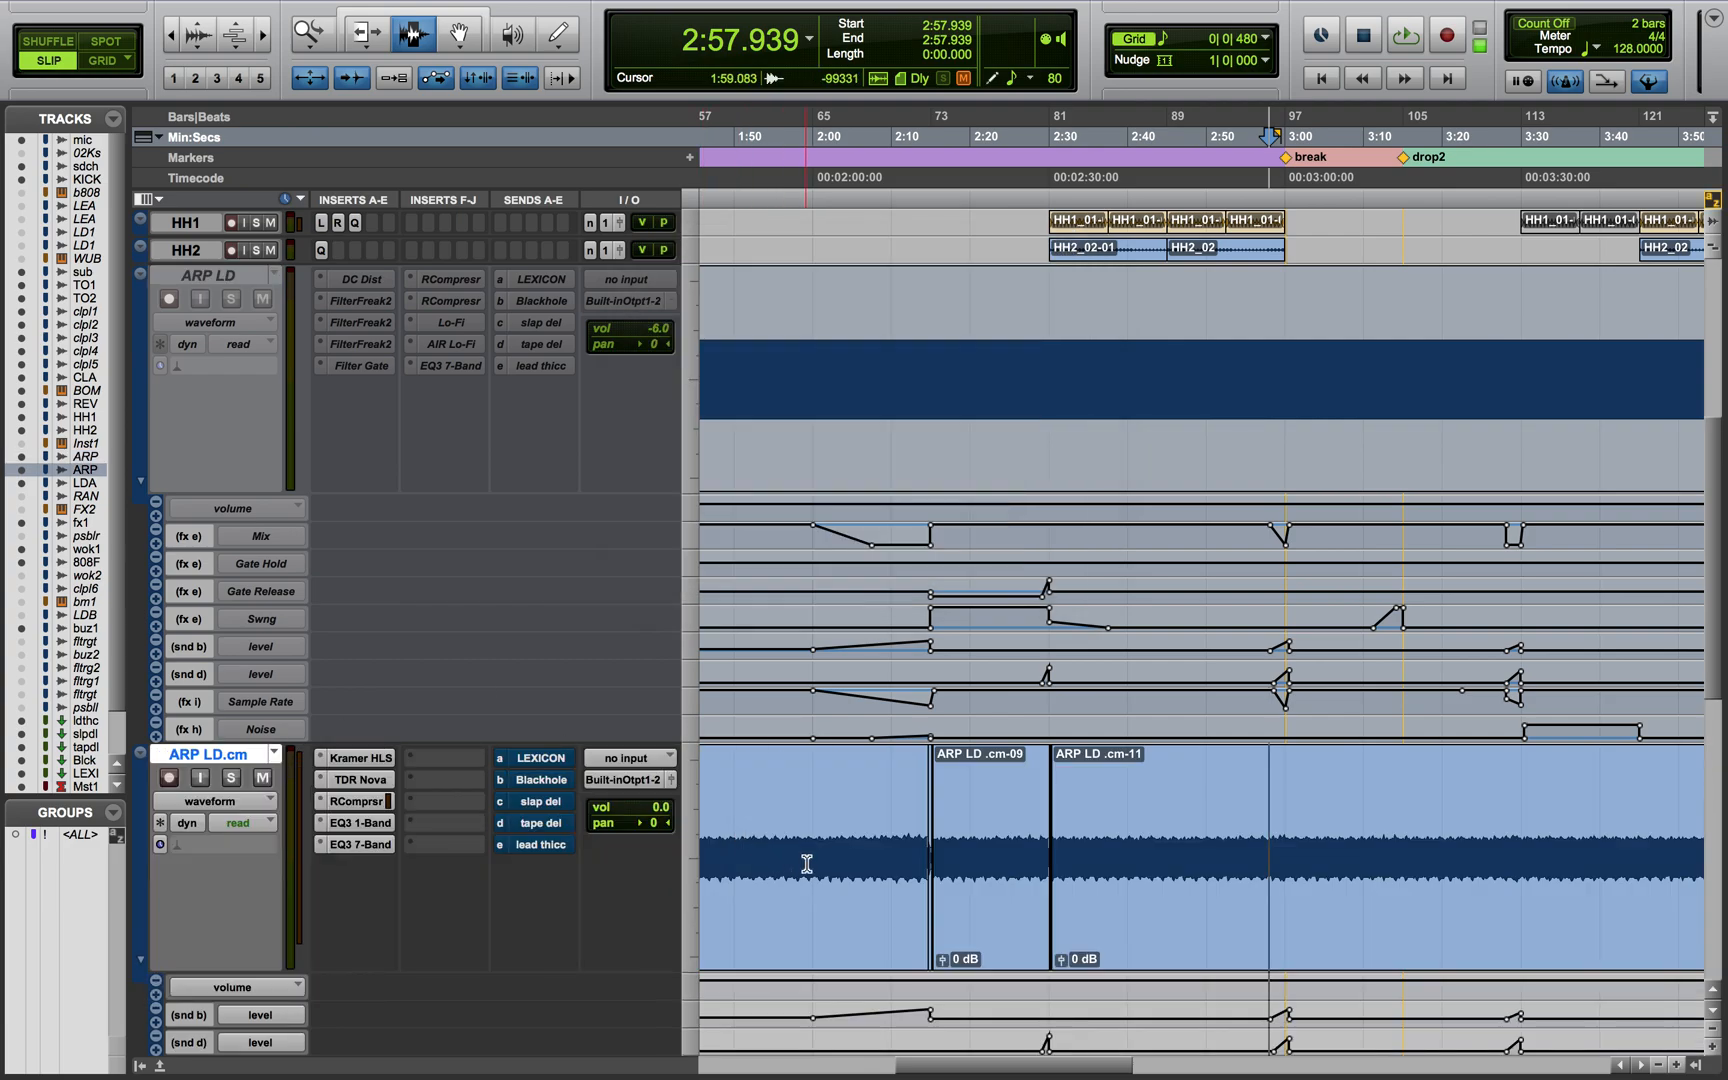
# Examine the full length of the ARP LD.cm track, its separate clips and its automation lanes
pyautogui.press('super+bracketleft')
pyautogui.press('super+bracketleft')
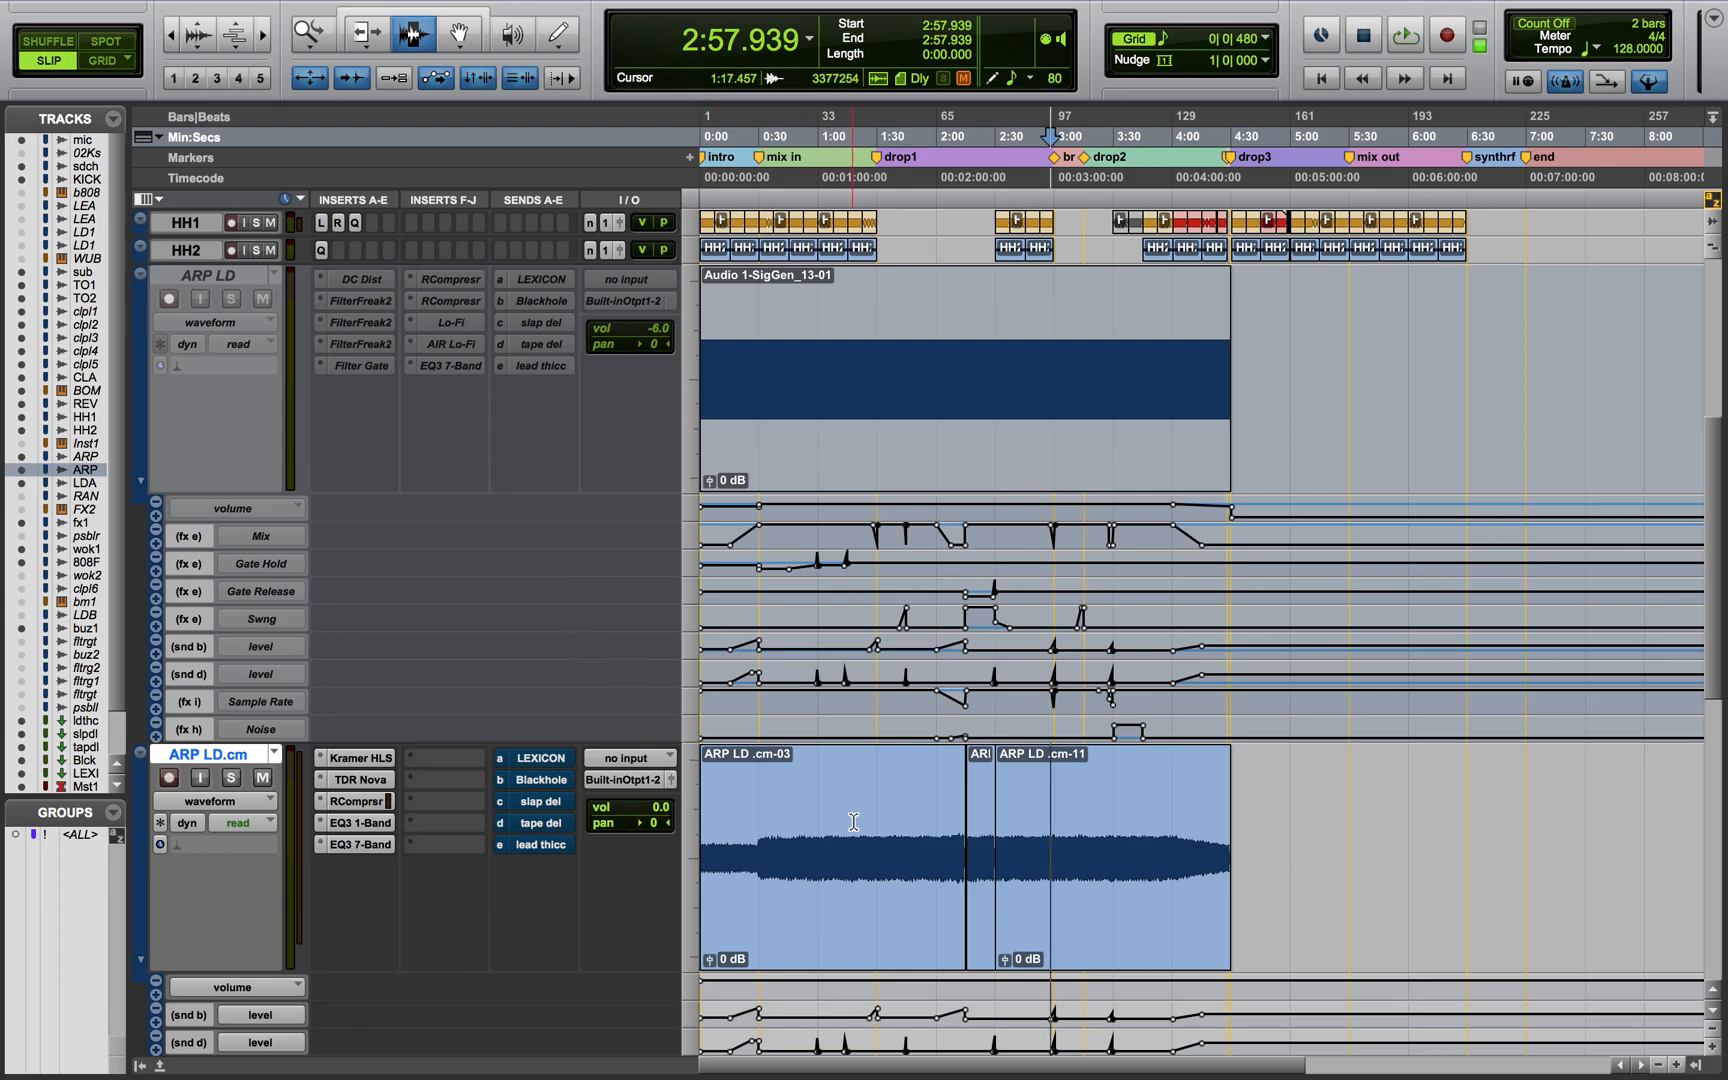
pyautogui.scroll(-5, 850, 820)
pyautogui.scroll(-1, 860, 840)
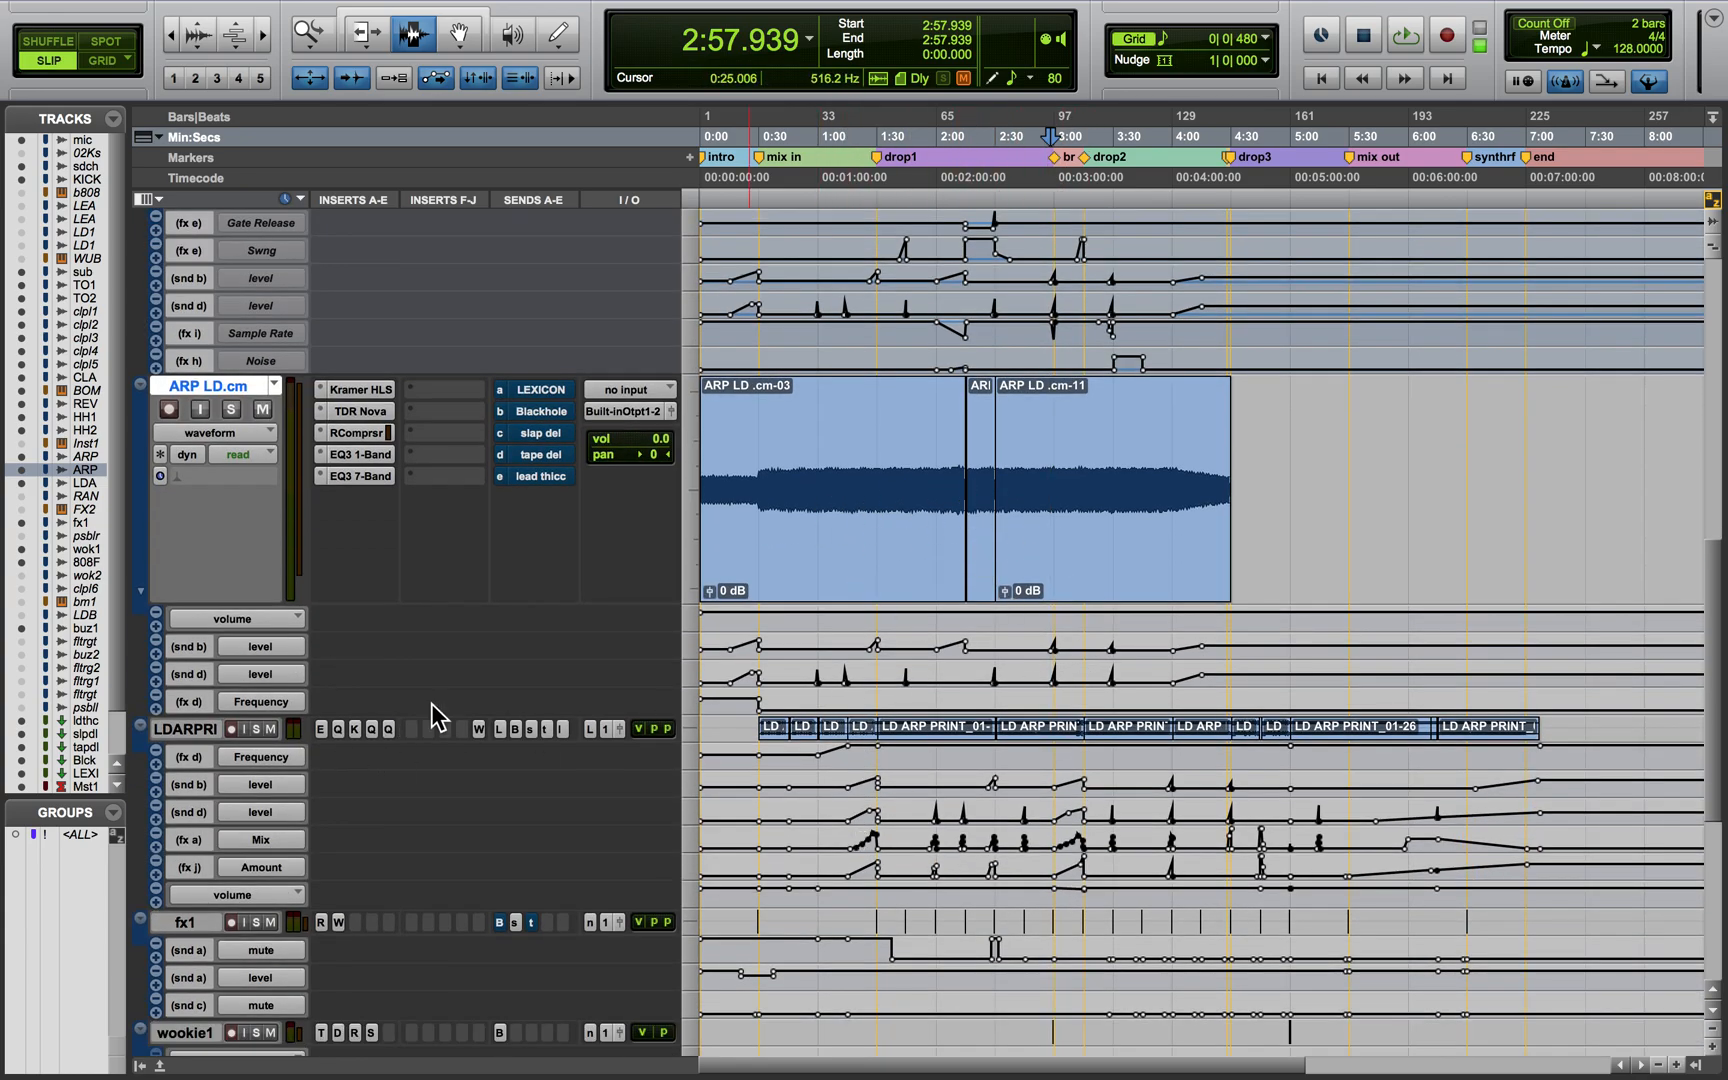
pyautogui.moveTo(1545, 742); pyautogui.dragTo(663, 790)
pyautogui.moveTo(1207, 521); pyautogui.dragTo(781, 534)
pyautogui.click(962, 520)
pyautogui.doubleClick(970, 521)
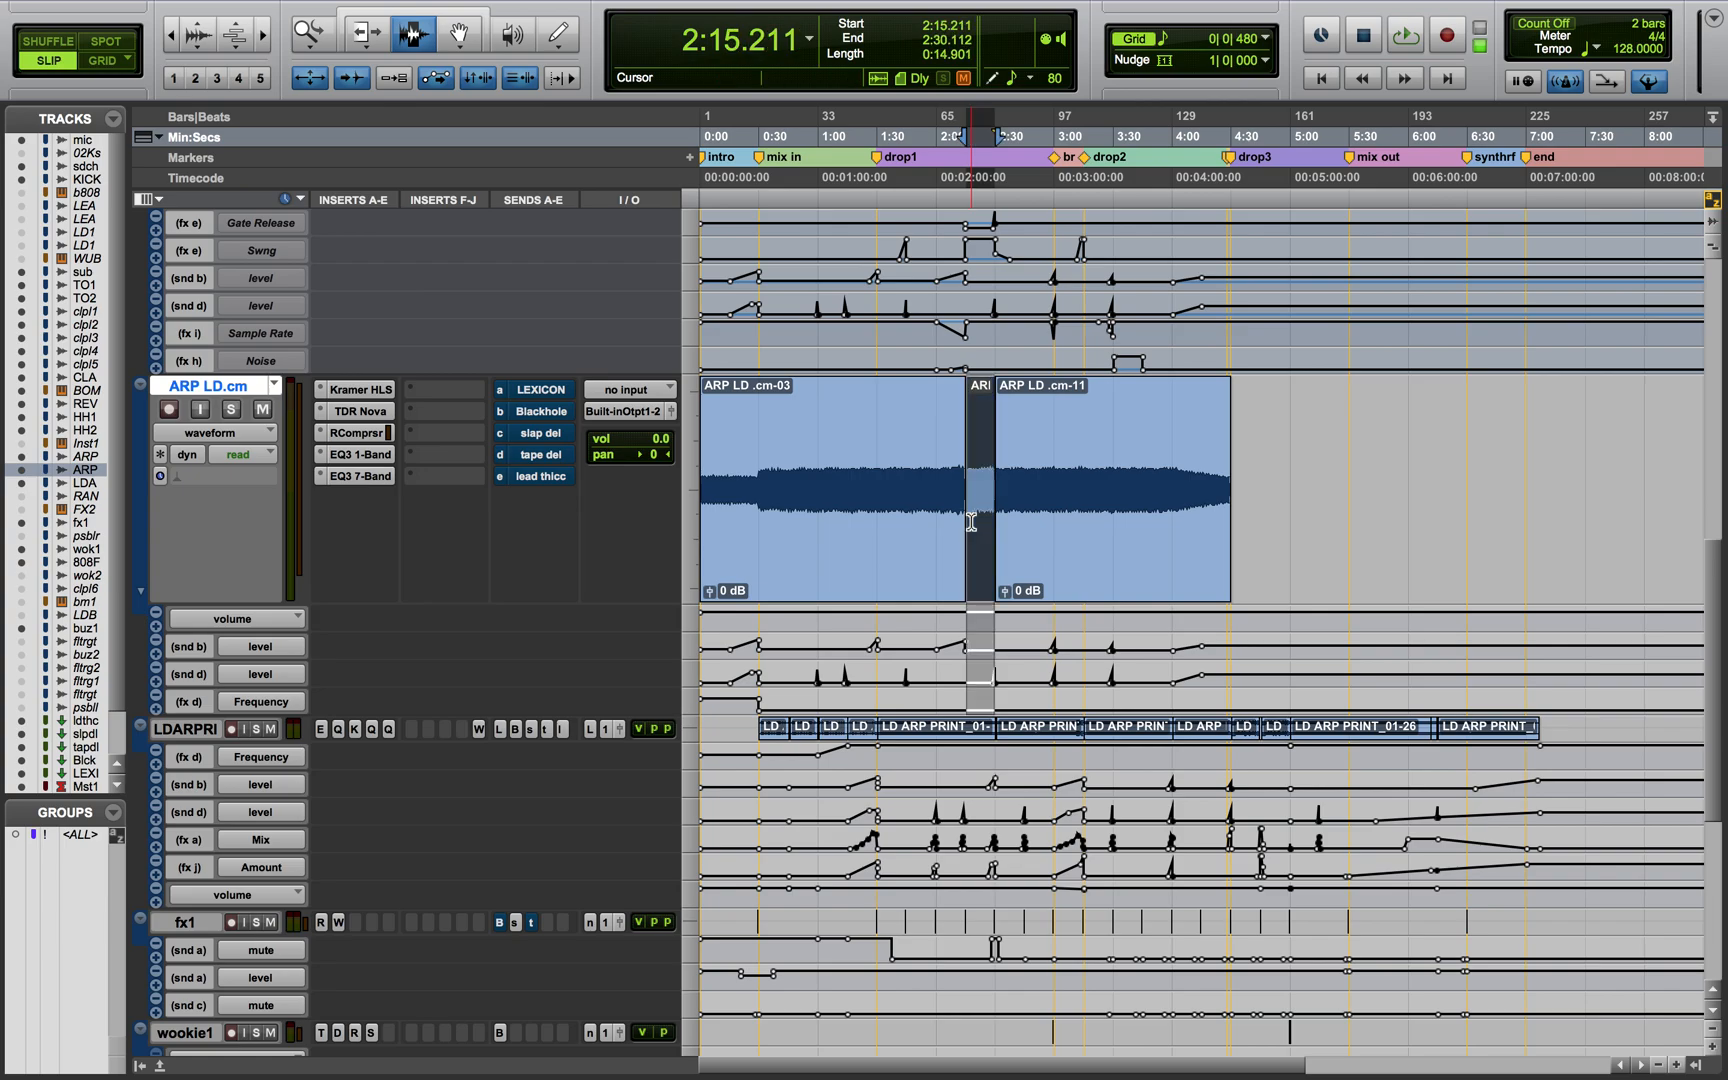
pyautogui.click(952, 527)
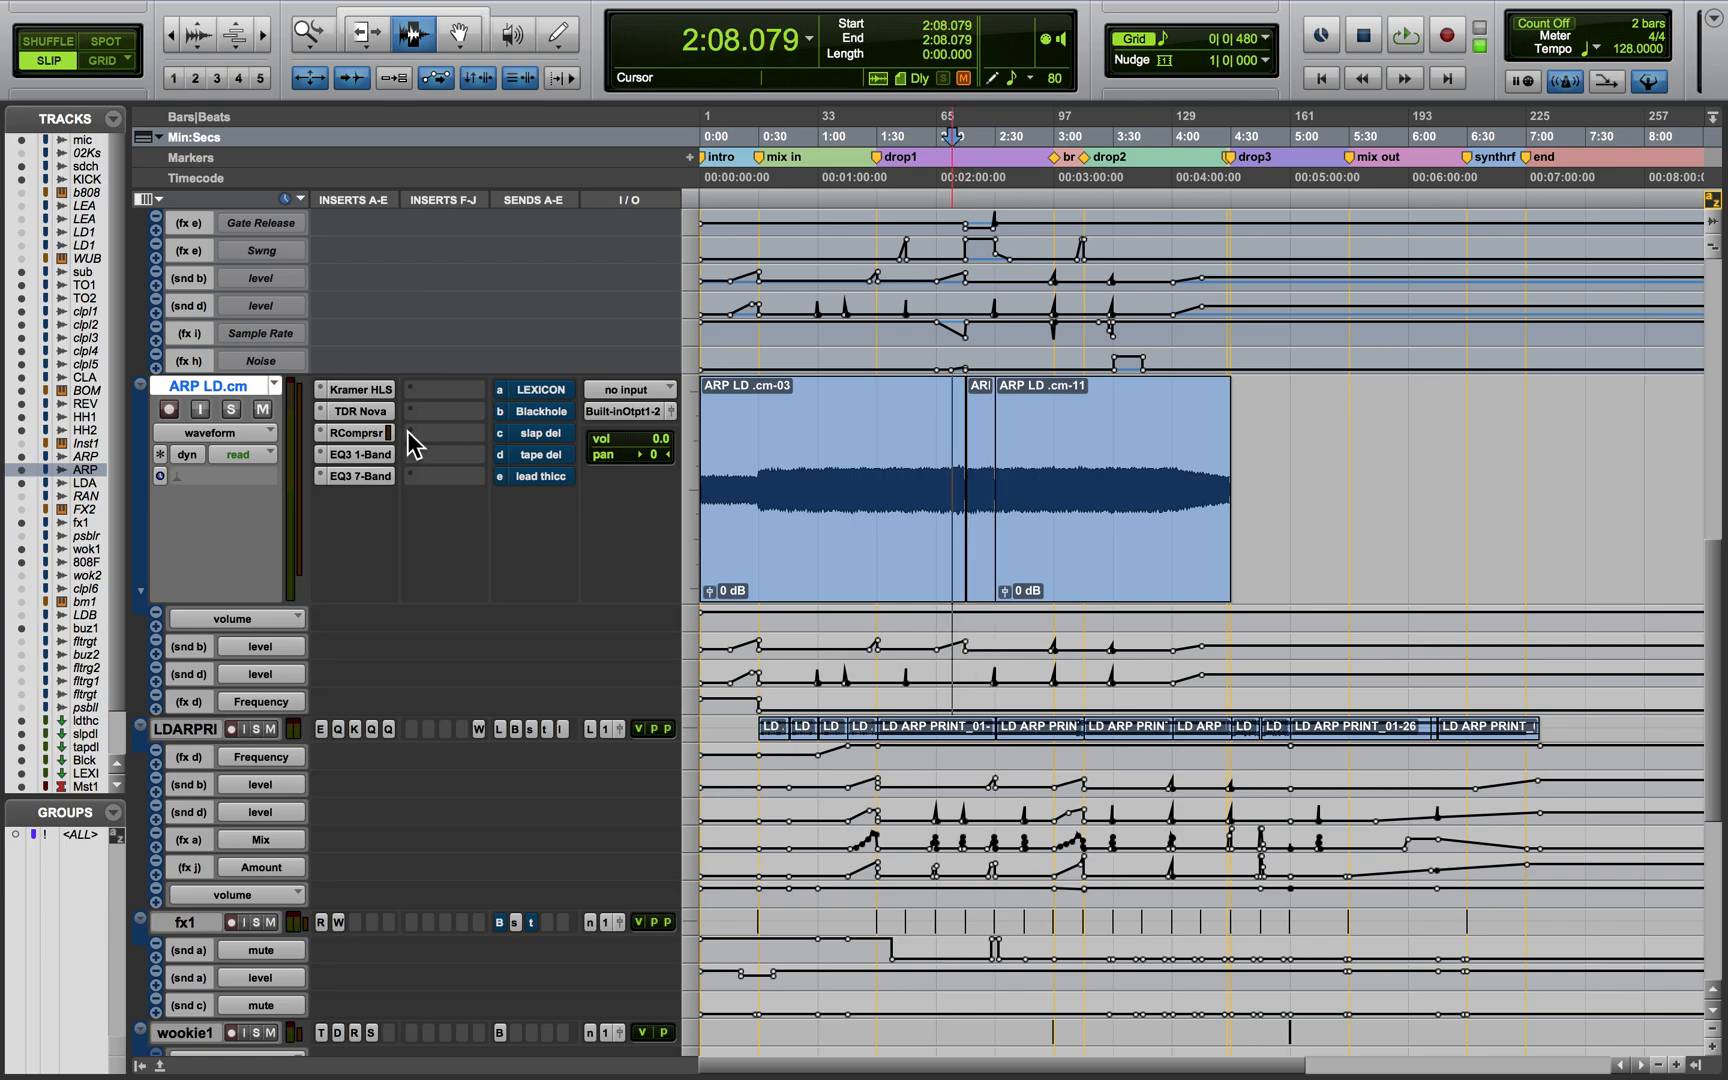
# Solo the ARP LD.cm track and play it from about 1:15
pyautogui.click(232, 412)
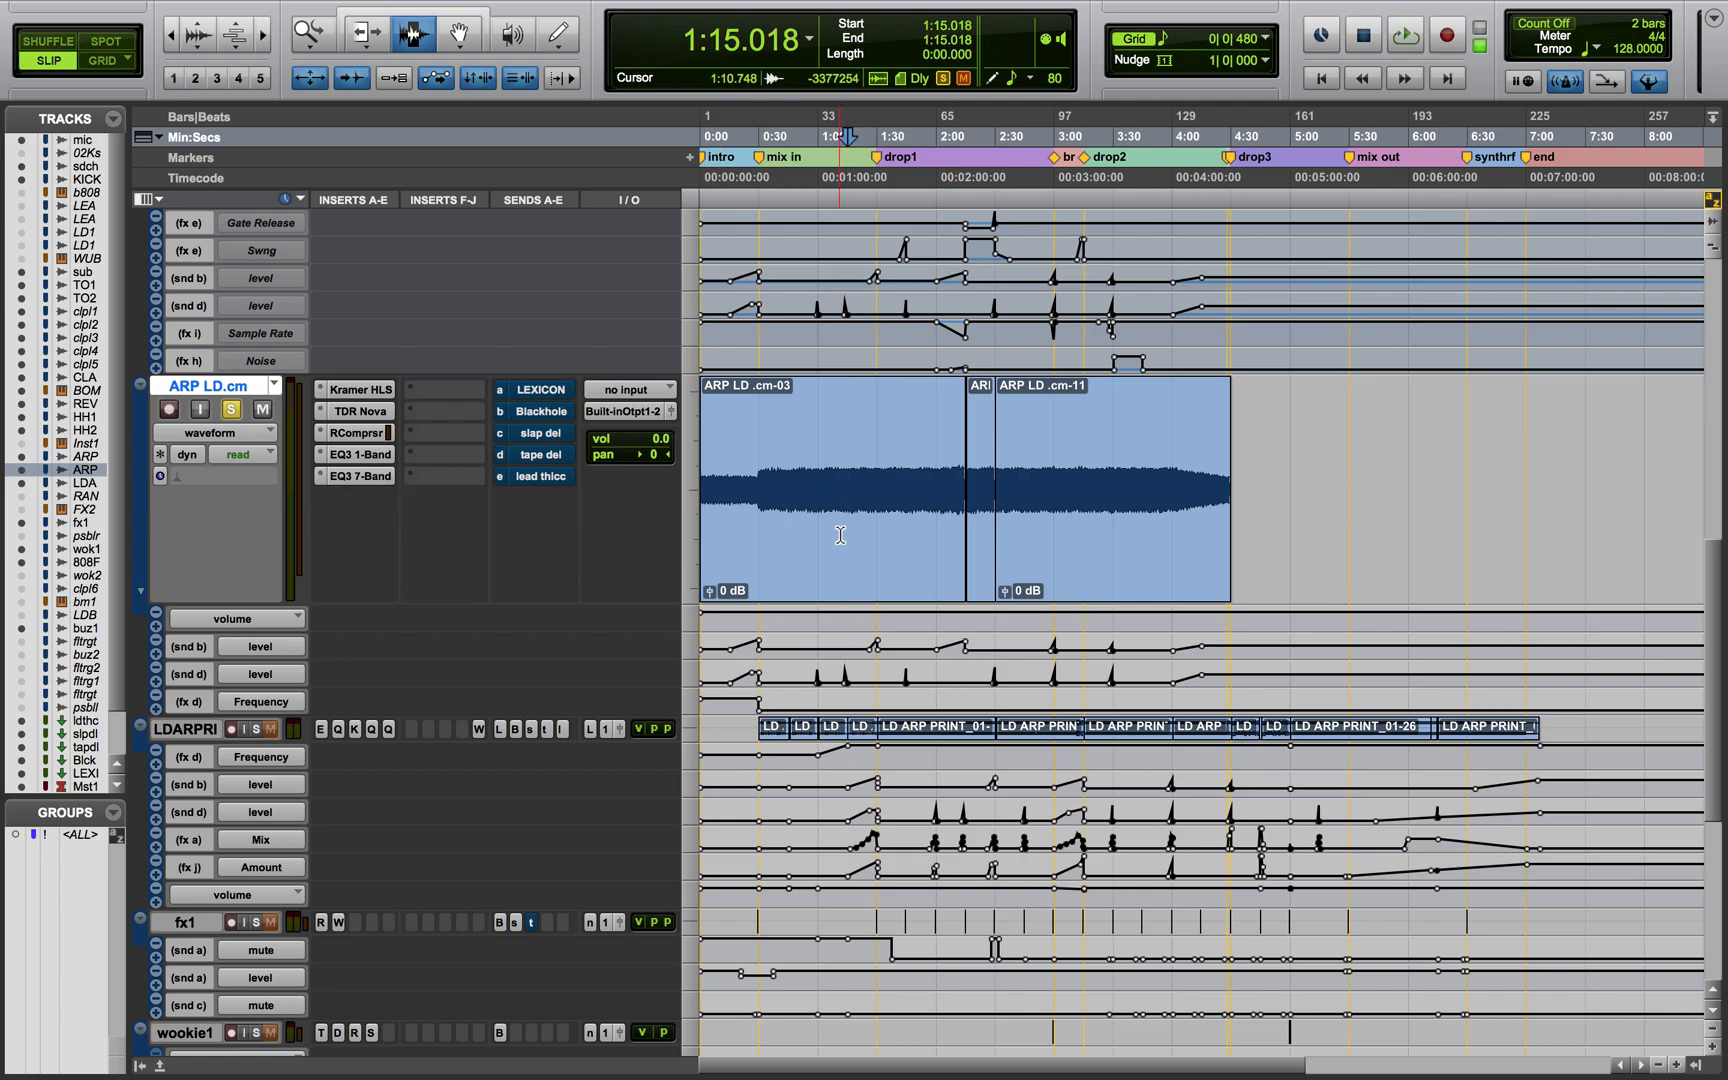
pyautogui.press('space')
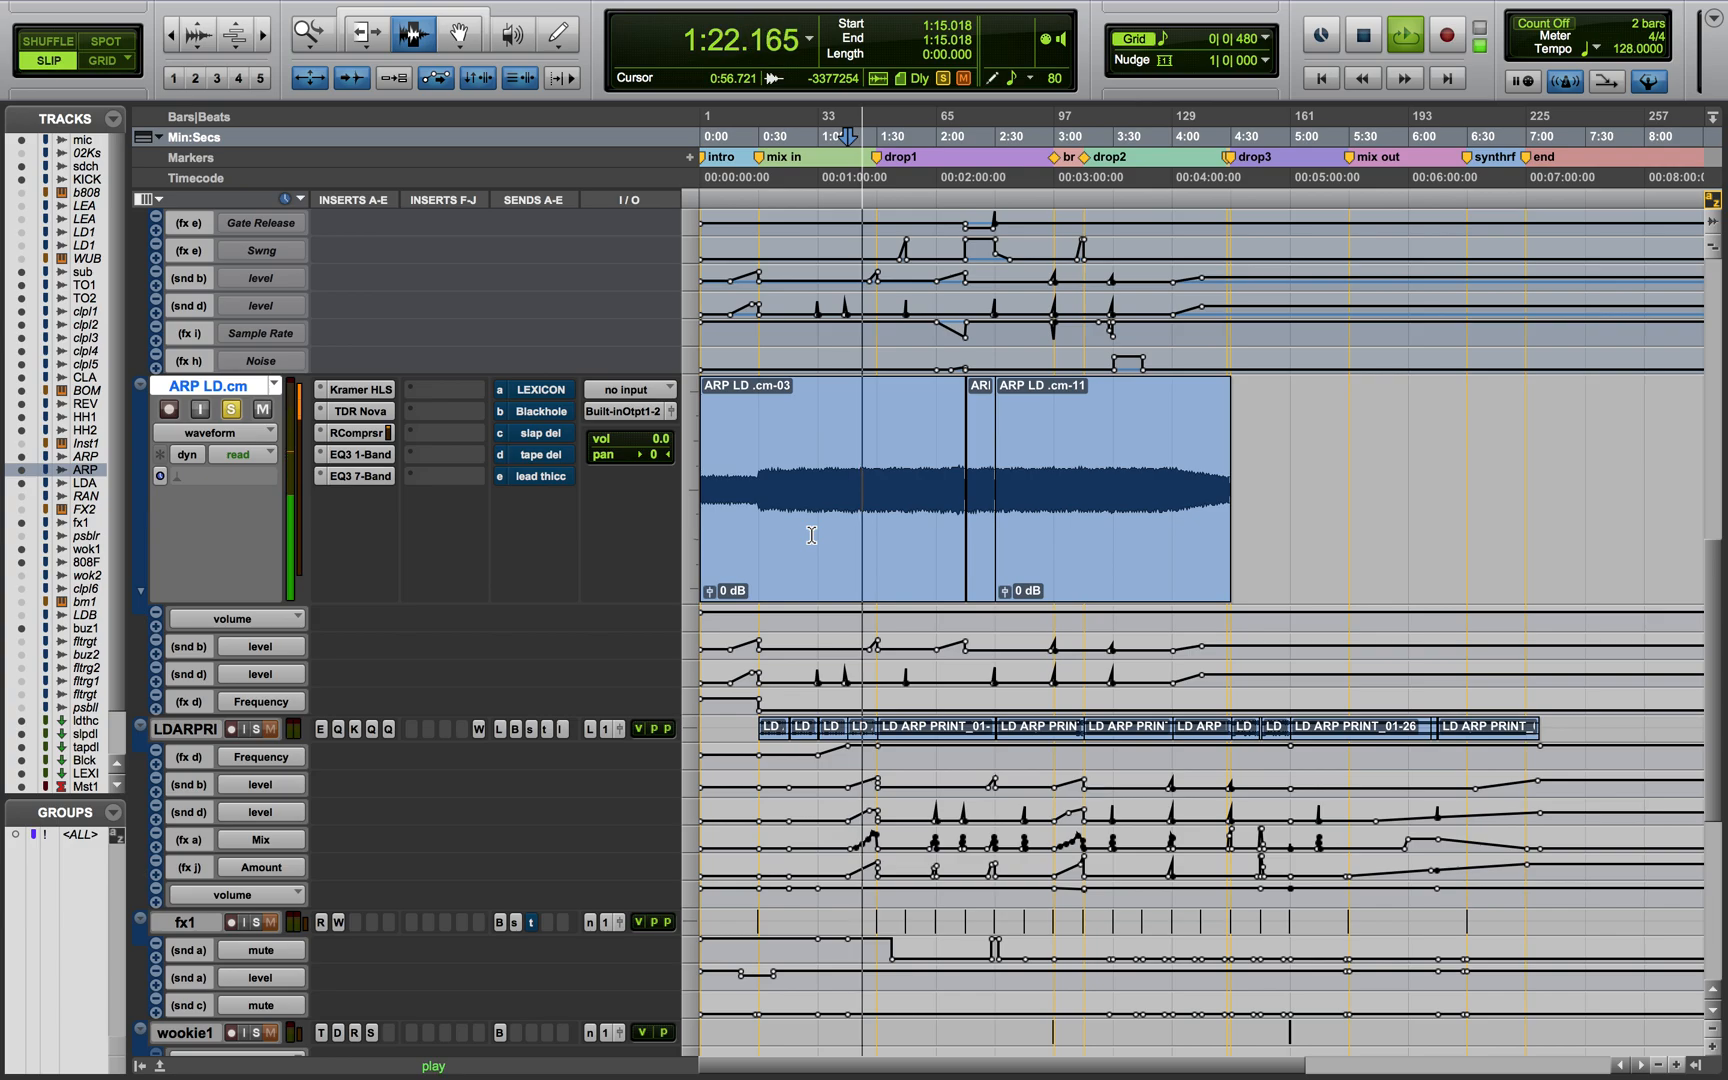
pyautogui.press('t')
pyautogui.press('t')
pyautogui.press('space')
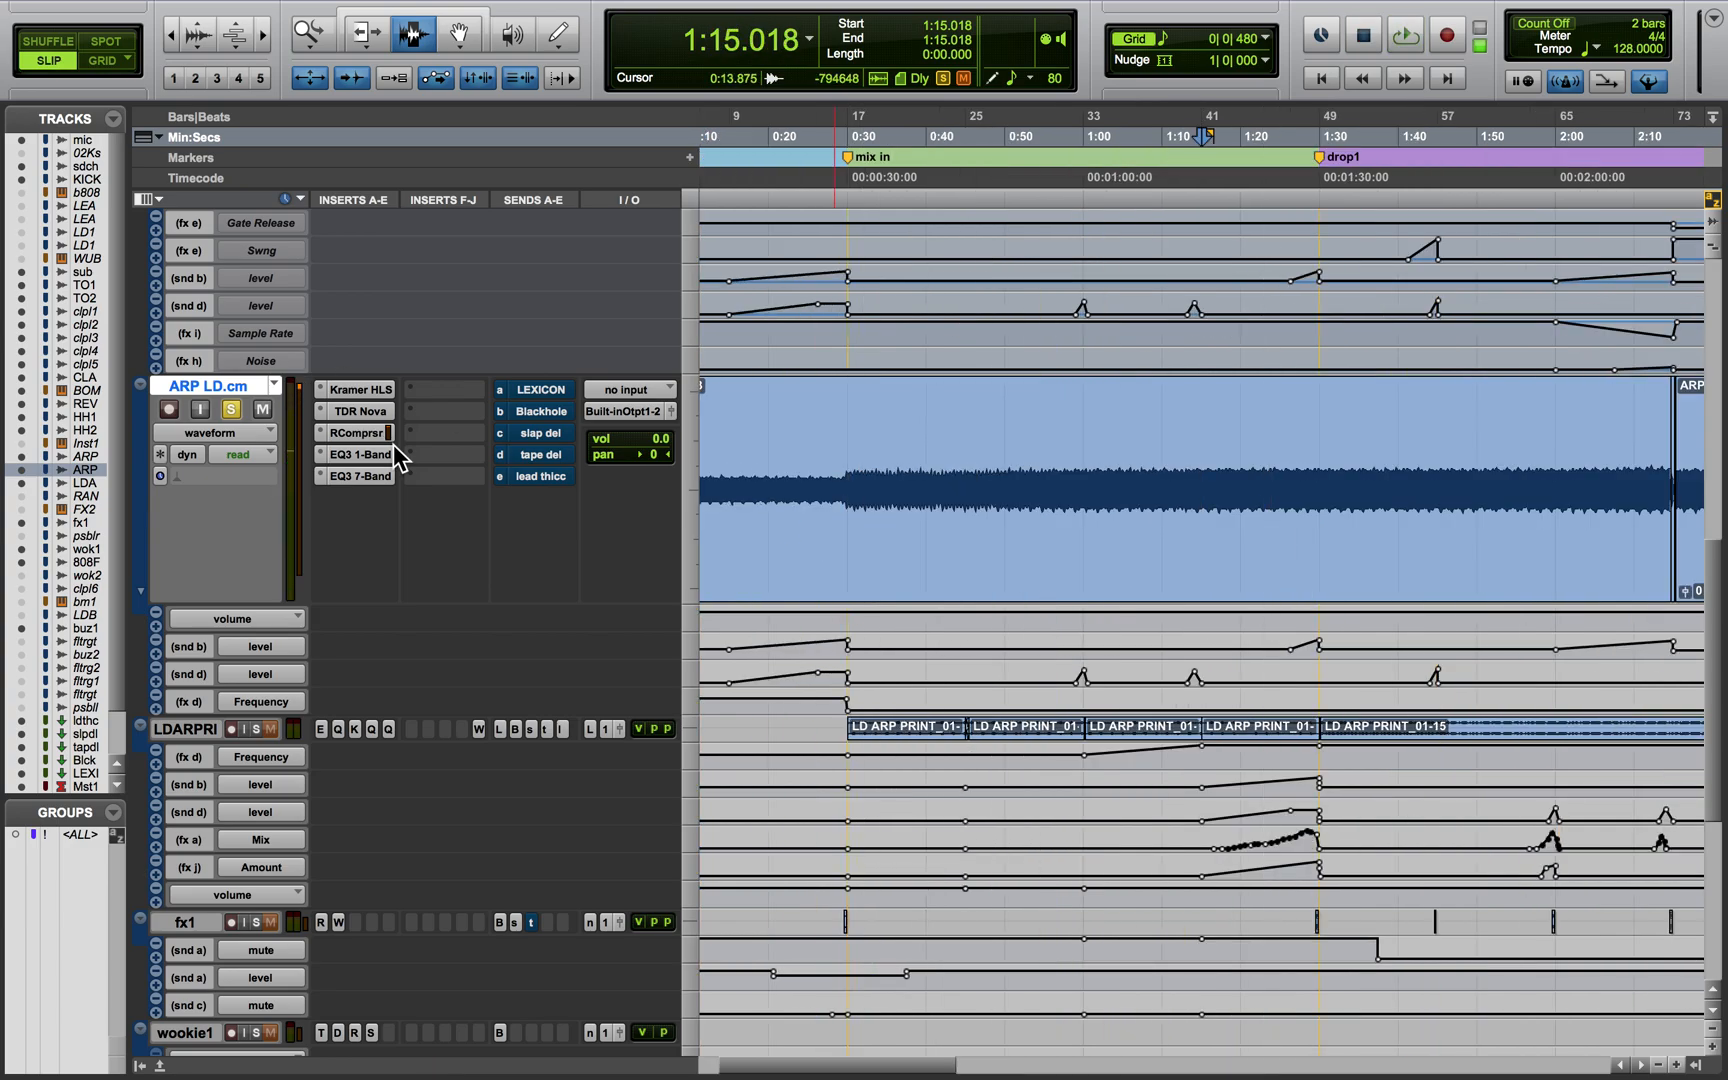
# Inspect the Kramer HLS settings on the first insert of ARP LD.cm and close the plug-in
pyautogui.scroll(5, 906, 330)
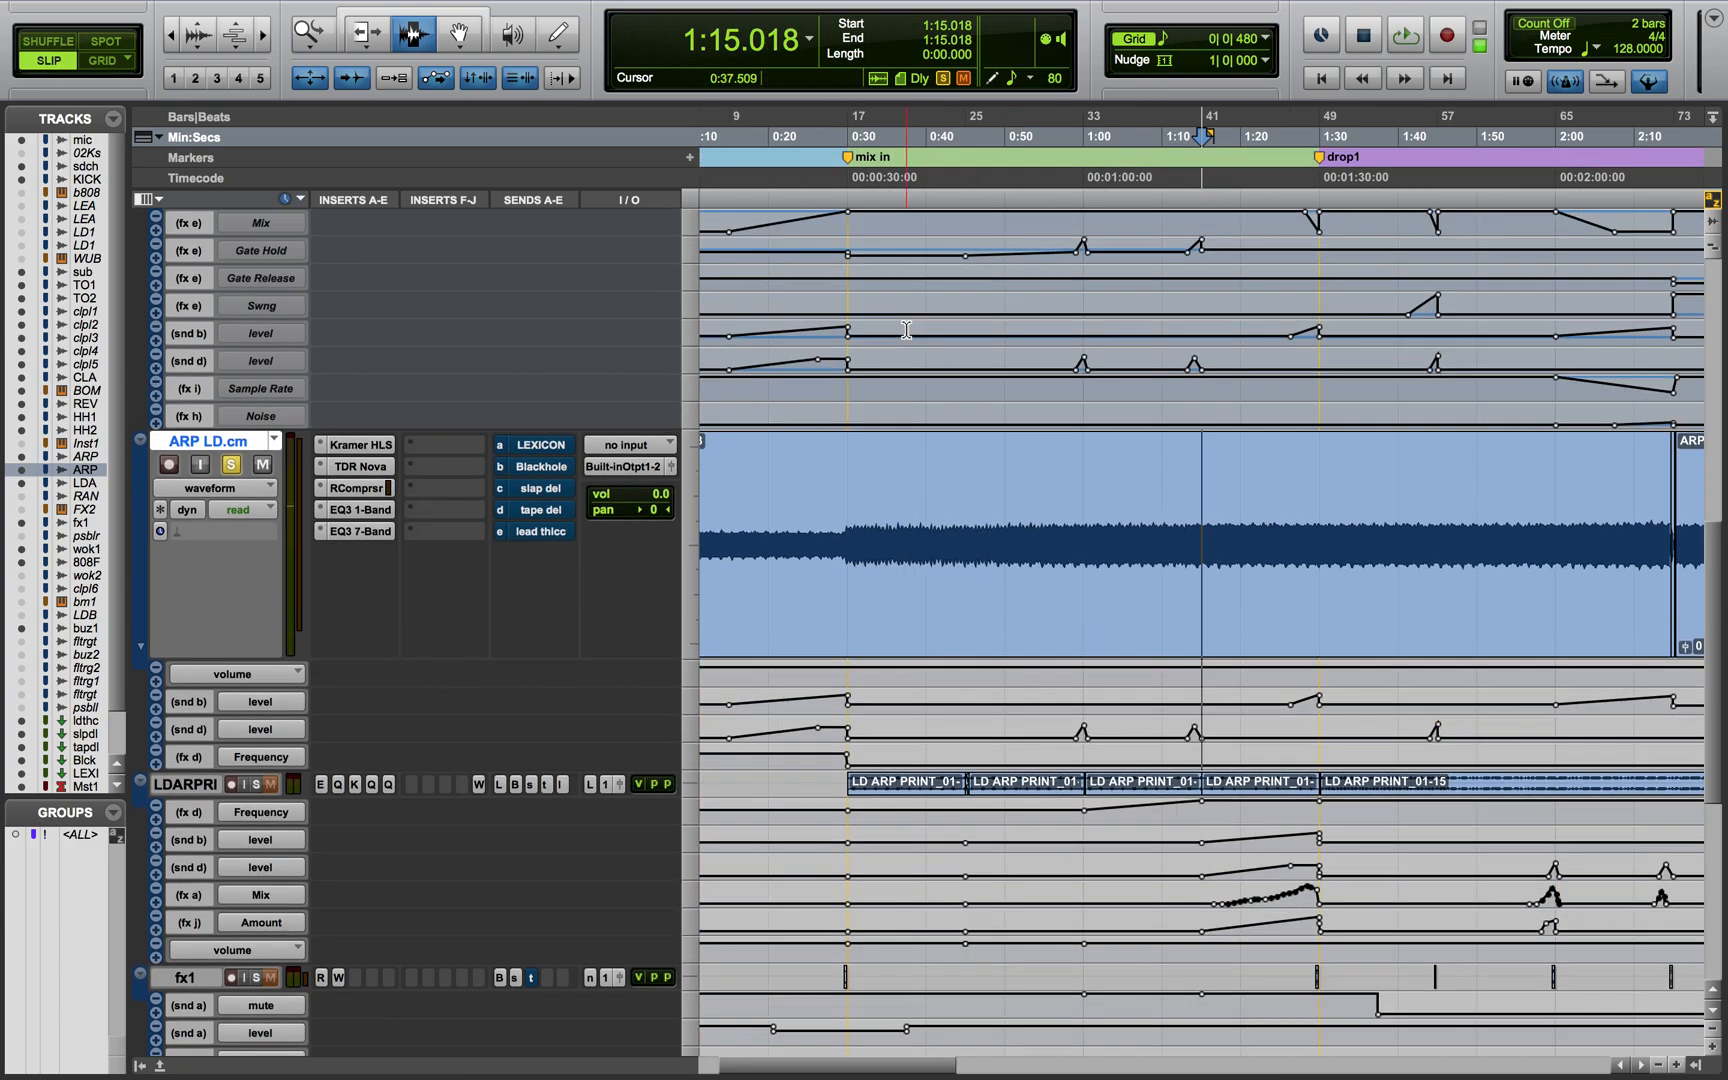
pyautogui.scroll(-5, 906, 330)
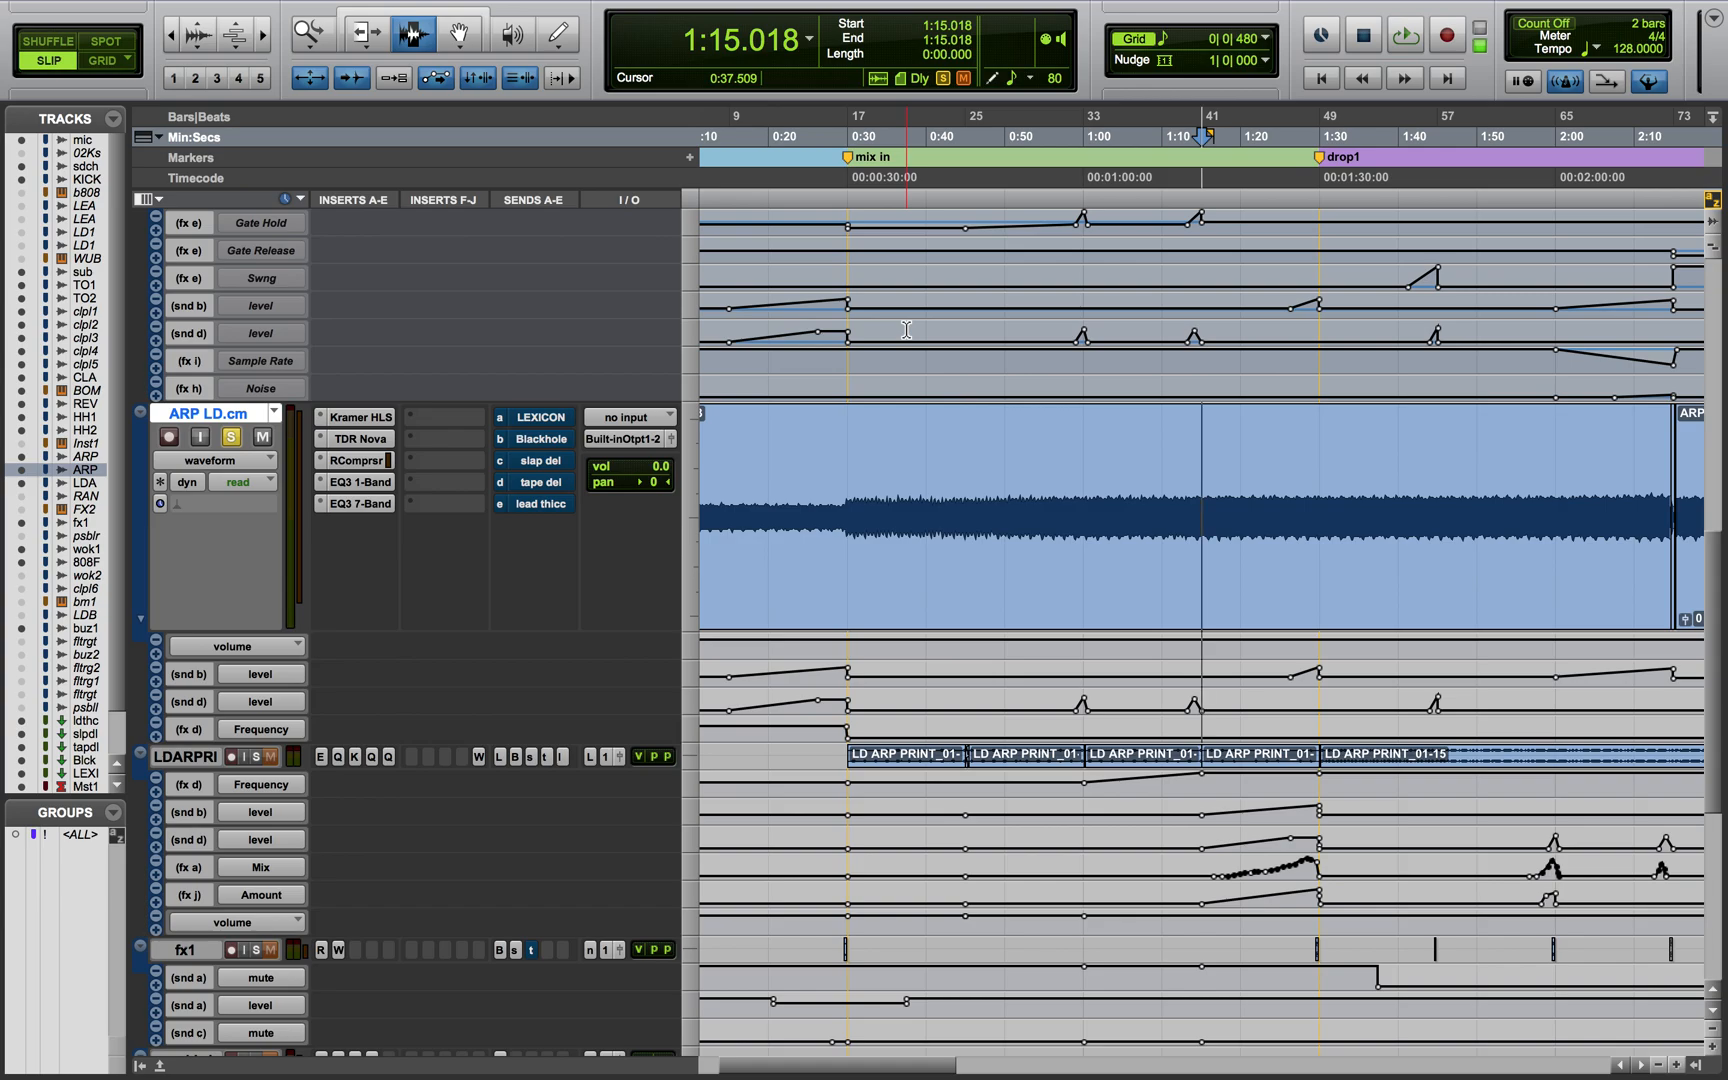
pyautogui.click(360, 417)
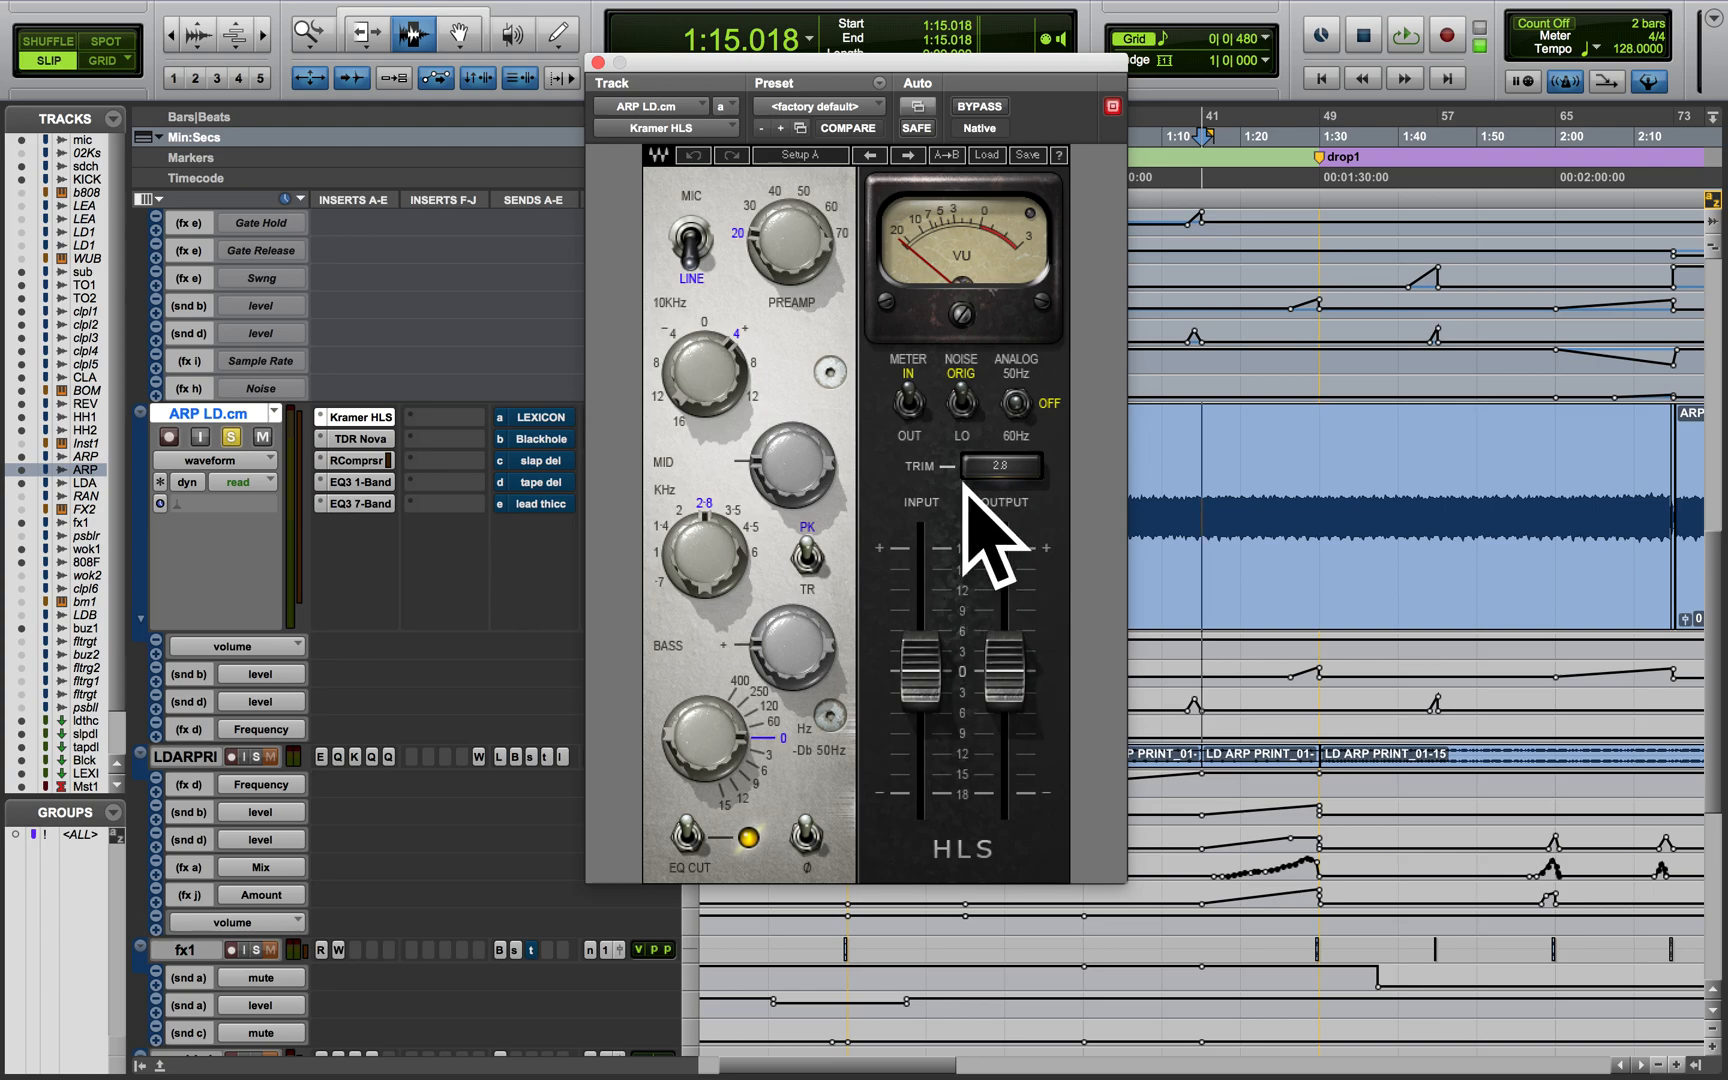
pyautogui.moveTo(930, 632)
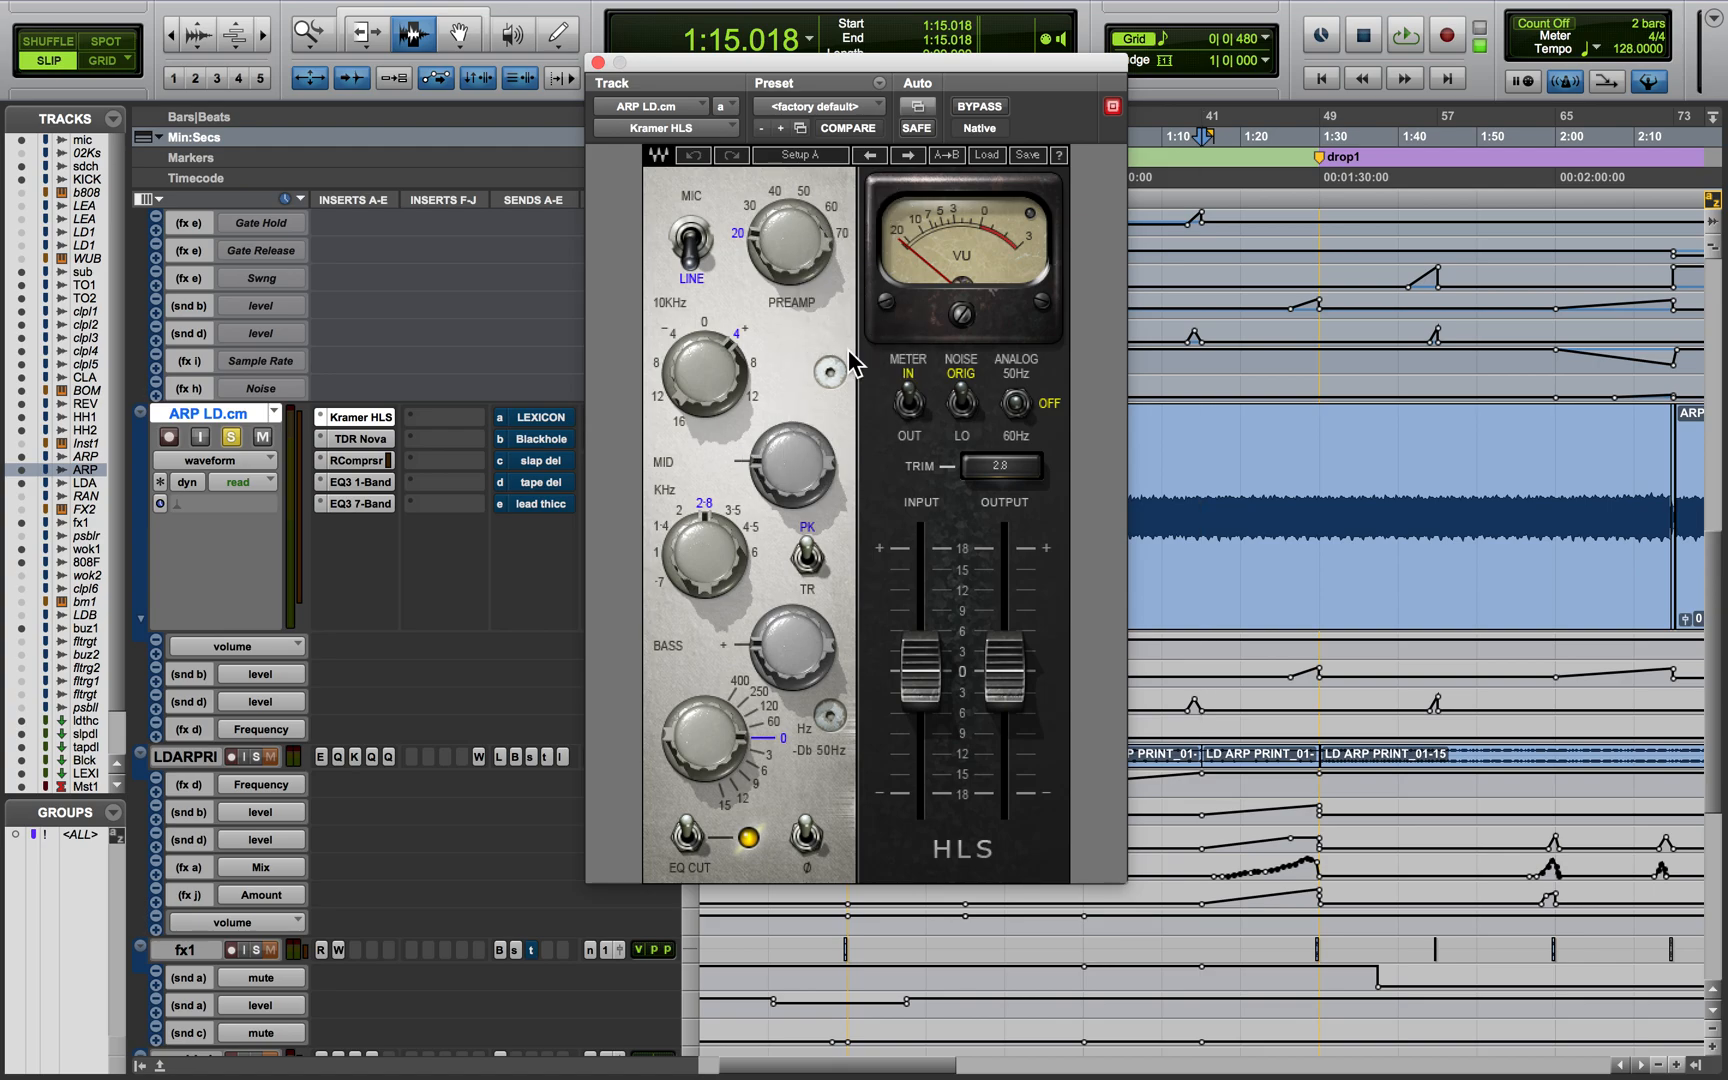
pyautogui.click(598, 63)
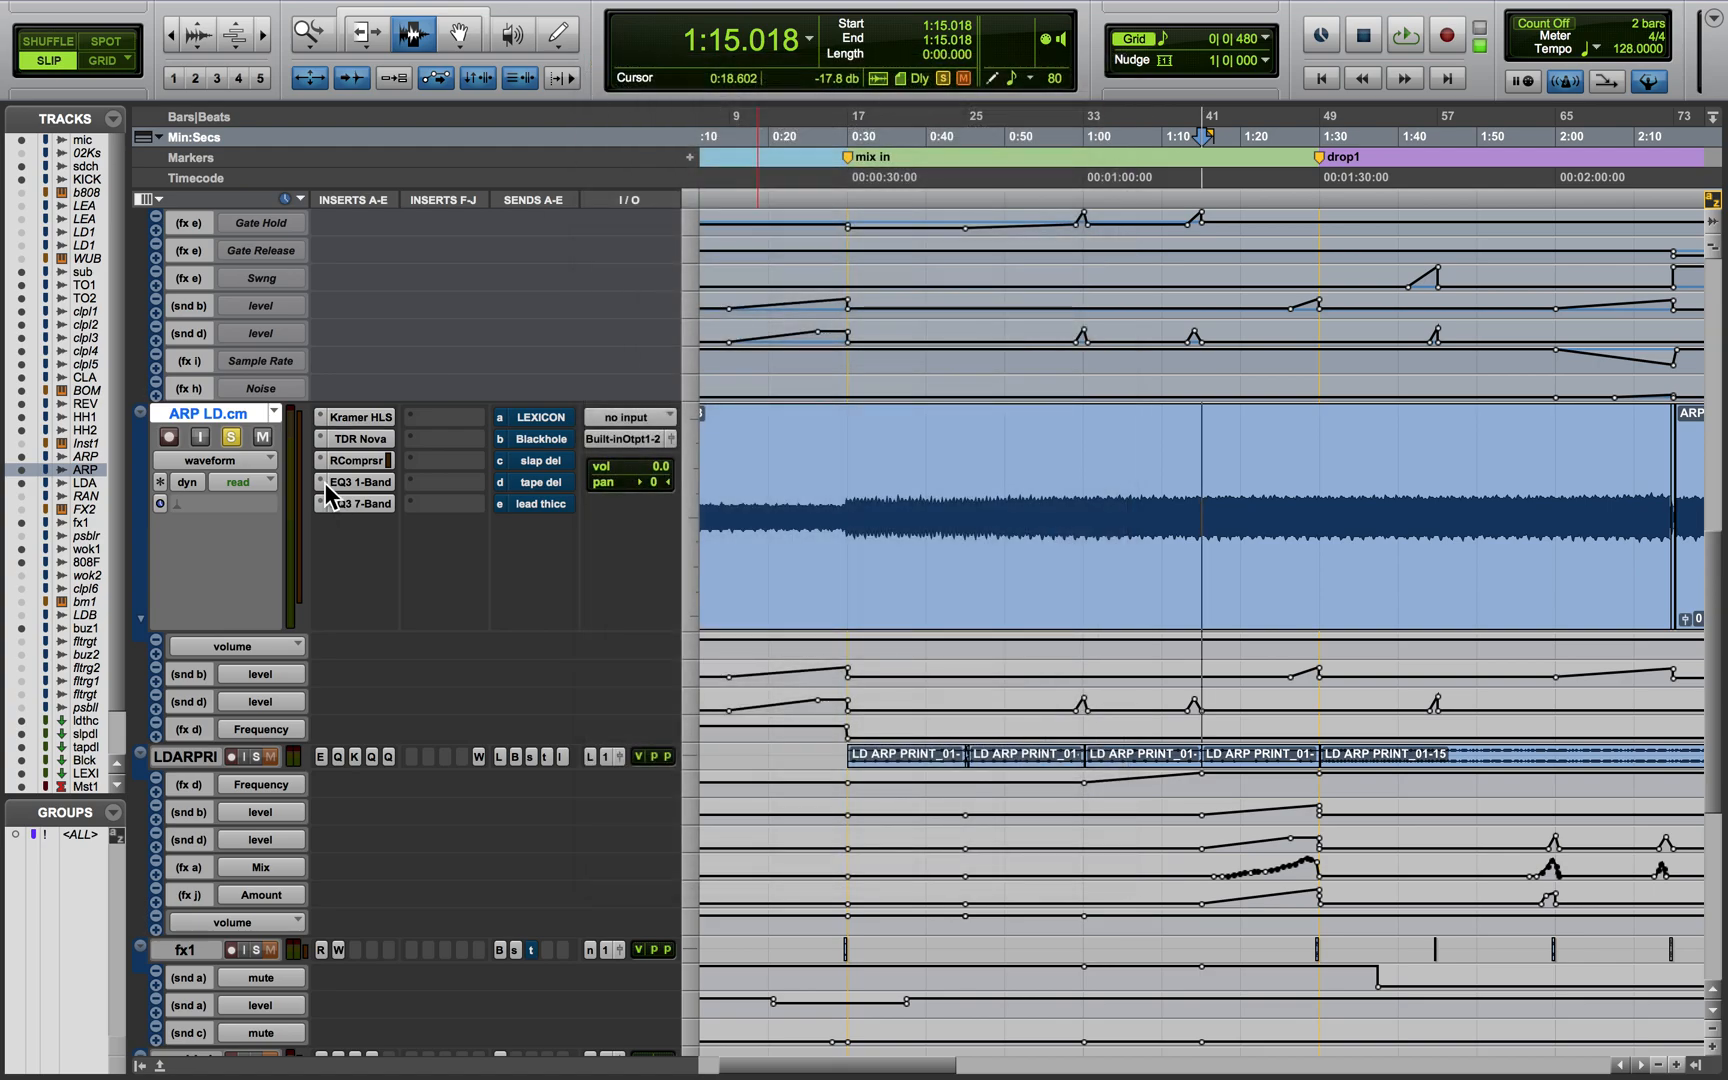
# Review the TDR Nova high-pass filter on ARP LD.cm while playing the track from about 1:16, and close the plug-in
pyautogui.click(360, 439)
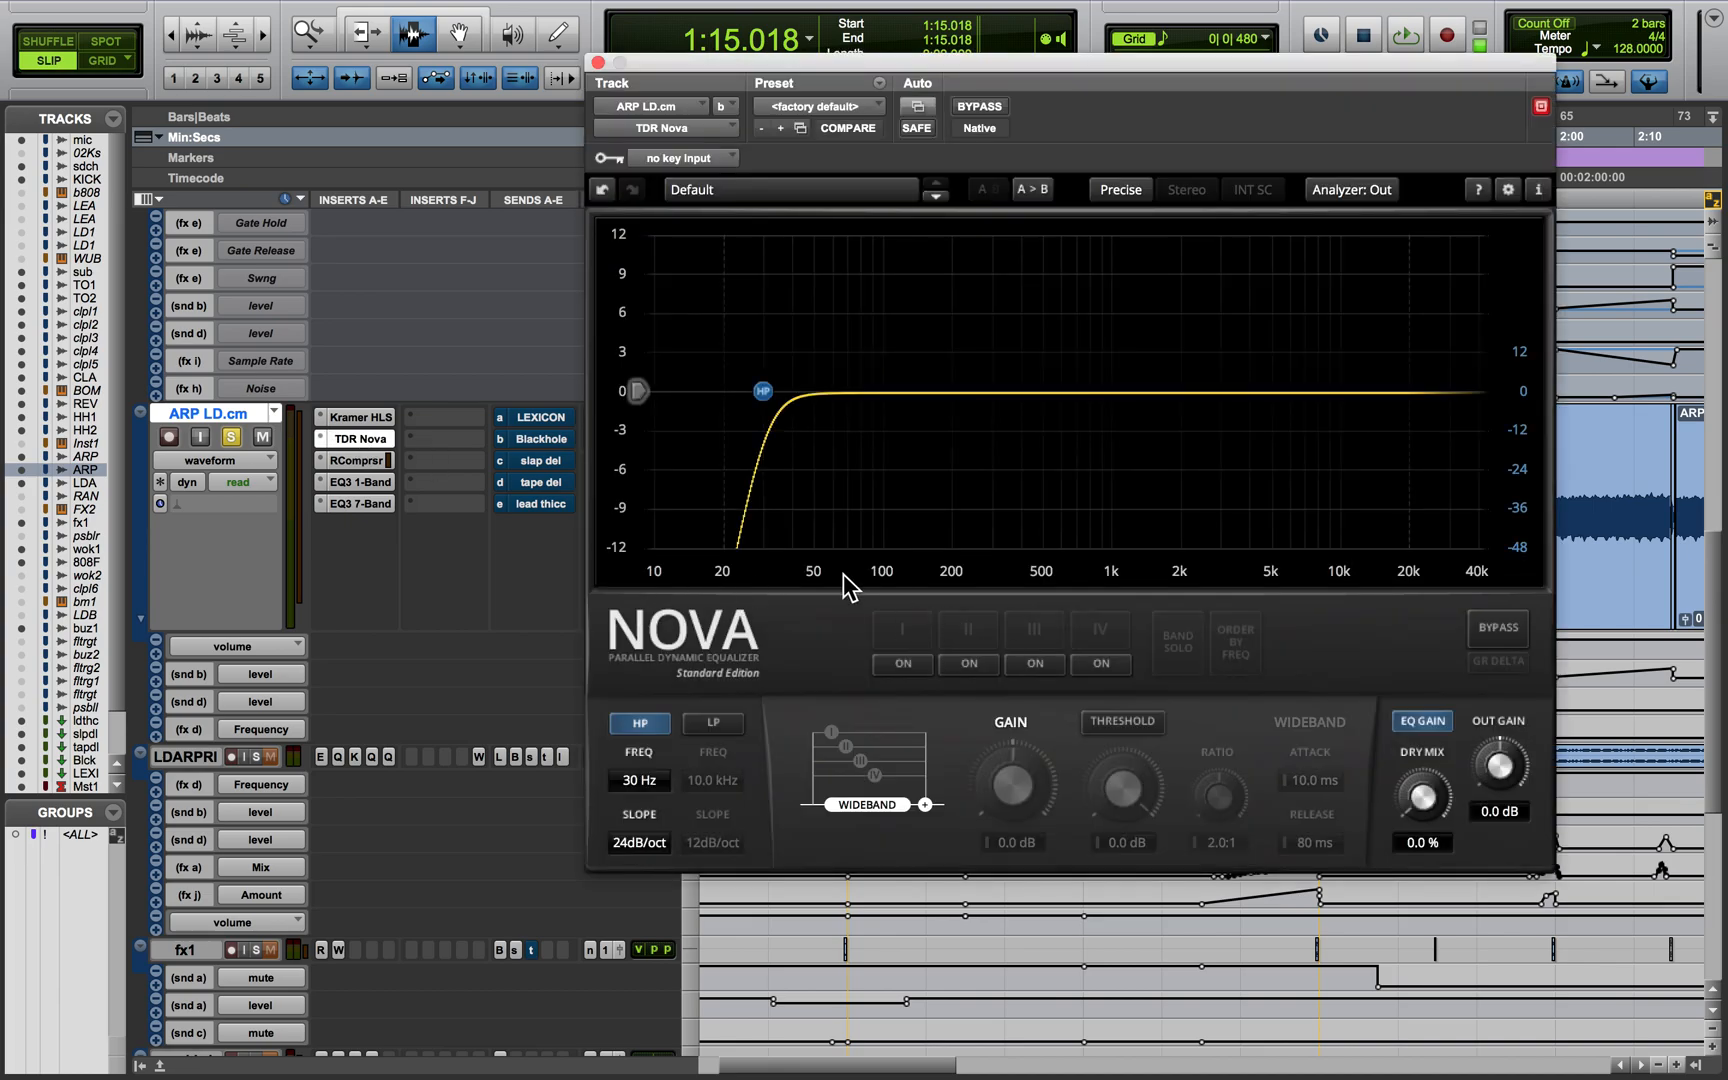
pyautogui.moveTo(892, 60); pyautogui.dragTo(485, 46)
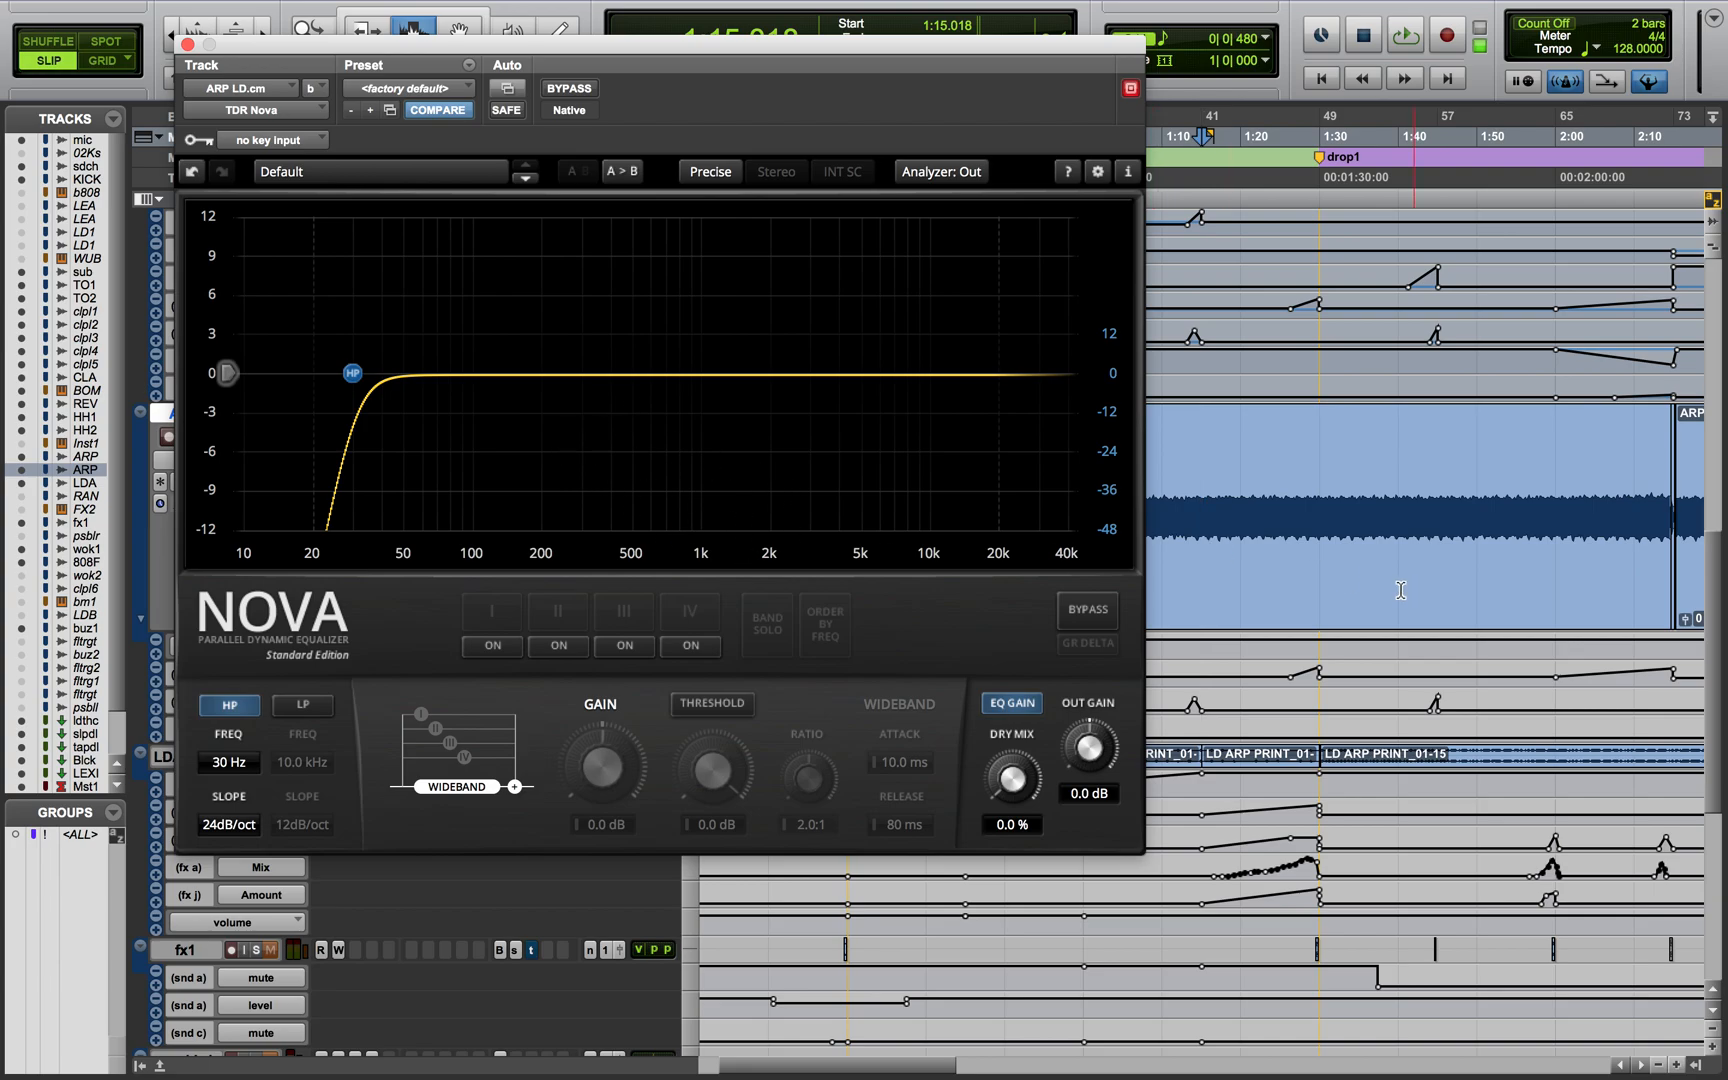
pyautogui.click(1213, 573)
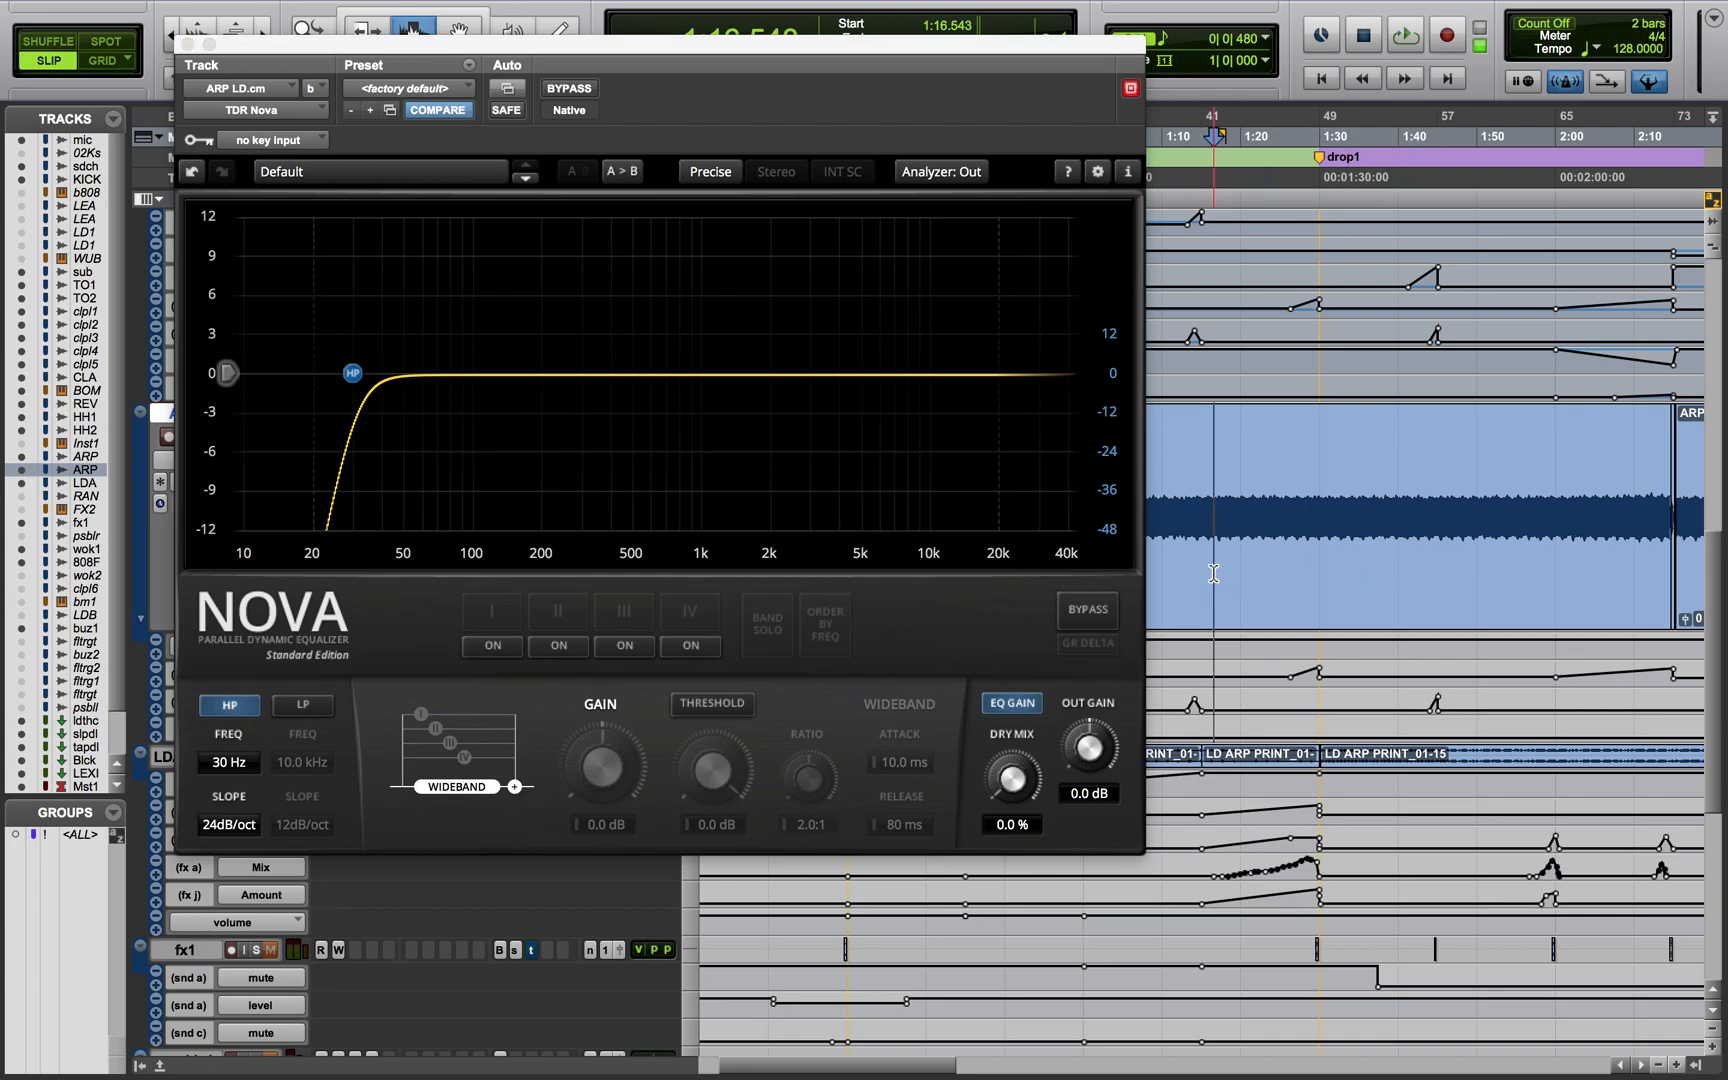
pyautogui.press('space')
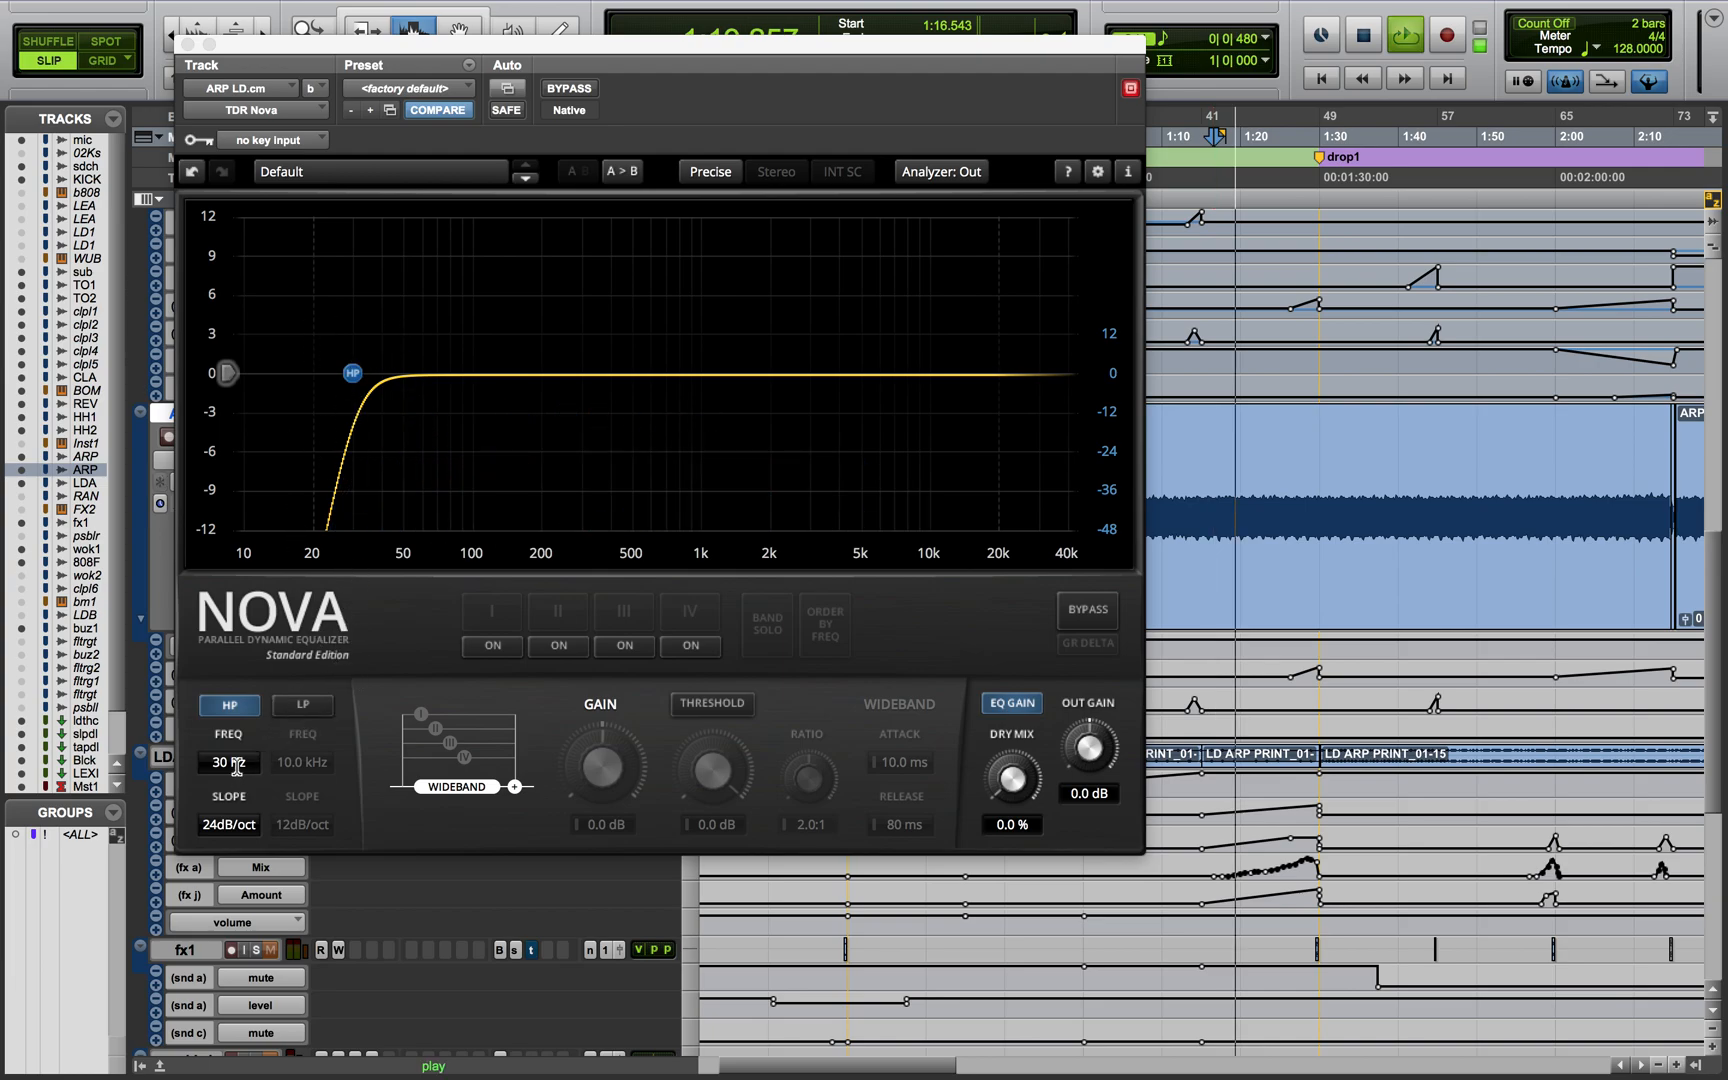
pyautogui.press('space')
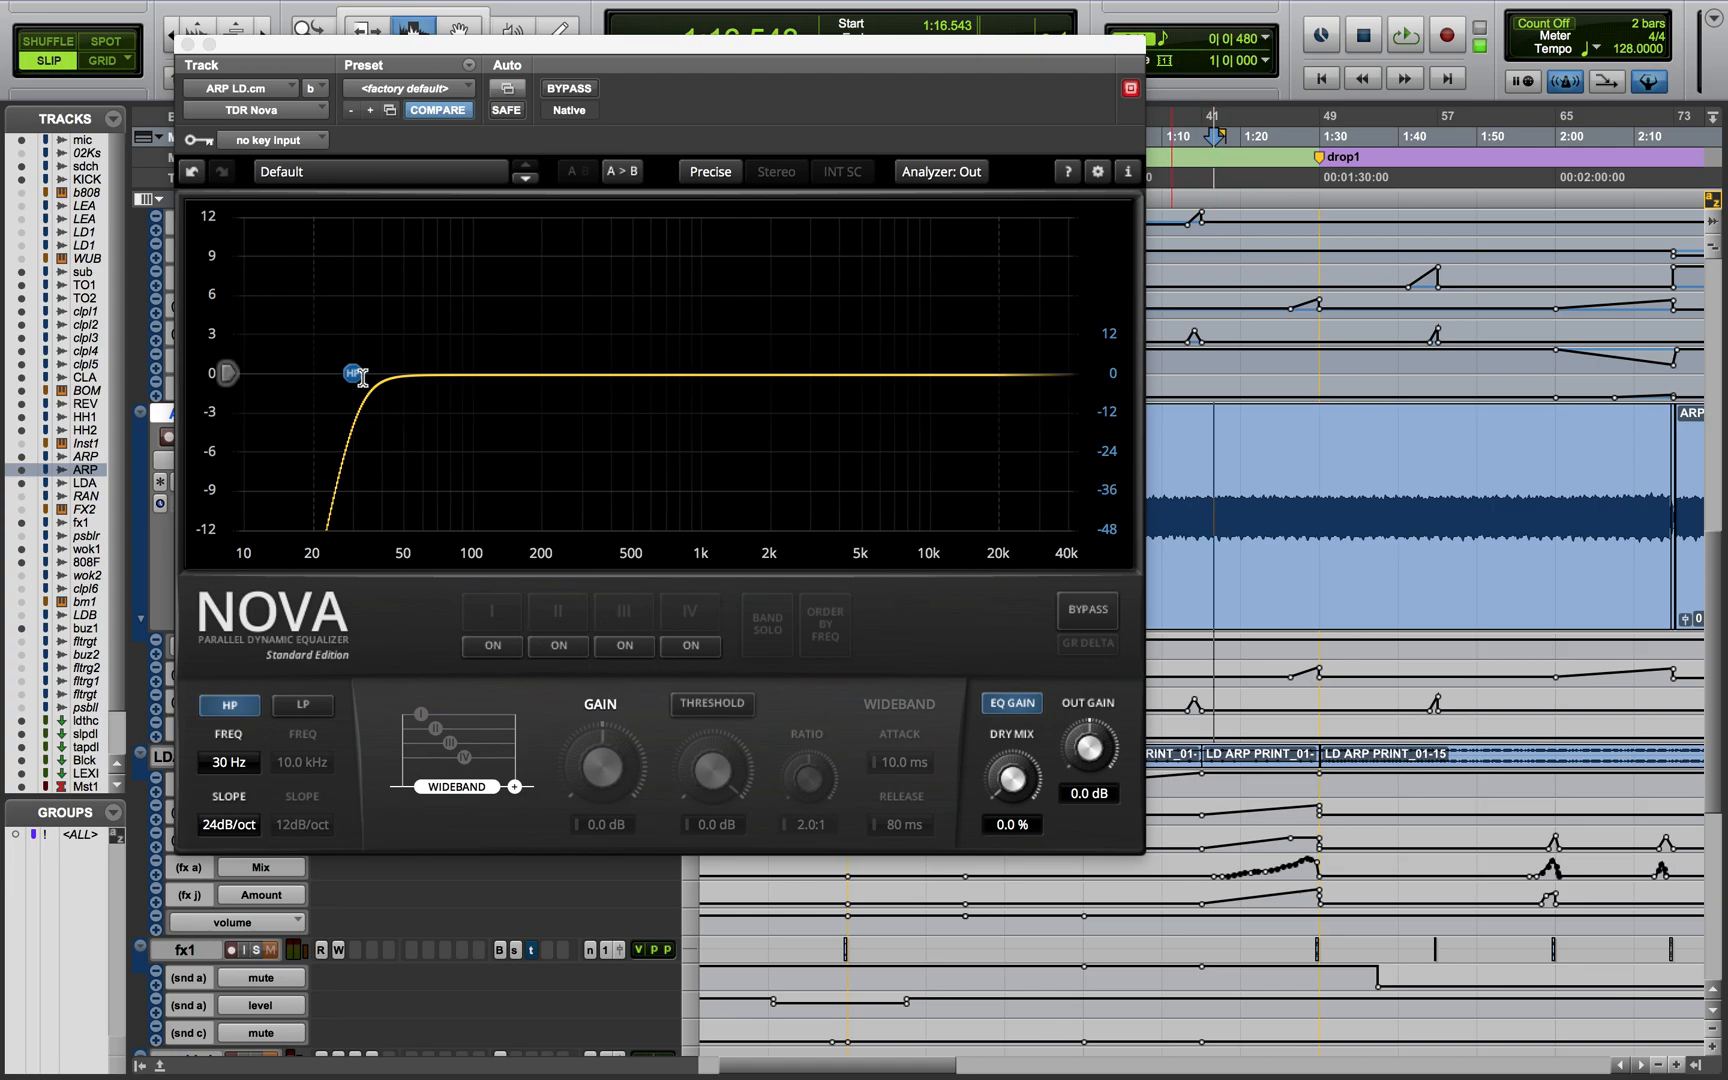
pyautogui.click(183, 45)
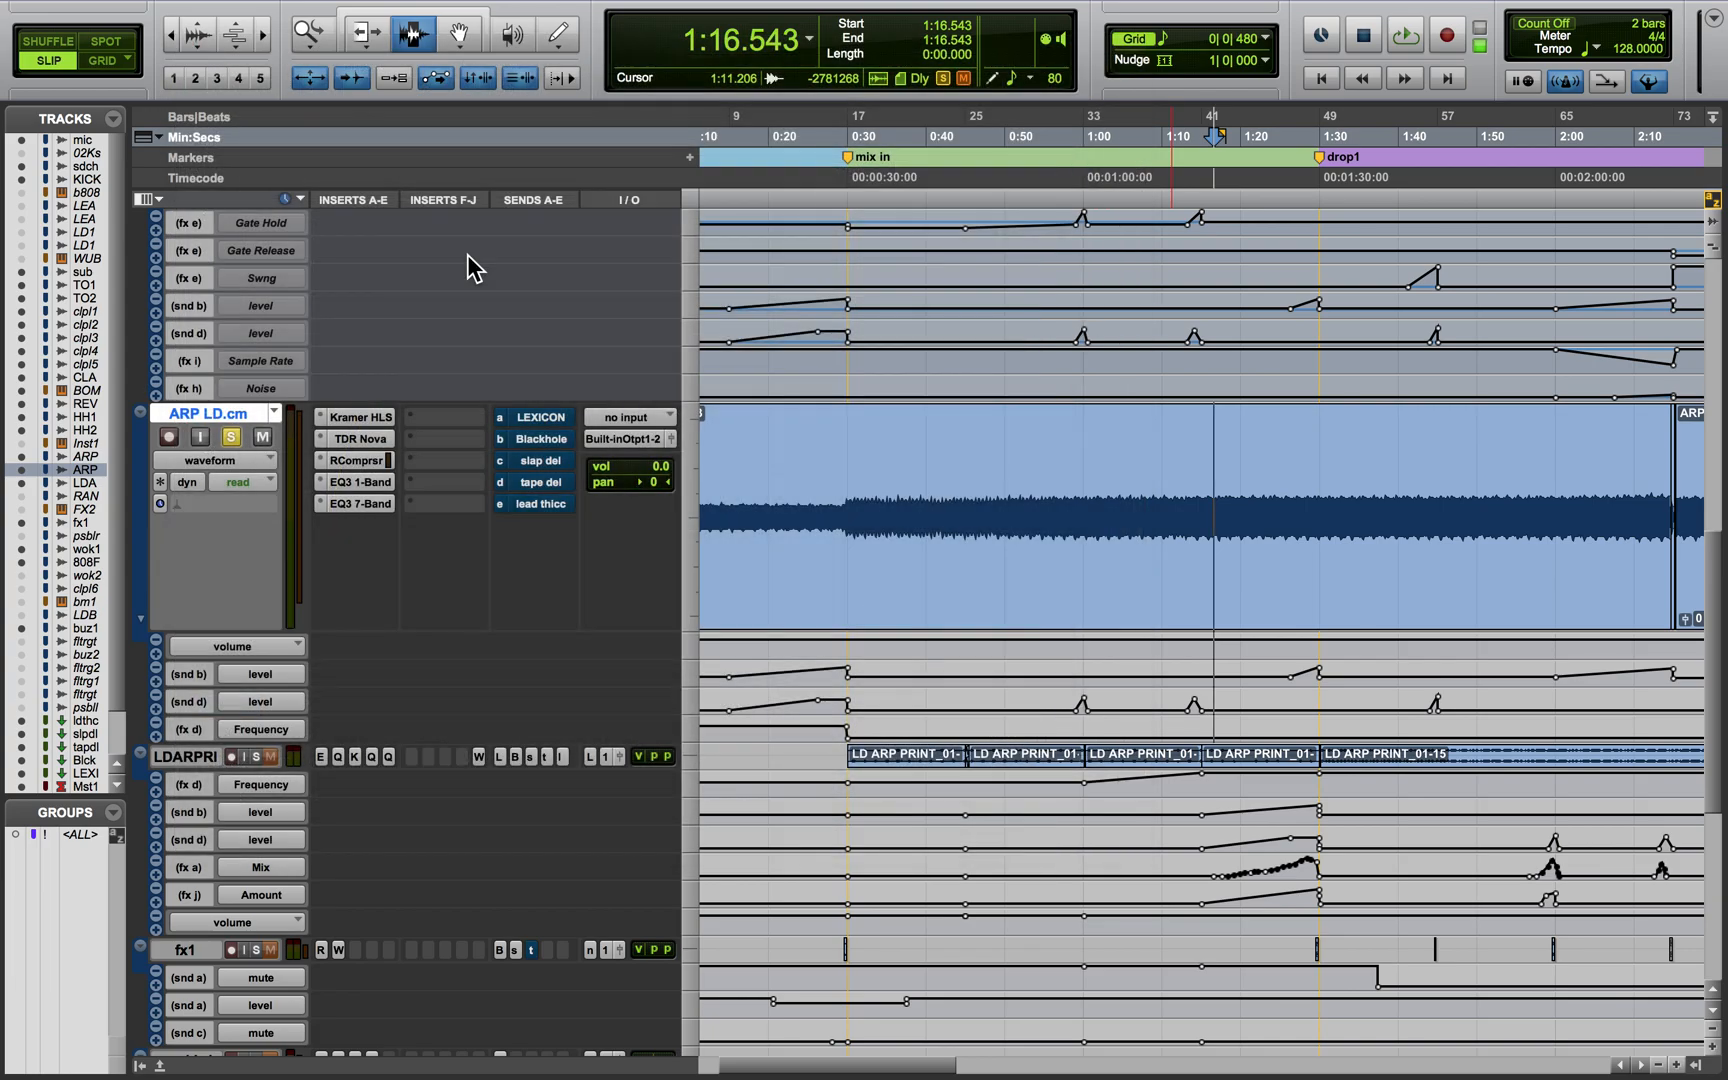
pyautogui.click(360, 439)
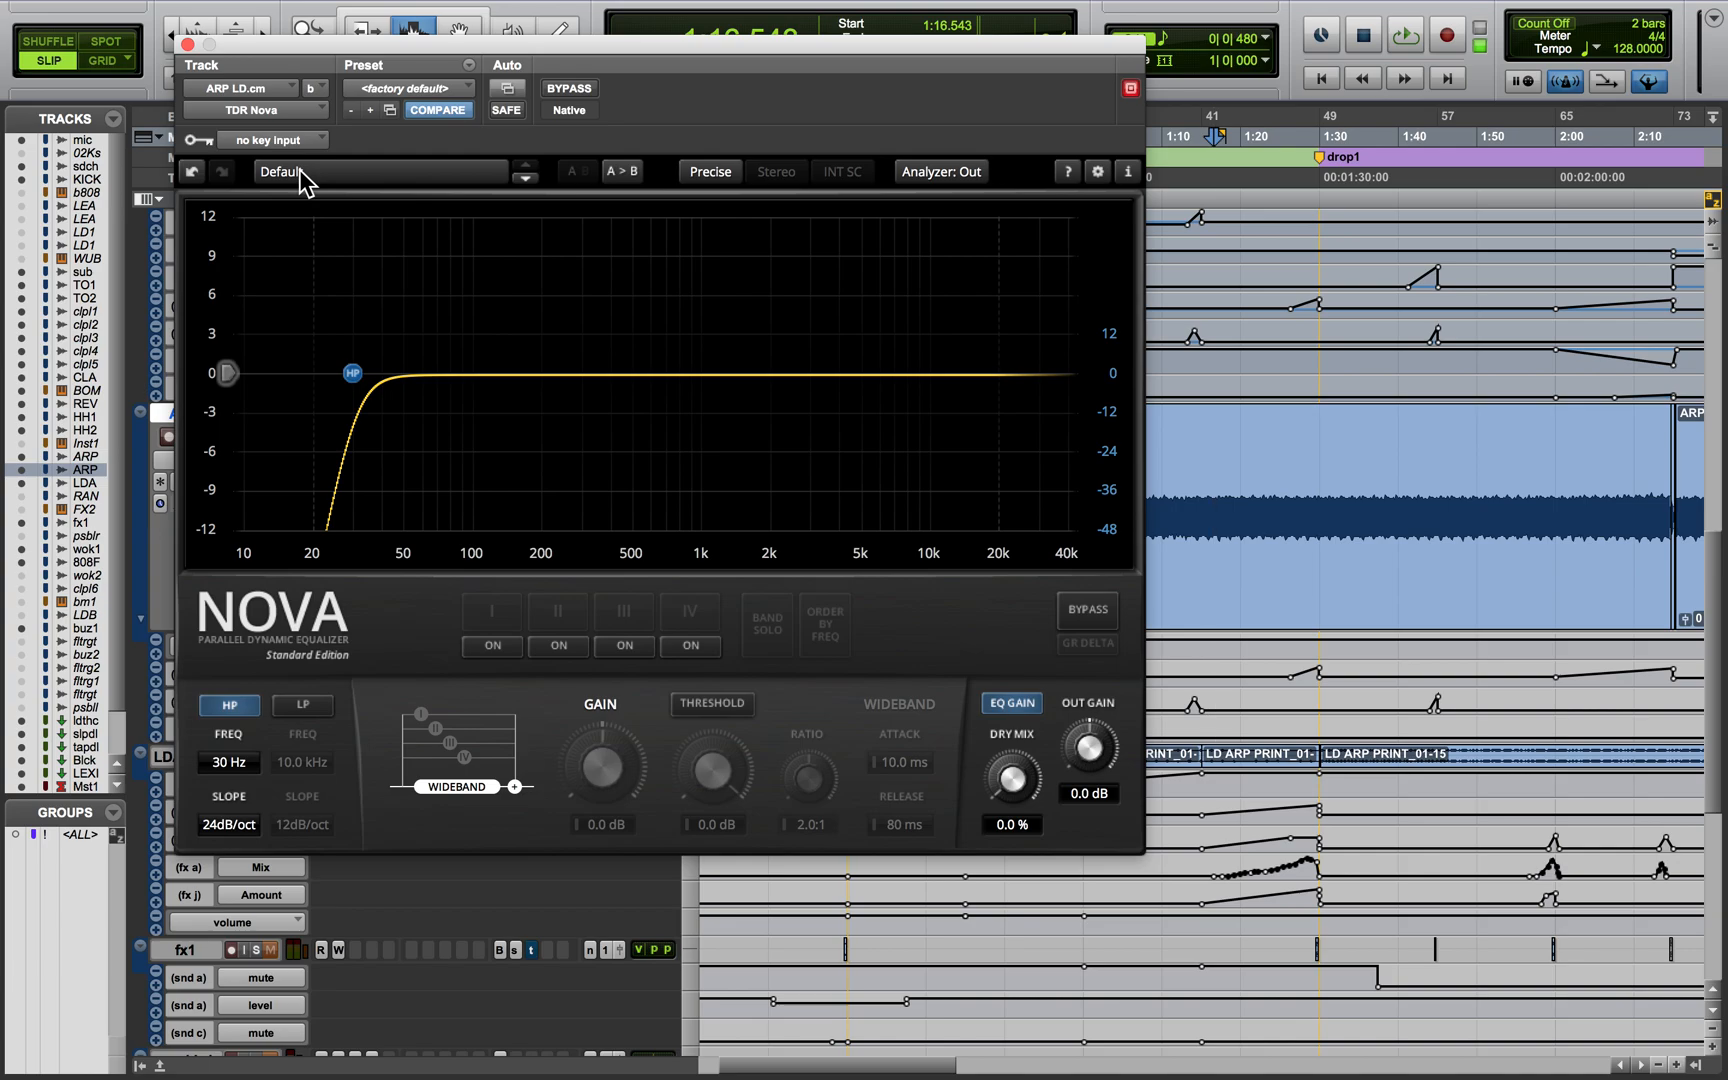
pyautogui.click(187, 45)
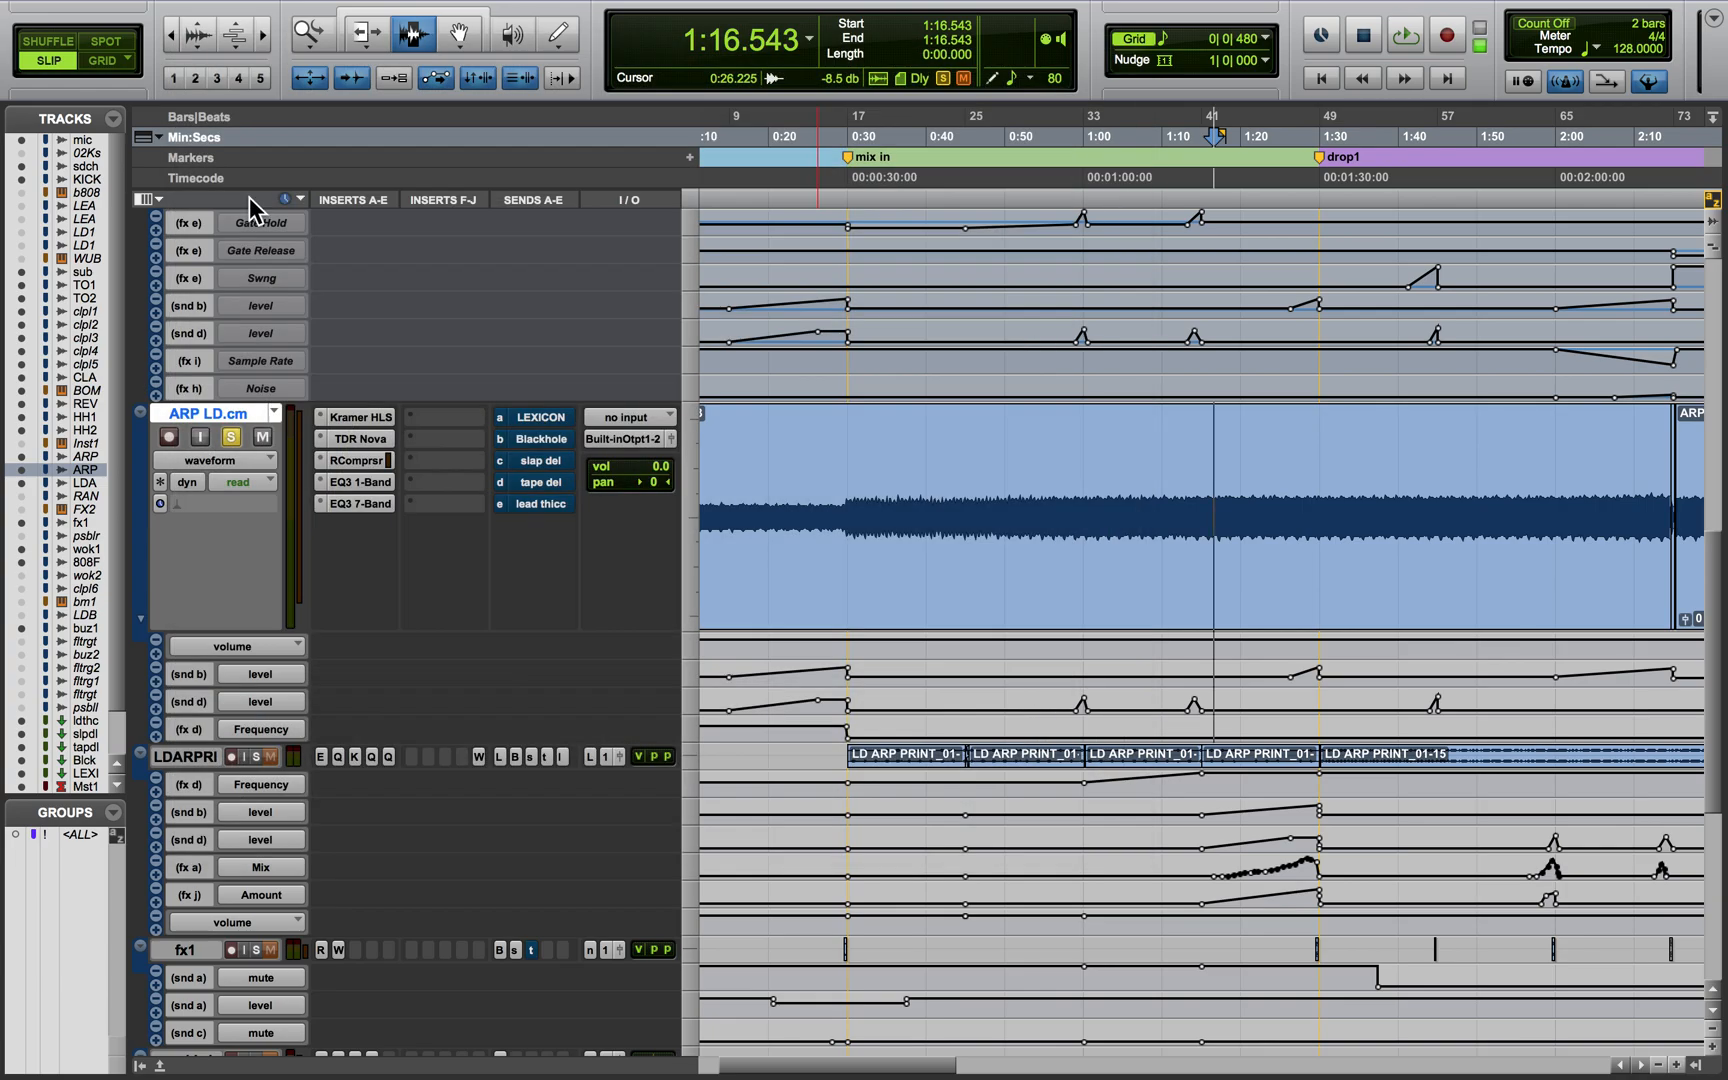
# Open the RCompressor on ARP LD.cm and watch its sidechain compression while playing from about 1:23
pyautogui.click(362, 461)
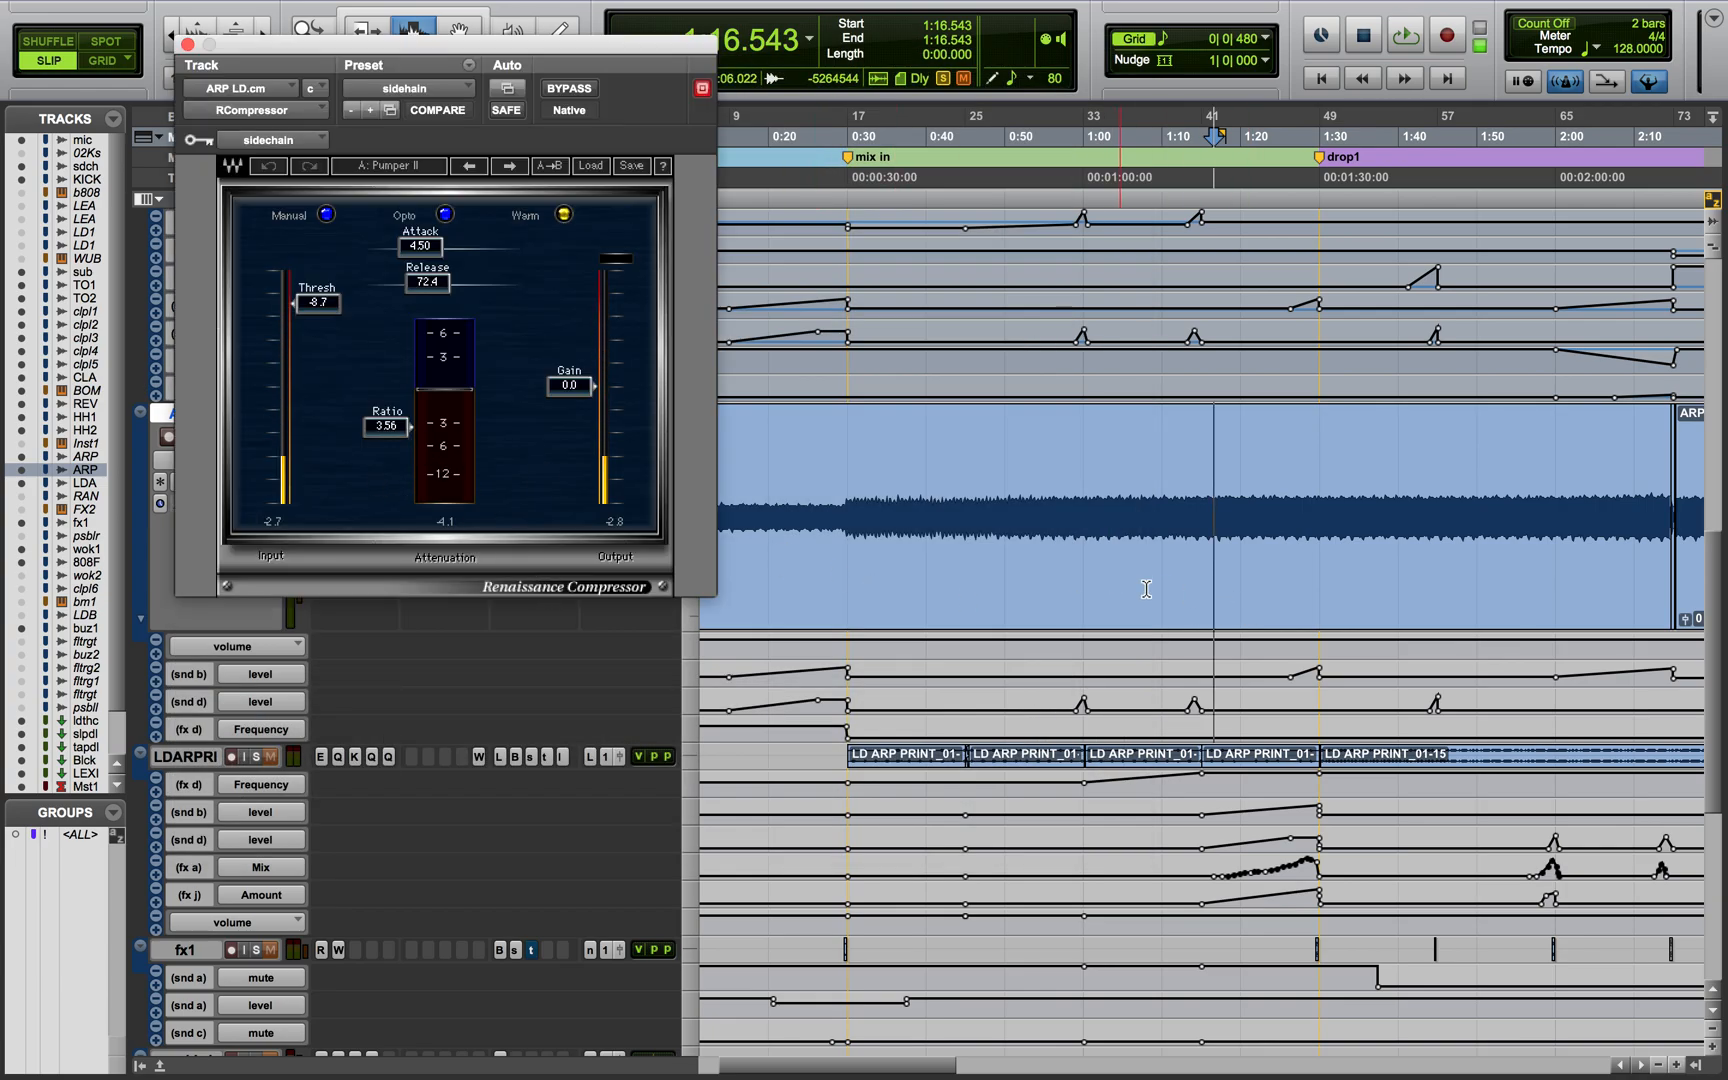
pyautogui.press('space')
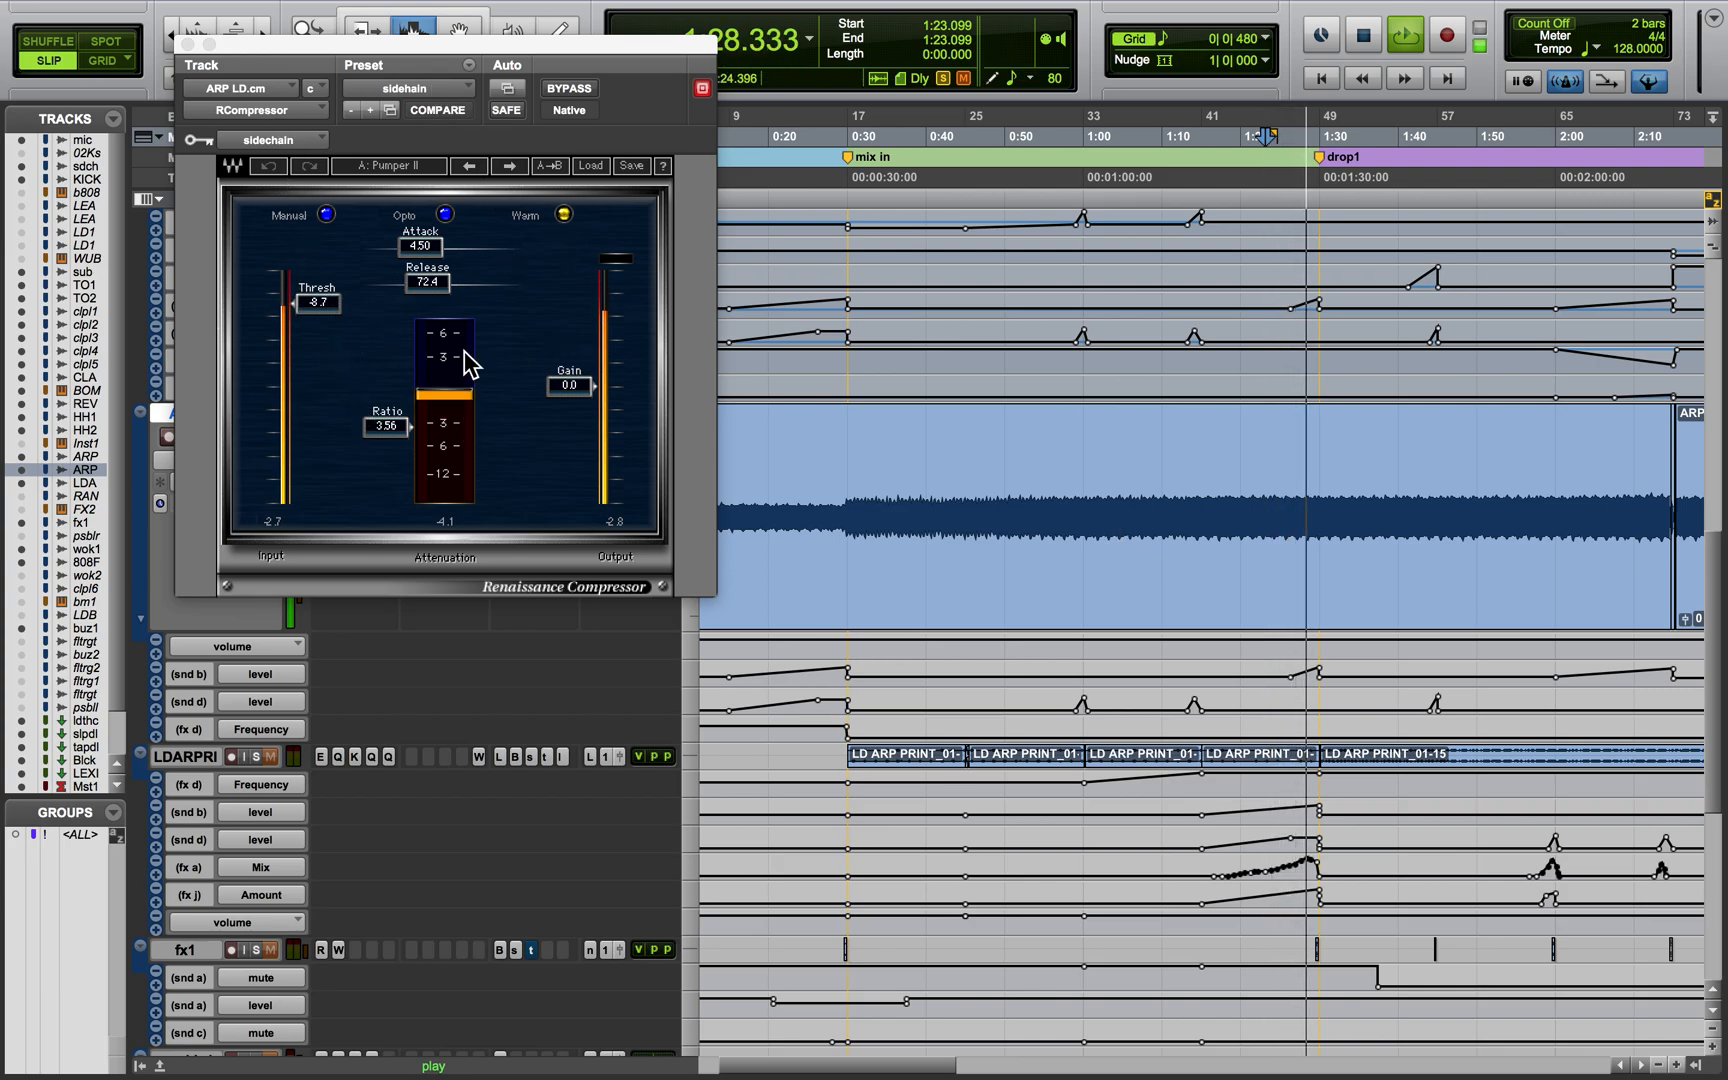
pyautogui.press('space')
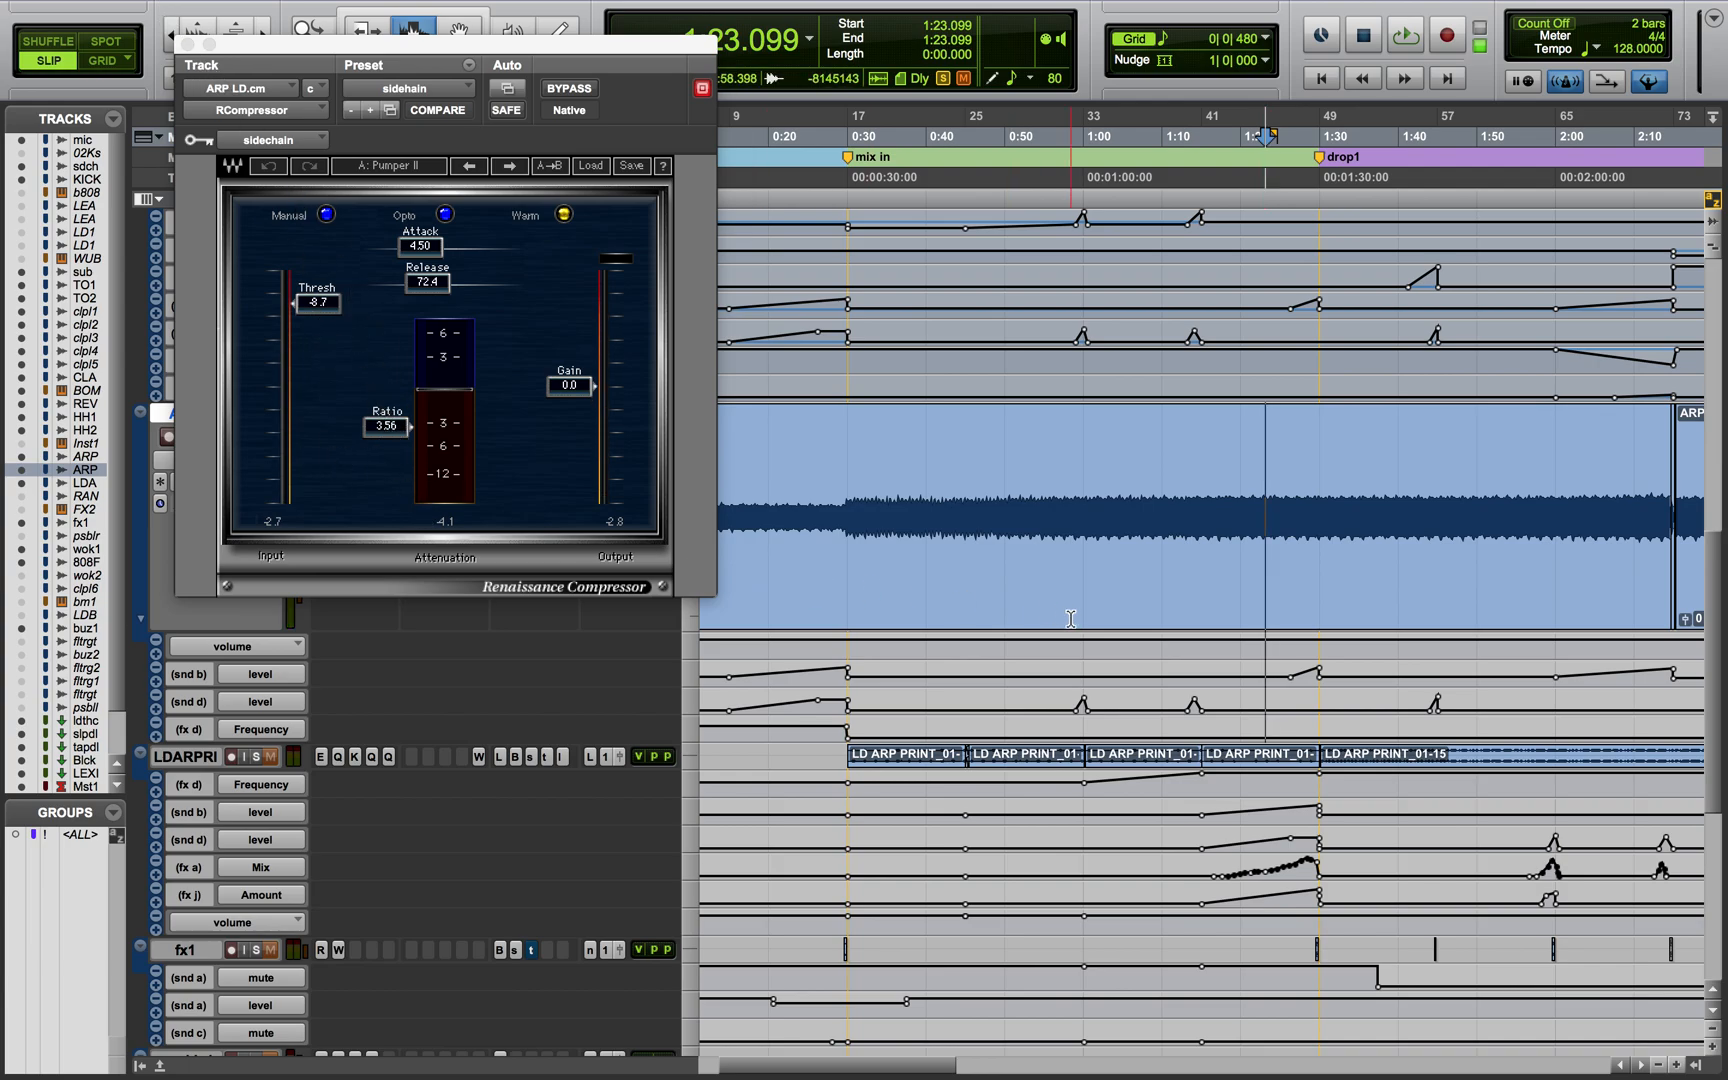
# Zoom the timeline out to the whole arrangement and close the RCompressor
pyautogui.press('r')
pyautogui.press('r')
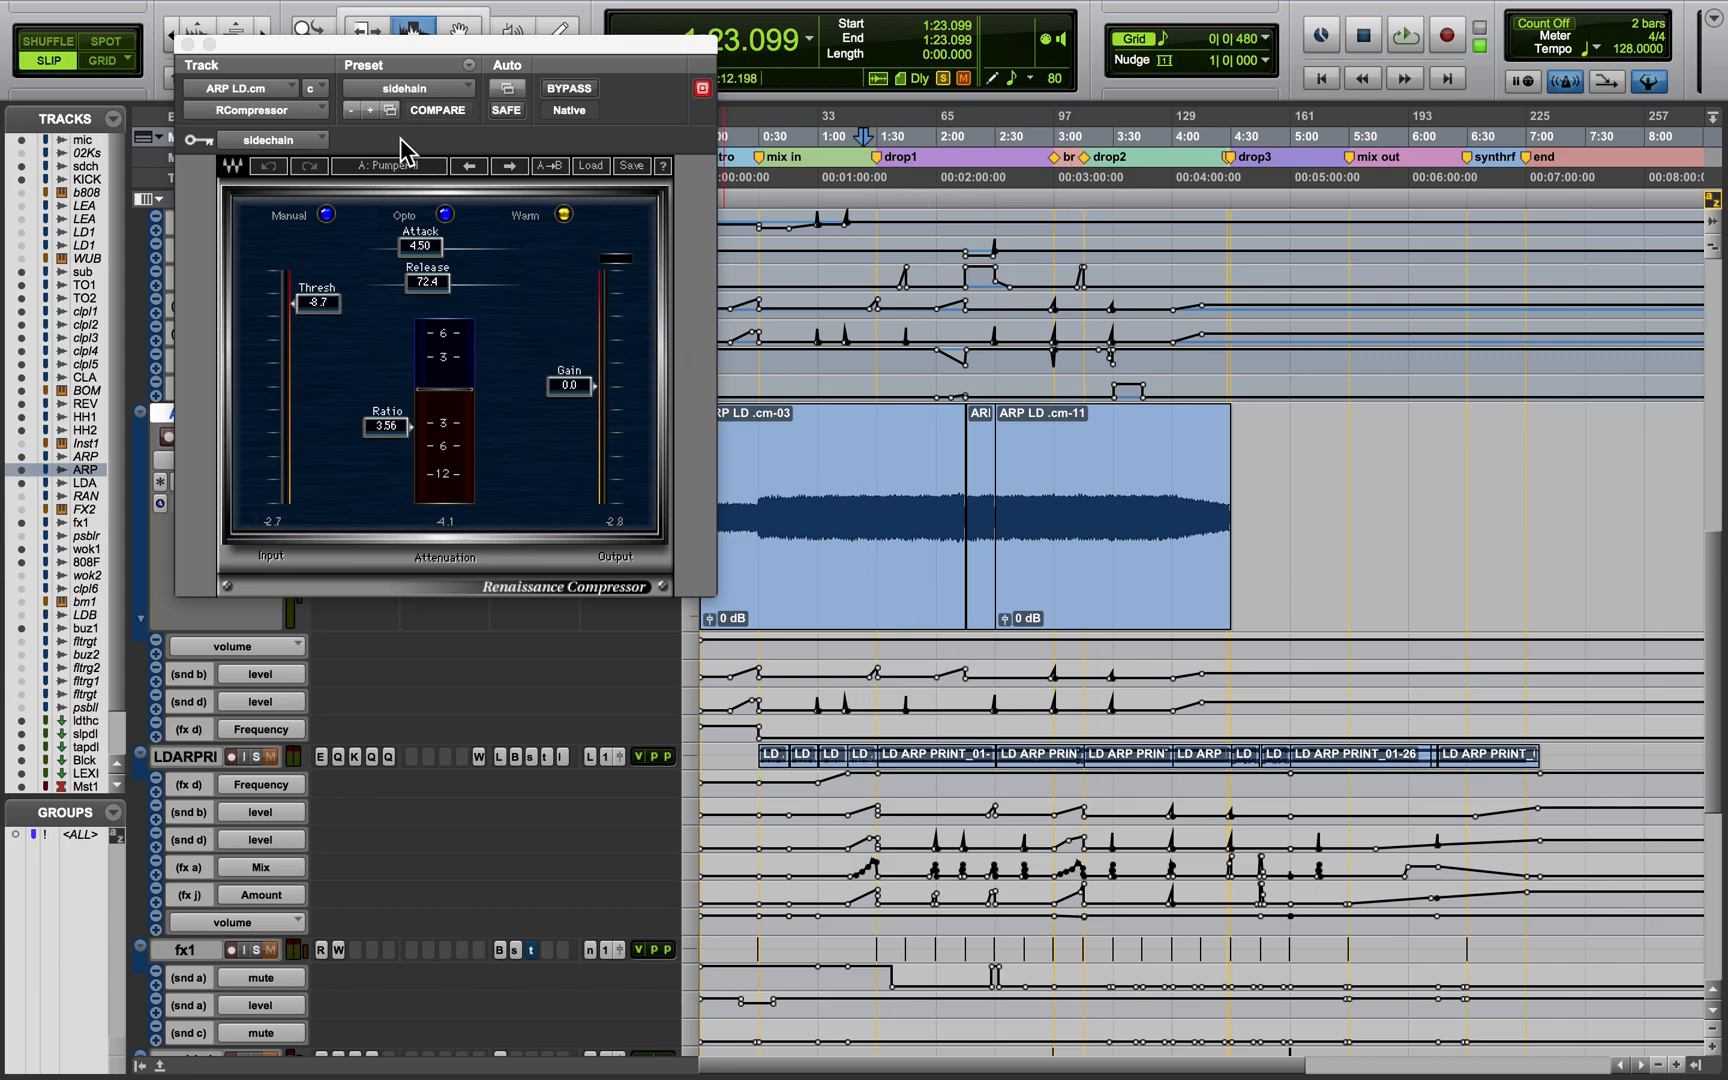
pyautogui.click(188, 44)
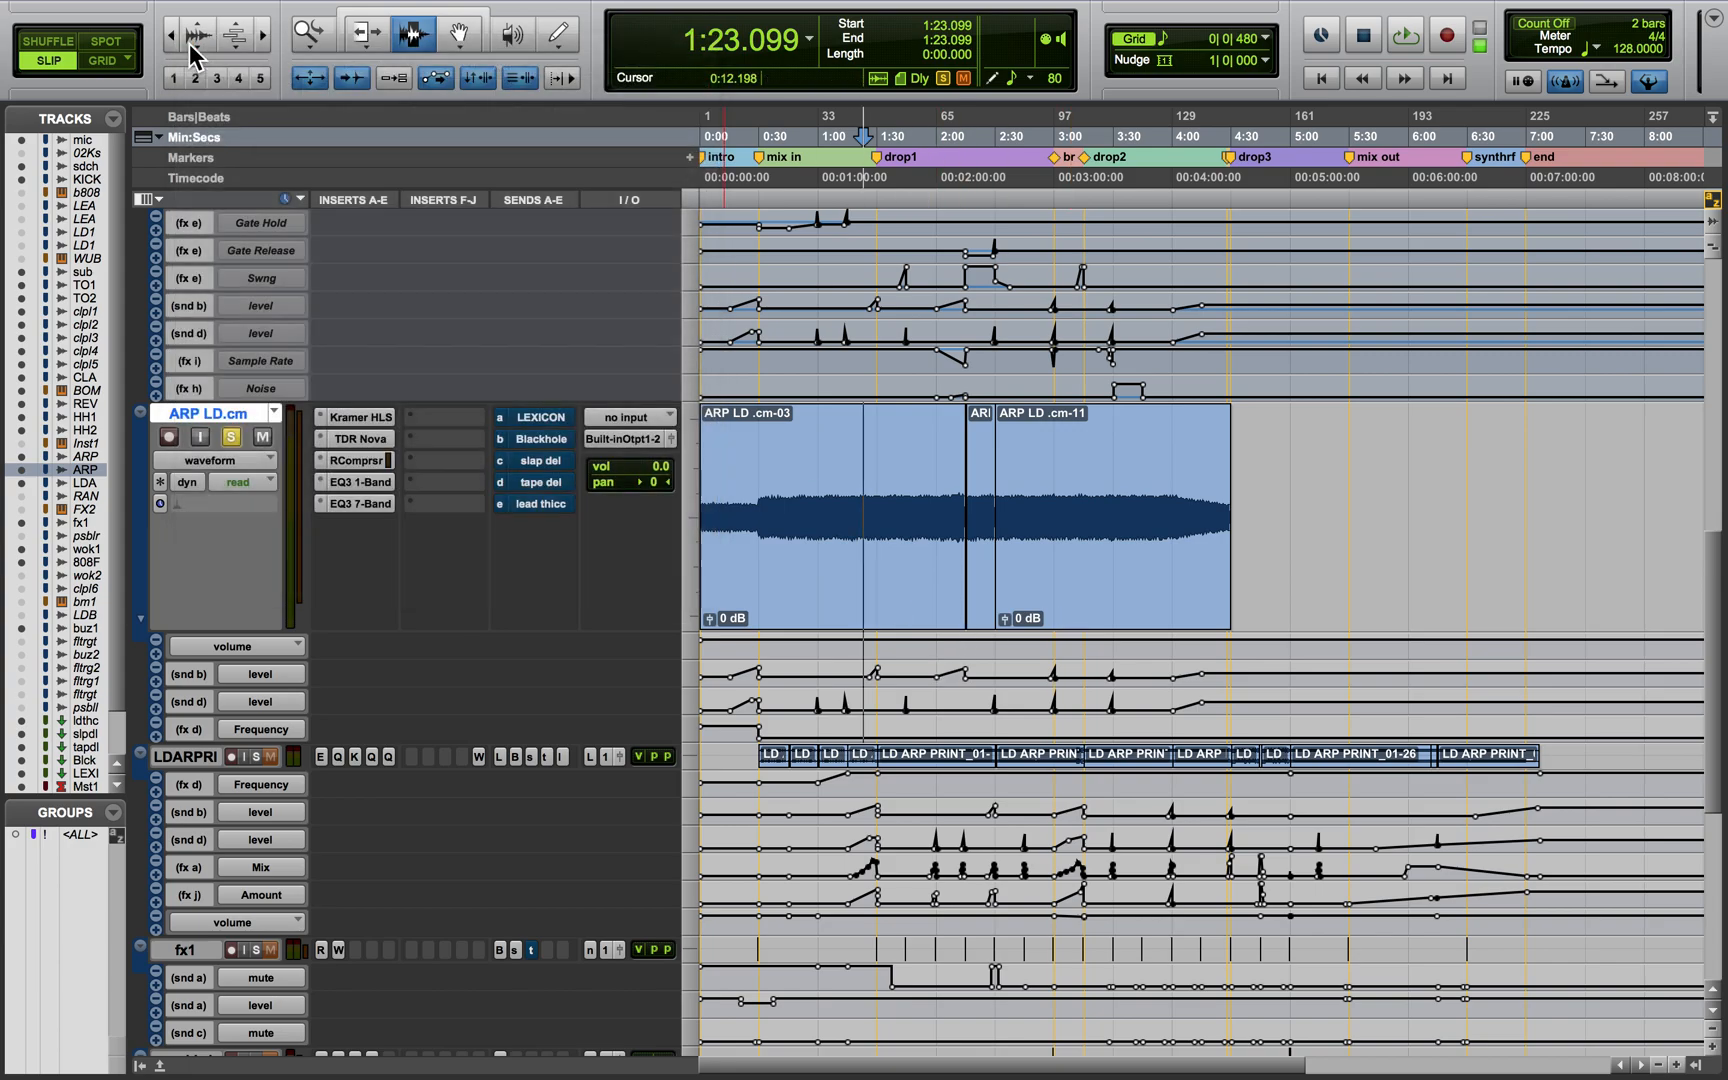
# Watch the automated high-pass frequency in the EQ3 1-Band on ARP LD.cm while playing from about 0:19, and close the plug-in
pyautogui.click(362, 483)
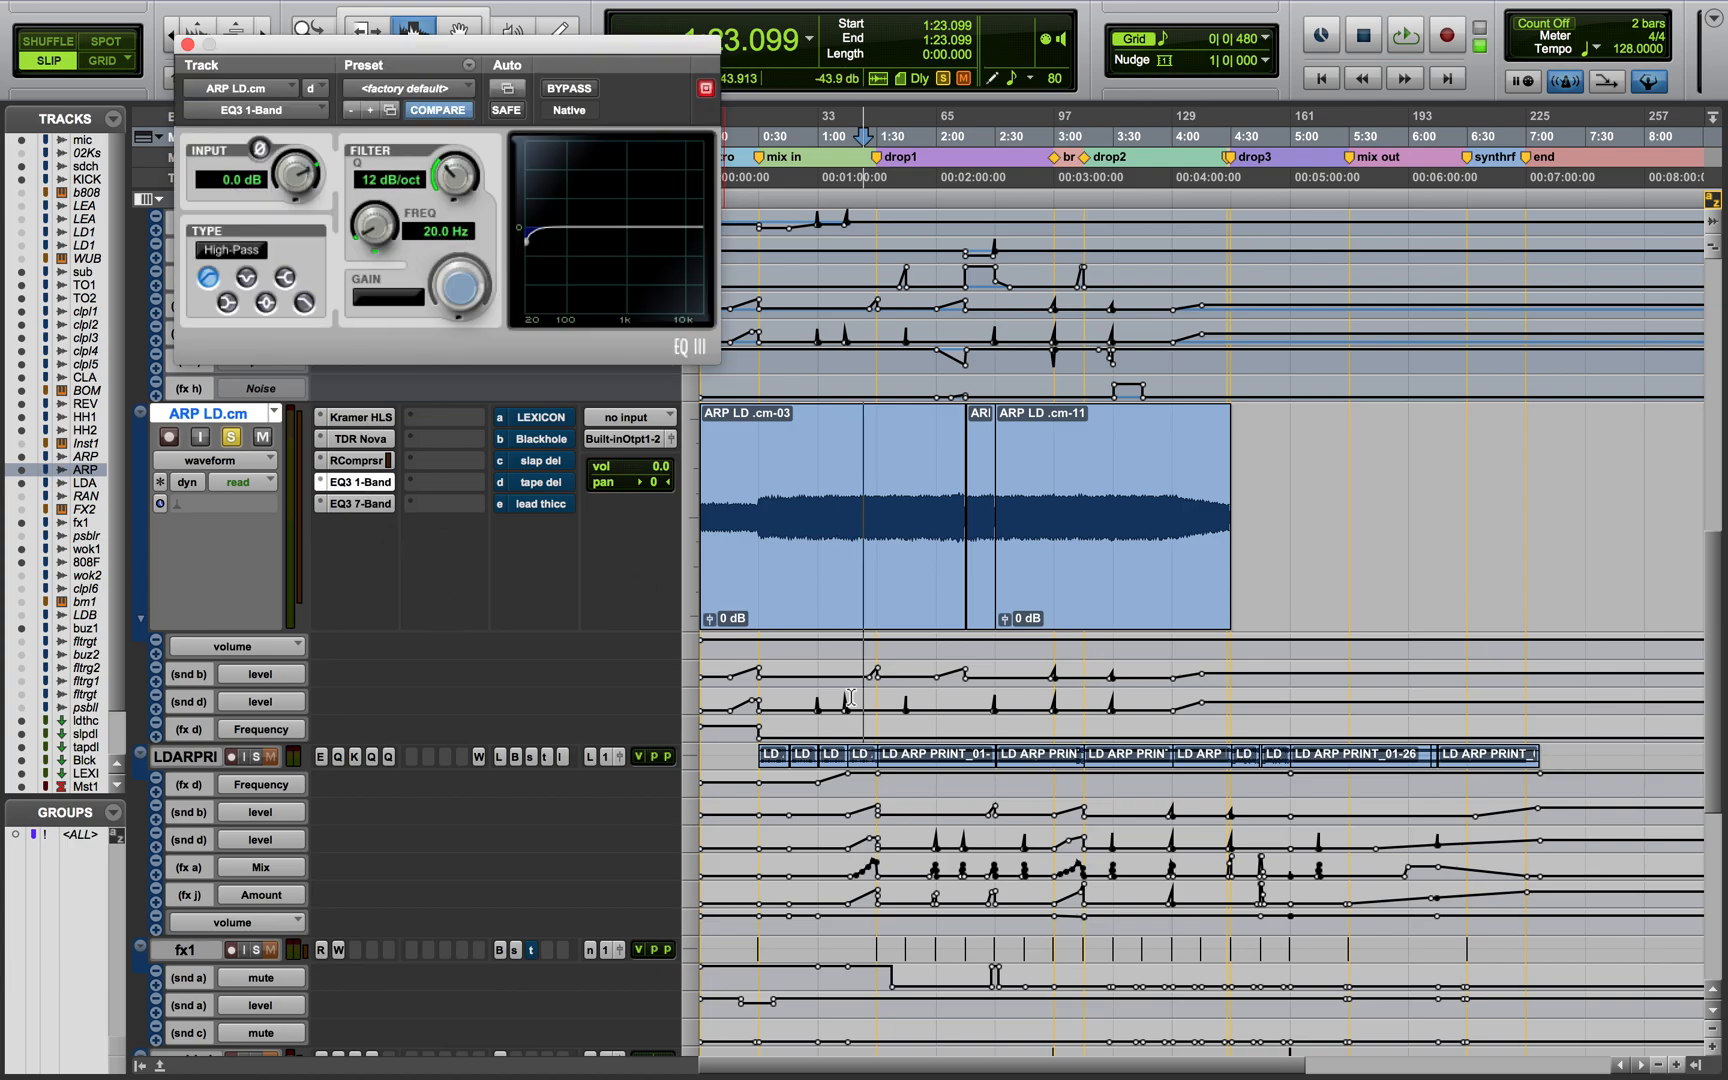
pyautogui.click(740, 700)
pyautogui.press('space')
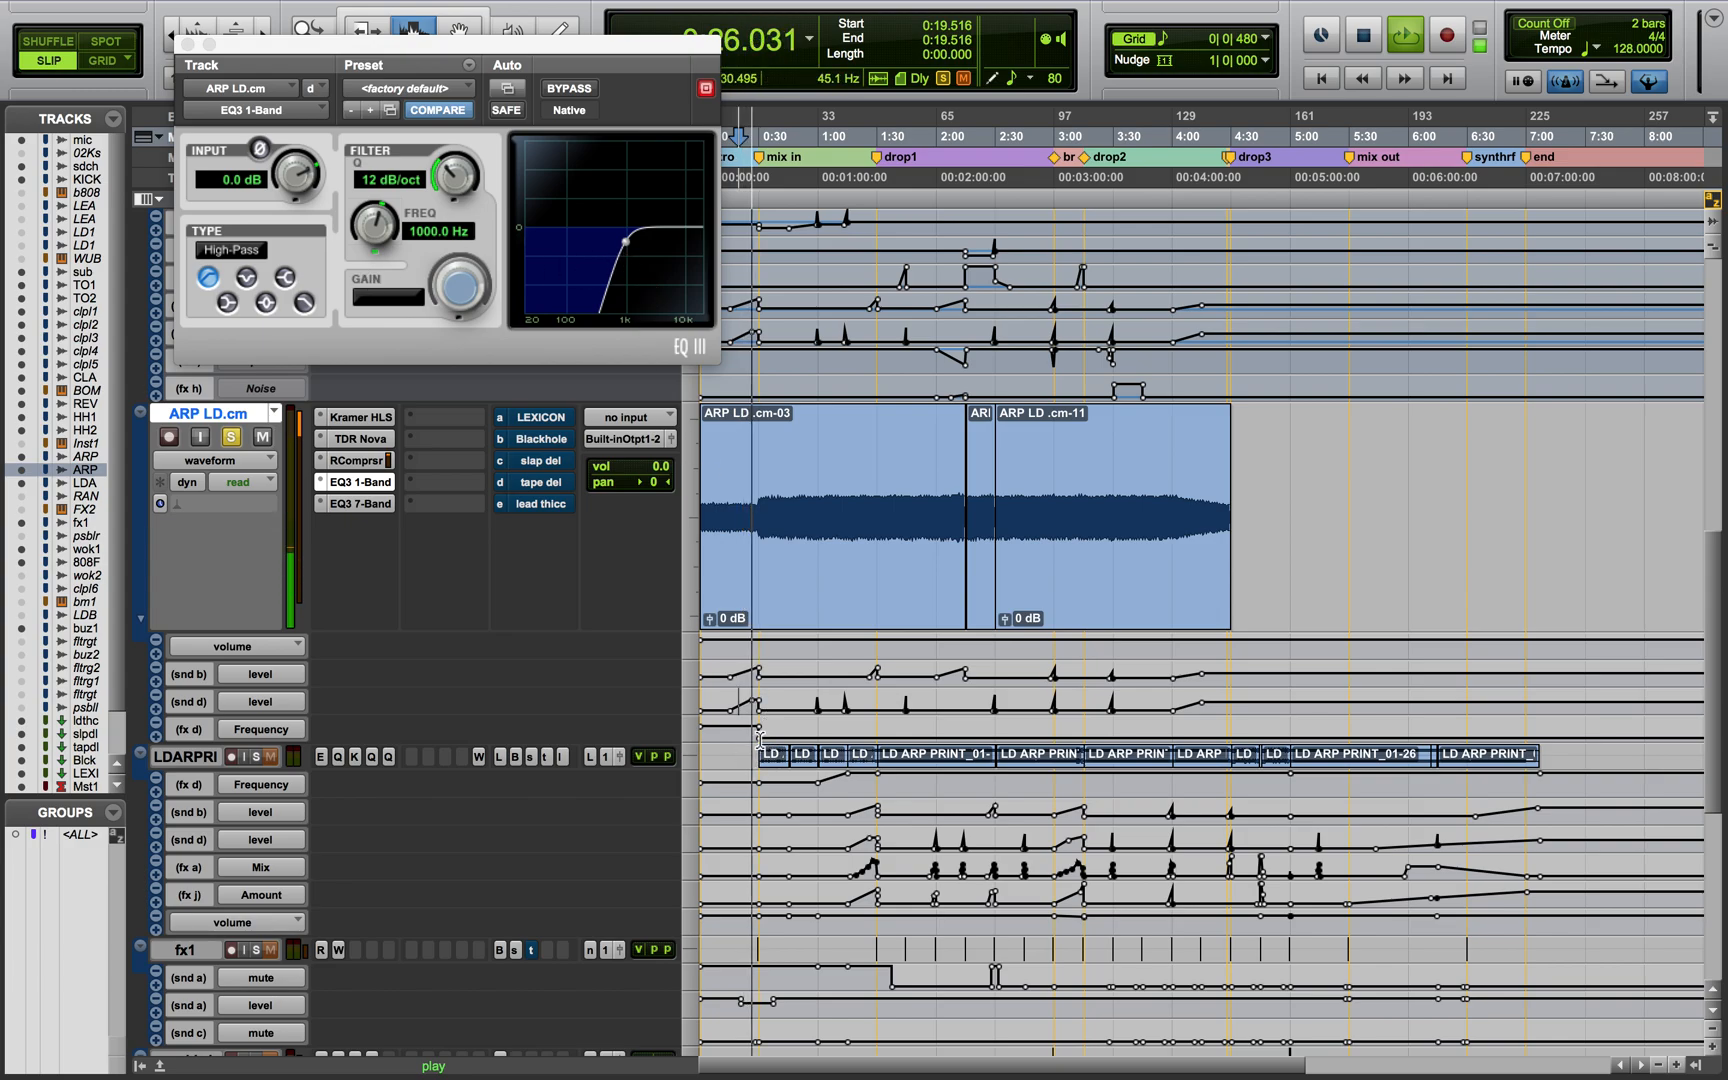
pyautogui.press('t')
pyautogui.press('t')
pyautogui.press('t')
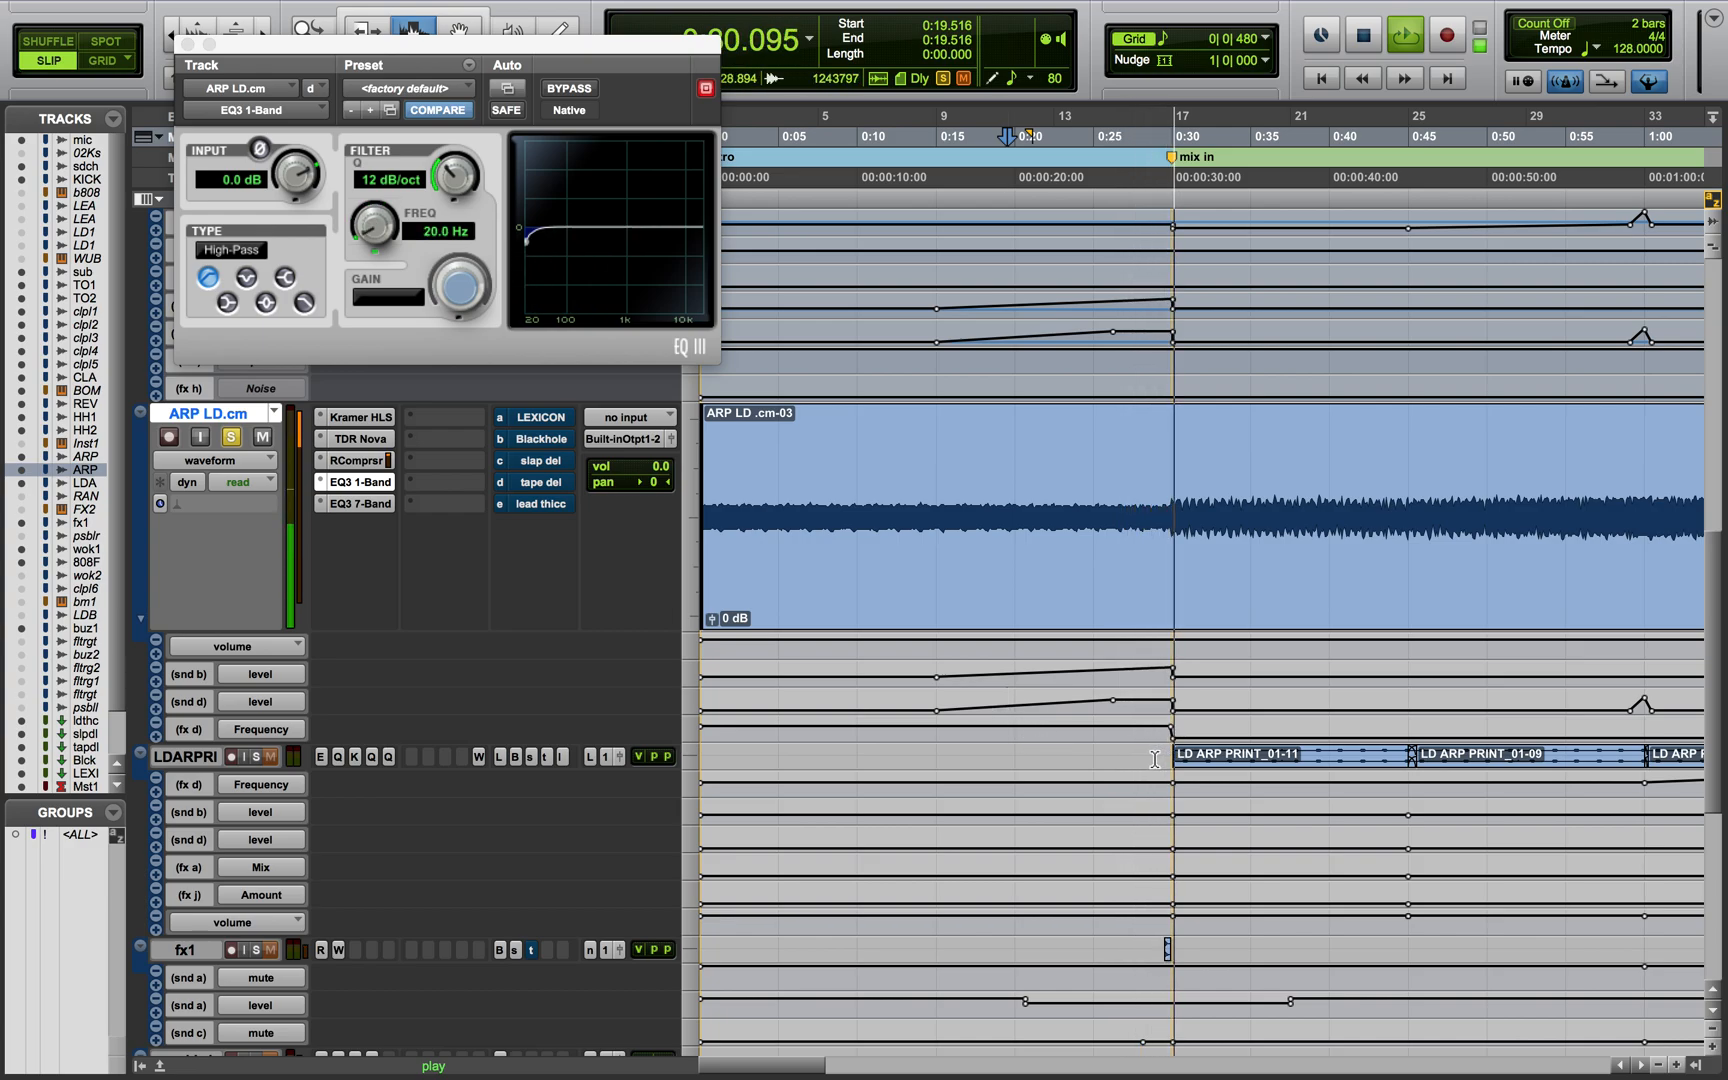
pyautogui.press('space')
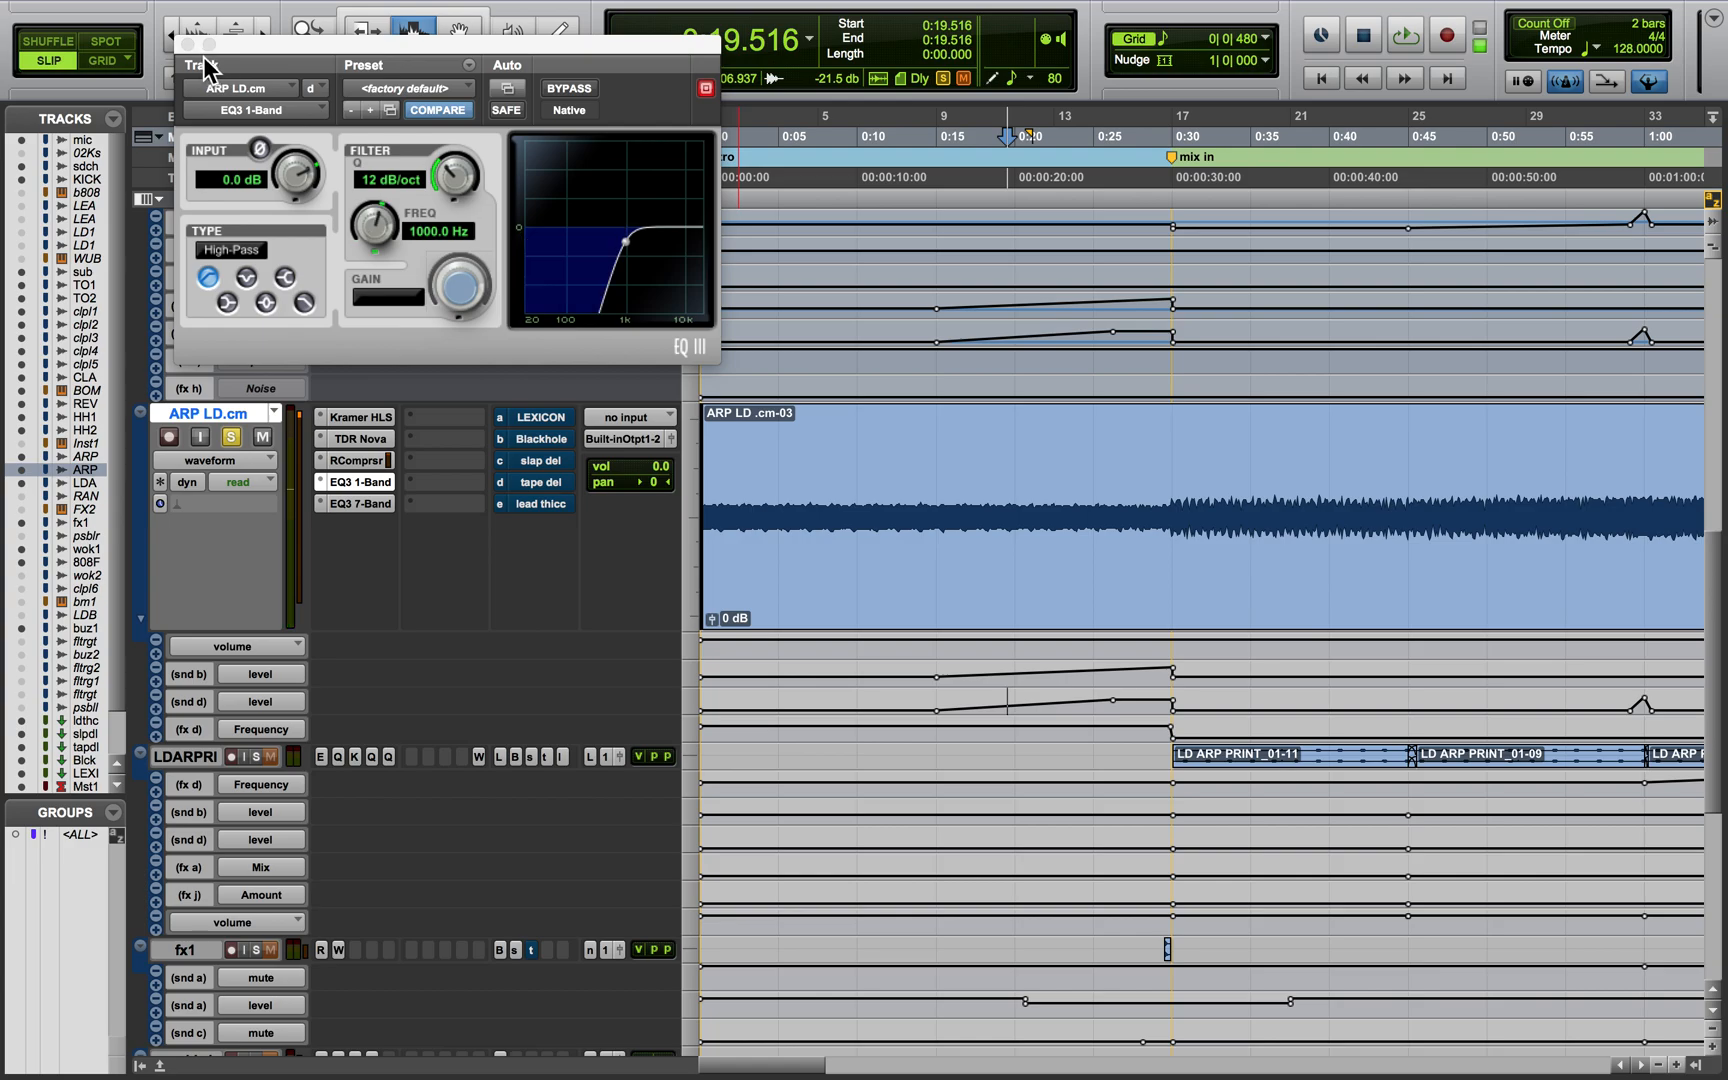
pyautogui.click(187, 44)
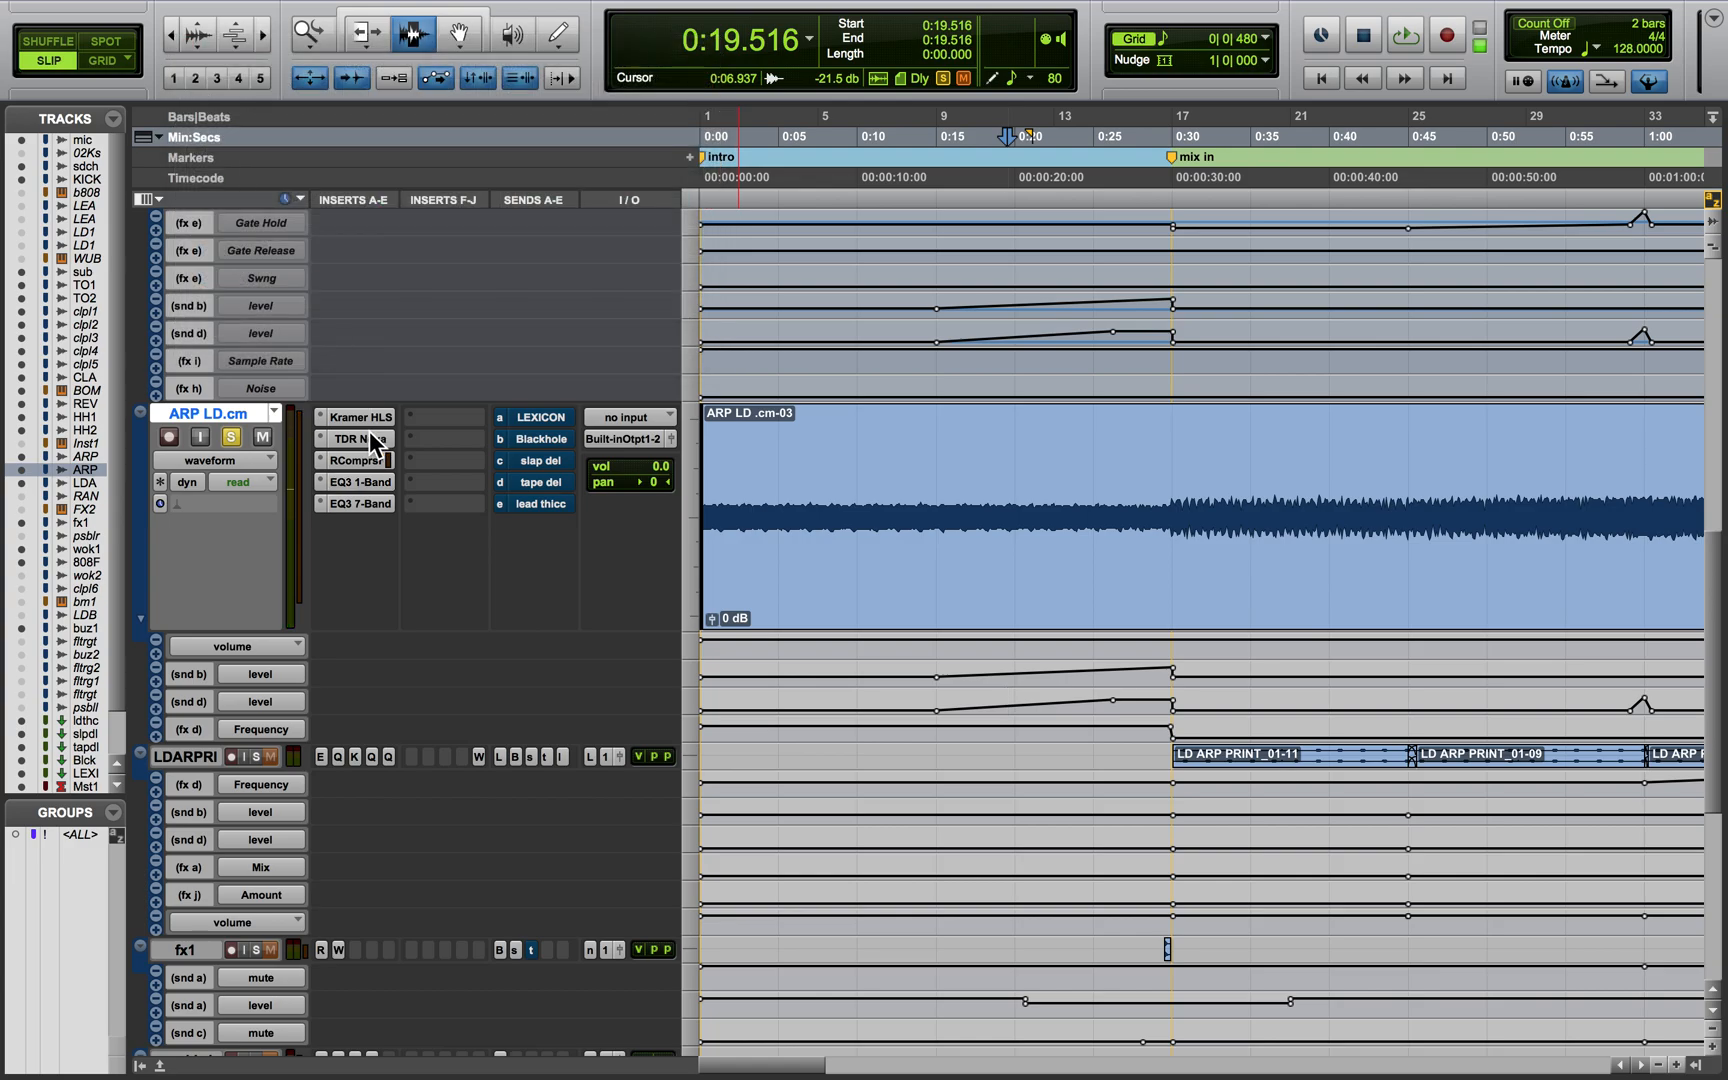
# Recheck the TDR Nova on ARP LD.cm, and inspect the EQ3 7-Band's mid-frequency boost, closing each plug-in after viewing
pyautogui.click(372, 443)
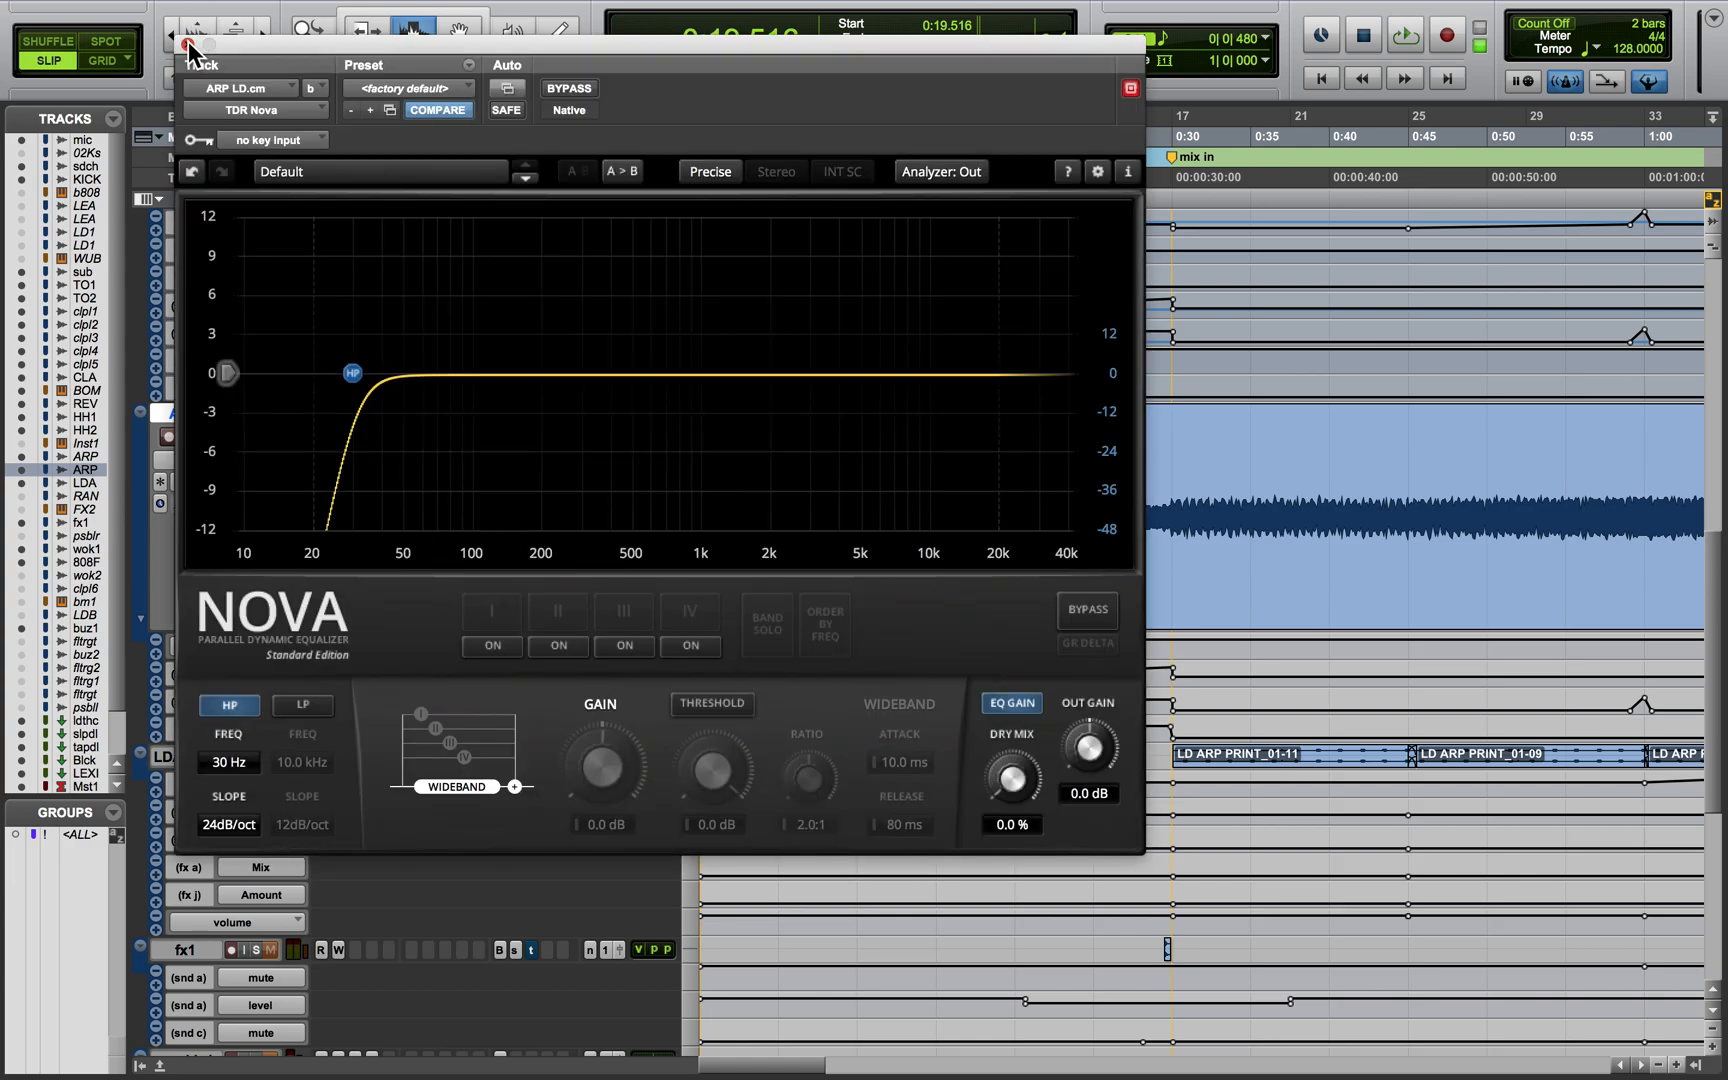
pyautogui.click(187, 44)
pyautogui.click(384, 507)
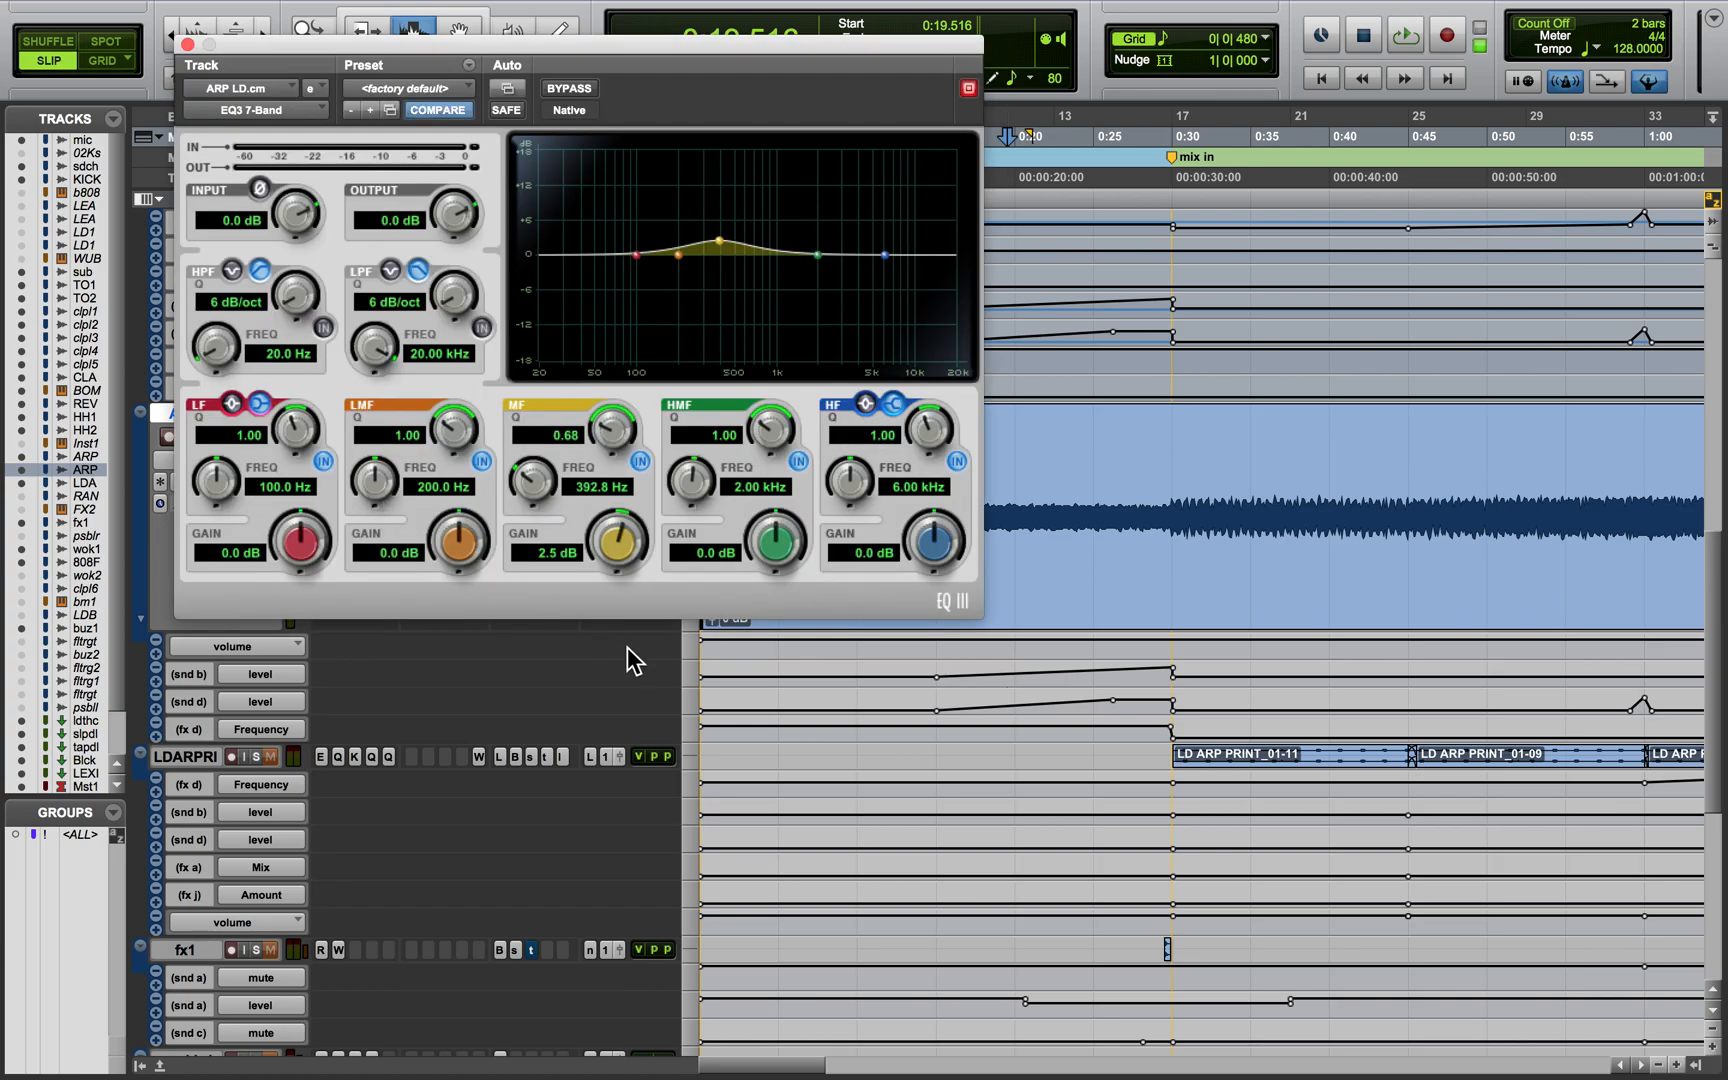
pyautogui.hscroll(5, 1046, 748)
pyautogui.scroll(1, 1046, 748)
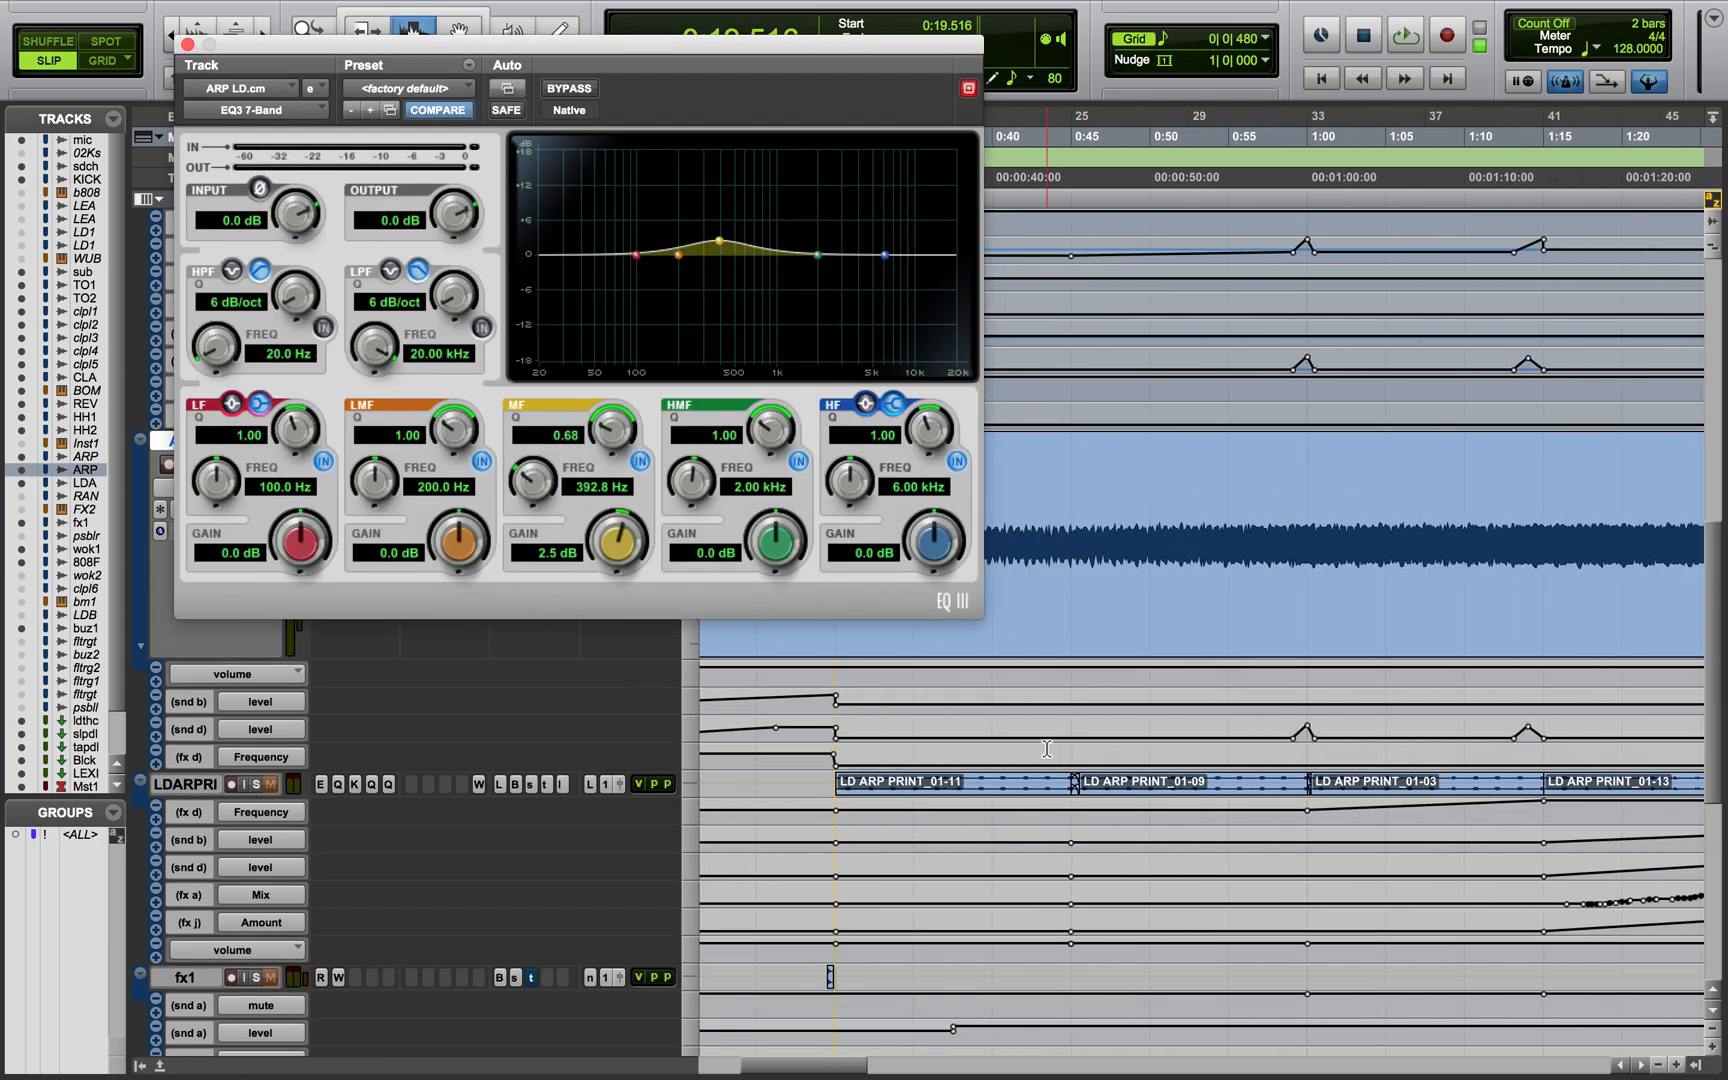
pyautogui.click(187, 44)
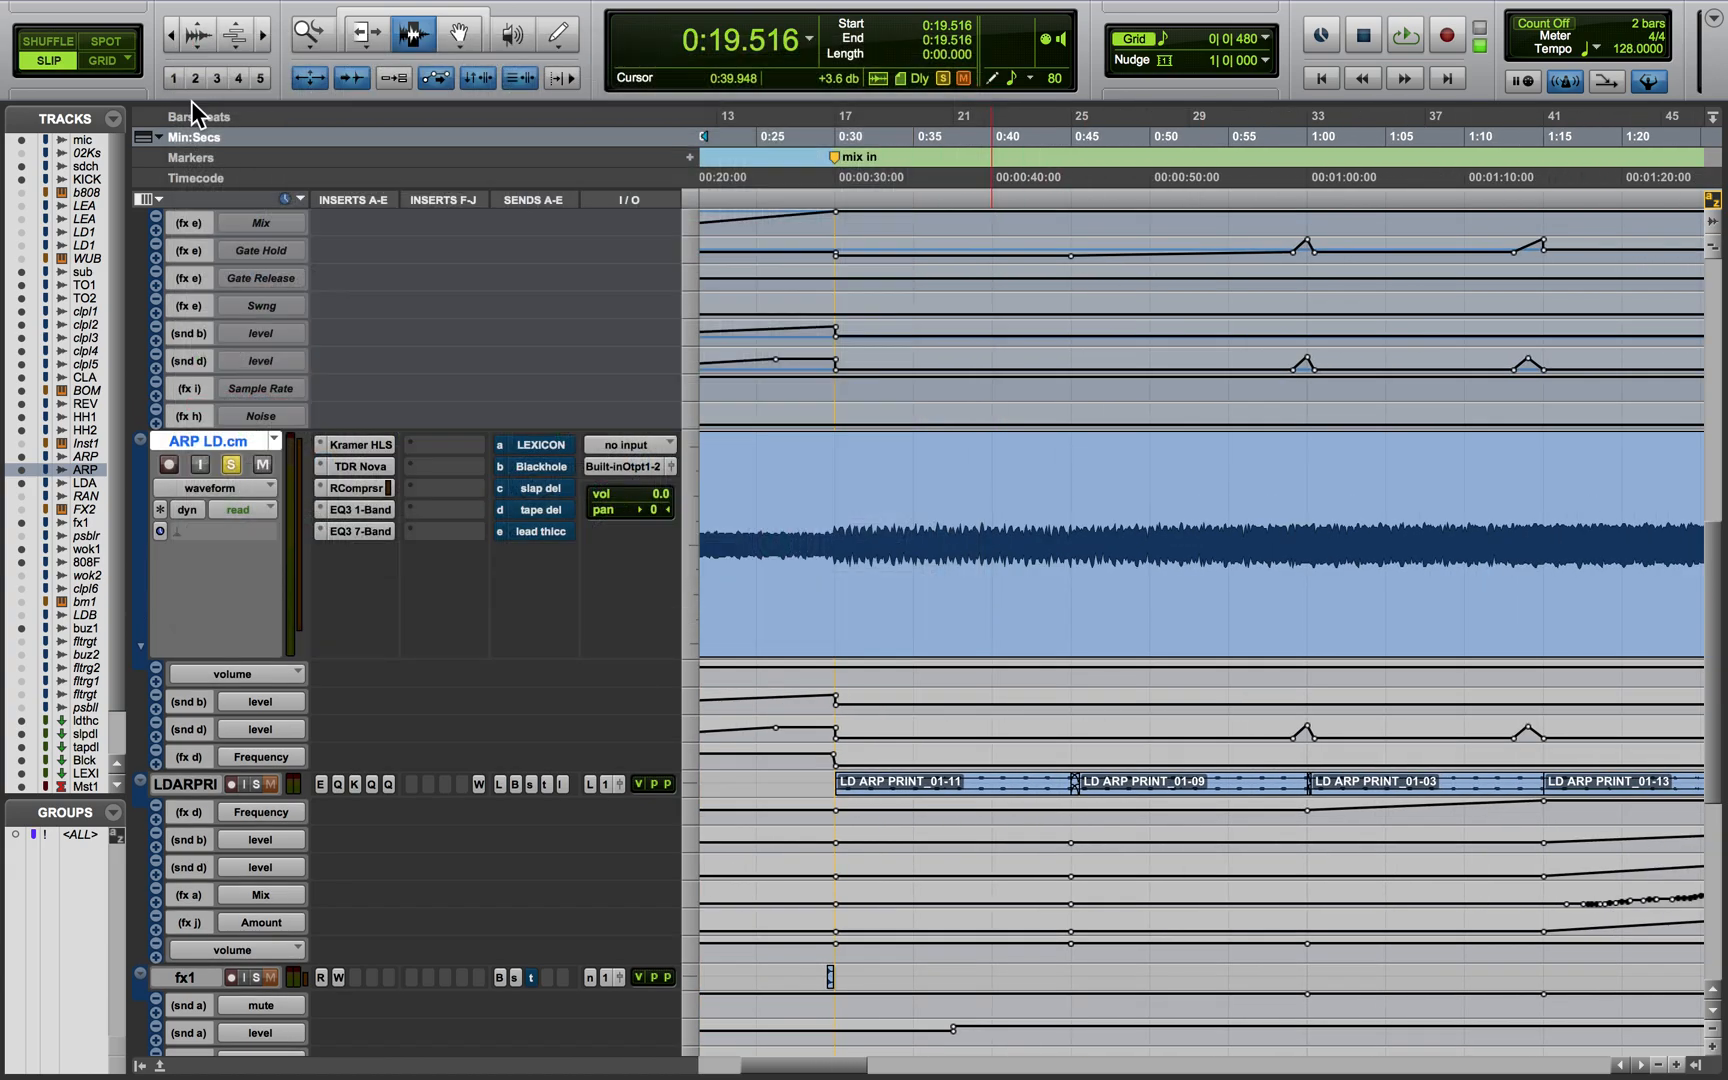
# Solo the LD ARP PRINT track and make the ARP LD.cm track inactive
pyautogui.click(186, 786)
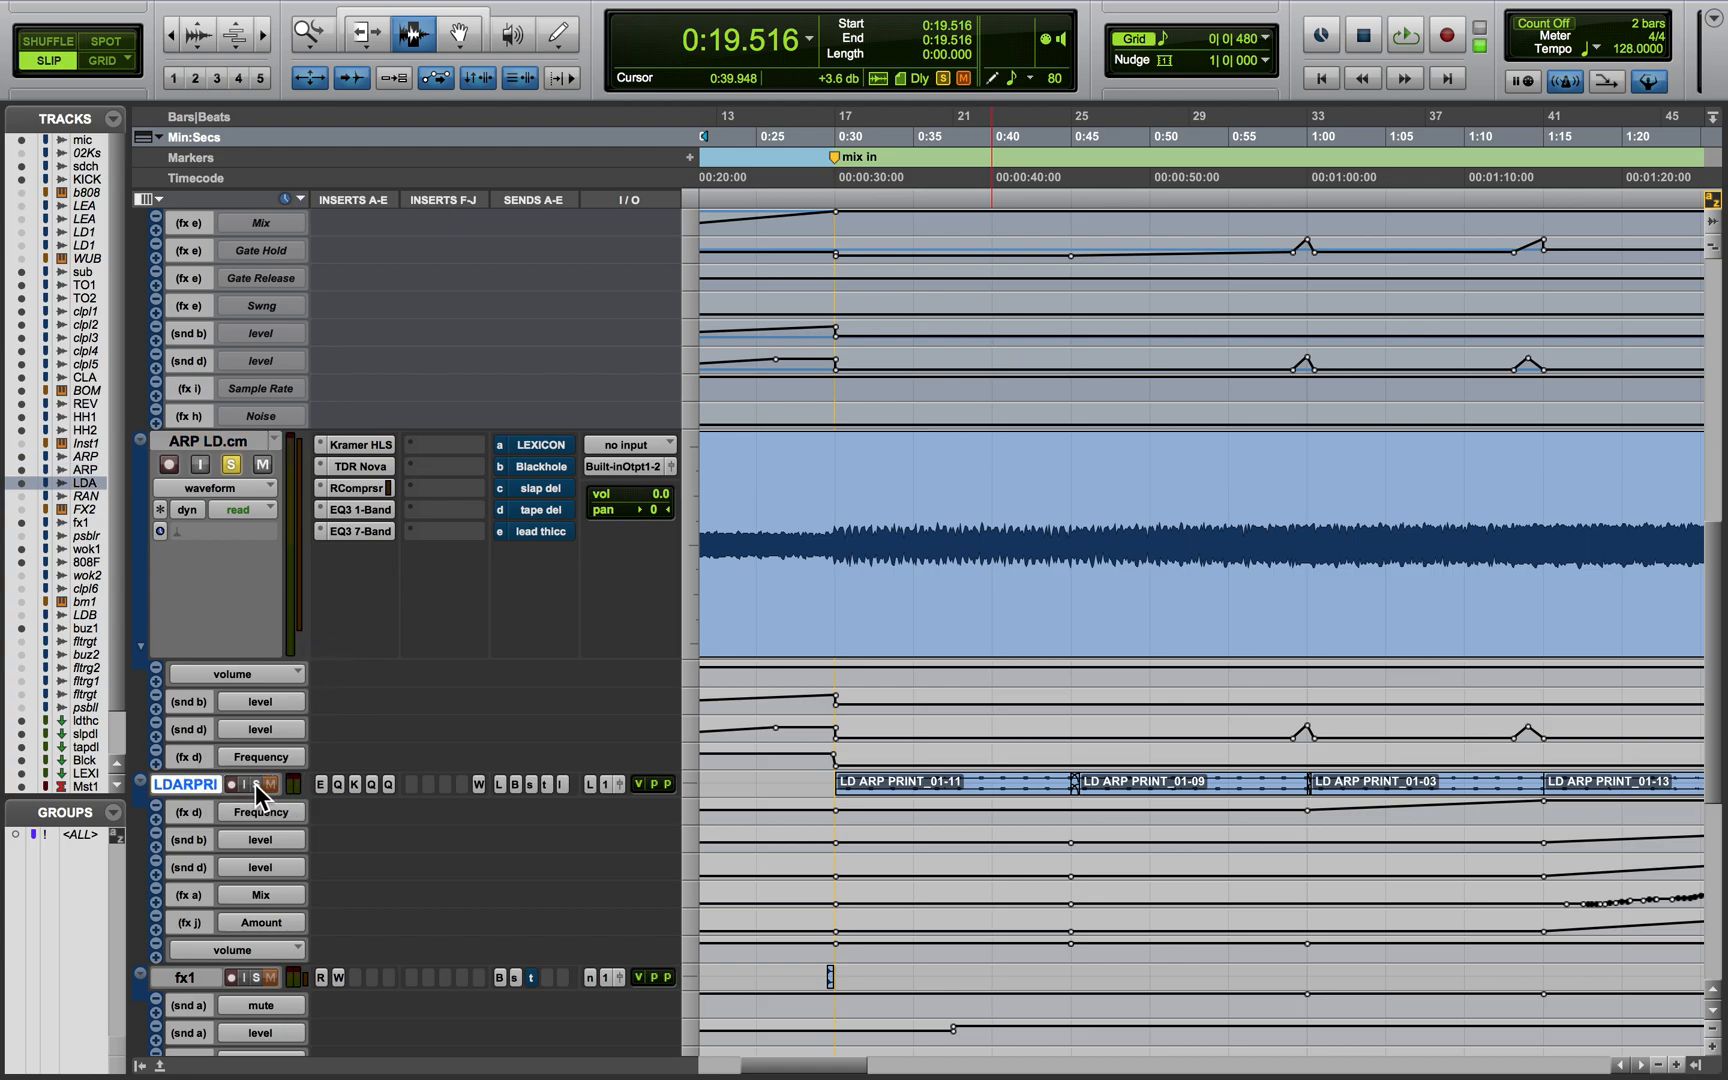
pyautogui.rightClick(201, 446)
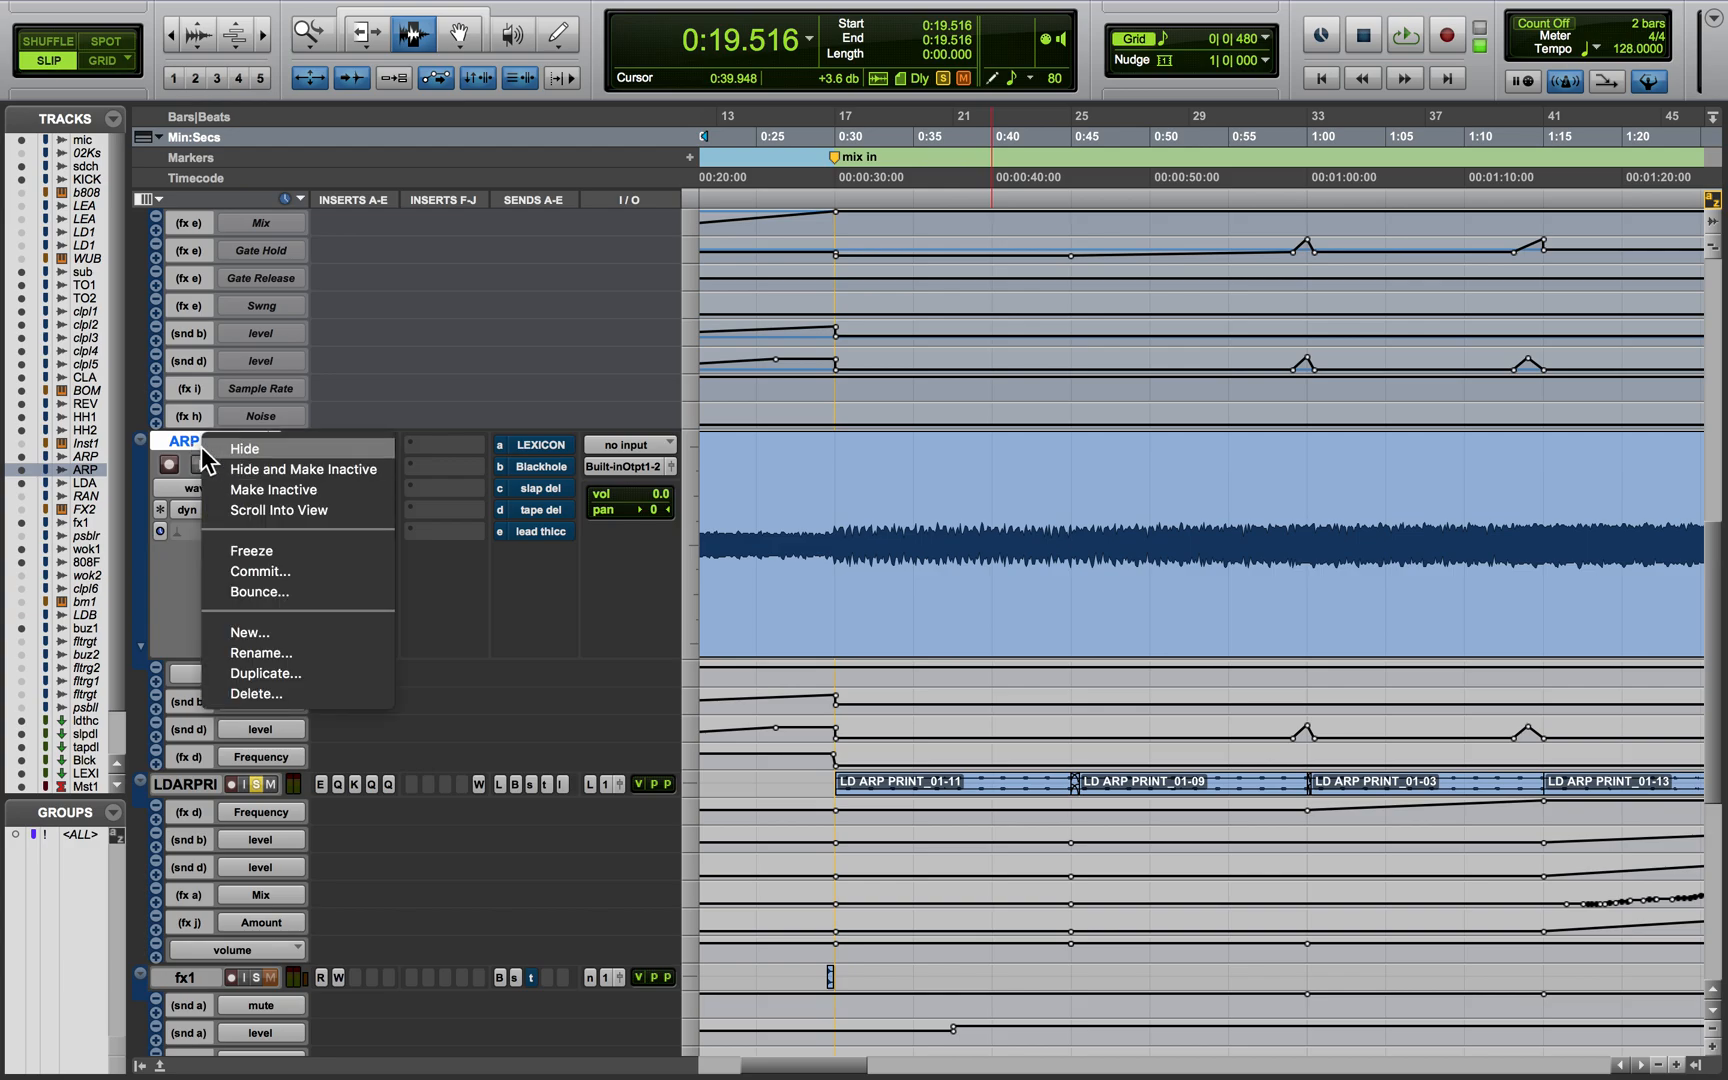
pyautogui.click(196, 446)
pyautogui.click(231, 465)
pyautogui.rightClick(240, 446)
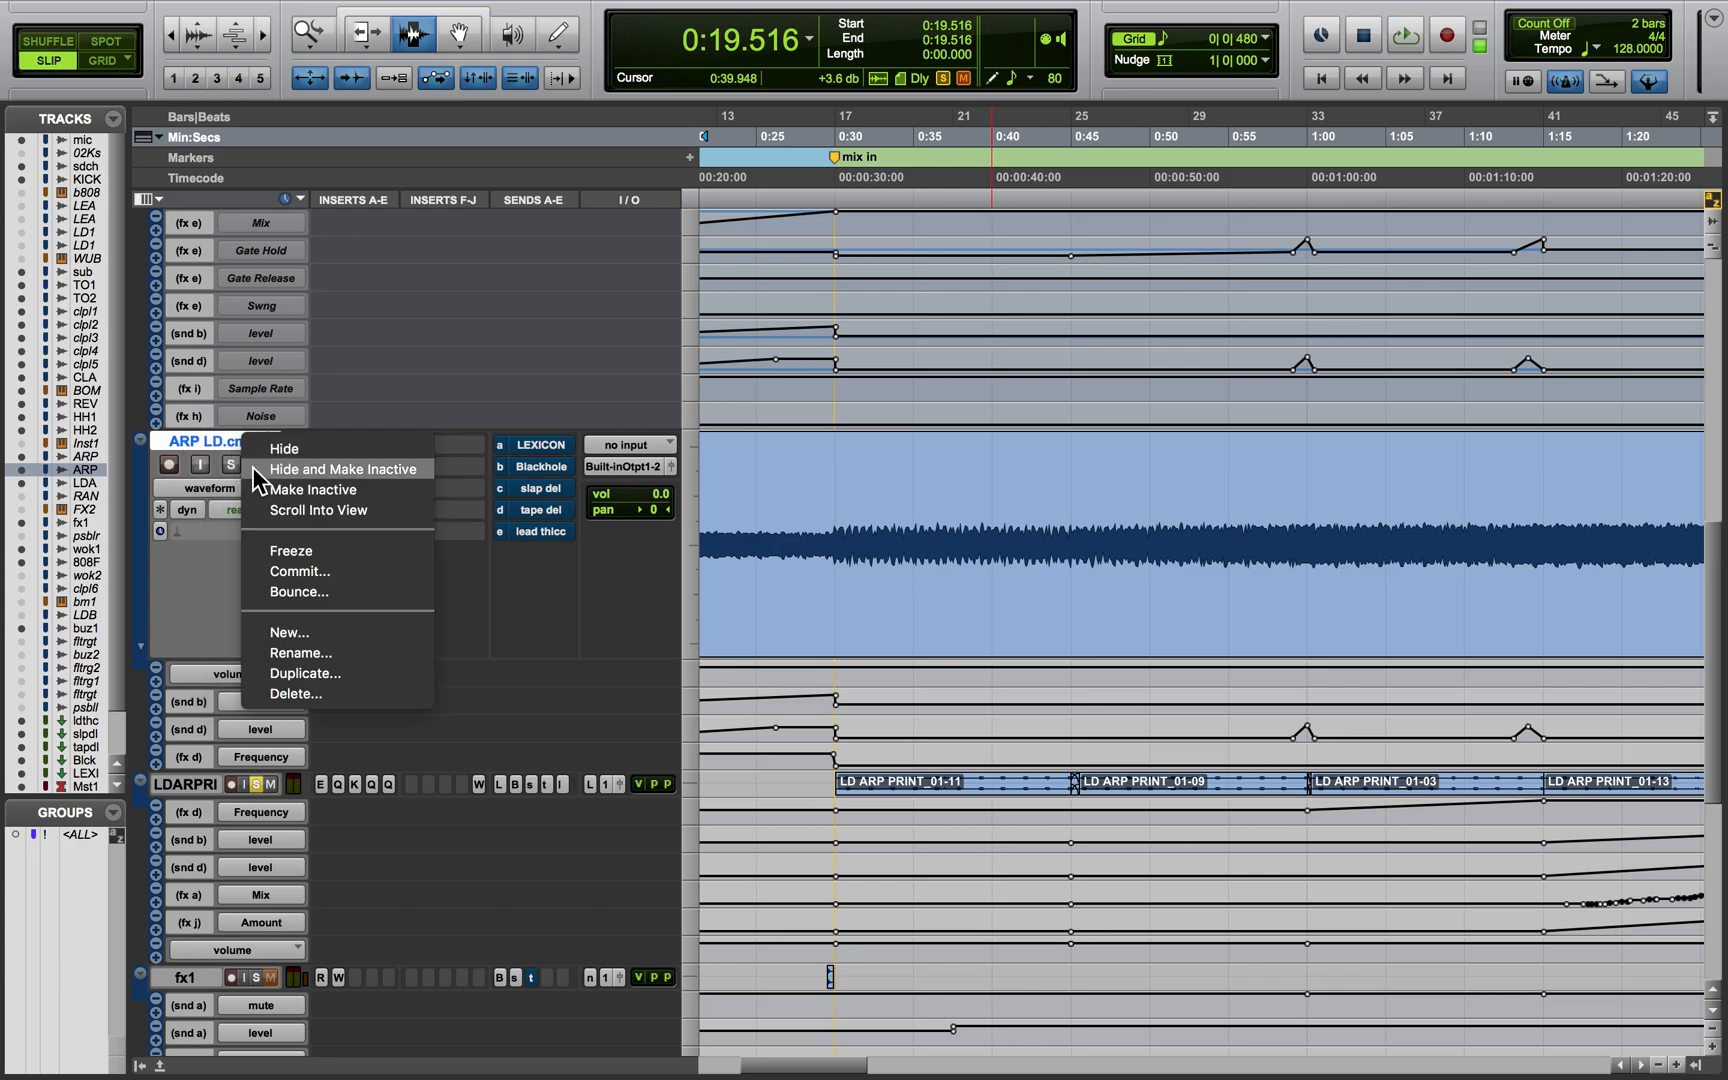
pyautogui.click(265, 489)
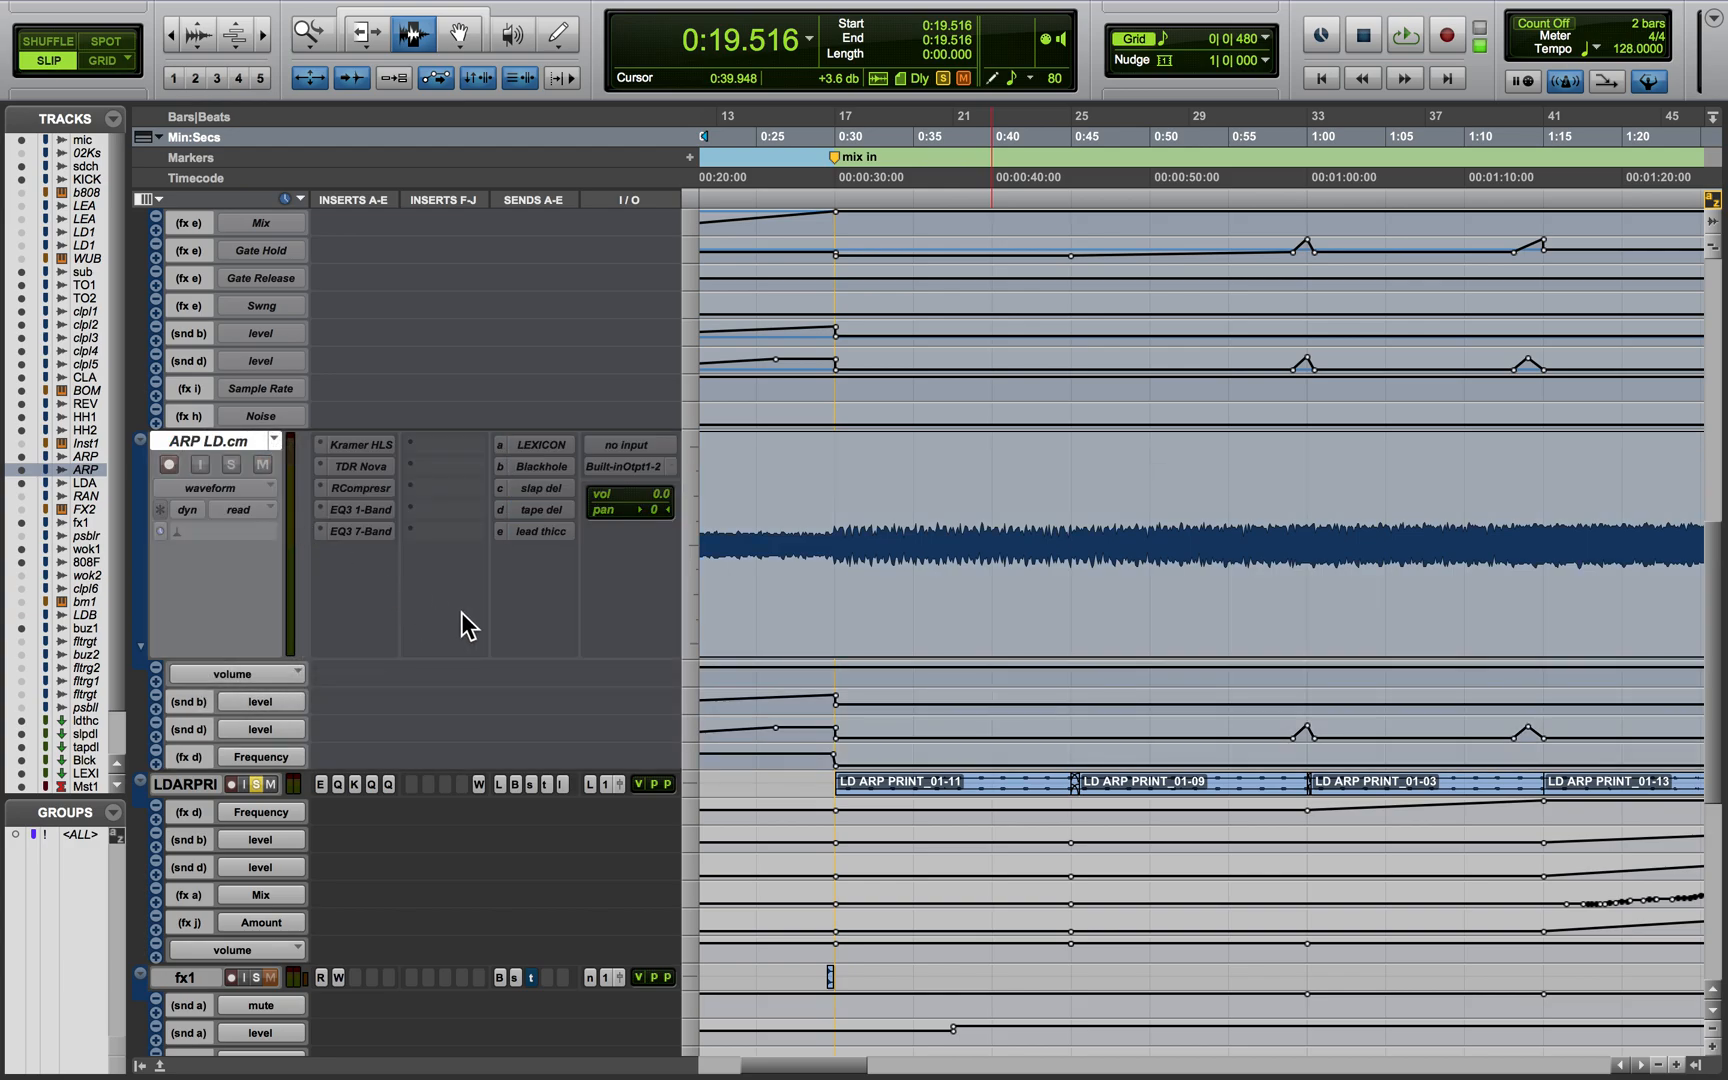
# Set the LD ARP PRINT track height to large and bring the track into view
pyautogui.click(685, 785)
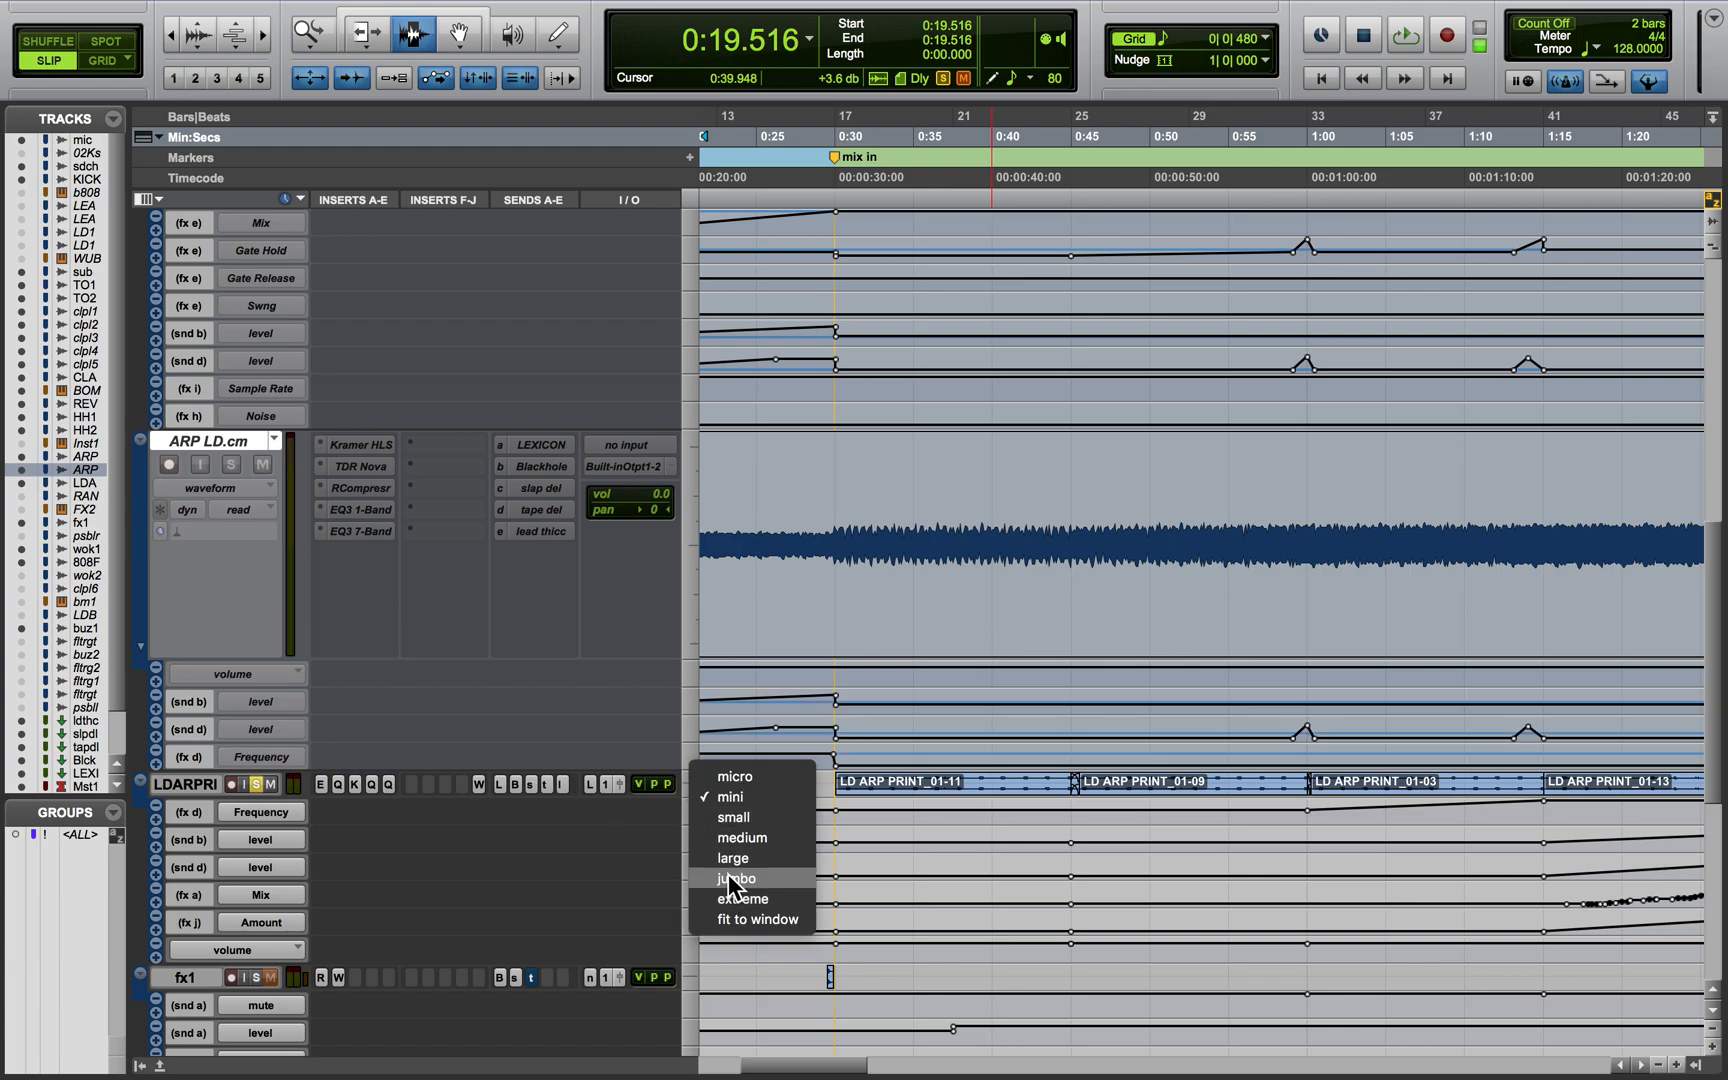
pyautogui.click(731, 858)
pyautogui.scroll(-5, 897, 801)
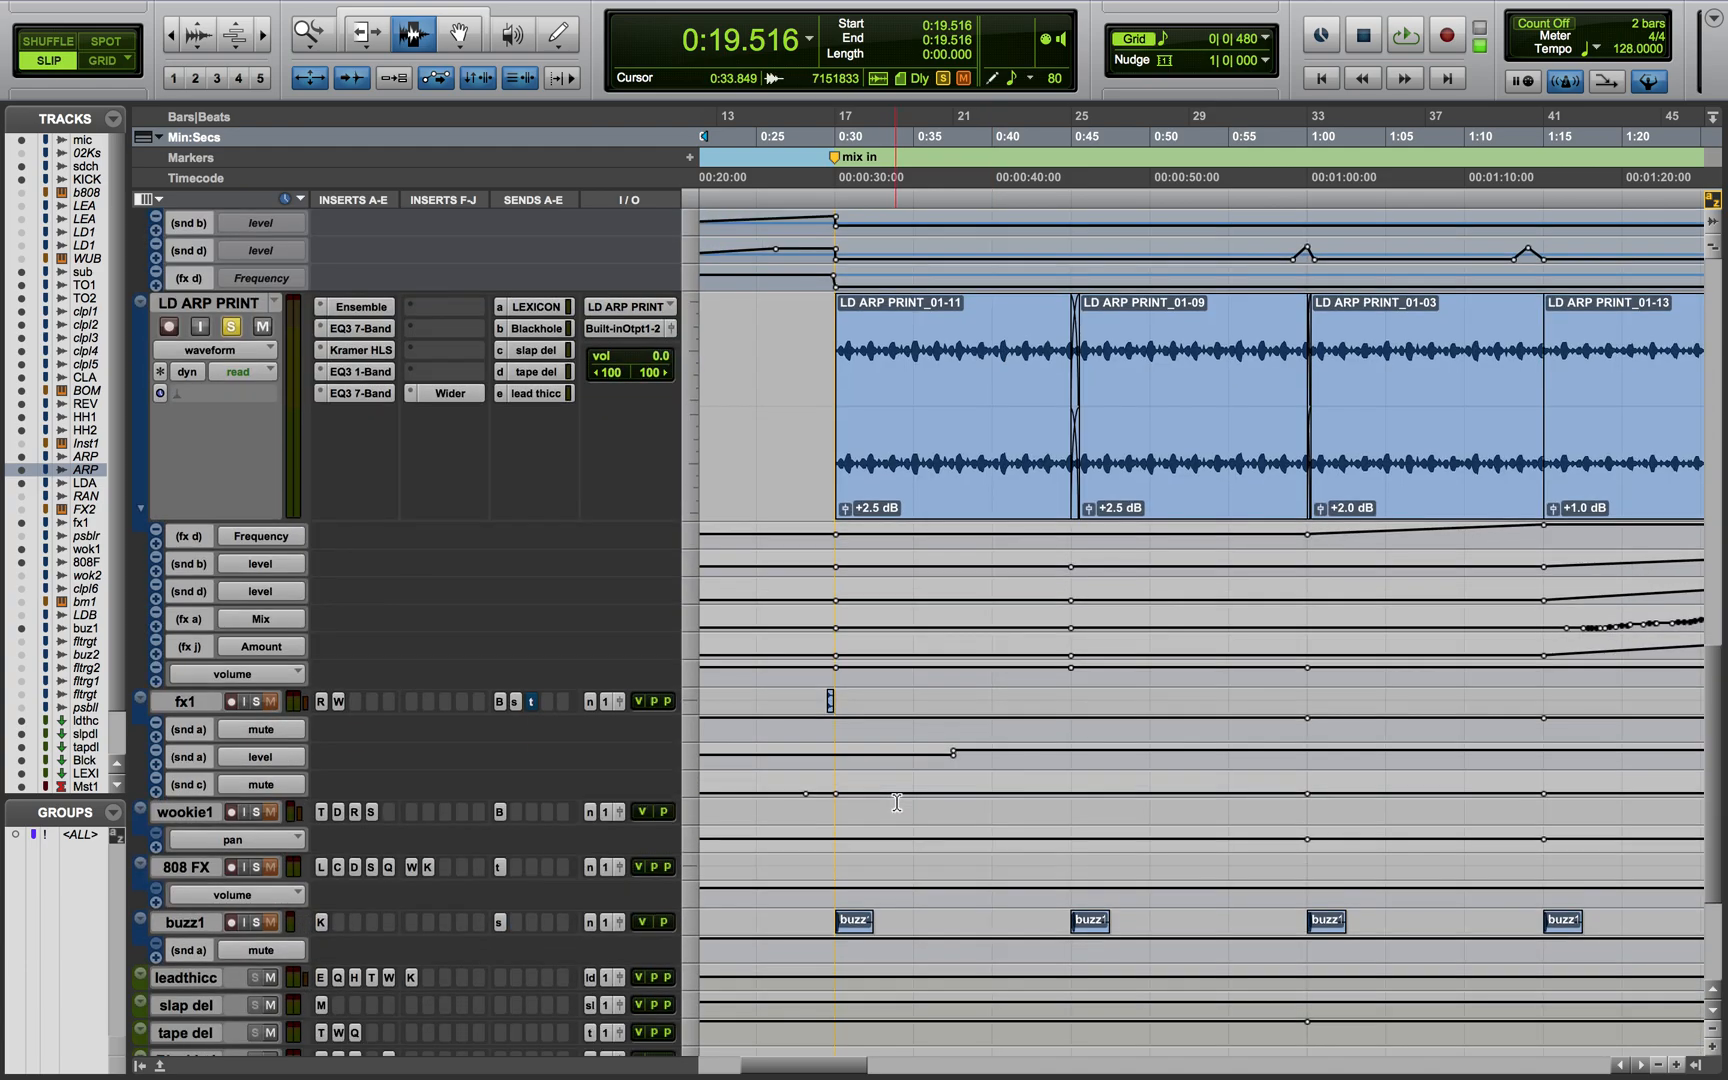
# Compare the mix in section across ARP LD, ARP LD.cm and LD ARP PRINT by highlighting it on the tracks, and clear the selection
pyautogui.scroll(3, 897, 801)
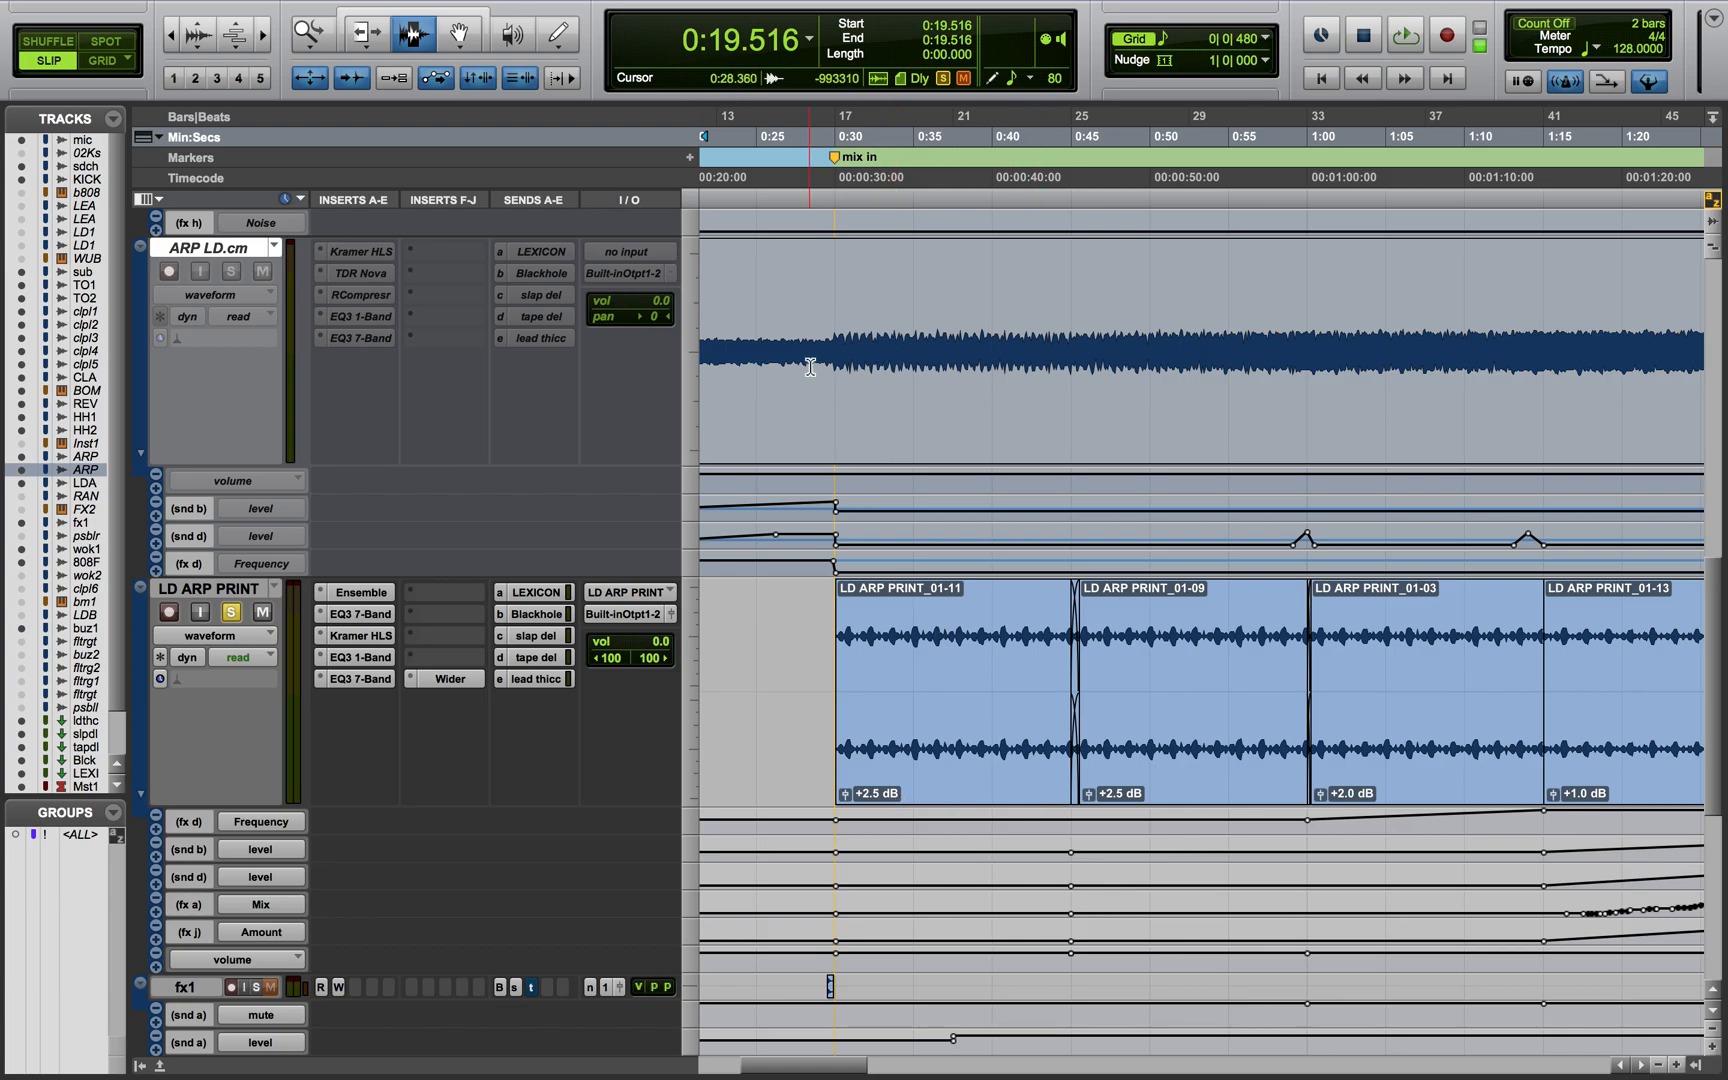
pyautogui.moveTo(810, 360); pyautogui.dragTo(1127, 390)
pyautogui.scroll(10, 1127, 390)
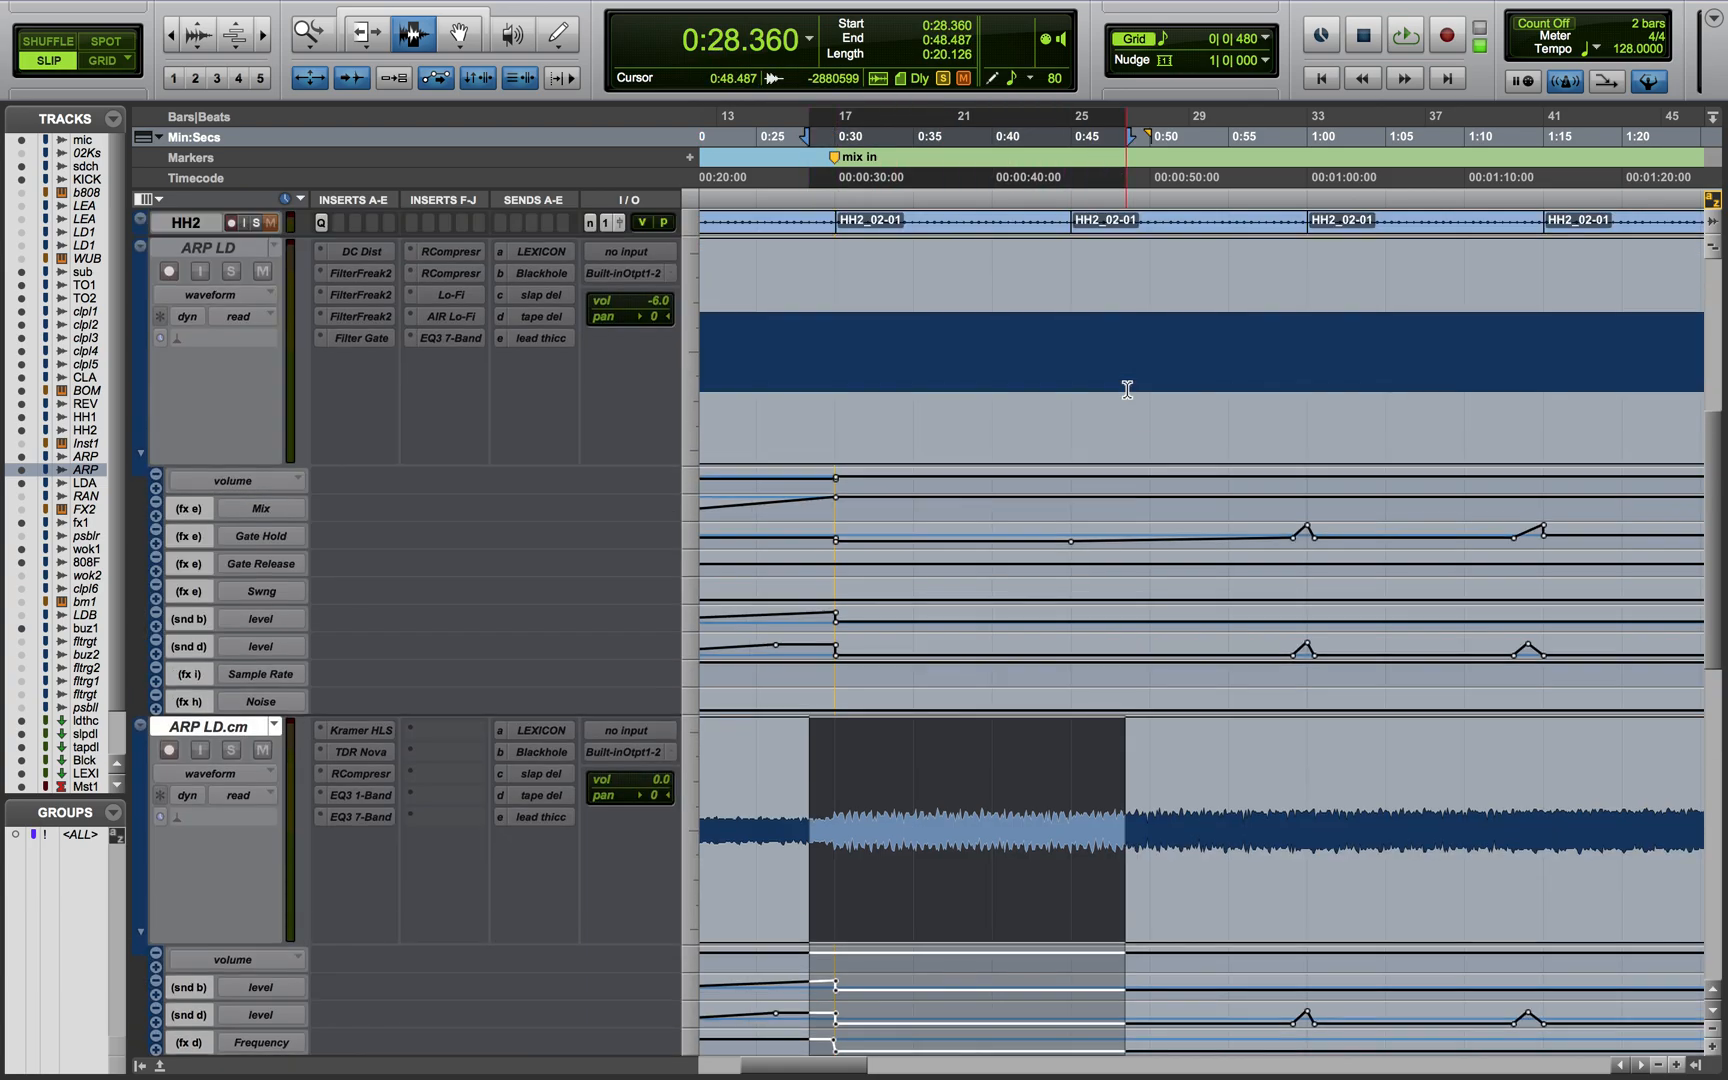
pyautogui.moveTo(858, 384); pyautogui.dragTo(1396, 750)
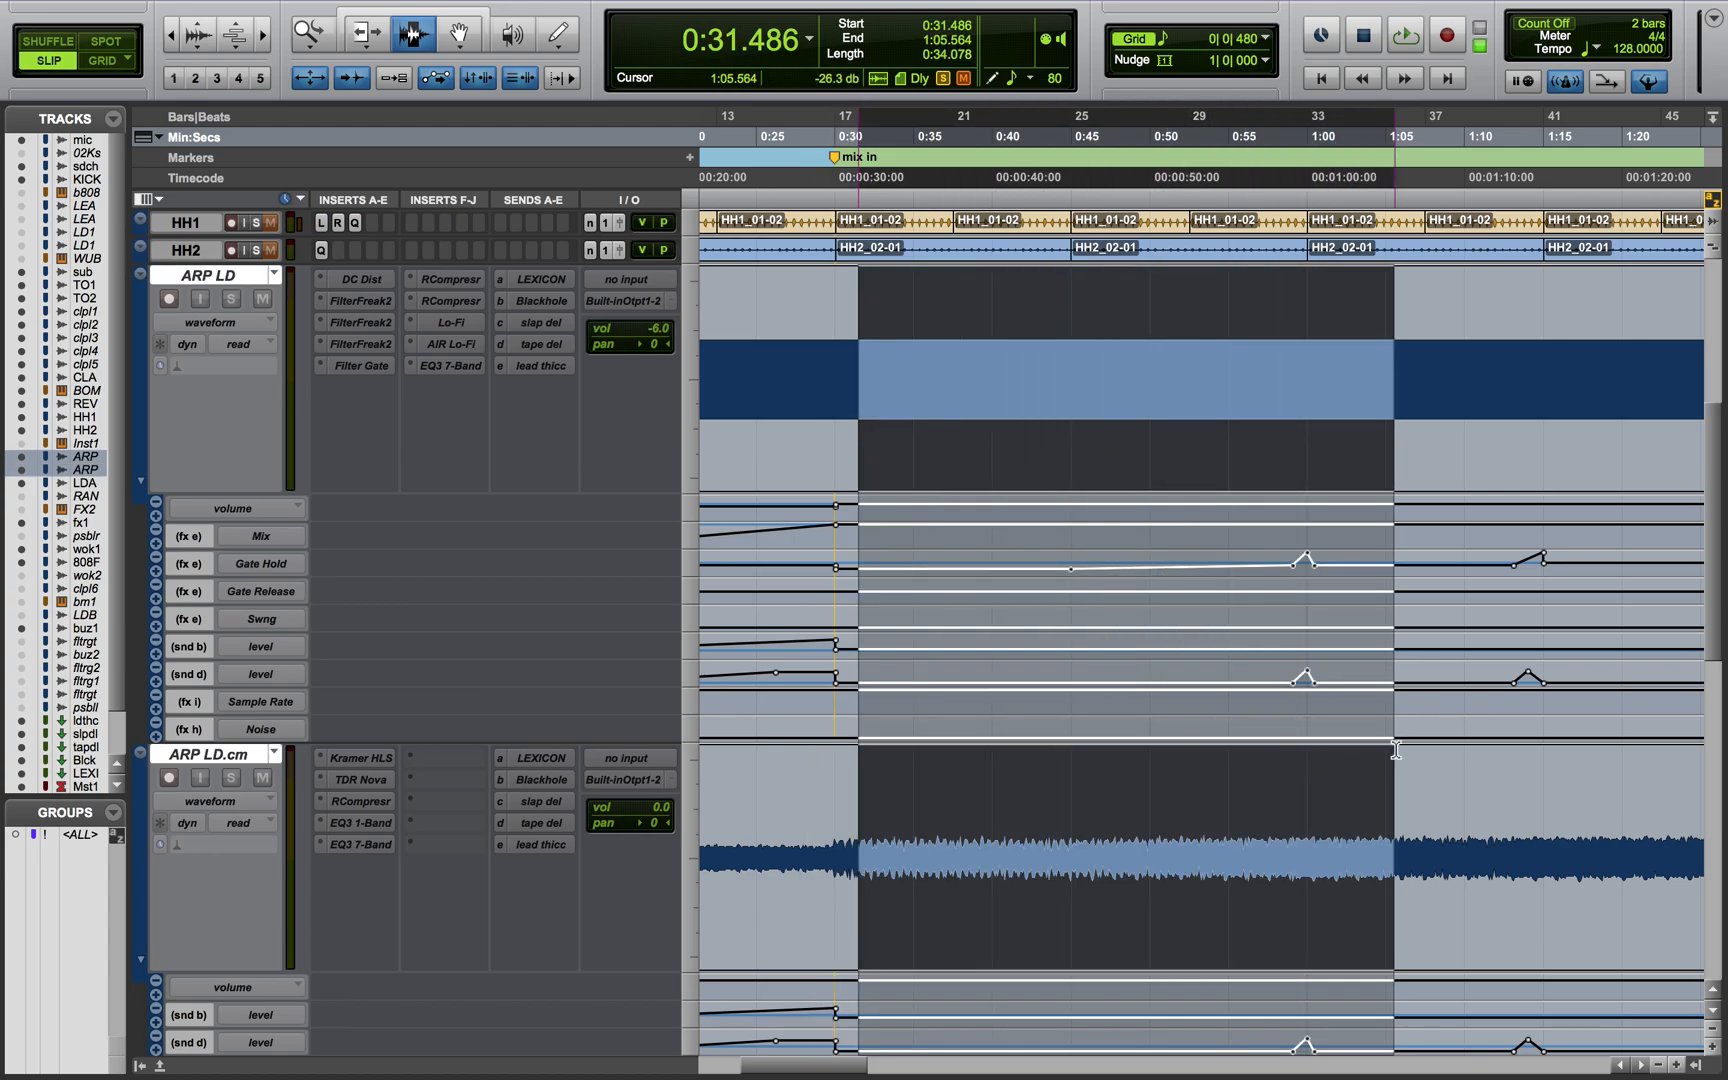
pyautogui.scroll(-8, 1200, 717)
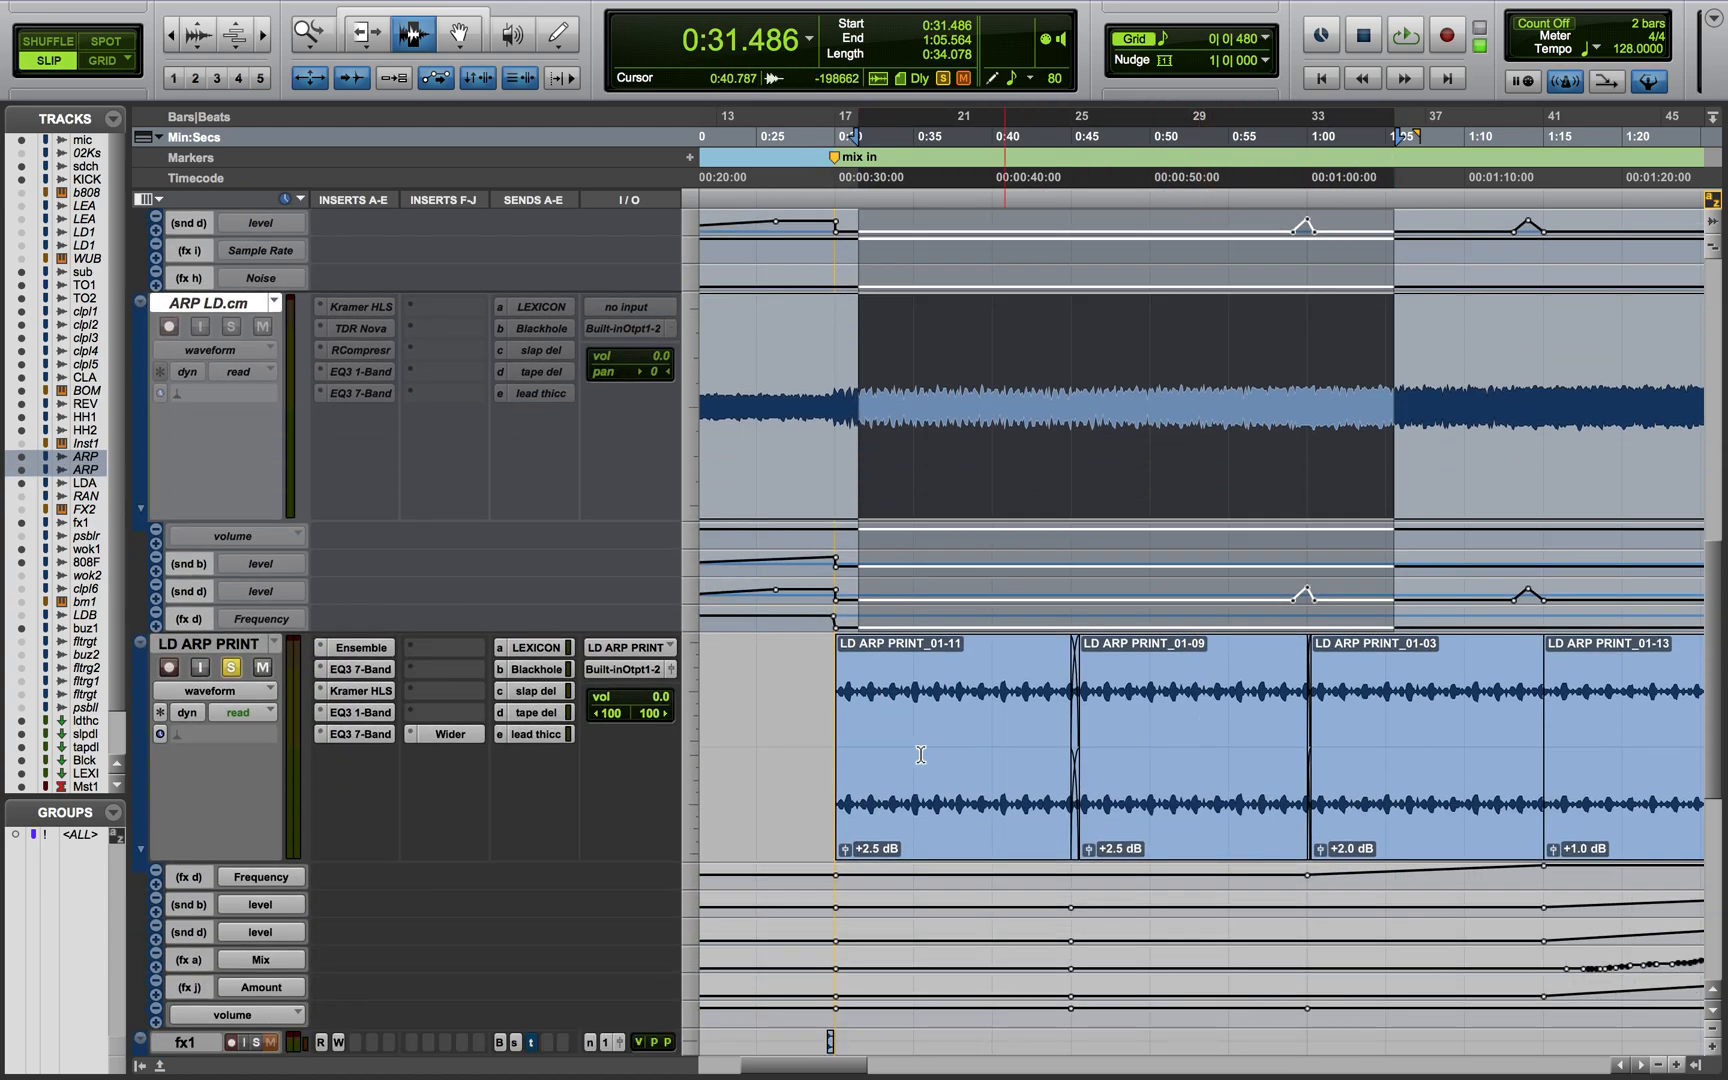
pyautogui.moveTo(828, 752); pyautogui.dragTo(1250, 758)
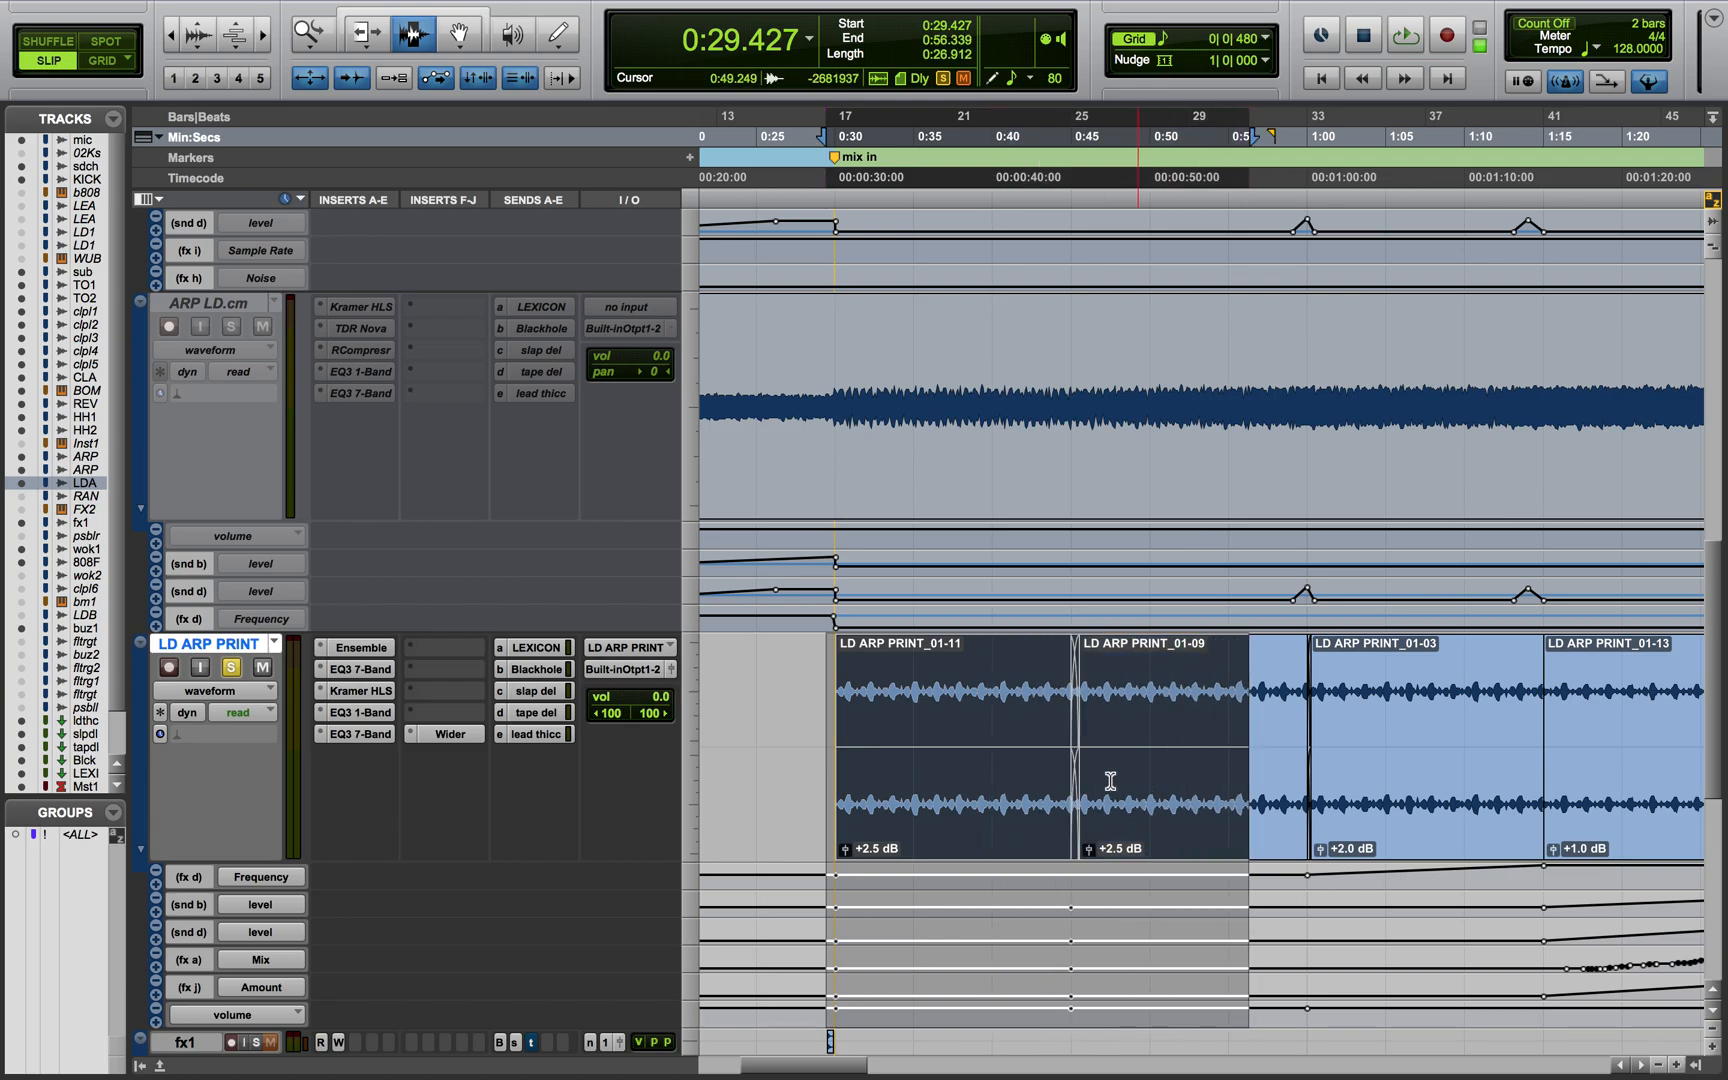
pyautogui.click(1046, 737)
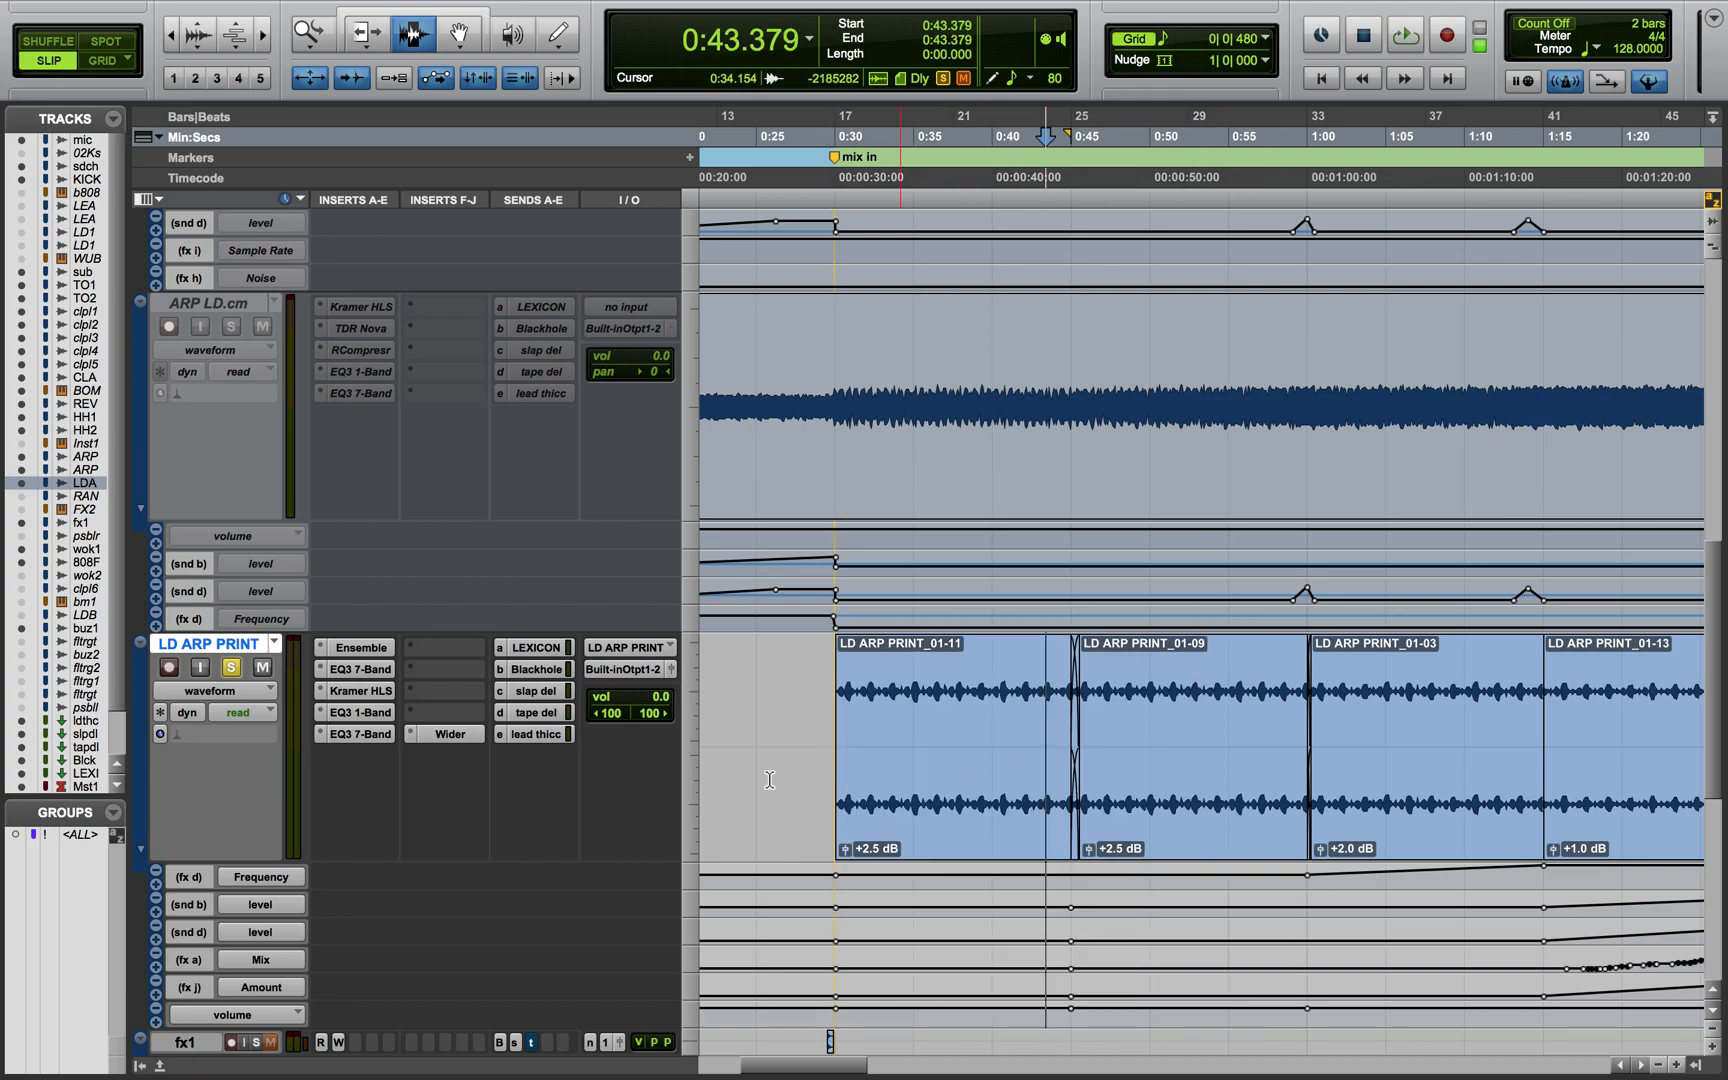
# Inspect the Wider plug-in on LD ARP PRINT, close it, and look over the track's clips and automation across the whole song
pyautogui.click(447, 734)
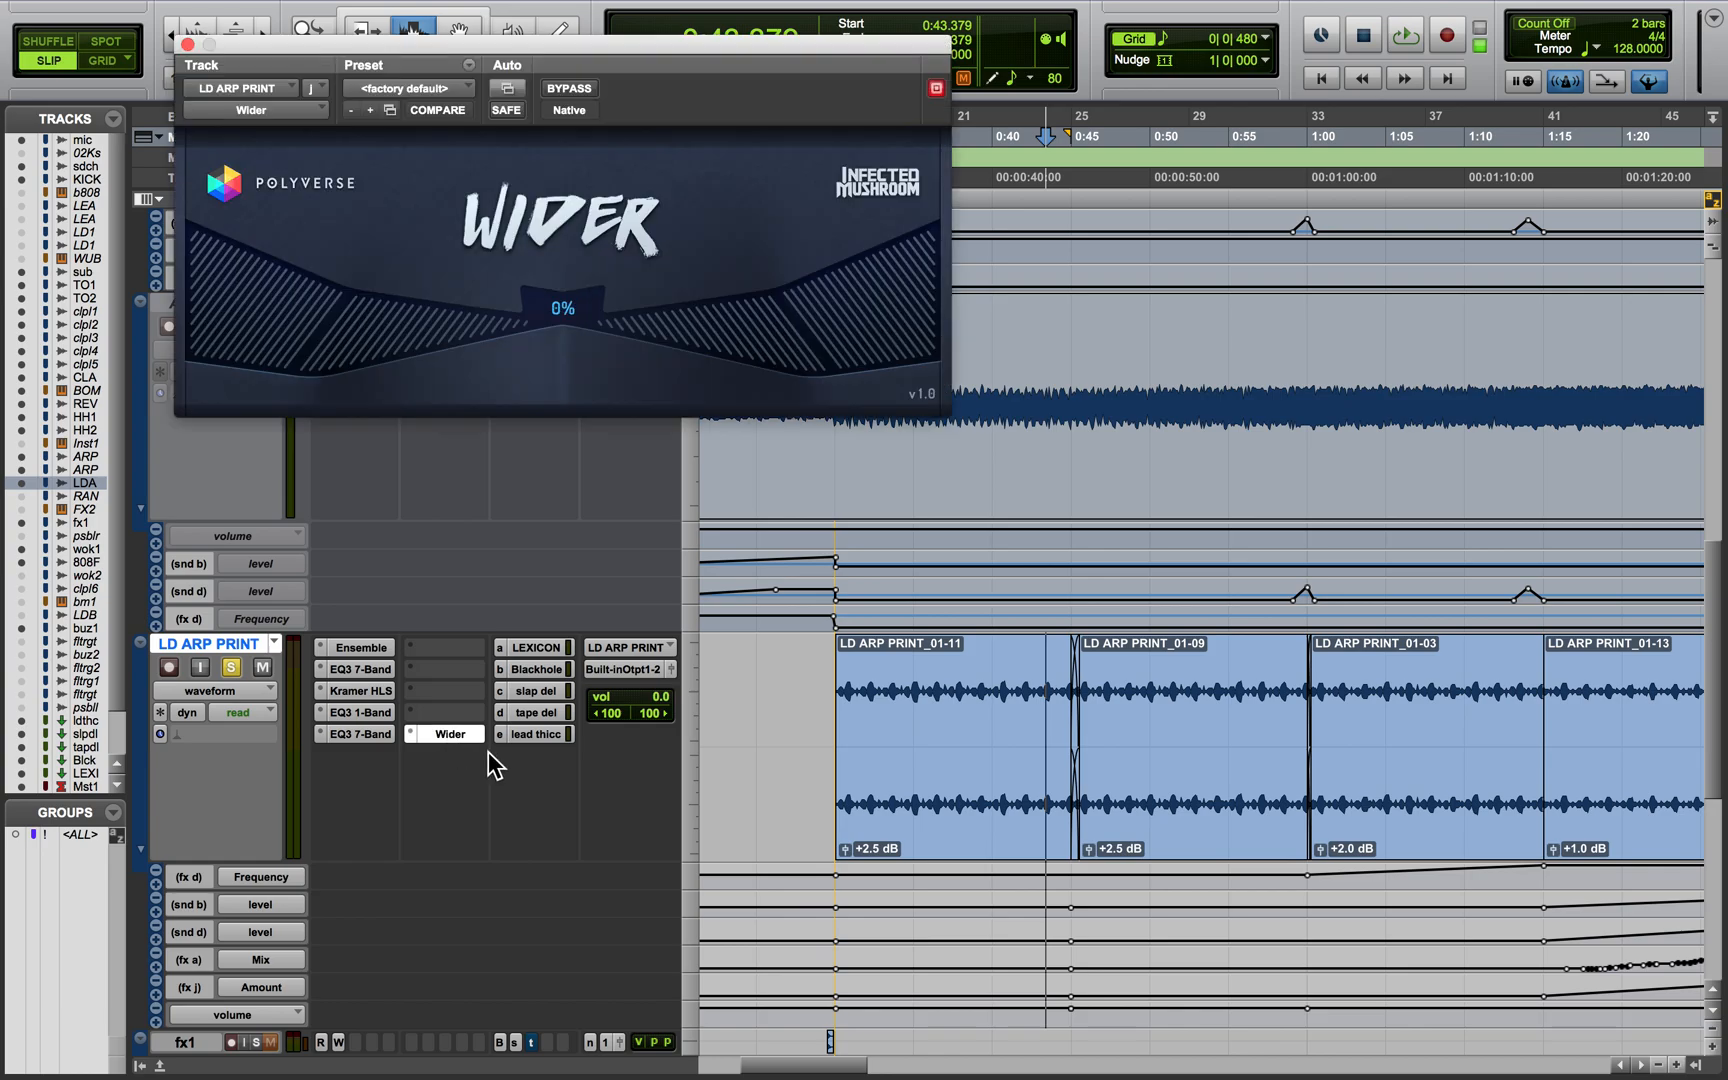
pyautogui.click(187, 44)
pyautogui.hscroll(5, 972, 808)
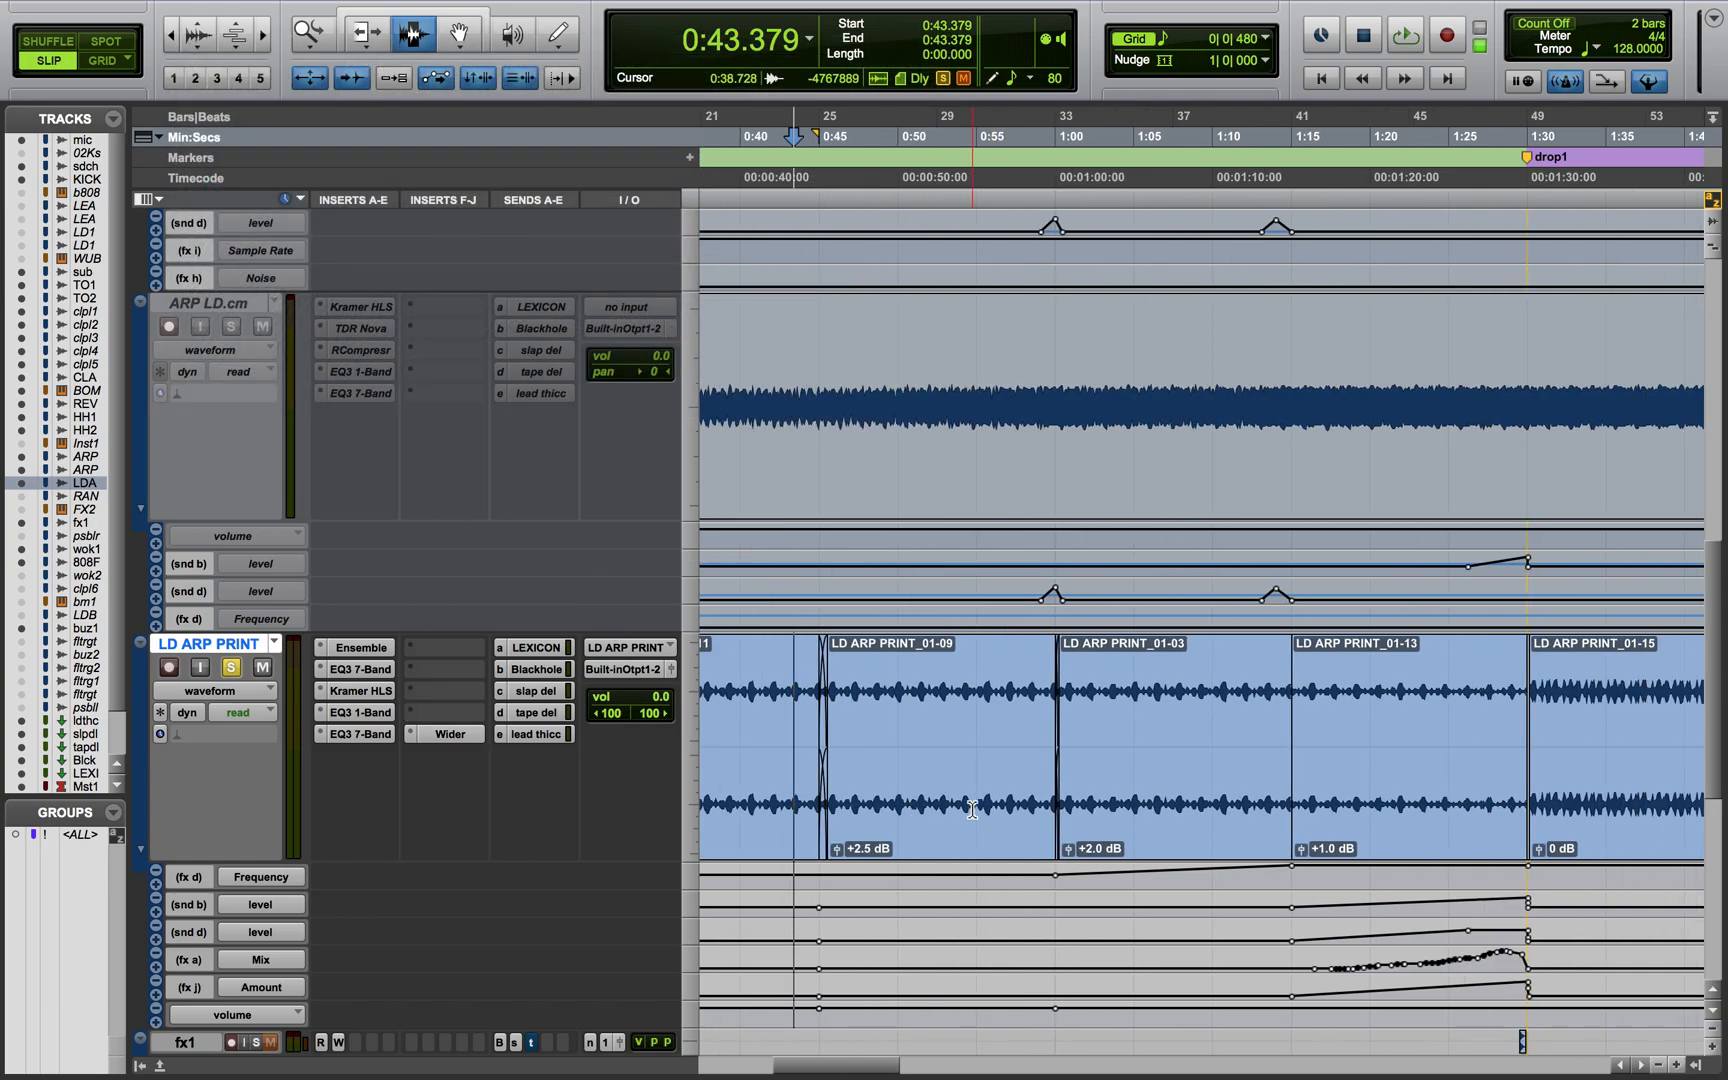
pyautogui.hscroll(15, 972, 808)
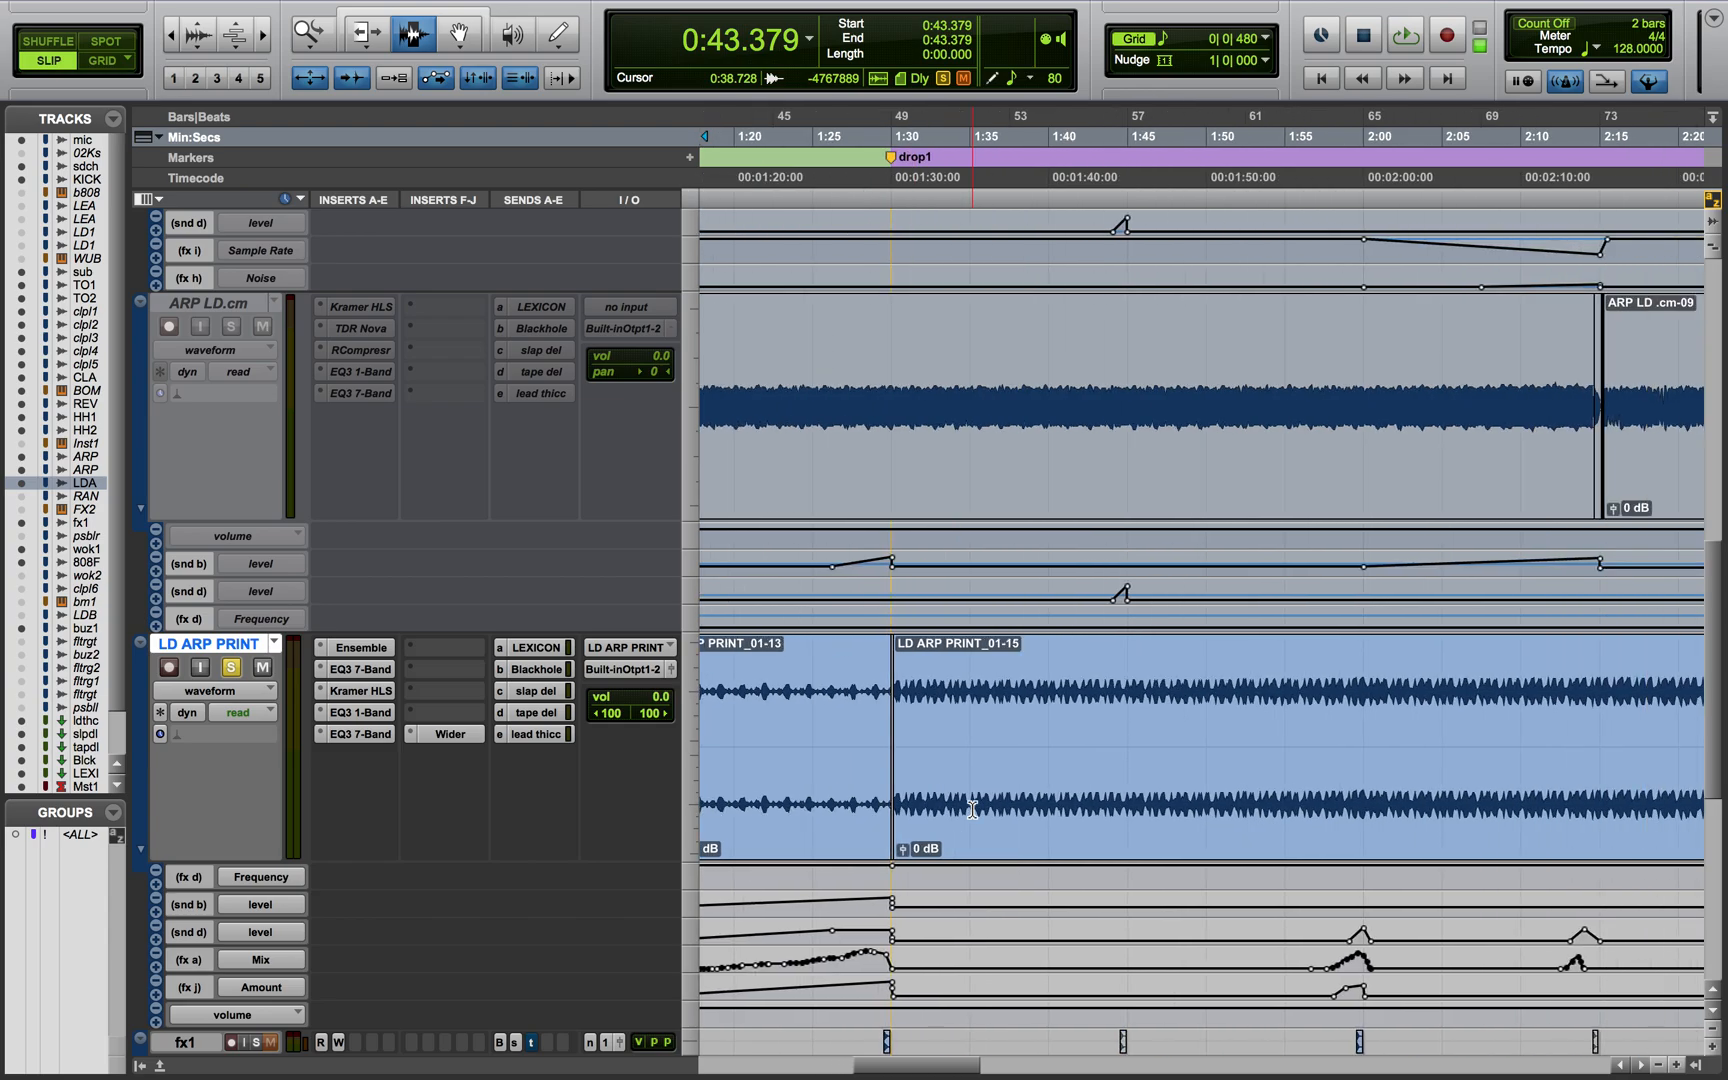
pyautogui.scroll(-3, 972, 808)
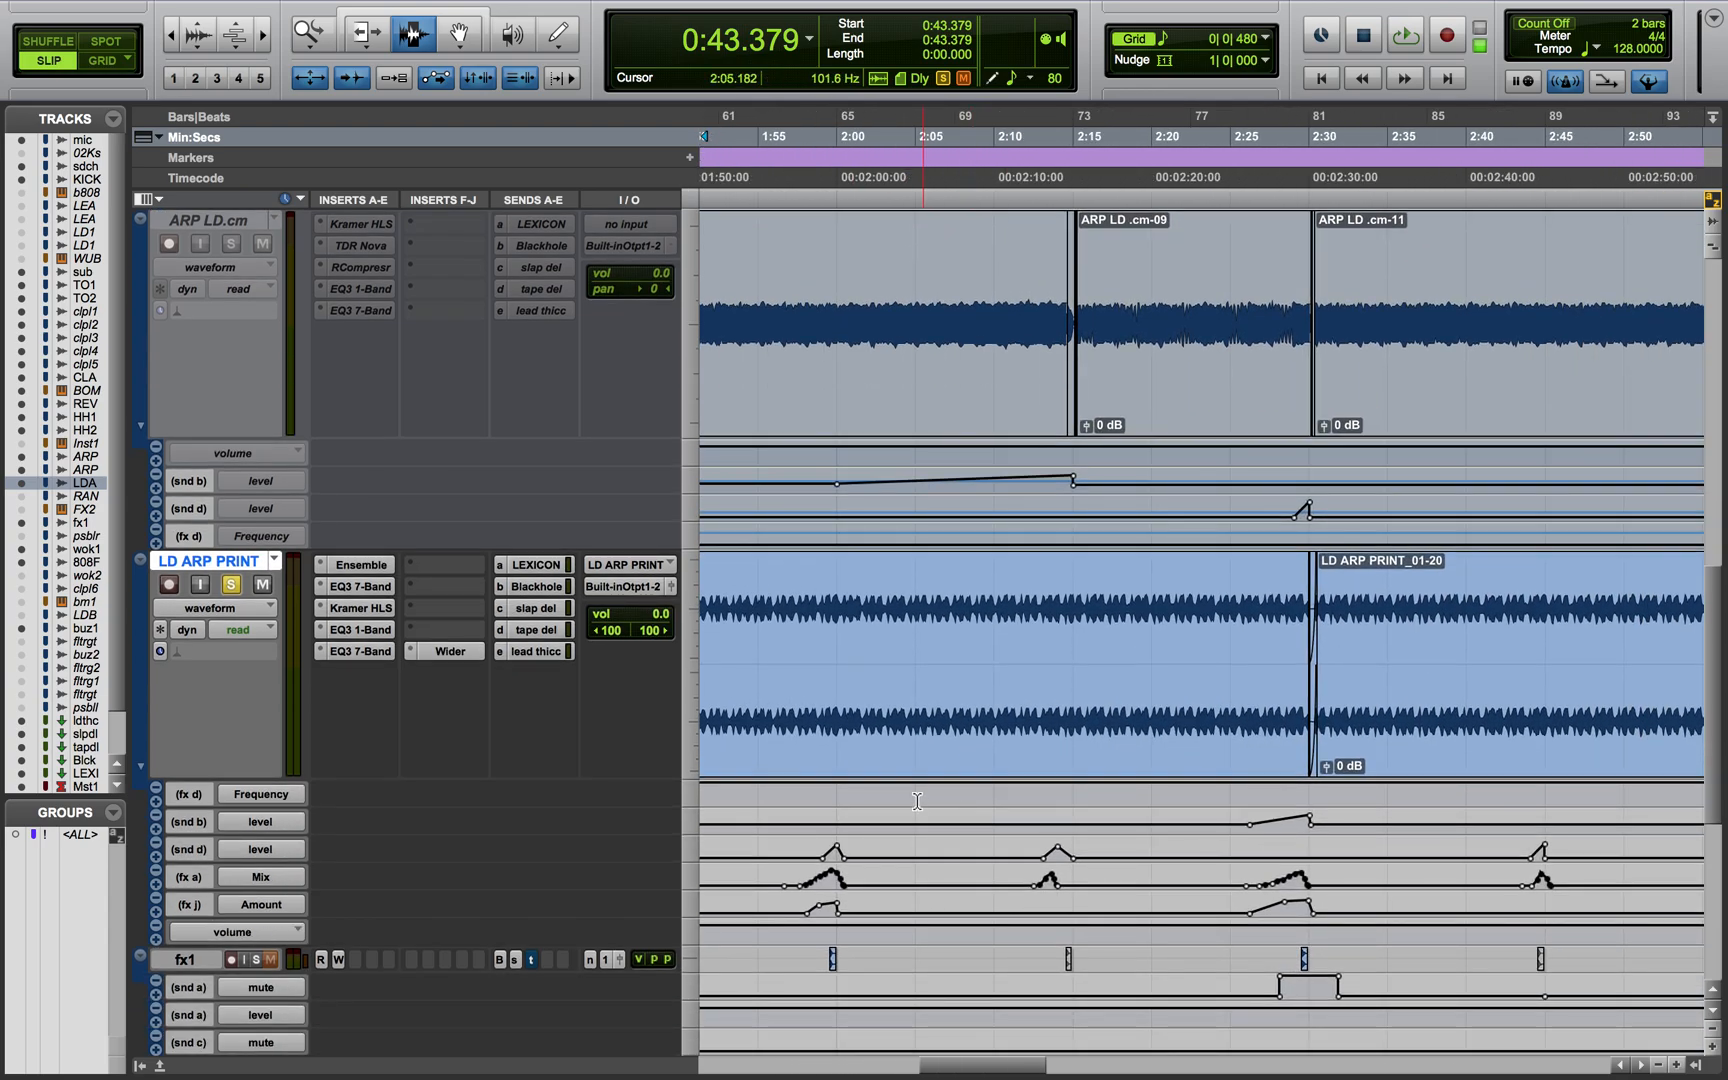
pyautogui.press('r')
pyautogui.press('r')
pyautogui.press('r')
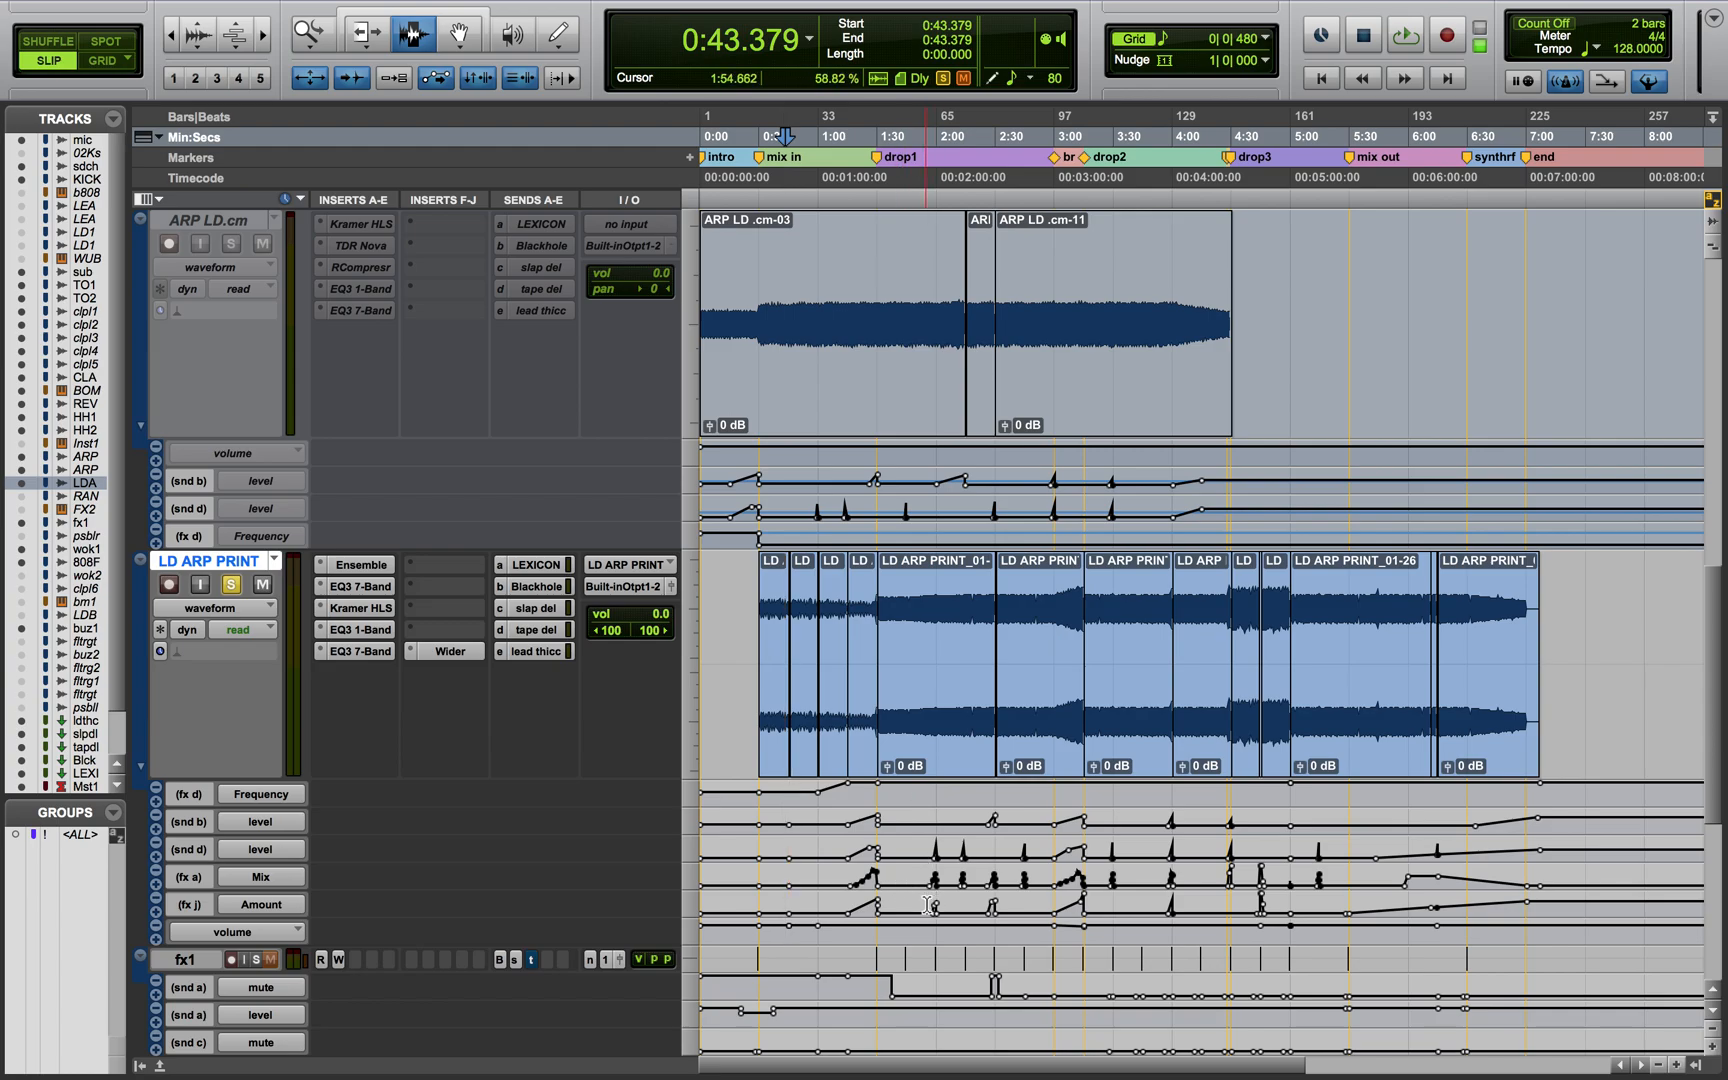
# Zoom in around the break and enlarge the automation lanes of LD ARP PRINT
pyautogui.scroll(5, 928, 905)
pyautogui.hscroll(8, 928, 905)
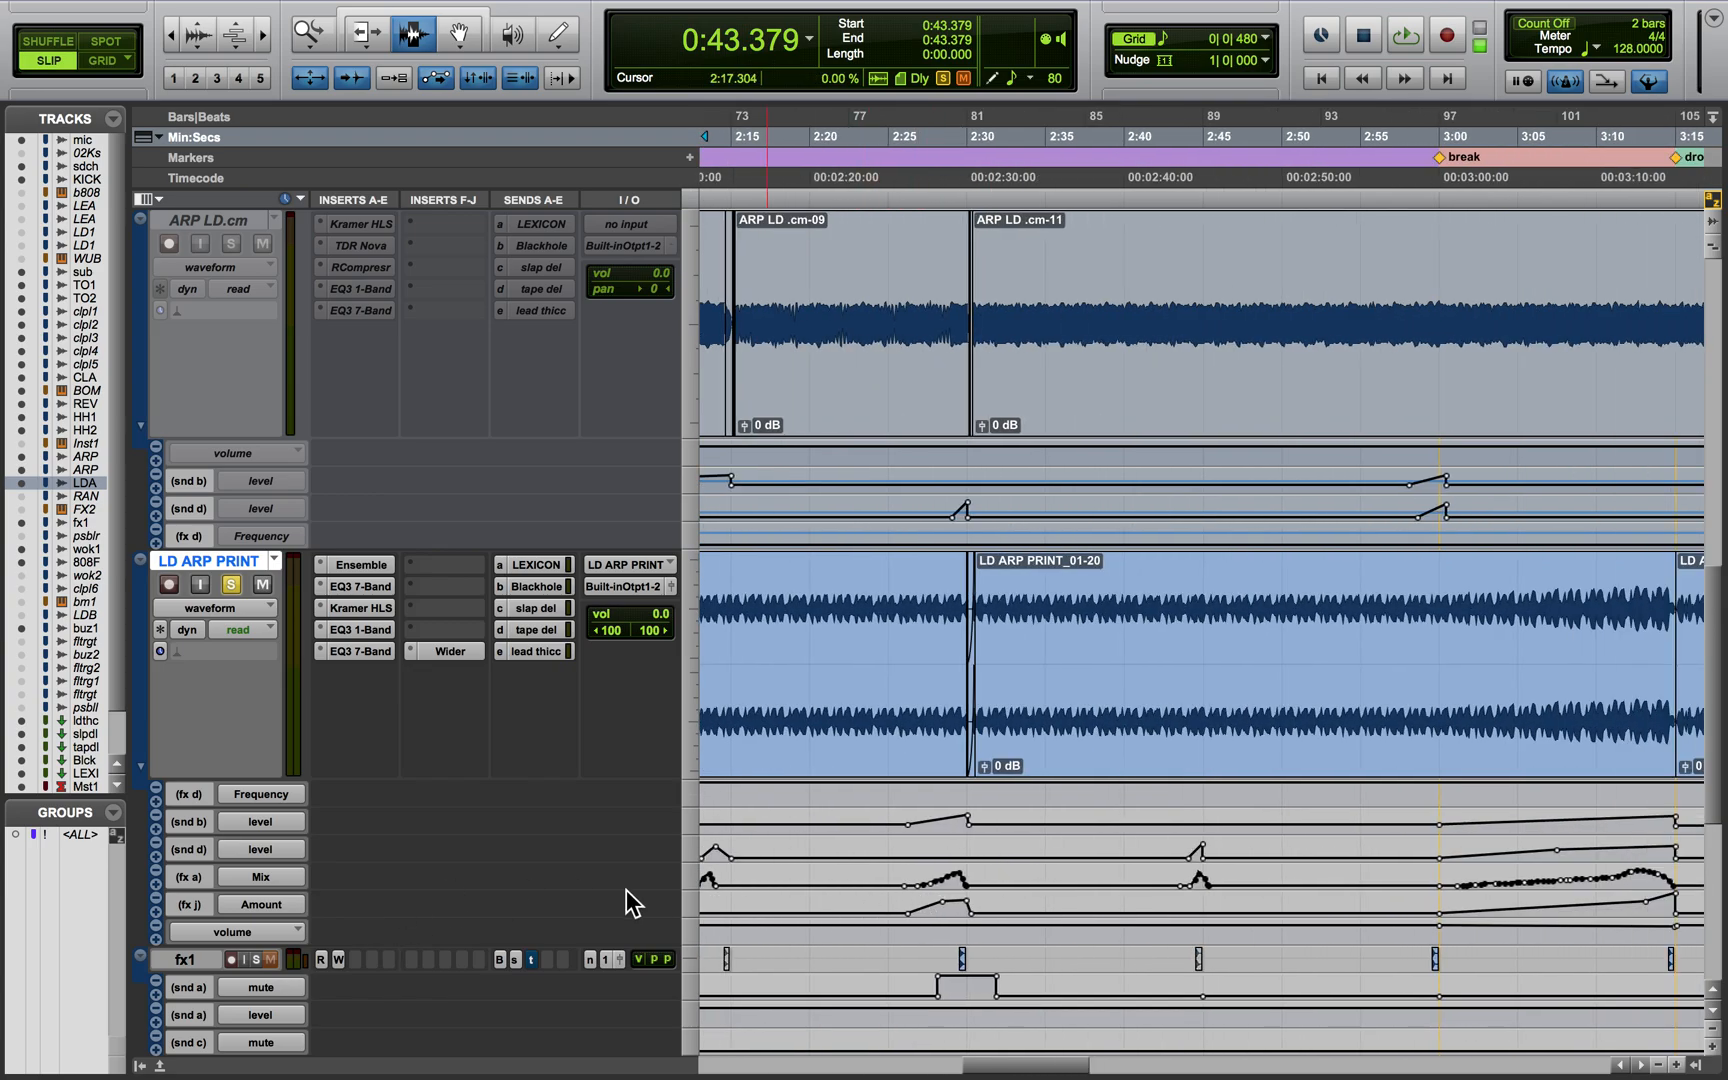
pyautogui.click(688, 893)
pyautogui.click(730, 954)
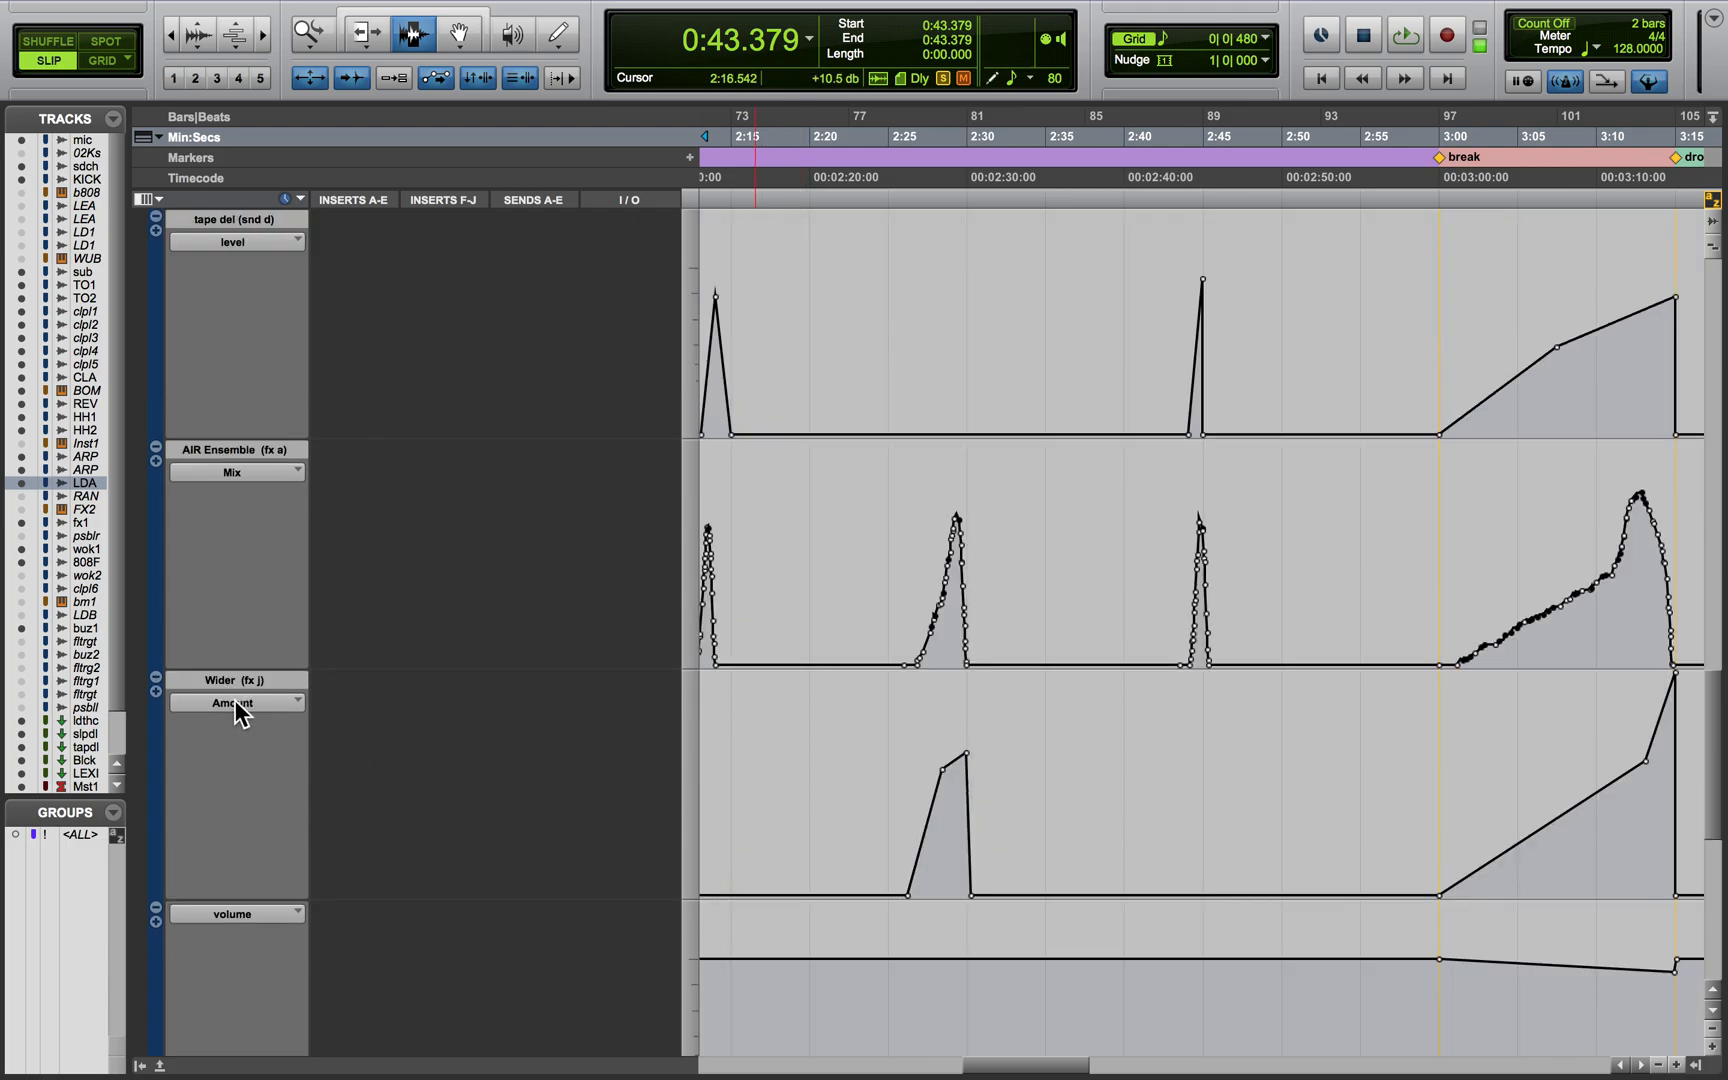
# Examine the Wider Amount automation by highlighting the ramp near 2:26, the break from about 2:59 to 3:15, and drop2 to about 3:30
pyautogui.moveTo(906, 845); pyautogui.dragTo(983, 850)
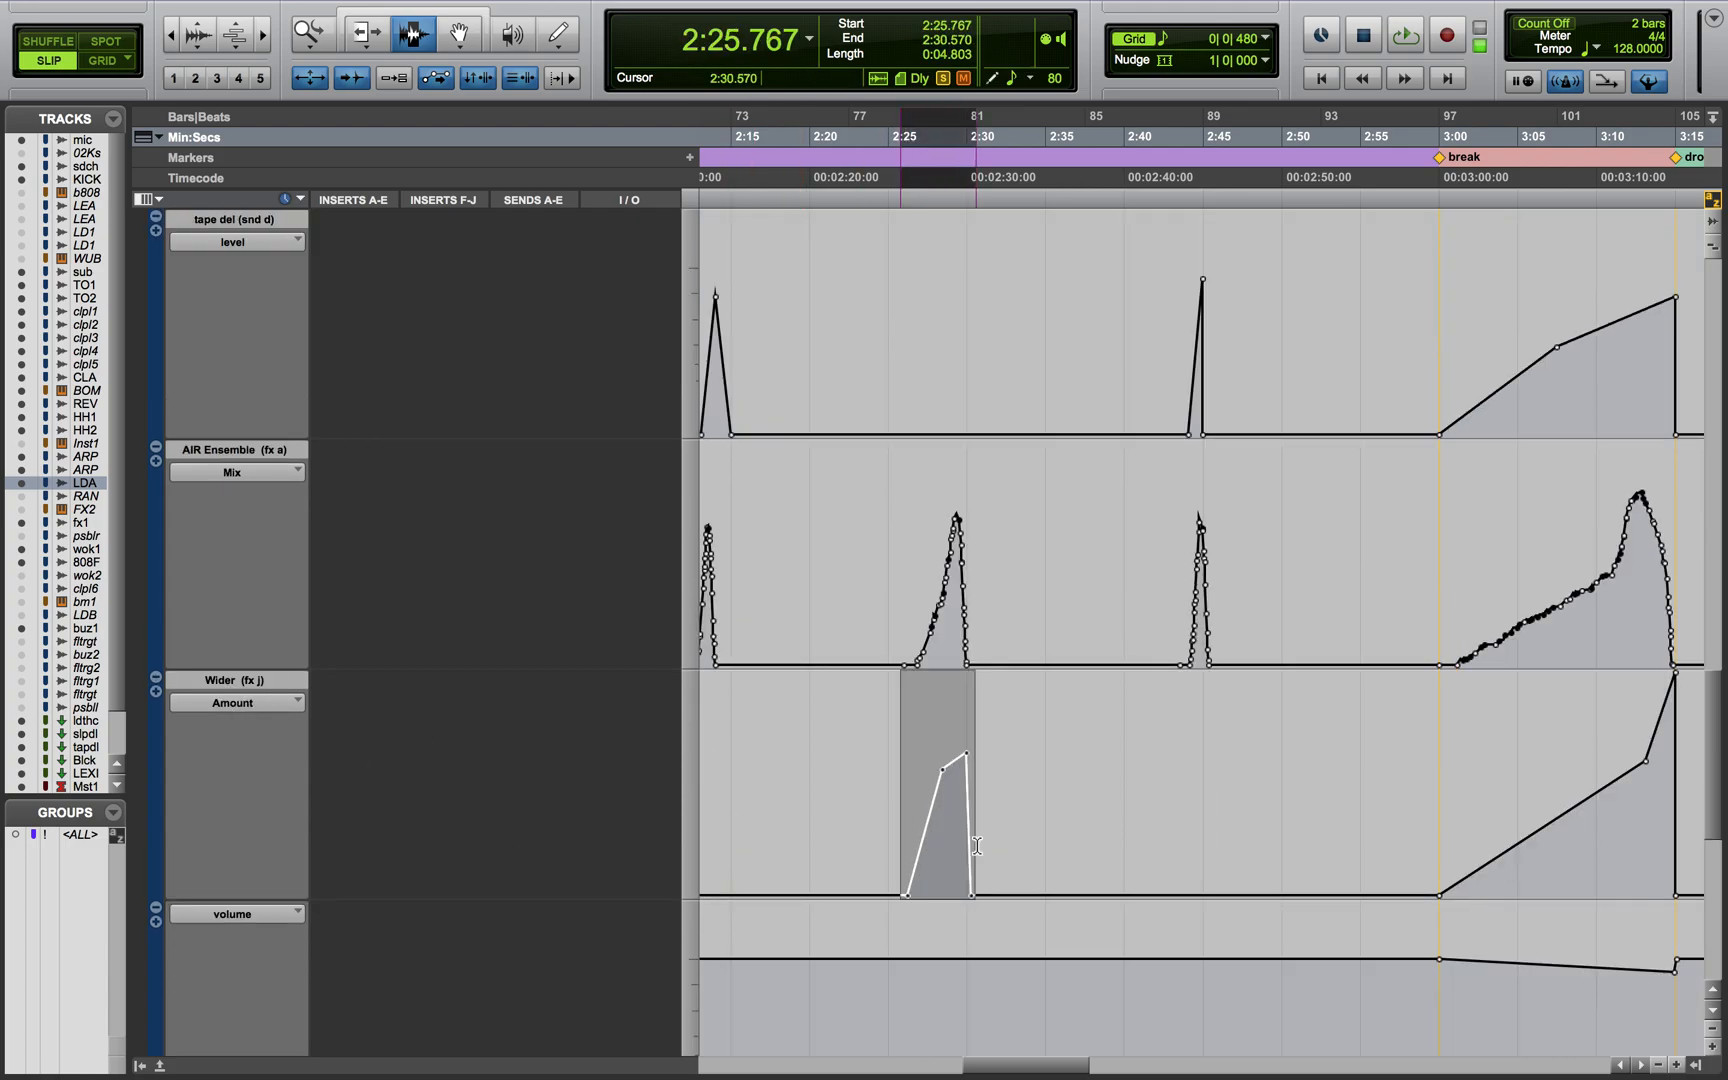
pyautogui.hscroll(6, 1057, 861)
pyautogui.moveTo(1068, 860); pyautogui.dragTo(1310, 853)
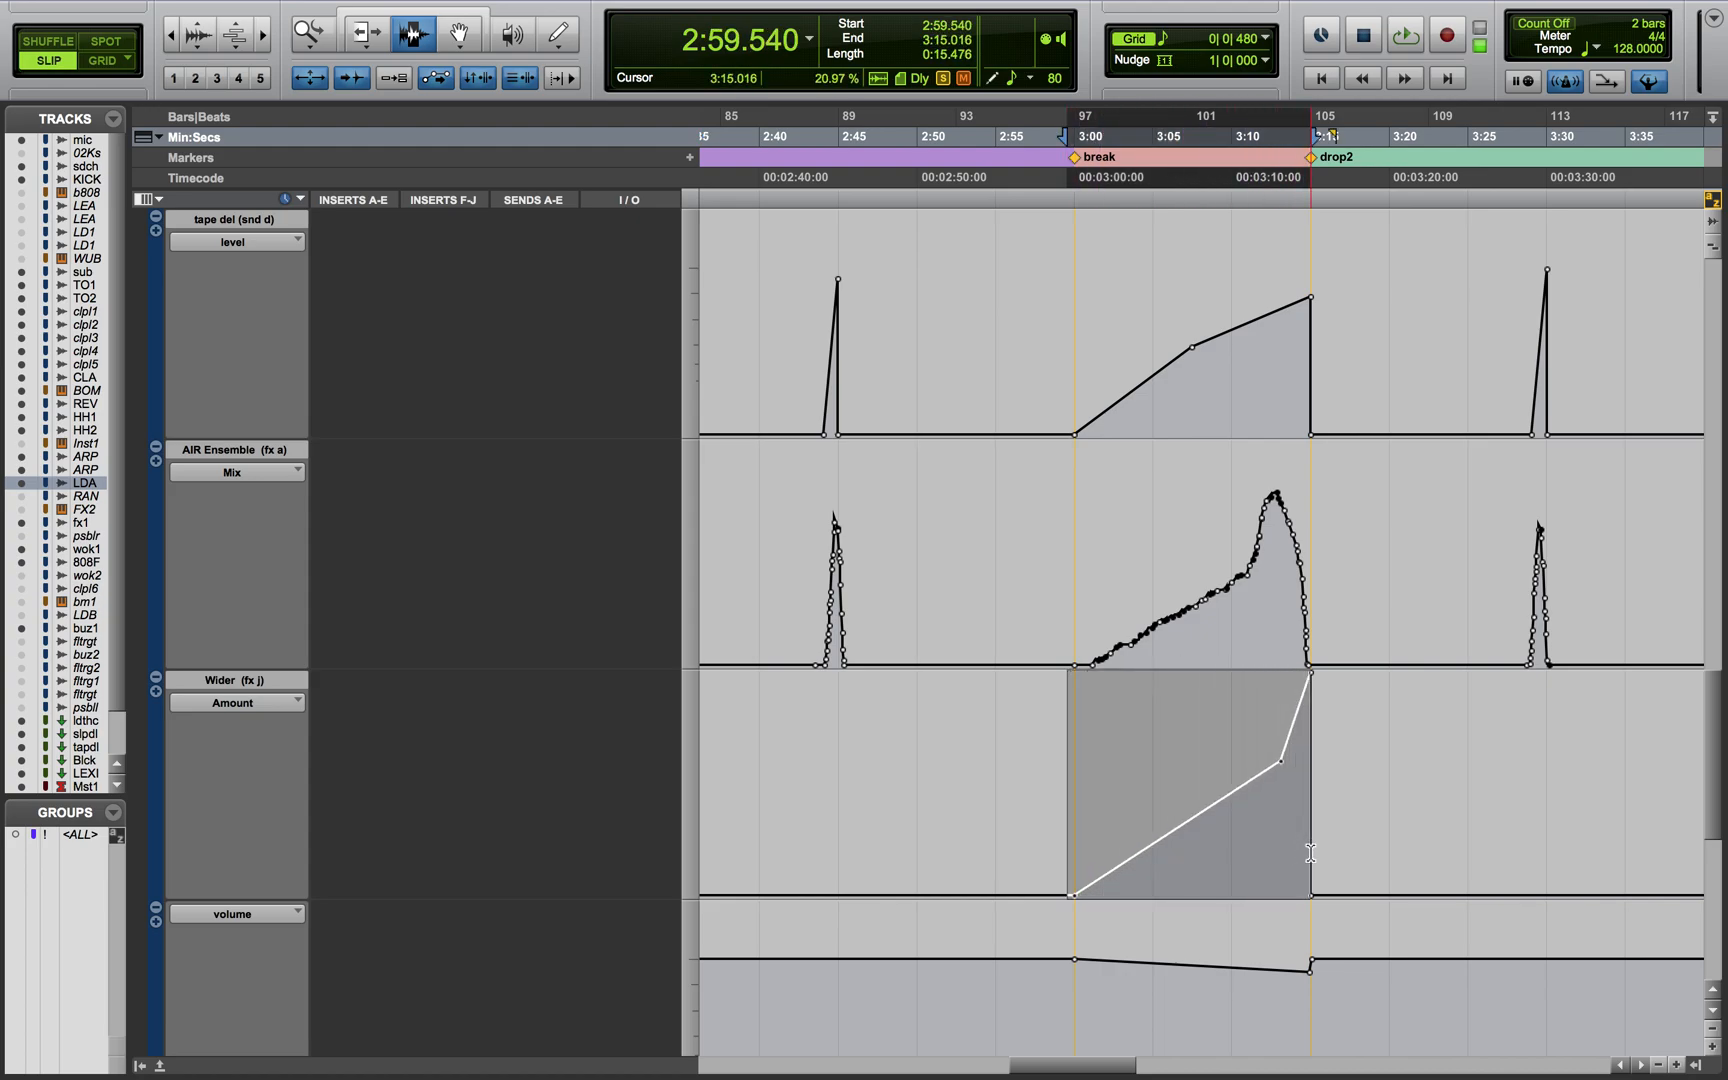
pyautogui.hscroll(3, 1310, 853)
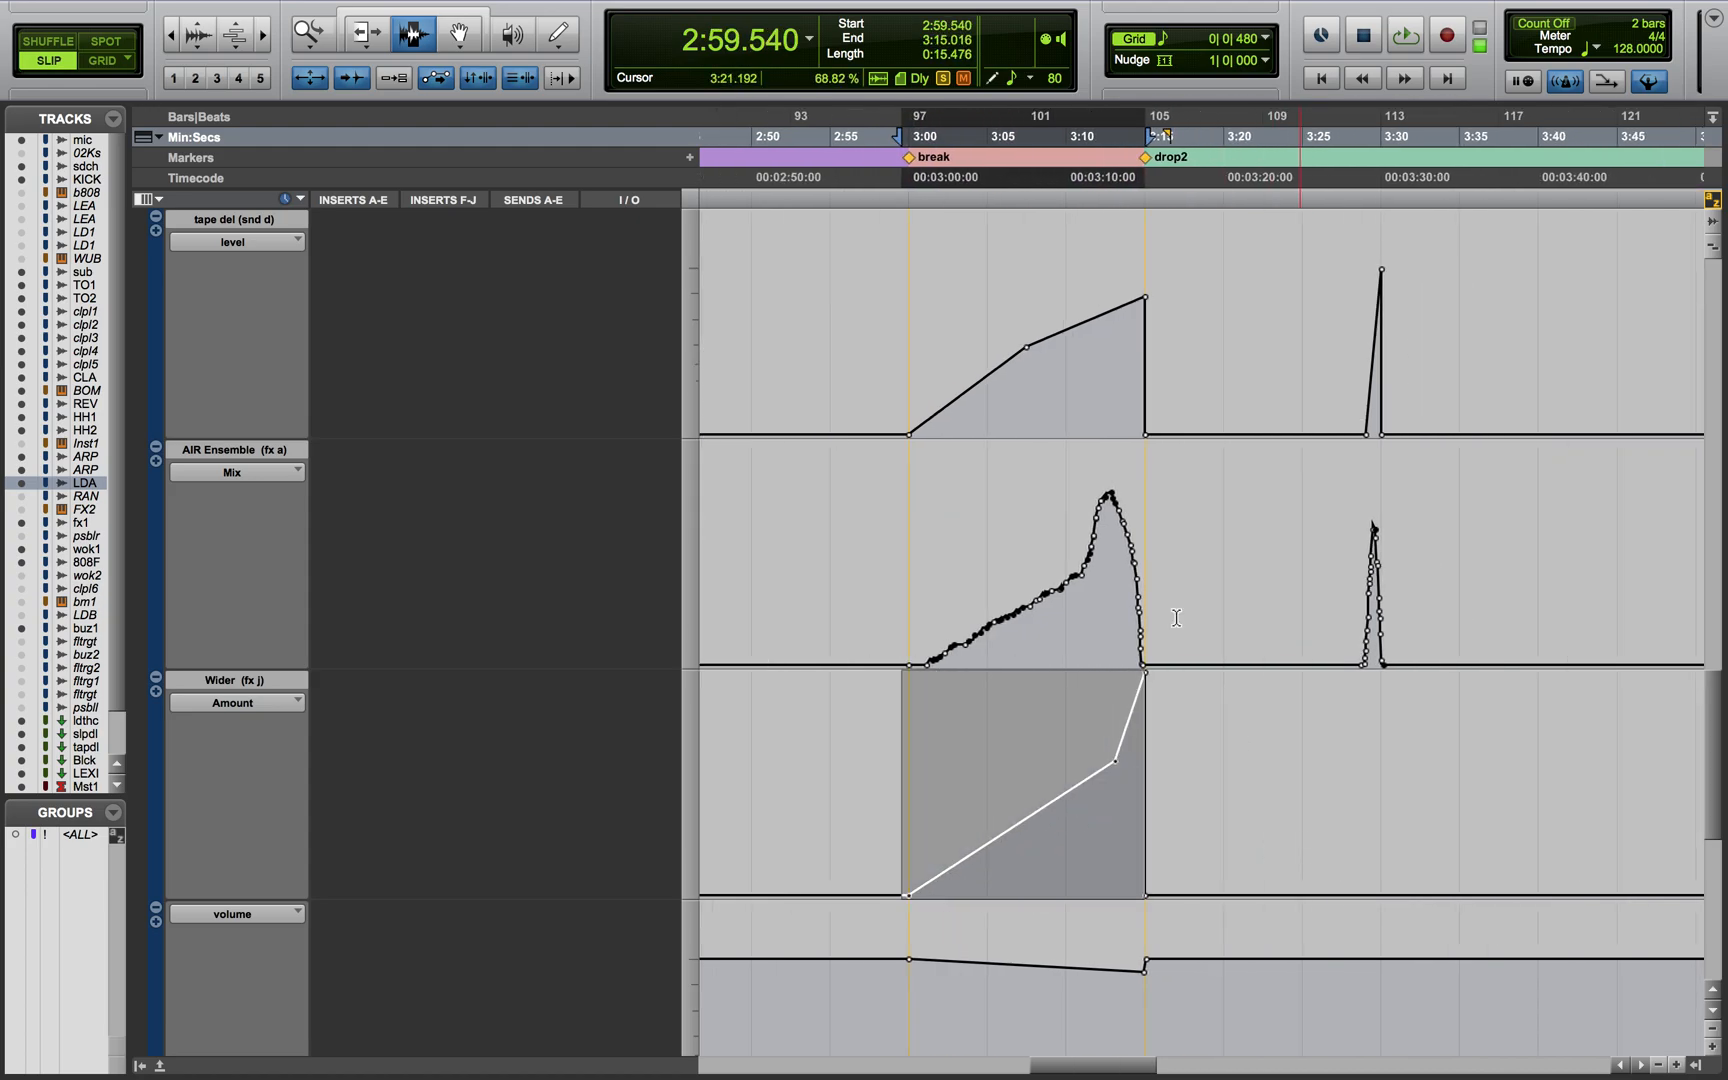
pyautogui.click(1121, 824)
pyautogui.click(1147, 864)
pyautogui.moveTo(1147, 864); pyautogui.dragTo(1378, 873)
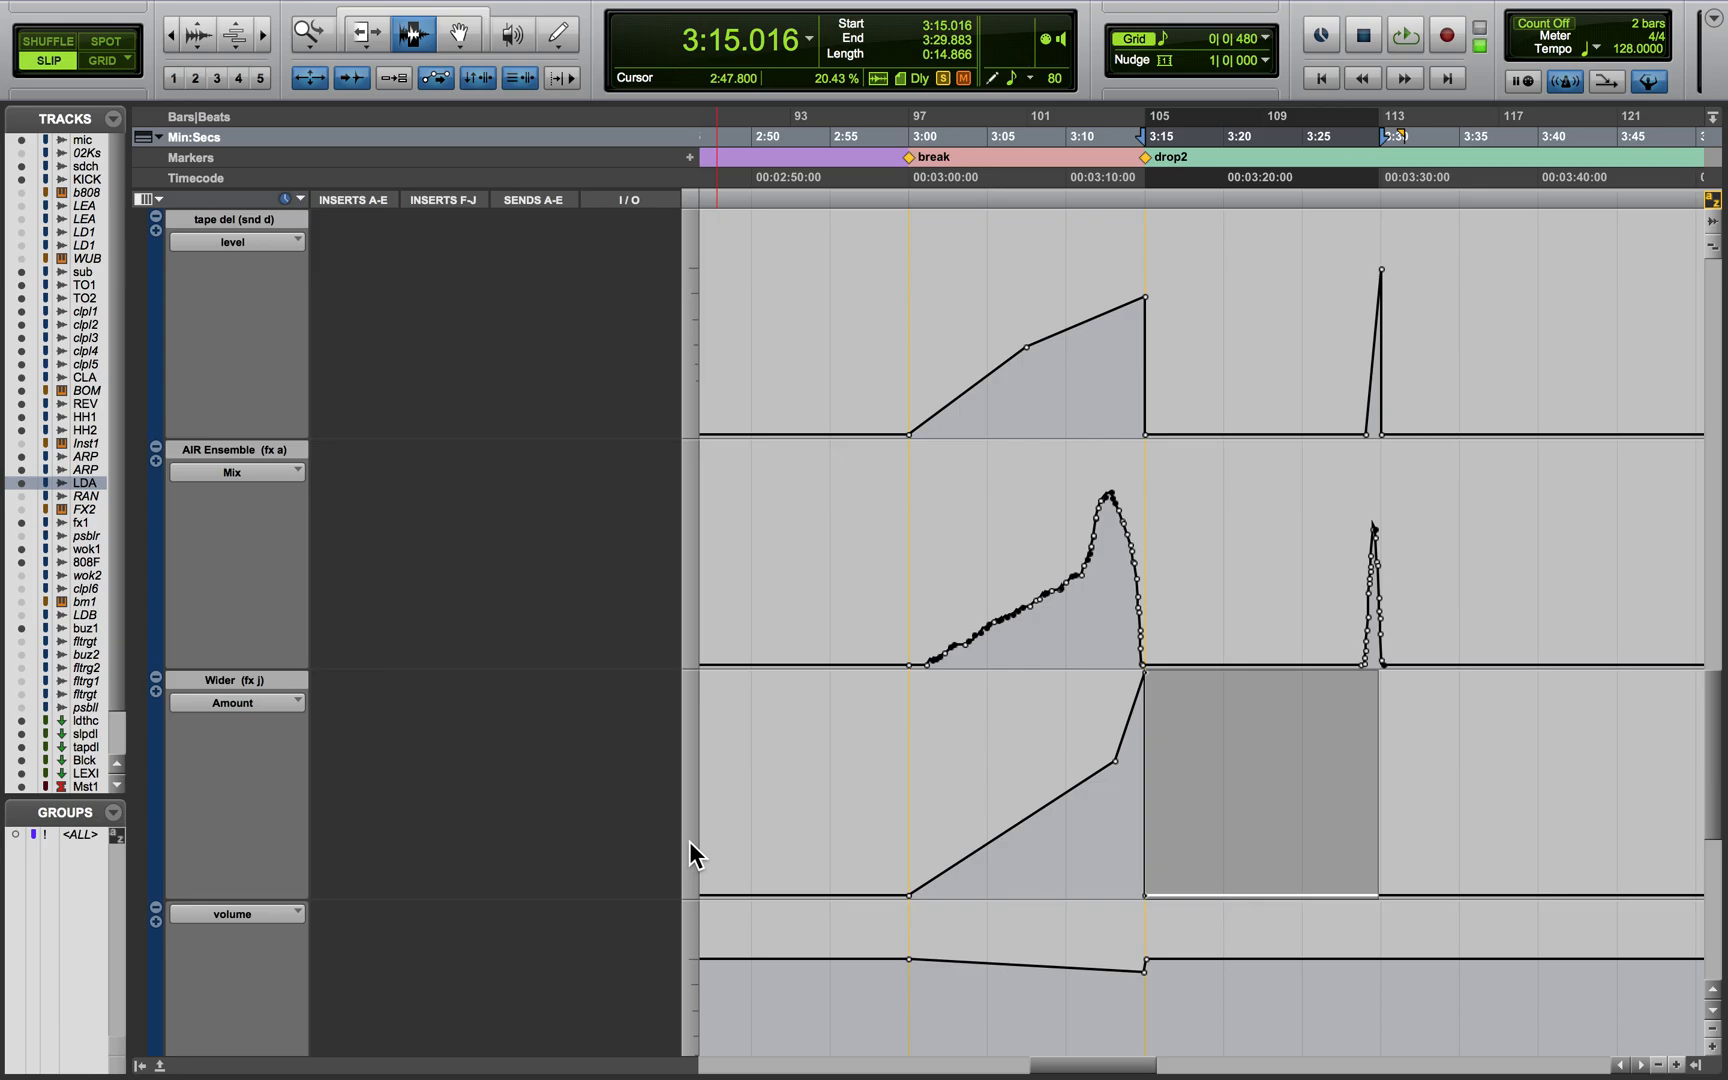
# Reduce the heights of the tracks and automation lanes so that LD ARP PRINT and the tracks beneath it fit in view
pyautogui.hotkey('ctrl', 'Down')
pyautogui.hotkey('ctrl', 'Down')
pyautogui.scroll(1, 809, 702)
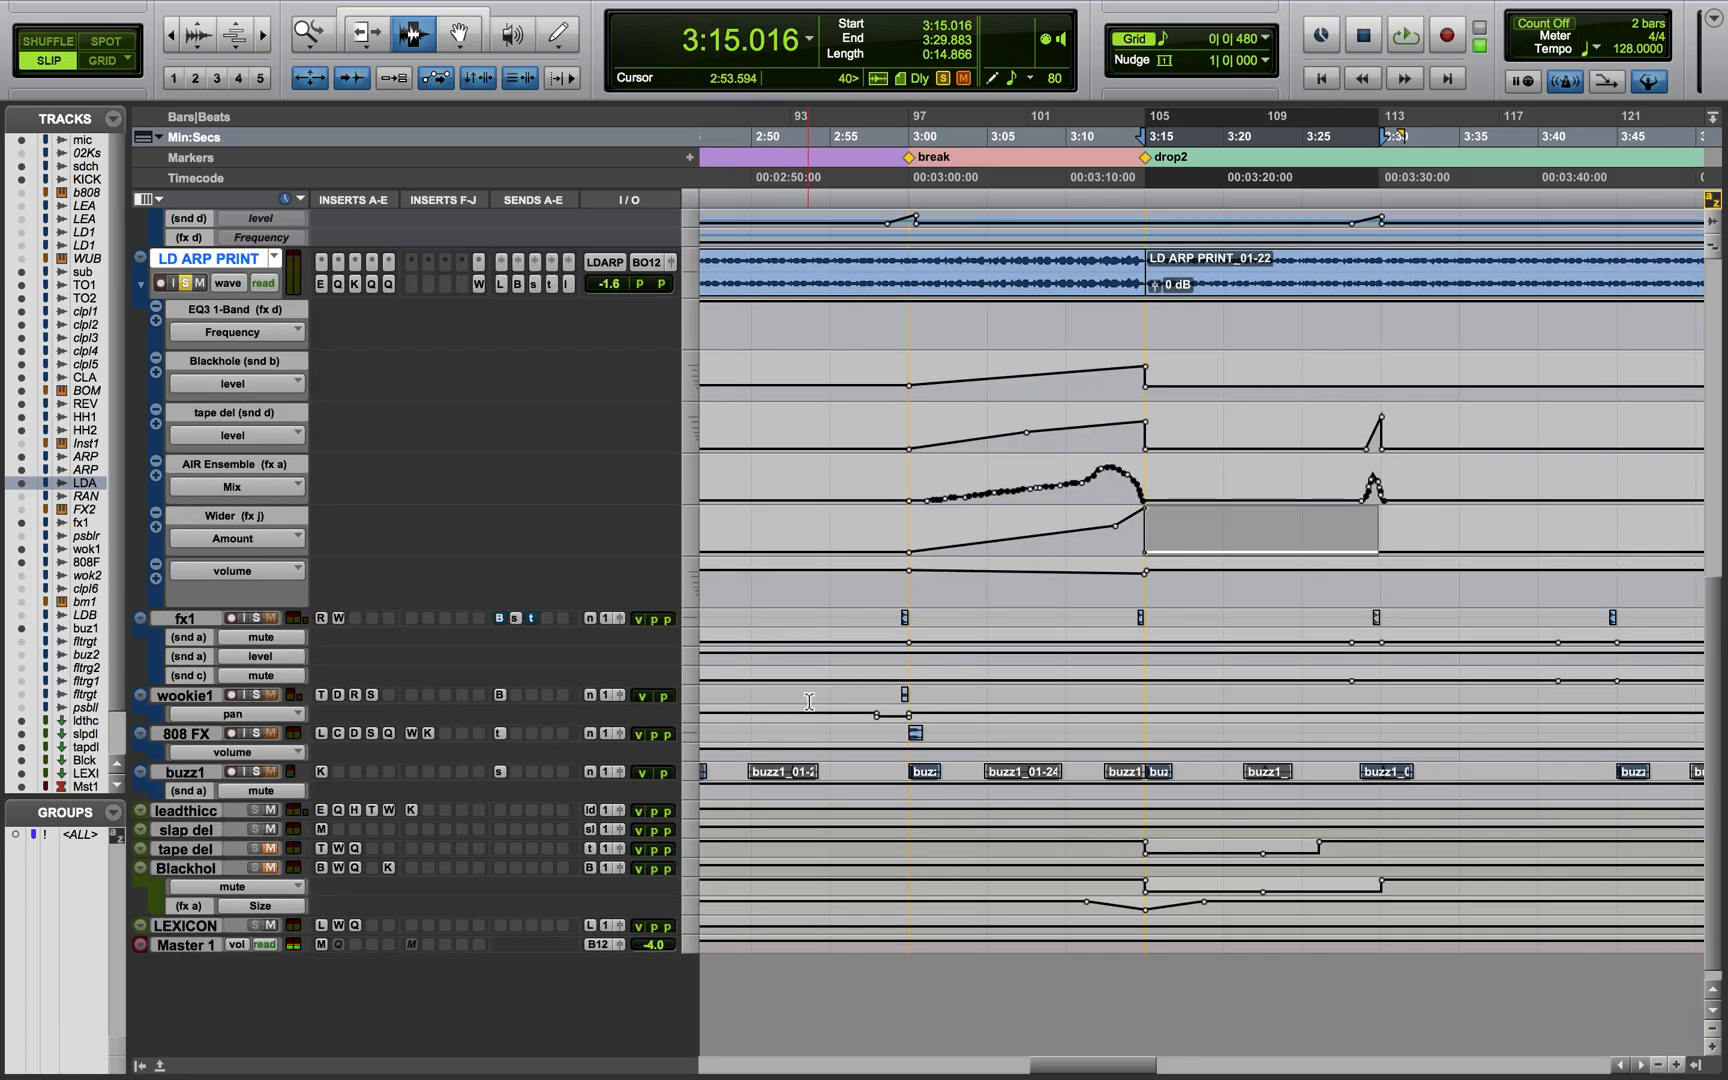
# Set the LD ARP PRINT track height to large so that its waveform, inserts and sends are shown in full
pyautogui.click(688, 282)
pyautogui.click(707, 333)
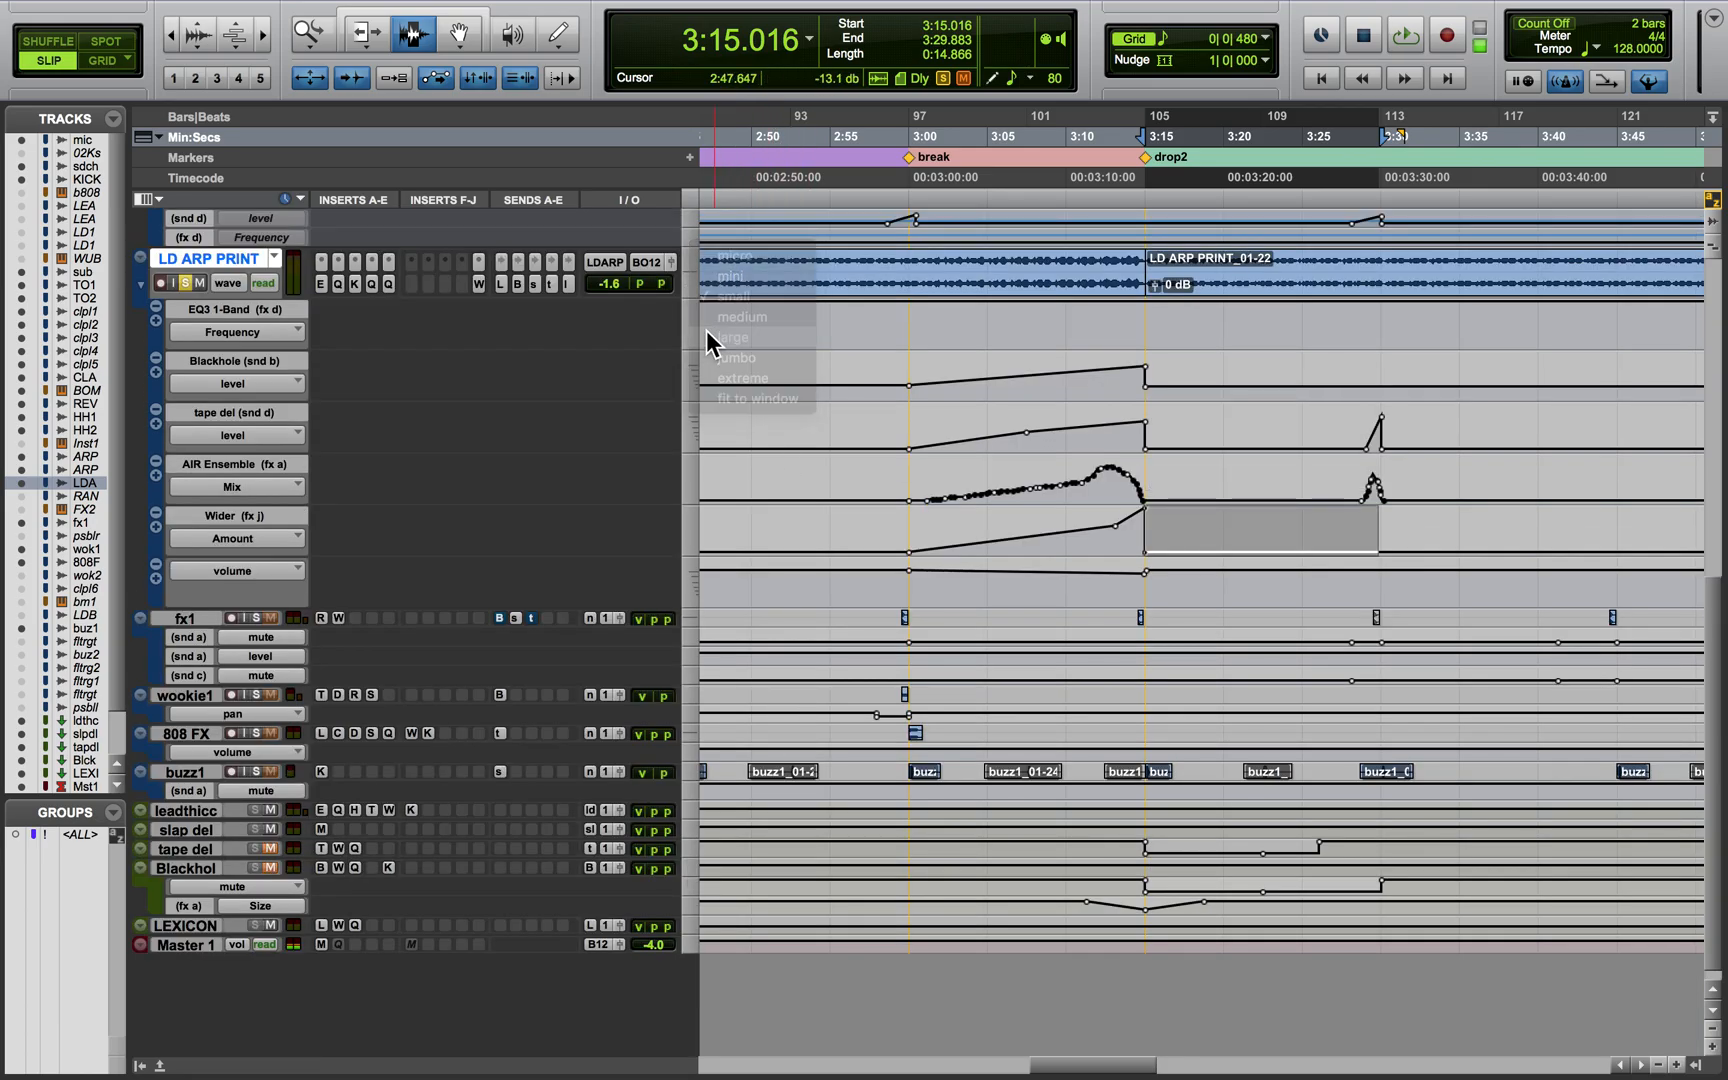
pyautogui.click(929, 360)
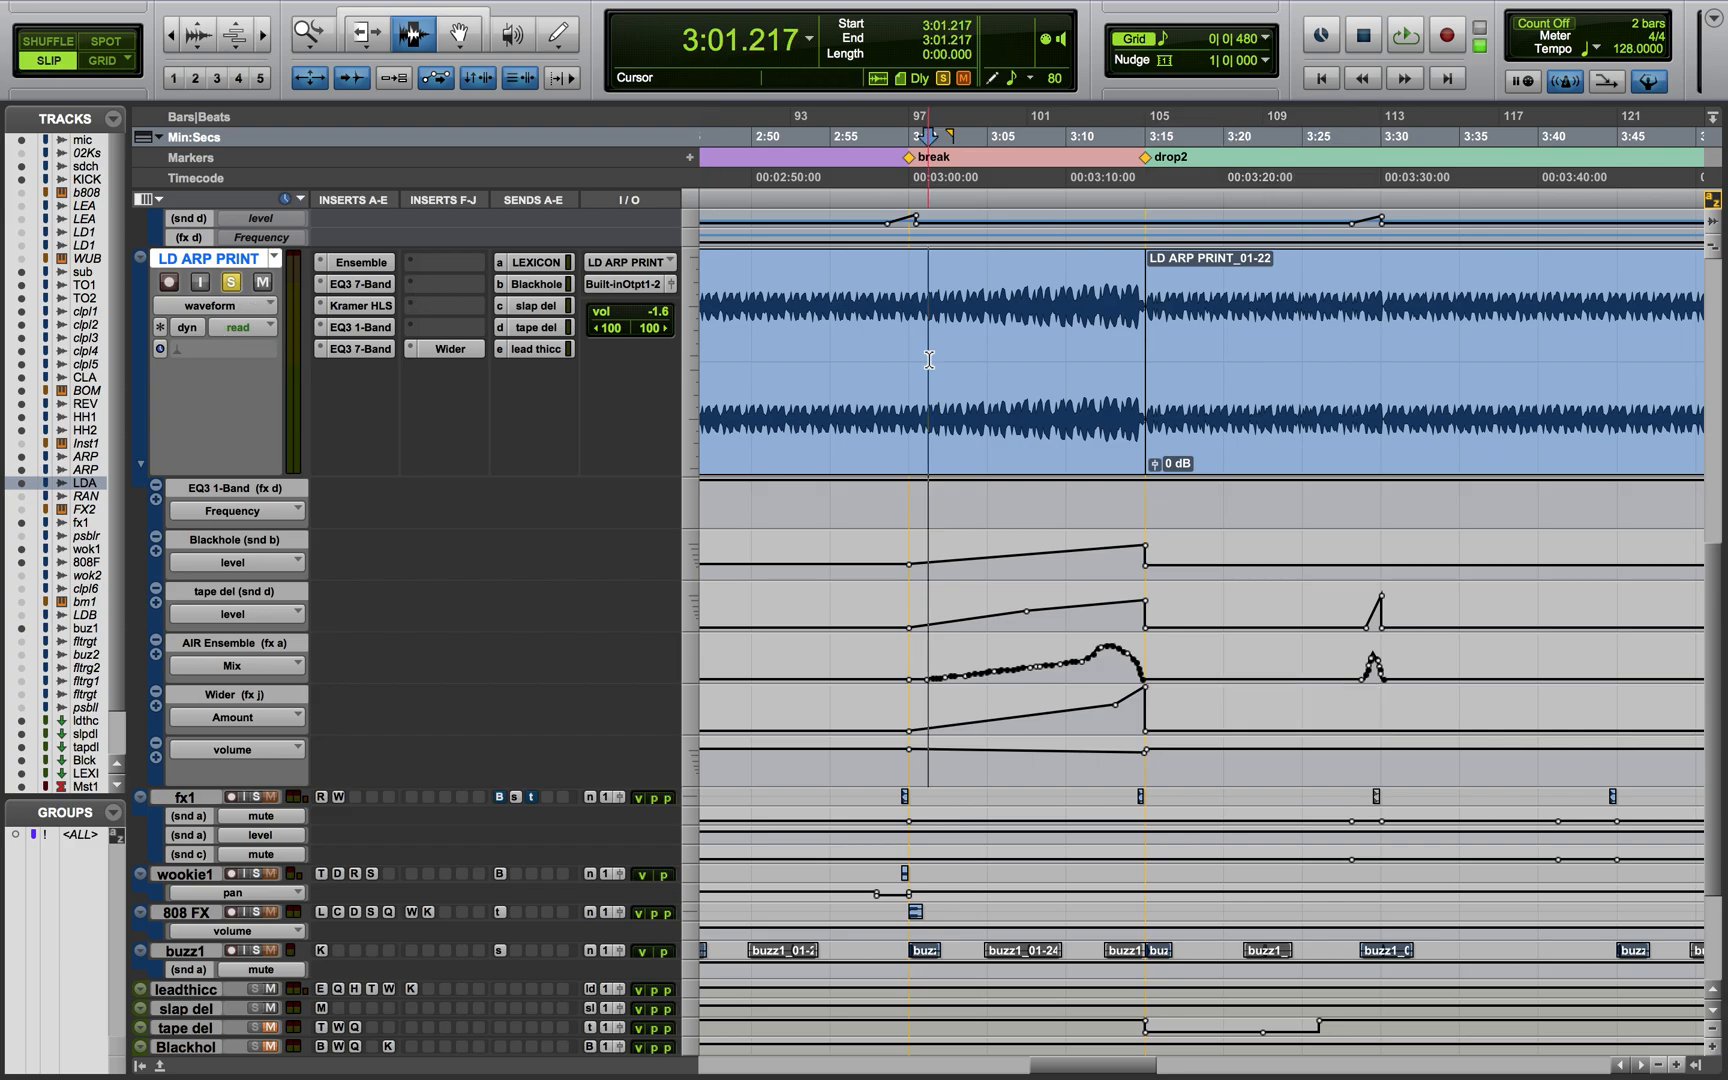
# Open the AIR Ensemble insert on LD ARP PRINT and compare it with its Mix automation in the build before drop1
pyautogui.hscroll(-15, 929, 360)
pyautogui.scroll(-1, 900, 370)
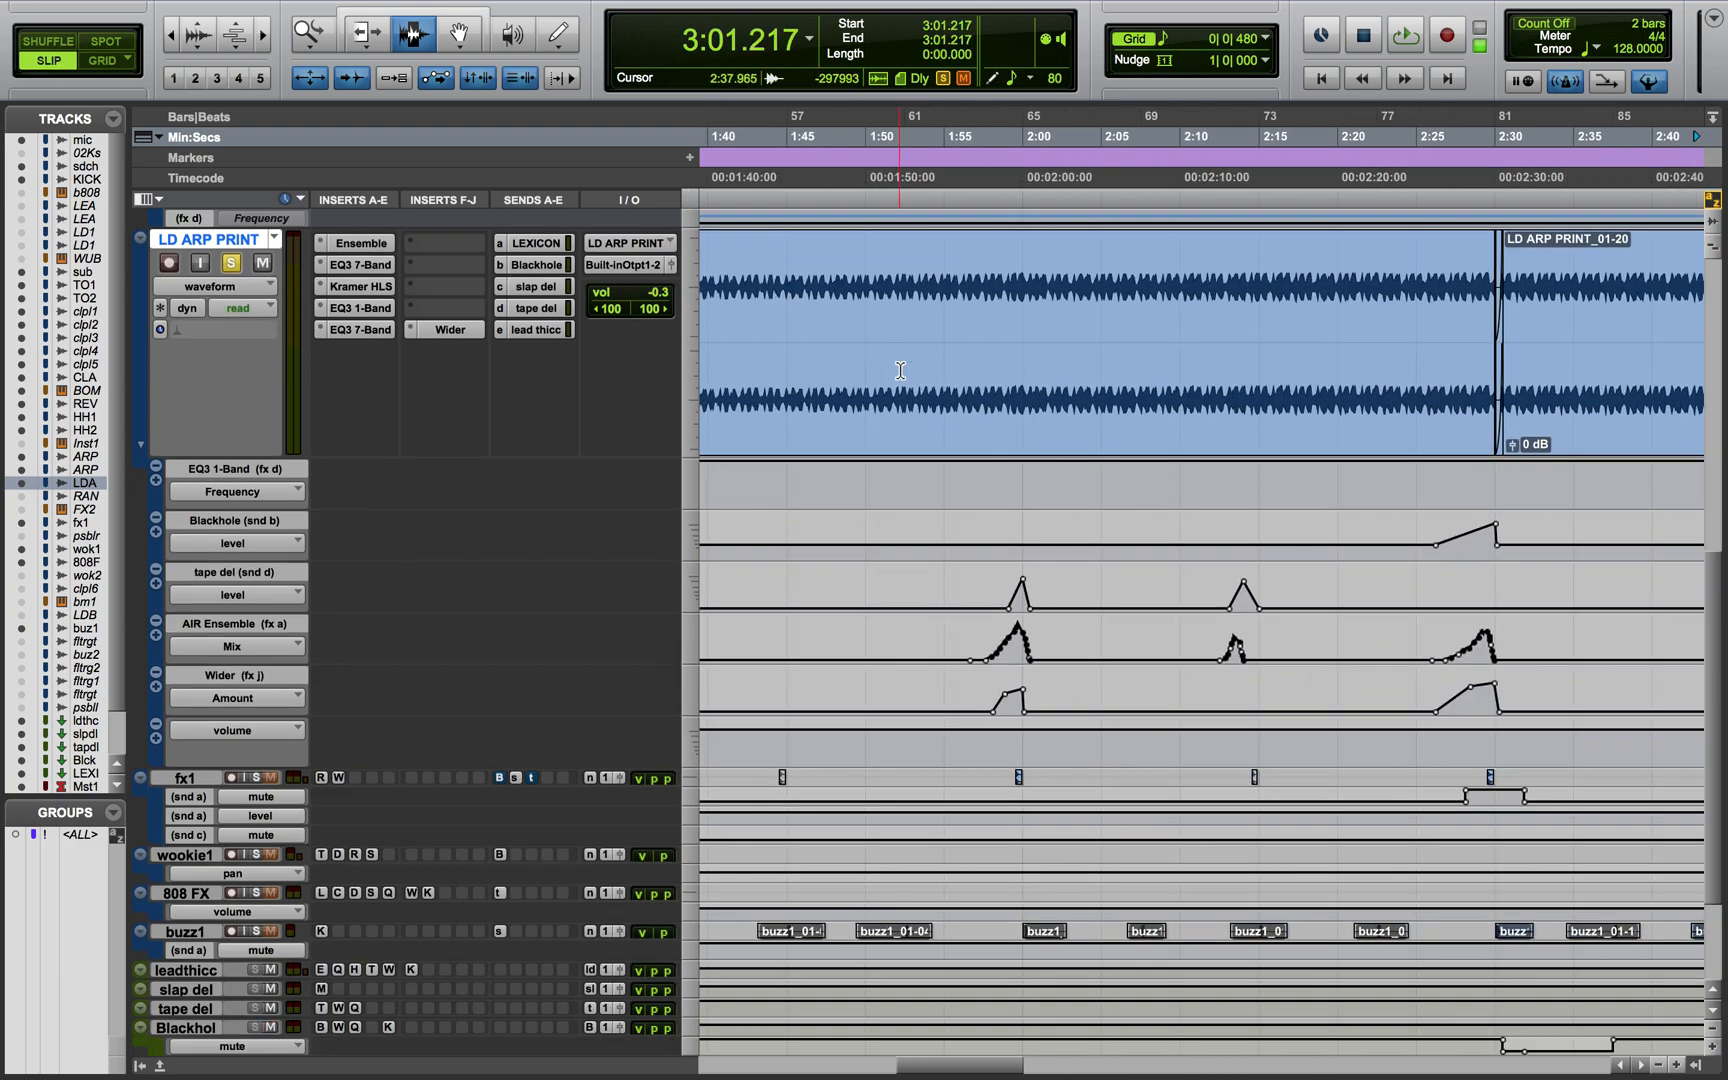
pyautogui.hscroll(-5, 946, 400)
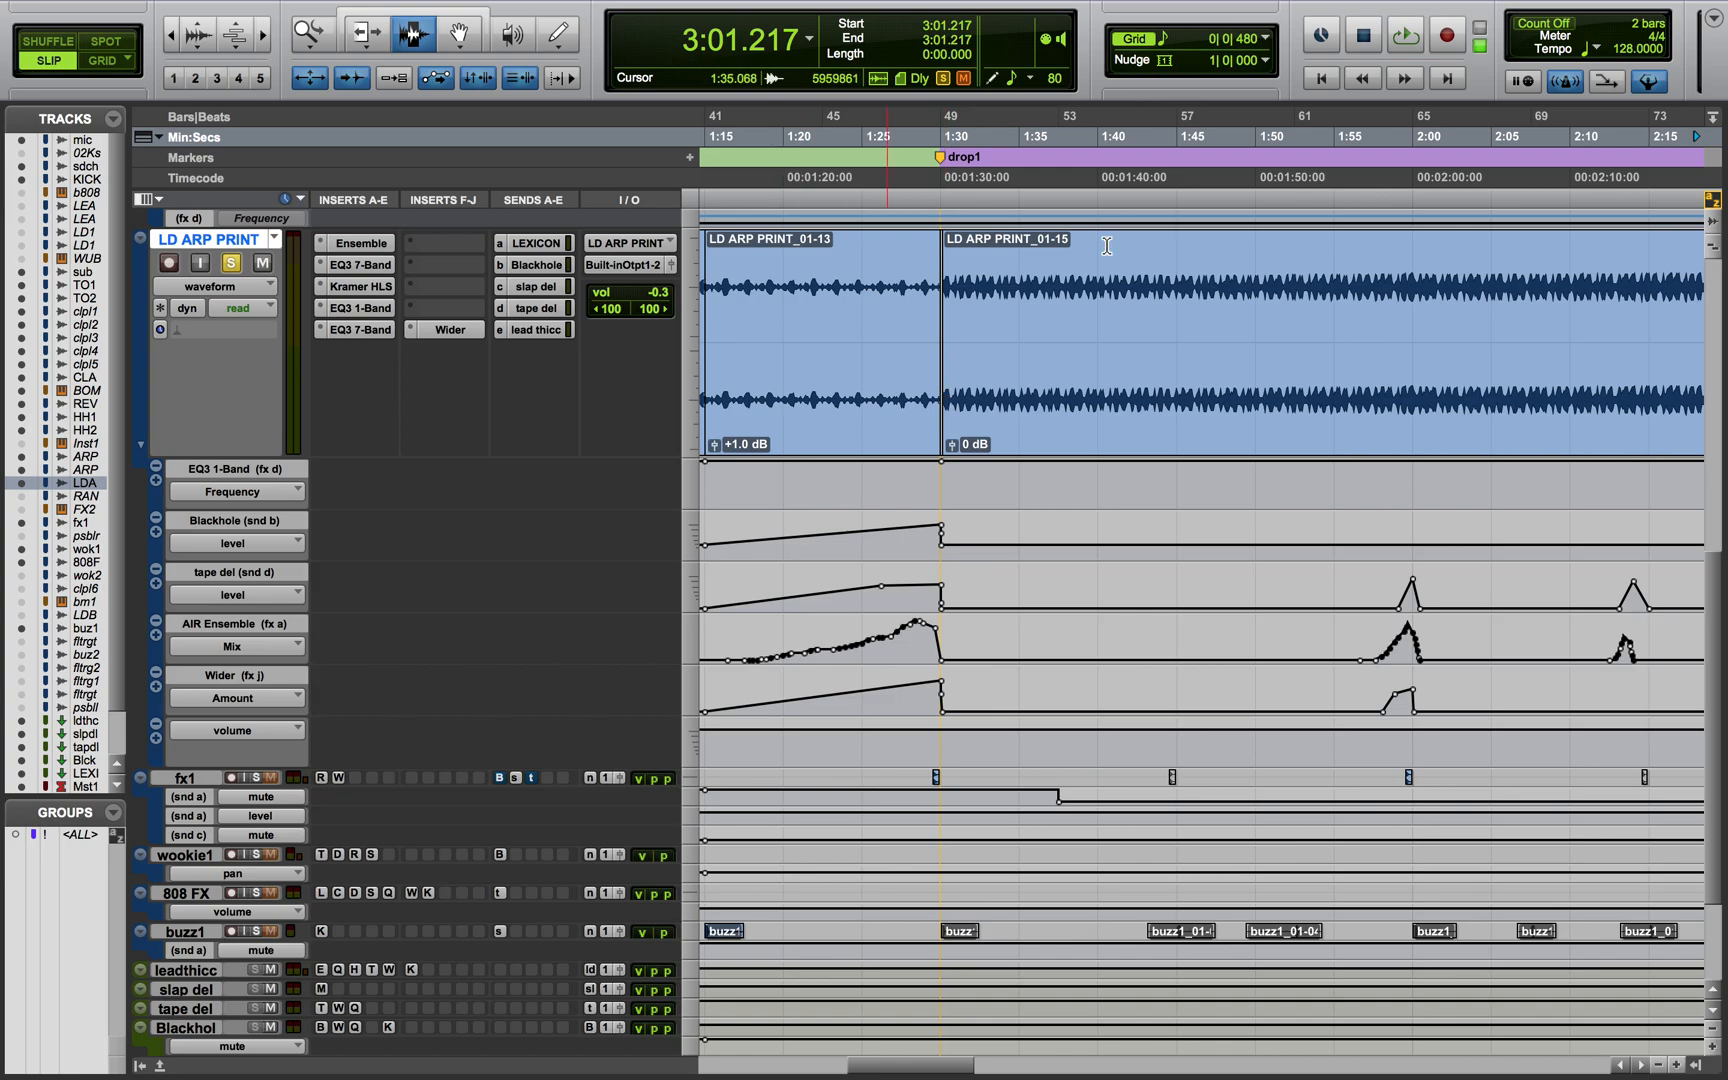
pyautogui.hscroll(-1, 980, 436)
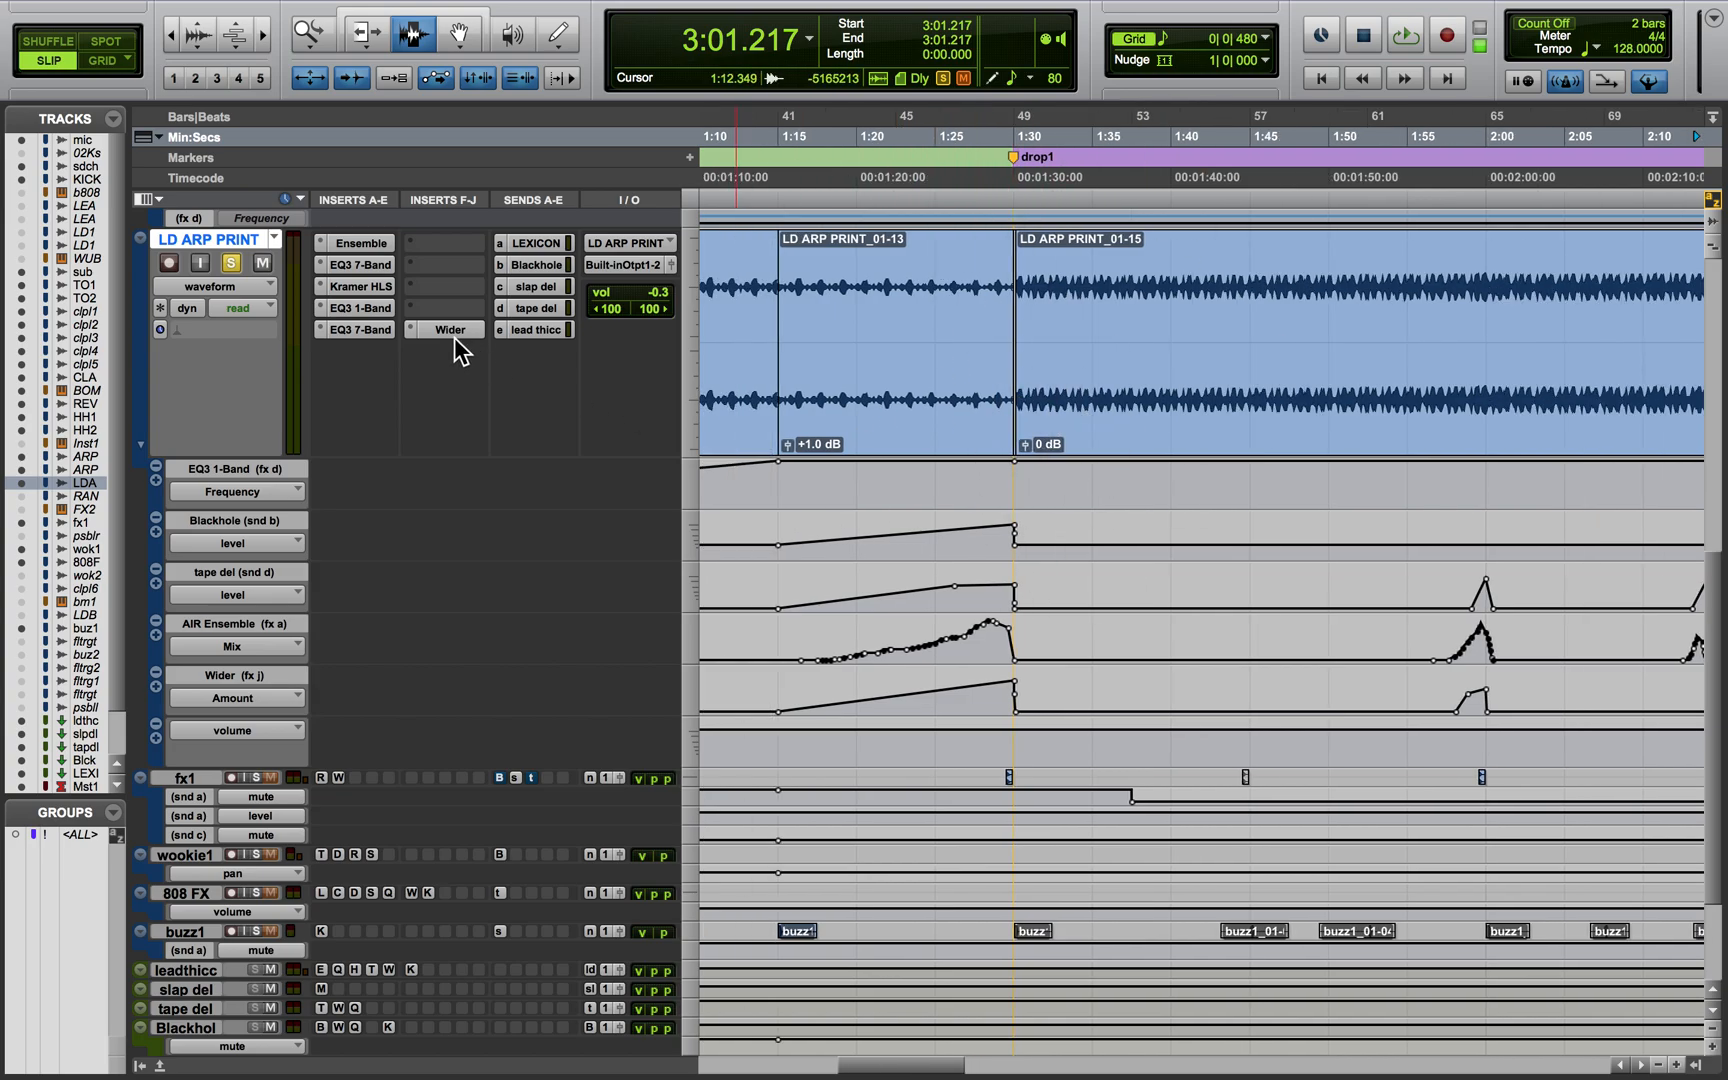
pyautogui.click(381, 241)
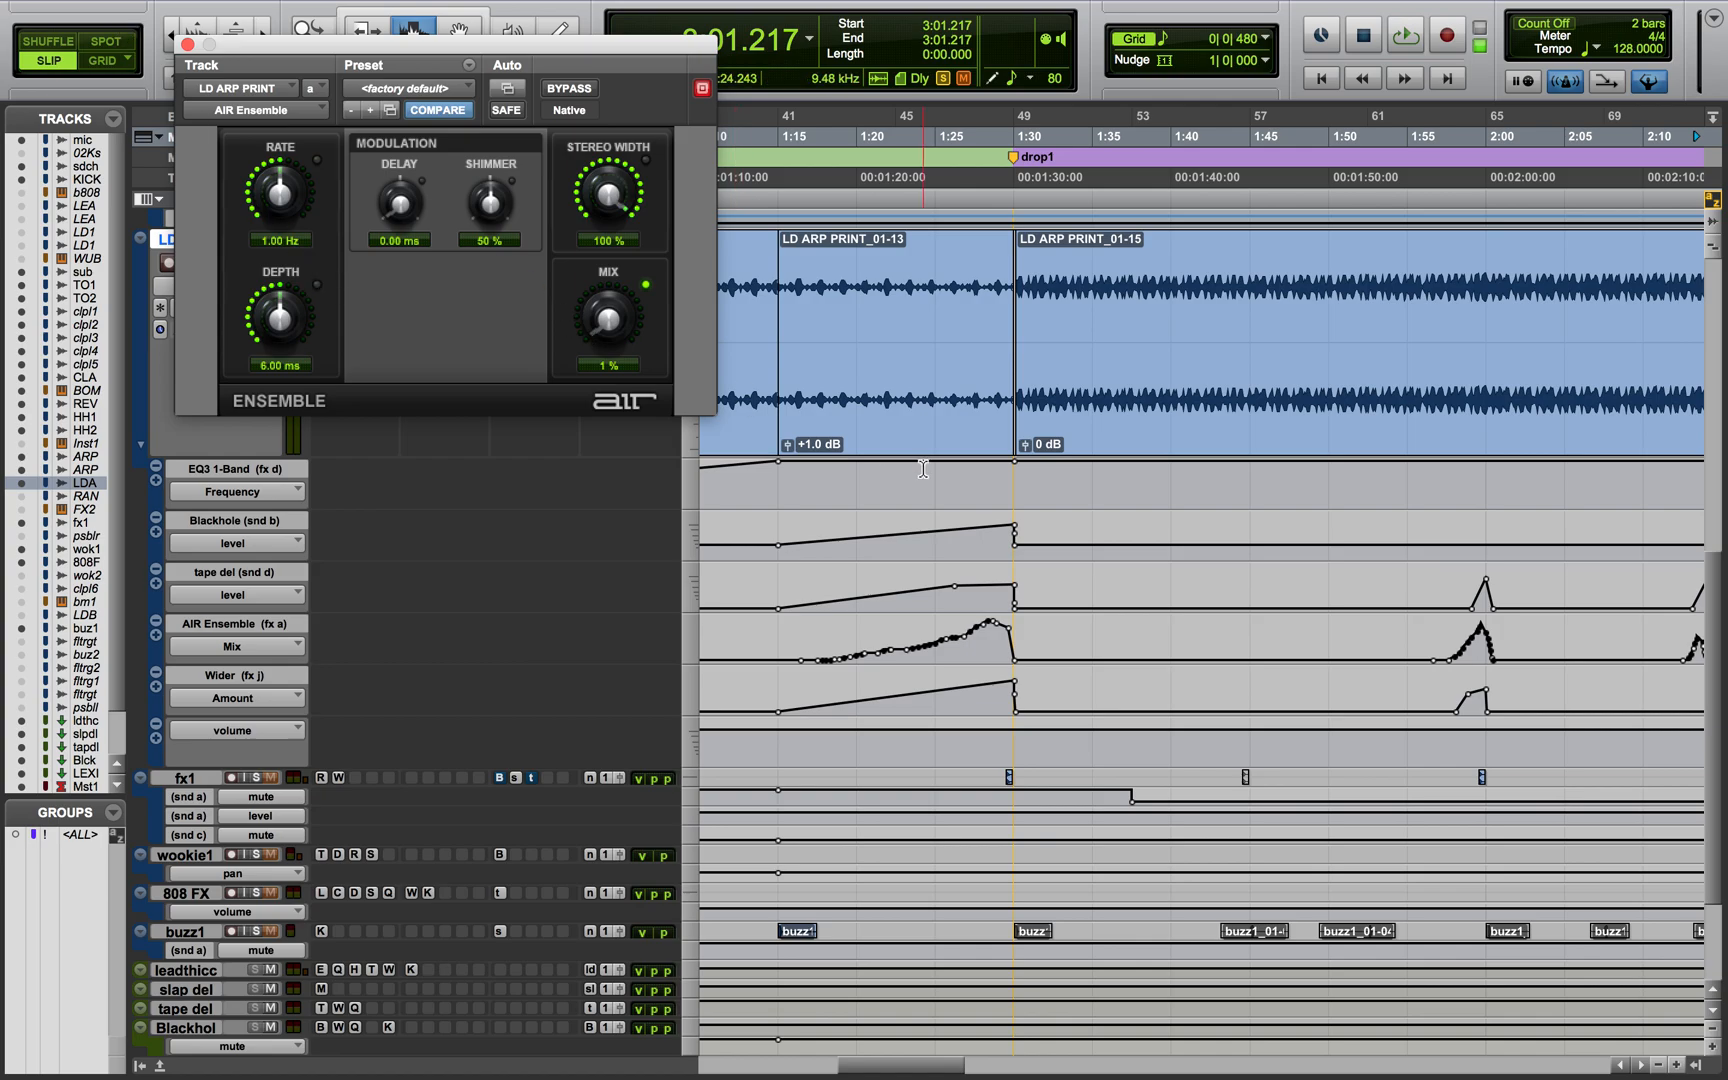
pyautogui.hscroll(-1, 597, 577)
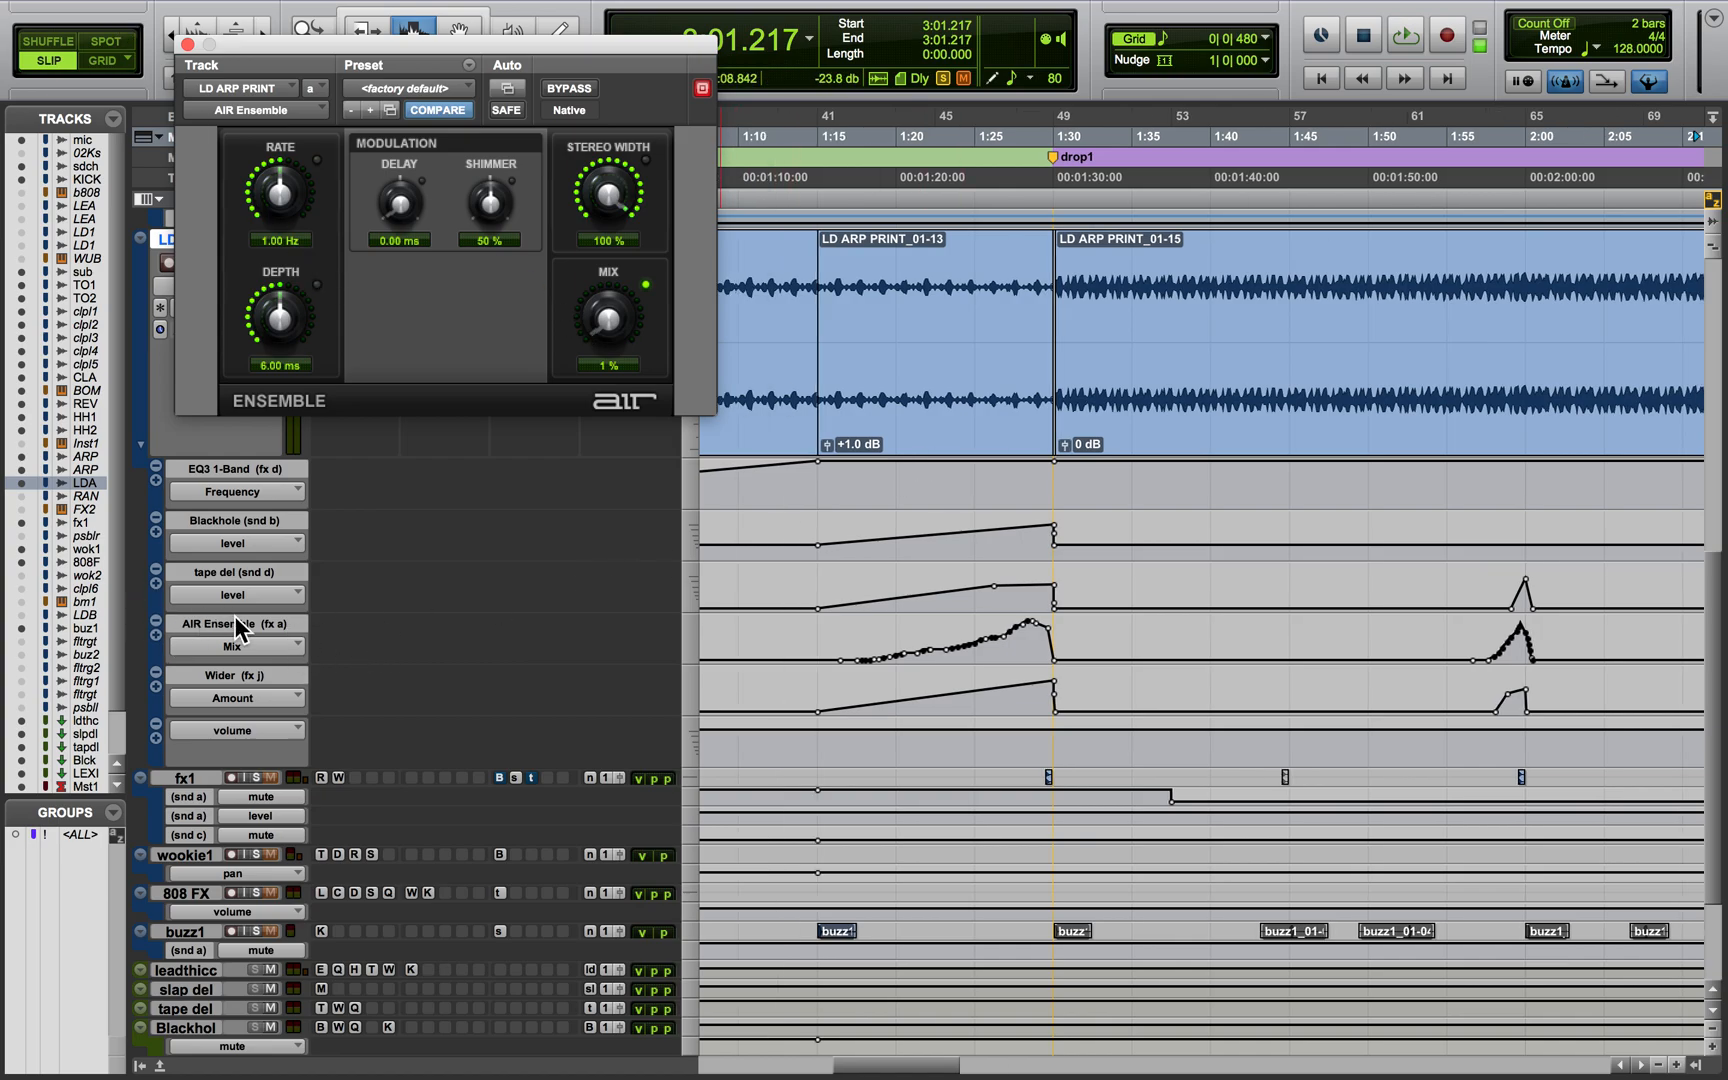
# Play the Ensemble Mix ramp from 1:15.551 to drop1, checking the plug-in's Mix knob, and close the plug-in
pyautogui.click(850, 656)
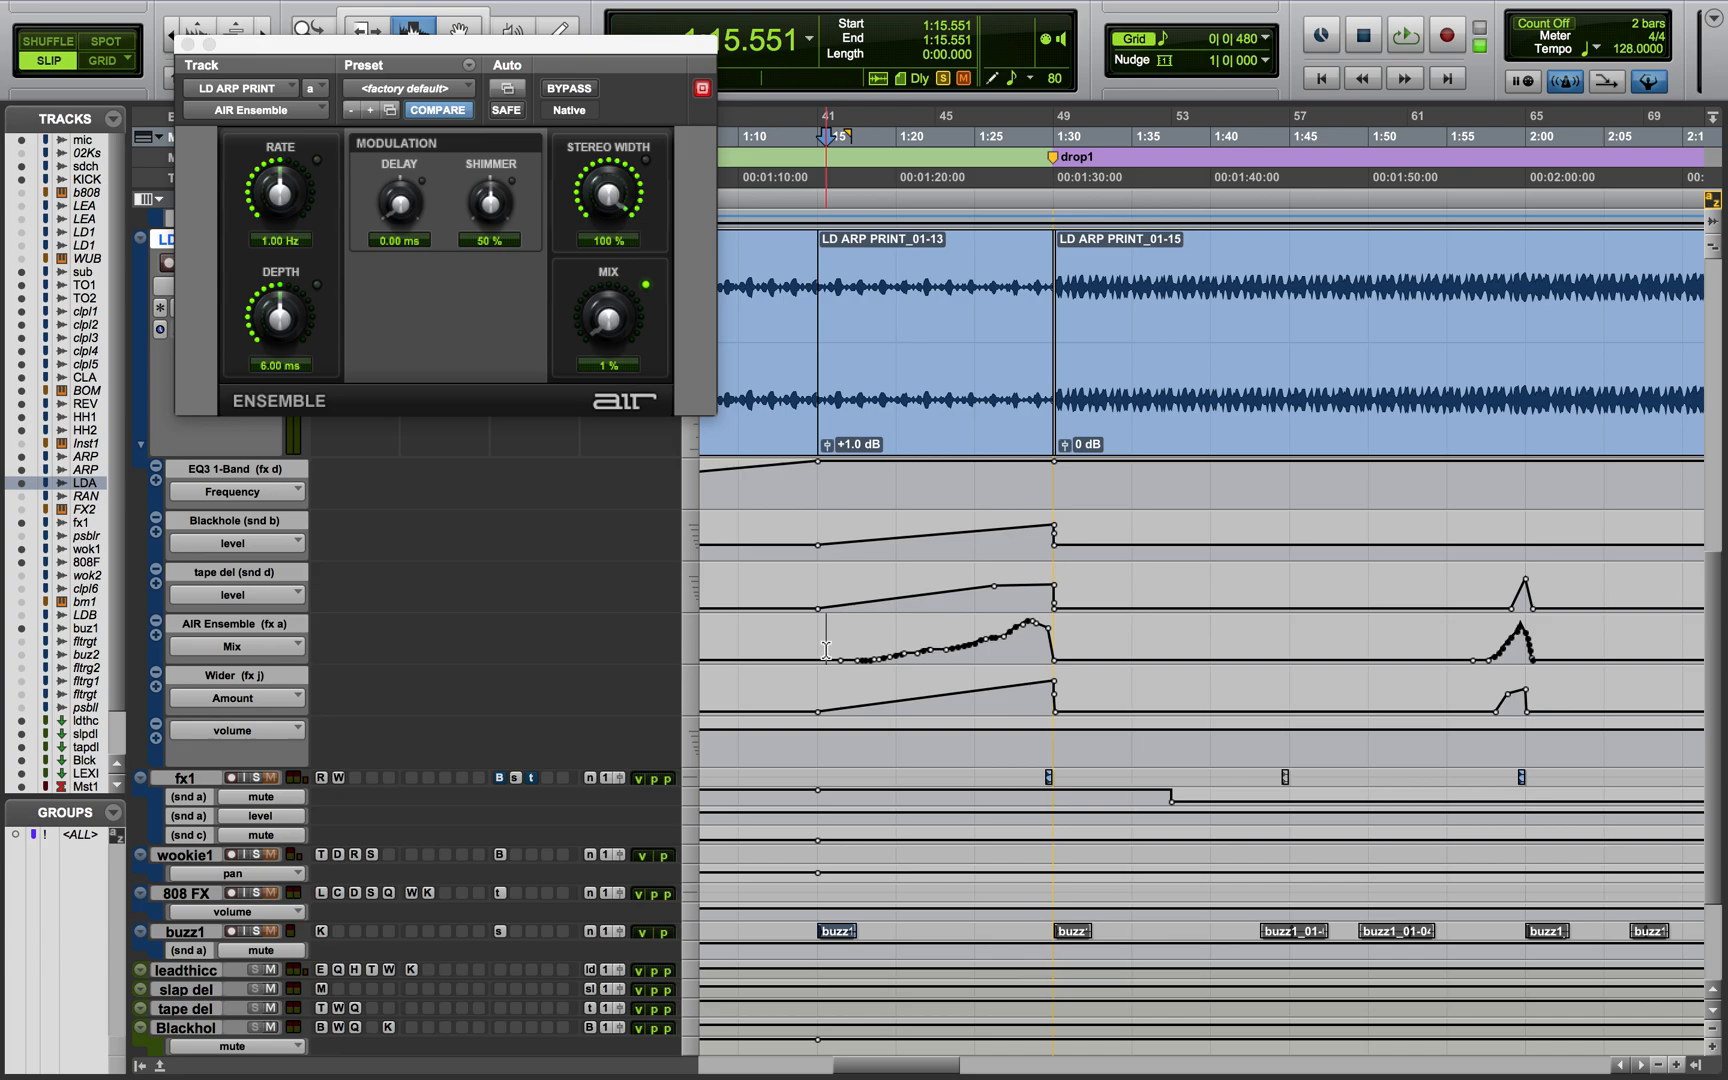
pyautogui.press('space')
pyautogui.click(185, 40)
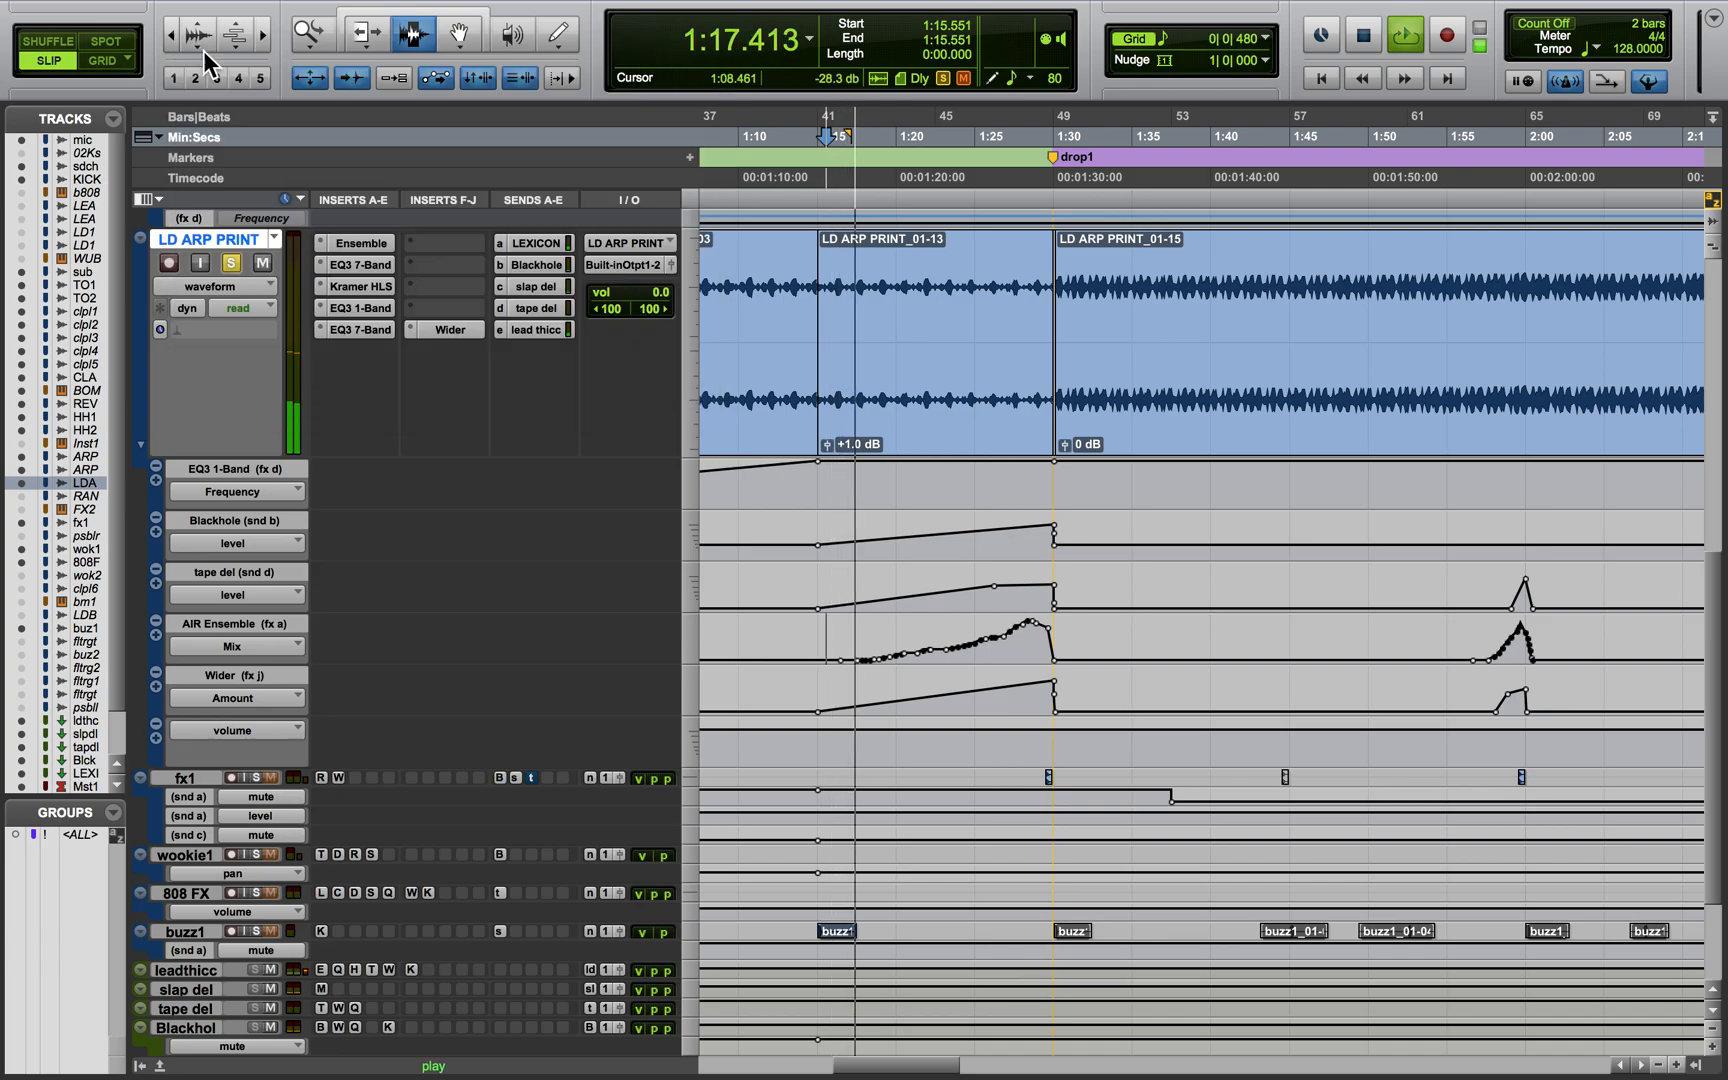
pyautogui.click(364, 242)
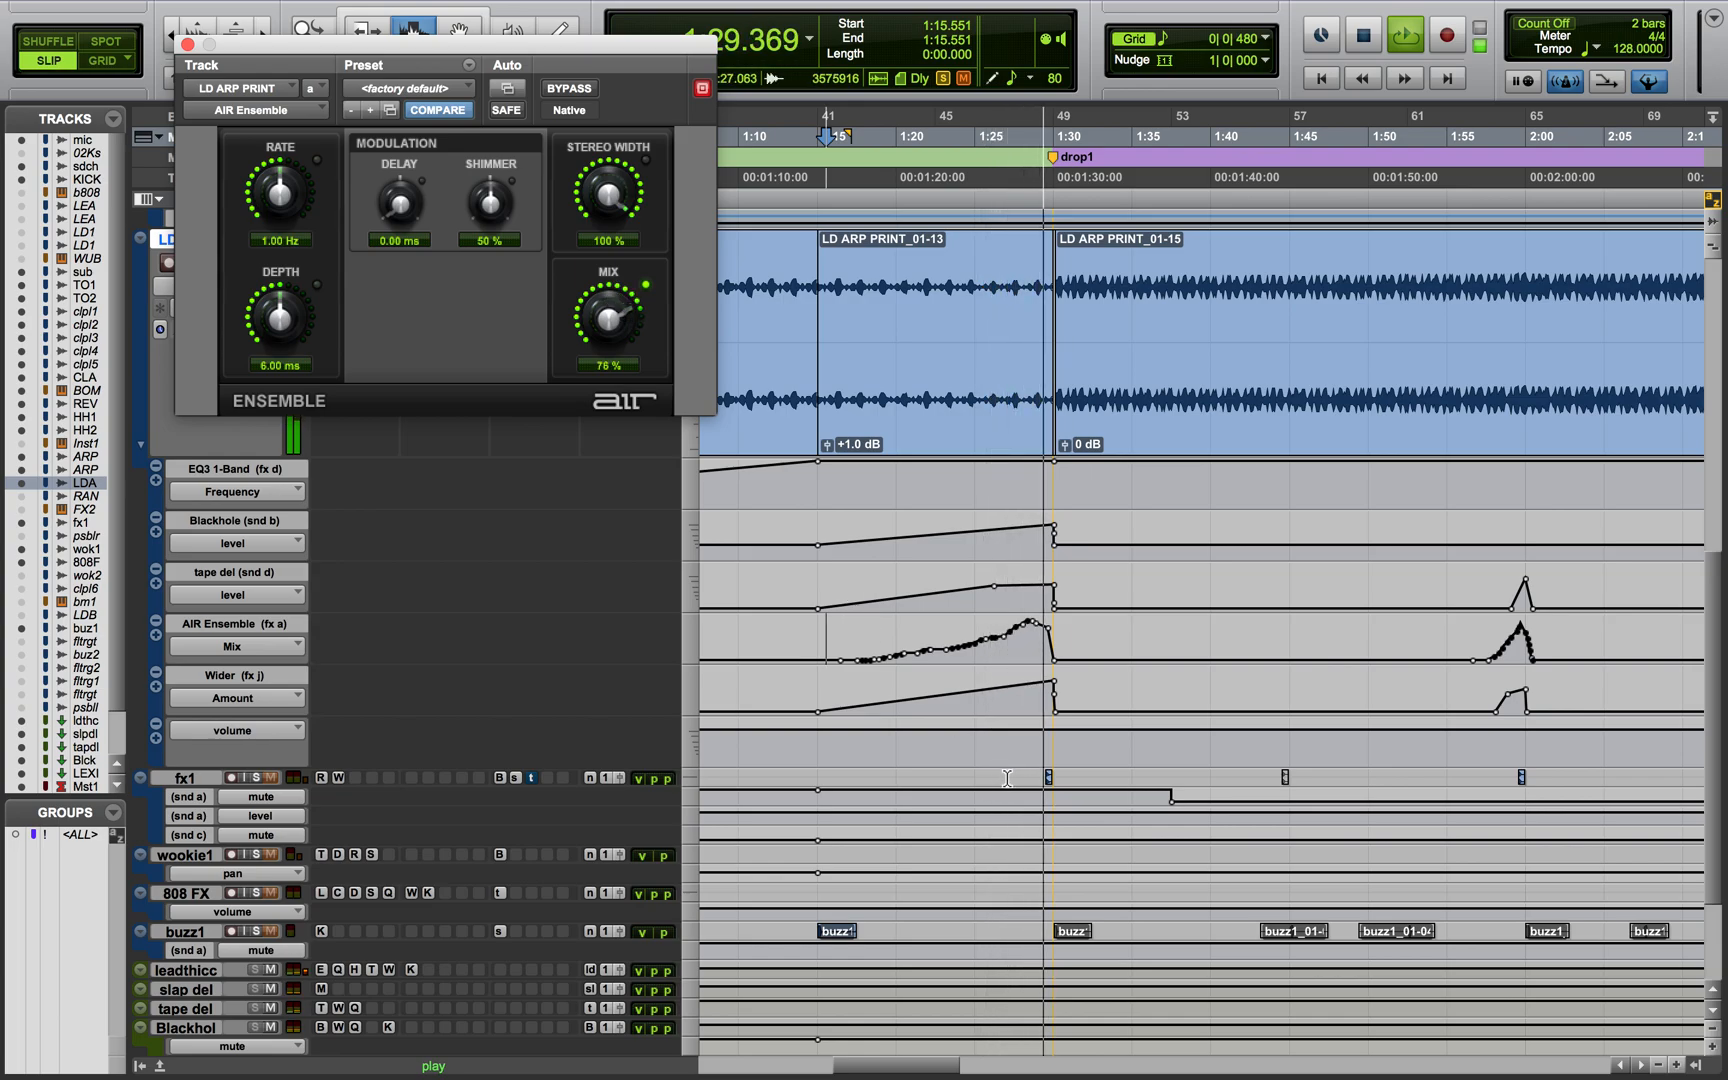
pyautogui.press('space')
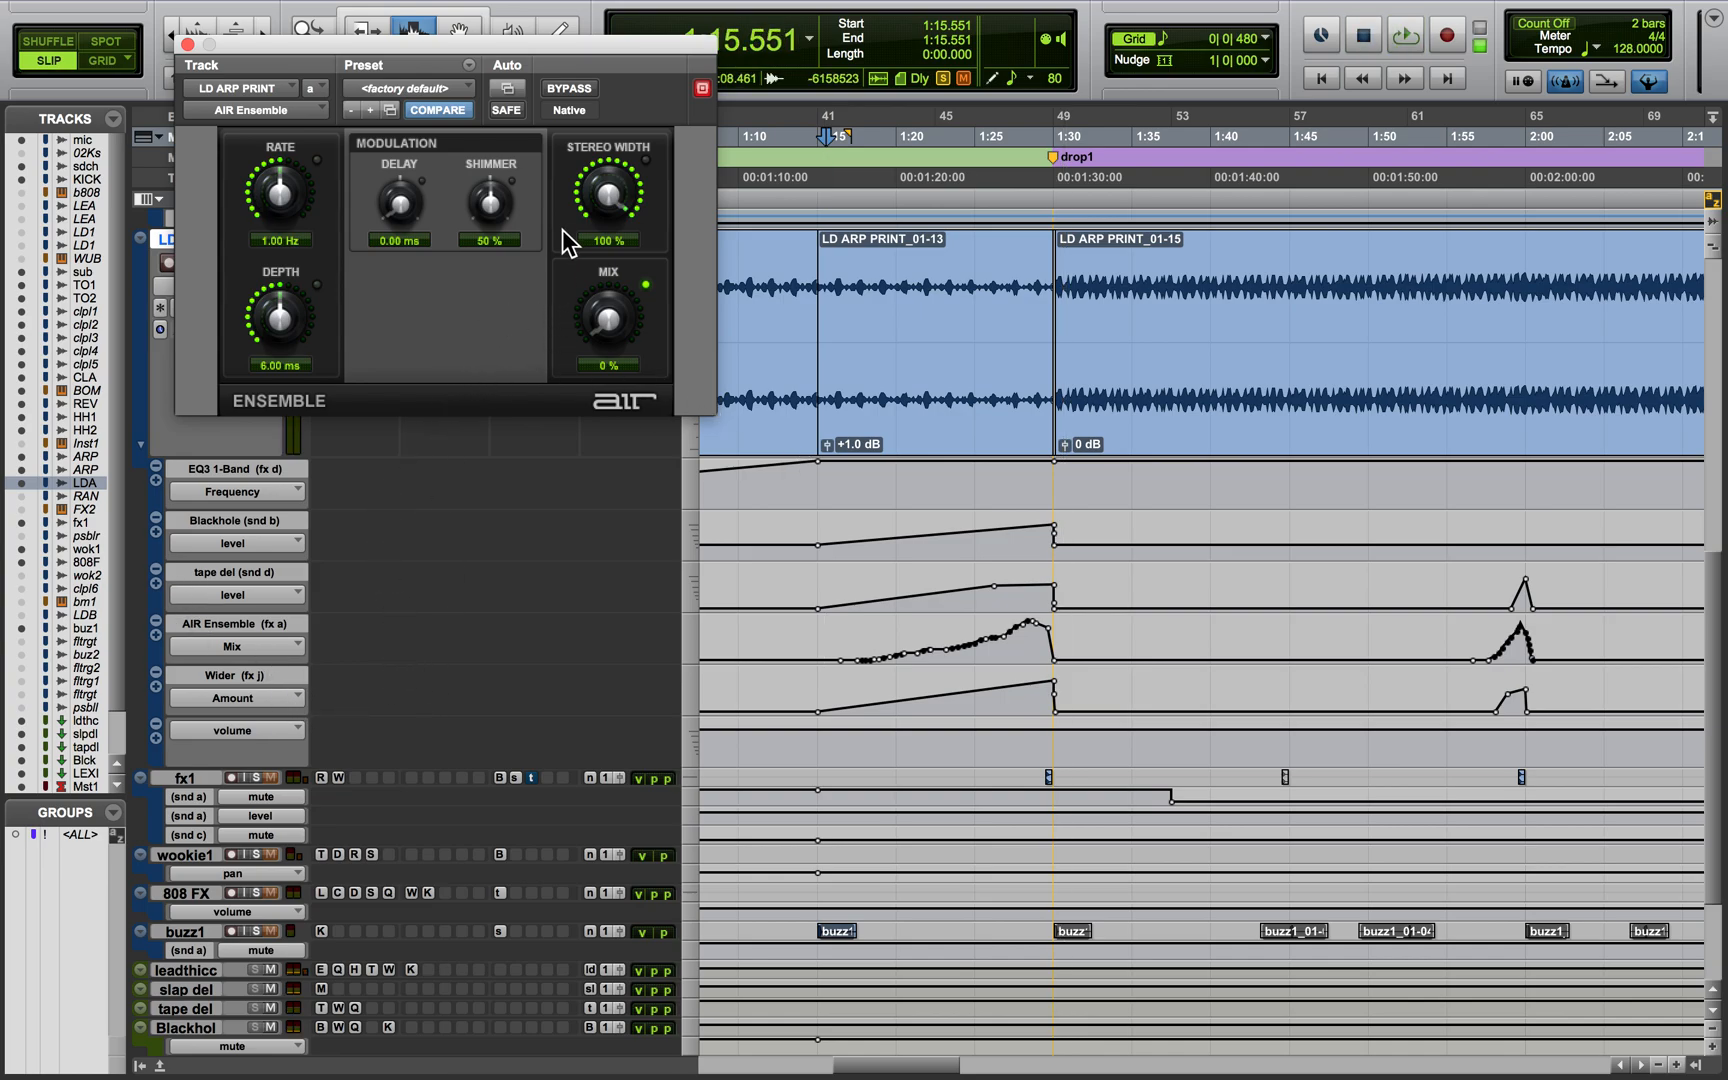
pyautogui.click(187, 44)
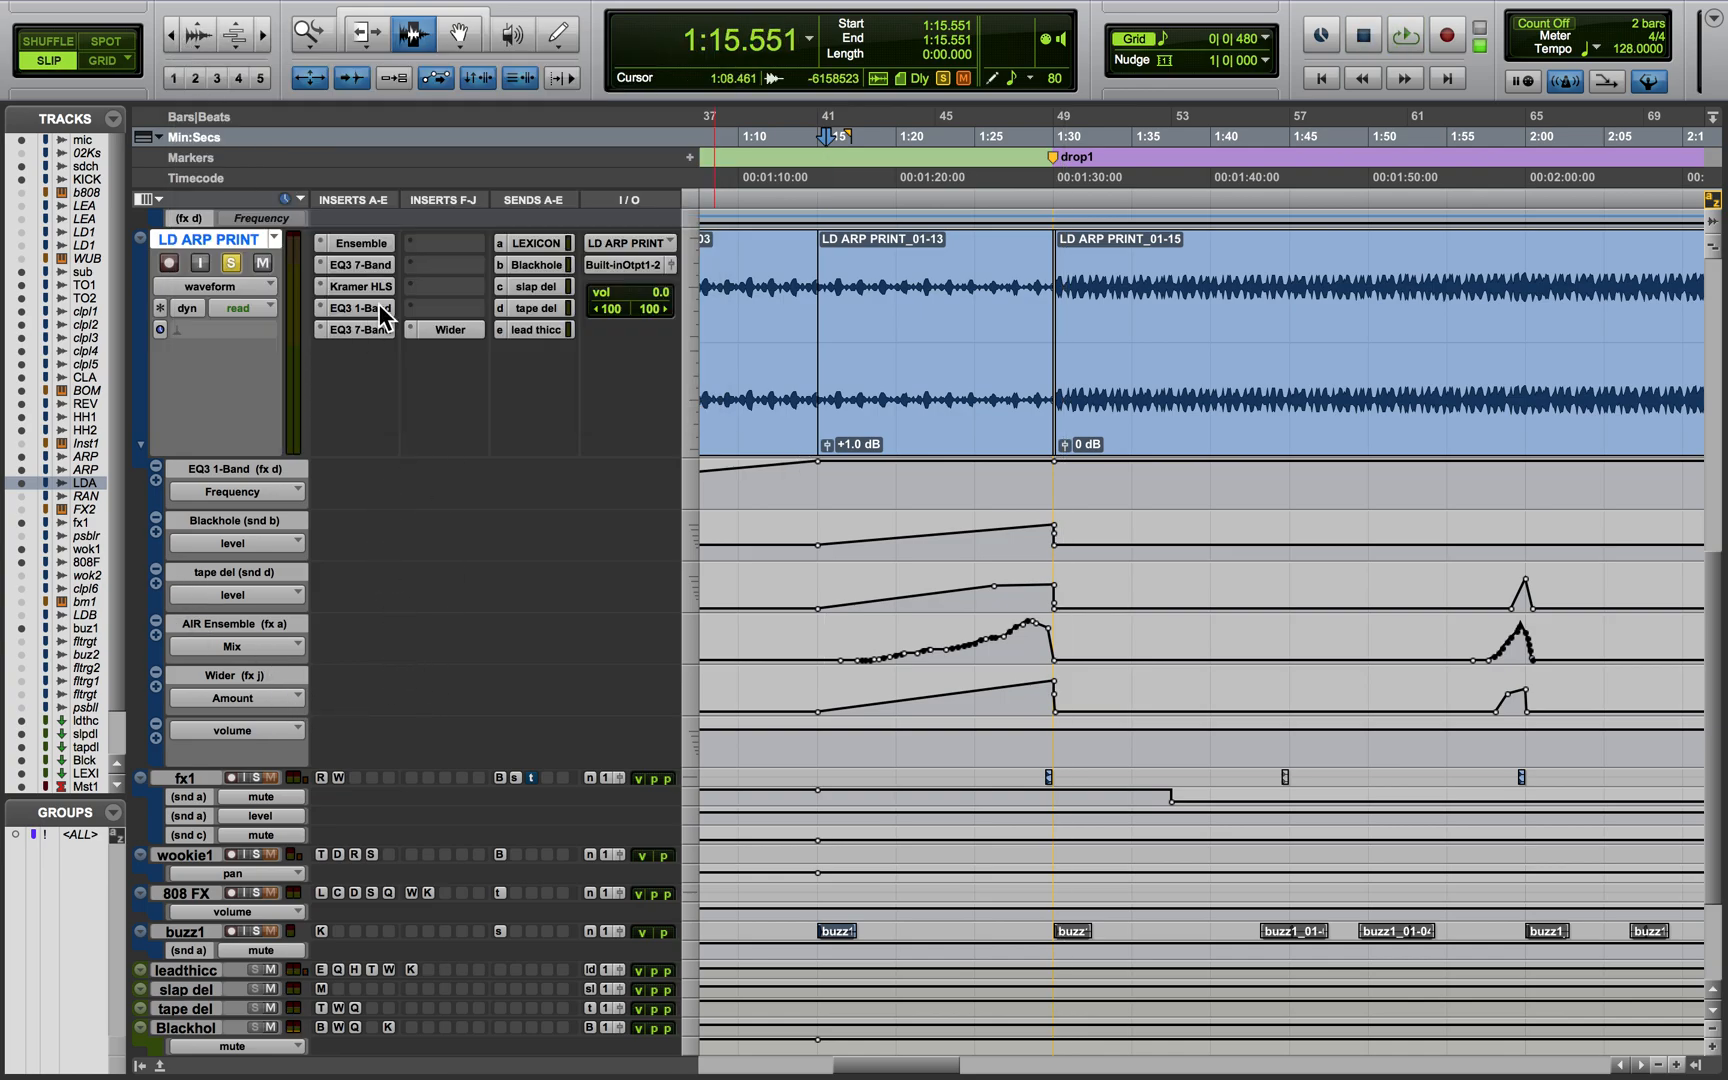
# Inspect the EQ3 7-Band in insert b and the Kramer HLS in insert c, closing each plug-in
pyautogui.click(363, 262)
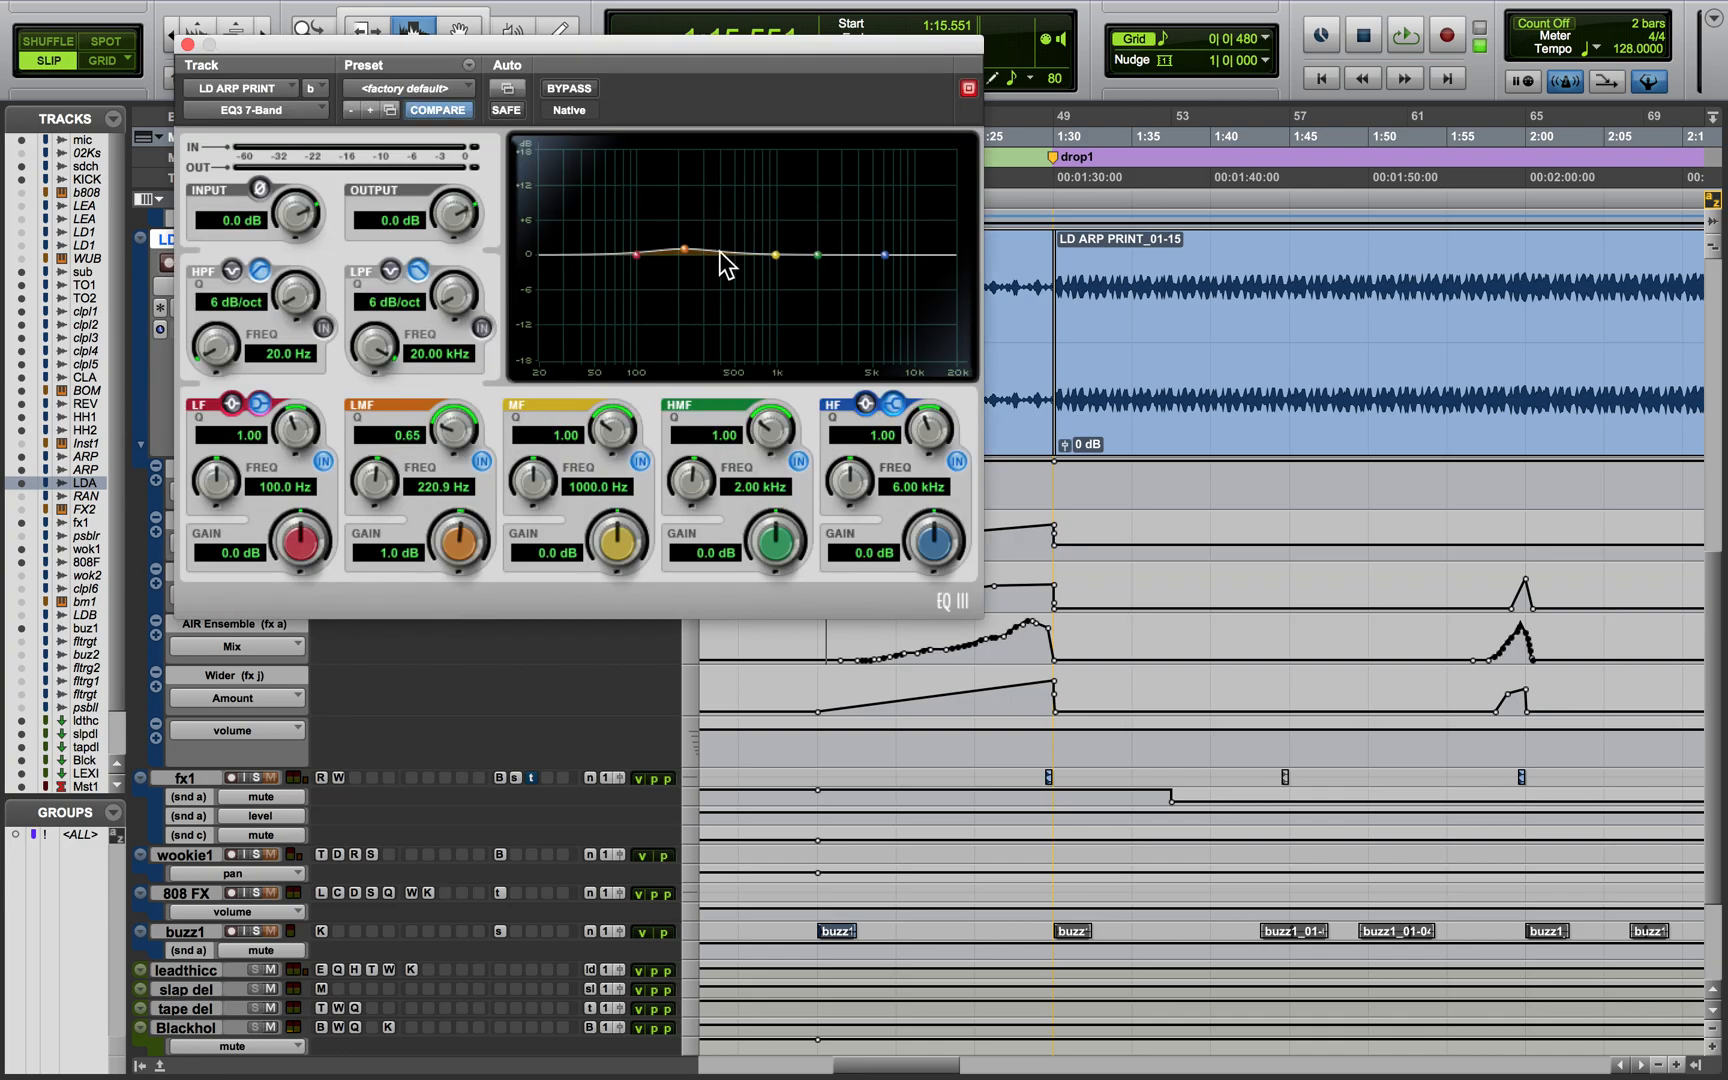
pyautogui.click(187, 44)
pyautogui.click(370, 280)
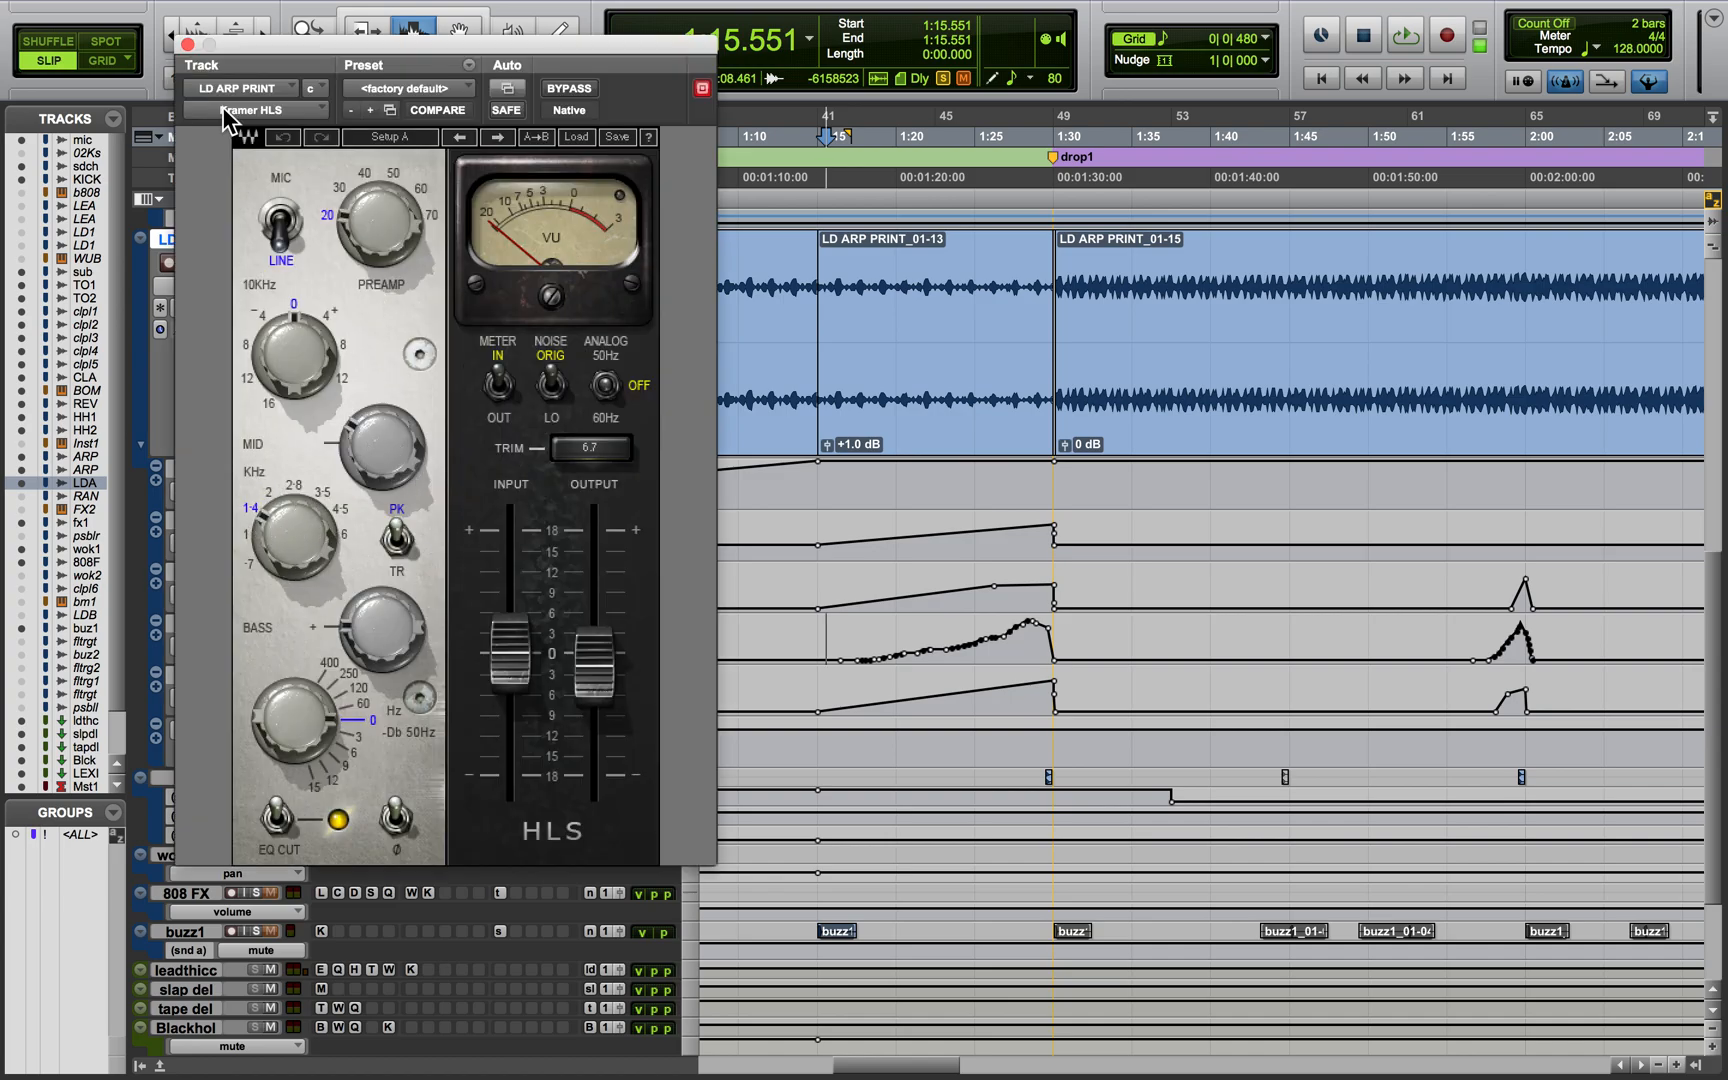
pyautogui.click(187, 44)
# Open the EQ3 1-Band low-pass insert and briefly play LD ARP PRINT from 1:19.592
pyautogui.click(355, 307)
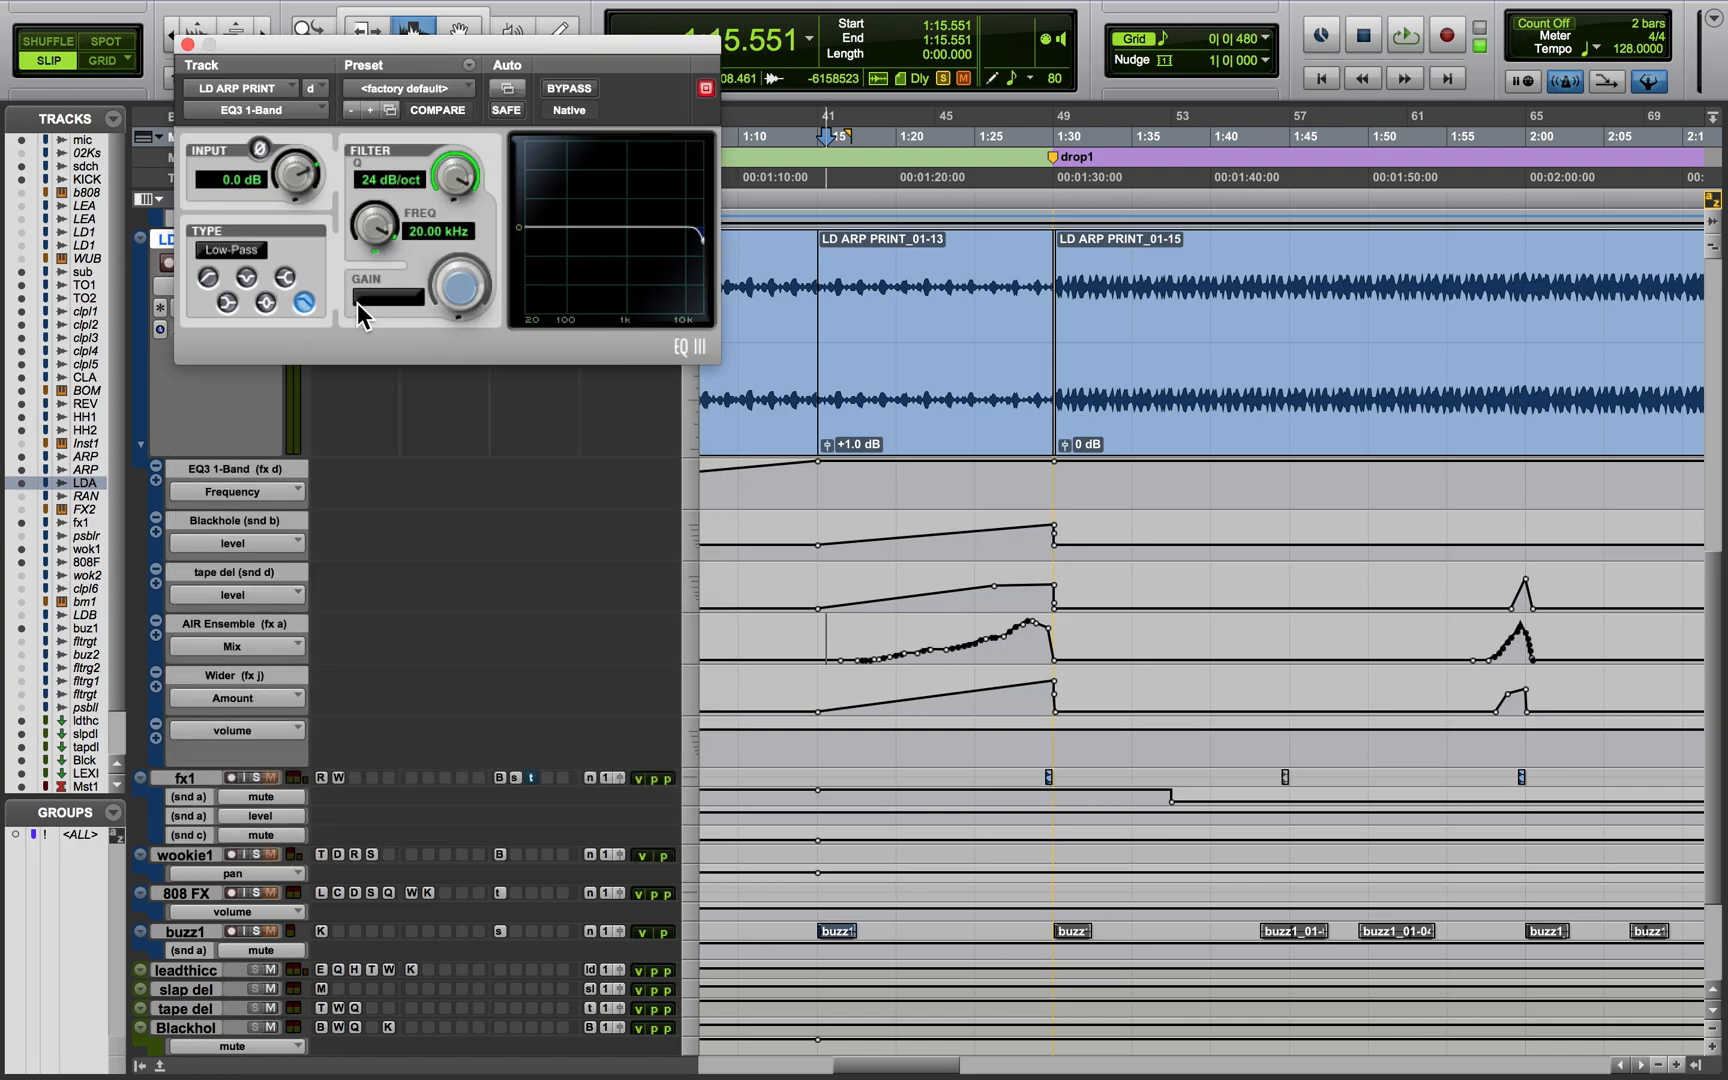
pyautogui.click(891, 631)
pyautogui.press('space')
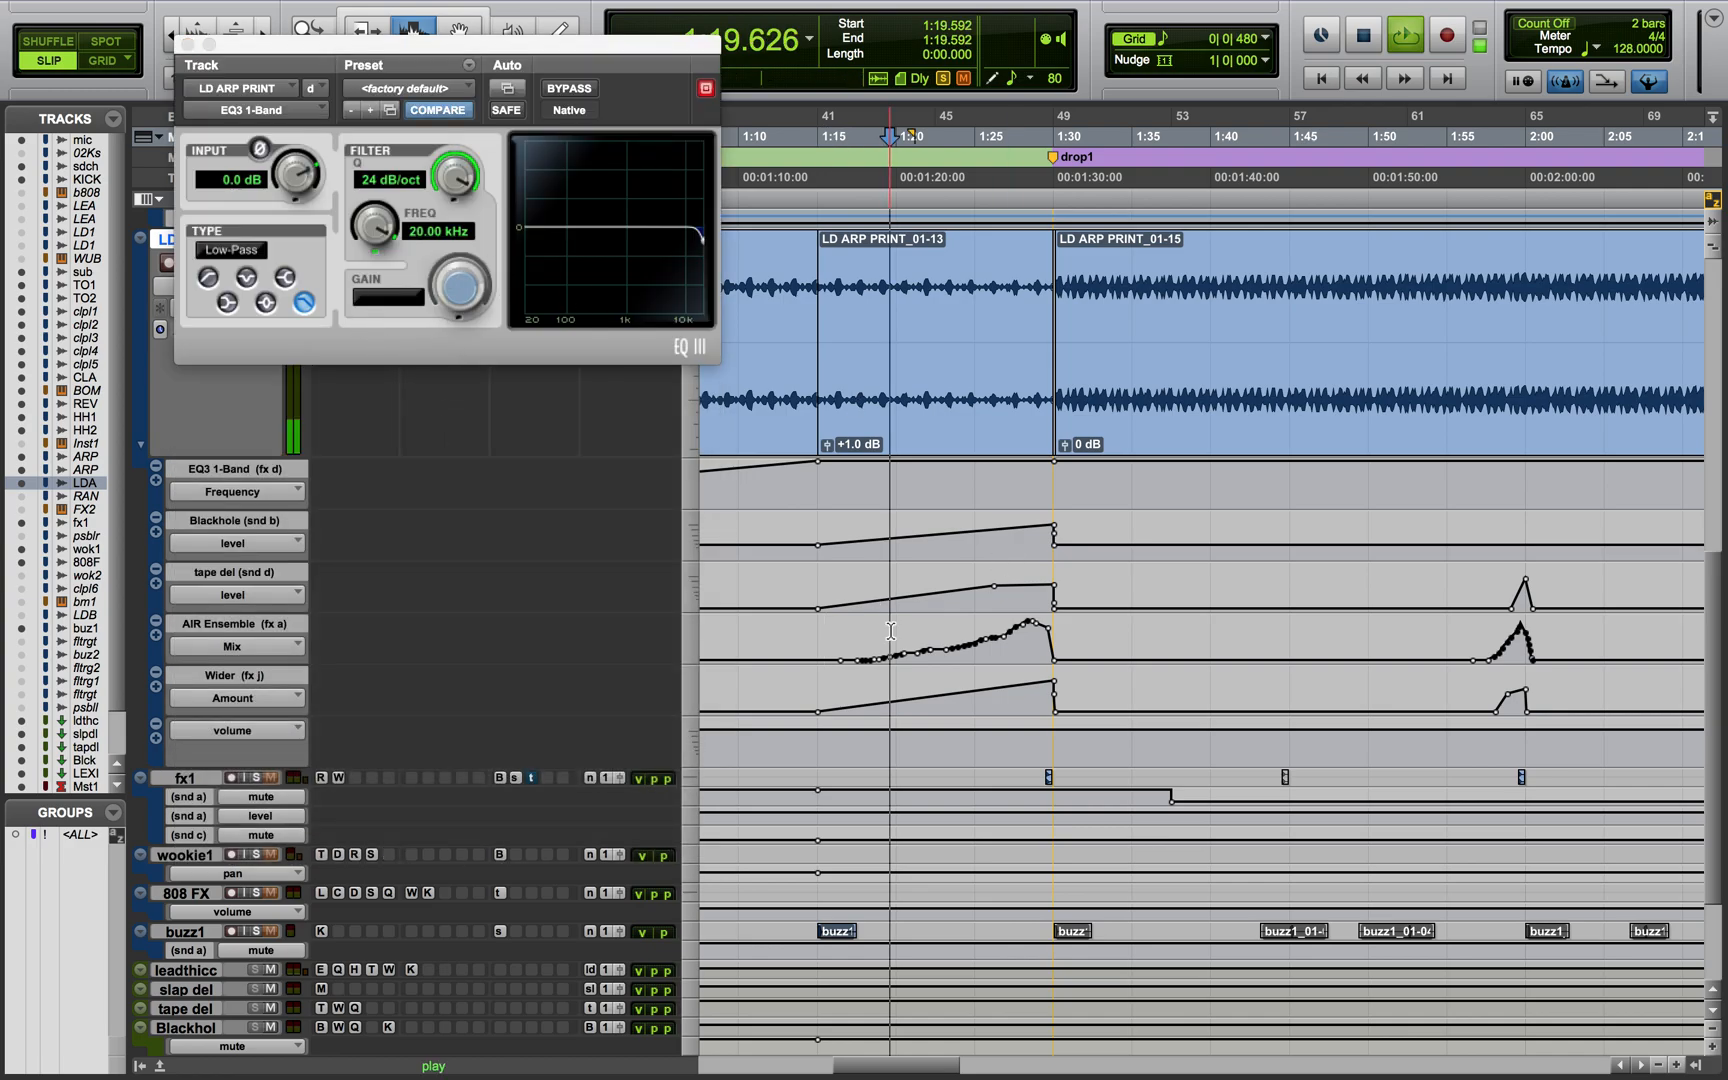
pyautogui.hscroll(4, 891, 631)
pyautogui.press('space')
# Spot-check the end of the song by briefly playing several points in the mix out, up to 6:58.394
pyautogui.hscroll(6, 891, 631)
pyautogui.hscroll(20, 891, 631)
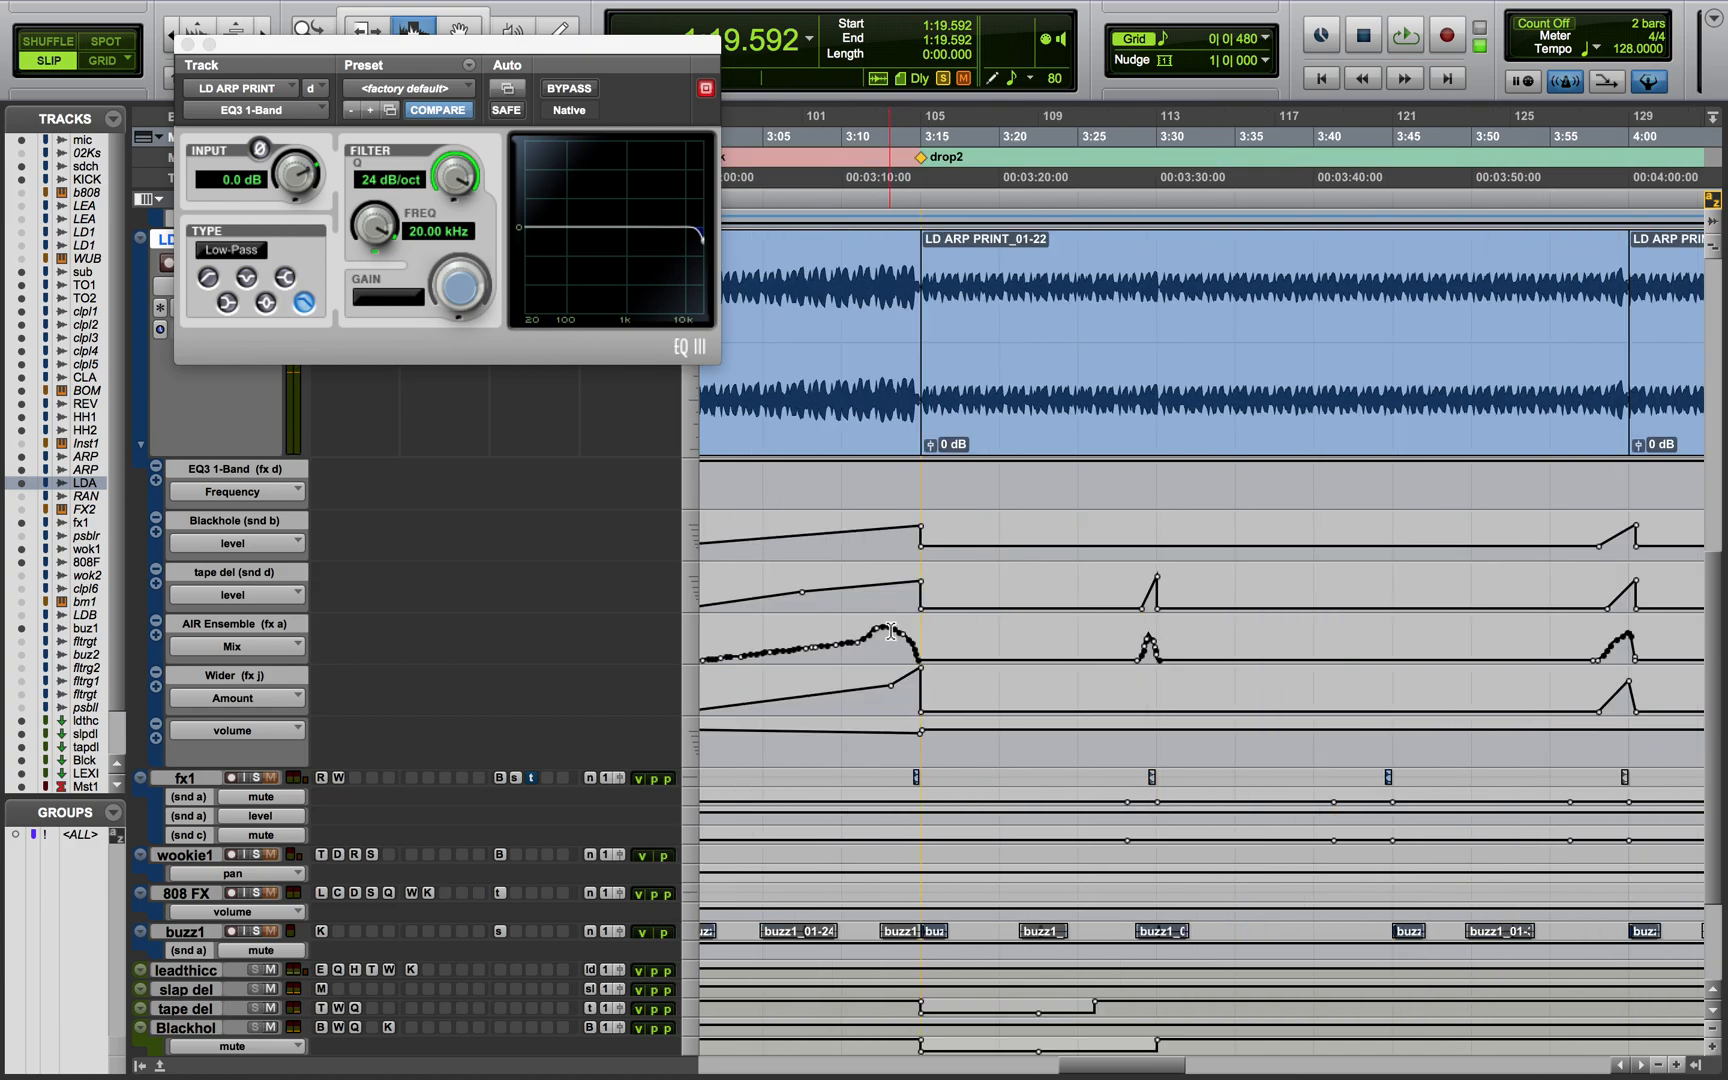
pyautogui.press('super+bracketleft')
pyautogui.press('super+bracketleft')
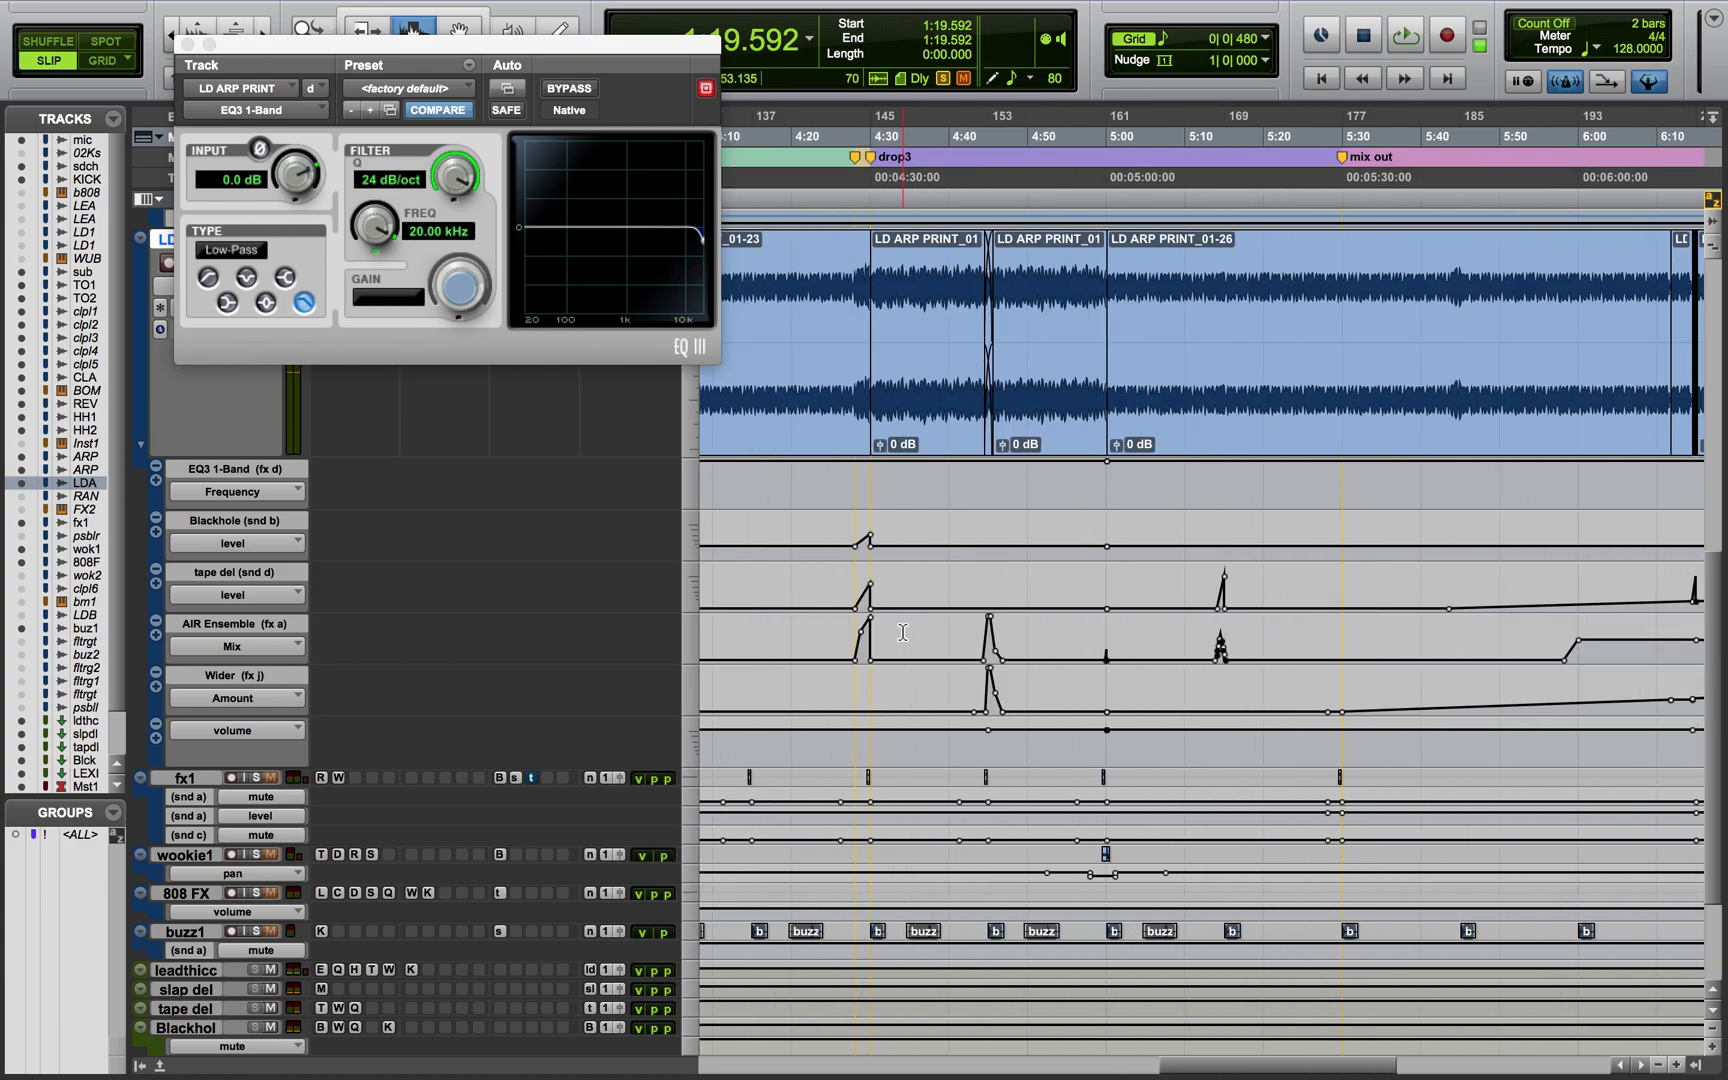
pyautogui.click(1378, 672)
pyautogui.press('space')
pyautogui.click(1490, 680)
pyautogui.press('space')
pyautogui.press('space')
pyautogui.click(1620, 684)
pyautogui.press('space')
pyautogui.press('space')
pyautogui.press('space')
# Play LD ARP PRINT from 0:55.196 to check the EQ3 1-Band low-pass filter during the mix in, and close the plug-in
pyautogui.hscroll(-10, 972, 646)
pyautogui.hscroll(-13, 972, 646)
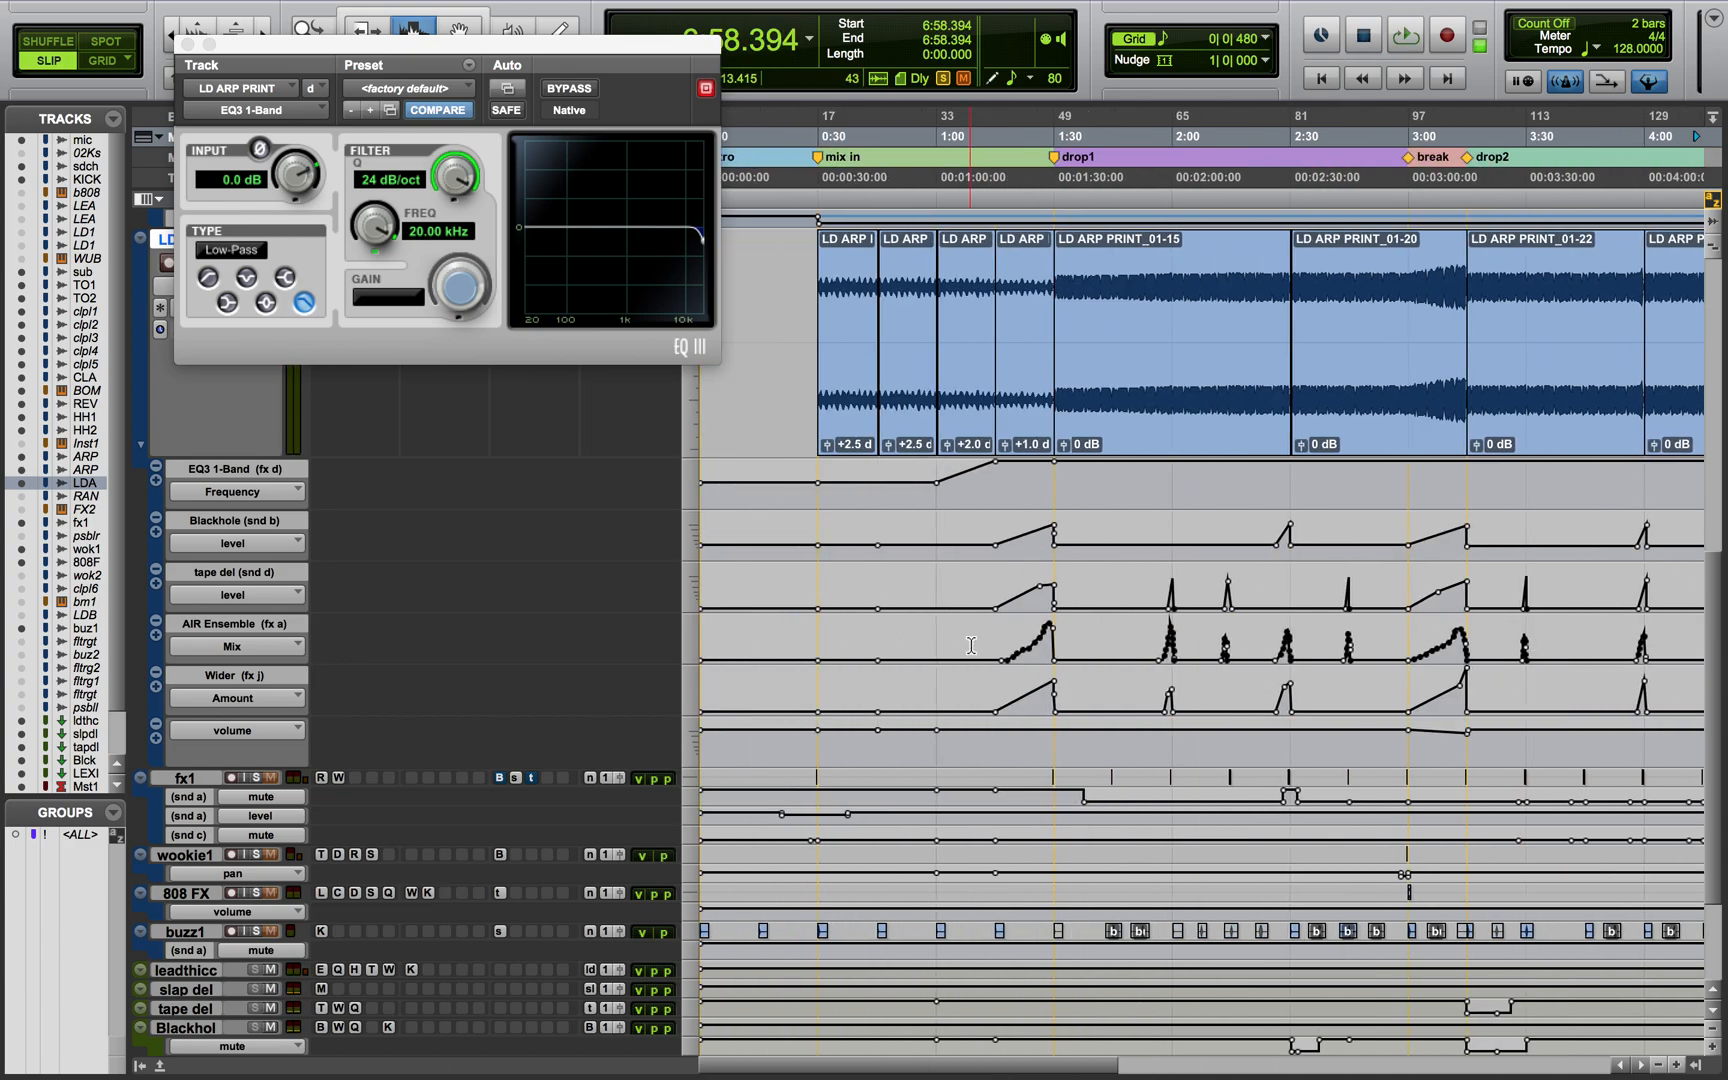
pyautogui.click(918, 601)
pyautogui.press('space')
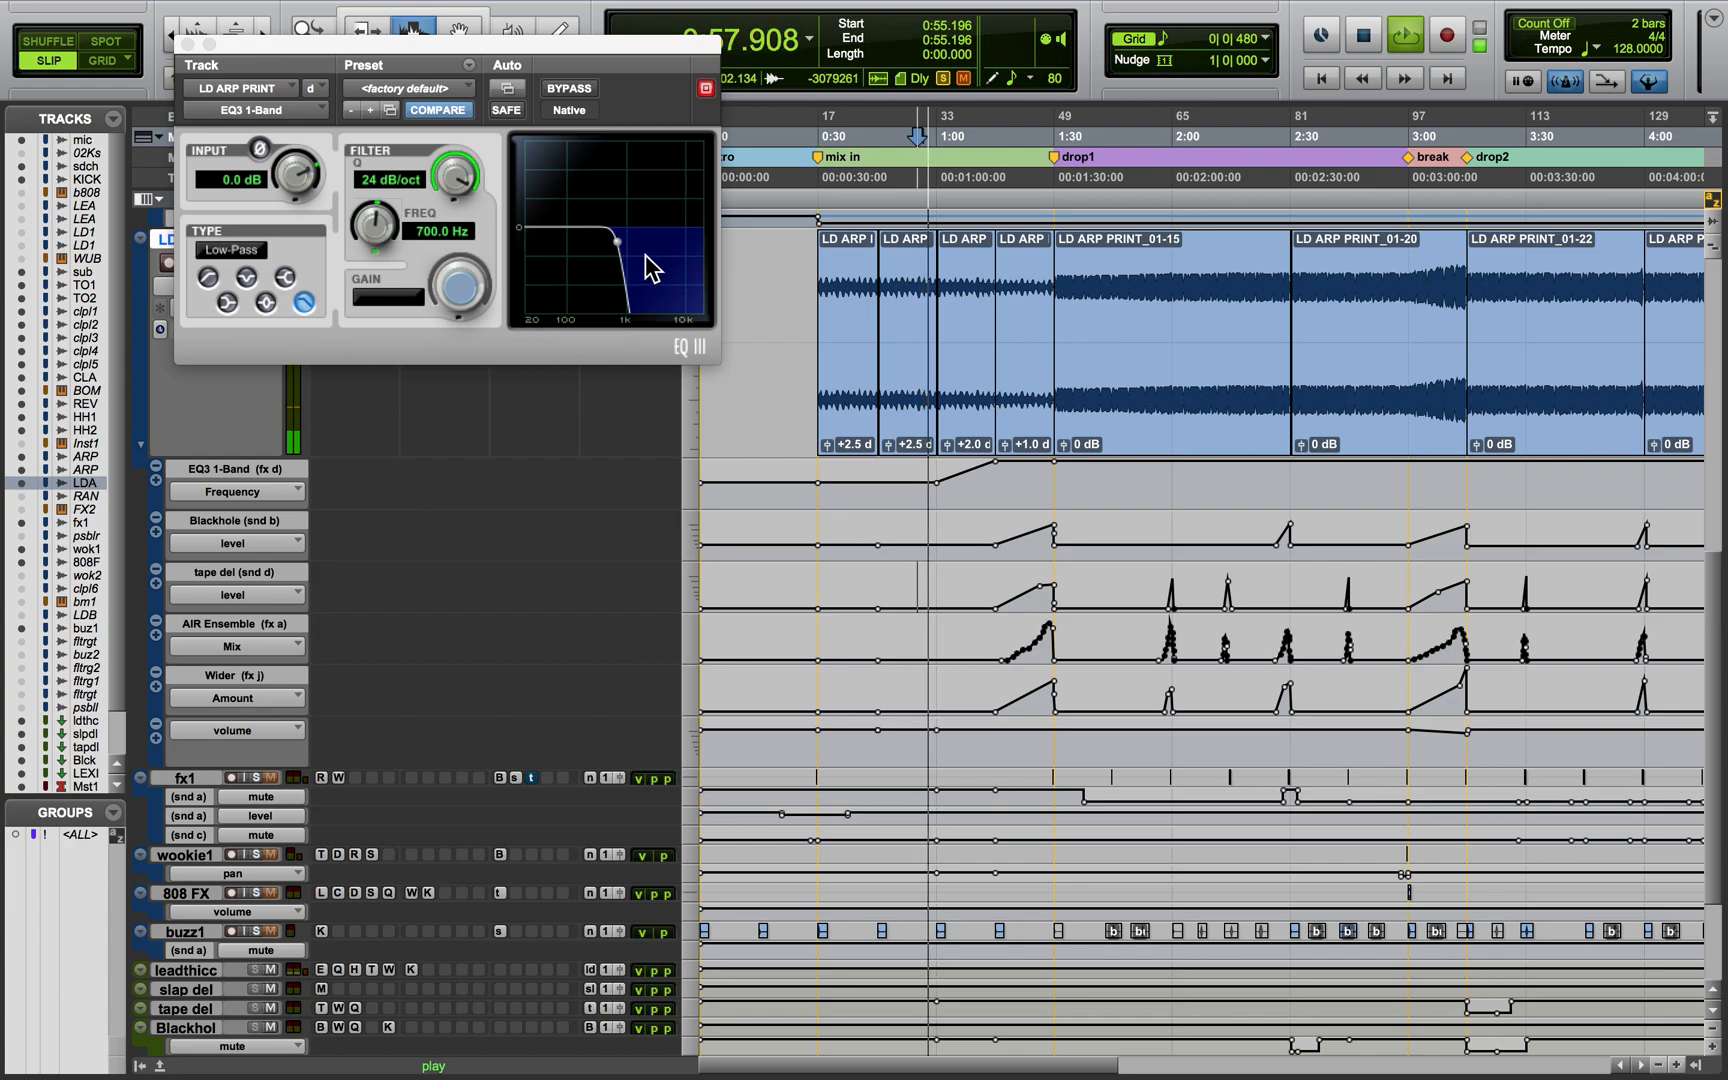
pyautogui.press('space')
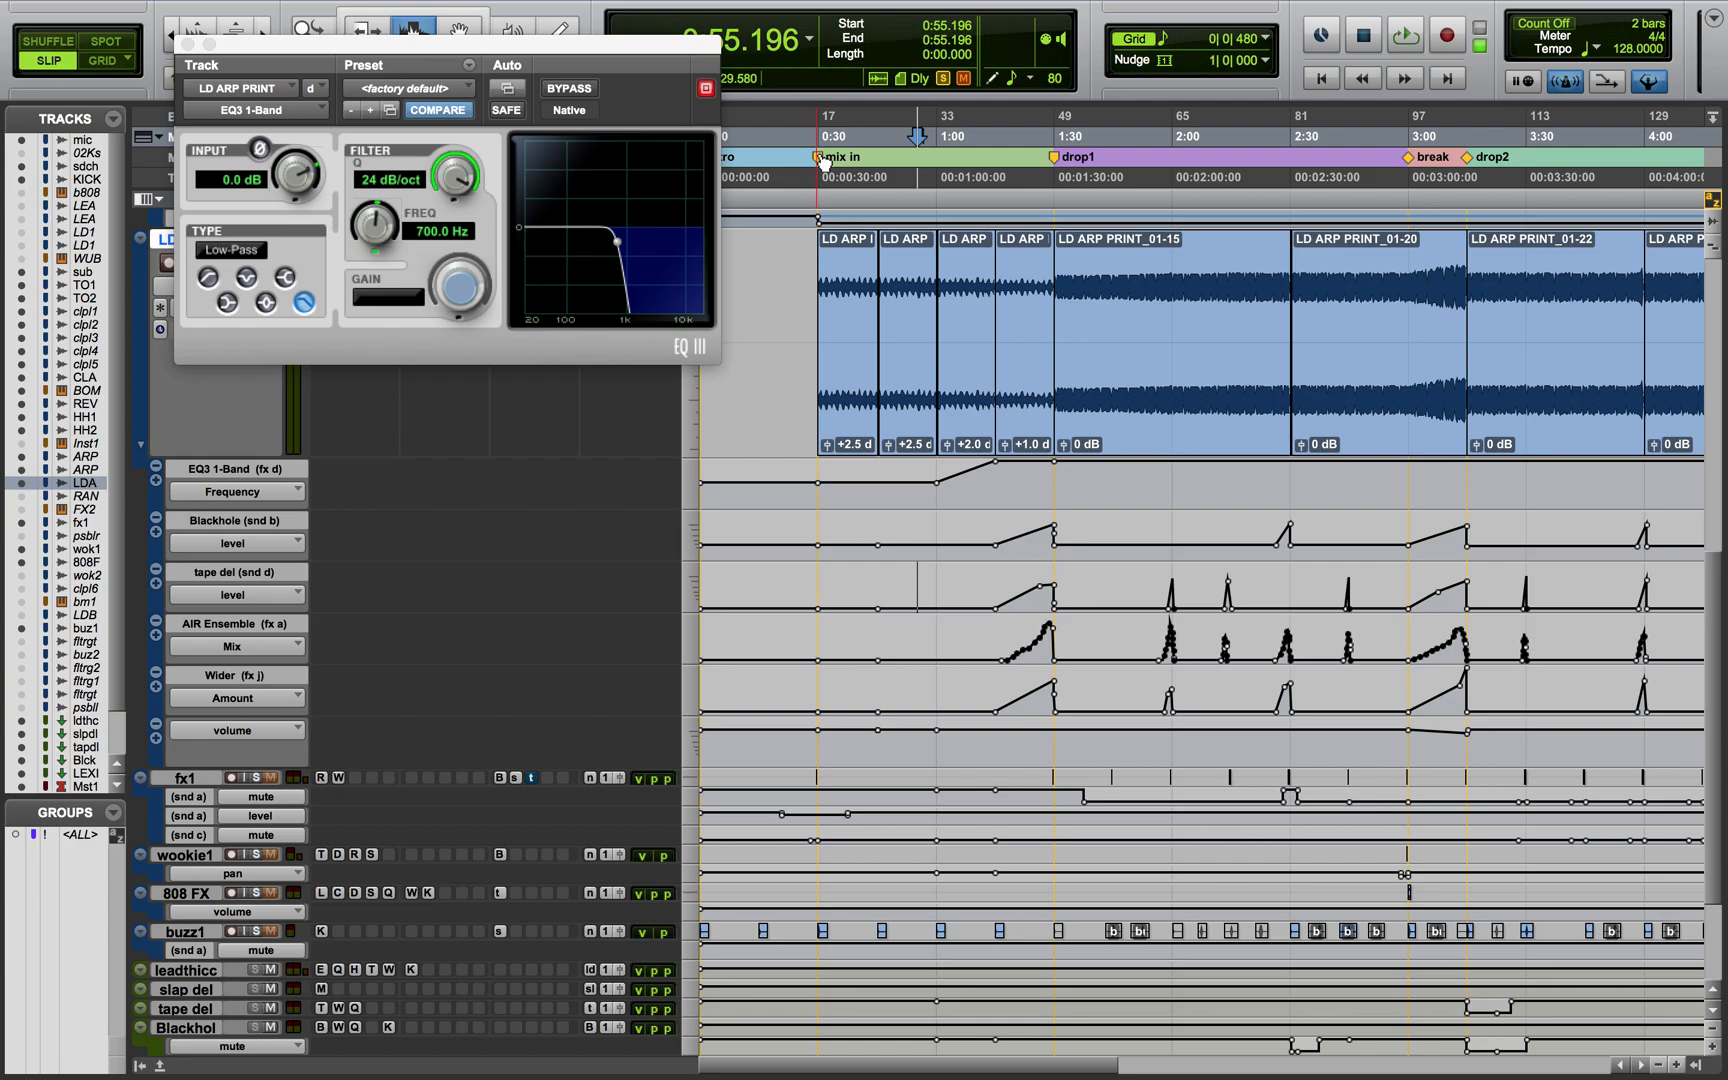
pyautogui.click(186, 44)
# Inspect the EQ3 7-Band in insert e, and play from 1:57.406 with the Wider plug-in open before closing it
pyautogui.click(359, 323)
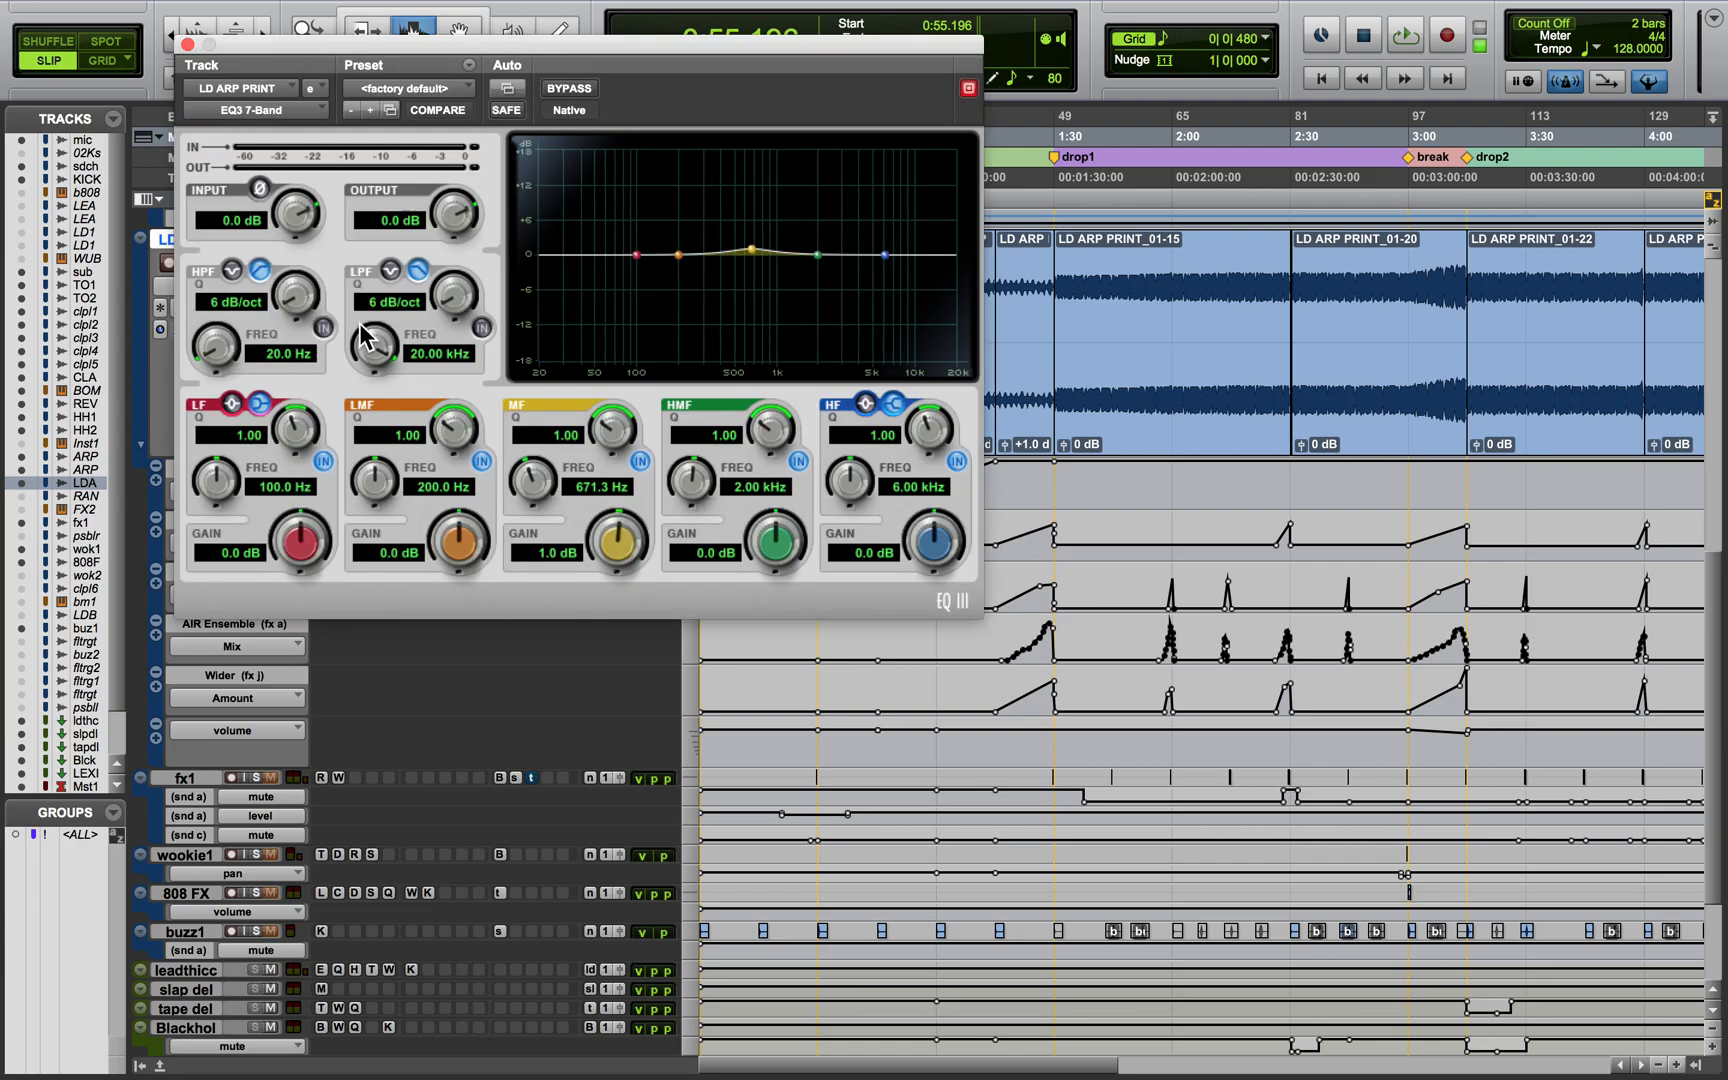
pyautogui.click(186, 44)
pyautogui.click(436, 329)
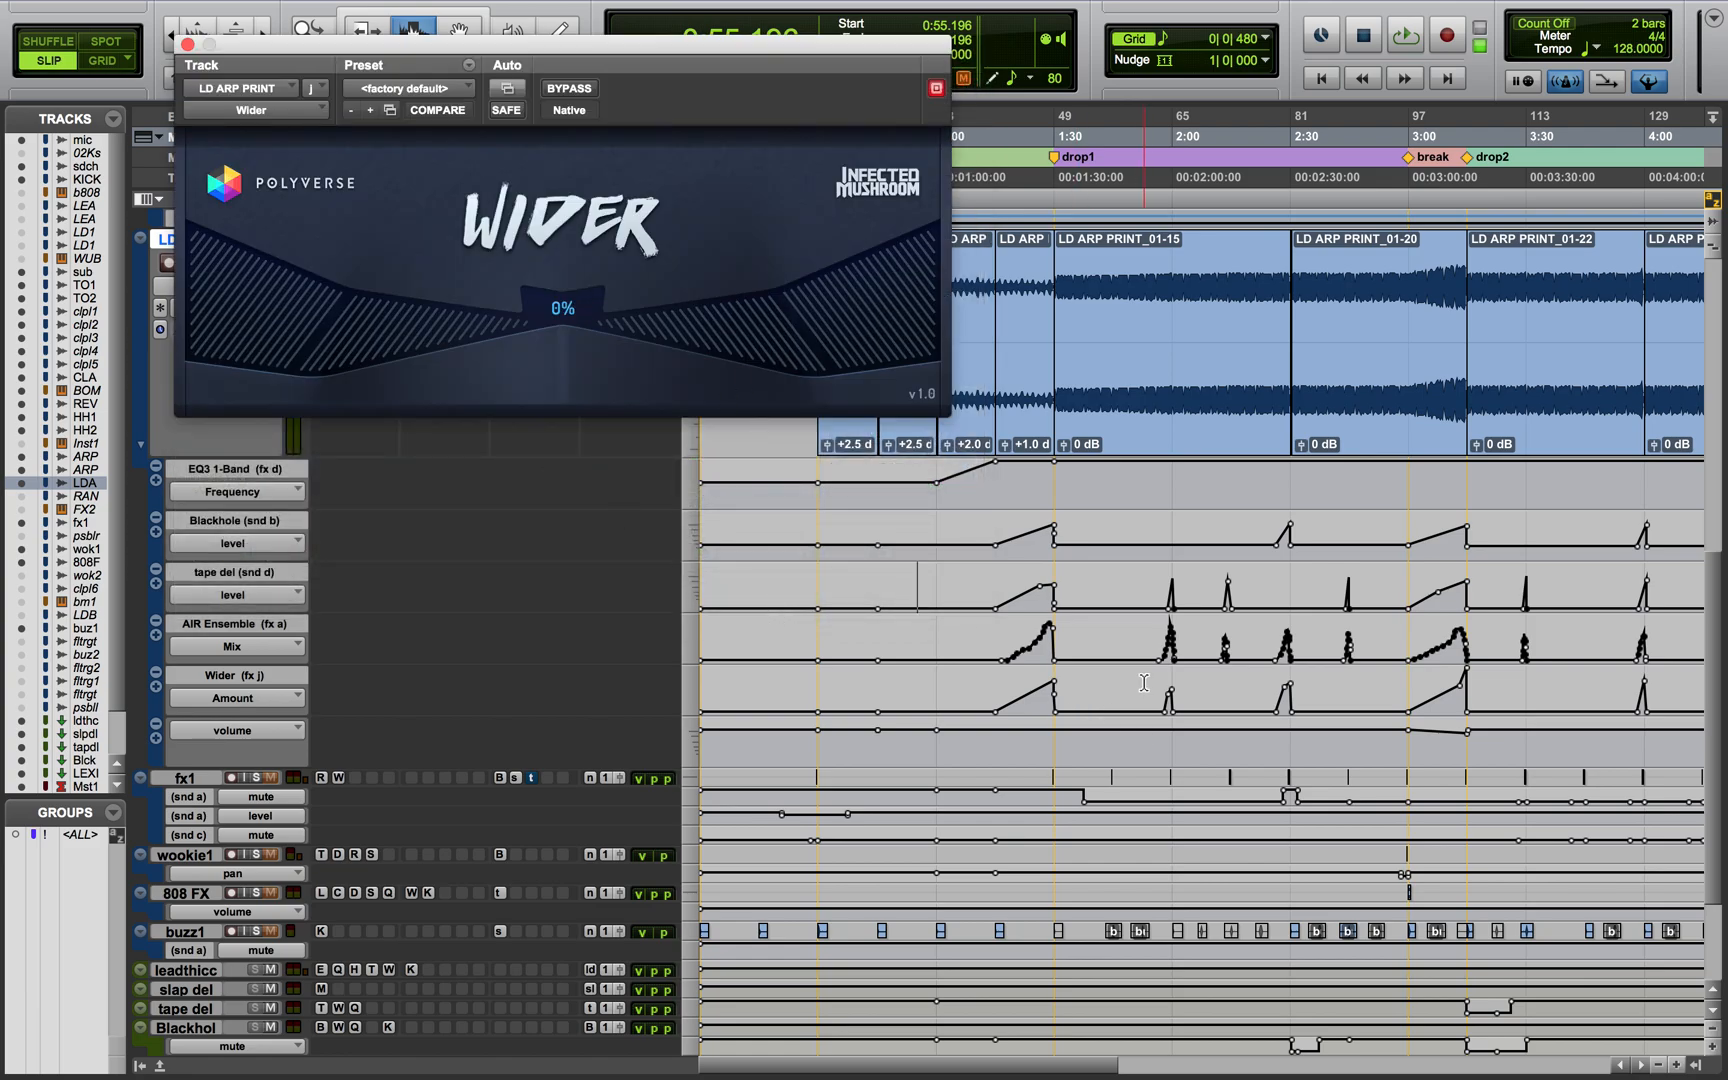
pyautogui.click(1162, 684)
pyautogui.press('space')
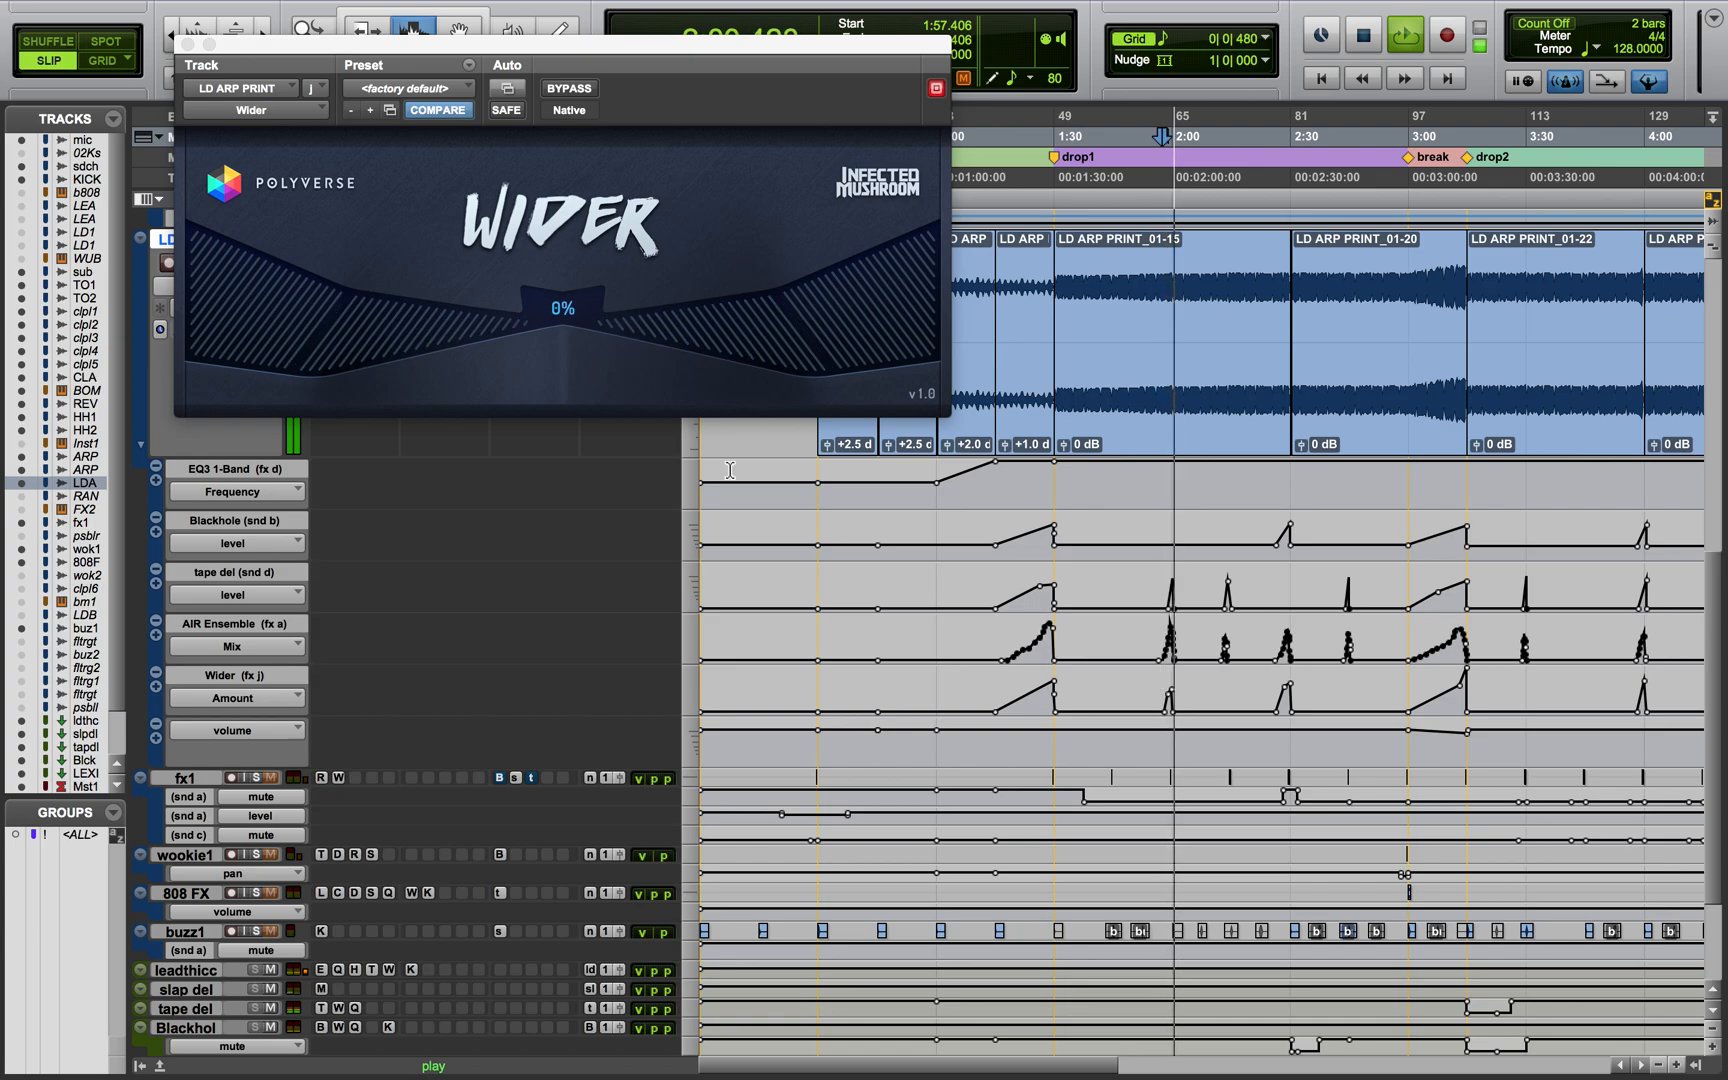
pyautogui.press('space')
pyautogui.click(187, 44)
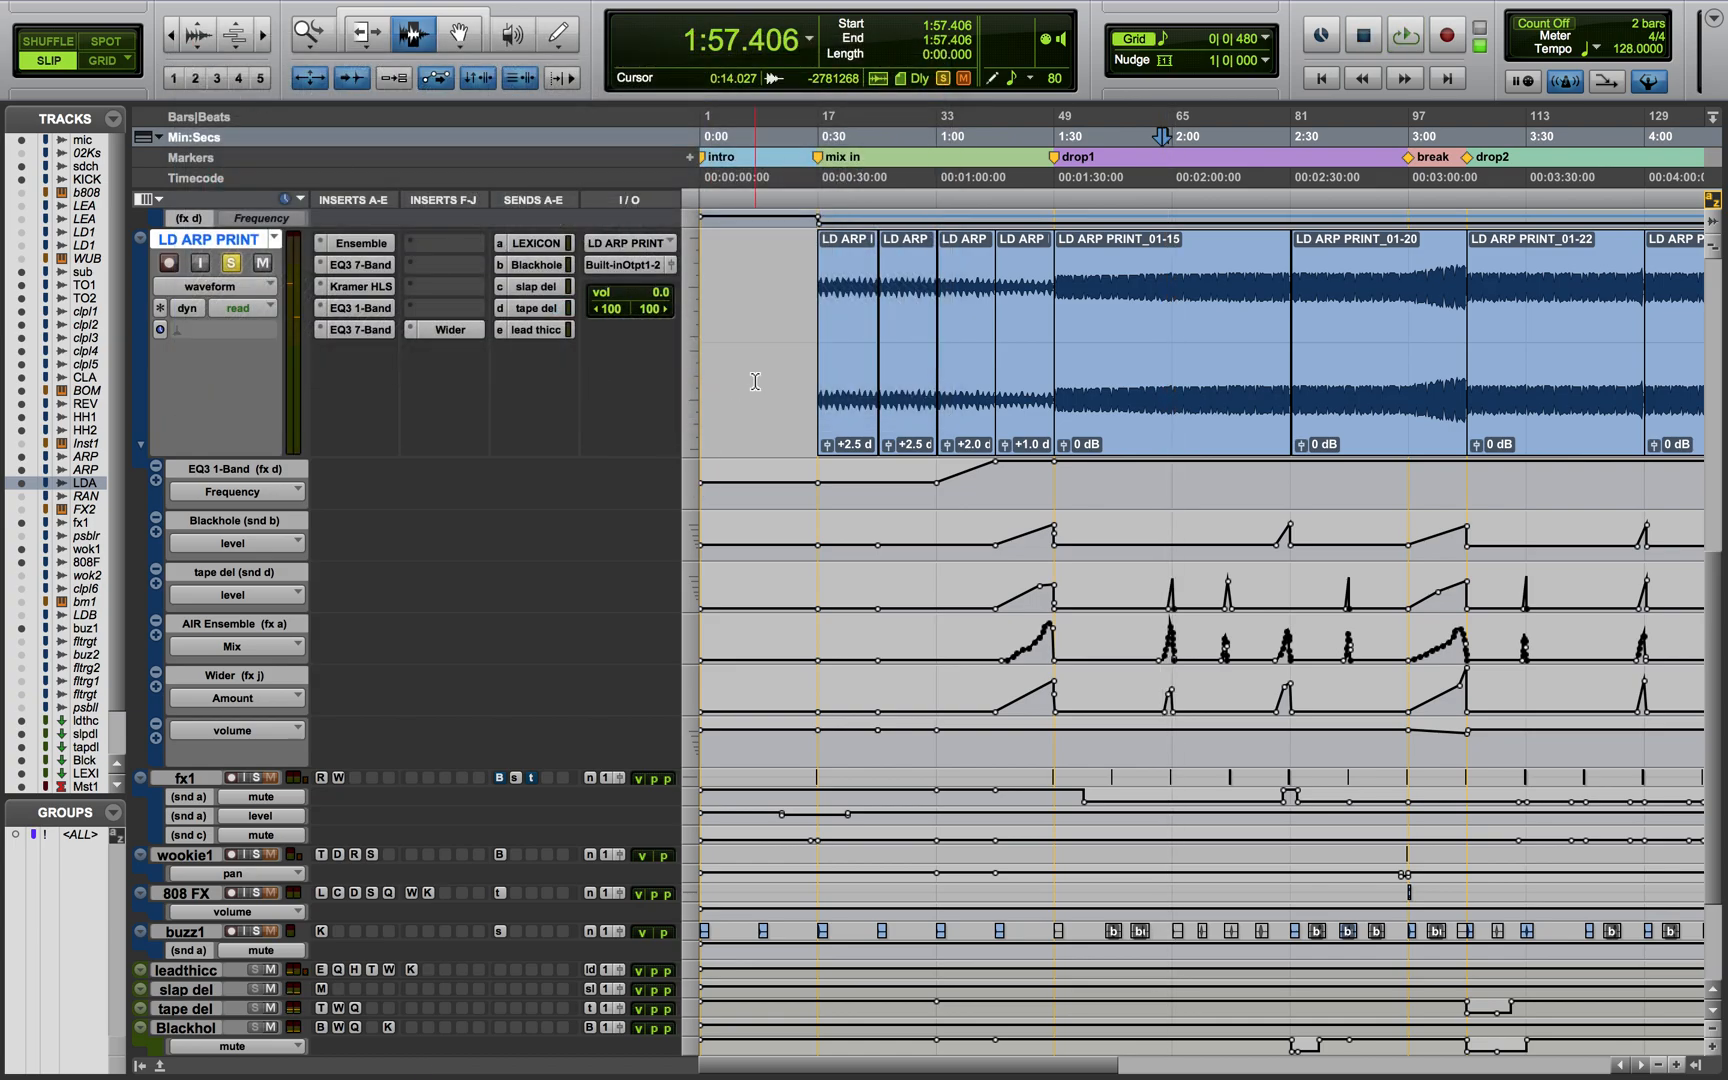
# Inspect the LEXICON, Blackhole and slap del send levels of LD ARP PRINT
pyautogui.click(537, 243)
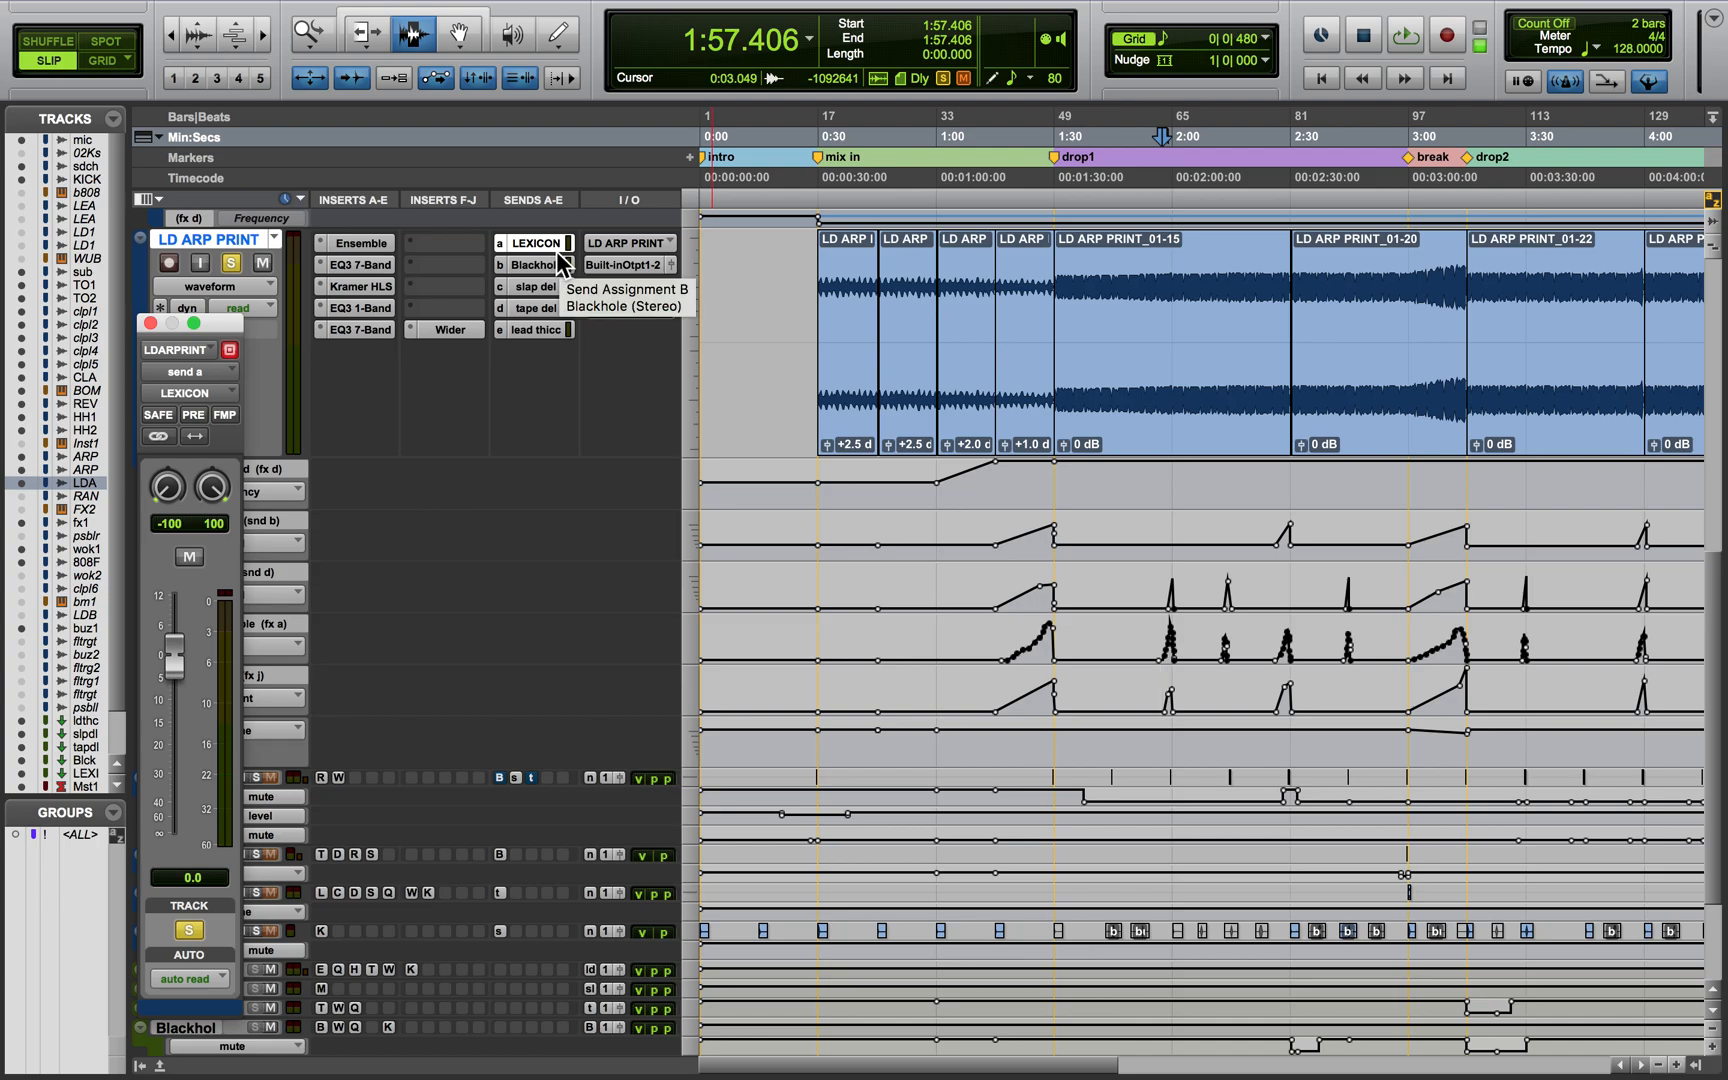
pyautogui.click(531, 265)
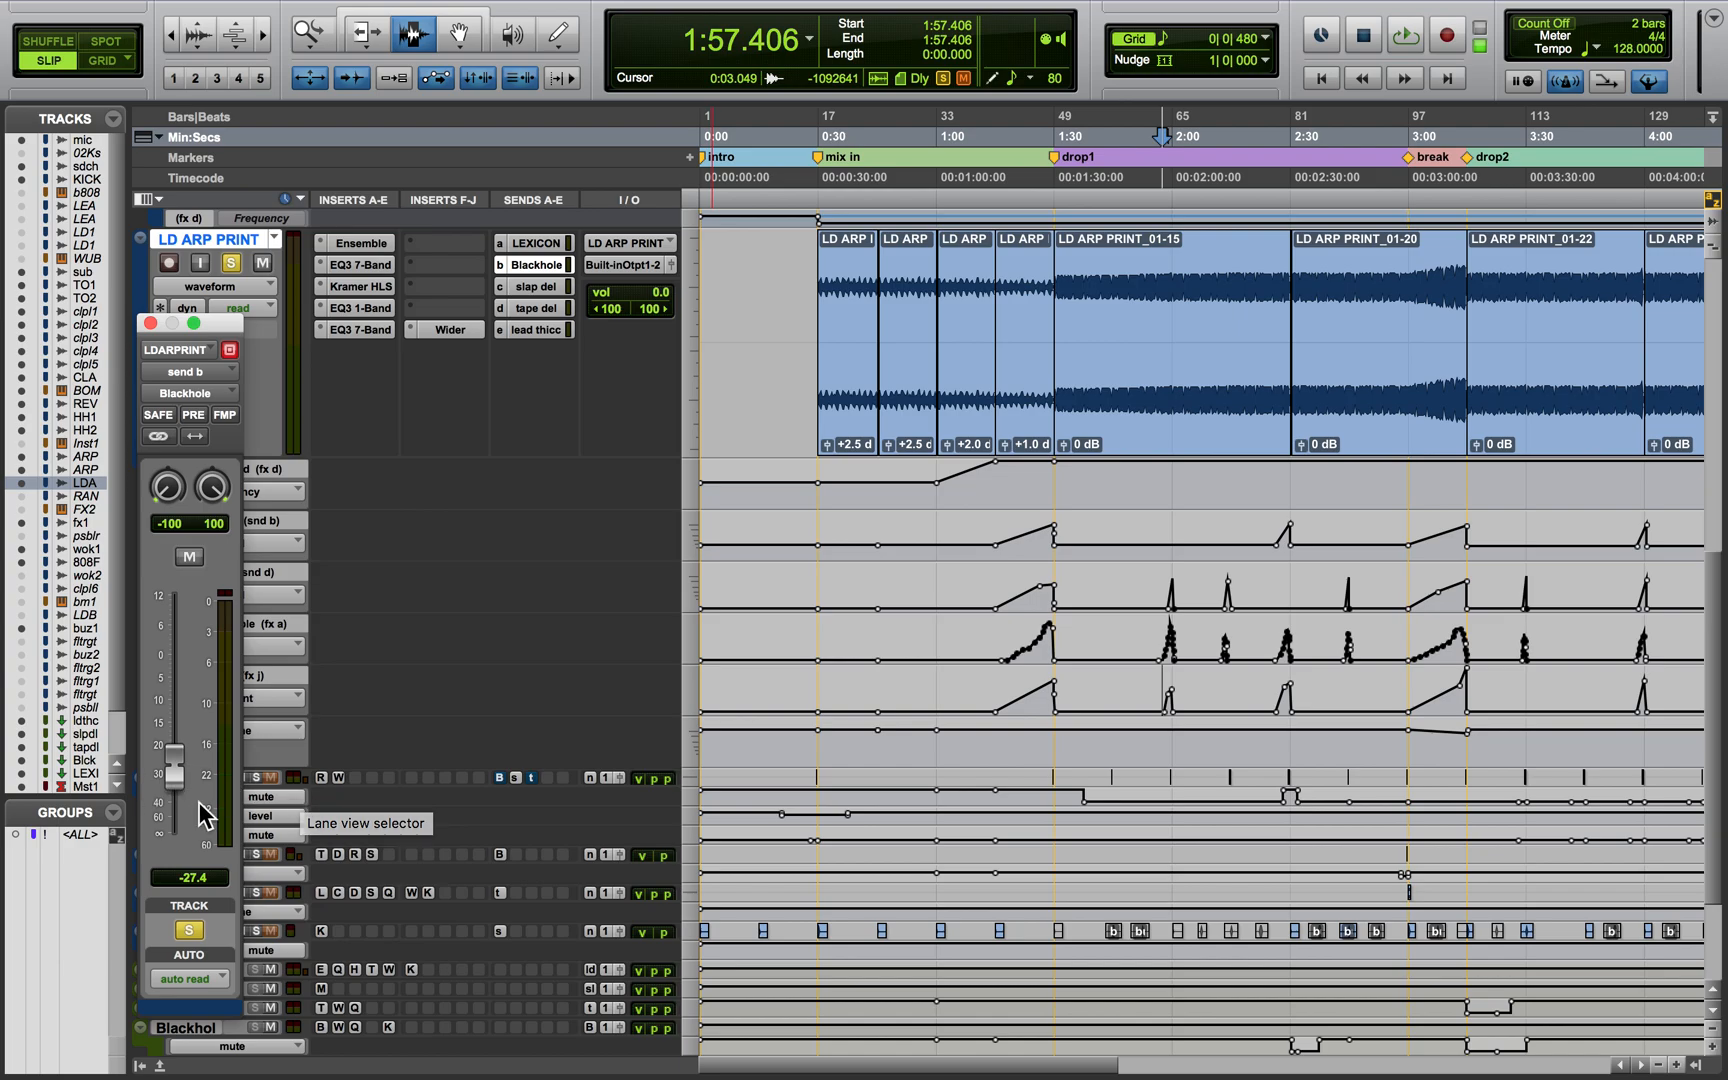
pyautogui.click(512, 290)
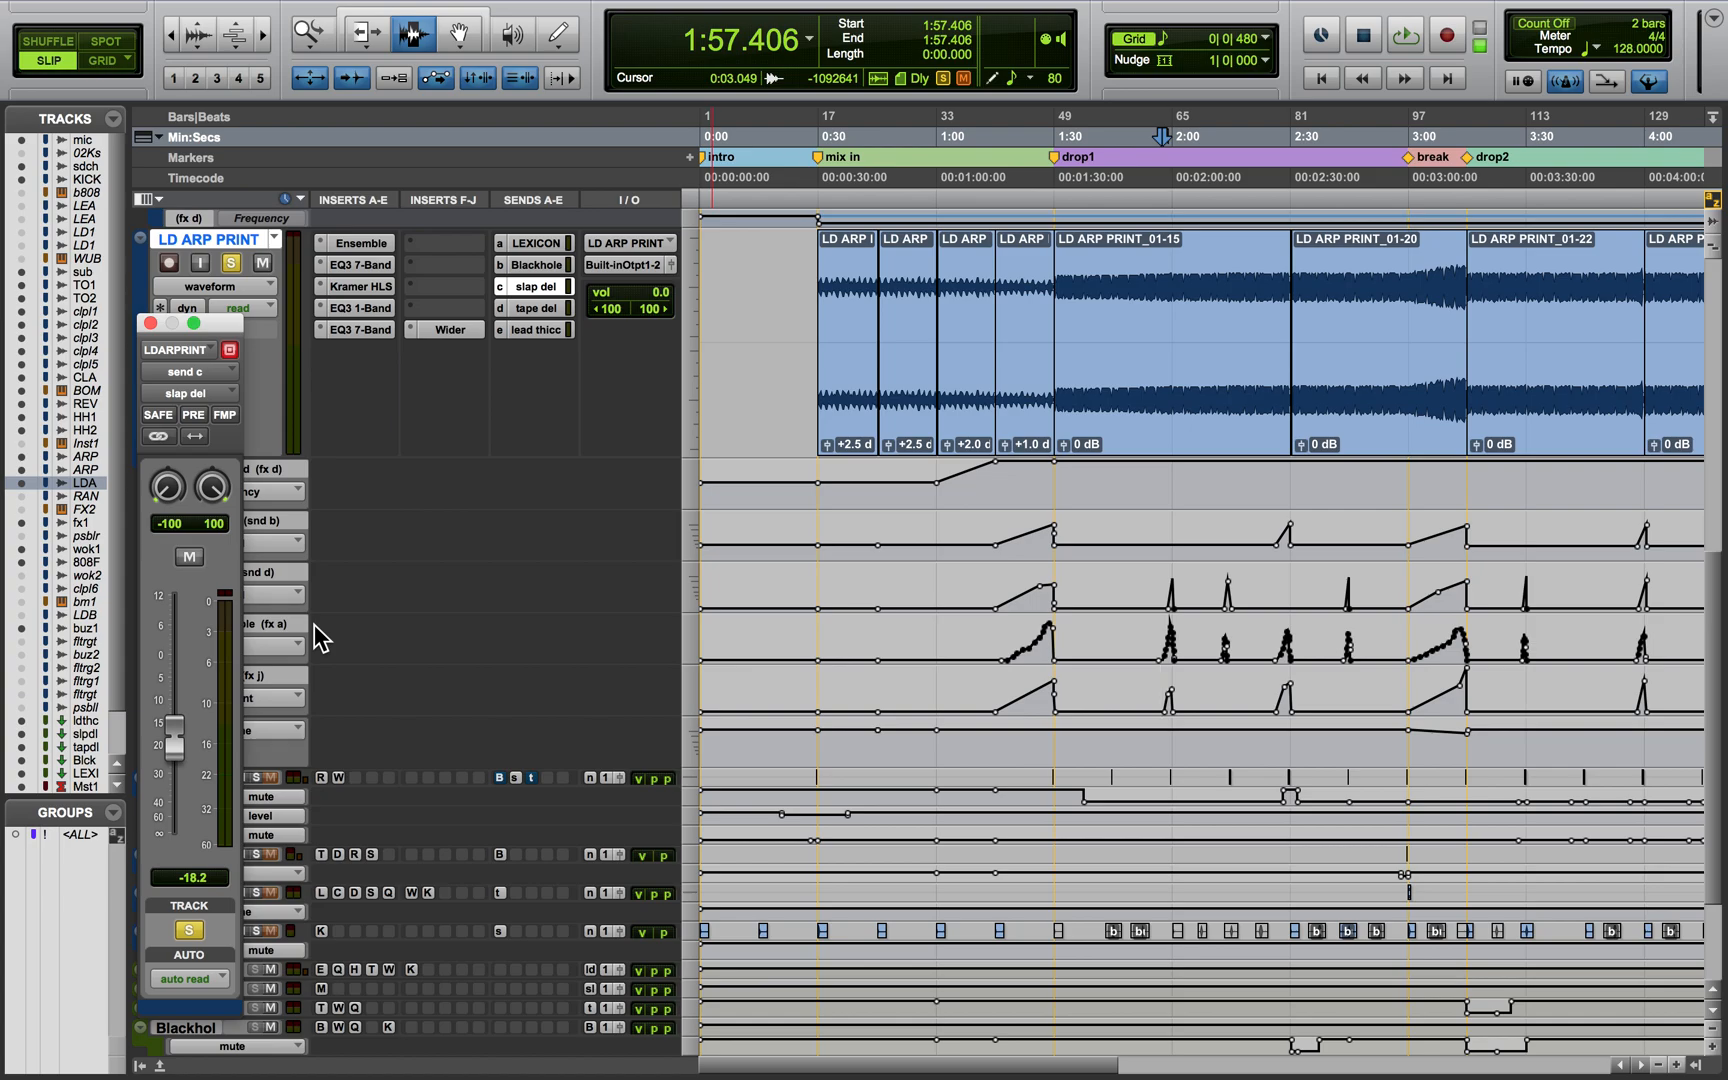
# Open the tape del send clear of the automation lane names and play its level spike from 1:58.321
pyautogui.click(521, 307)
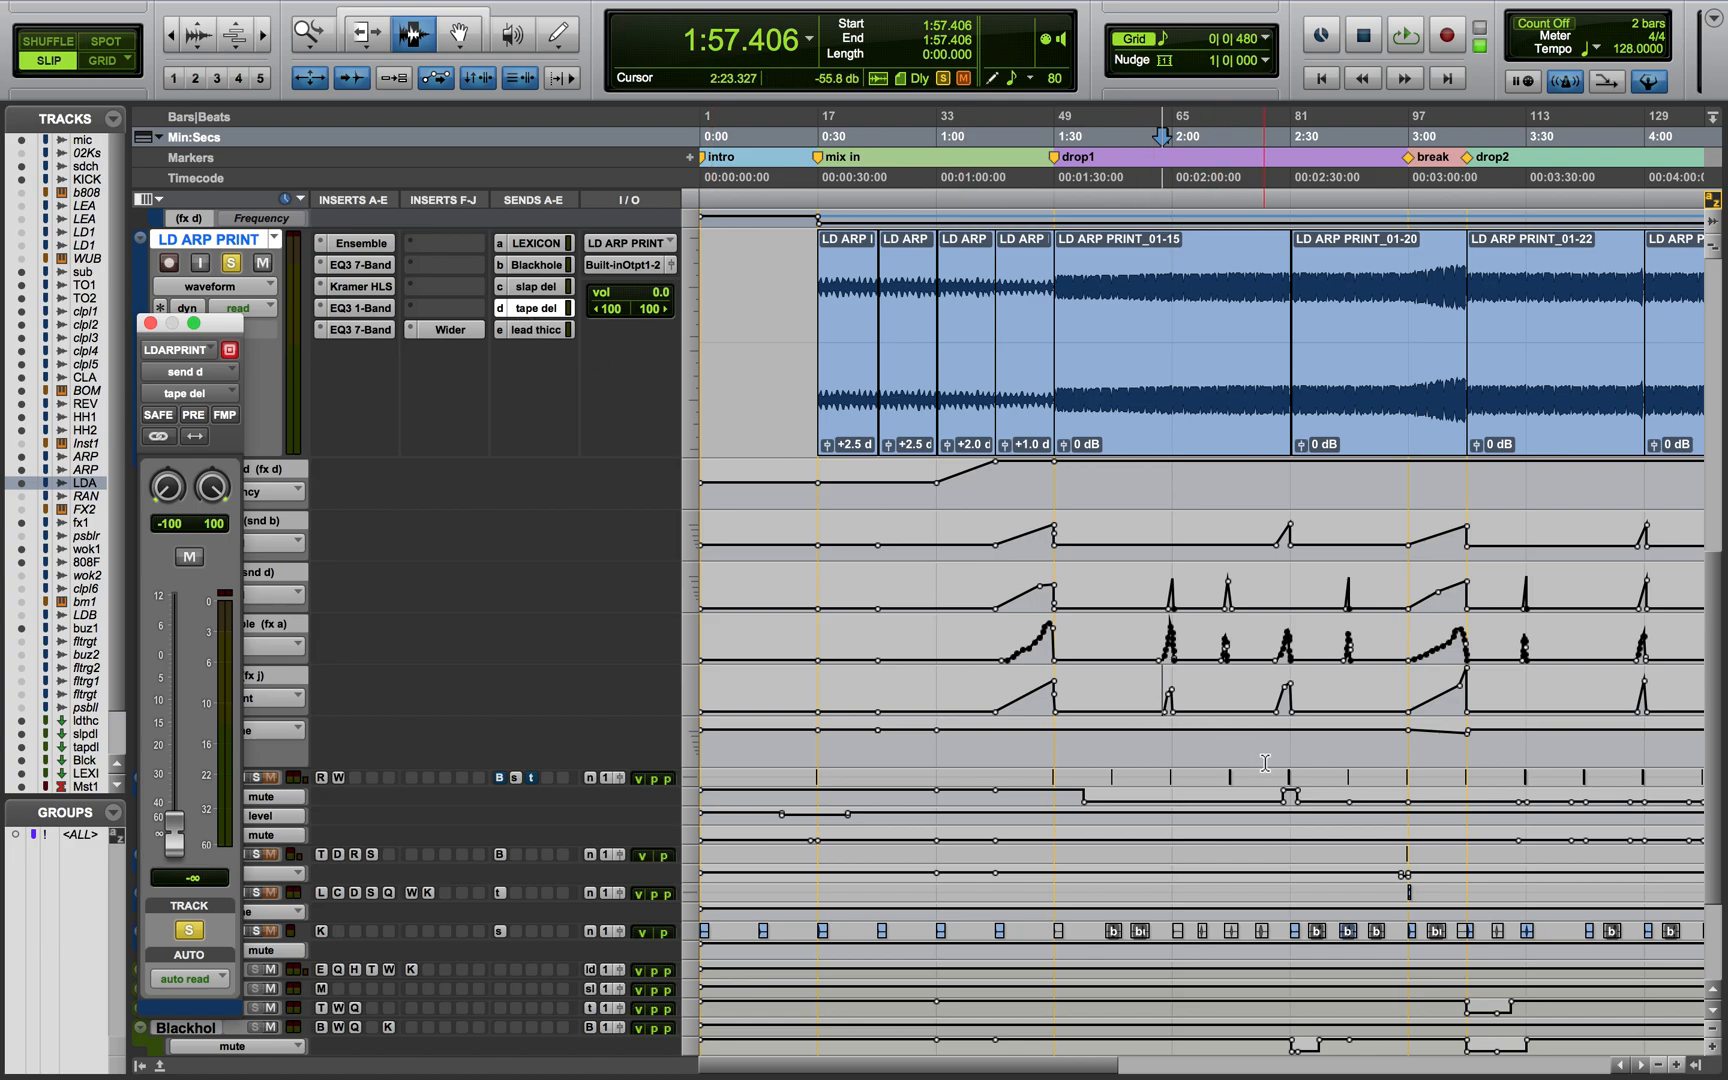
pyautogui.moveTo(231, 323); pyautogui.dragTo(134, 440)
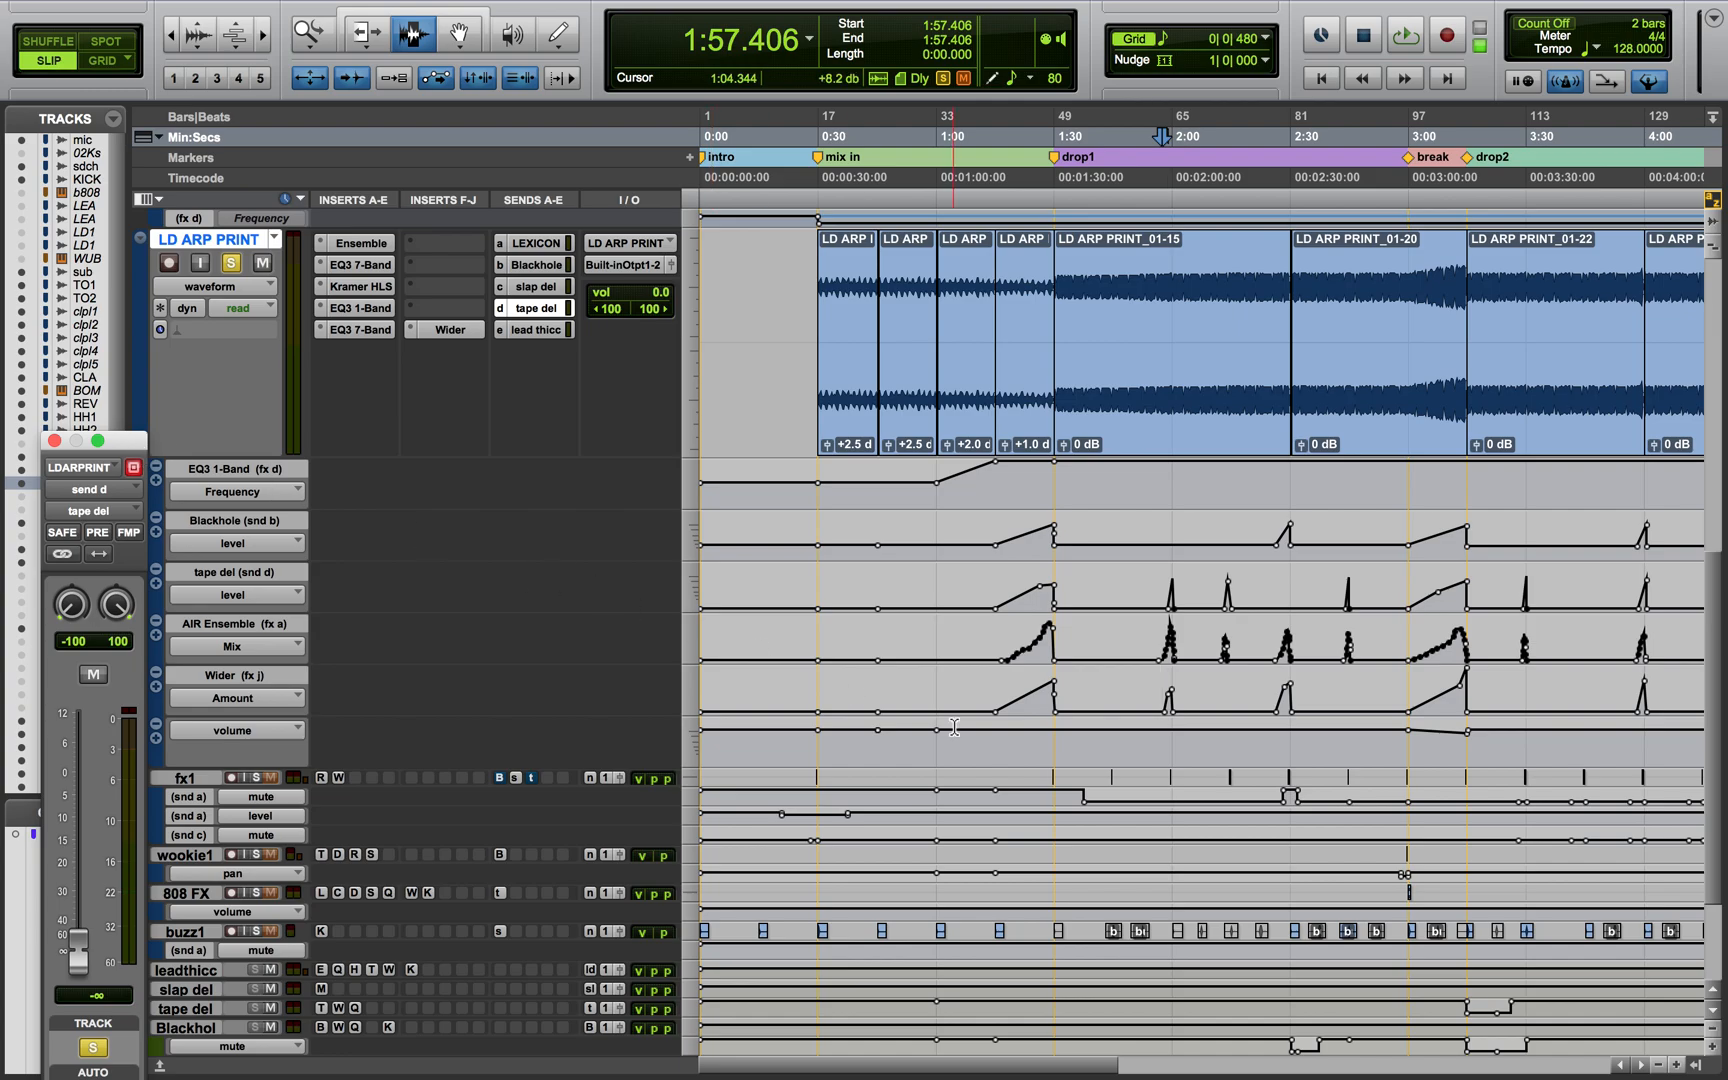
pyautogui.click(1166, 603)
pyautogui.press('space')
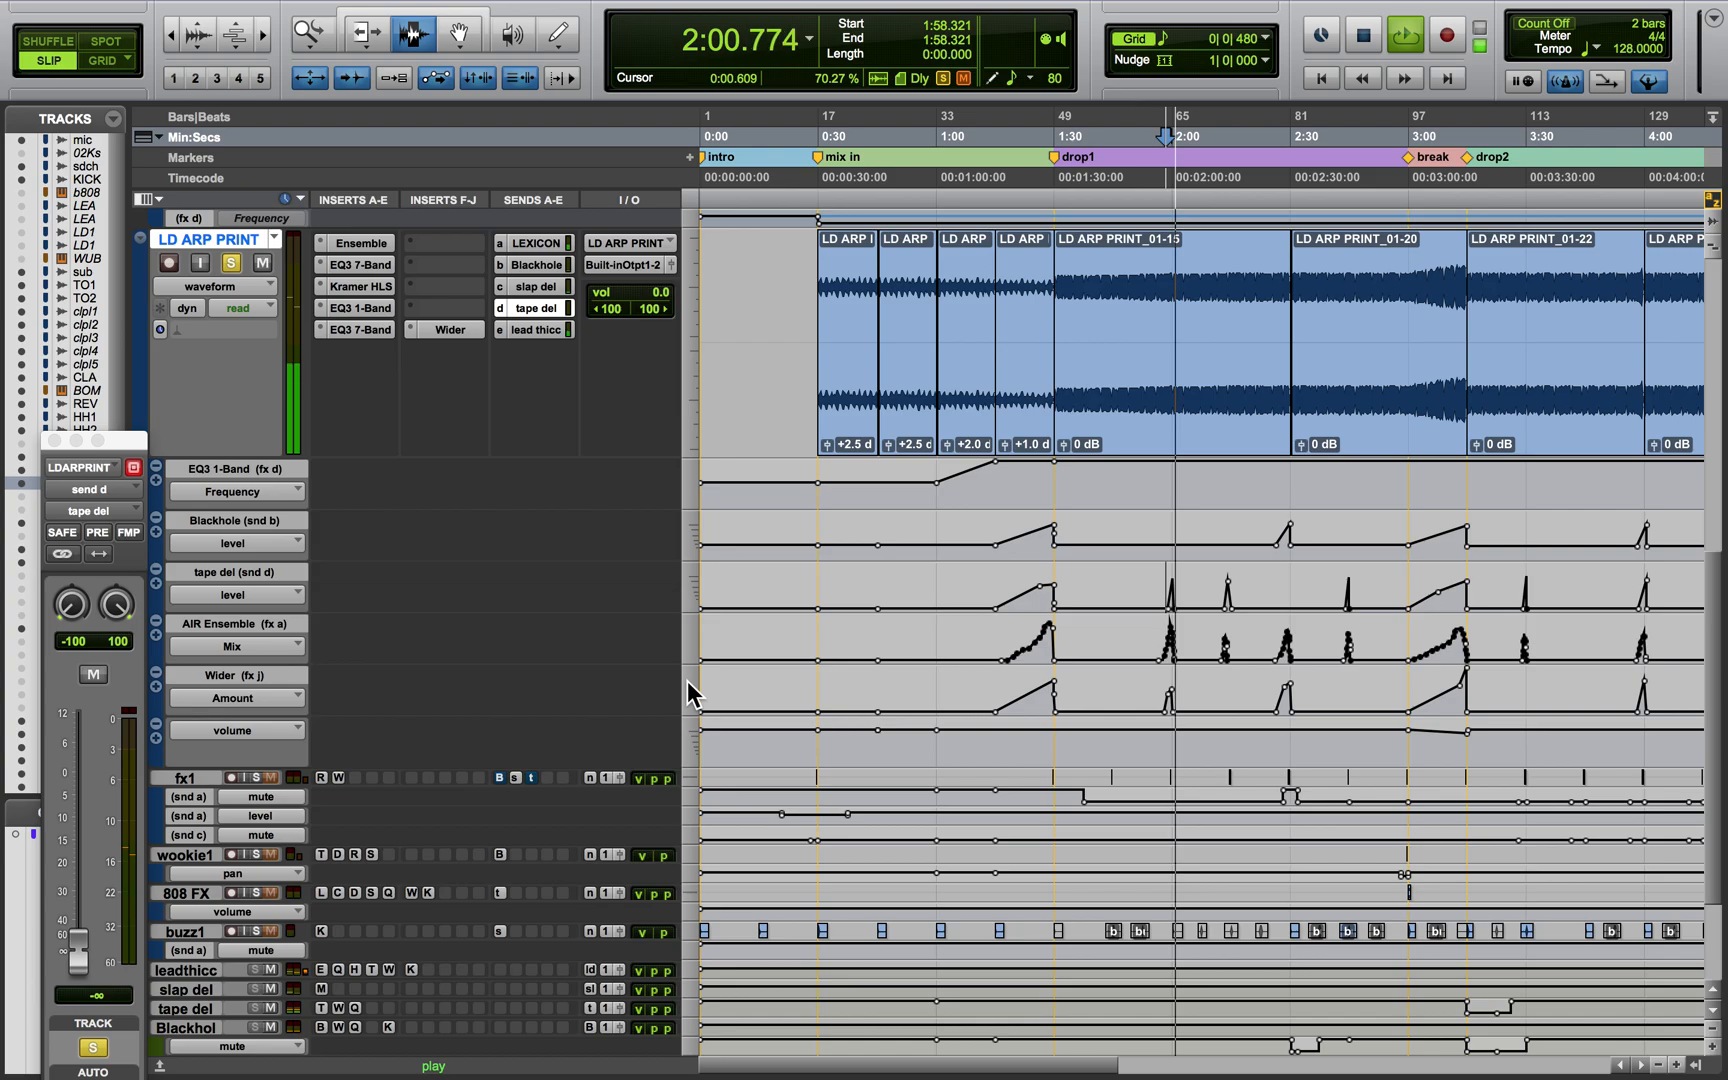
pyautogui.press('space')
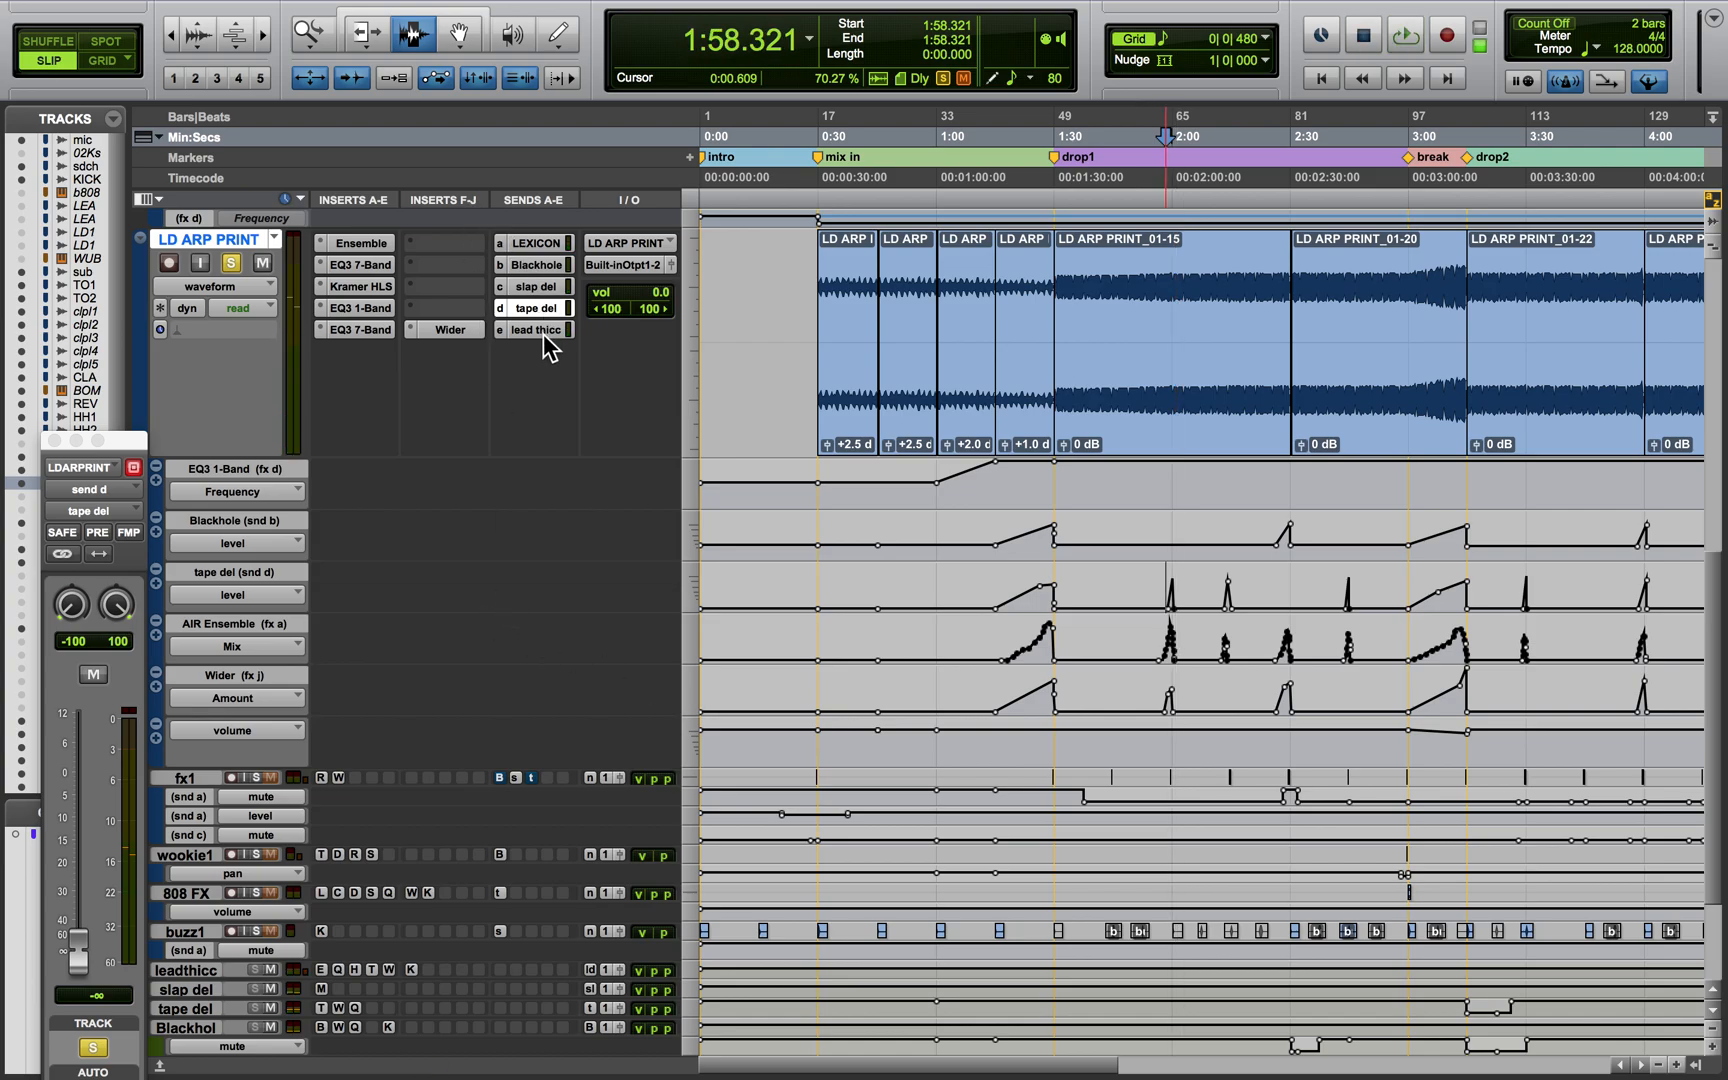
# Check the lead thicc send level, close the send window, and bring the aux tracks below into view
pyautogui.click(540, 330)
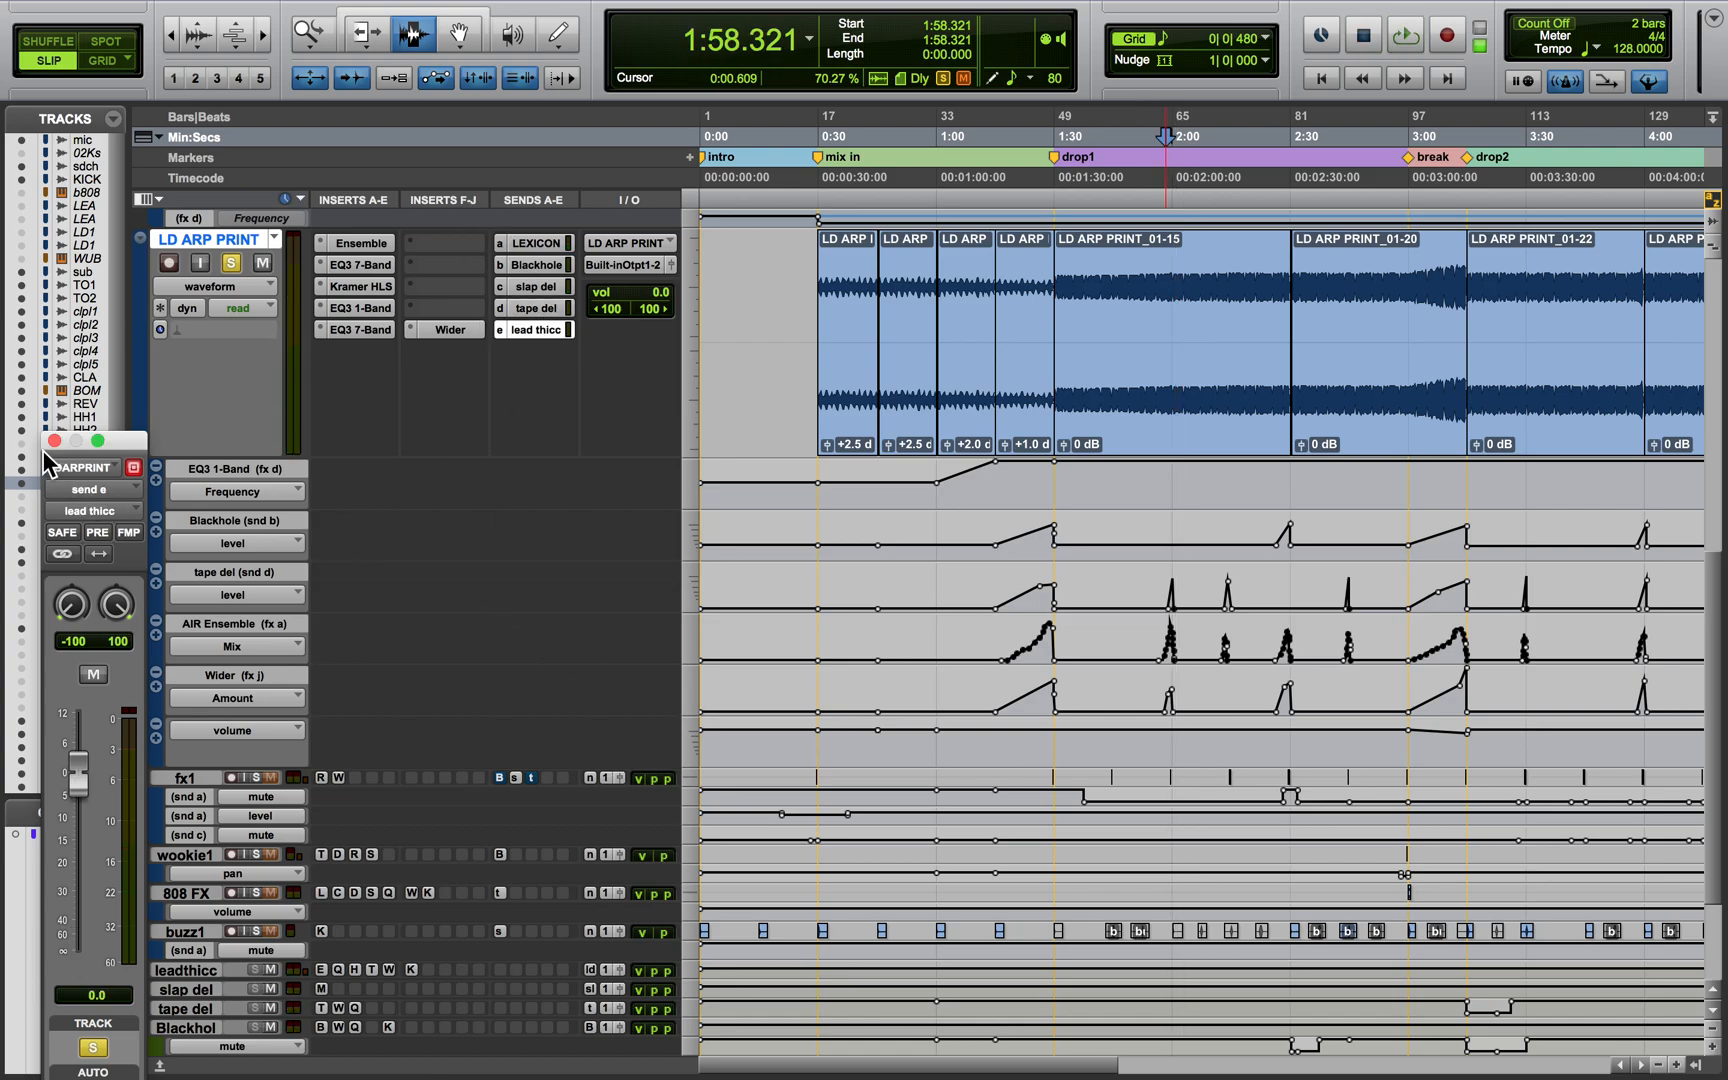
pyautogui.moveTo(120, 450); pyautogui.dragTo(244, 282)
pyautogui.click(172, 284)
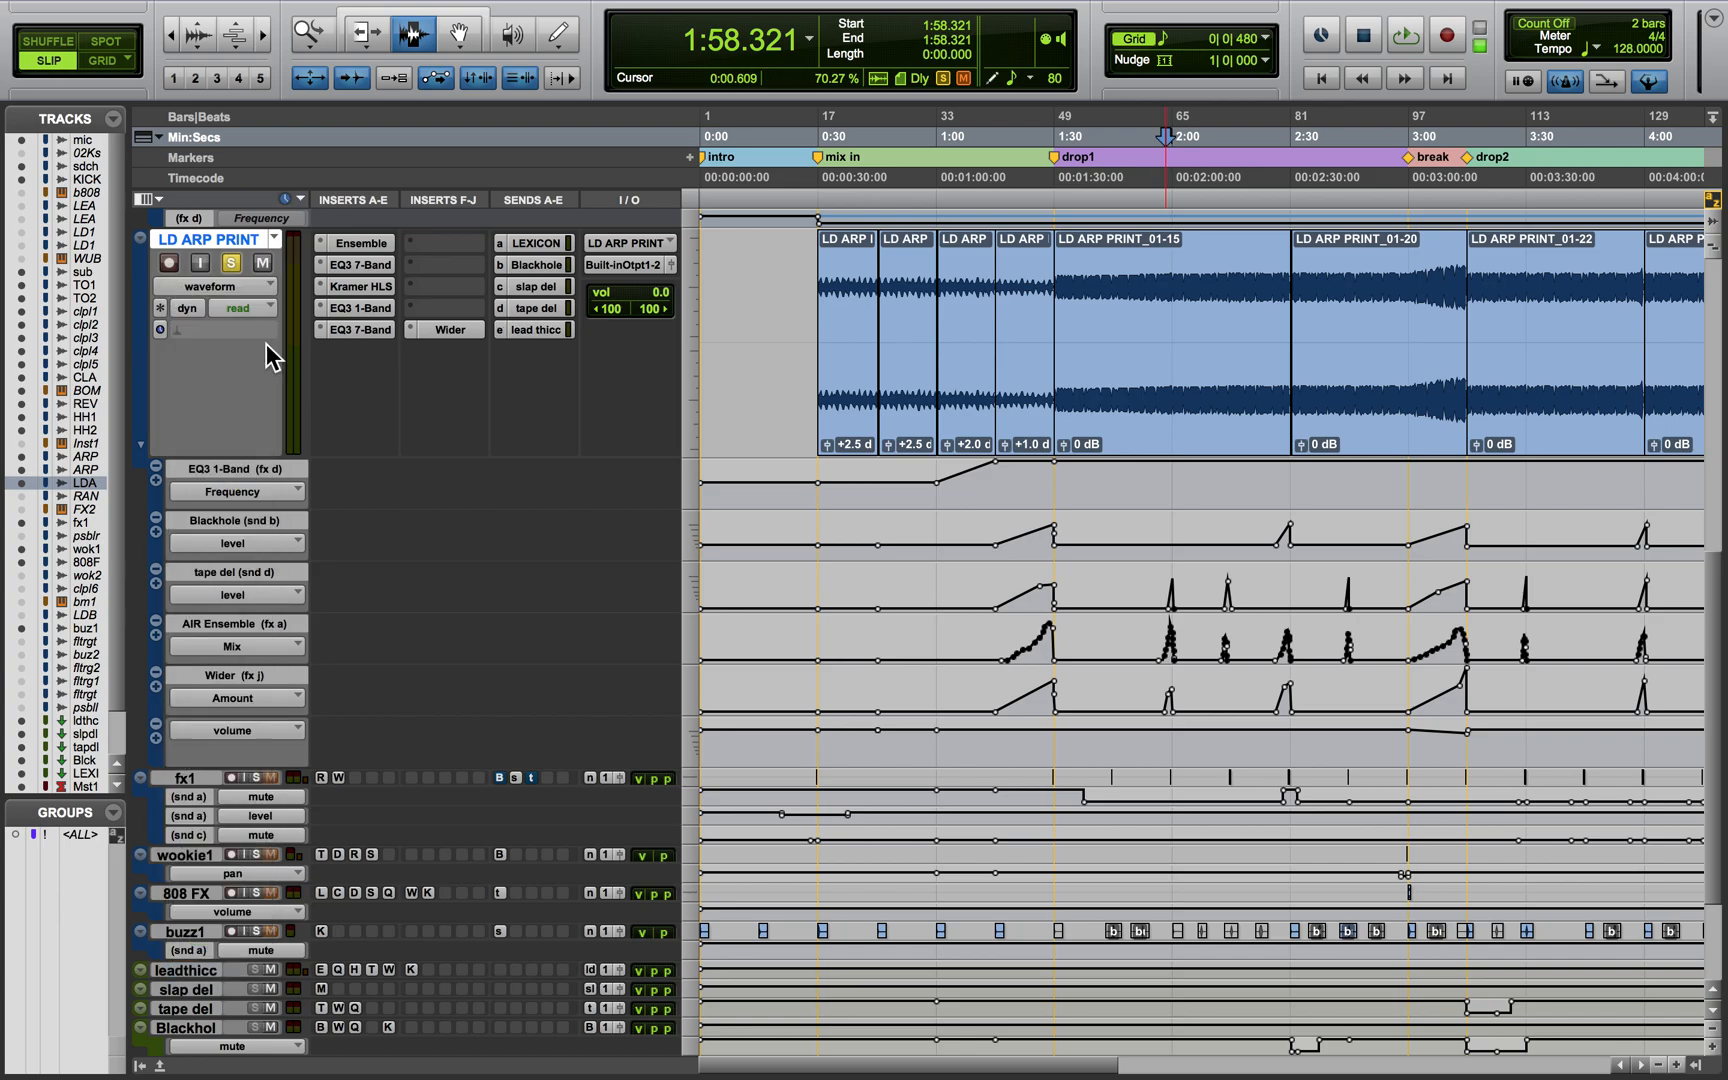
pyautogui.scroll(-5, 412, 455)
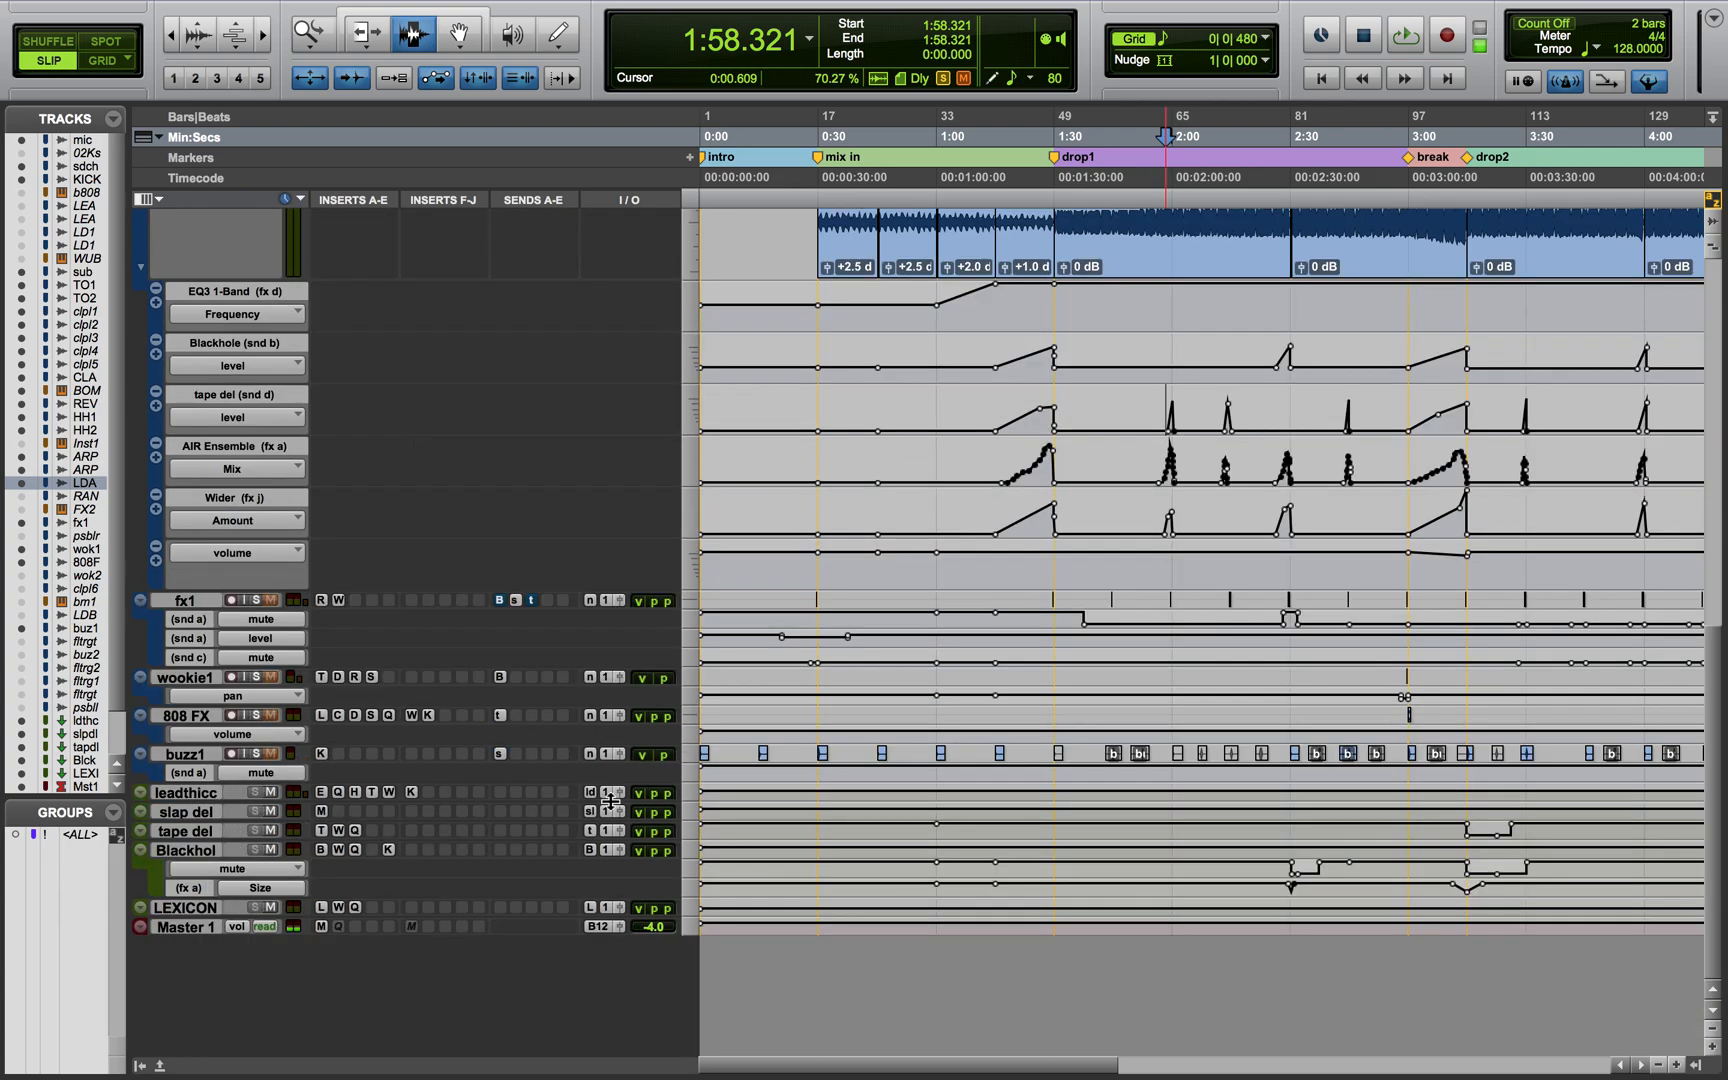
# Select the lead thicc aux track and enlarge the track heights until the aux tracks' inserts are listed by name
pyautogui.click(200, 792)
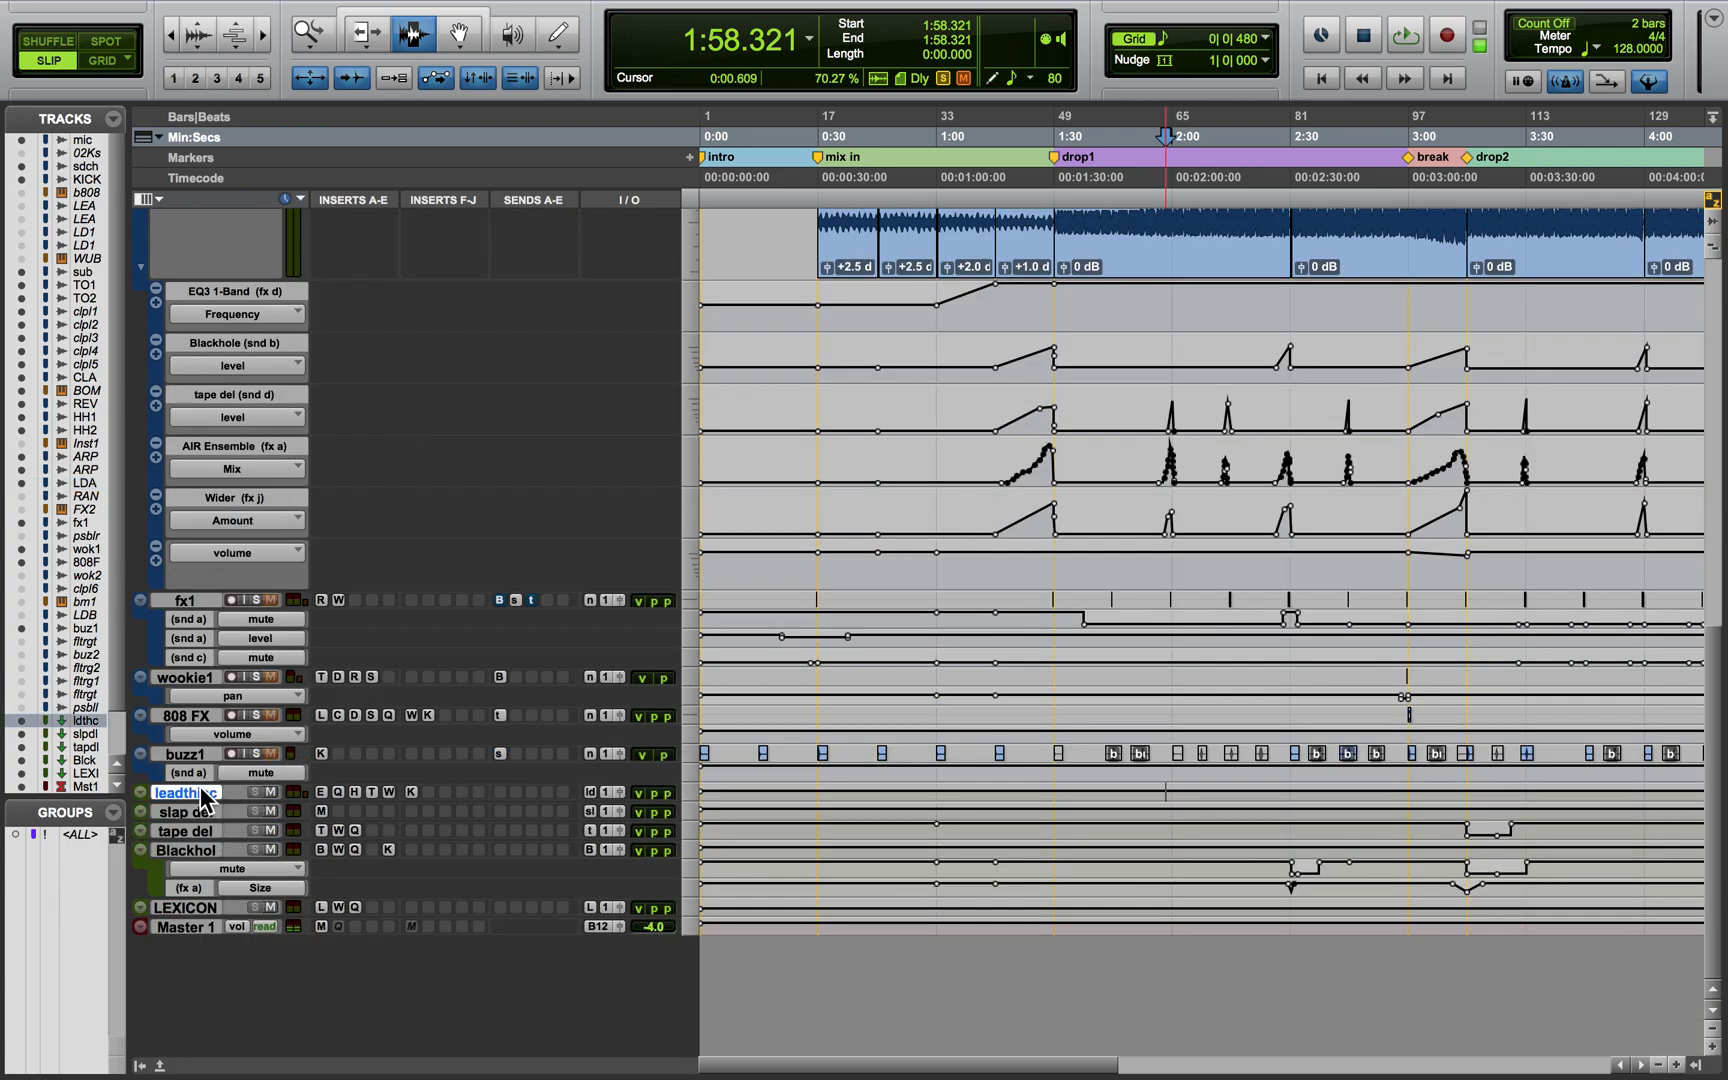
pyautogui.hotkey('ctrl', 'alt', 'Up')
pyautogui.hotkey('ctrl', 'alt', 'Up')
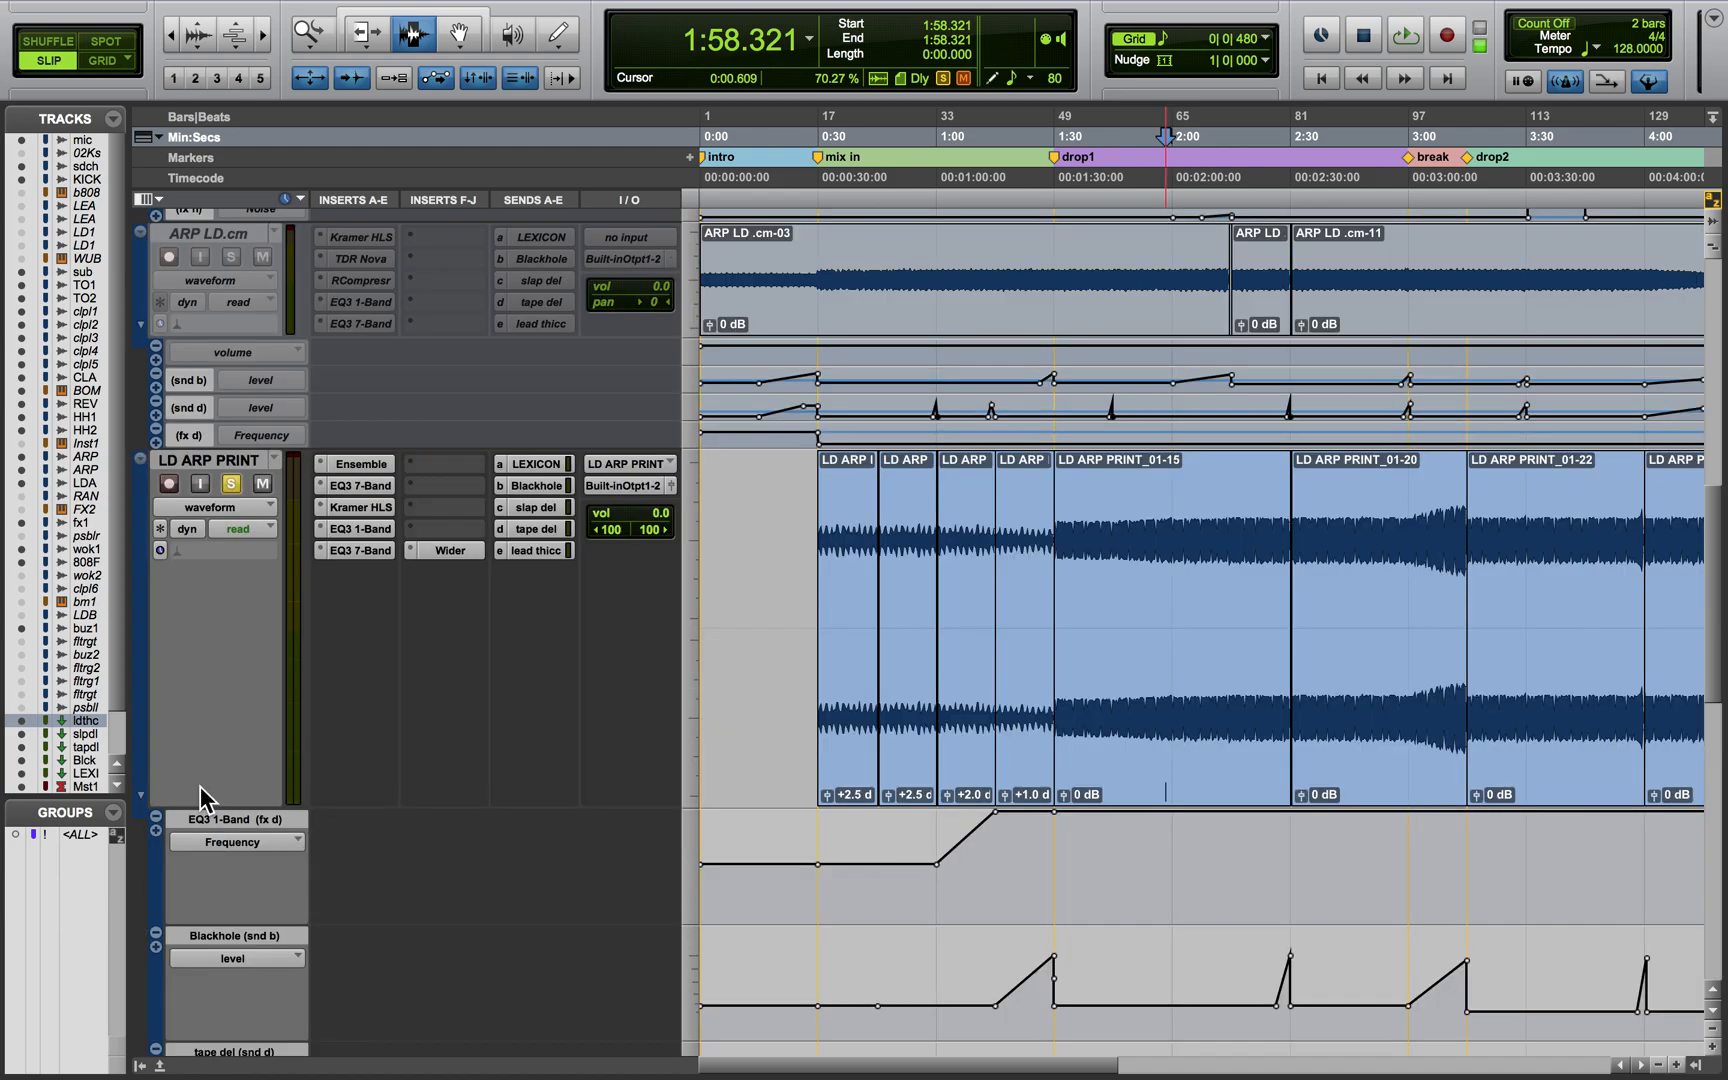
pyautogui.scroll(-20, 508, 678)
pyautogui.scroll(-15, 508, 678)
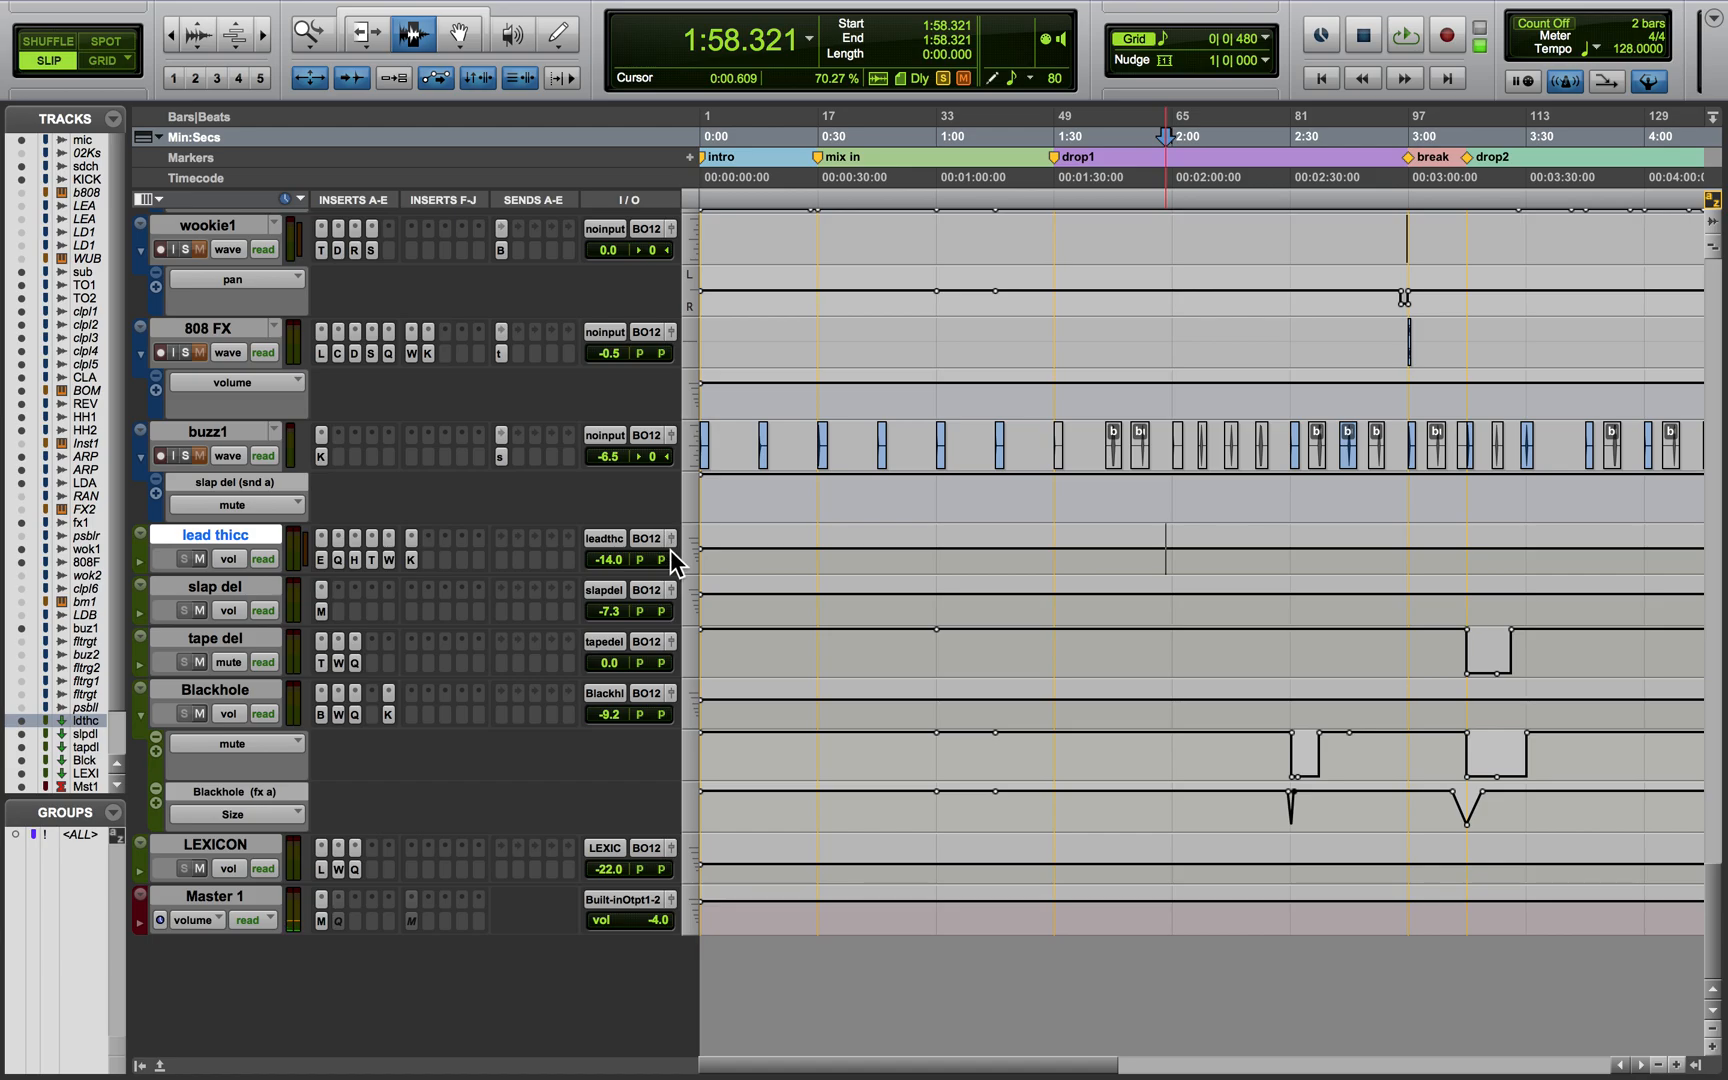
pyautogui.hotkey('ctrl', 'alt', 'Up')
pyautogui.hotkey('ctrl', 'alt', 'Up')
pyautogui.hotkey('ctrl', 'alt', 'Up')
pyautogui.hotkey('ctrl', 'alt', 'Up')
pyautogui.hotkey('ctrl', 'alt', 'Down')
pyautogui.hotkey('ctrl', 'alt', 'Down')
pyautogui.hotkey('ctrl', 'alt', 'Down')
pyautogui.scroll(-12, 670, 549)
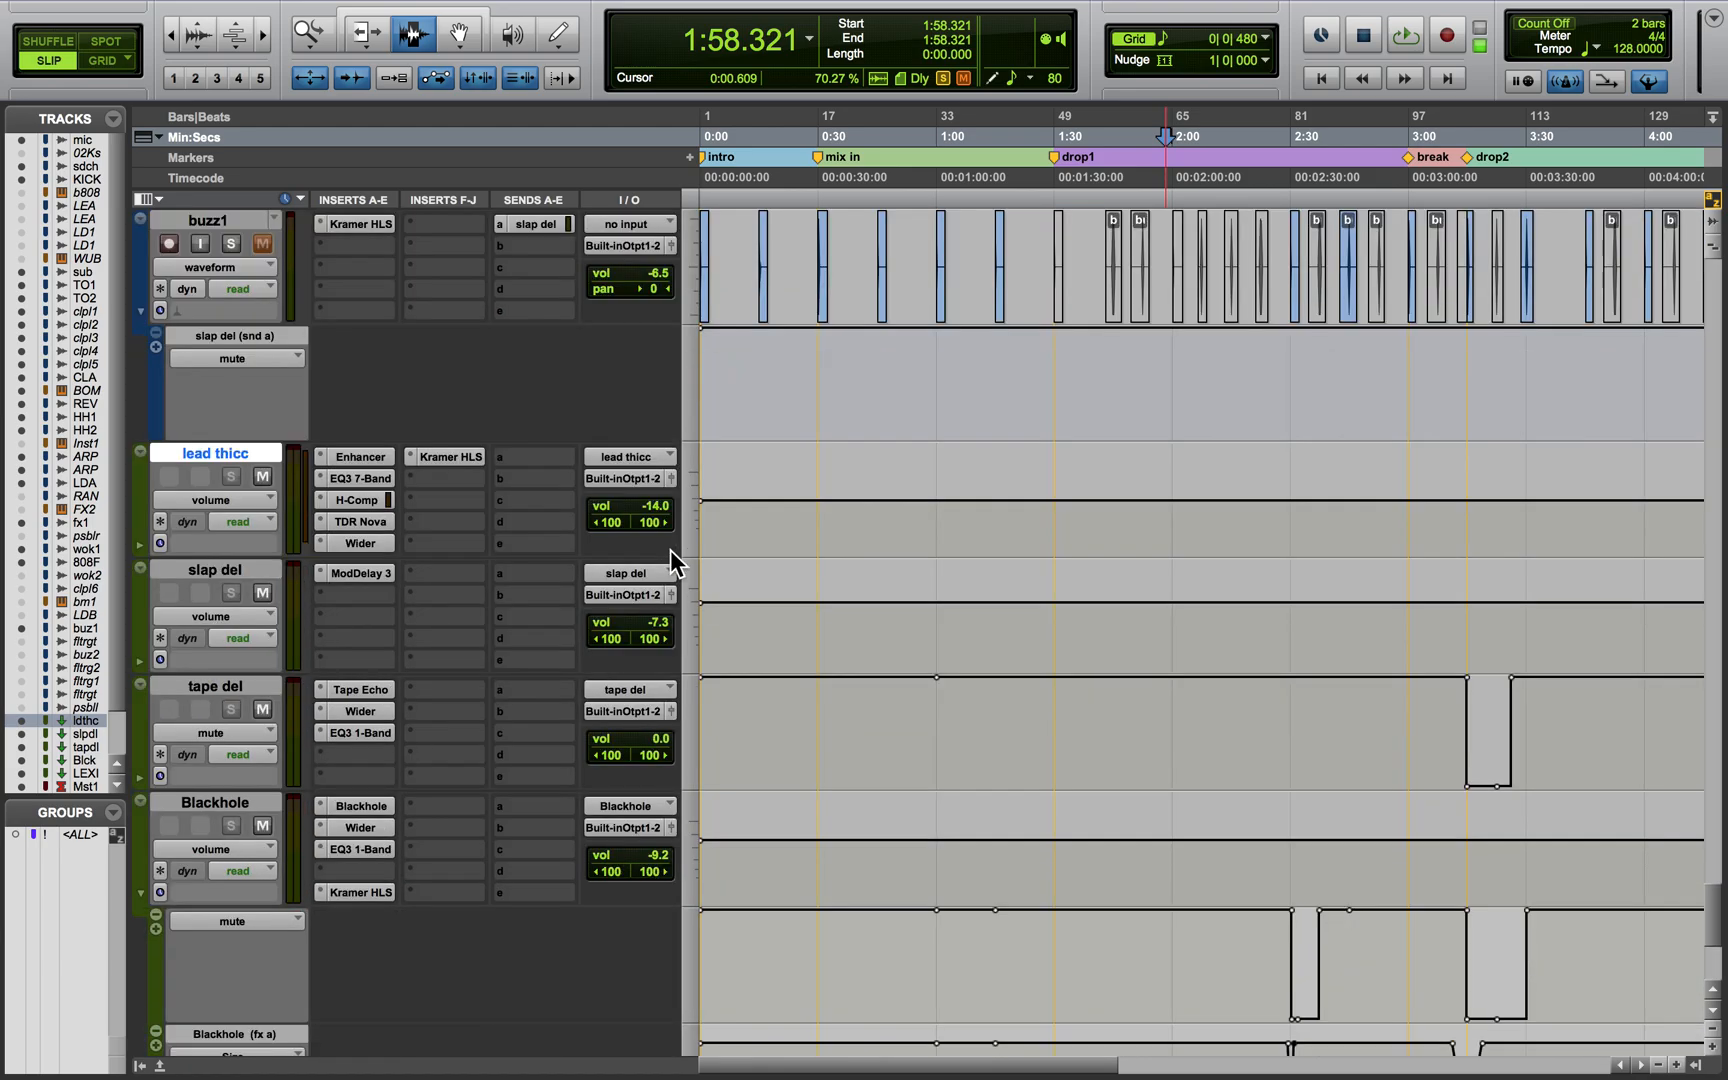
pyautogui.scroll(4, 670, 549)
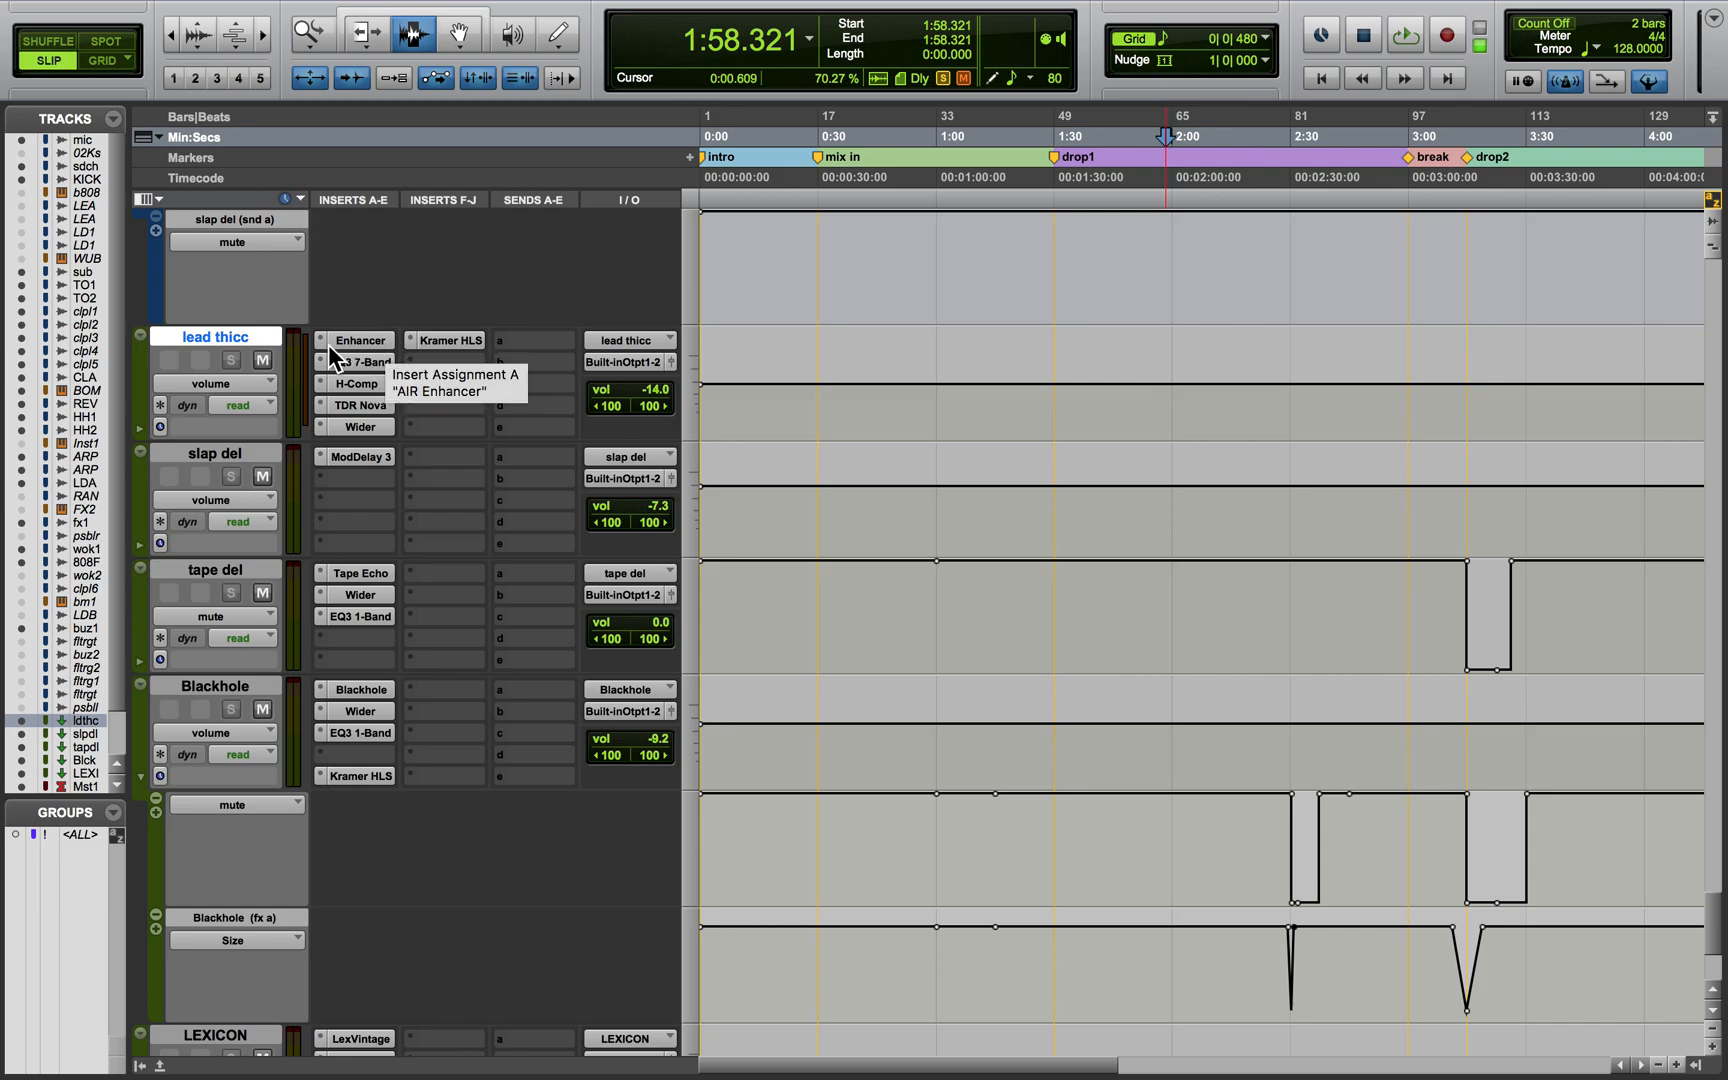
# Inspect the AIR Enhancer and EQ3 7-Band inserts on lead thicc, closing each plug-in window
pyautogui.click(360, 340)
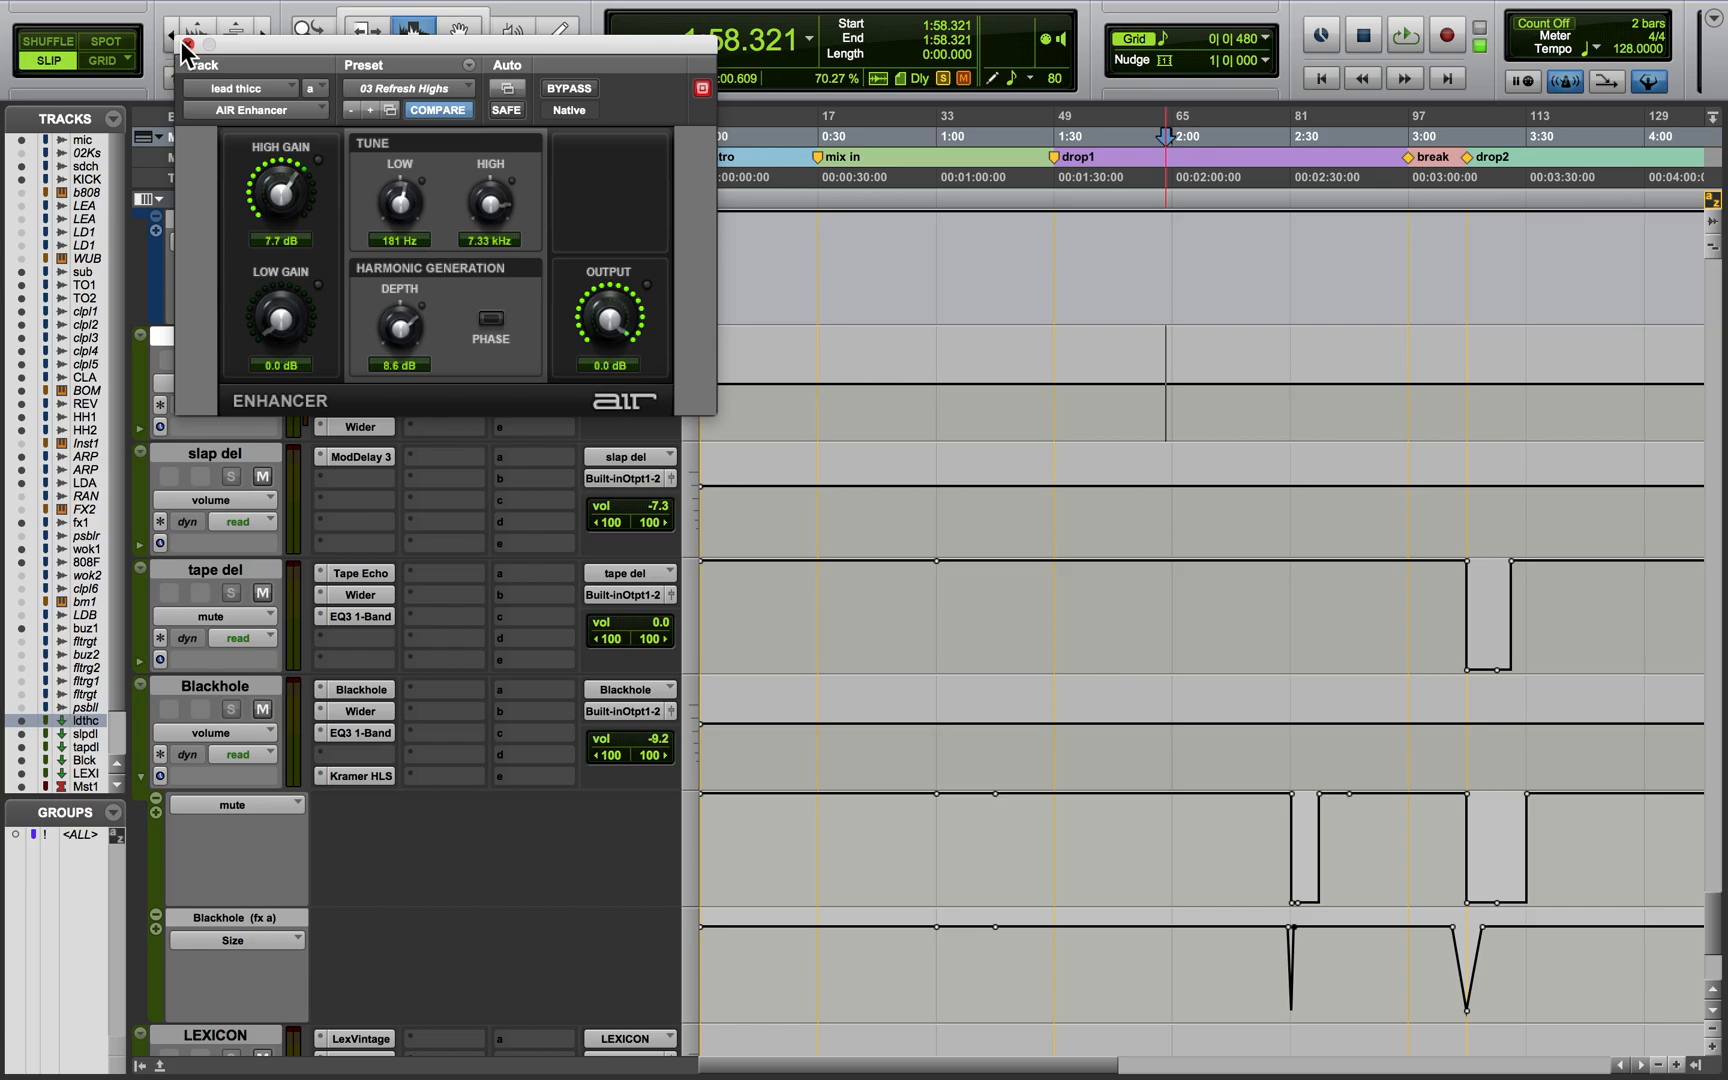
pyautogui.click(187, 45)
pyautogui.click(360, 341)
pyautogui.click(184, 44)
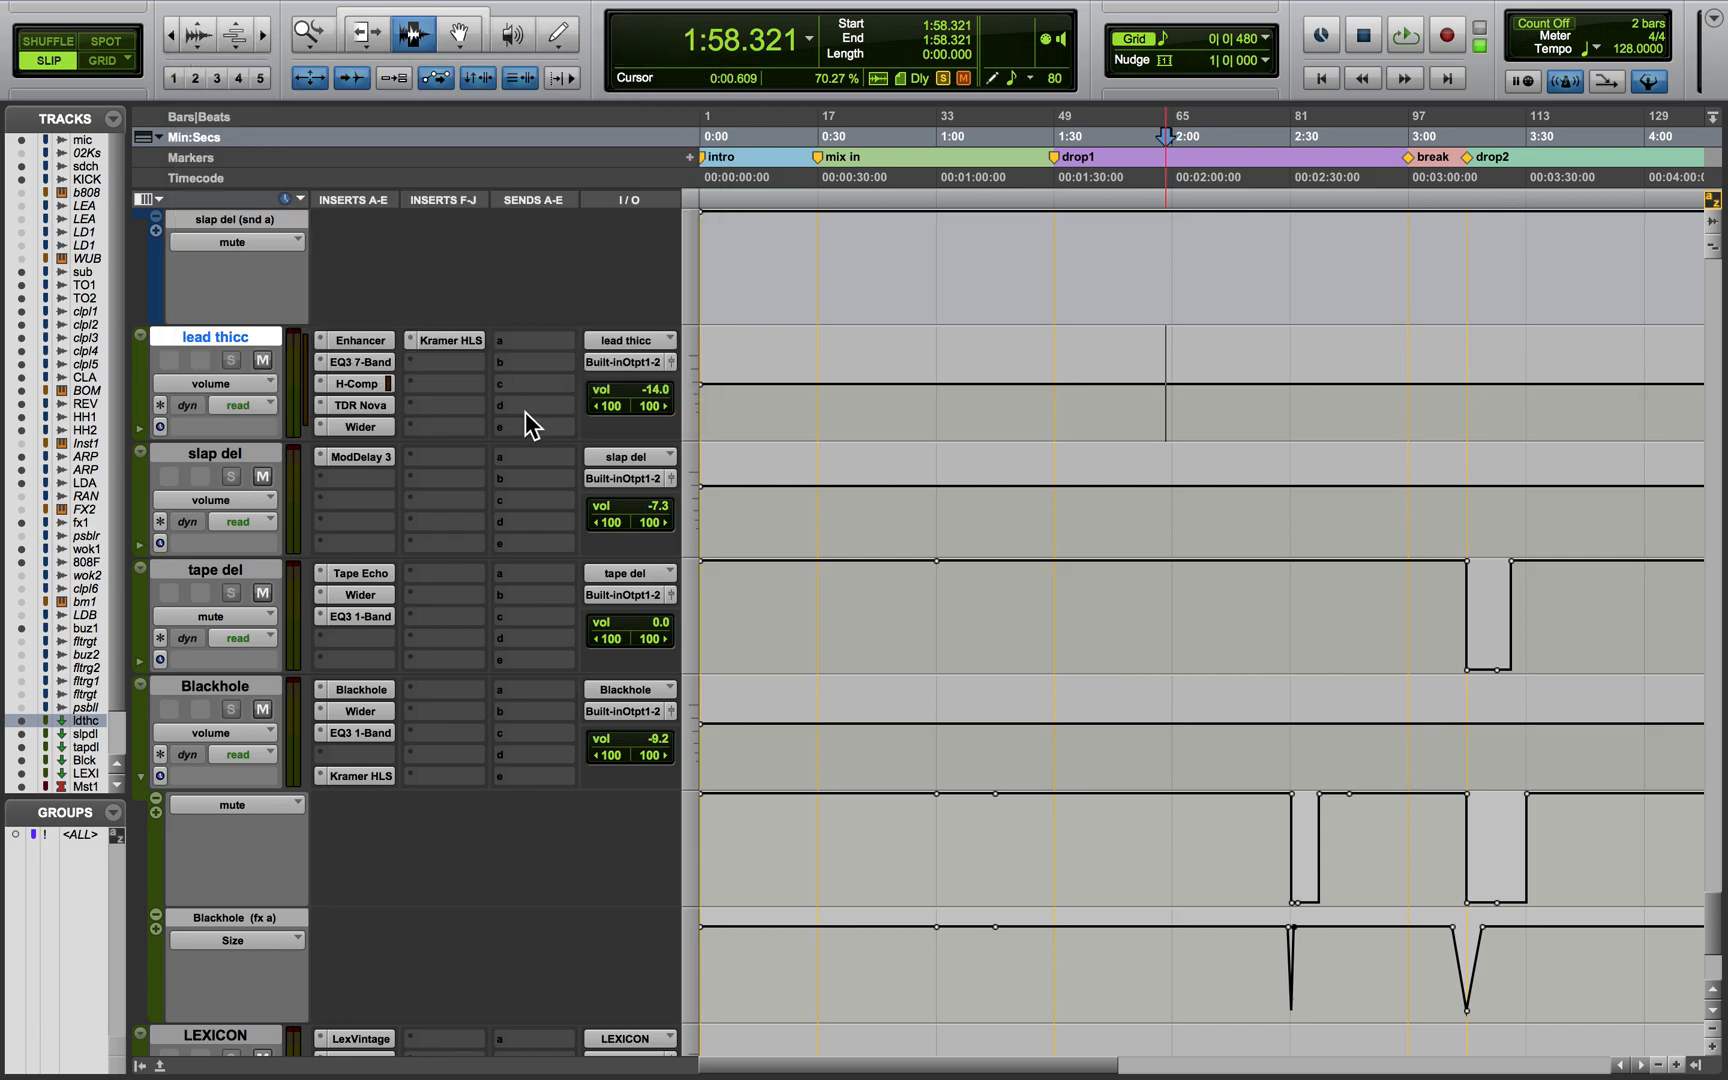
pyautogui.click(383, 357)
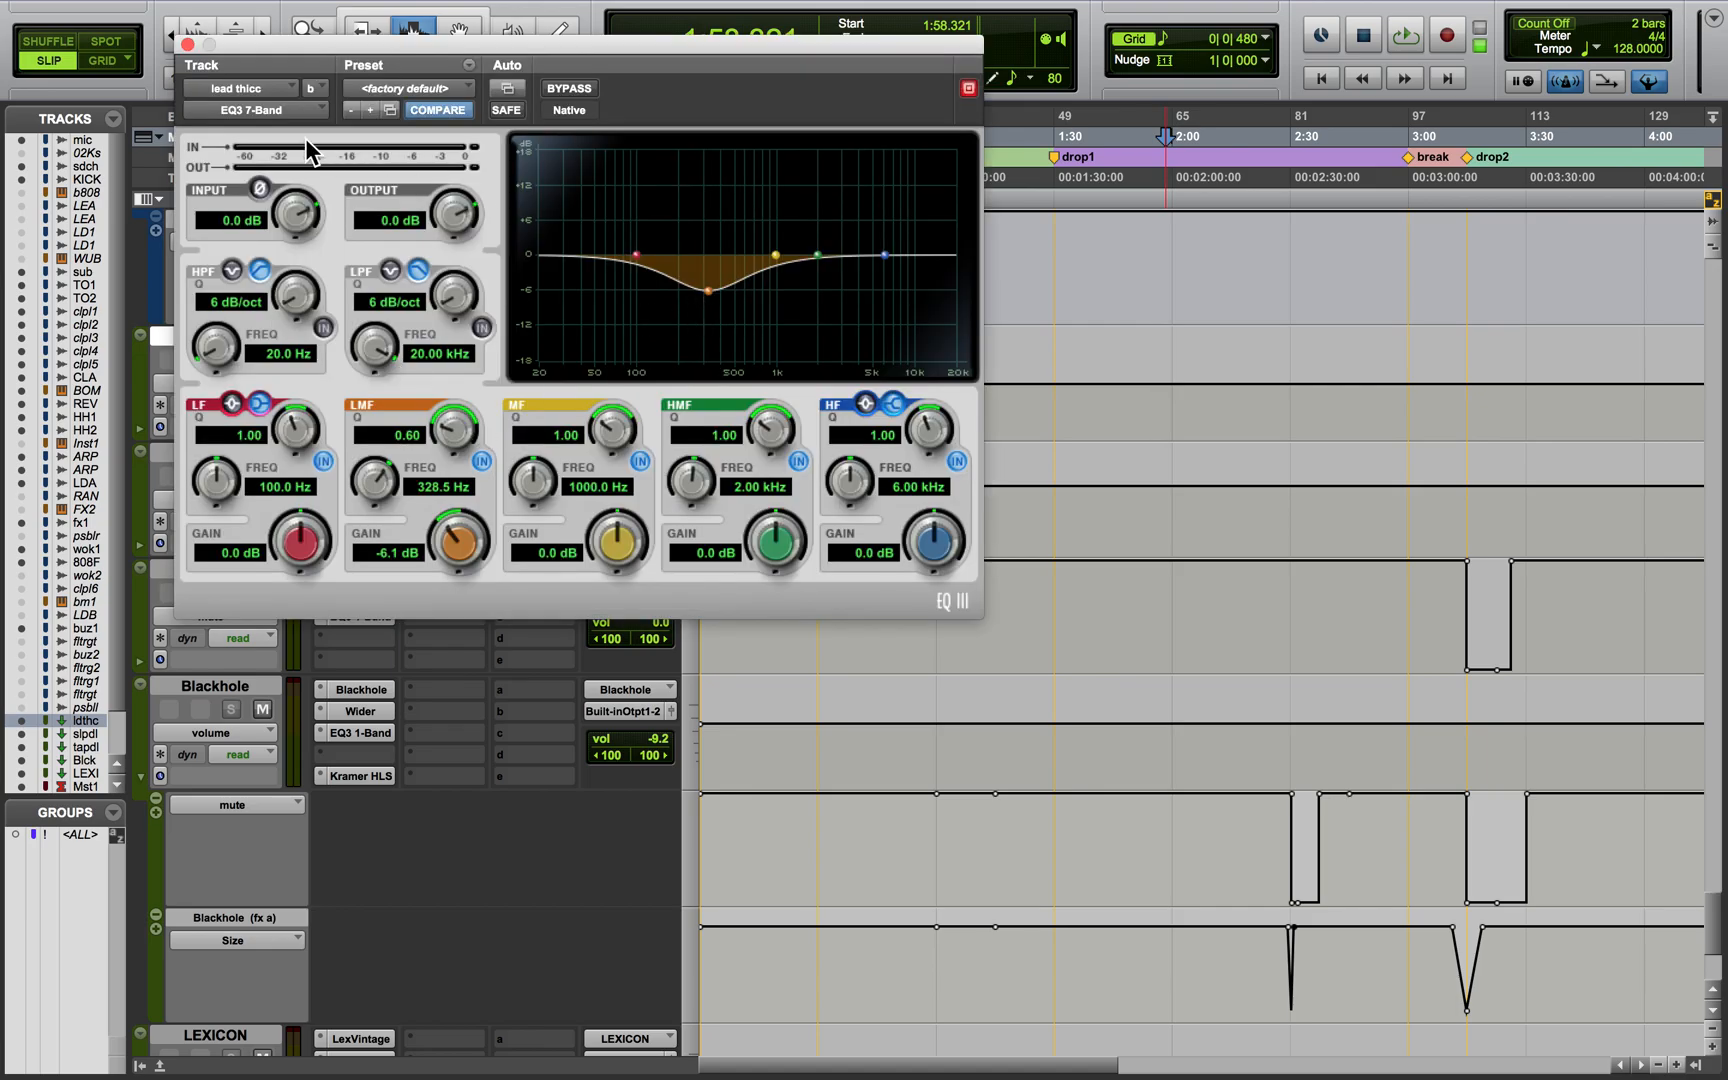
pyautogui.click(185, 44)
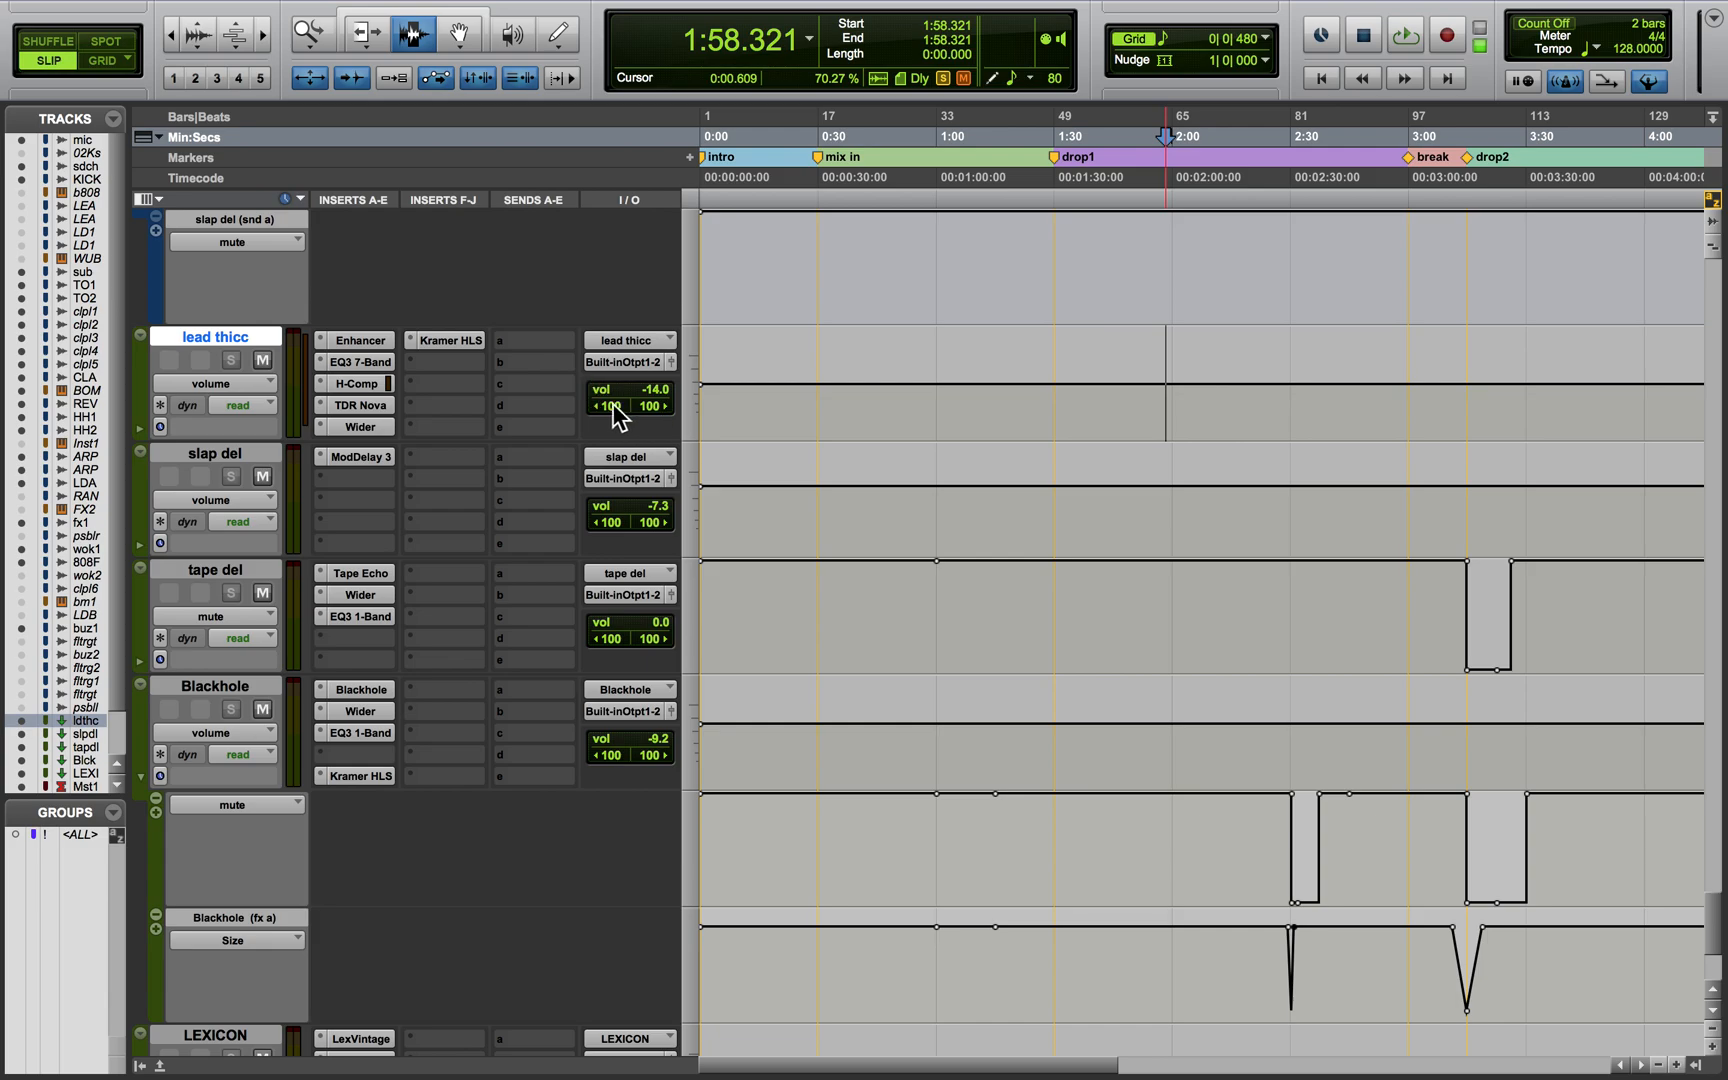
# Check the output fader of lead thicc and inspect its H-Comp insert, closing both windows
pyautogui.click(671, 362)
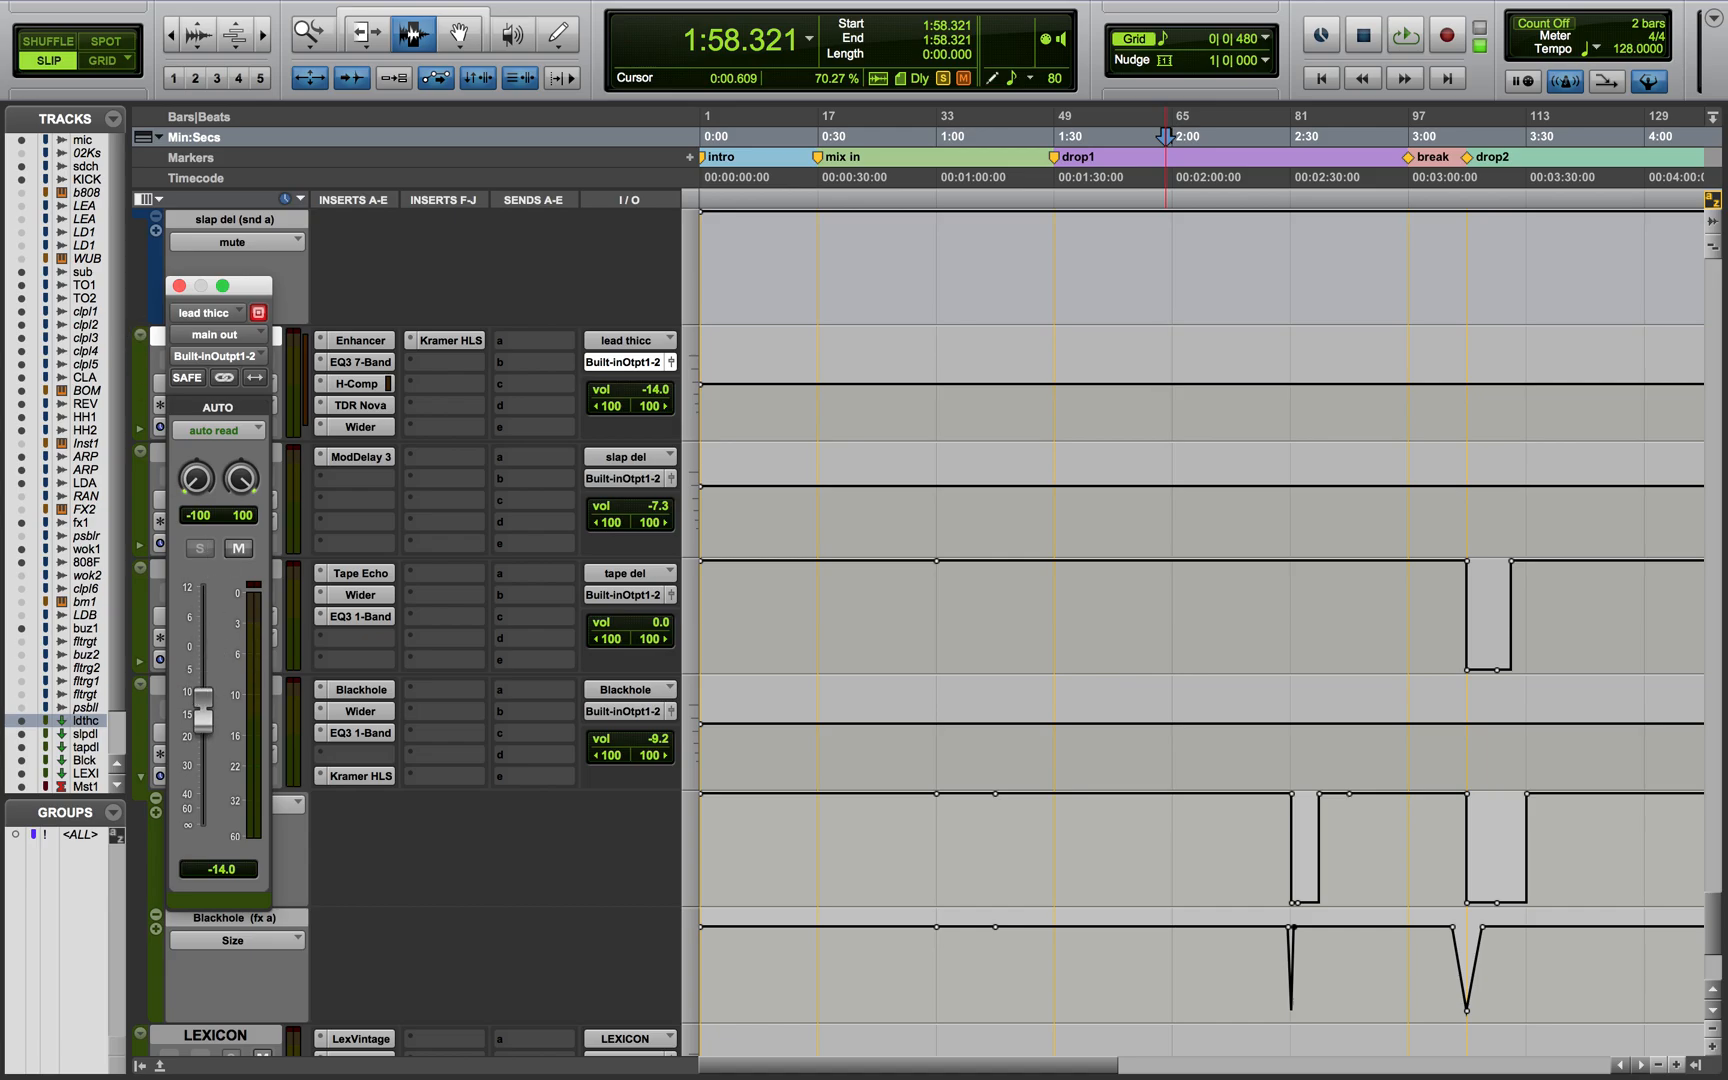
pyautogui.click(179, 285)
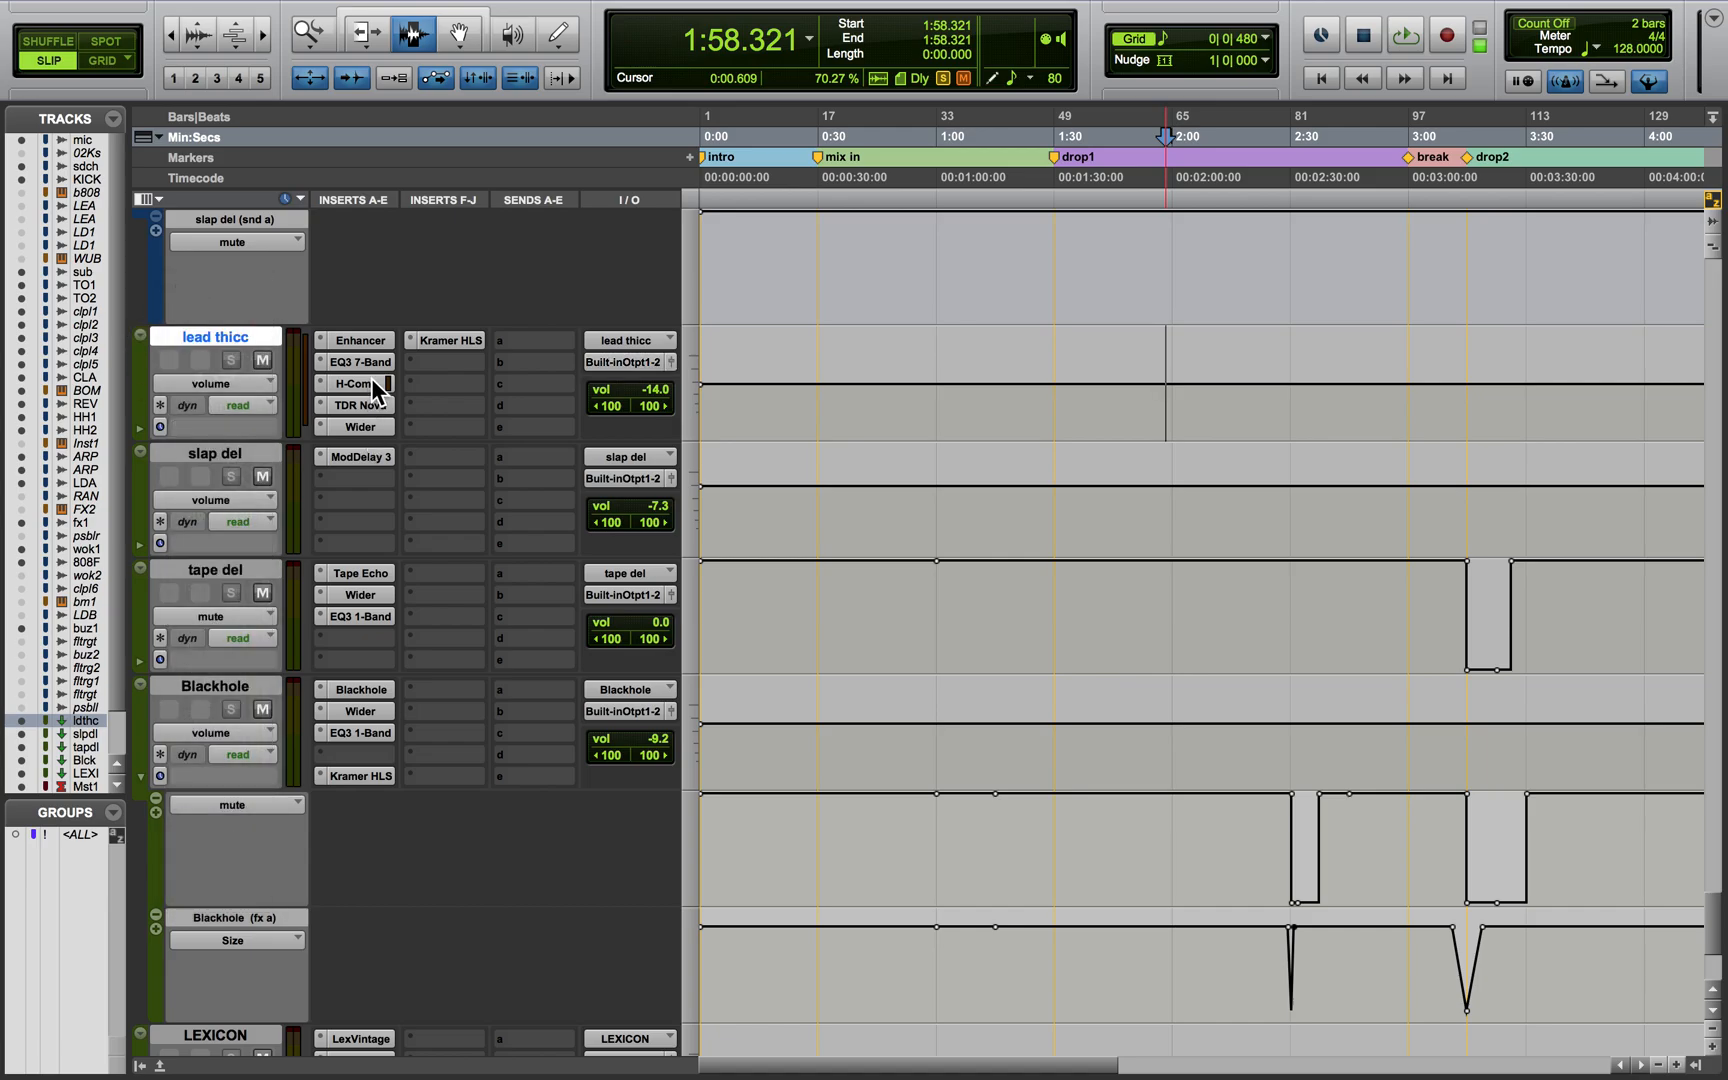
pyautogui.click(371, 383)
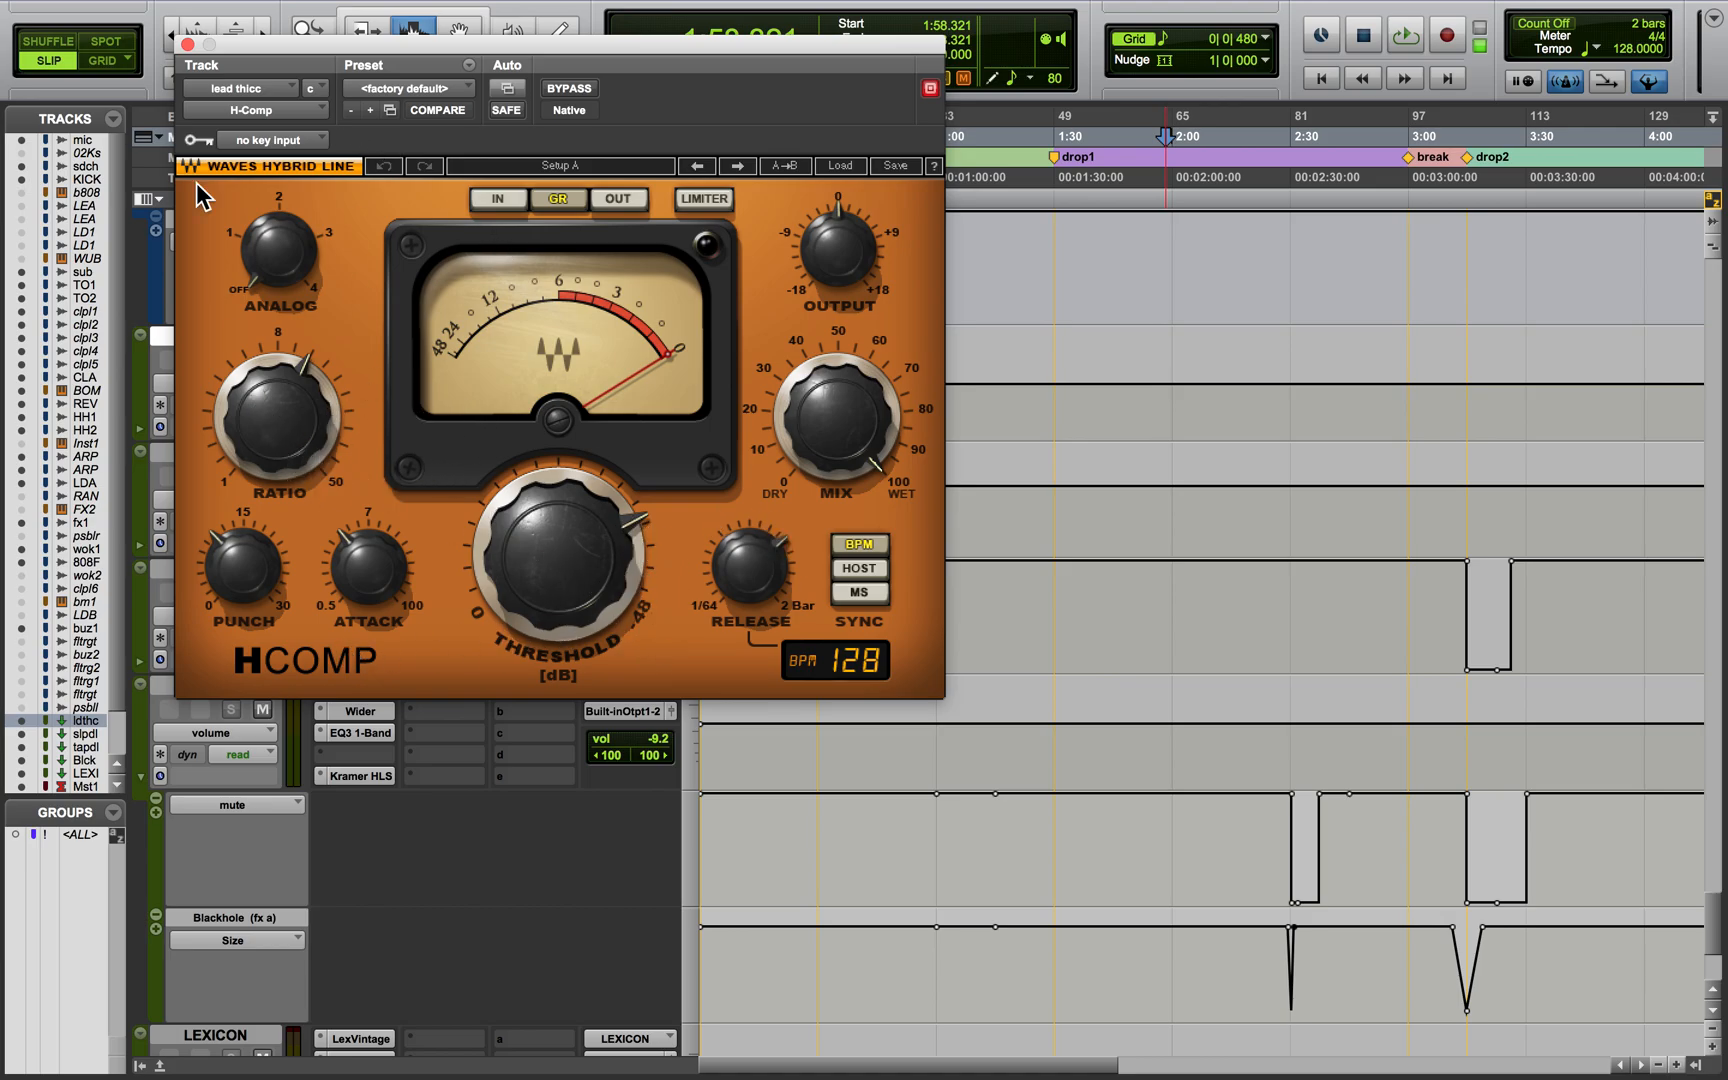
pyautogui.click(187, 44)
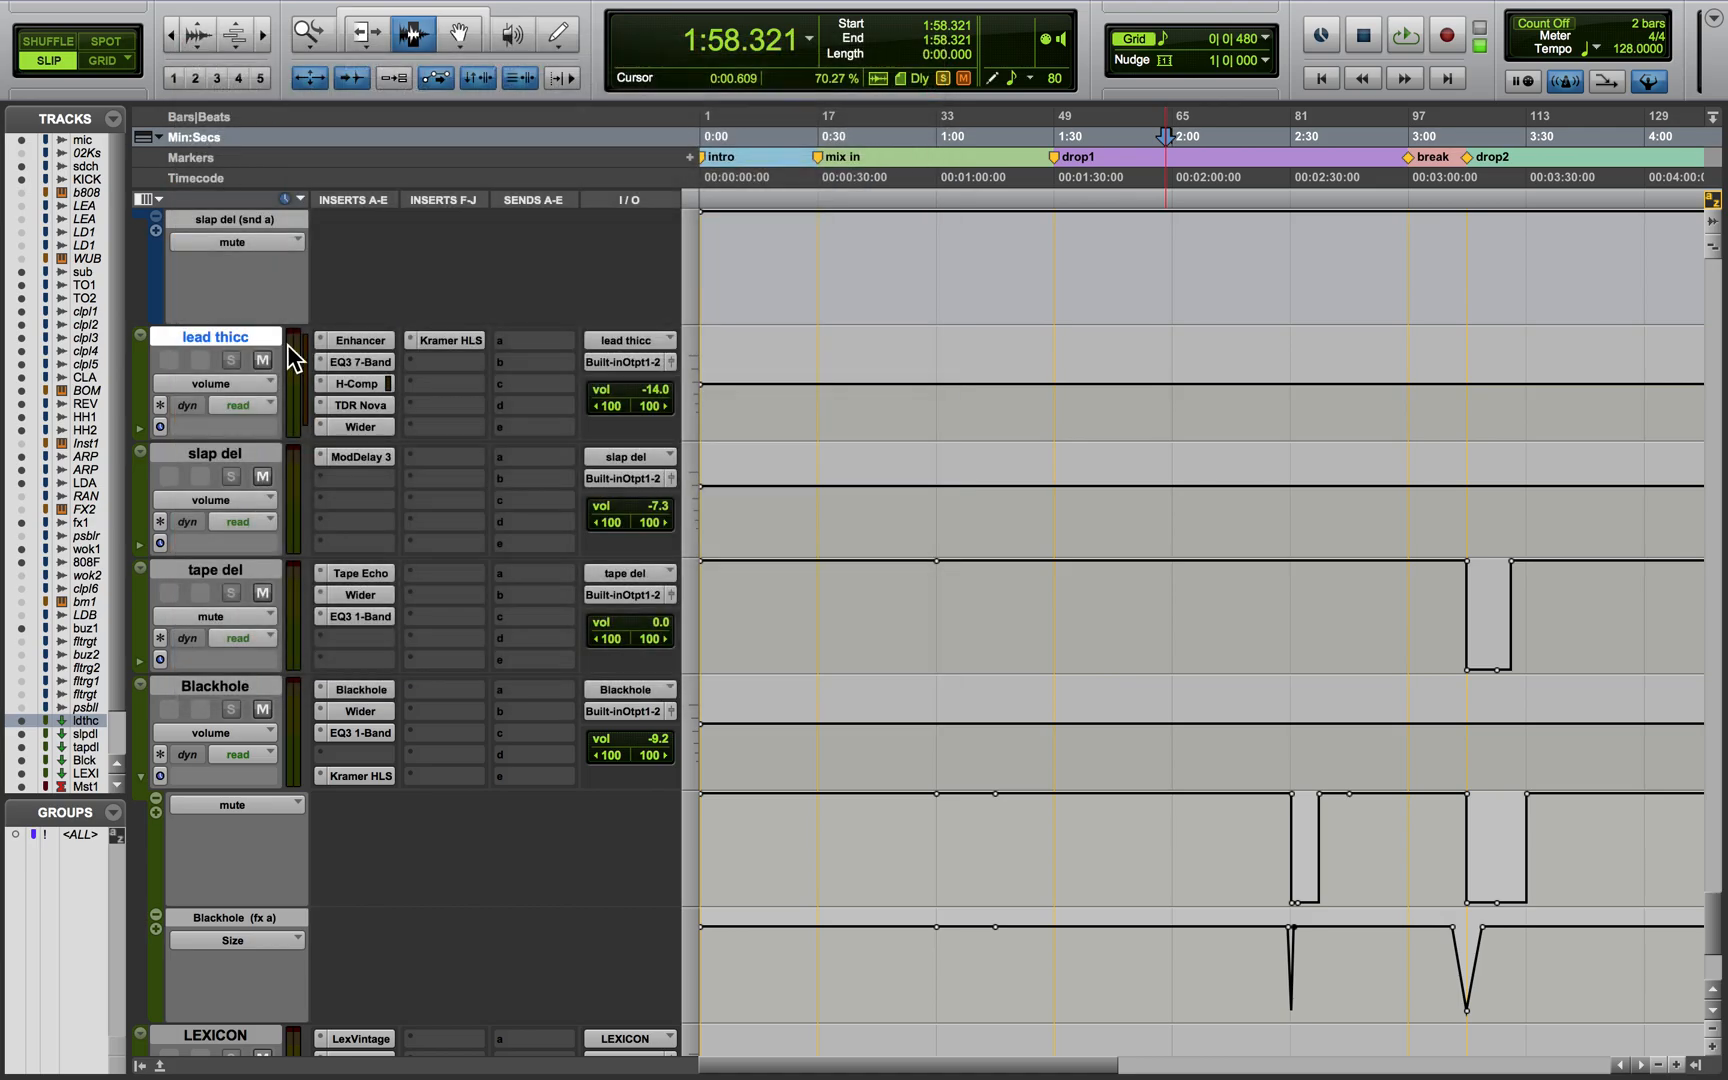
# Watch TDR Nova on lead thicc during playback from 1:58.321, stop playback, and check the Wider amount
pyautogui.click(351, 402)
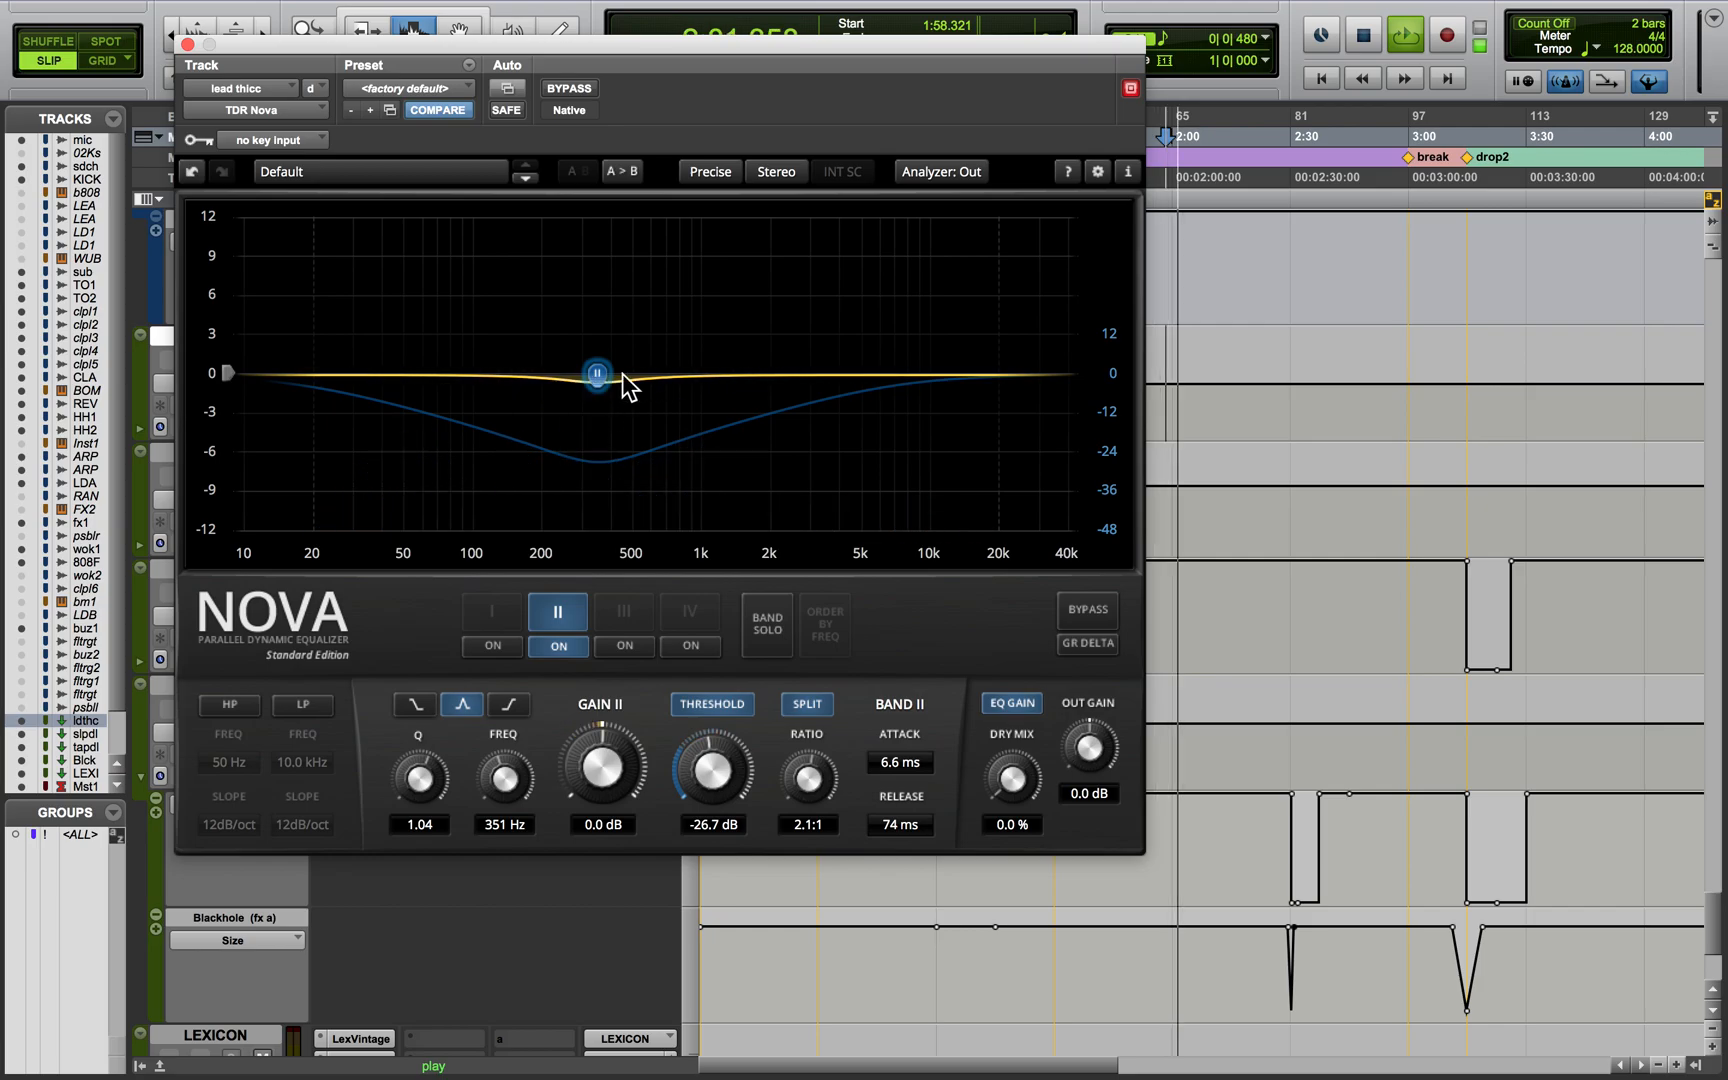
pyautogui.press('space')
pyautogui.click(188, 45)
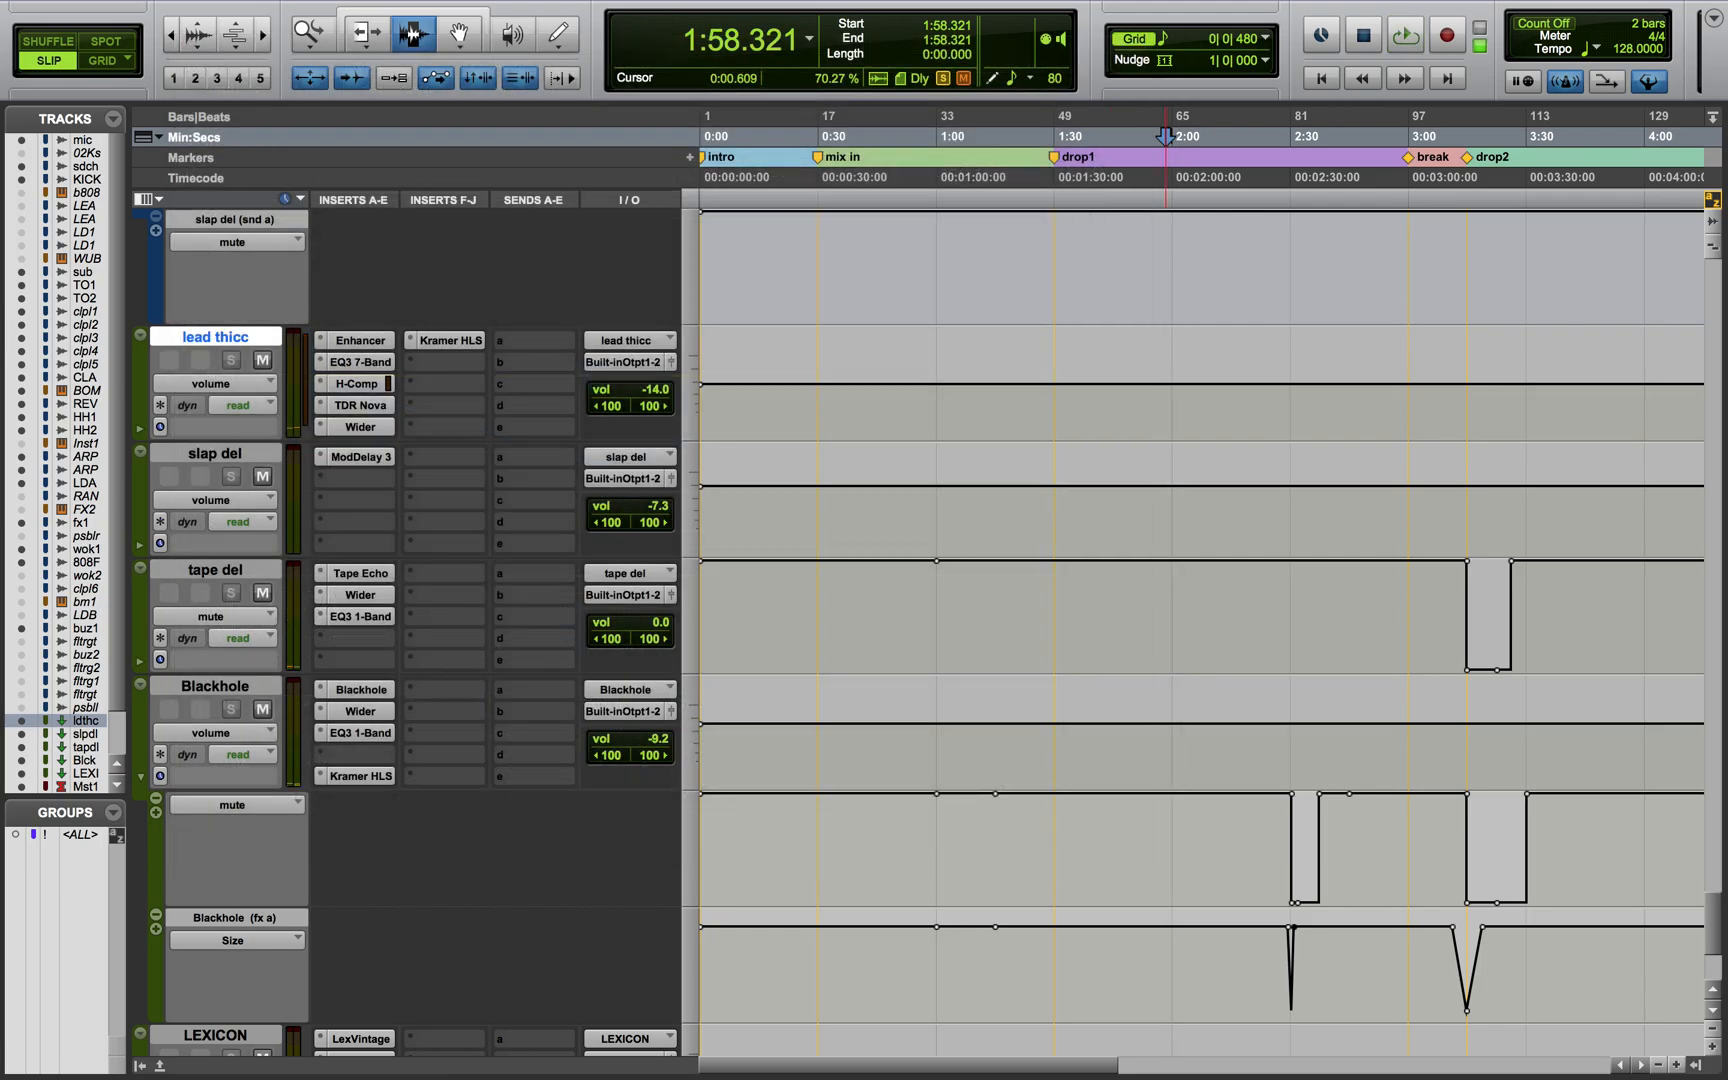
pyautogui.click(360, 427)
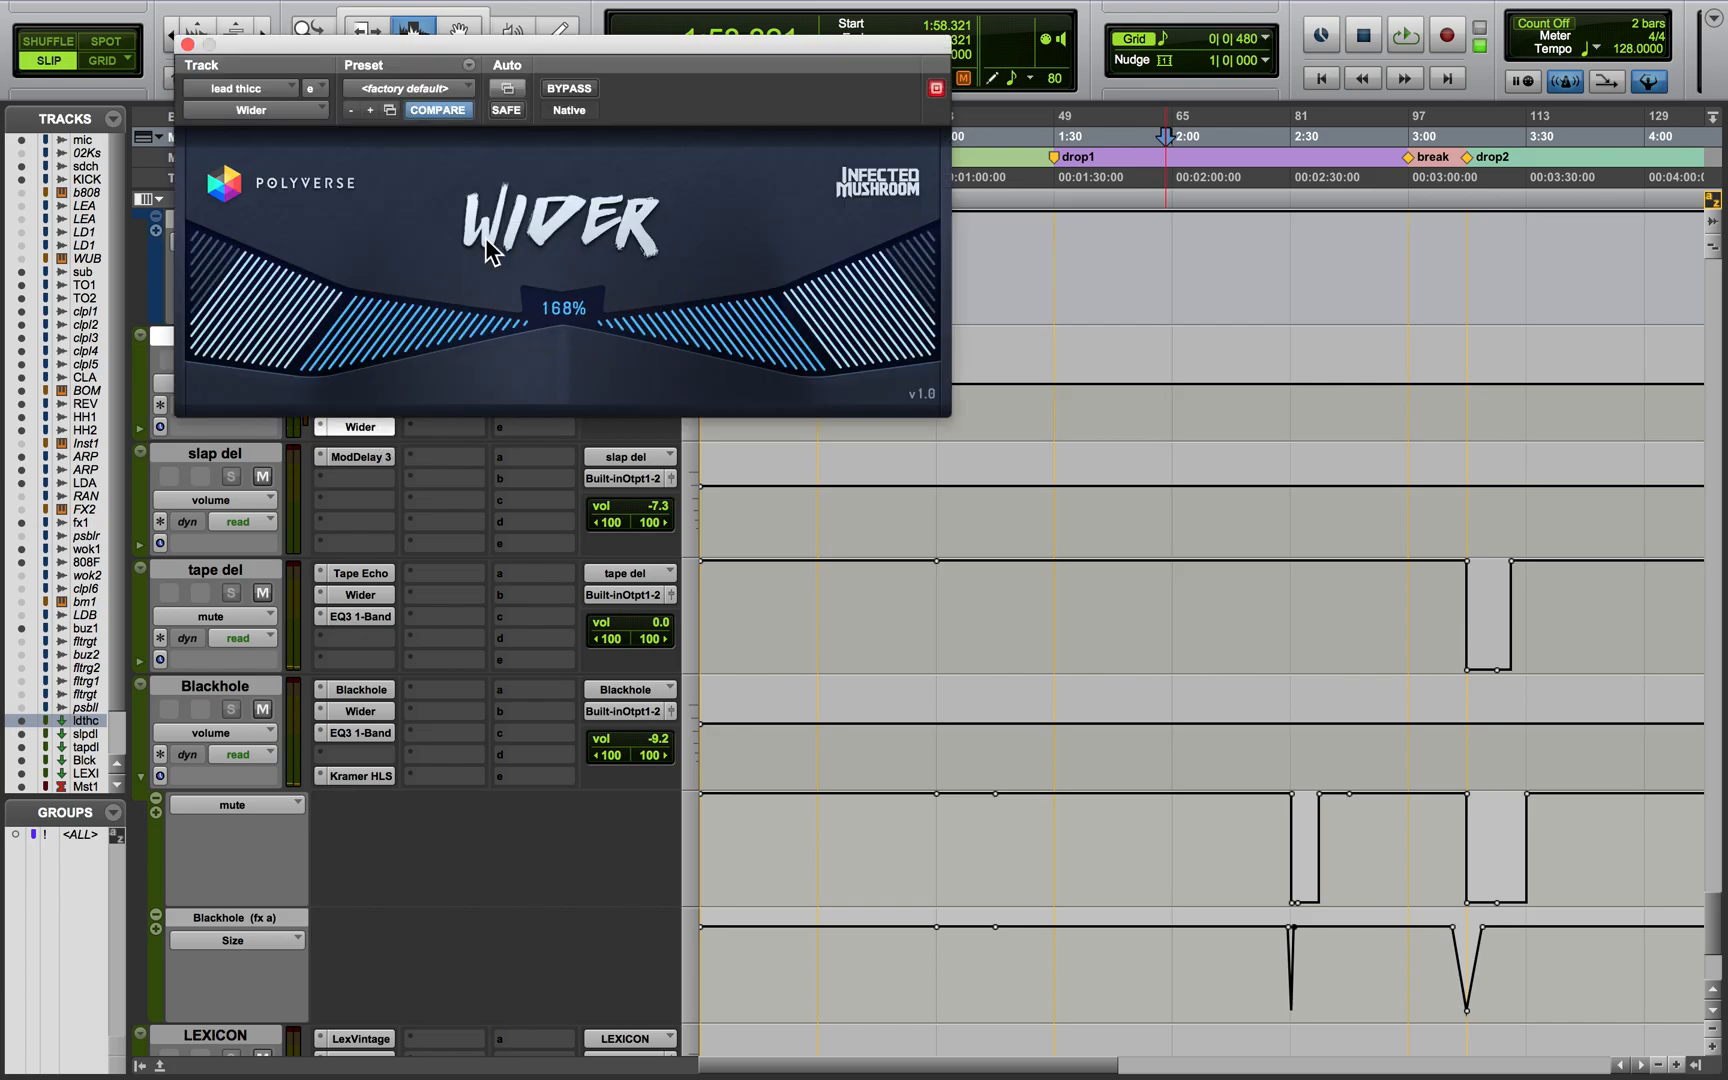
pyautogui.click(185, 45)
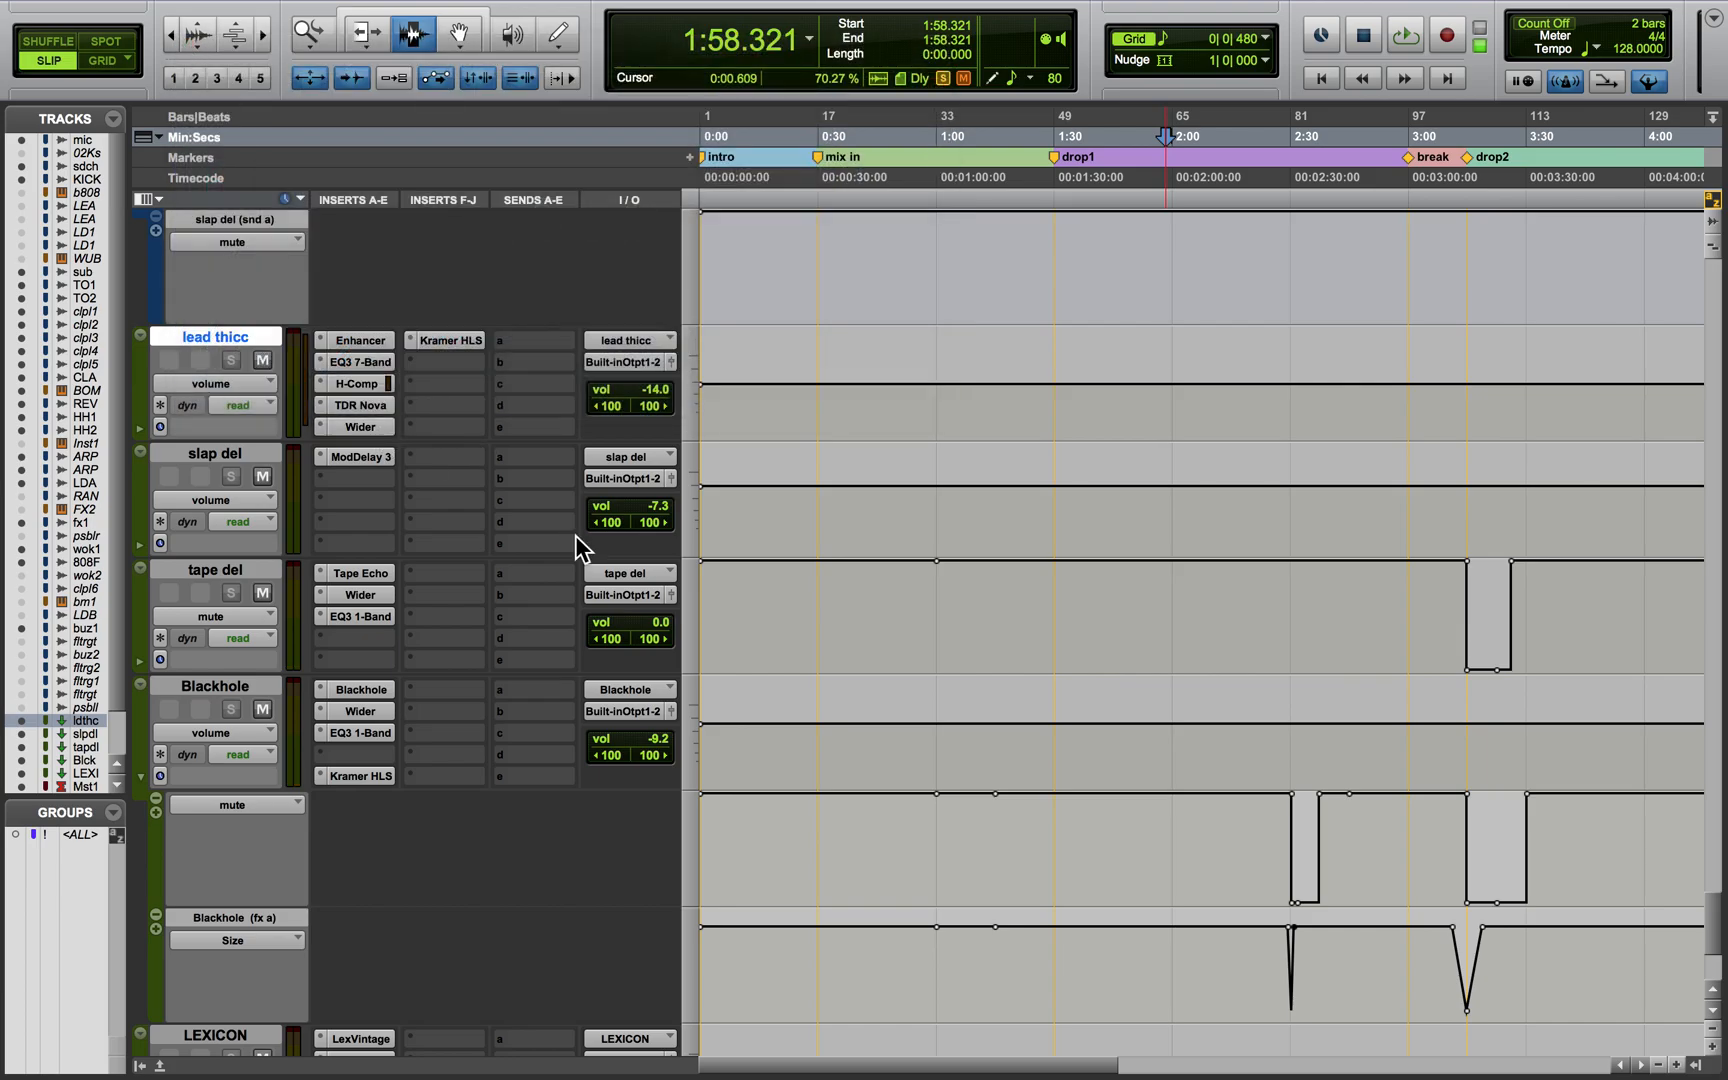
# Inspect the Kramer HLS insert on lead thicc and revisit its Wider insert
pyautogui.click(452, 340)
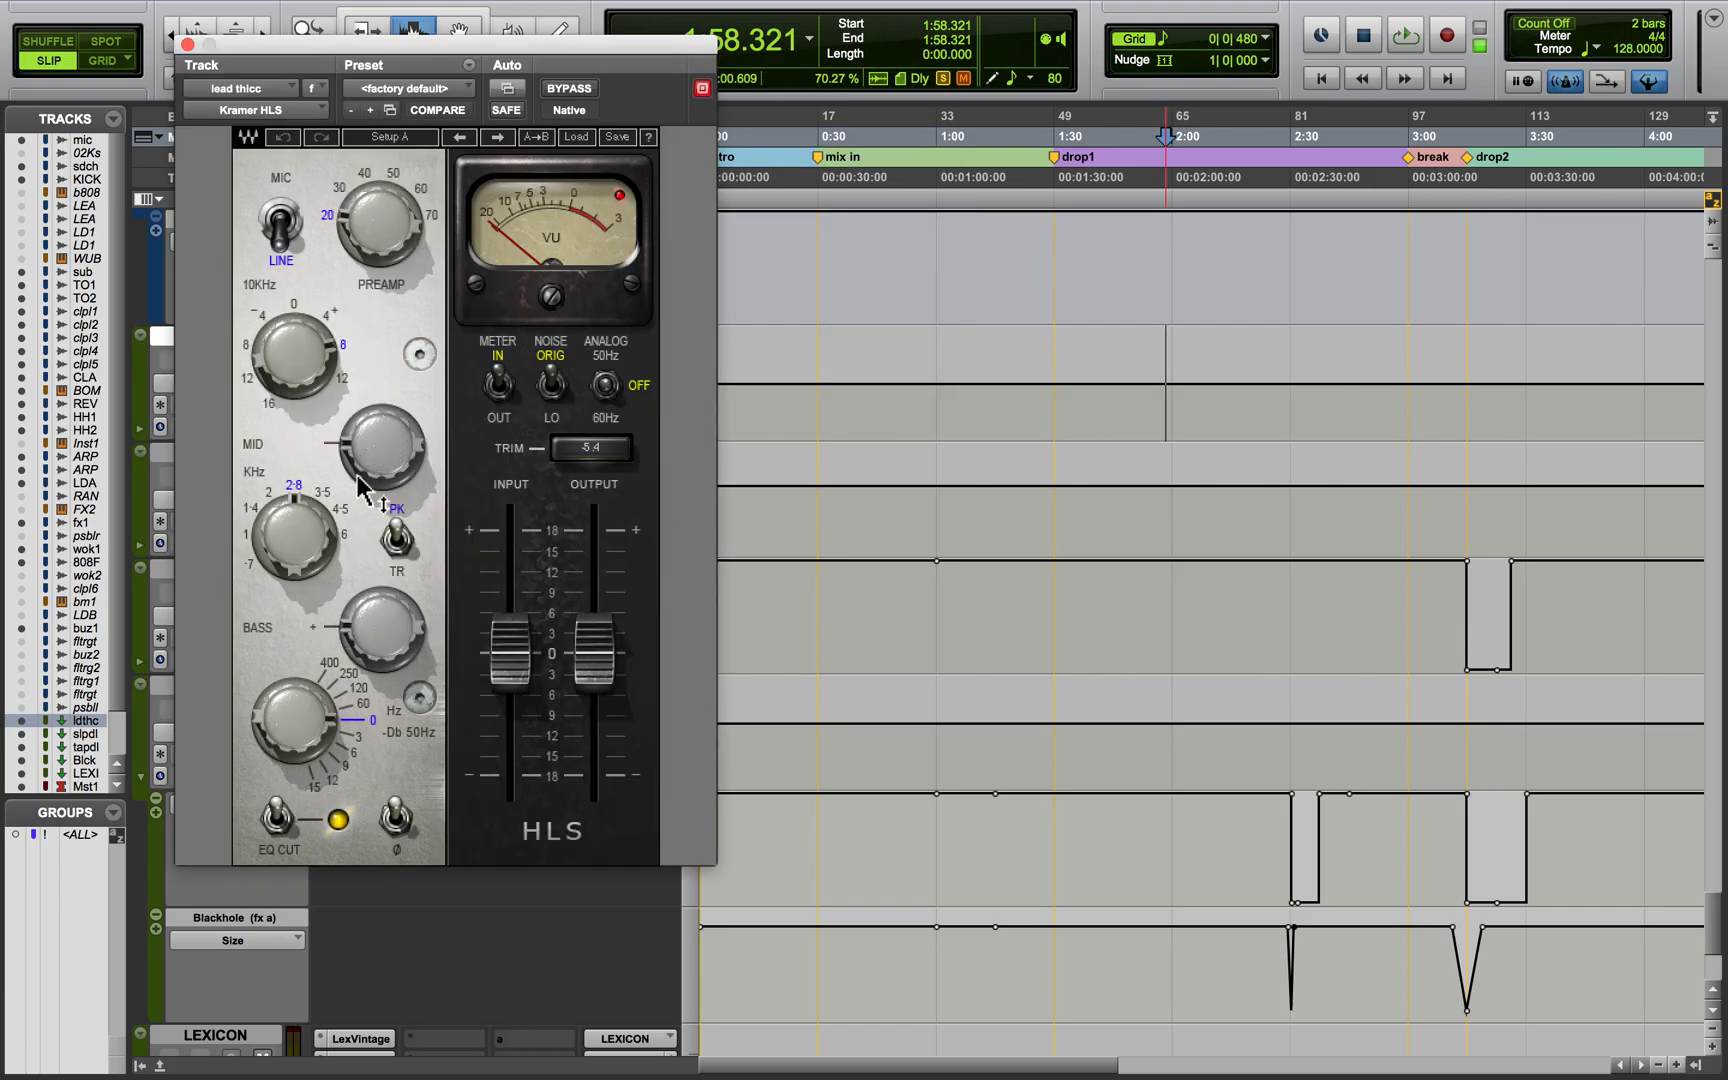
pyautogui.click(187, 45)
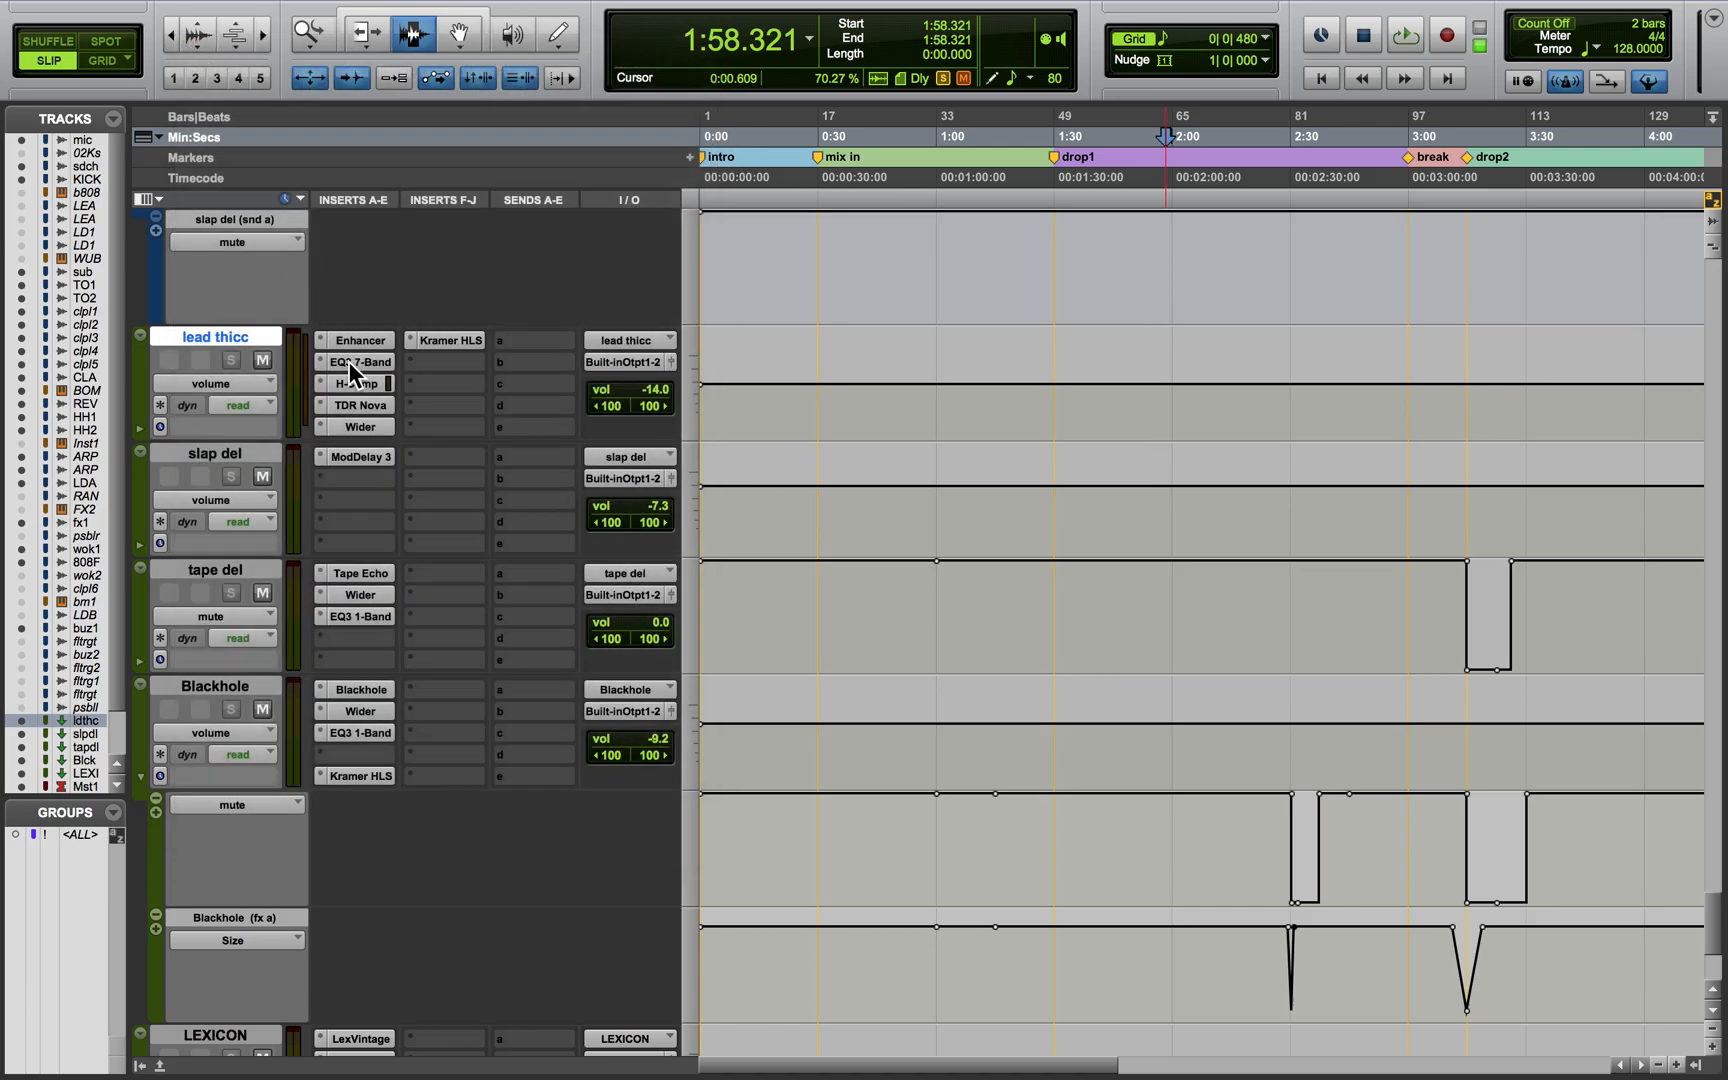
pyautogui.click(371, 432)
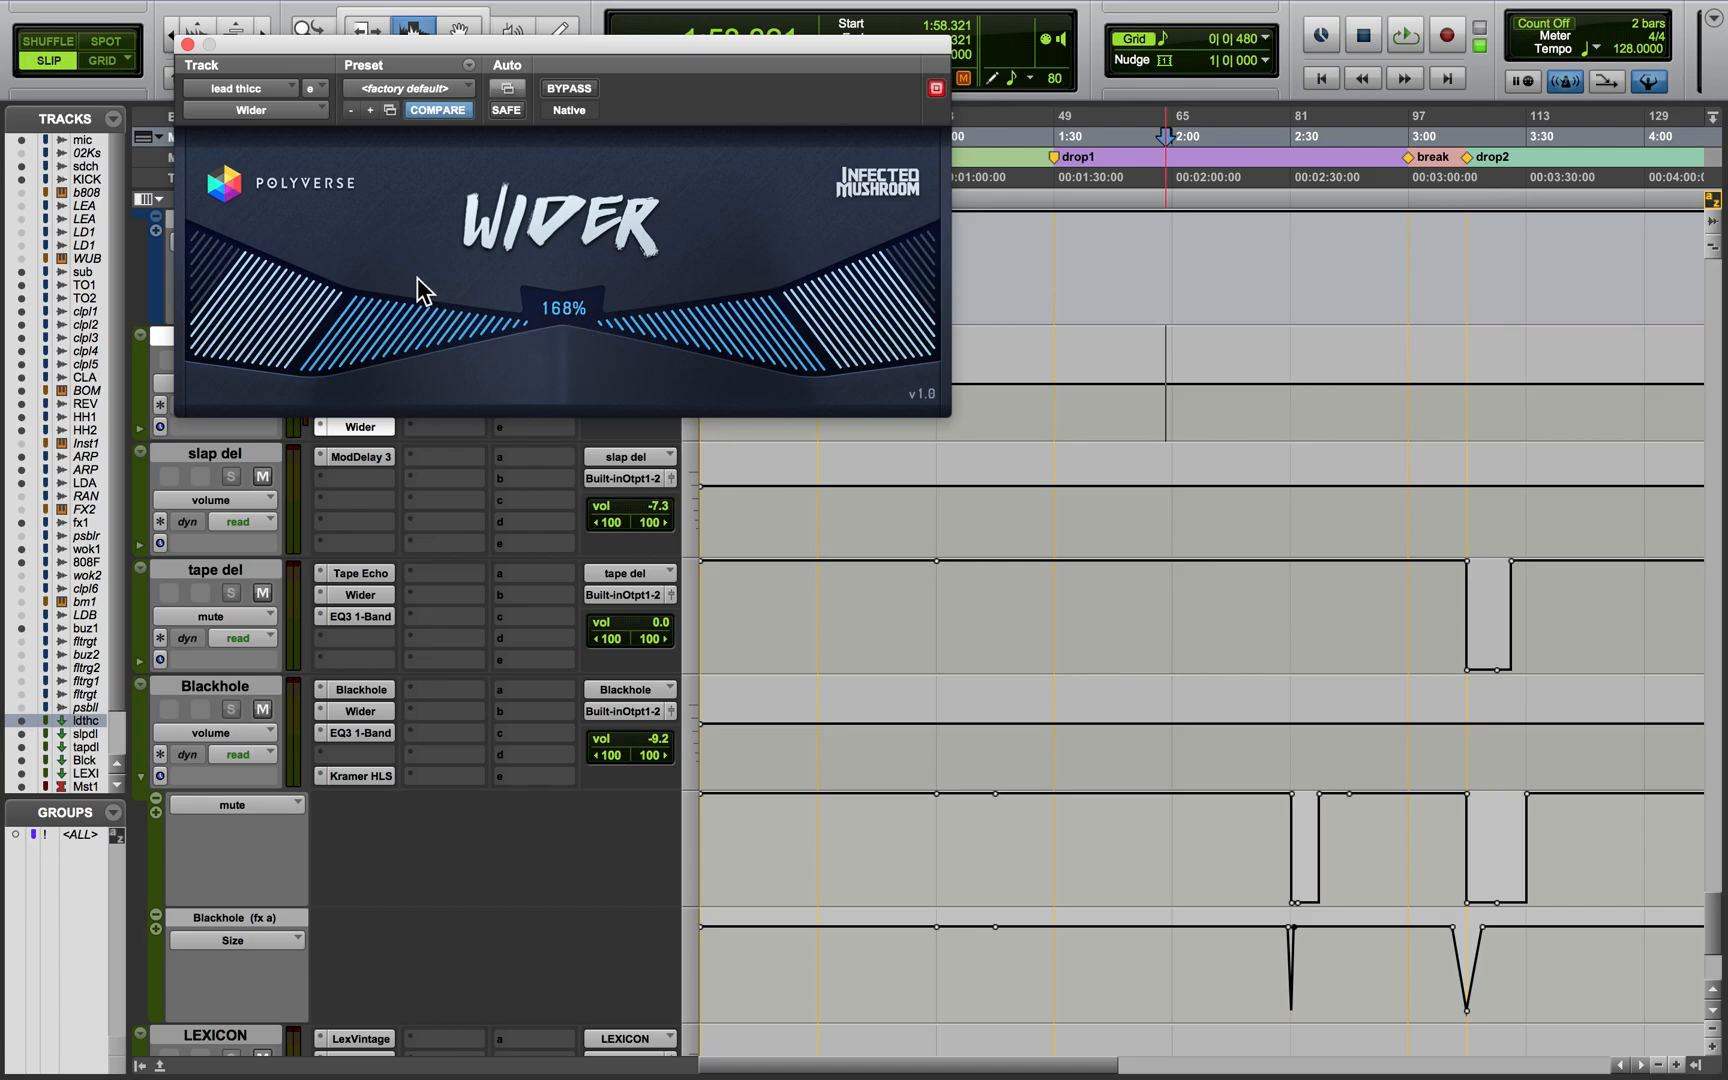
pyautogui.click(188, 45)
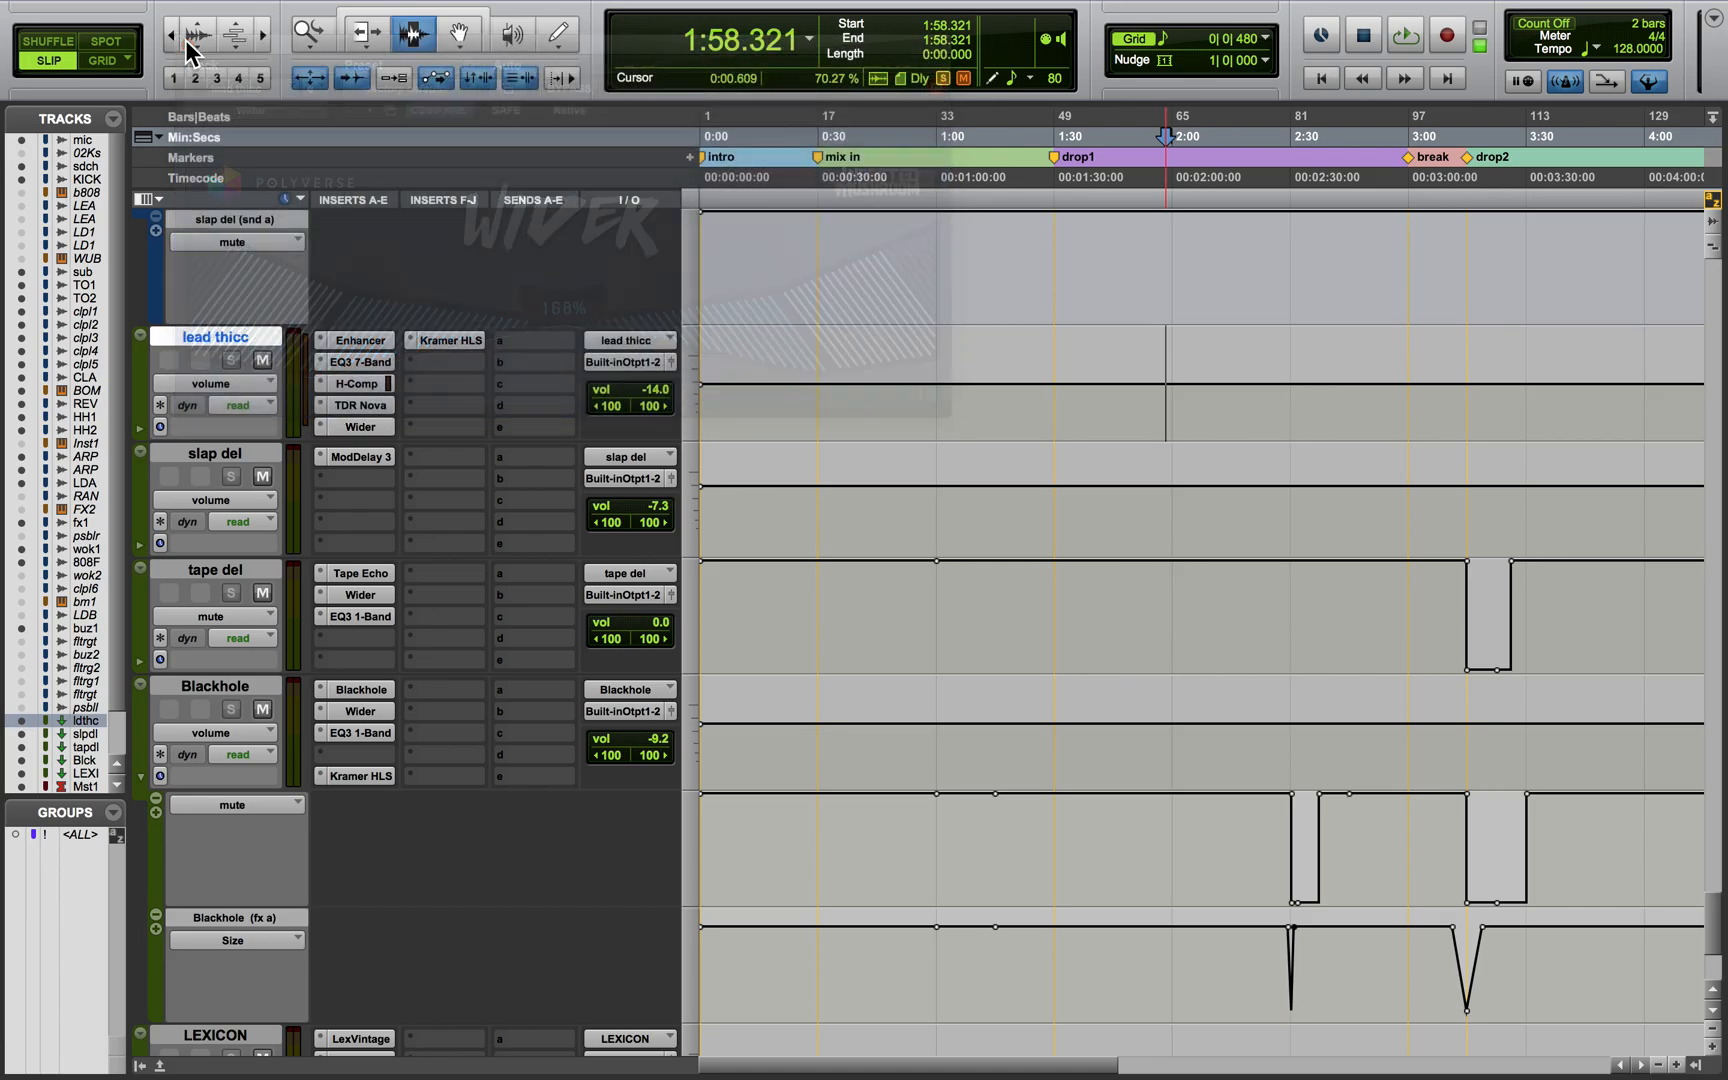
# Browse the SoundToys multichannel plug-ins down to MicroShift for lead thicc's empty insert g, leaving the slot unassigned
pyautogui.click(437, 360)
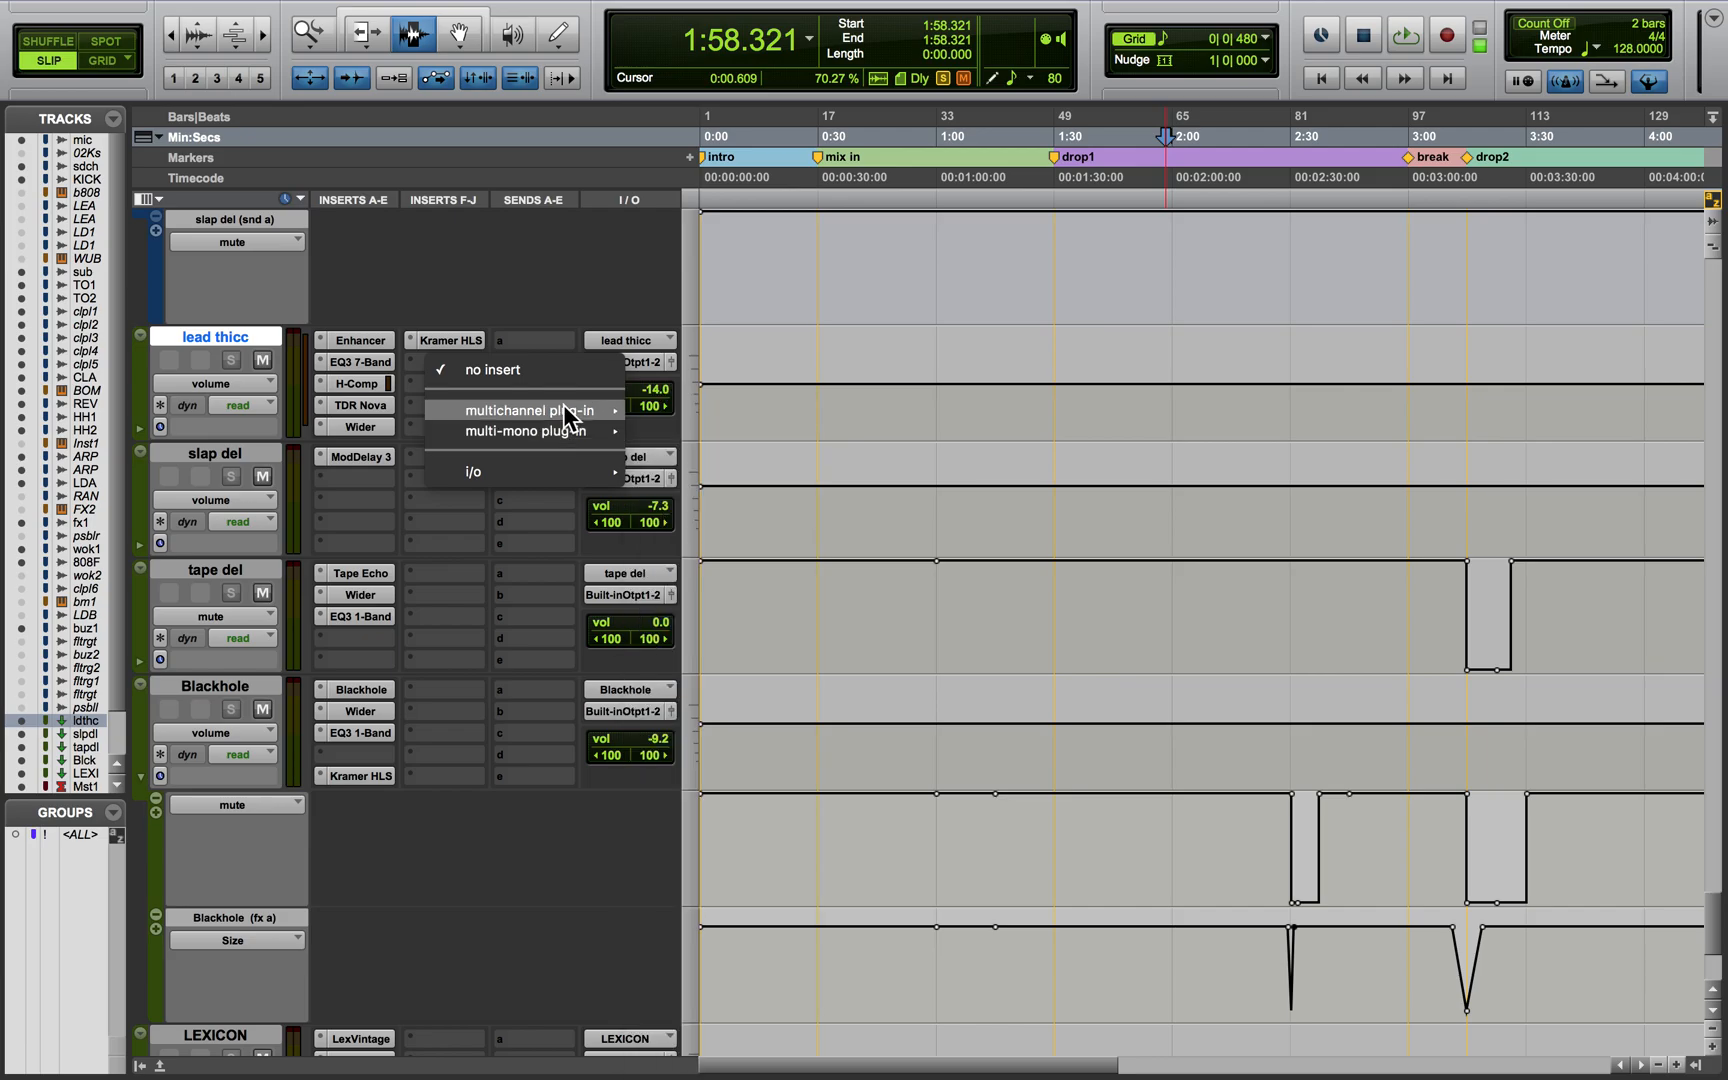
pyautogui.moveTo(560, 410)
pyautogui.moveTo(790, 934)
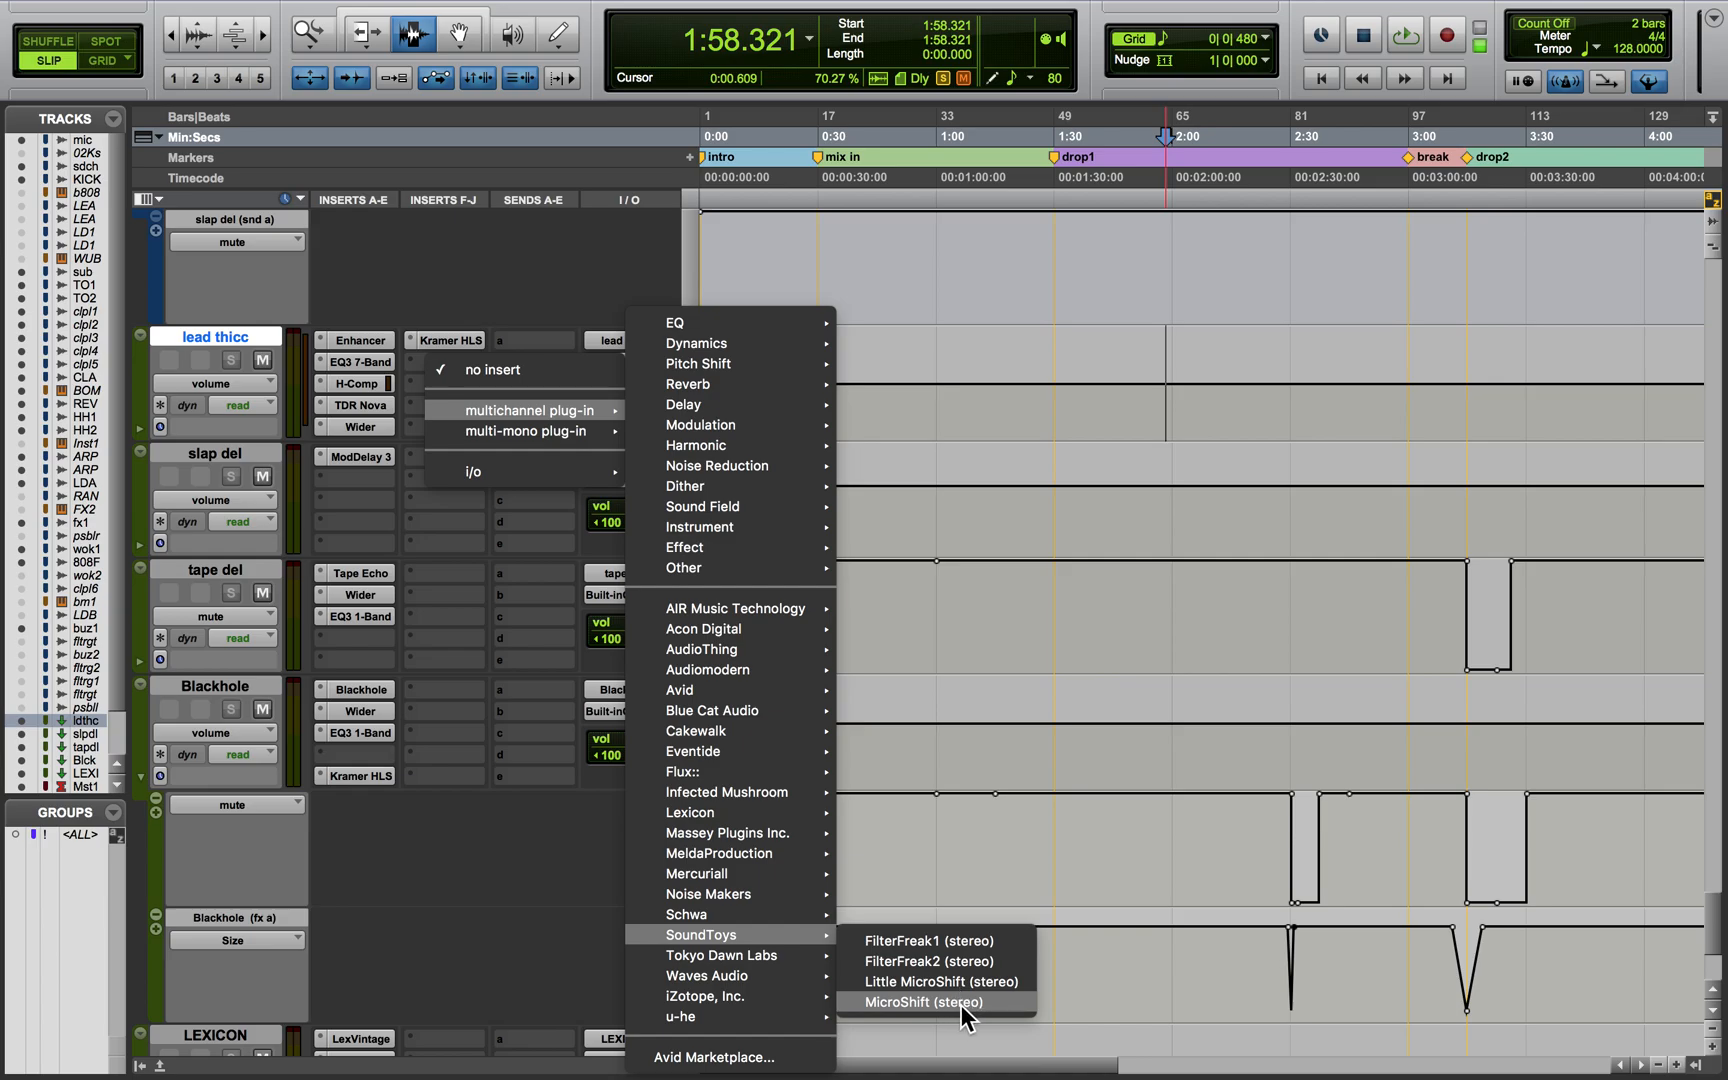
pyautogui.click(500, 858)
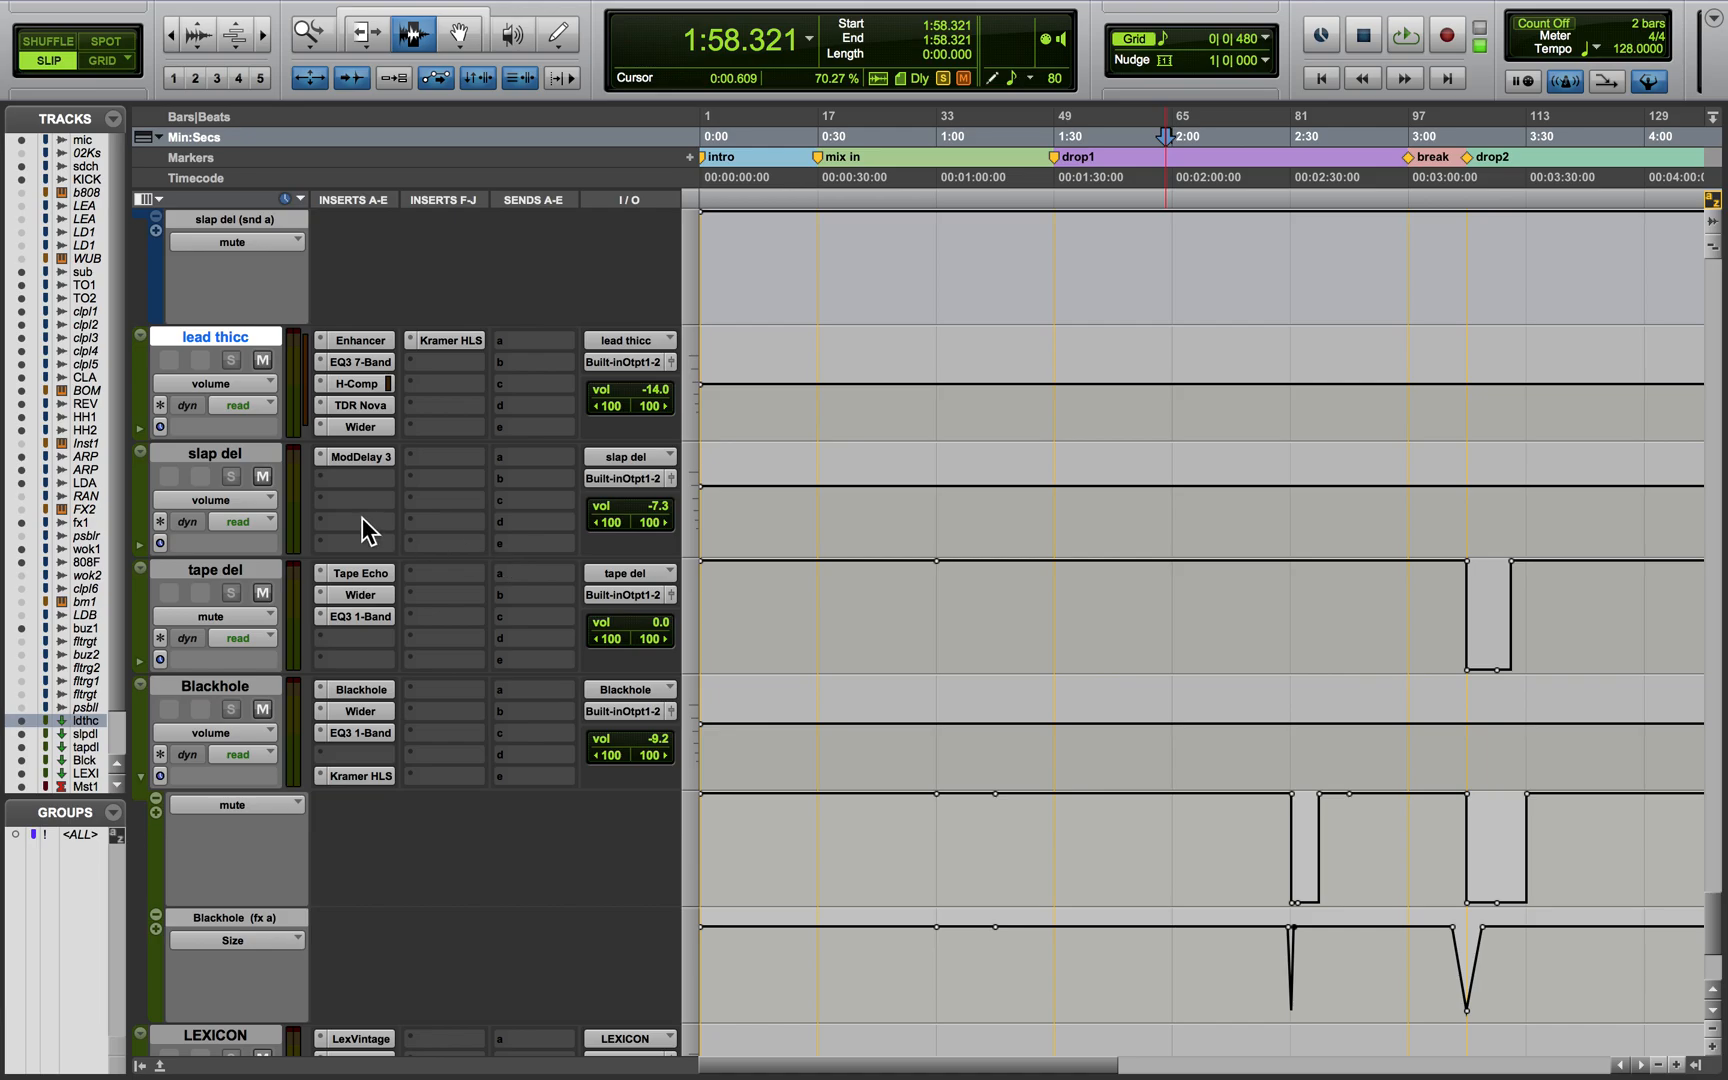
# Bring the remaining aux tracks into view and inspect the Mod Delay III insert on slap del
pyautogui.scroll(5, 508, 541)
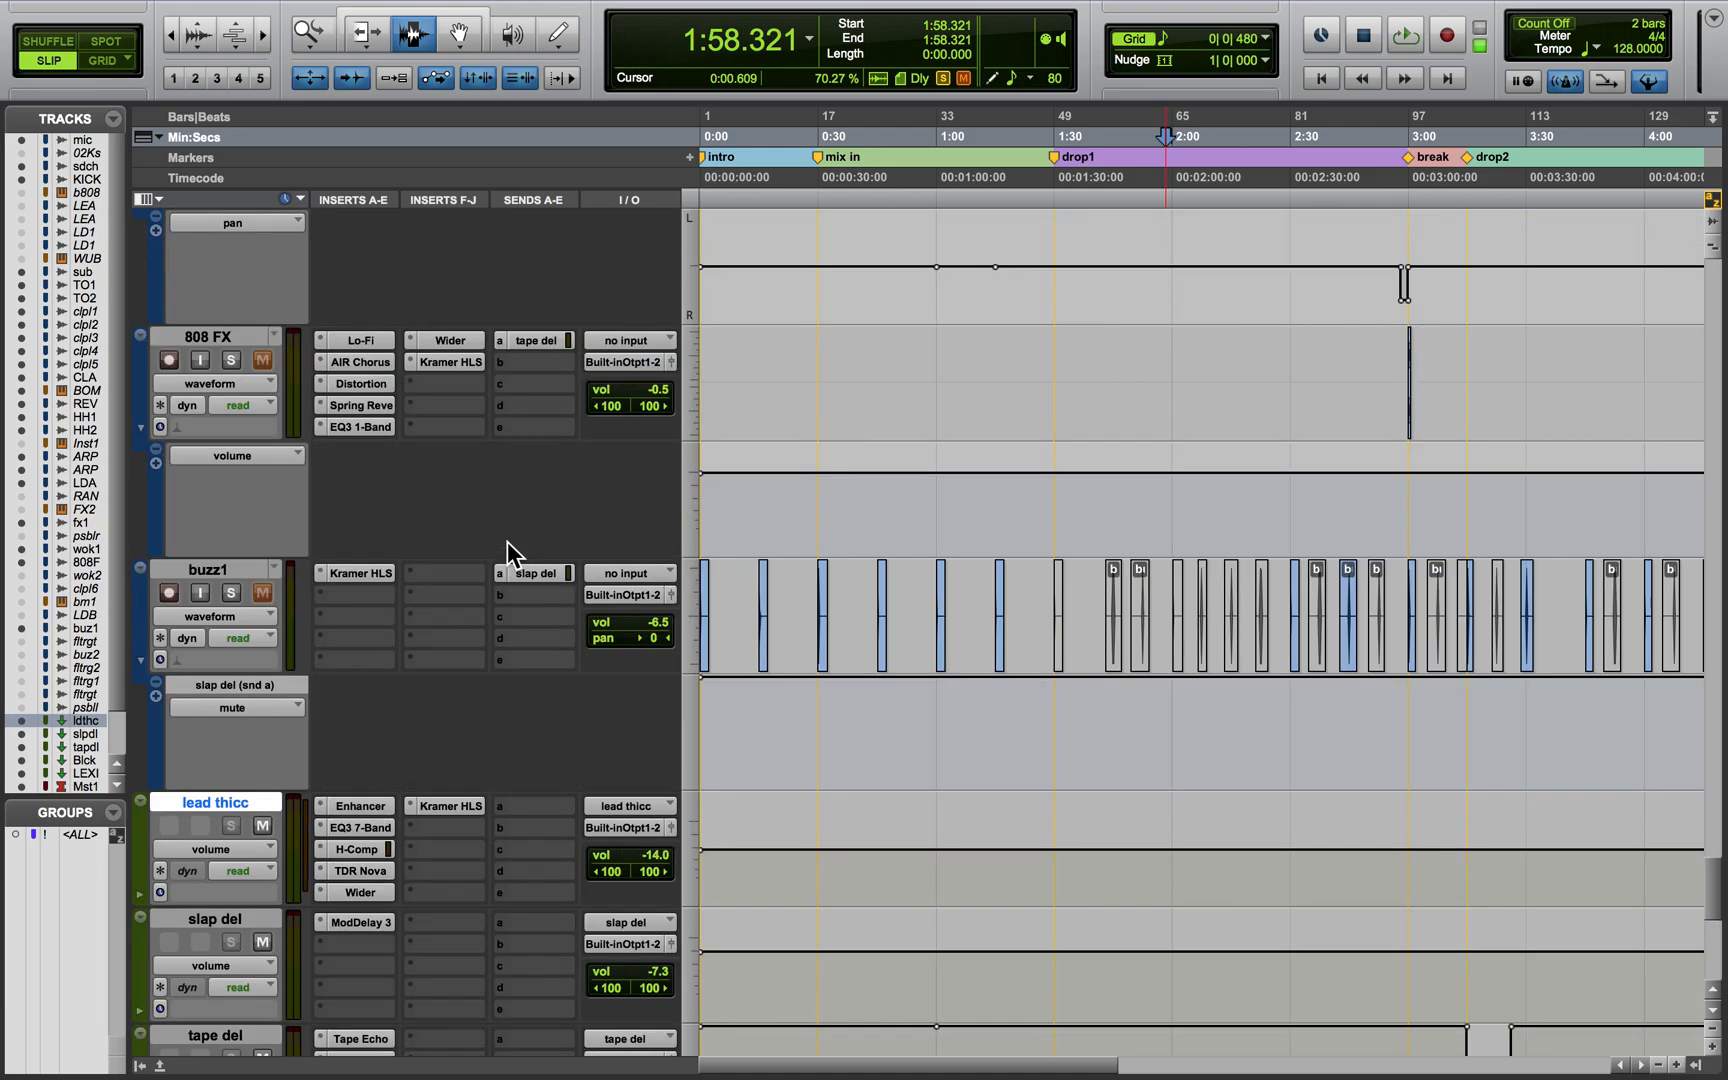
pyautogui.scroll(-7, 508, 541)
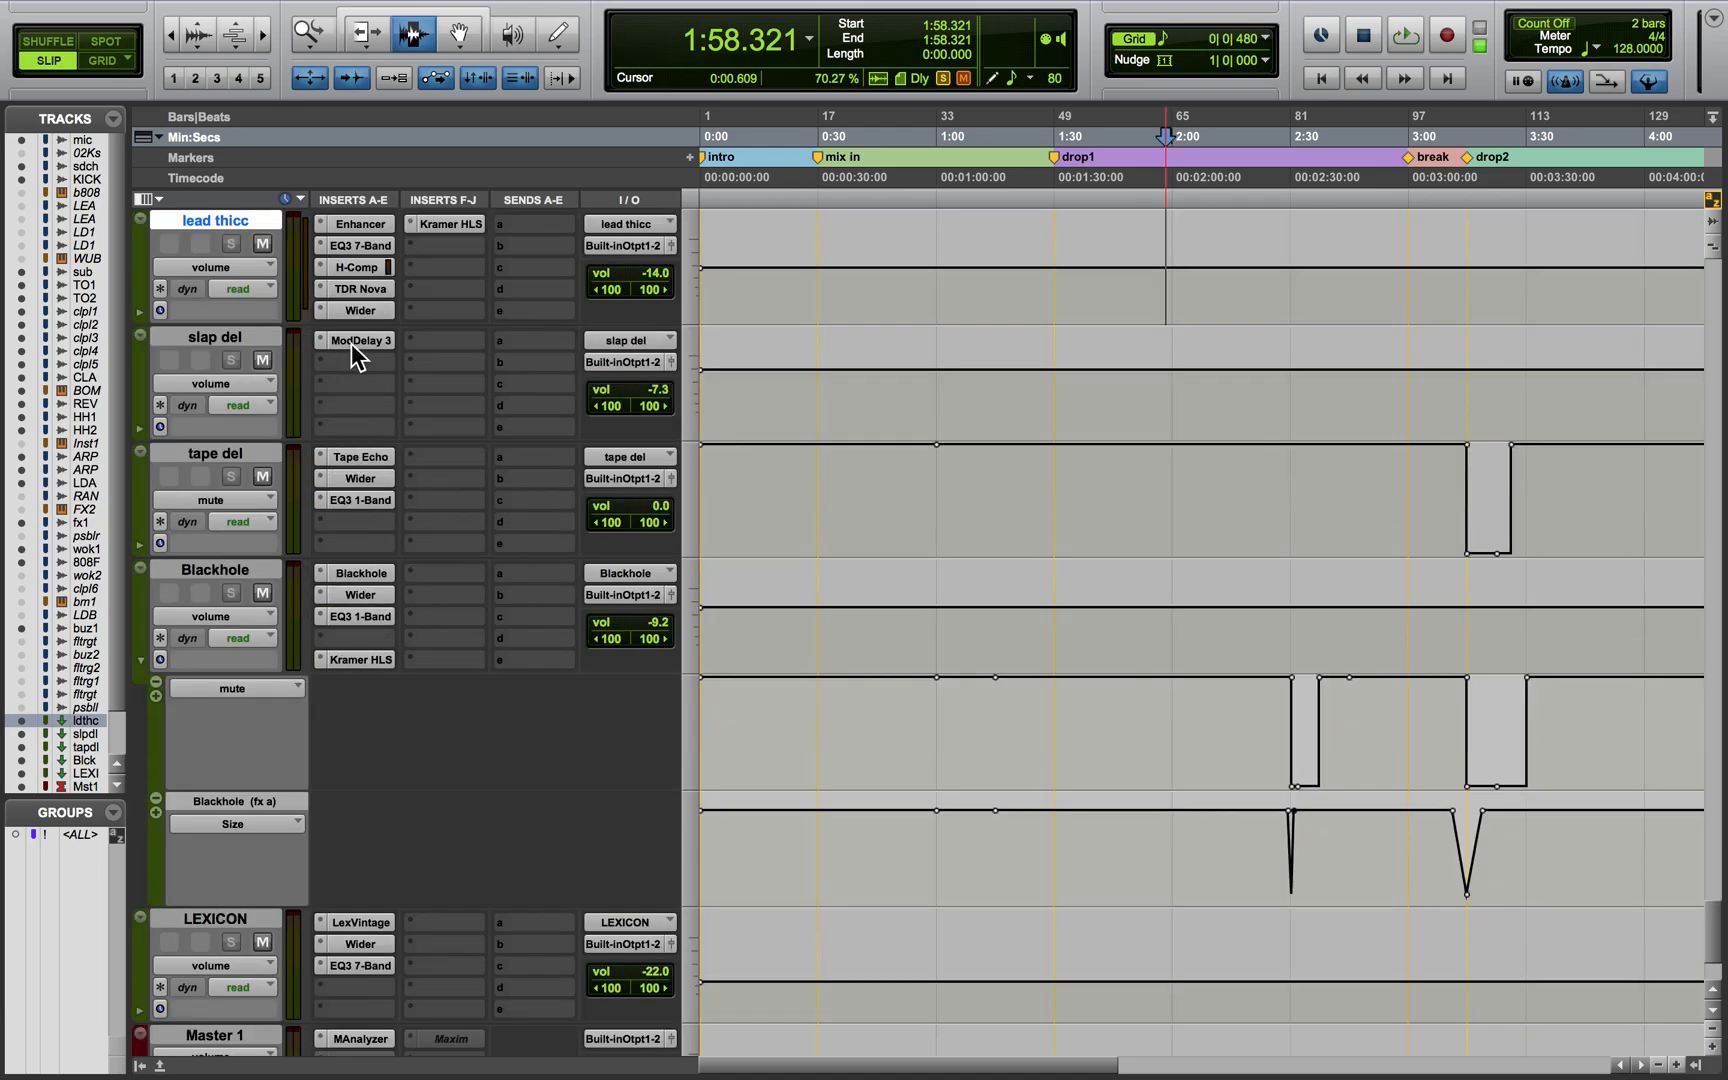
pyautogui.click(352, 341)
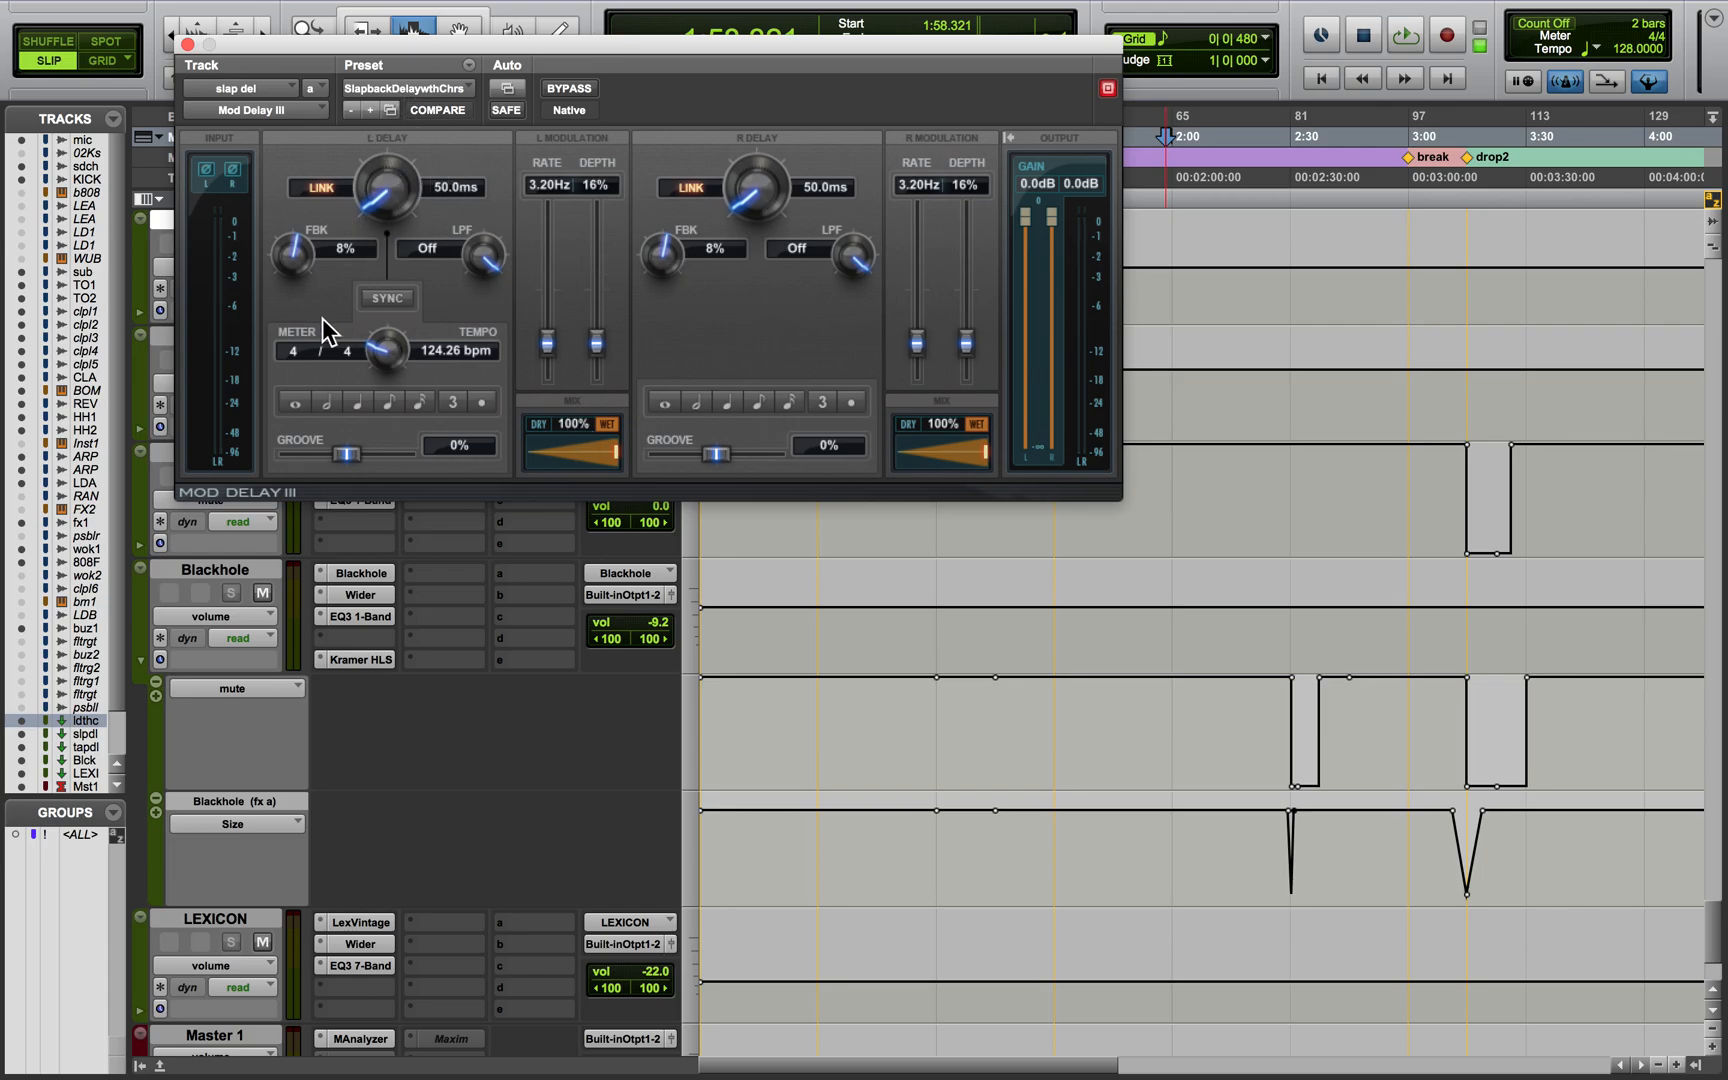
pyautogui.click(187, 44)
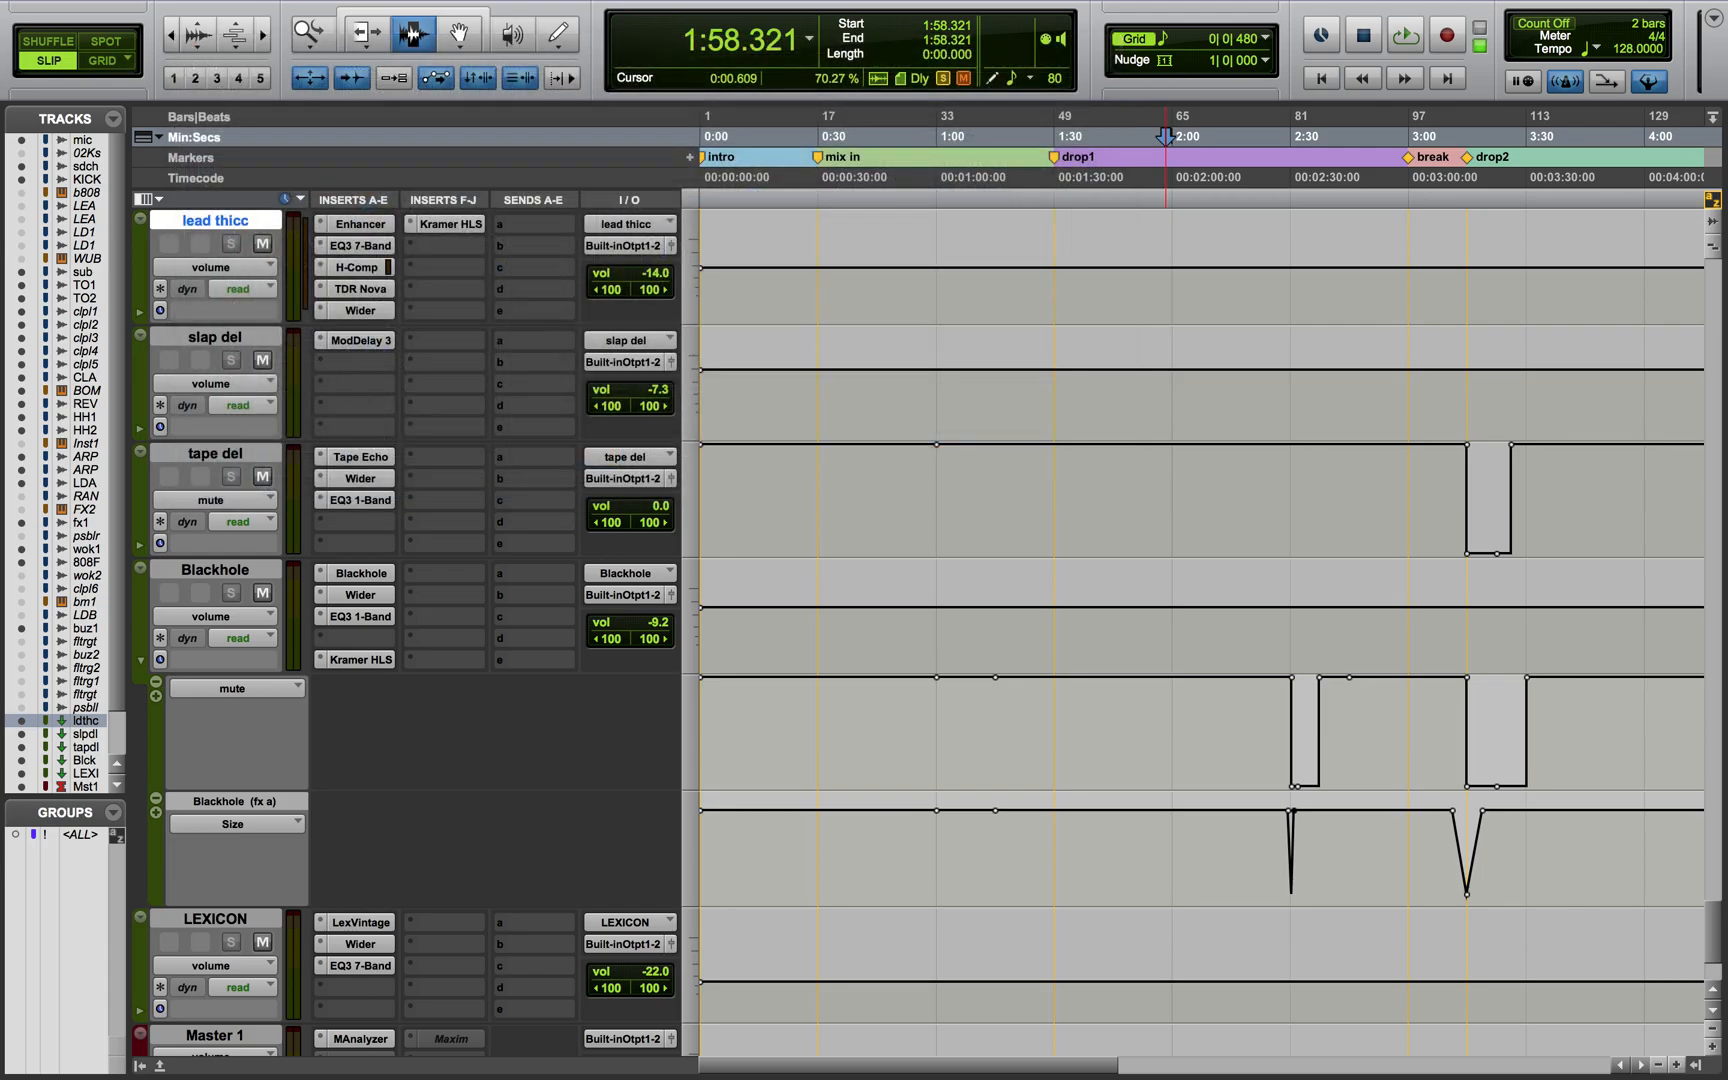
# Inspect the Tape Echo and Wider inserts on tape del, closing each plug-in window
pyautogui.click(355, 457)
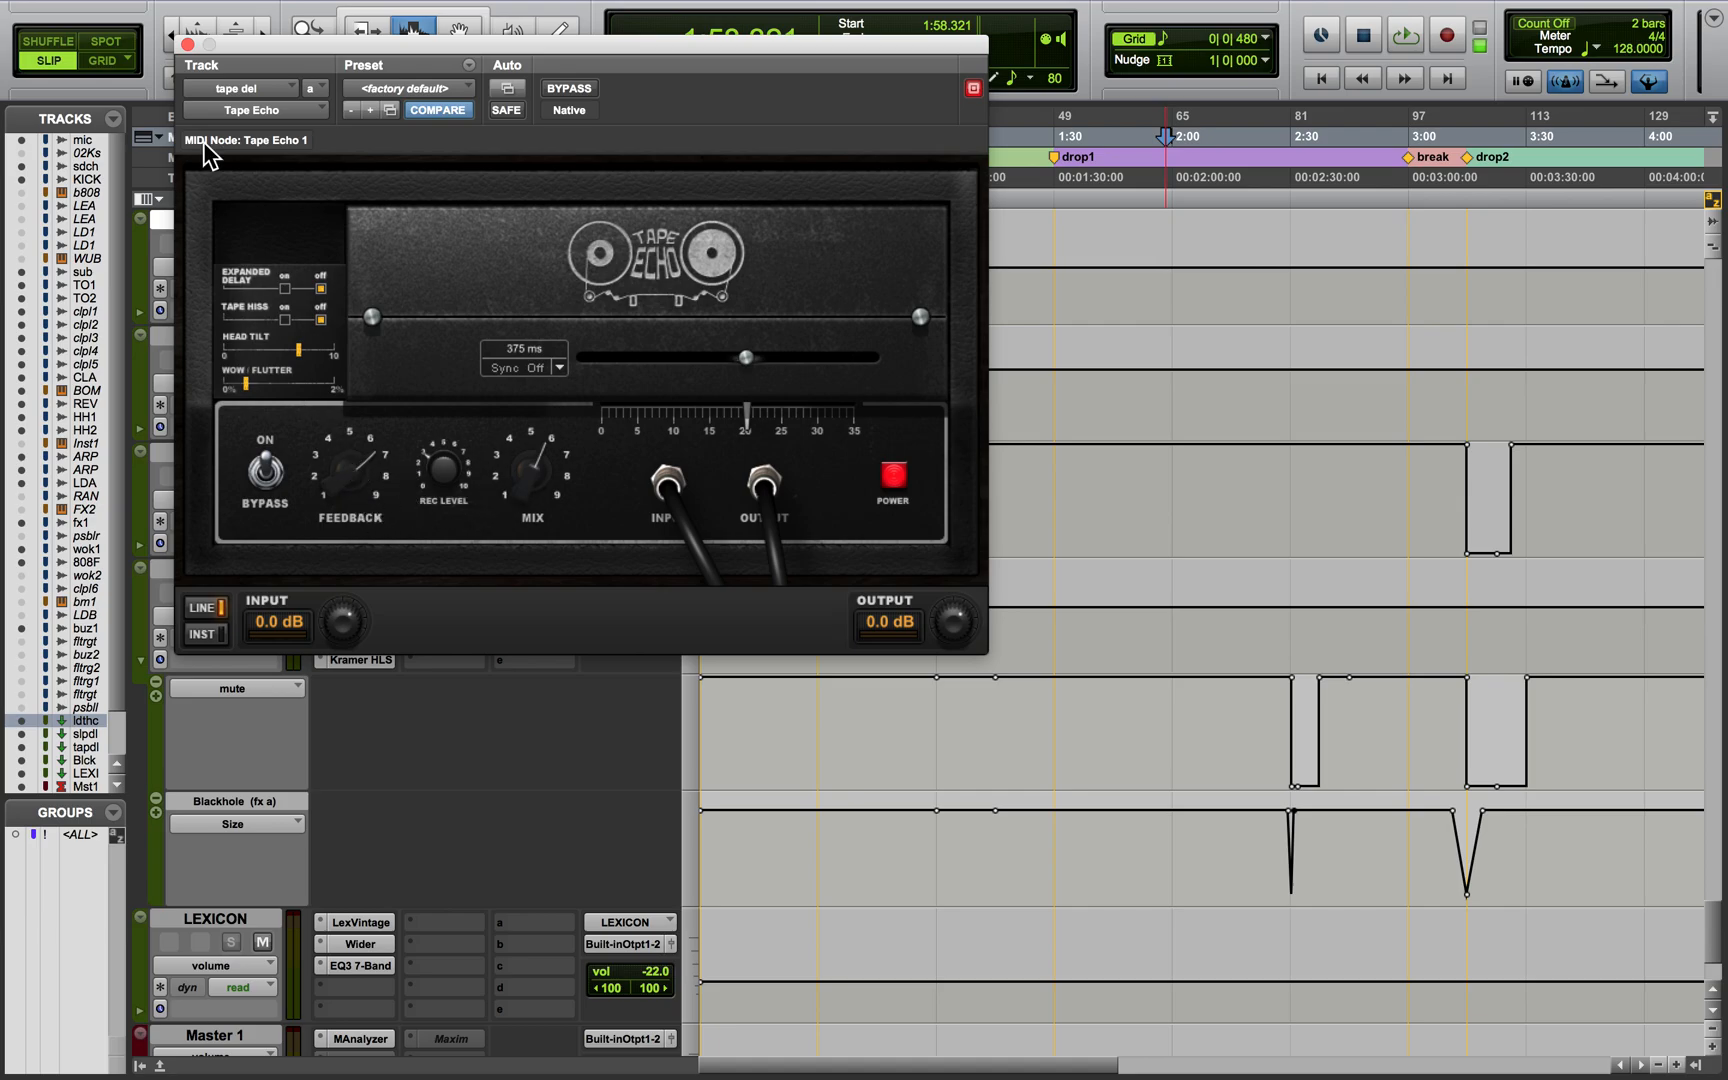
pyautogui.click(184, 43)
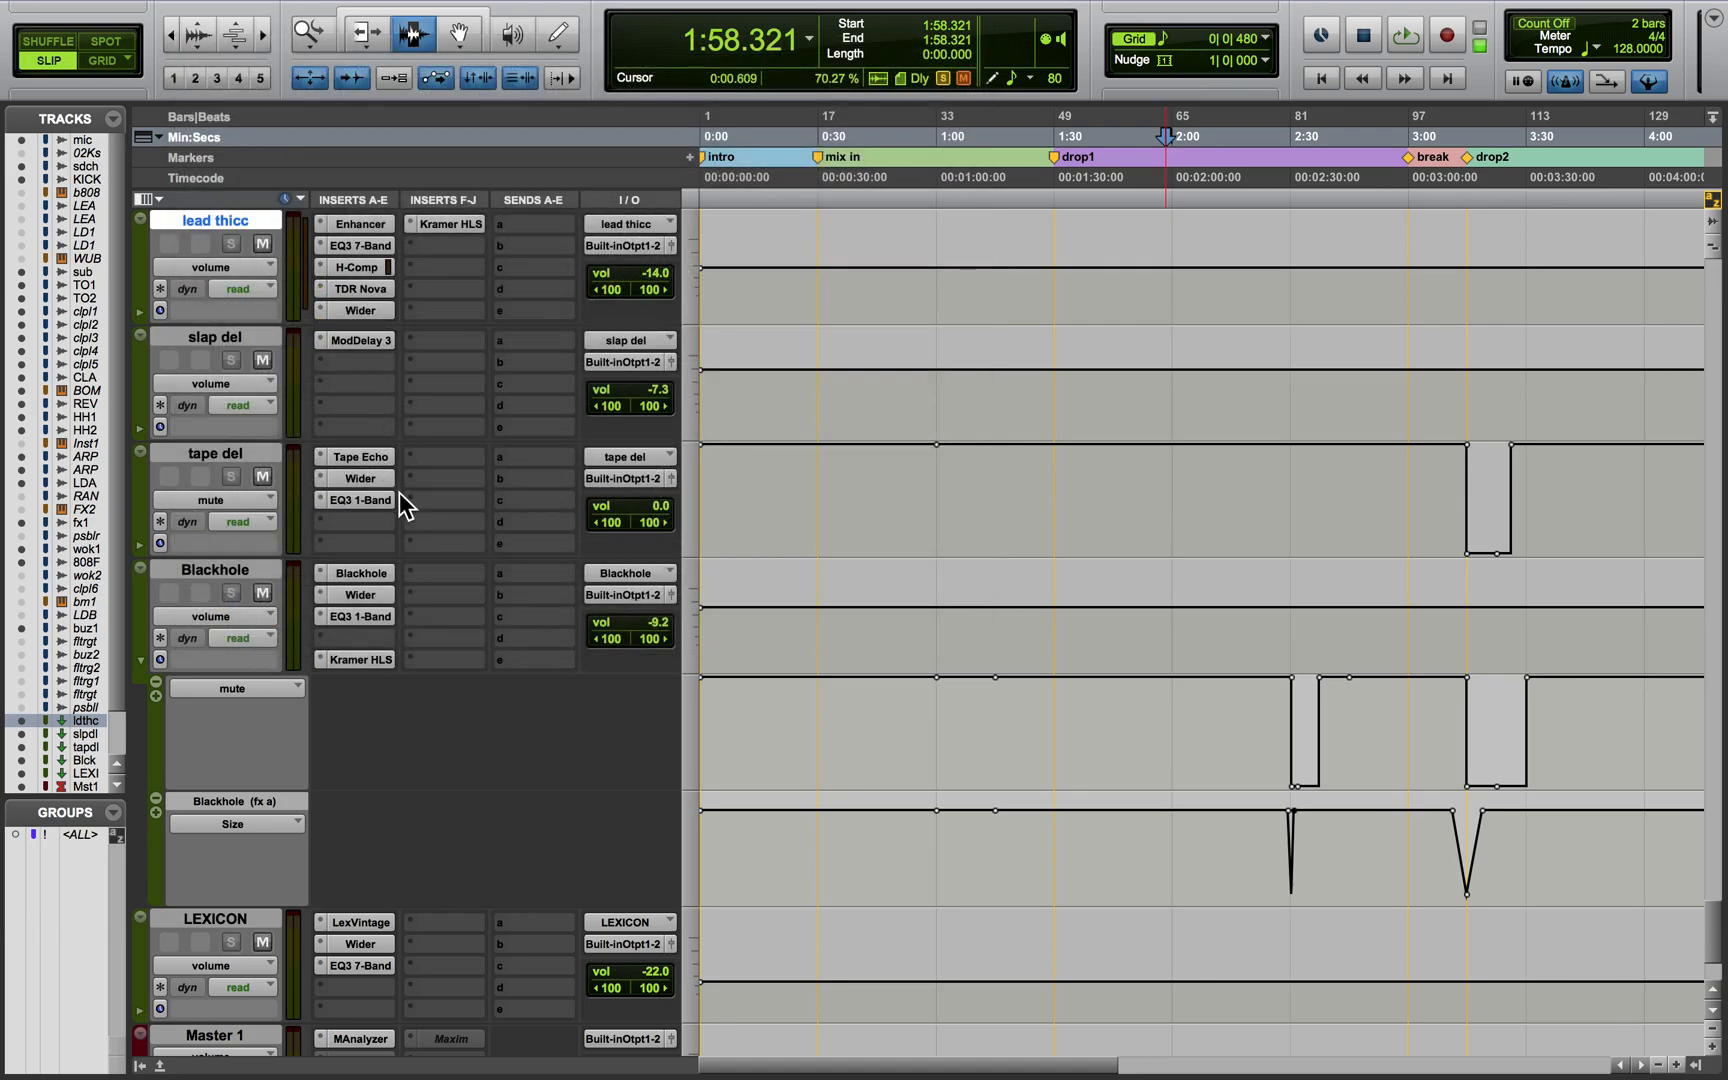
pyautogui.click(377, 478)
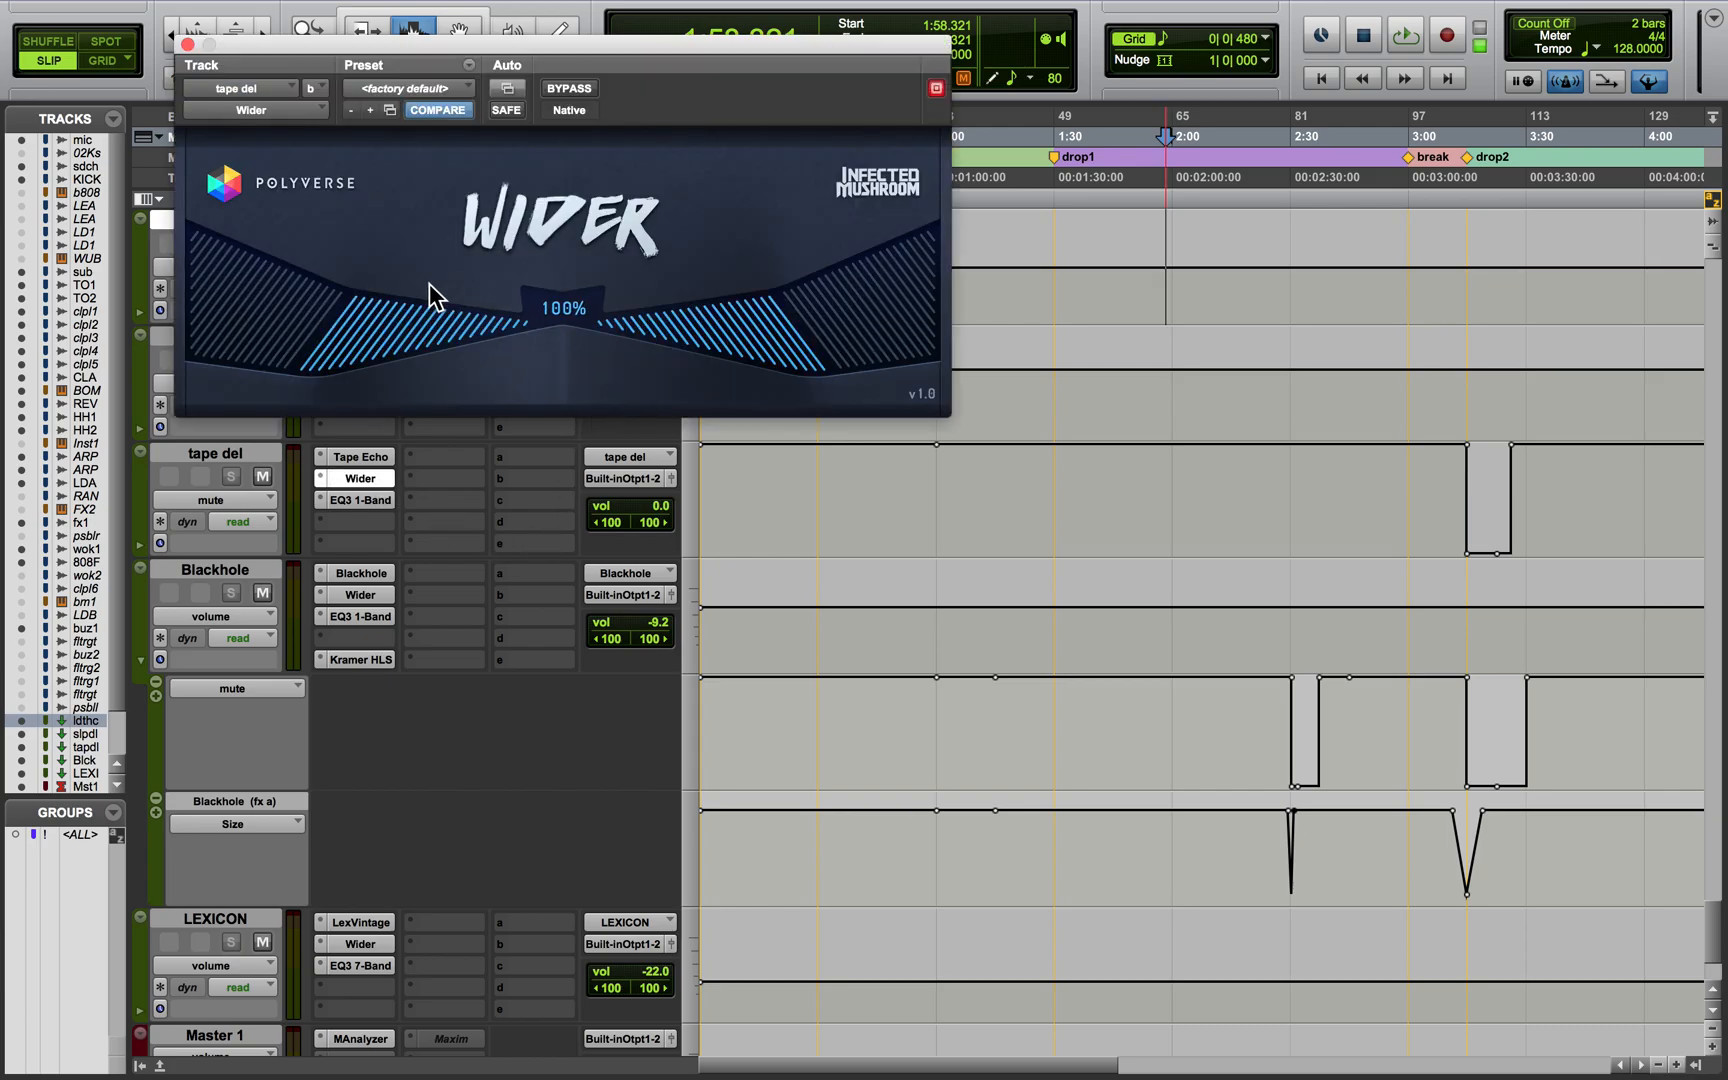
pyautogui.click(183, 41)
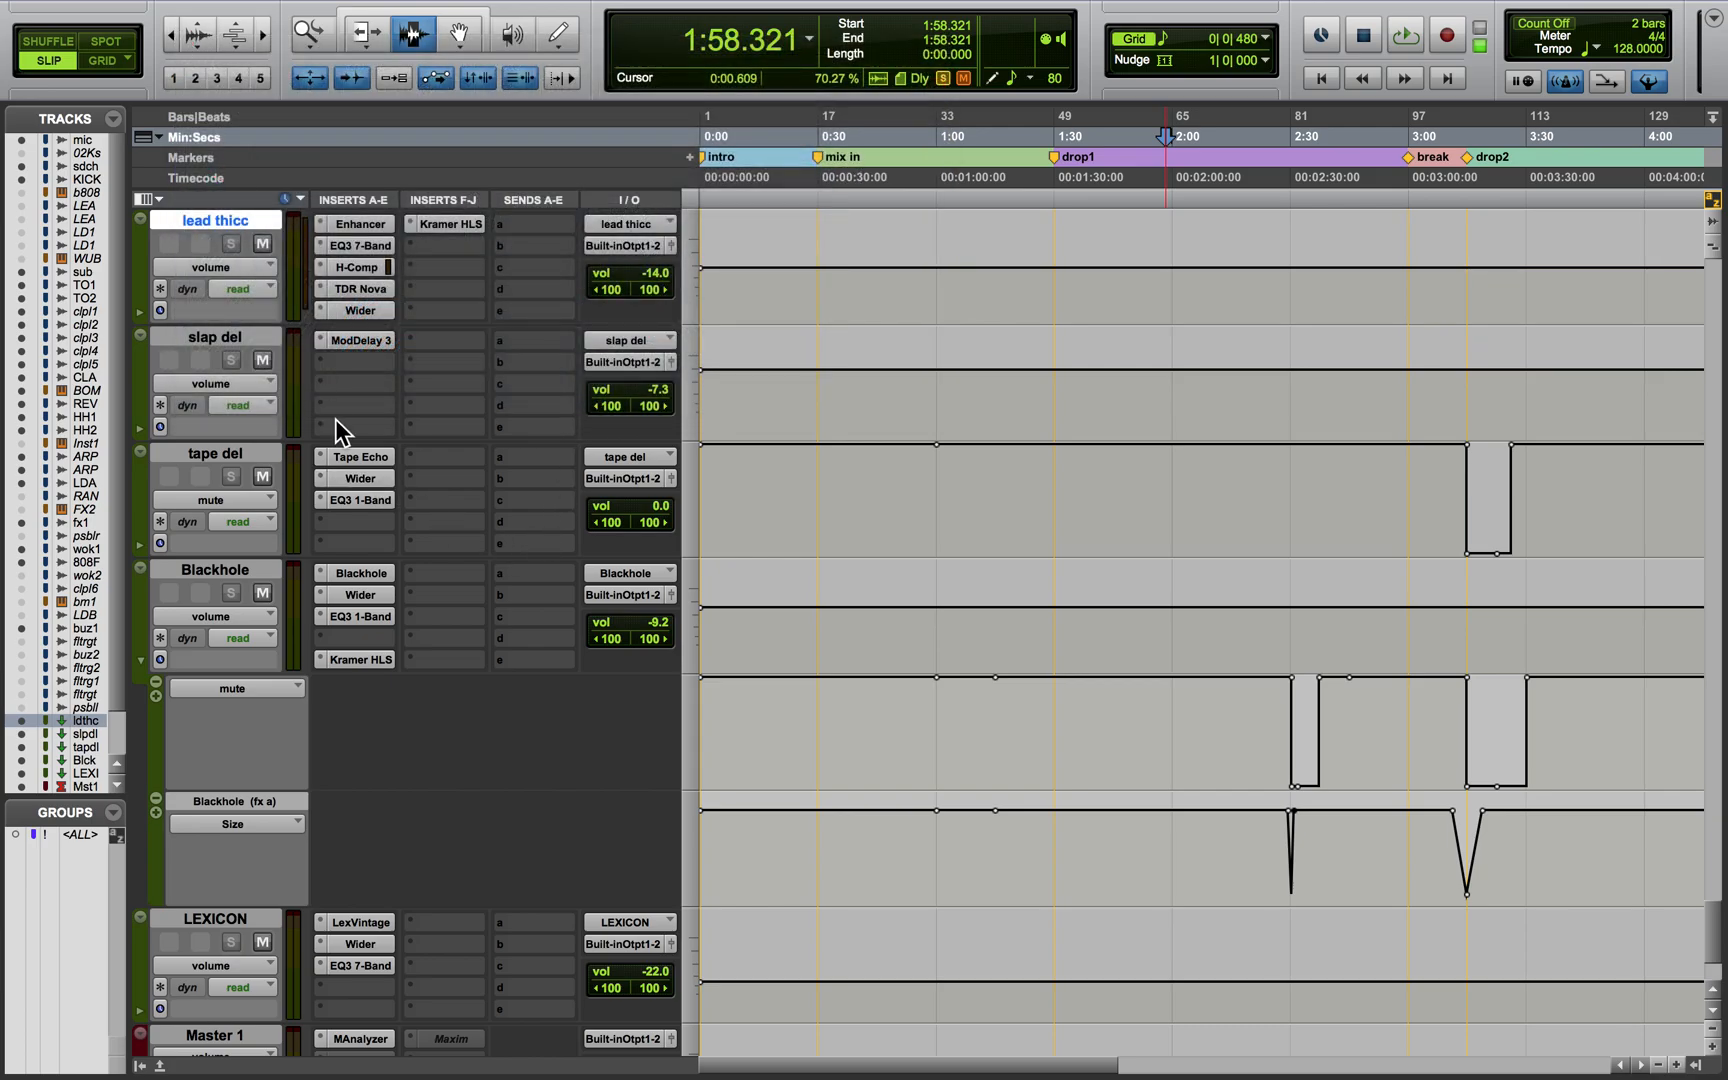
# Inspect the EQ3 1-Band on tape del and the Blackhole plug-in on the Blackhole aux, closing both windows
pyautogui.click(348, 494)
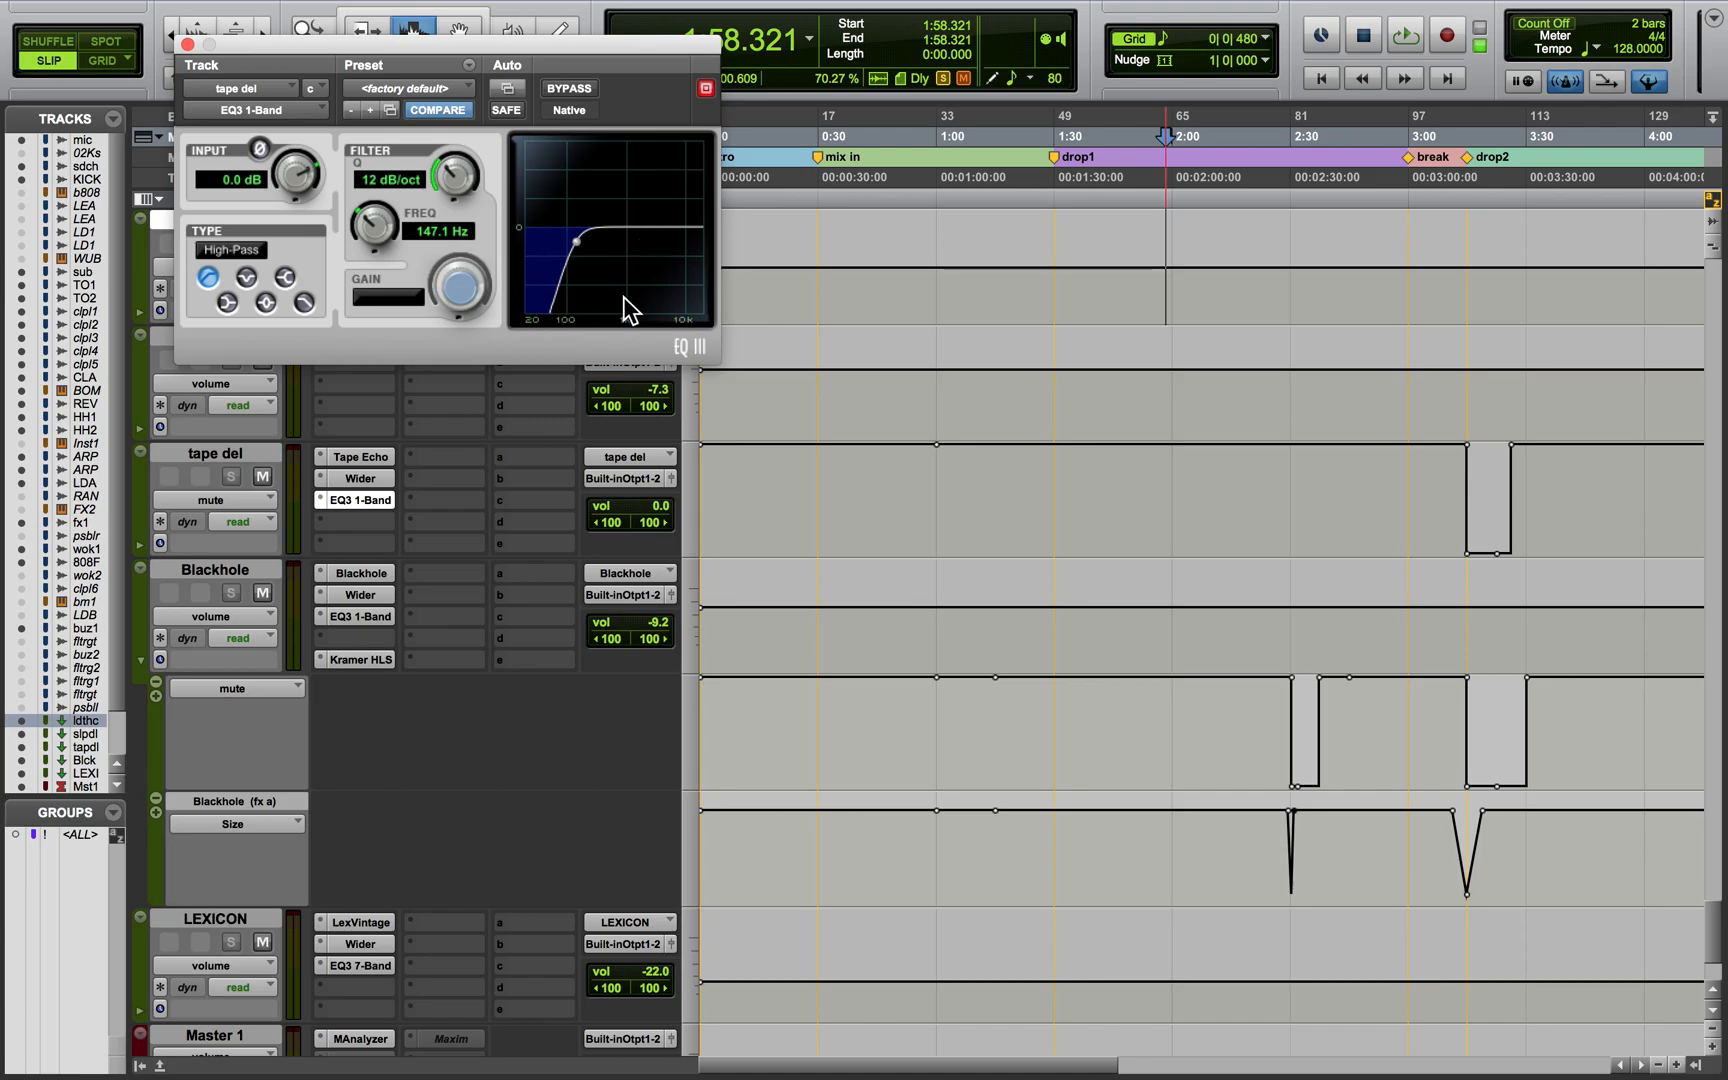
pyautogui.click(187, 44)
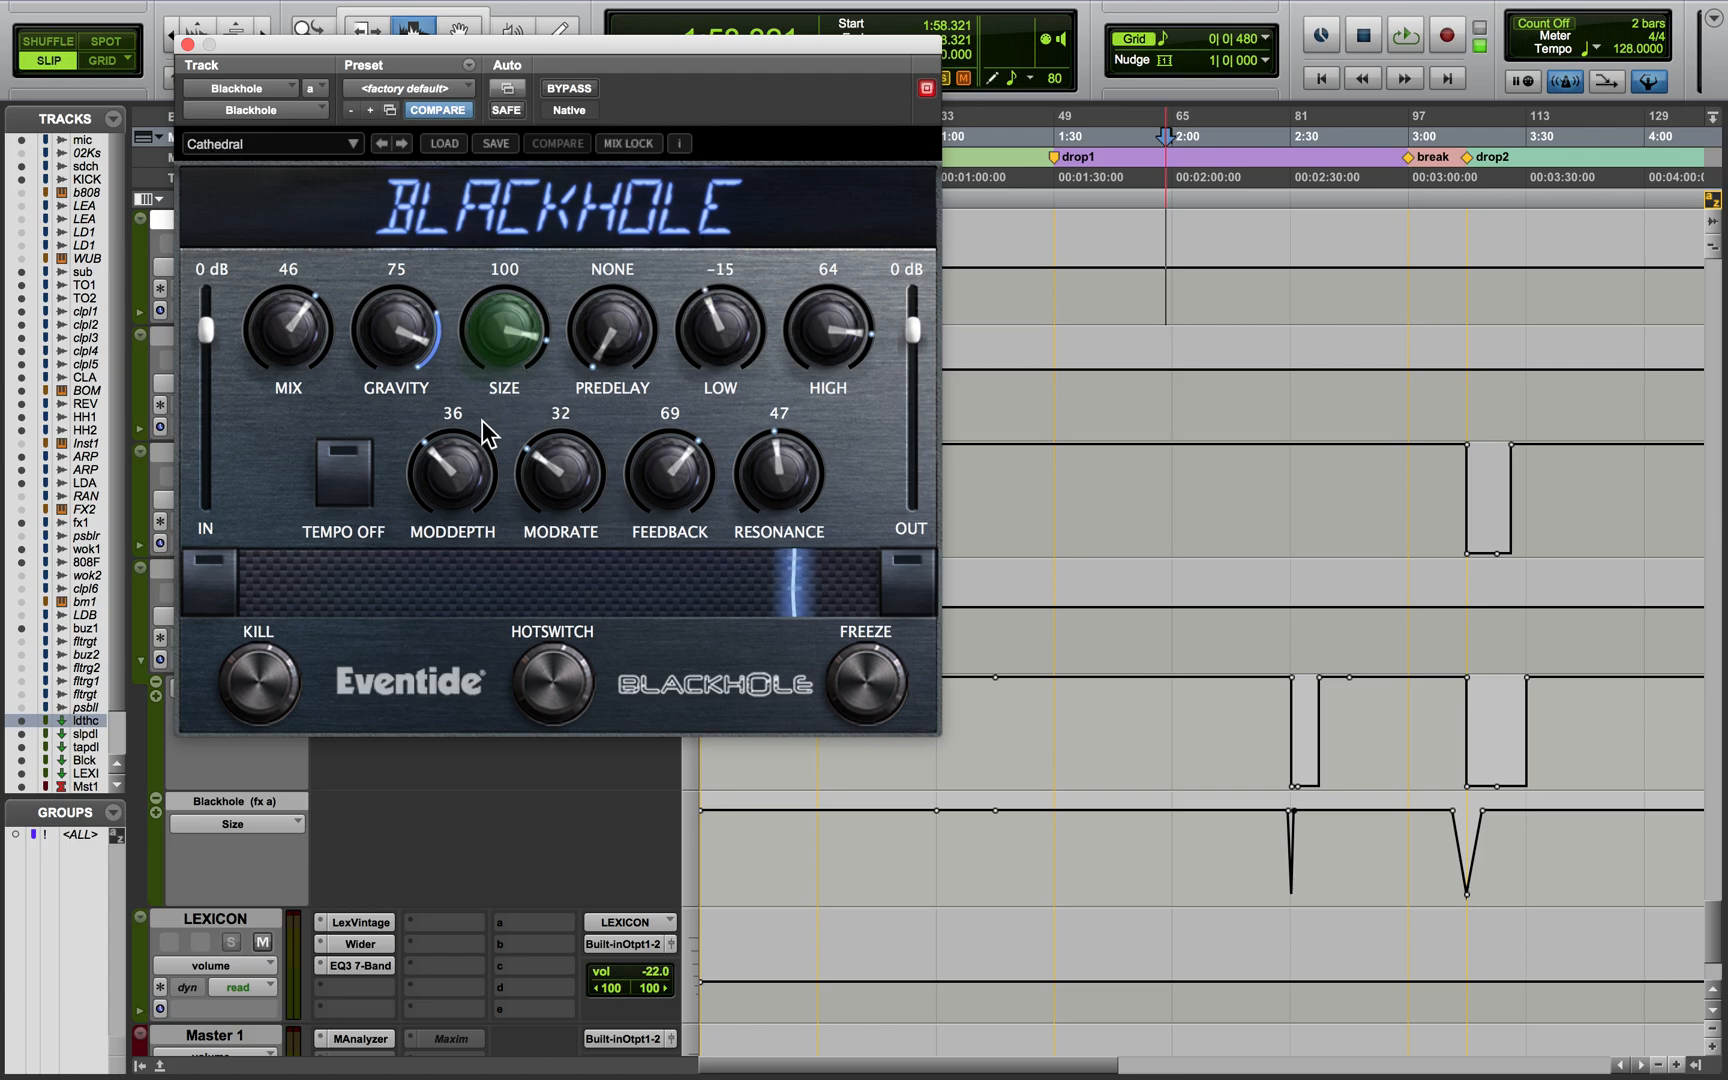
pyautogui.click(187, 44)
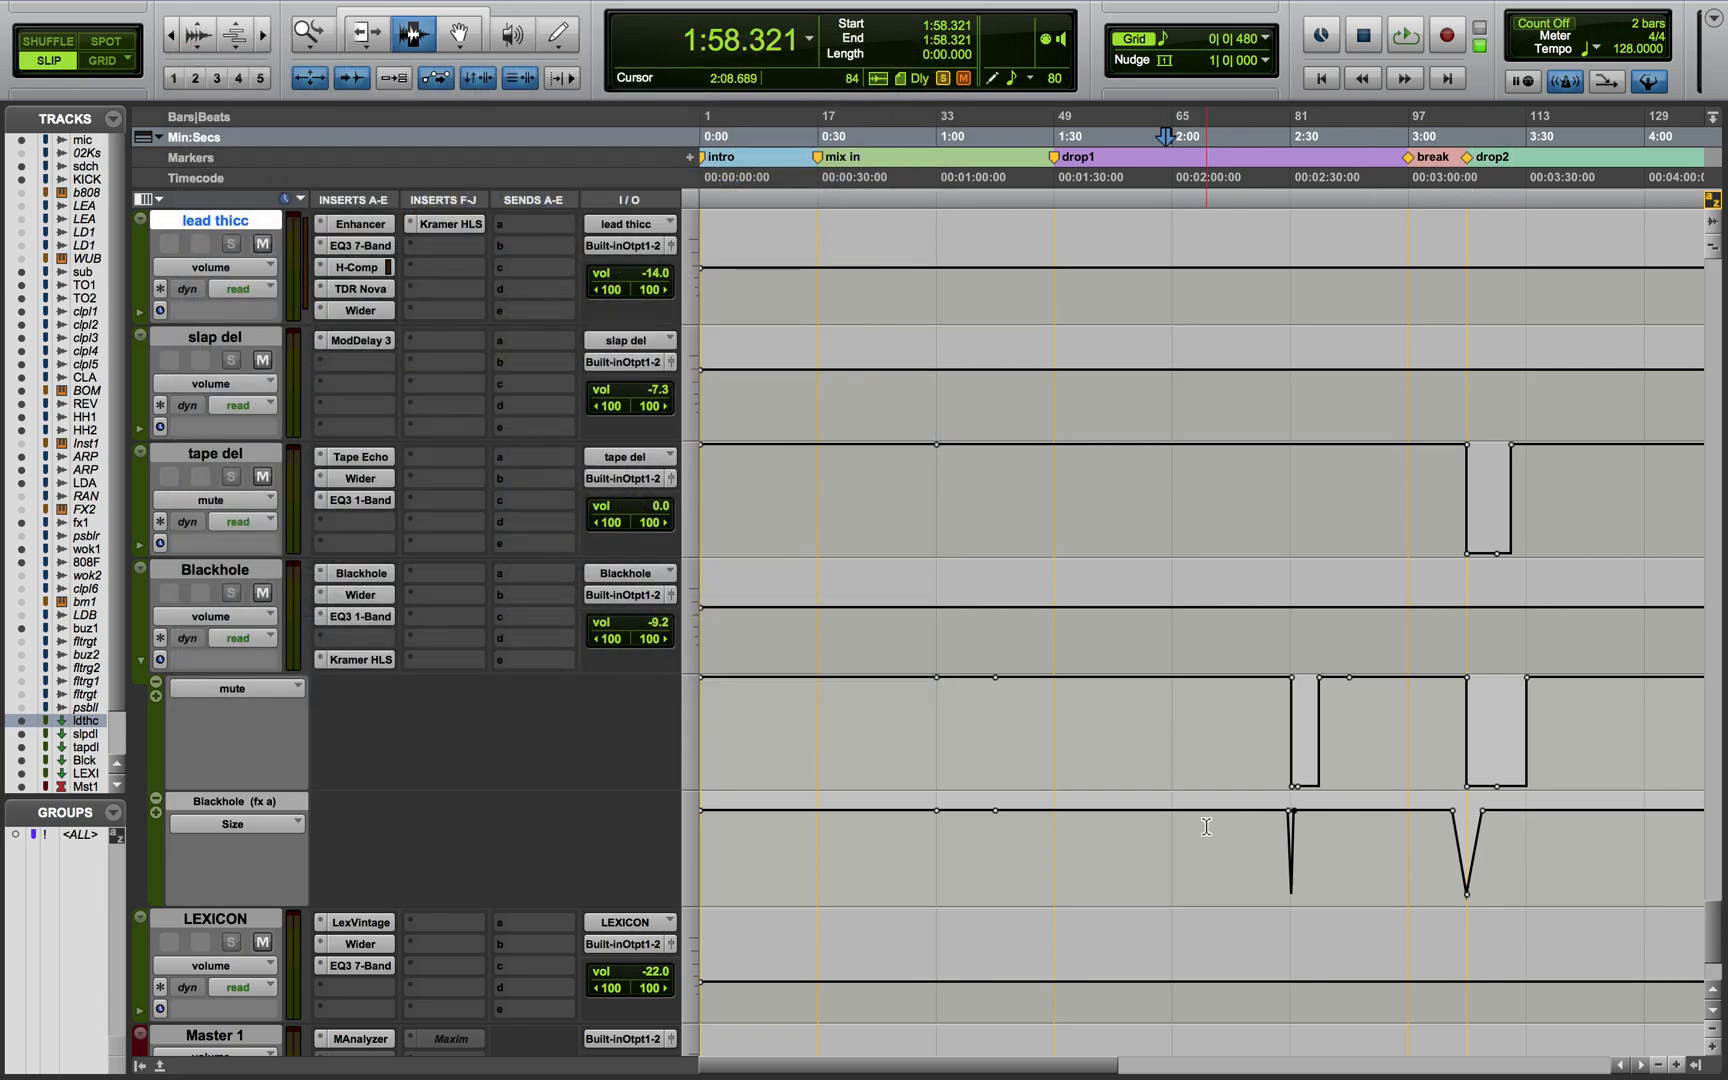
# Place the edit cursor at 2:26.682, just before the first Blackhole Size dip, and take LD ARP PRINT out of solo
pyautogui.click(1277, 849)
pyautogui.hscroll(8, 1277, 849)
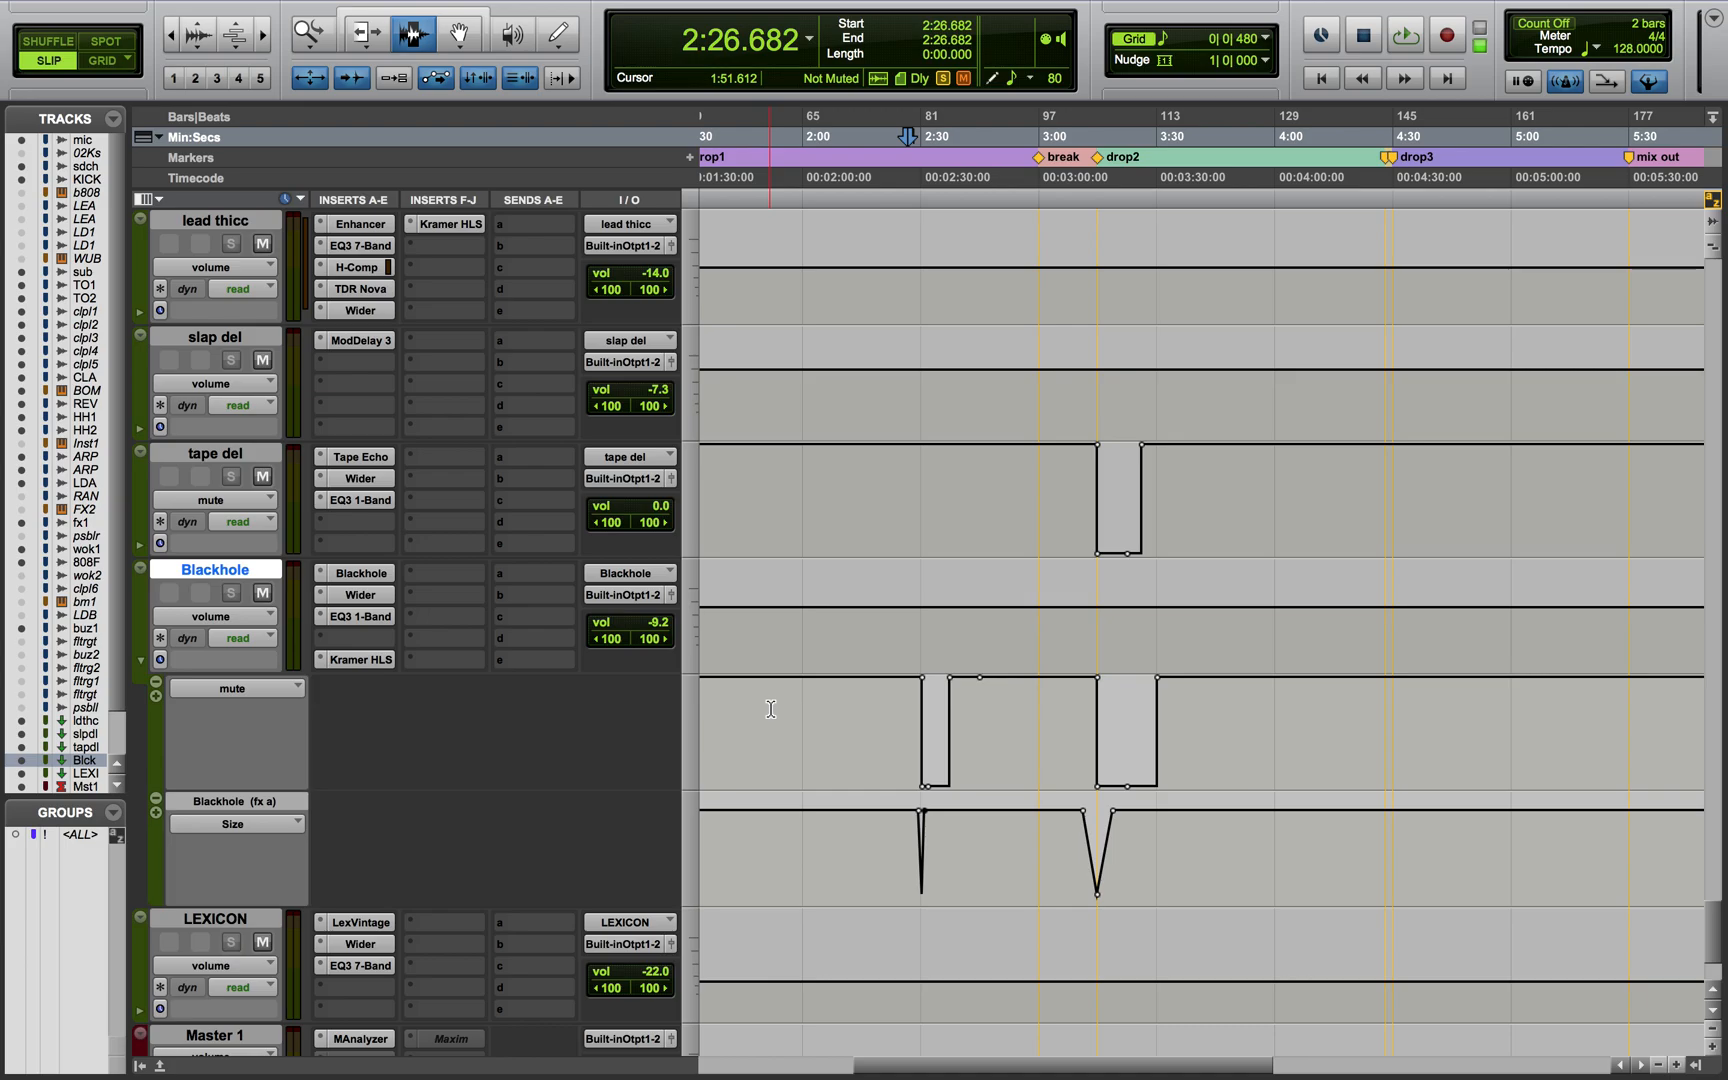
pyautogui.press('ctrl+alt+super+Down')
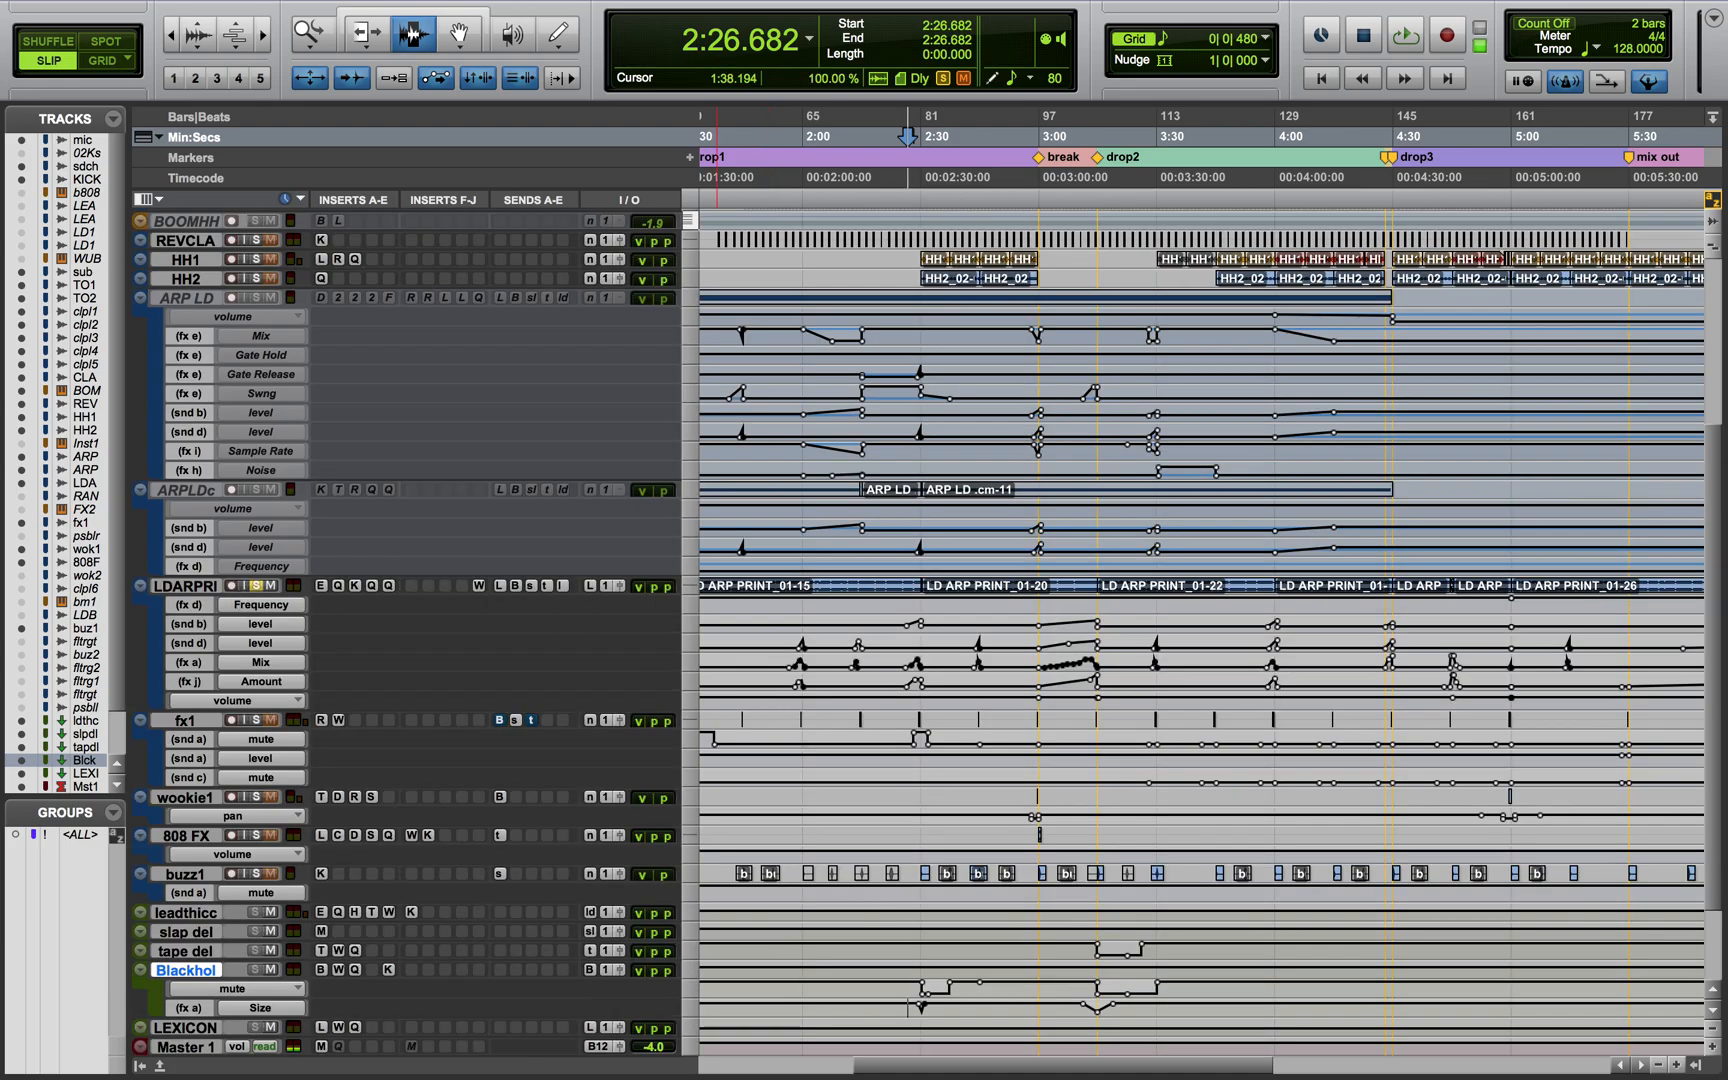
pyautogui.click(256, 588)
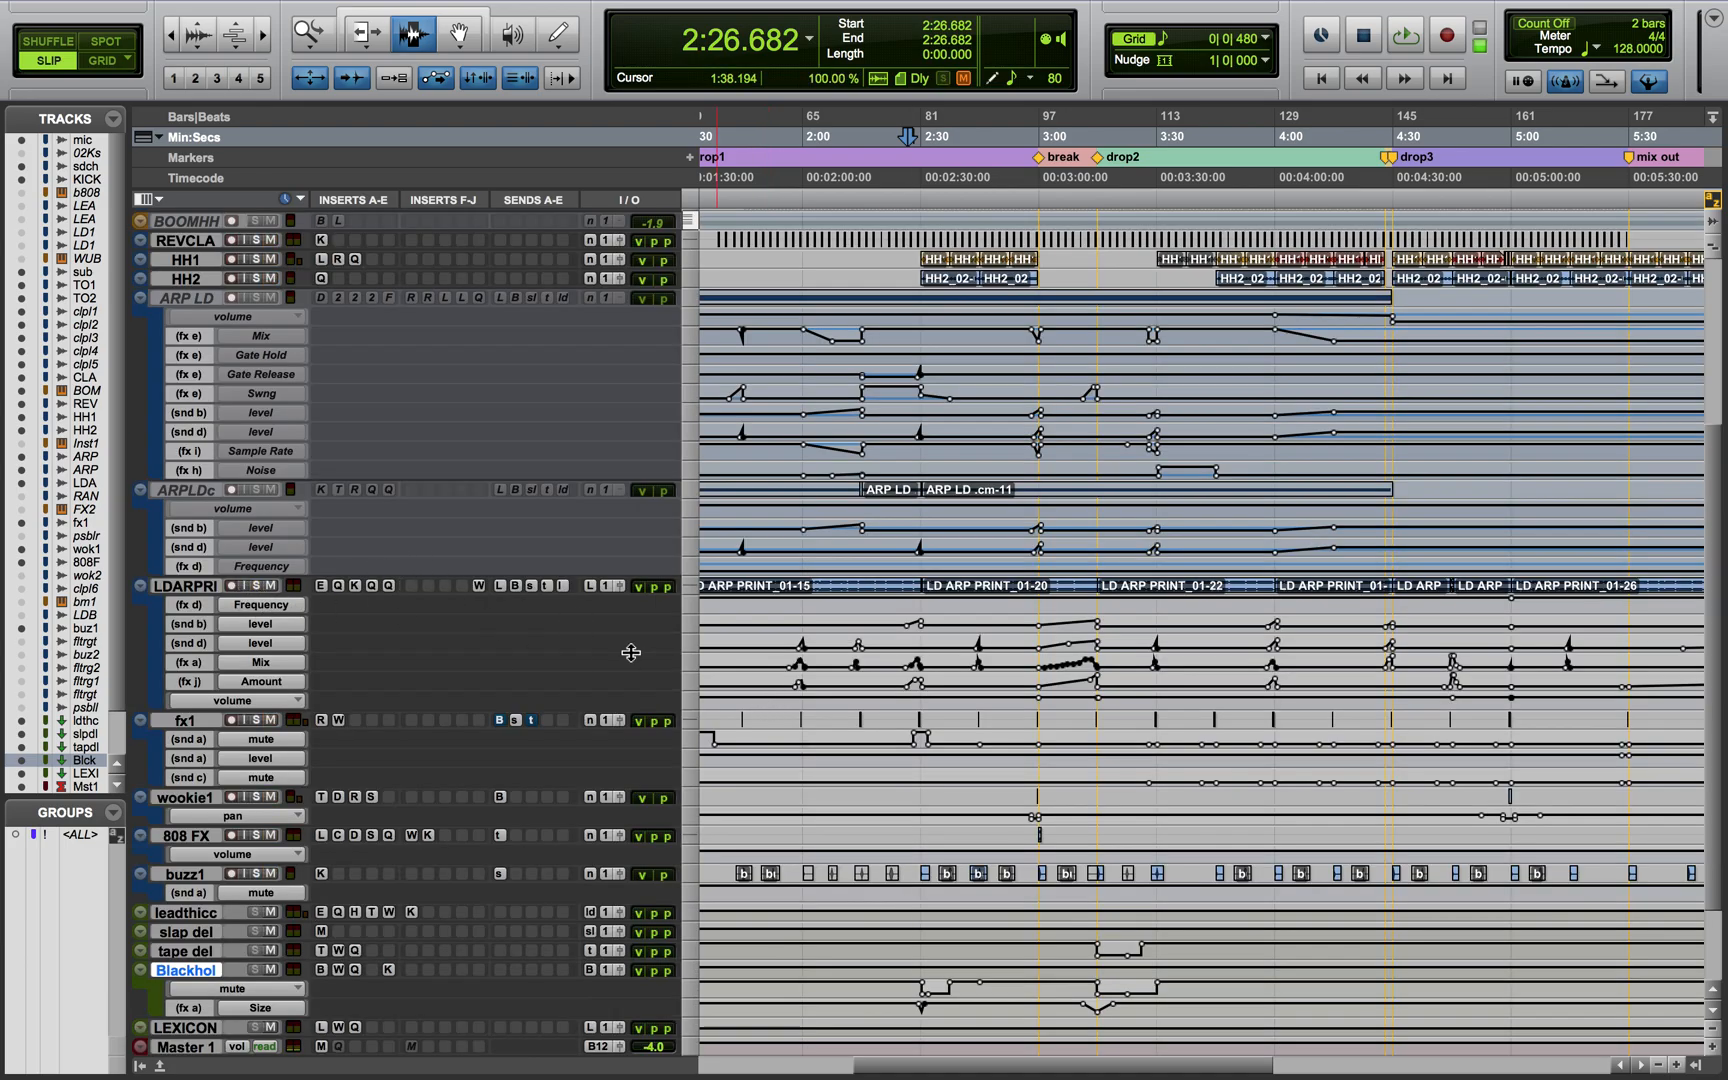
# Enlarge the track heights and play the mix from 2:26.682 through the first Blackhole mute and Size automation
pyautogui.hotkey('ctrl', 'alt', 'Up')
pyautogui.hotkey('ctrl', 'alt', 'Up')
pyautogui.scroll(-18, 995, 680)
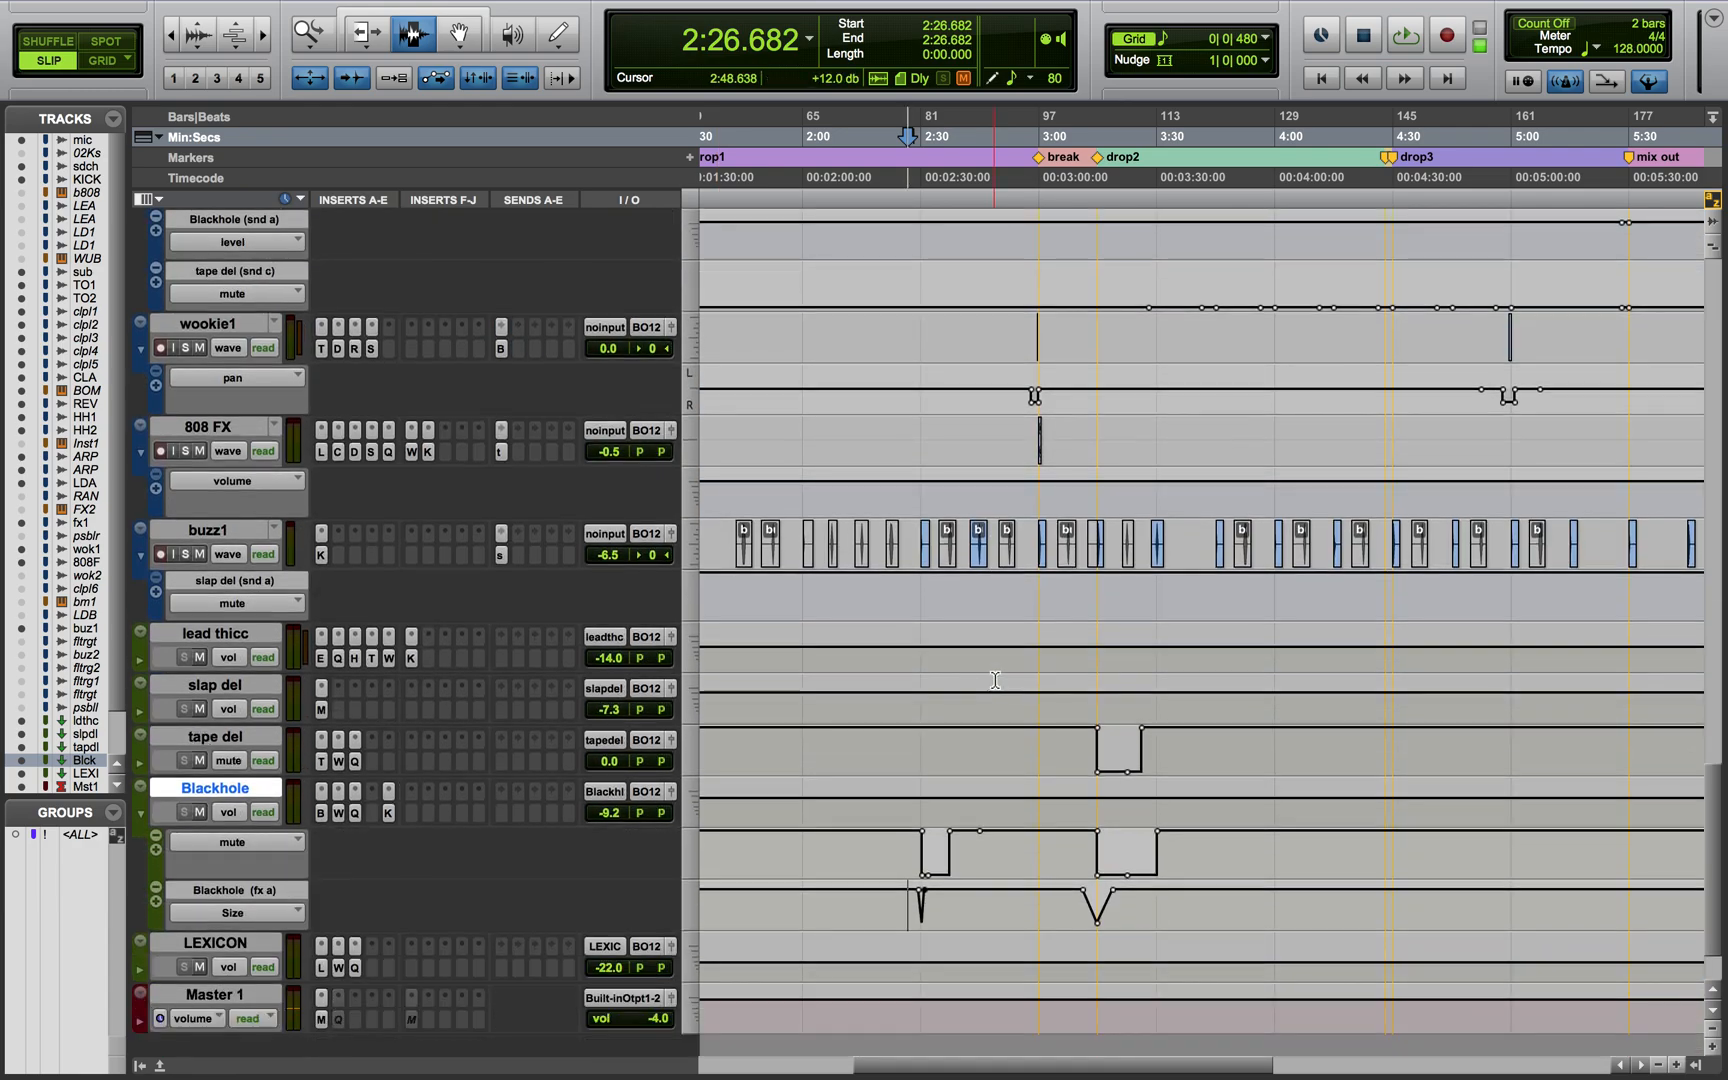
pyautogui.scroll(-2, 995, 680)
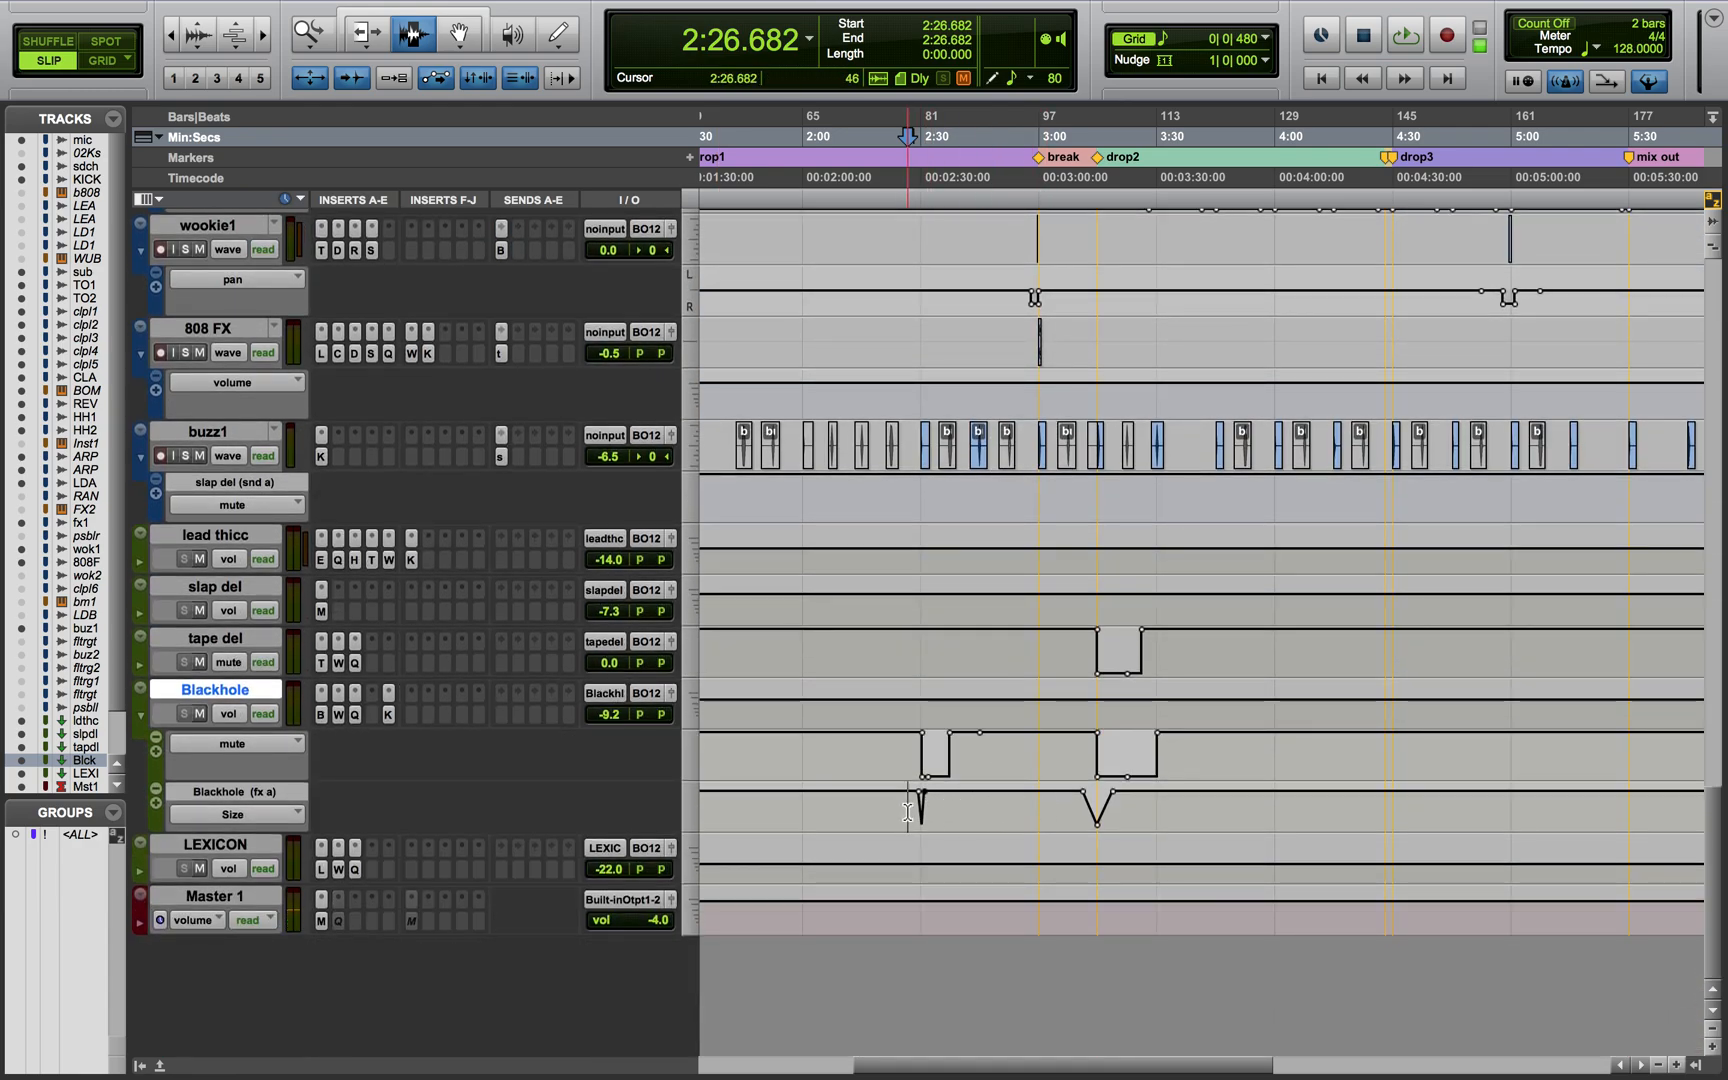
pyautogui.press('space')
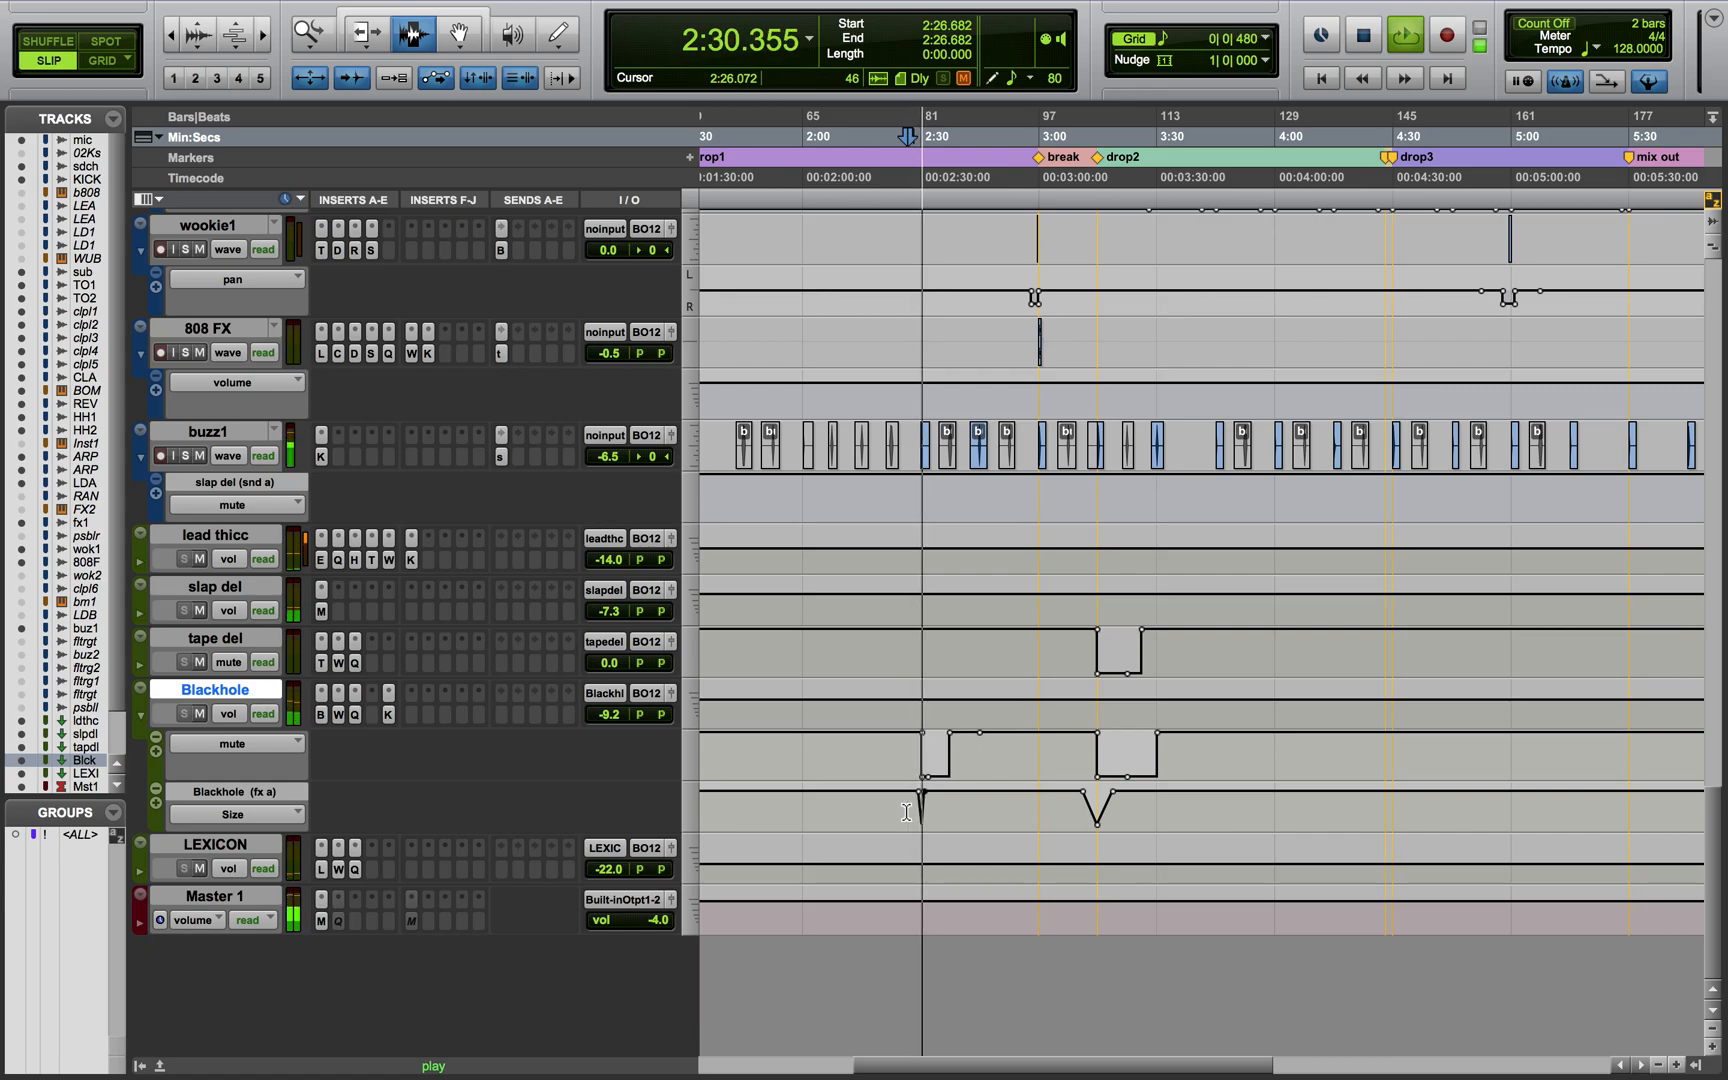
pyautogui.press('space')
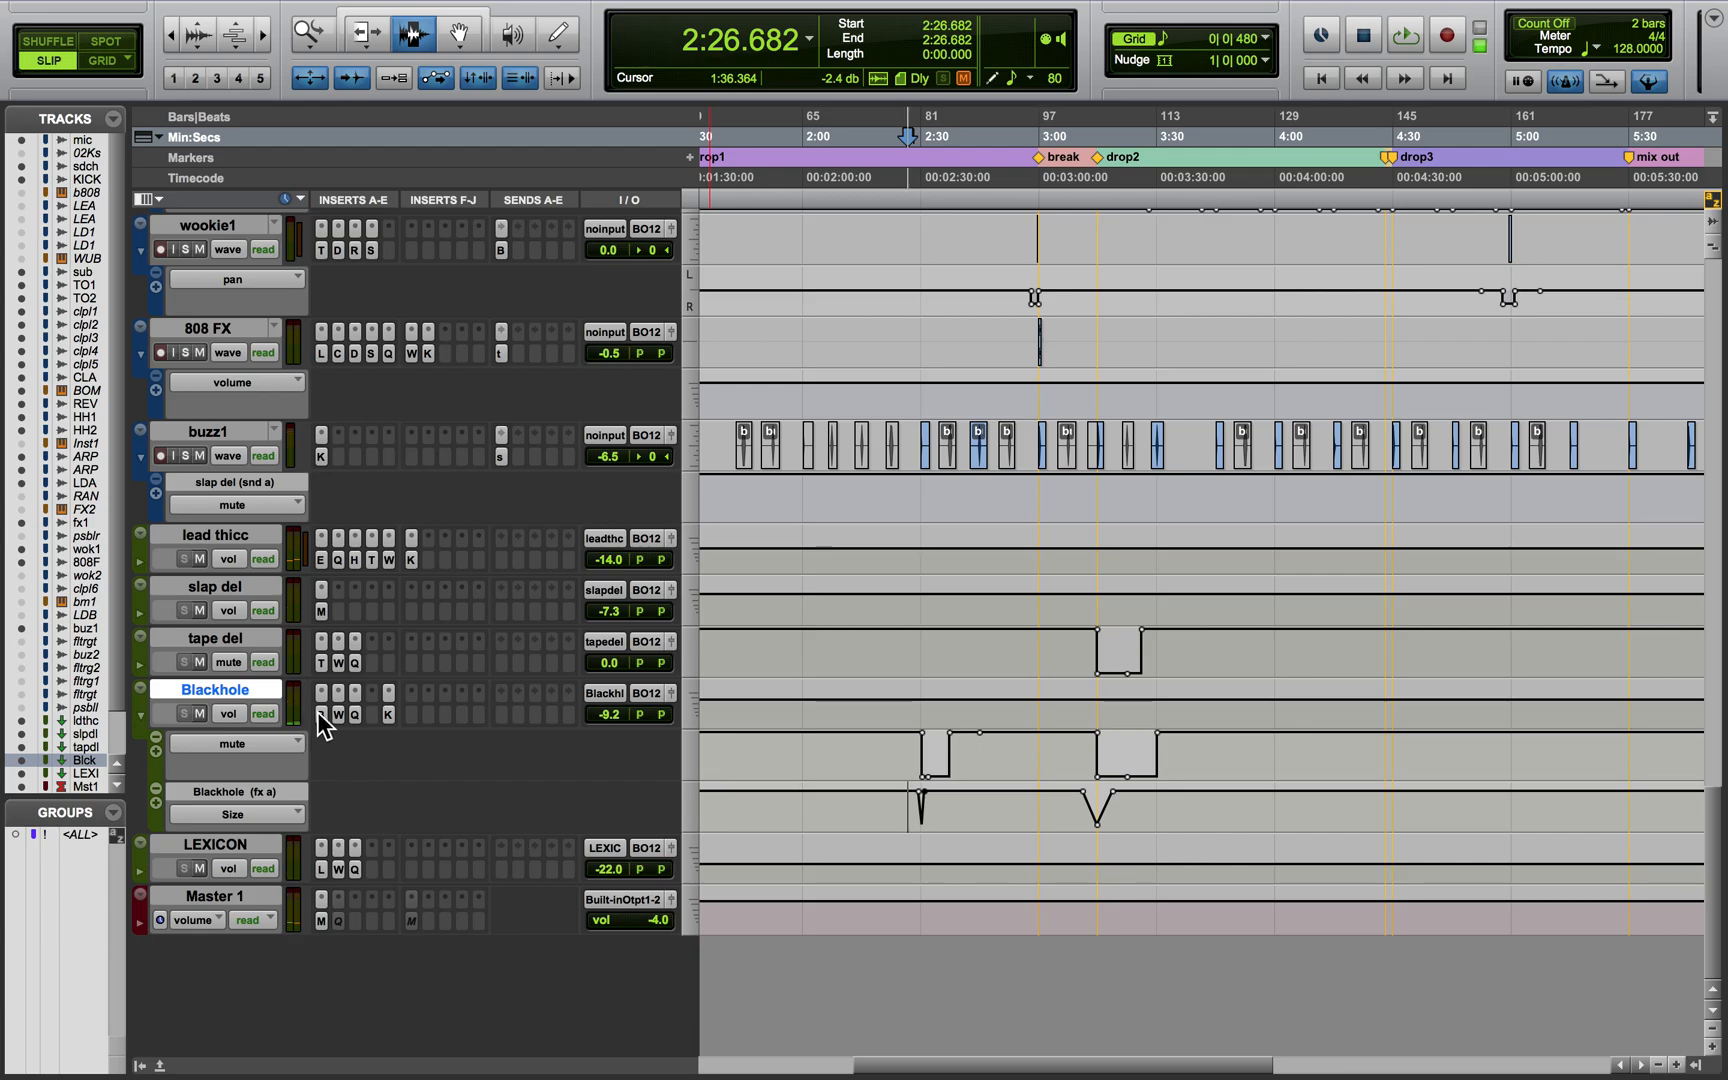
# Play from 3:11.510 with the Blackhole plug-in open to watch its Size automation move, and close the plug-in window
pyautogui.click(1081, 810)
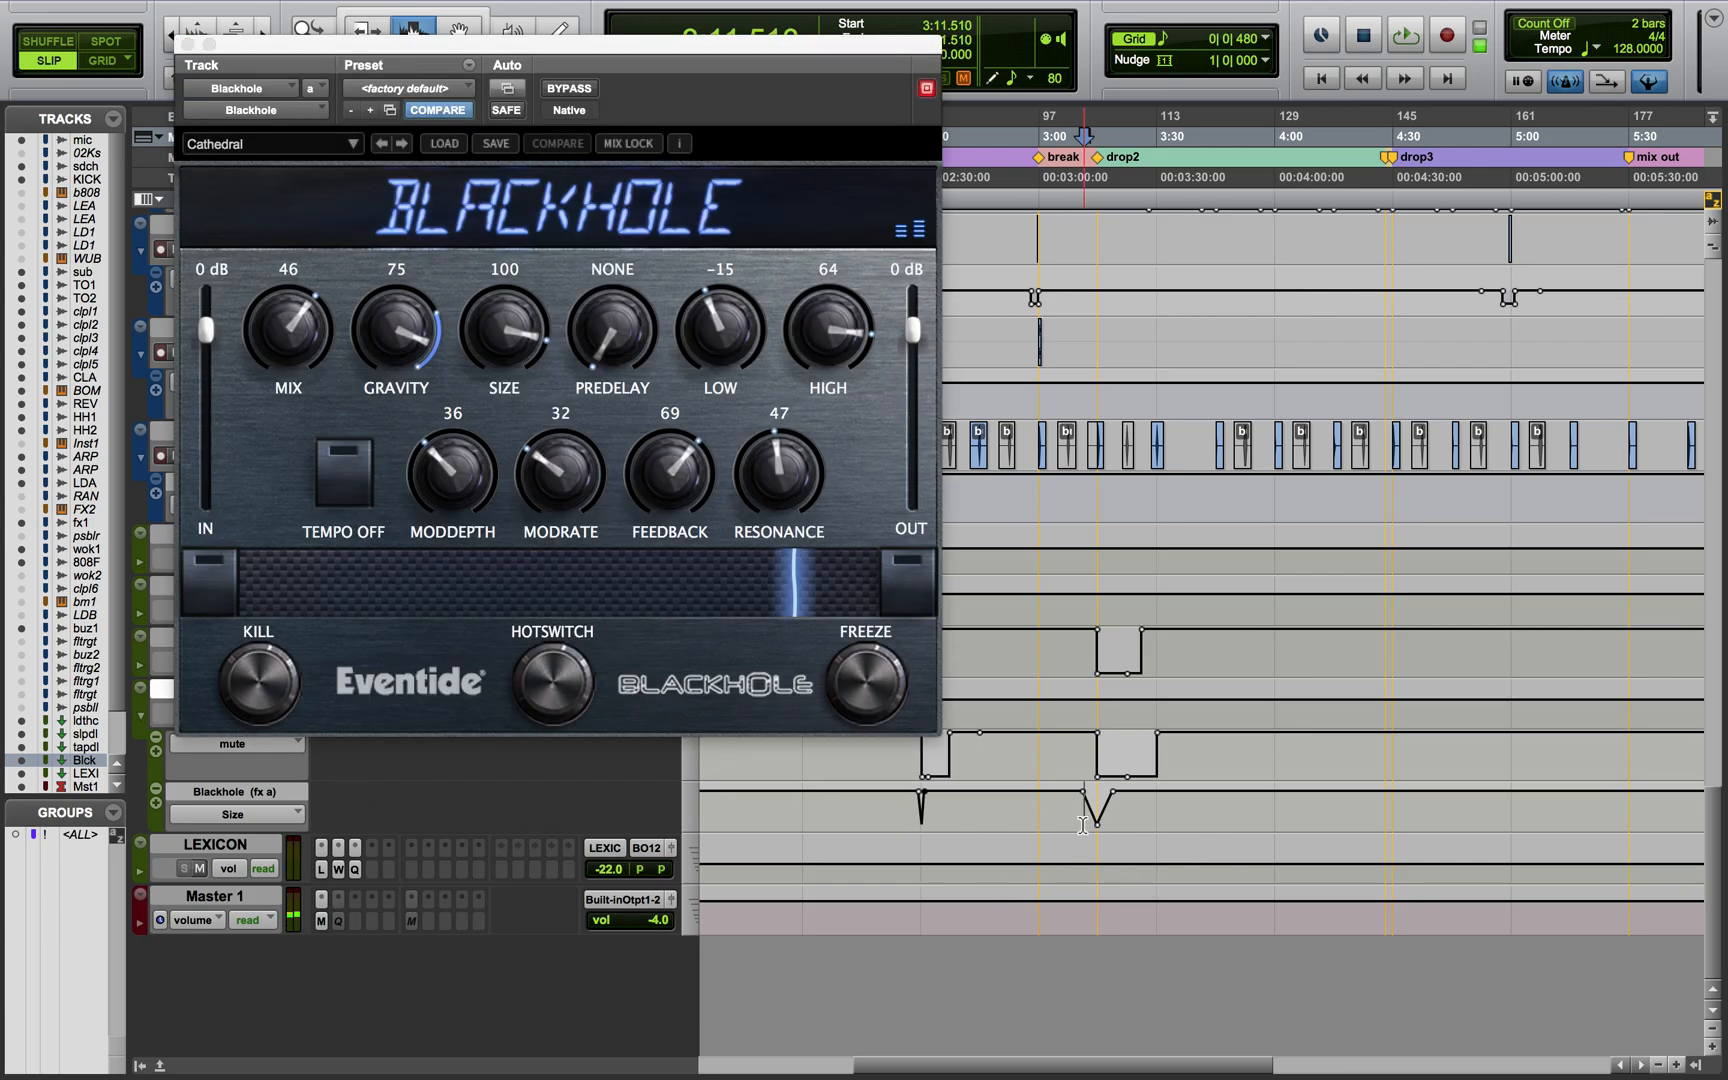
pyautogui.press('space')
pyautogui.moveTo(521, 325); pyautogui.dragTo(521, 343)
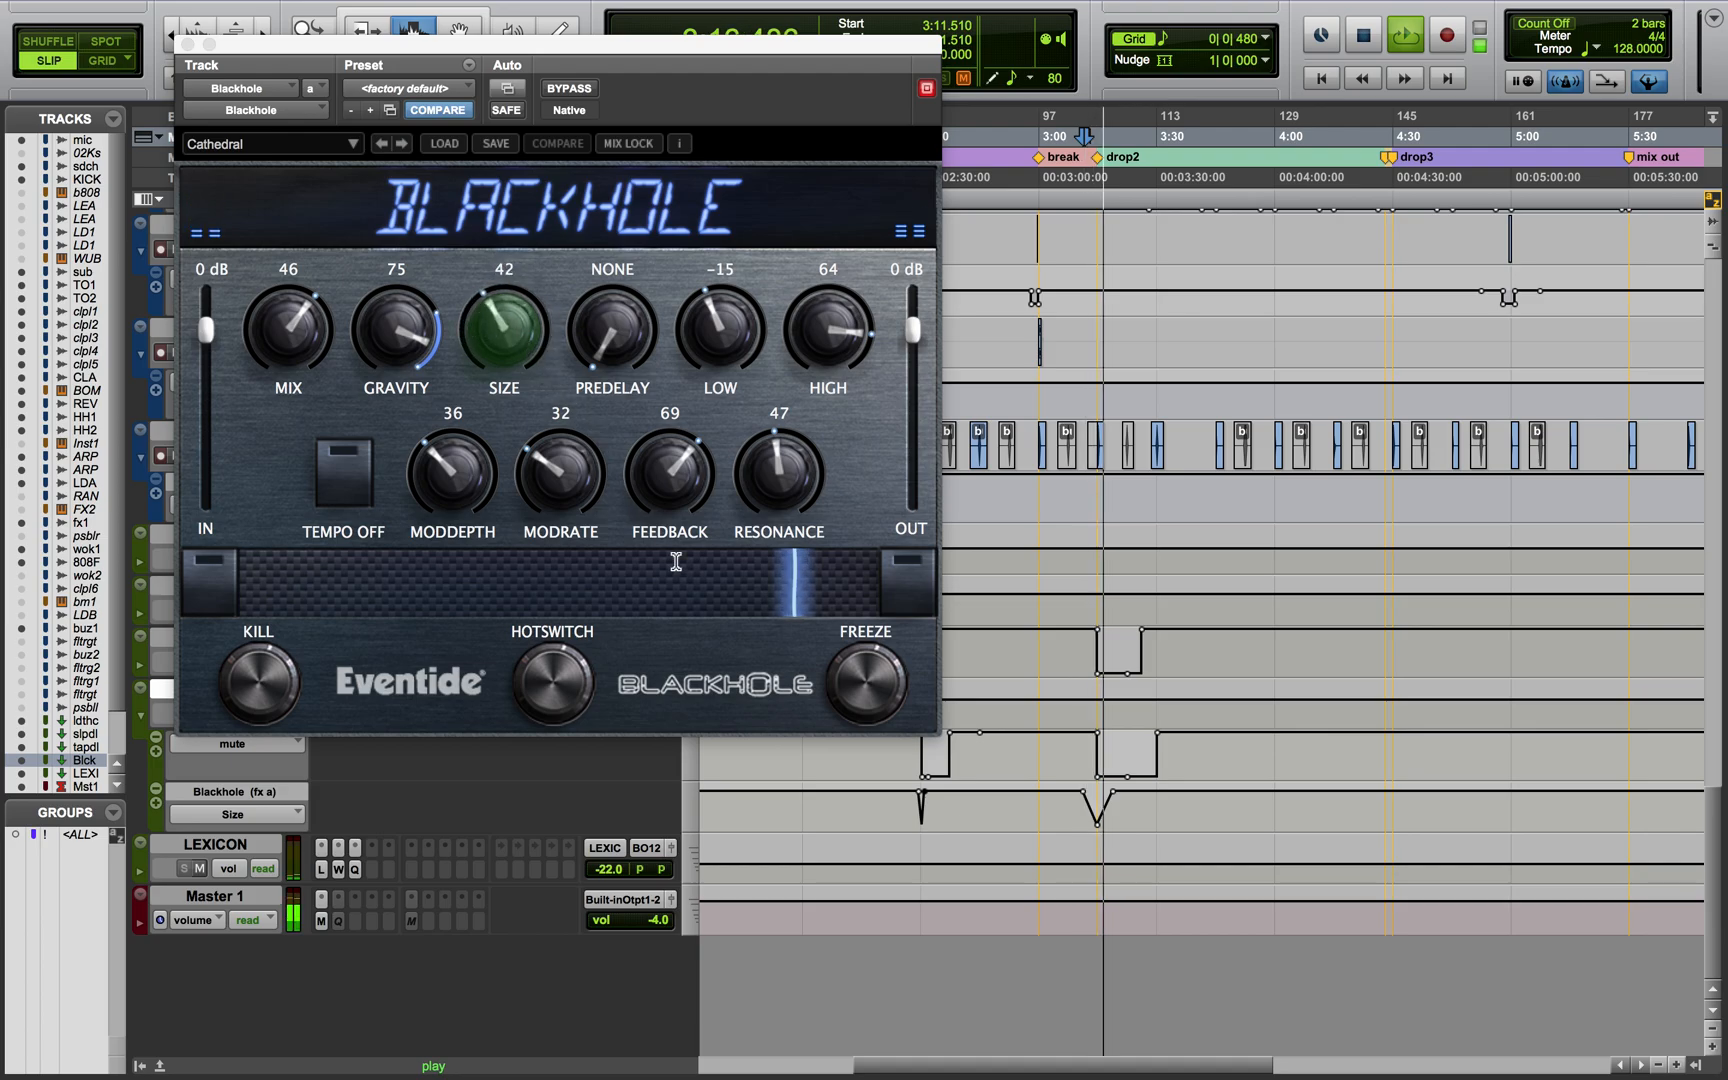
pyautogui.press('space')
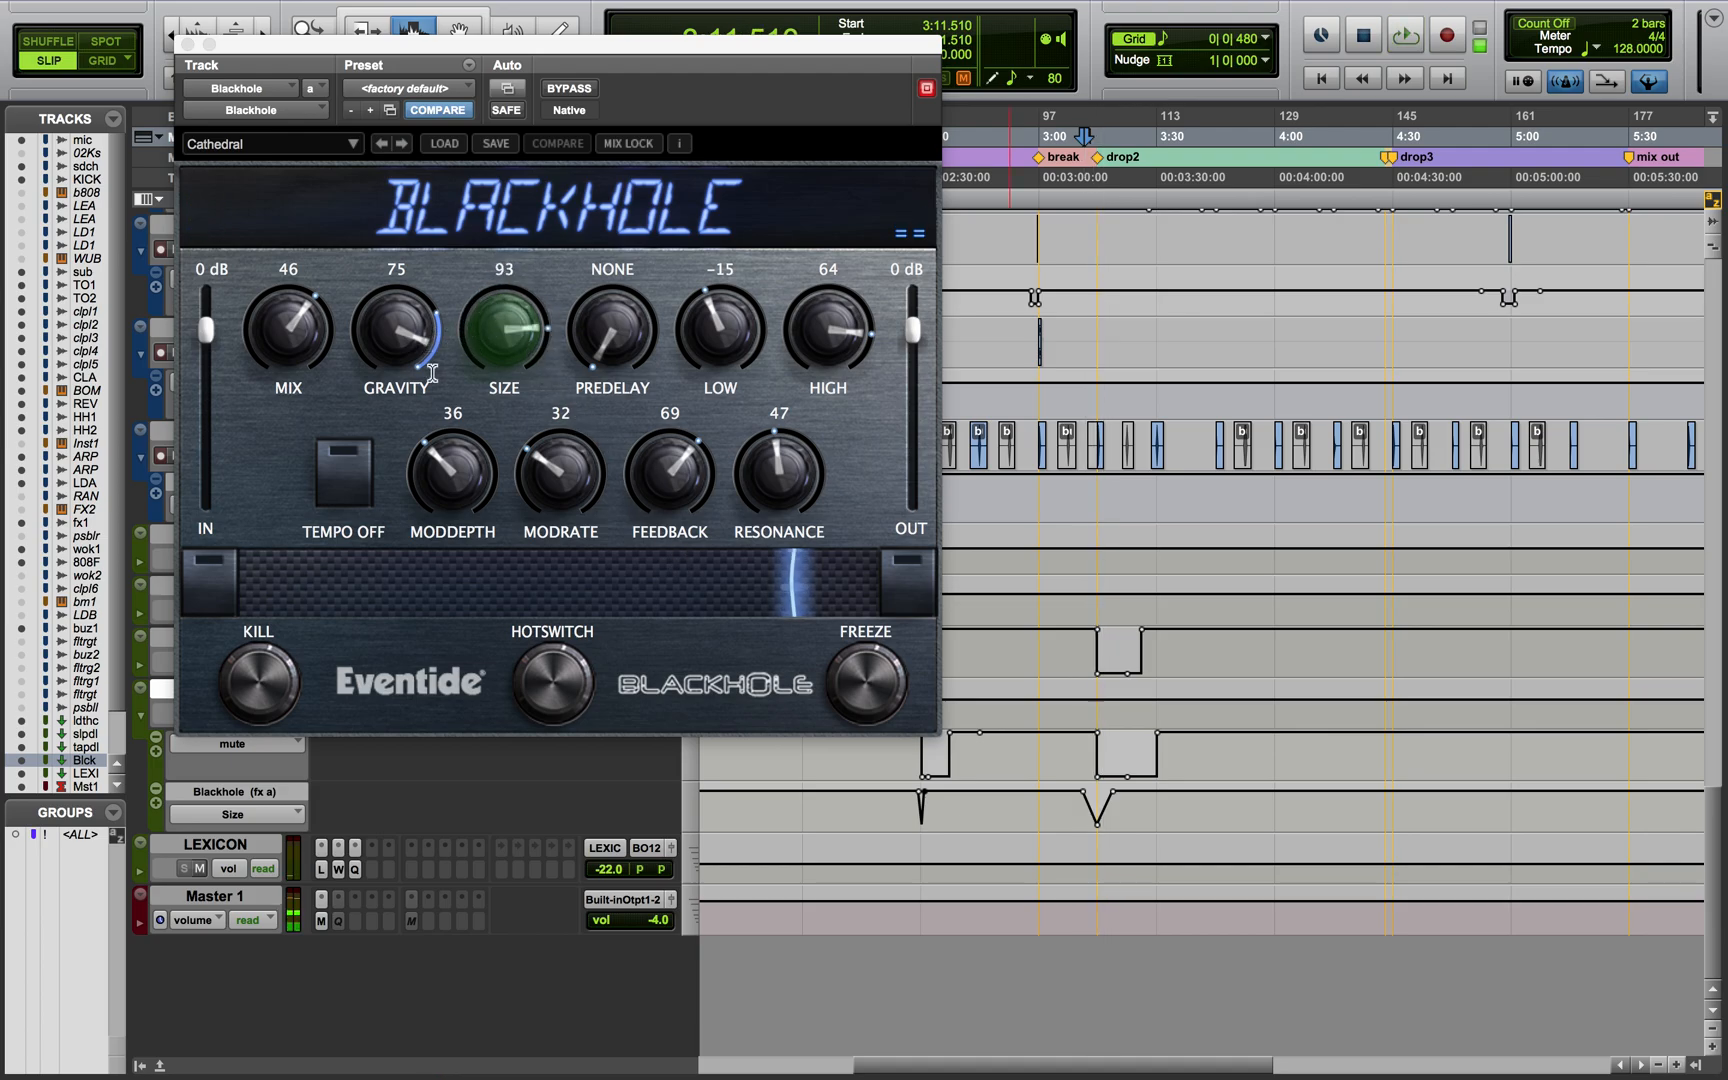
pyautogui.click(187, 44)
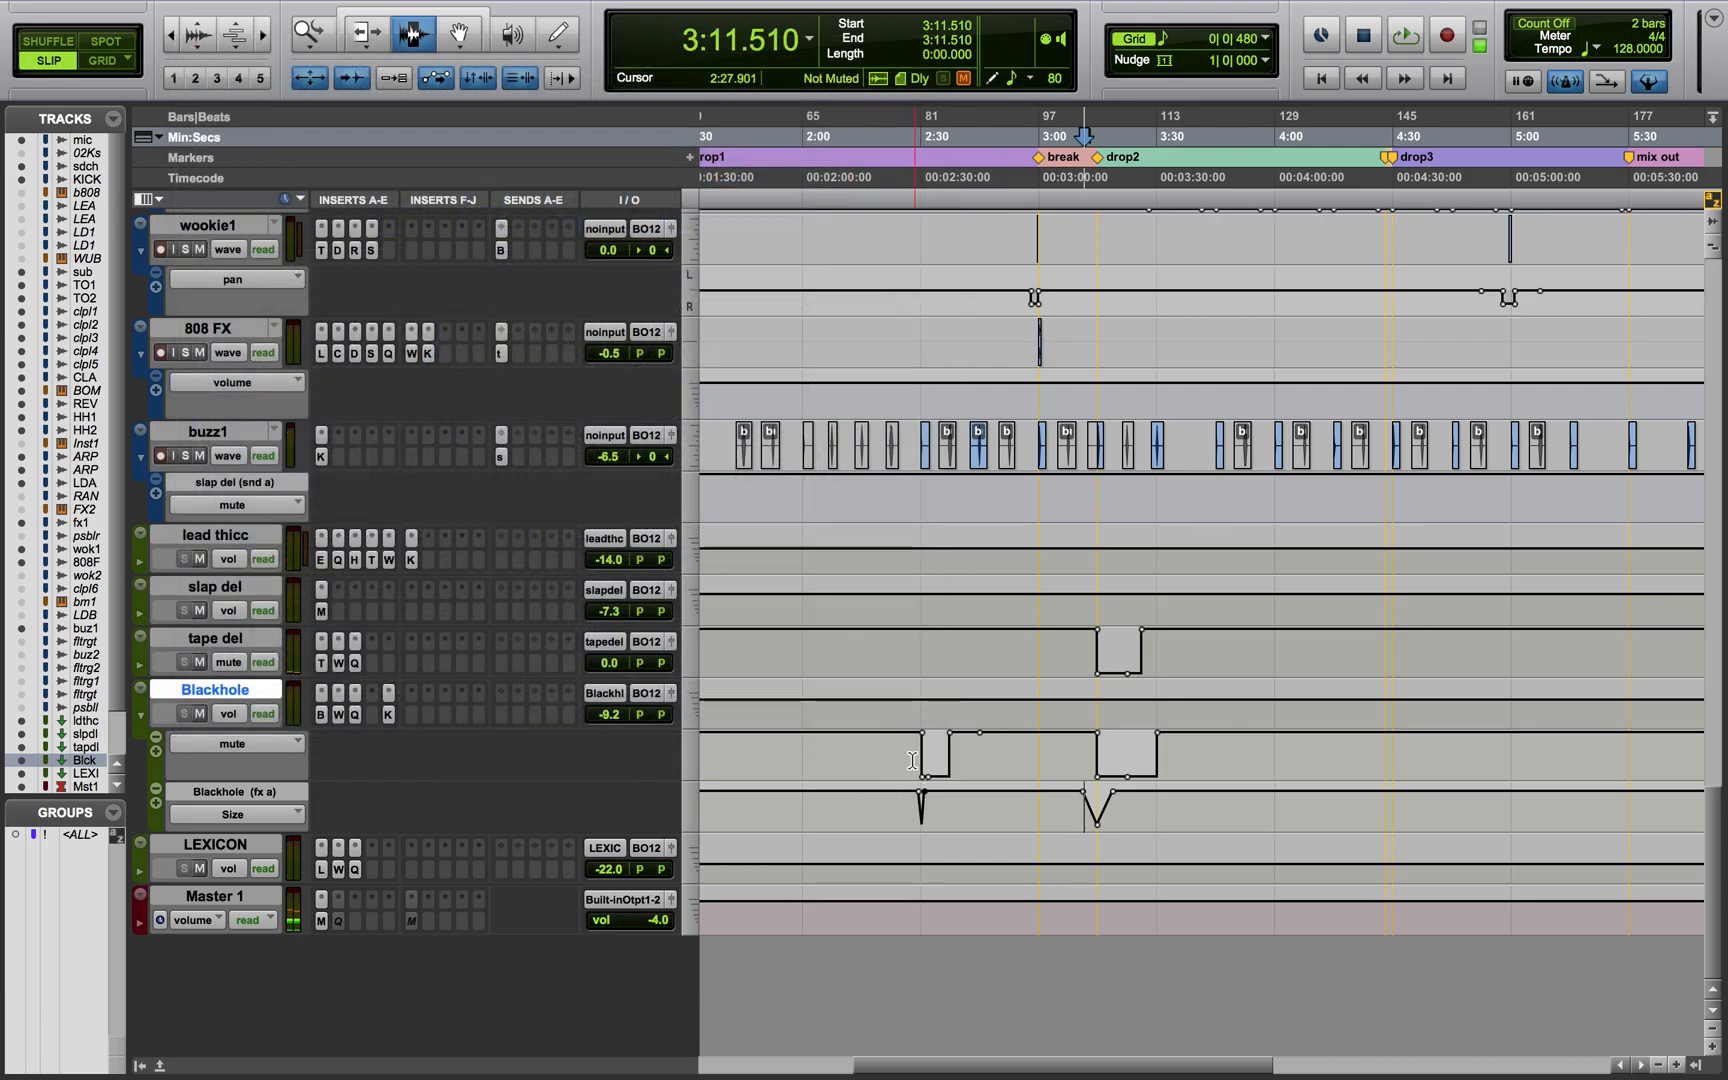
# Examine the Blackhole Size ramp leading into drop2 by highlighting sections of its automation lane, and clear the selection
pyautogui.press('t')
pyautogui.press('t')
pyautogui.press('t')
pyautogui.press('t')
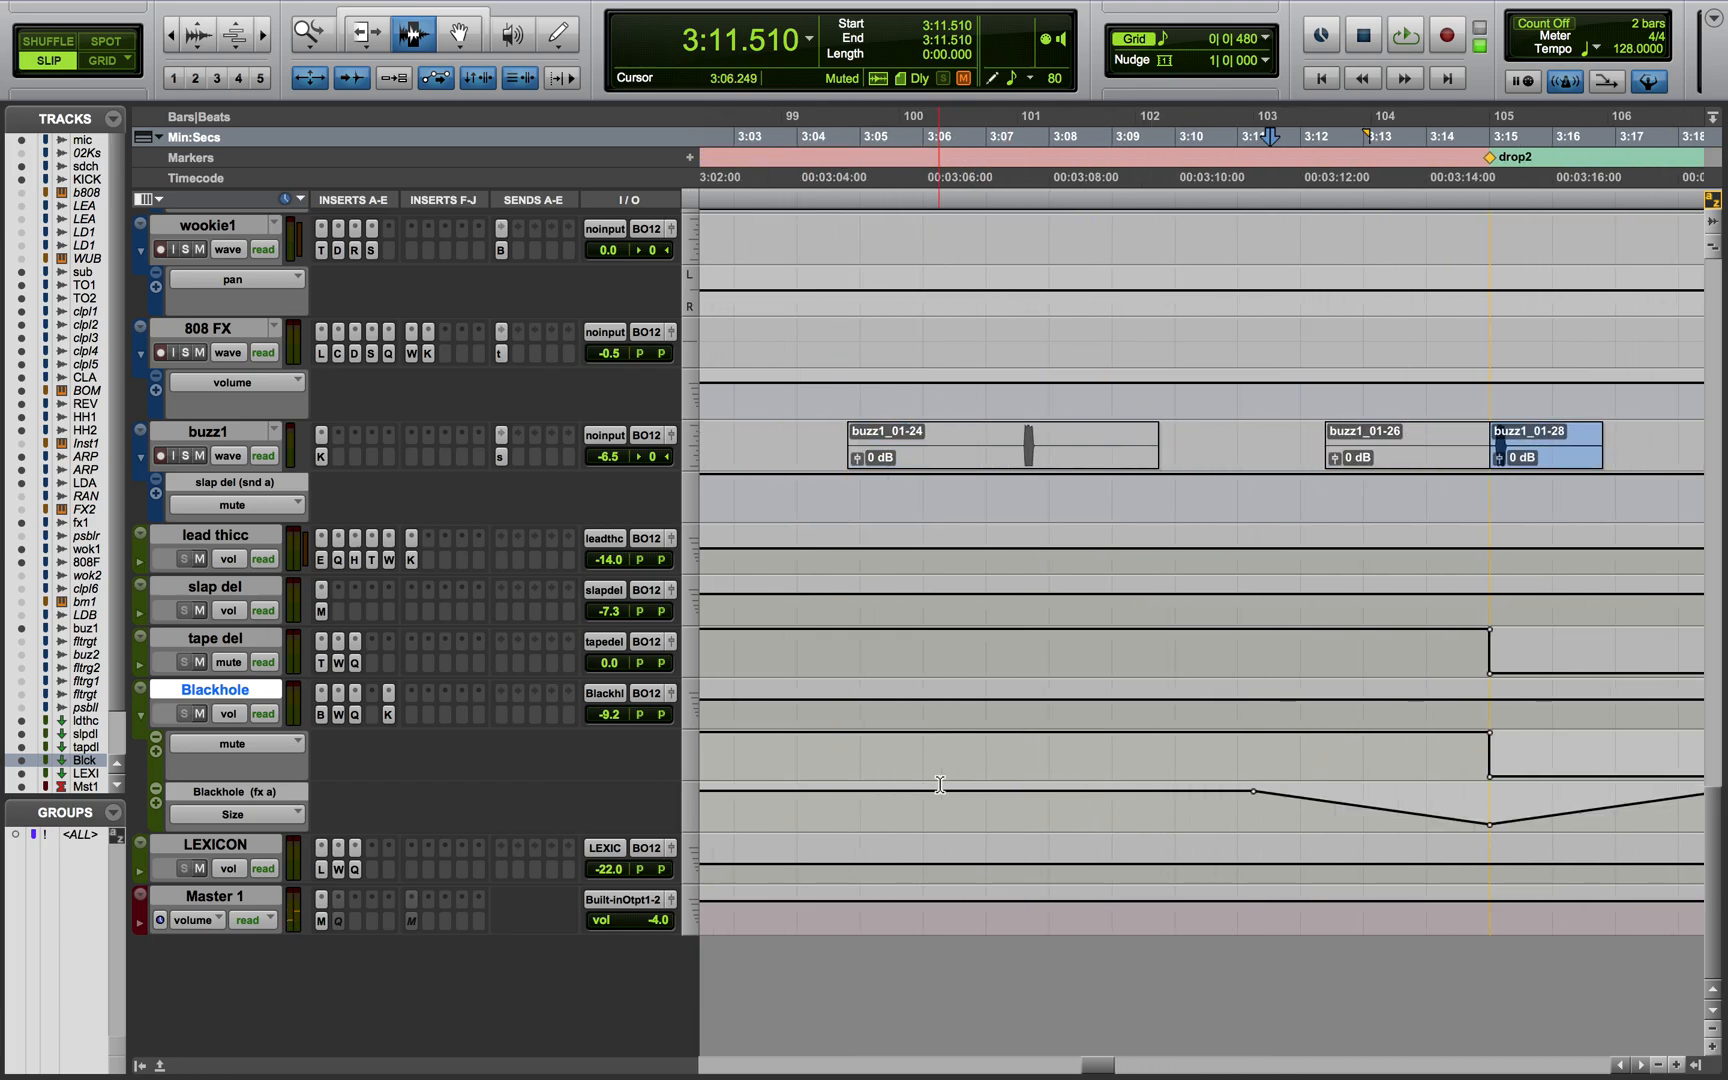
pyautogui.hscroll(4, 938, 787)
pyautogui.scroll(1, 938, 787)
pyautogui.moveTo(1130, 877); pyautogui.dragTo(1367, 851)
pyautogui.moveTo(1089, 811); pyautogui.dragTo(1176, 811)
pyautogui.moveTo(1096, 860); pyautogui.dragTo(834, 858)
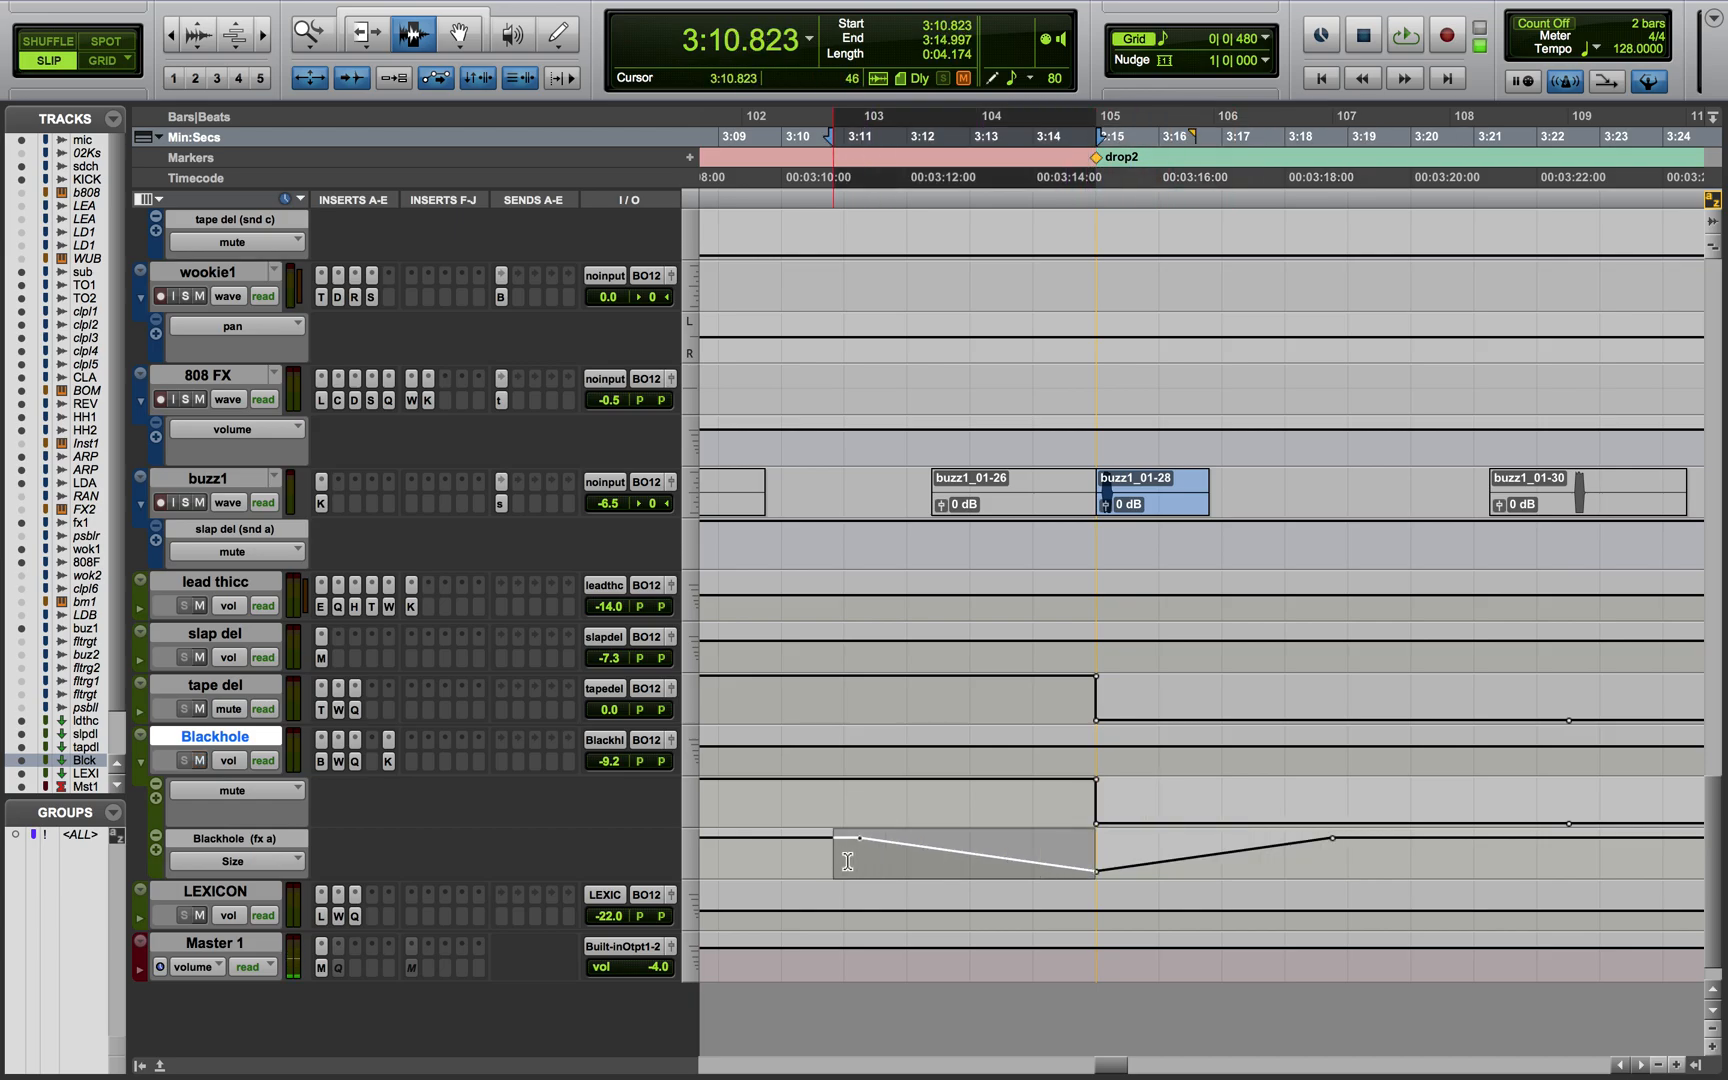
pyautogui.click(767, 750)
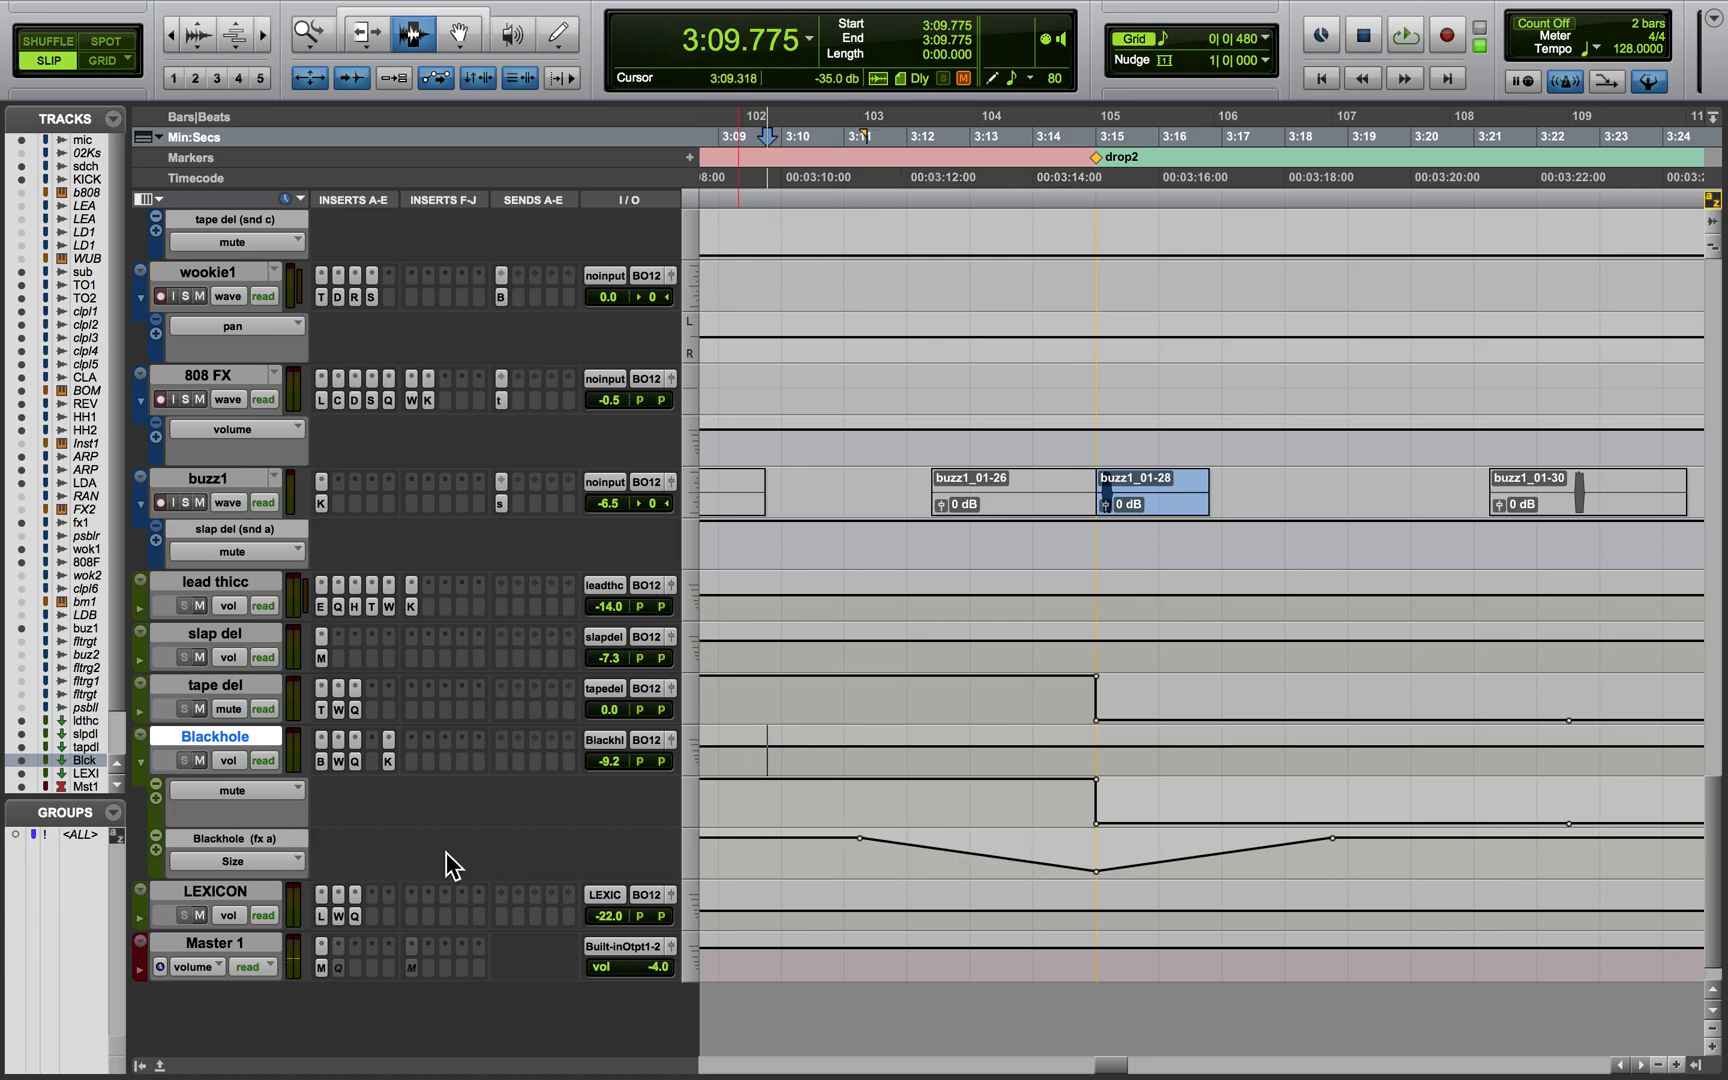
# Inspect the Vintage Plate, Wider and EQ3 7-Band inserts on the LEXICON aux, and close the plug-in window
pyautogui.click(321, 915)
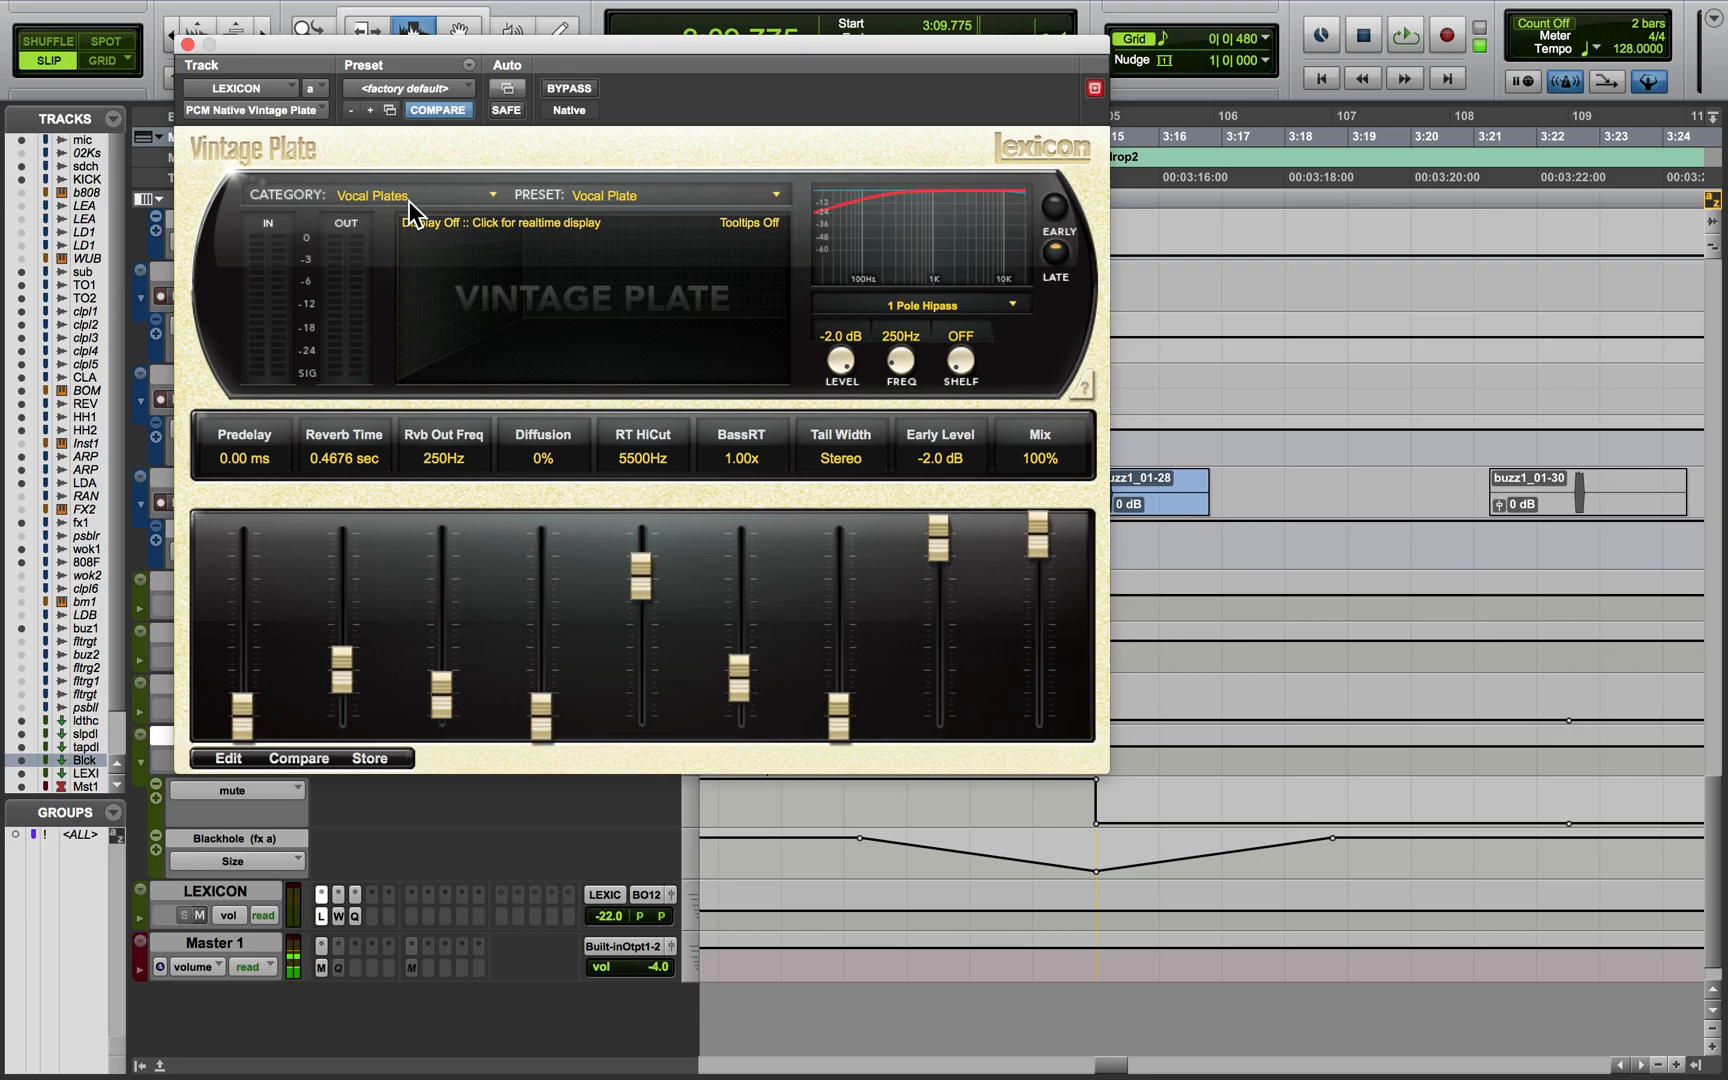
pyautogui.click(338, 915)
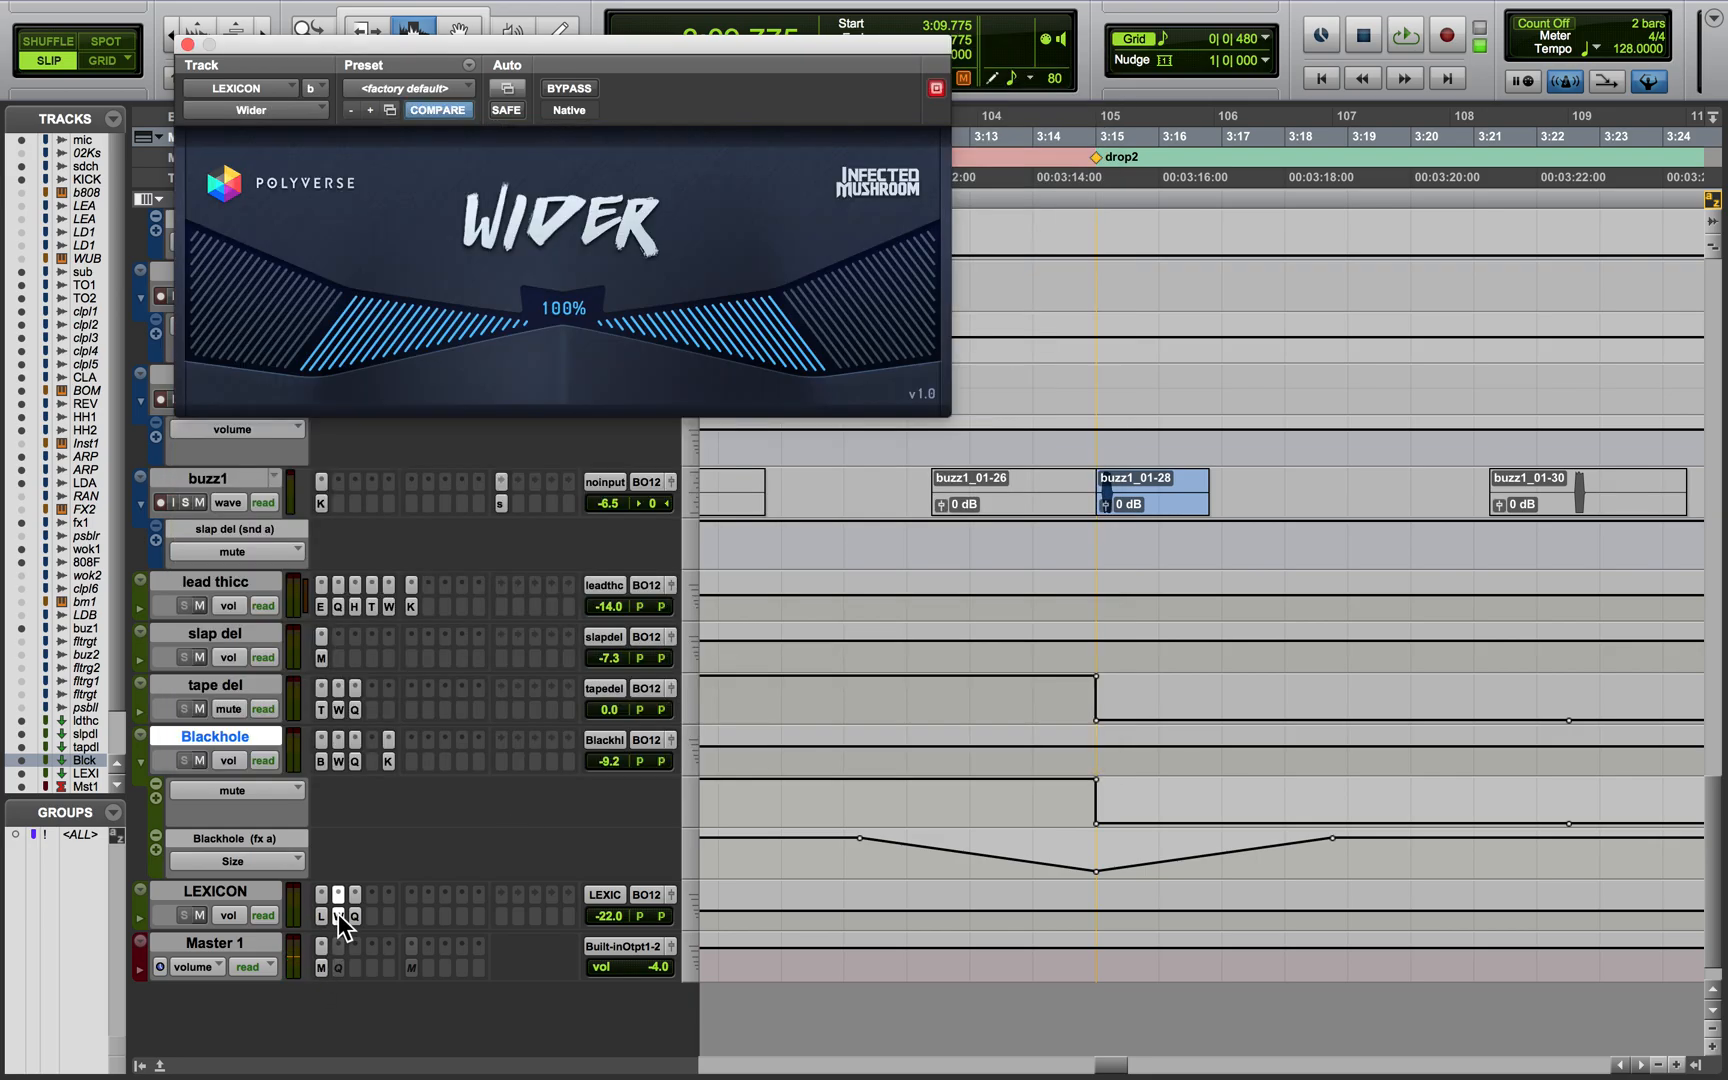
pyautogui.click(352, 916)
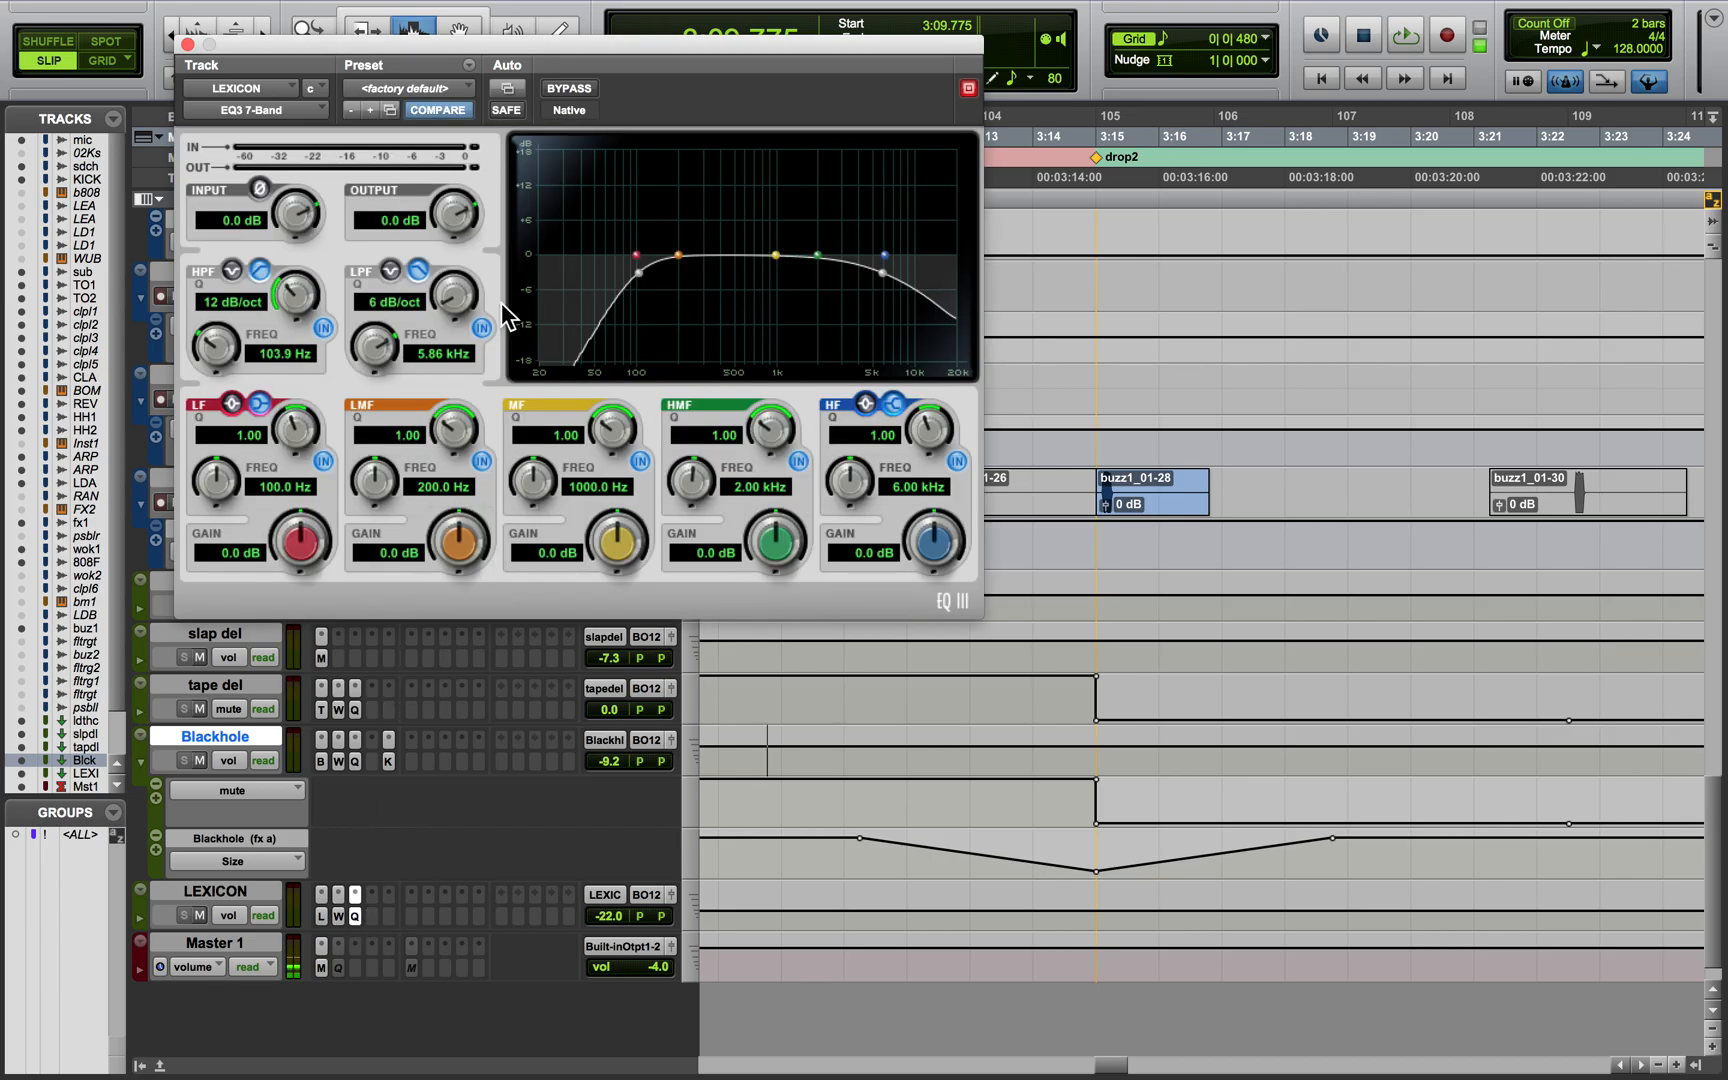
pyautogui.click(187, 44)
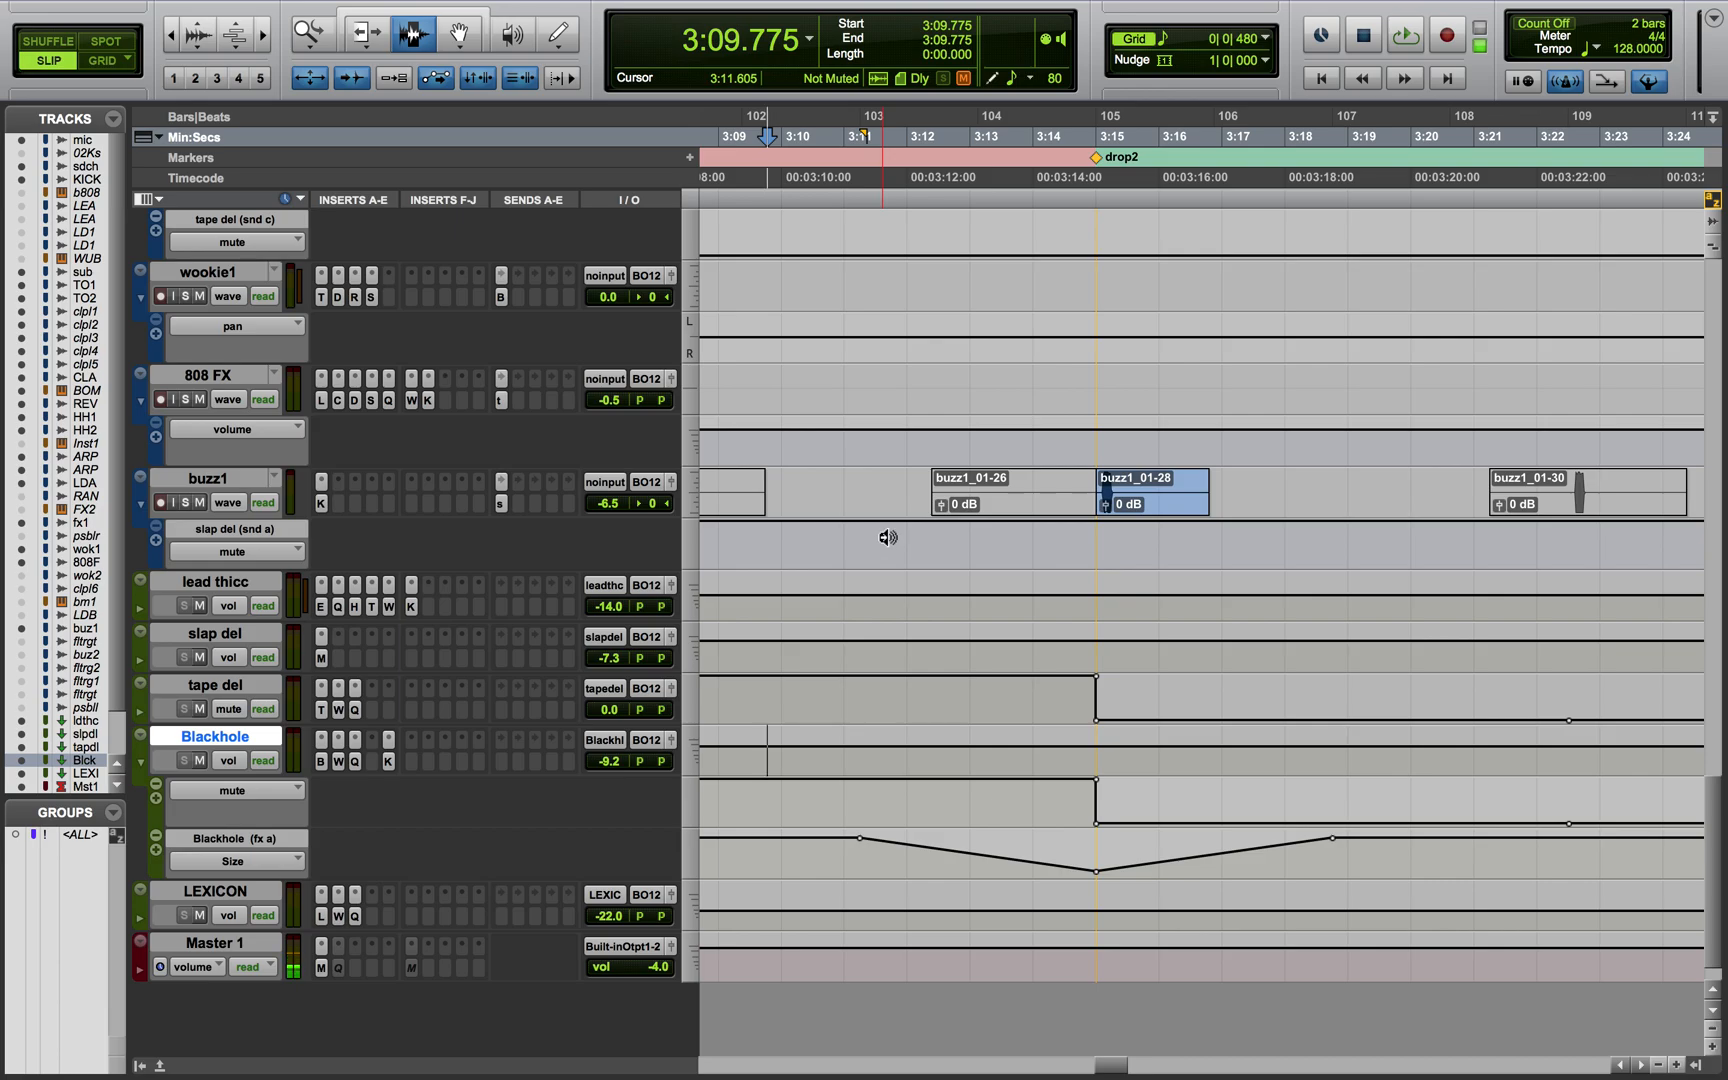
# Bring LD ARP PRINT's automation lanes for the whole song into view at a readable track height
pyautogui.hotkey('ctrl', 'alt', 'Down')
pyautogui.hotkey('ctrl', 'alt', 'Up')
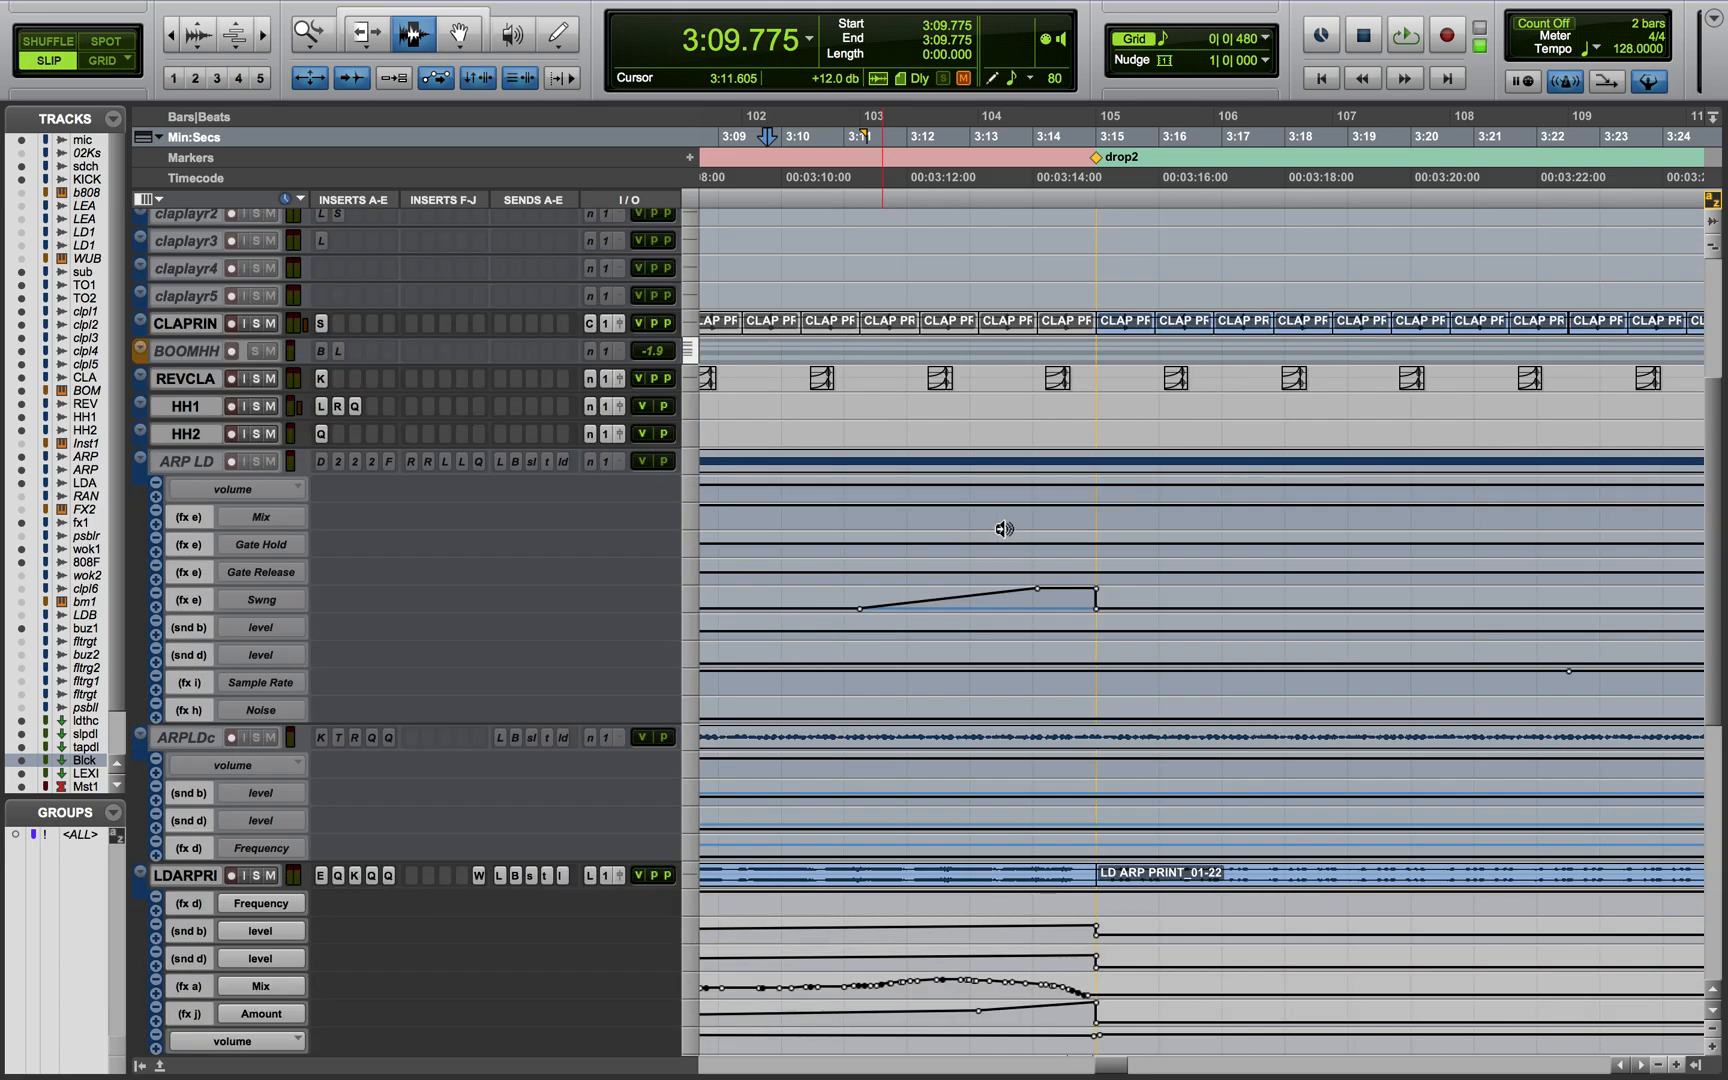
pyautogui.hotkey('ctrl', 'alt', 'Up')
pyautogui.scroll(-3, 1000, 533)
pyautogui.scroll(3, 1000, 533)
pyautogui.scroll(-15, 1000, 533)
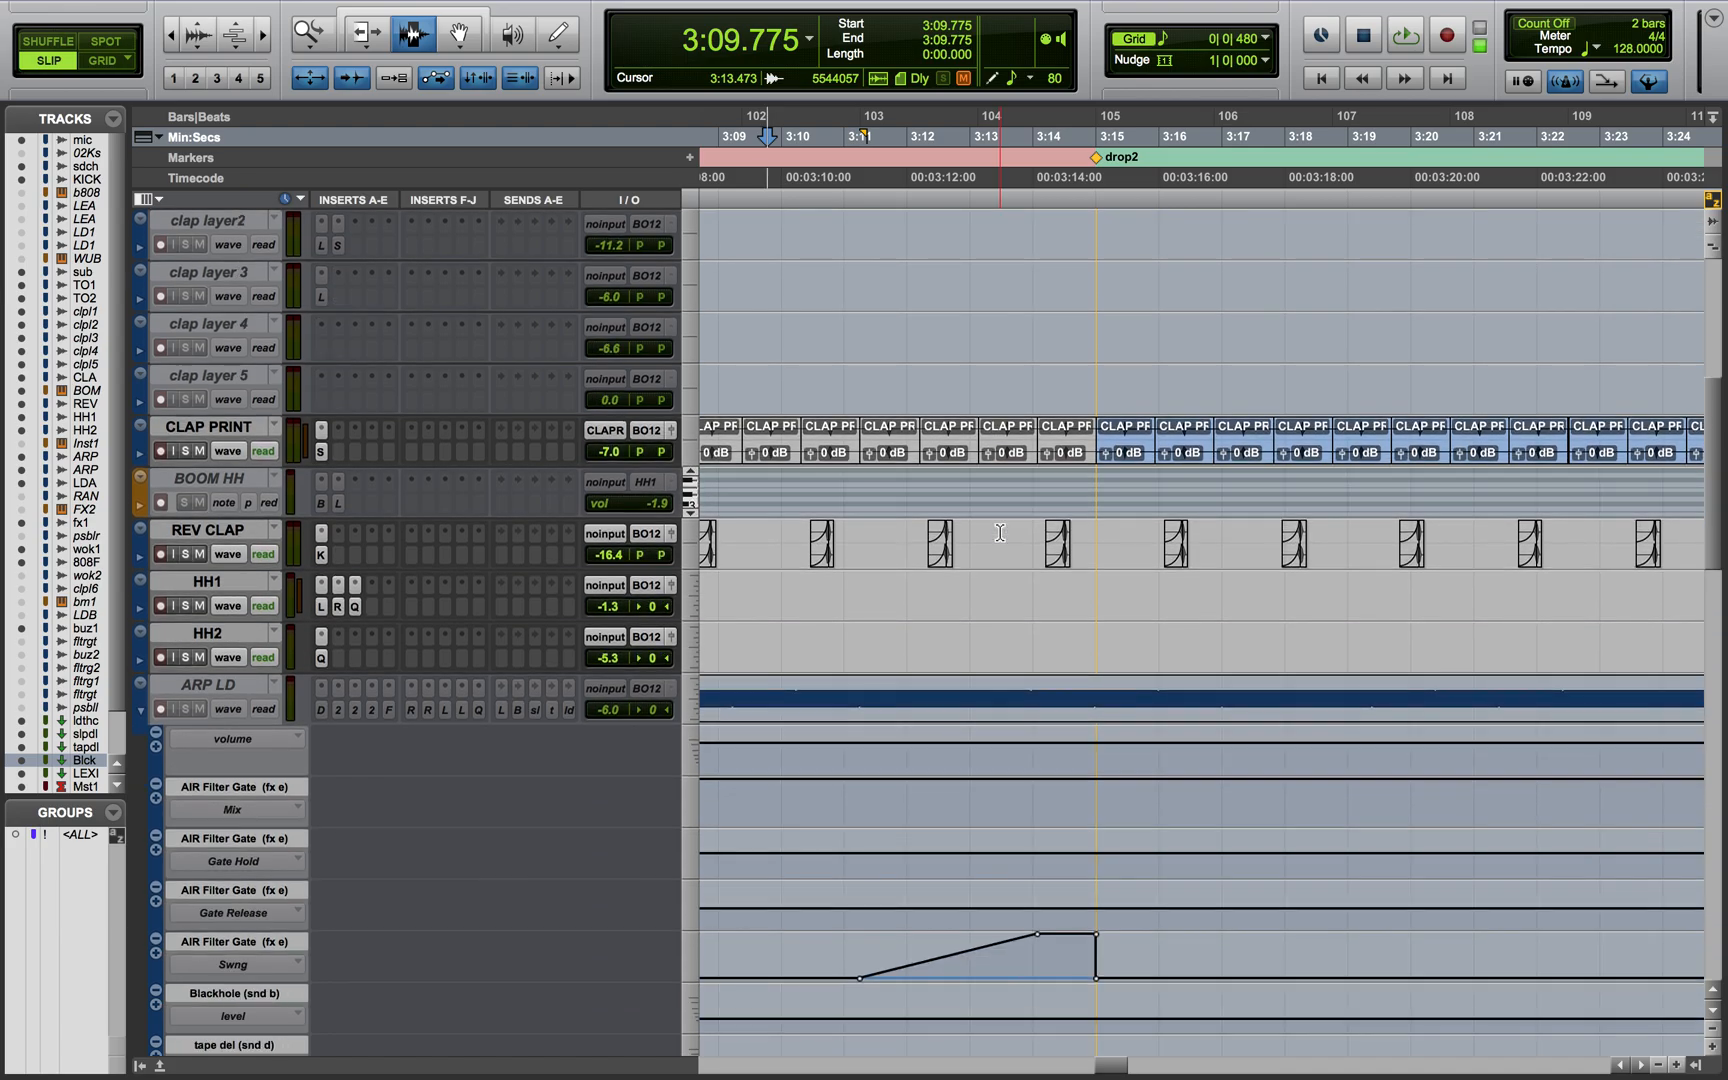
pyautogui.scroll(-4, 1000, 533)
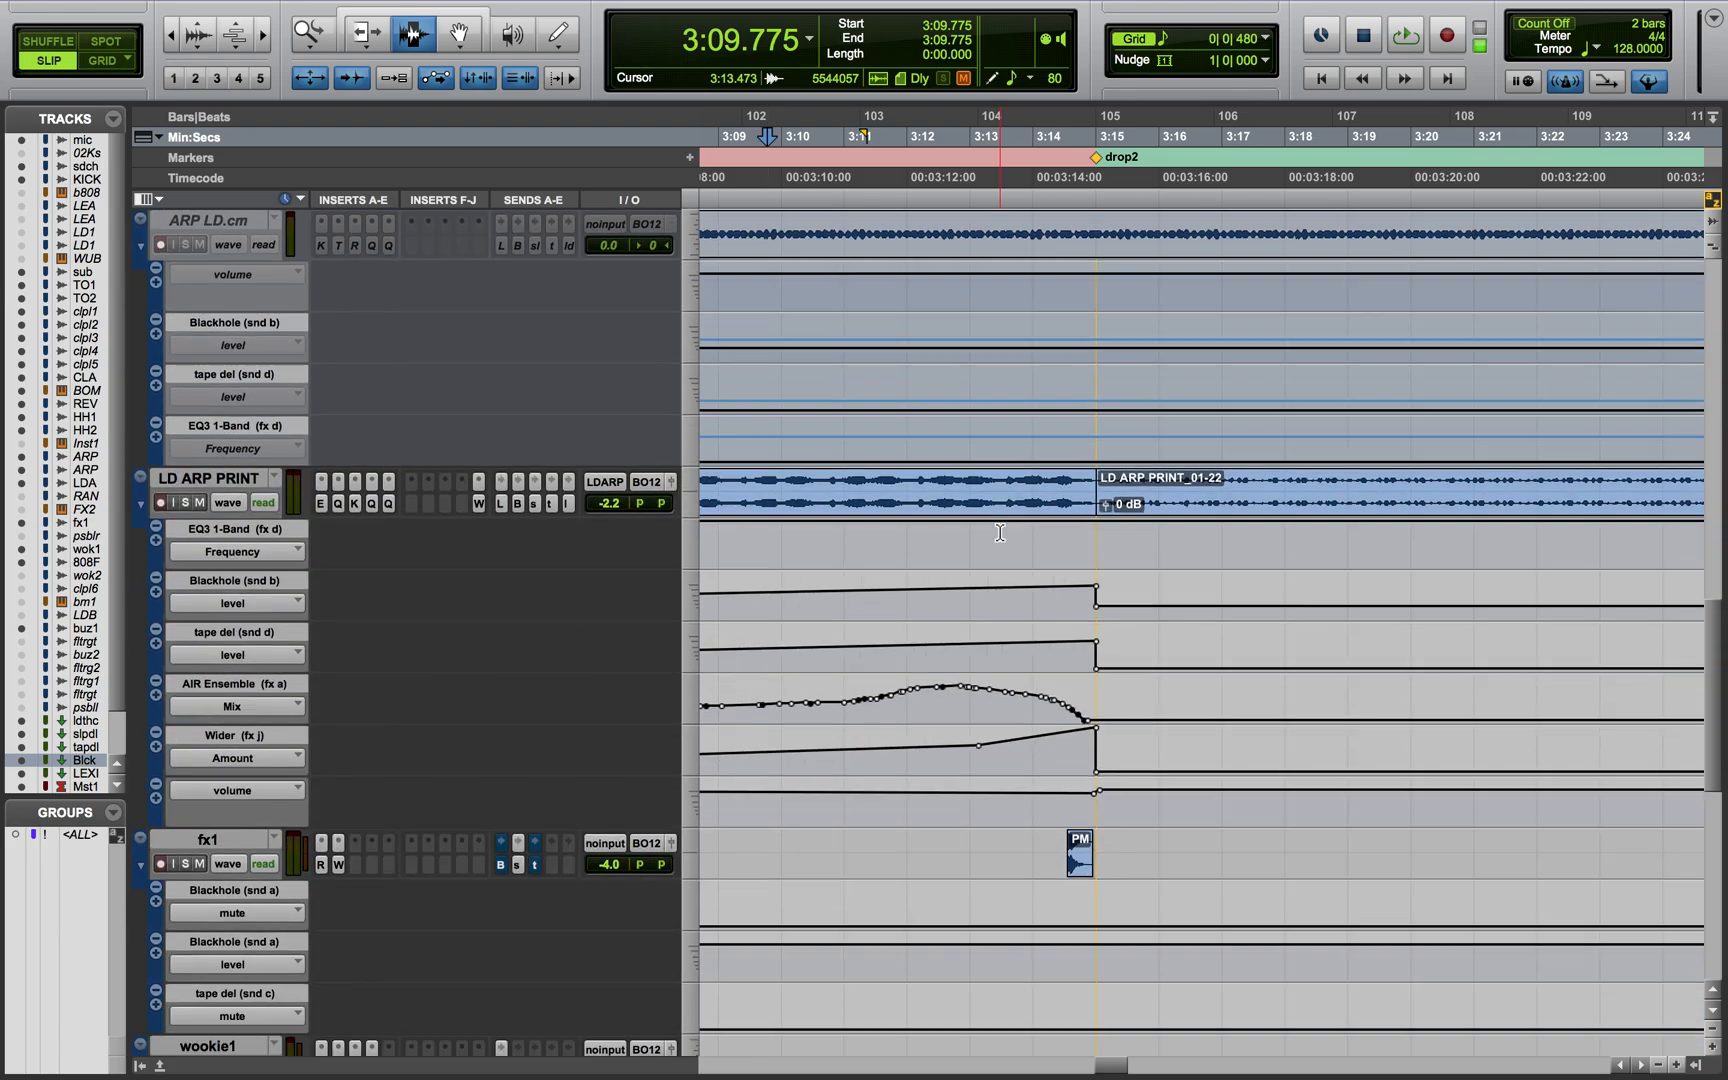
pyautogui.press('r')
pyautogui.press('r')
pyautogui.press('r')
pyautogui.press('r')
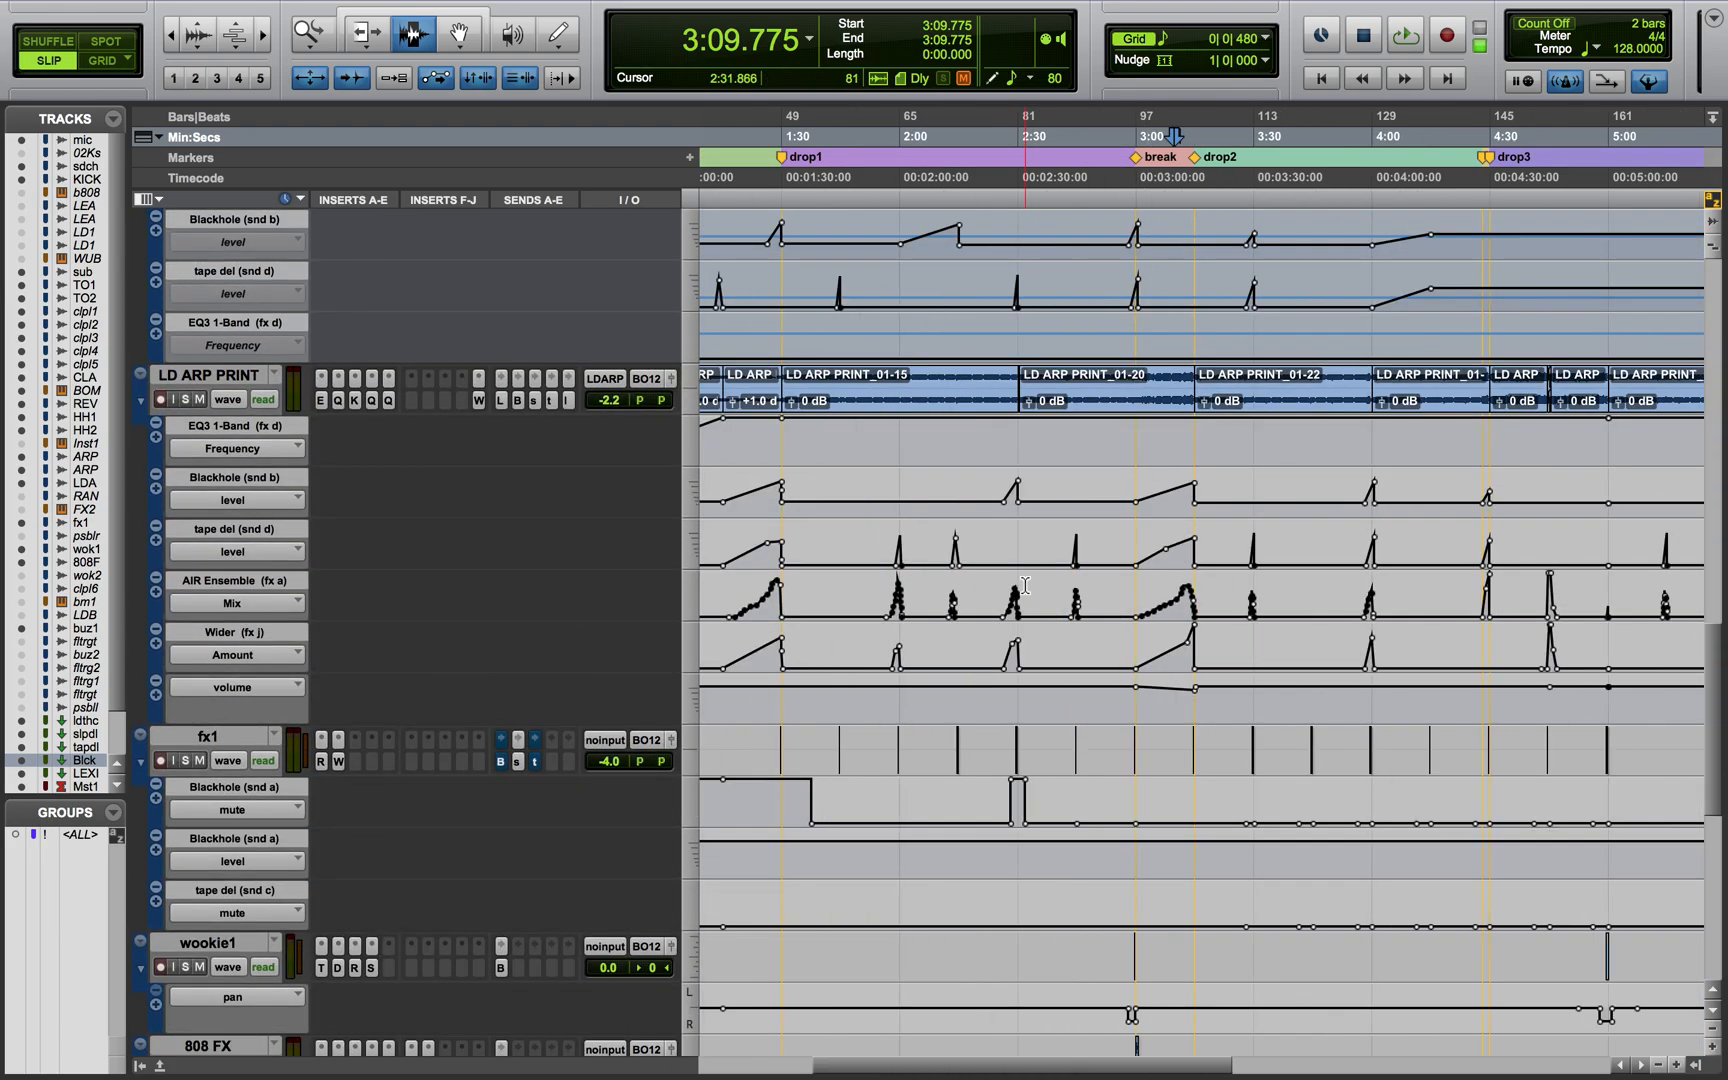
pyautogui.press('r')
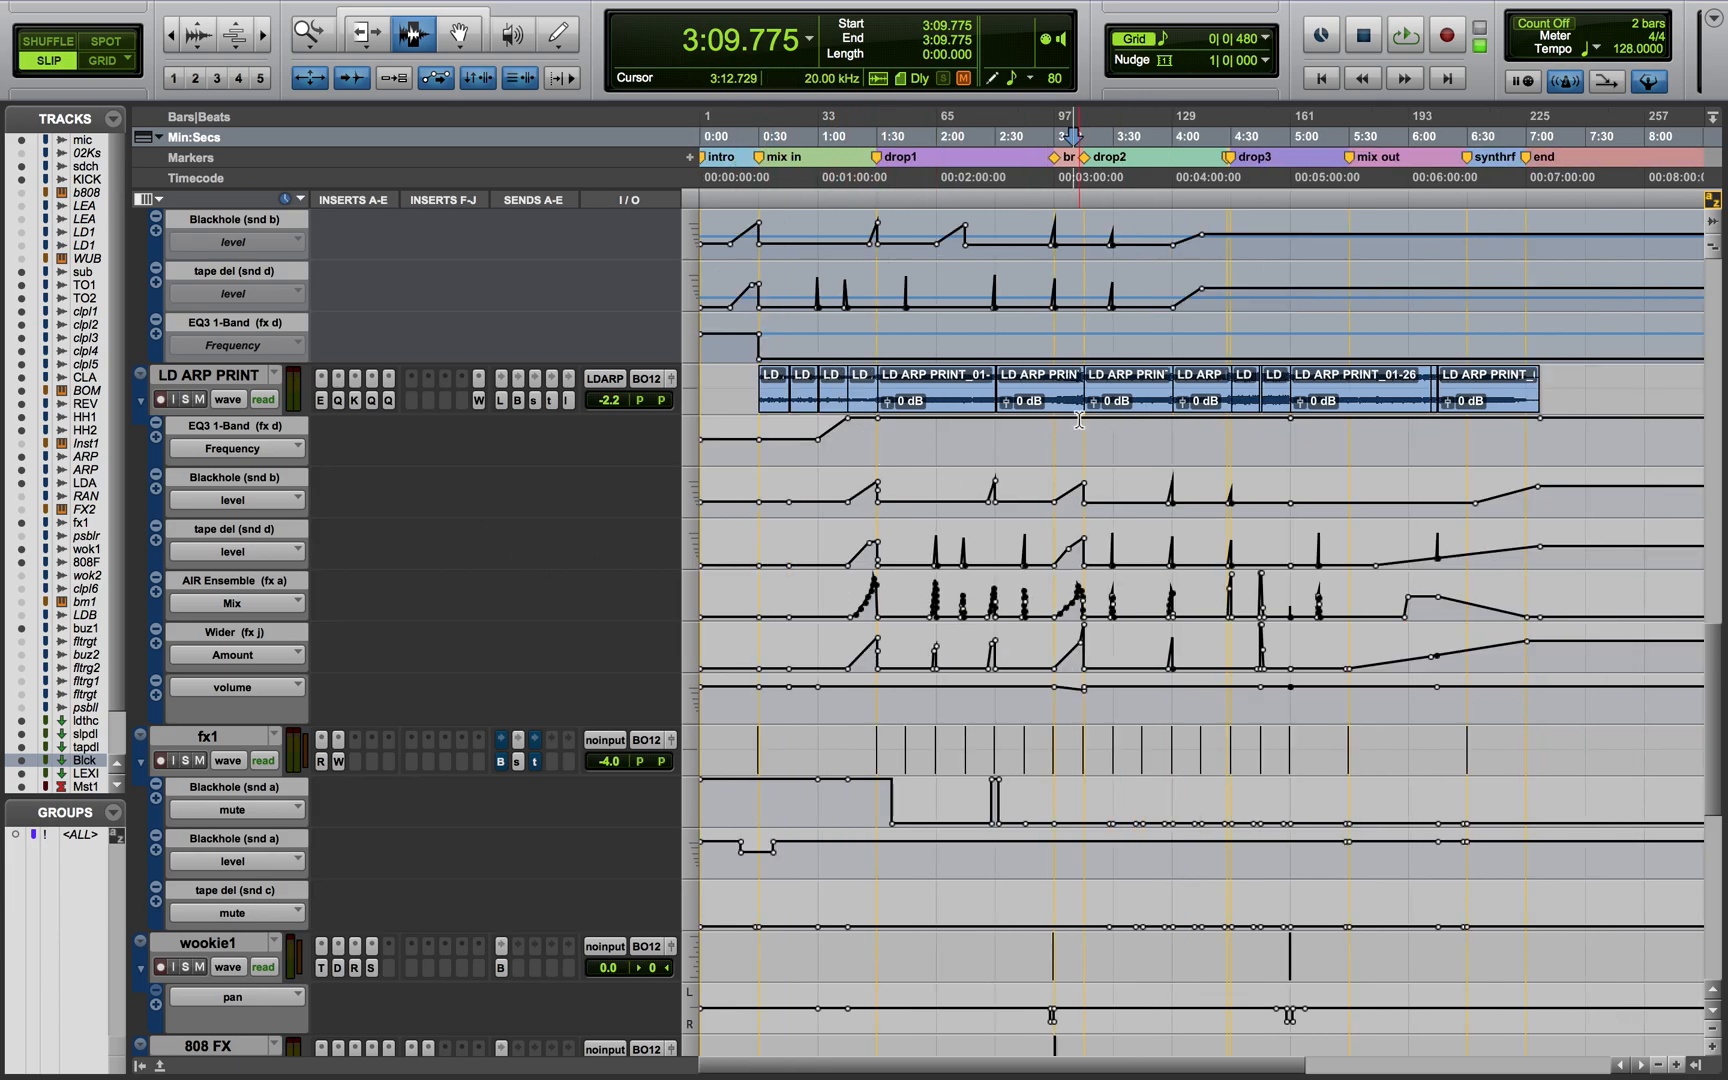
# Highlight the LD ARP PRINT_01-22 and 01-26 clips and the first drop3 clip in turn to compare their automation
pyautogui.click(1138, 385)
pyautogui.press('t')
pyautogui.click(1157, 407)
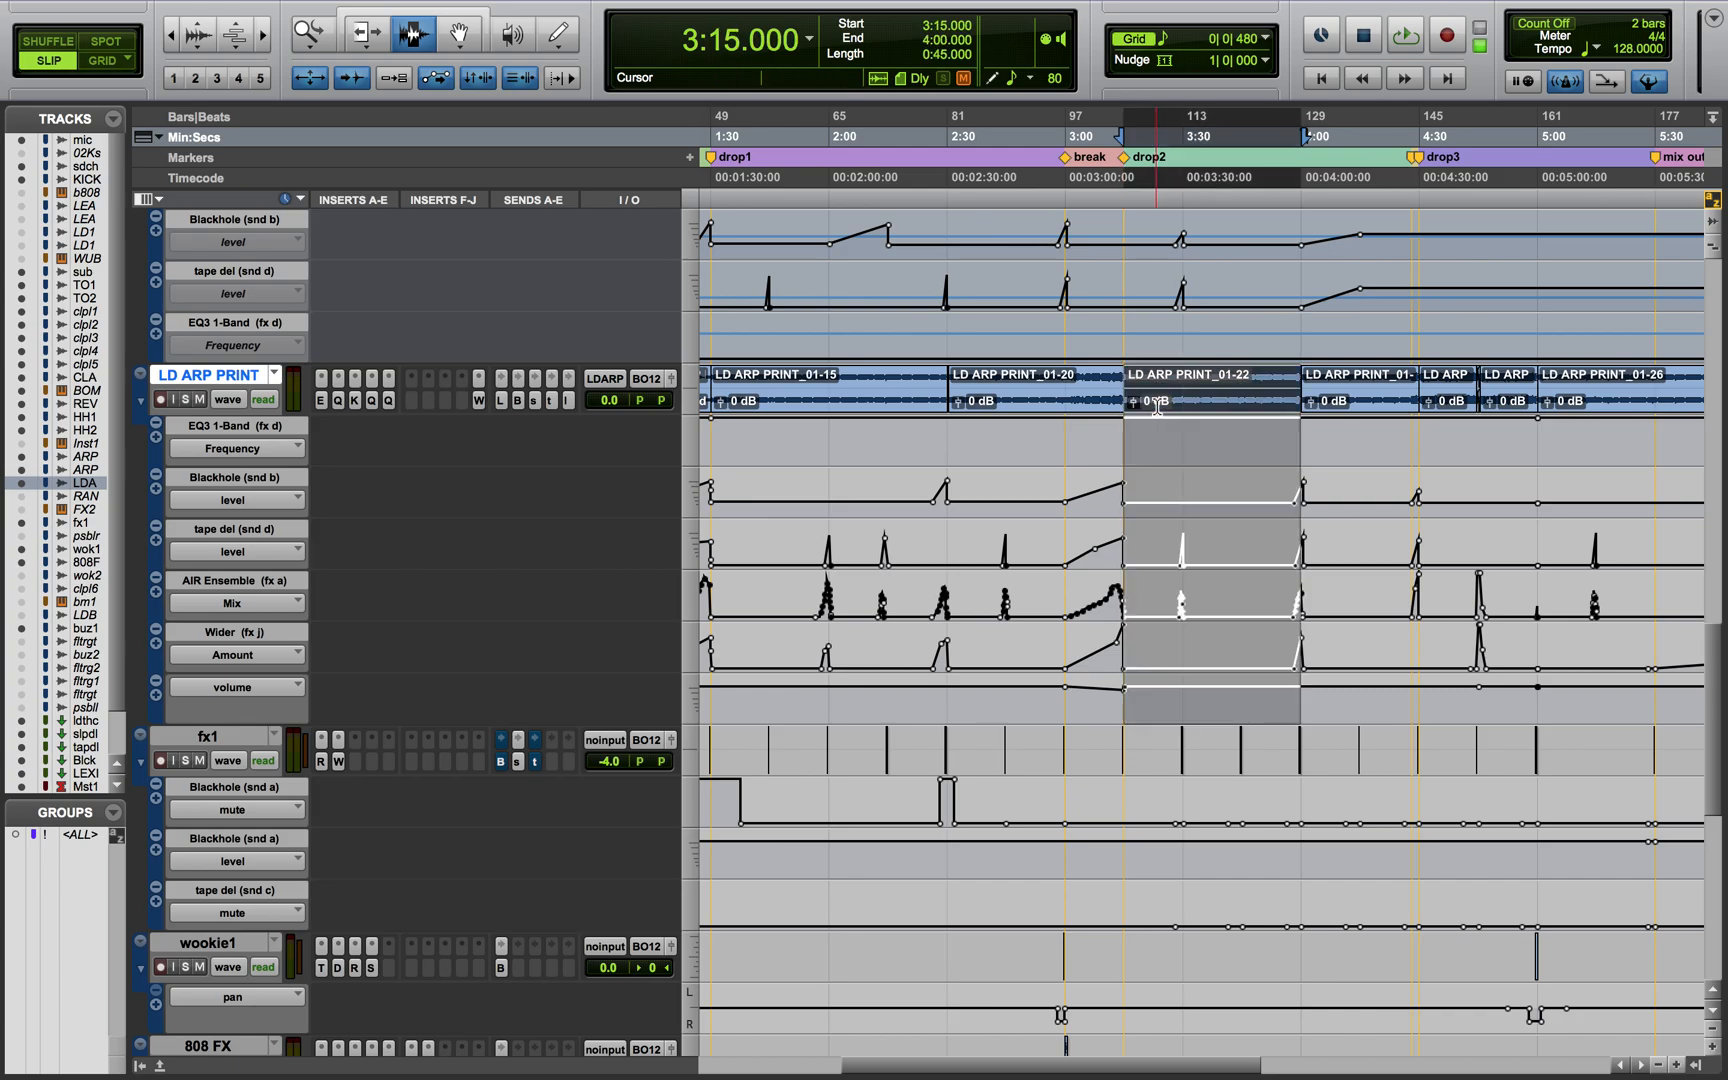
pyautogui.hscroll(5, 1170, 404)
pyautogui.click(1201, 400)
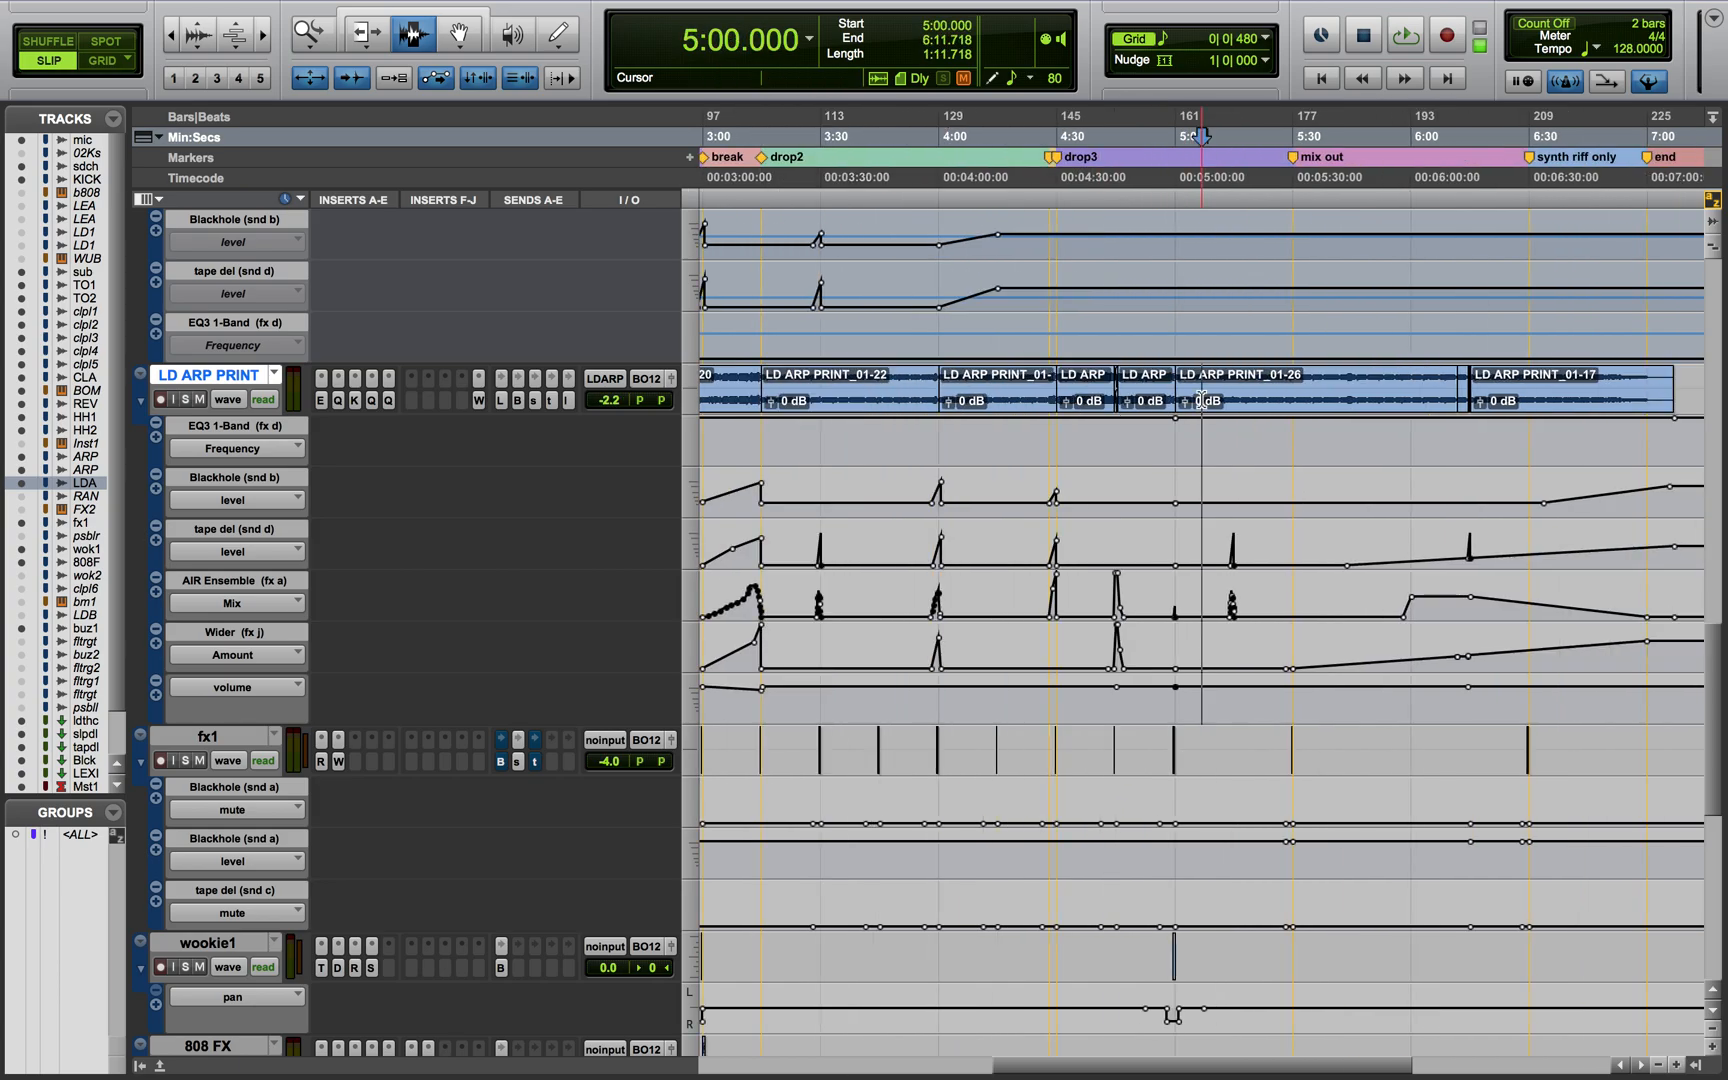
pyautogui.click(1201, 400)
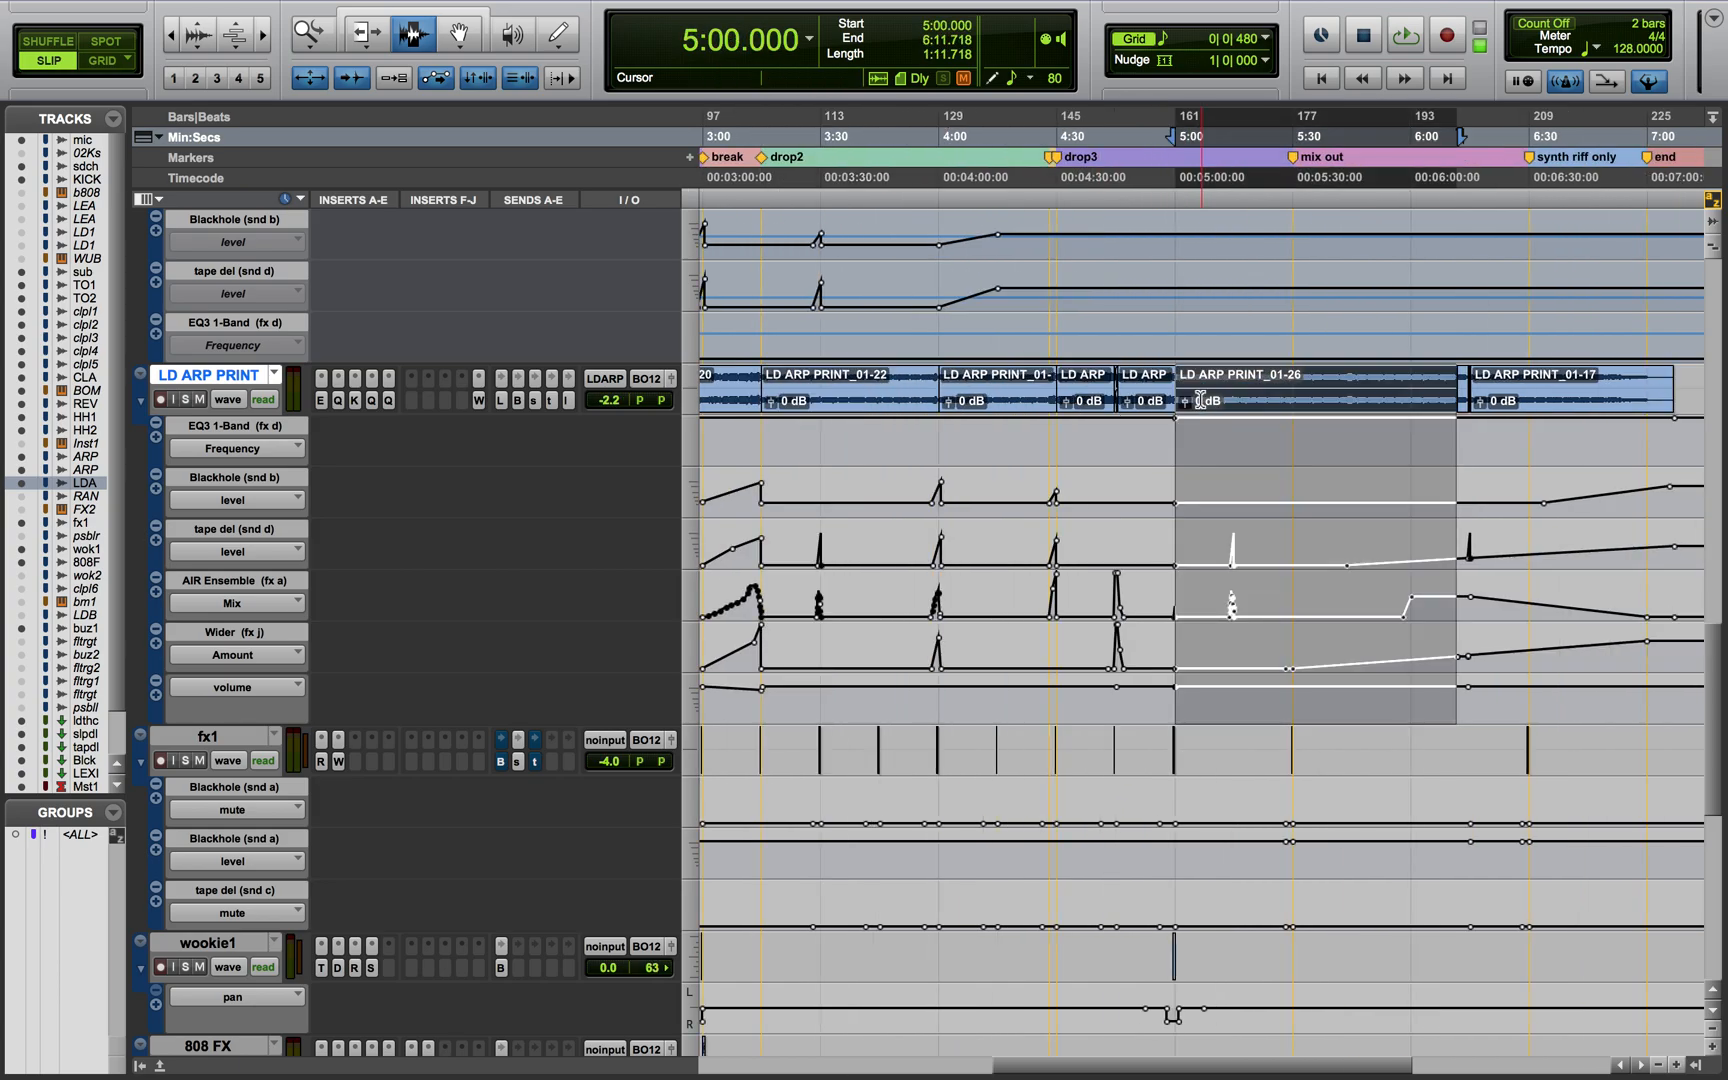
pyautogui.doubleClick(1100, 387)
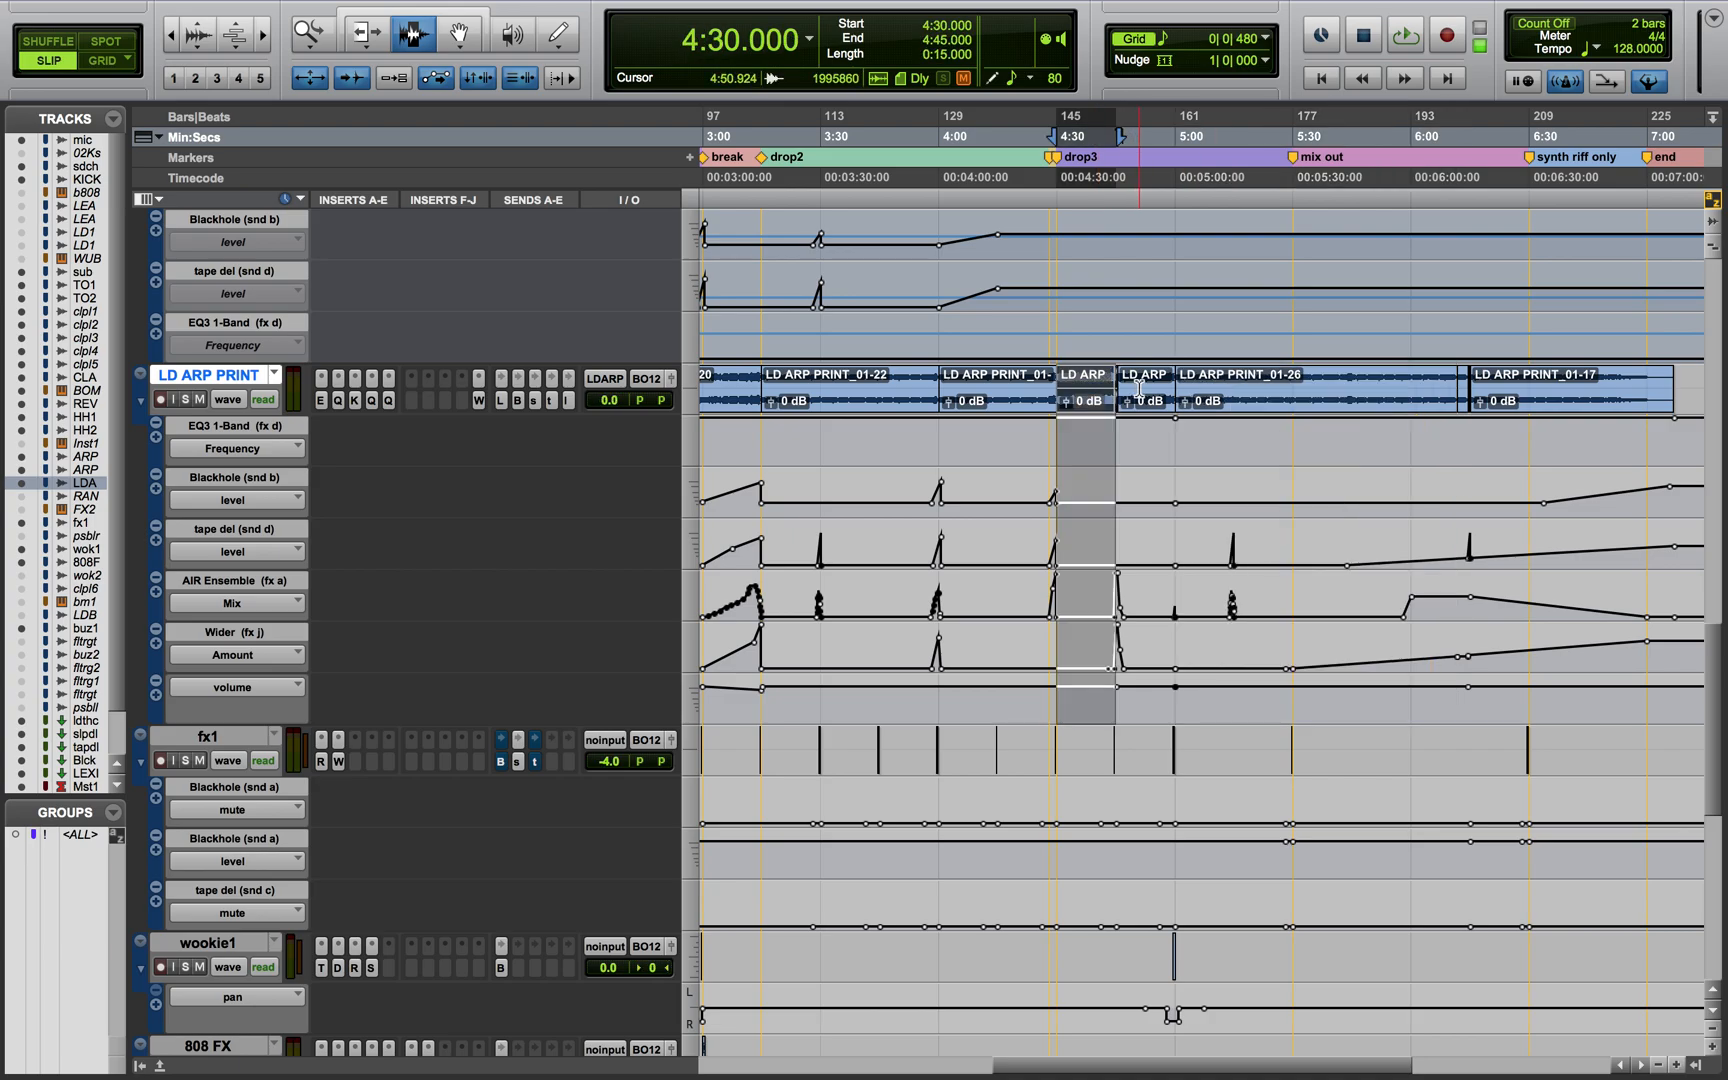
# Switch to Grid mode with a 1-bar grid and select LD ARP PRINT's tape del send level automation from 5:30 to 6:30
pyautogui.press('r')
pyautogui.press('r')
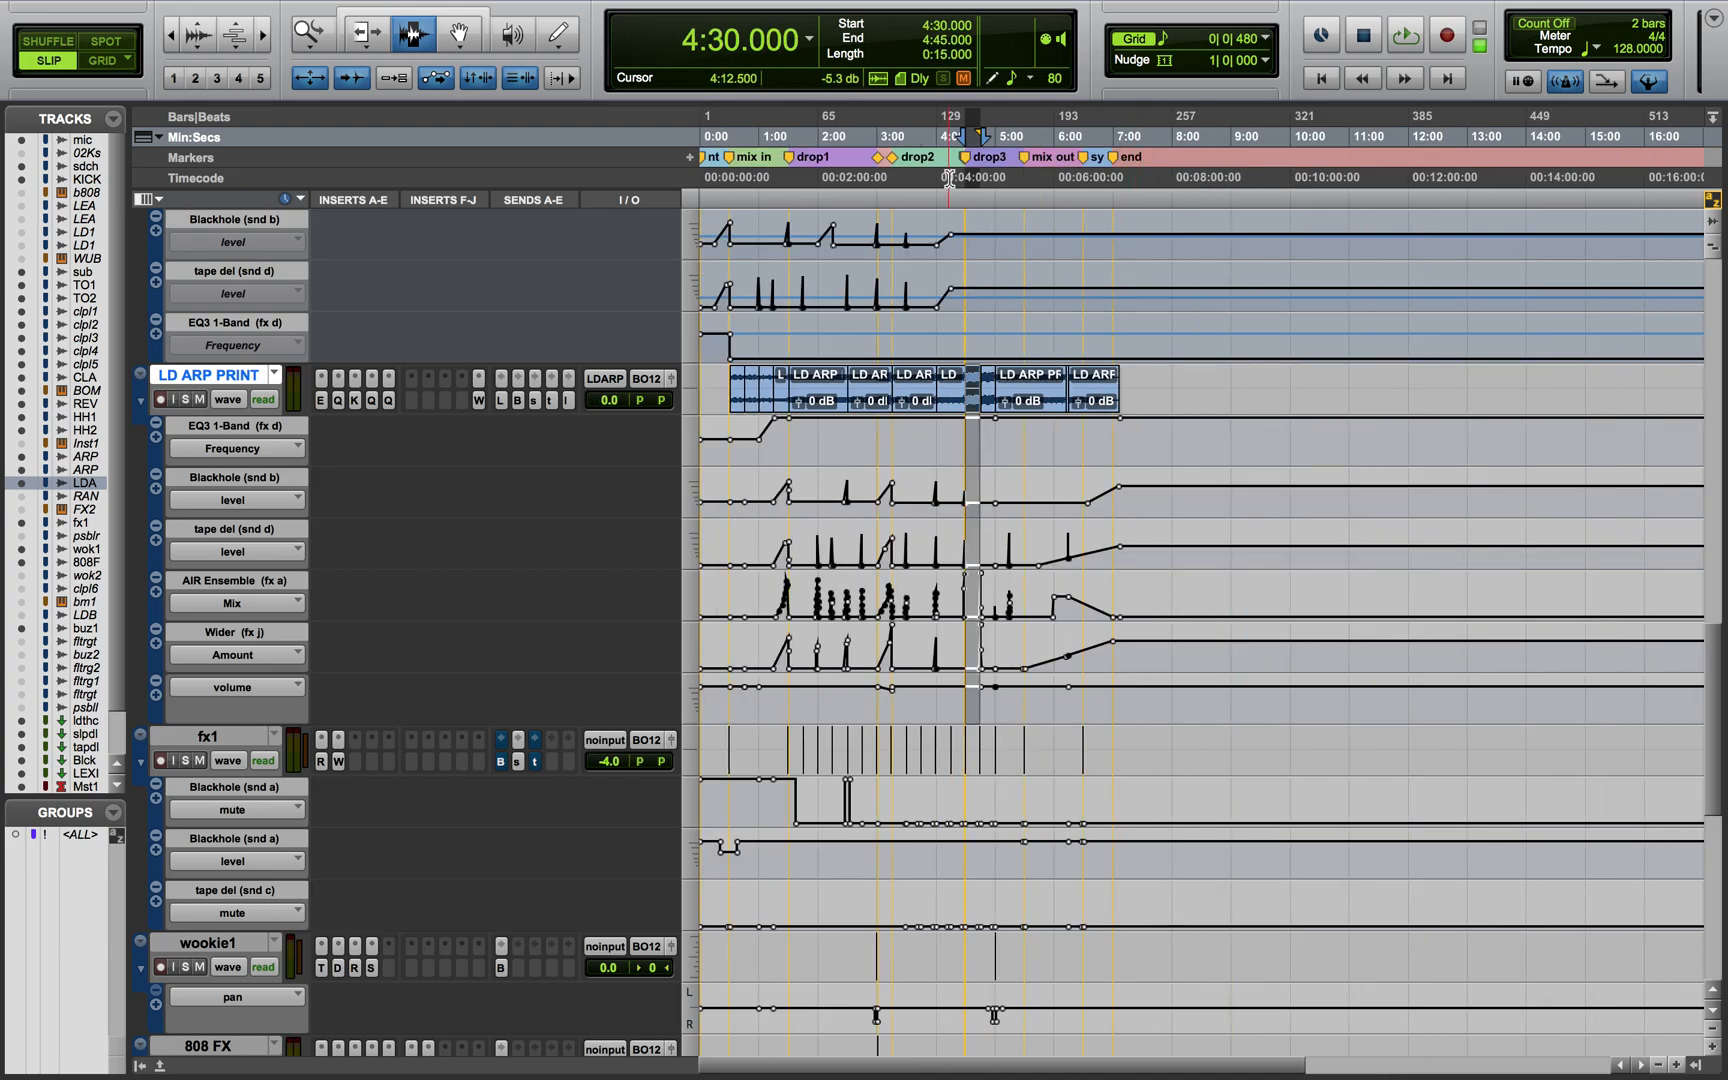
pyautogui.press('t')
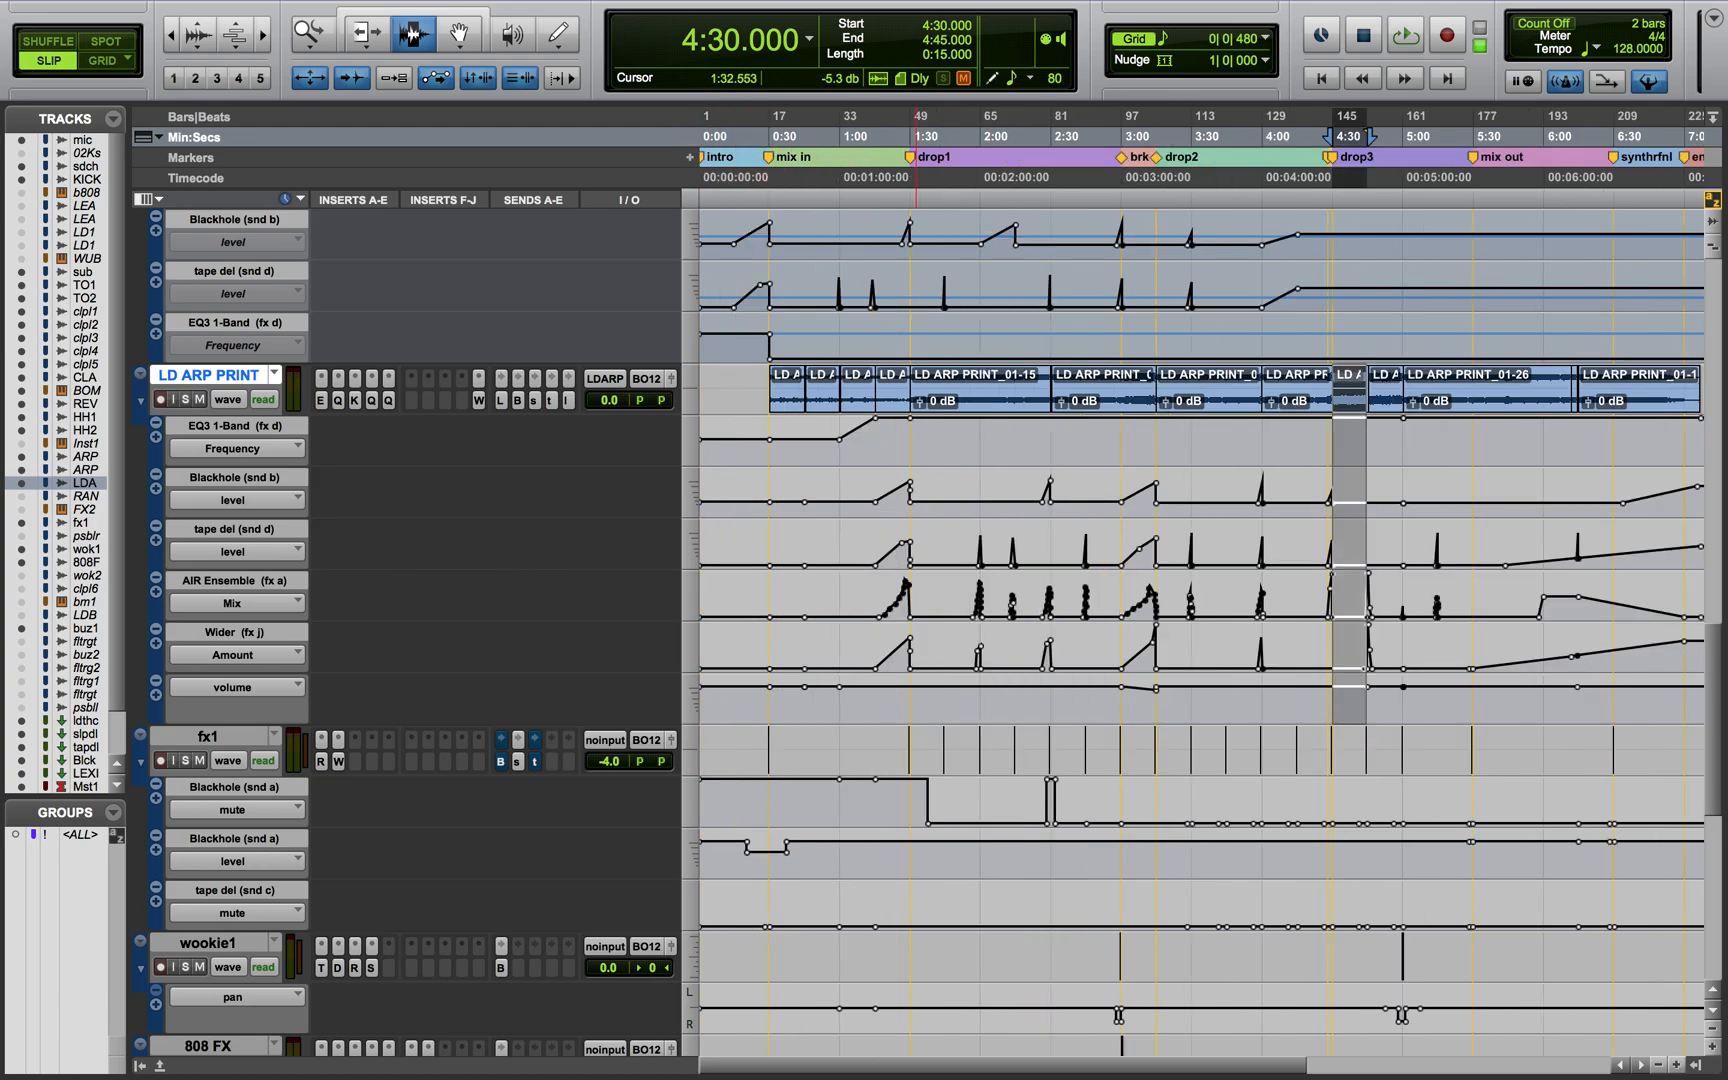
pyautogui.hscroll(5, 1274, 180)
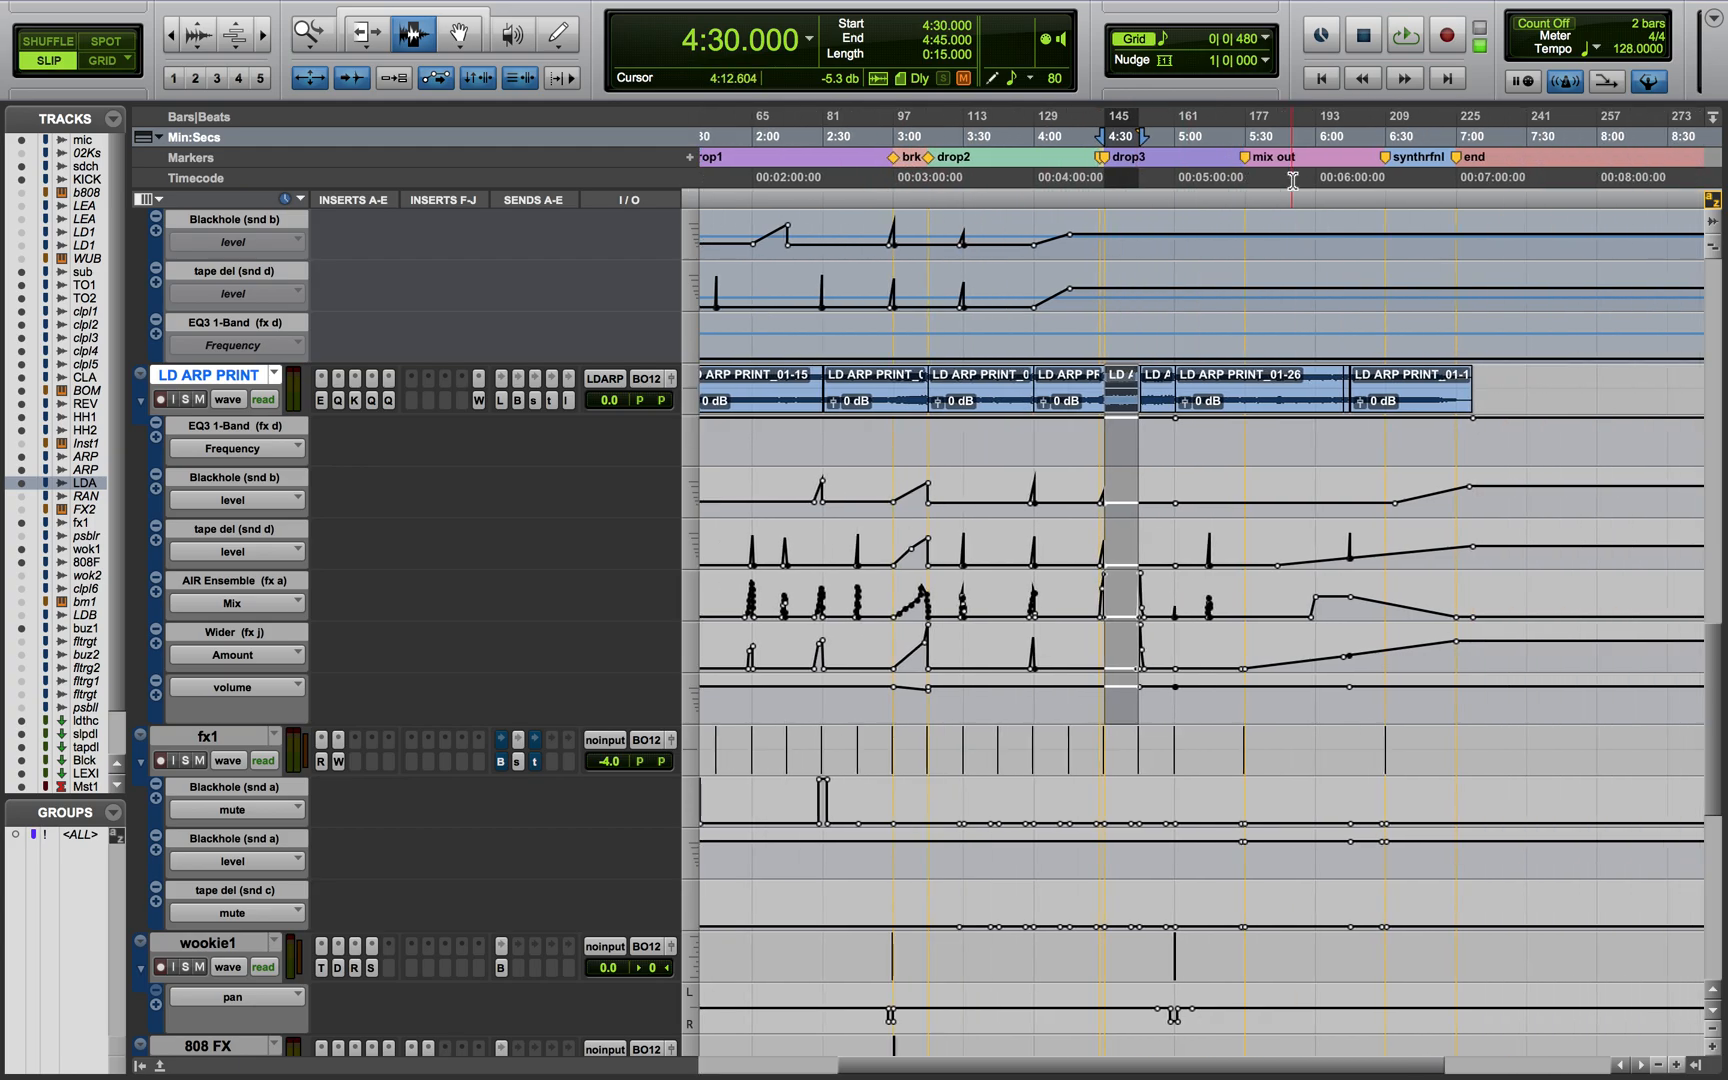
pyautogui.hscroll(2, 1400, 225)
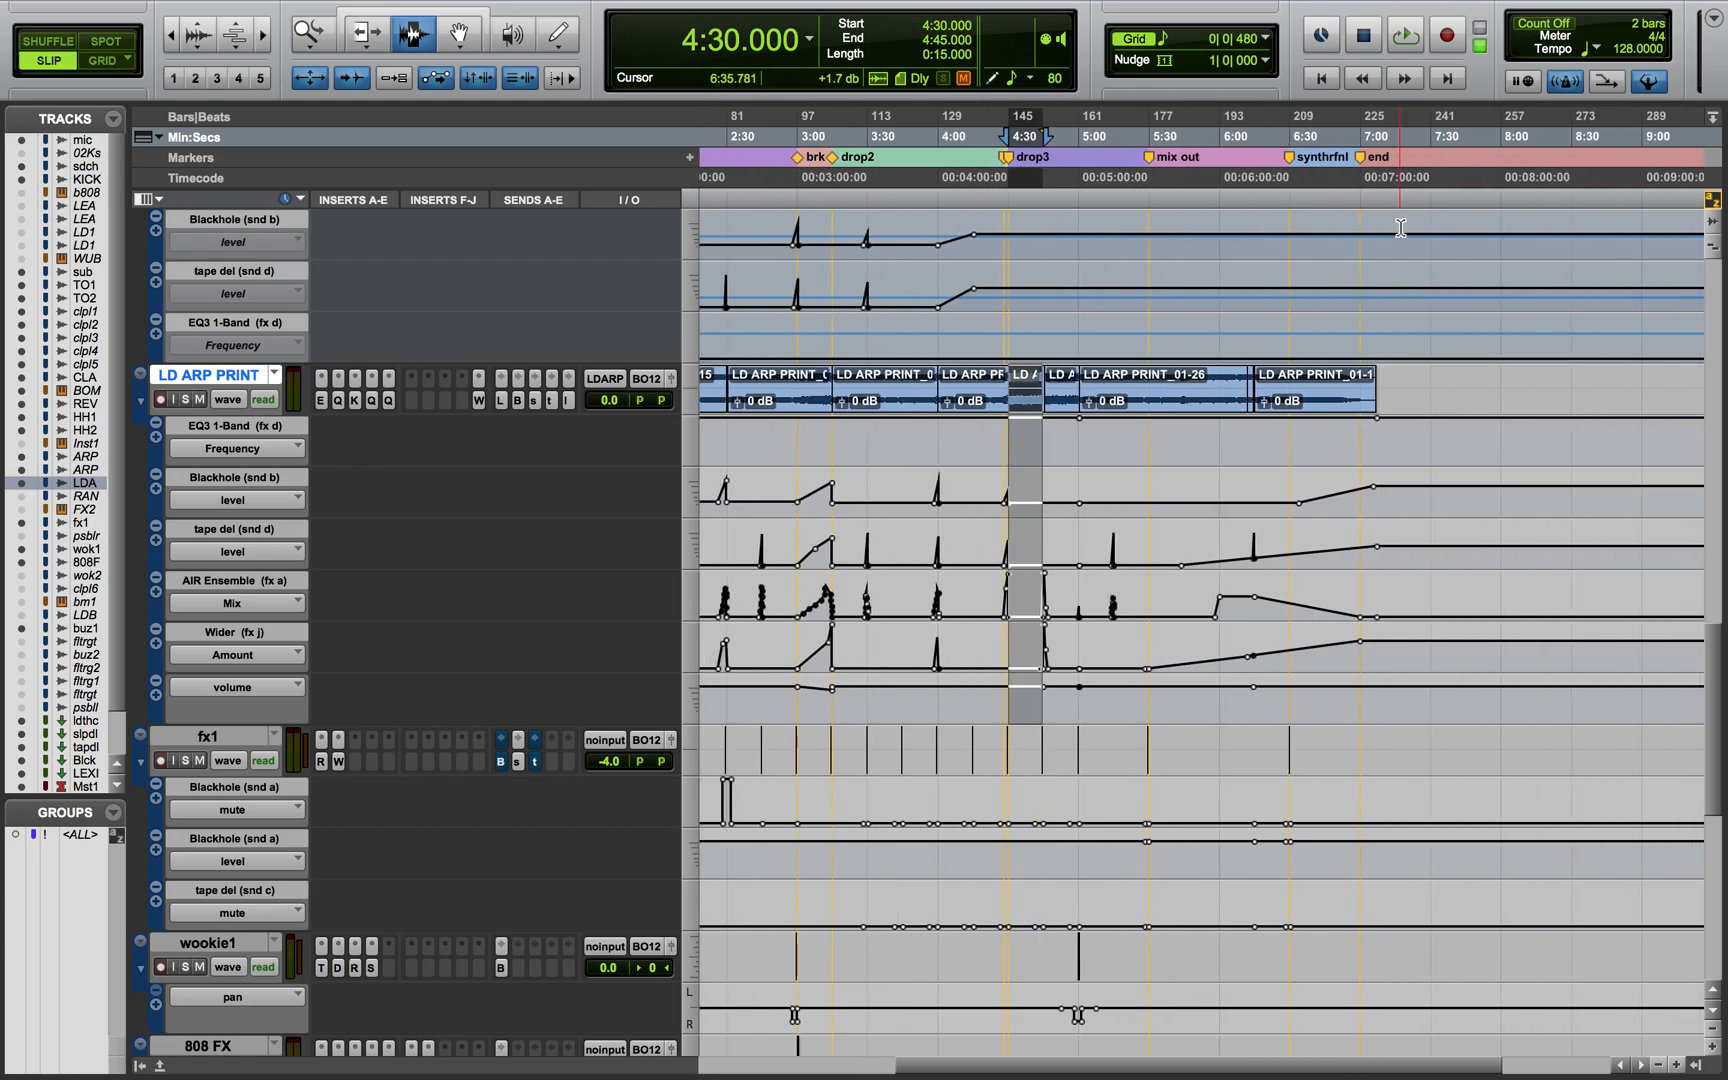
pyautogui.press('F4')
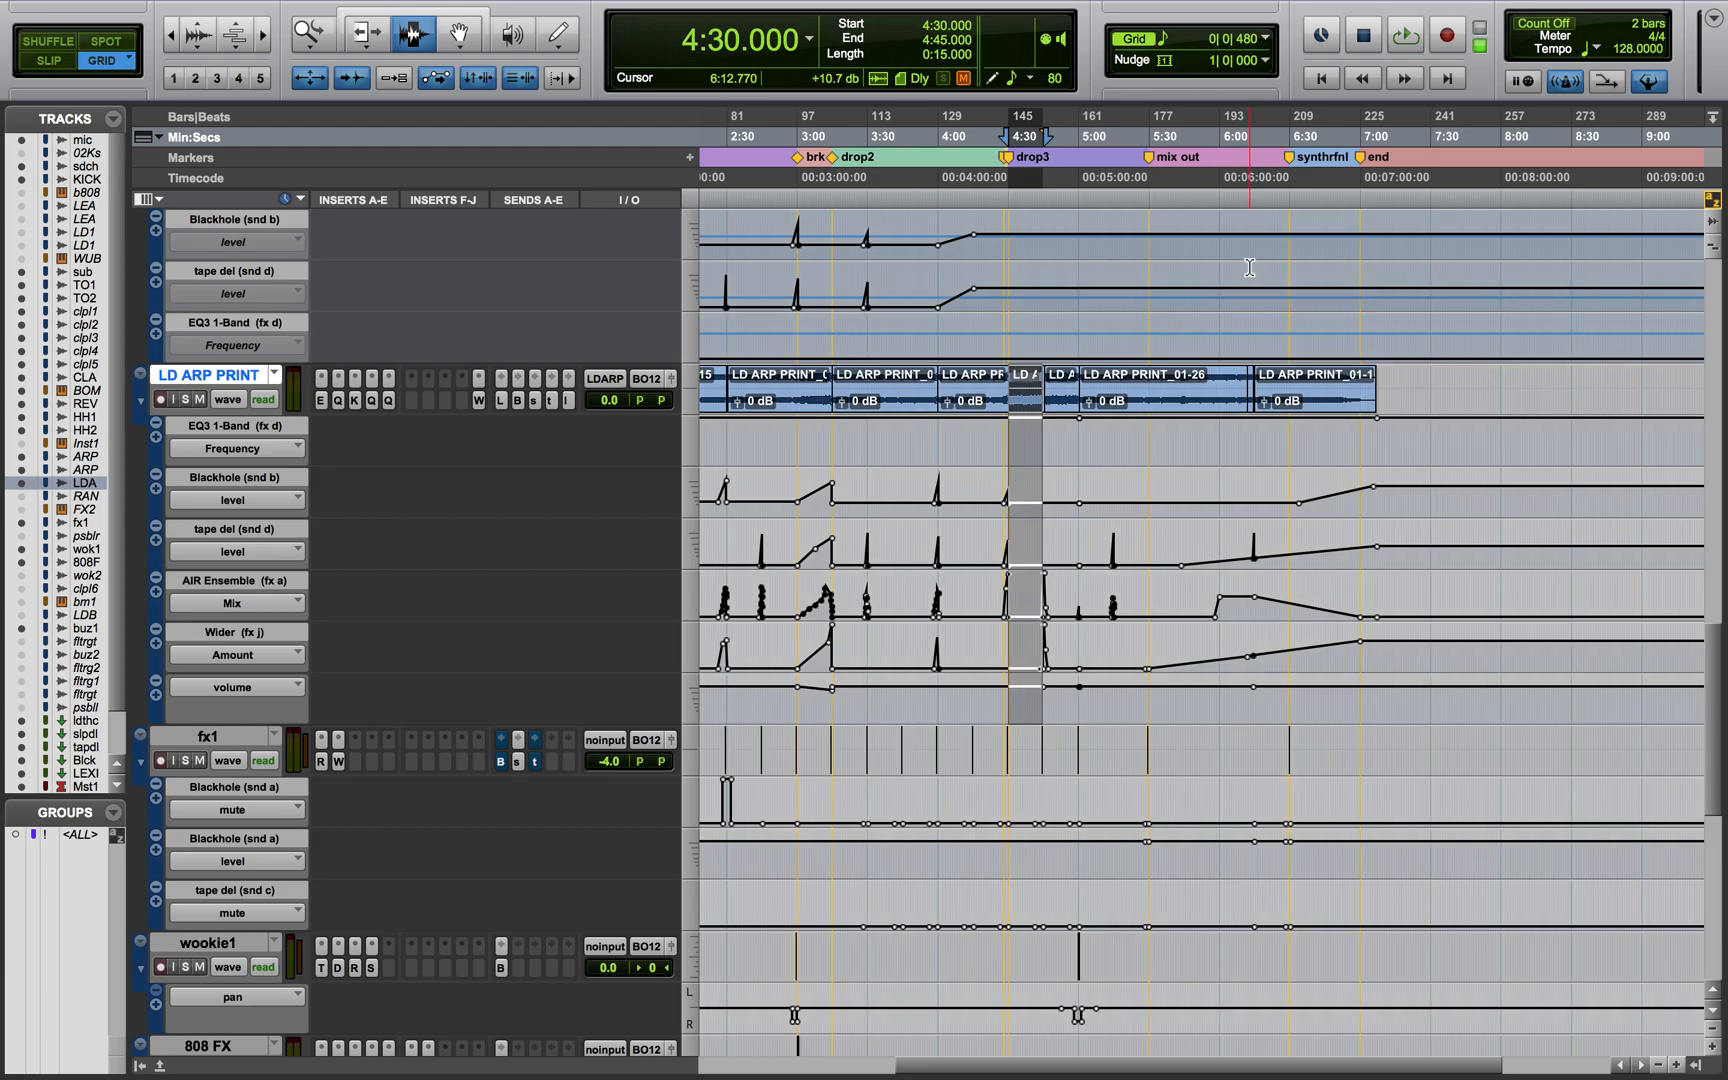
pyautogui.click(1265, 38)
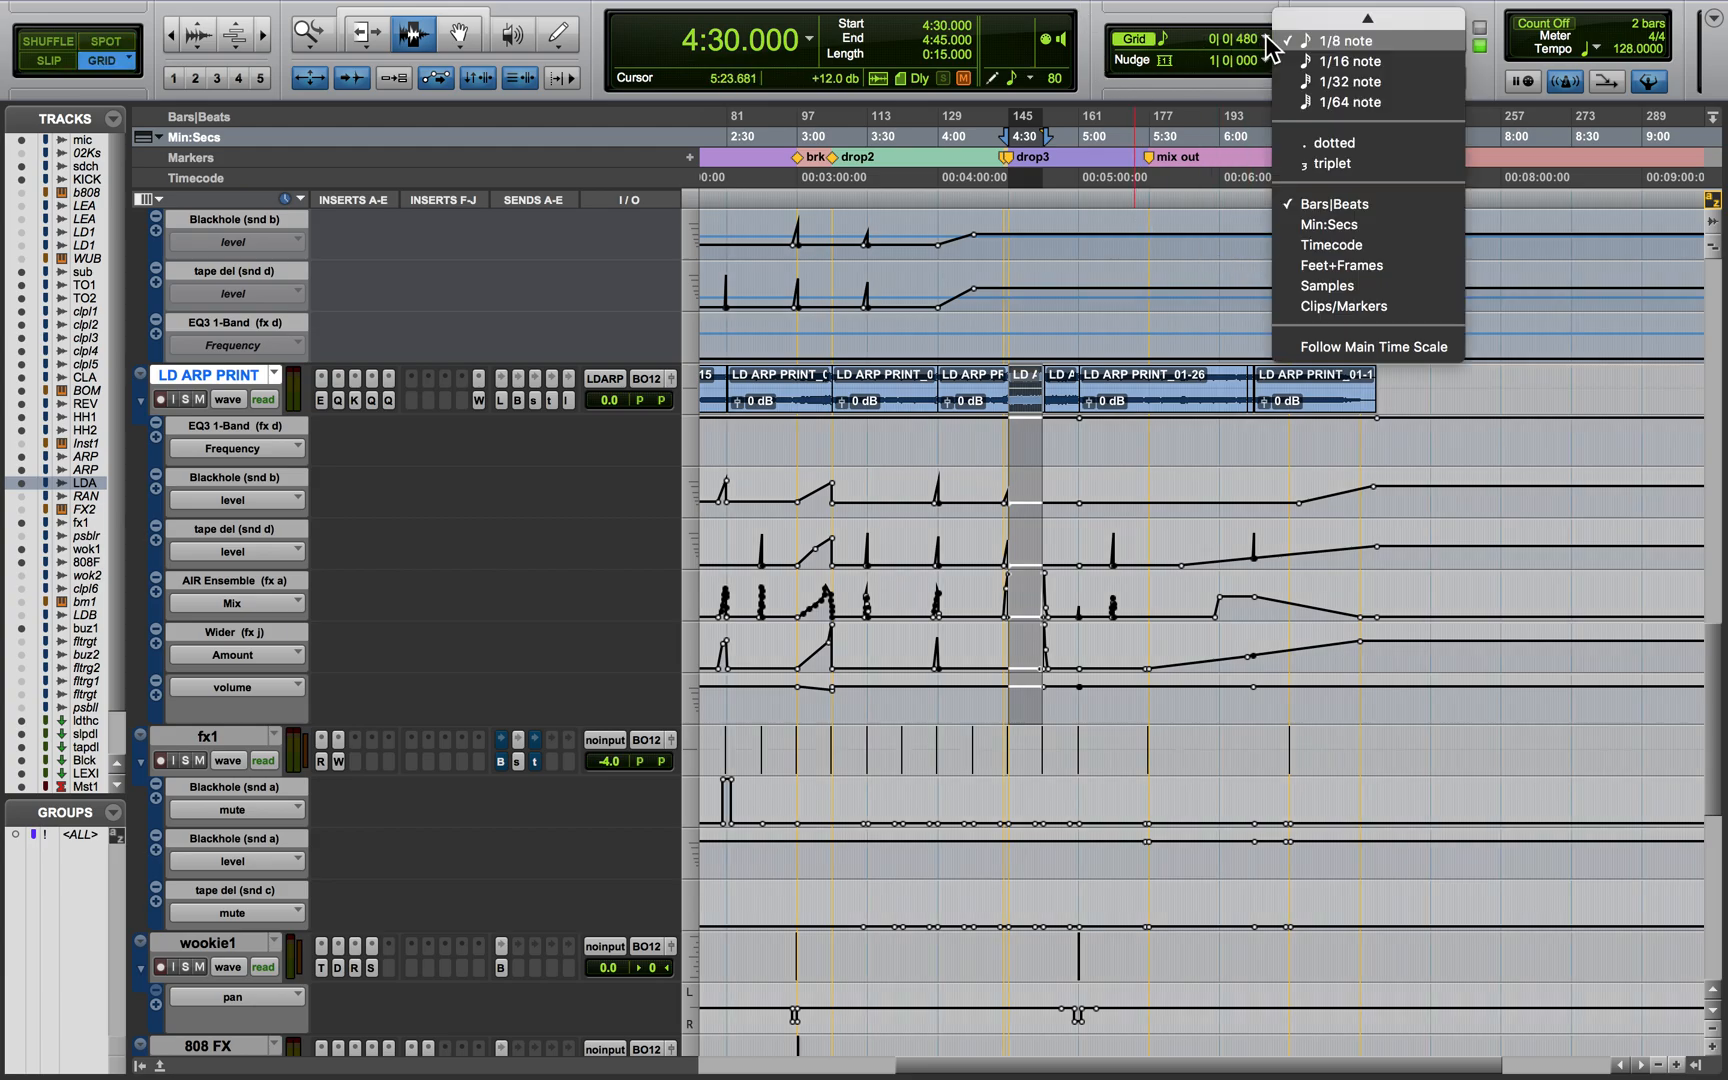
pyautogui.click(1335, 22)
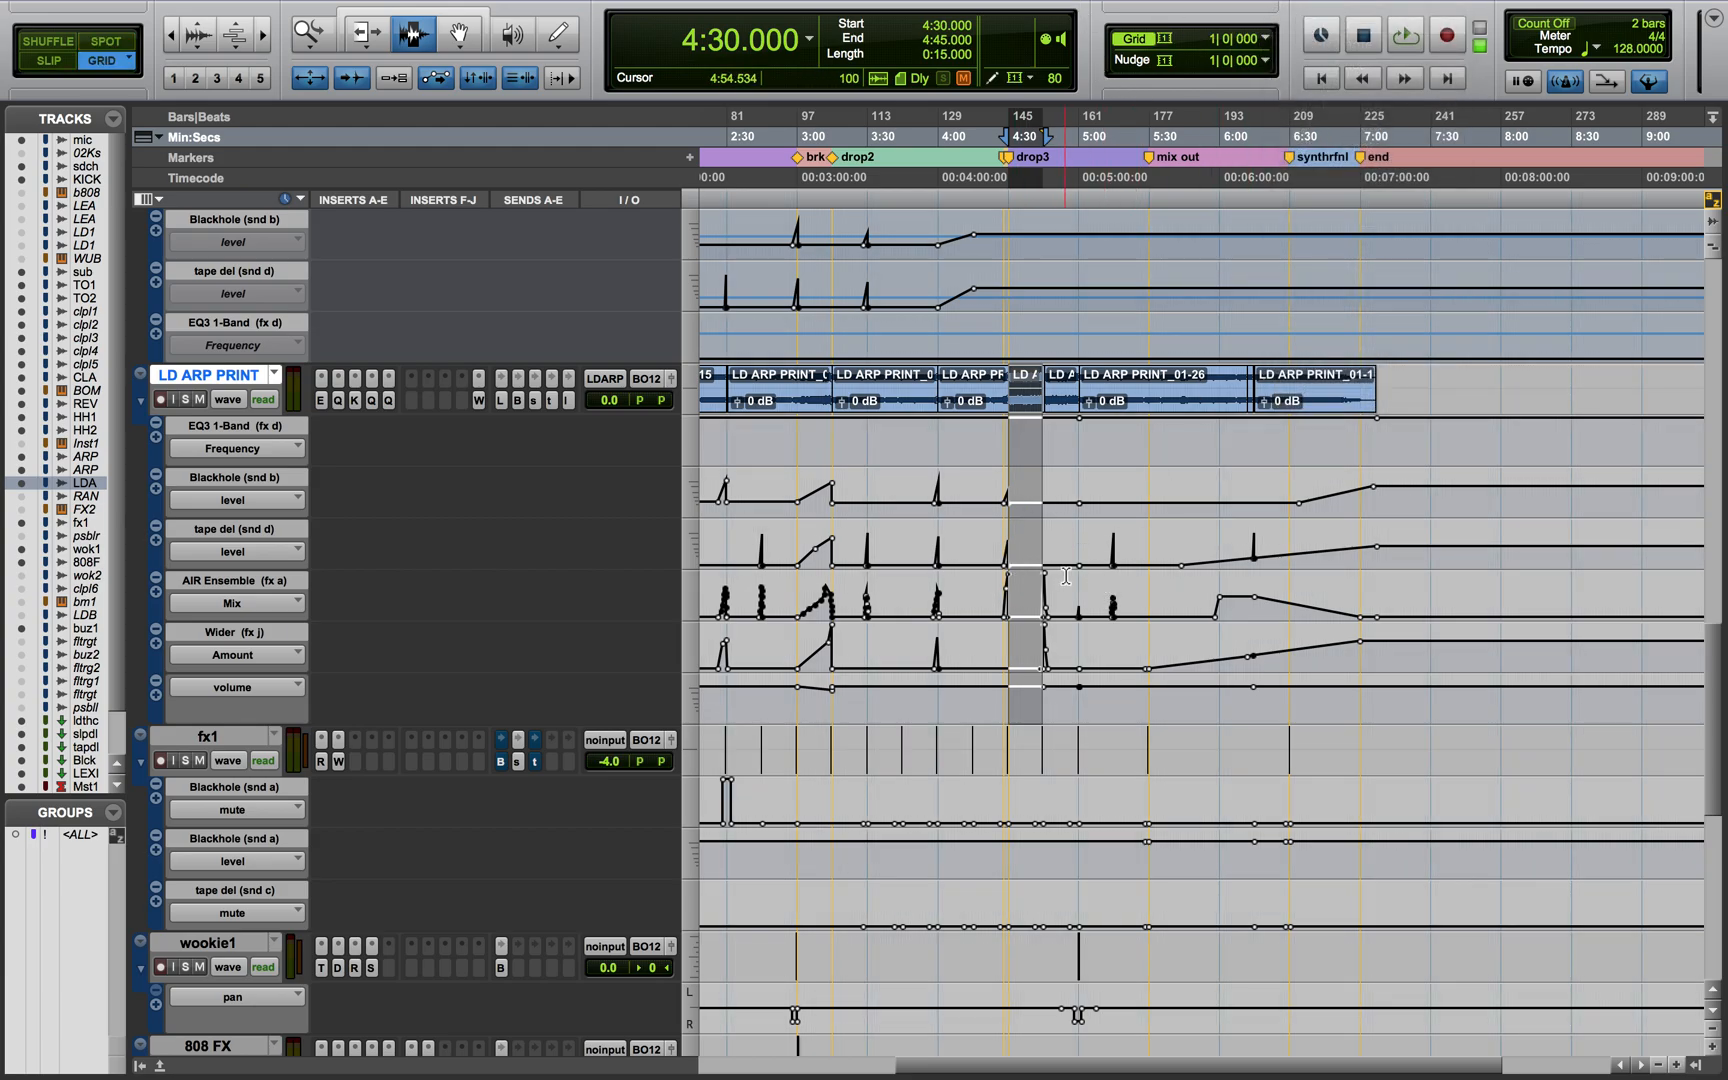
pyautogui.moveTo(1137, 550); pyautogui.dragTo(1291, 552)
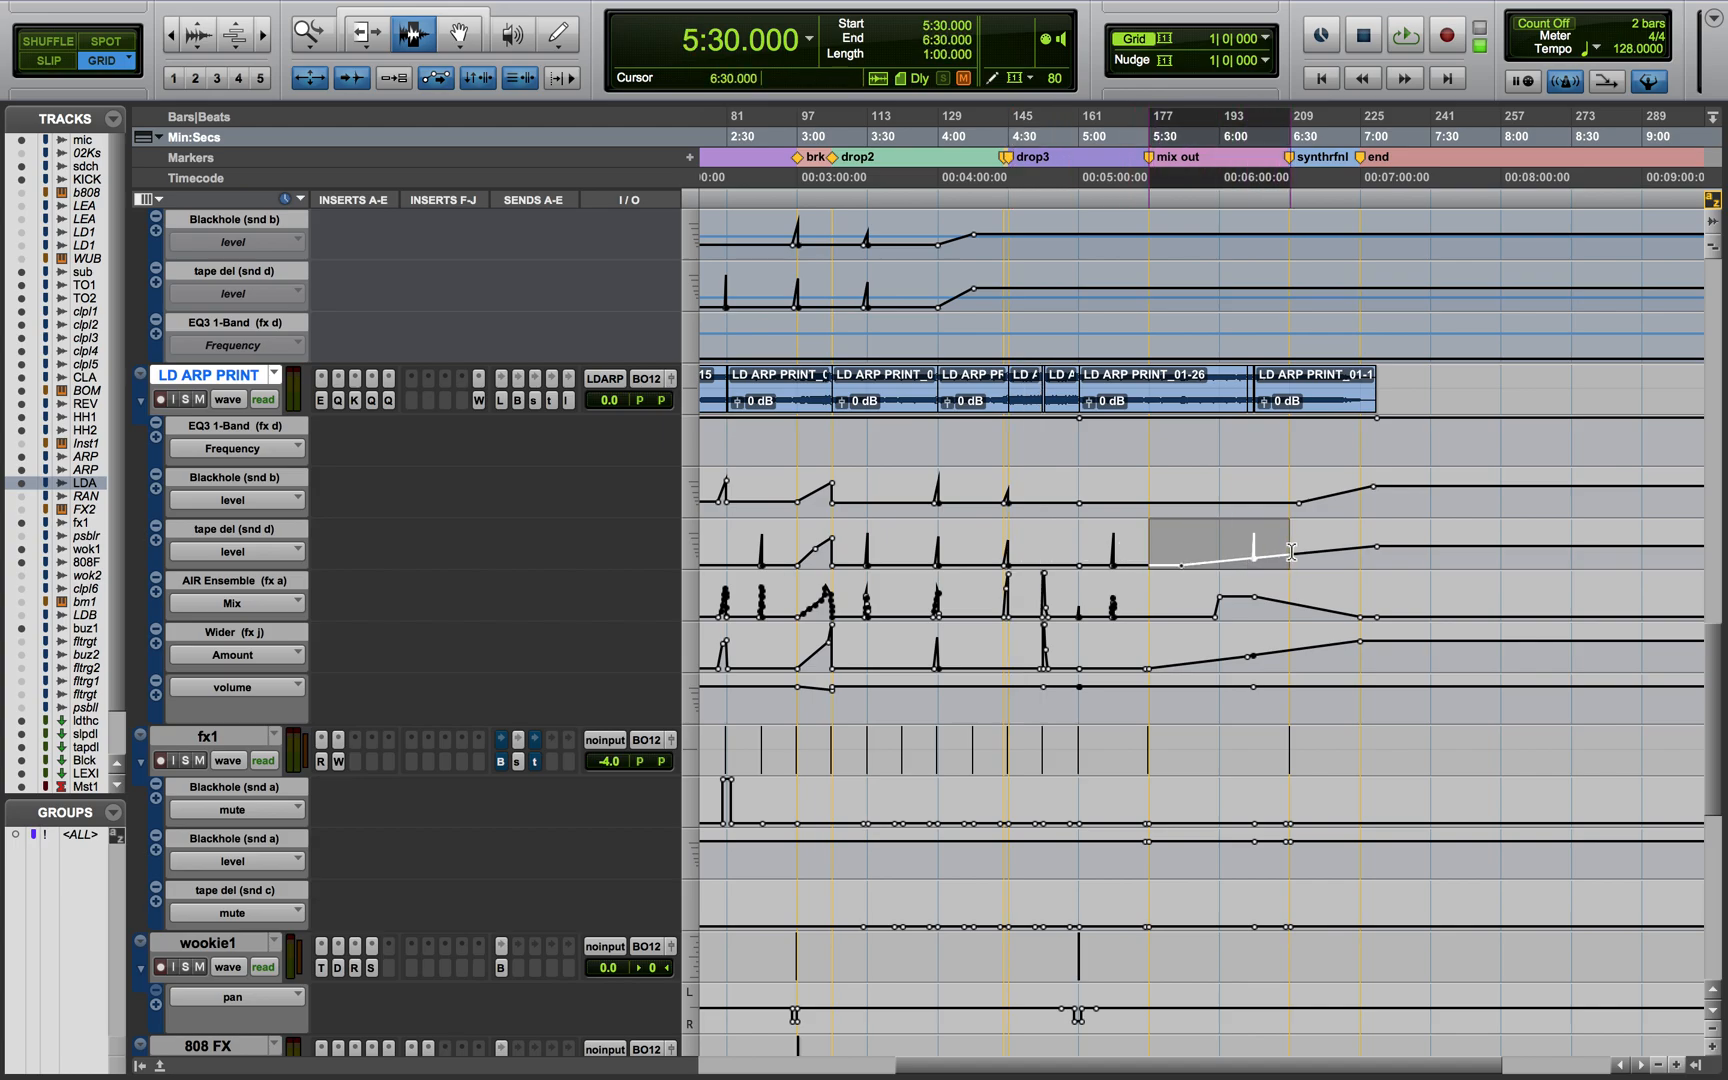
# Solo the fx1 track and play its hit leading into drop1 from 1:28.125
pyautogui.hscroll(-2, 1291, 552)
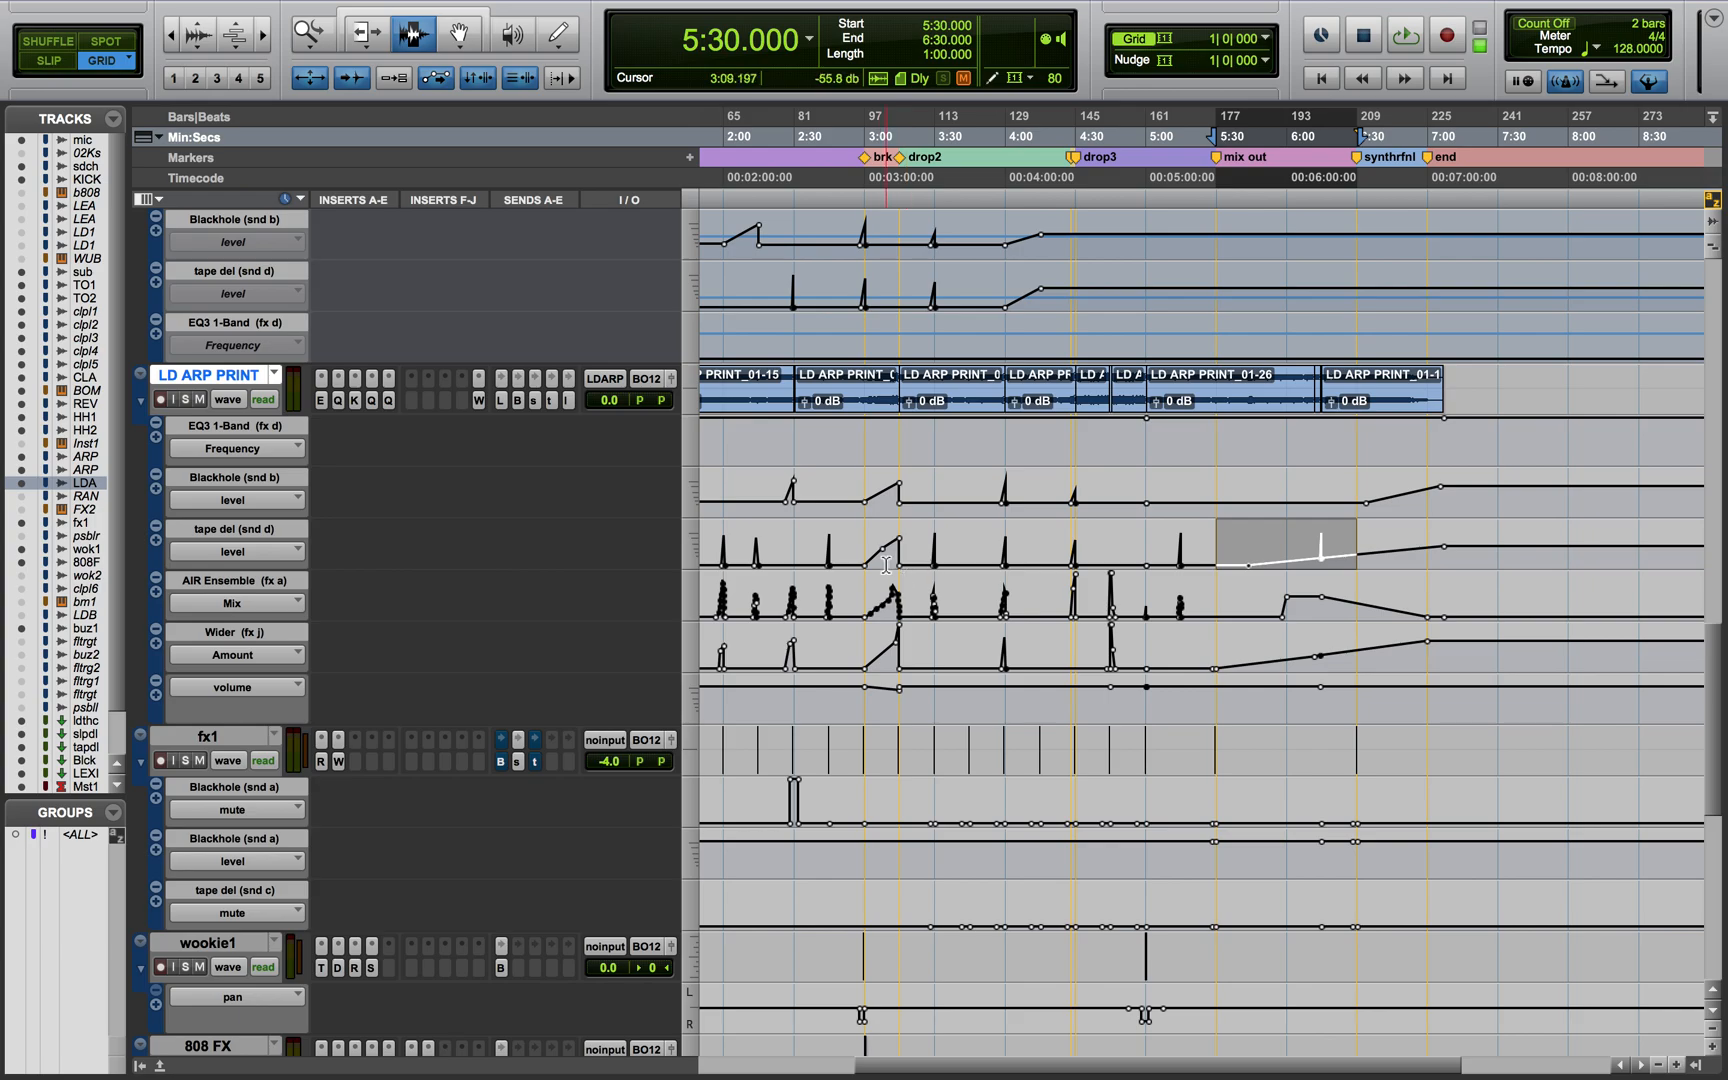
pyautogui.scroll(-1, 946, 672)
pyautogui.hscroll(-8, 946, 672)
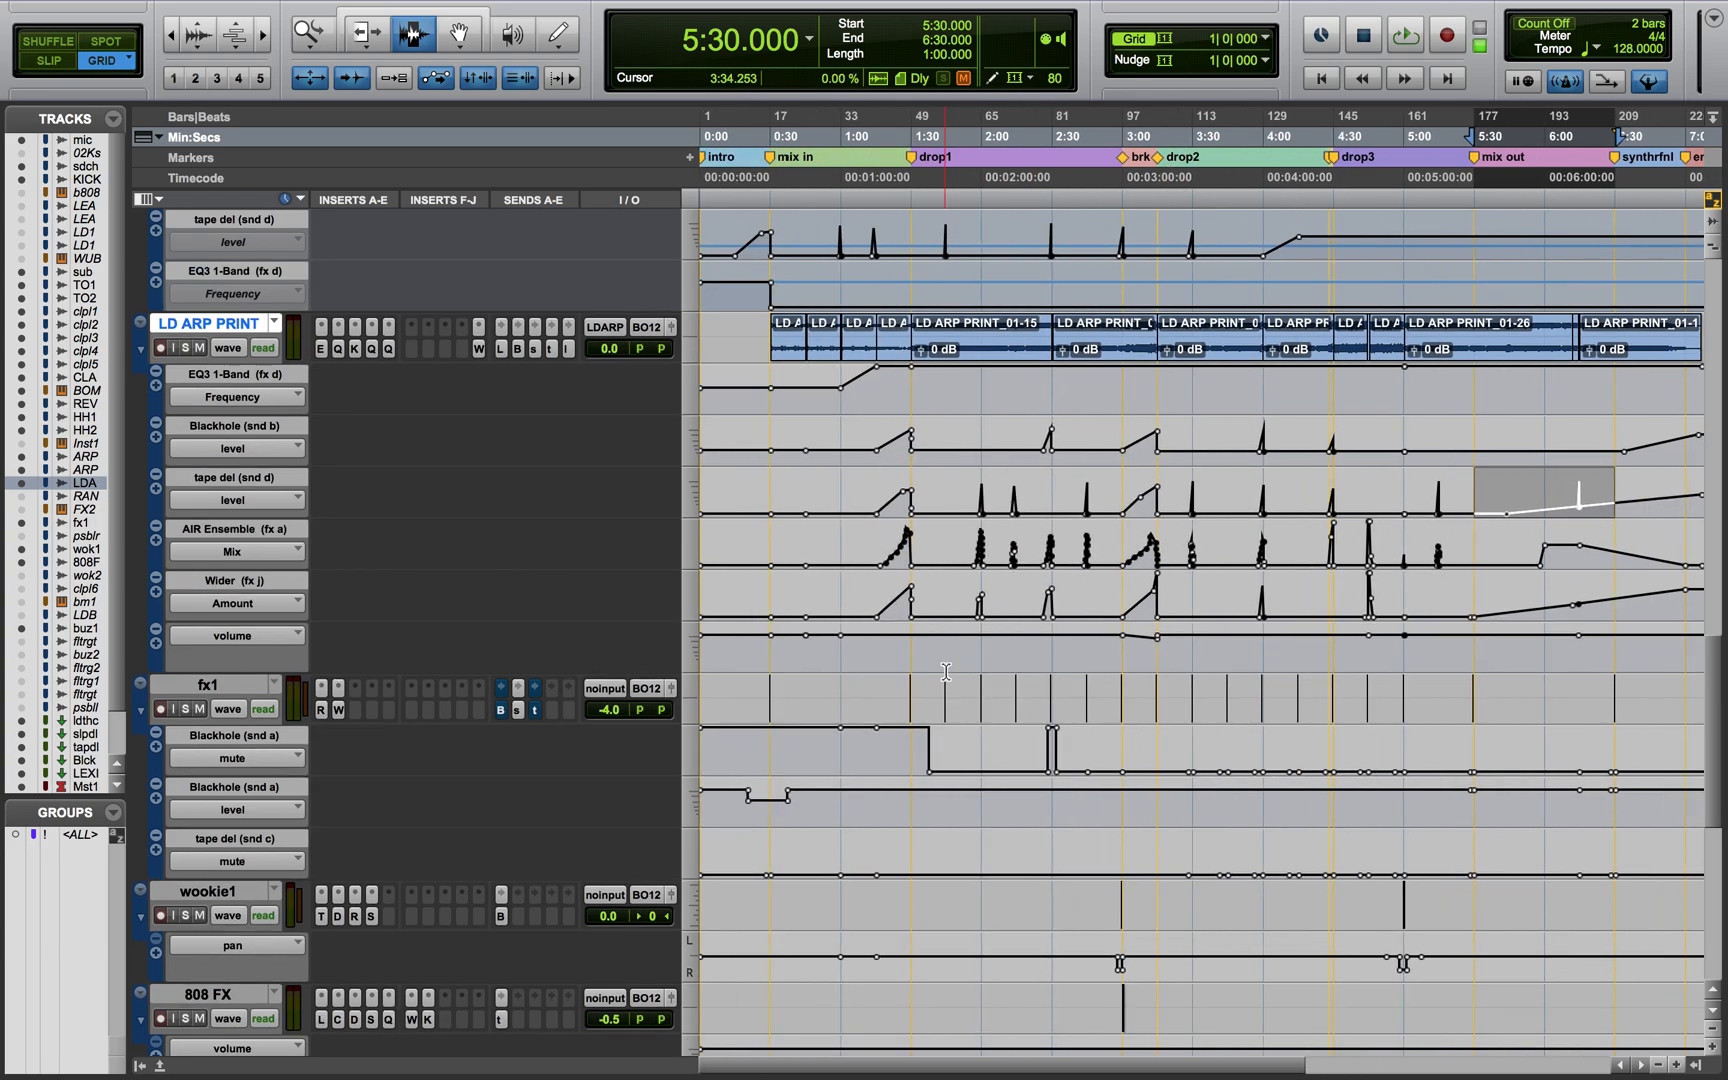
pyautogui.scroll(-1, 946, 672)
pyautogui.click(846, 680)
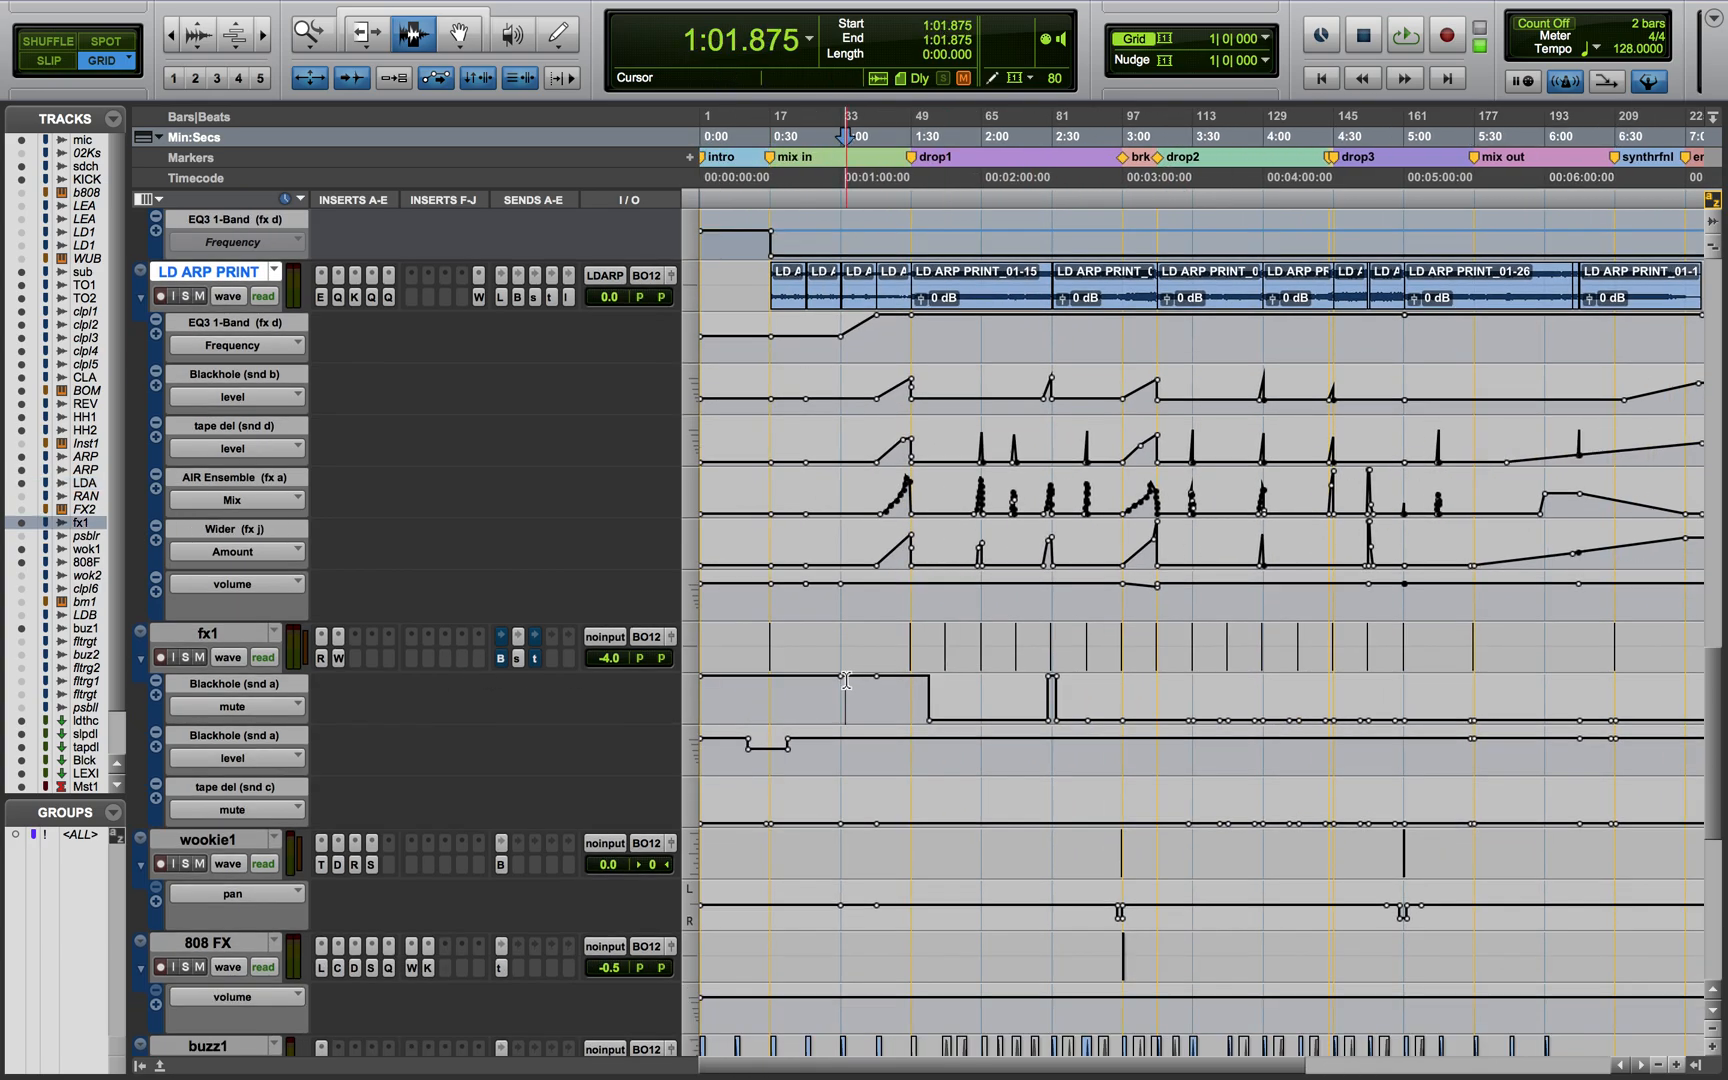
pyautogui.click(184, 651)
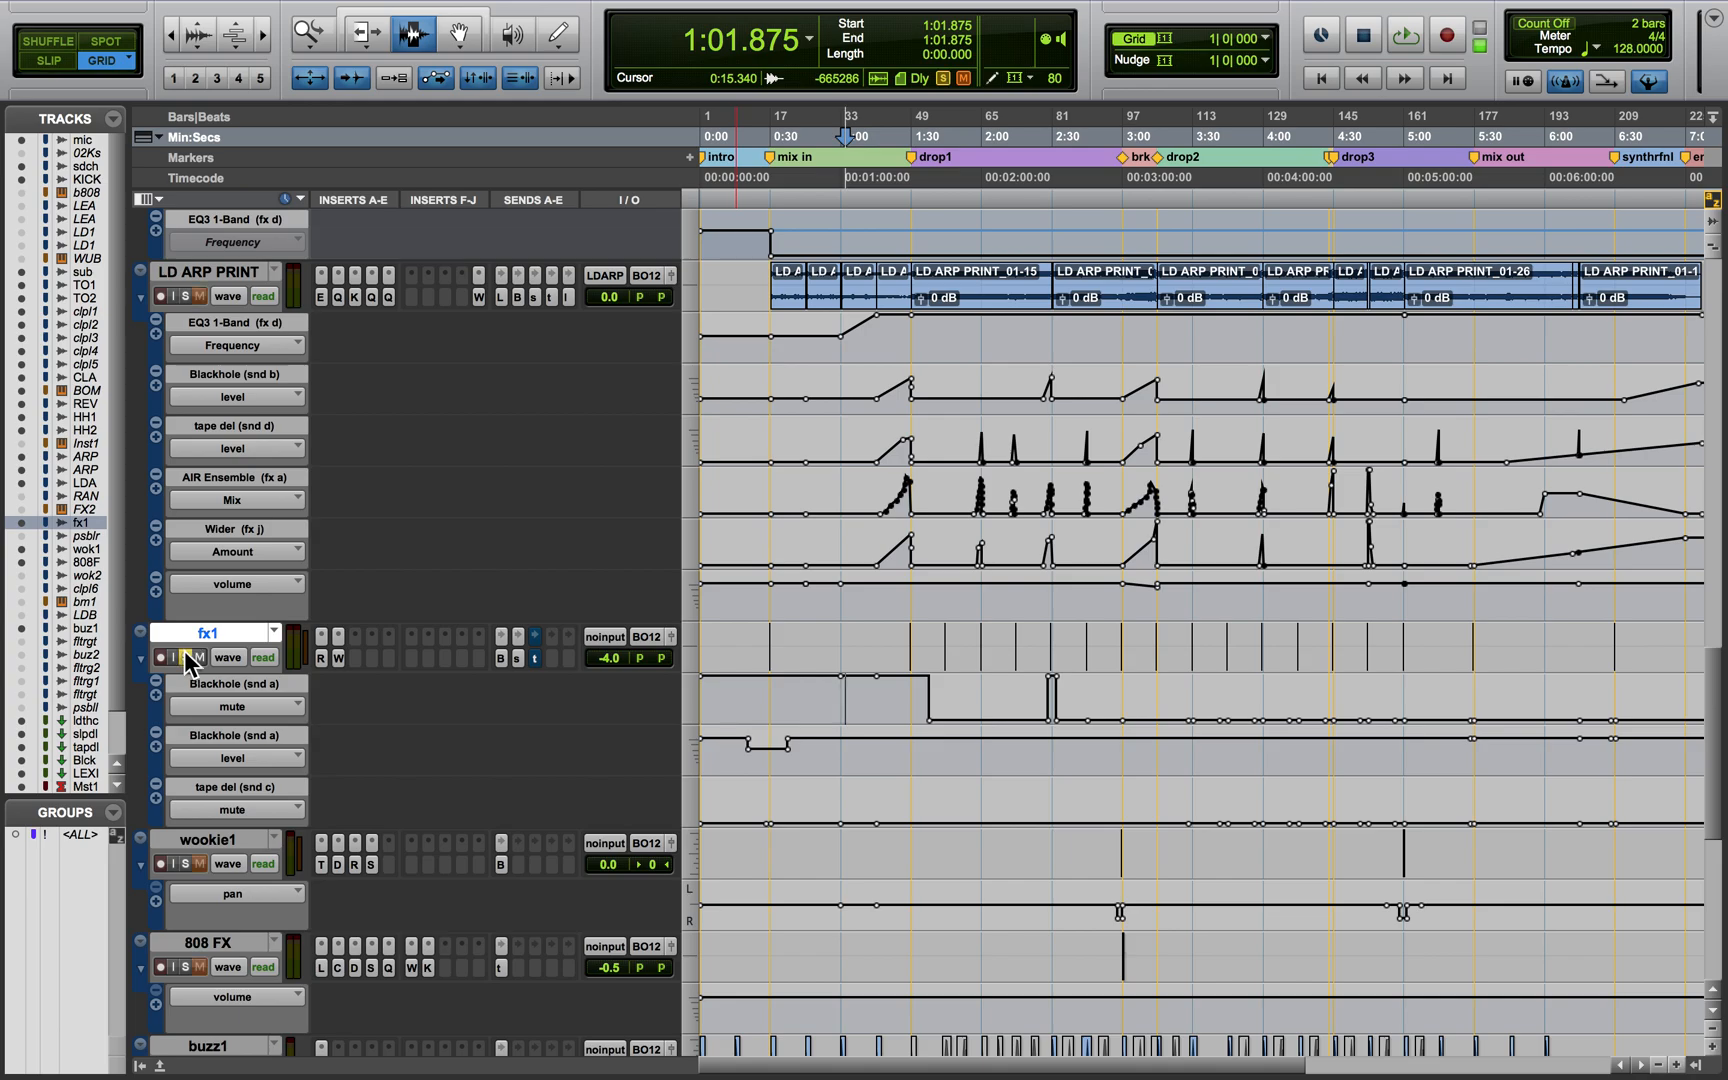
pyautogui.scroll(5, 916, 720)
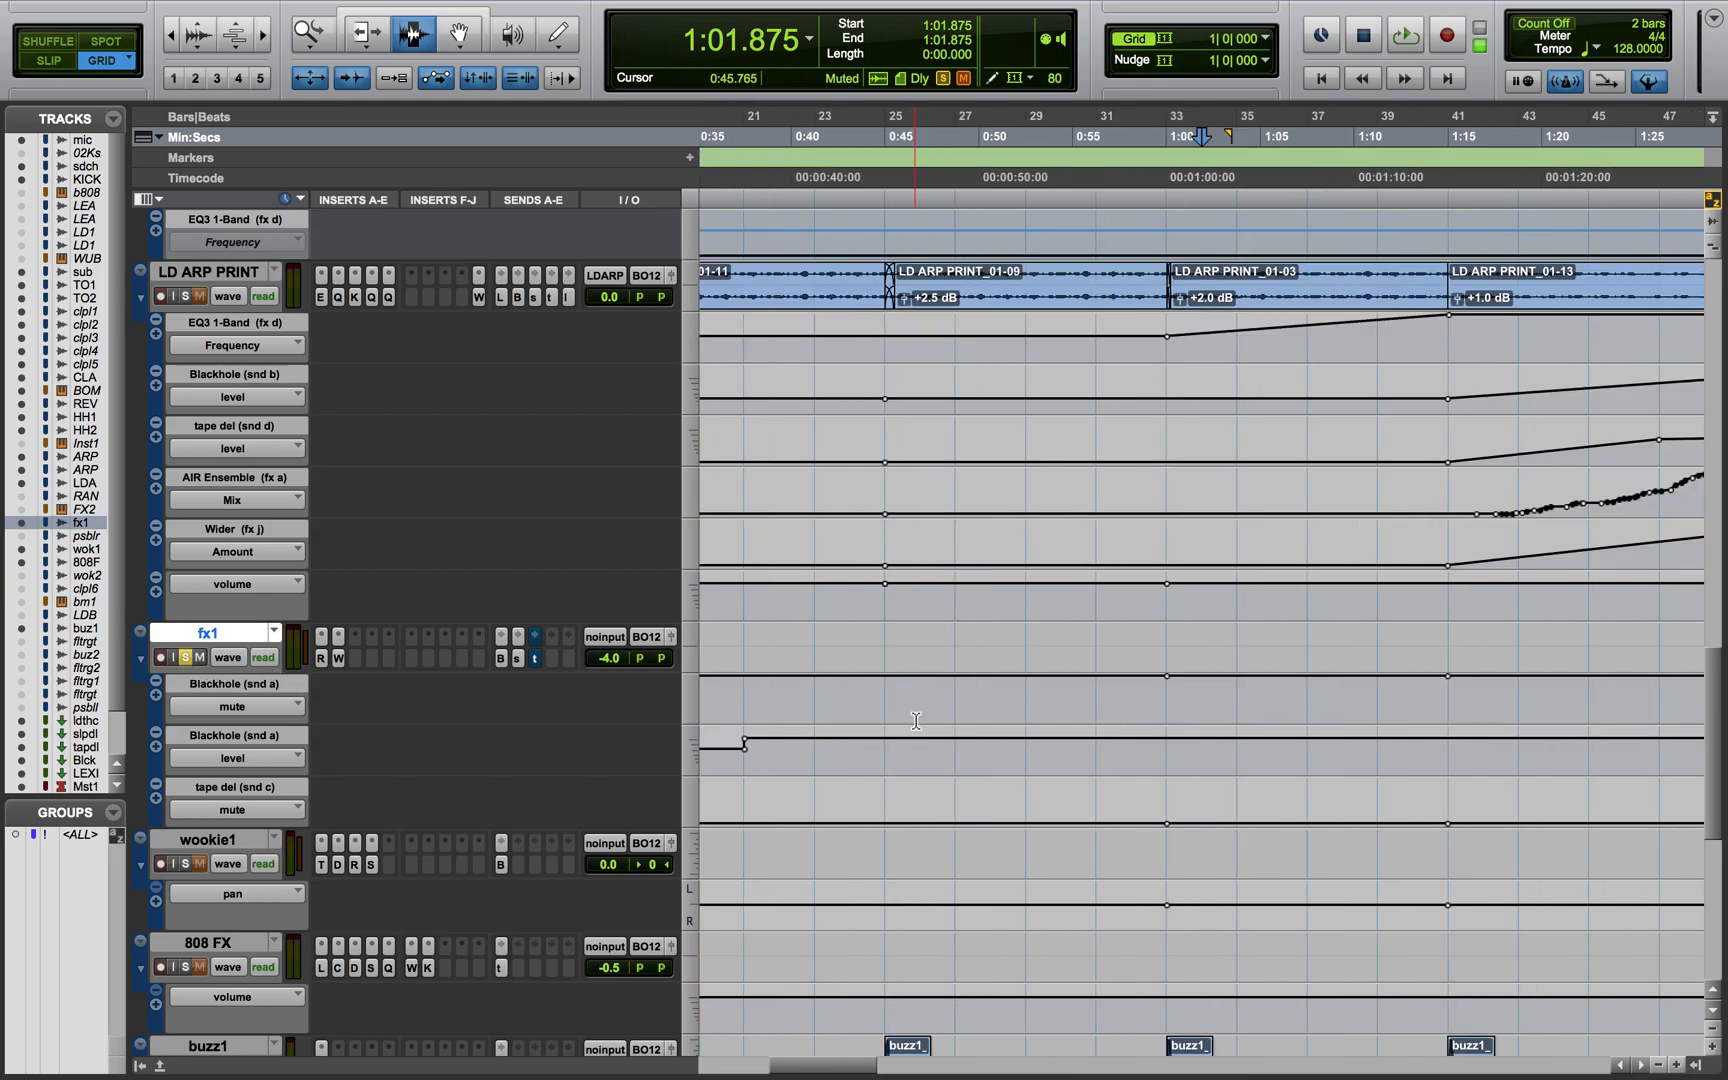
pyautogui.hscroll(10, 916, 720)
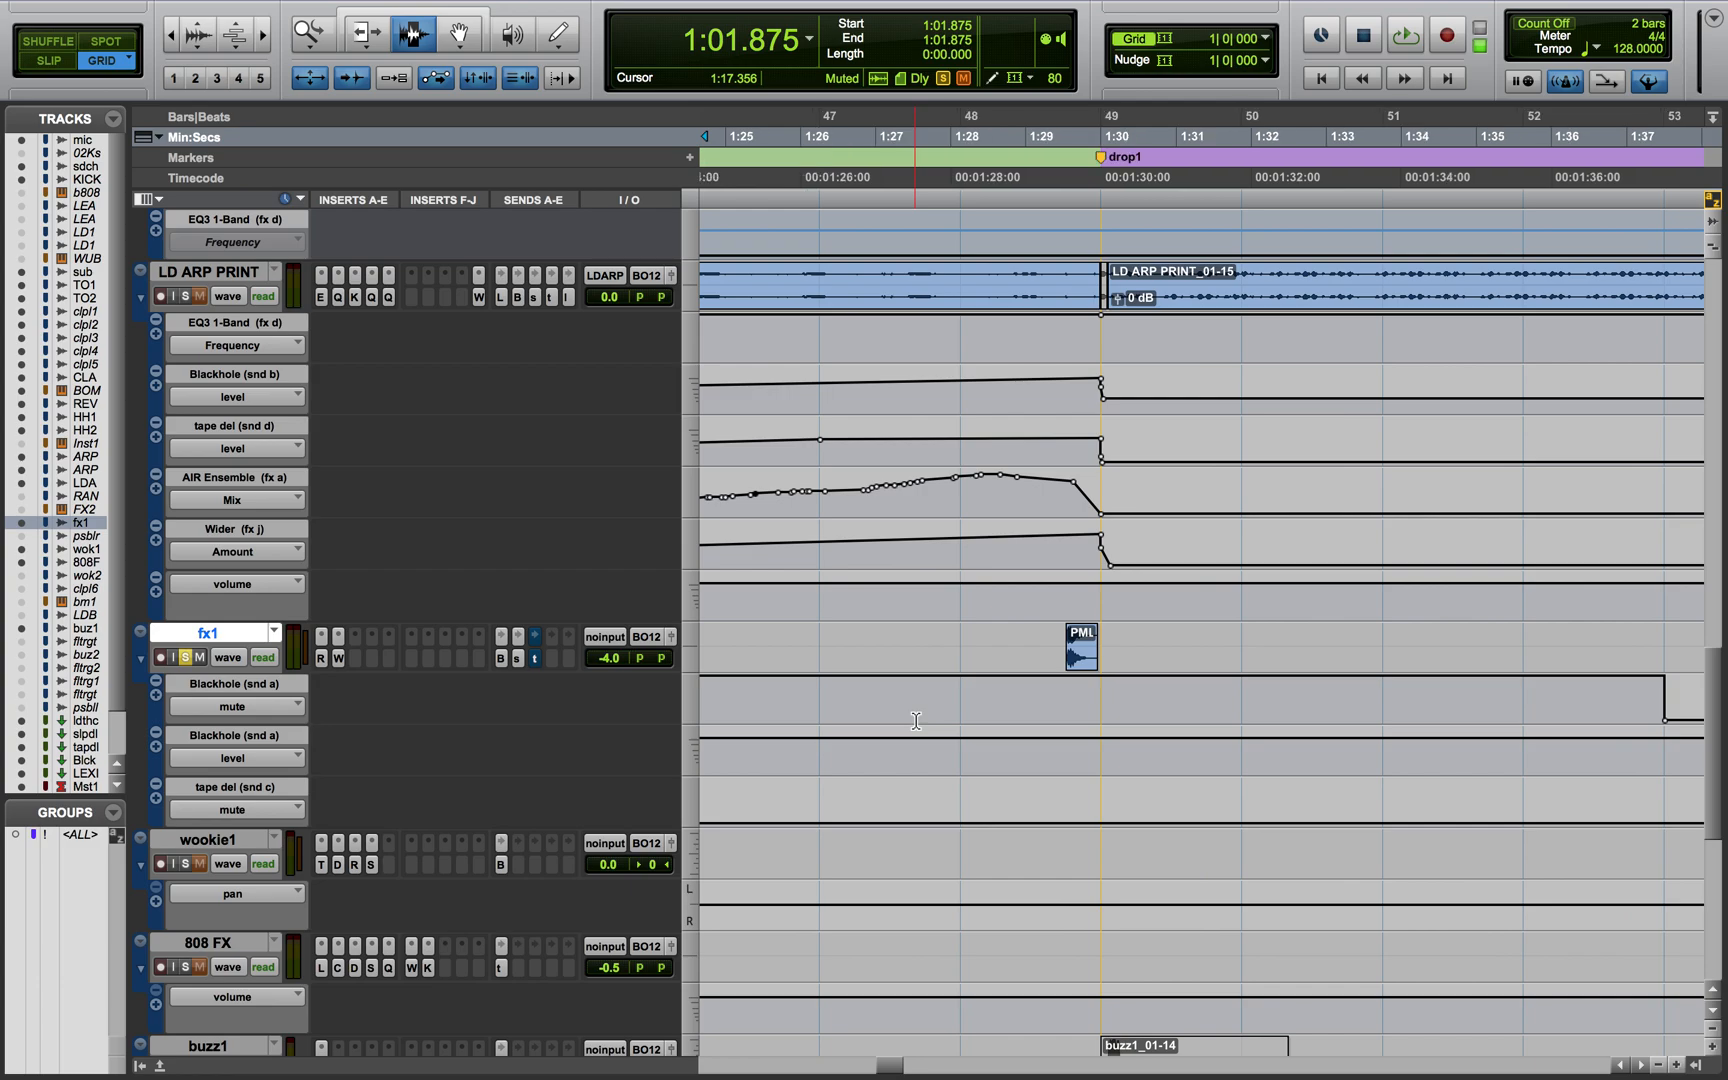
pyautogui.click(1040, 688)
pyautogui.press('space')
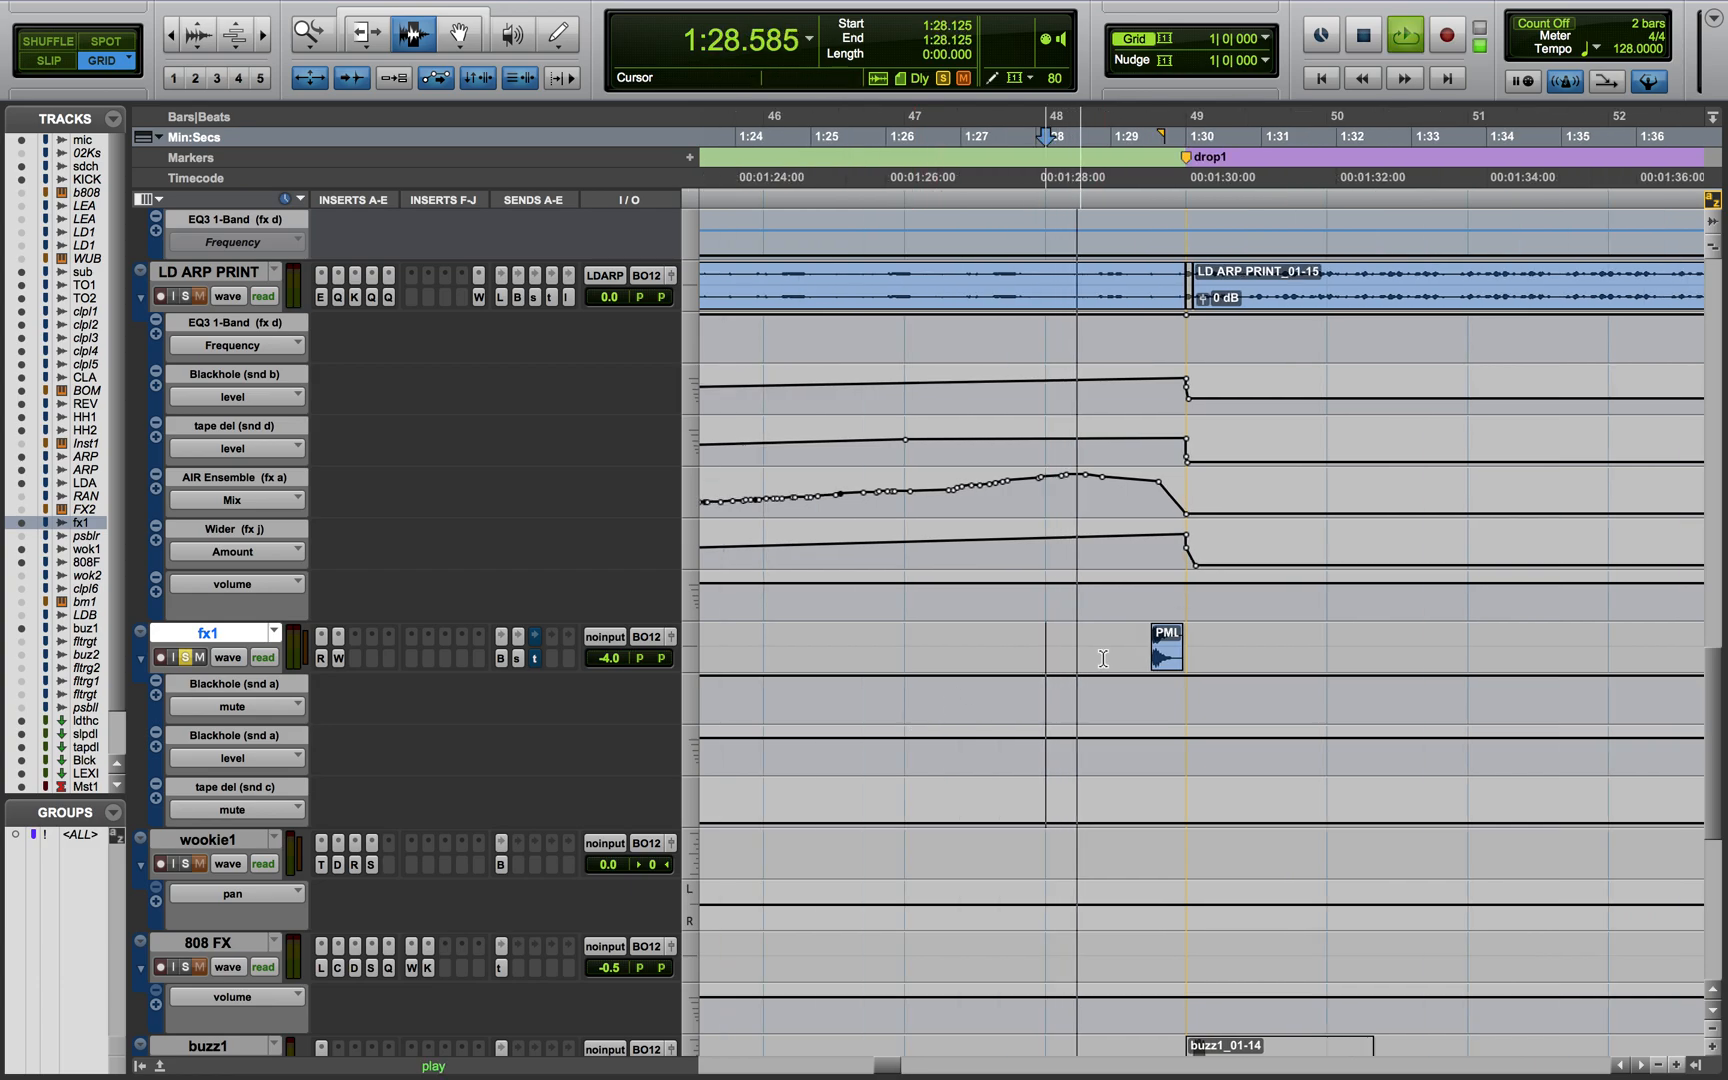
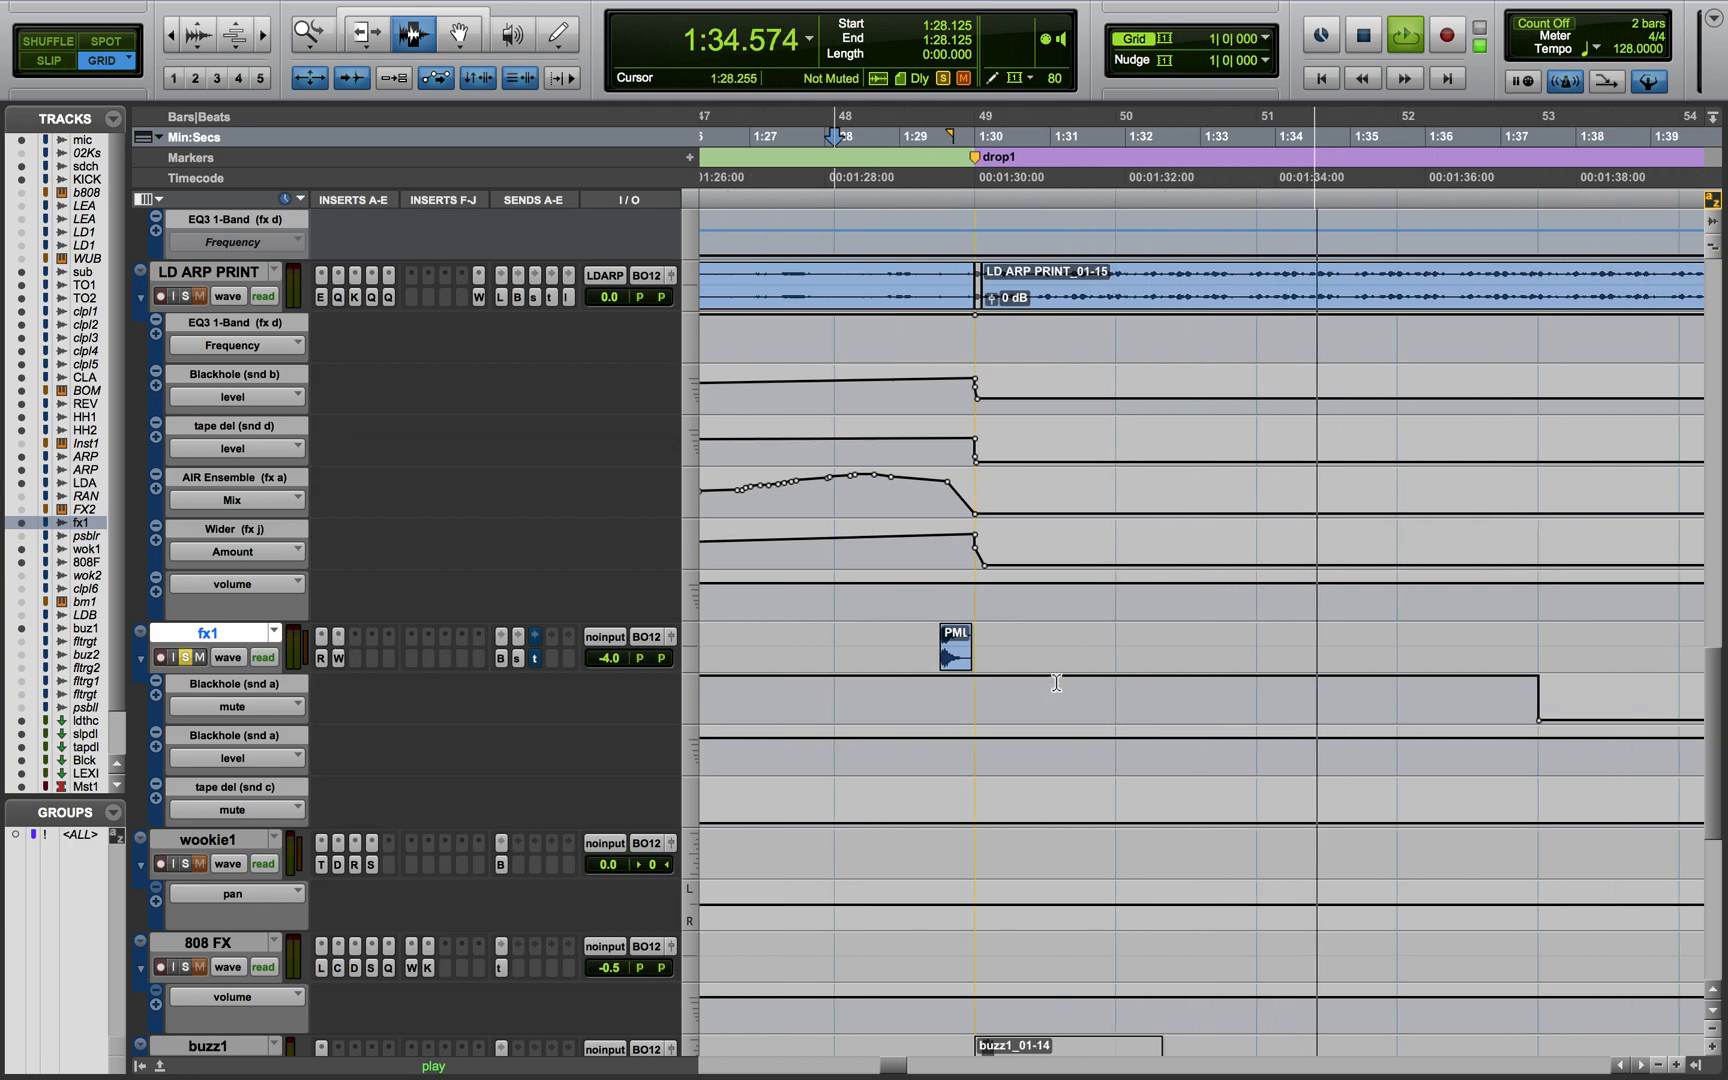
pyautogui.press('space')
# Inspect fx1's Blackhole, slap del and tape del sends in turn, and close the send window
pyautogui.hscroll(-3, 1050, 684)
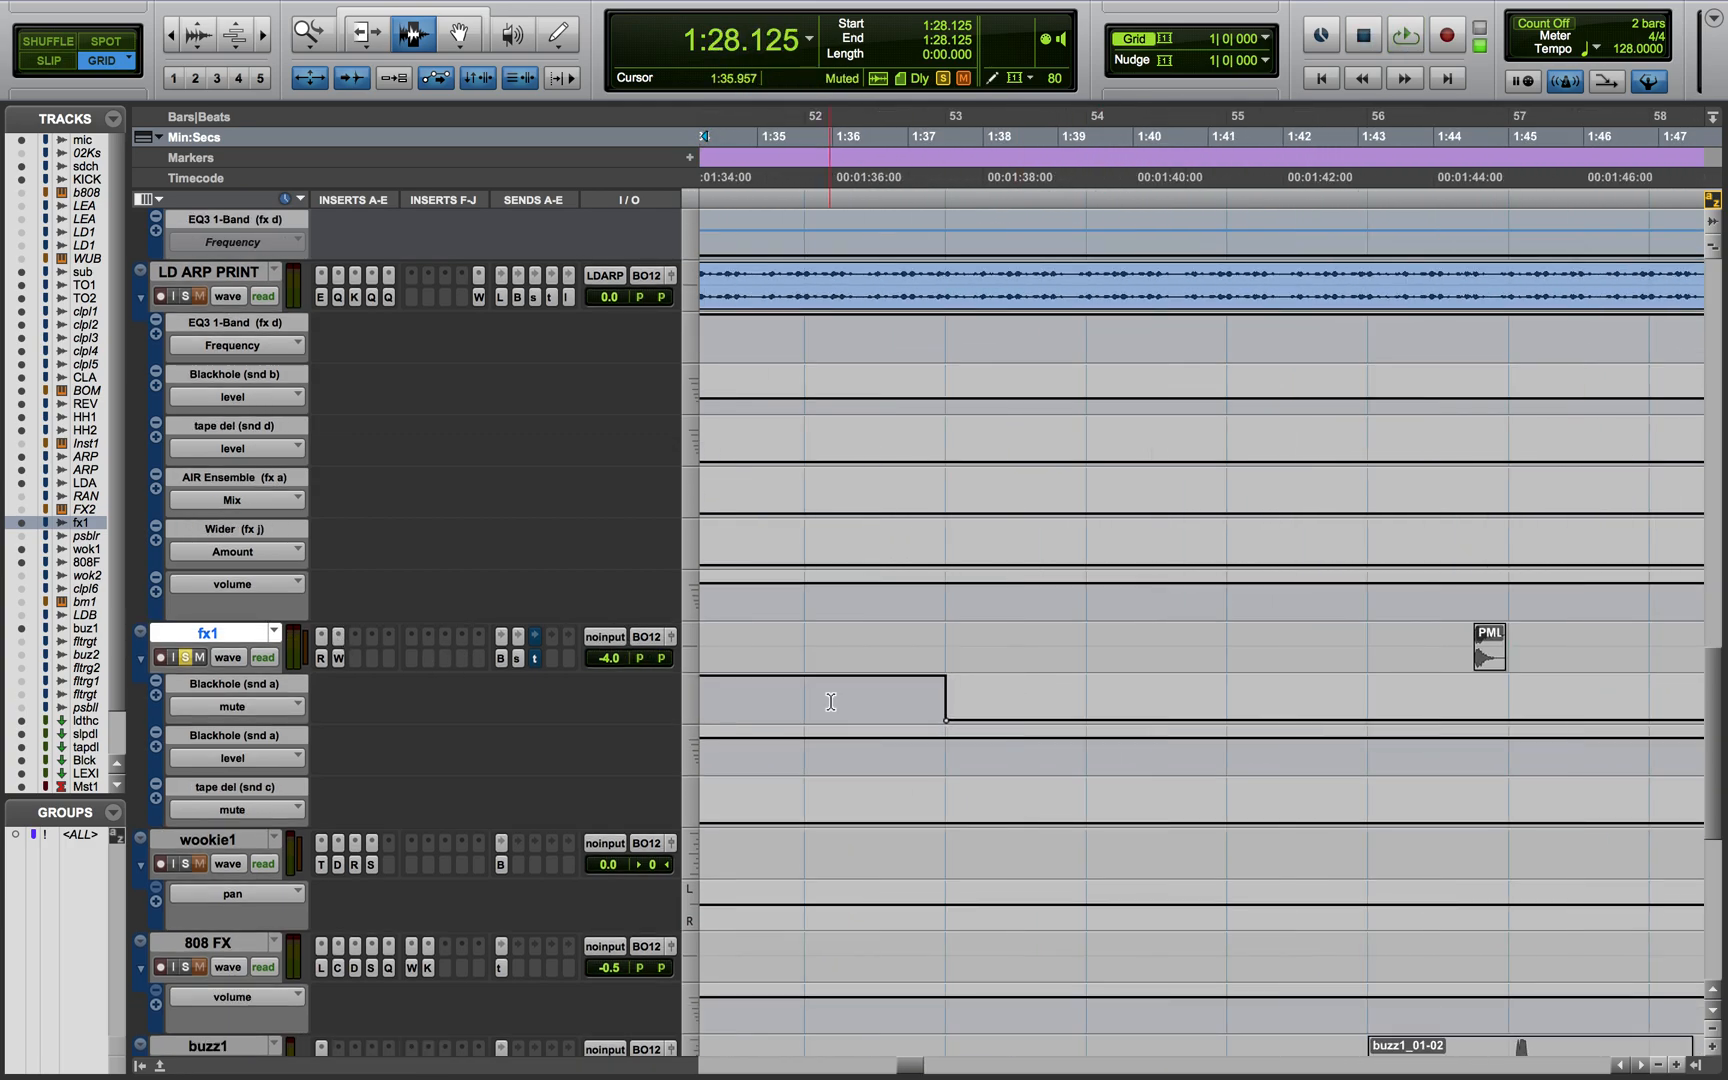
pyautogui.scroll(-1, 600, 674)
pyautogui.click(495, 603)
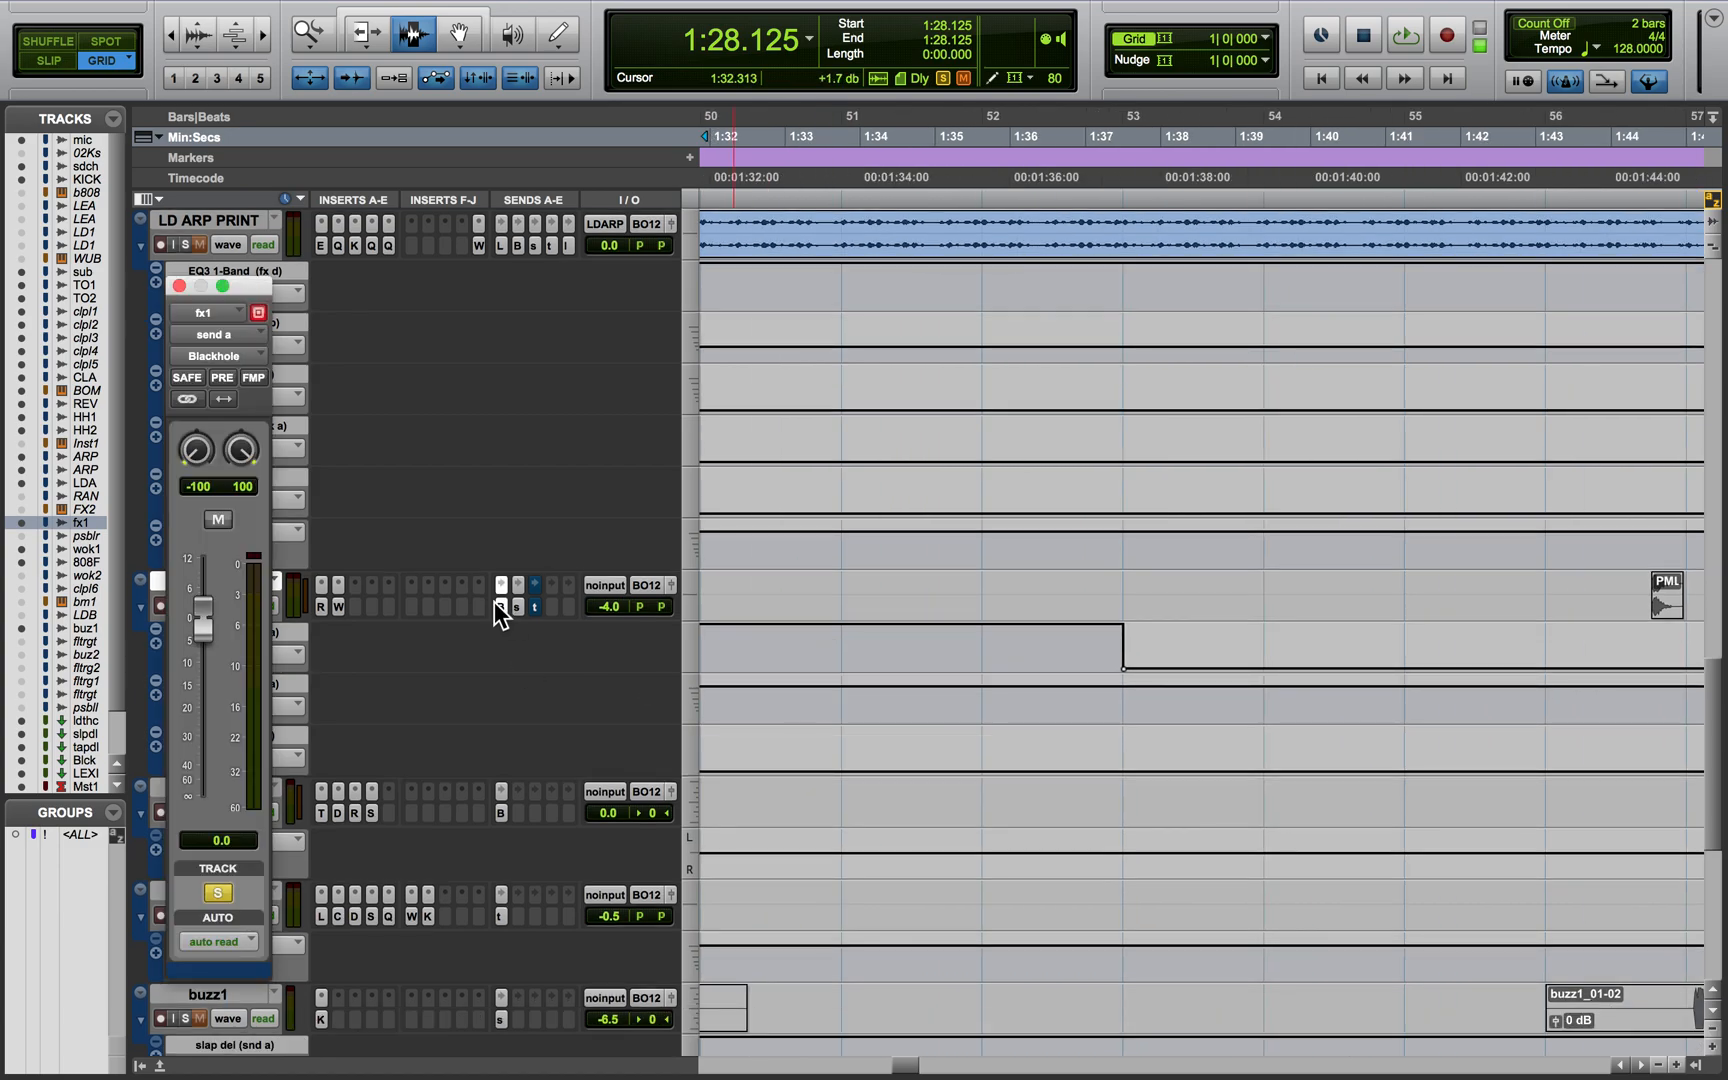
pyautogui.click(516, 605)
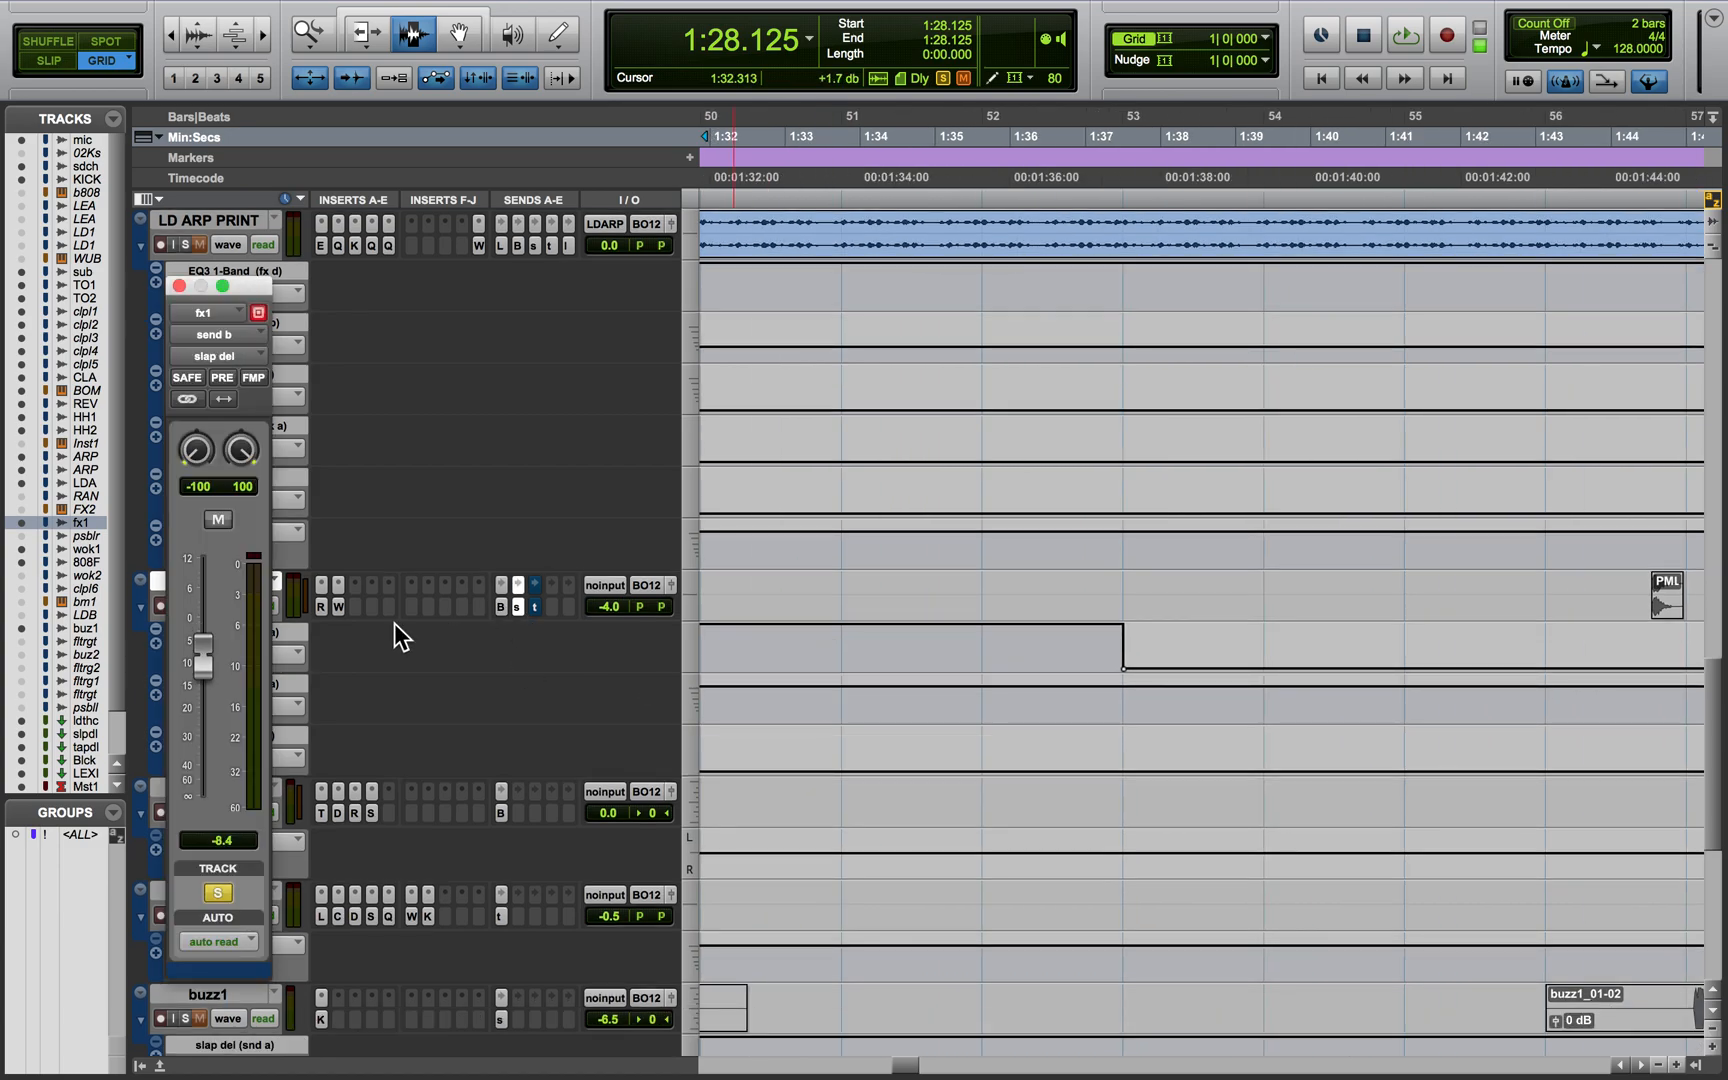
pyautogui.click(531, 603)
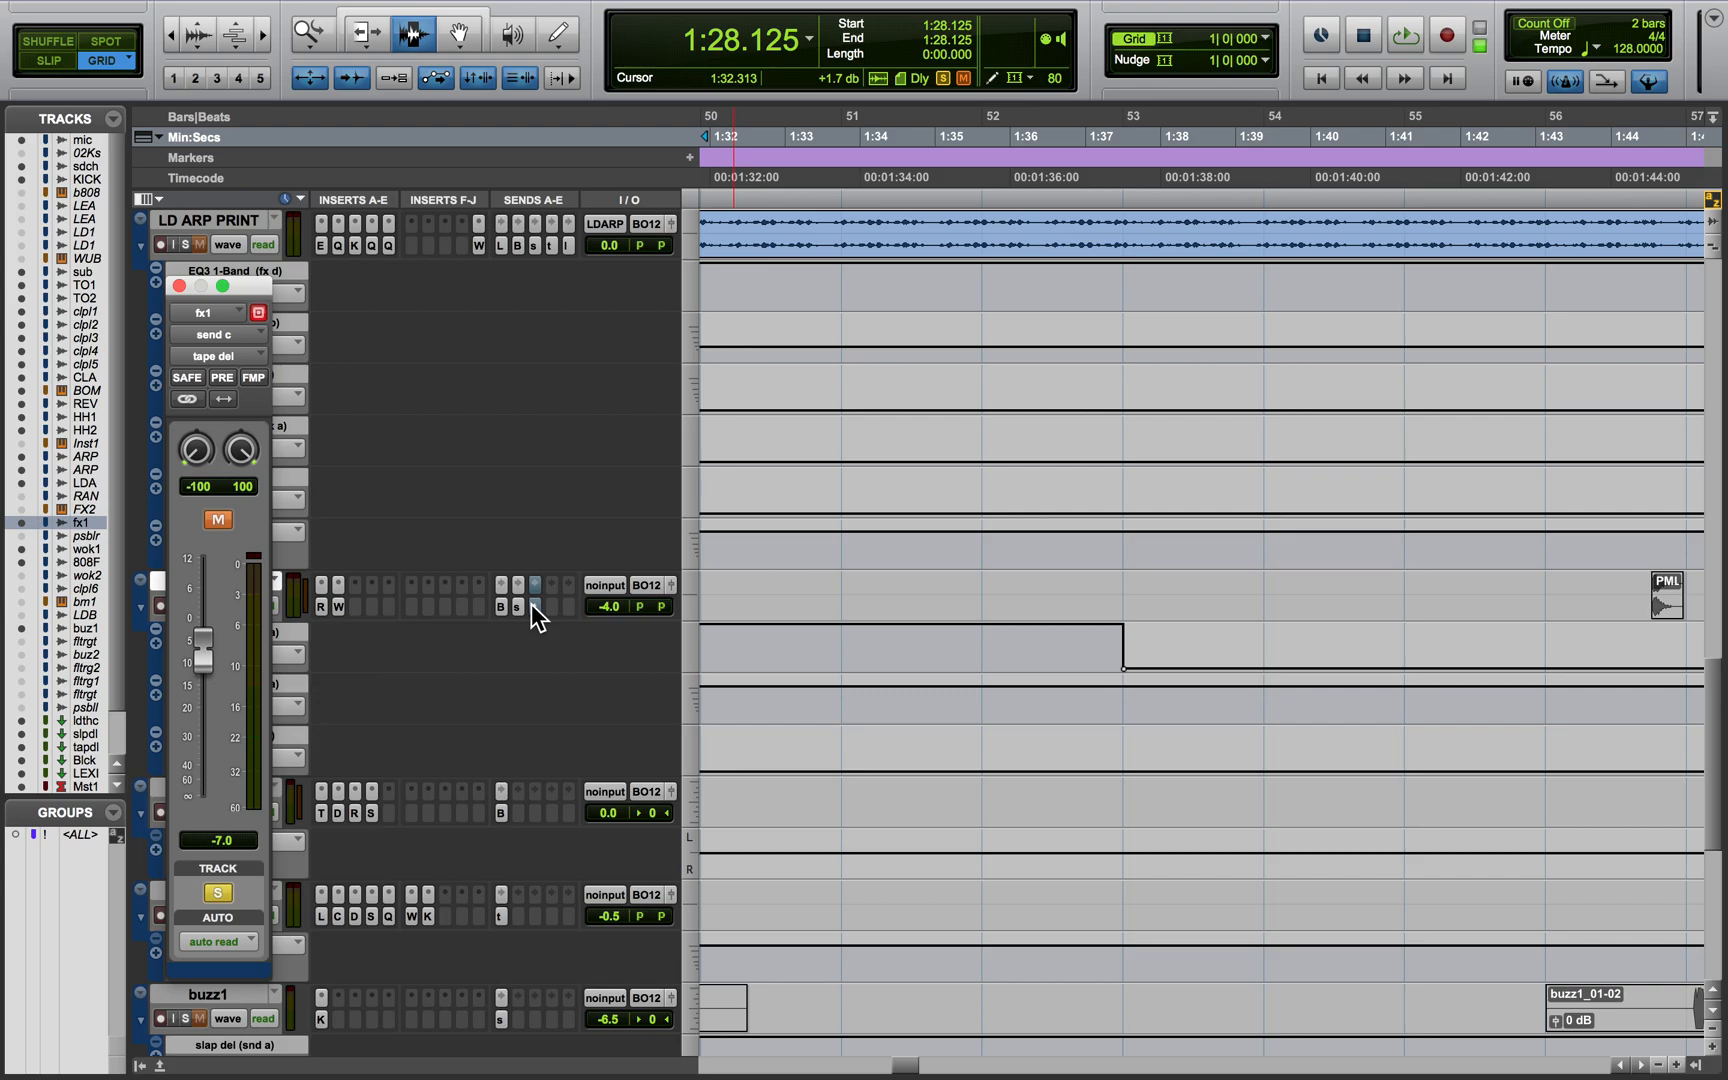
pyautogui.click(179, 284)
# Examine fx1's clips and its Blackhole and tape del send automation across the whole song
pyautogui.press('r')
pyautogui.press('r')
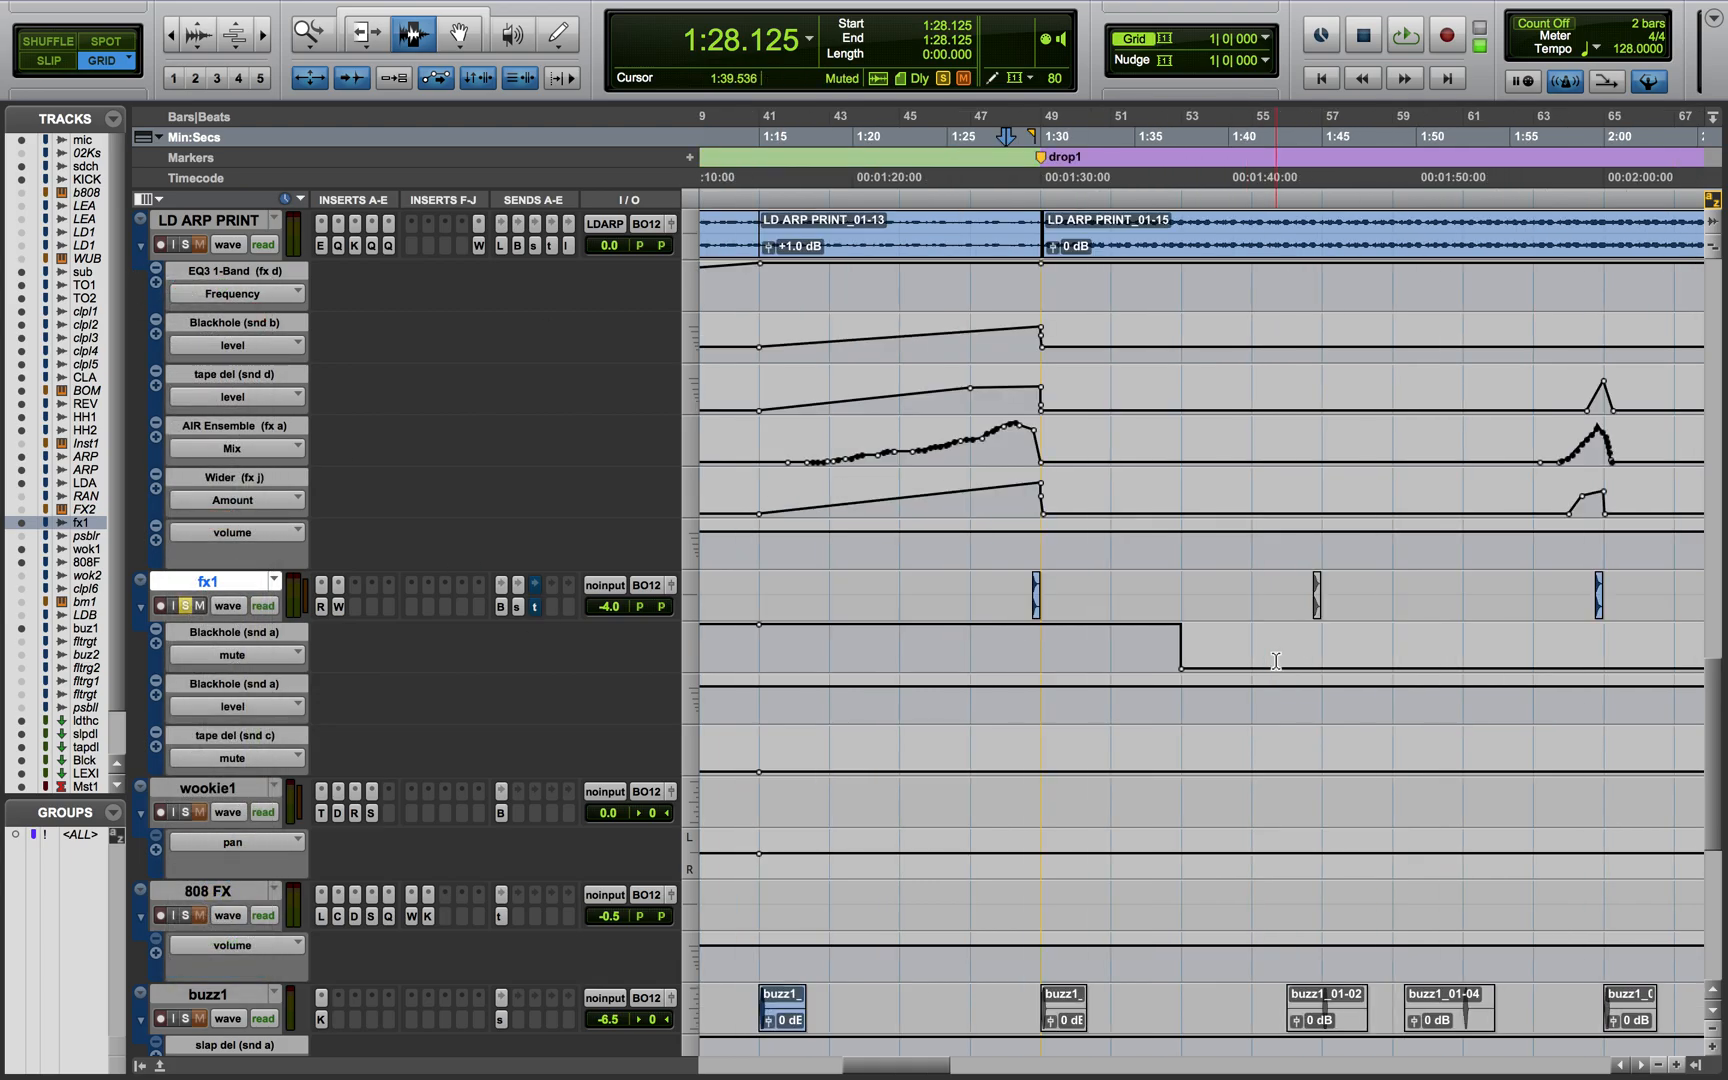
pyautogui.press('r')
pyautogui.press('r')
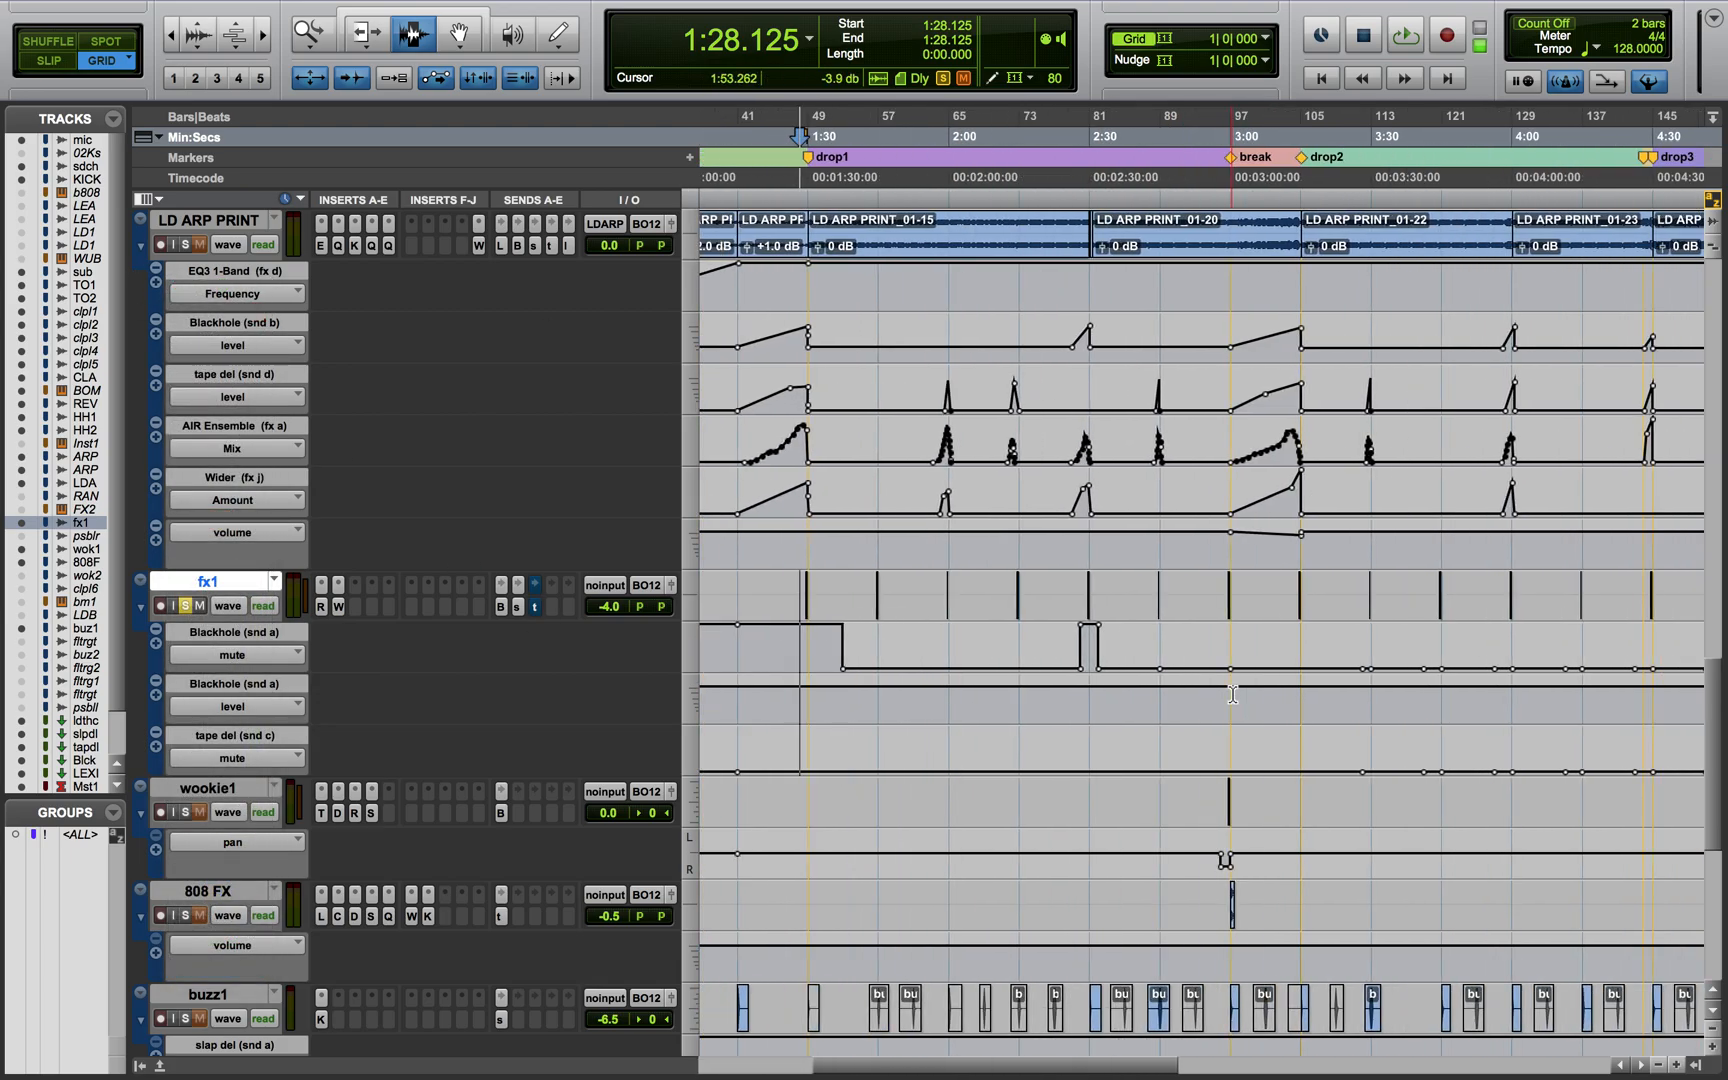
pyautogui.hscroll(-3, 1233, 694)
pyautogui.press('r')
pyautogui.hscroll(6, 1250, 702)
pyautogui.scroll(-1, 1265, 708)
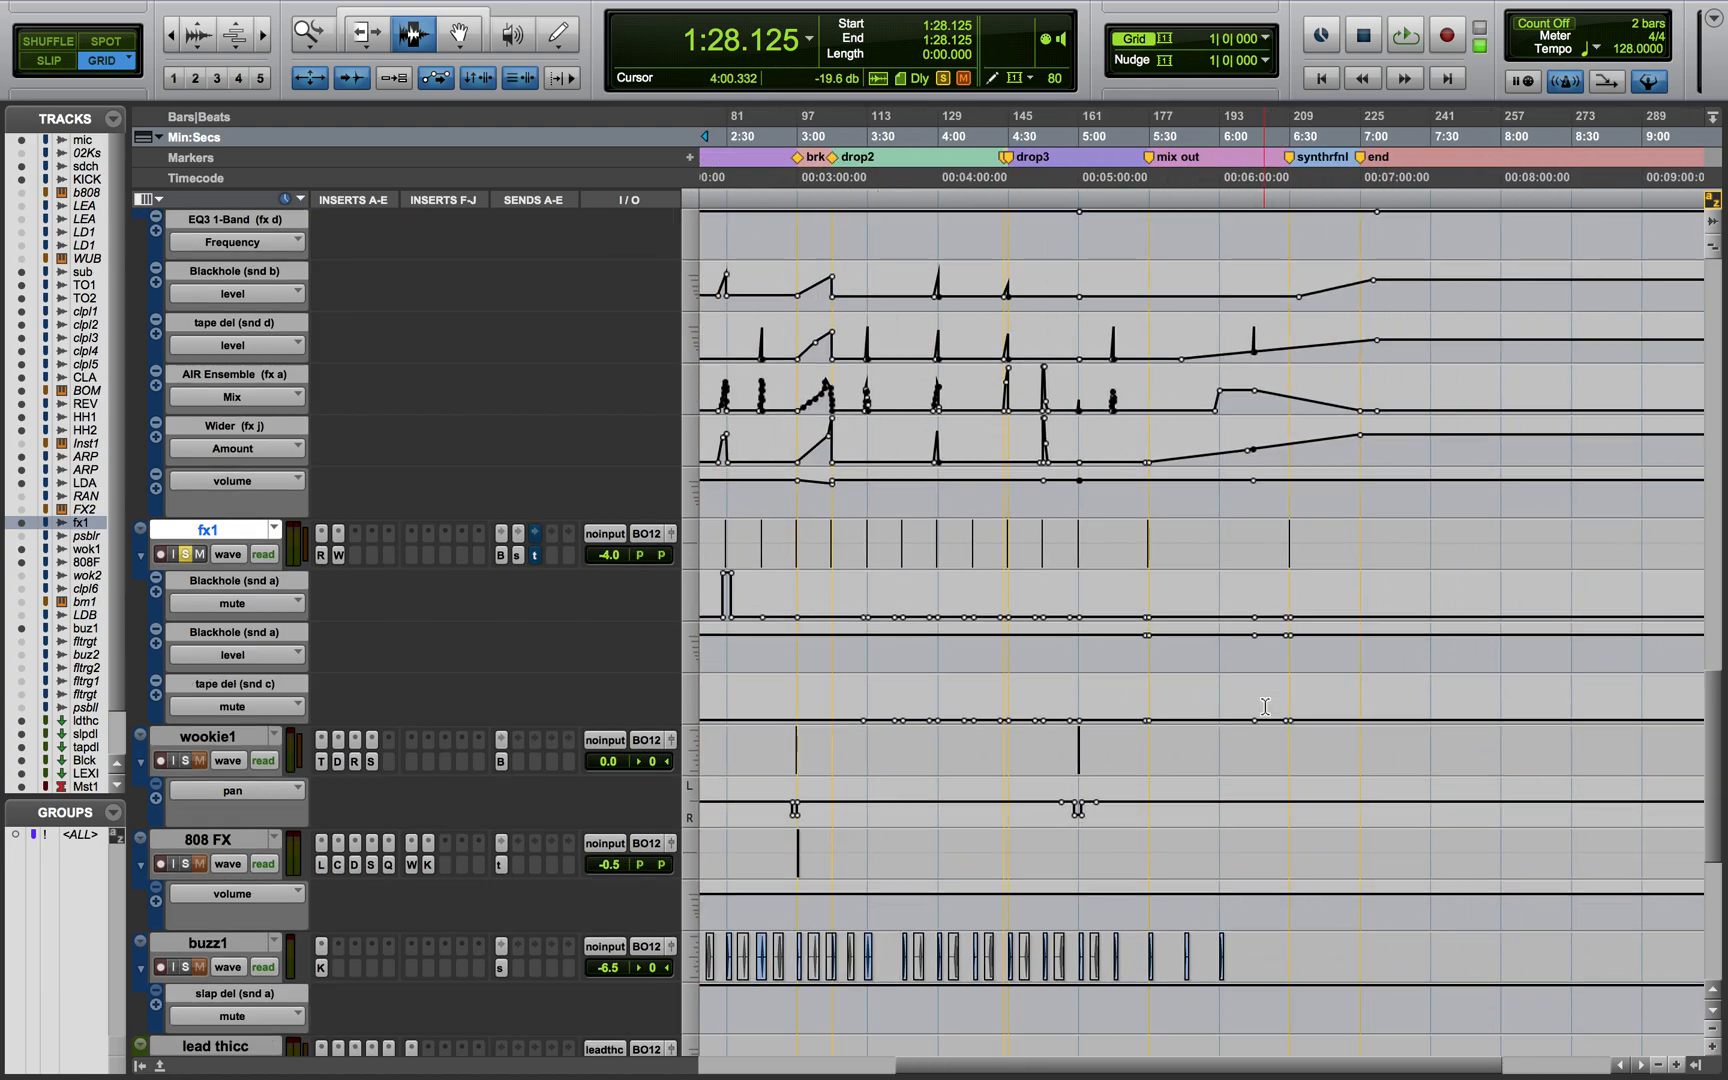
pyautogui.press('r')
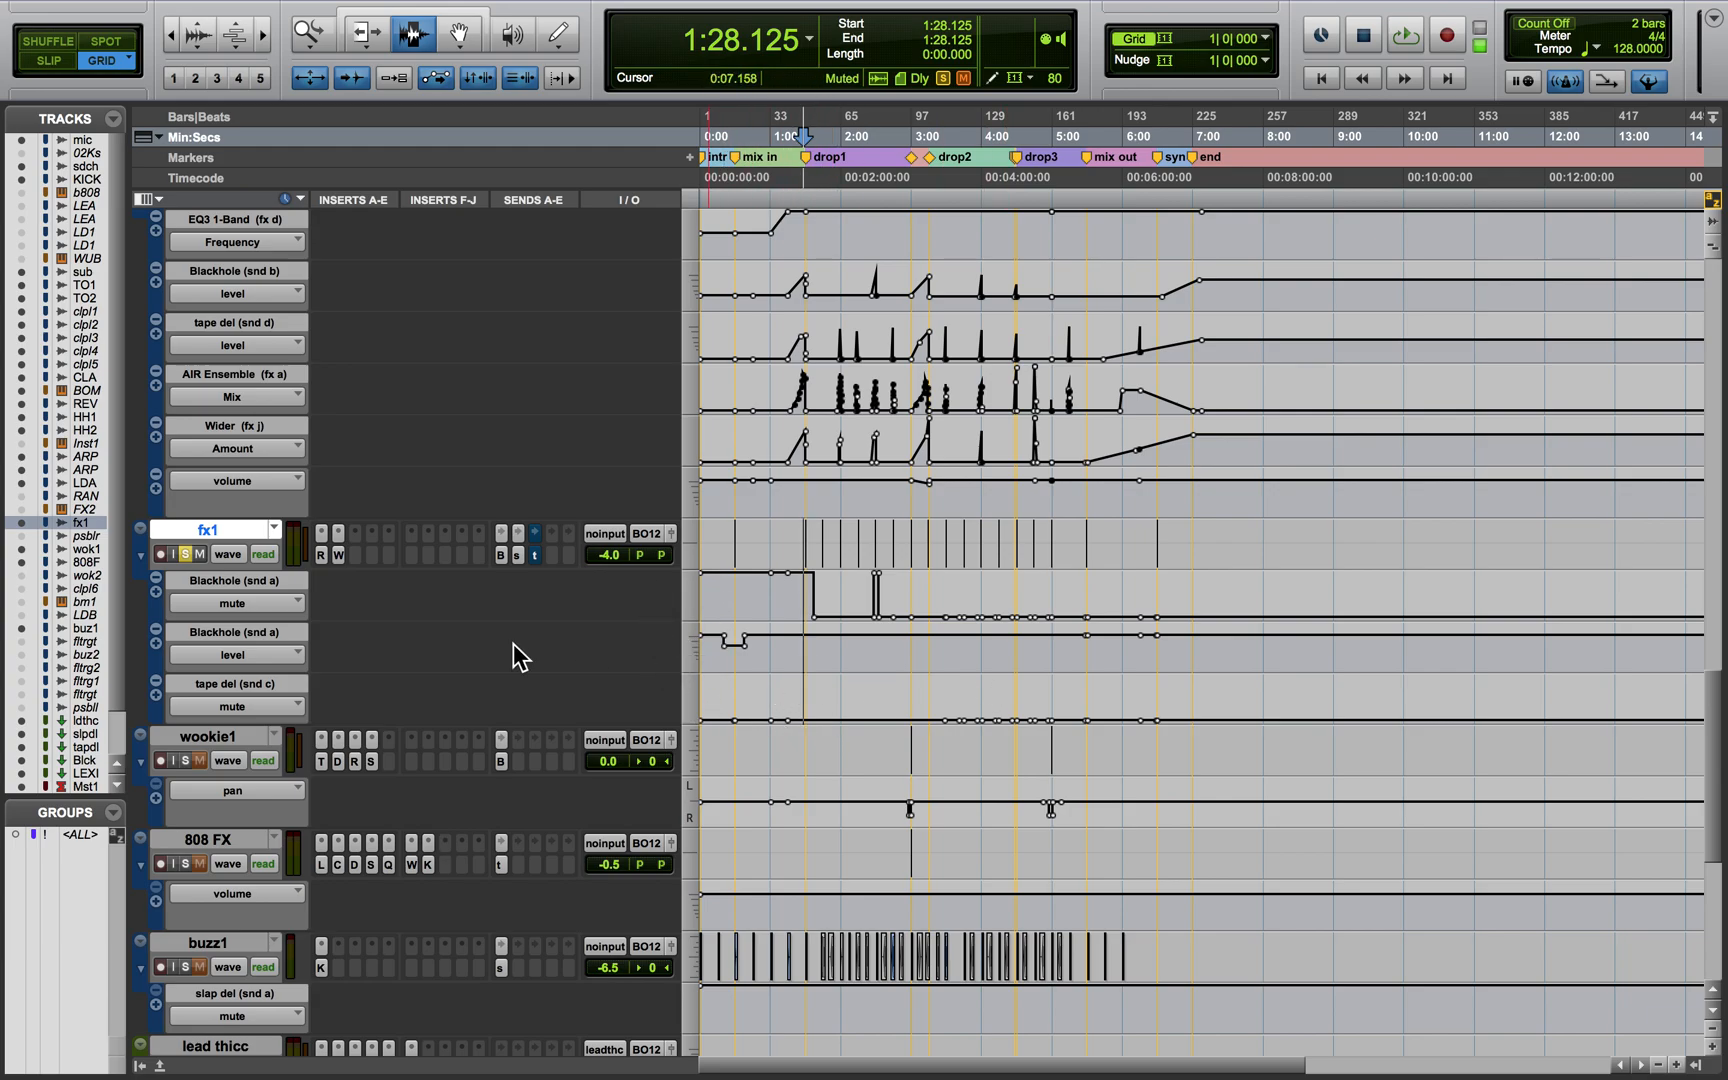
# Inspect the RCompressor and Wider inserts on fx1, and take the track out of solo
pyautogui.click(321, 555)
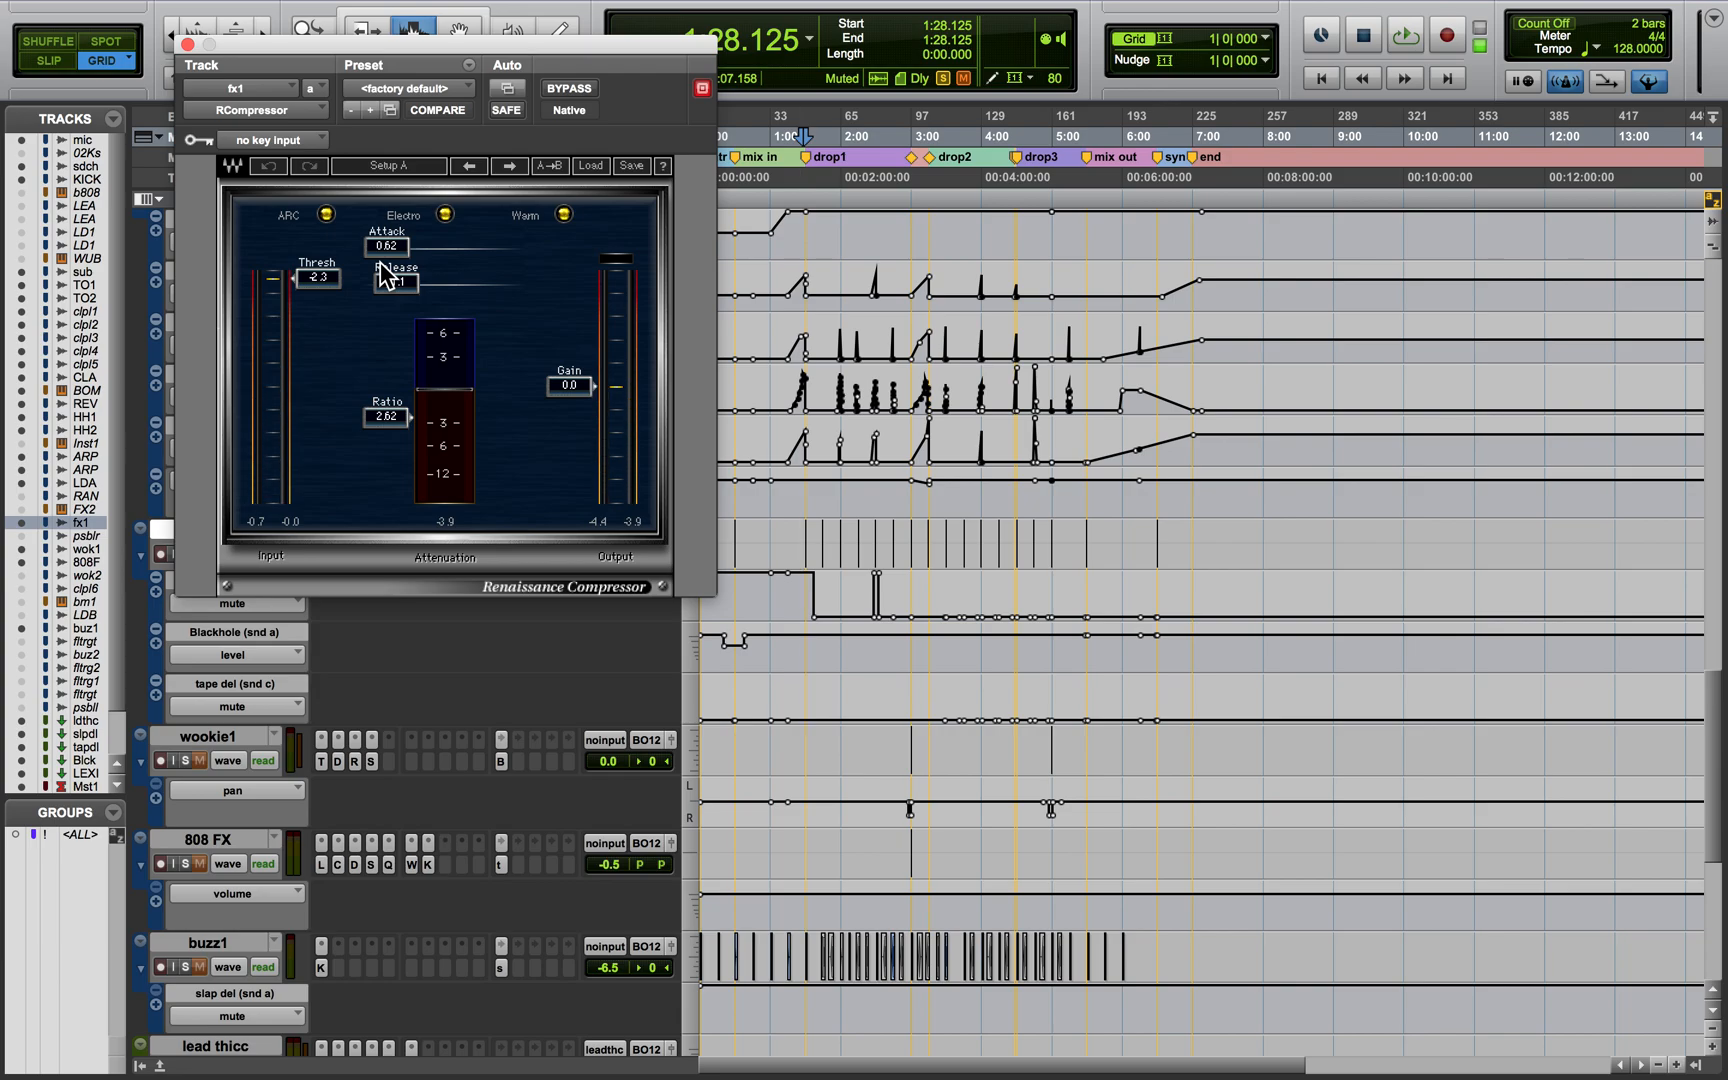
pyautogui.click(187, 44)
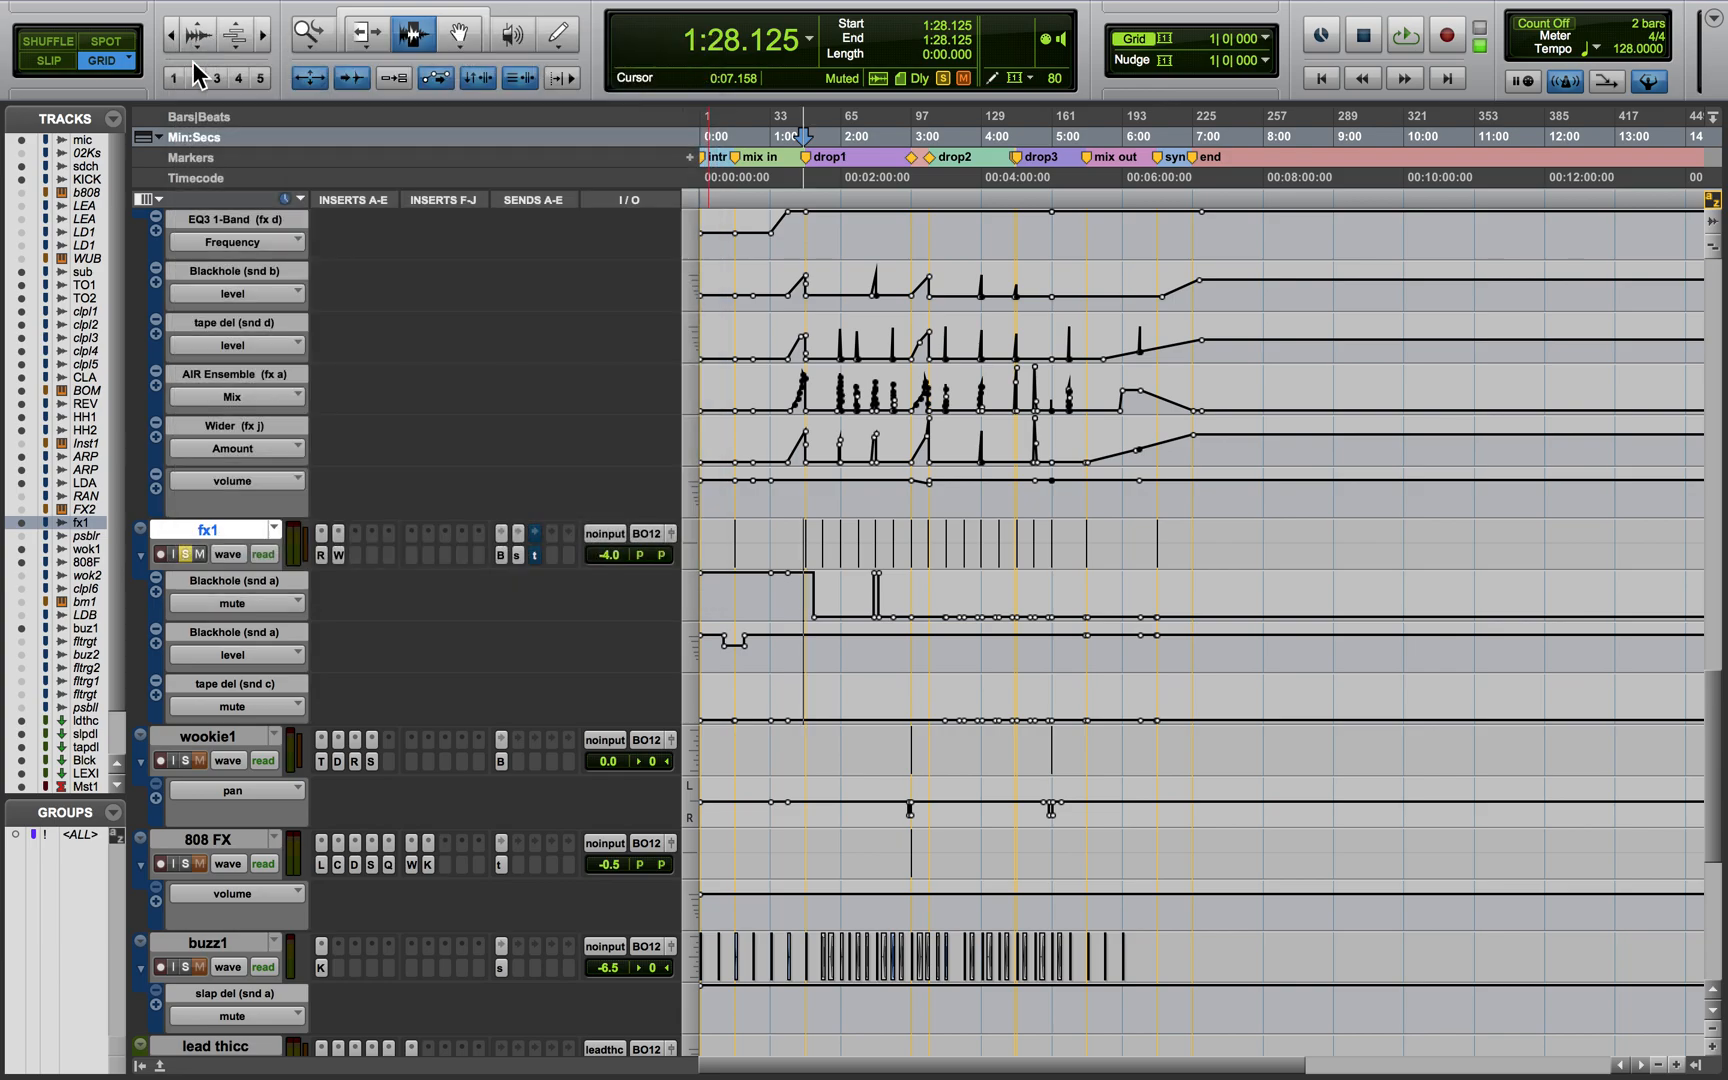
pyautogui.click(338, 555)
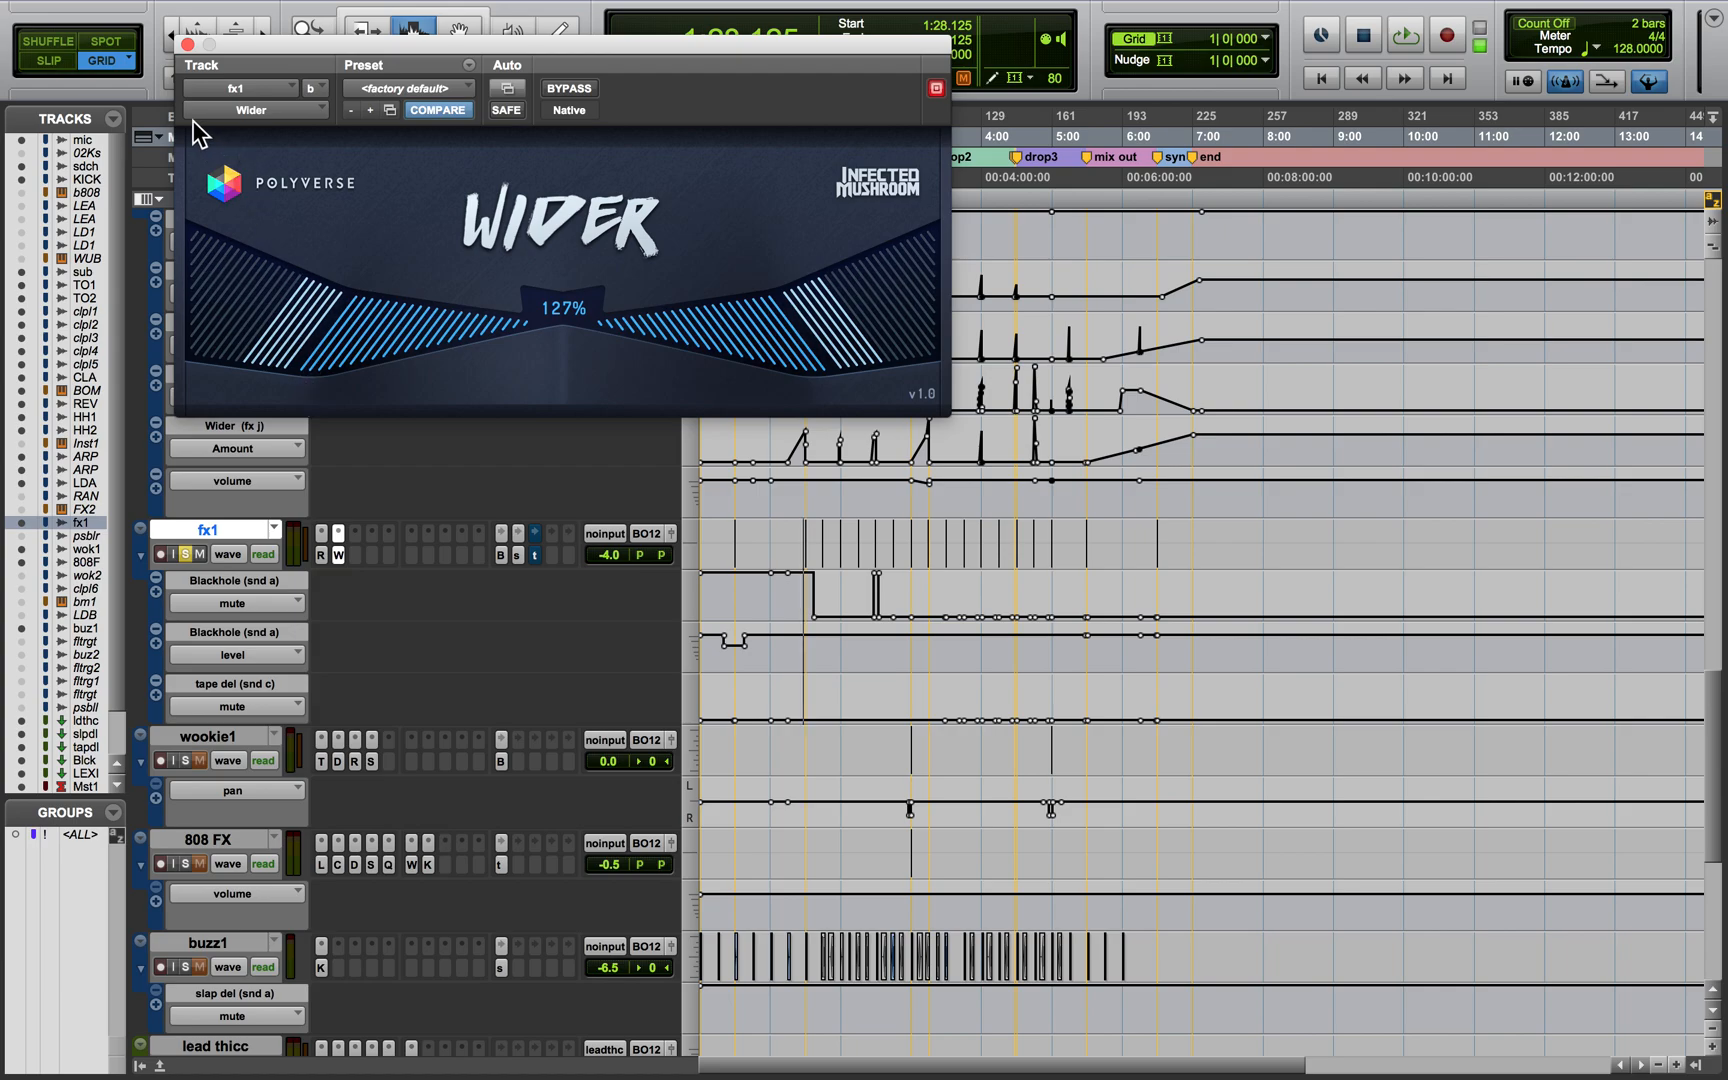
pyautogui.click(187, 45)
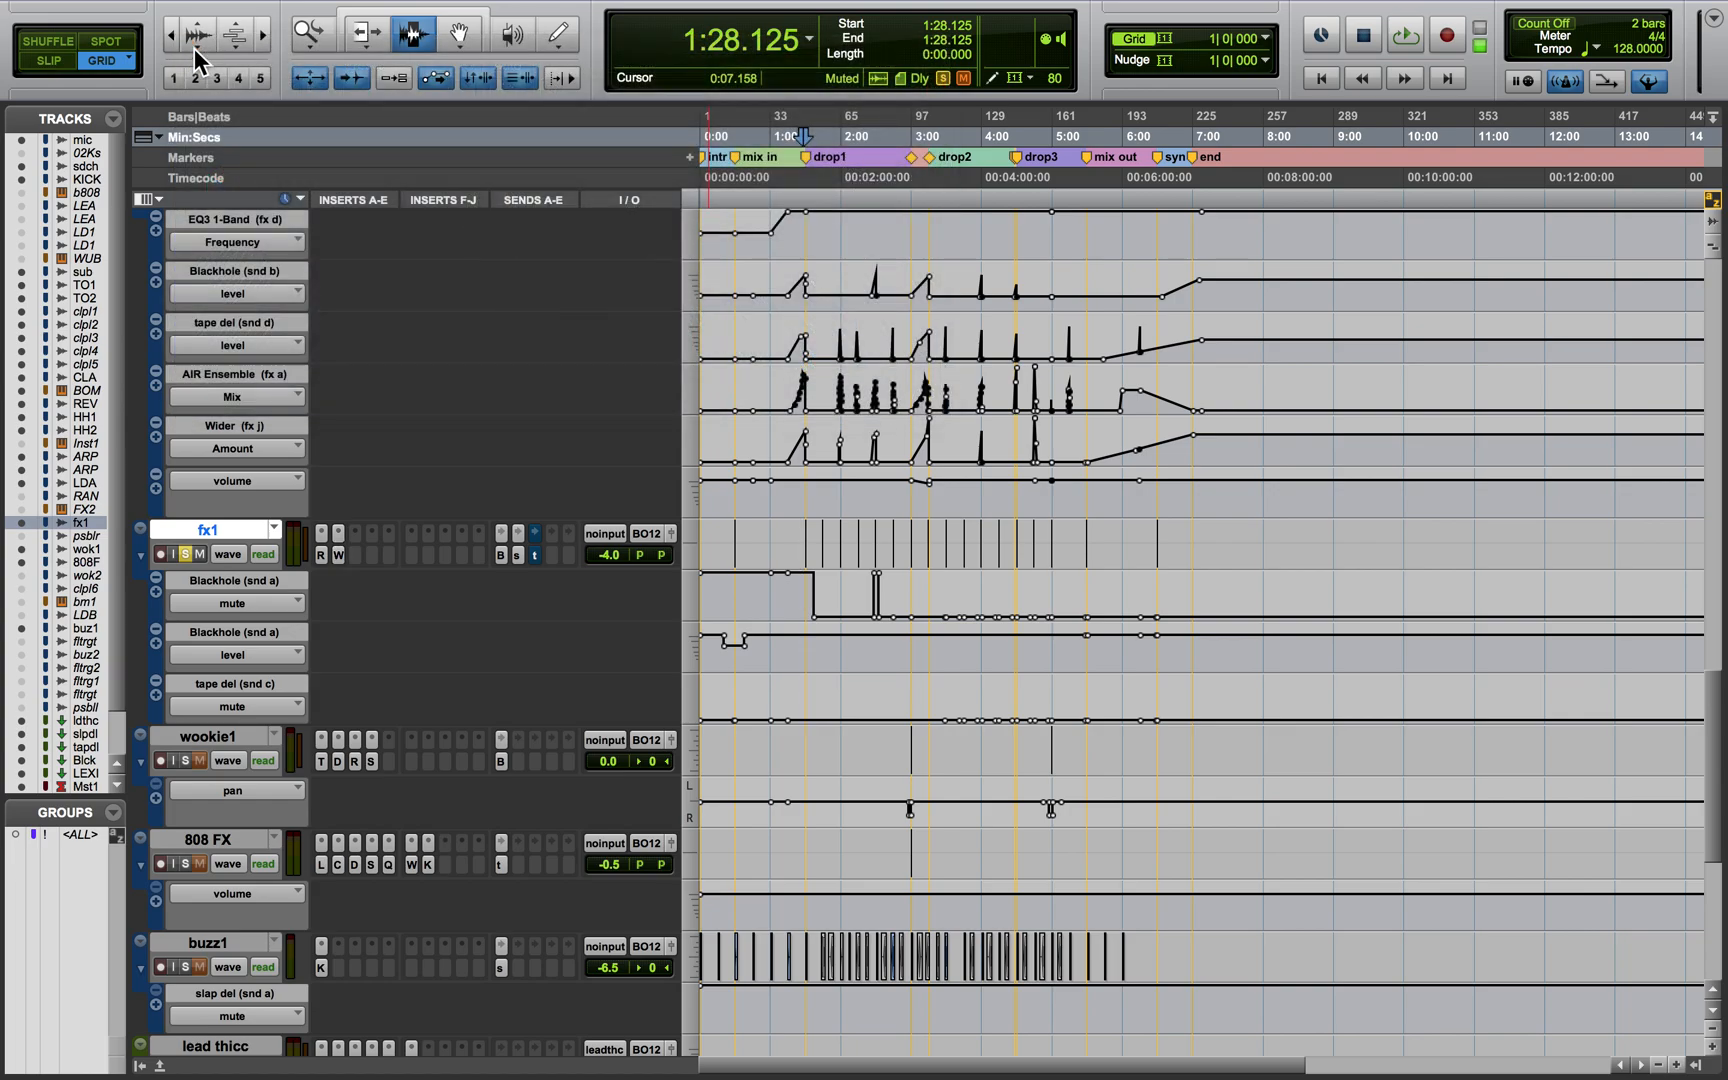
pyautogui.click(187, 553)
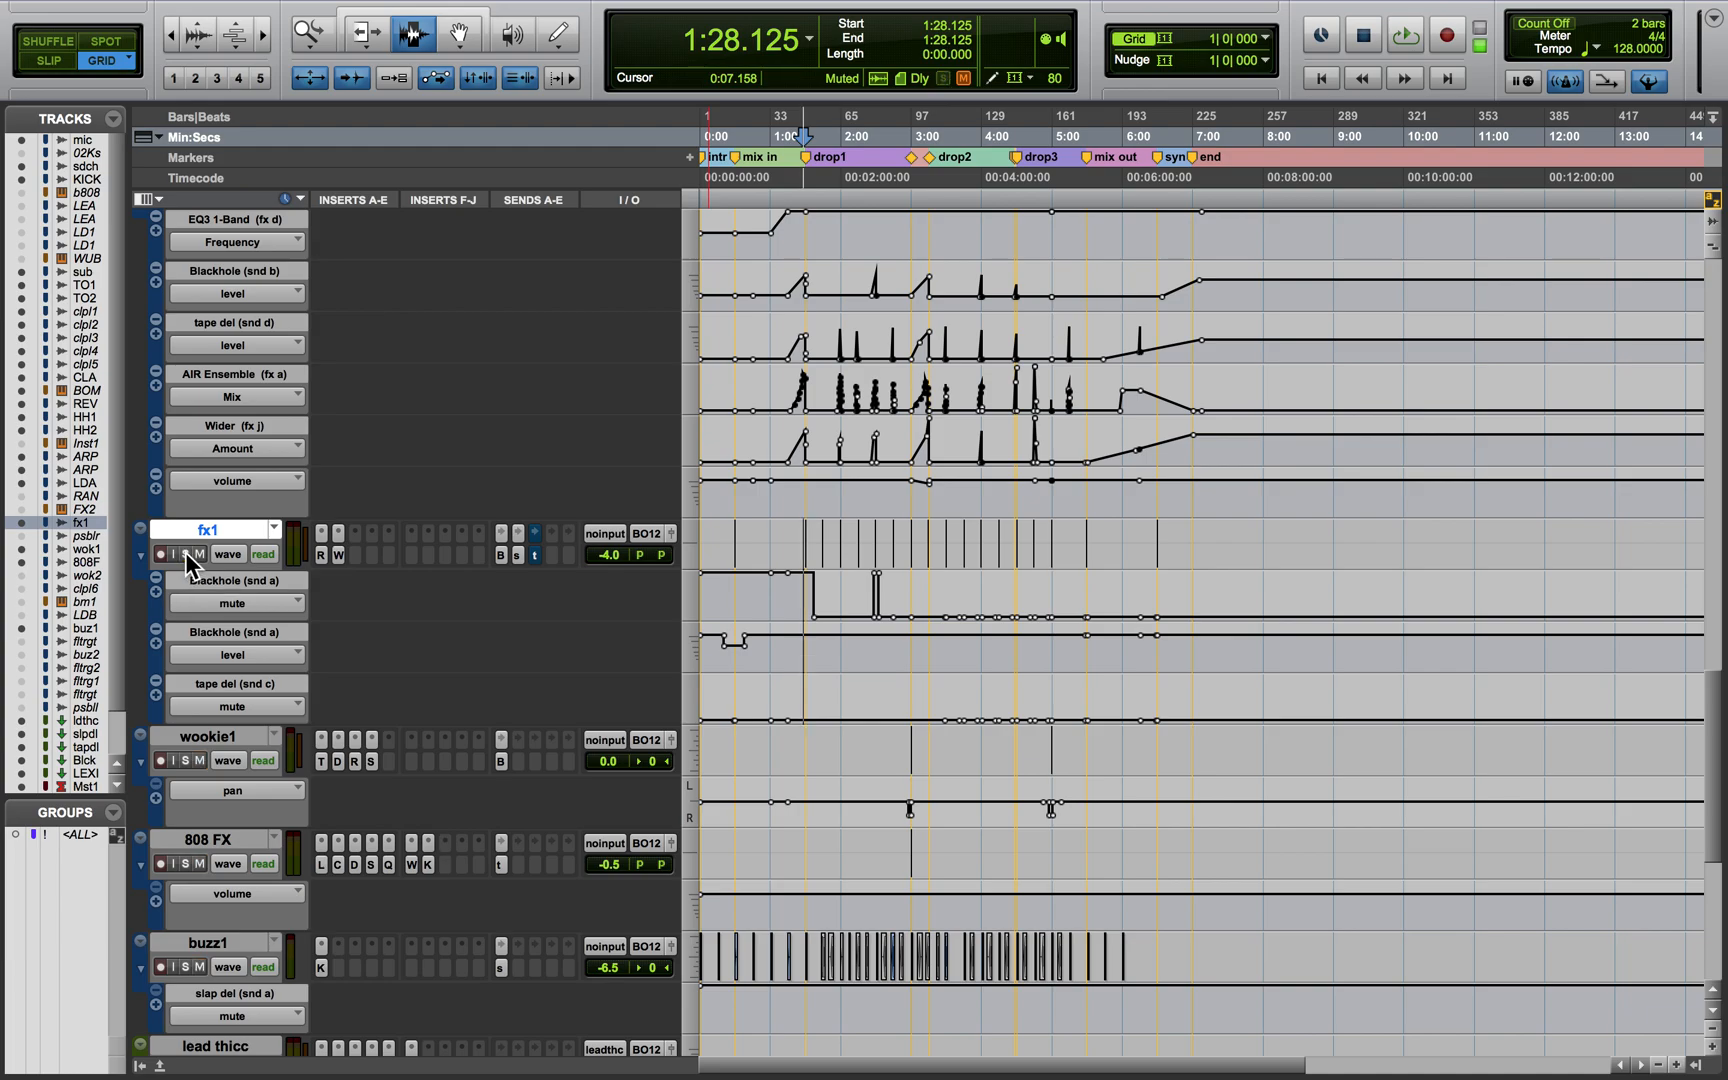
# Put the edit cursor at 2:56.250 on wookie1 and bring its clip before the break into close view
pyautogui.click(906, 792)
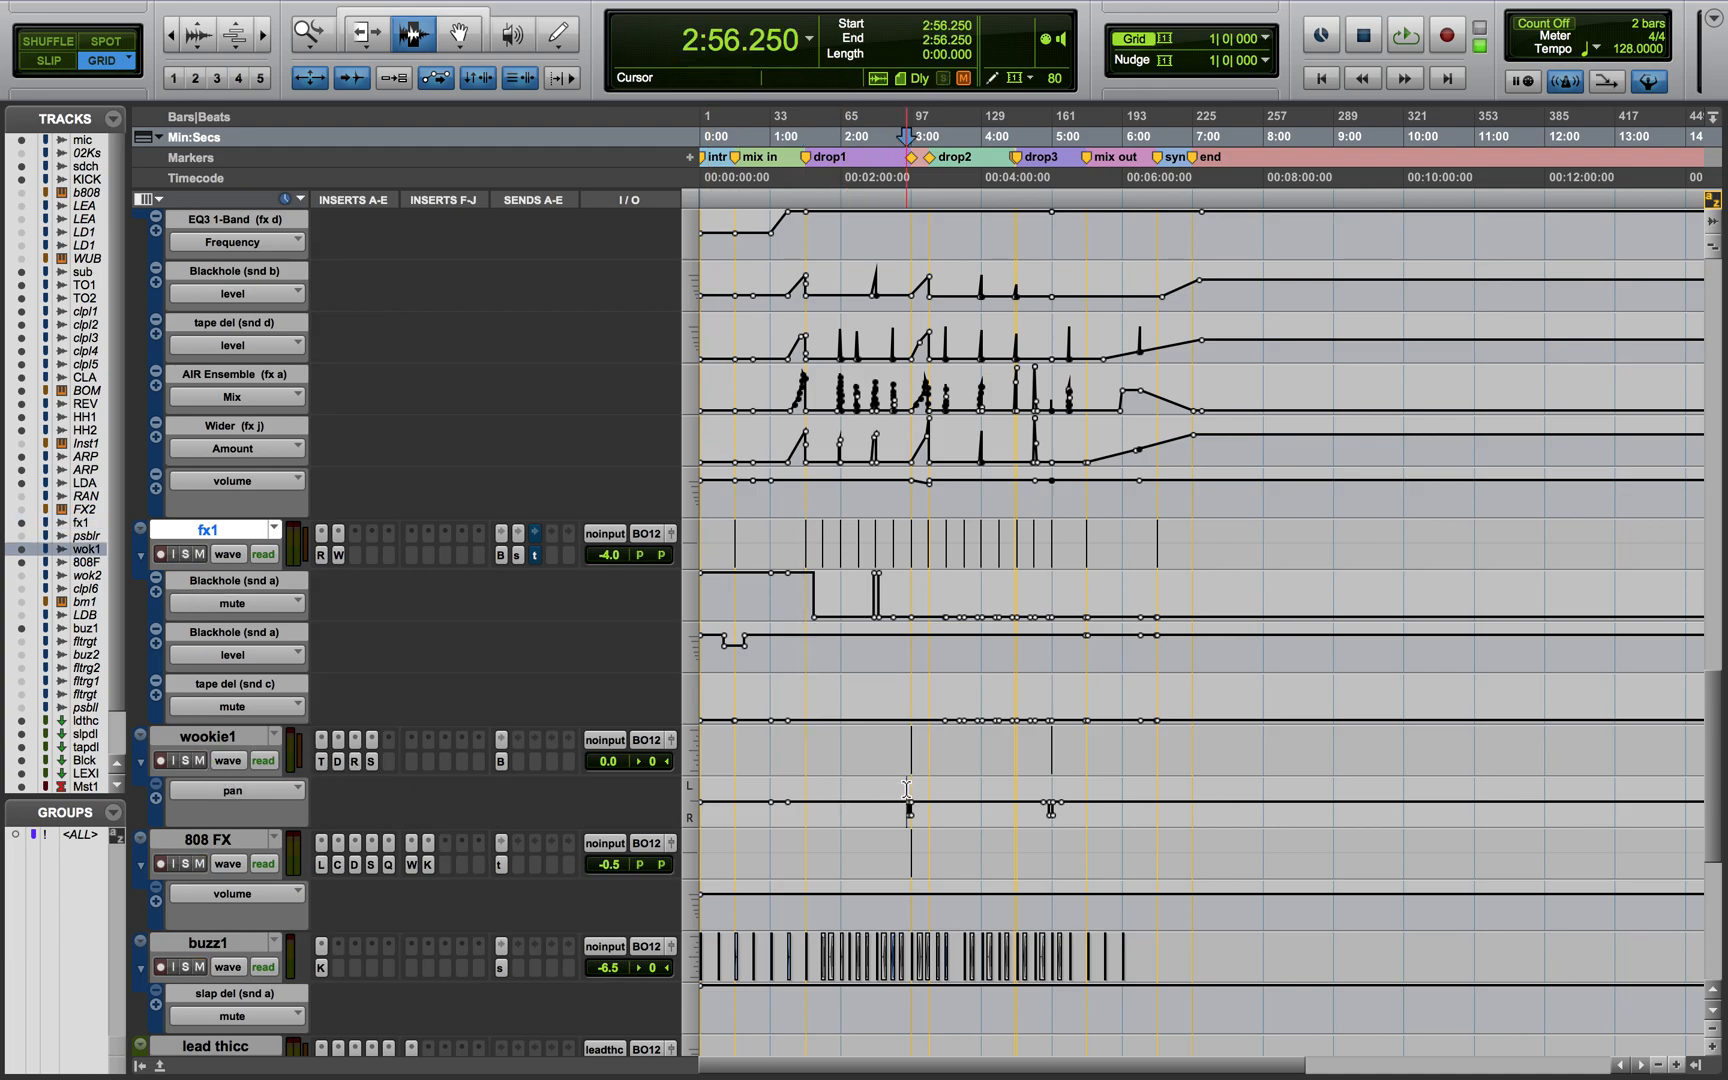
pyautogui.press('t')
pyautogui.press('t')
pyautogui.press('t')
pyautogui.press('t')
pyautogui.press('t')
pyautogui.press('t')
pyautogui.press('t')
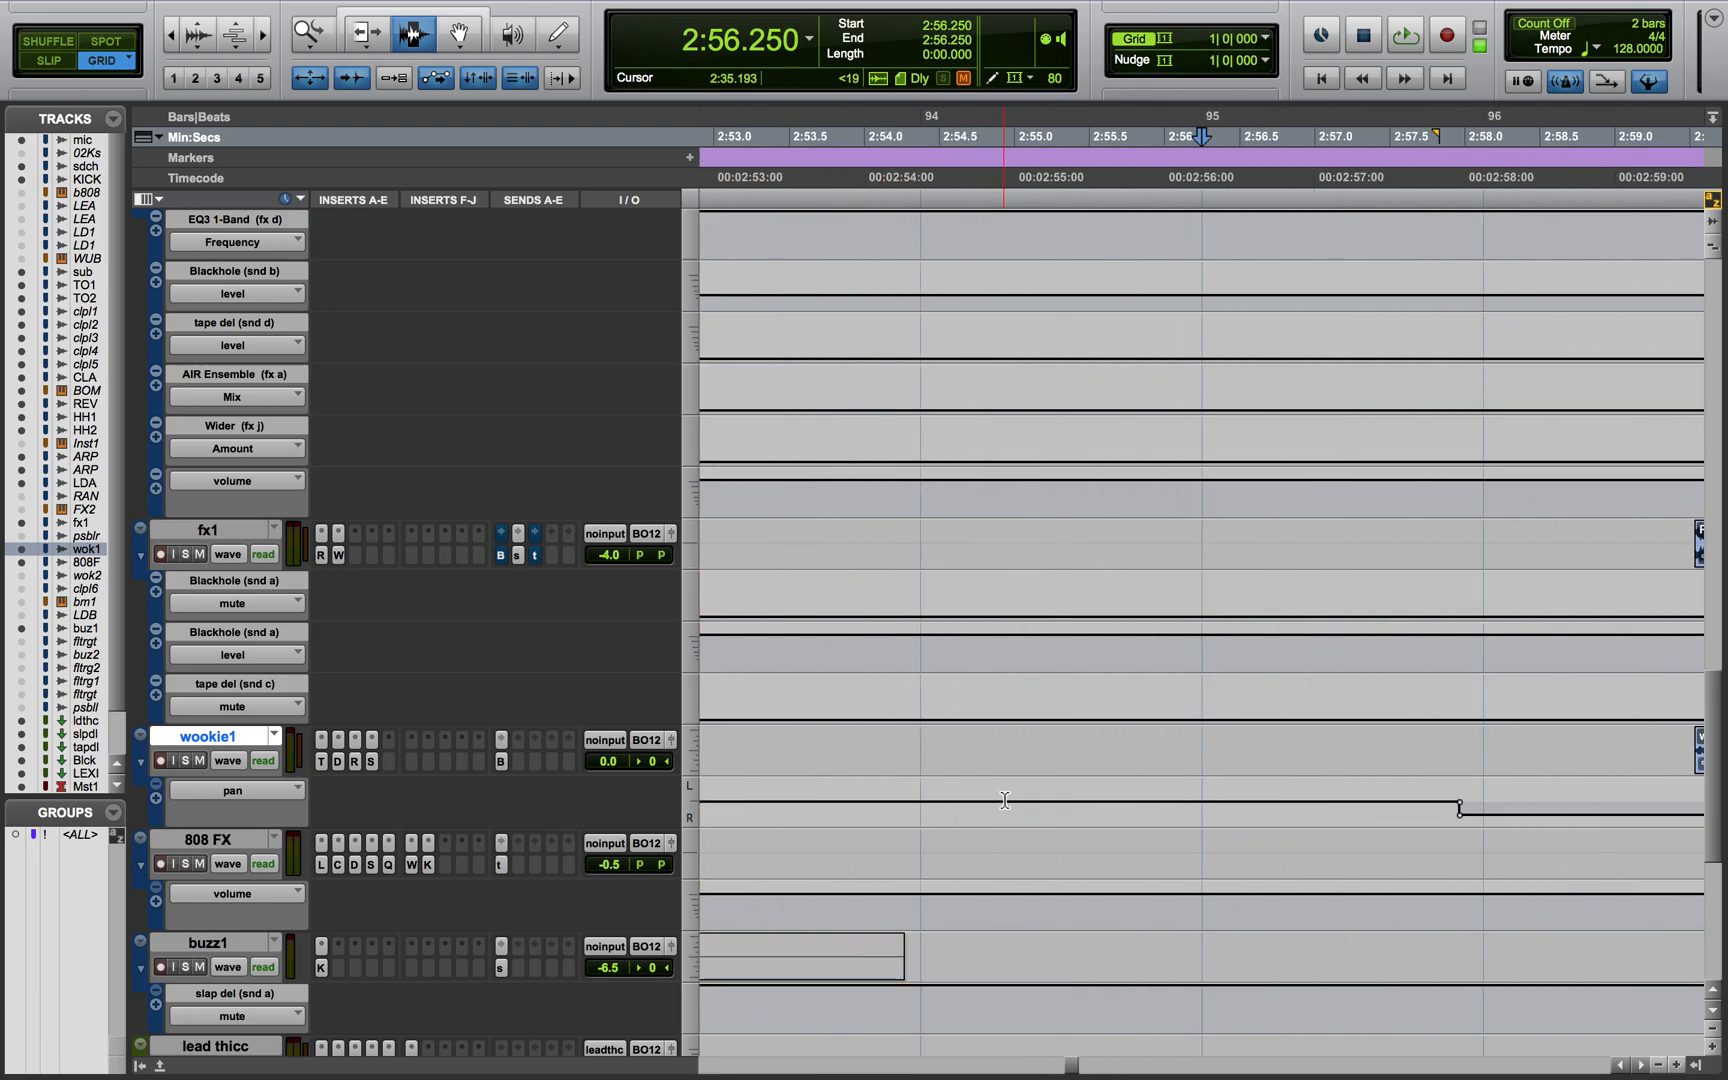
pyautogui.hscroll(3, 1004, 801)
pyautogui.press('r')
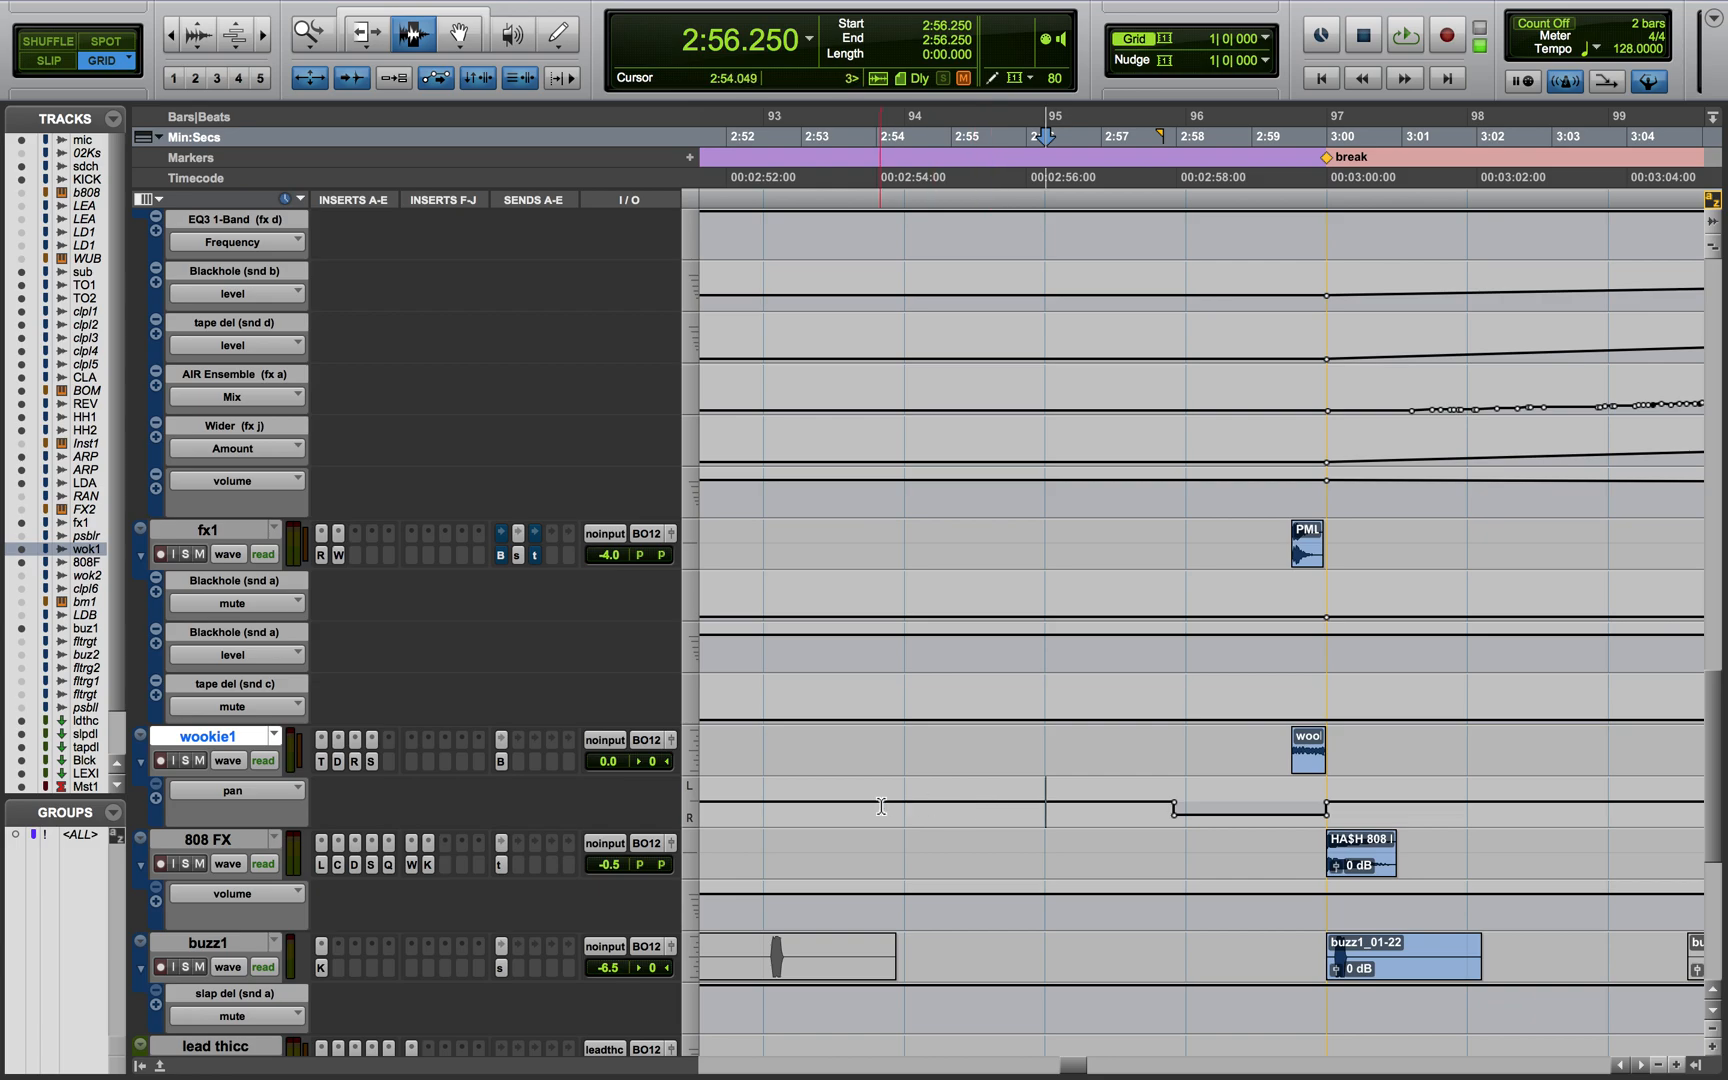
pyautogui.hscroll(3, 930, 800)
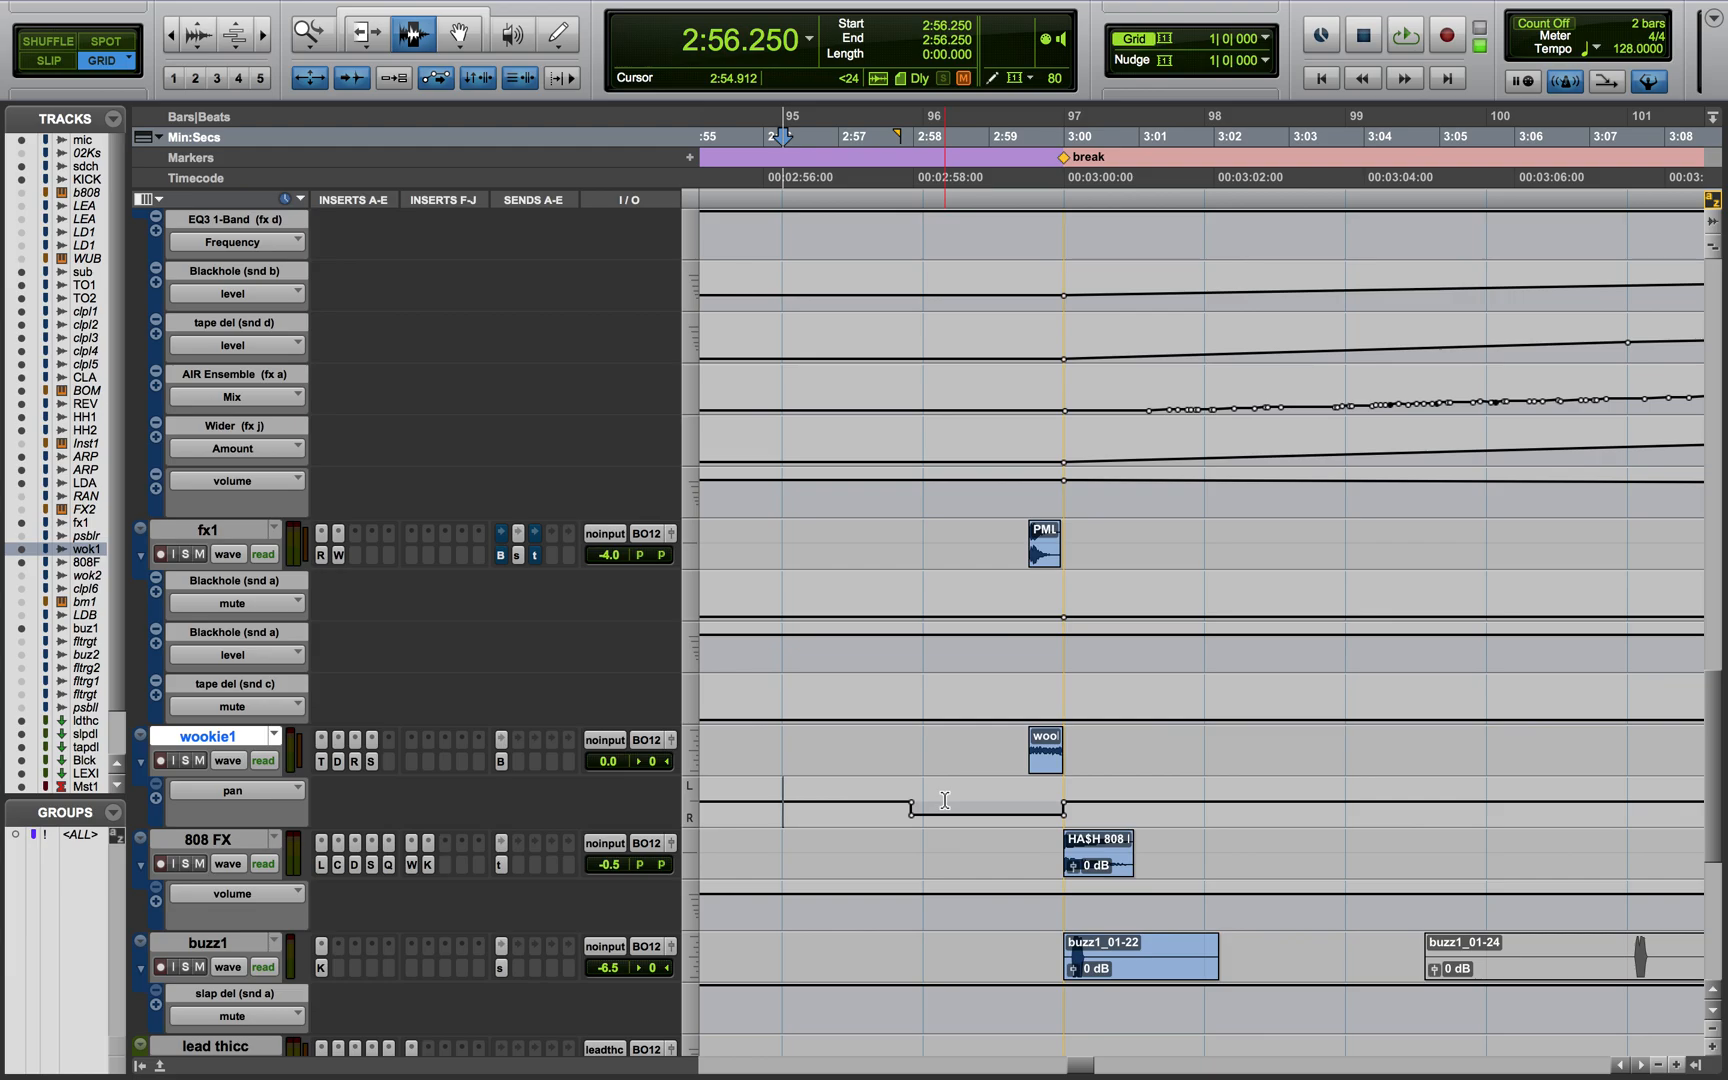
# Set wookie1's track height to large, keeping its clip before the break in view
pyautogui.click(697, 764)
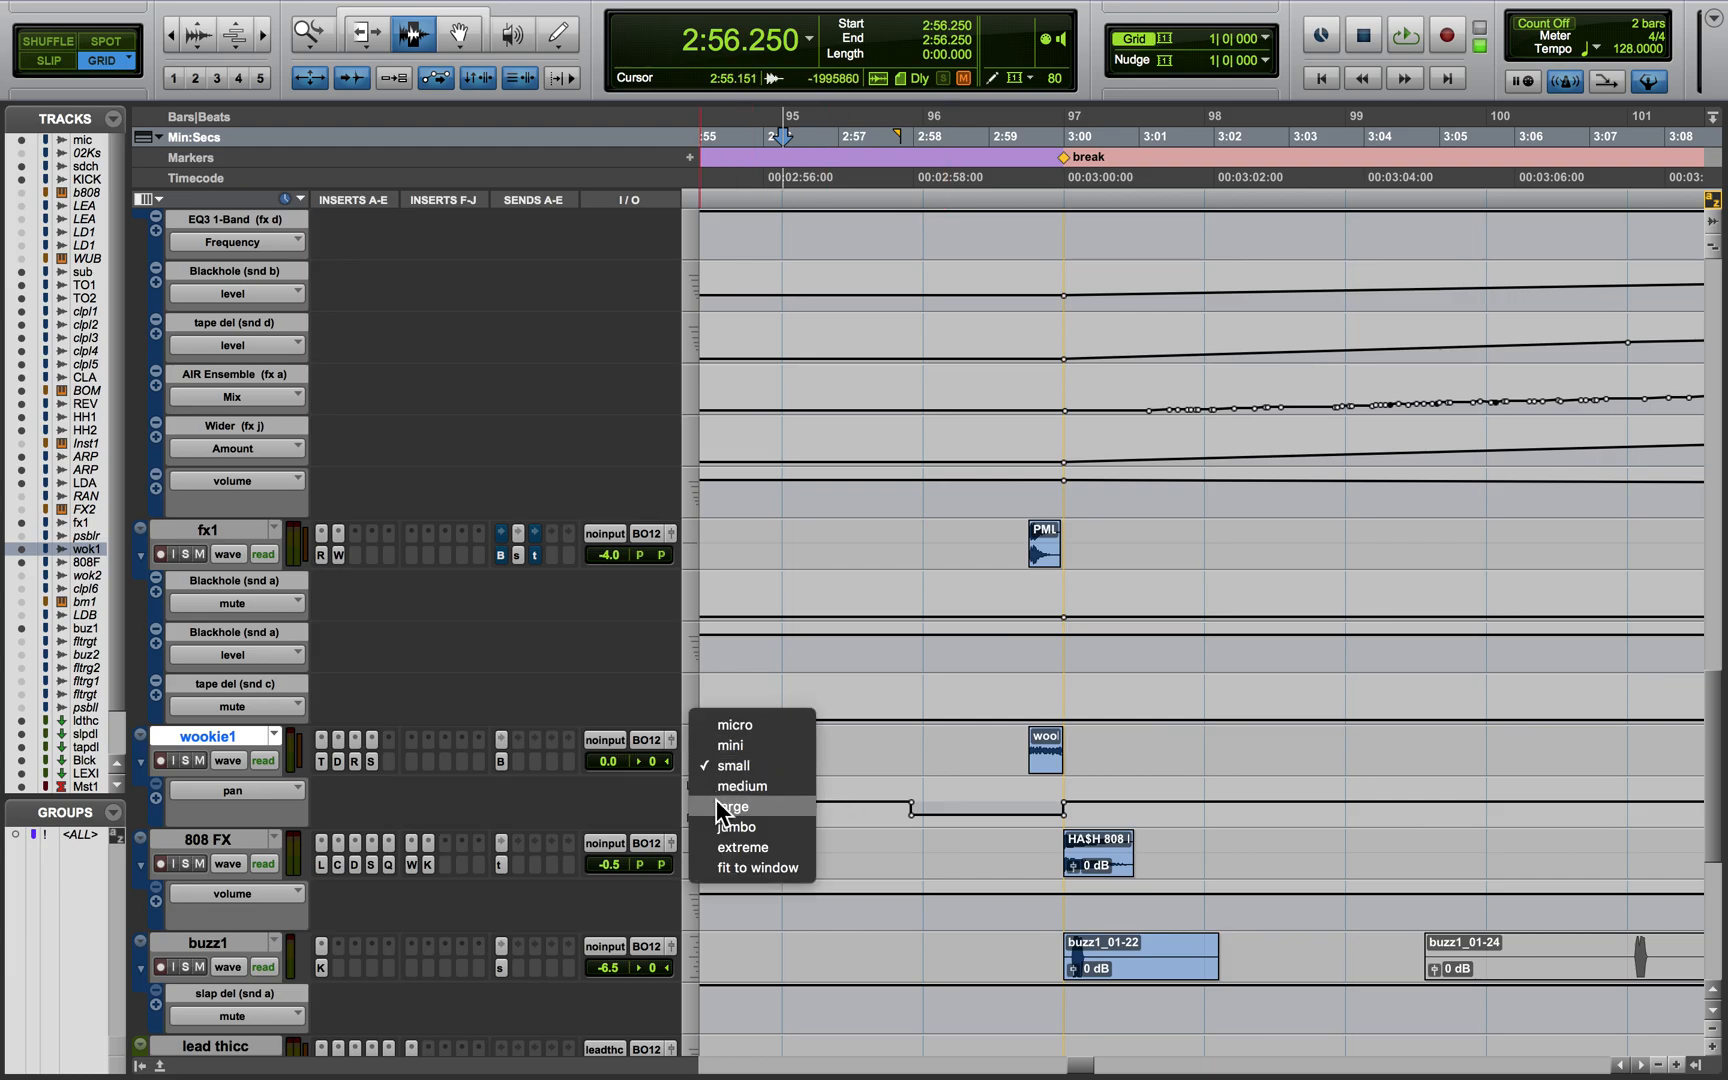
pyautogui.click(716, 799)
pyautogui.scroll(-3, 1002, 828)
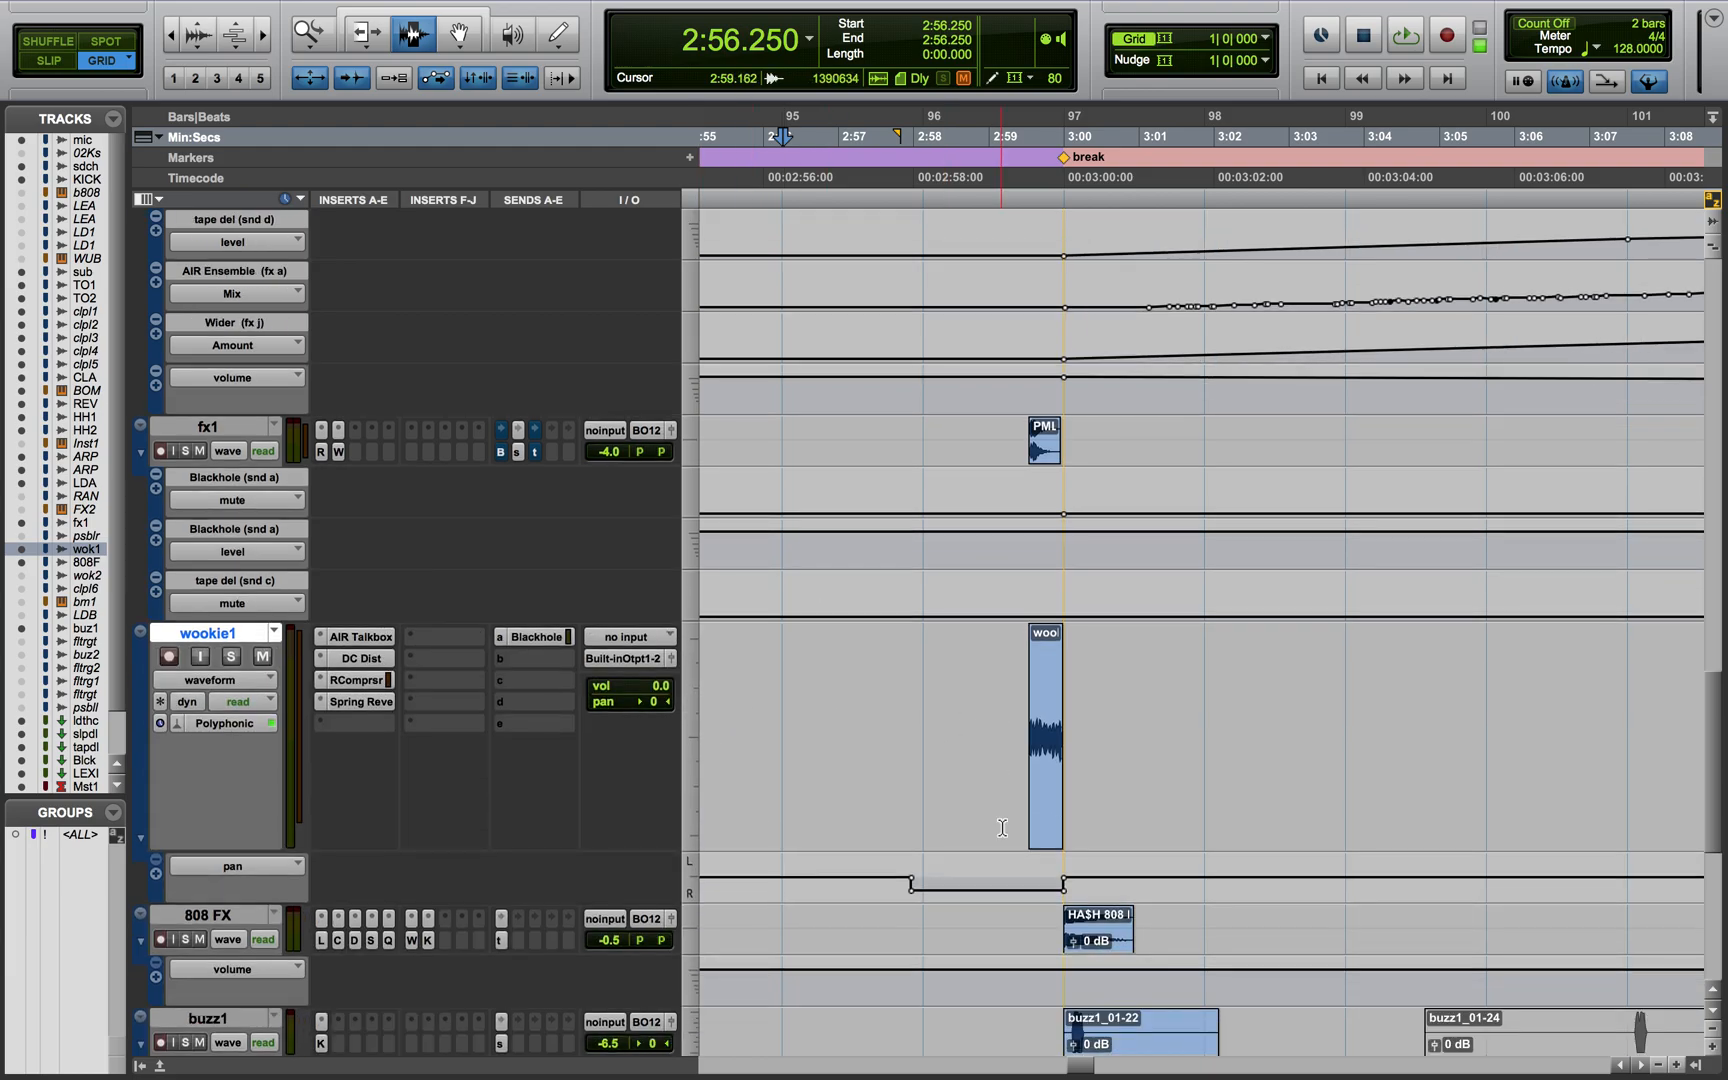
pyautogui.hscroll(10, 1002, 828)
pyautogui.scroll(-4, 1002, 828)
pyautogui.scroll(1, 1002, 828)
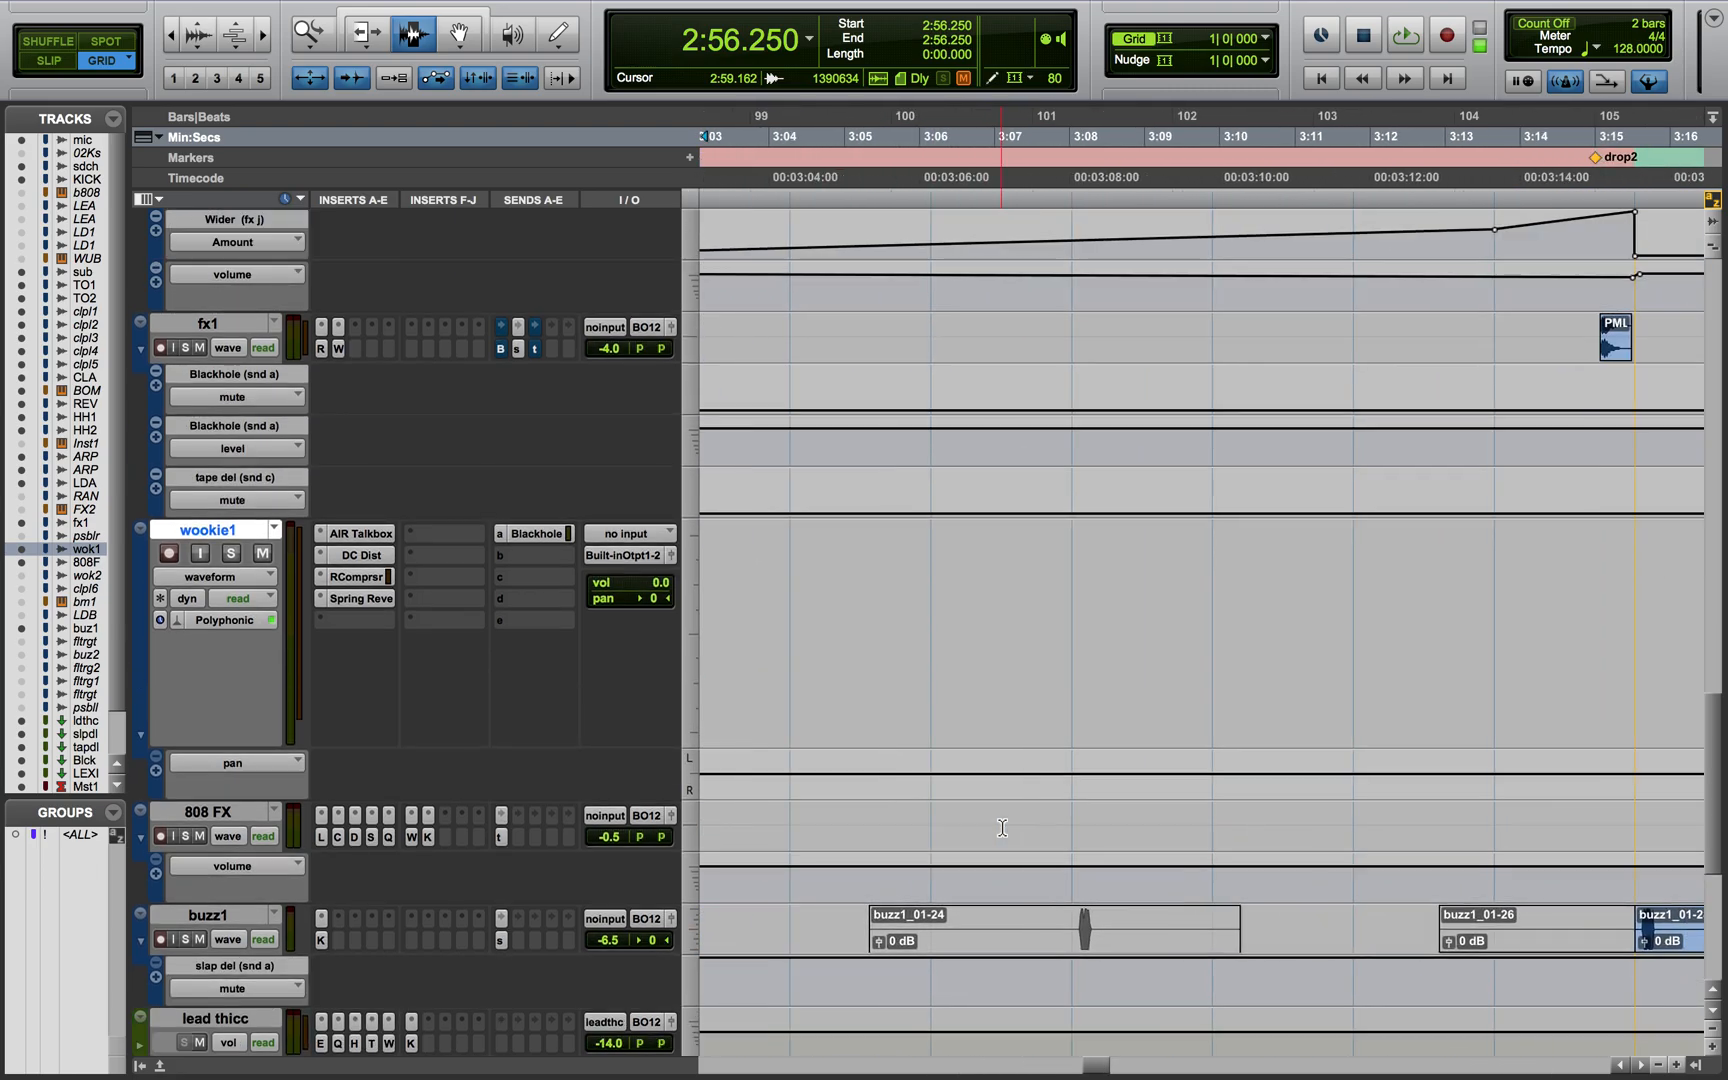
pyautogui.hscroll(-14, 1002, 828)
pyautogui.scroll(-1, 1002, 828)
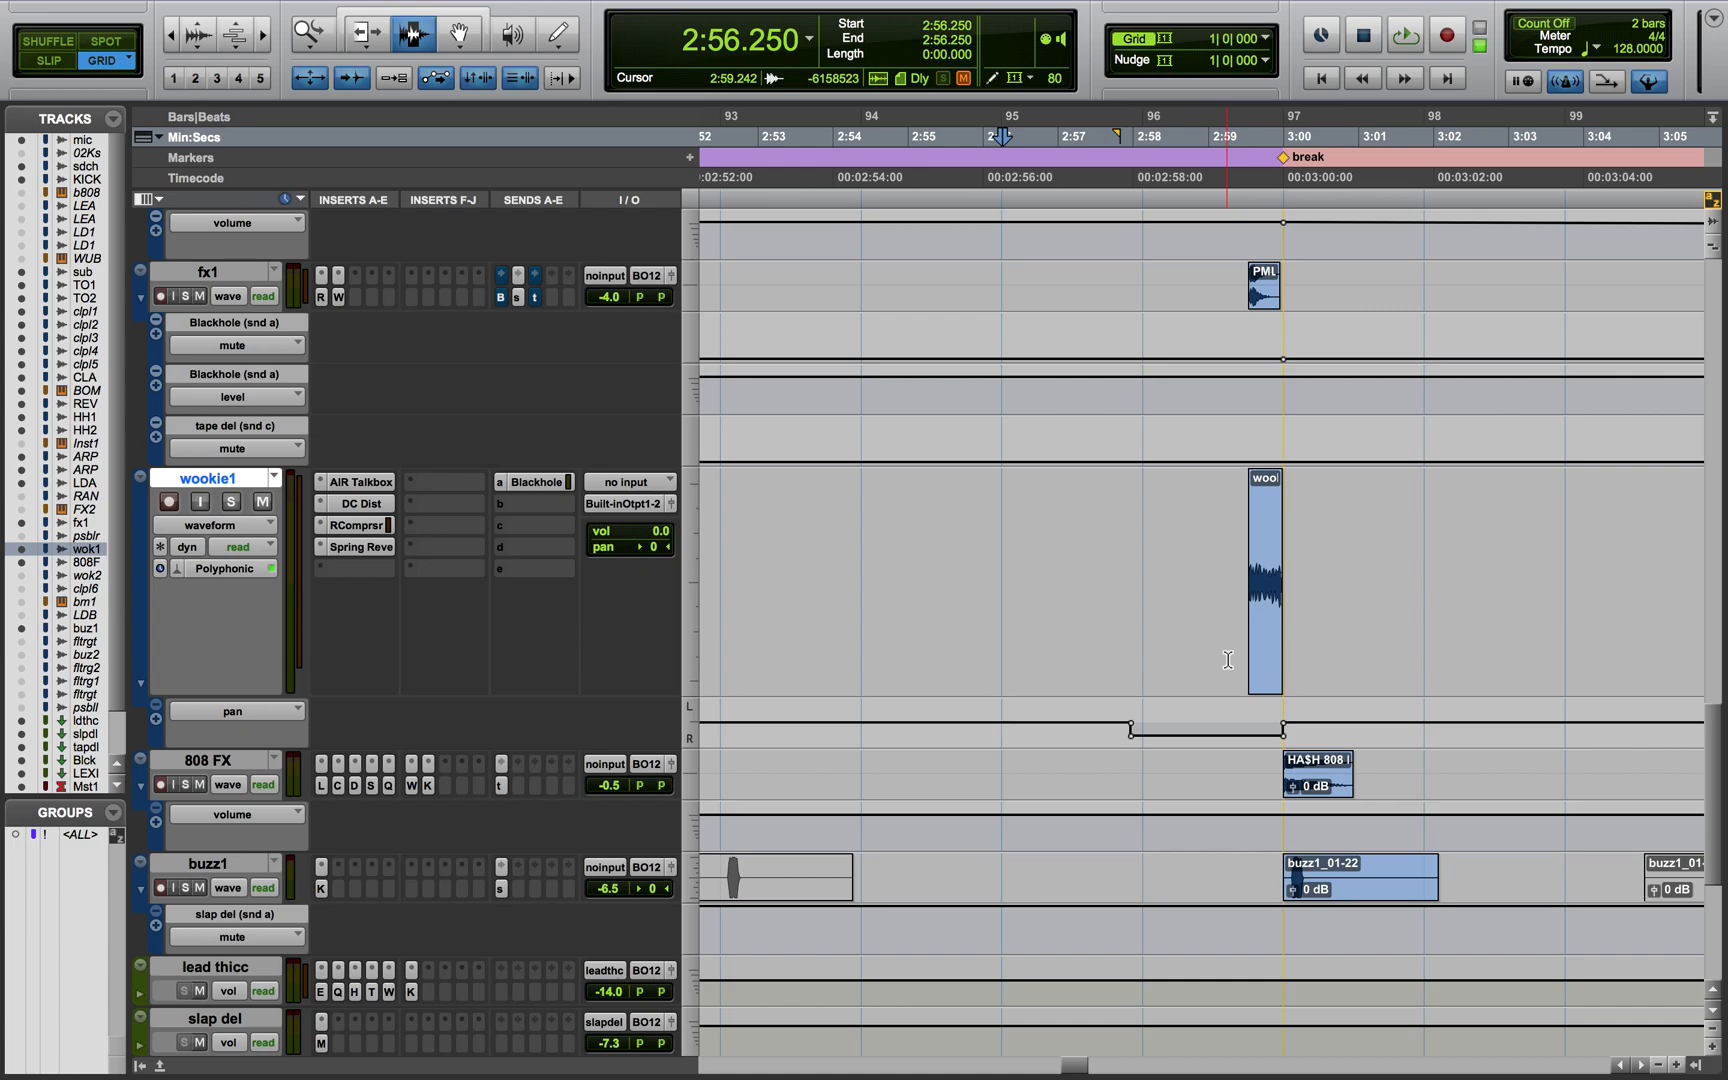
# Select the wookie1 clip just before the break and enlarge its waveform to examine it
pyautogui.doubleClick(1270, 621)
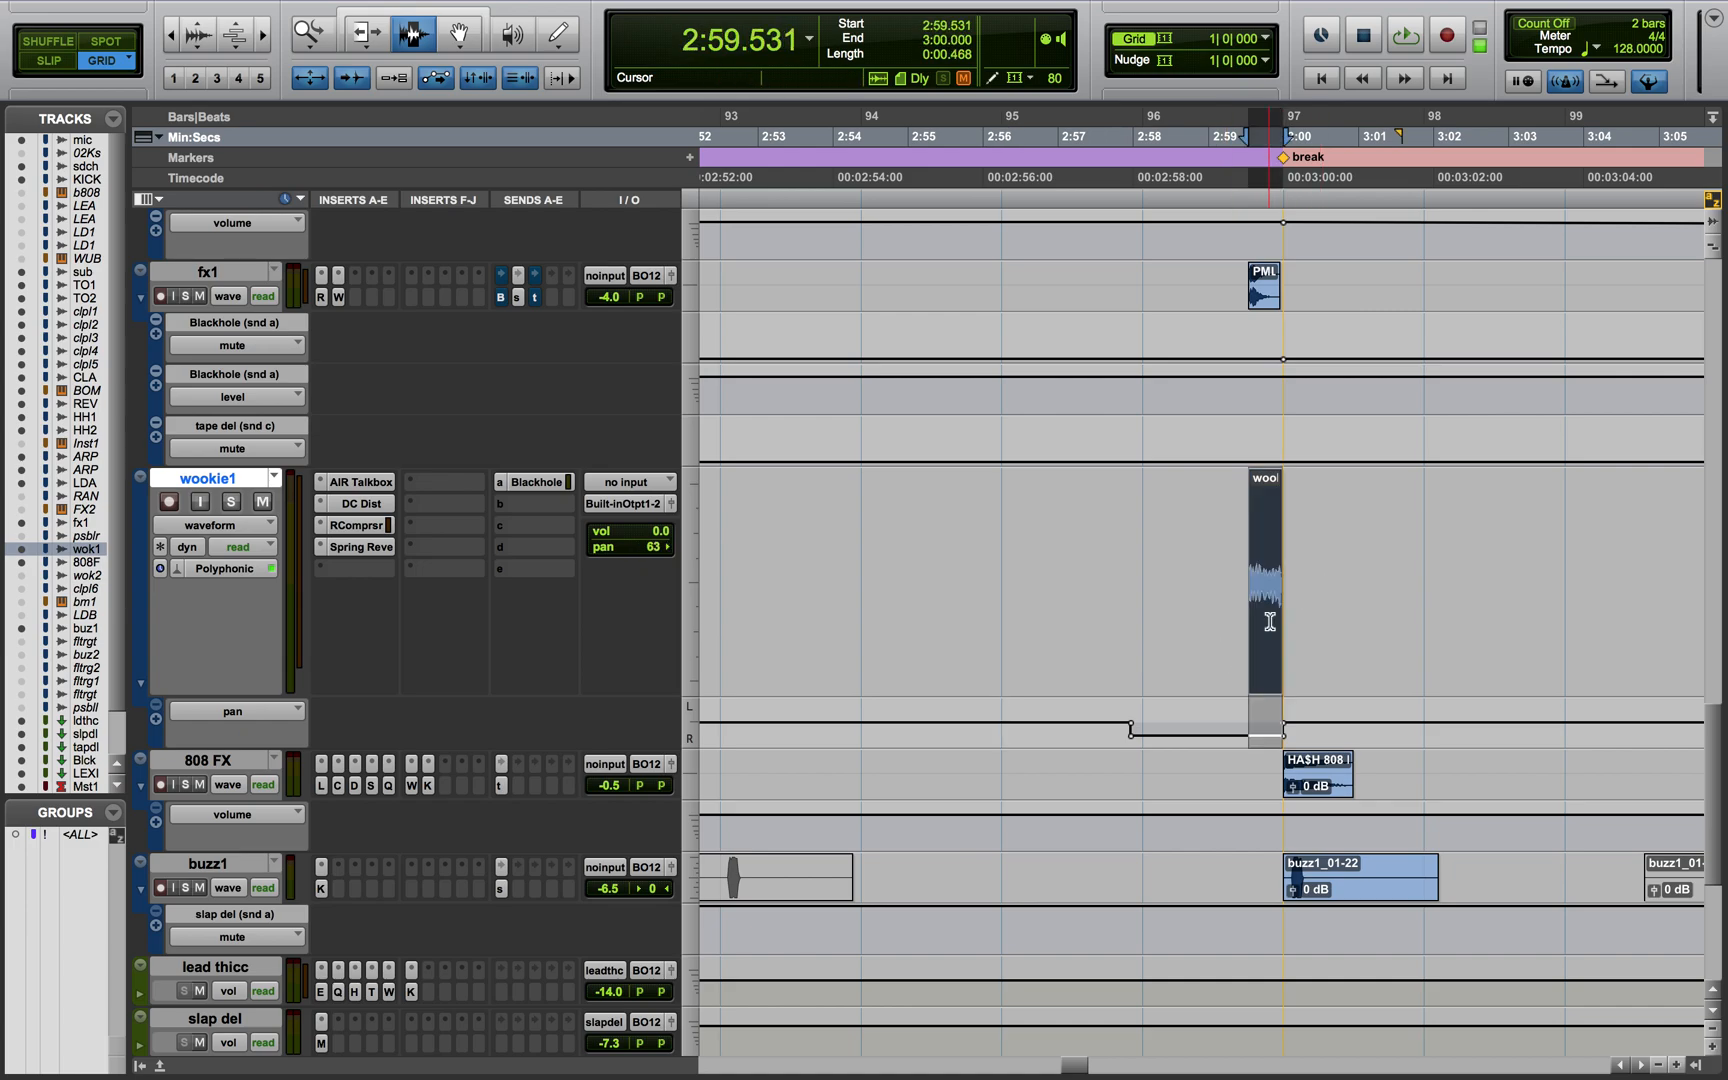
pyautogui.press('t')
pyautogui.press('t')
pyautogui.press('t')
pyautogui.press('t')
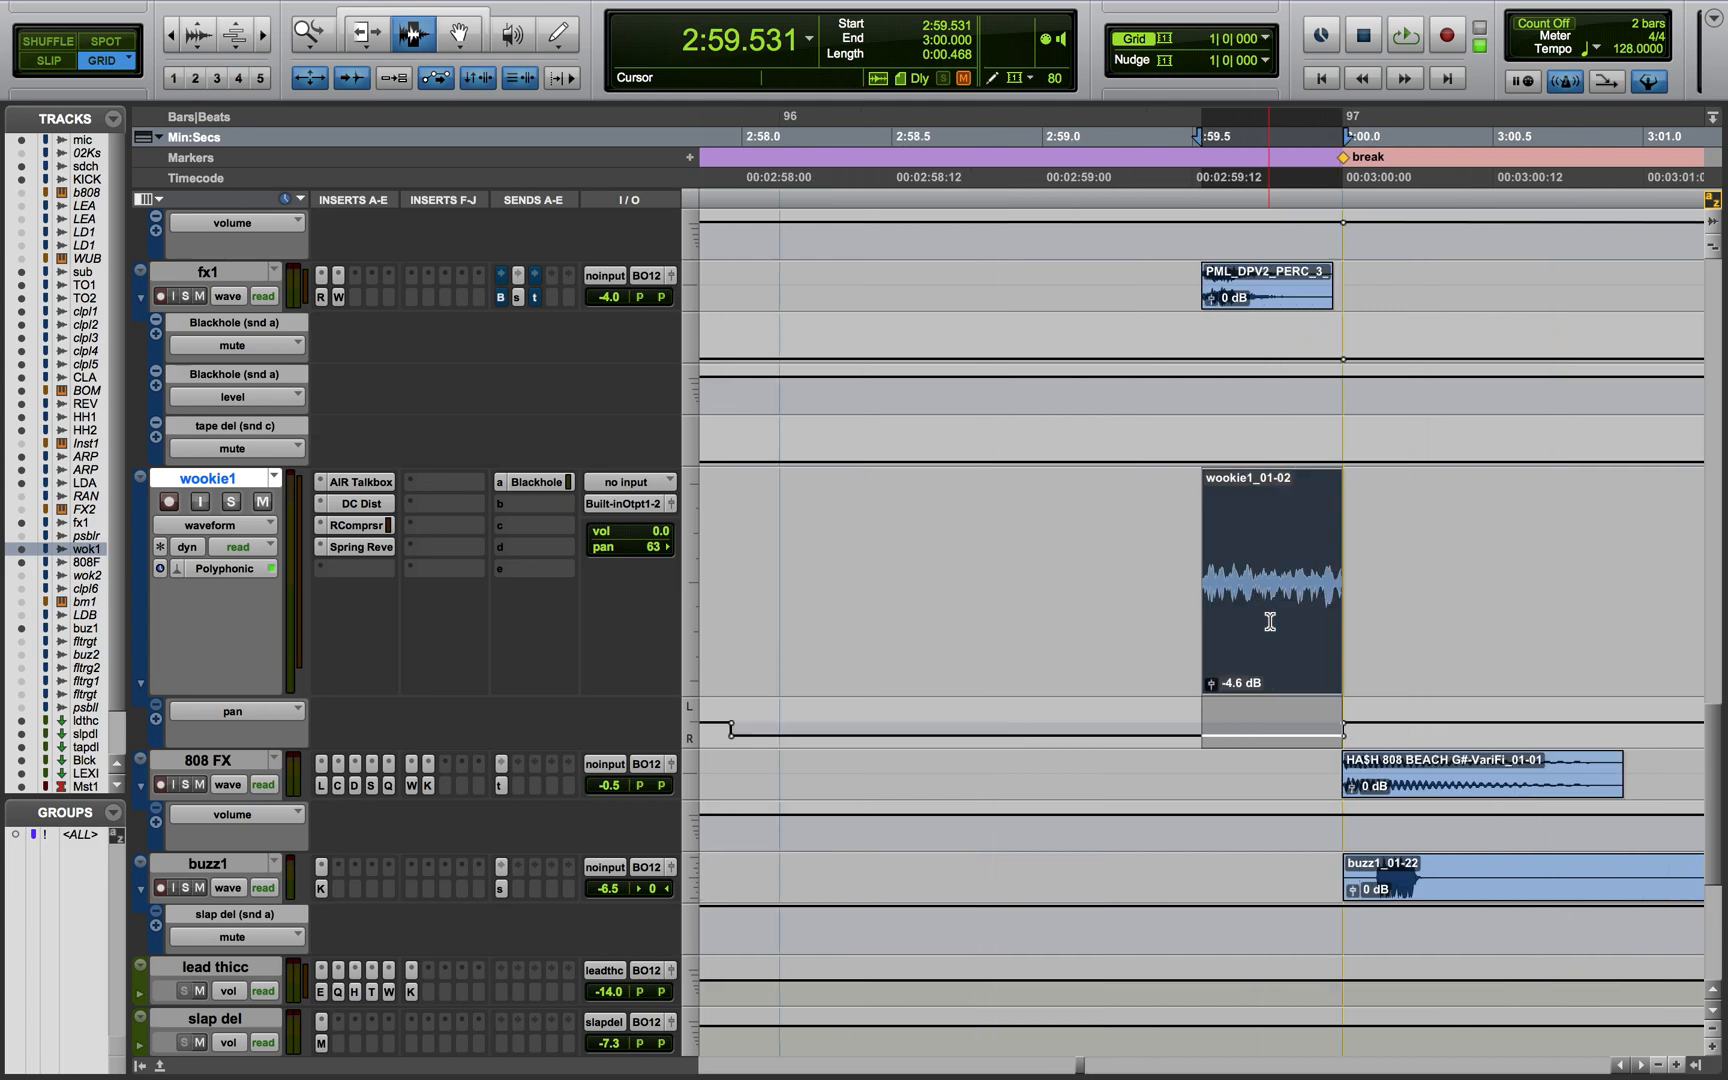
pyautogui.hscroll(3, 1270, 621)
pyautogui.scroll(-1, 1270, 621)
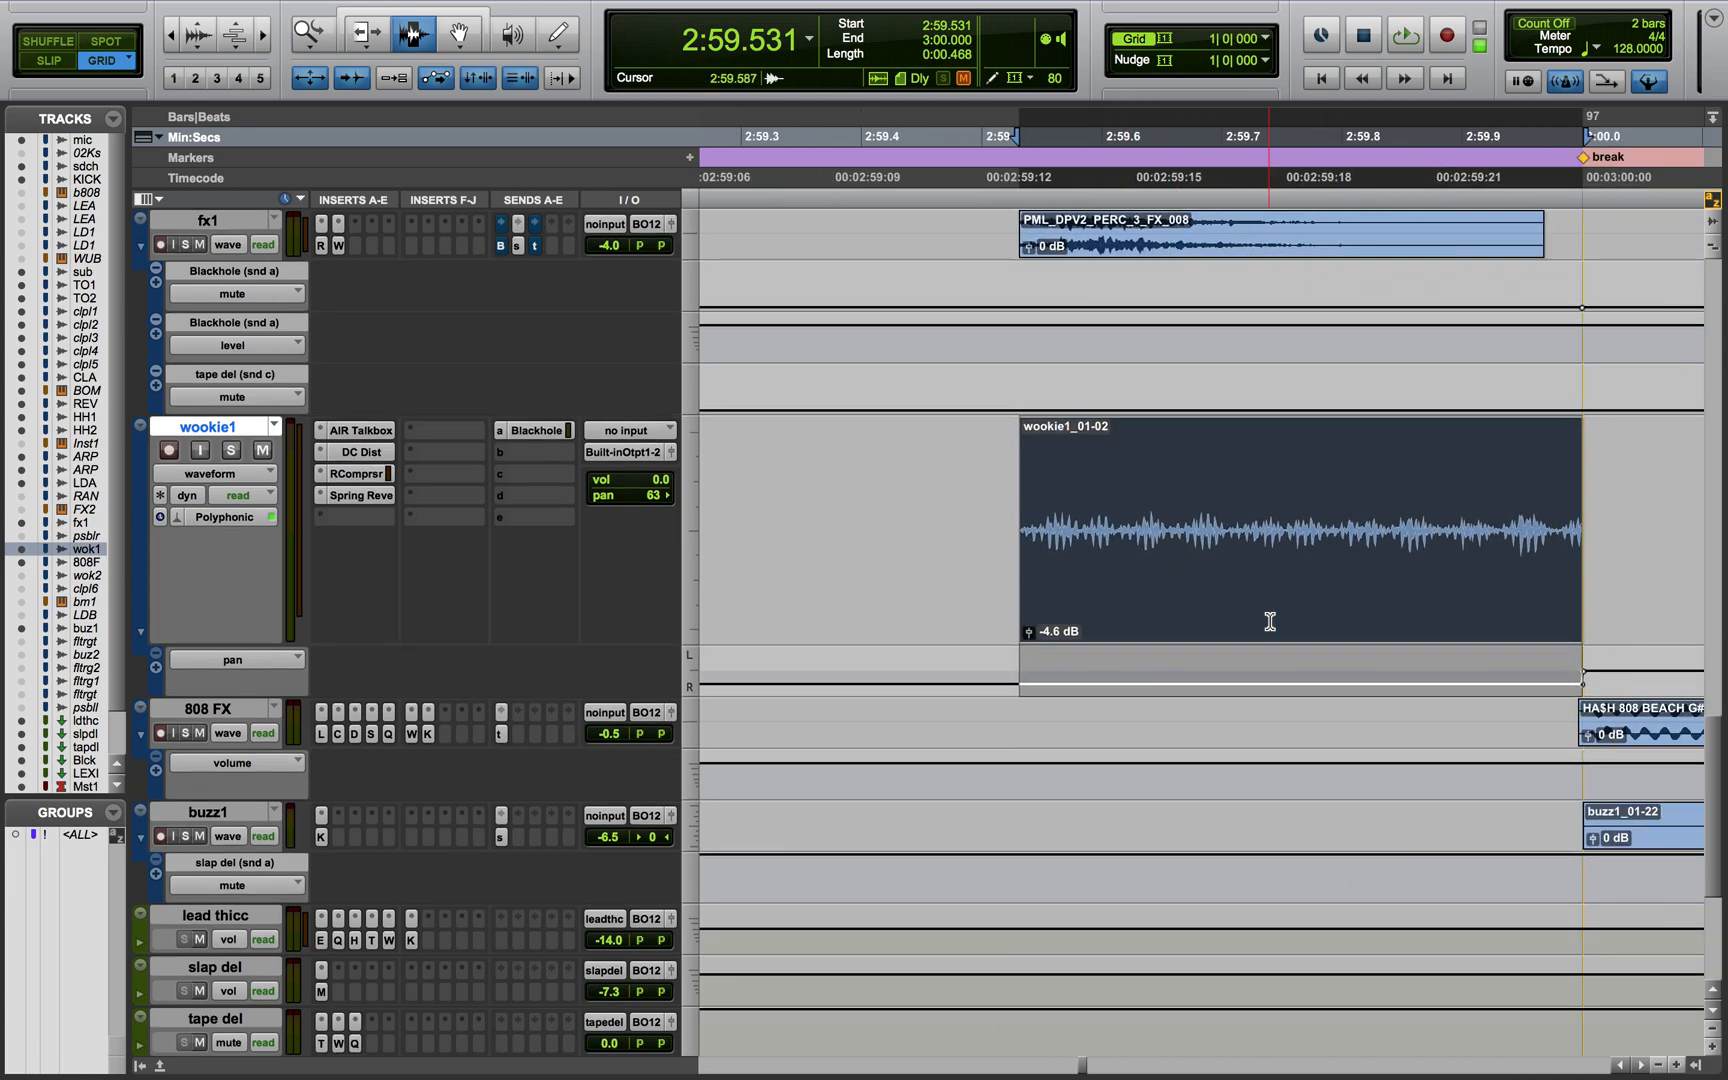
# Bypass wookie1's four inserts and place the edit cursor at 2:58.125, ahead of its clip before the break
pyautogui.press('r')
pyautogui.press('r')
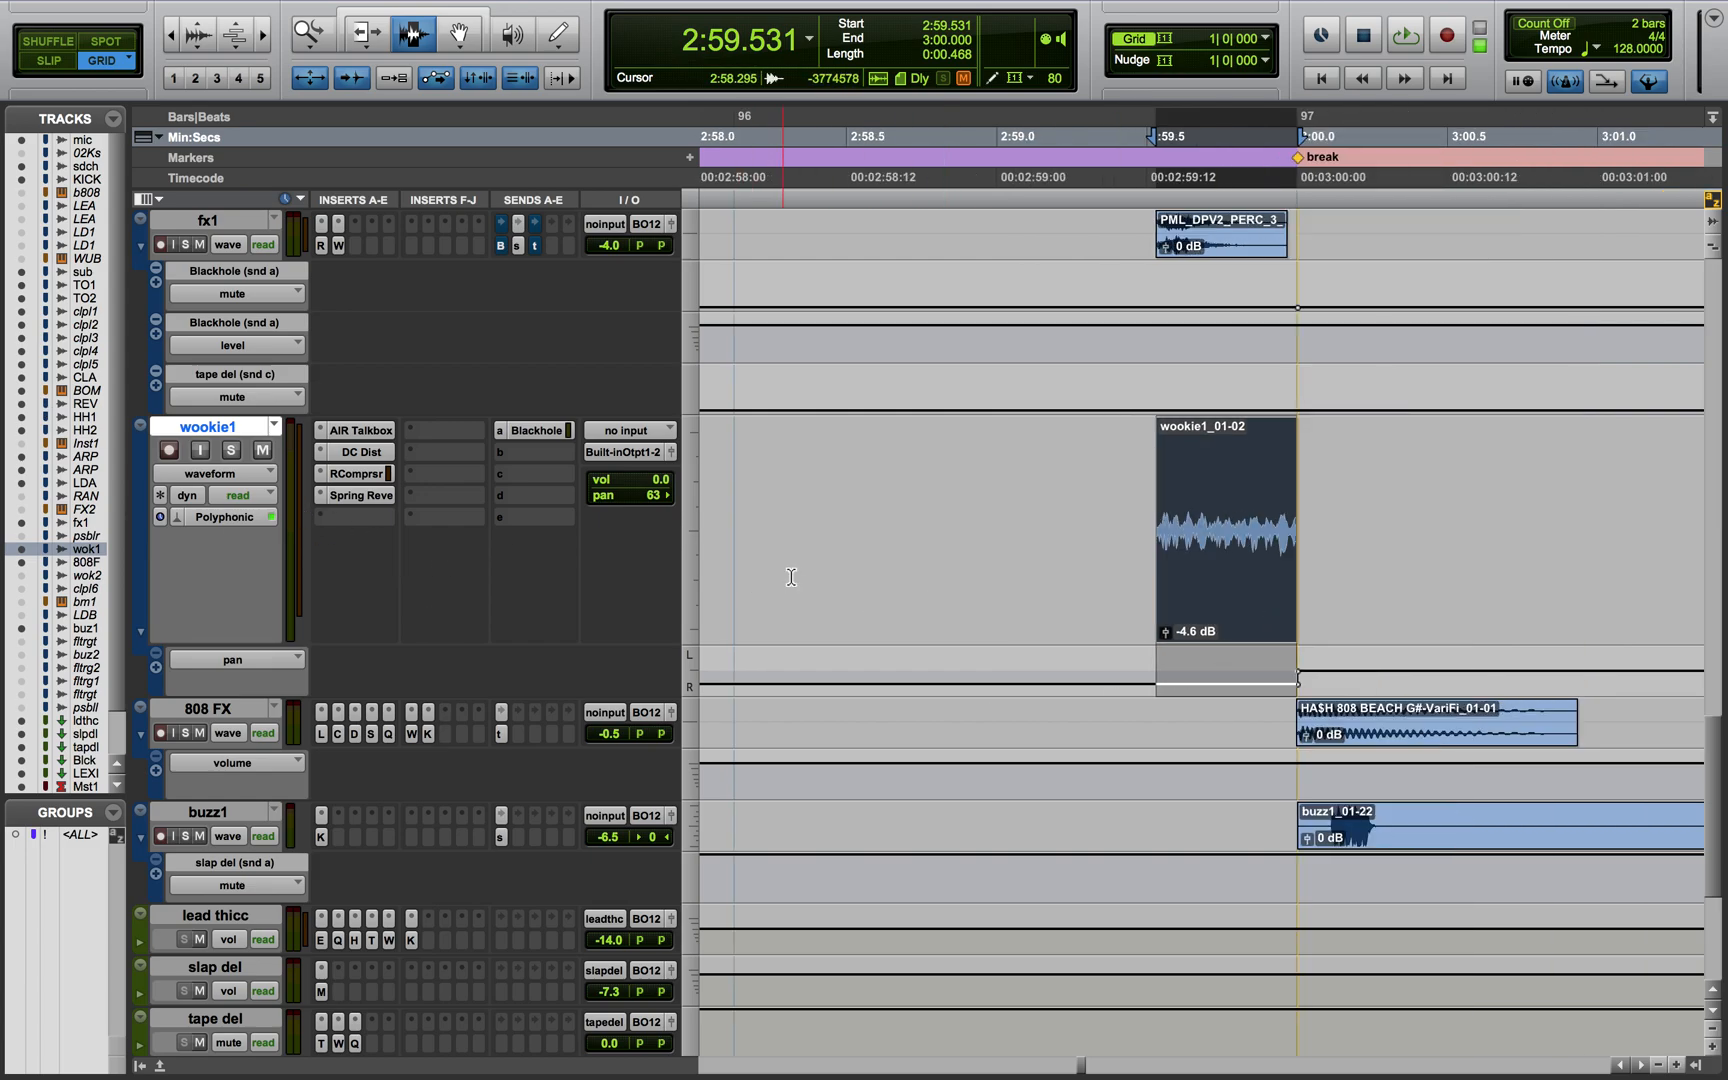
pyautogui.click(890, 545)
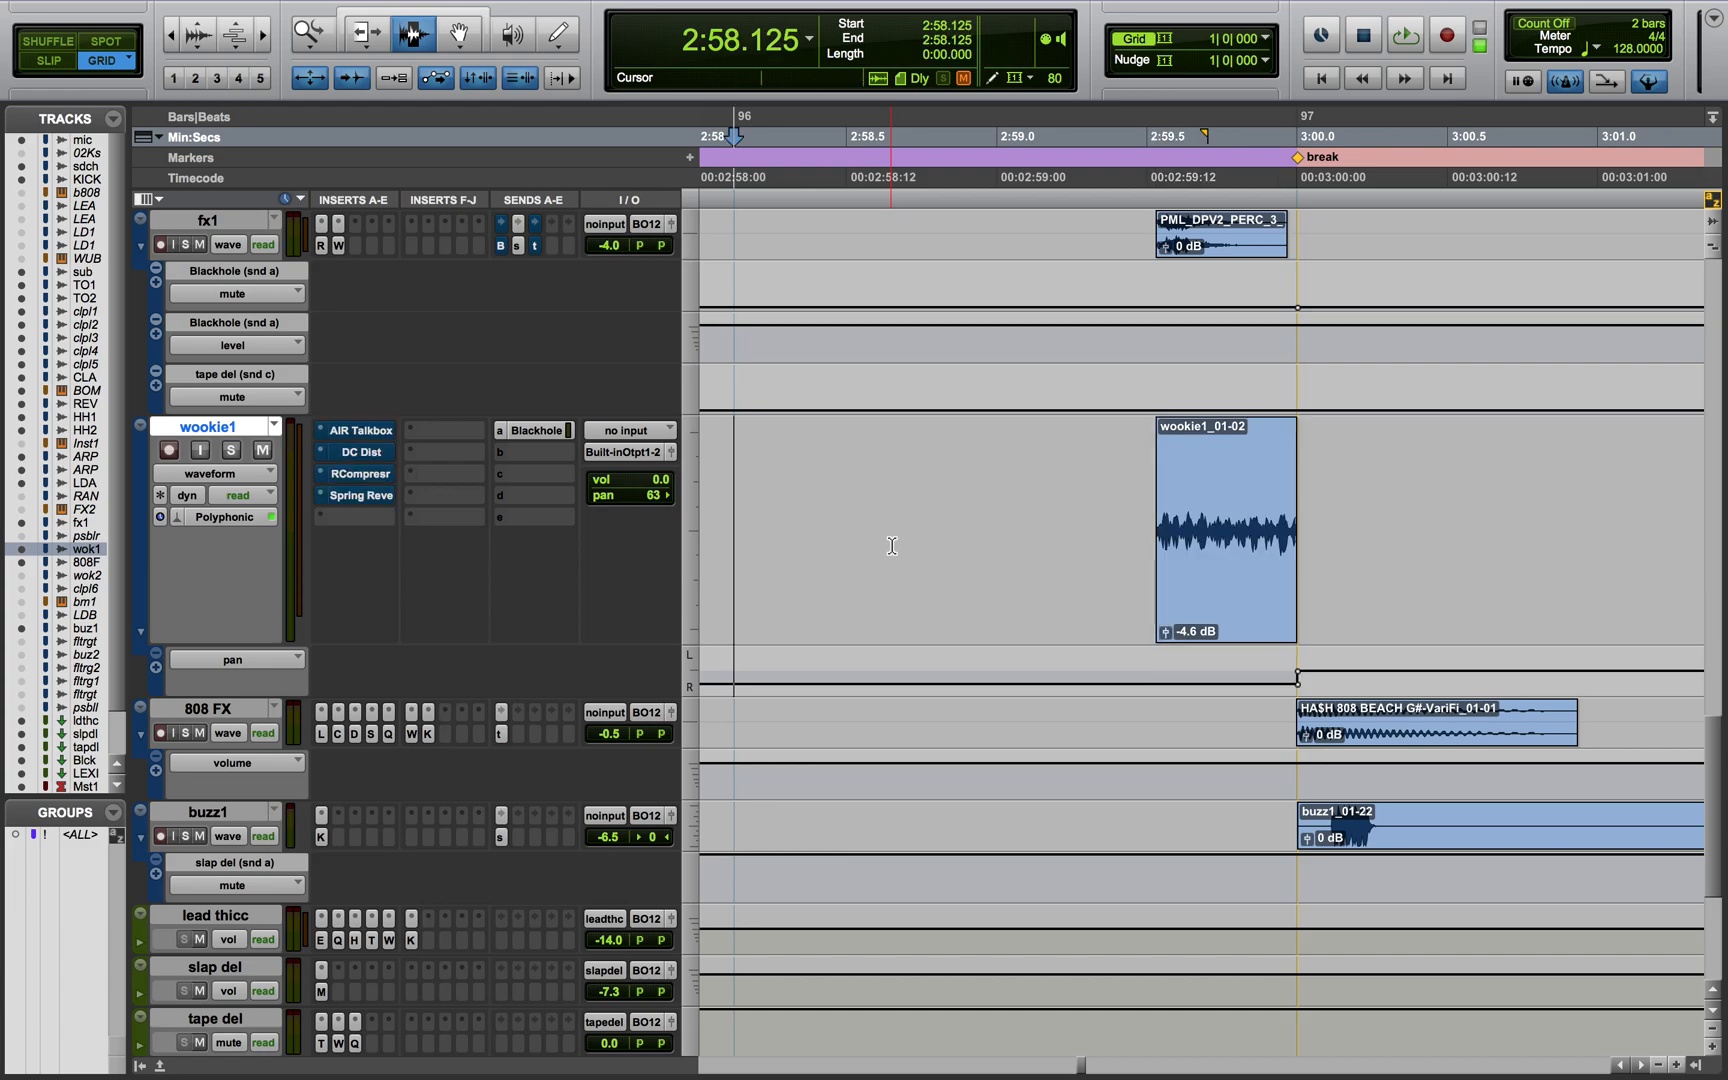
pyautogui.press('r')
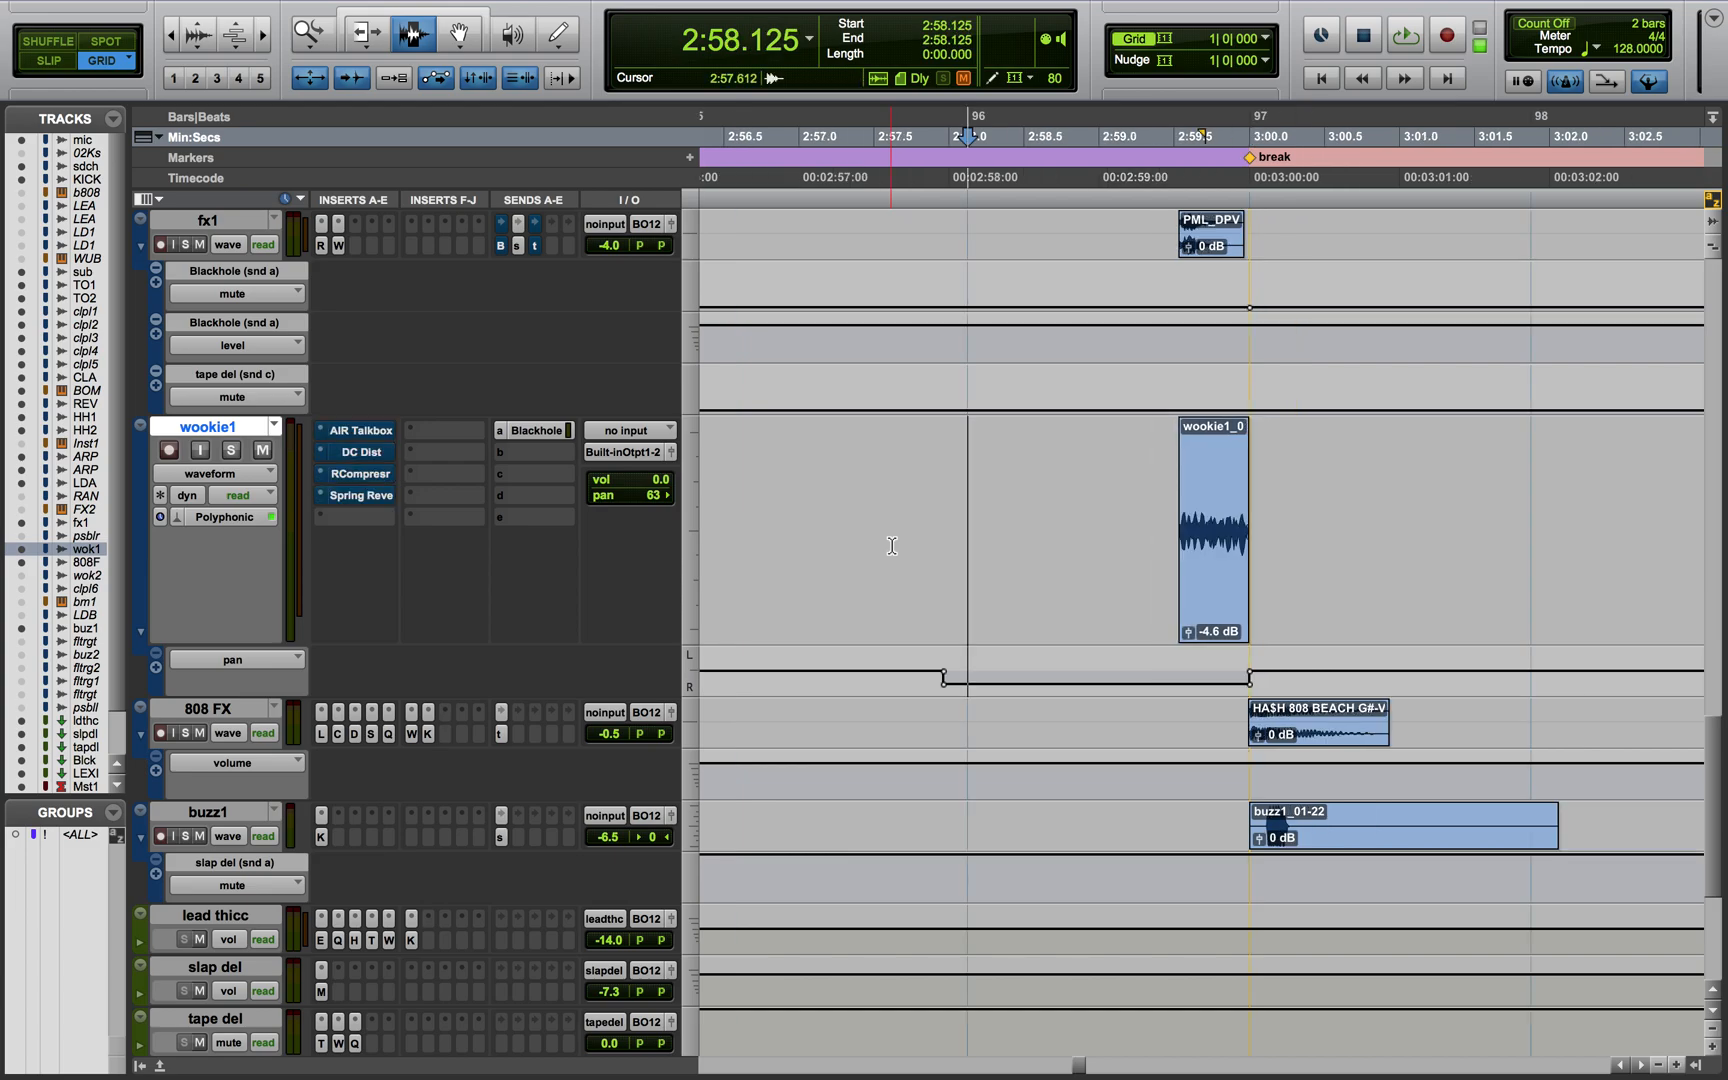
# Switch to Slip mode, solo wookie1, and play its unprocessed clip from 2:58.731
pyautogui.press('F2')
pyautogui.click(1059, 556)
pyautogui.hotkey('shift', 's')
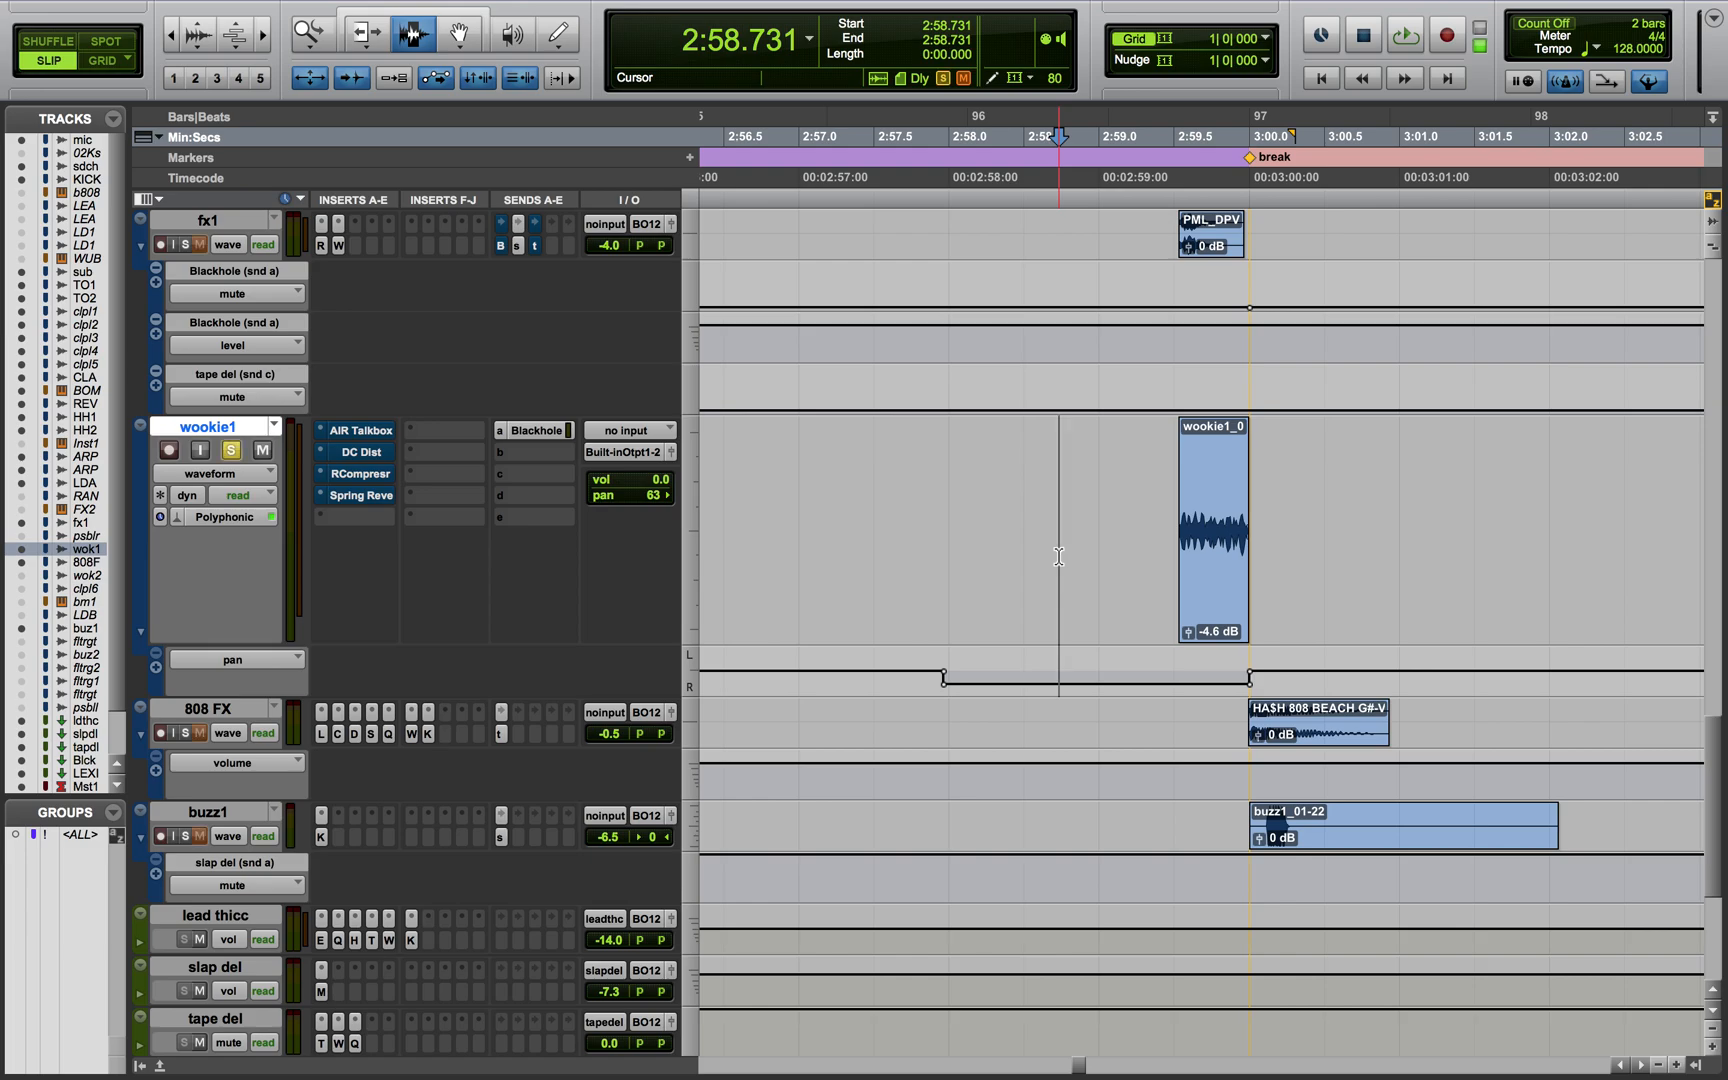
pyautogui.press('space')
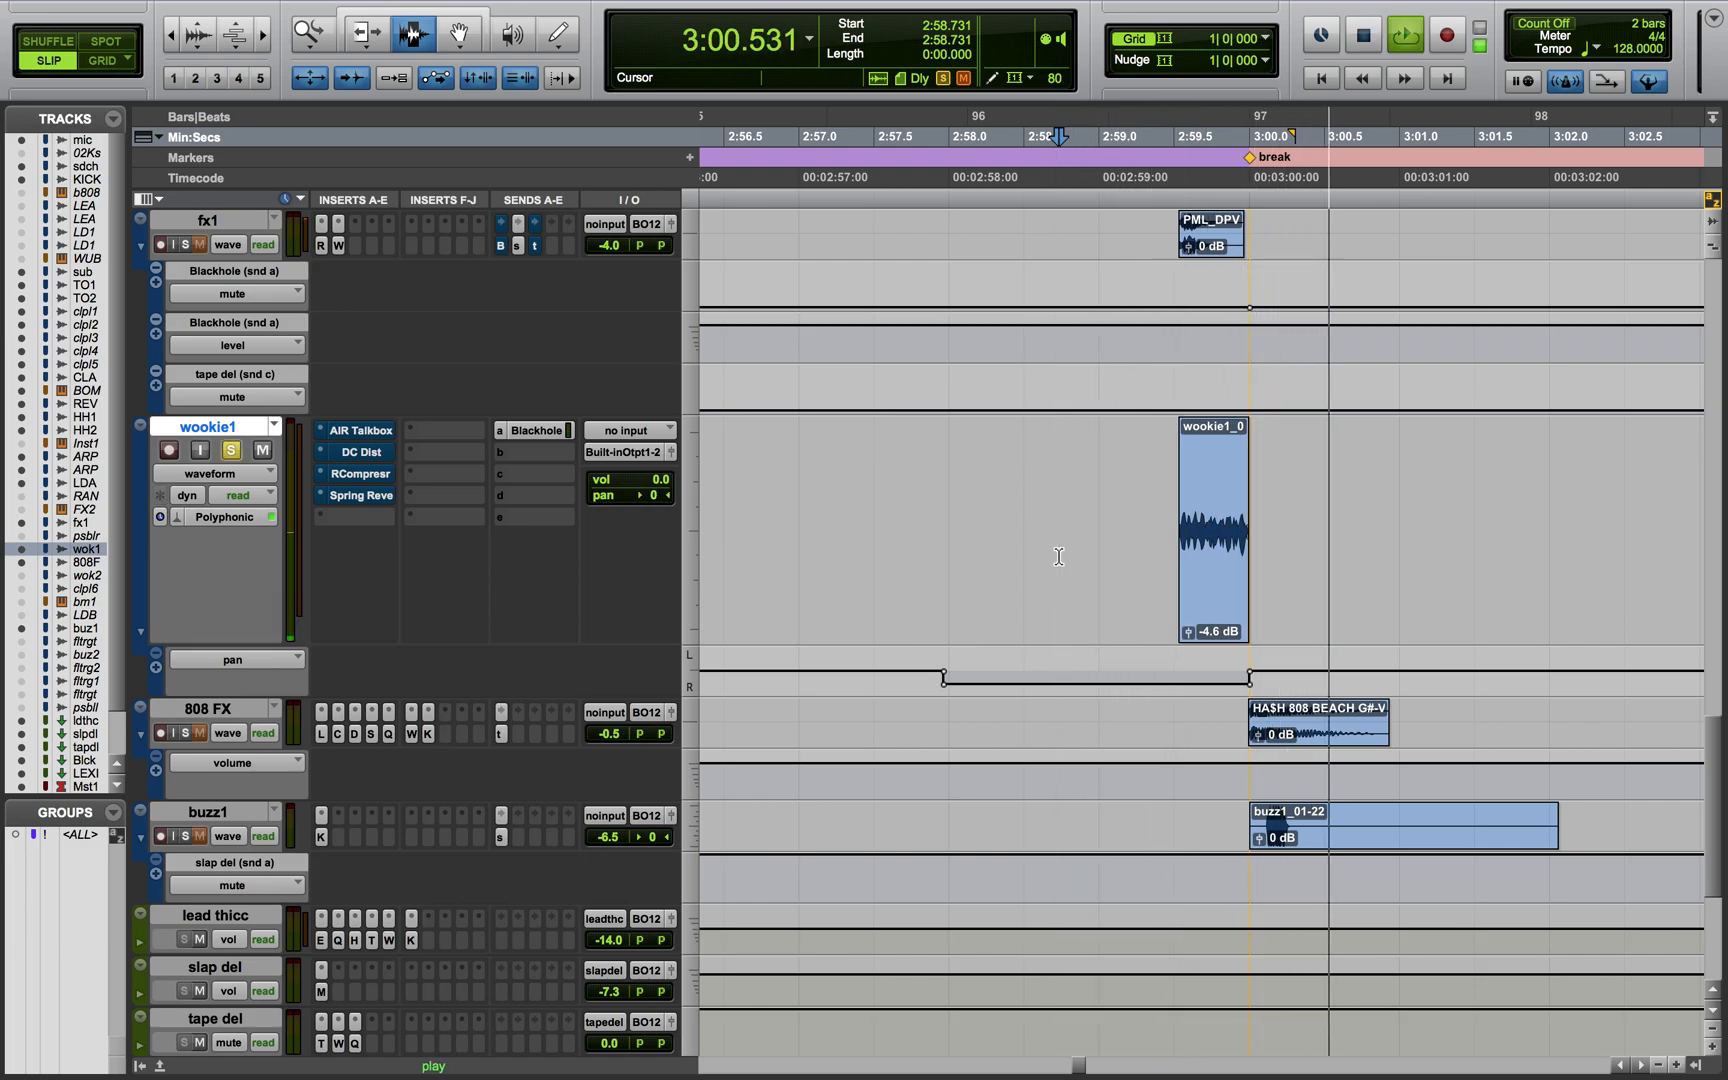
pyautogui.press('space')
# Check wookie1's Blackhole send, then select the clip before the break and play it without the inserts
pyautogui.click(549, 424)
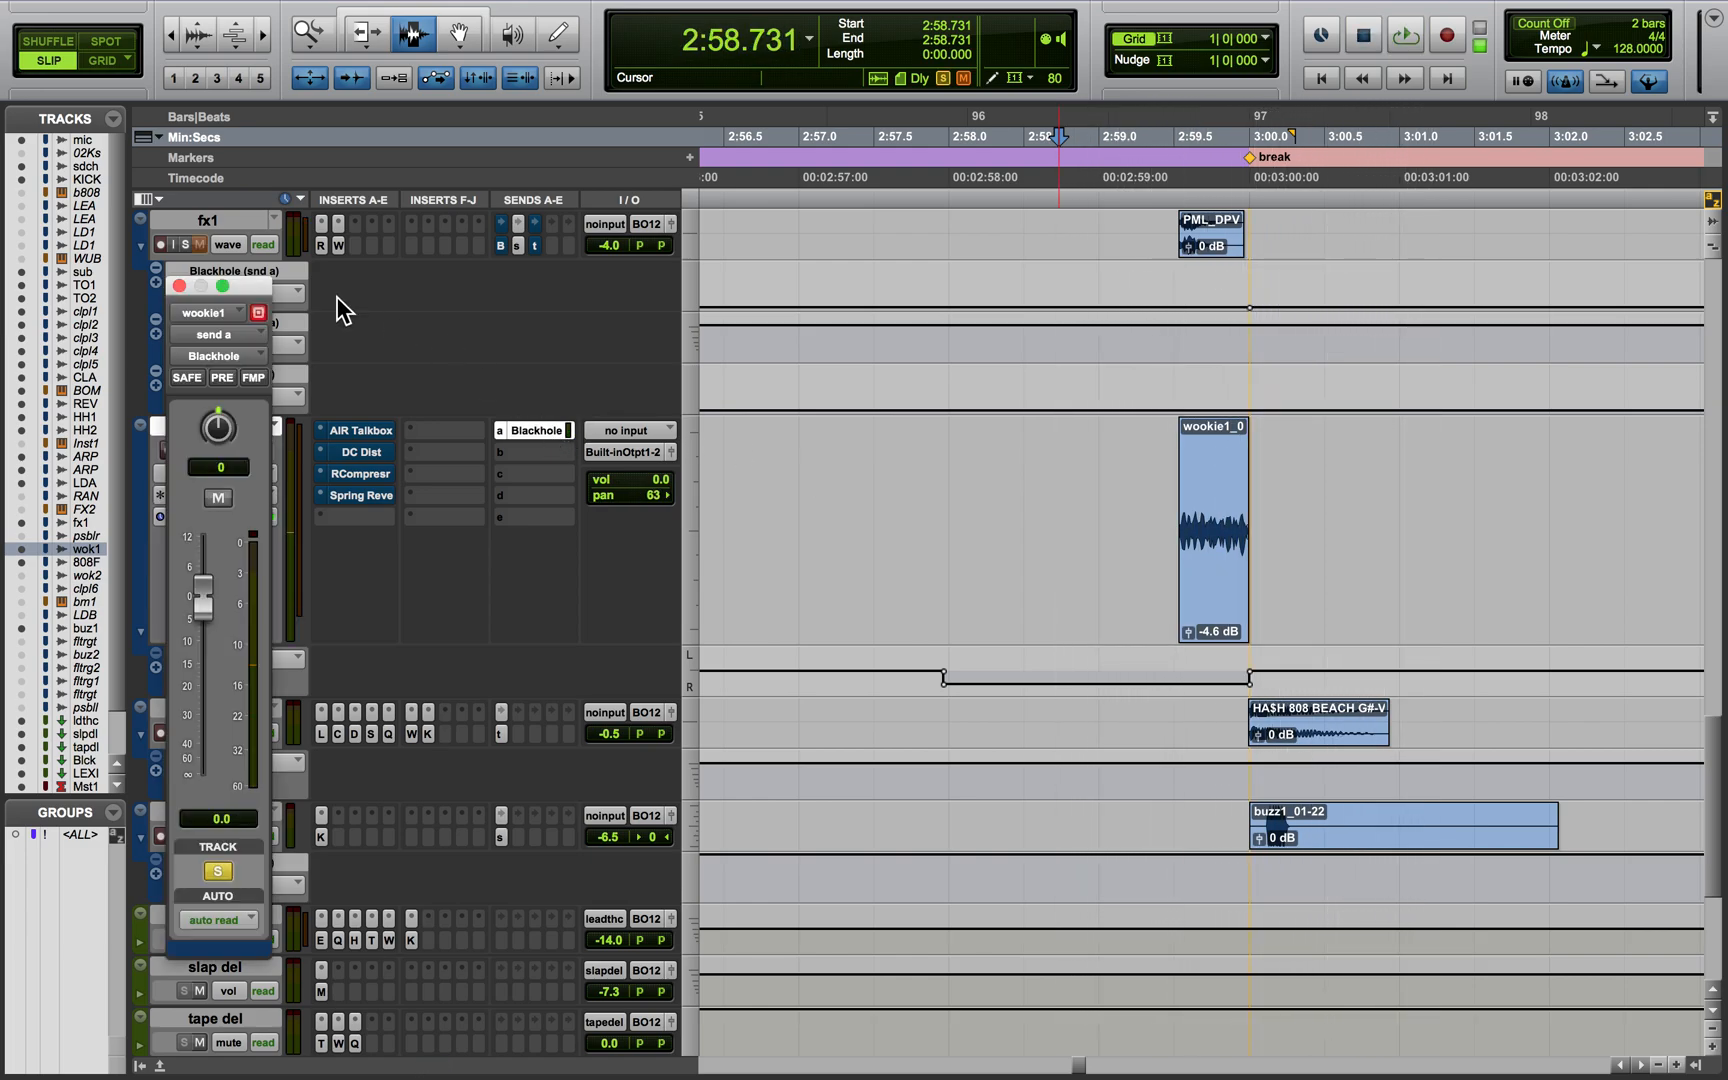
pyautogui.click(171, 284)
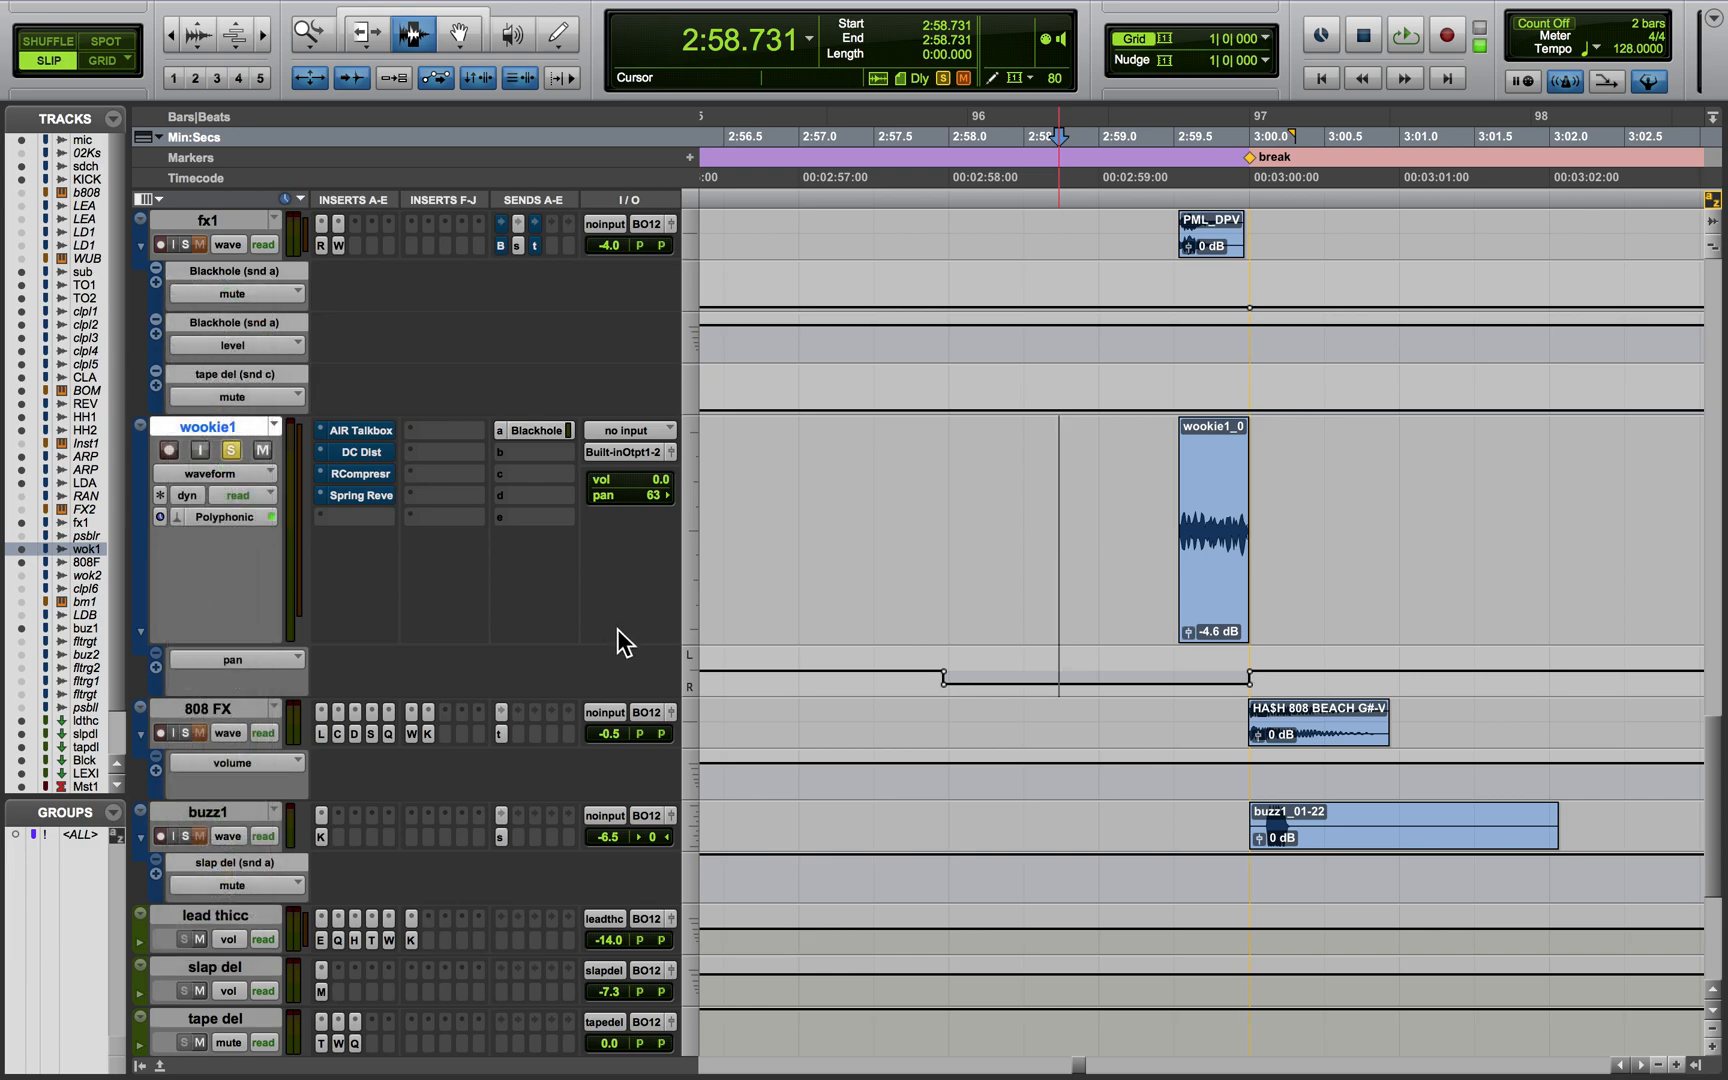
pyautogui.click(1203, 550)
pyautogui.doubleClick(1203, 550)
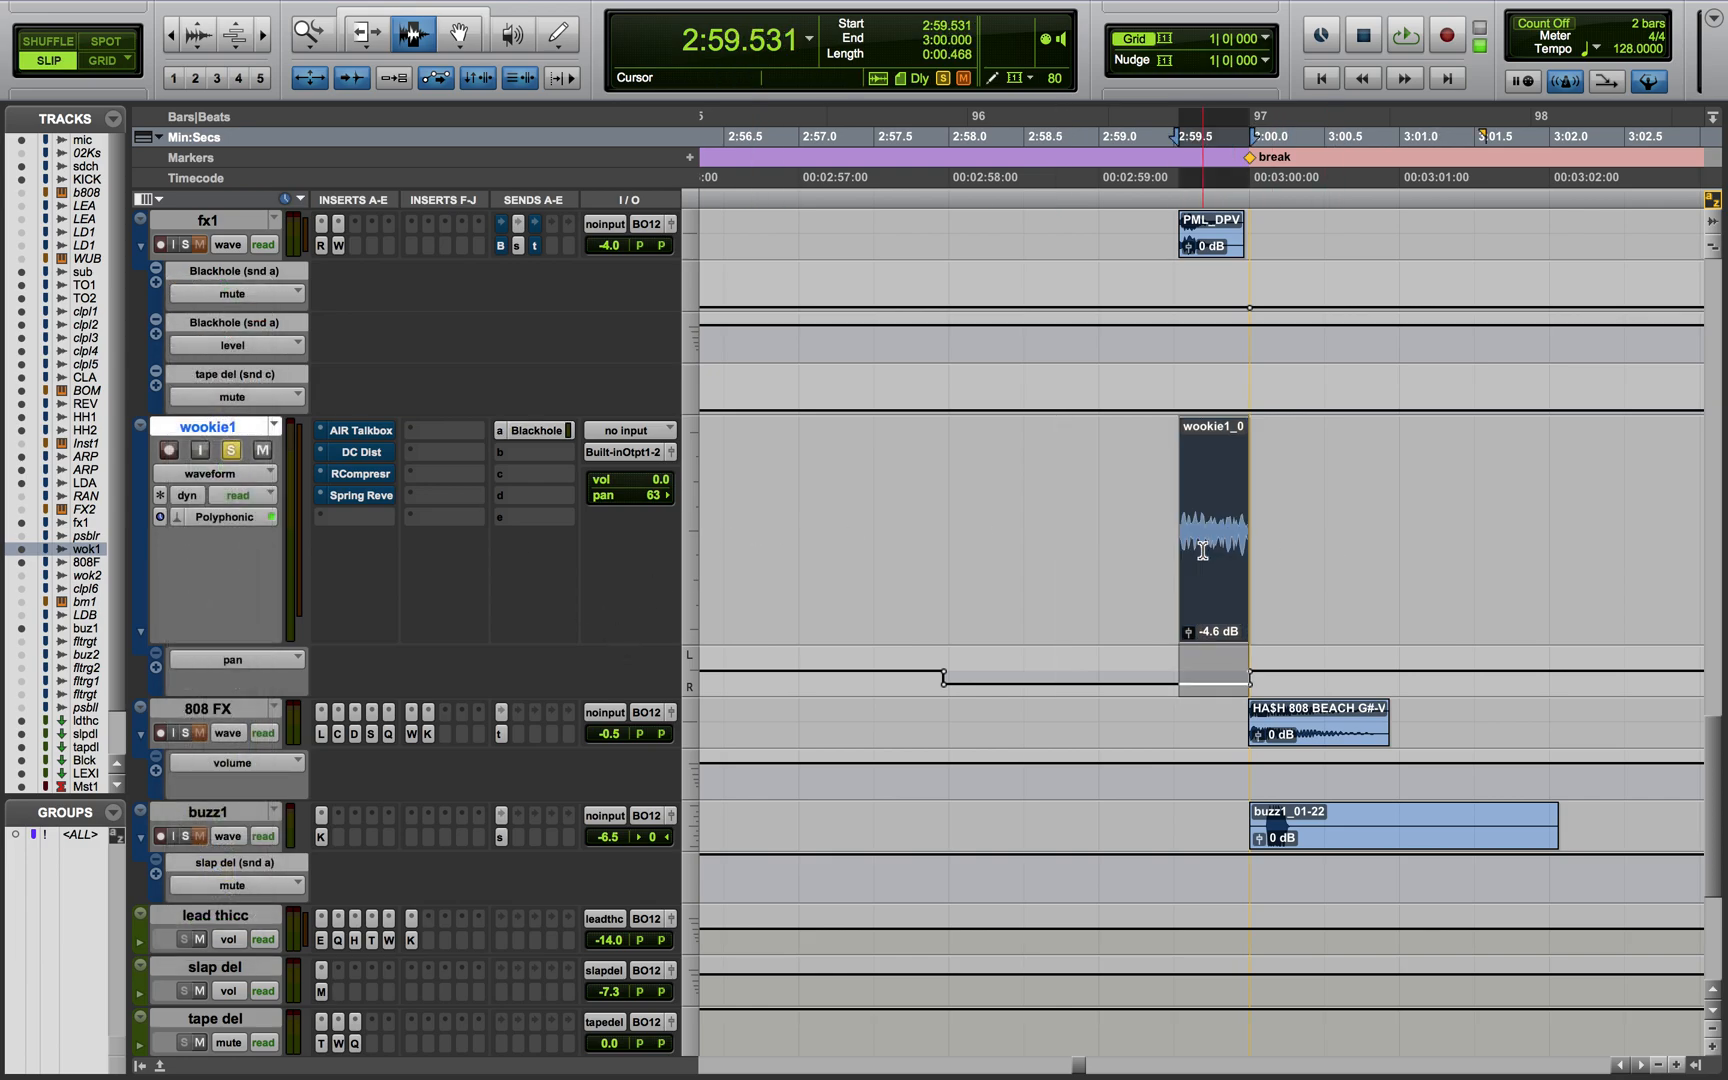
pyautogui.press('space')
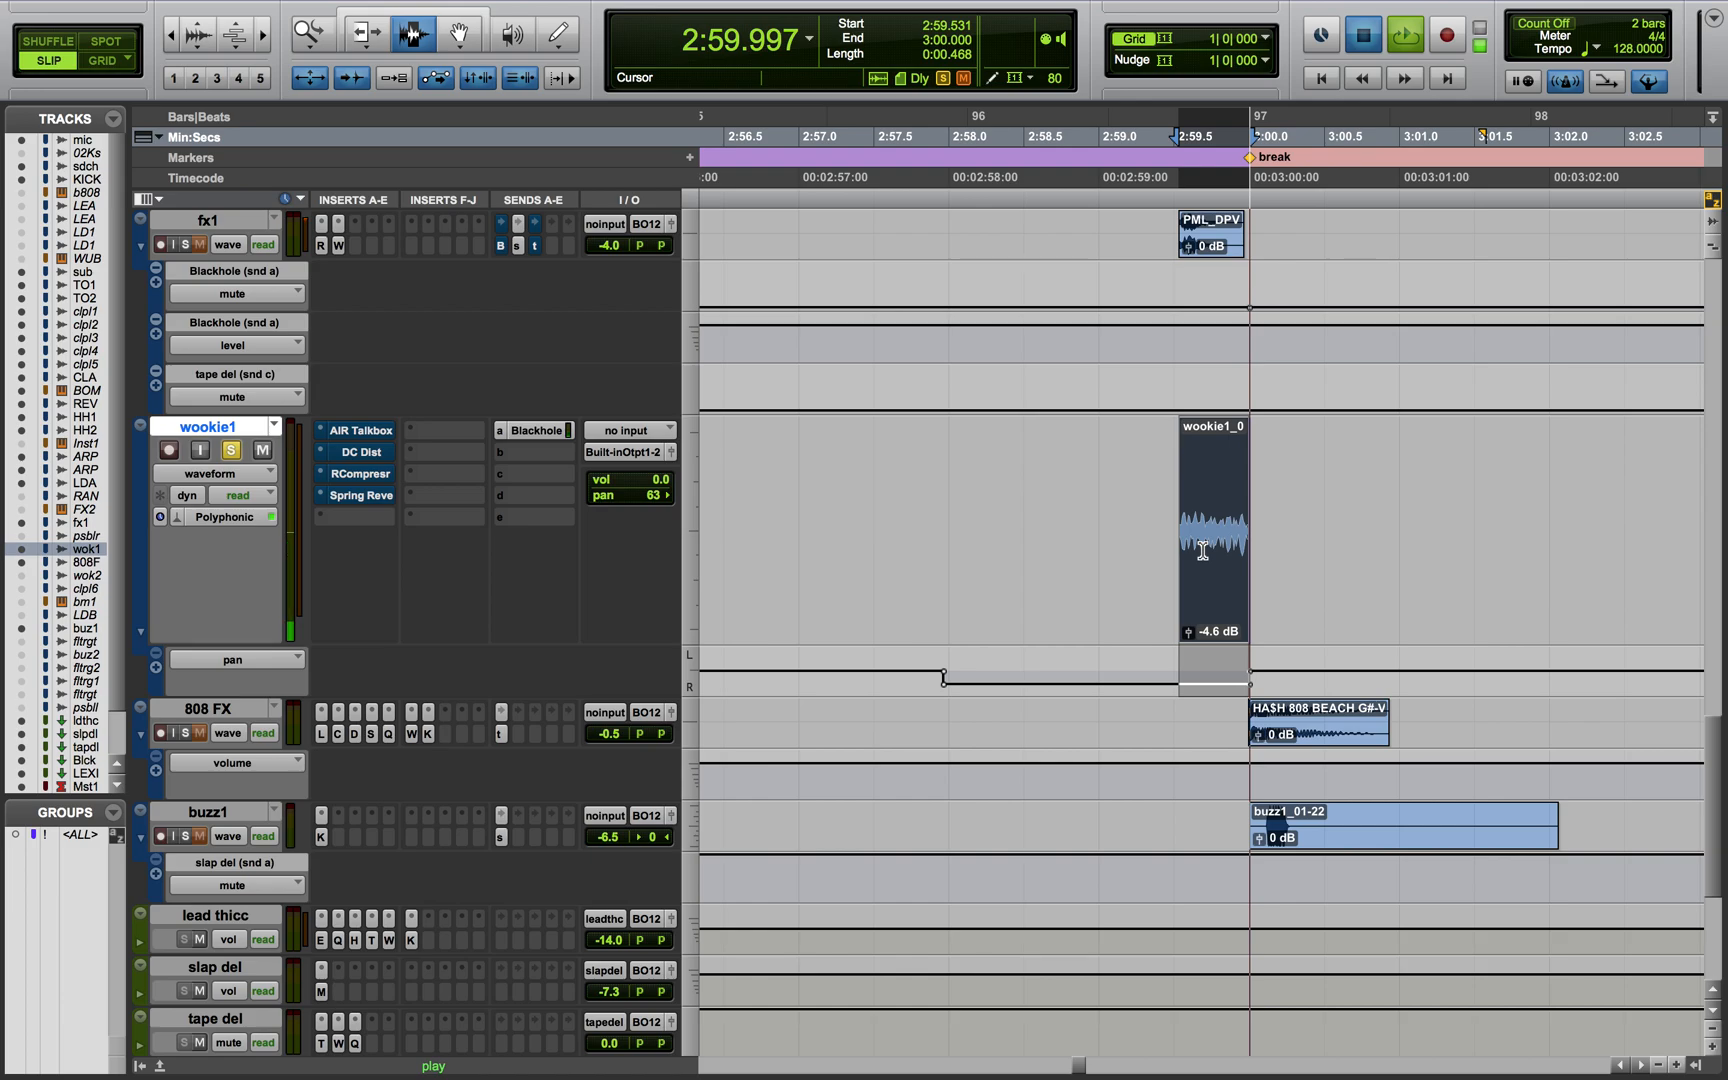
# Take the AIR Talkbox insert on wookie1 out of bypass and play the clip from 2:59.090
pyautogui.click(1113, 562)
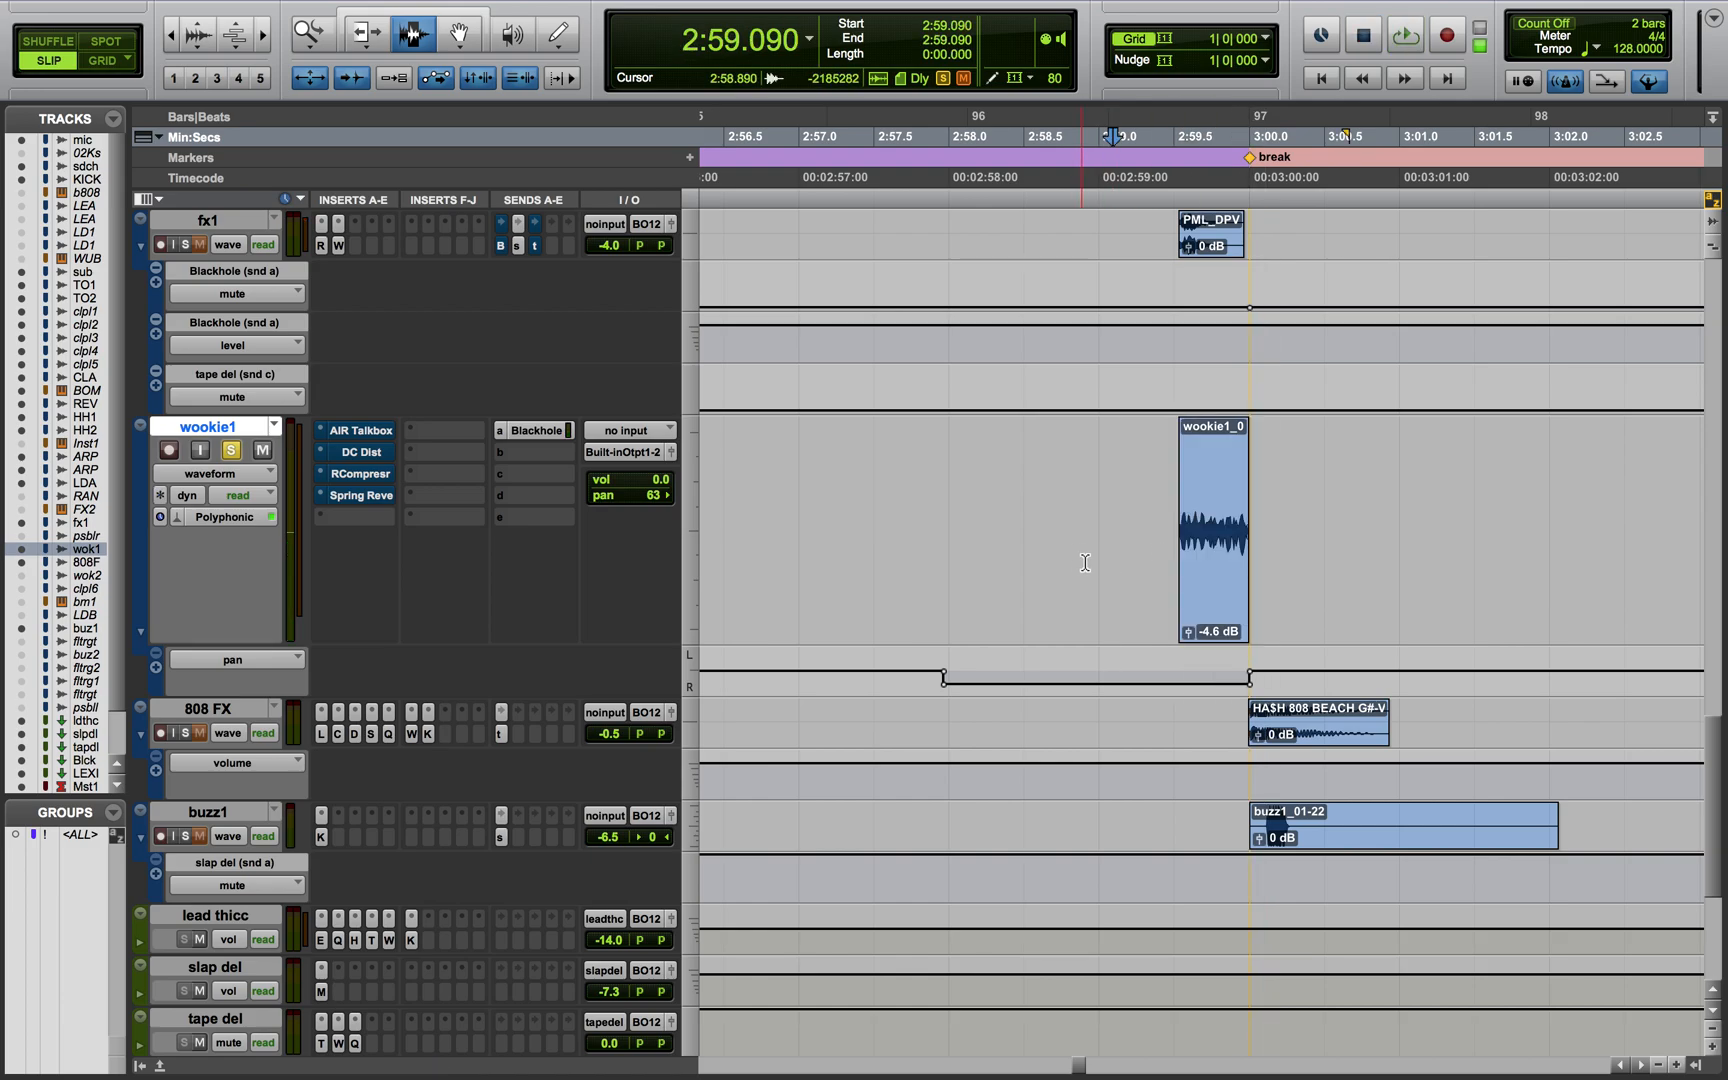
pyautogui.click(360, 431)
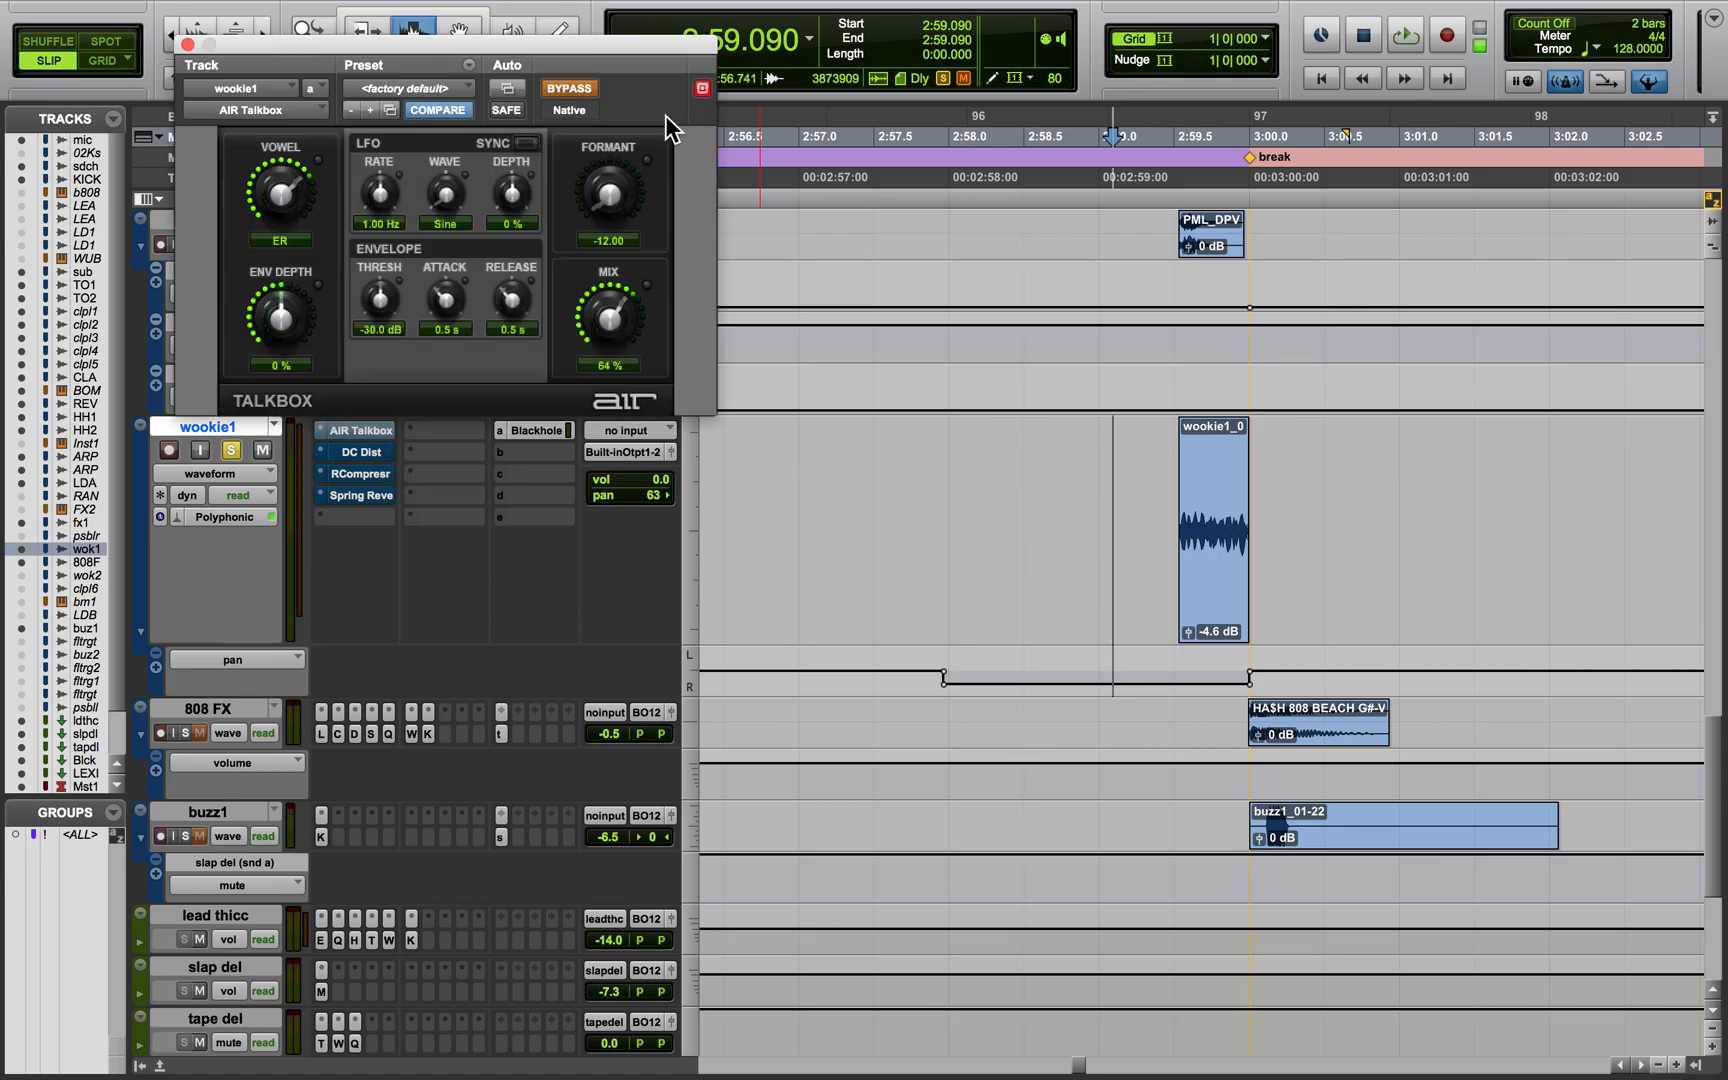
pyautogui.click(575, 92)
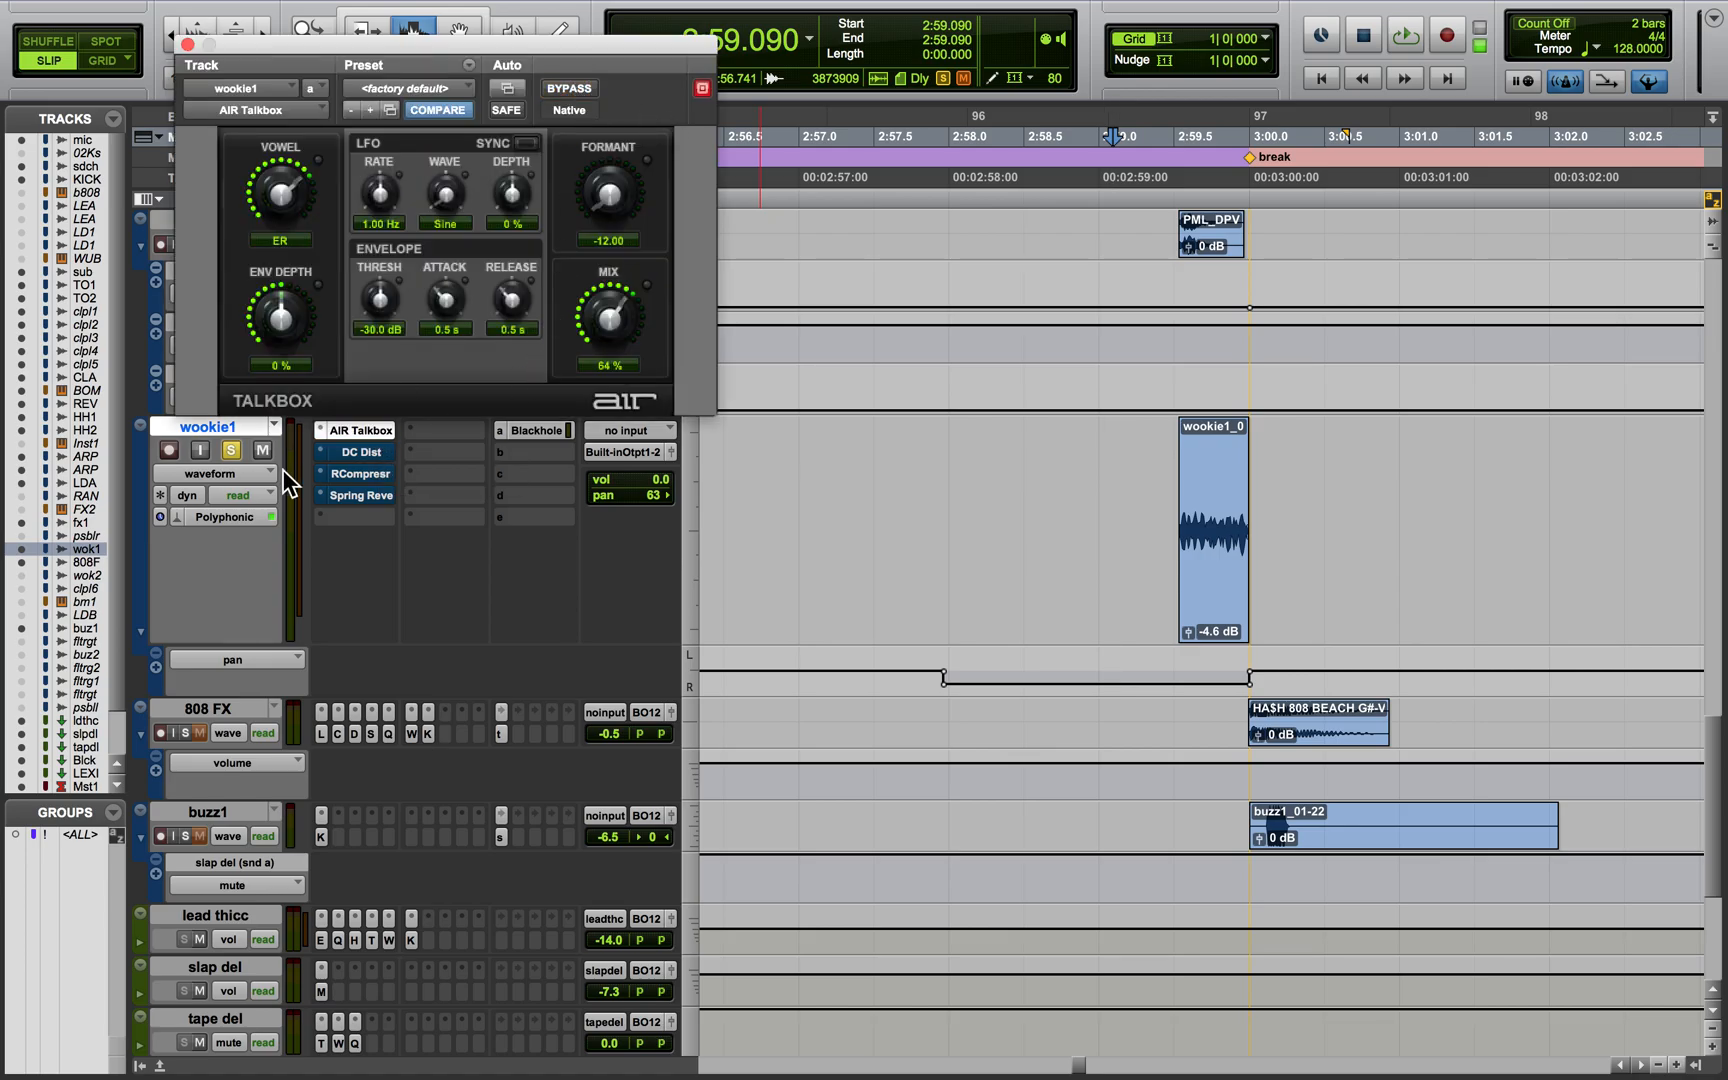
pyautogui.press('space')
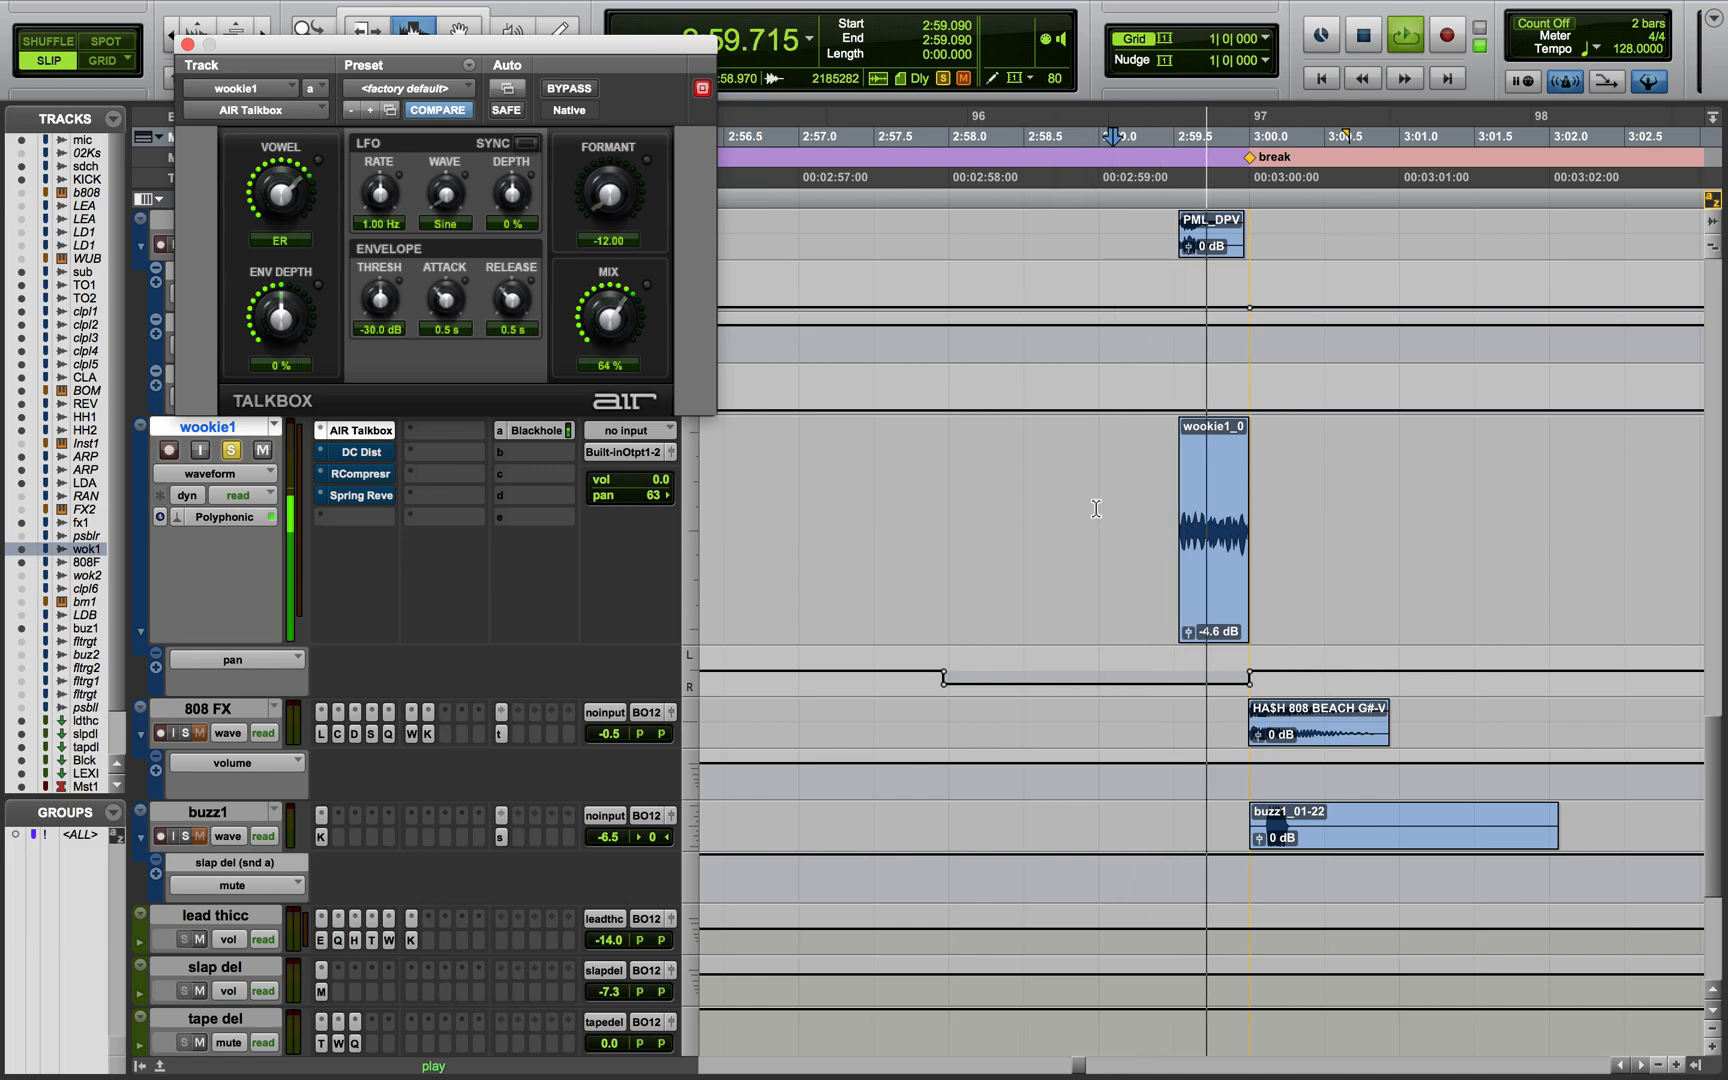
pyautogui.press('space')
# Take the DC Distortion insert on wookie1 out of bypass
pyautogui.hscroll(10, 1096, 509)
pyautogui.scroll(2, 1096, 509)
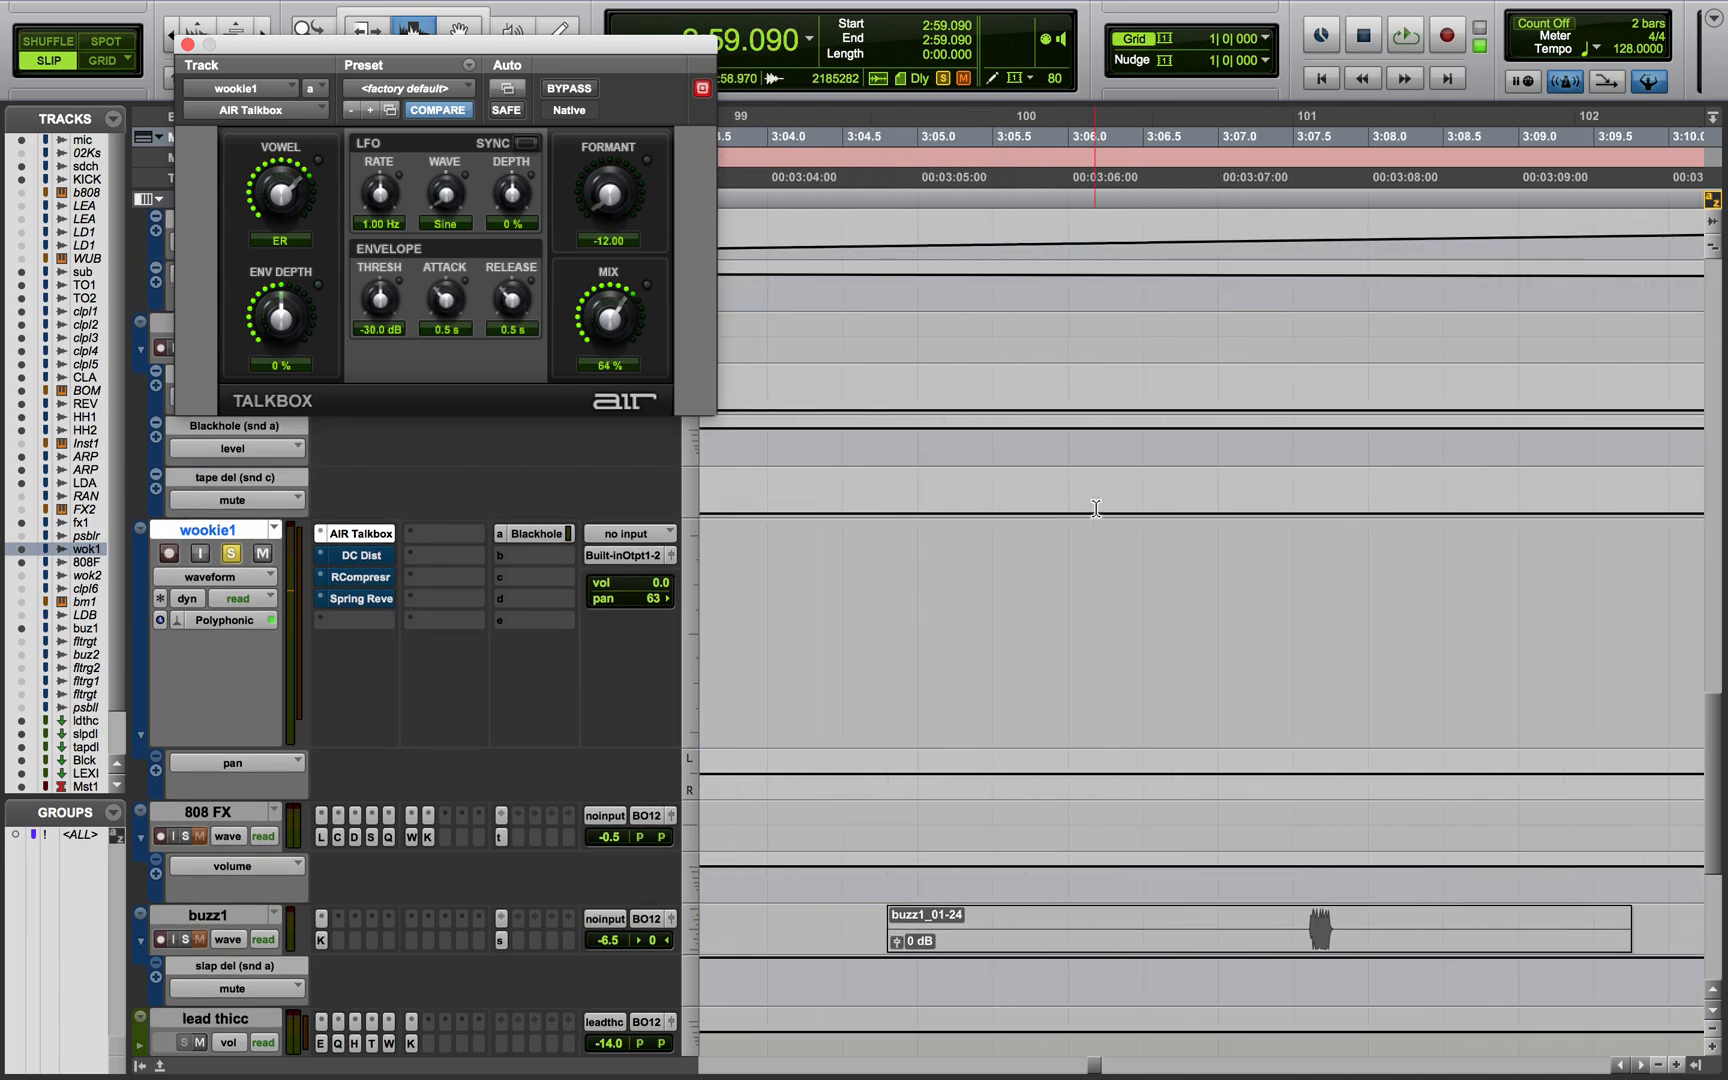
pyautogui.scroll(-1, 1096, 509)
pyautogui.scroll(-4, 1096, 509)
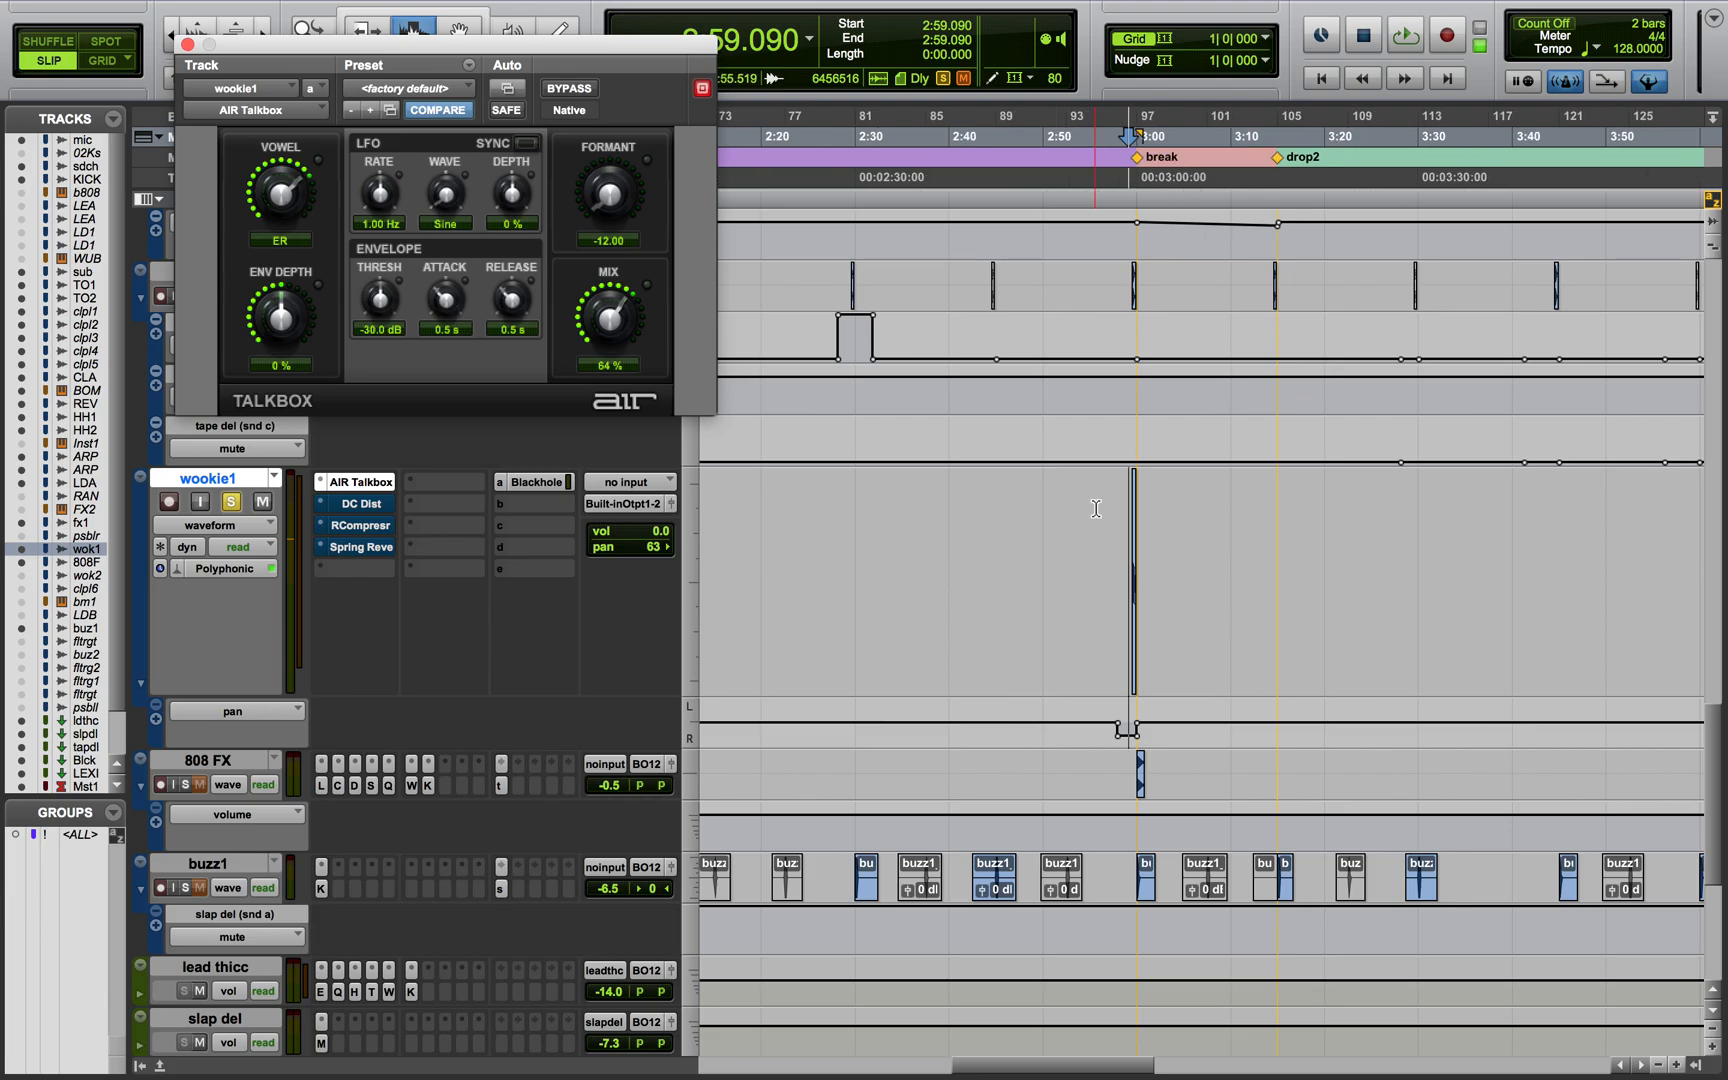
pyautogui.click(384, 503)
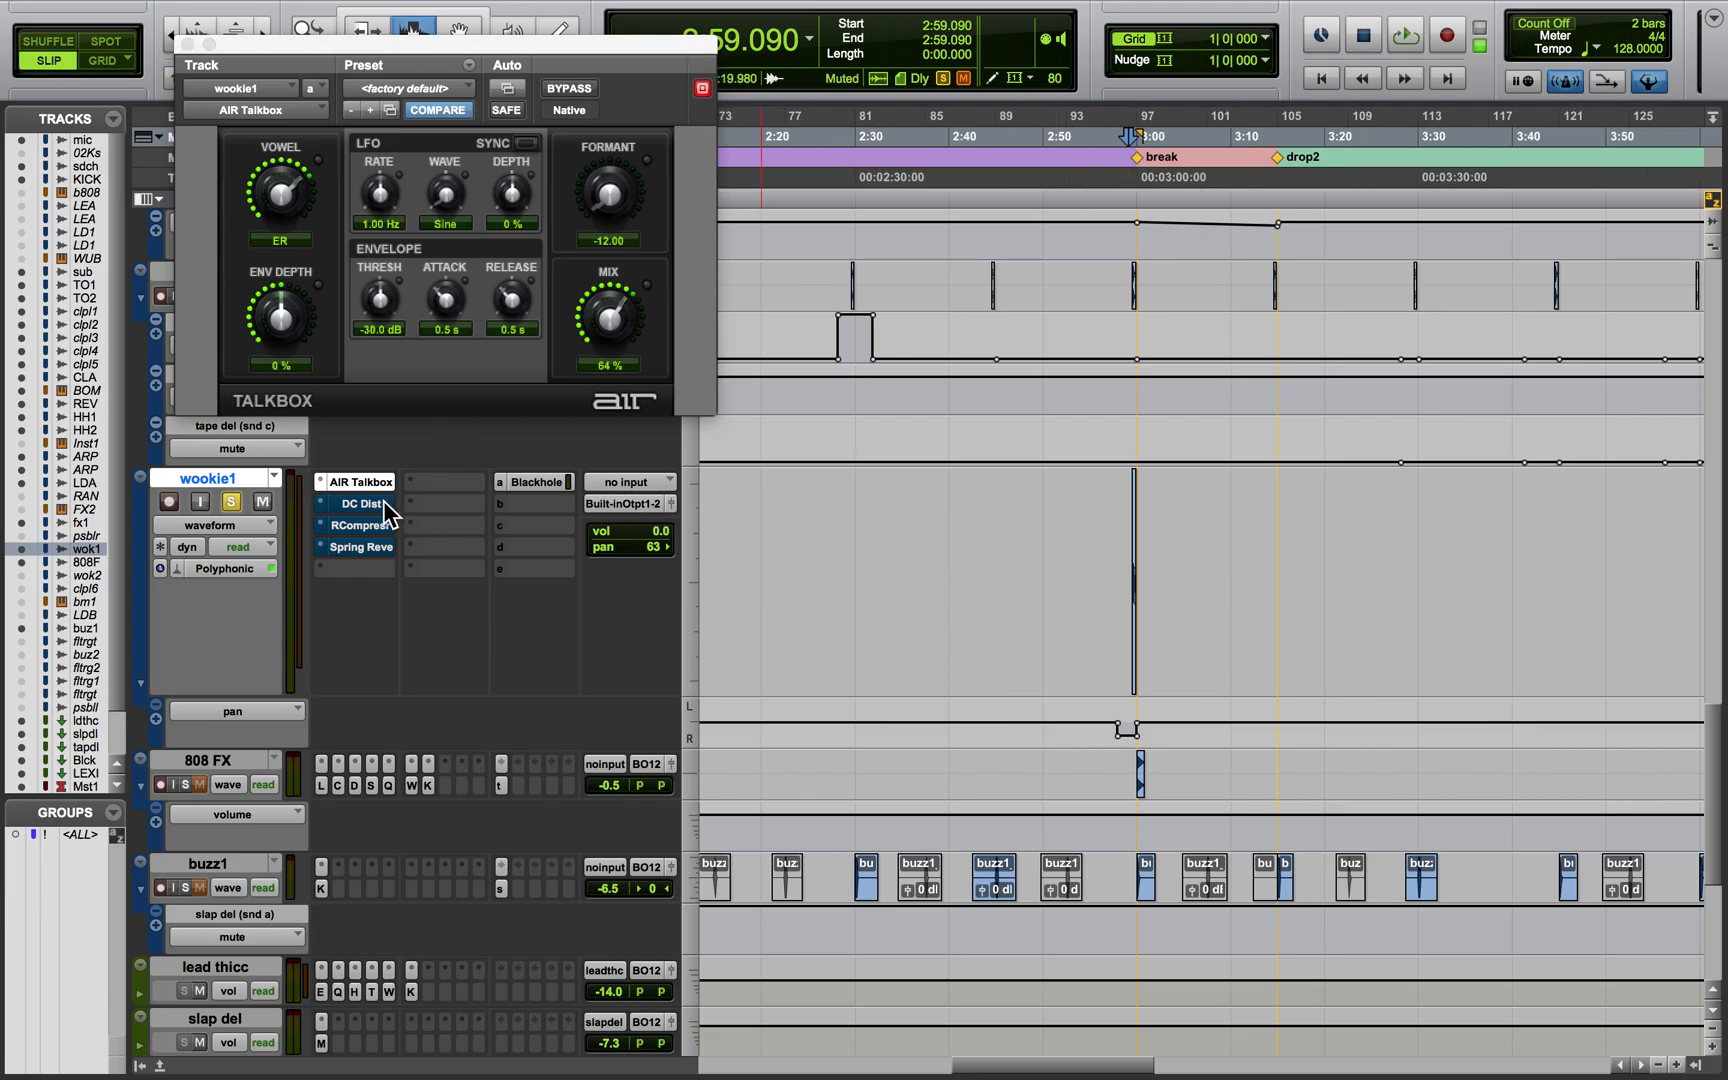
pyautogui.click(576, 88)
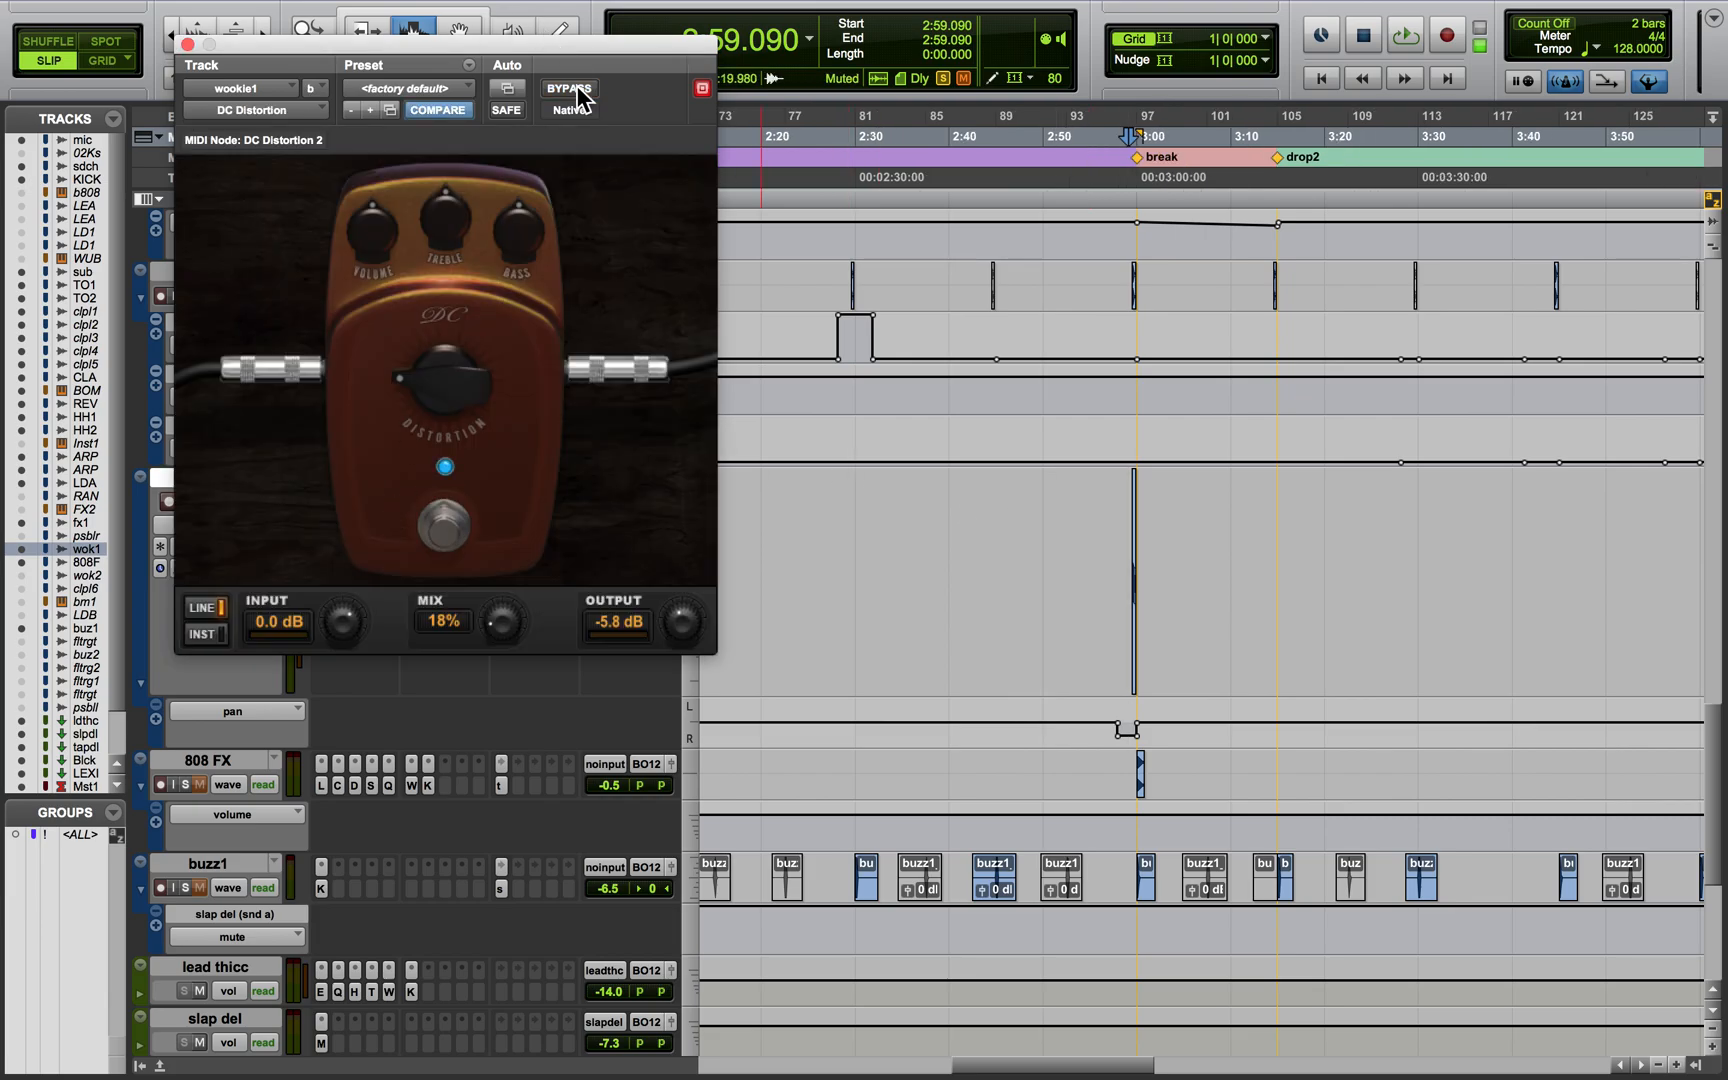
# Select the wookie1 clip before the break, play it with DC Distortion active, and close the plug-in window
pyautogui.moveTo(1138, 670); pyautogui.dragTo(1134, 669)
pyautogui.press('e')
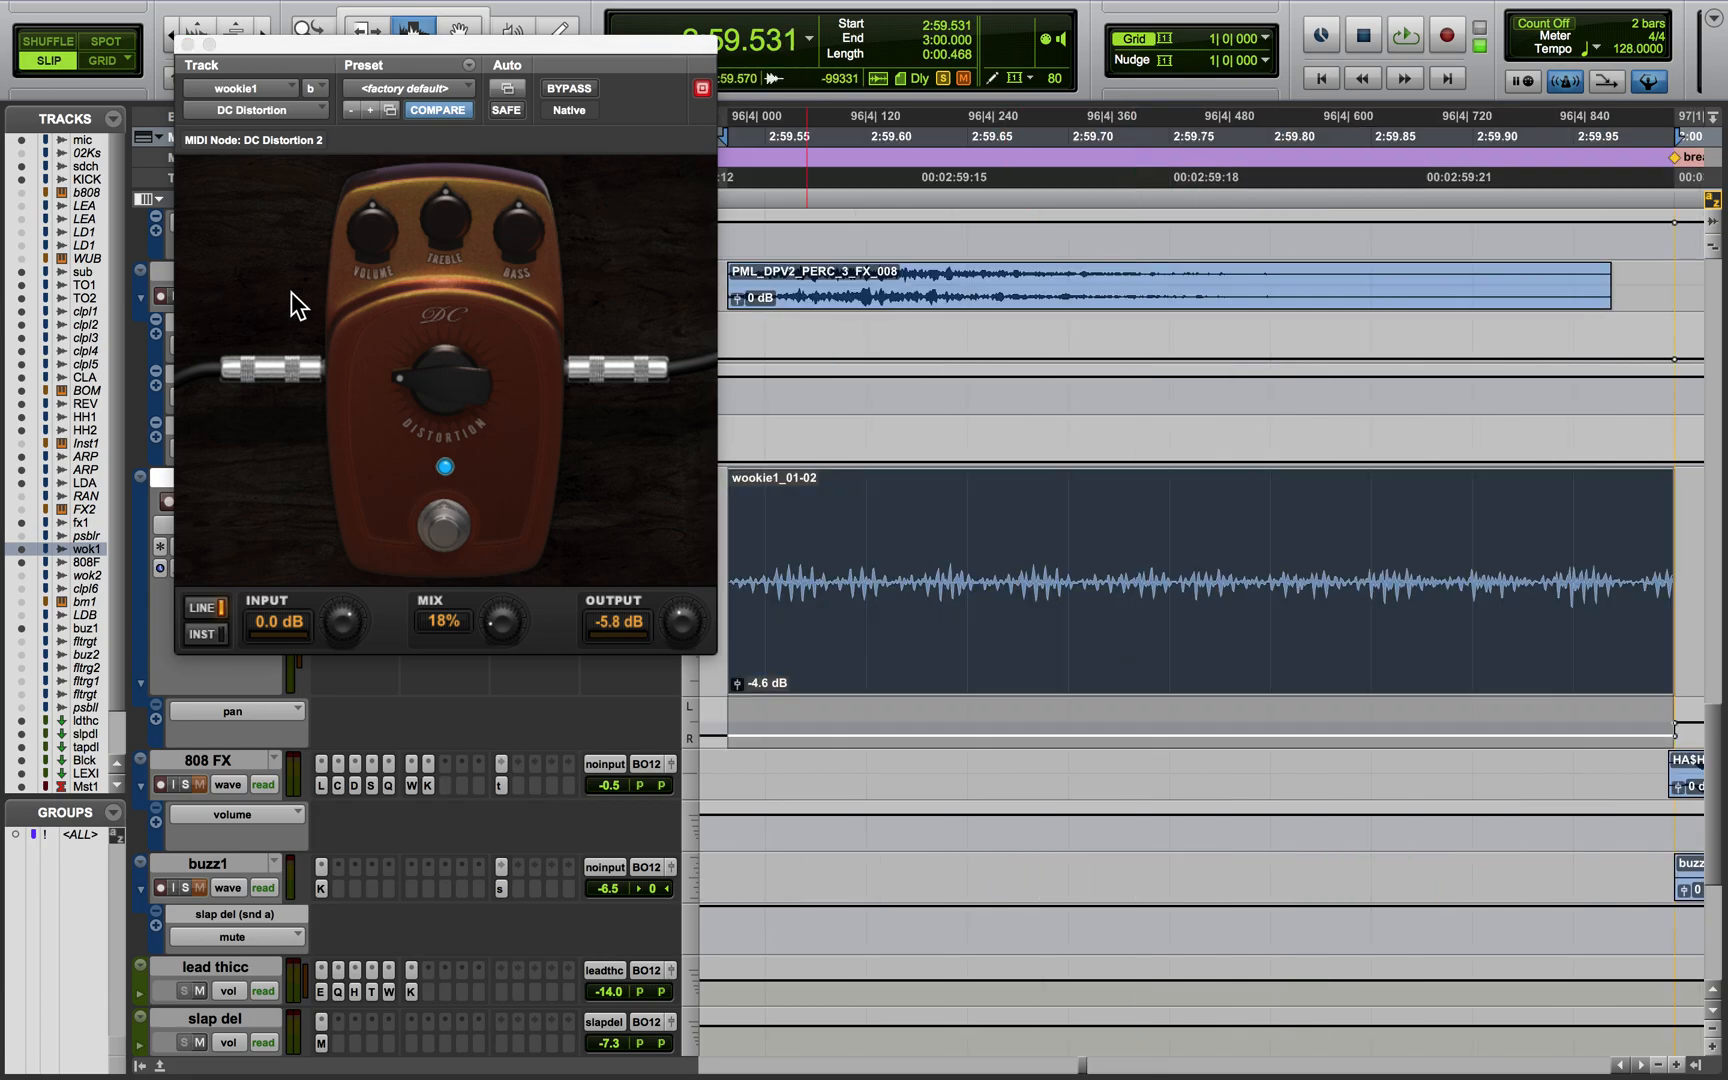
pyautogui.press('space')
pyautogui.press('e')
pyautogui.press('space')
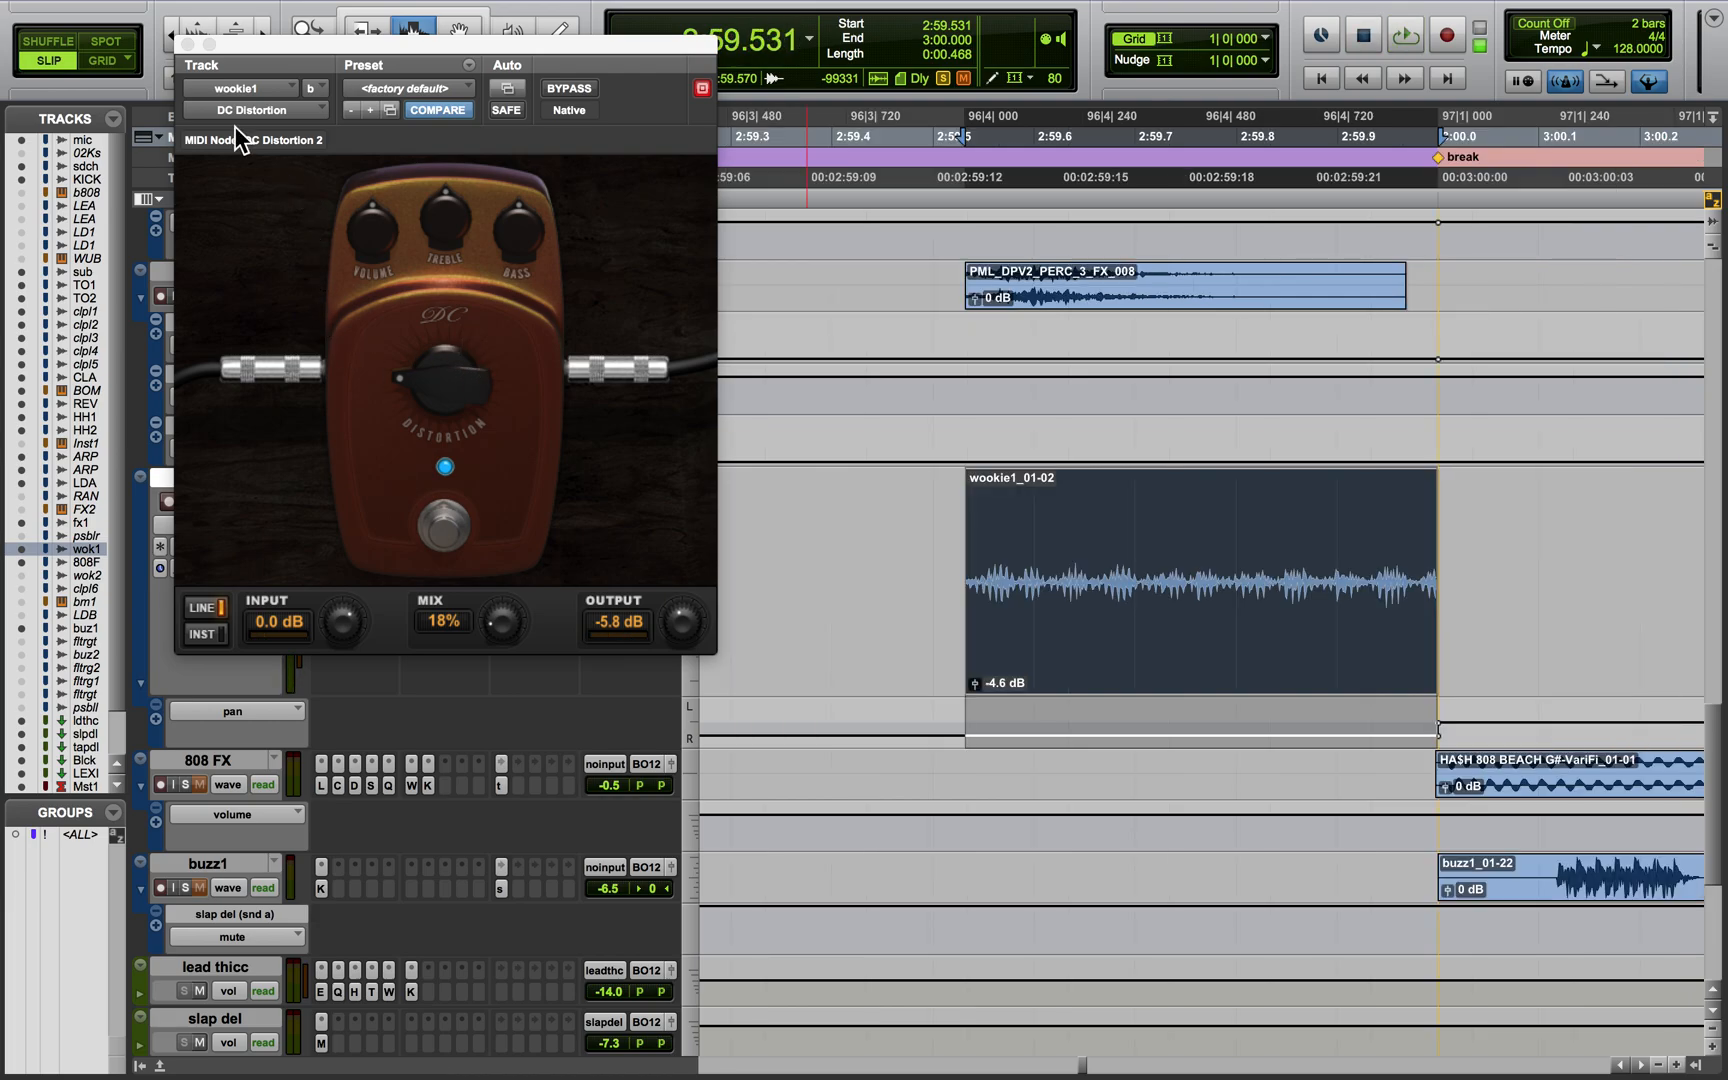
pyautogui.click(188, 44)
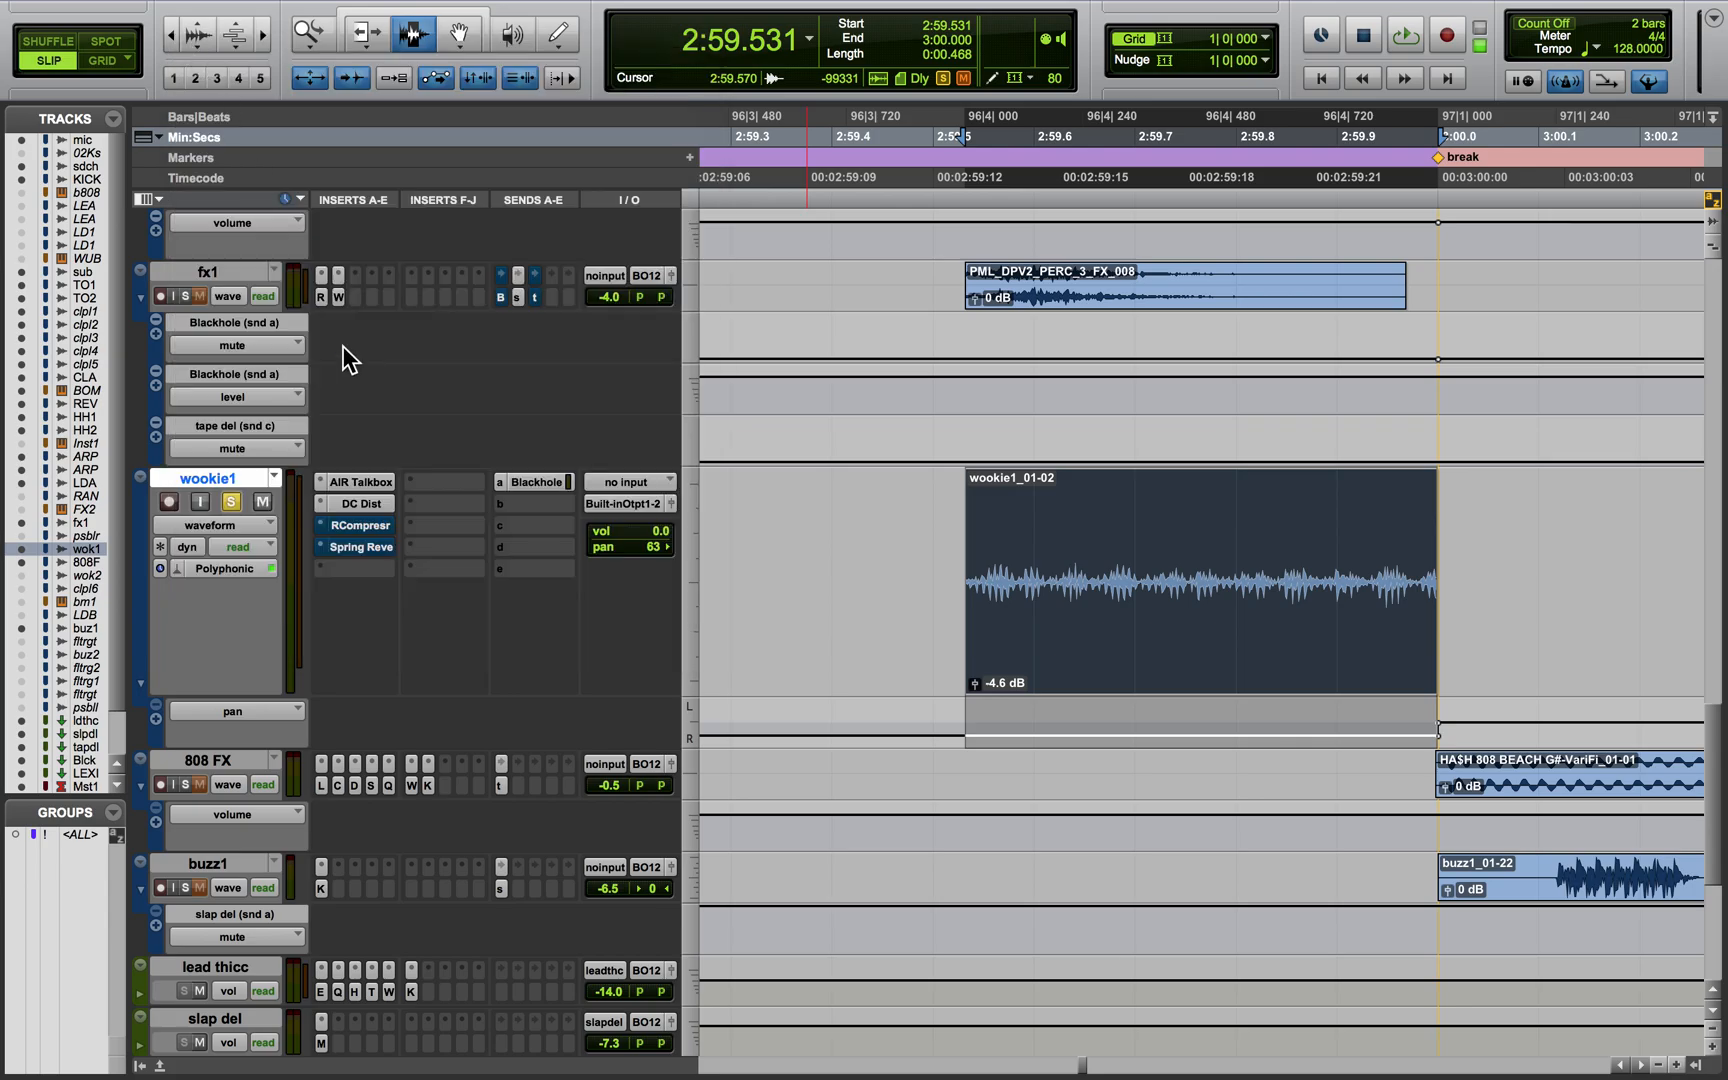
# Play the selected wookie1 clip with the RCompressor insert enabled and the Blackhole send muted
pyautogui.click(386, 522)
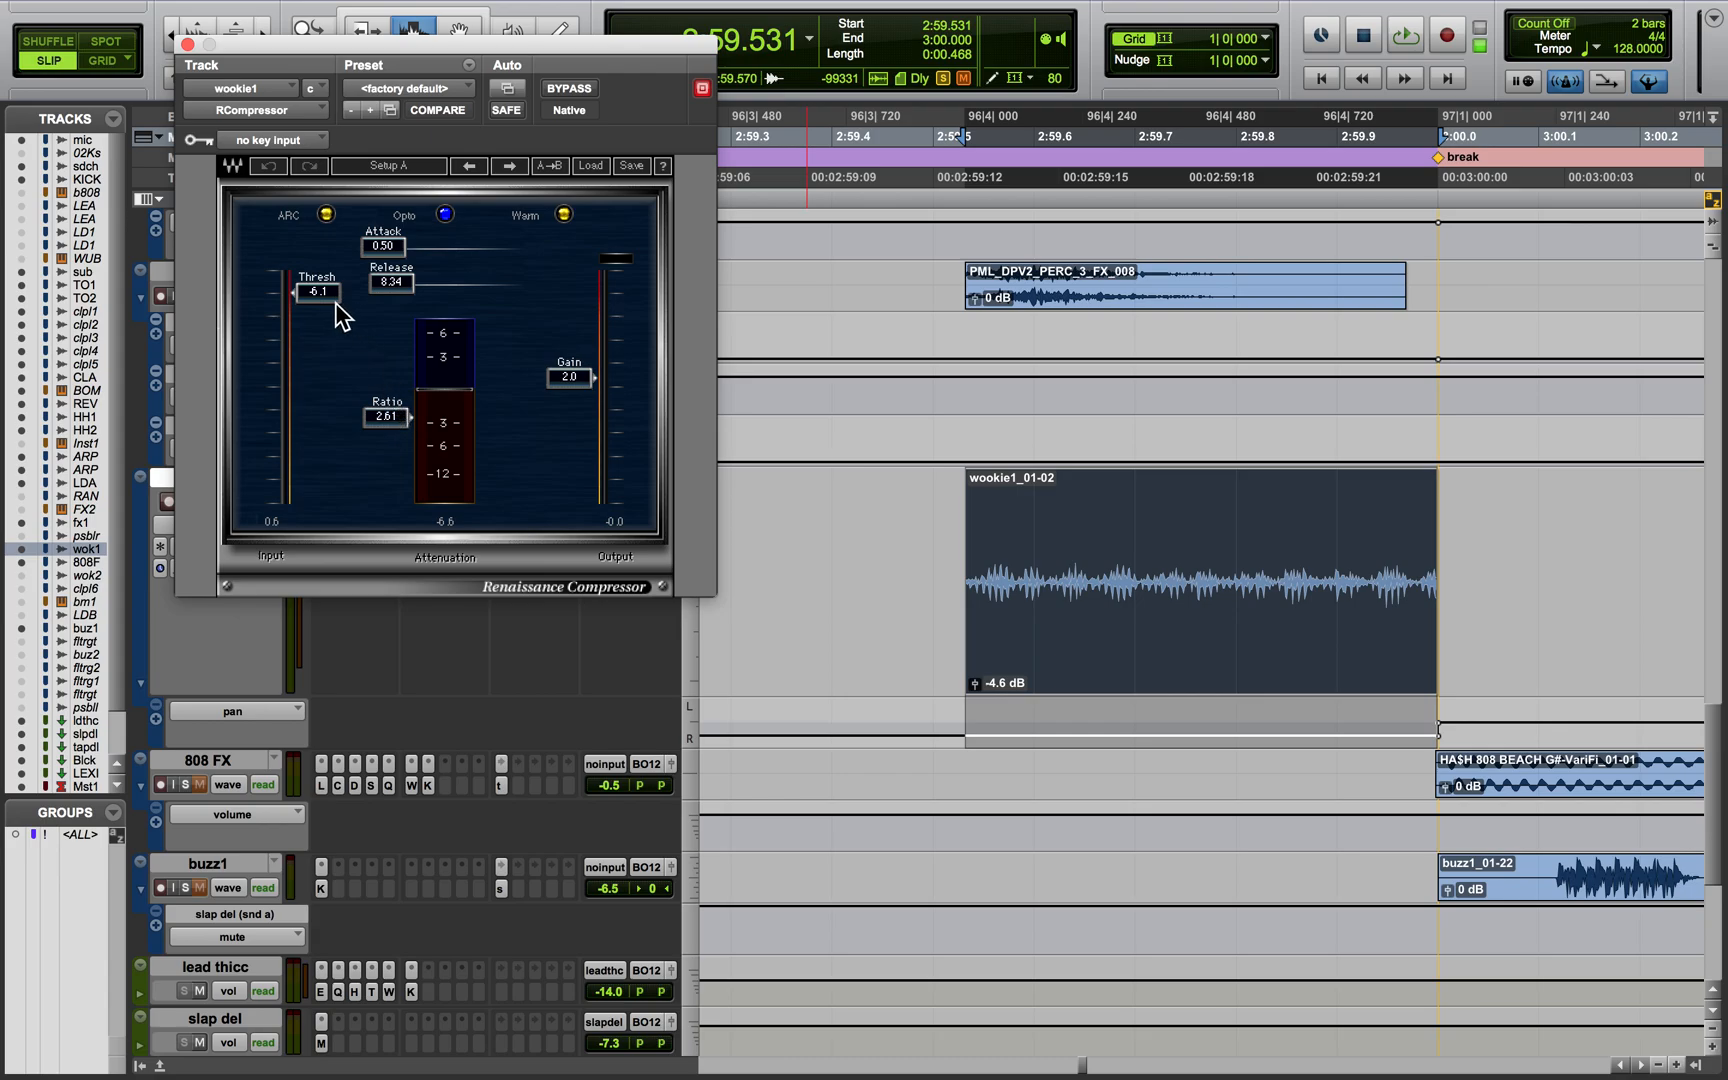
pyautogui.click(186, 44)
pyautogui.press('space')
pyautogui.press('space')
# Take the AIR Spring Reverb insert on wookie1 out of bypass and play the selected clip with it
pyautogui.click(354, 547)
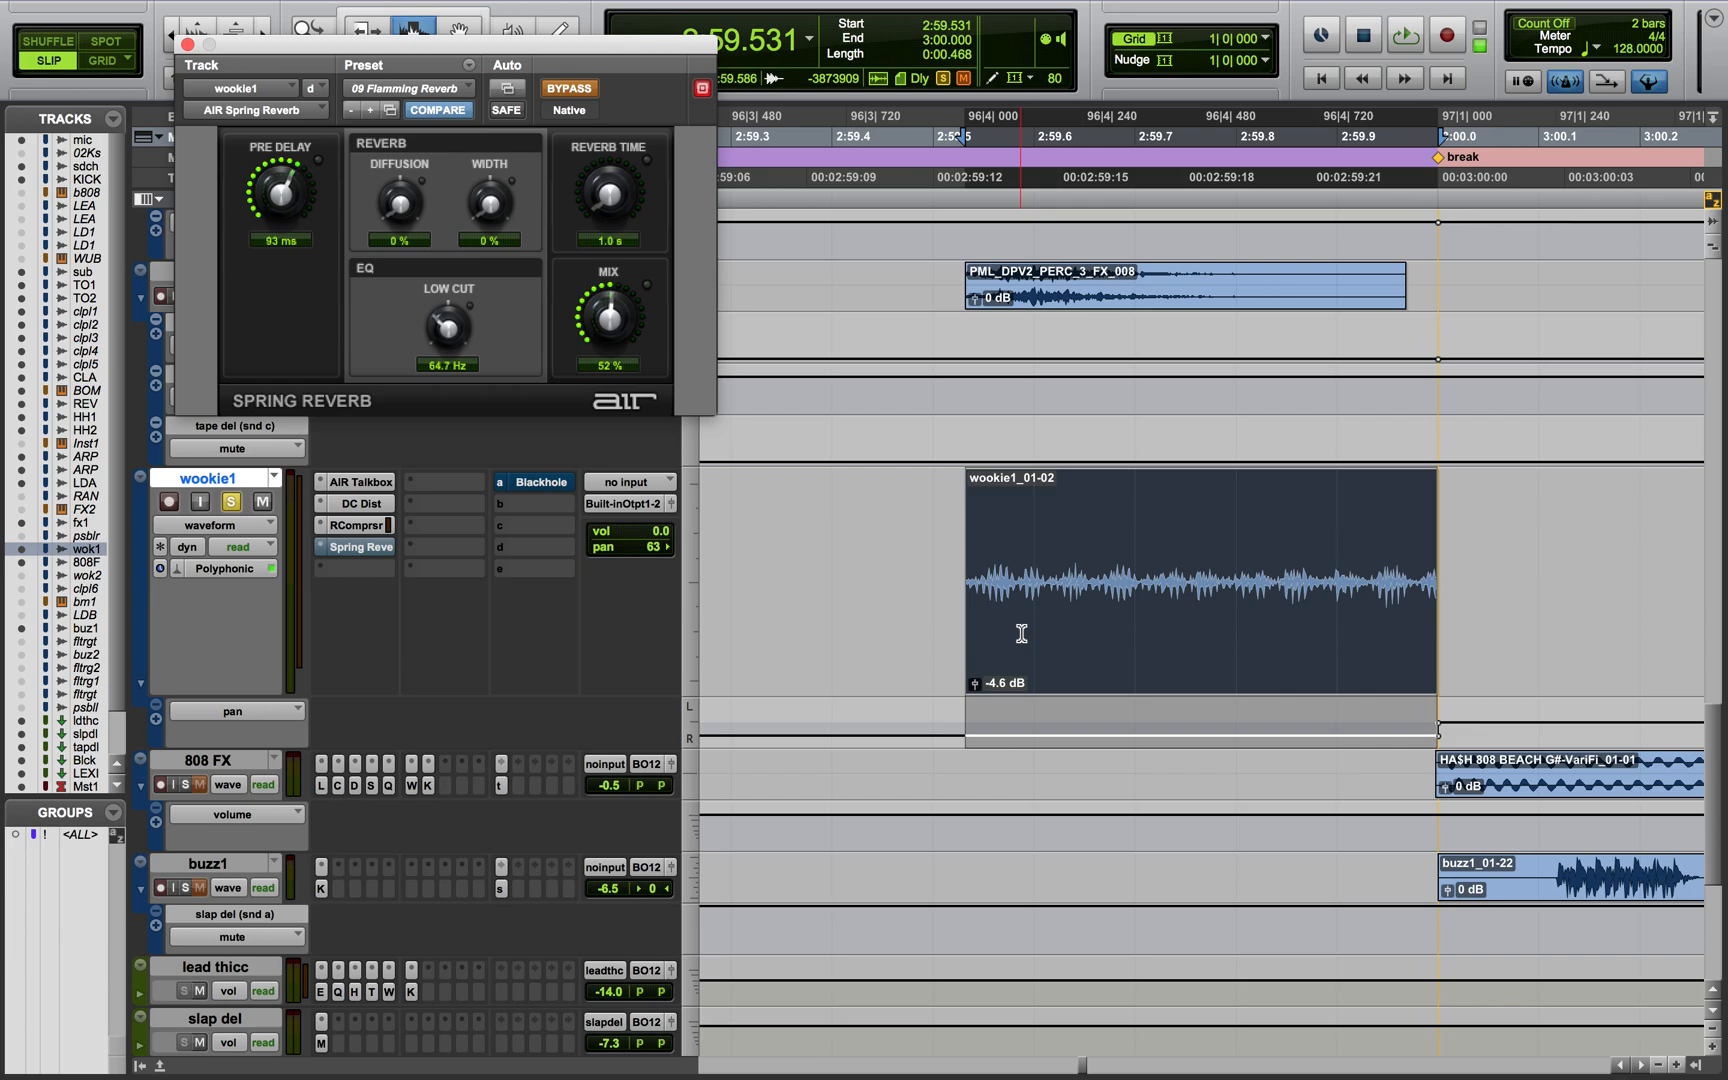
pyautogui.click(575, 88)
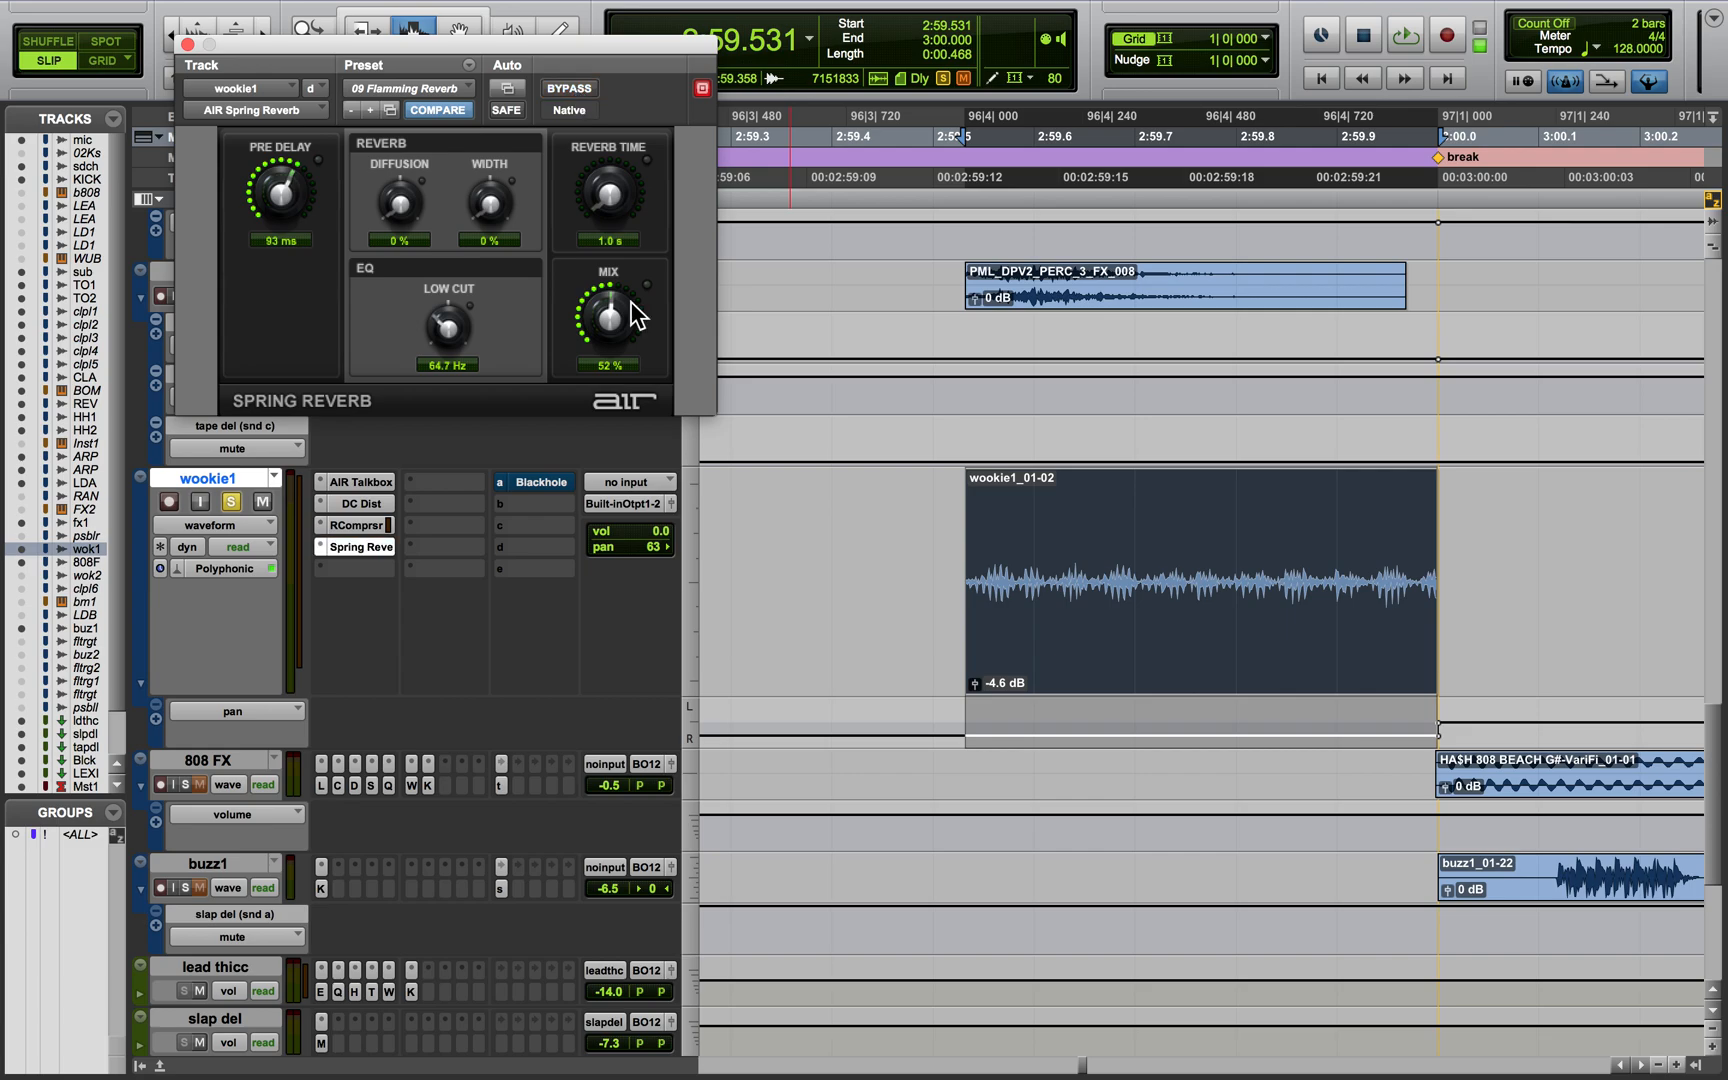
pyautogui.press('space')
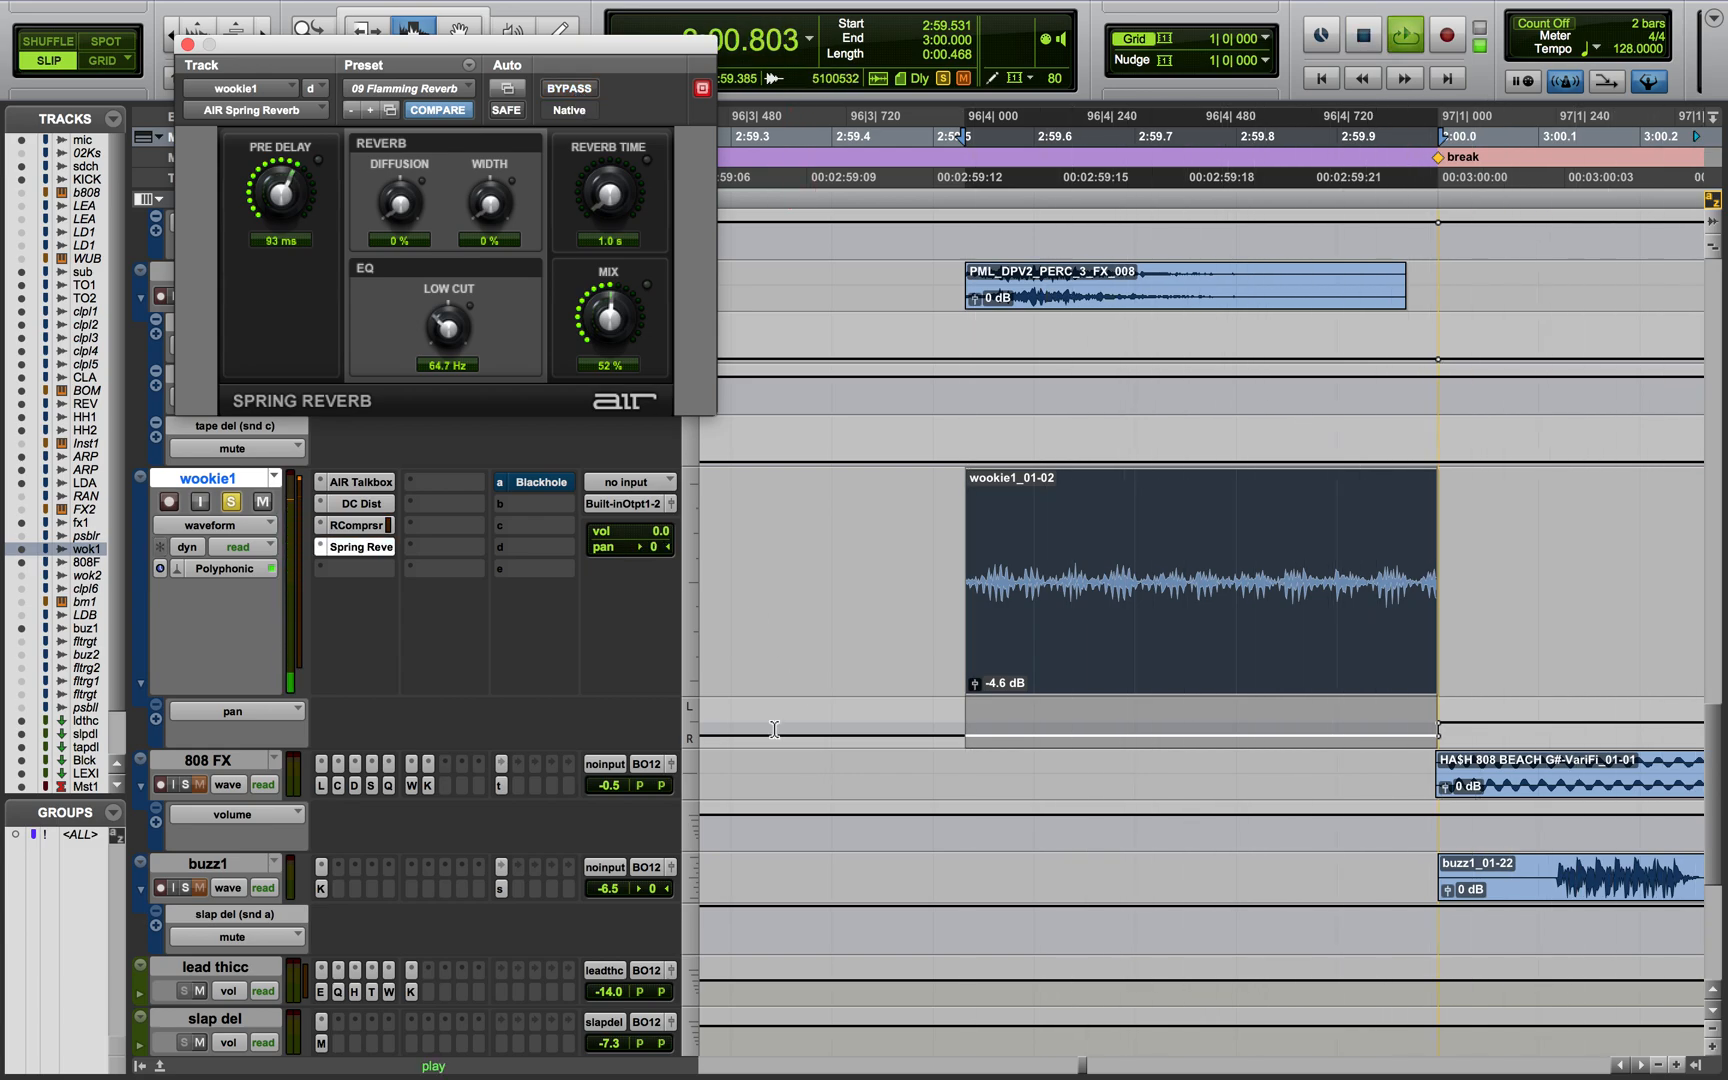
pyautogui.press('space')
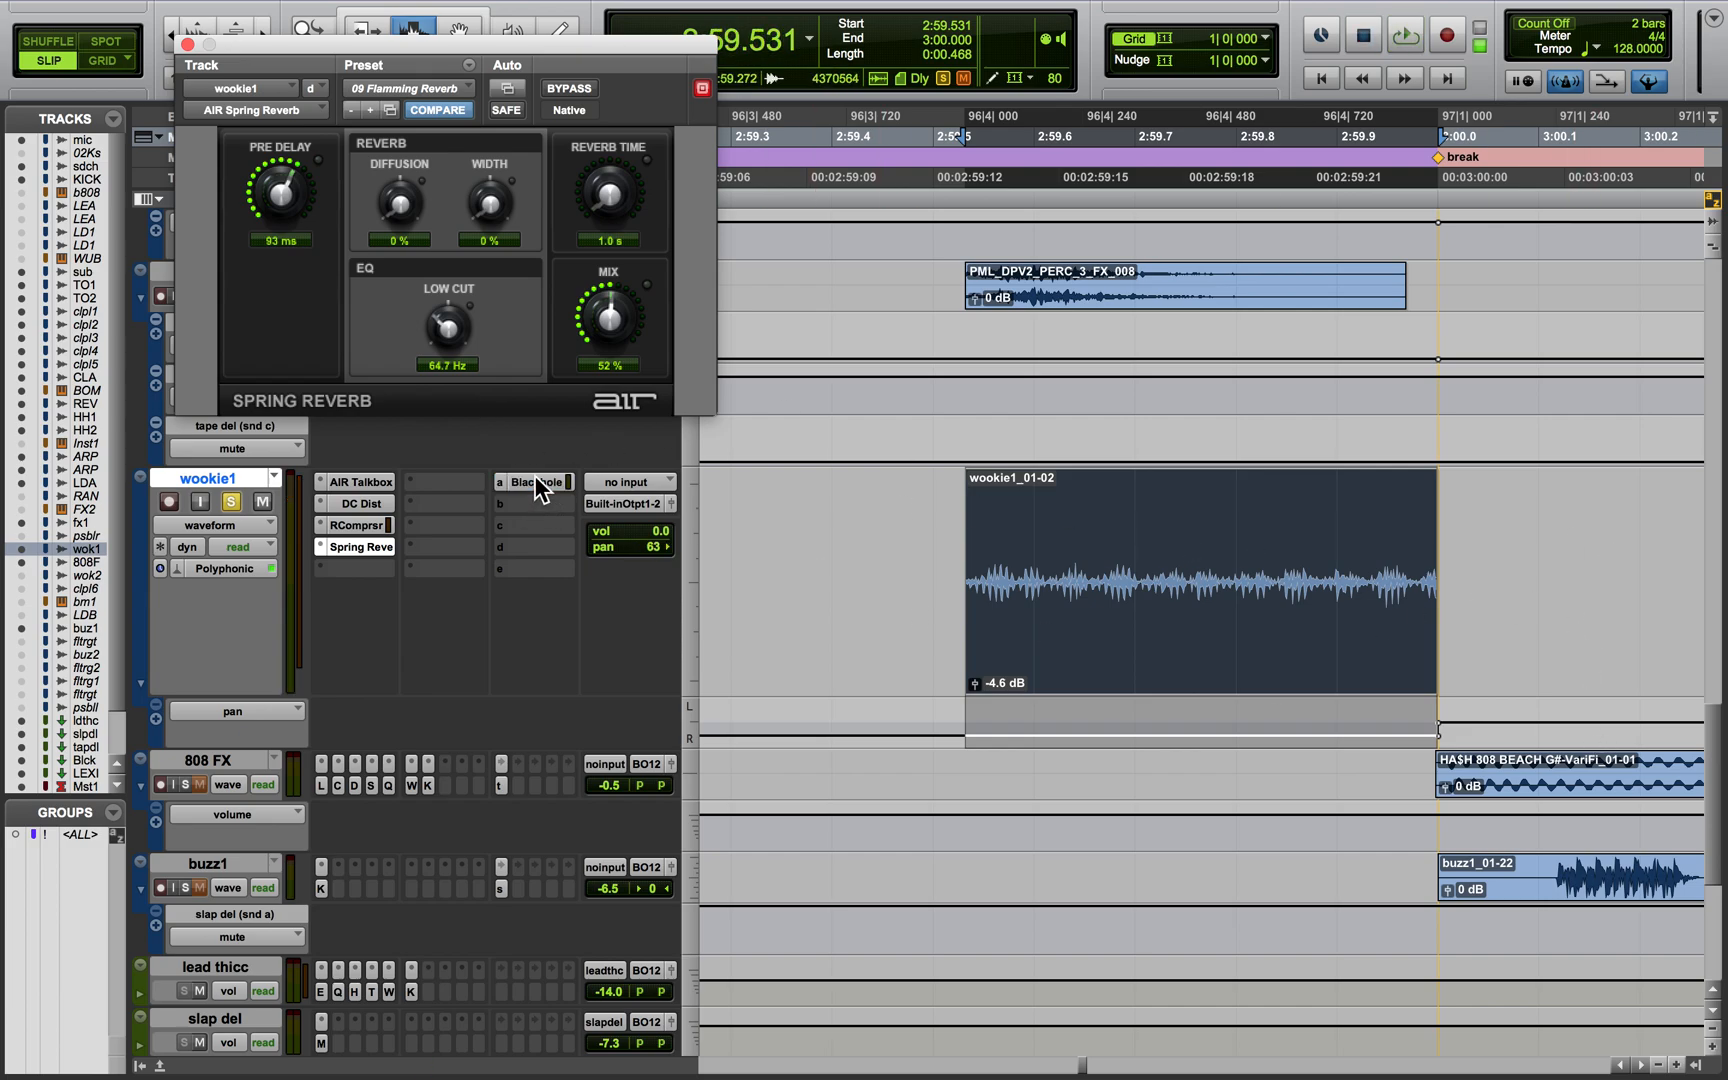
# With the Blackhole send unmuted, take wookie1 out of solo and play the full mix into the break from 2:57.453
pyautogui.press('r')
pyautogui.press('r')
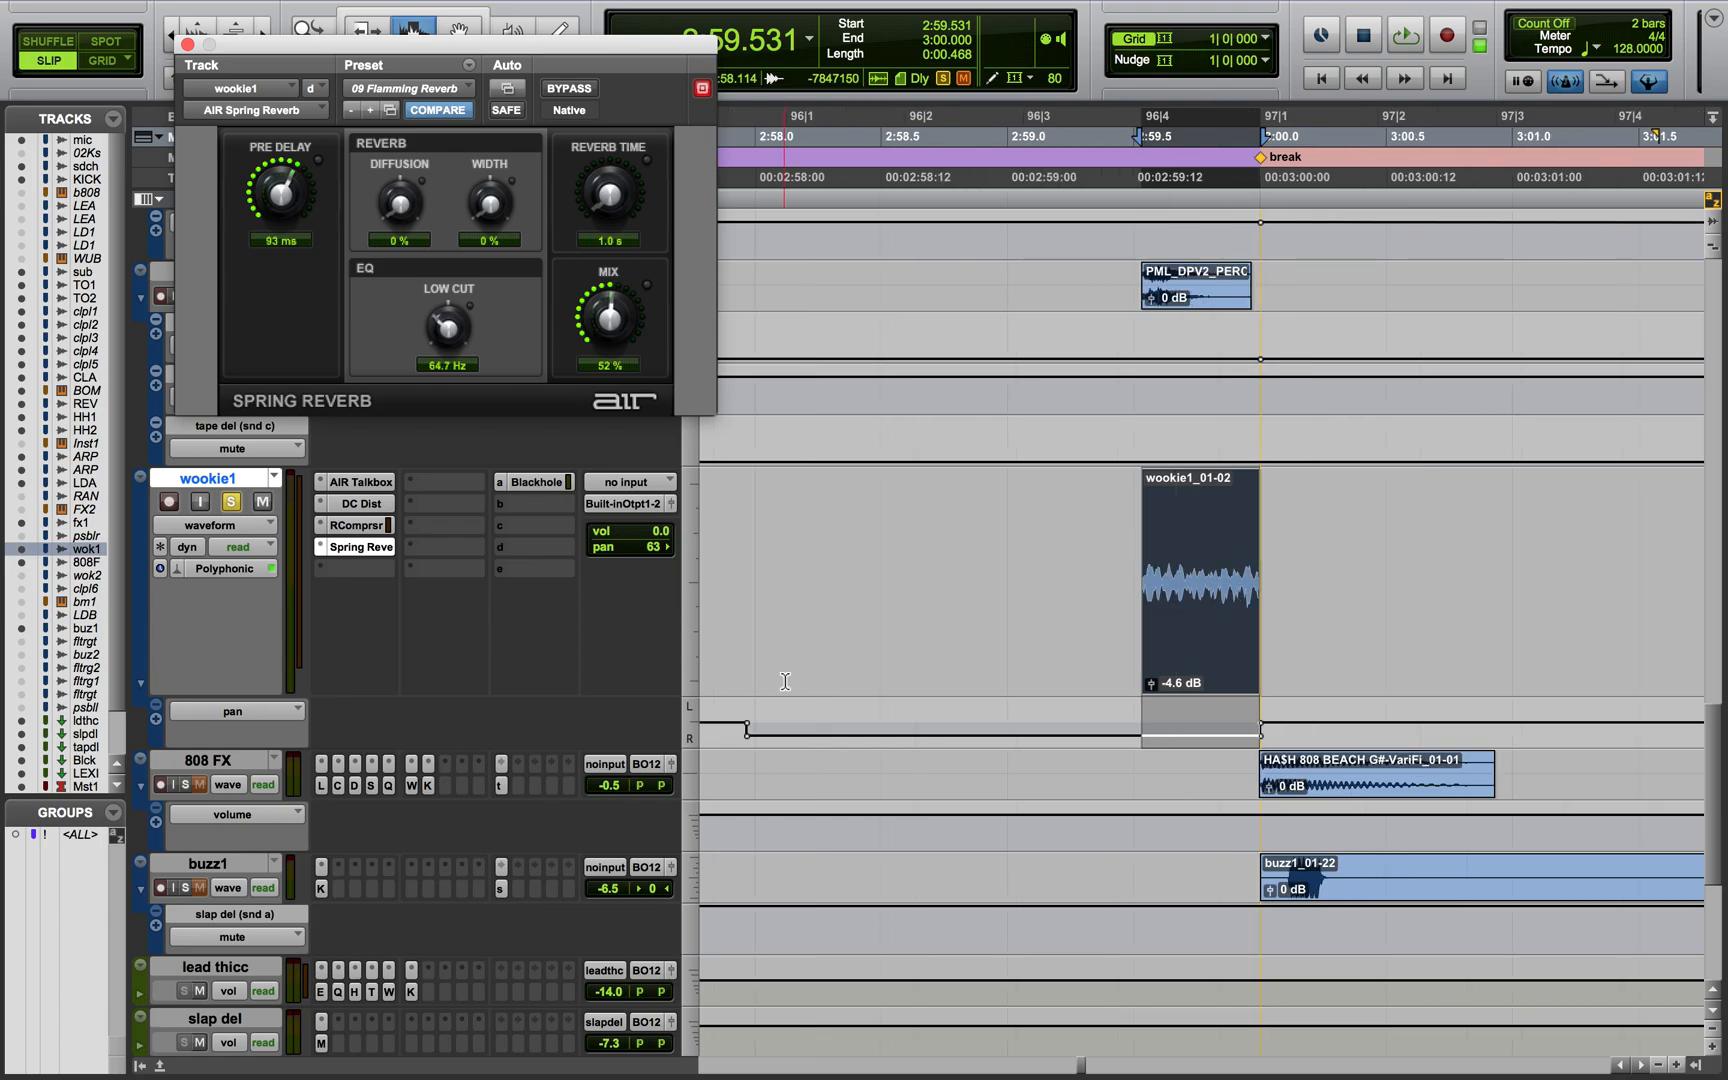
pyautogui.press('r')
pyautogui.press('r')
pyautogui.press('r')
pyautogui.hscroll(5, 790, 684)
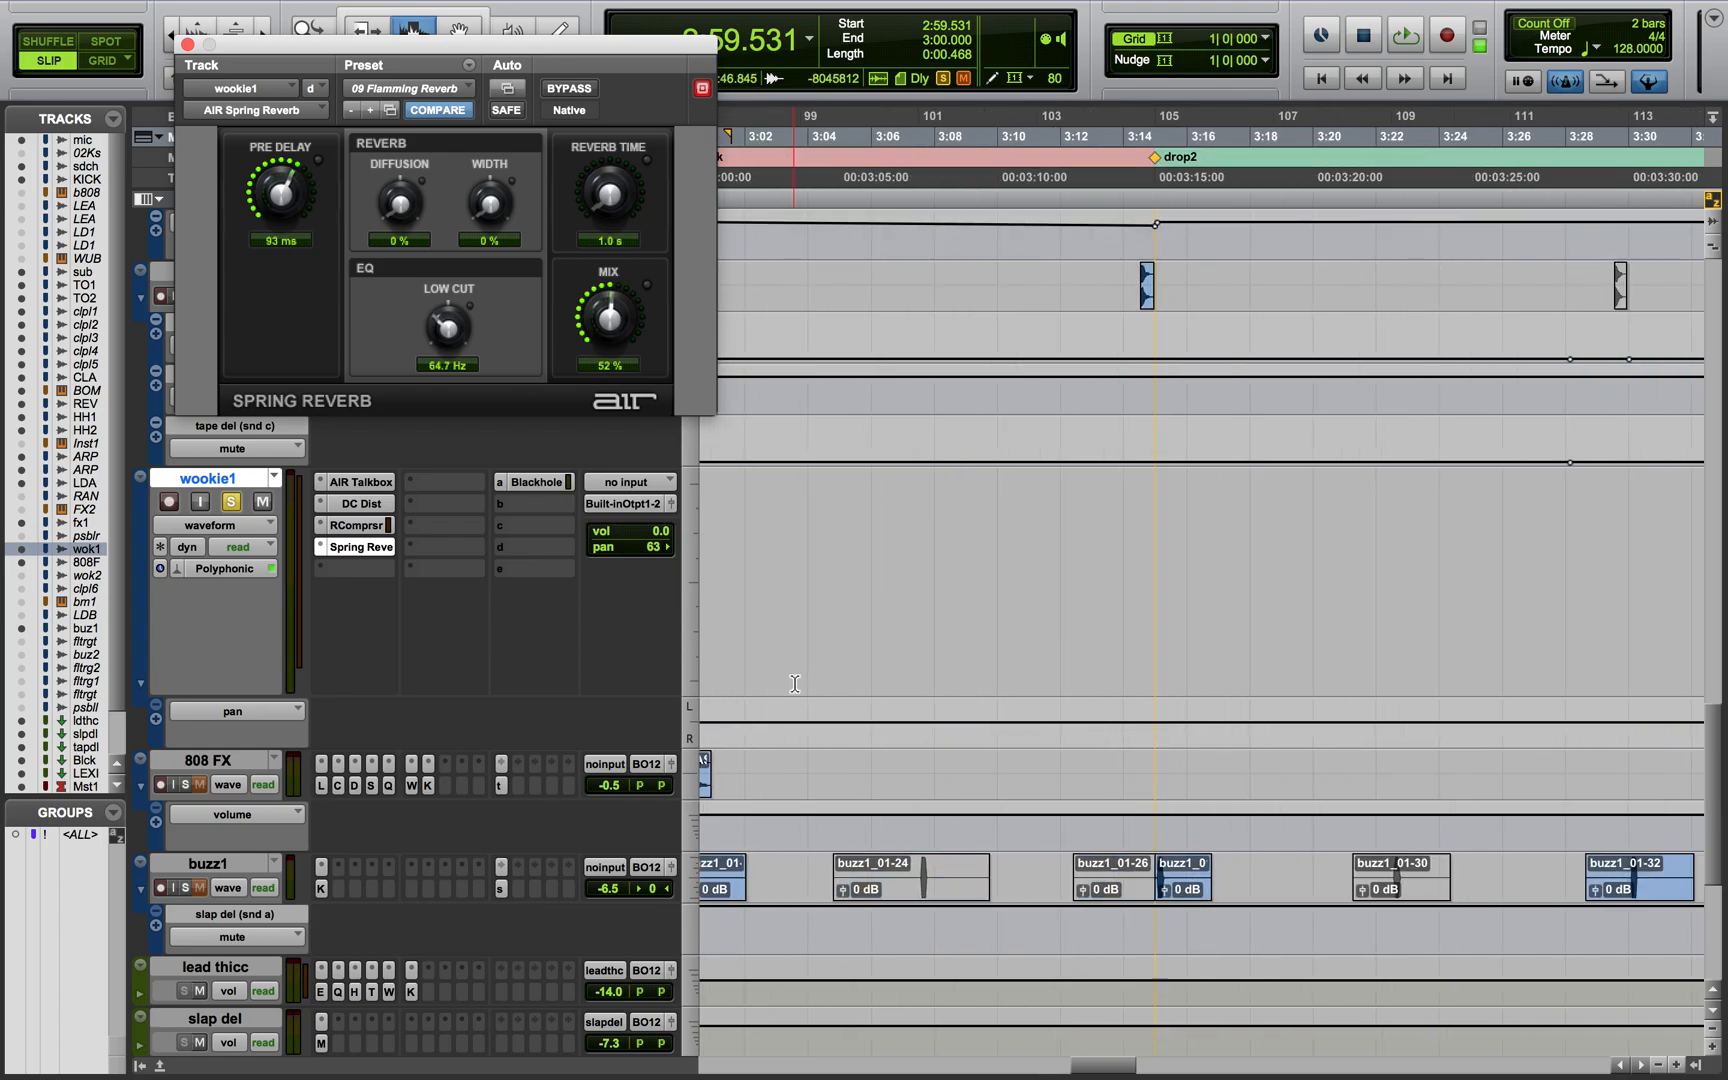
pyautogui.hscroll(-5, 786, 684)
pyautogui.click(229, 500)
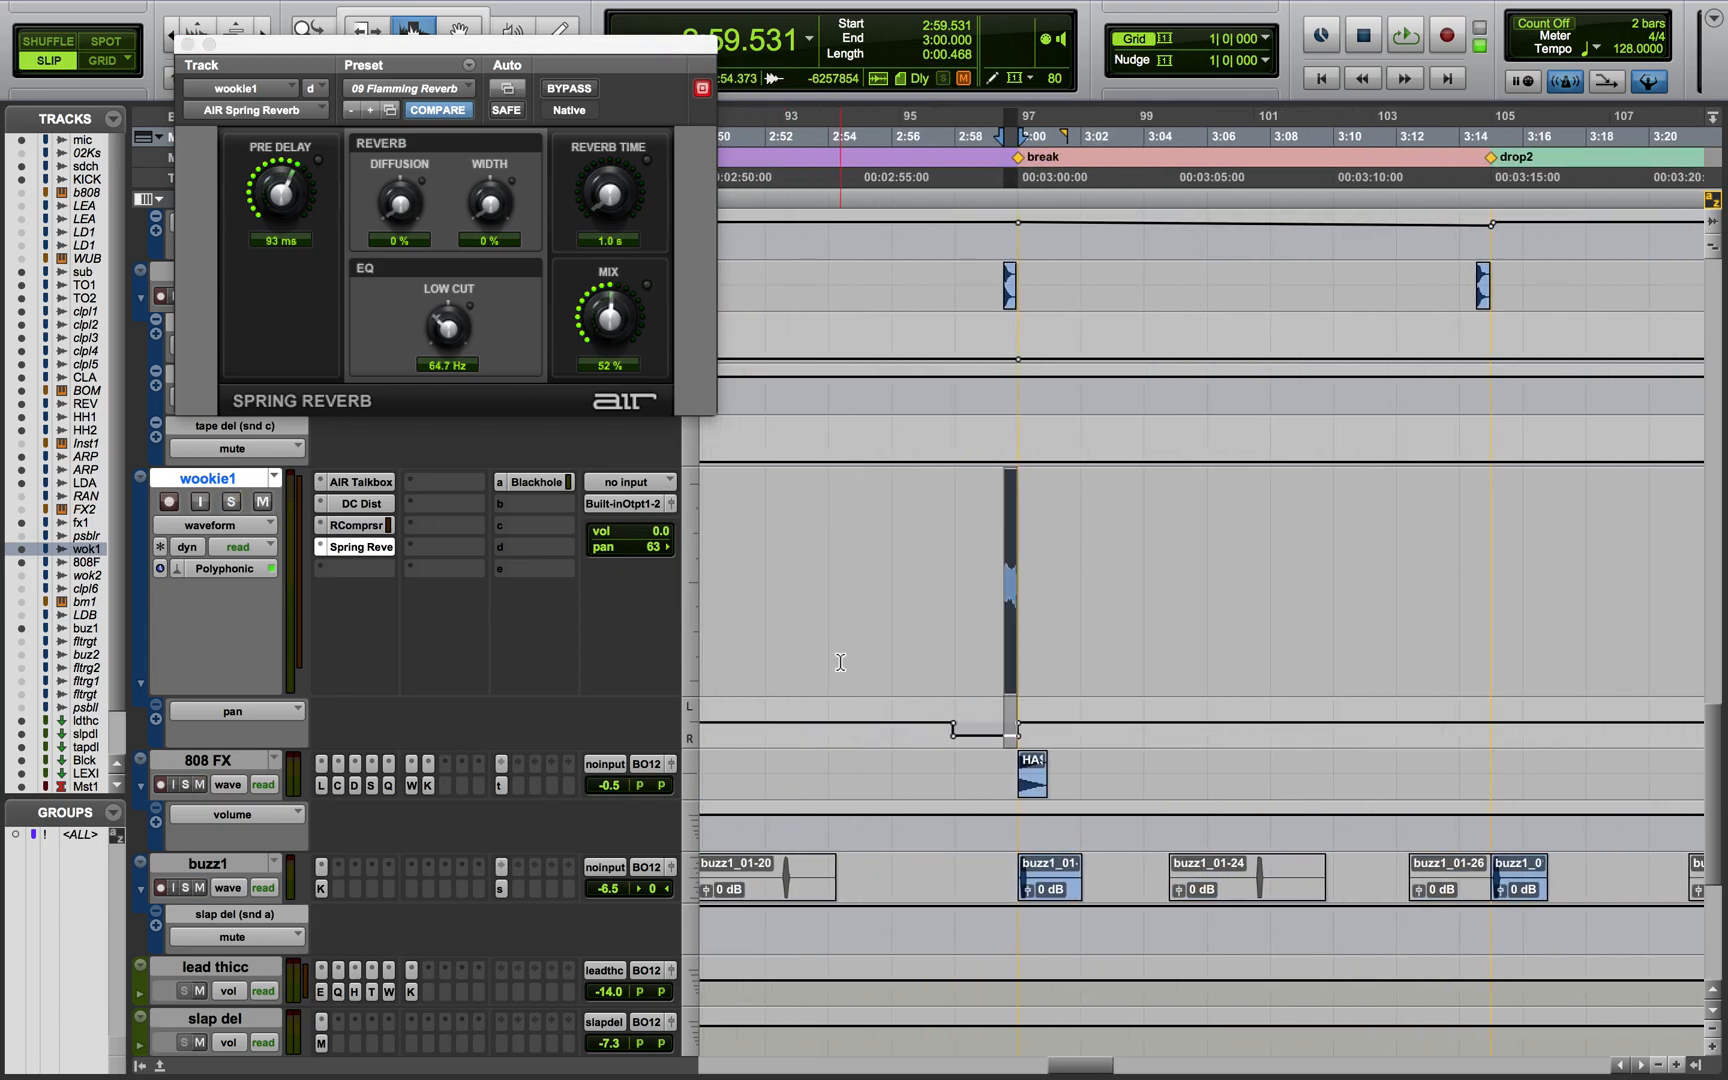
pyautogui.click(938, 681)
pyautogui.press('space')
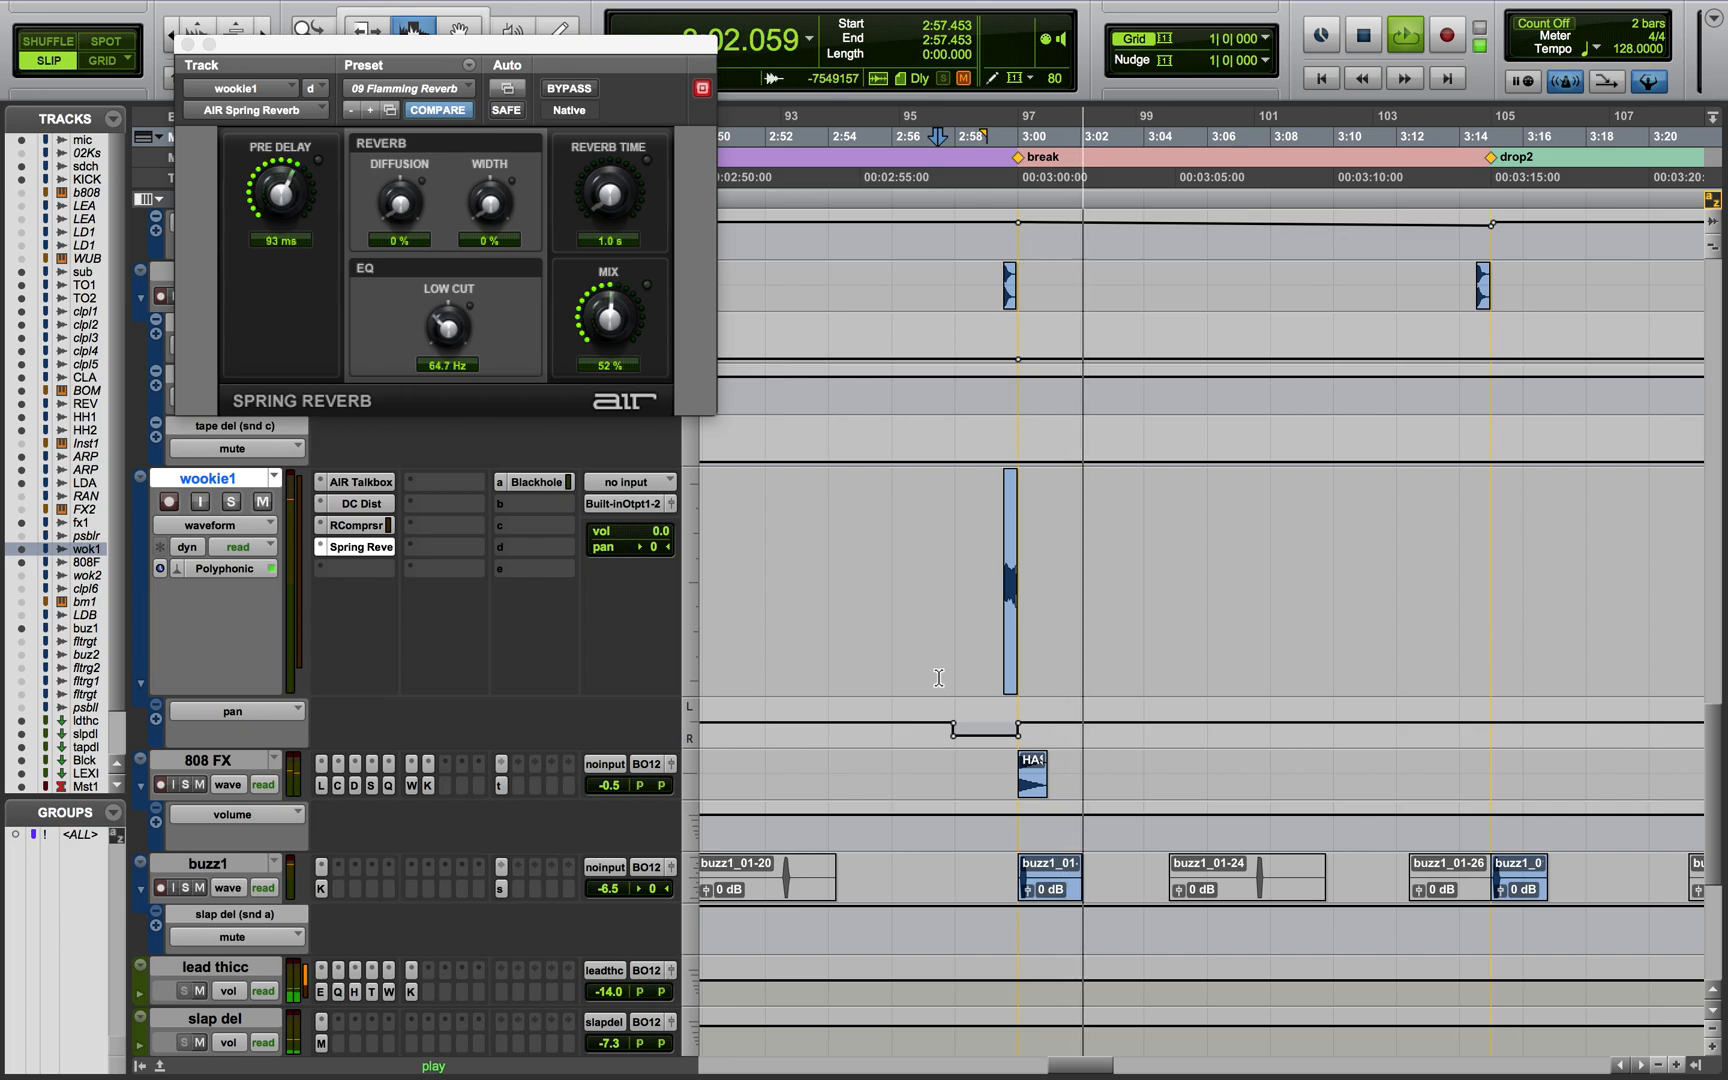
pyautogui.press('space')
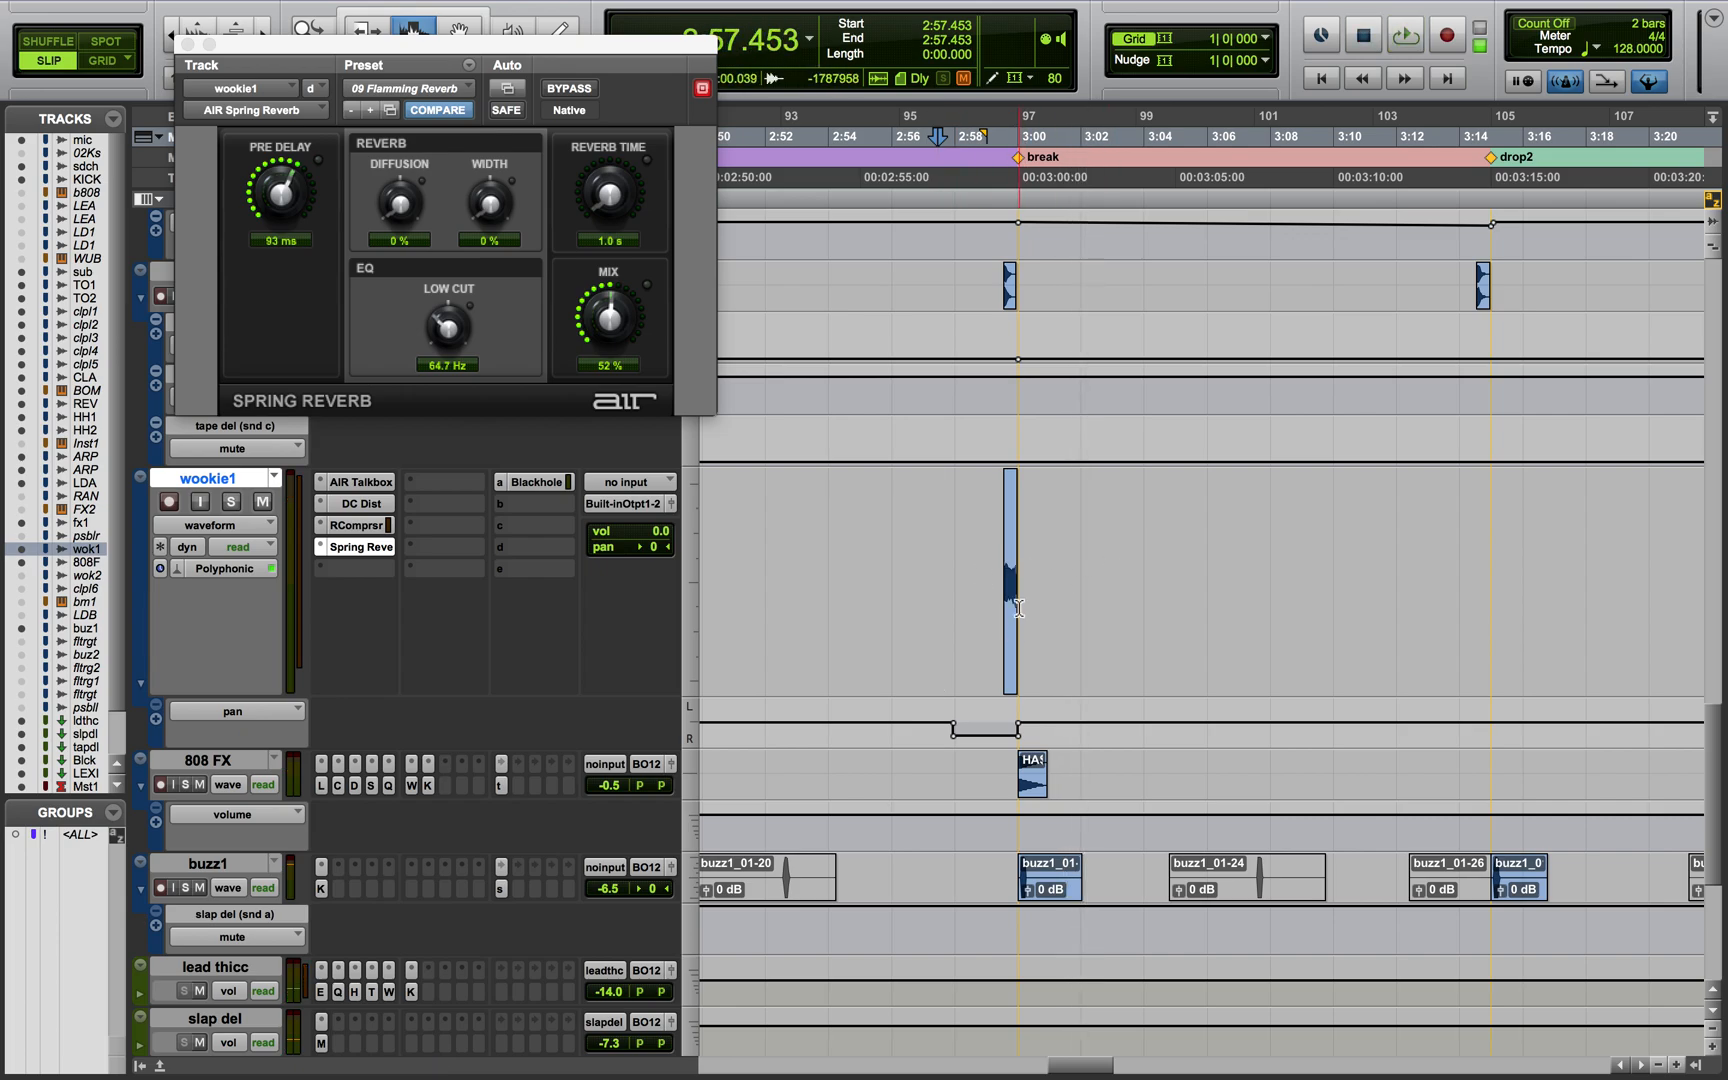
# Put the edit cursor at 5:00.159 on wookie1 and examine its second clip and the pan automation around it
pyautogui.press('1')
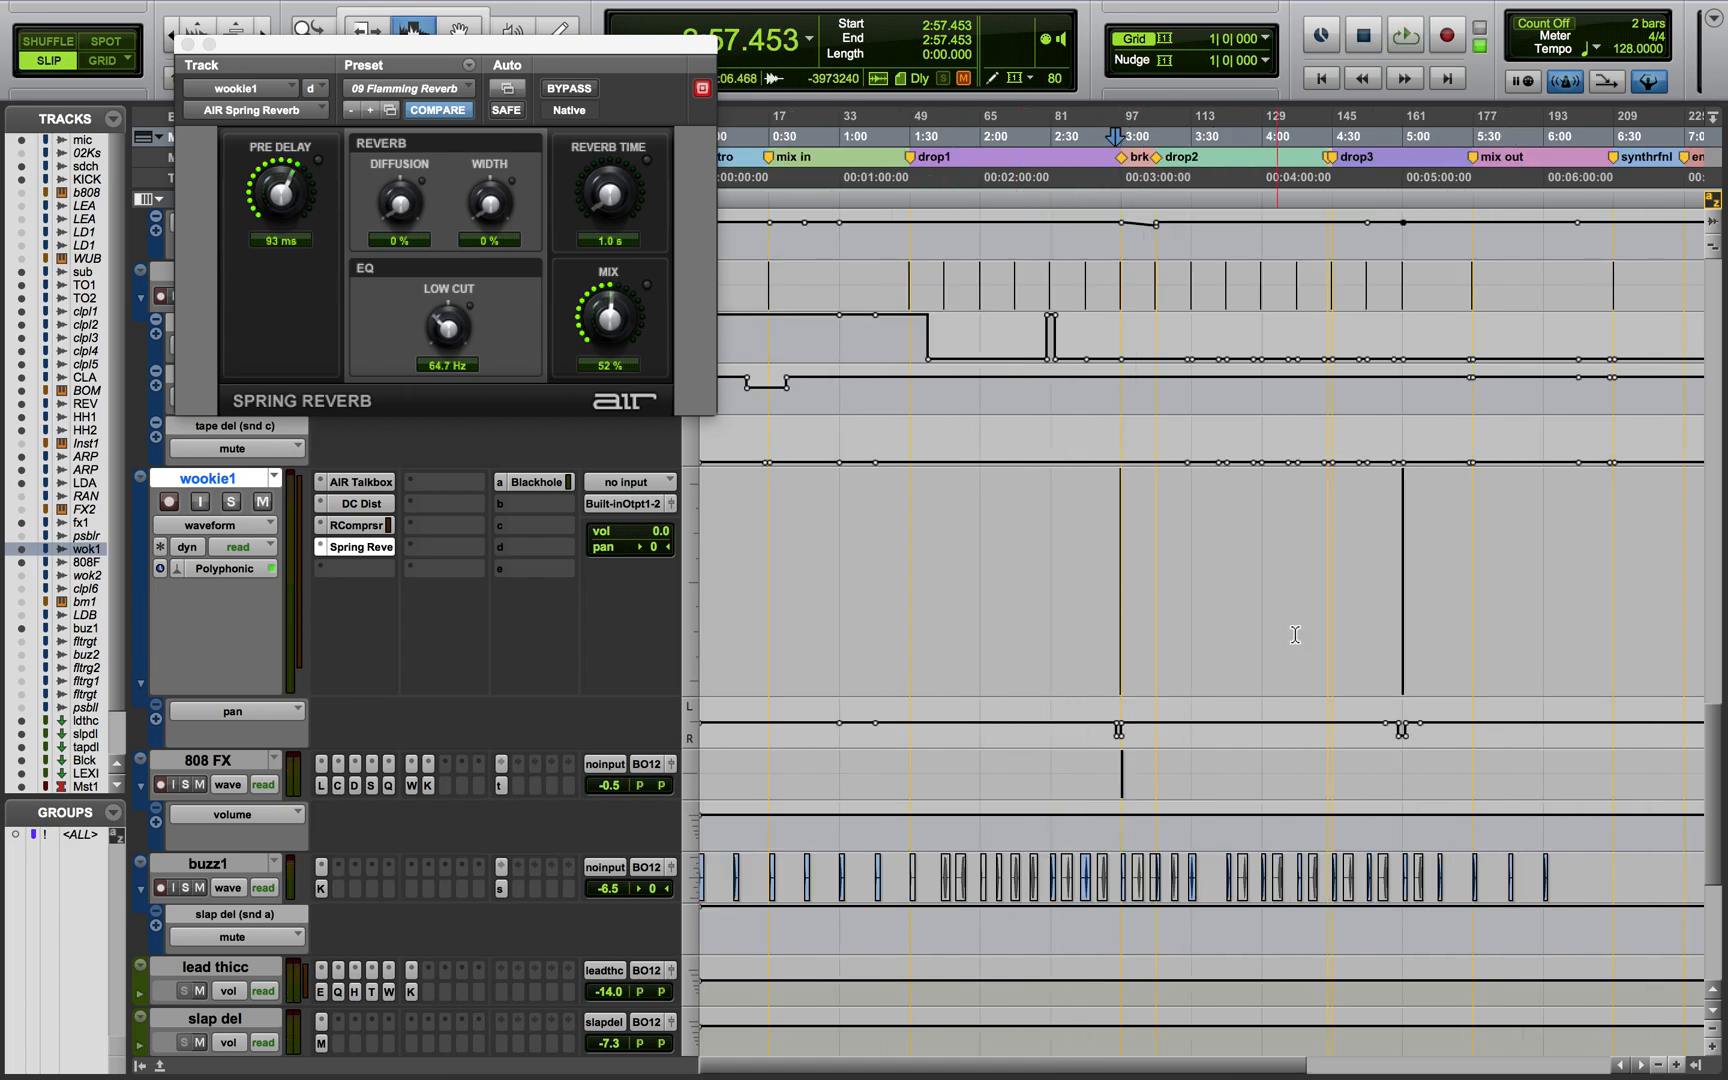
pyautogui.click(1403, 638)
pyautogui.press('t')
pyautogui.press('t')
pyautogui.press('t')
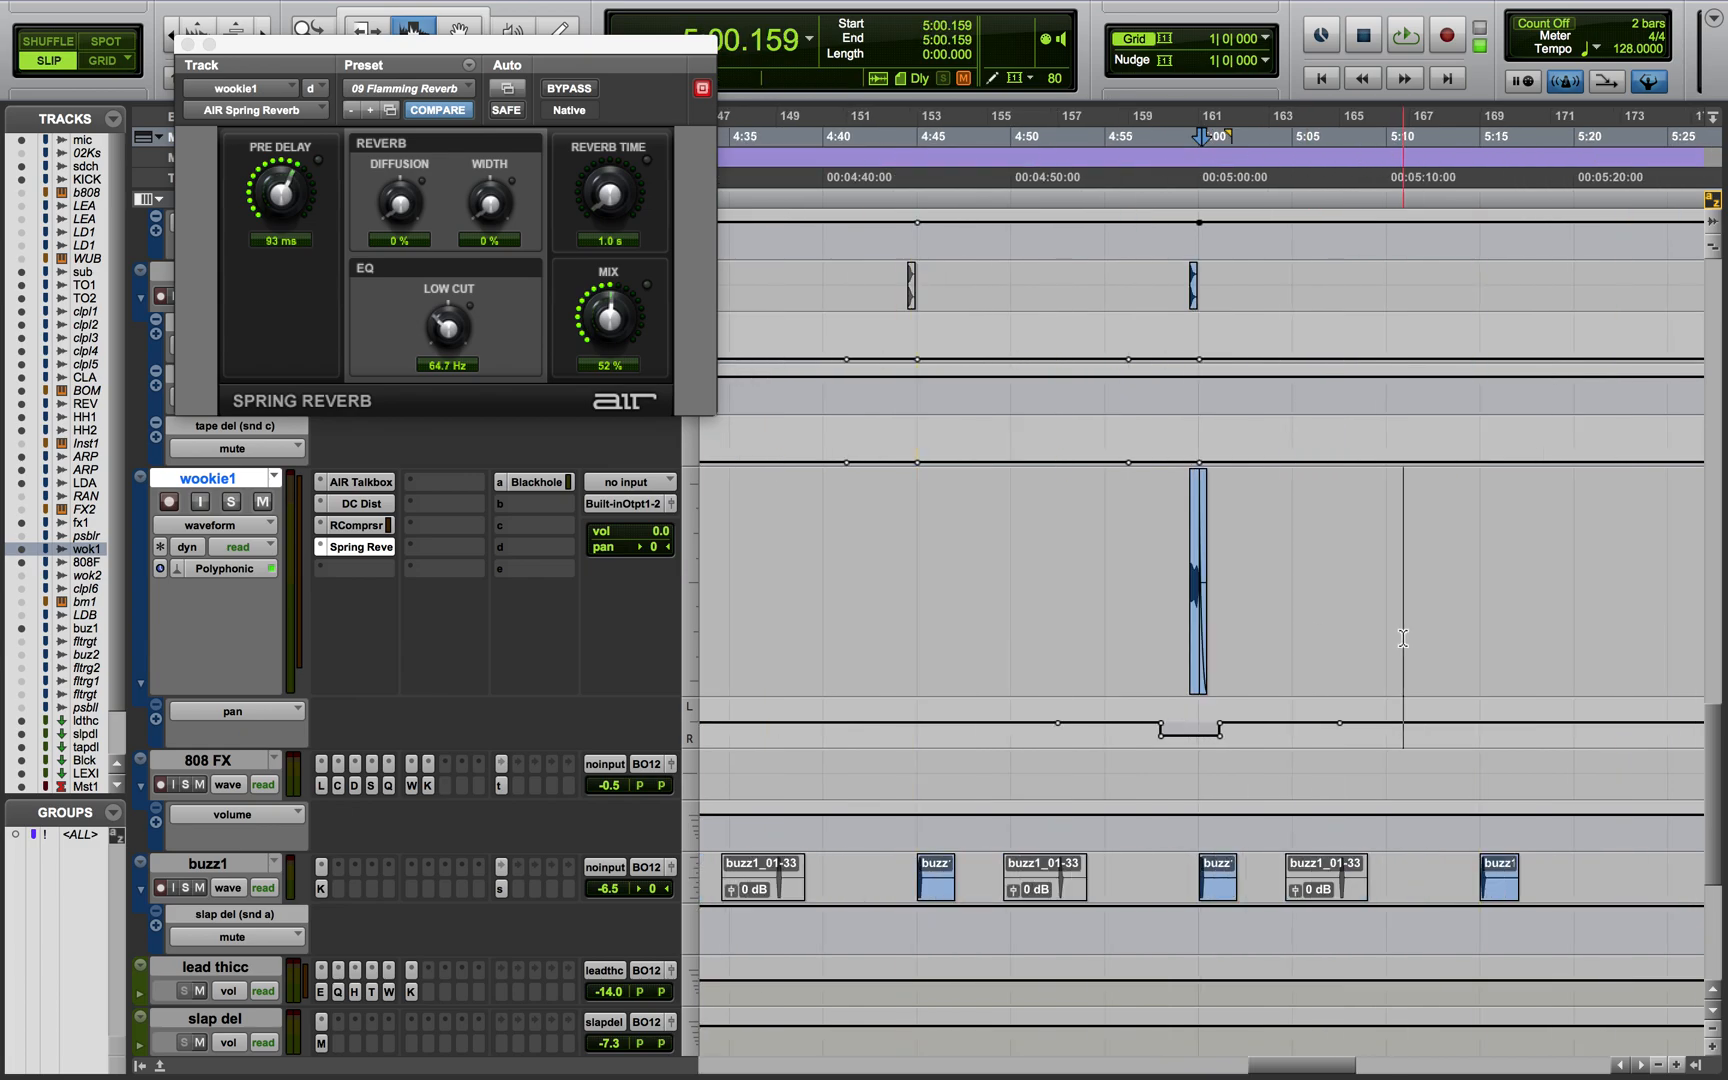
pyautogui.press('t')
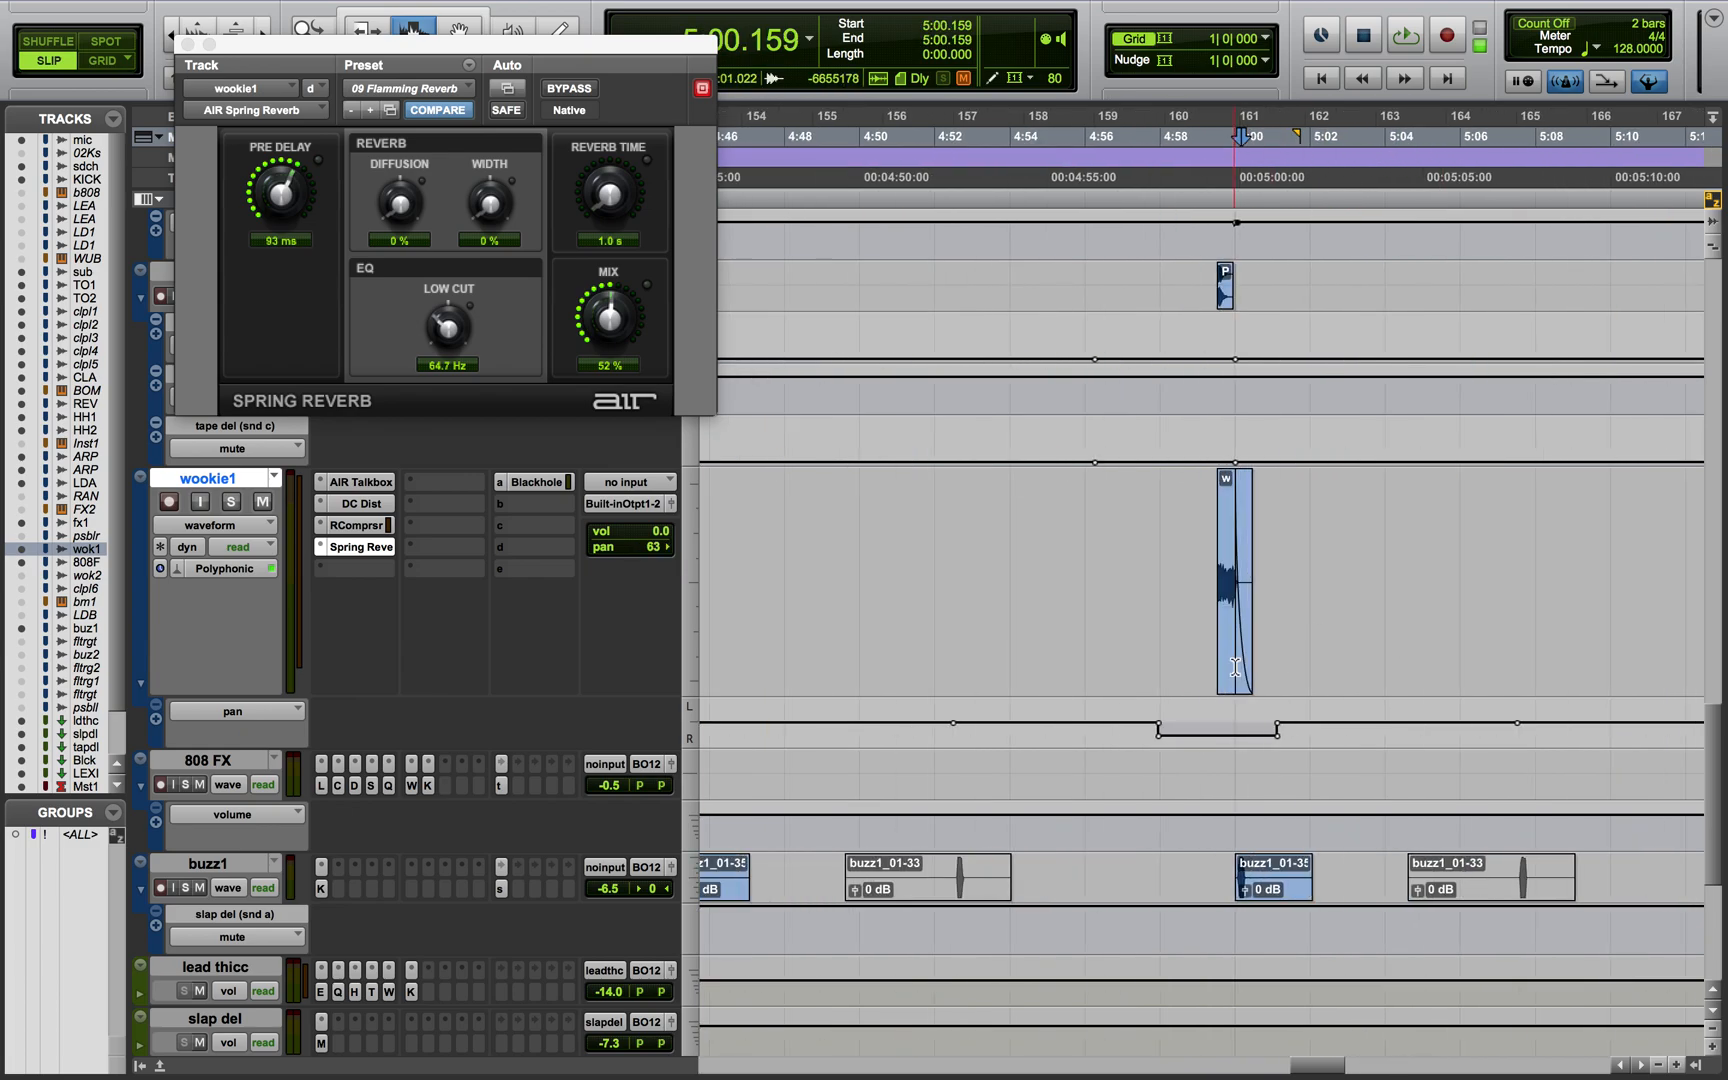
# Close the Spring Reverb window, select the 808 FX track and enlarge it around its clip at the break marker
pyautogui.hscroll(-15, 1235, 667)
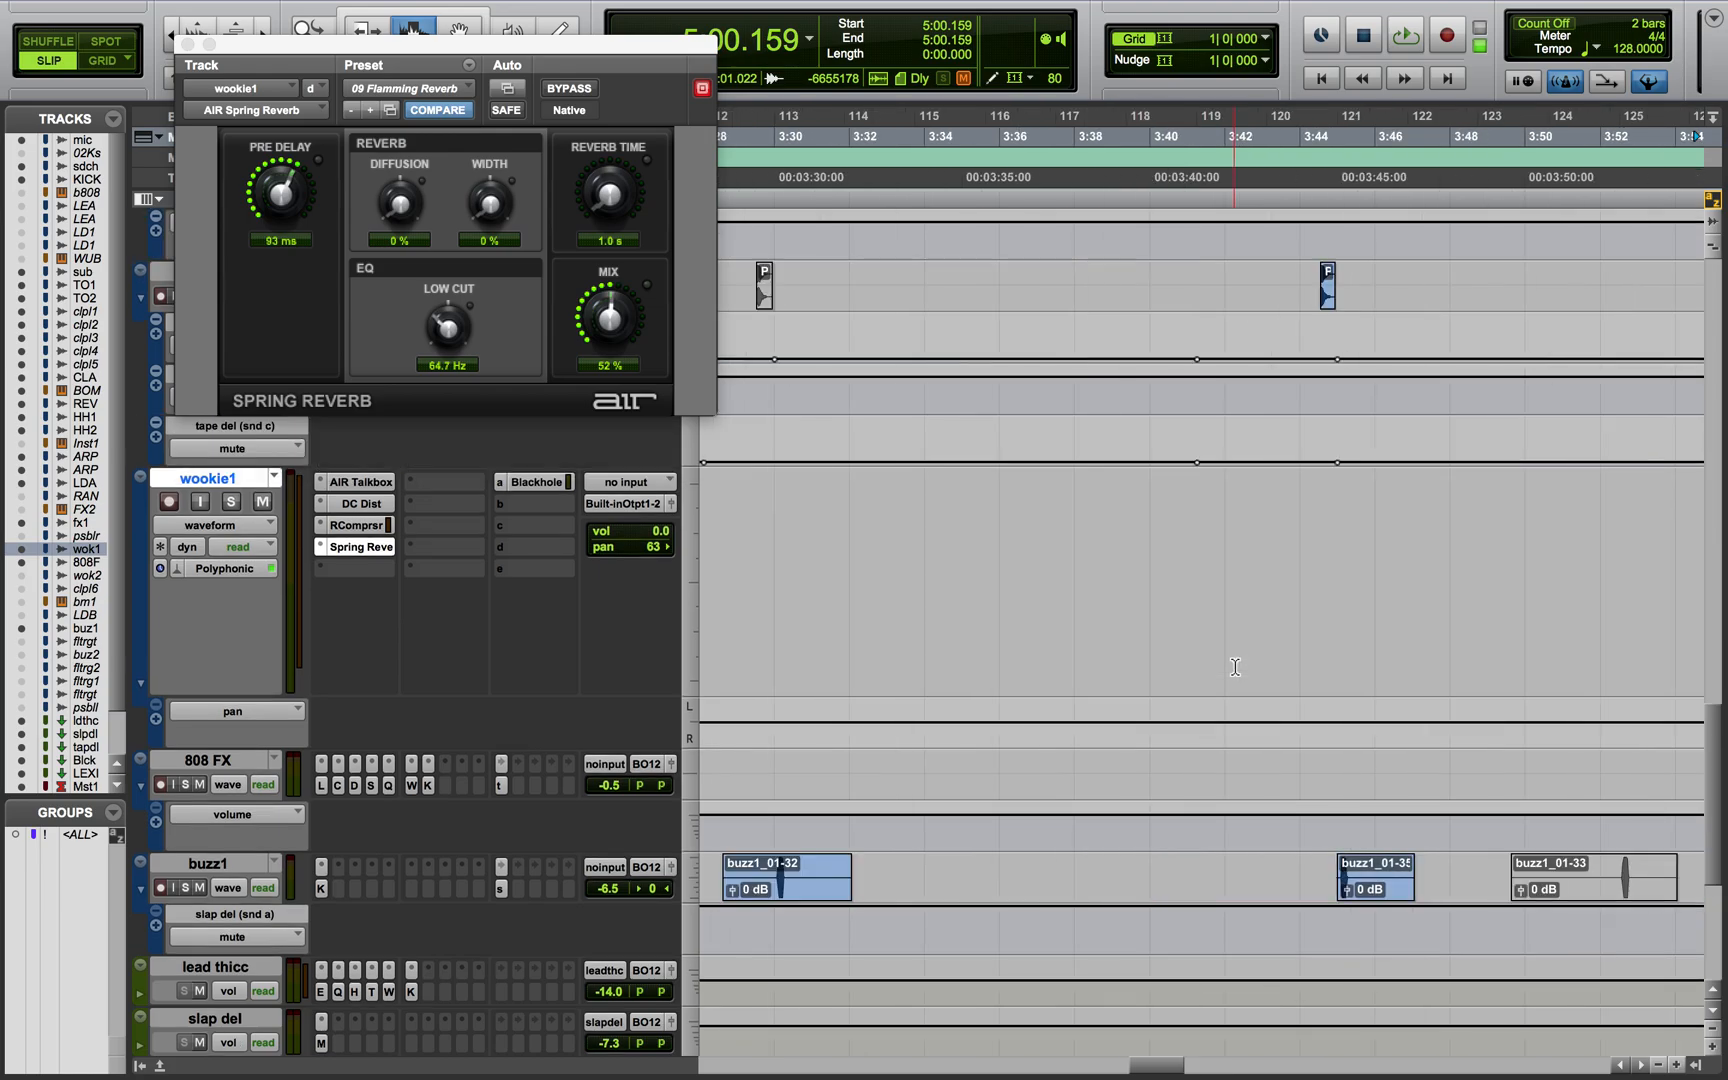
pyautogui.hscroll(-12, 1235, 667)
pyautogui.scroll(-5, 1200, 660)
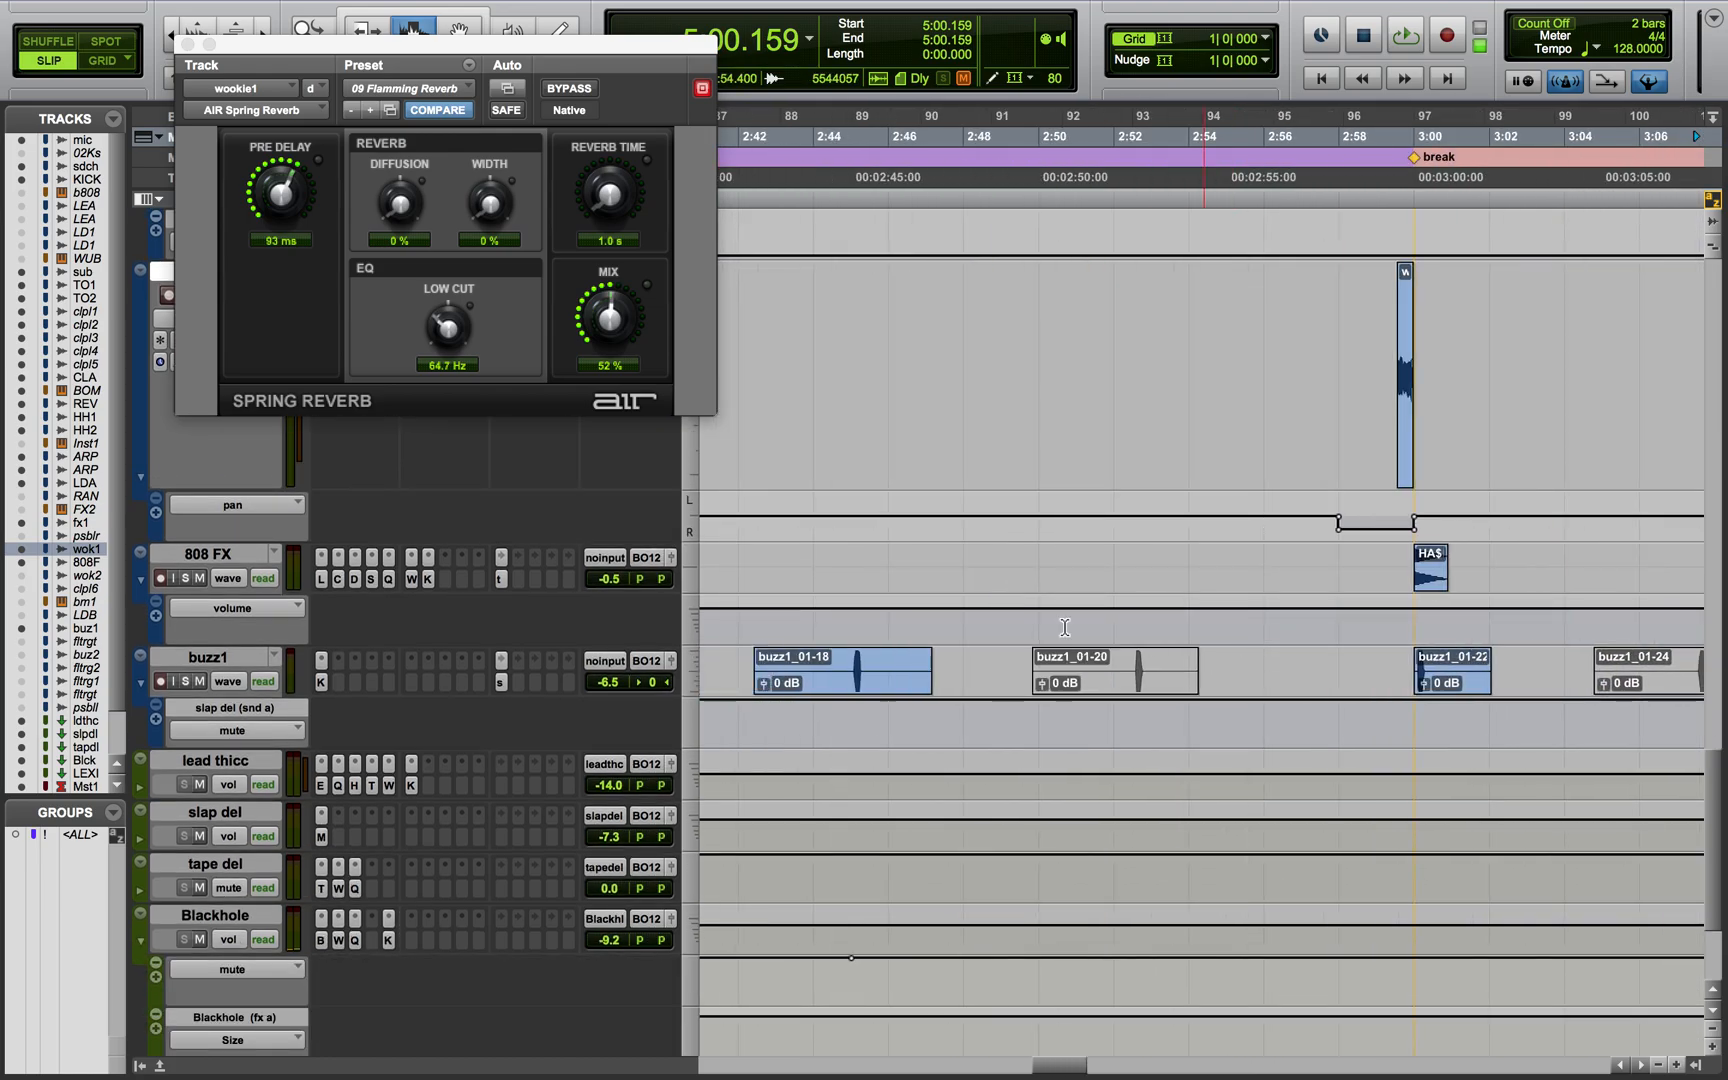
pyautogui.click(189, 552)
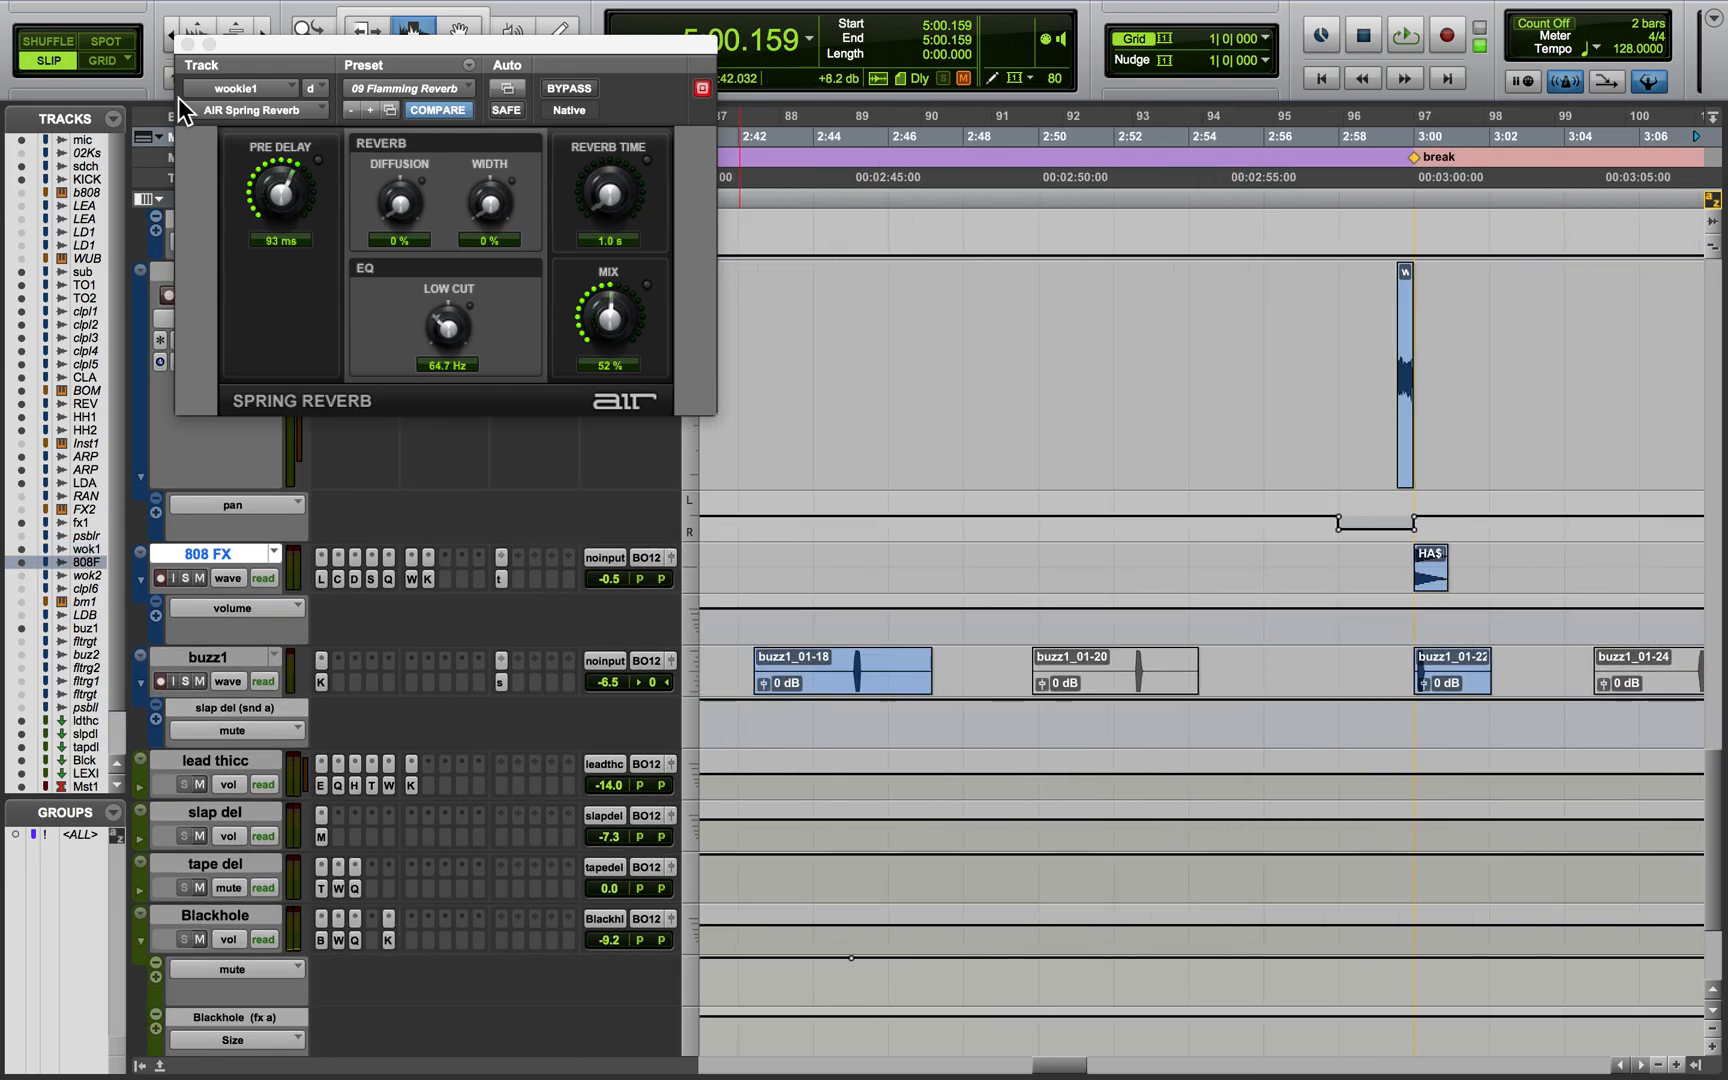
pyautogui.click(188, 45)
pyautogui.click(685, 568)
pyautogui.click(703, 647)
pyautogui.press('t')
pyautogui.press('t')
pyautogui.press('t')
pyautogui.hscroll(10, 1260, 757)
pyautogui.scroll(-1, 1260, 757)
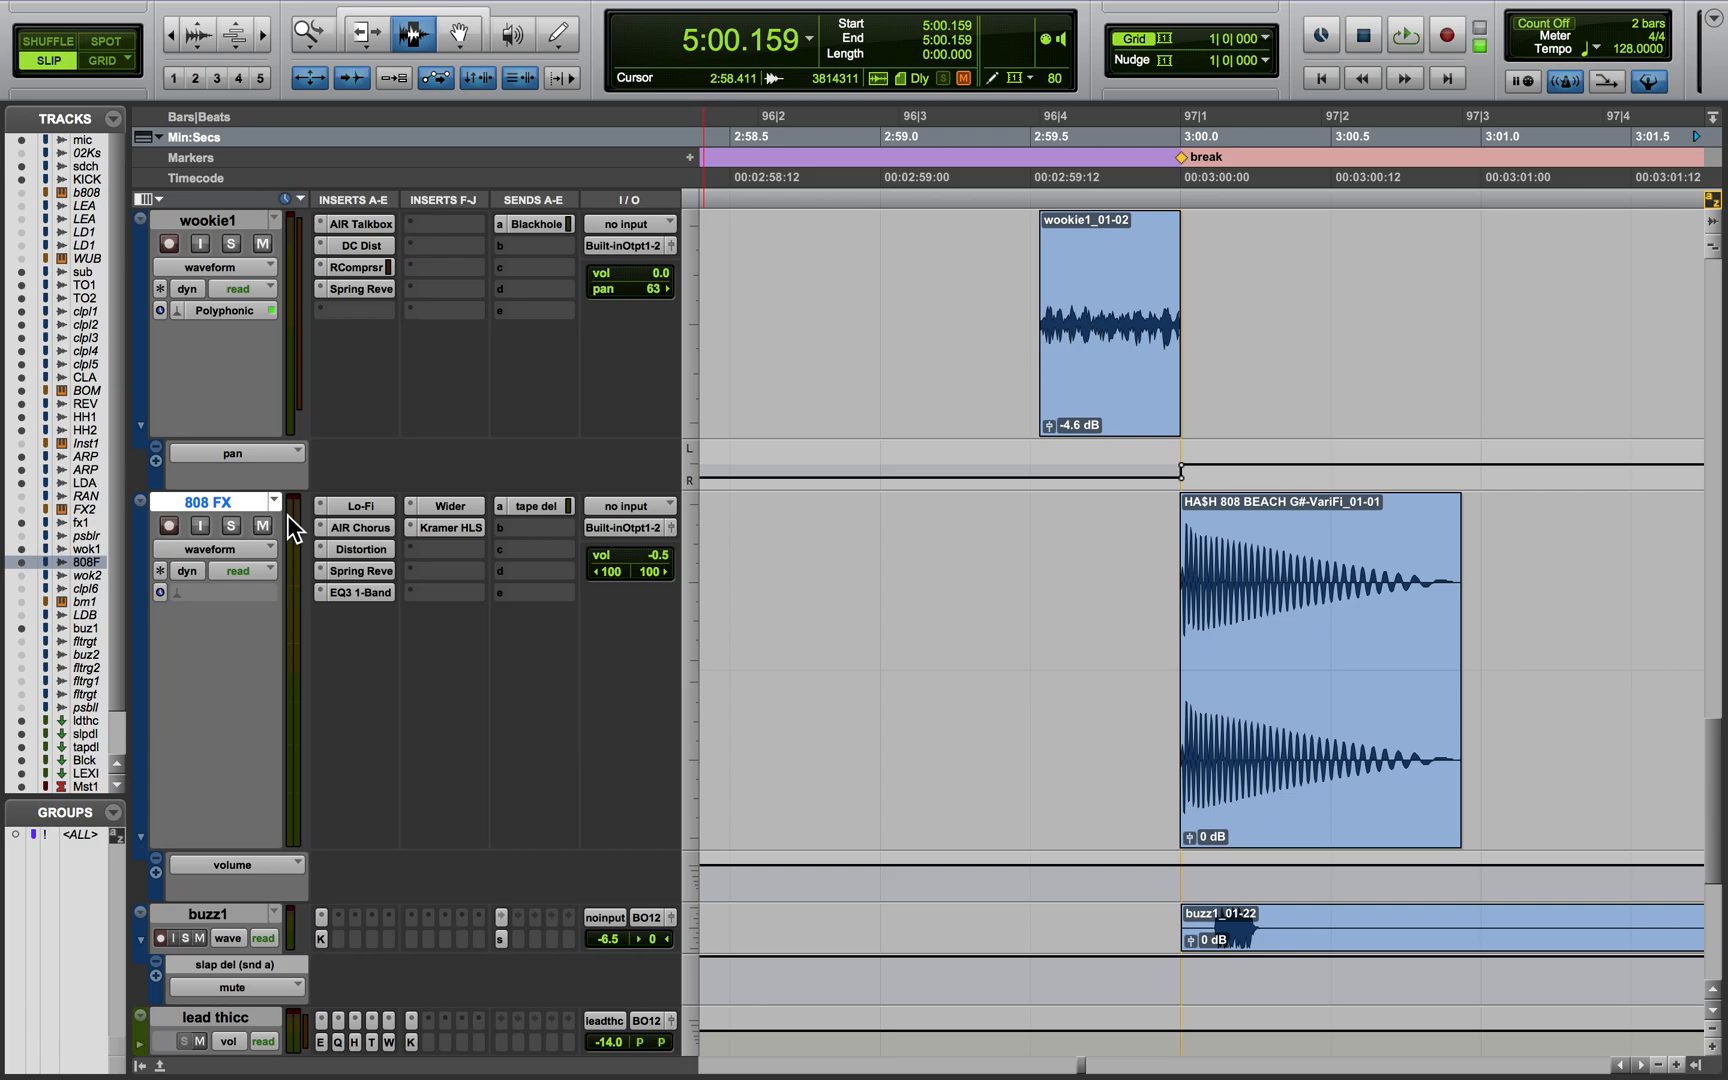
# Solo the 808 FX track and bypass all of its inserts
pyautogui.click(233, 523)
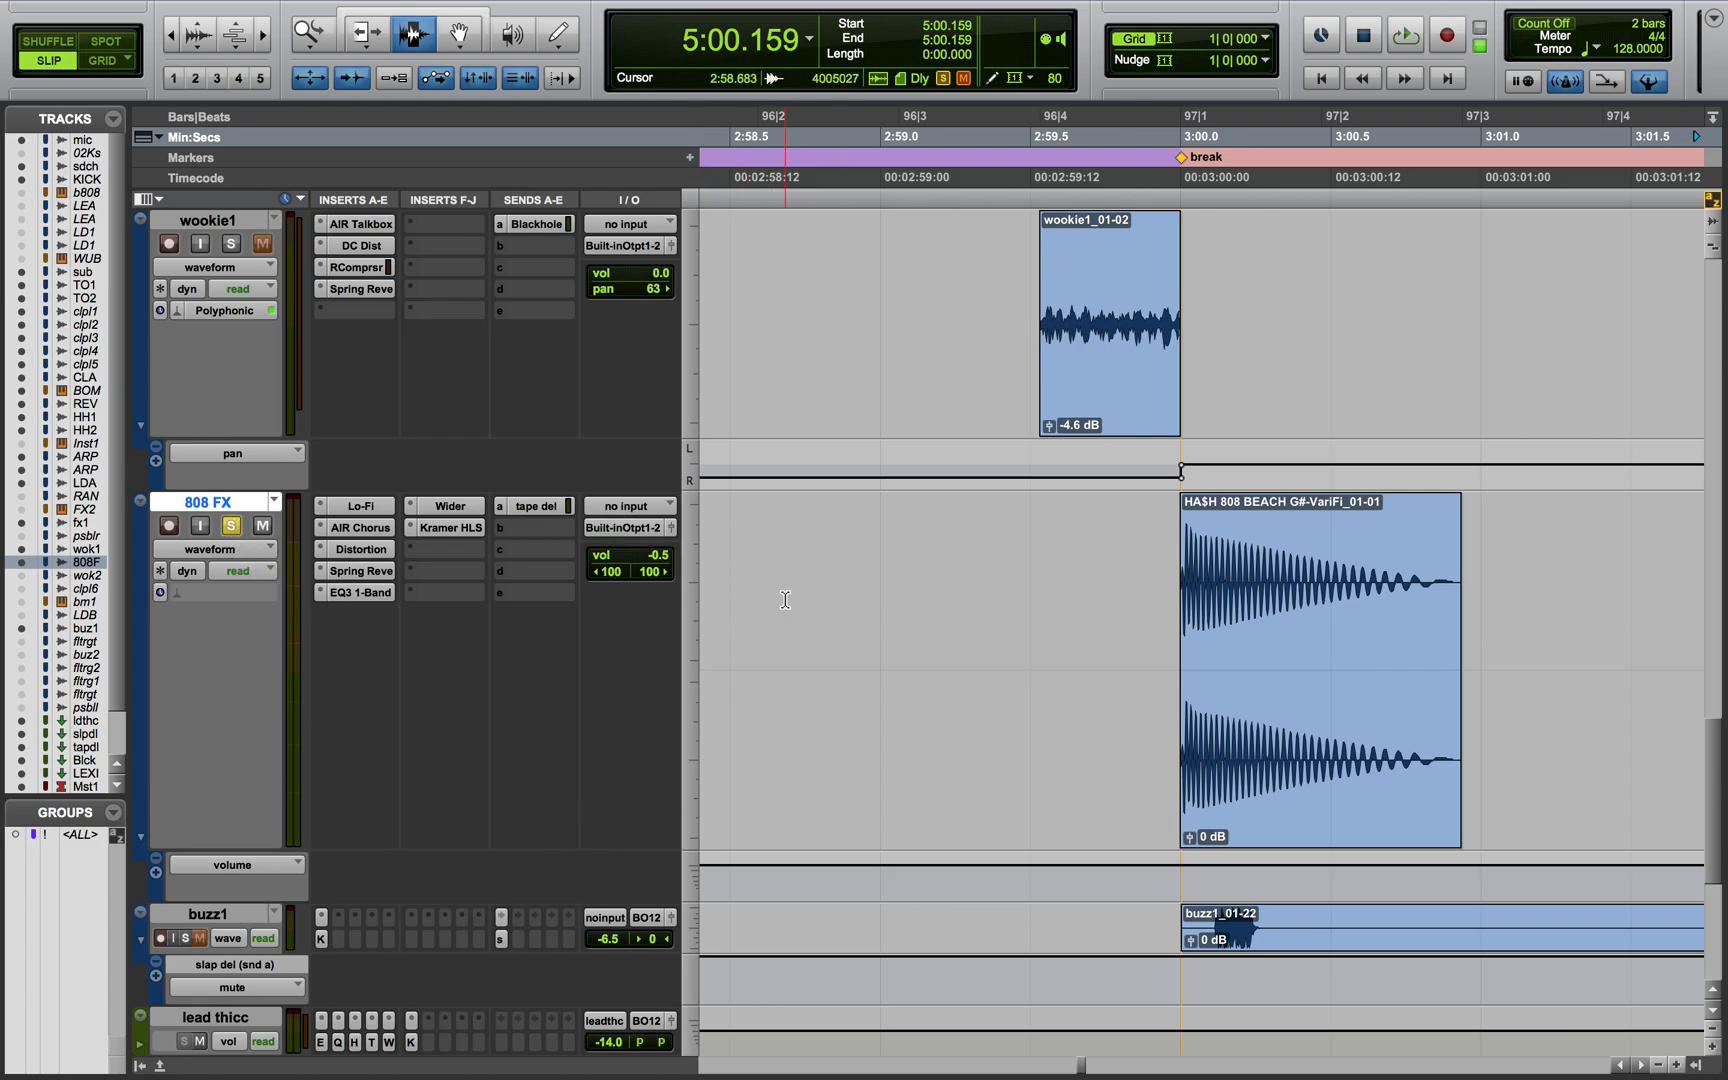
pyautogui.hotkey('shift', 'a')
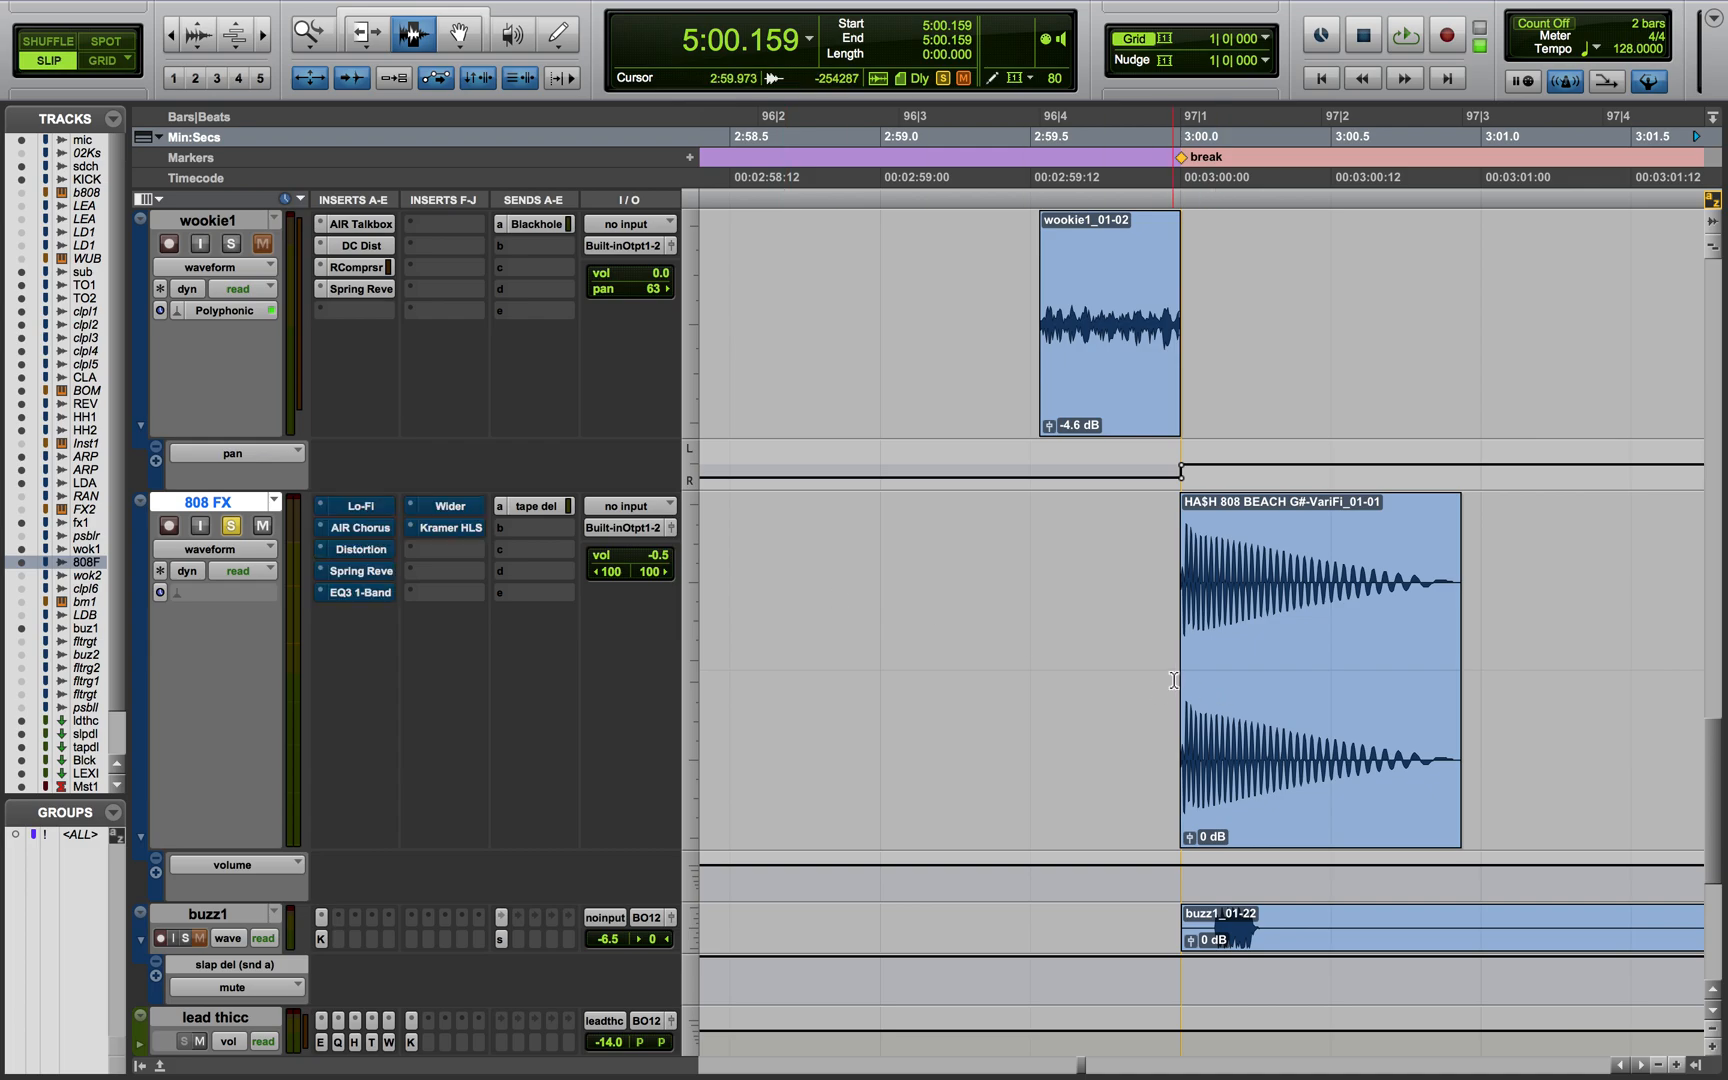
# Select the HA$H 808 BEACH clip on 808 FX, view the Vari-Fi AudioSuite pitch-shift settings for it and close them
pyautogui.doubleClick(1231, 662)
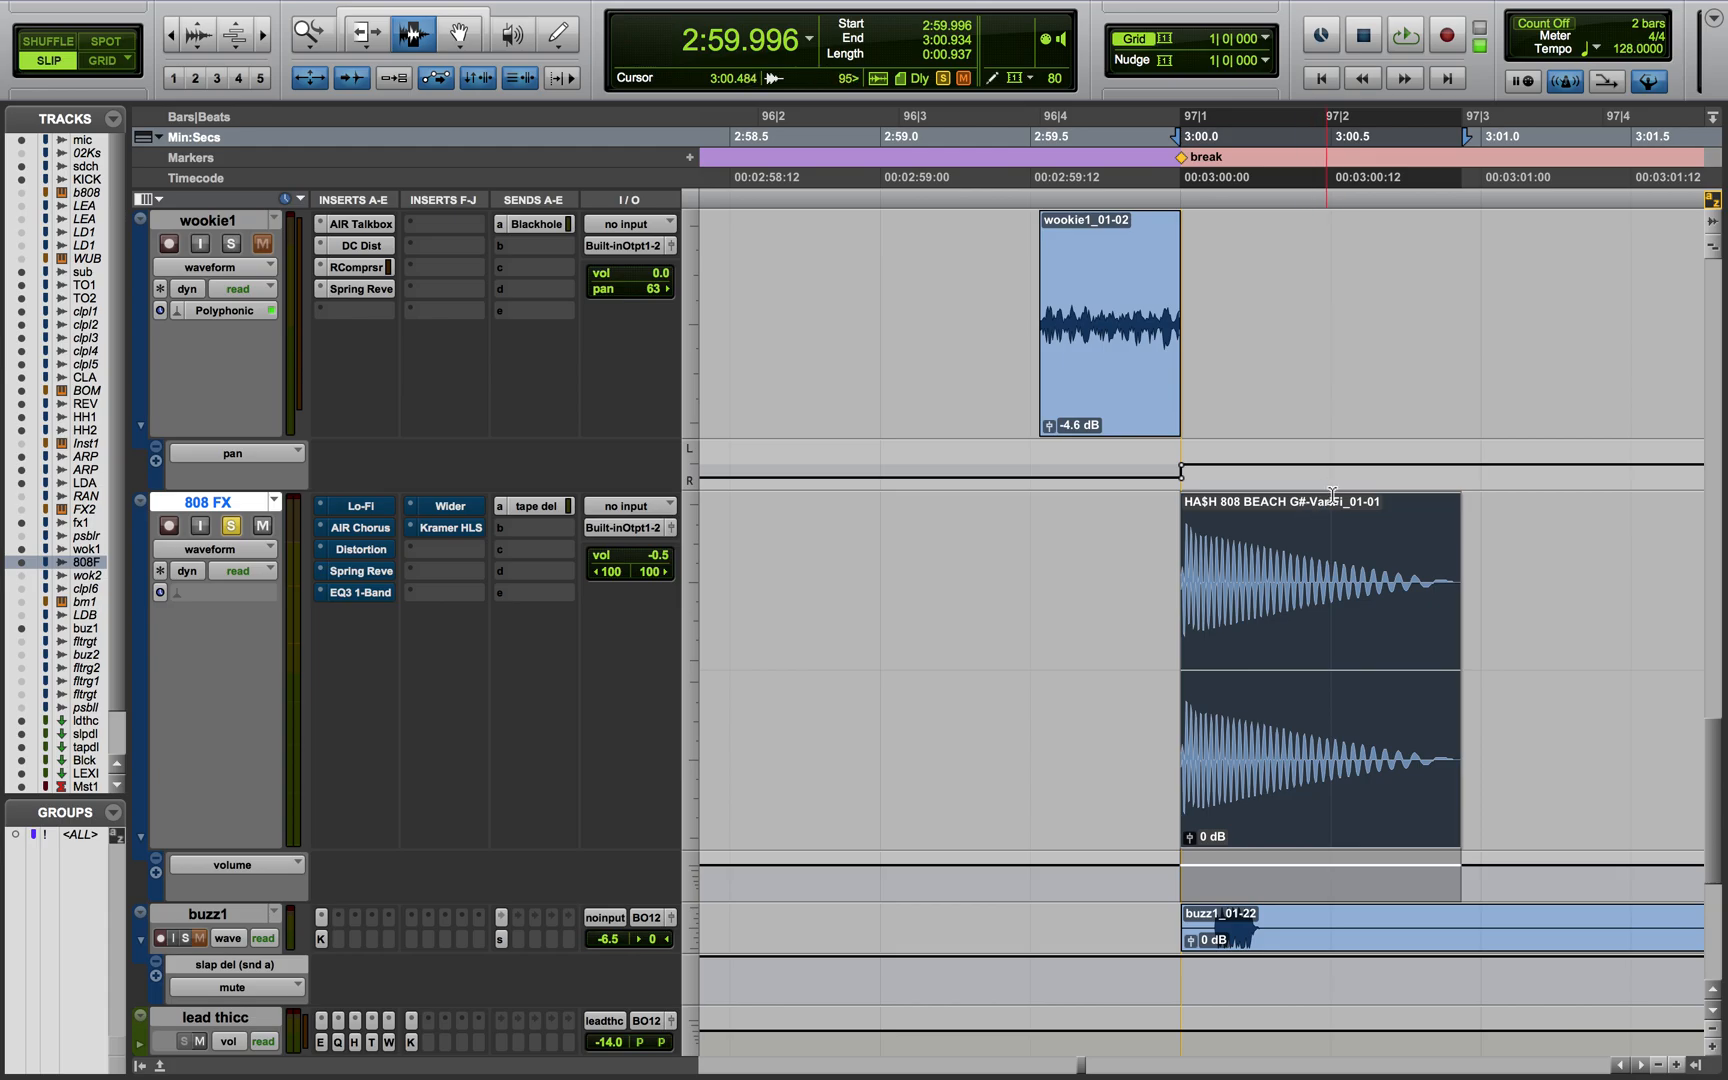
pyautogui.click(568, 13)
pyautogui.moveTo(745, 87)
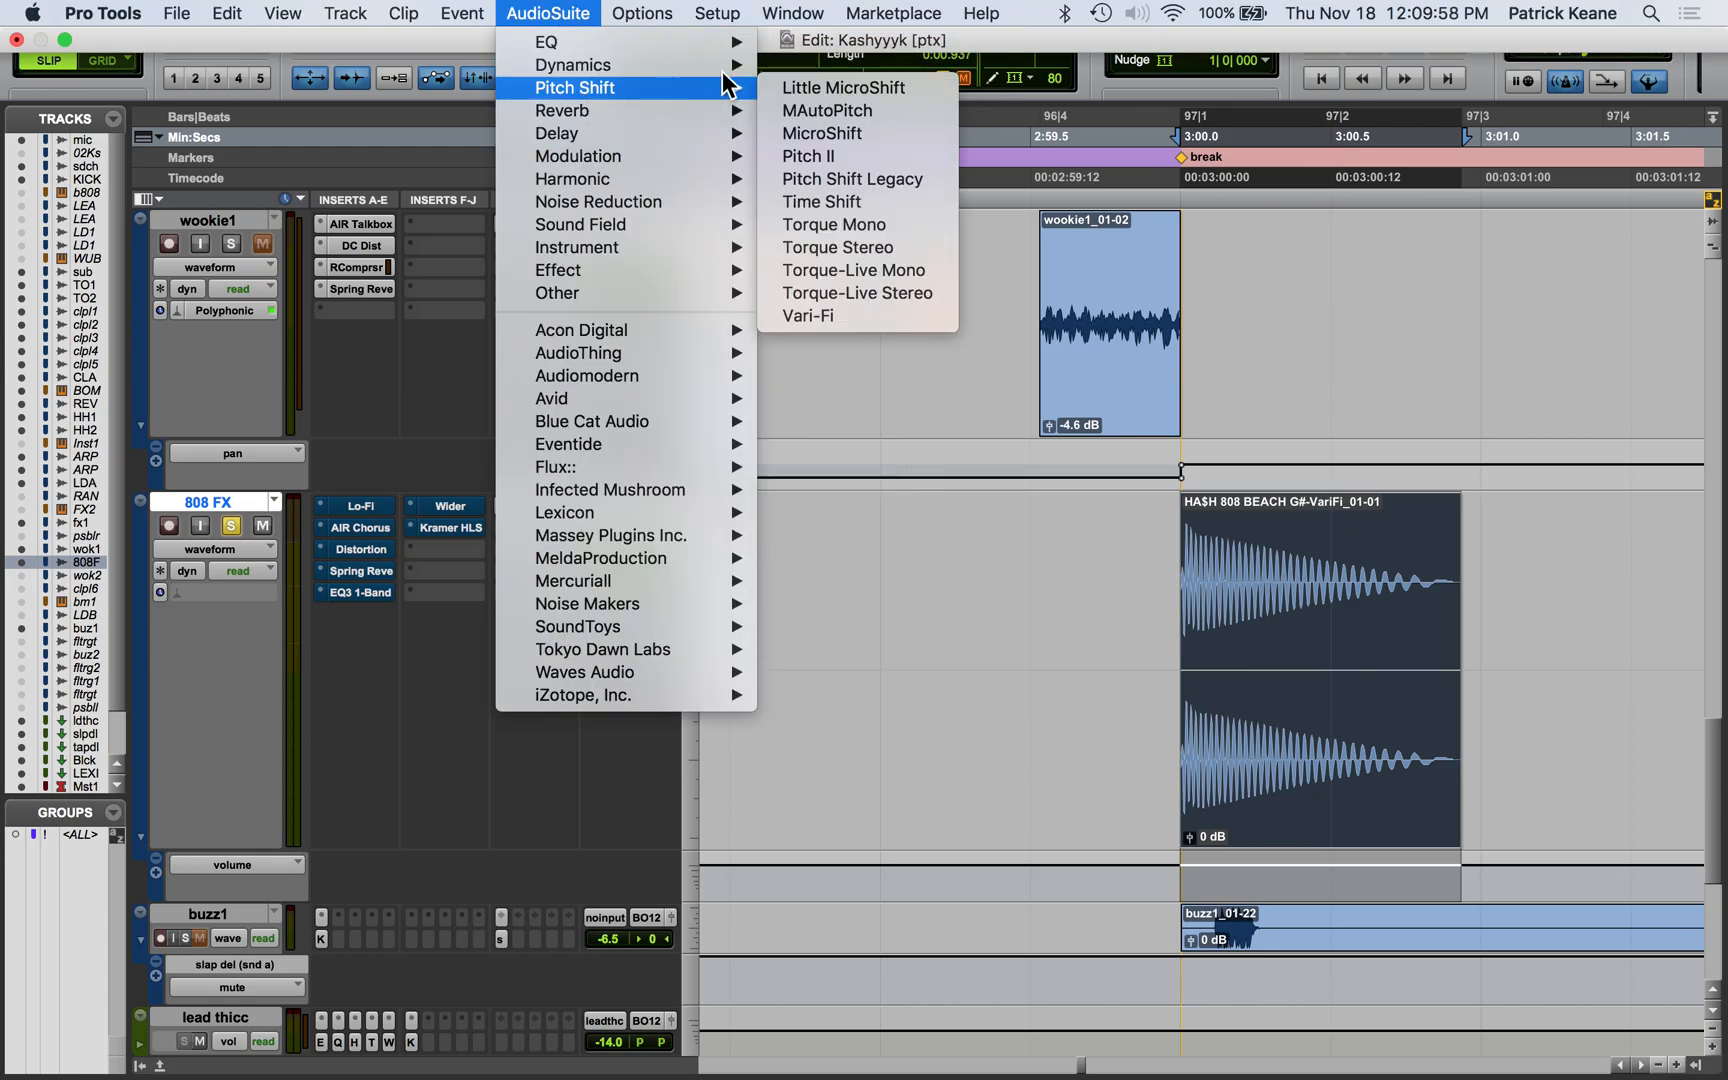
pyautogui.click(860, 318)
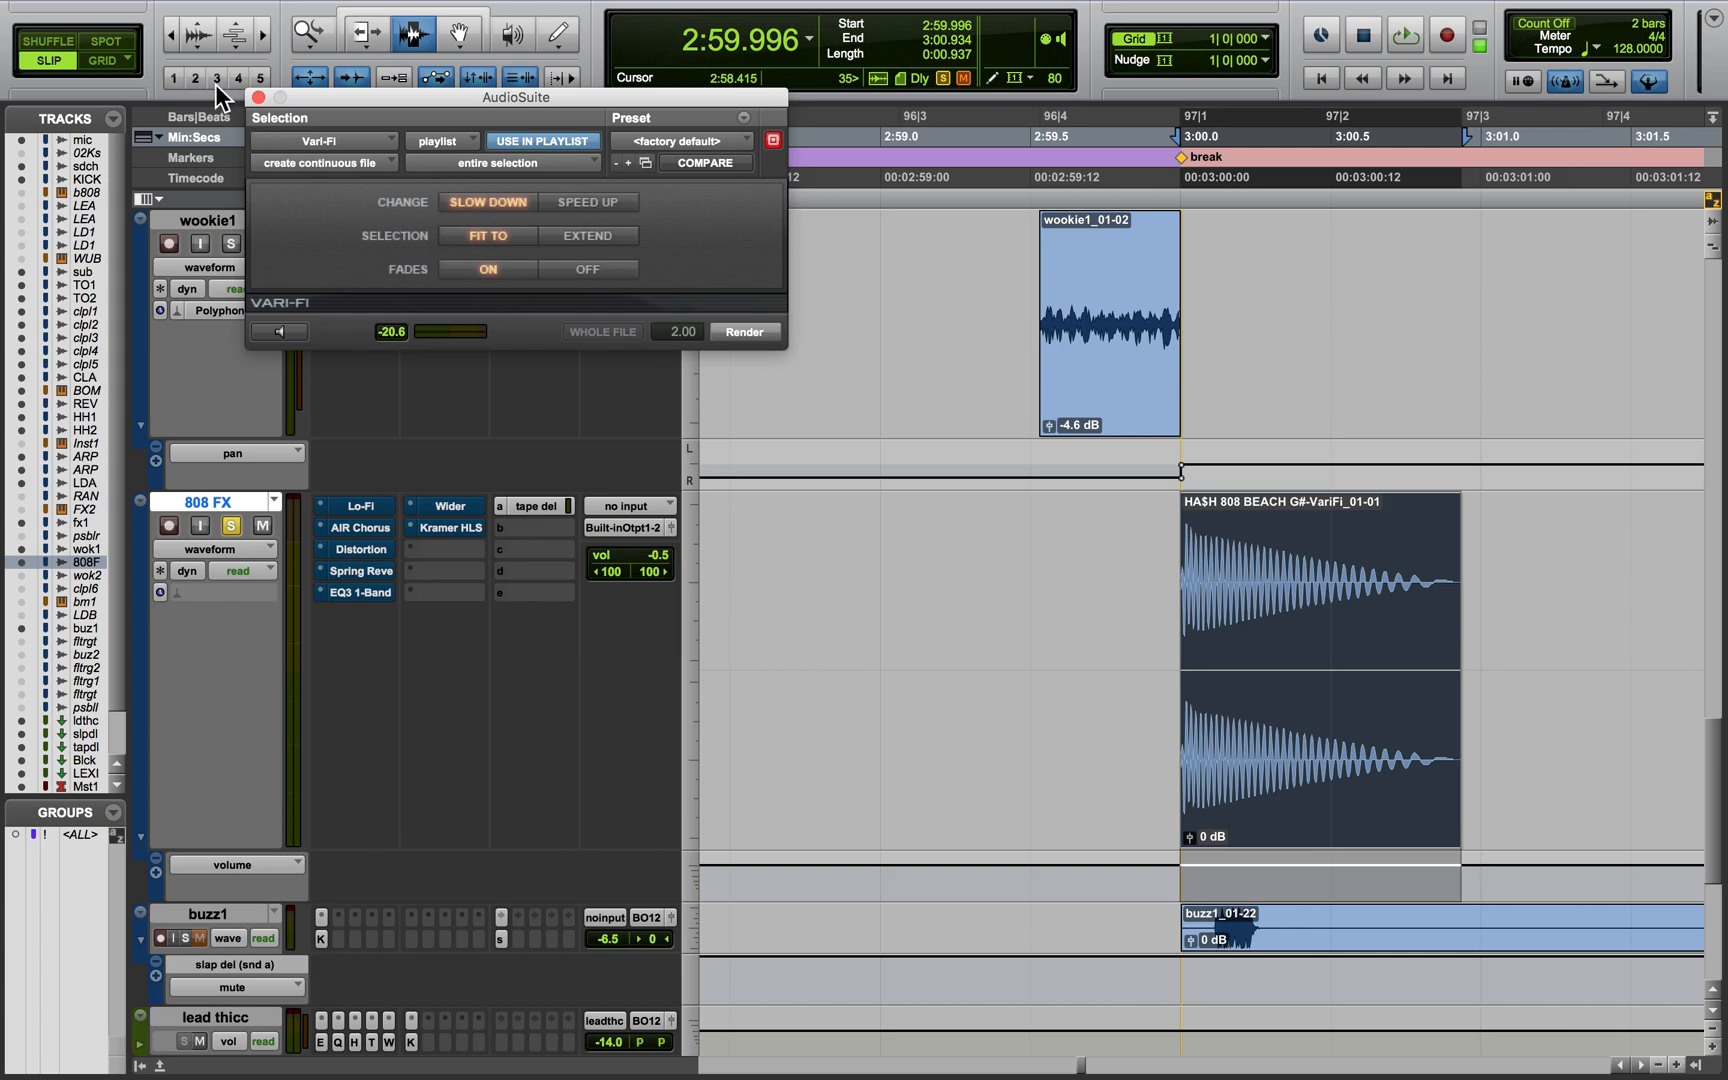
pyautogui.click(259, 98)
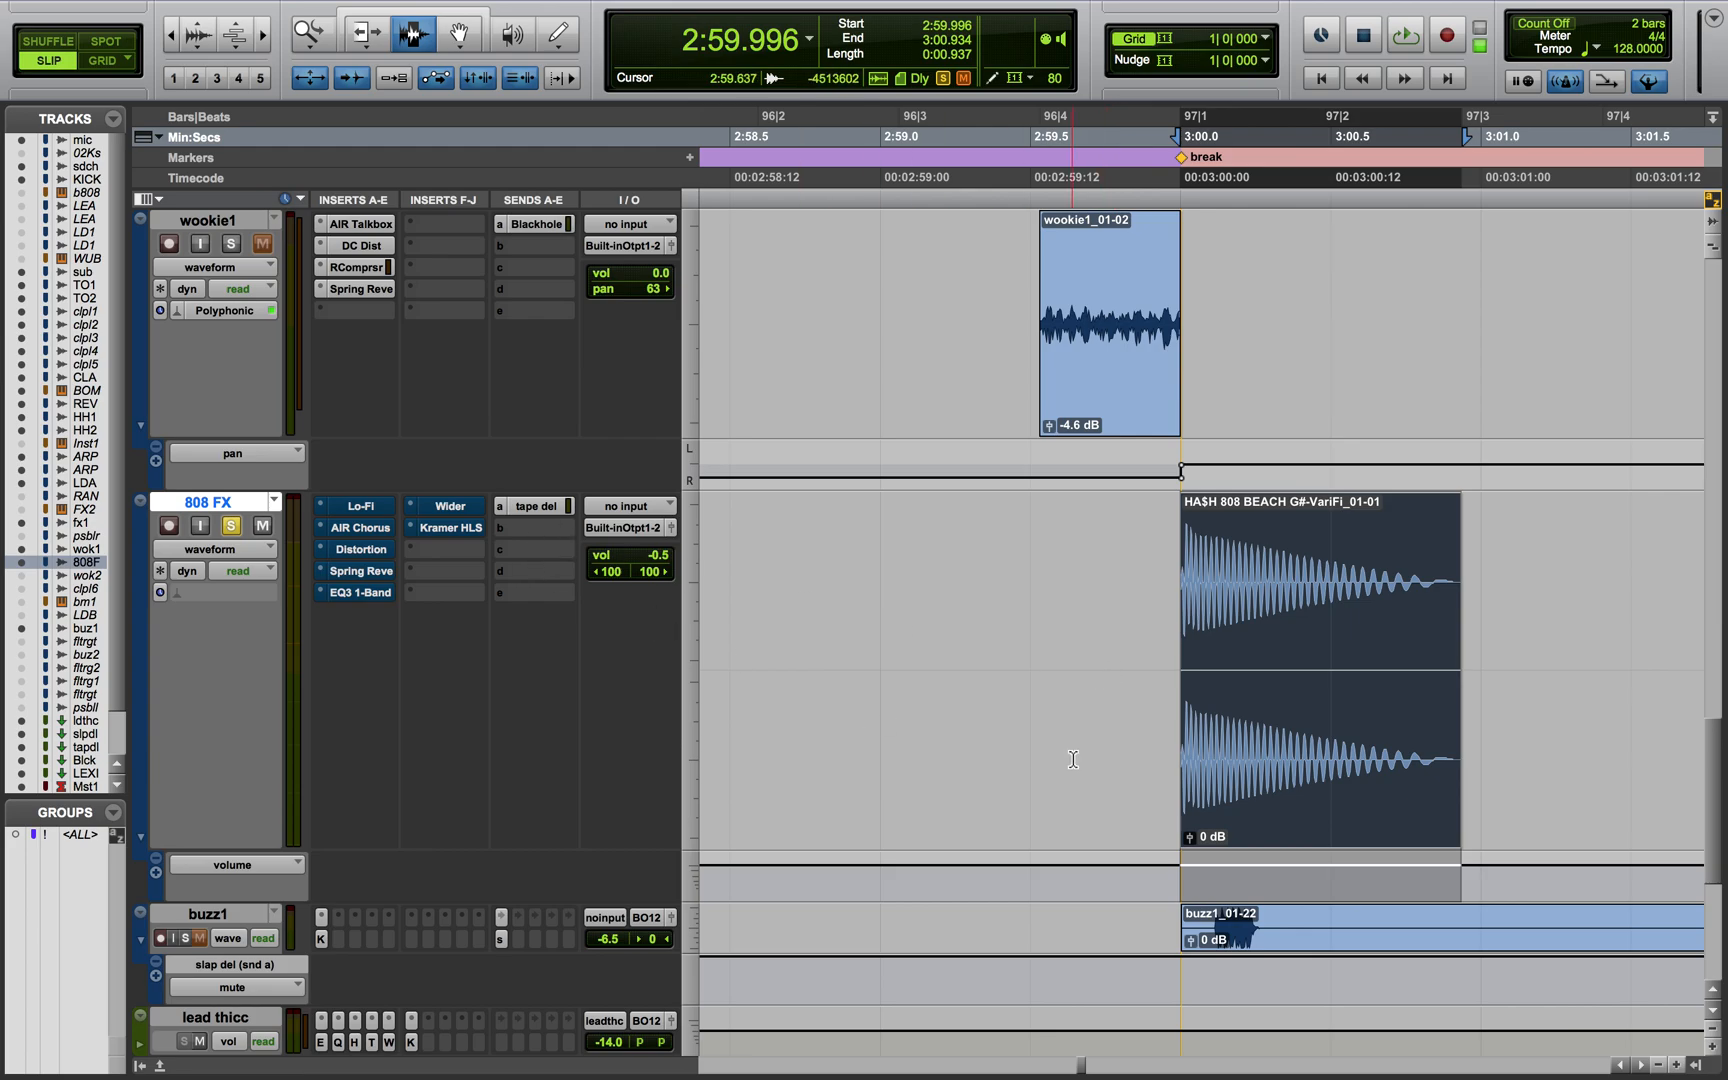
# Open the bypassed Lo-Fi insert on 808 FX and play the dry clip, restarting from 2:59.881
pyautogui.press('r')
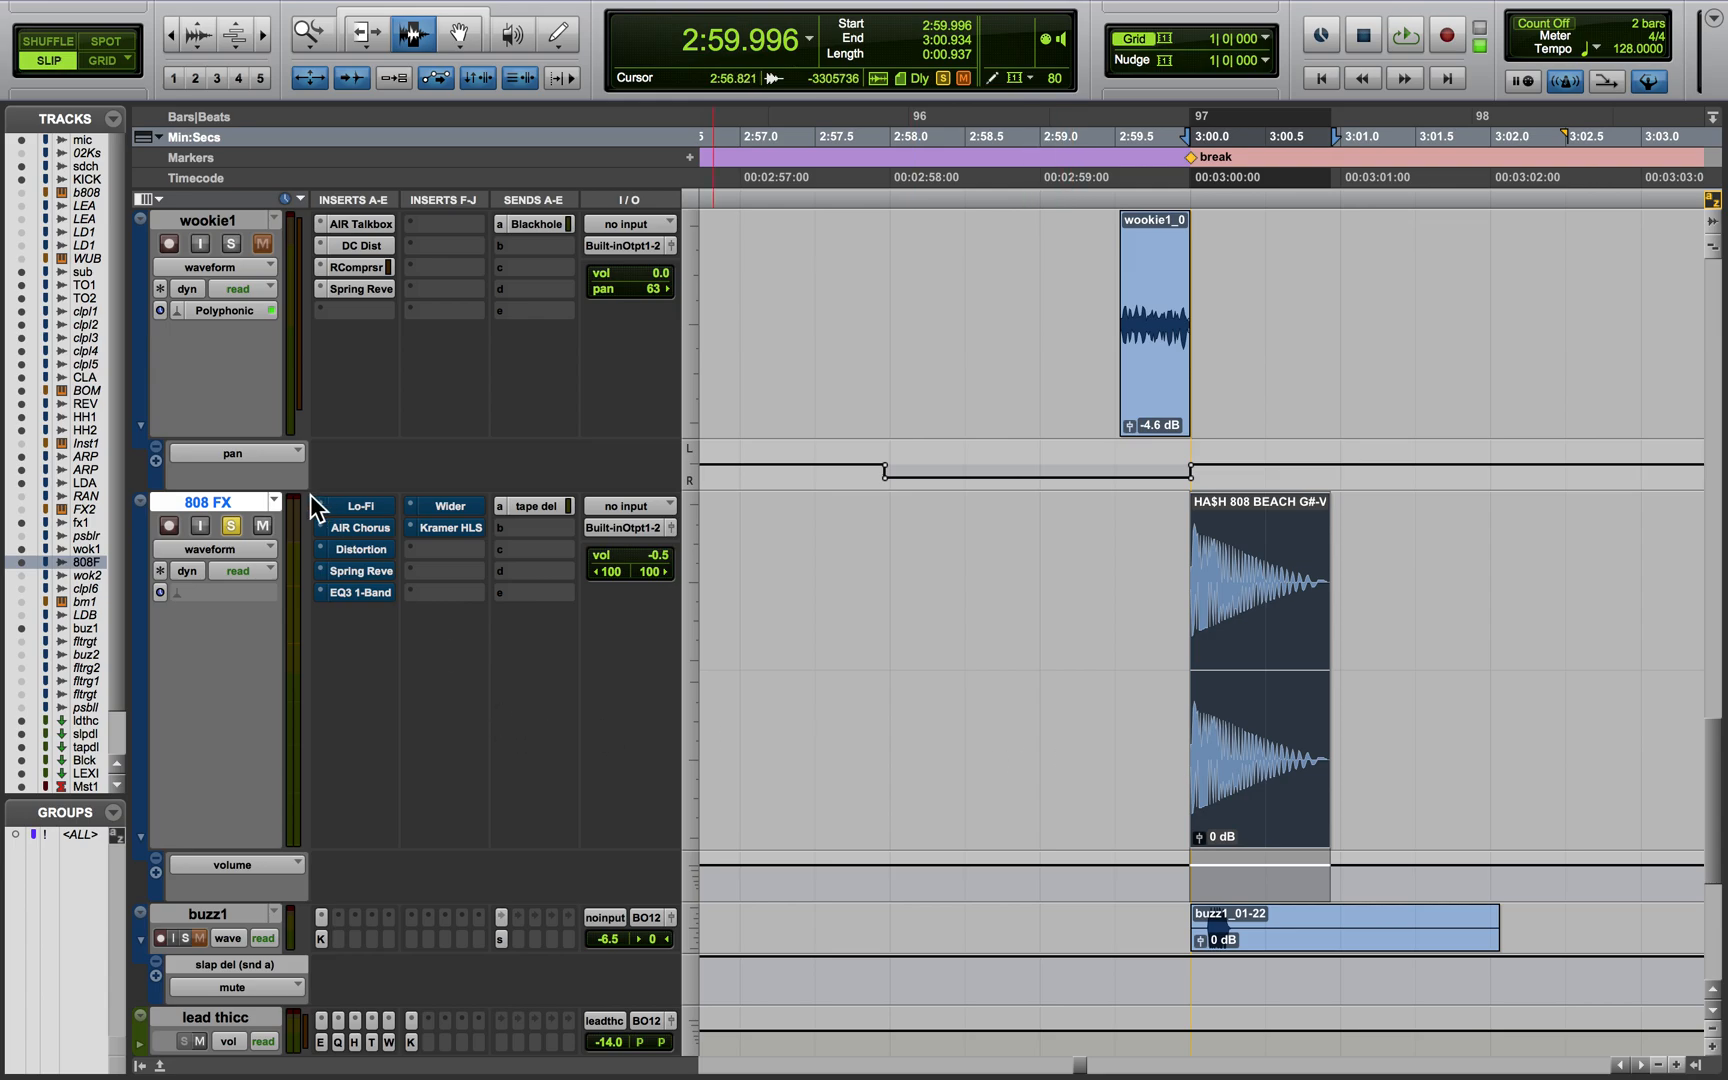
pyautogui.click(359, 505)
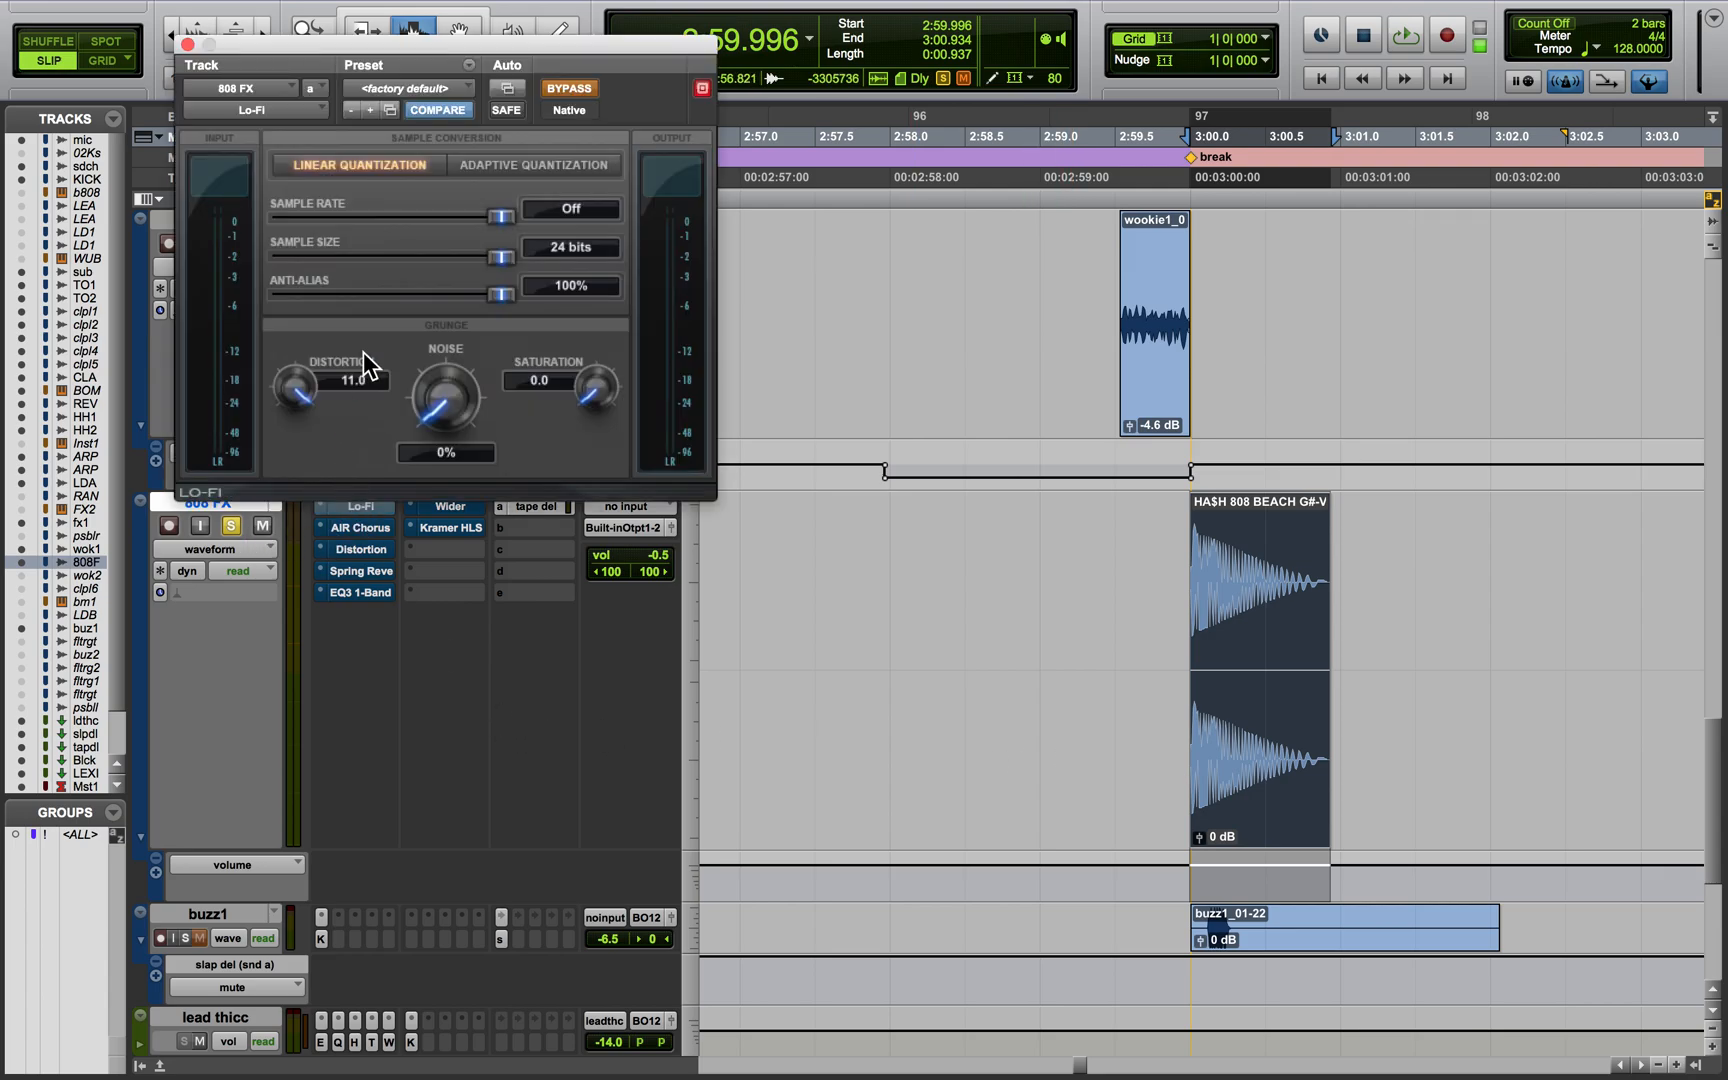
pyautogui.click(1044, 672)
pyautogui.press('space')
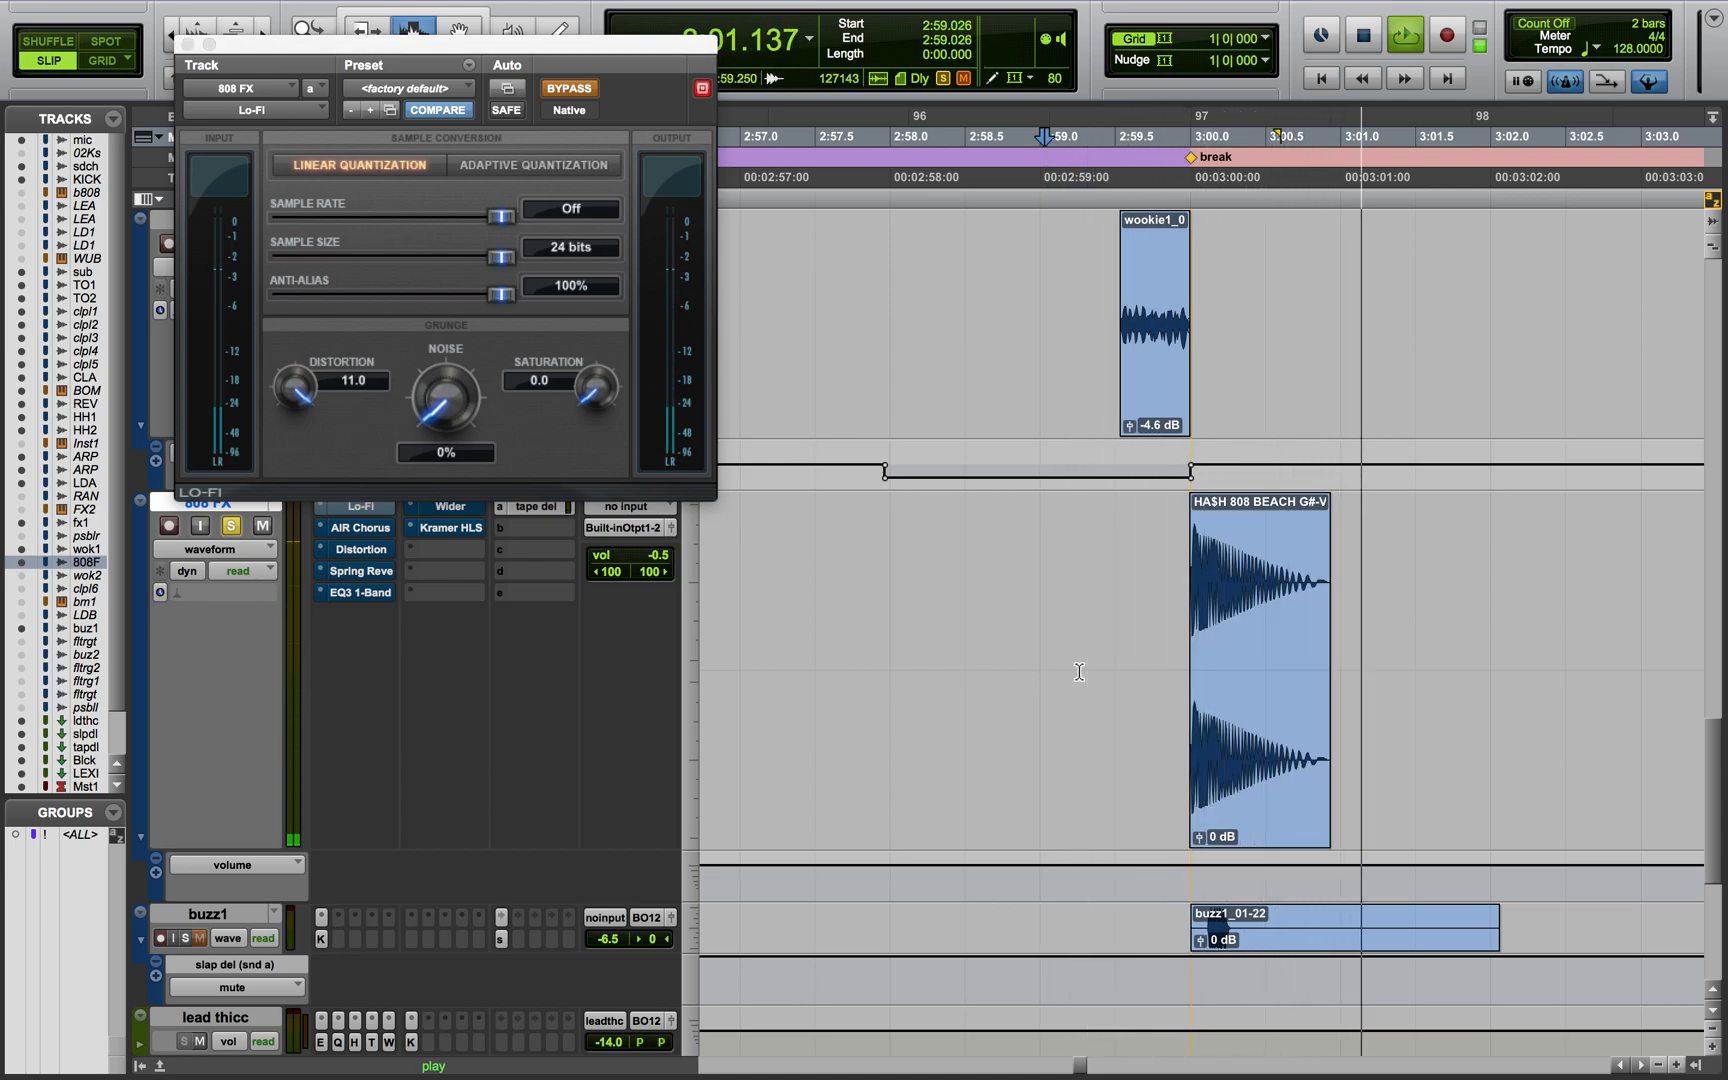
pyautogui.press('space')
pyautogui.click(1173, 685)
pyautogui.press('space')
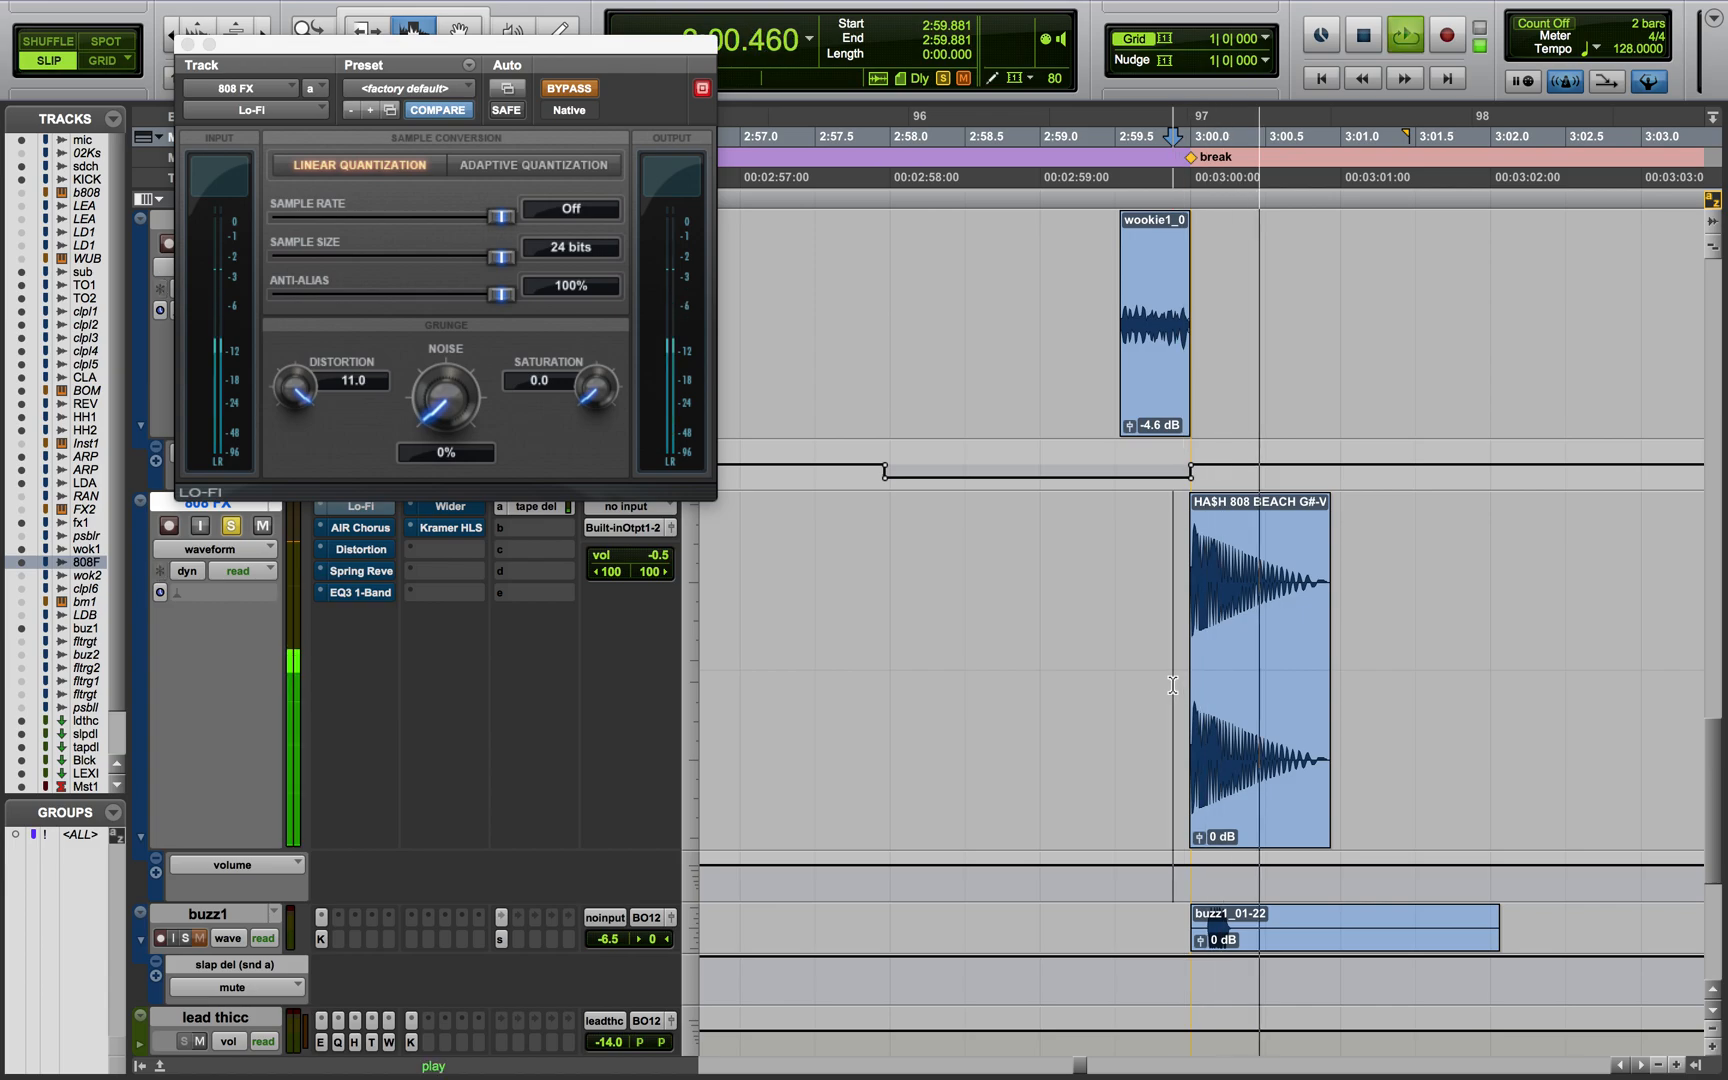
pyautogui.press('space')
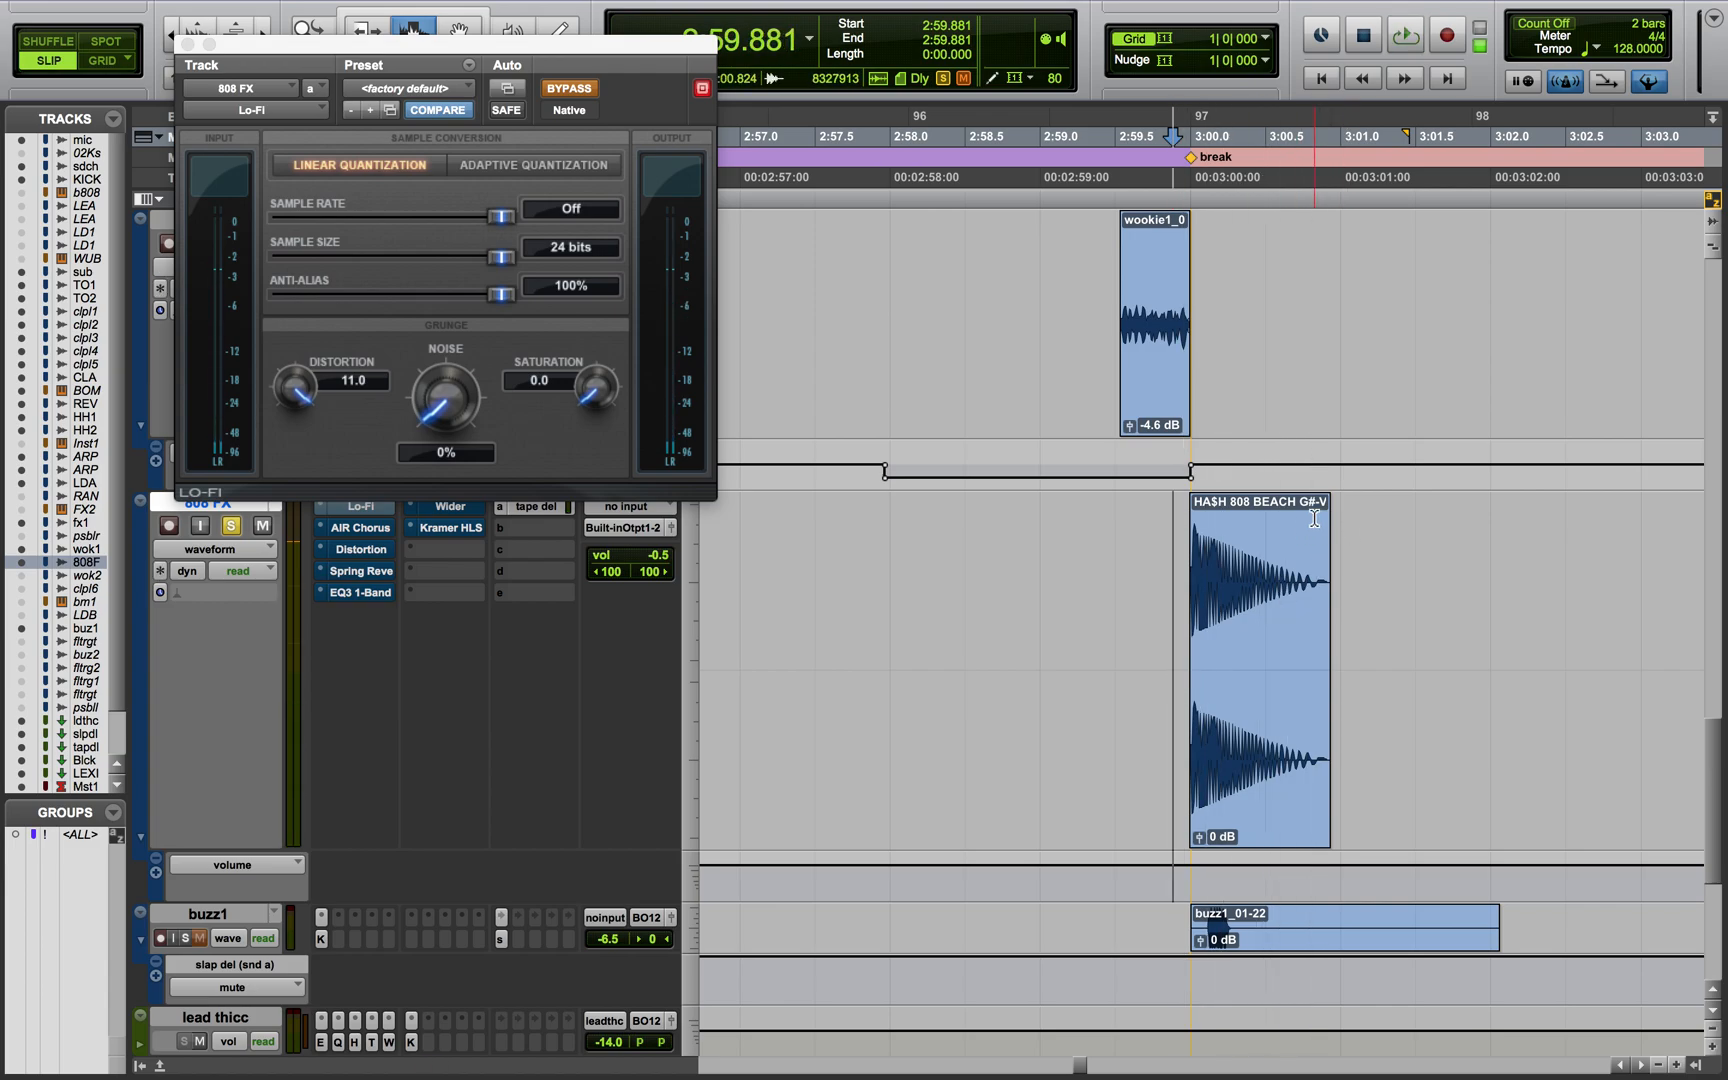
# Examine the waveform of the 808 FX clip up close and return to the wider view
pyautogui.press('t')
pyautogui.press('t')
pyautogui.hscroll(1, 1315, 519)
pyautogui.hscroll(1, 1314, 518)
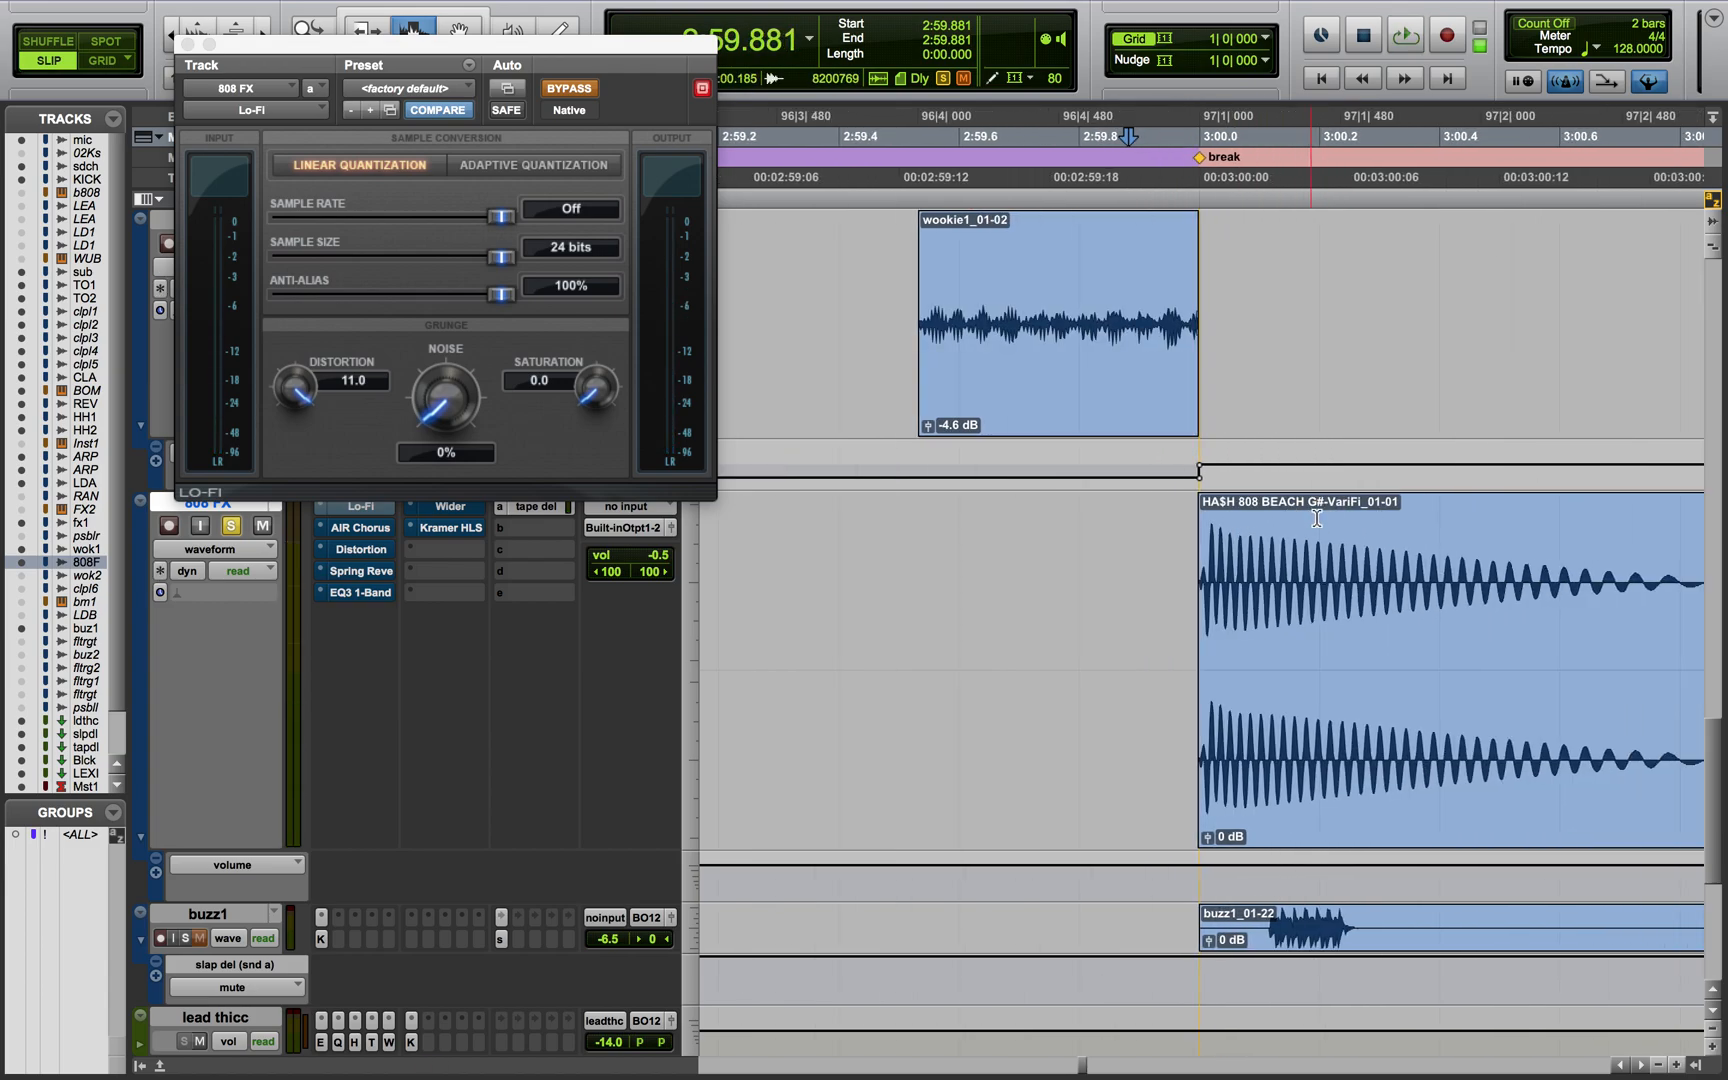
pyautogui.press('r')
pyautogui.press('r')
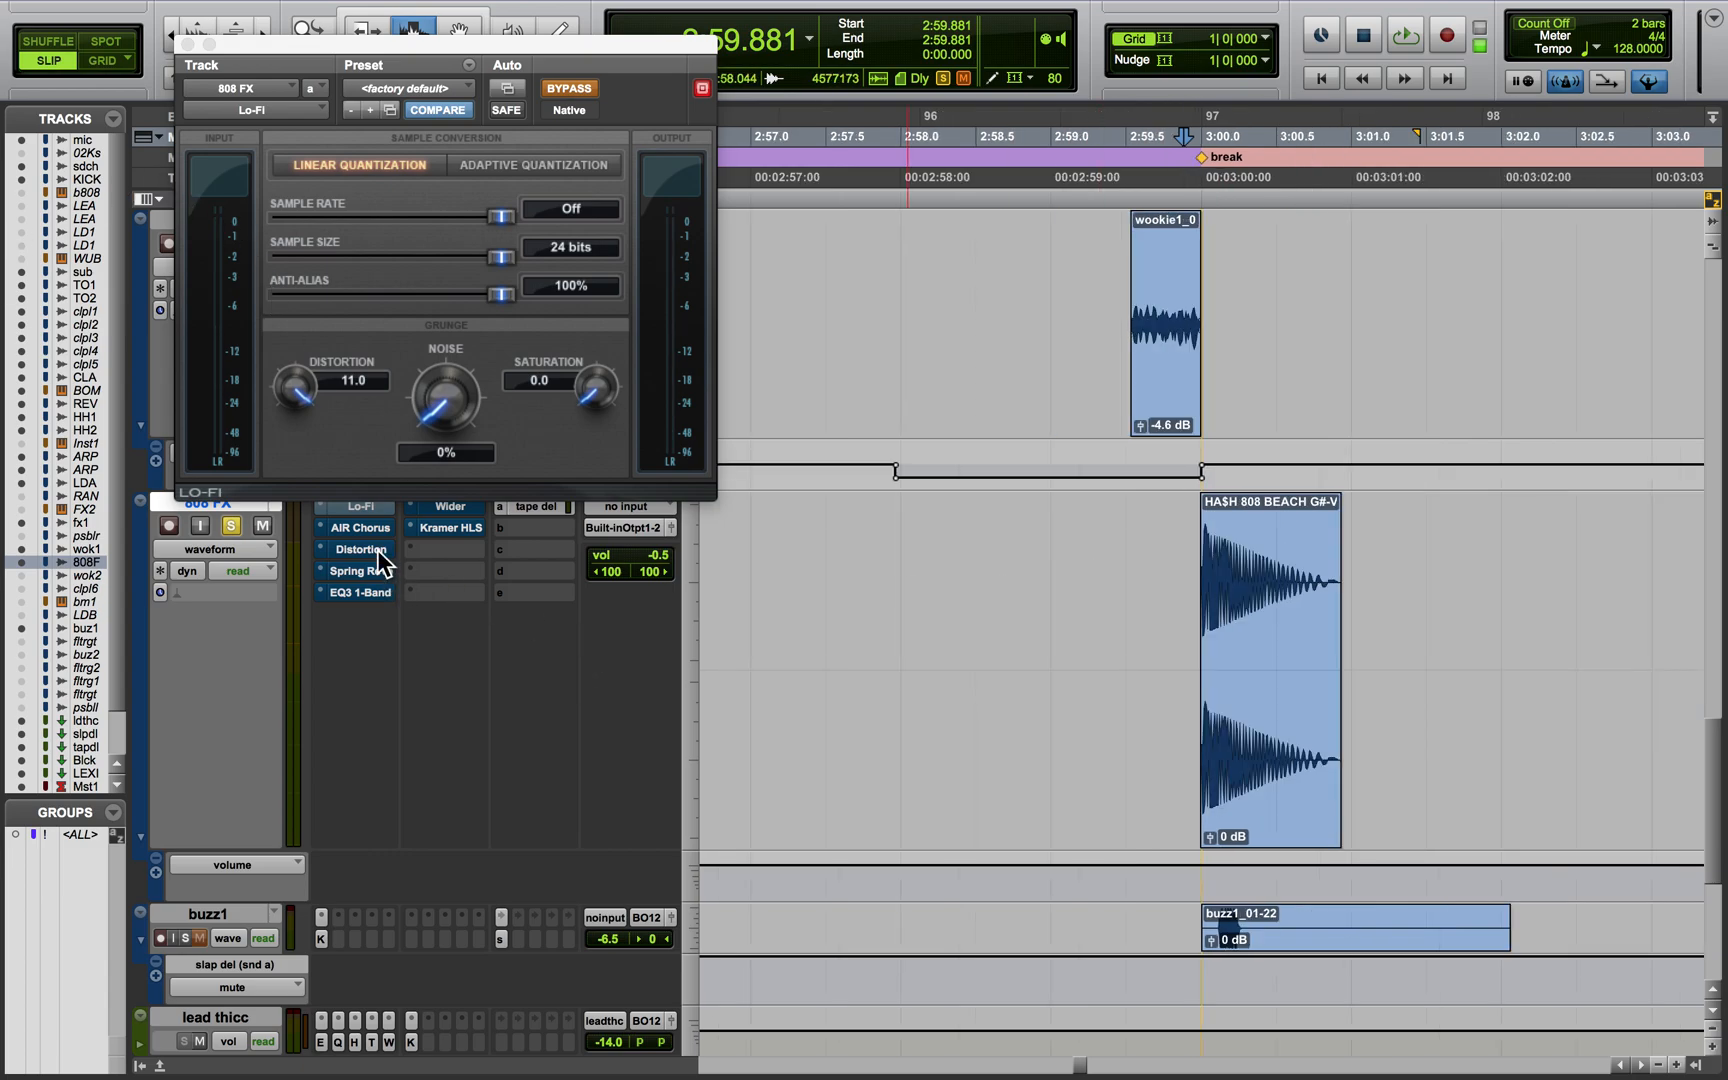
# Take the Lo-Fi insert on 808 FX out of bypass and play the clip with it, muting the tape del send
pyautogui.click(578, 88)
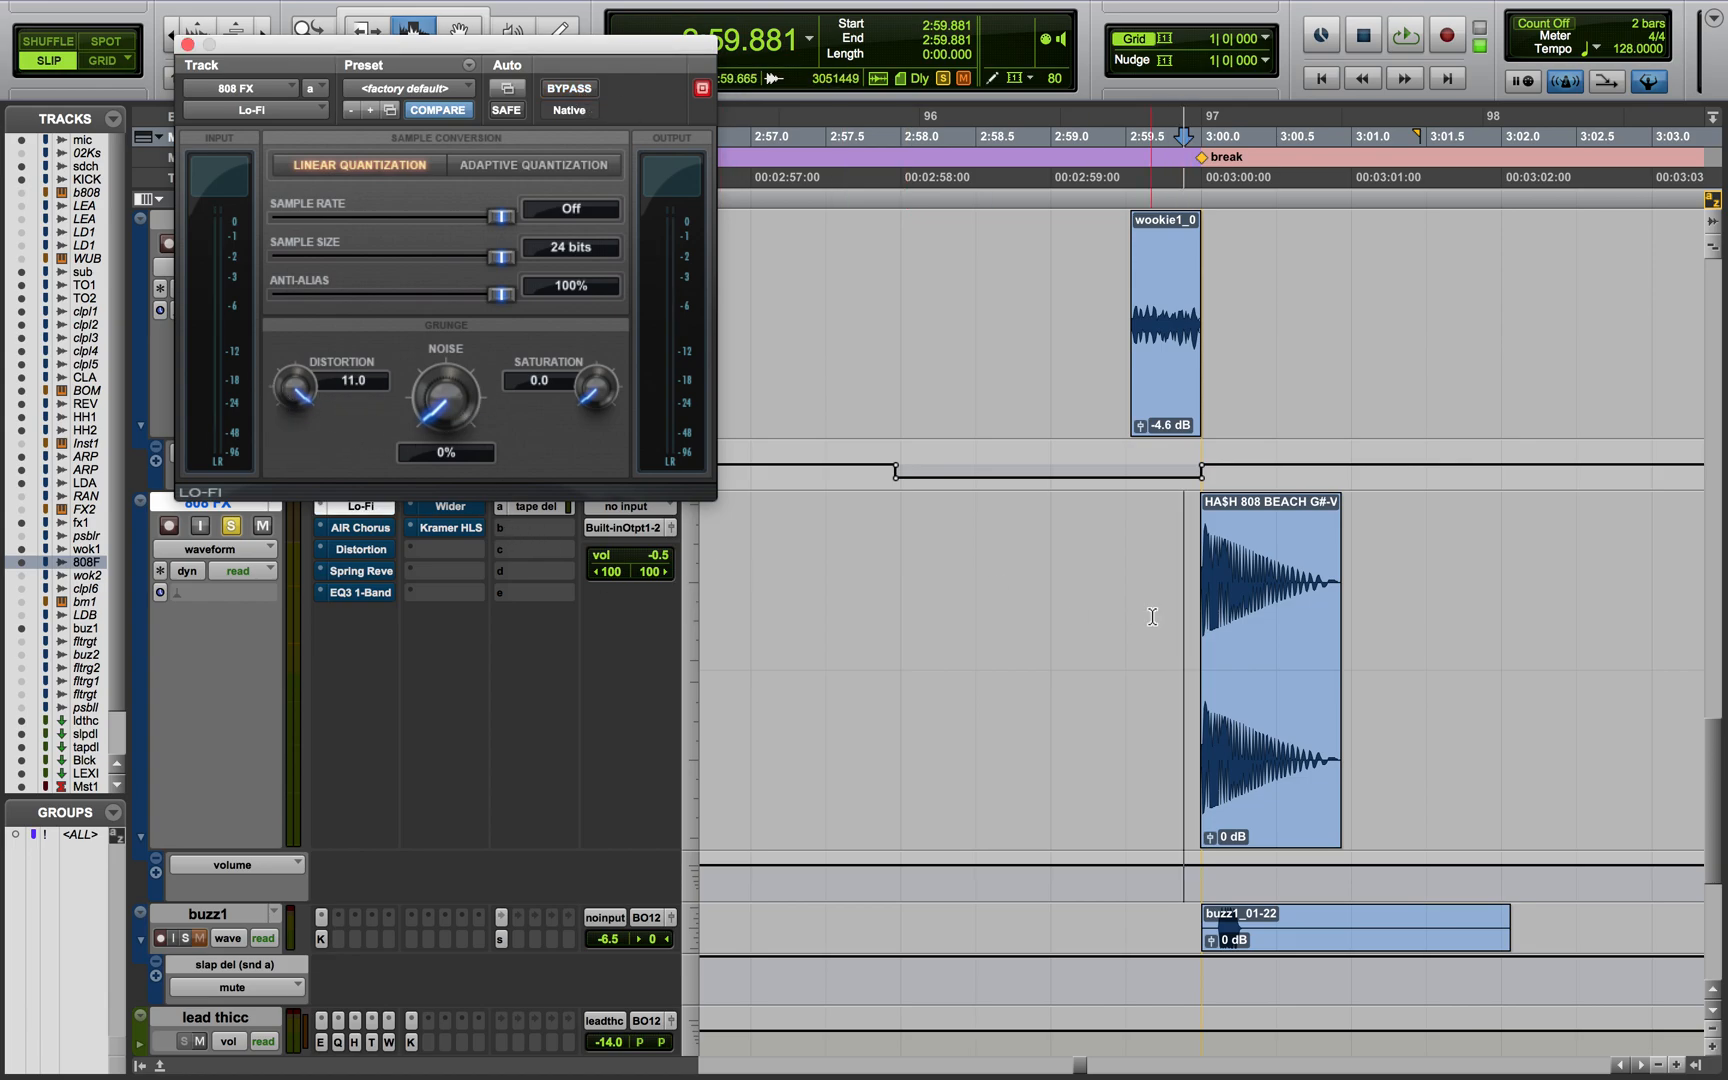
pyautogui.press('space')
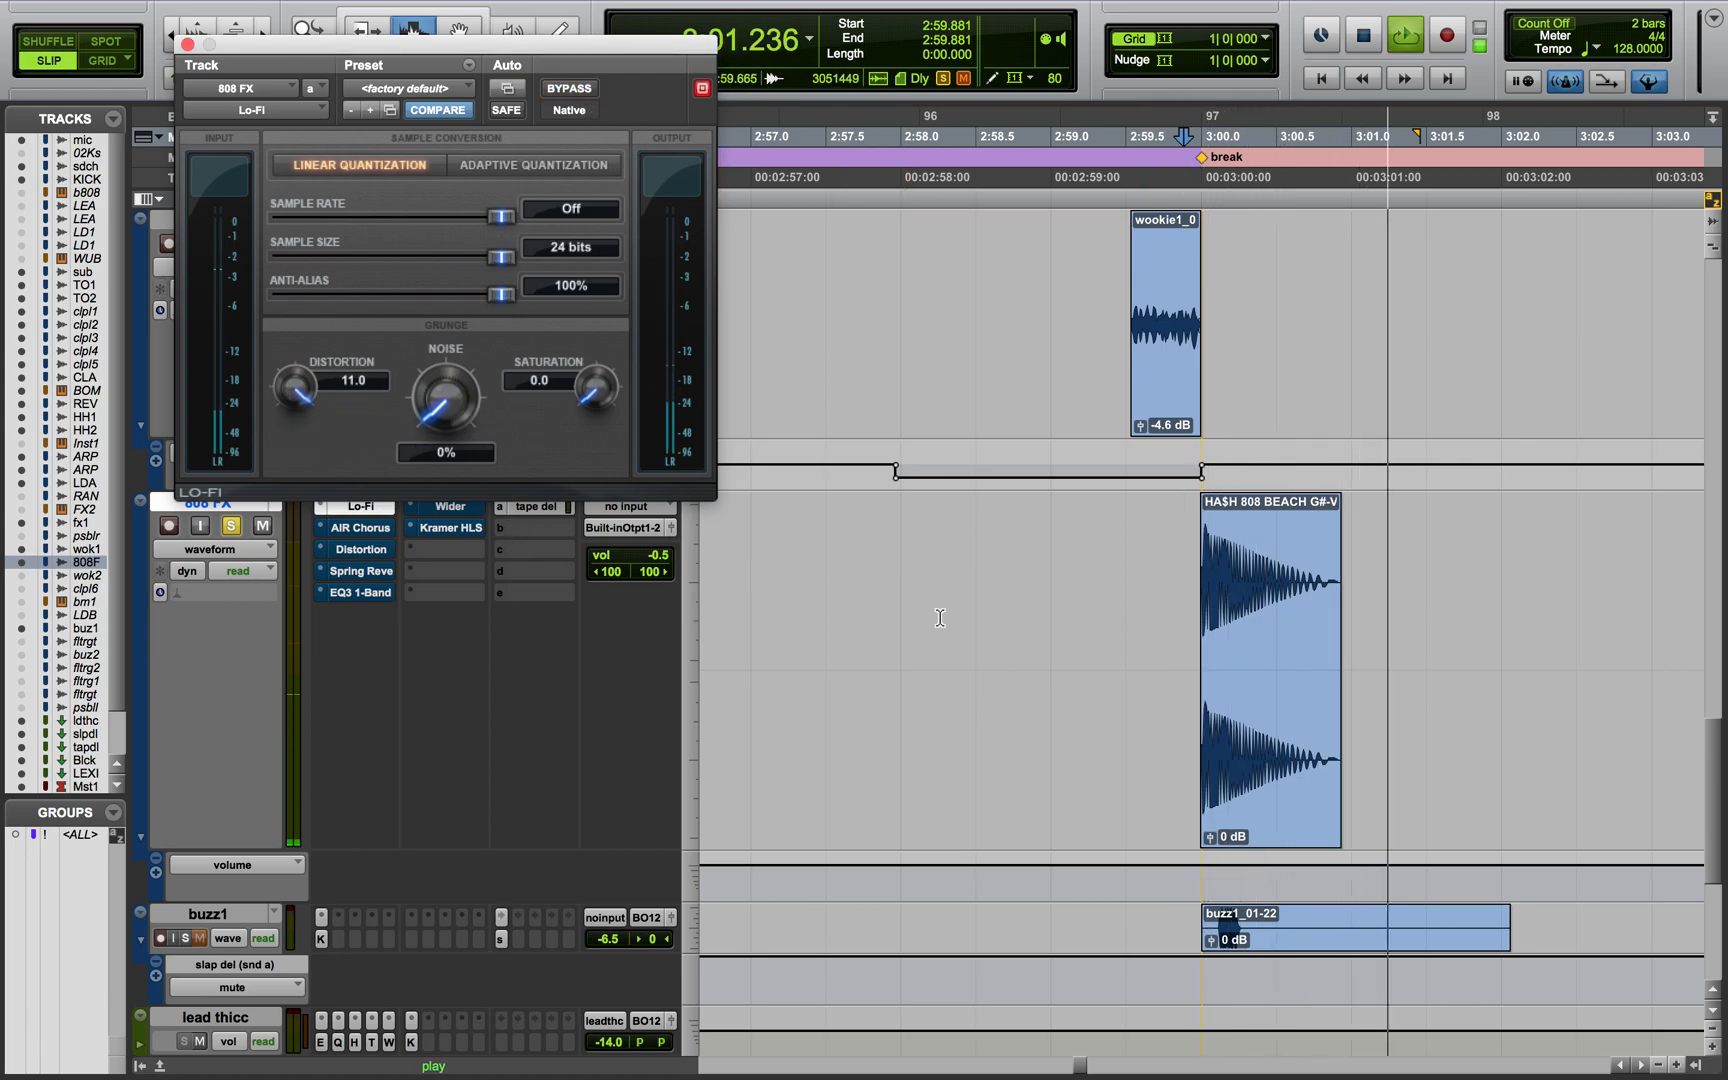
pyautogui.press('space')
pyautogui.keyDown('super'); pyautogui.click(567, 512); pyautogui.keyUp('super')
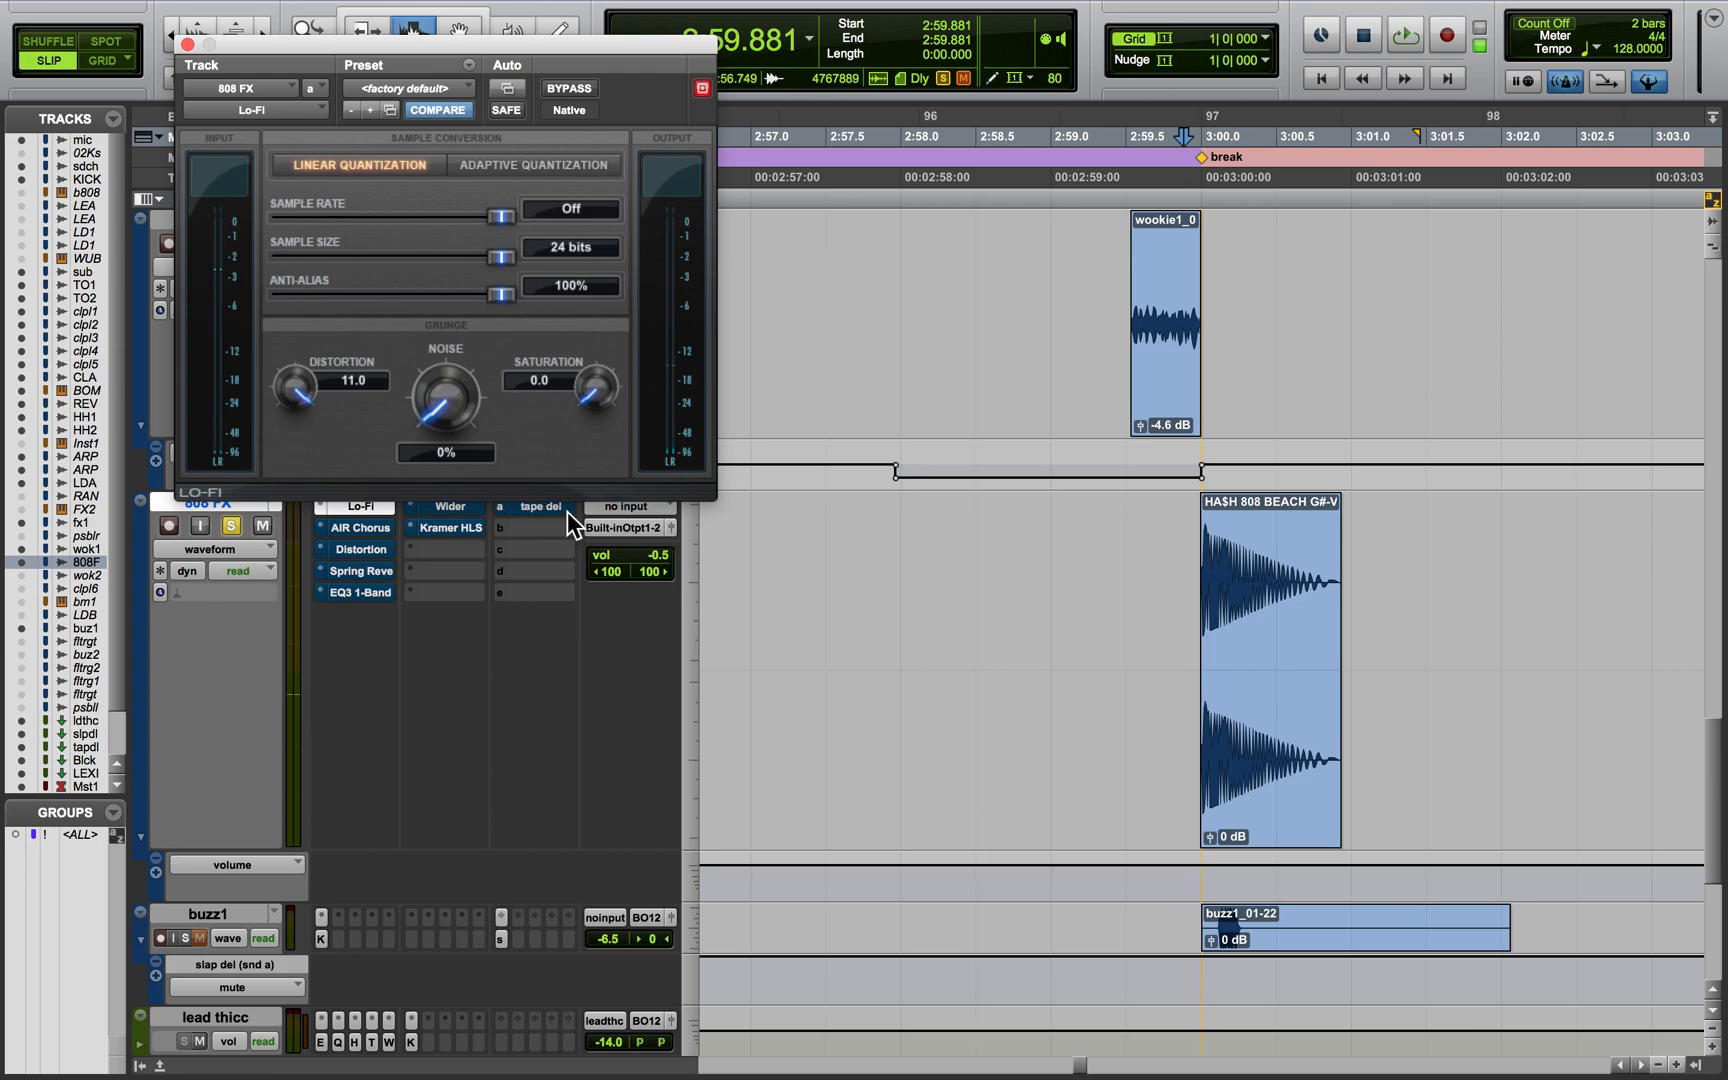
pyautogui.press('space')
pyautogui.press('space')
# Take the AIR Chorus insert on 808 FX out of bypass and play the clip twice with it
pyautogui.click(358, 528)
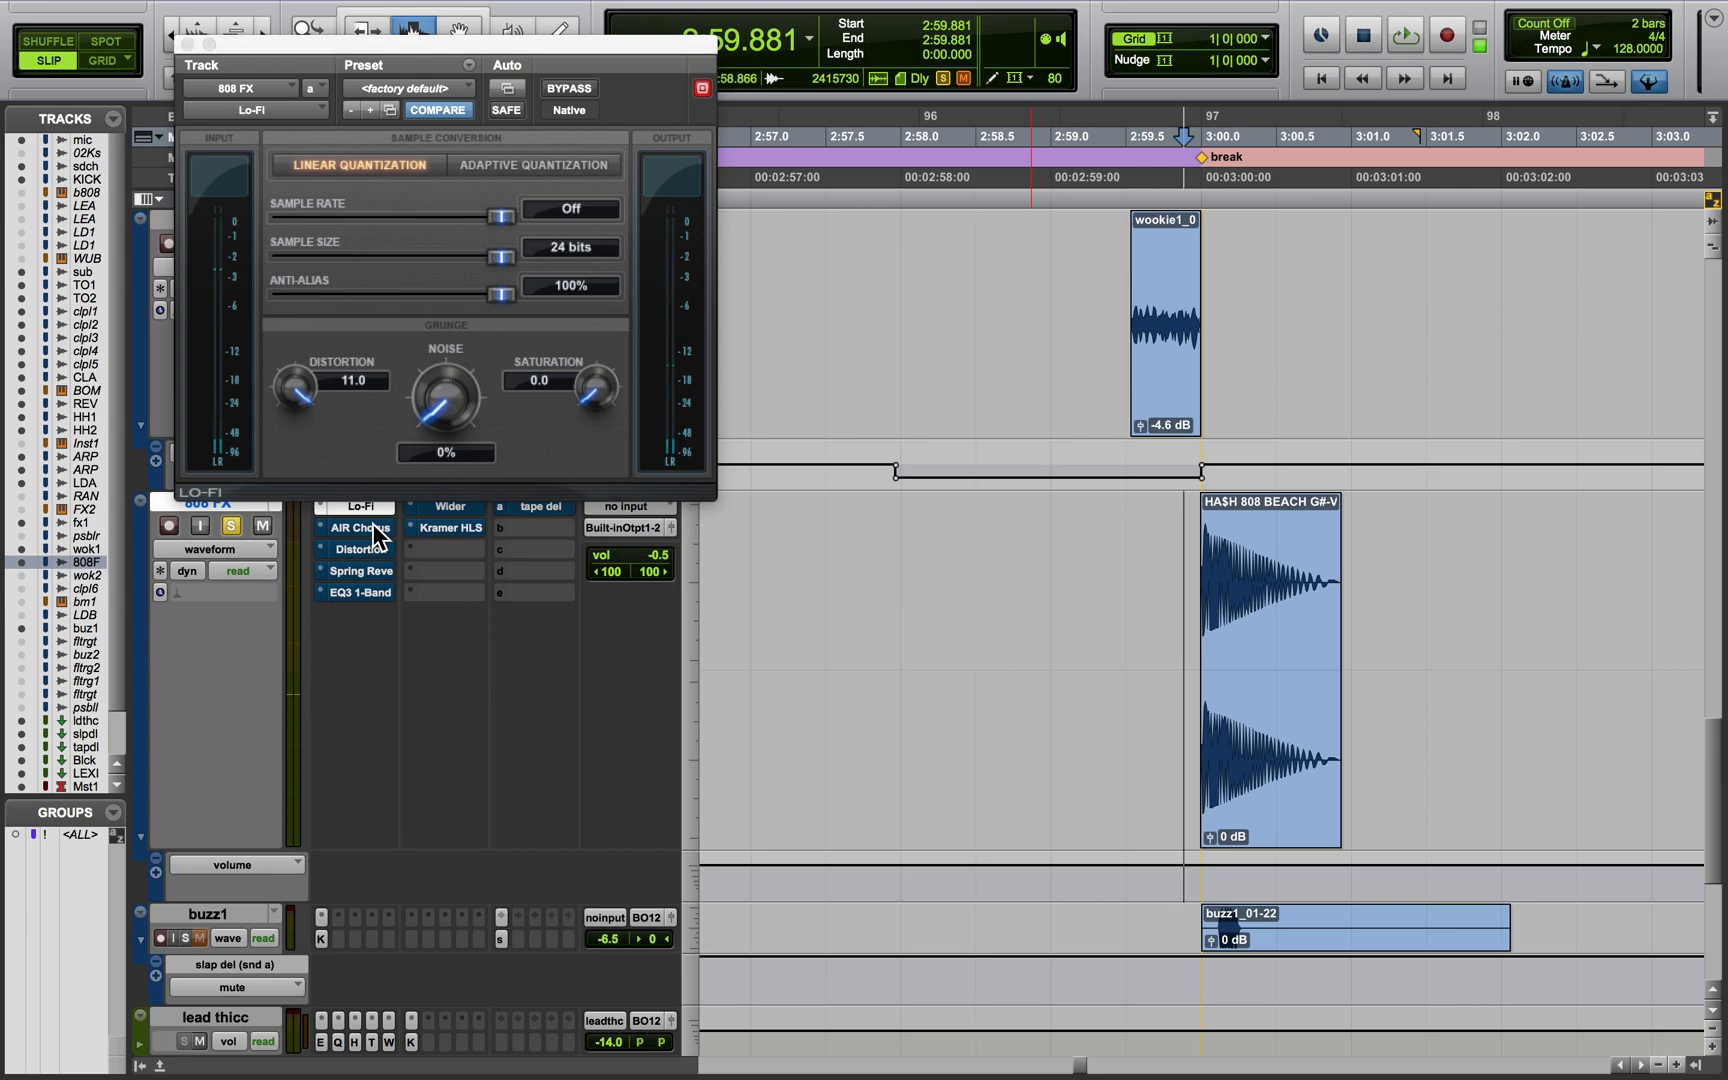
pyautogui.click(585, 88)
pyautogui.press('space')
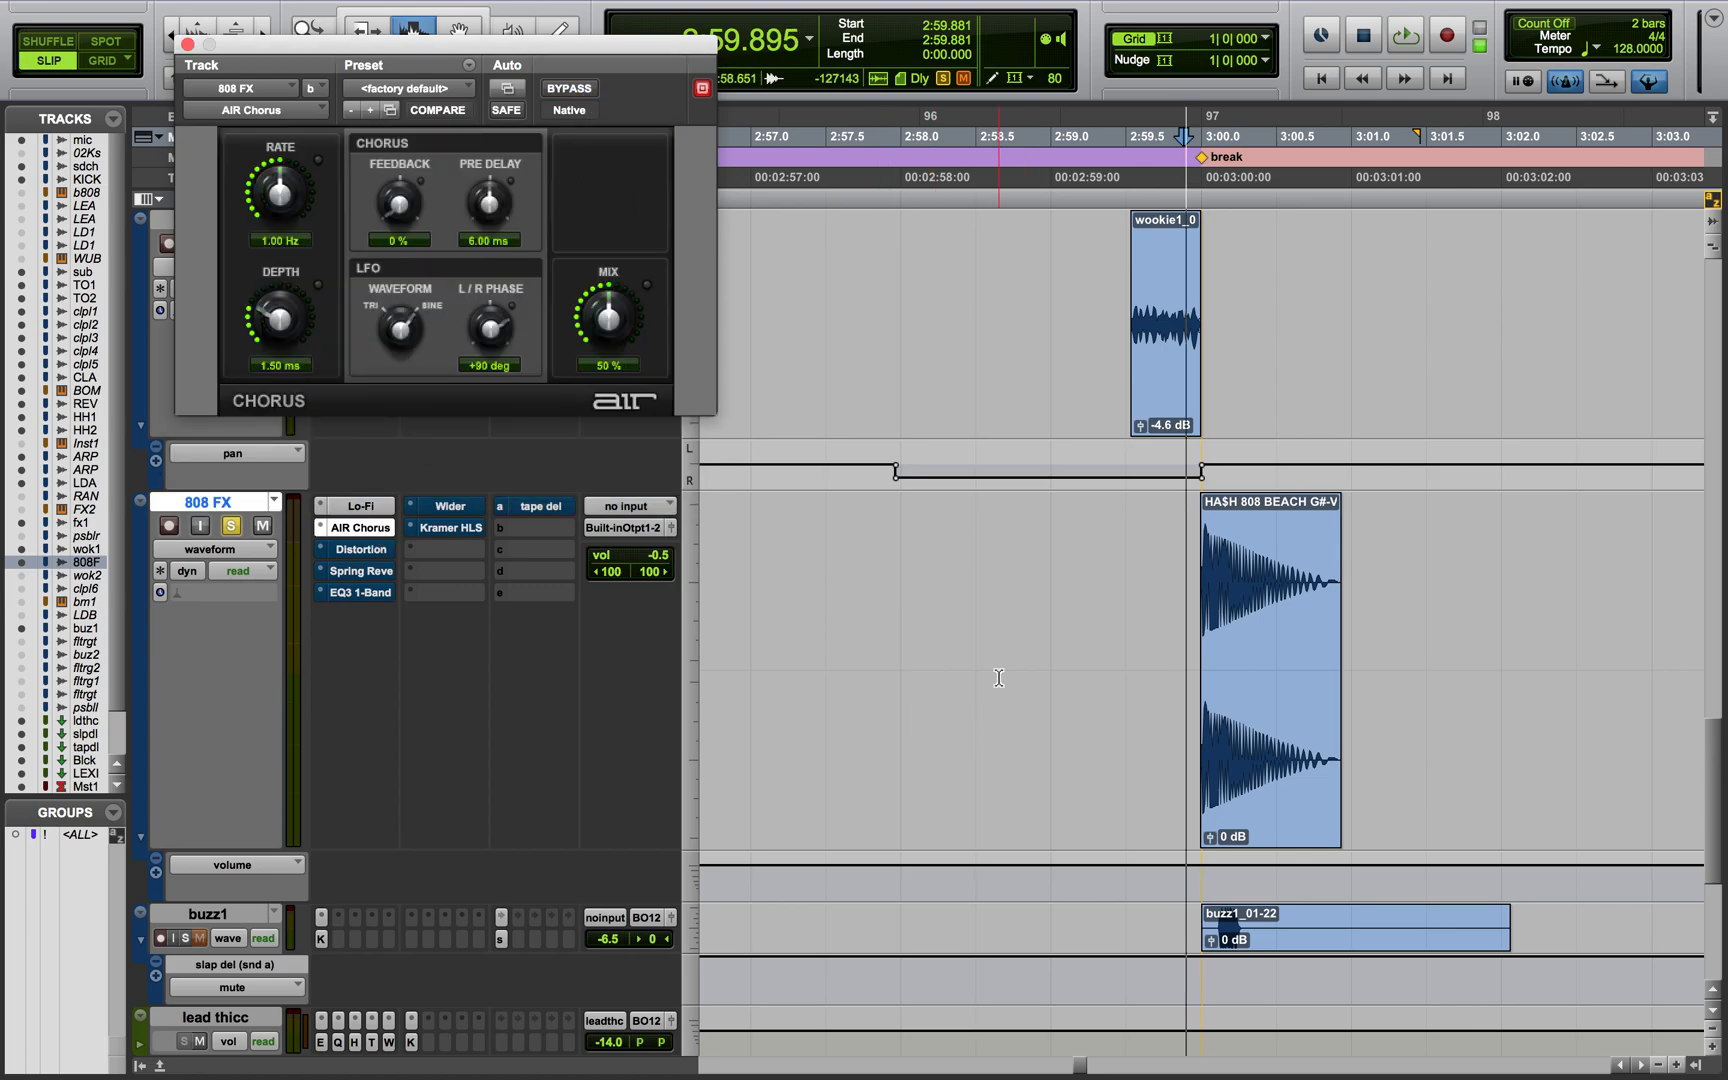
pyautogui.press('space')
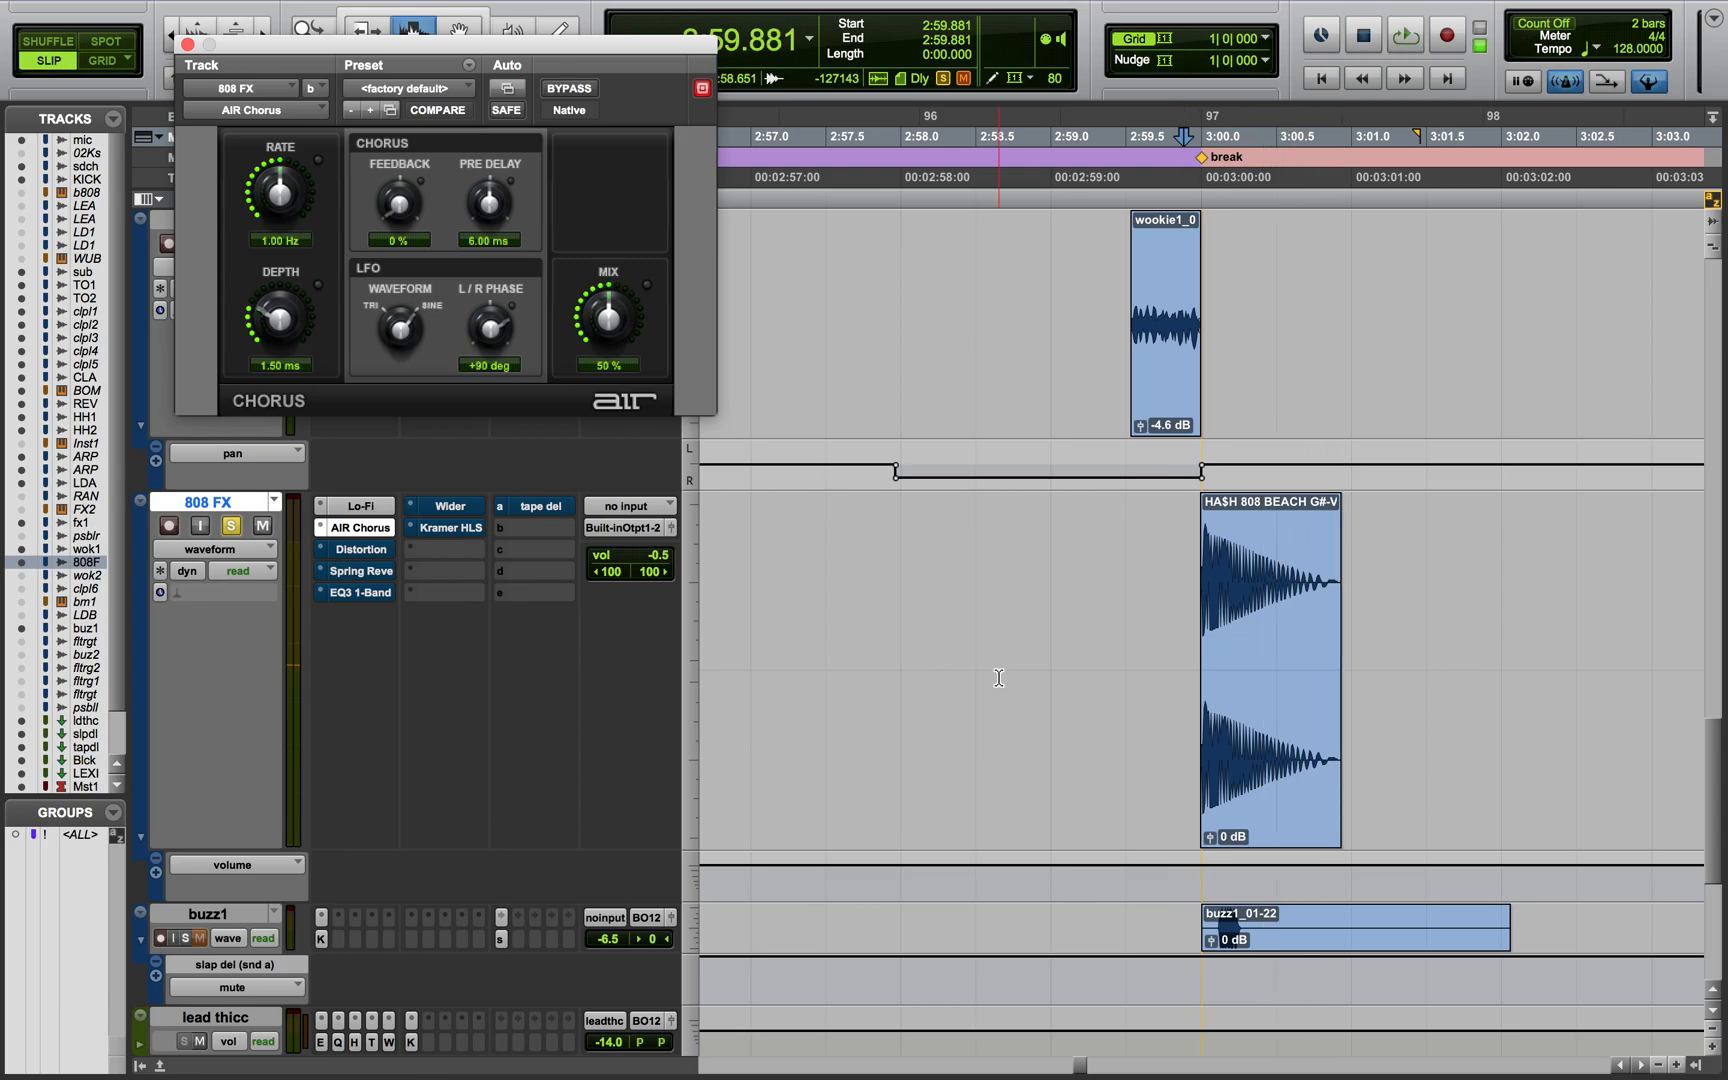
pyautogui.press('space')
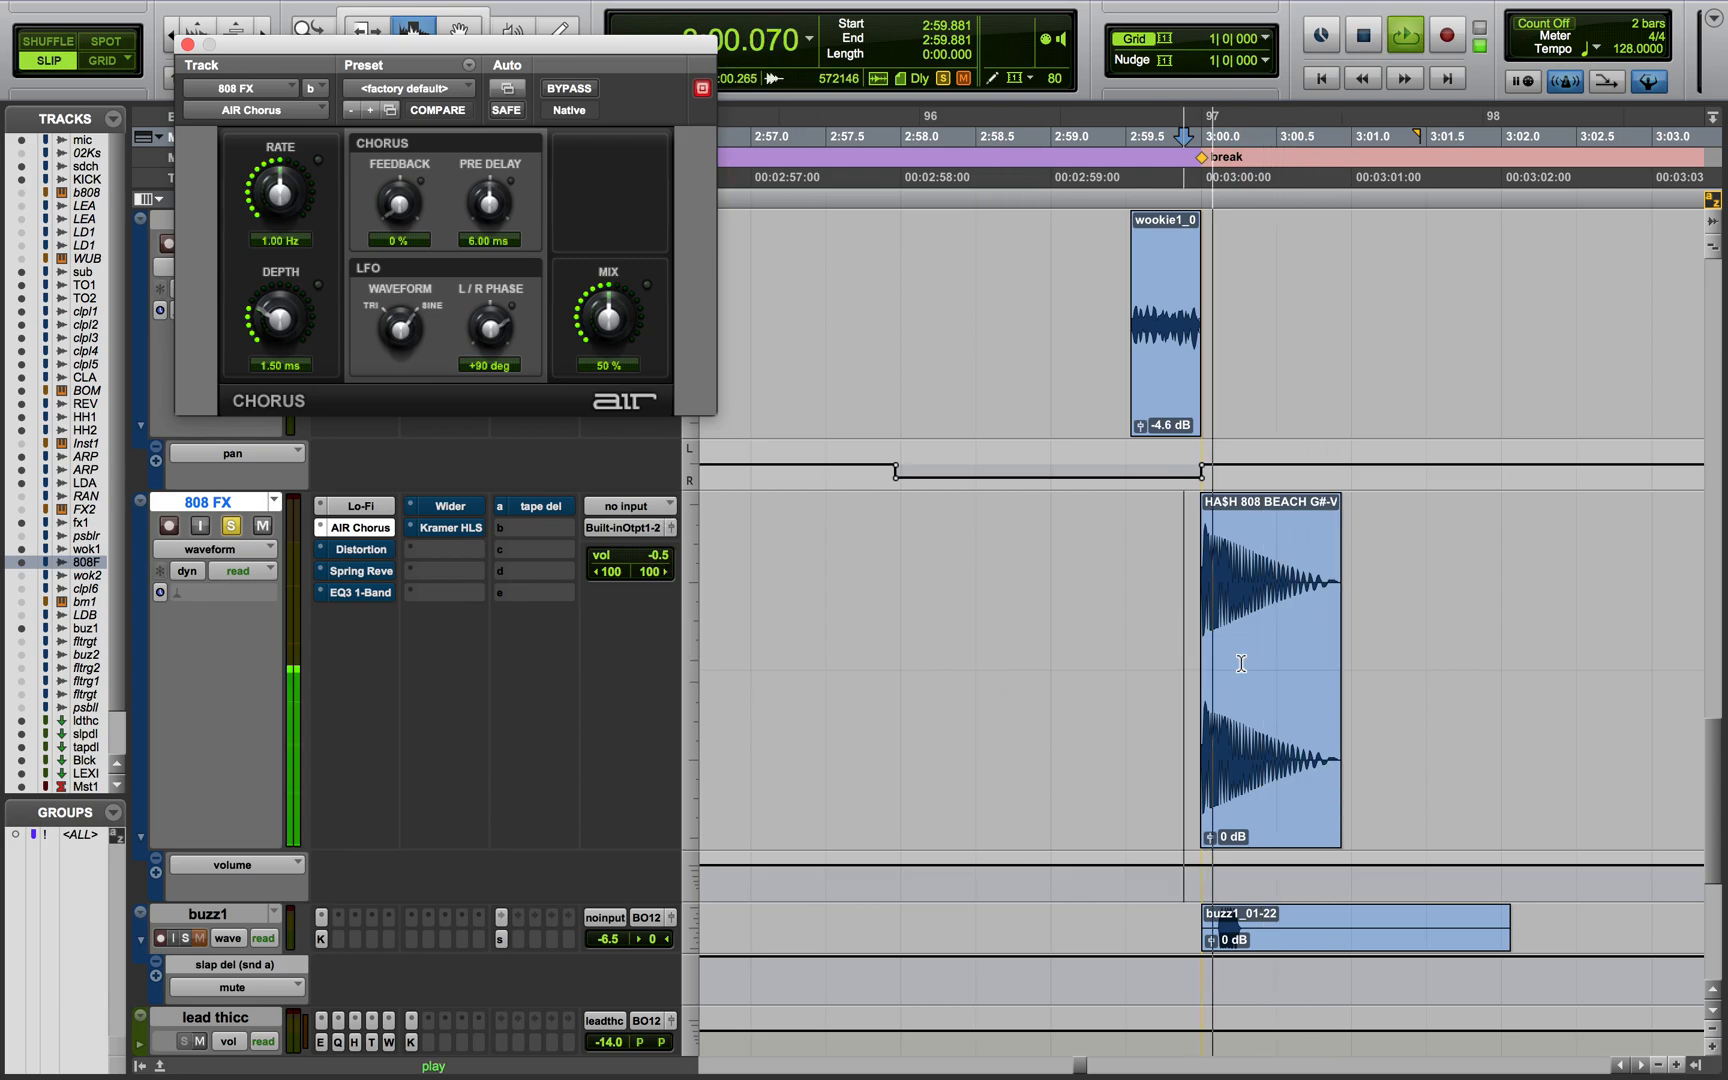
pyautogui.press('space')
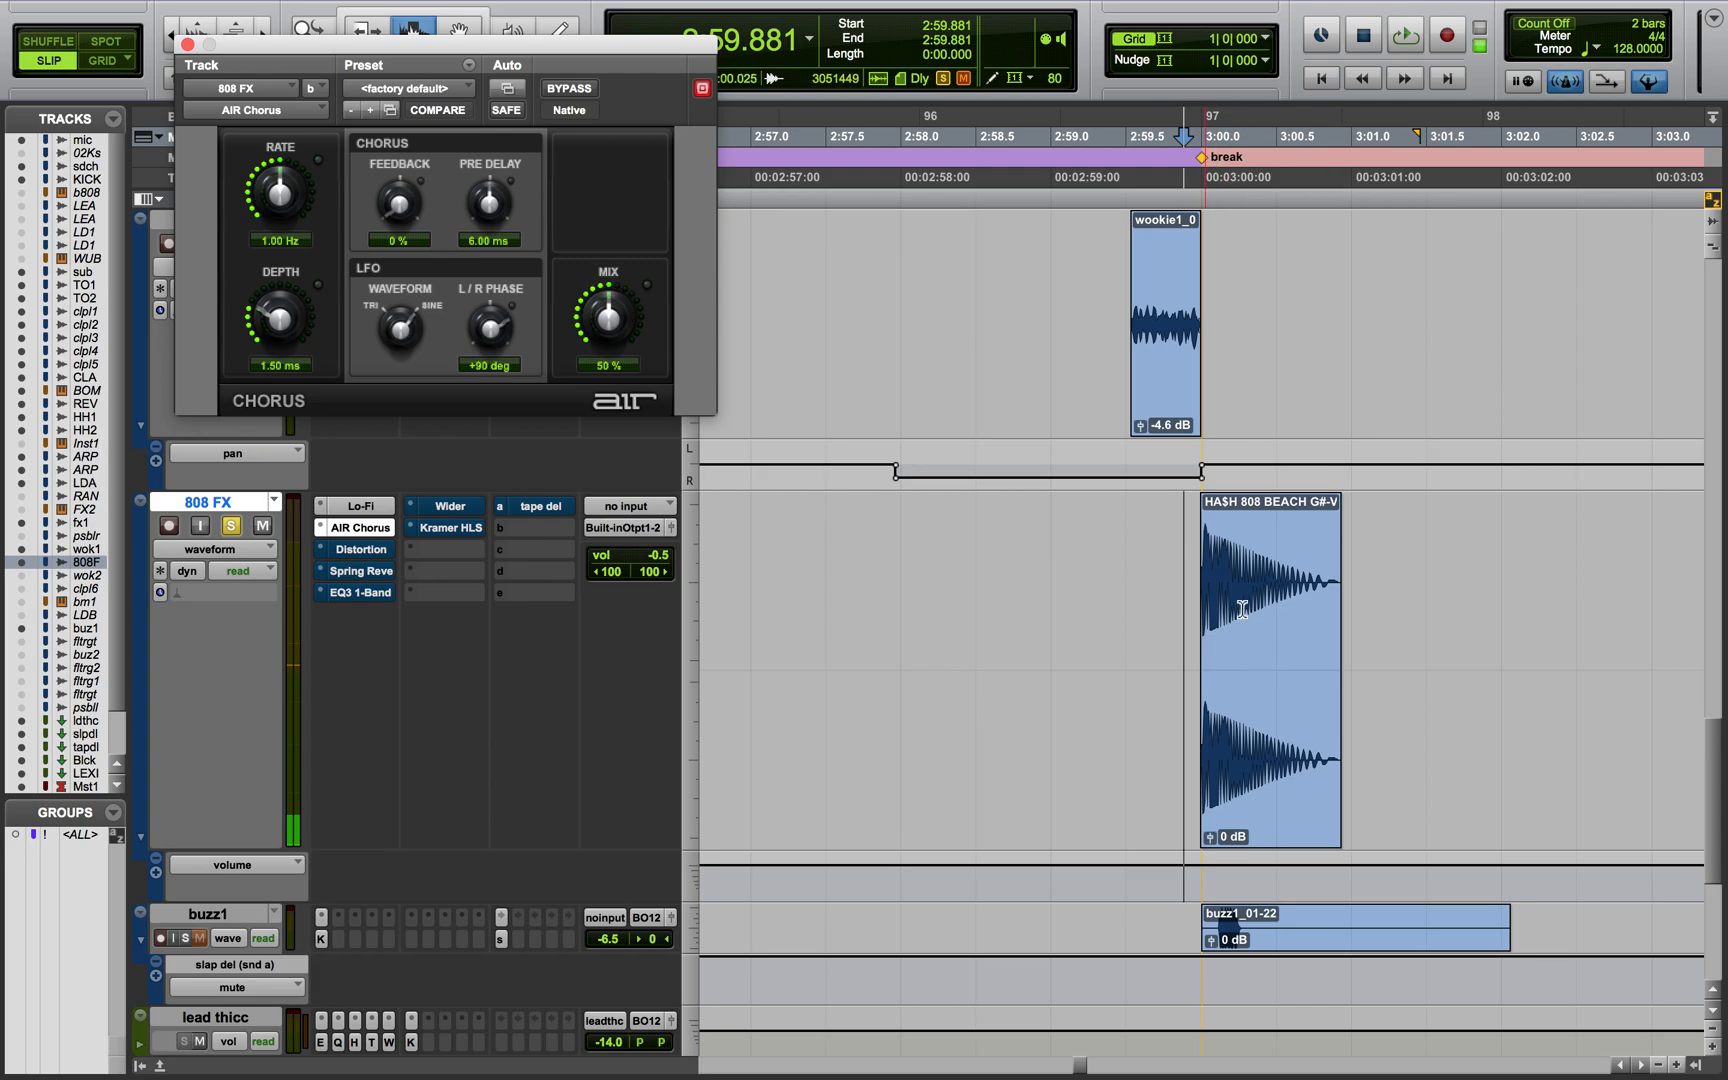
# Take the AIR Distortion insert on 808 FX out of bypass and play the clip with it
pyautogui.click(361, 549)
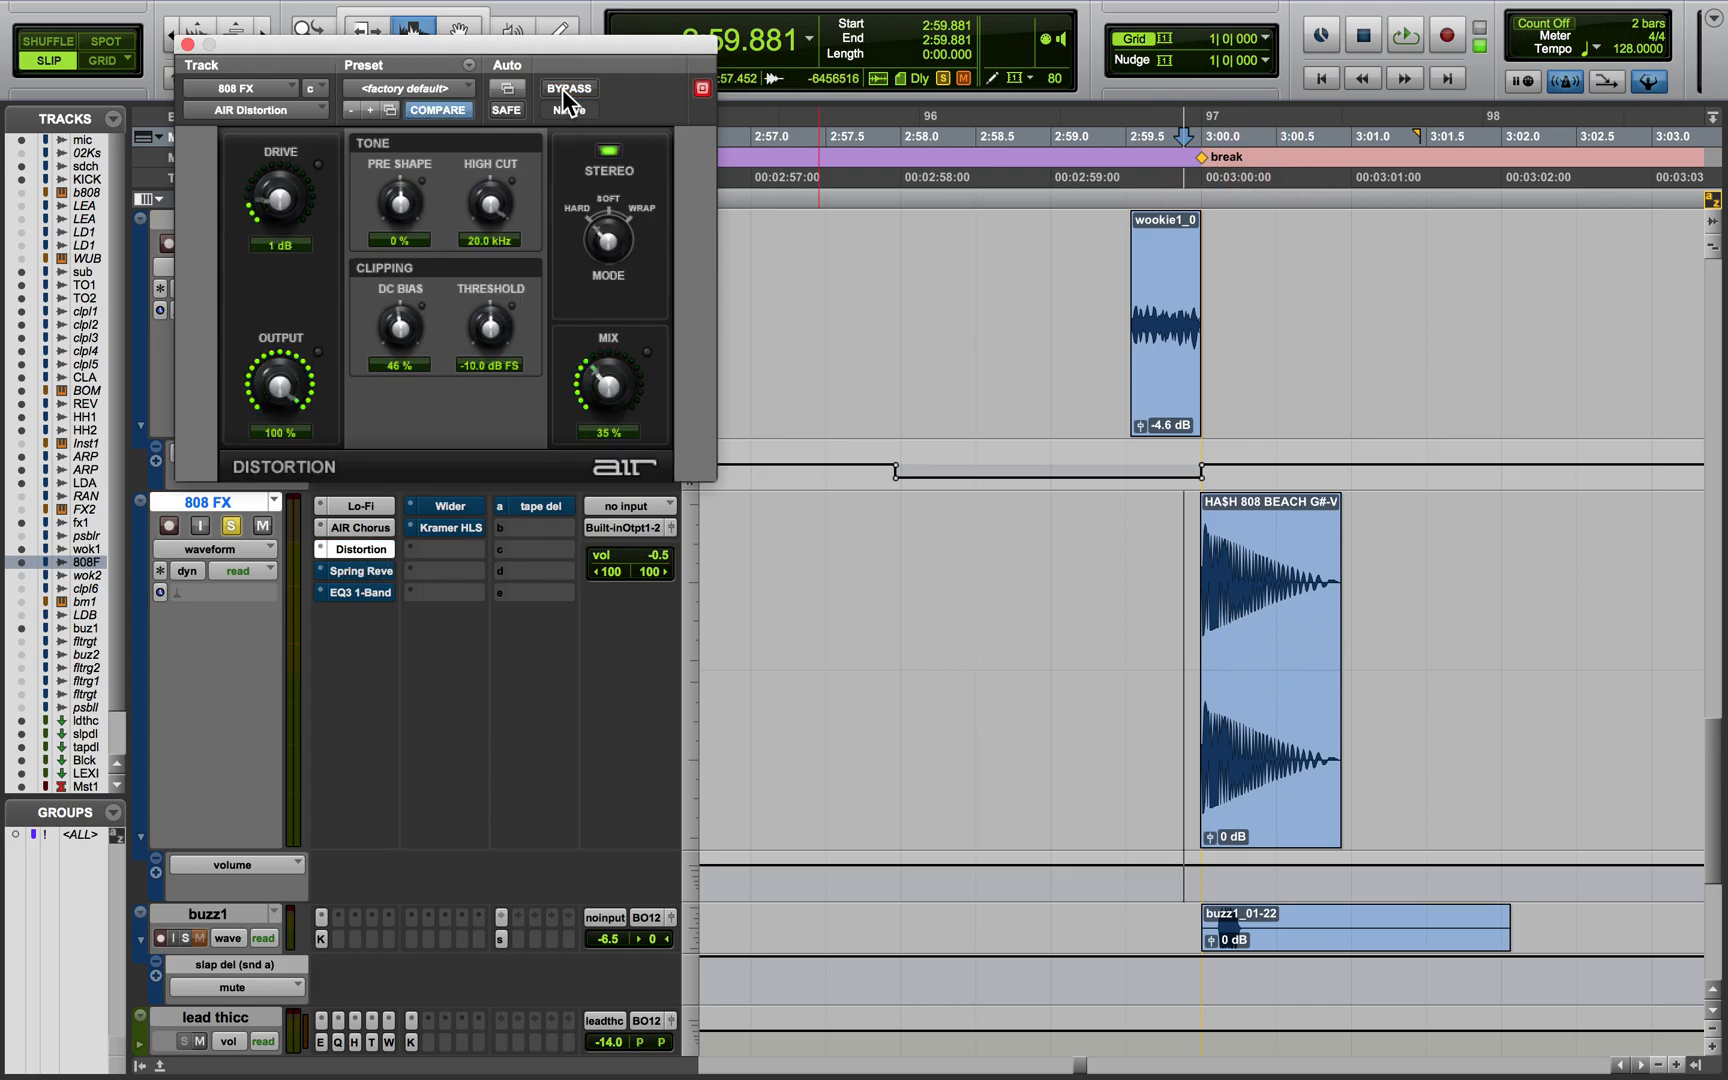
pyautogui.press('space')
pyautogui.press('space')
# Take the AIR Spring Reverb insert on 808 FX out of bypass and play the clip twice with it
pyautogui.click(351, 568)
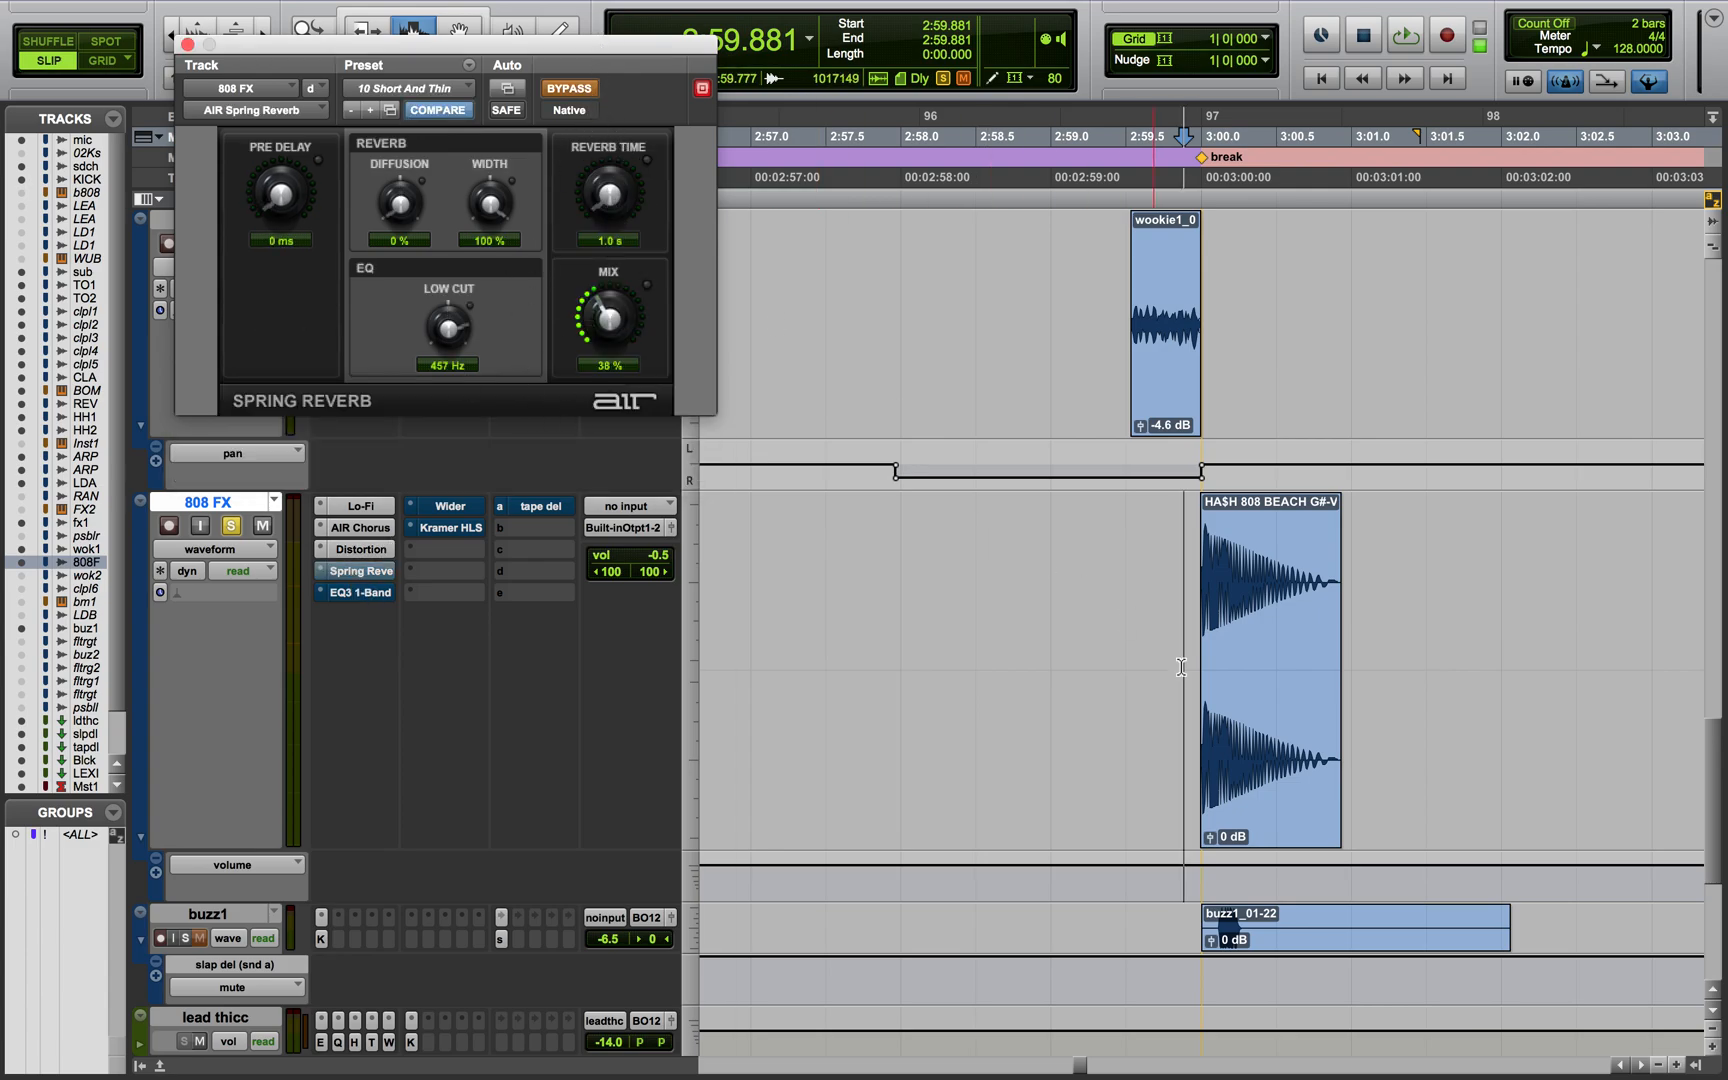
pyautogui.click(566, 88)
pyautogui.press('space')
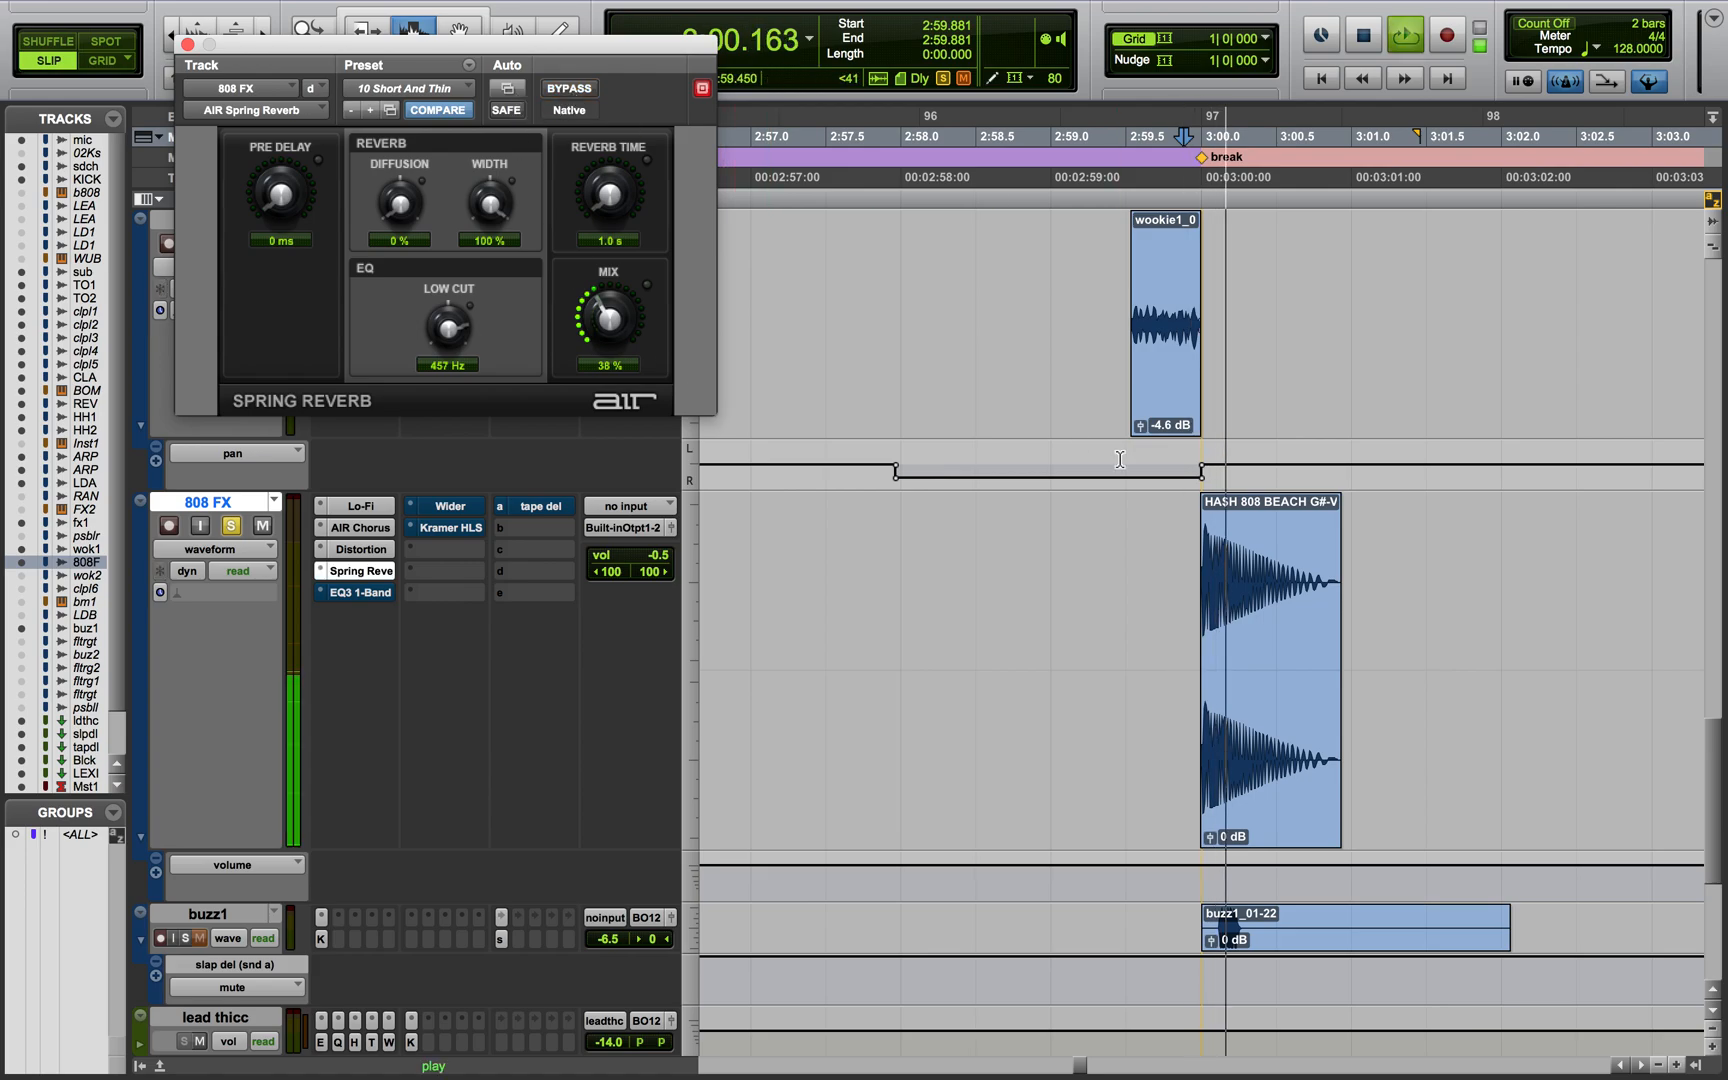
pyautogui.press('space')
pyautogui.press('space')
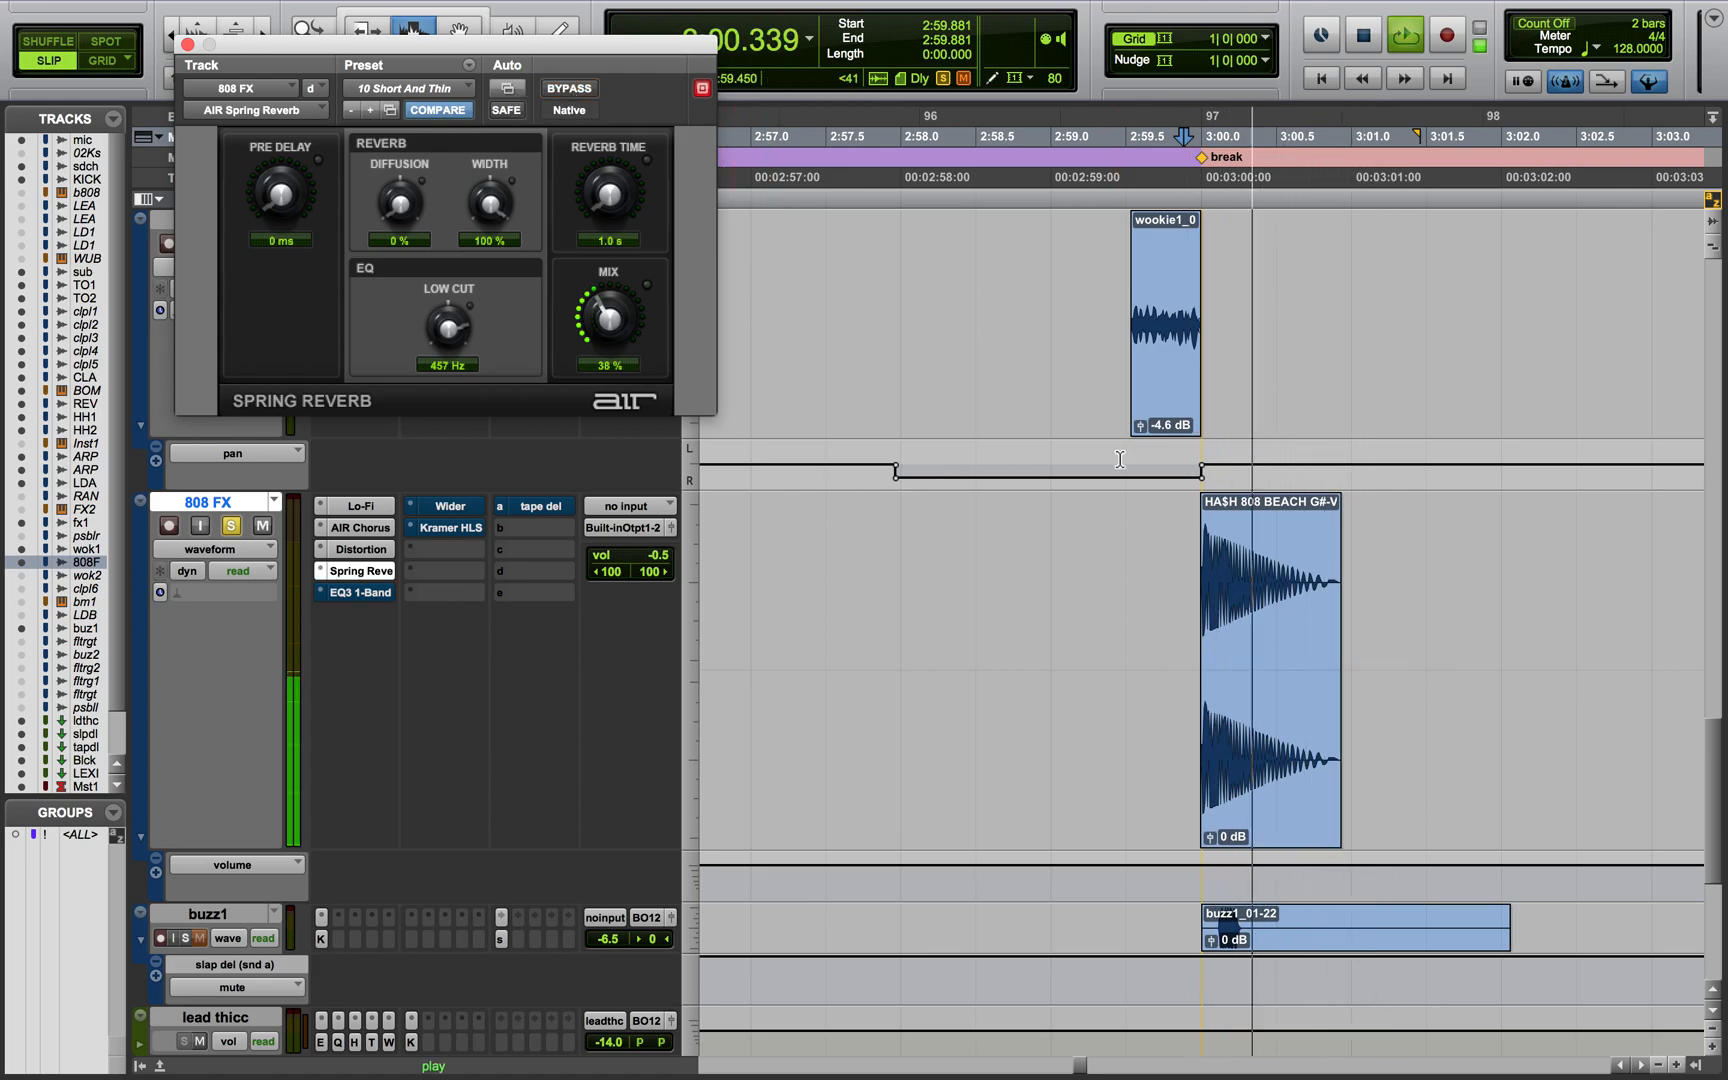
pyautogui.press('space')
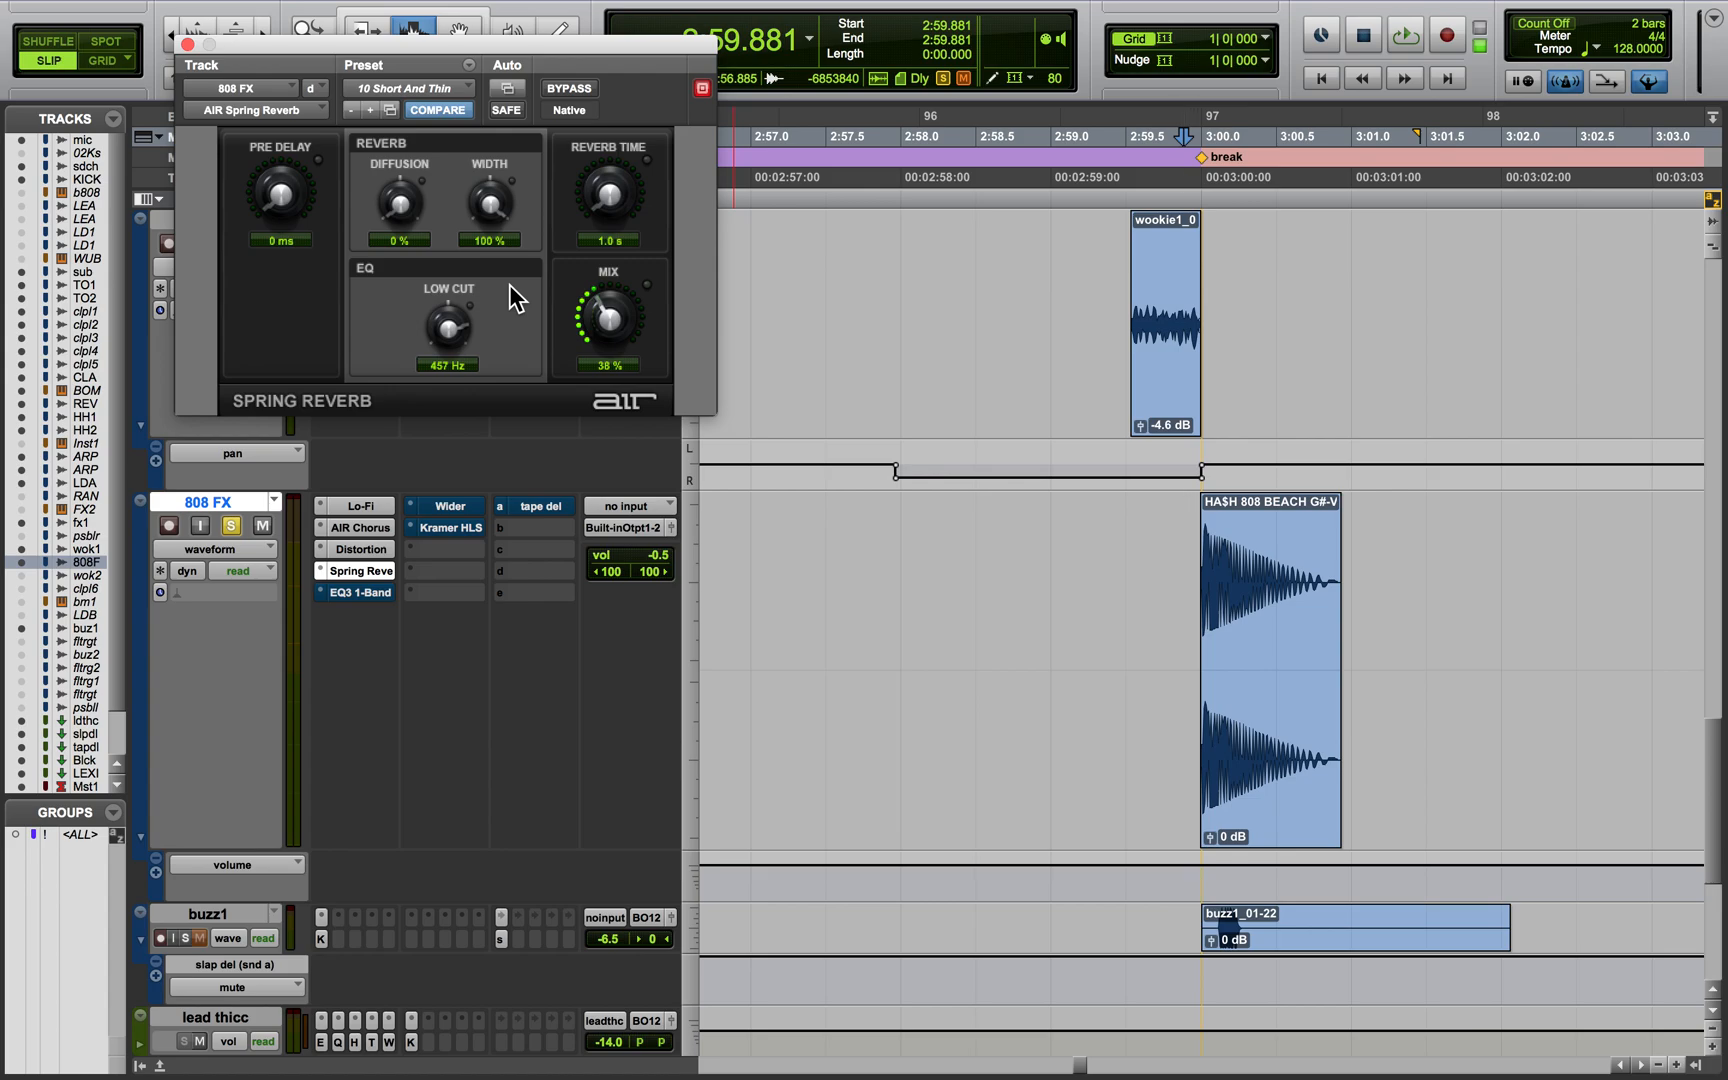
# Take the EQ3 1-Band high-pass insert on 808 FX out of bypass and play the clip with it
pyautogui.click(352, 599)
pyautogui.click(354, 598)
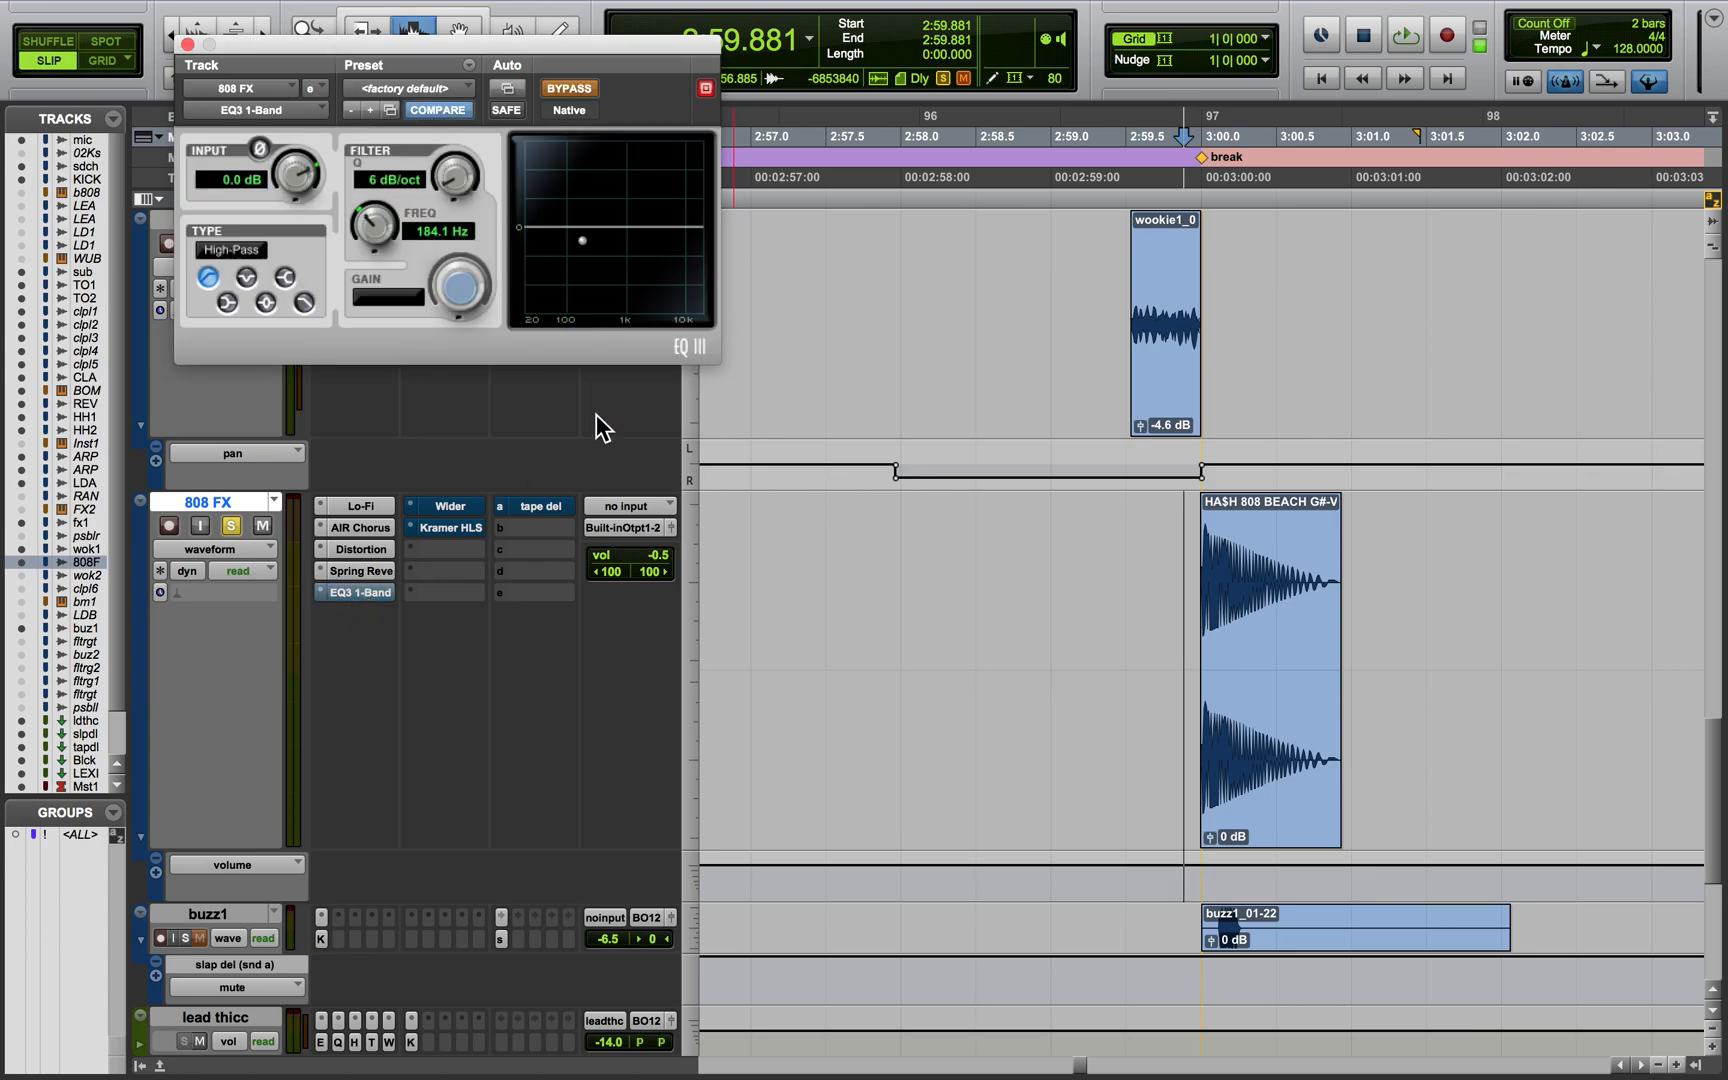
pyautogui.click(569, 88)
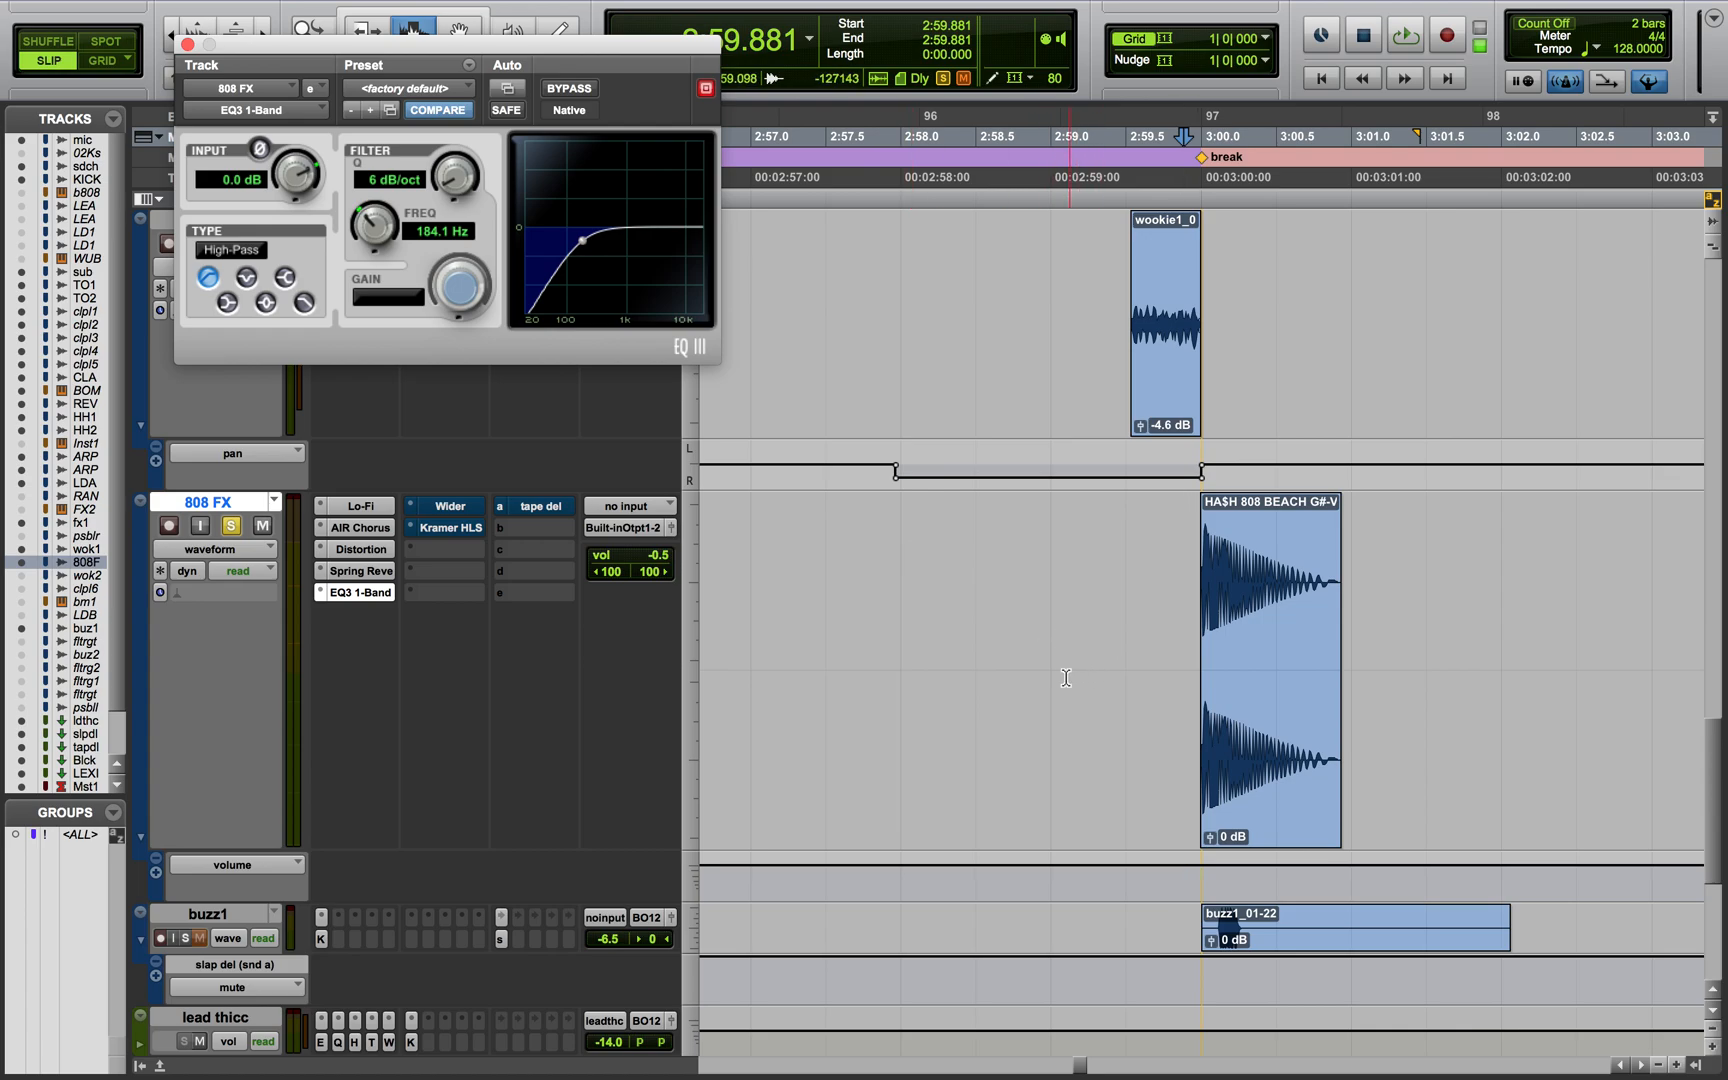
pyautogui.press('space')
pyautogui.press('space')
# Take the Wider insert on 808 FX out of bypass and play the clip with it
pyautogui.click(444, 506)
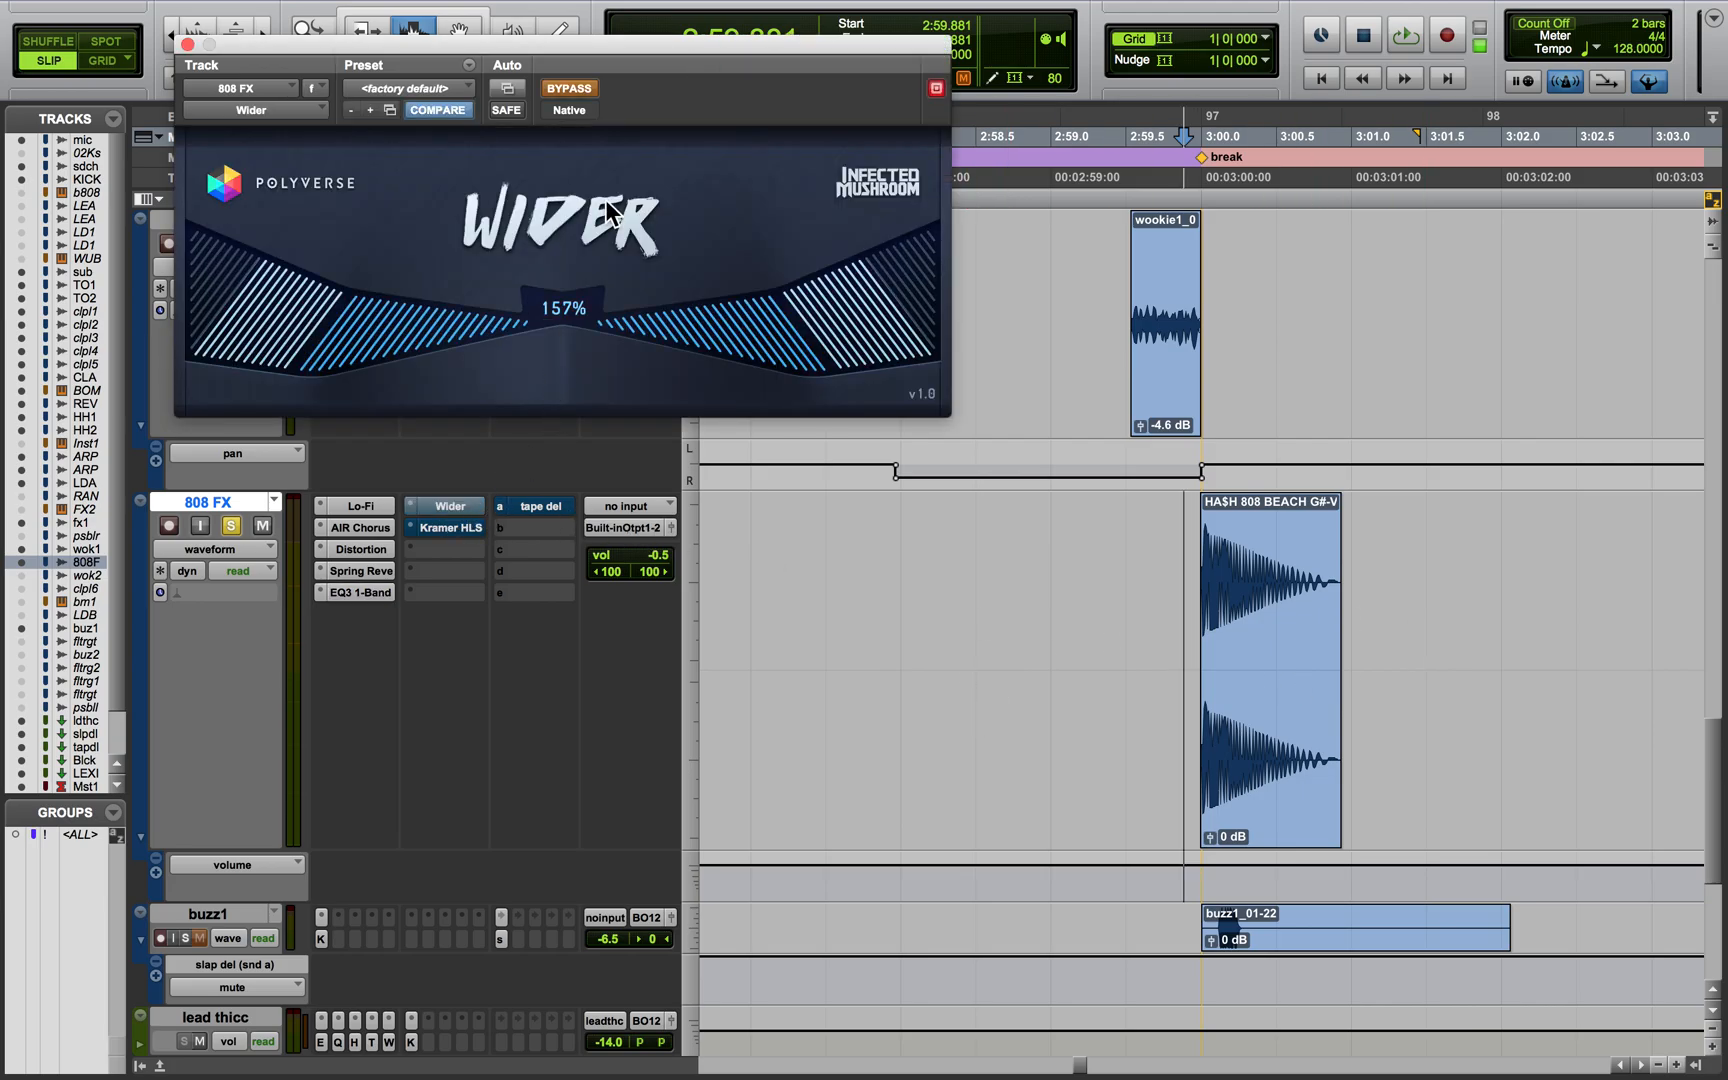
pyautogui.click(570, 86)
pyautogui.click(1029, 613)
pyautogui.press('space')
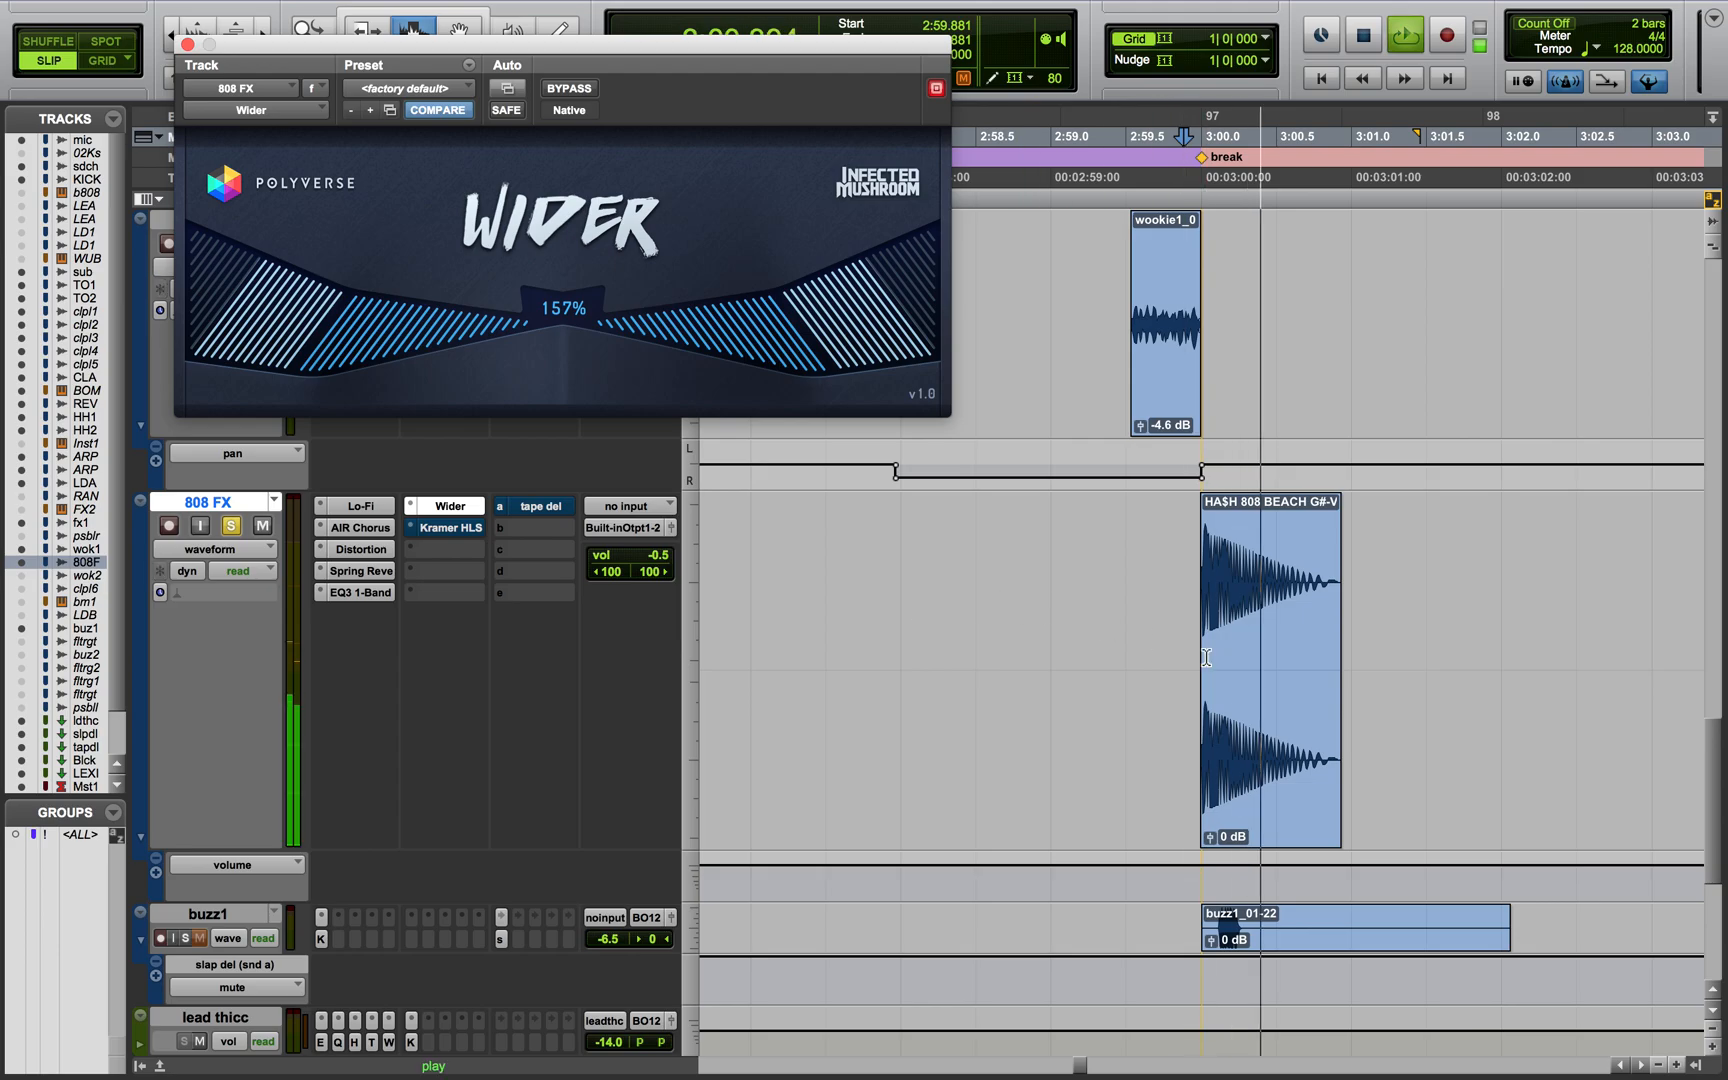
pyautogui.press('space')
# Take the Kramer HLS insert on 808 FX out of bypass, play the clip with it and close the plug-in window
pyautogui.click(472, 528)
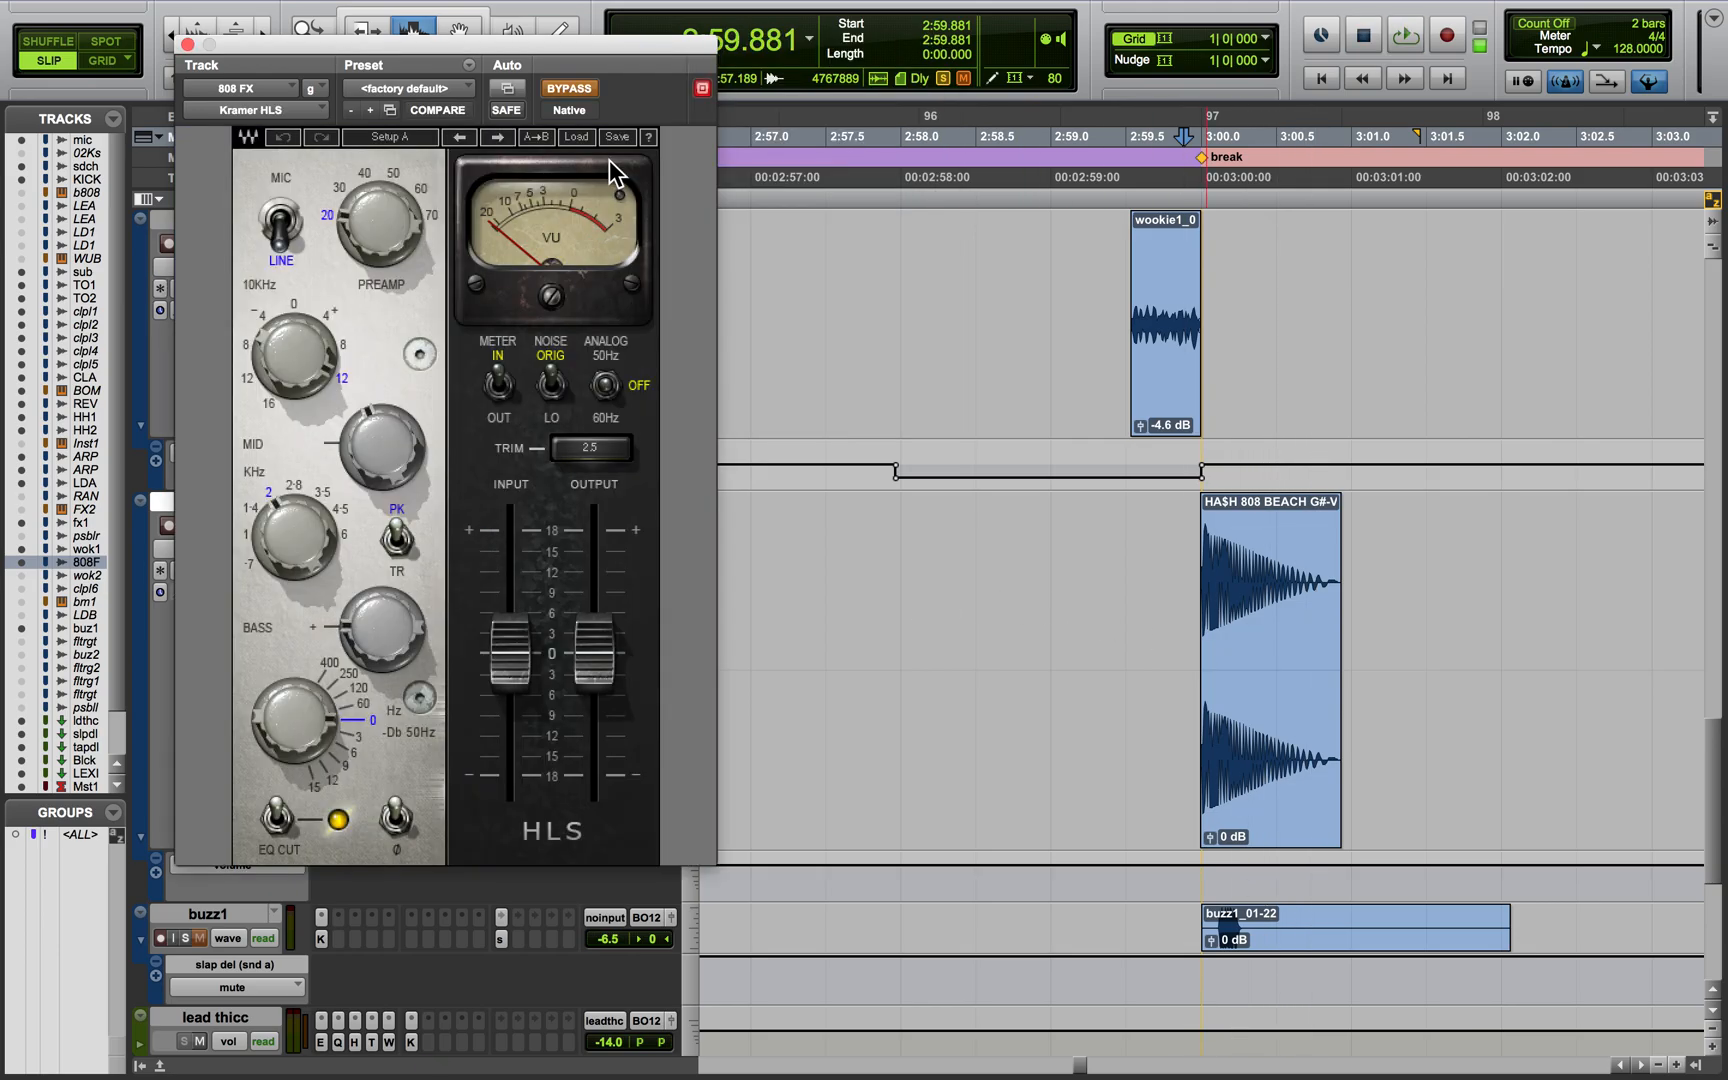
pyautogui.click(584, 92)
pyautogui.press('space')
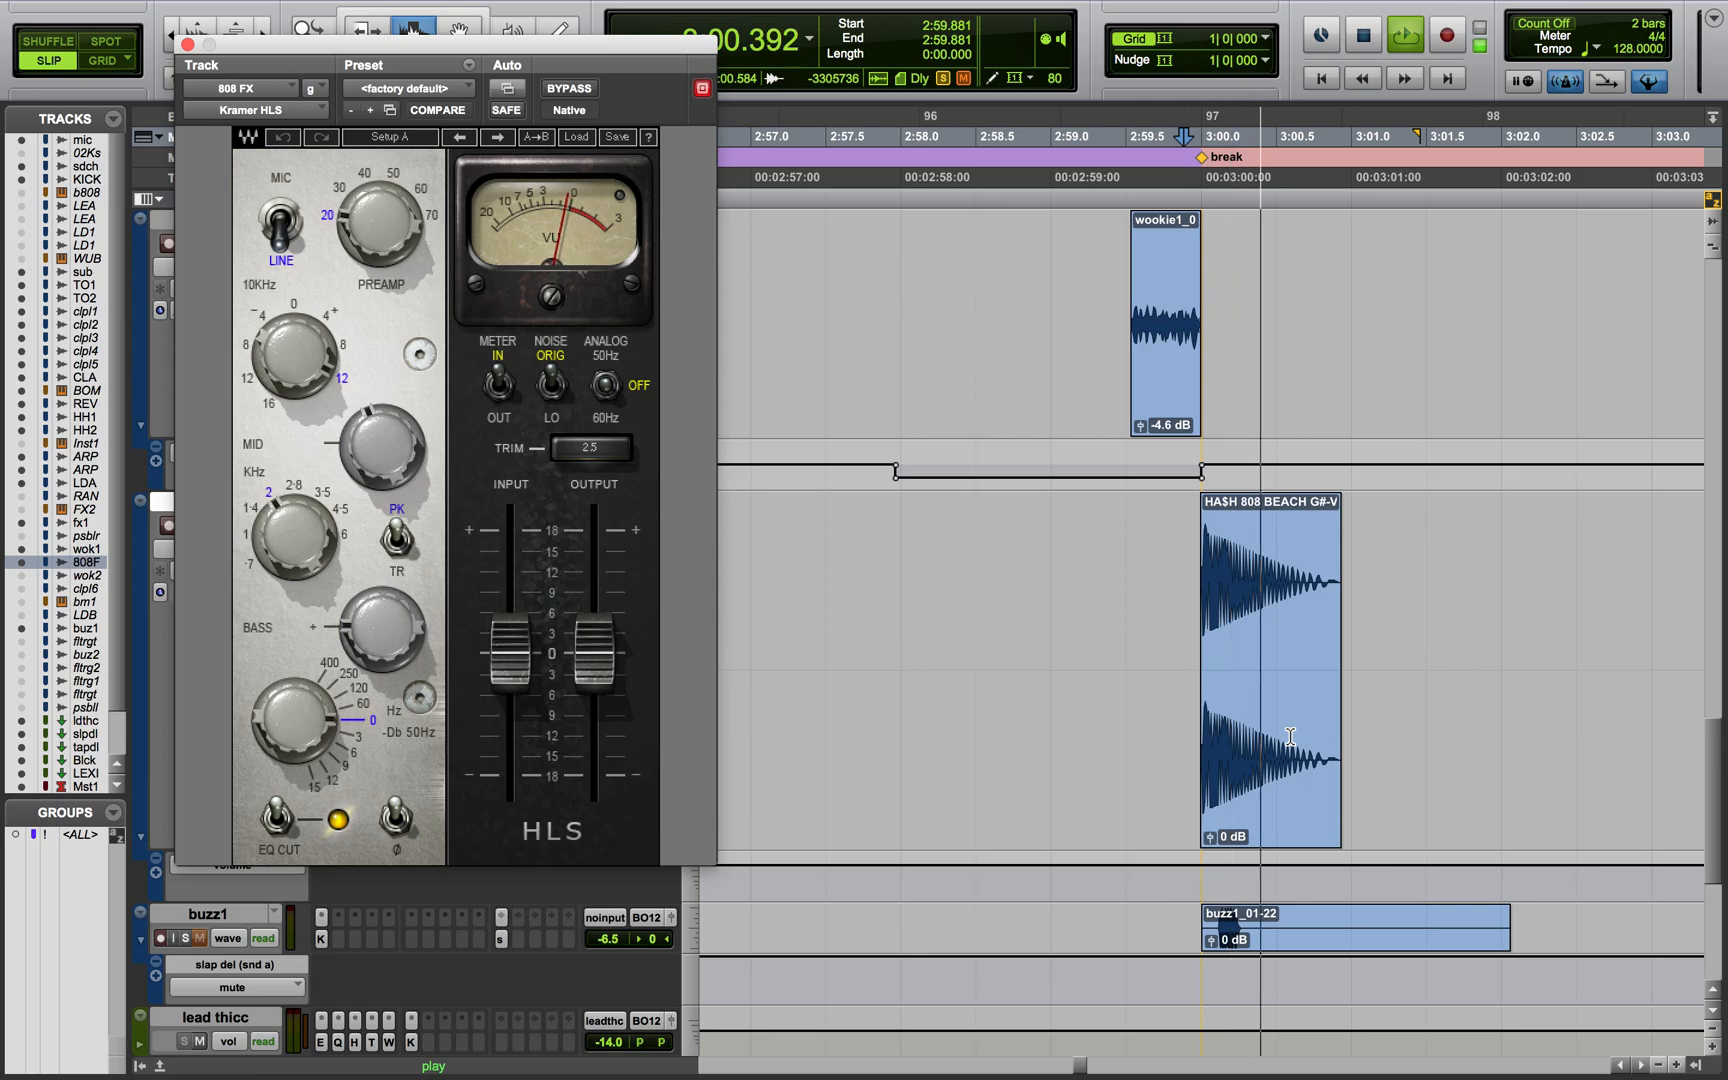
pyautogui.press('space')
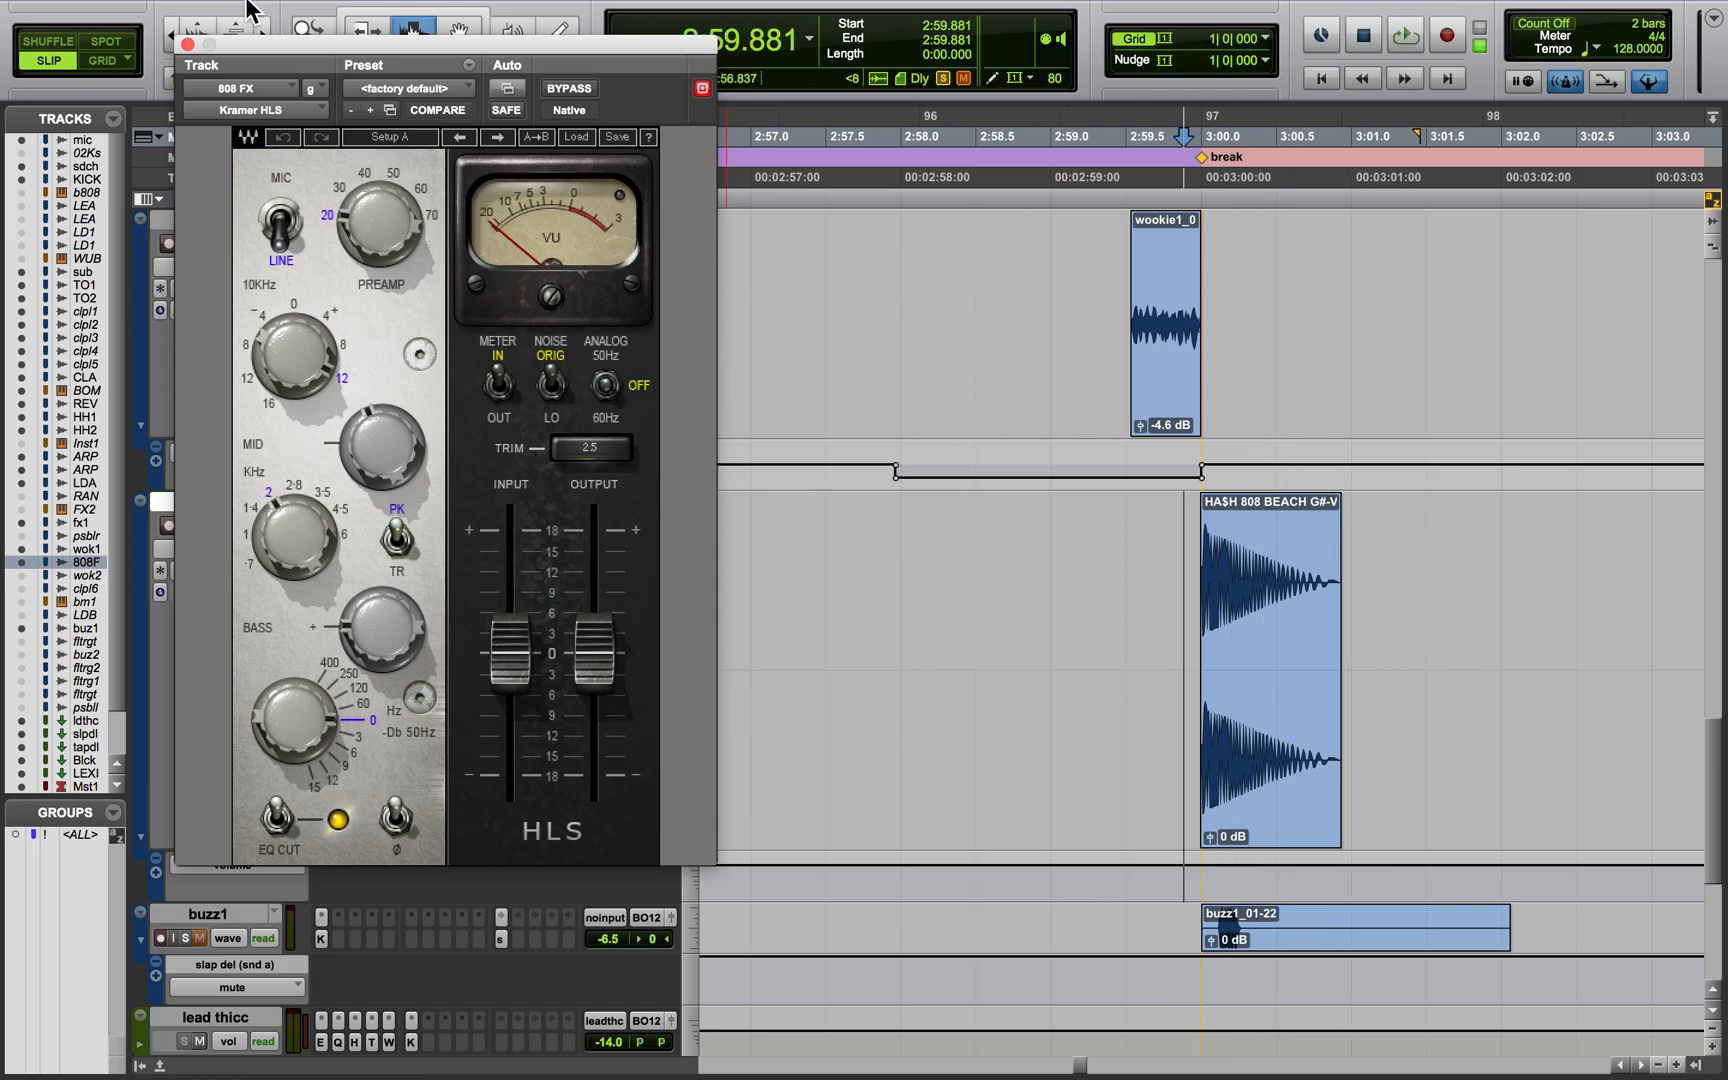
pyautogui.click(188, 45)
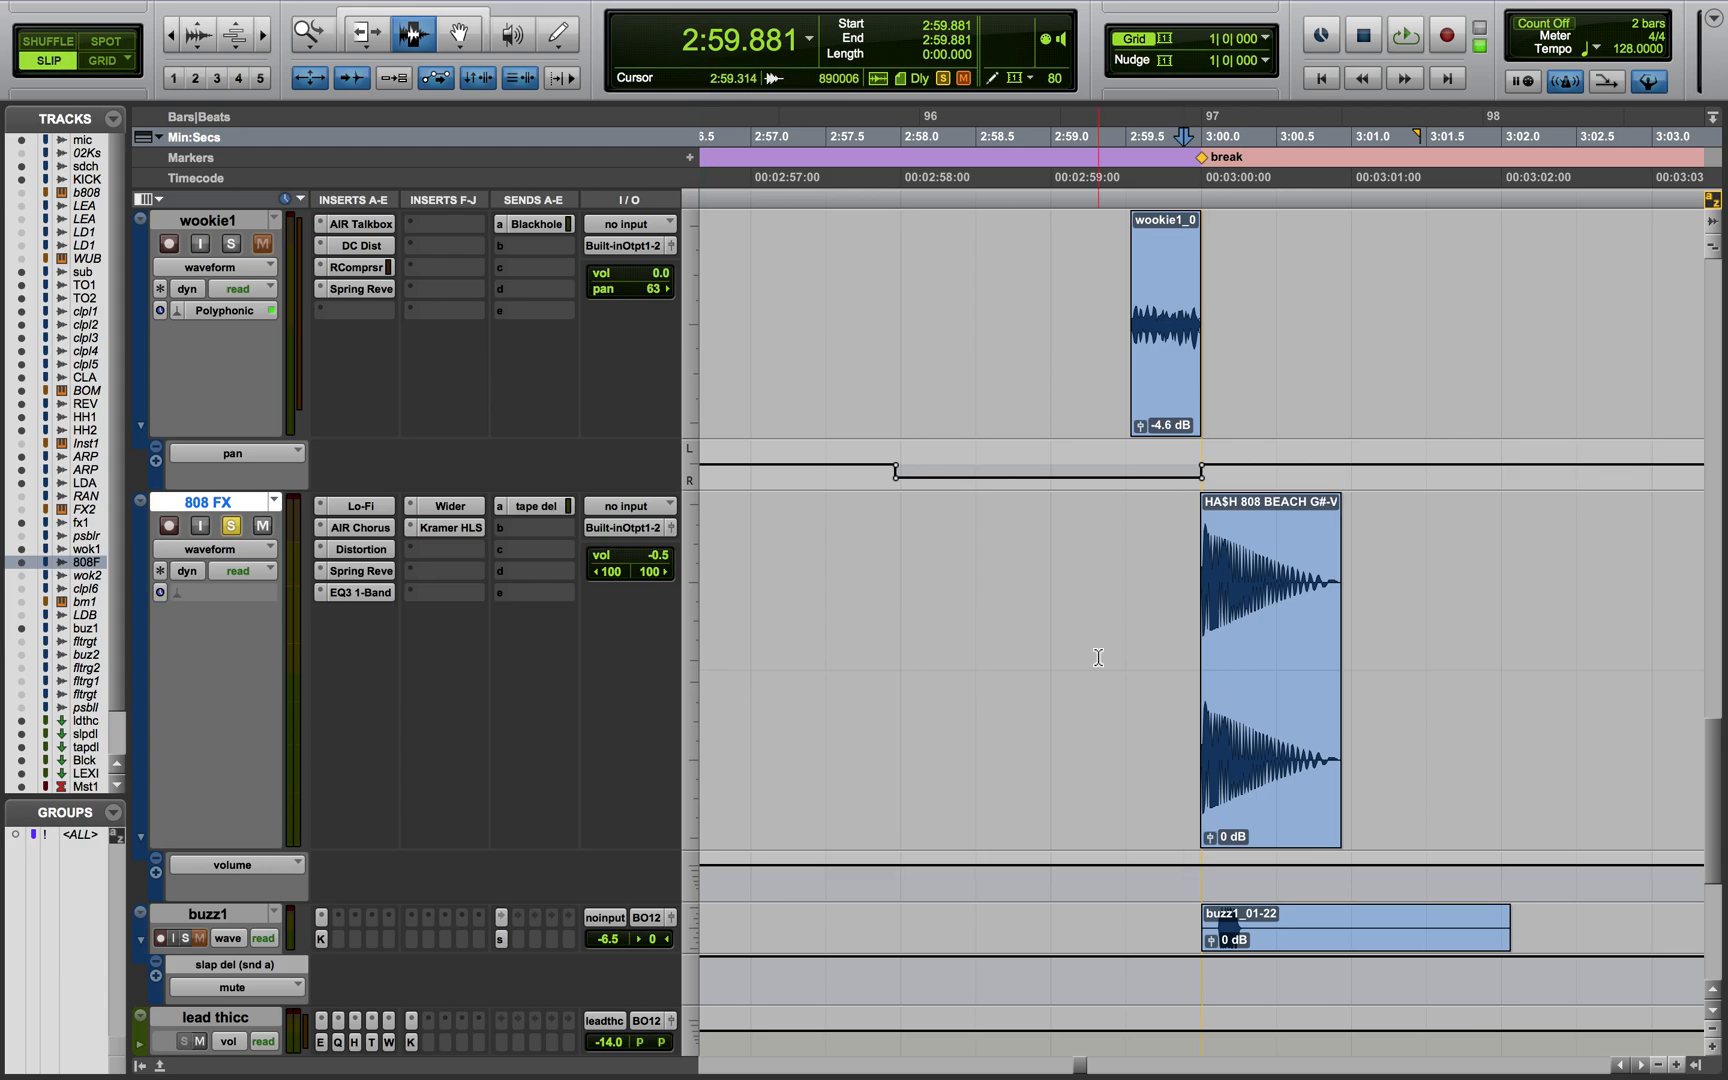
# Play the 808 FX clip through its complete insert chain and let the tail ring out past the clip
pyautogui.press('space')
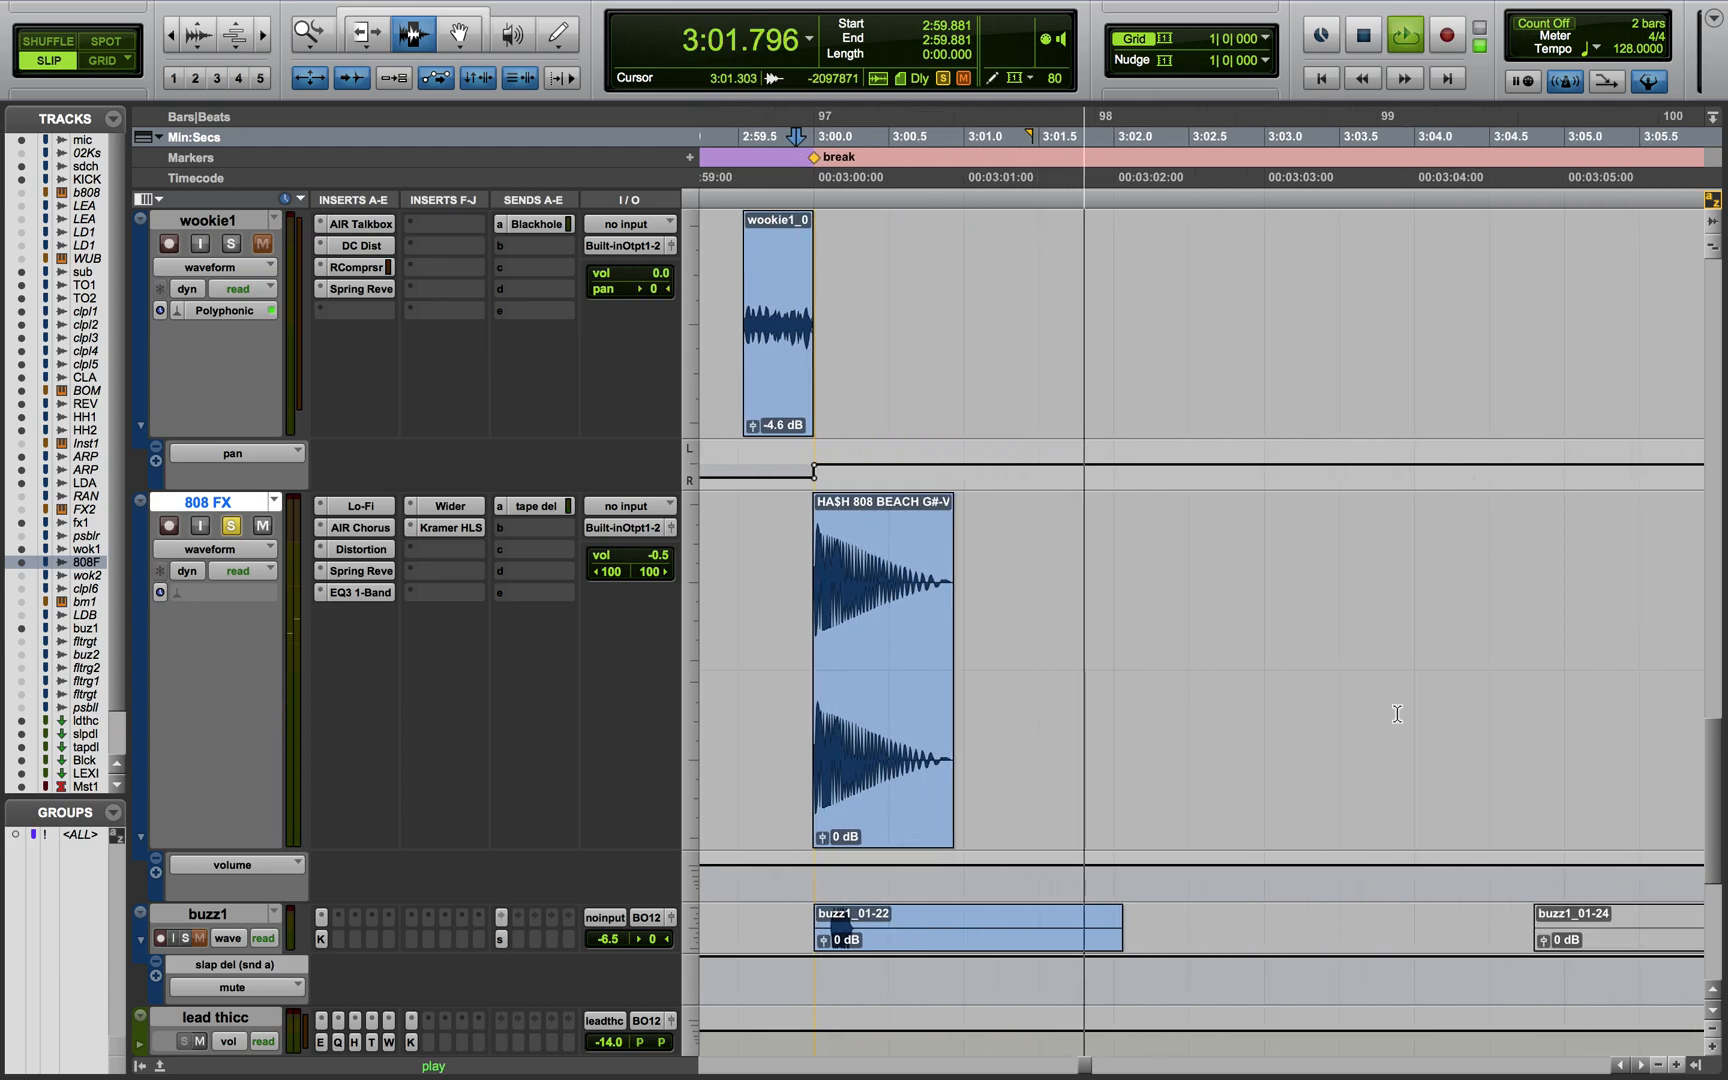
pyautogui.press('r')
pyautogui.press('r')
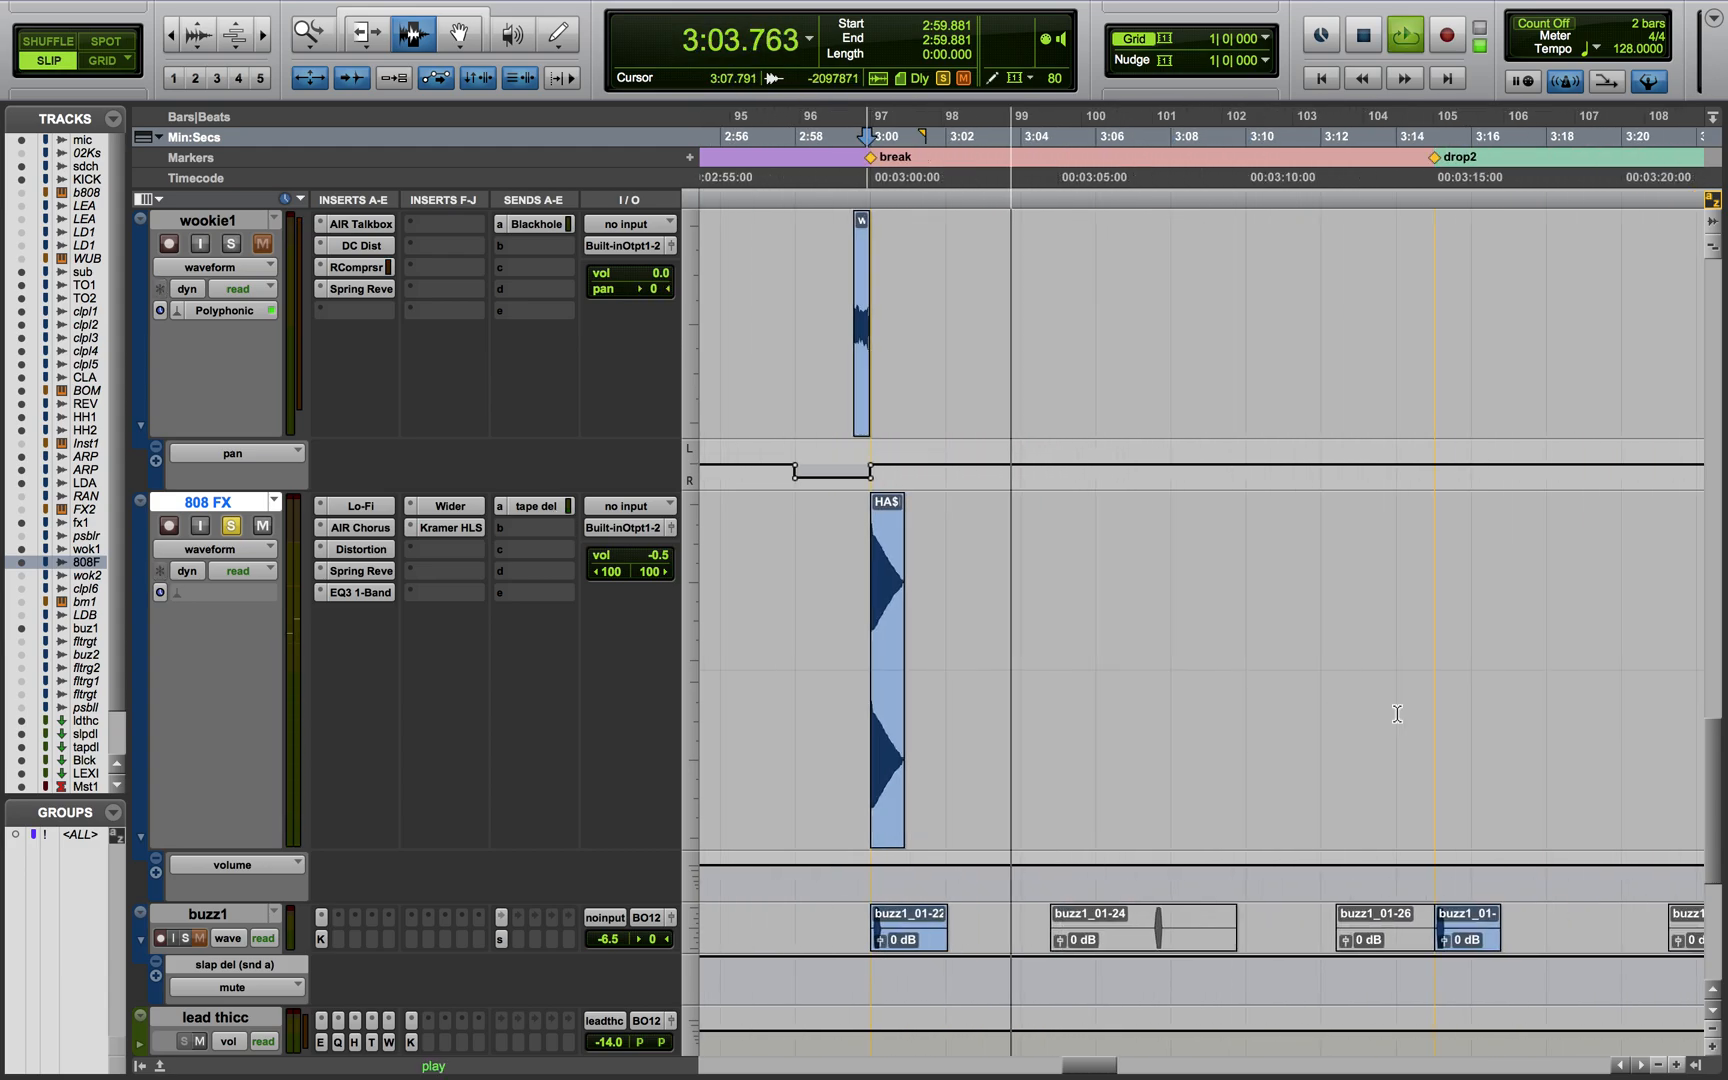
pyautogui.press('space')
# Examine where the 808 FX and buzz1 clips sit across the whole song, then return to the start of the break
pyautogui.hscroll(5, 1280, 744)
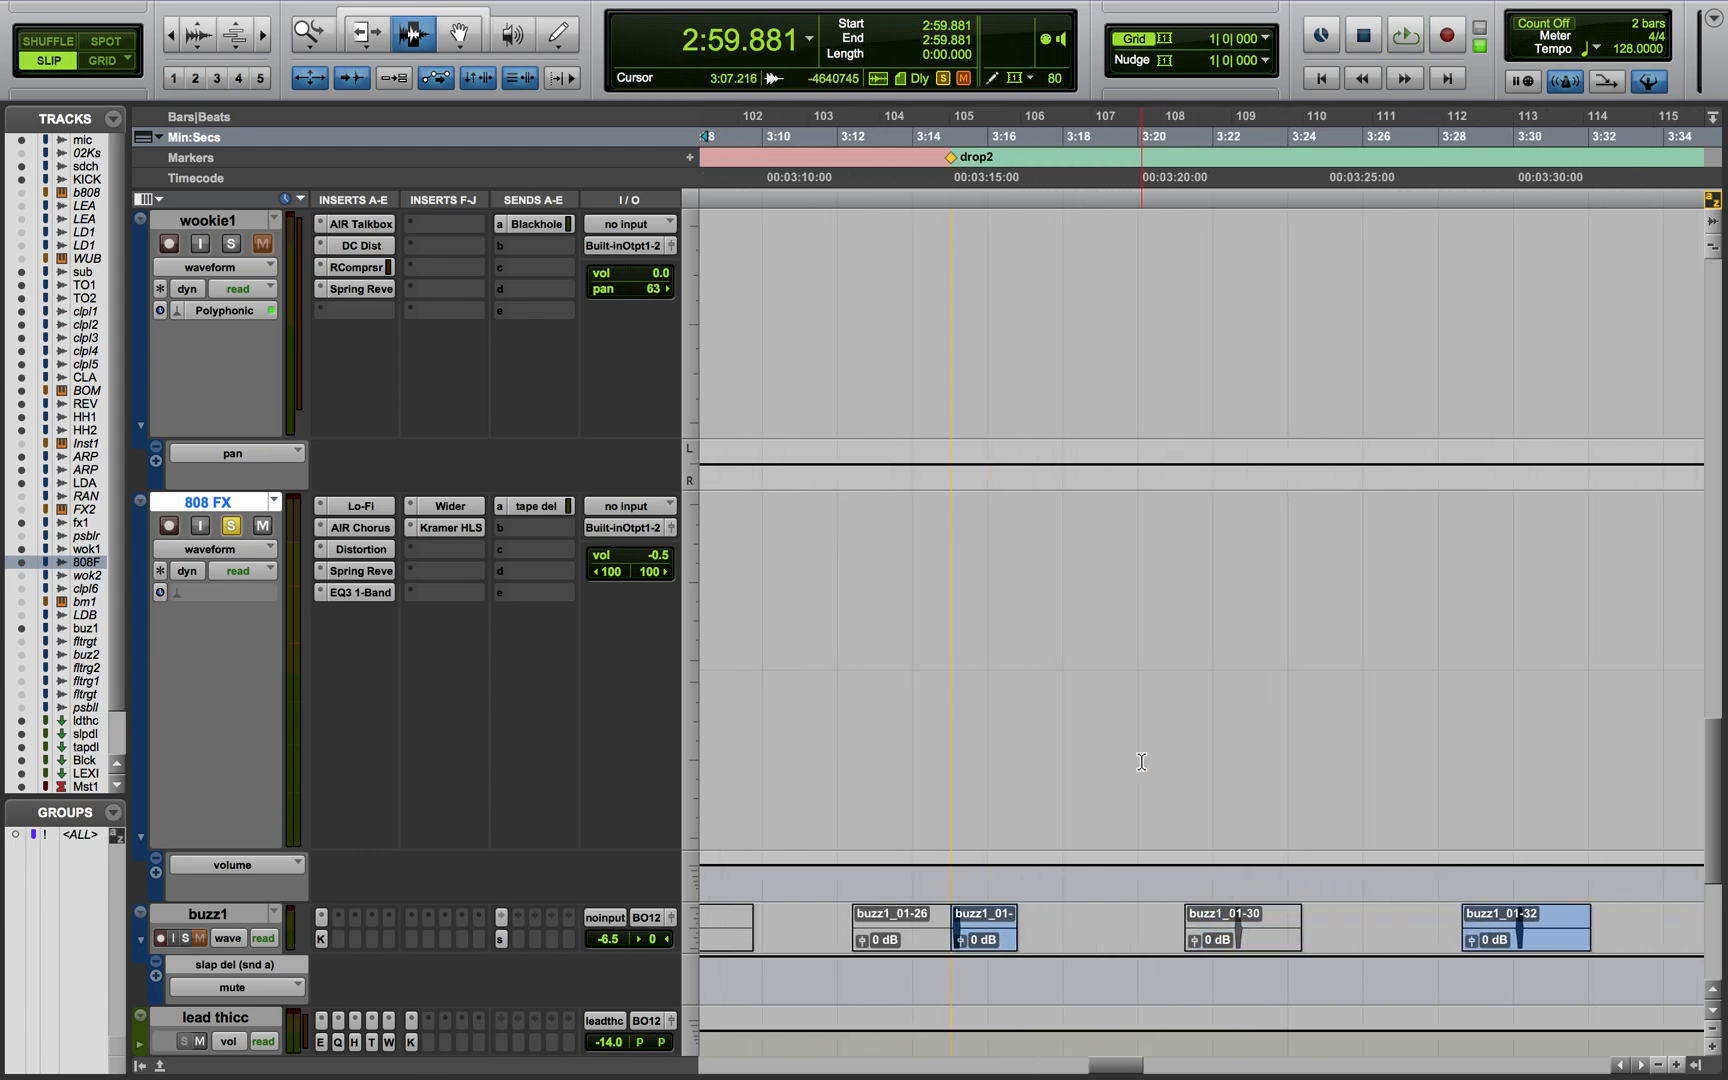
pyautogui.press('r')
pyautogui.press('r')
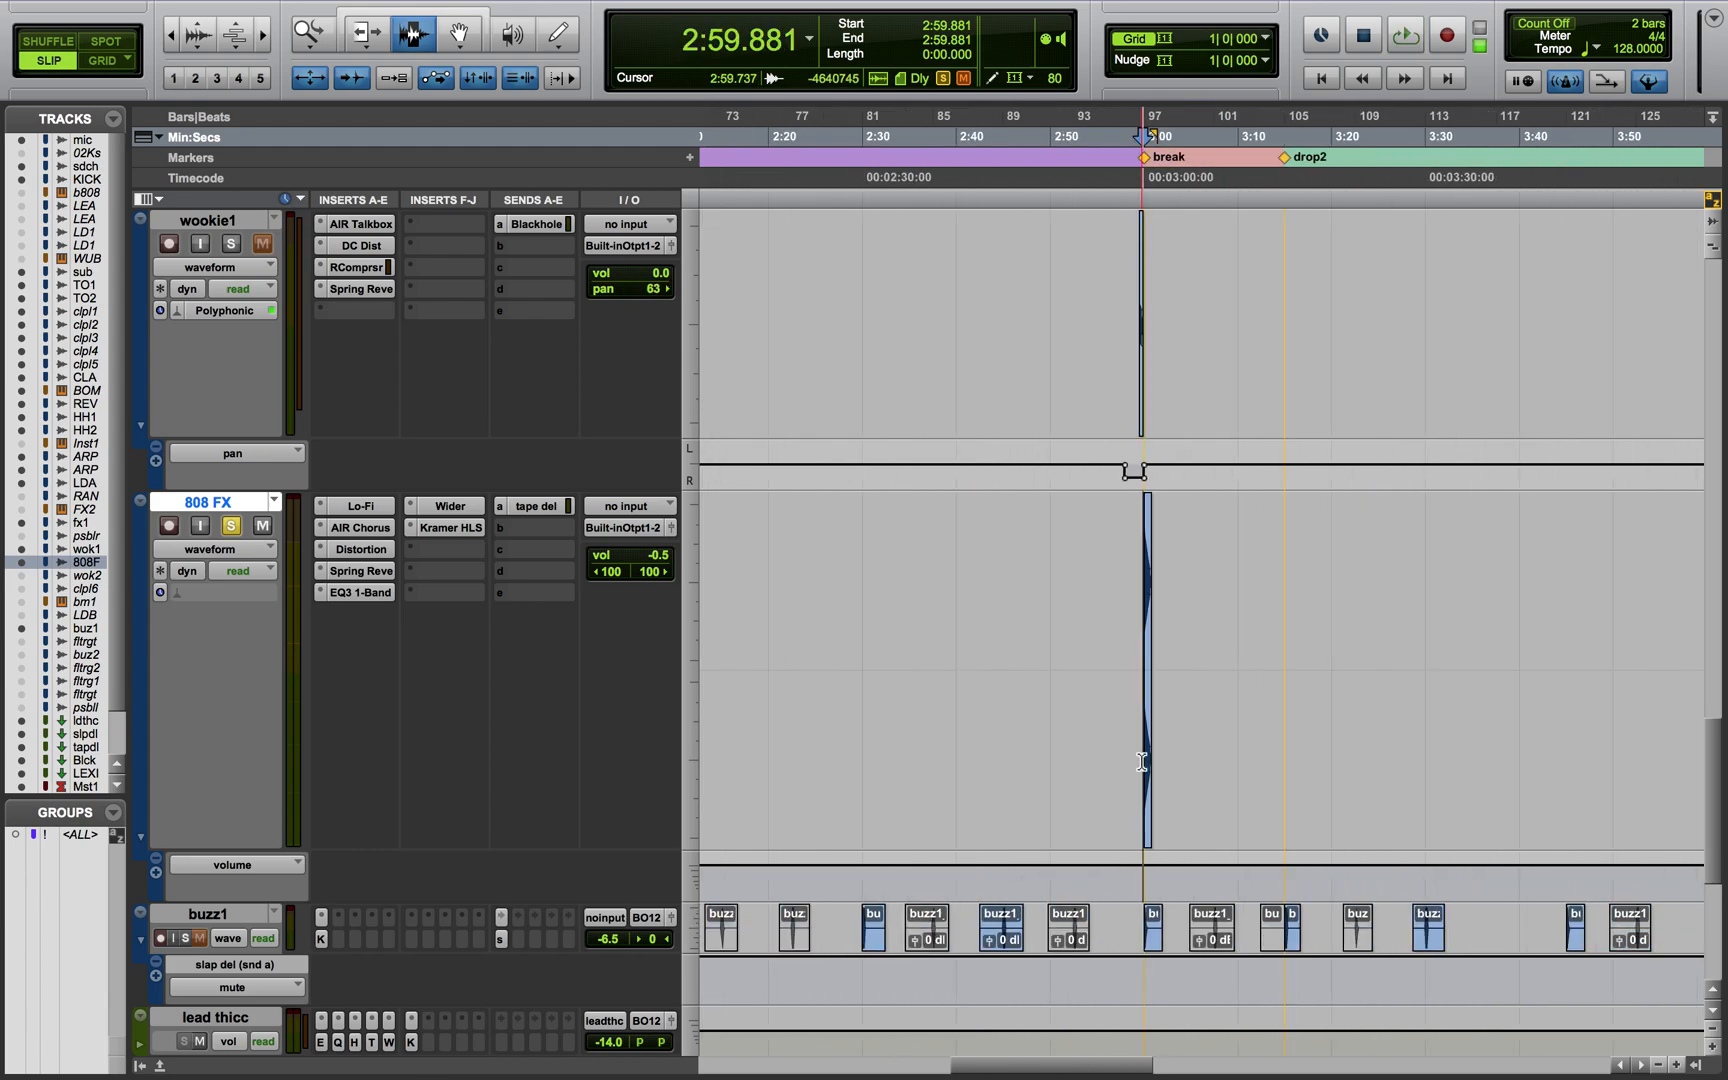
pyautogui.press('r')
pyautogui.press('r')
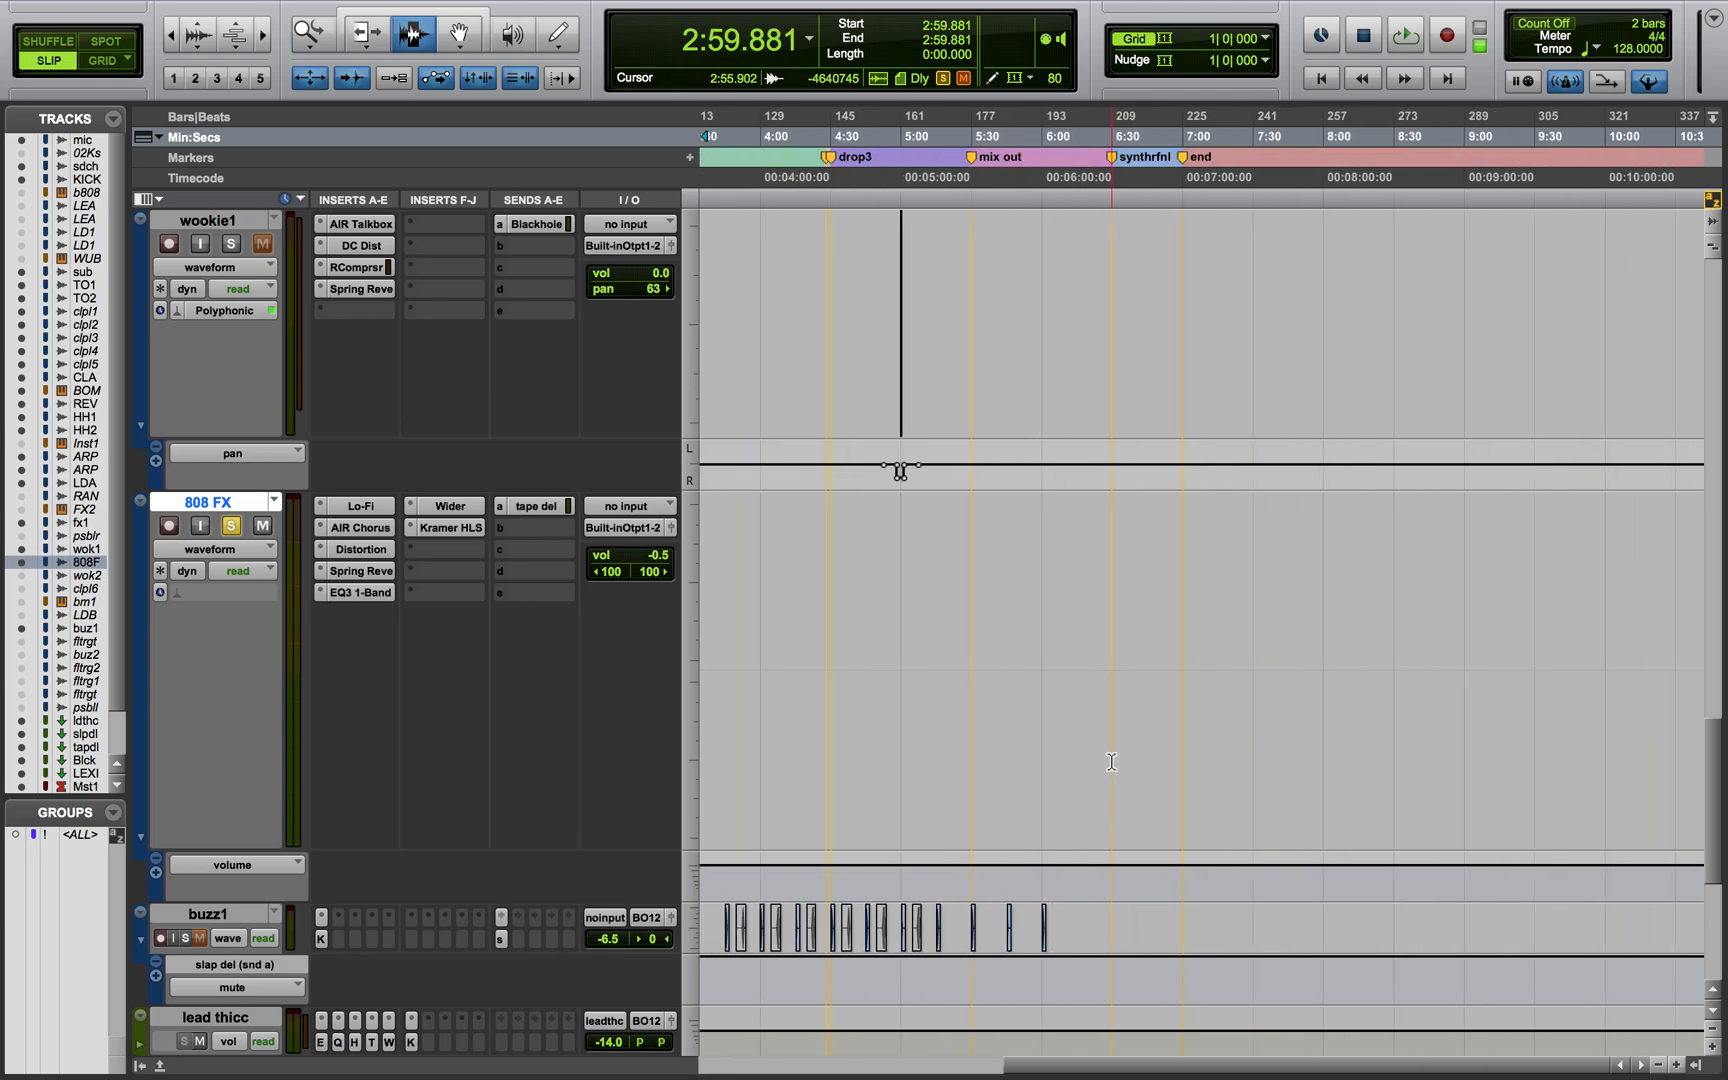
pyautogui.scroll(-5, 1111, 760)
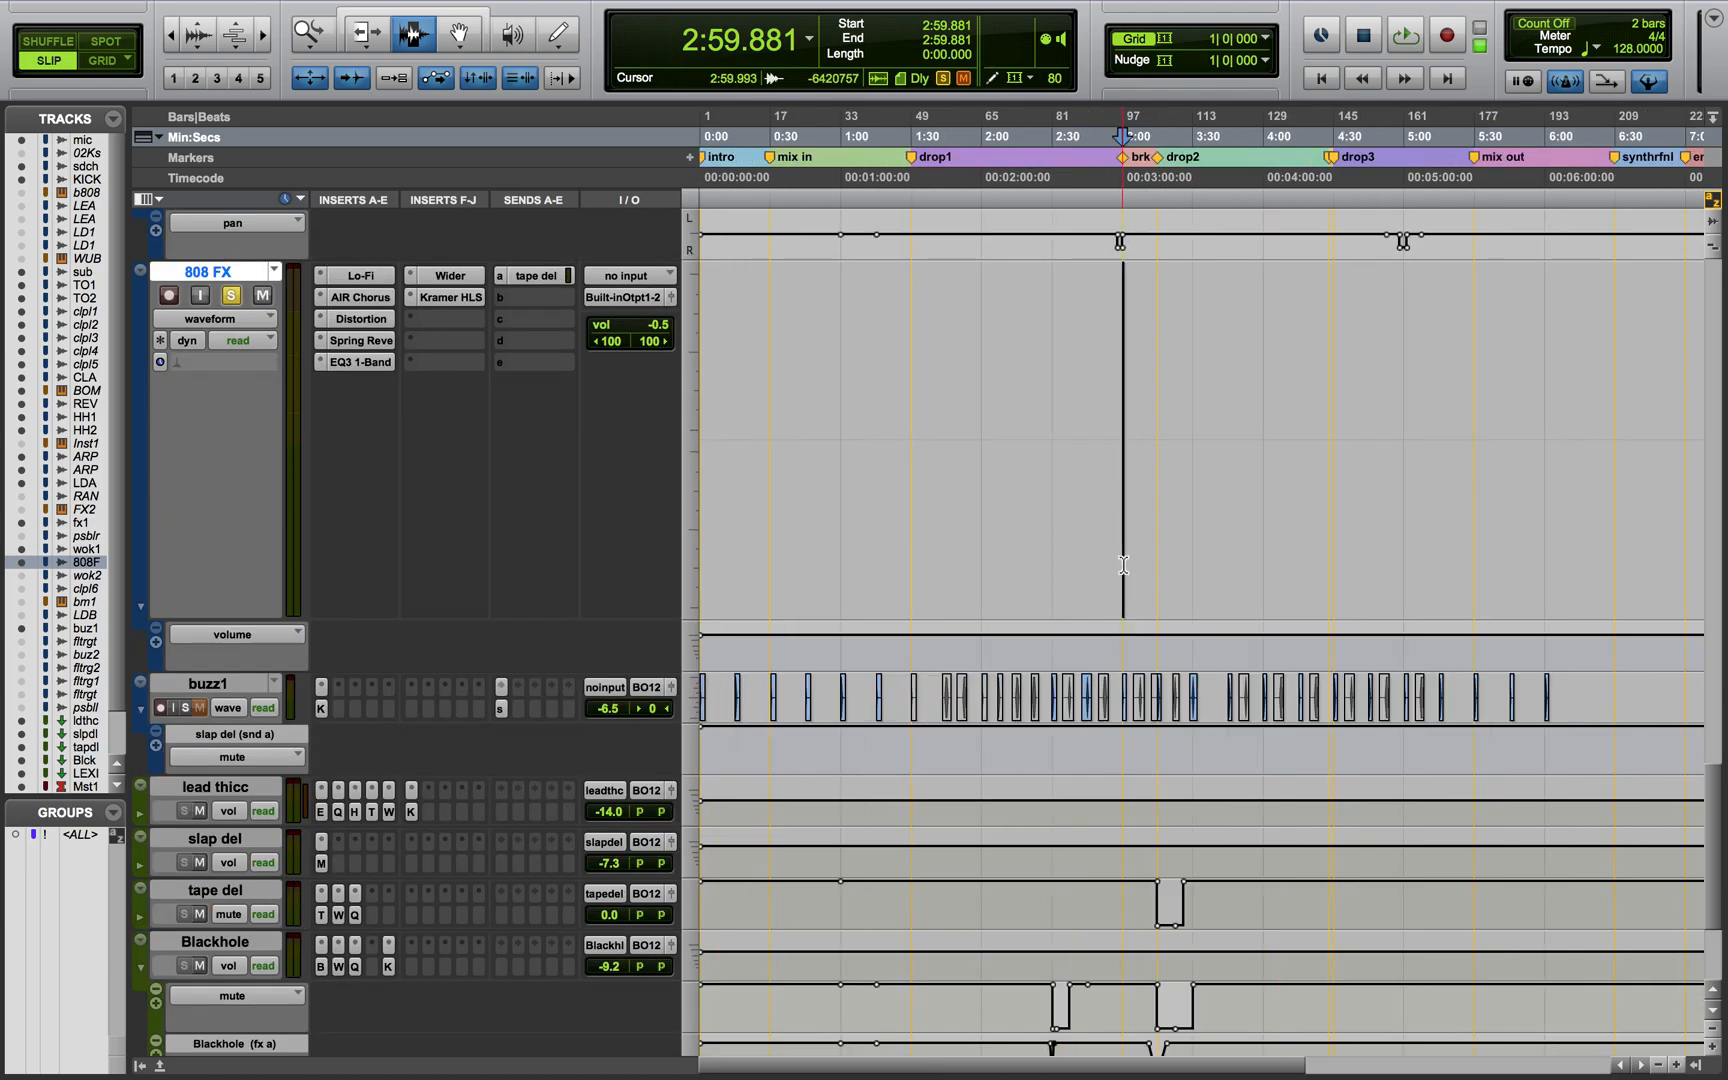
pyautogui.press('t')
pyautogui.press('t')
pyautogui.press('t')
pyautogui.press('t')
pyautogui.press('t')
pyautogui.press('t')
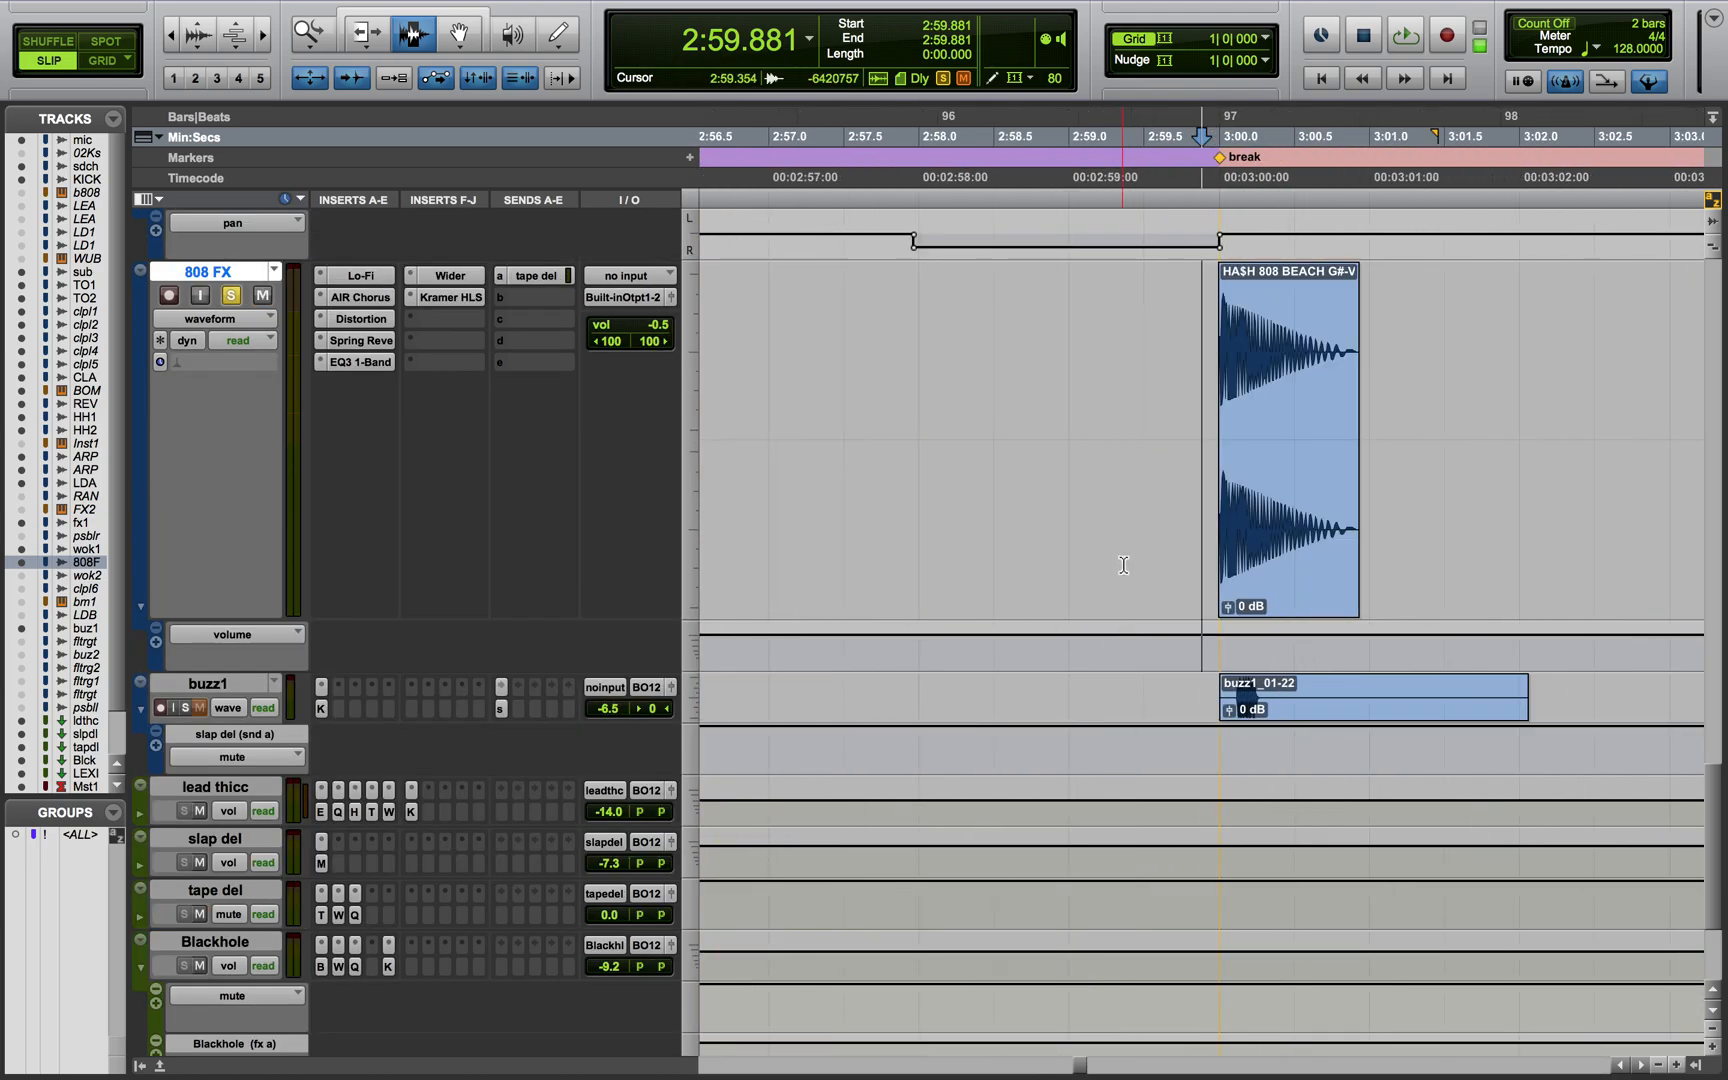
# Shrink the tracks to get an overview and examine the clips and automation of all of them around the break marker
pyautogui.press('e')
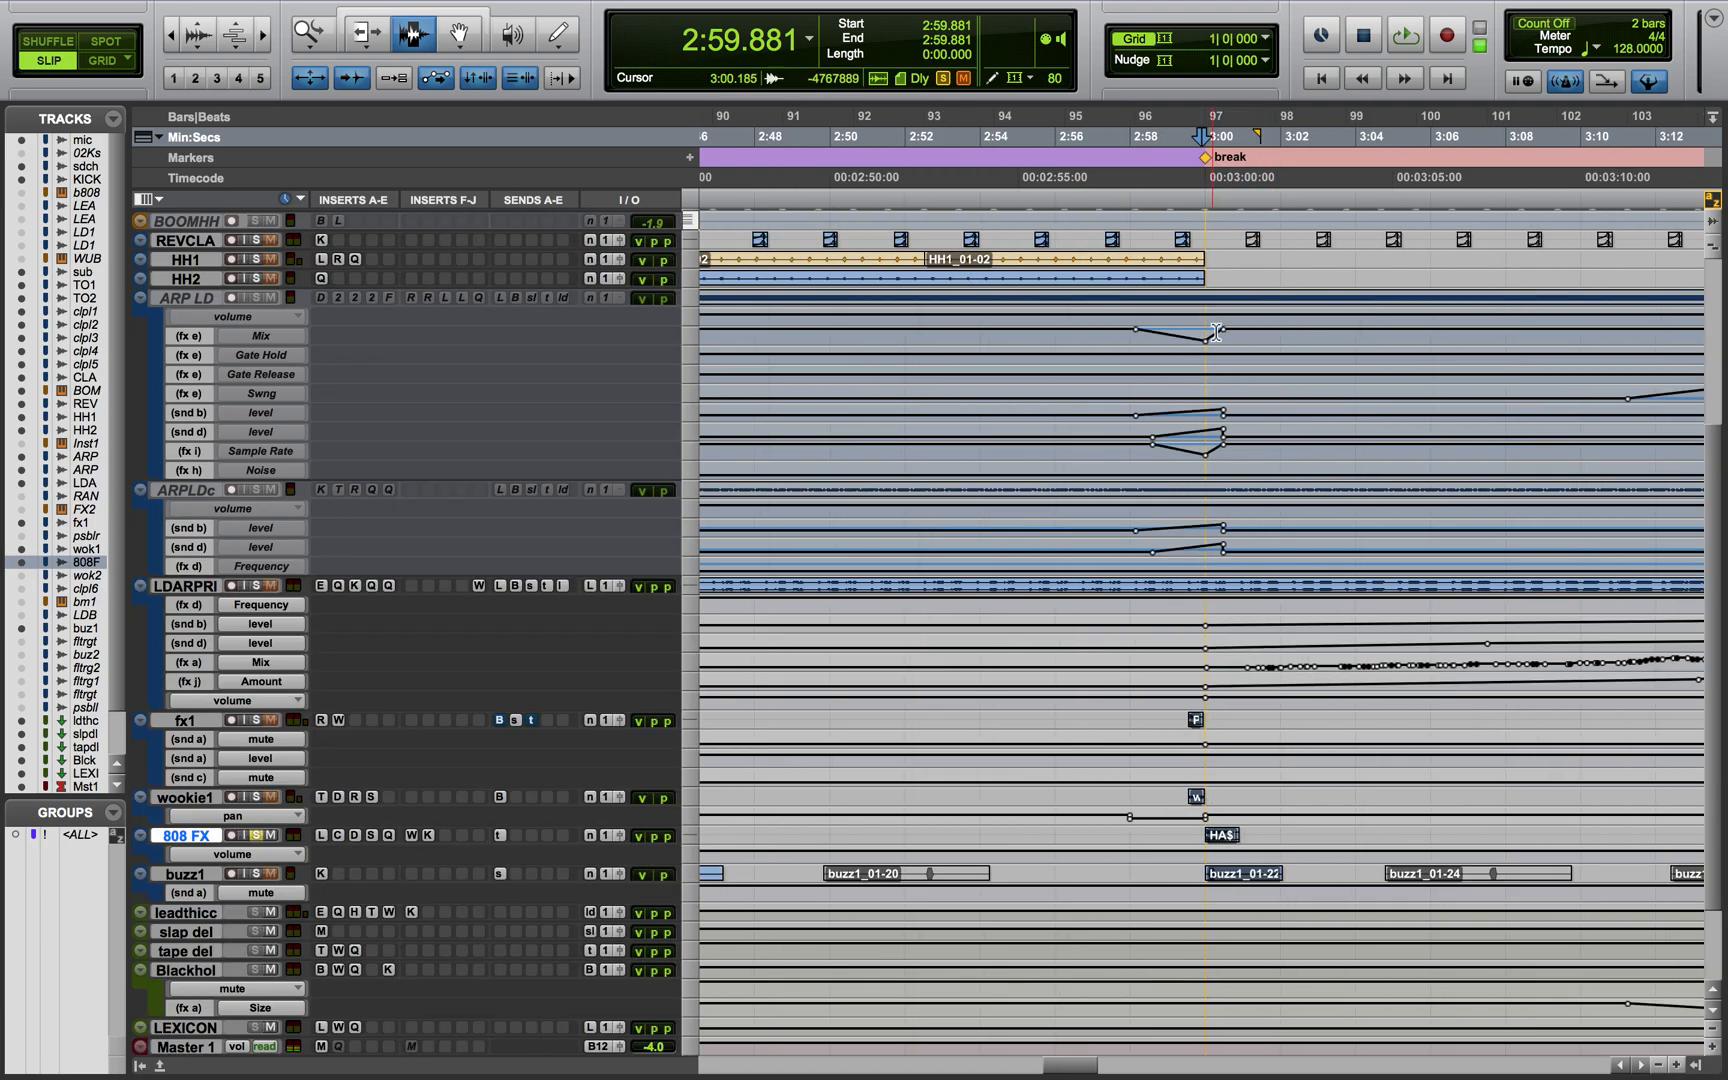
pyautogui.press('r')
pyautogui.press('r')
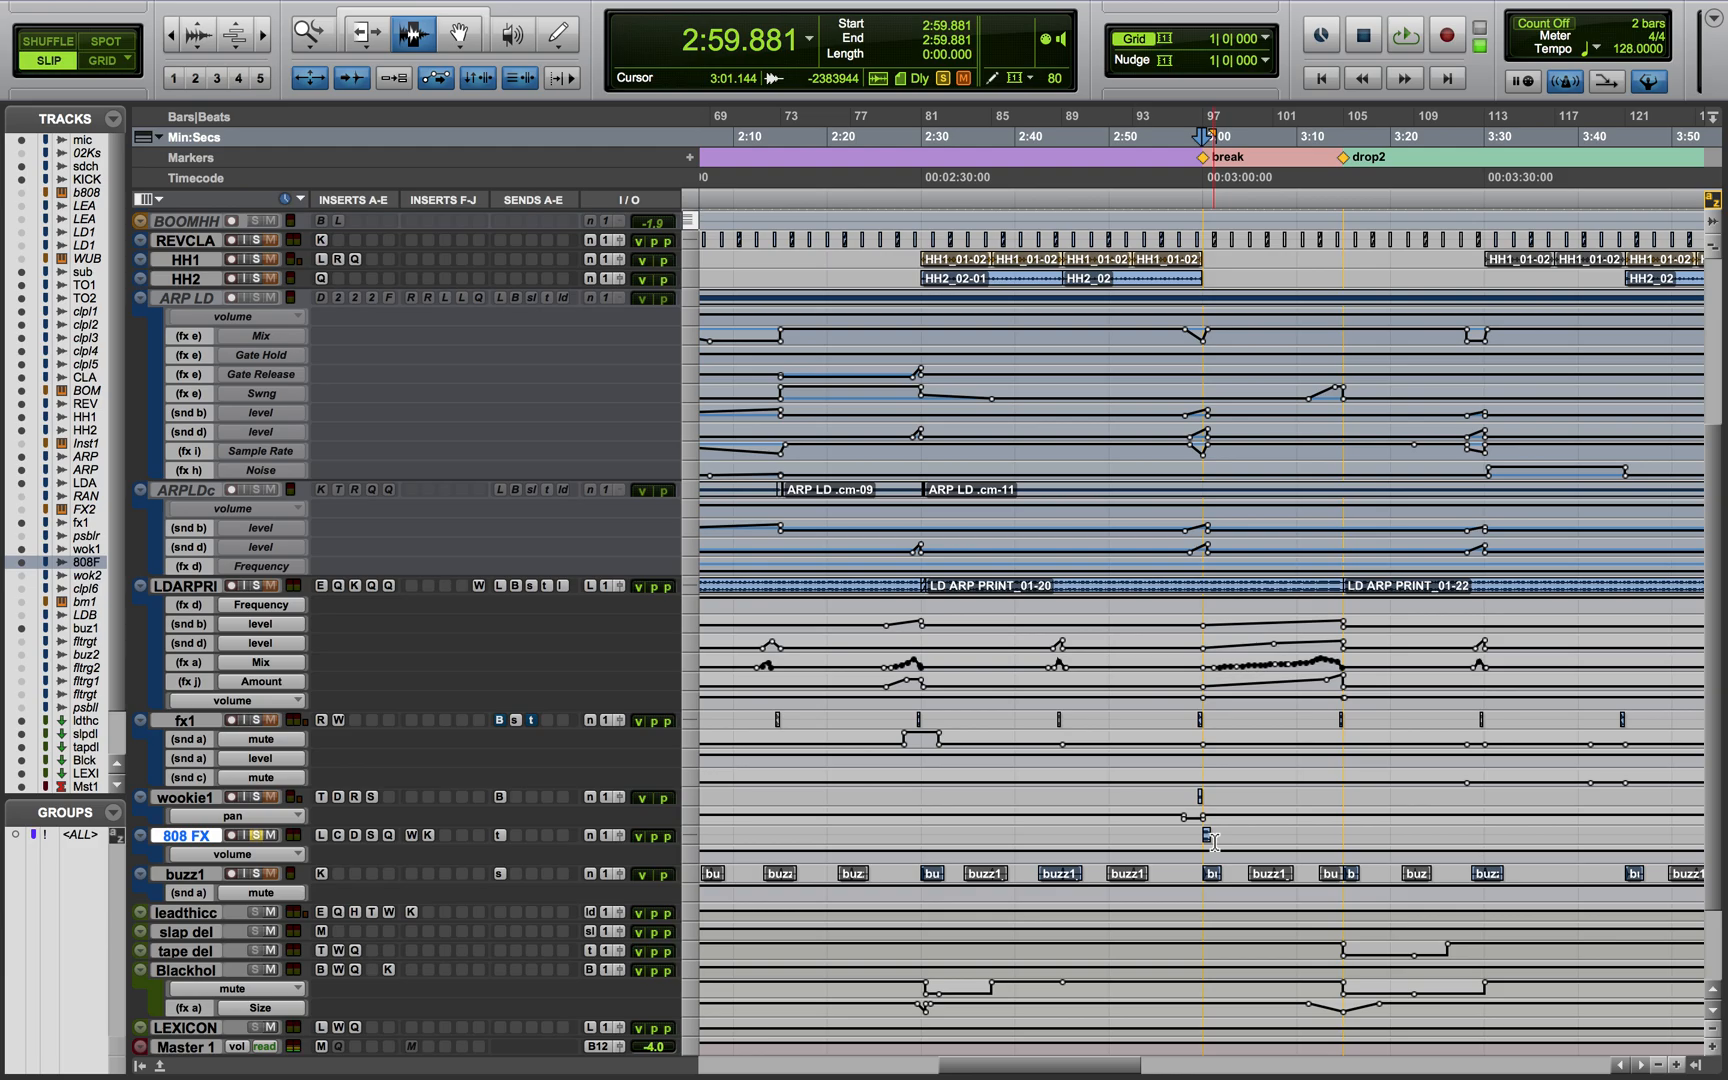
pyautogui.press('t')
pyautogui.press('t')
pyautogui.press('t')
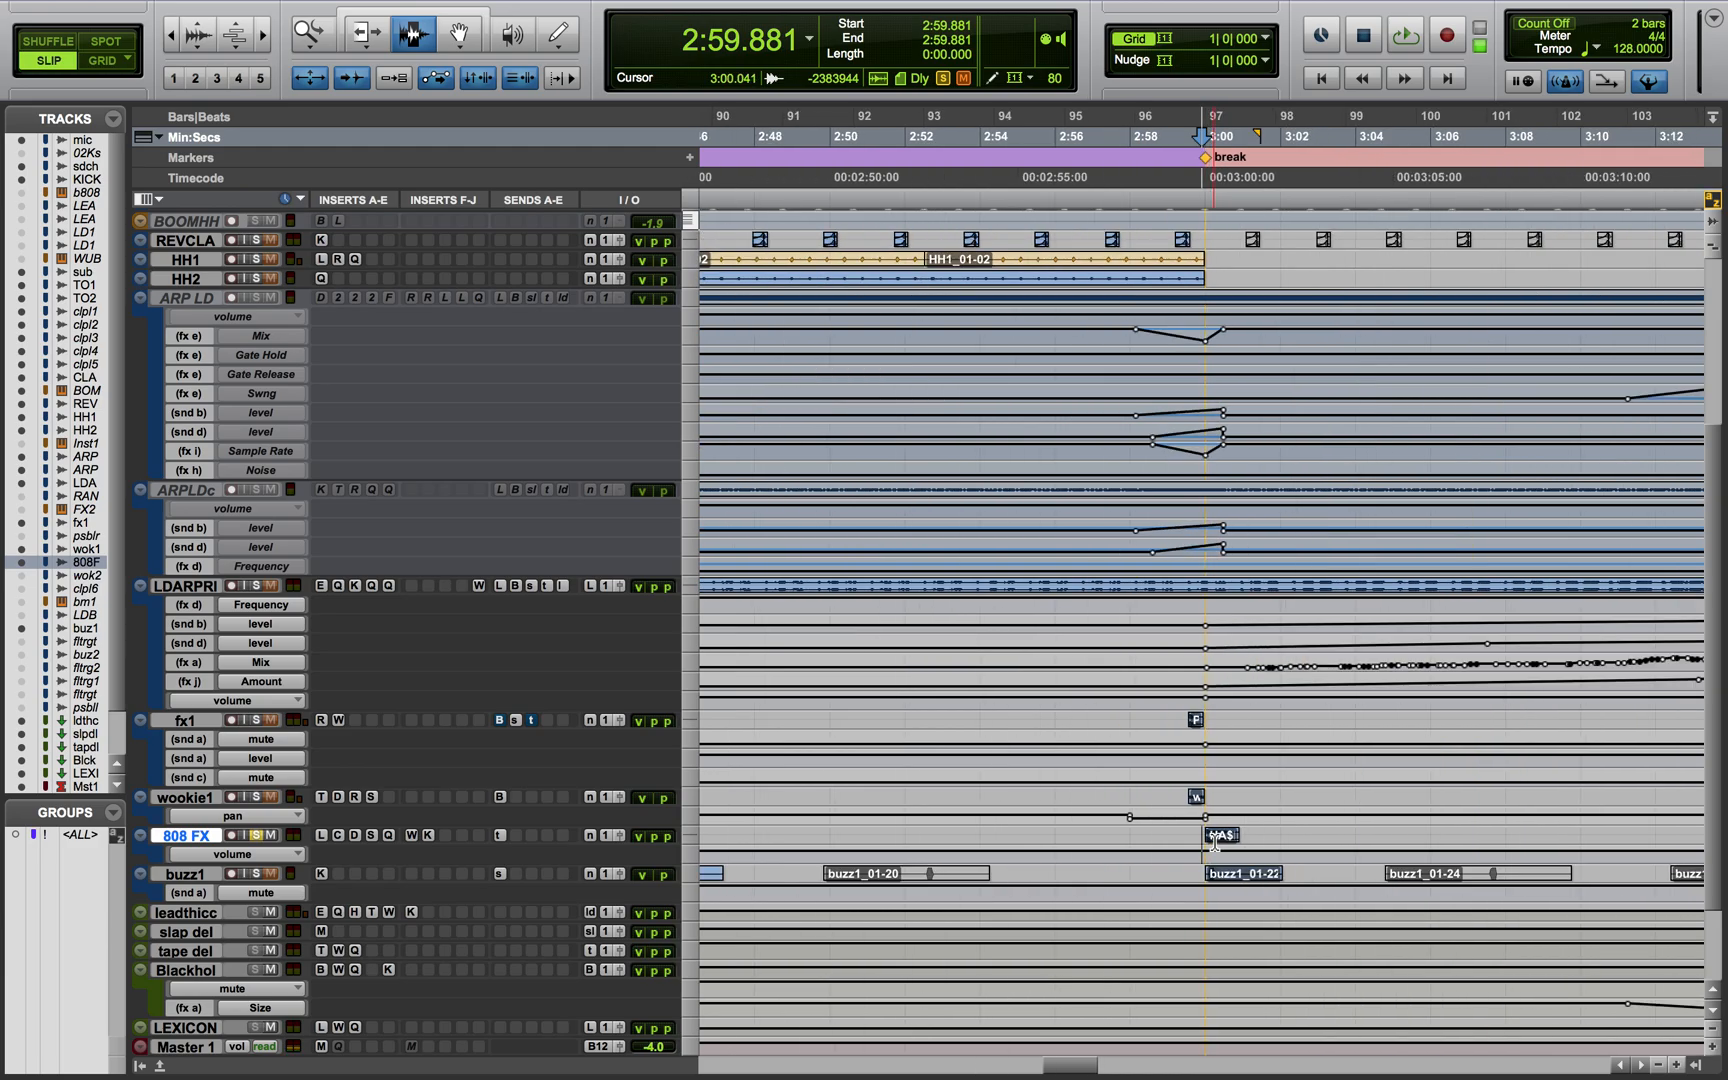
pyautogui.press('r')
pyautogui.press('r')
pyautogui.press('r')
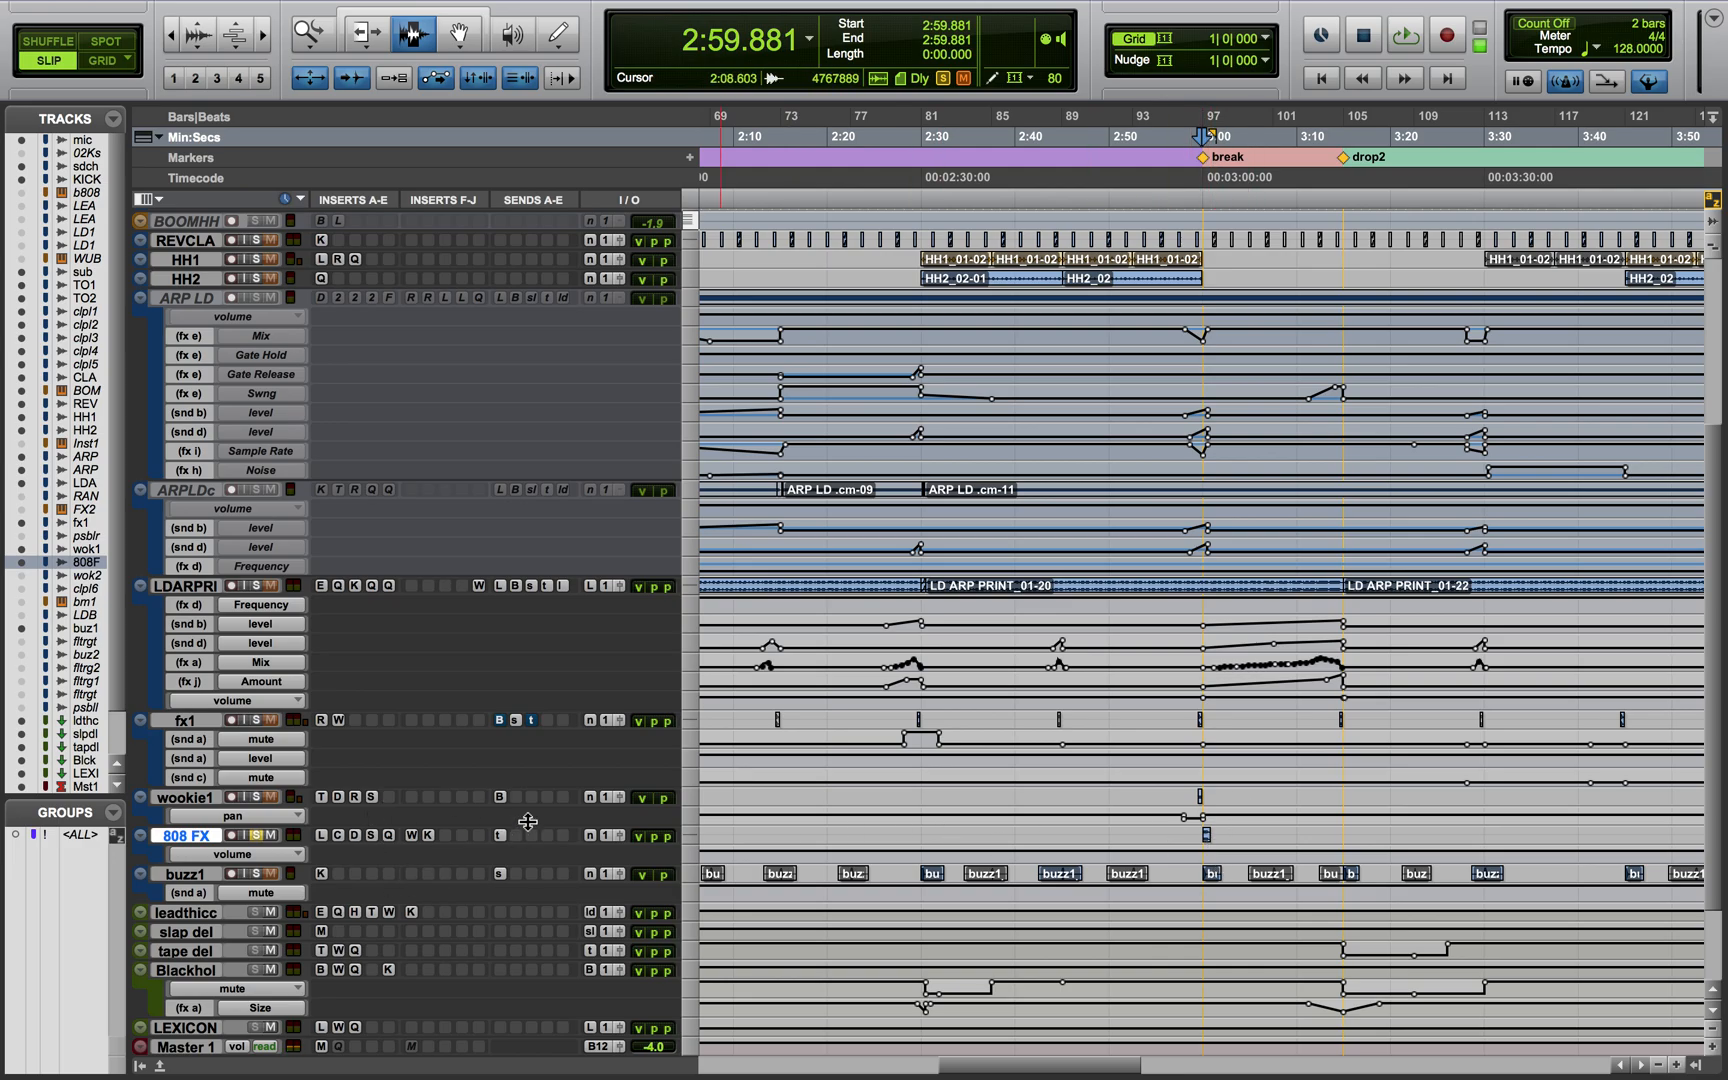
# Enlarge all the tracks again, take 808 FX out of solo and solo buzz1 instead
pyautogui.hotkey('ctrl', 'alt', 'Up')
pyautogui.hotkey('ctrl', 'alt', 'Up')
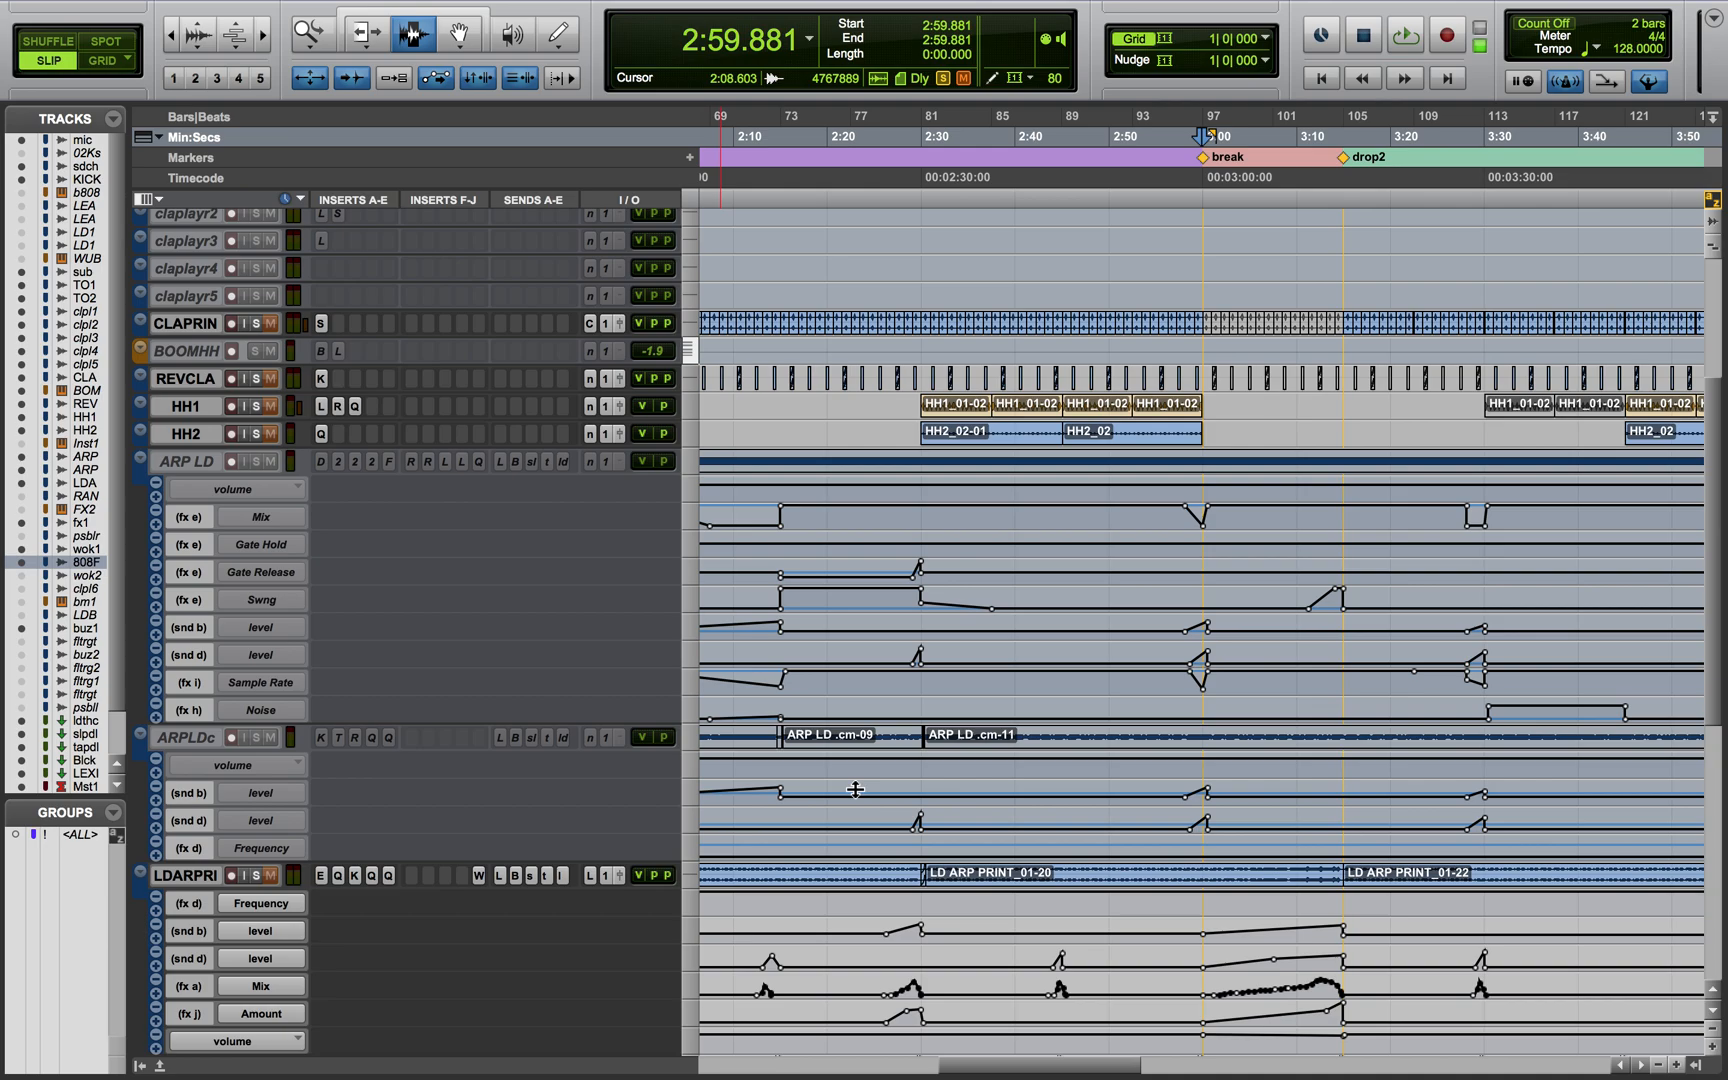
pyautogui.scroll(-10, 856, 793)
pyautogui.scroll(-5, 856, 793)
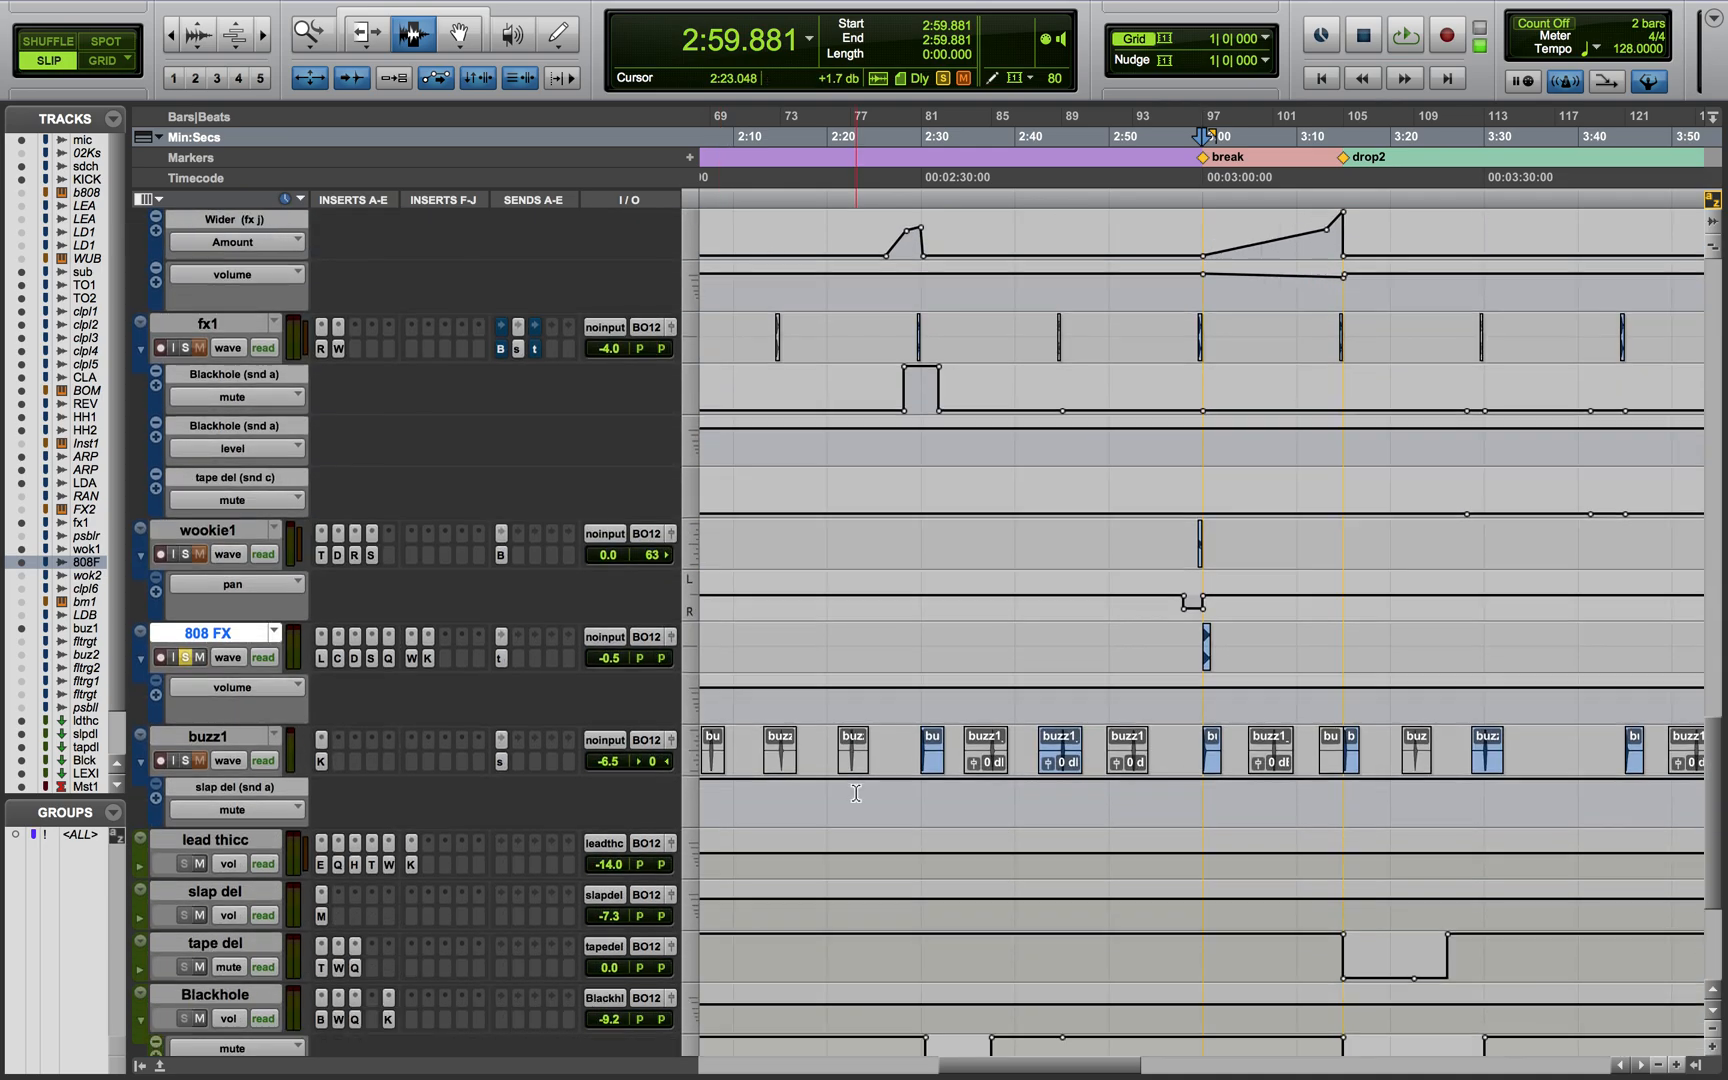
pyautogui.click(185, 608)
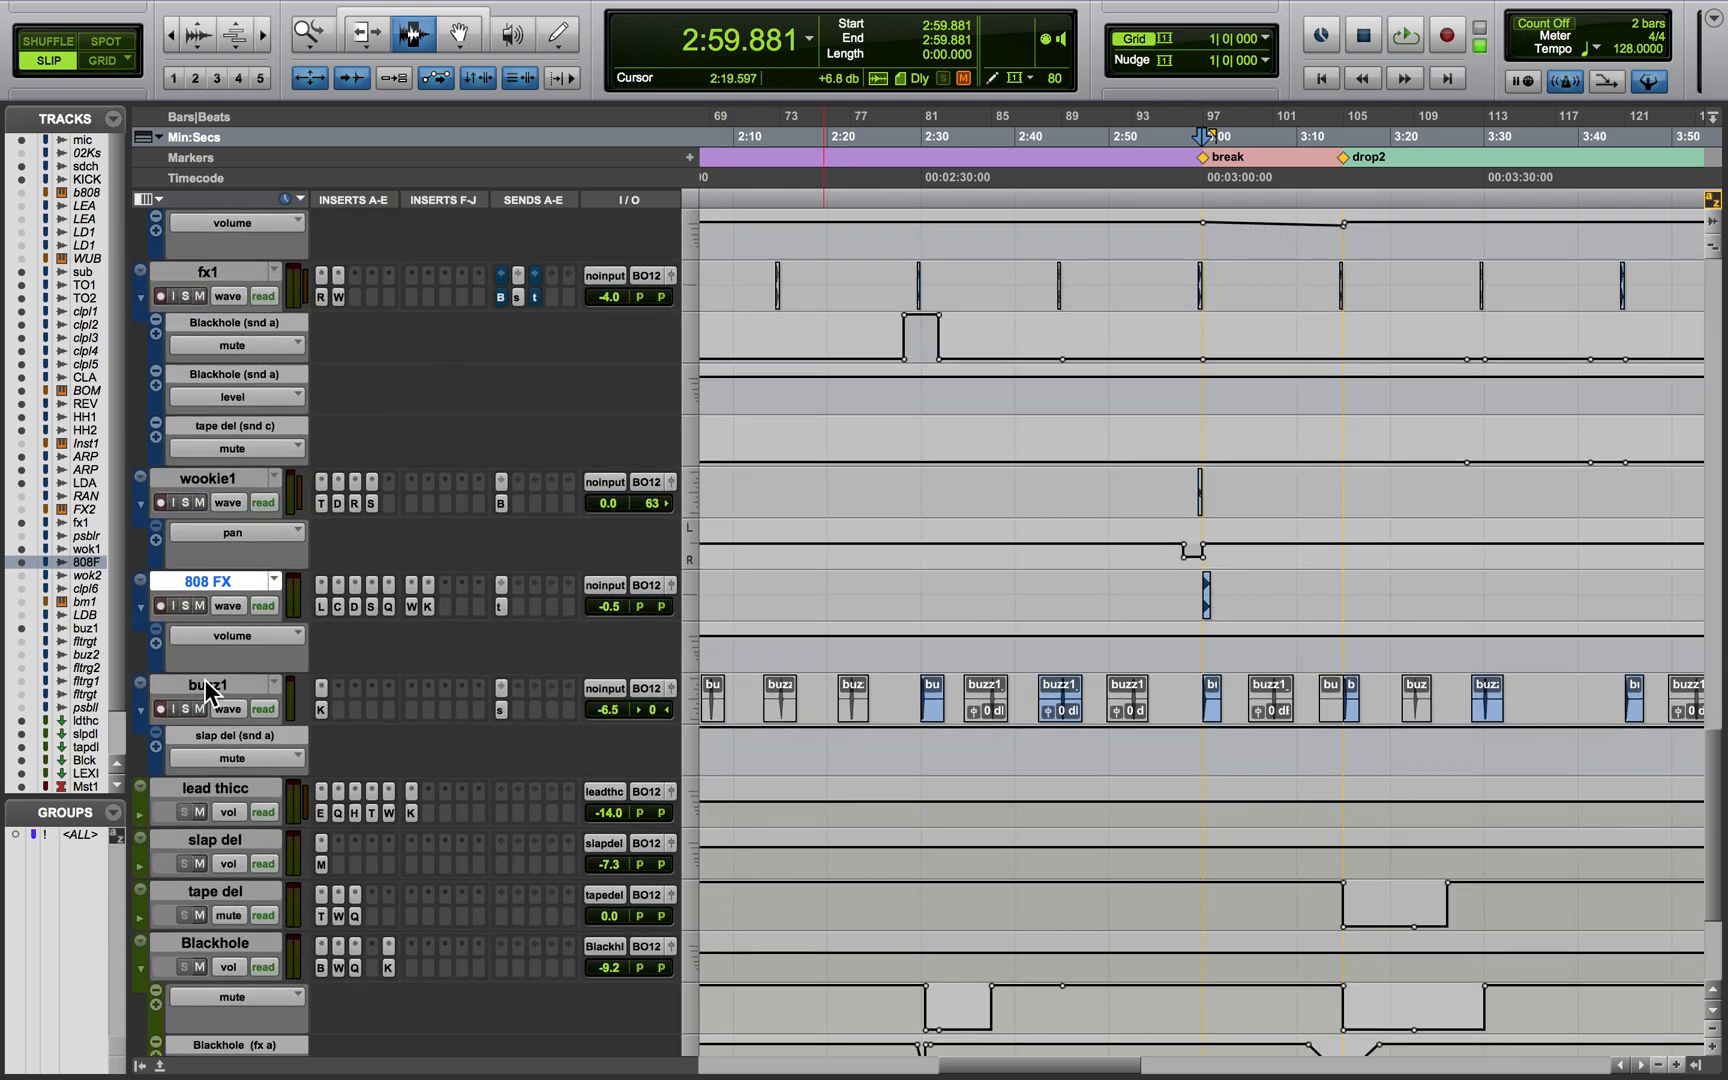
pyautogui.click(188, 707)
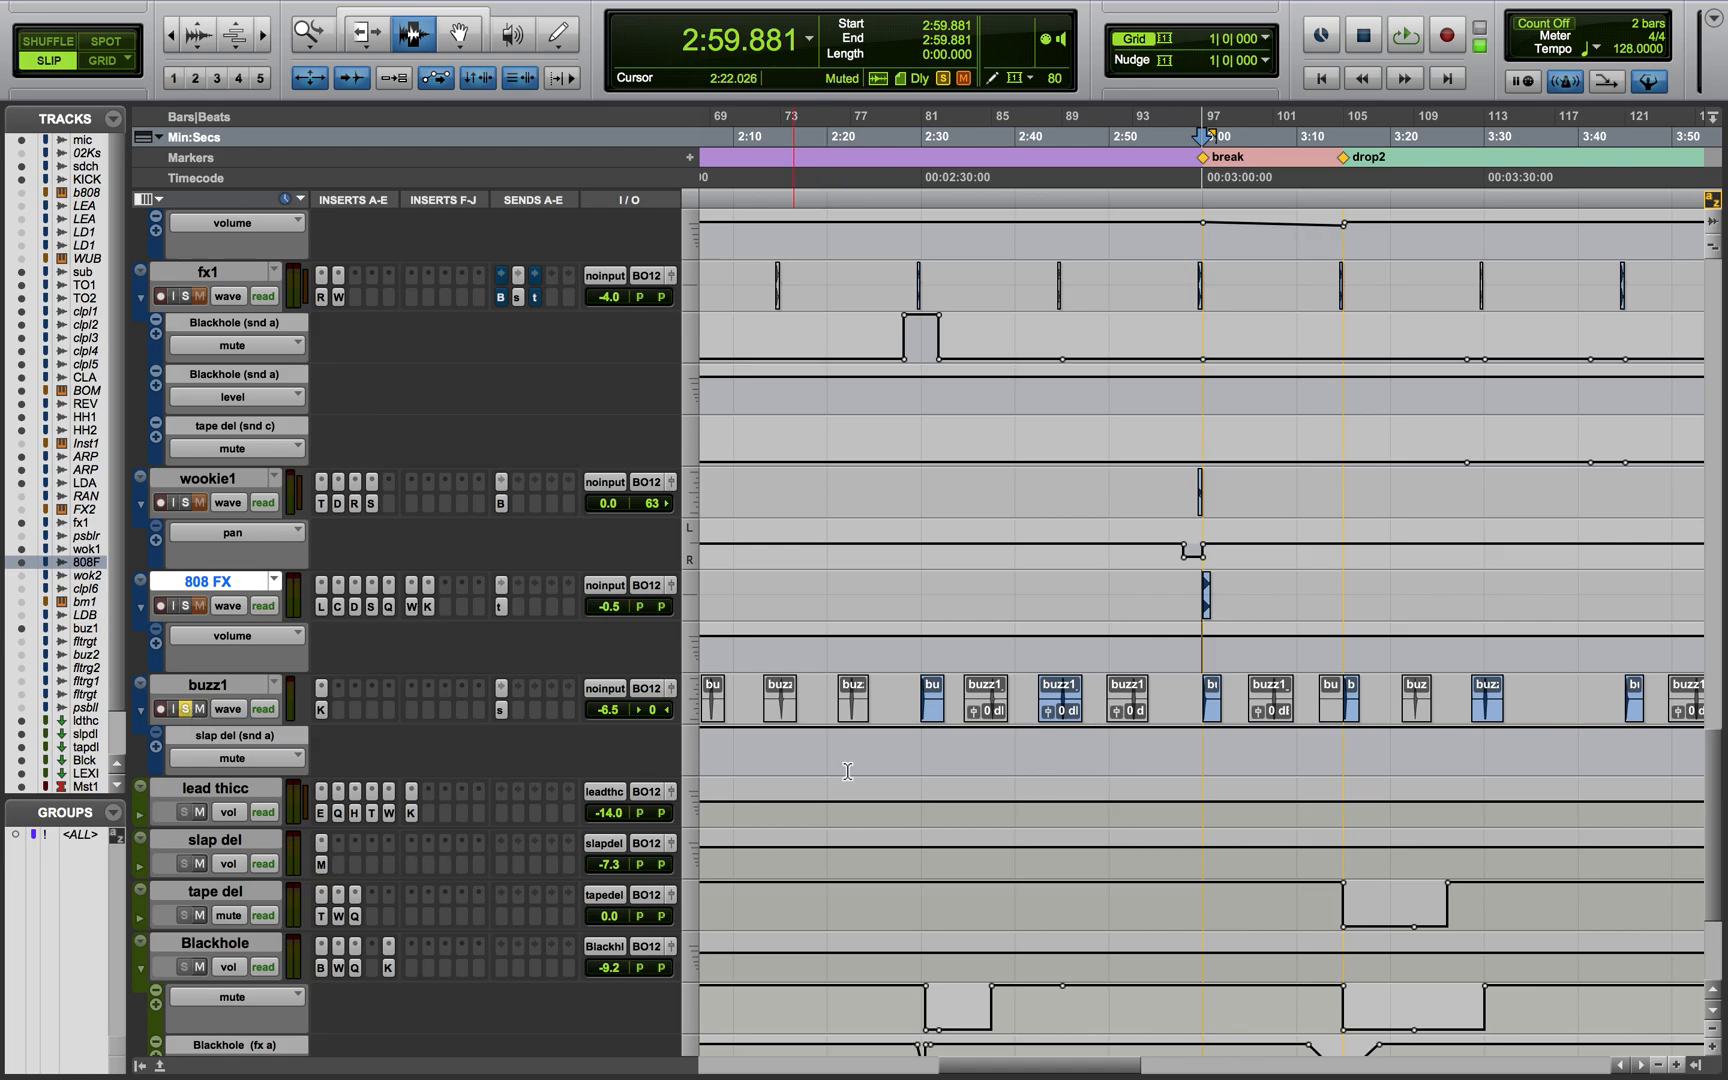
# Return to the start of the song and play the first buzz1 clip on its own
pyautogui.hscroll(-10, 908, 771)
pyautogui.scroll(-4, 908, 771)
pyautogui.hscroll(-10, 908, 771)
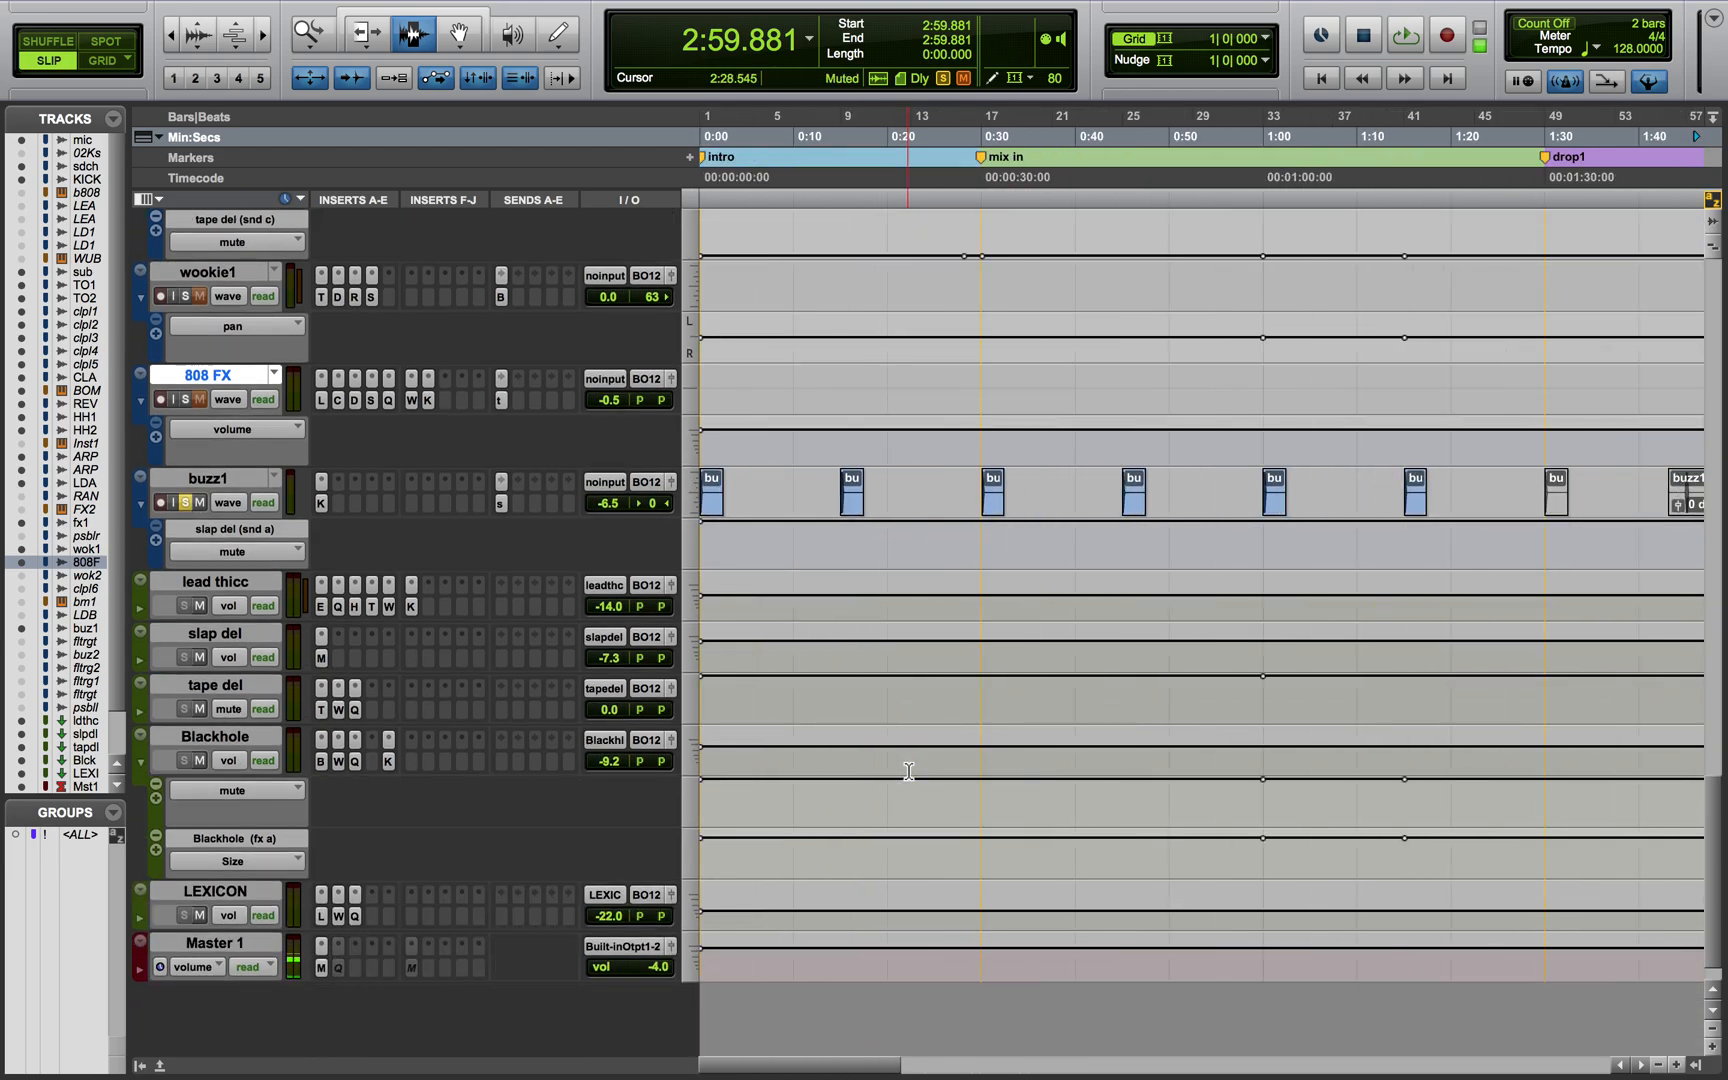
pyautogui.scroll(-1, 908, 771)
pyautogui.press('Return')
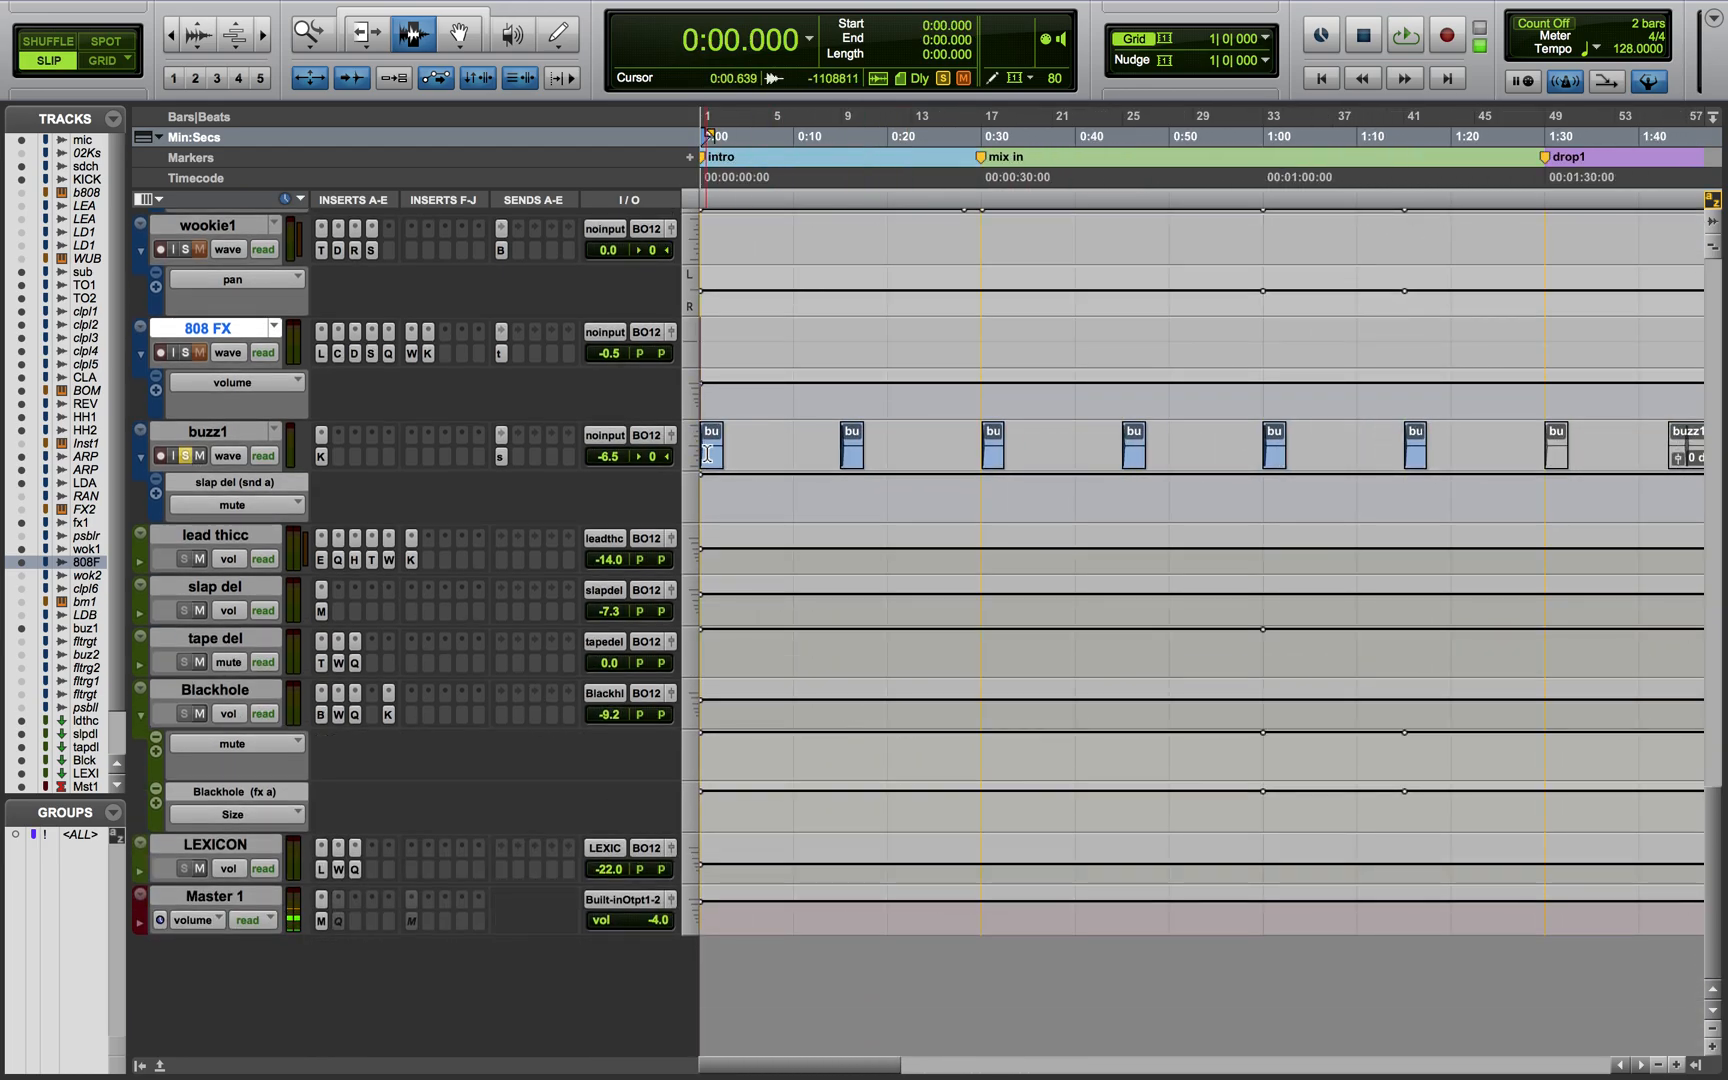
pyautogui.scroll(5, 707, 453)
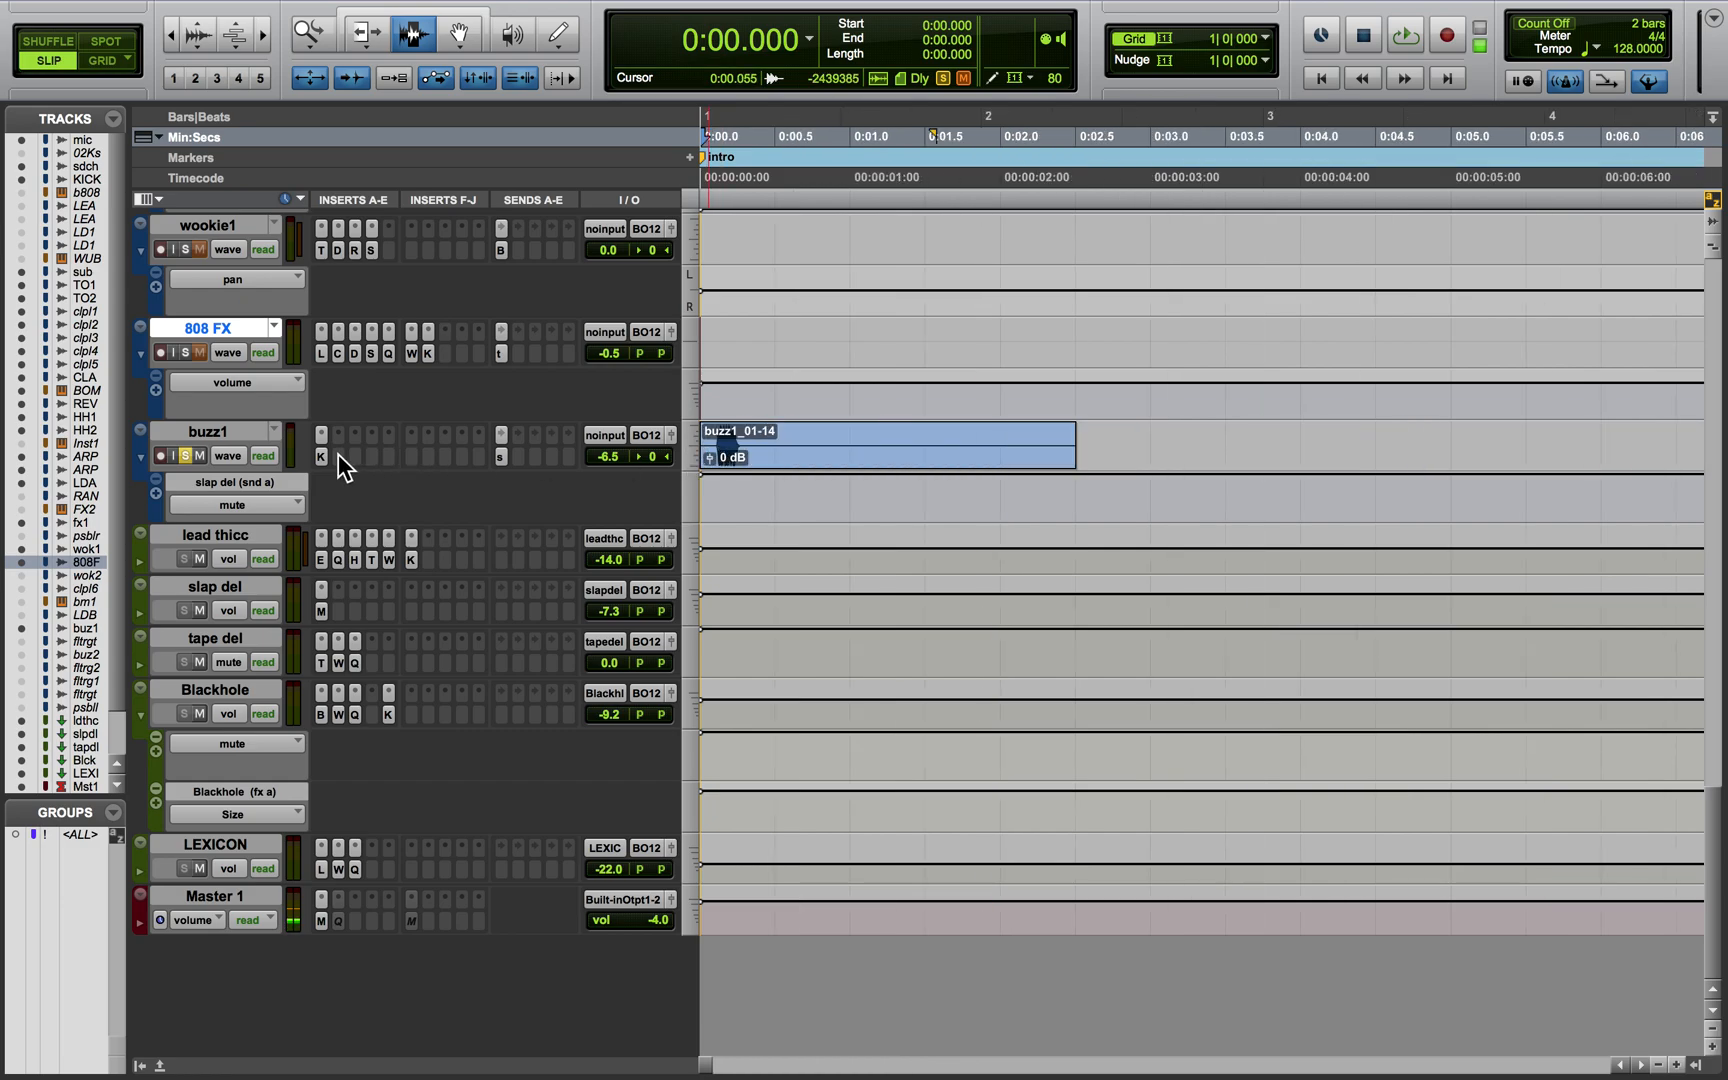
pyautogui.press('space')
pyautogui.press('space')
# Widen the track list to show full track names and point out possible LD BASS and possible render tone lead by selecting them
pyautogui.click(250, 431)
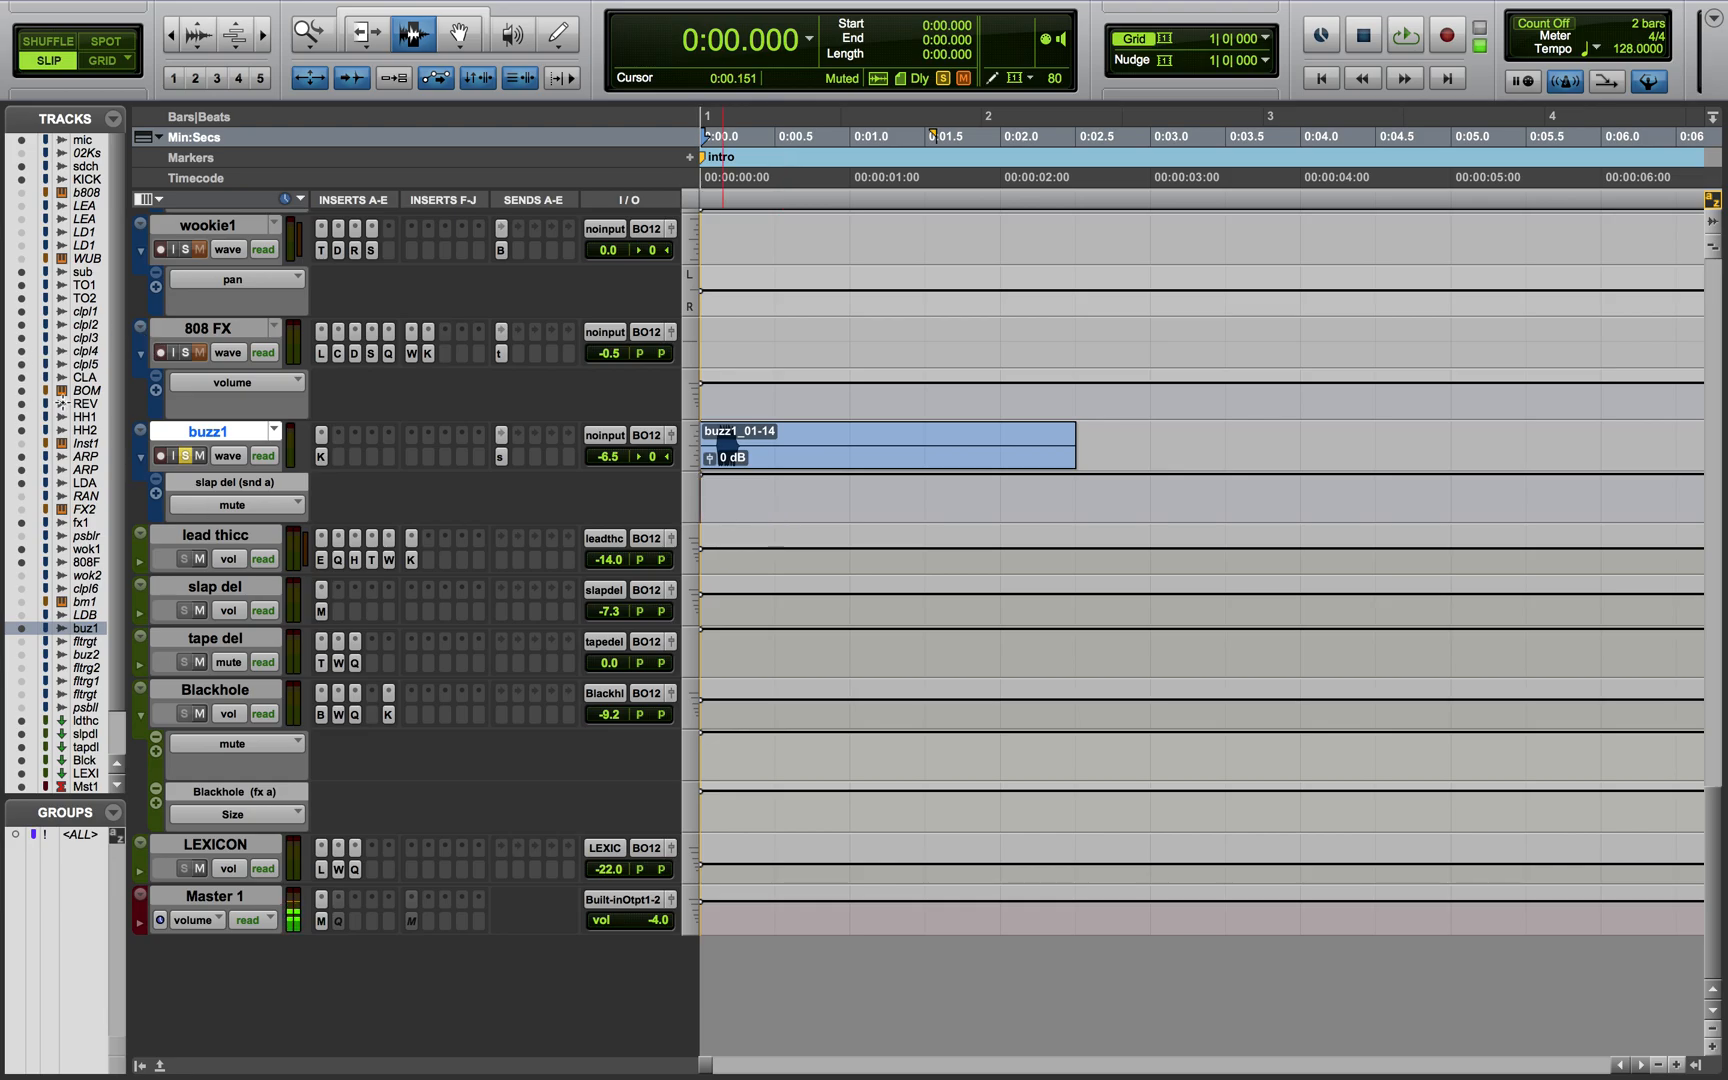
pyautogui.moveTo(128, 521); pyautogui.dragTo(274, 521)
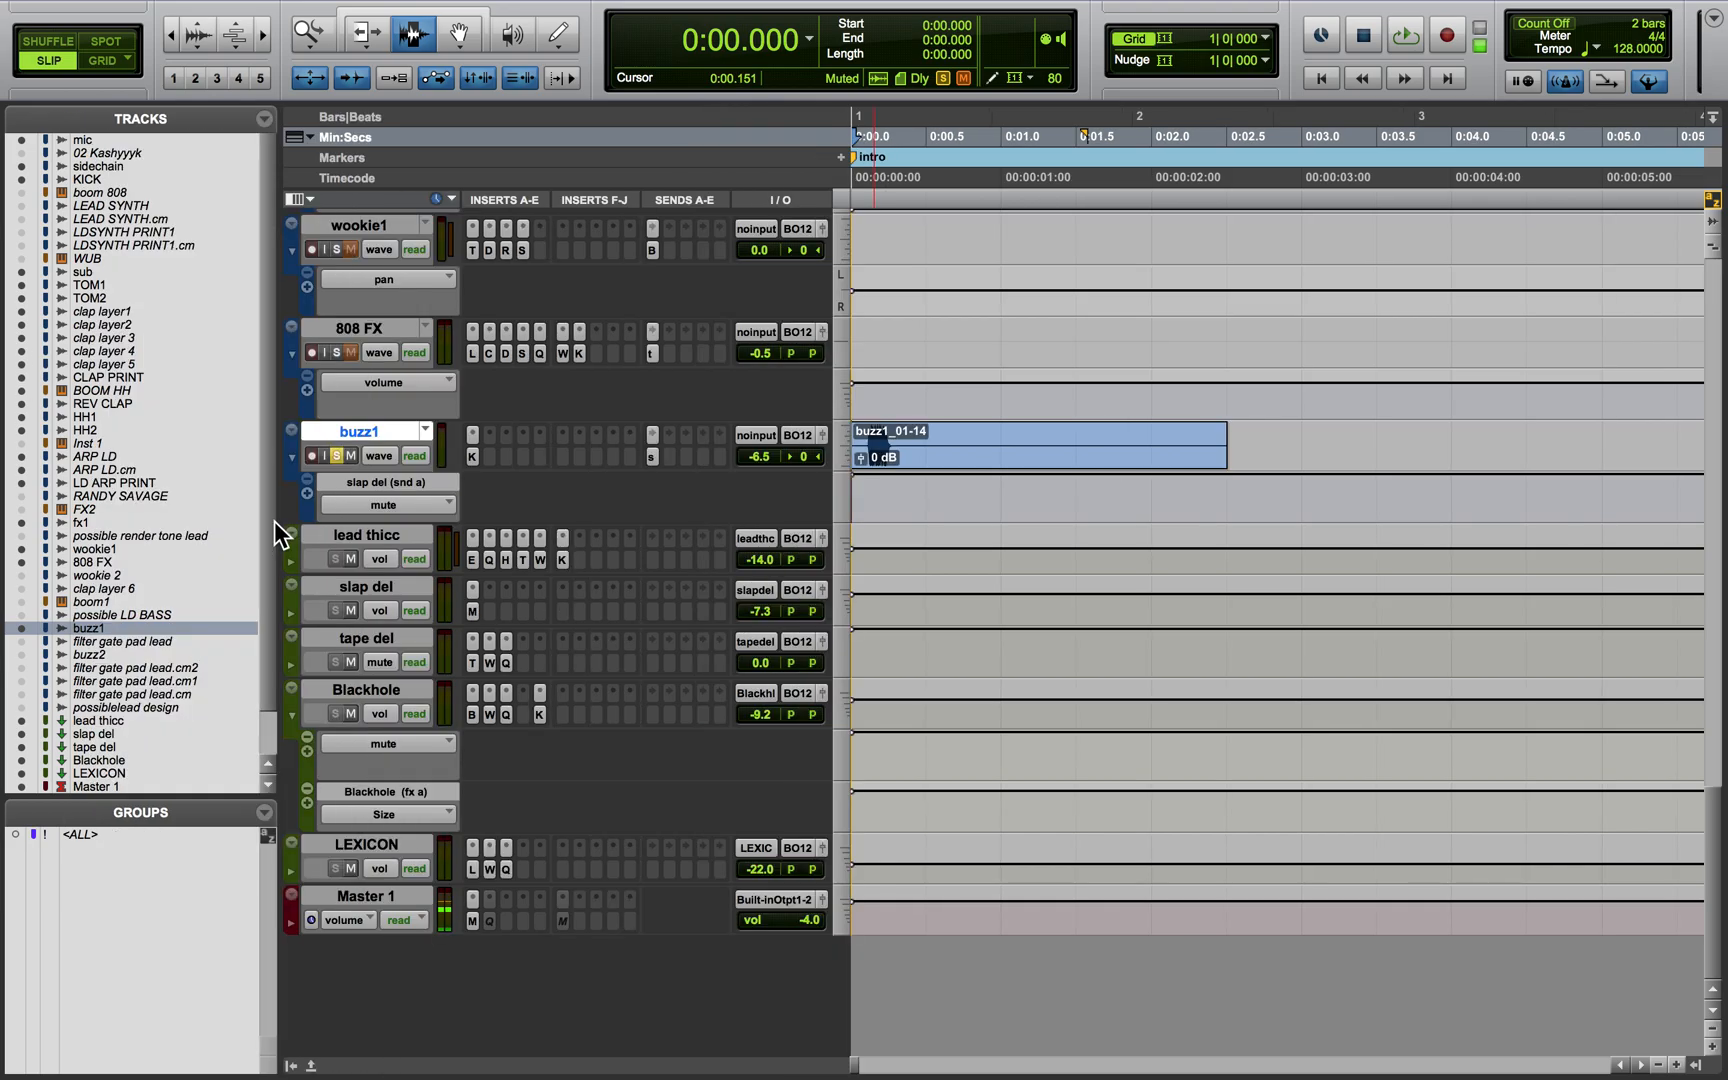
pyautogui.click(116, 614)
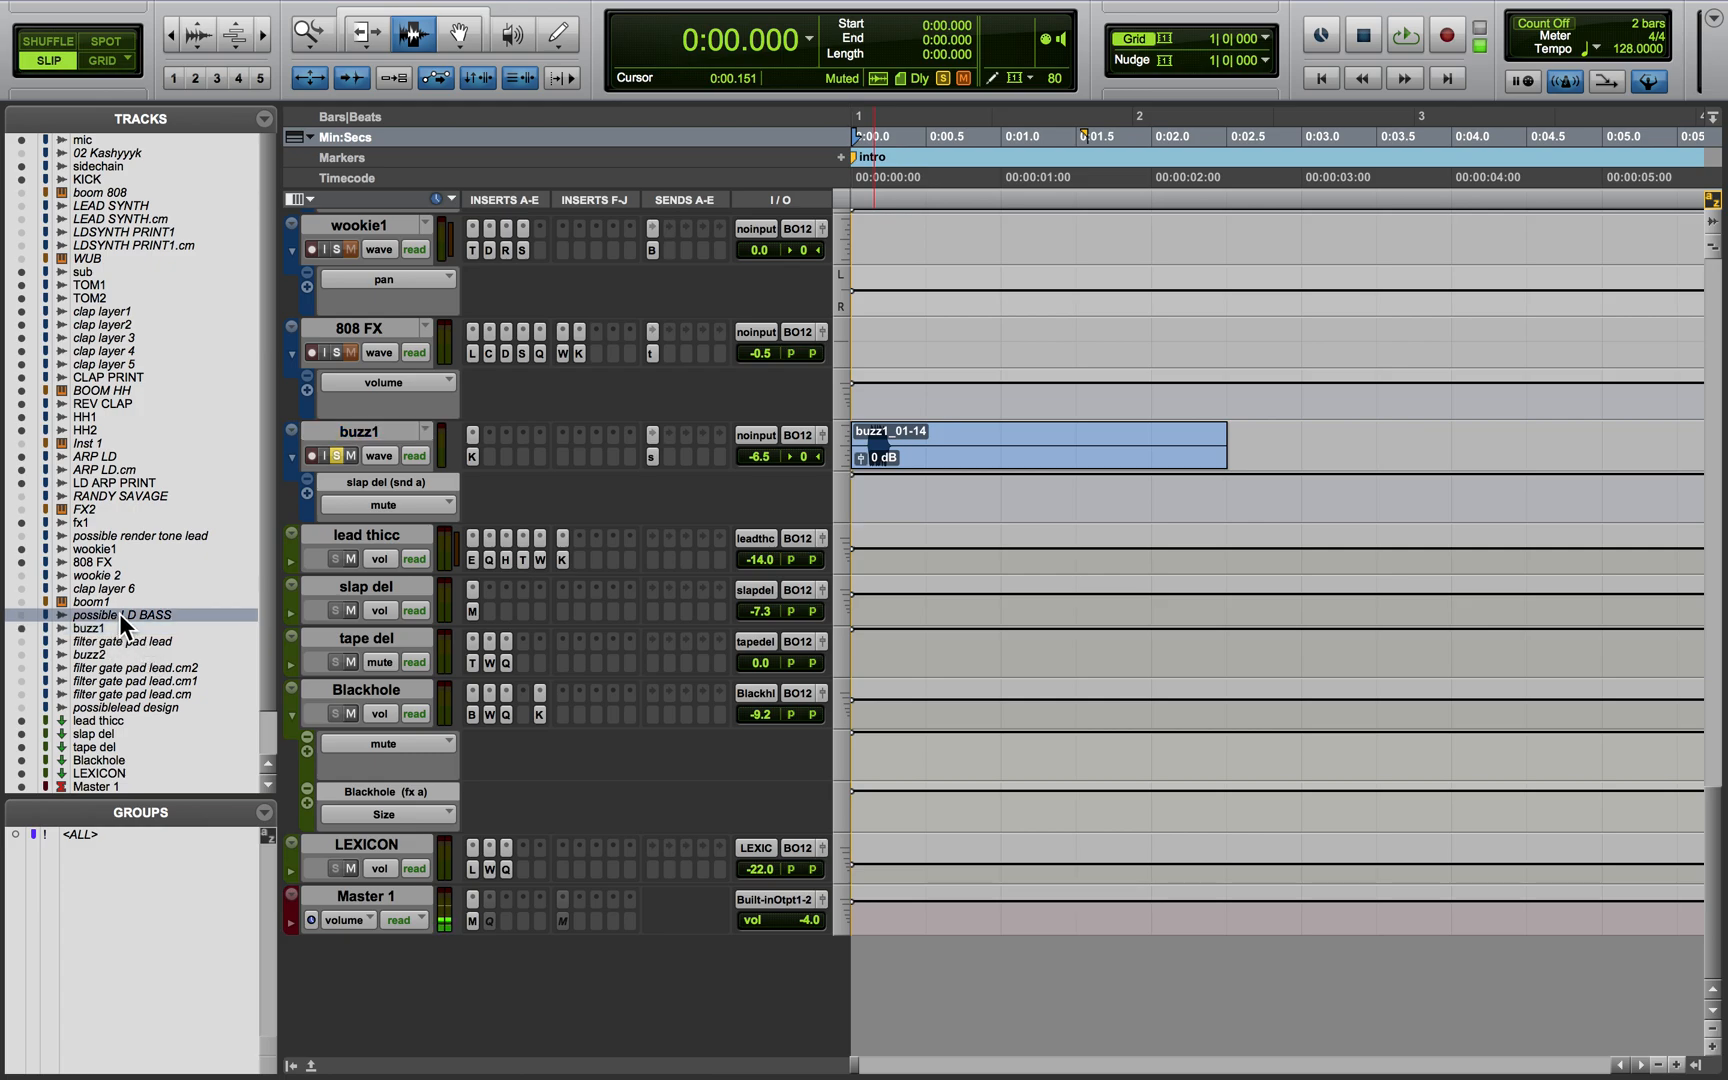
pyautogui.click(136, 535)
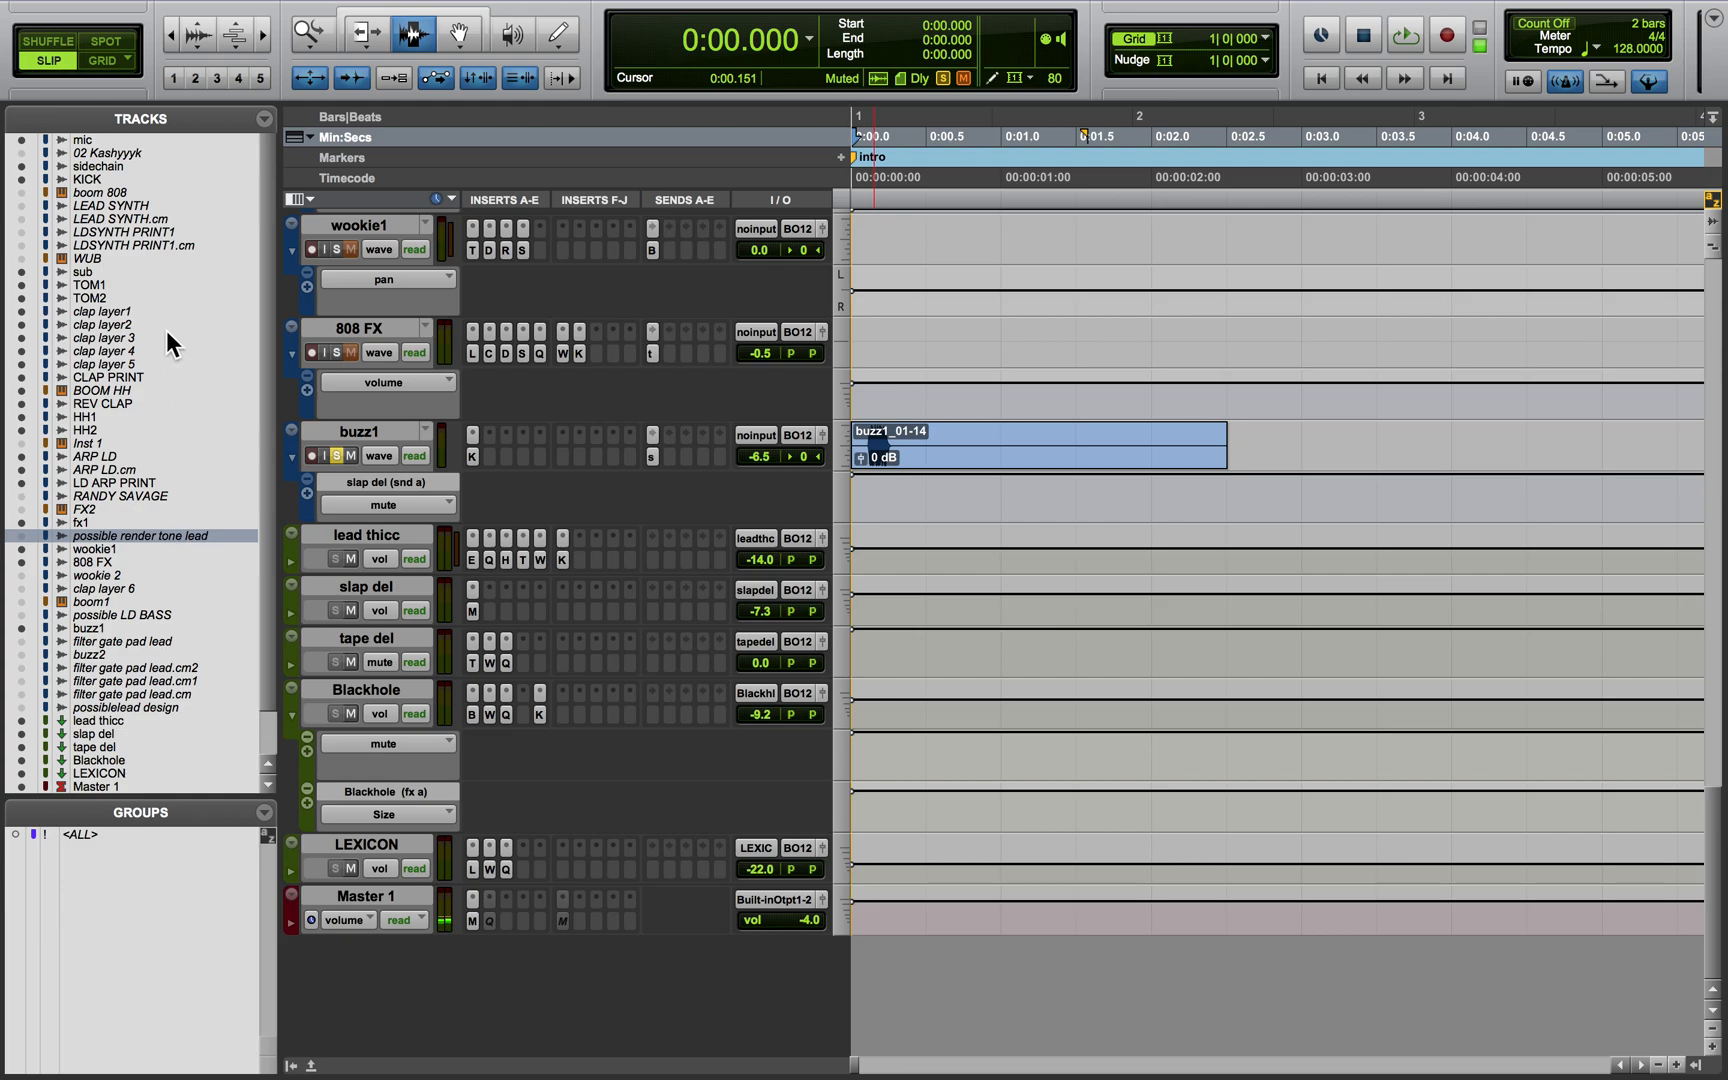
pyautogui.scroll(-3, 203, 424)
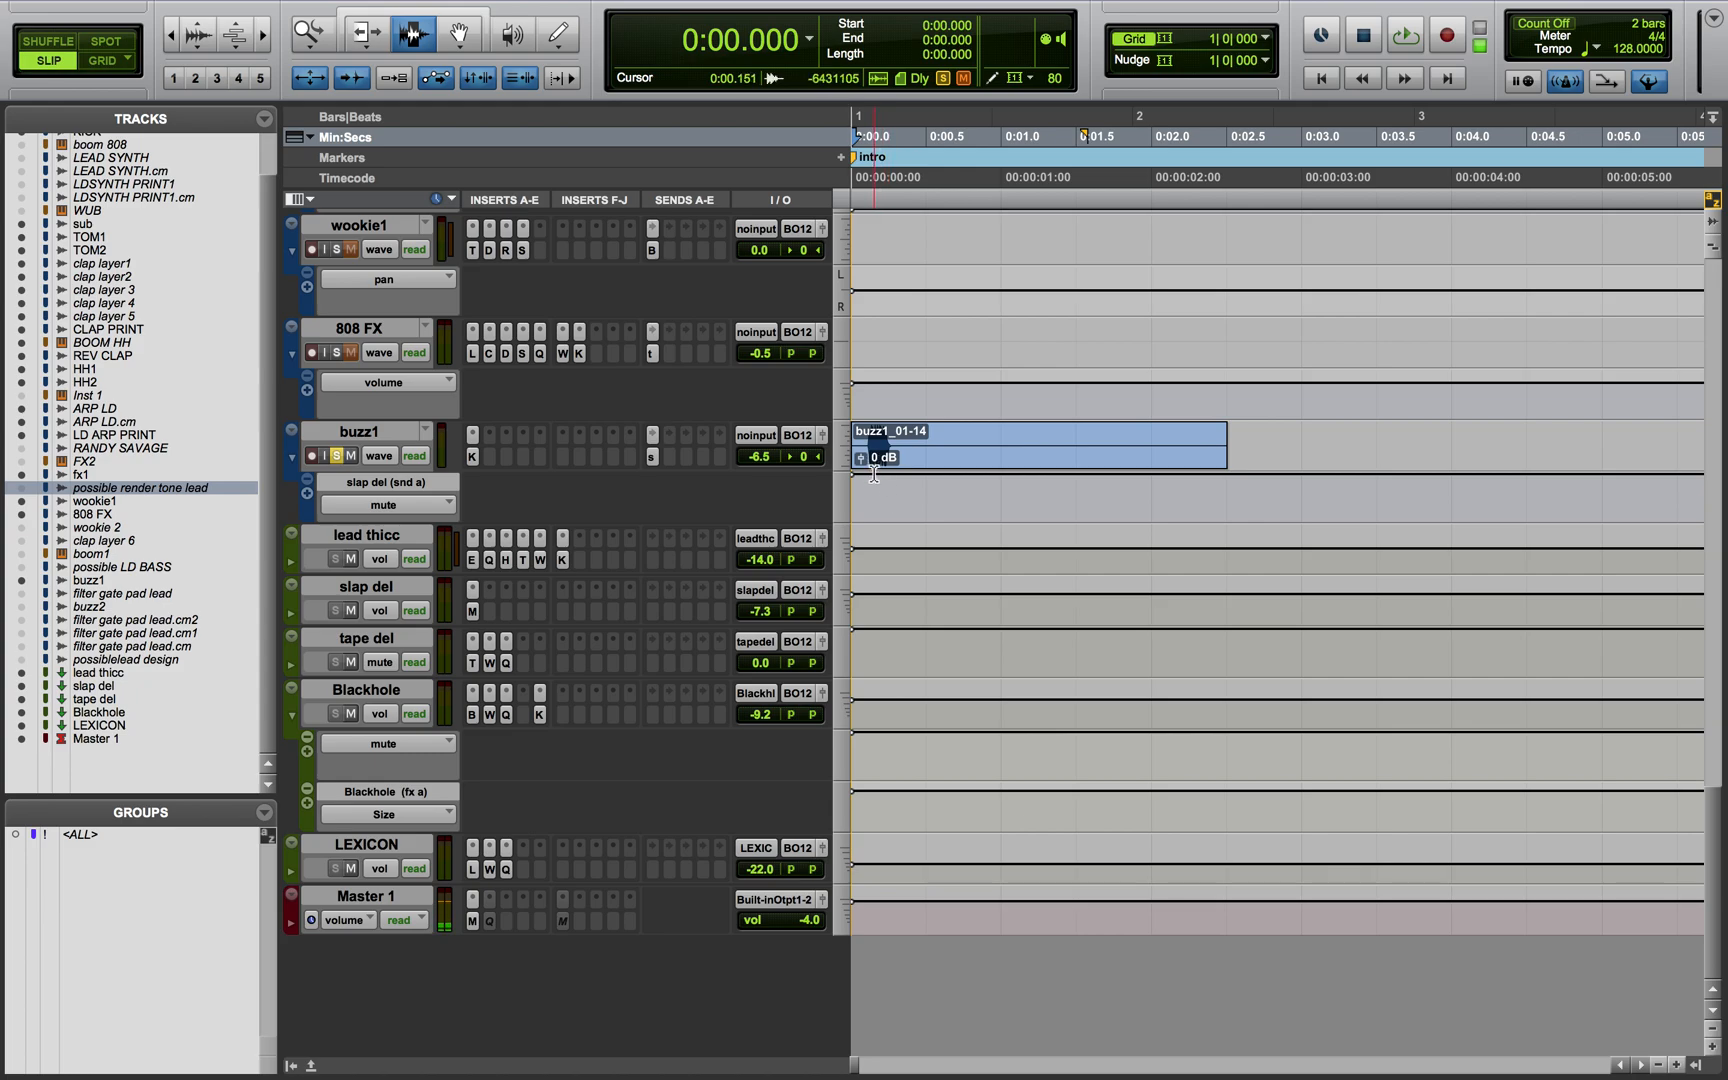
# Select the buzz1 track and set its height to jumbo with its first clip's waveform magnified
pyautogui.press('t')
pyautogui.press('t')
pyautogui.press('t')
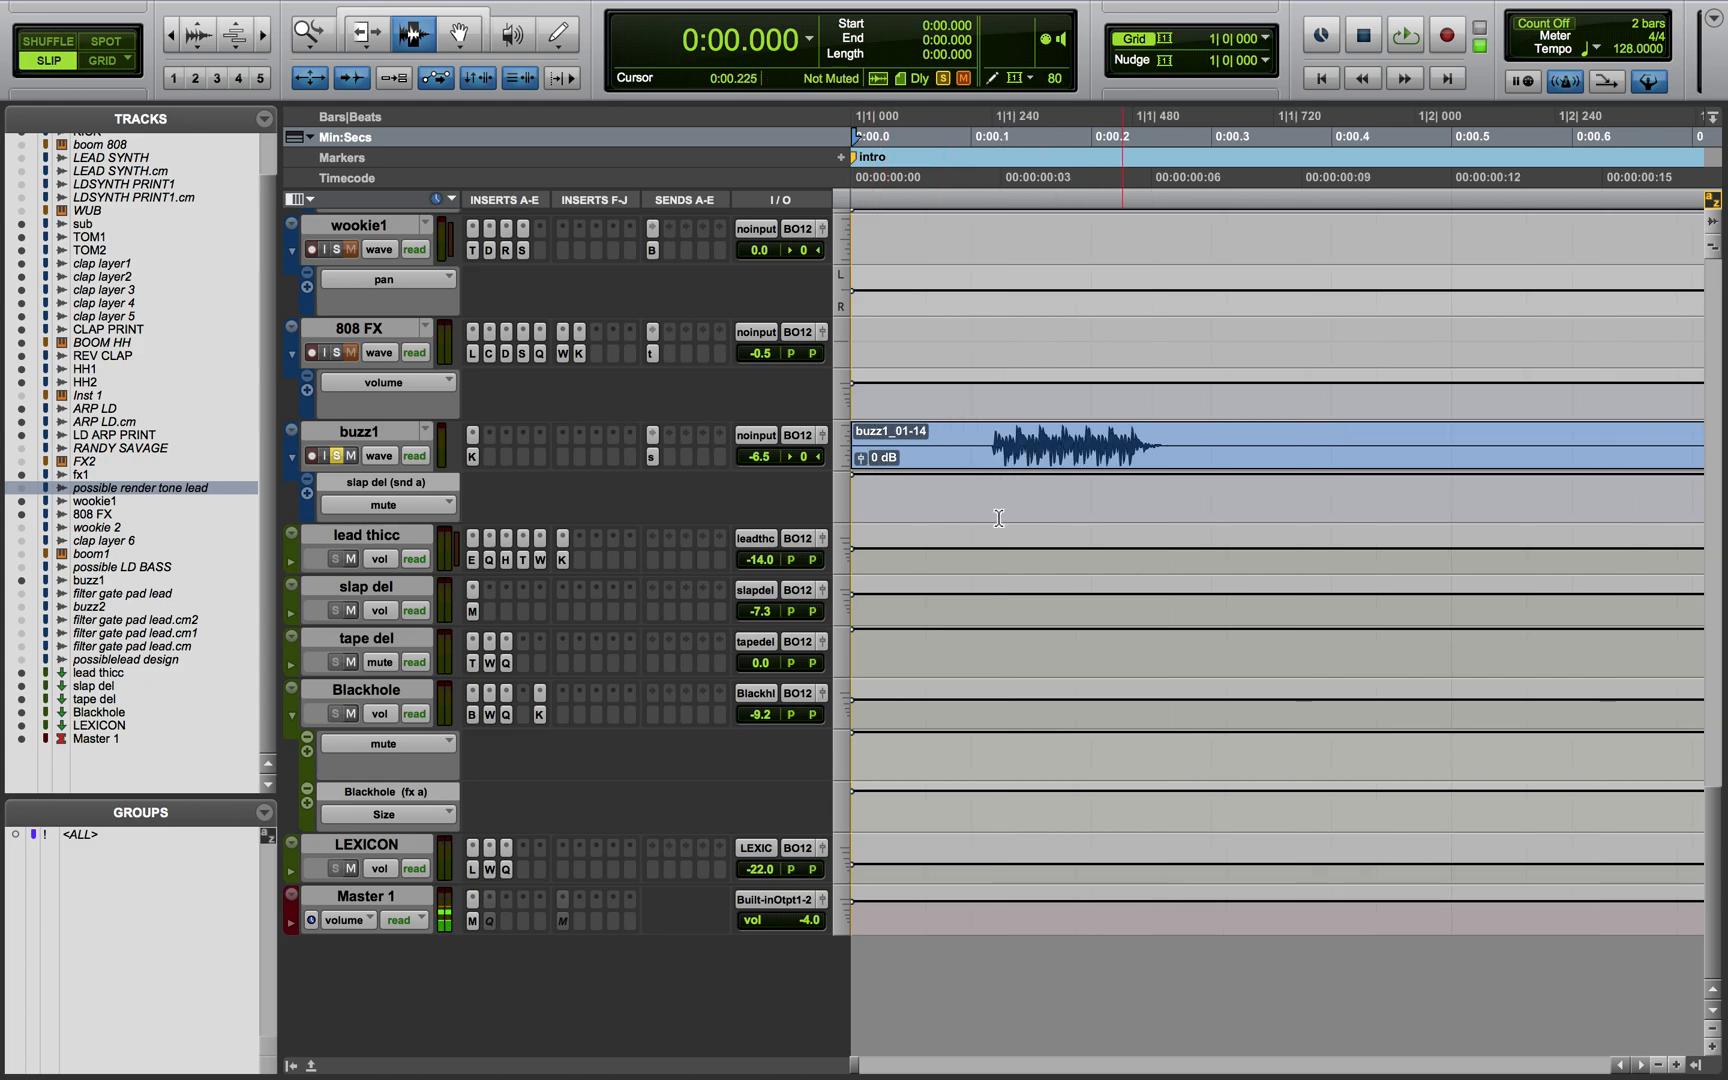
pyautogui.click(371, 432)
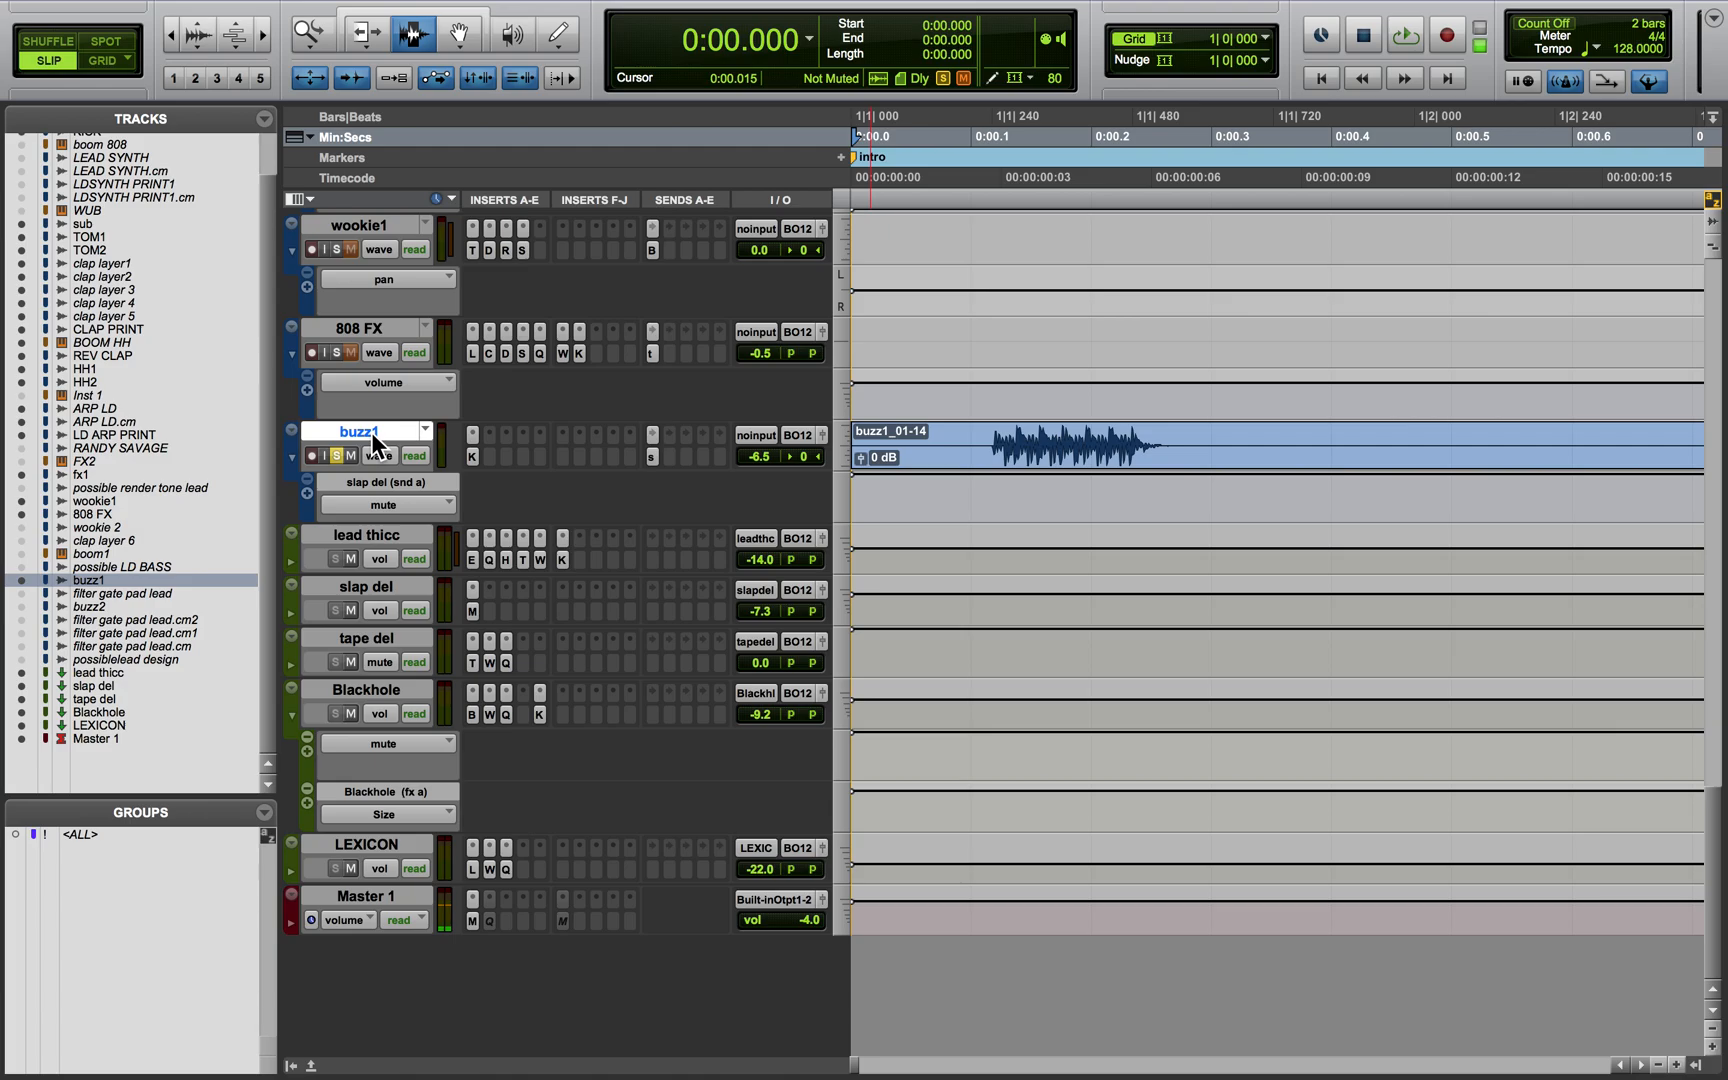
pyautogui.click(842, 439)
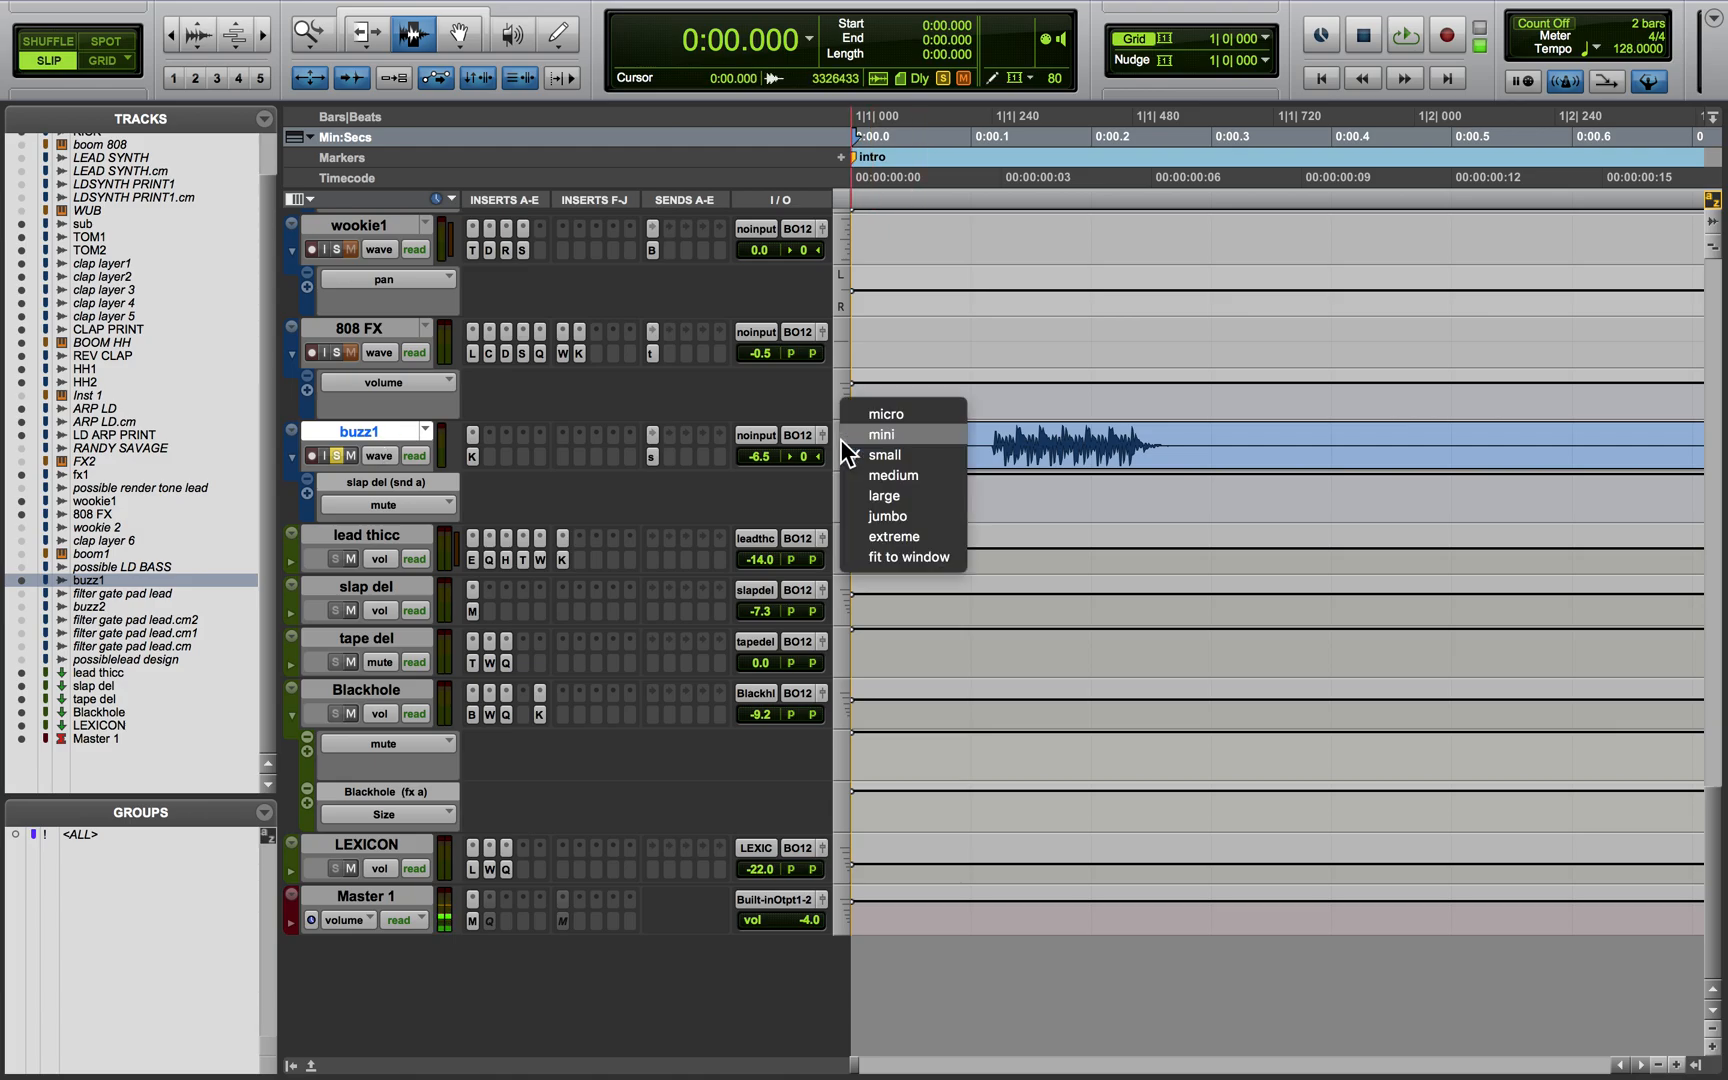
pyautogui.click(884, 516)
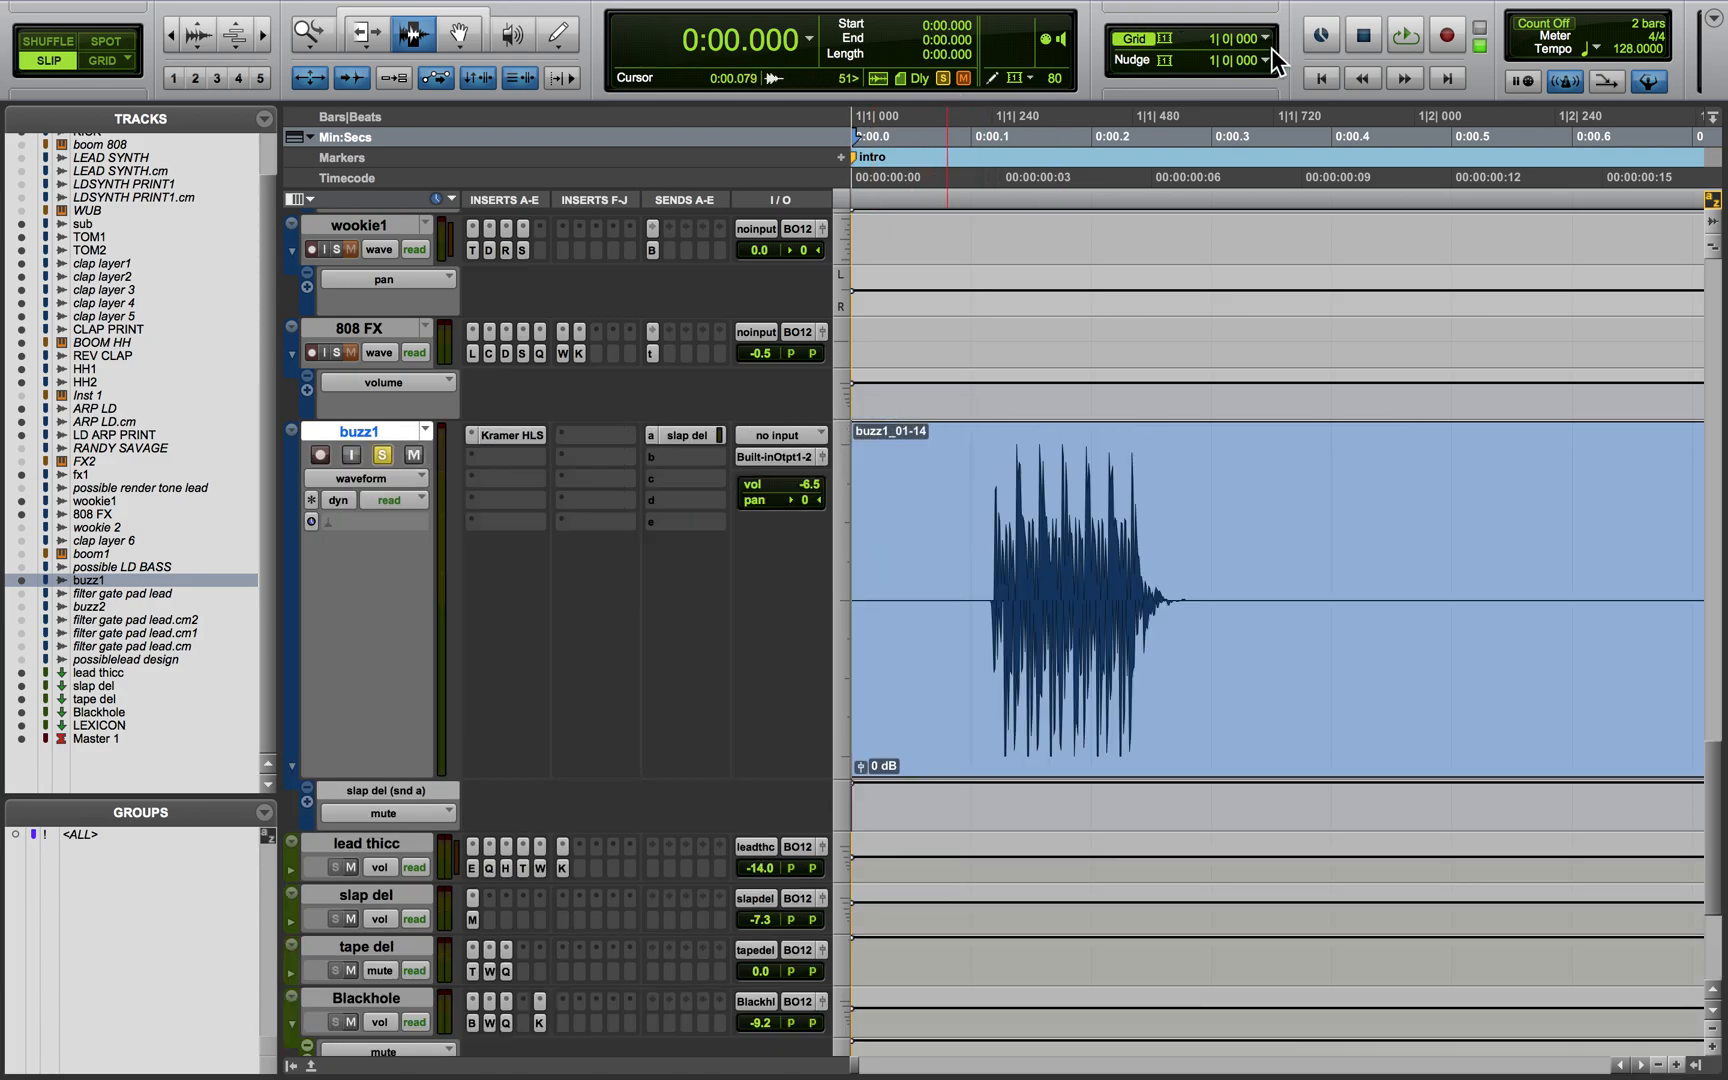
# Select the buzz sound inside the first buzz1 clip, from about 0:00.102 to 0:00.278
pyautogui.moveTo(975, 637); pyautogui.dragTo(1186, 638)
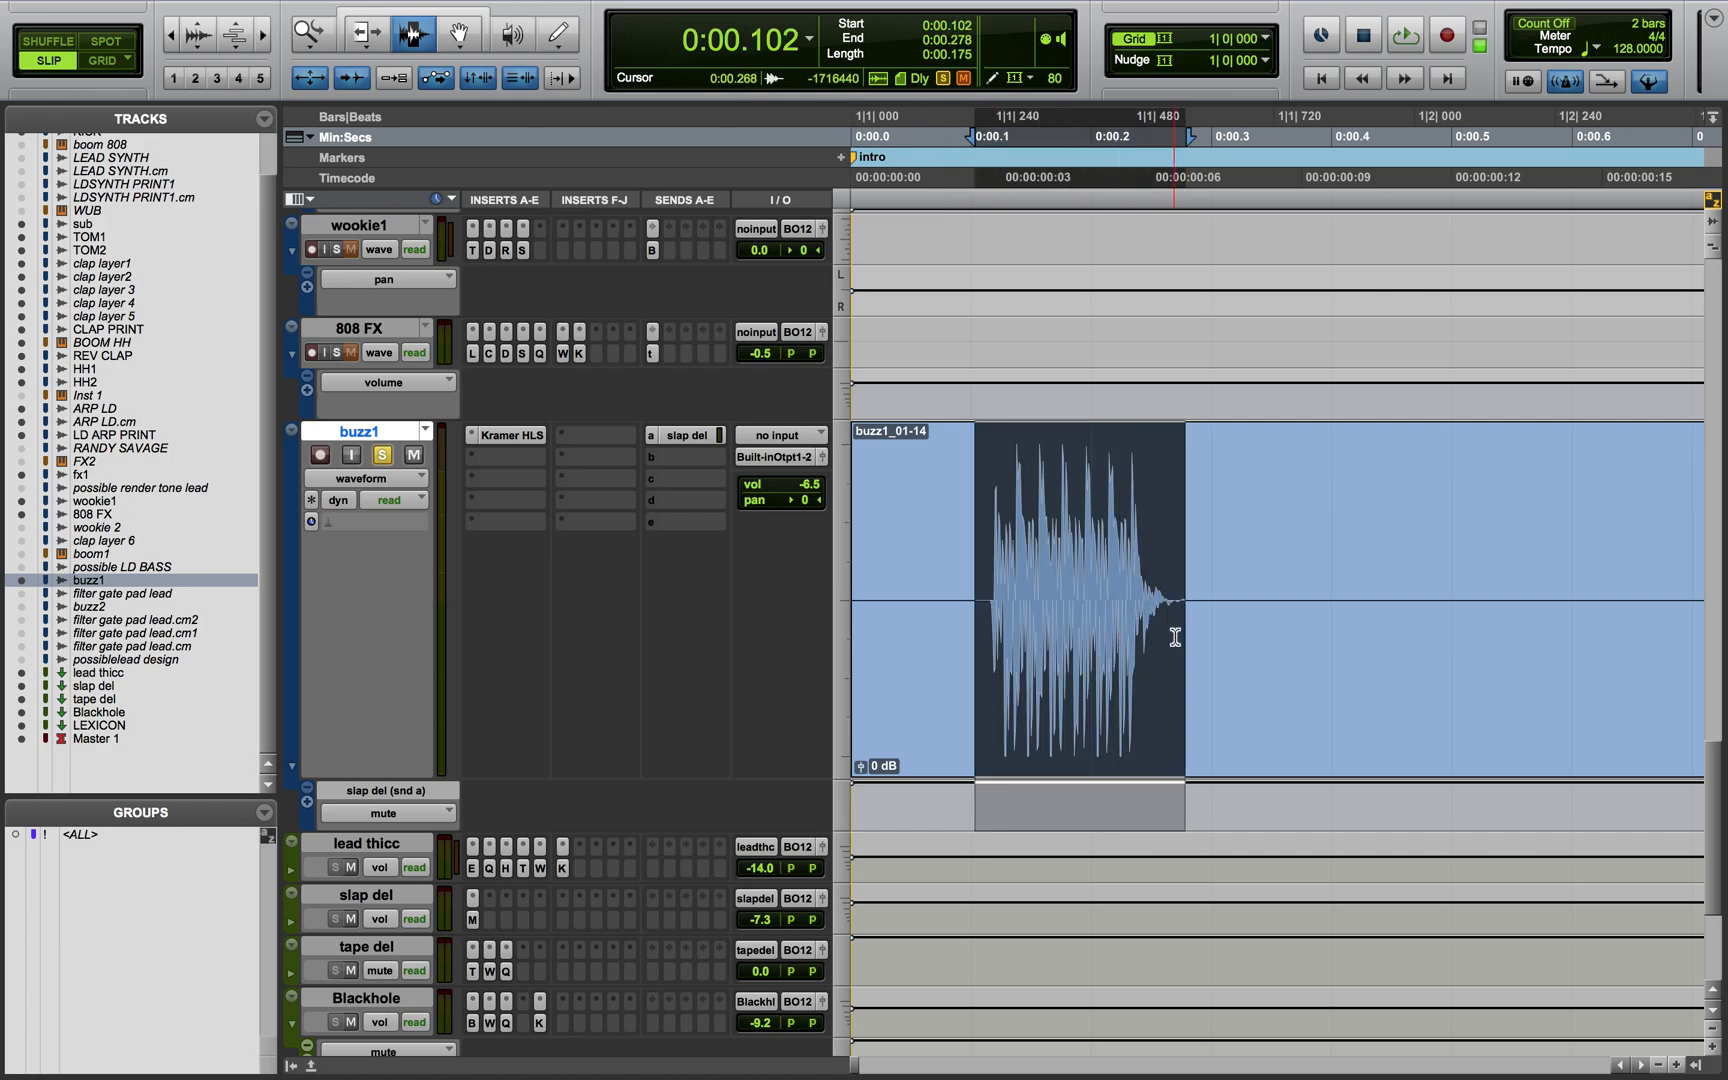
pyautogui.press('r')
pyautogui.press('r')
pyautogui.press('r')
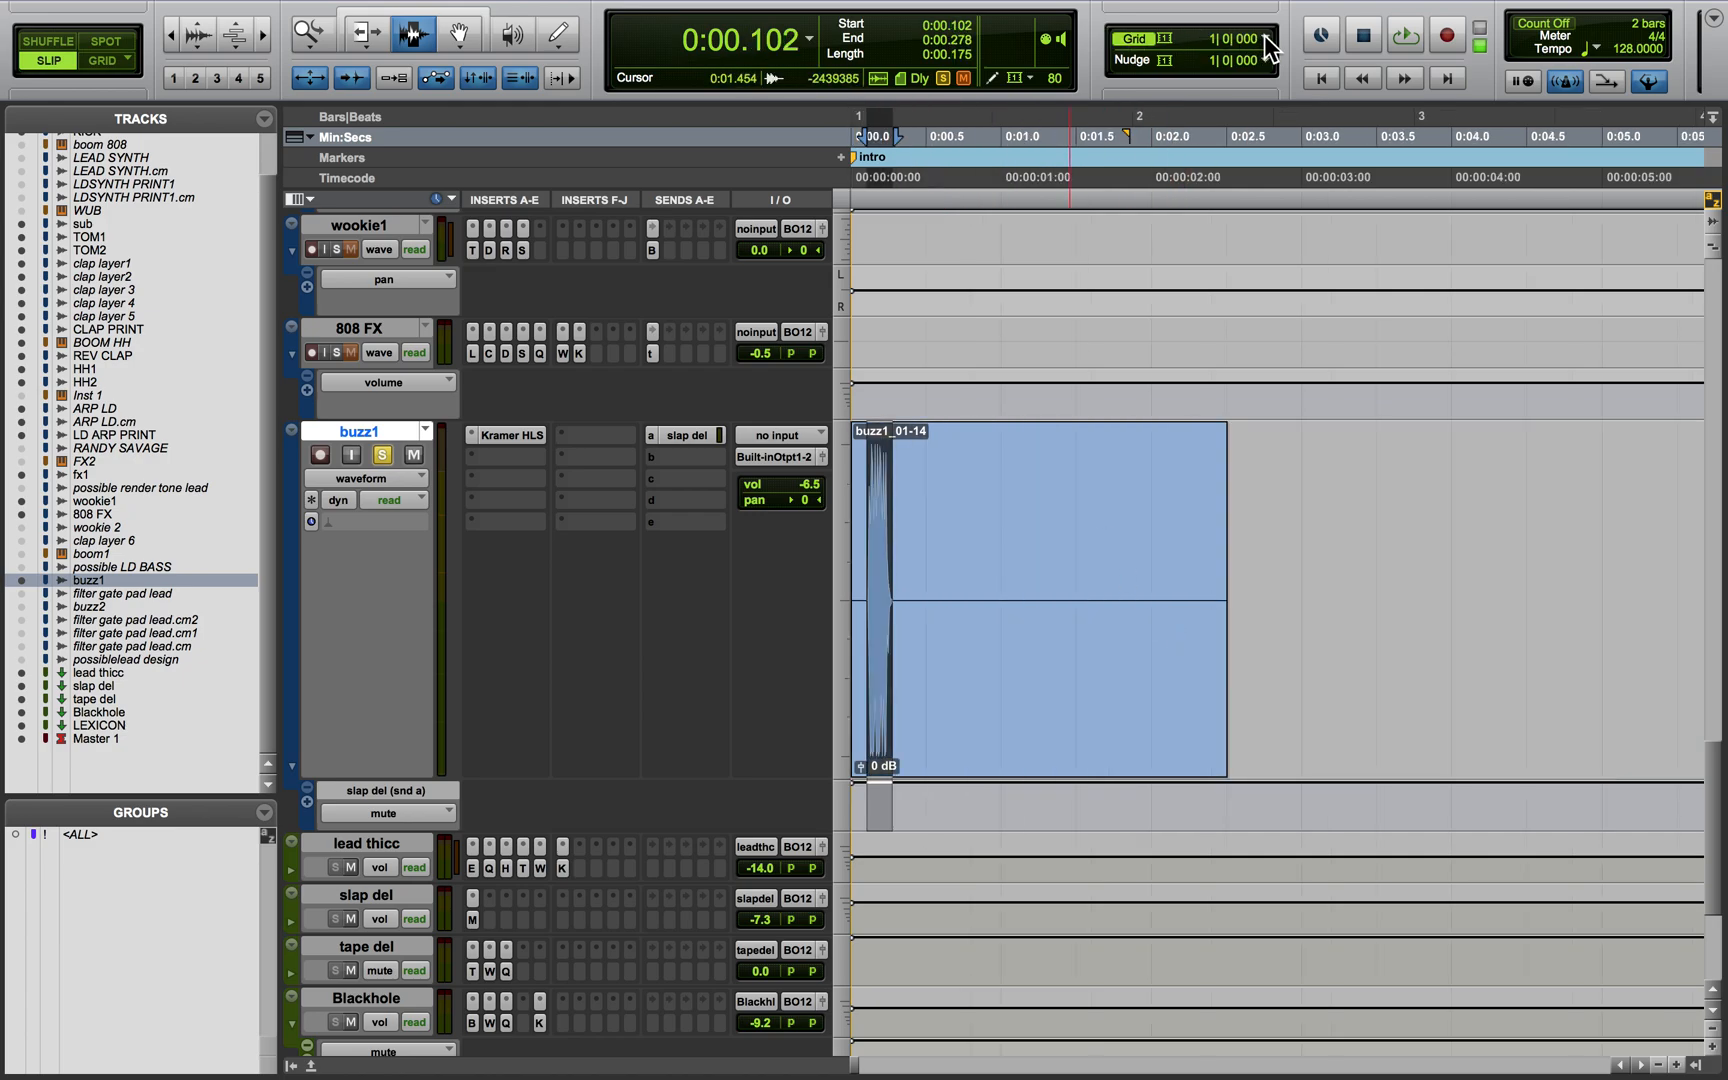
# Switch to Grid mode with a grid value of 0|0|240 and place the cursor at 0:00.117 in the first buzz1 clip
pyautogui.press('F4')
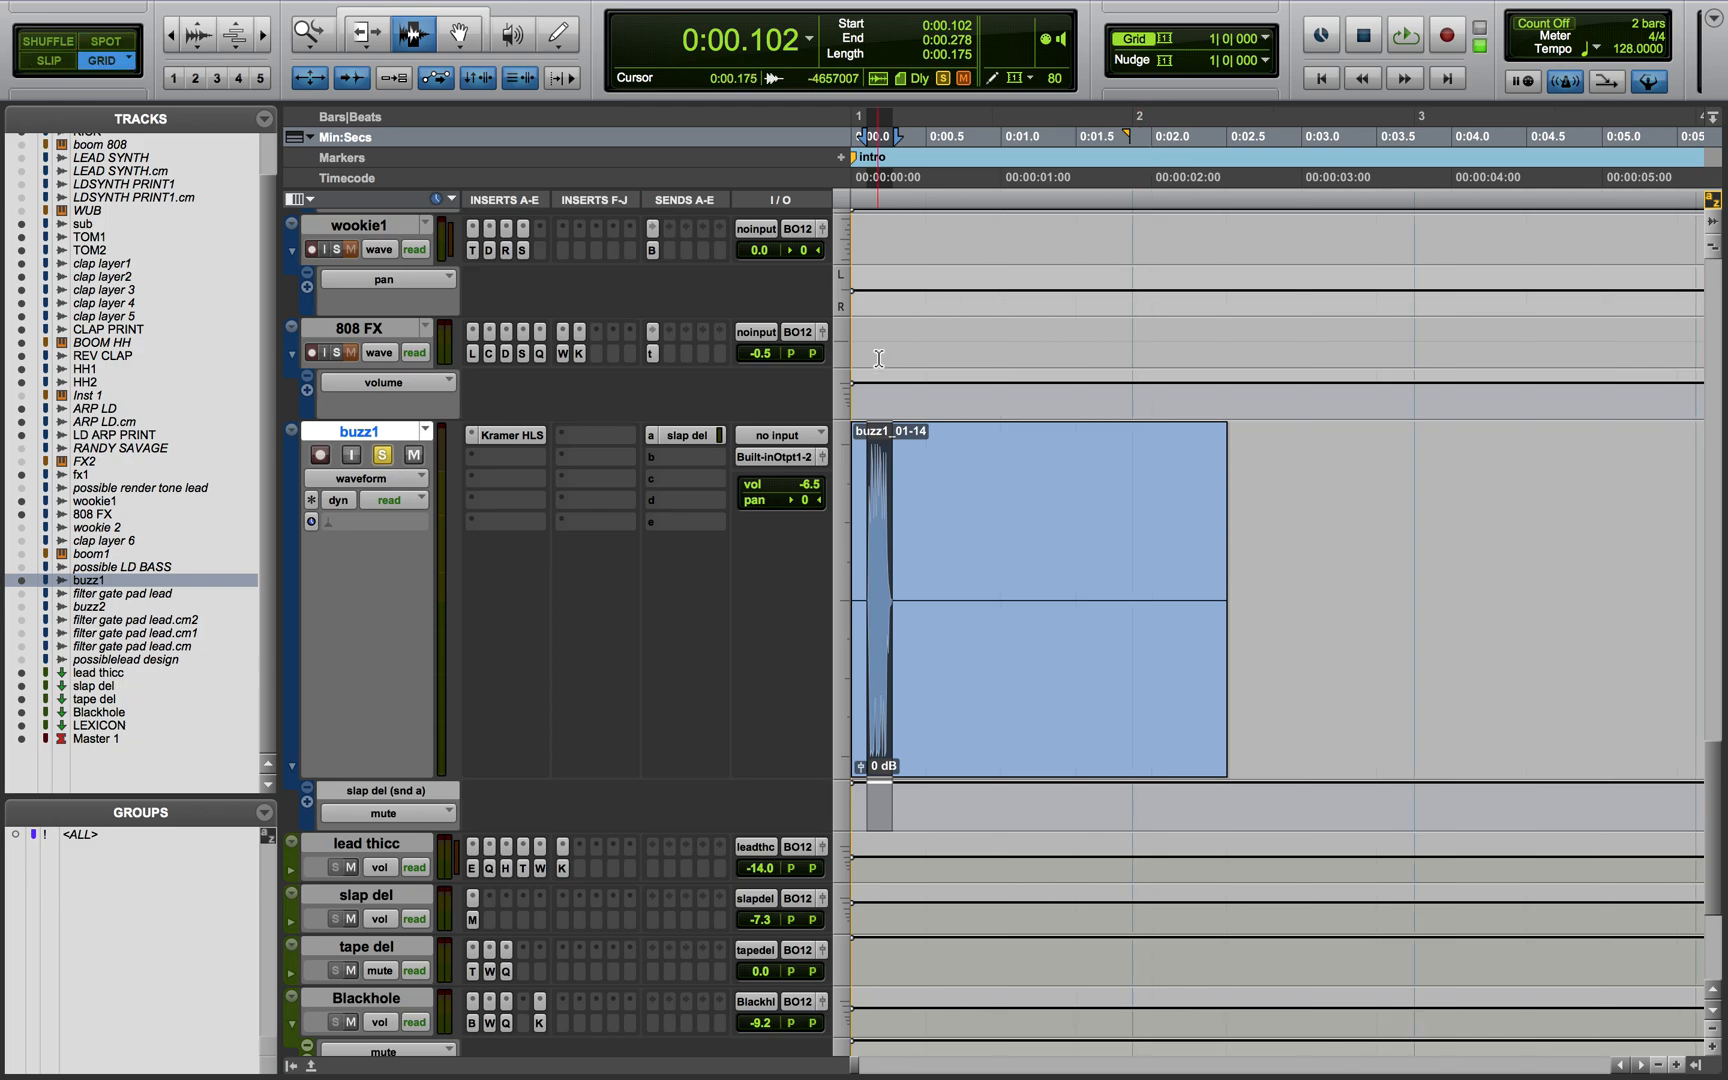
pyautogui.click(1264, 43)
pyautogui.click(1372, 130)
pyautogui.press('t')
pyautogui.press('t')
pyautogui.press('t')
pyautogui.press('t')
pyautogui.click(1113, 612)
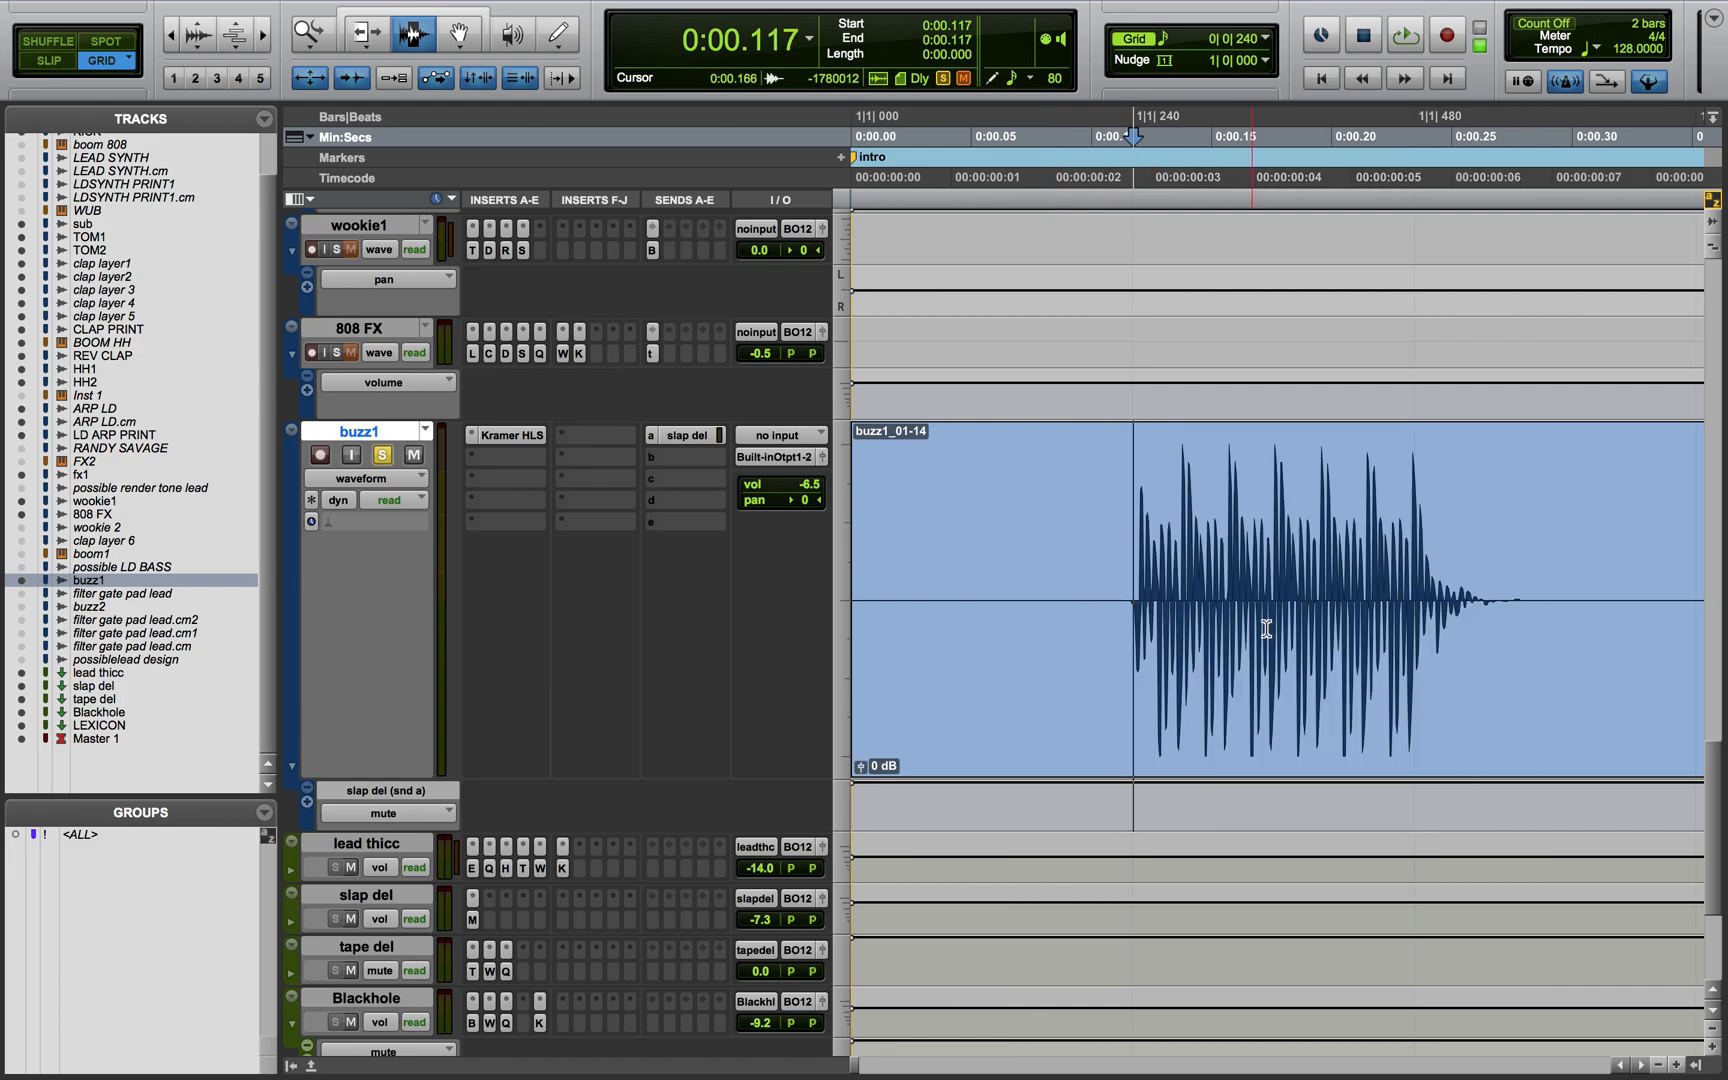
# Place the cursor at 0:00.000 in the first buzz1 clip and play the soloed track
pyautogui.press('r')
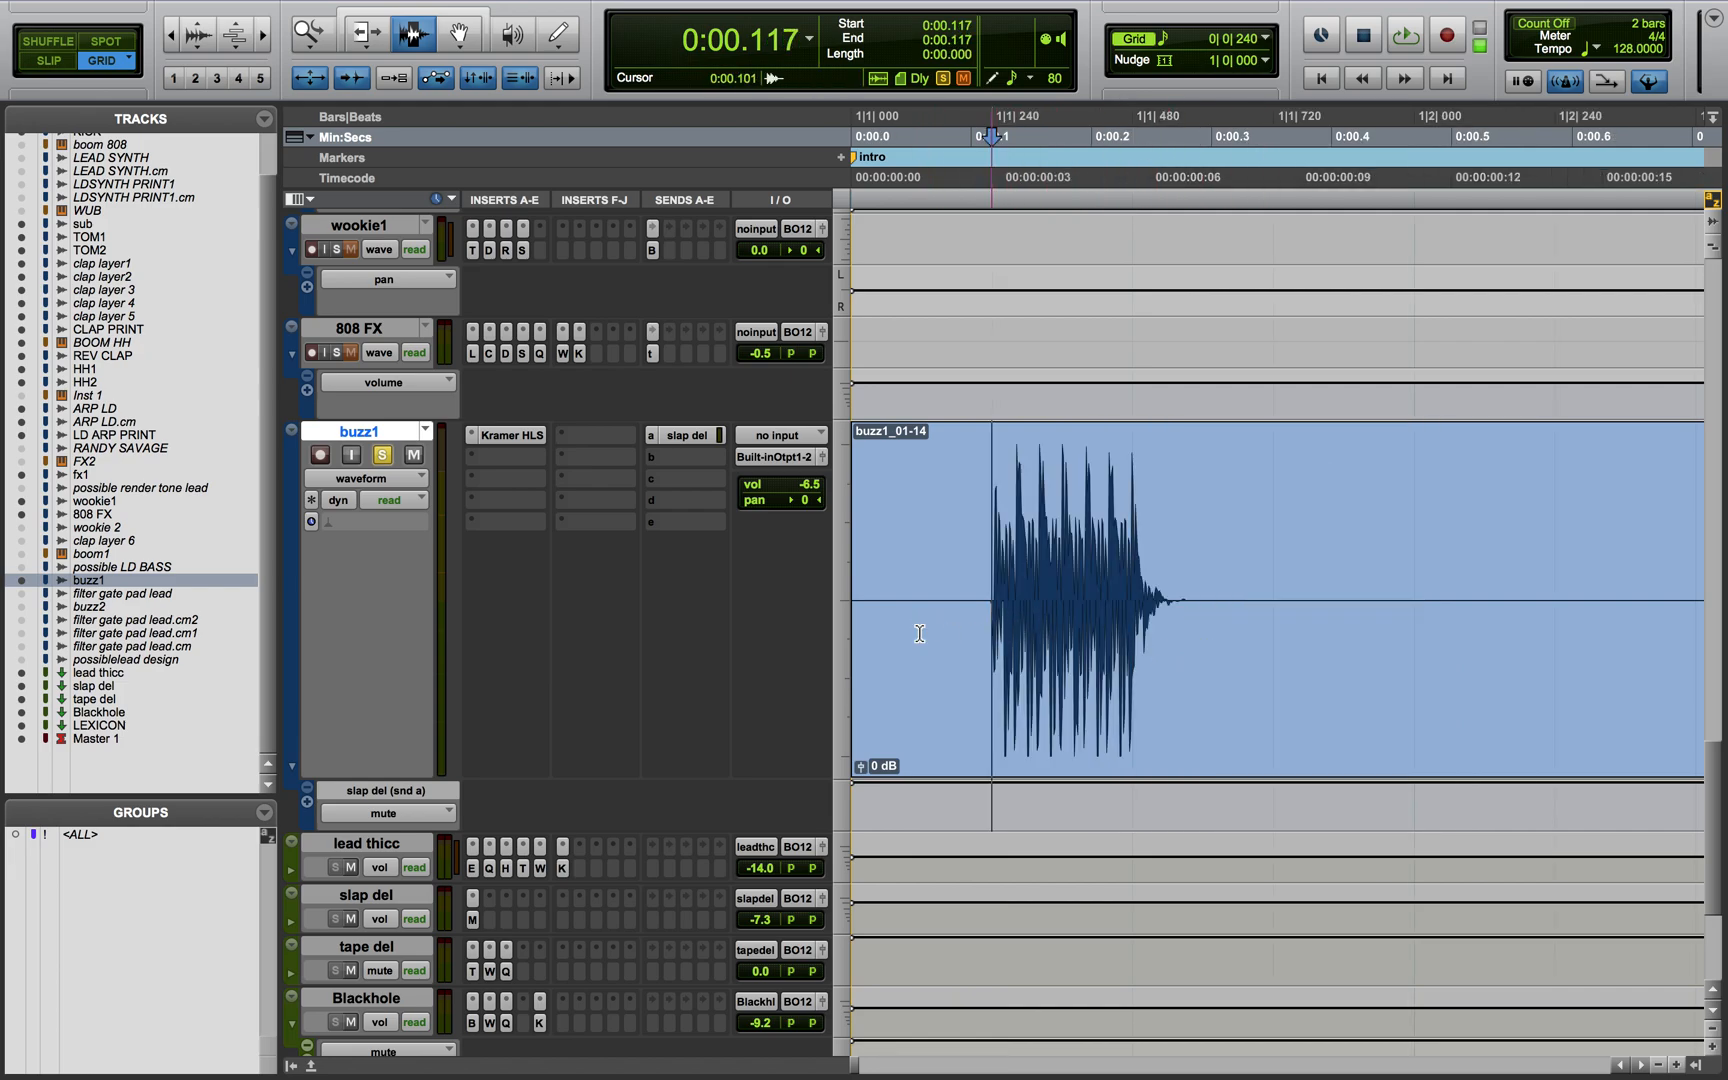
pyautogui.keyDown('shift'); pyautogui.click(856, 634); pyautogui.keyUp('shift')
pyautogui.press('r')
pyautogui.press('r')
pyautogui.click(860, 635)
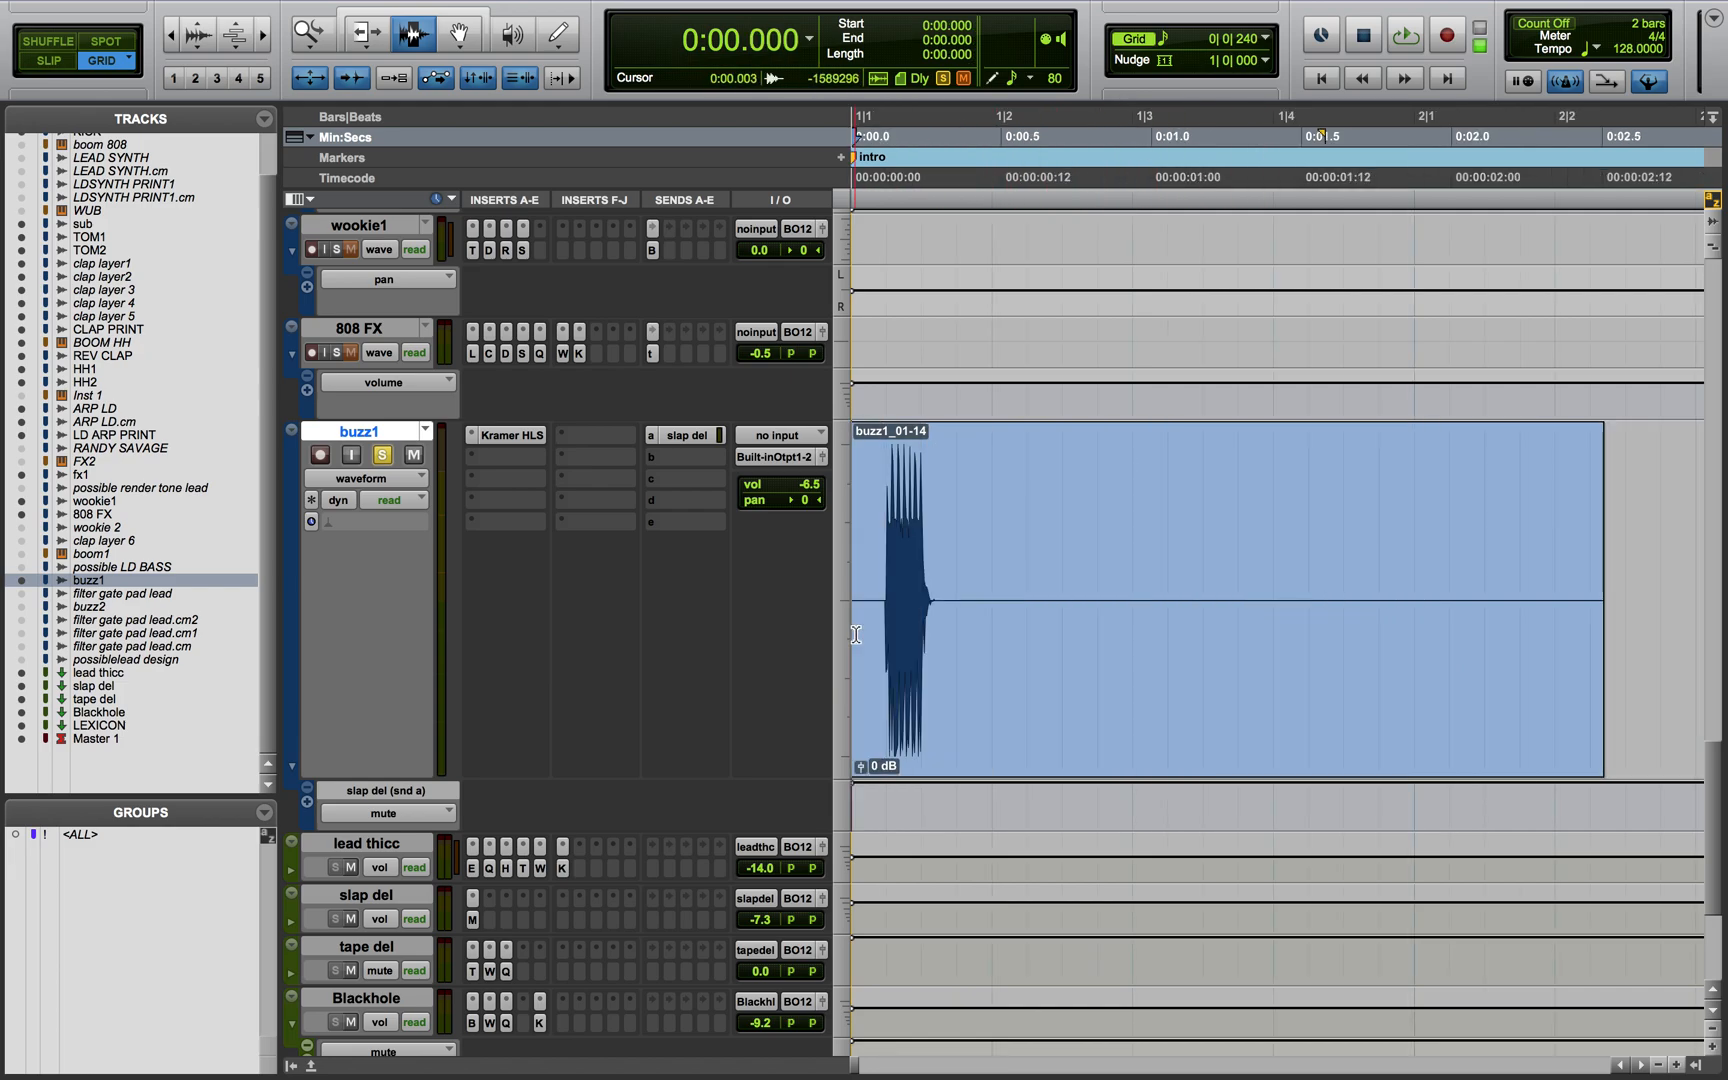
pyautogui.press('space')
pyautogui.press('space')
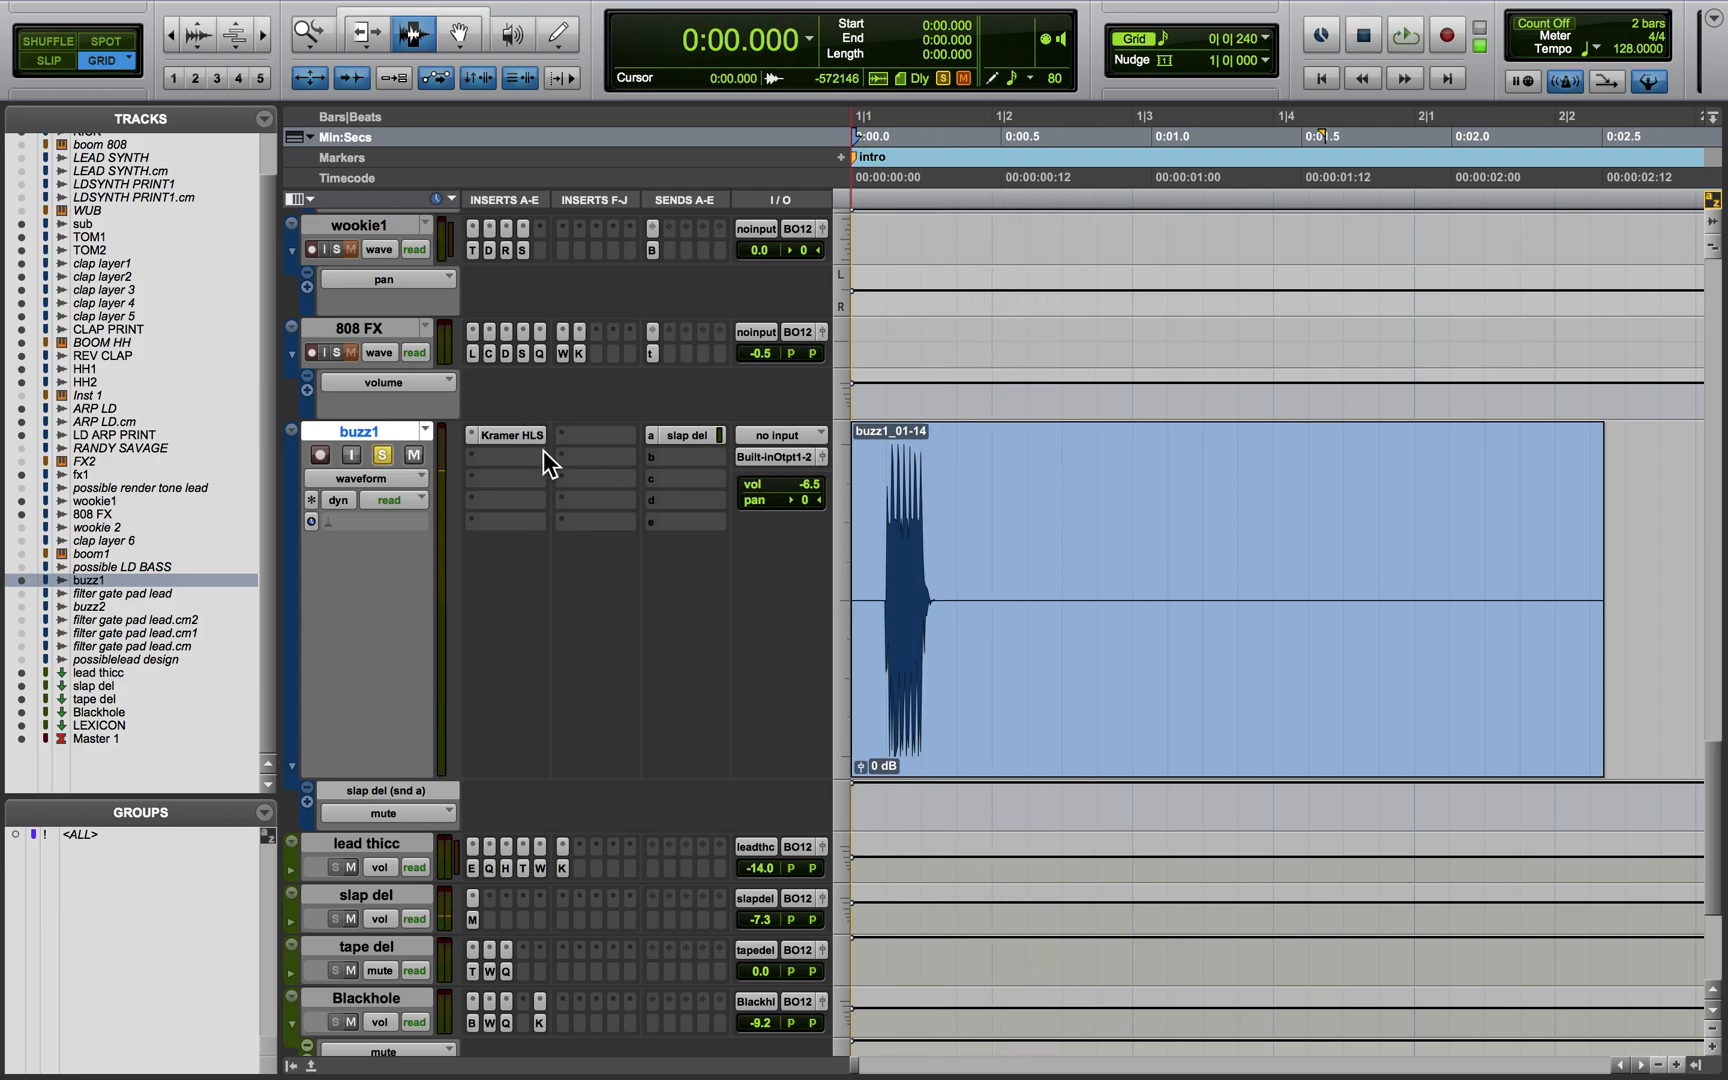
# Turn off solo on the buzz1 track and play the full mix from the session start
pyautogui.click(382, 453)
pyautogui.press('space')
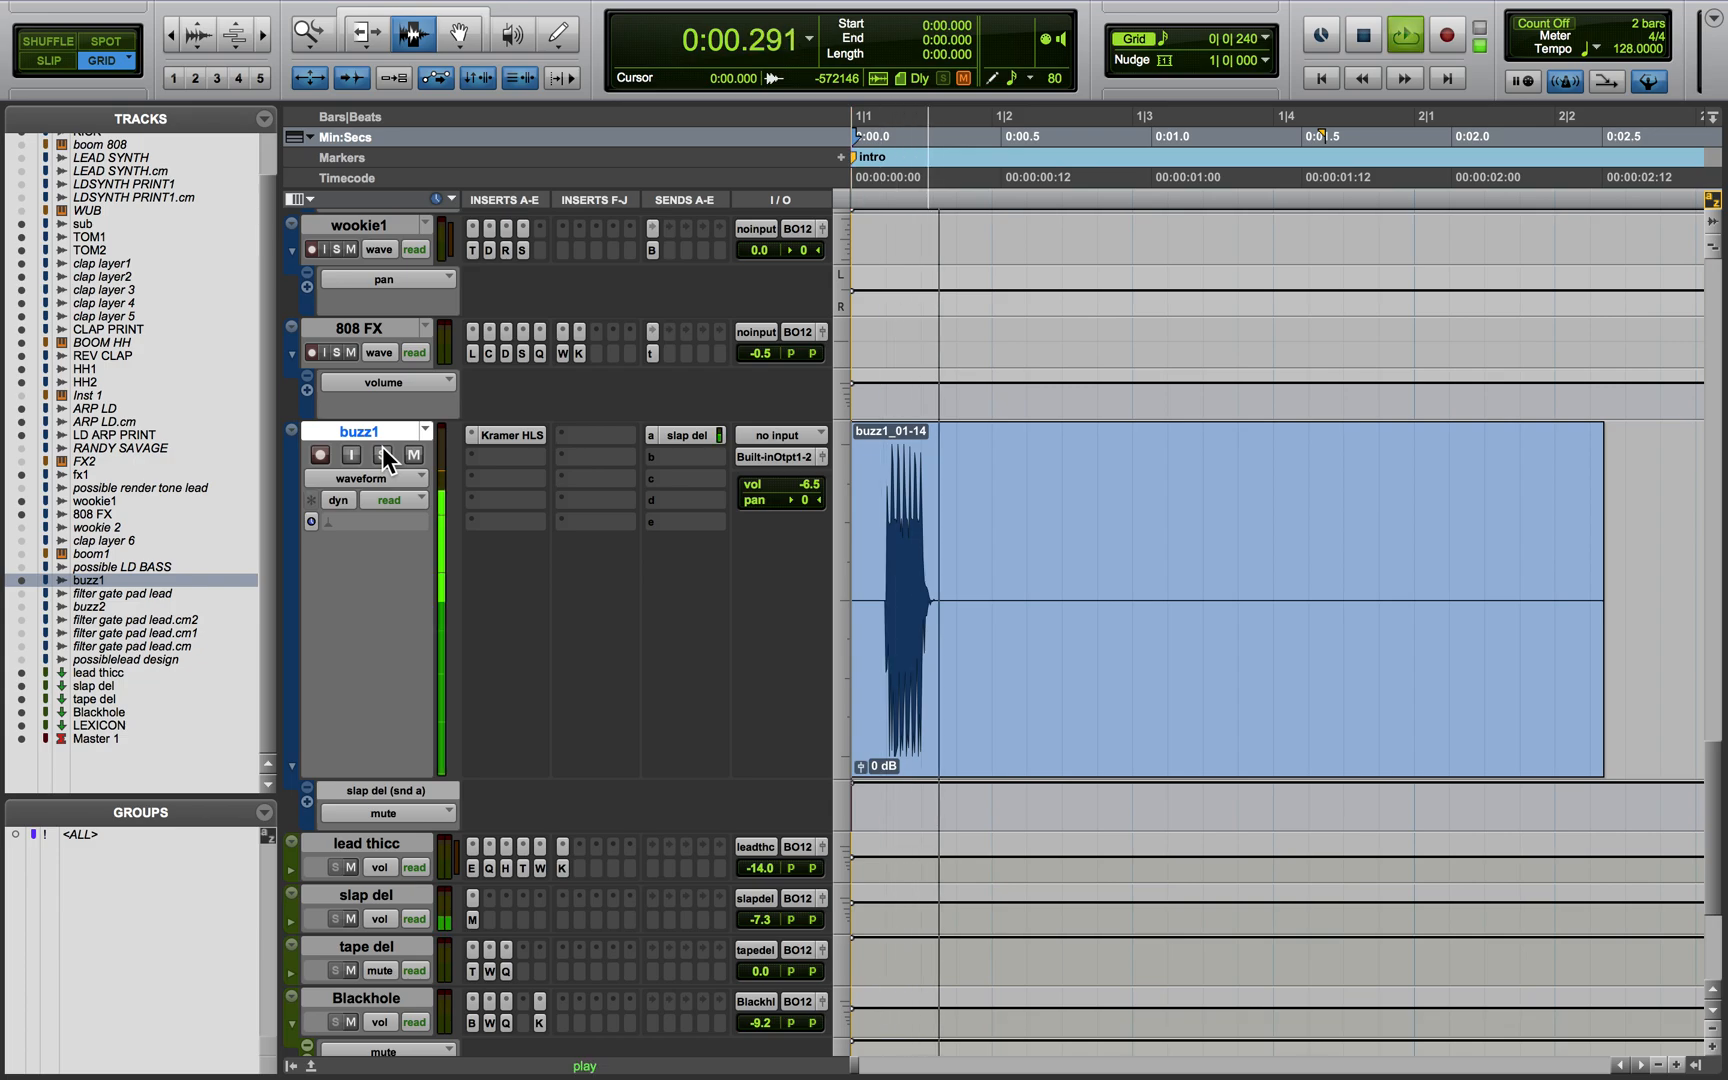
pyautogui.hscroll(5, 1373, 681)
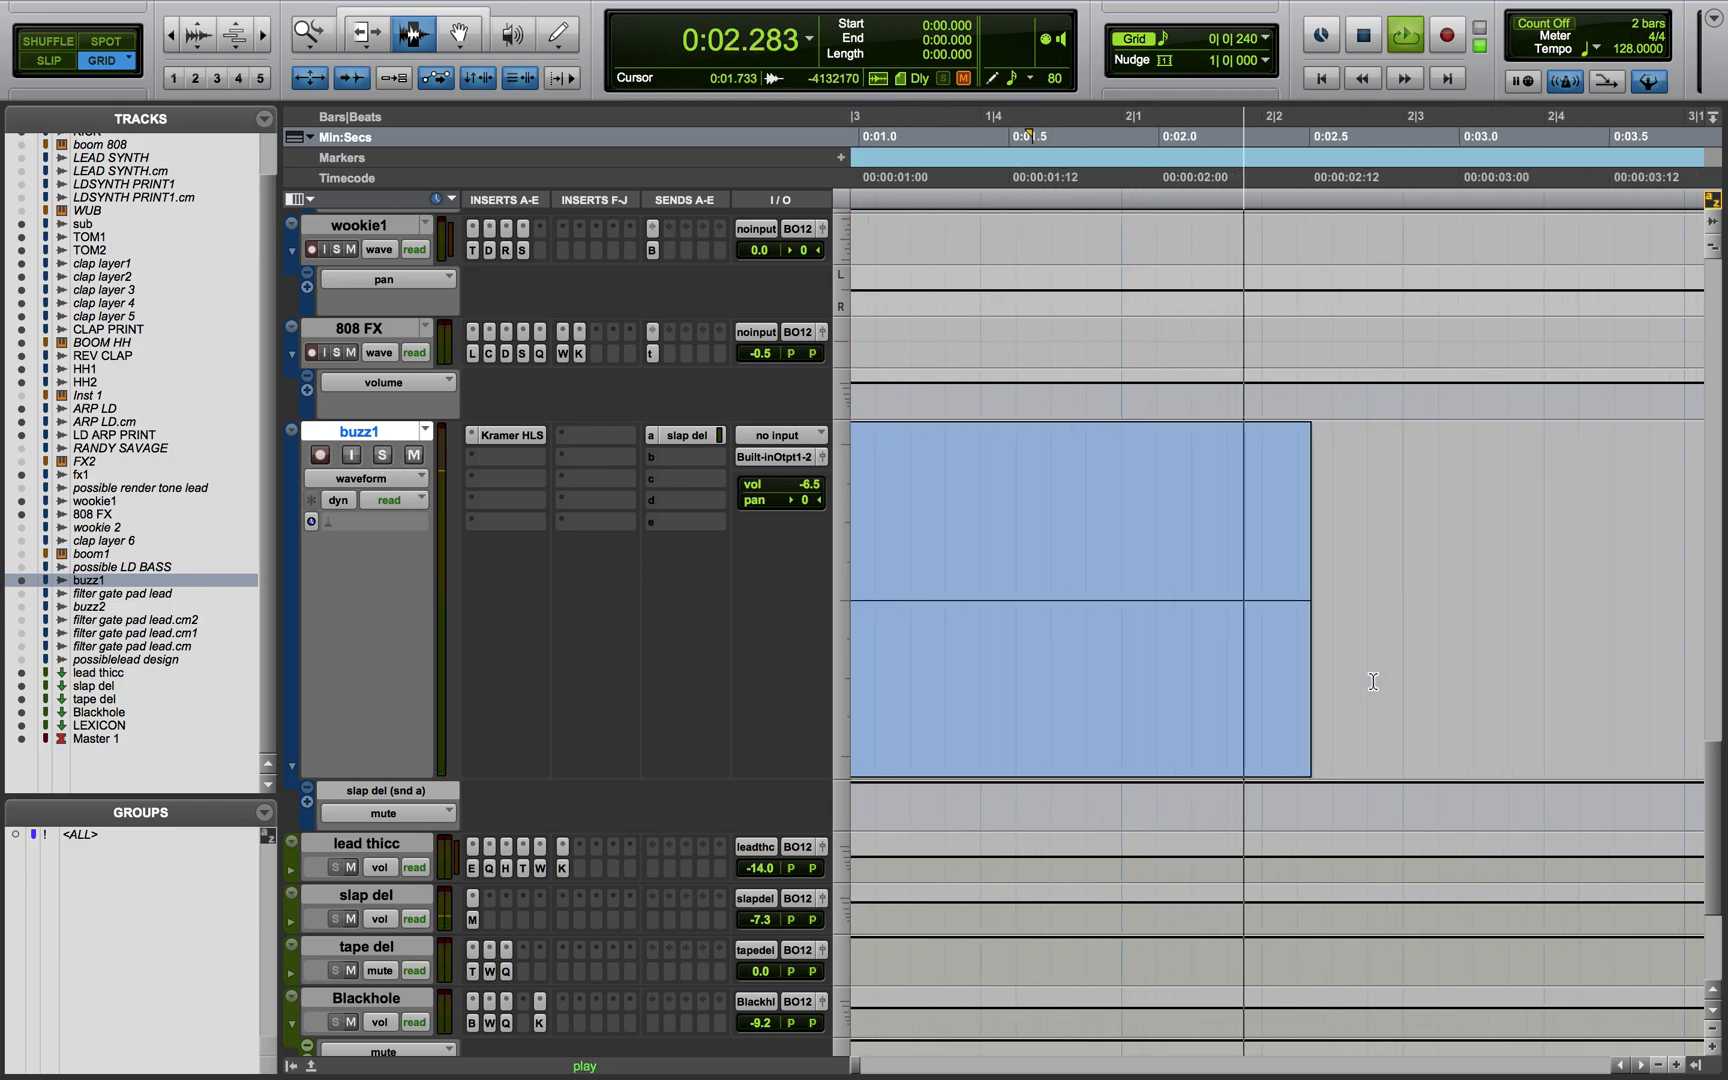
# Stop playback and play the mix from 0:14.882, just before the second buzz1 clip
pyautogui.press('r')
pyautogui.press('r')
pyautogui.press('r')
pyautogui.hscroll(1, 1373, 681)
pyautogui.press('space')
pyautogui.click(1373, 681)
pyautogui.press('space')
pyautogui.press('space')
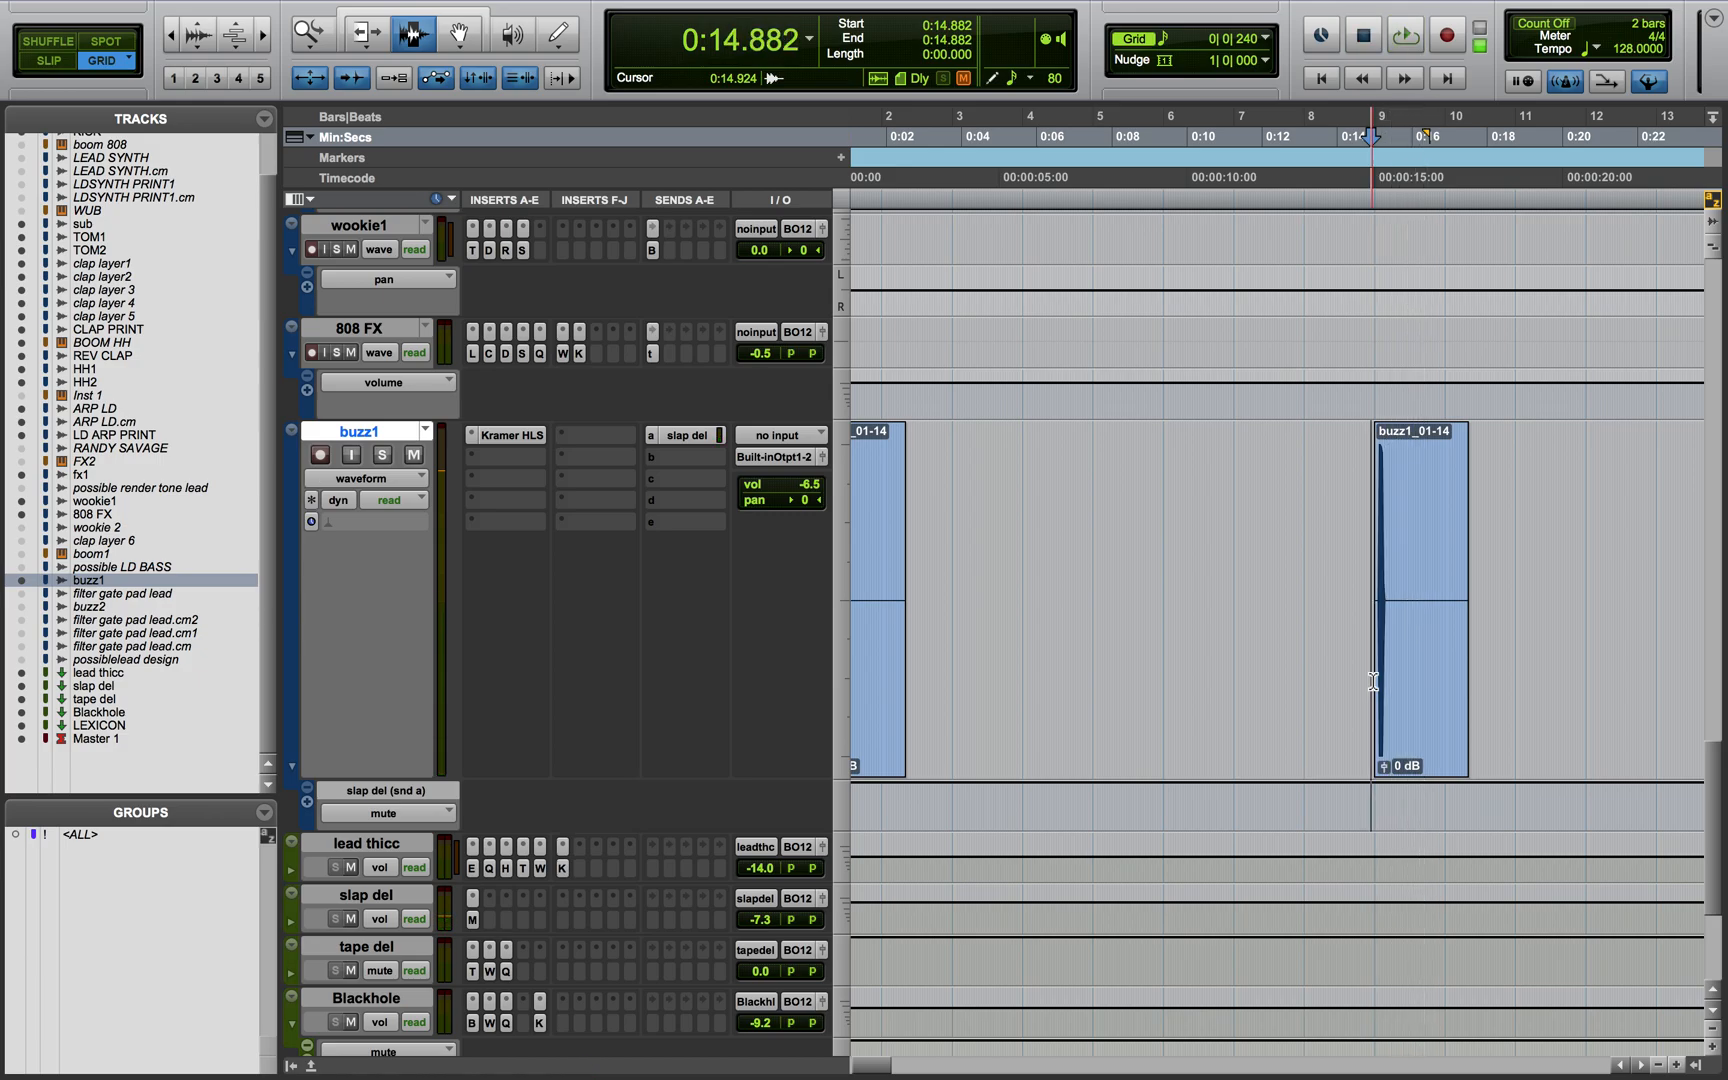
# Highlight the buzz1 clips across the intro and mix in sections by selecting from 0:05.859 to 1:13.593
pyautogui.hscroll(3, 1373, 681)
pyautogui.press('r')
pyautogui.press('r')
pyautogui.press('r')
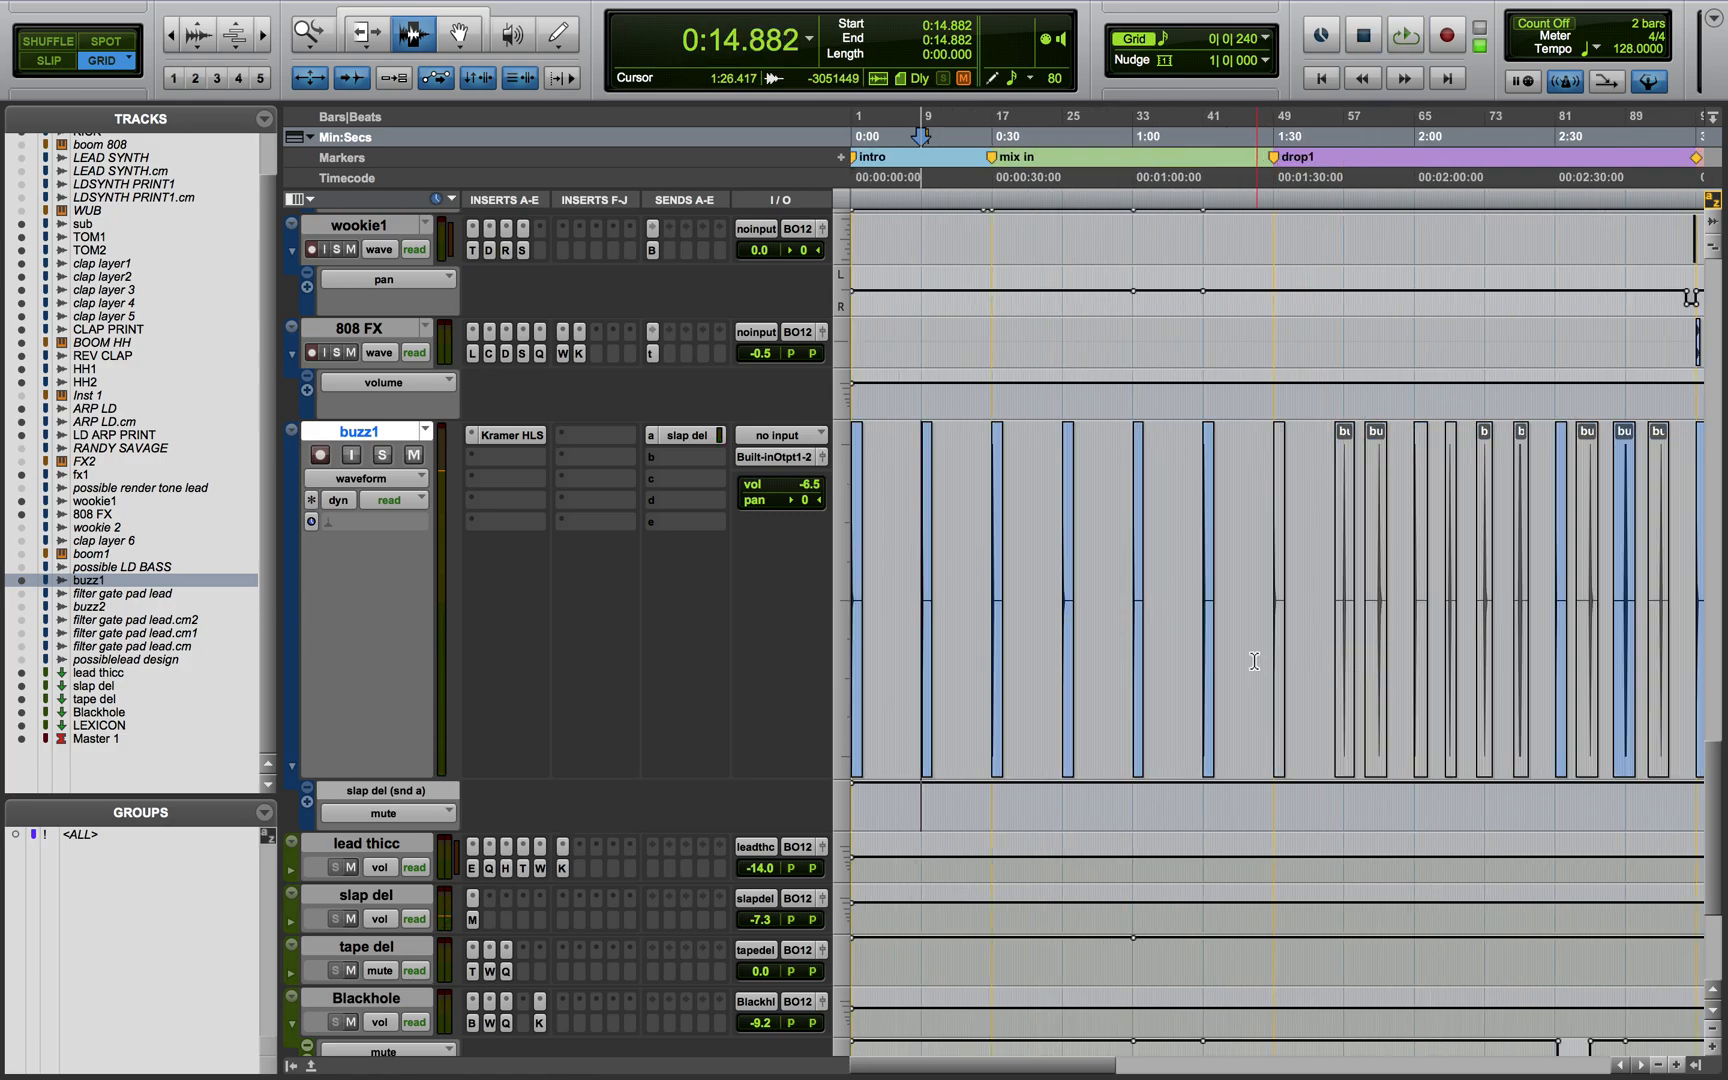
pyautogui.moveTo(1197, 668); pyautogui.dragTo(882, 668)
pyautogui.hscroll(3, 1400, 700)
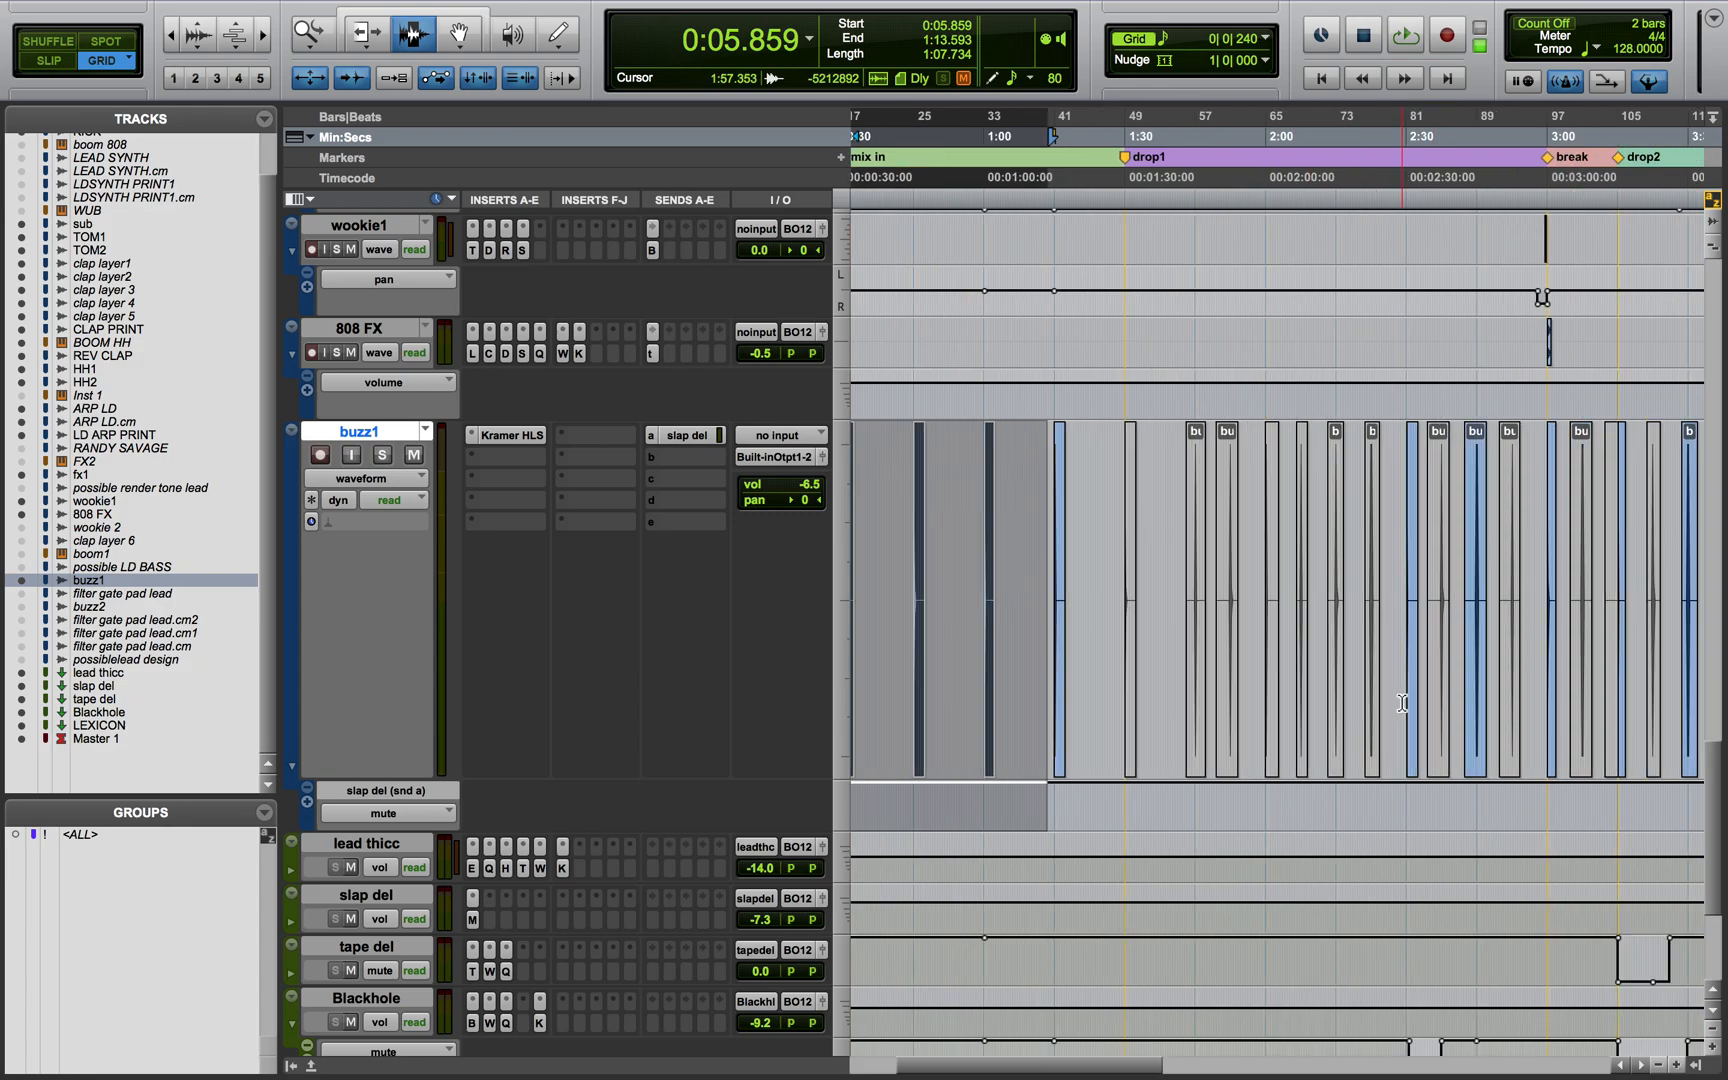
# Highlight the buzz1 clips of drop1 by selecting from 1:29.179 to 2:27.539, and look over the remaining clips
pyautogui.click(1122, 692)
pyautogui.moveTo(1122, 692); pyautogui.dragTo(1390, 698)
pyautogui.hscroll(15, 1446, 694)
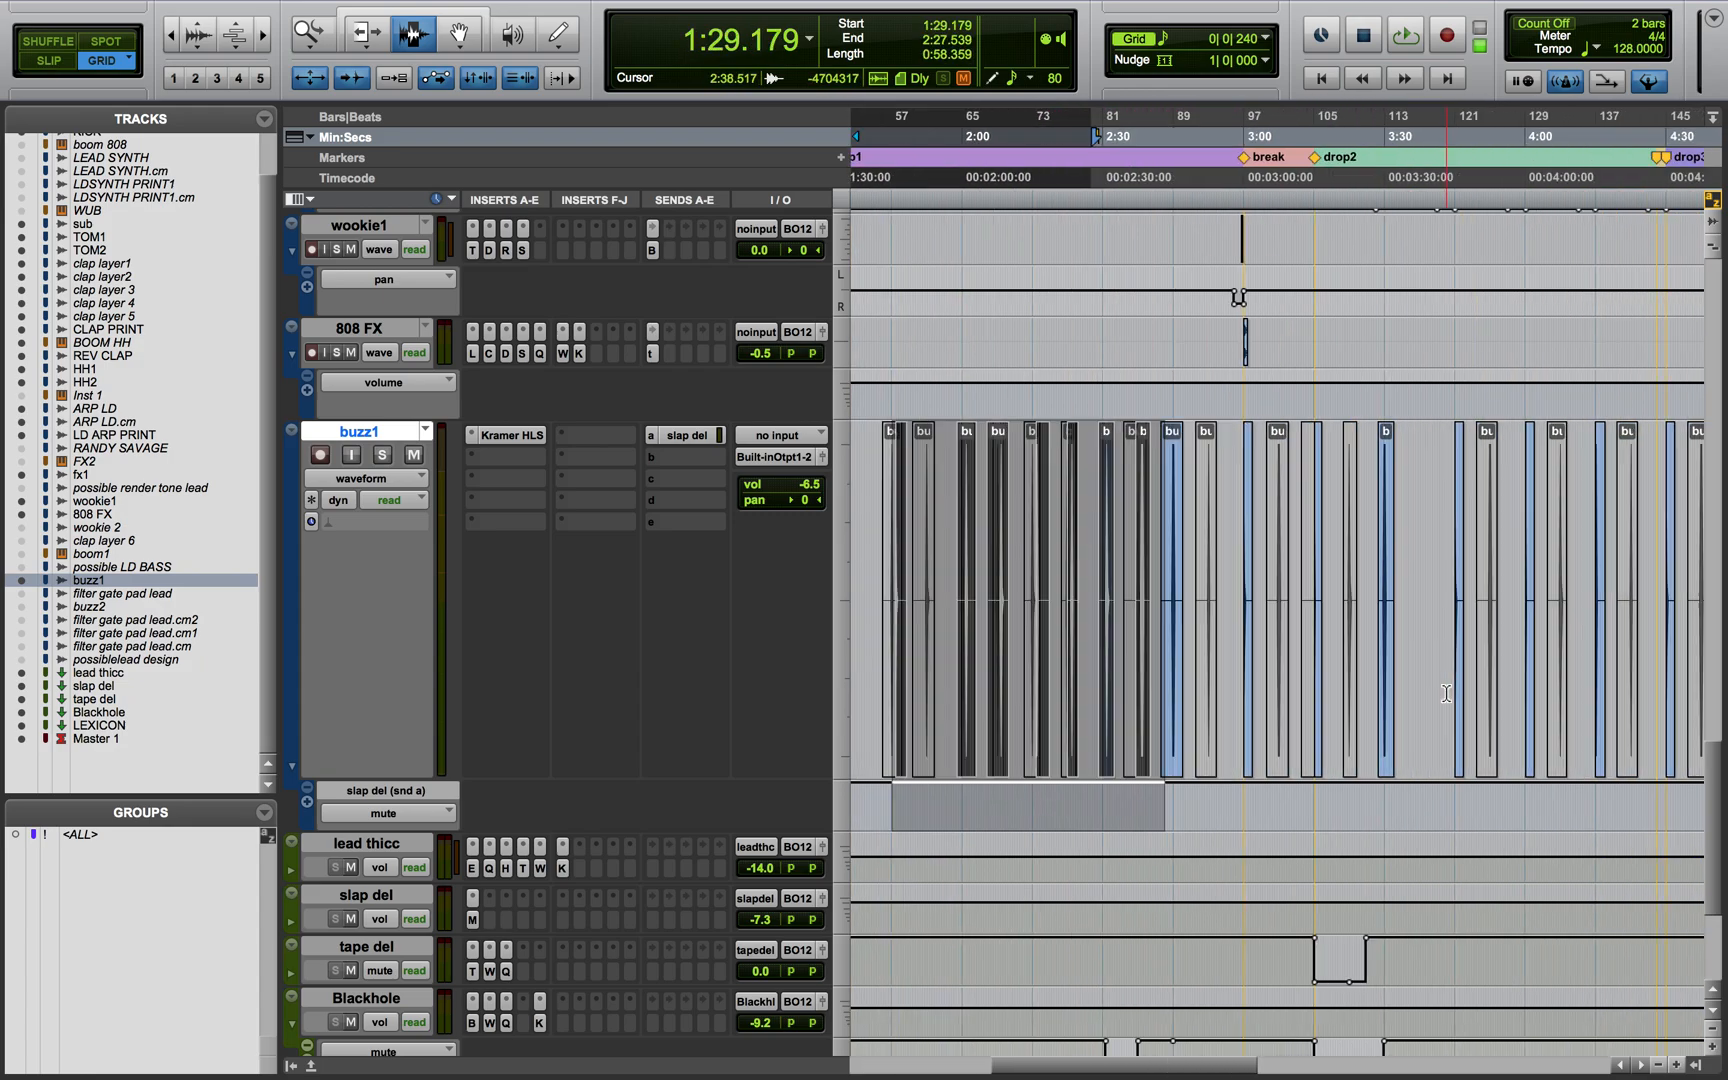
pyautogui.hscroll(1, 1167, 707)
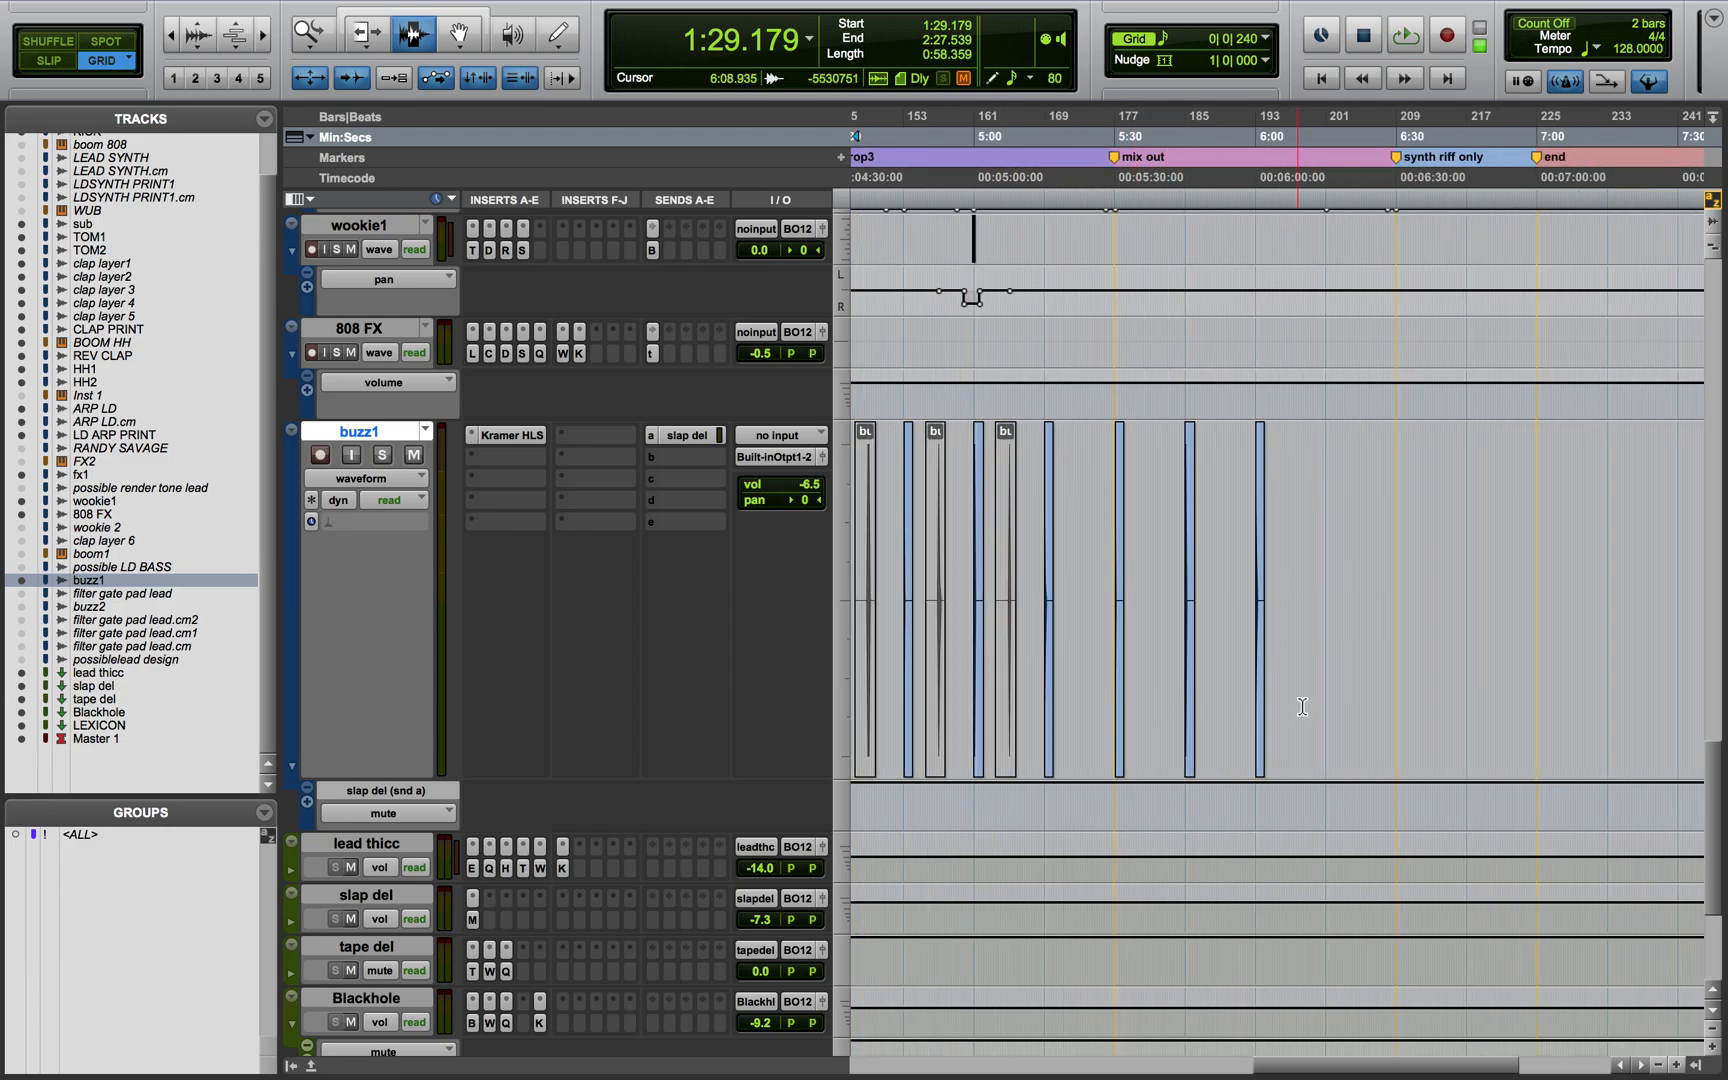
pyautogui.hscroll(-10, 1348, 709)
# Inspect the Kramer HLS insert on buzz1, pointing out its output fader, and close the plug-in window
pyautogui.click(512, 435)
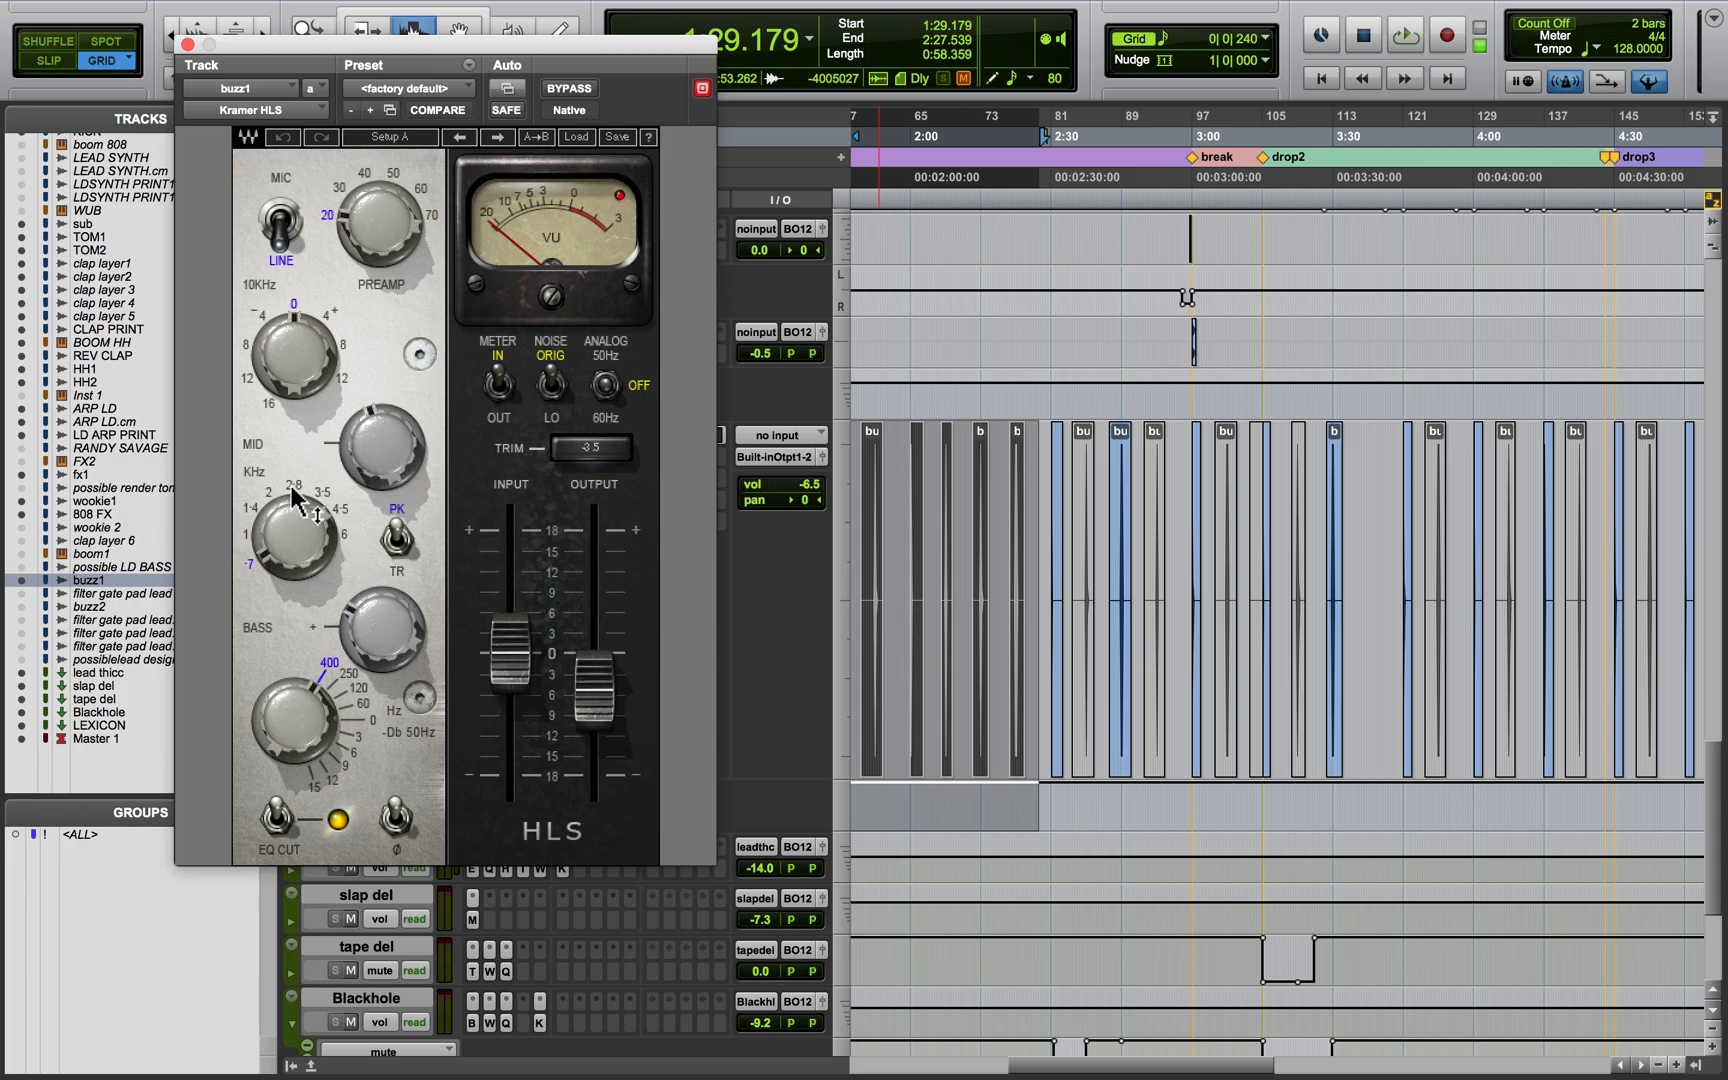
pyautogui.click(596, 712)
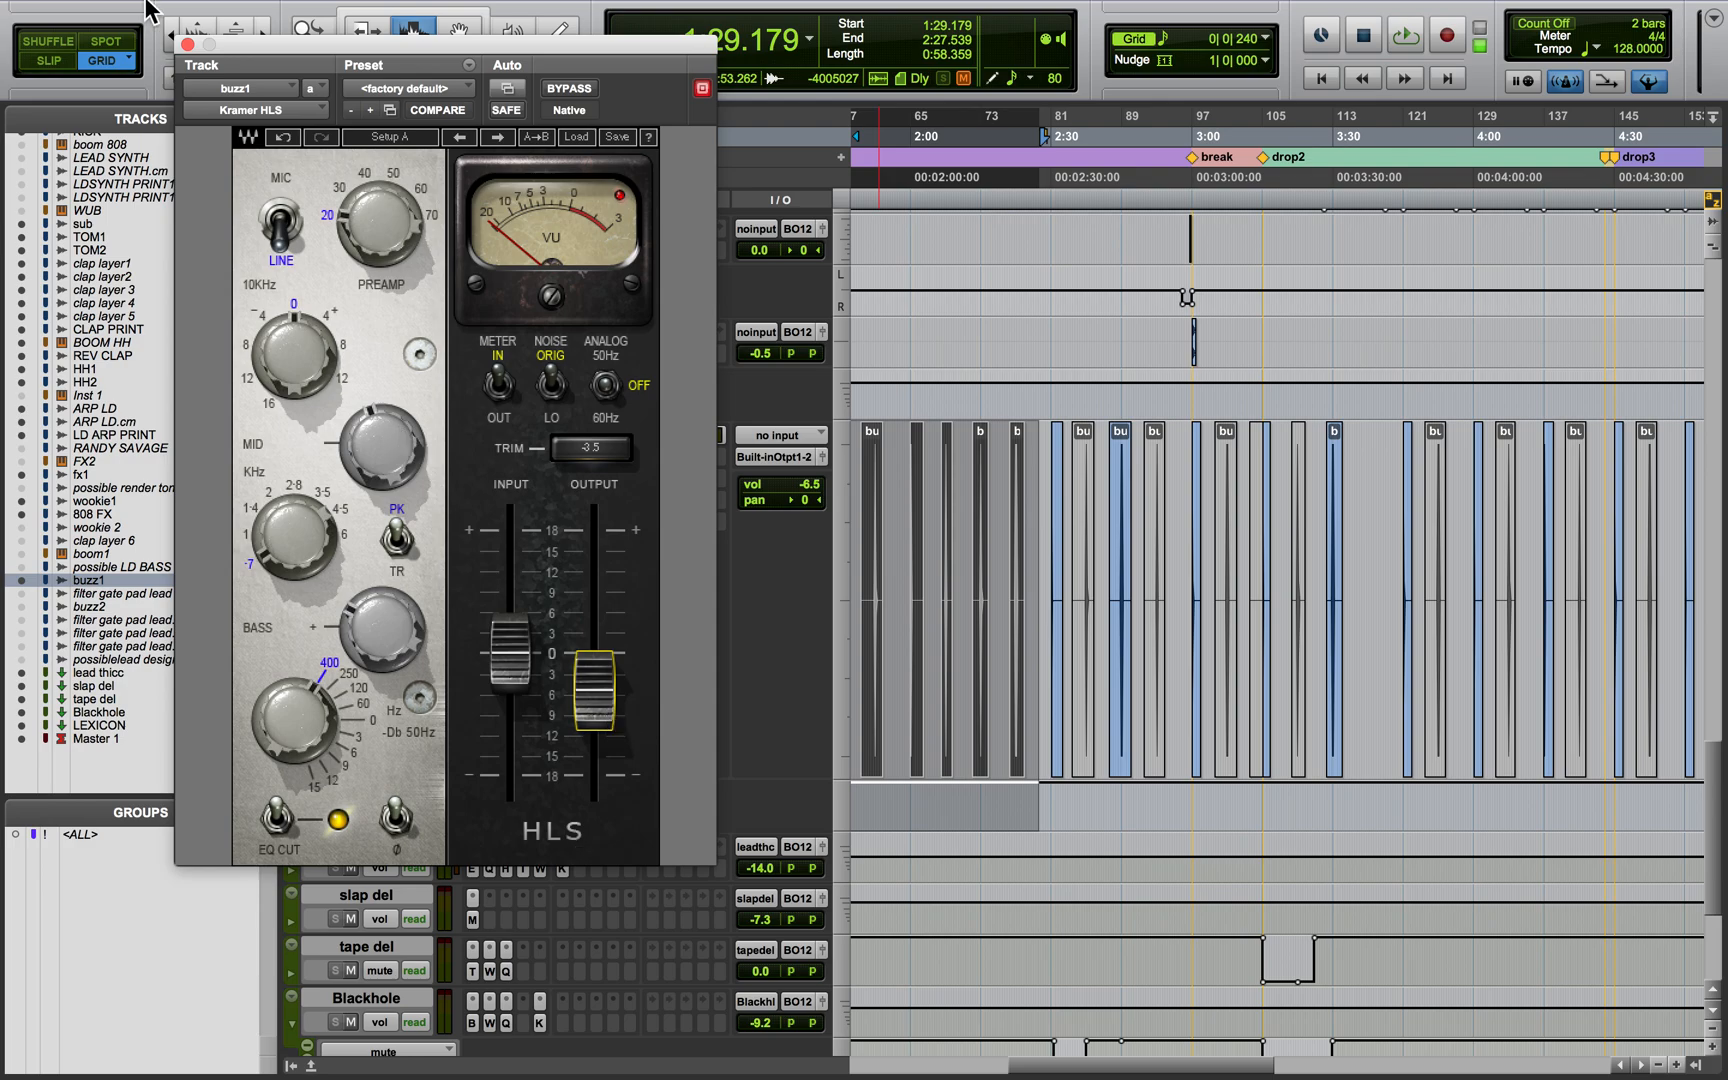
pyautogui.click(187, 44)
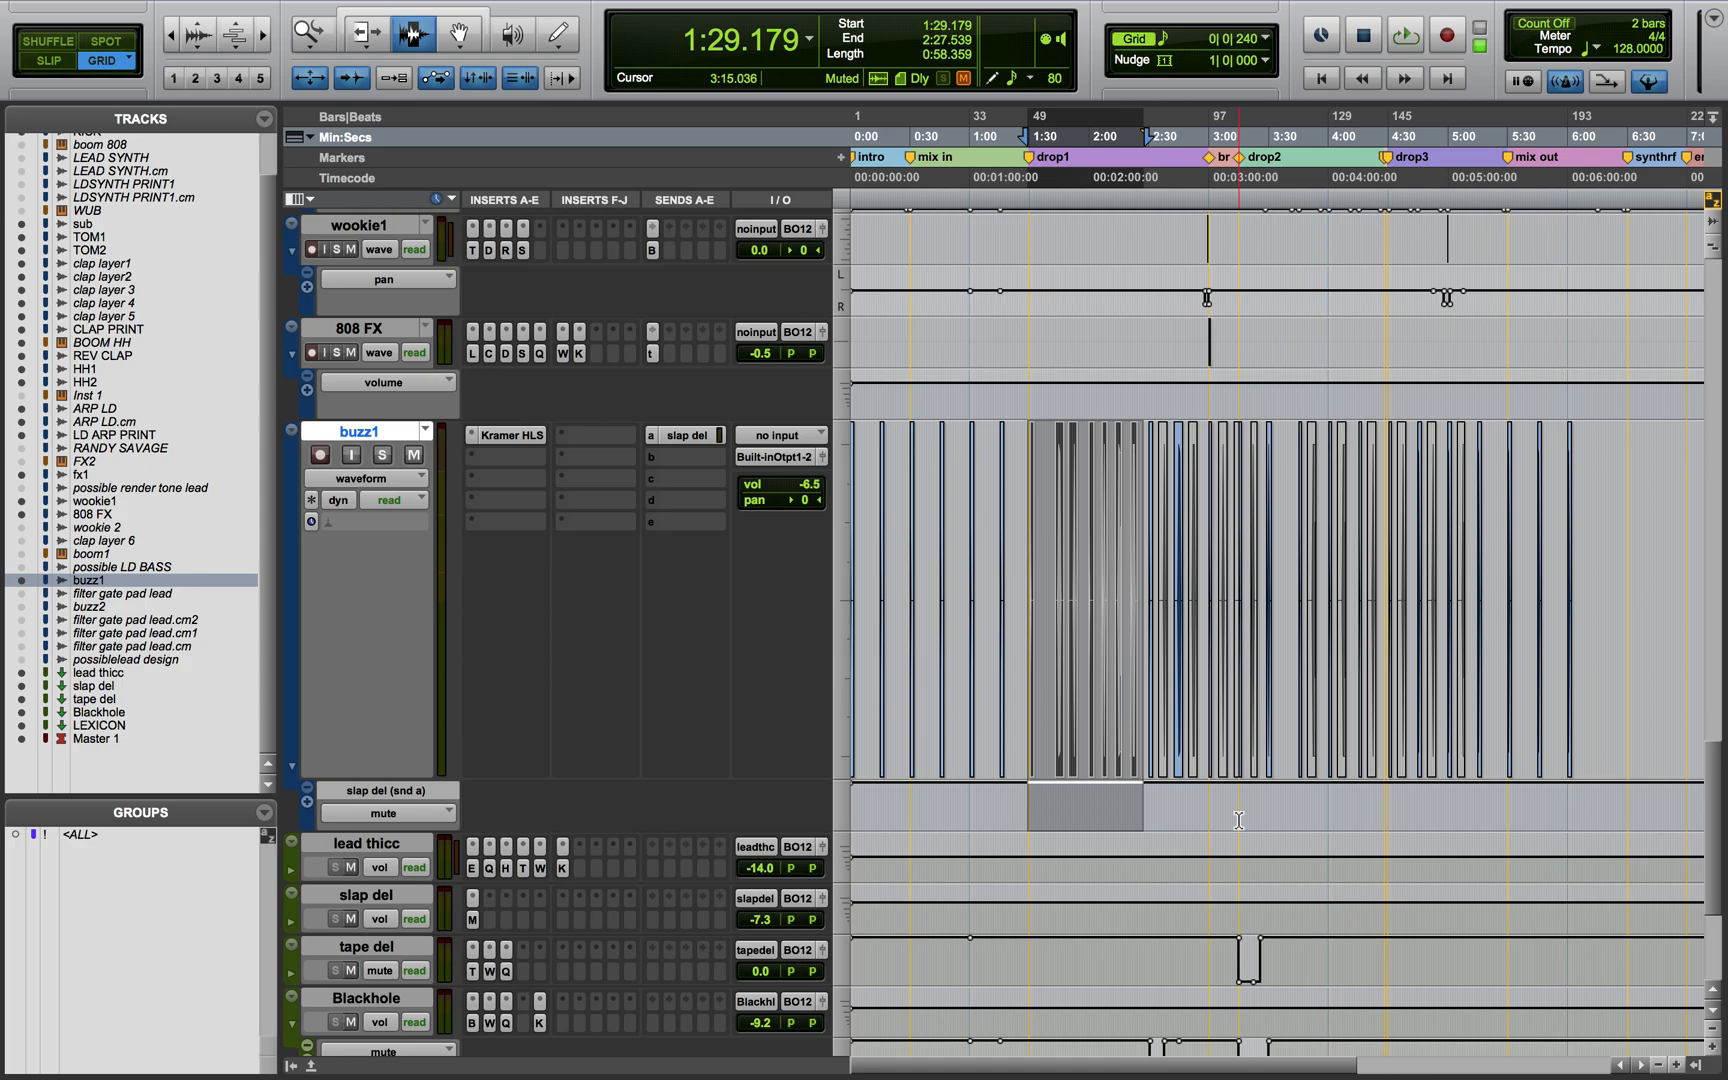
# Shrink all tracks to micro height and place the cursor at 1:11.015 on the fx1 track
pyautogui.press('ctrl+alt+super+Down')
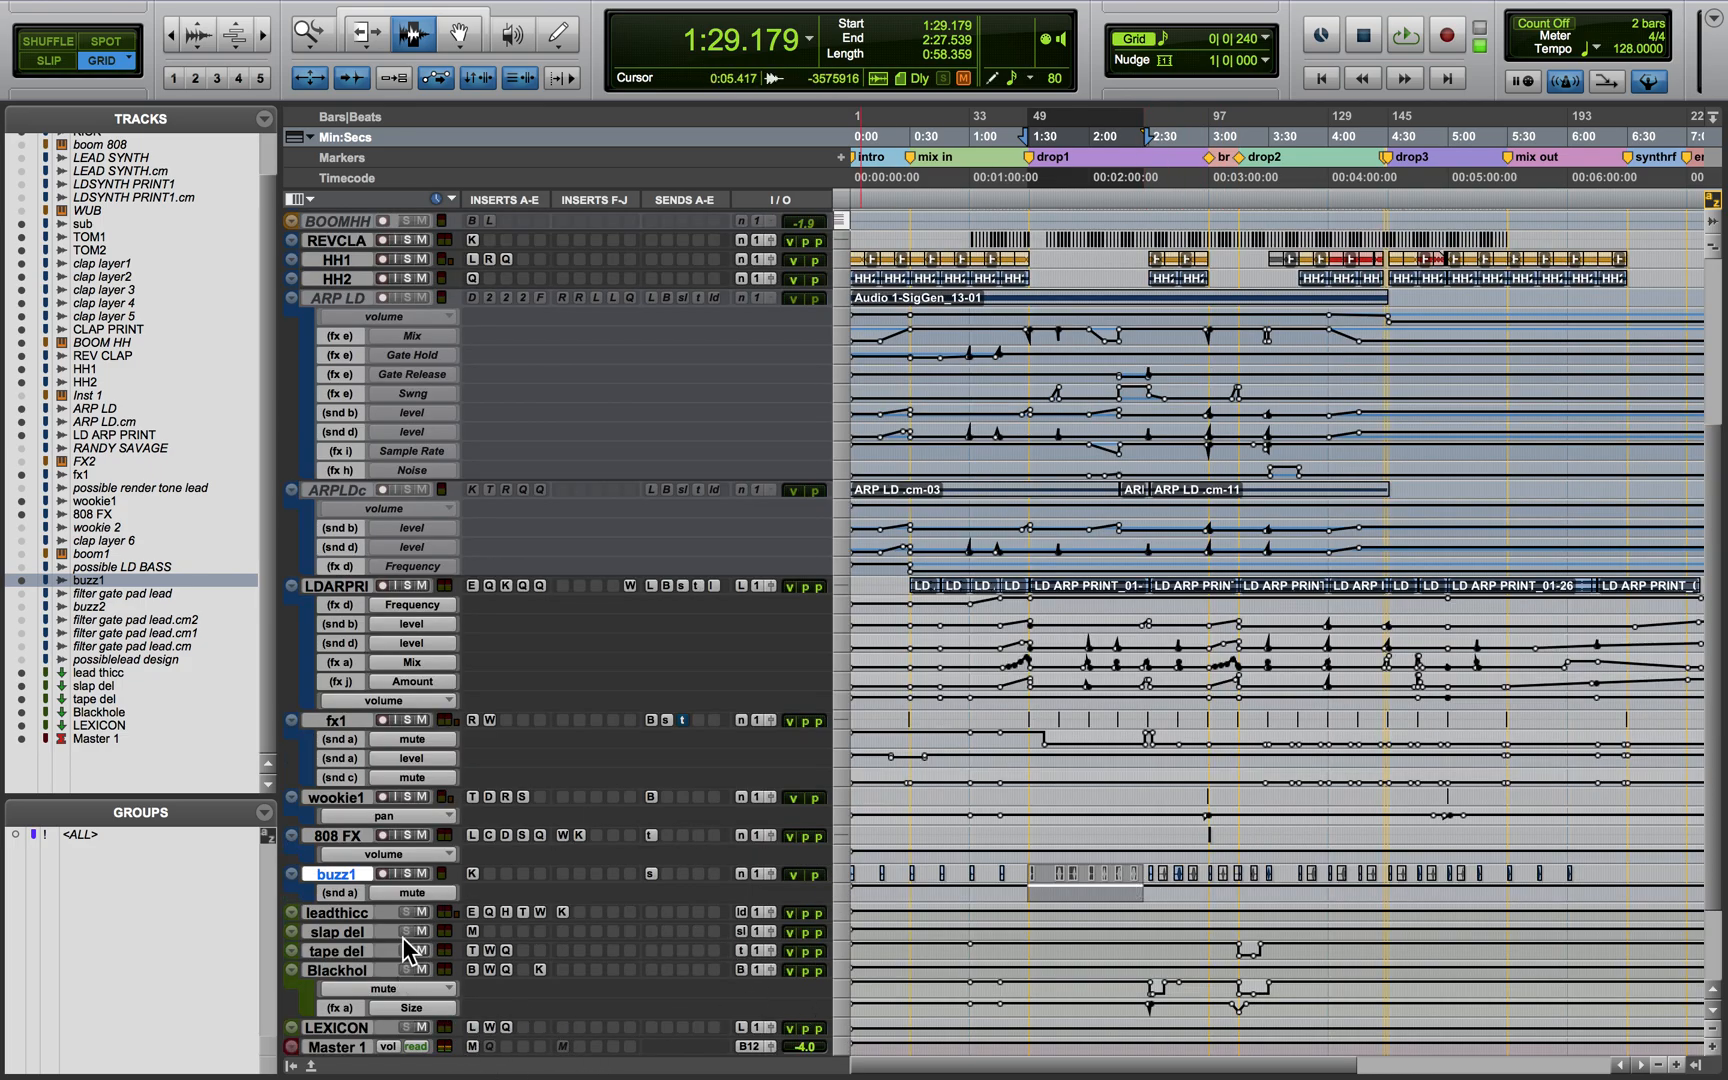
pyautogui.press('Return')
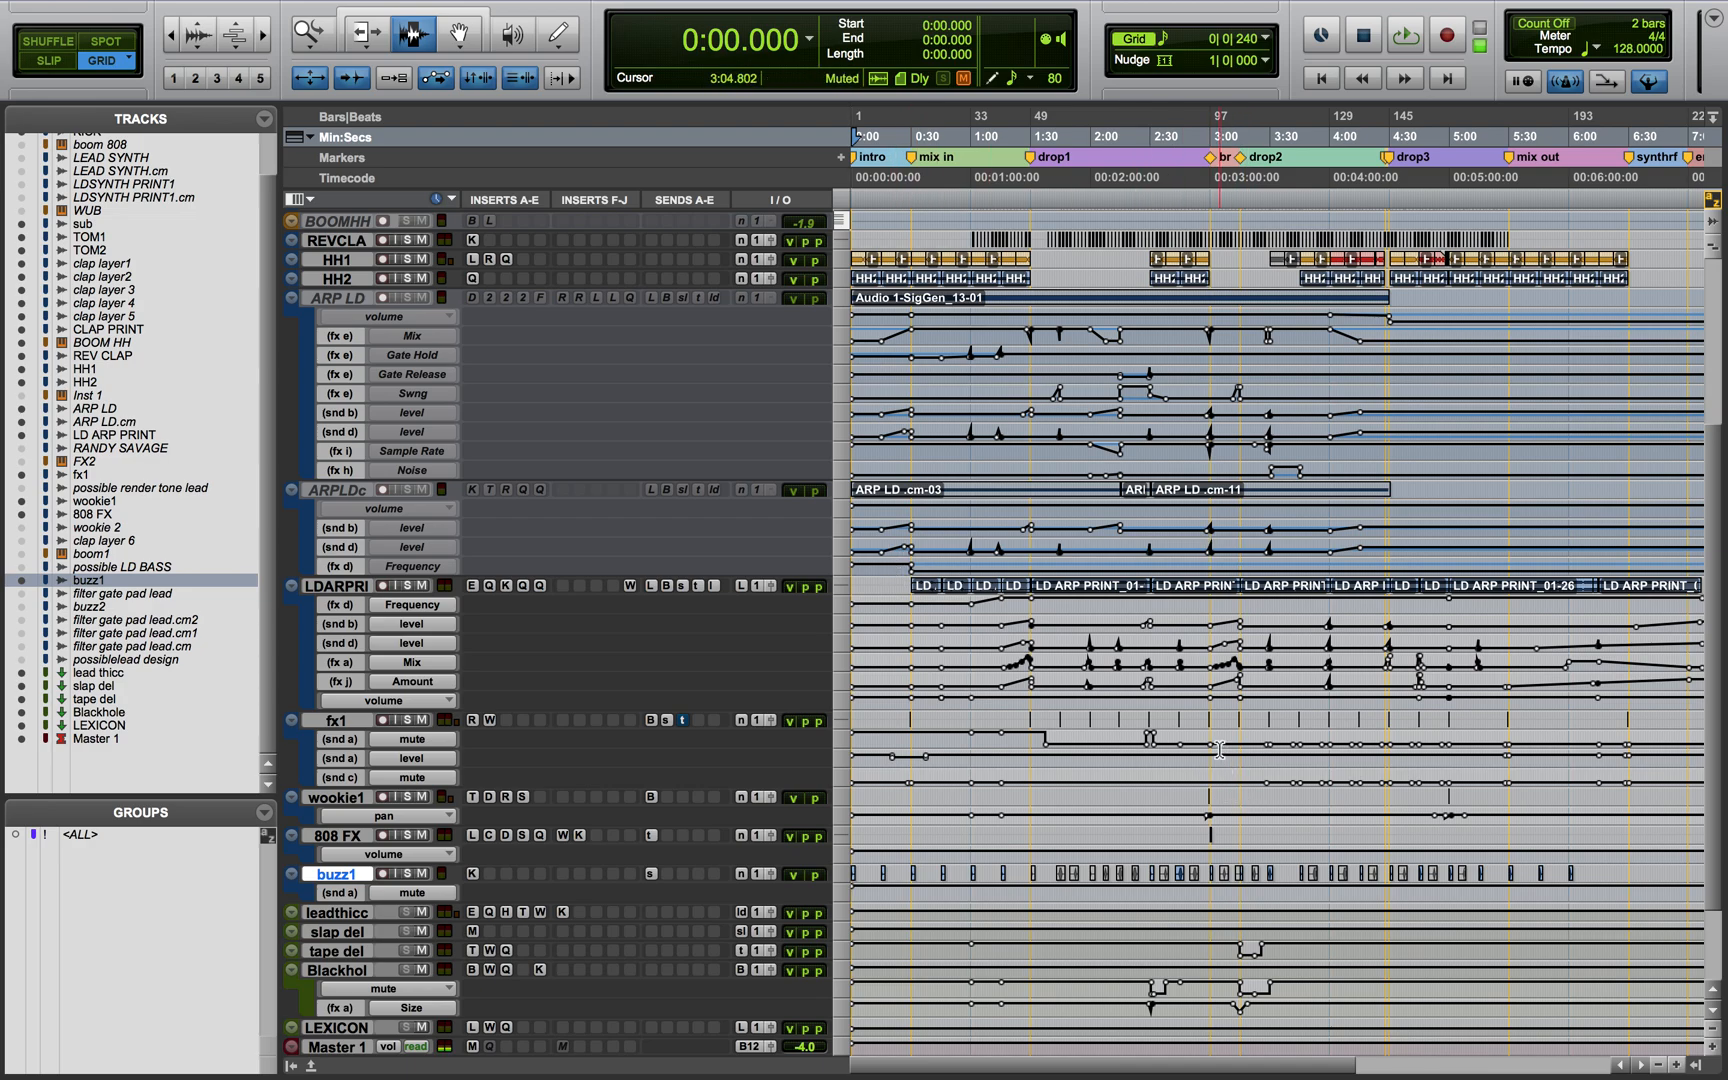
pyautogui.click(993, 755)
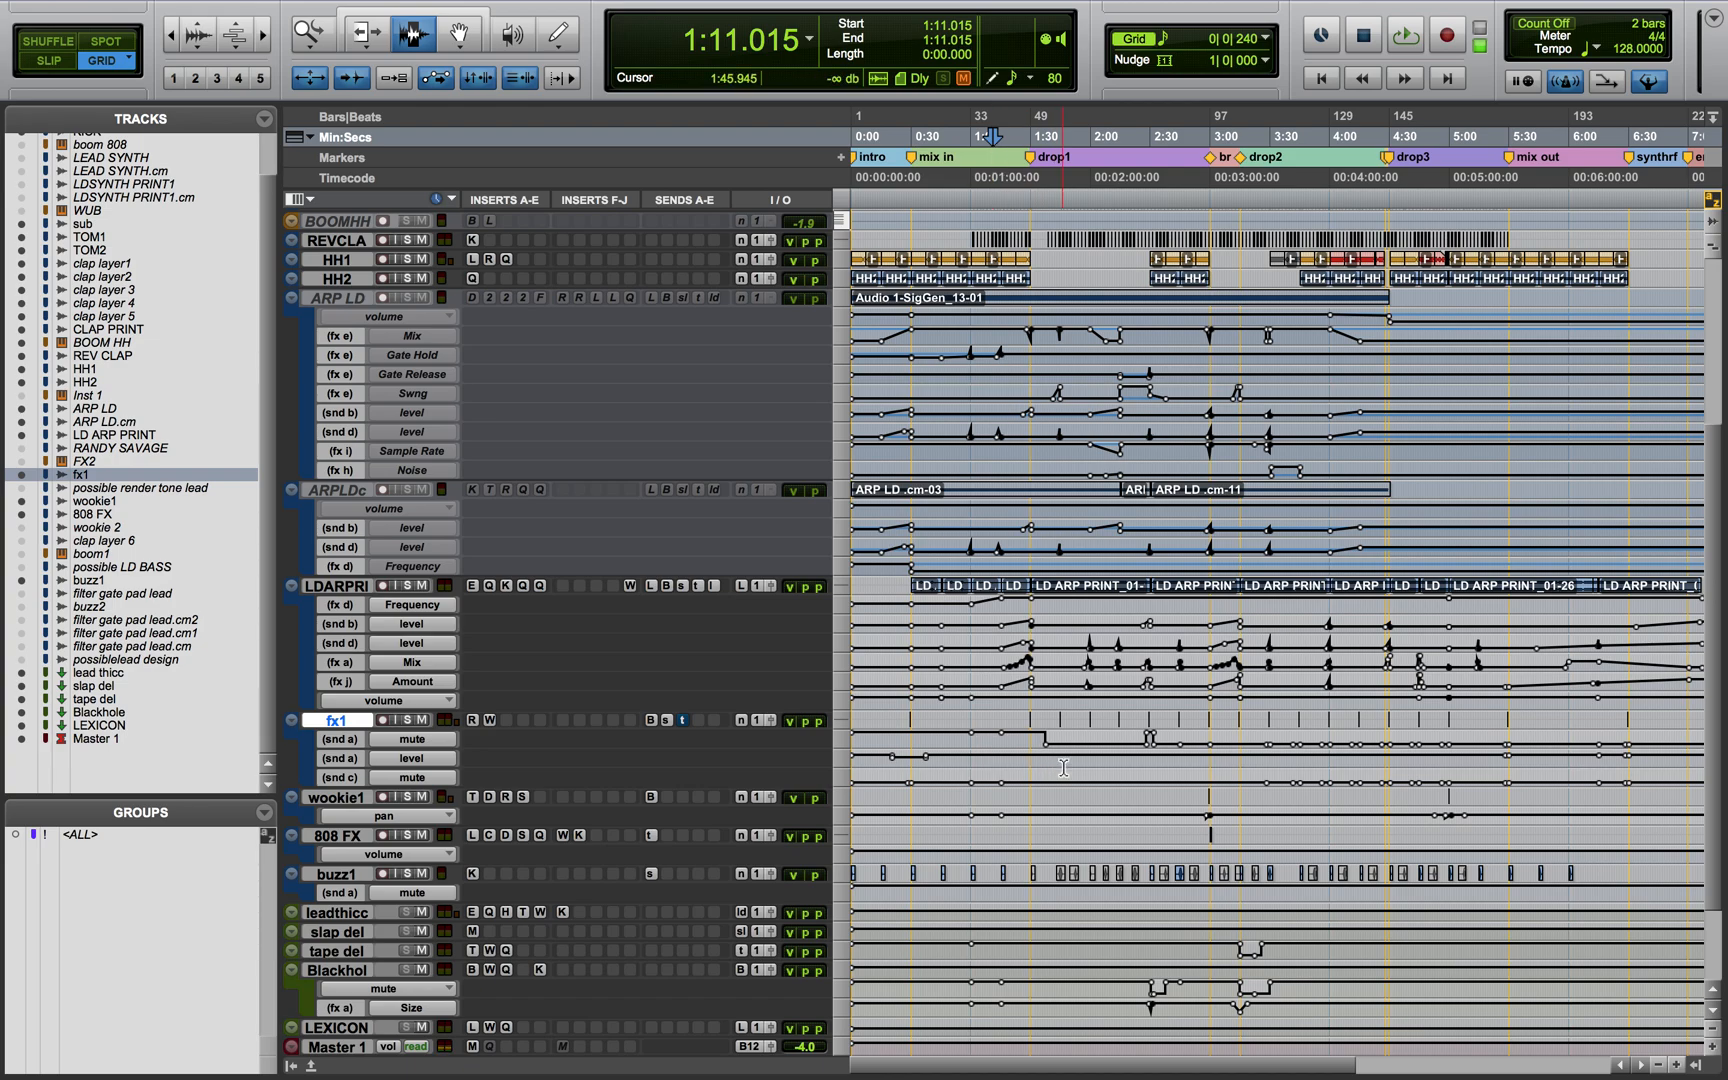
pyautogui.press('t')
pyautogui.press('t')
pyautogui.press('t')
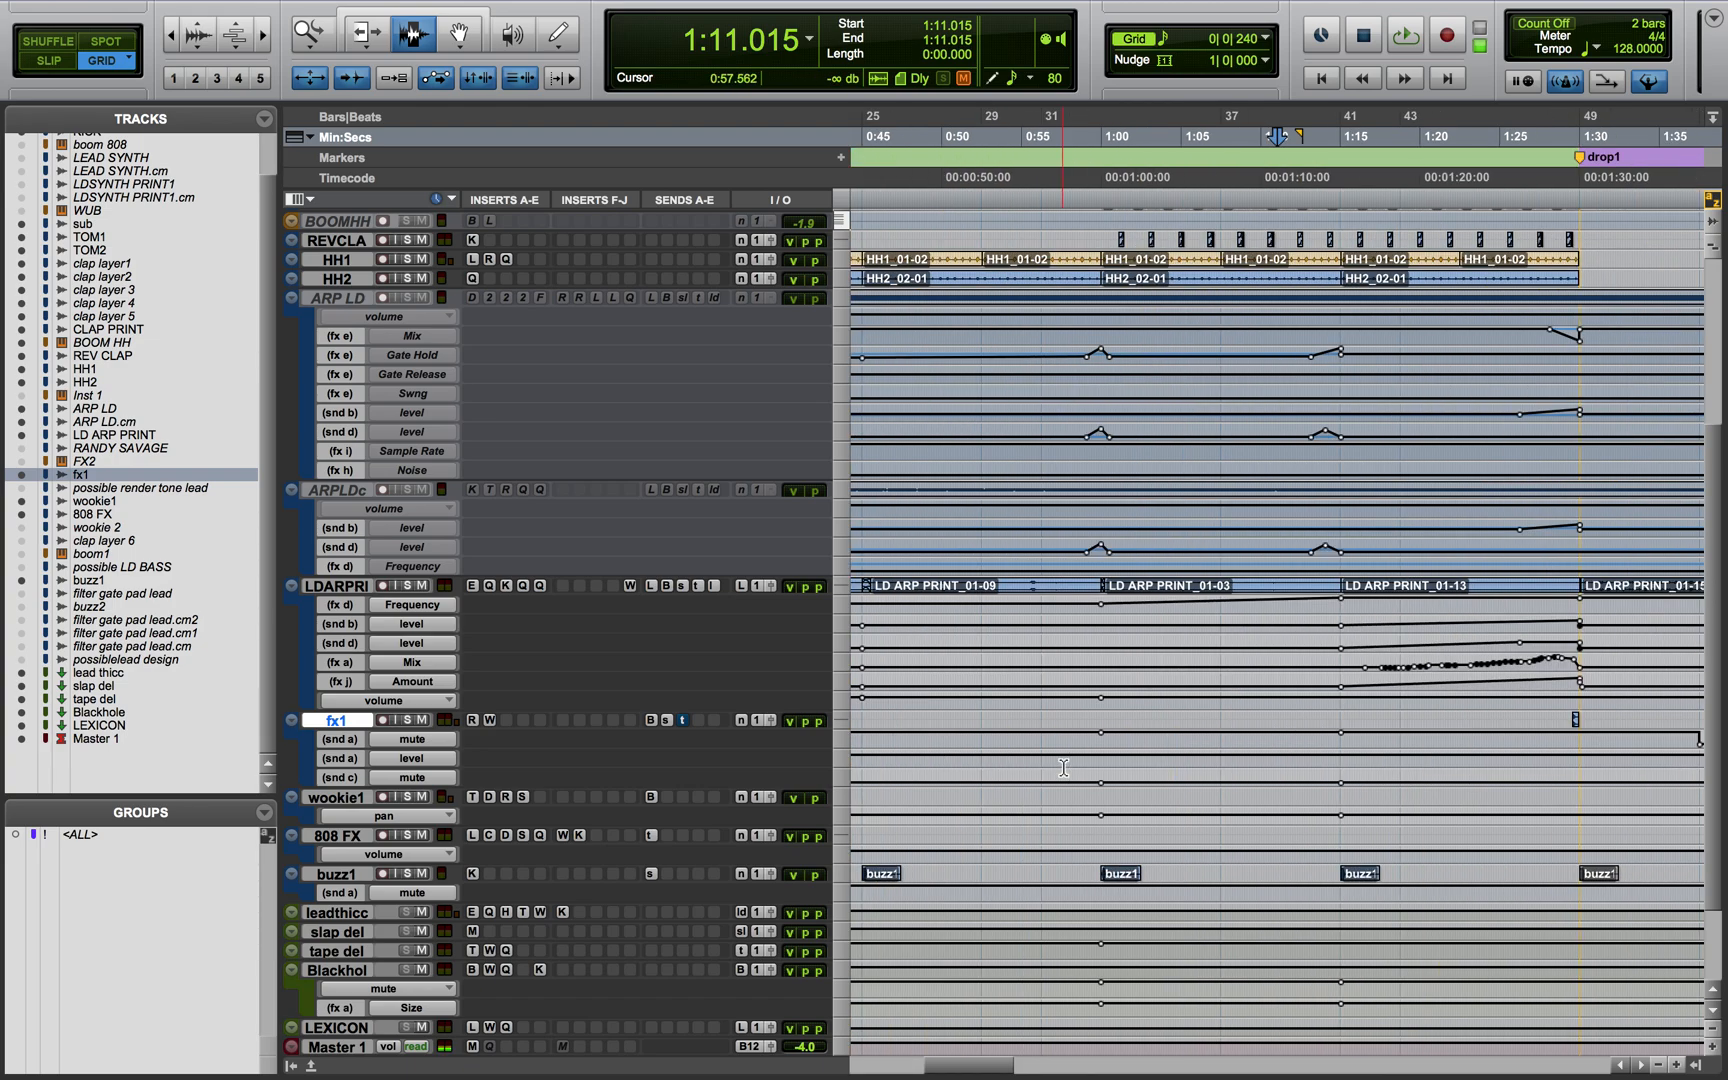
pyautogui.hscroll(-10, 1063, 768)
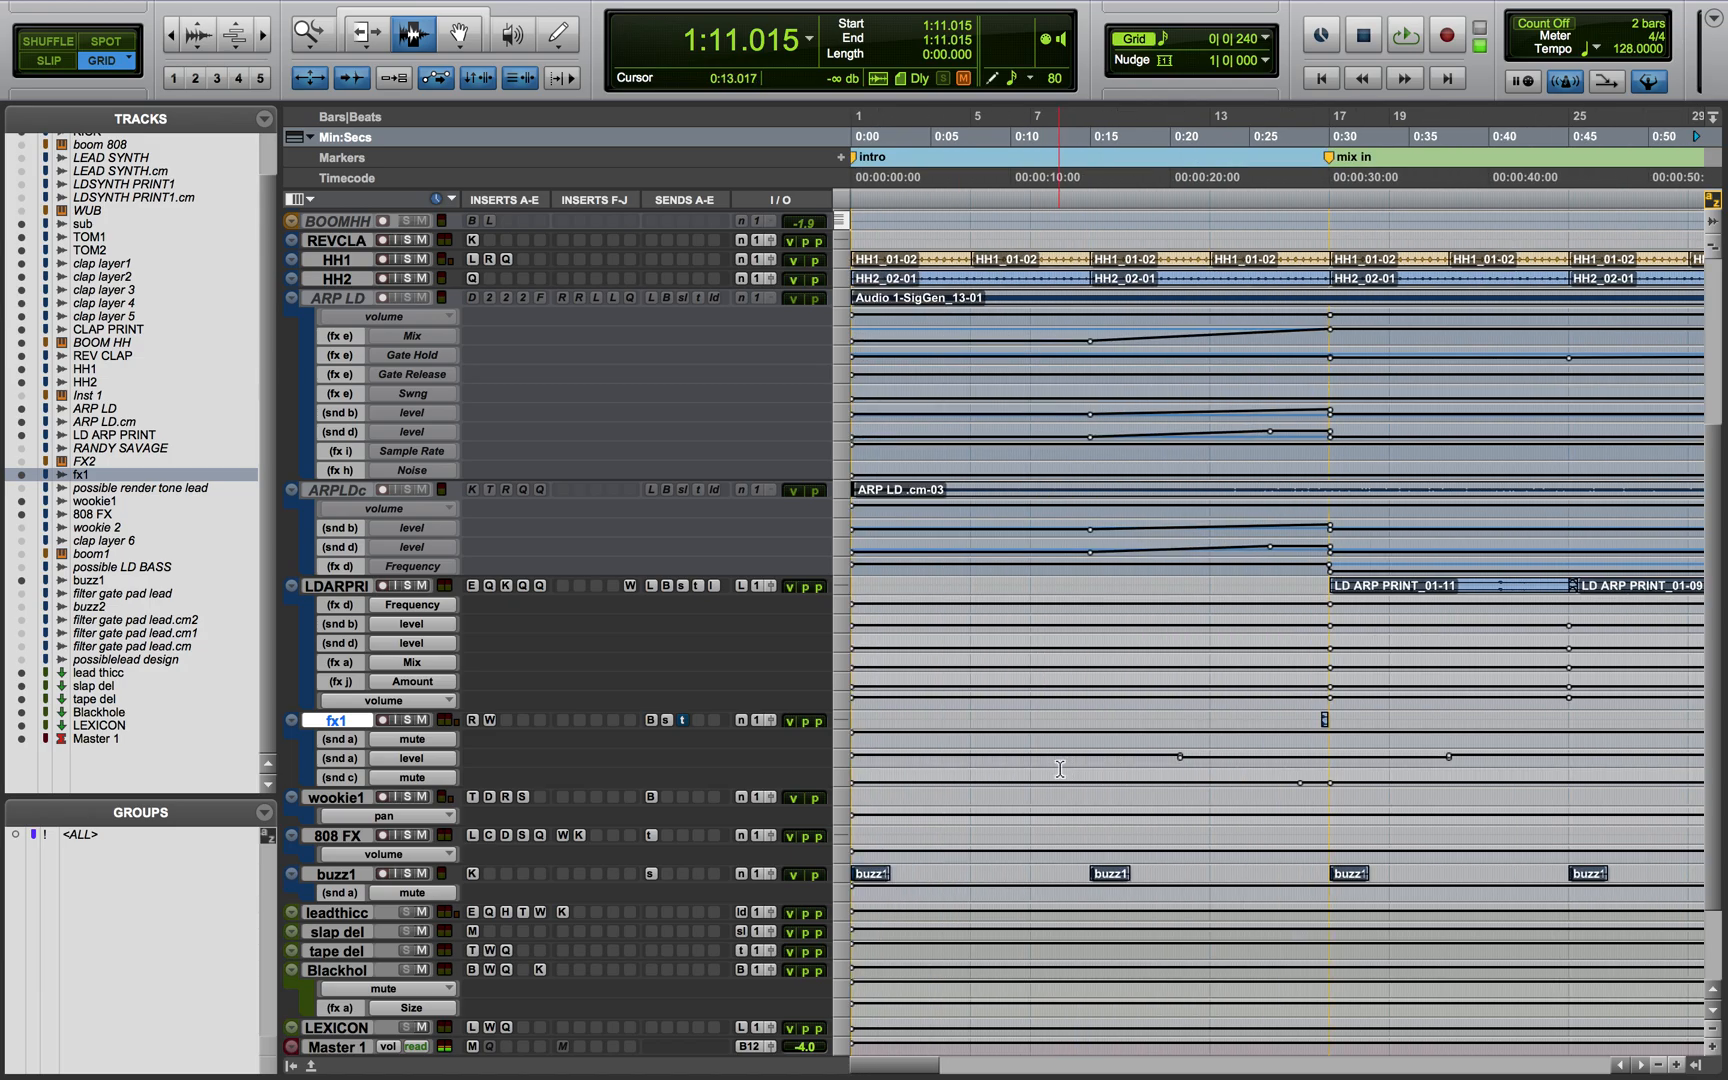
# Narrow the track list and set the Master 1 track's height to jumbo
pyautogui.moveTo(277, 597); pyautogui.dragTo(77, 593)
pyautogui.scroll(-3, 797, 735)
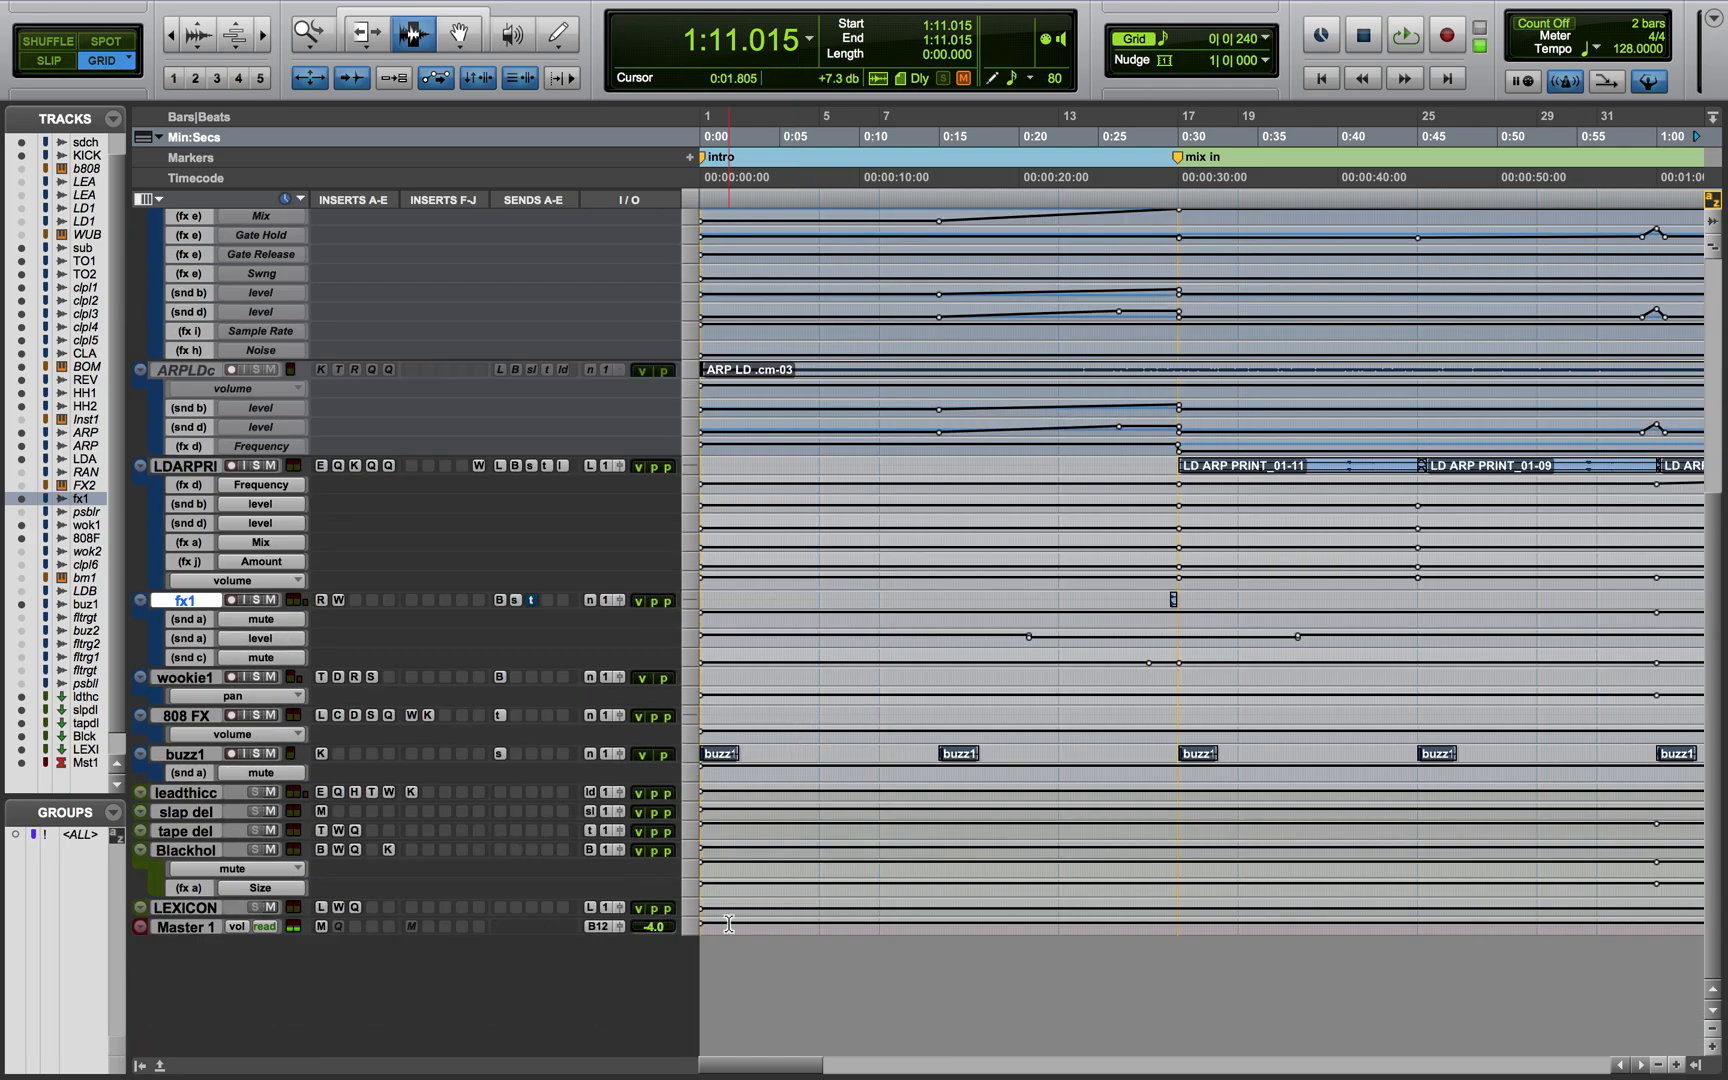
pyautogui.click(694, 925)
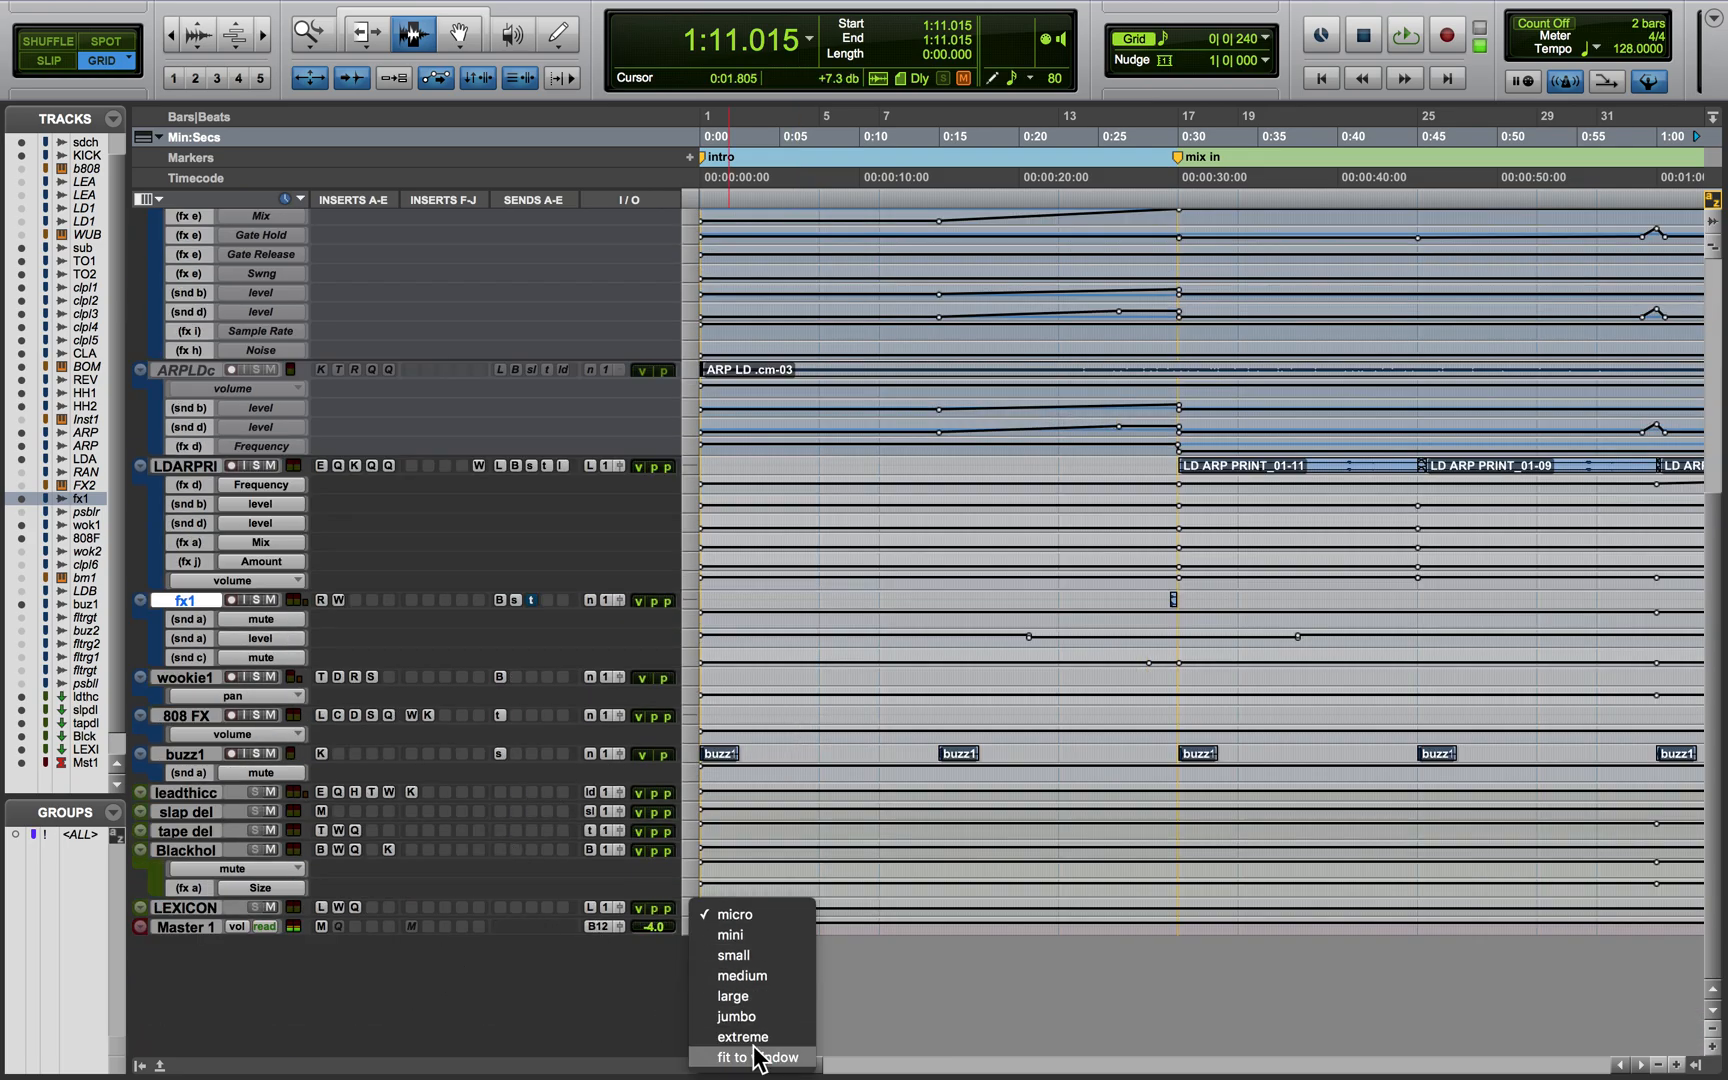
pyautogui.click(747, 1012)
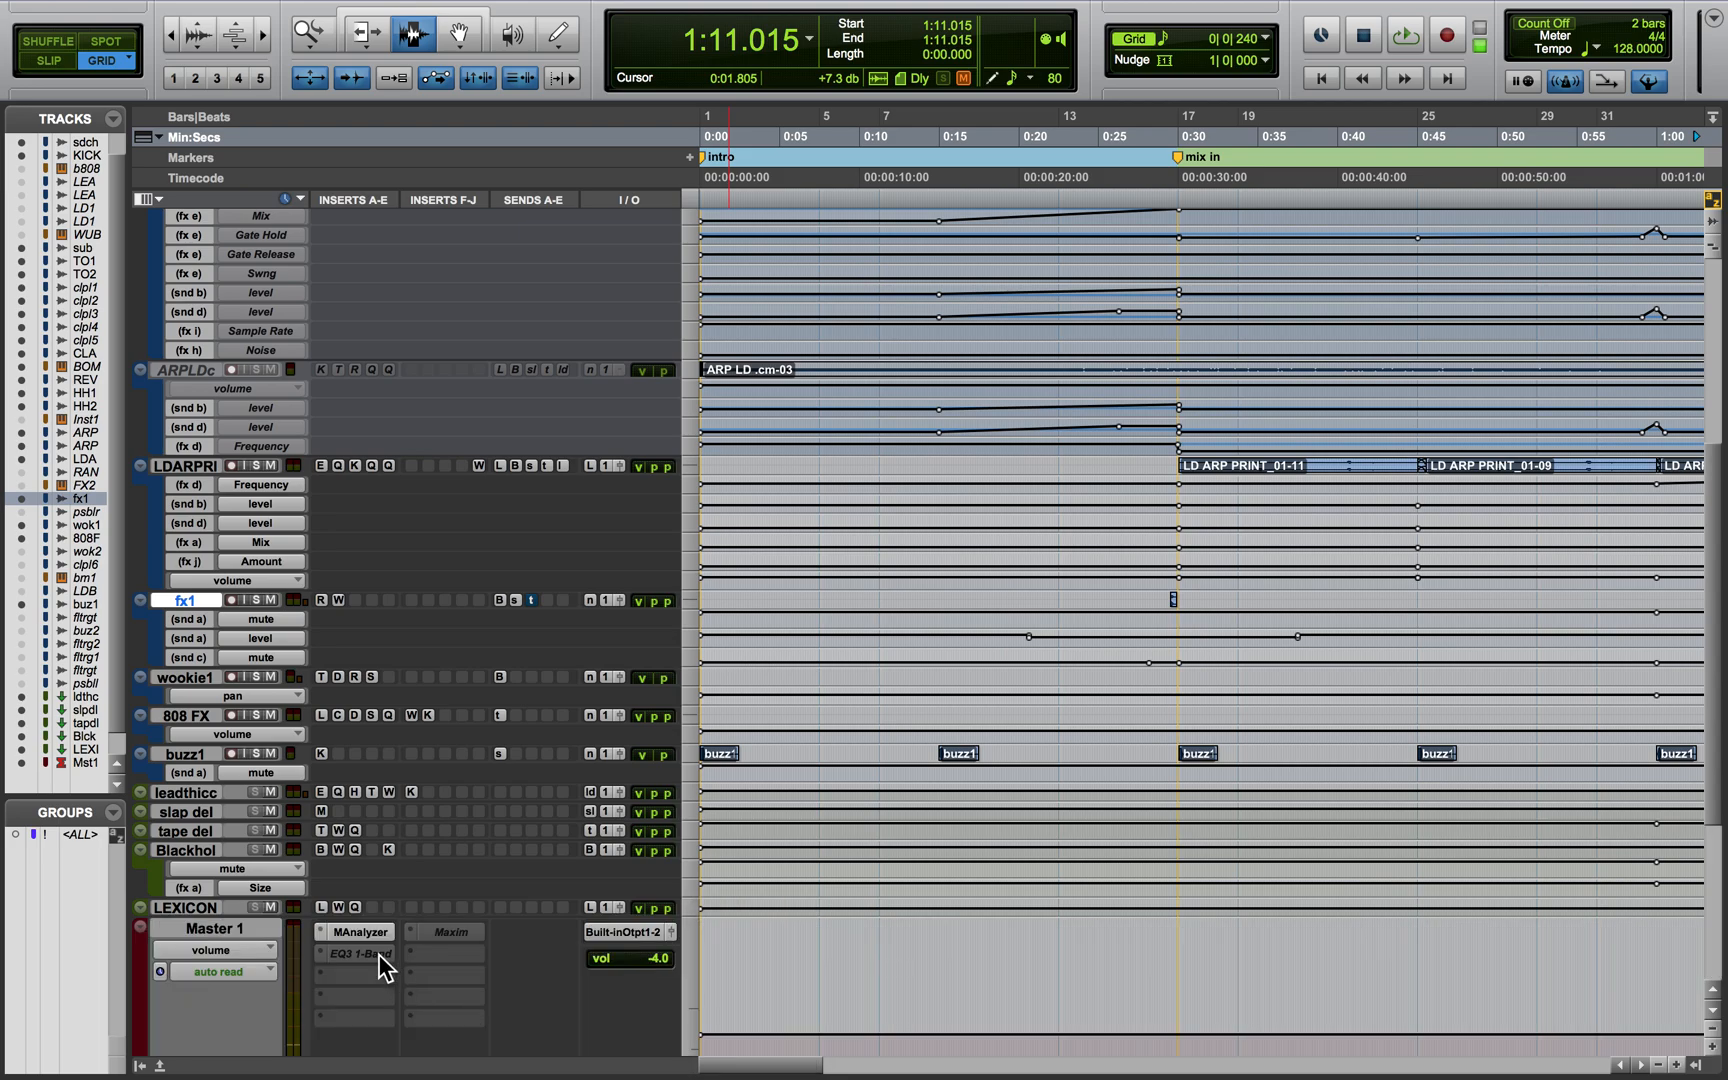
# Make the EQ3 1-Band insert on Master 1 active, open it and take it out of bypass
pyautogui.rightClick(379, 954)
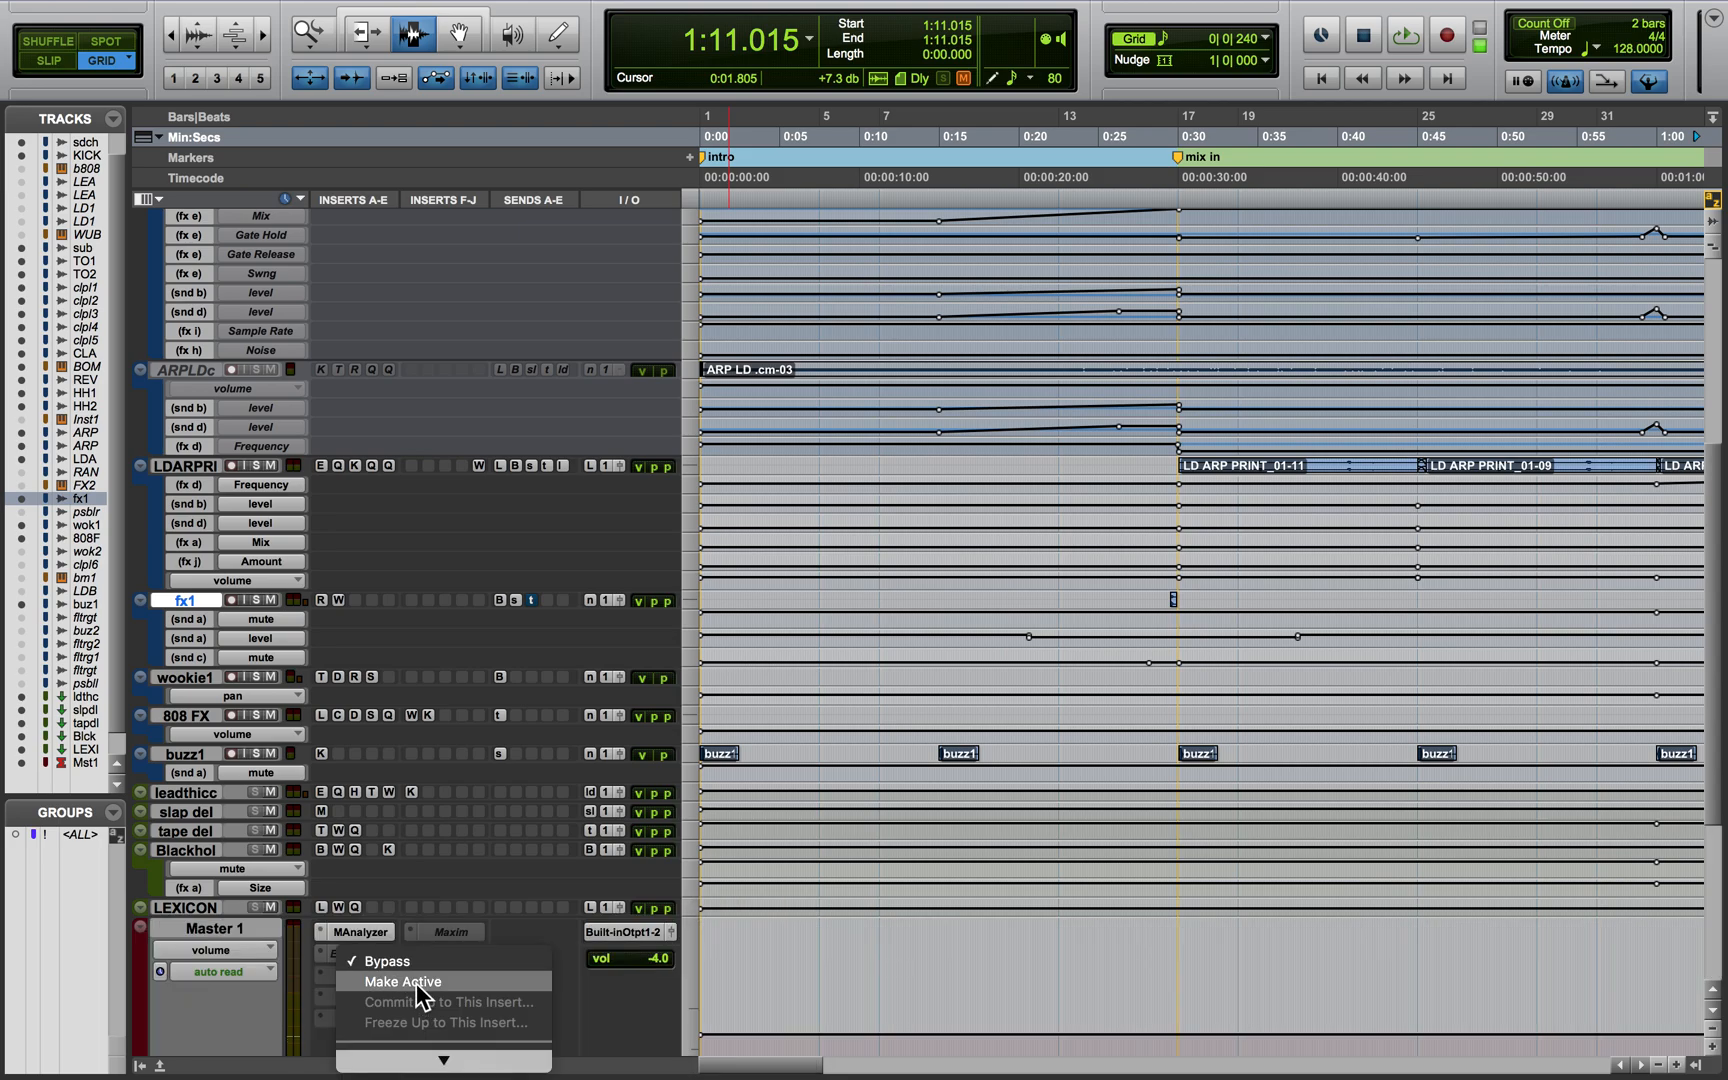
pyautogui.click(416, 983)
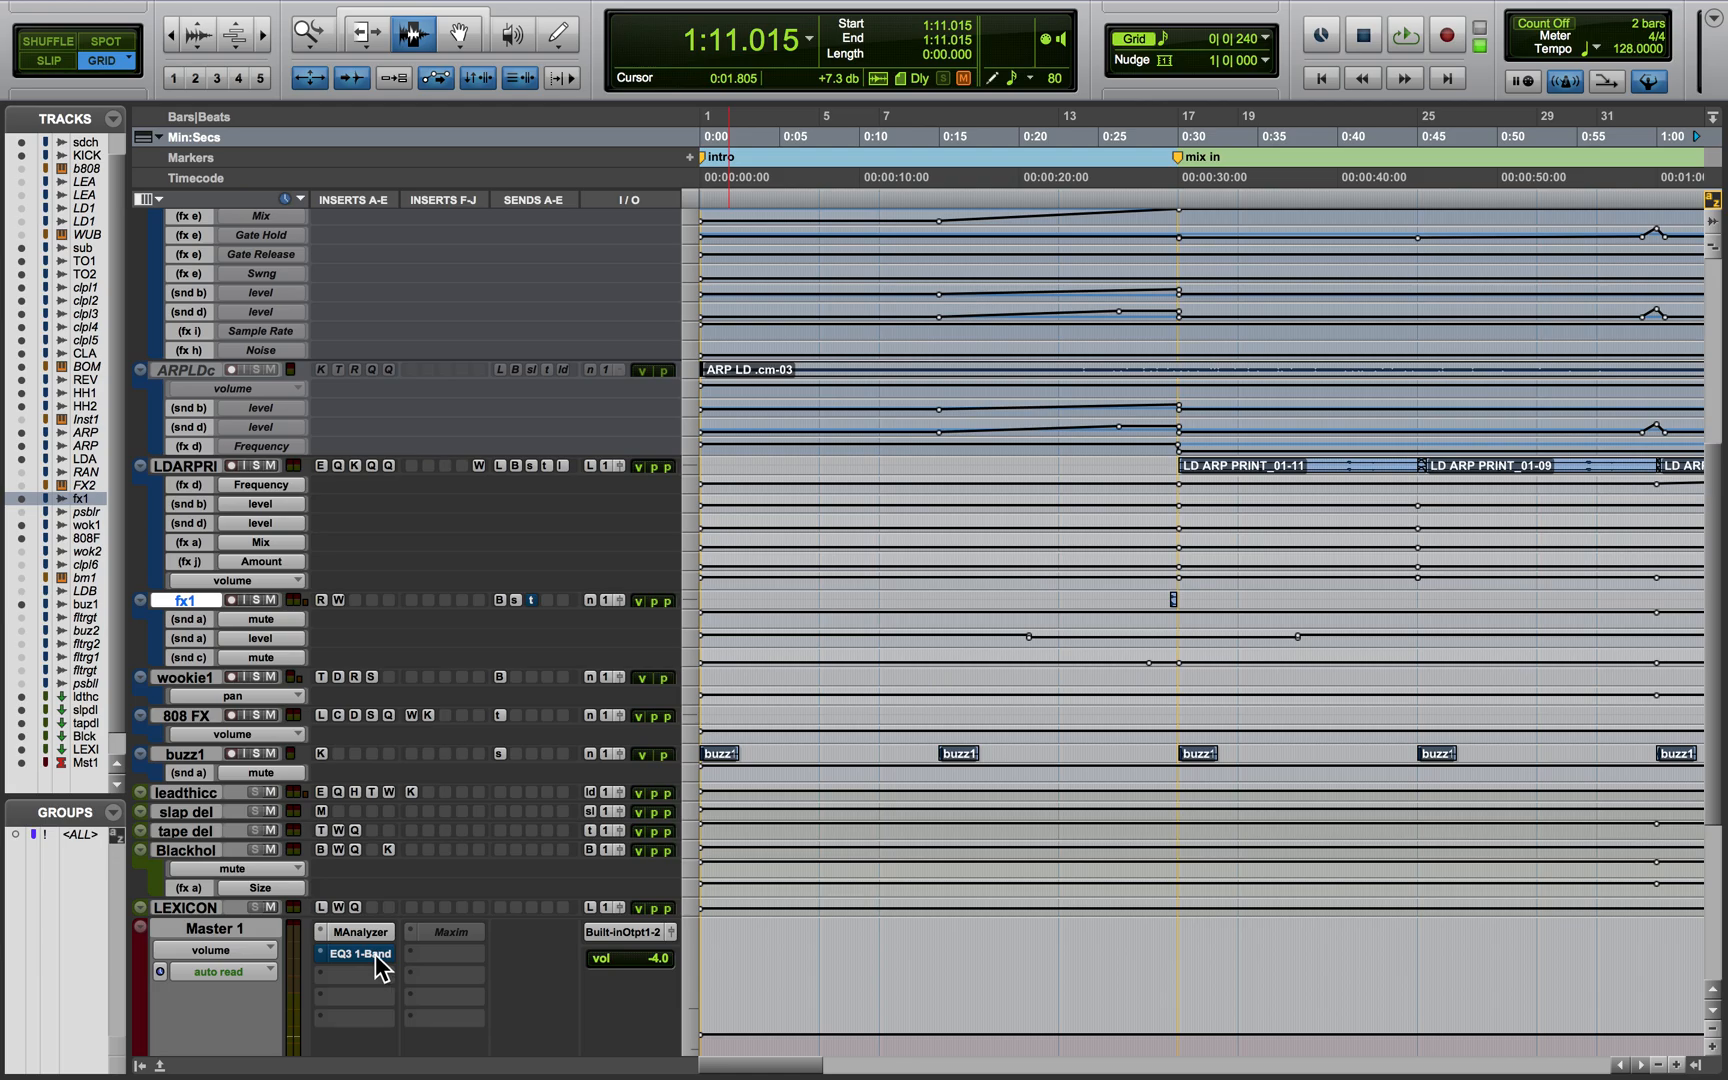
pyautogui.click(375, 954)
pyautogui.click(585, 88)
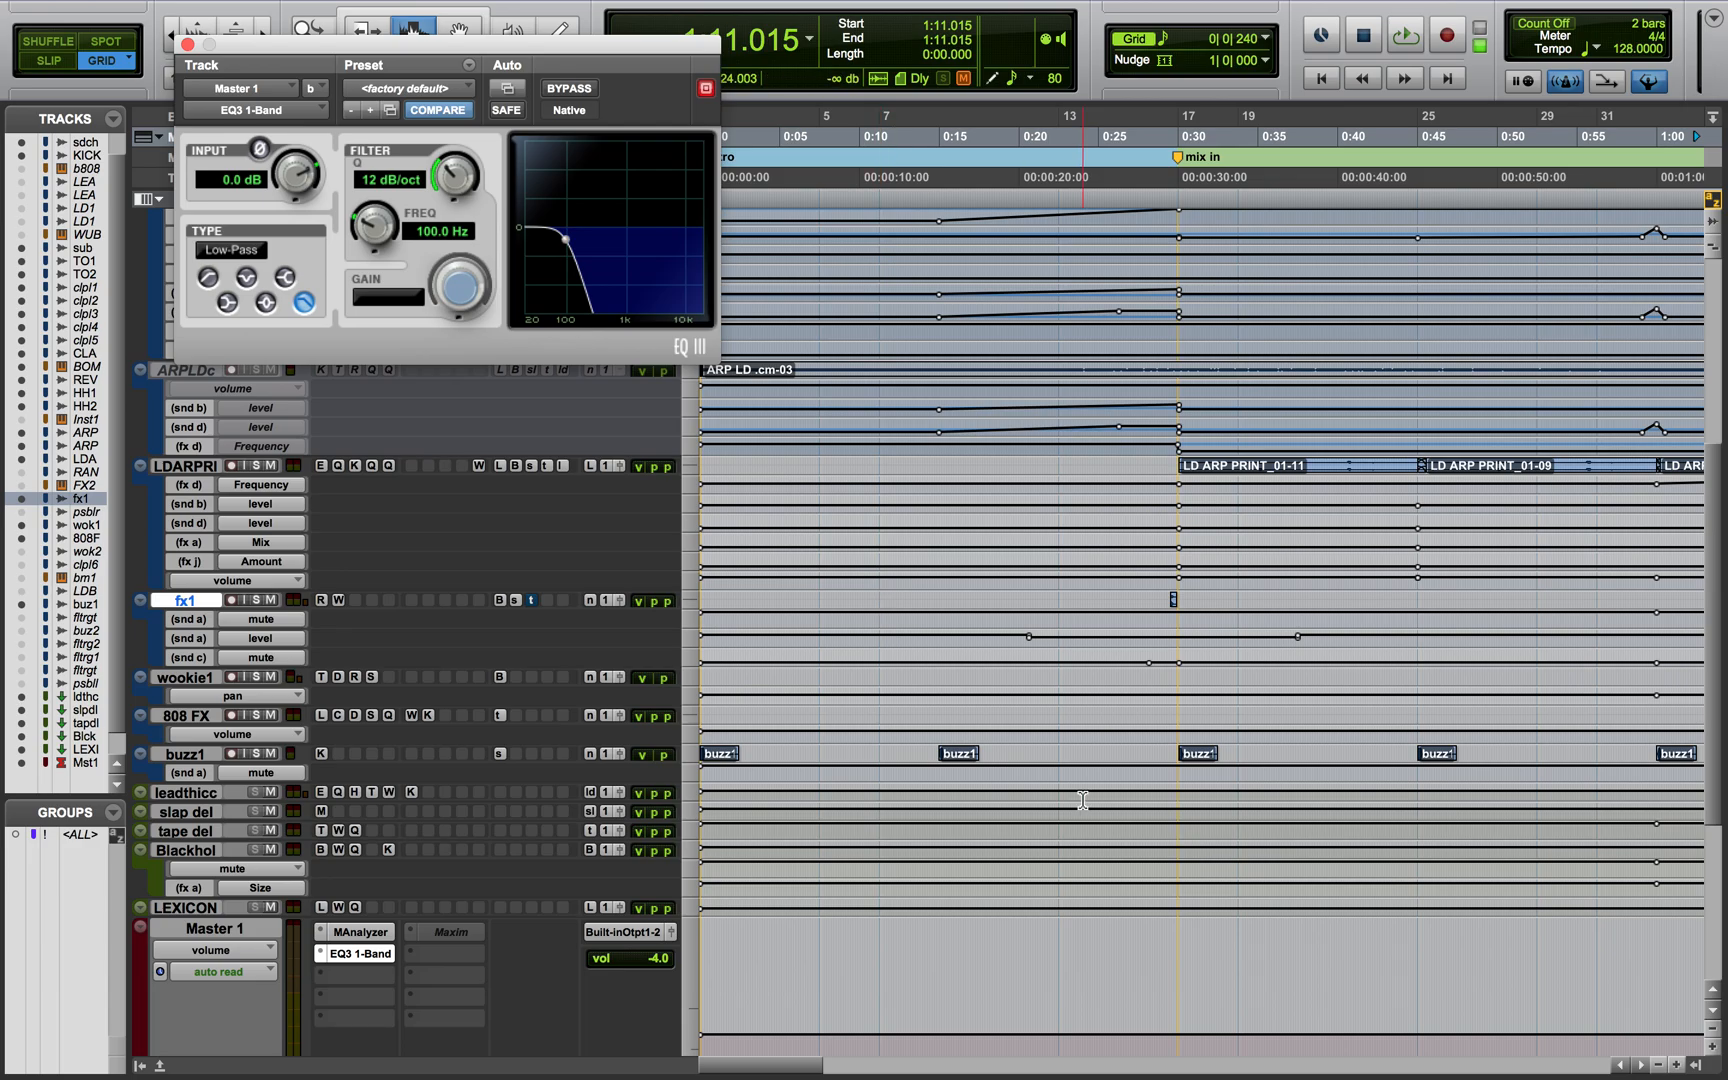
# Play drop1 from 1:41.718 through the 100 Hz low-pass filter, then bypass the EQ3 1-Band insert
pyautogui.press('super+bracketleft')
pyautogui.press('super+bracketleft')
pyautogui.click(1106, 818)
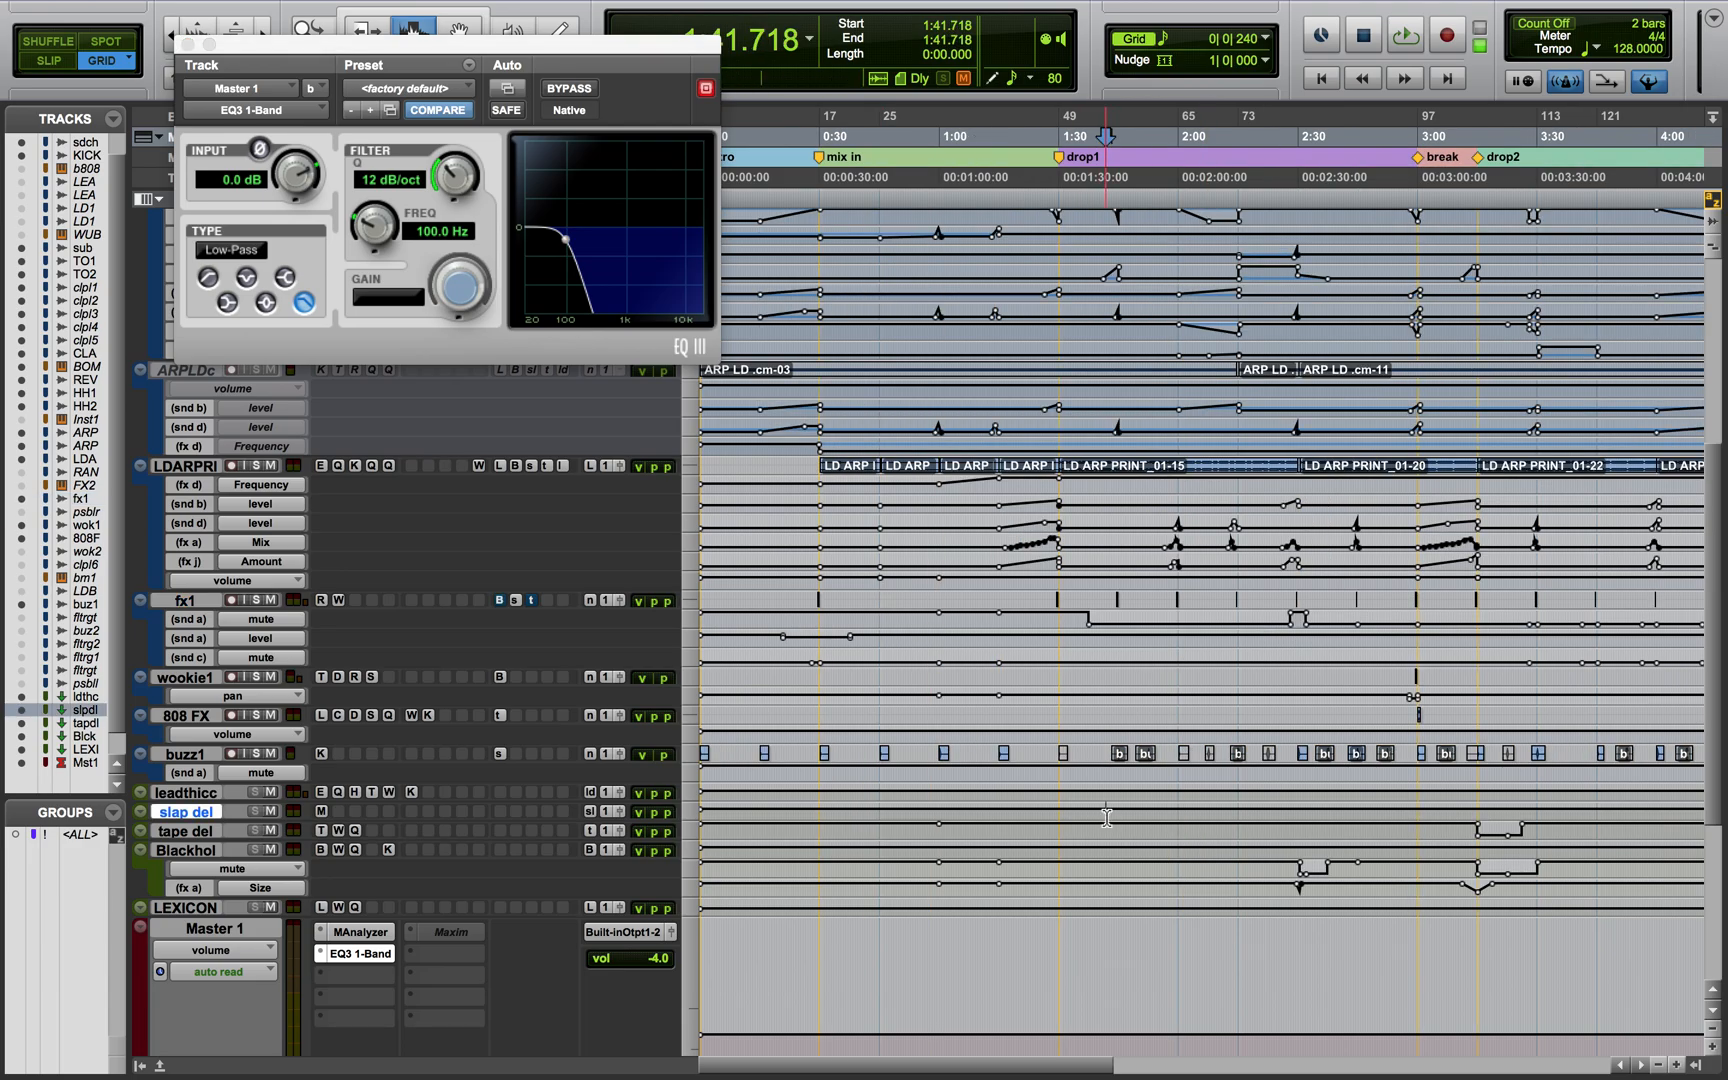
pyautogui.press('space')
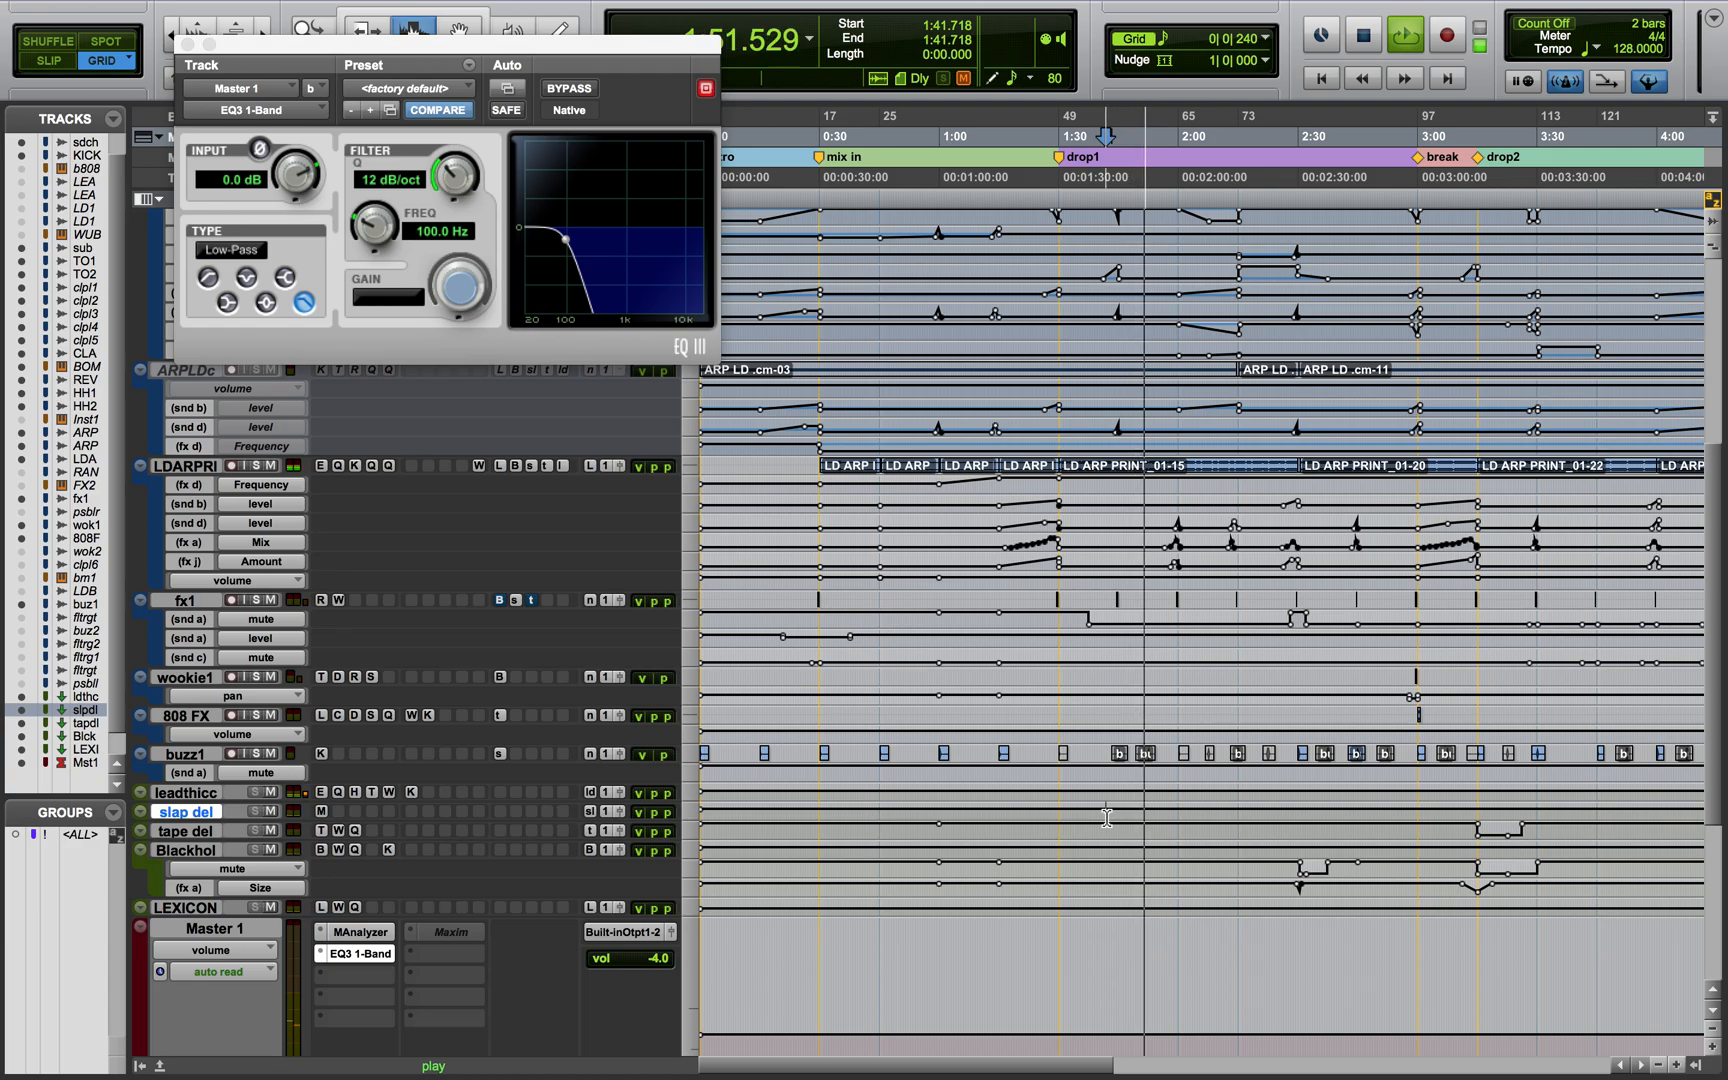
pyautogui.press('space')
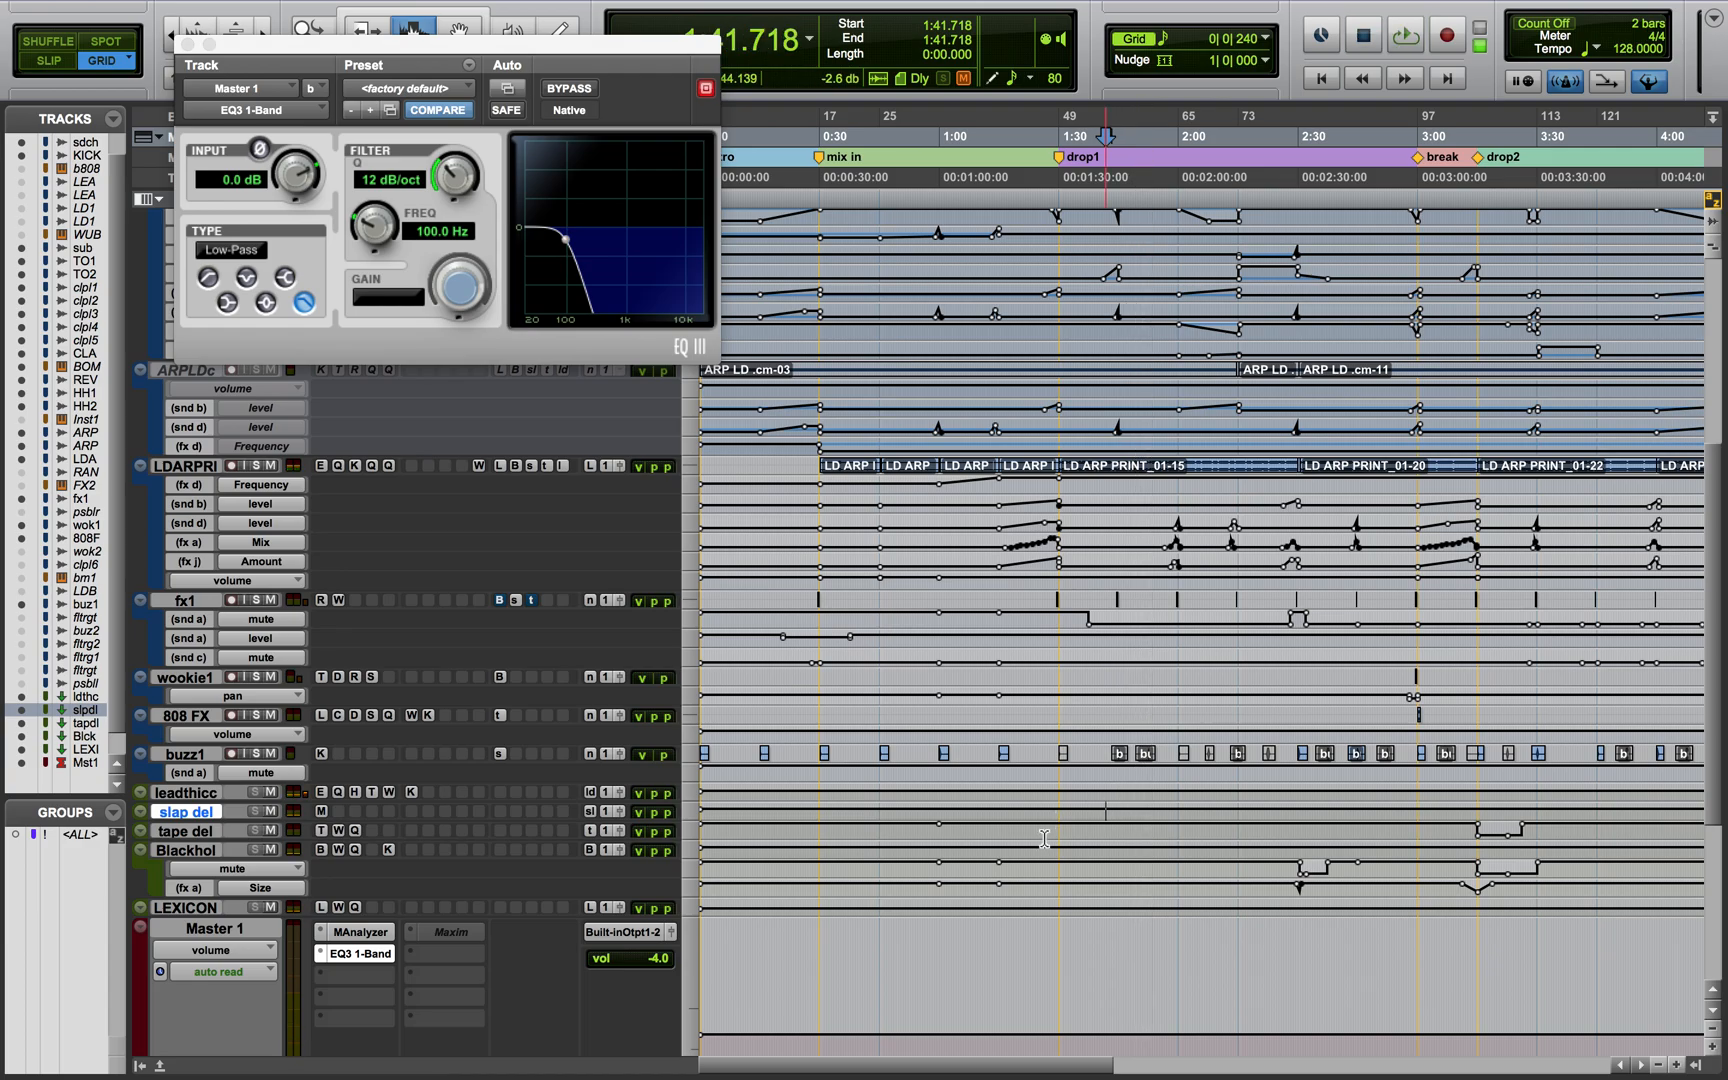
pyautogui.keyDown('super'); pyautogui.click(385, 957); pyautogui.keyUp('super')
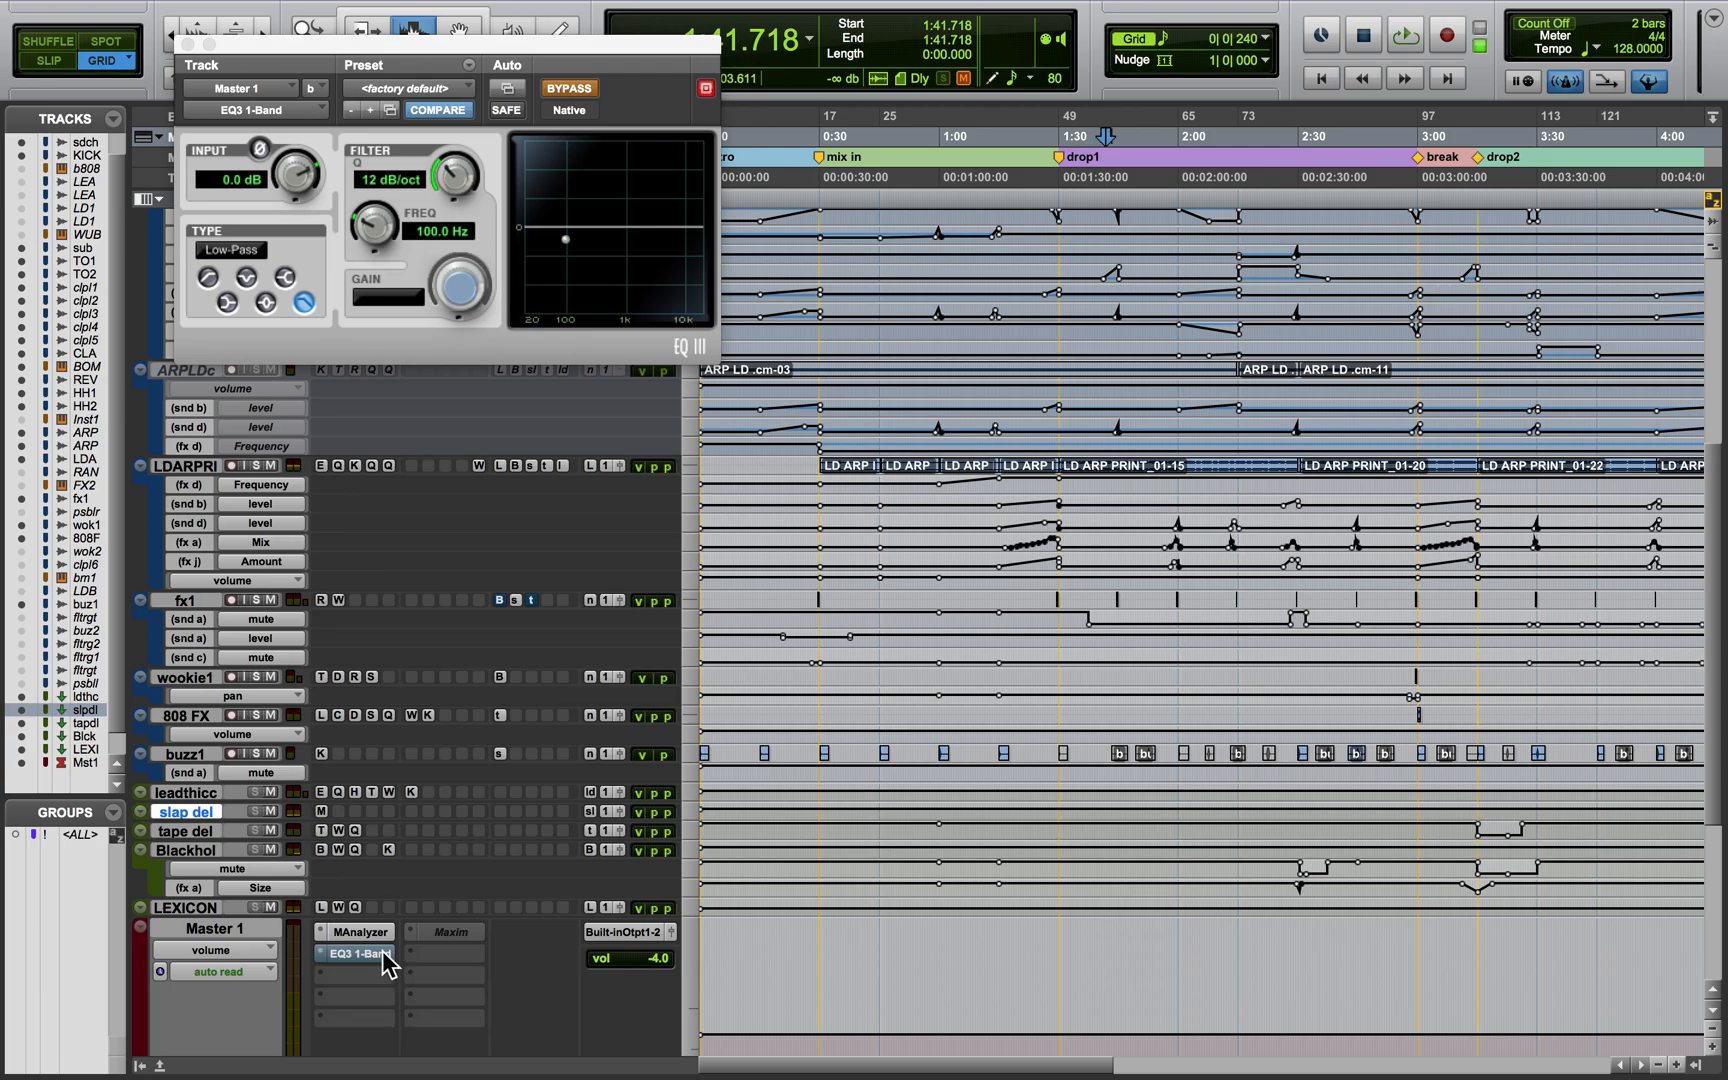
# Activate the Maxim insert on Master 1 to inspect its limiter and dither settings, then make it inactive again
pyautogui.rightClick(458, 933)
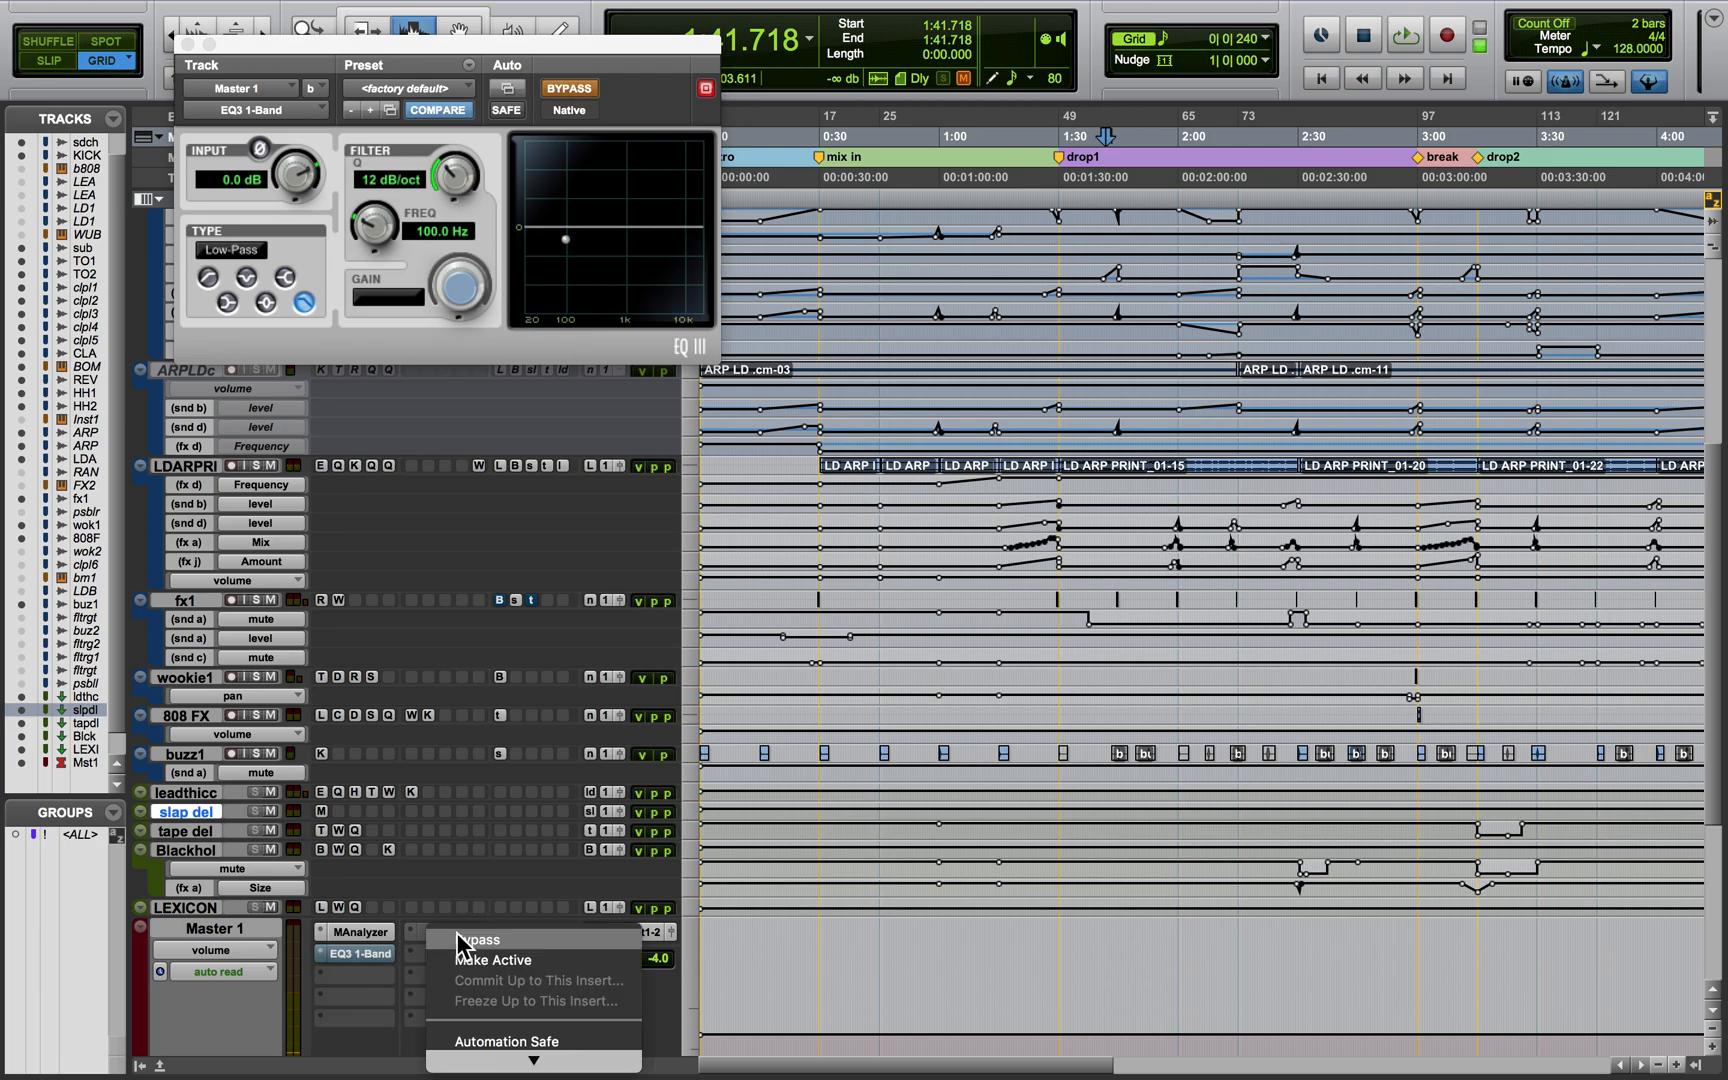
pyautogui.click(483, 961)
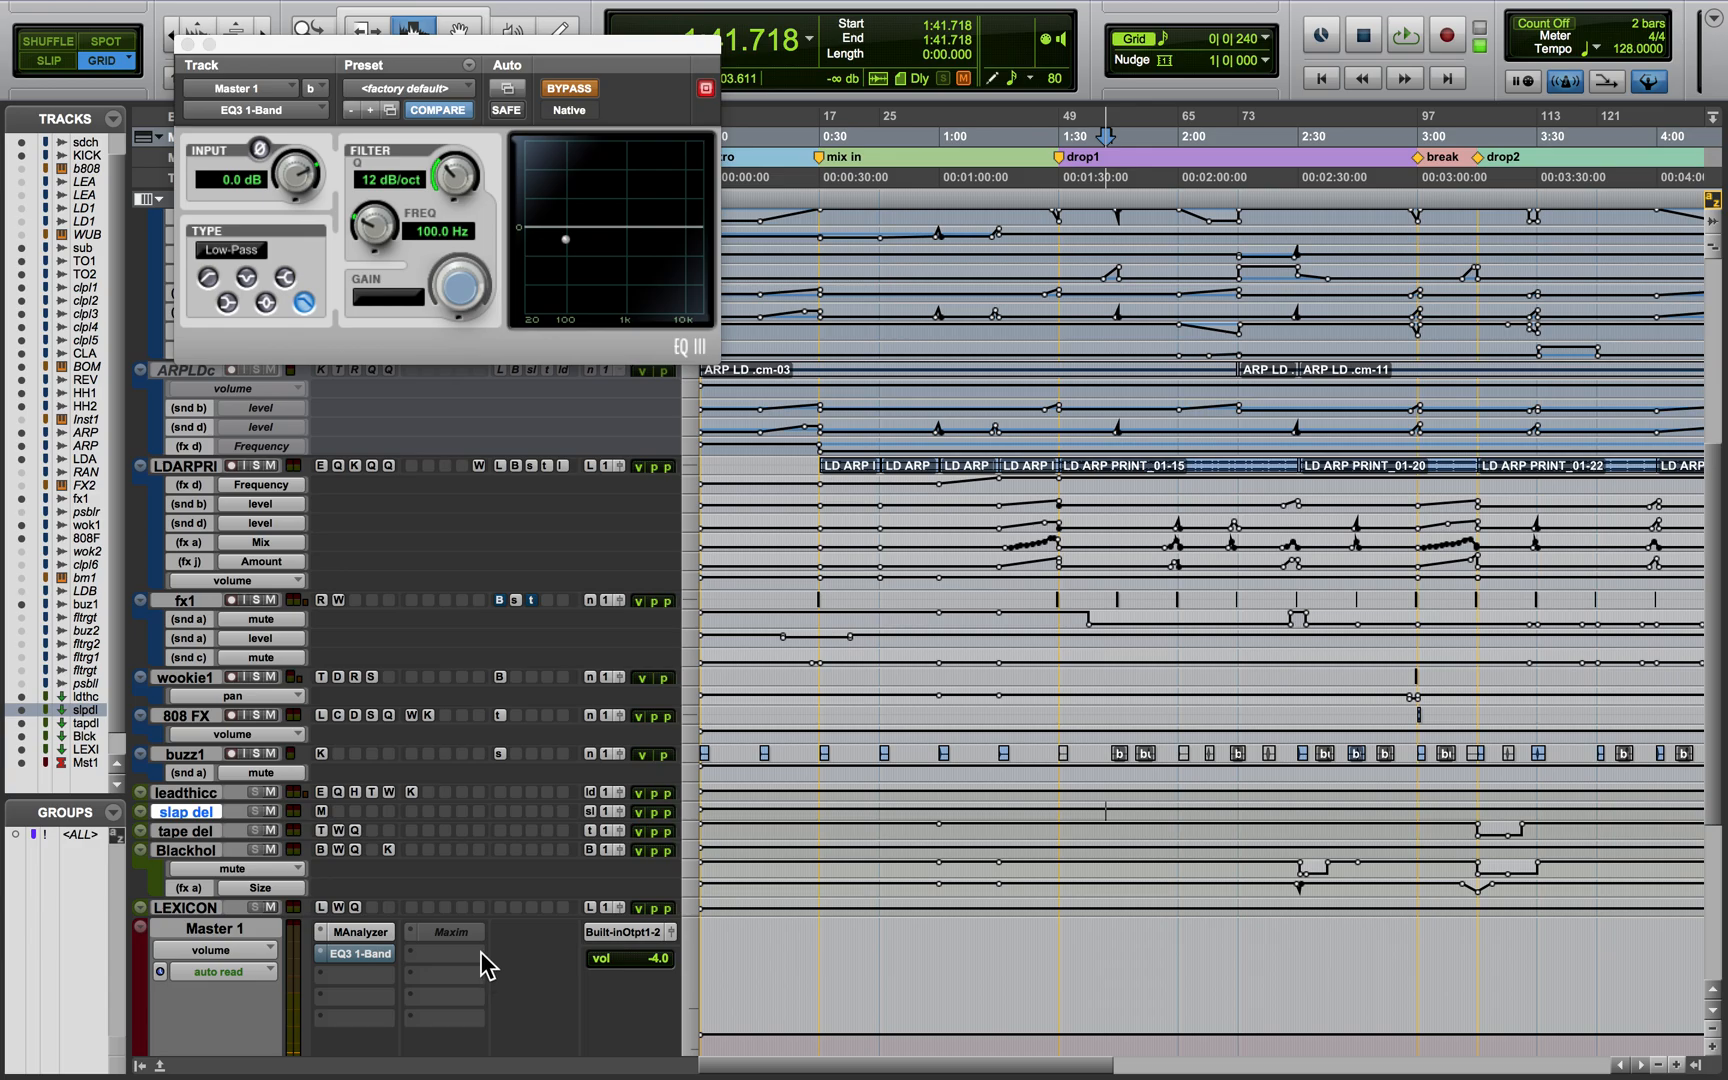
pyautogui.click(428, 934)
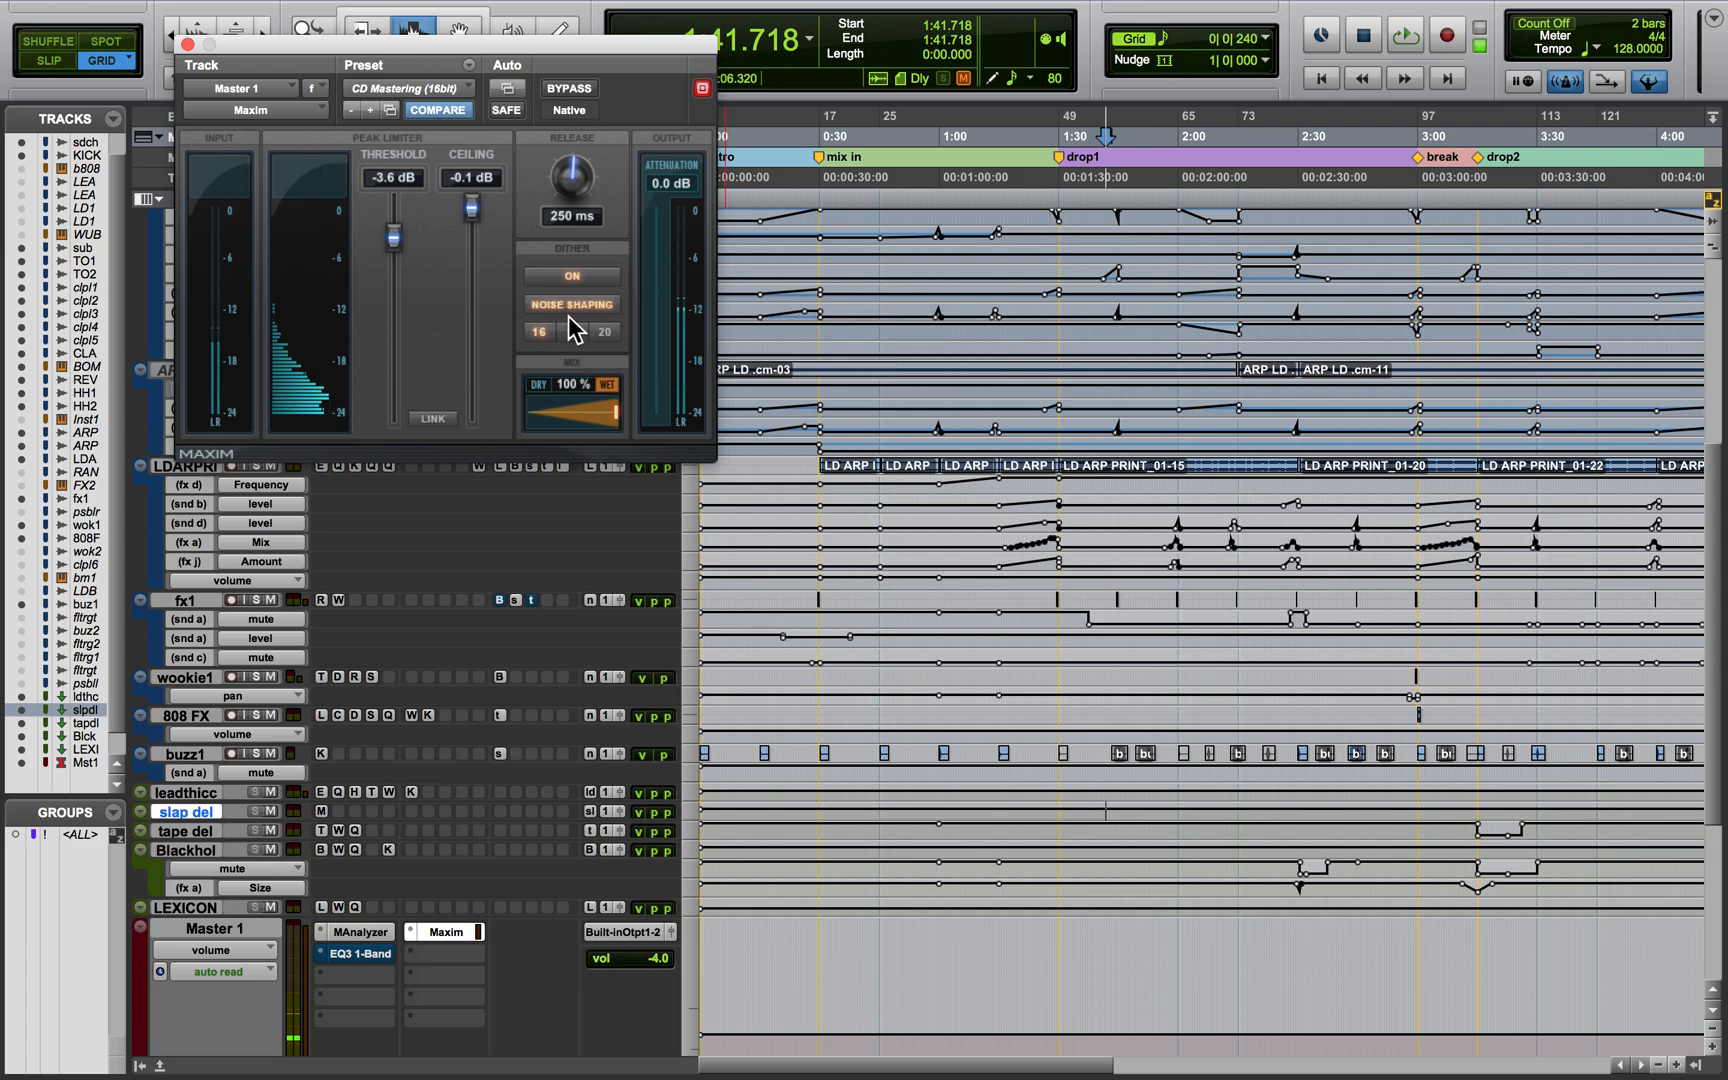
pyautogui.rightClick(438, 938)
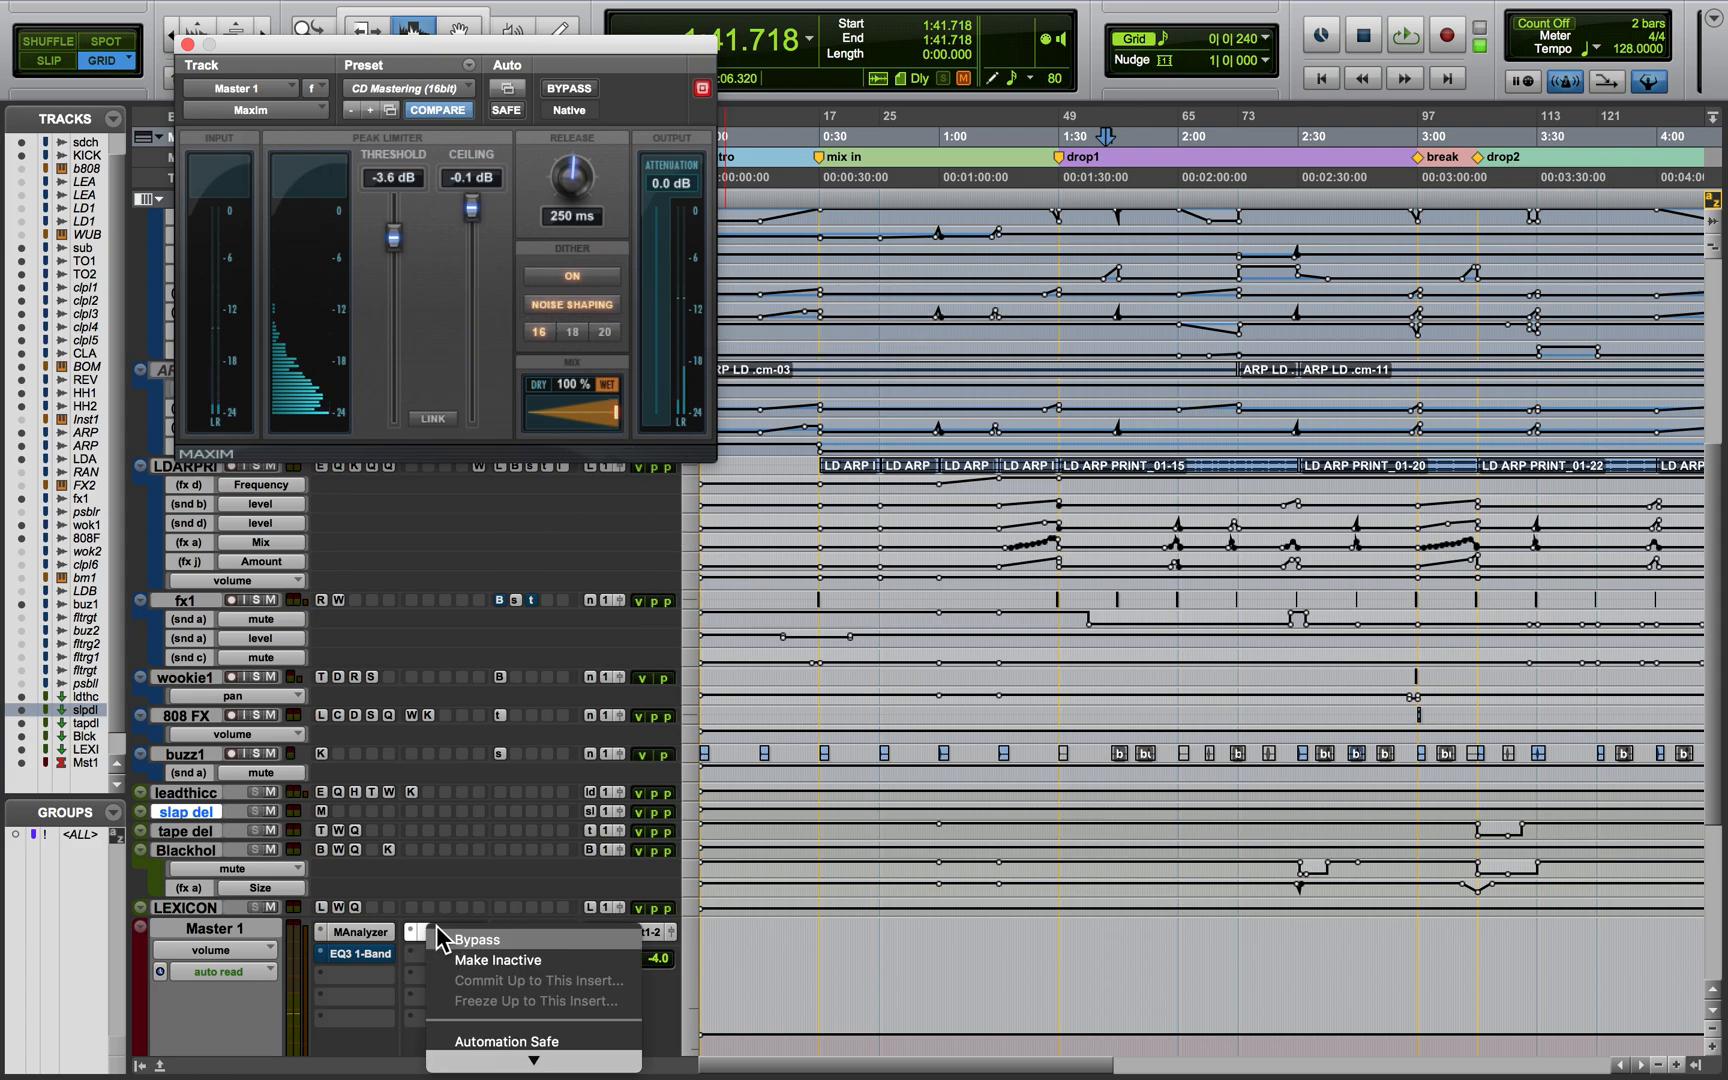
pyautogui.click(474, 963)
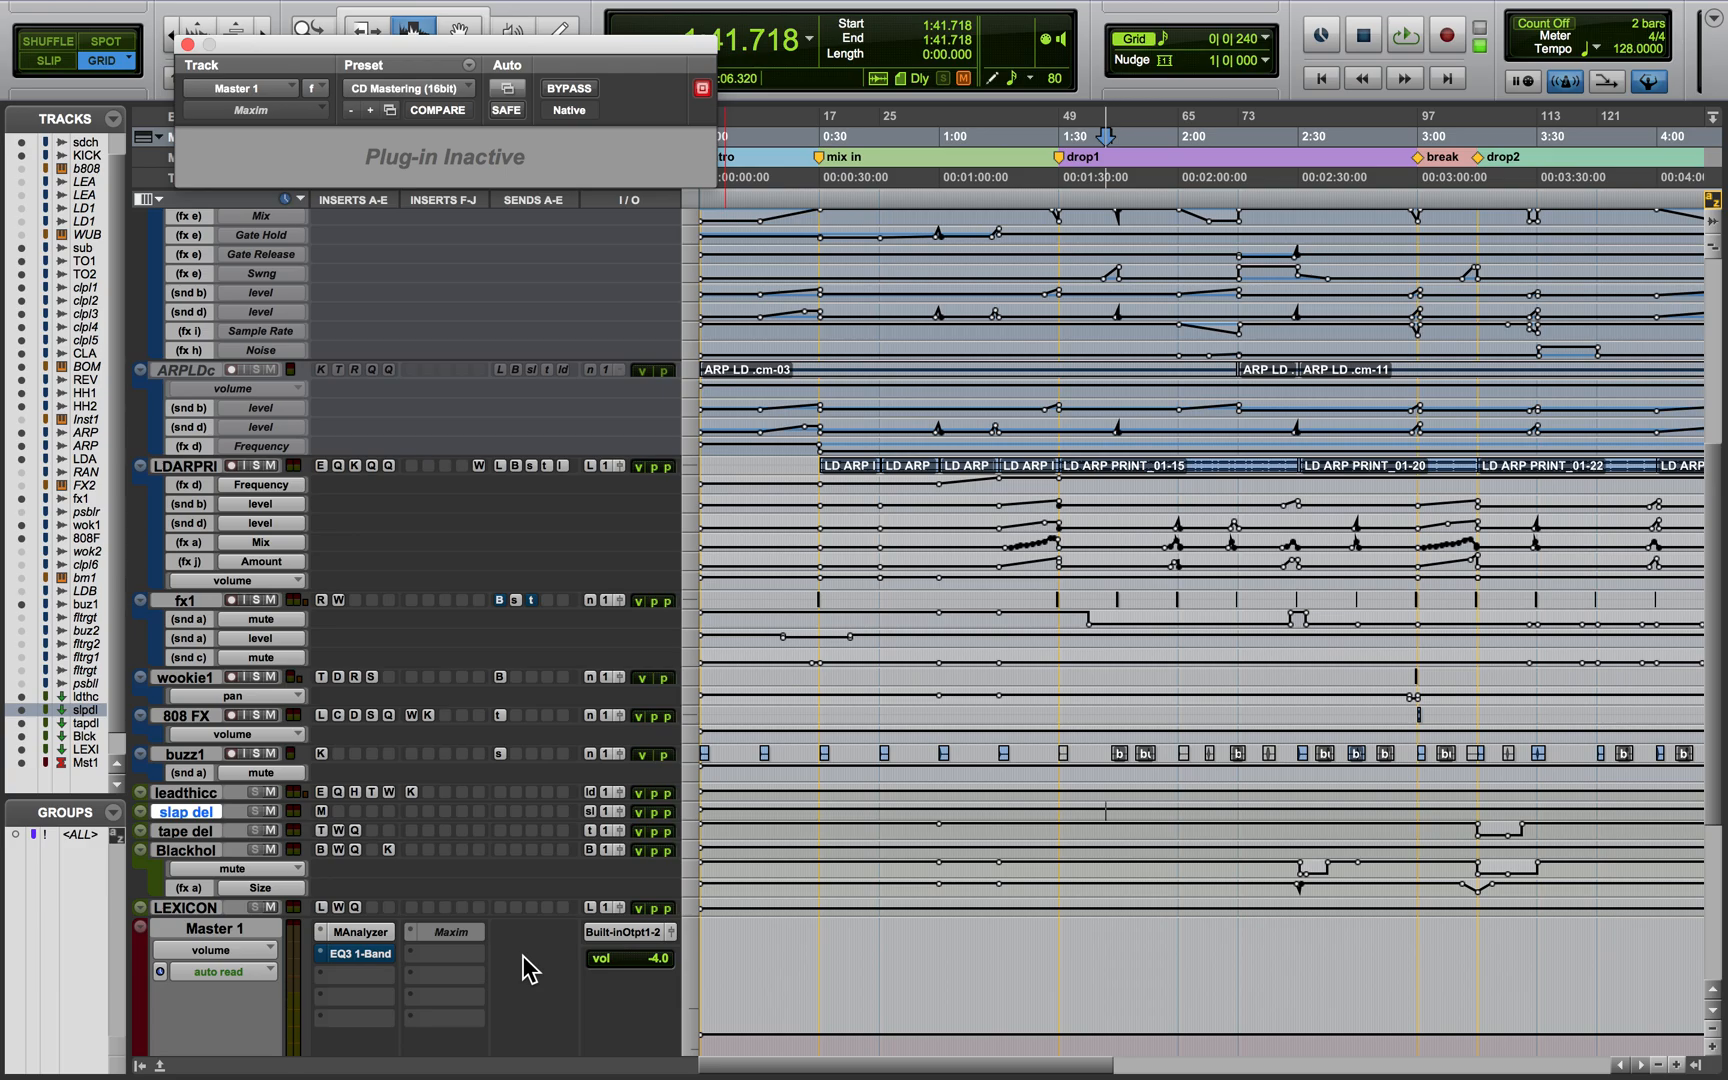
pyautogui.rightClick(476, 931)
pyautogui.click(408, 993)
# Review the whole session's tracks and automation lanes, from the mic track down to Master 1
pyautogui.scroll(-2, 634, 901)
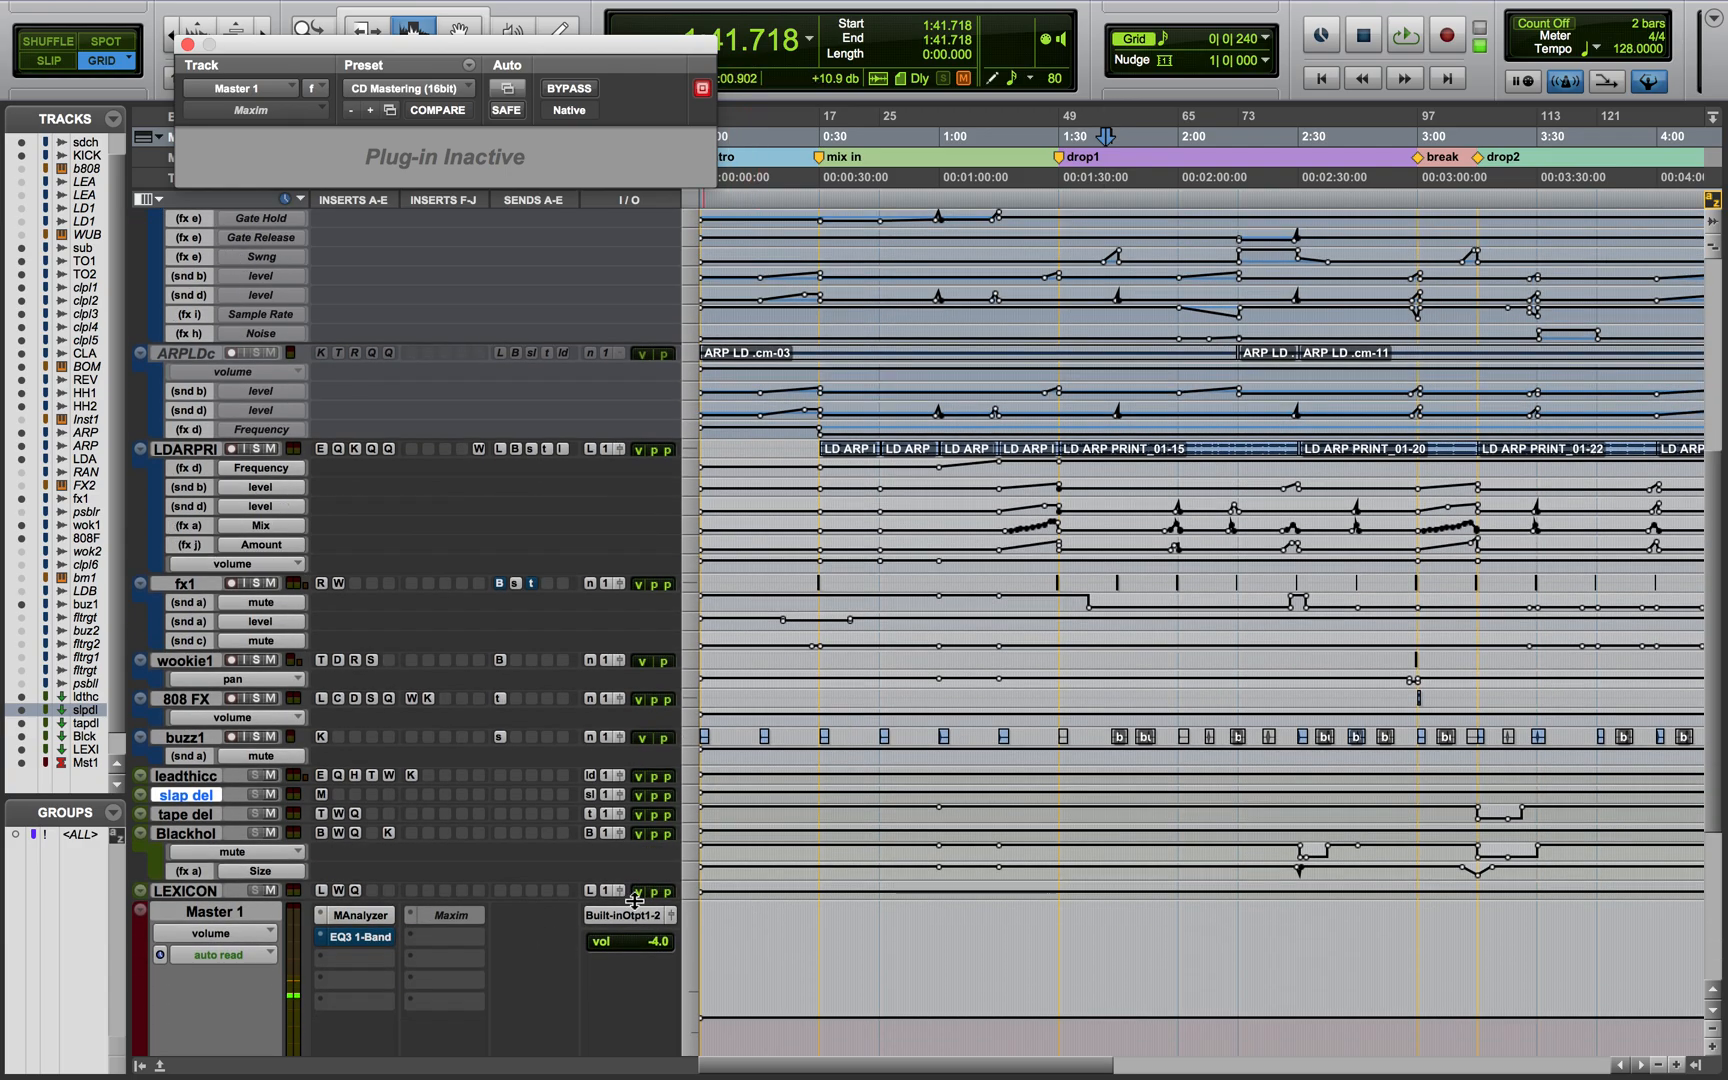
pyautogui.scroll(10, 765, 757)
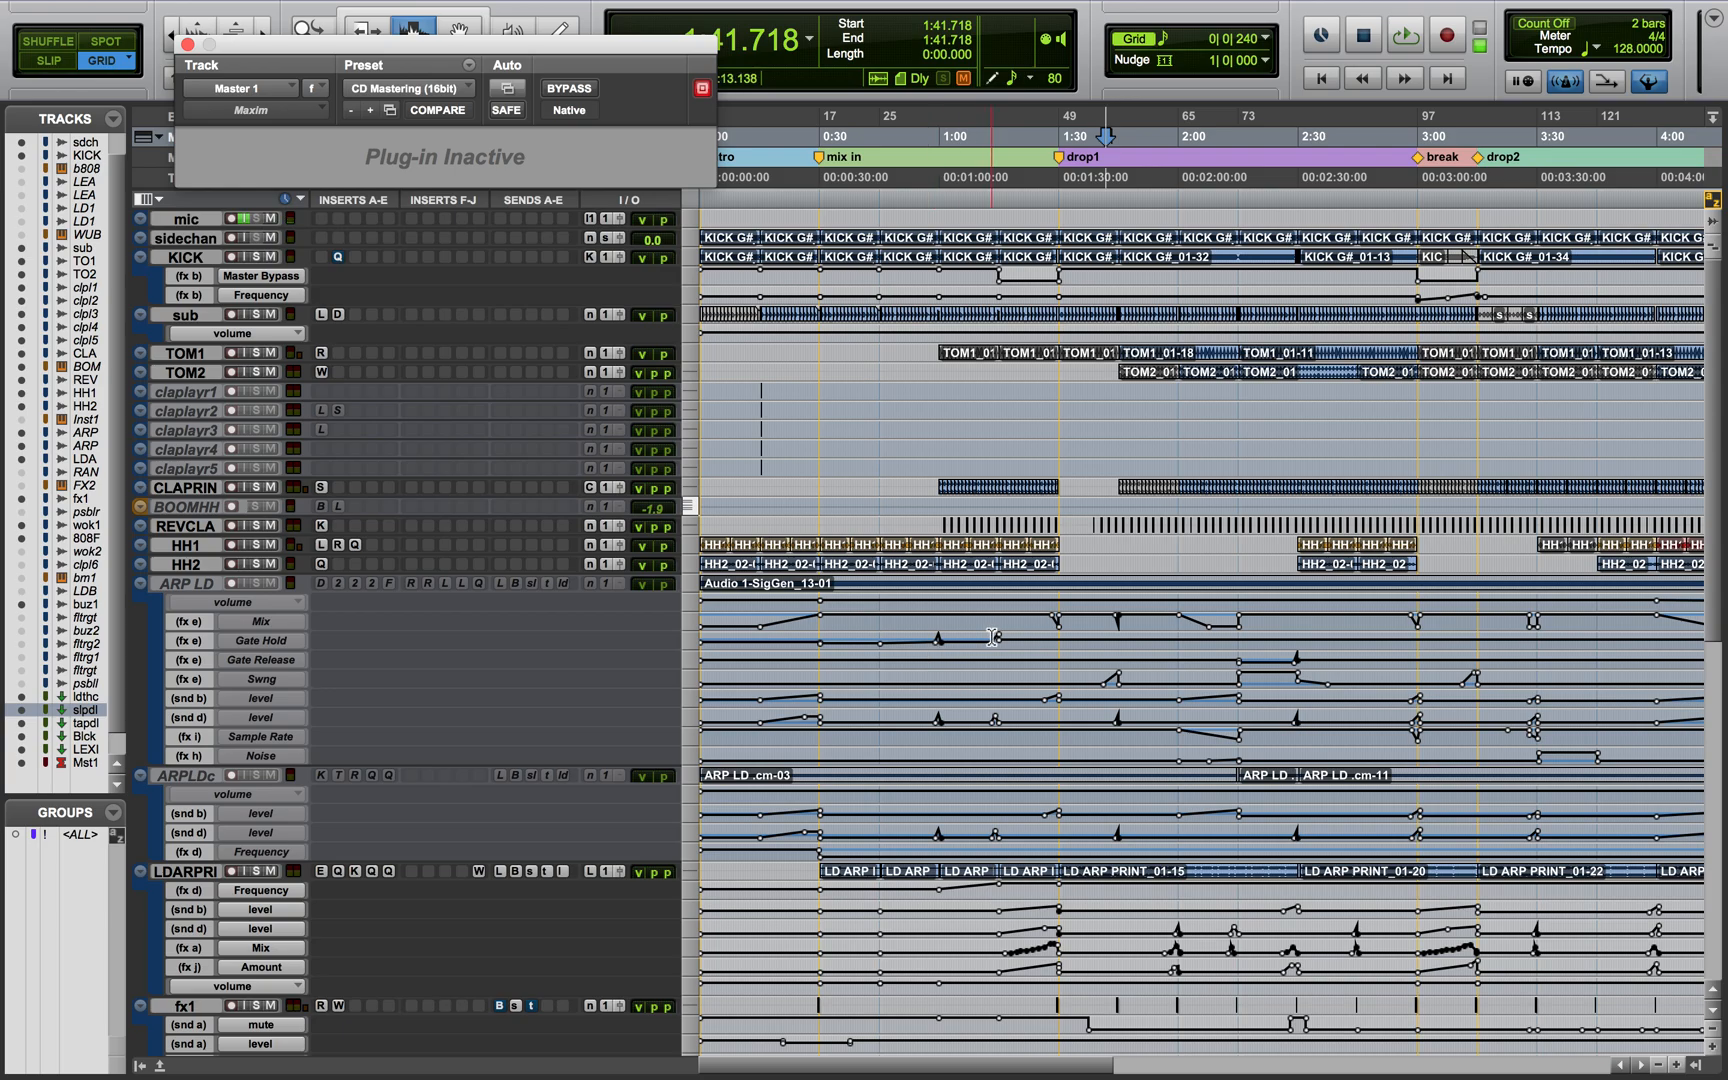
pyautogui.scroll(-6, 899, 648)
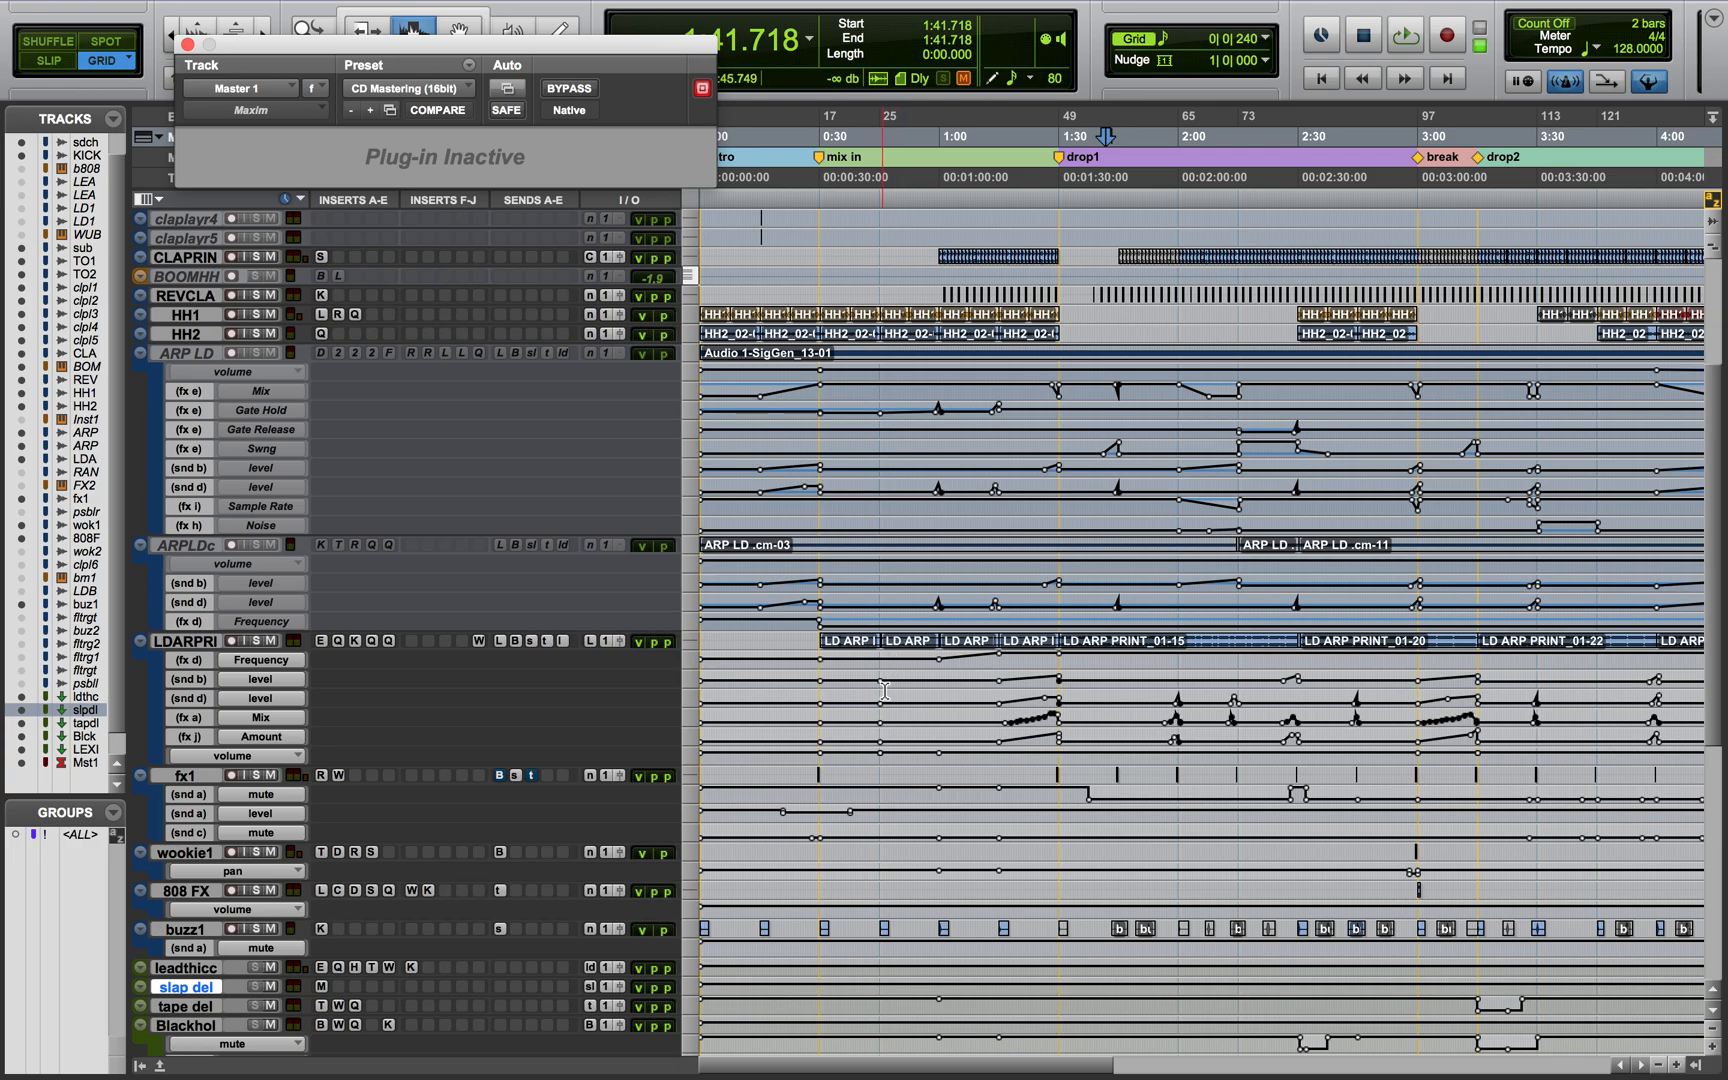
pyautogui.scroll(2, 886, 660)
pyautogui.scroll(4, 885, 691)
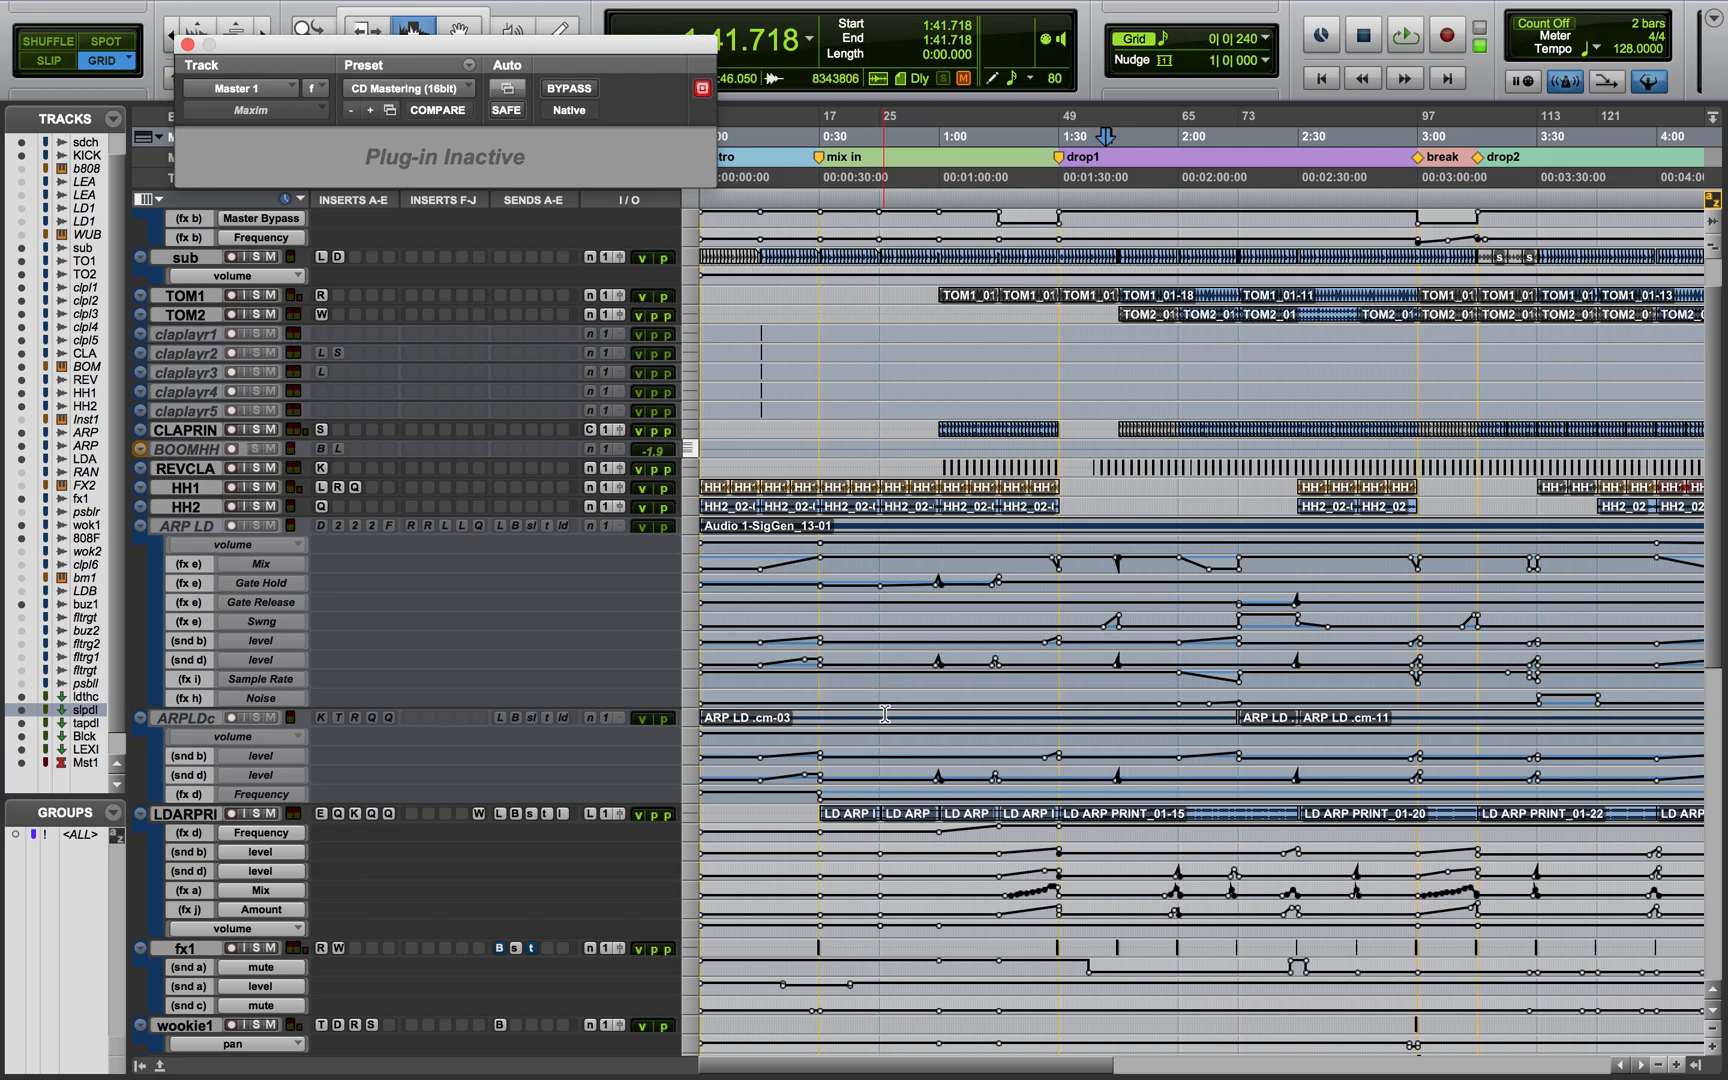
pyautogui.scroll(3, 909, 626)
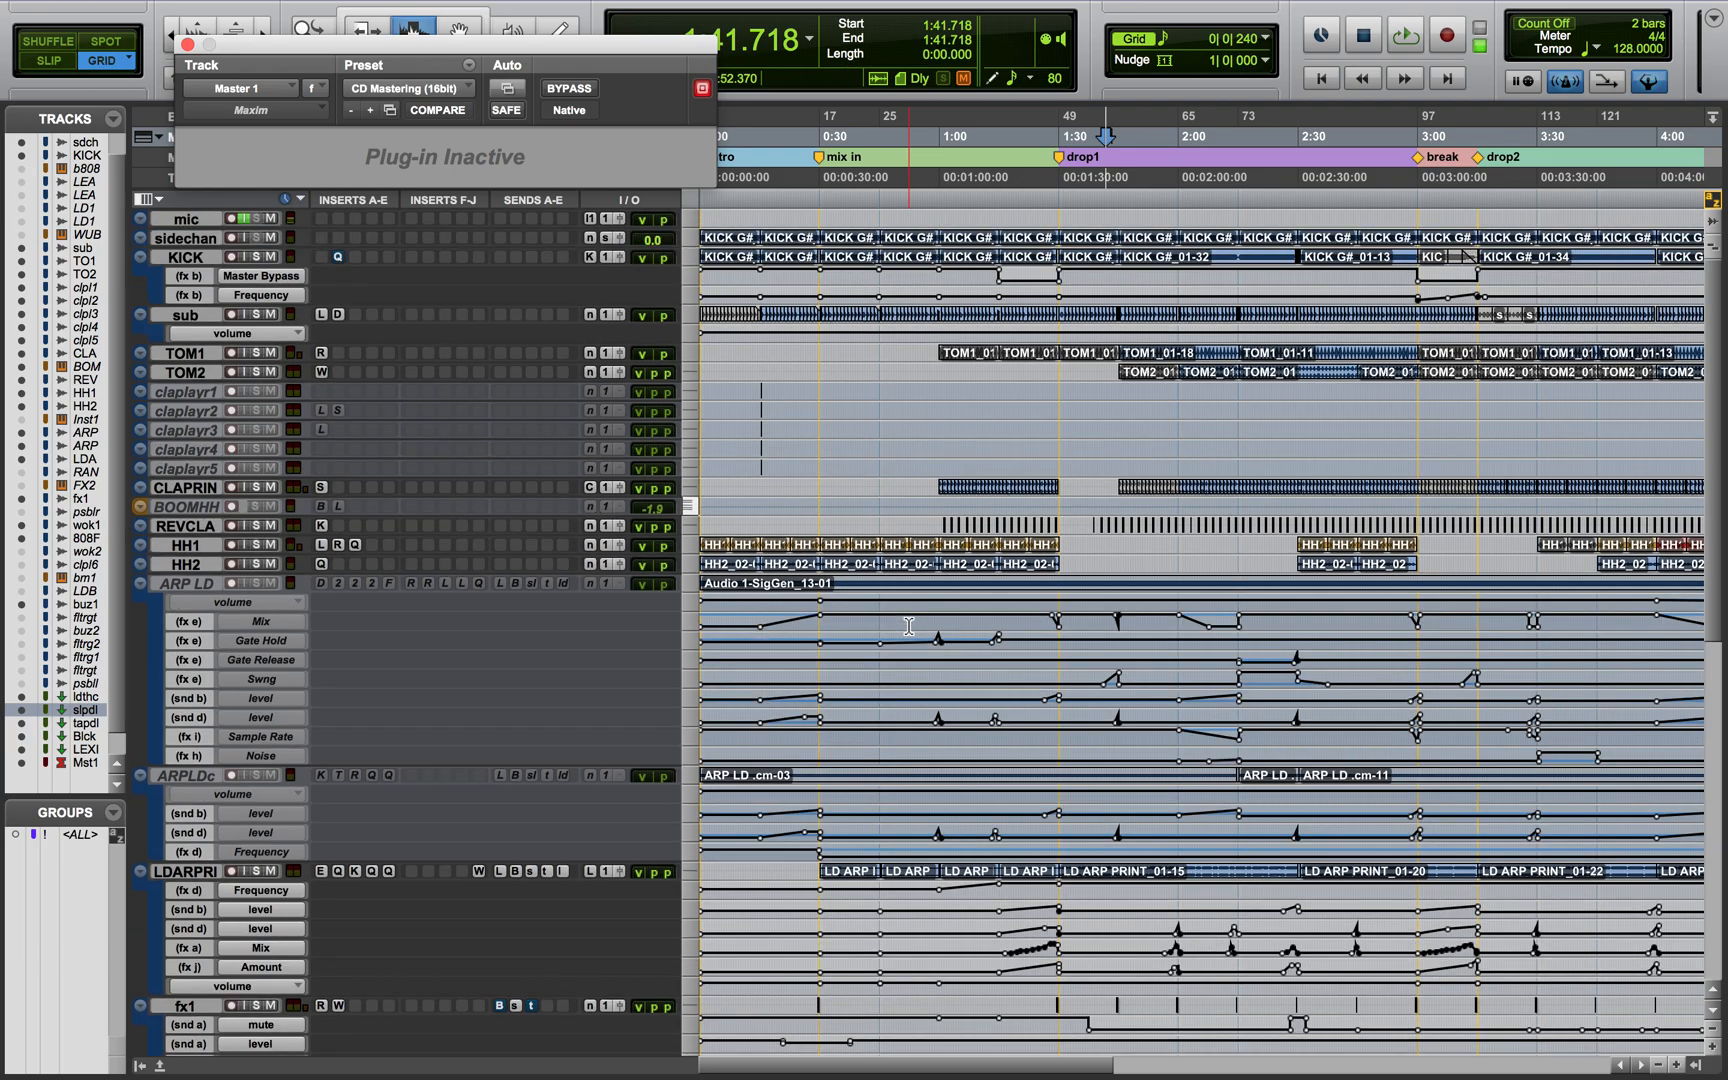
pyautogui.scroll(-13, 909, 626)
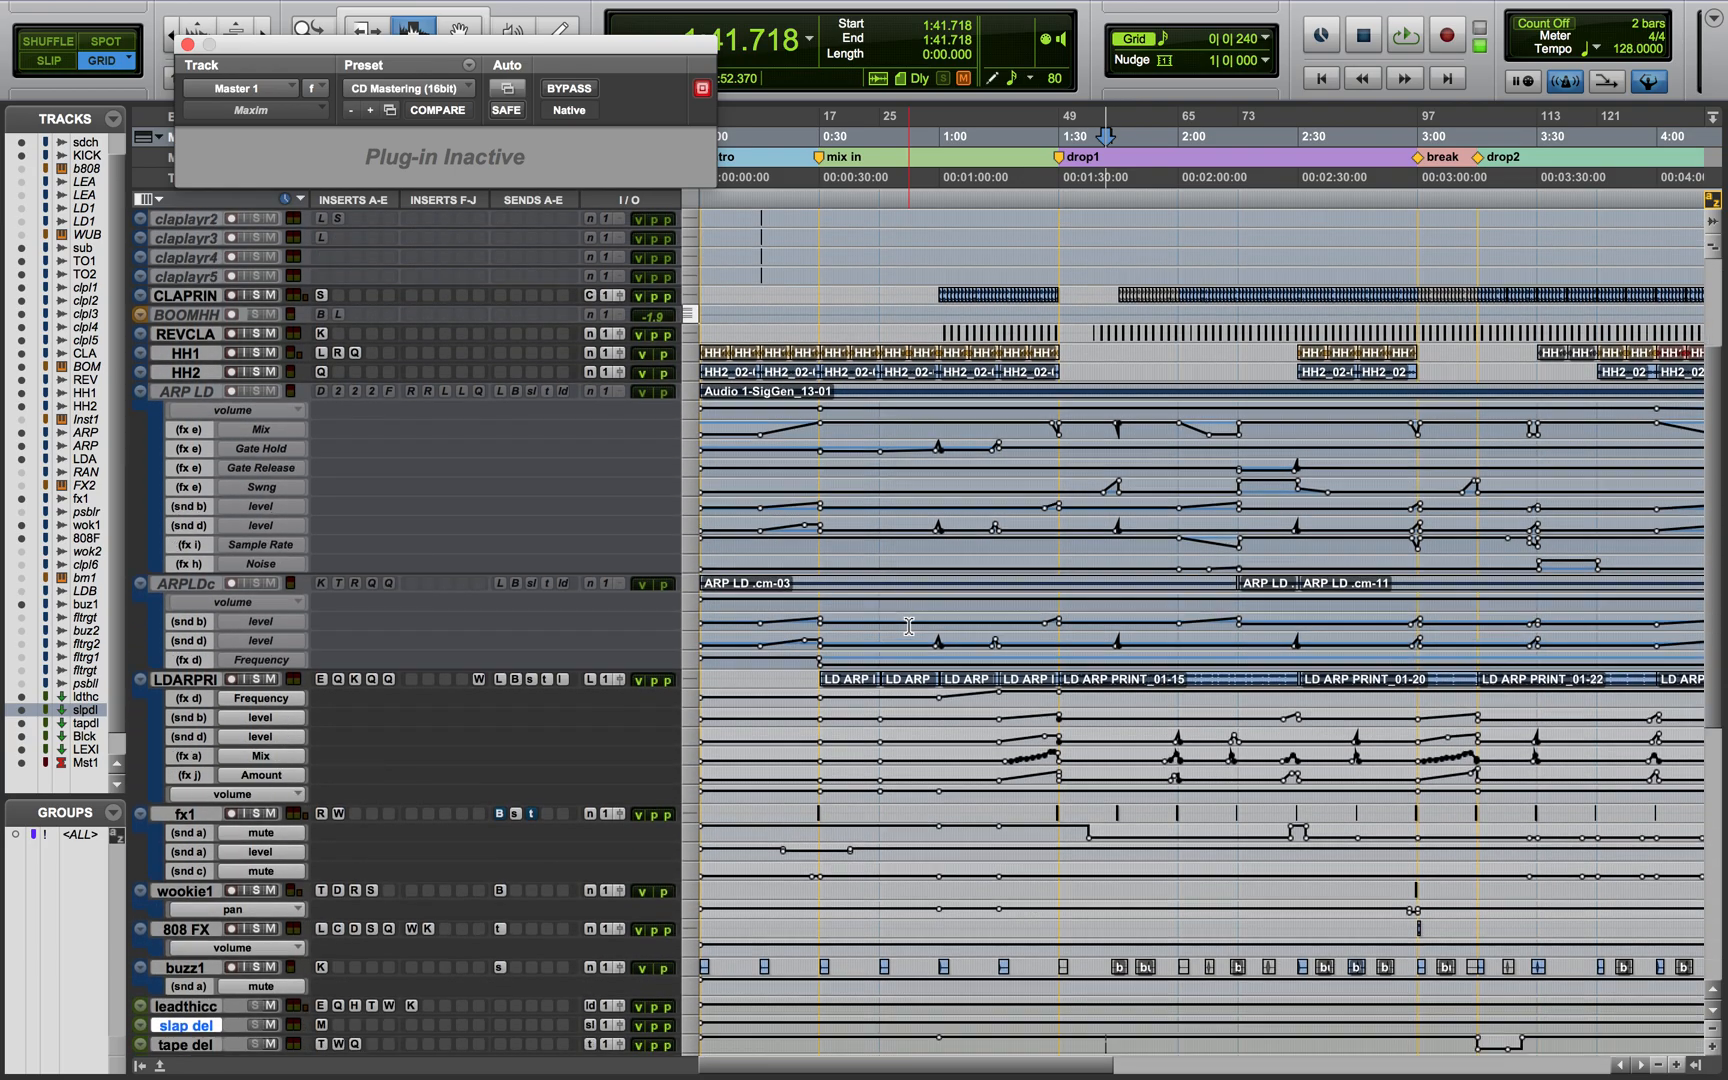
pyautogui.scroll(-7, 909, 626)
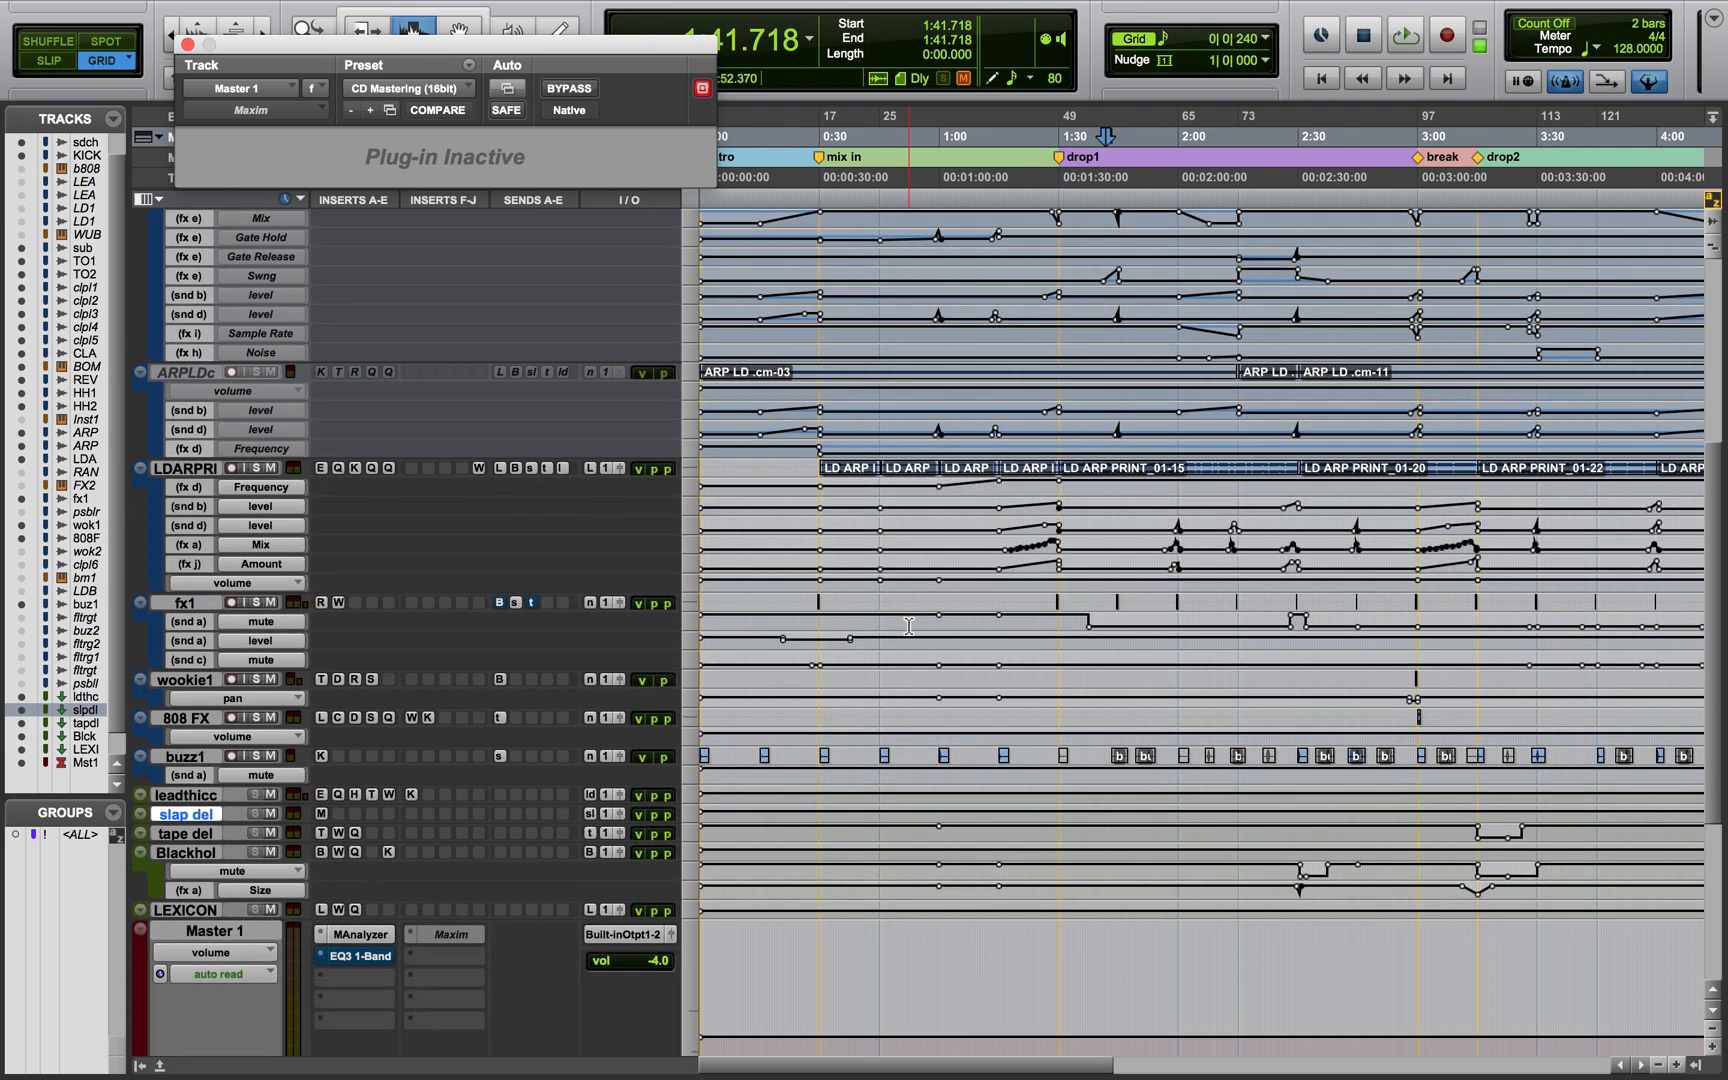